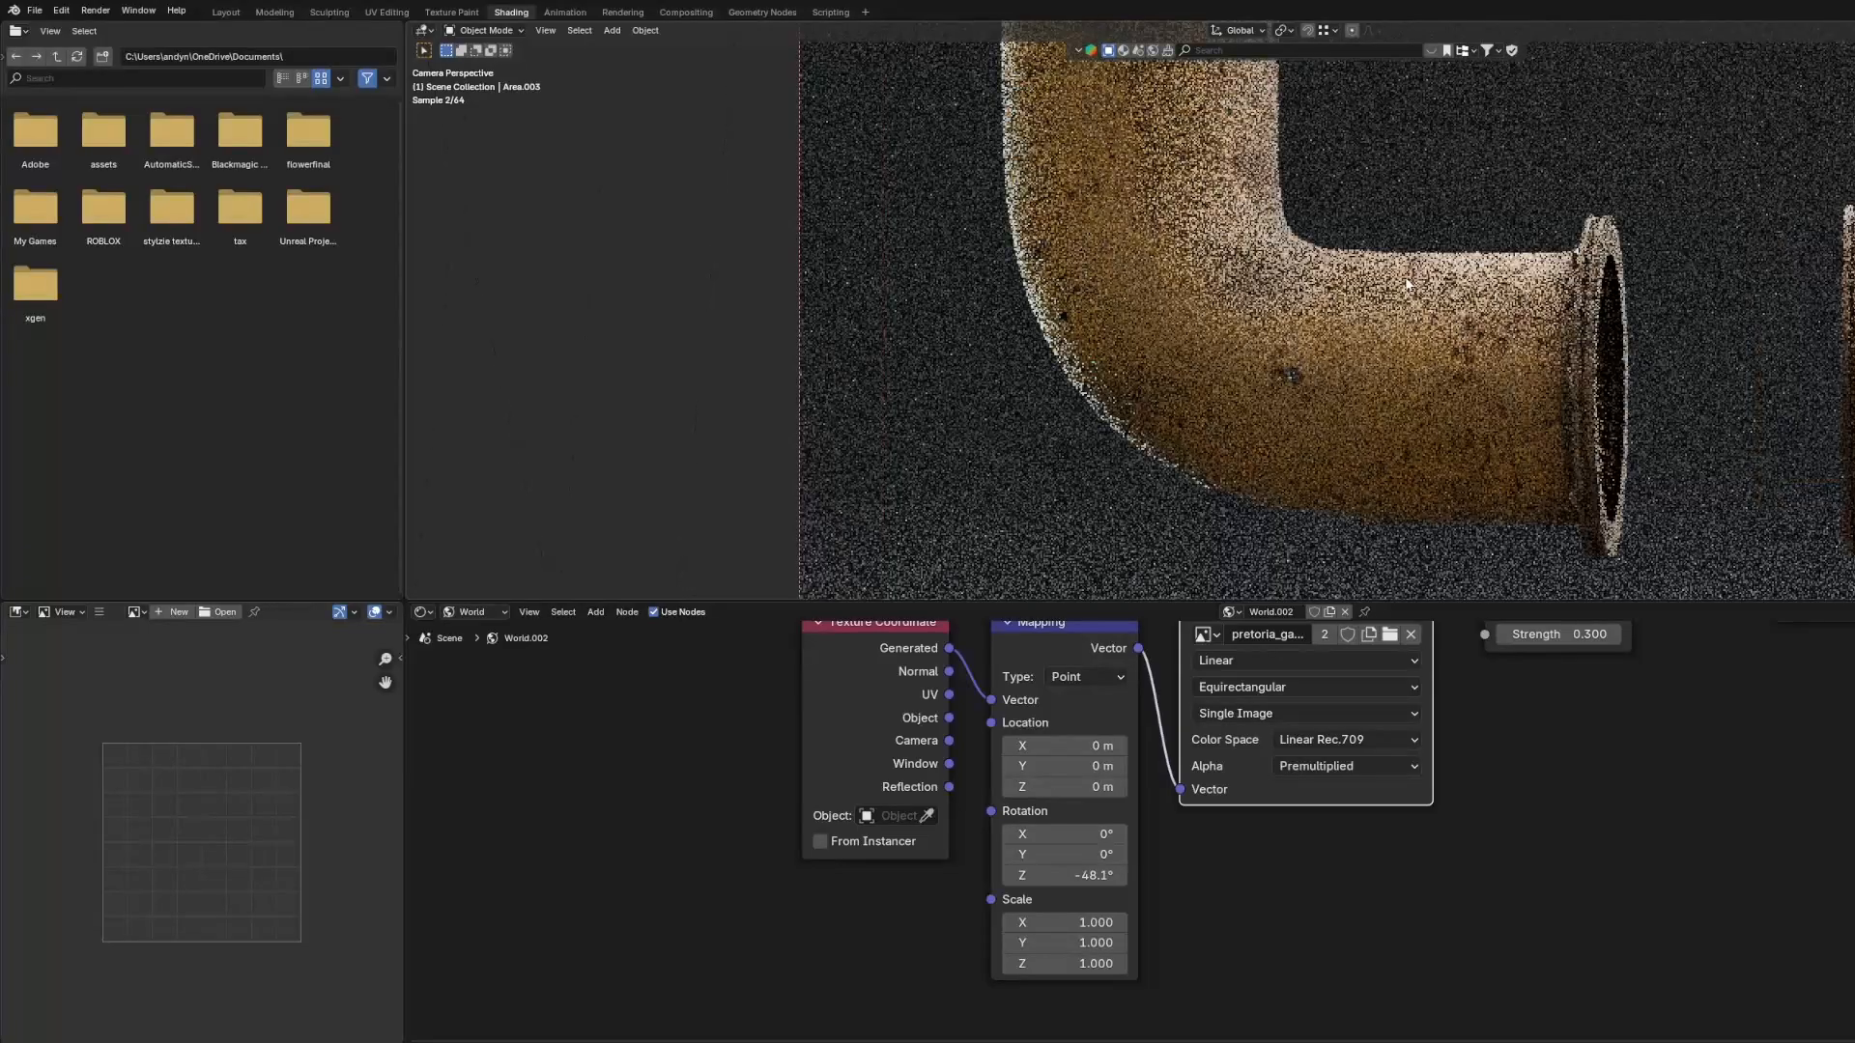
scroll(1585, 343, "down", 10)
scroll(1565, 359, "down", 2)
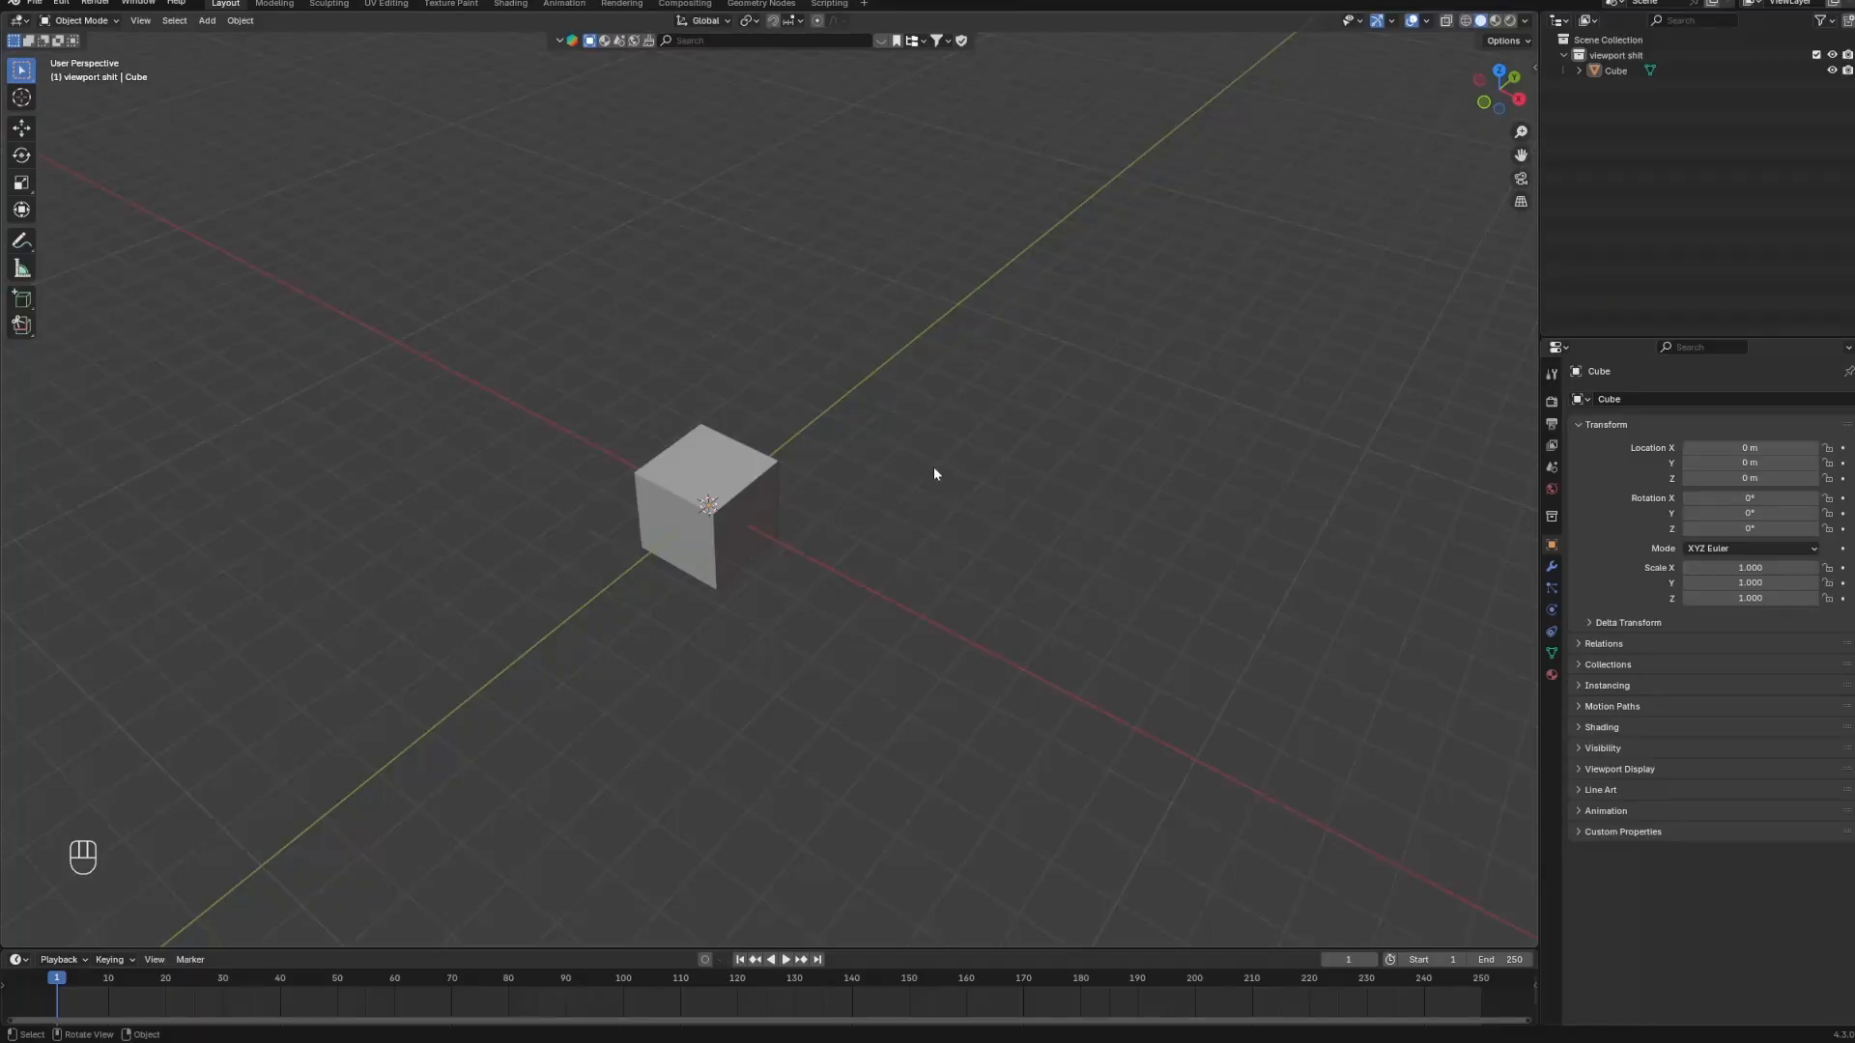
mouse_move(934, 467)
middle_mouse_down()
mouse_move(764, 408)
mouse_move(790, 413)
mouse_move(806, 493)
mouse_move(873, 336)
mouse_move(885, 419)
mouse_move(747, 520)
mouse_move(758, 476)
mouse_move(840, 510)
mouse_move(919, 344)
mouse_move(947, 604)
middle_mouse_up()
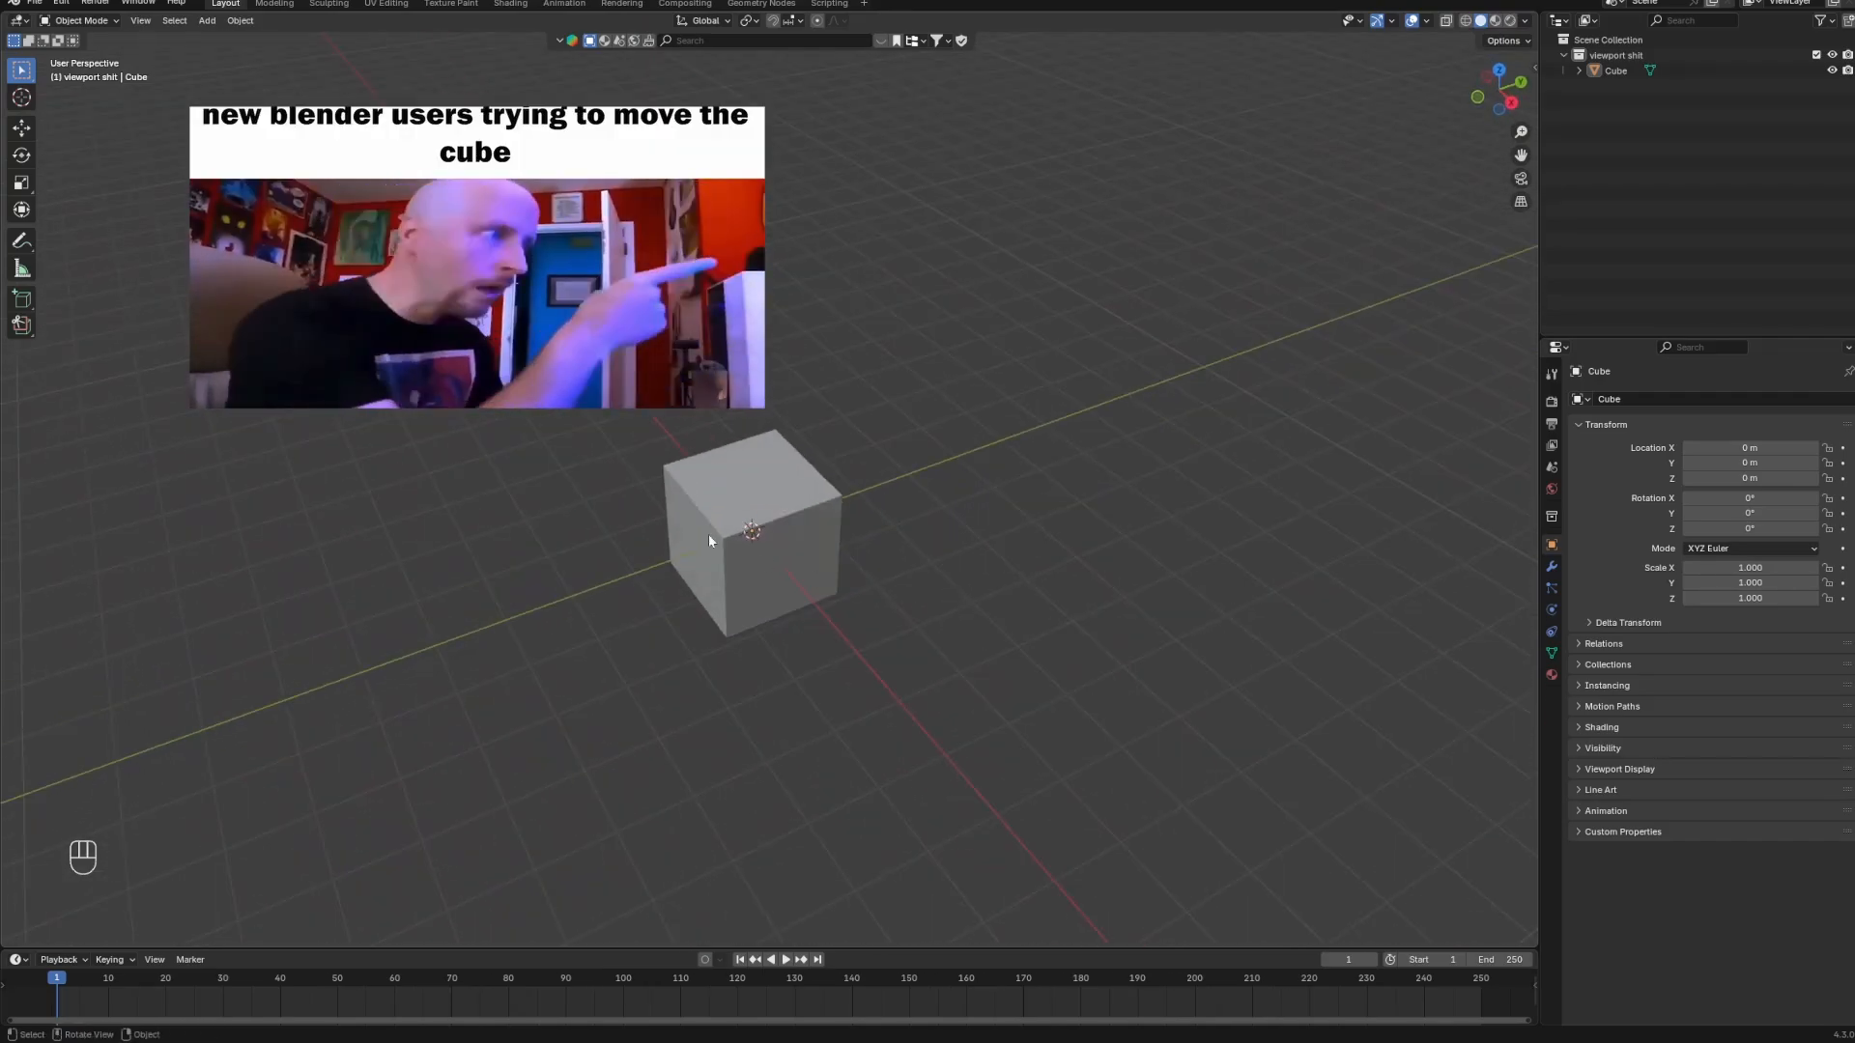
Select the cube and try moving it along the global X axis, as well as freely without a constraint.
left_click(709, 534)
middle_click_drag(709, 535, 777, 558)
key("g")
key("x")
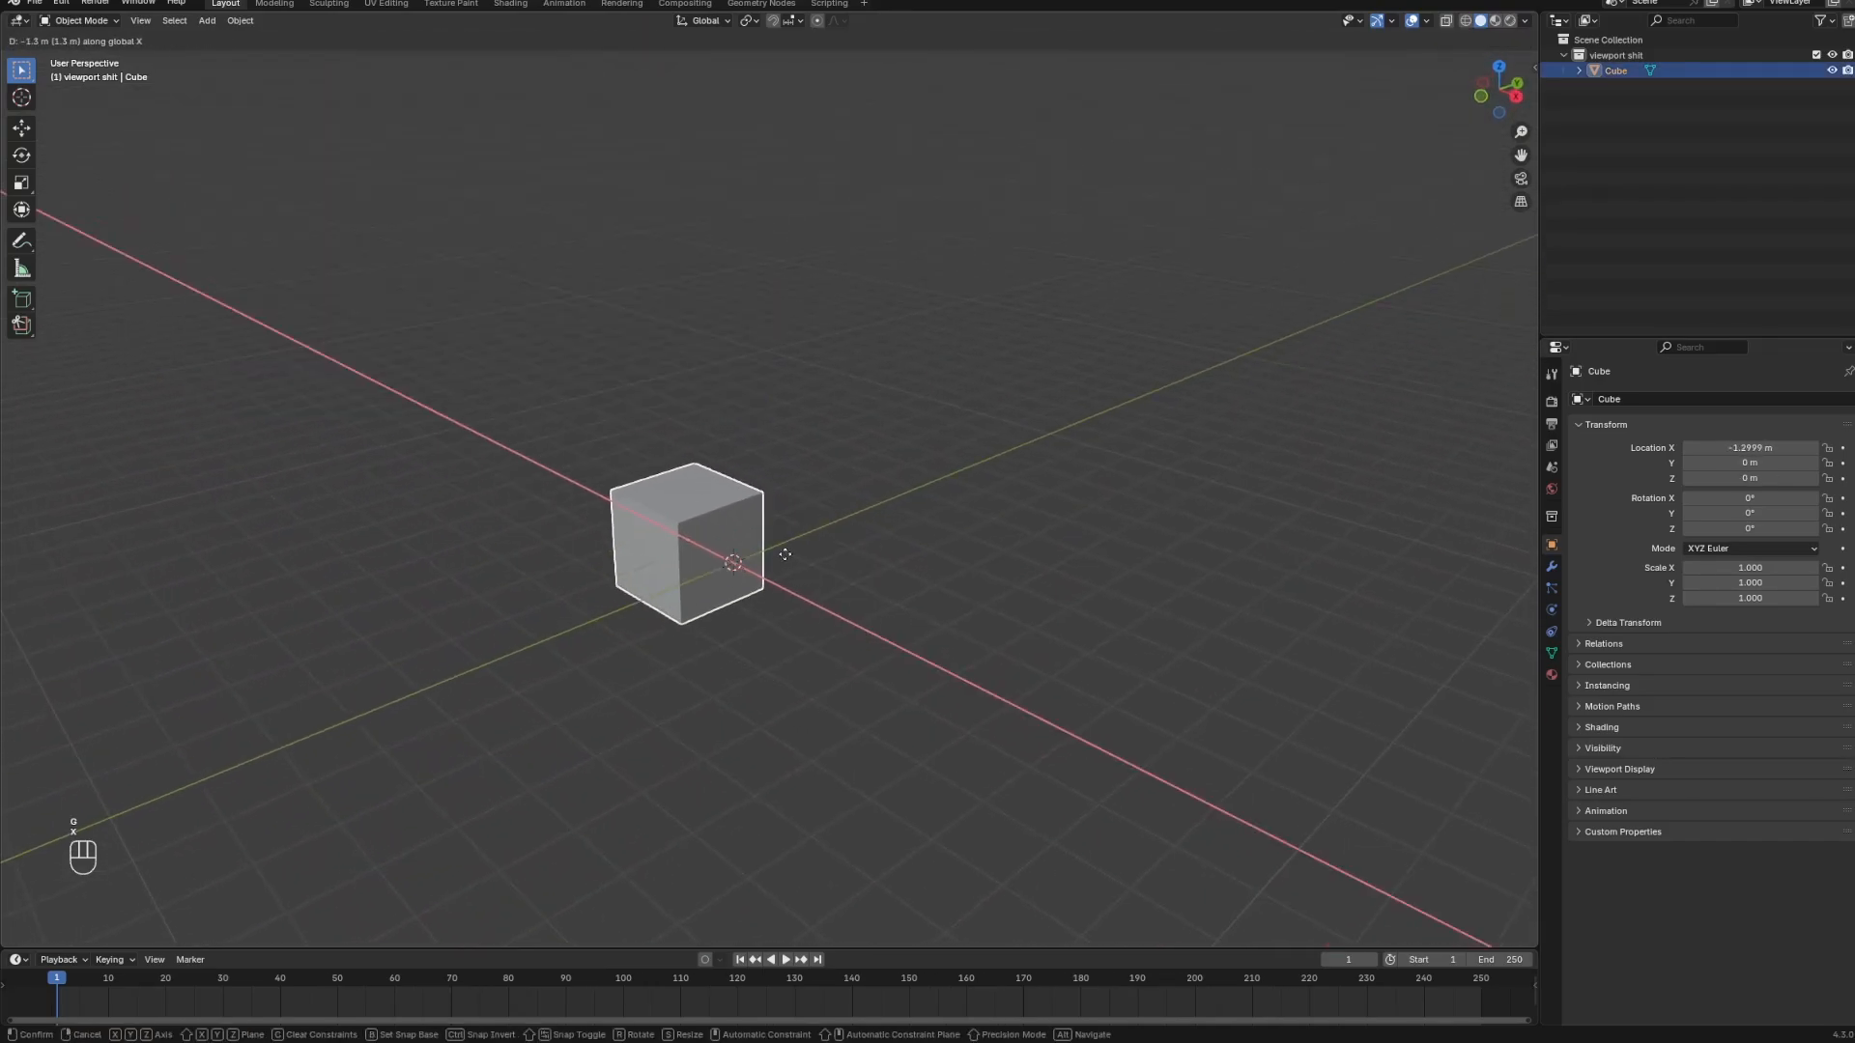
right_click(785, 555)
key("g")
right_click(873, 486)
Try rotating and scaling the cube, followed by a move along X switched into a rotation, without keeping any transform.
key("r")
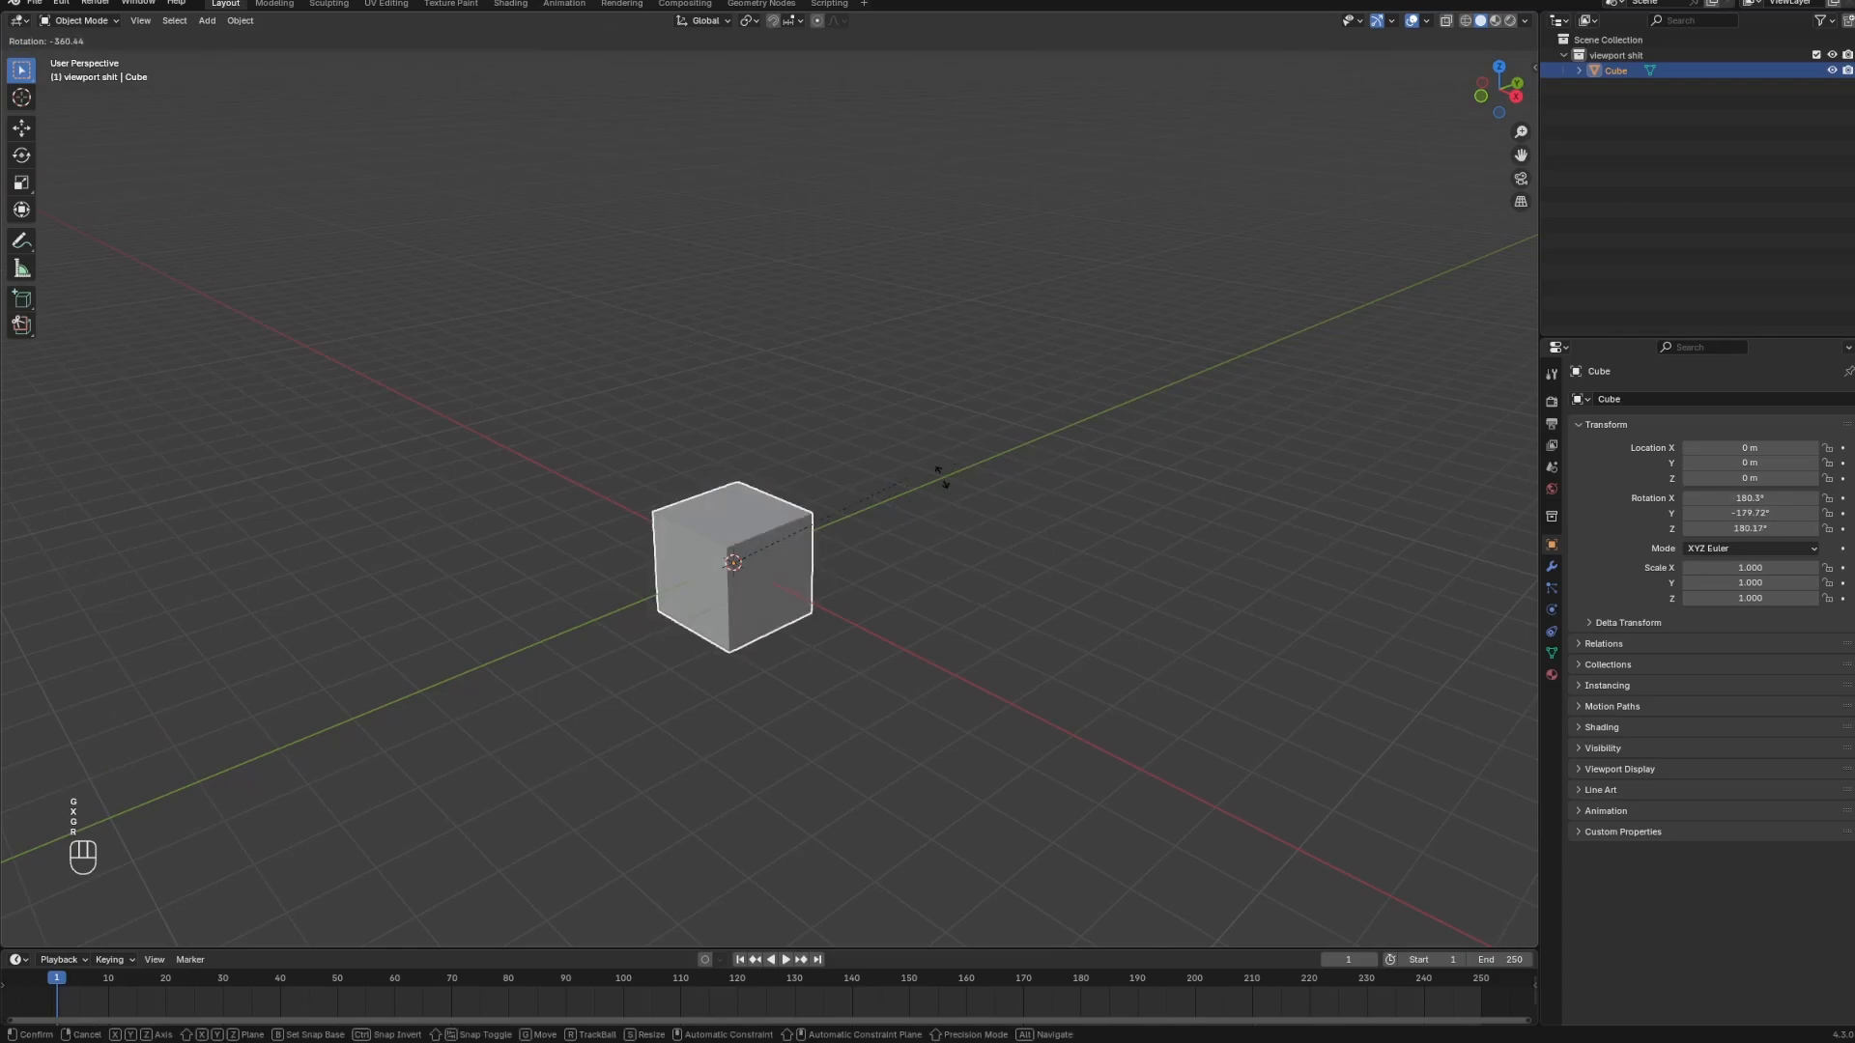
key("s")
right_click(895, 468)
key("g")
key("x")
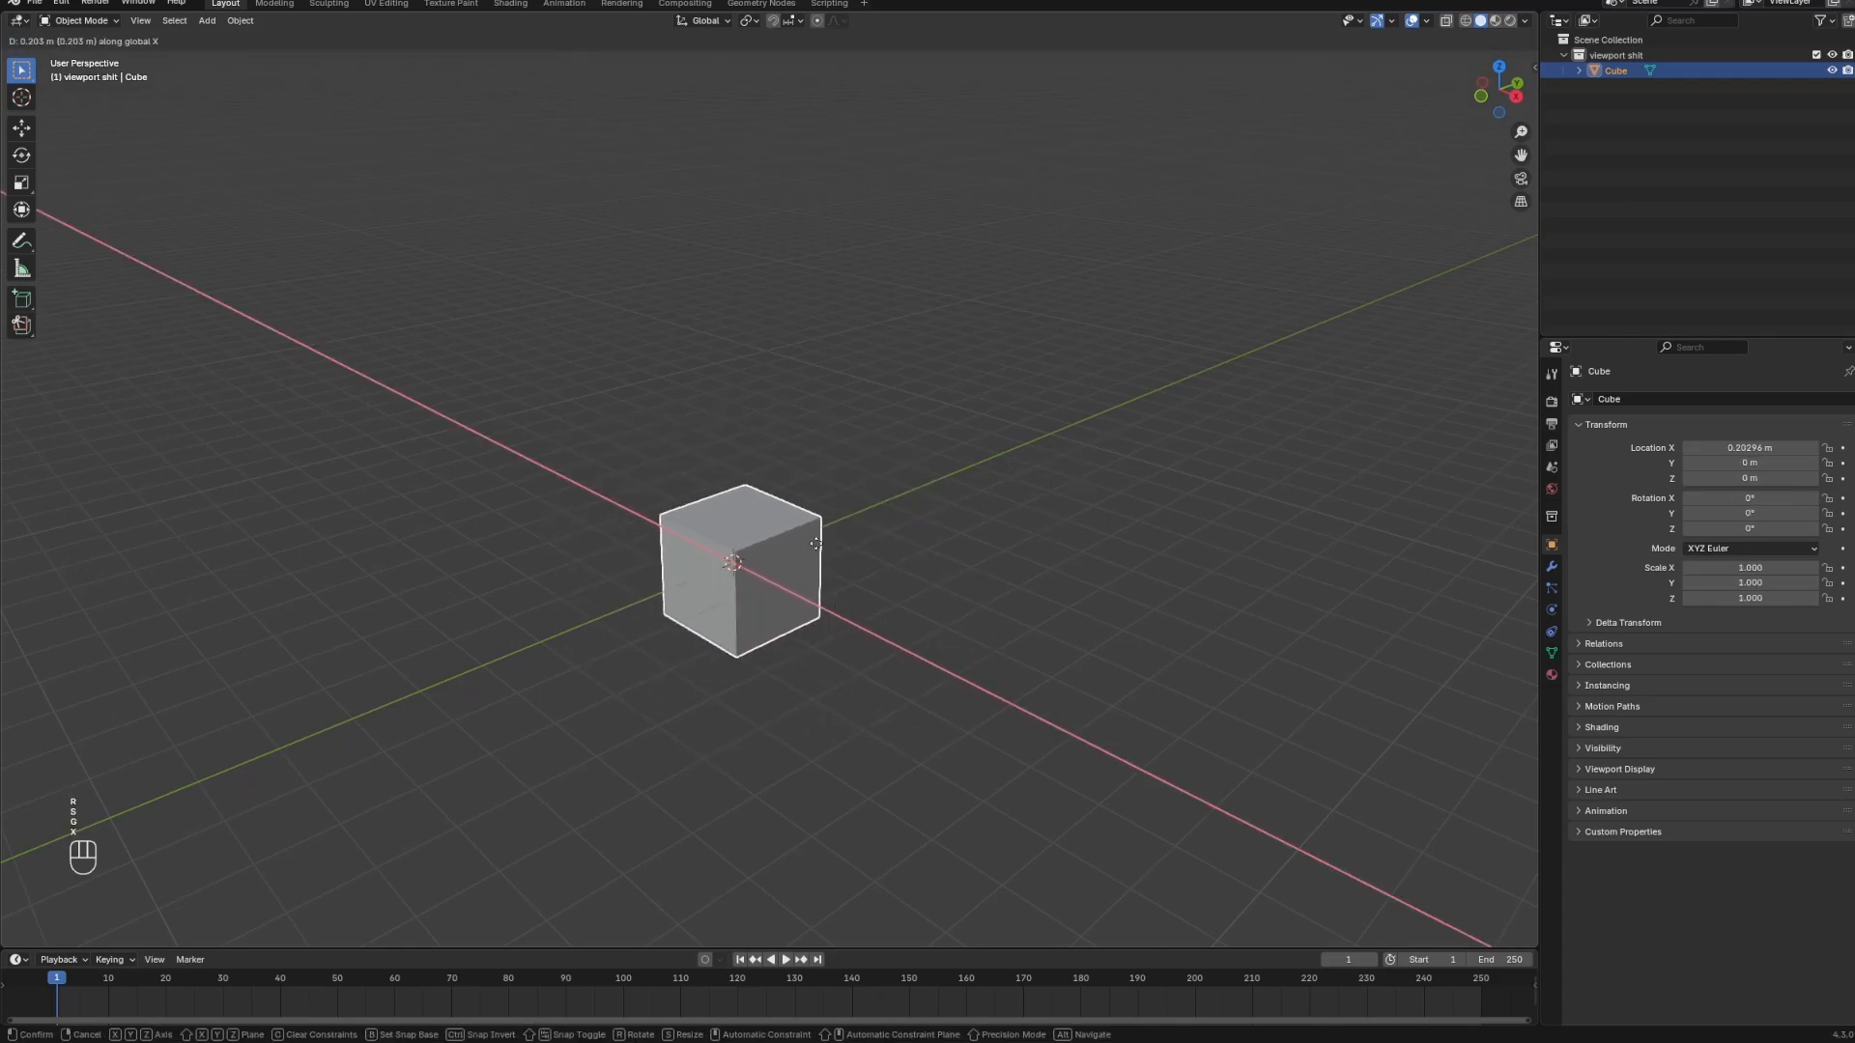
key("r")
right_click(835, 545)
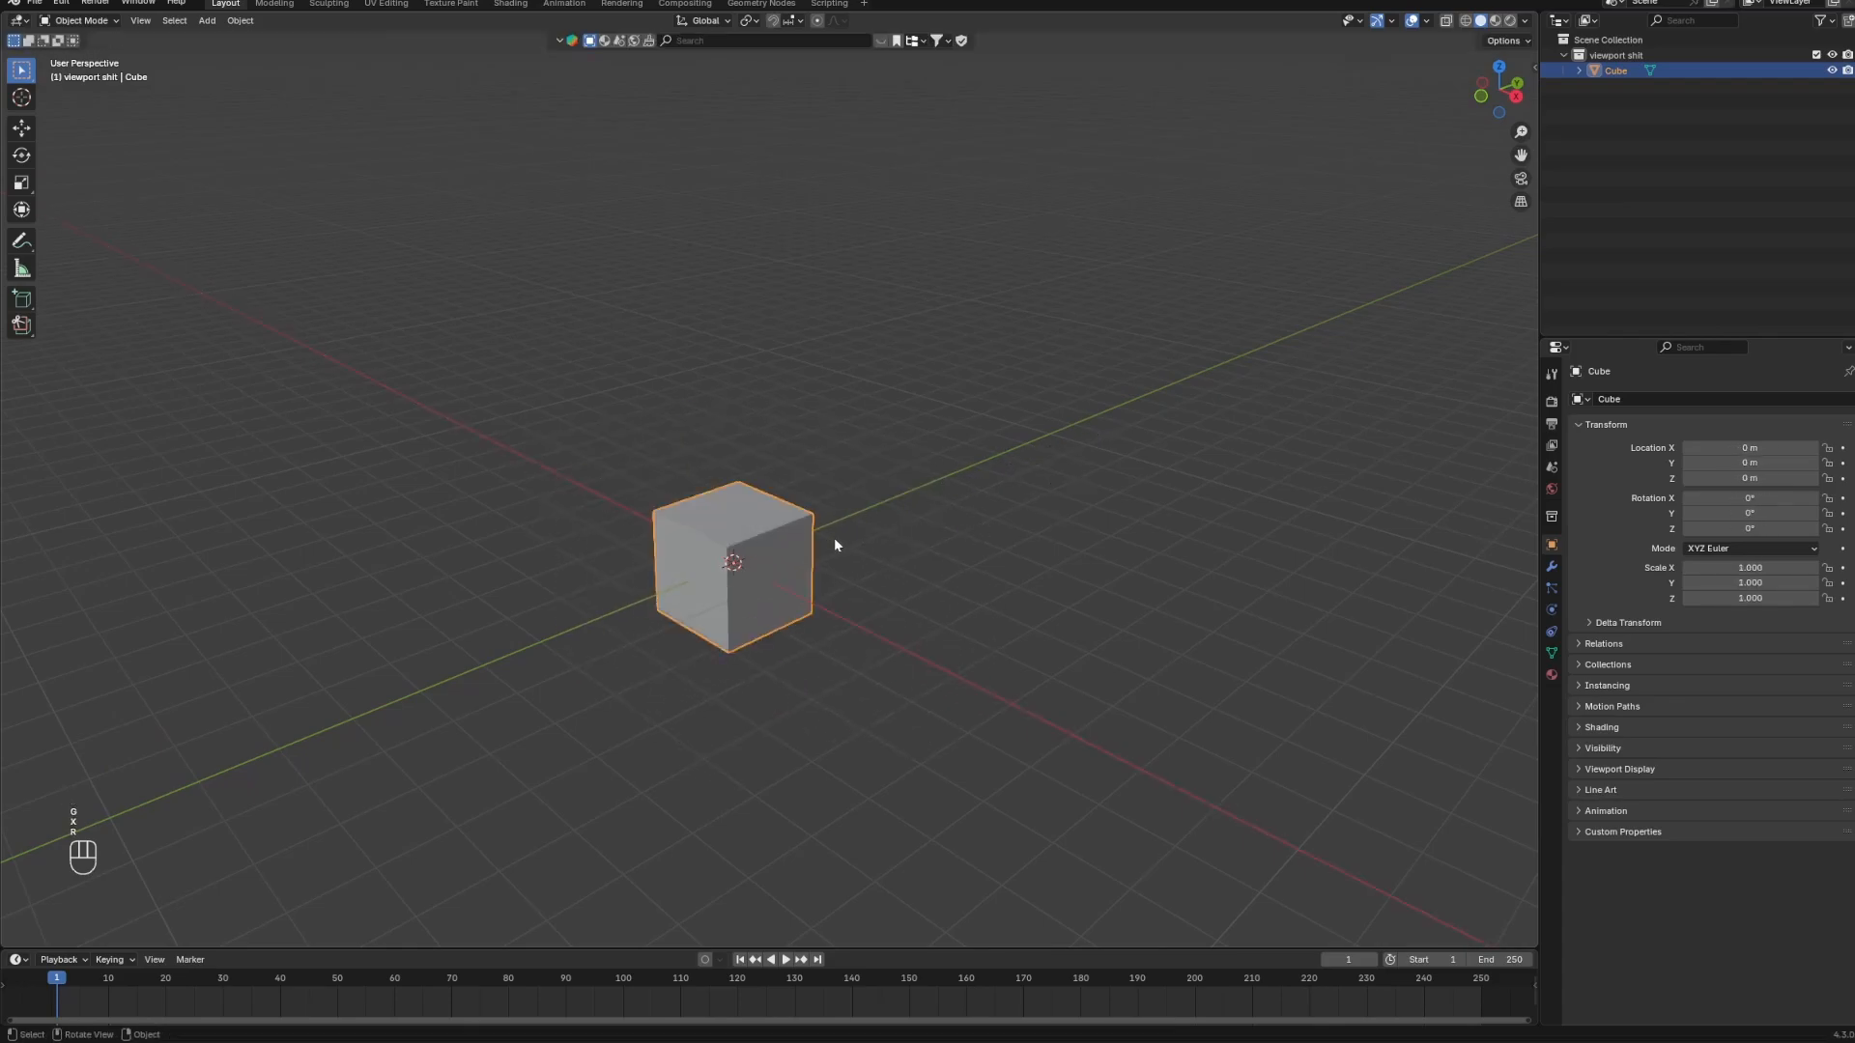
Try moving the cube with the constraint switched between the Z, Y and X axes.
key("g")
key("z")
key("y")
key("x")
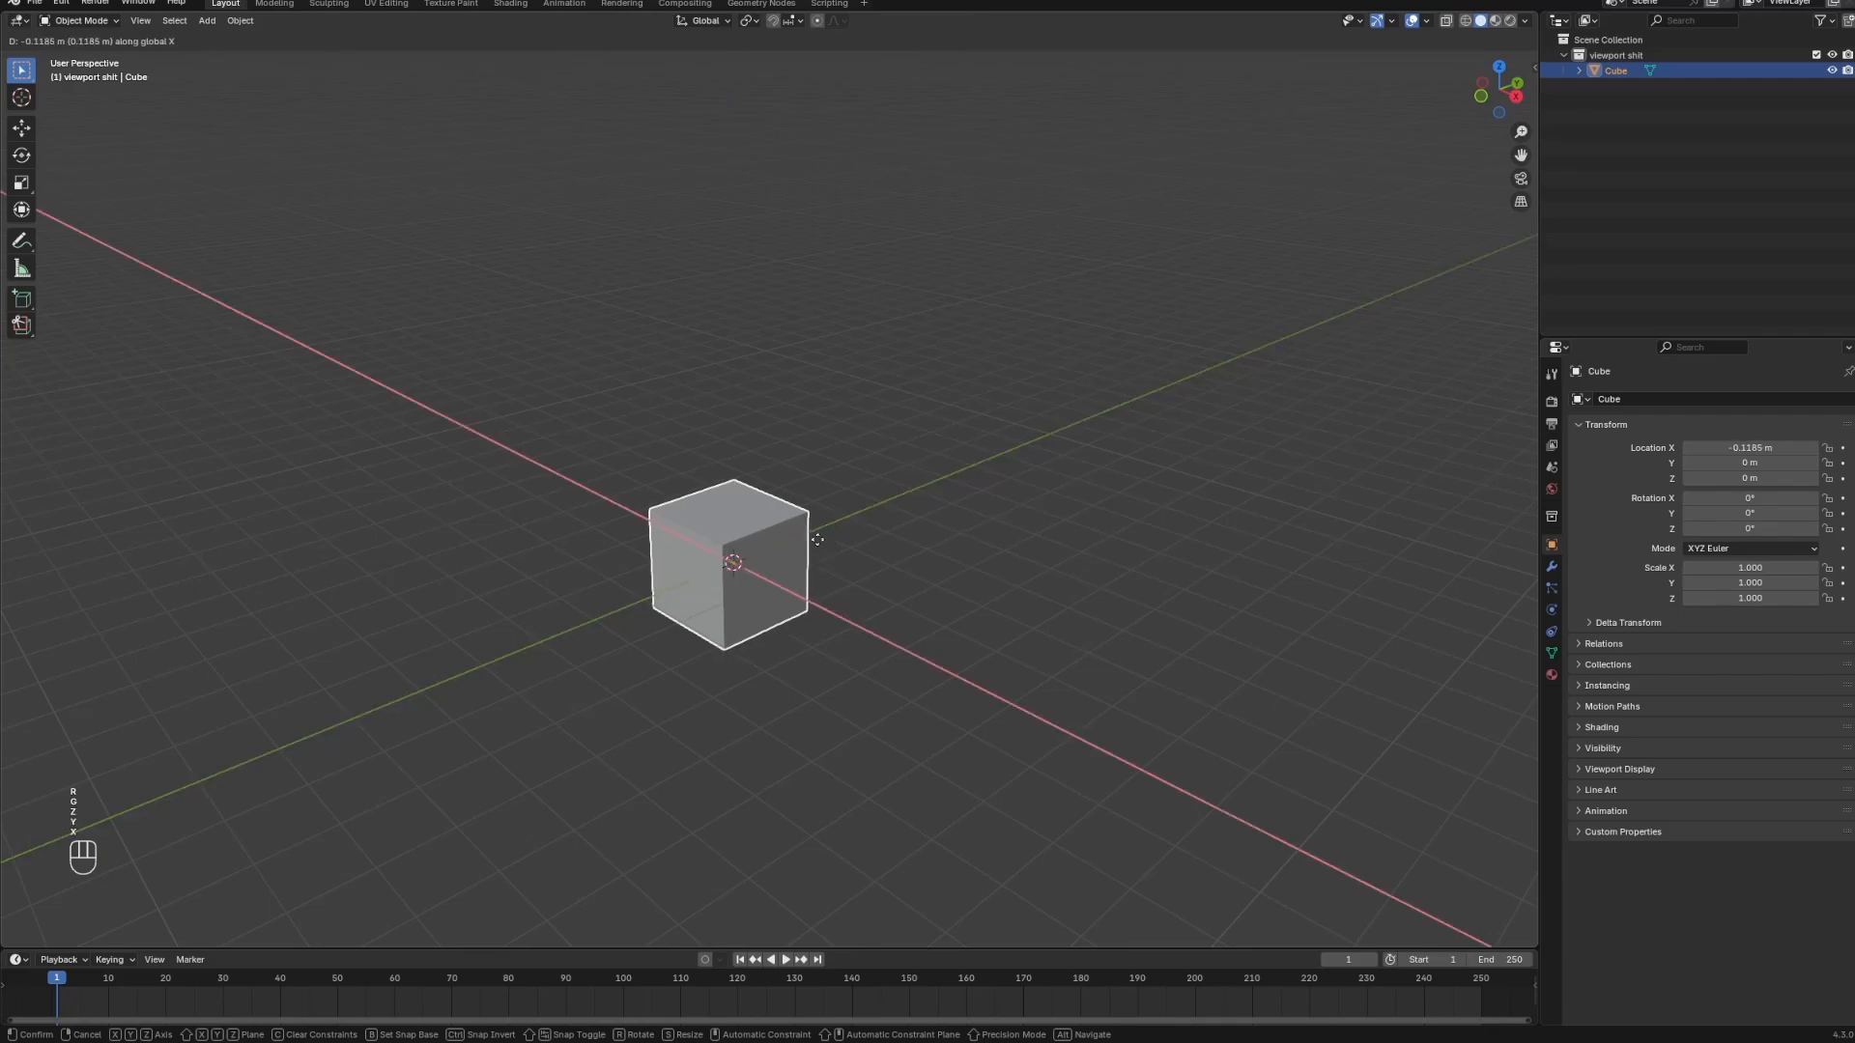
key("z")
right_click(908, 419)
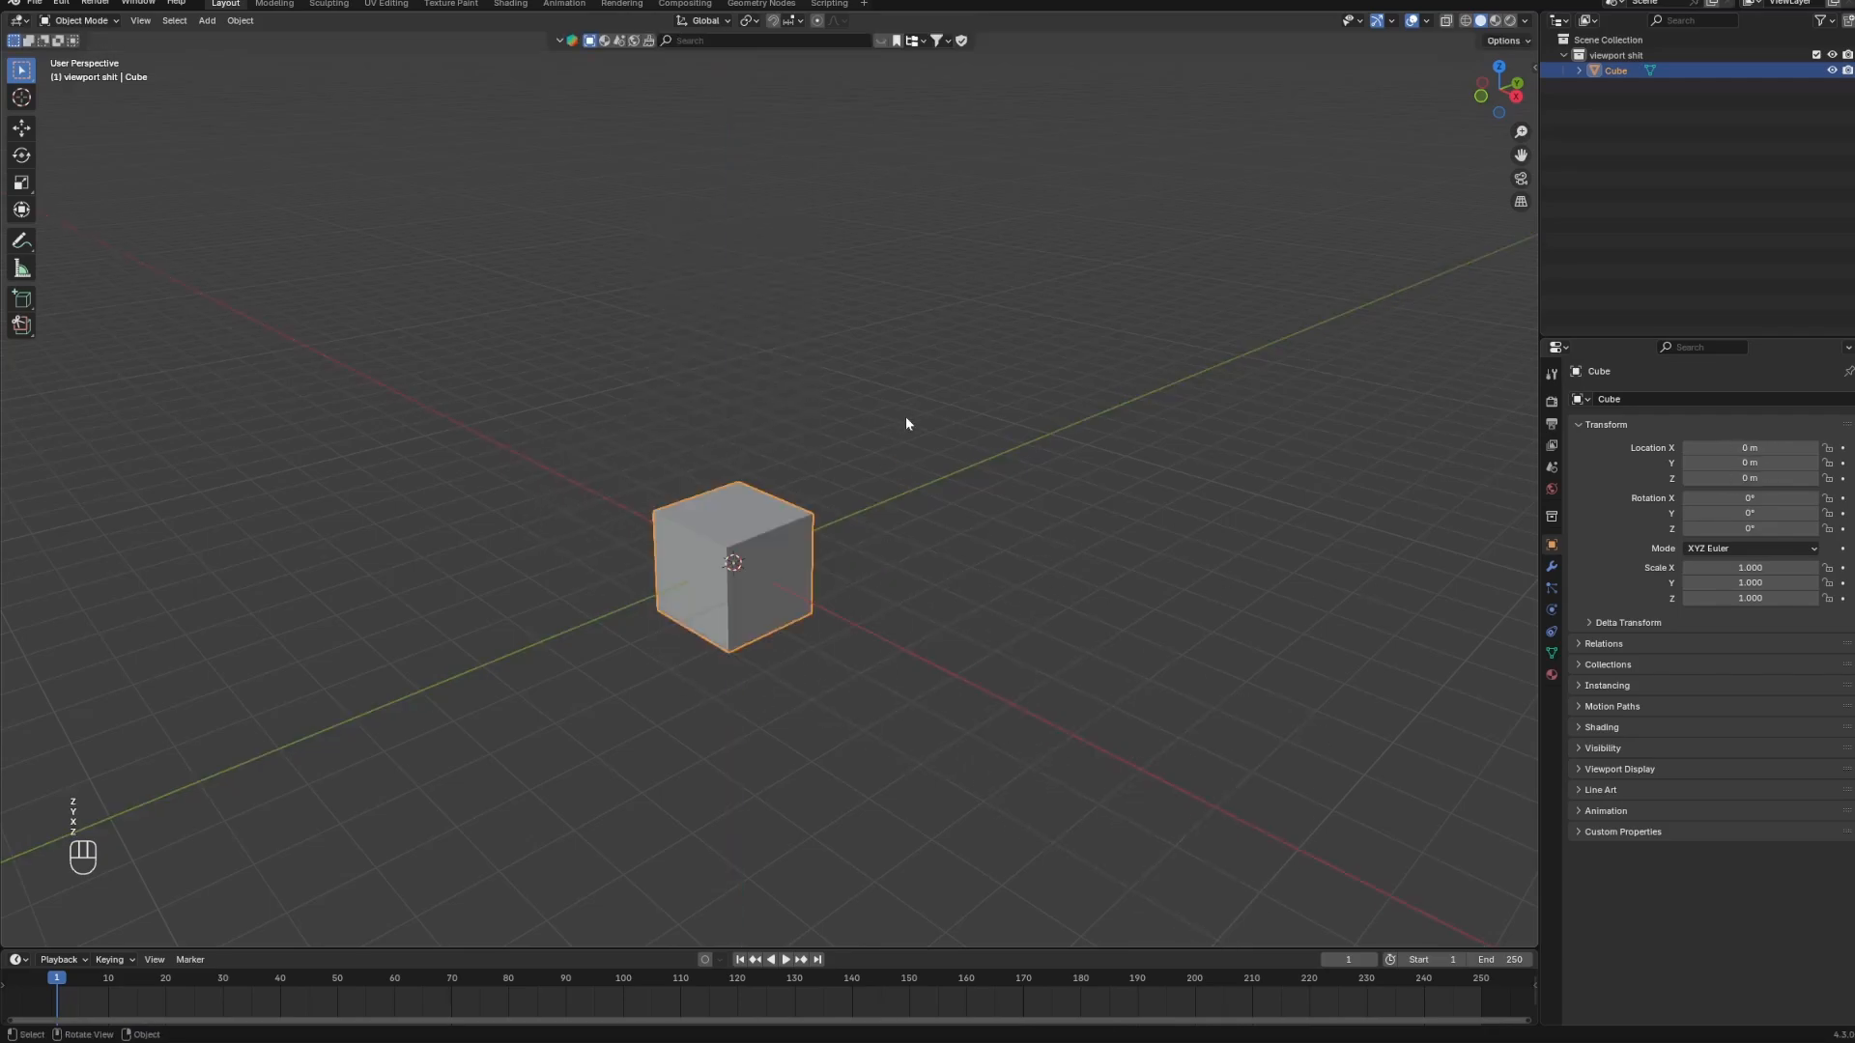
middle_click_drag(936, 469, 812, 486)
scroll(896, 489, "up", 2)
scroll(793, 497, "down", 2)
middle_click_drag(811, 486, 766, 452, "shift")
scroll(773, 512, "up", 1)
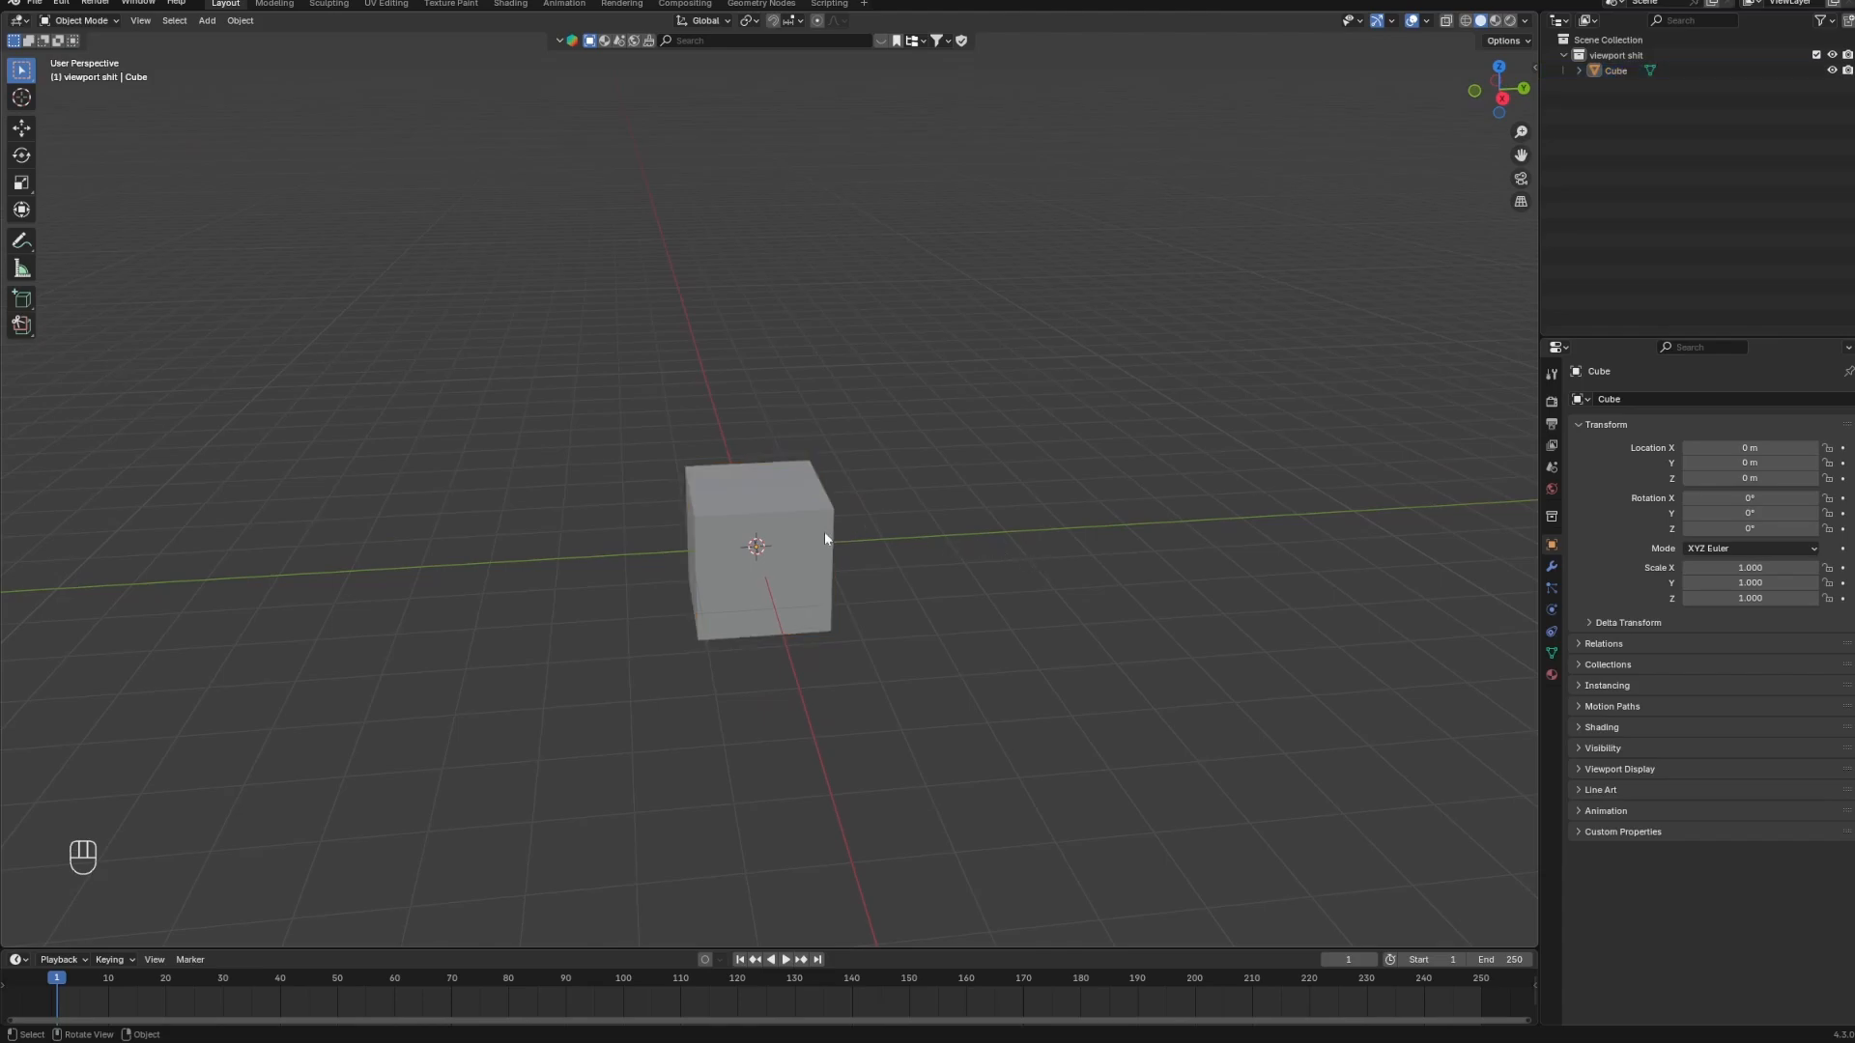
Delete the default cube and add a new cube mesh at the origin.
key("x")
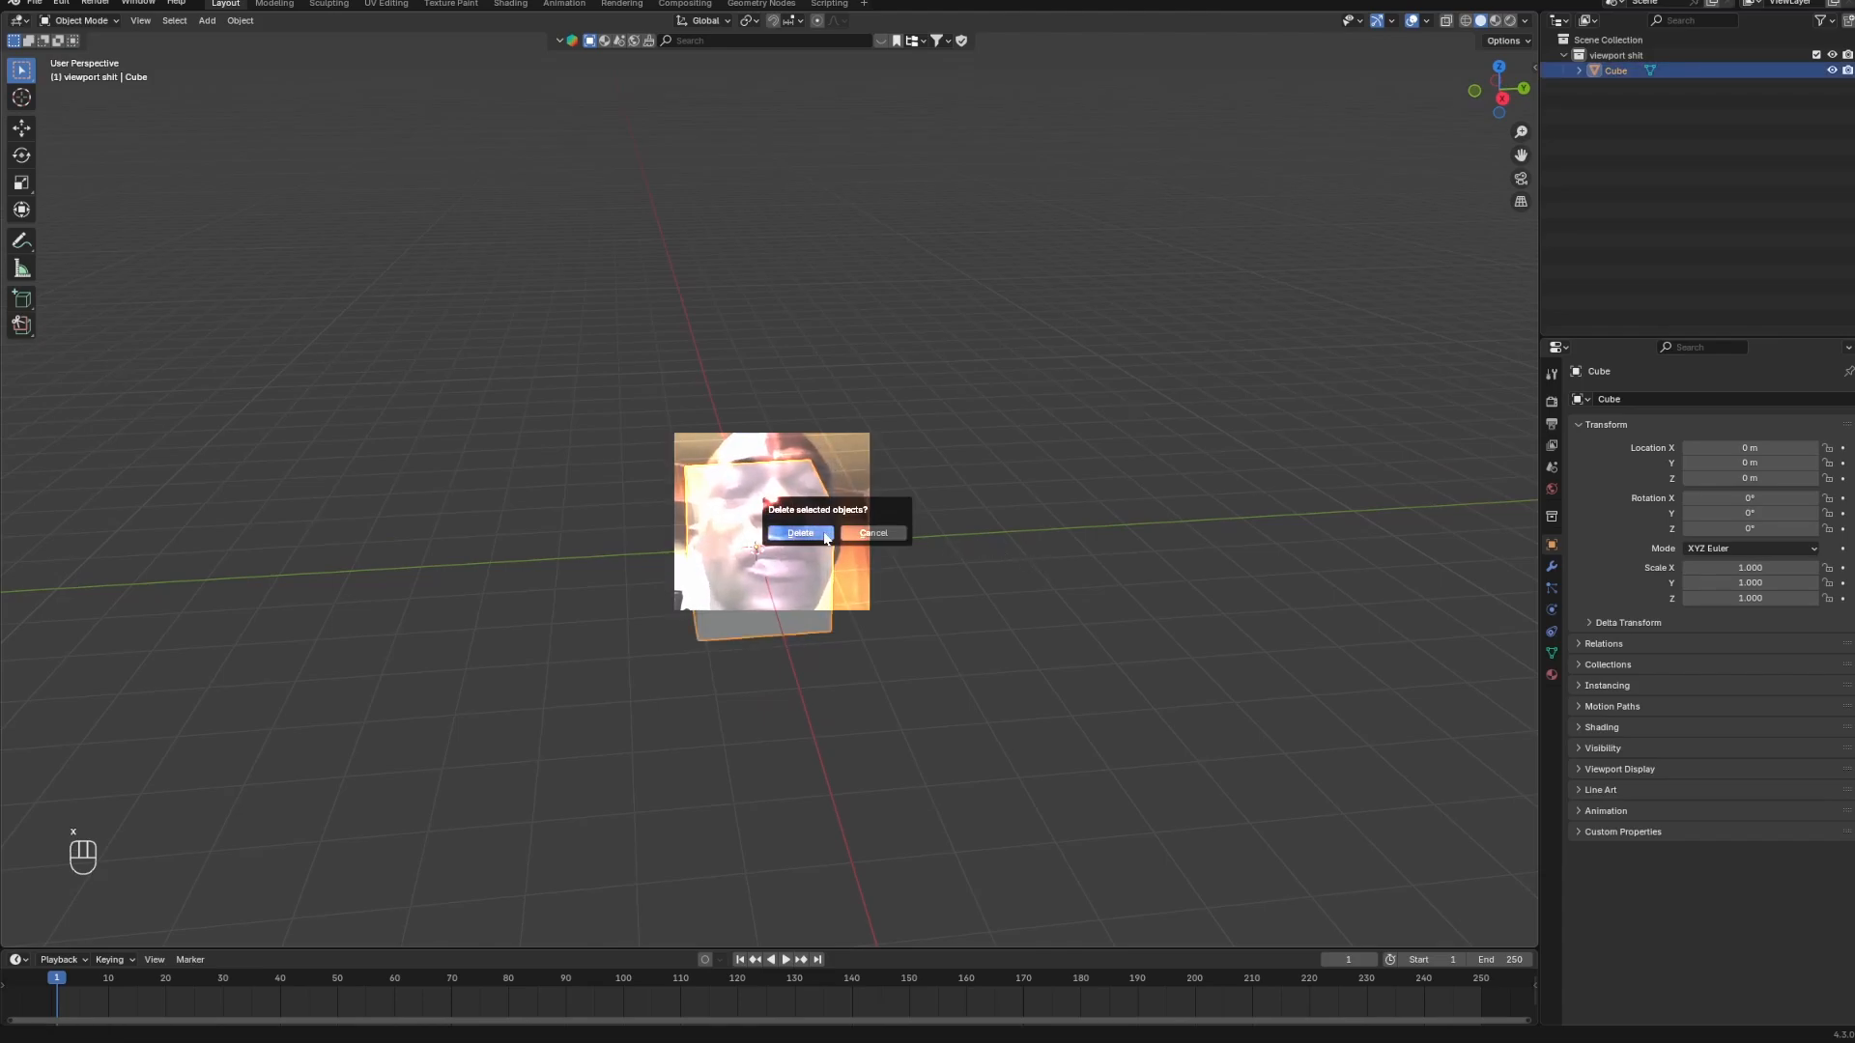
left_click(823, 531)
key("shift+a")
mouse_move(824, 533)
left_click(882, 544)
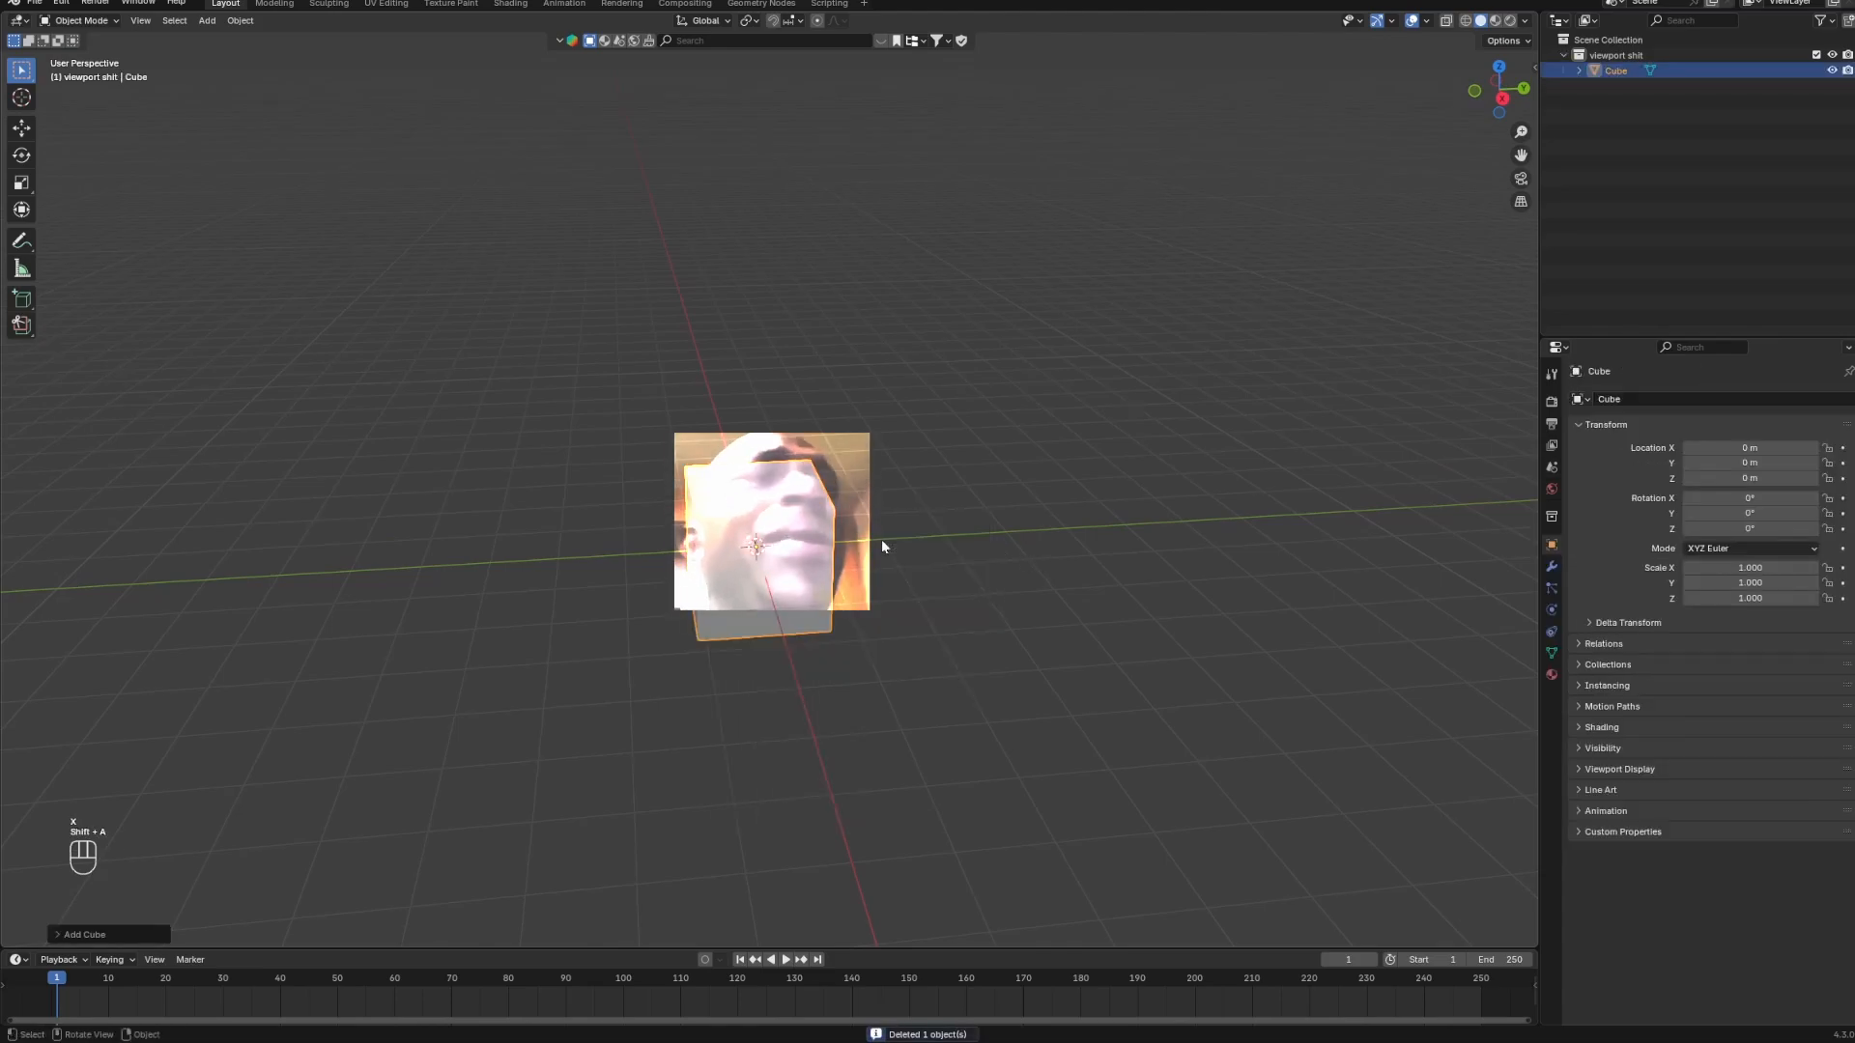
Delete the cube and add a cylinder mesh with 16 vertices in its place.
key("x")
left_click(881, 540)
key("shift+a")
mouse_move(881, 541)
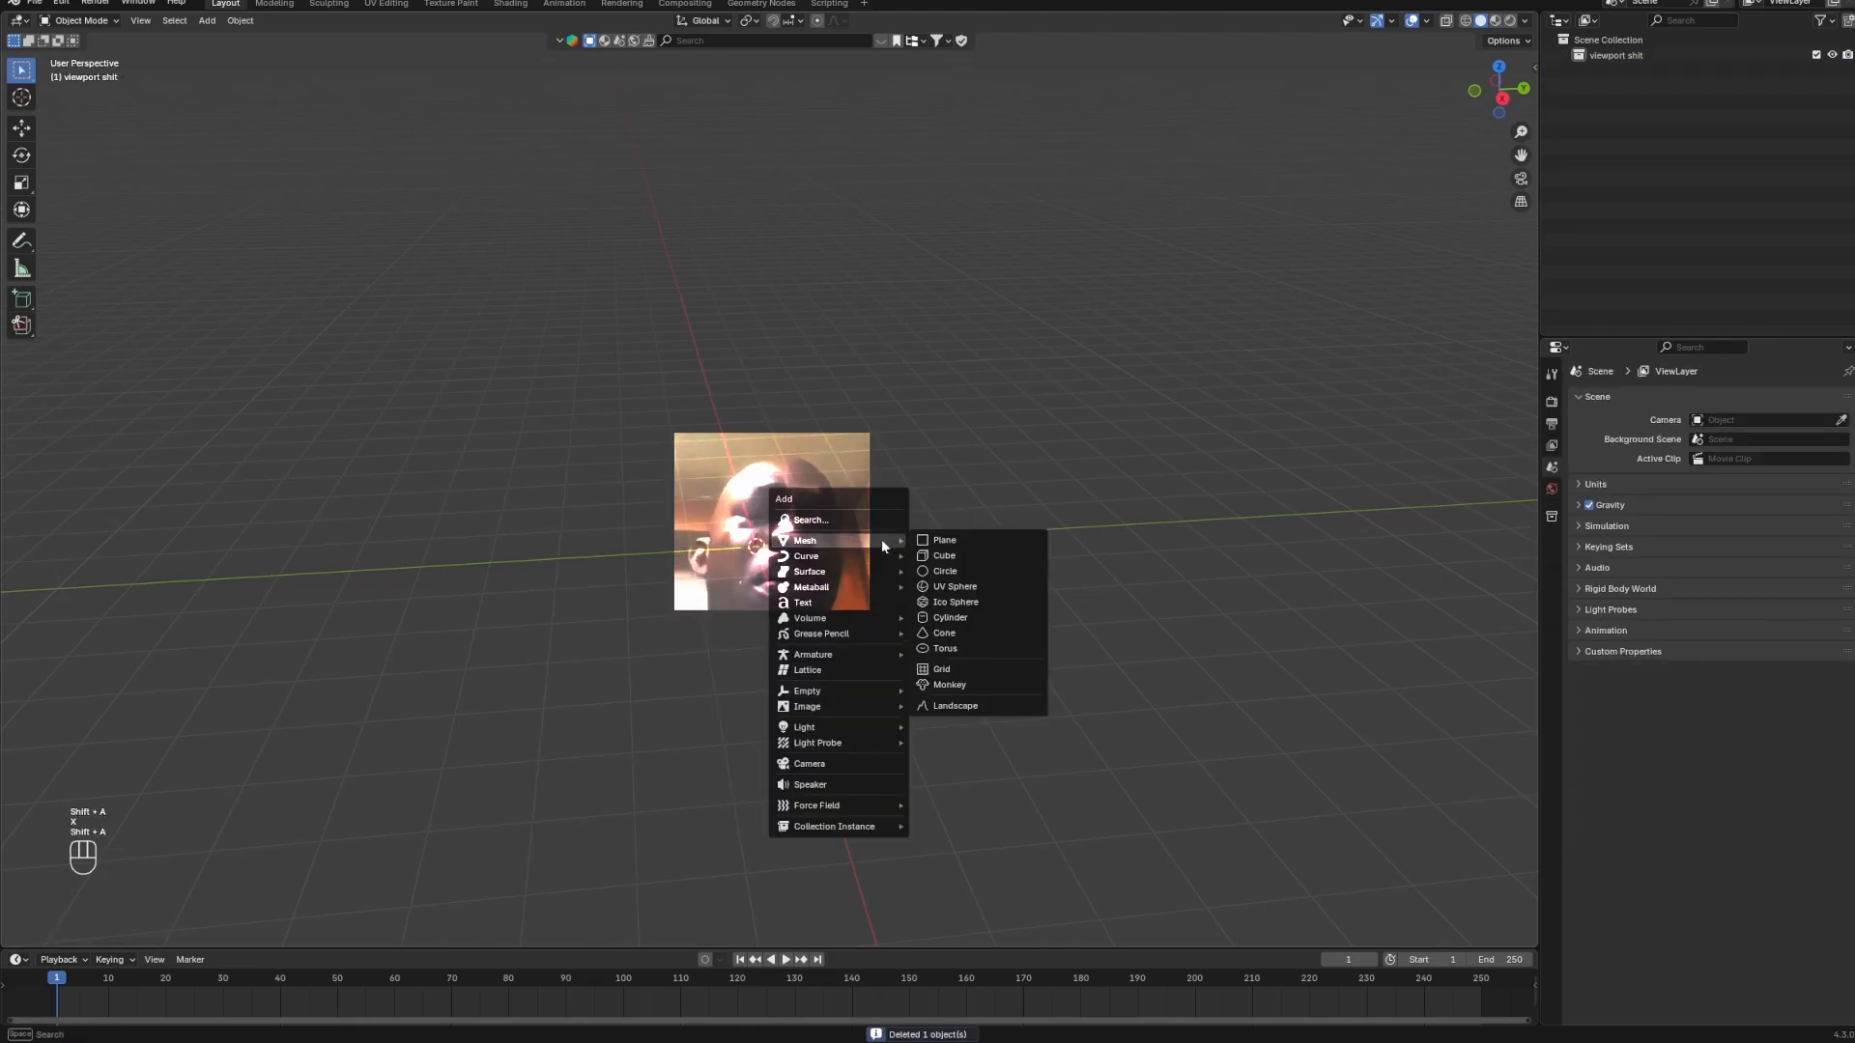
left_click(962, 620)
middle_click_drag(959, 618, 900, 565)
scroll(900, 565, "up", 2)
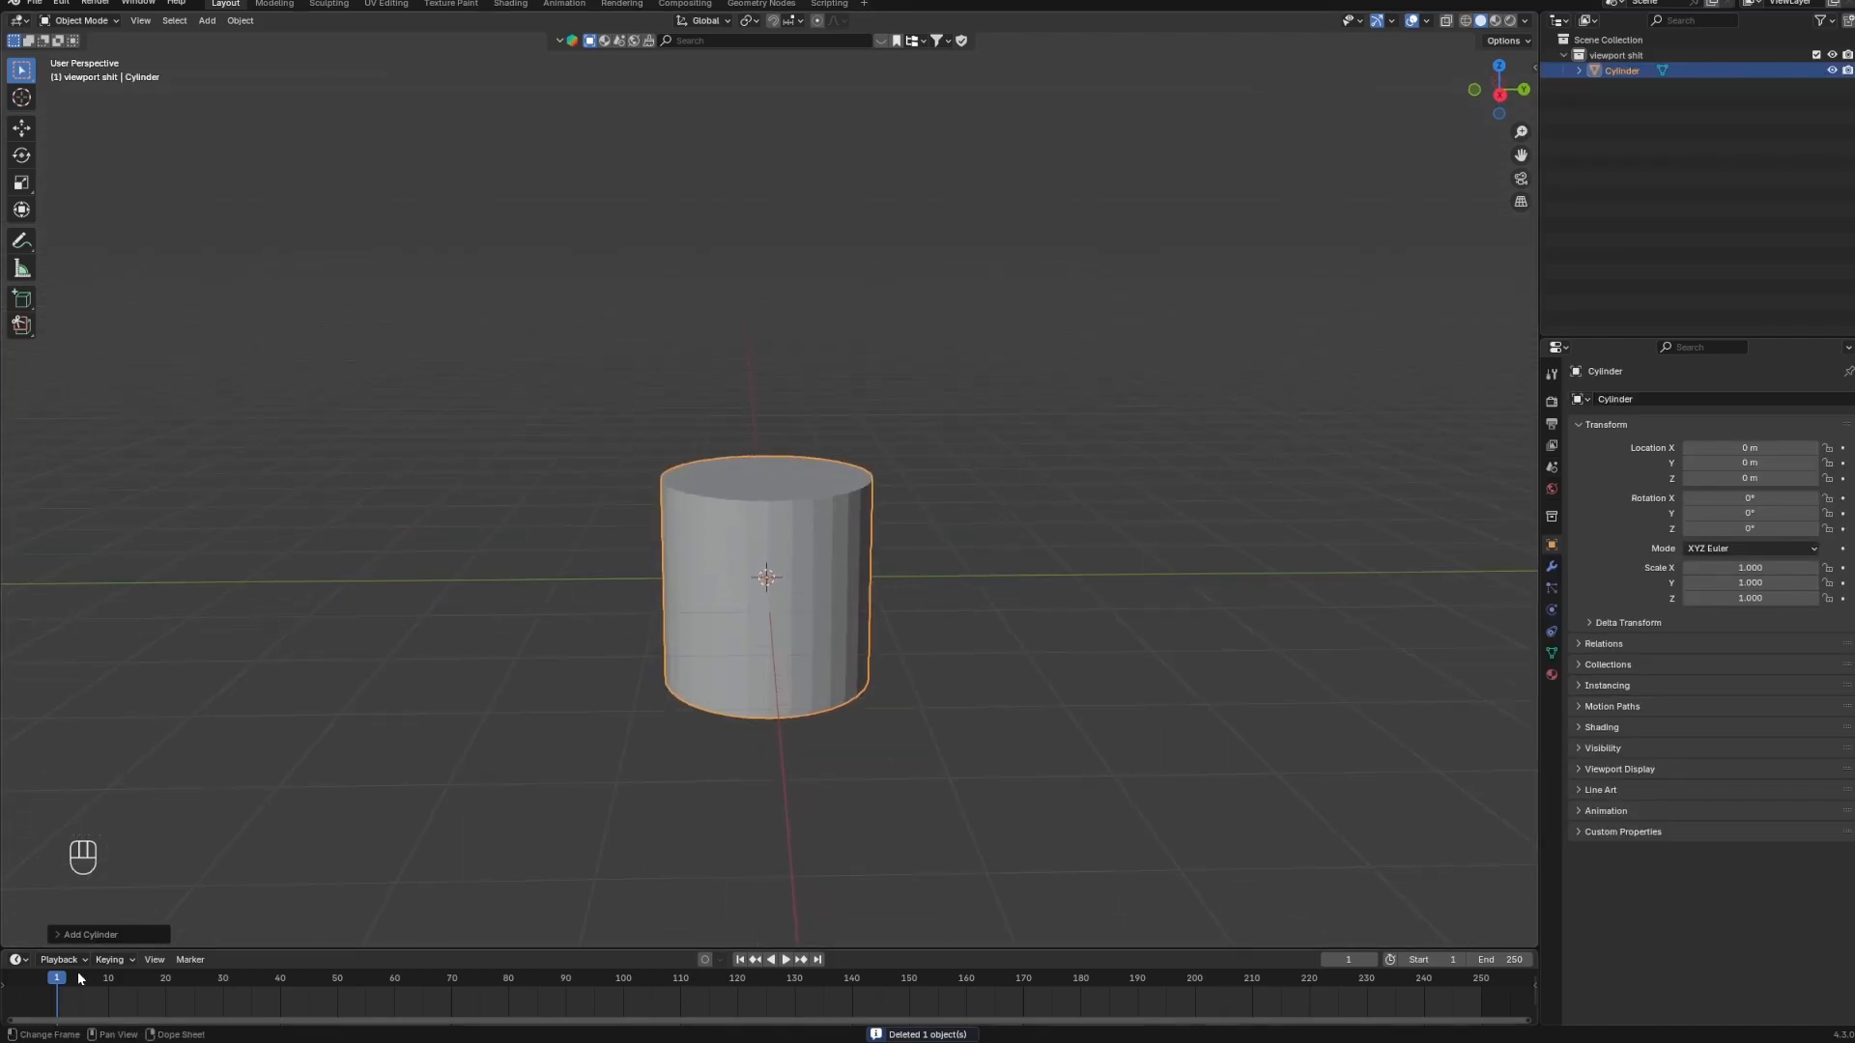
left_click(101, 934)
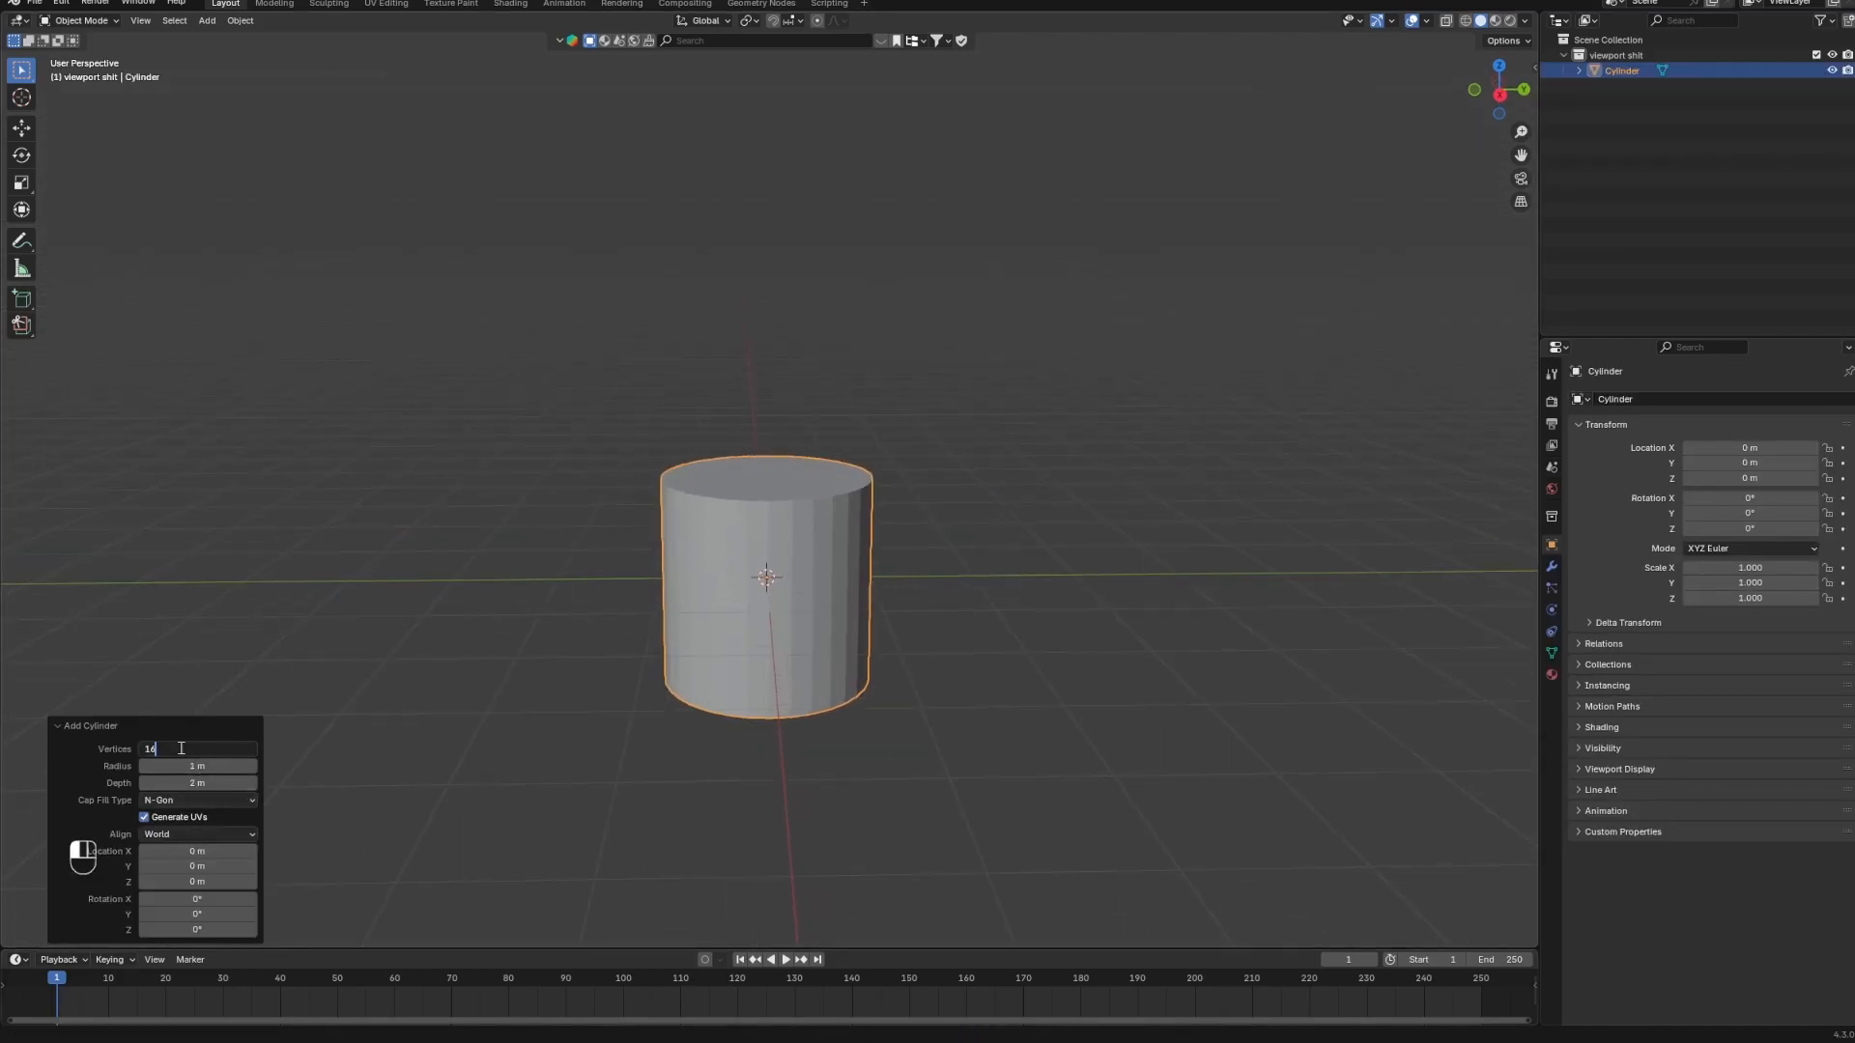
key("Return")
Rotate the cylinder 90° about the global X axis so it lies on its side.
type("rx")
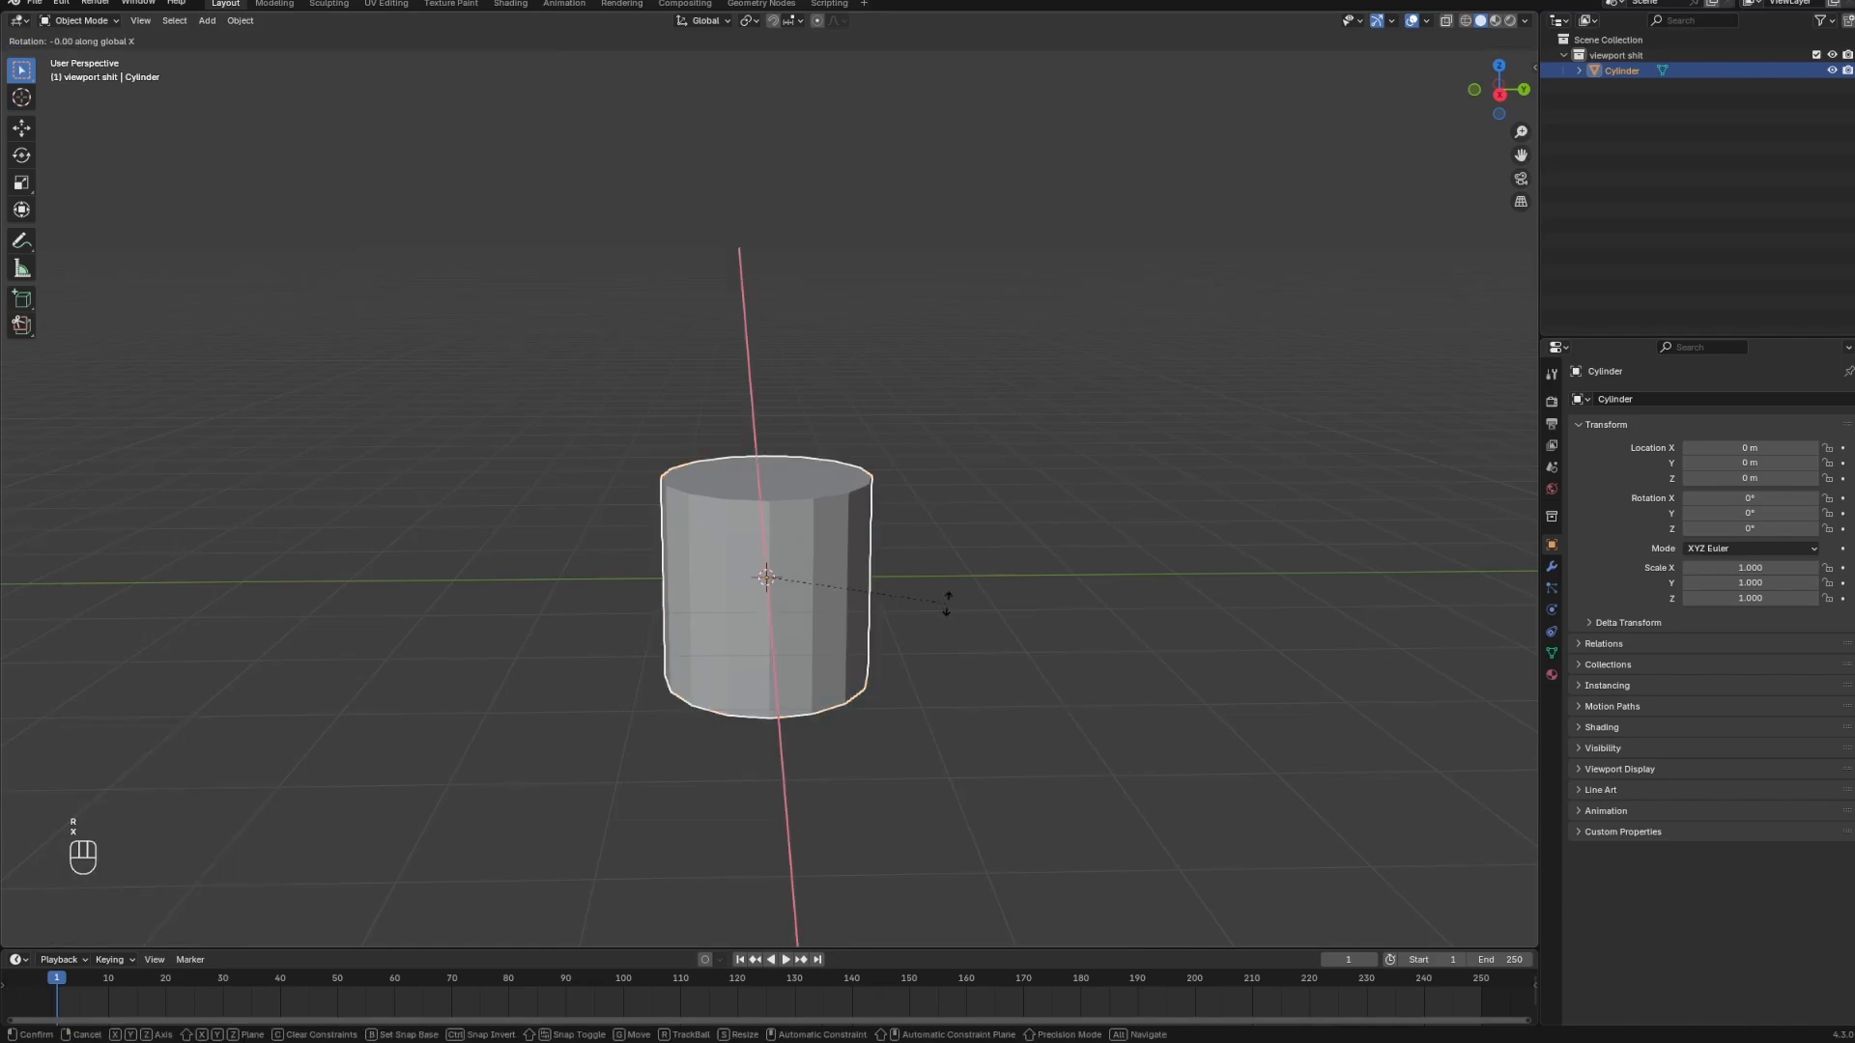
type("90")
key("Return")
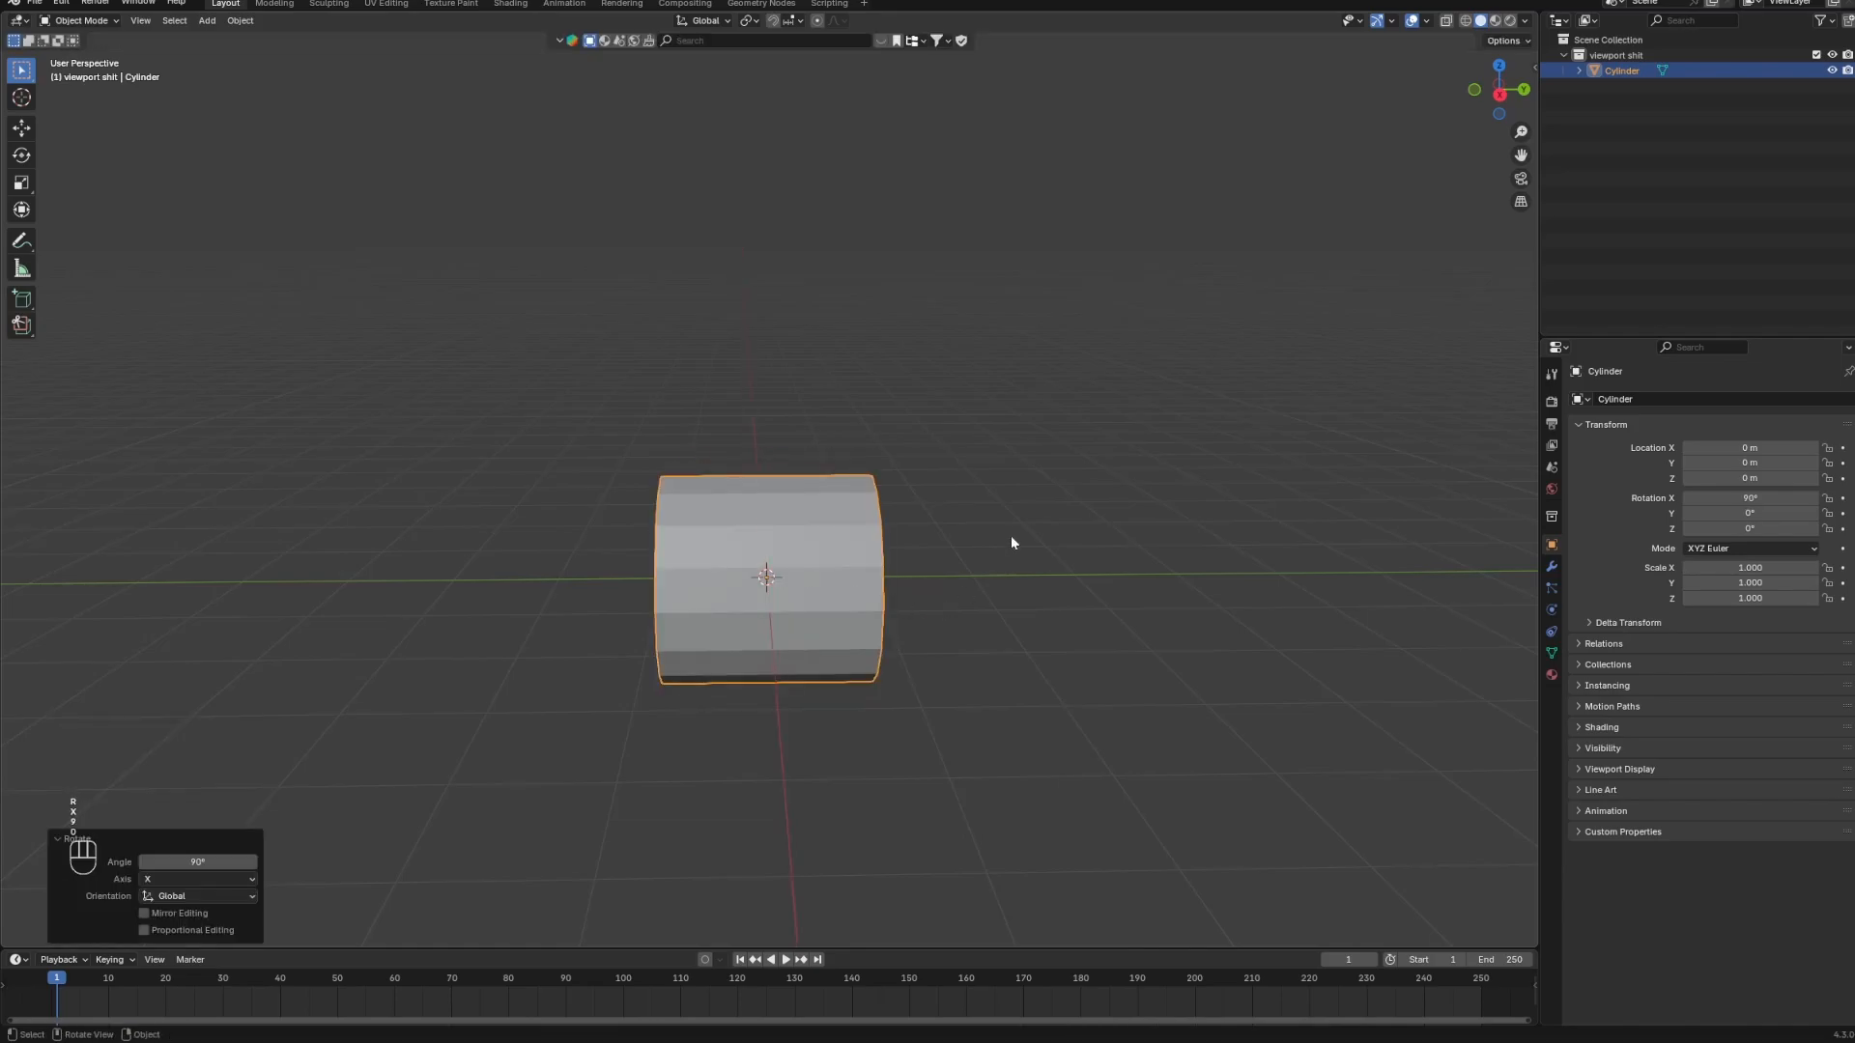
In the top view, resize the cylinder uniformly to a scale of about 0.591.
left_click(1500, 66)
scroll(1256, 261, "up", 4)
key("s")
left_click(547, 437)
middle_click_drag(549, 437, 814, 453, "shift")
scroll(814, 454, "up", 2)
key("s")
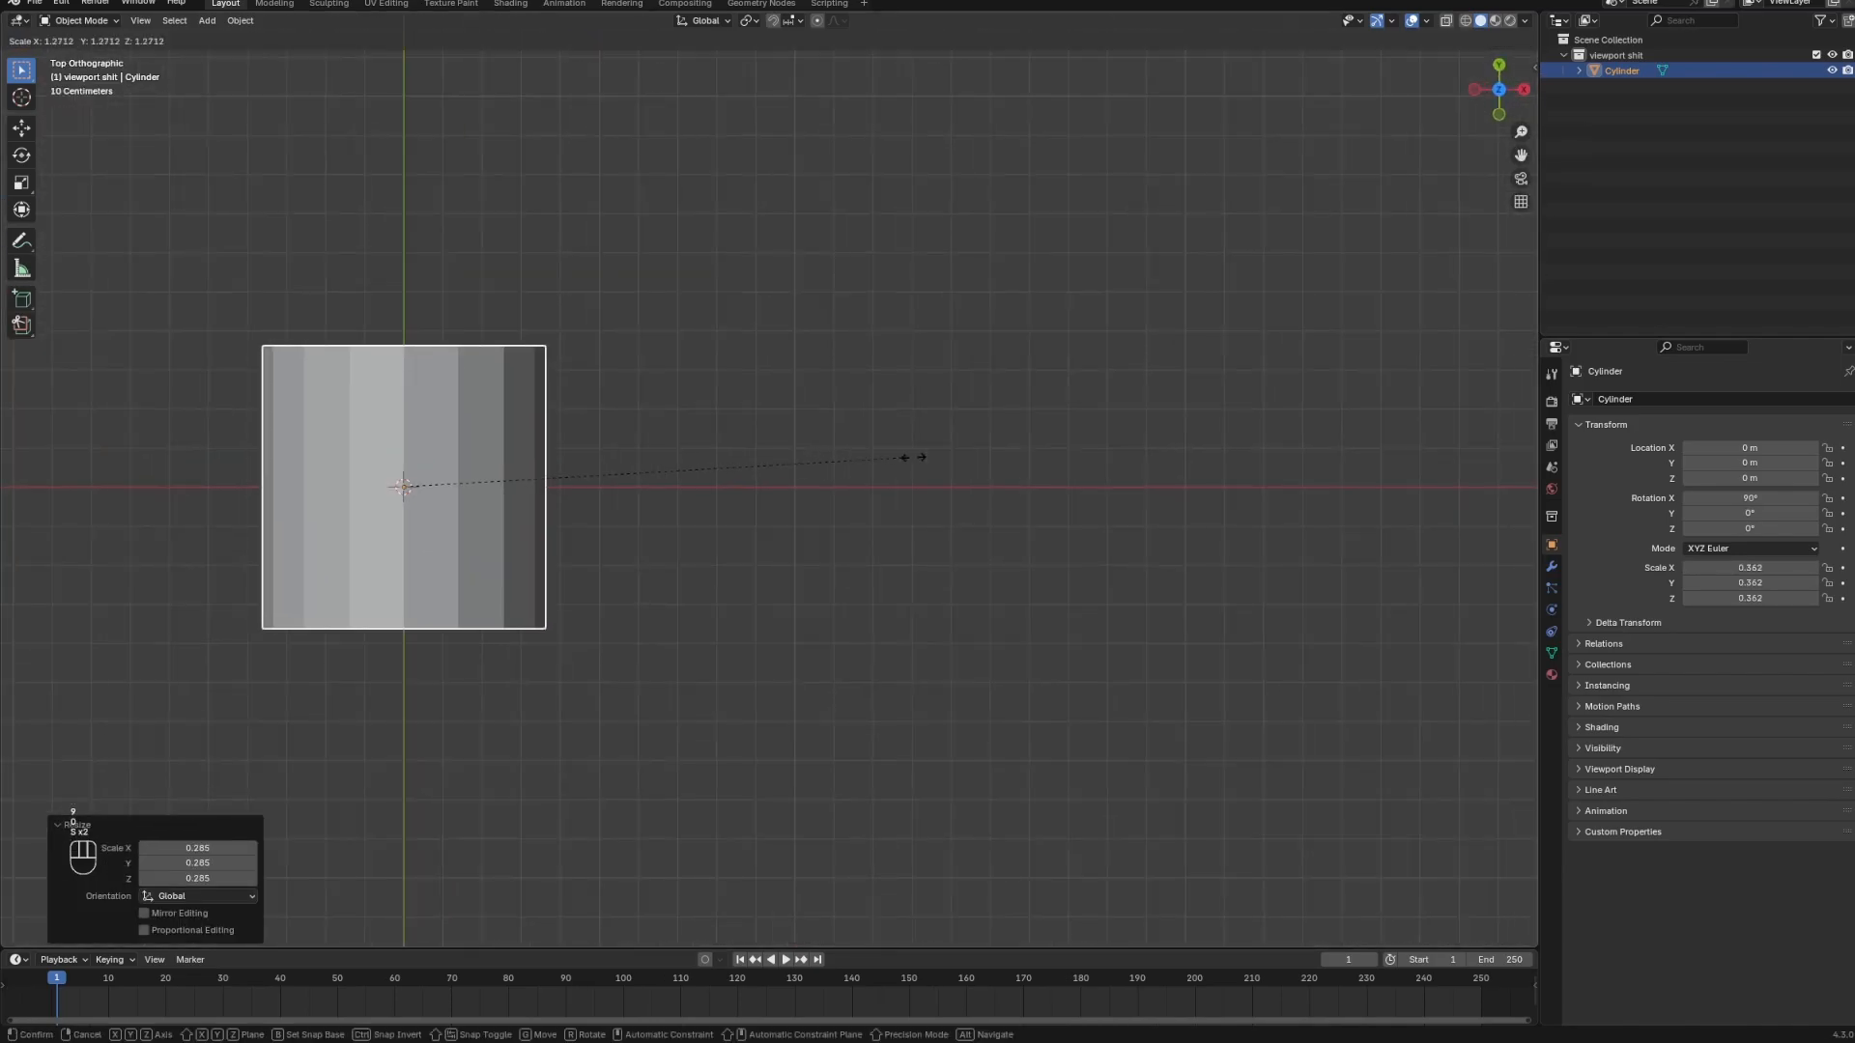
left_click(1111, 451)
scroll(1013, 451, "down", 11)
key("s")
left_click(1140, 444)
scroll(1024, 433, "up", 5)
middle_click_drag(1021, 432, 1040, 455, "shift")
scroll(1043, 459, "up", 4)
key("s")
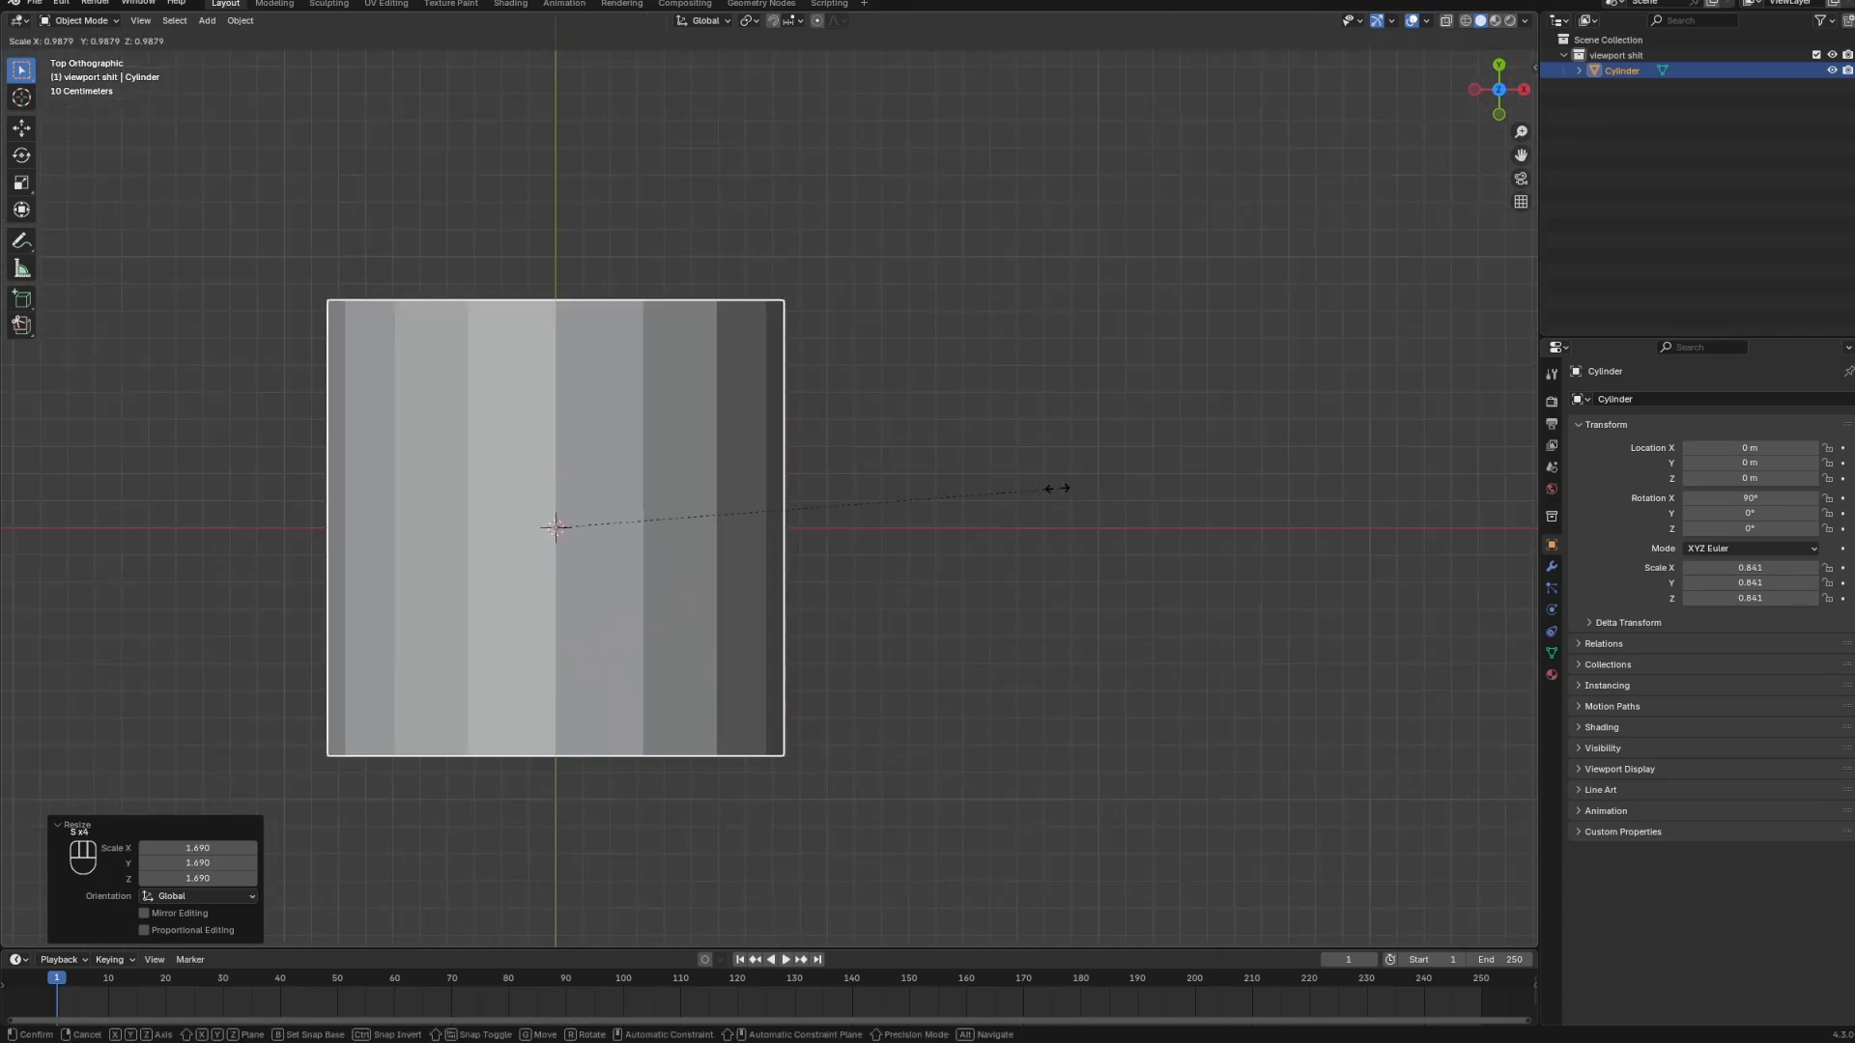
left_click(897, 497)
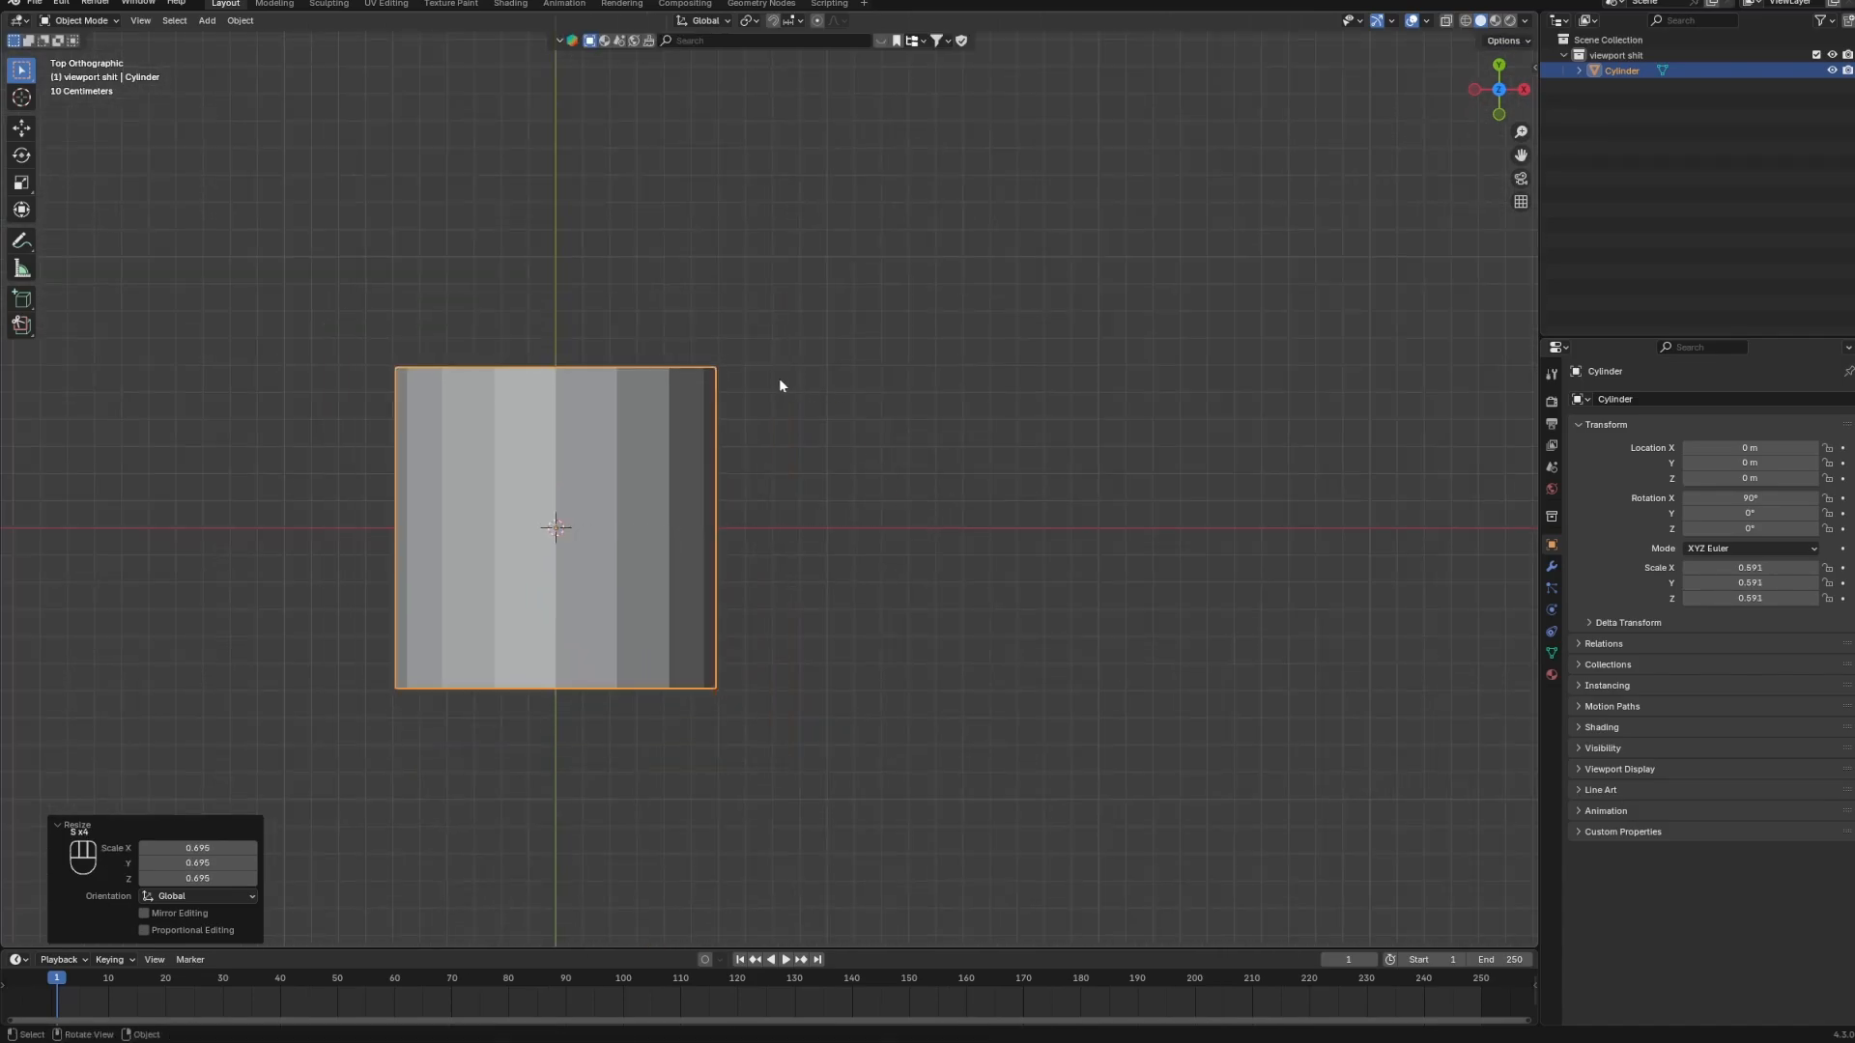
In Edit Mode, add one loop cut around the middle of the cylinder's length.
scroll(763, 372, "down", 4)
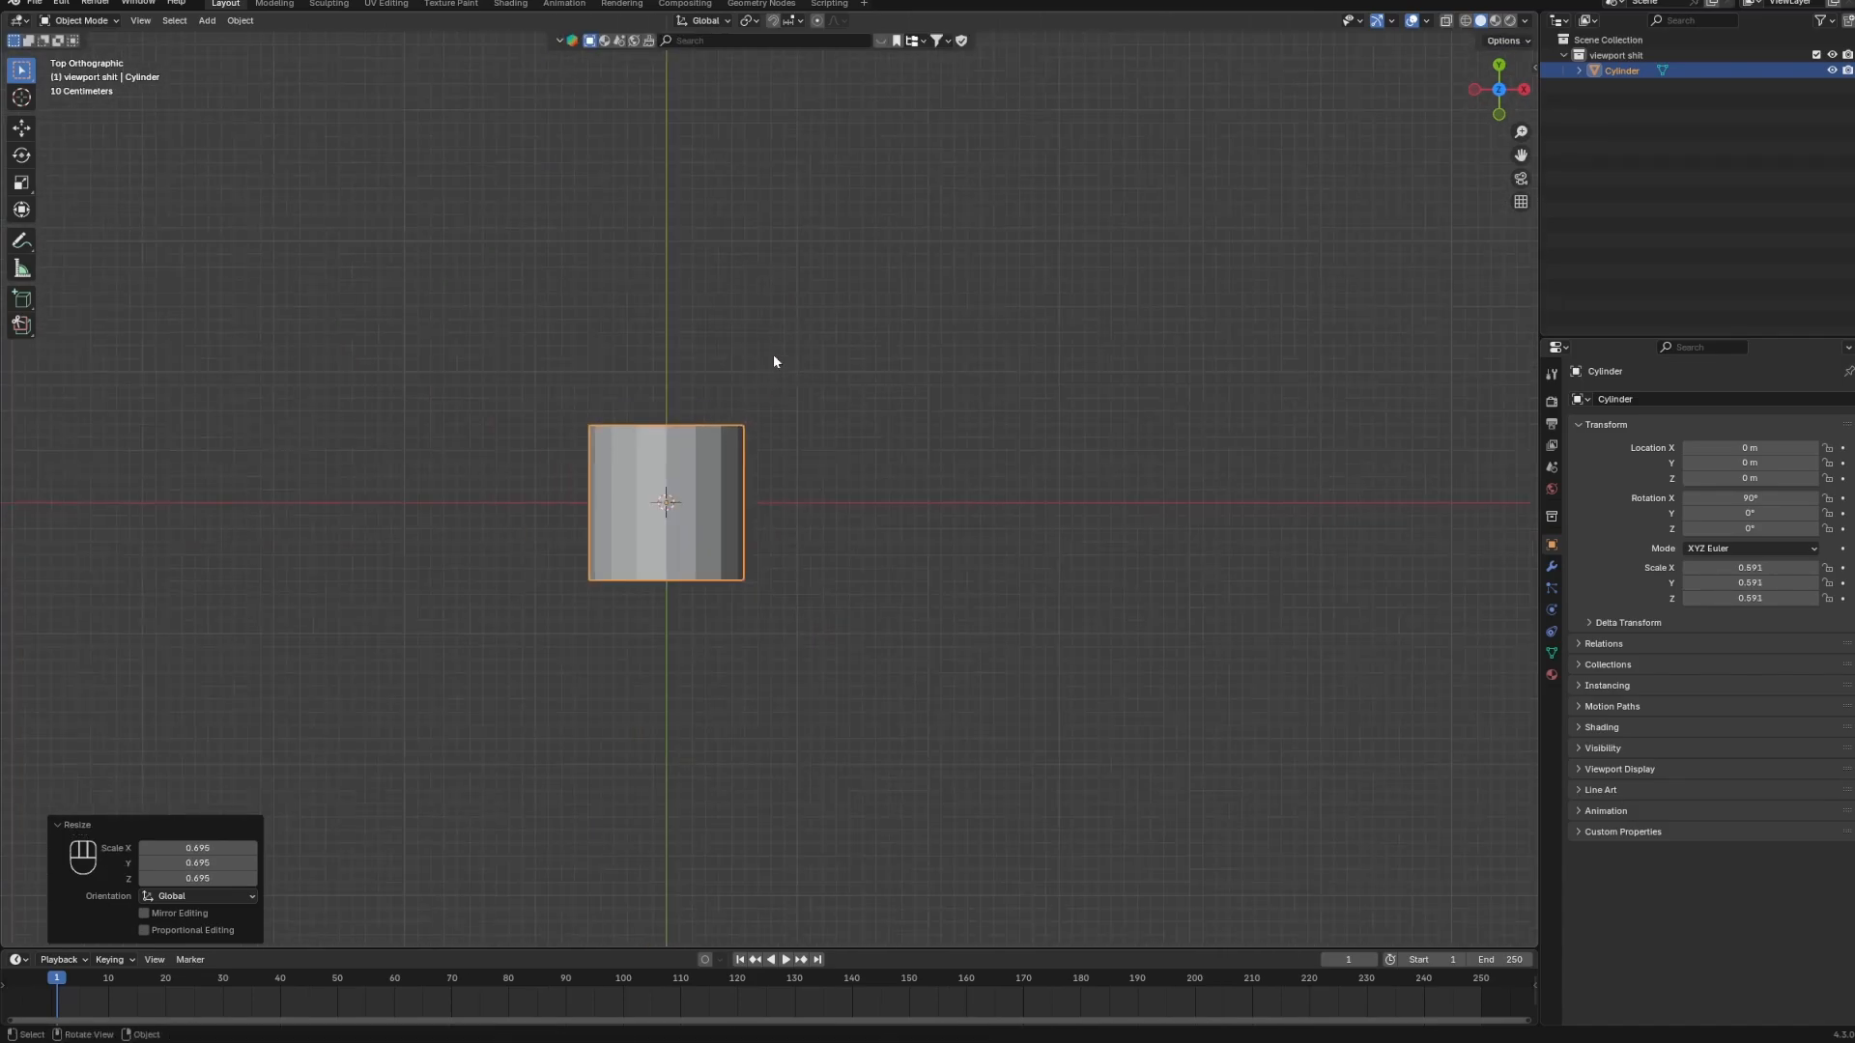
middle_click_drag(586, 354, 790, 427)
key("Tab")
key("ctrl+r")
left_click(751, 441)
scroll(790, 427, "up", 2)
Delete the cylinder's end cap faces to leave an open tube.
key("3")
middle_click_drag(715, 483, 751, 473)
left_click(560, 607)
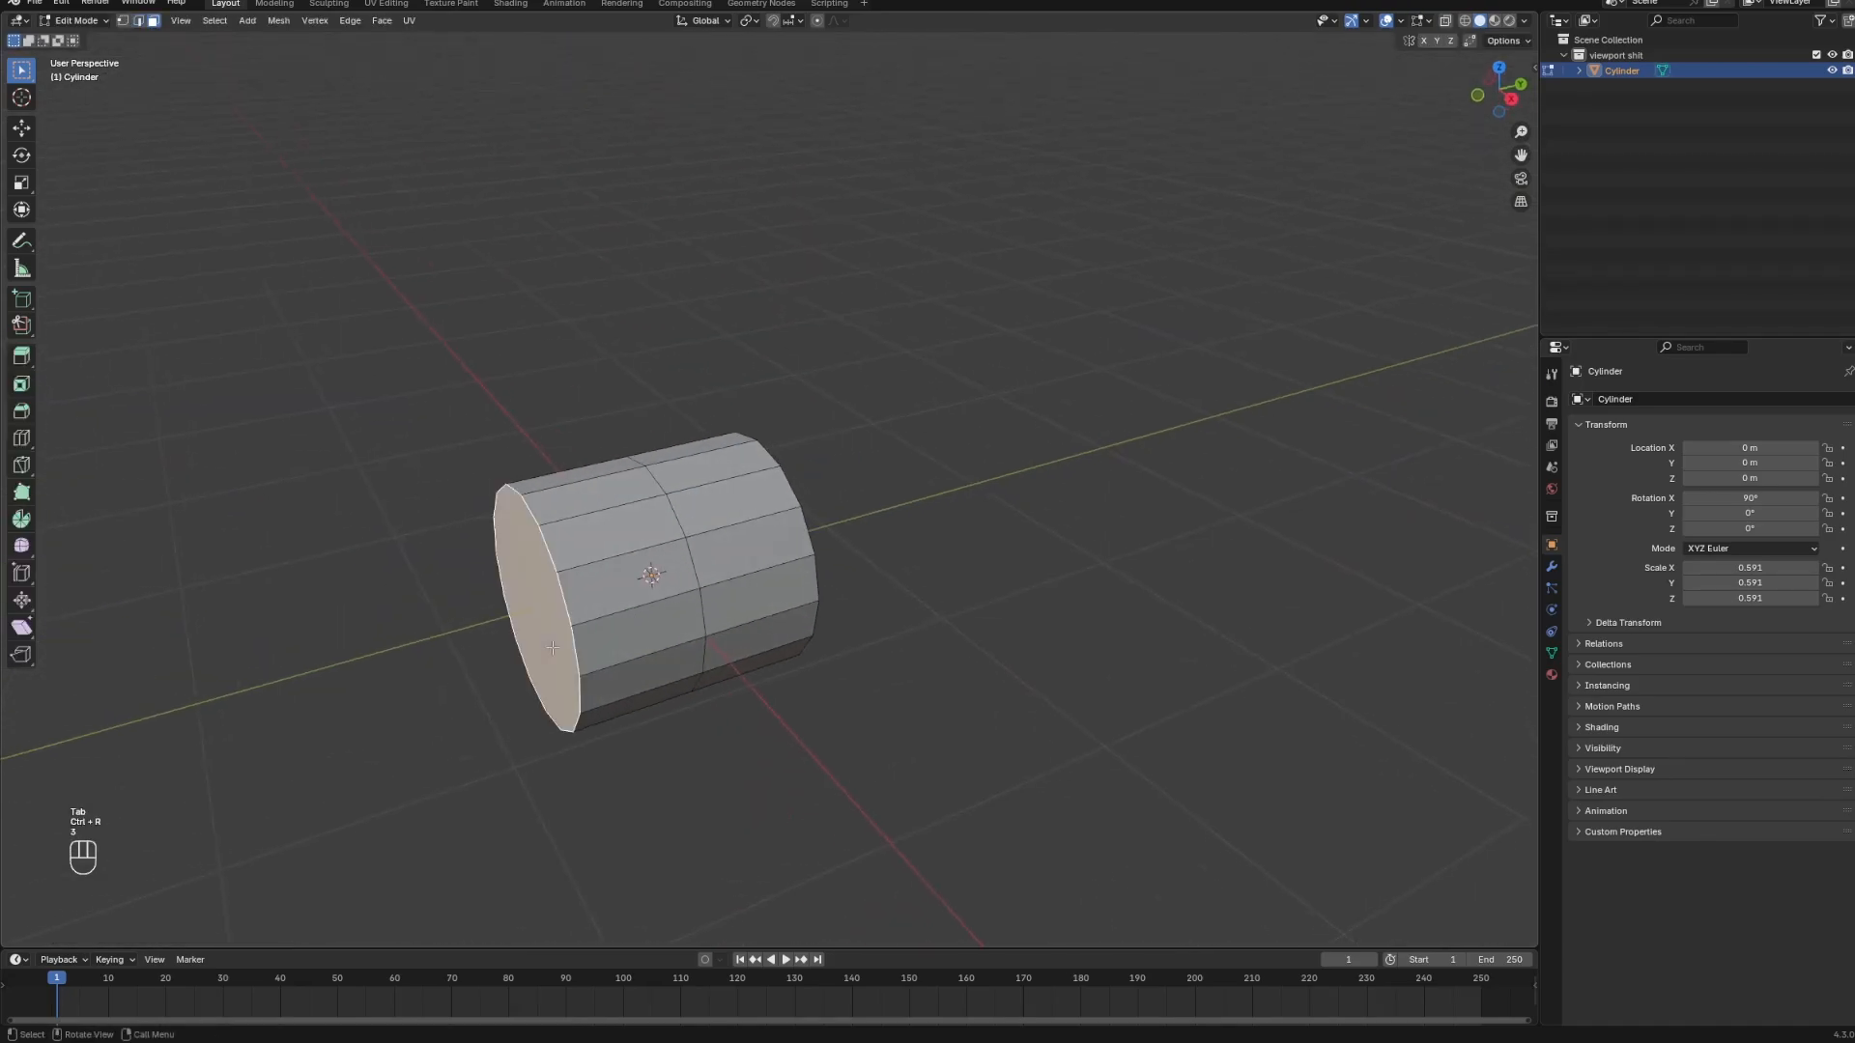
scroll(630, 611, "up", 1)
middle_click_drag(630, 611, 944, 551, "shift")
key("x")
left_click(1098, 600)
Delete the vertices of the edge loop at one end, keeping half of the tube, and return to Object Mode.
left_click(655, 592, "alt")
middle_click_drag(655, 592, 677, 601)
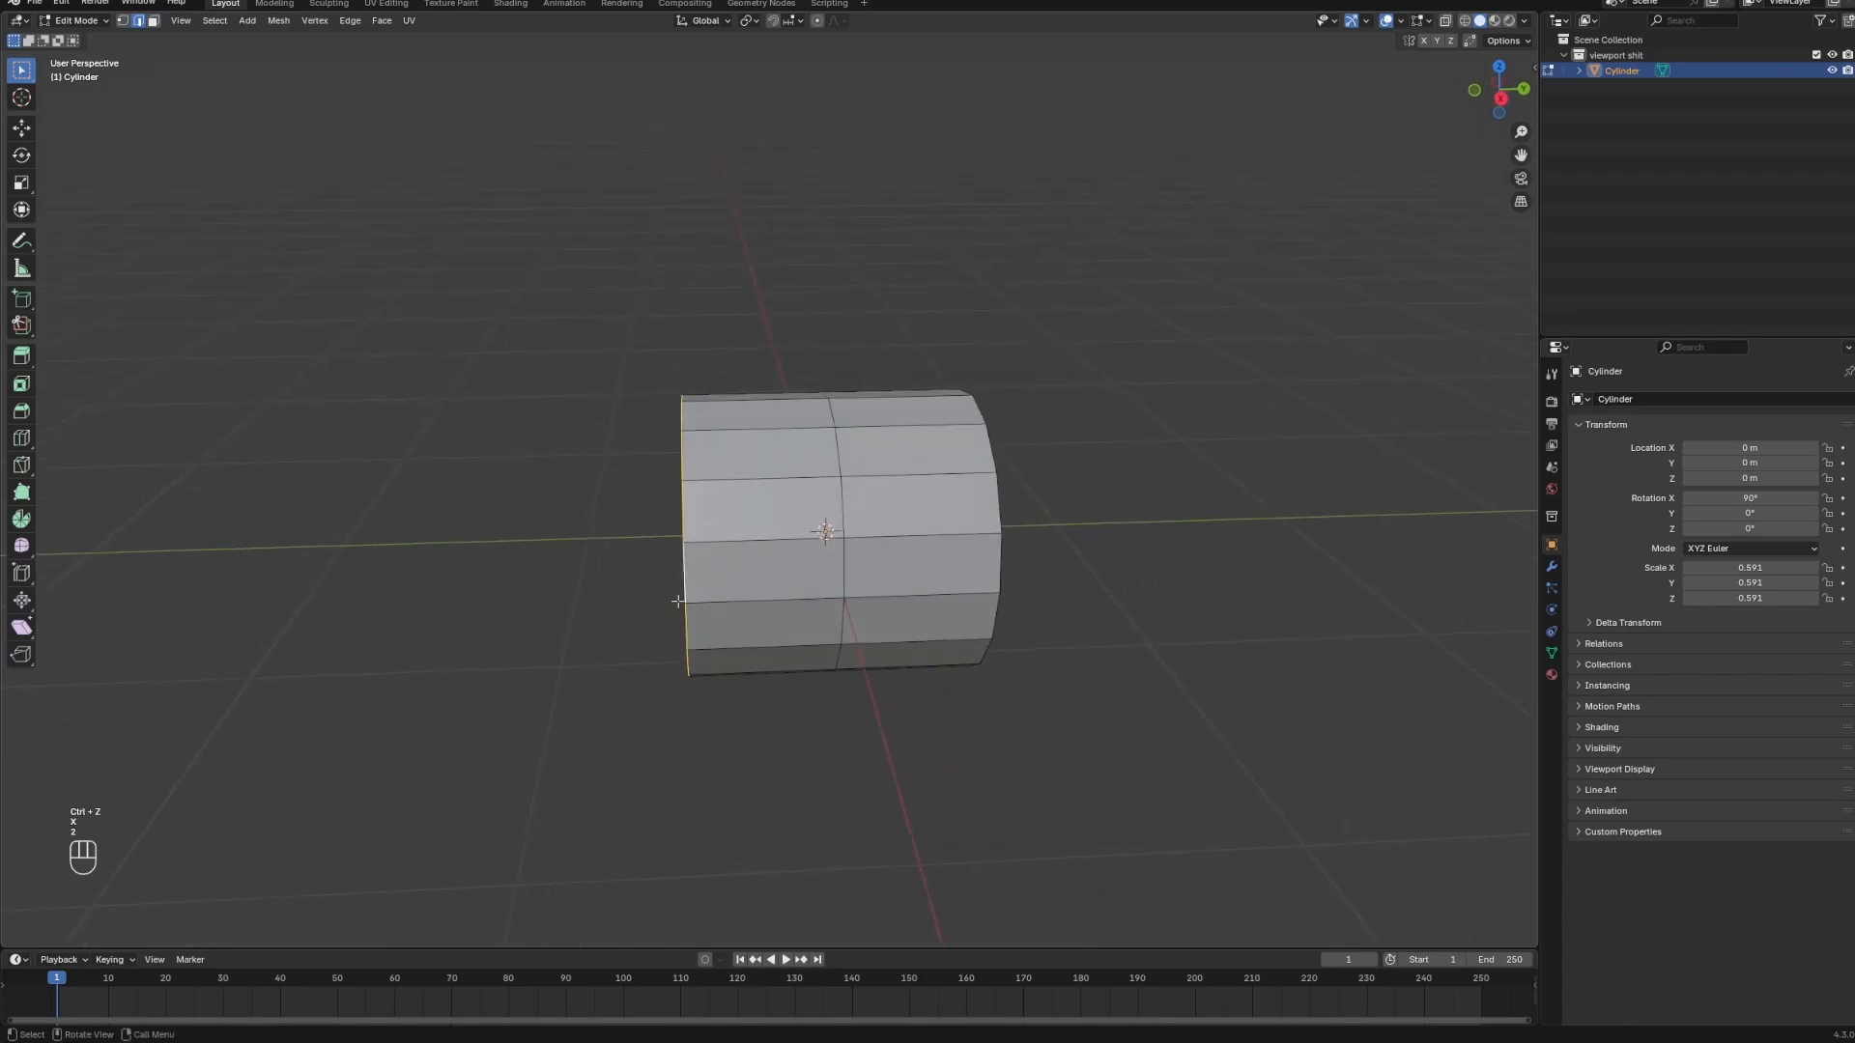
key("x")
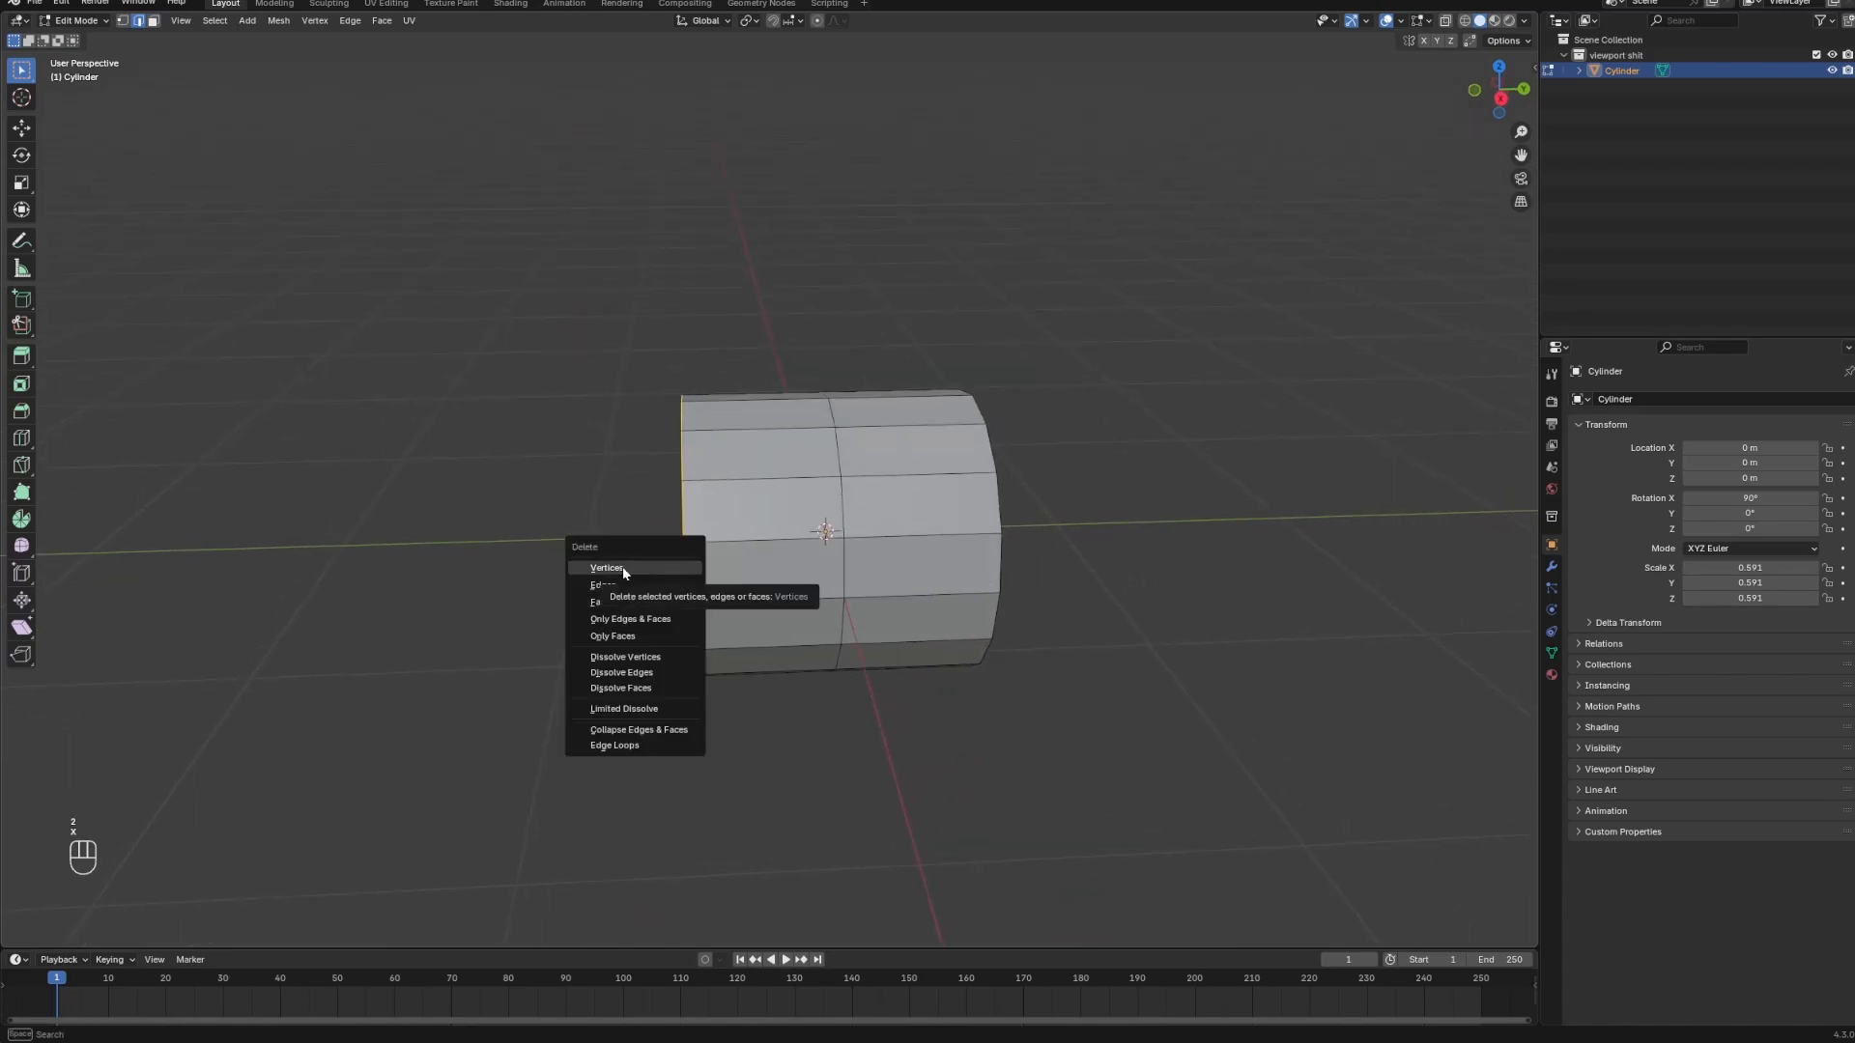
left_click(623, 567)
middle_click_drag(622, 567, 666, 561)
key("Tab")
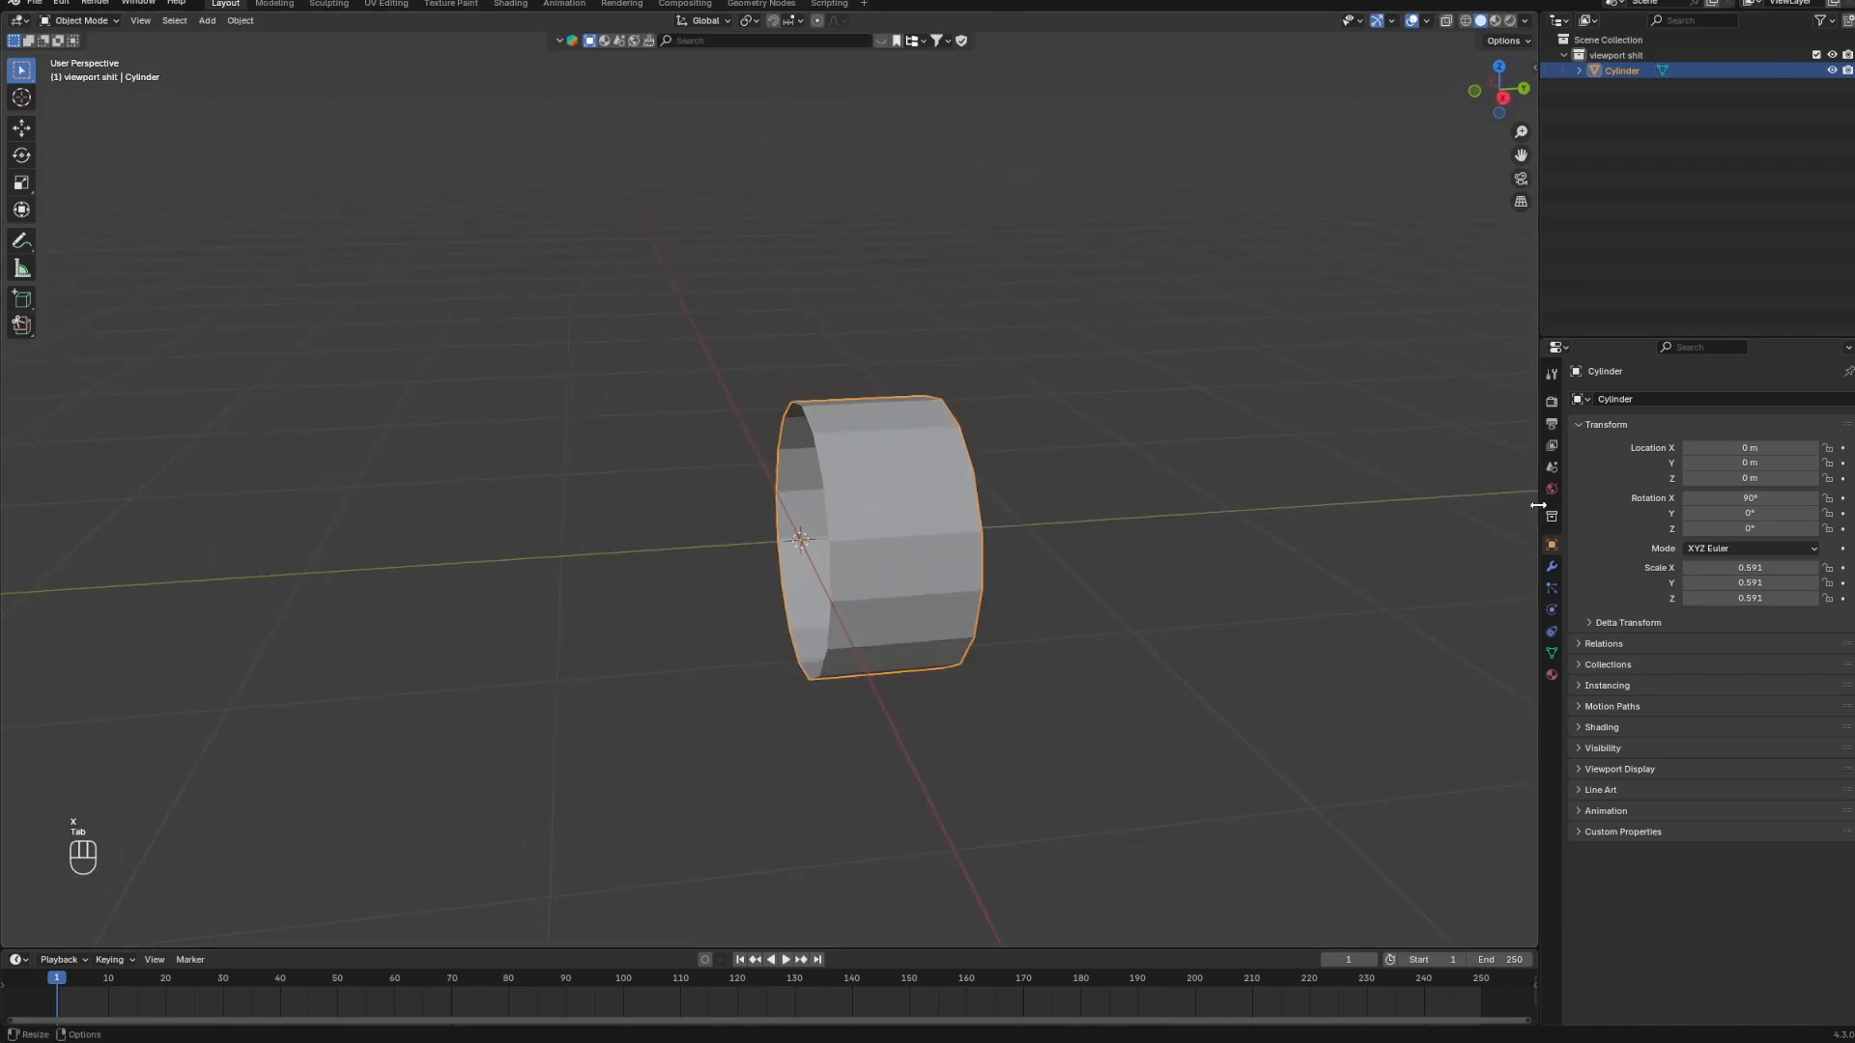
Add a Mirror modifier to the half tube with only the Z axis enabled.
left_click(1546, 571)
left_click(1620, 404)
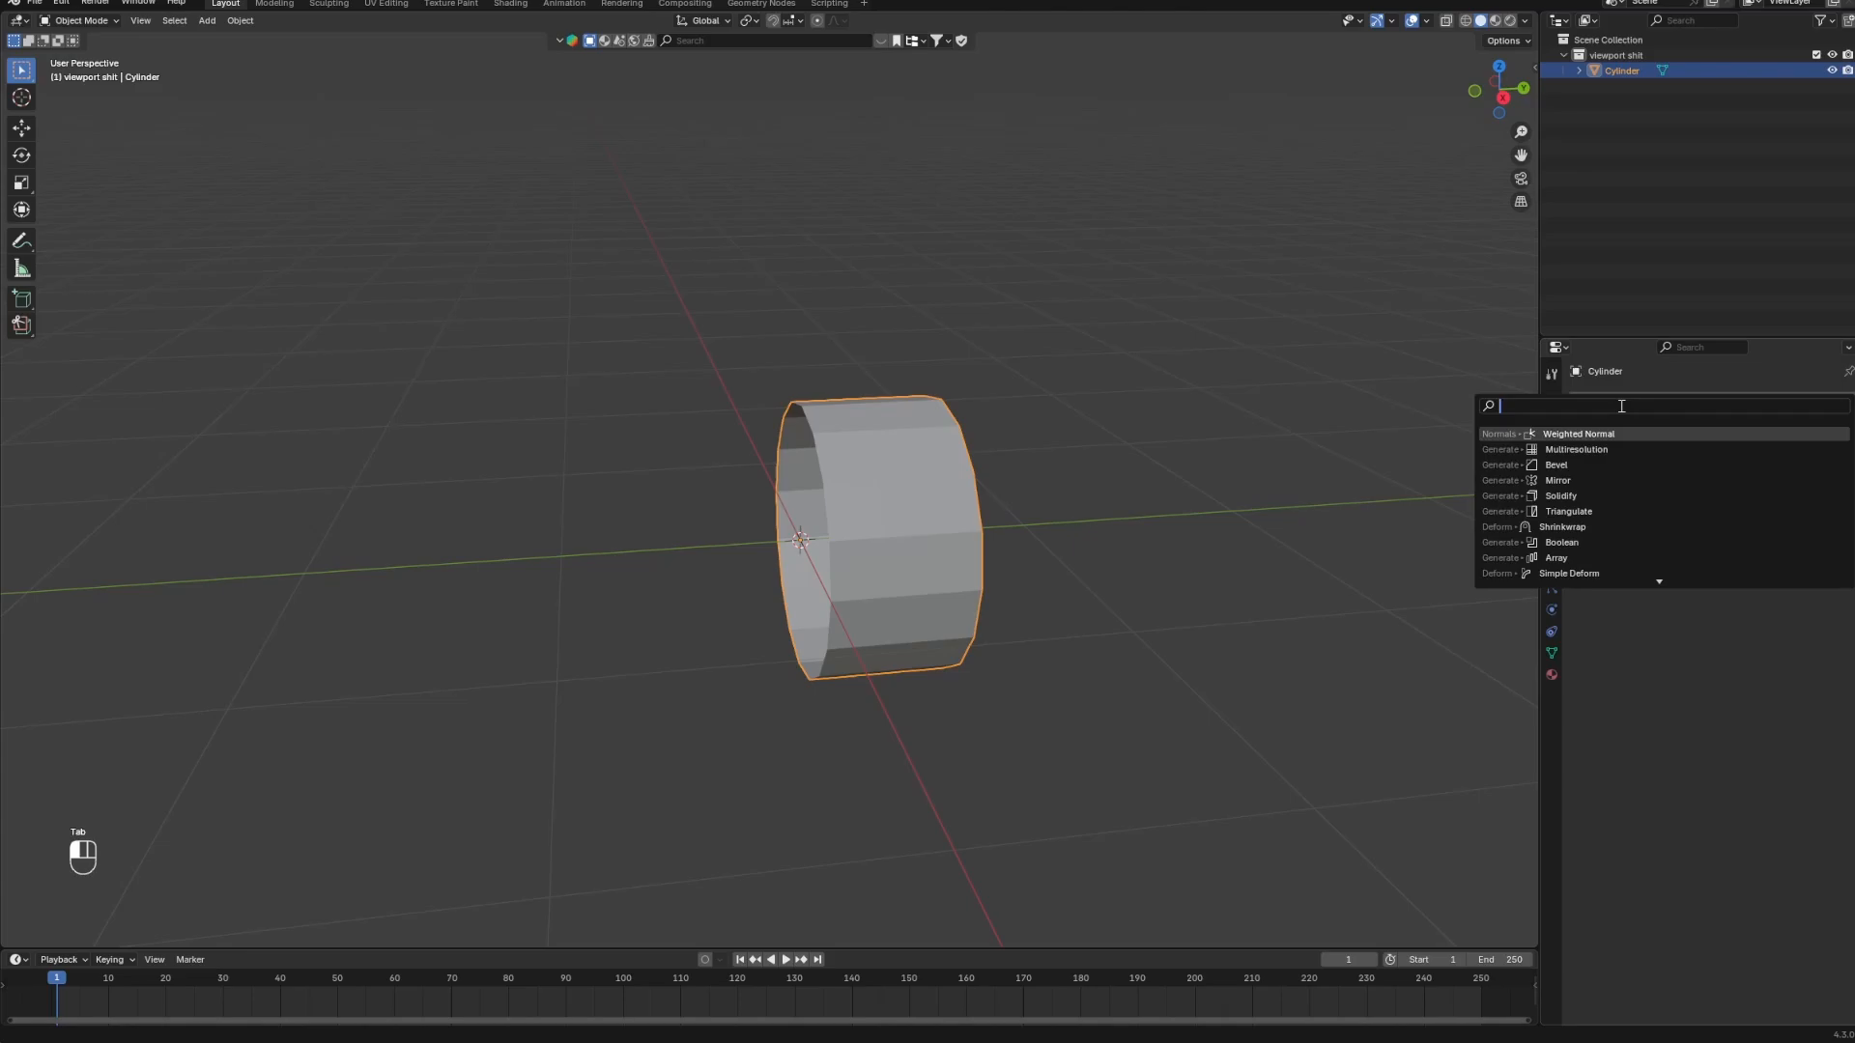
left_click(1590, 479)
left_click(1809, 448)
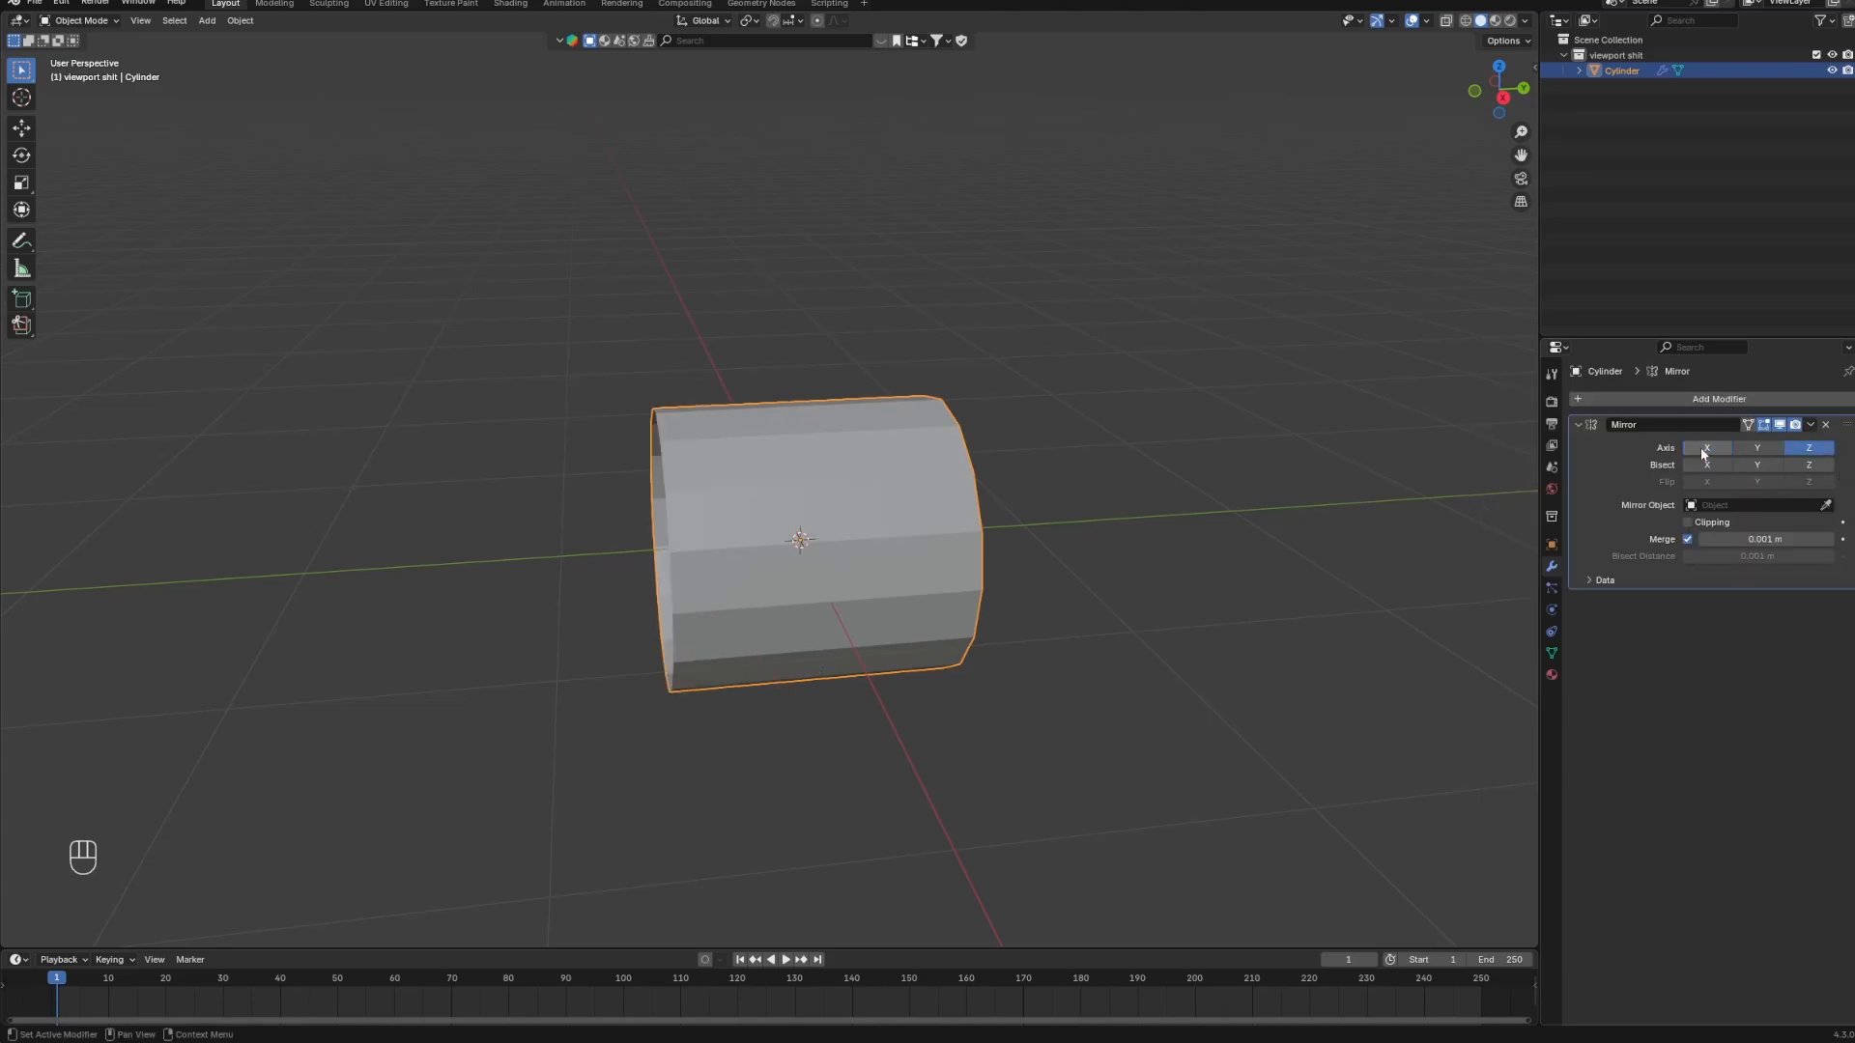
Select the edge loop at the tube's open end and move it about 2.92 m along the Y axis.
middle_click_drag(1449, 526, 859, 489)
key("Tab")
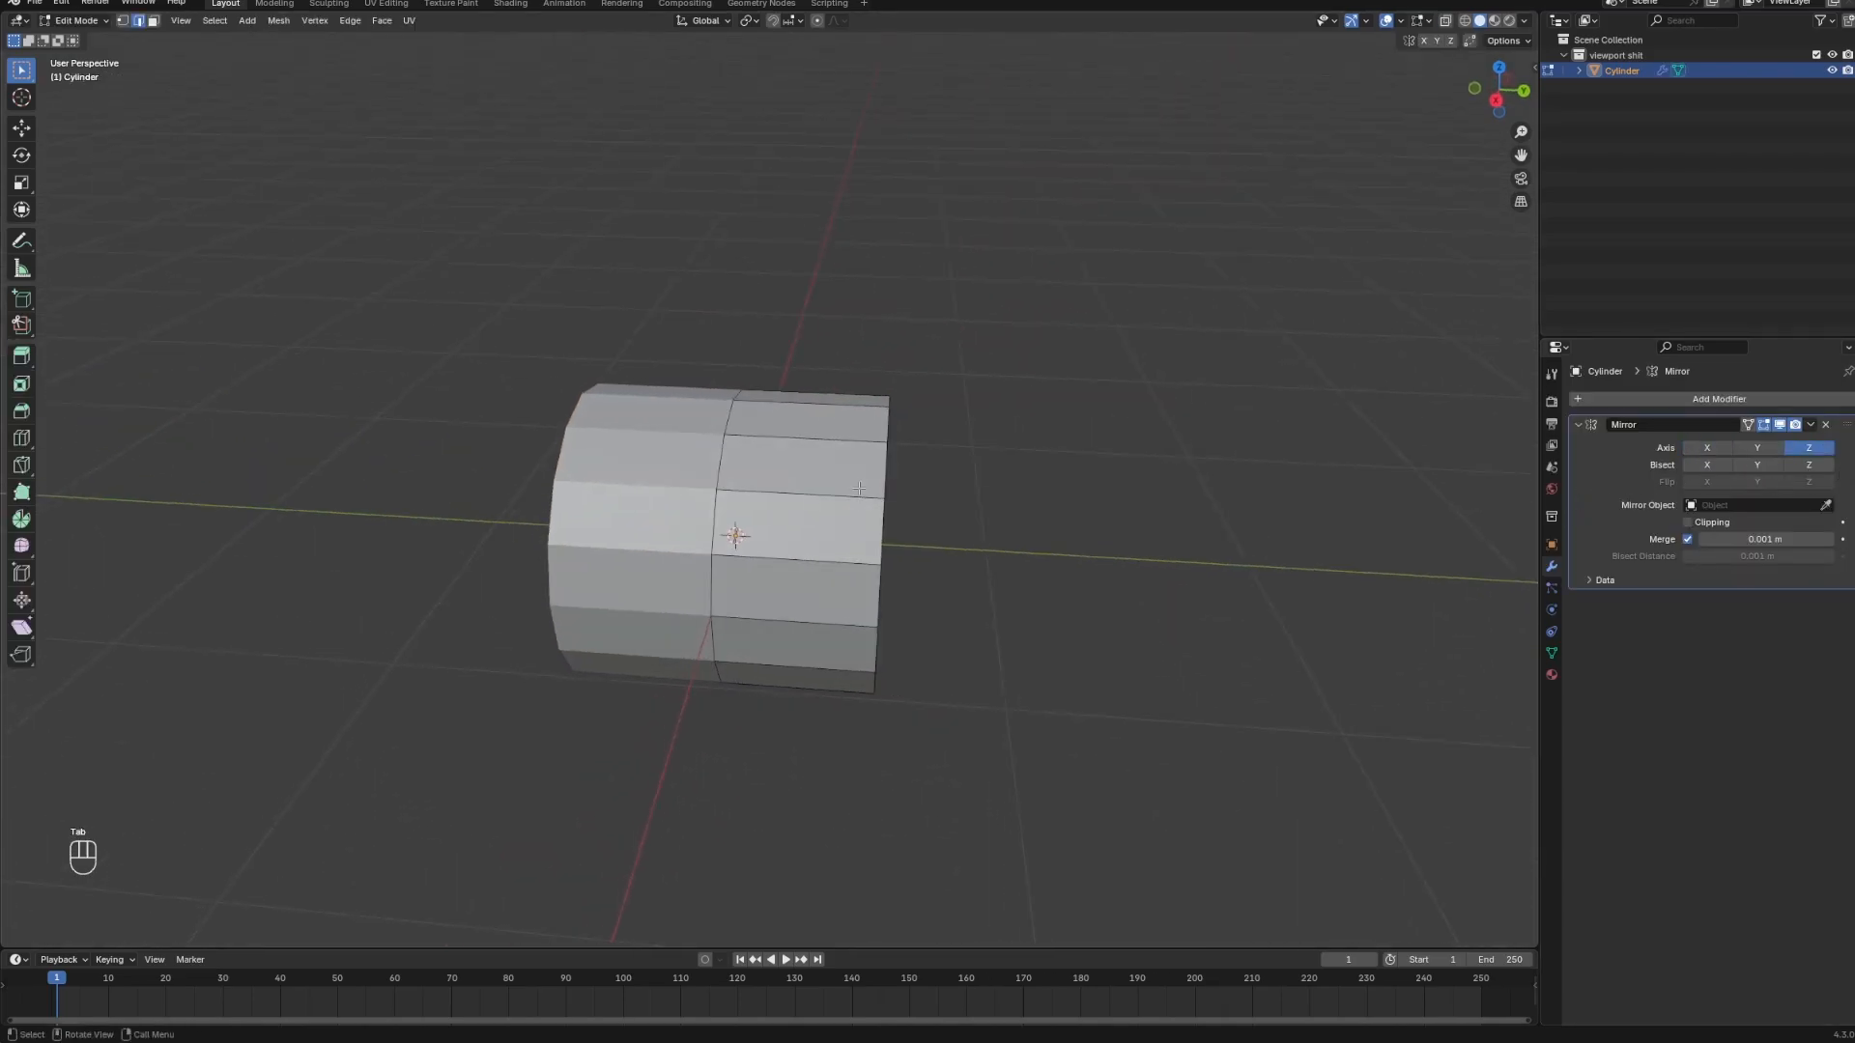
left_click(881, 480, "alt")
key("g")
right_click(1064, 526)
scroll(1407, 174, "down", 2)
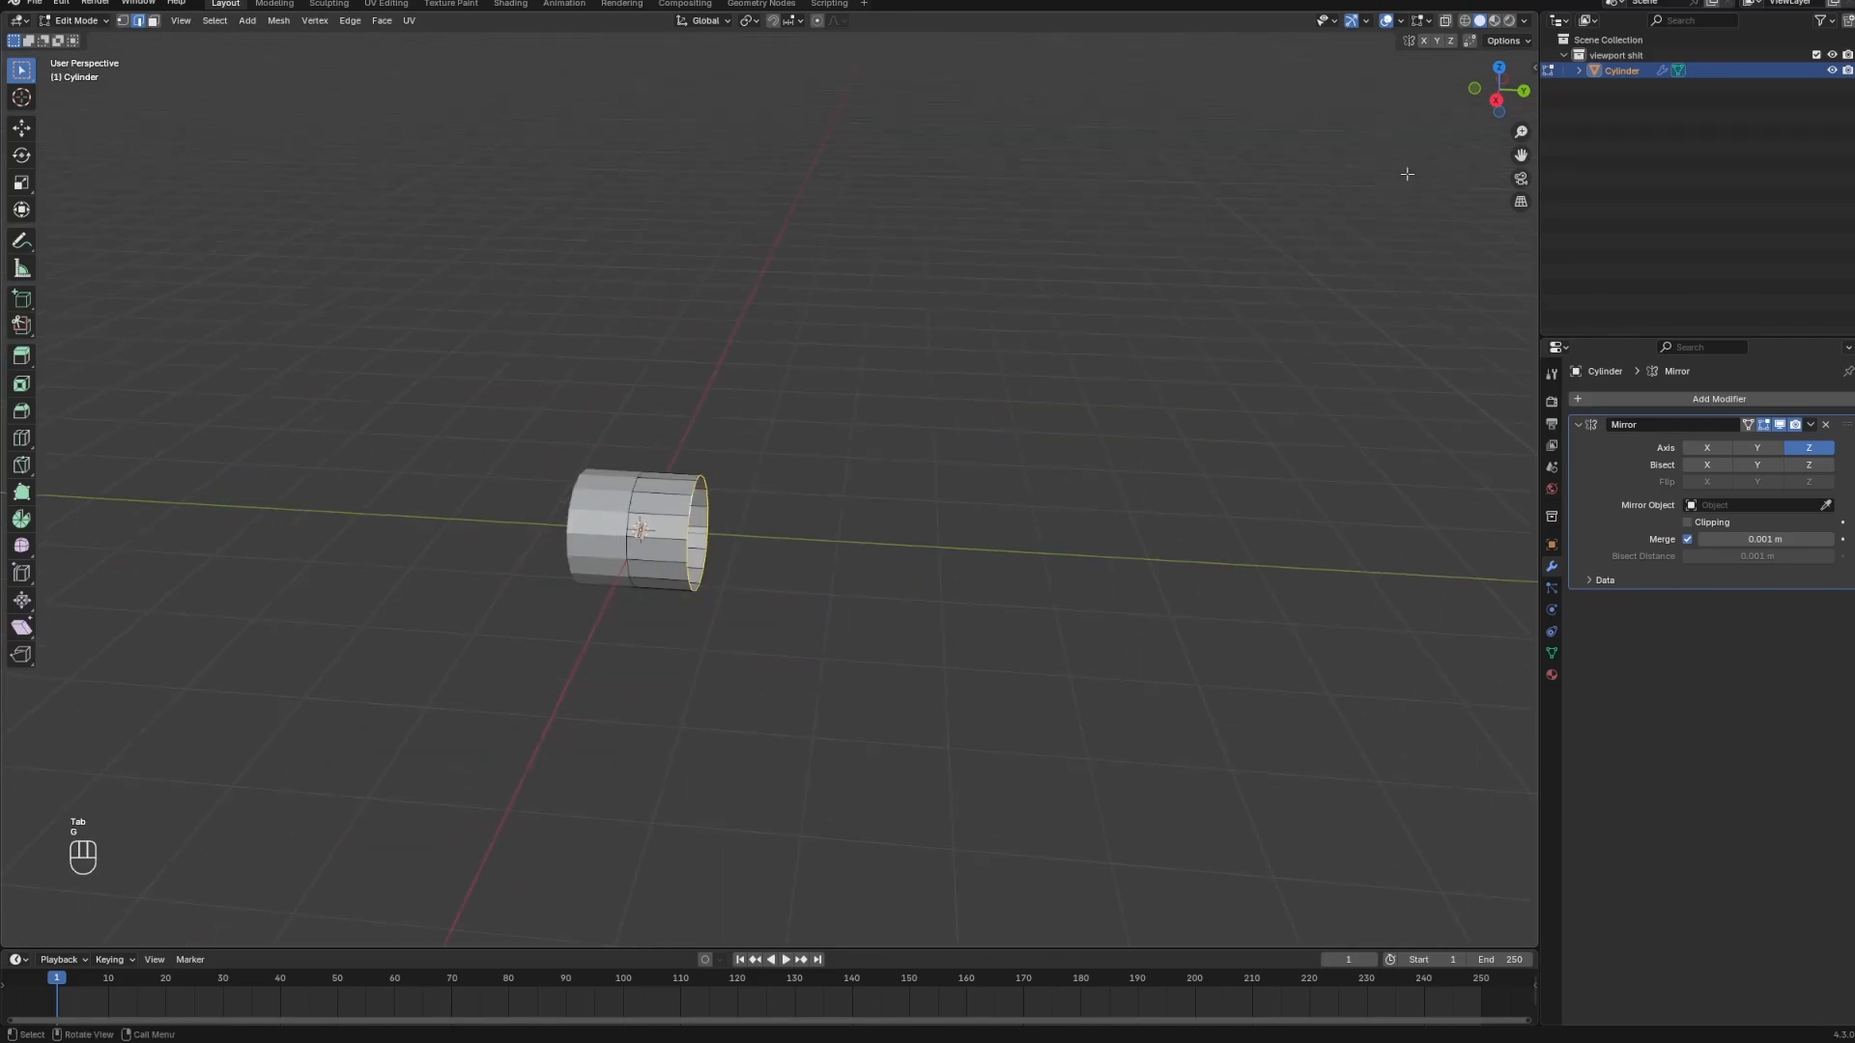
left_click(1498, 70)
key("g")
key("x")
key("y")
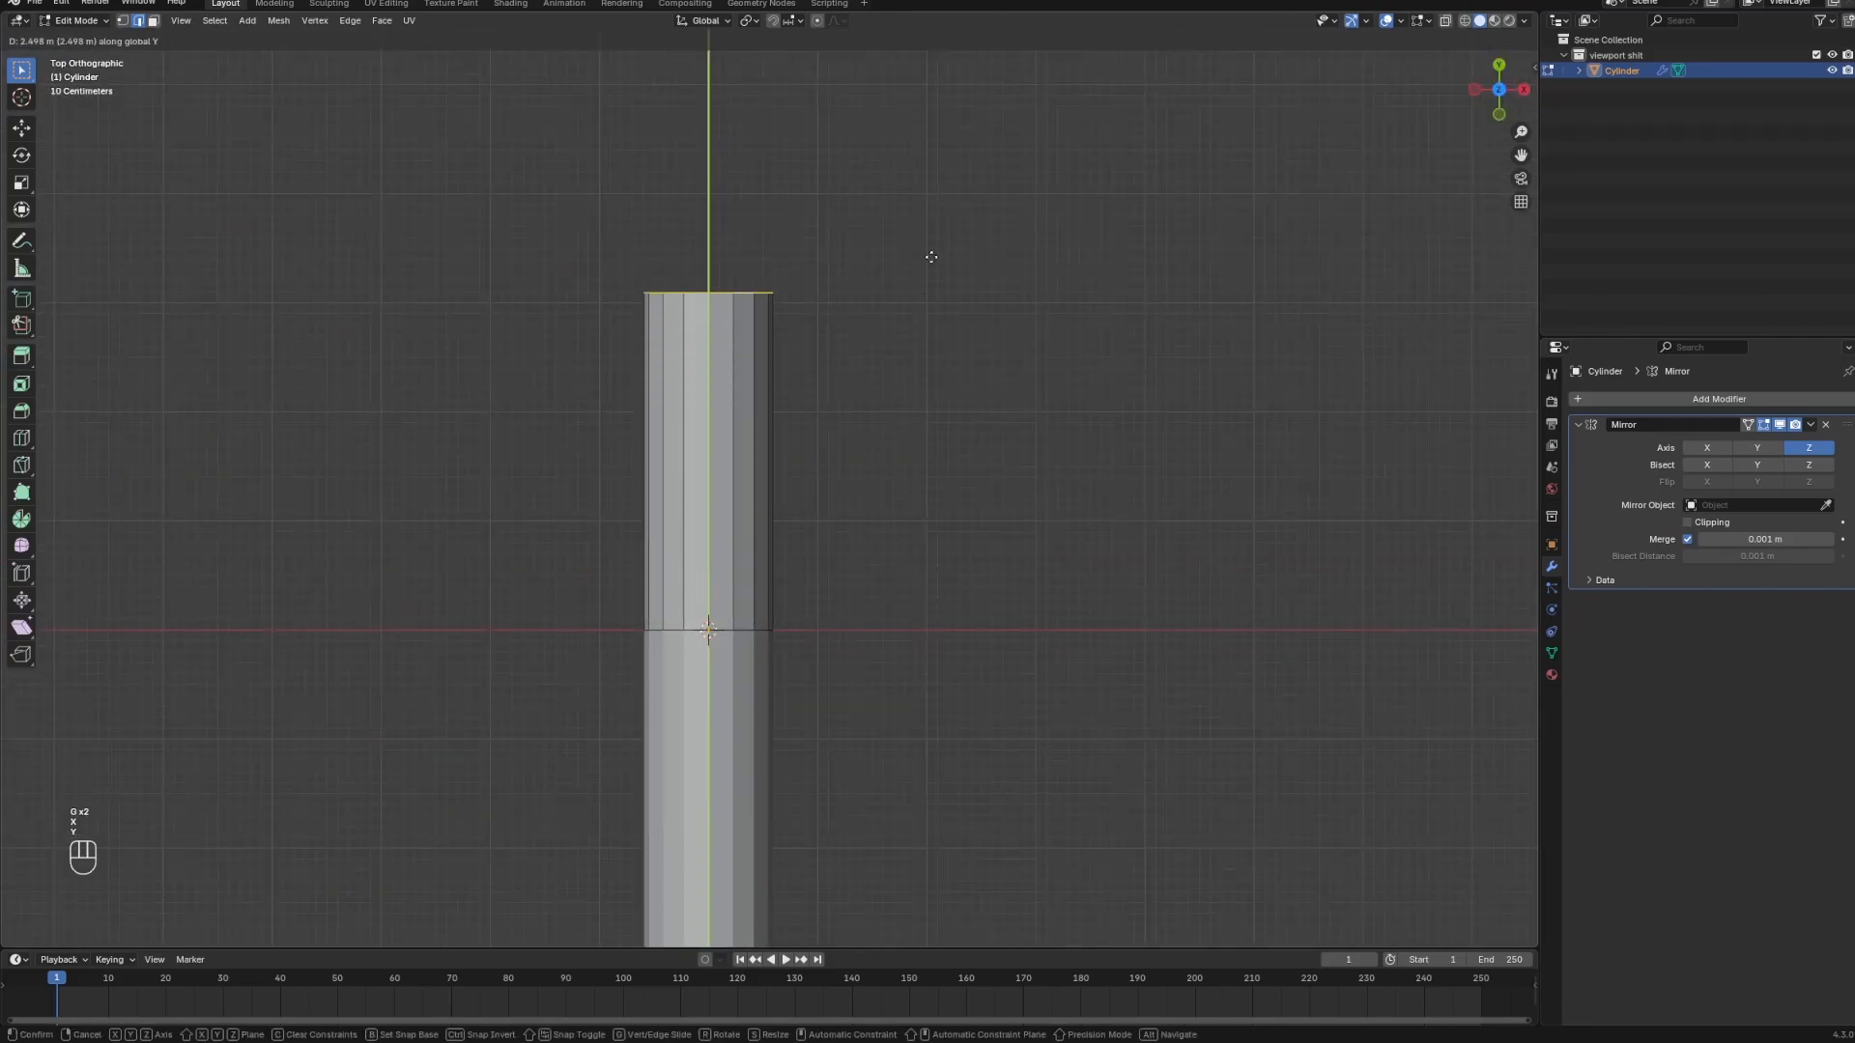
left_click(959, 215)
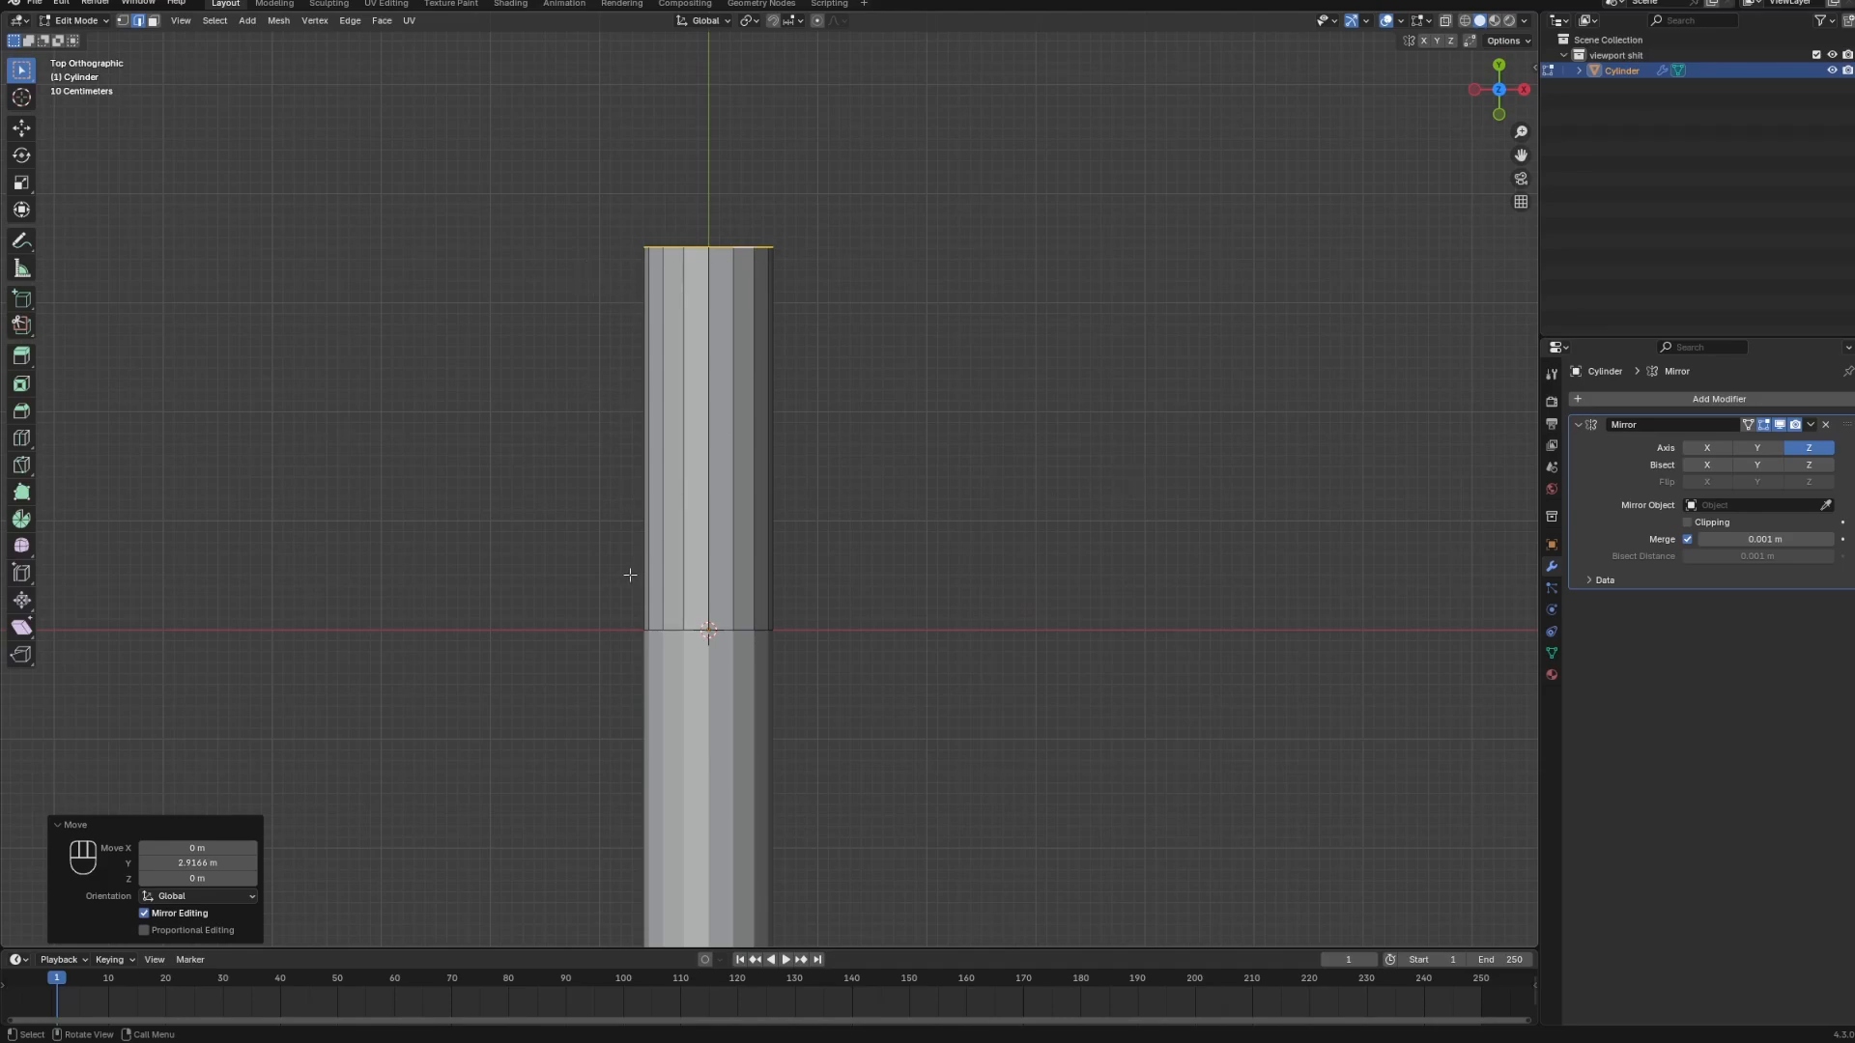
Add one loop cut to the lengthened half of the tube and slide it close to the open end.
middle_click_drag(614, 330, 819, 422)
scroll(819, 422, "up", 5)
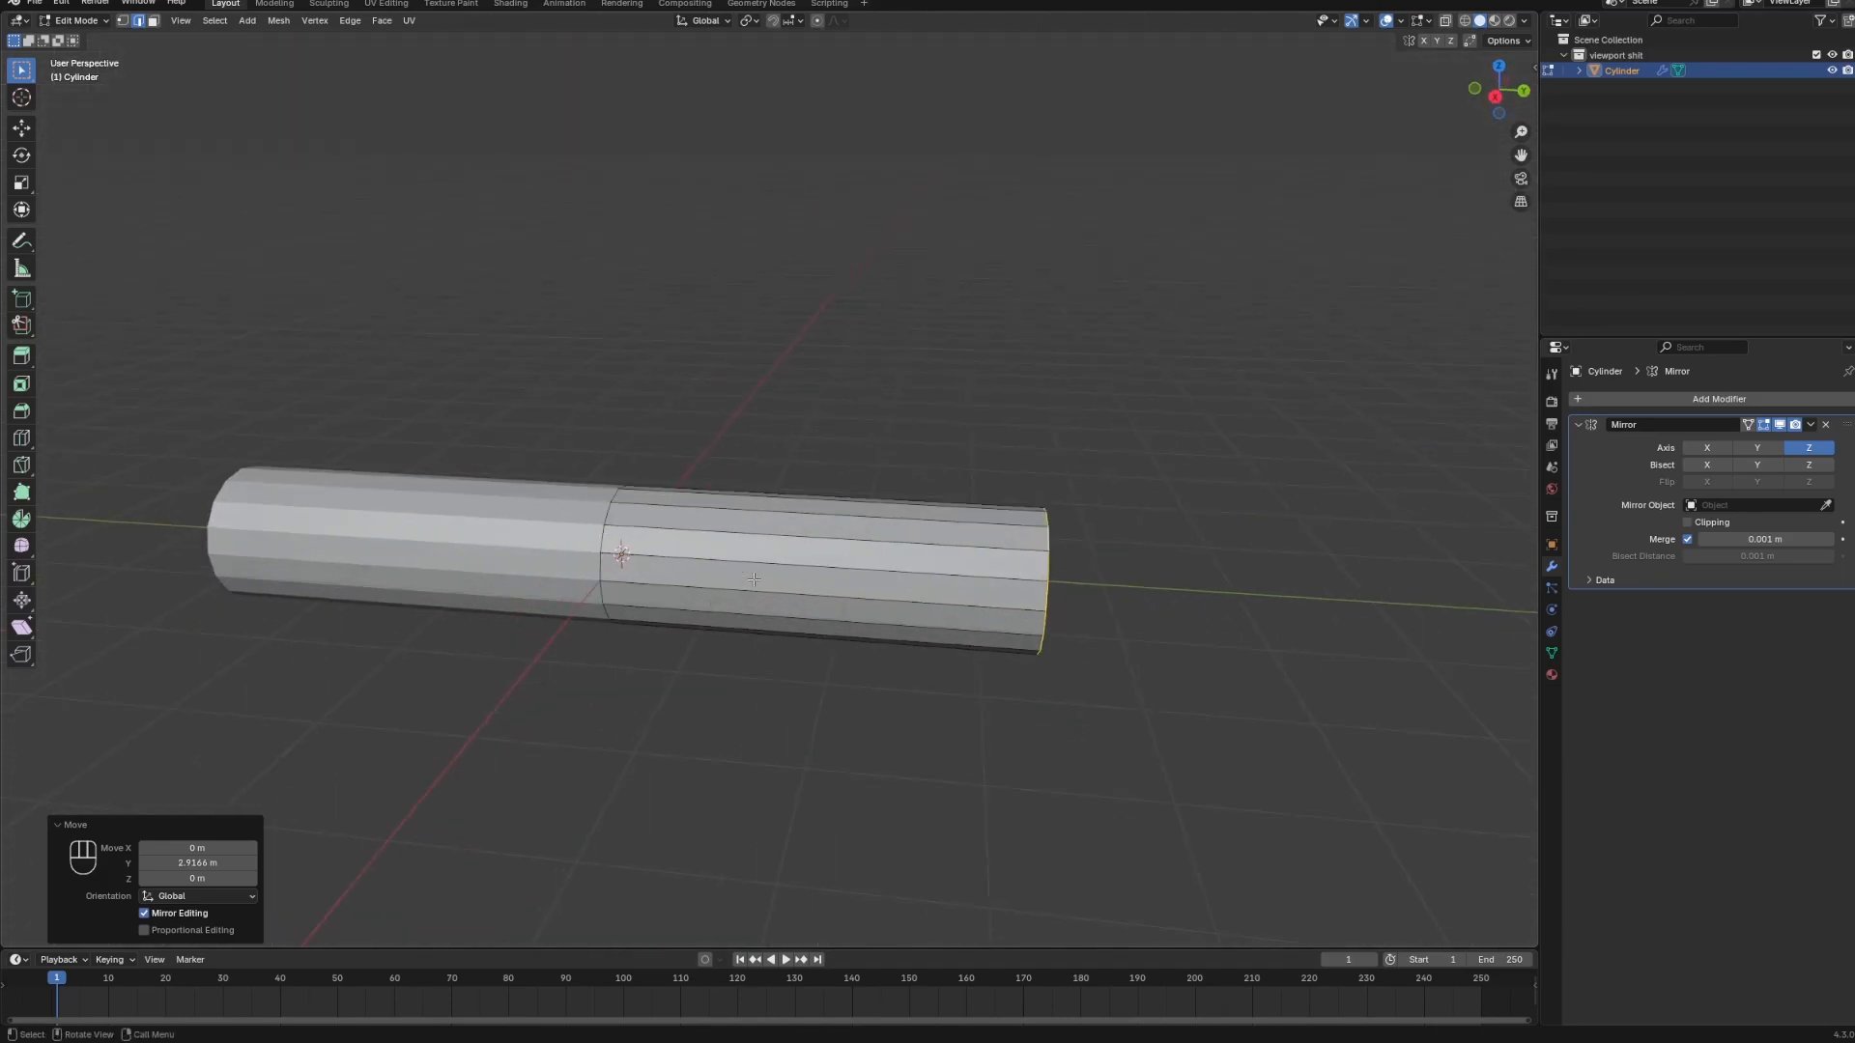
scroll(800, 584, "down", 4)
scroll(763, 618, "up", 3)
key("ctrl+r")
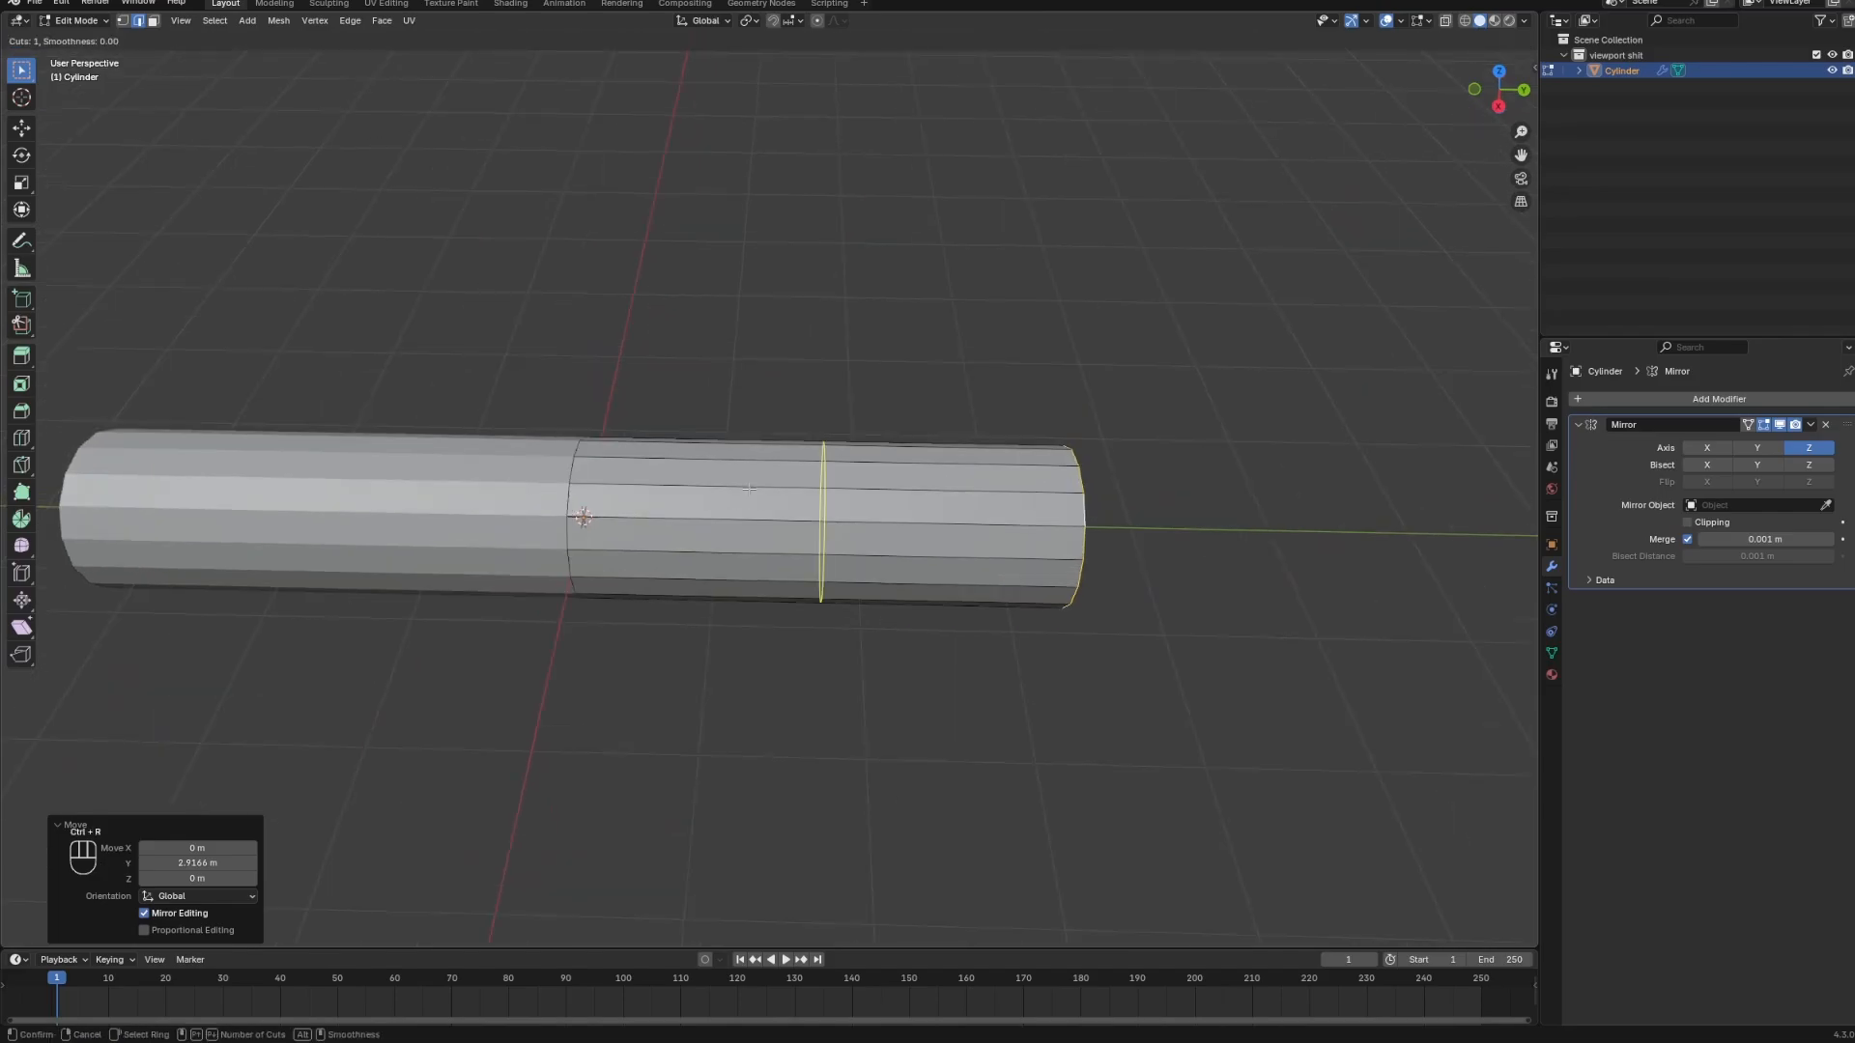
left_click(660, 503)
scroll(661, 502, "up", 1)
key("g")
key("g")
key("g")
key("g")
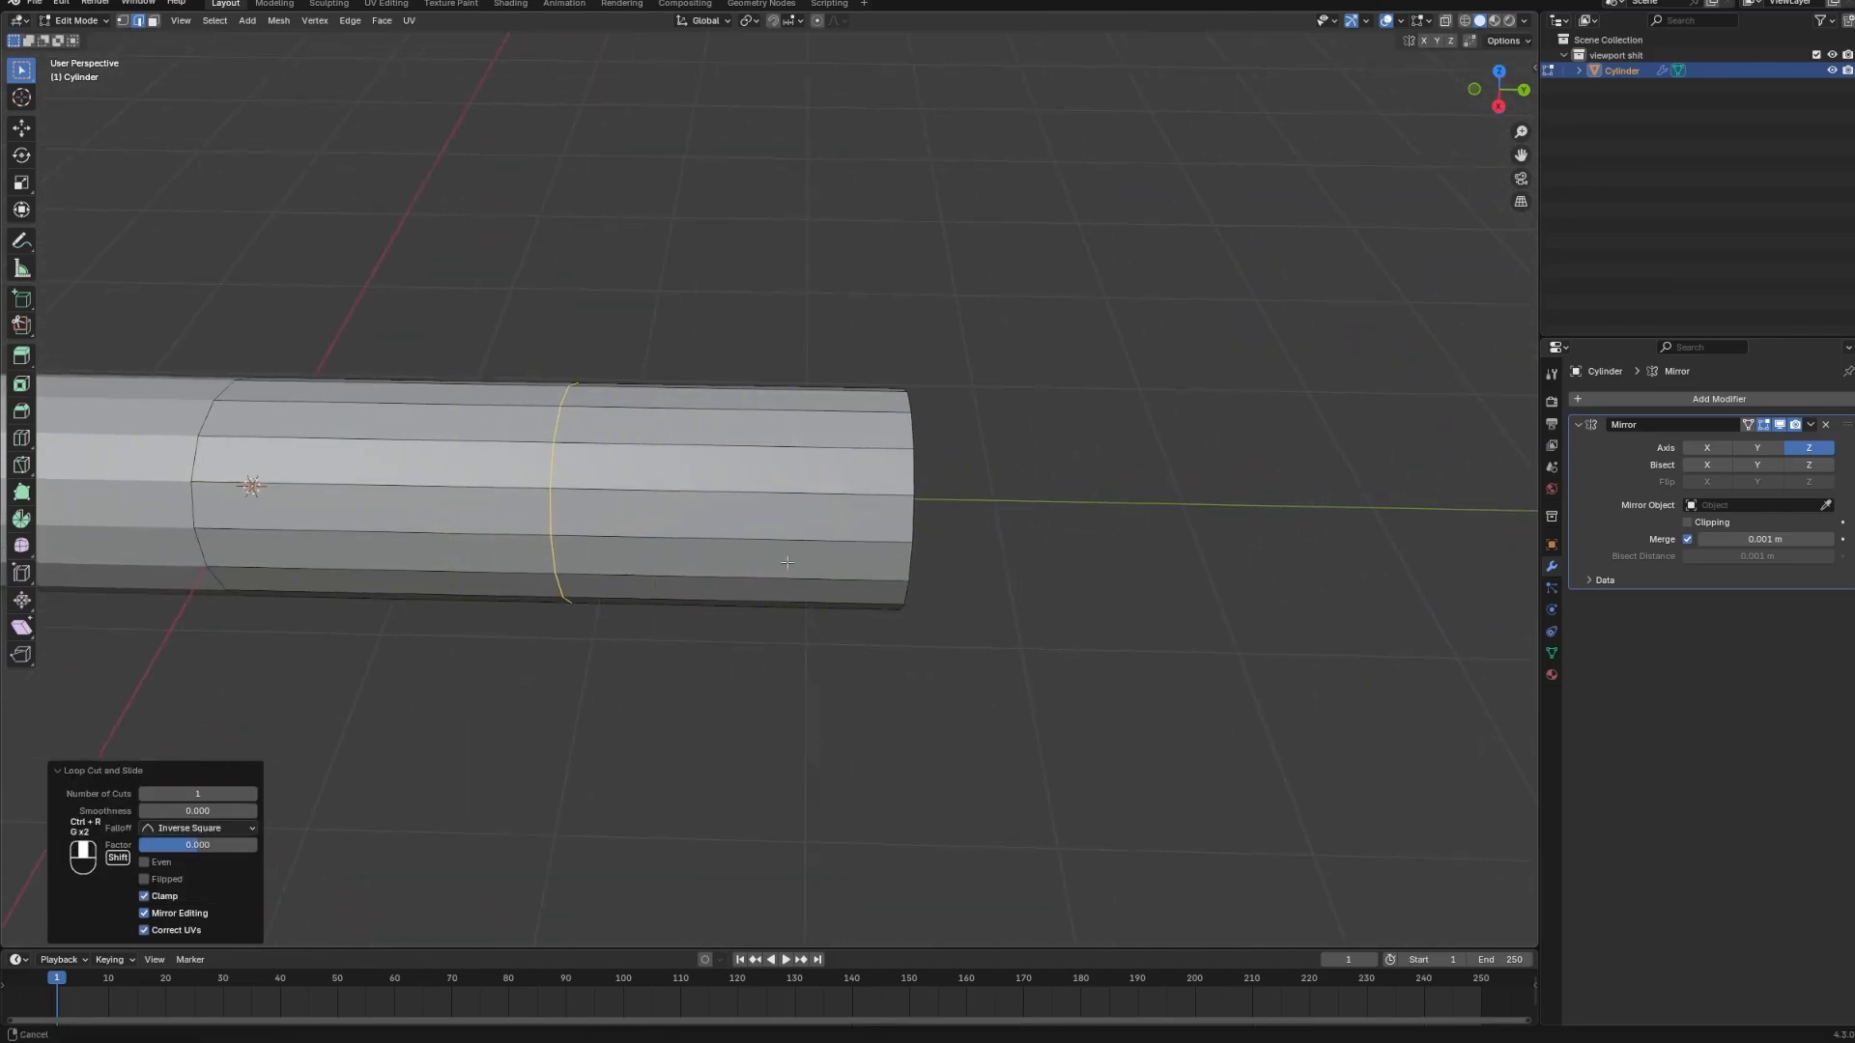
scroll(987, 578, "up", 2)
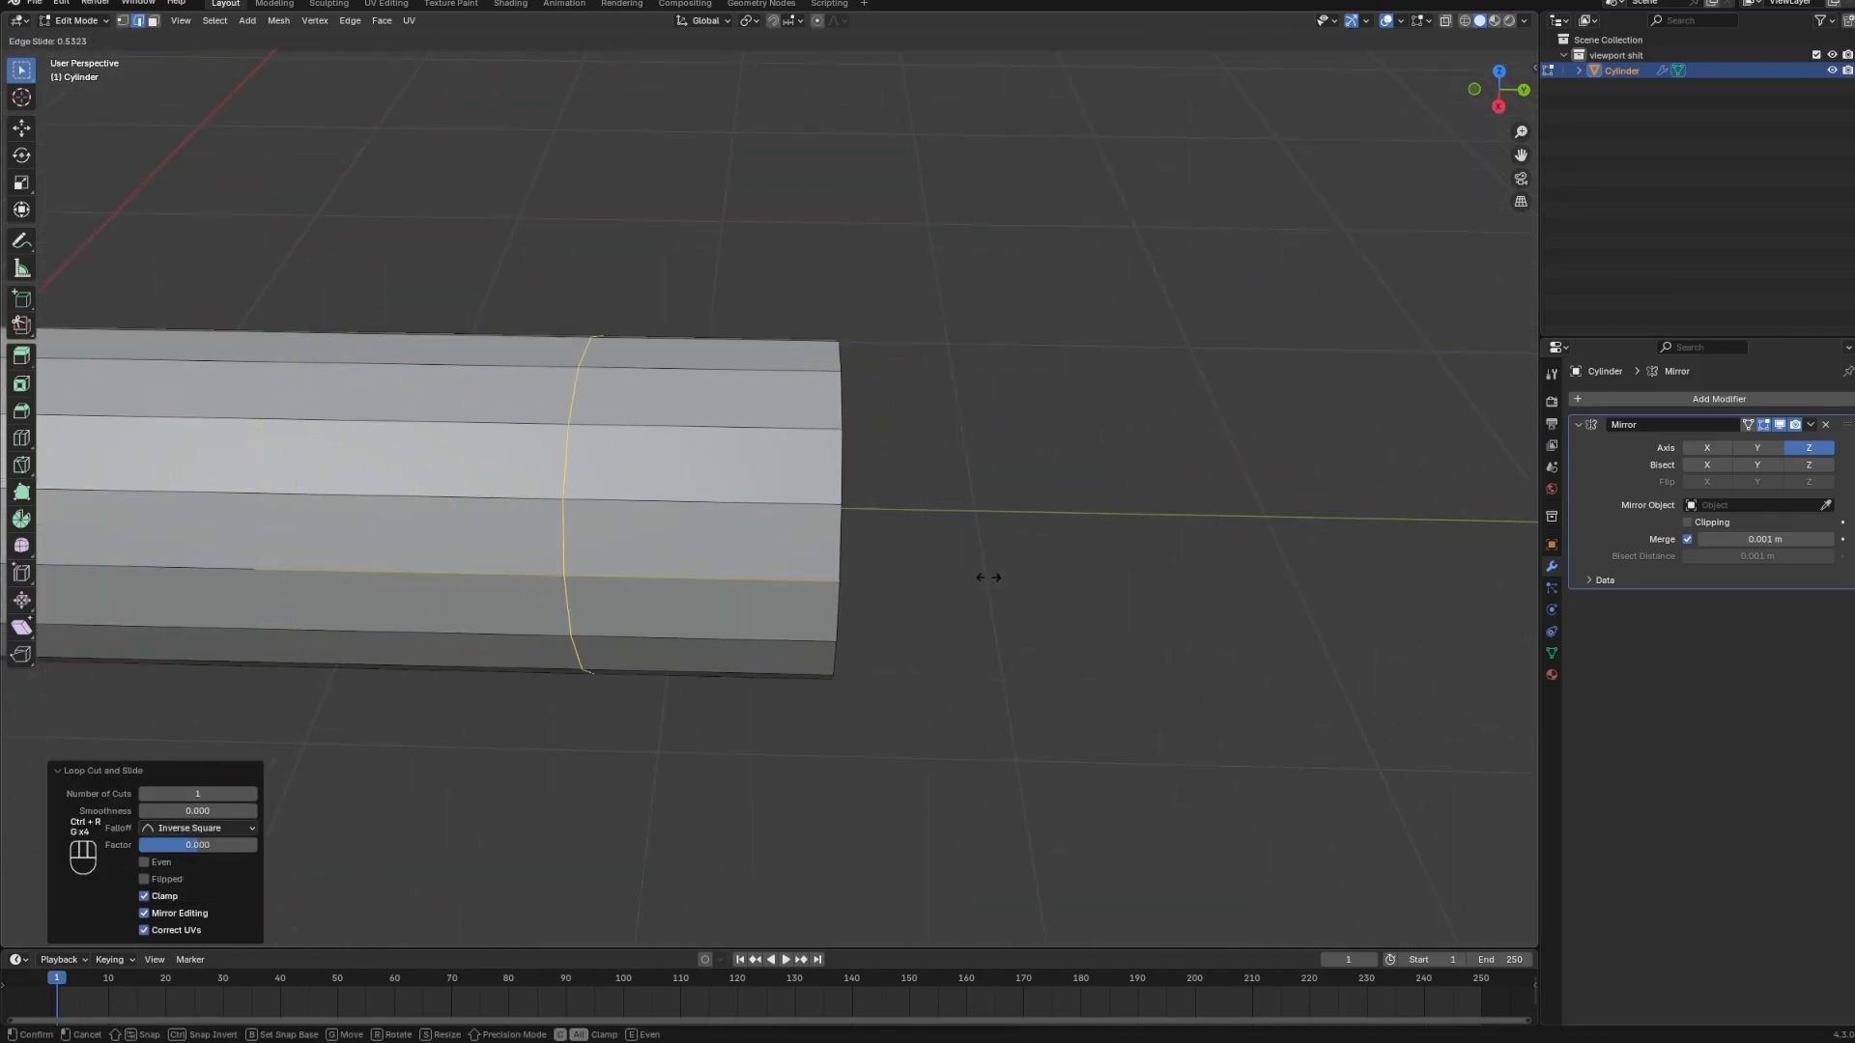
left_click(1224, 564)
Select the narrow ring of faces around the tube's open end in face mode.
key("3")
left_click(850, 510, "alt")
middle_click_drag(851, 510, 788, 545)
left_click(677, 570, "alt")
key("alt+e")
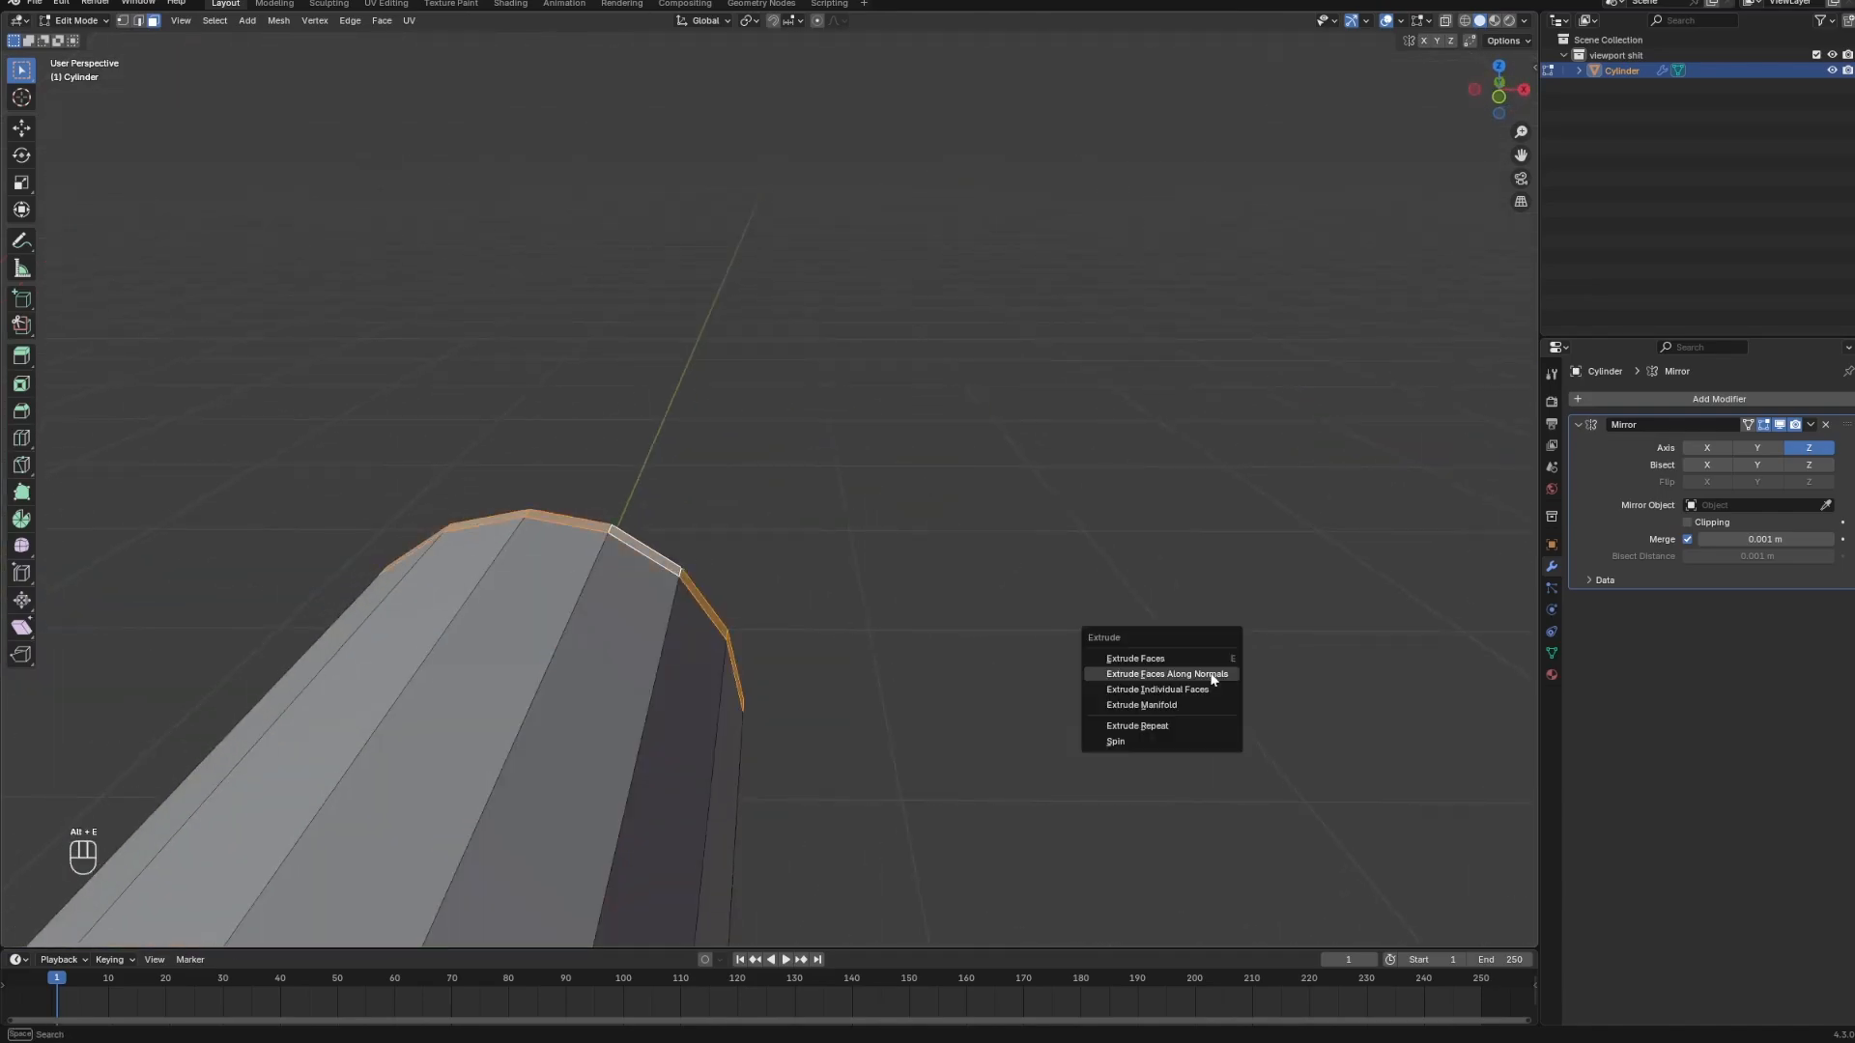
left_click(1213, 674)
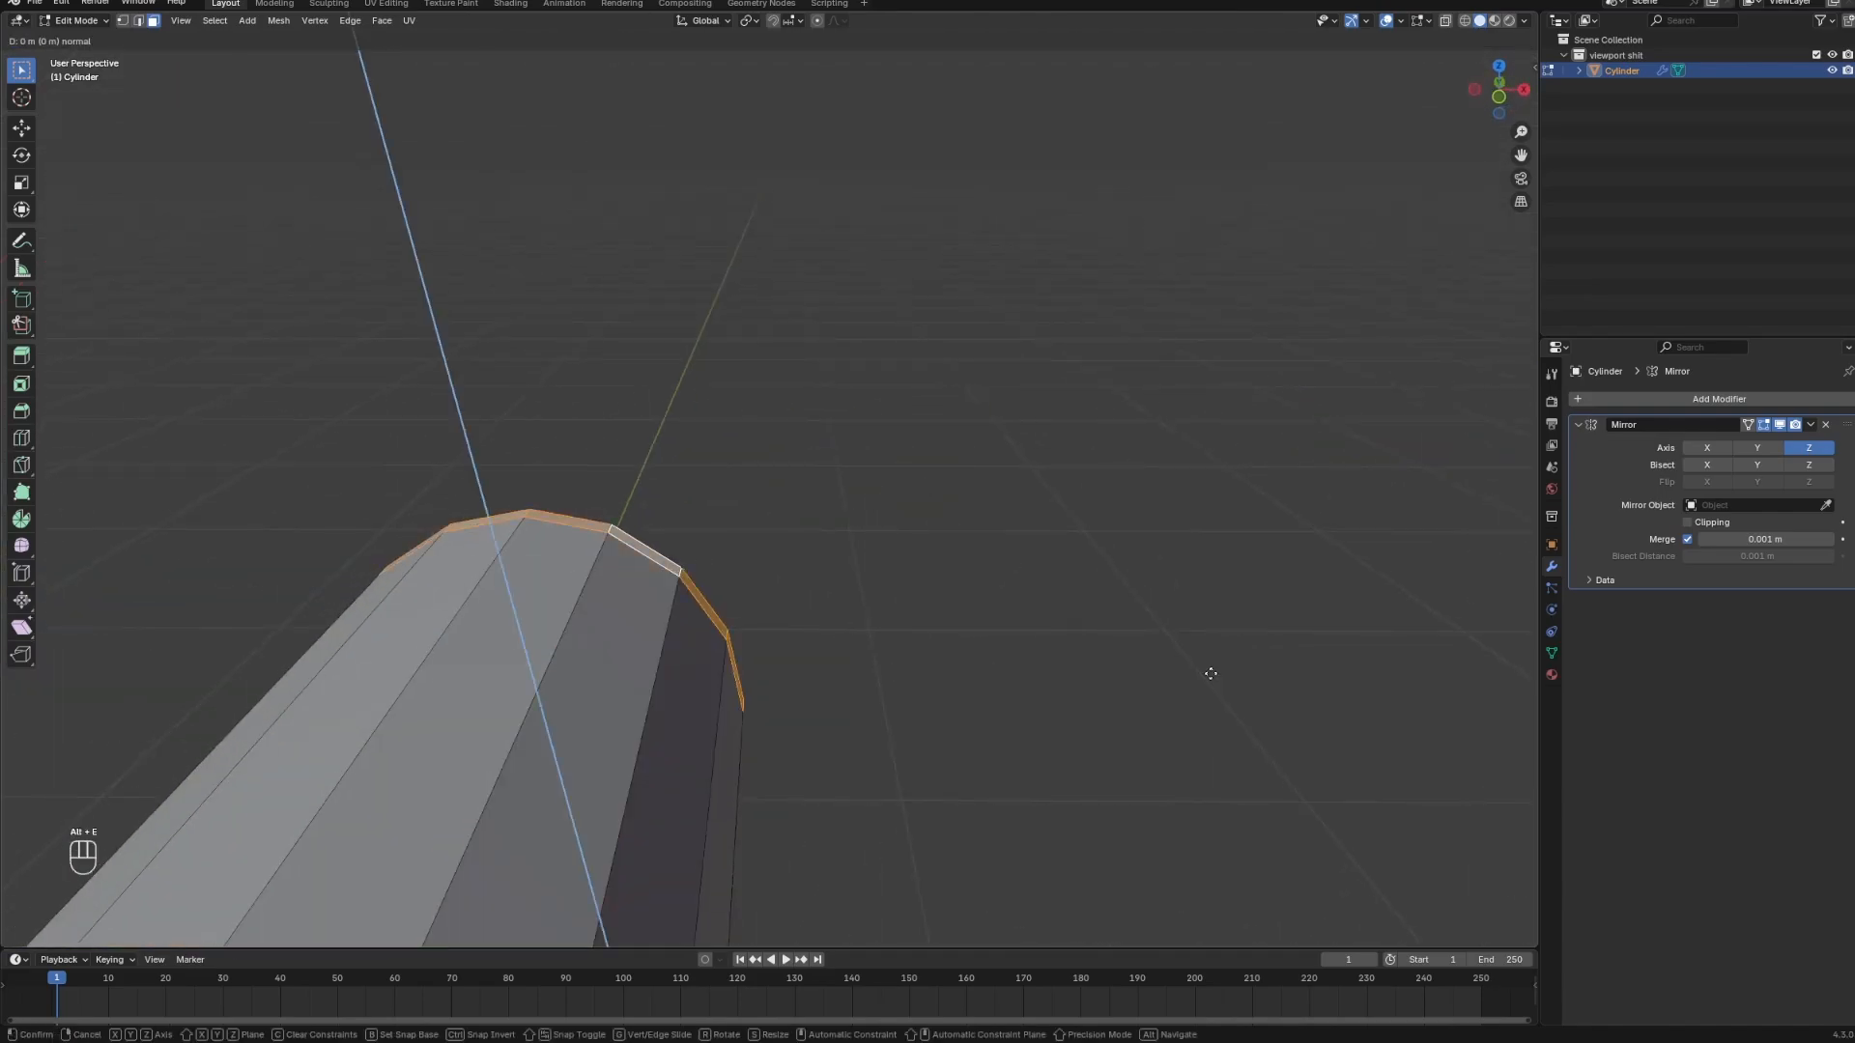
right_click(841, 509)
key("ctrl+z")
Extrude the selected end face ring outward along its normals to form a raised rim.
key("alt+e")
left_click(811, 505)
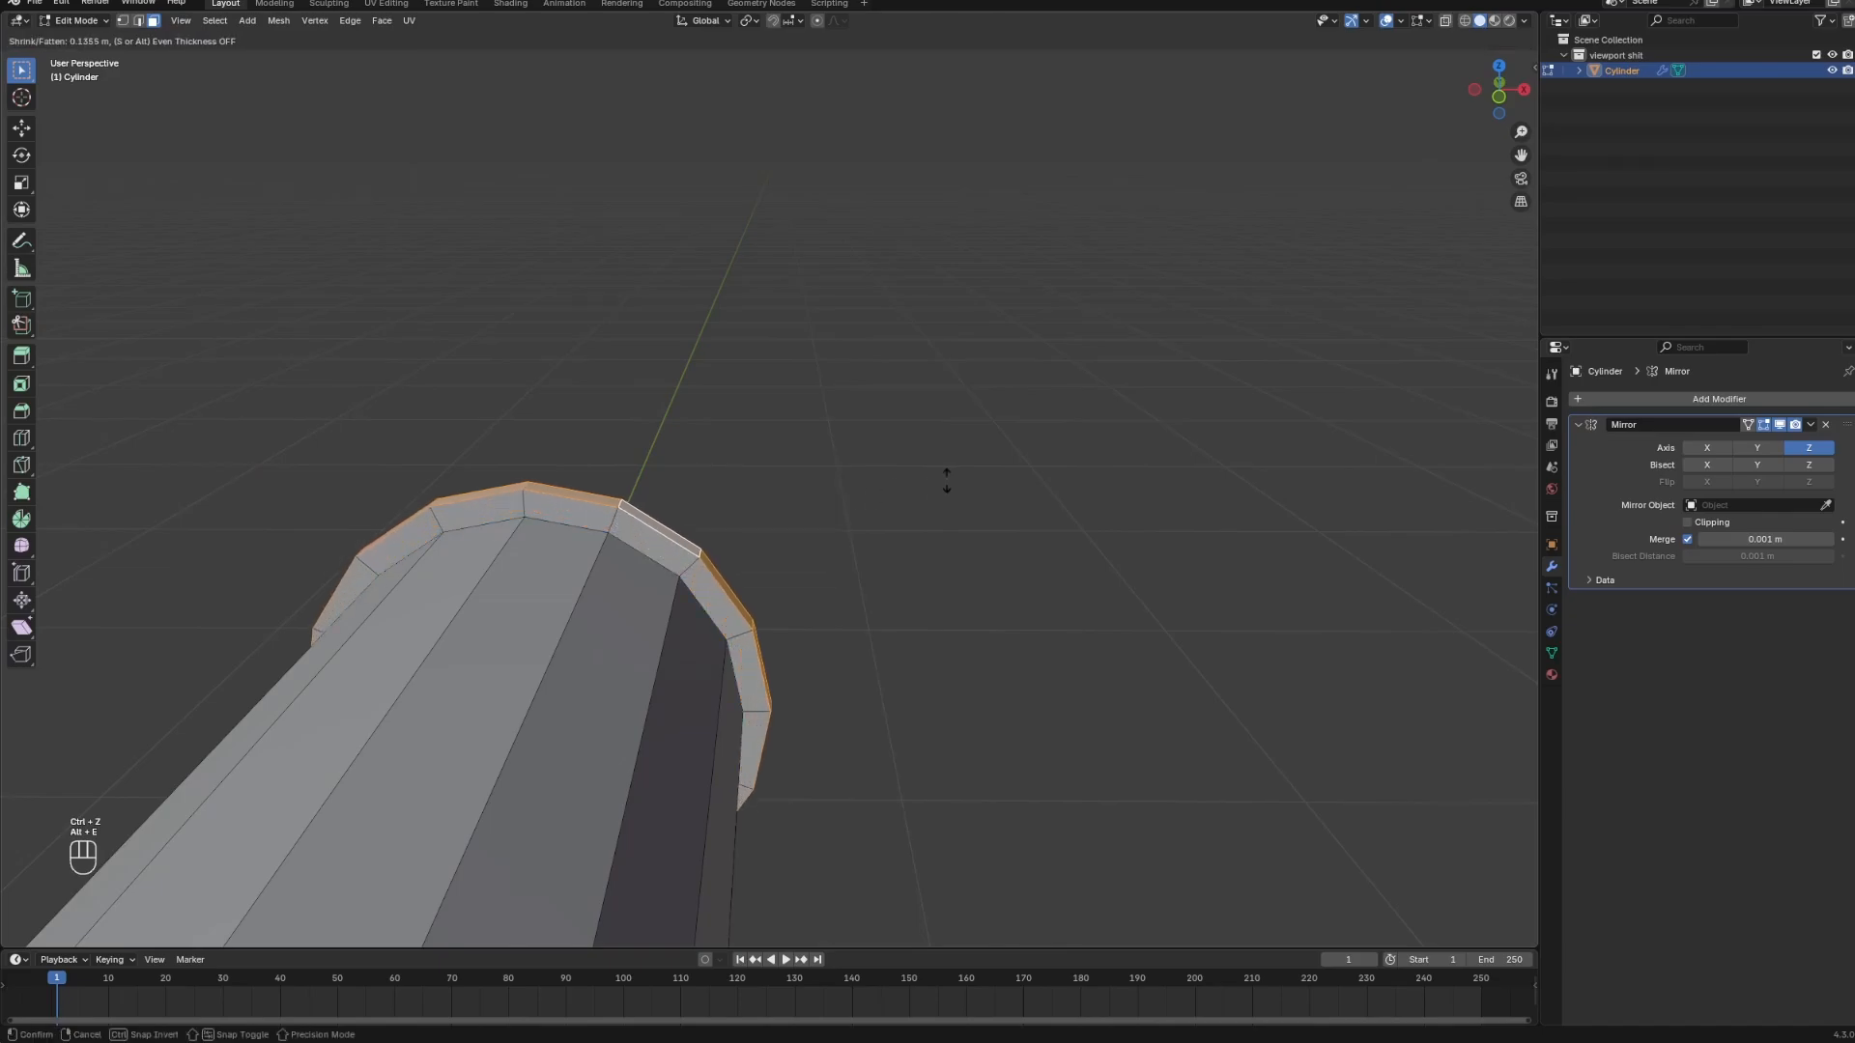
left_click(1010, 422)
Add loop cuts around the raised rim's outer surface, dividing its width into narrow bands.
middle_click_drag(1011, 422, 847, 556)
key("ctrl+r")
left_click(846, 559)
key("ctrl+r")
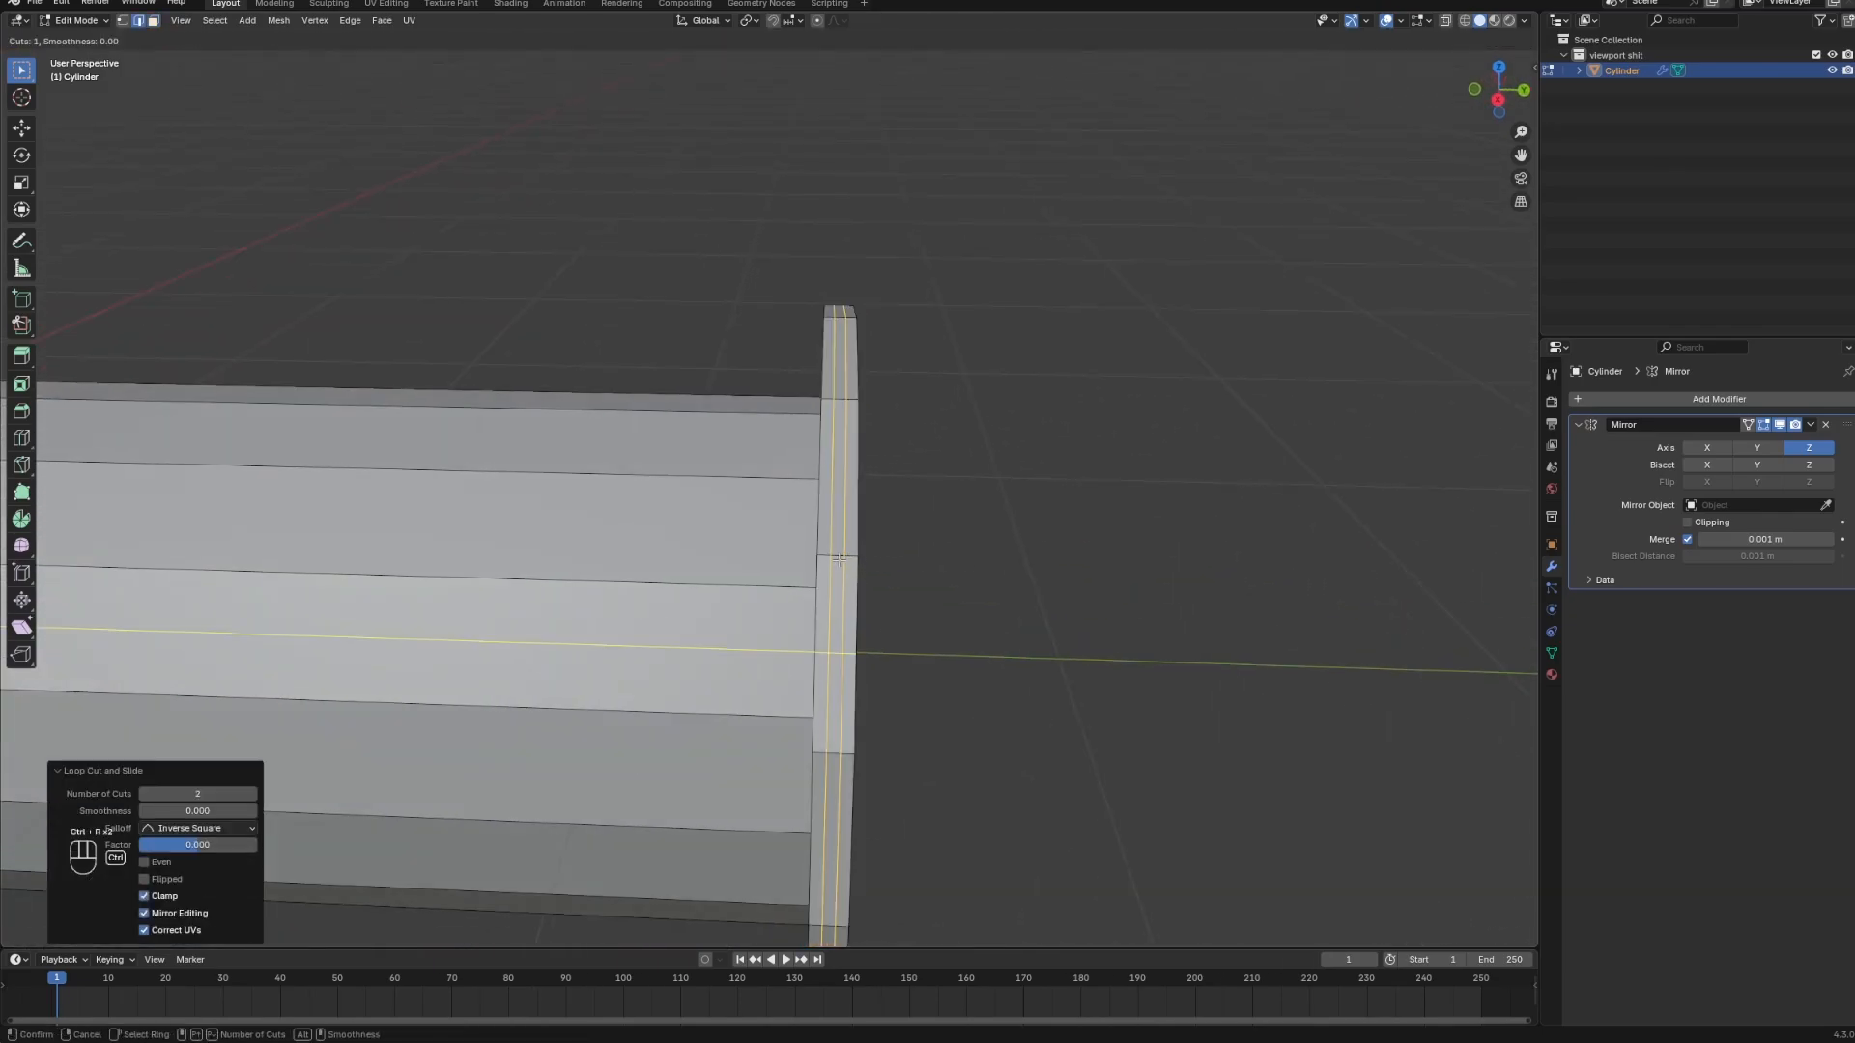
double_click(837, 560)
scroll(838, 560, "up", 2)
key("ctrl+z")
scroll(838, 562, "up", 2)
key("ctrl+r")
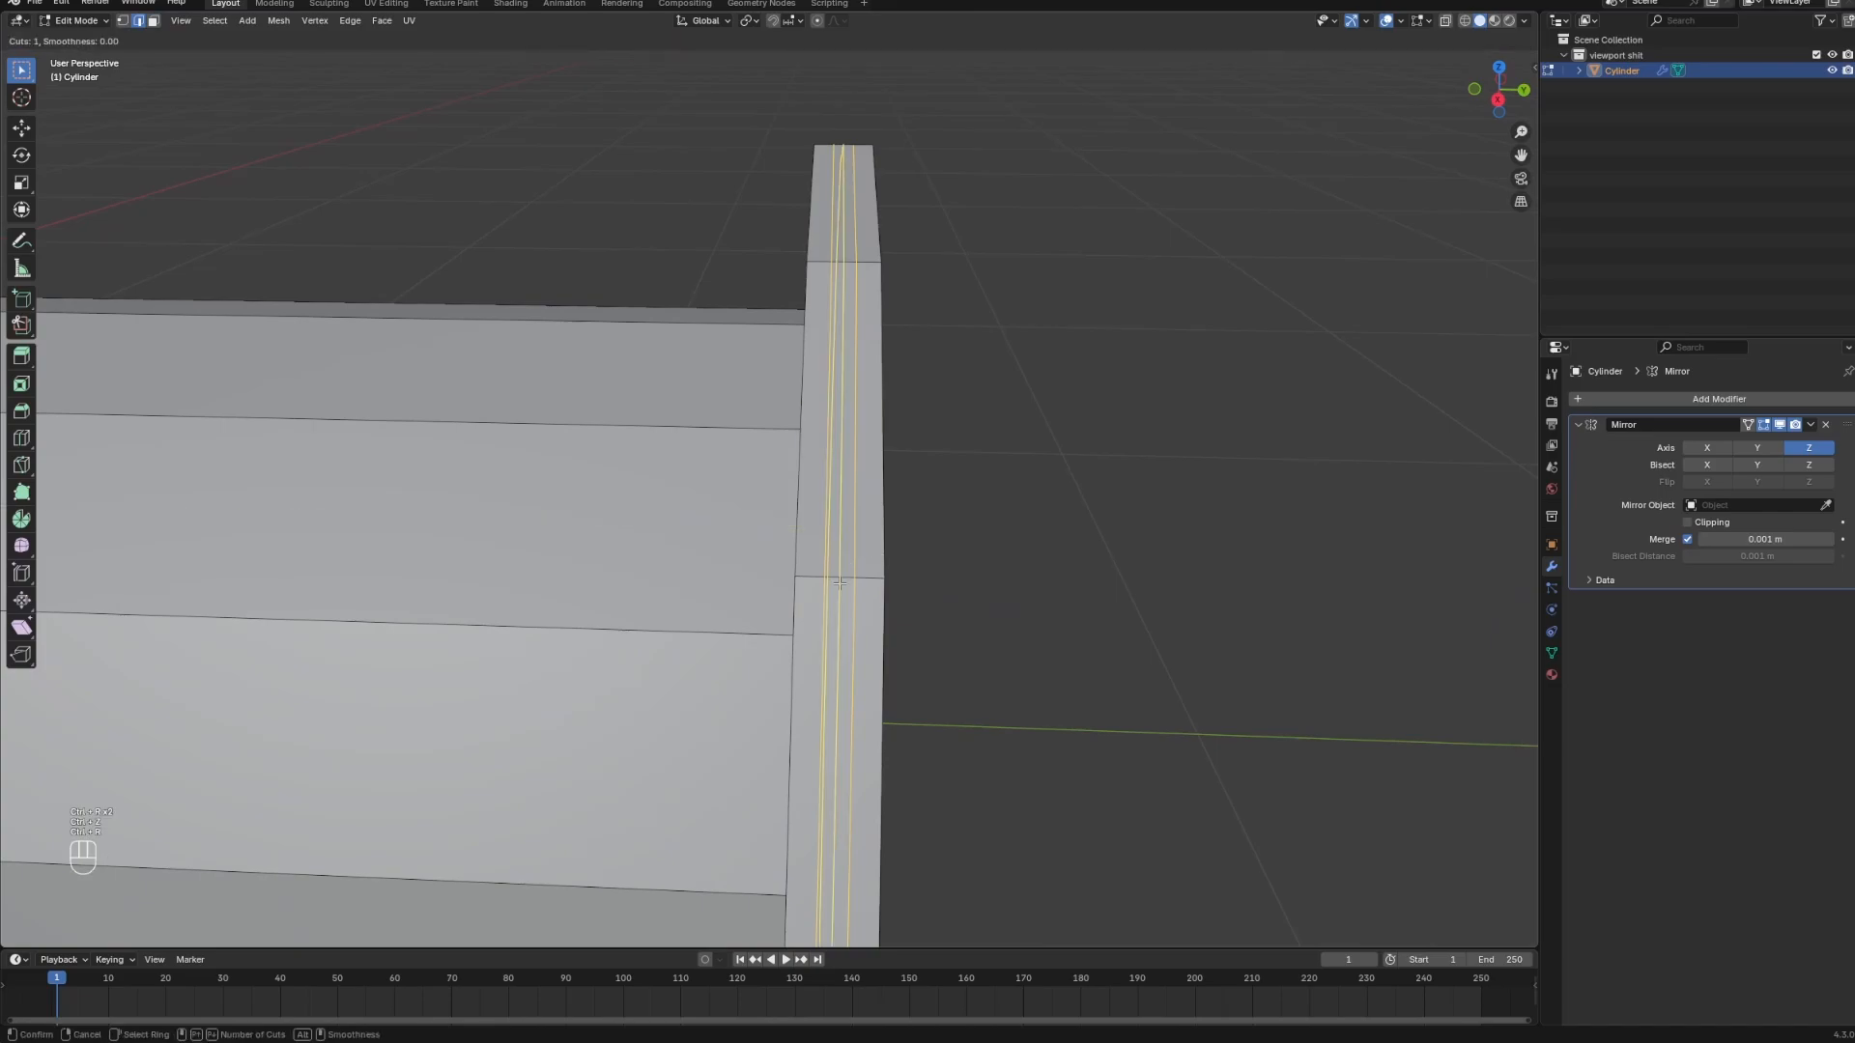
scroll(840, 583, "up", 1)
left_click(840, 584)
left_click(840, 583)
Select the middle band of faces around the rim and scale it inward along the Z axis.
middle_click_drag(840, 583, 966, 483)
scroll(808, 626, "down", 3)
left_click(808, 626, "alt")
scroll(1017, 425, "down", 2)
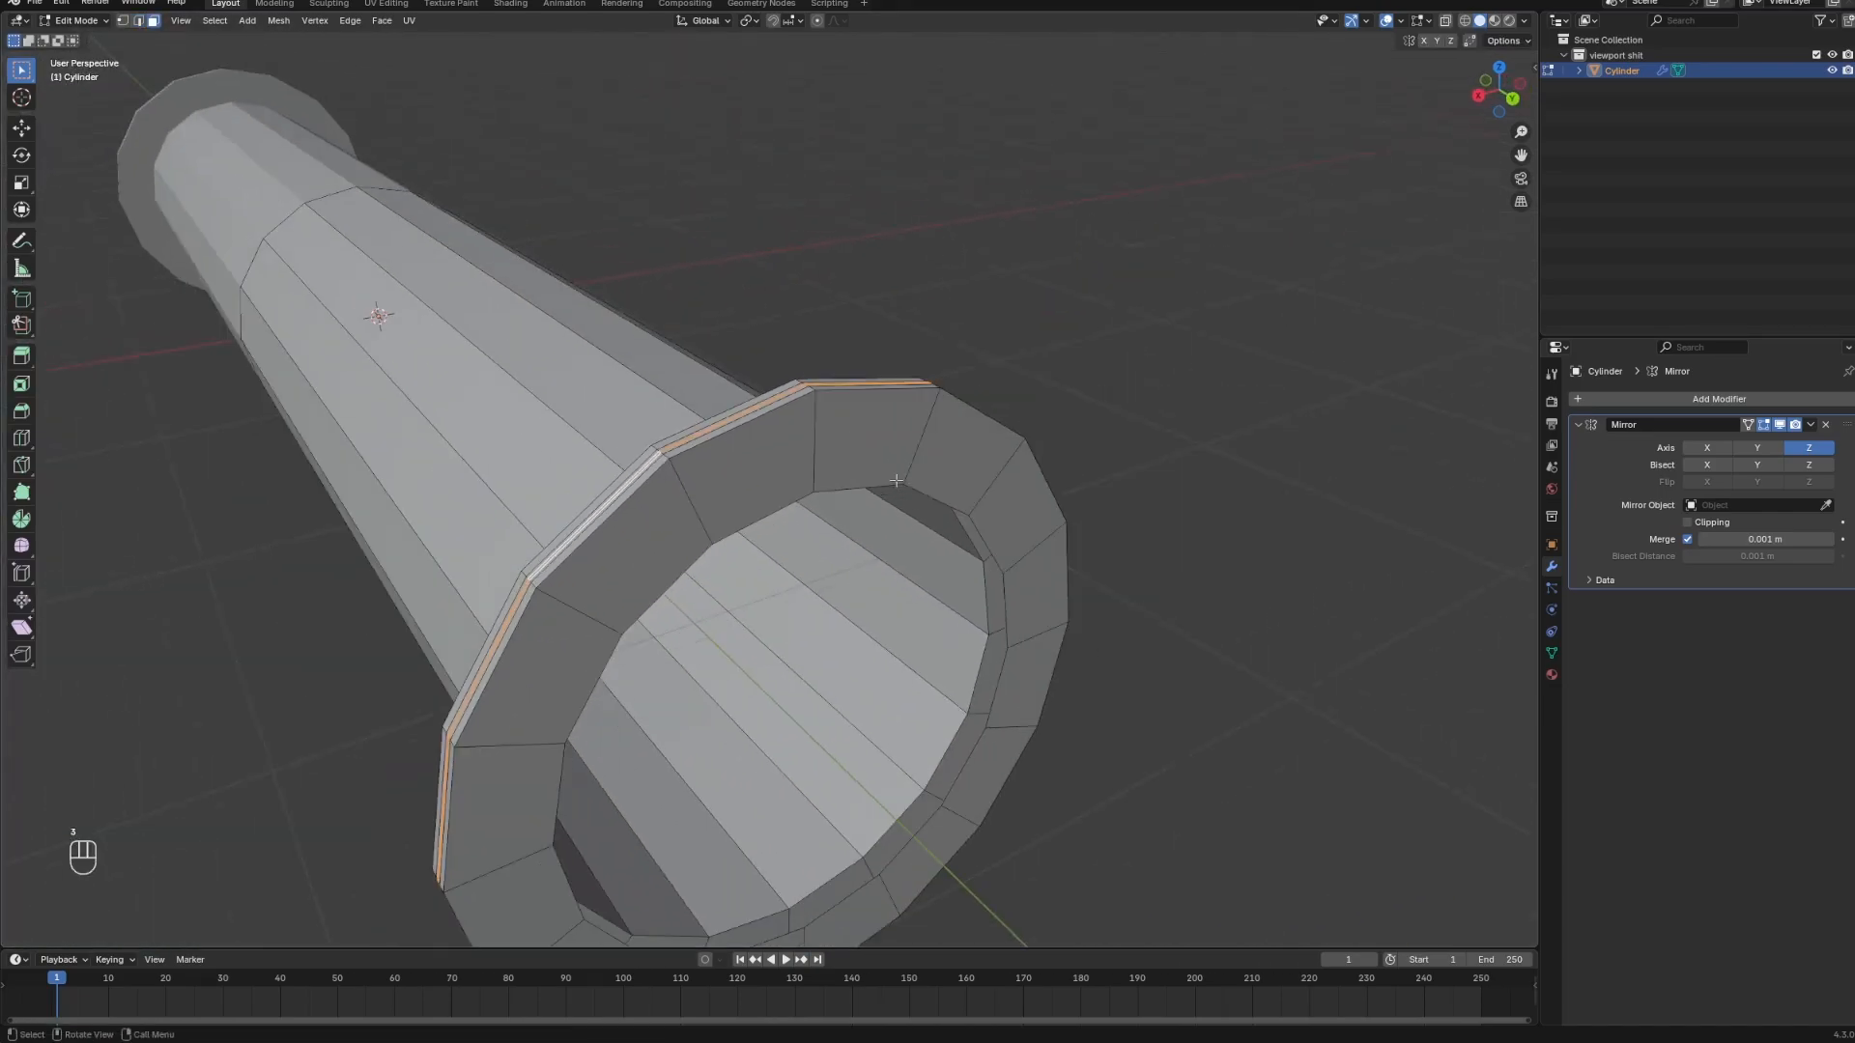
middle_click_drag(1017, 425, 873, 491)
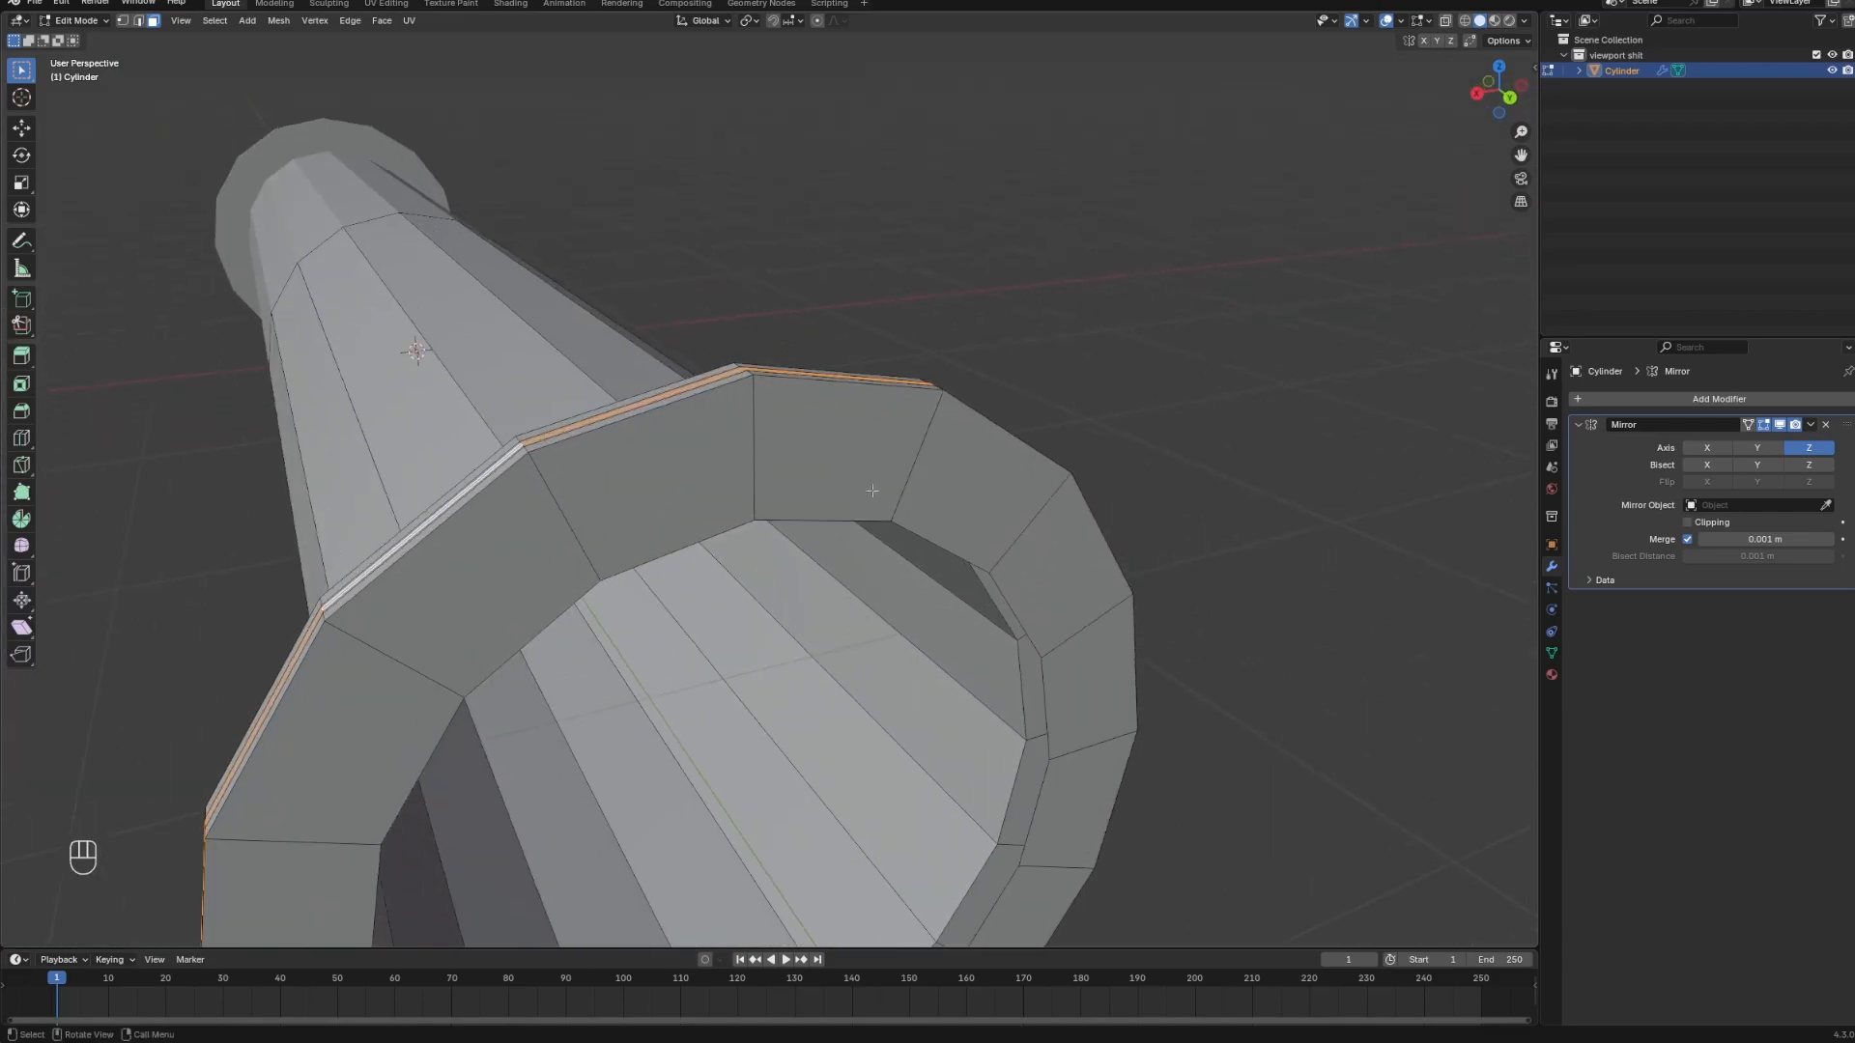
key("s")
key("z")
left_click(1160, 343)
Scale the rim's middle band inward along the X axis and adjust its scale along Z to sink a groove.
middle_click_drag(1159, 343, 976, 626)
key("s")
key("x")
left_click(1073, 530)
key("s")
key("x")
left_click(899, 574)
key("s")
key("z")
left_click(1126, 463)
Fine-tune the groove band's scale along the X axis and check the rim in Object Mode.
scroll(1104, 464, "down", 2)
key("Tab")
scroll(1068, 443, "up", 2)
key("Tab")
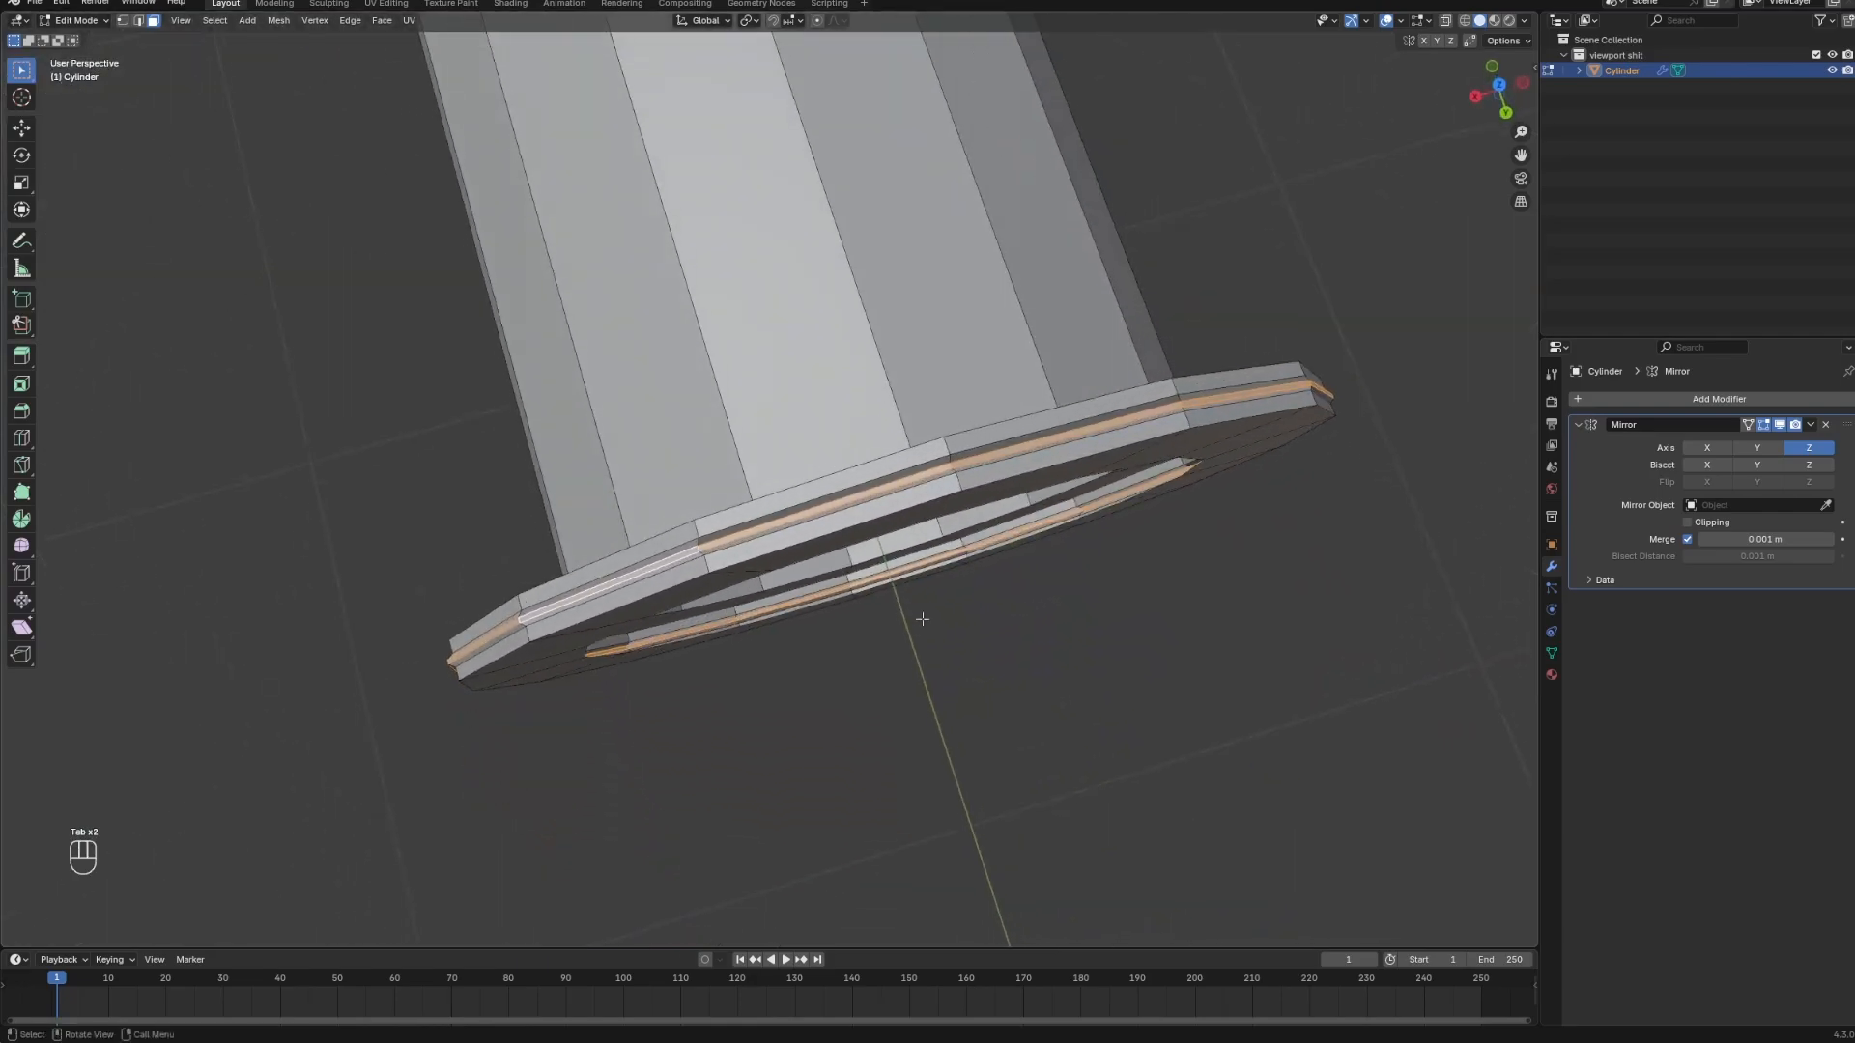
key("s")
key("x")
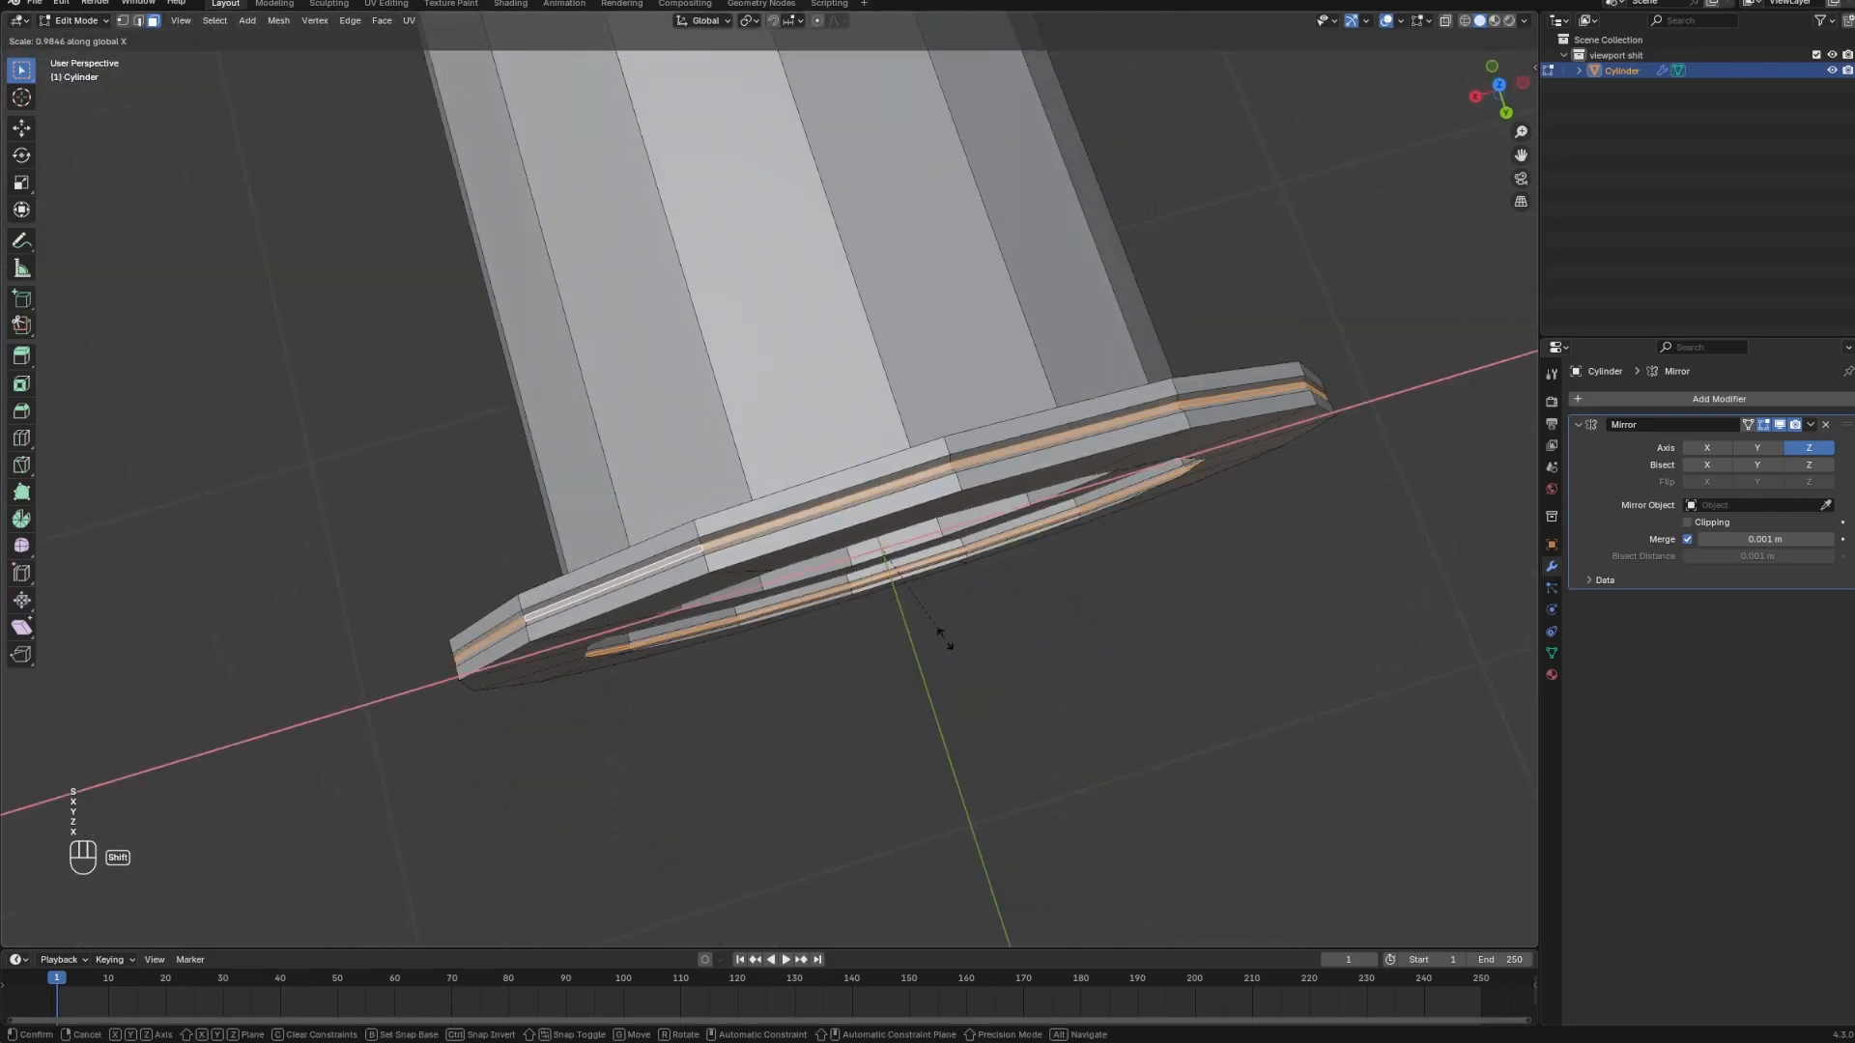
left_click(911, 647)
key("Tab")
middle_click_drag(913, 643, 1077, 534)
Bevel the edge loop where the tube meets the raised rim.
key("Tab")
scroll(1043, 534, "up", 2)
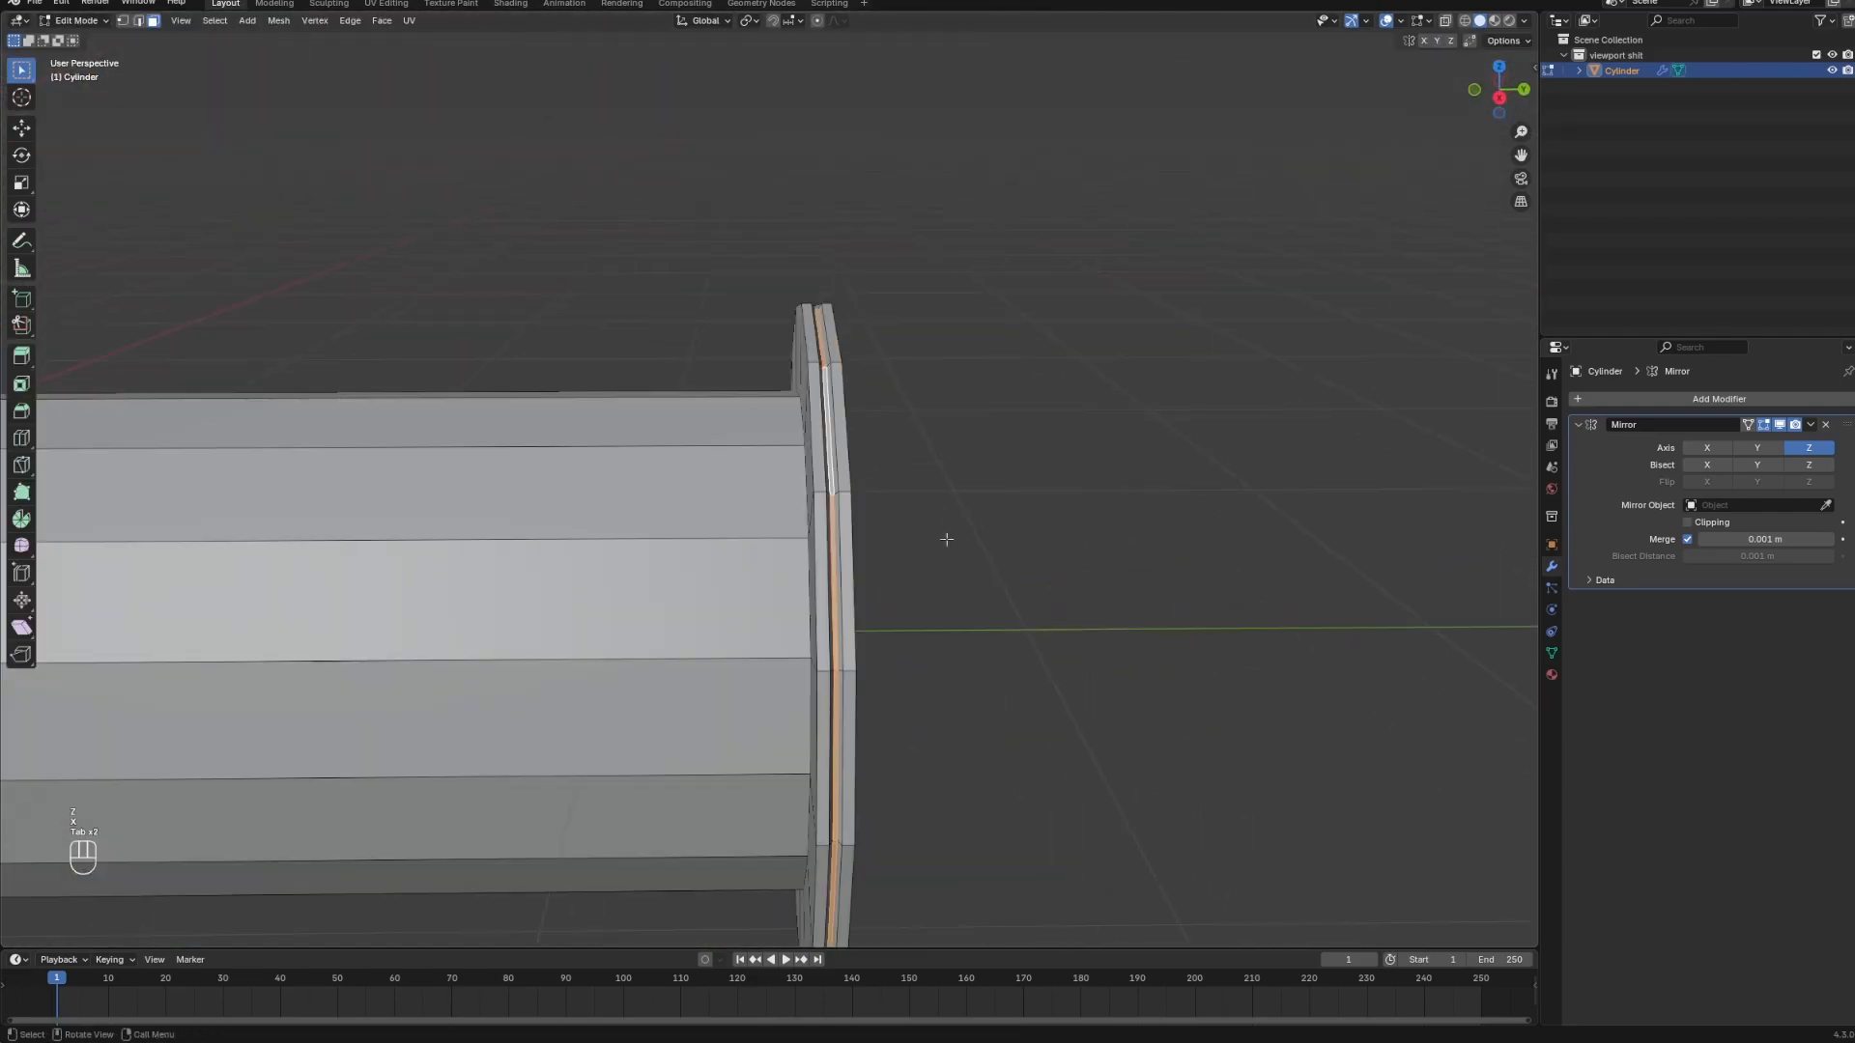
key("2")
middle_click_drag(945, 540, 827, 571)
key("ctrl+b")
left_click(969, 551)
Bevel the edge loops of the rim and its groove by about 0.008 m with one segment and return to Object Mode.
left_click(843, 575, "alt")
scroll(828, 571, "up", 1)
left_click(830, 570, "alt+shift")
scroll(831, 570, "up", 2)
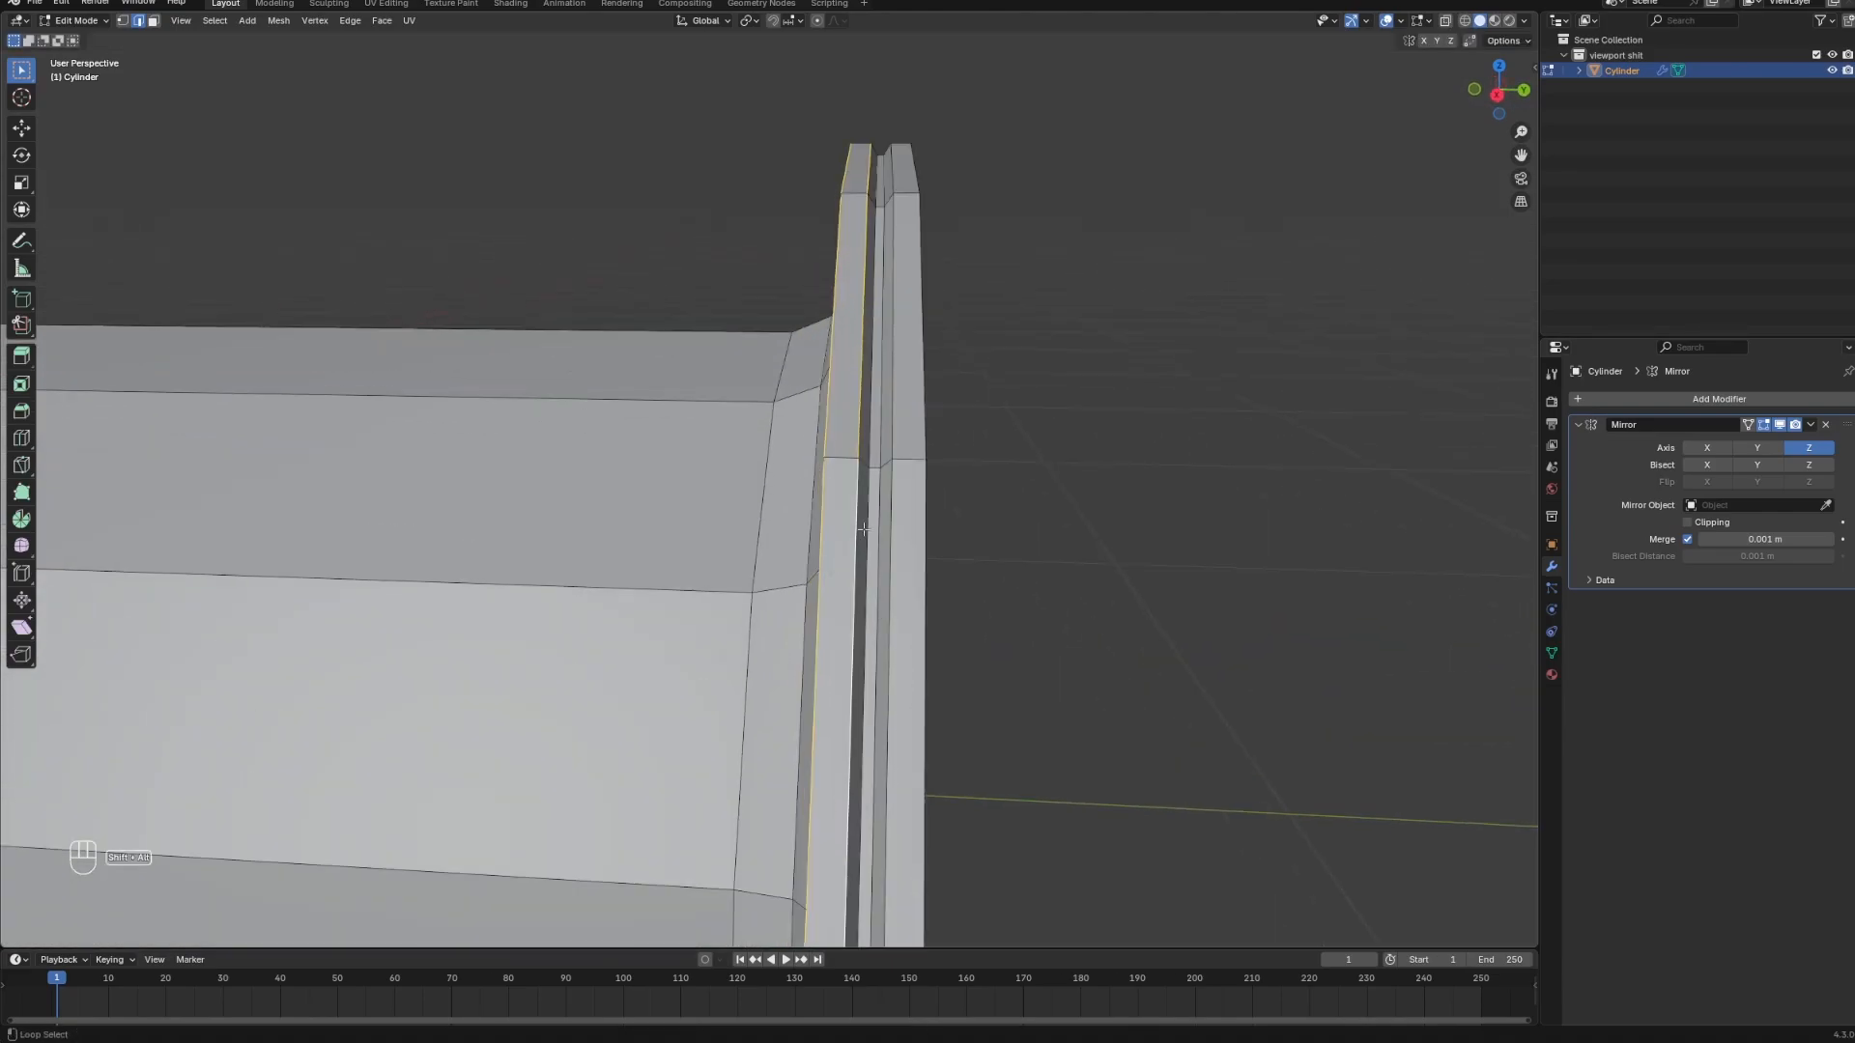
middle_click_drag(890, 482, 1004, 607)
key("ctrl+b")
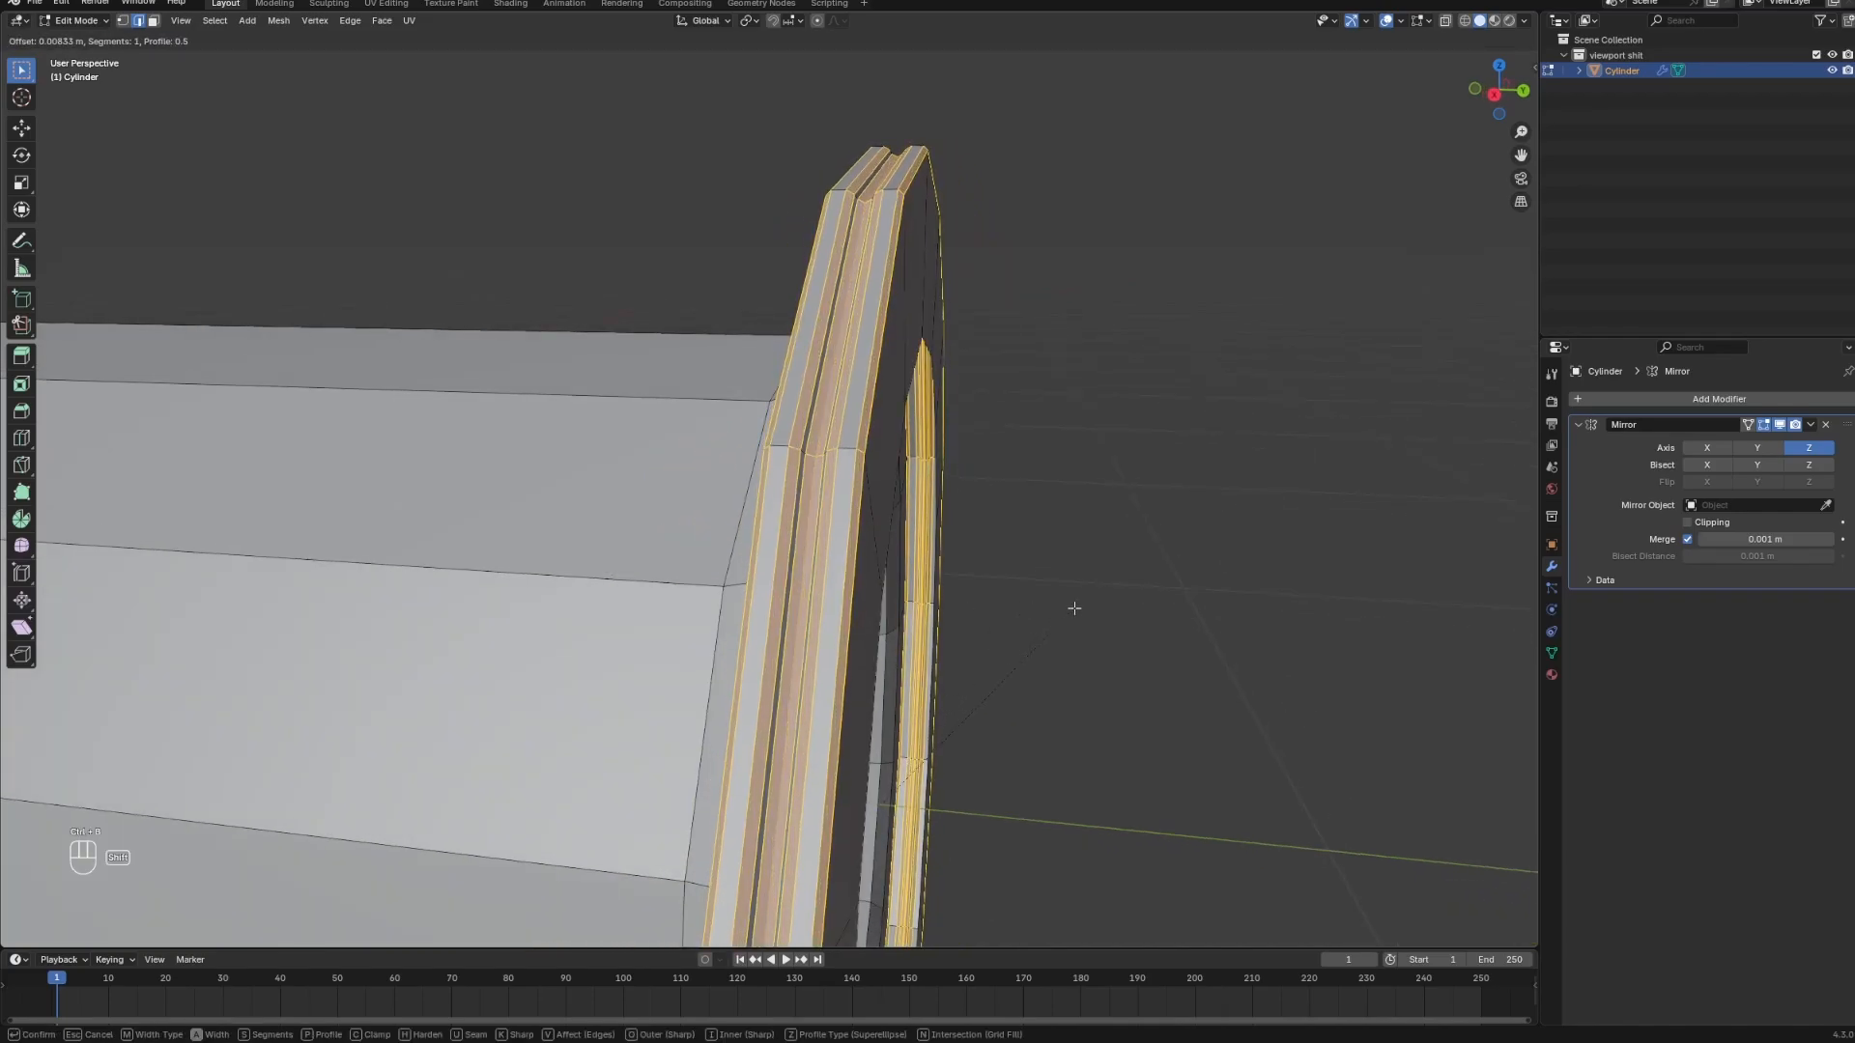
left_click(1040, 613)
scroll(916, 584, "down", 3)
scroll(916, 584, "down", 5)
key("Tab")
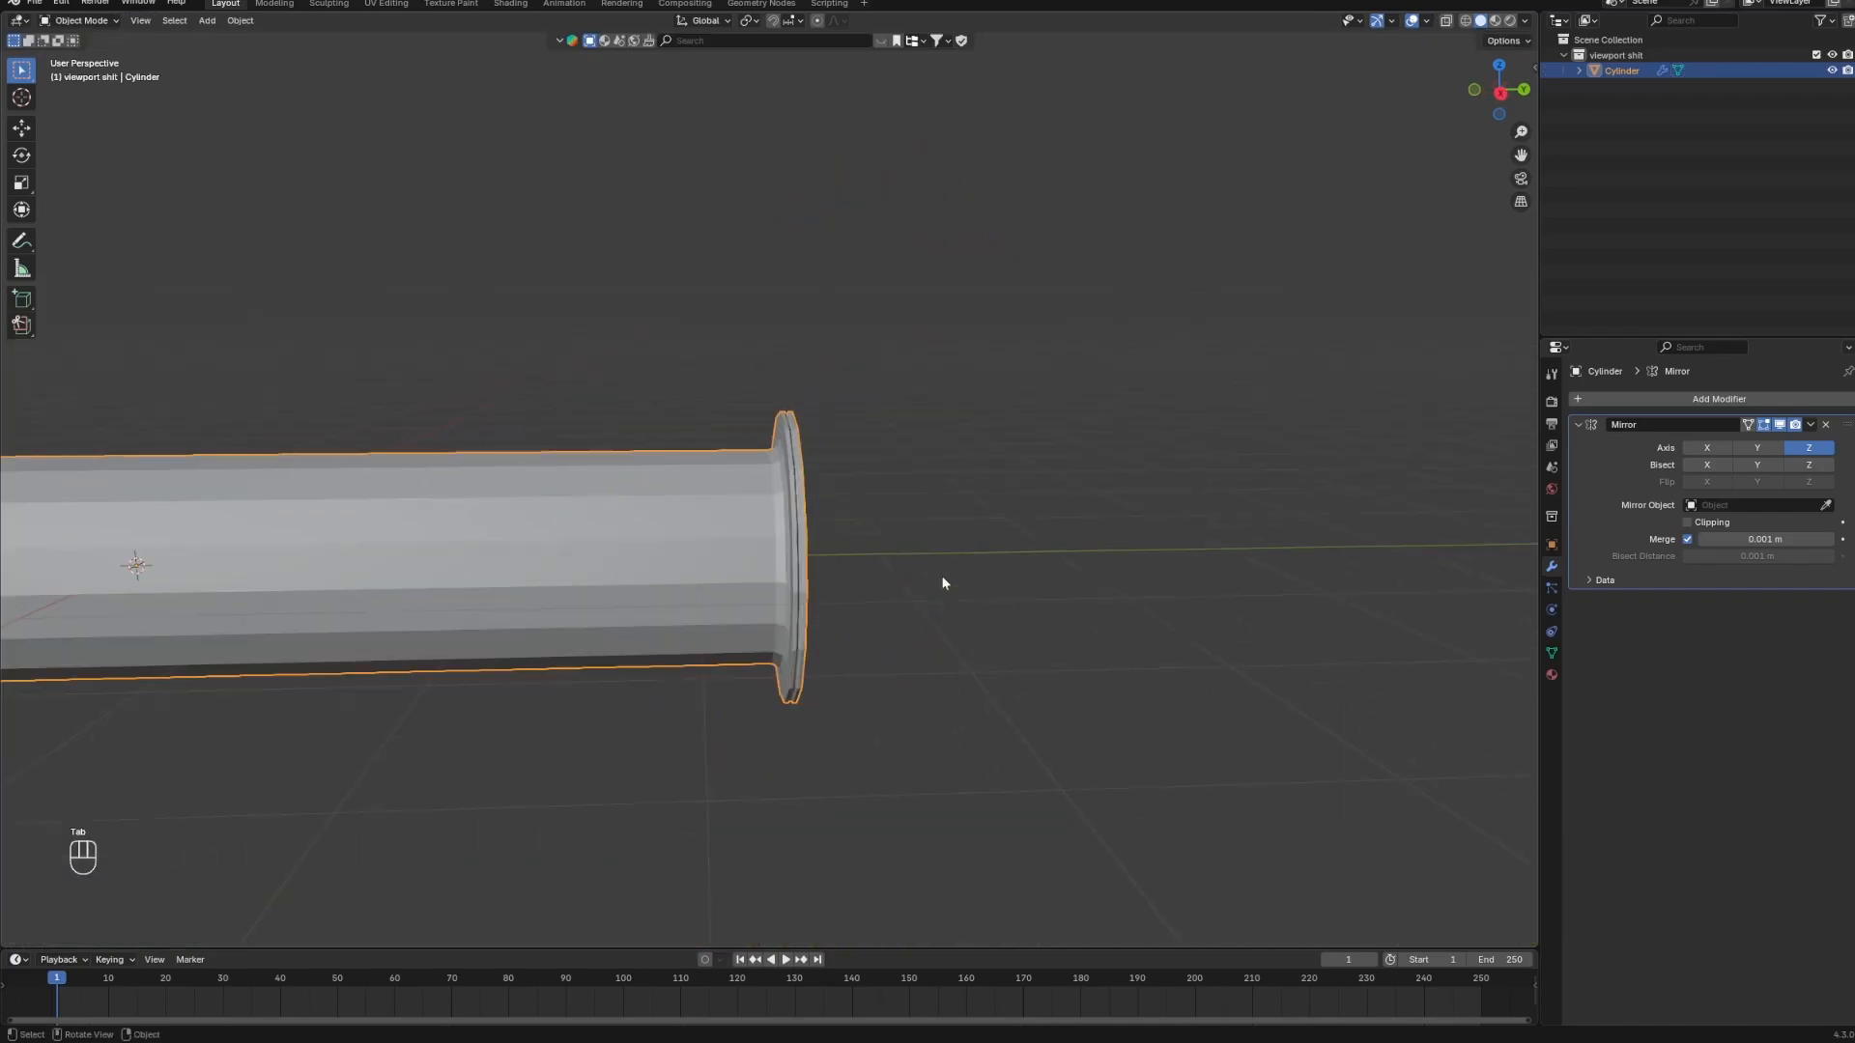
Hide the finished pipe in the viewport.
middle_click_drag(707, 408, 739, 524)
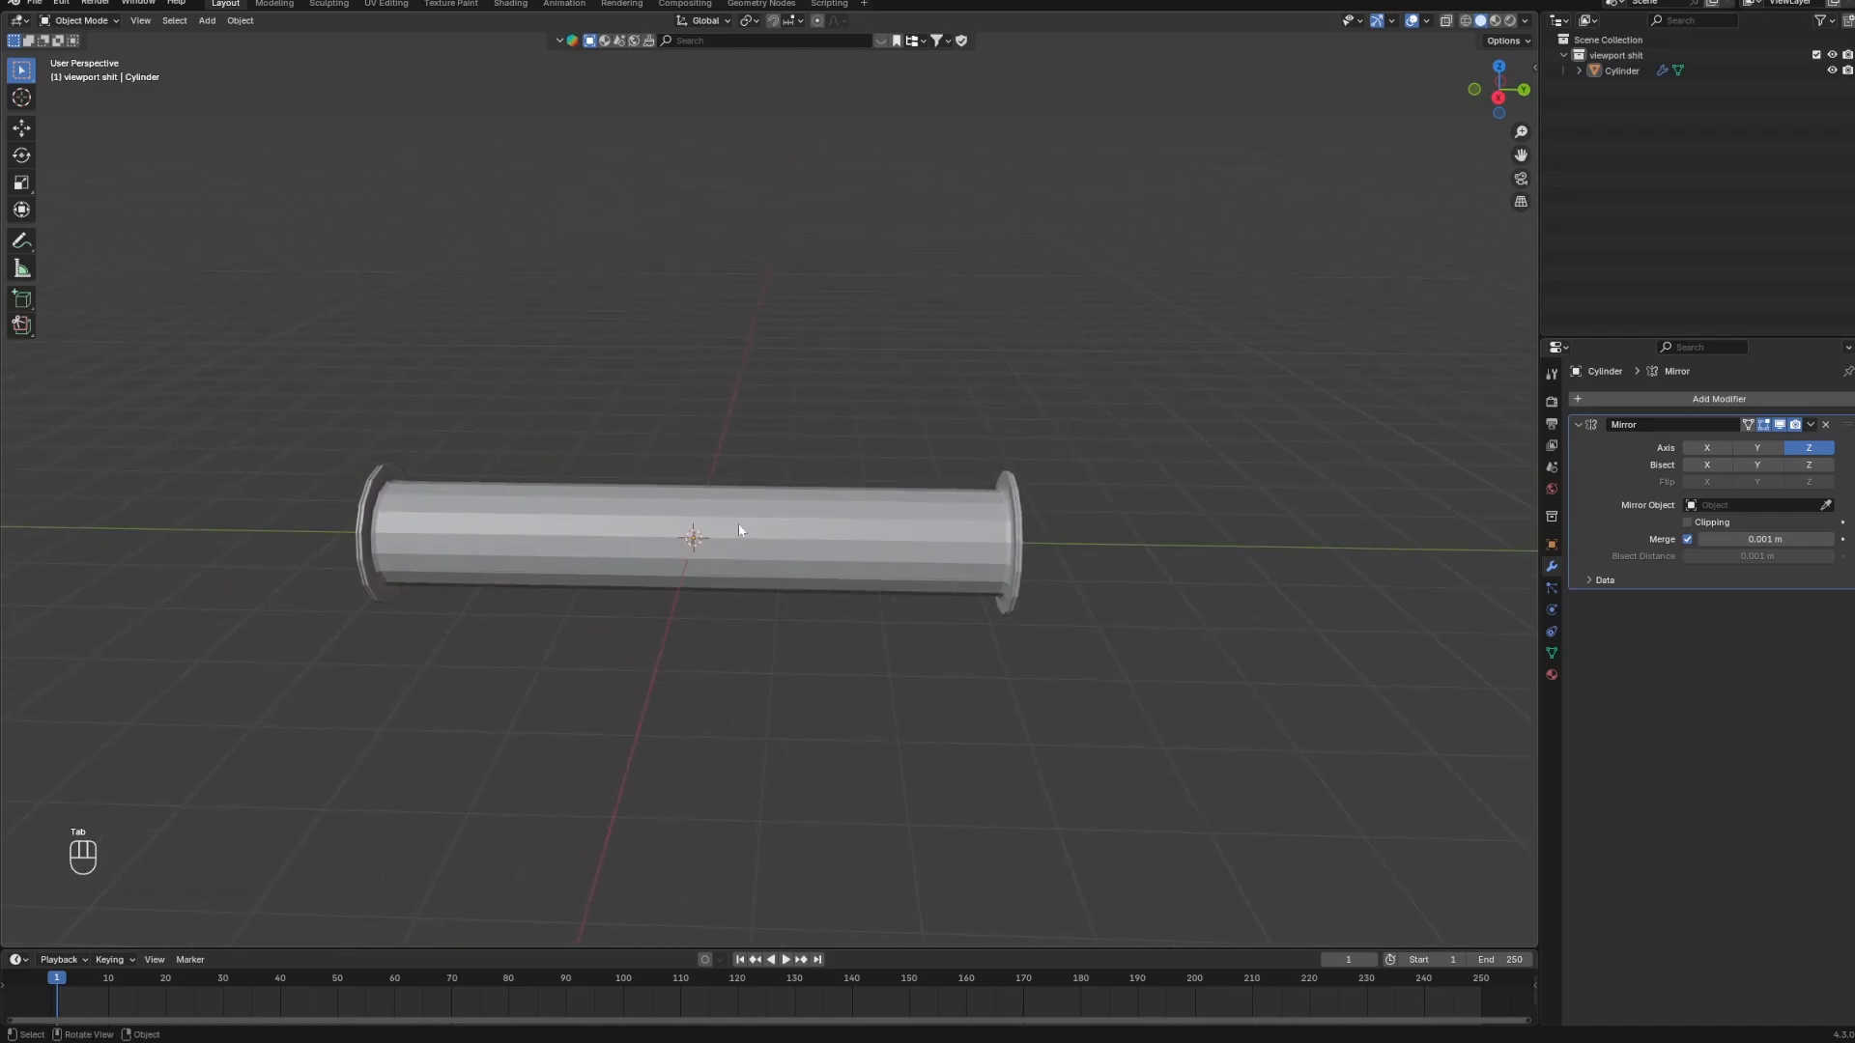
left_click(694, 568)
key("h")
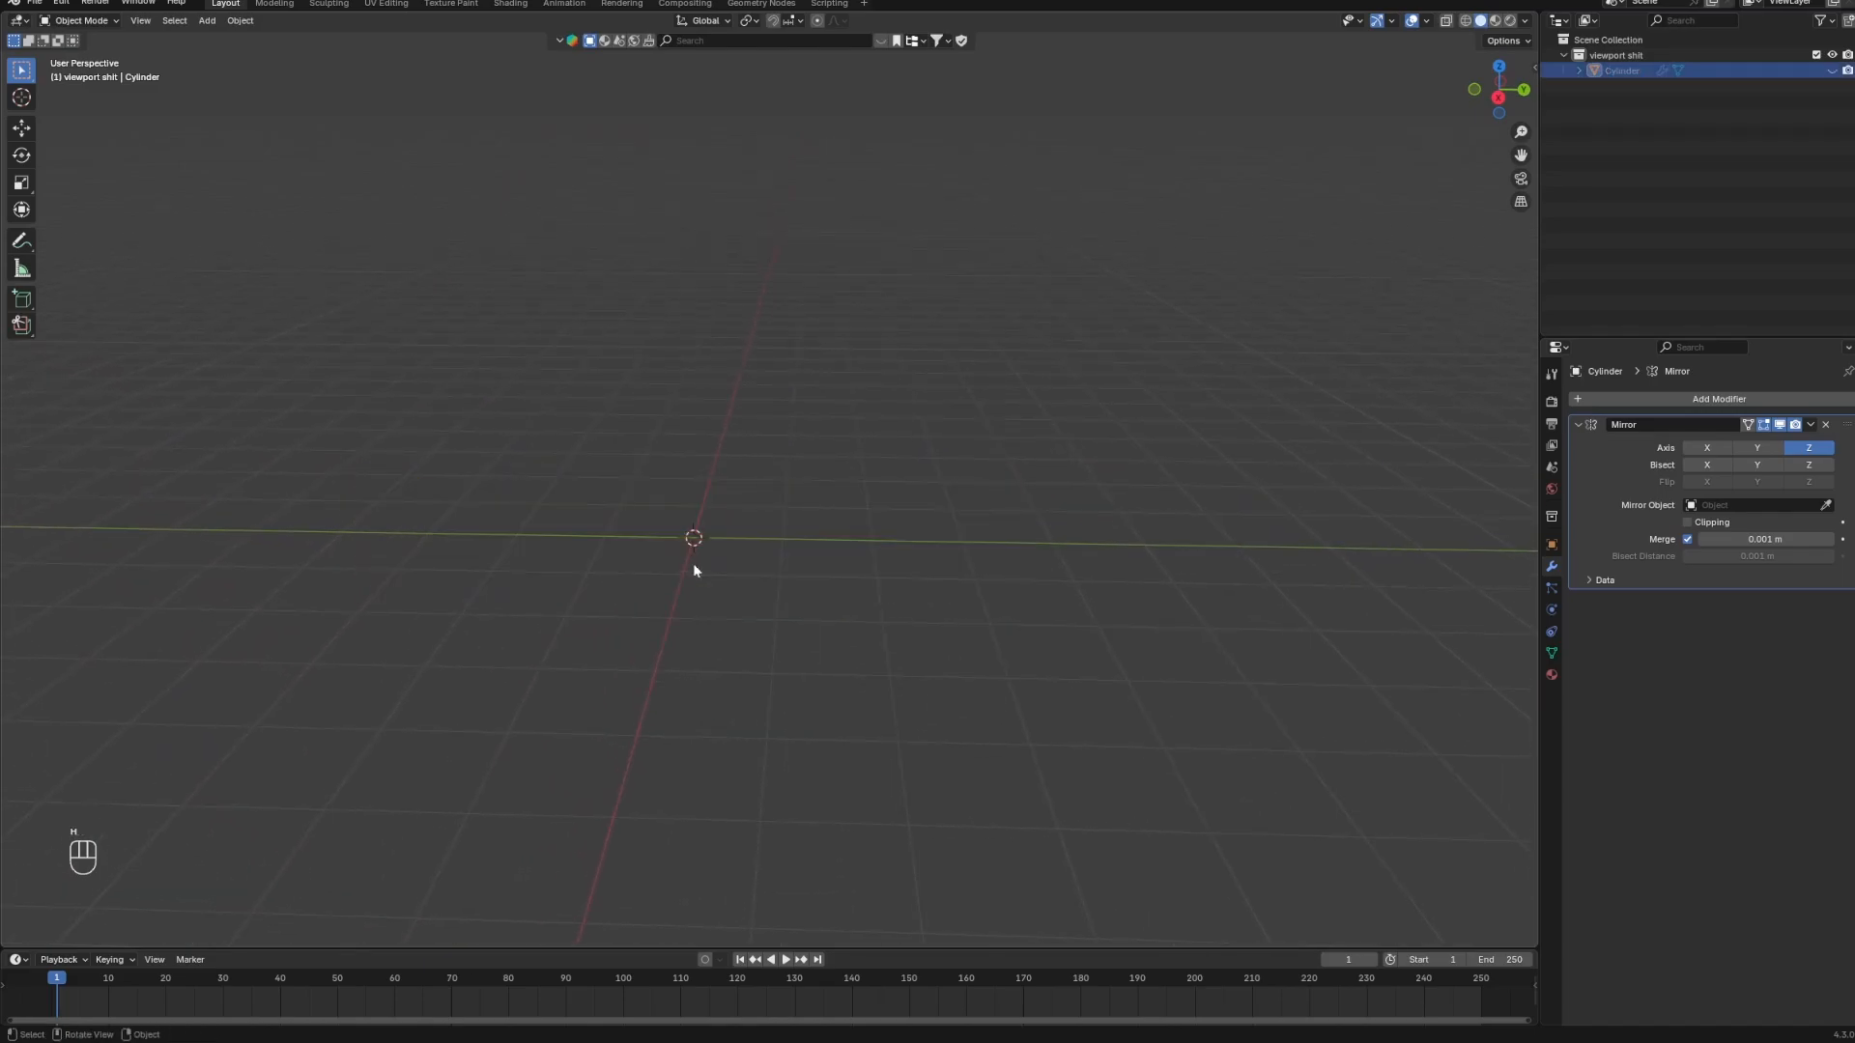
Add a mesh cylinder with 6 vertices at the world origin.
key("shift+a")
mouse_move(694, 570)
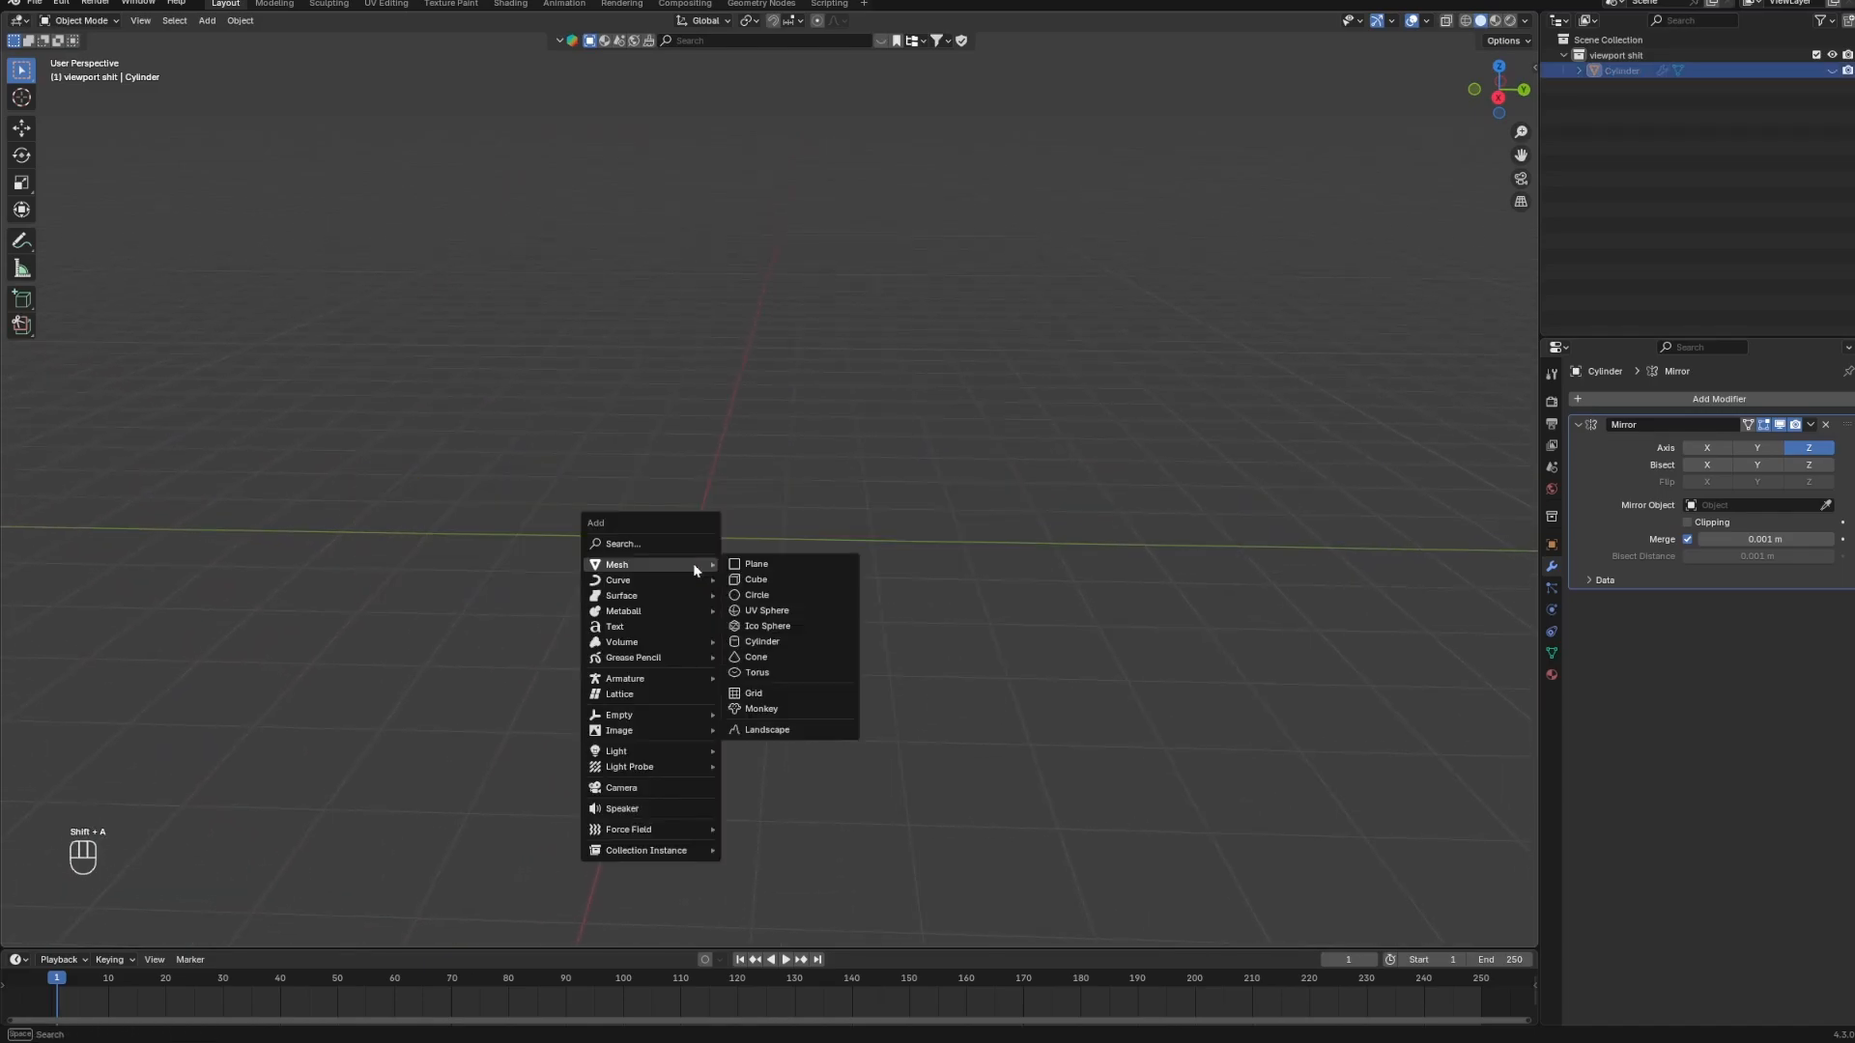
left_click(759, 642)
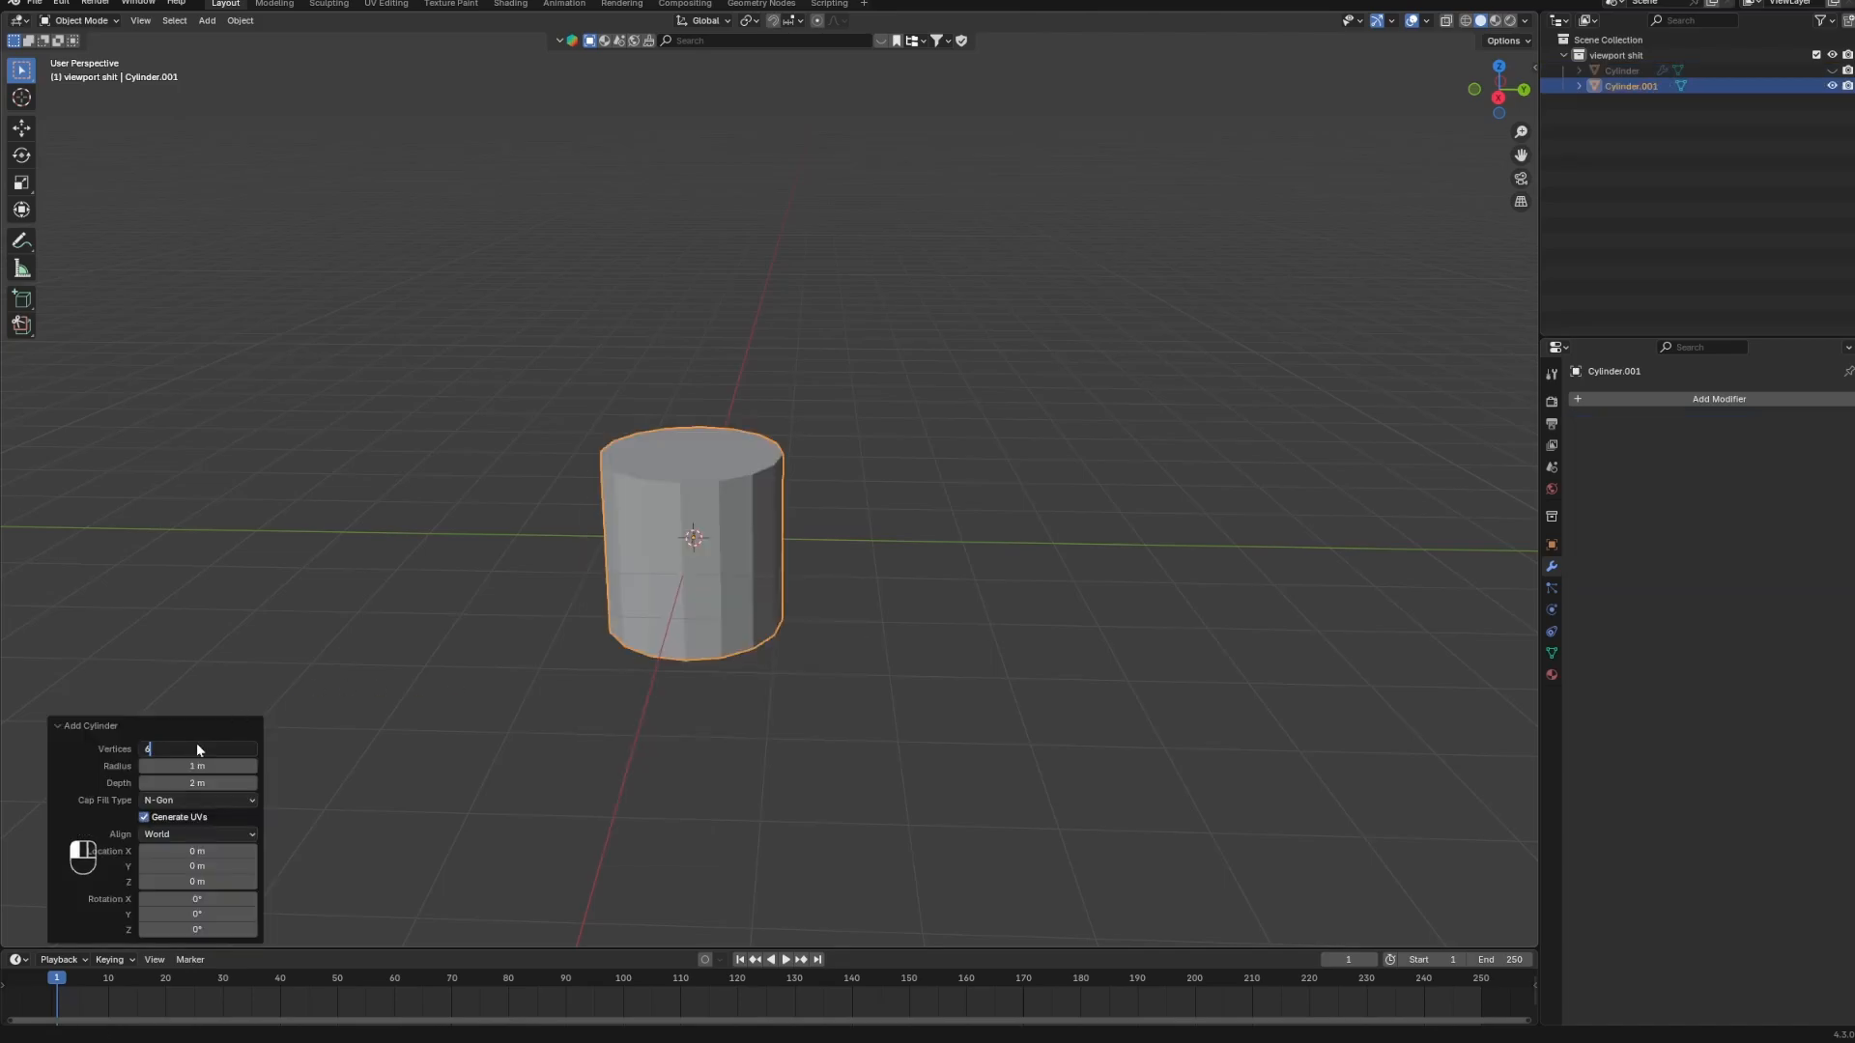
key("Return")
left_click(807, 553)
middle_click_drag(809, 553, 721, 549)
Move the hexagonal cylinder 1 m up along the Z axis.
left_click(720, 549)
key("g")
key("z")
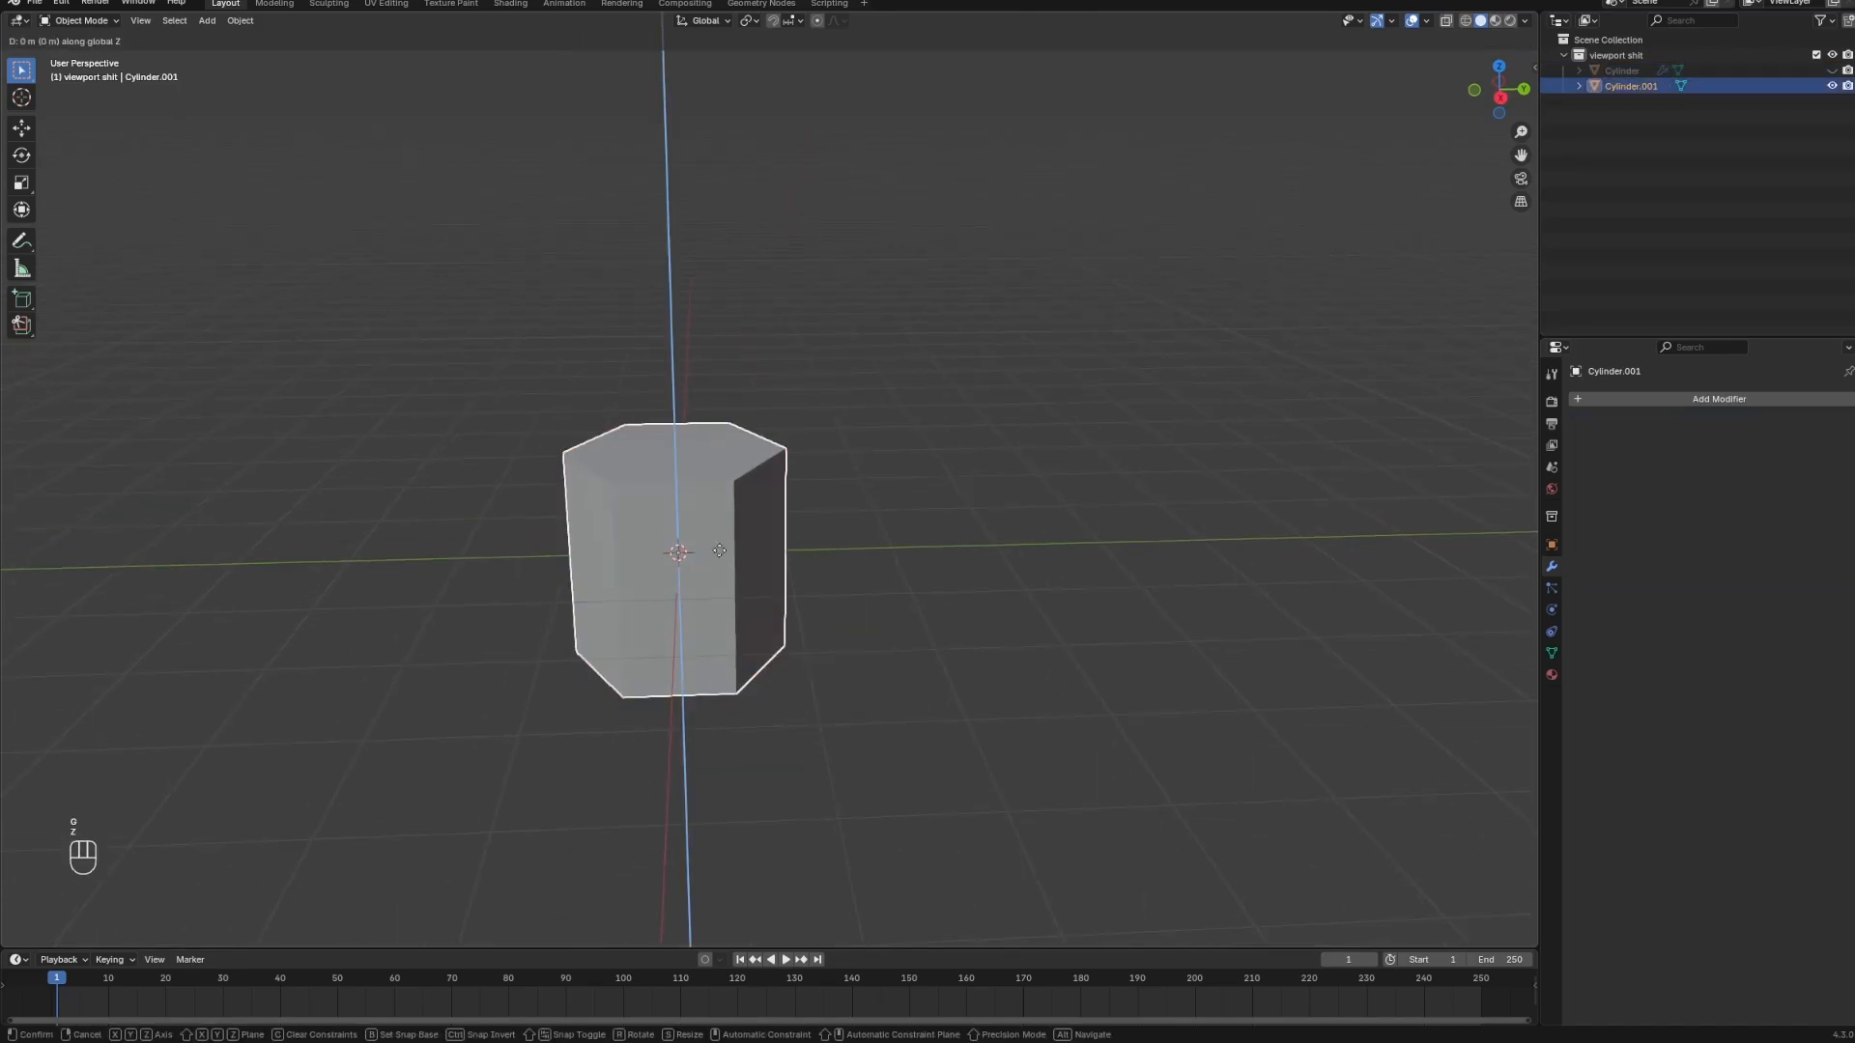
key("1")
left_click(718, 549)
Delete the top and bottom faces of the hexagonal cylinder in Edit Mode.
key("Tab")
key("3")
left_click(681, 345)
middle_click_drag(681, 345, 676, 227)
left_click(674, 568, "shift")
key("x")
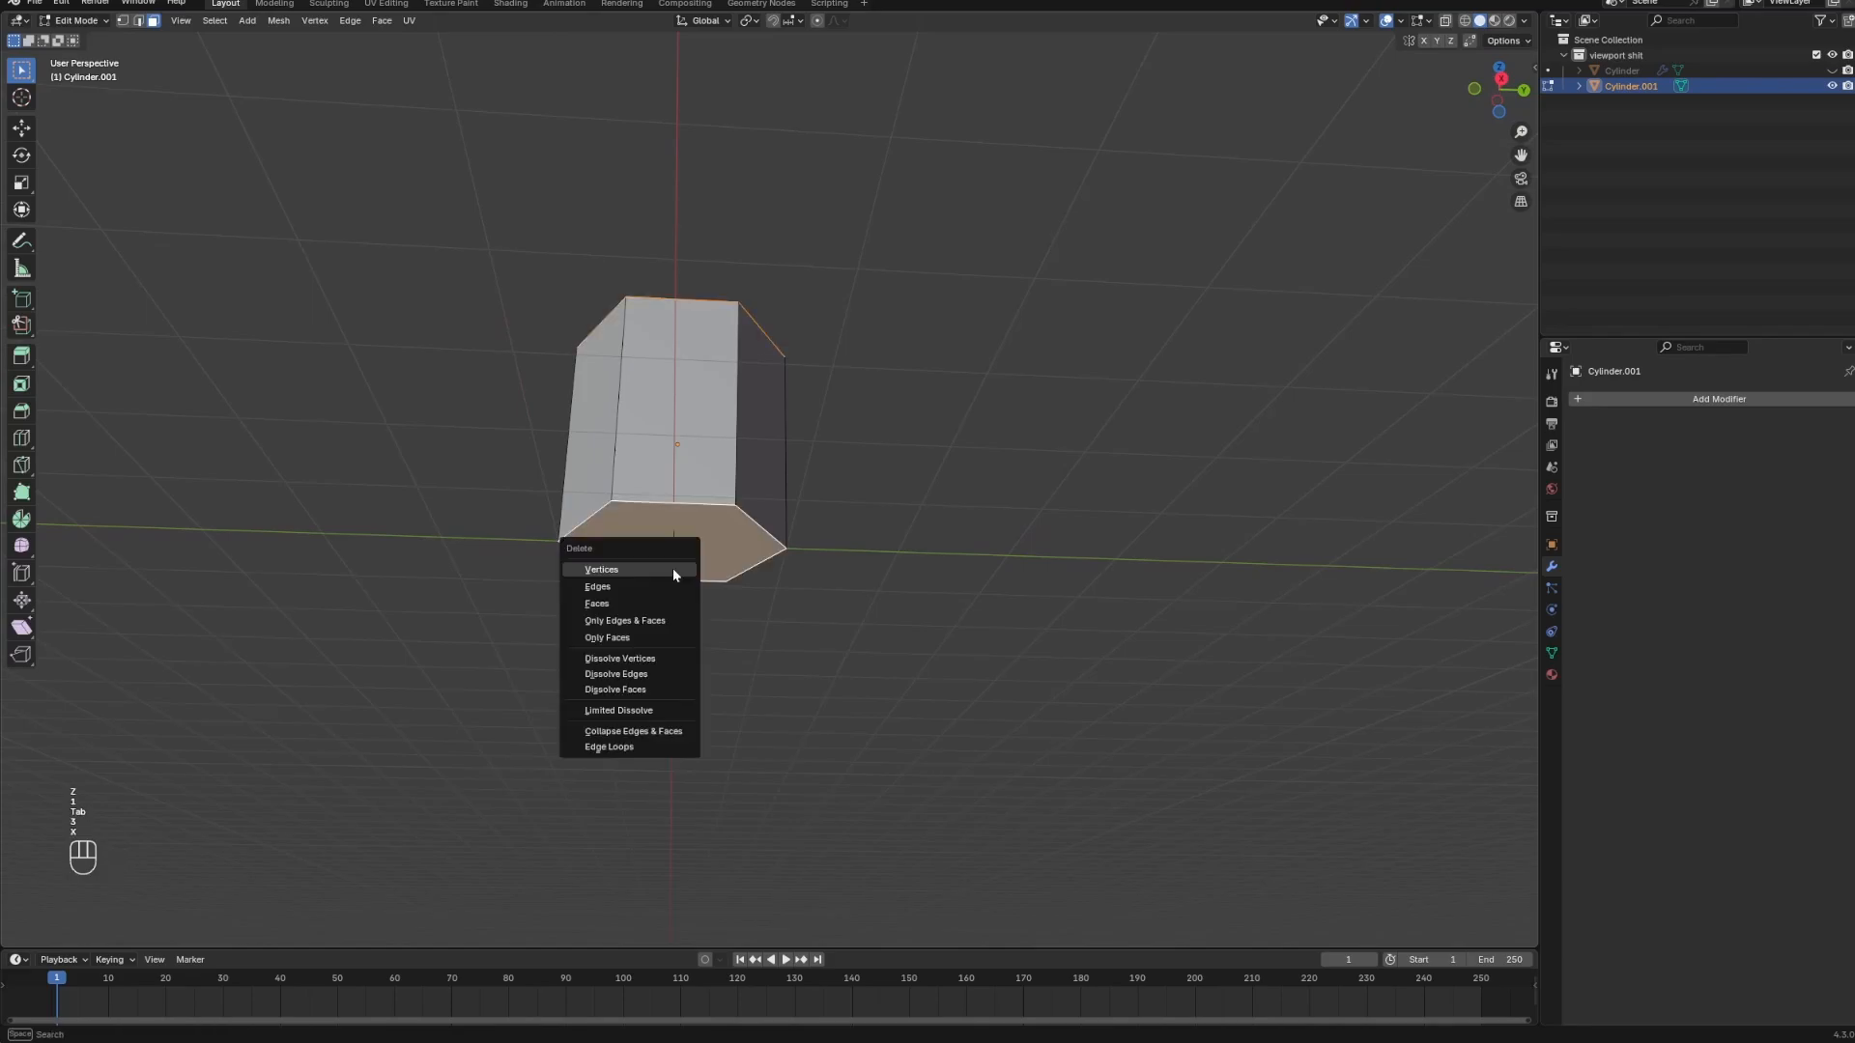
left_click(635, 604)
In wireframe, select the upper vertices of the hexagonal cylinder and lower them about 1.49 m along the Z axis.
key("z")
left_click(701, 387)
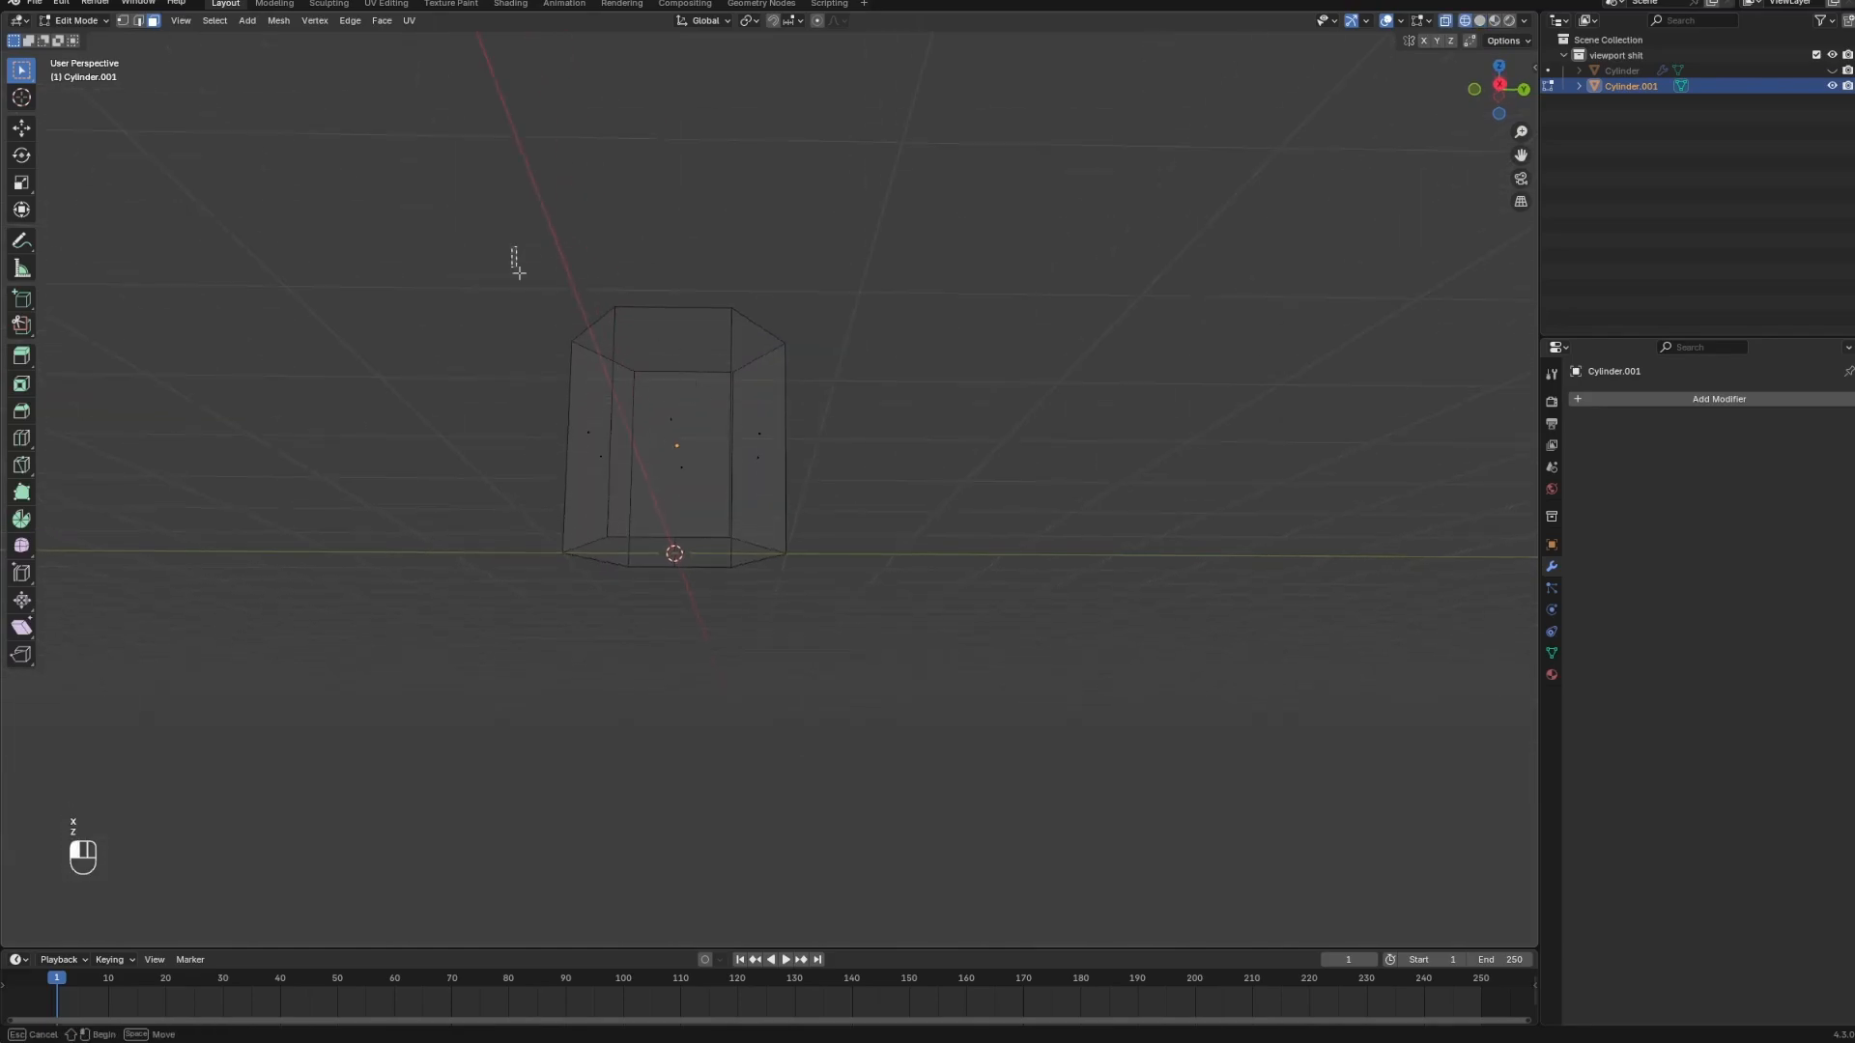
left_click_drag(518, 273, 887, 401)
left_click_drag(448, 233, 944, 376)
left_click(1500, 94)
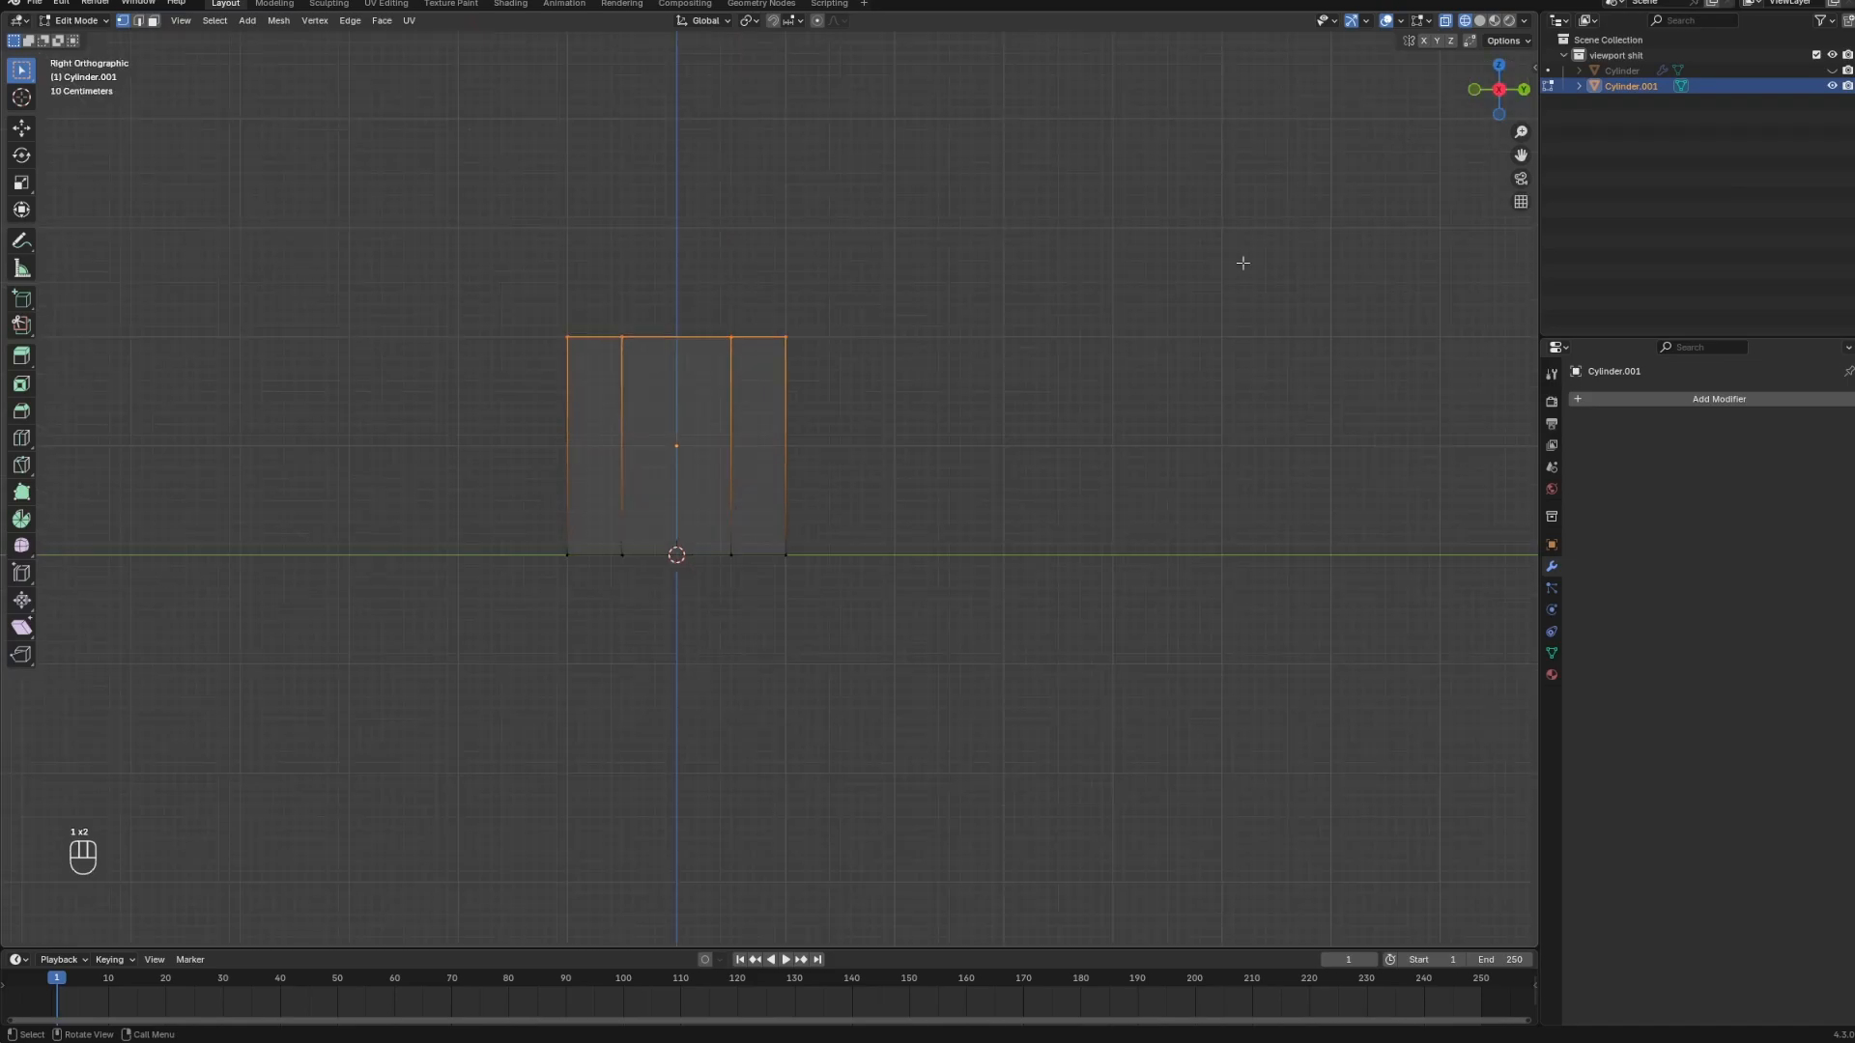
scroll(857, 414, "up", 5)
key("g")
key("z")
left_click(785, 787)
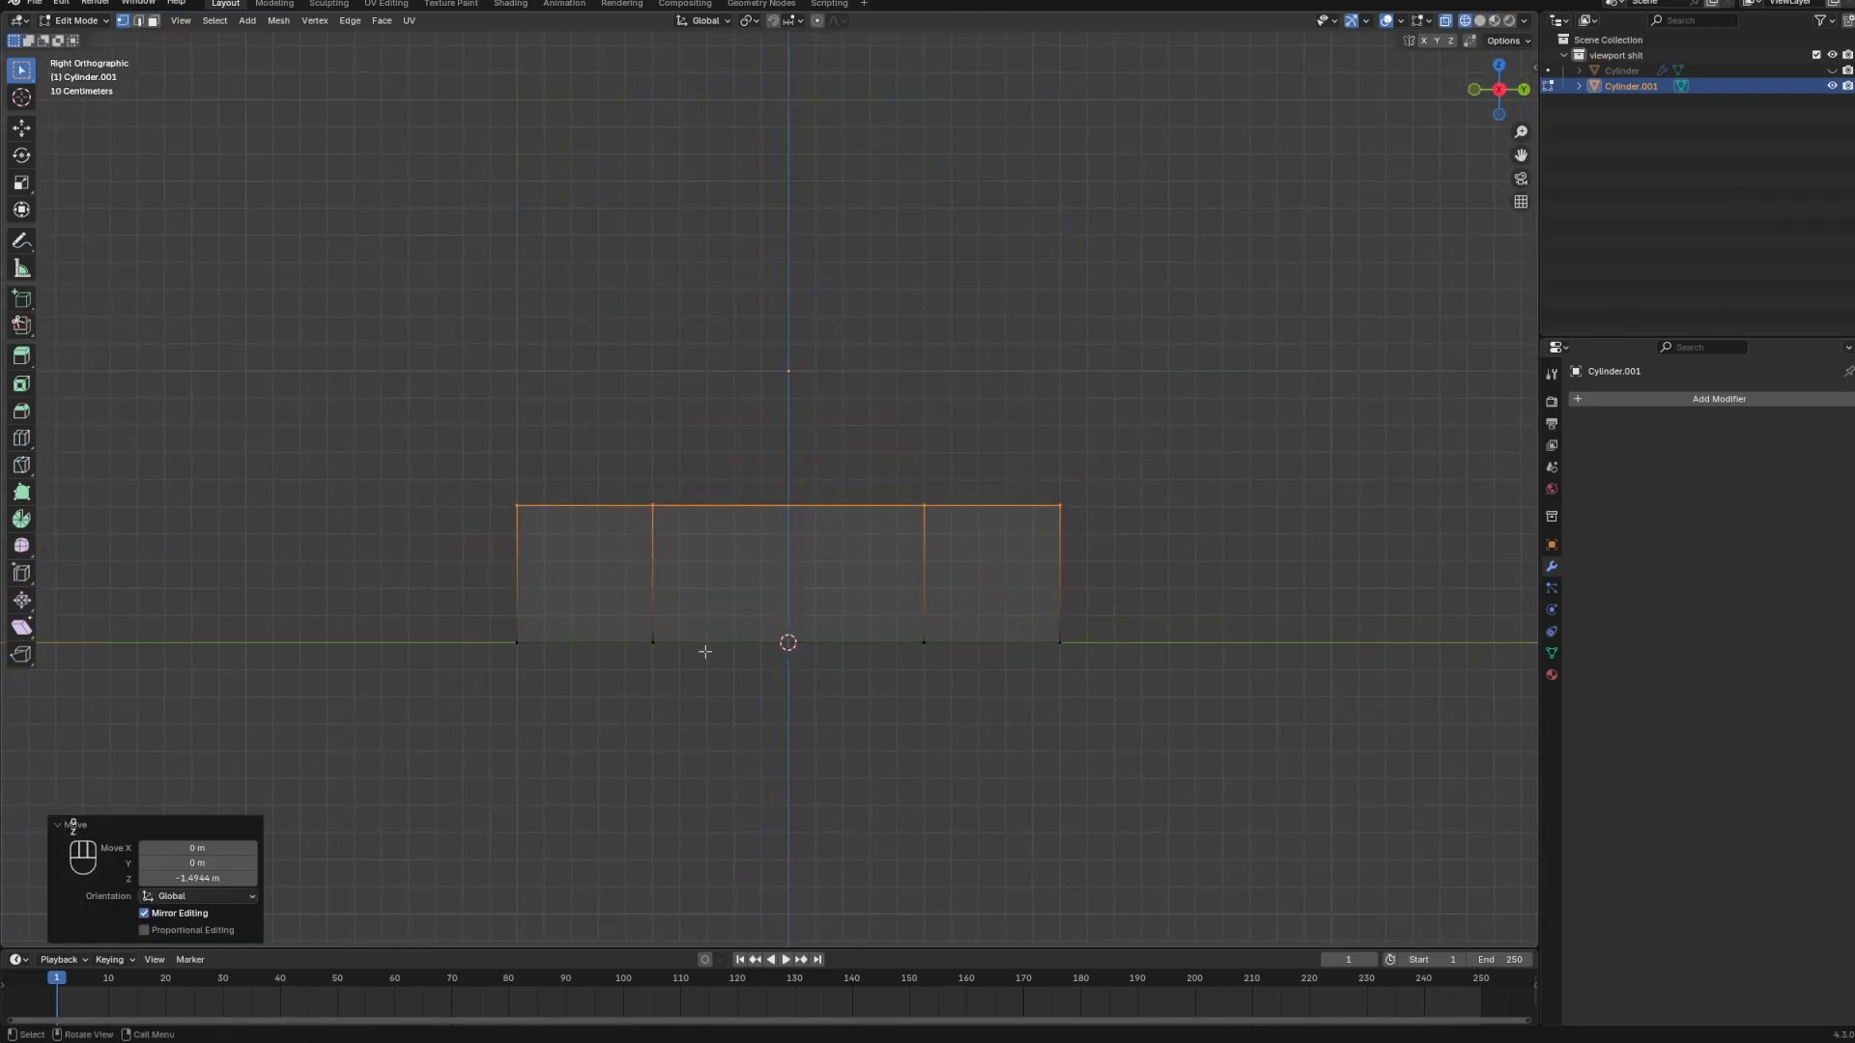
Return to Object Mode and switch the viewport back to solid shading.
key("Tab")
middle_click_drag(694, 616, 688, 655)
scroll(688, 655, "down", 5)
key("z")
middle_click_drag(918, 667, 997, 677)
scroll(1003, 678, "up", 3)
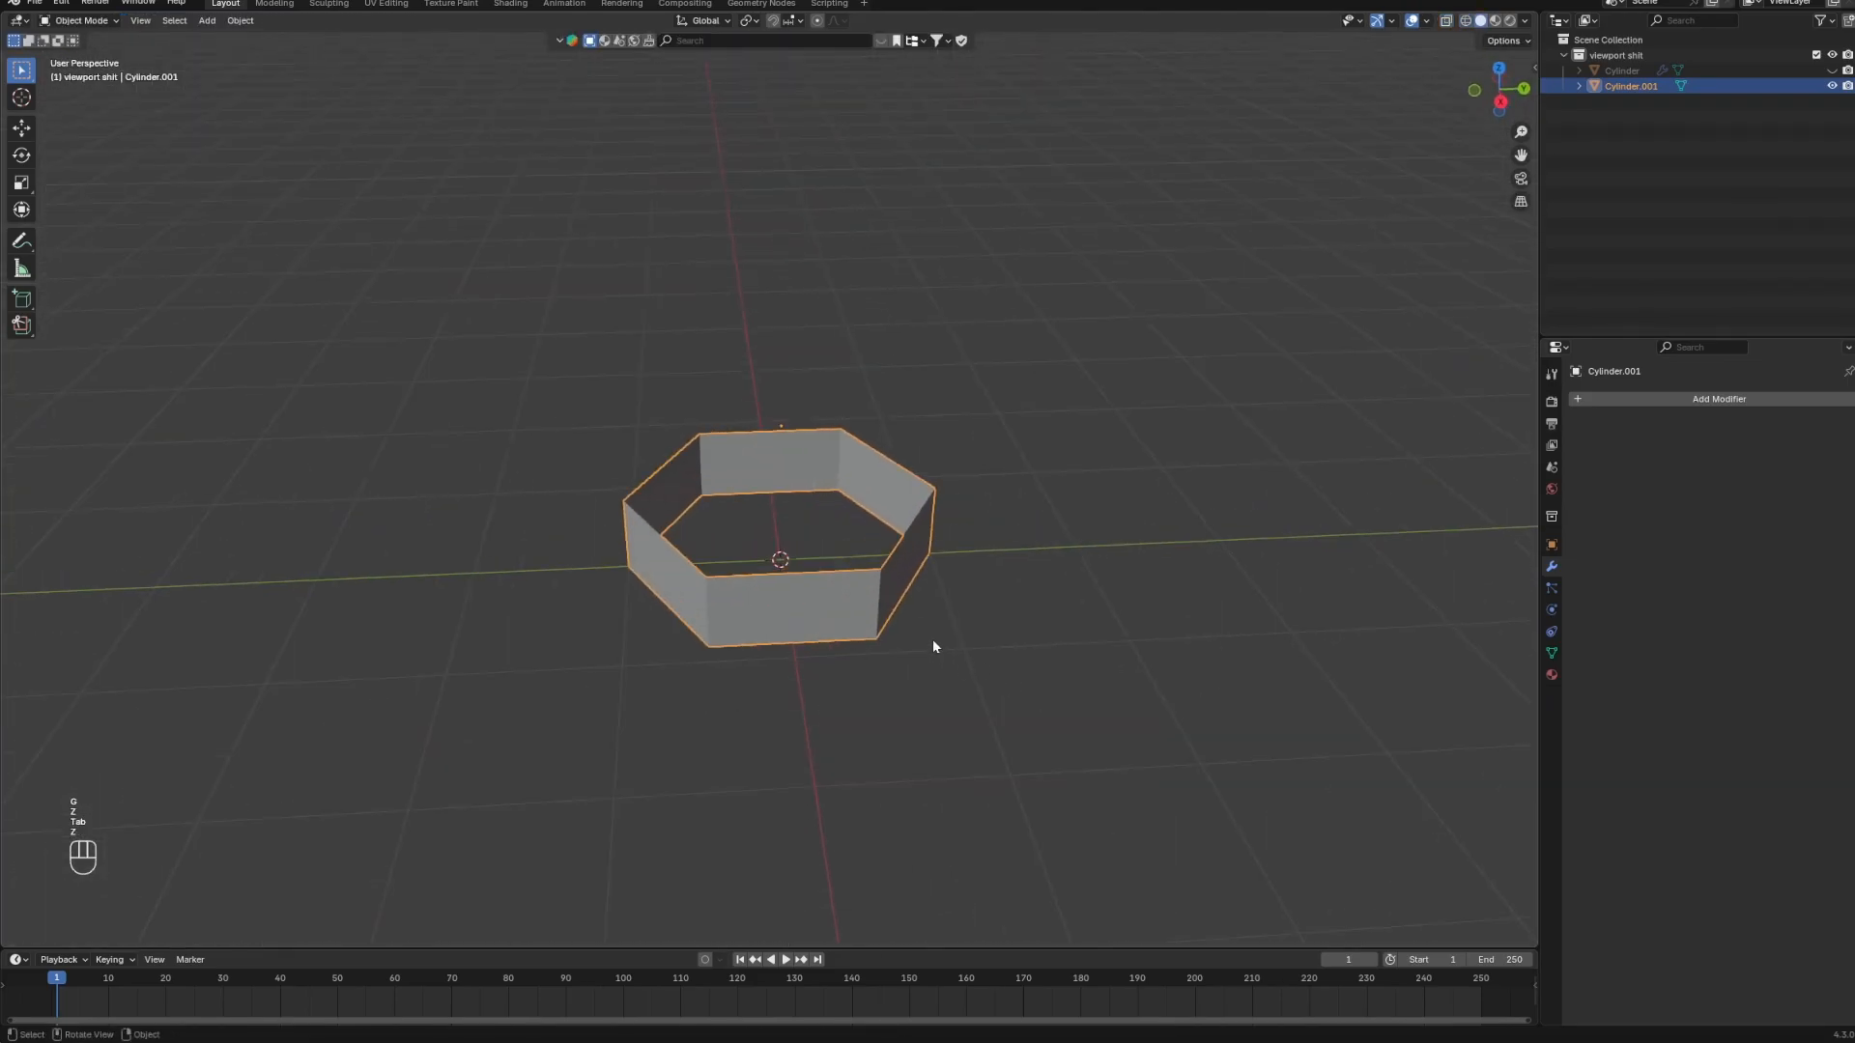
Add a vertical cut through the middle of each of the hexagonal ring's six sides.
key("Tab")
key("ctrl+r")
left_click(787, 590)
right_click(787, 590)
key("ctrl+r")
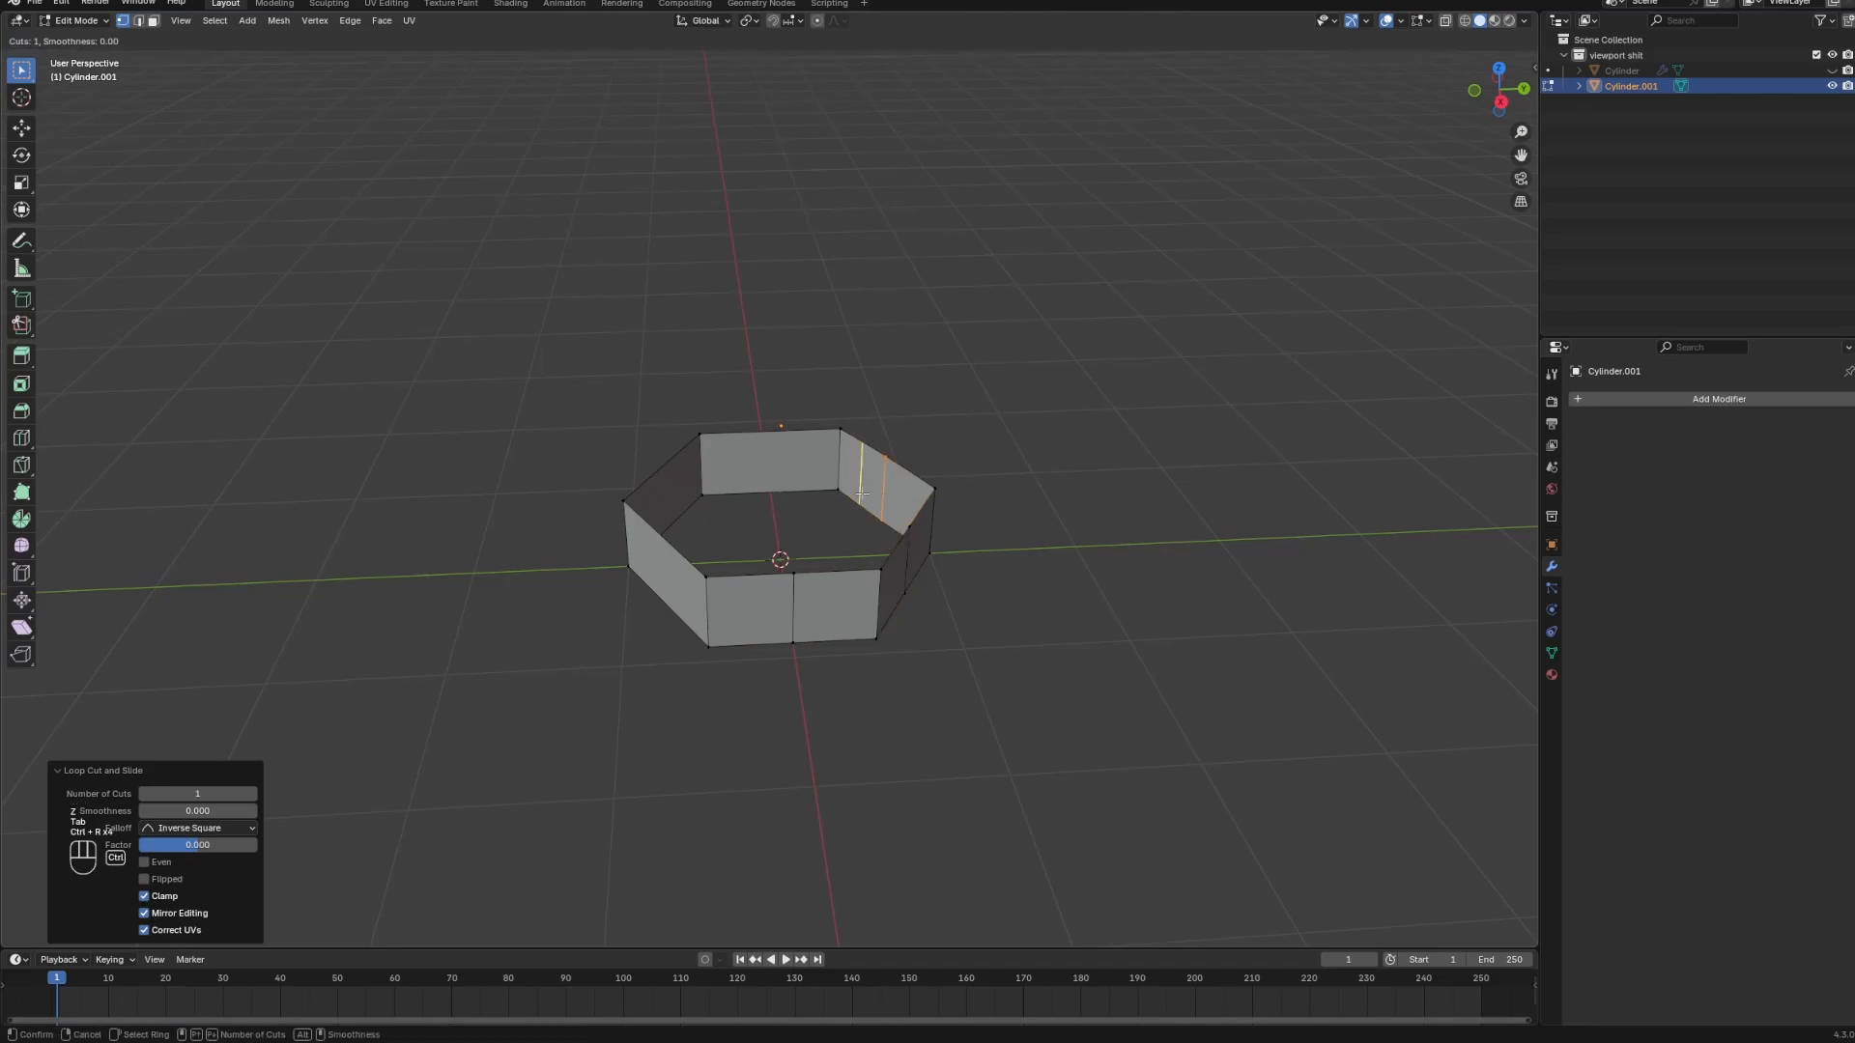
double_click(771, 480)
key("ctrl+r")
left_click(659, 490)
left_click(665, 584)
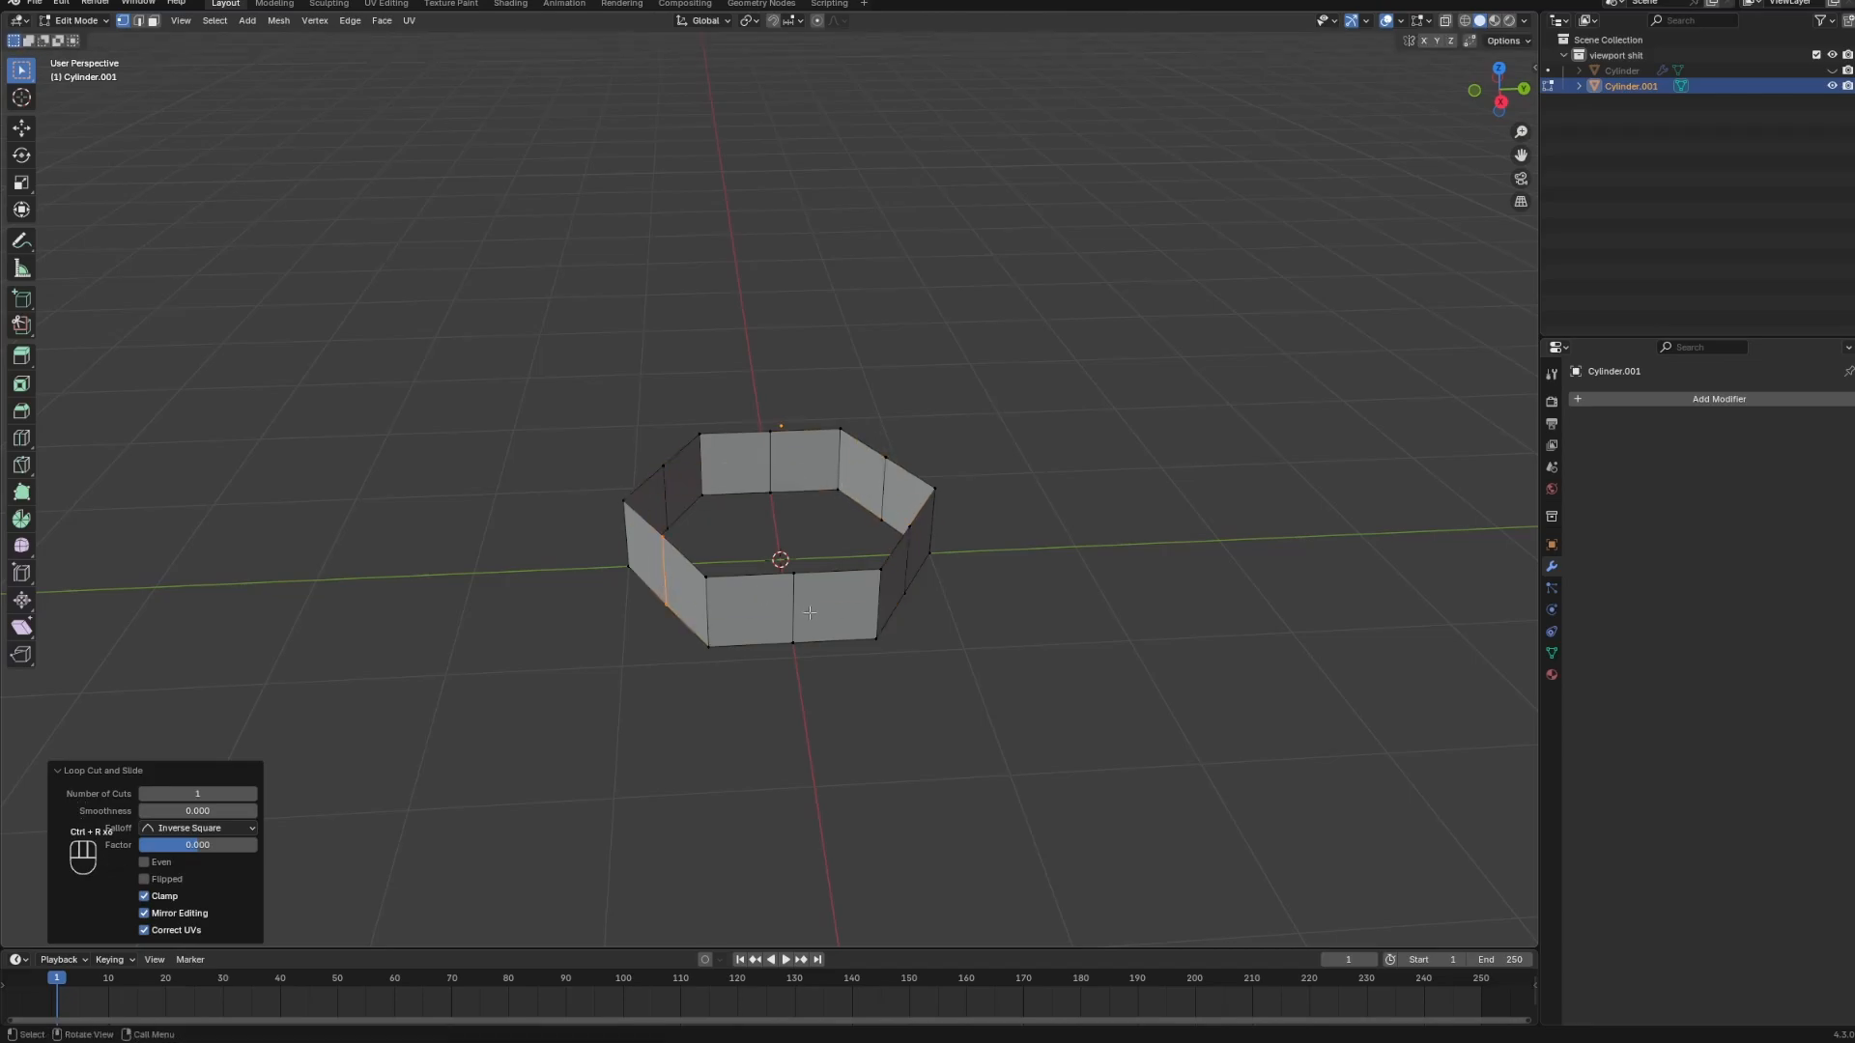
Select the six middle vertical edges and scale them inward to about 0.95.
left_click(784, 610, "alt")
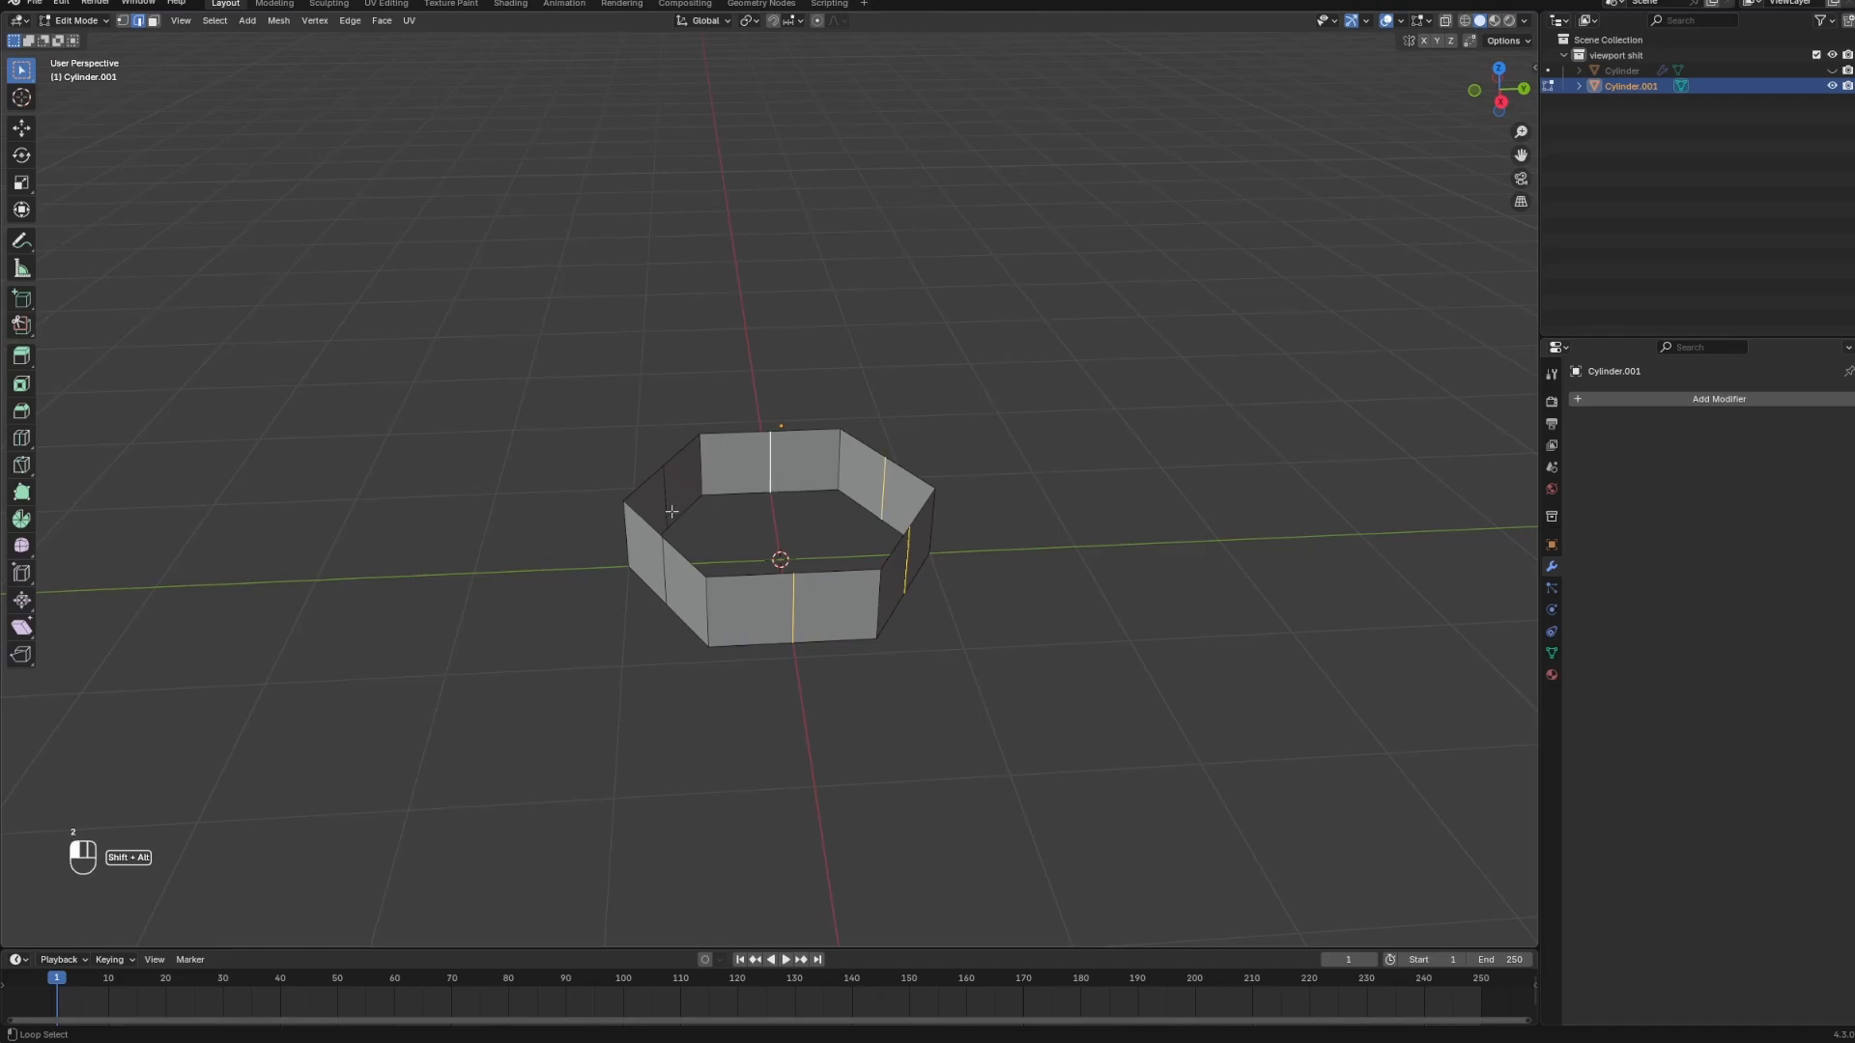
middle_click_drag(867, 561, 821, 592, "shift")
scroll(831, 594, "up", 2)
key("s")
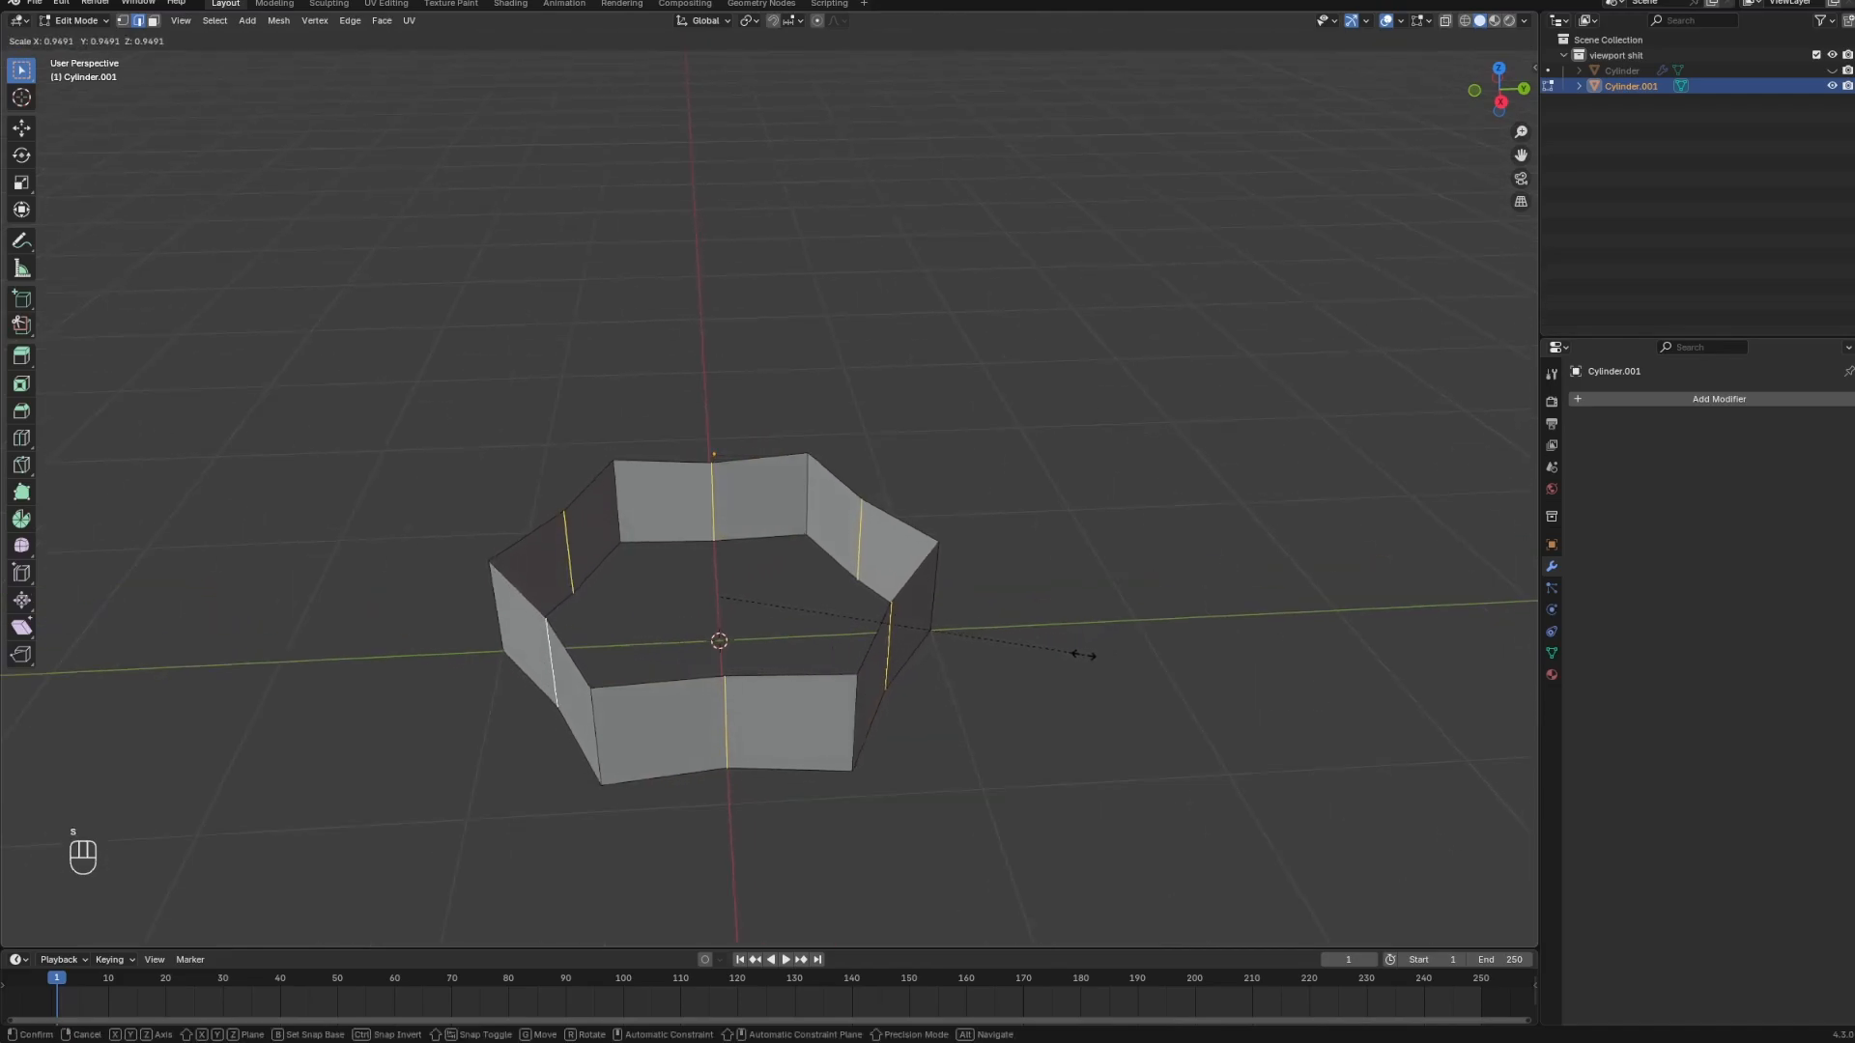
left_click(1095, 656)
Bevel the six middle vertical edges into three edges per side to soften the inward bends.
middle_click_drag(1082, 660, 1017, 634)
key("ctrl+b")
left_click(1111, 674)
key("Tab")
key("Tab")
key("2")
key("Tab")
left_click(104, 60)
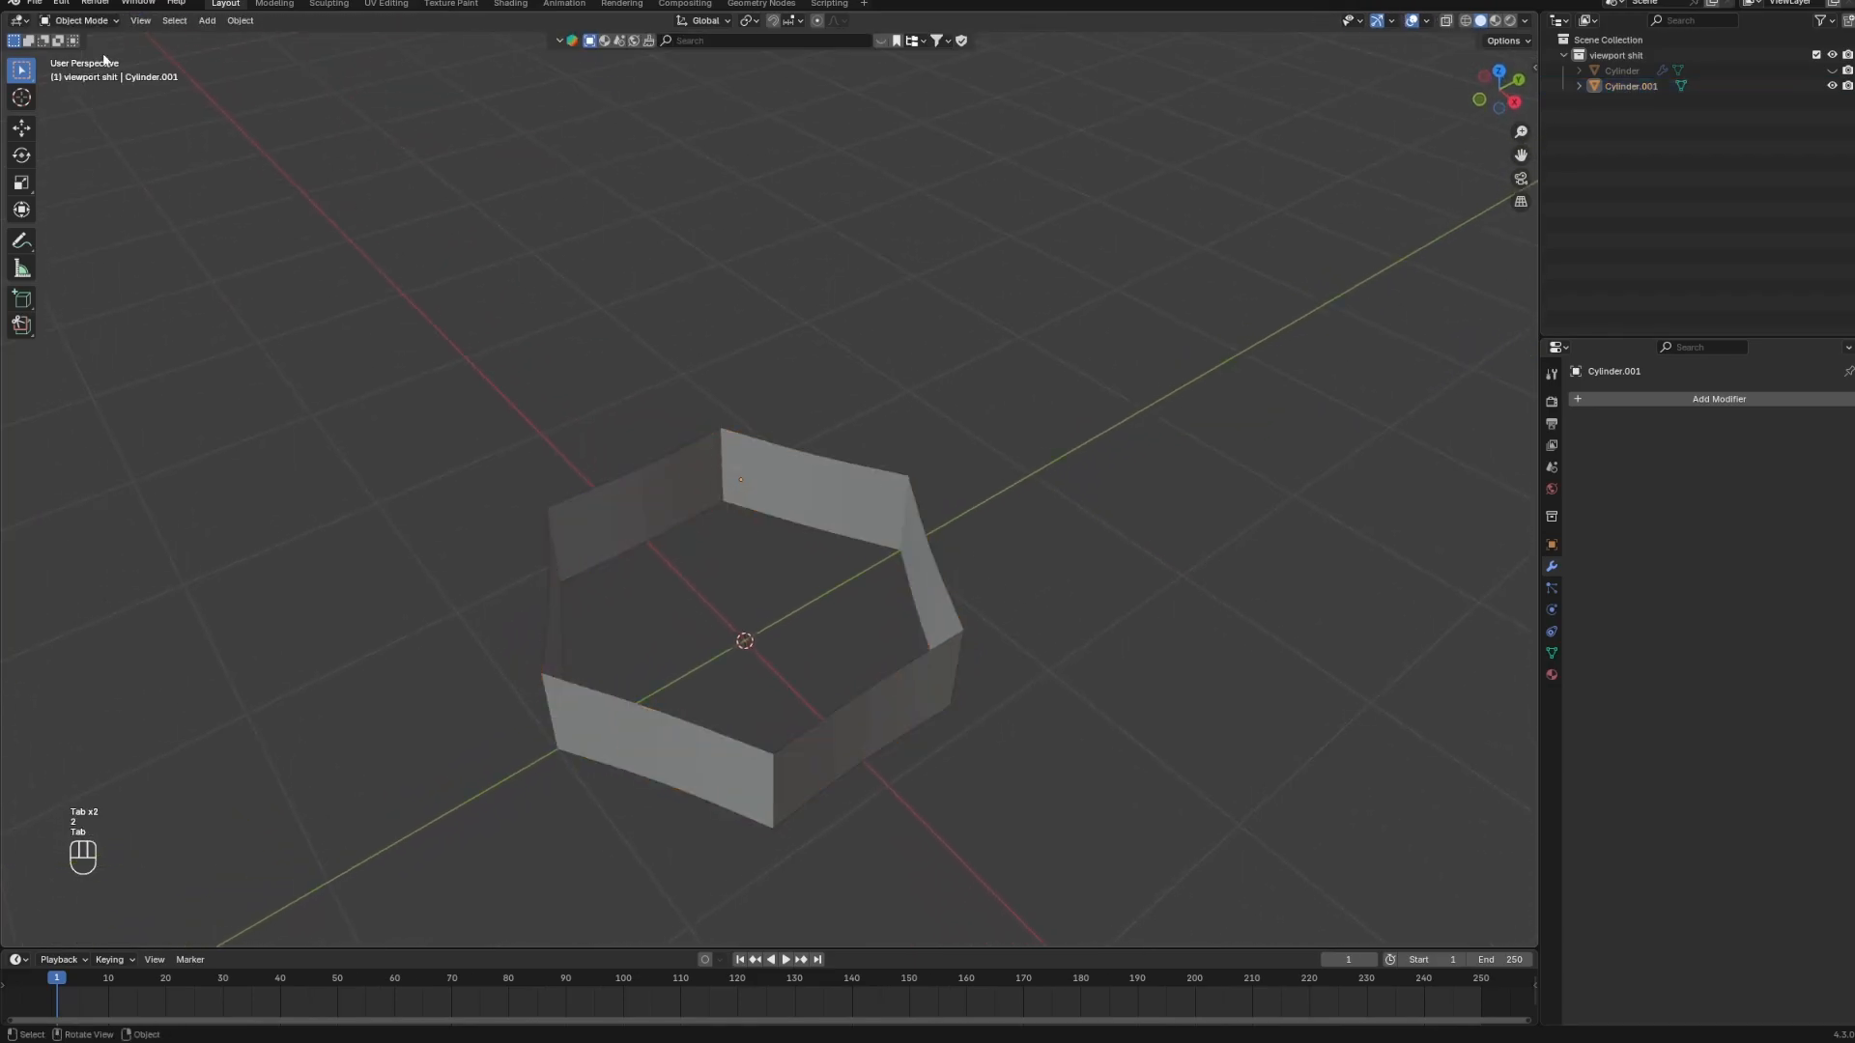
left_click(60, 6)
left_click(104, 203)
Enter Edit Mode on the hexagonal ring and select its upper edge loop.
middle_click_drag(414, 497, 446, 445)
scroll(450, 446, "up", 1)
left_click(611, 513)
key("Tab")
key("2")
left_click(603, 518, "alt")
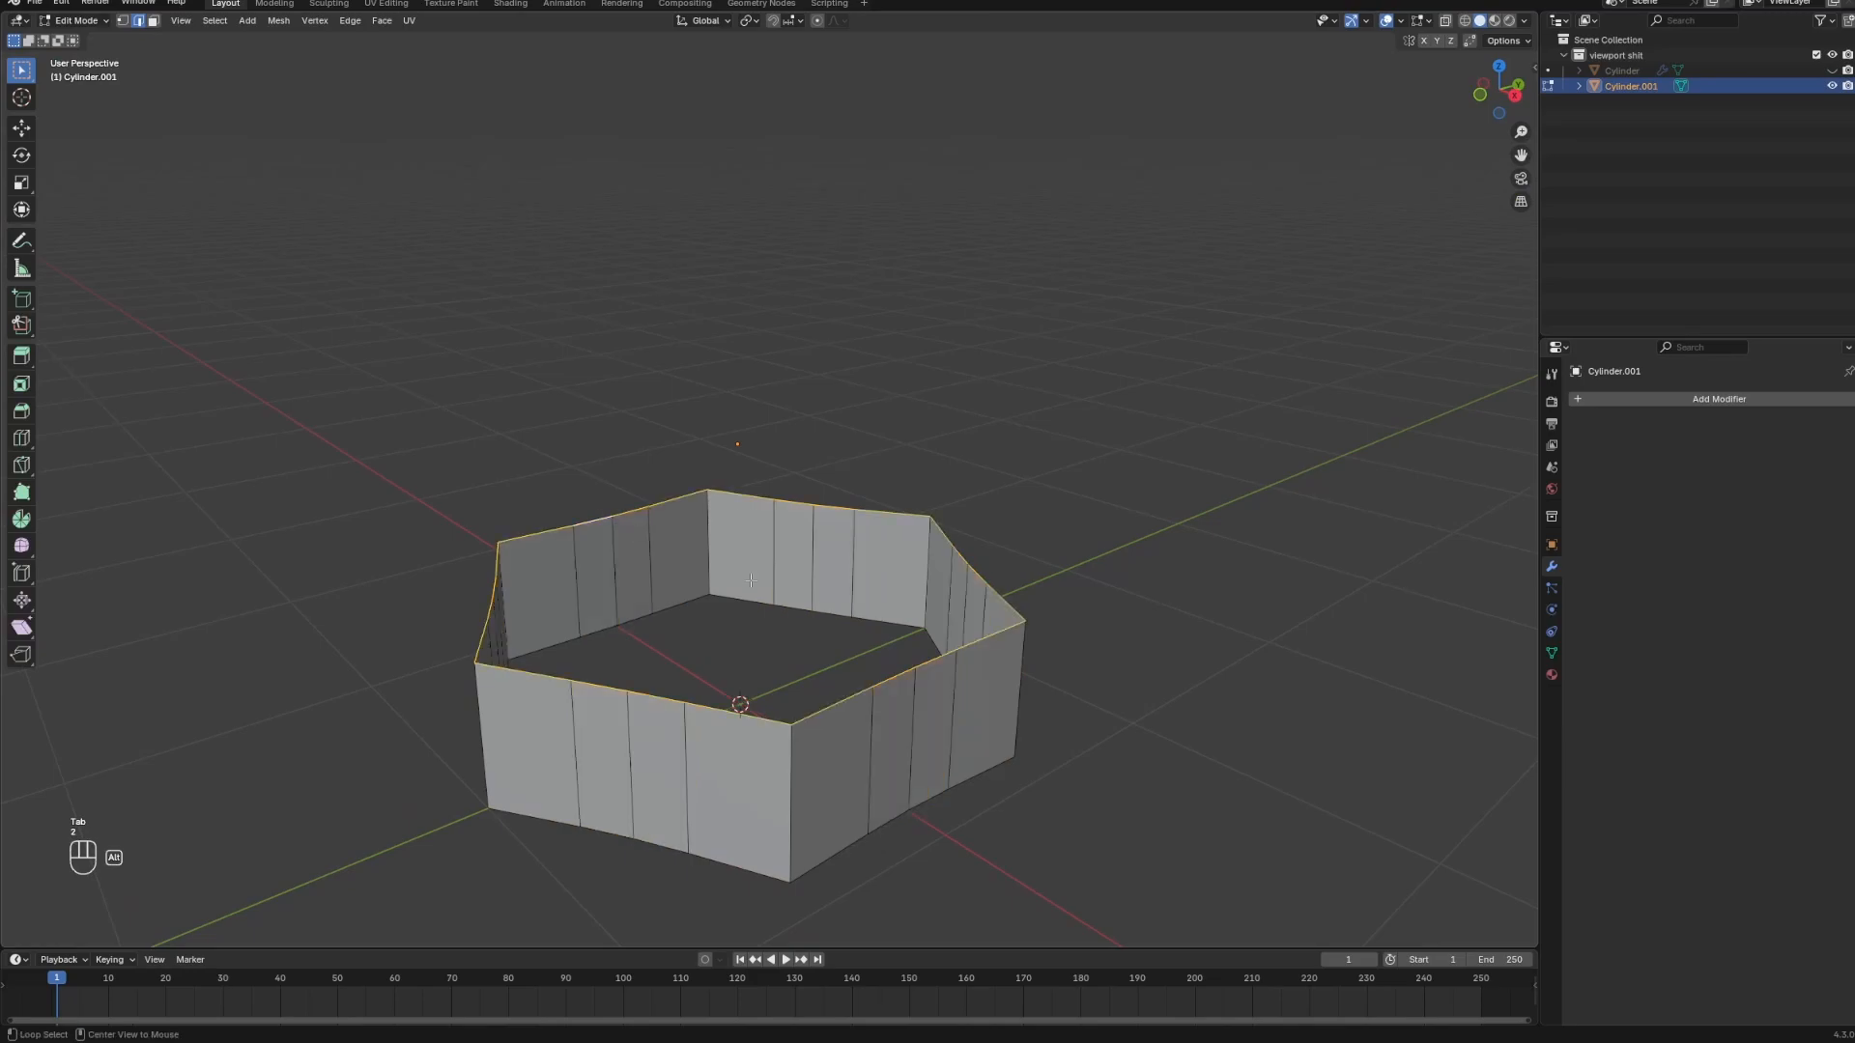
scroll(1046, 671, "up", 1)
middle_click_drag(1046, 671, 1031, 600)
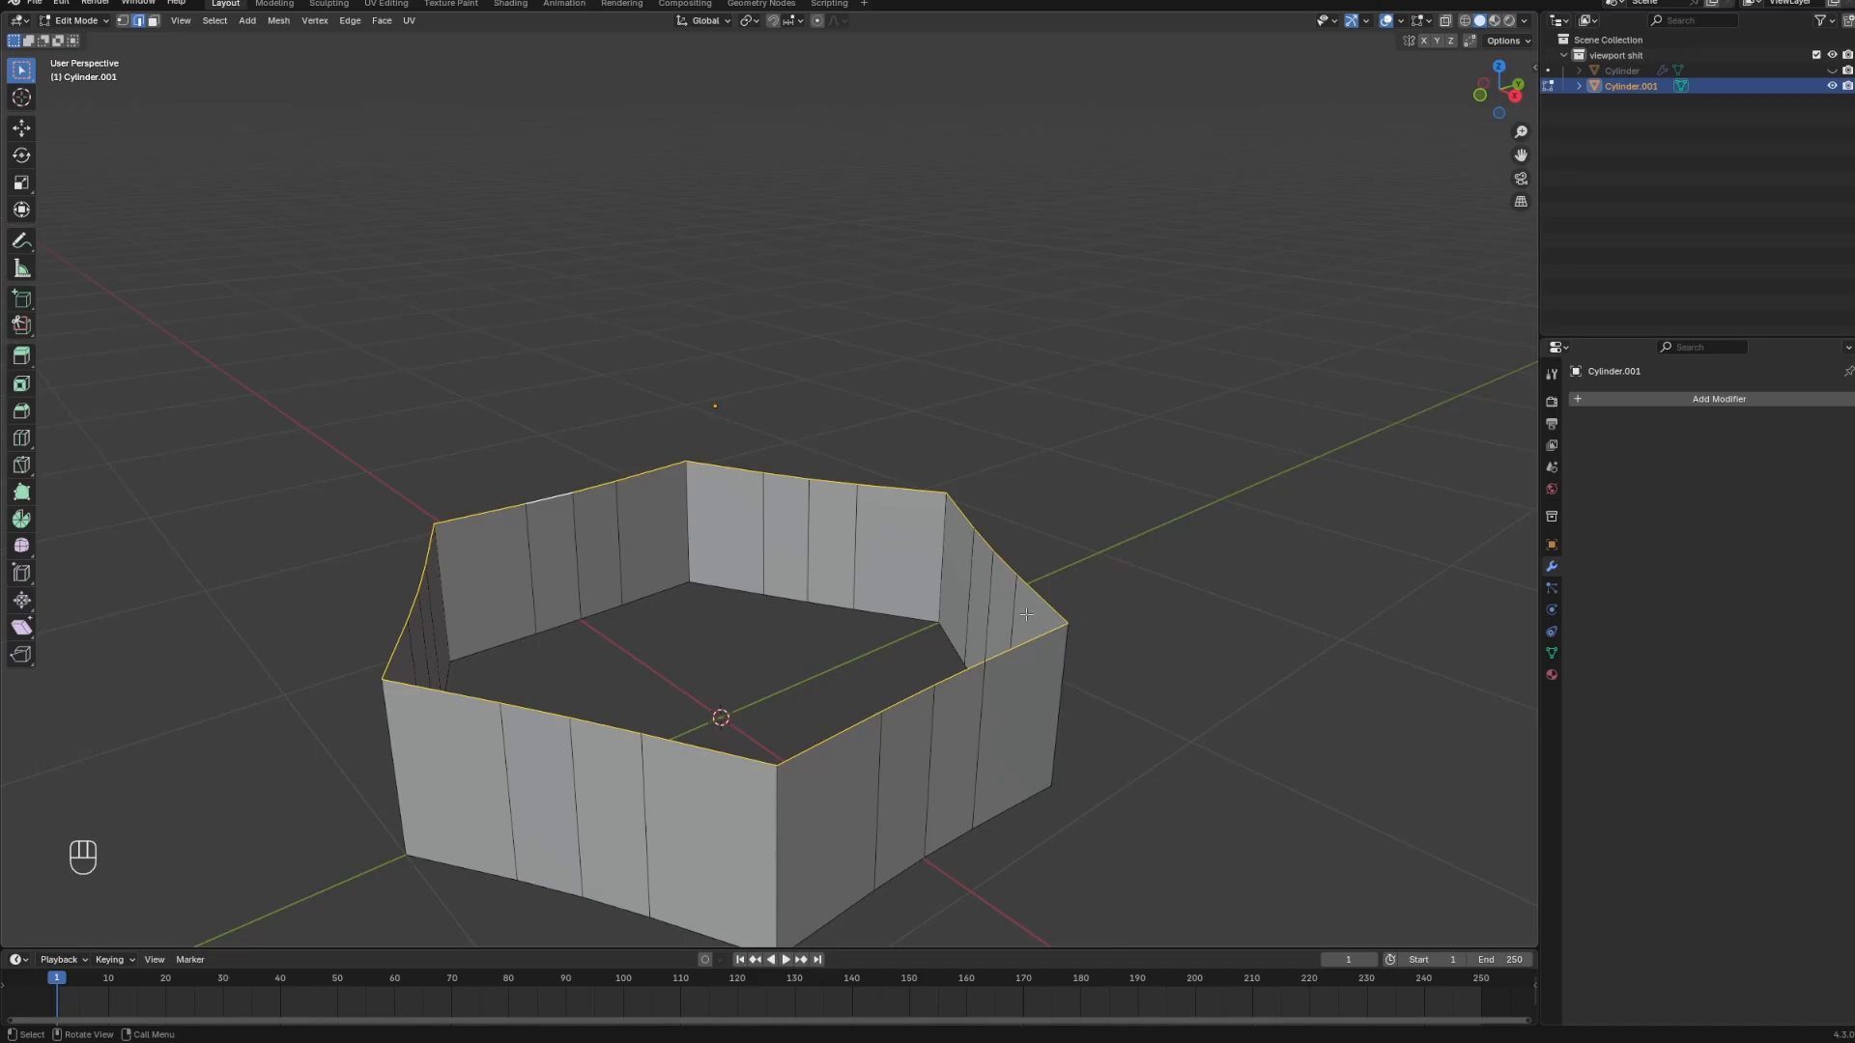
scroll(1026, 614, "down", 2)
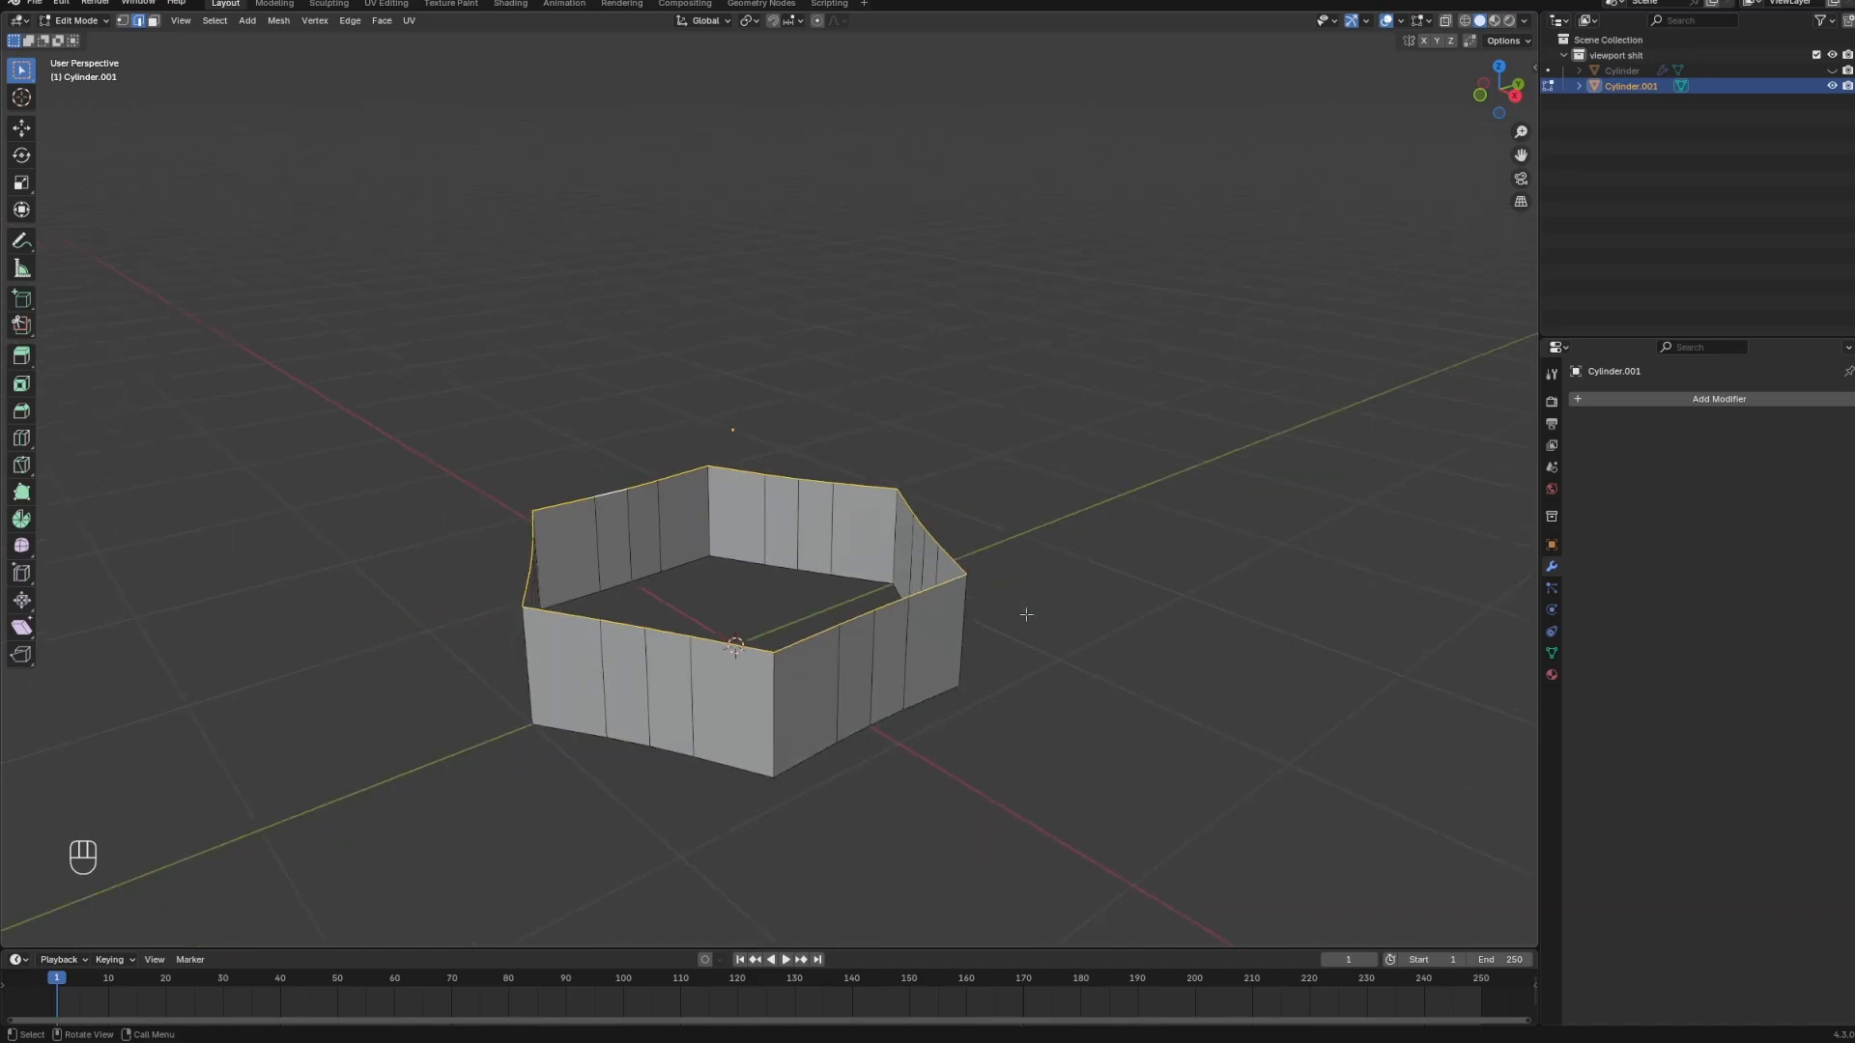
middle_click_drag(1026, 614, 1118, 613)
scroll(1121, 580, "up", 3)
Reselect the ring's upper edge loop, extrude it and scale it inward to 0.807.
left_click(1128, 554)
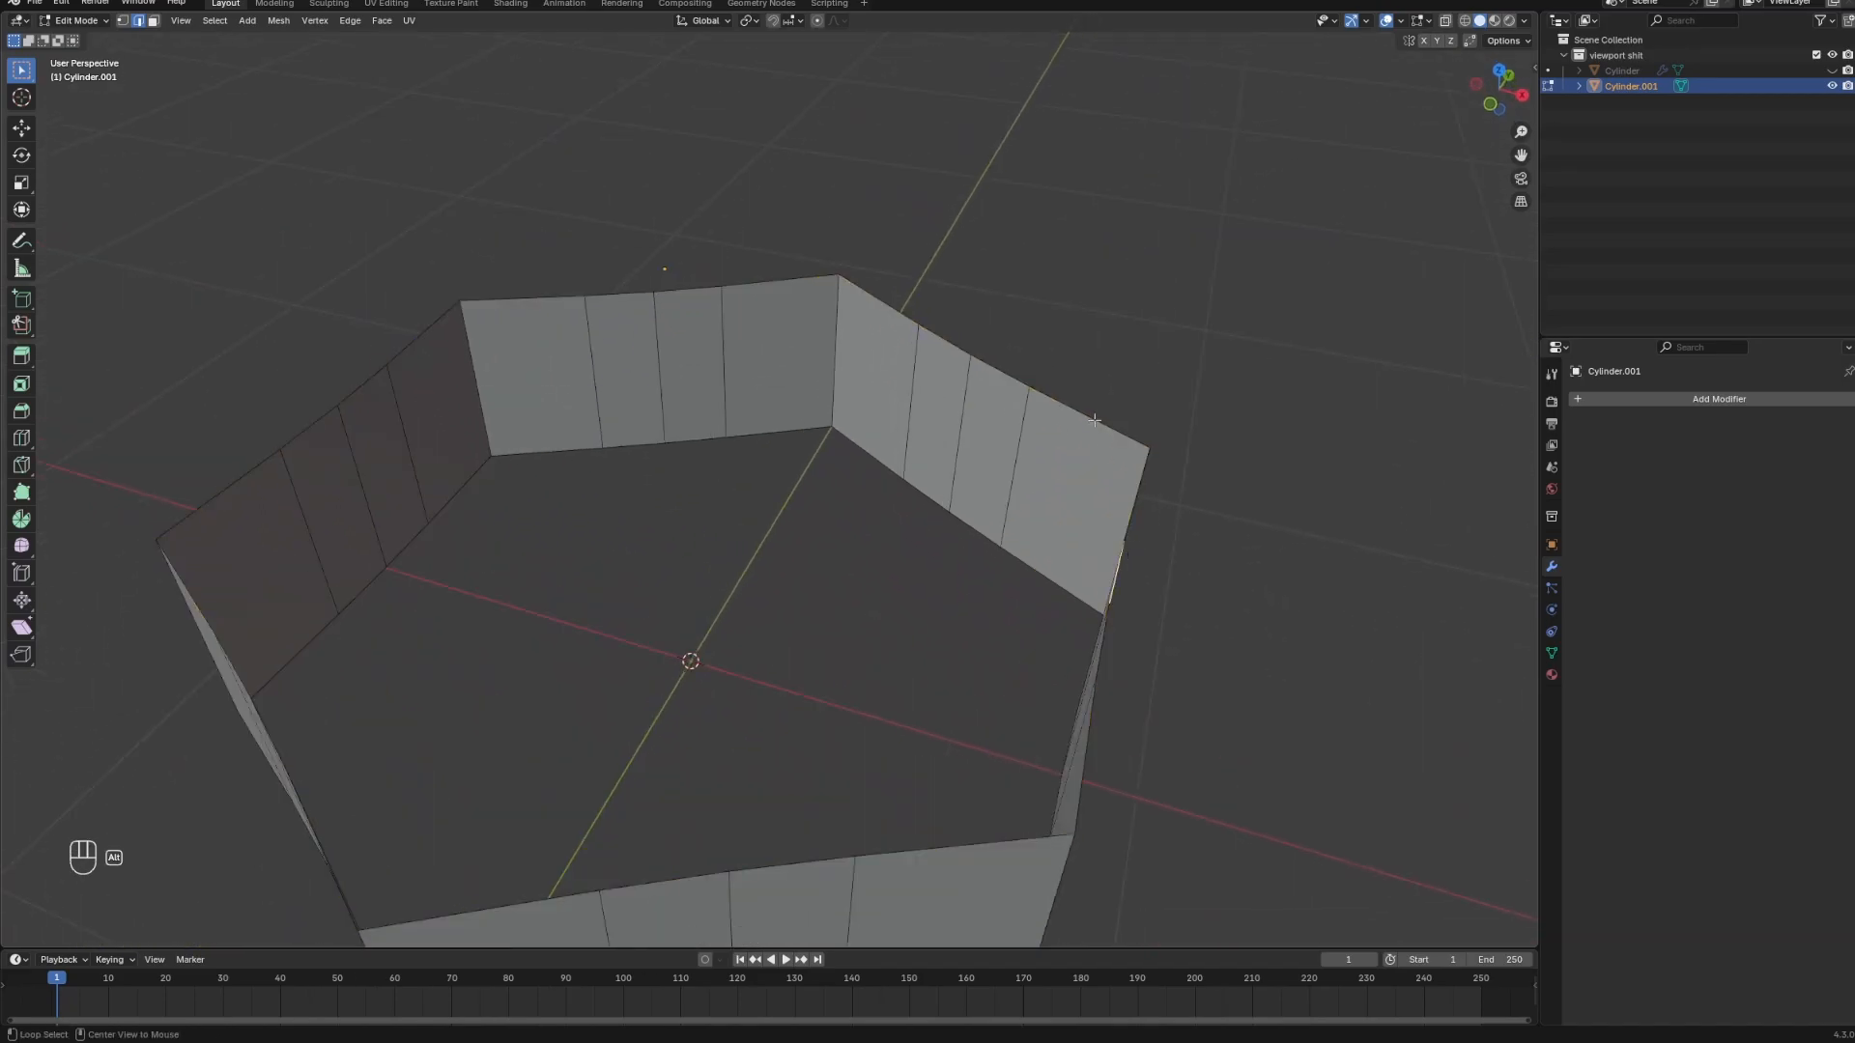
left_click(1102, 425, "alt")
key("e")
right_click(1357, 579)
key("s")
left_click(1227, 570)
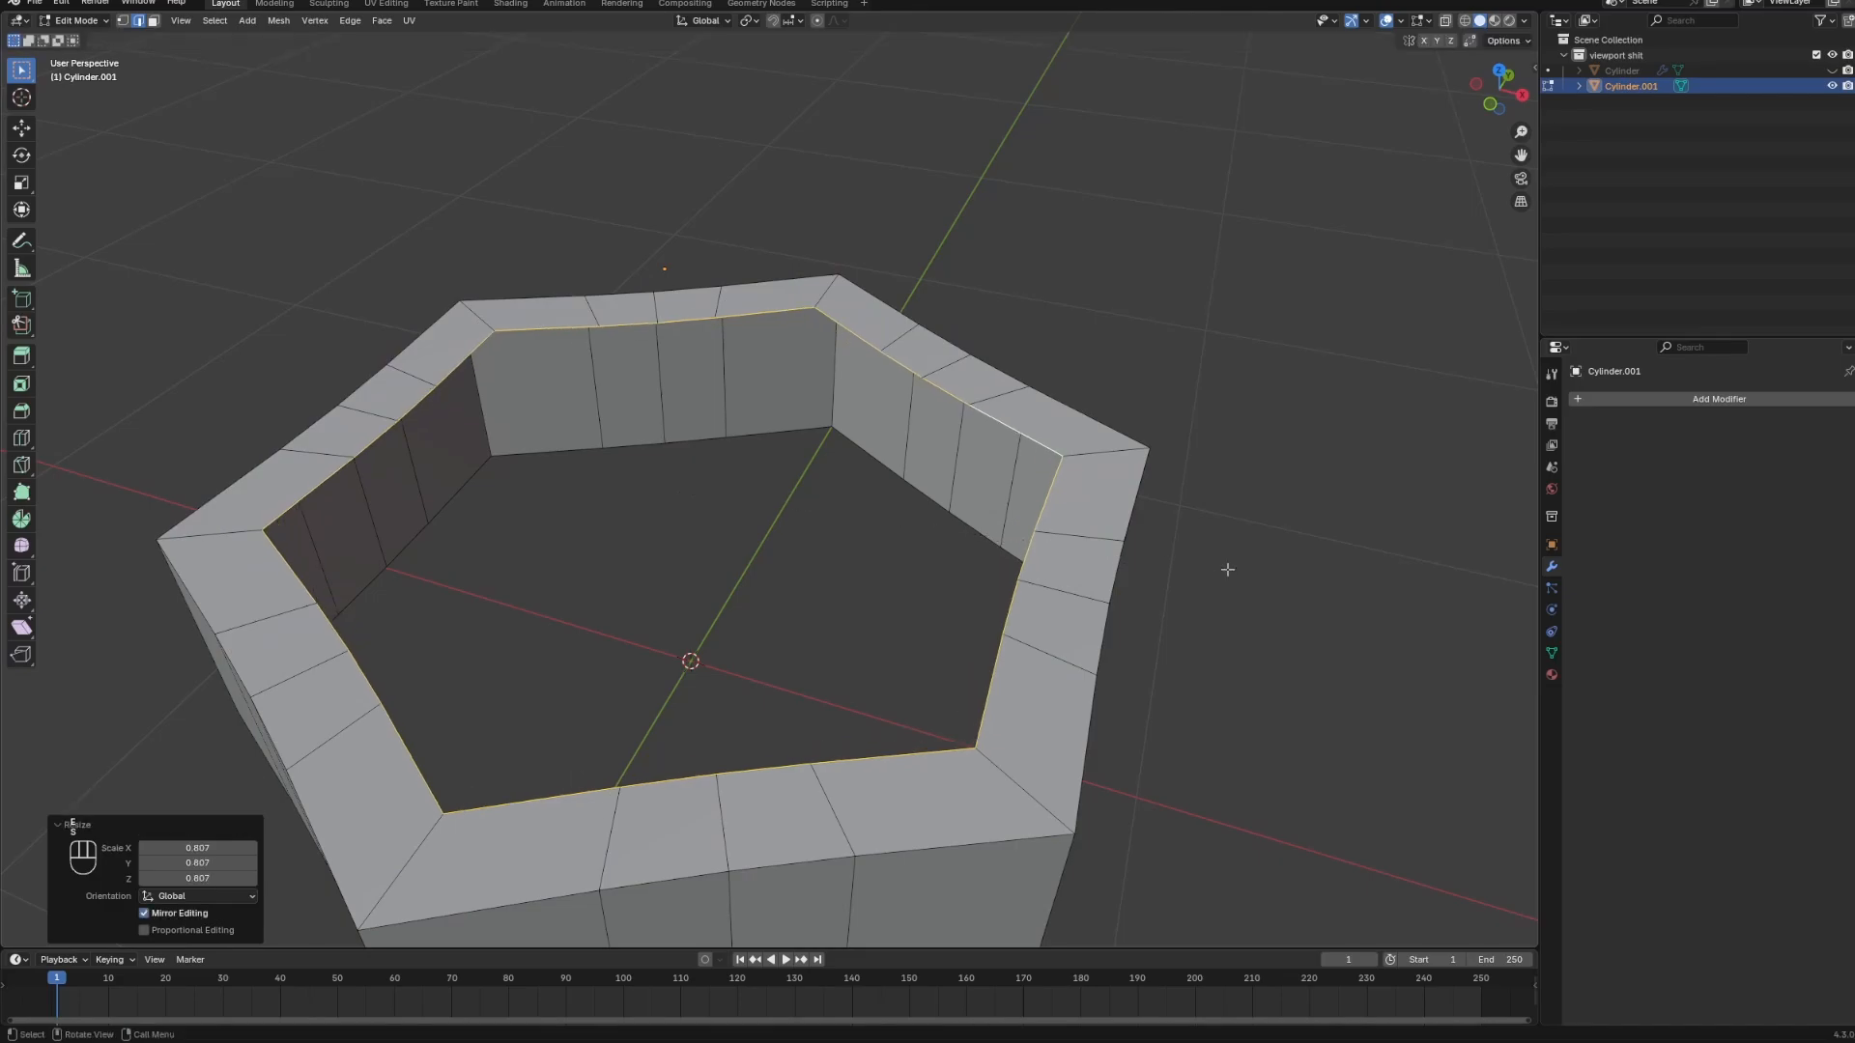
Reshape the ring's inner edge loop into a regular circle with LoopTools.
key("ctrl+e")
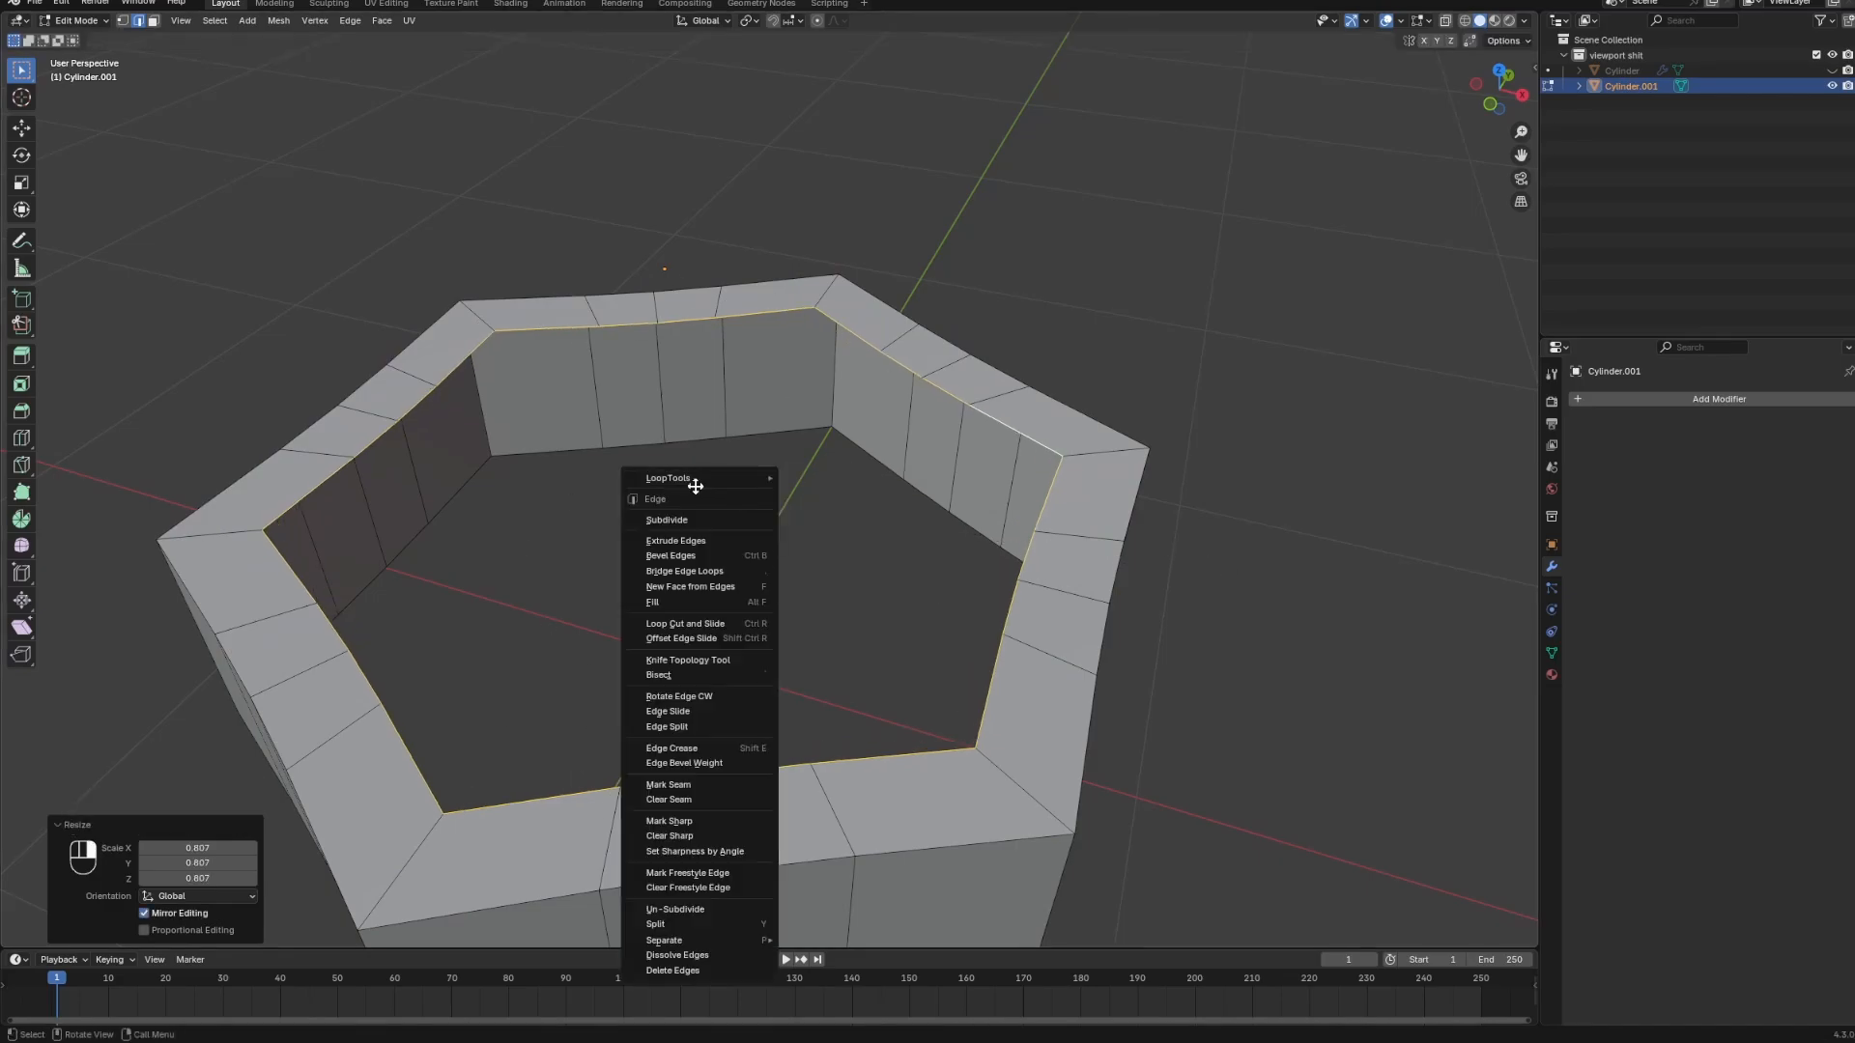
mouse_move(696, 480)
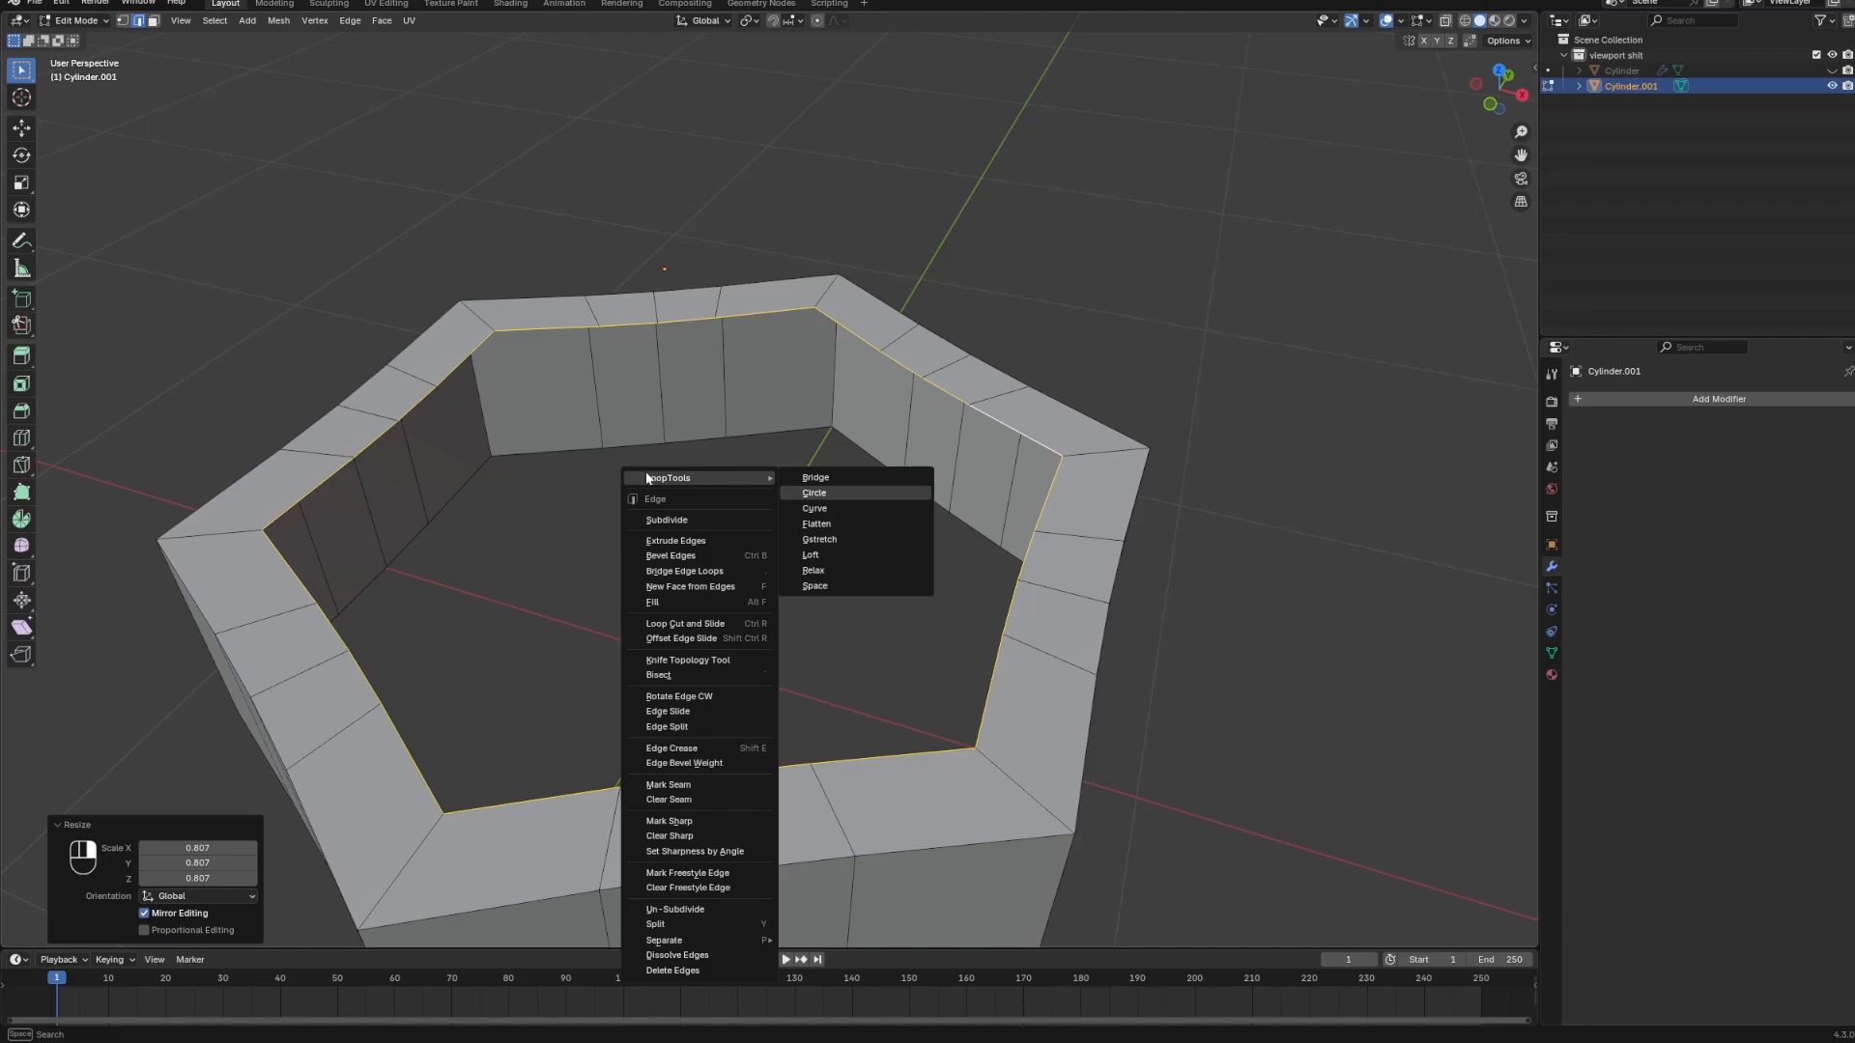
scroll(836, 497, "down", 2)
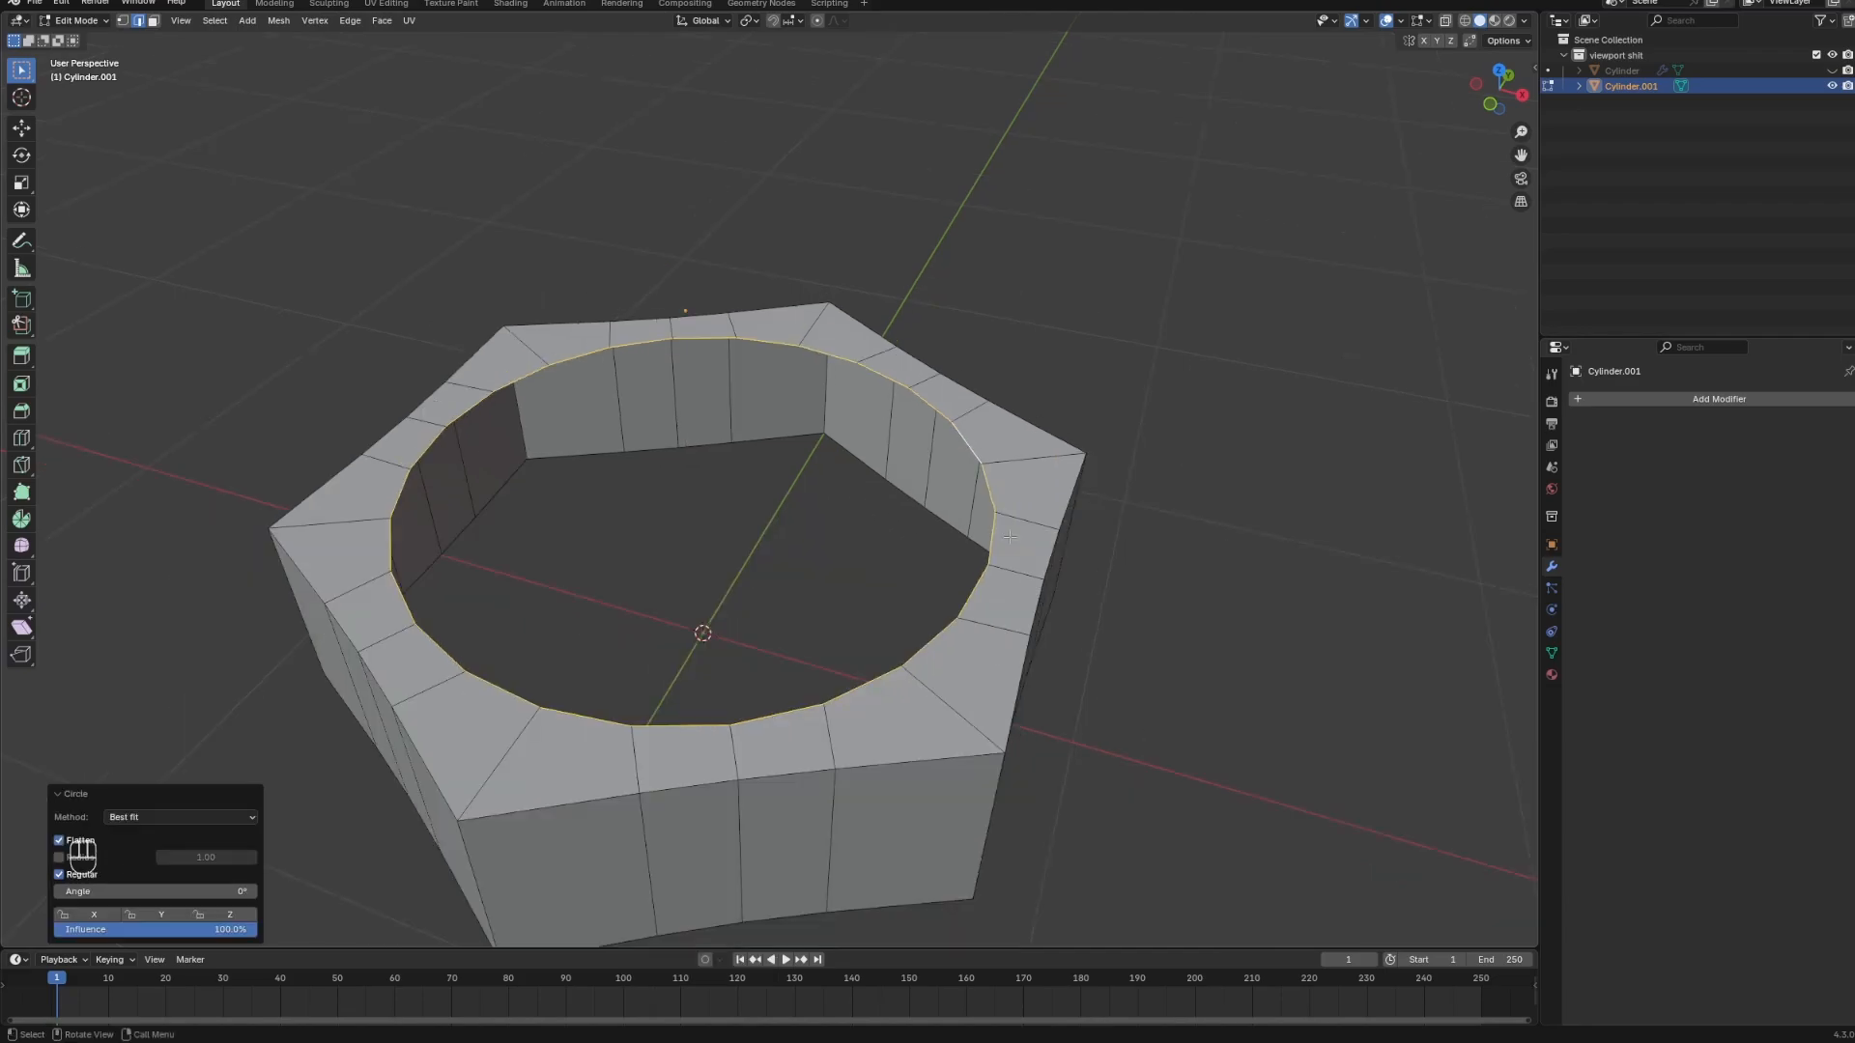
Extrude the circular edge loop and scale it inward to form concentric rings around the opening.
right_click(1011, 536)
middle_click_drag(1121, 544, 1237, 406)
key("s")
left_click(1150, 593)
scroll(1324, 571, "up", 2)
key("e")
right_click(1324, 571)
key("s")
left_click(1272, 571)
Close the circular opening with Grid Fill and raise the filled cap slightly along Z.
key("F3")
left_click(1247, 580)
key("g")
key("z")
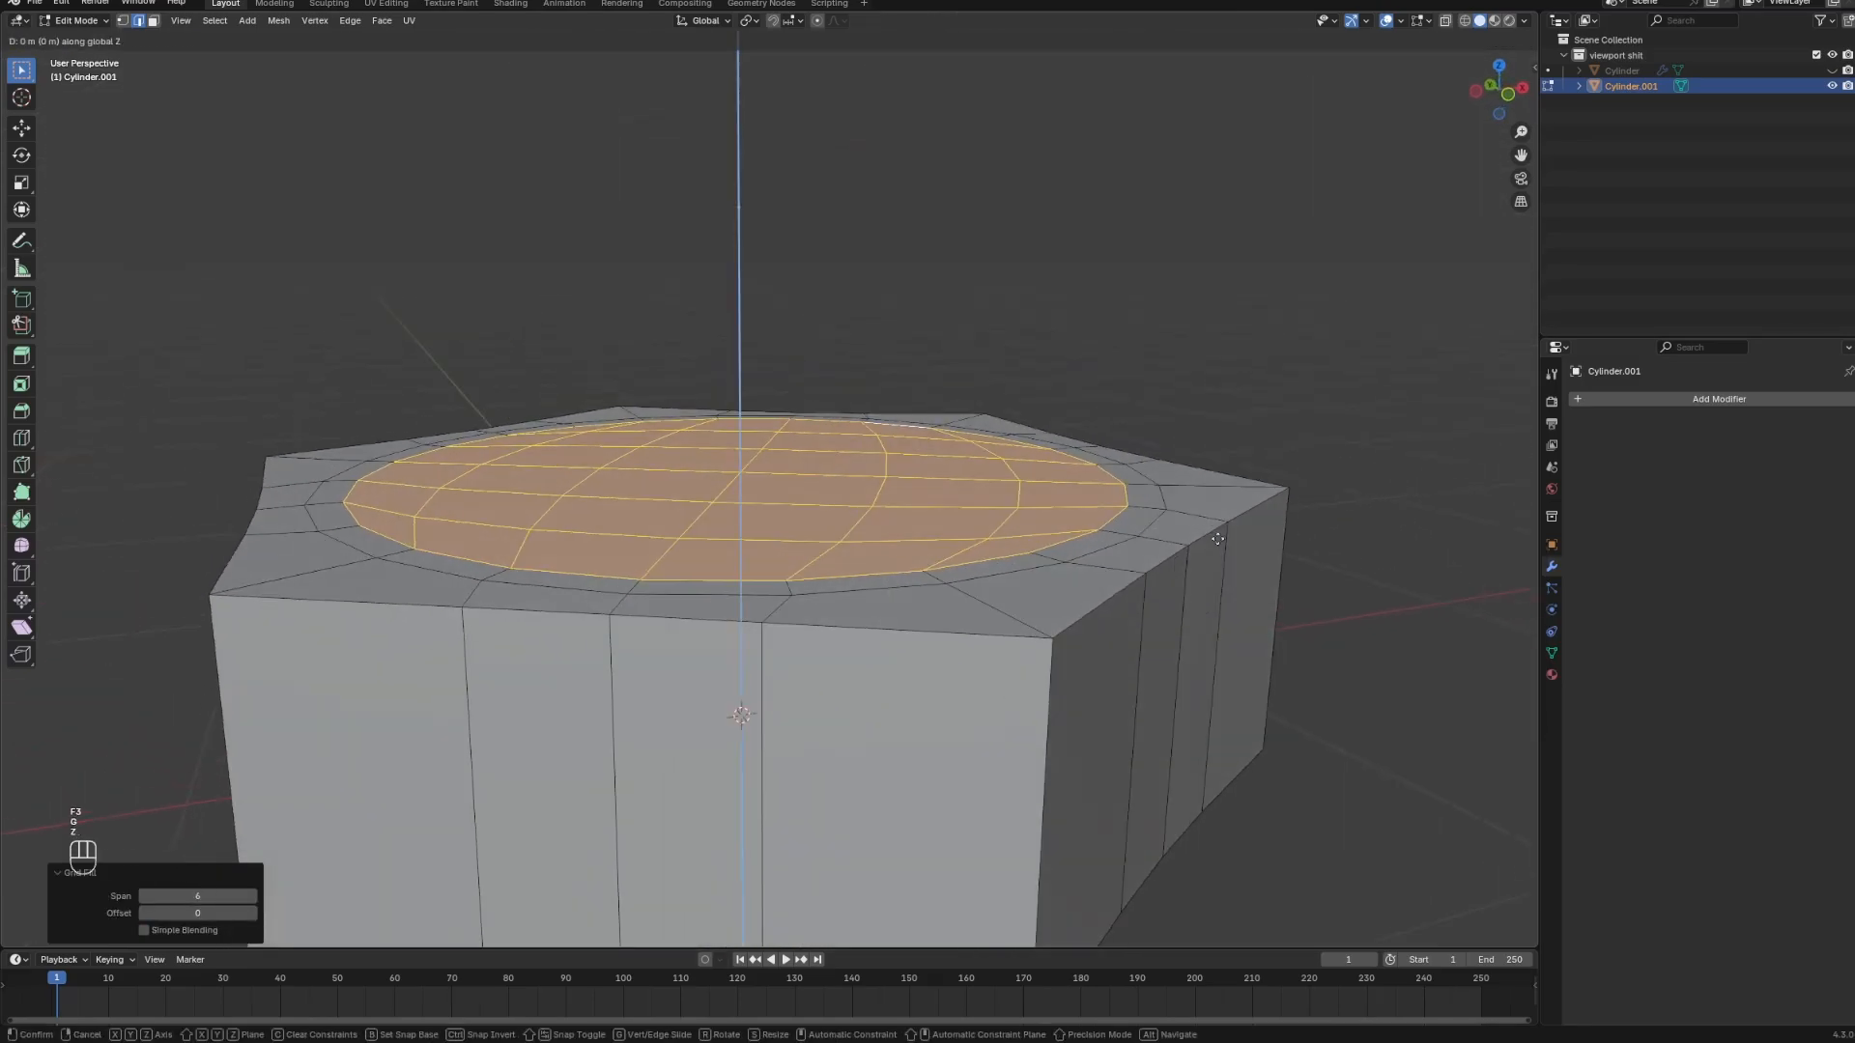
left_click(1234, 348)
scroll(1201, 430, "down", 4)
Select the six upper corner vertices of the hexagonal head and lower them about 0.12 m along Z.
key("1")
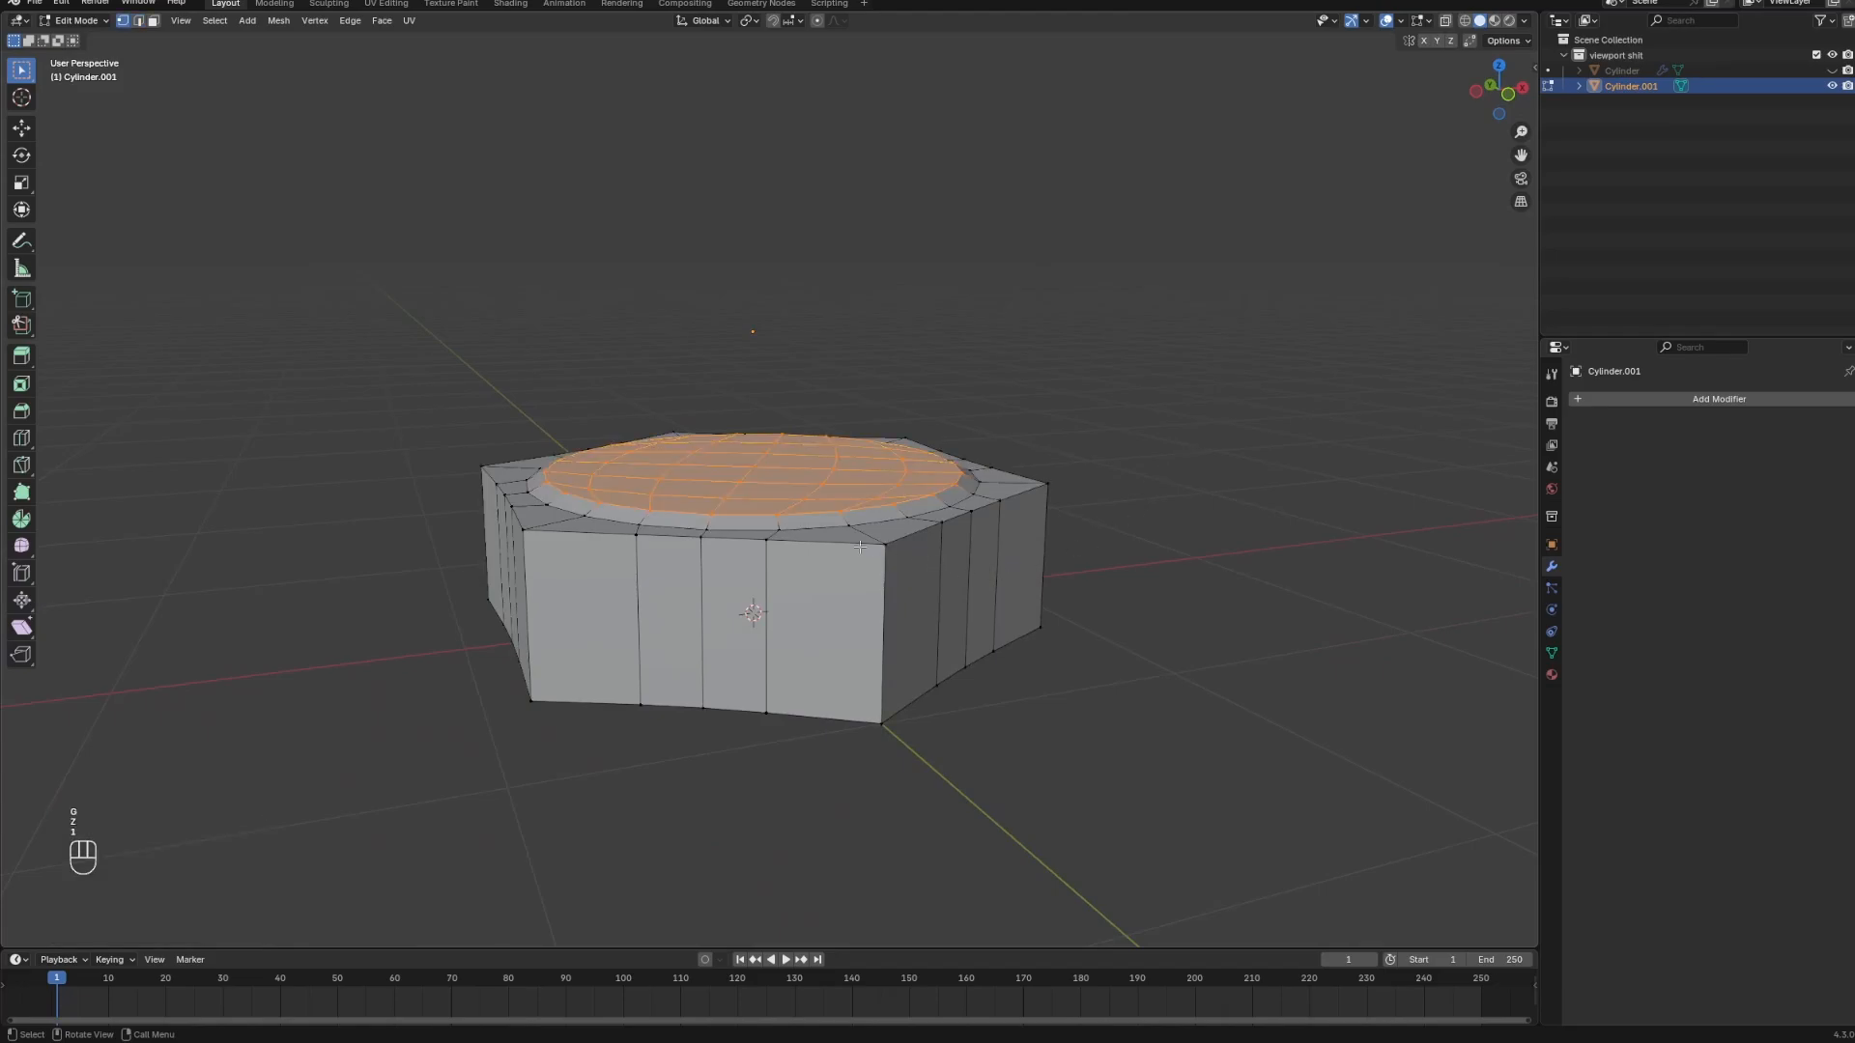
left_click(880, 554)
middle_click_drag(878, 553, 879, 604)
left_click(1066, 515, "shift")
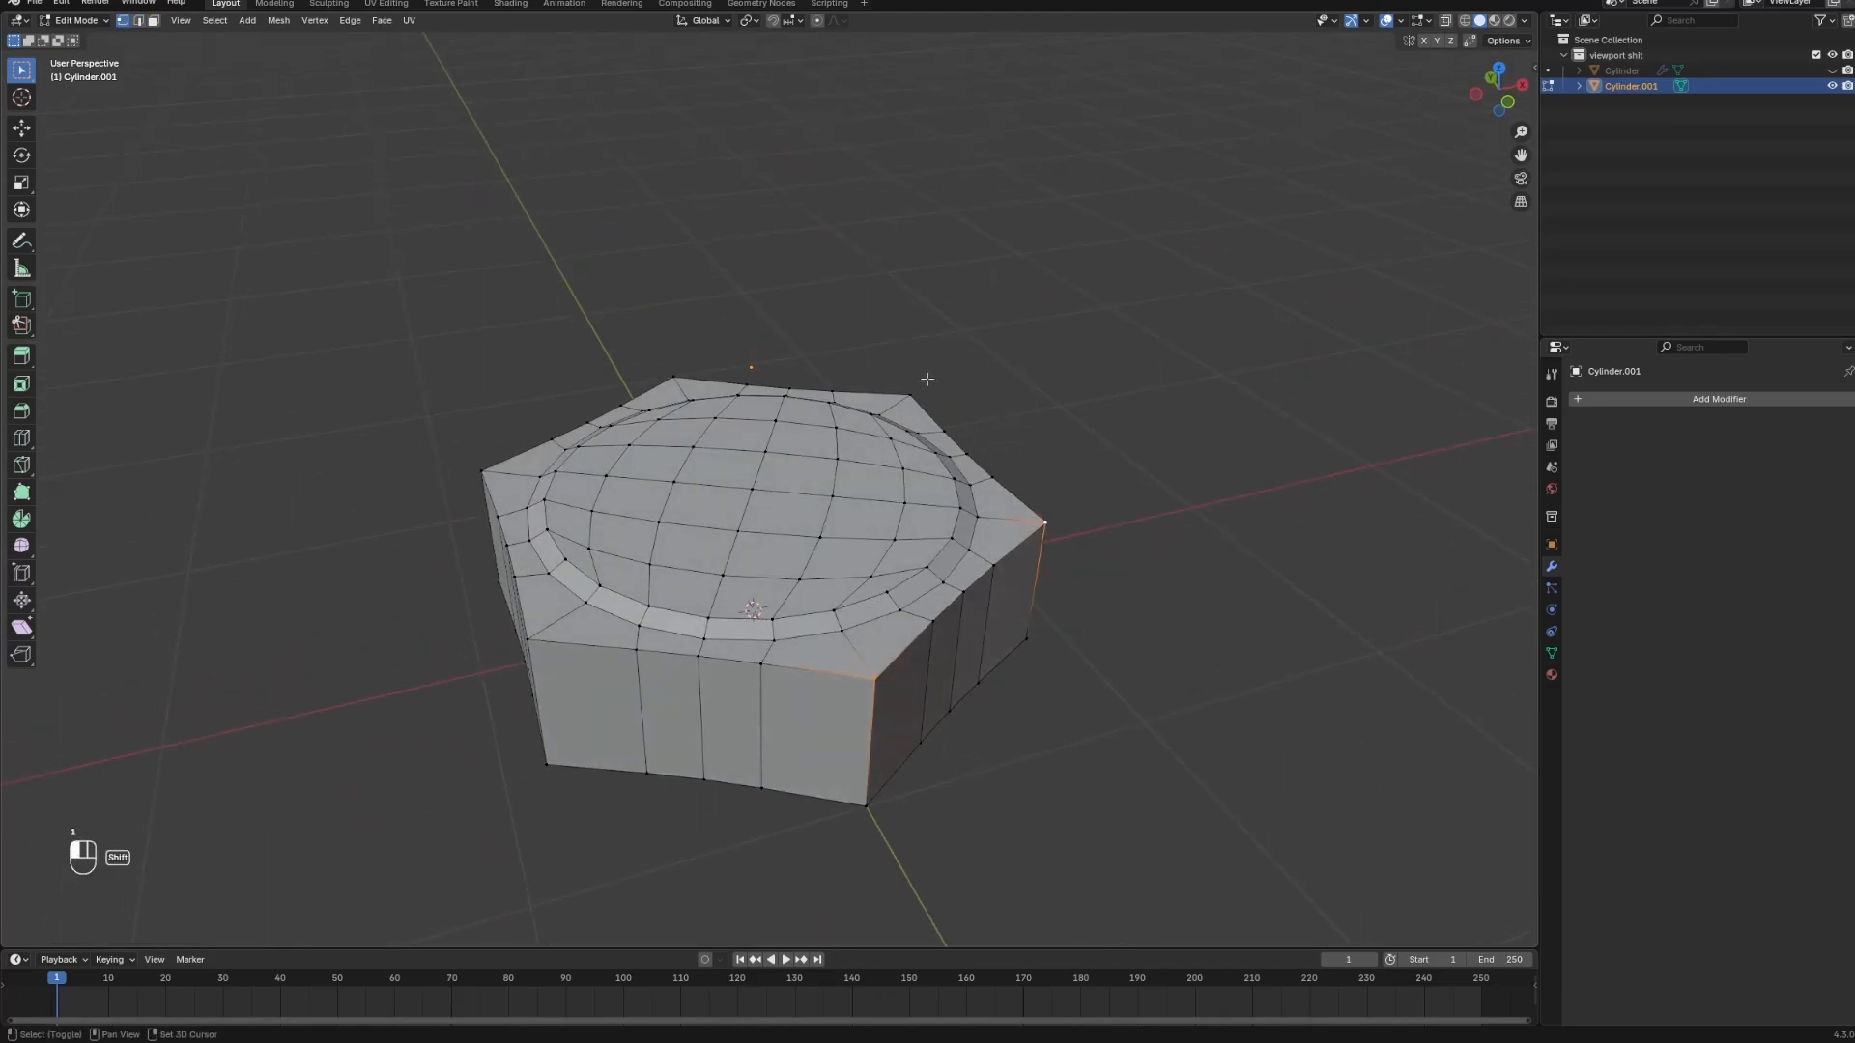
key("g")
key("z")
middle_click_drag(564, 624, 580, 533)
right_click(586, 517)
key("ctrl+z")
key("g")
key("z")
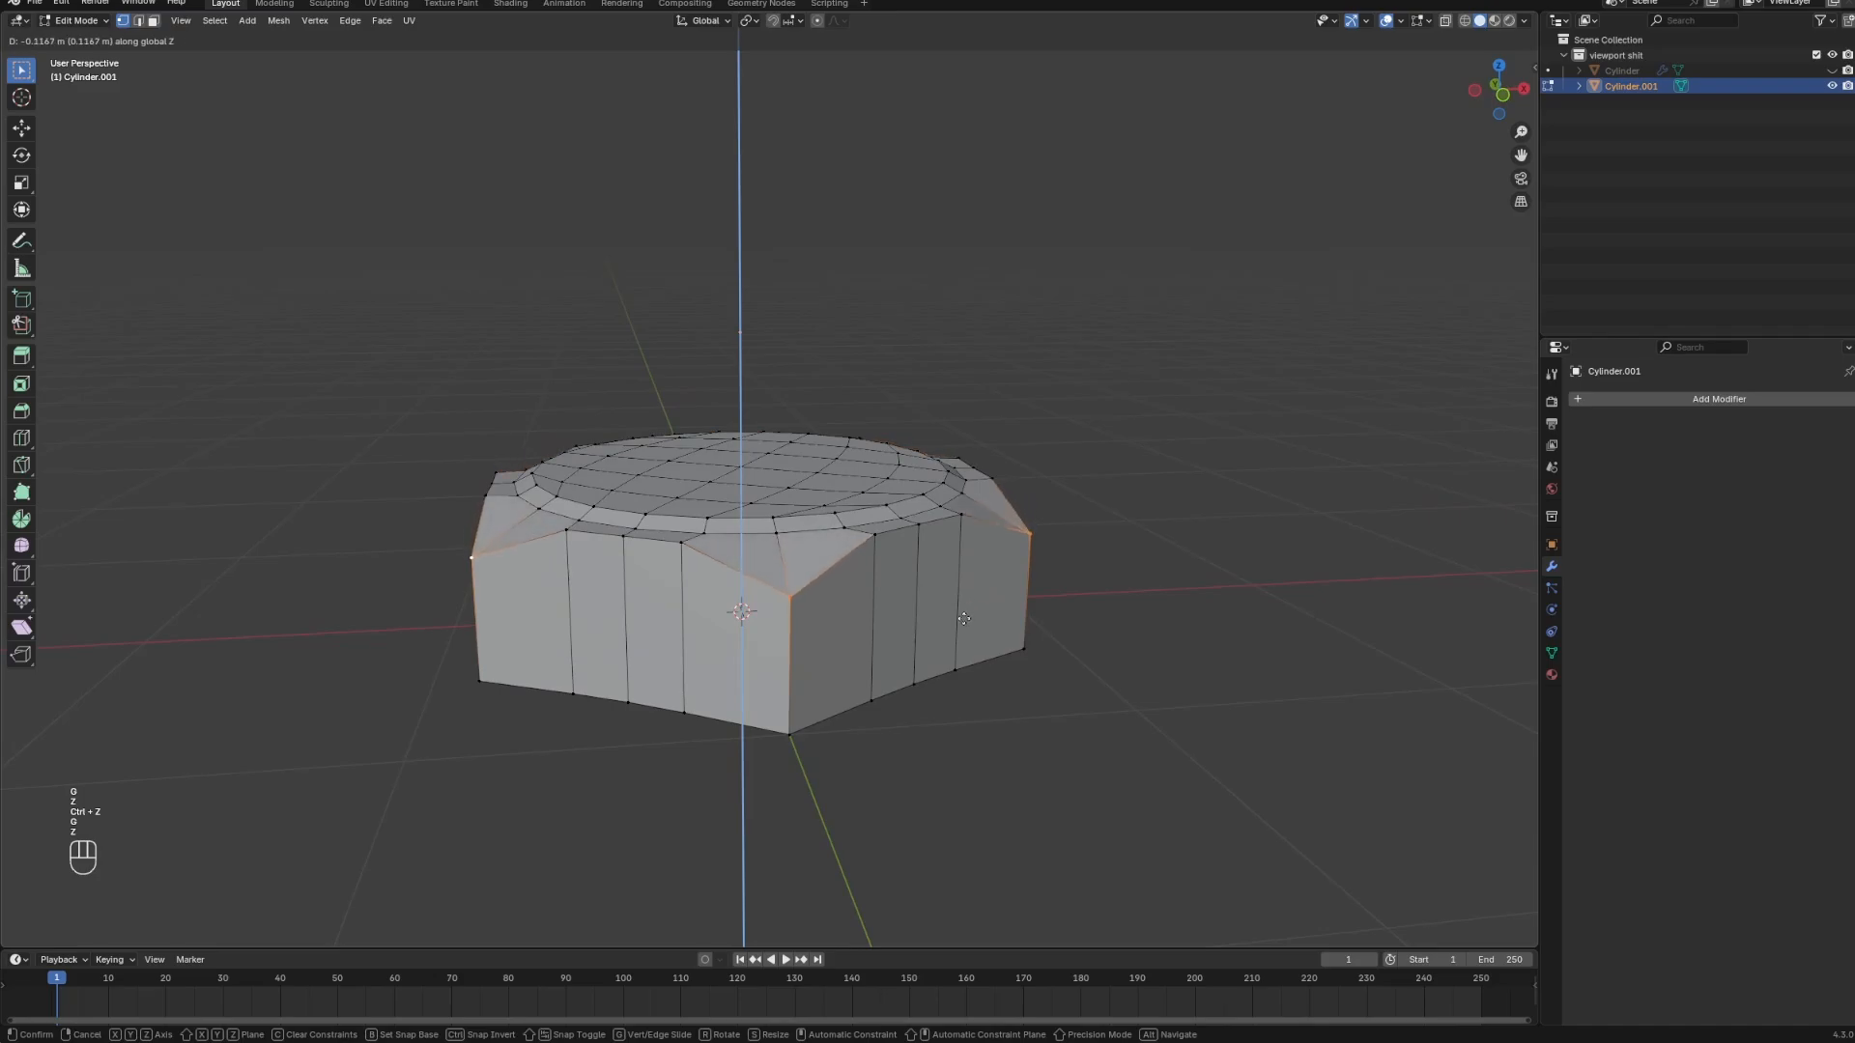
left_click(976, 609)
middle_click_drag(976, 608, 869, 657)
Add a Bevel modifier with an amount of 0.018 m to the hexagonal head in Object Mode and apply it.
key("Tab")
middle_click_drag(1038, 608, 1126, 599)
left_click(1625, 396)
left_click(1625, 396)
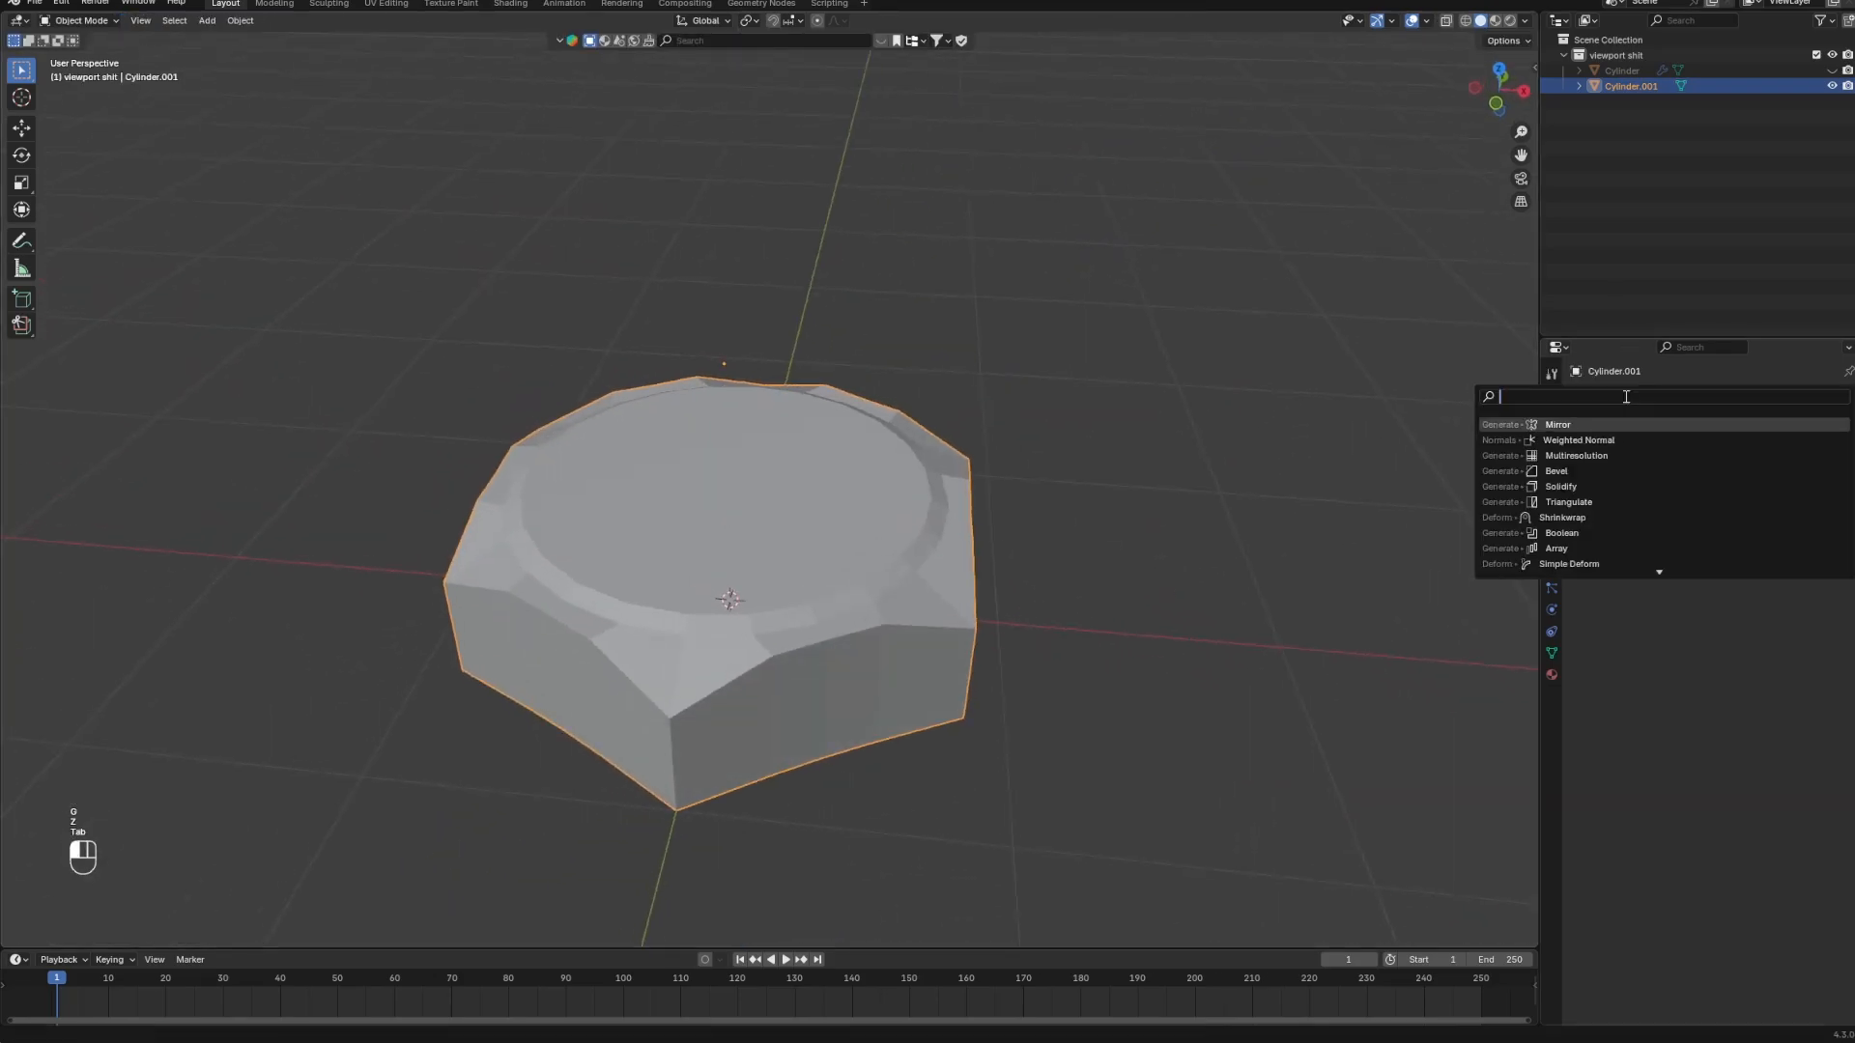
left_click(1592, 470)
scroll(1266, 530, "up", 2)
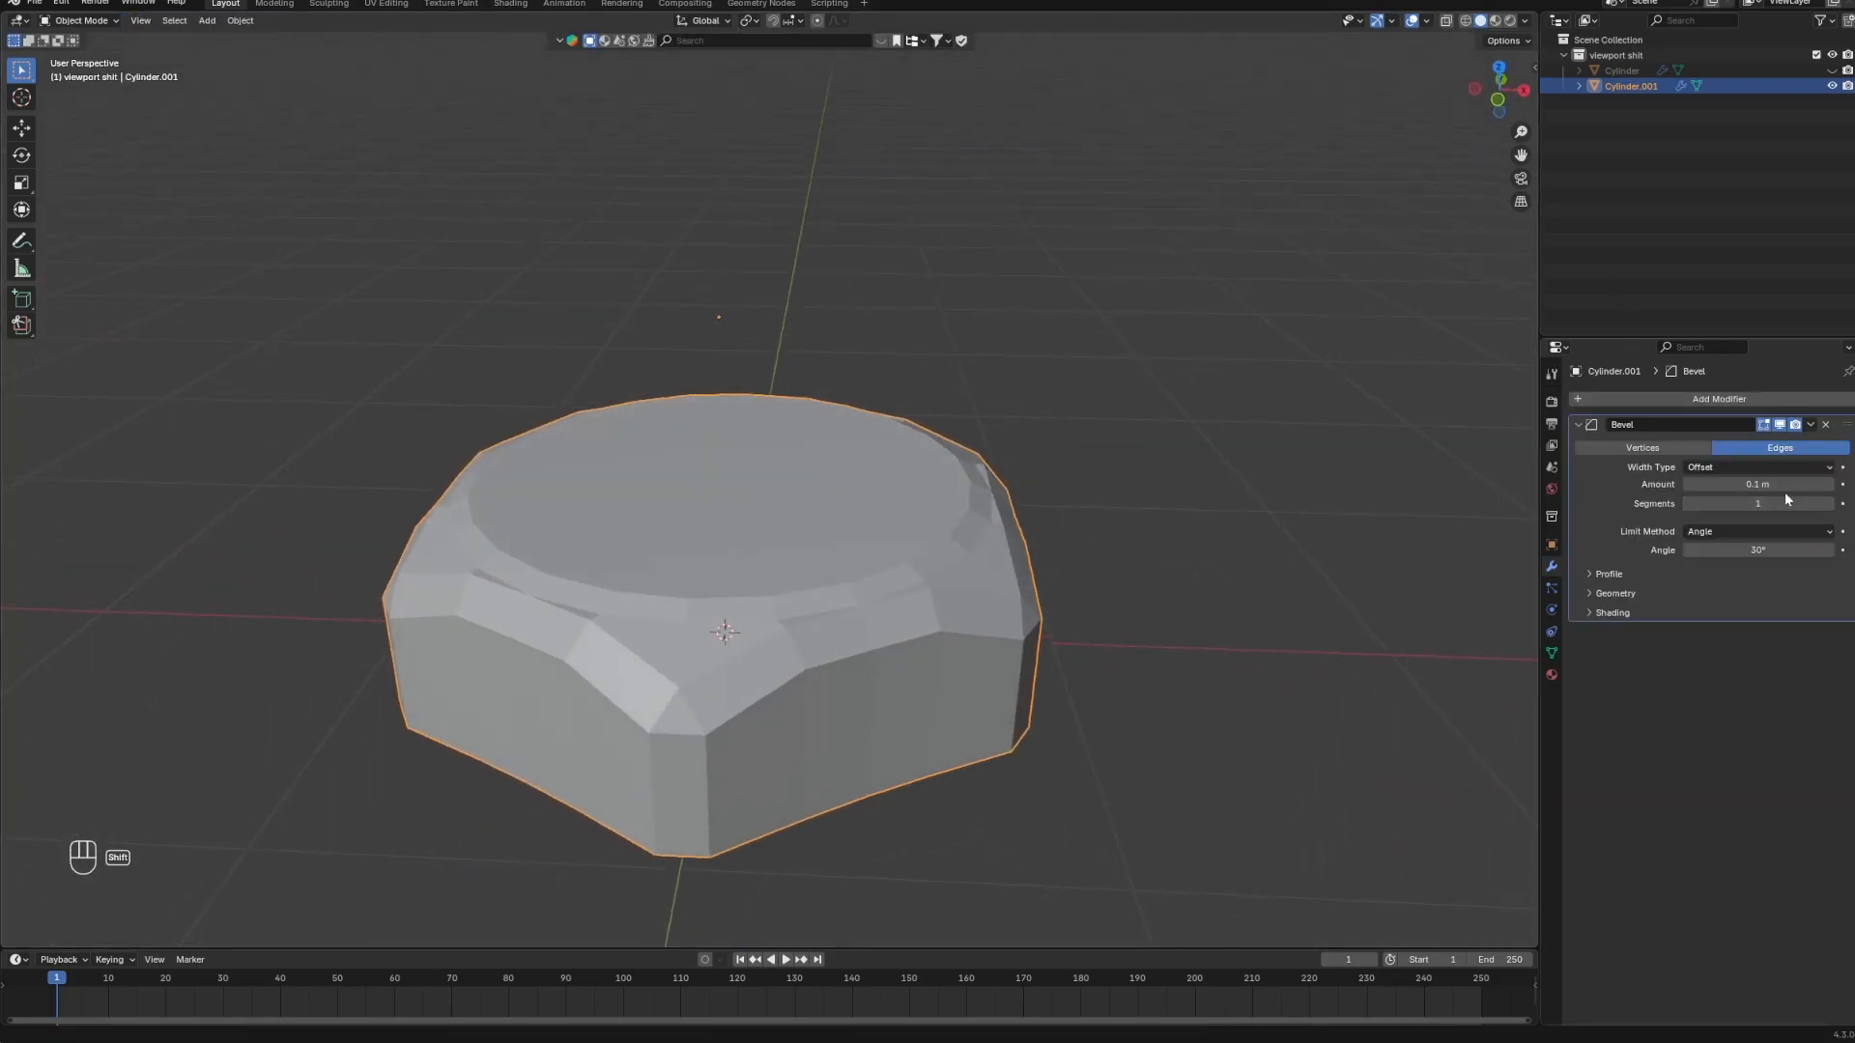
left_click_drag(1758, 485, 1678, 485, "shift")
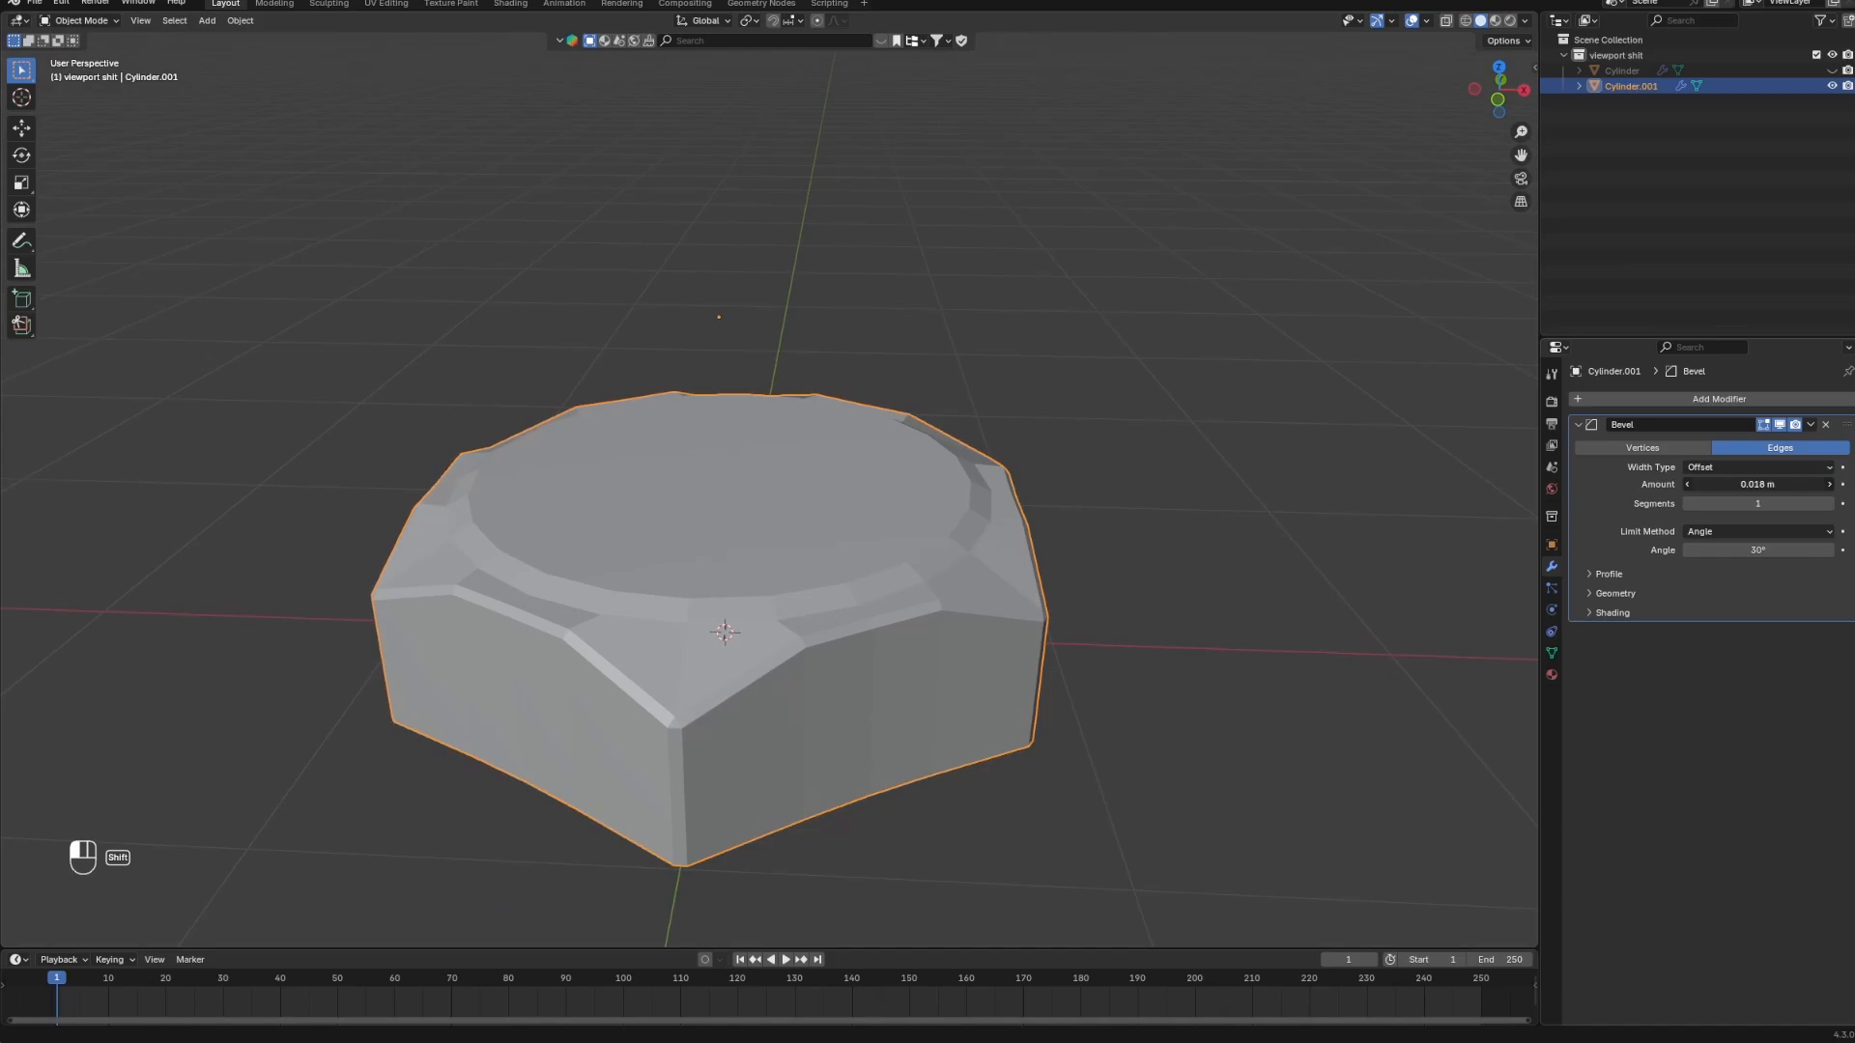
middle_click_drag(841, 497, 857, 494)
key("ctrl+a")
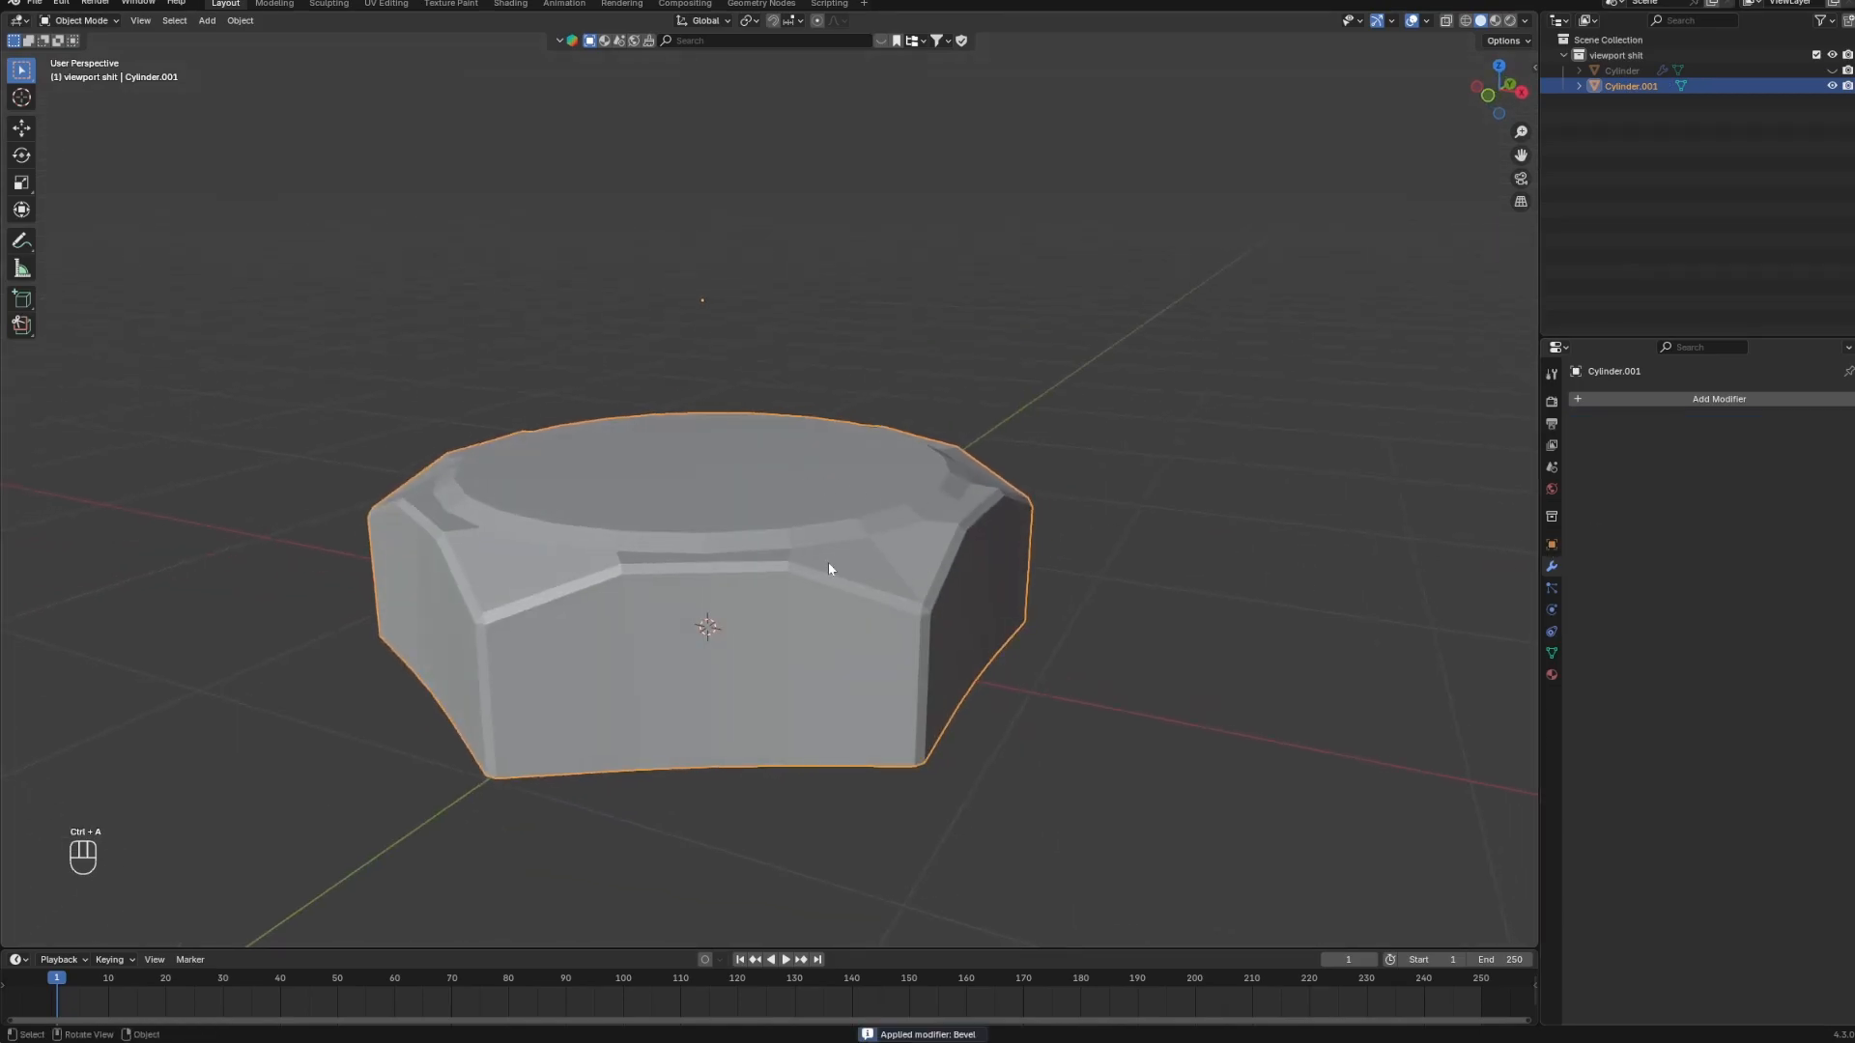
Apply all transforms to the hexagonal head and set its origin to geometry.
key("ctrl+a")
left_click(827, 562)
right_click(827, 562)
mouse_move(771, 629)
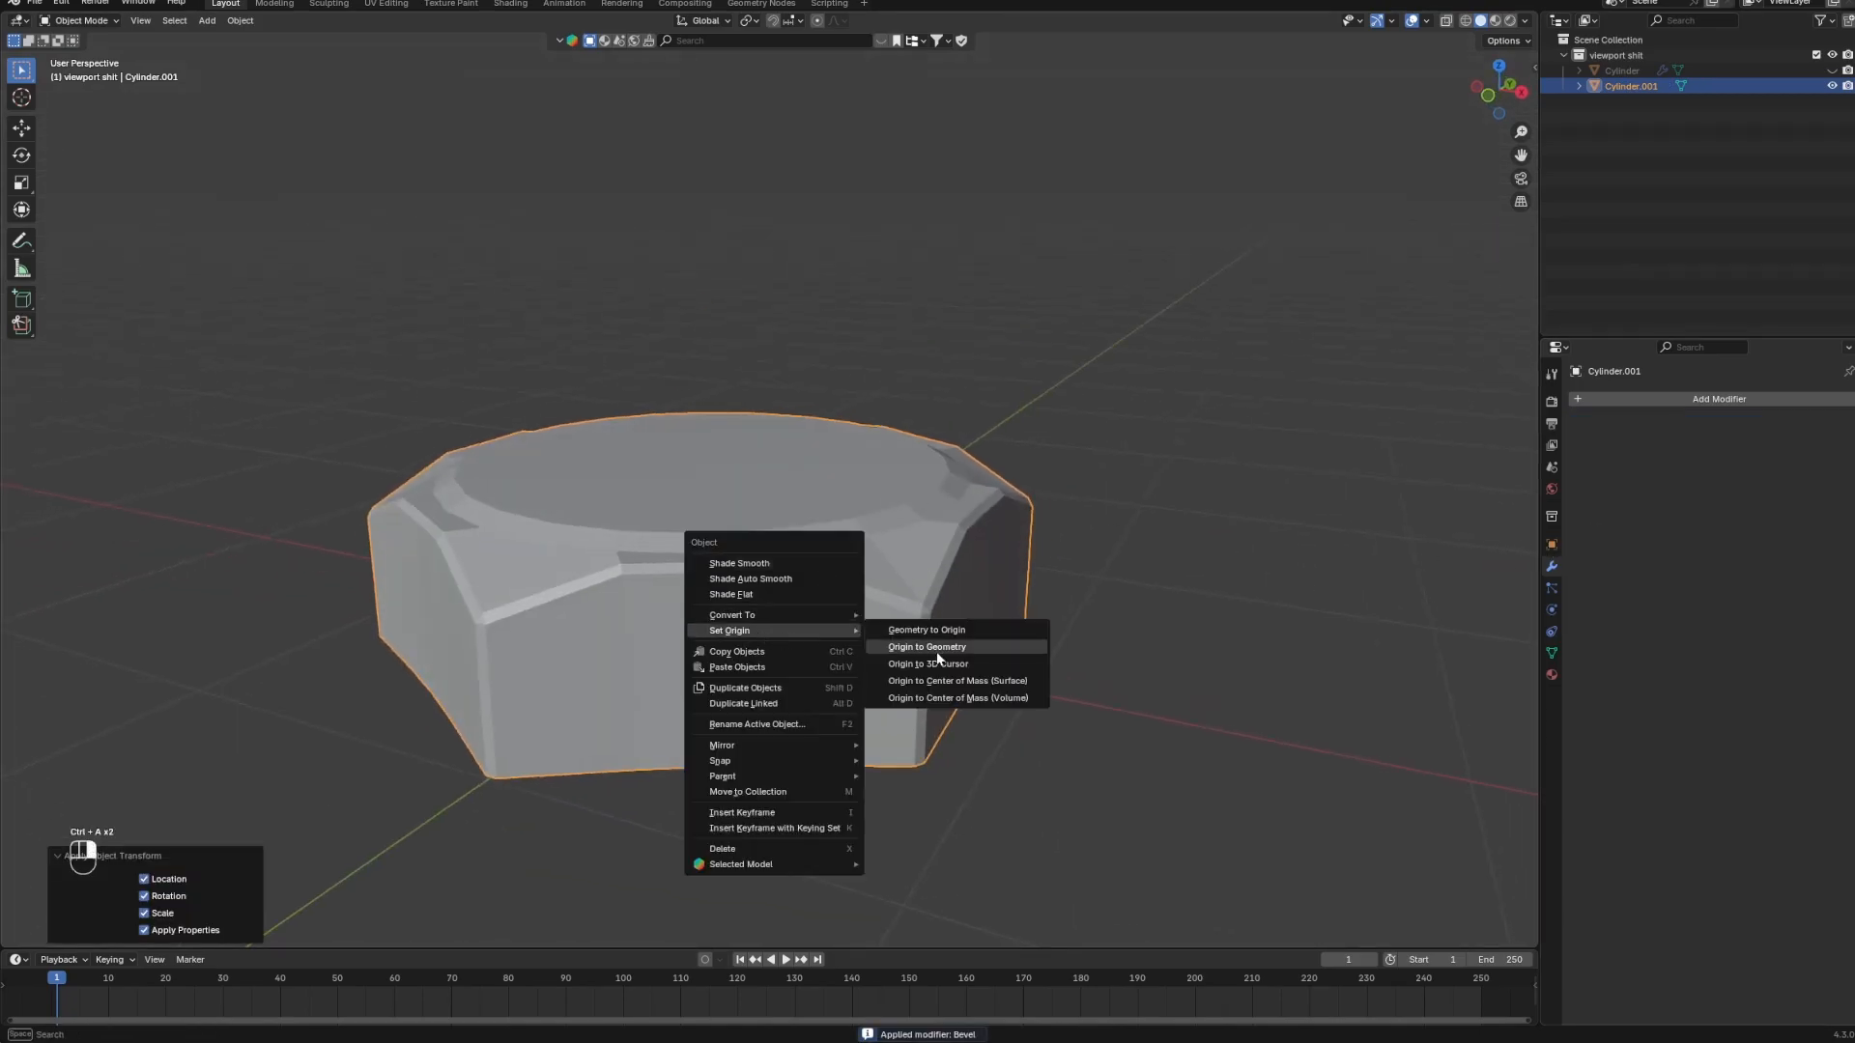
left_click(942, 651)
Show the sidebar with the hexagonal head's transform values.
middle_click_drag(941, 650, 844, 596)
left_click(844, 596)
key("n")
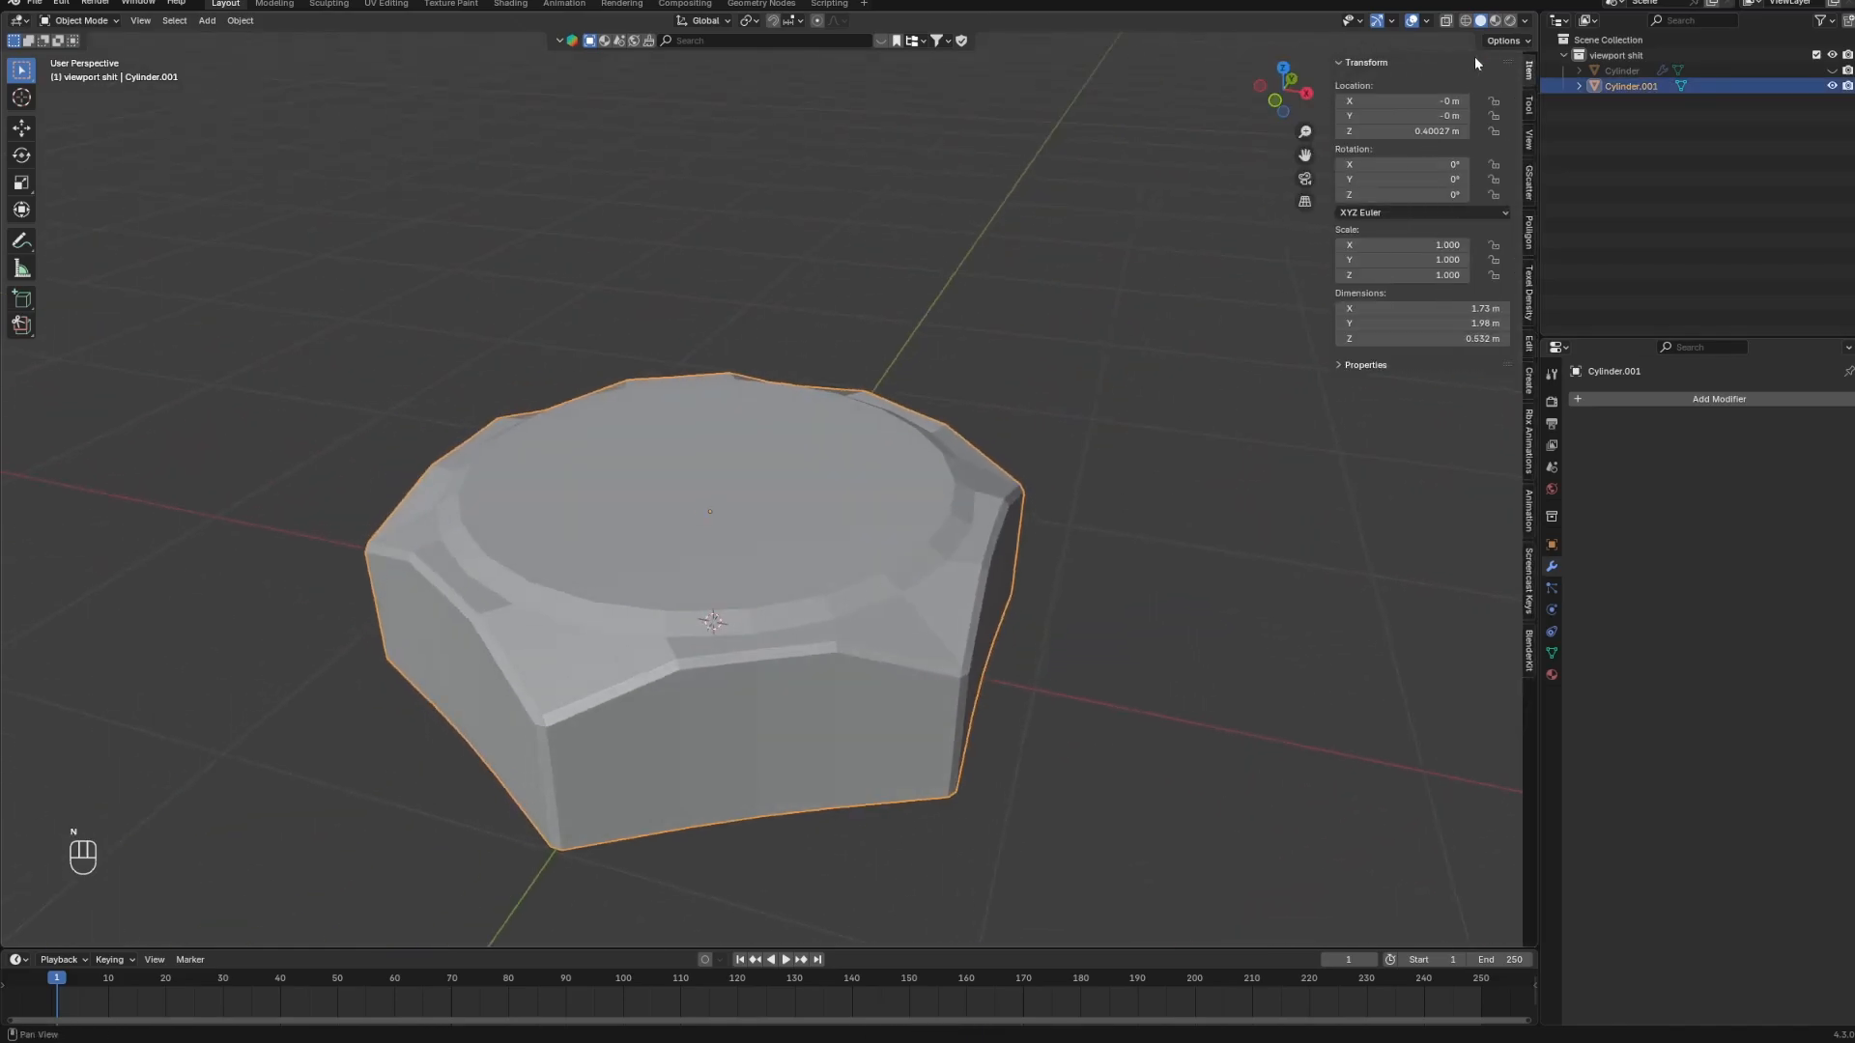
middle_click_drag(1217, 483, 836, 547)
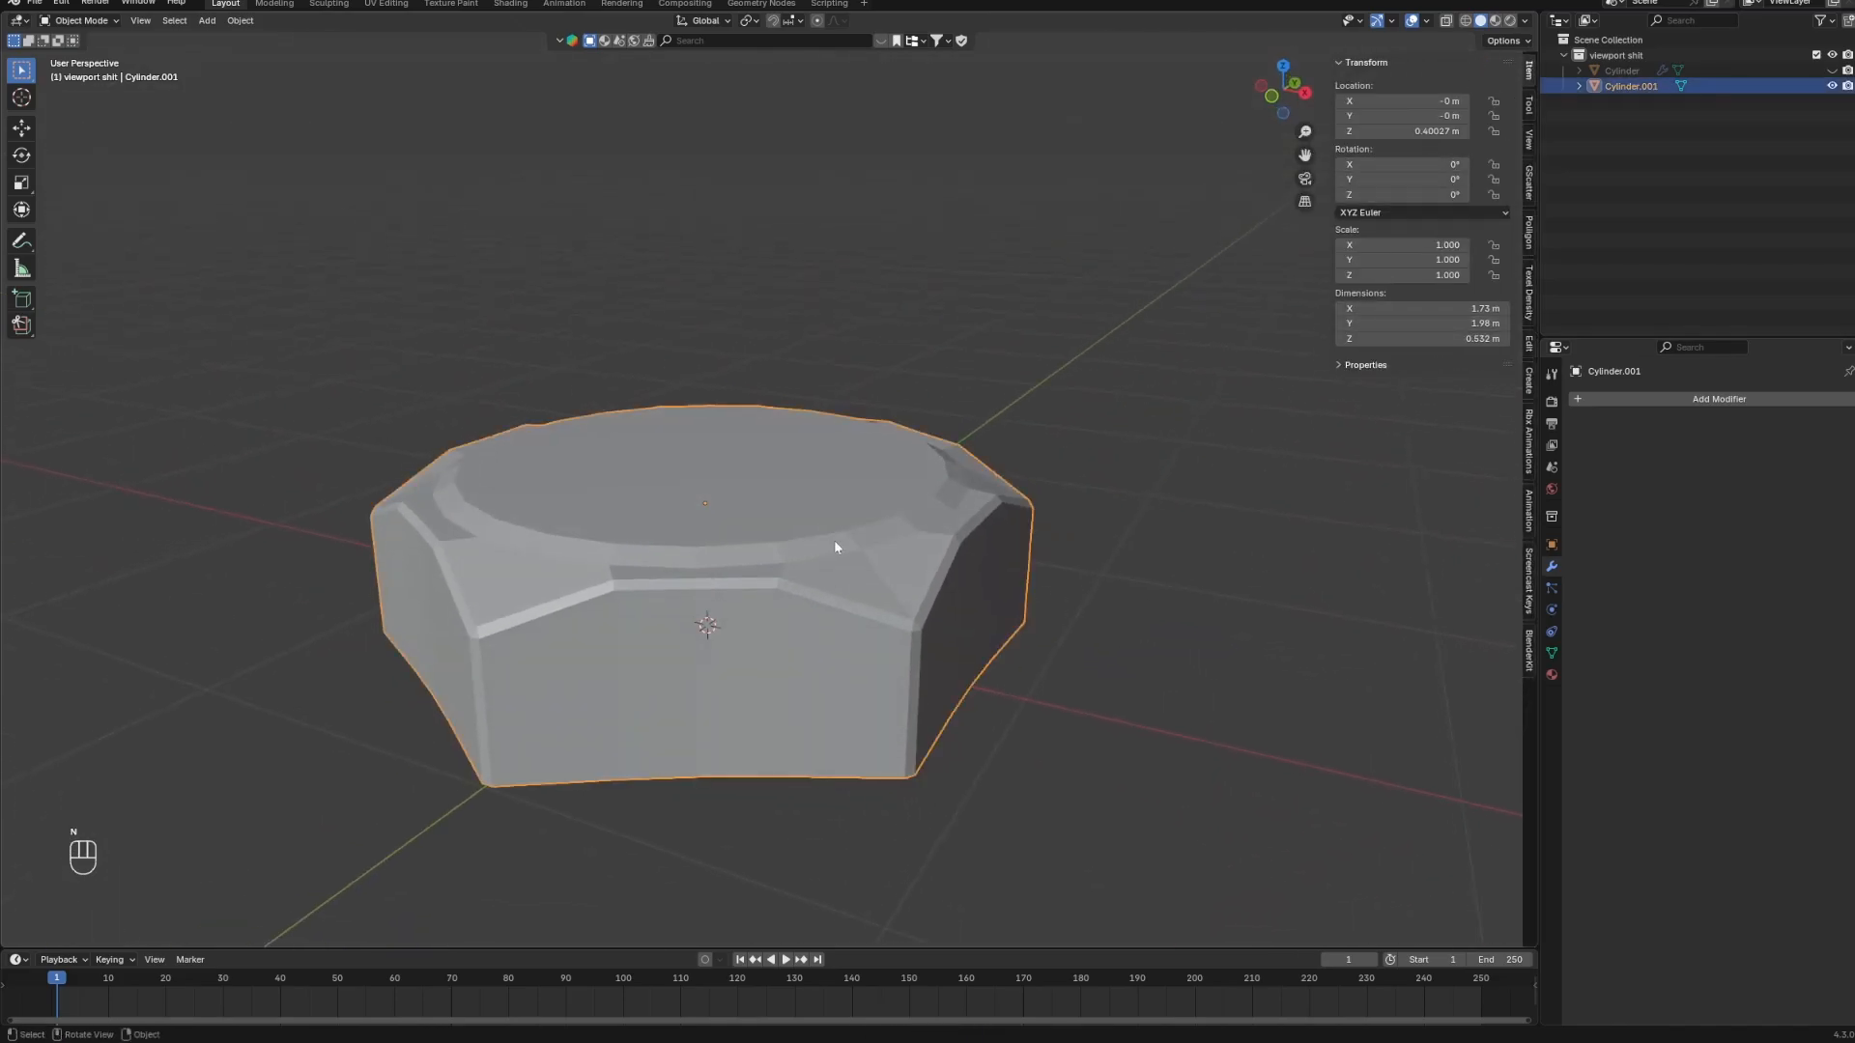
Add a Weighted Normal modifier to the hexagonal head and set its weight to 100.
right_click(833, 541)
left_click(1686, 399)
type("e")
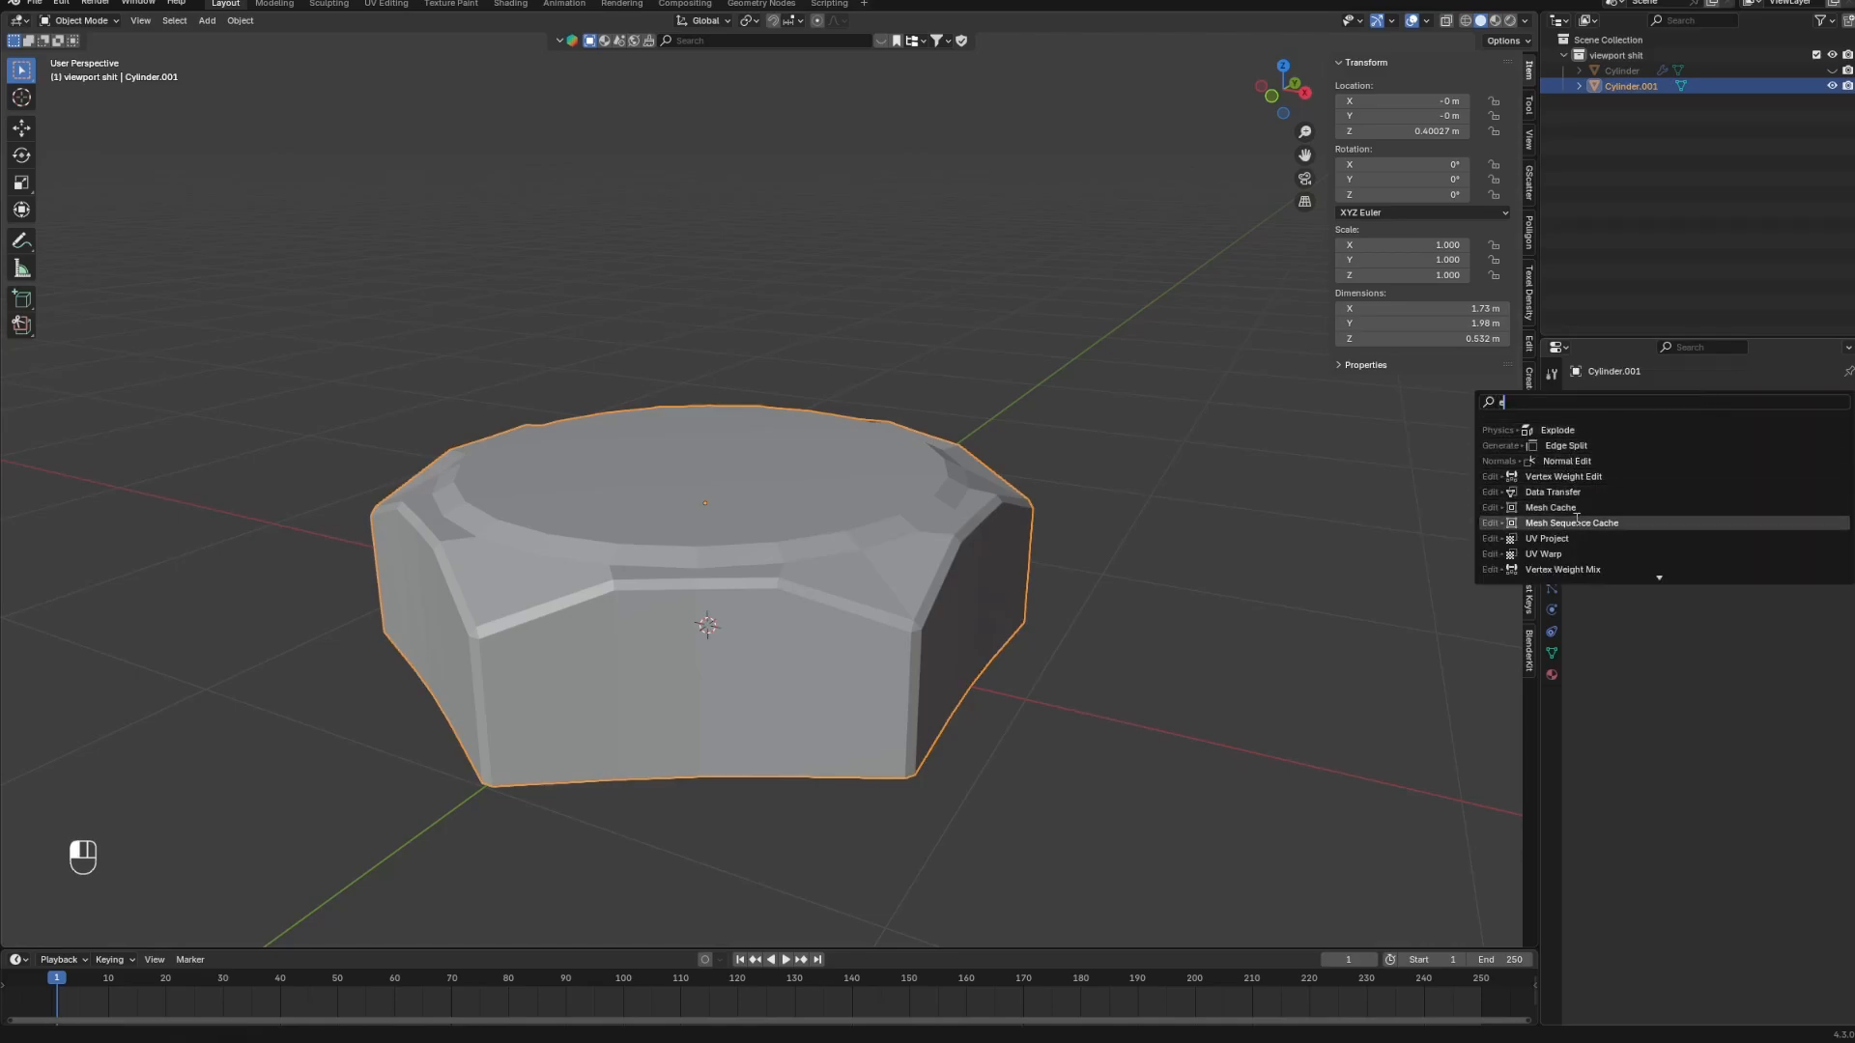
type("w")
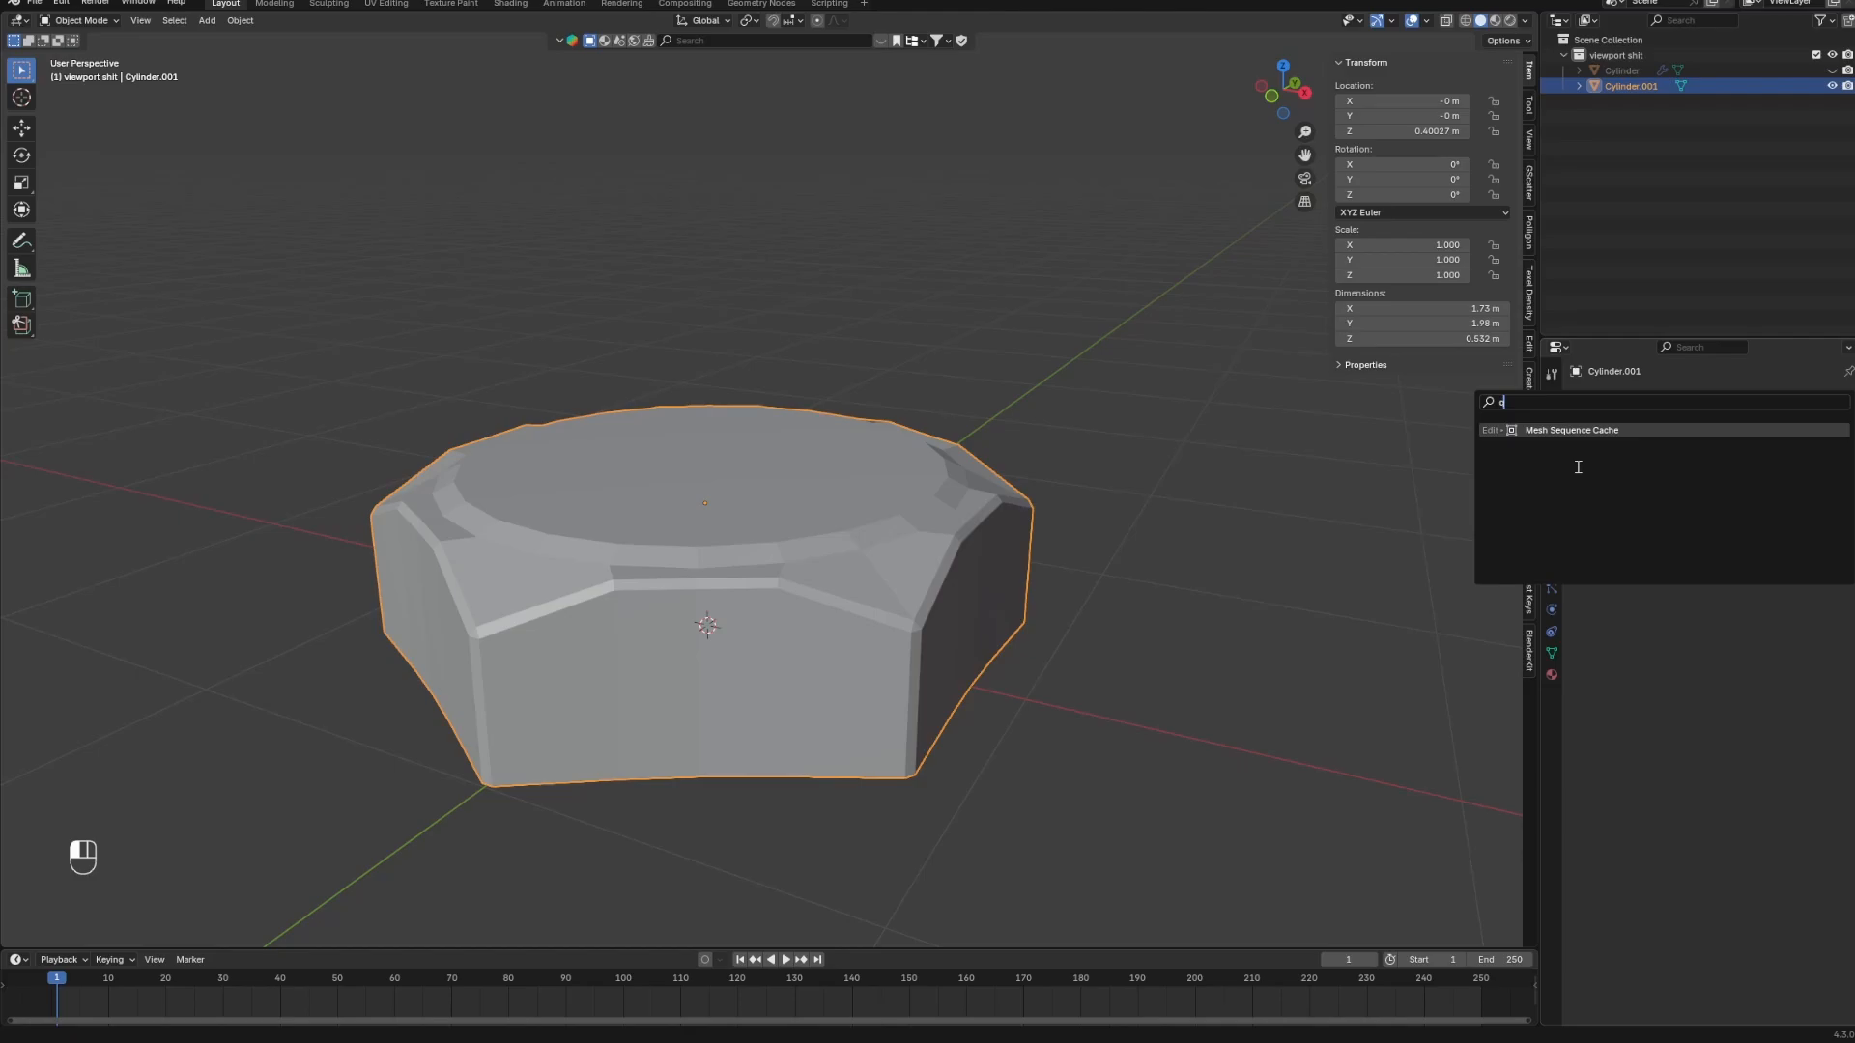
key("BackSpace")
type("we")
left_click(1578, 446)
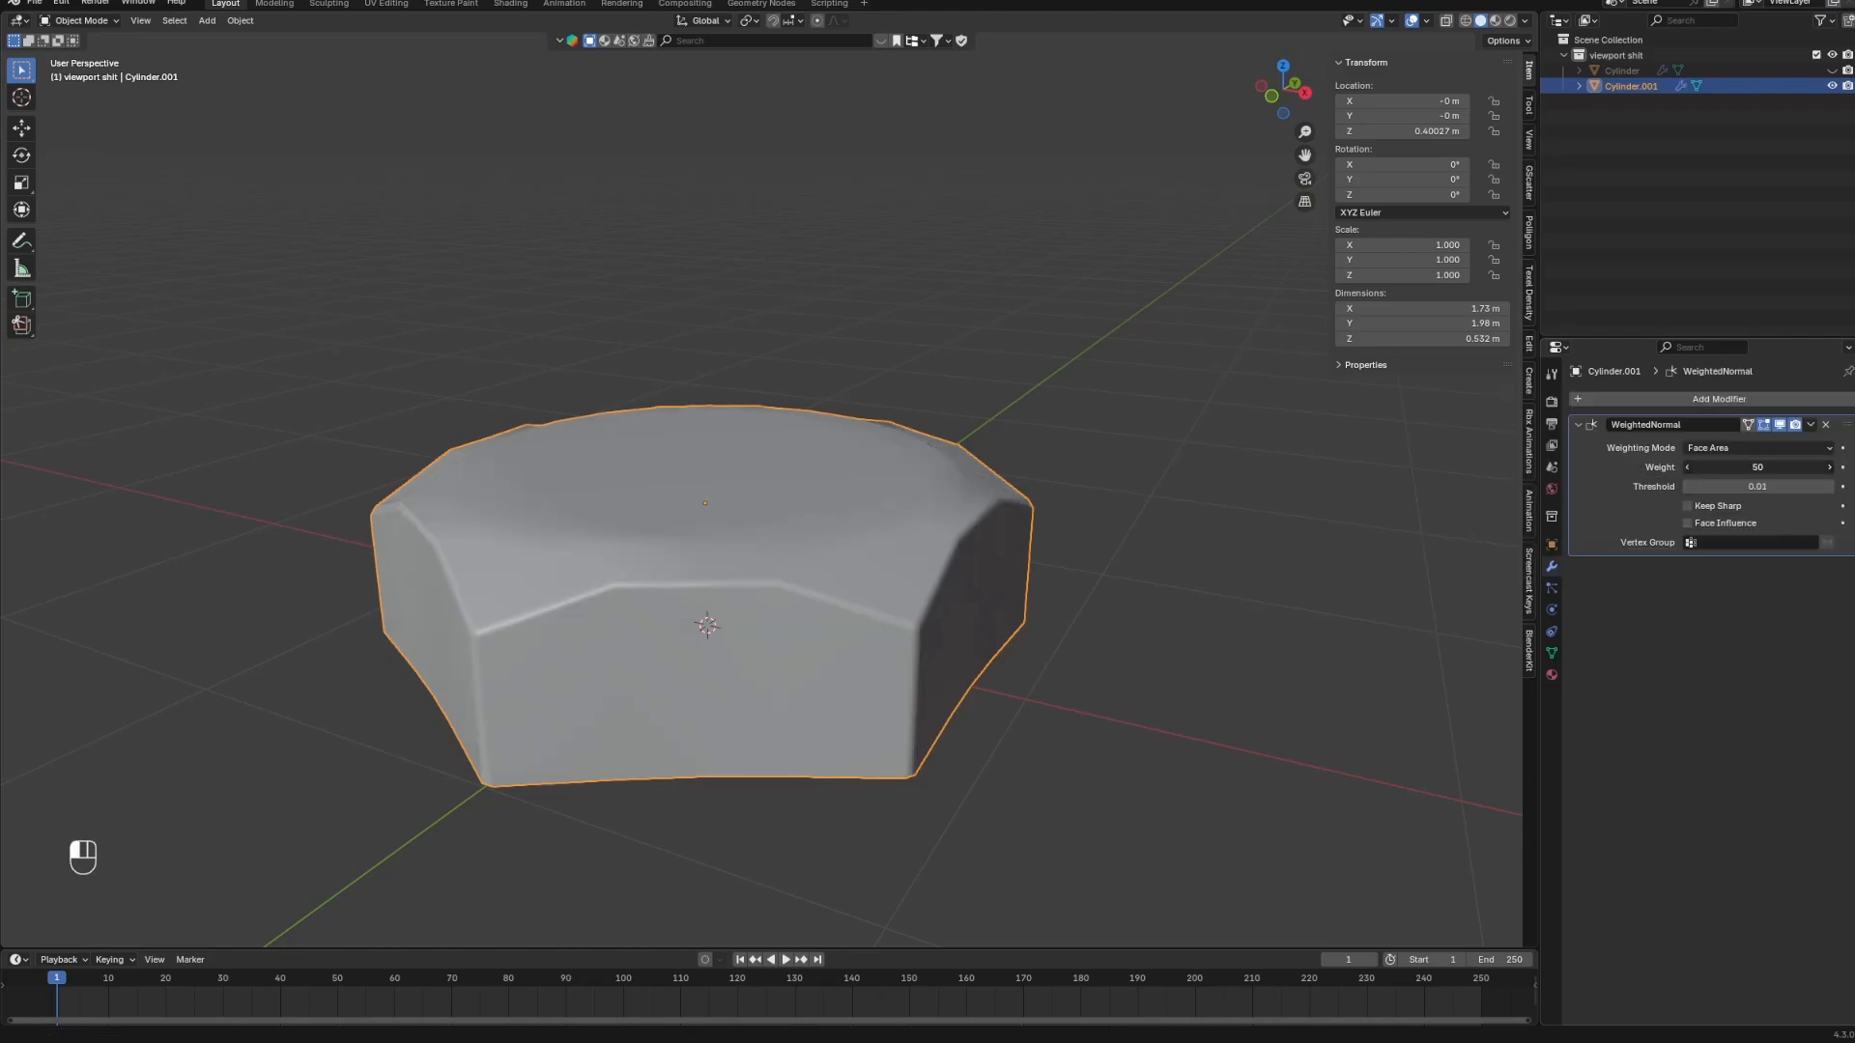
left_click(1763, 462)
type("100")
key("Return")
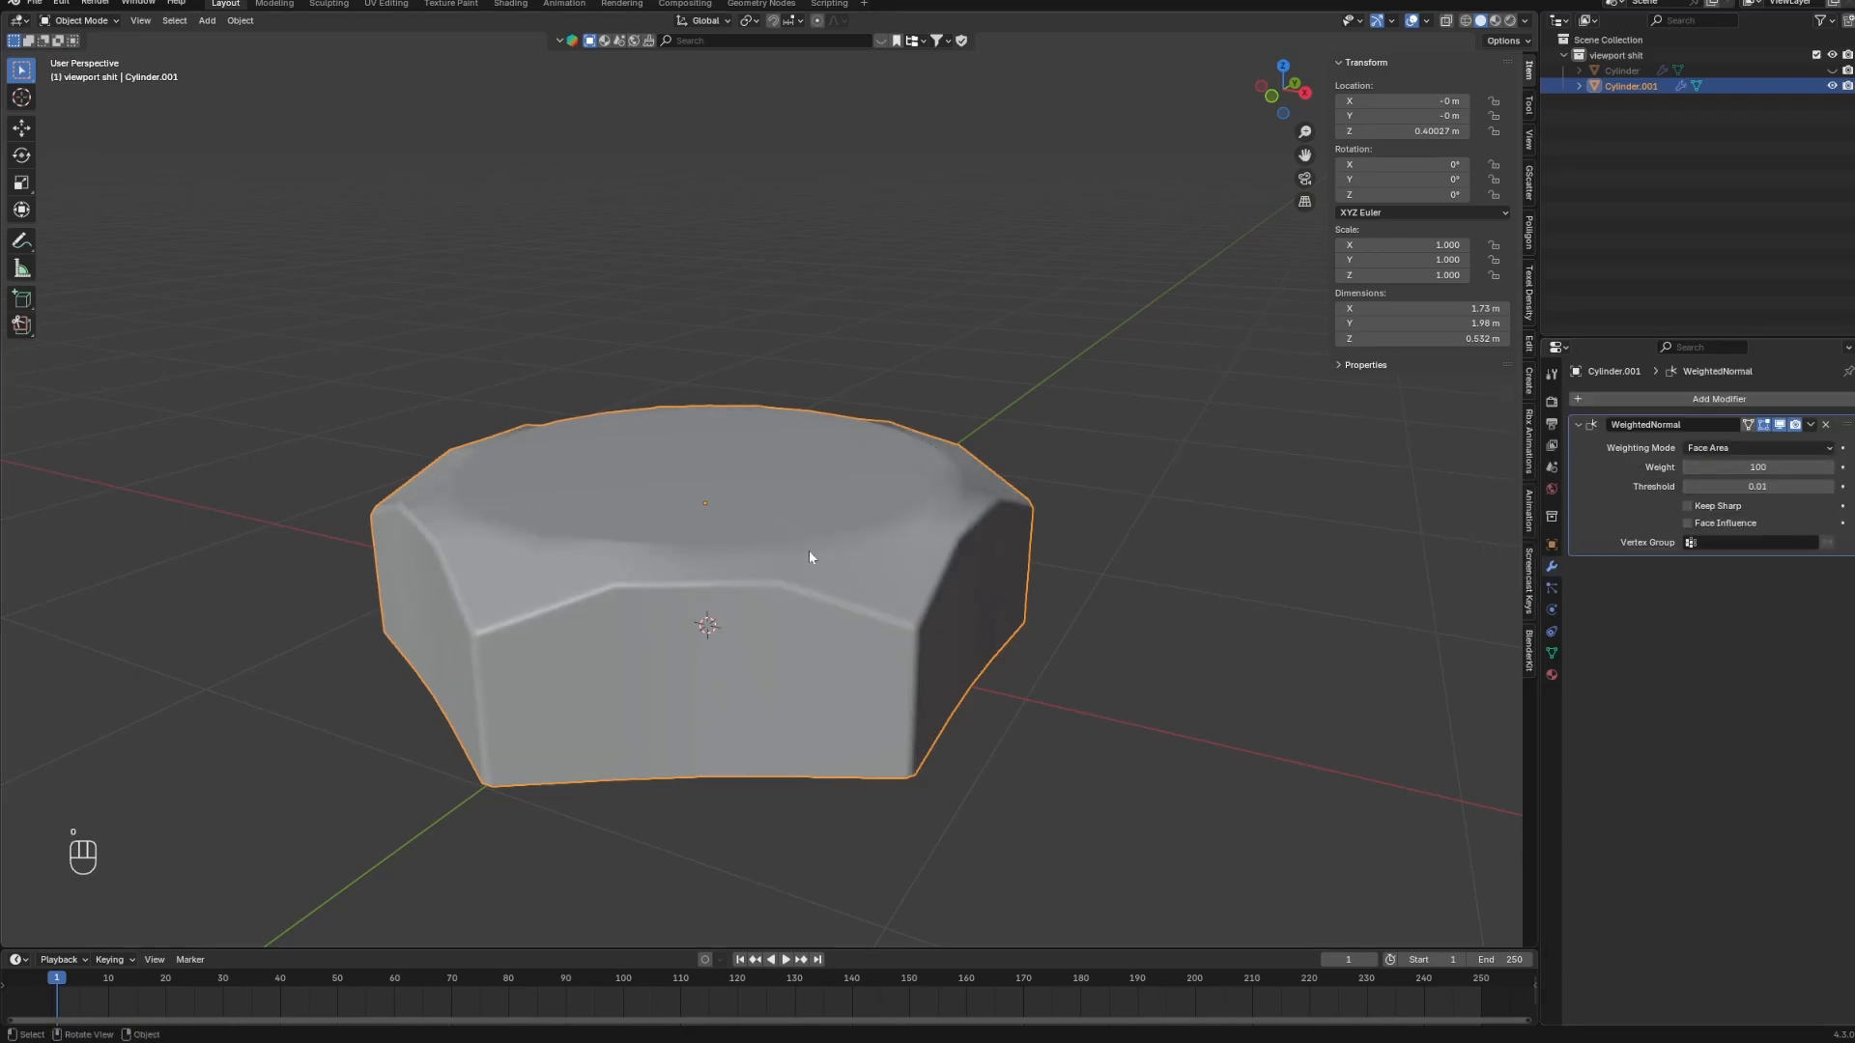
Select the whole hexagonal head mesh in Edit Mode, recalculate its normals outward and return to Object Mode.
key("Tab")
key("a")
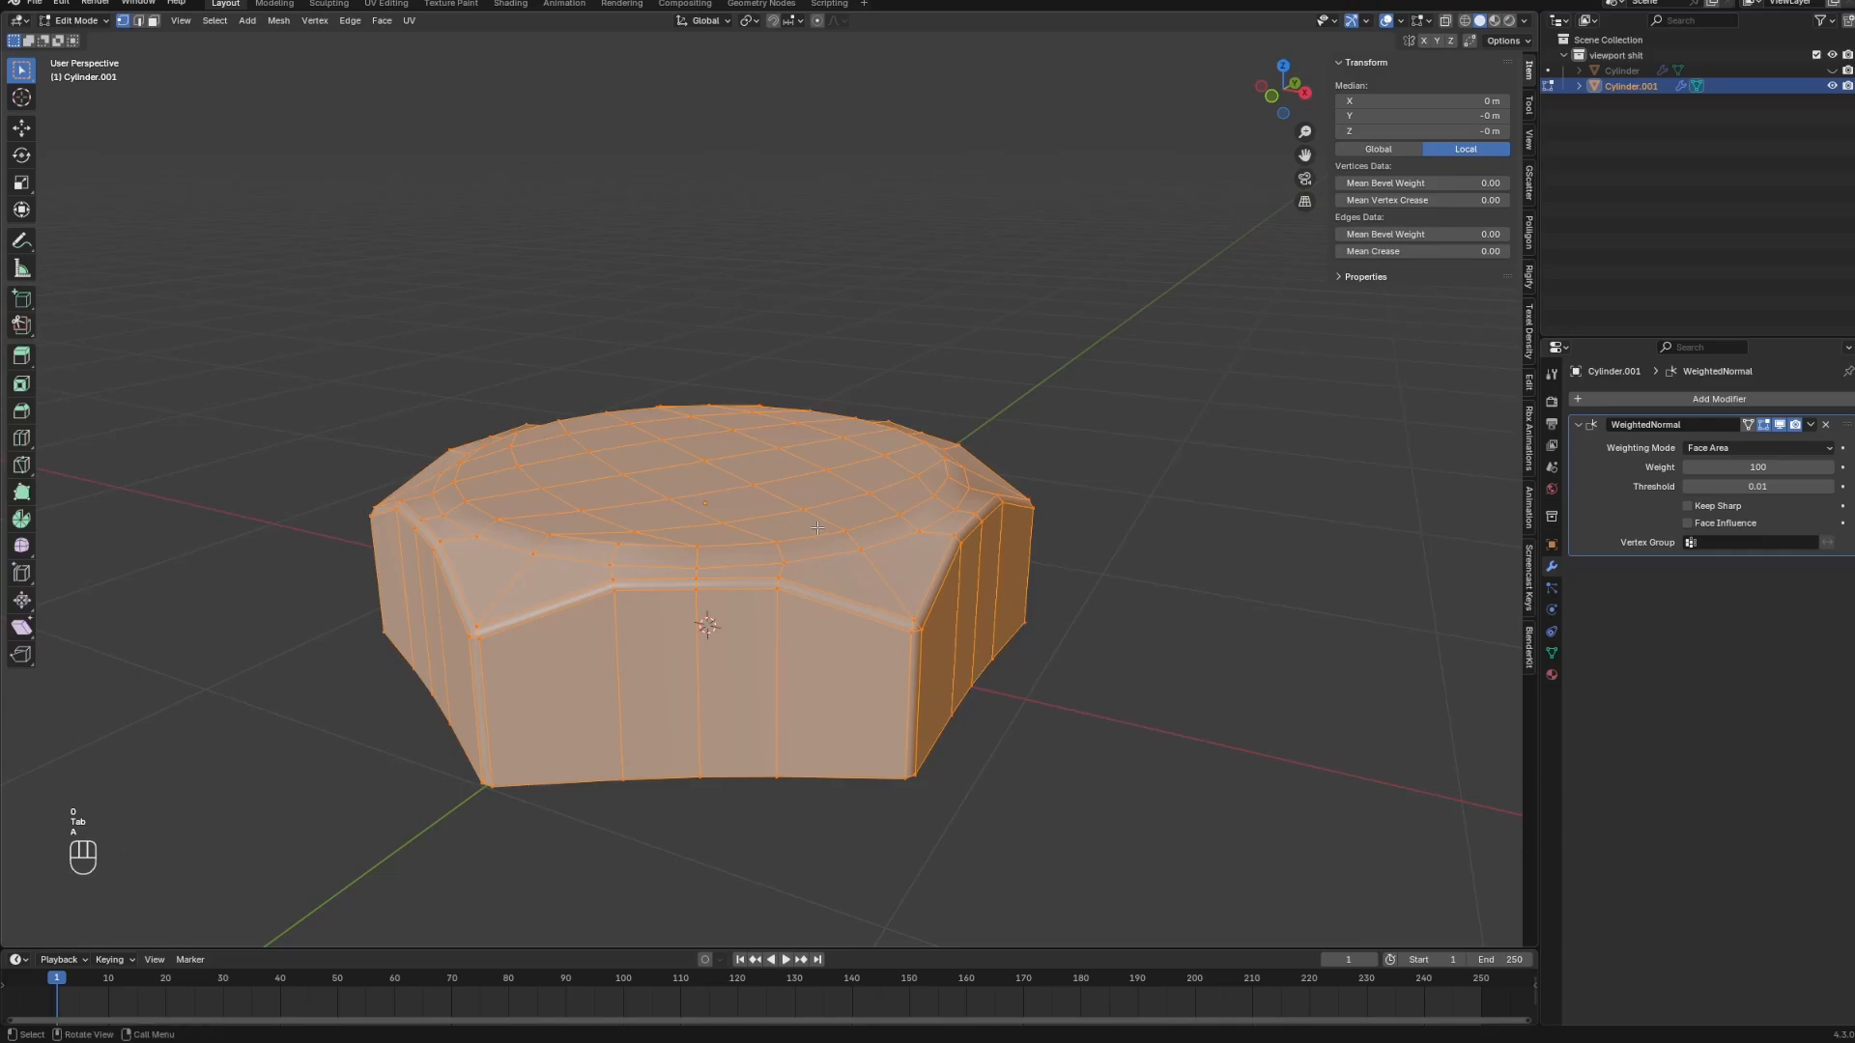
key("Tab")
key("Tab")
key("shift+n")
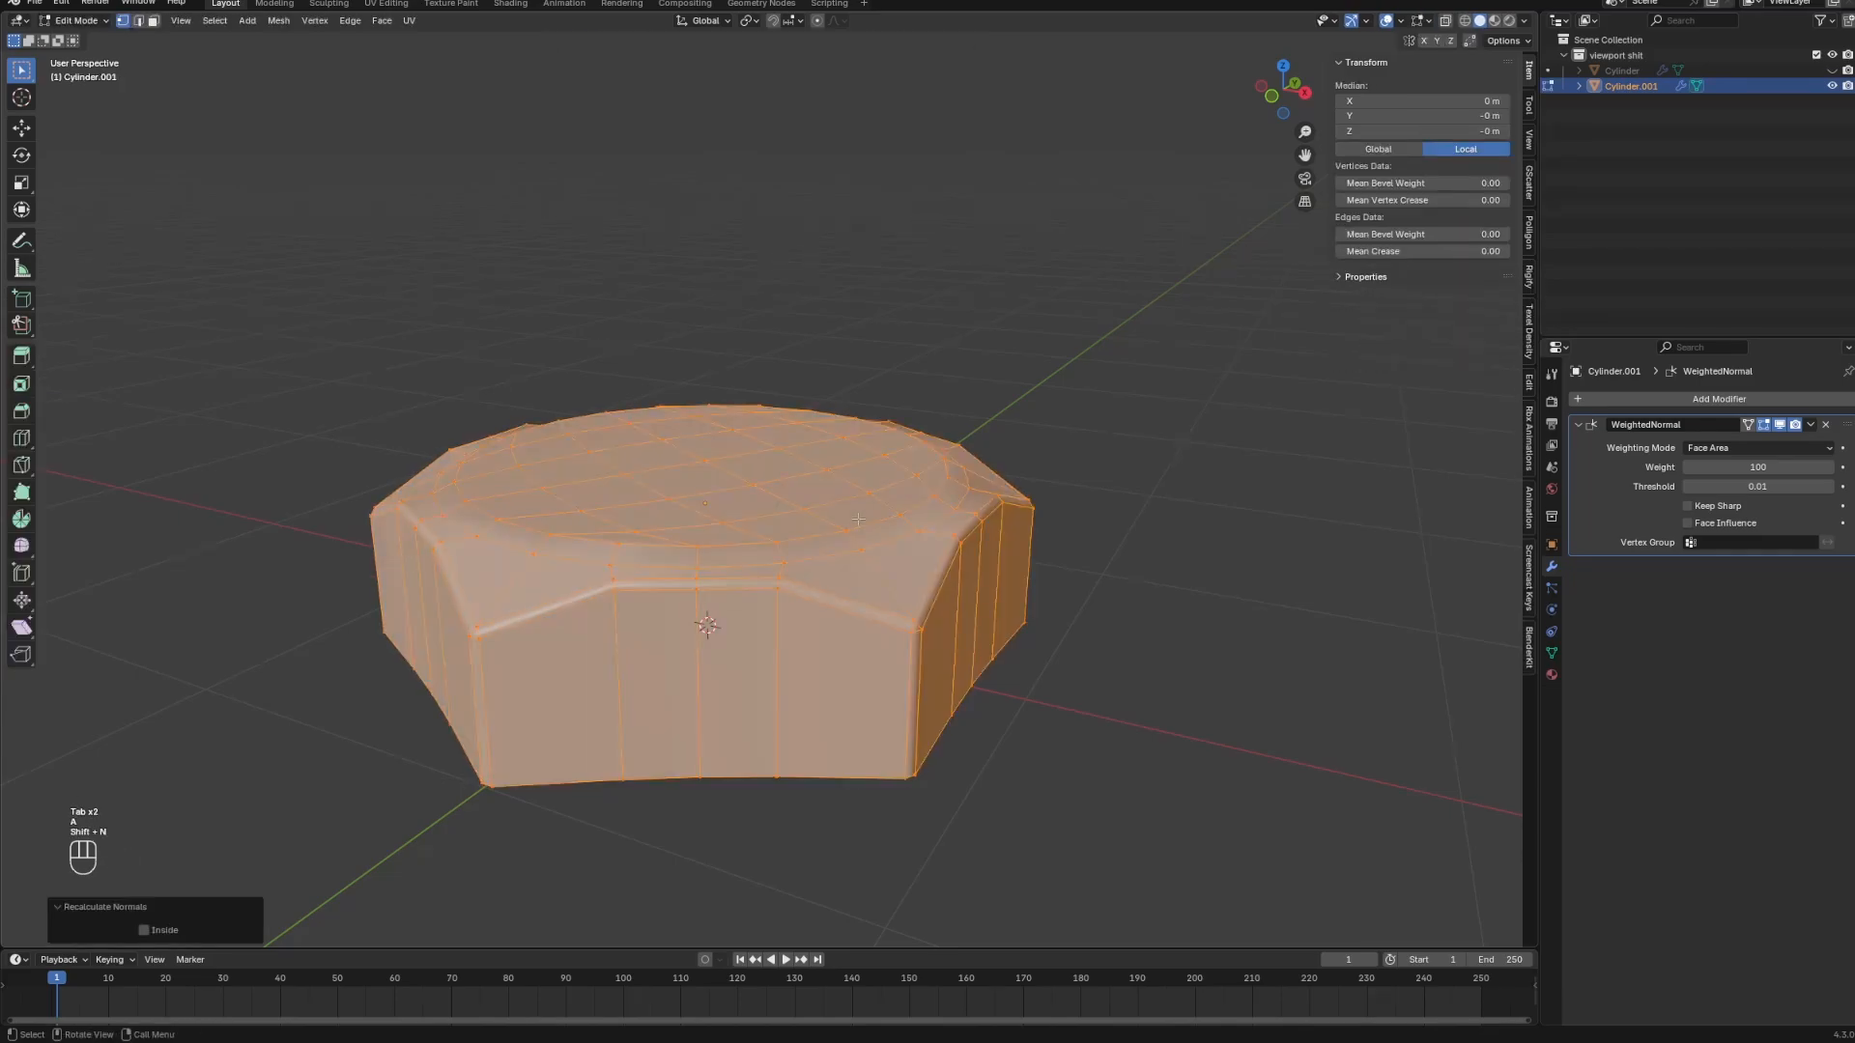
key("Tab")
middle_click_drag(858, 519, 960, 422)
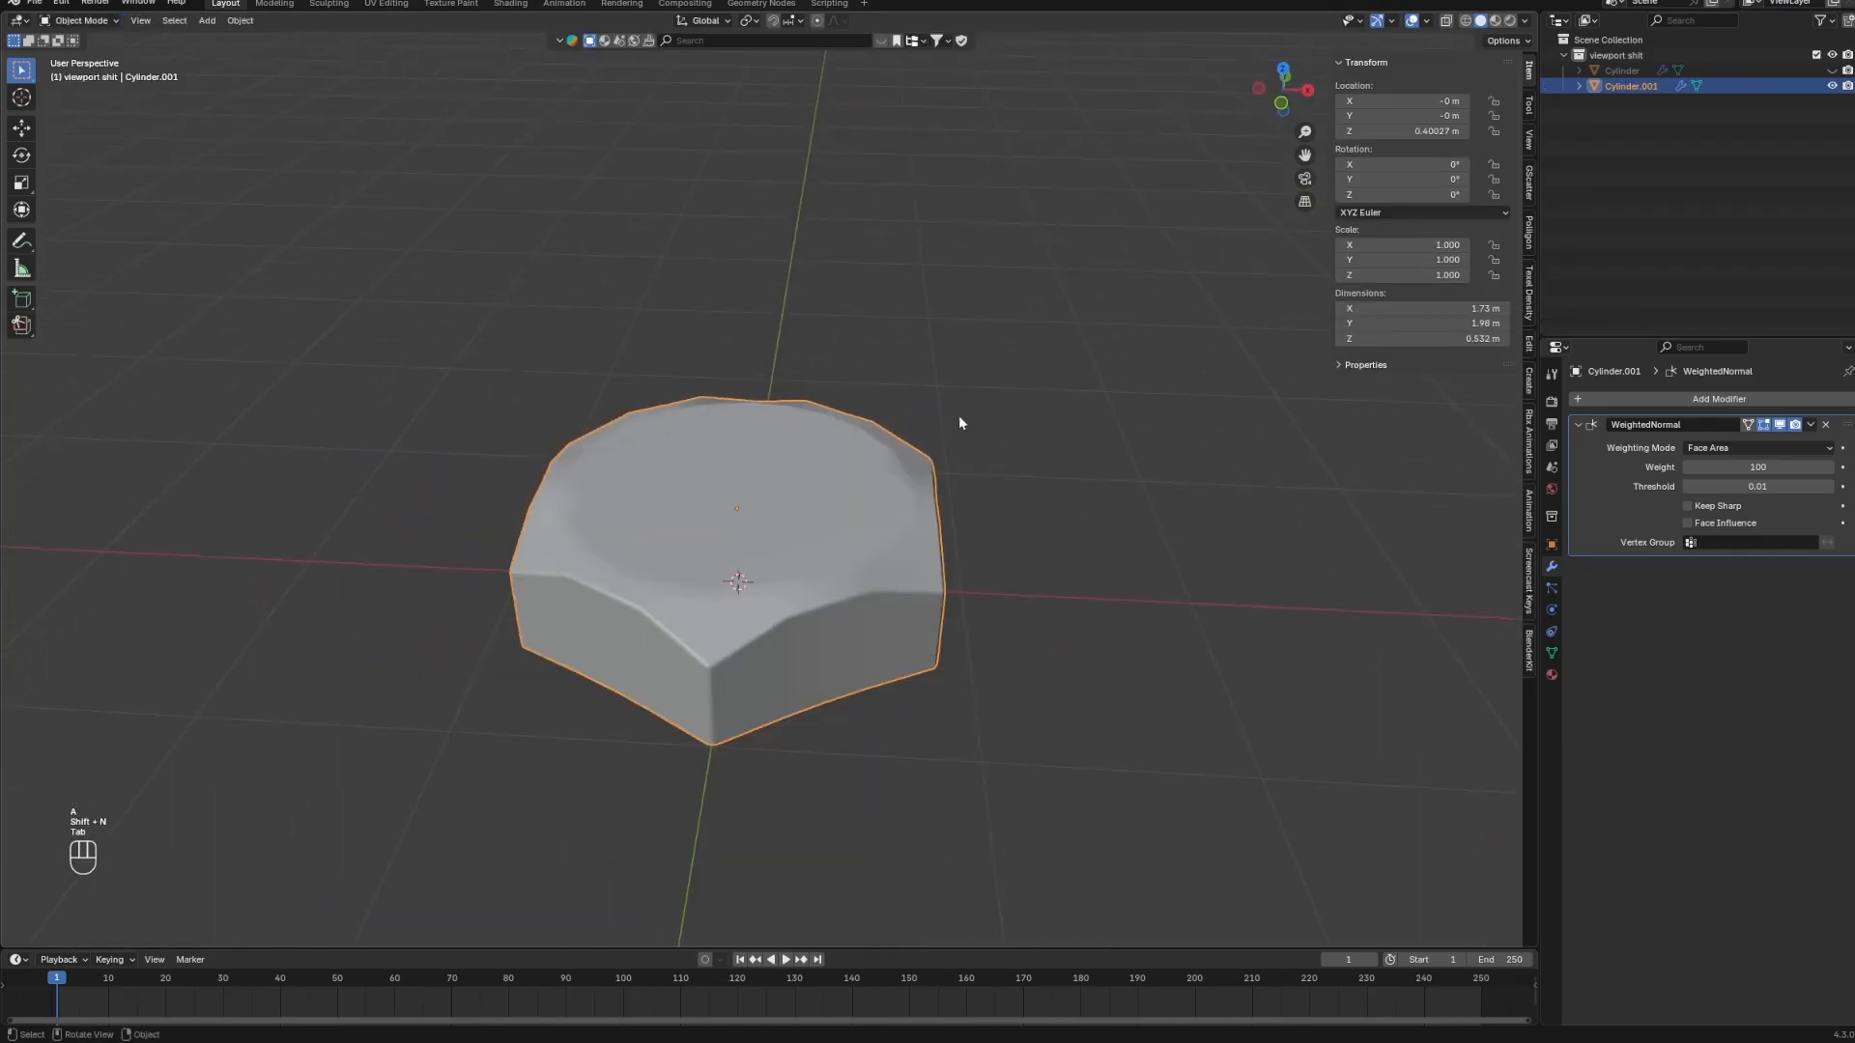
Check the hexagonal head's normals with the Face Orientation overlay, then switch the overlay off.
left_click(1426, 20)
left_click(1376, 323)
middle_click_drag(1111, 455, 976, 498)
left_click(1426, 20)
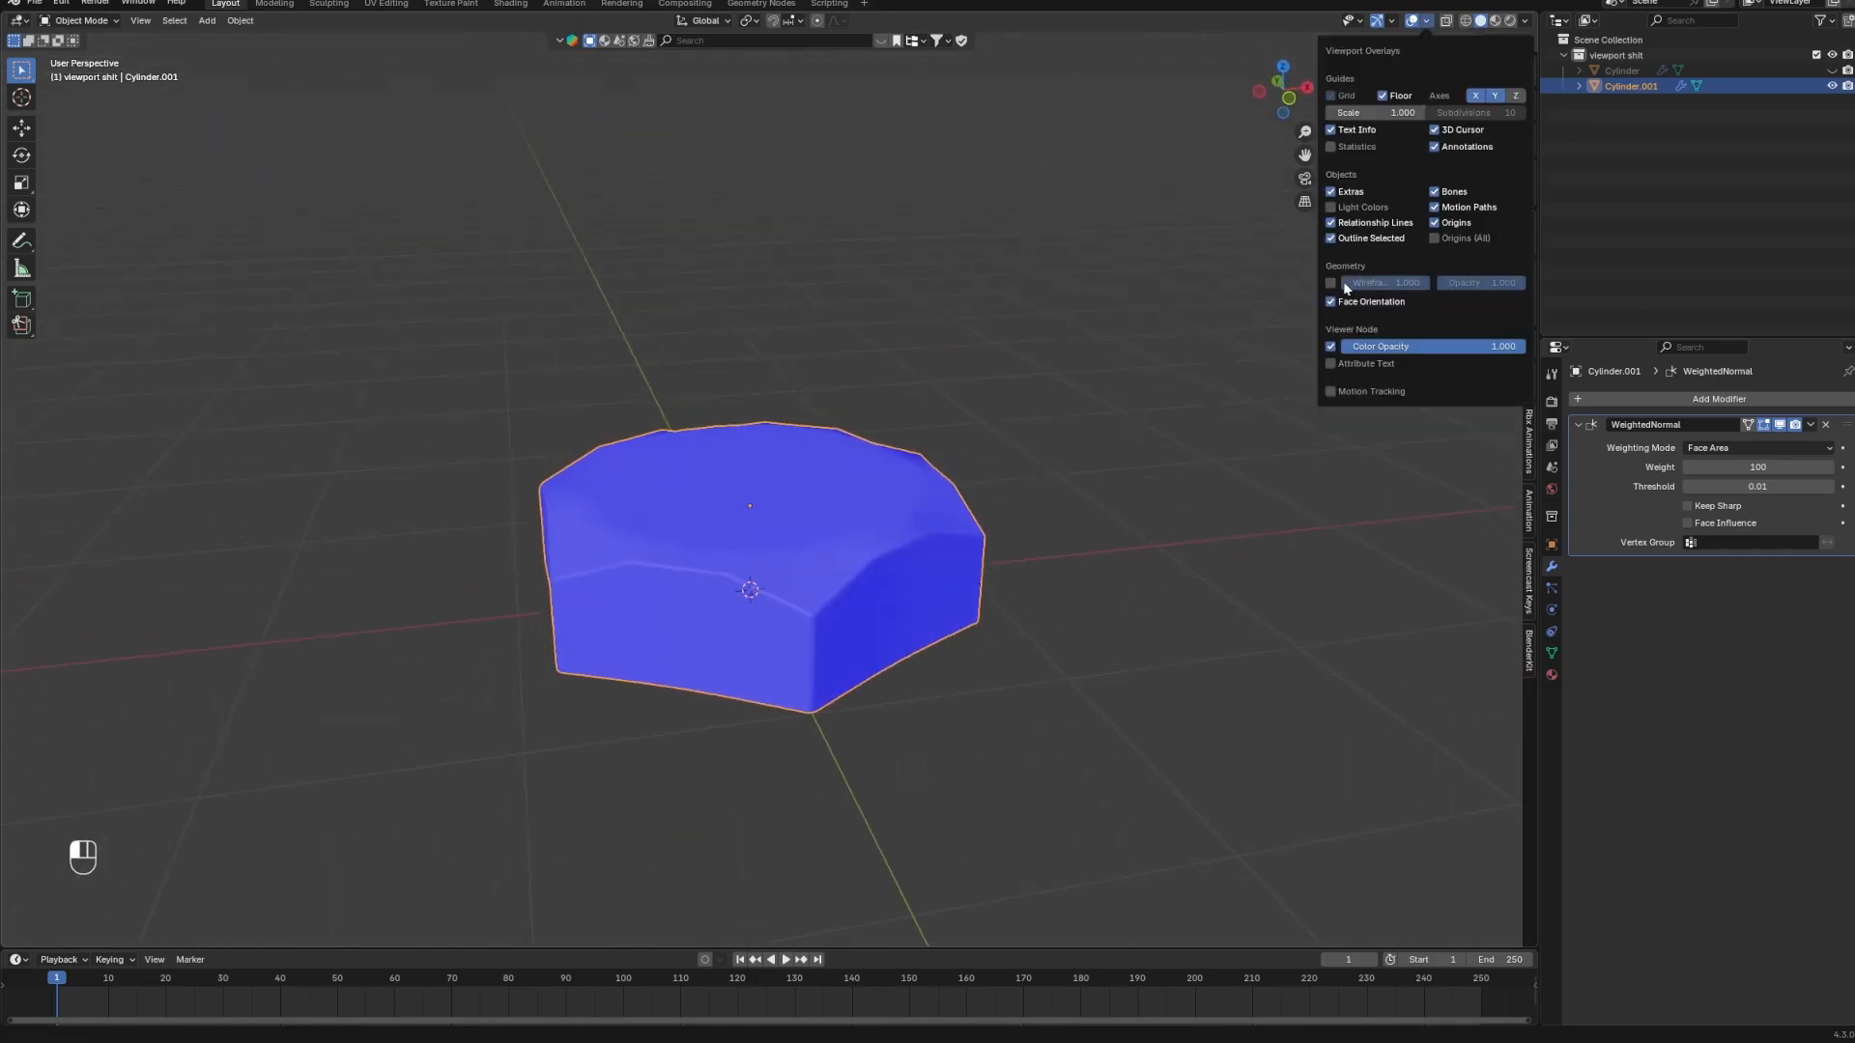
left_click(1334, 301)
key("n")
middle_click_drag(1285, 386, 1053, 536)
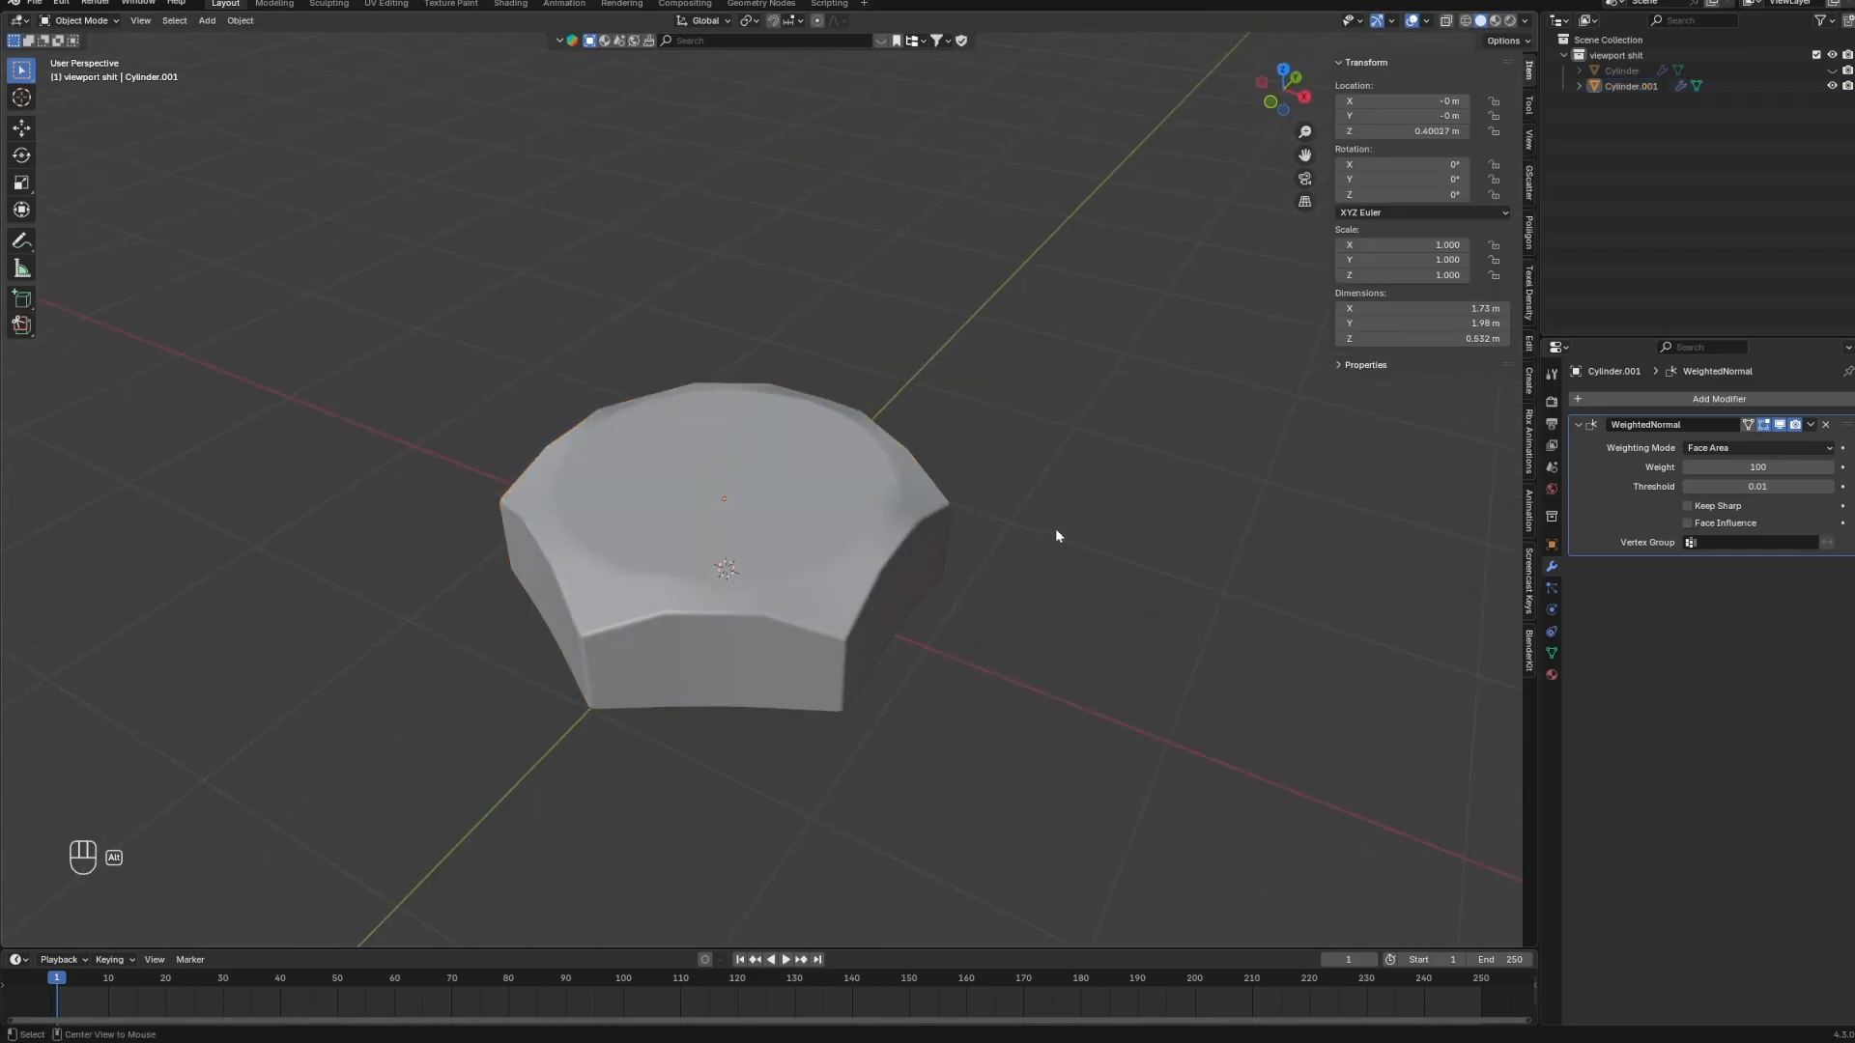
Unhide the pipe and rotate the hexagonal head 90° about the X axis.
key("alt+h")
middle_click_drag(941, 528, 976, 483)
key("r")
key("x")
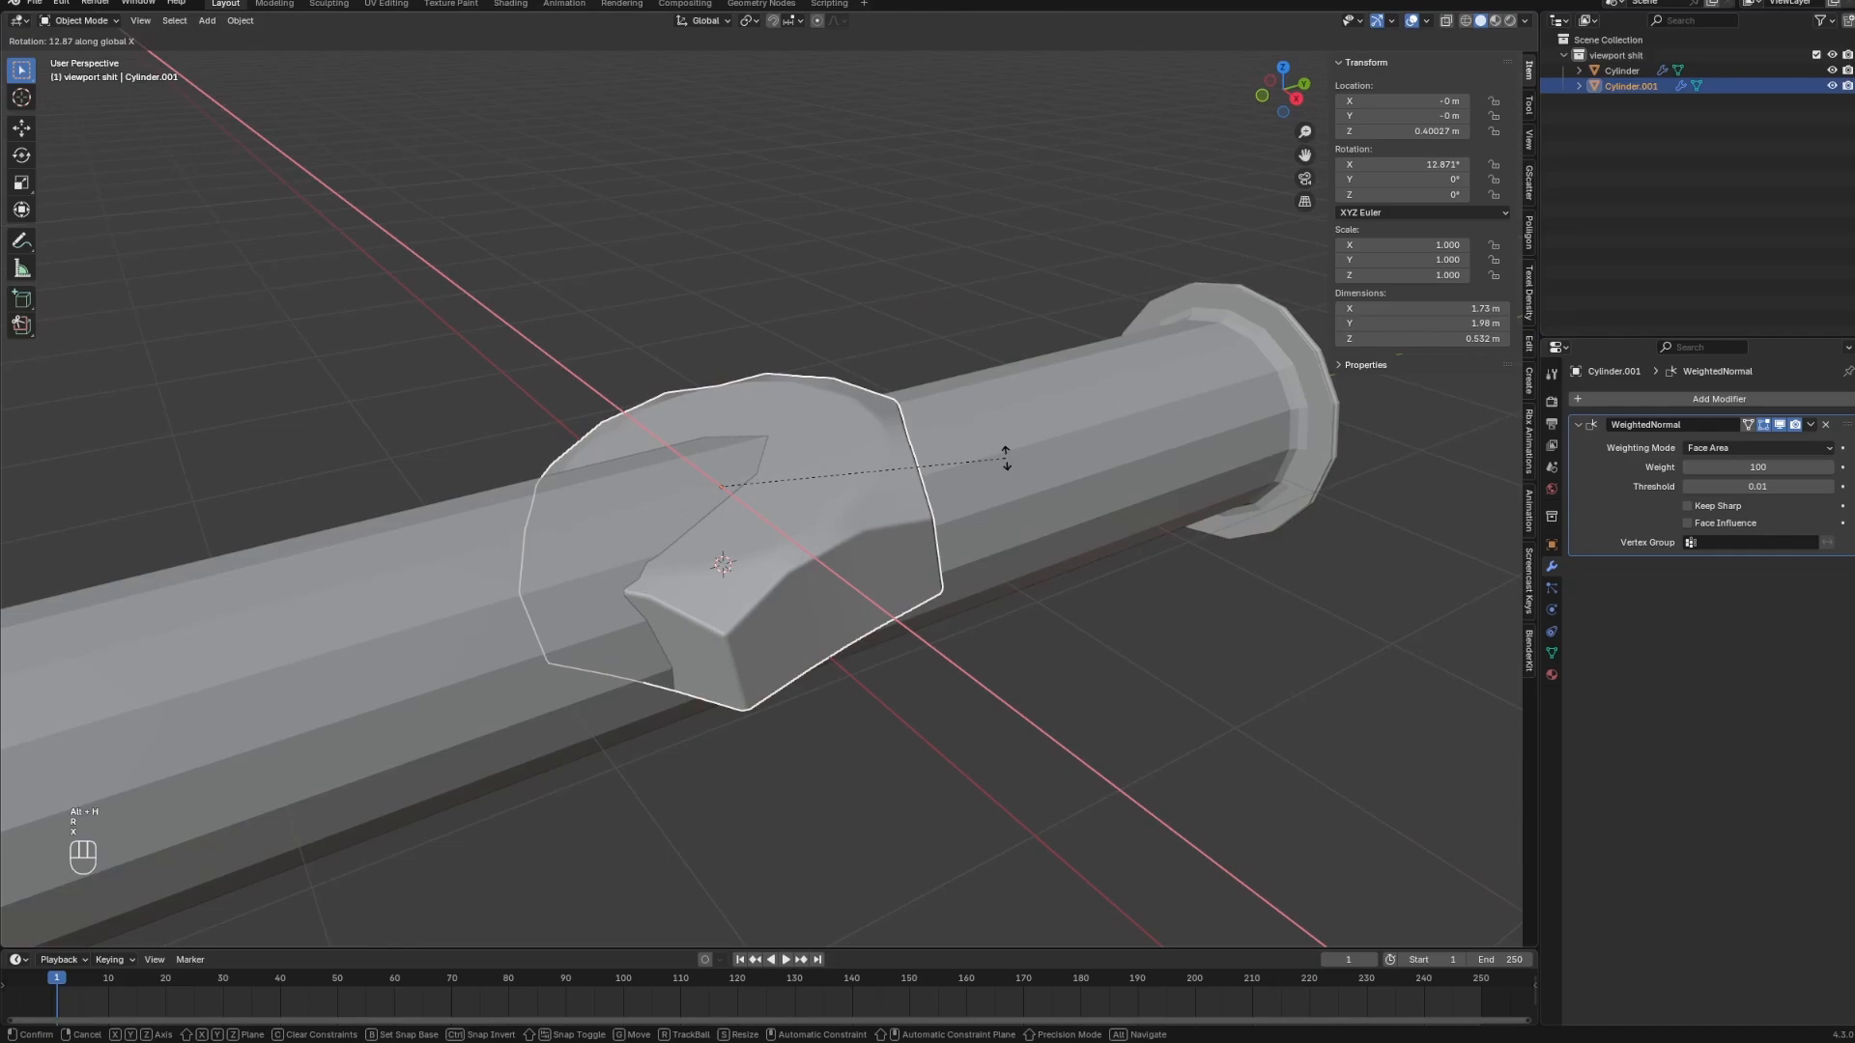
type("90")
key("Return")
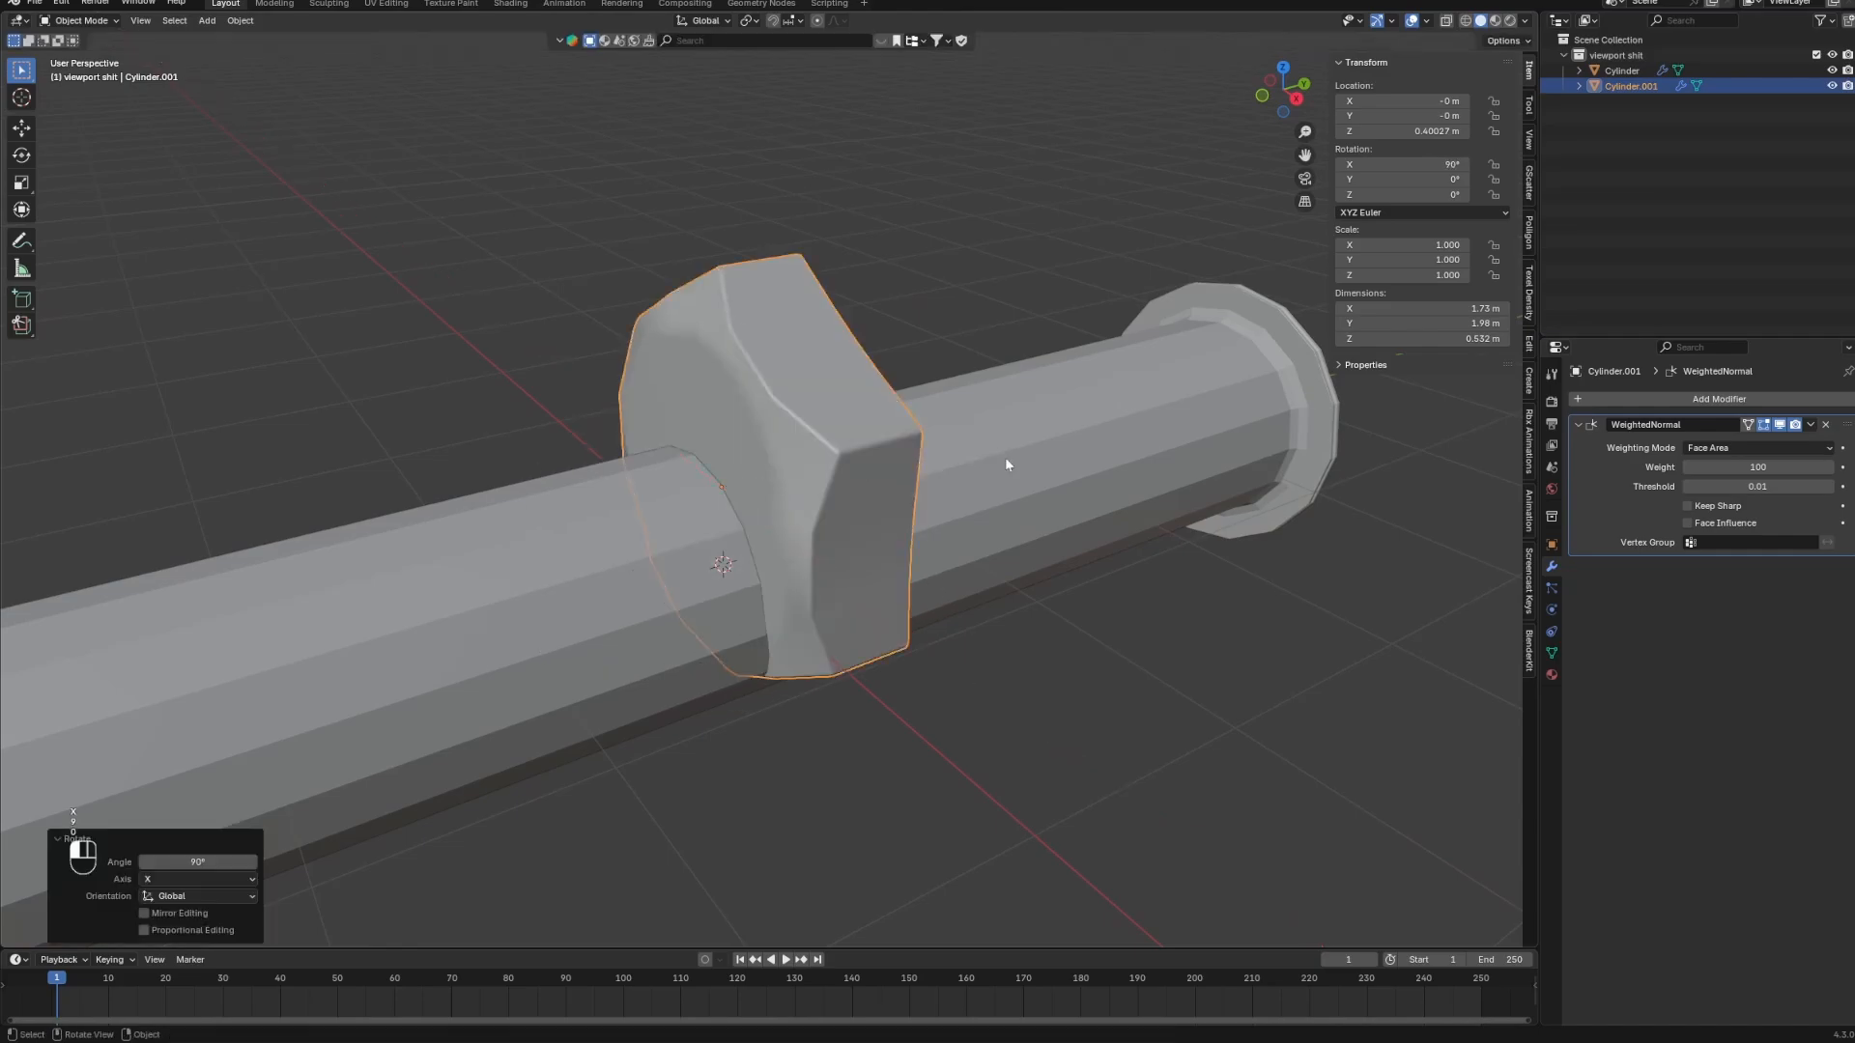
In front wireframe view, scale the hexagonal head down to about 0.092 and raise it about 0.23 m along Z.
left_click(1260, 98)
key("z")
scroll(1150, 319, "up", 4)
key("s")
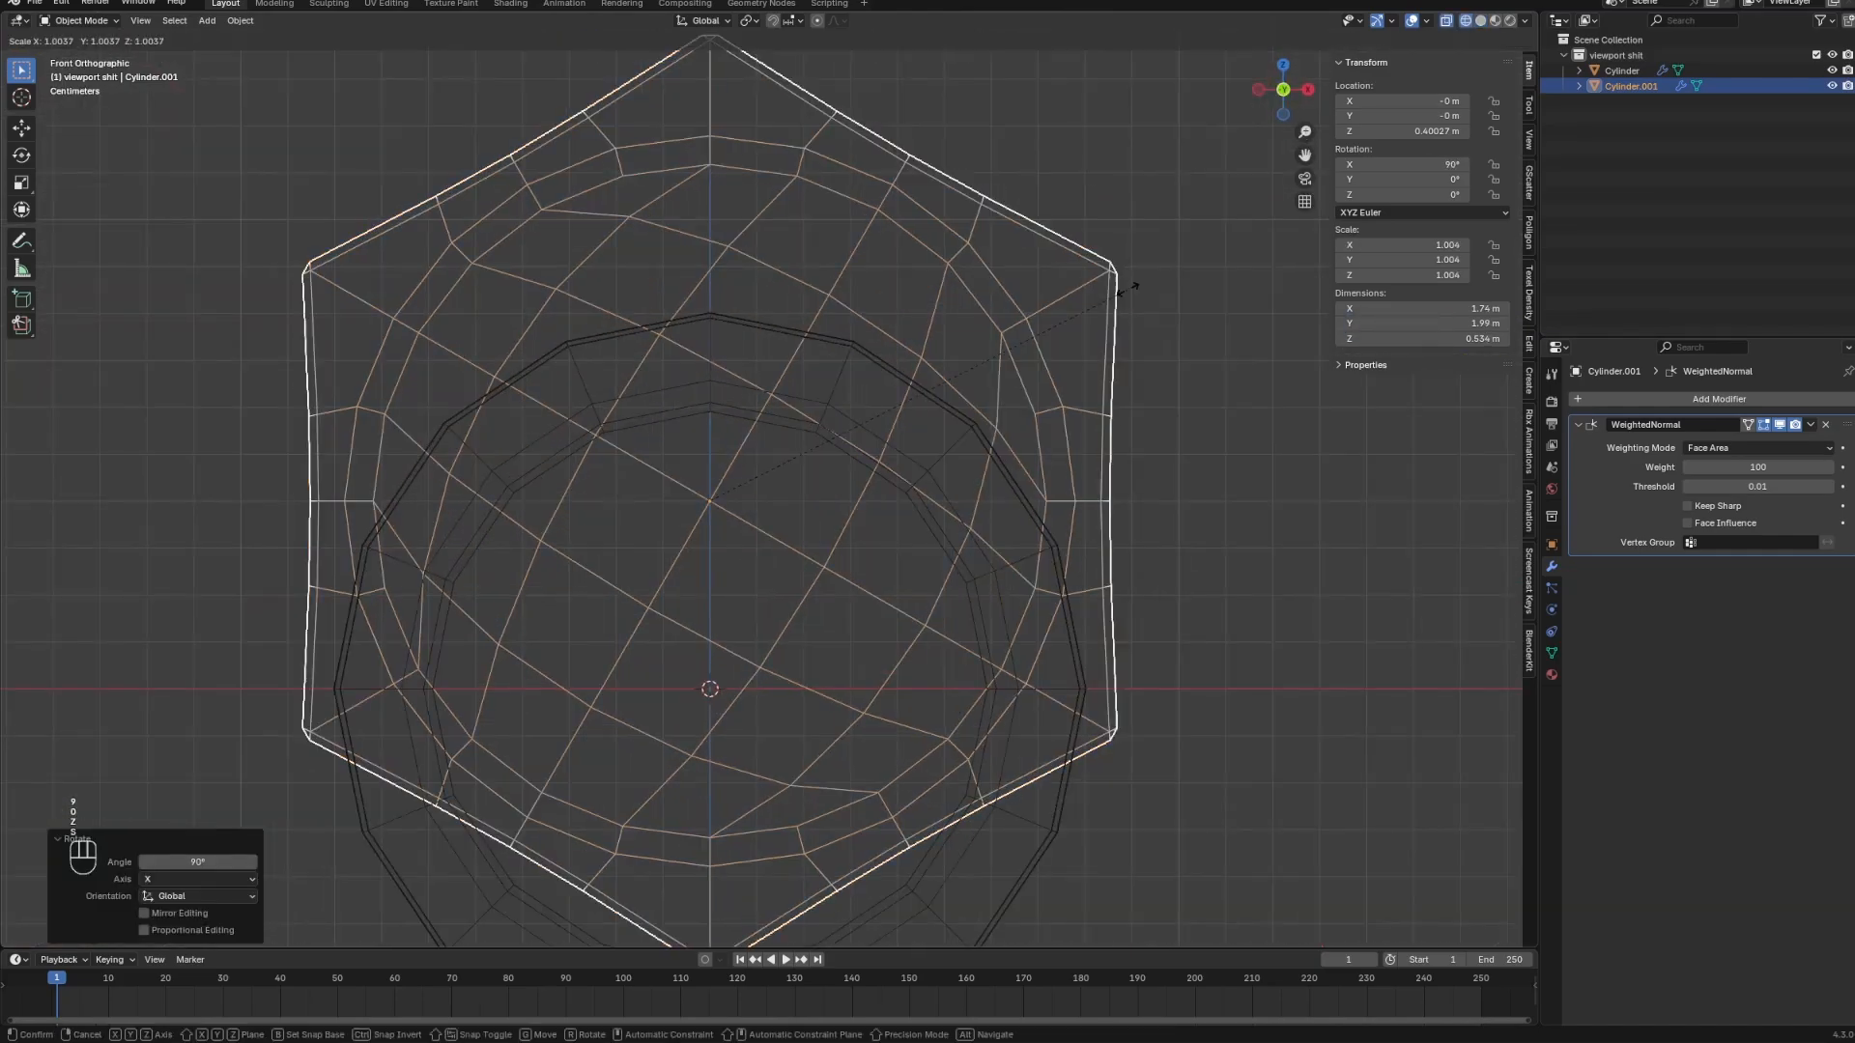
left_click(884, 415)
key("s")
left_click(773, 546)
key("g")
key("z")
left_click(785, 330)
Rotate the bolt head by about -29.5° in front view and raise it about 0.057 m along Z.
middle_click_drag(785, 334, 804, 678, "shift")
scroll(804, 679, "up", 2)
key("r")
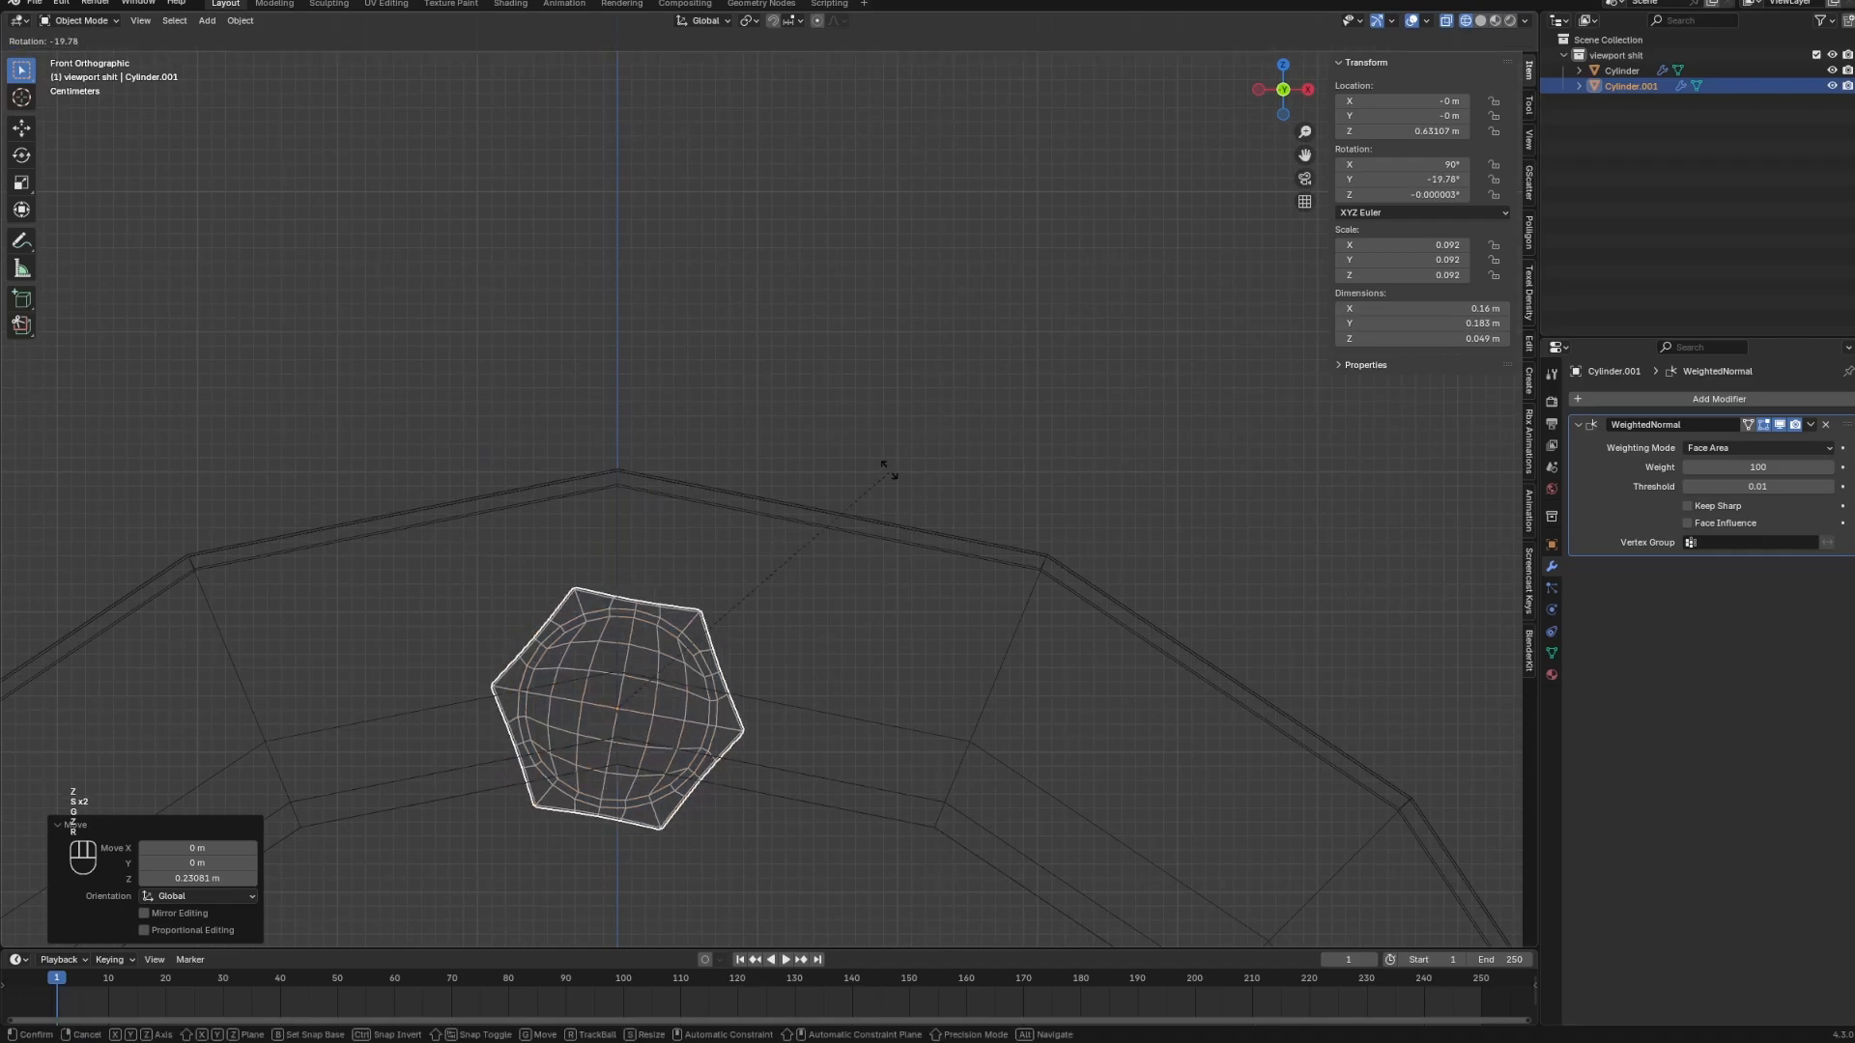
left_click(846, 430)
key("g")
key("z")
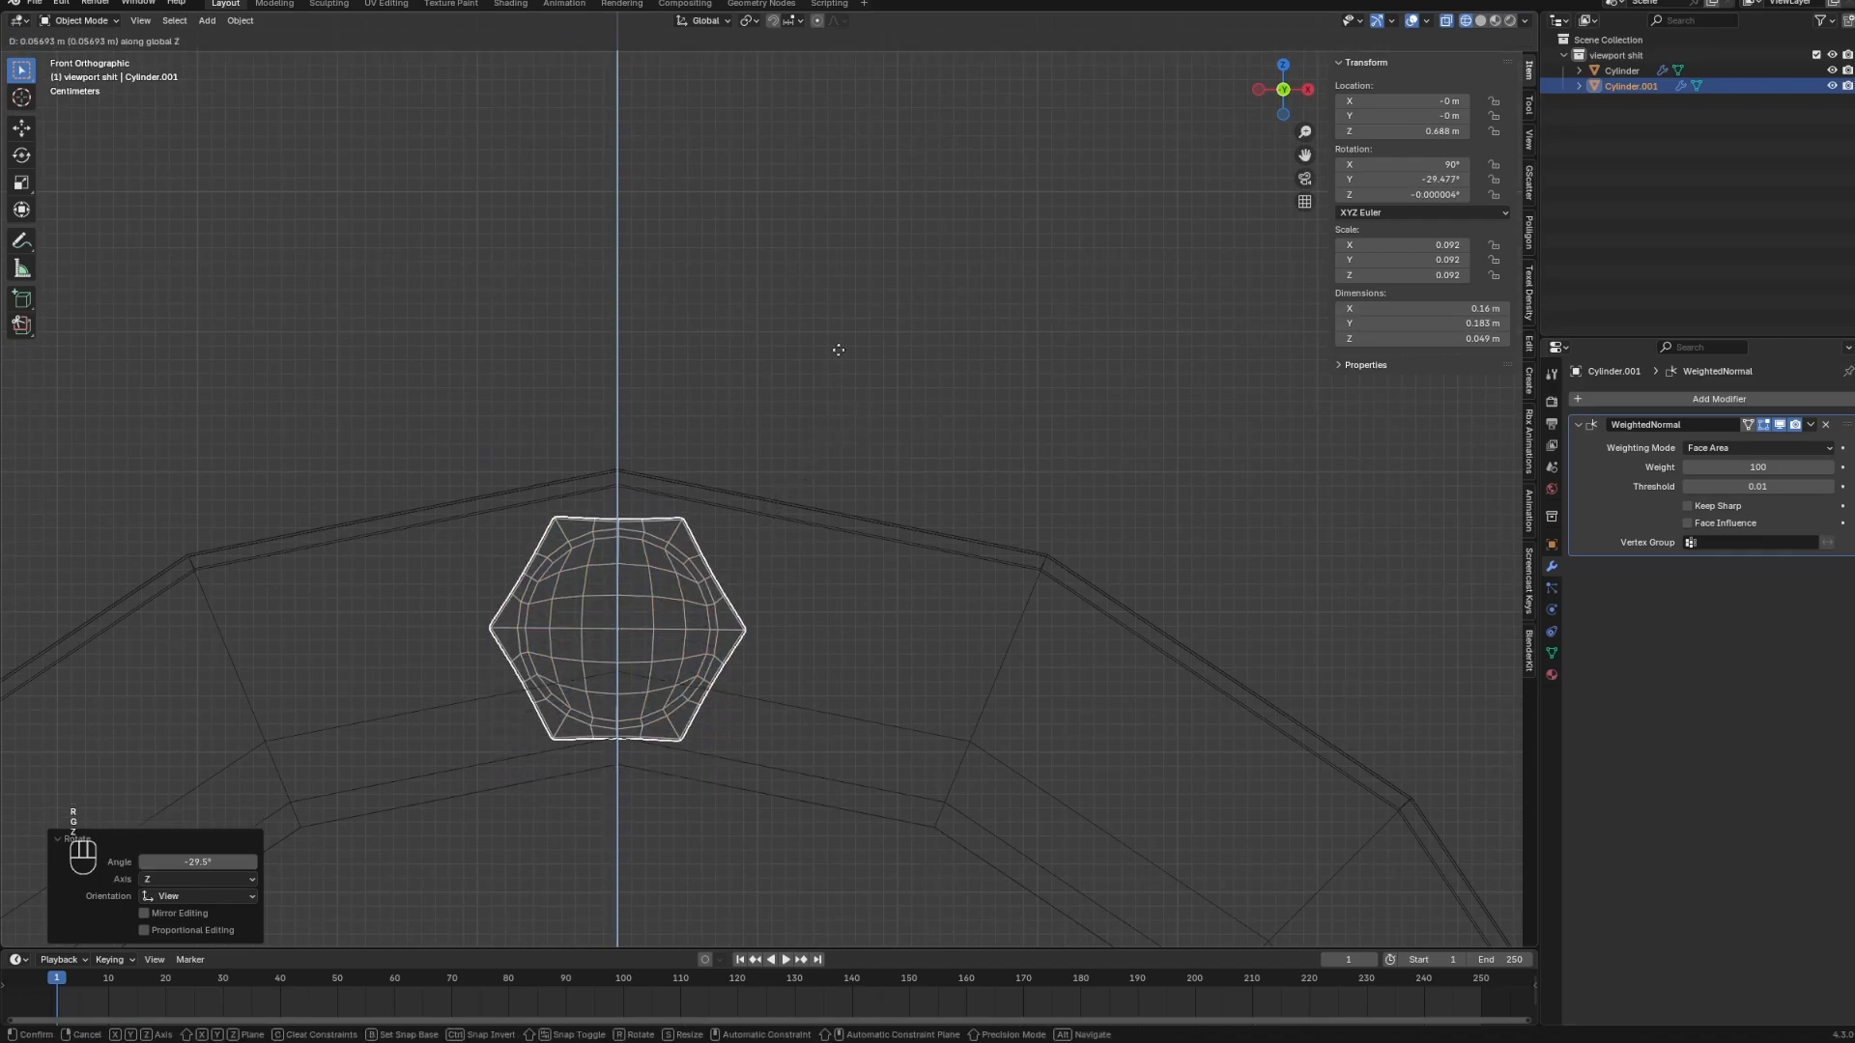
left_click(837, 344)
Scale the bolt head by 0.512 and raise it about 0.036 m to sit within the pipe's rim.
scroll(903, 634, "up", 2)
key("s")
left_click(858, 510)
key("g")
key("z")
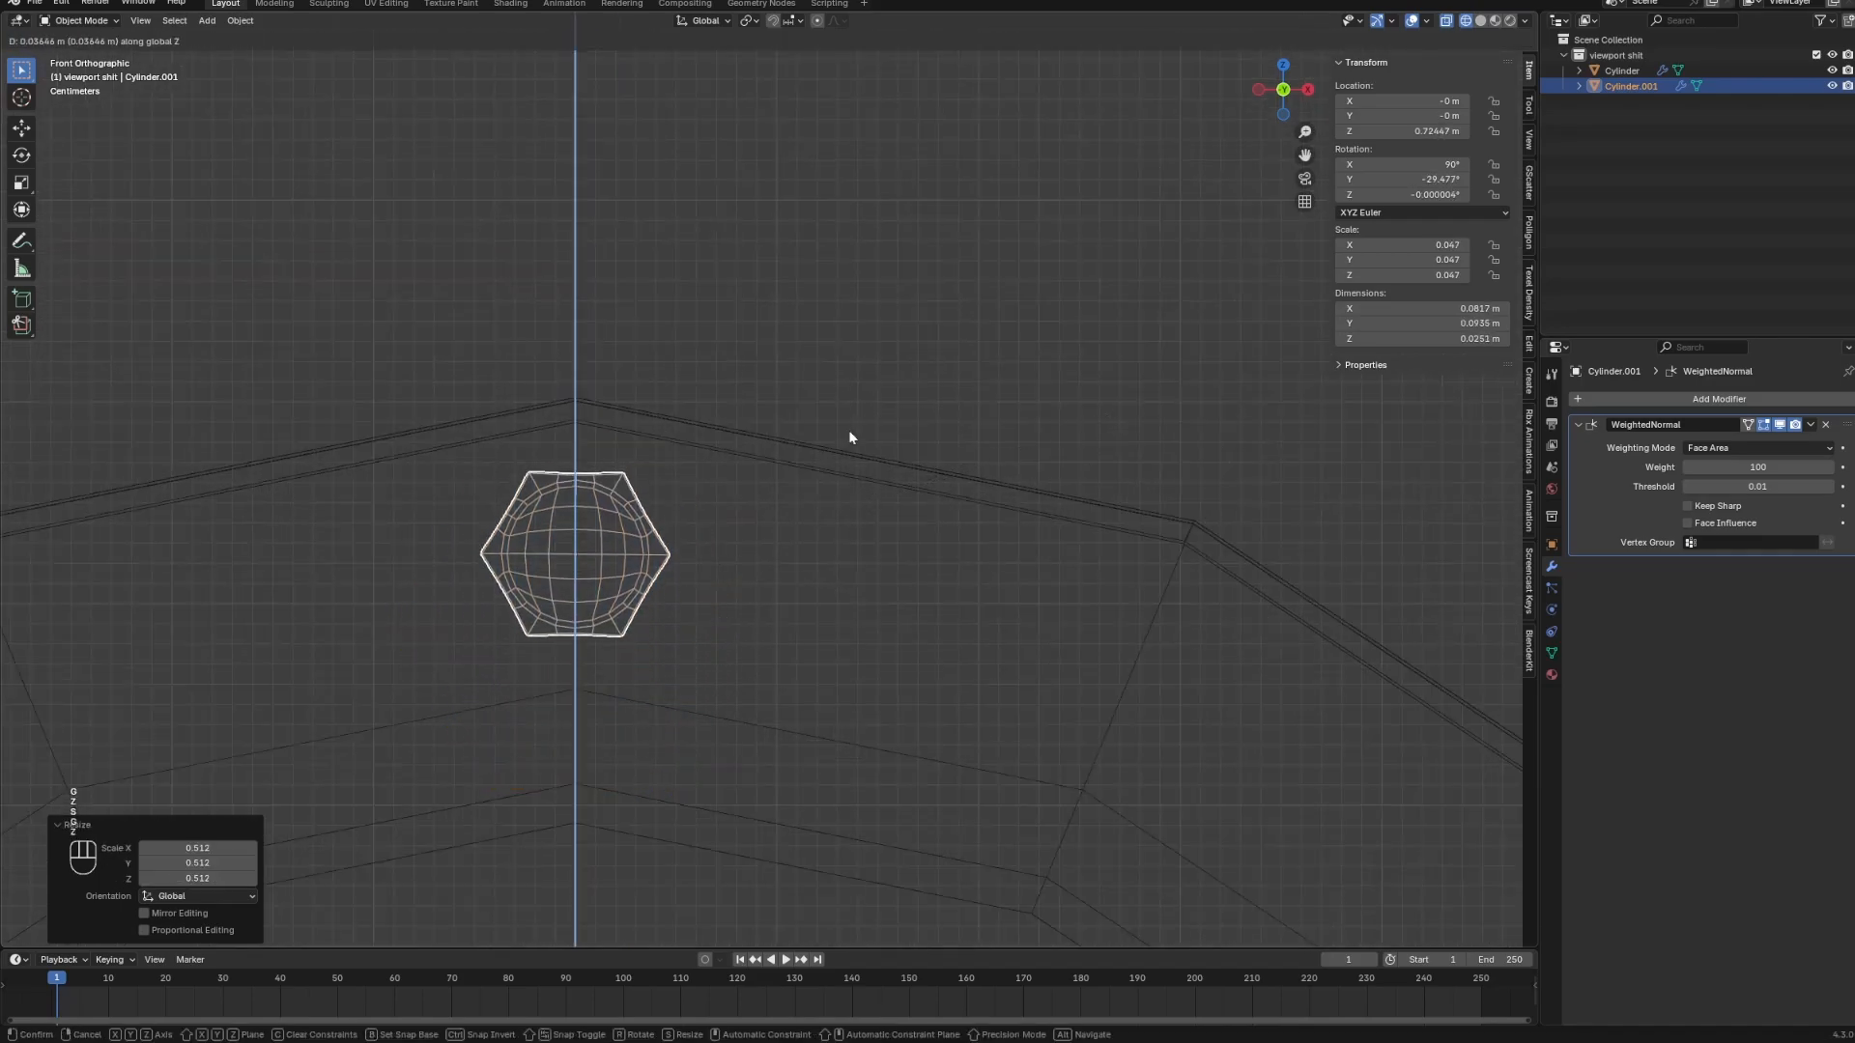
left_click(849, 431)
Move the bolt head about 3.39 m along Y to the pipe's far rim and return to solid shading.
middle_click_drag(849, 431, 769, 525)
scroll(770, 525, "up", 3)
key("g")
key("x")
key("y")
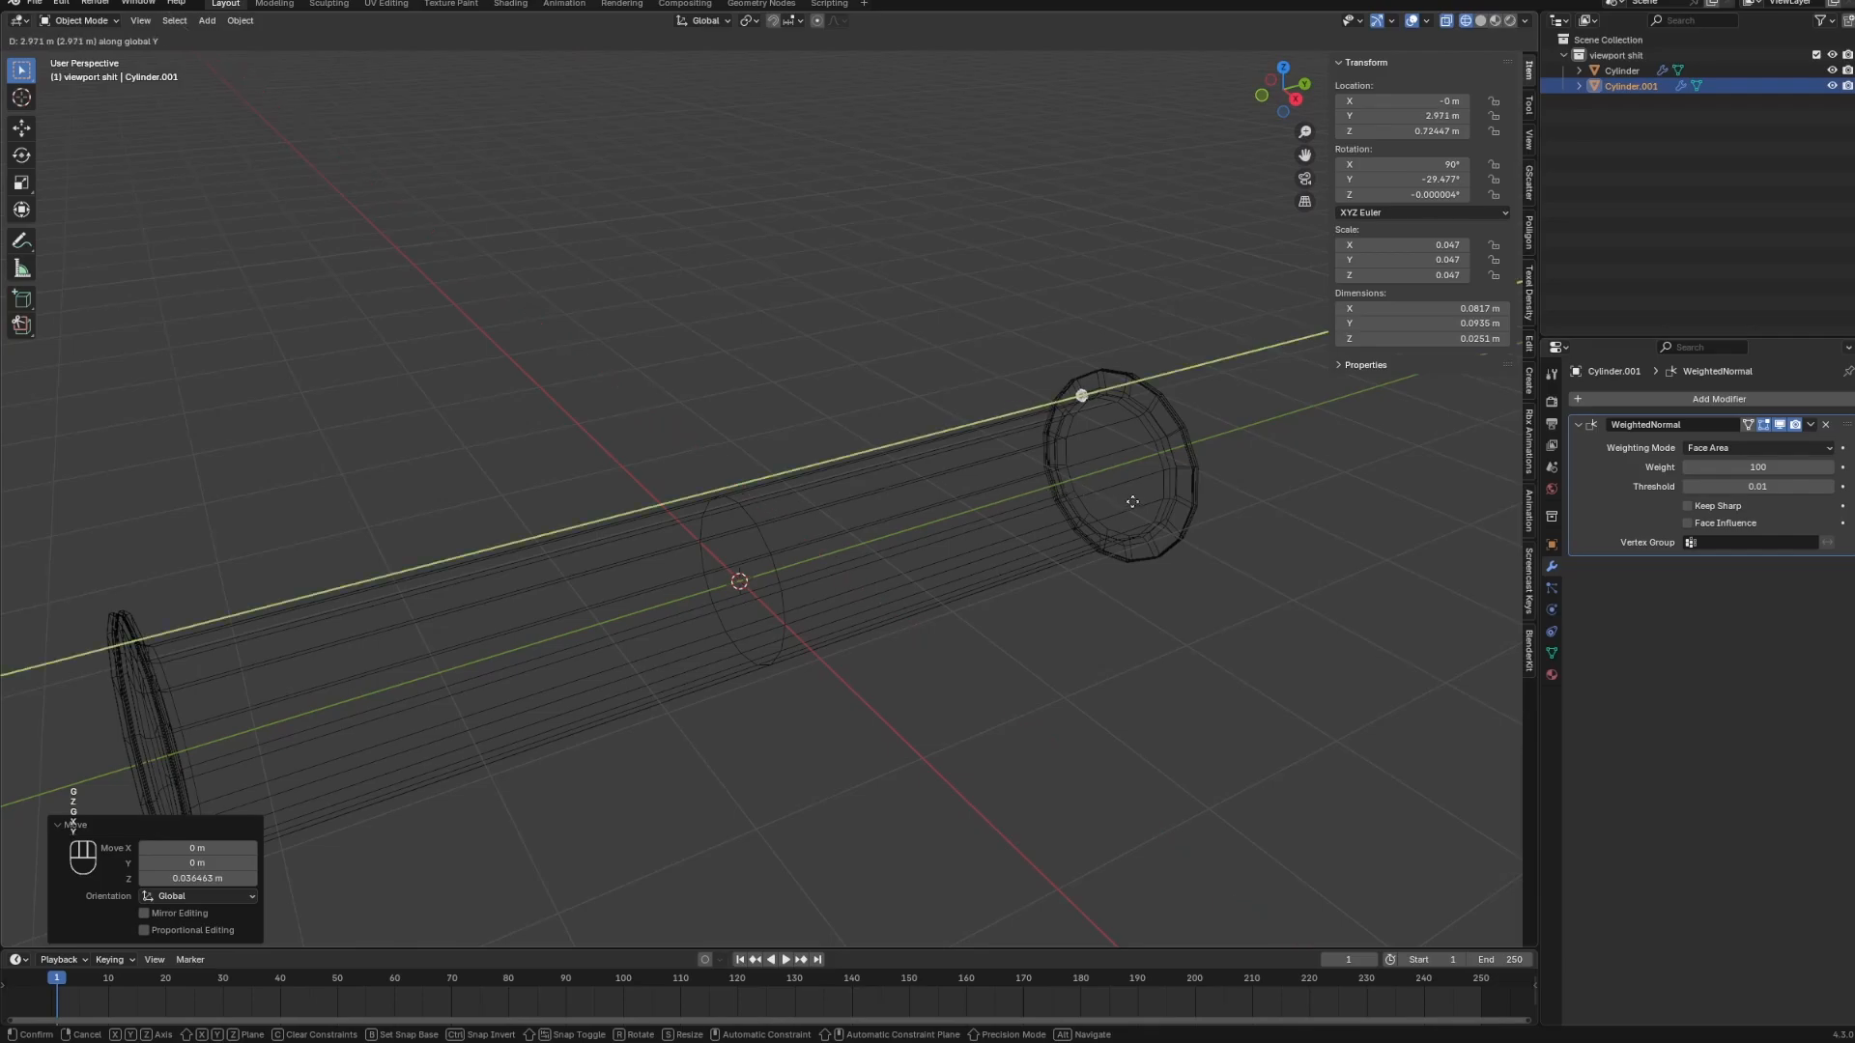
left_click(1167, 501)
key("shift+z")
Frame the view on the bolt head and inspect how it sits against the pipe's end rim.
middle_click_drag(1000, 566, 773, 541)
scroll(773, 618, "up", 4)
scroll(996, 578, "down", 8)
scroll(1002, 563, "up", 3)
left_click(140, 20)
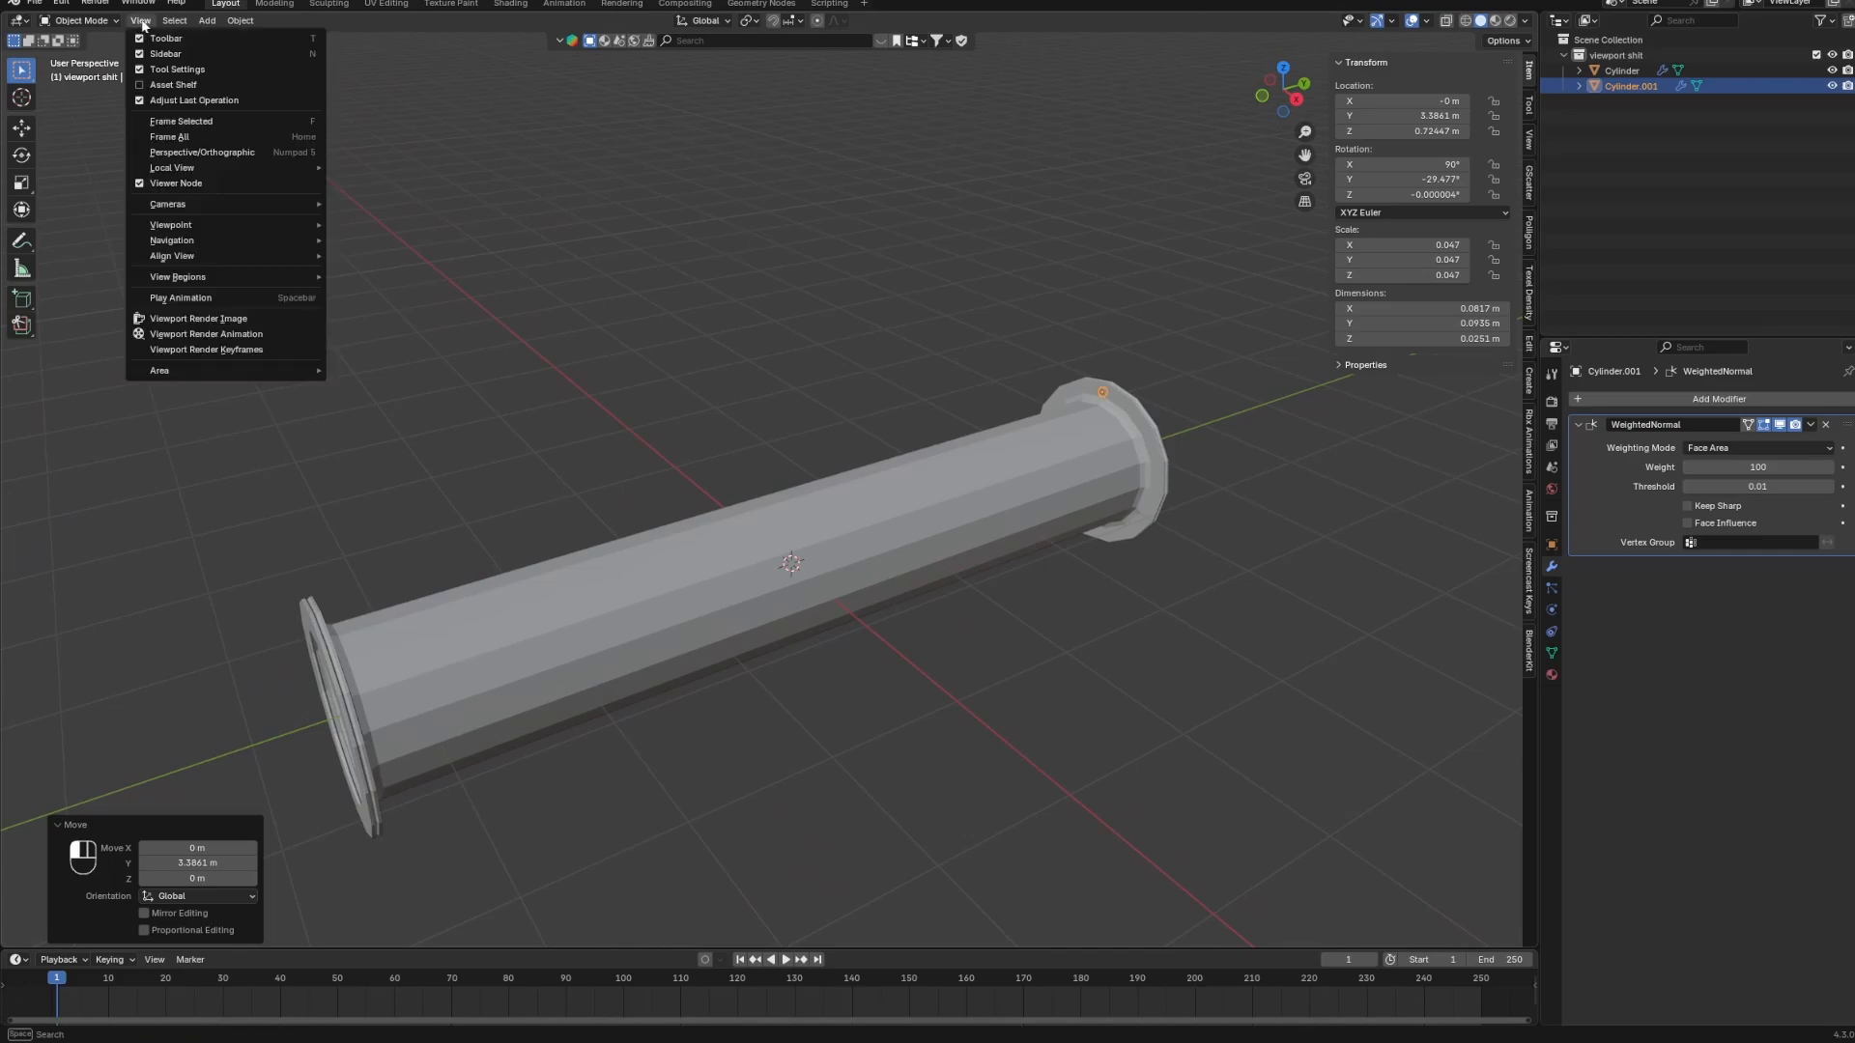
right_click(196, 124)
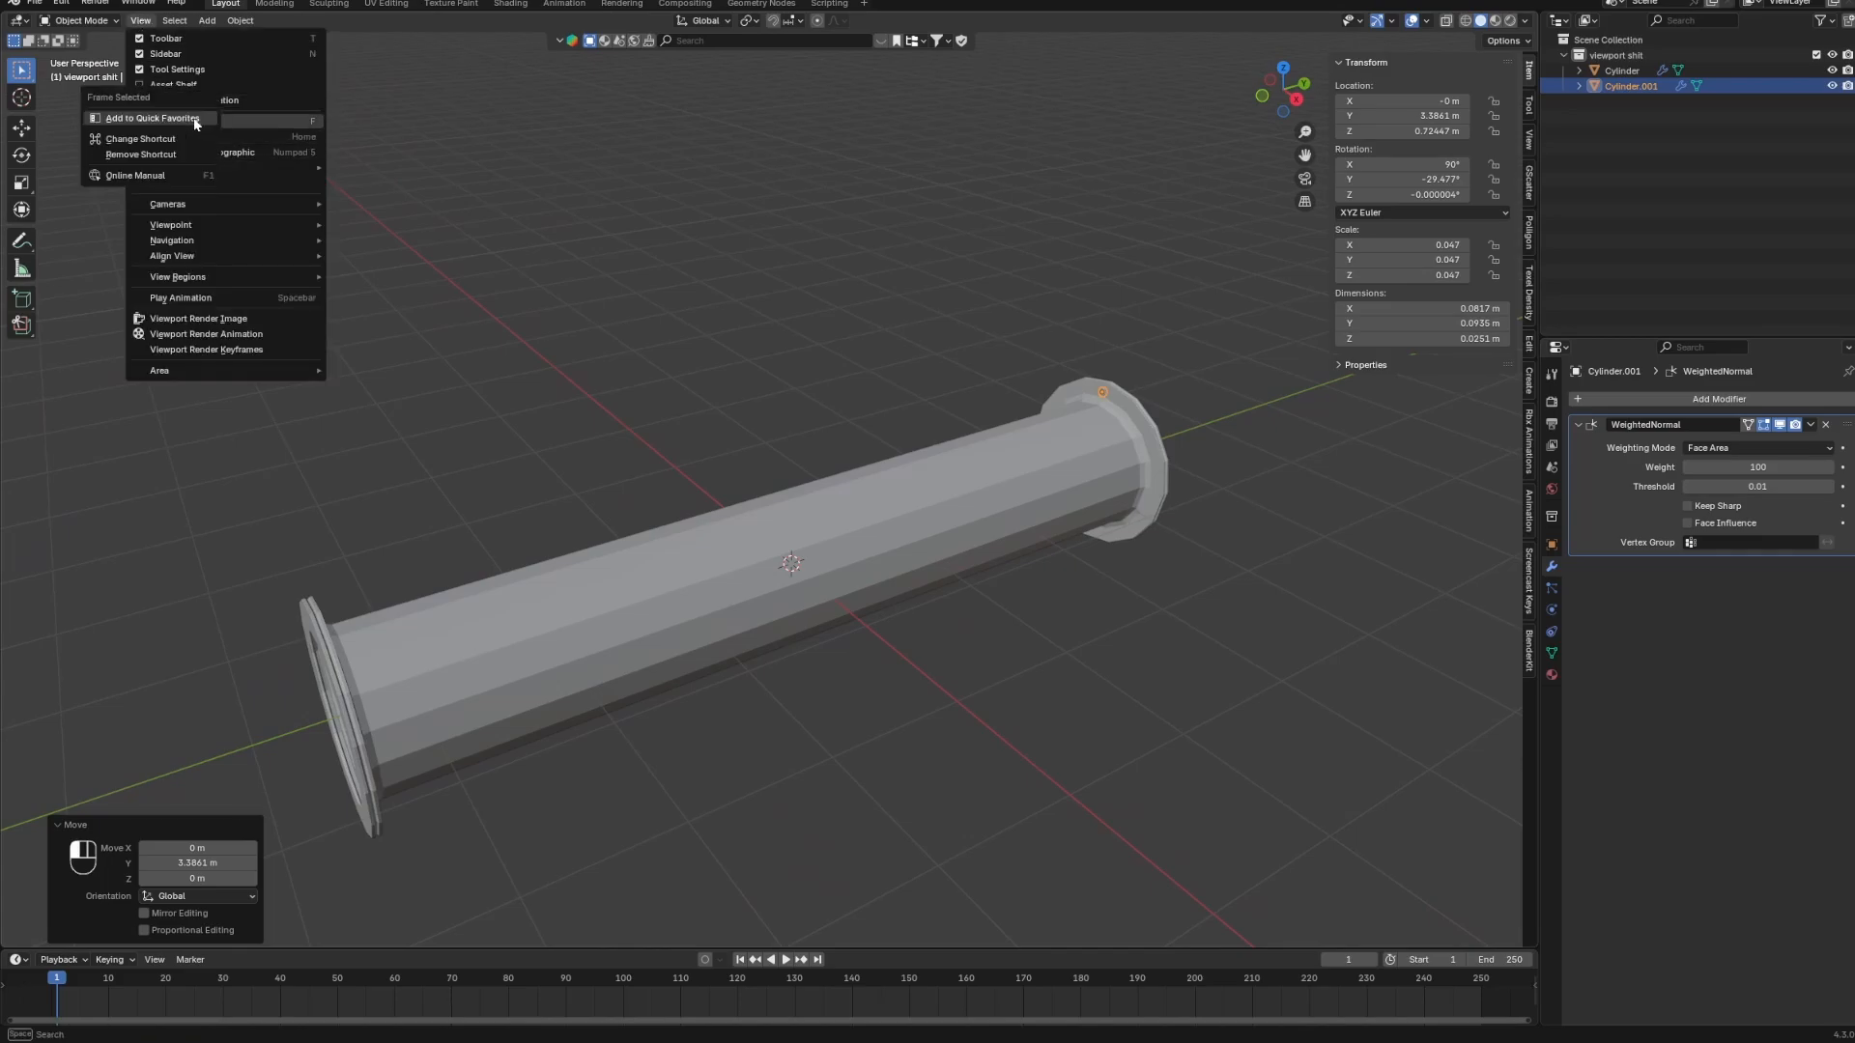
left_click(880, 355)
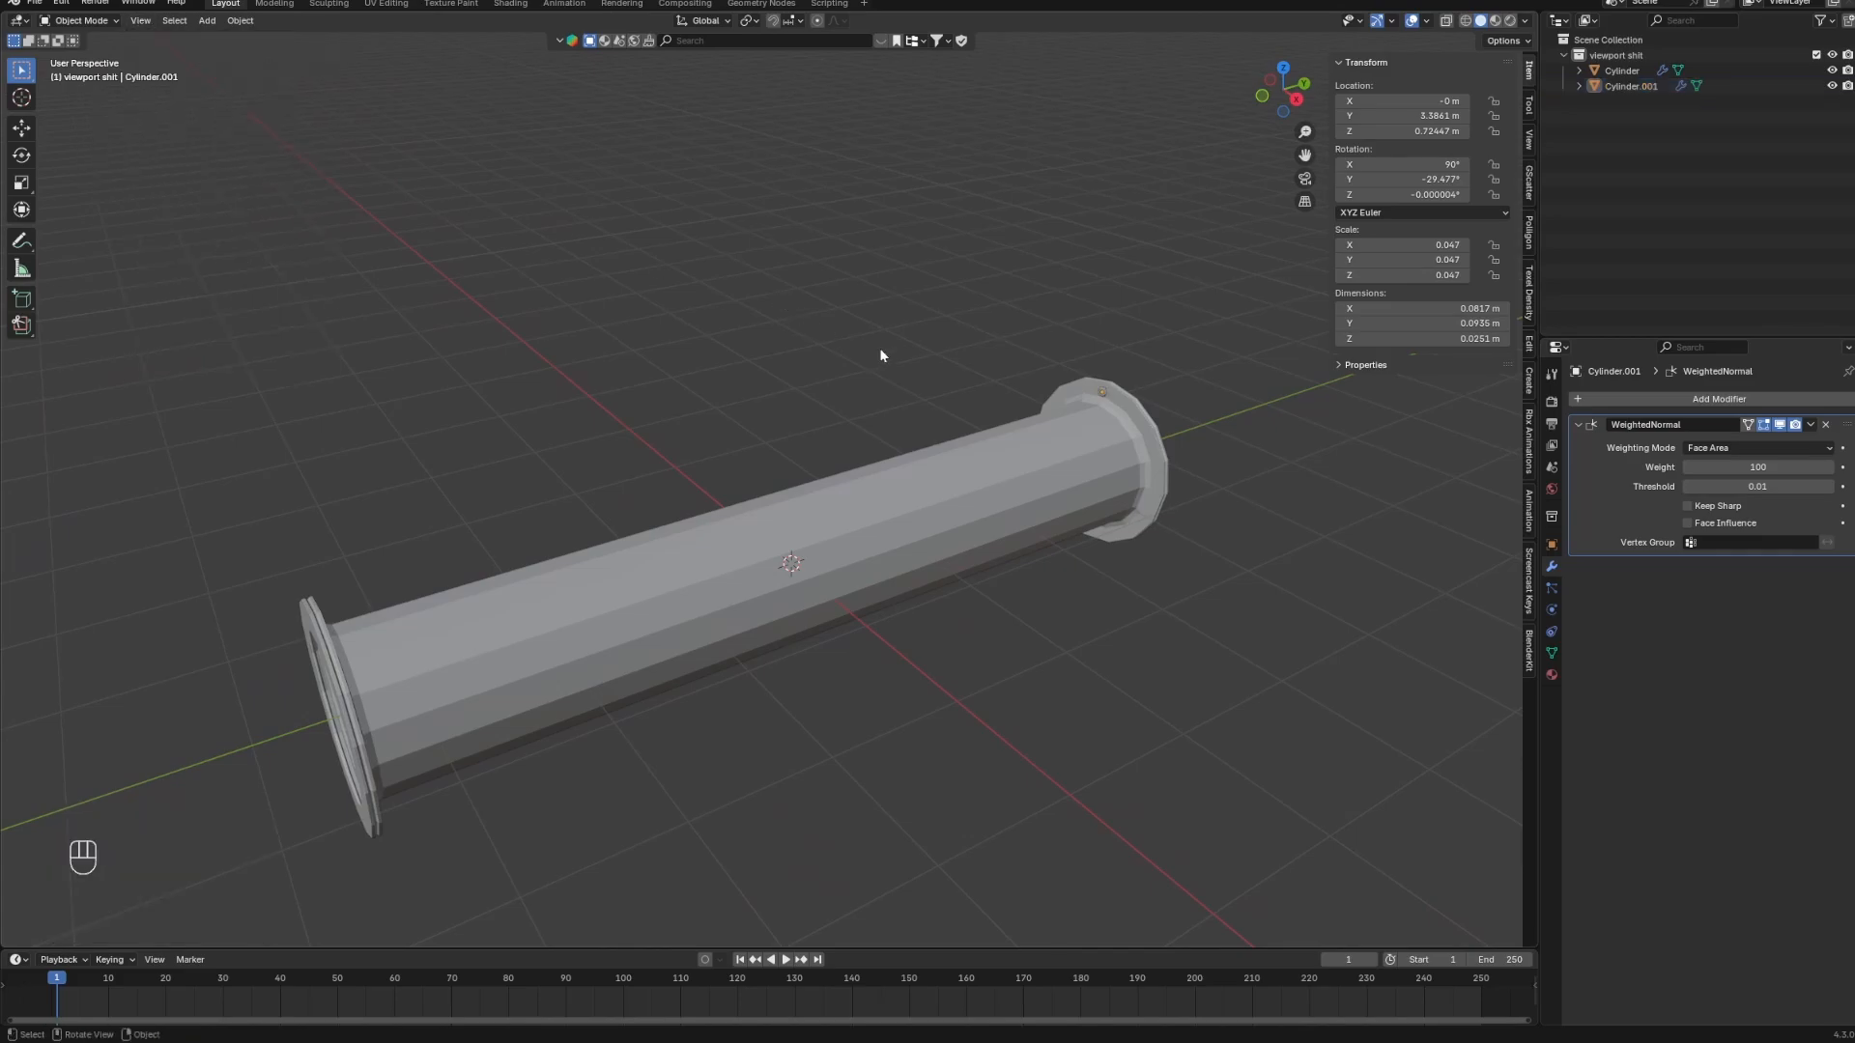
key("f")
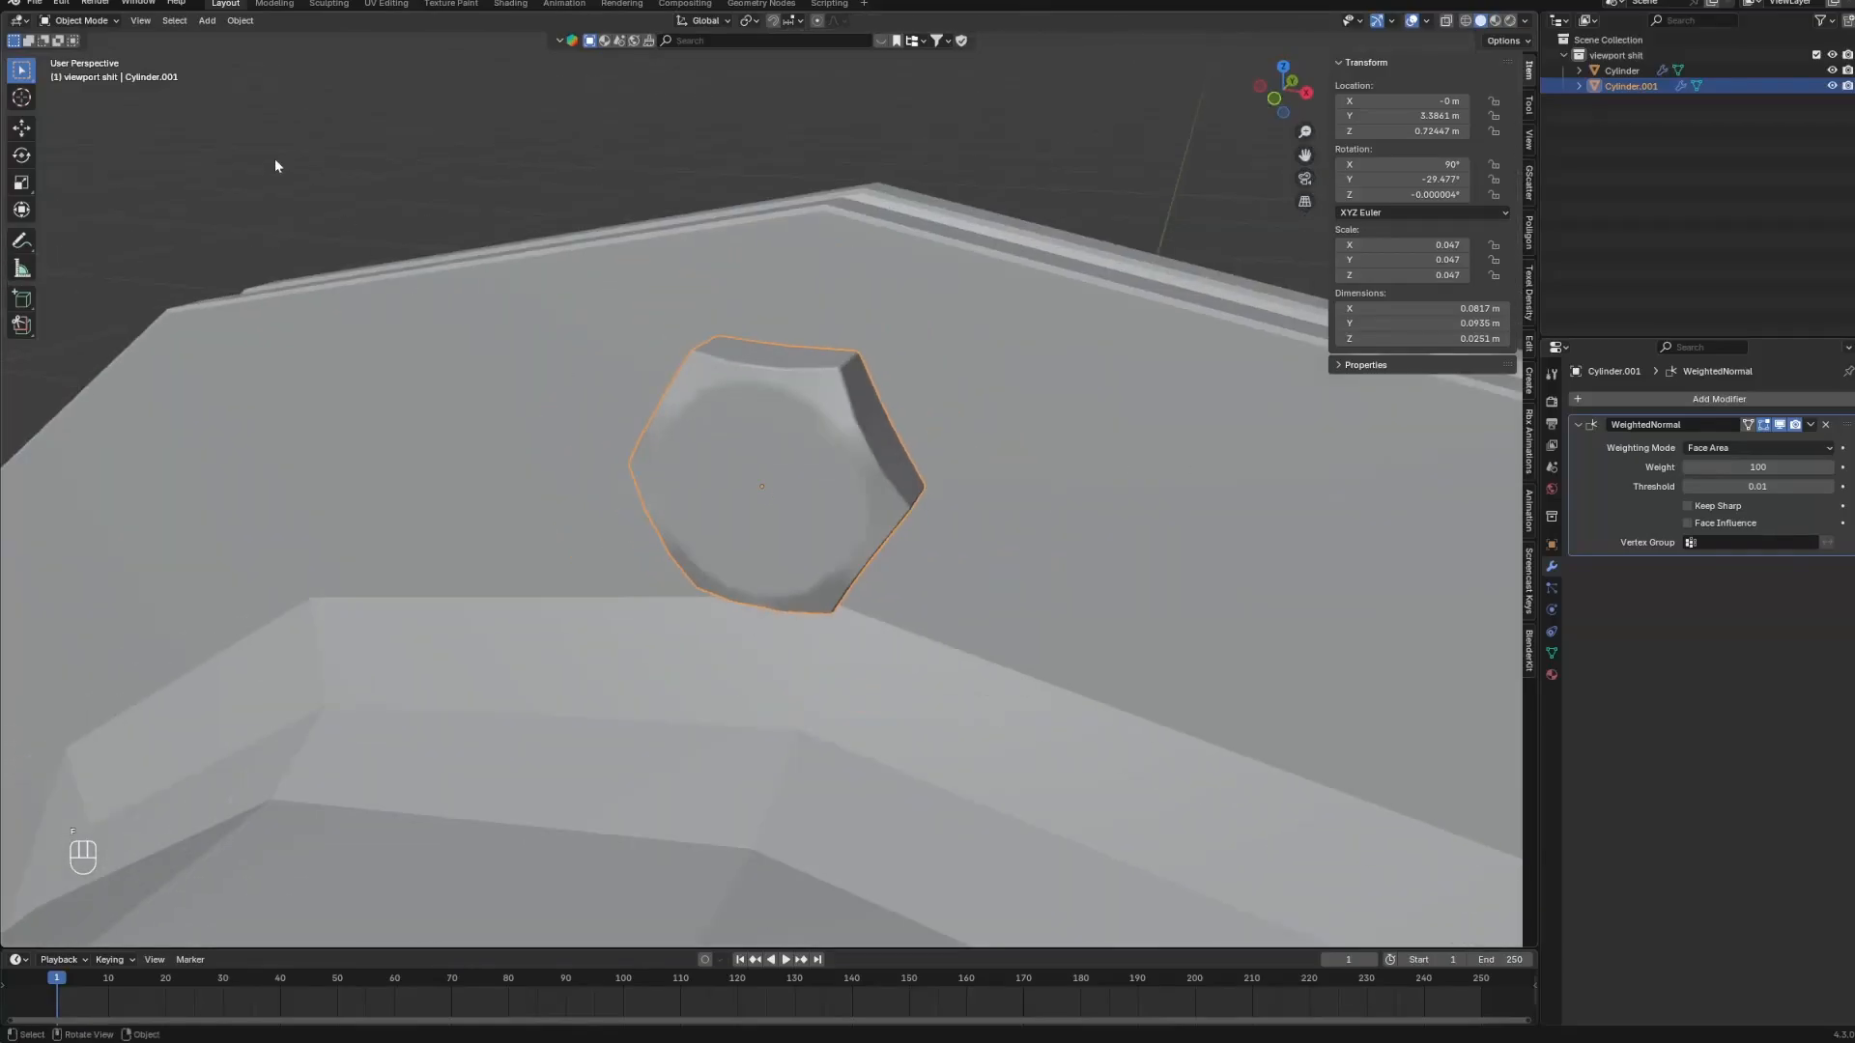
middle_click_drag(735, 483, 831, 541)
scroll(831, 542, "up", 1)
middle_click_drag(1006, 375, 1099, 510)
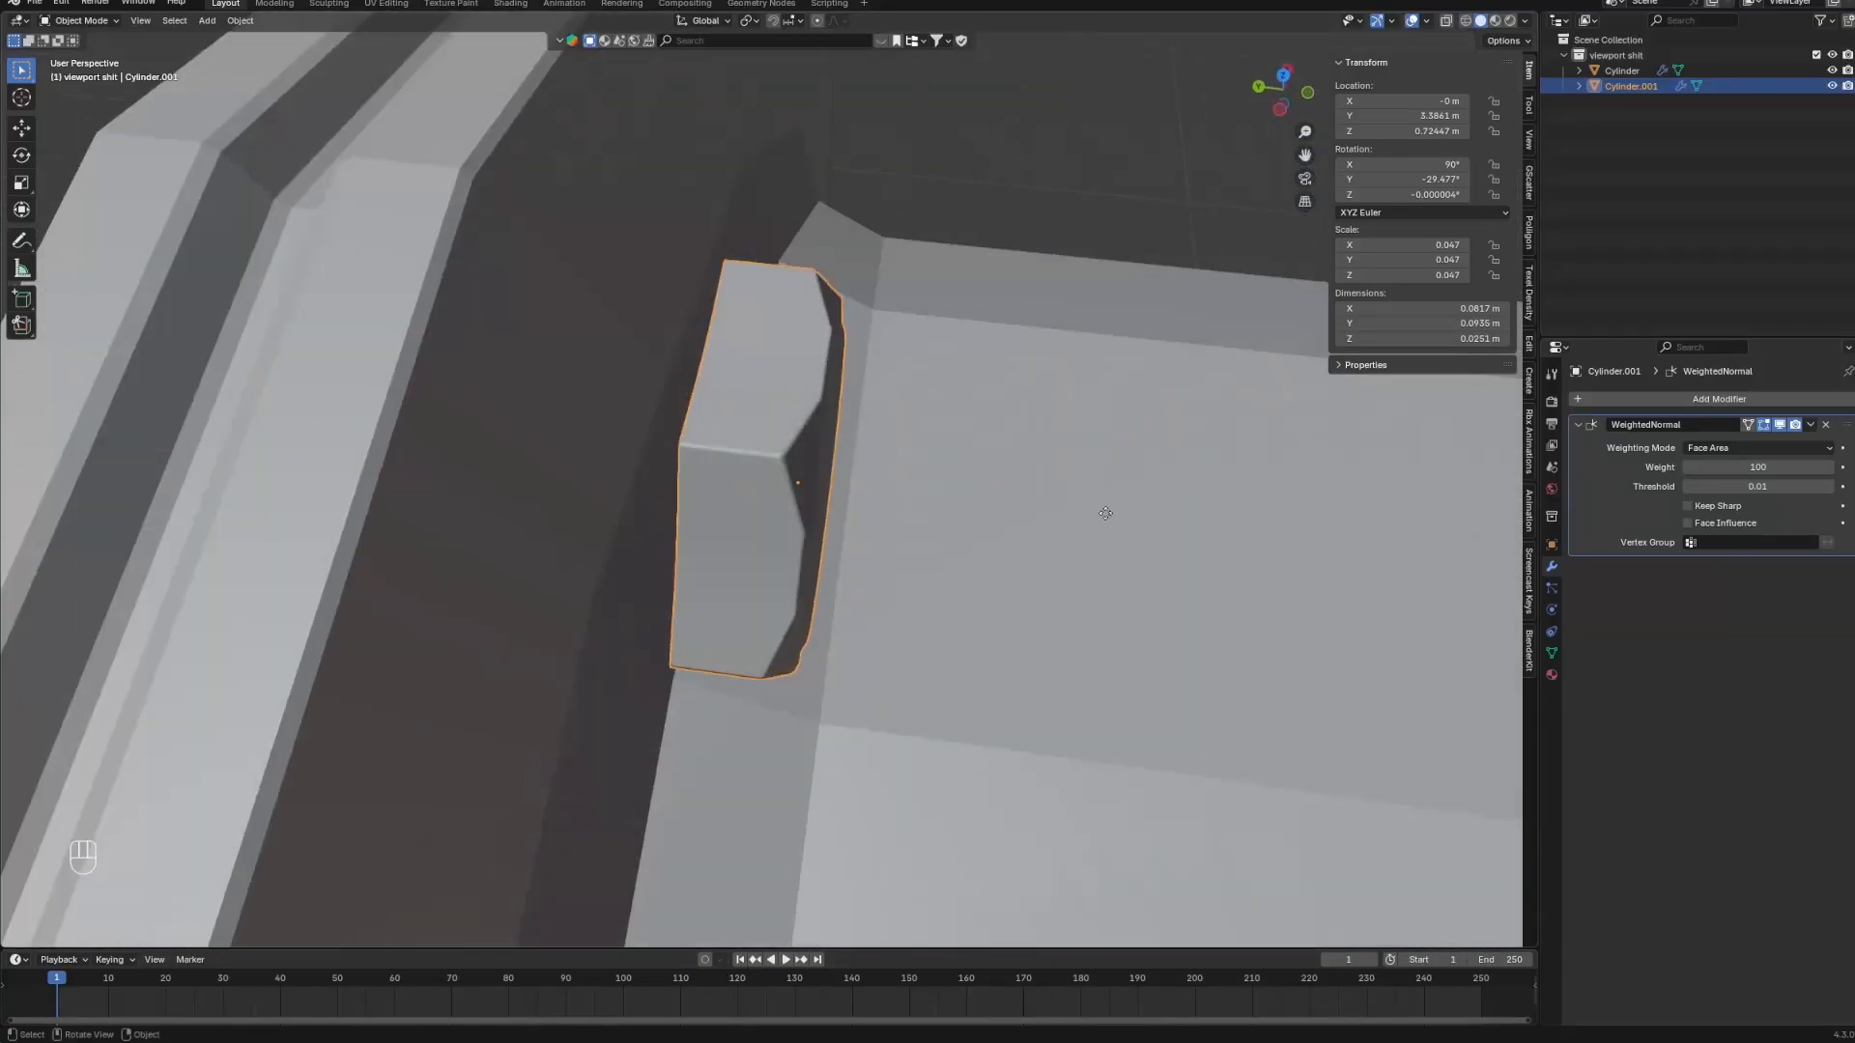
Move the bolt head away from the rim along Y to about 3.33 m and enlarge it to a scale of about 0.049.
key("g")
key("y")
left_click(933, 481)
middle_click_drag(932, 481, 1052, 503)
key("s")
left_click(937, 537)
key("g")
key("x")
left_click(1023, 472)
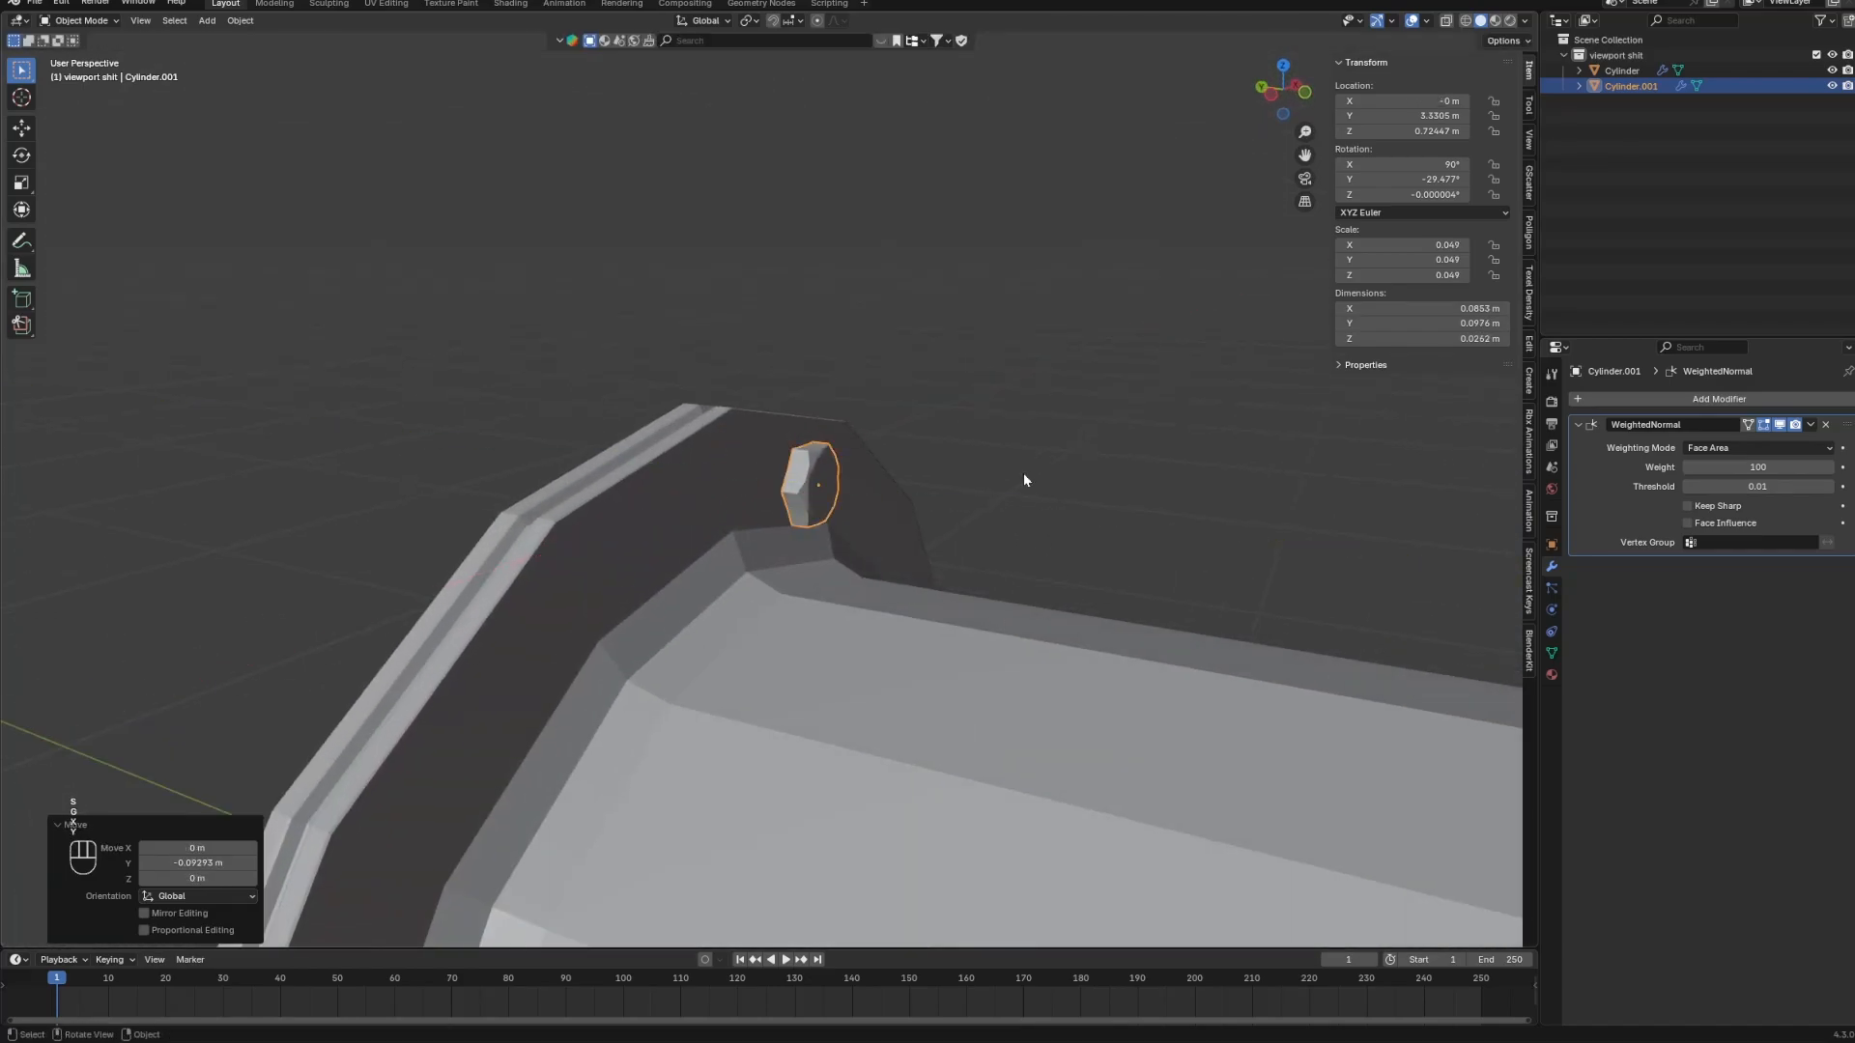
Add a 16-vertex circle and rotate it 90° about X so it stands upright.
key("shift+a")
left_click(1082, 454)
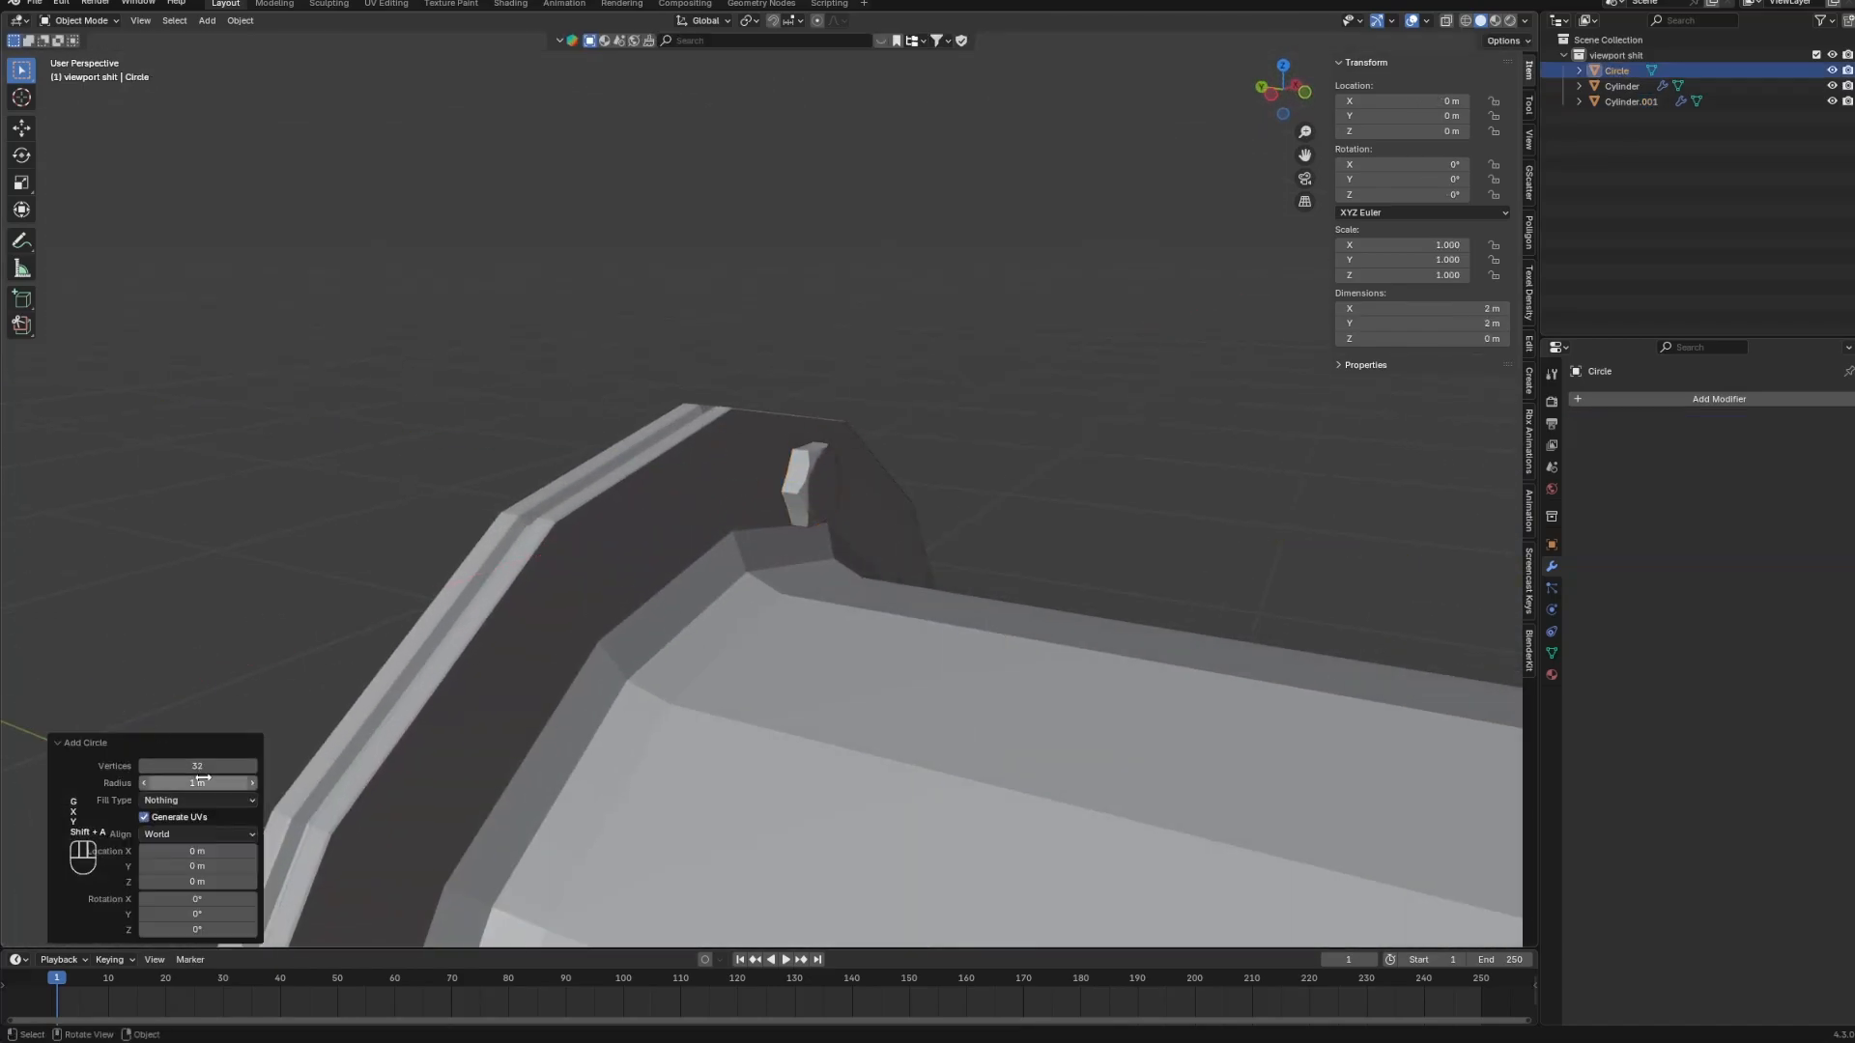
middle_click_drag(966, 599, 1304, 657)
key("r")
key("x")
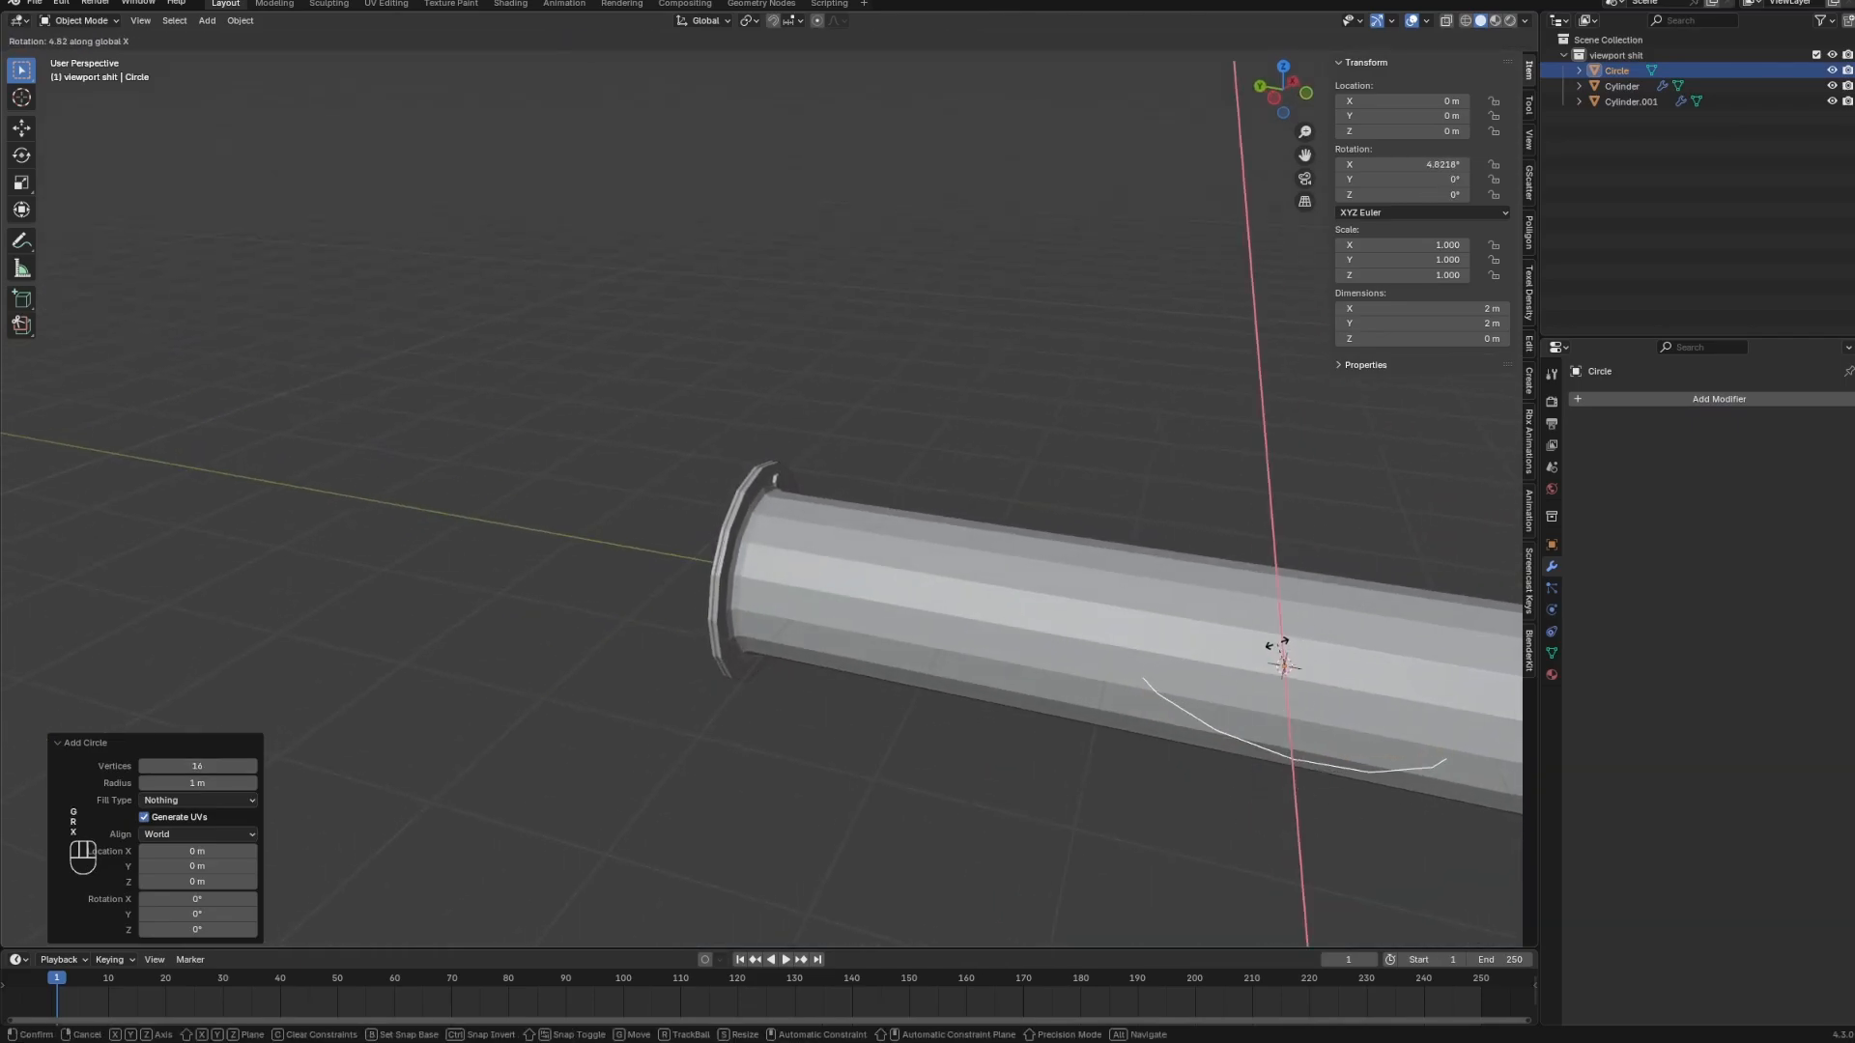
left_click(1276, 643)
Move the circle above the pipe, about 1.80 m along Y and 1.76 m along Z.
key("g")
key("x")
key("y")
left_click(1017, 617)
key("g")
key("z")
left_click(1082, 415)
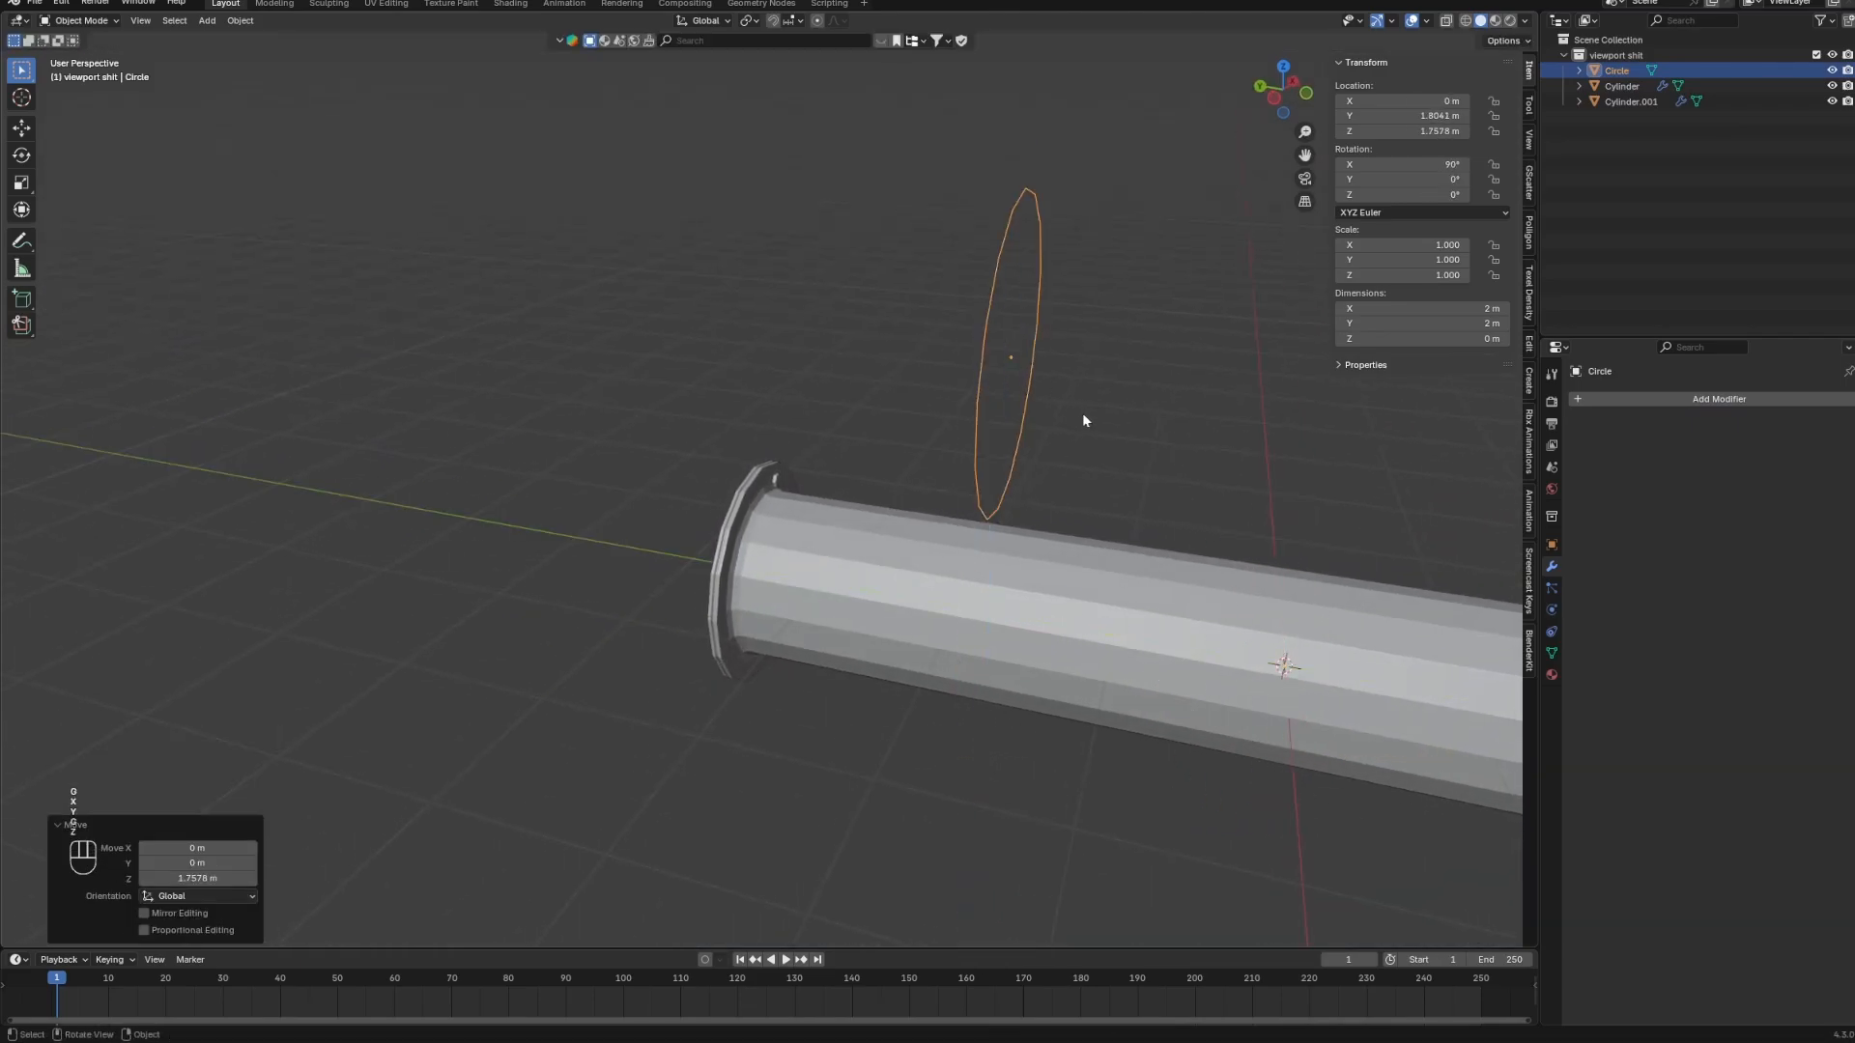
In front wireframe view, scale the circle down to about 0.167.
middle_click_drag(1082, 416, 981, 415)
left_click(1296, 97)
scroll(837, 545, "up", 2)
key("z")
left_click(650, 521)
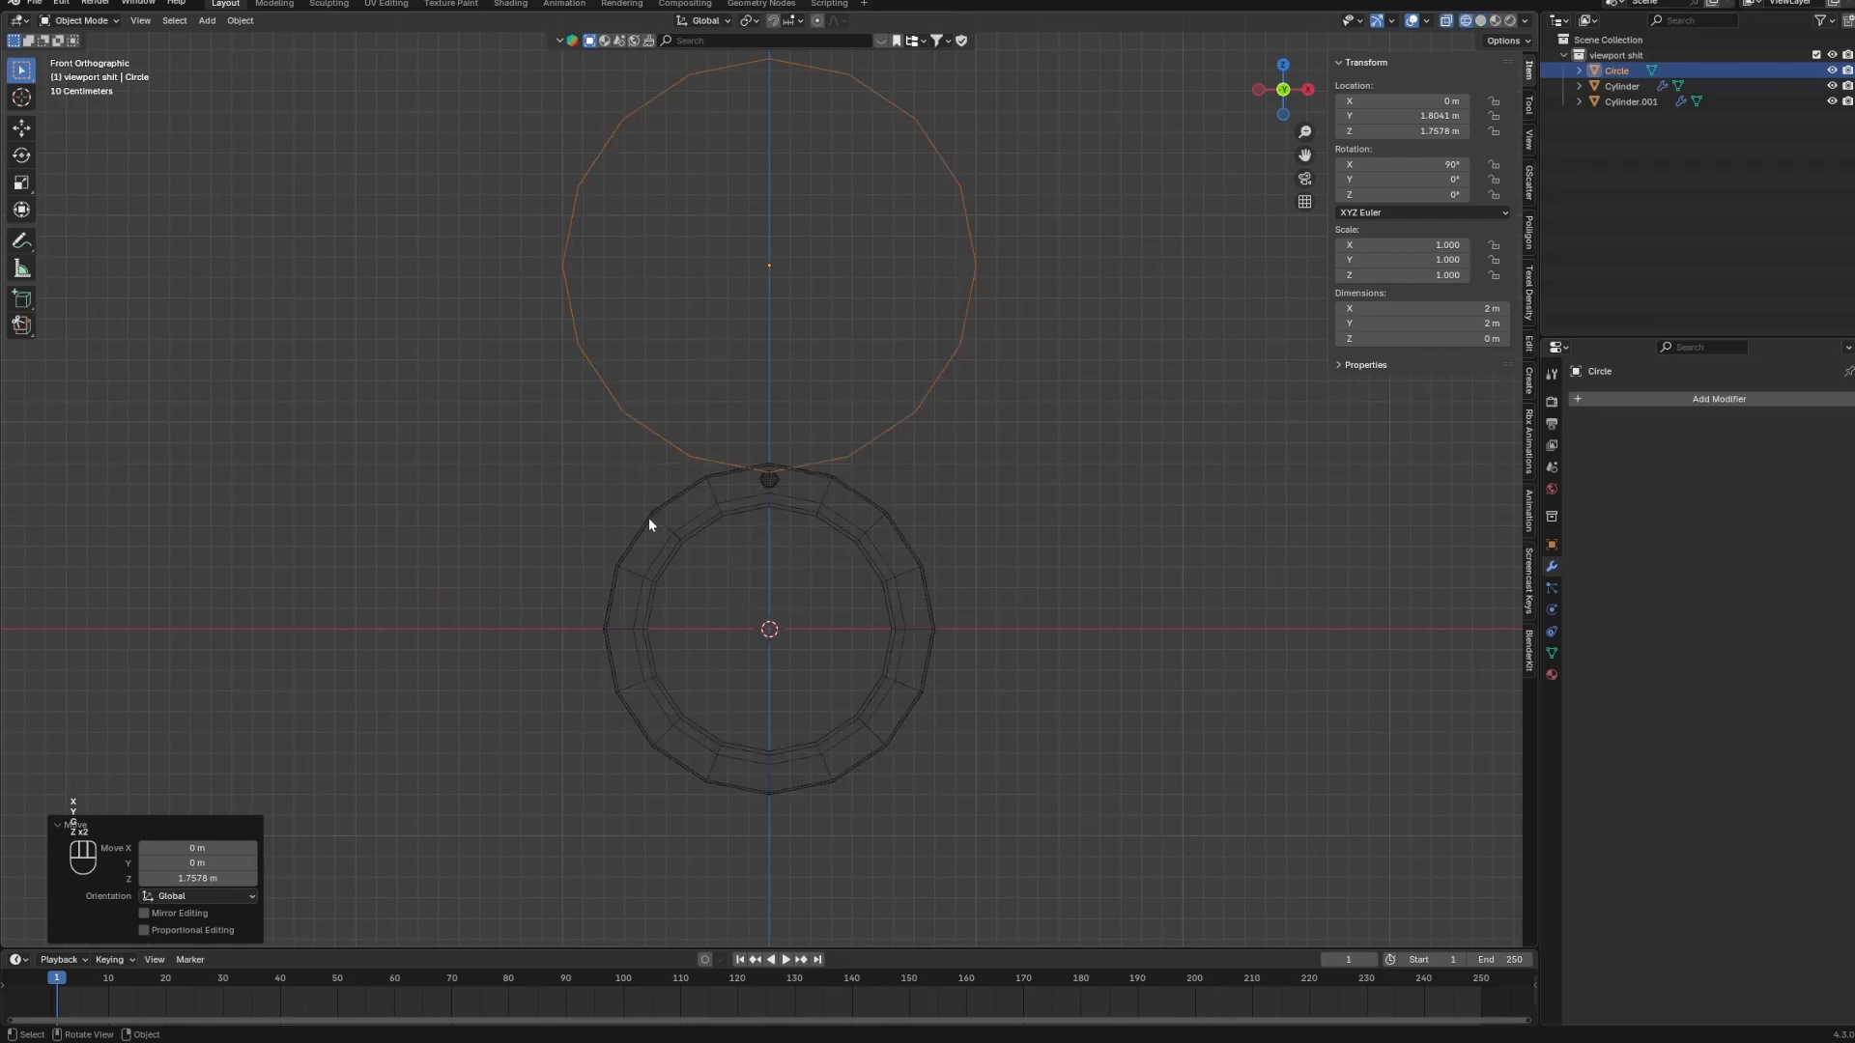
scroll(649, 524, "up", 2)
key("s")
left_click(833, 190)
Lower the circle along Z to about 0.723 m so it is centred around the bolt head.
key("g")
key("z")
left_click(827, 495)
scroll(836, 464, "up", 5)
key("g")
key("z")
left_click(928, 502)
scroll(976, 463, "up", 5)
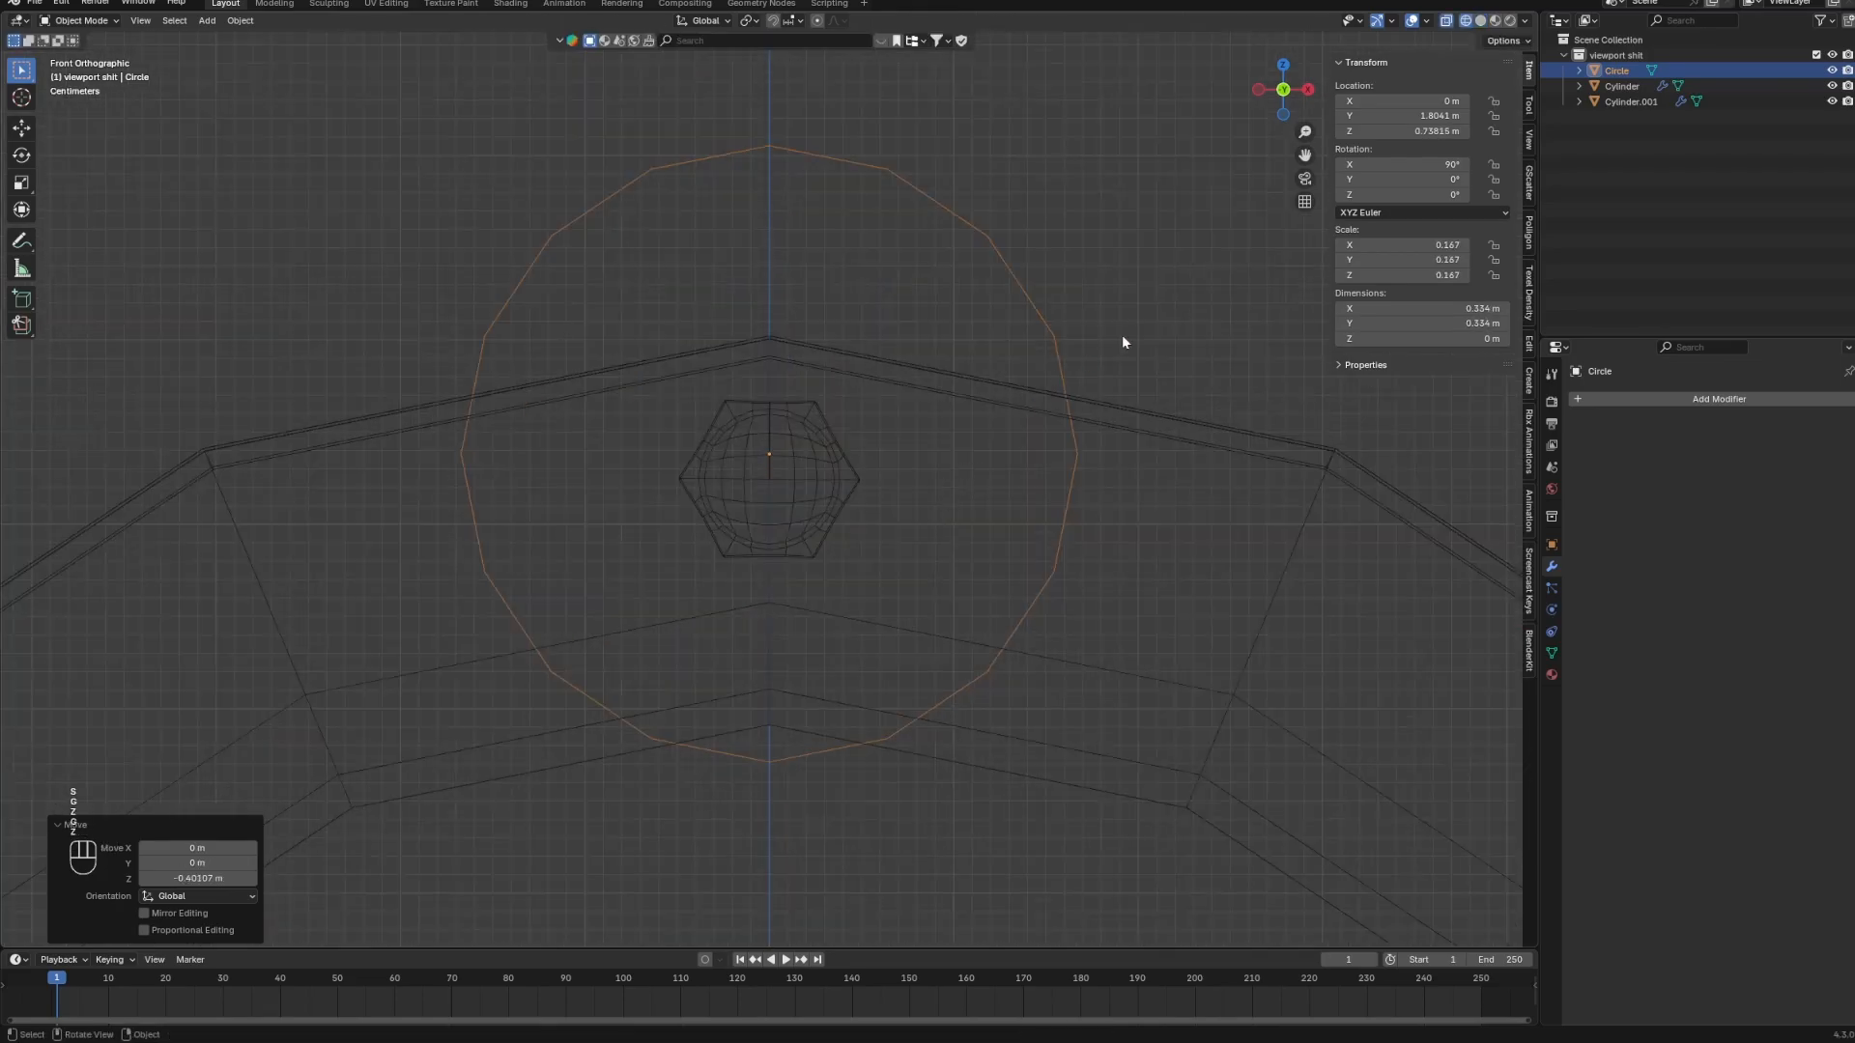
key("g")
key("z")
left_click(1120, 421)
Scale the circle by 0.352 to just surround the bolt head, and move it along Y to about 2.96 m in solid shading.
scroll(1140, 419, "up", 4)
key("s")
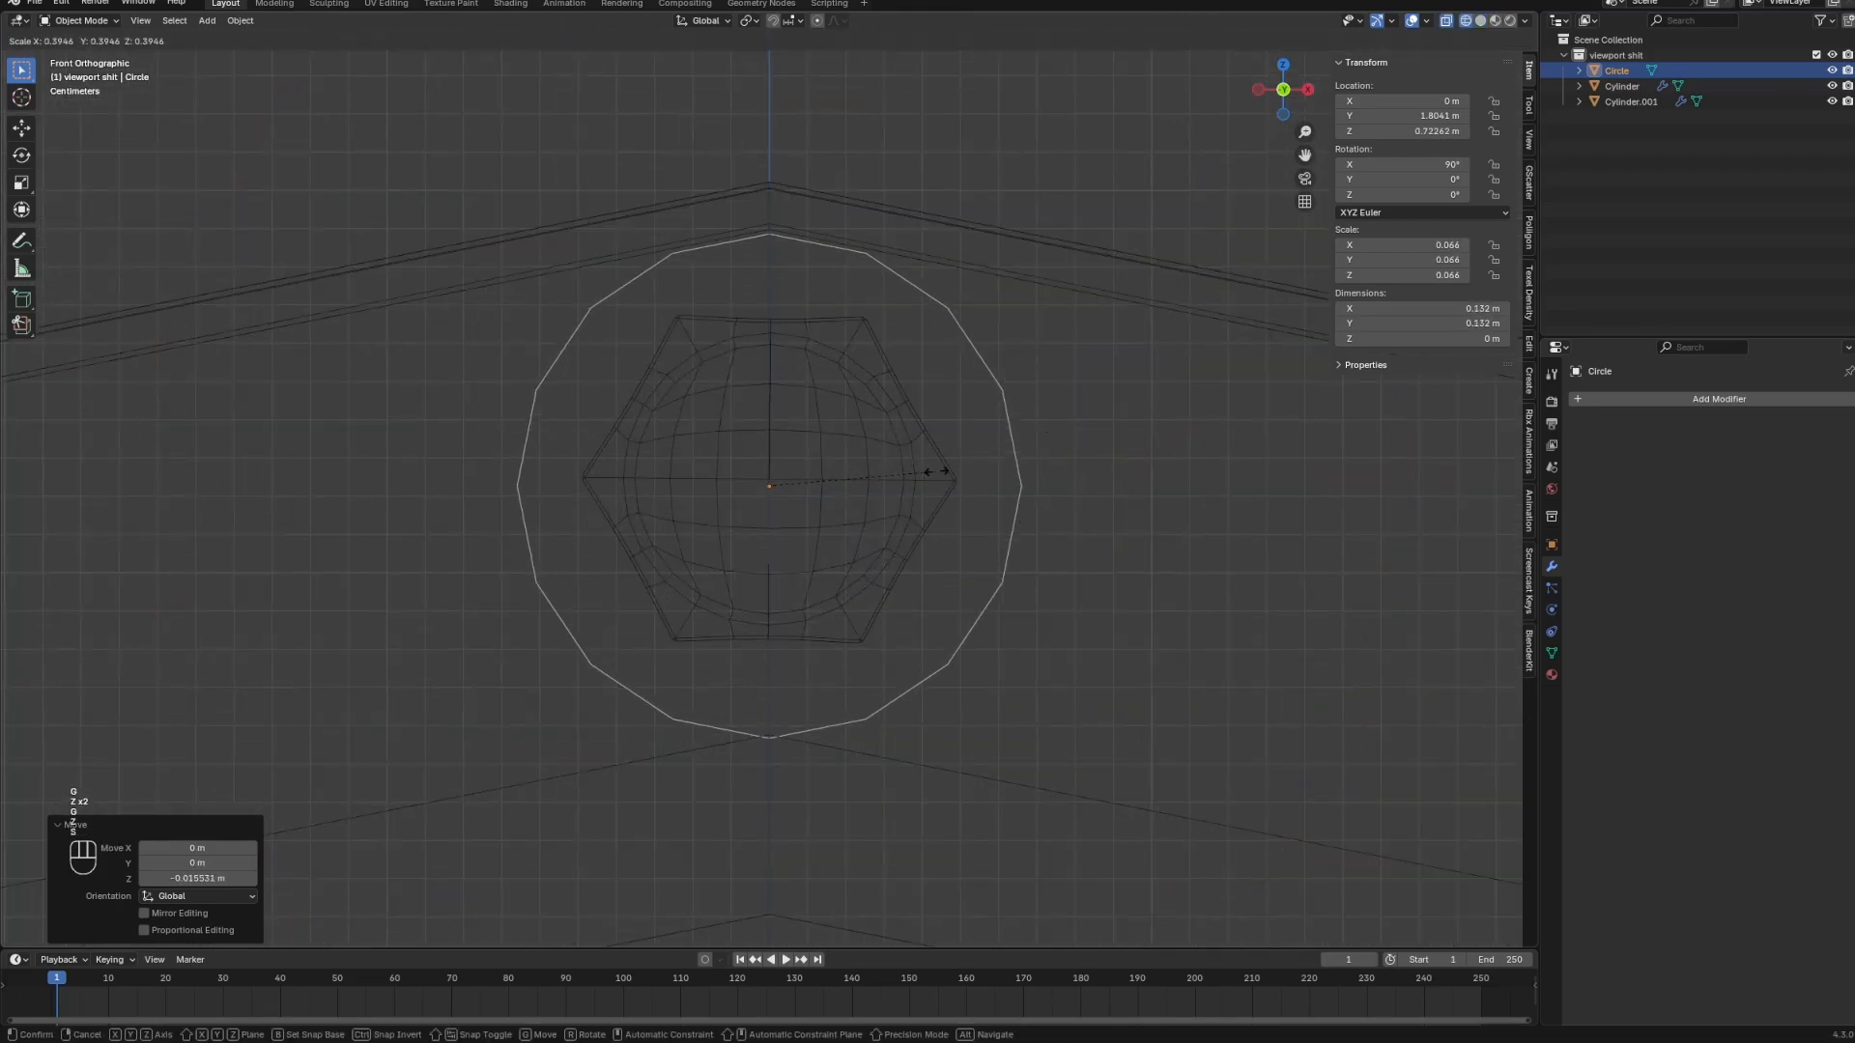
left_click(920, 482)
middle_click_drag(920, 483, 1086, 525)
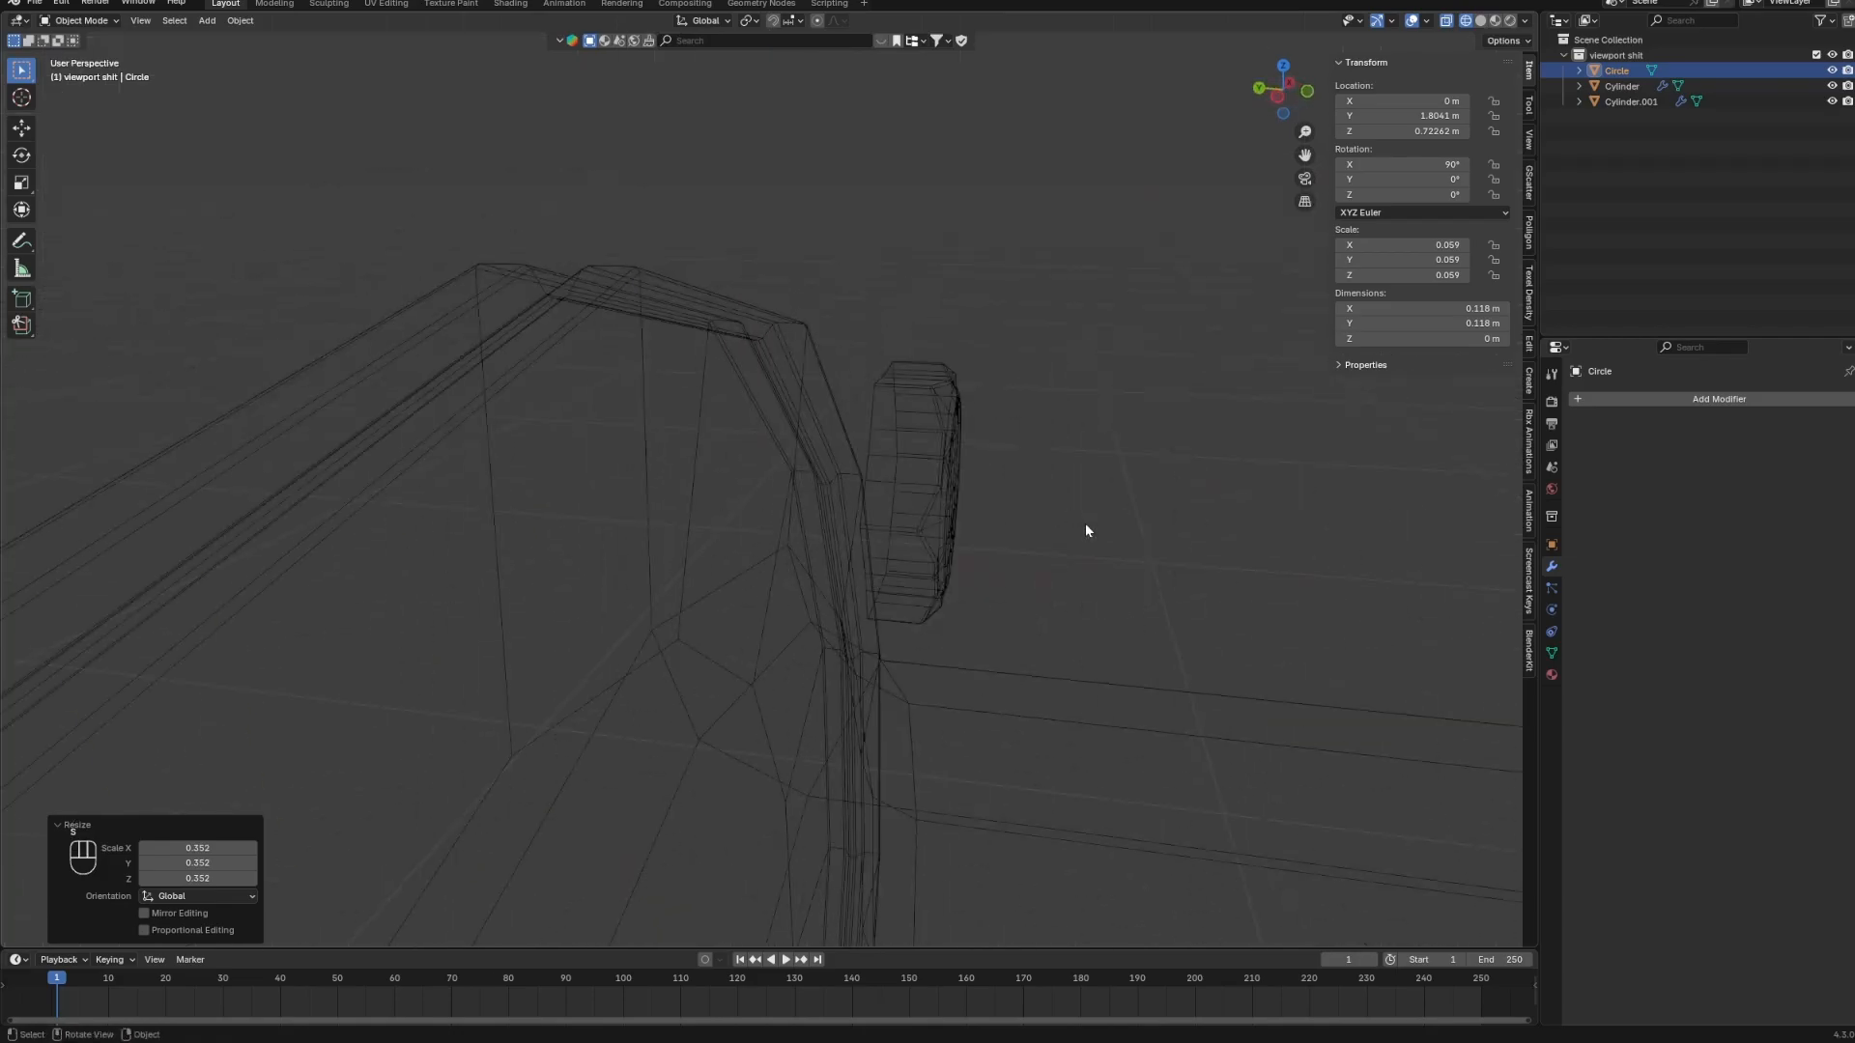
key("z")
scroll(1239, 568, "down", 10)
key("g")
key("x")
key("y")
left_click(955, 537)
Move the bolt head along Y past the circle, to the side facing away from the pipe's rim.
left_click(781, 481)
key("g")
key("x")
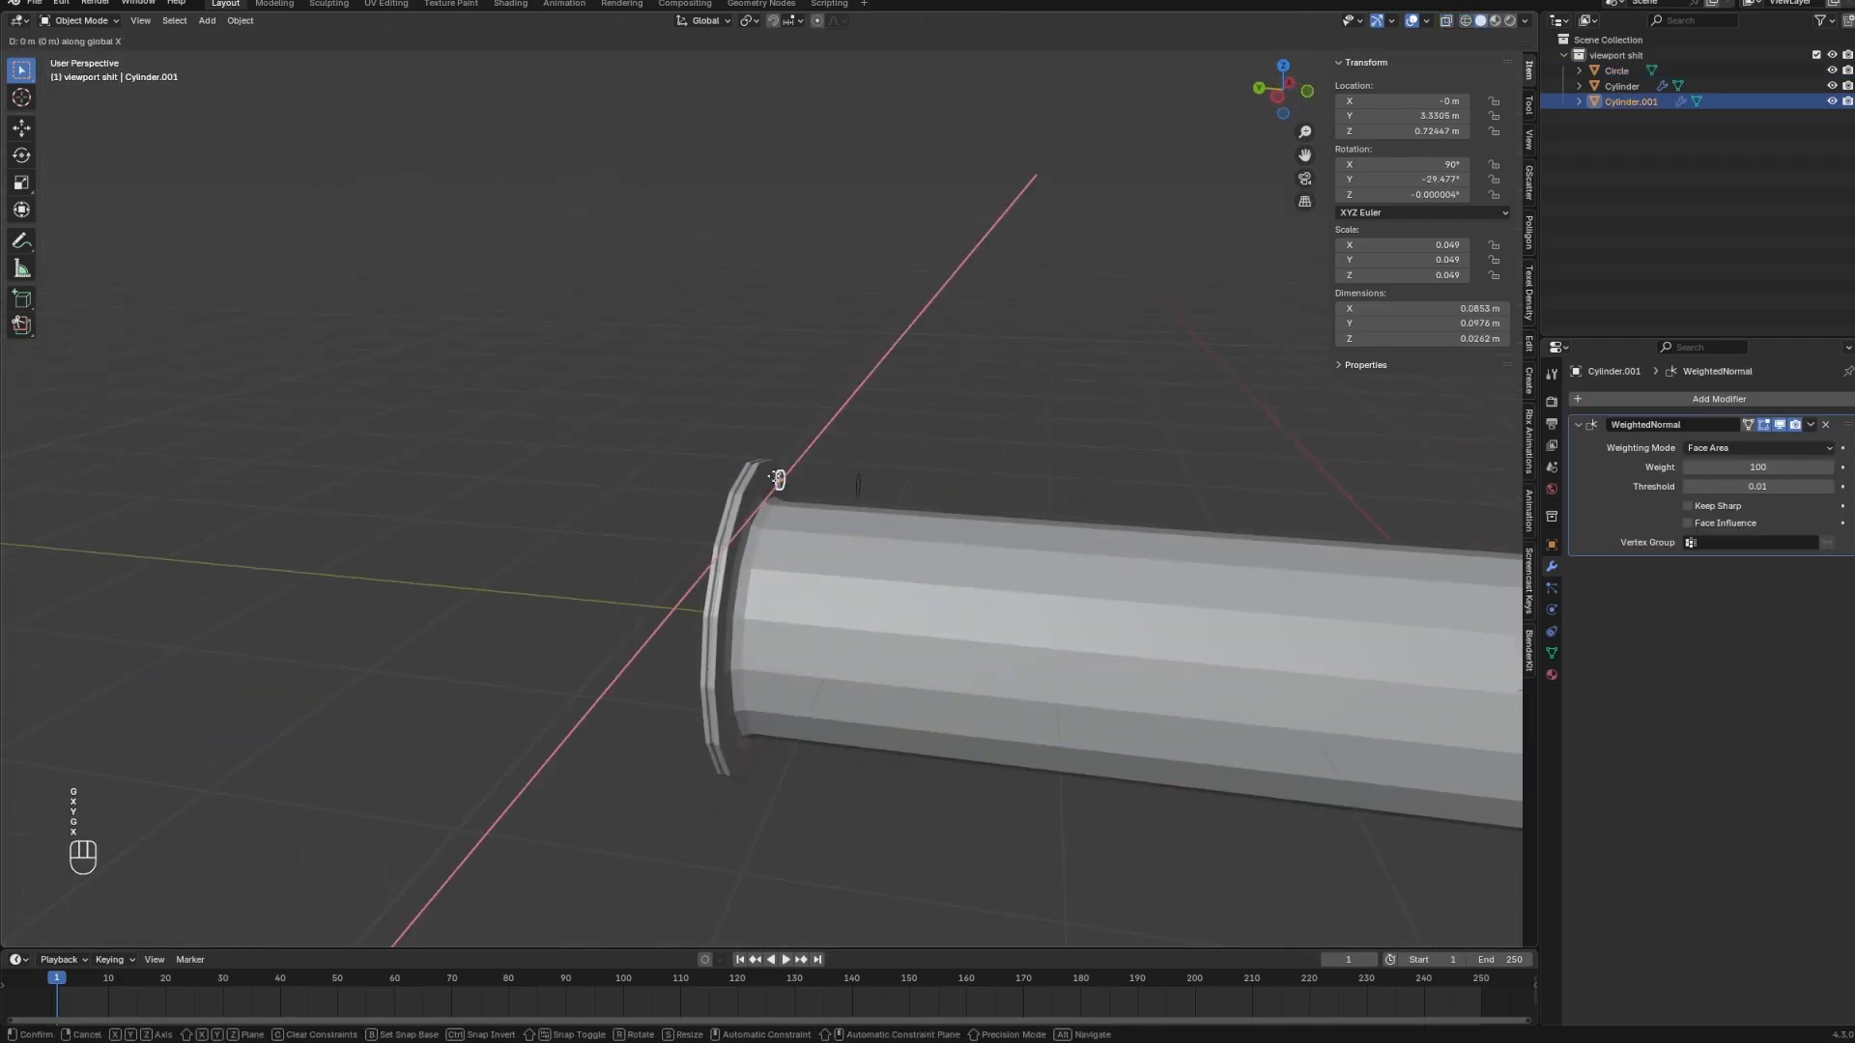
right_click(814, 483)
scroll(851, 485, "up", 5)
key("g")
key("y")
left_click(967, 502)
scroll(987, 518, "up", 6)
Extrude the circle about 0.014 m along negative Y to form a thin ring.
left_click(826, 505)
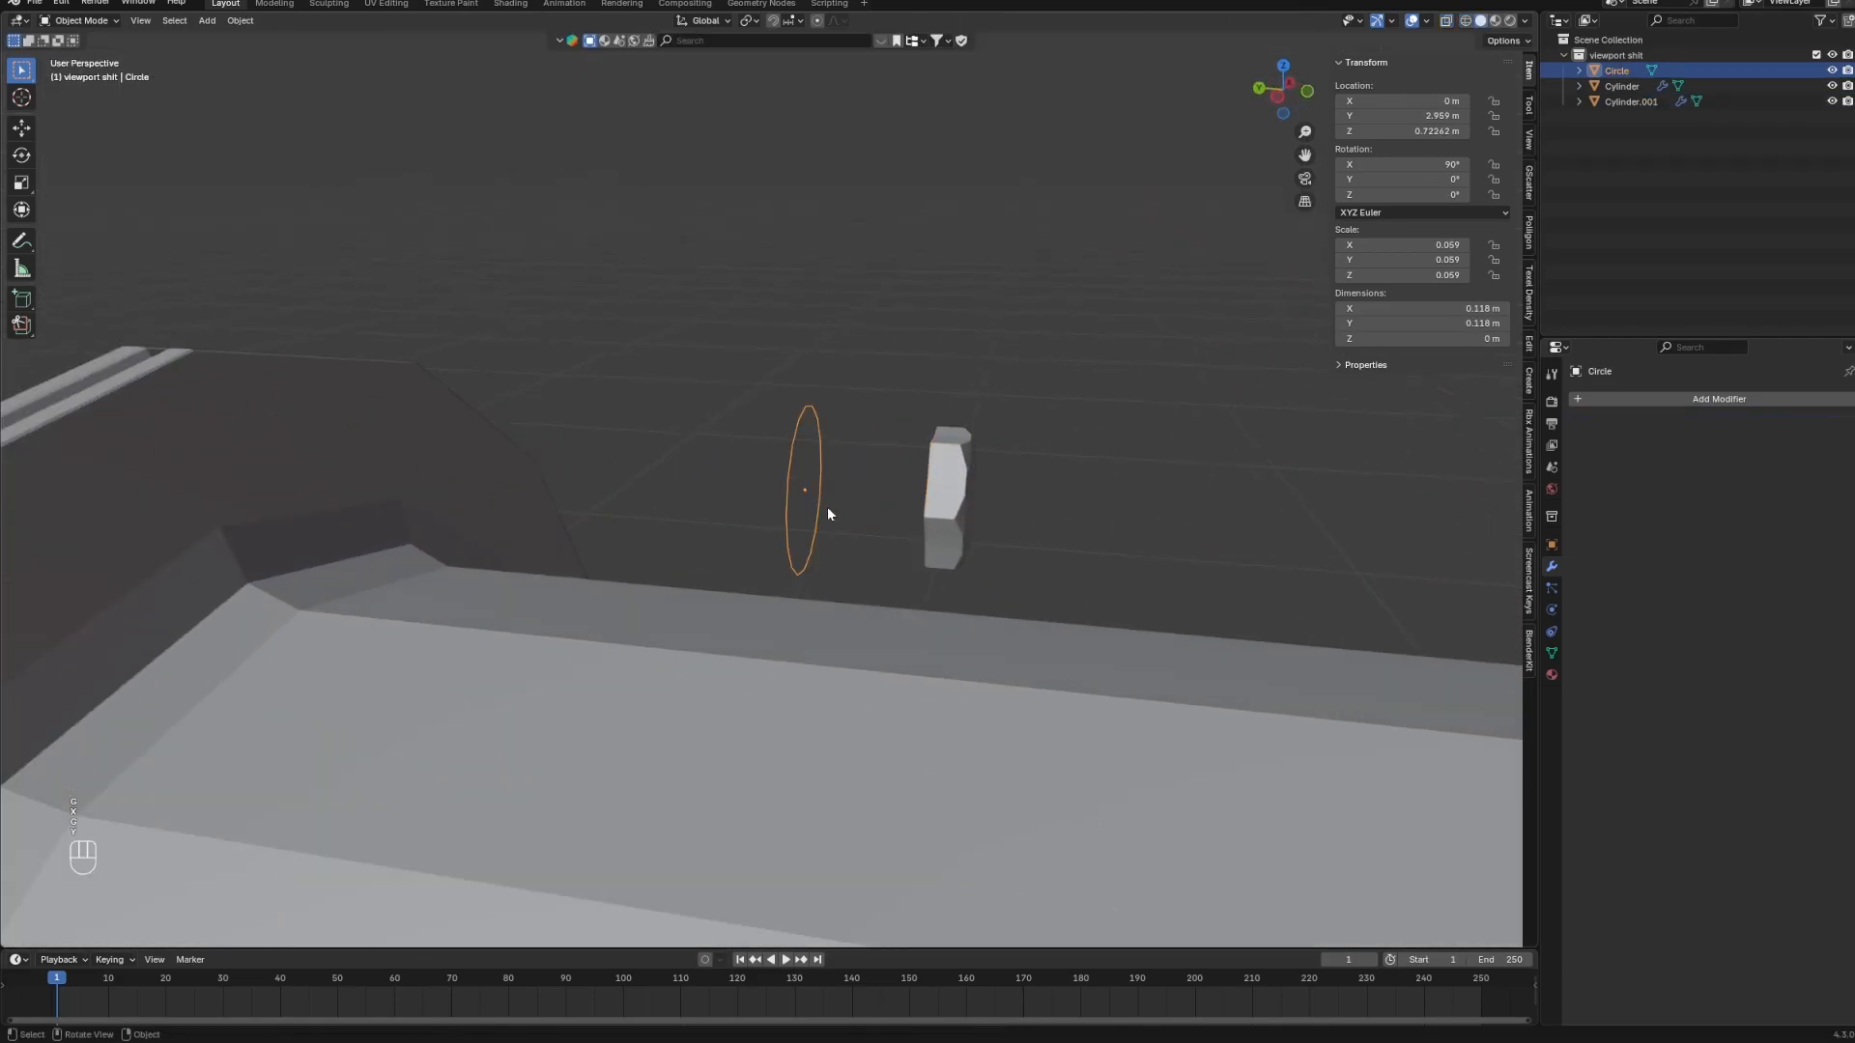
scroll(826, 506, "up", 5)
key("Tab")
key("e")
key("x")
key("y")
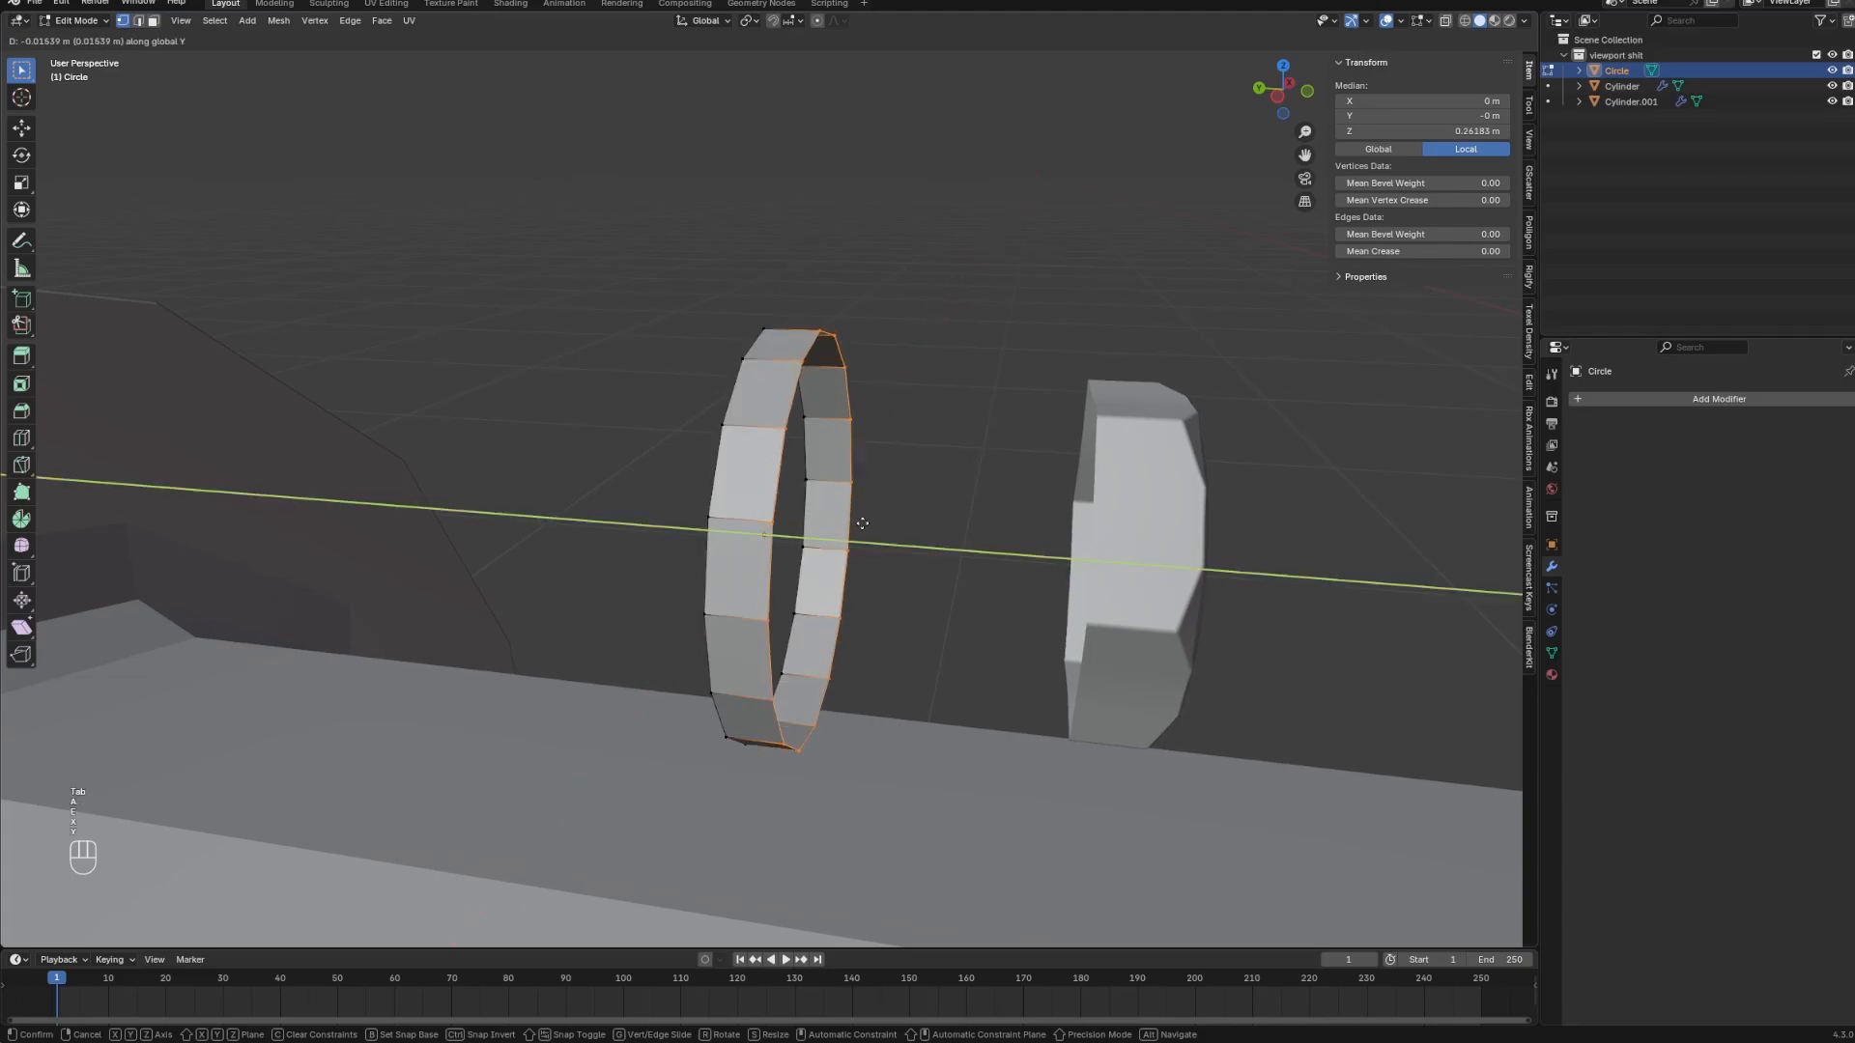
left_click(857, 529)
Close the ring's extruded side with Grid Fill and bevel its outer edge loop to shape a washer.
key("F3")
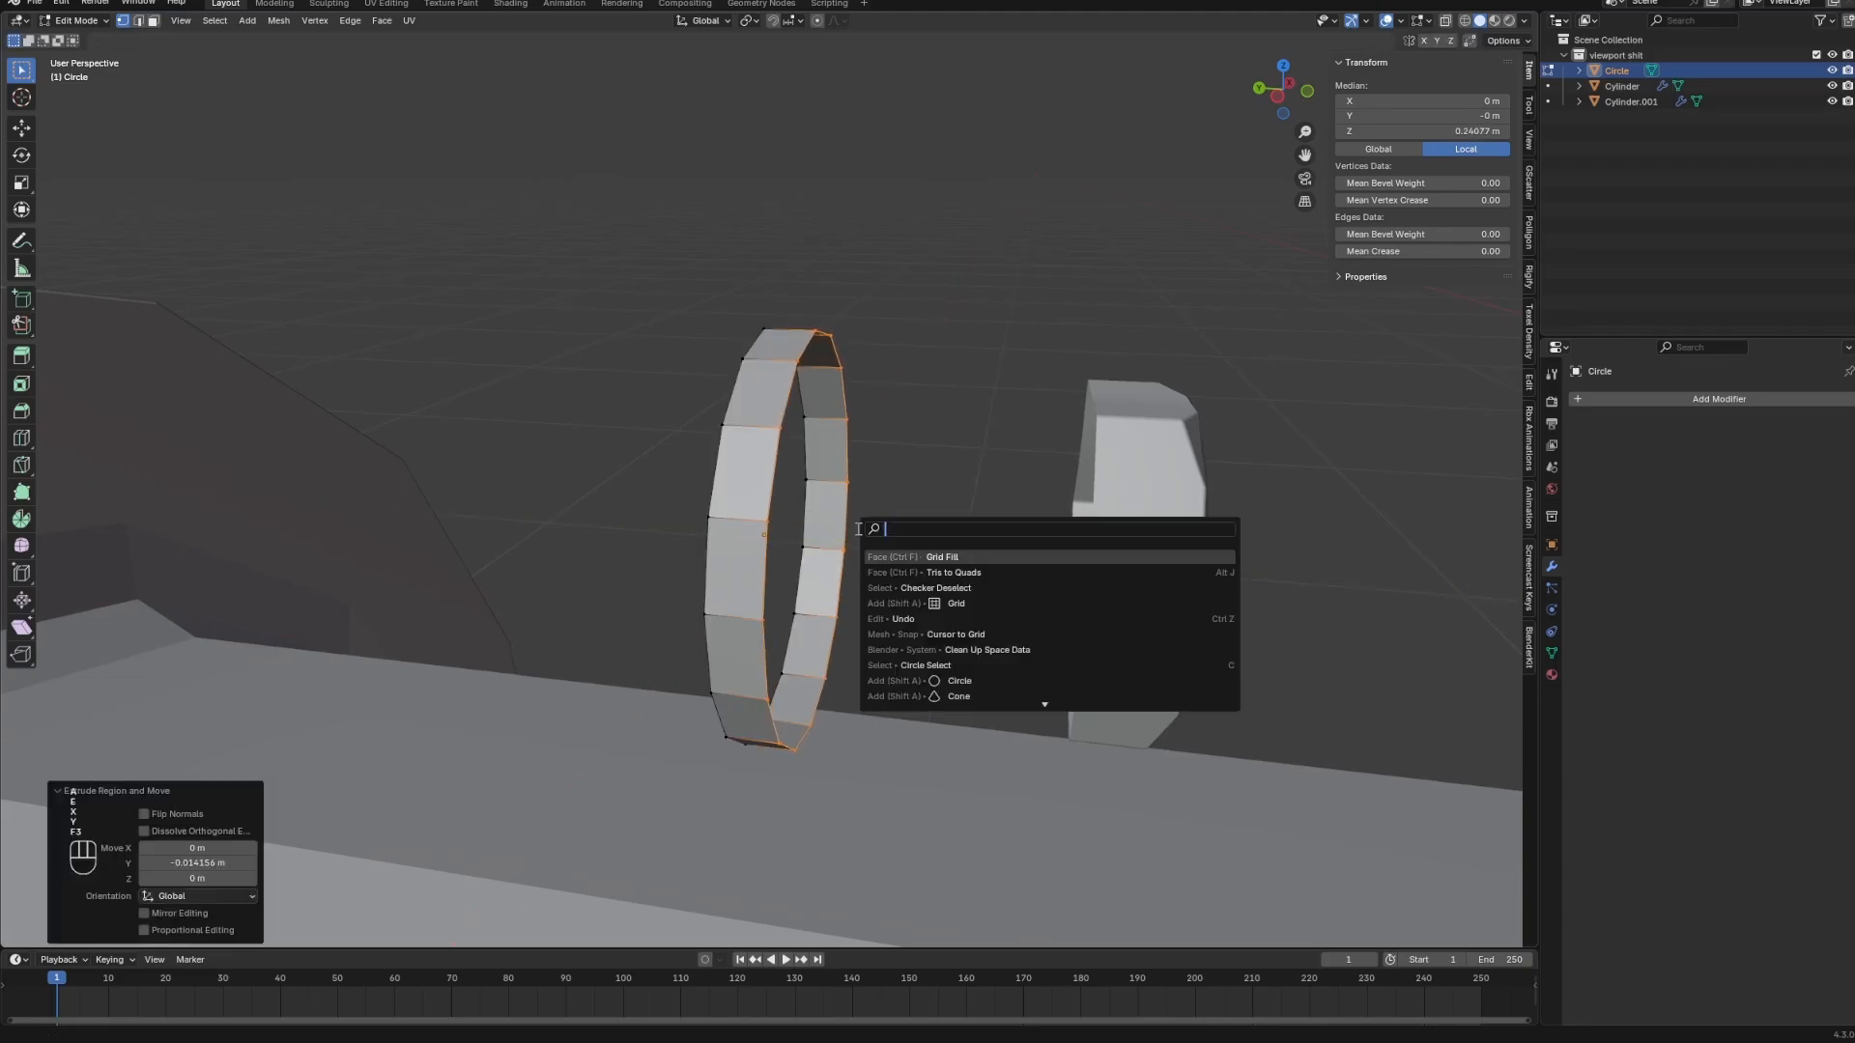
left_click(1037, 561)
key("2")
left_click(762, 473, "alt")
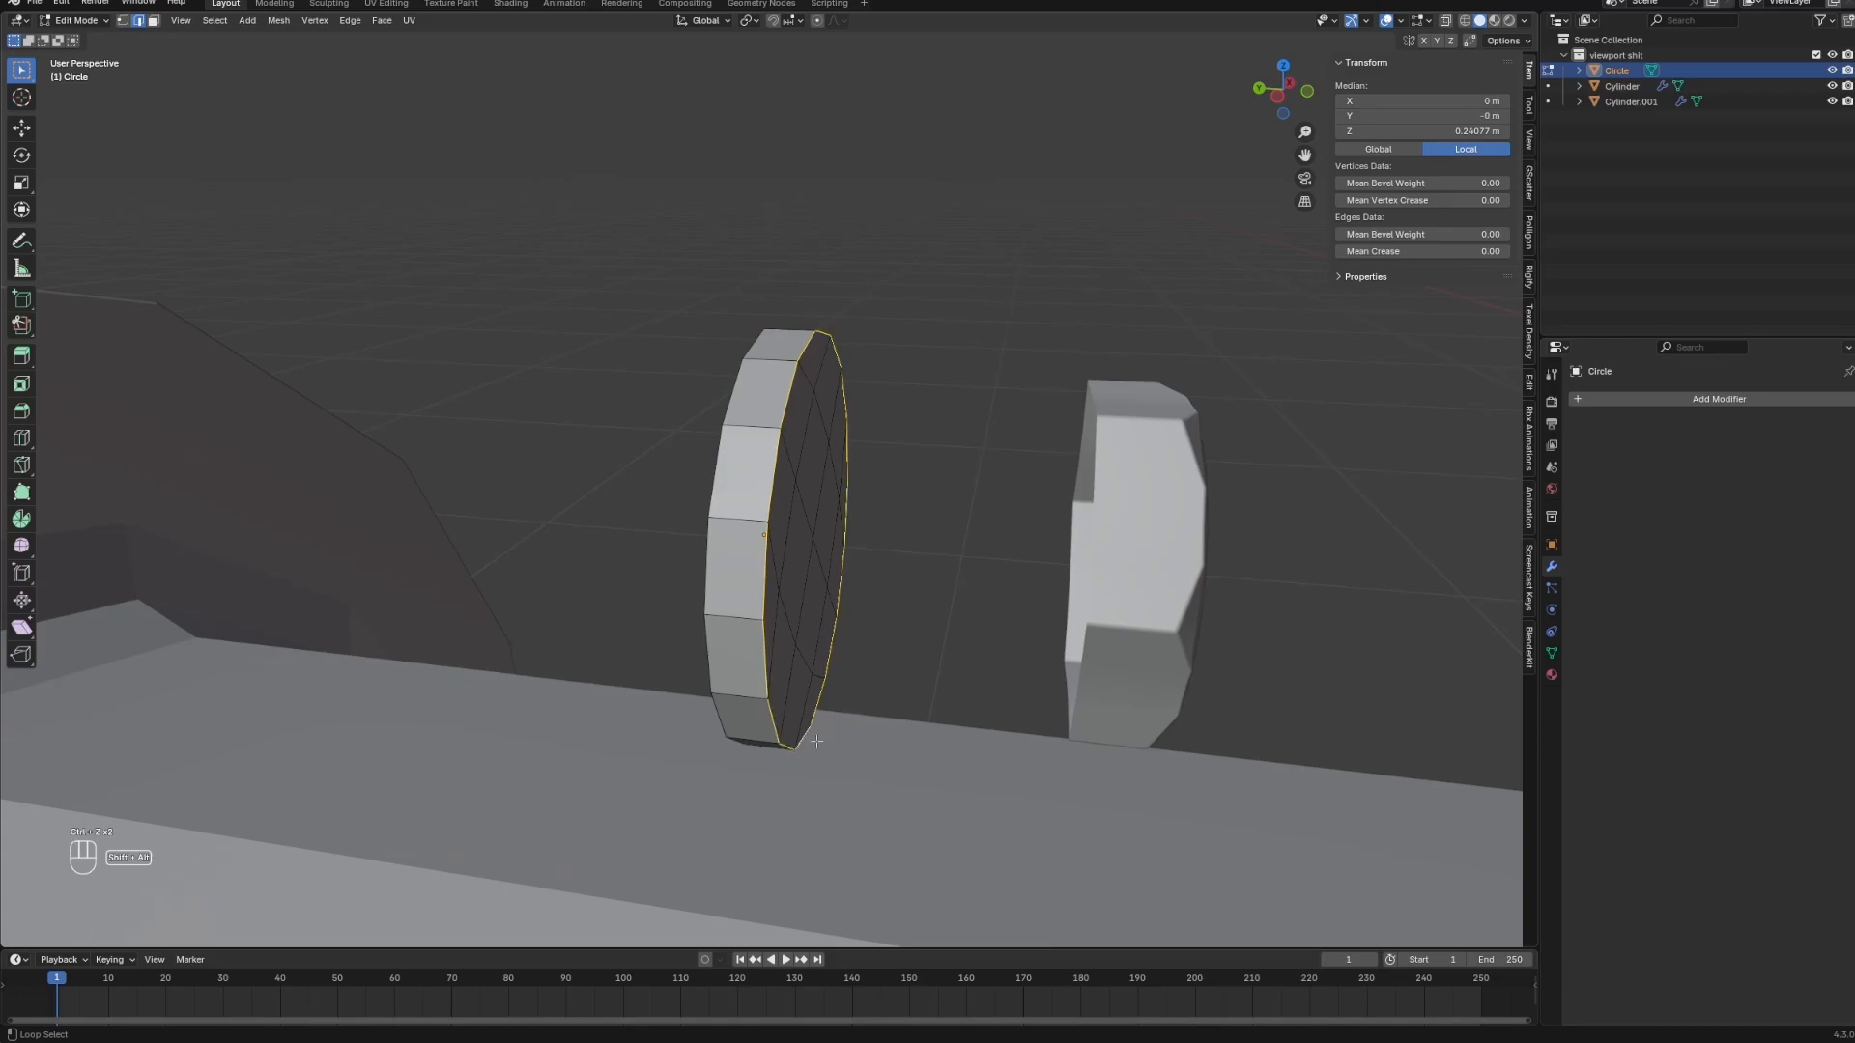
key("ctrl+b")
scroll(996, 640, "up", 1)
left_click(999, 642)
Move the bolt head along Y until it sits against the washer.
key("Tab")
left_click(1087, 598)
key("g")
key("x")
key("y")
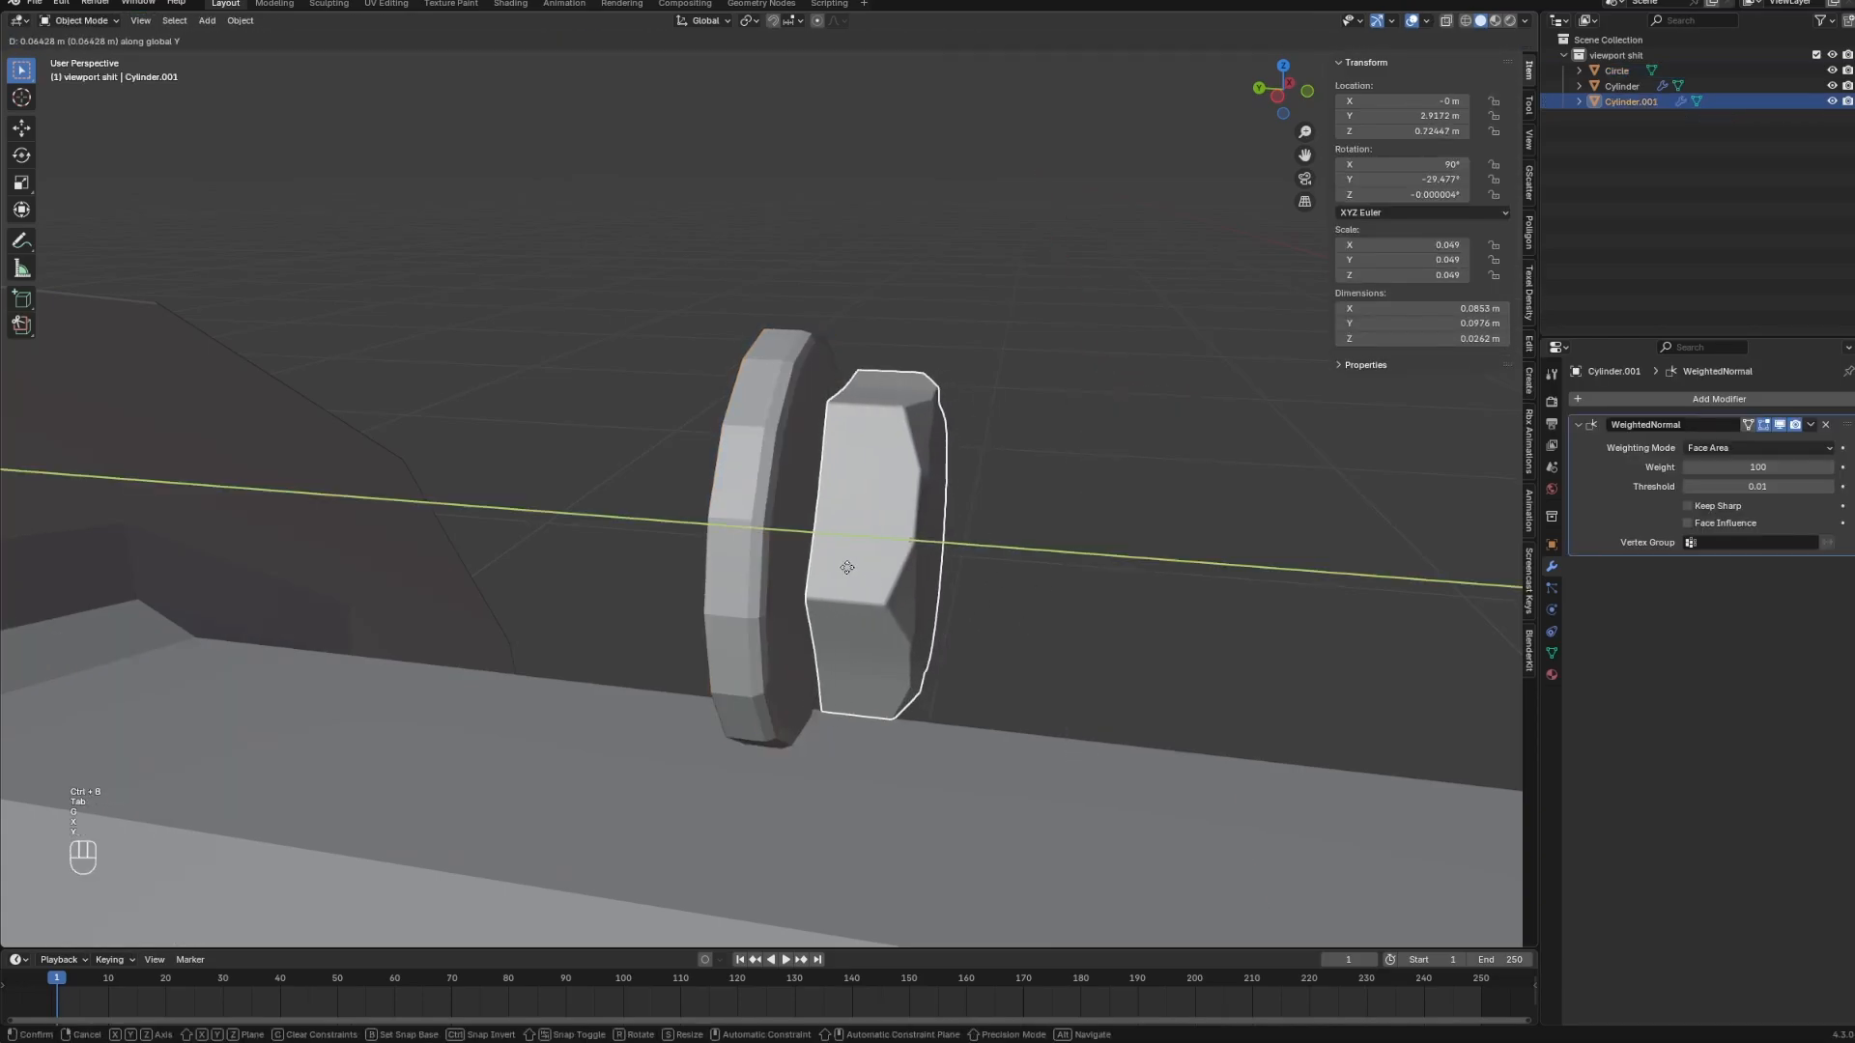
left_click(512, 571)
Move the bolt head and washer together along Y against the pipe's end rim, with the washer at about 3.44 m.
left_click(739, 572, "shift")
middle_click_drag(742, 571, 971, 586, "shift")
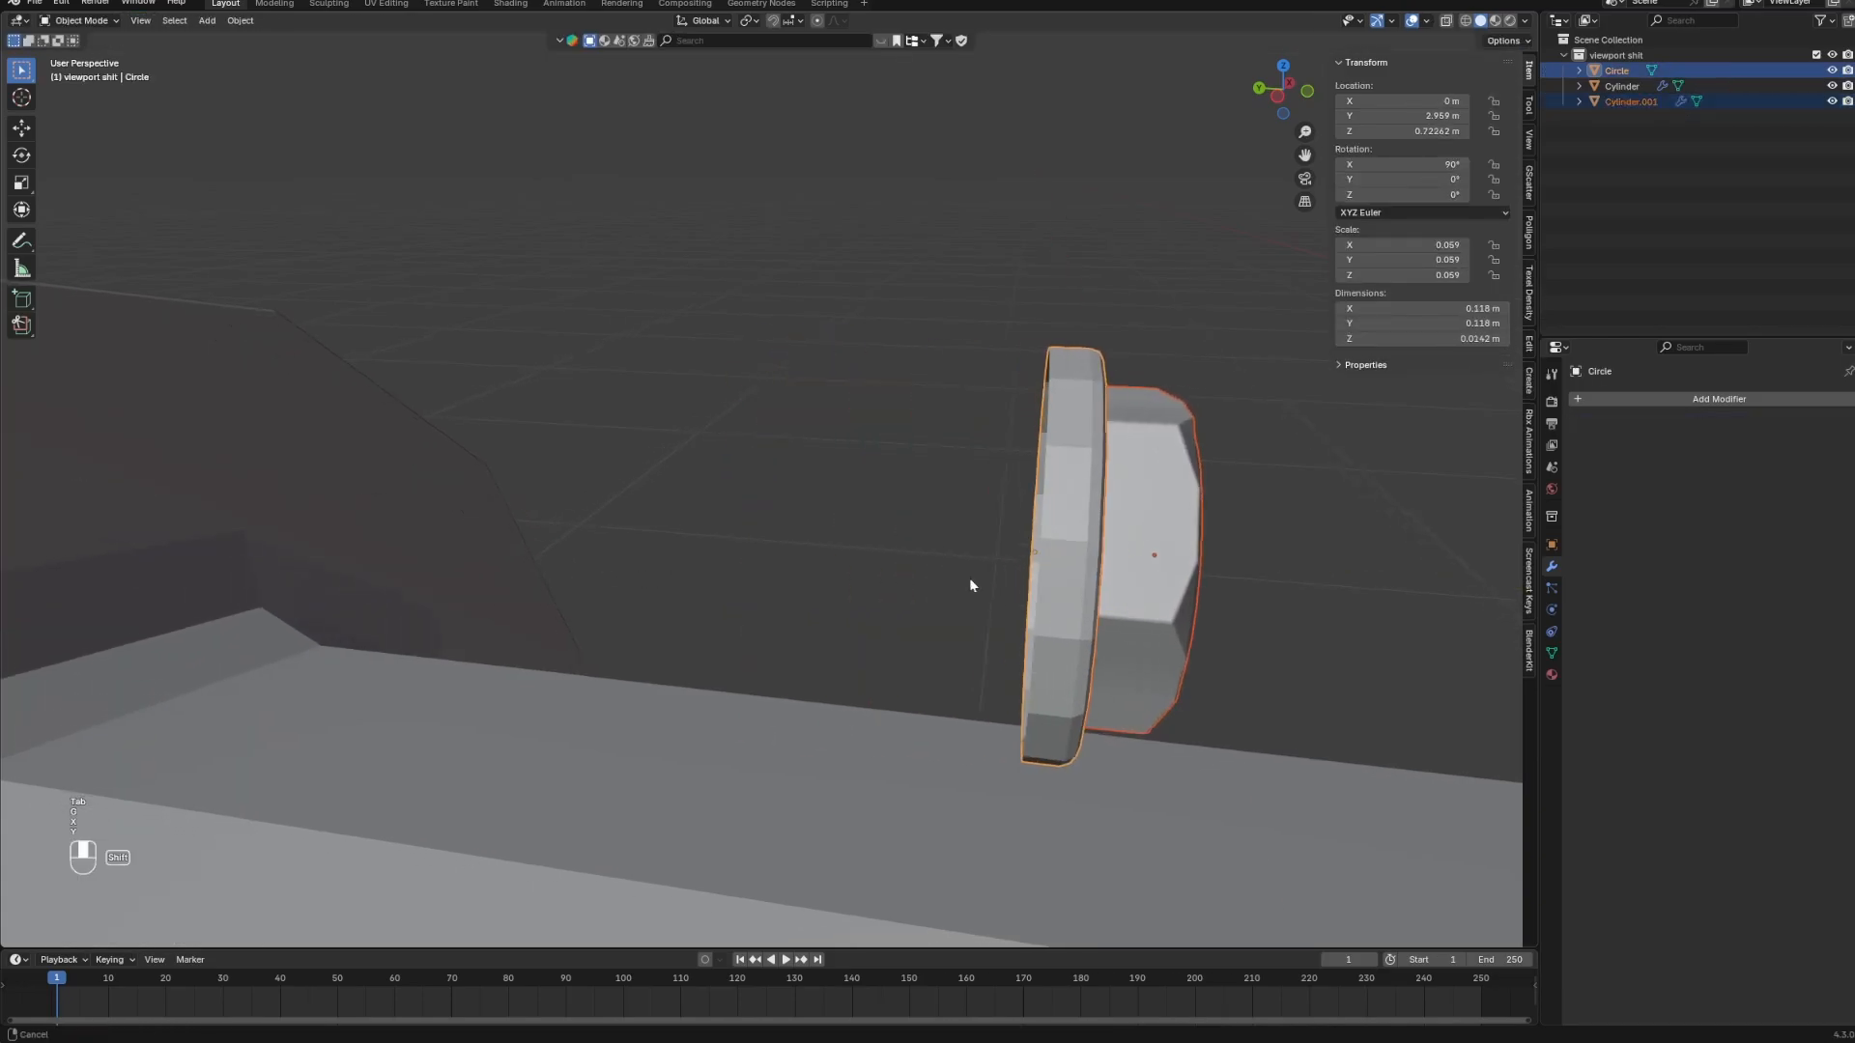
key("g")
key("x")
key("y")
left_click(394, 582)
middle_click_drag(395, 584, 712, 621, "shift")
key("g")
key("x")
key("y")
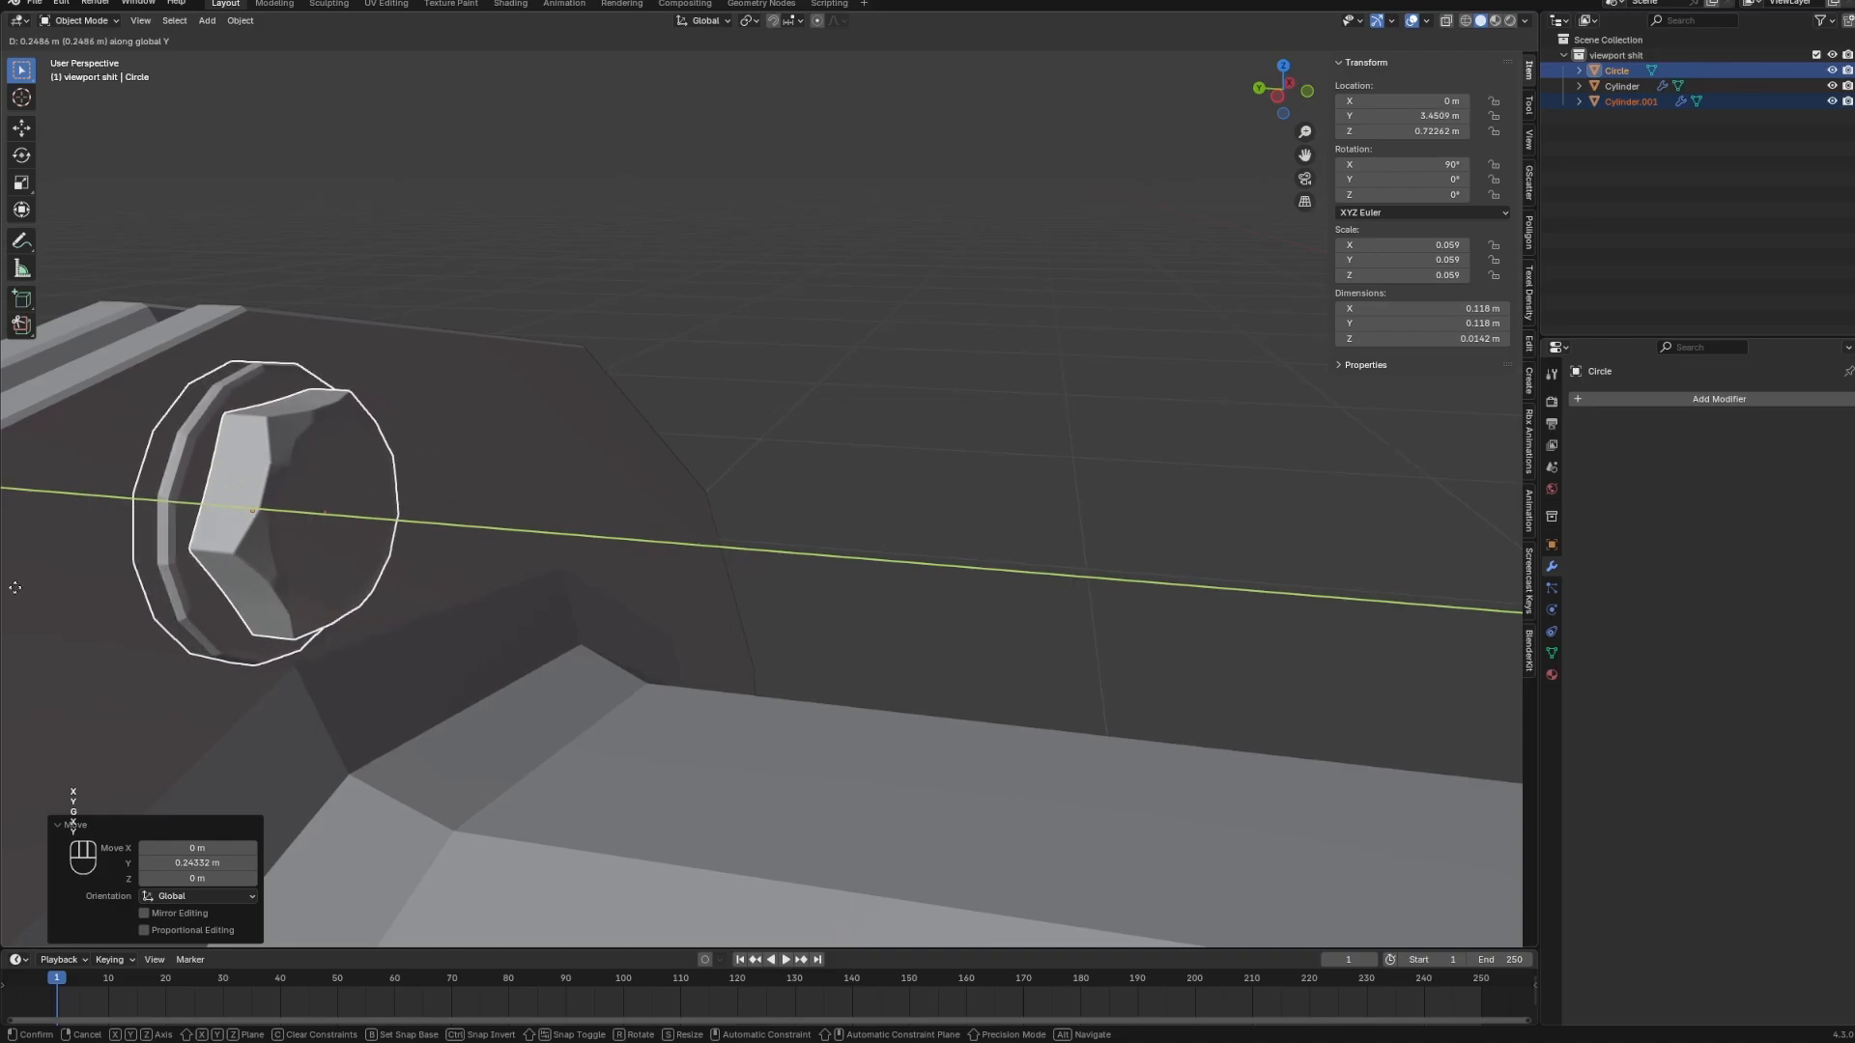
left_click(827, 676)
scroll(827, 676, "down", 5)
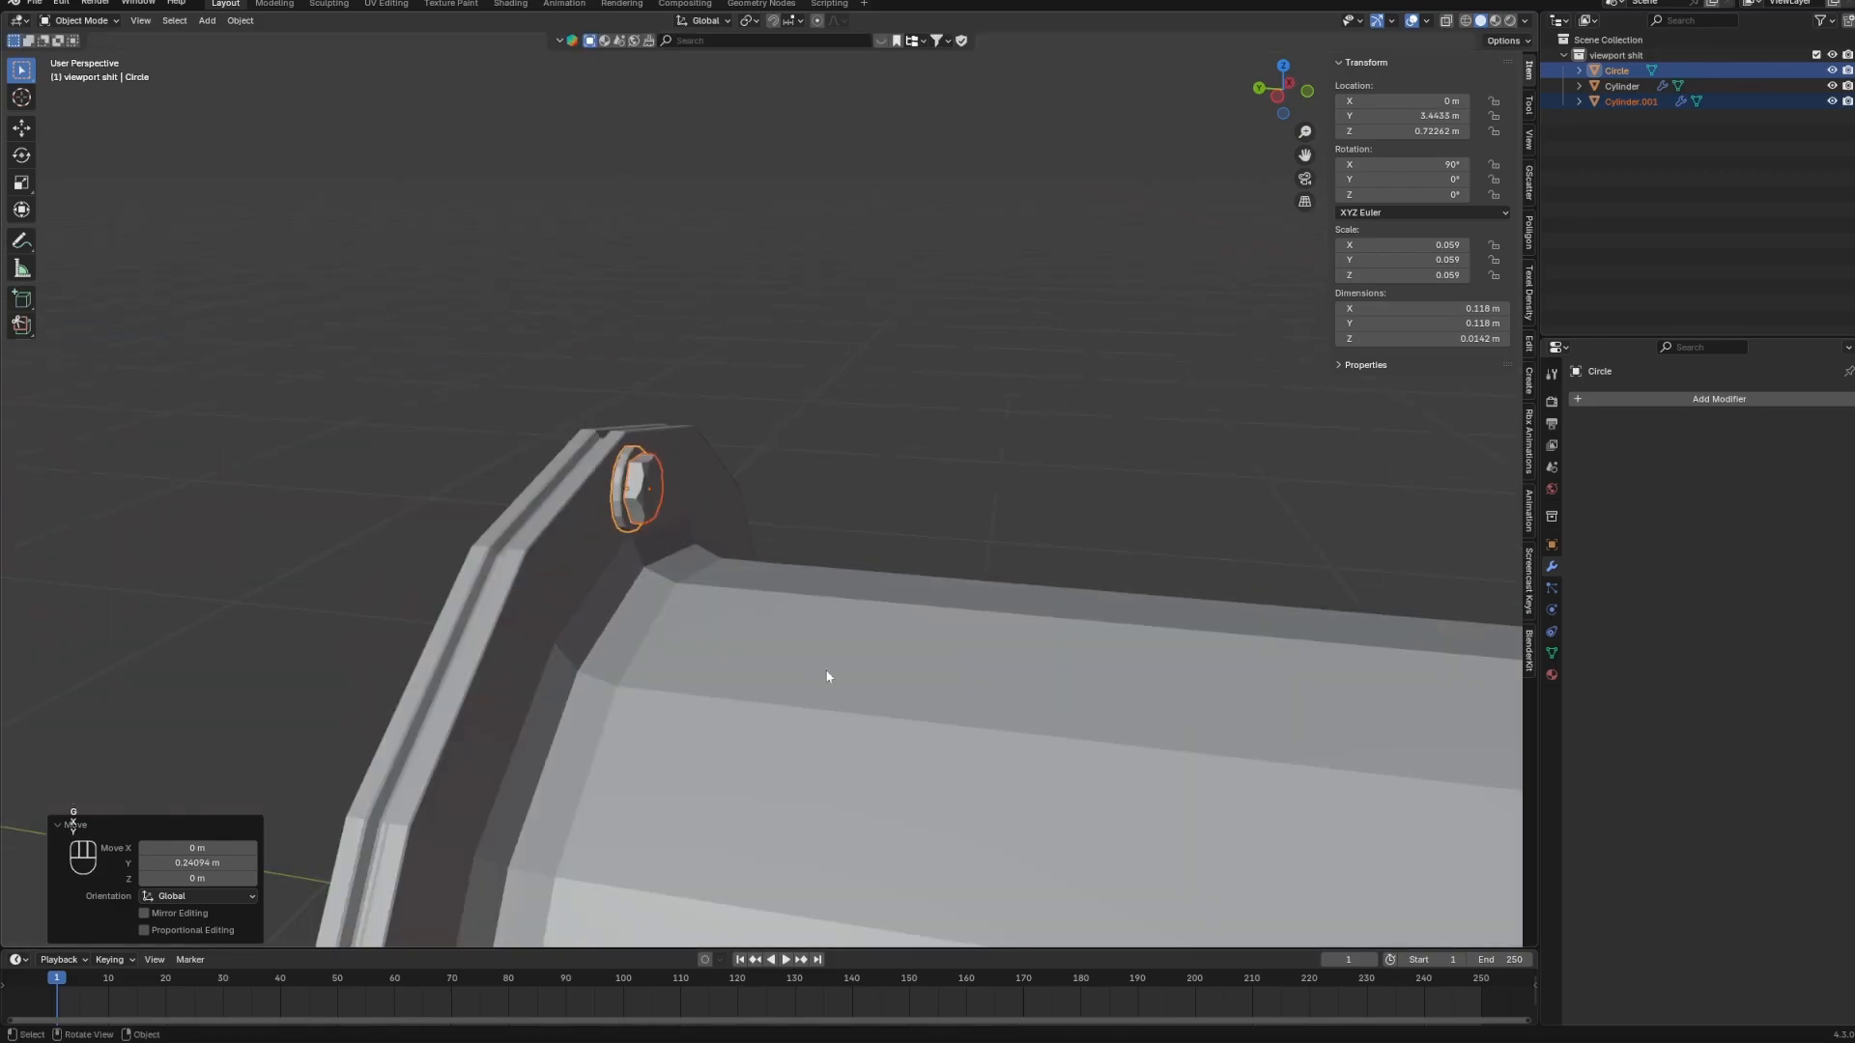
Duplicate the pipe and move the copy about 8.43 m along Y.
scroll(827, 676, "down", 10)
left_click(1088, 593)
key("shift+d")
right_click(820, 351)
key("g")
key("x")
key("y")
left_click(135, 433)
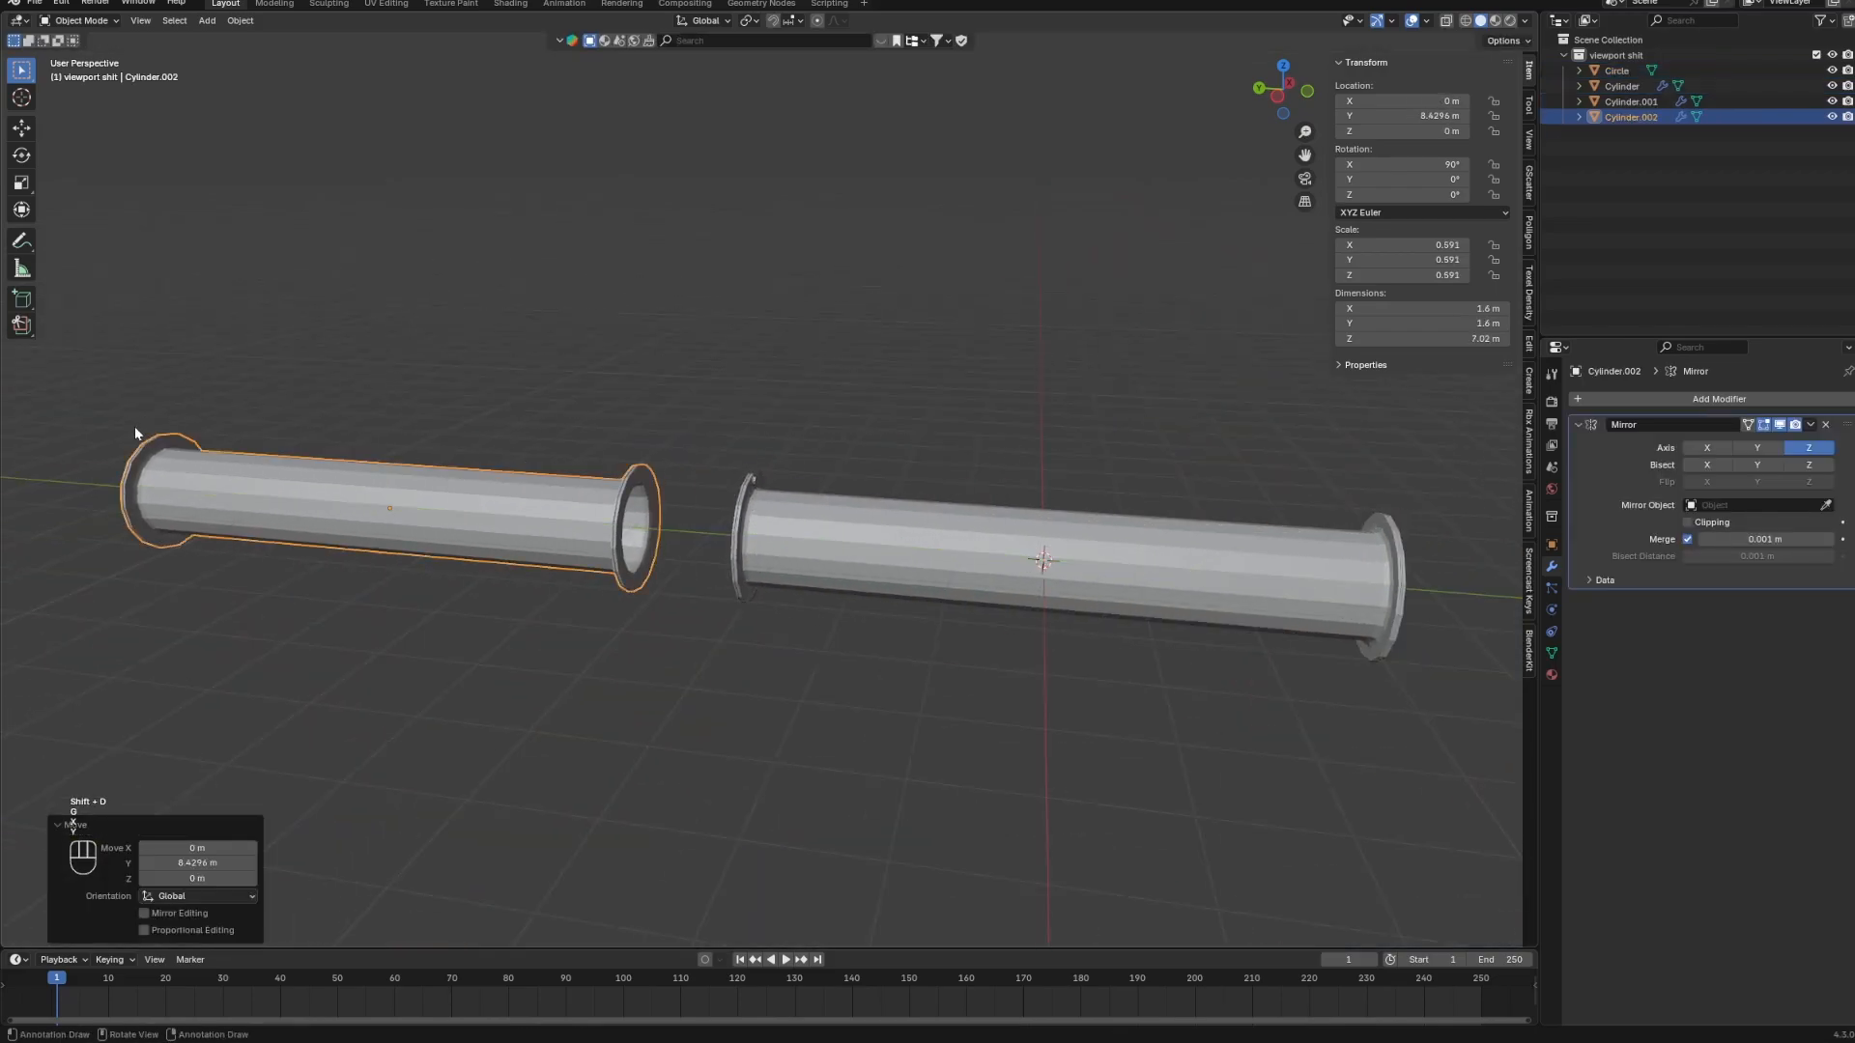
Slide the copied pipe along Y to about 7.015 m so its end rim meets the original pipe's rim.
scroll(579, 532, "up", 6)
middle_click_drag(580, 531, 850, 551)
key("g")
key("x")
key("y")
left_click(913, 591)
scroll(772, 570, "up", 4)
scroll(855, 550, "up", 2)
key("g")
key("y")
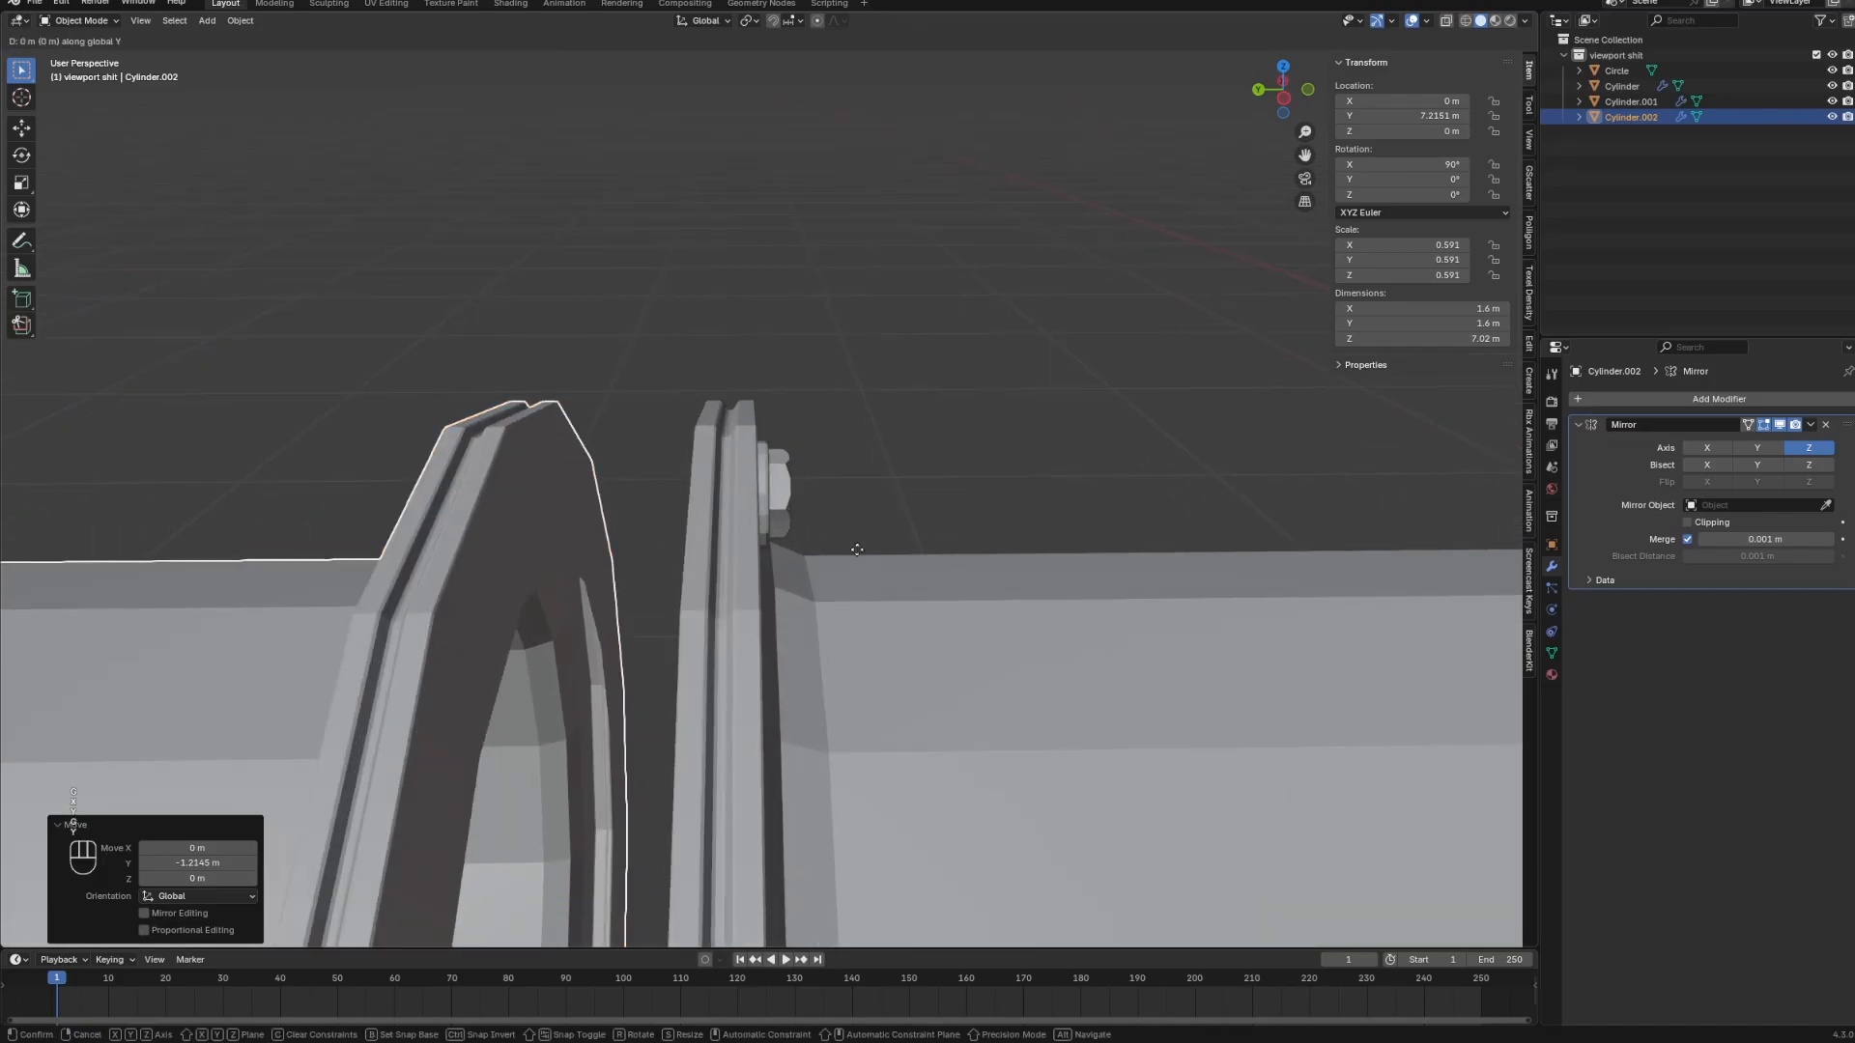
left_click(1202, 612)
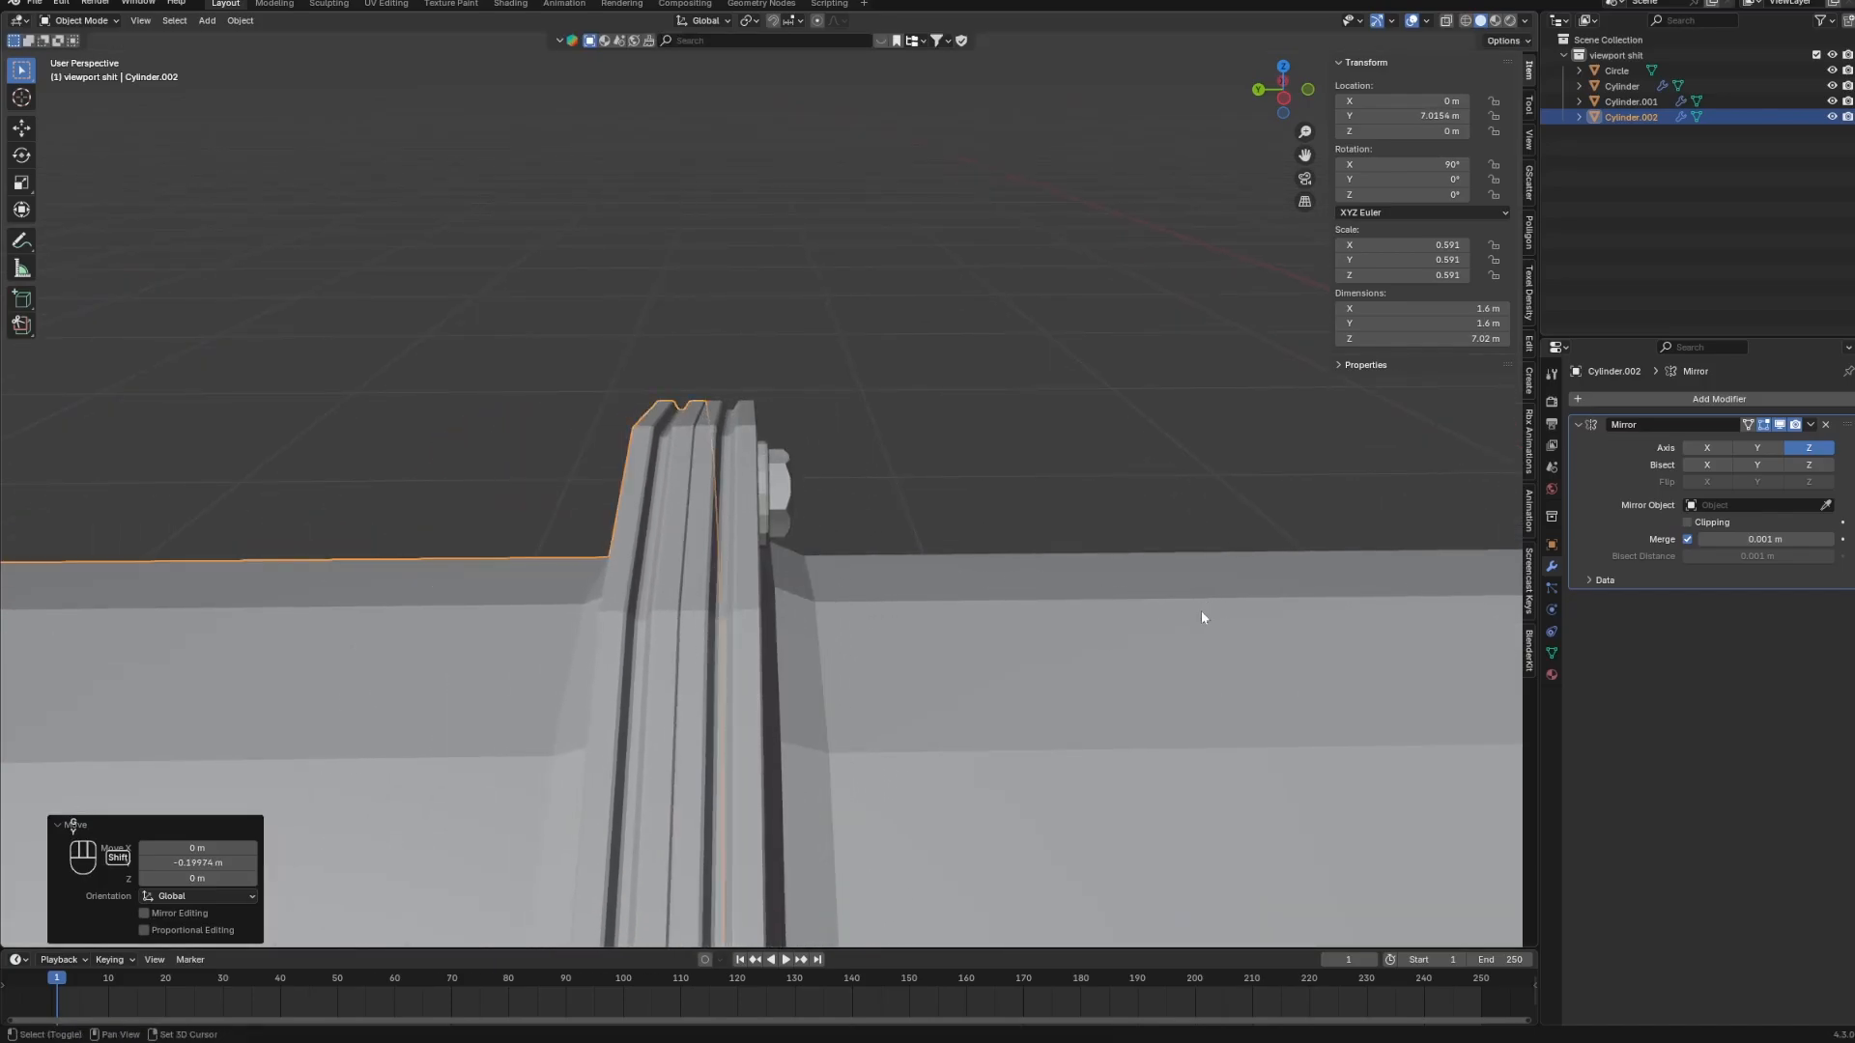
Duplicate the bolt head and washer and move the copies along Y beyond the joined rims.
middle_click_drag(1202, 612, 1017, 546)
left_click(759, 501)
left_click(750, 504, "shift")
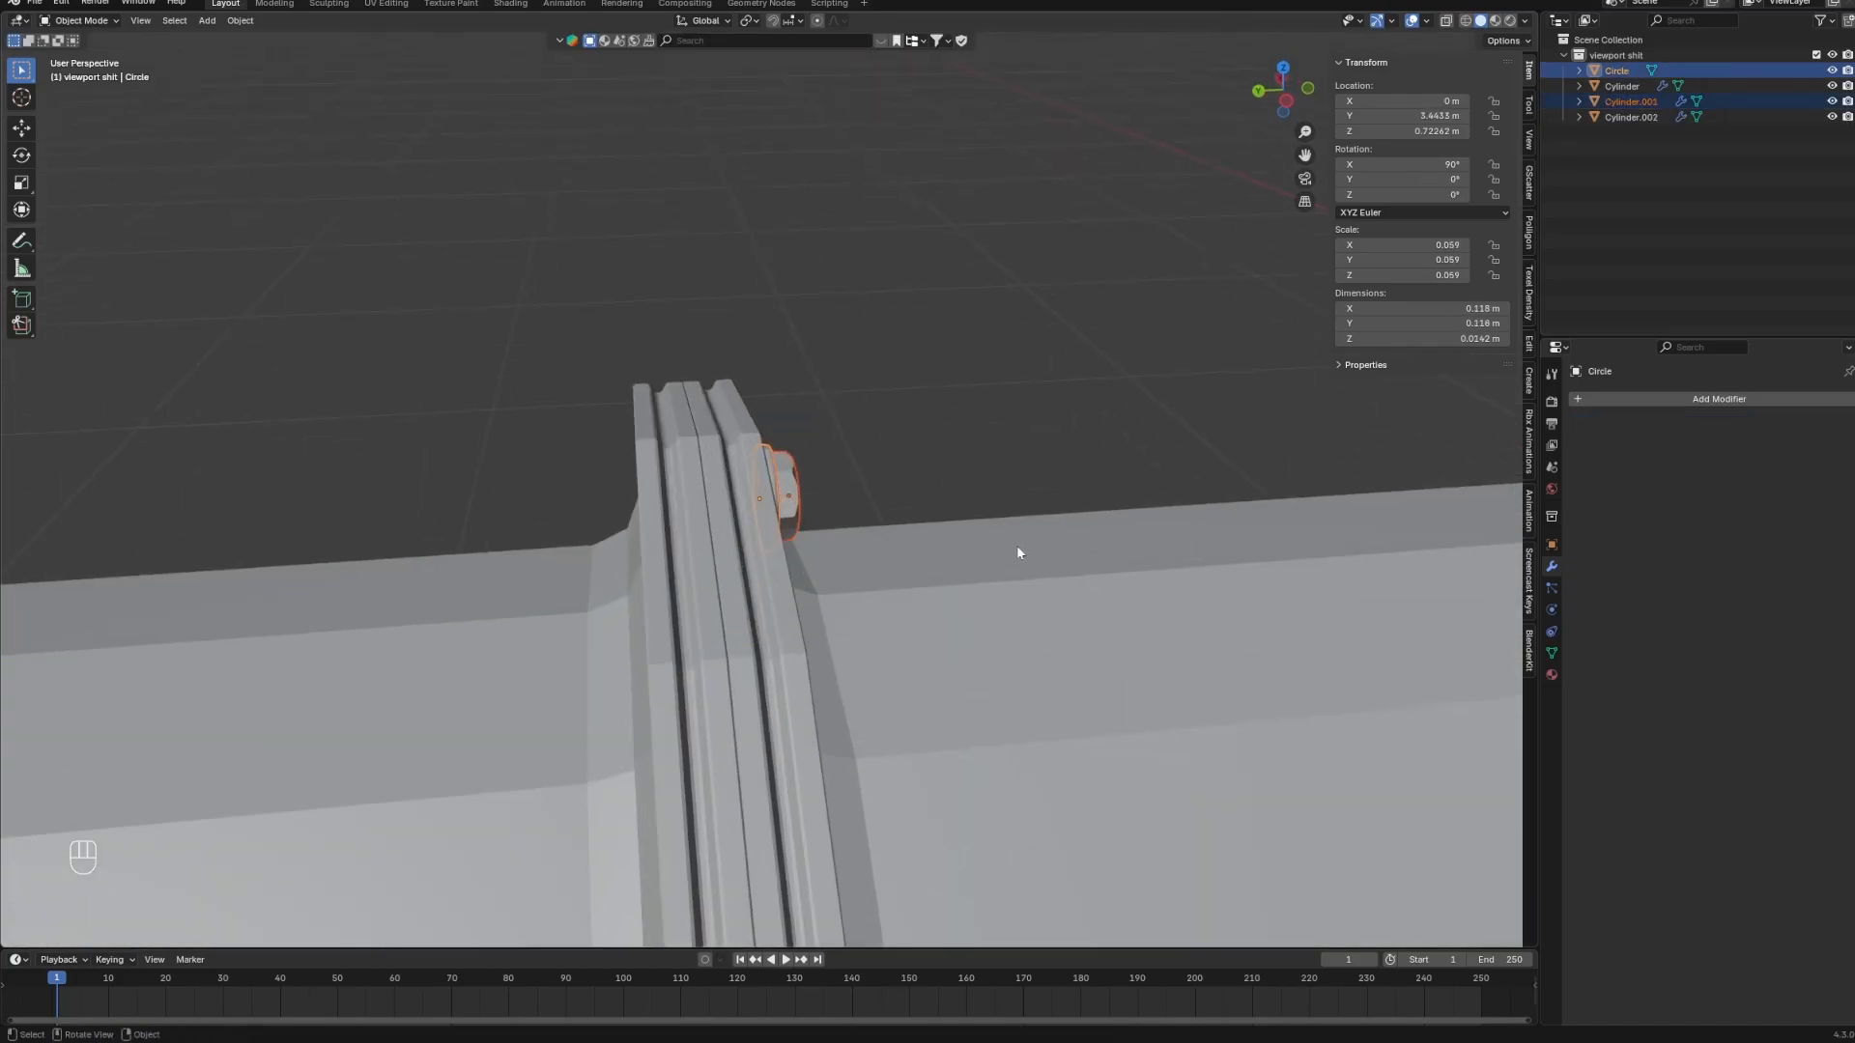
key("shift+d")
key("y")
left_click(808, 578)
Rotate the copied bolt head and washer 90° about Z.
key("r")
key("z")
key("9")
key("0")
key("Return")
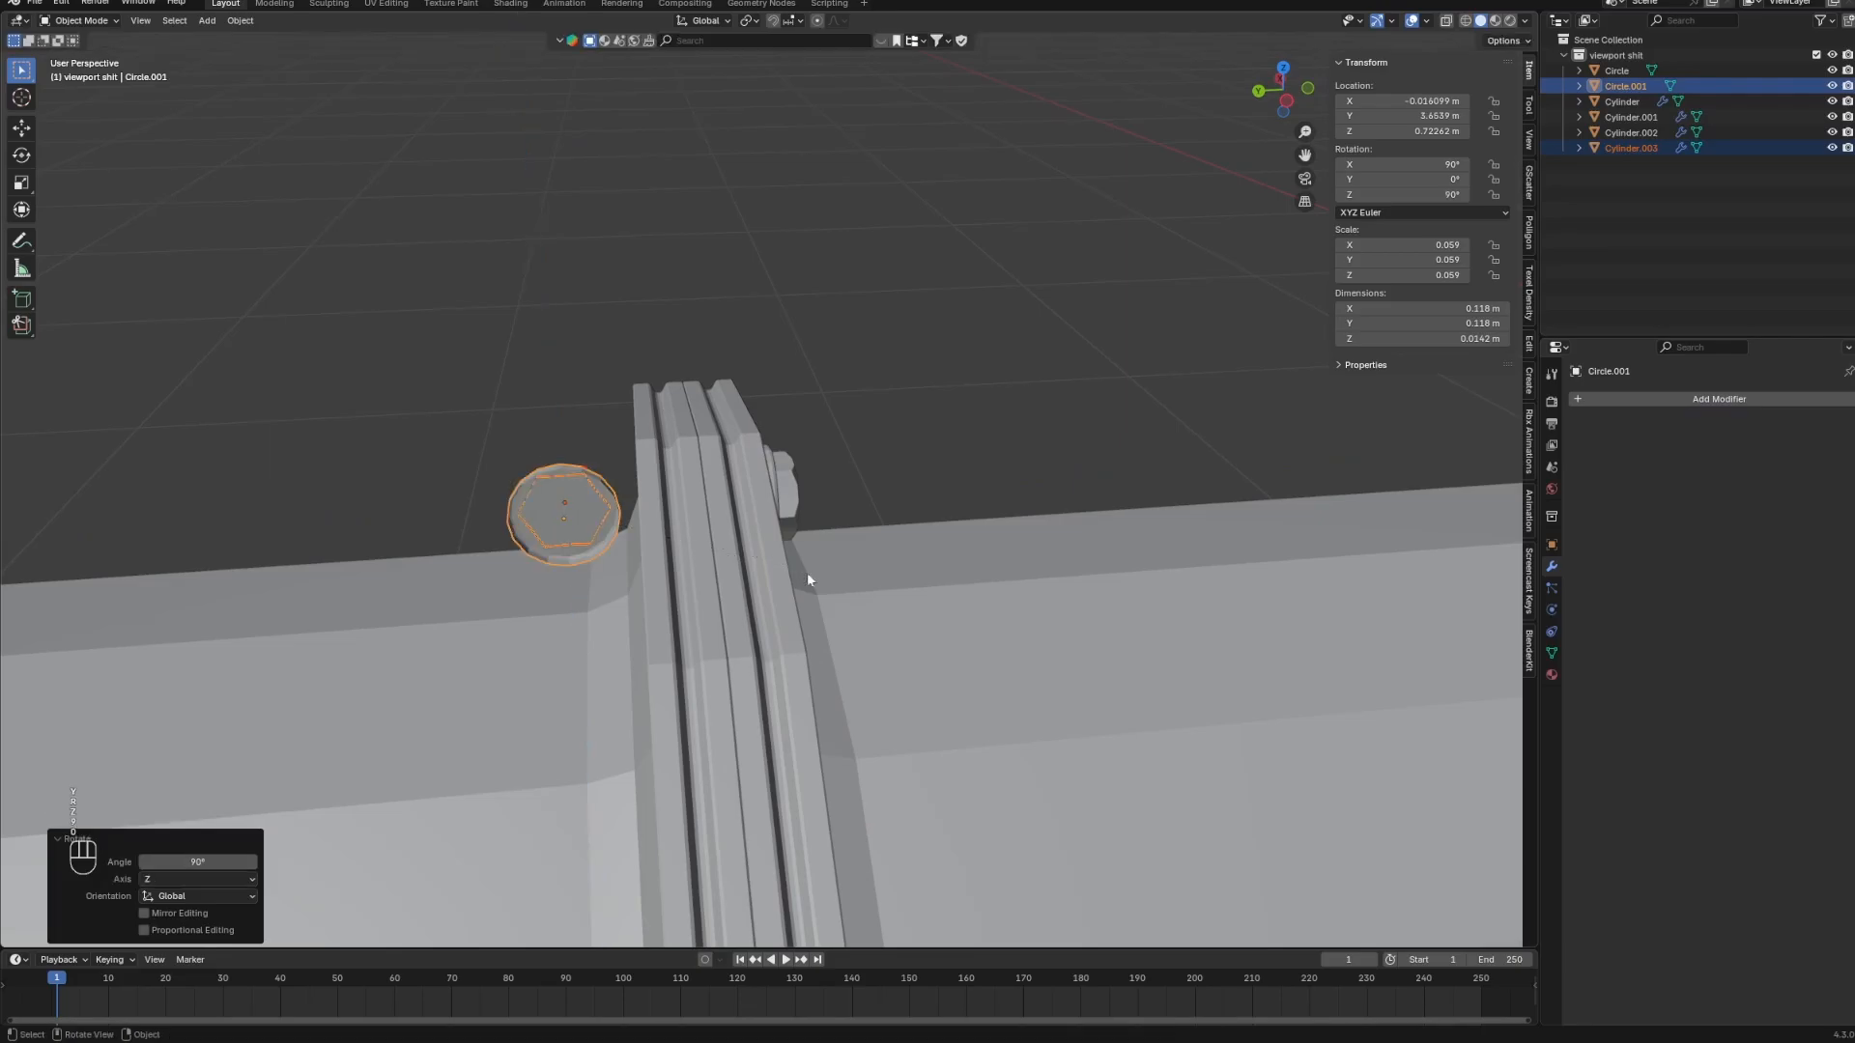
key("r")
key("z")
key("9")
key("minus")
left_click(808, 575)
Rotate the copied bolt head and washer another 90° about Z so they face the opposite direction.
key("r")
key("z")
key("9")
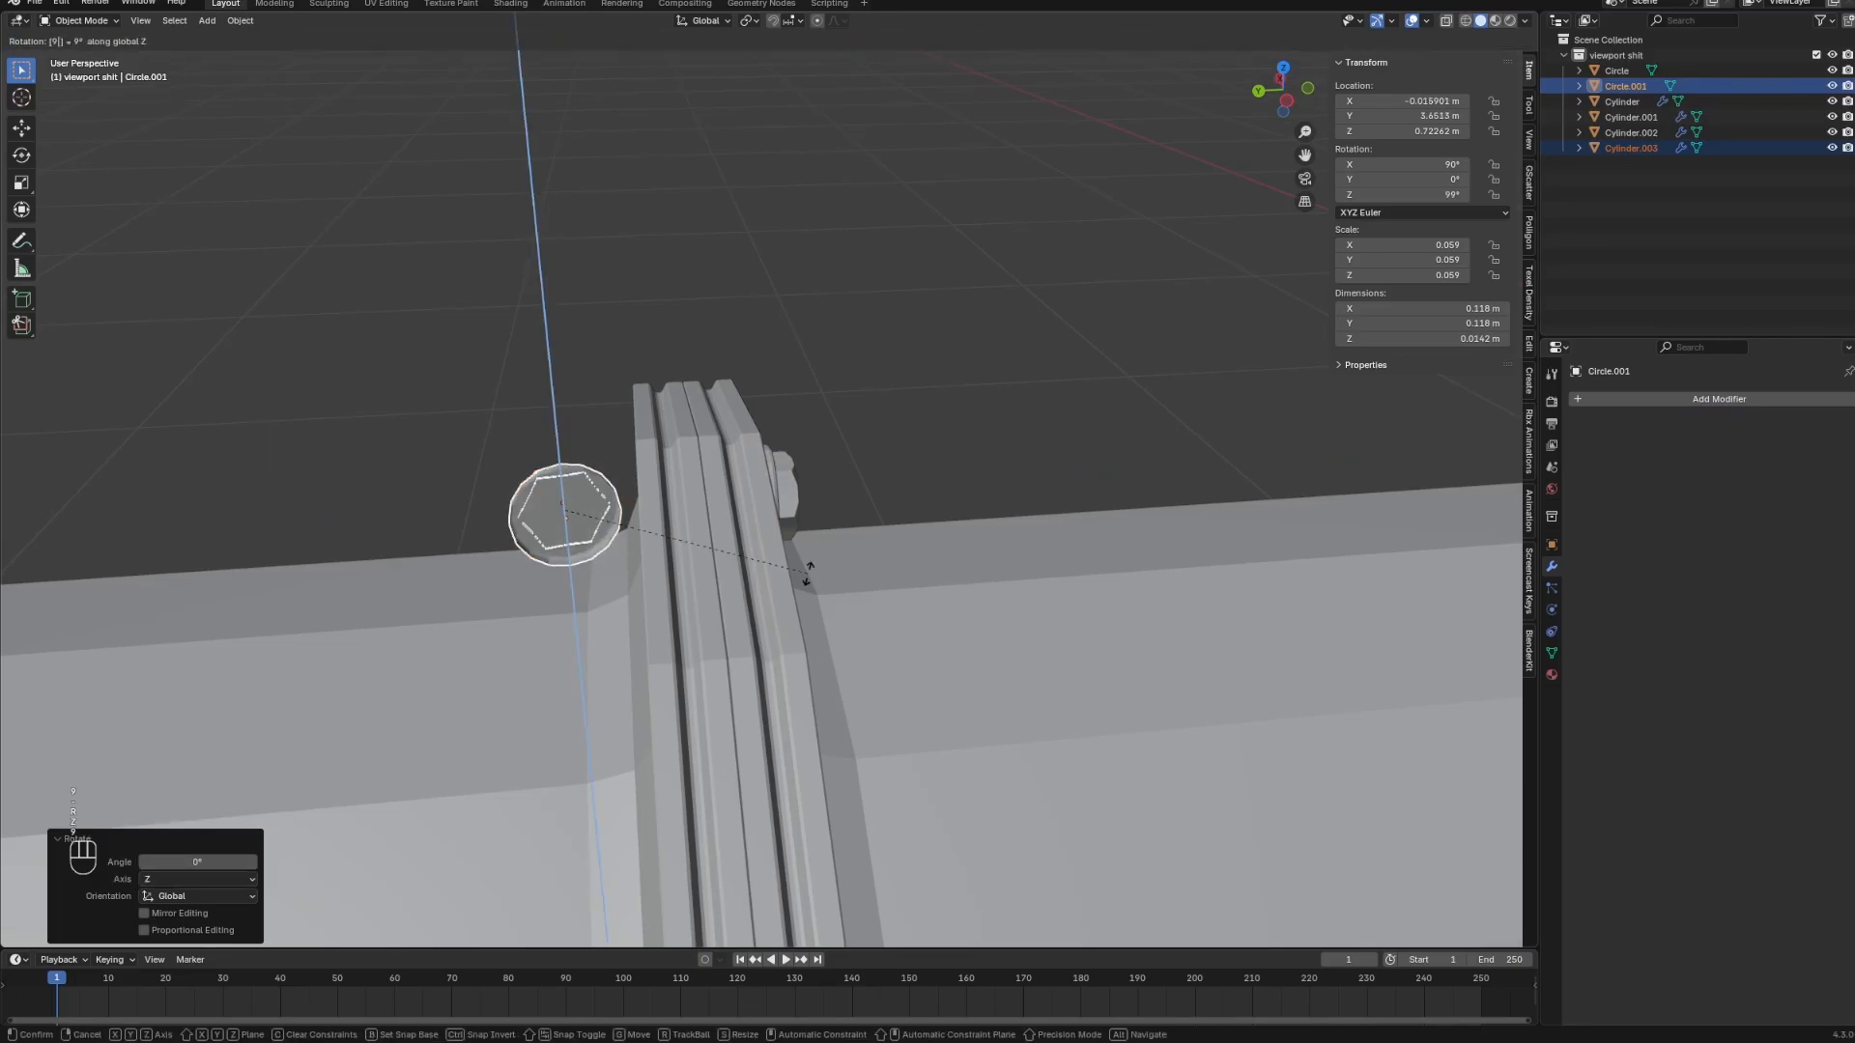
key("0")
left_click(809, 574)
Move the copied bolt head and washer along Y against the second pipe's rim, with the washer at about 3.57 m.
middle_click_drag(809, 574, 870, 580)
scroll(856, 562, "up", 5)
key("g")
key("x")
key("y")
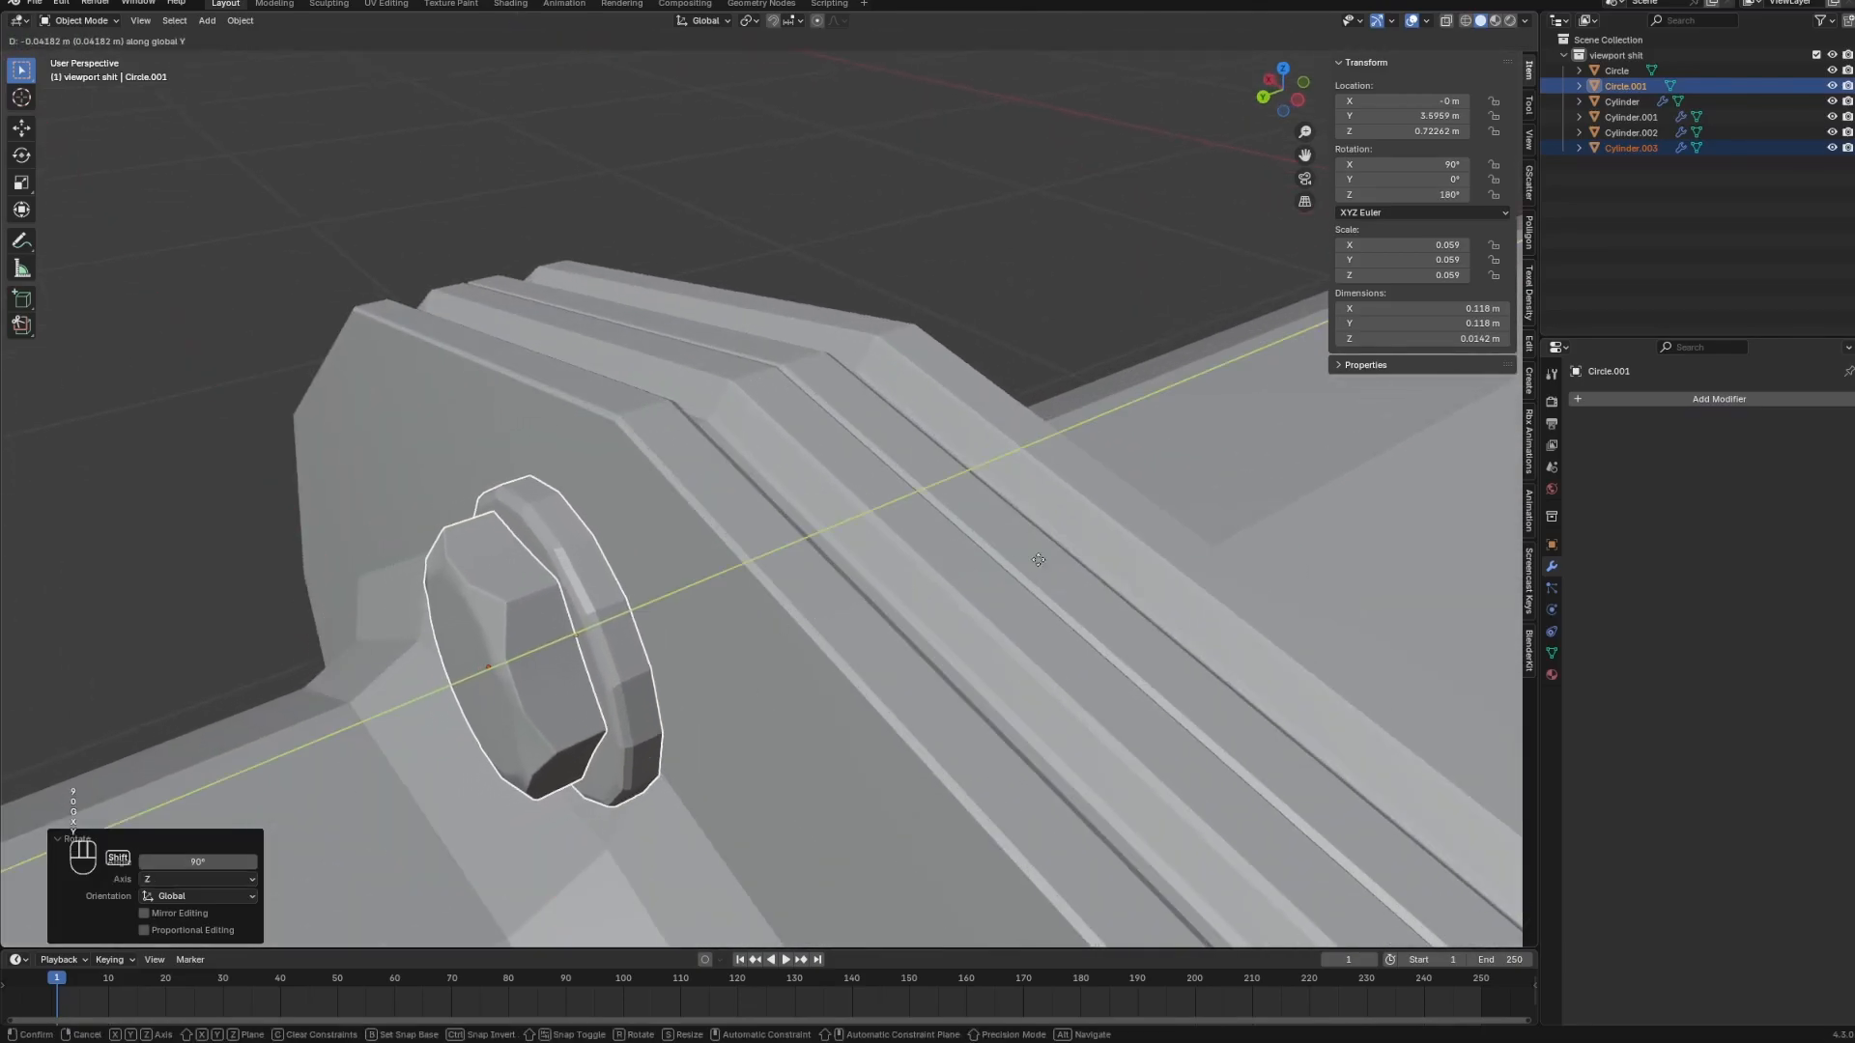
left_click(139, 454)
Sketch freehand annotation strokes and arrows above the flange joint, undo them and return to the selection tool.
scroll(588, 488, "down", 6)
mouse_move(587, 488)
middle_mouse_down()
mouse_move(448, 443)
mouse_move(646, 443)
mouse_move(734, 387)
mouse_move(571, 332)
middle_mouse_up()
left_click(739, 367)
key("shift+space")
key("d")
left_click_drag(788, 340, 831, 341)
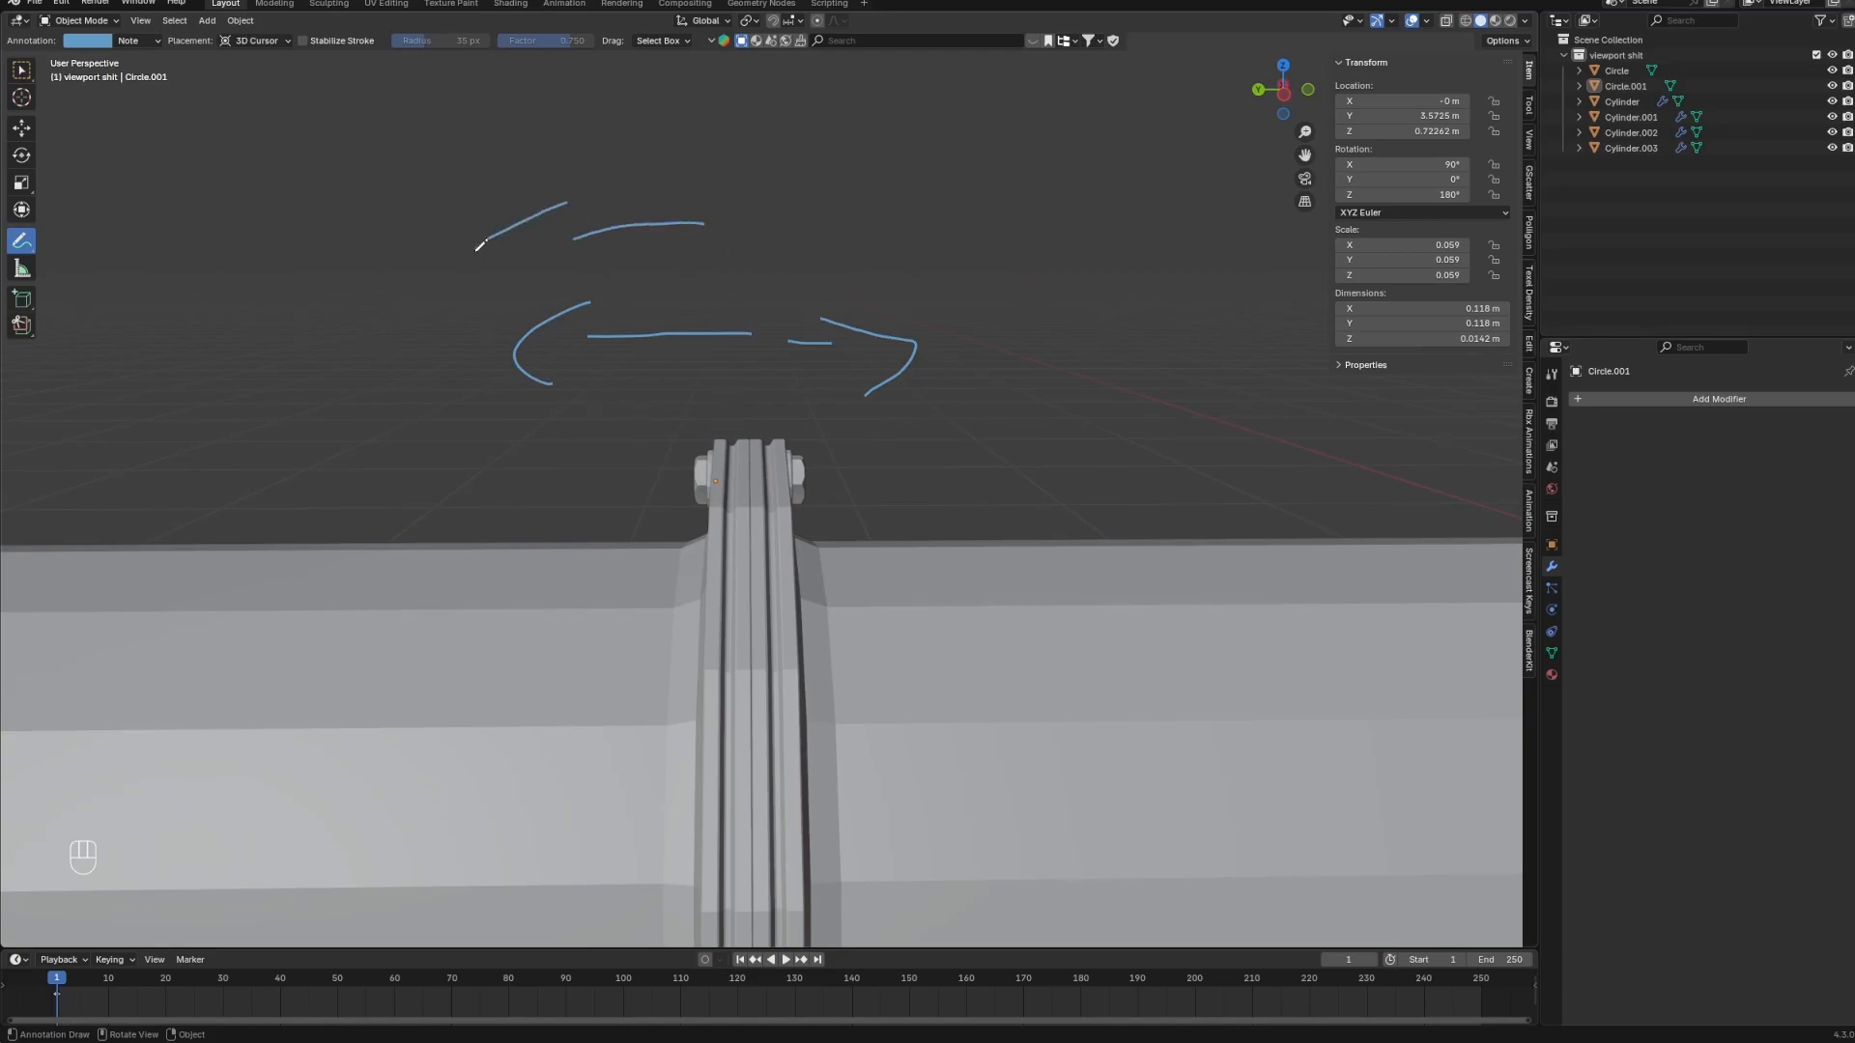
key("ctrl+z")
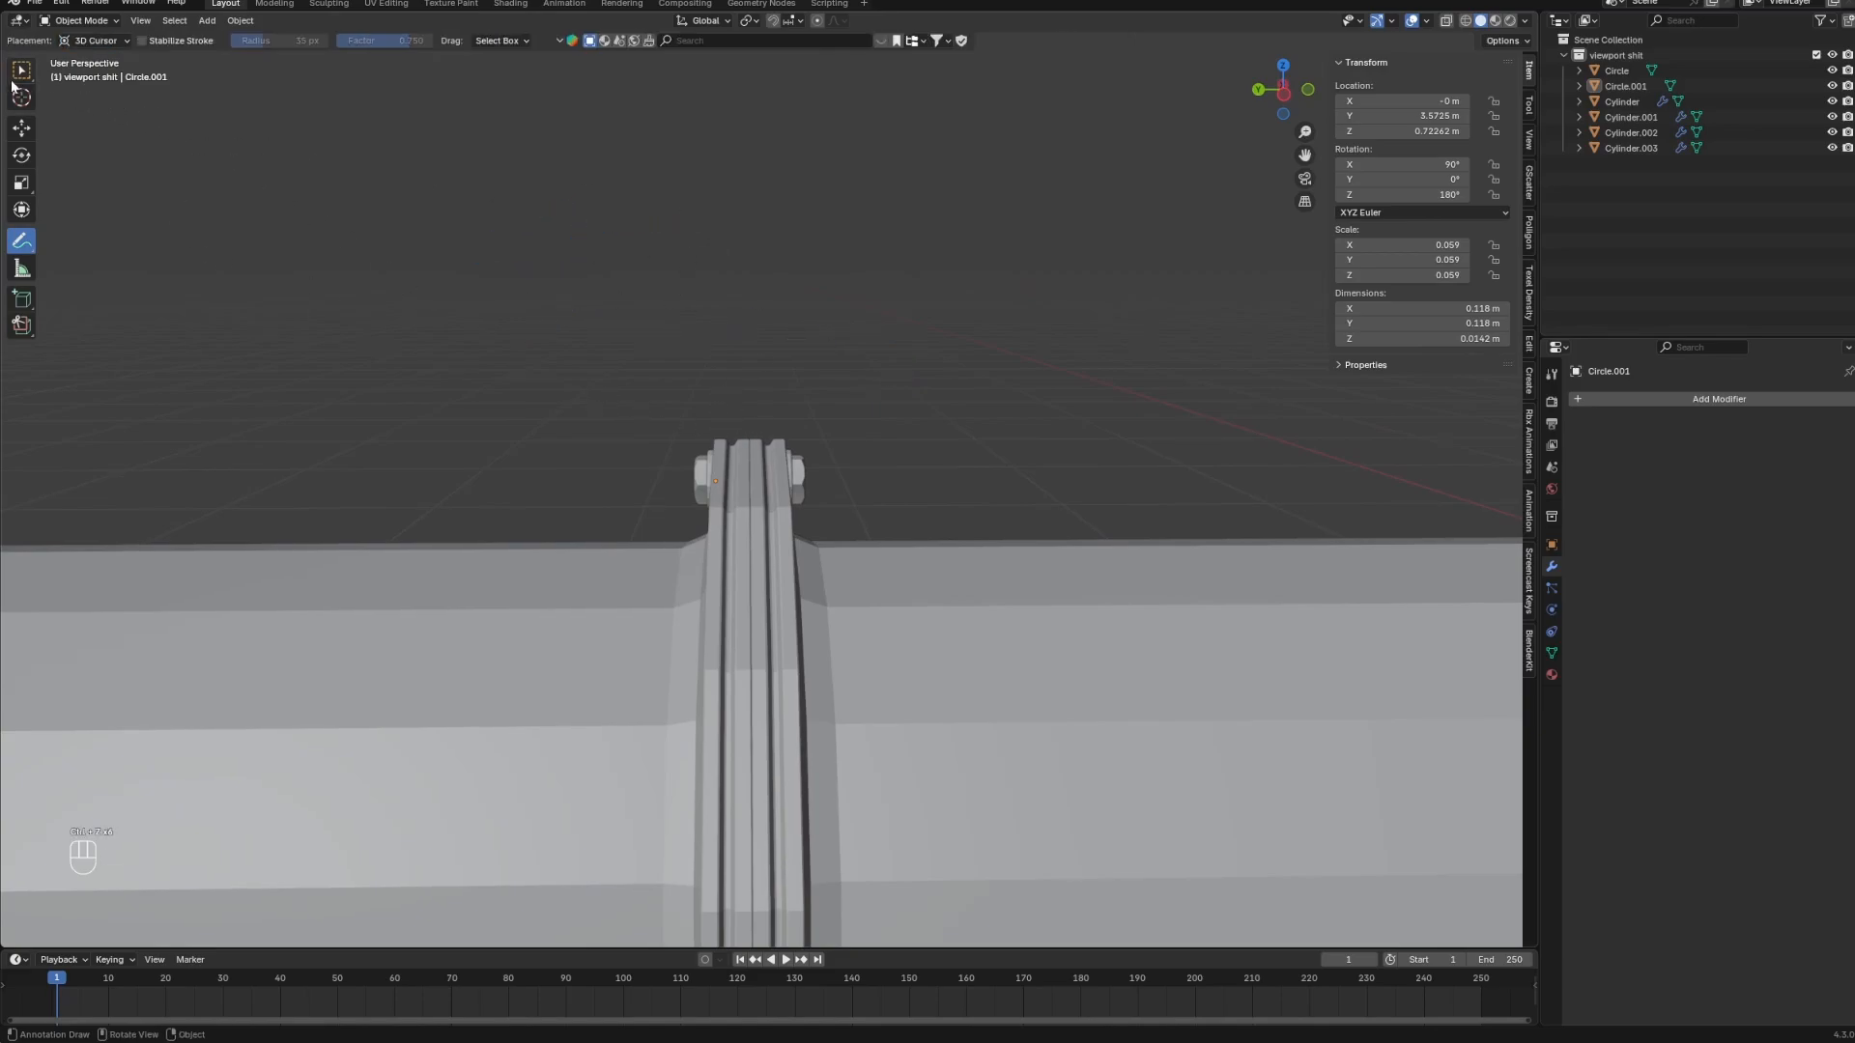
left_click(21, 70)
Delete the round cap faces at the centre of the copied bolt head on the second pipe's side.
scroll(763, 456, "up", 4)
middle_click_drag(762, 455, 871, 484)
left_click(728, 520)
scroll(729, 520, "up", 5)
key("Tab")
middle_click_drag(730, 520, 878, 571)
key("w")
left_click(881, 571)
key("3")
left_click_drag(891, 571, 861, 519)
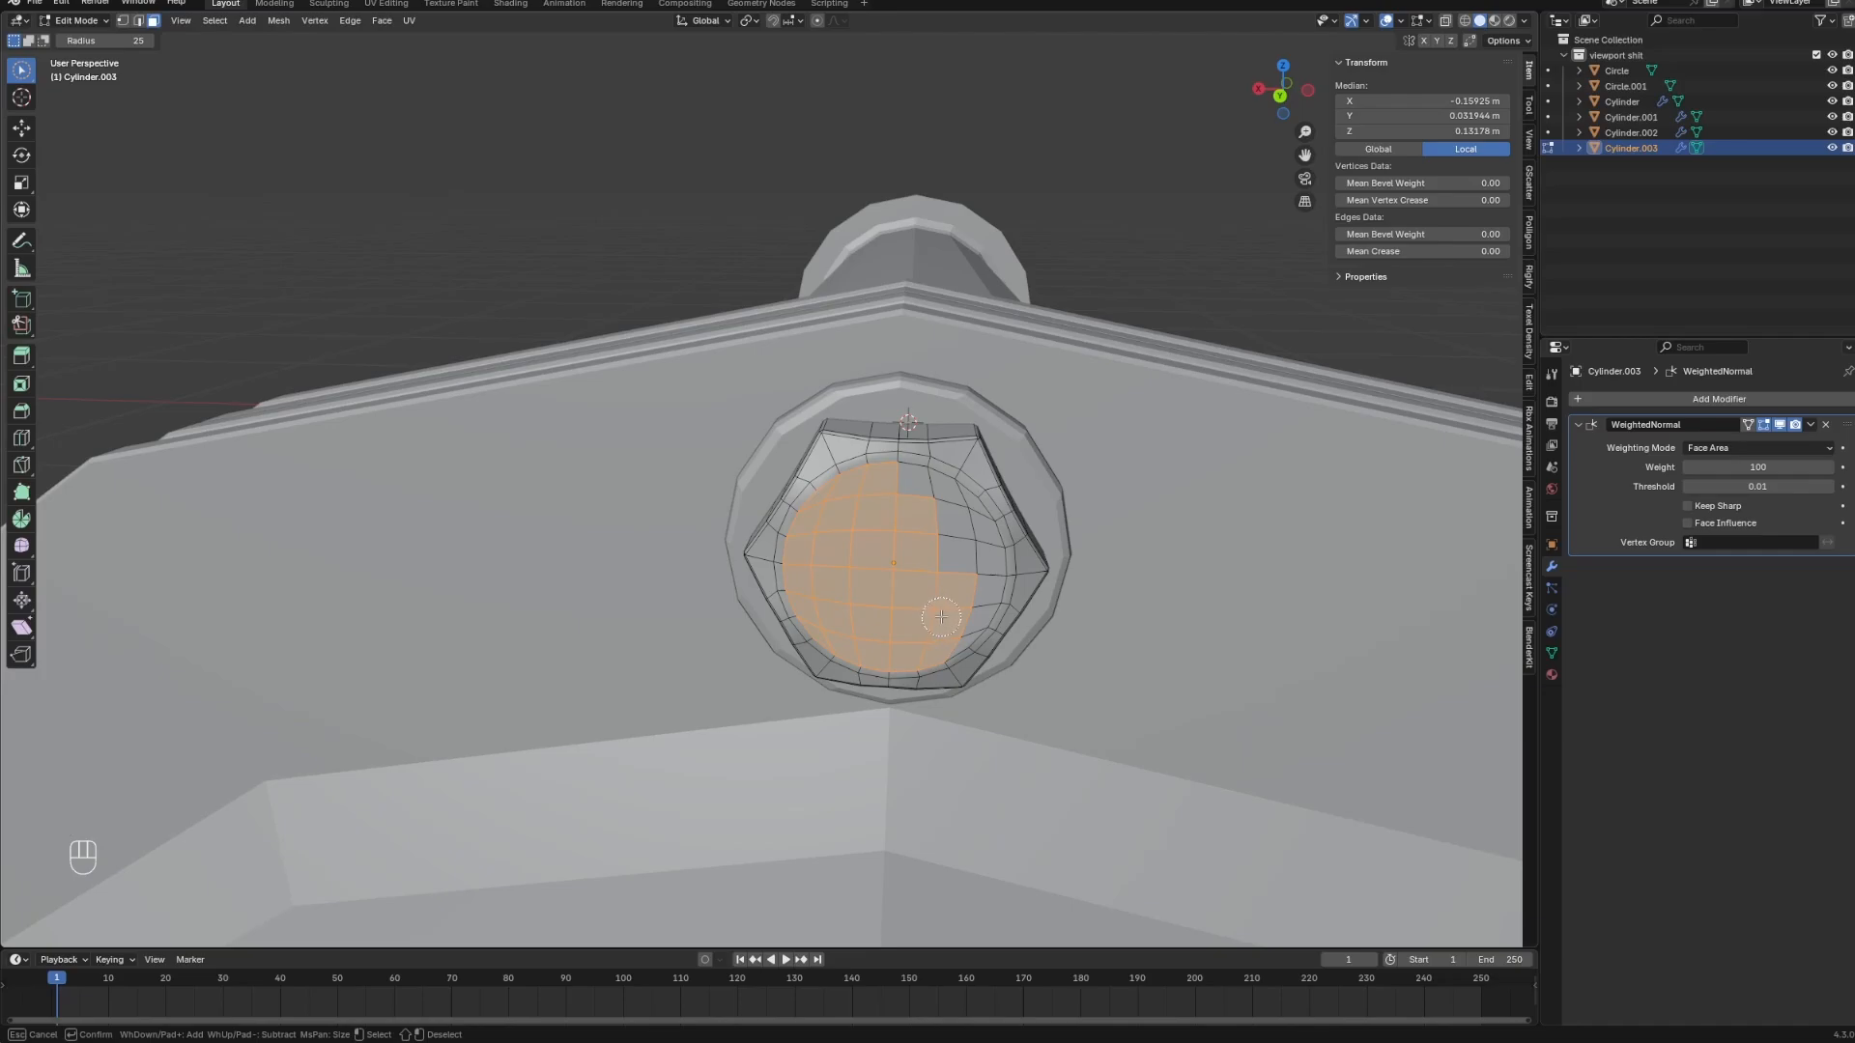
key("x")
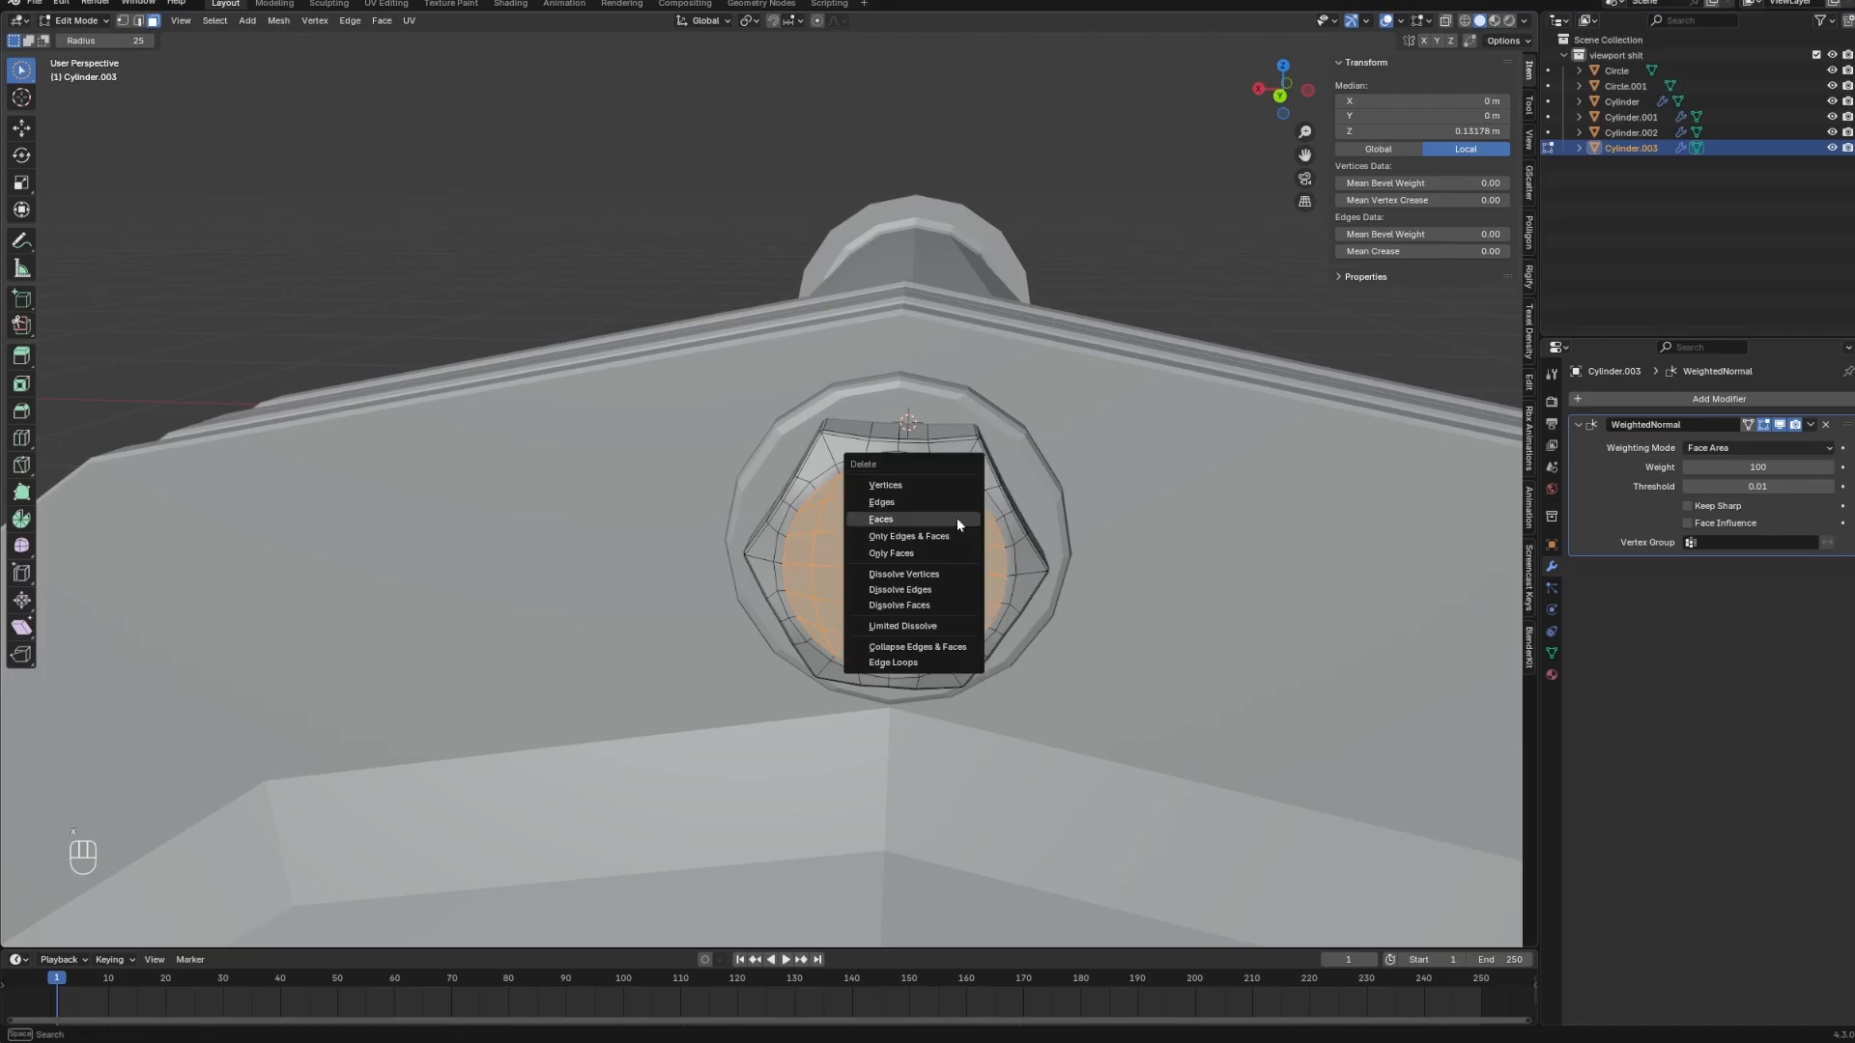
left_click(957, 518)
Scale the copied bolt head's hole border inward to narrow the central opening.
key("2")
left_click(972, 492, "alt")
middle_click_drag(1048, 570, 1180, 567)
key("s")
left_click(1085, 563)
key("s")
left_click(1143, 576)
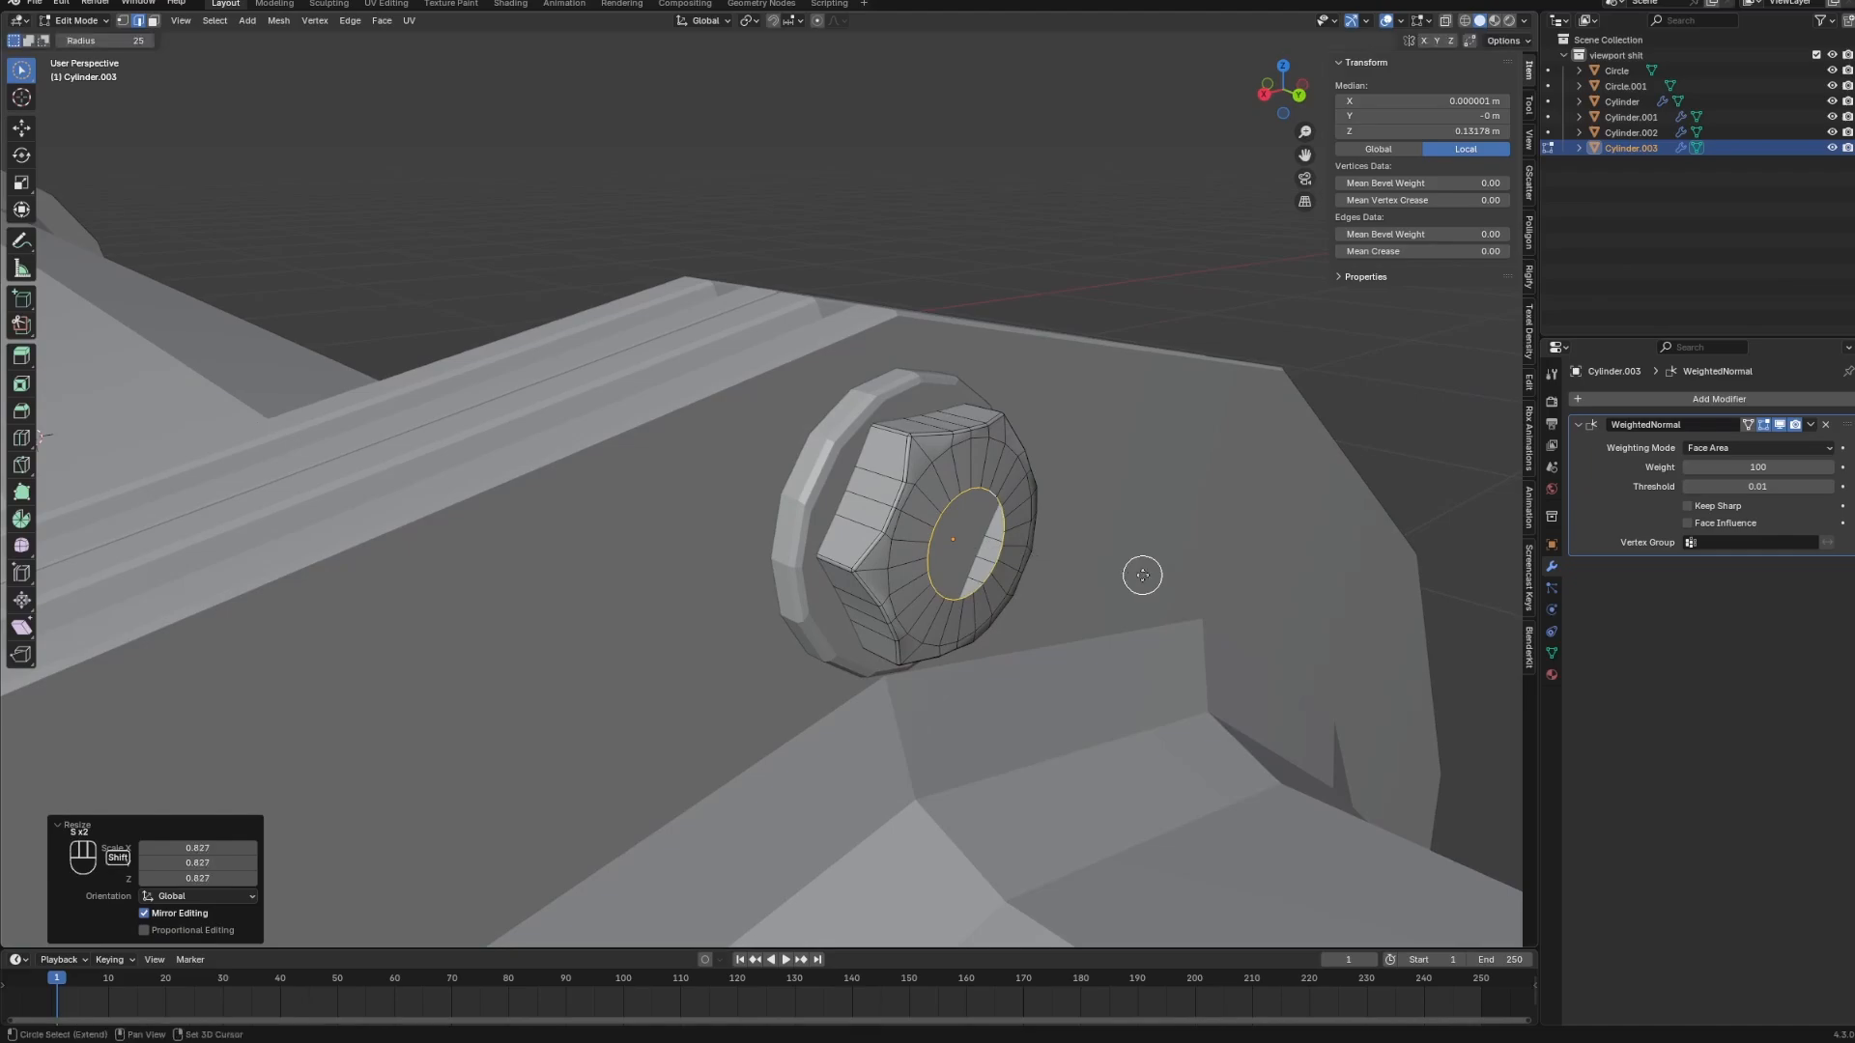
Duplicate the hole's border loop in place and separate it from the bolt head as its own object.
key("shift+d")
right_click(1144, 521)
key("p")
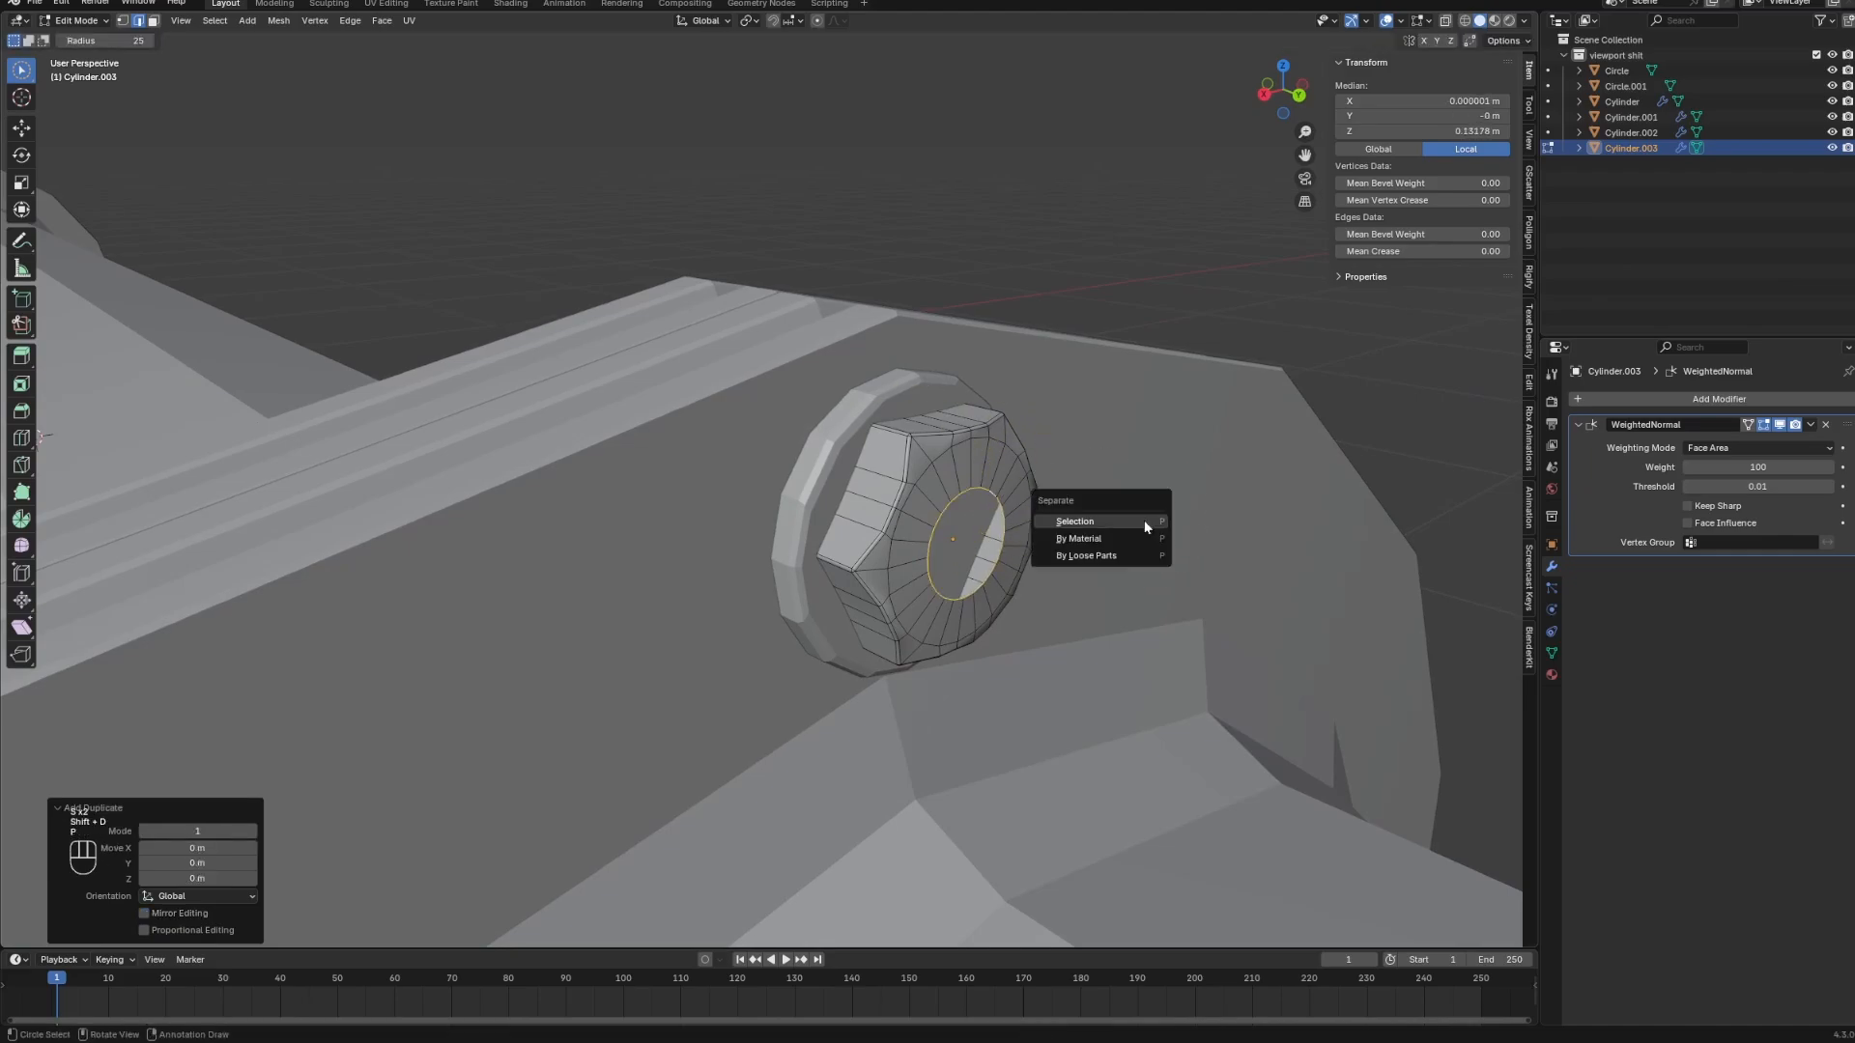
left_click(1145, 527)
key("Tab")
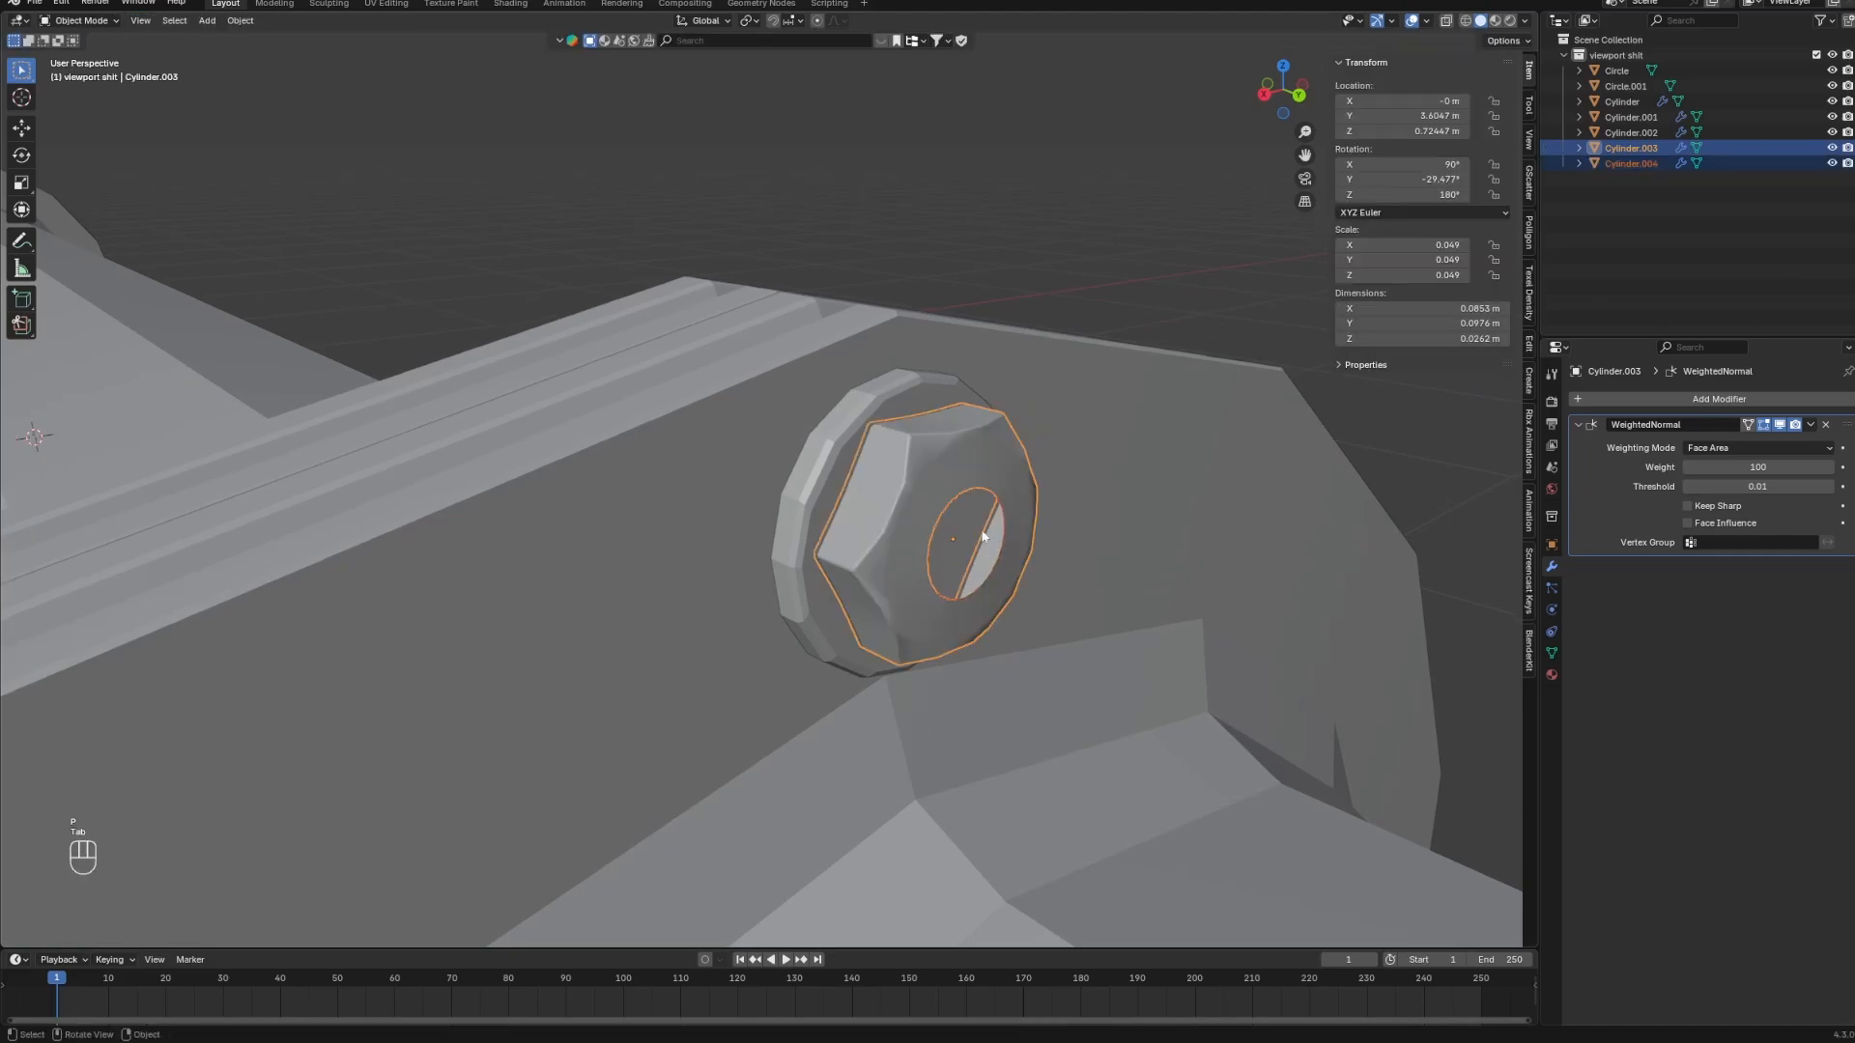
middle_click_drag(982, 487, 1019, 522)
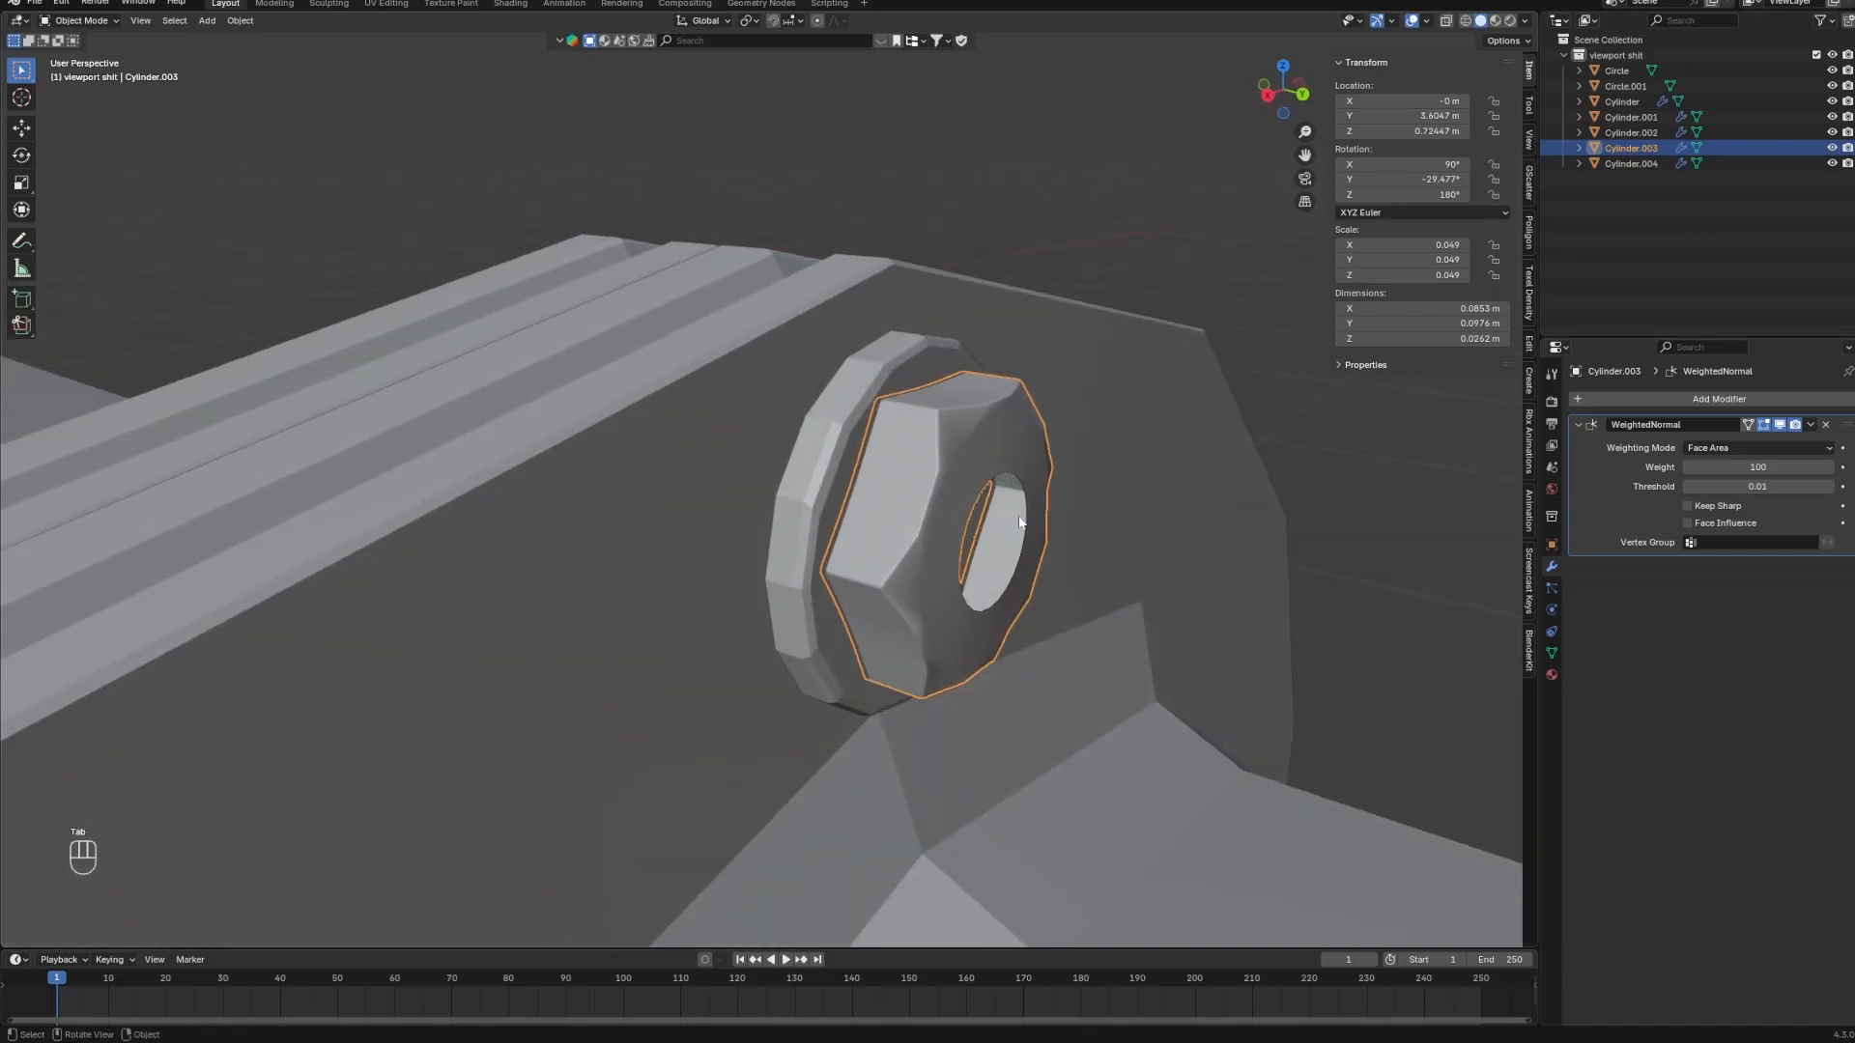
Extrude the separated ring outward along Y to form a cylindrical bolt shank.
left_click(1015, 485)
key("Tab")
key("a")
key("e")
key("x")
key("y")
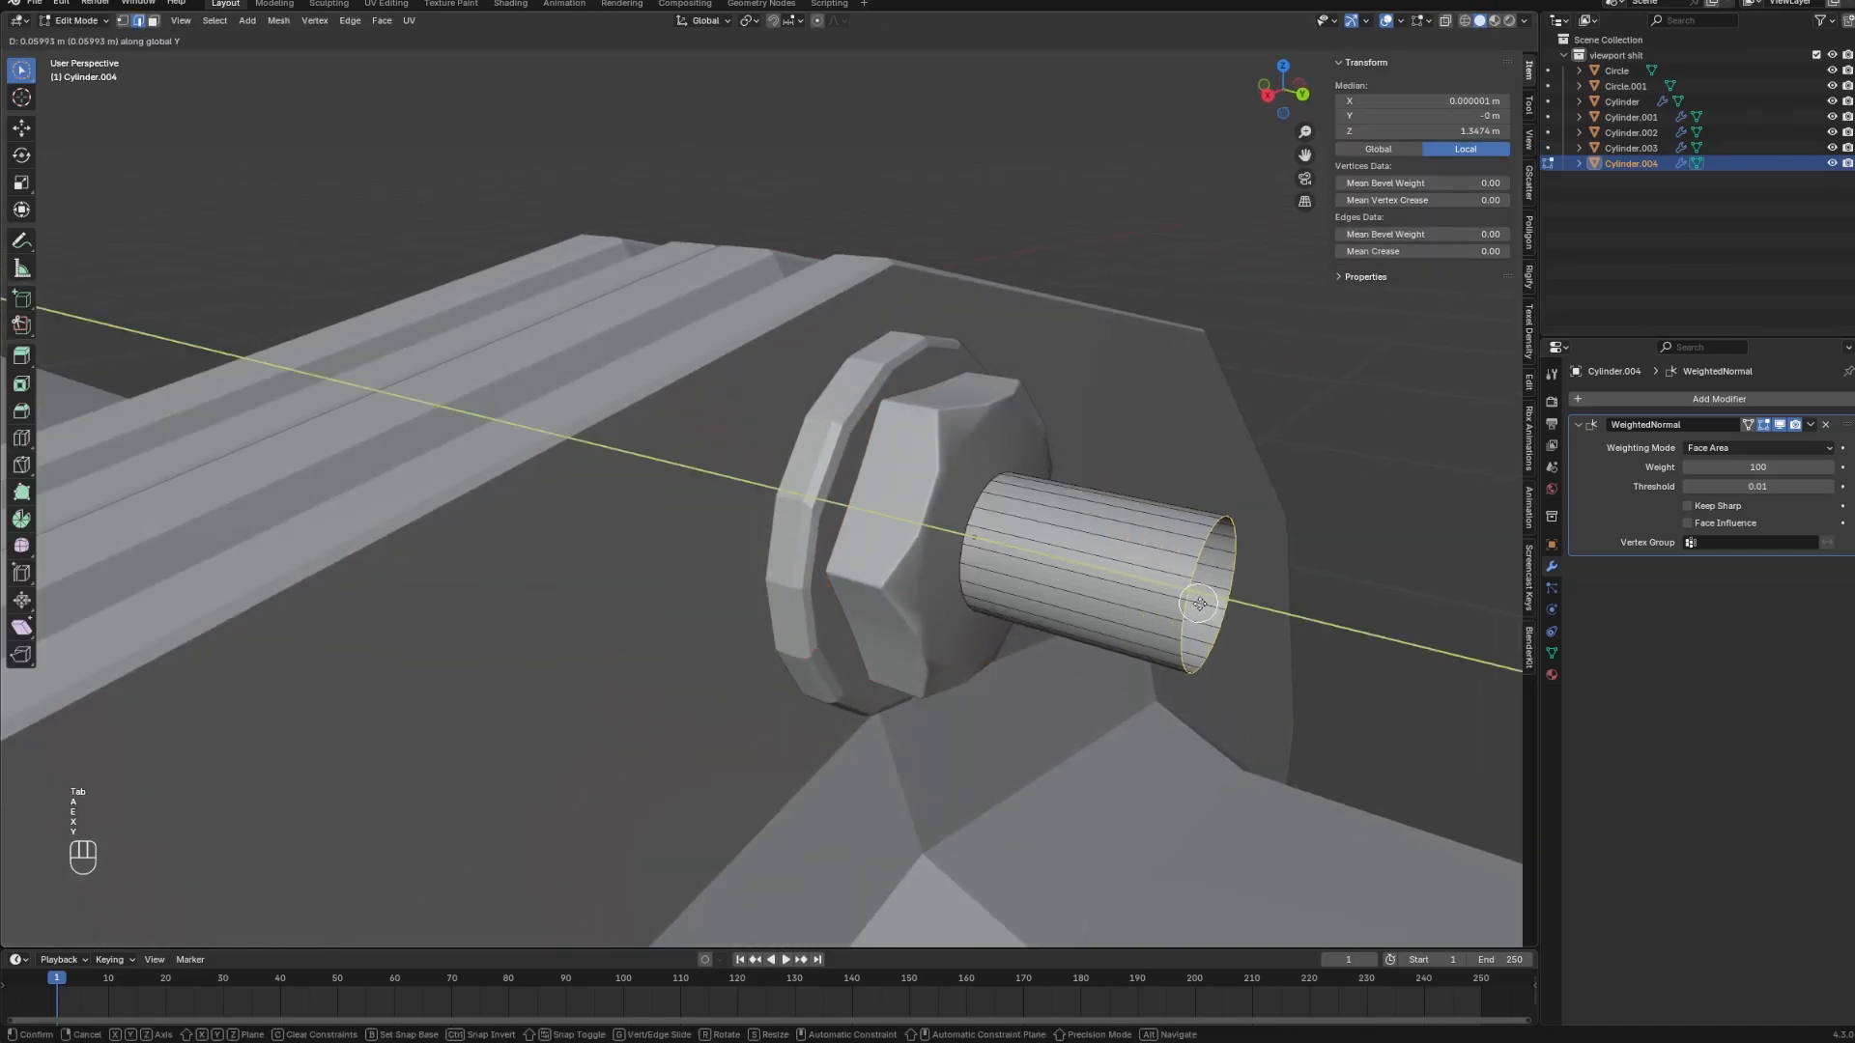
left_click(1121, 589)
Adjust the shank's length by moving its end edge loop along Y.
scroll(1121, 588, "down", 5)
key("Tab")
middle_click_drag(1009, 597, 965, 667)
scroll(1065, 605, "down", 4)
key("Tab")
key("g")
key("x")
key("y")
left_click(1066, 604)
Extrude the shank's end edge, scale it to 0.823 and offset it about 0.002 m along Y as a chamfer.
key("Tab")
scroll(1011, 605, "up", 8)
key("Tab")
scroll(953, 695, "up", 4)
key("2")
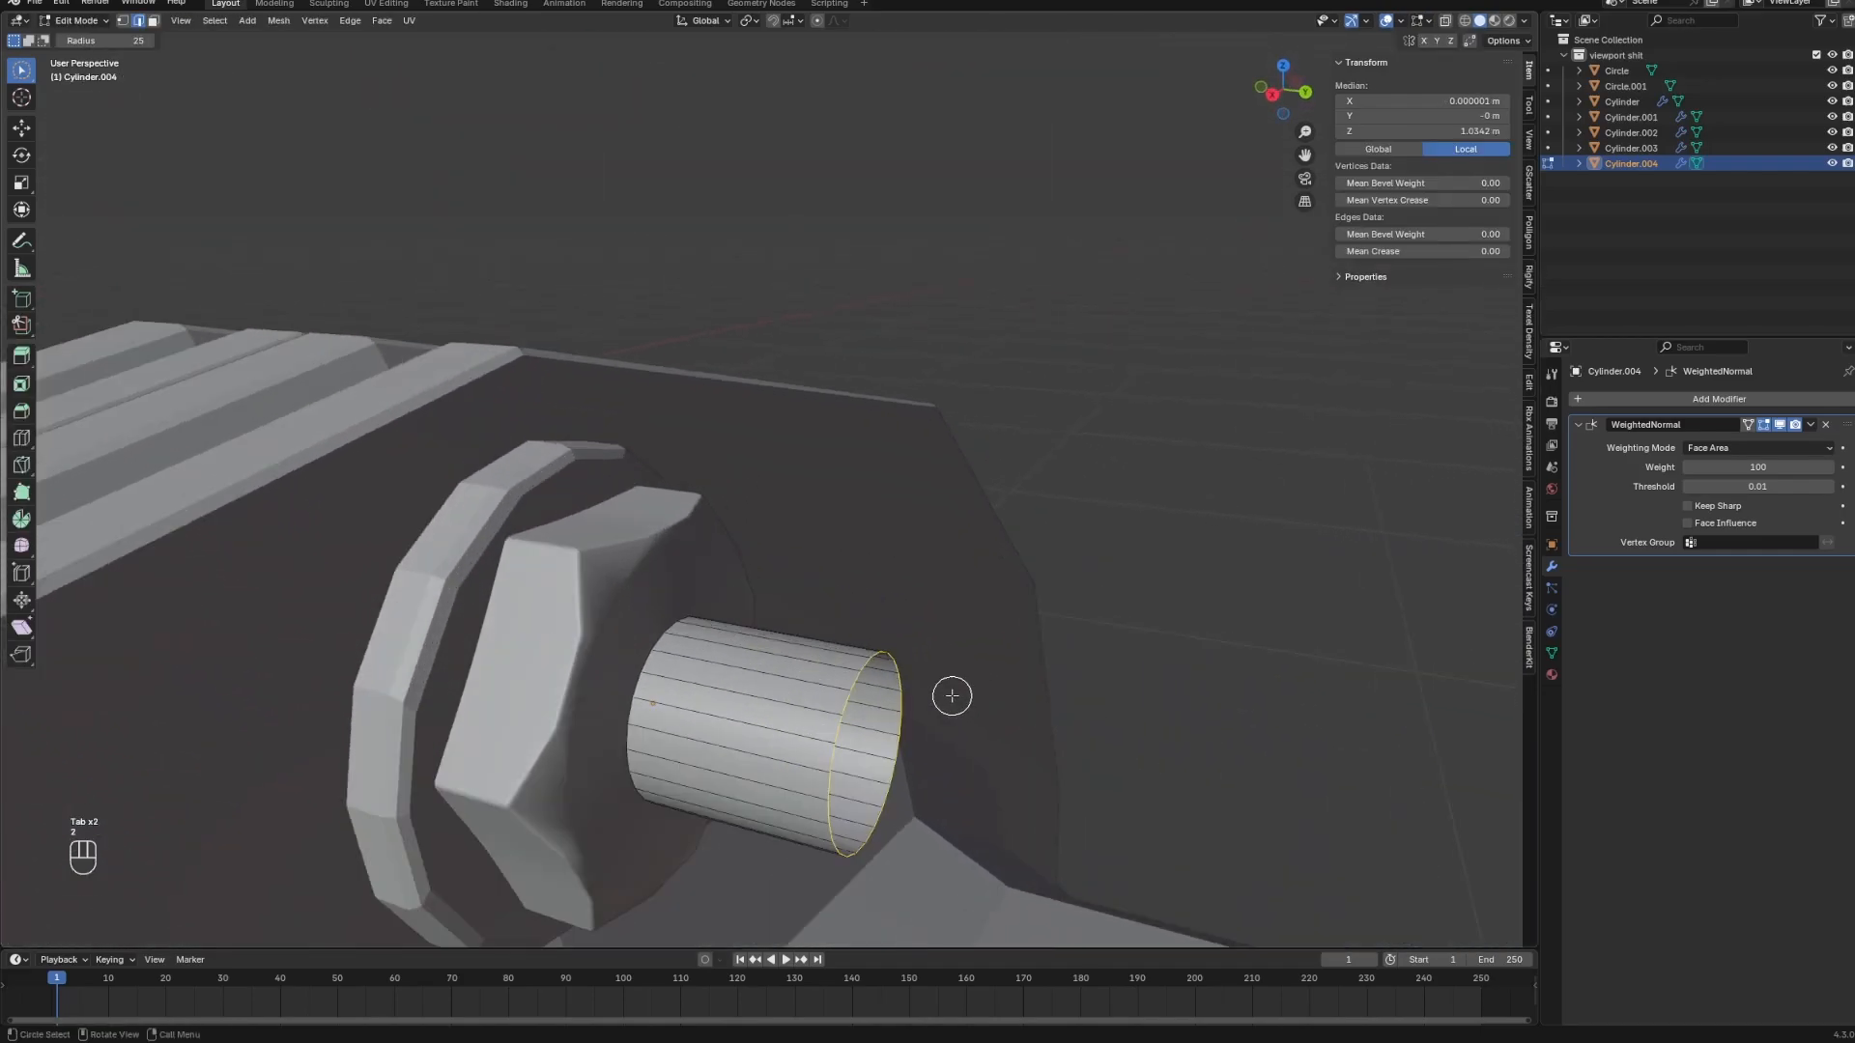
key("e")
right_click(1084, 686)
scroll(1084, 686, "down", 2)
key("s")
left_click(1035, 647)
key("g")
key("x")
key("y")
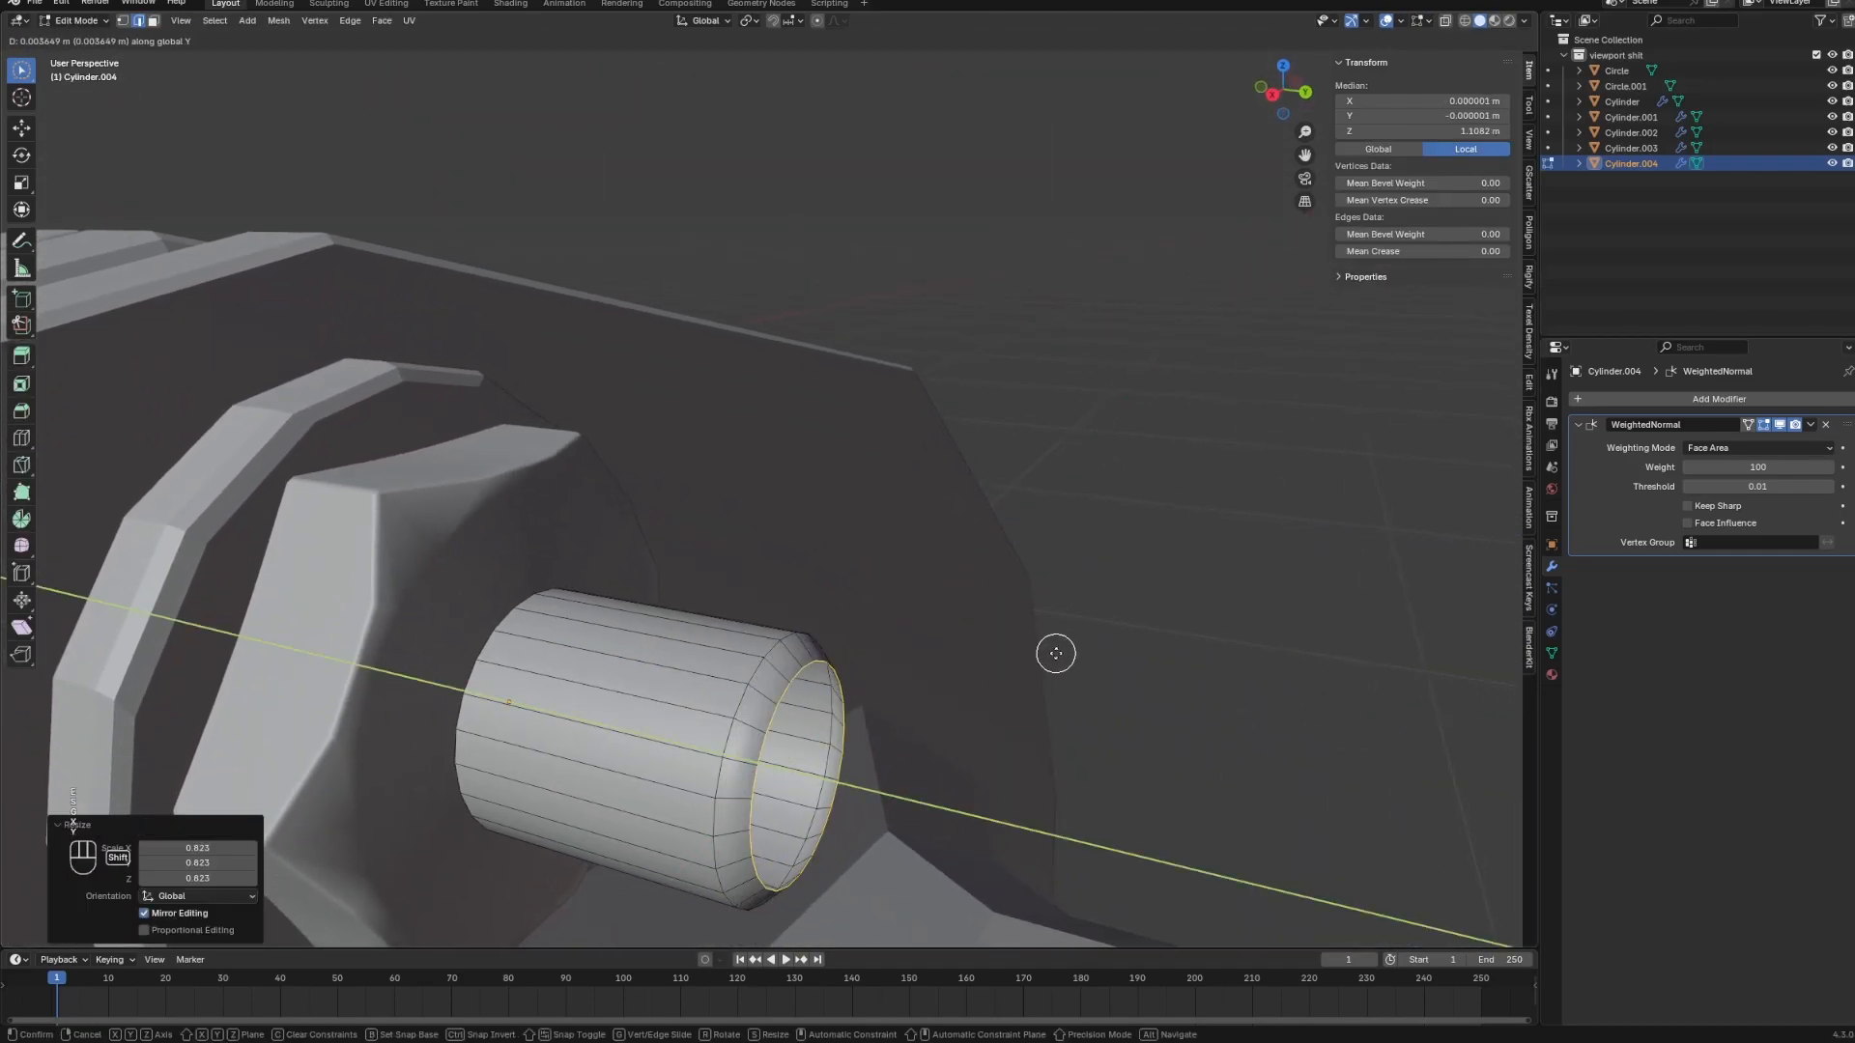
right_click(955, 651)
Close the shank's open end with Grid Fill.
key("F3")
type("grid")
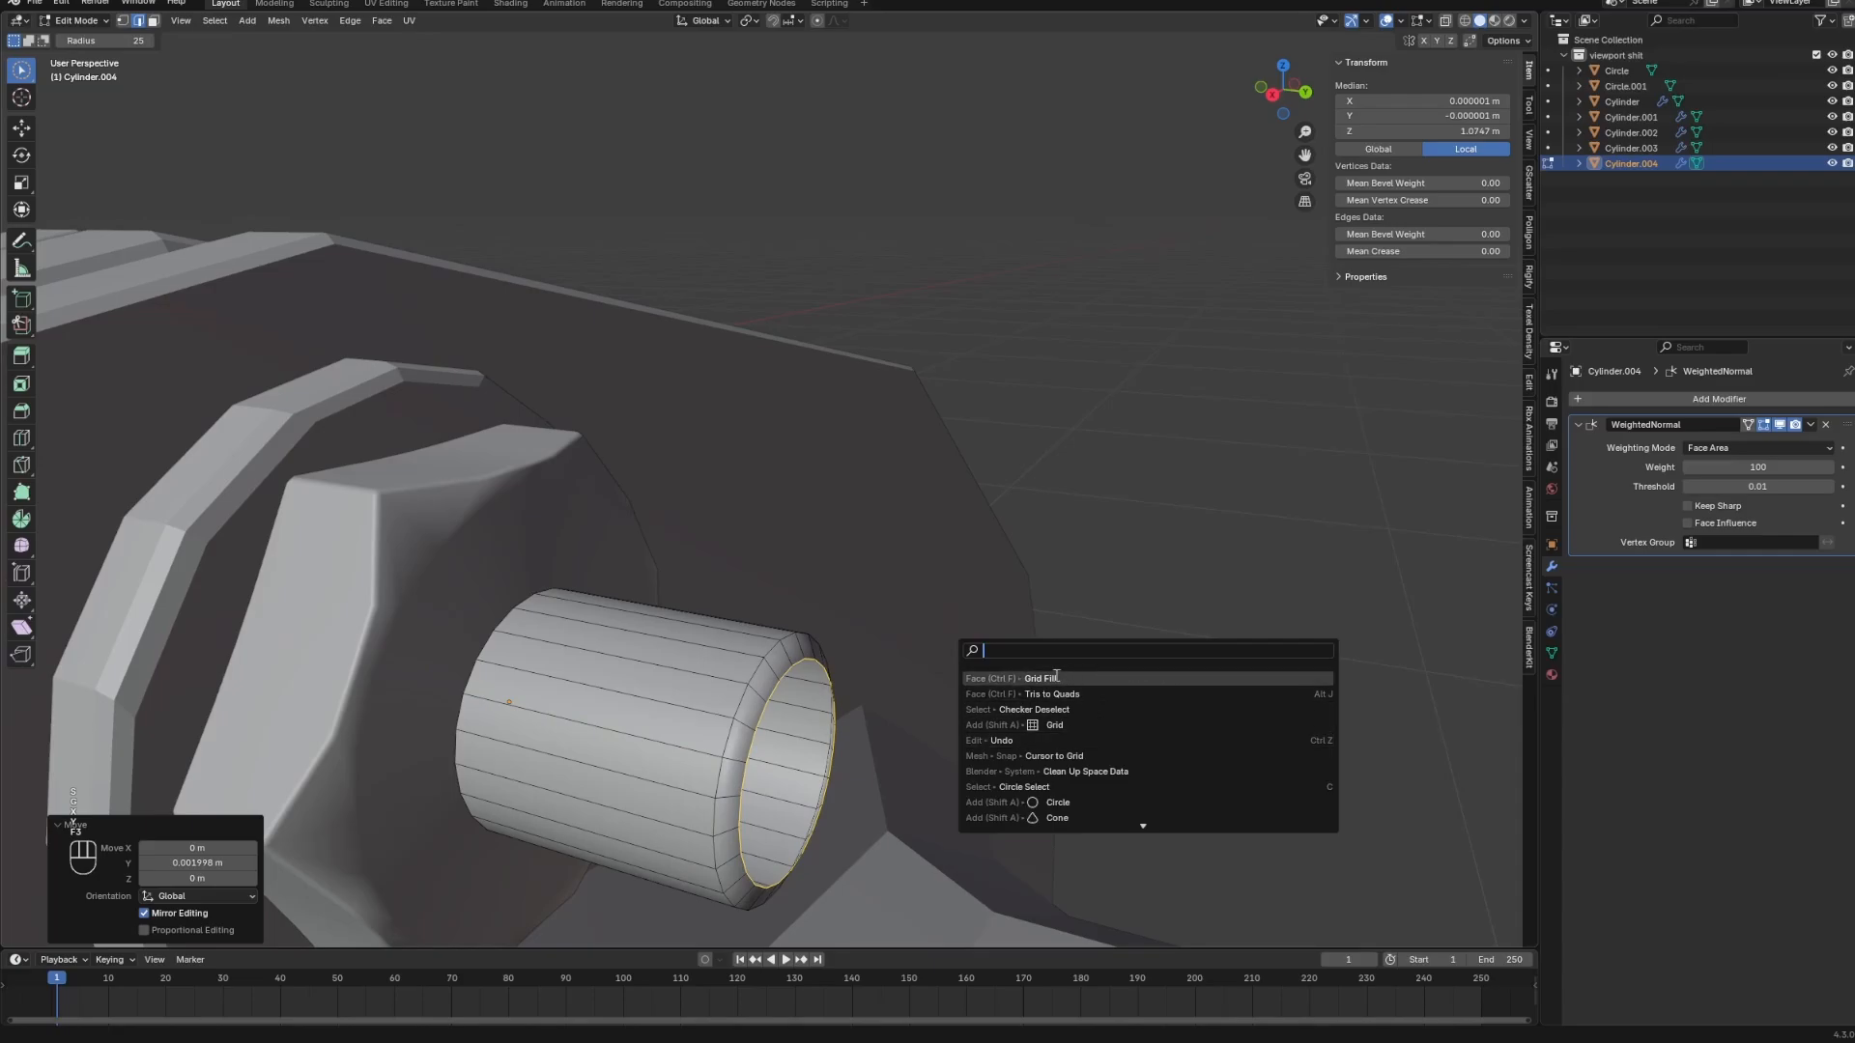
key("Return")
Add 14 evenly spaced loop cuts around the shank's cylindrical wall.
left_click(745, 680, "alt")
middle_click_drag(745, 679, 783, 617)
key("ctrl+r")
scroll(763, 599, "up", 14)
left_click(745, 577)
right_click(745, 577)
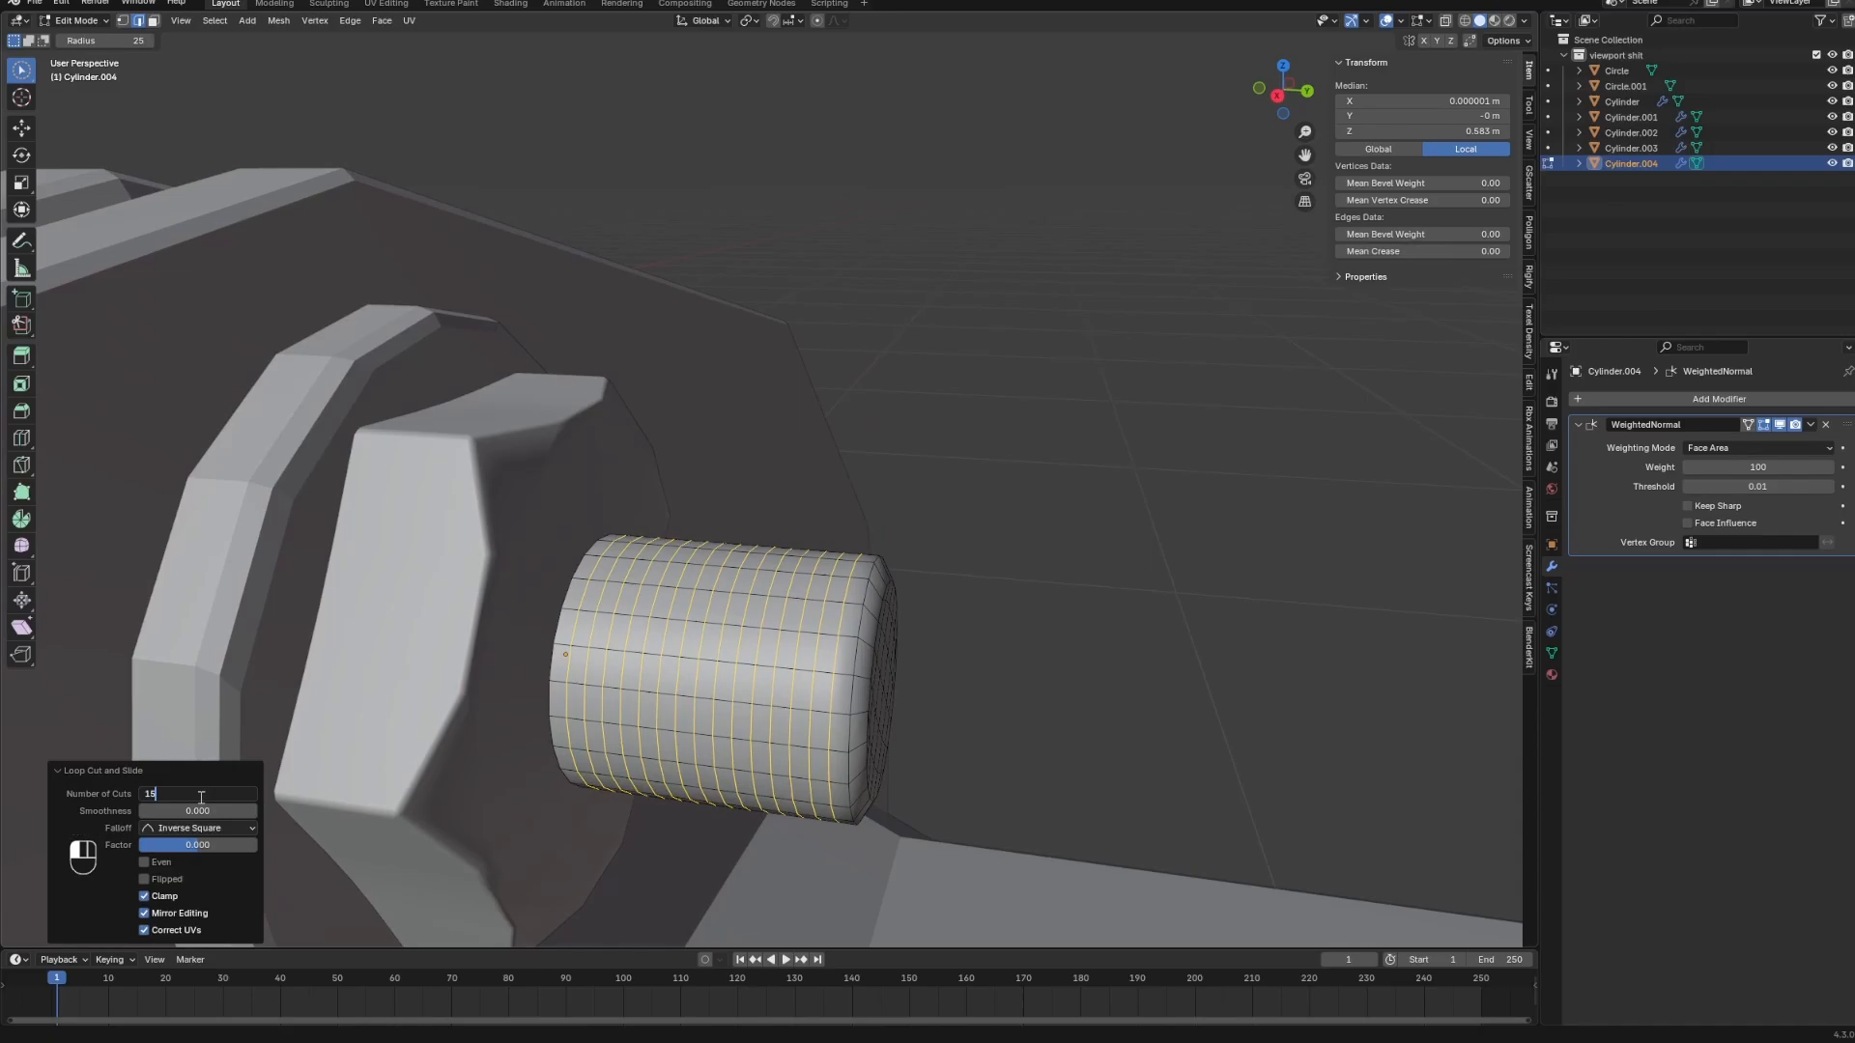
key("Return")
scroll(741, 625, "up", 2)
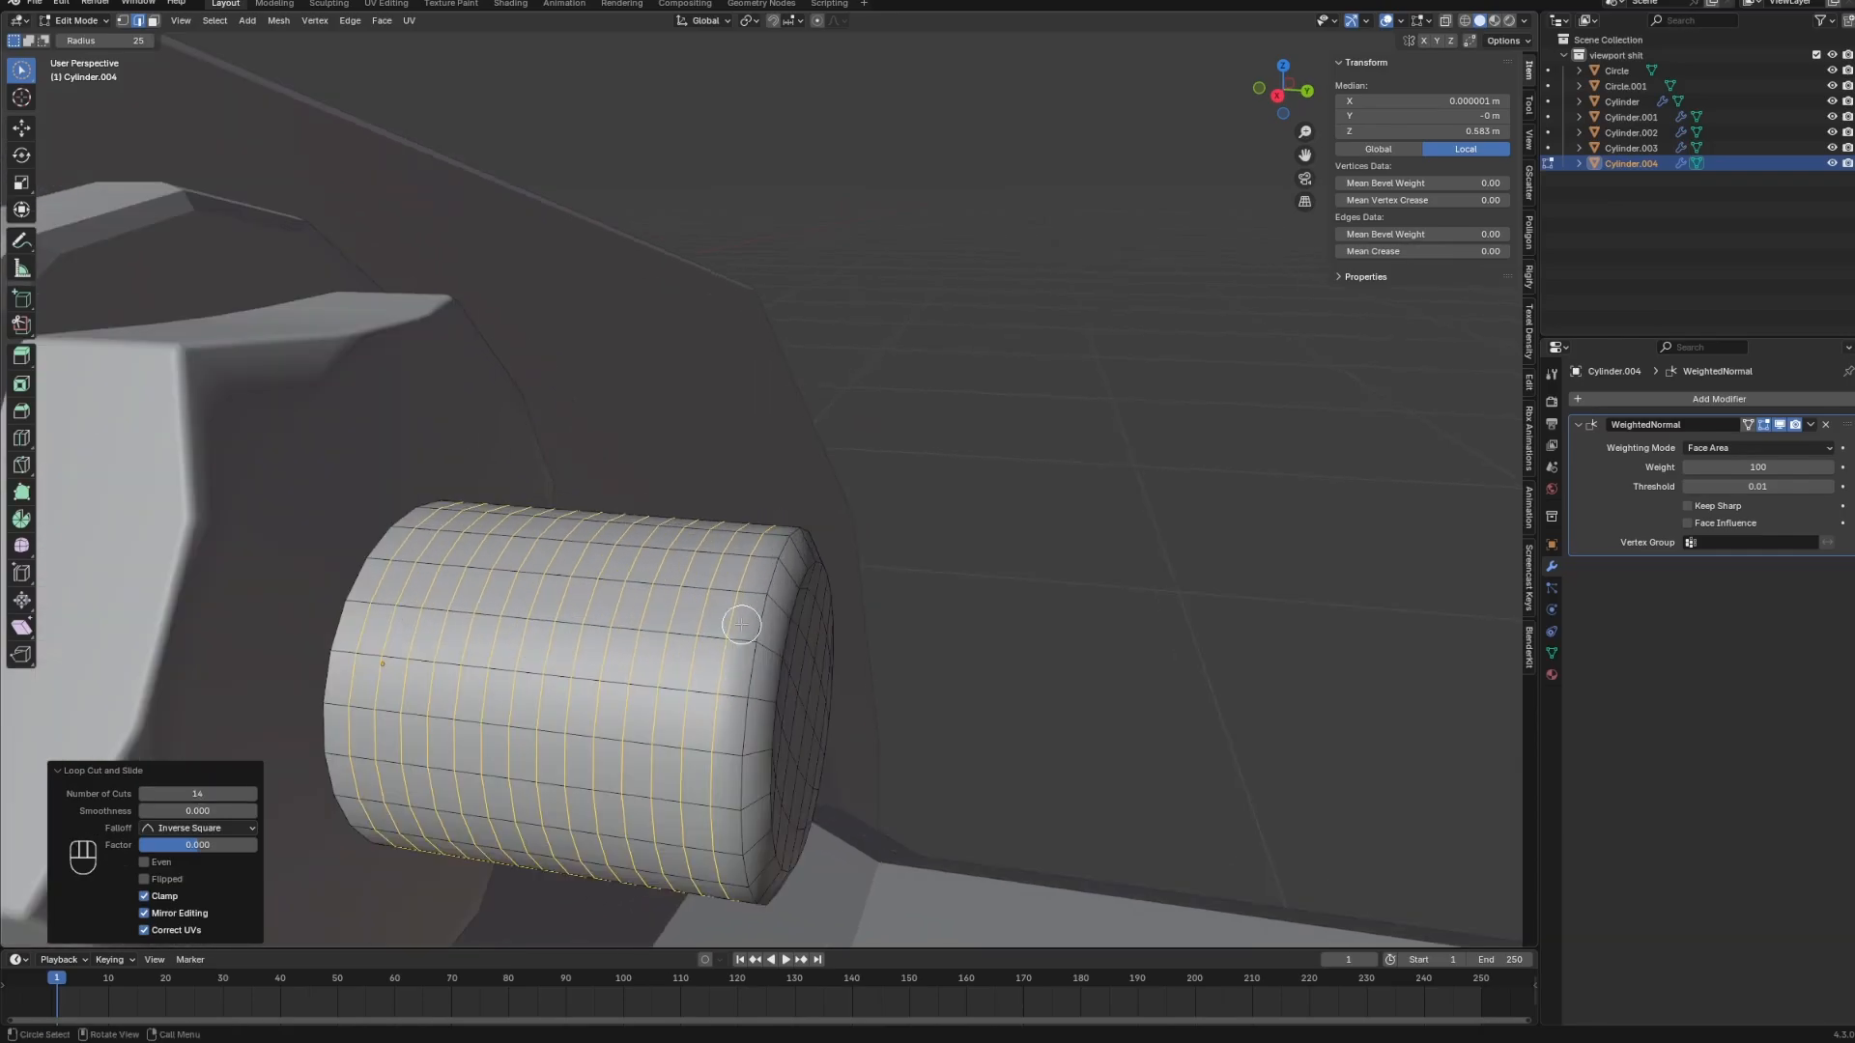
Scale every other edge loop of the shank to about 0.91 along Z and X to form thread grooves.
left_click(730, 628, "alt")
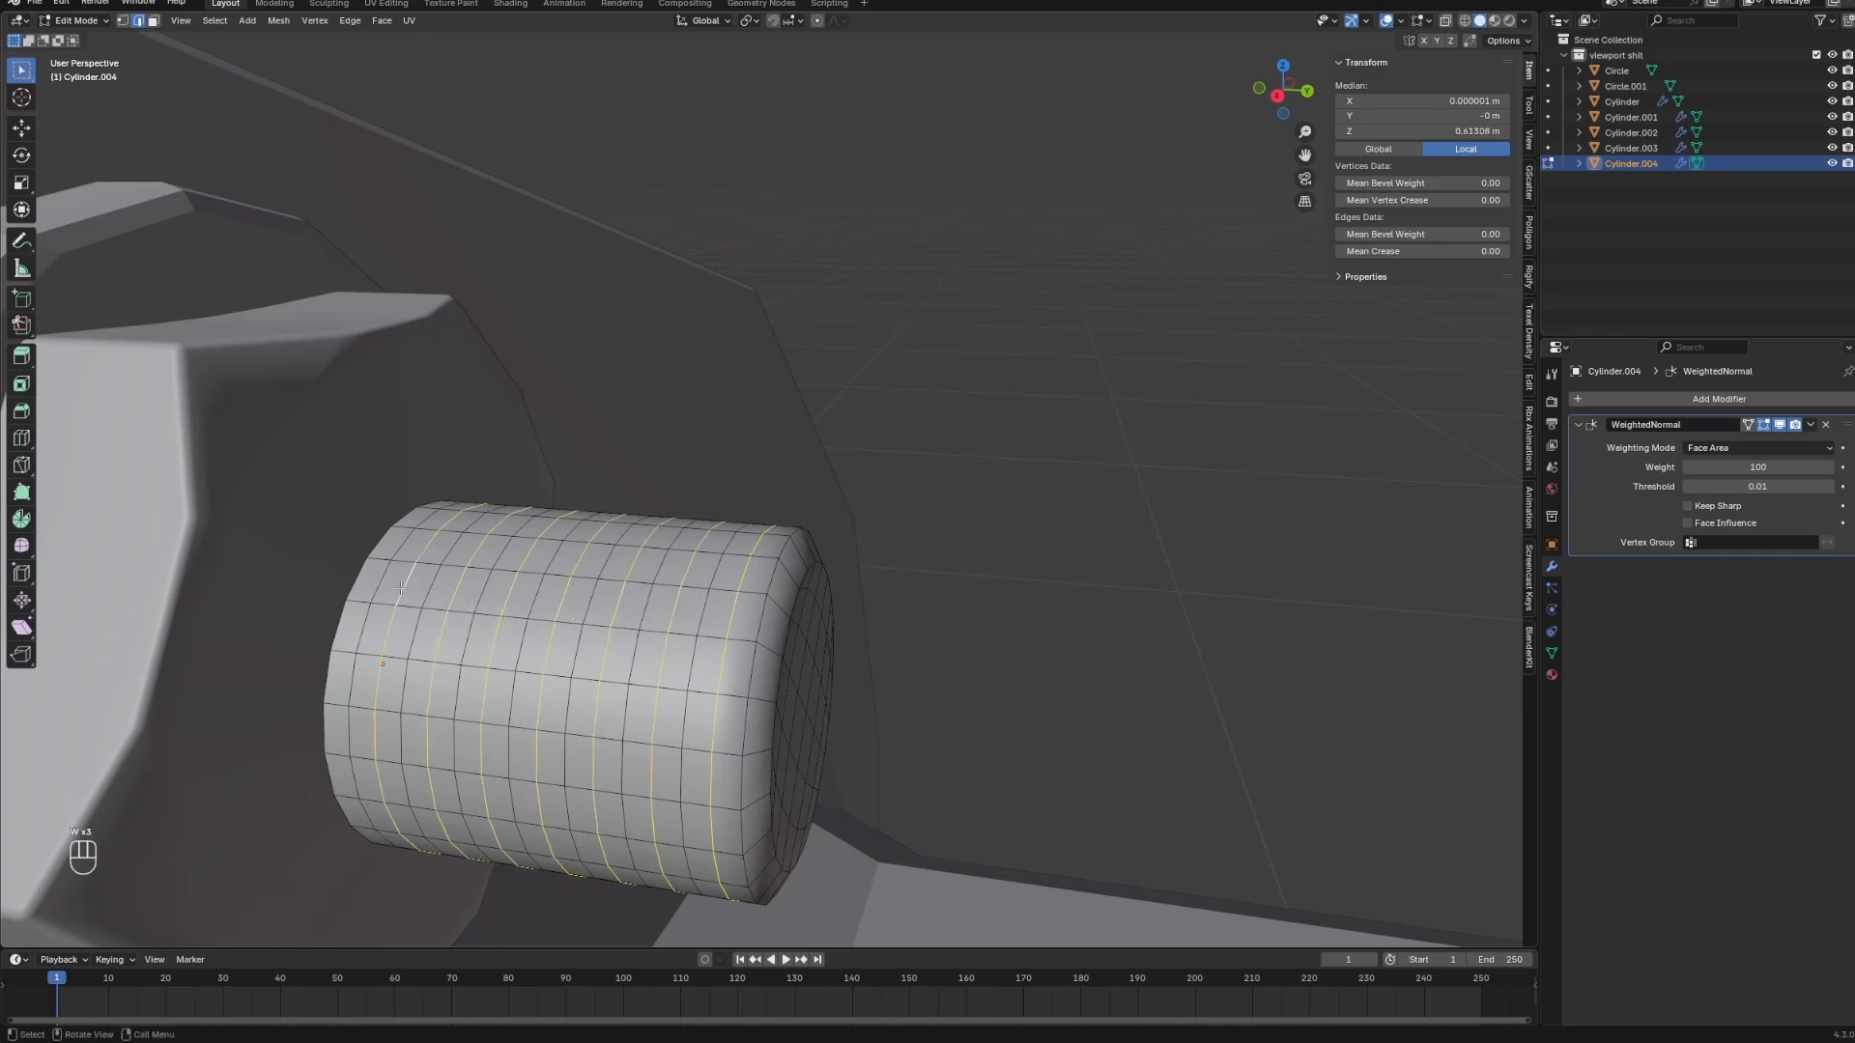
key("s")
key("z")
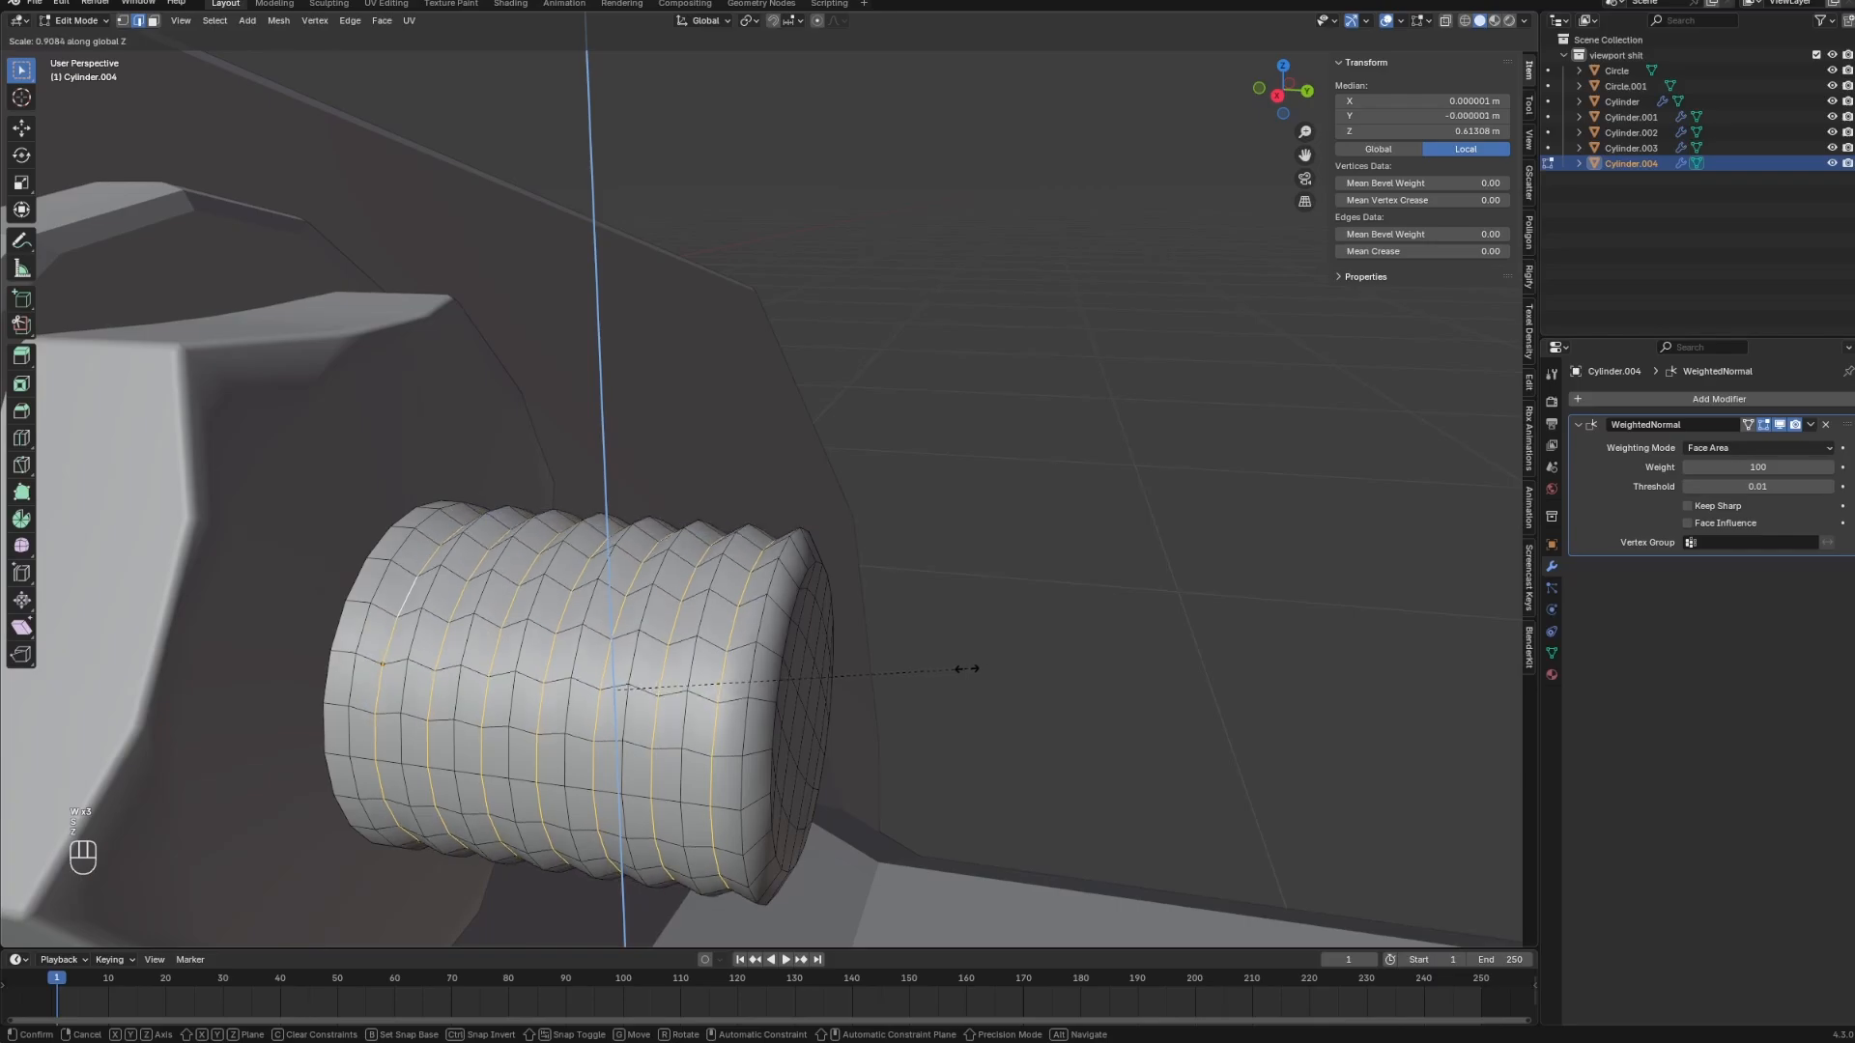
left_click(965, 667)
middle_click_drag(965, 667, 912, 688)
key("s")
key("x")
left_click(804, 759)
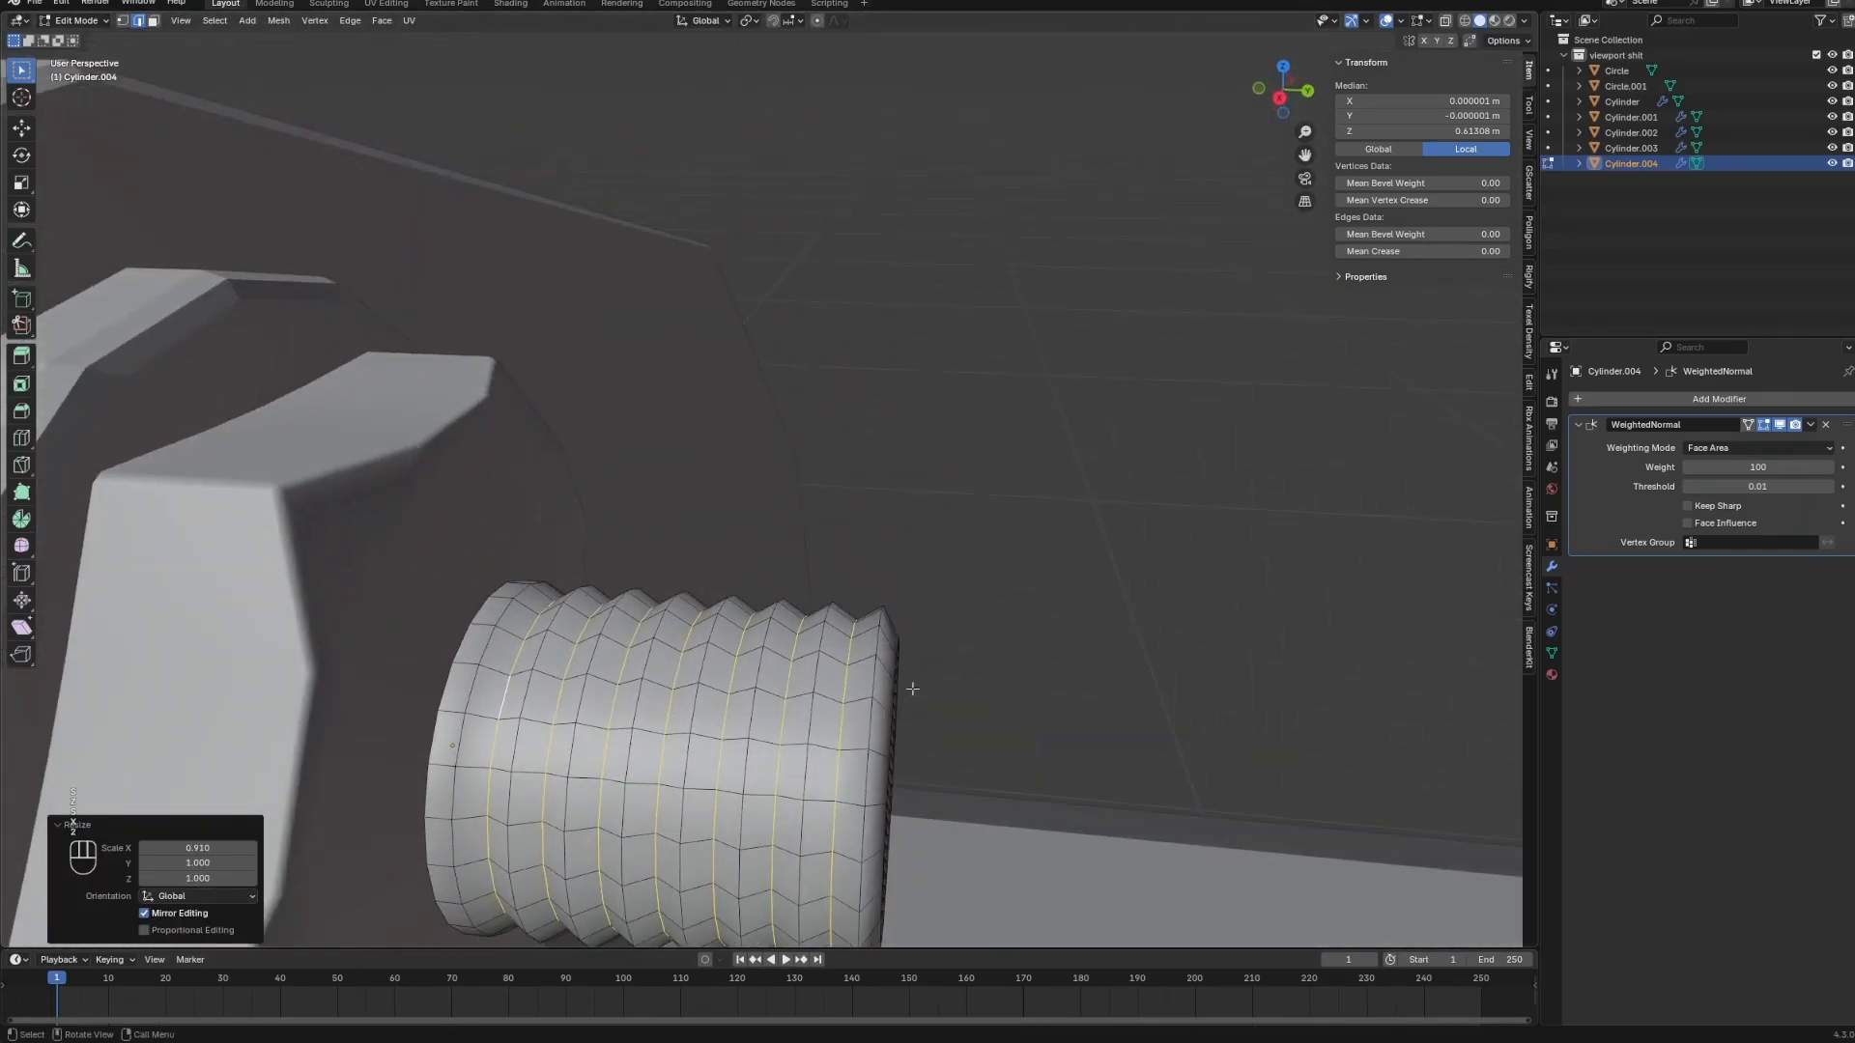
Bevel the raised edge loops between the thread grooves with one segment.
left_click(871, 707, "alt")
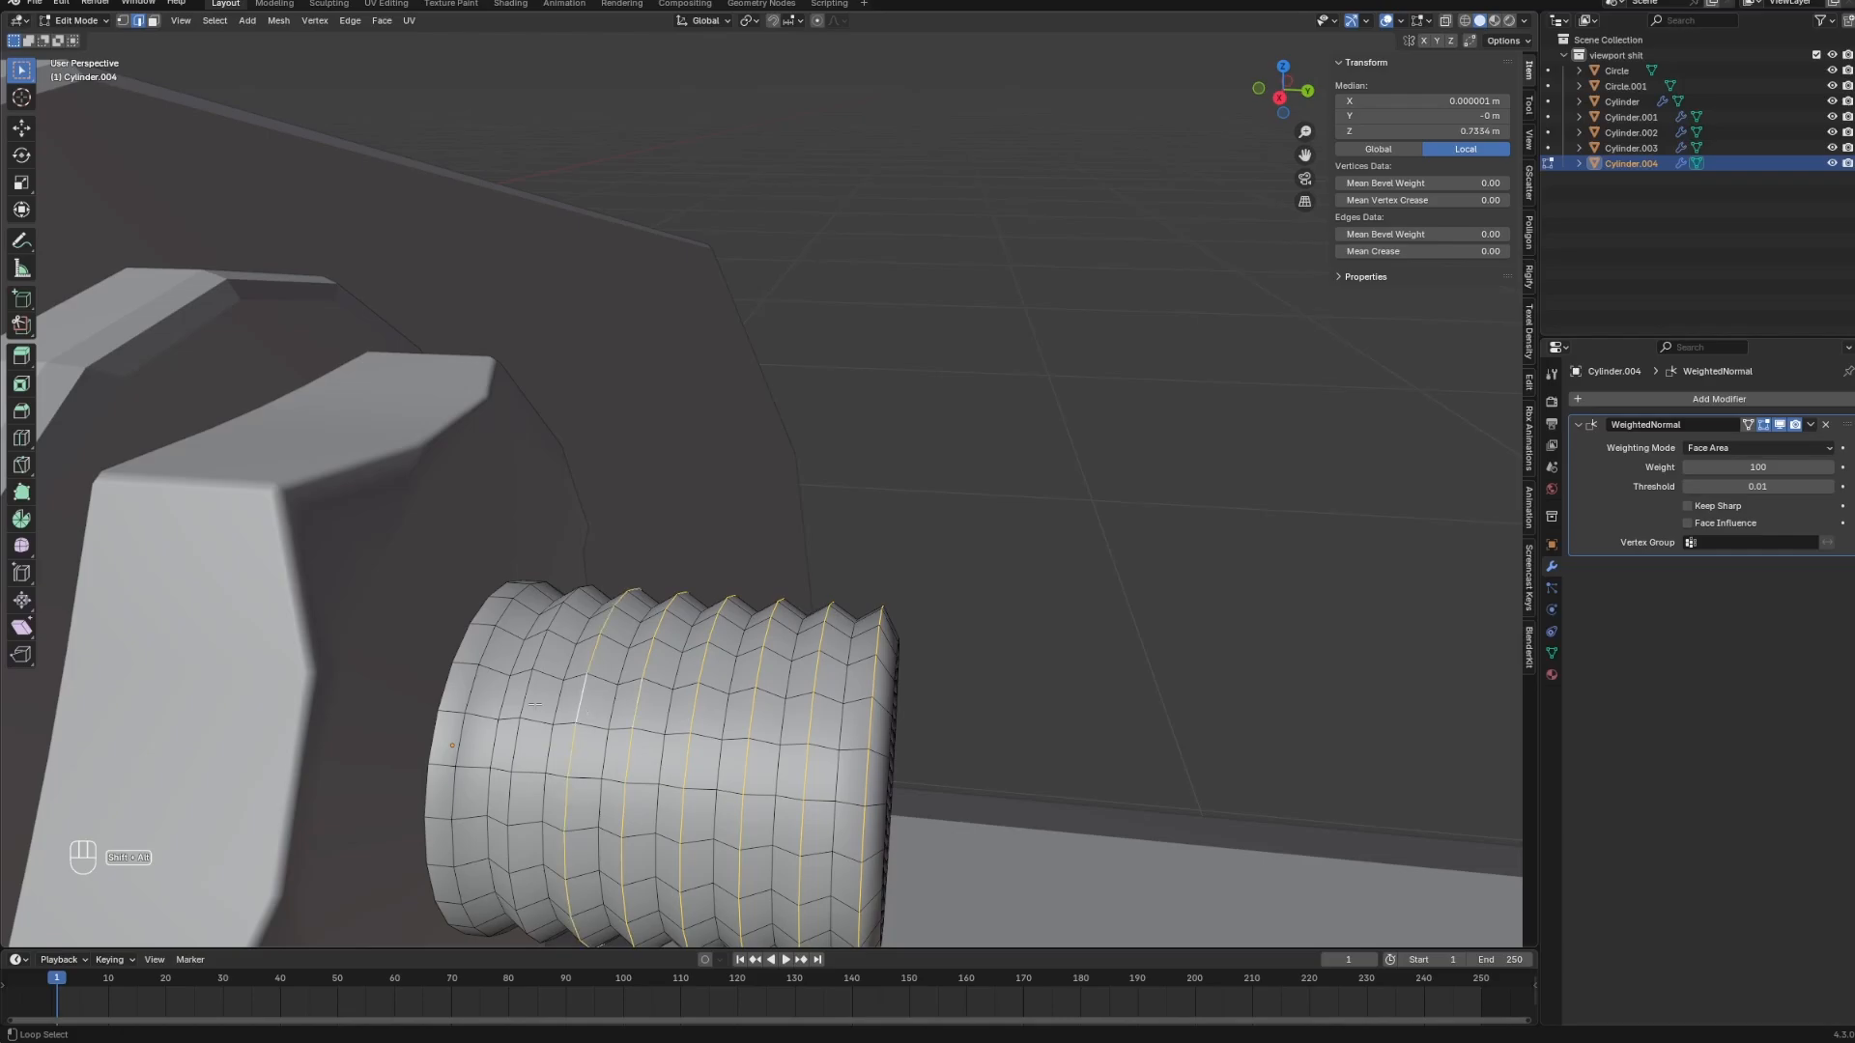
middle_click_drag(478, 697, 478, 591, "shift")
key("ctrl+b")
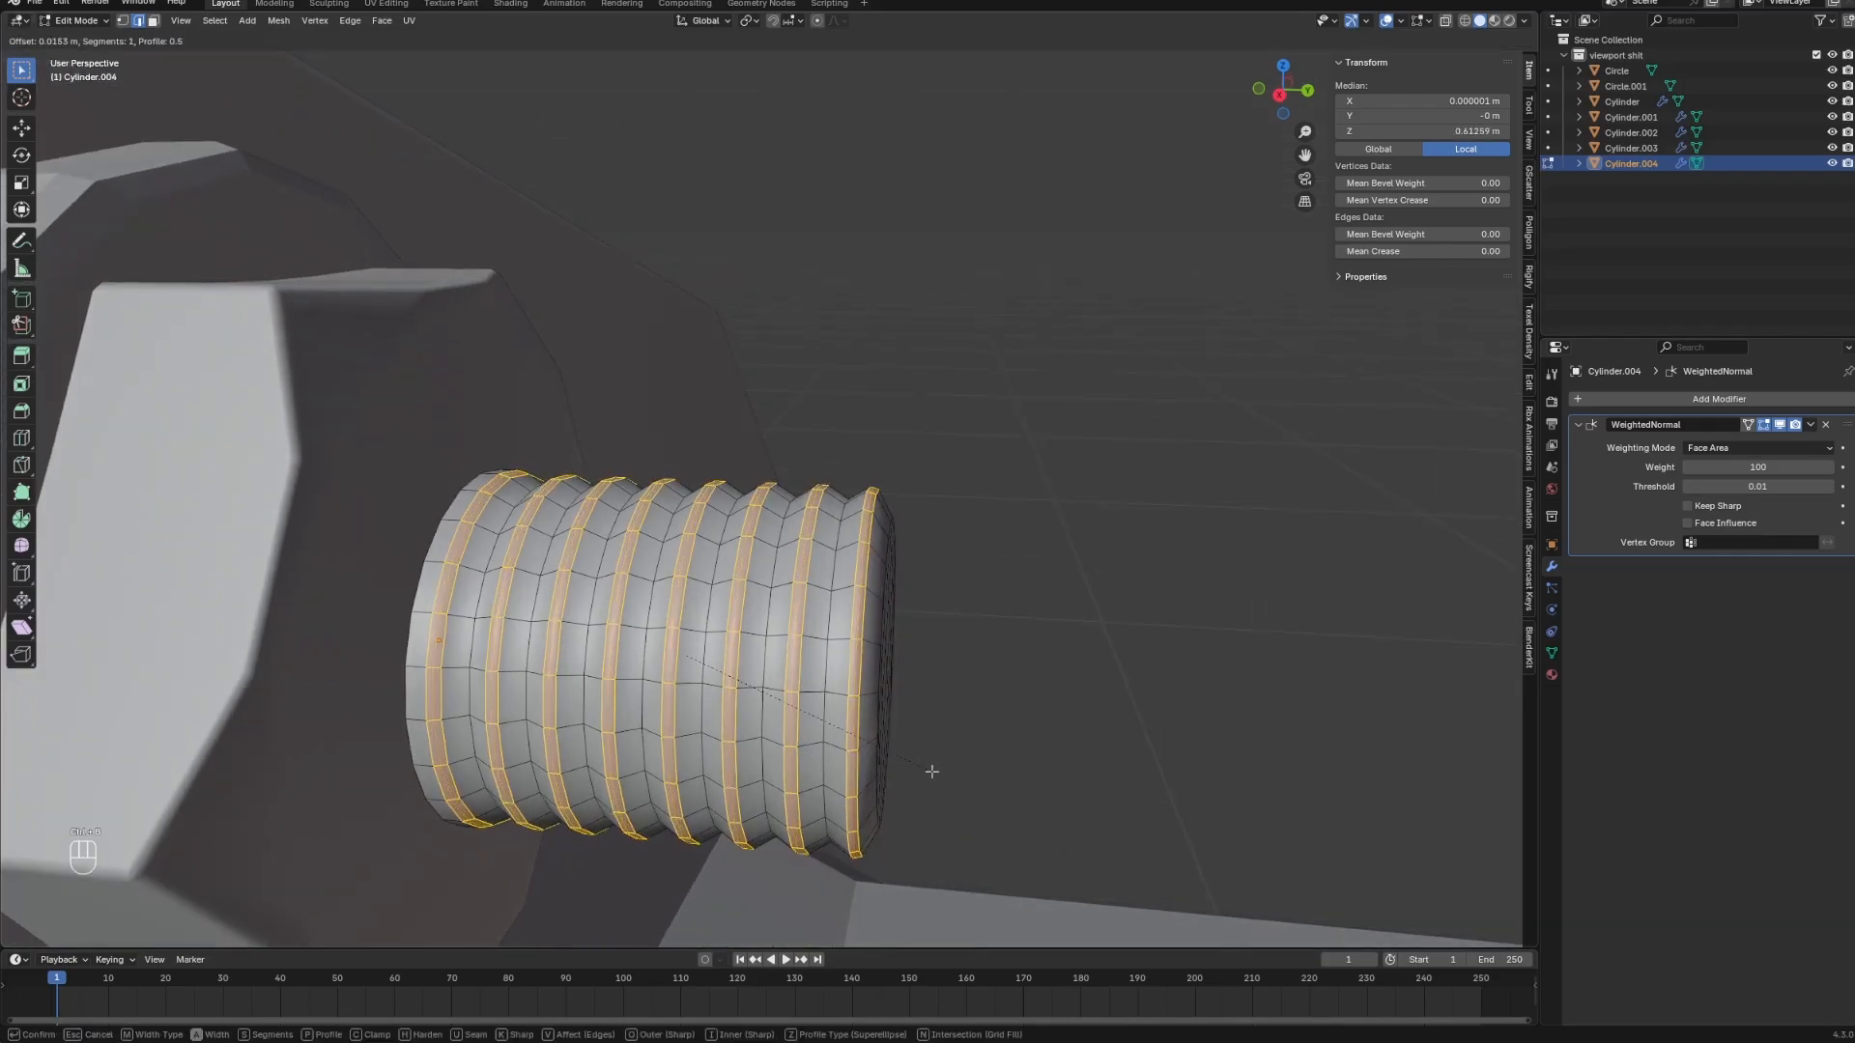
left_click(948, 771)
key("Tab")
scroll(947, 762, "down", 3)
middle_click_drag(947, 762, 937, 603)
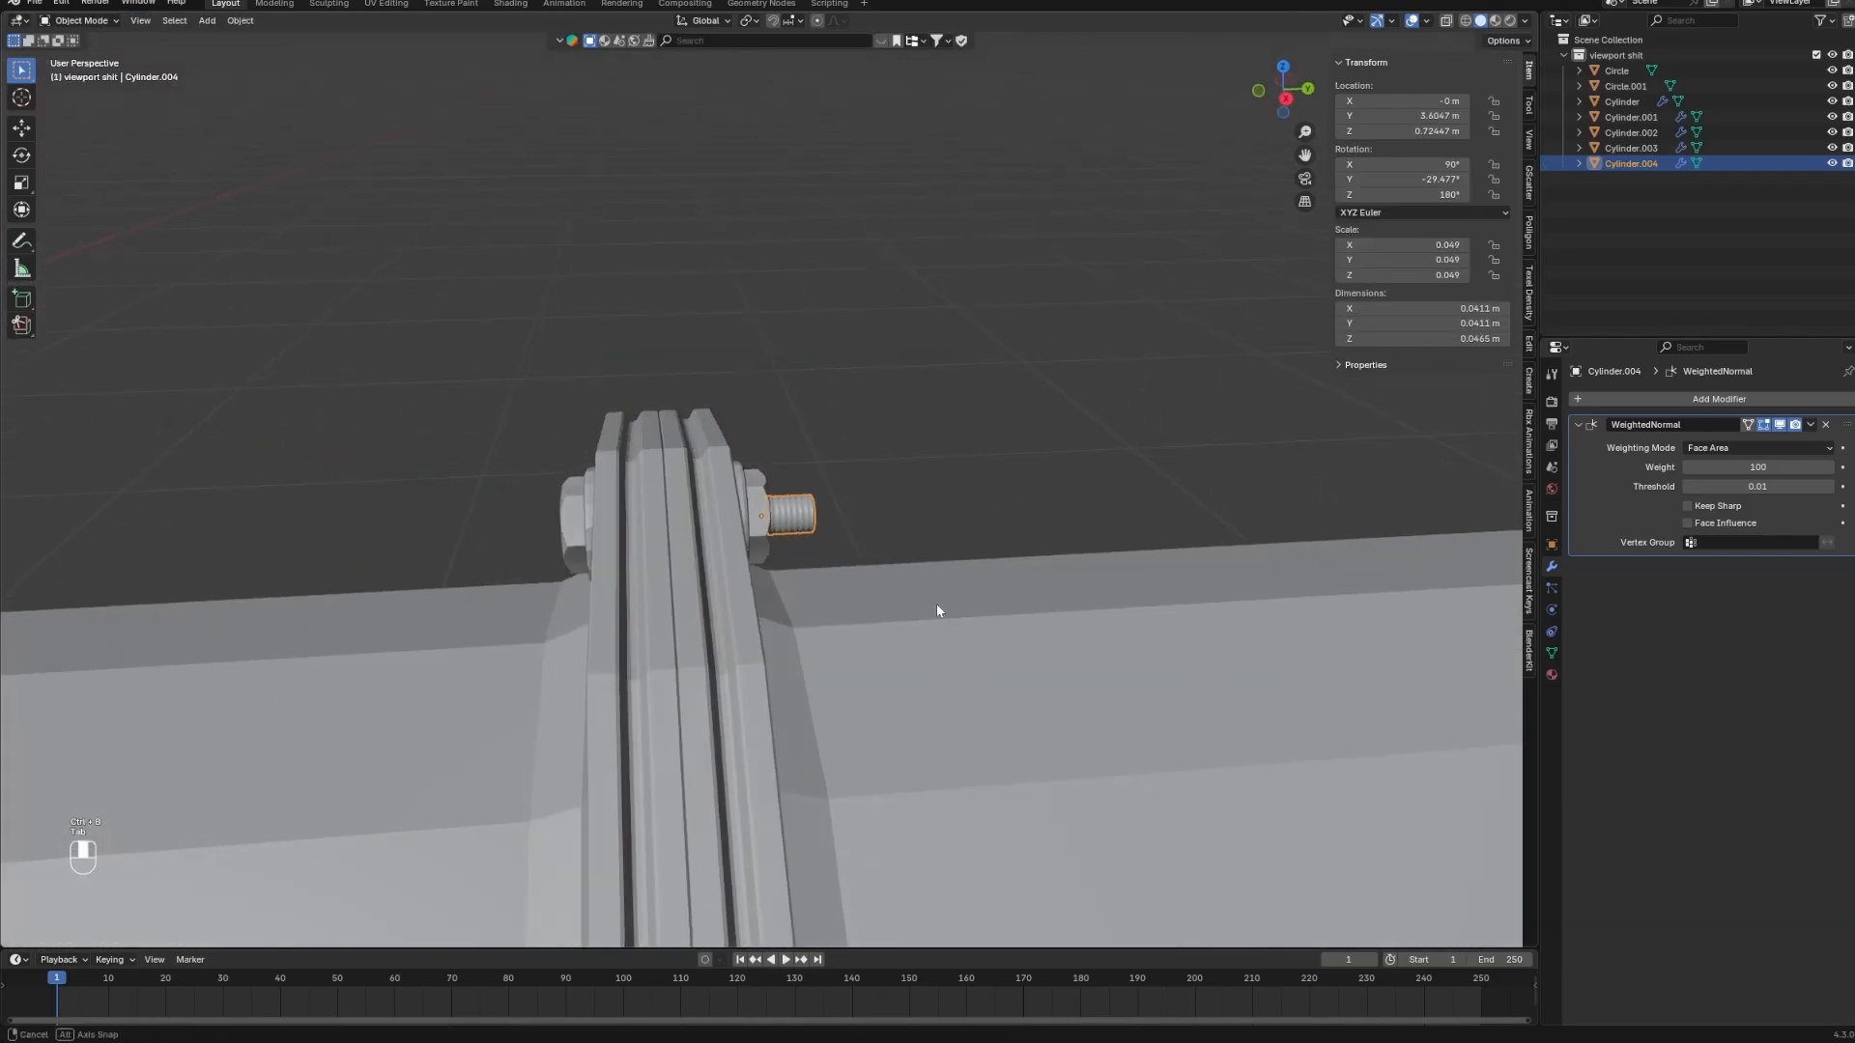
Delete the second pipe.
left_click(854, 685)
key("x")
left_click(850, 667)
Raise both bolt heads, both washers and the threaded shank along Z above the flange, with the washers at about 0.996 m.
left_click(740, 496, "shift")
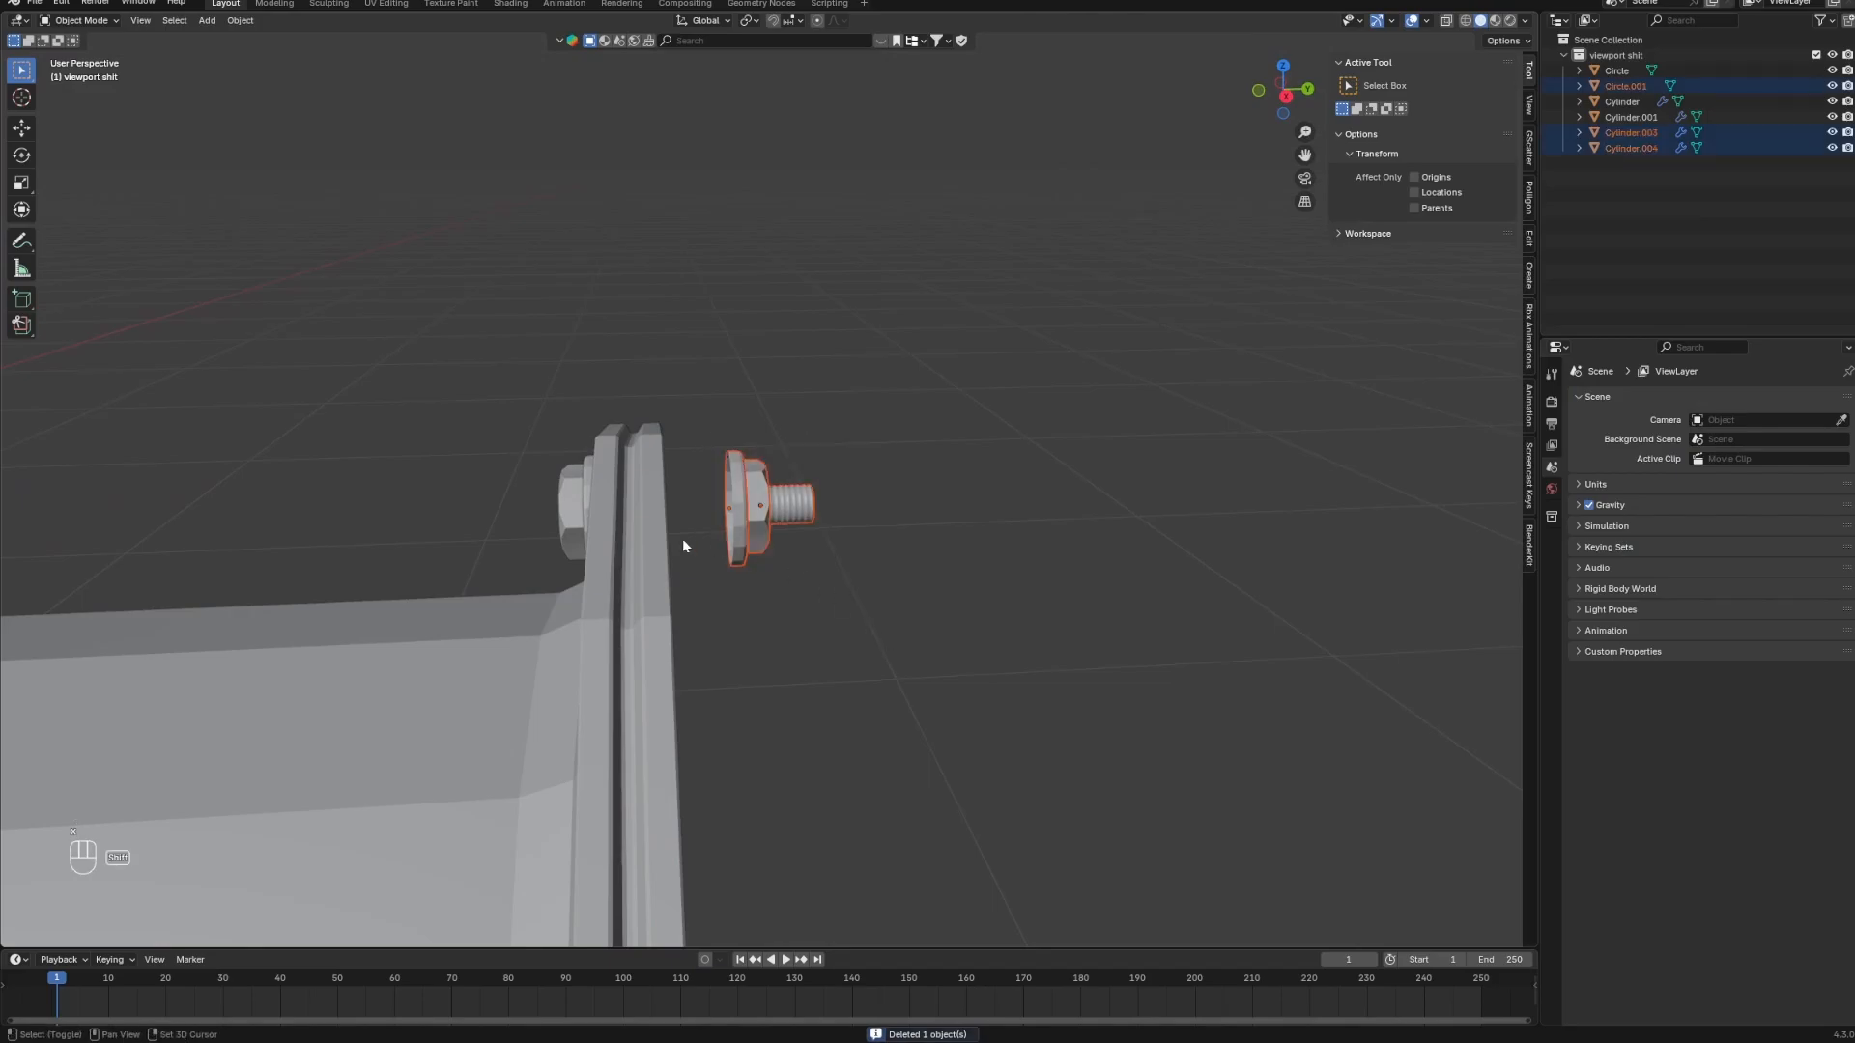
left_click(579, 514, "shift")
left_click(578, 490, "shift")
left_click(578, 489, "shift")
left_click(588, 489, "shift")
key("g")
key("z")
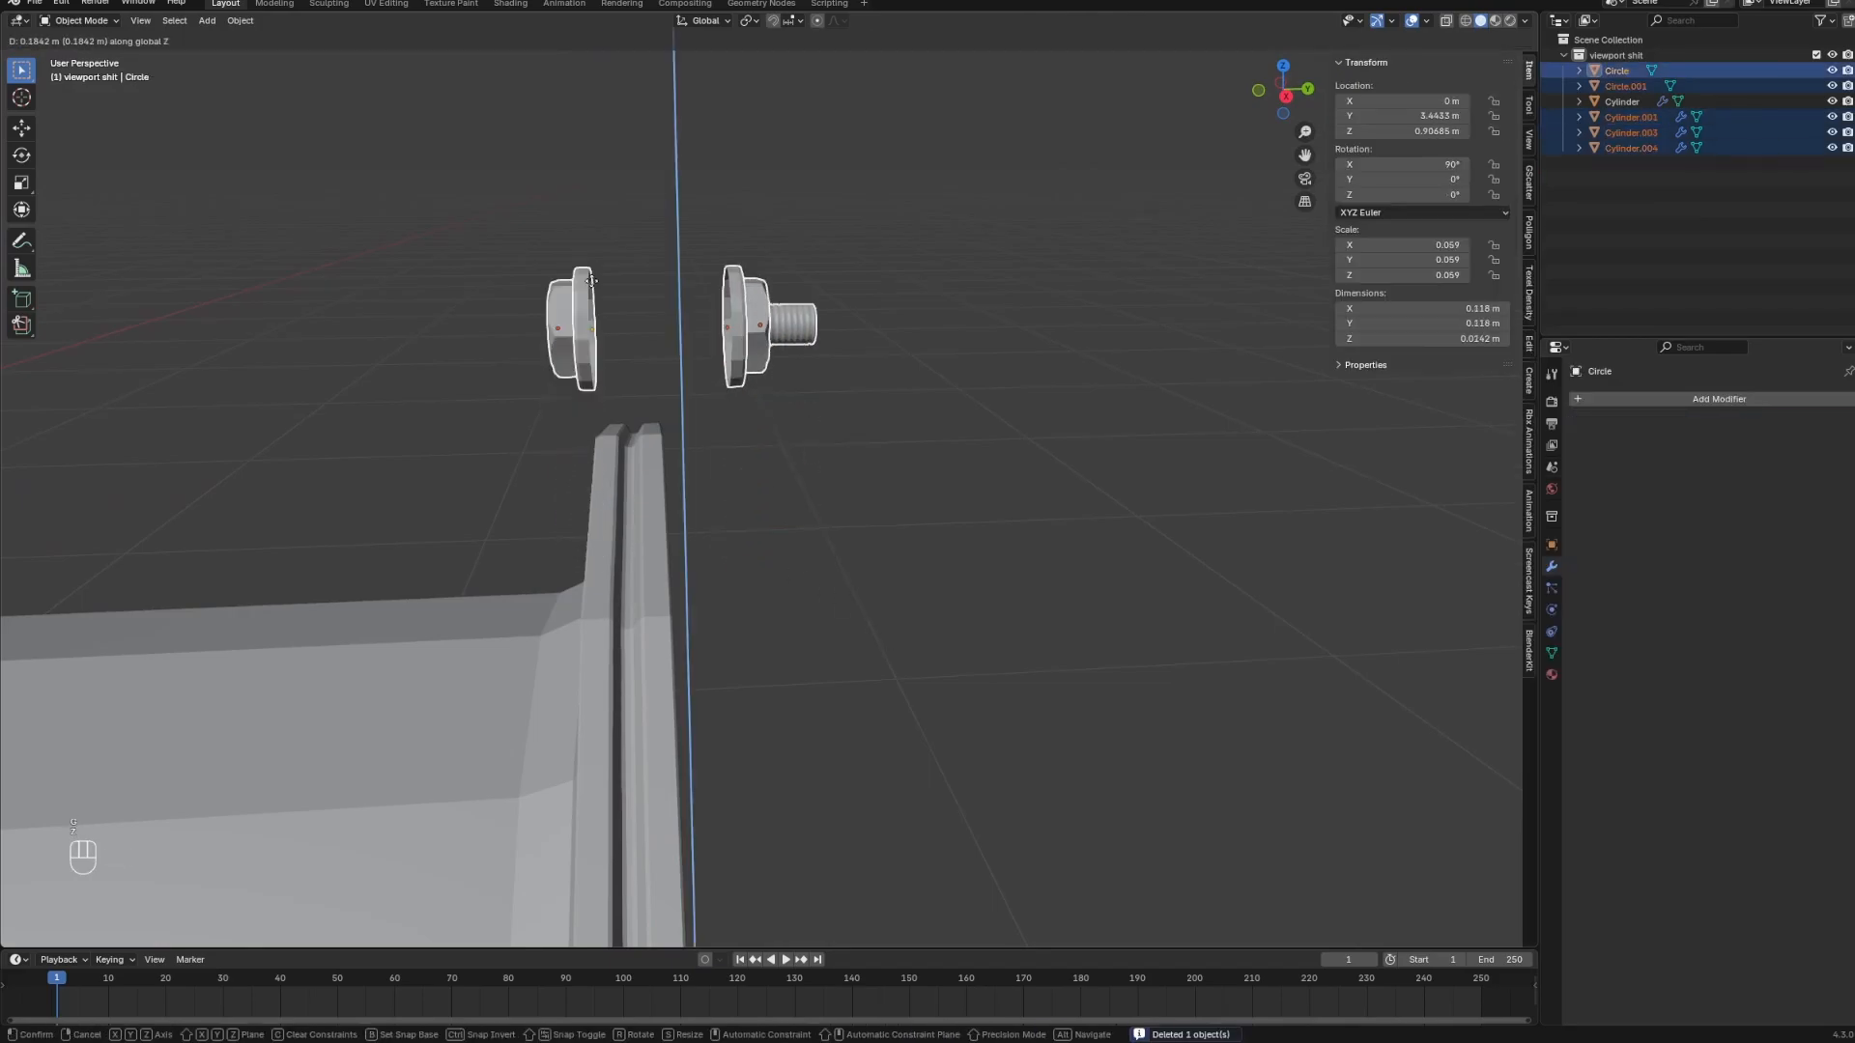
left_click(508, 184)
Lift both bolt heads along Z above their washers, the first by about 0.126 m and the second together with its threaded shank.
left_click_drag(555, 258, 555, 255)
key("g")
key("z")
left_click(542, 102)
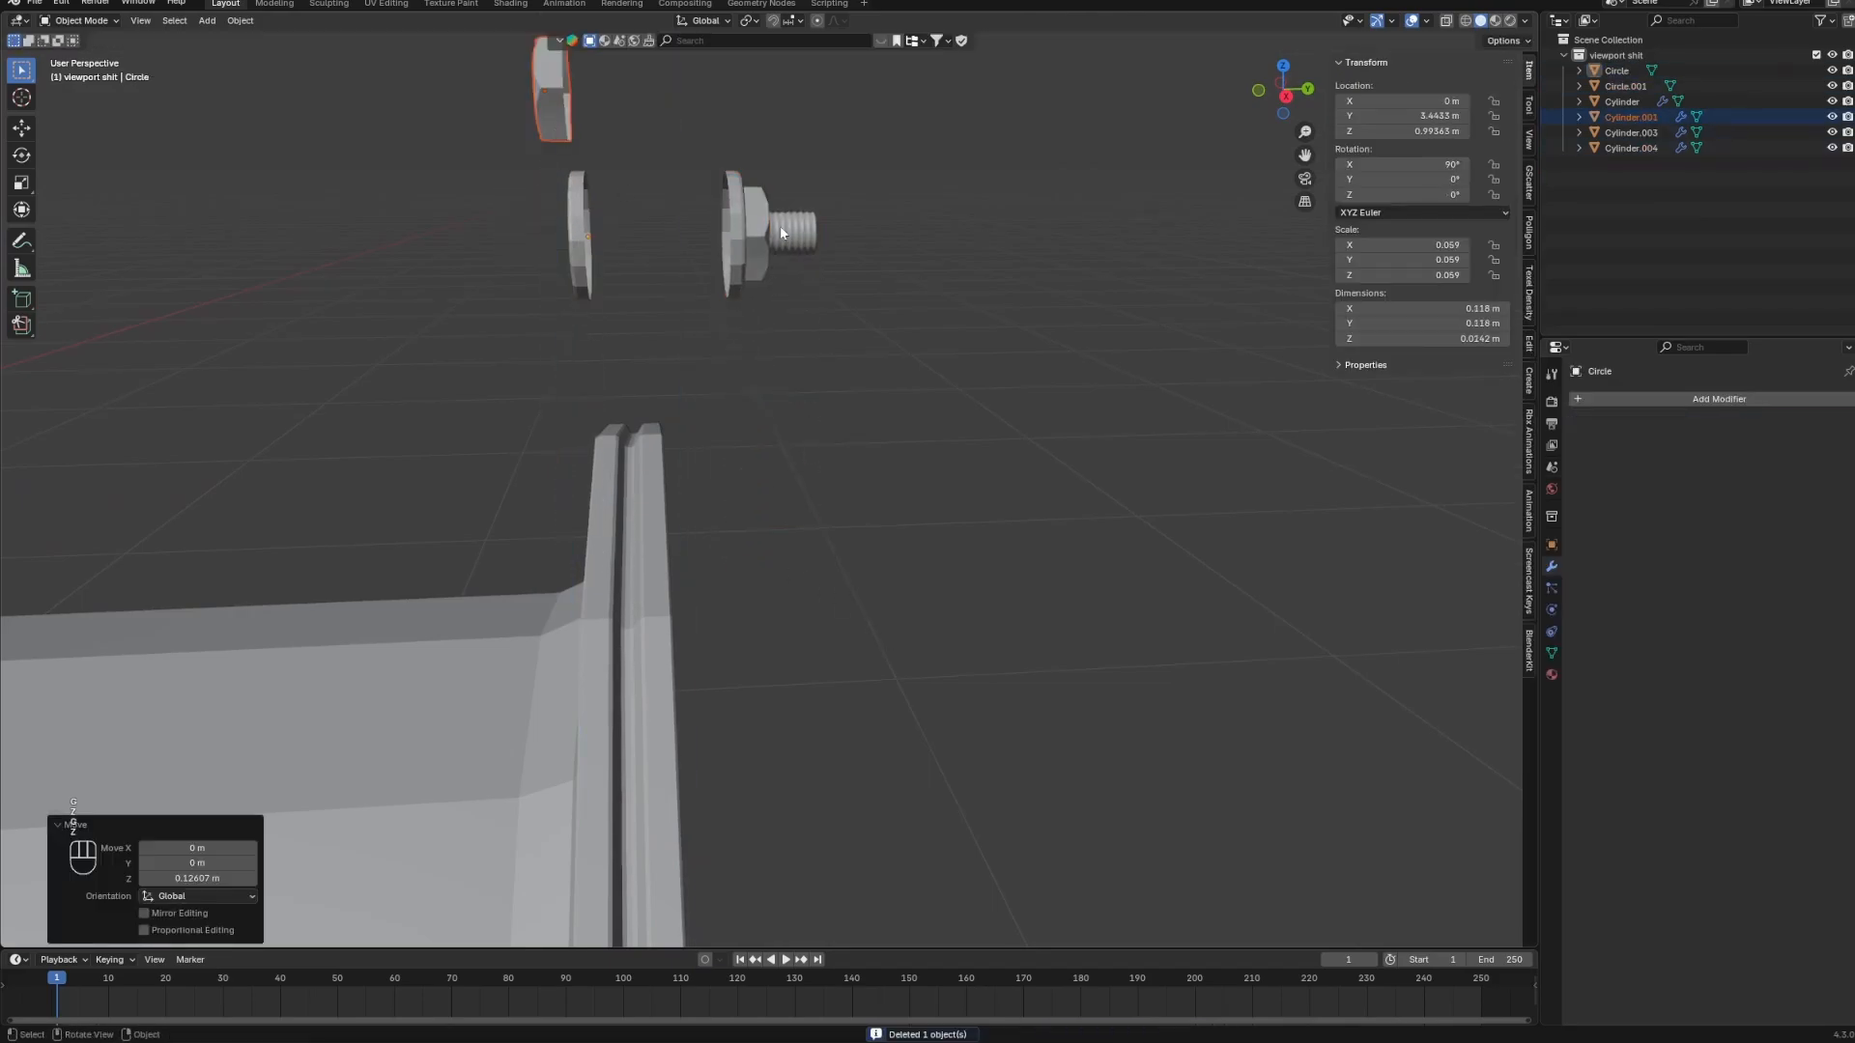
left_click_drag(767, 214, 827, 311)
key("g")
key("z")
left_click(806, 193)
Raise the threaded shank on its own along Z to about 1.2 m, clear of its bolt head.
middle_click_drag(805, 194, 788, 314, "shift")
left_click_drag(749, 146, 823, 311)
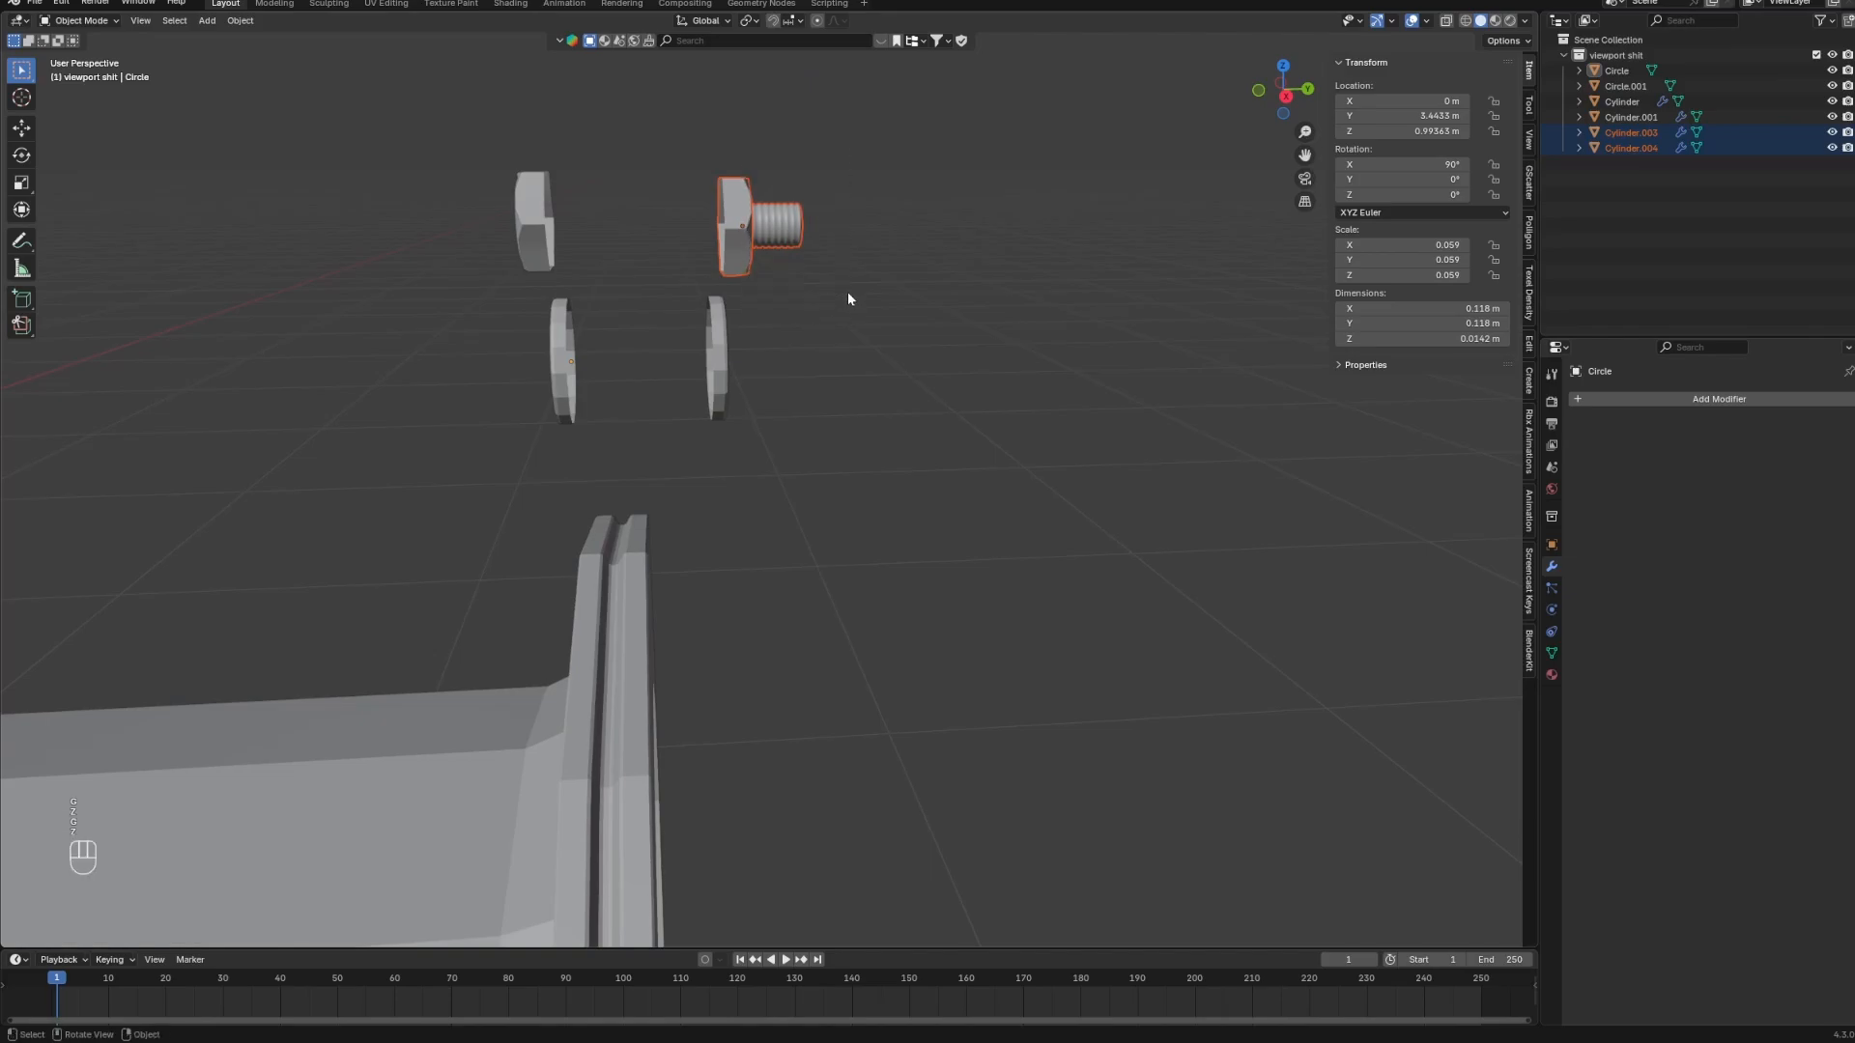
left_click(798, 236)
key("g")
key("z")
left_click(794, 137)
scroll(795, 154, "down", 6)
mouse_move(817, 357)
middle_mouse_down()
mouse_move(757, 331)
mouse_move(820, 367)
middle_mouse_up()
left_click_drag(823, 437, 833, 450)
Duplicate the remaining pipe in place and move the copy to a new collection named bend_pipe.
scroll(869, 522, "down", 5)
middle_click_drag(563, 464, 753, 488)
scroll(758, 488, "down", 1)
middle_click_drag(773, 478, 802, 514)
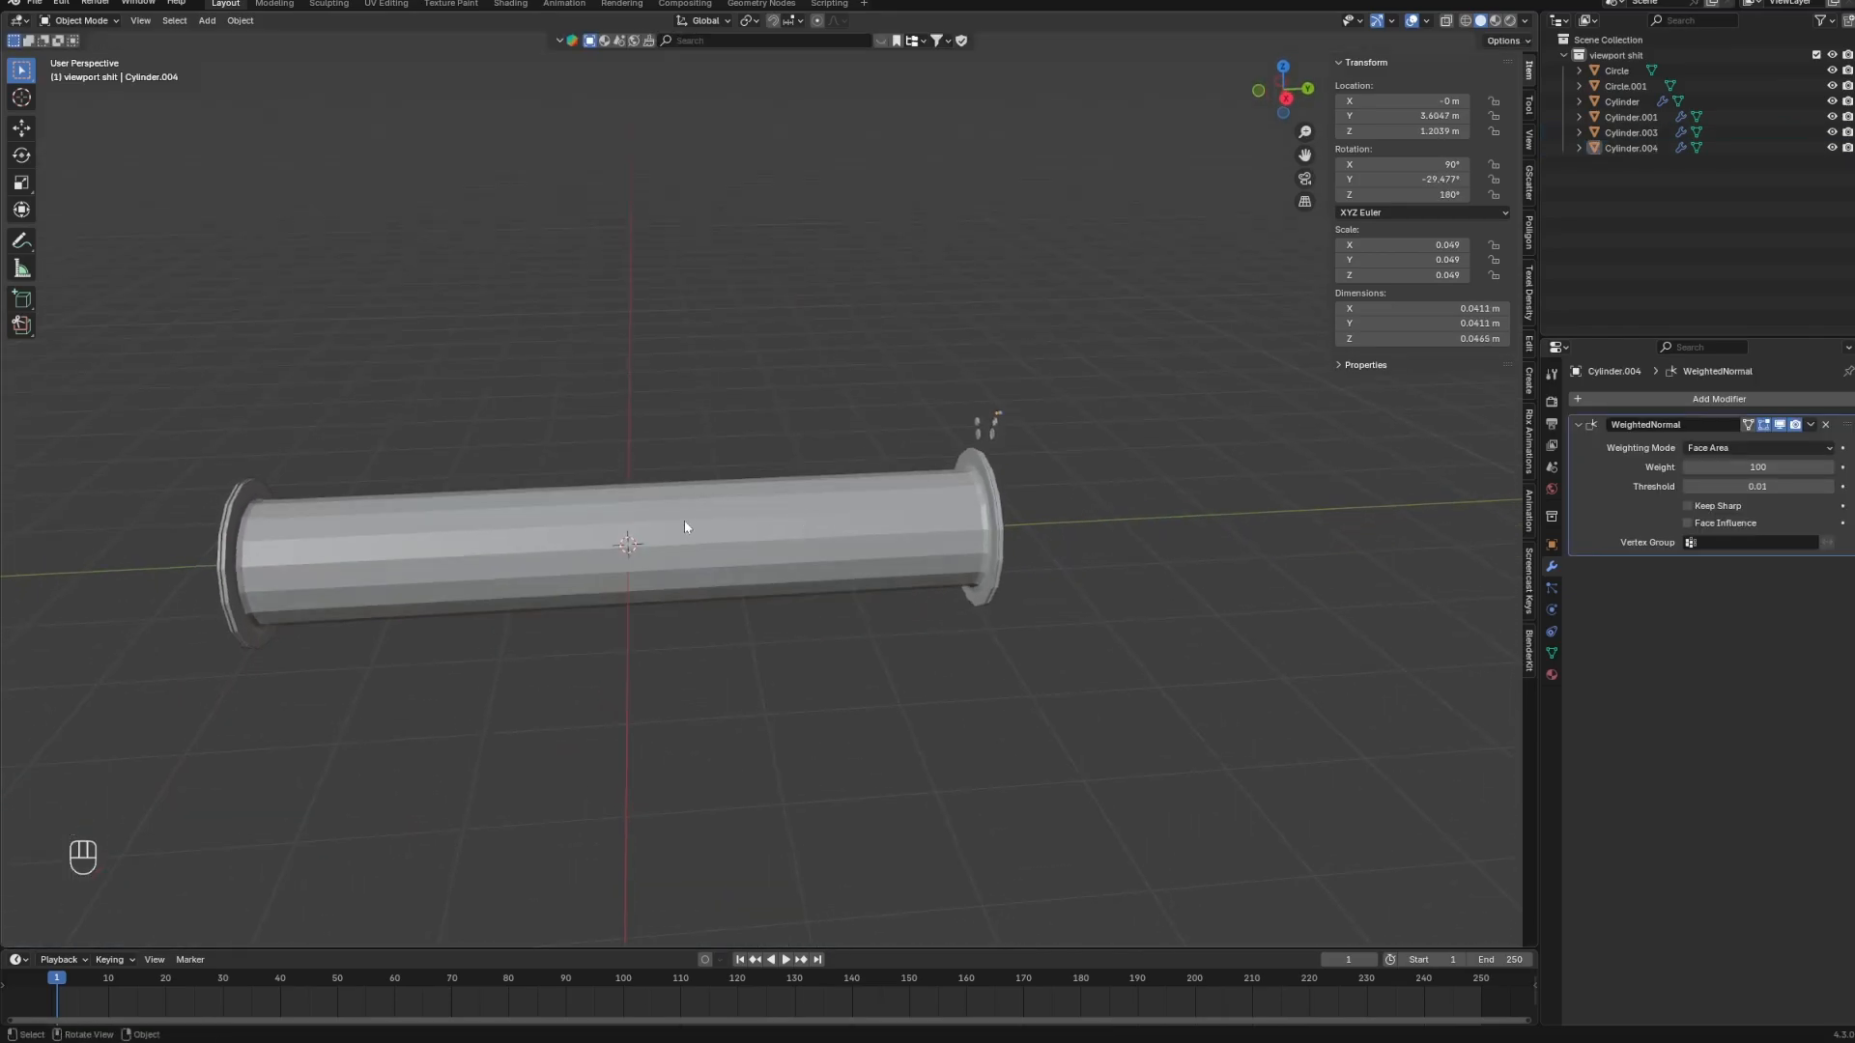
left_click(685, 526)
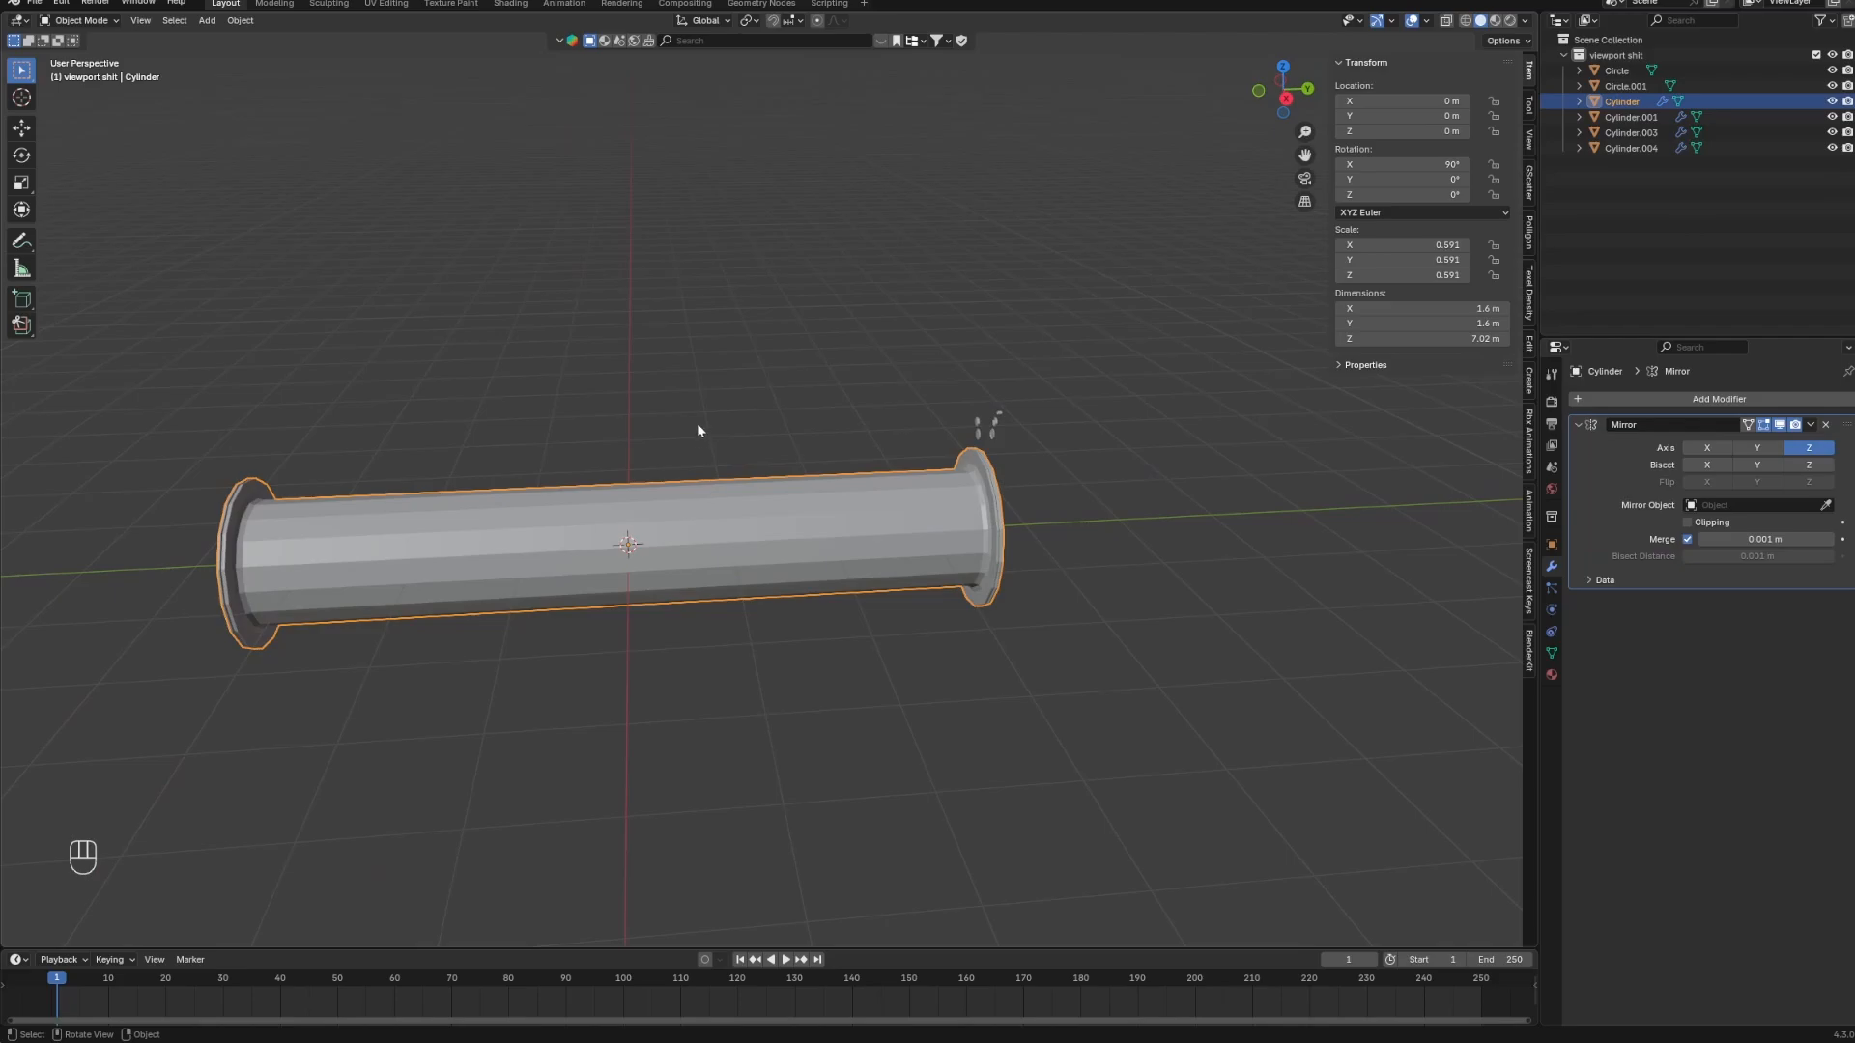
middle_click_drag(696, 426, 803, 494)
key("shift+d")
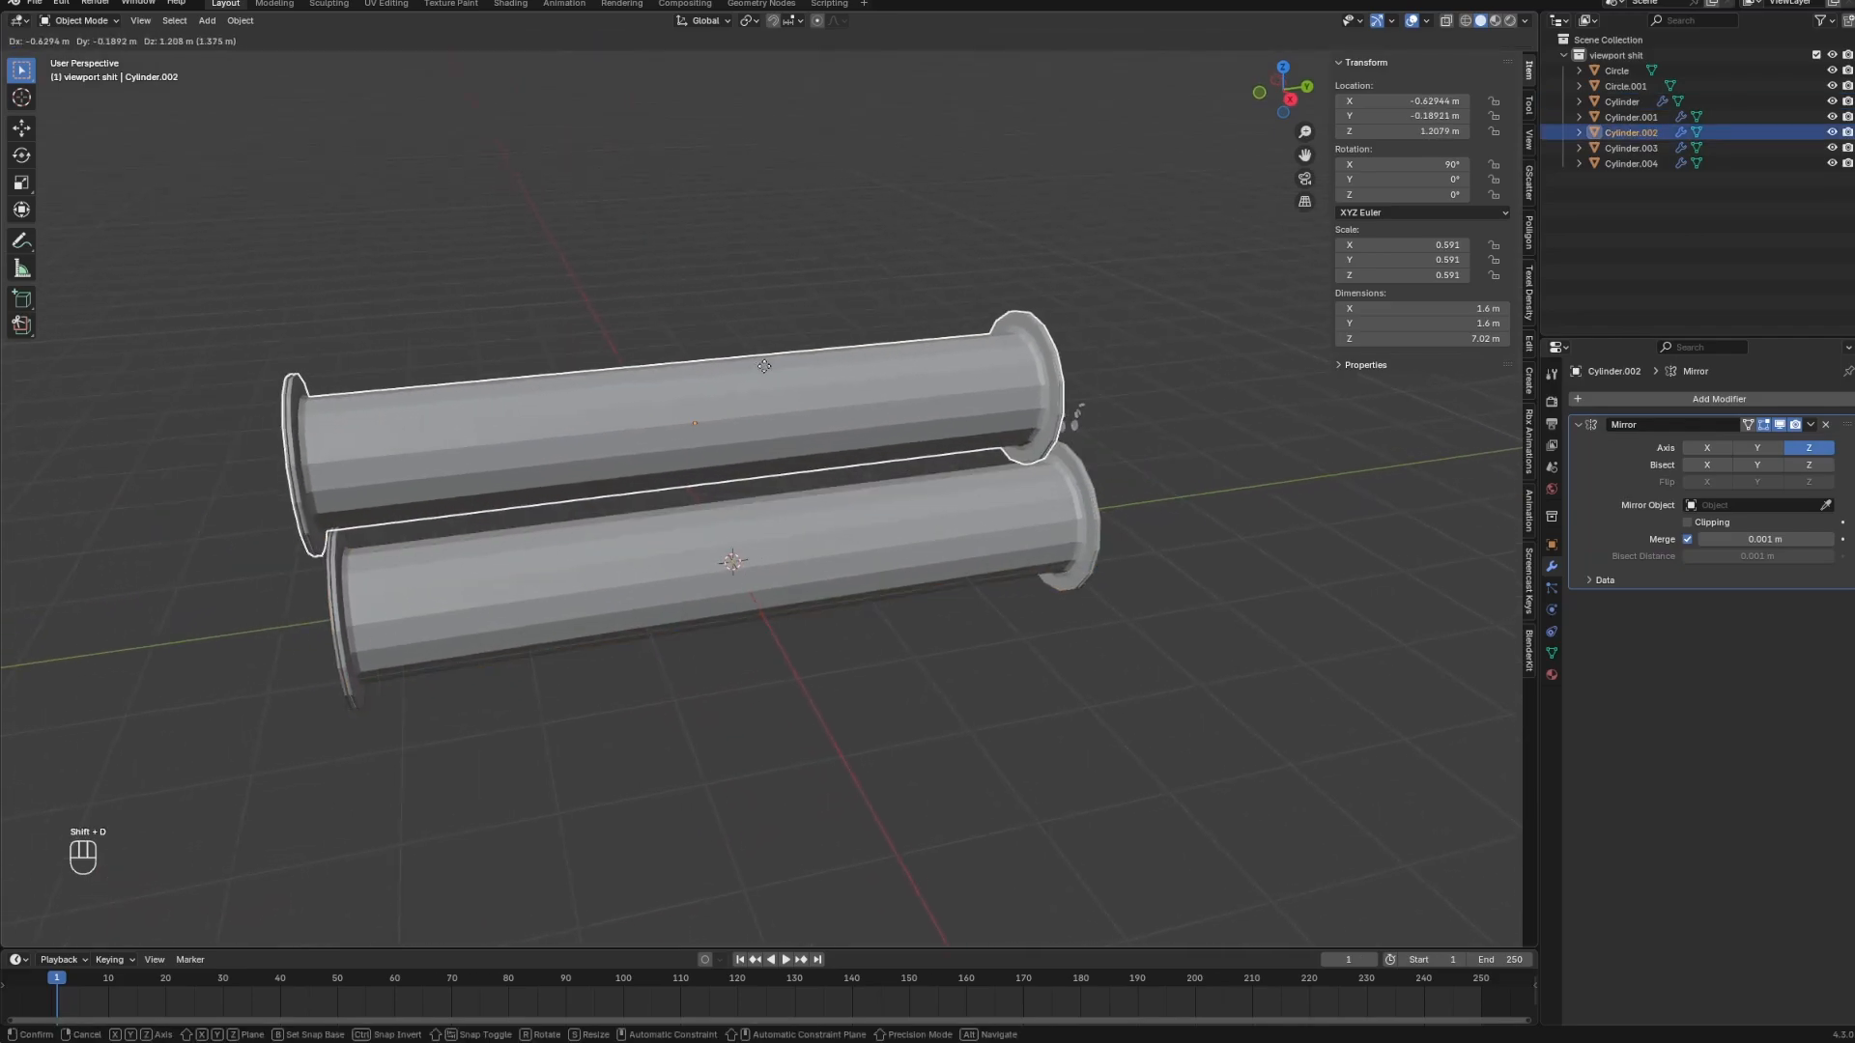
right_click(716, 302)
key("m")
left_click(677, 302)
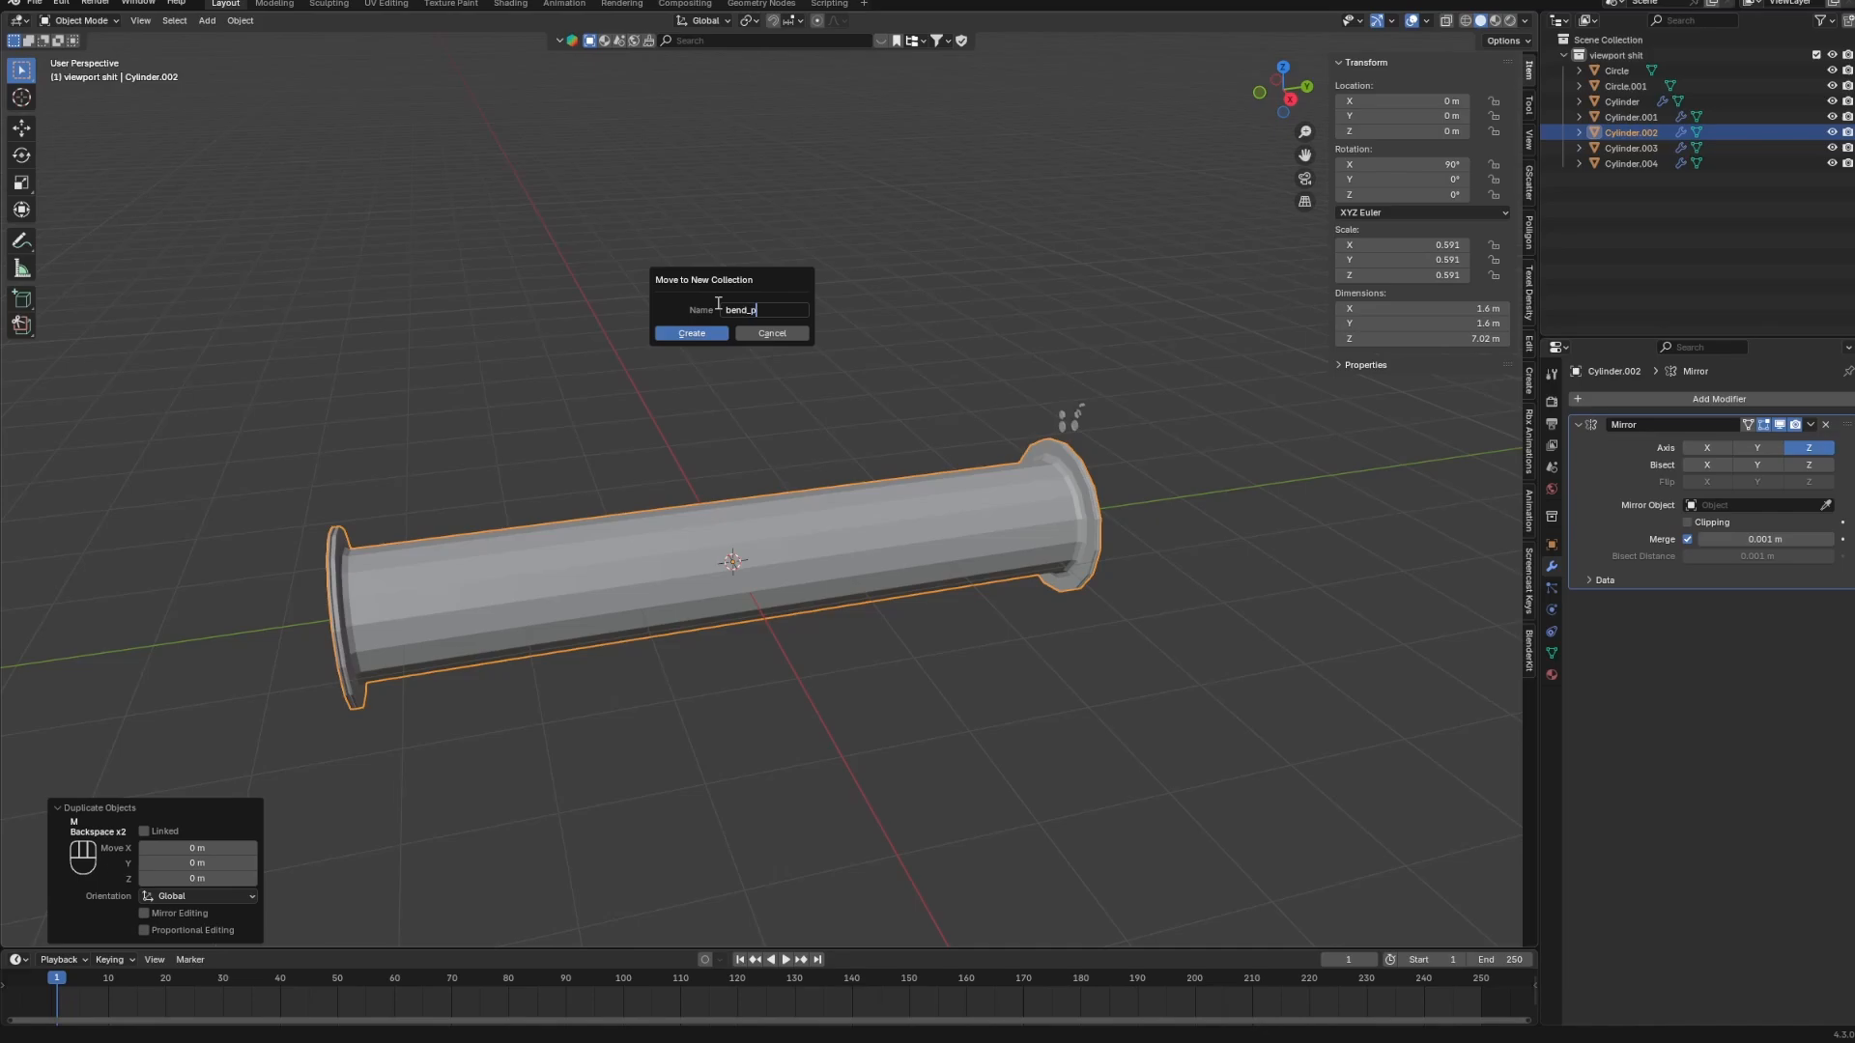
type("bend_pipe")
key("Return")
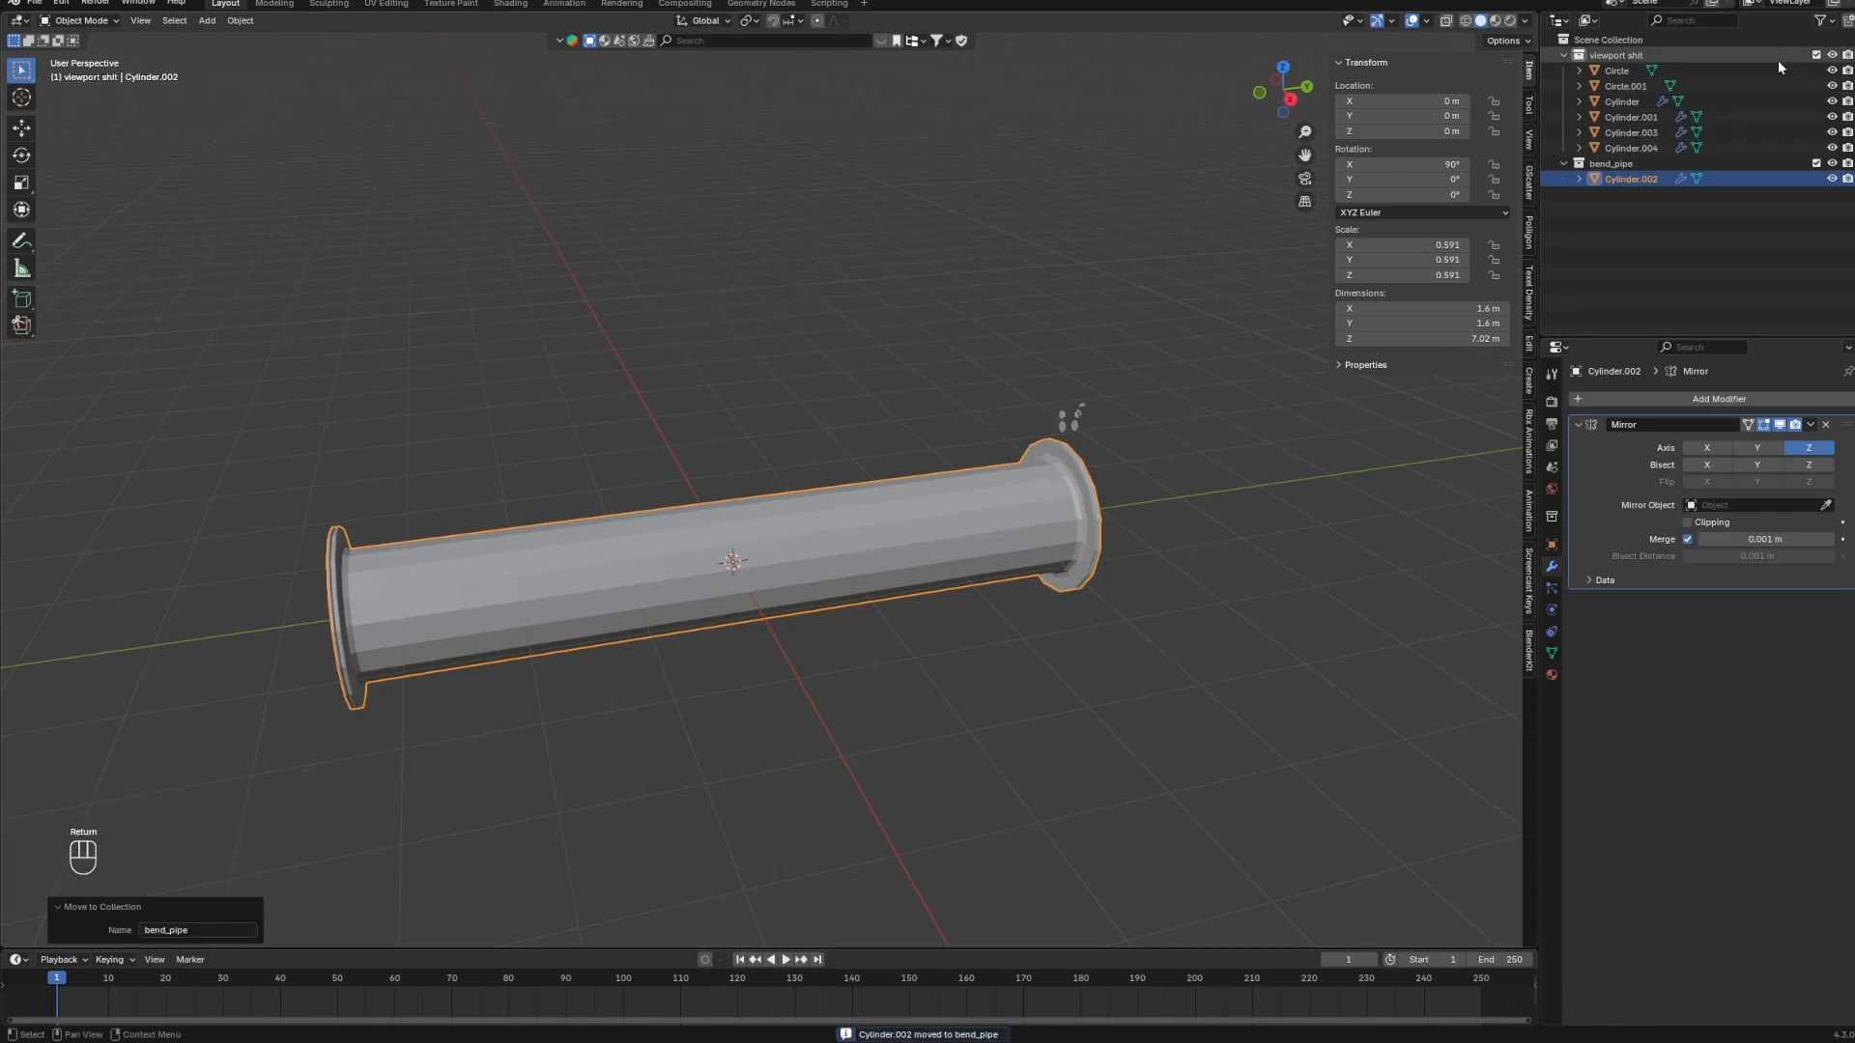
Exclude the "viewport shit" collection from the view and apply the Mirror modifier on the copied pipe.
left_click(1814, 55)
key("Tab")
middle_click_drag(927, 495, 856, 518)
key("Tab")
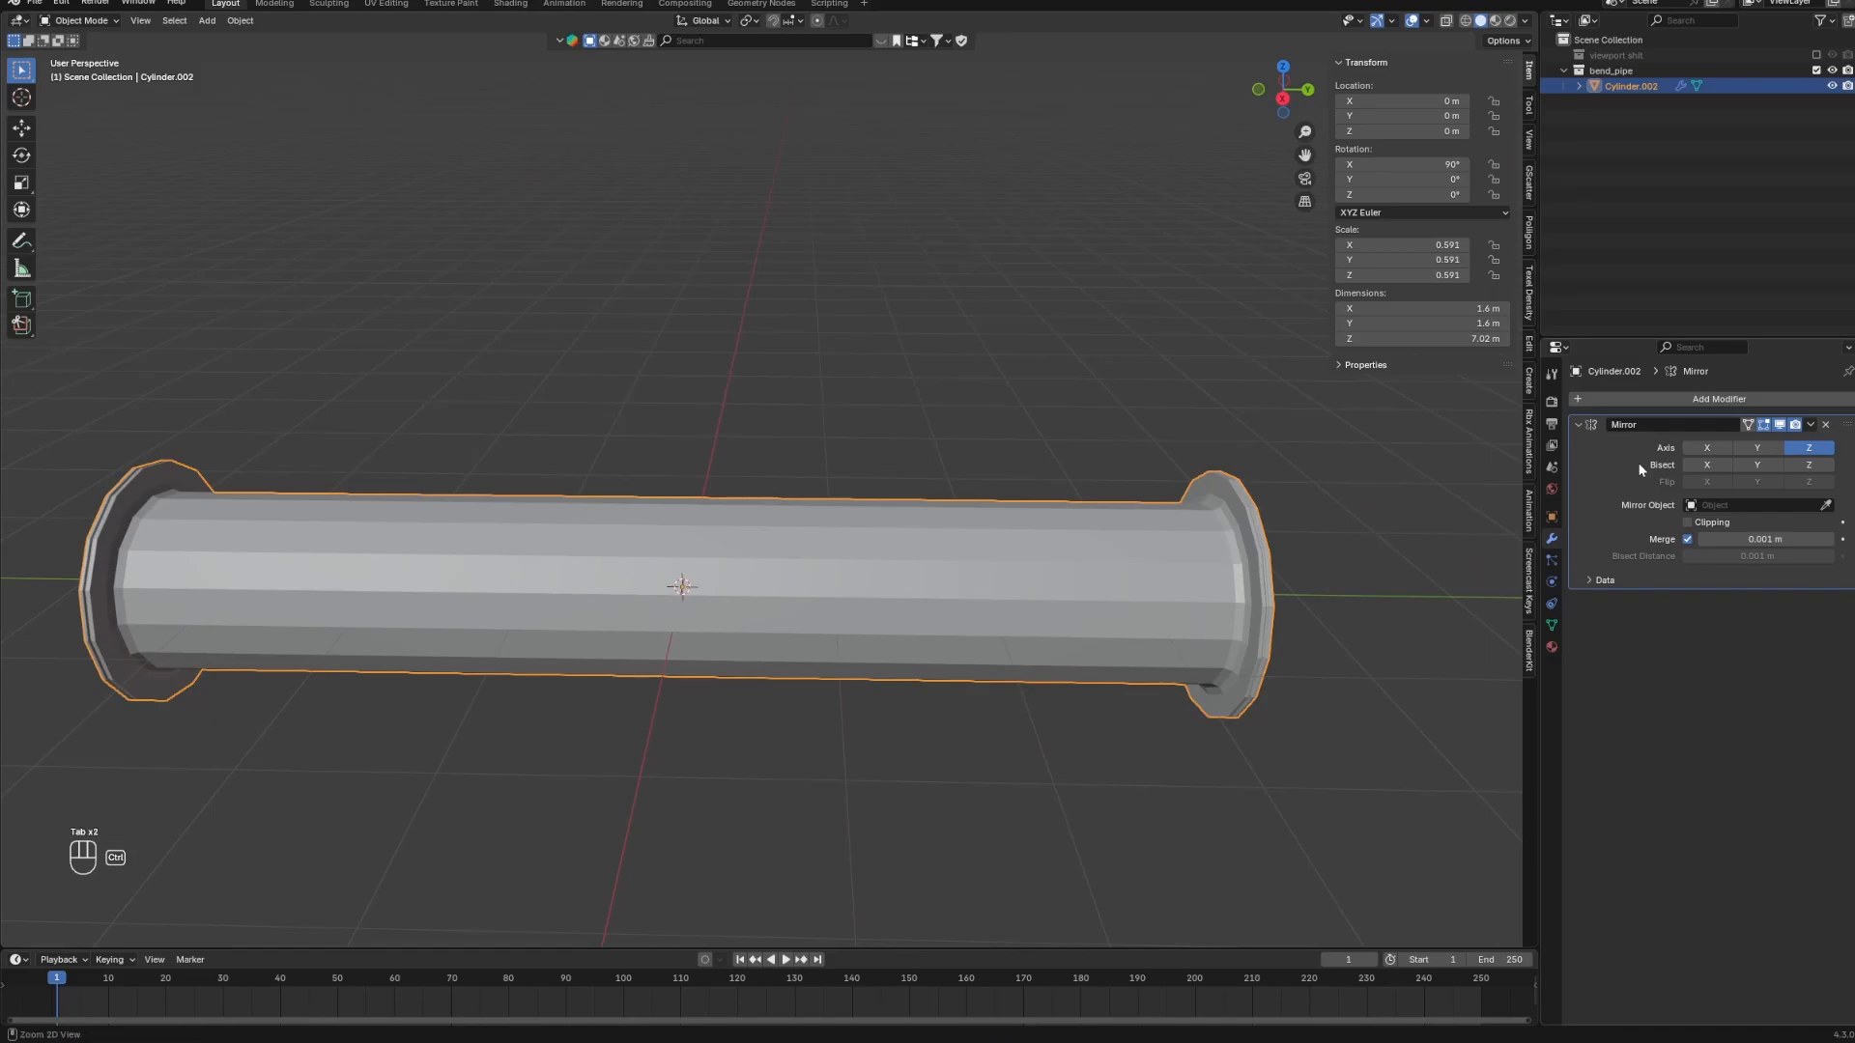
key("ctrl+a")
Select the positive-Y half of the pipe in top wireframe view and separate it into its own object.
key("Tab")
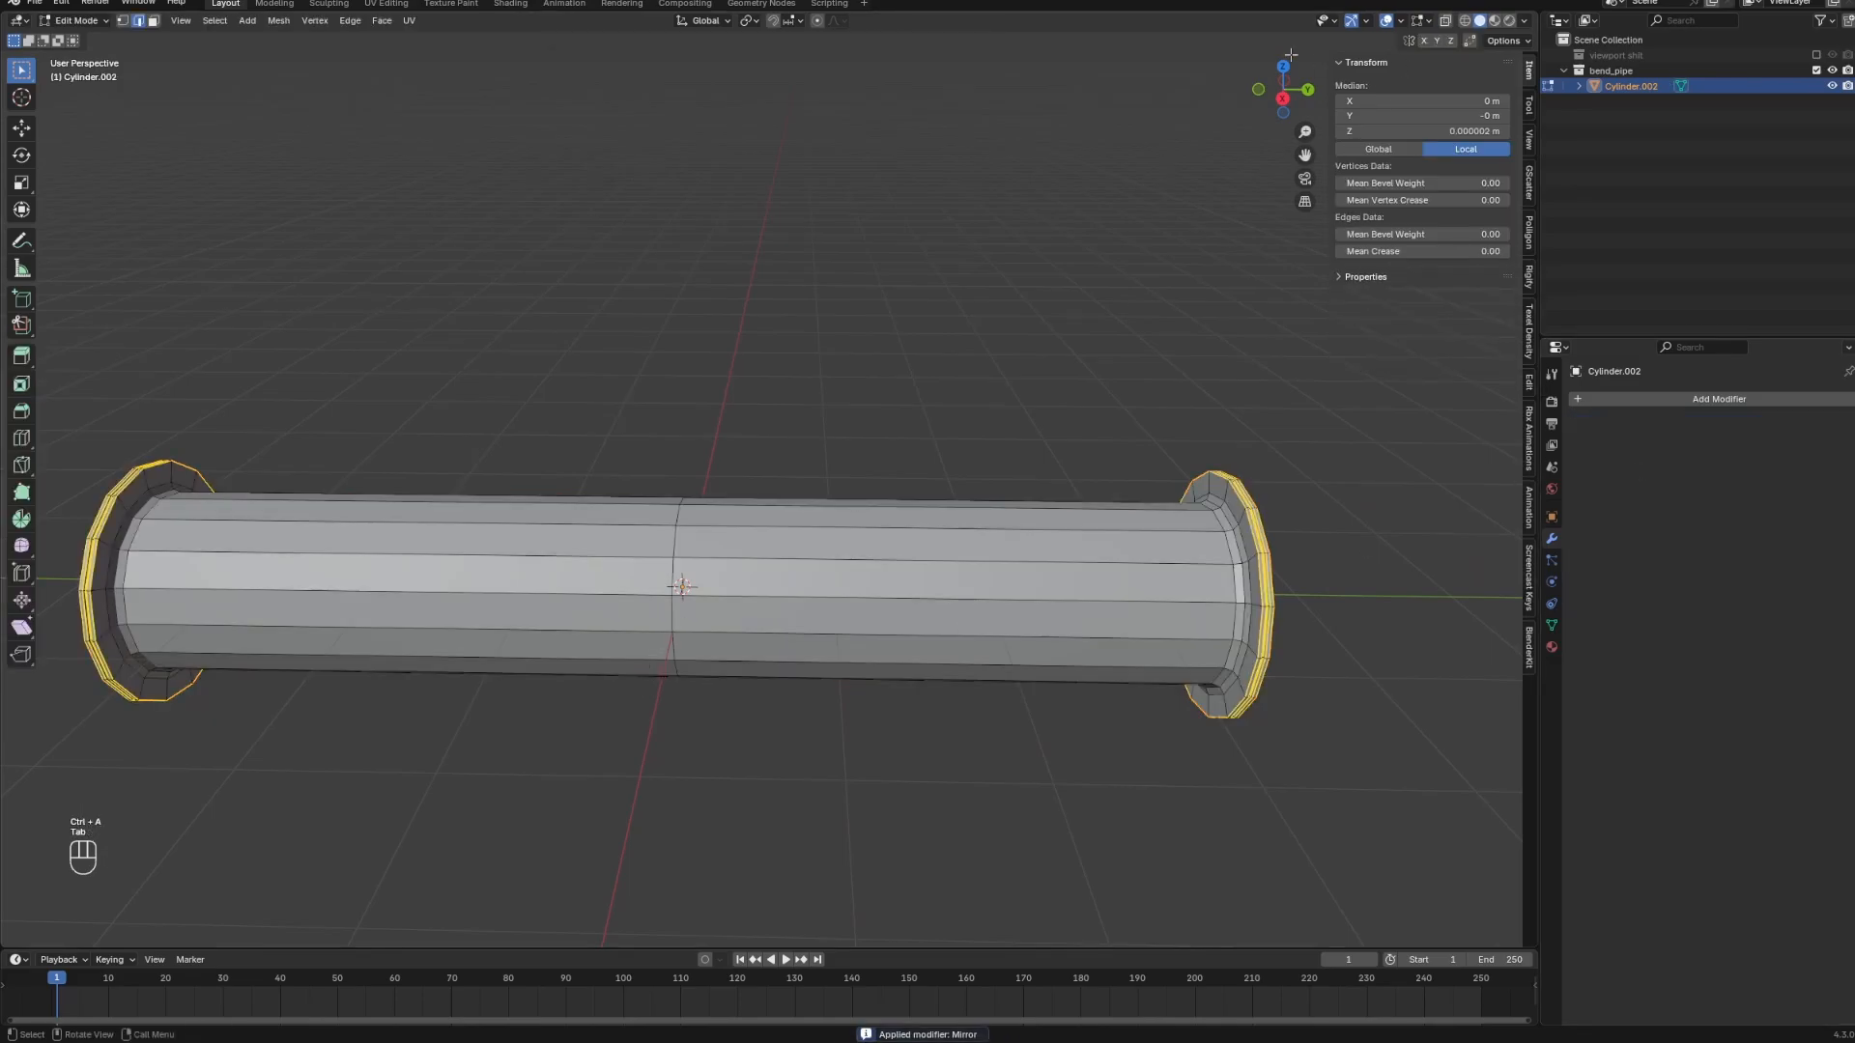
left_click(1283, 66)
key("z")
key("3")
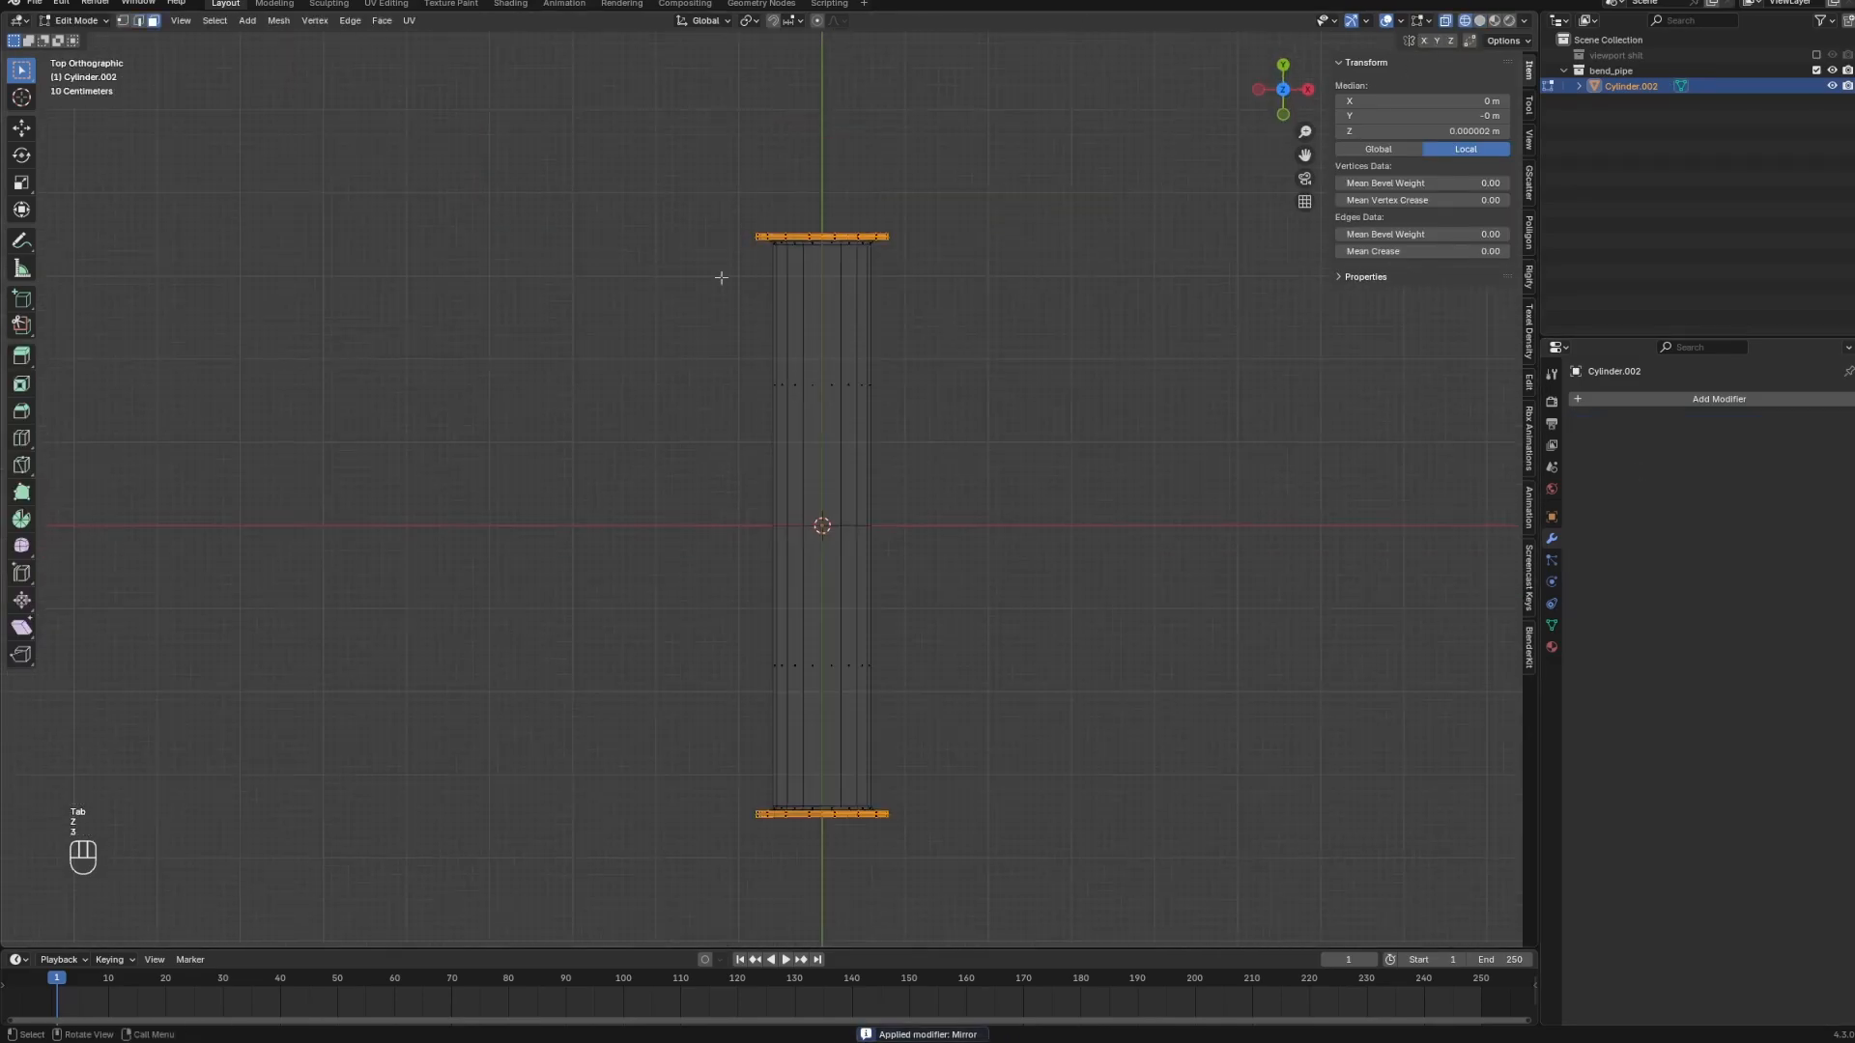
left_click_drag(606, 153, 1020, 464)
middle_click_drag(1026, 444, 915, 478, "shift")
scroll(928, 472, "up", 2)
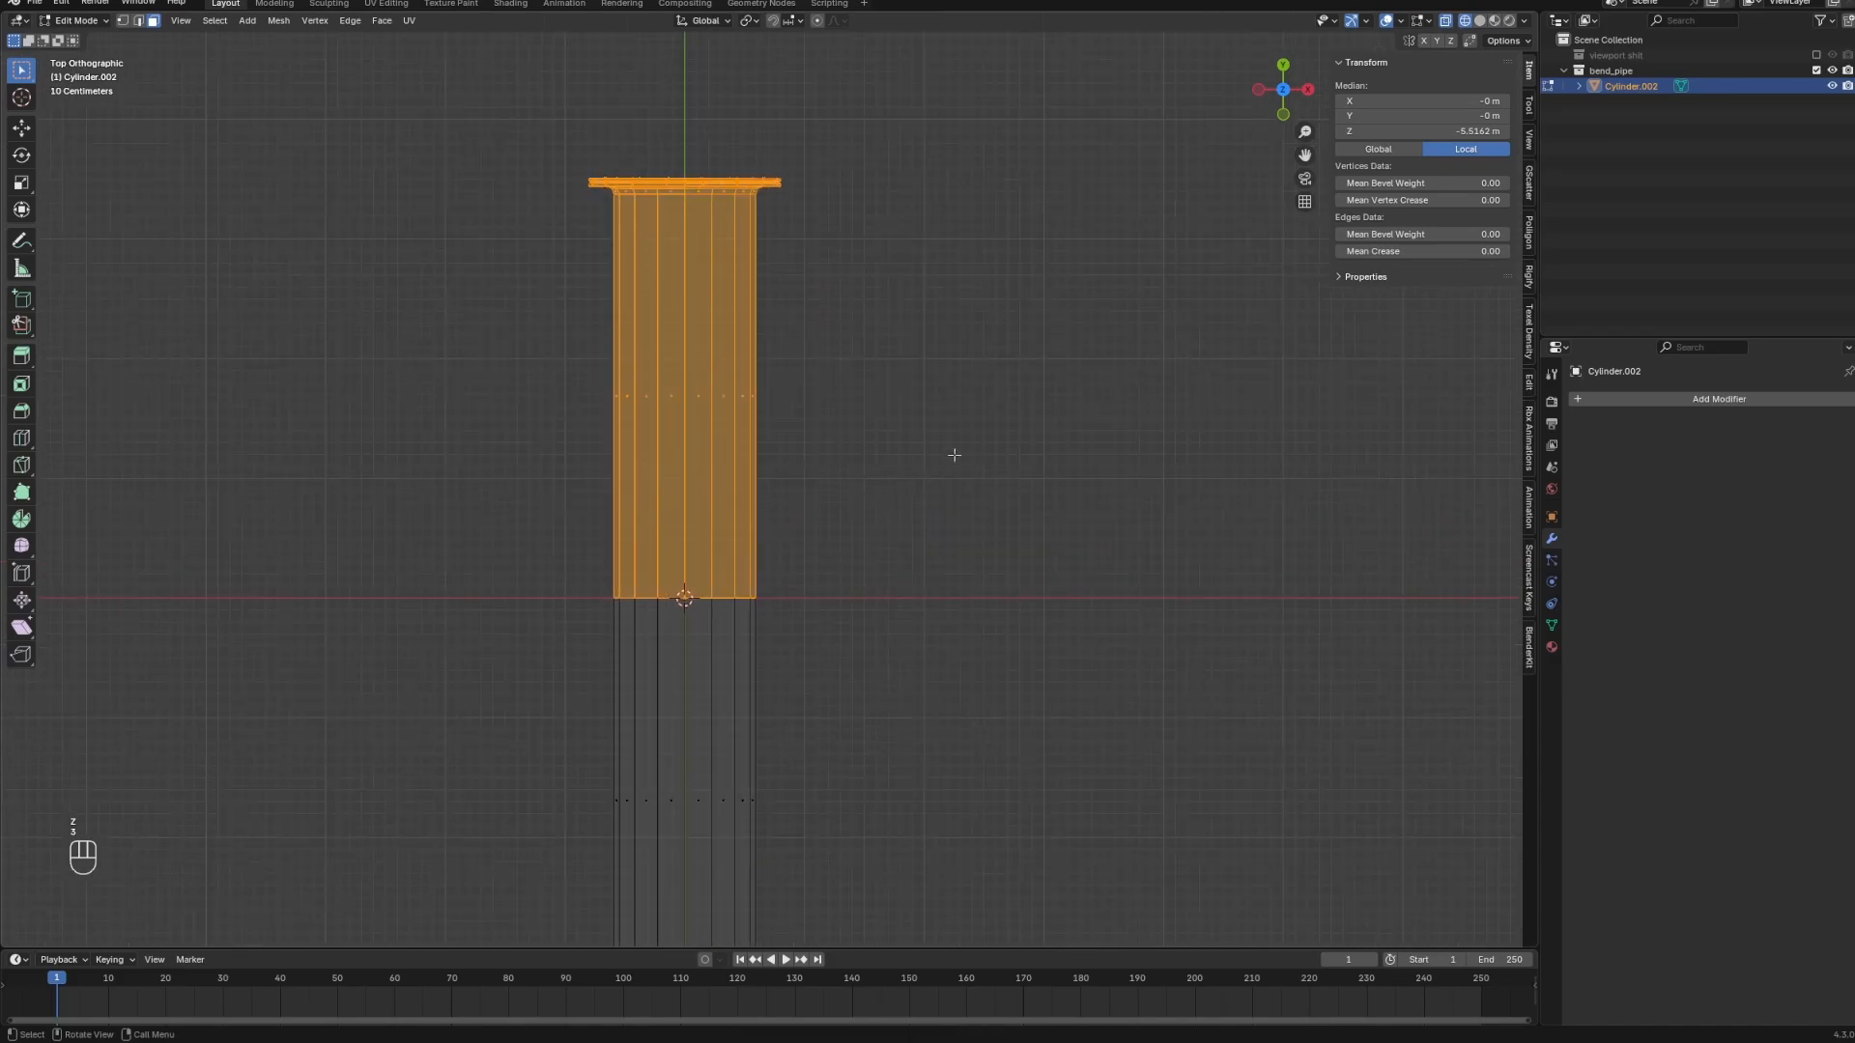
scroll(862, 445, "down", 2)
key("p")
left_click(839, 440)
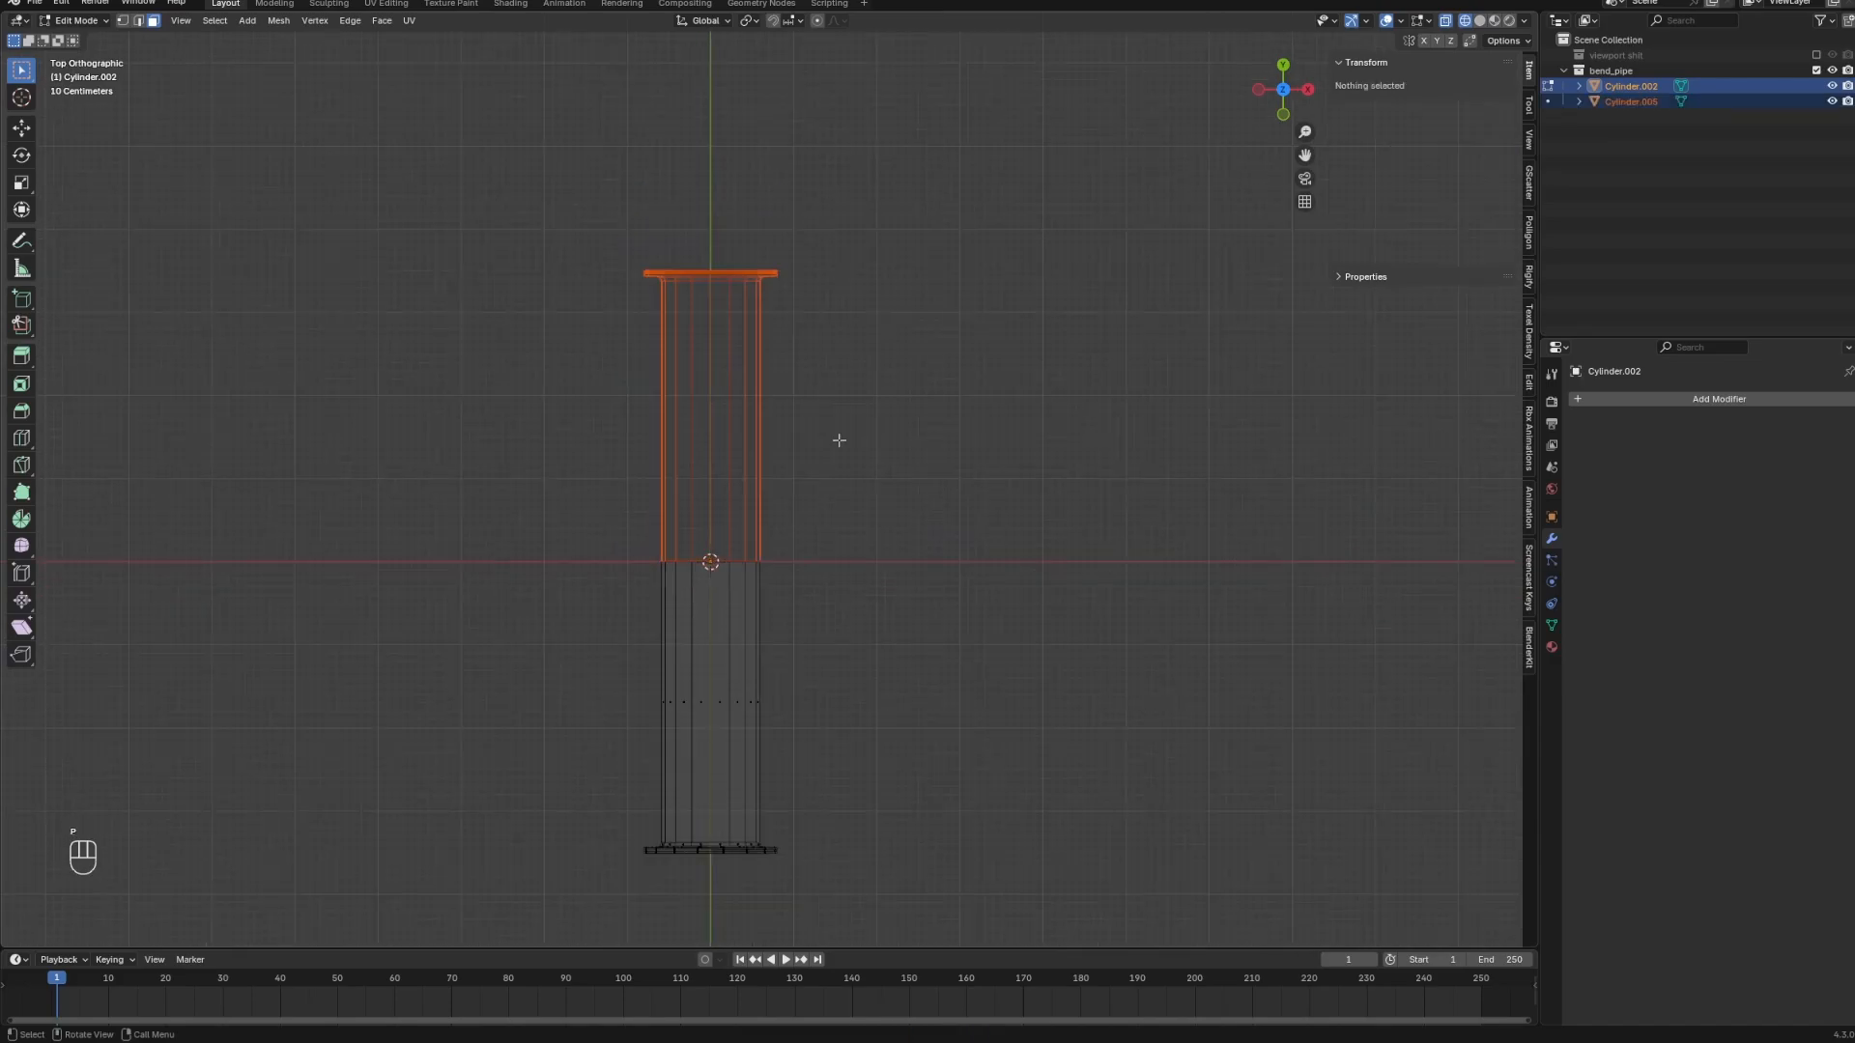
Rotate the separated pipe half 90° about Z.
key("Tab")
left_click(723, 436)
type("rz90")
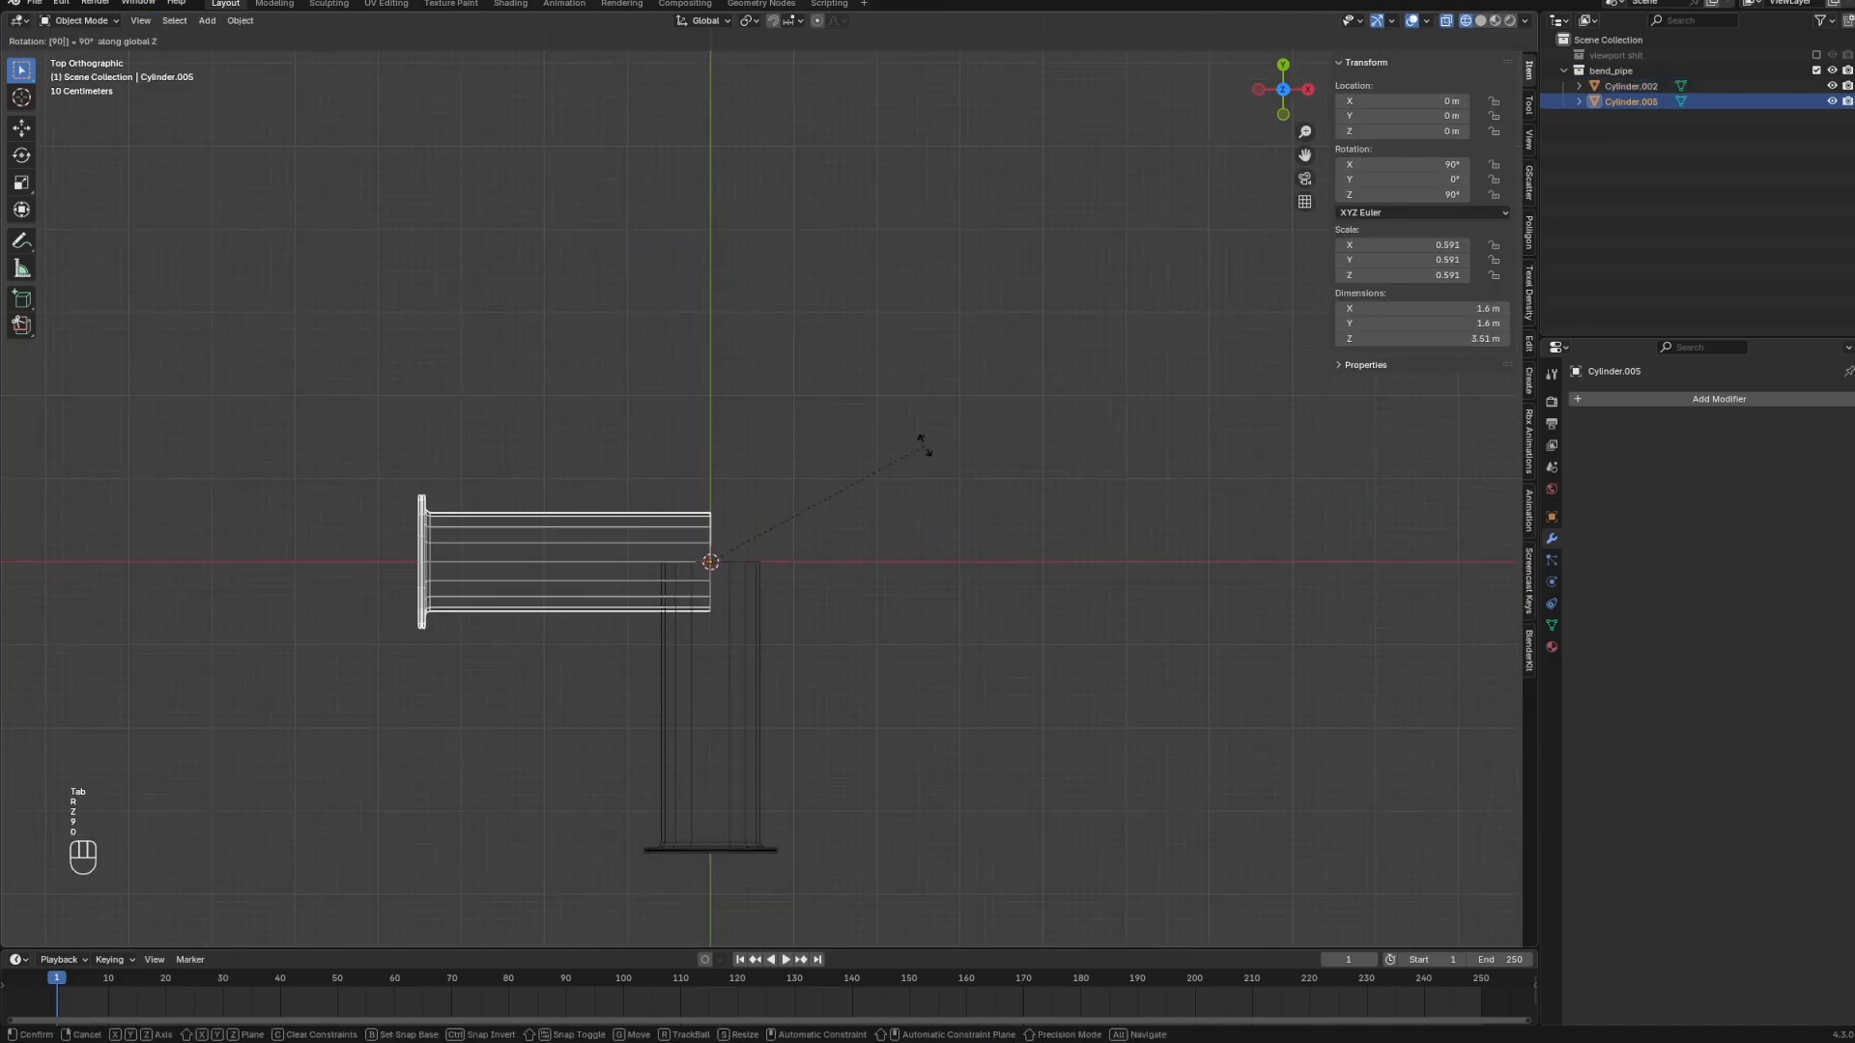
left_click(923, 446)
Move the rotated pipe half about -1 m along X, away from the other half.
scroll(901, 475, "up", 2)
key("g")
key("x")
key("y")
key("x")
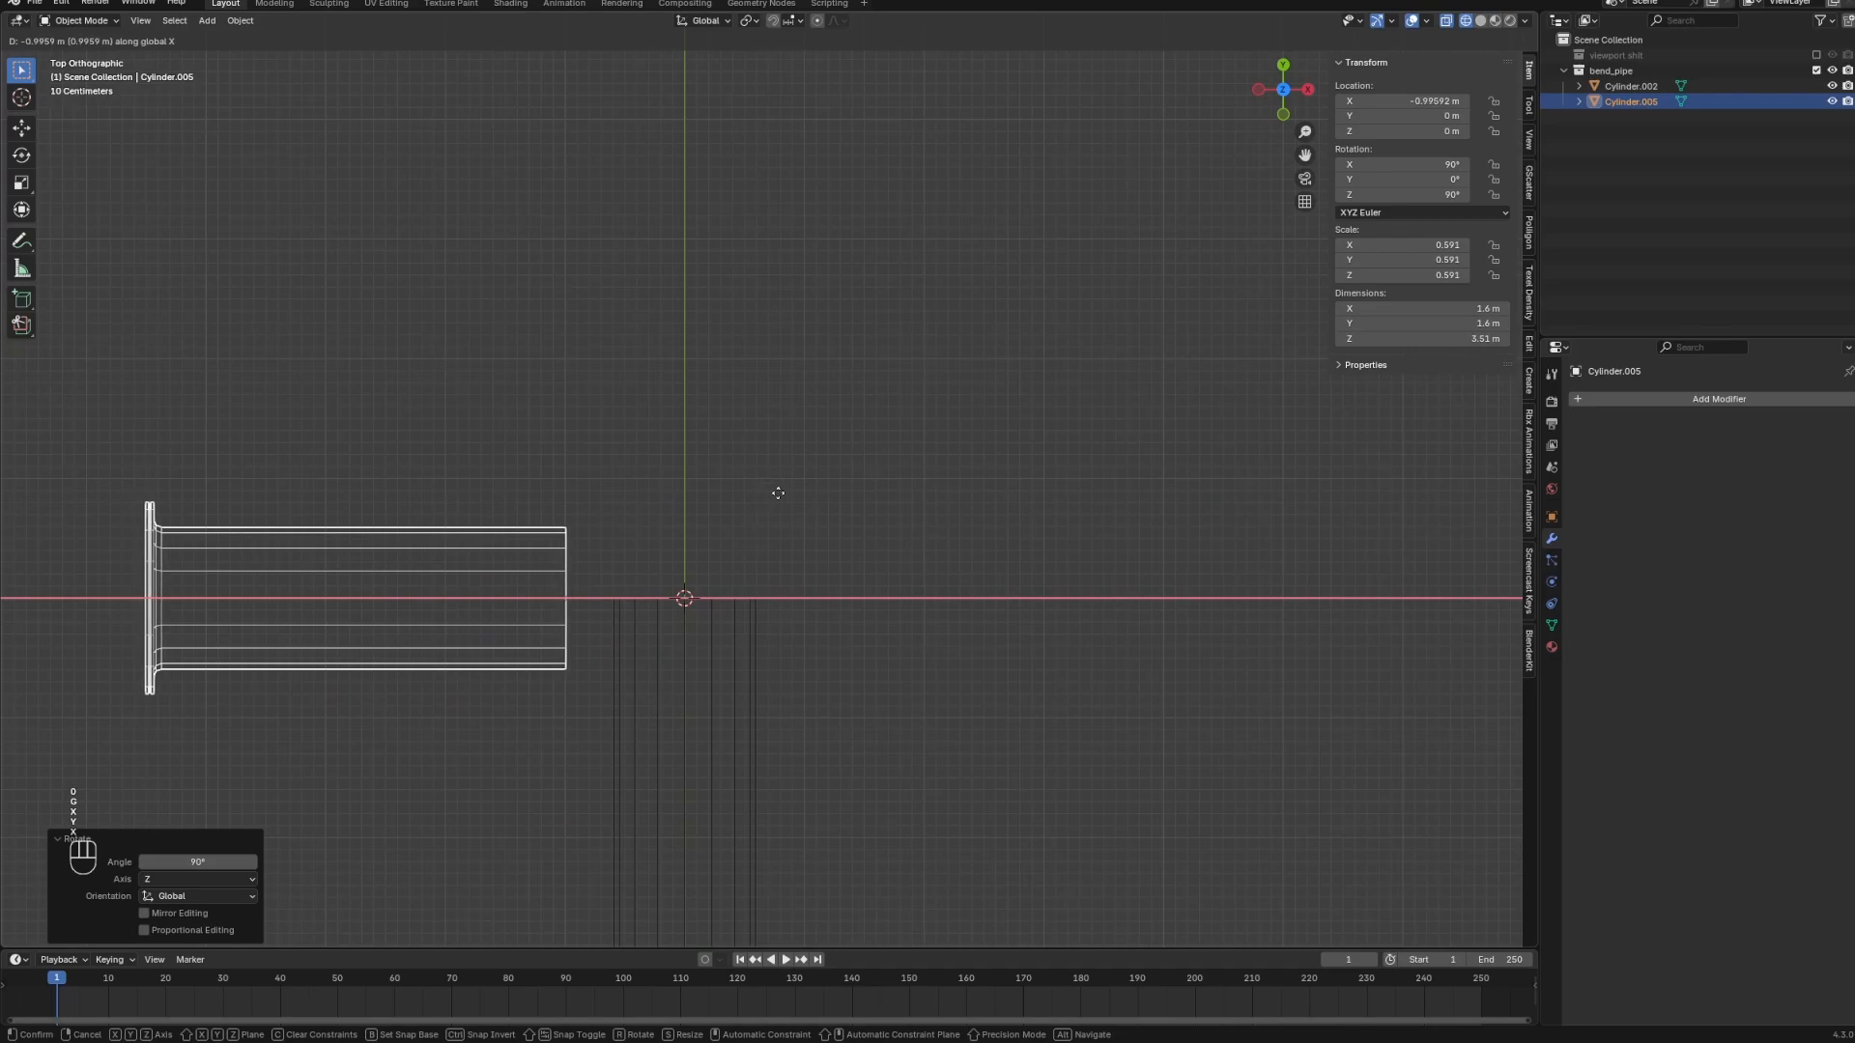
left_click(776, 499)
middle_click_drag(776, 498, 864, 327, "shift")
scroll(762, 497, "up", 3)
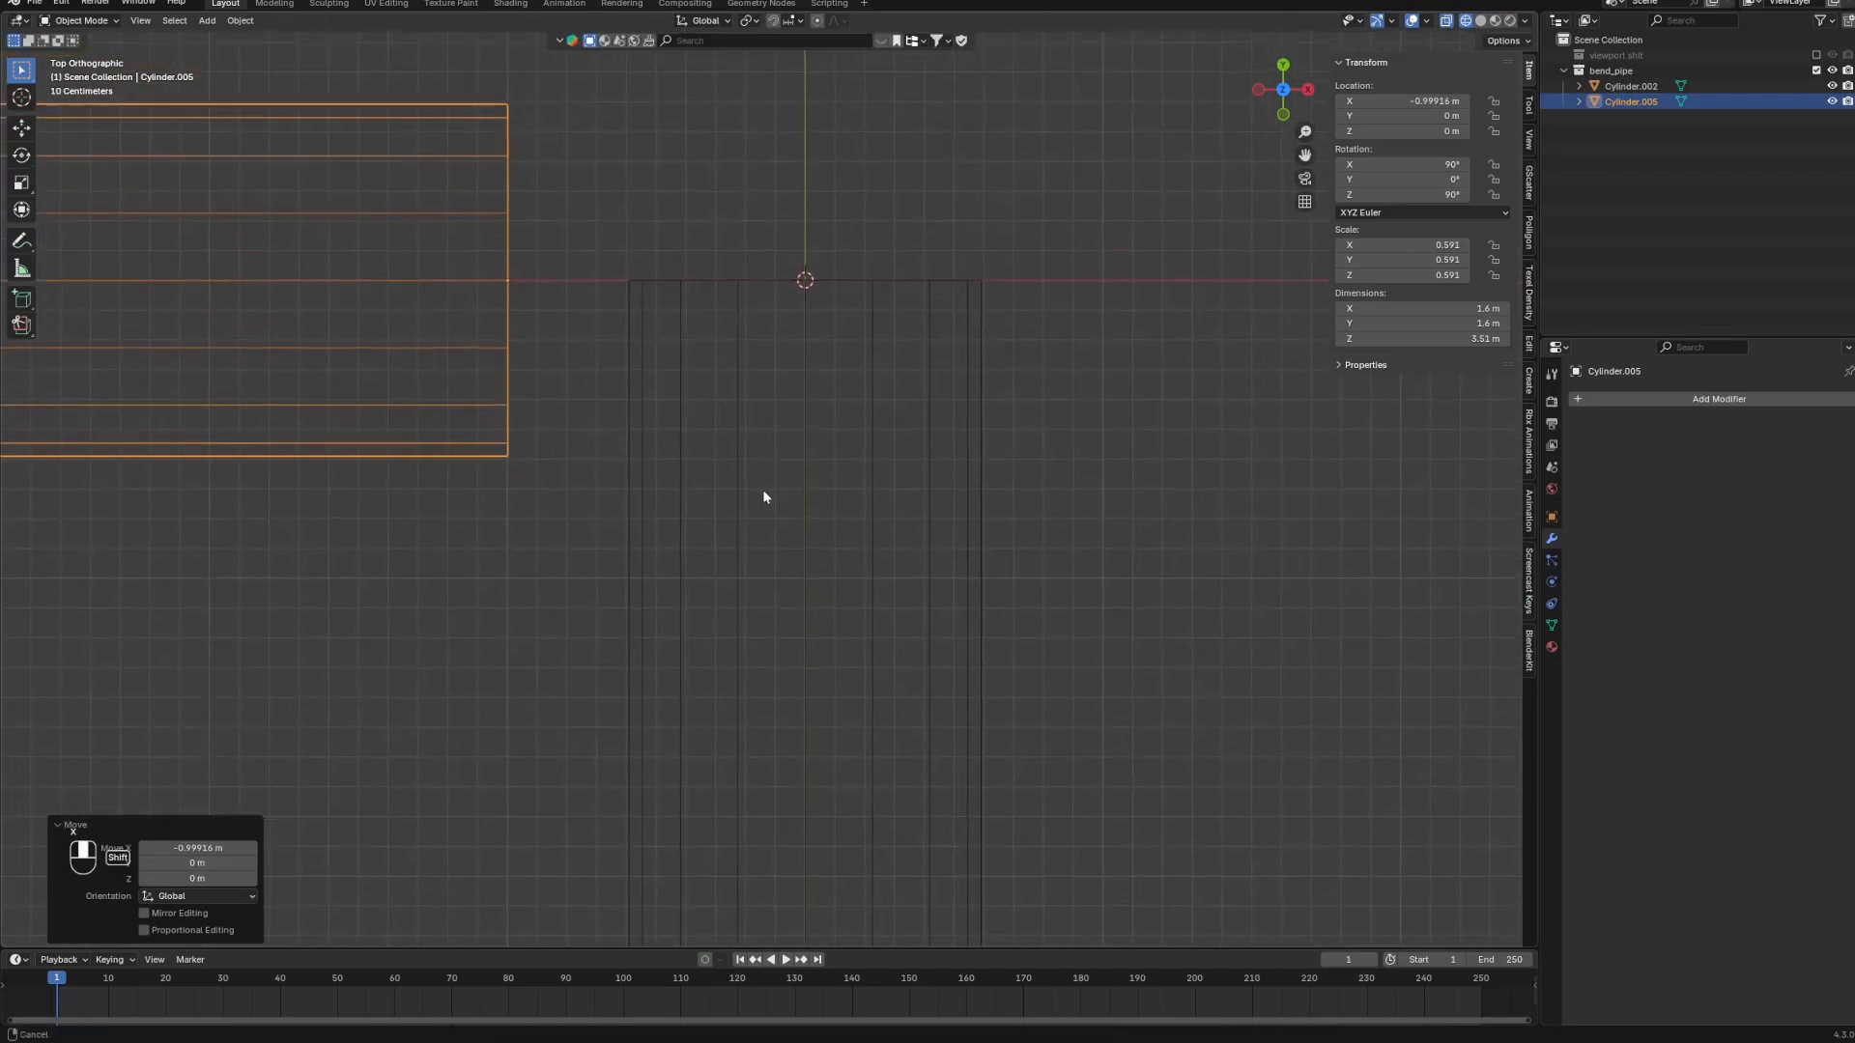
Move the unrotated pipe half about -1 m along Y, away from the world origin.
left_click(705, 411)
key("g")
key("x")
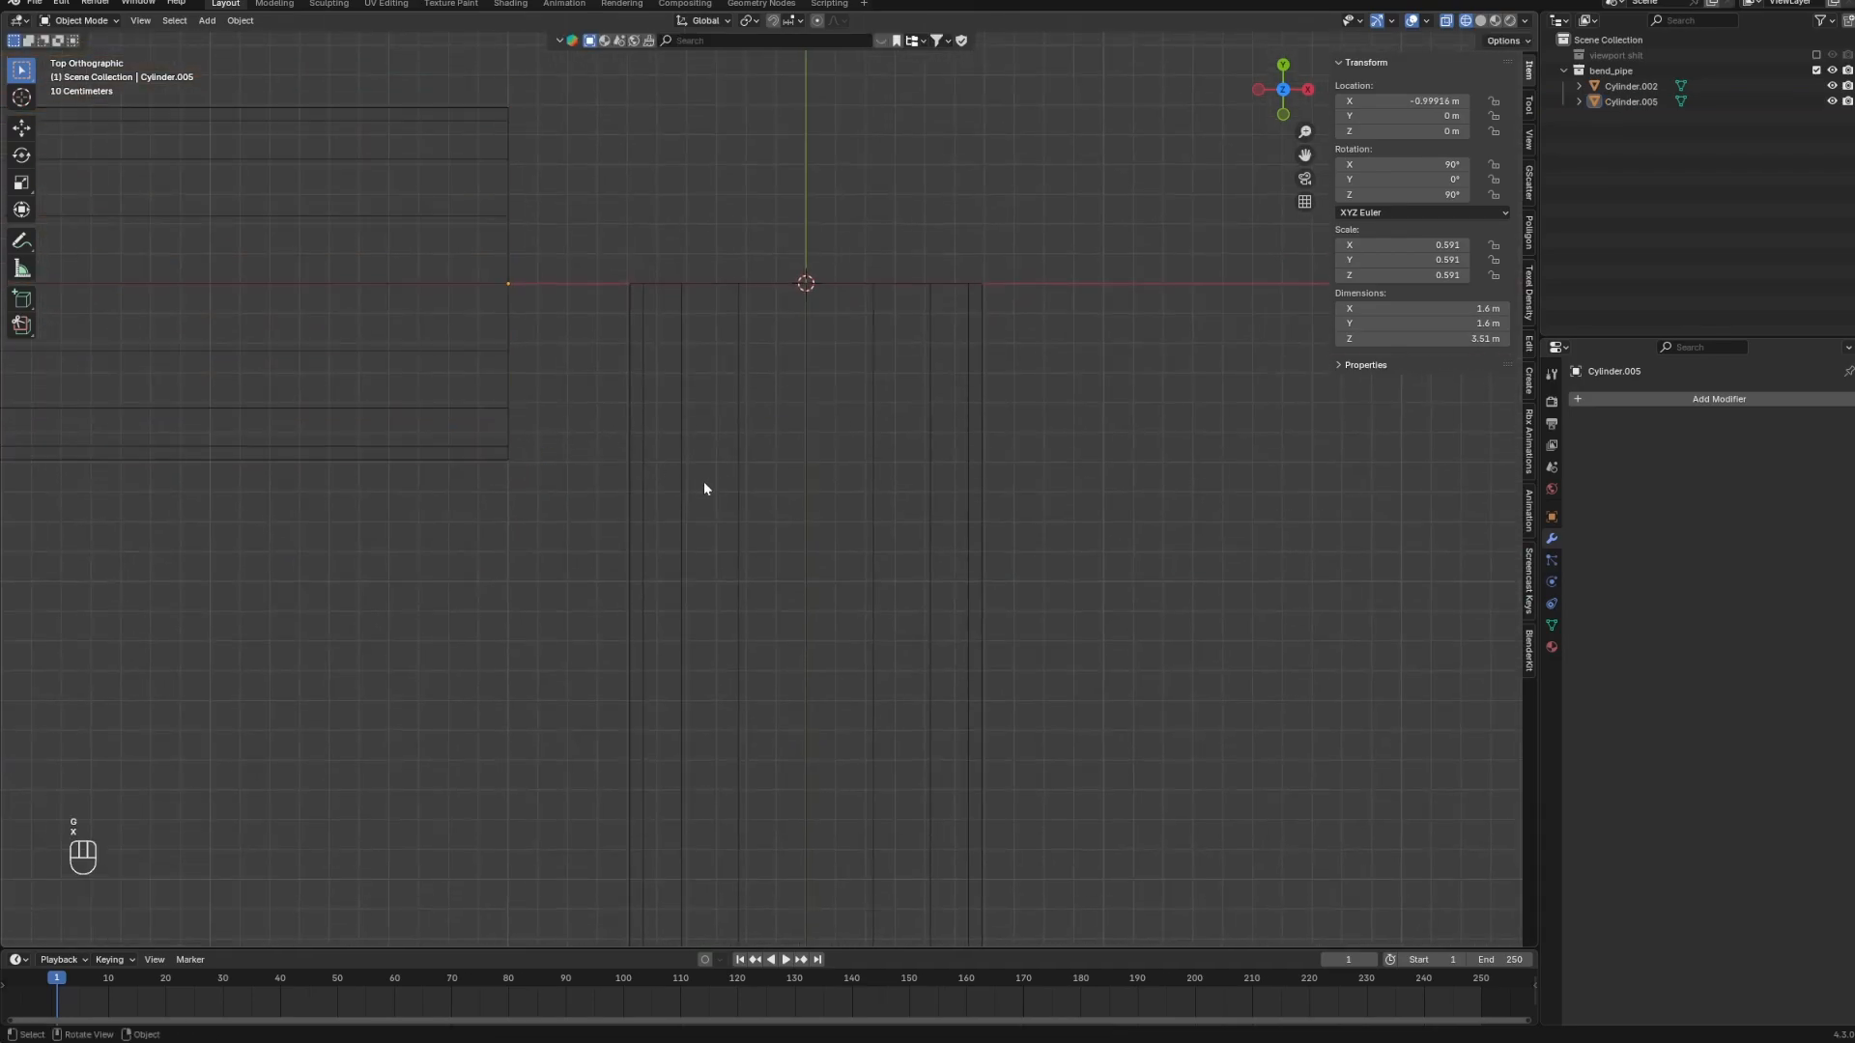
scroll(777, 450, "down", 1)
left_click(952, 471)
key("Tab")
key("Tab")
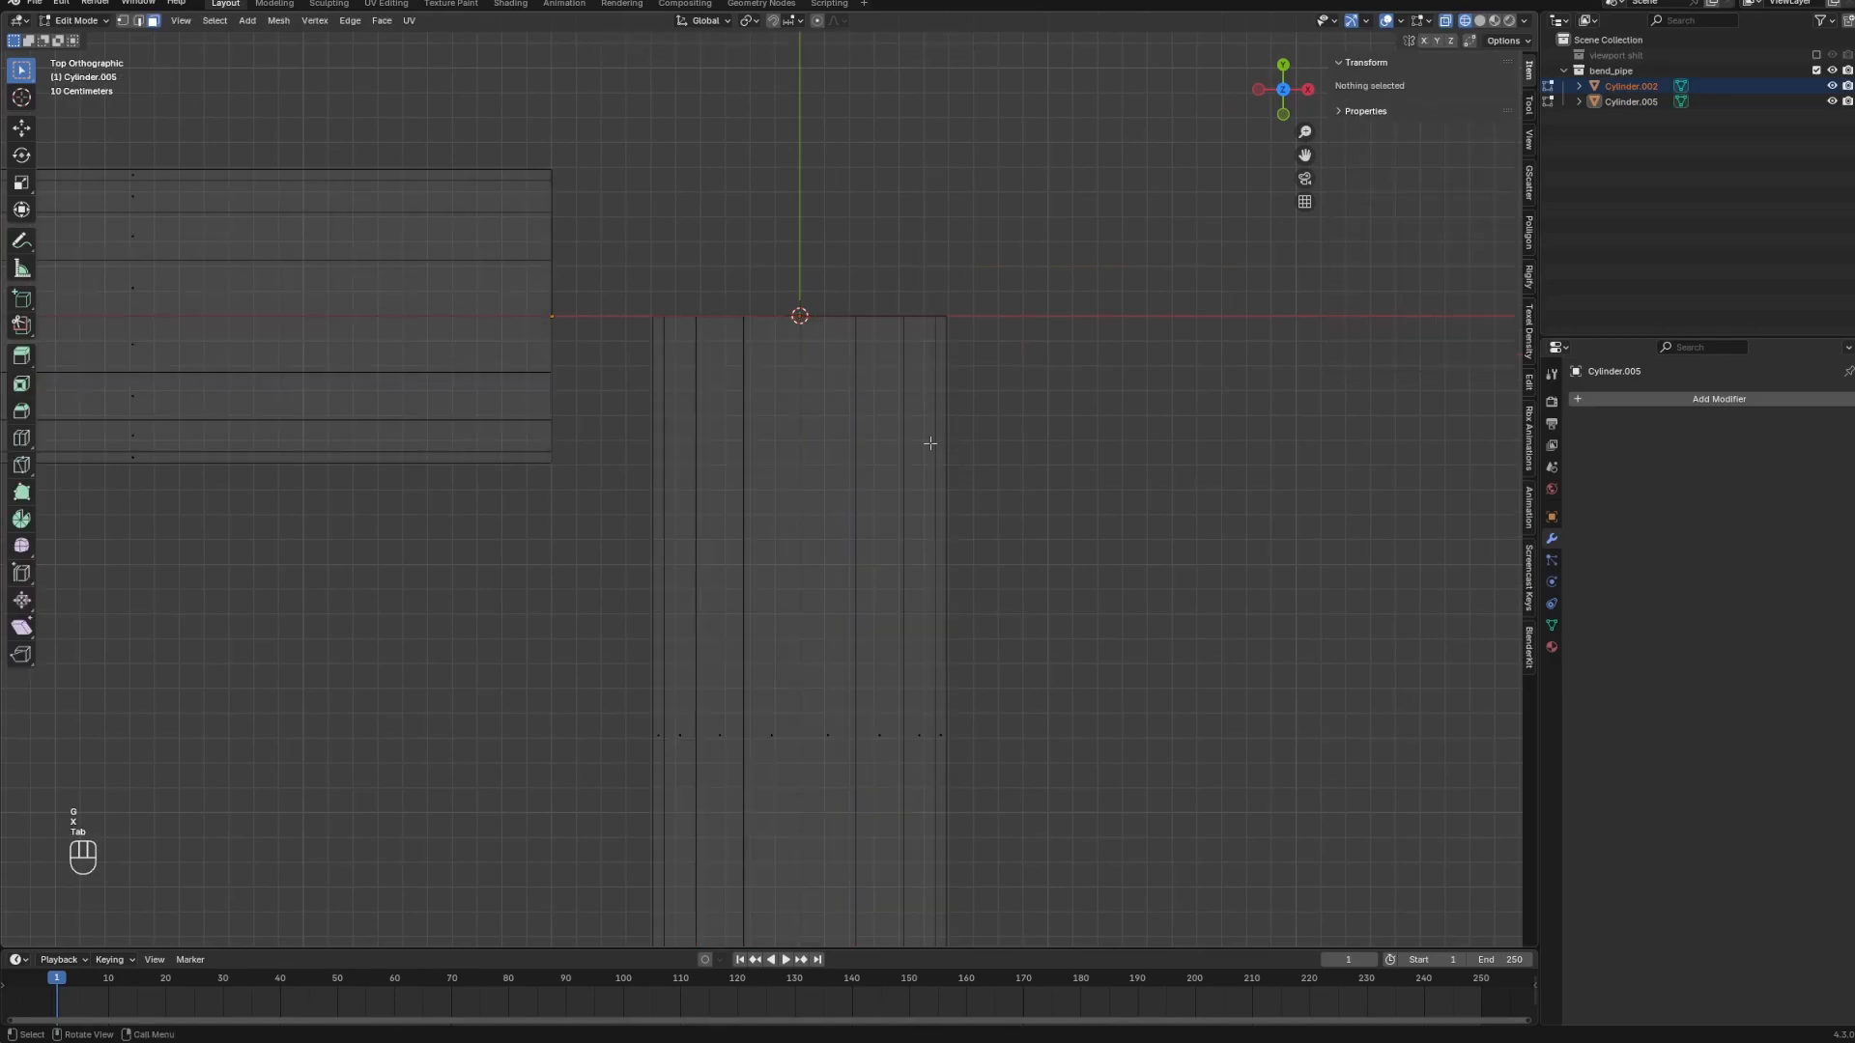
key("g")
key("x")
key("y")
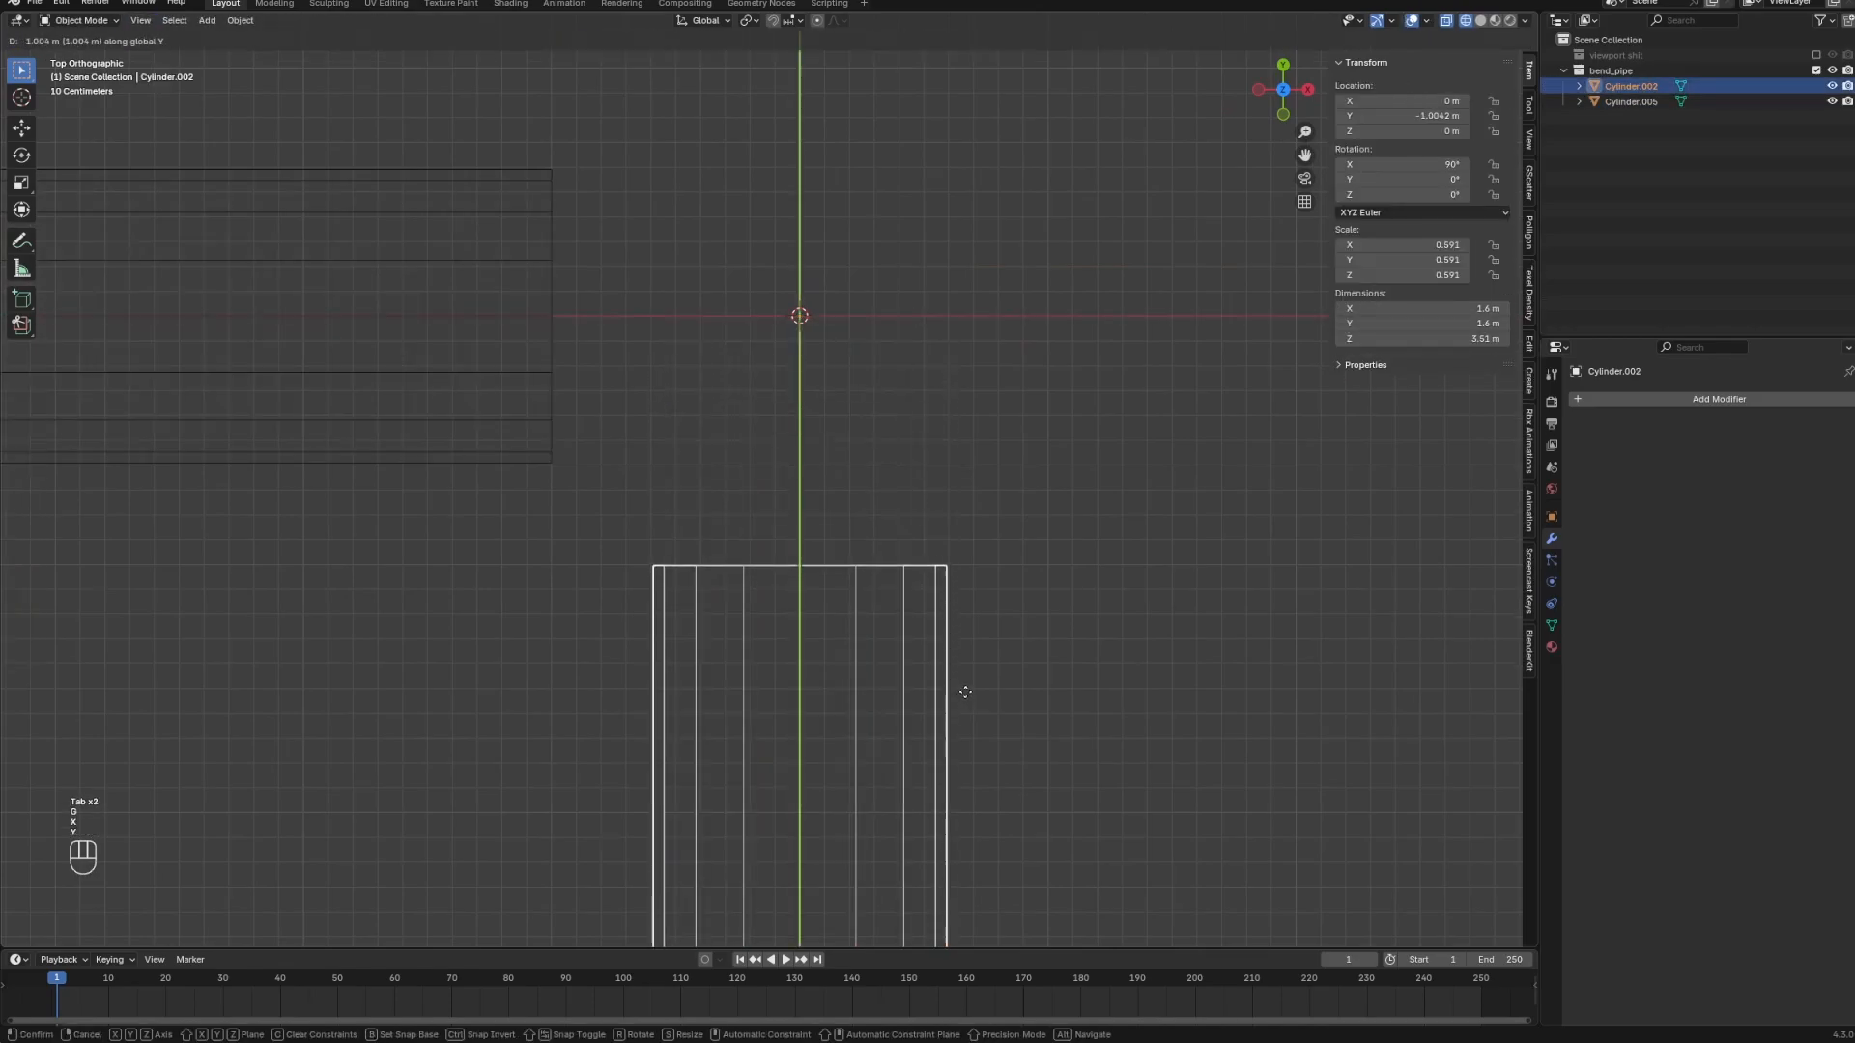
left_click(965, 692)
Select the open-end edge loop of the unrotated pipe half, and join both halves into one object.
key("Tab")
left_click(781, 573, "alt")
middle_click_drag(554, 410, 753, 480)
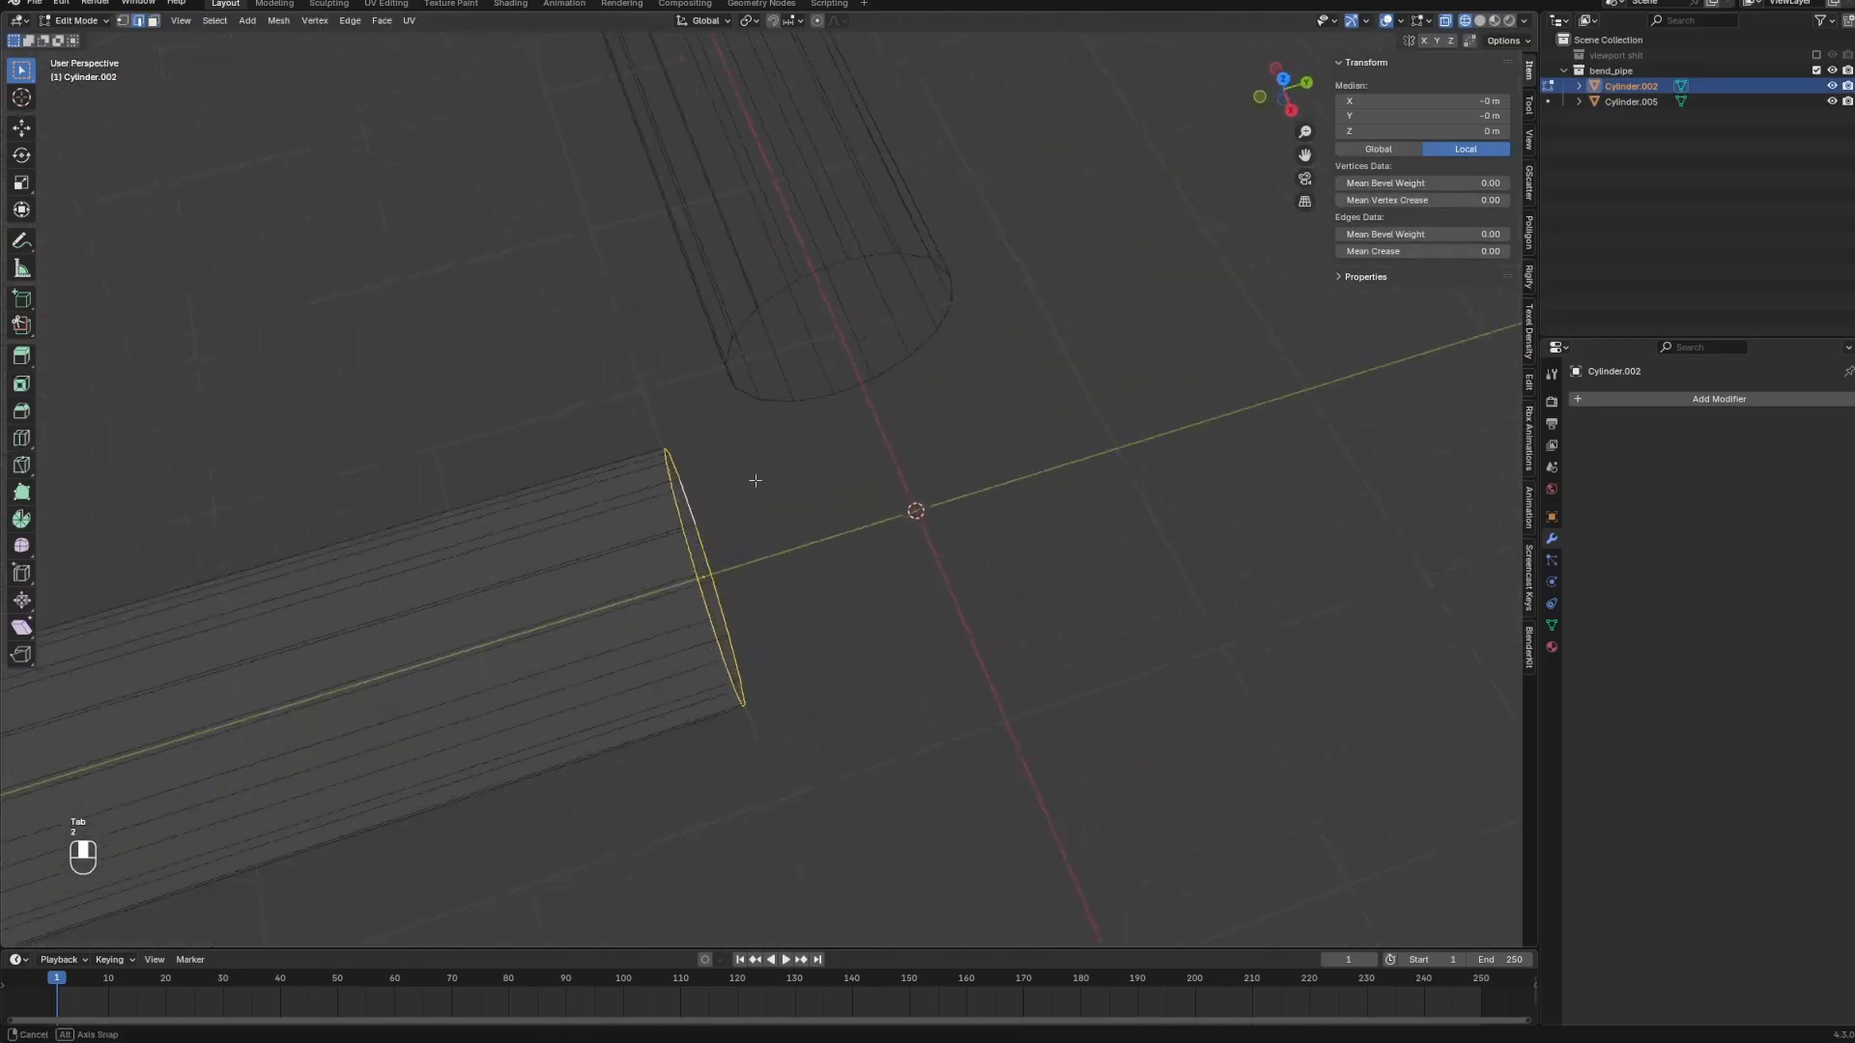
key("Tab")
left_click(770, 373, "ctrl")
key("ctrl+j")
key("z")
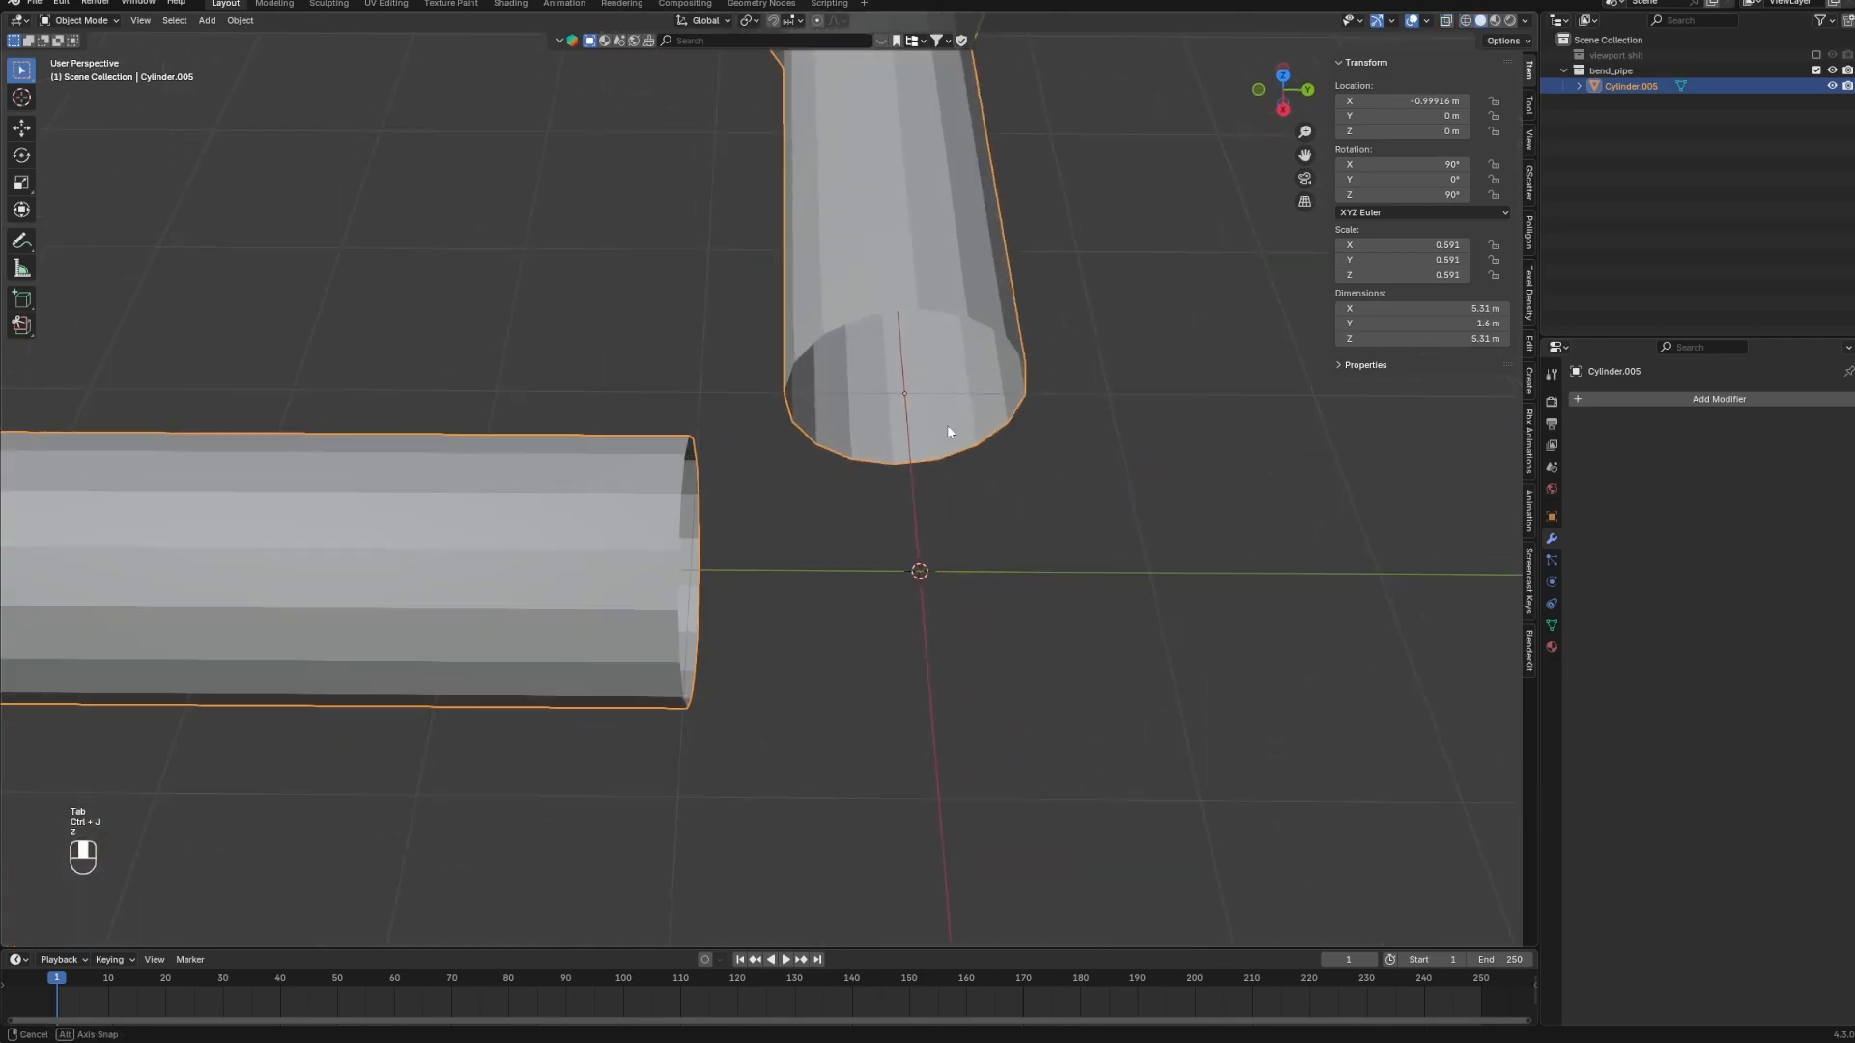
Add the other half's open-end edge loop to the selection and bridge the two loops.
key("Tab")
left_click(860, 510, "alt+shift")
middle_click_drag(860, 510, 795, 488)
scroll(795, 510, "down", 3)
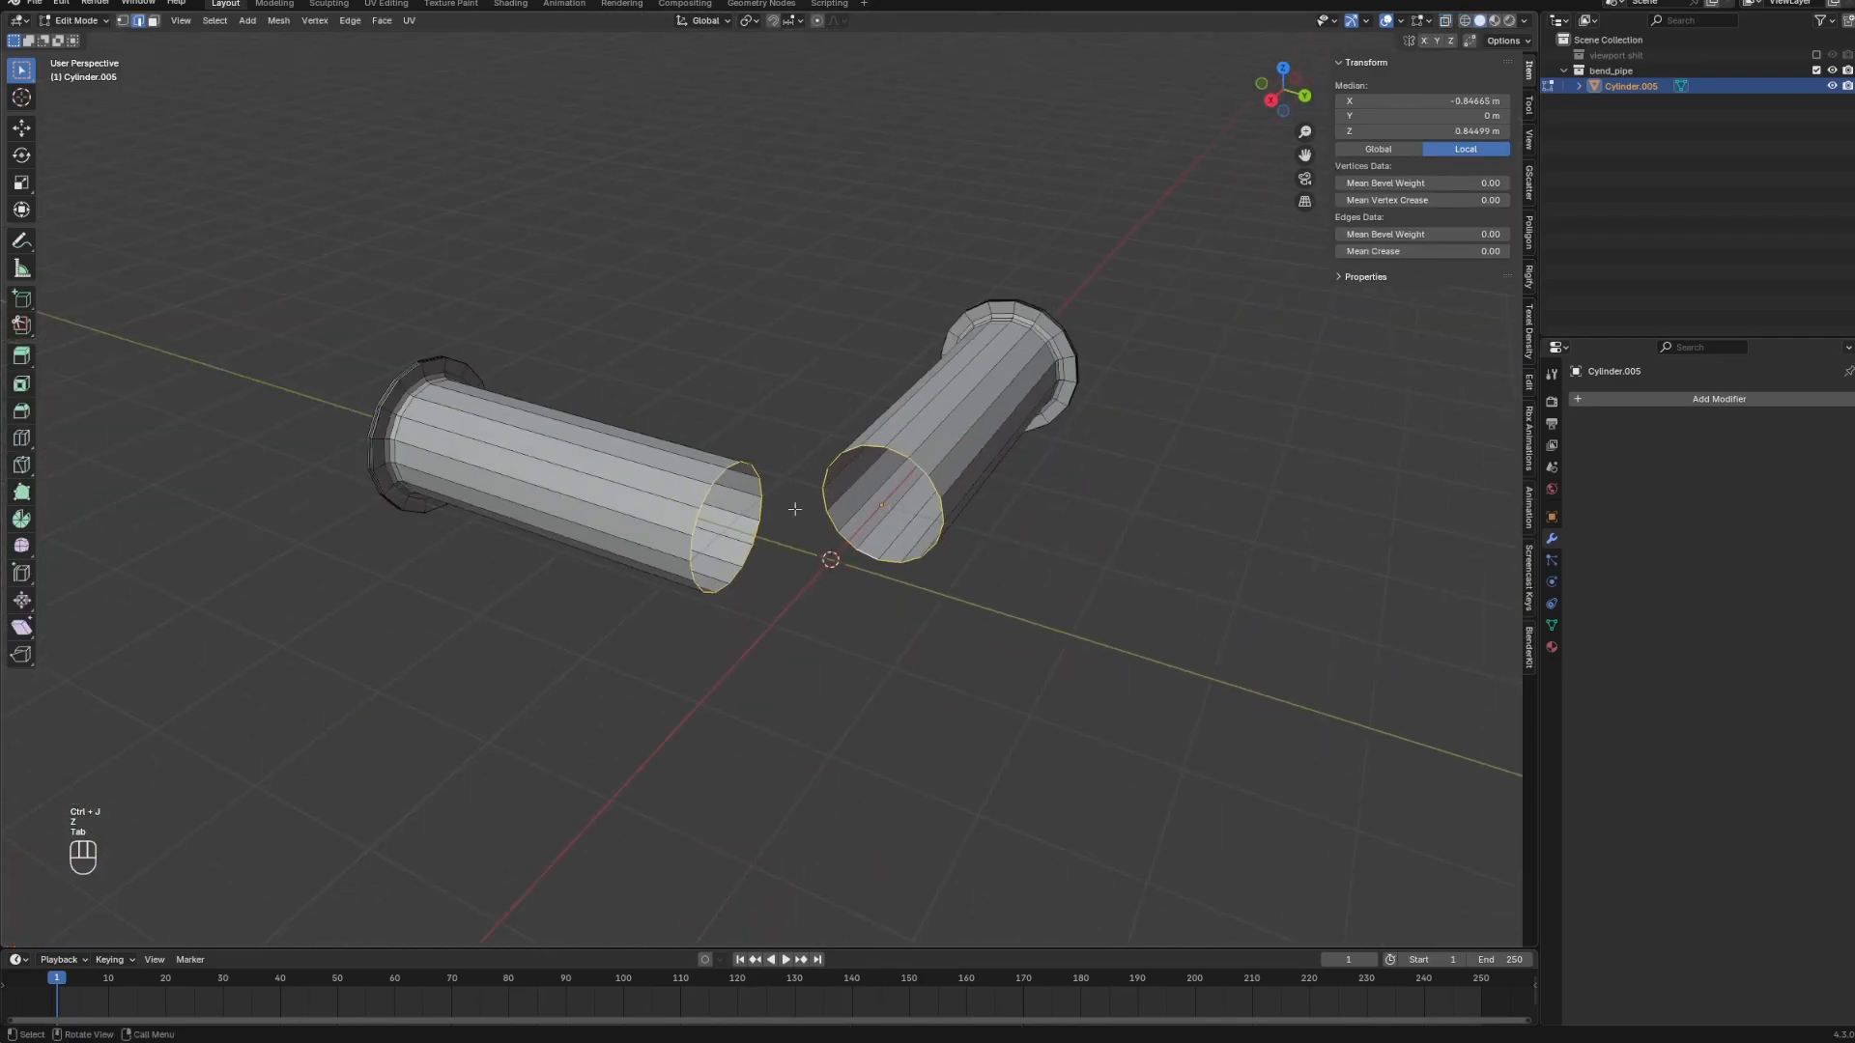
scroll(795, 509, "up", 2)
right_click(774, 522)
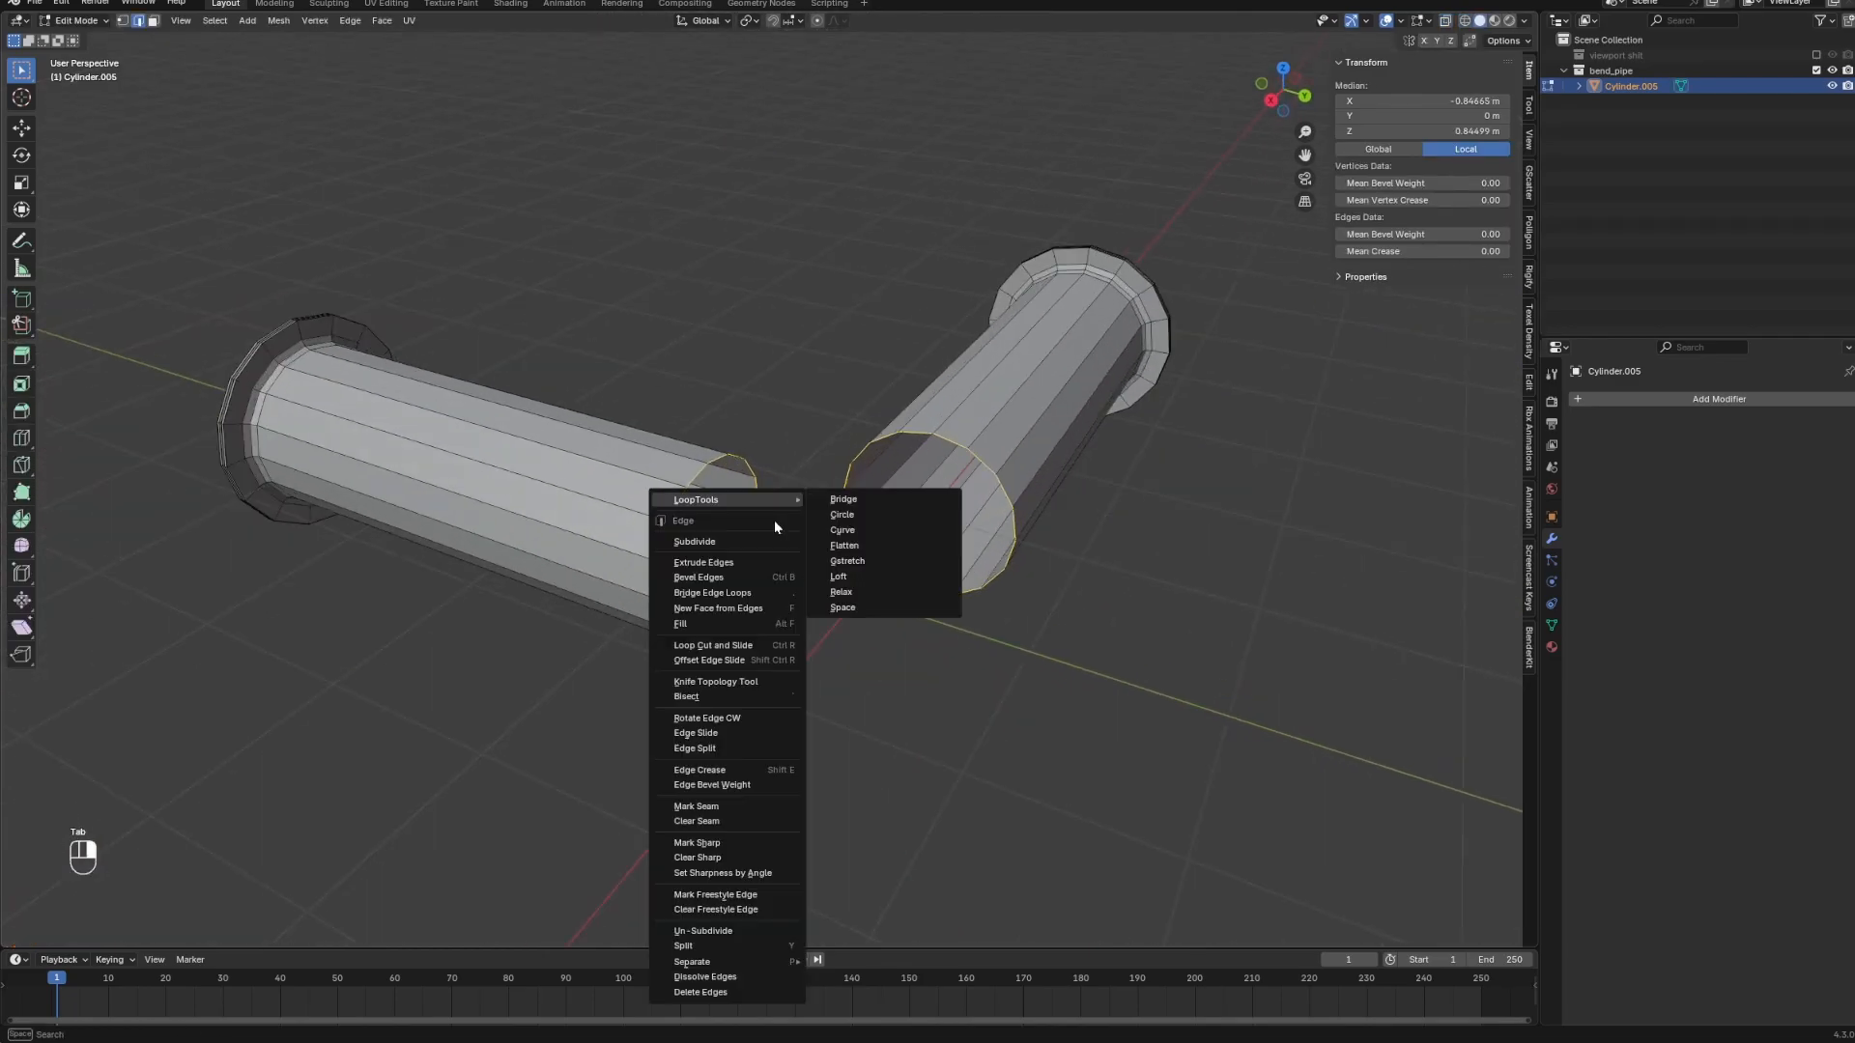
left_click(745, 597)
middle_click_drag(745, 597, 1285, 541)
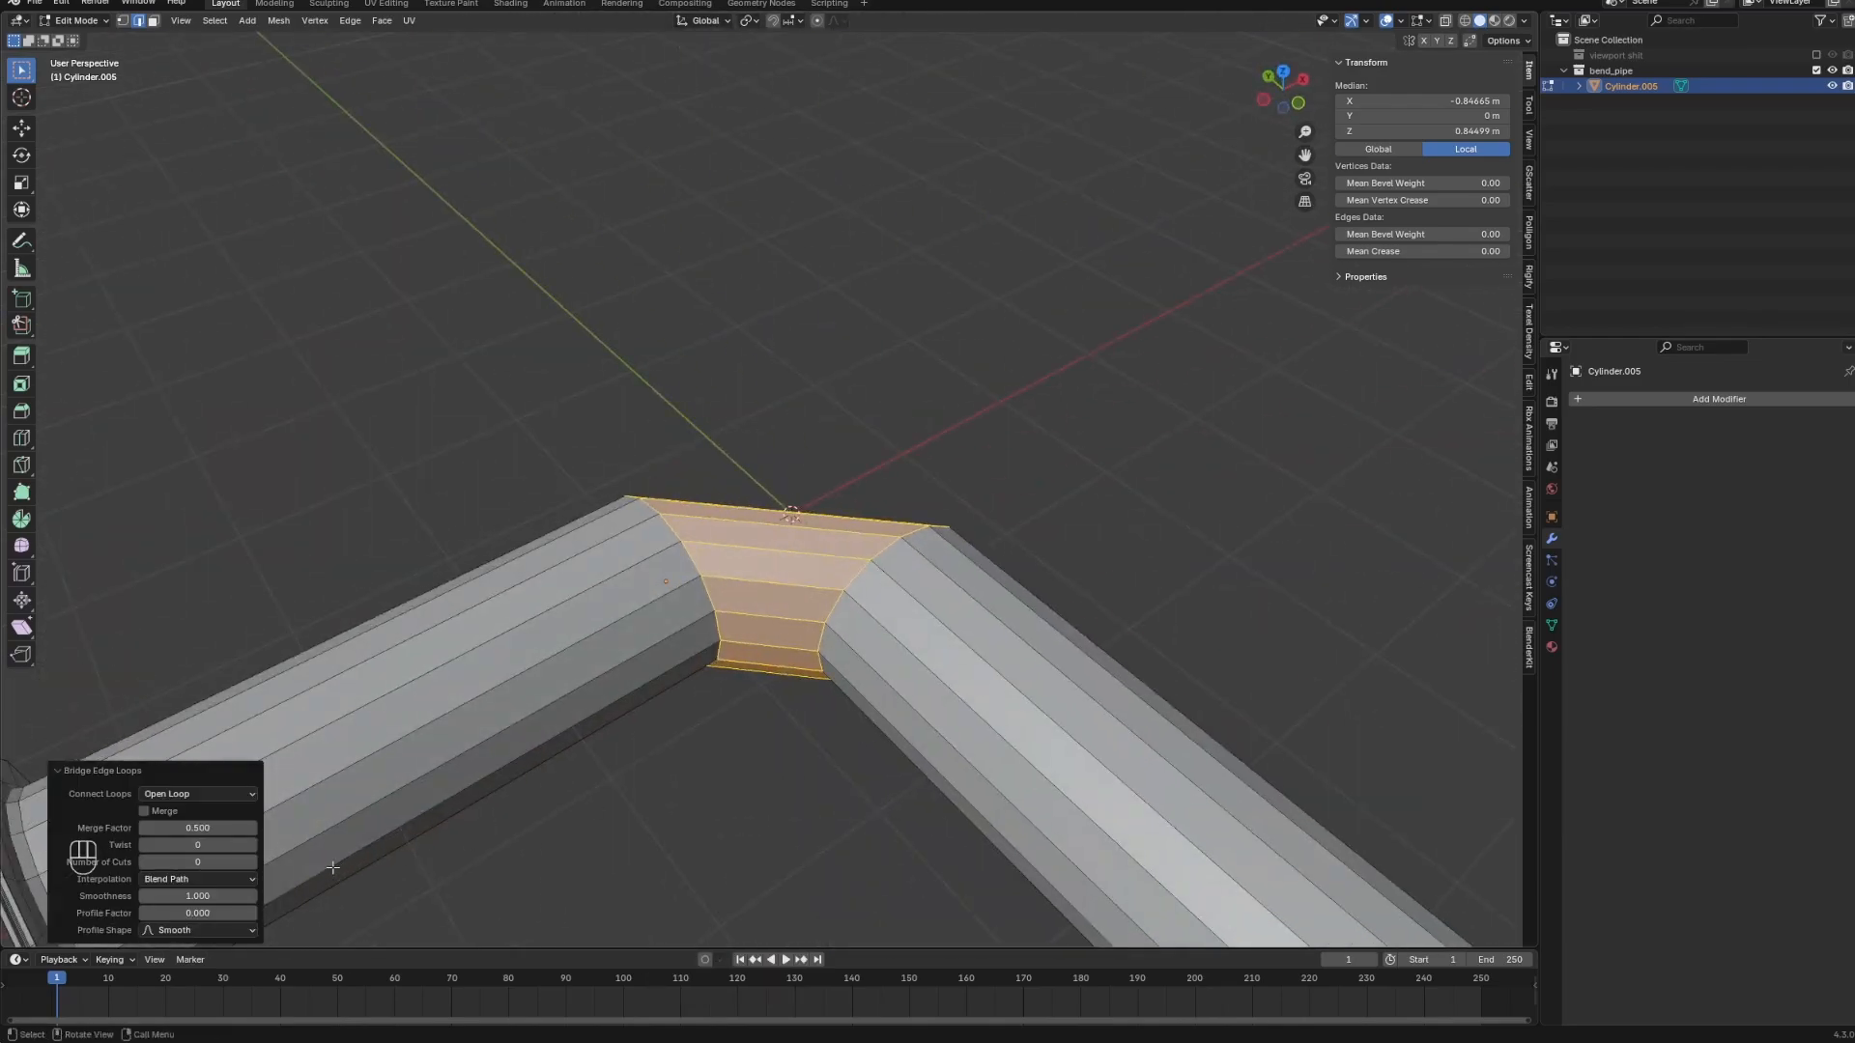
Set the bridge to 2 cuts with a smoothness of about 0.65 to round the bend.
left_click(253, 862)
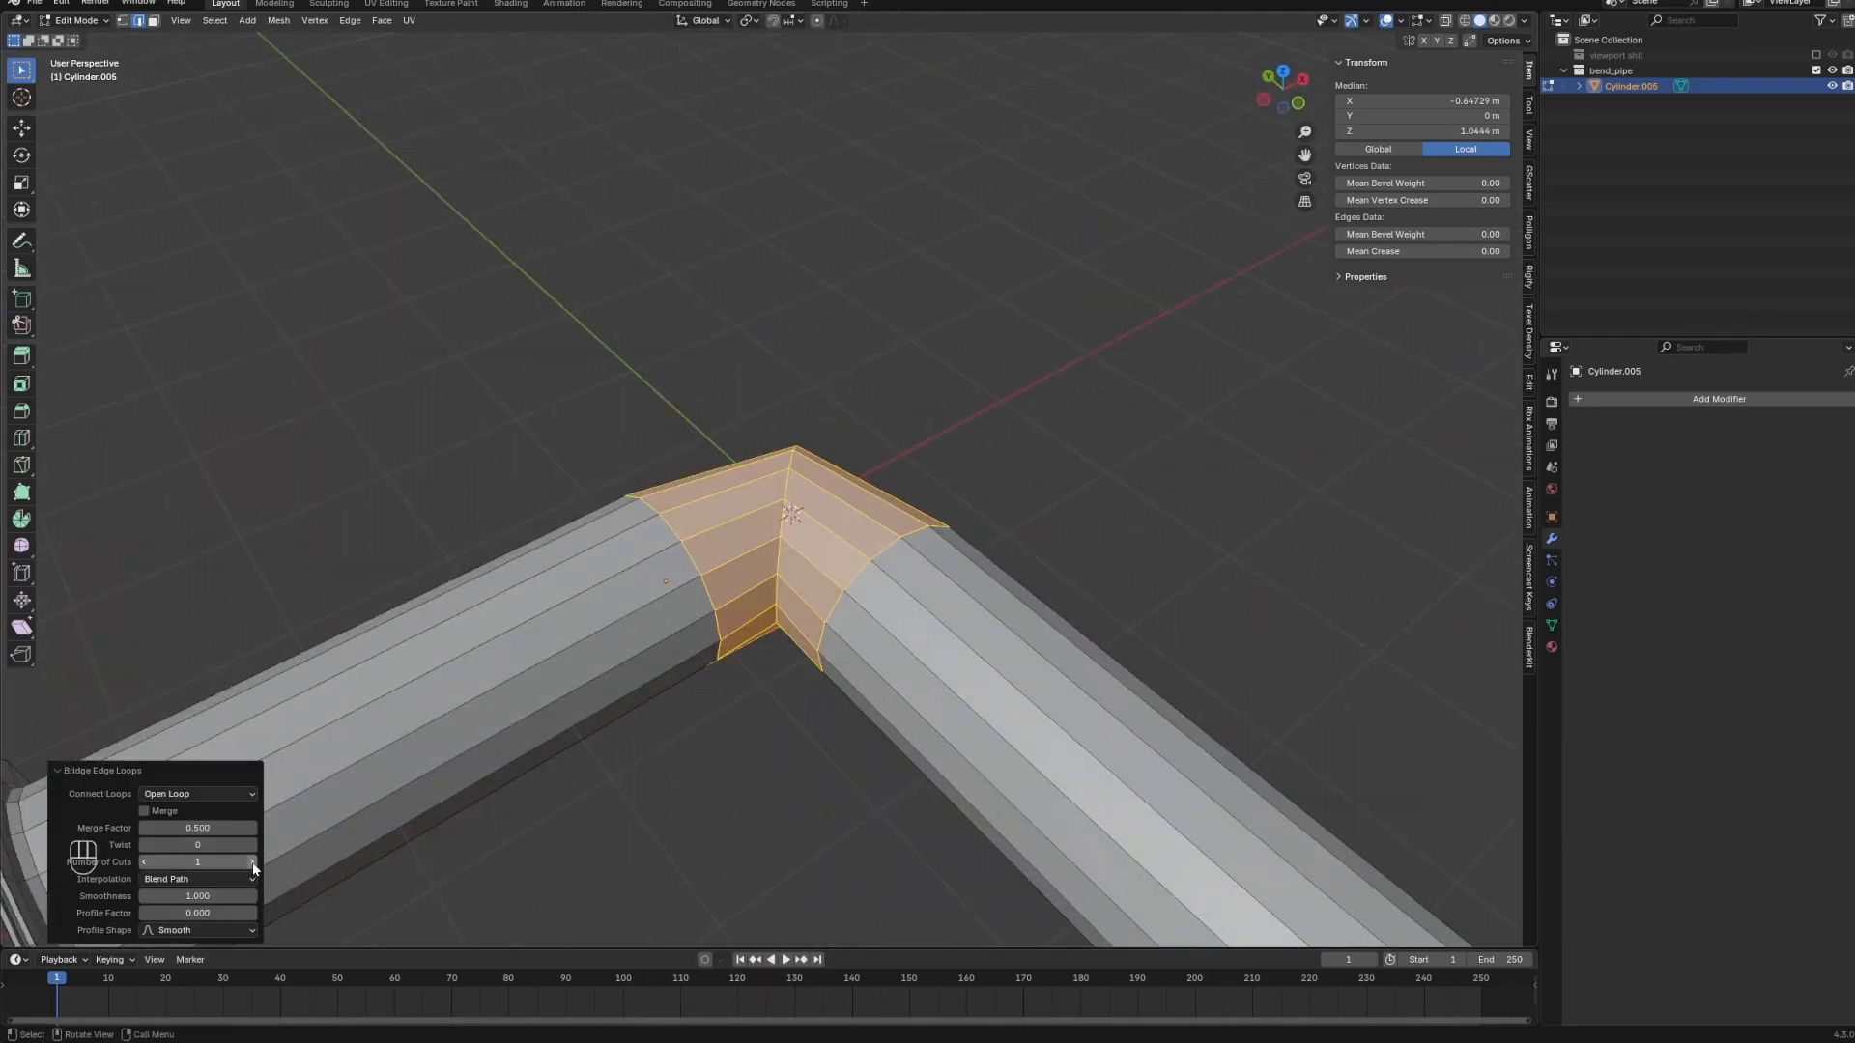
left_click(253, 862)
scroll(641, 712, "up", 3)
left_click_drag(176, 897, 121, 897)
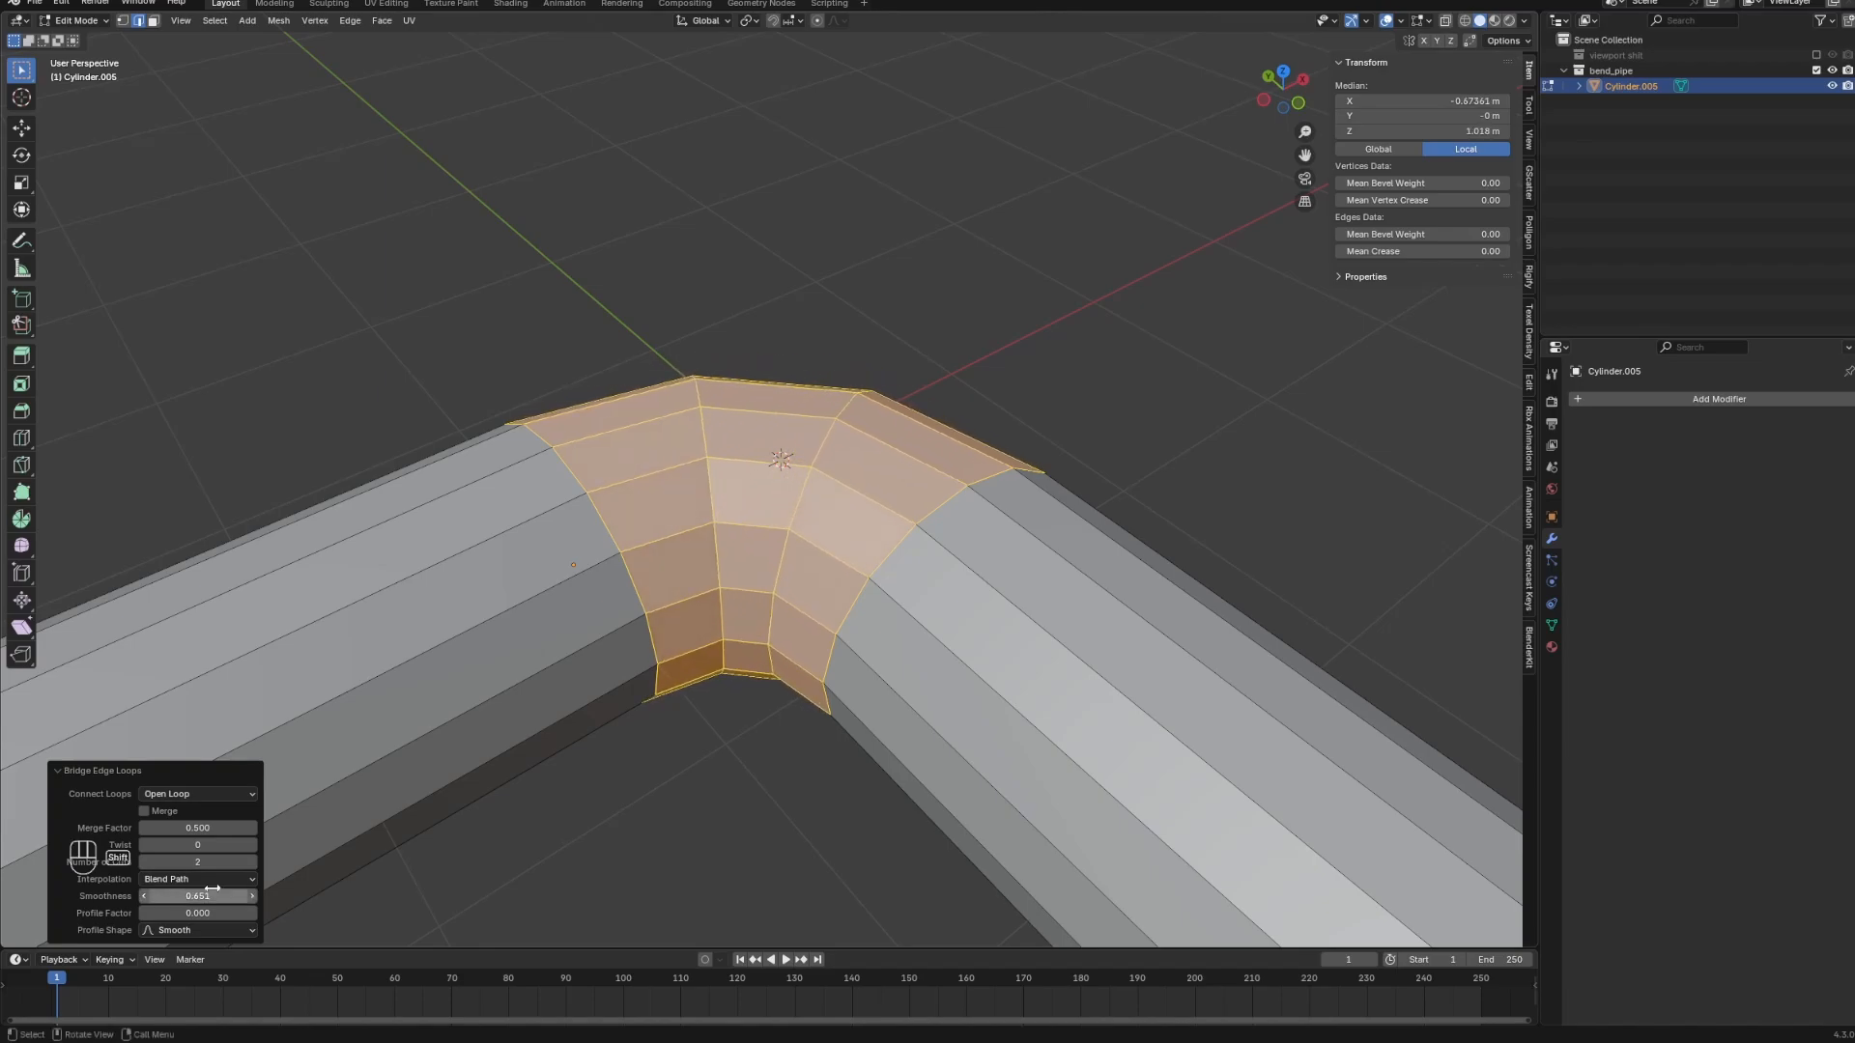
middle_click_drag(690, 677, 766, 777)
scroll(801, 740, "down", 7)
key("Tab")
middle_click_drag(942, 723, 856, 669)
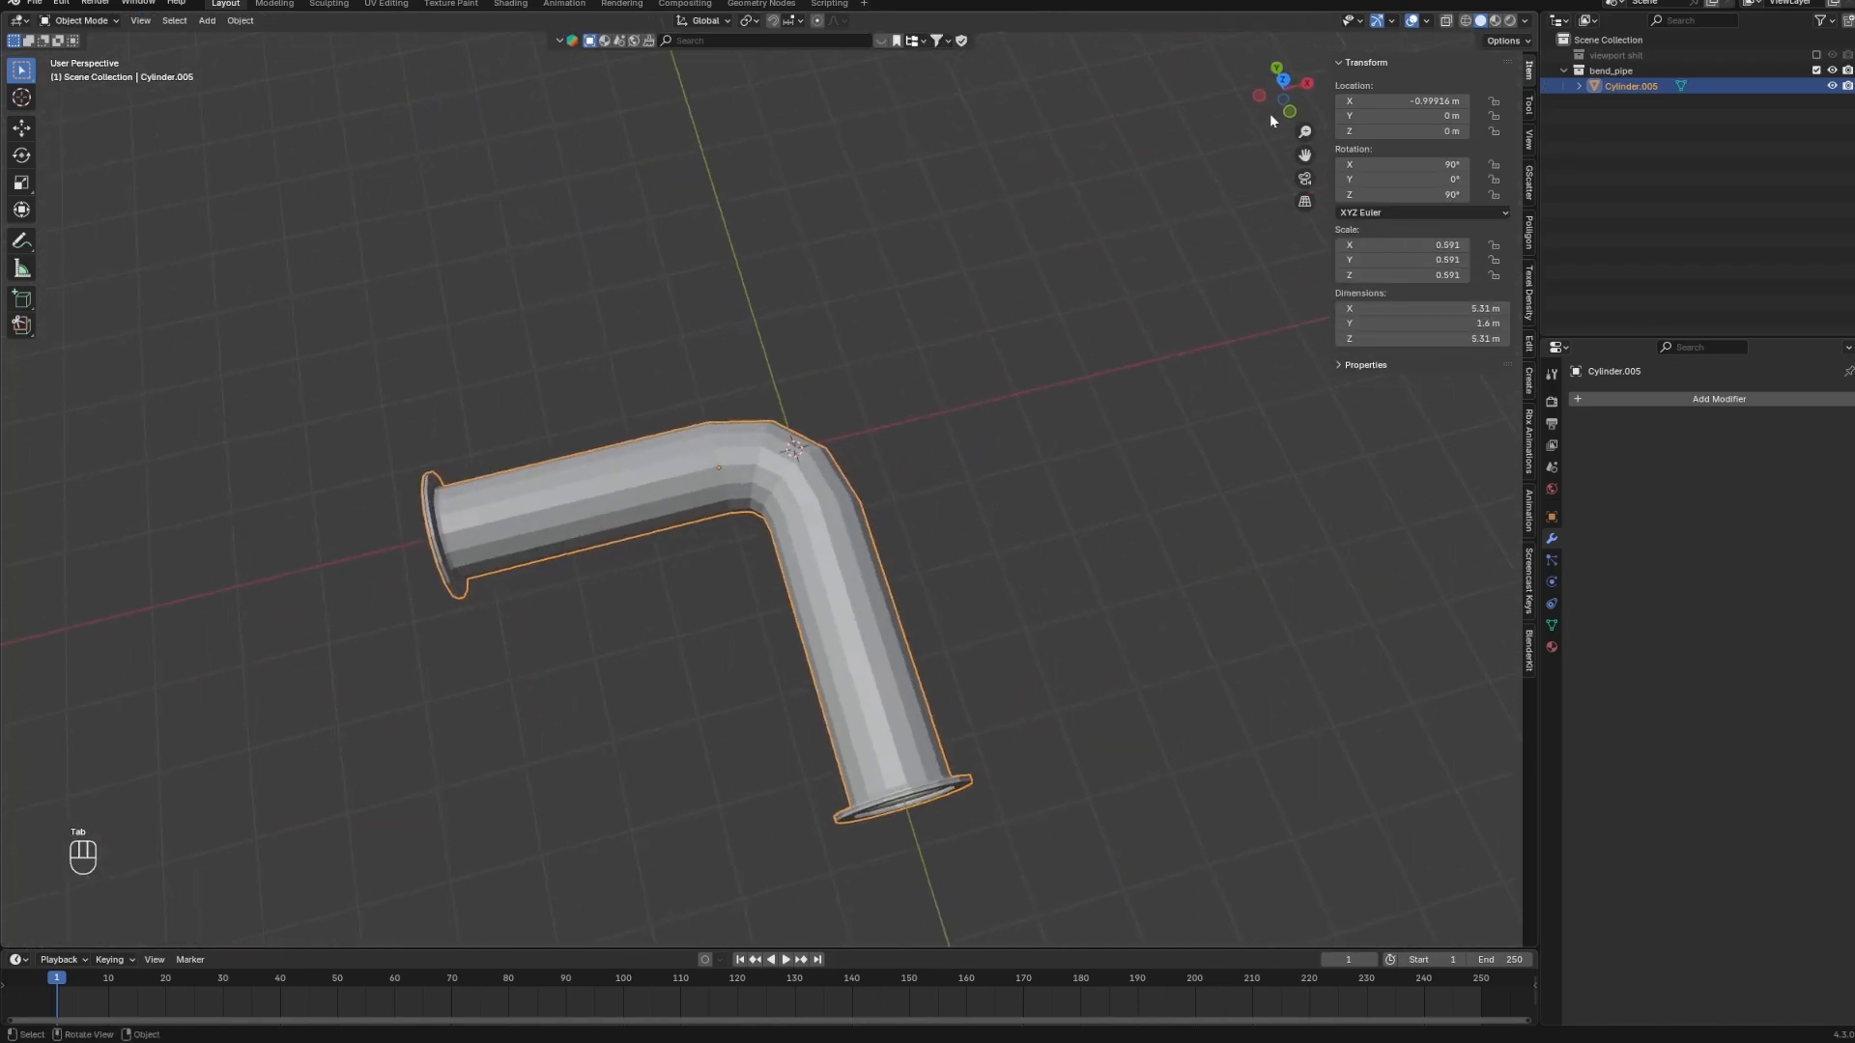
Shorten the bent pipe's X-direction arm by moving its end flange about 1.5 m along X toward the bend in top wireframe view.
left_click(1284, 85)
key("z")
key("Tab")
left_click_drag(372, 330, 483, 543)
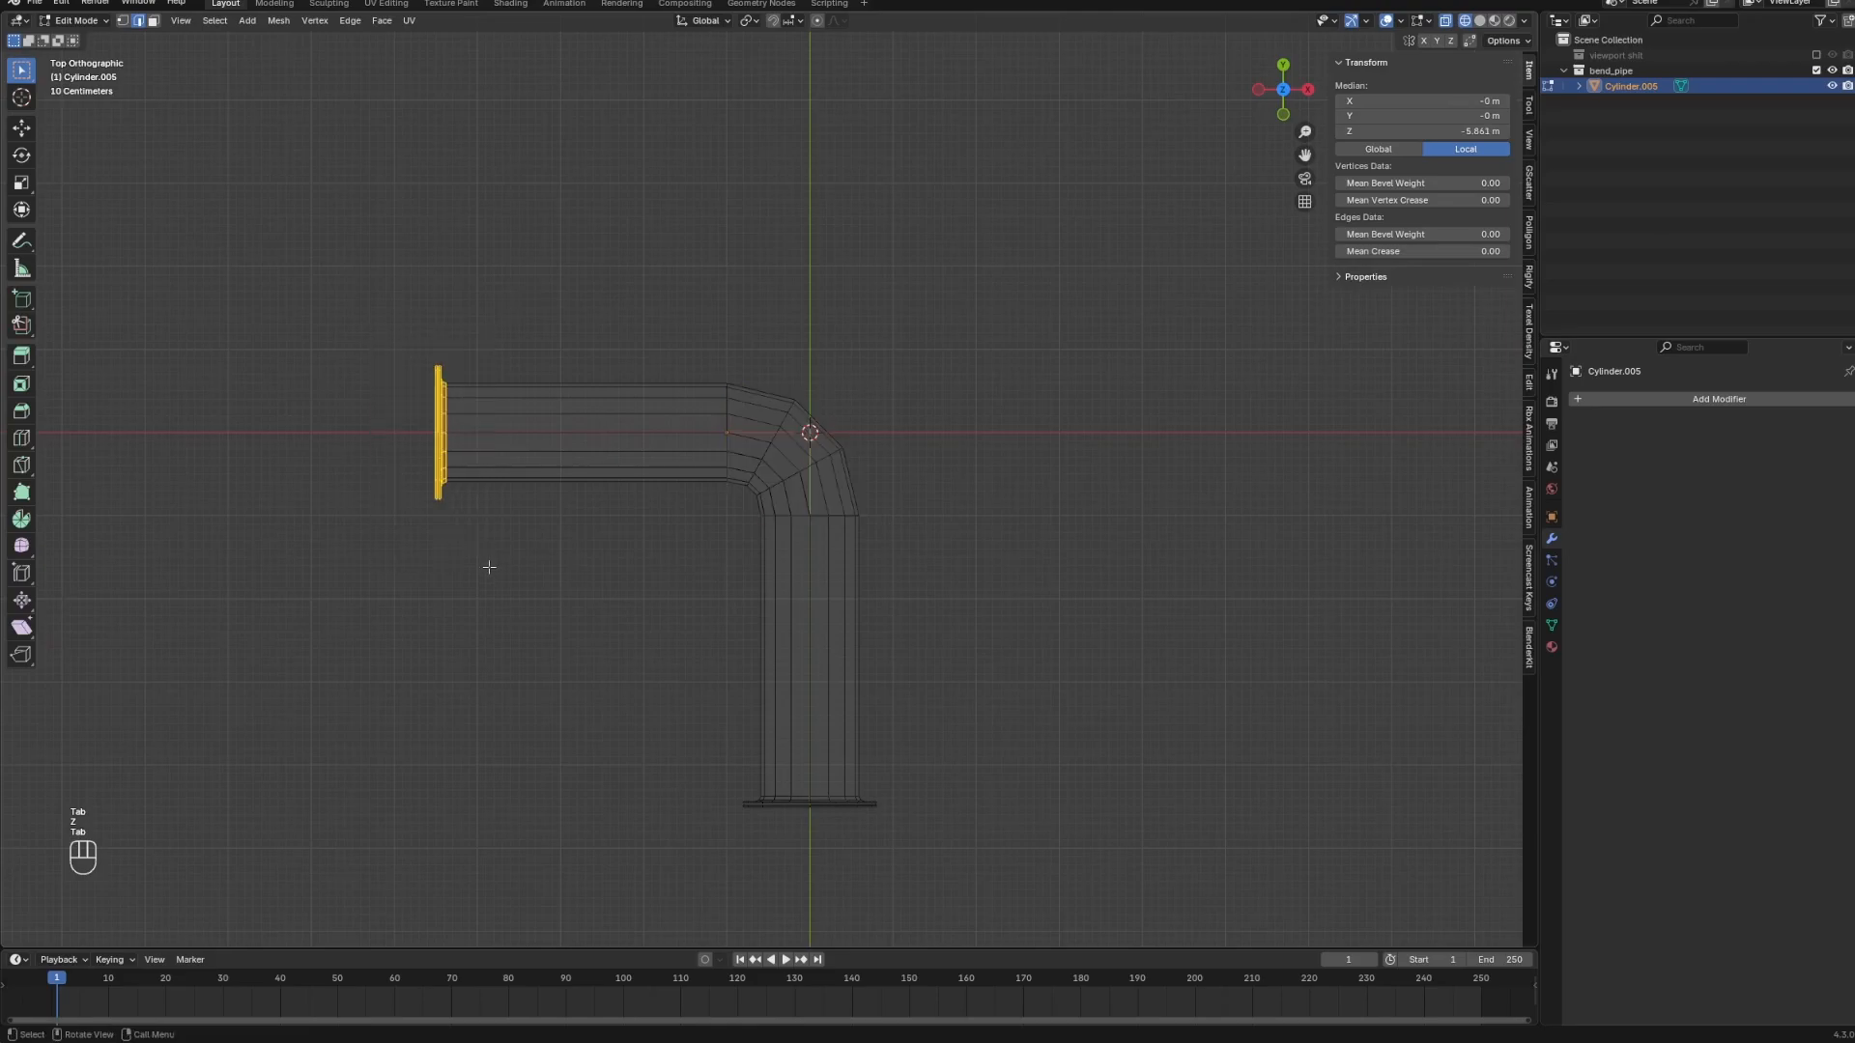
key("g")
key("x")
left_click(618, 561)
Shorten the bent pipe's Y-direction arm by moving its end flange about 1.5 m along Y toward the bend.
left_click_drag(641, 655, 948, 887)
key("g")
key("x")
key("y")
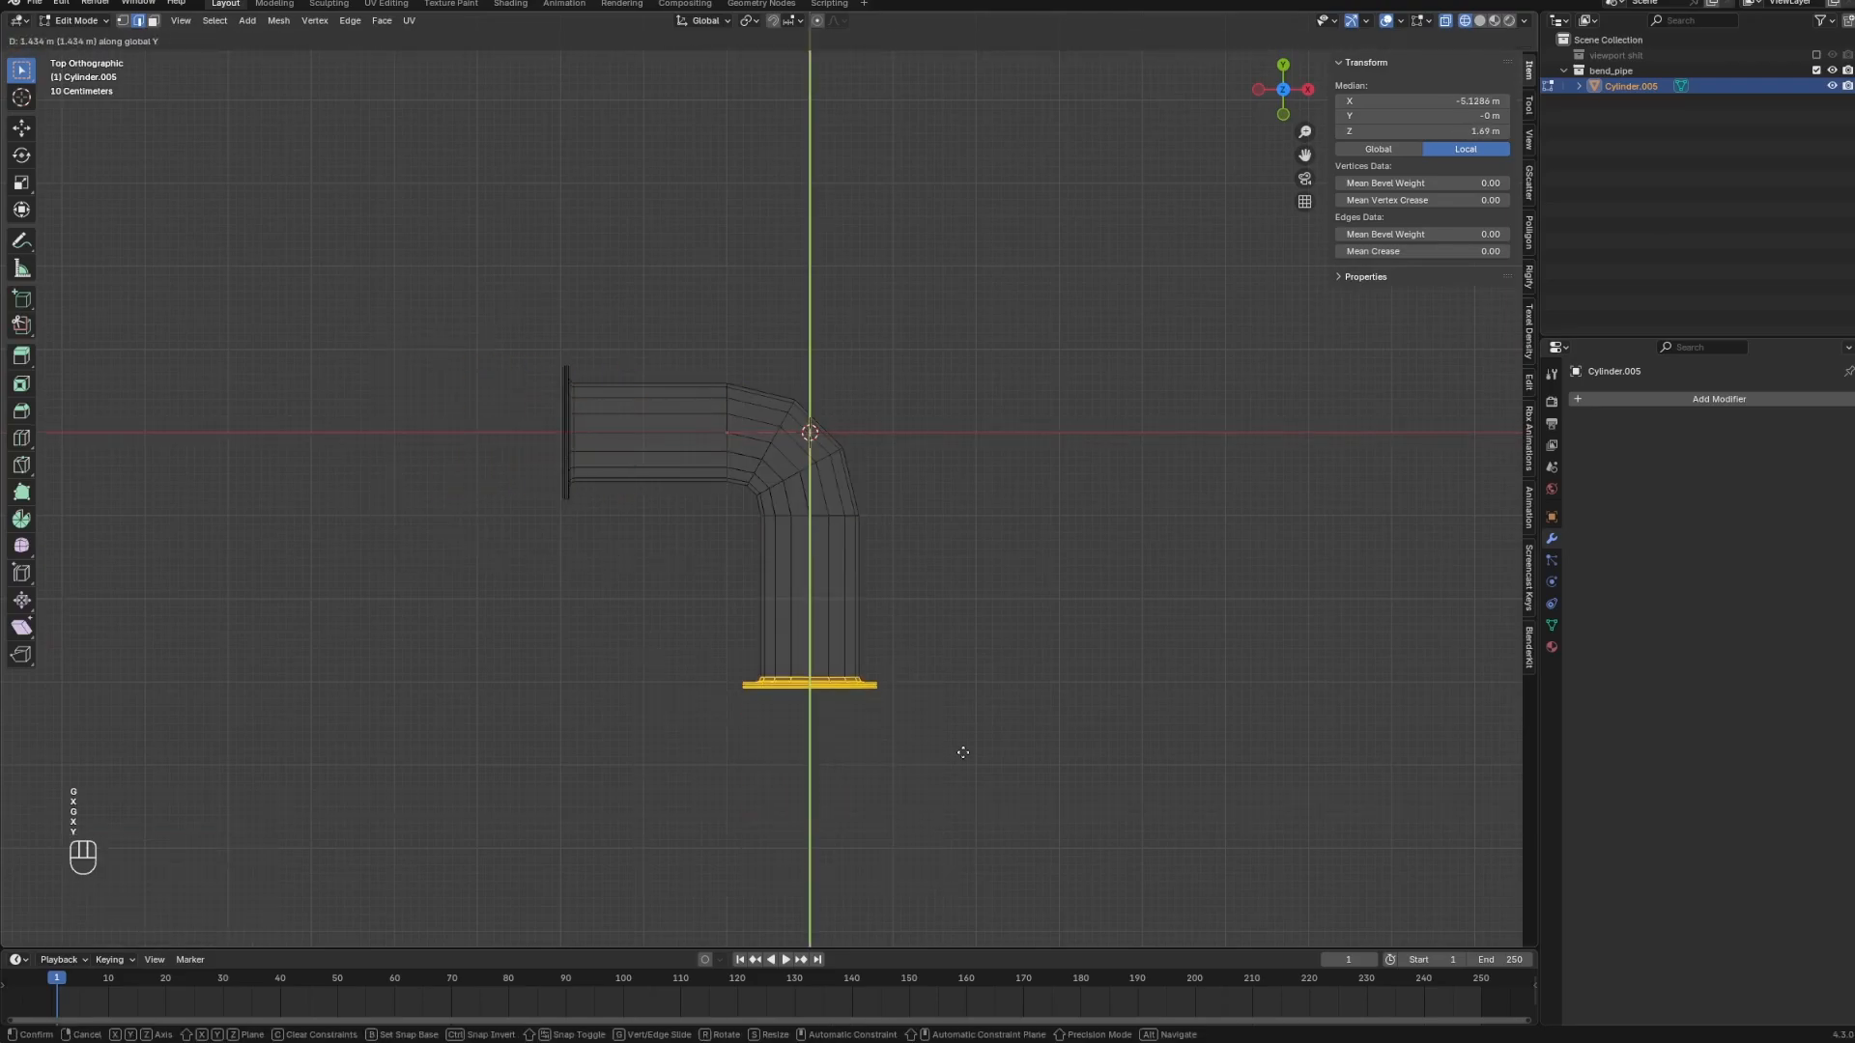
left_click(963, 744)
key("z")
key("Tab")
middle_click_drag(969, 576, 1093, 526)
scroll(1093, 525, "up", 2)
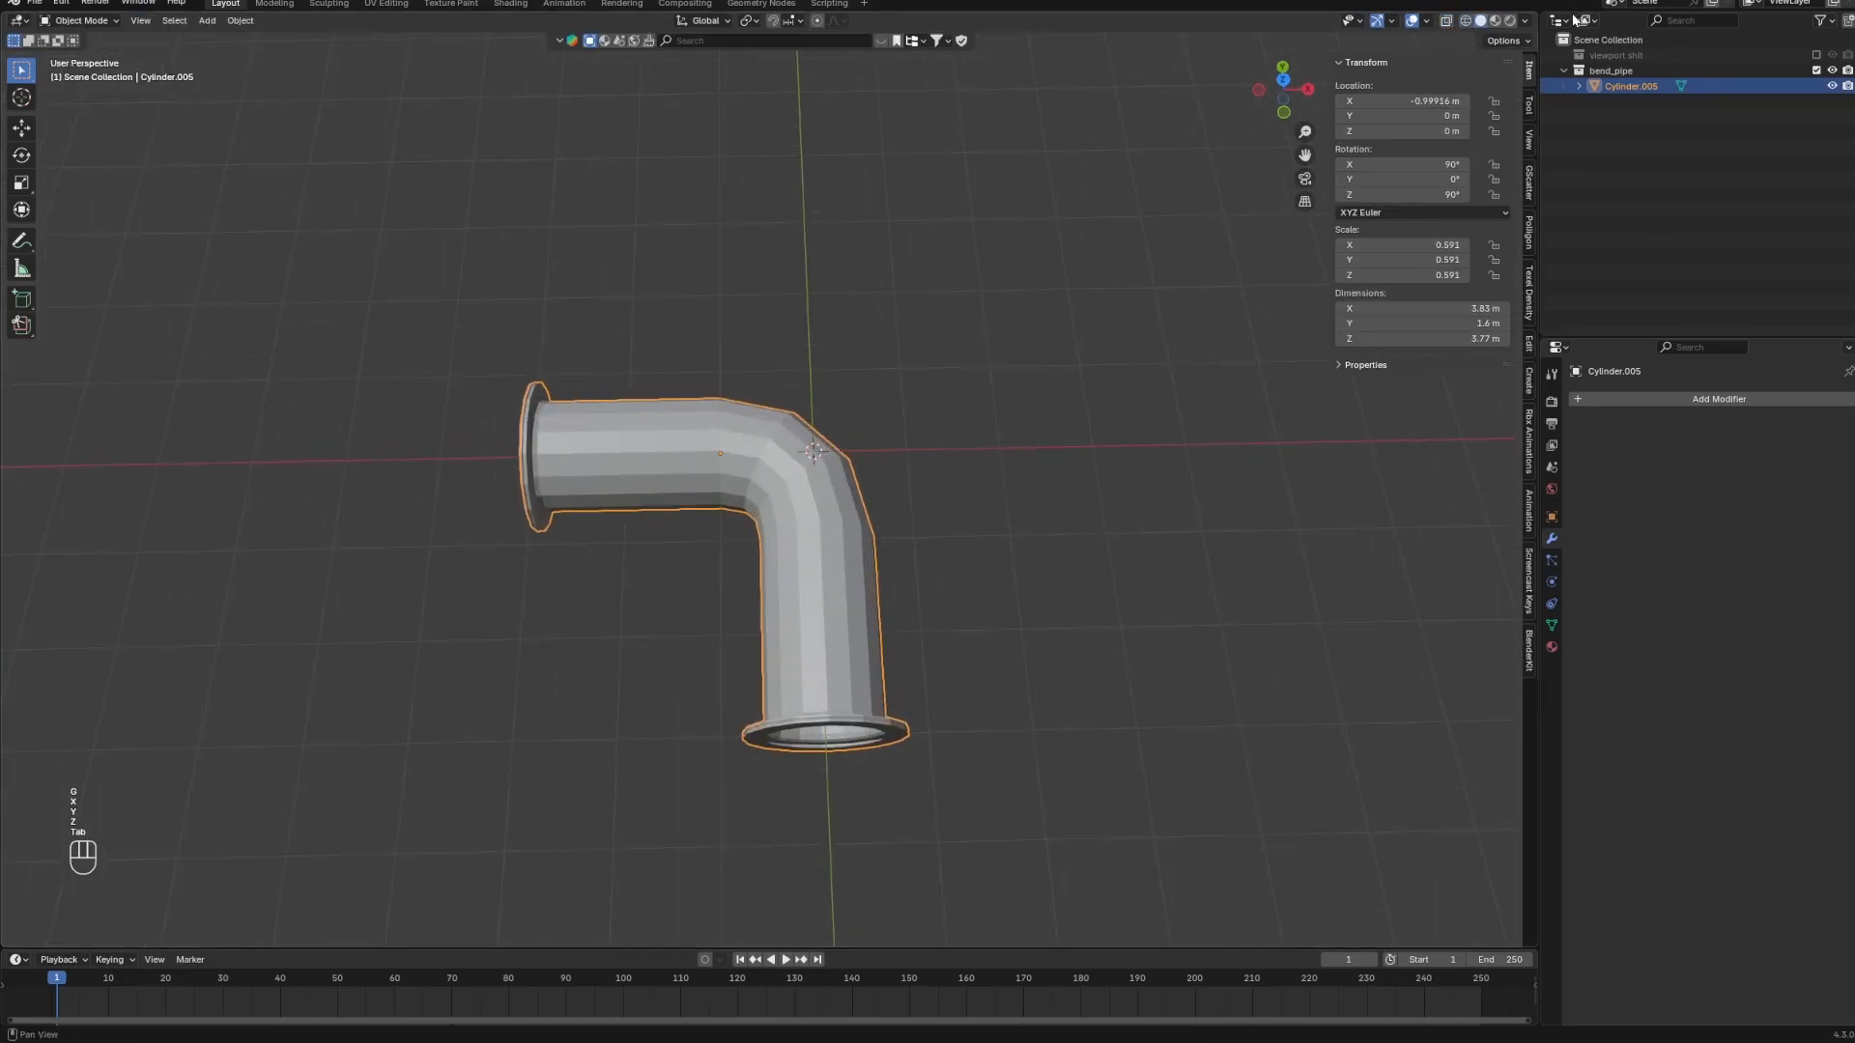
Exclude the "bend_pipe" collection, include "viewport shit" again, and select the straight pipe.
left_click(1815, 71)
left_click(1816, 55)
left_click(763, 464)
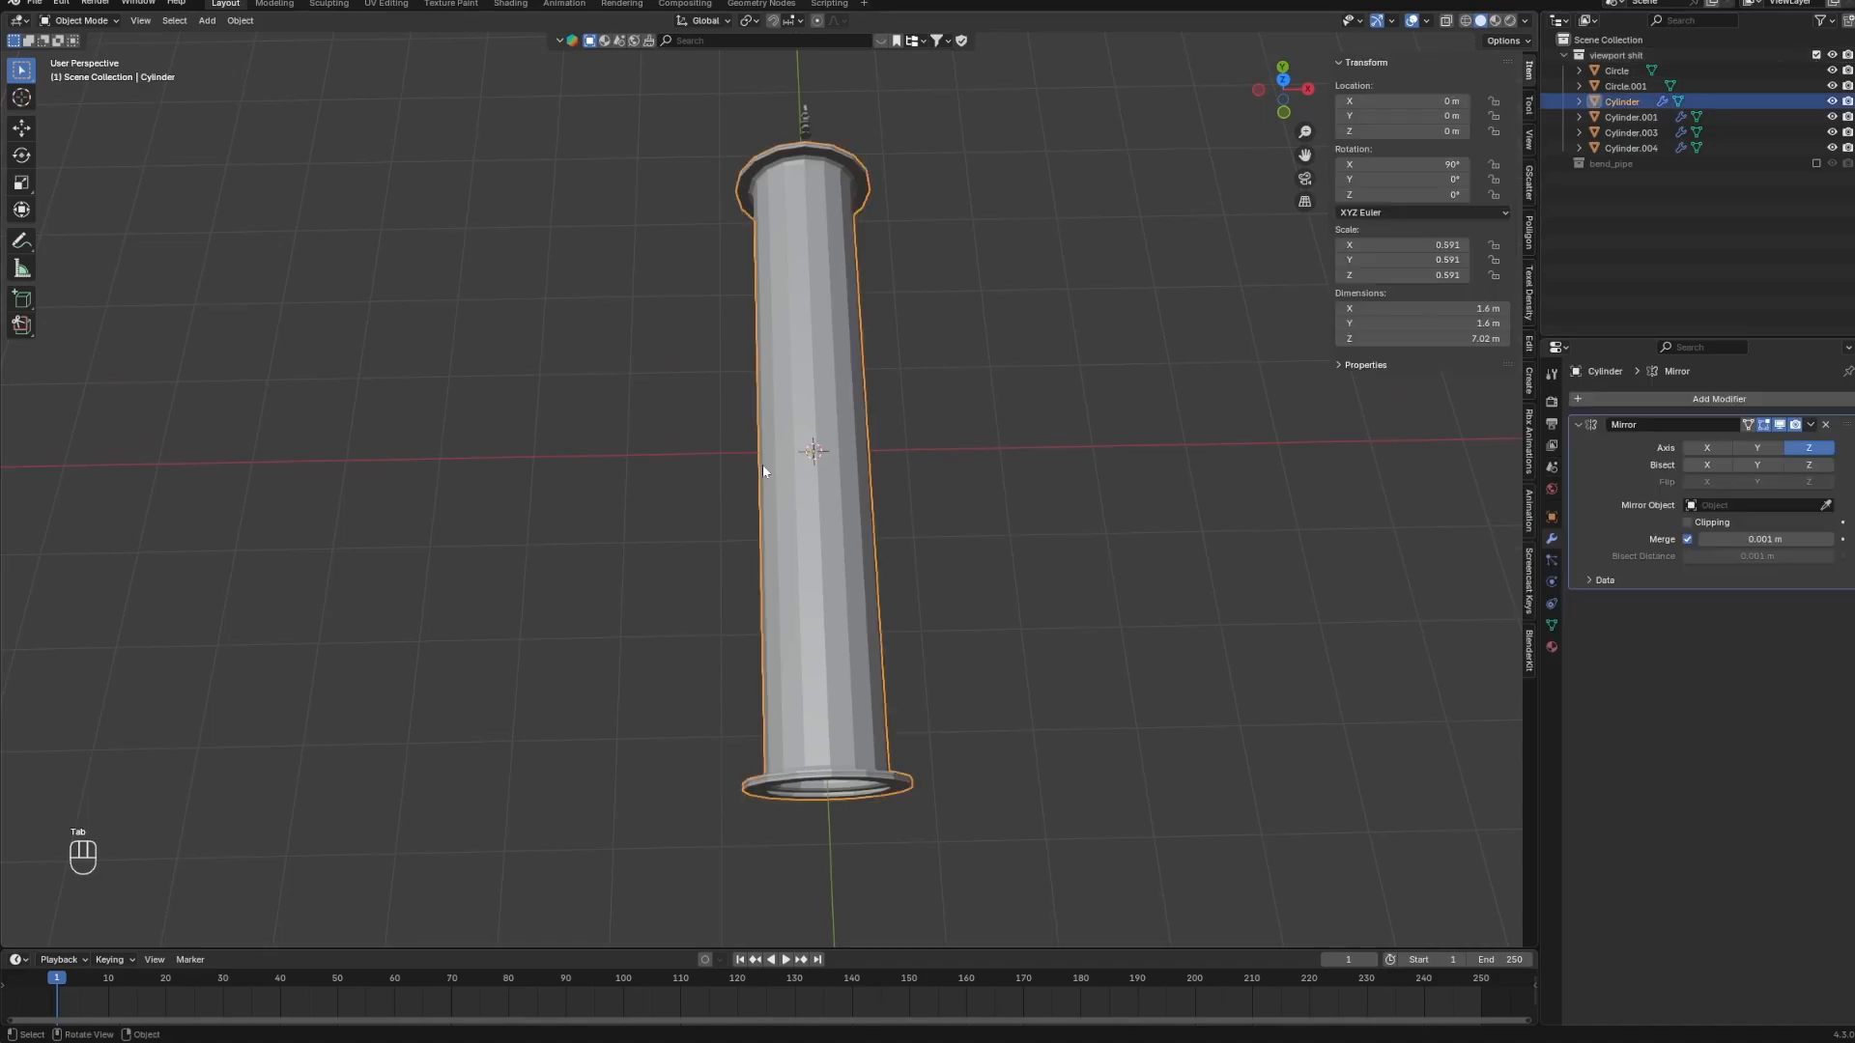
middle_click_drag(762, 464, 902, 348)
scroll(901, 348, "down", 3)
scroll(922, 557, "up", 2)
Duplicate the straight pipe in place and move the copy to a new collection named "t_pipe_low".
key("shift+d")
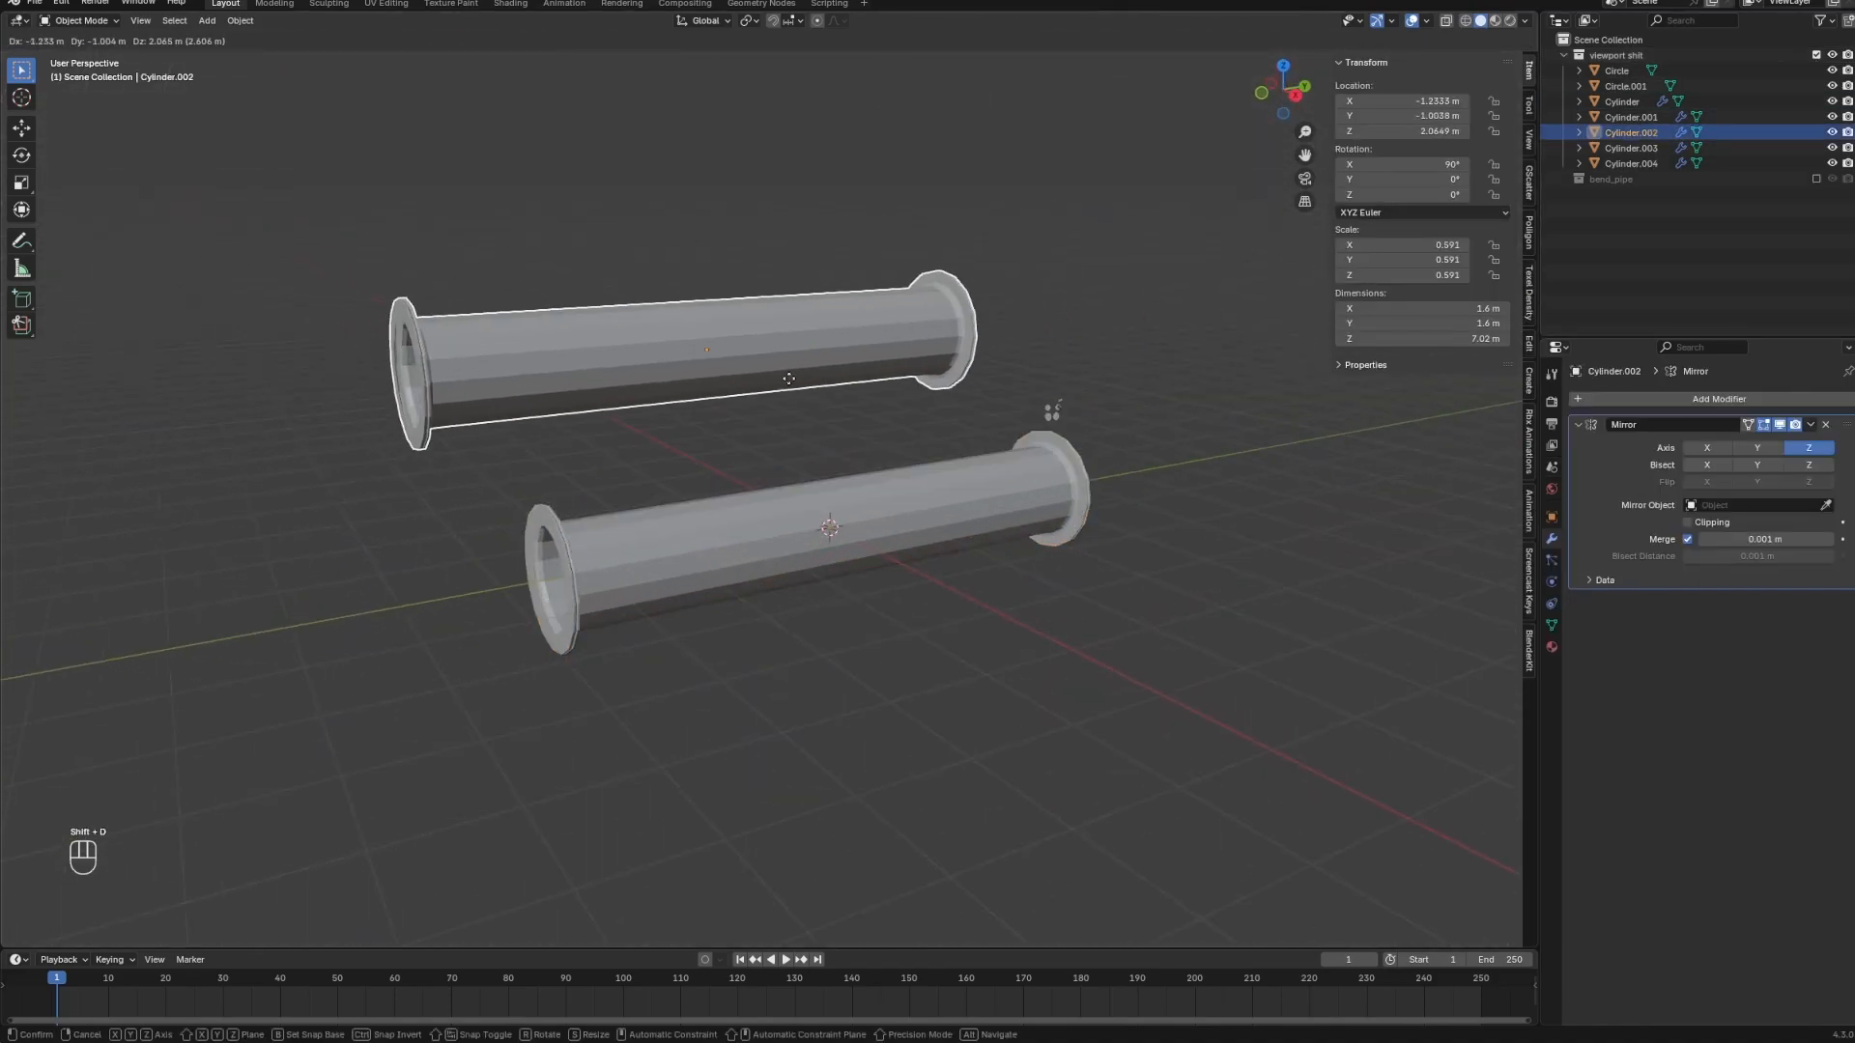
right_click(799, 397)
key("m")
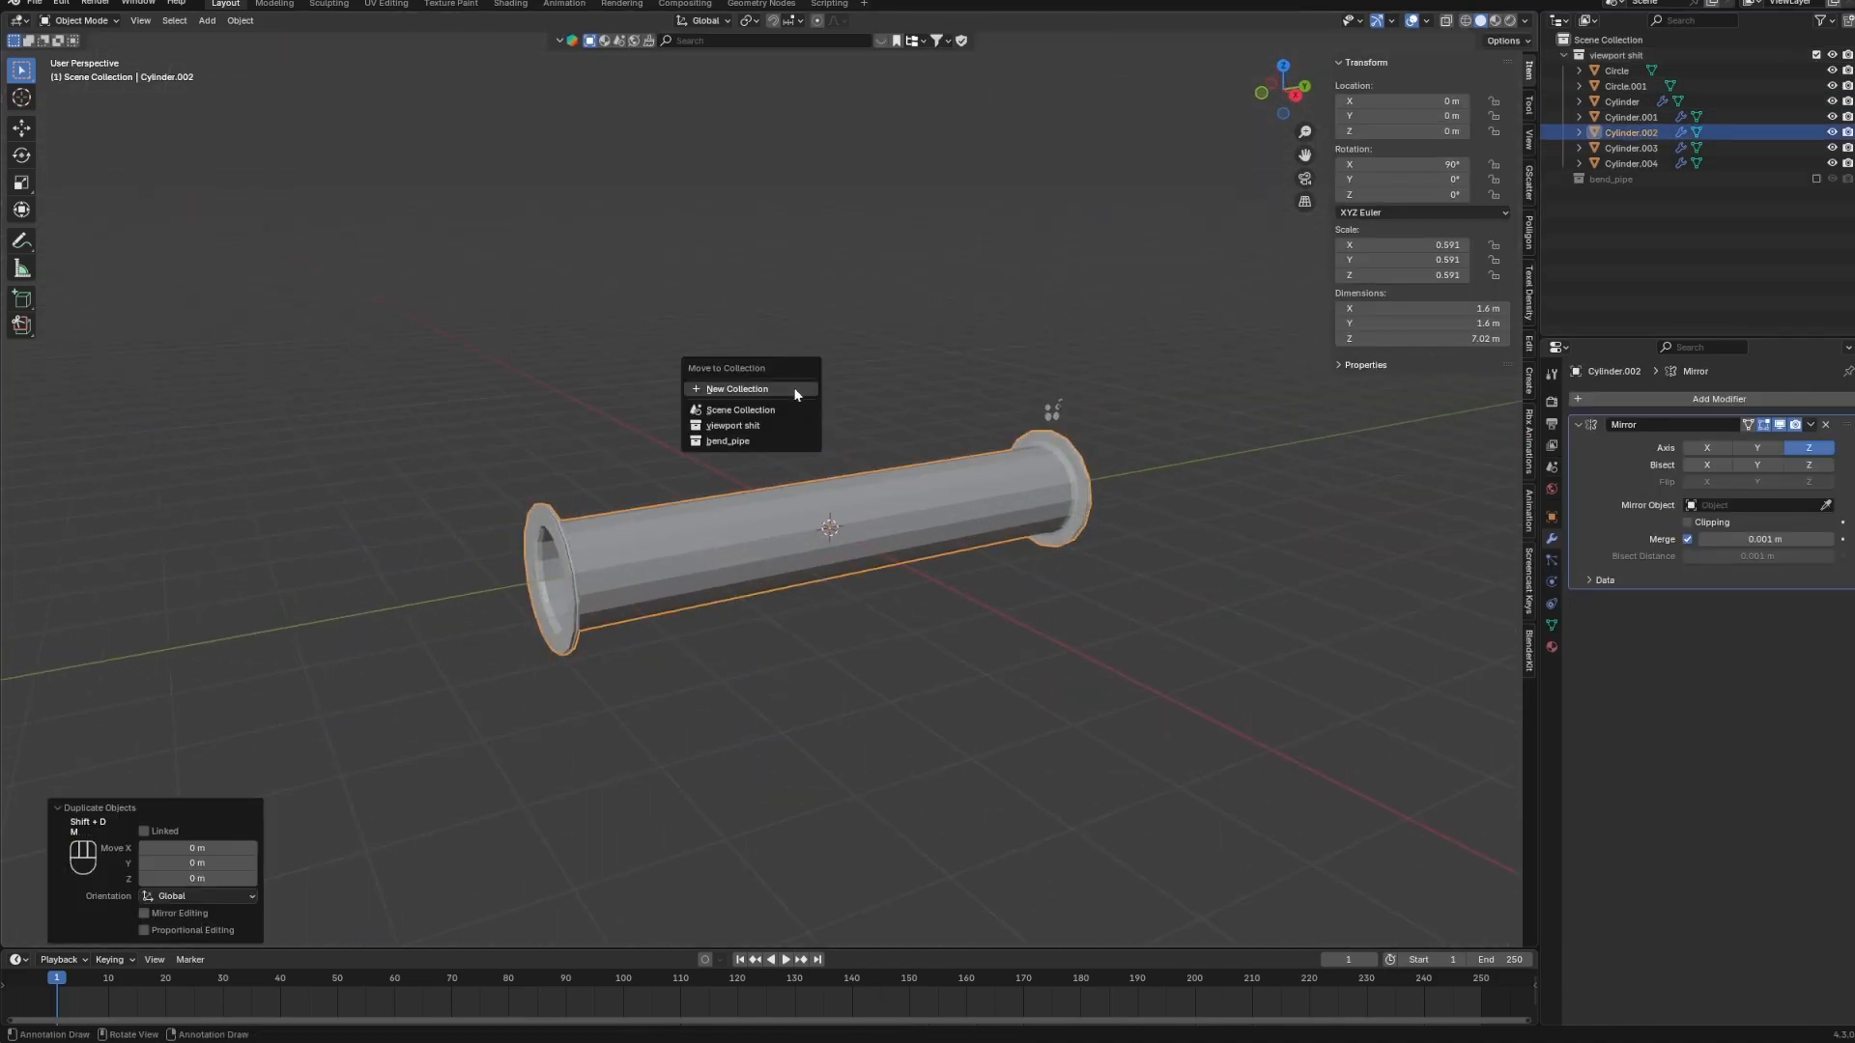
left_click(796, 389)
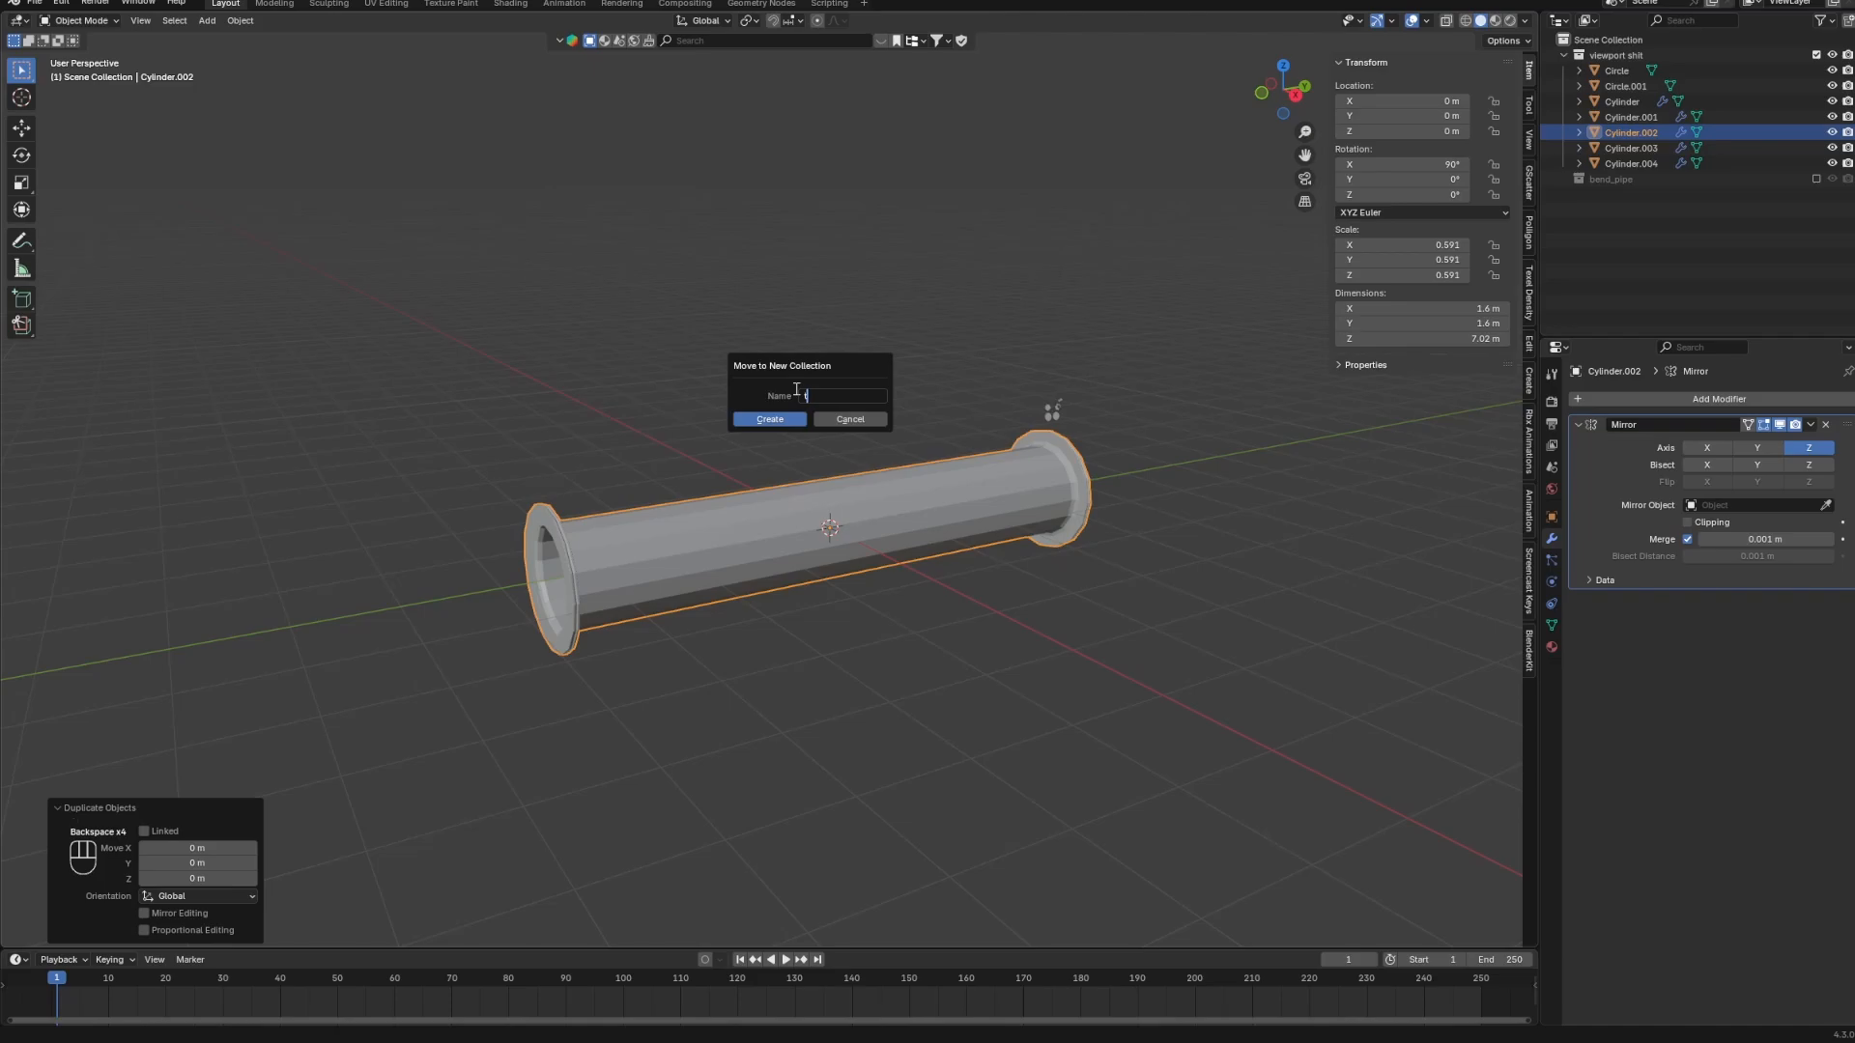
key("Return")
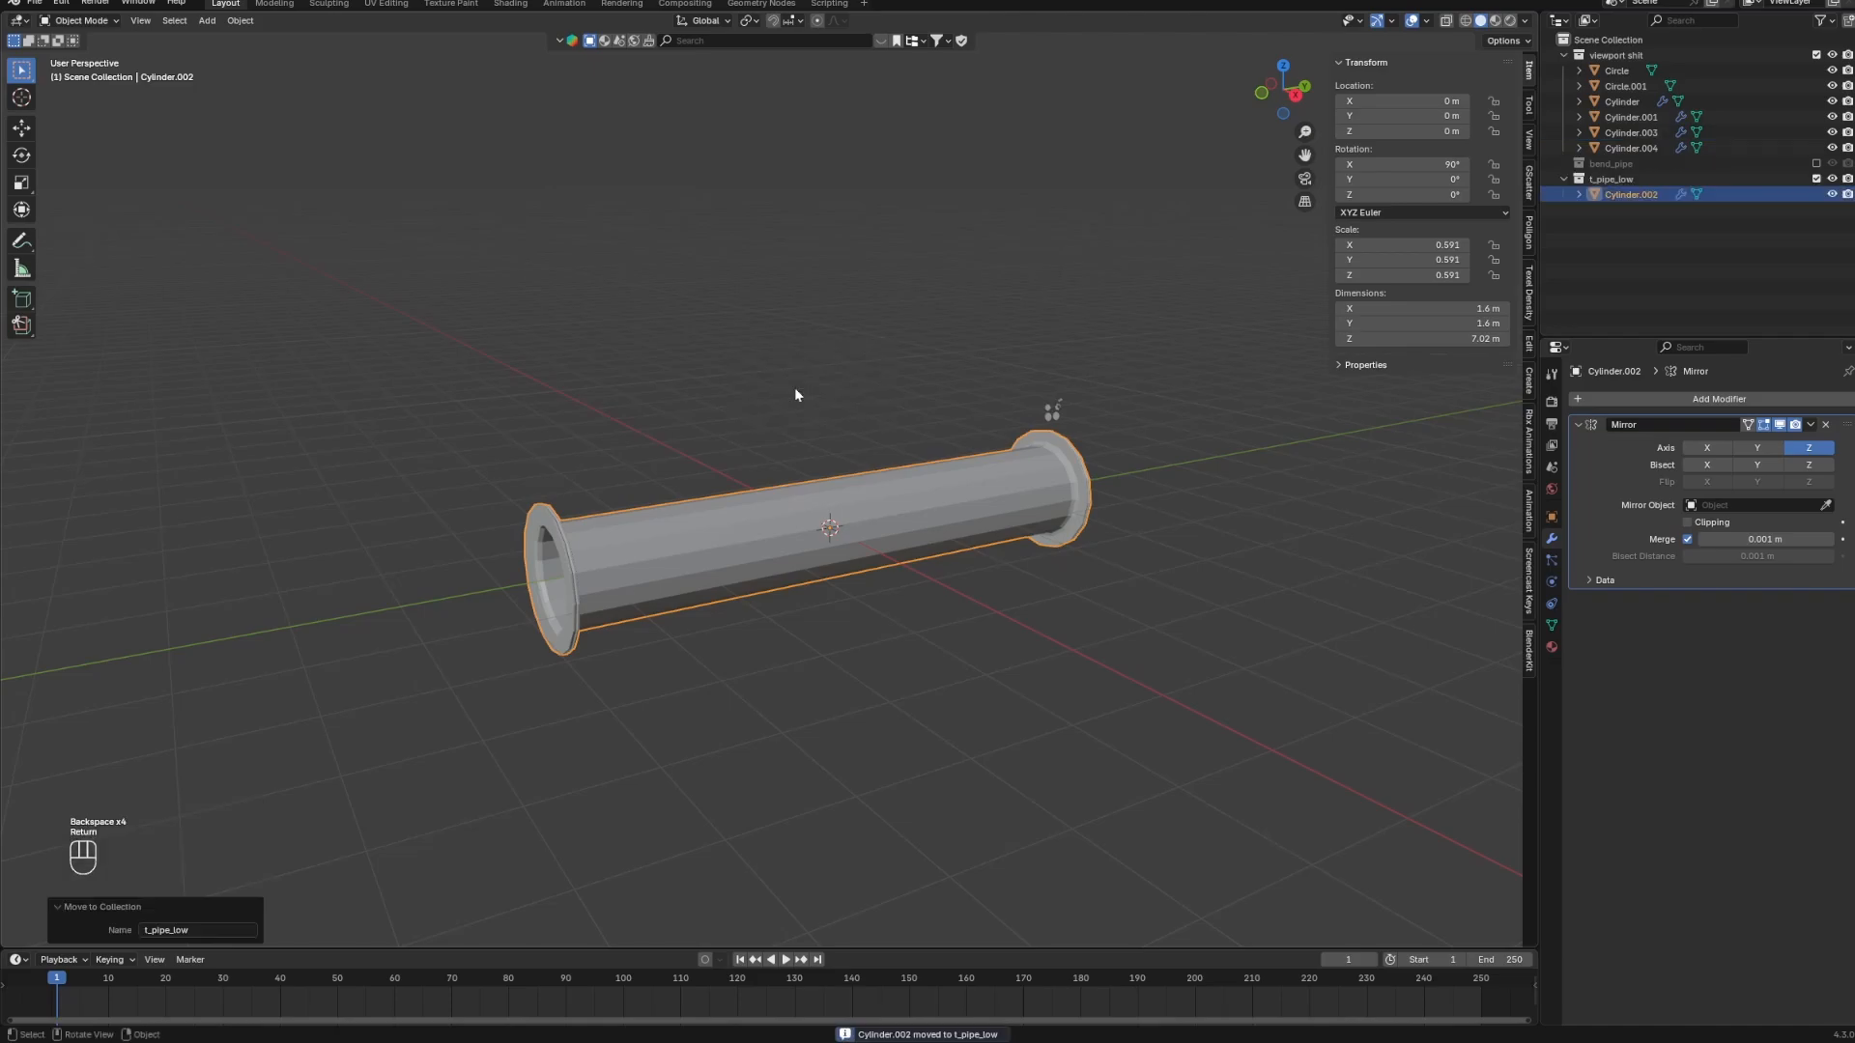
Rename the "bend_pipe" collection to "bend_pipe_low".
left_click(1712, 148)
left_click(1687, 166)
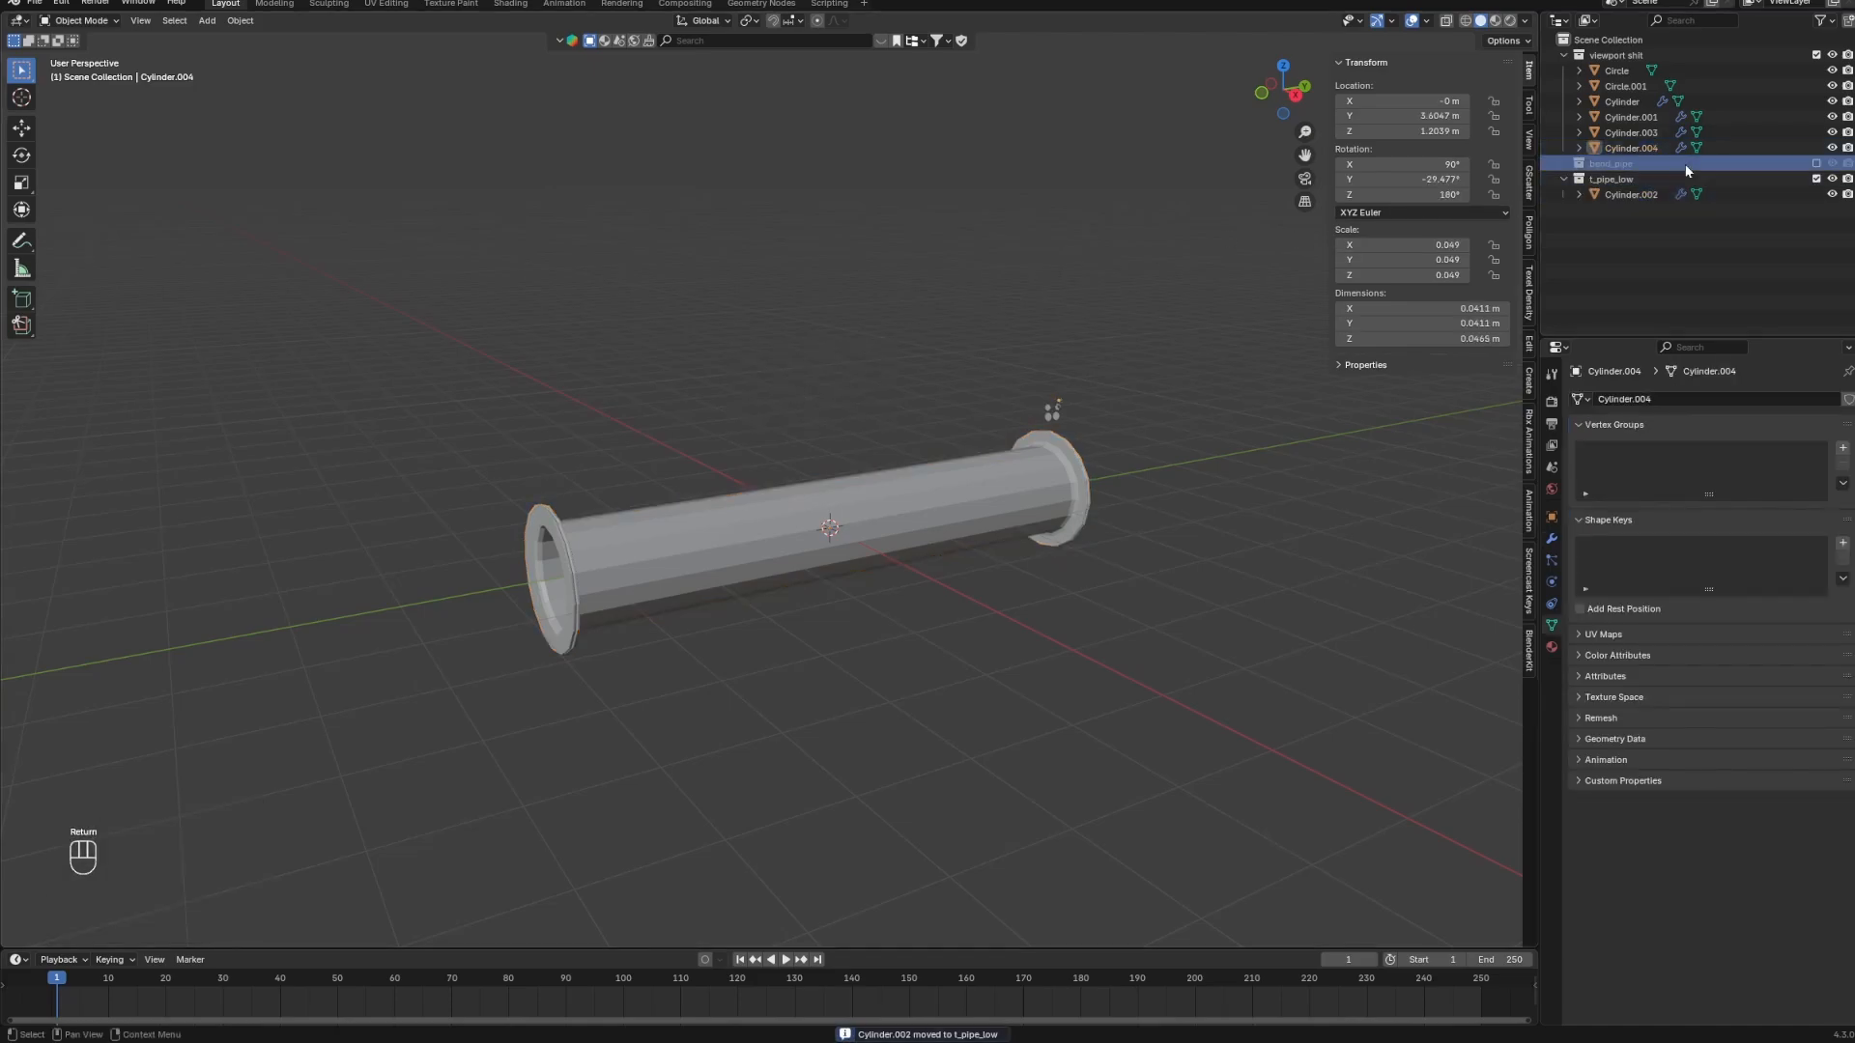
key("F2")
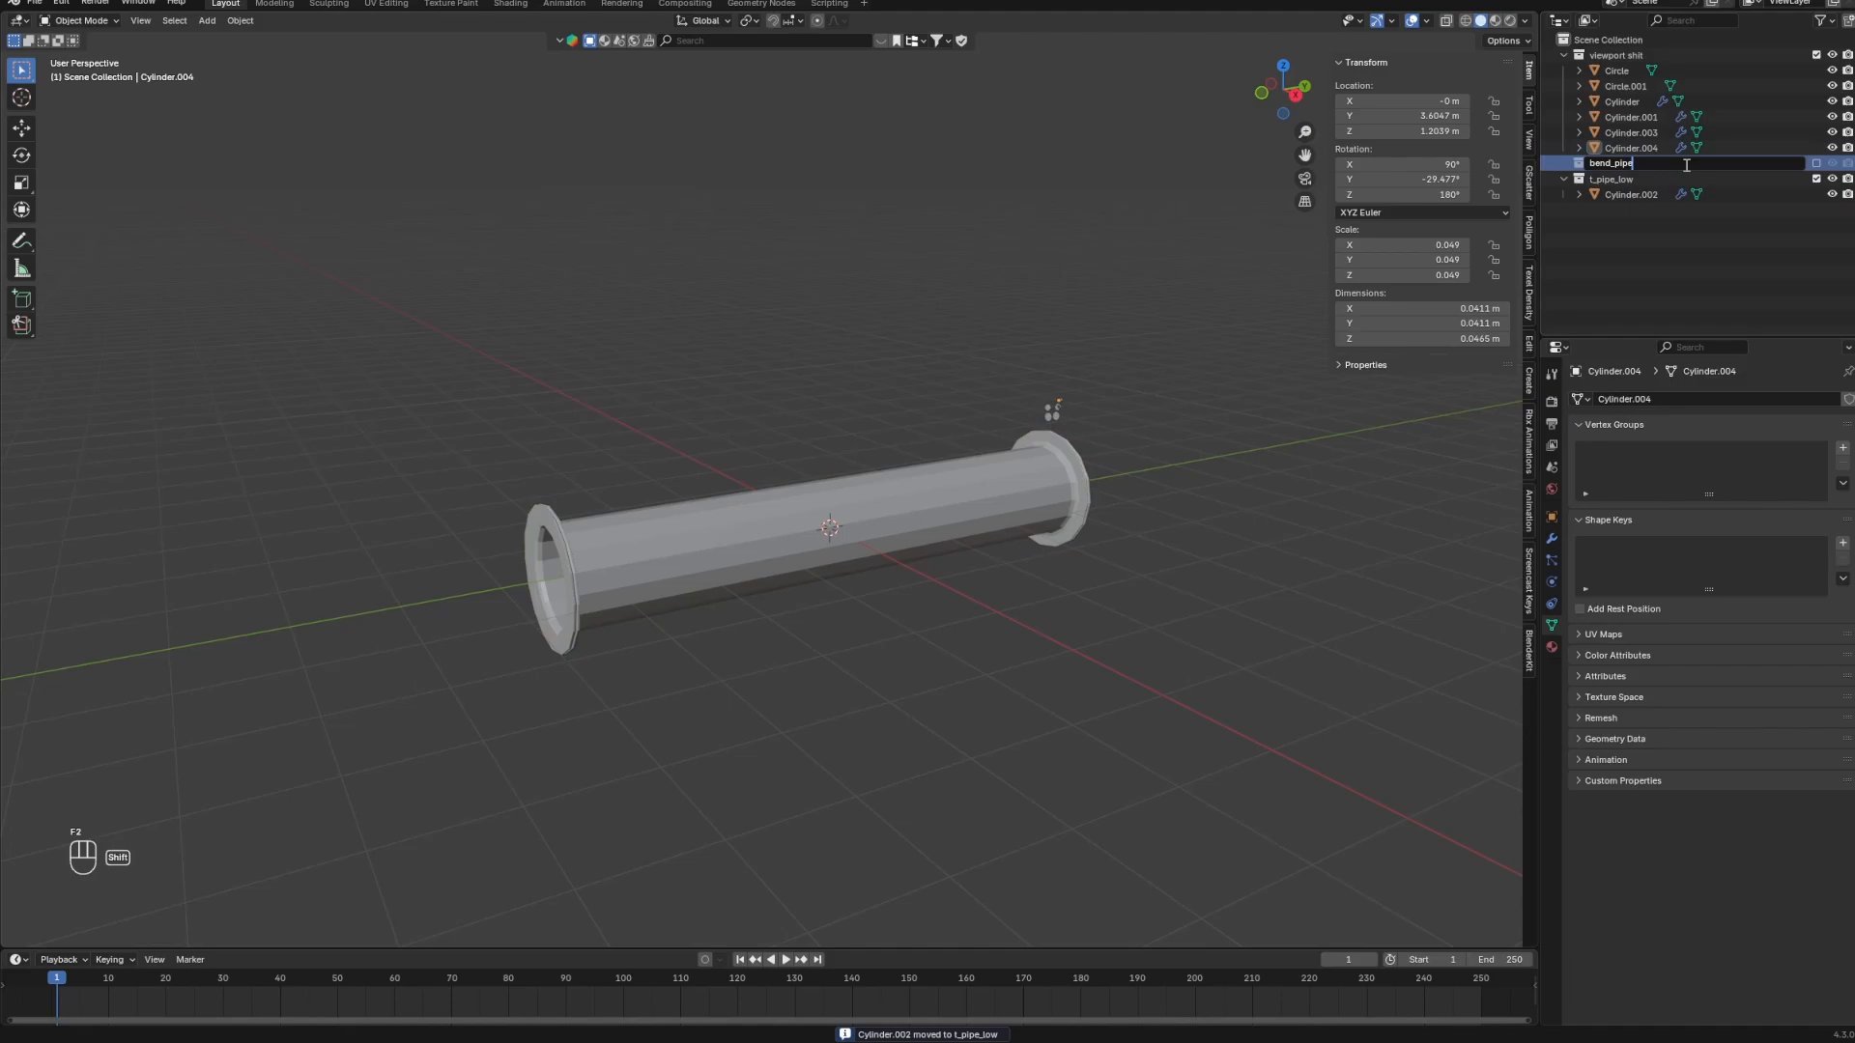
type("_low")
key("Return")
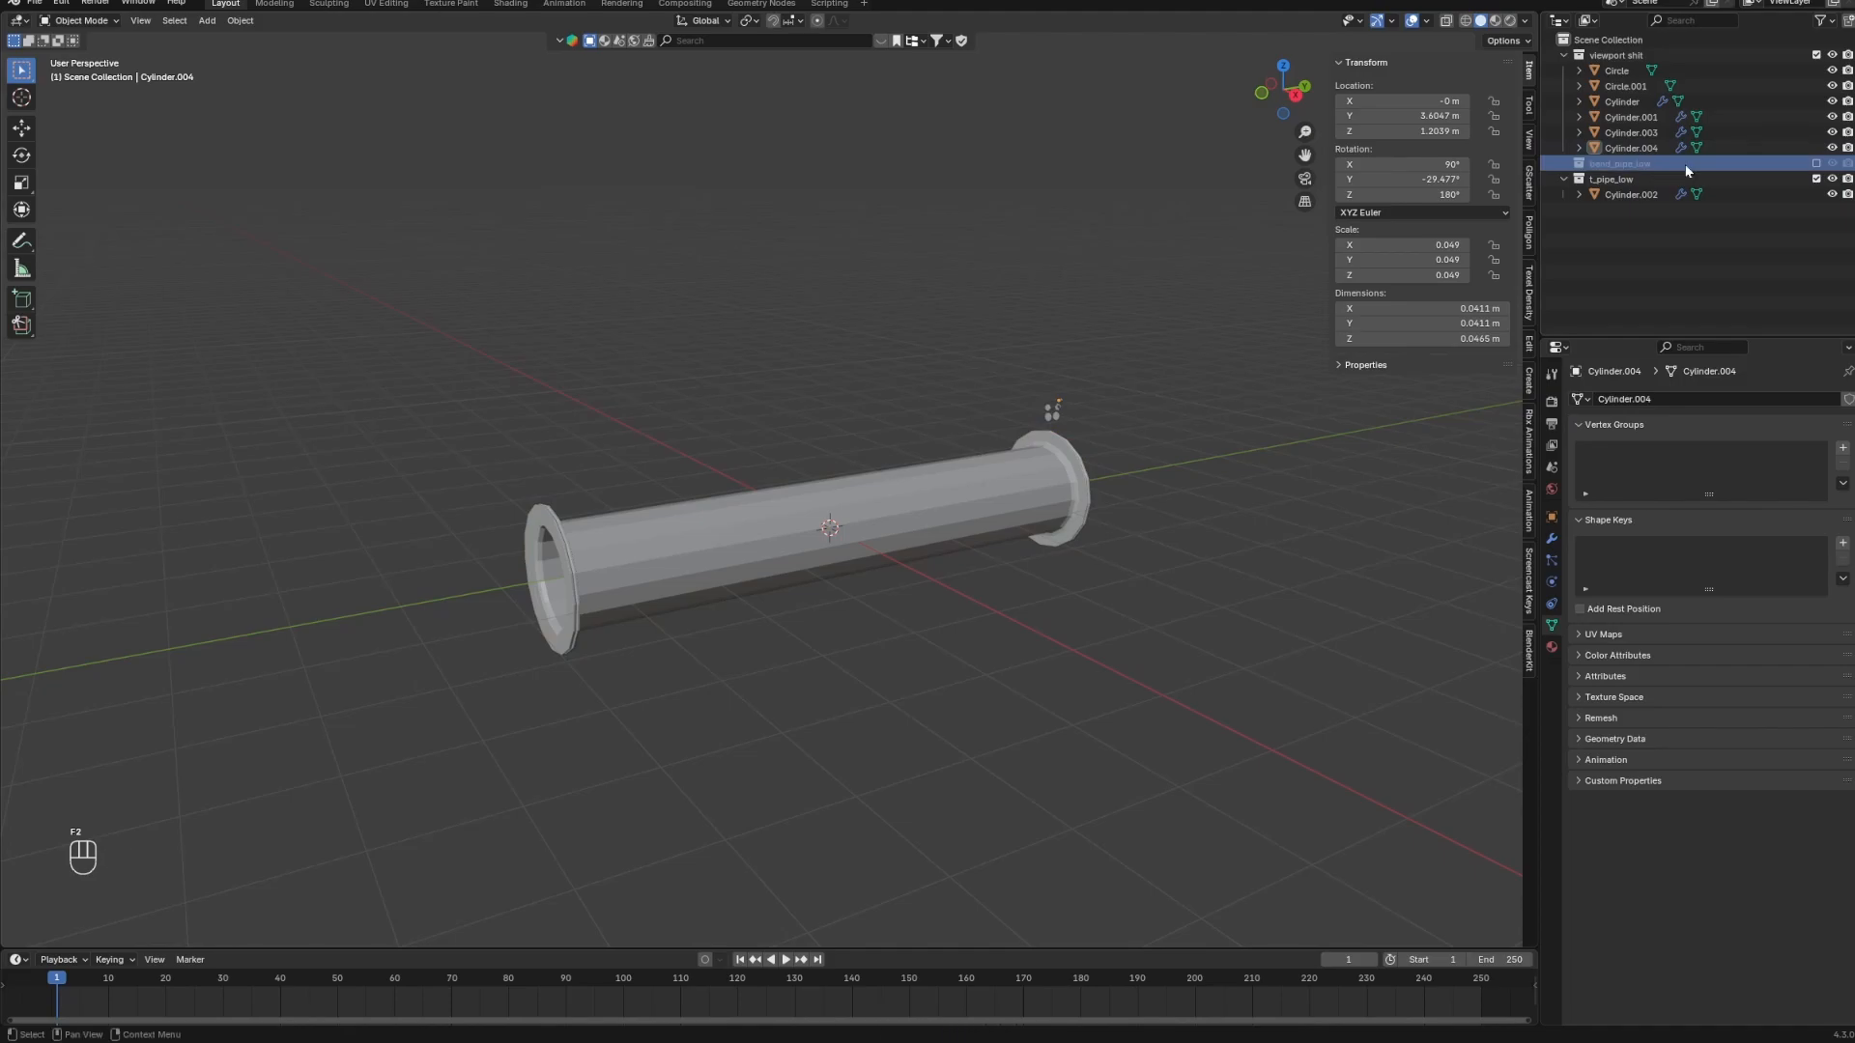
Exclude the "viewport shit" collection from the view and select the pipe copy in "t_pipe_low".
left_click(1816, 55)
left_click(814, 572)
scroll(814, 572, "up", 3)
middle_click_drag(813, 572, 1082, 517)
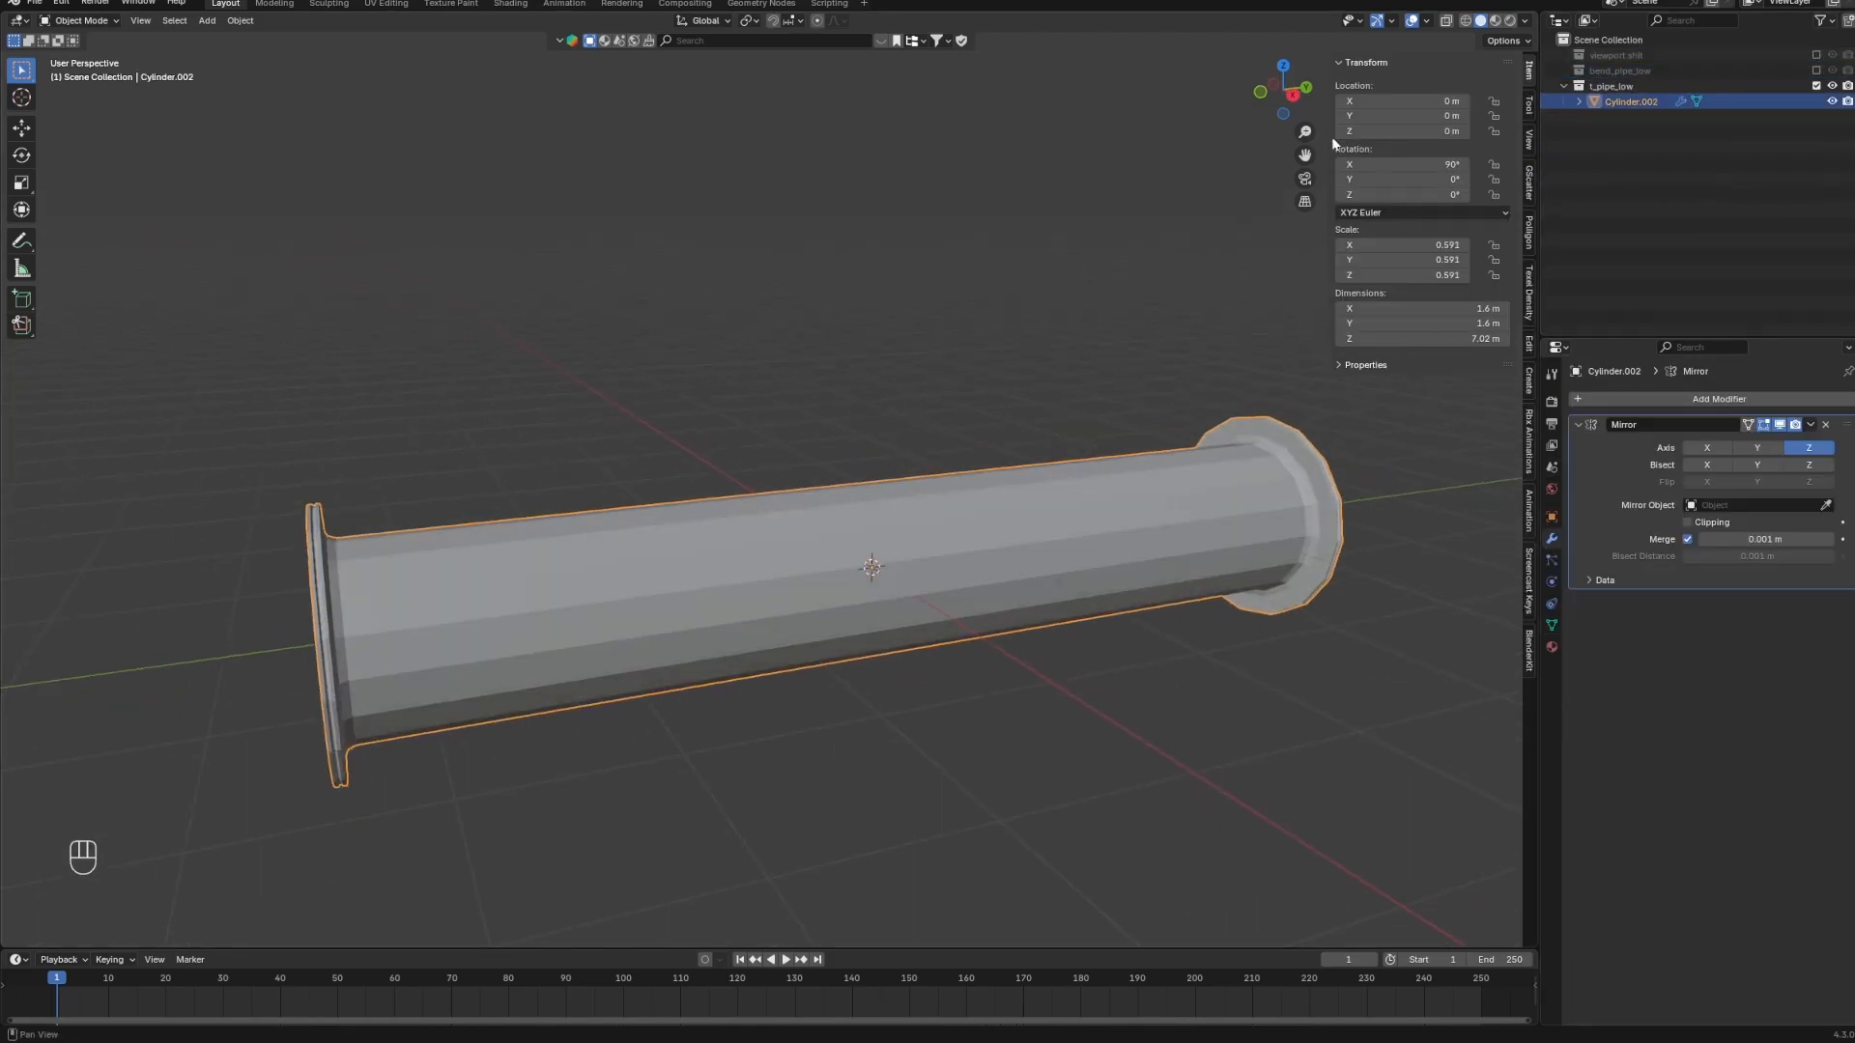
Shorten the mirrored pipe copy by moving its positive-Y flange about -1.53 m along Y in right wireframe view.
left_click(1292, 95)
key("Tab")
key("alt+z")
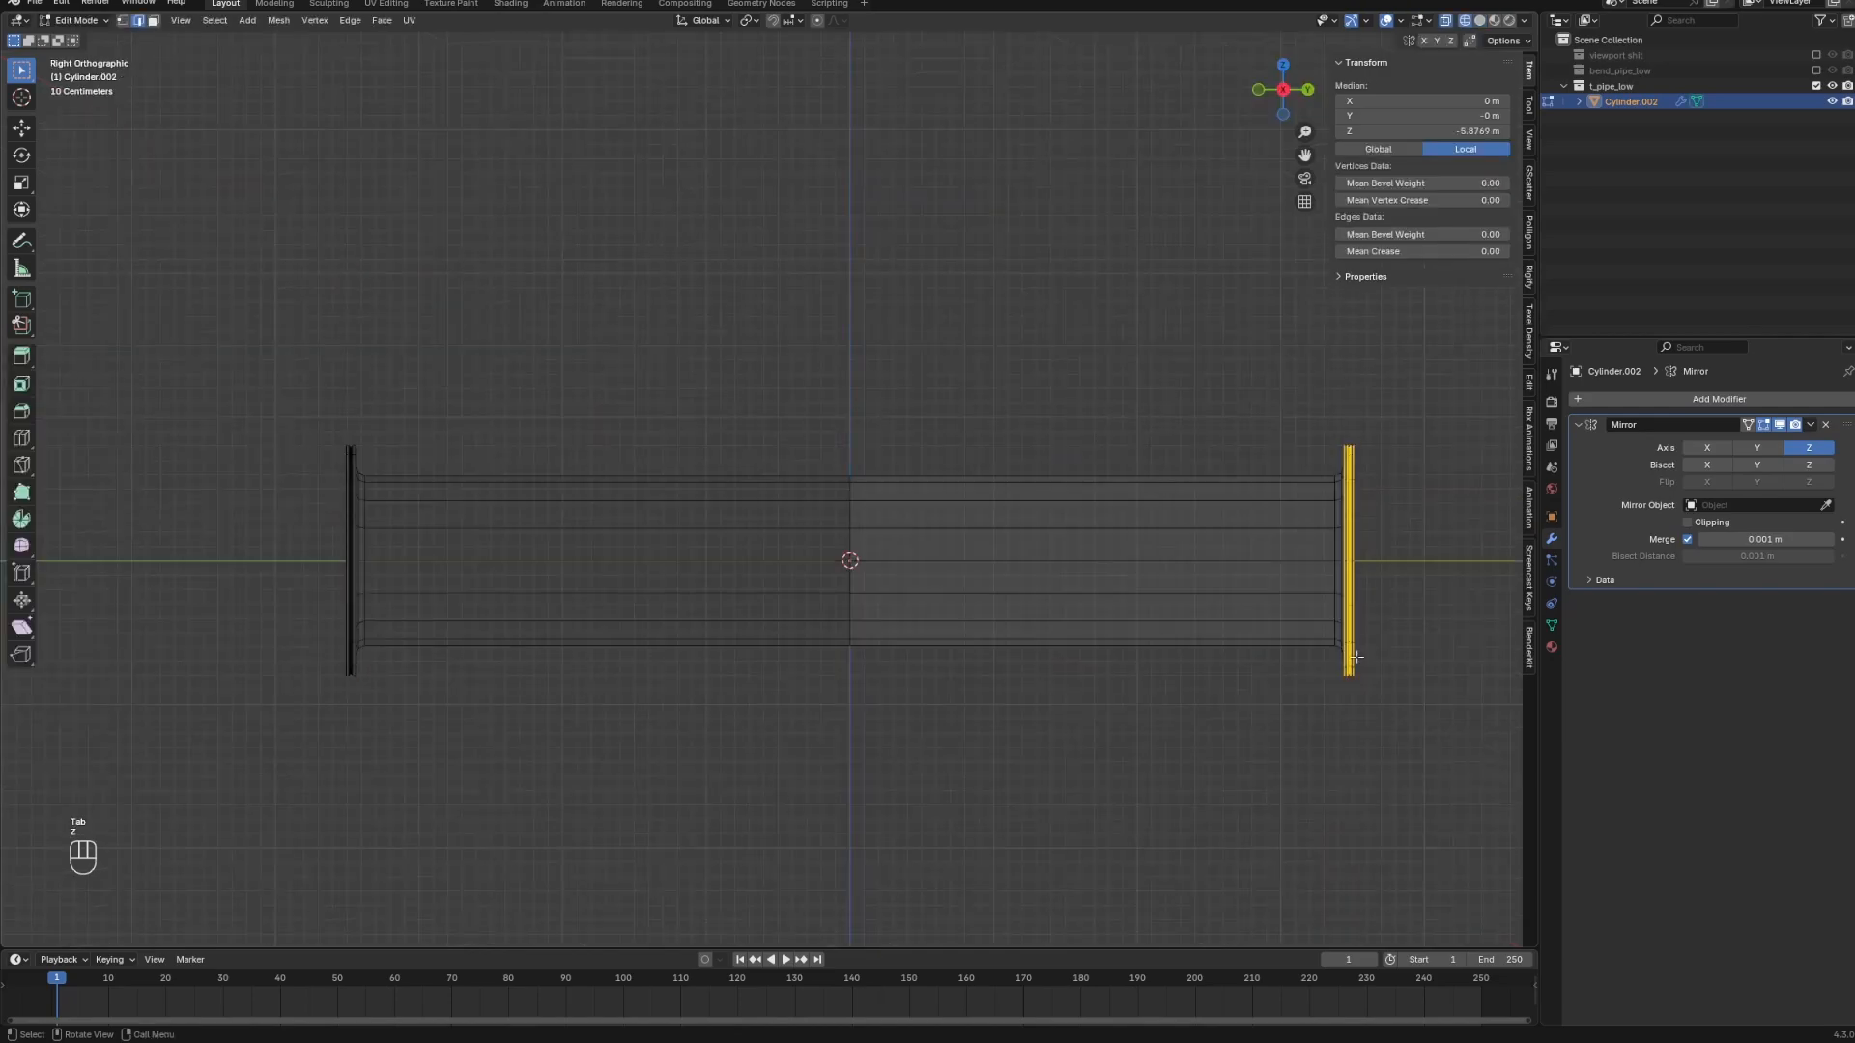
left_click_drag(1125, 335, 1147, 419)
key("g")
key("x")
key("y")
left_click(1126, 683)
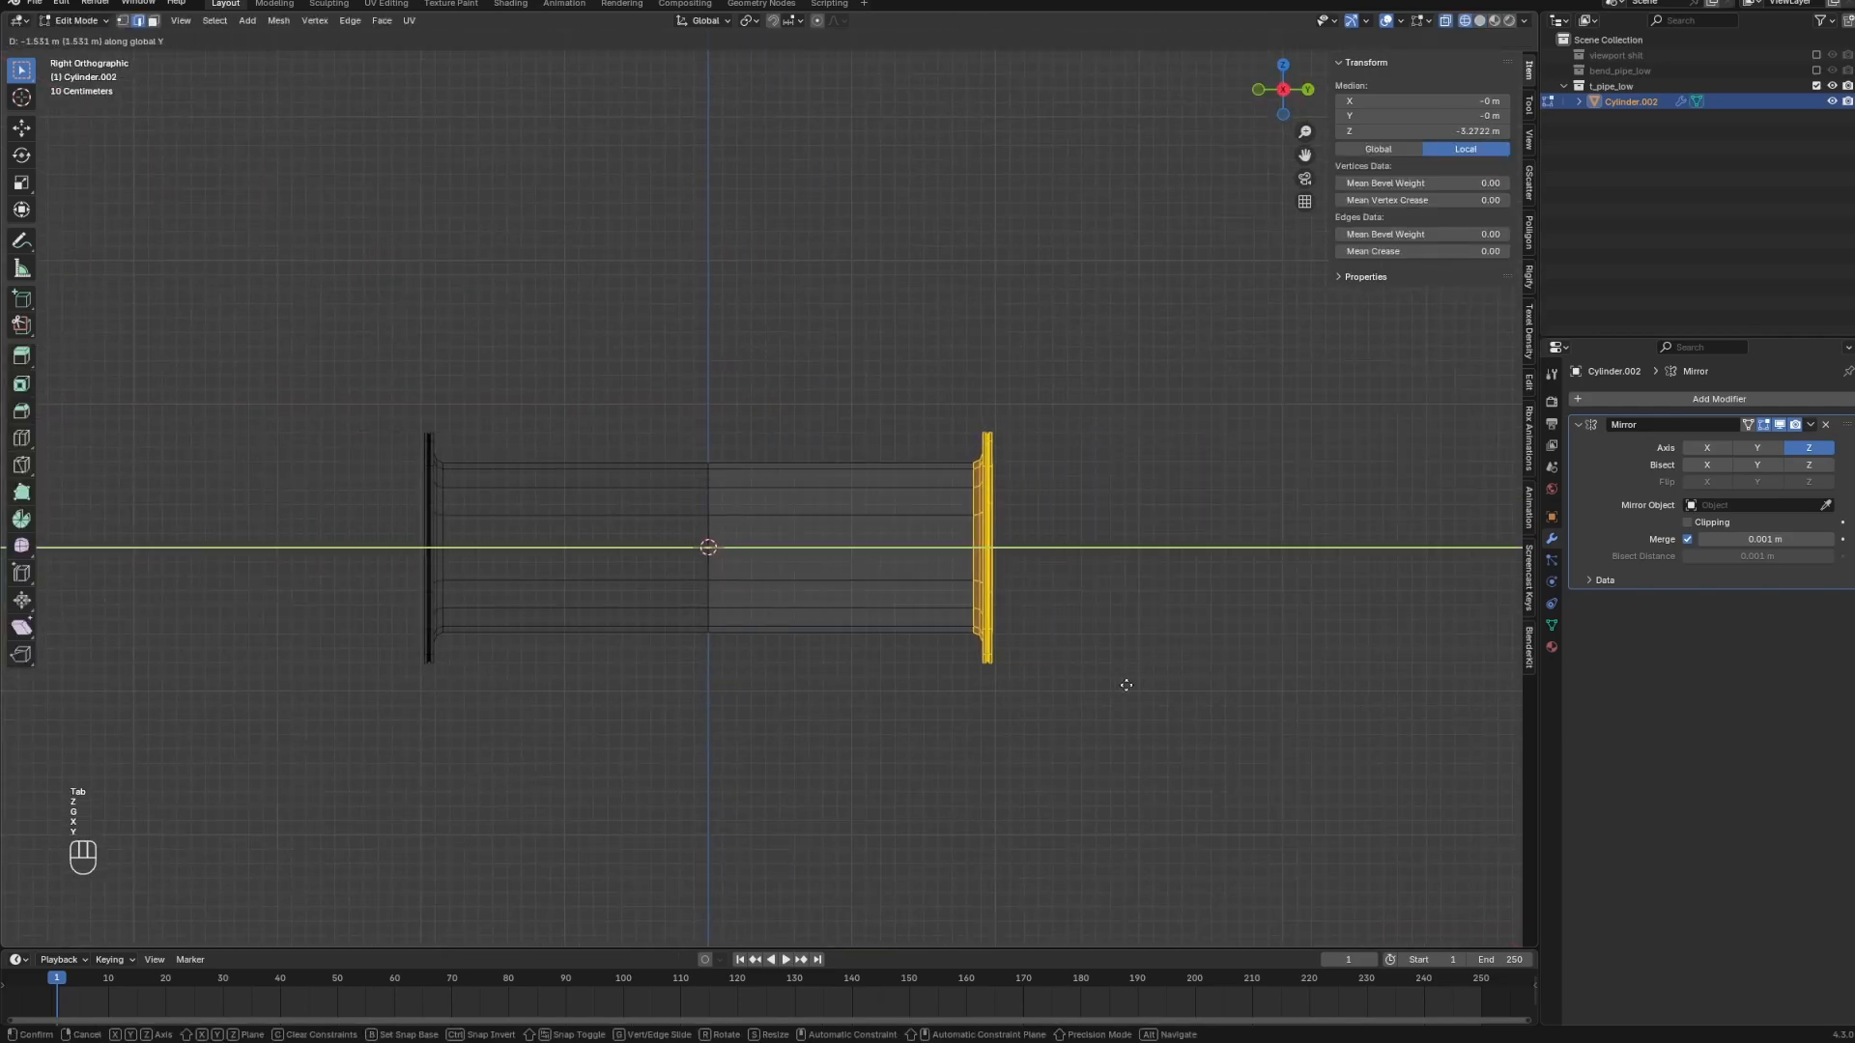
Apply the Mirror modifier on the shortened pipe copy.
key("Tab")
key("ctrl+a")
key("Tab")
key("Tab")
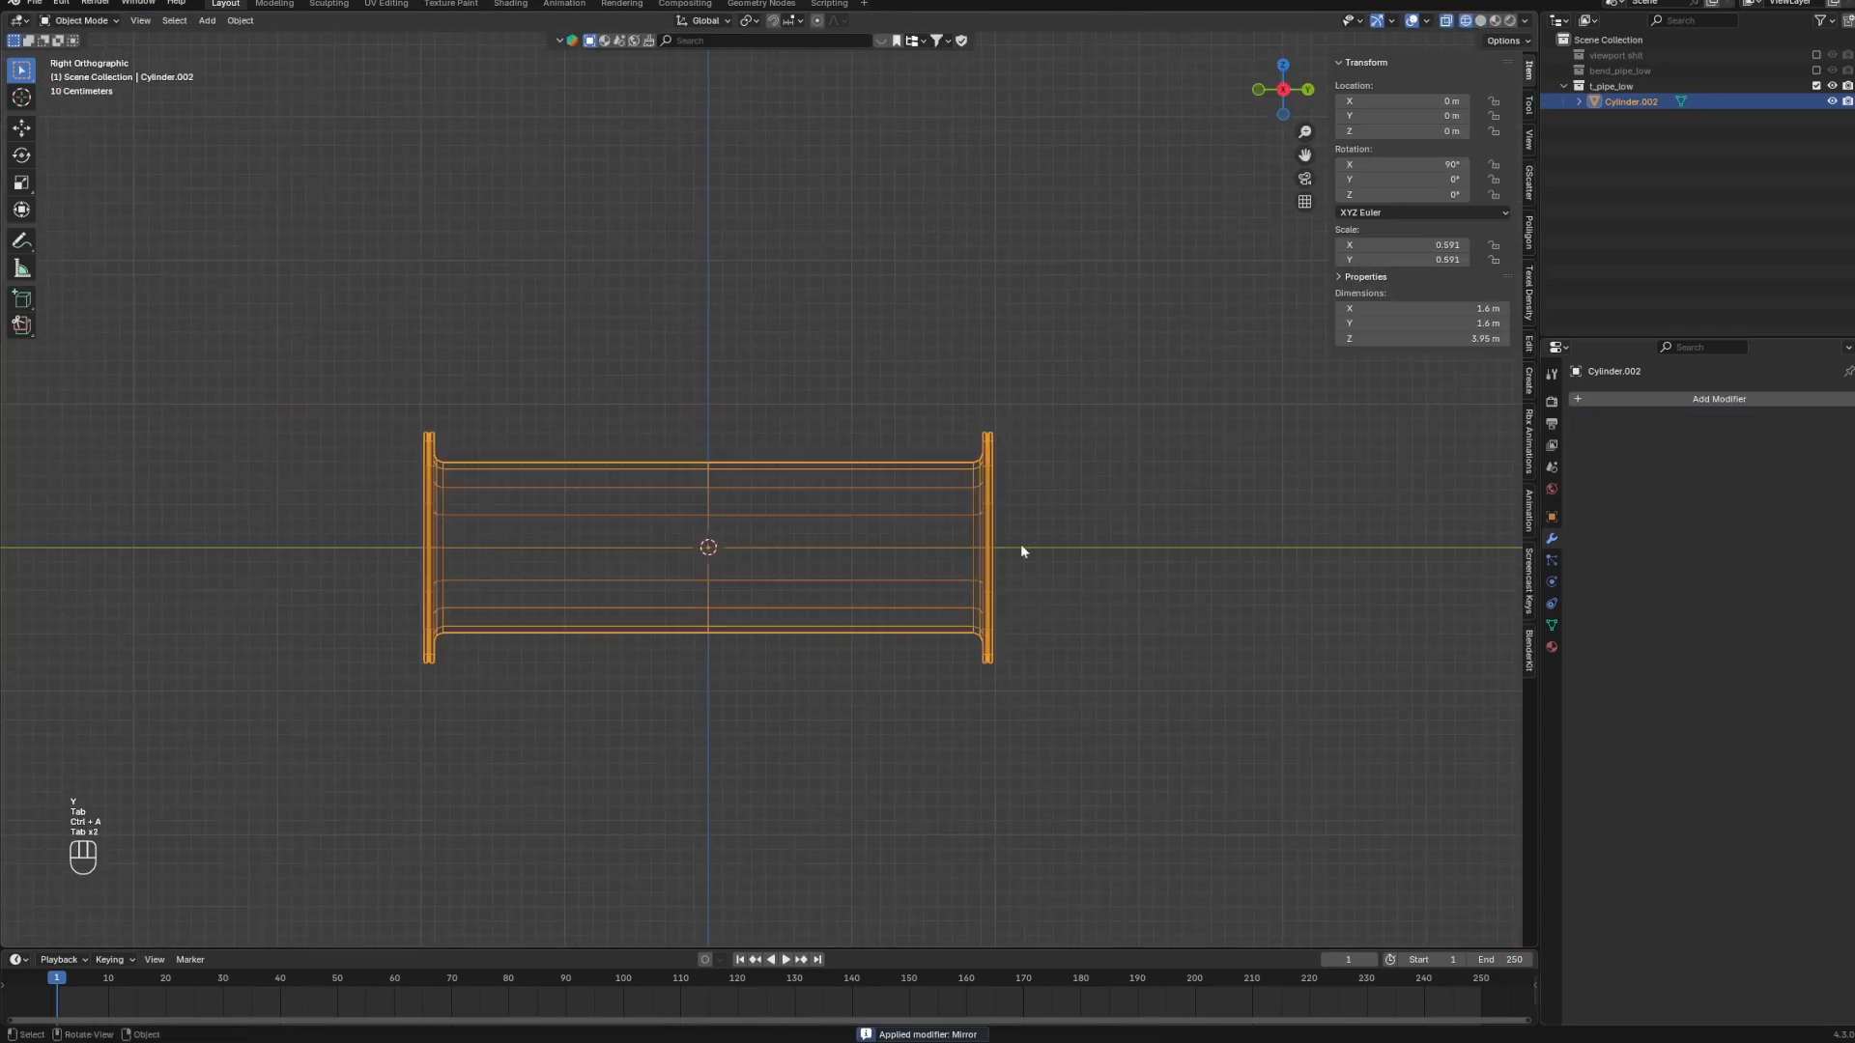
Dissolve the edge loop around the middle of the shortened pipe.
key("a")
left_click(914, 551)
key("Tab")
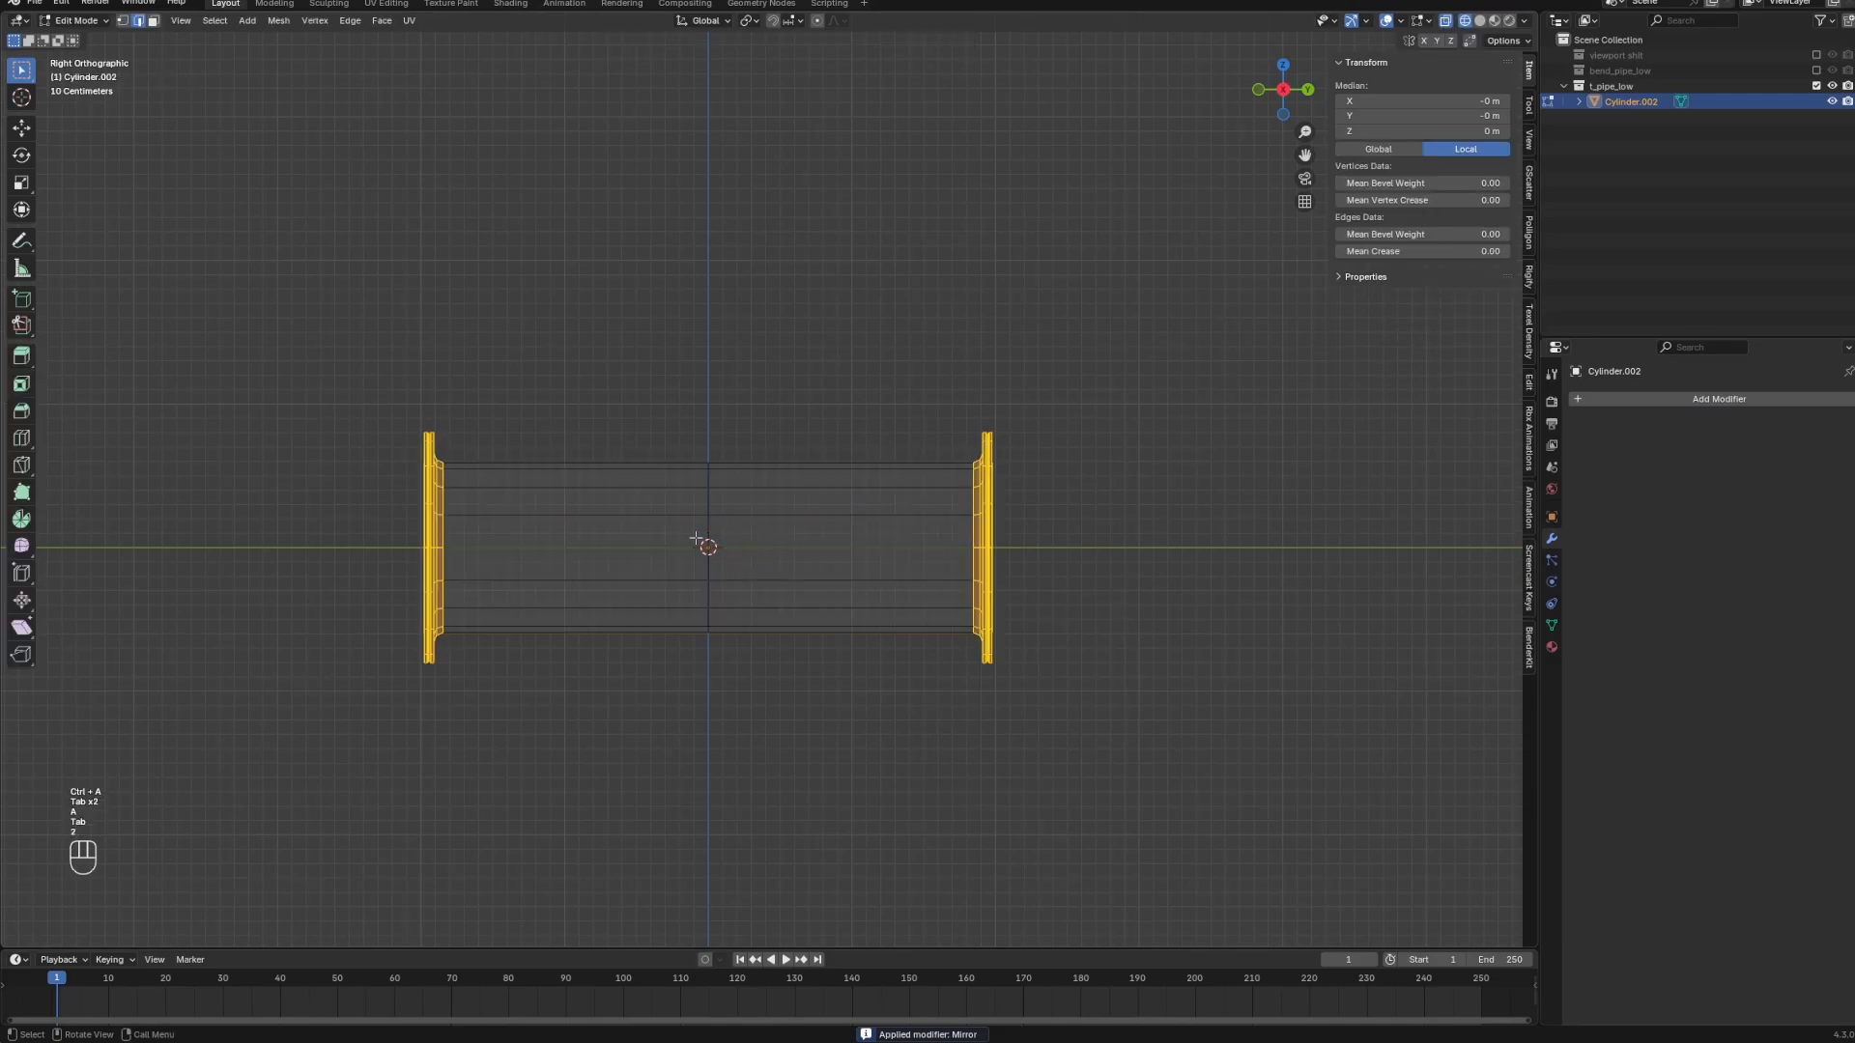
key("2")
left_click(713, 529, "alt")
key("x")
left_click(676, 601)
key("Tab")
key("2")
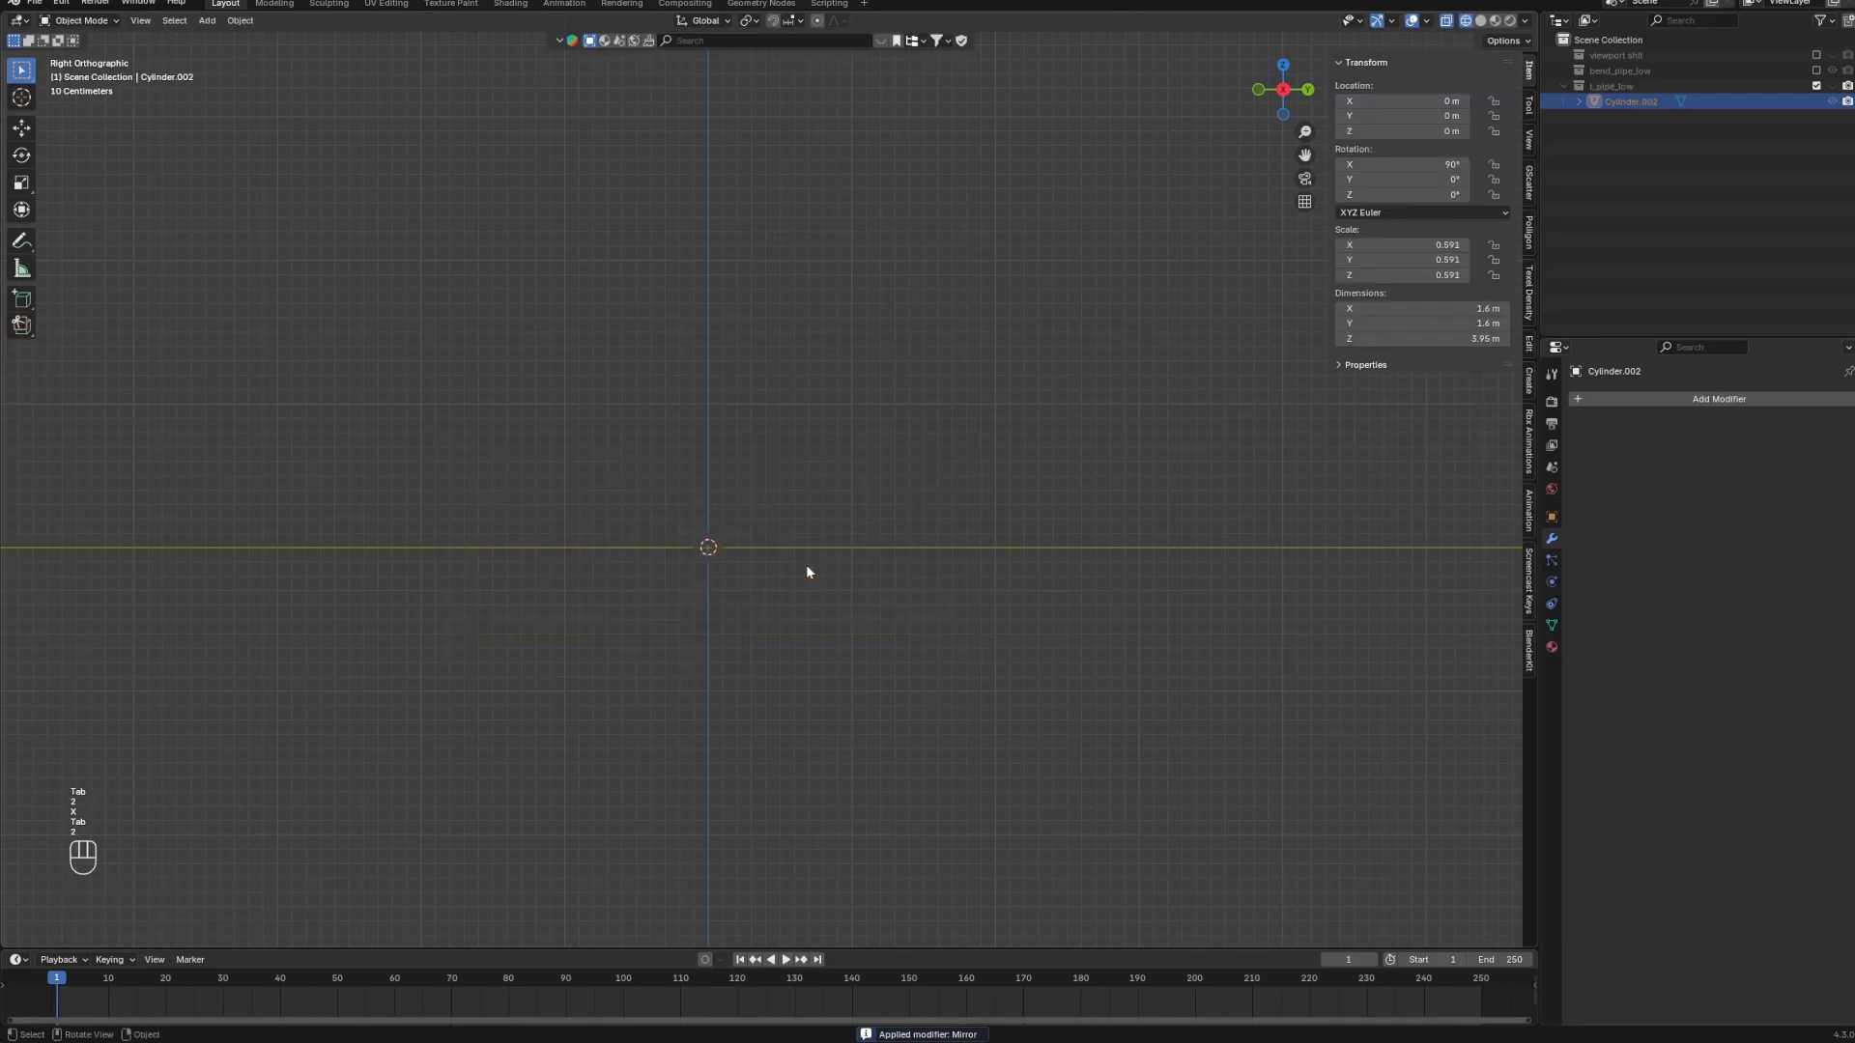
key("ctrl+z")
key("ctrl+z")
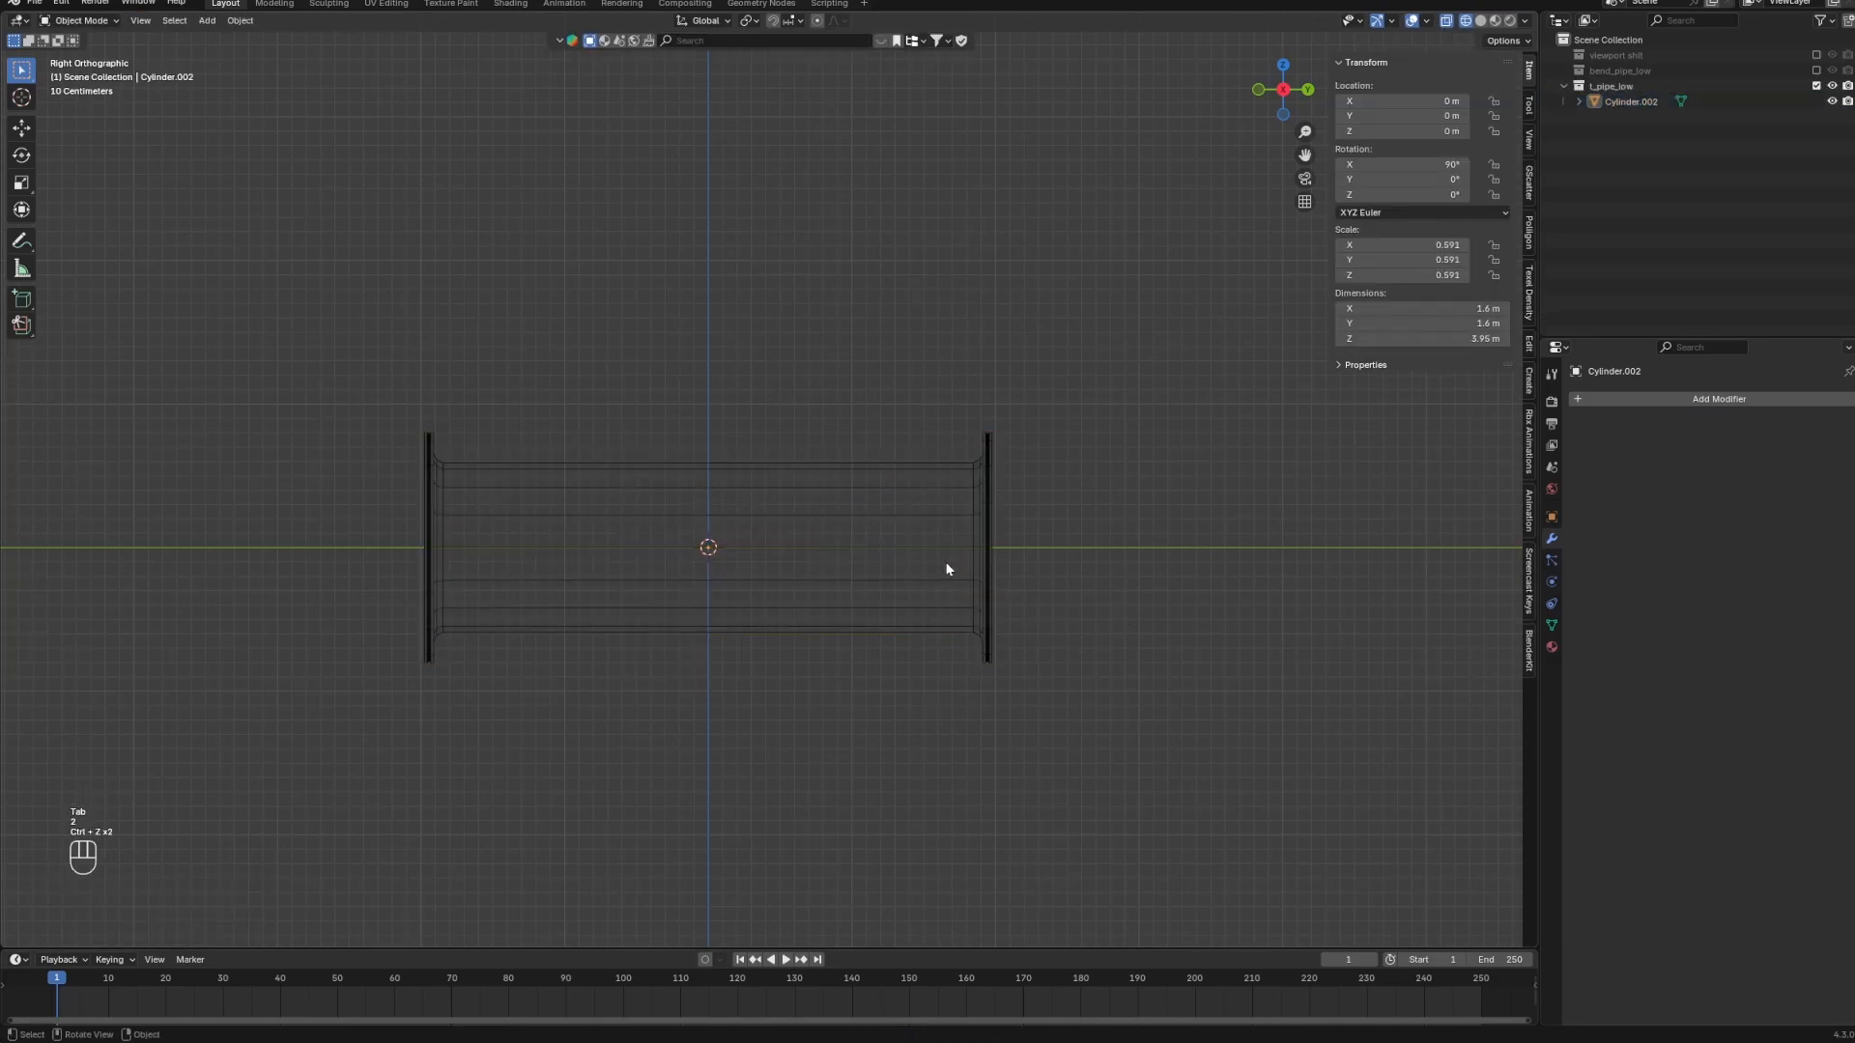
Duplicate the shortened pipe in place, rotate the copy 90° about X to form a cross, and switch to solid shading.
left_click(974, 548)
key("shift+d")
type("rx")
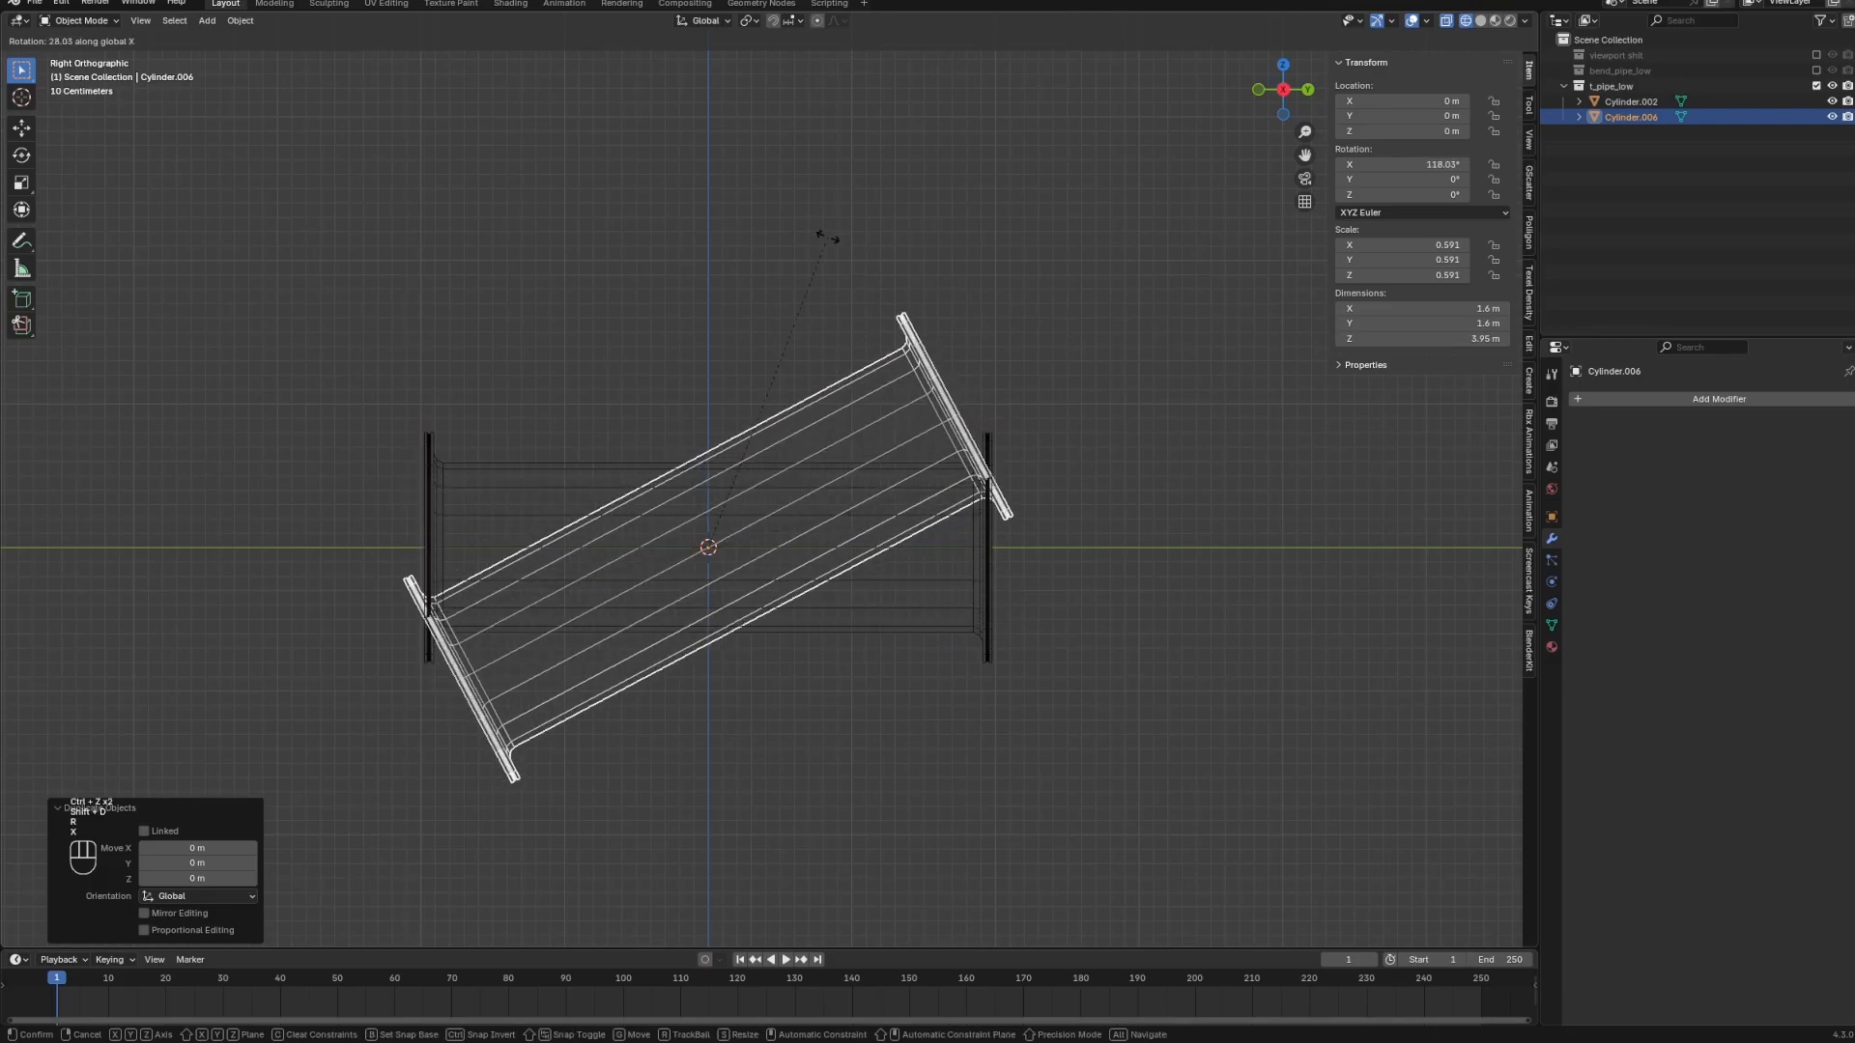
type("90")
left_click(747, 426)
key("z")
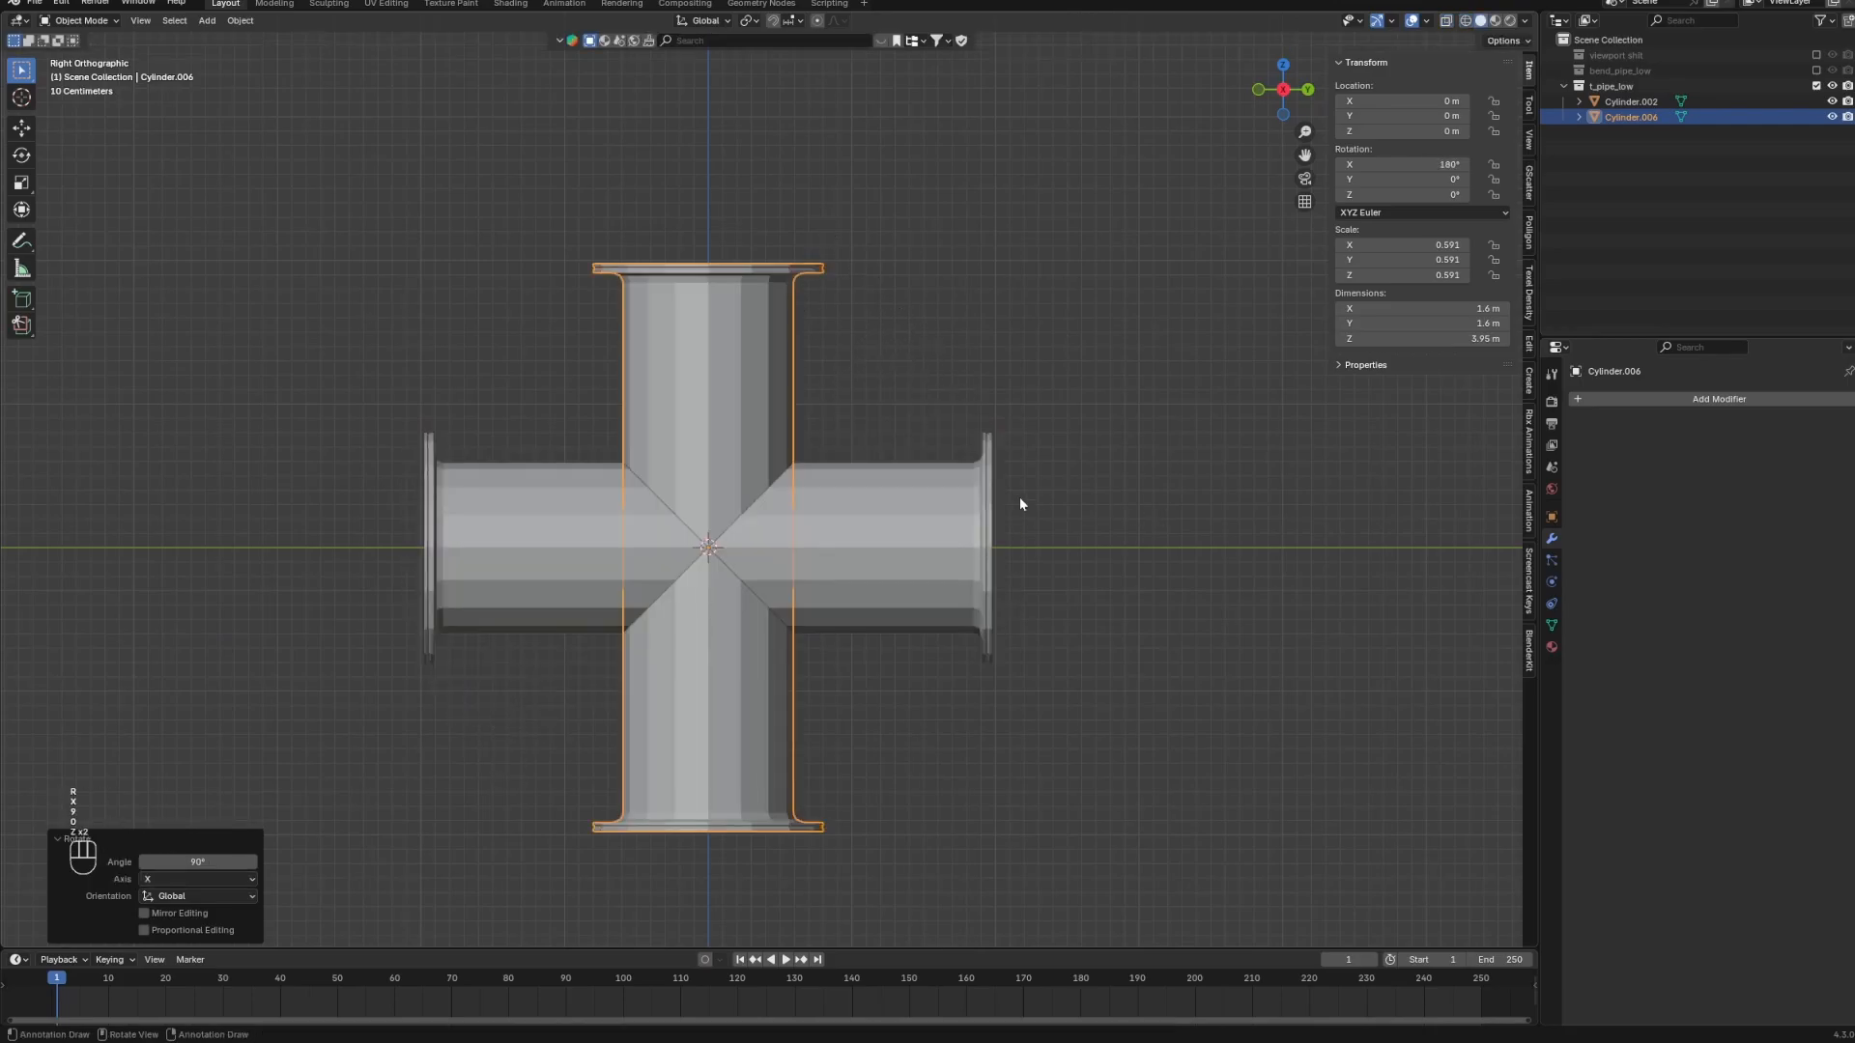
scroll(611, 527, "up", 1)
Knife-cut the horizontal pipe along the upper-left diagonal intersection, from the outer corner to the cross's center.
left_click(582, 532)
key("Tab")
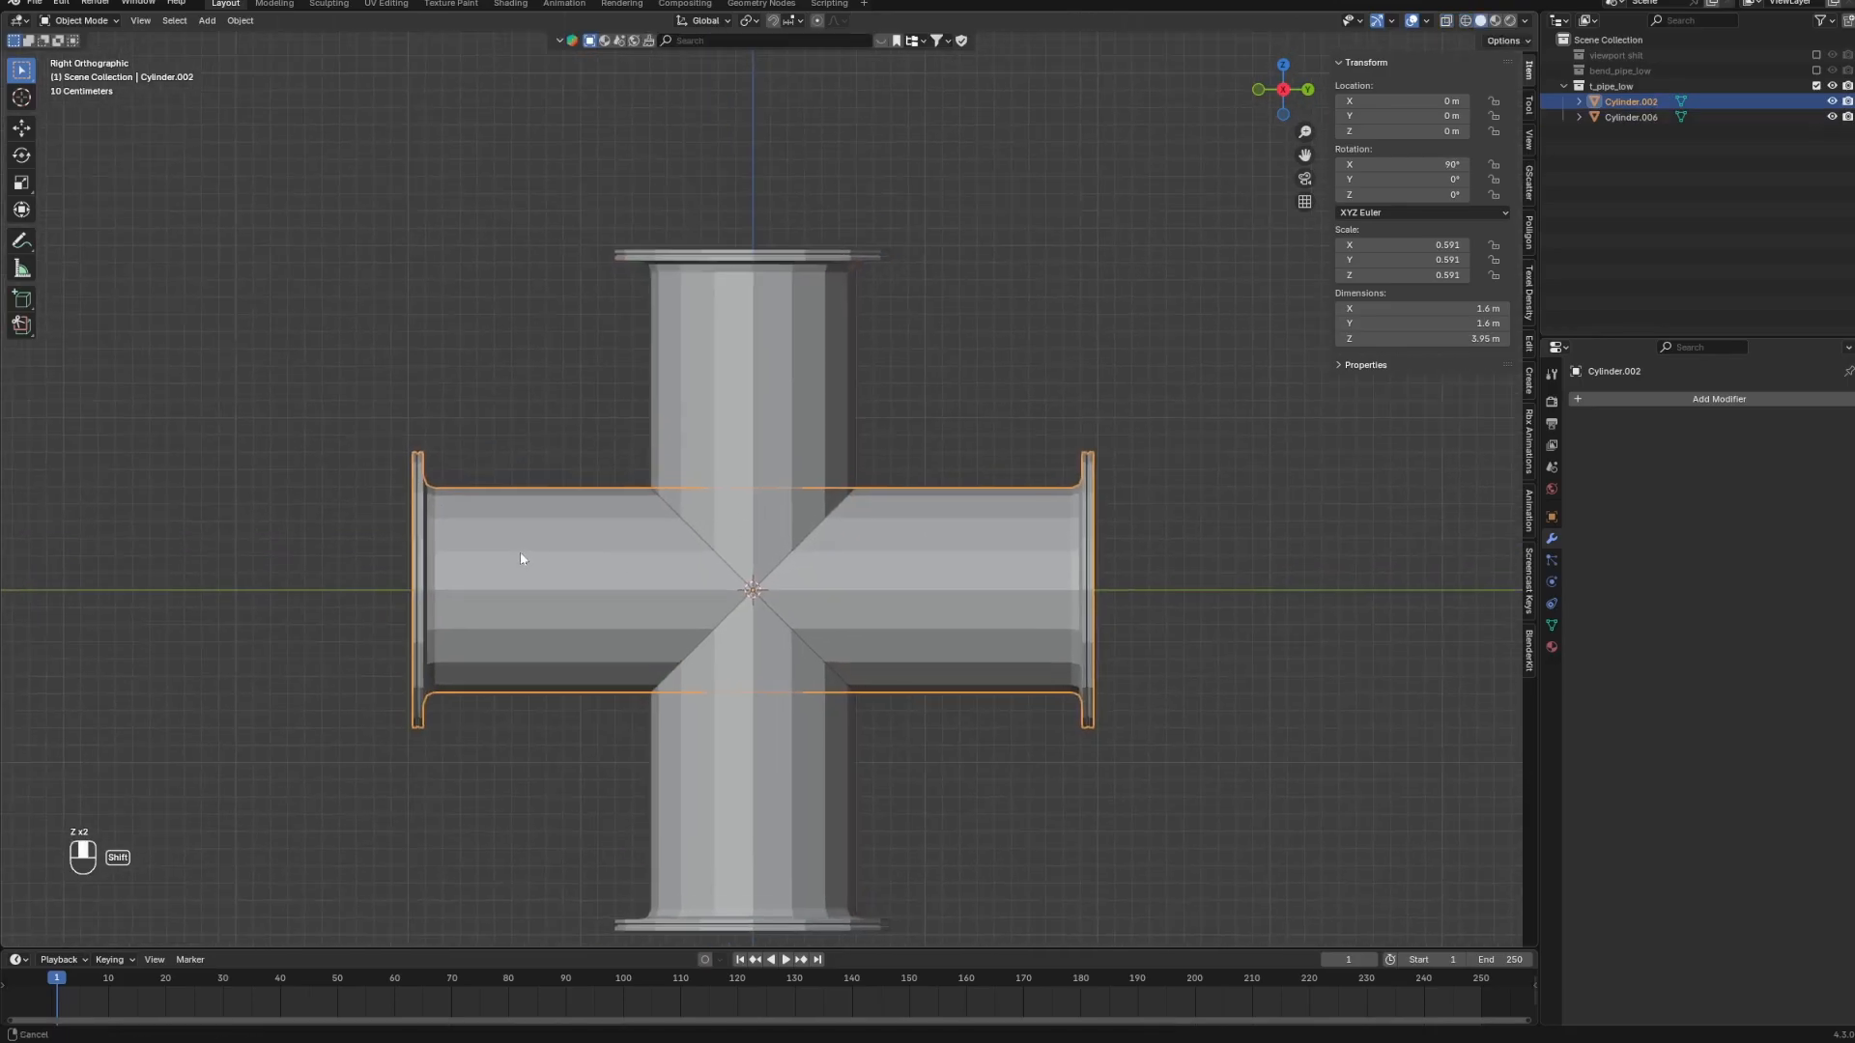
scroll(580, 464, "up", 7)
key("k")
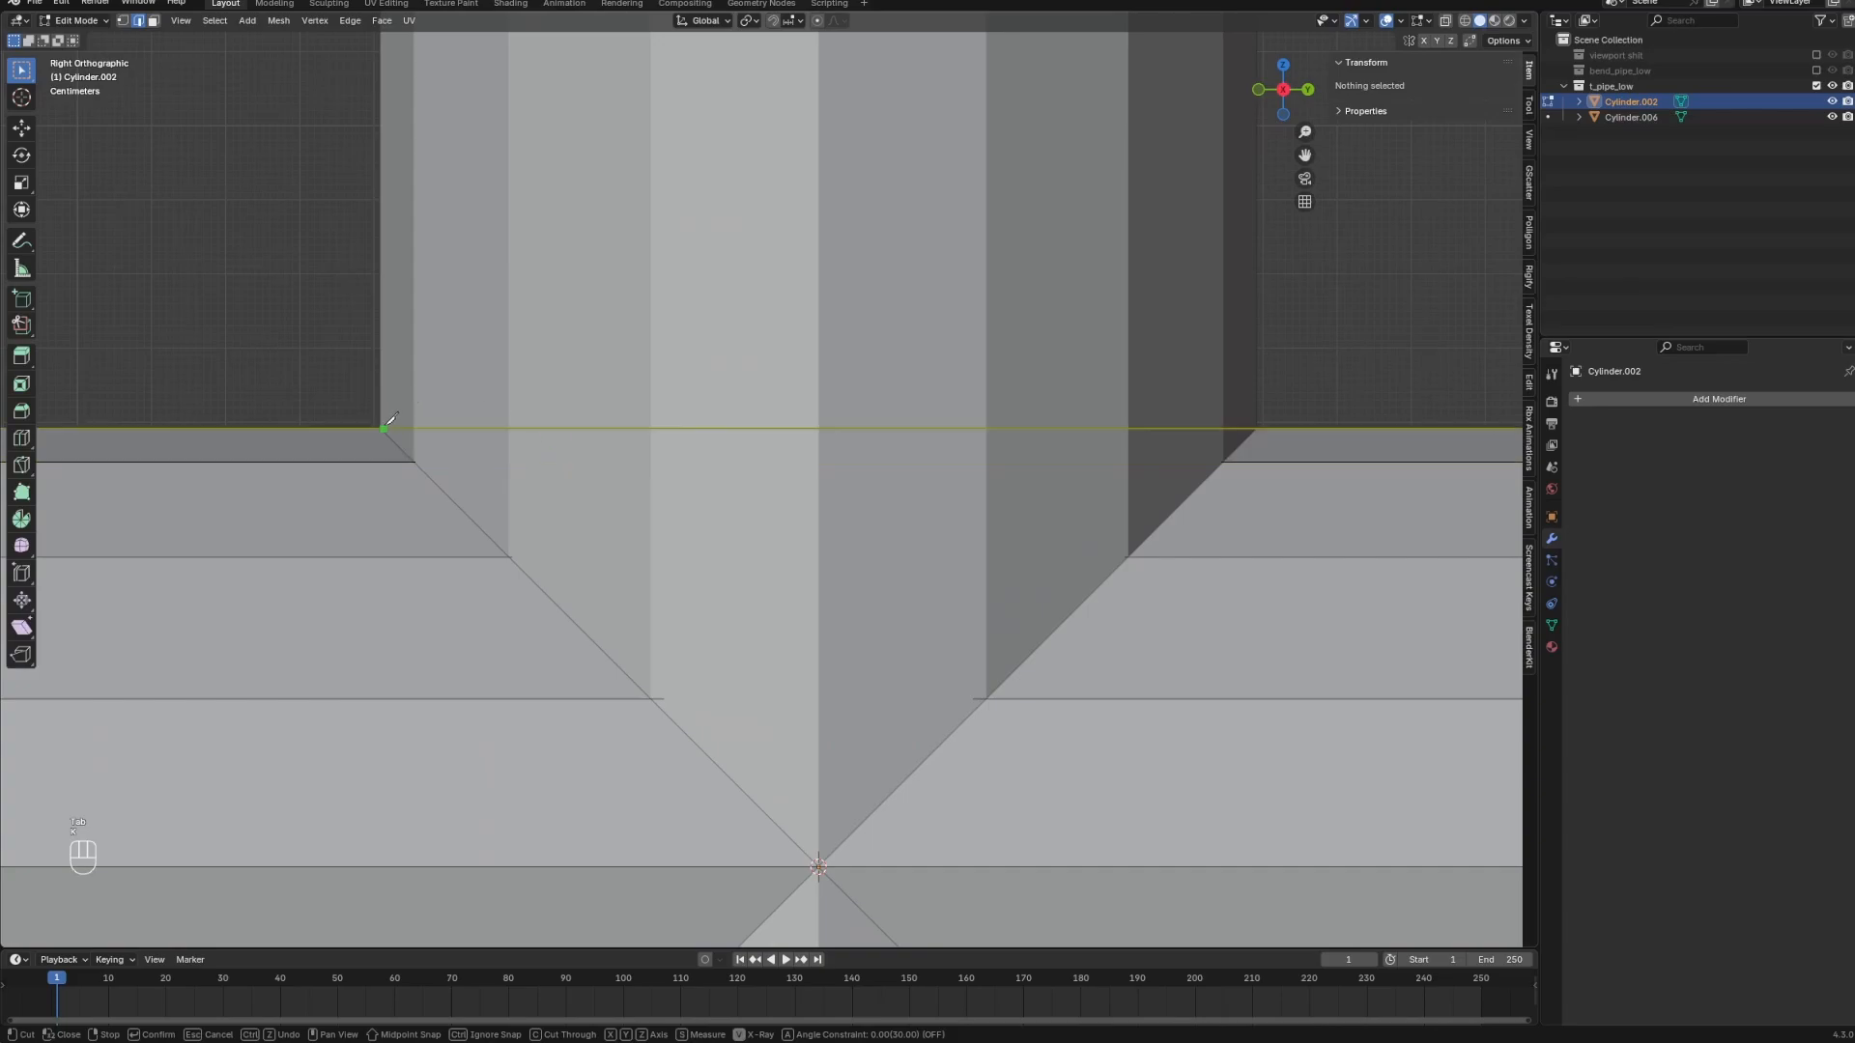
left_click(382, 427)
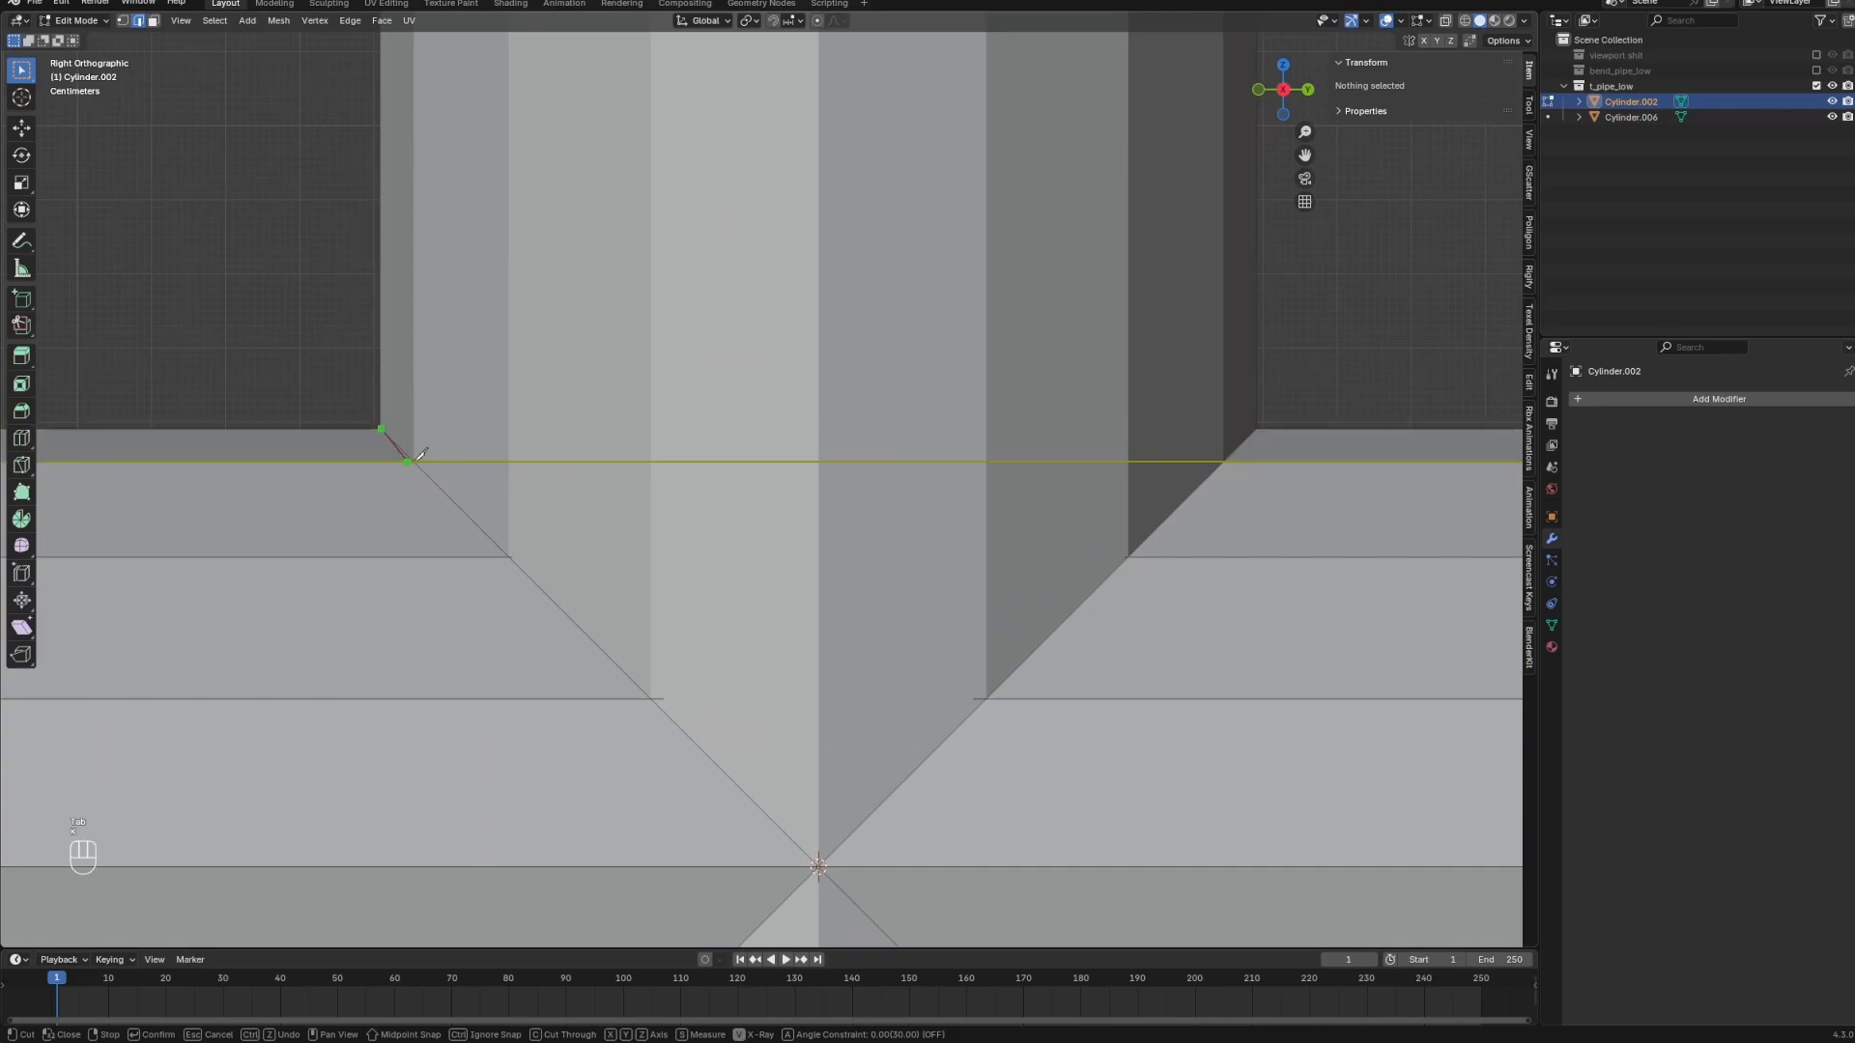
left_click(819, 867)
key("Return")
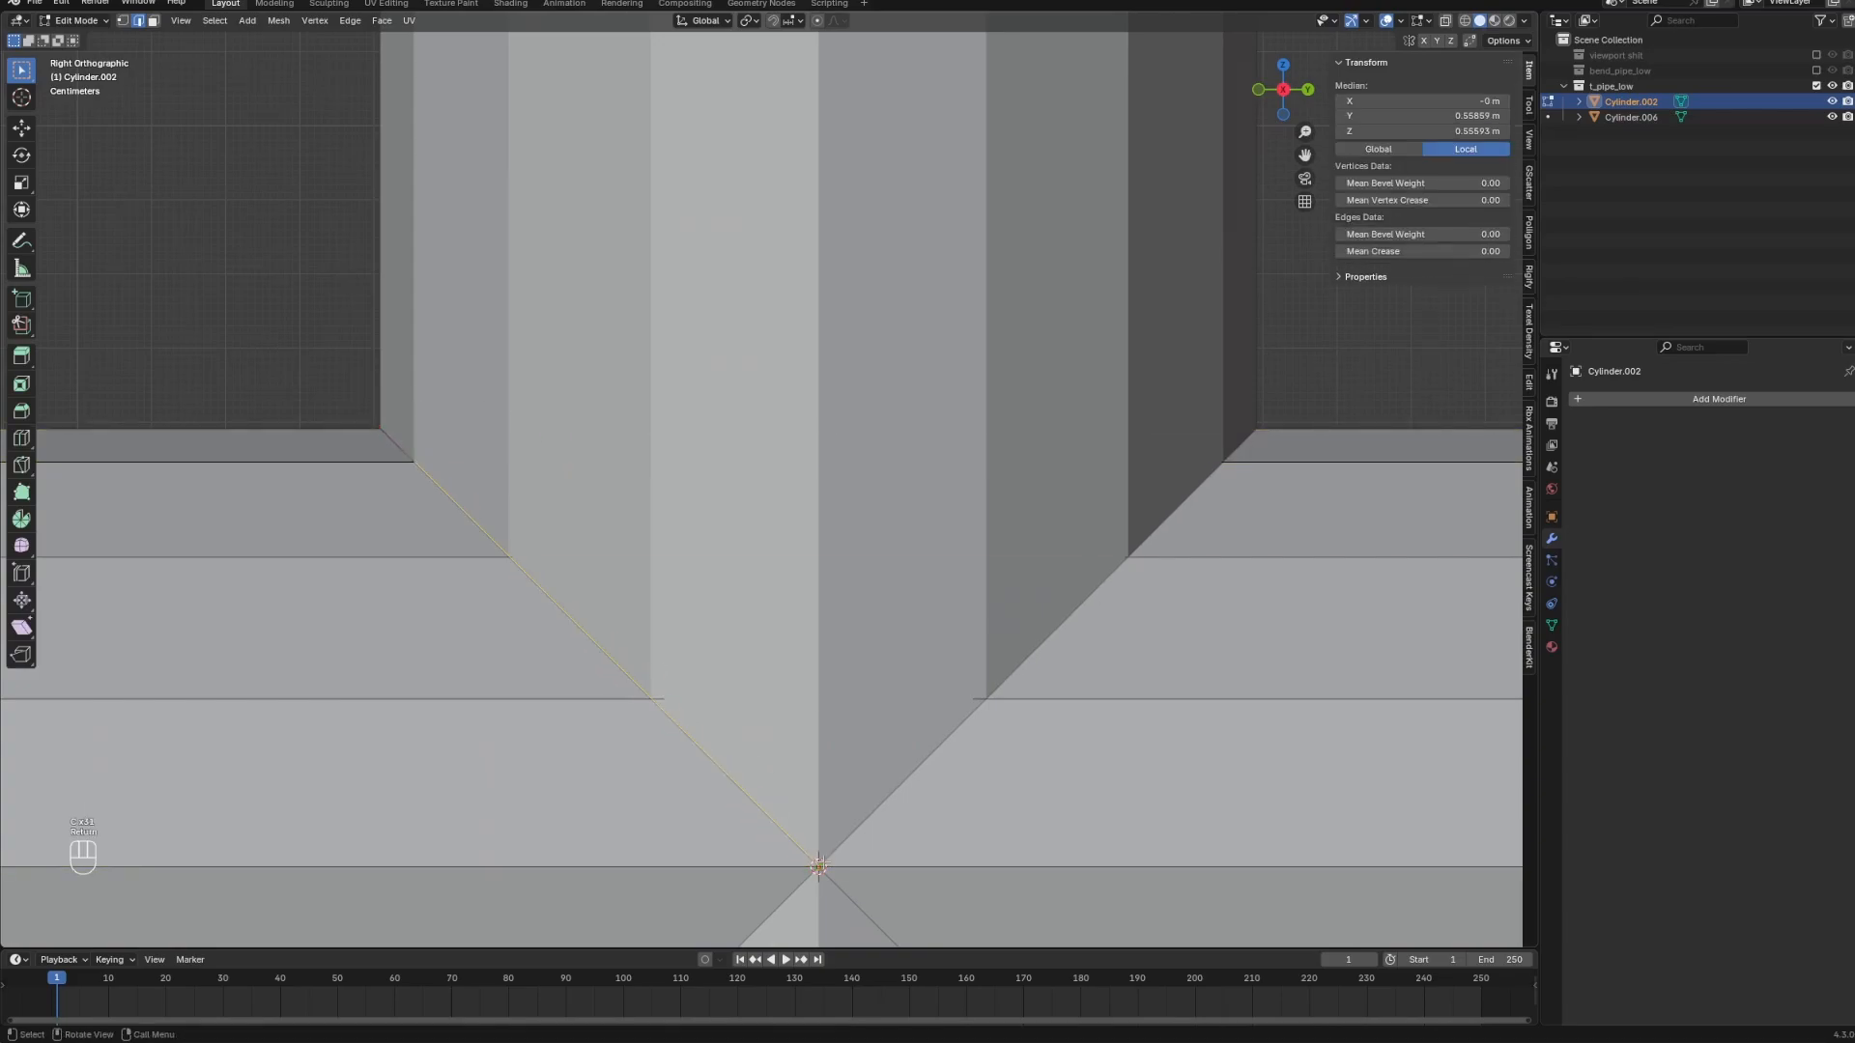
Knife-cut the horizontal pipe along the upper-right diagonal intersection, from the outer corner to the cross's center.
key("ctrl+l")
key("k")
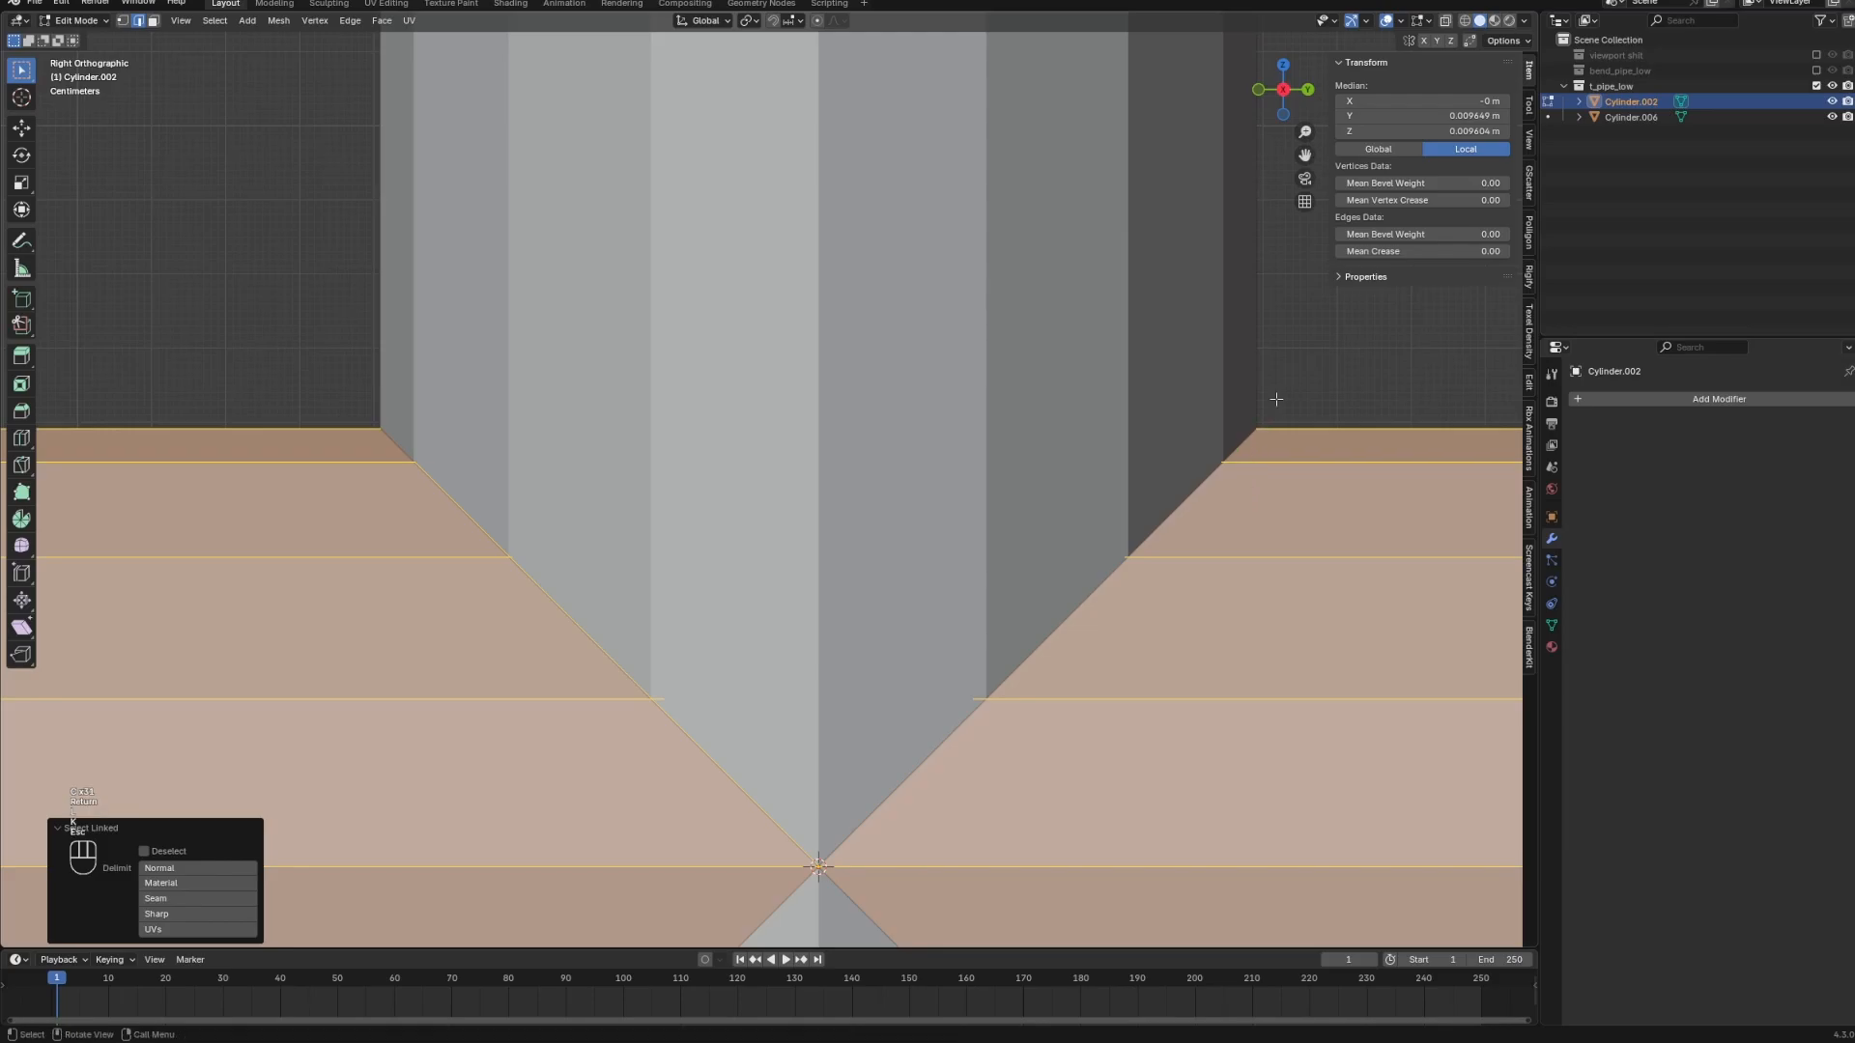
key("Escape")
key("k")
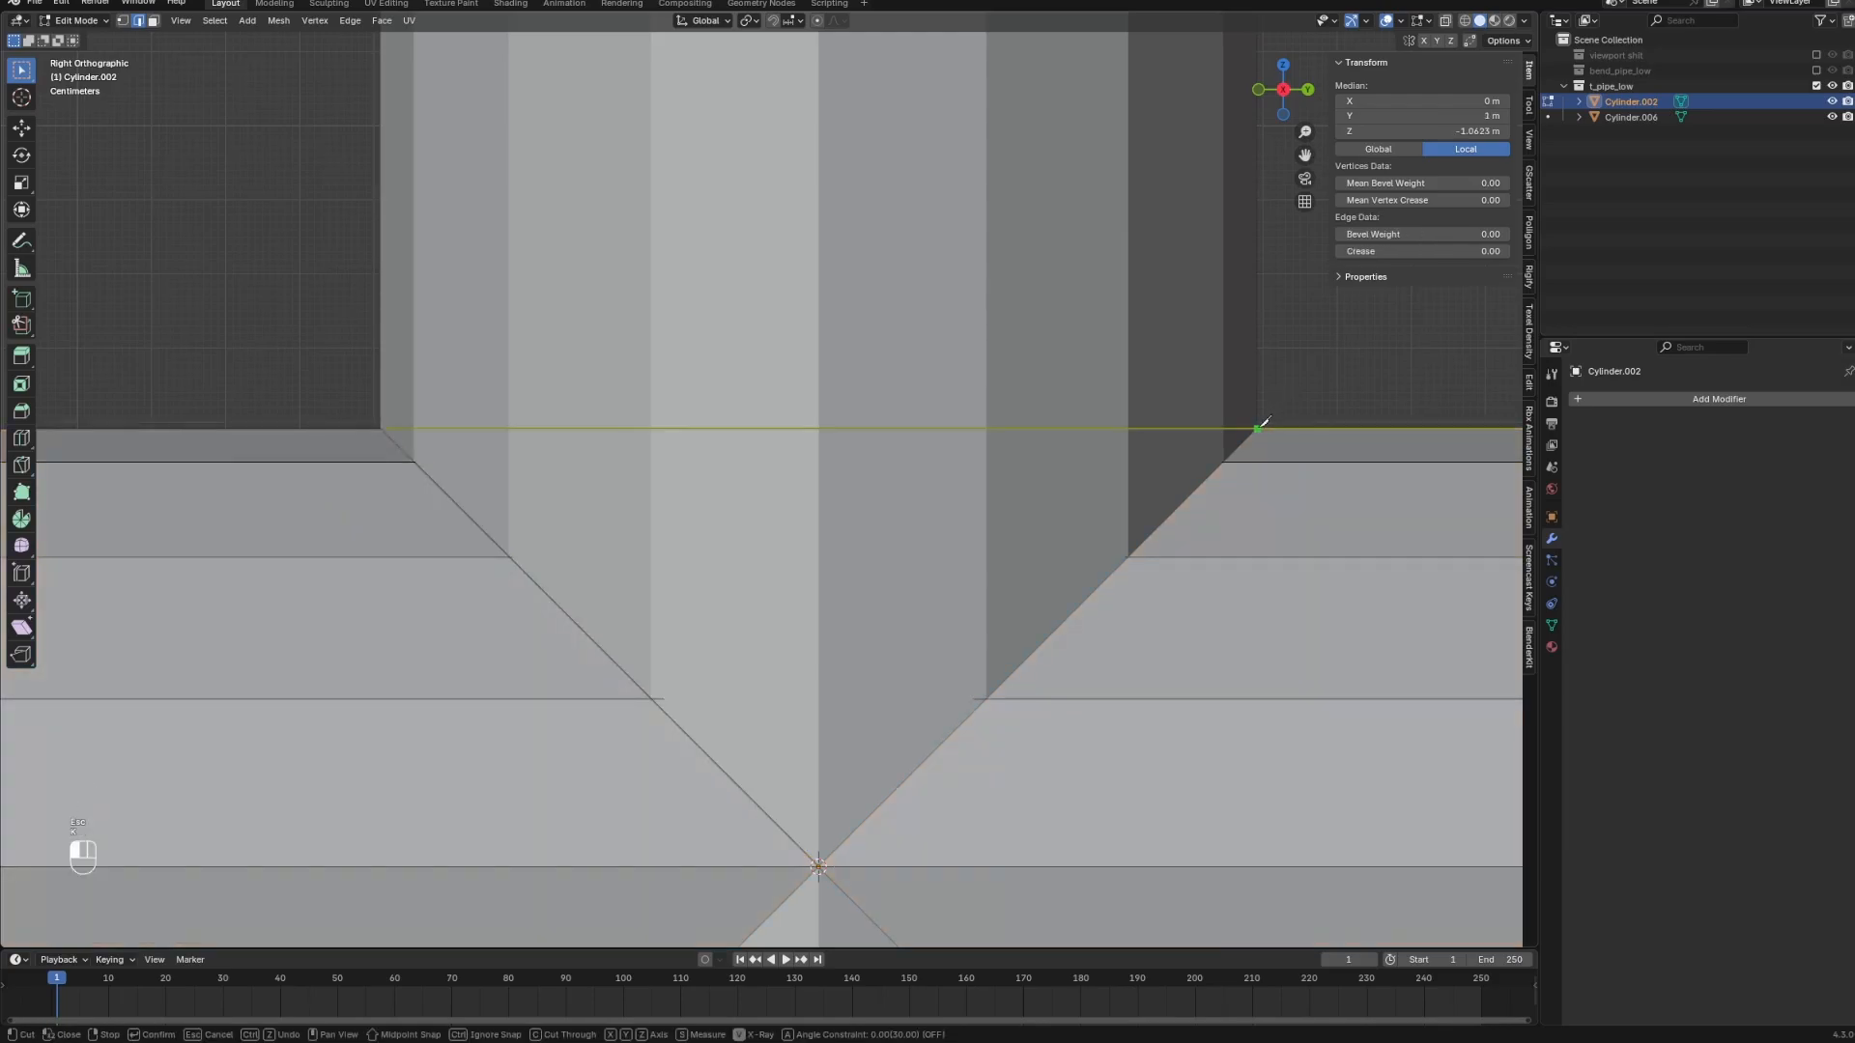
left_click(1257, 428)
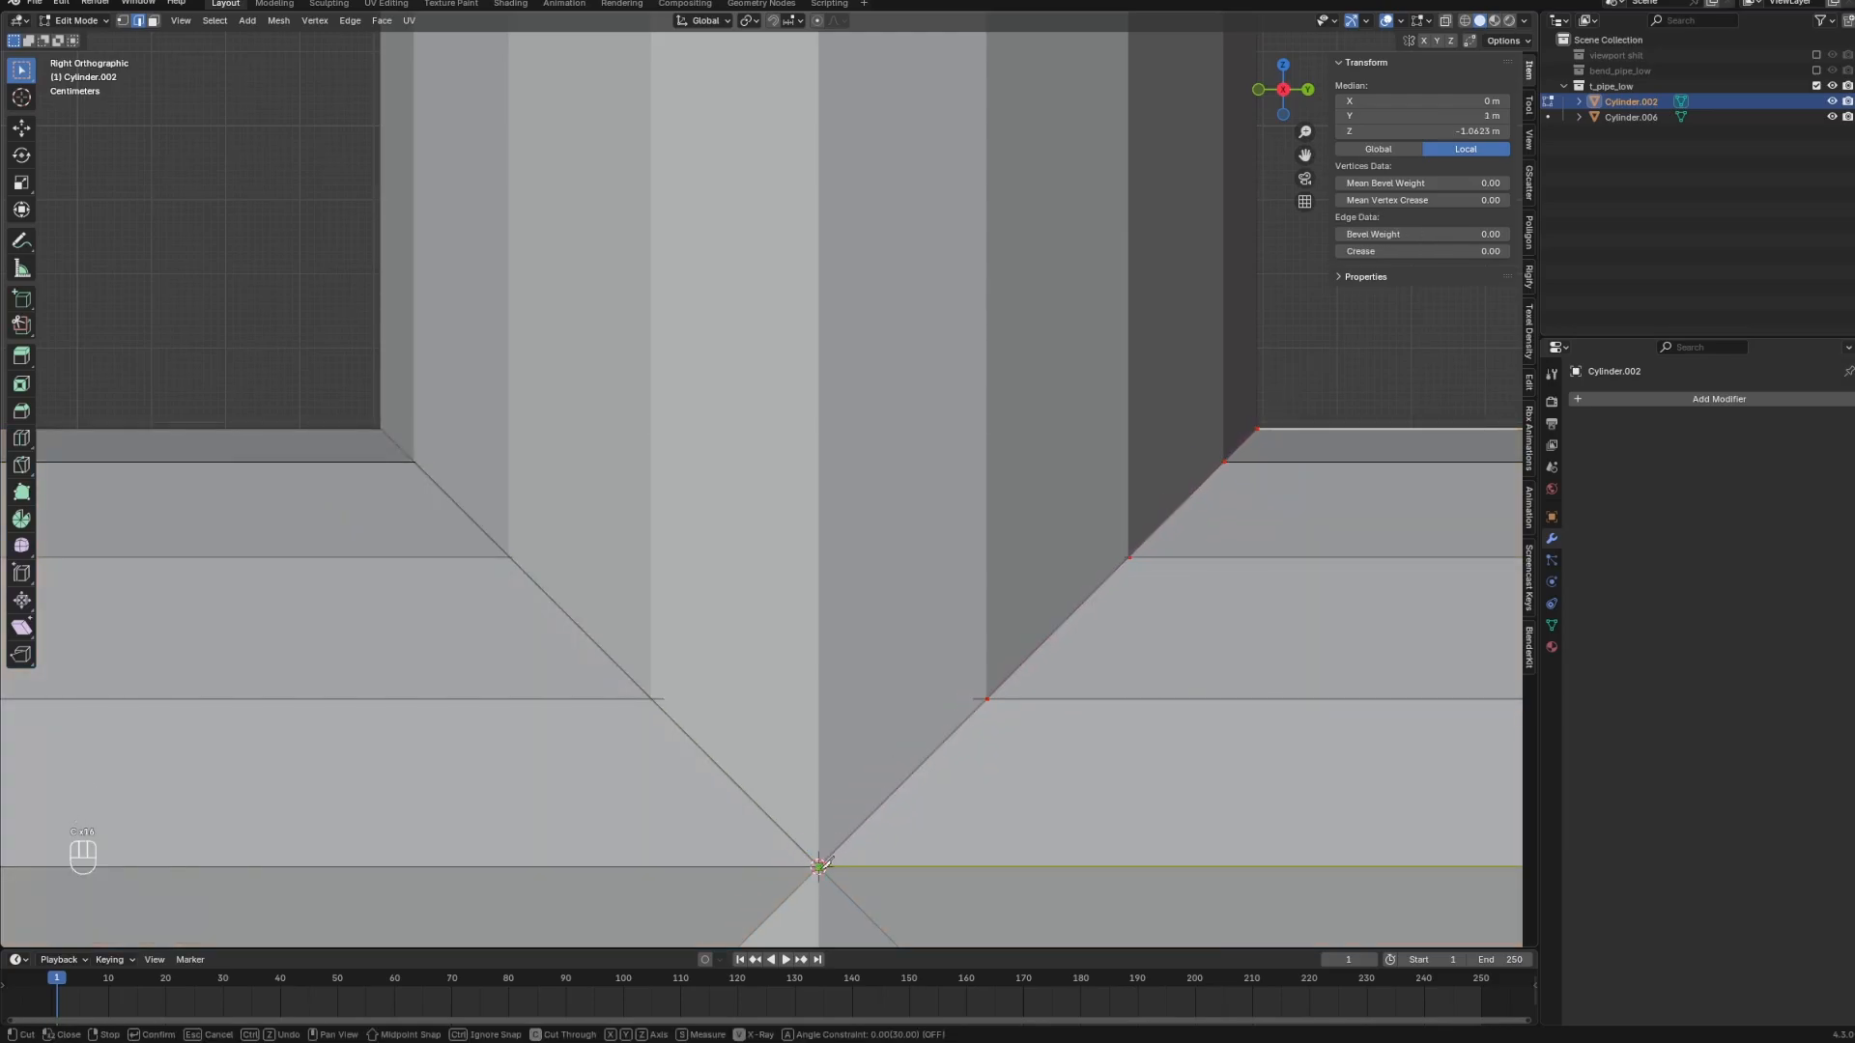
key("Return")
Edit the vertical pipe and knife-cut through it along the upper-left diagonal intersection, from the outer corner to the cross's center.
scroll(804, 599, "down", 5)
key("Tab")
left_click(791, 550)
key("Tab")
scroll(741, 538, "up", 1)
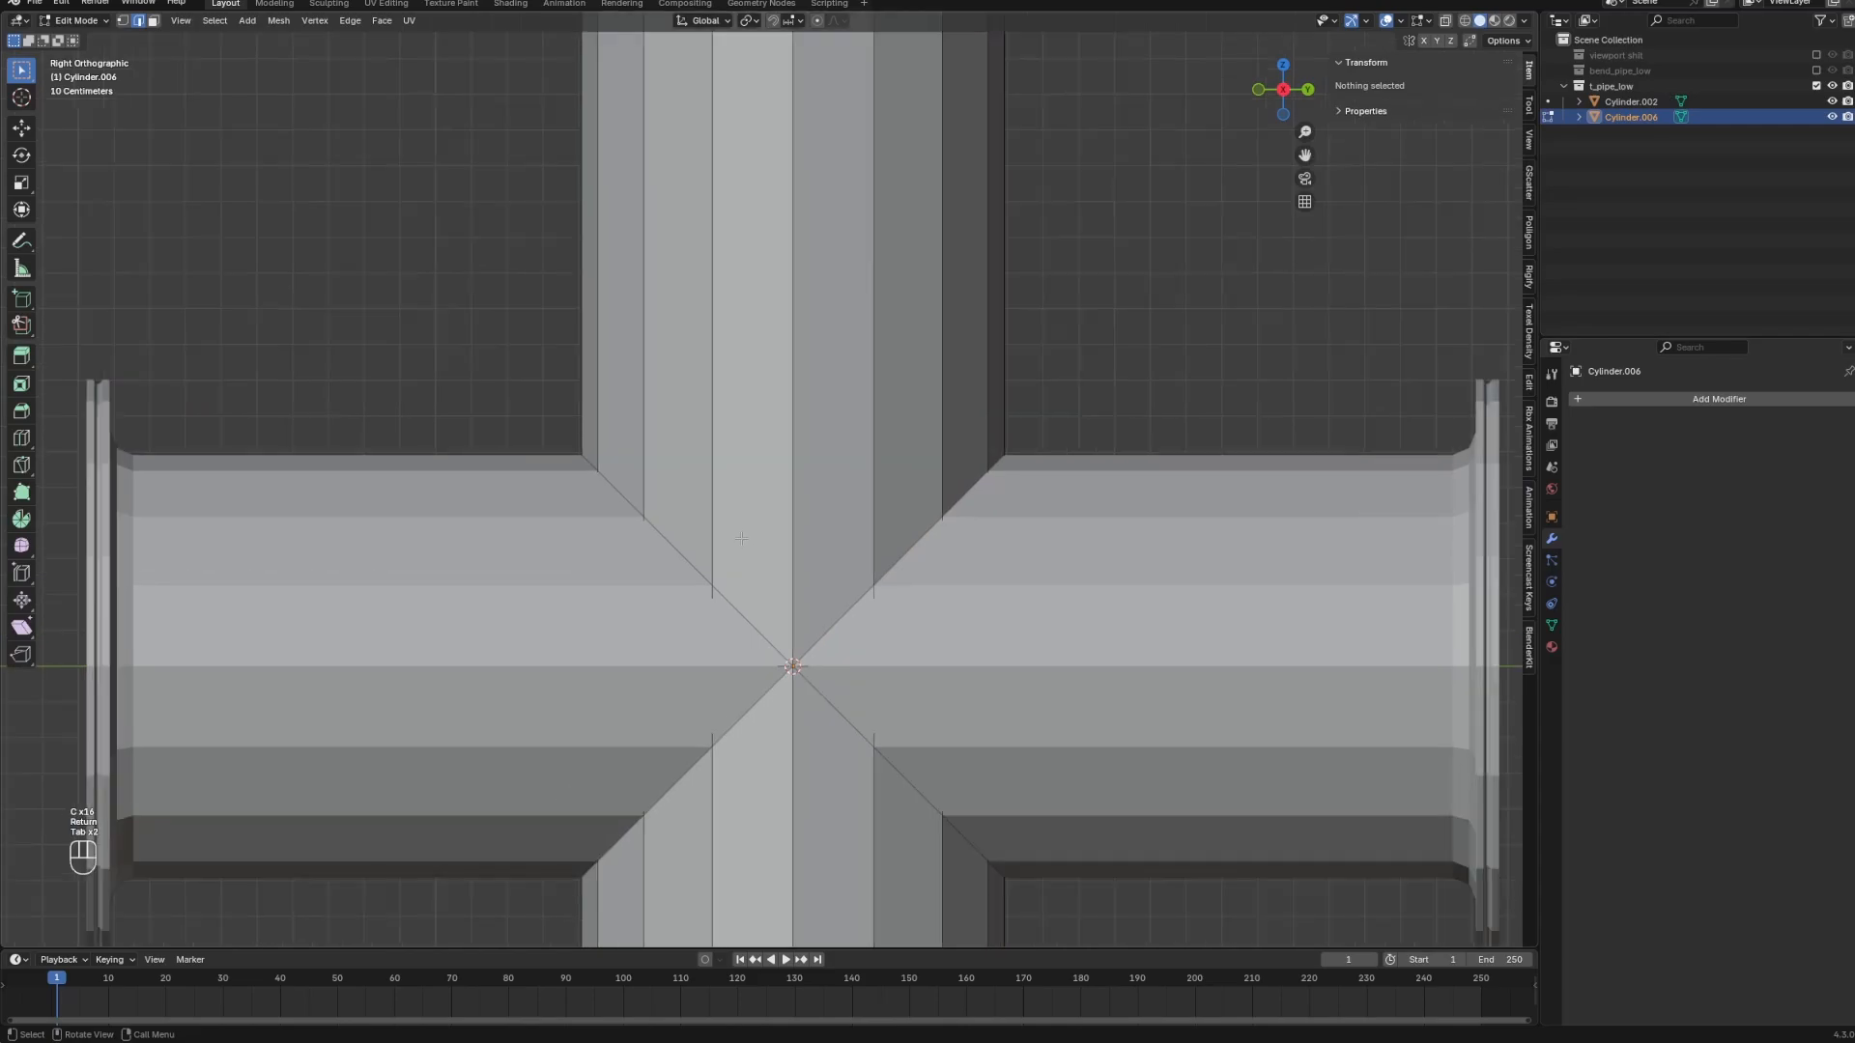
scroll(741, 538, "up", 1)
key("k")
left_click(546, 451)
key("c")
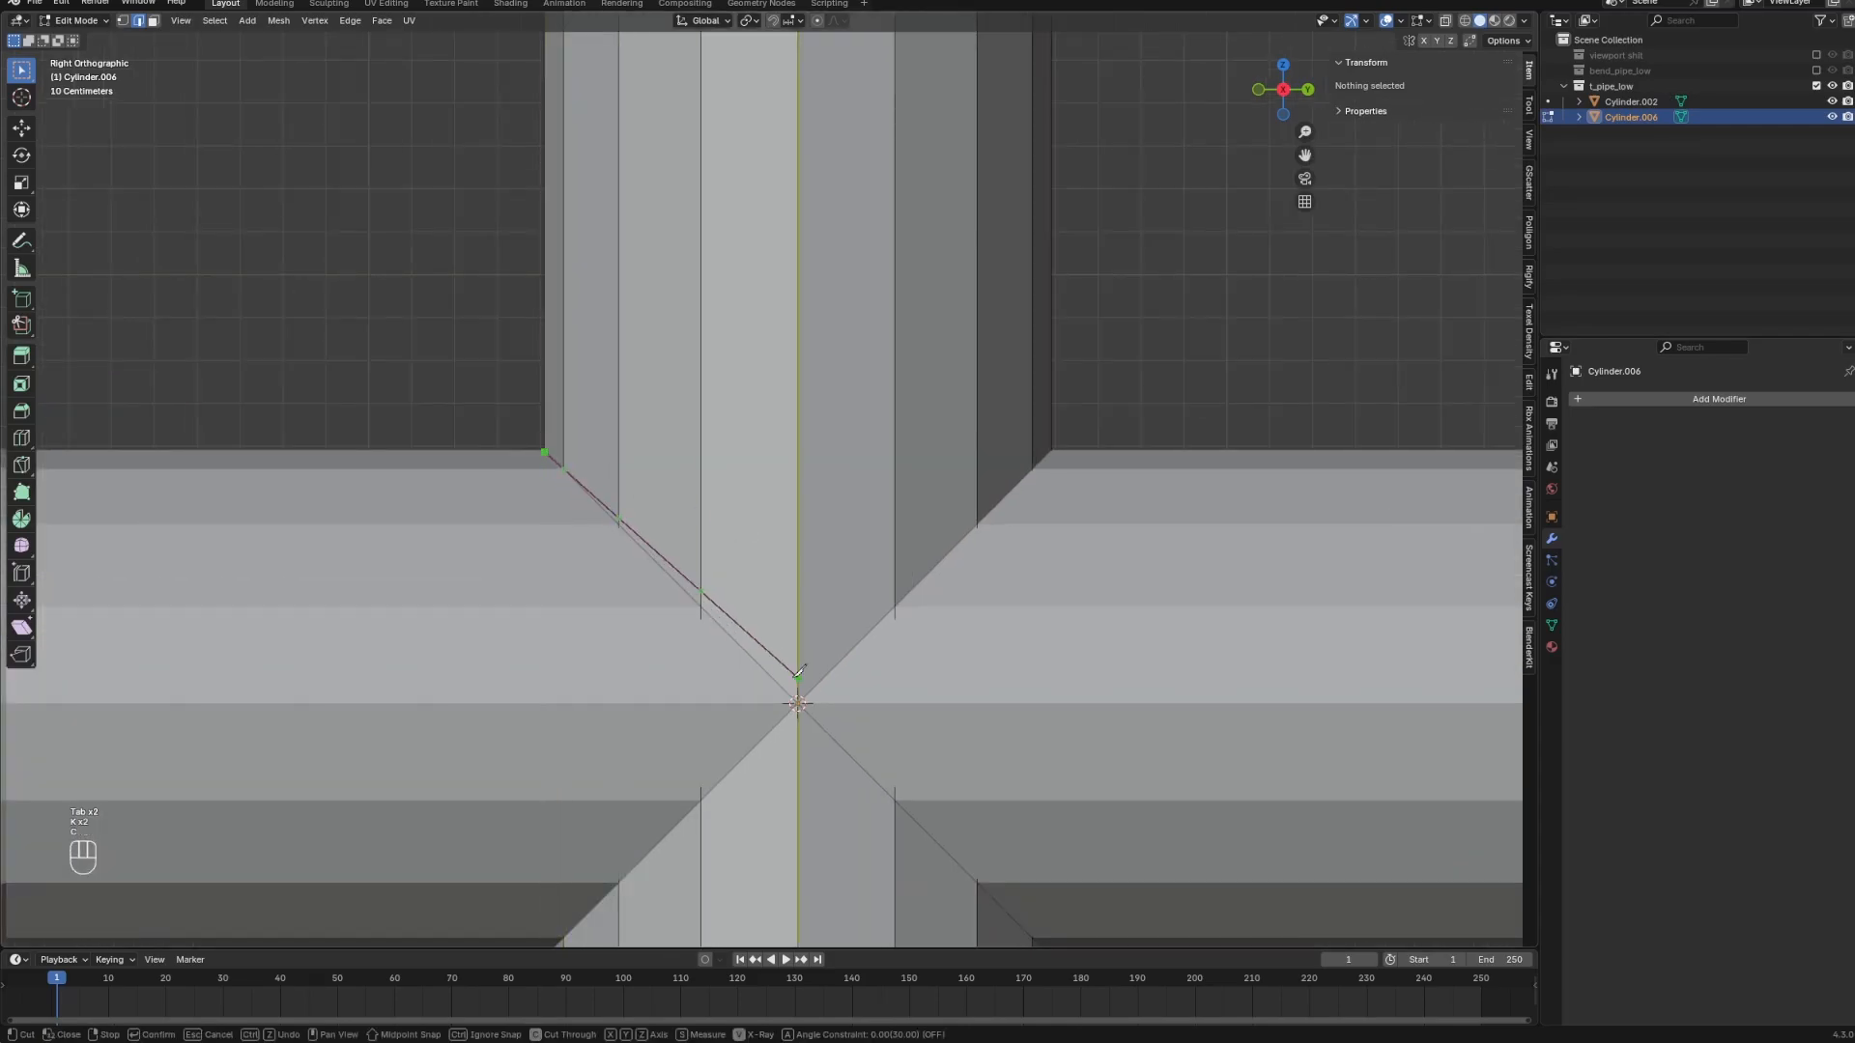
left_click(797, 702)
key("Return")
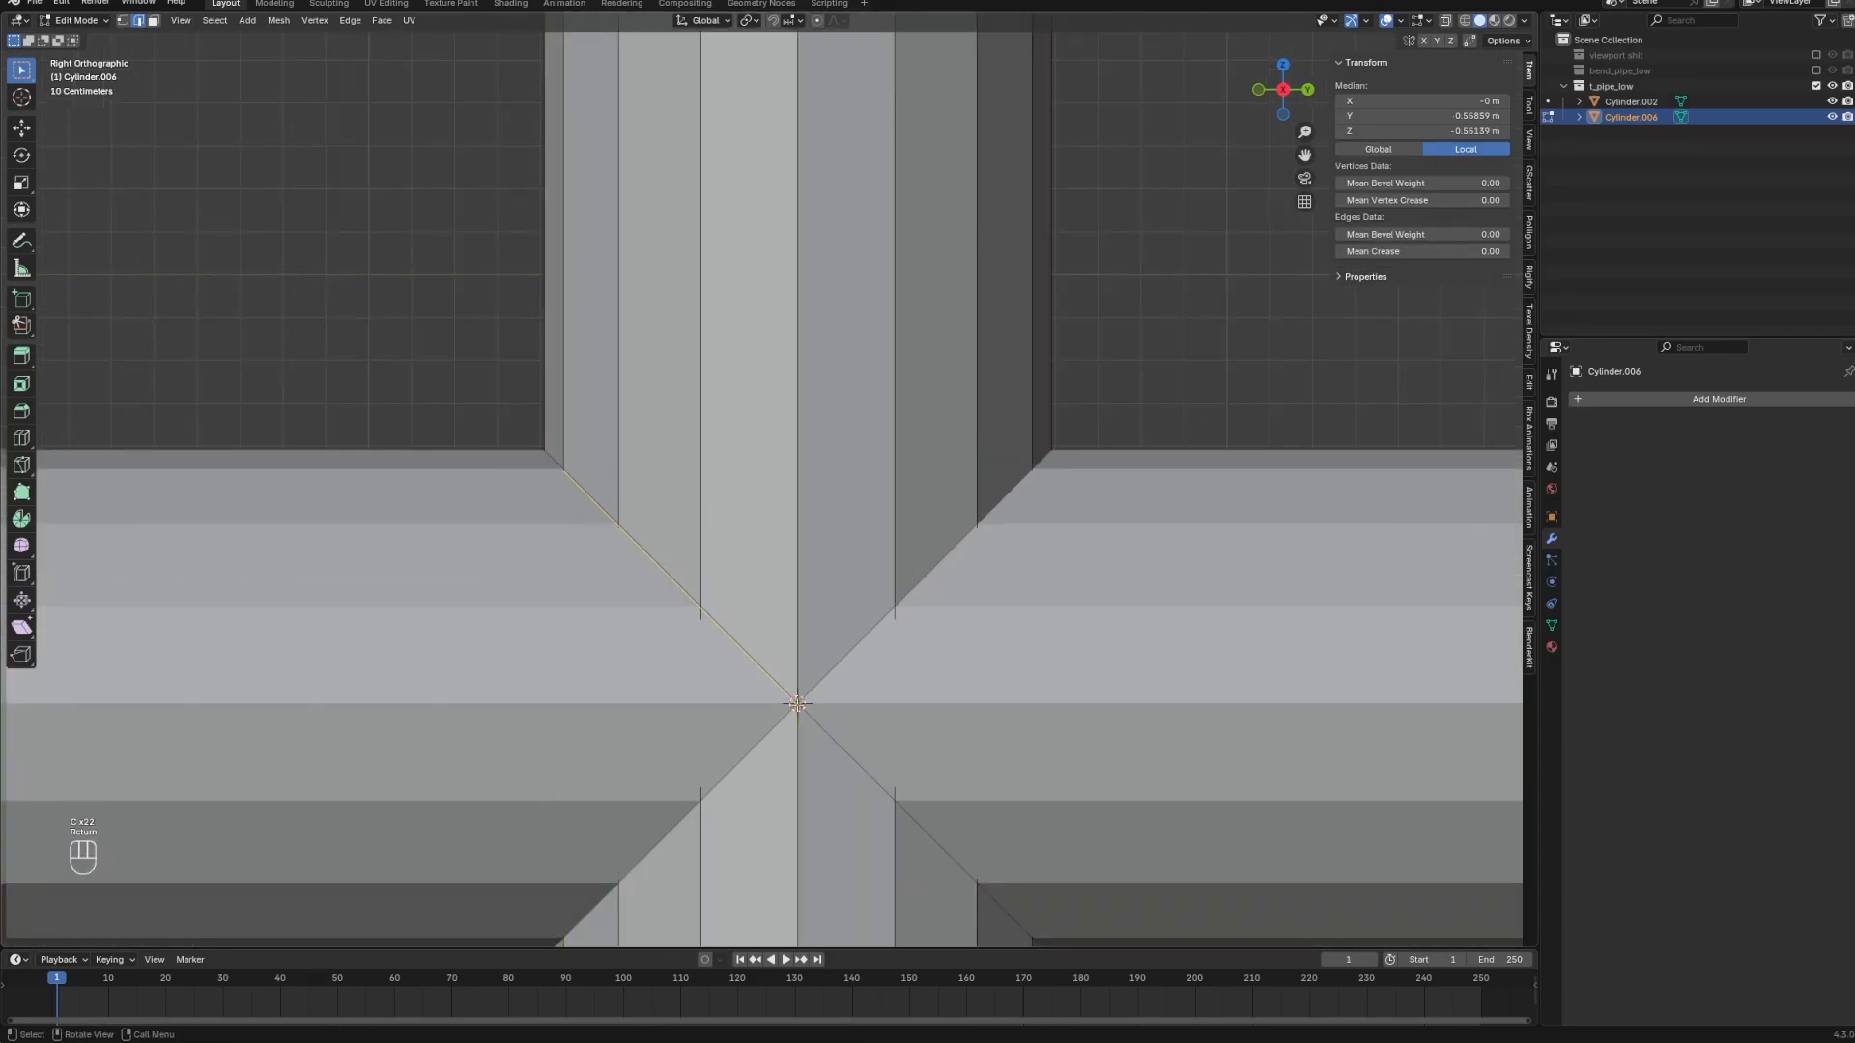
Knife-cut through the vertical pipe along the upper-right diagonal intersection and return to object mode.
key("k")
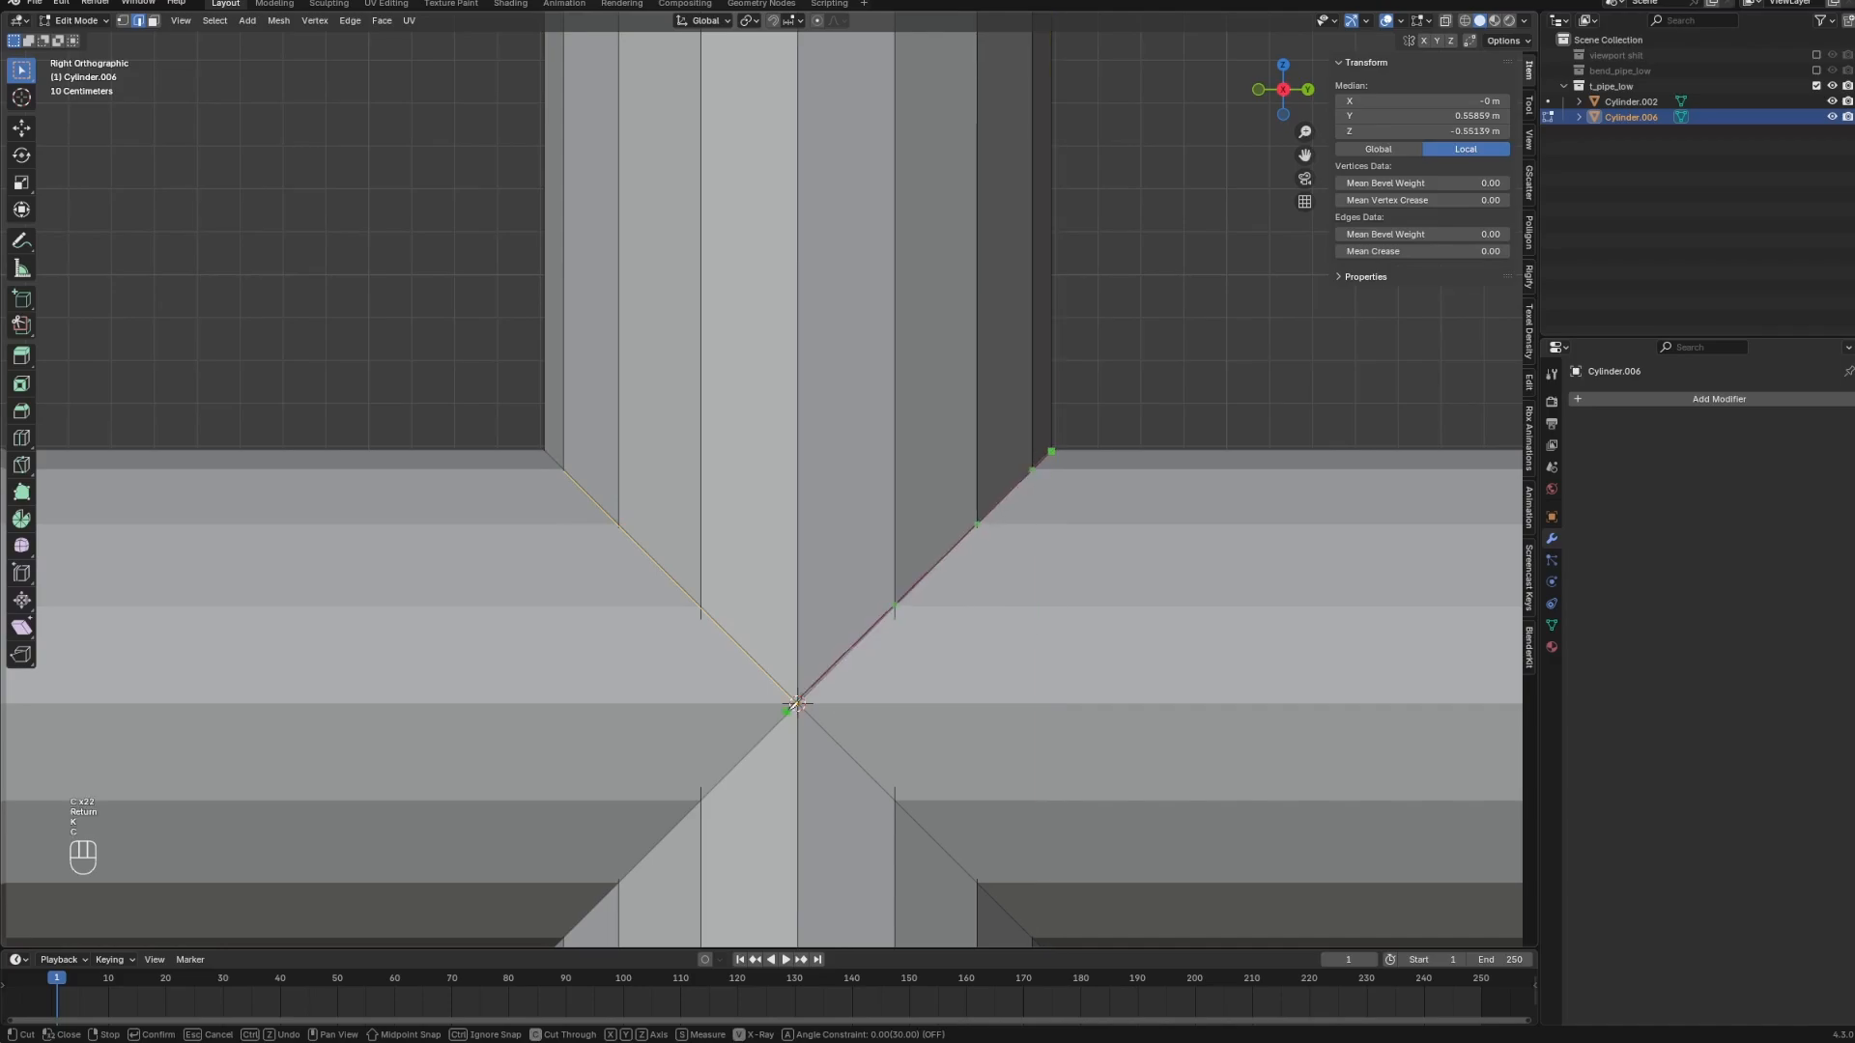
key("c")
key("c")
key("Return")
key("Tab")
scroll(791, 701, "down", 6)
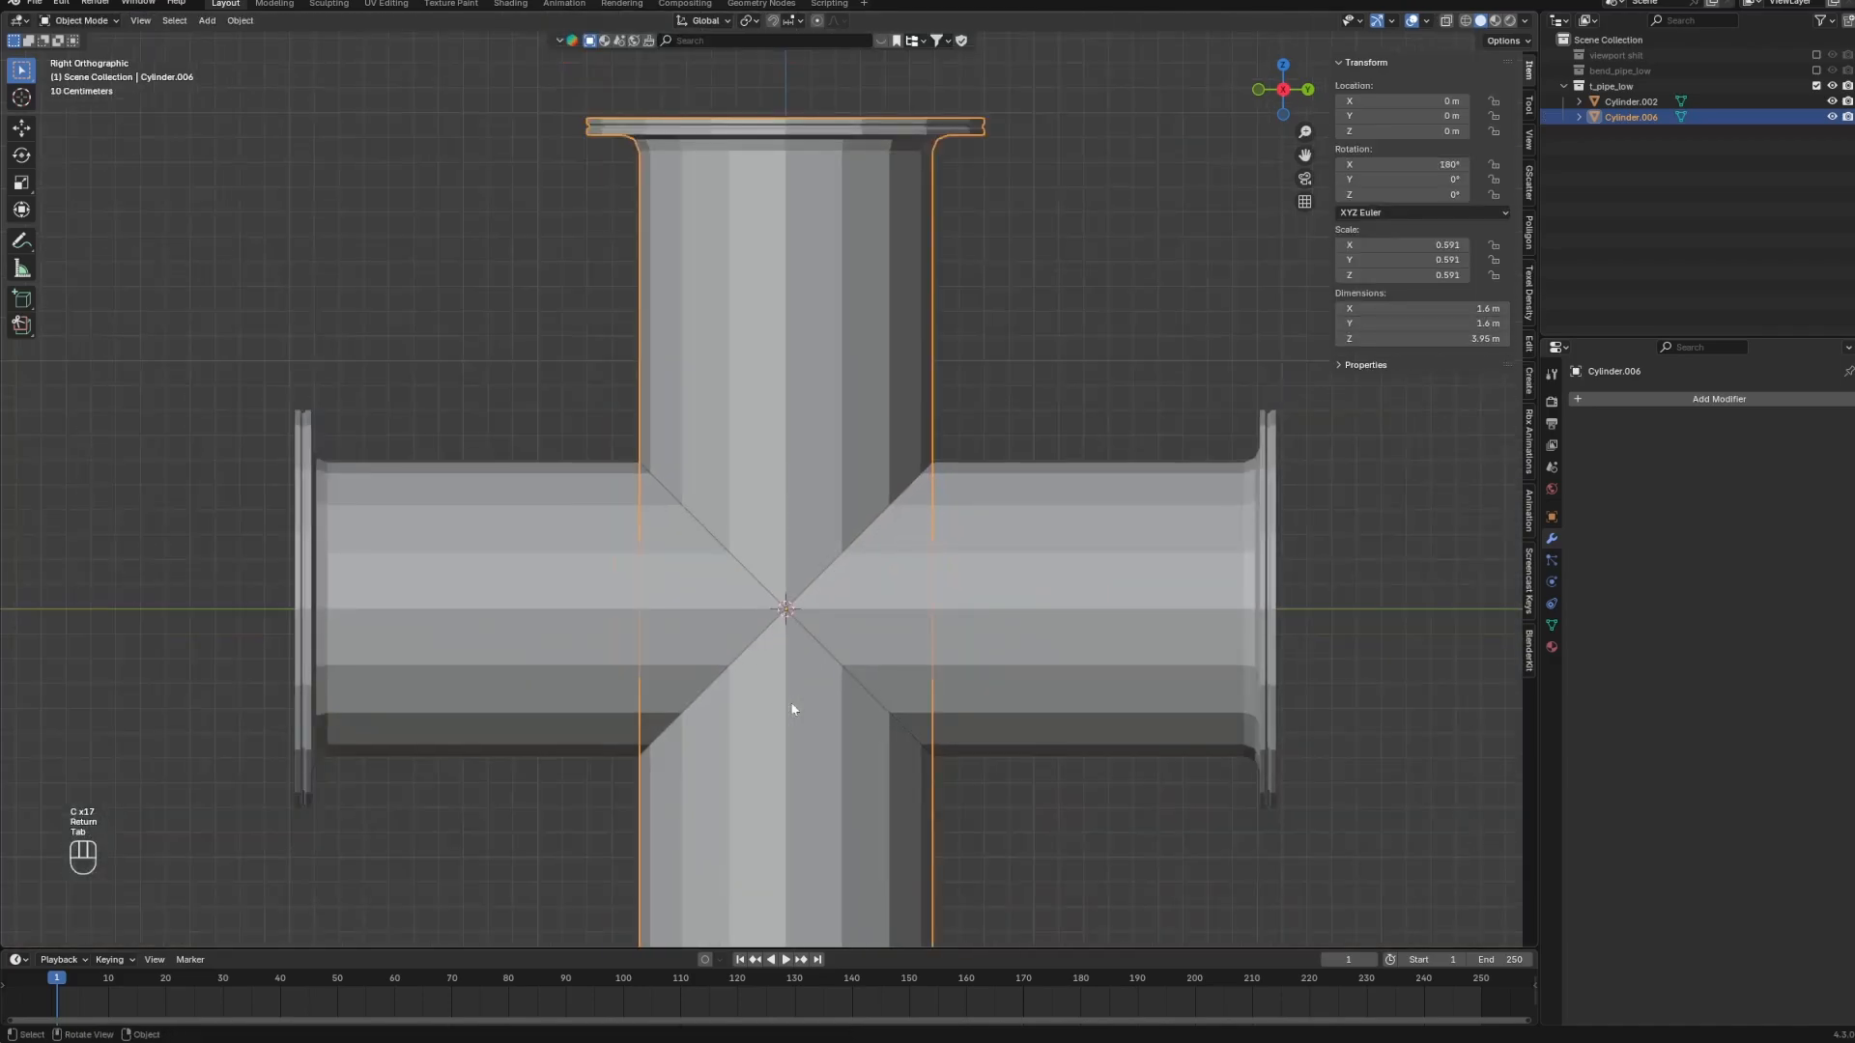
key("g")
key("Tab")
key("Tab")
middle_click_drag(859, 524, 887, 462)
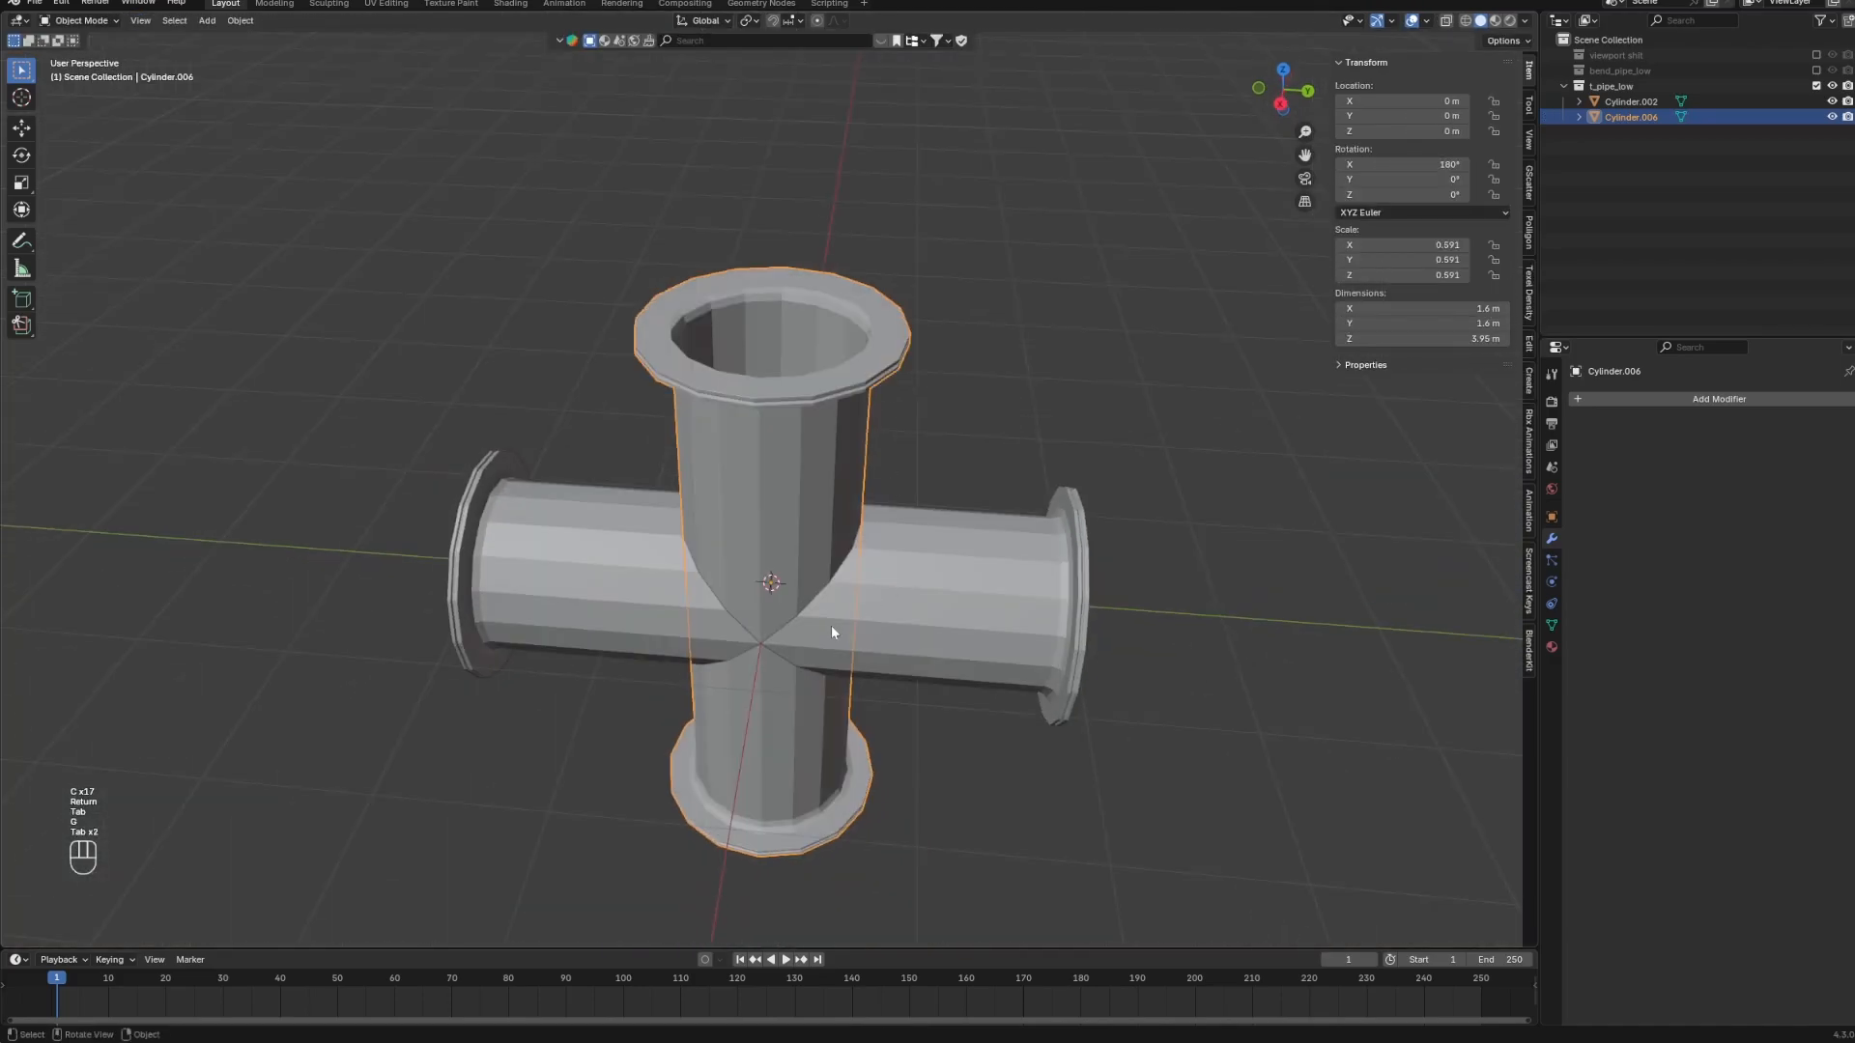
key("Tab")
key("Tab")
middle_click_drag(832, 631, 768, 589)
Isolate the horizontal pipe, delete the faces enclosed by the knife cuts, and bring back the other pipe.
left_click(890, 596)
key("slash")
key("Tab")
key("3")
left_click(771, 526)
left_click(770, 483)
middle_click_drag(770, 482, 483, 541)
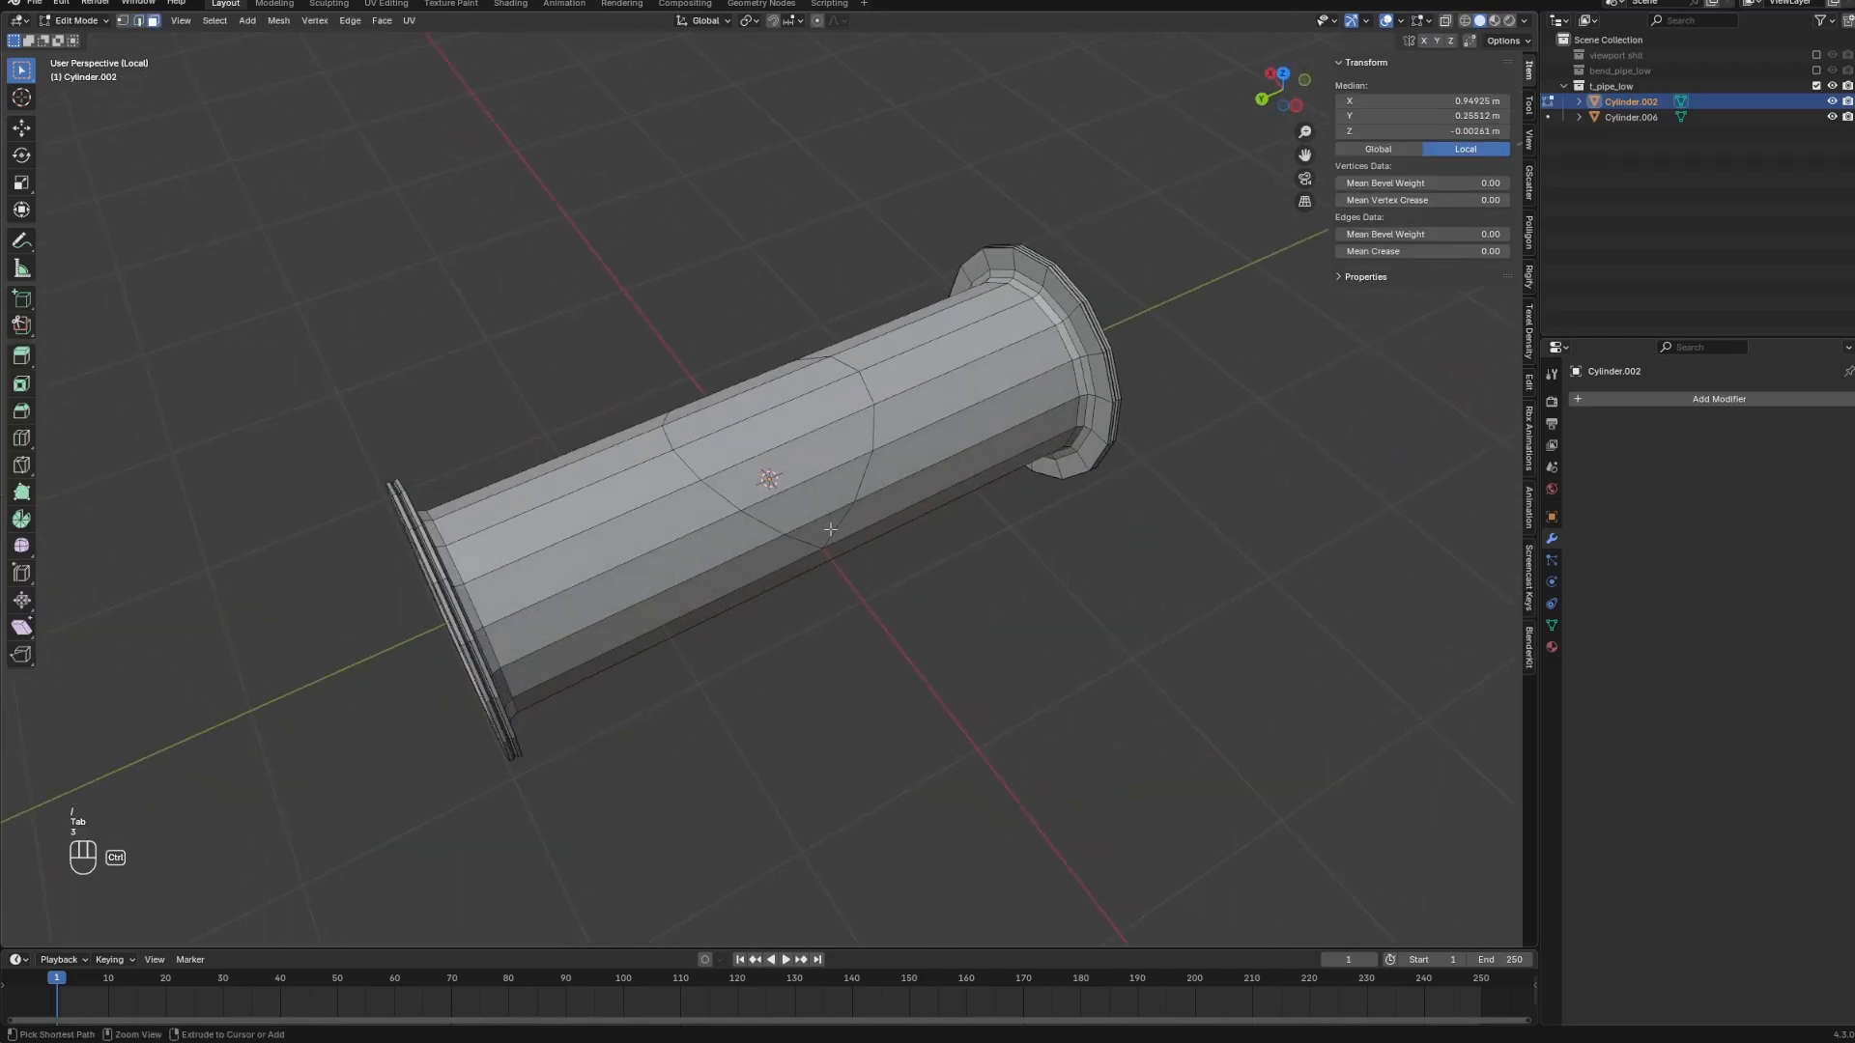
left_click(830, 529, "ctrl")
key("x")
left_click(830, 529)
key("Tab")
middle_click_drag(830, 528, 910, 507)
key("period")
left_click(839, 522)
key("slash")
Isolate the vertical pipe in local view and open its mesh for editing.
left_click(829, 427)
key("Tab")
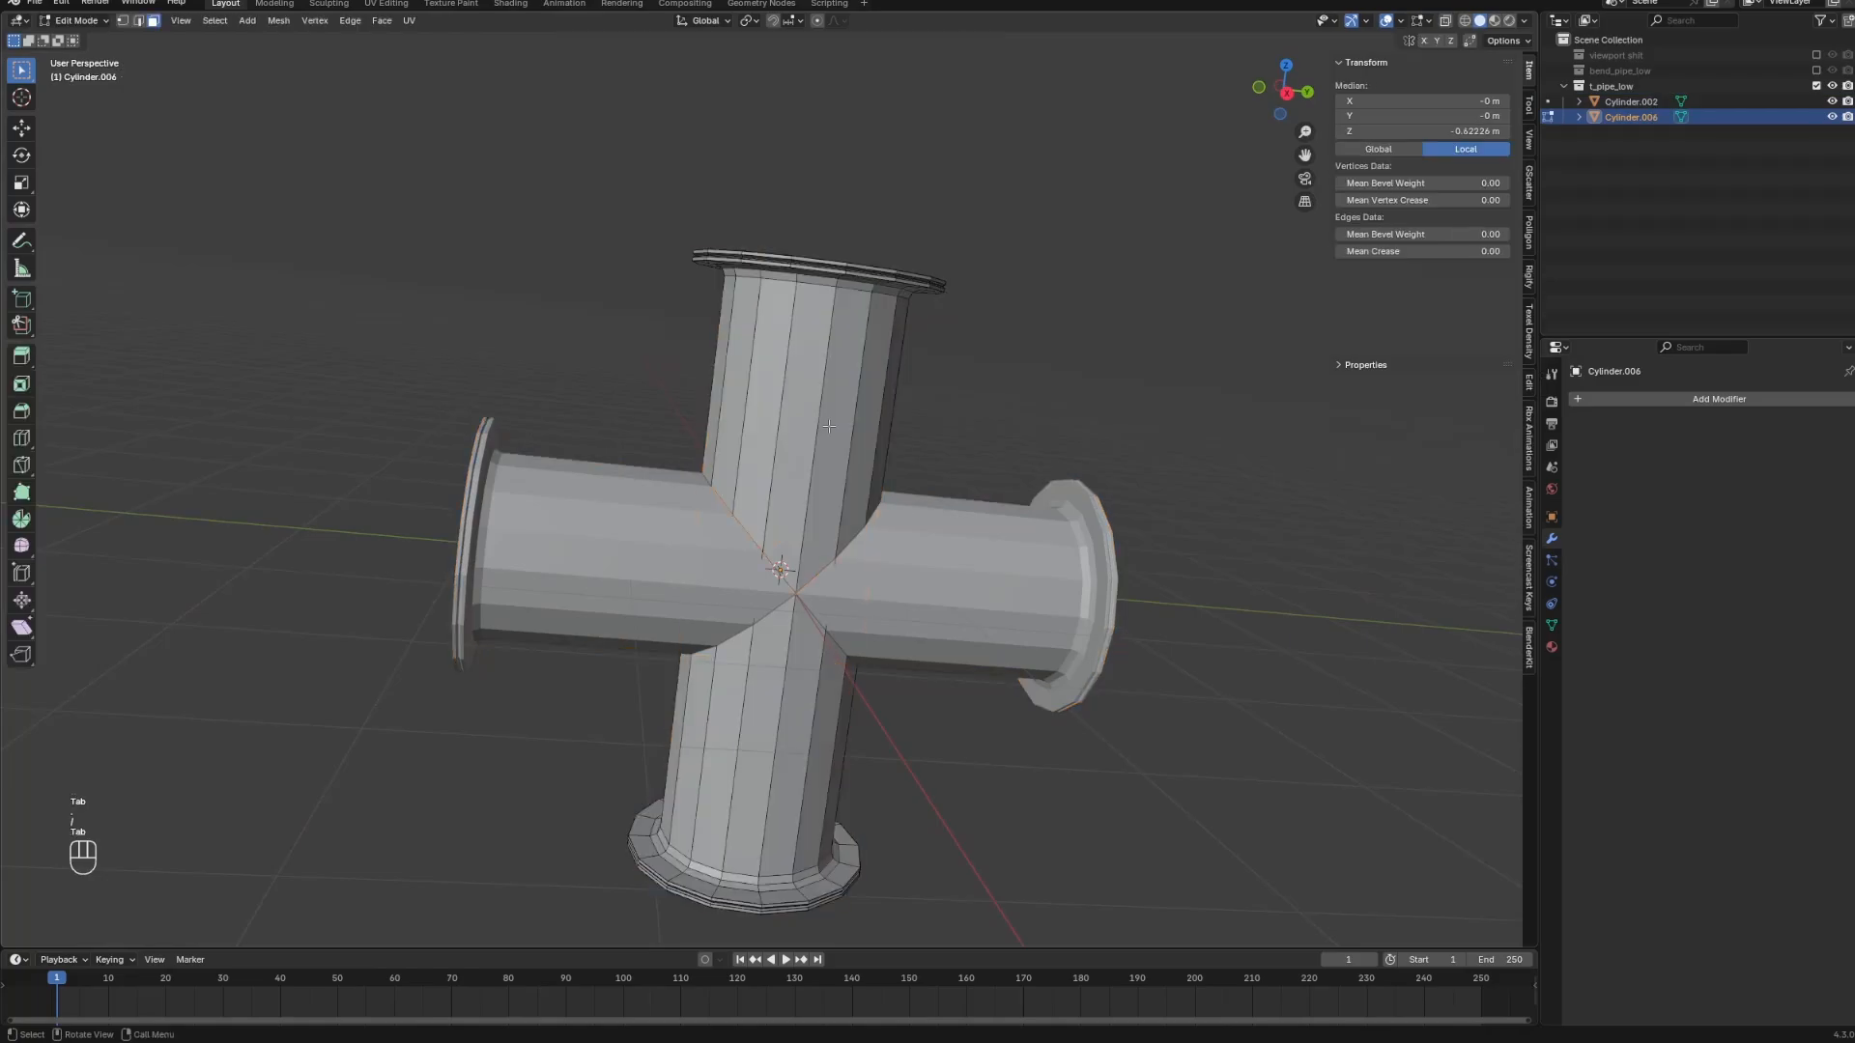
middle_click_drag(842, 452, 753, 447)
key("Tab")
middle_click_drag(903, 421, 1000, 408)
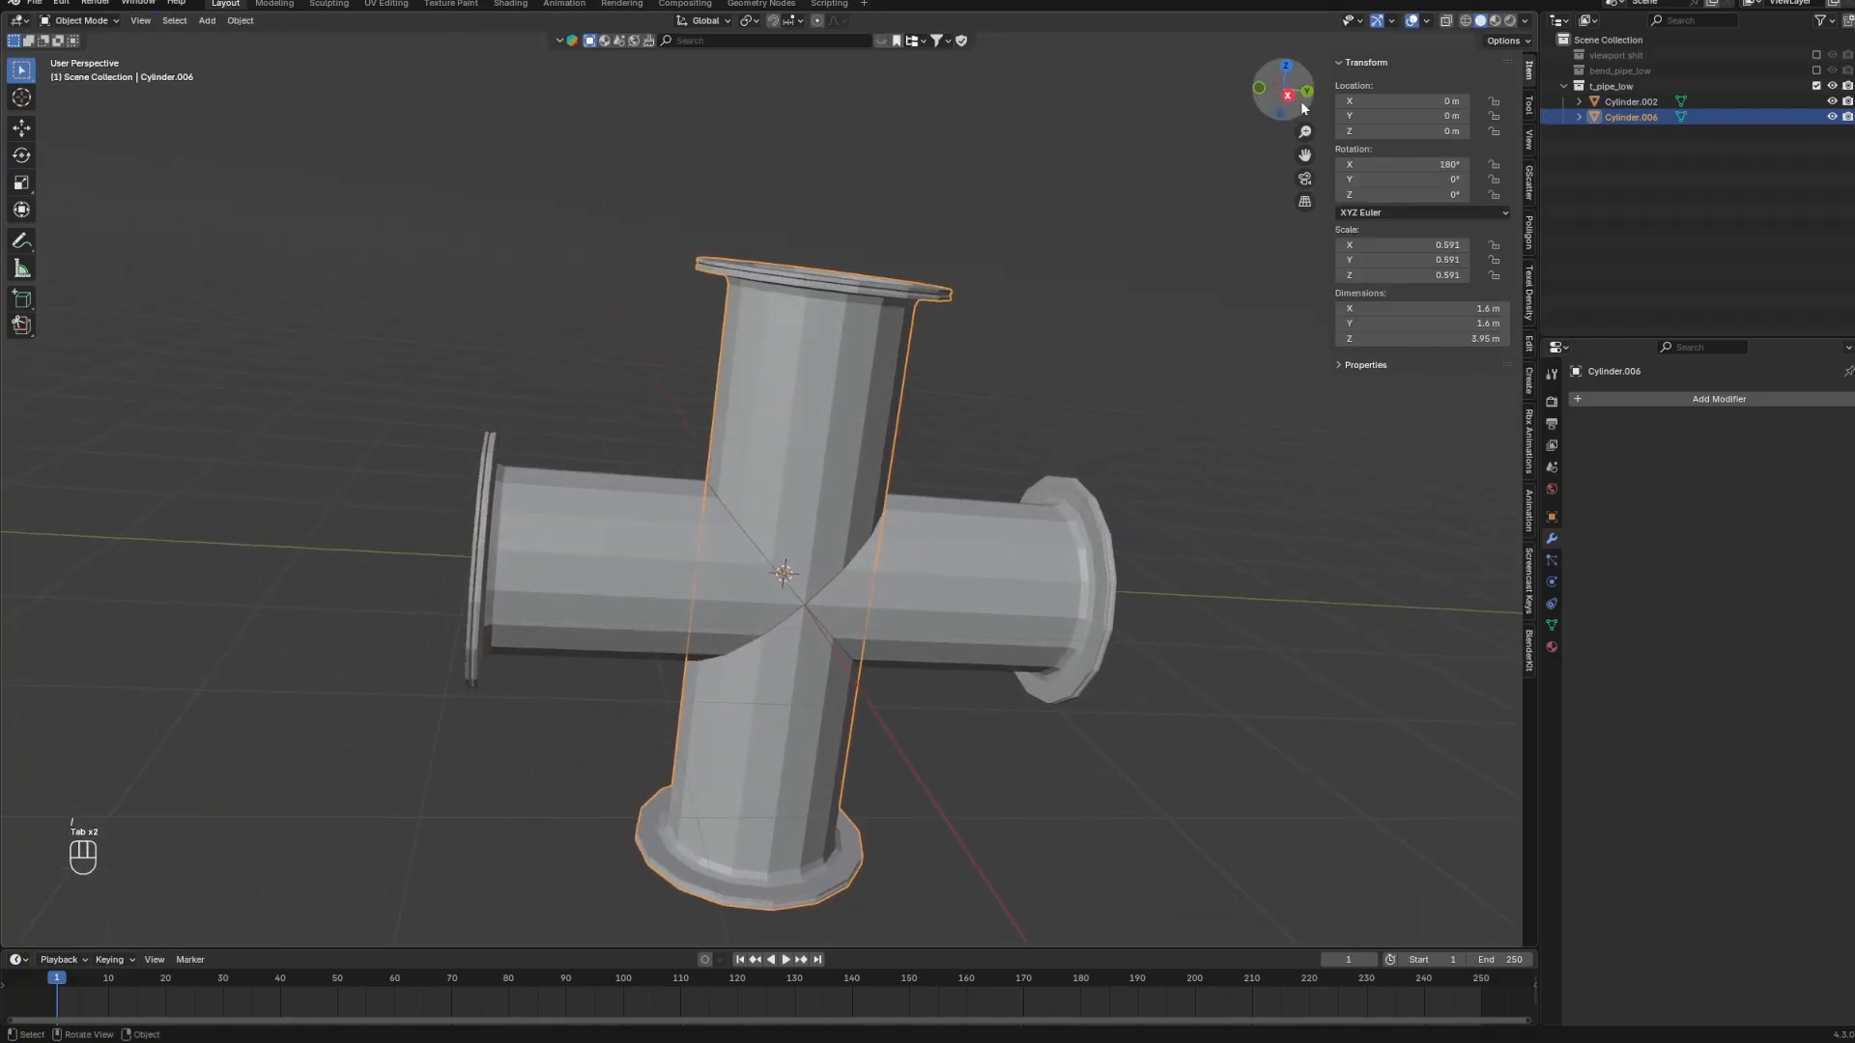
left_click(1287, 94)
middle_click_drag(1161, 282, 802, 453)
key("slash")
key("Tab")
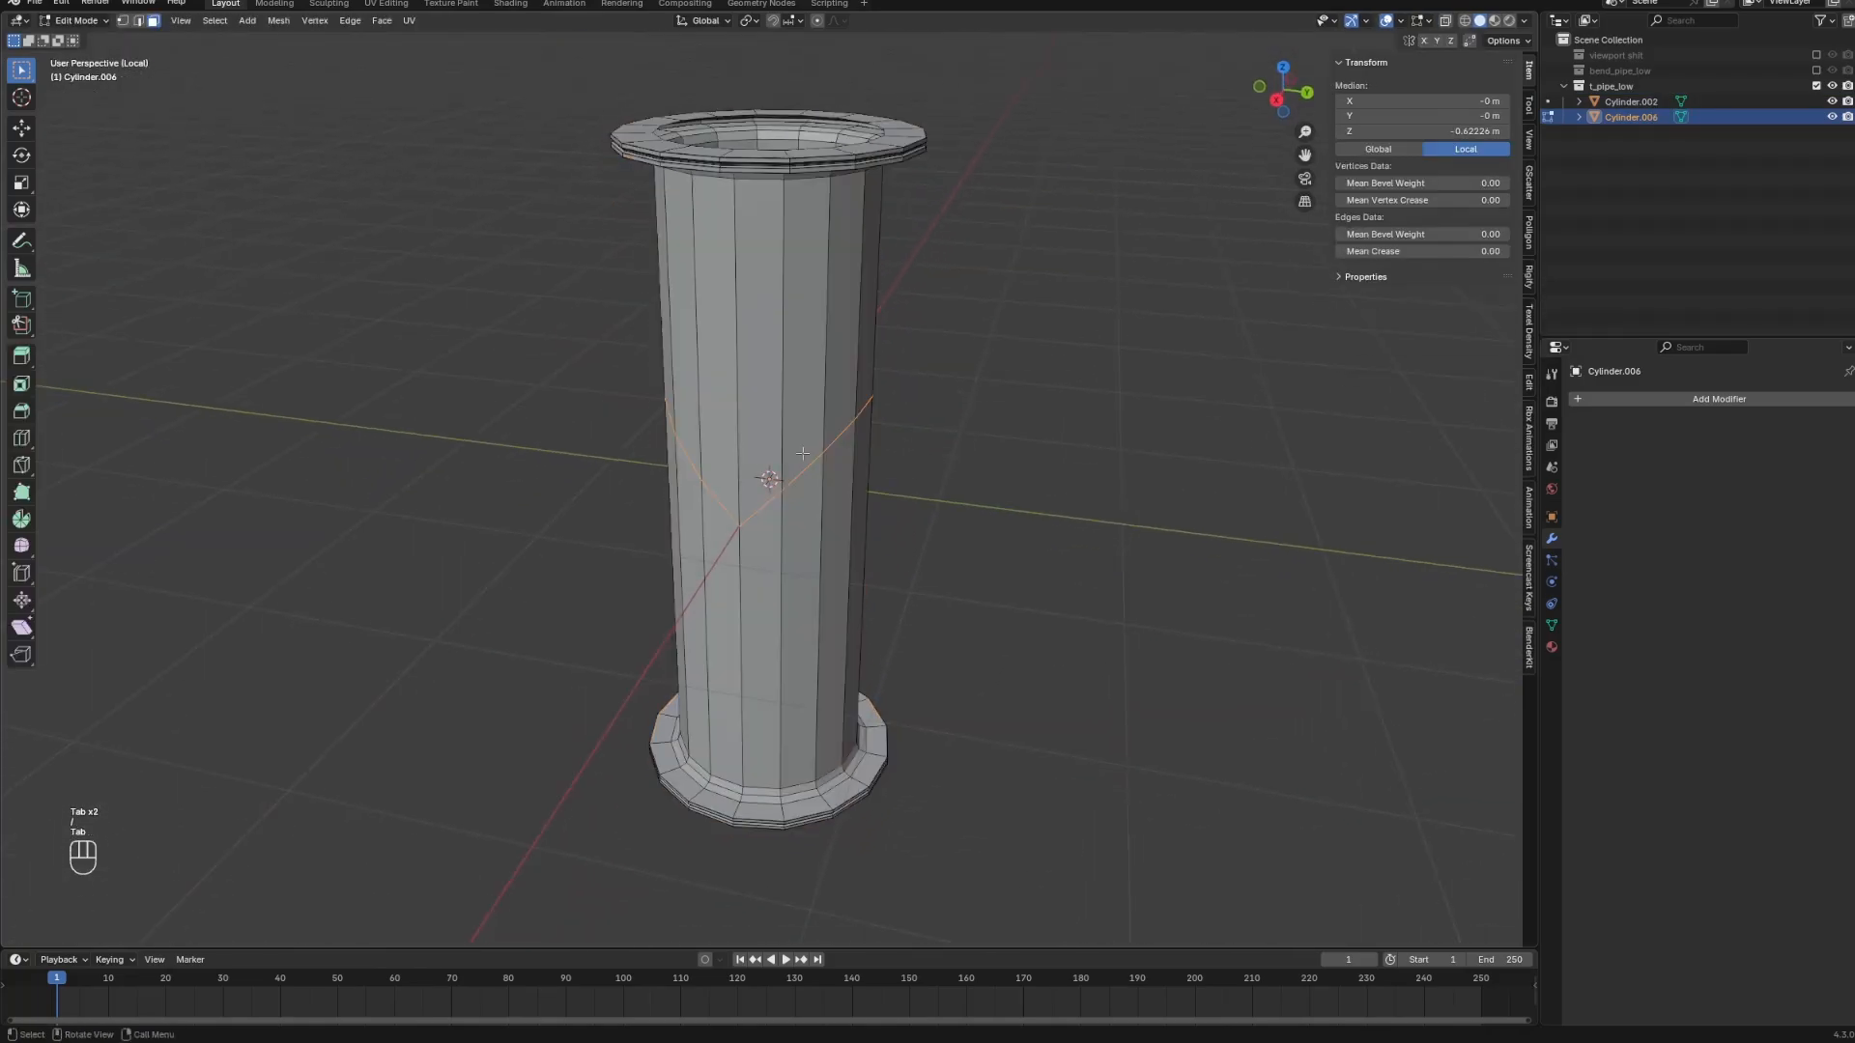
Delete the vertical pipe's entire lower part below the diagonal cuts, including the bottom flange, and return to solid shading.
left_click(751, 541)
middle_click_drag(750, 541, 779, 504)
left_click(739, 619, "alt")
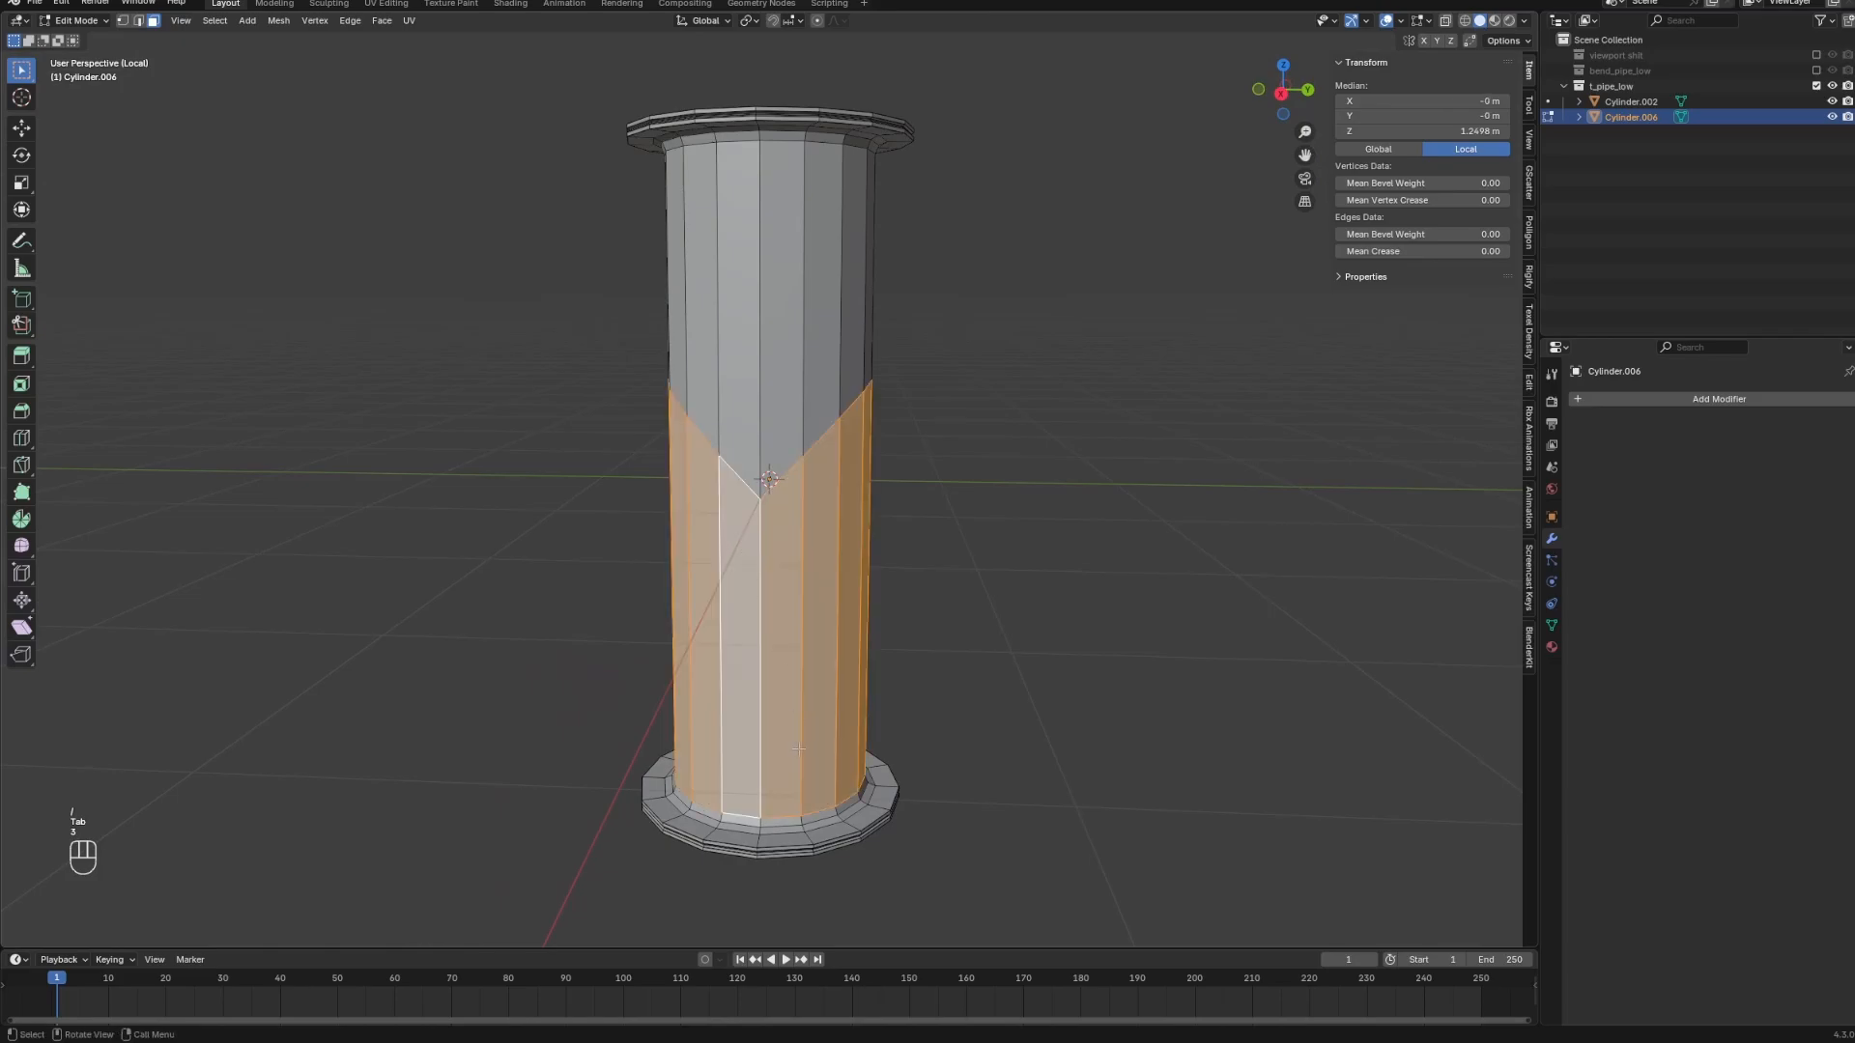
middle_click_drag(697, 788, 703, 713, "shift")
key("z")
left_click(431, 703)
key("x")
left_click(932, 550)
key("Tab")
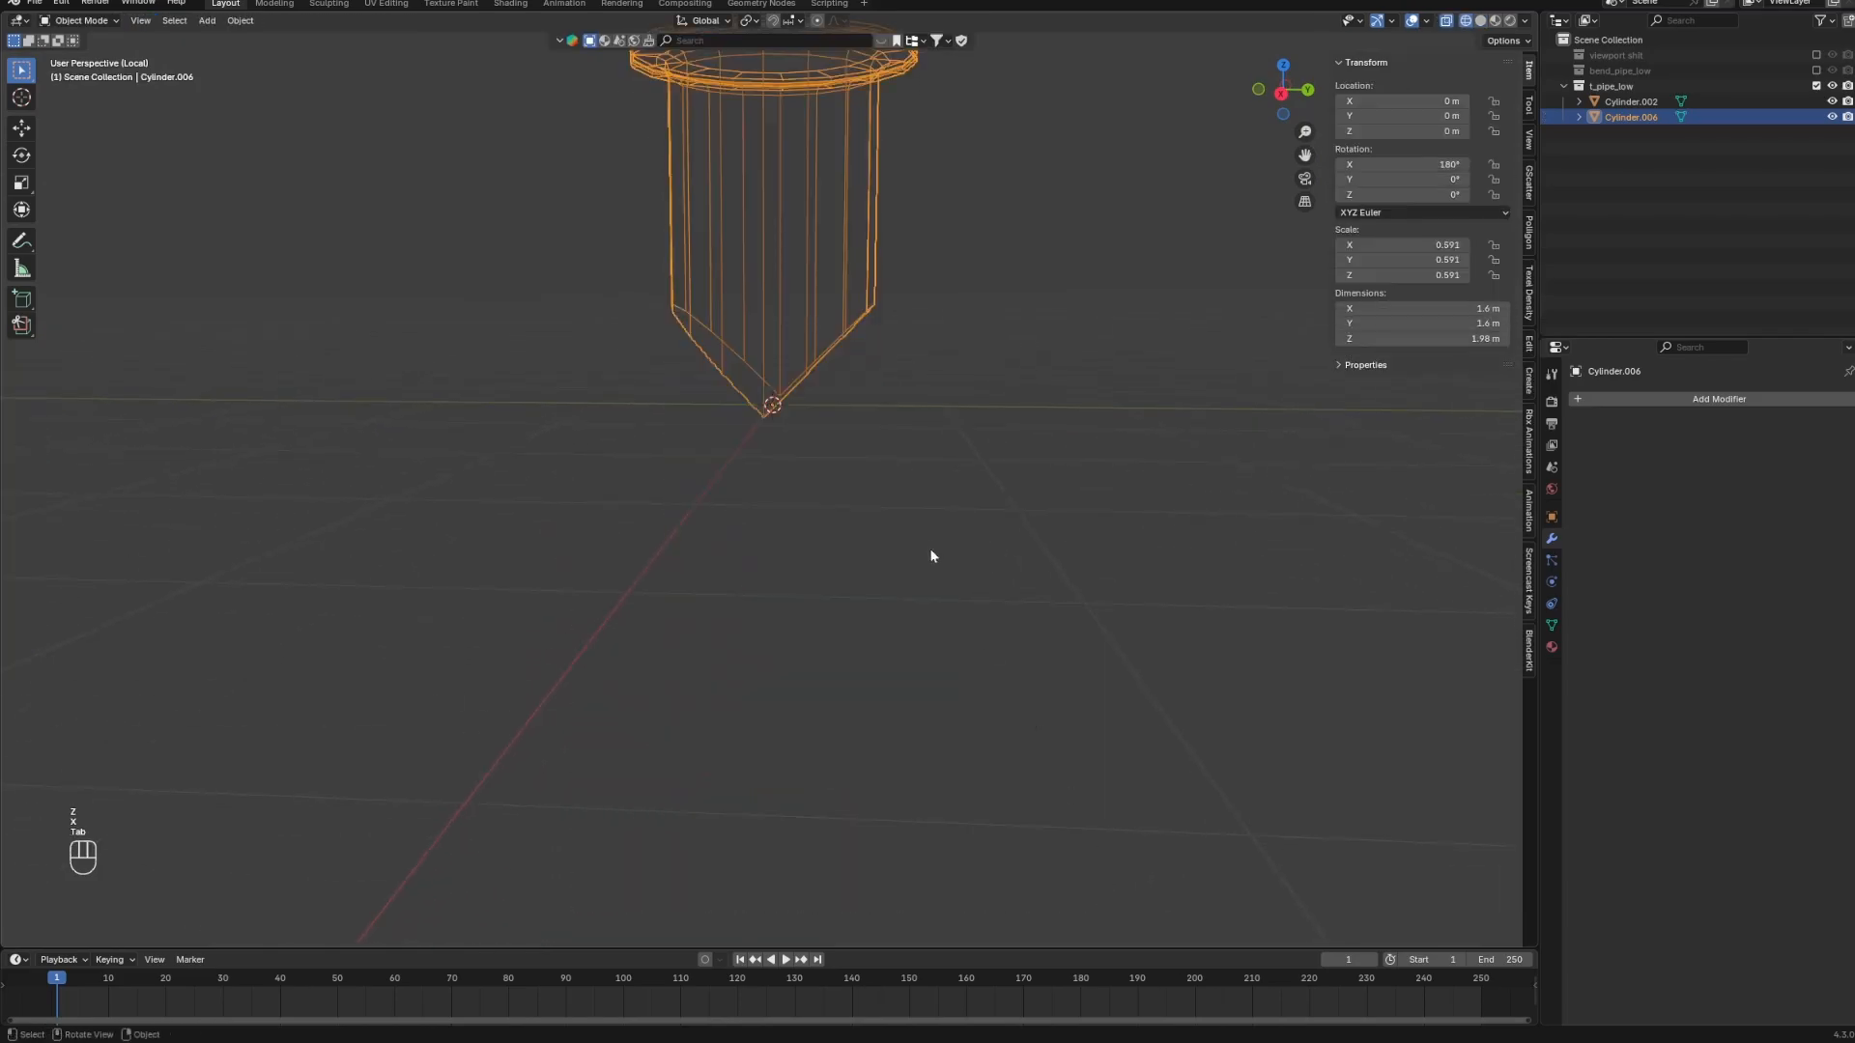
key("z")
left_click(1038, 548)
Leave local view and join the trimmed vertical pipe with the horizontal pipe into one object.
key("slash")
left_click(816, 596, "shift")
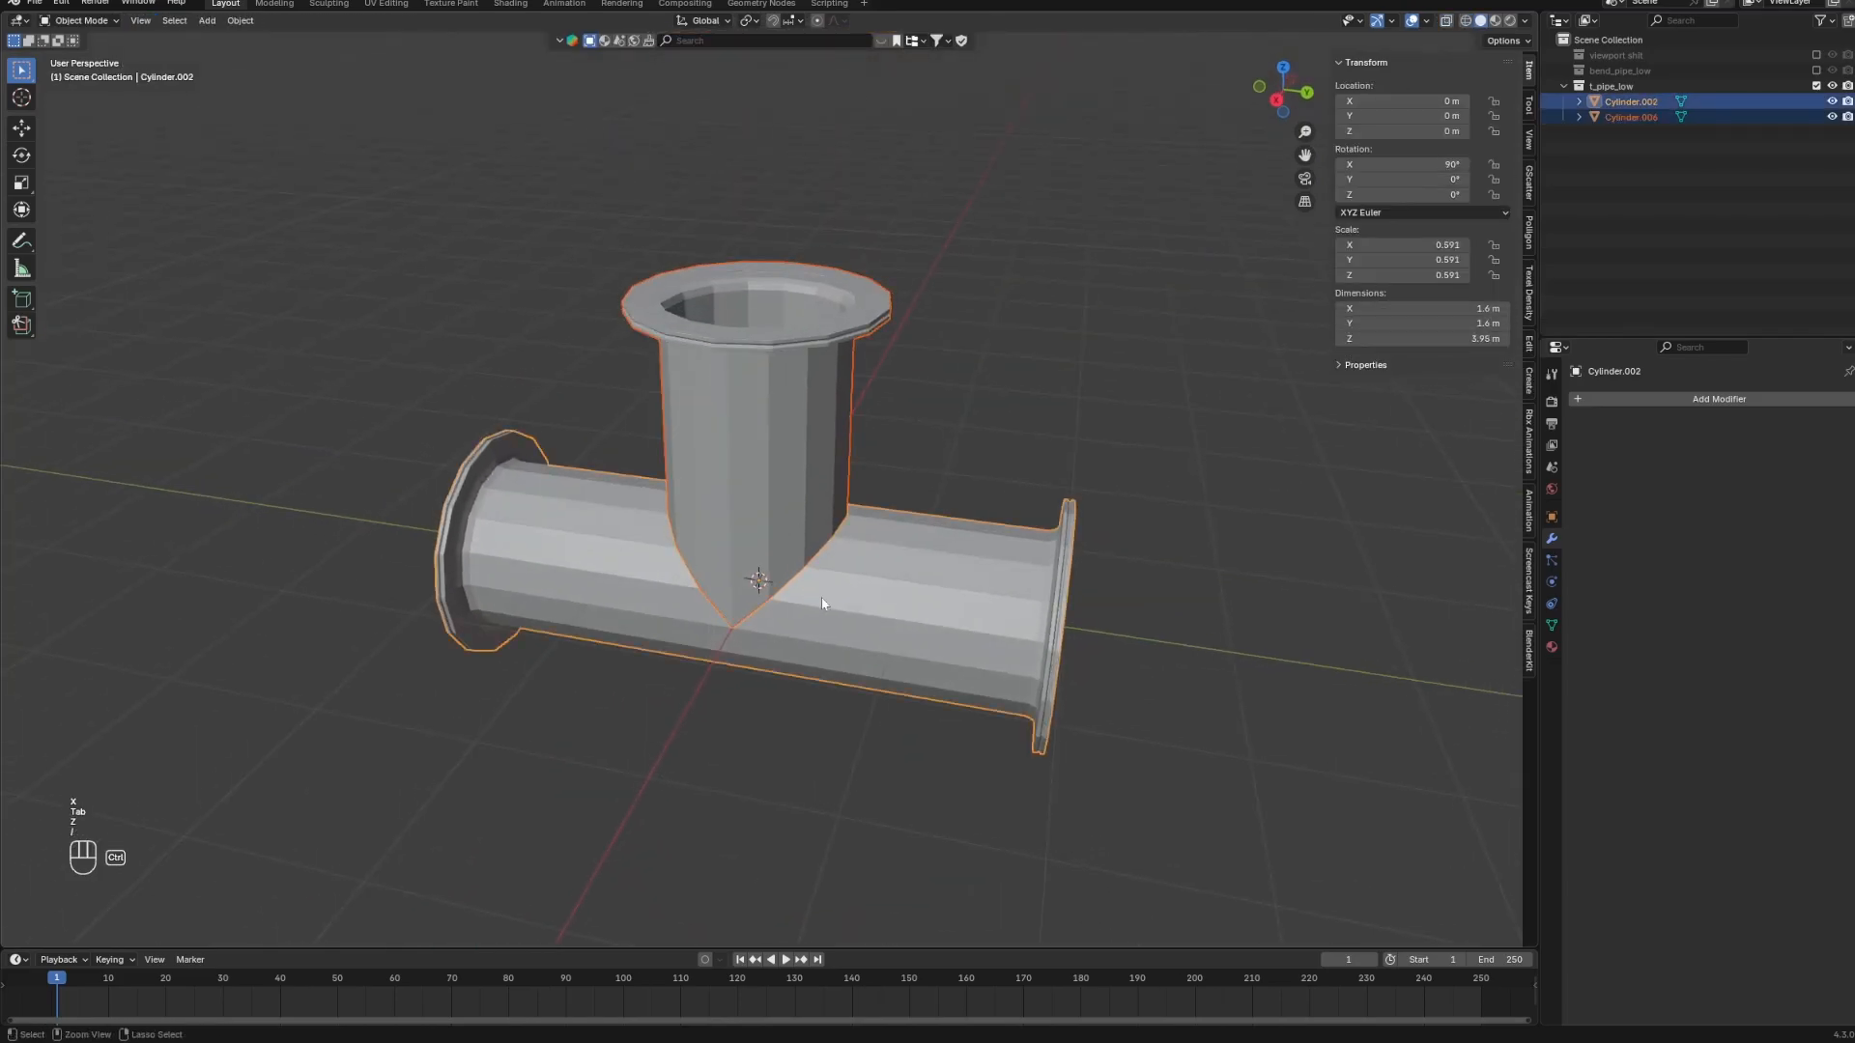
key("ctrl+j")
key("Tab")
middle_click_drag(822, 604, 933, 518)
scroll(967, 358, "up", 3)
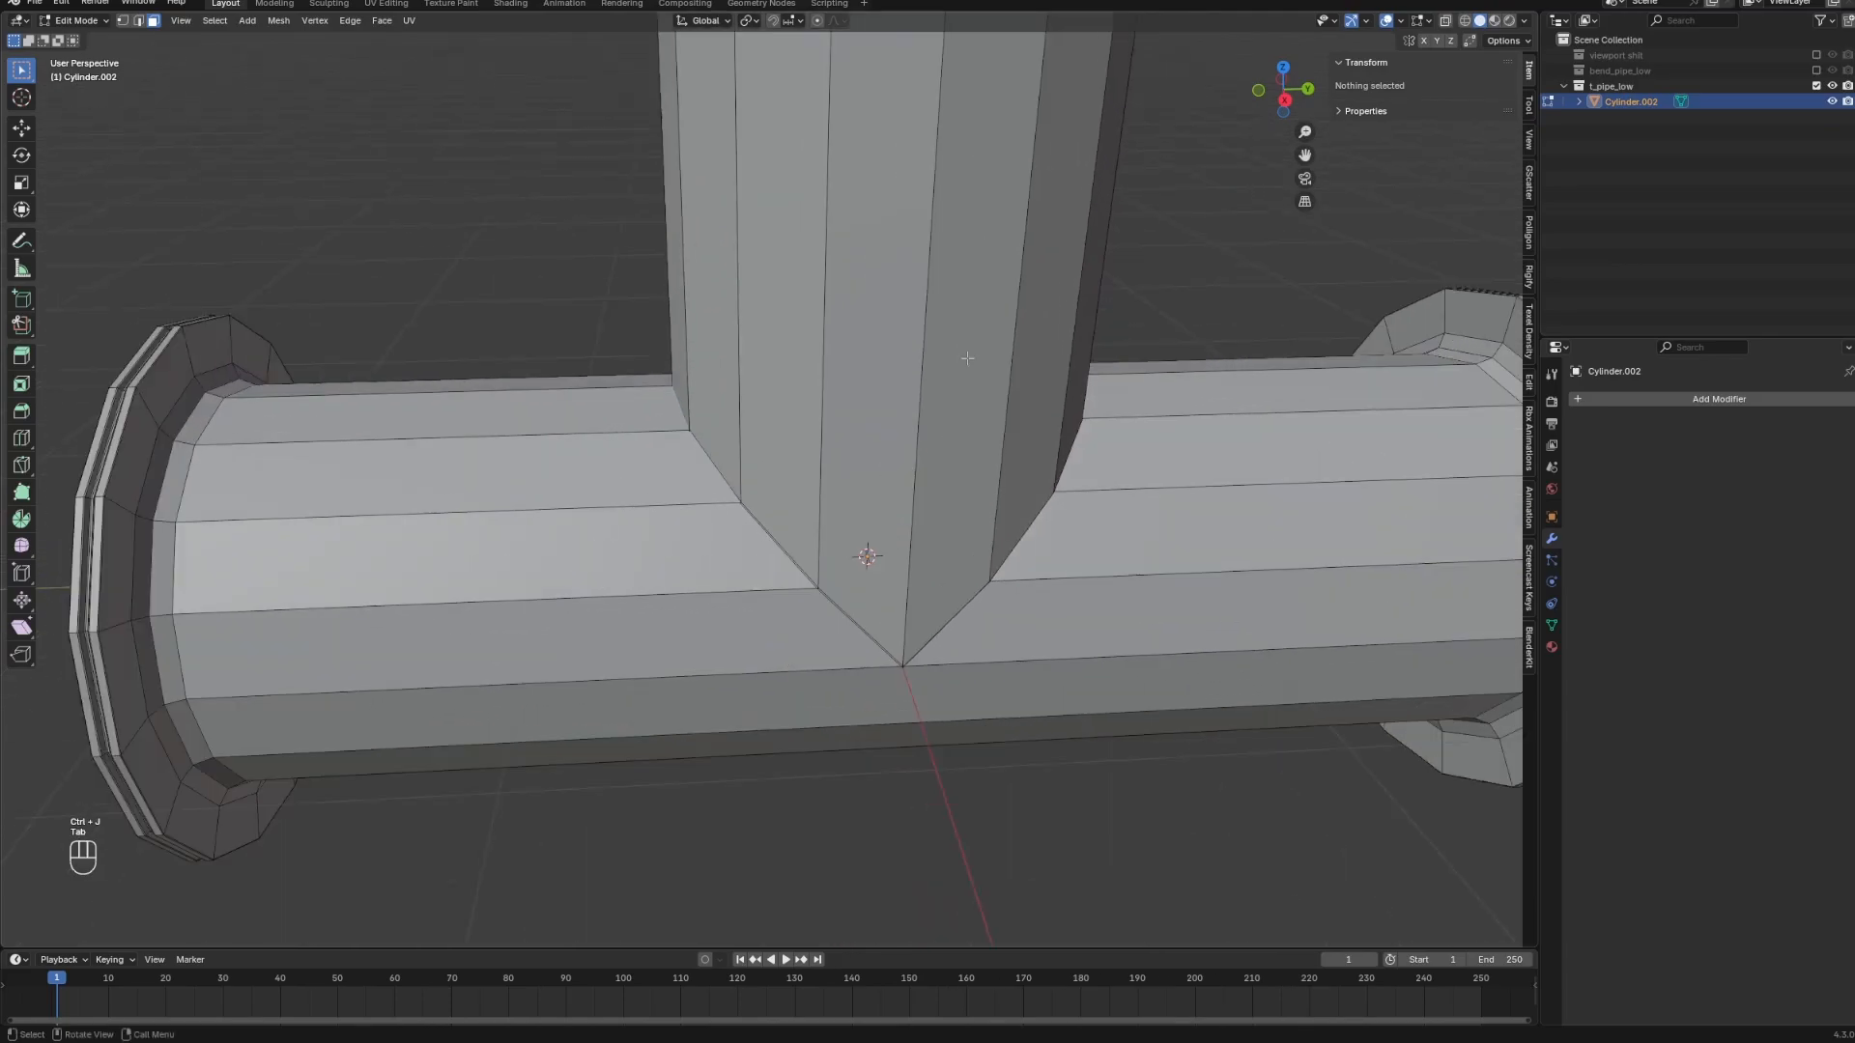
scroll(1056, 340, "down", 6)
key("Tab")
key("Tab")
scroll(1053, 370, "up", 2)
key("Tab")
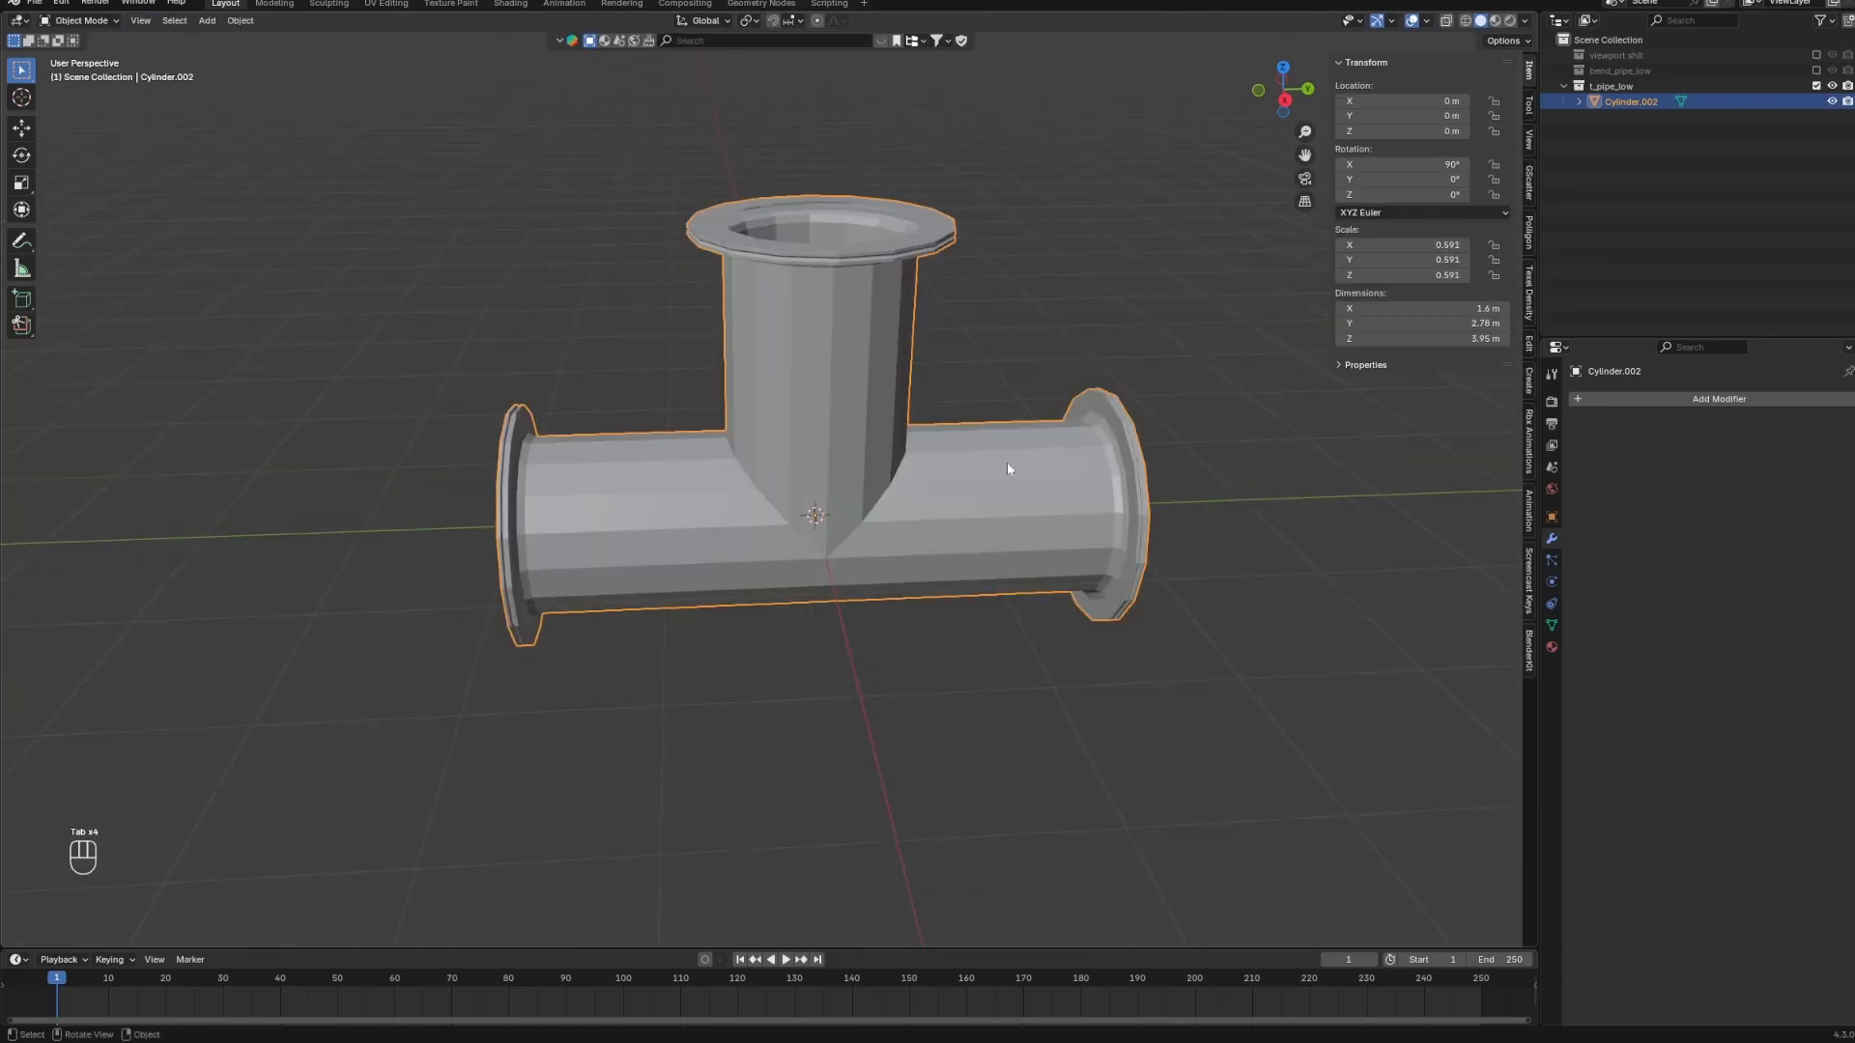
Enable Auto Merge and snapping to vertices for editing the joined pipe's mesh.
key("g")
key("Tab")
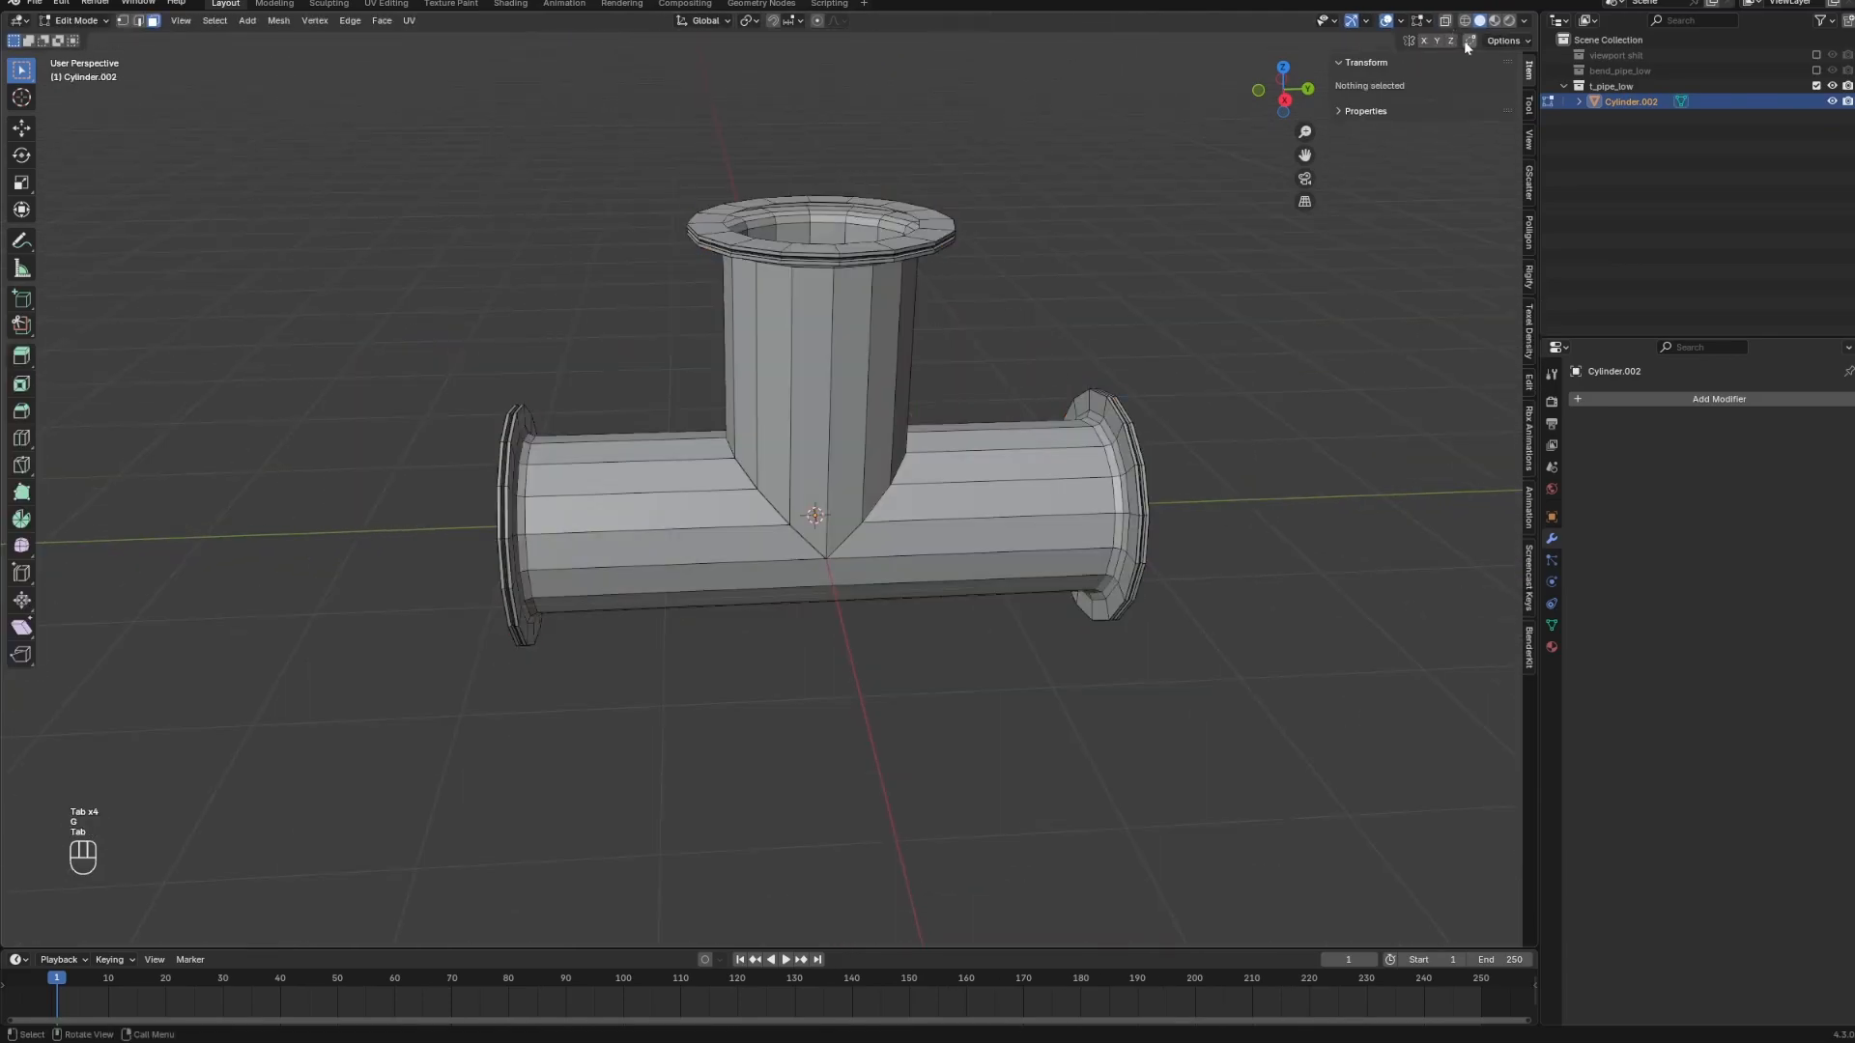
left_click(1467, 42)
scroll(235, 168, "up", 5)
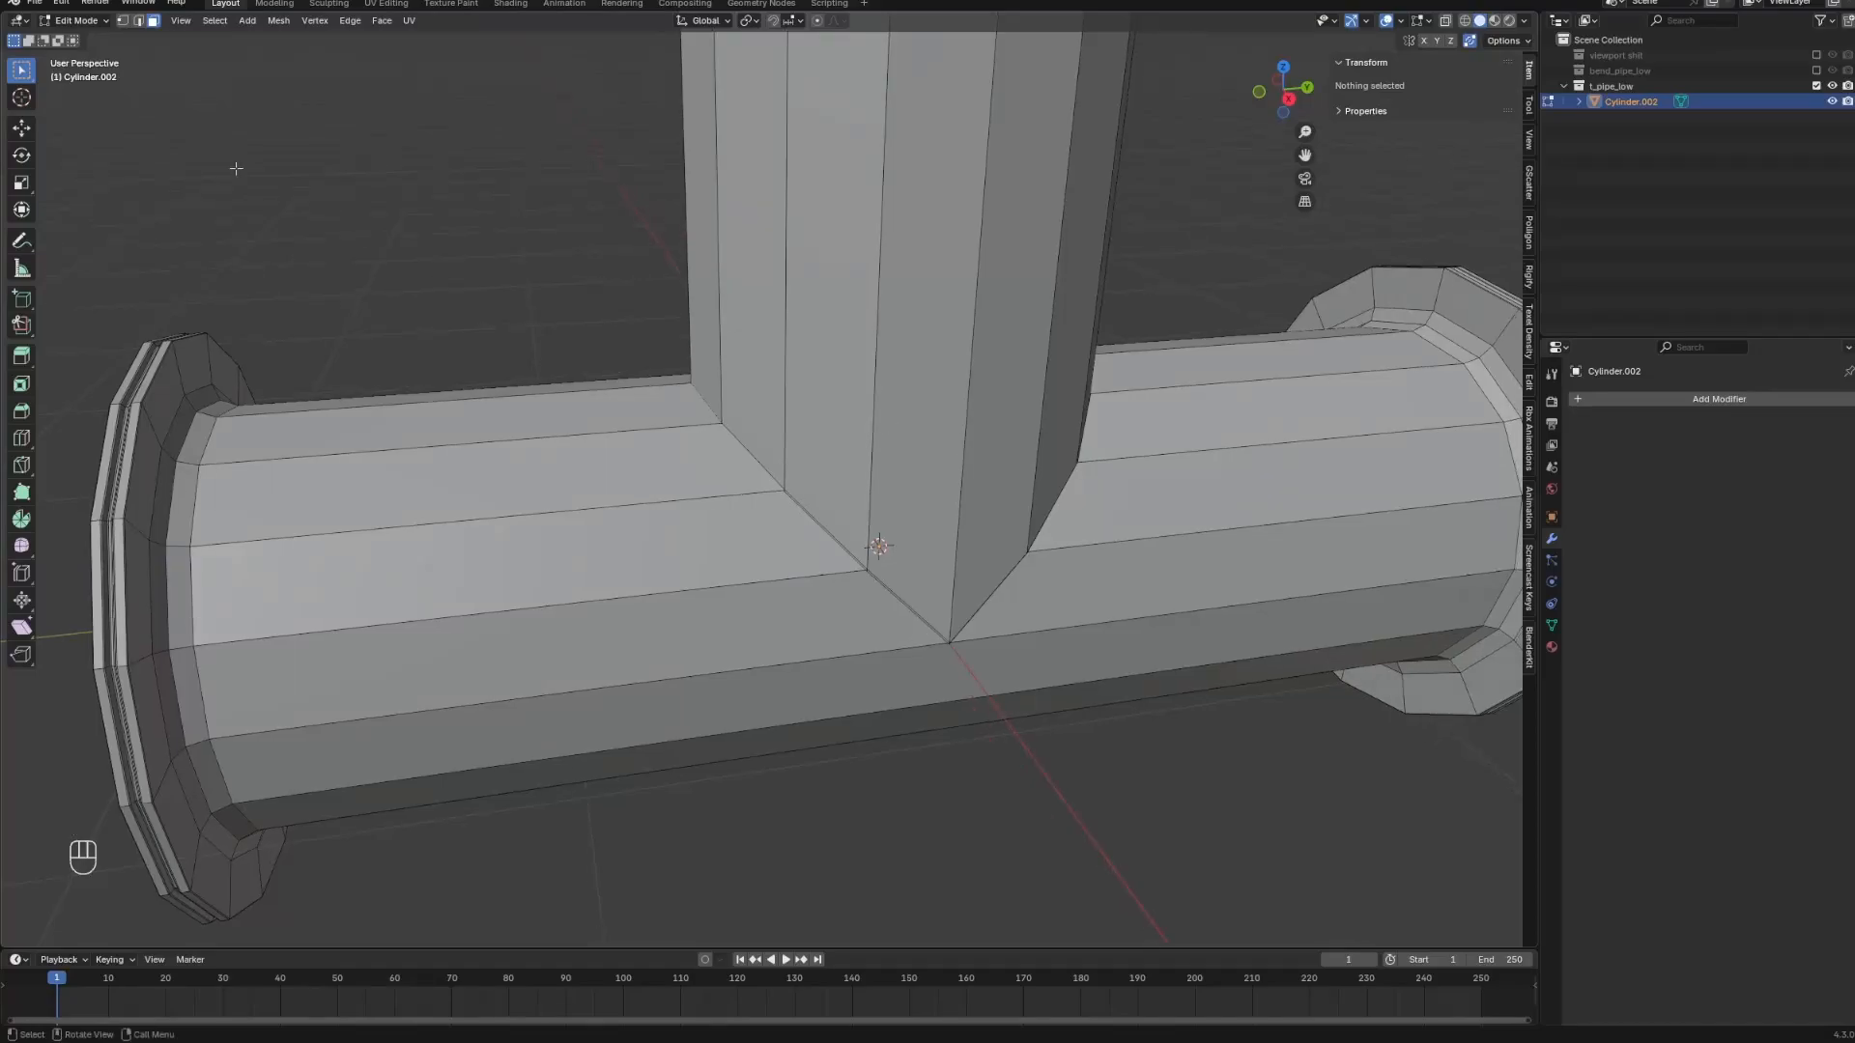
left_click(785, 26)
left_click(787, 23)
left_click(761, 137)
scroll(768, 551, "up", 2)
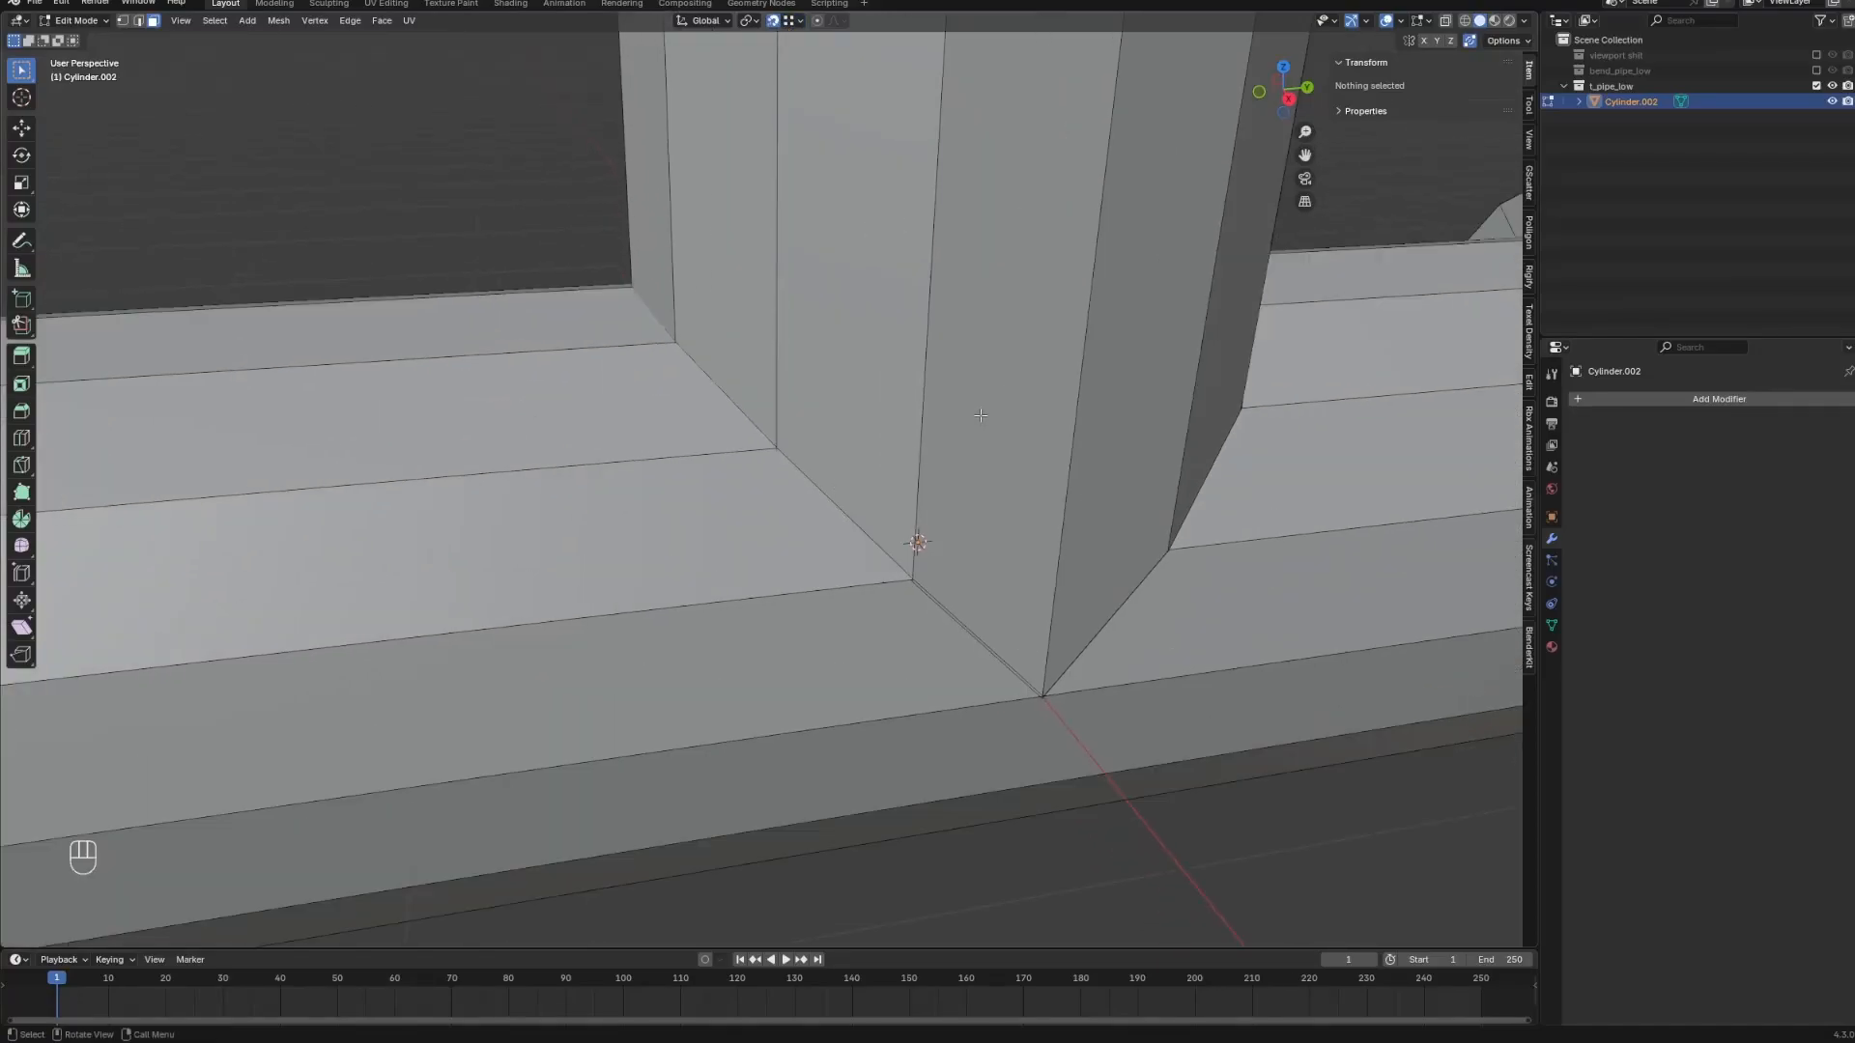
Snap the front tip vertex of the pipe joint and its neighbor on the -Y seam onto the matching vertices.
left_click(885, 619)
middle_click_drag(894, 608, 864, 570)
key("1")
left_click(859, 522)
key("g")
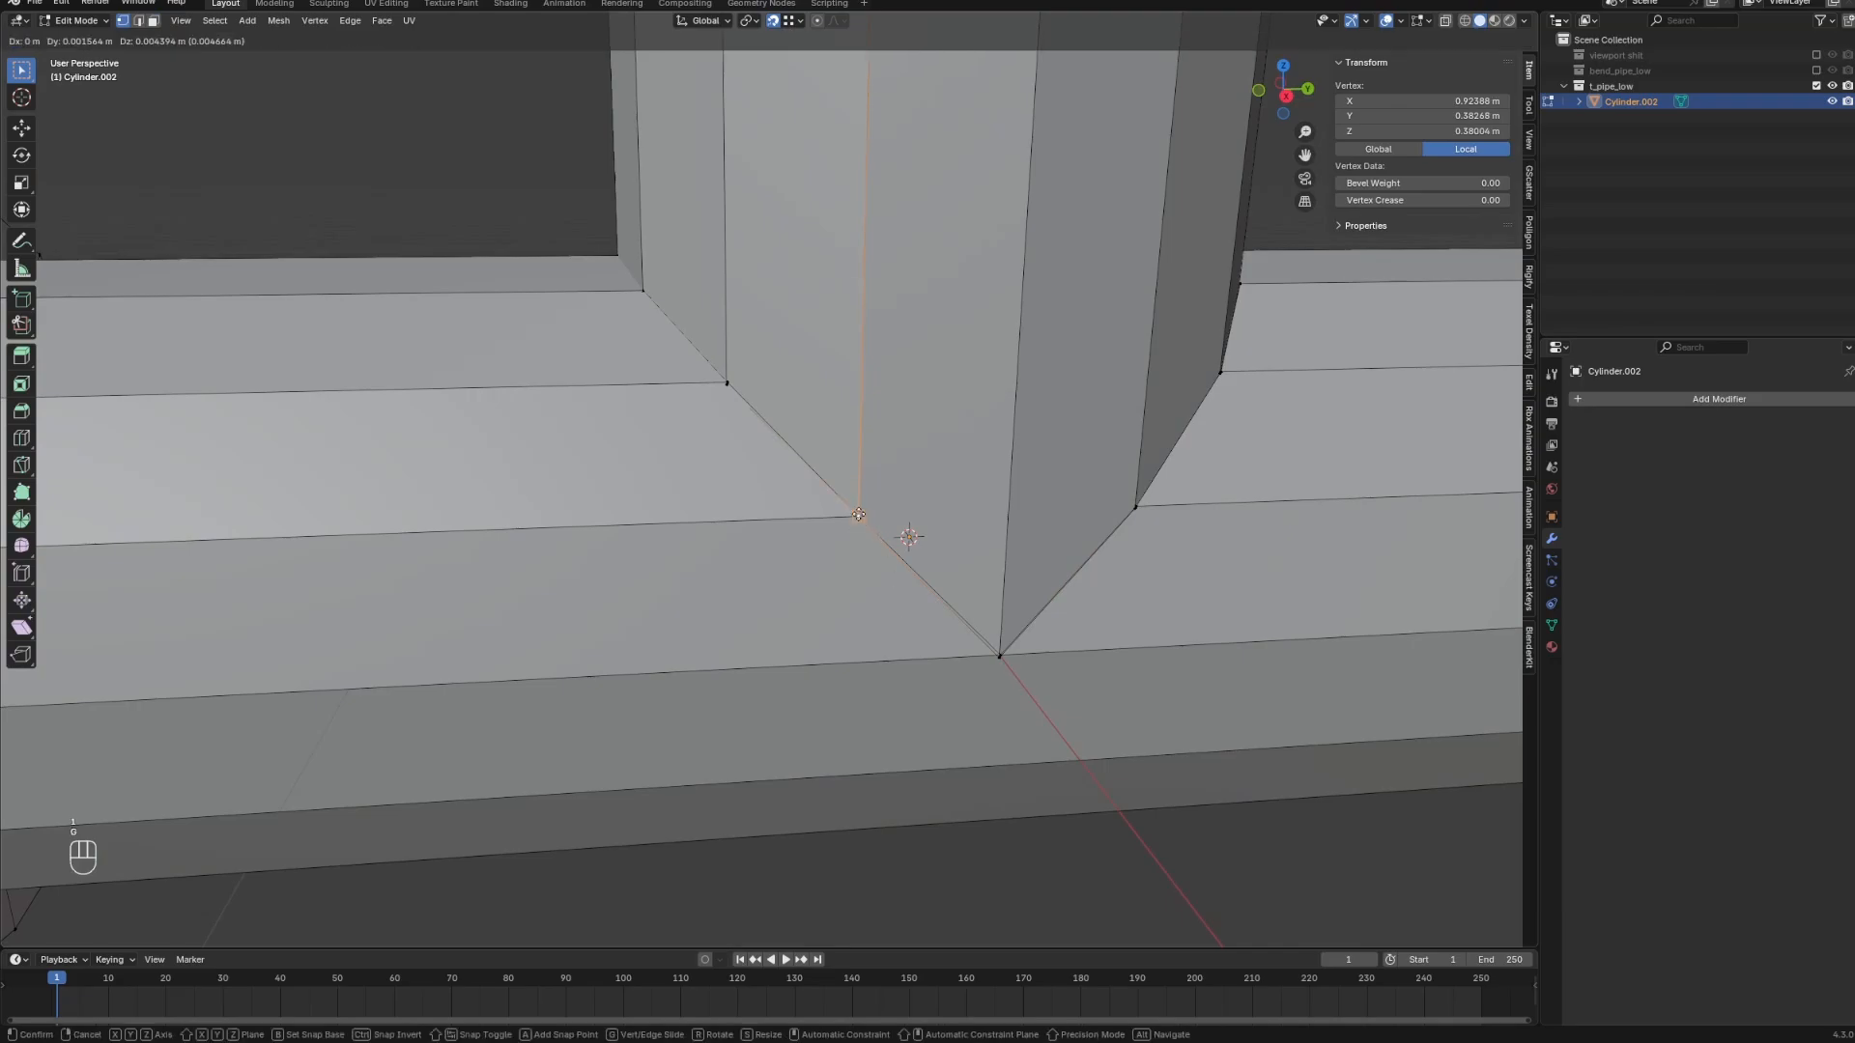
left_click(859, 518)
left_click(999, 658)
key("g")
left_click(1000, 655)
Snap the vertices along the front part of the +Y seam onto the matching vertices of the other pipe.
middle_click_drag(1070, 579, 833, 556)
left_click(1041, 533)
key("g")
left_click(1043, 532)
left_click(1008, 461)
key("g")
left_click(1009, 458)
left_click(757, 568)
key("g")
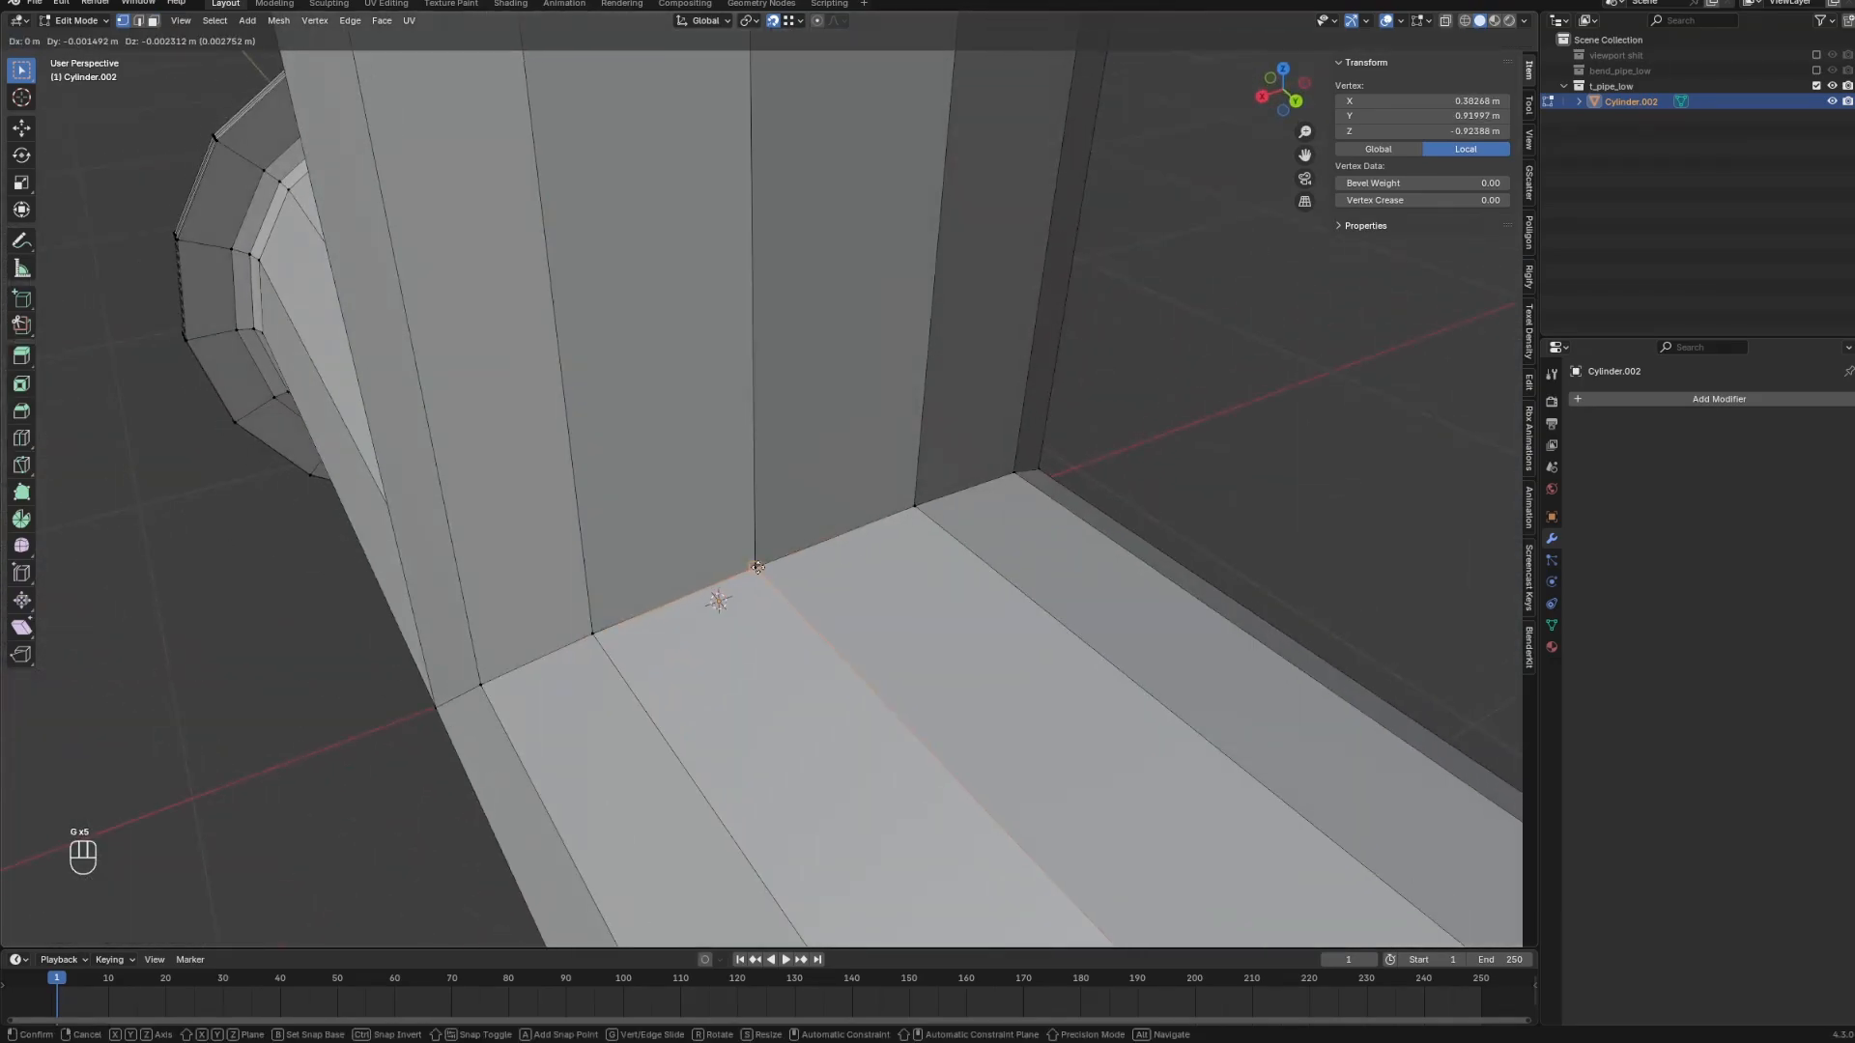
left_click(757, 566)
left_click(916, 506)
key("g")
left_click(916, 503)
Snap the remaining +Y seam vertices and the joint's rear tip at -X onto their matching vertices.
middle_click_drag(914, 505, 645, 539)
left_click(761, 516)
key("g")
left_click(763, 513)
left_click(712, 543)
key("g")
left_click(712, 540)
left_click(683, 562)
key("g")
left_click(684, 558)
left_click(715, 577)
key("g")
left_click(716, 574)
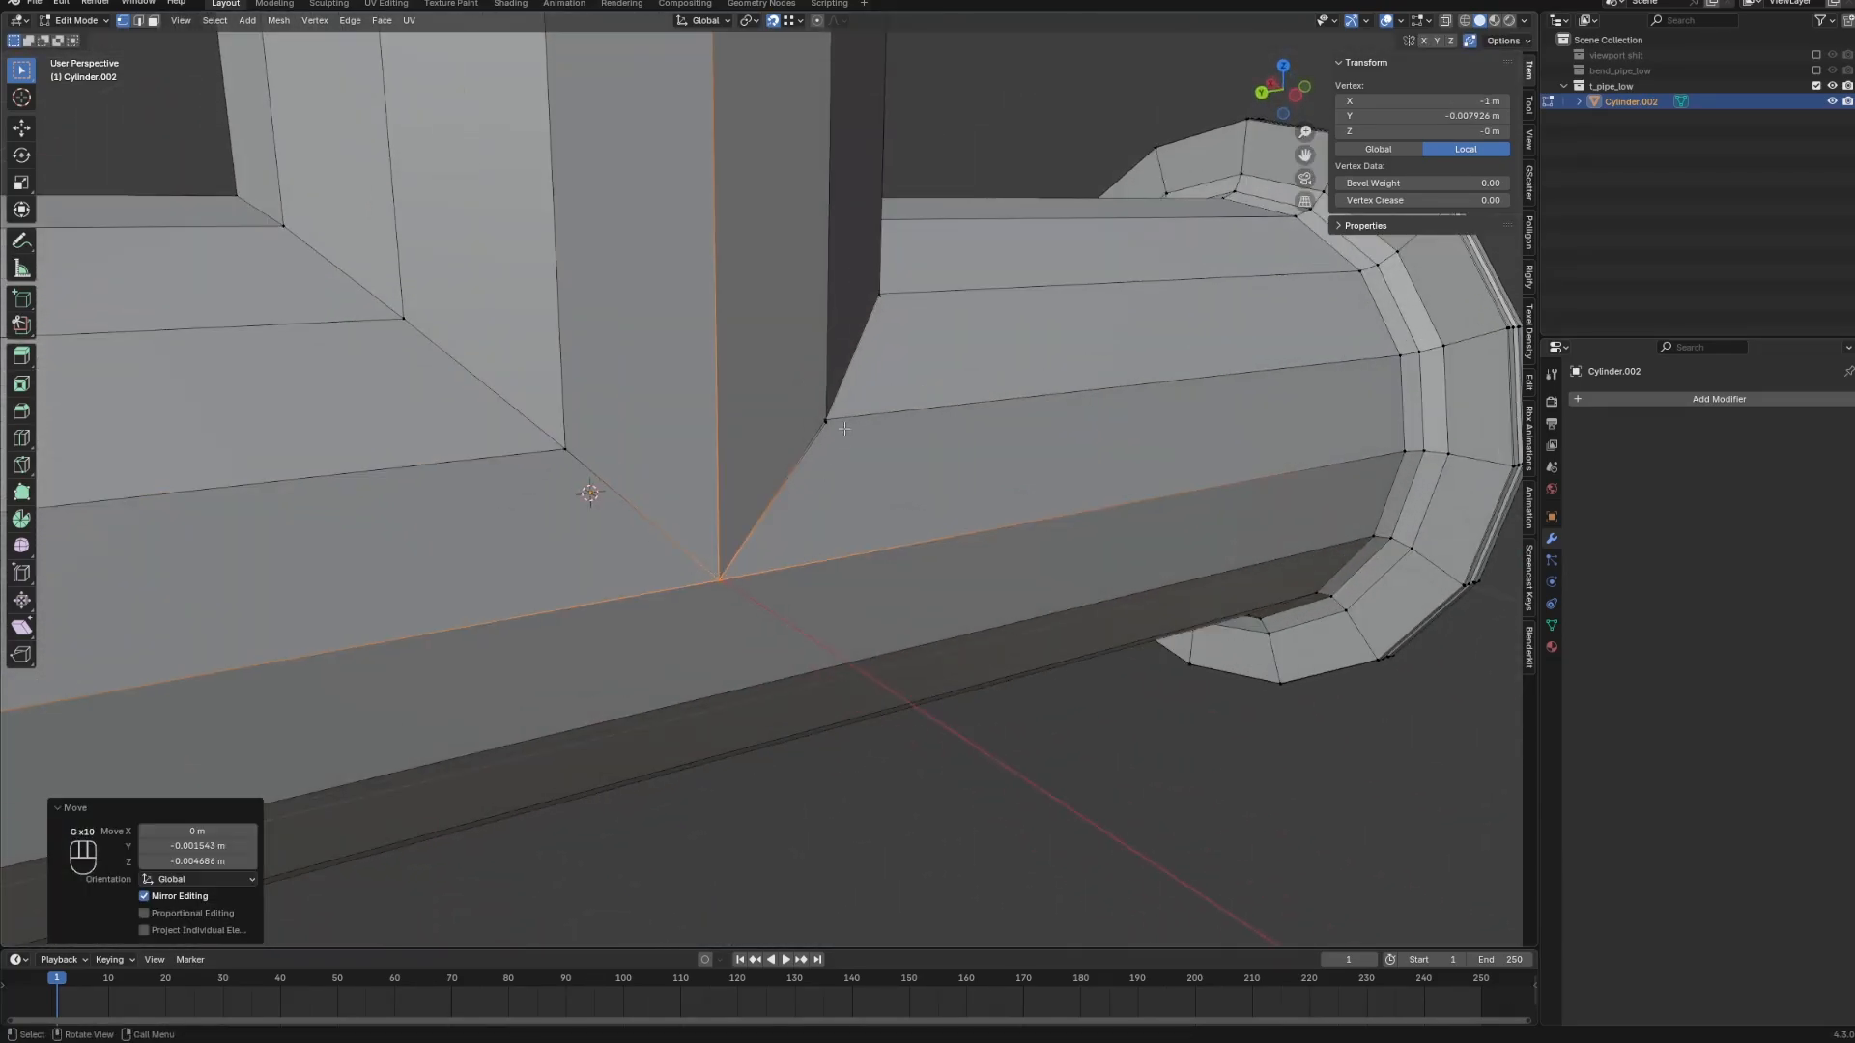
Snap the vertices along the rear half of the -Y seam onto their matching vertices.
left_click(826, 419)
key("g")
left_click(826, 416)
middle_click_drag(826, 417, 739, 425)
left_click(854, 341)
key("g")
left_click(854, 338)
middle_click_drag(838, 345, 775, 356)
left_click(932, 321)
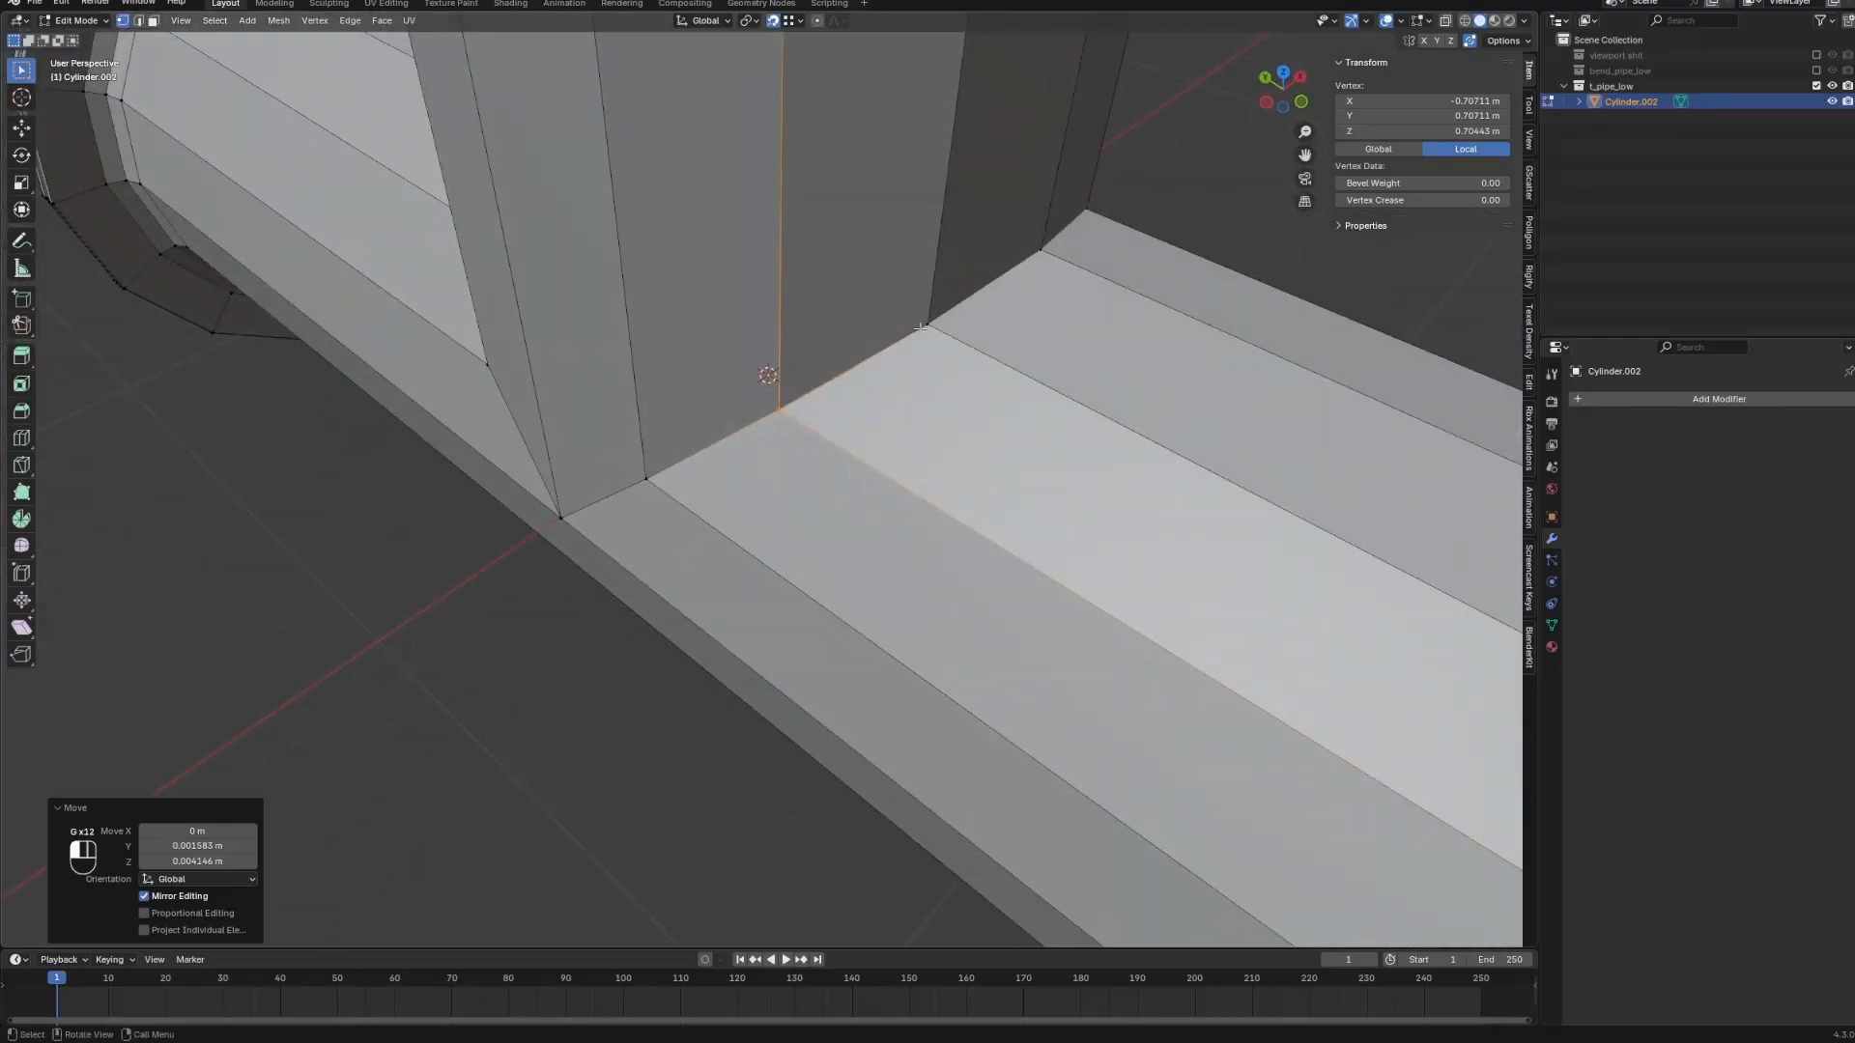
key("g")
left_click(931, 317)
Snap the middle and front vertices of the -Y seam onto their matching vertices.
middle_click_drag(931, 317, 887, 357)
left_click(996, 386)
key("g")
left_click(995, 387)
middle_click_drag(995, 388, 899, 411)
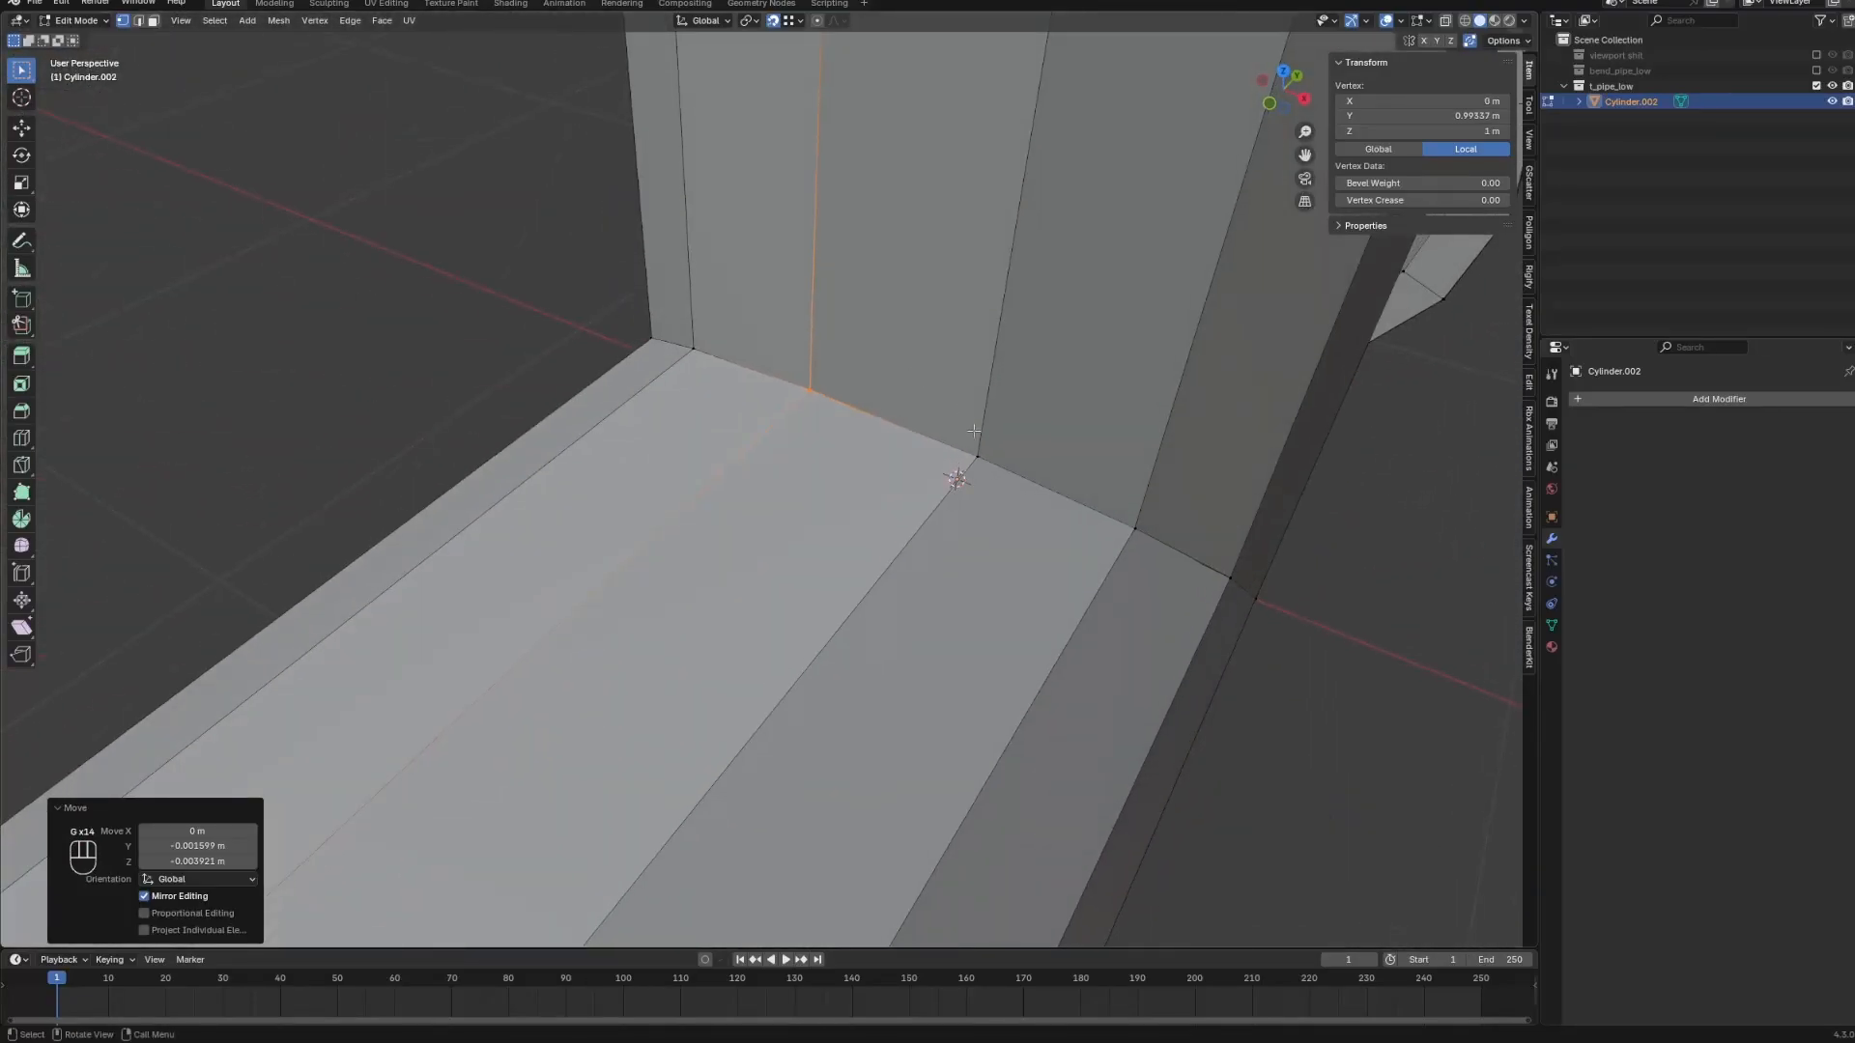
left_click(967, 466)
key("g")
left_click(969, 463)
middle_click_drag(969, 463, 909, 425)
left_click(973, 476)
key("g")
left_click(974, 476)
left_click(1131, 601)
key("g")
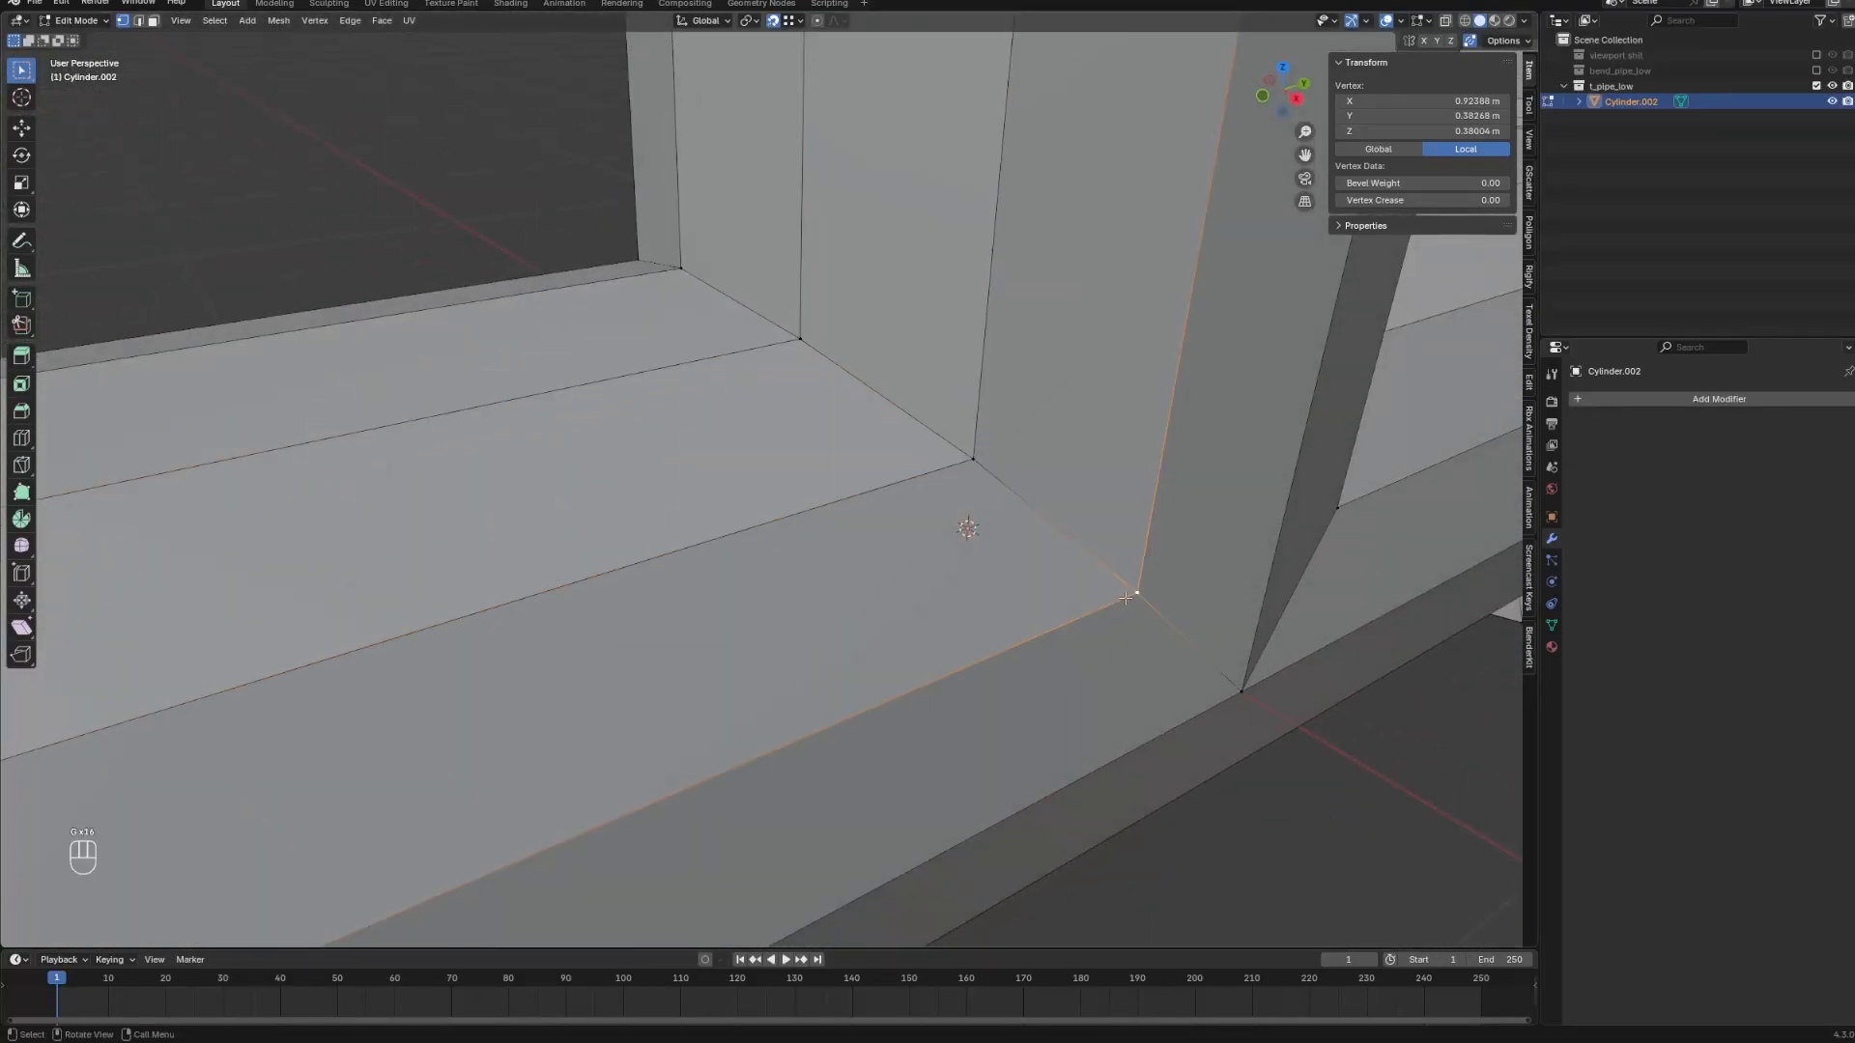
left_click(1138, 598)
Try to move the joint's front tip vertex onto its match once more, and undo the move.
left_click(1244, 687)
key("g")
left_click(1252, 678)
middle_click_drag(1251, 678, 1203, 666)
key("ctrl+z")
Select the whole T-pipe mesh and merge its vertices by distance.
scroll(1068, 531, "down", 6)
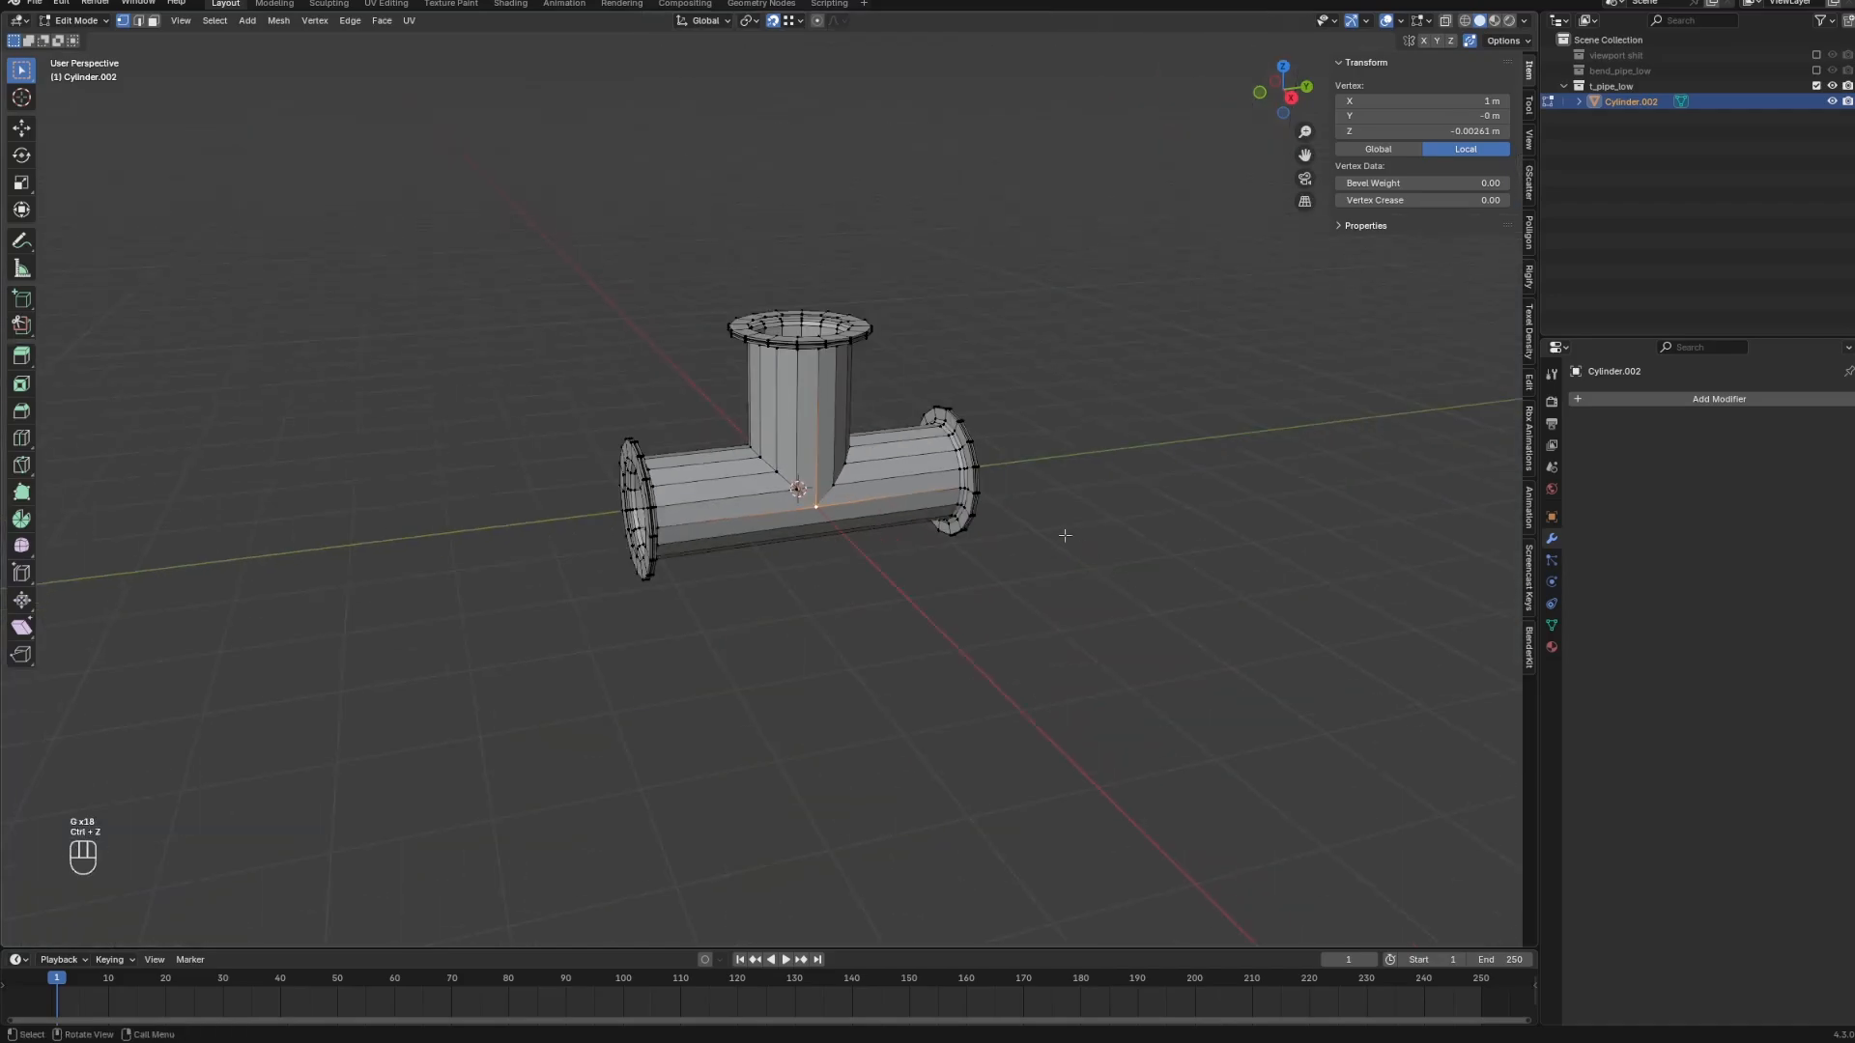
scroll(935, 516, "up", 3)
key("Tab")
key("Tab")
key("2")
key("a")
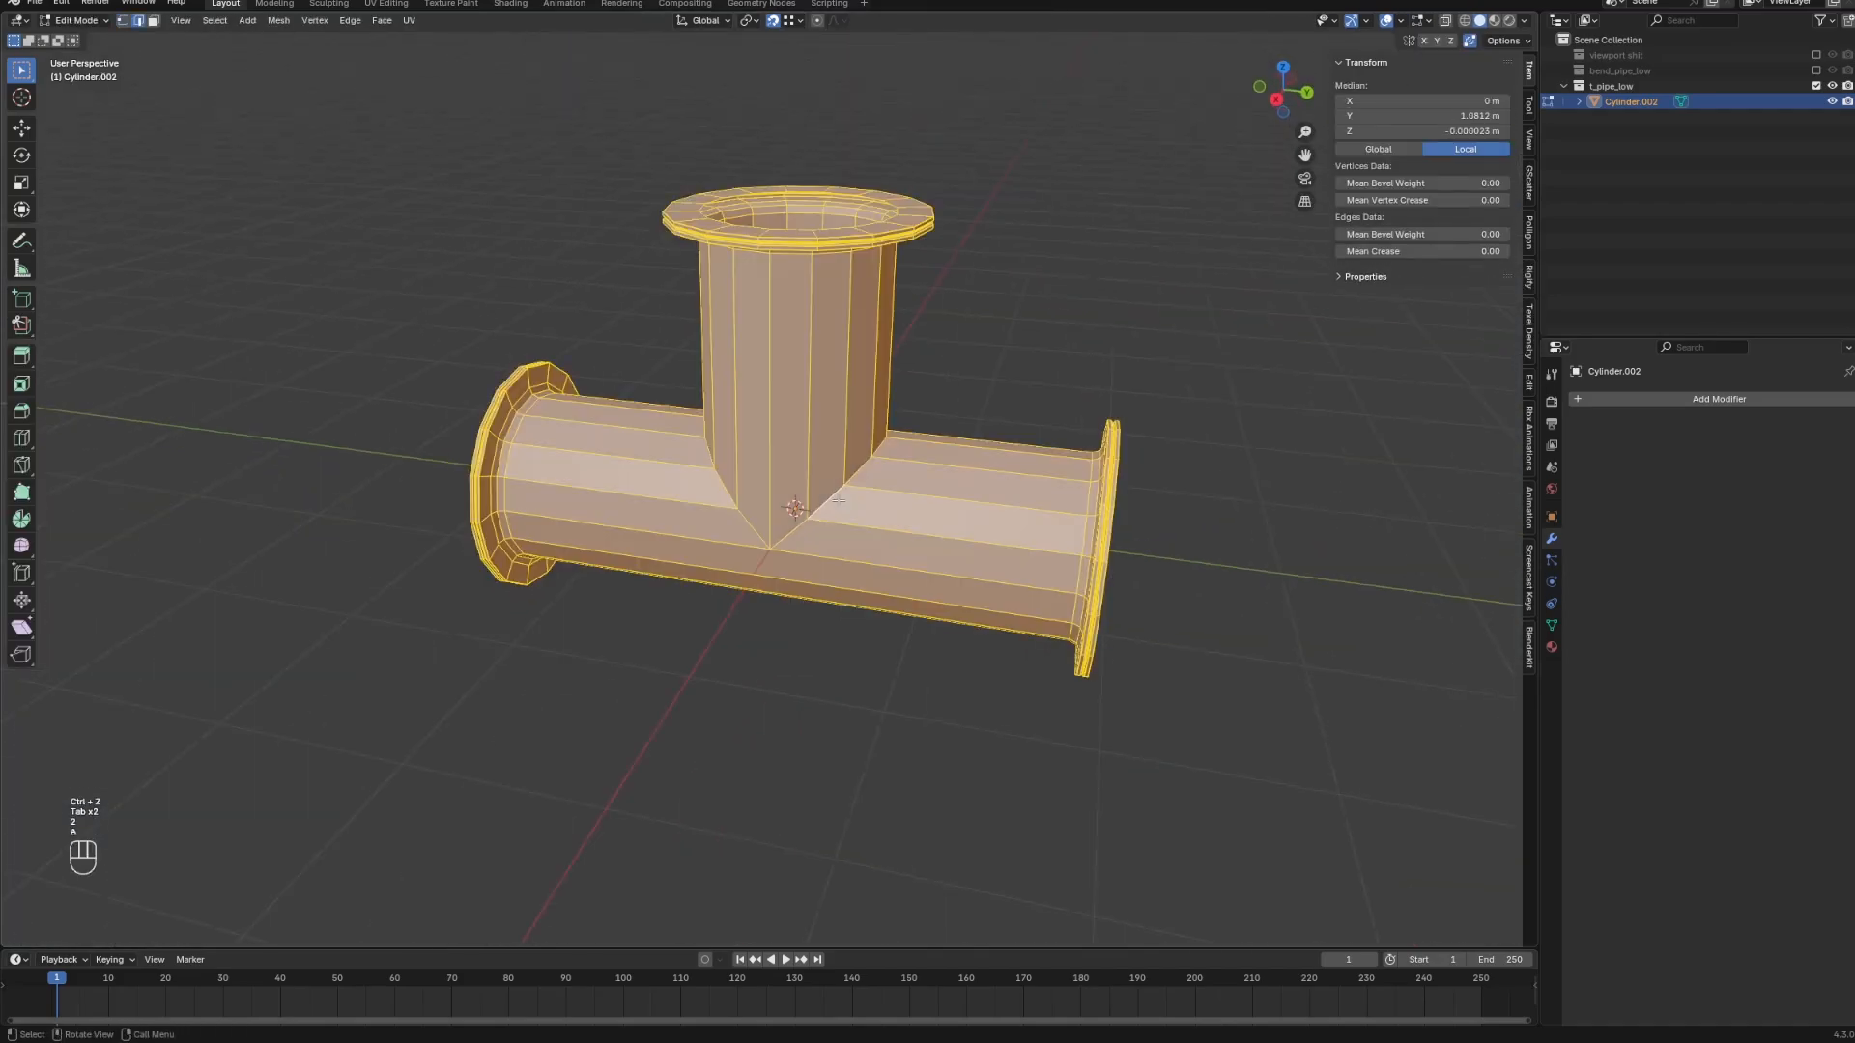
key("m")
left_click(850, 504)
Turn off snapping and bevel the seam edges where the upright branch meets the horizontal pipe by about 0.135 m.
key("KP_2")
left_click(830, 494, "alt")
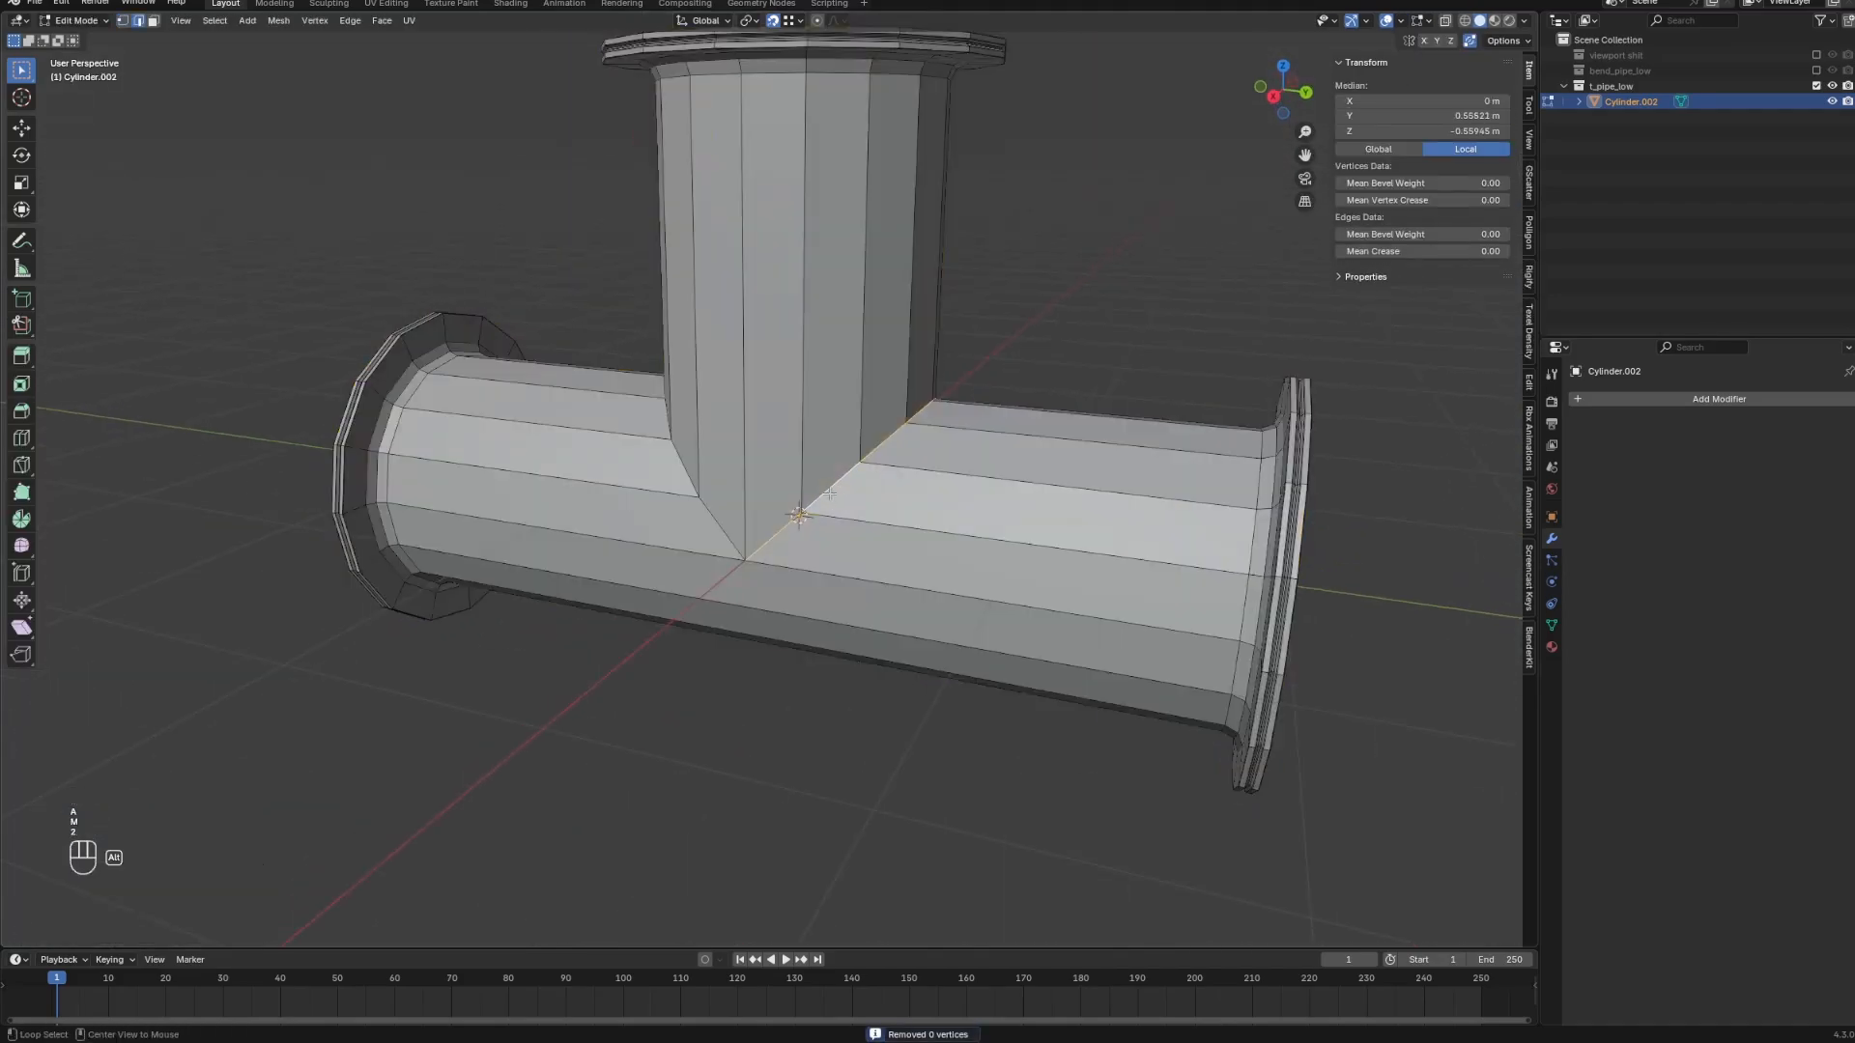
left_click(701, 508, "alt+shift")
middle_click_drag(700, 508, 914, 551)
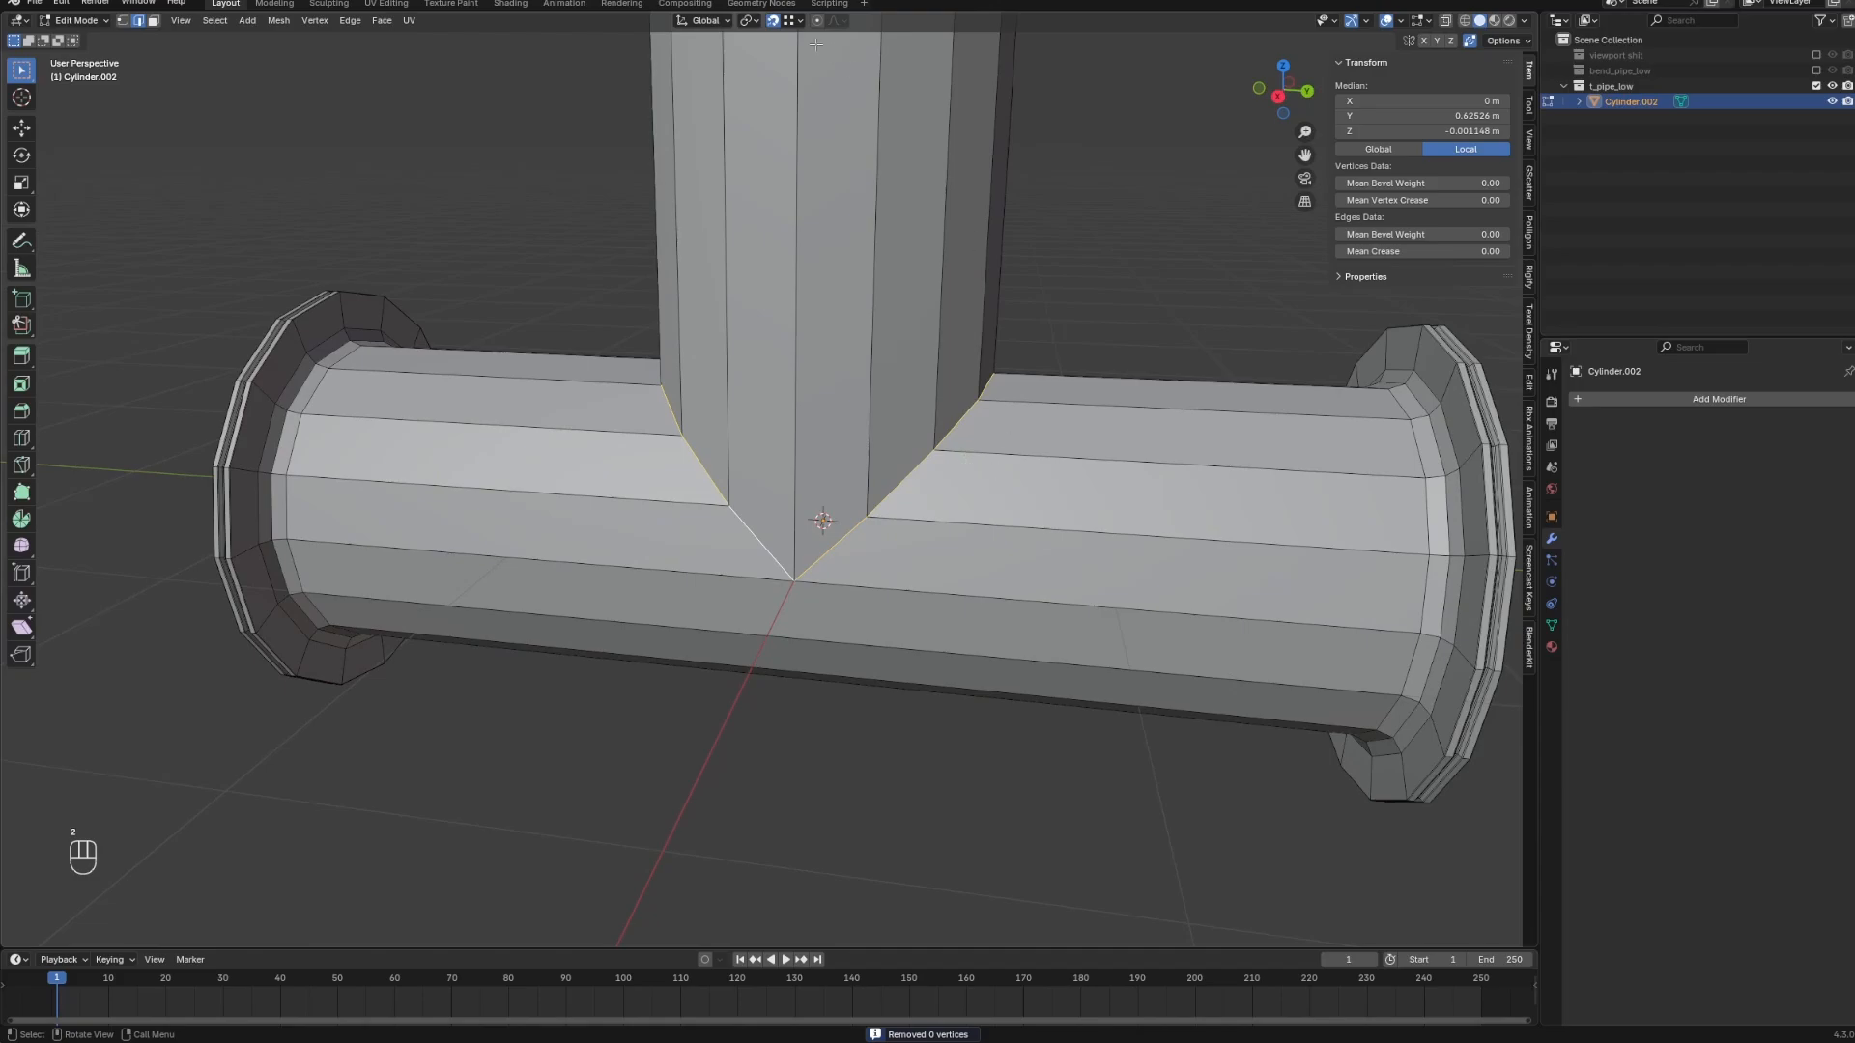
left_click(773, 25)
scroll(955, 238, "down", 1)
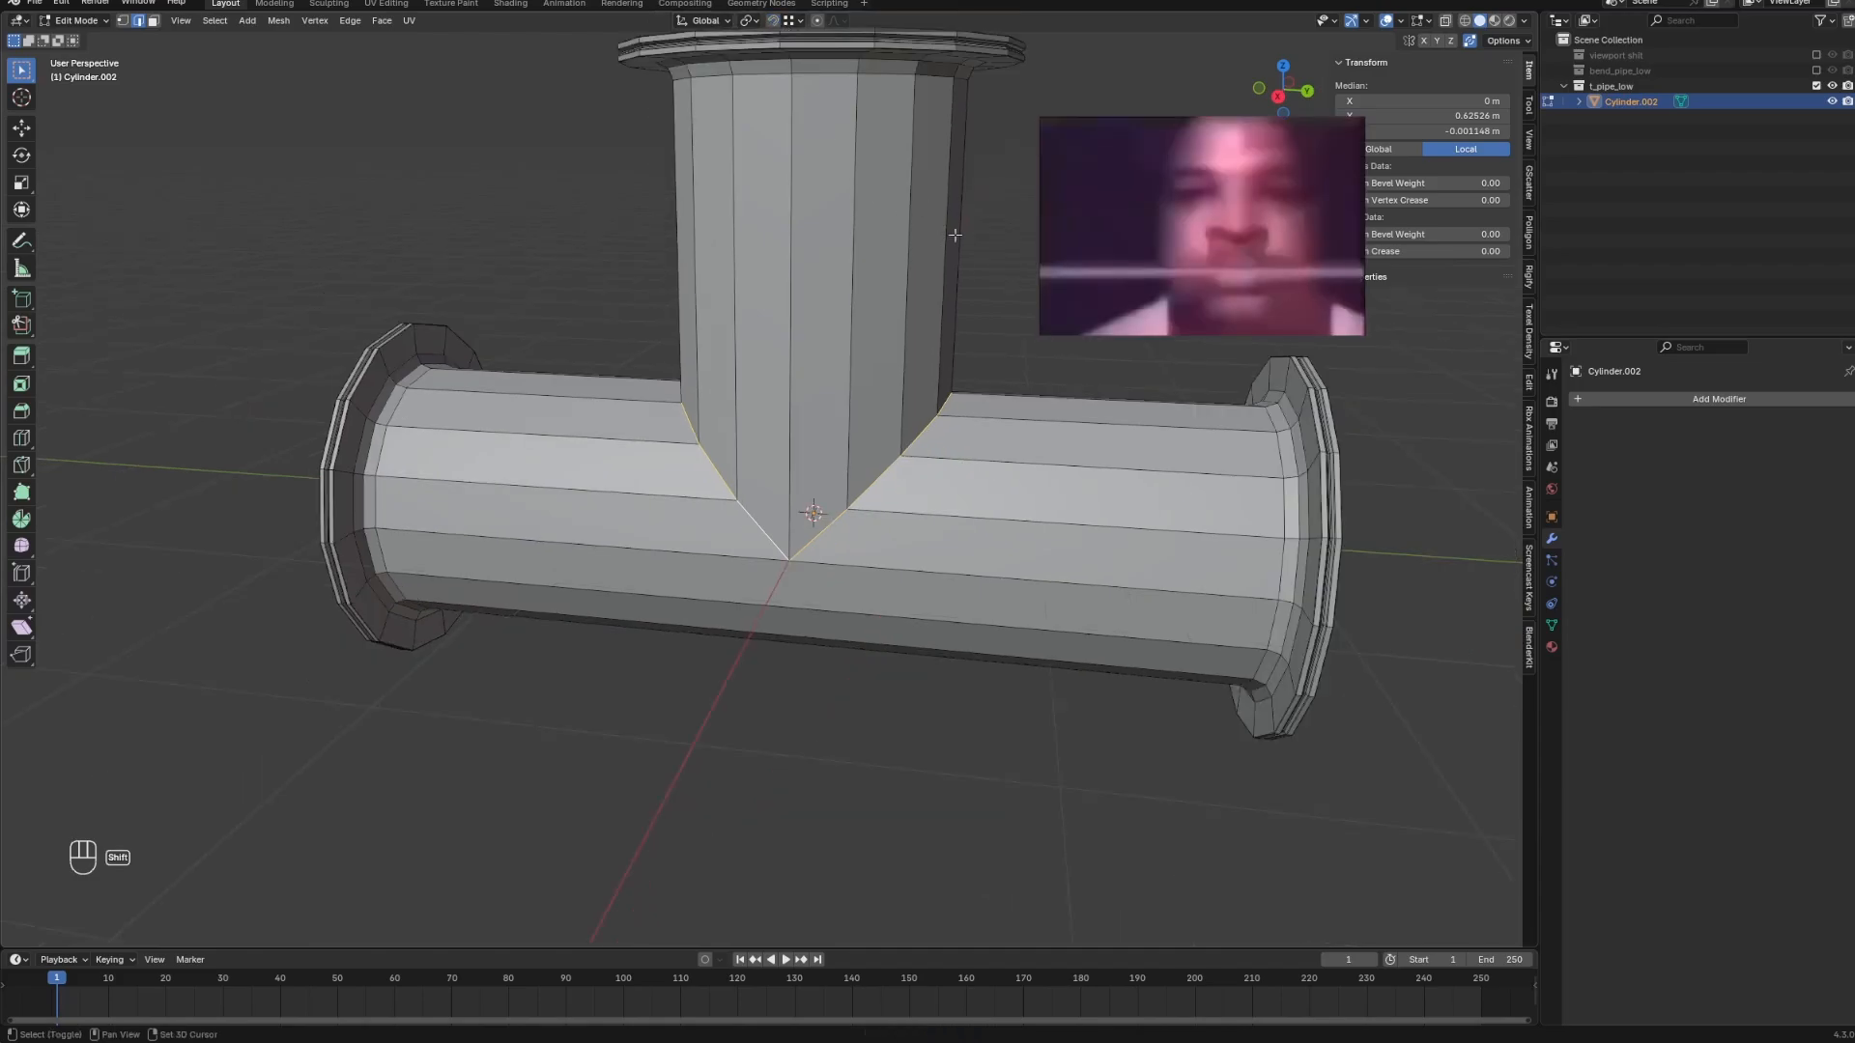
middle_click_drag(955, 238, 854, 296, "shift")
scroll(853, 296, "up", 2)
key("ctrl+b")
scroll(1014, 517, "up", 1)
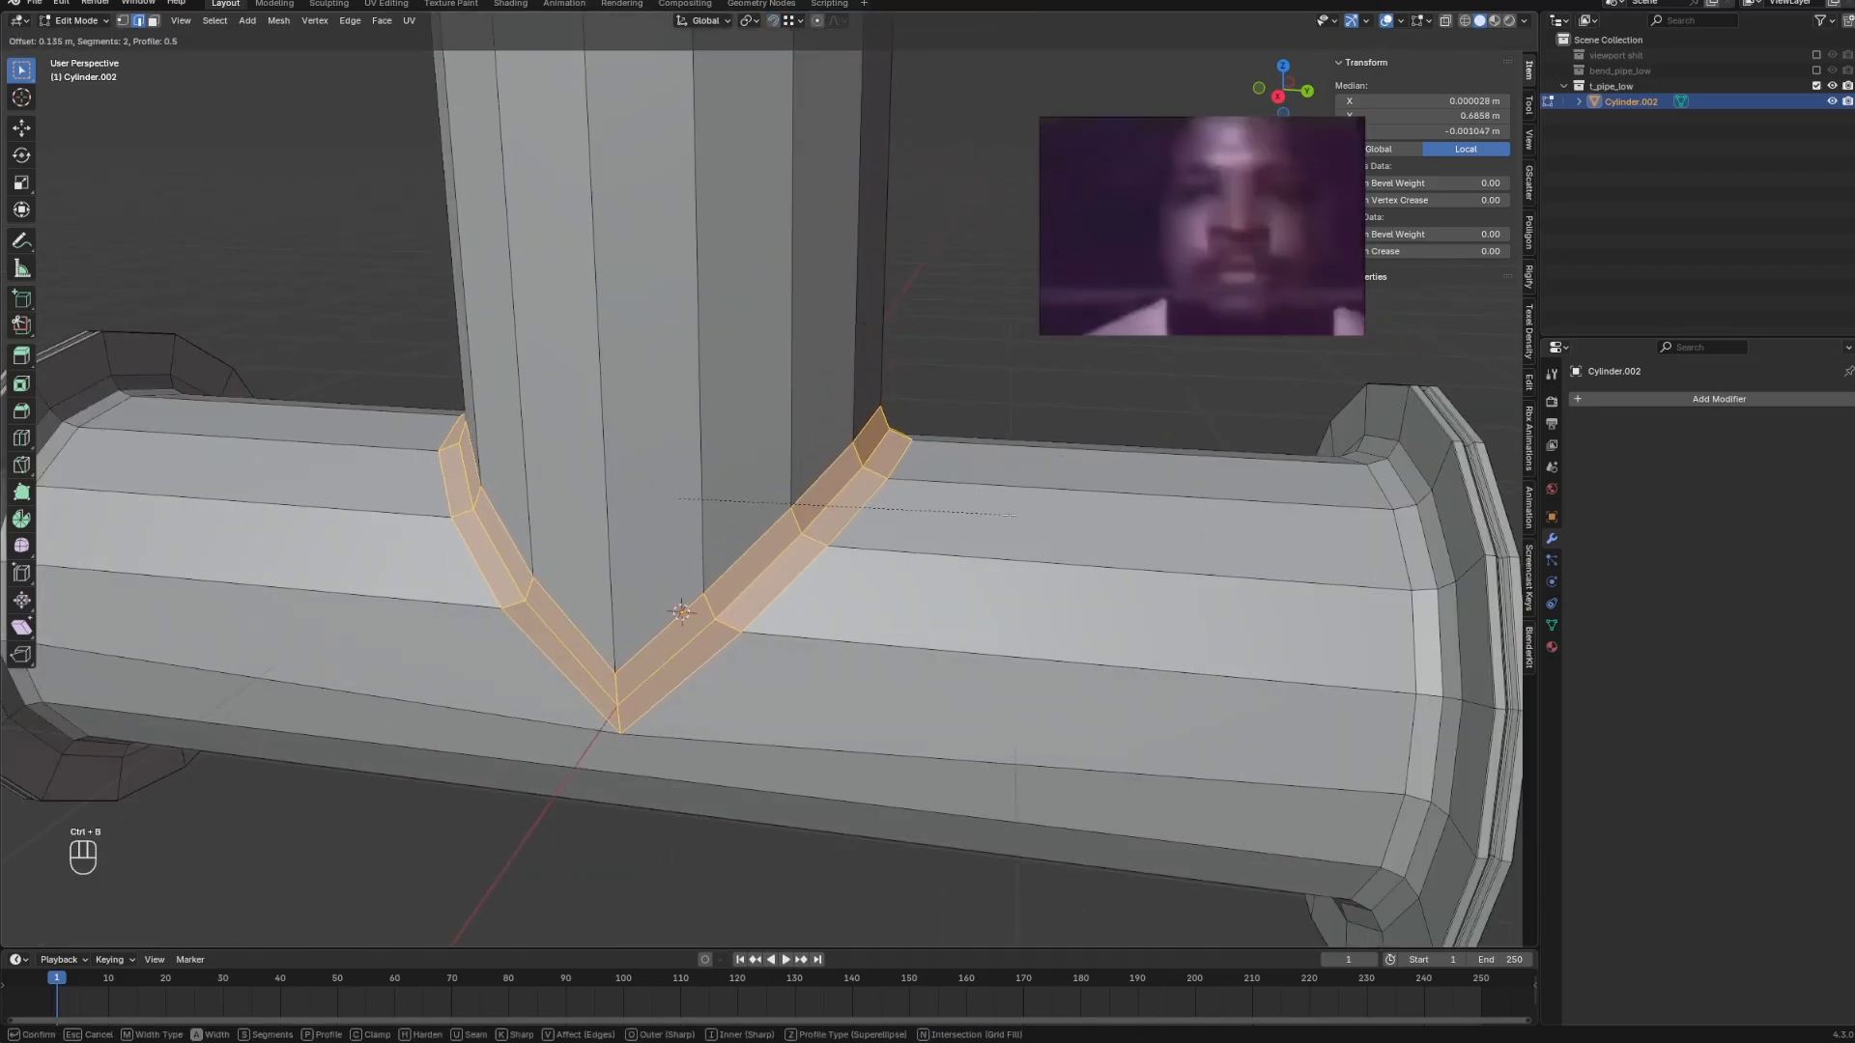
left_click(1011, 526)
key("Tab")
Rename the T-pipe object as t_pipe.
scroll(1011, 526, "down", 4)
middle_click_drag(1005, 525, 850, 502)
scroll(976, 416, "down", 4)
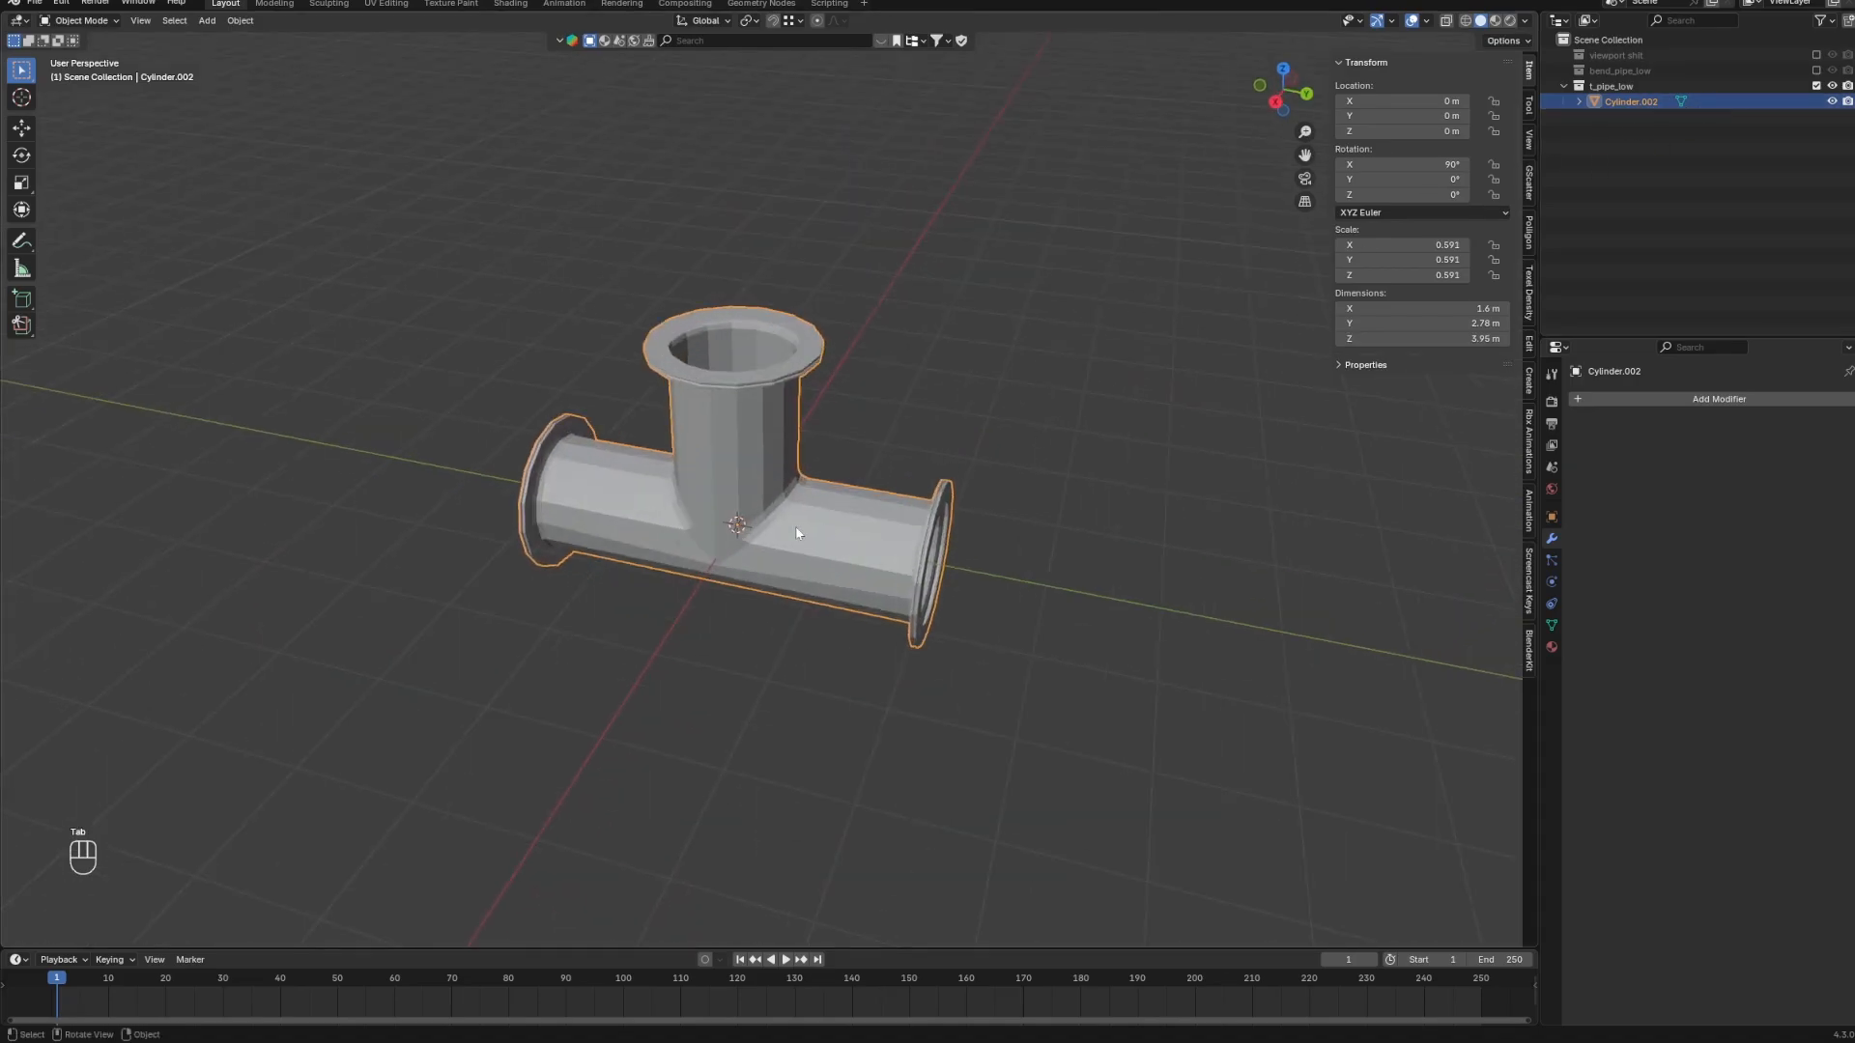
key("F2")
key("BackSpace")
type("t")
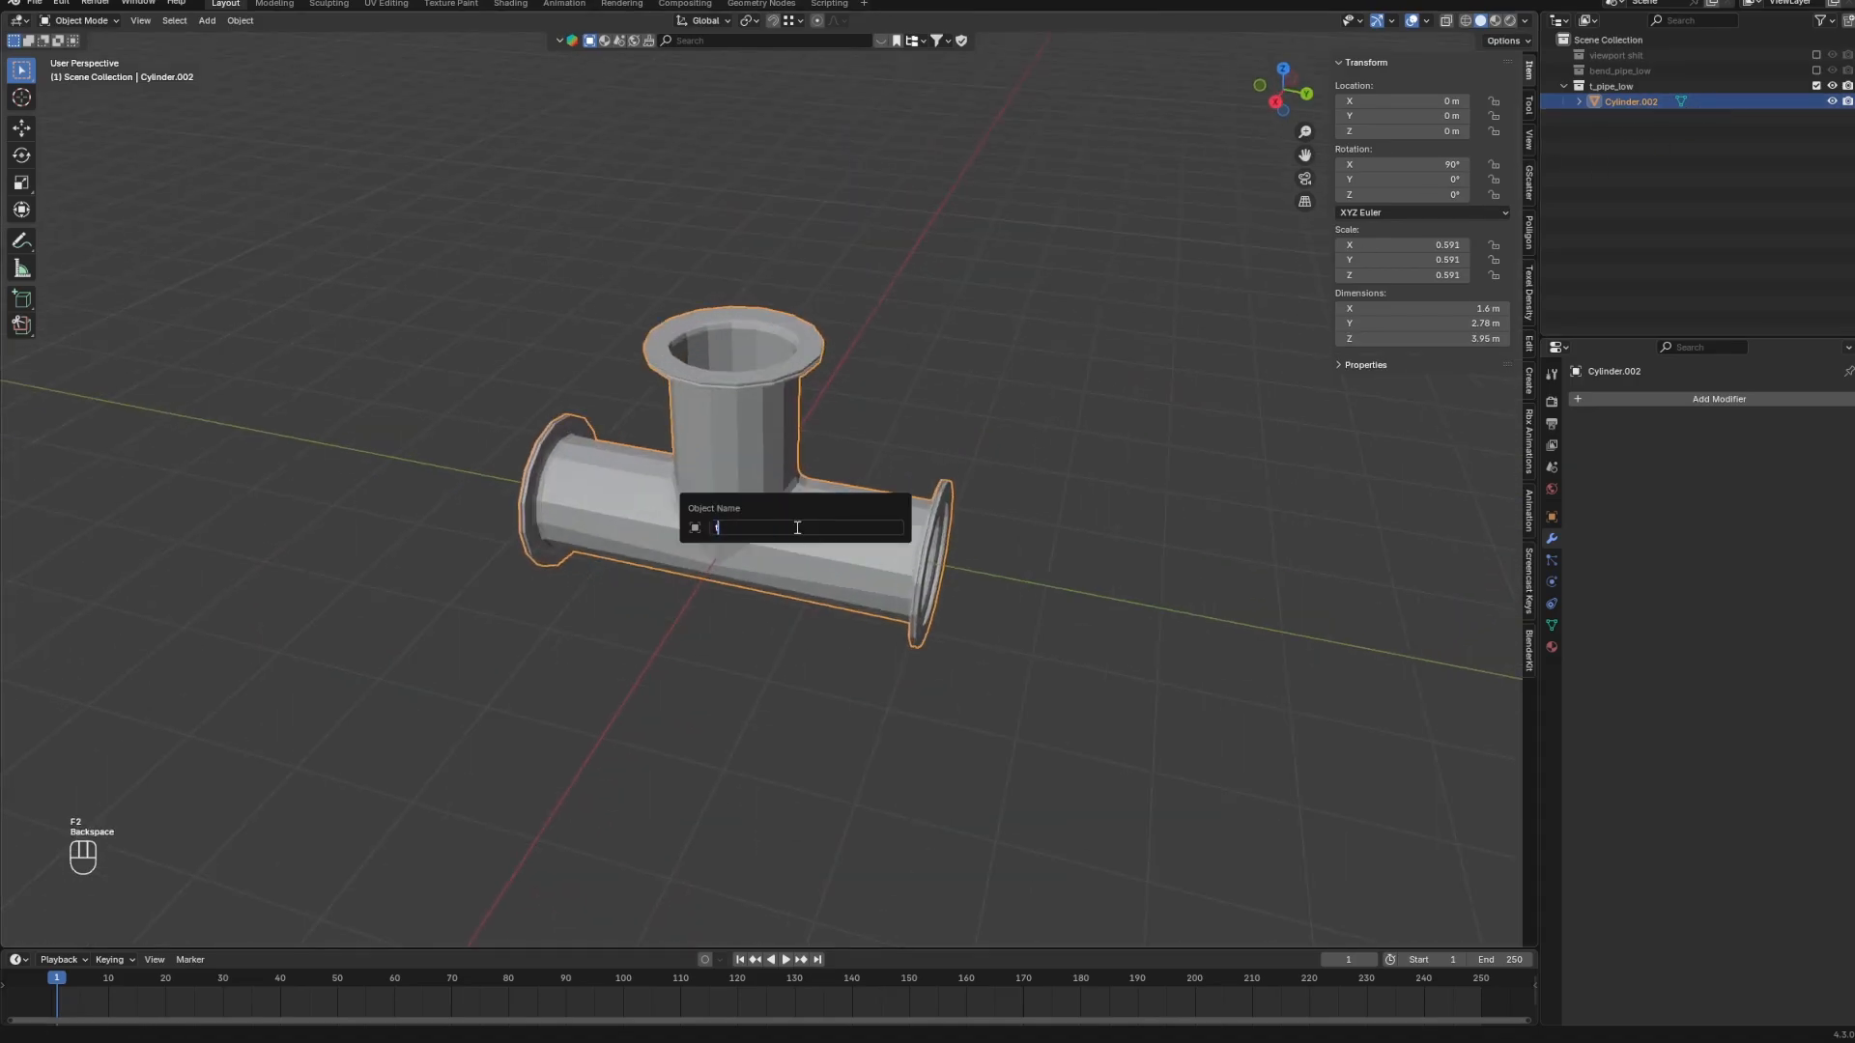
type("_pipe")
key("Return")
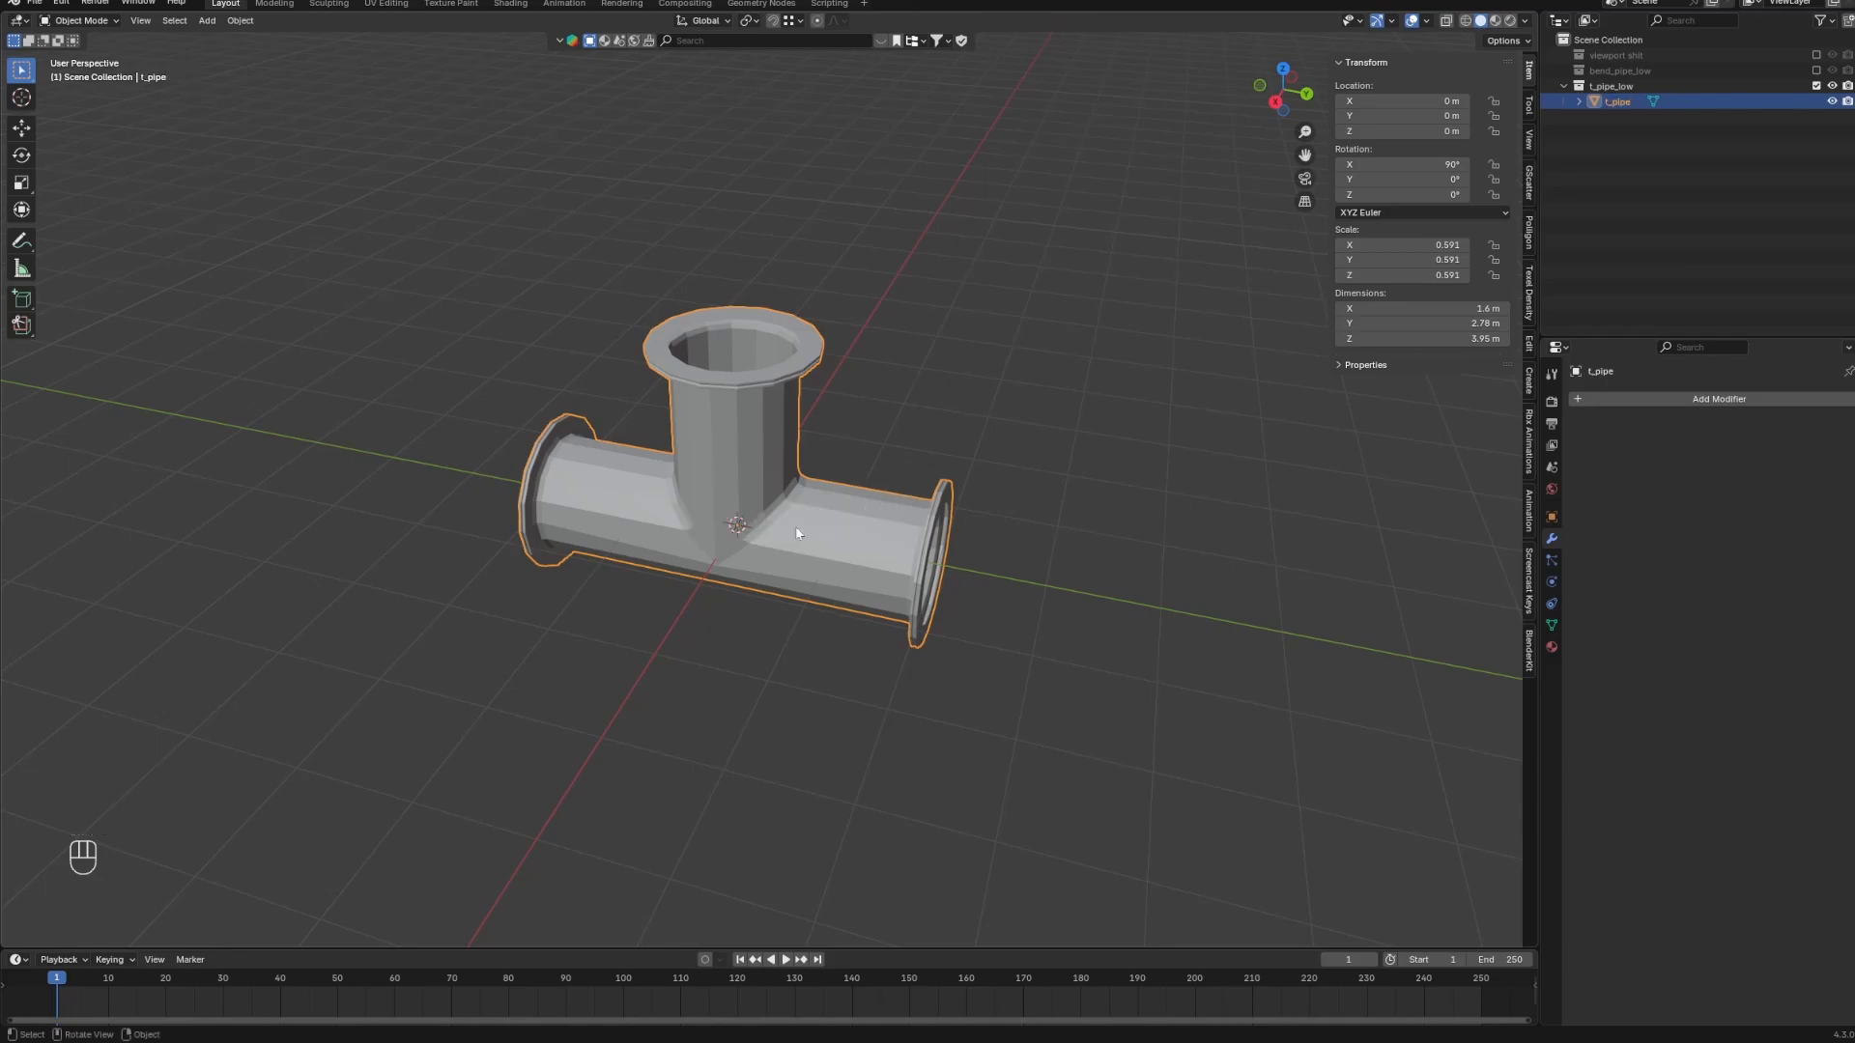
Enable all three collections and spread the T-pipe and bent pipe along X to opposite sides of the straight pipe.
left_click(1817, 86)
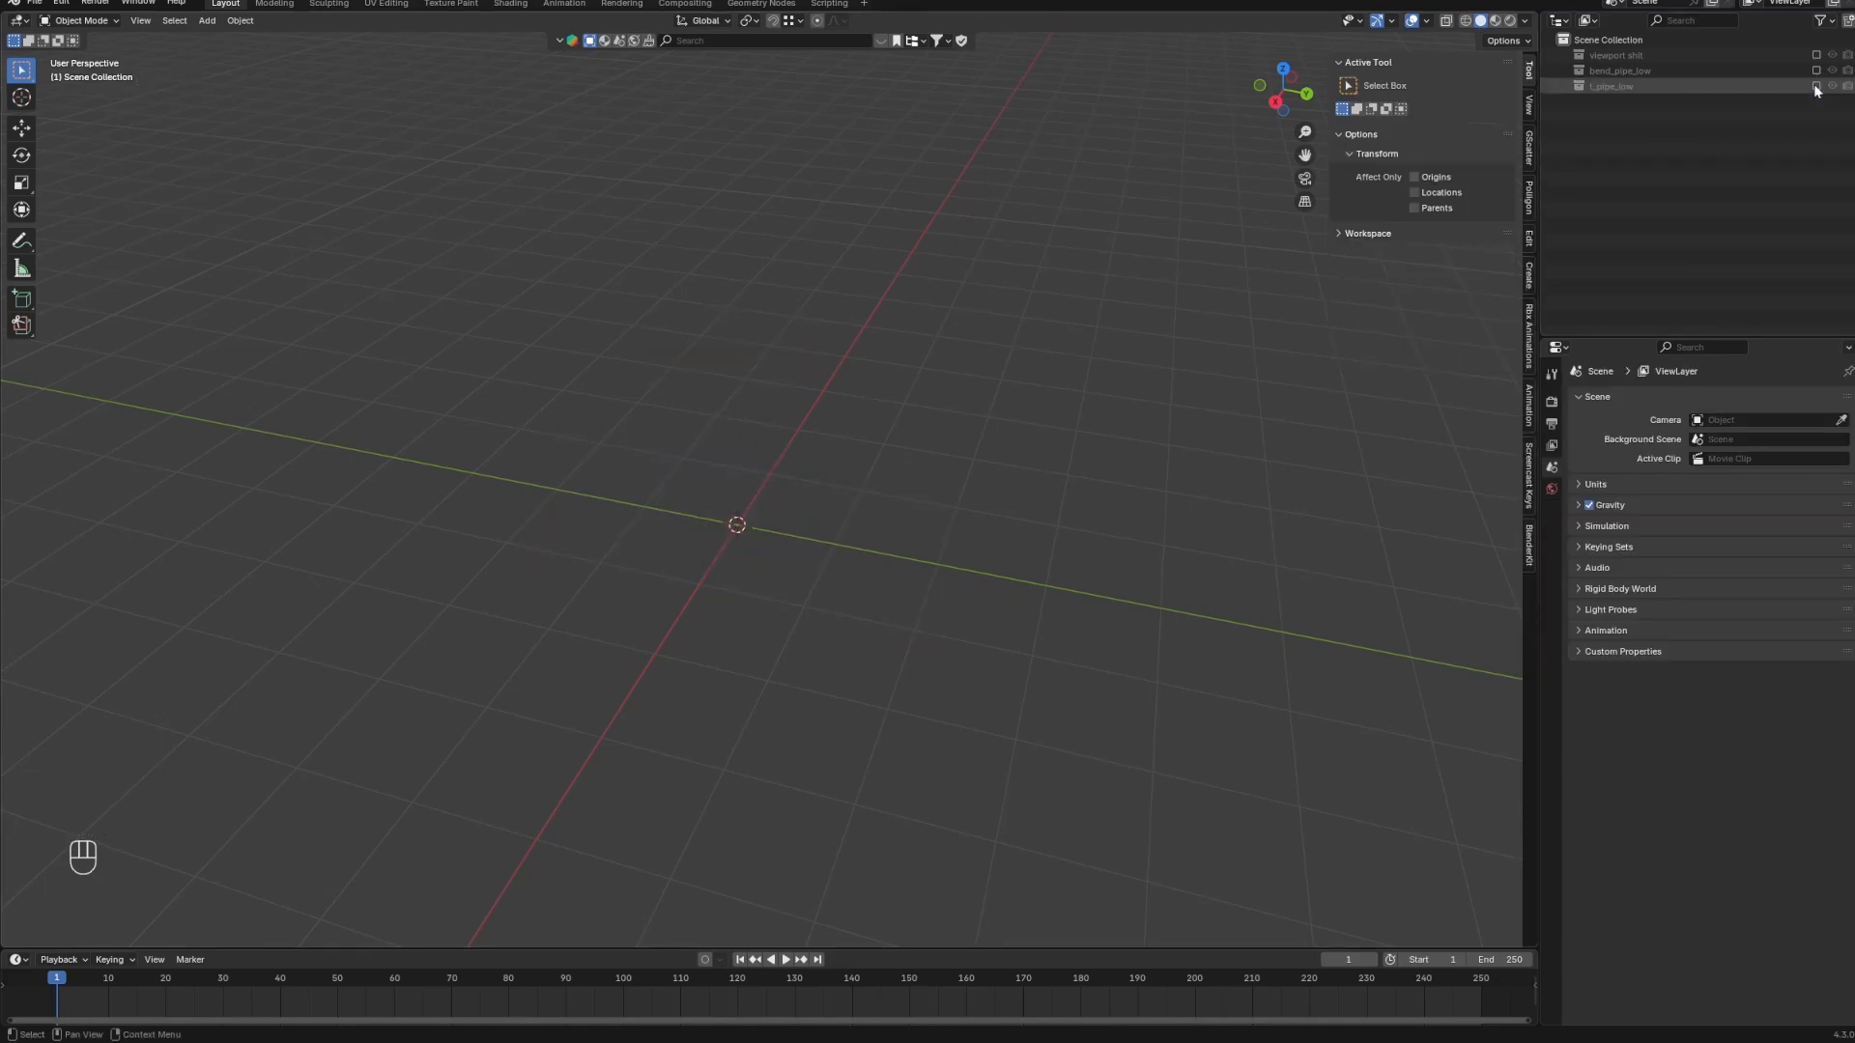
left_click_drag(1817, 86, 1817, 55)
middle_click_drag(966, 503, 1101, 477)
key("g")
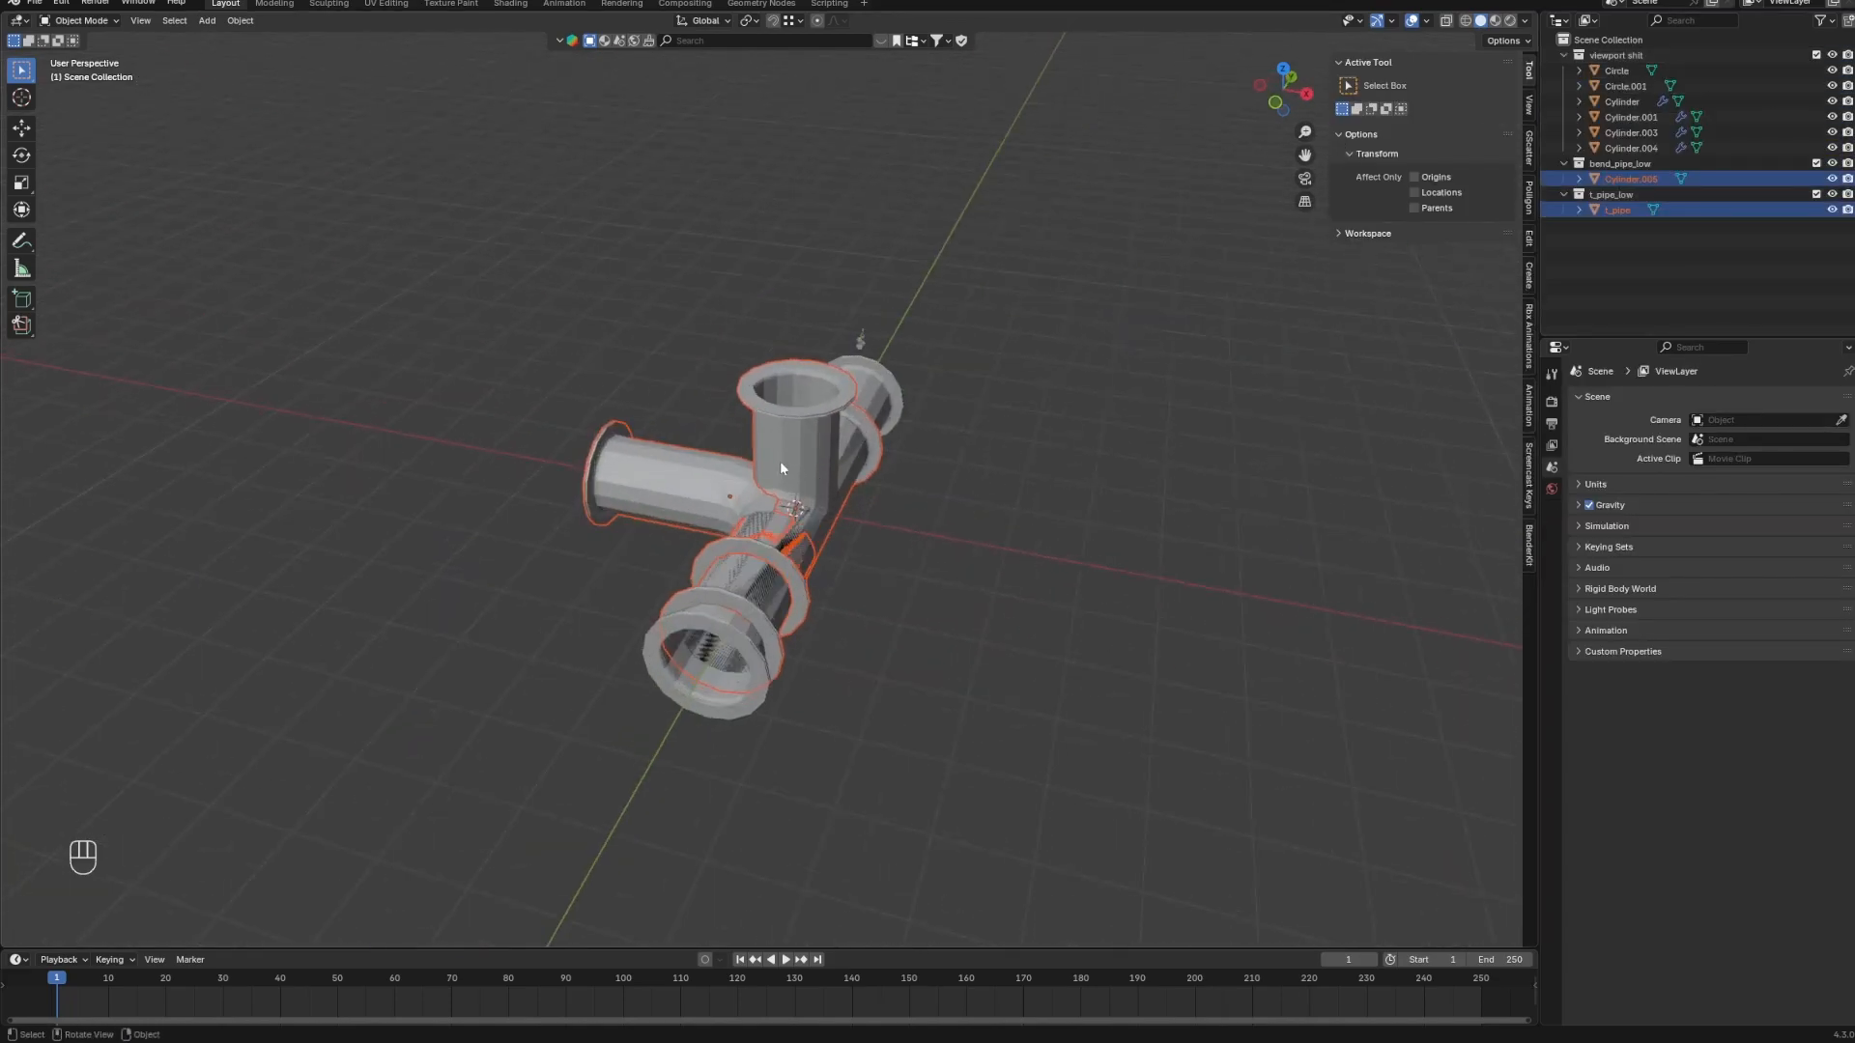
key("x")
left_click(1033, 510)
left_click(696, 488)
key("g")
key("x")
left_click(601, 491)
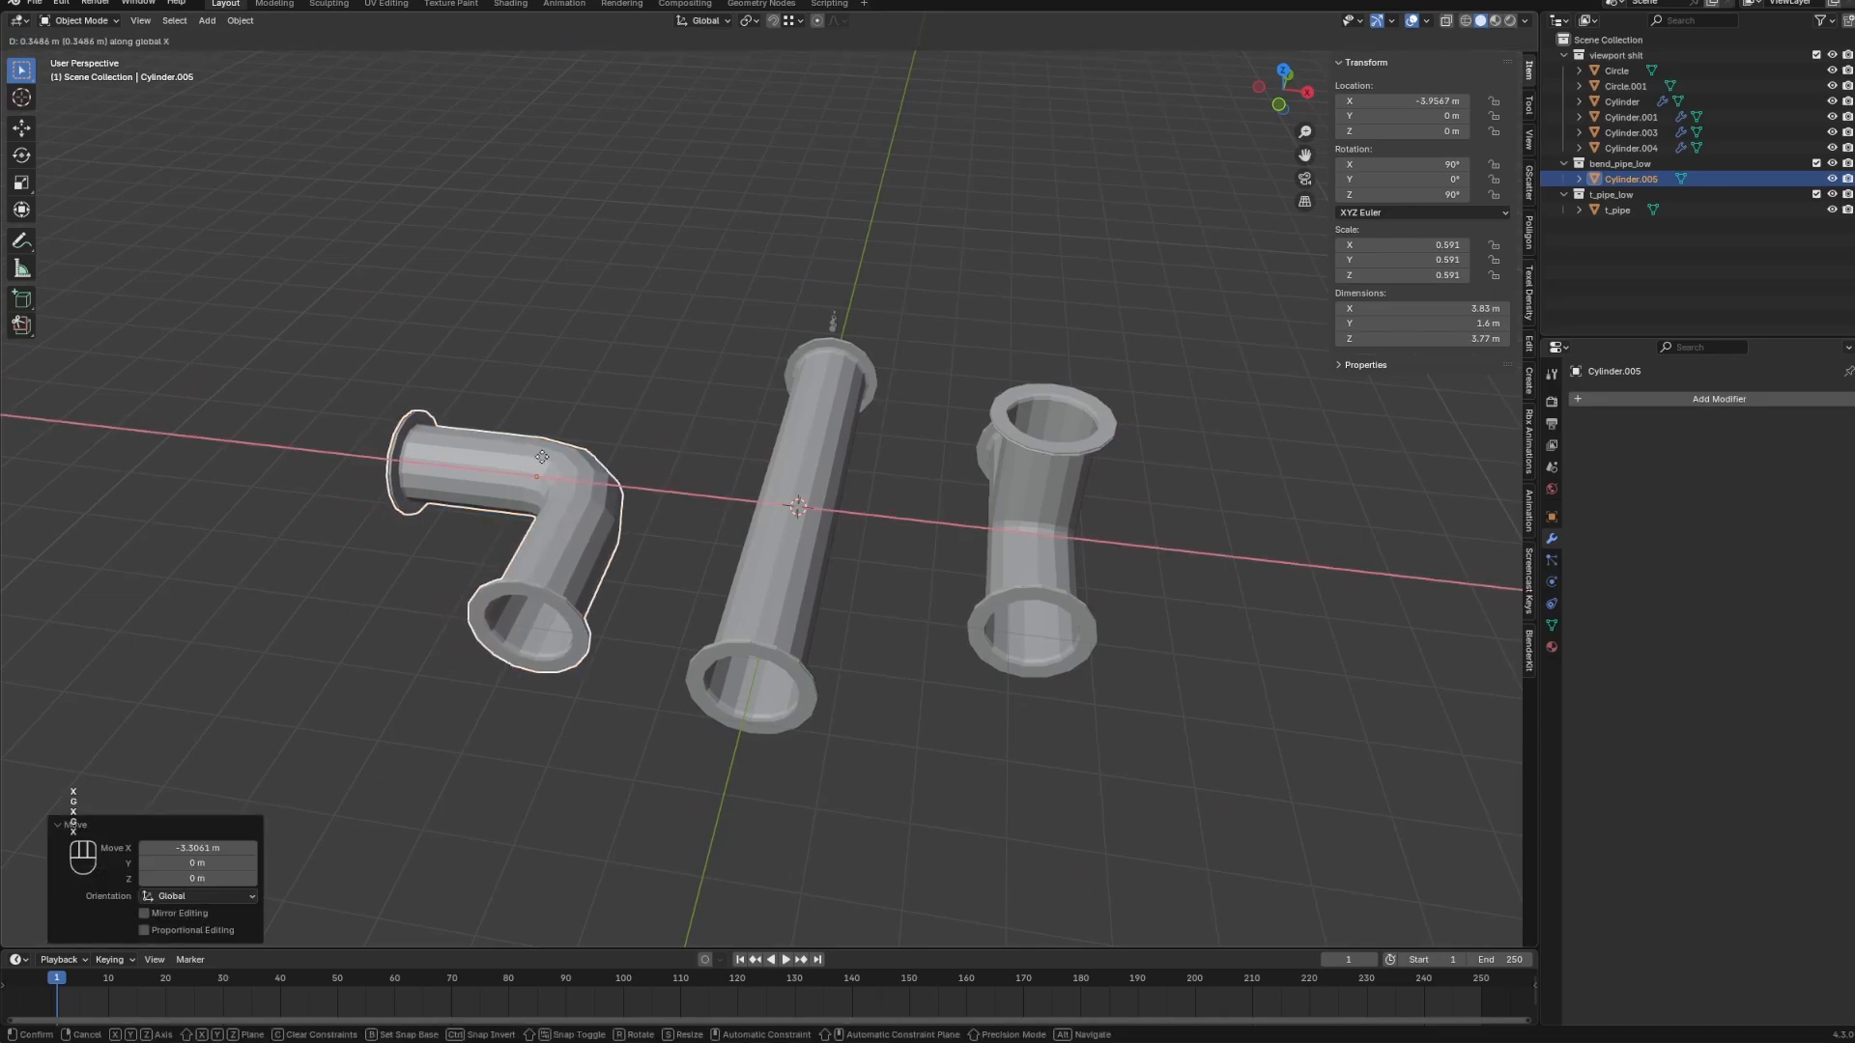
middle_click_drag(601, 490, 820, 511)
left_click(819, 510)
key("shift+a")
mouse_move(819, 511)
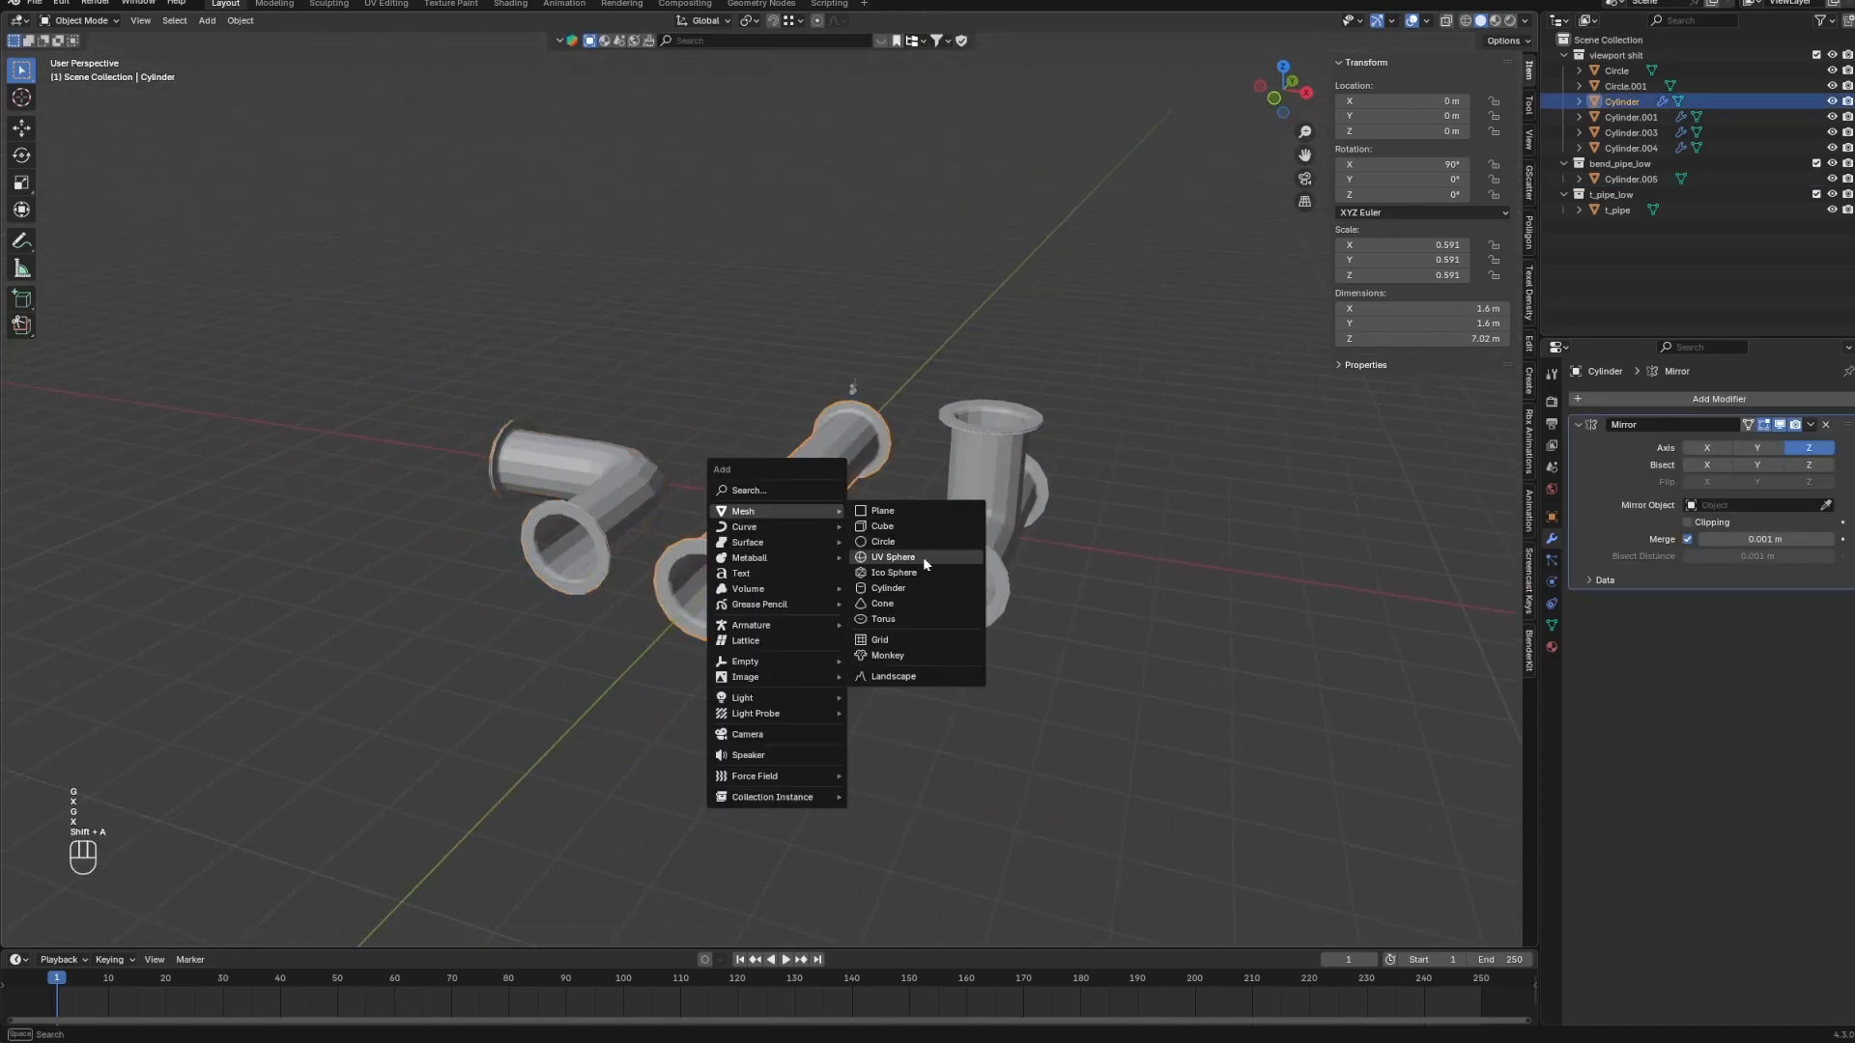
left_click(898, 585)
key("g")
key("z")
left_click(857, 380)
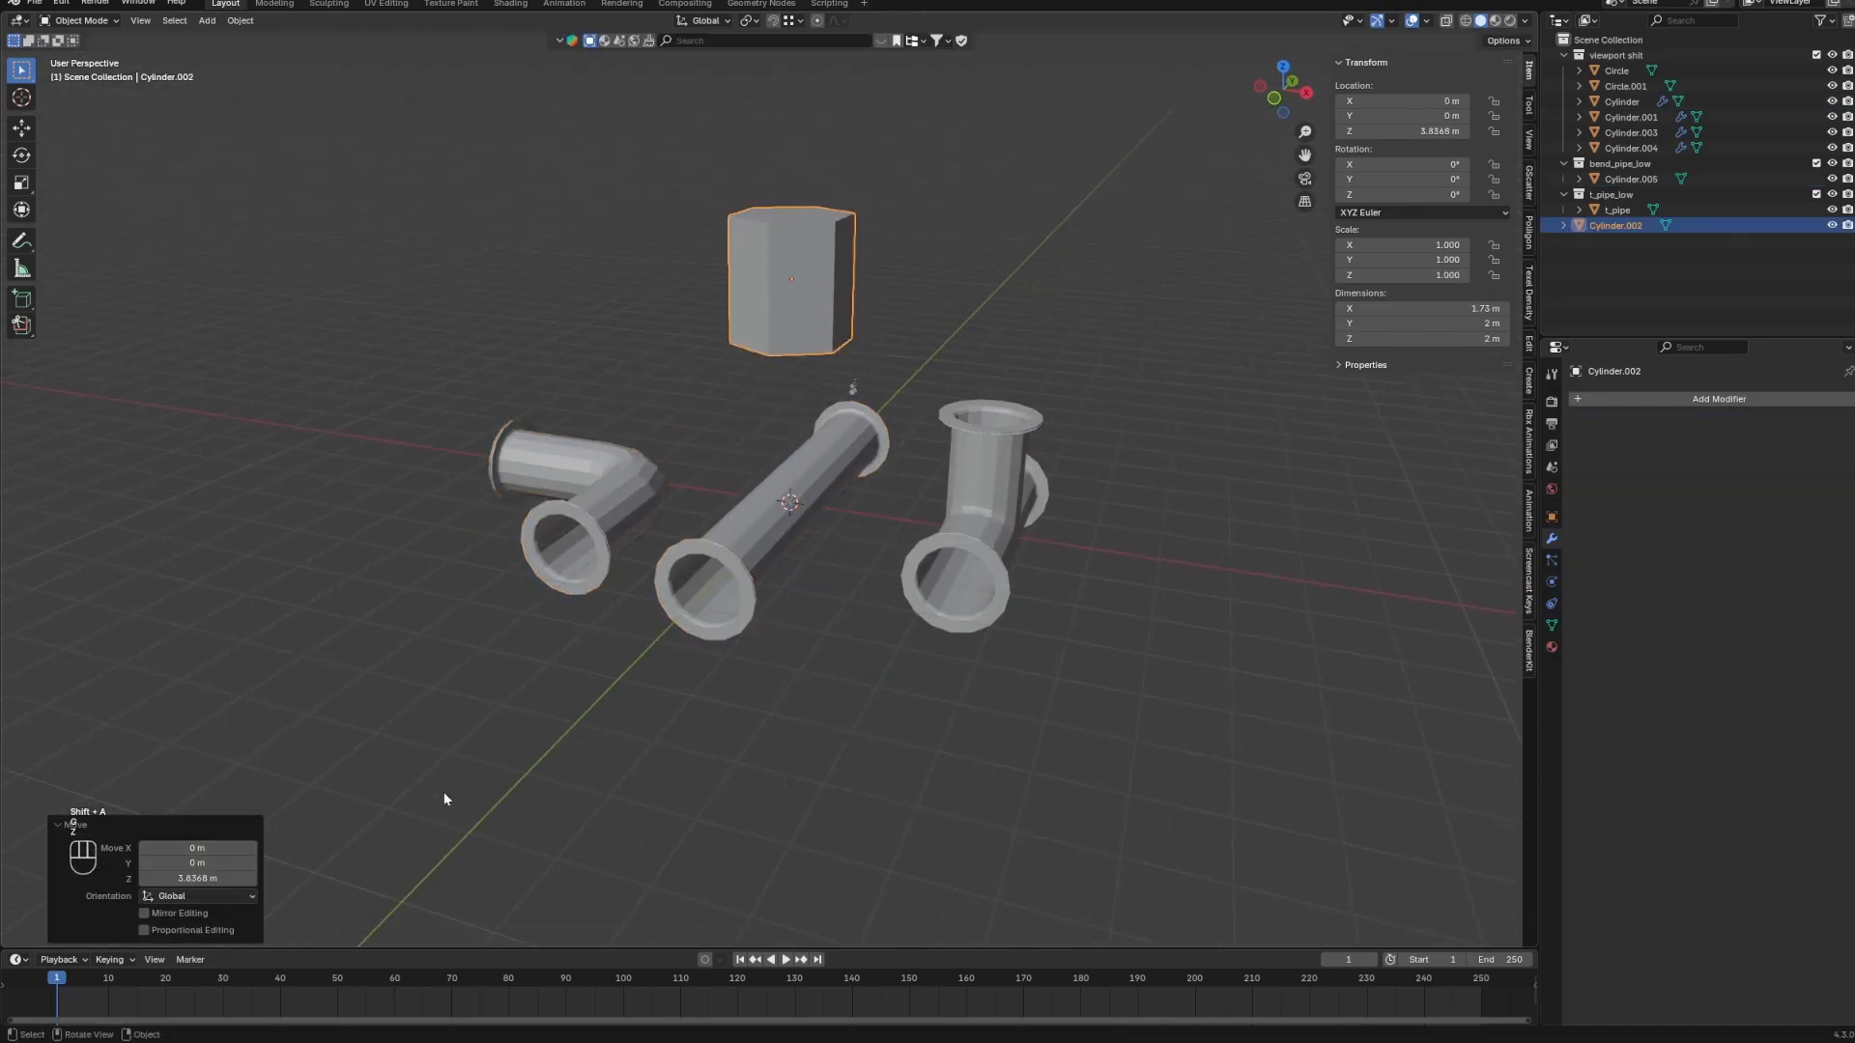
key("ctrl+z")
key("x")
left_click(534, 711)
Add a cylinder mesh with 32 vertices at the world origin.
key("shift+a")
mouse_move(870, 566)
left_click(954, 637)
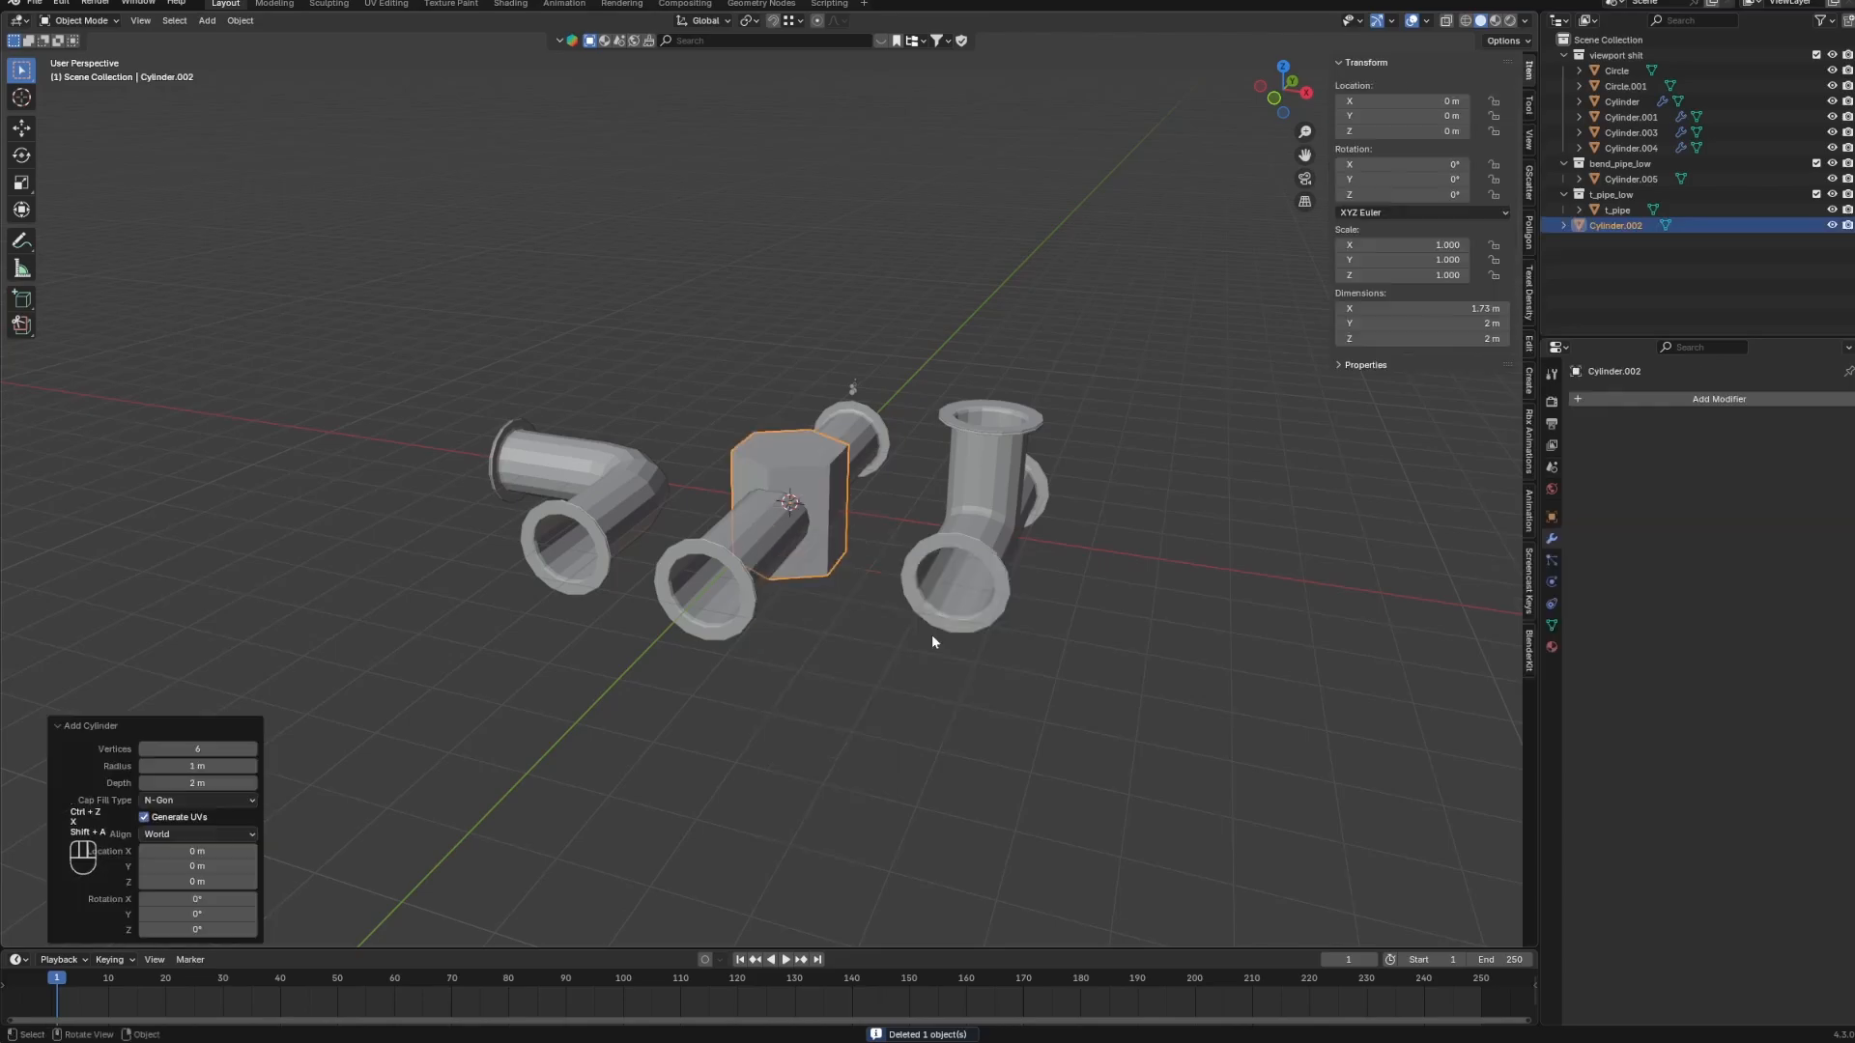
left_click(229, 751)
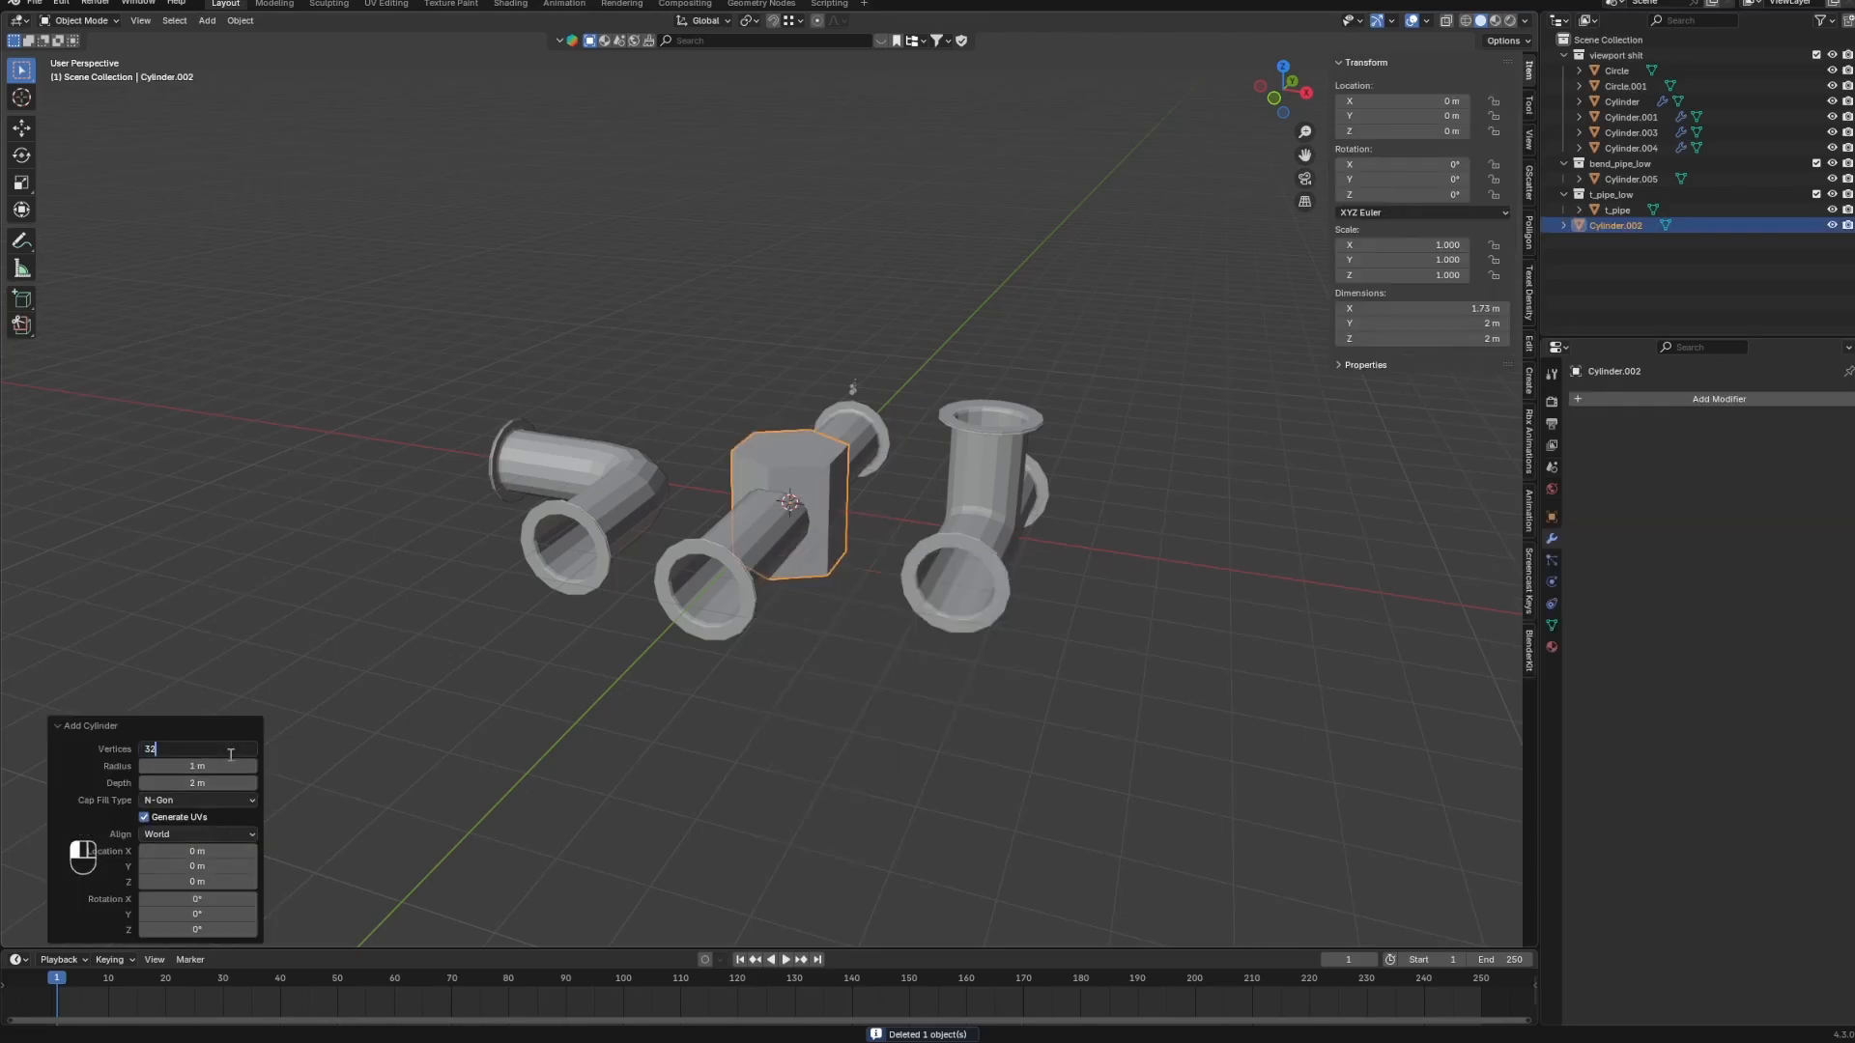
key("Return")
Raise the cylinder's top face along Z until the cylinder is about 5.24 m tall, and delete that face.
key("Tab")
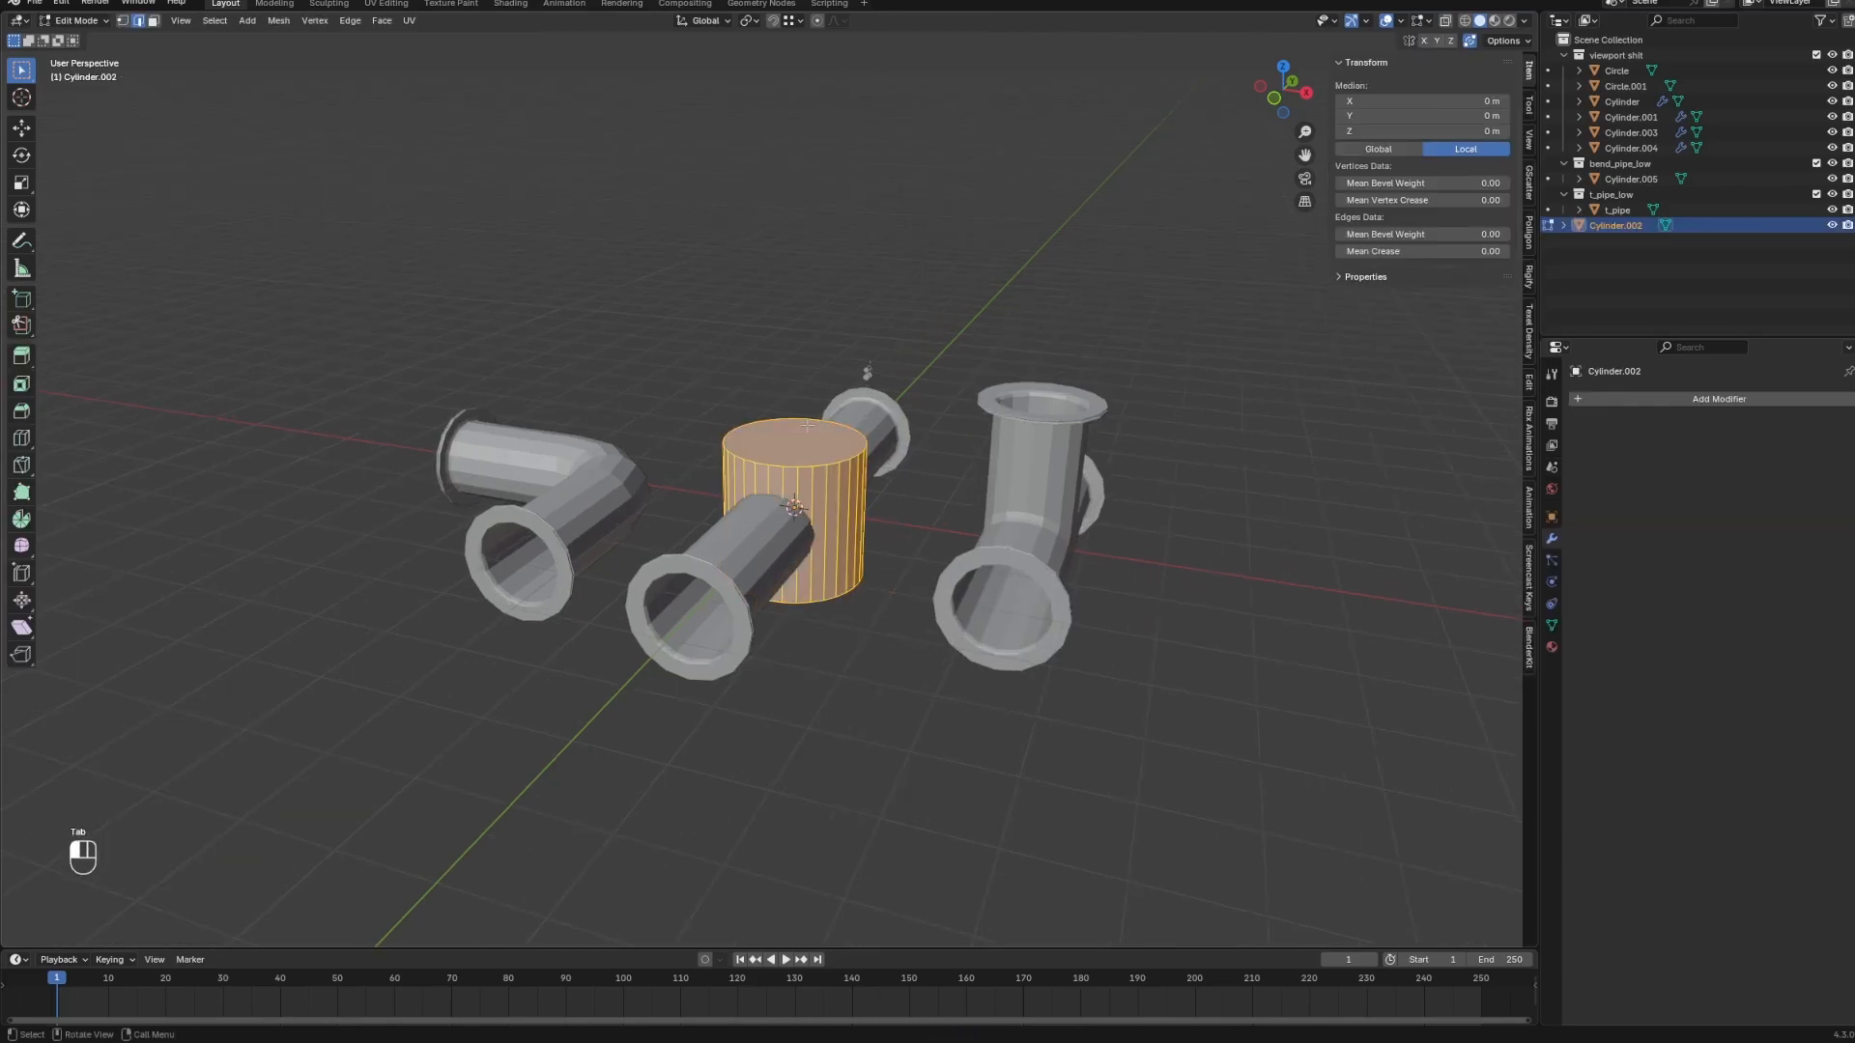
key("3")
left_click(808, 437)
key("g")
key("z")
left_click(826, 228)
key("x")
left_click(821, 230)
Move the open cylinder up along Z until it sits above the pipes.
key("Tab")
key("g")
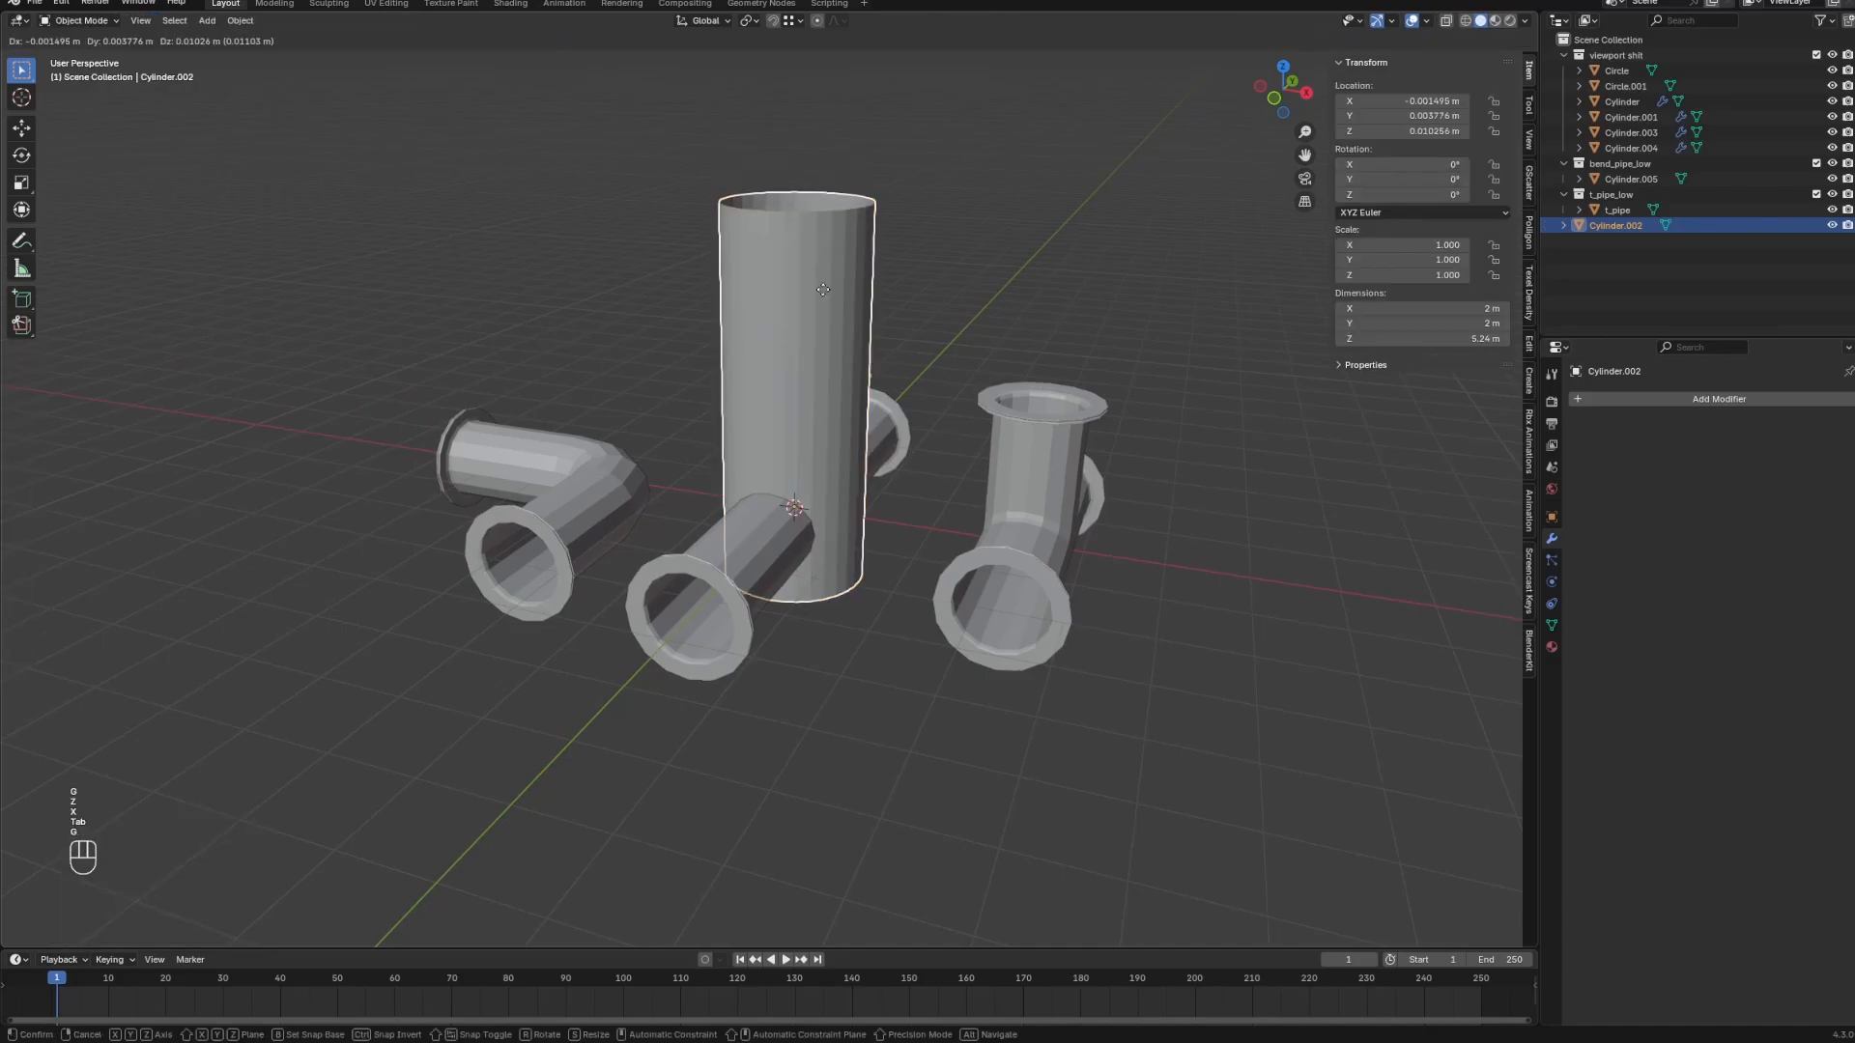
key("z")
left_click(813, 353)
Mark one vertical edge on the cylinder's side as a seam.
key("Tab")
key("3")
middle_click_drag(802, 368, 737, 512)
scroll(736, 512, "up", 1)
left_click(718, 483)
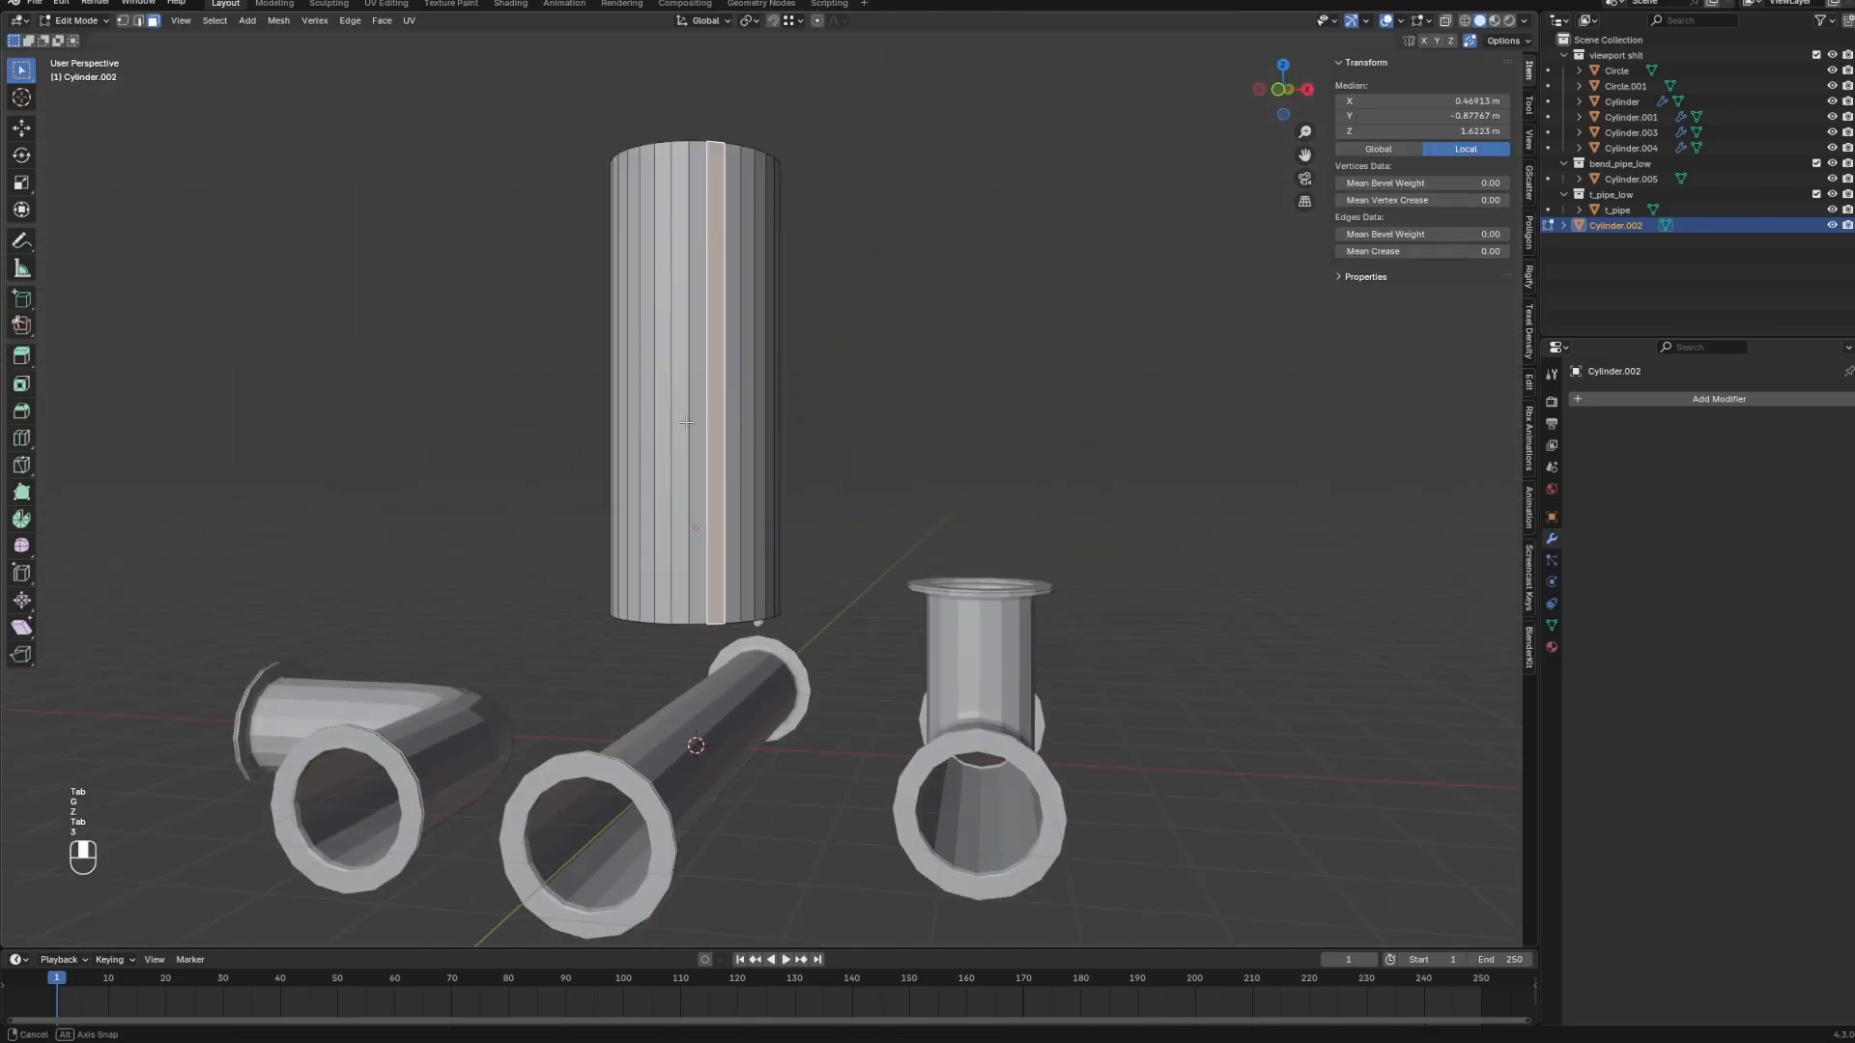
key("2")
left_click(670, 442)
key("ctrl+e")
key("a")
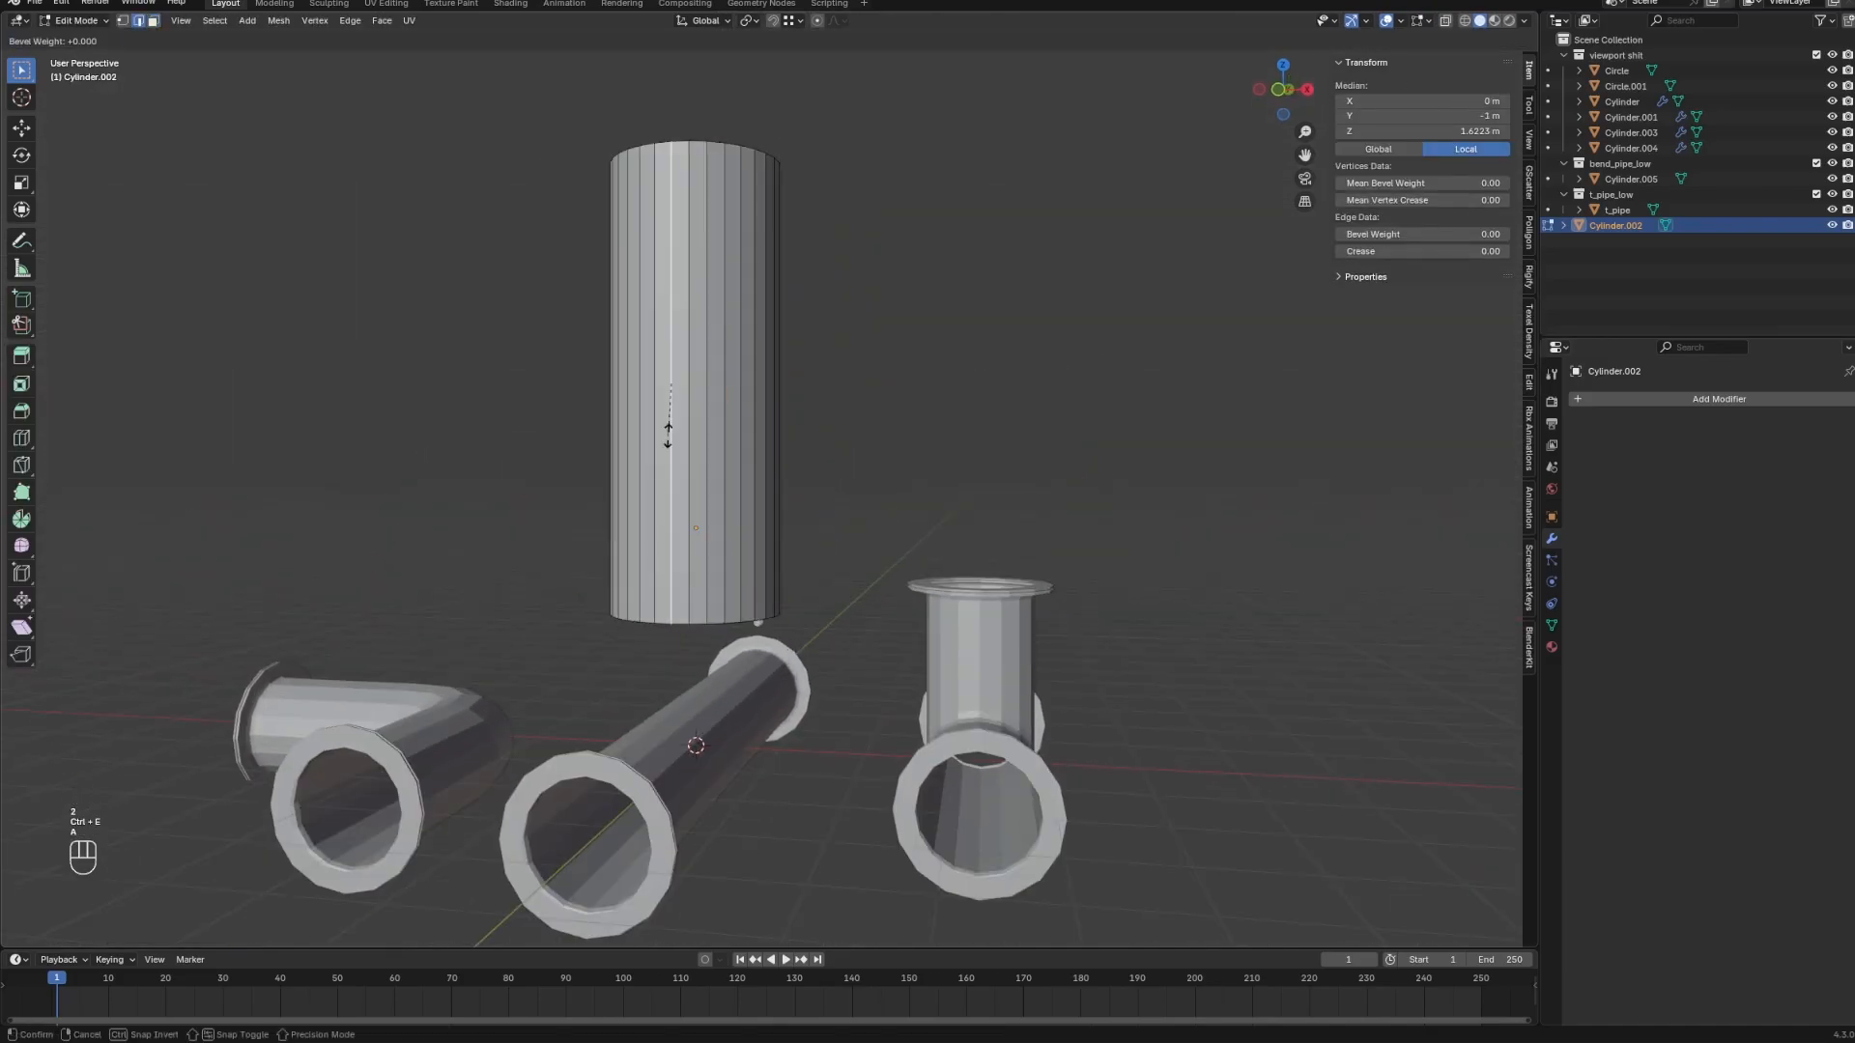
key("ctrl+z")
left_click(669, 452)
key("ctrl+e")
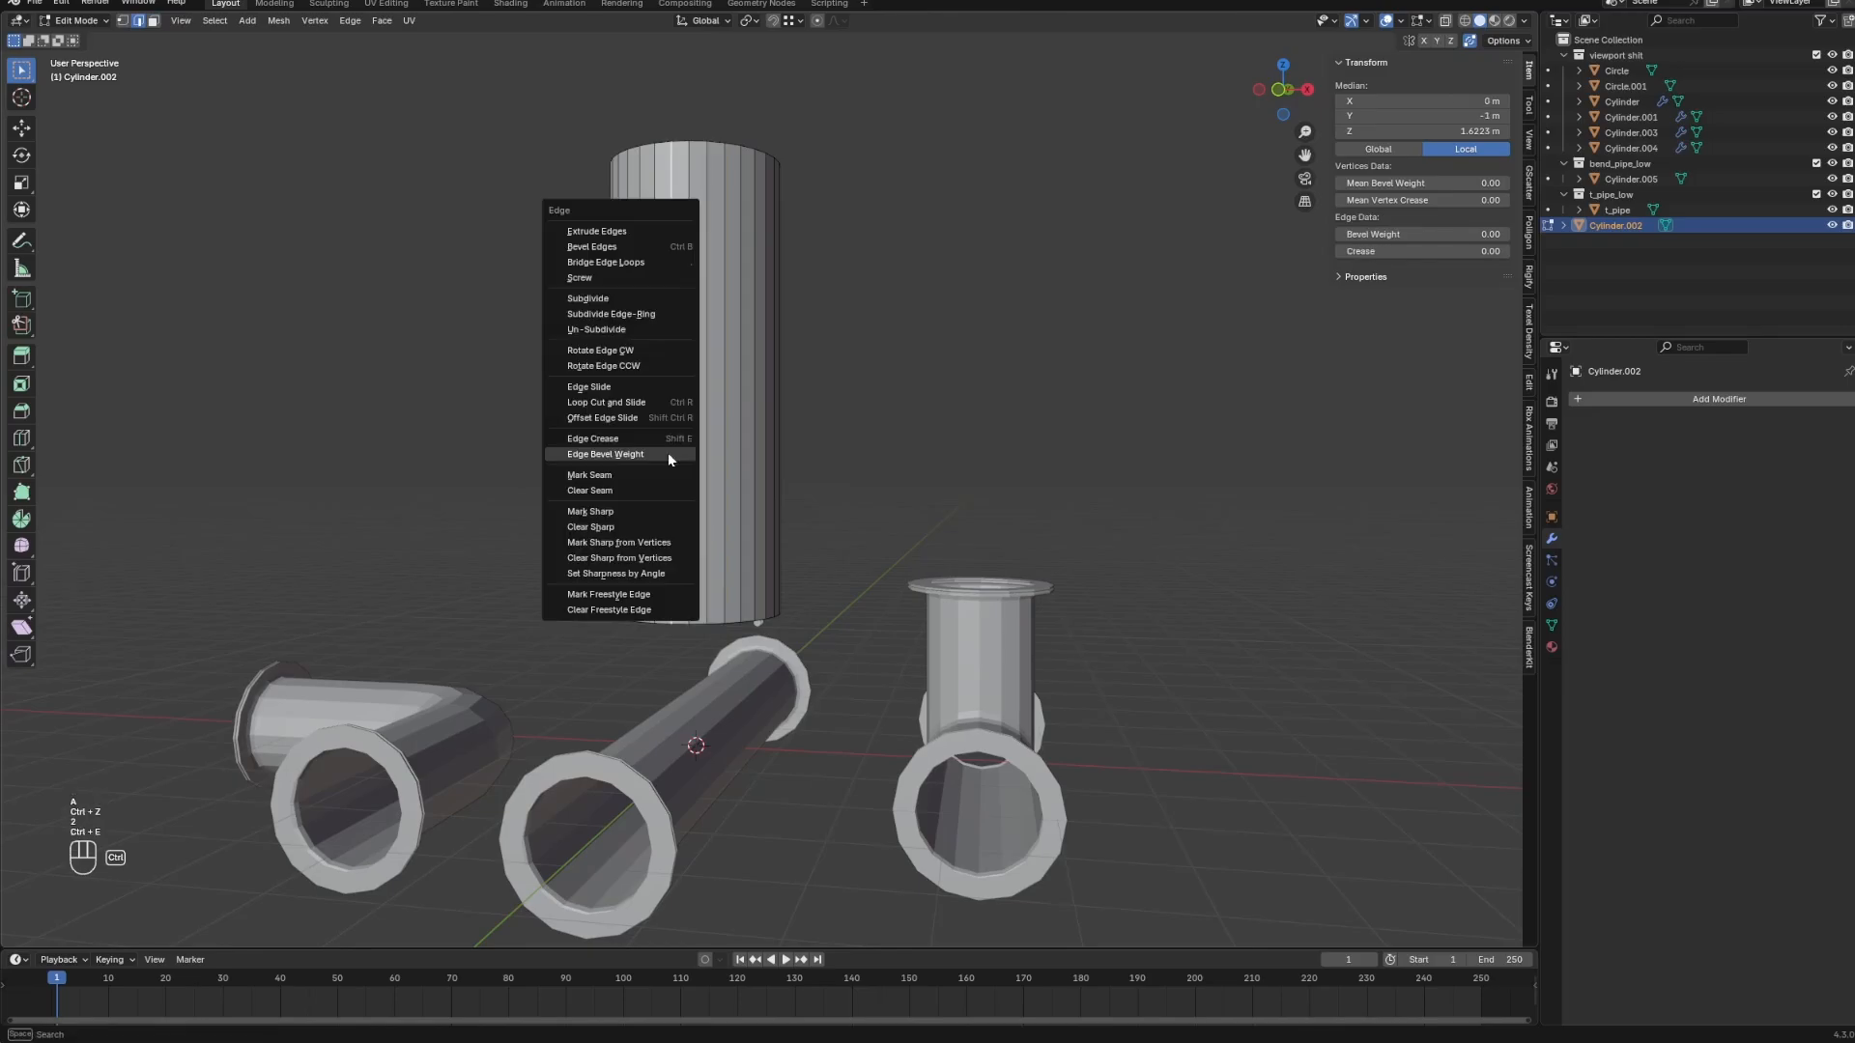
left_click(609, 476)
Unwrap the whole cylinder and switch to the UV Editing workspace.
key("a")
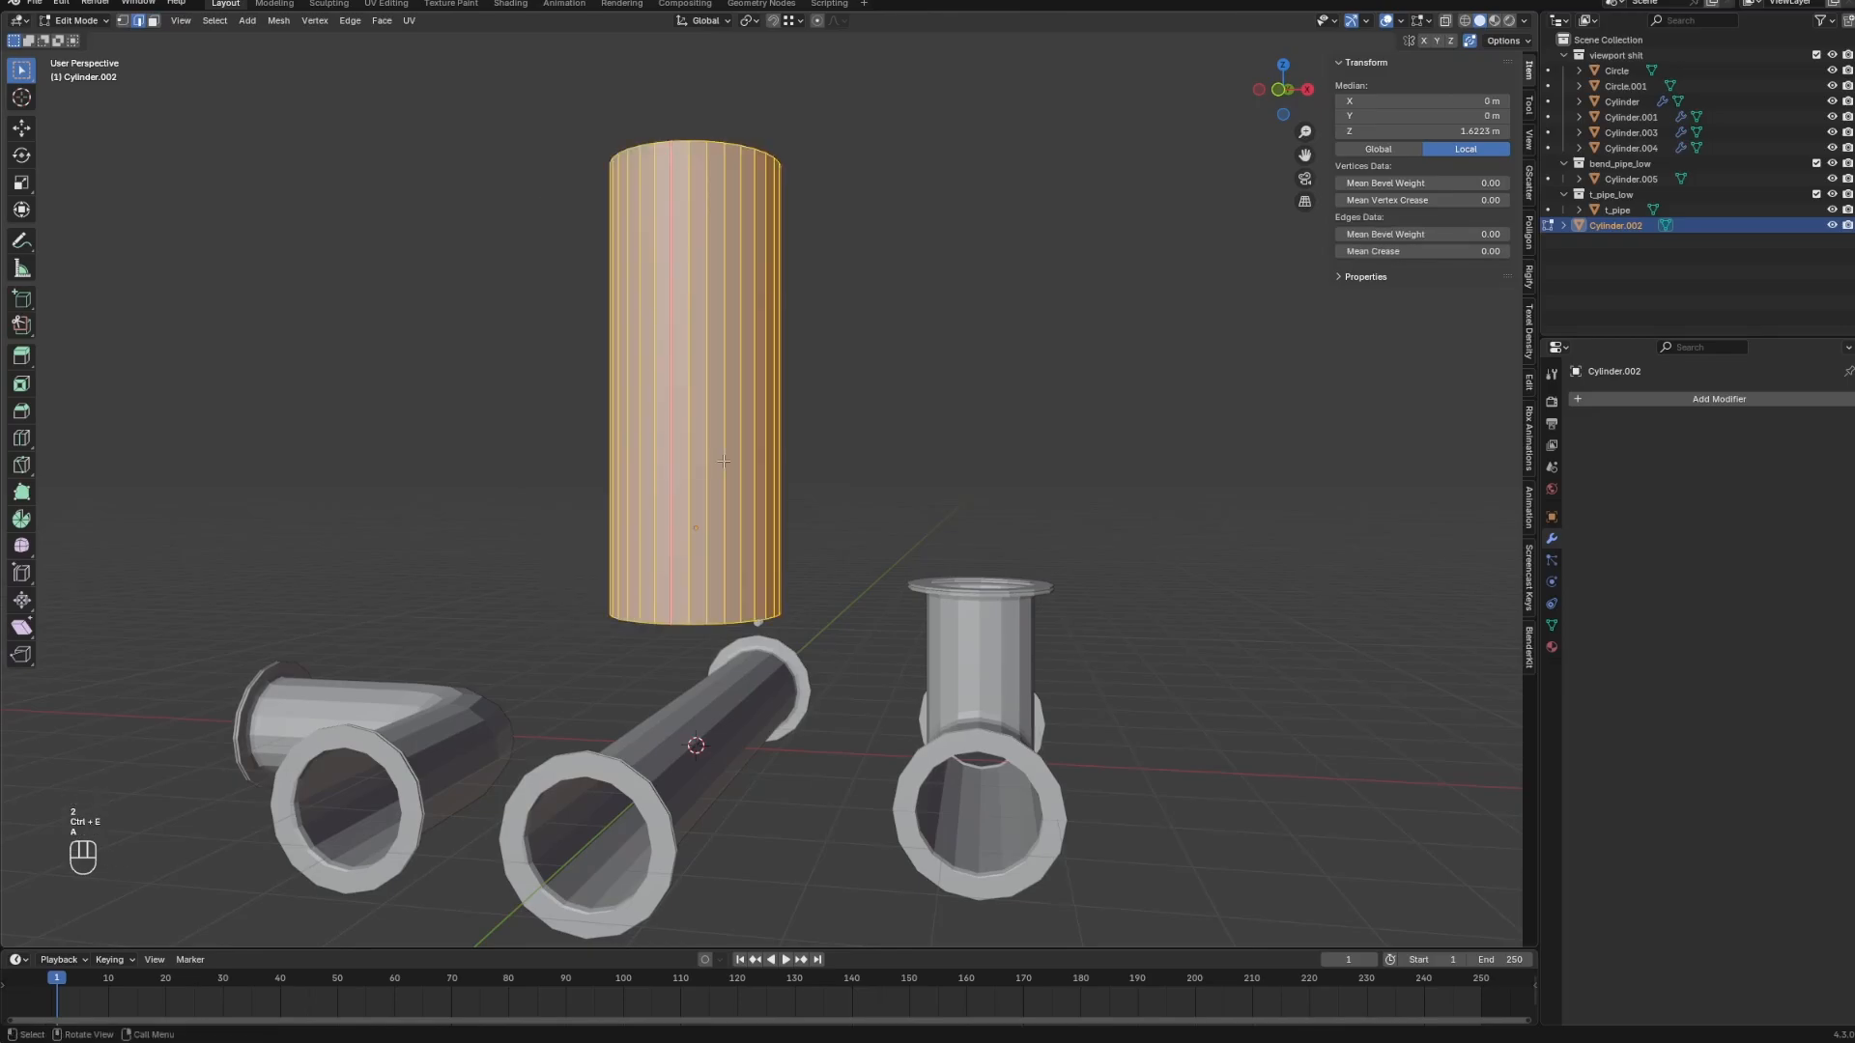
key("u")
mouse_move(725, 462)
left_click(802, 481)
left_click(386, 4)
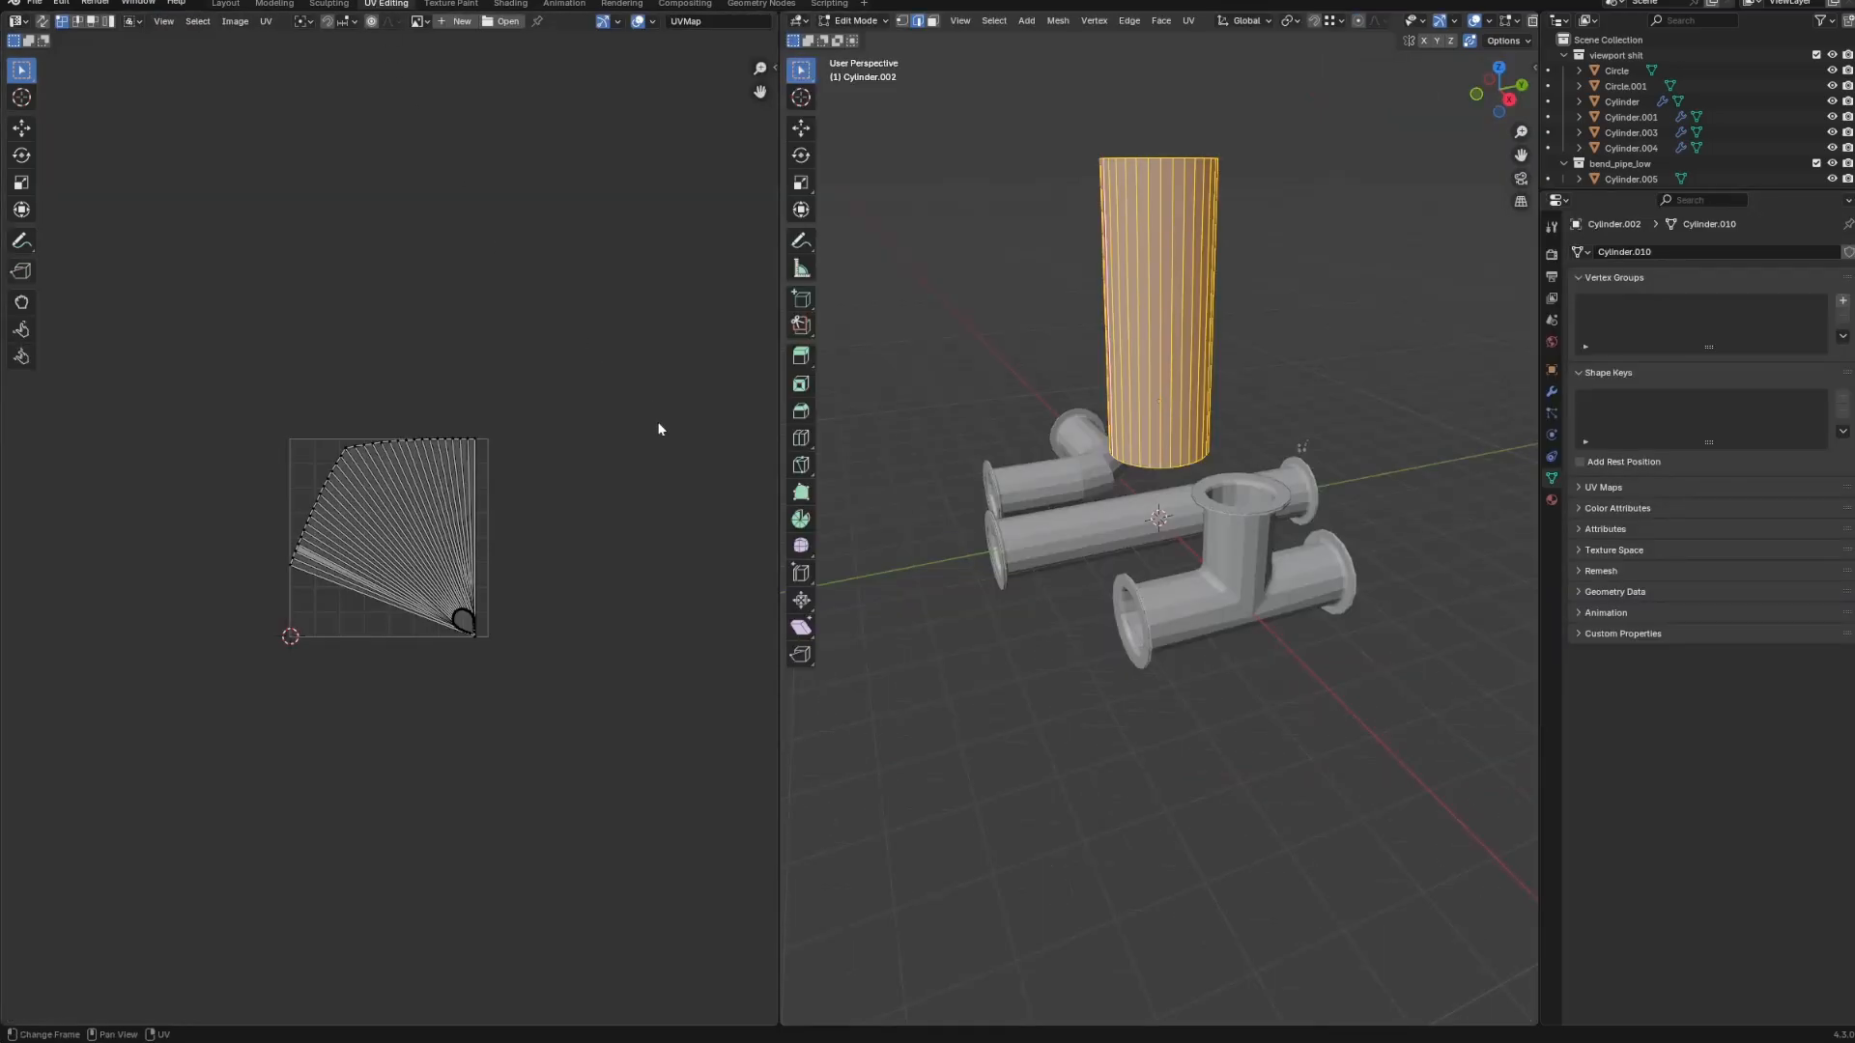
scroll(1112, 580, "up", 3)
key("Tab")
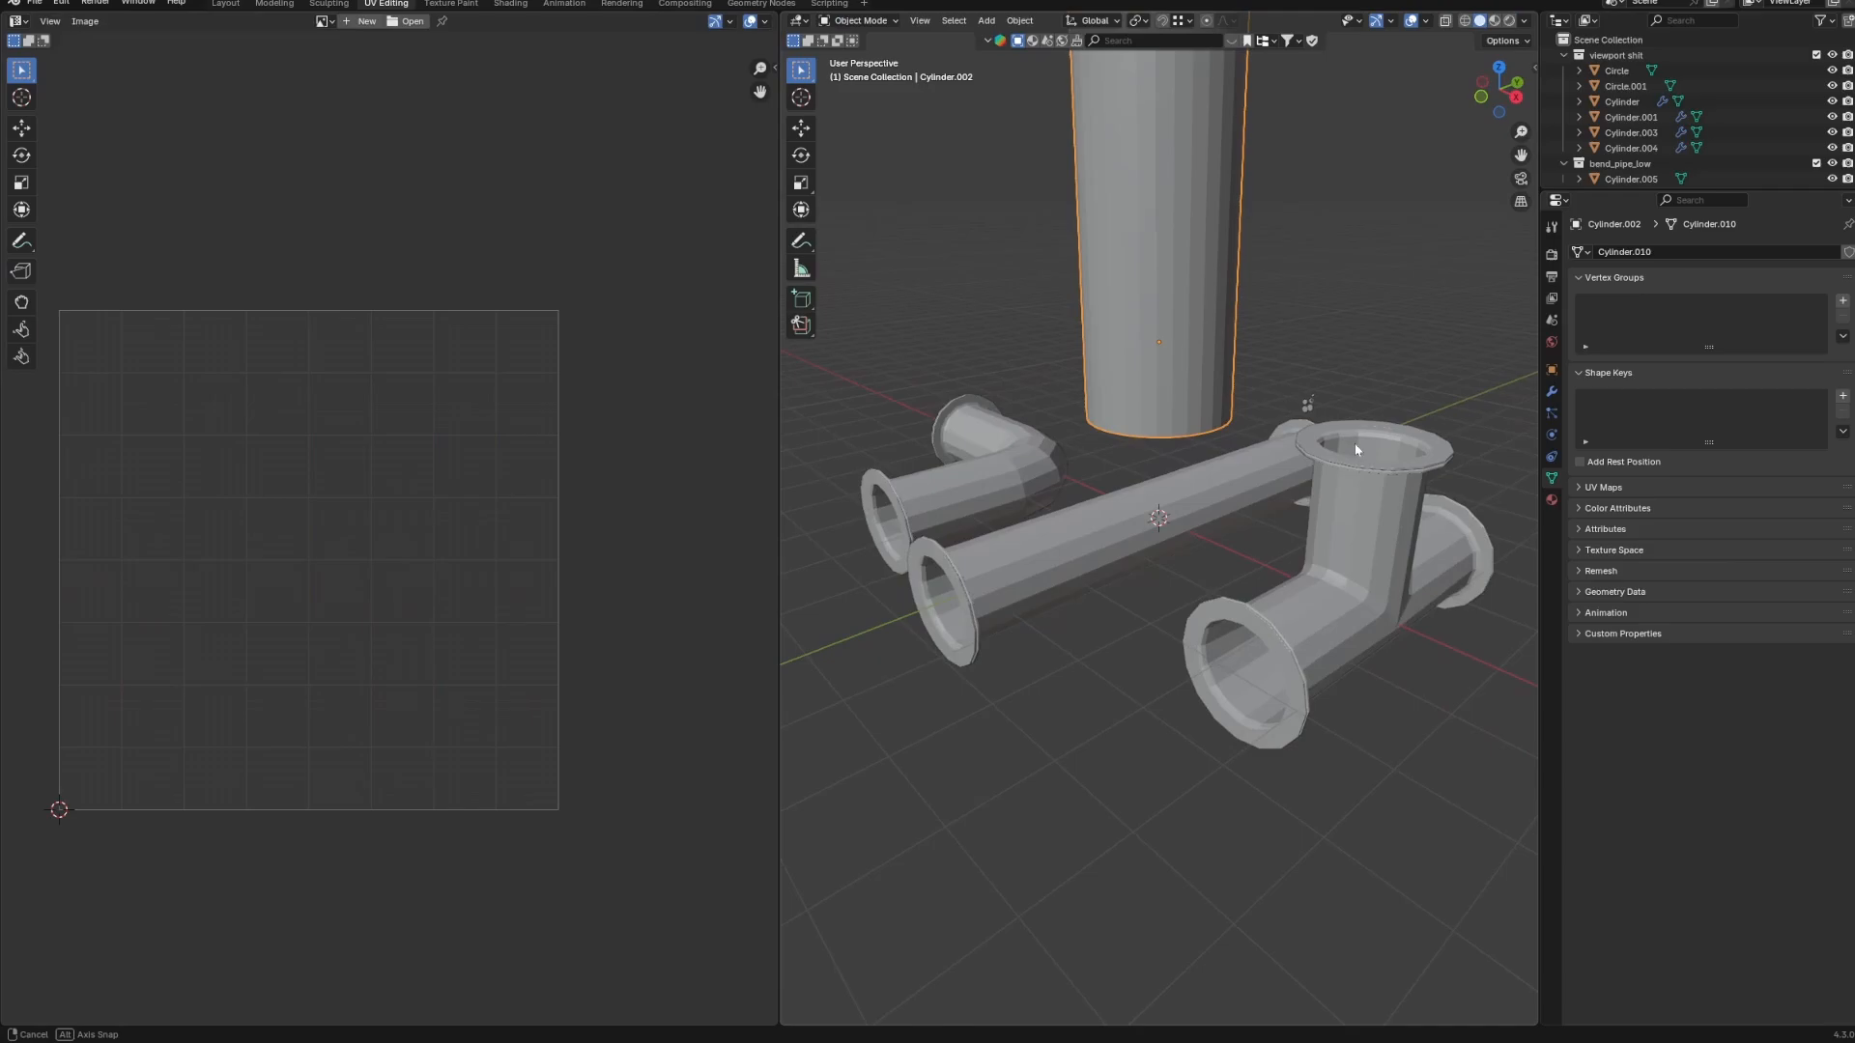
Create a material for the cylinder with a new 1024 by 1024 px UV Grid image texture as its base colour.
left_click(1553, 500)
left_click(1649, 316)
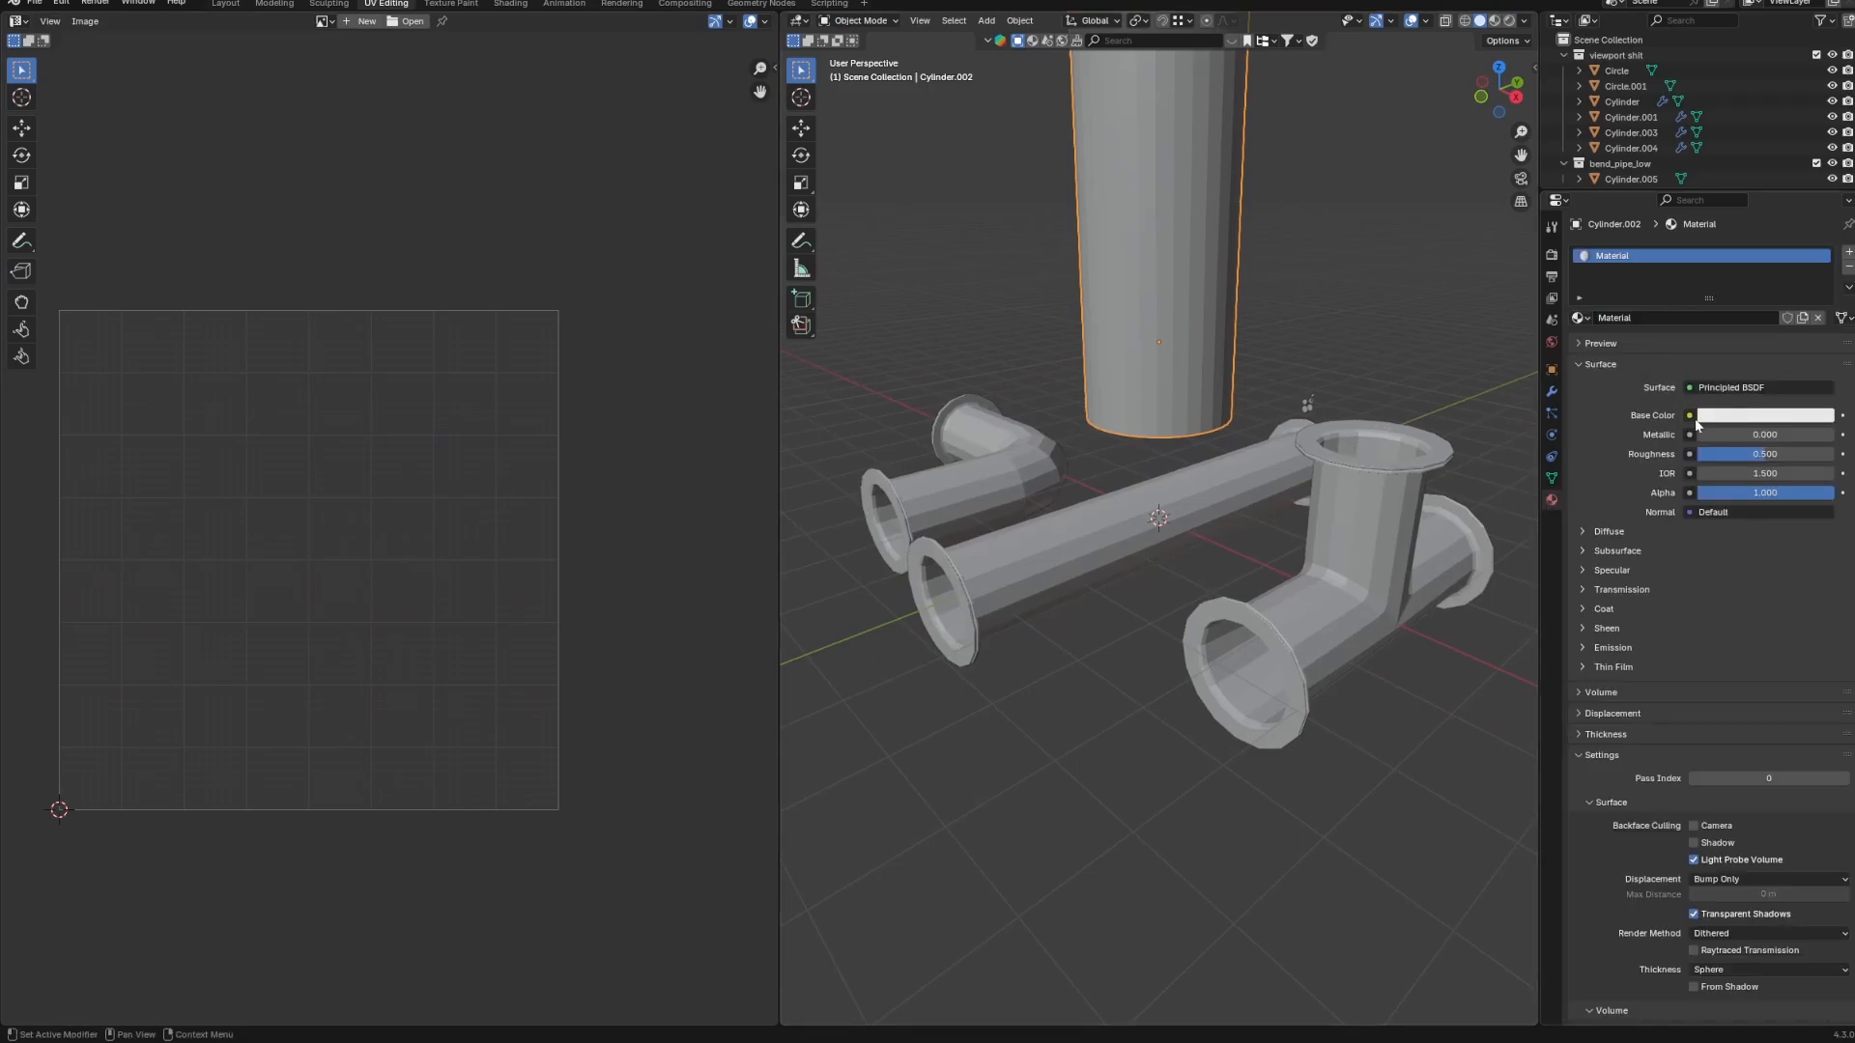
left_click(1693, 417)
left_click(1631, 428)
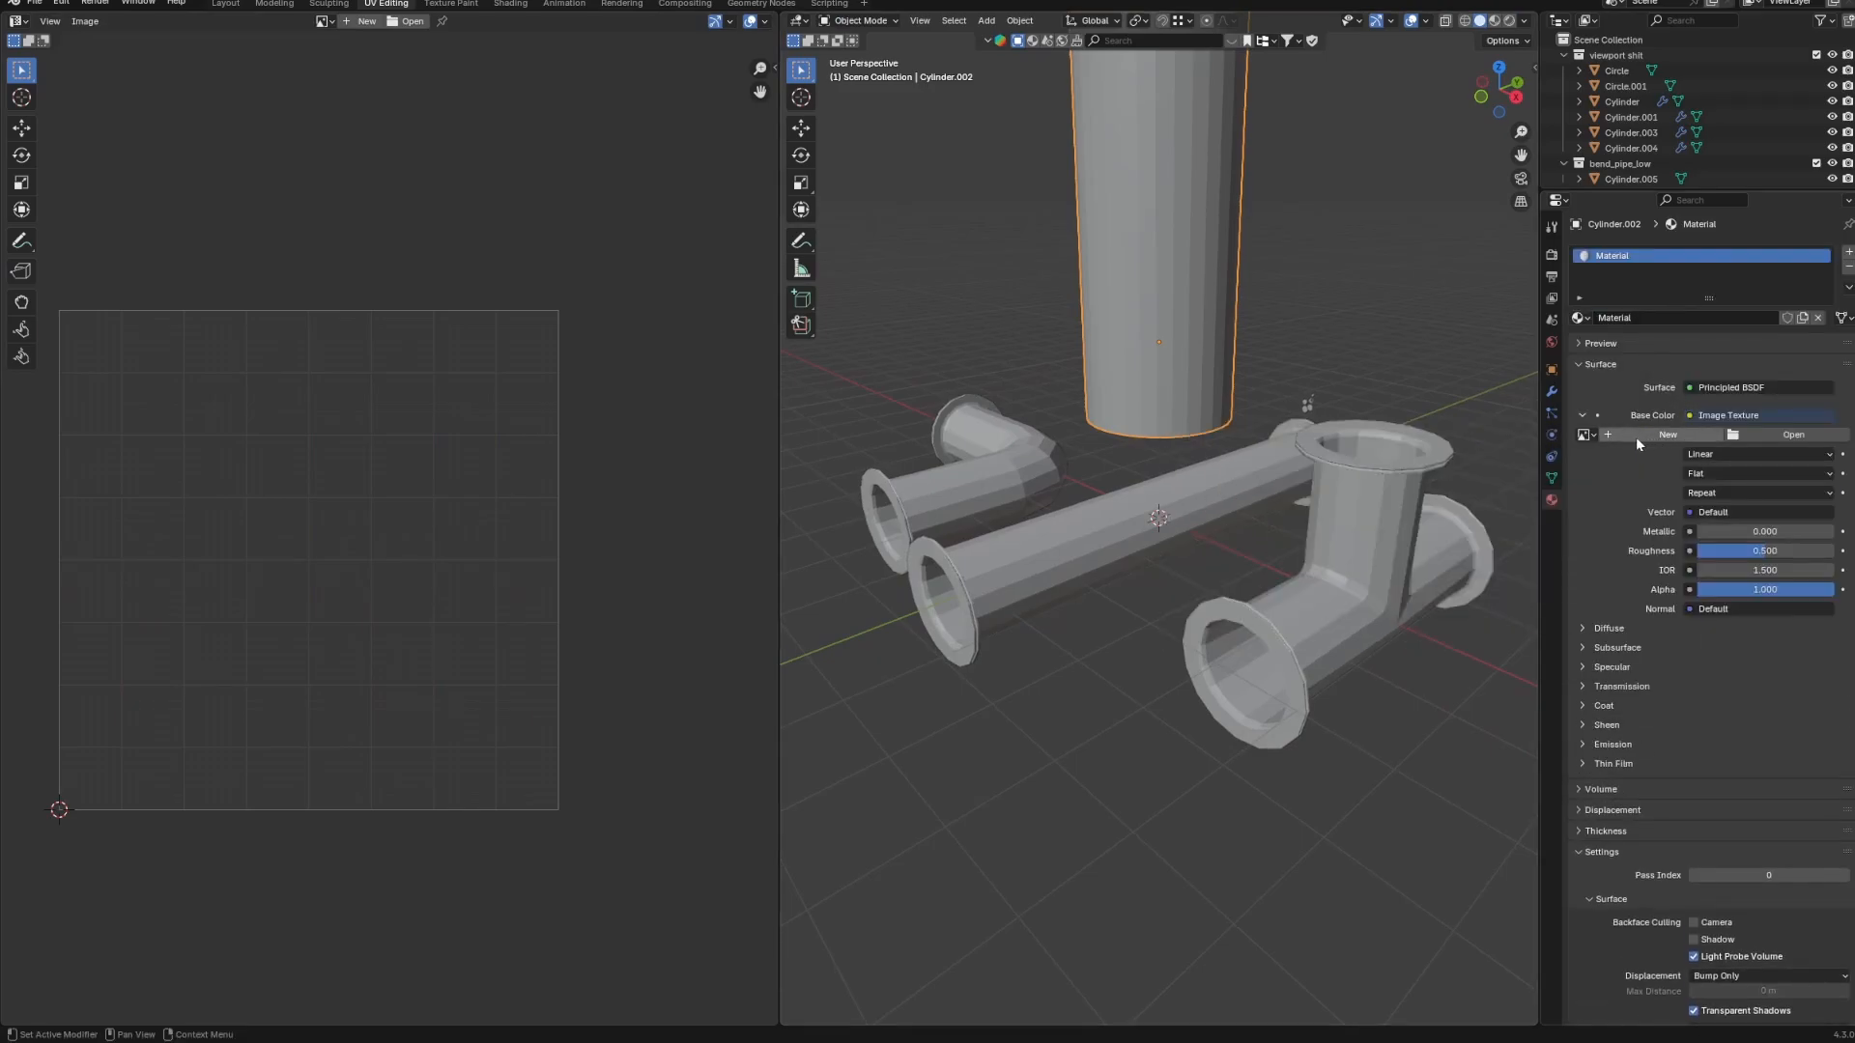
left_click(1640, 440)
left_click(1662, 531)
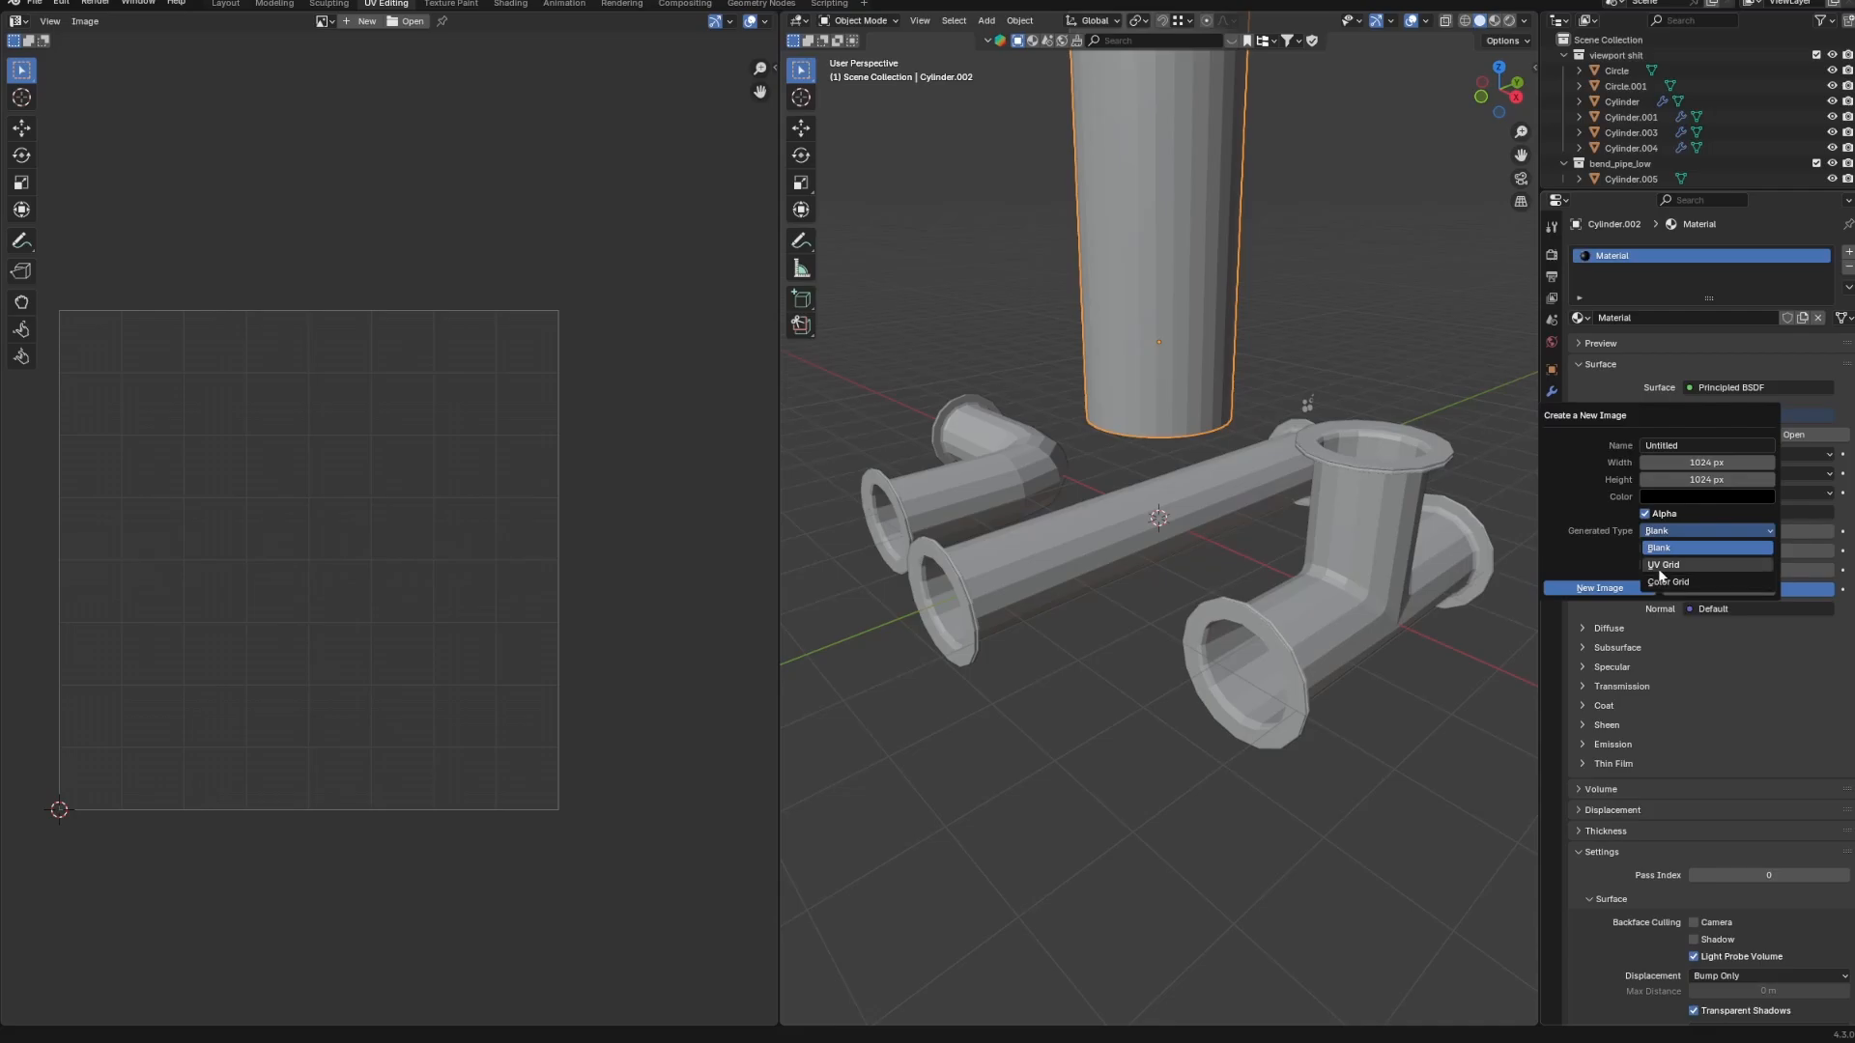
left_click(1660, 569)
left_click(1609, 592)
Switch the viewport to Material Preview shading to show the checker texture on the cylinder.
key("z")
middle_click_drag(1257, 461, 1178, 753, "shift")
key("z")
middle_click_drag(1214, 823, 1290, 792)
Examine how the checker pattern runs along the cylinder's side.
key("Tab")
middle_click_drag(1333, 618, 1193, 576)
key("Tab")
key("Tab")
middle_click_drag(1063, 579, 1153, 590)
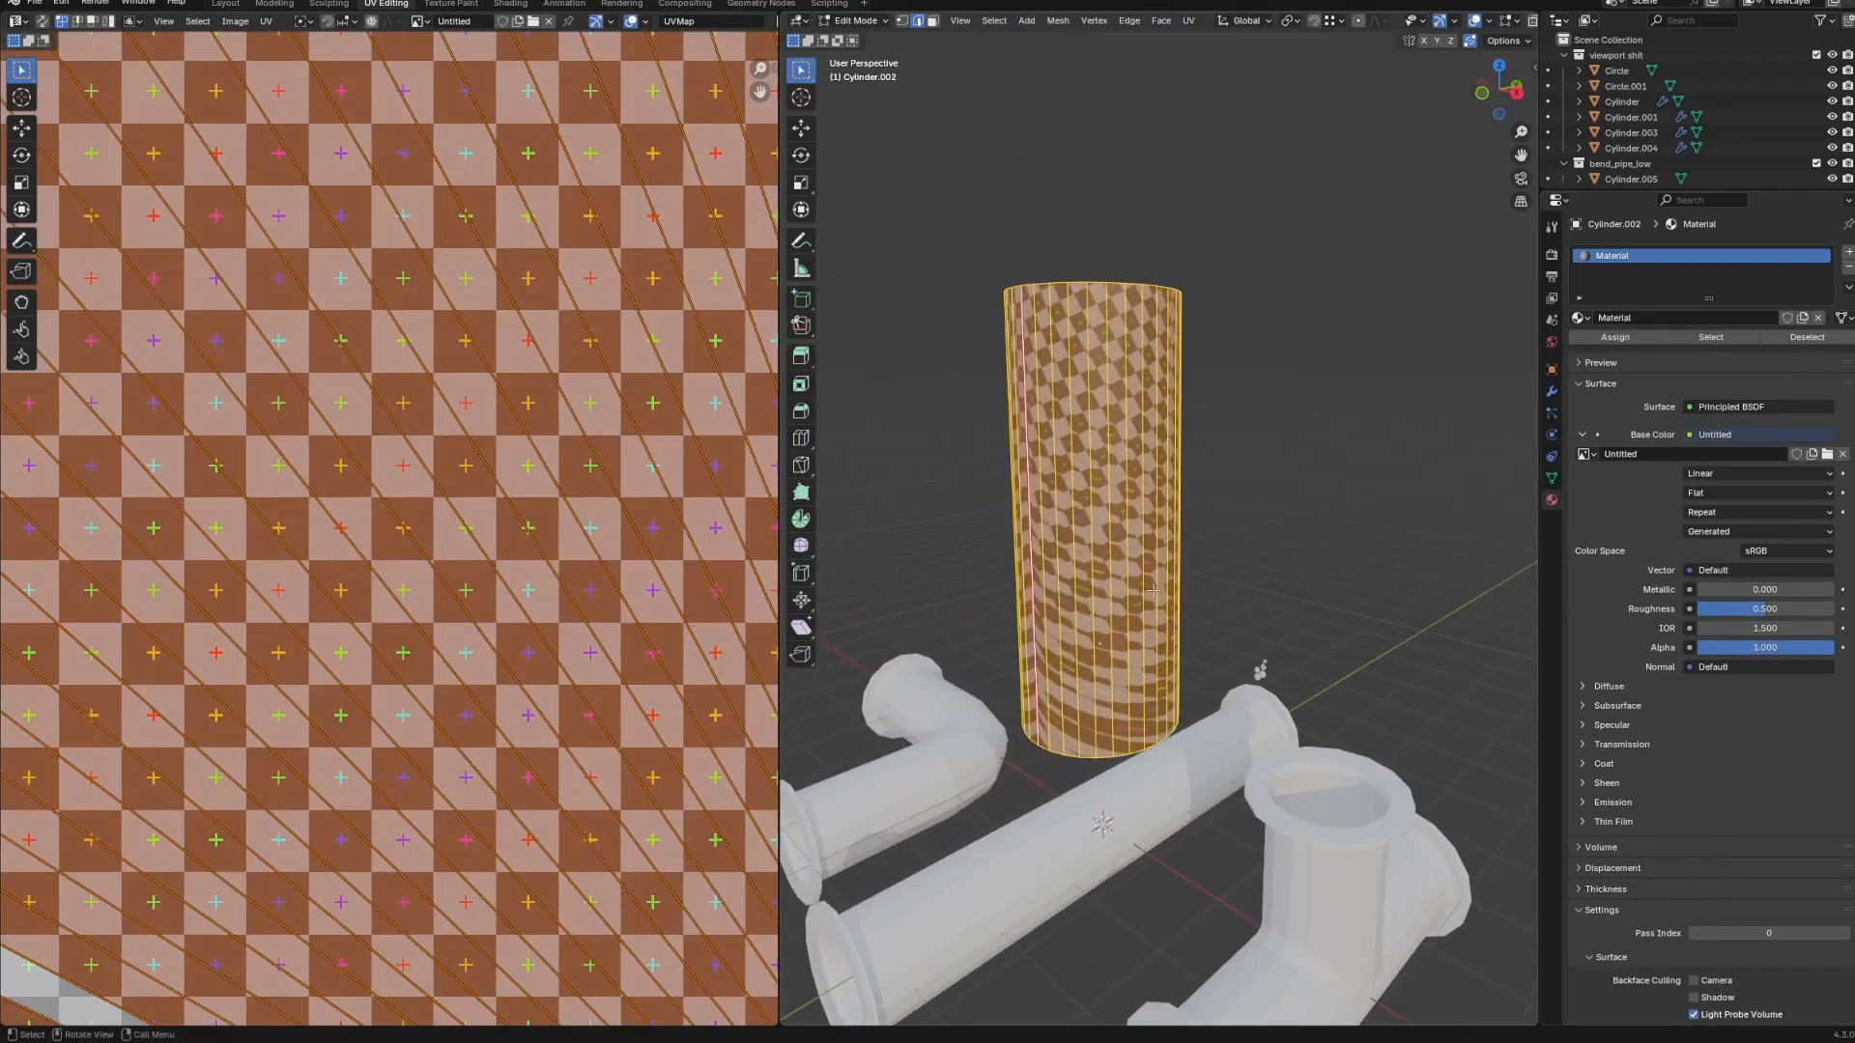
key("alt+a")
scroll(1154, 590, "down", 3)
scroll(1140, 629, "up", 5)
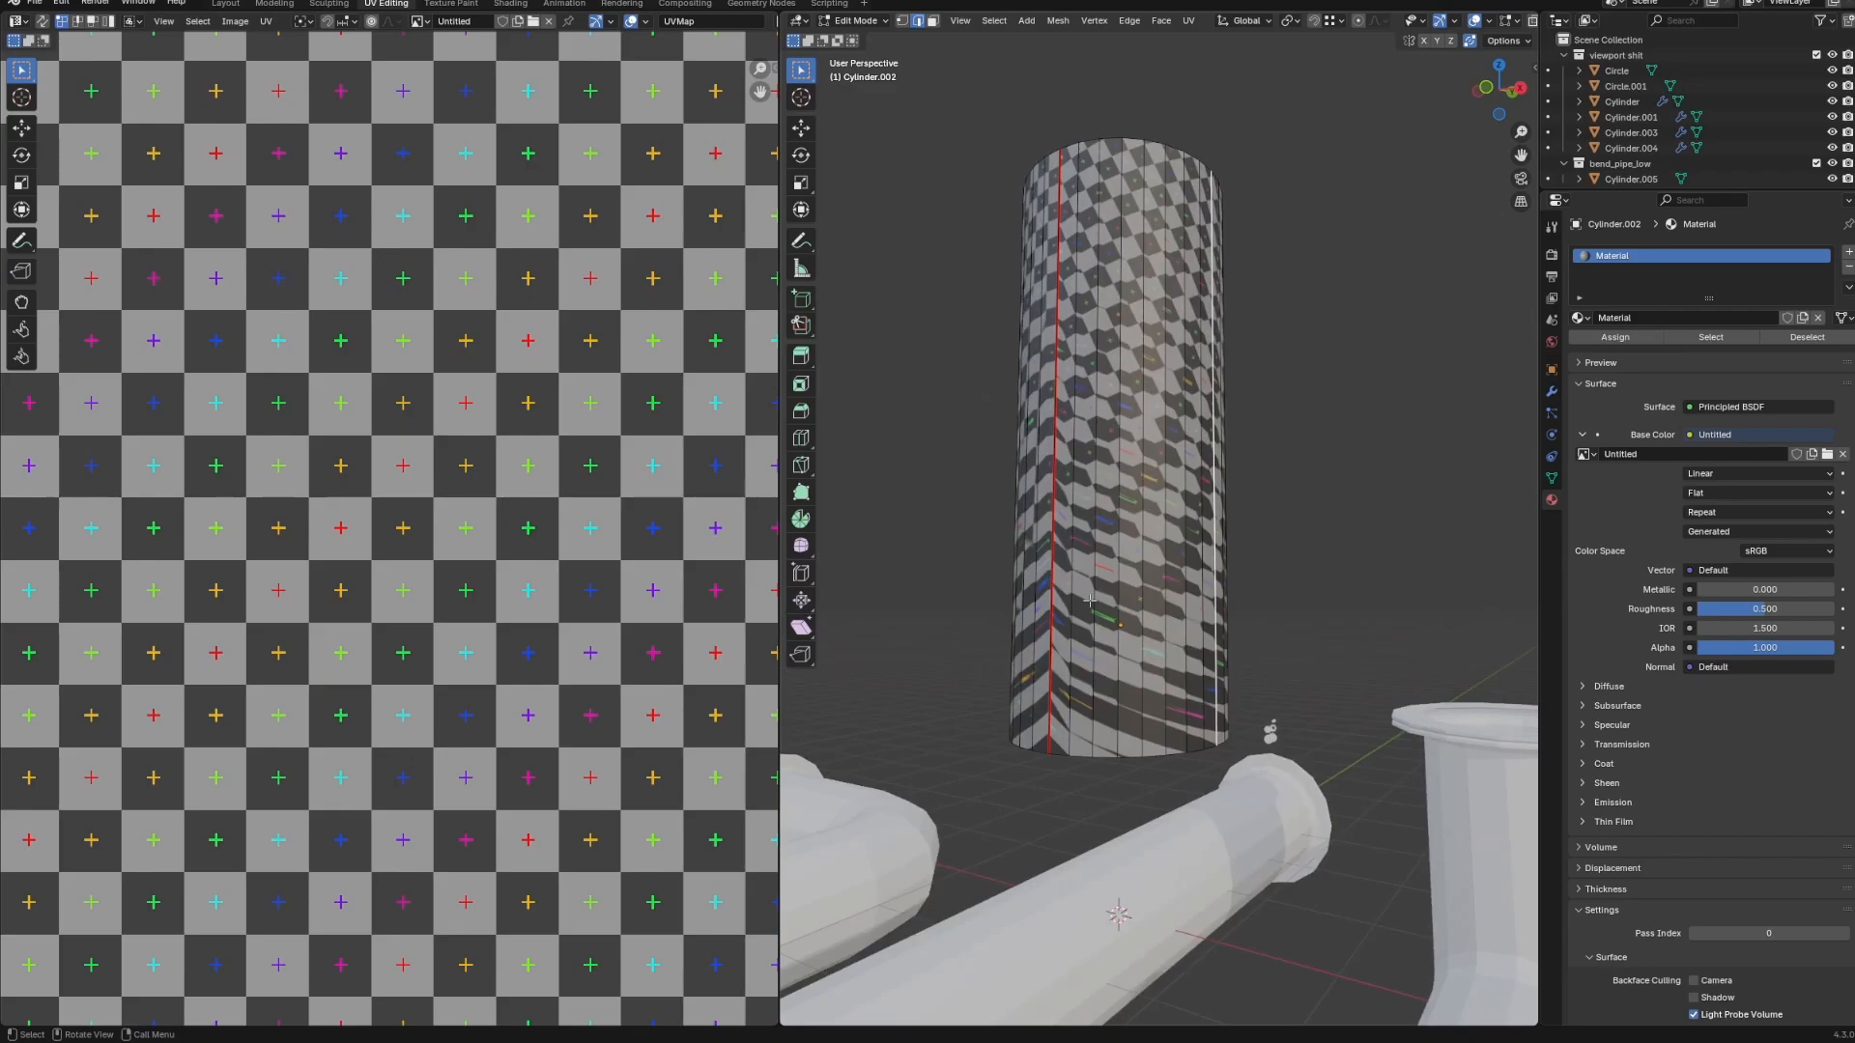
scroll(386, 541, "down", 4)
Select the whole cylinder and inspect the bottom face's shape in its UV layout.
key("a")
scroll(415, 645, "up", 8)
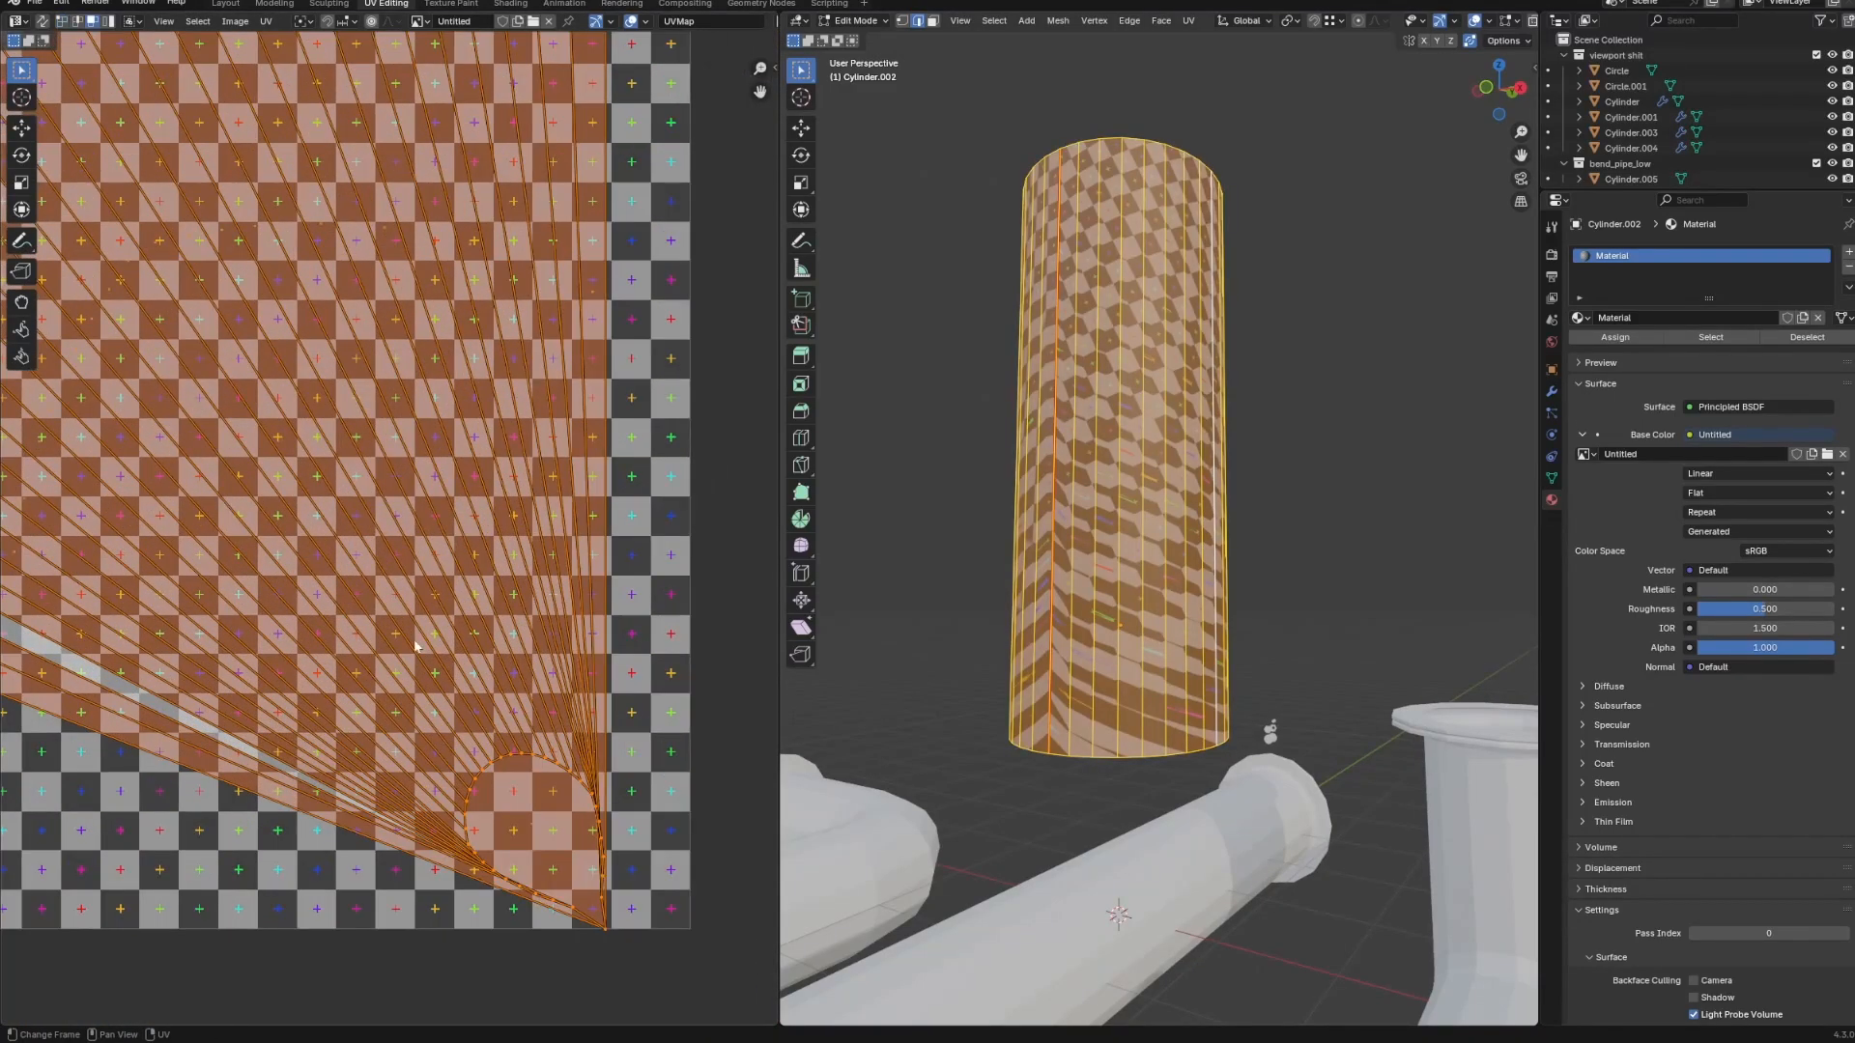
middle_click_drag(529, 891, 374, 761)
scroll(424, 786, "up", 1)
left_click(424, 787)
scroll(423, 787, "up", 1)
left_click(354, 703)
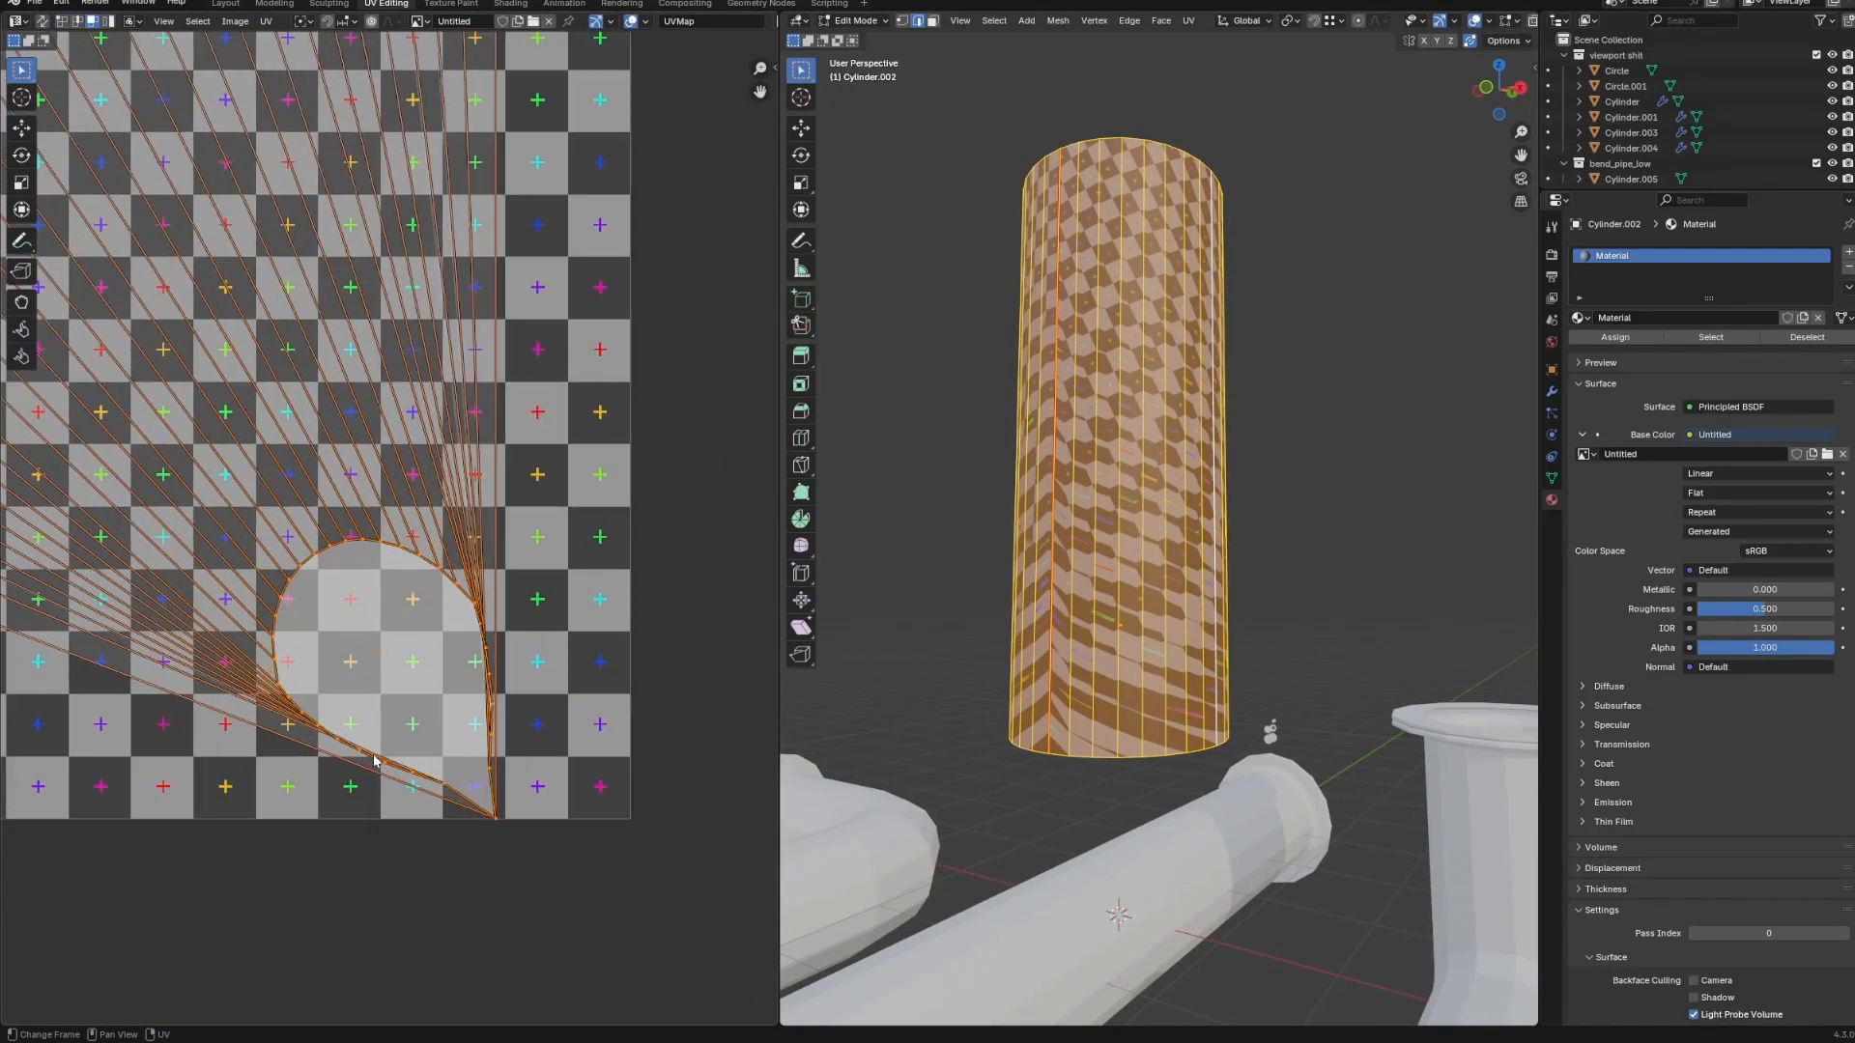
scroll(544, 611, "up", 2)
Mark the boundary edges of the cylinder's bottom face as a seam.
middle_click_drag(1195, 711, 1169, 626)
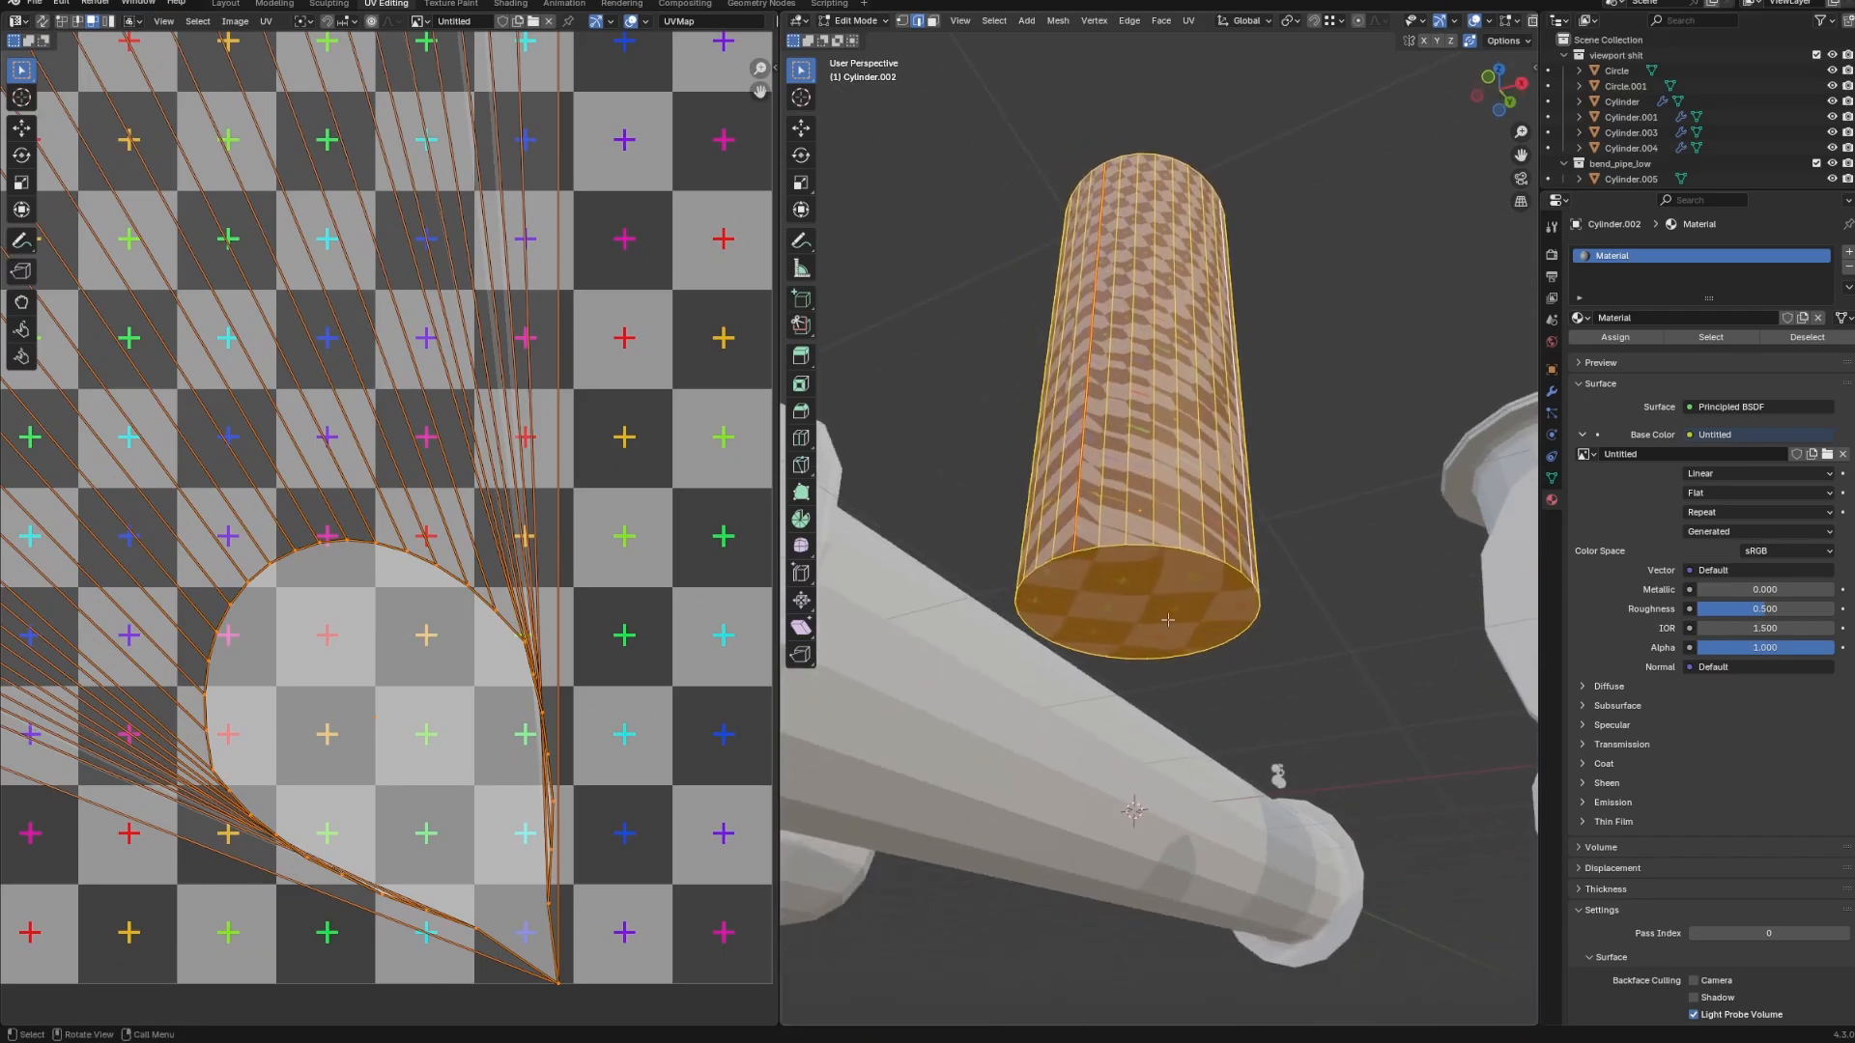
key("alt+a")
left_click(1169, 626)
key("p")
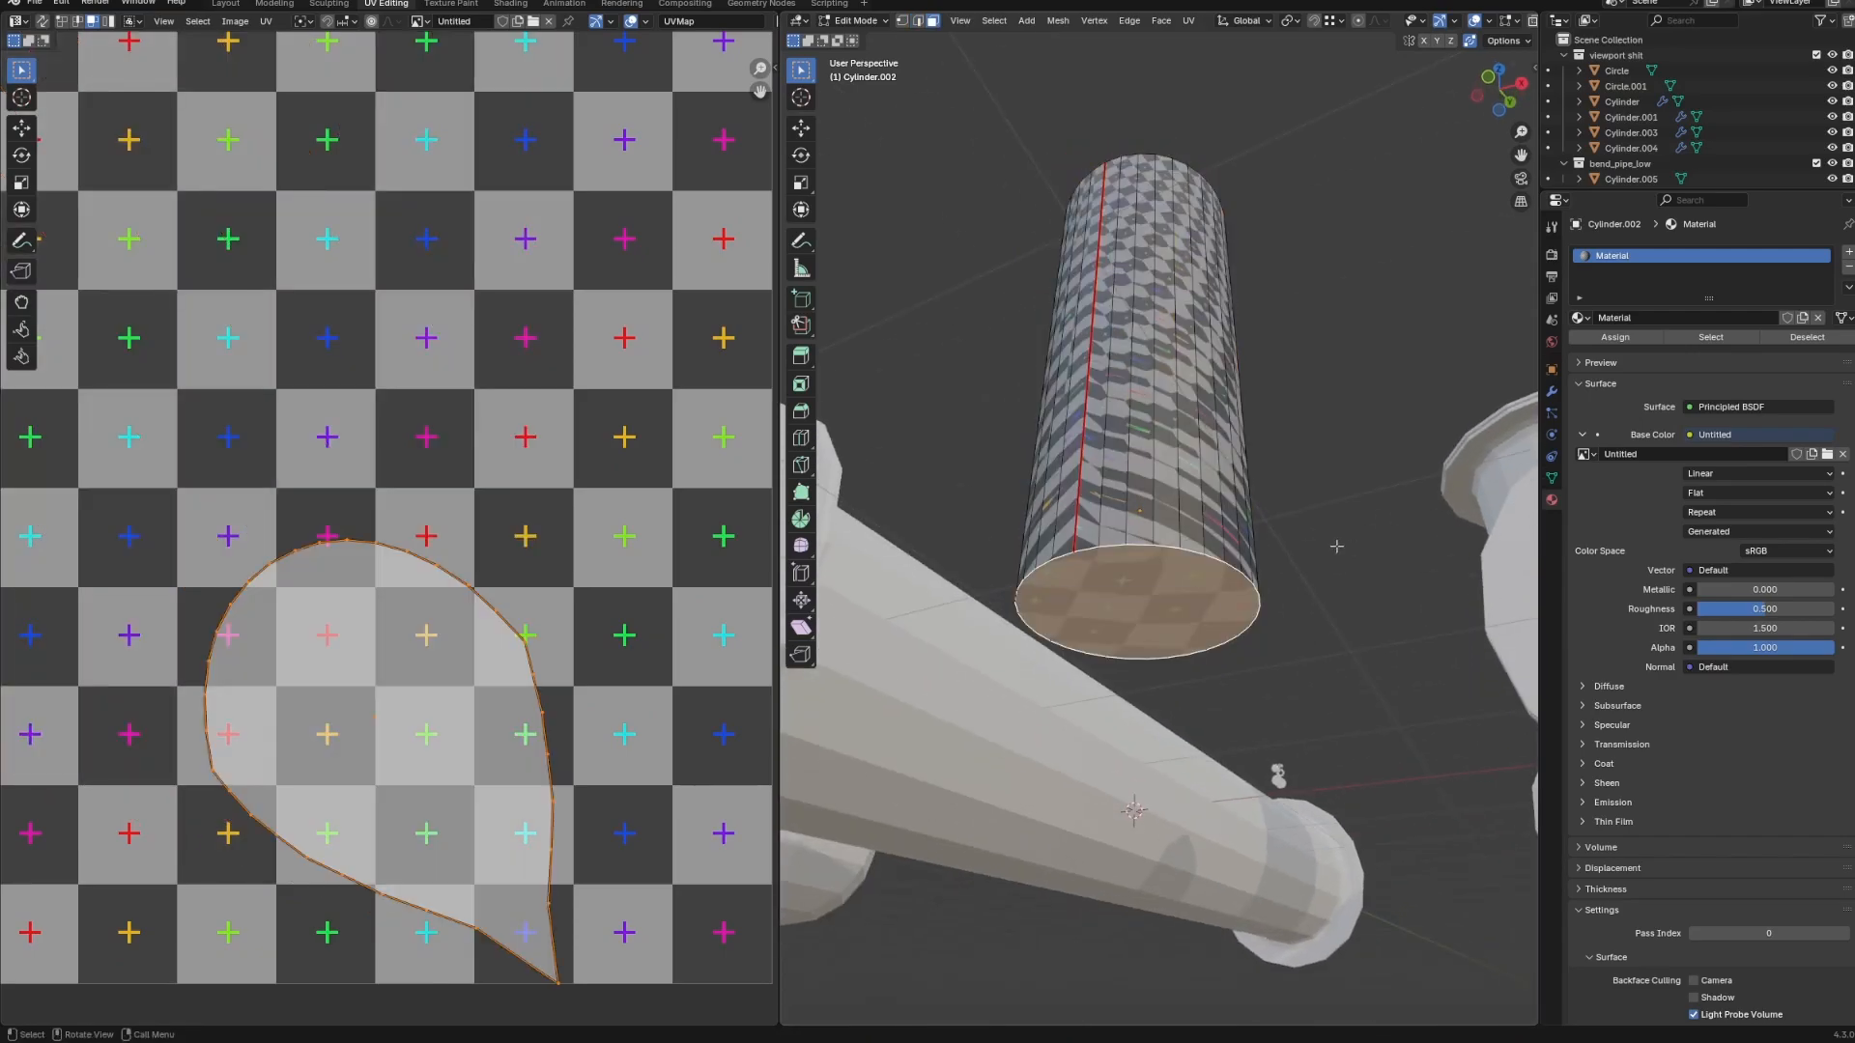
key("ctrl+e")
left_click(1026, 604)
key("2")
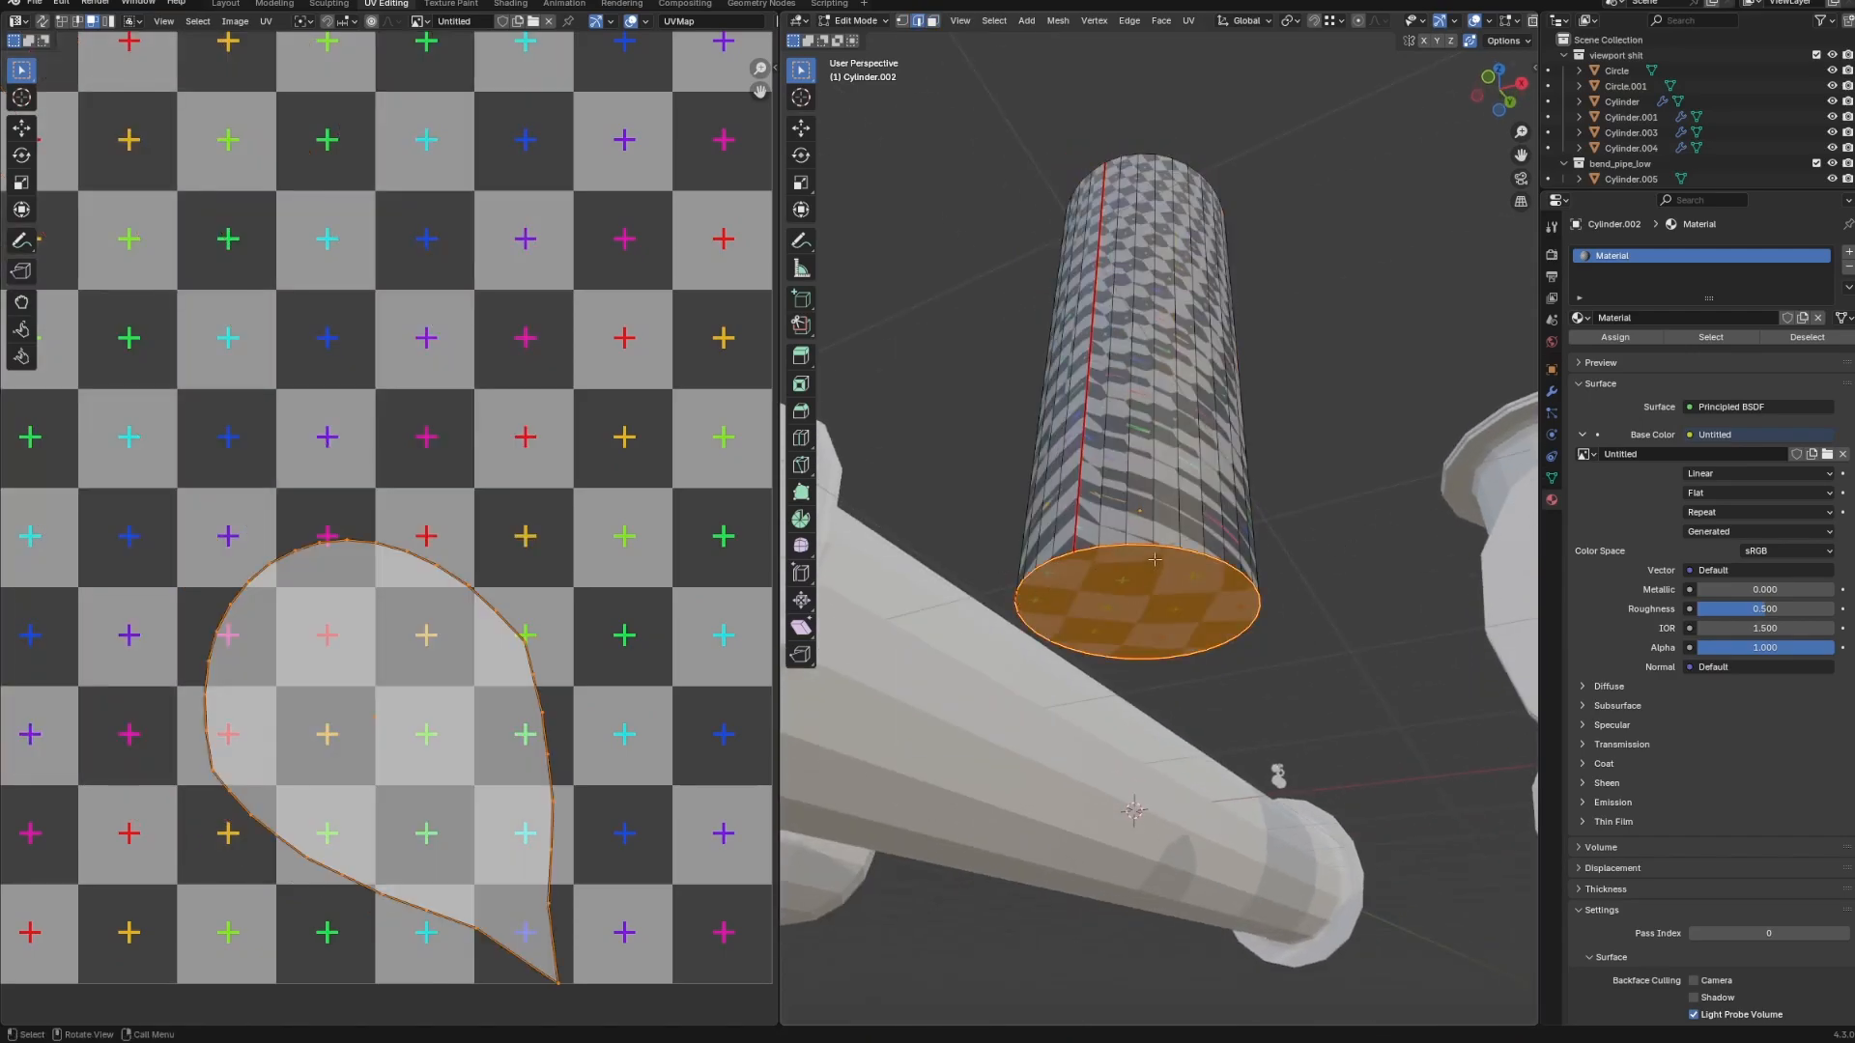
Select the whole cylinder and unwrap it again with the Conformal method.
key("a")
key("i")
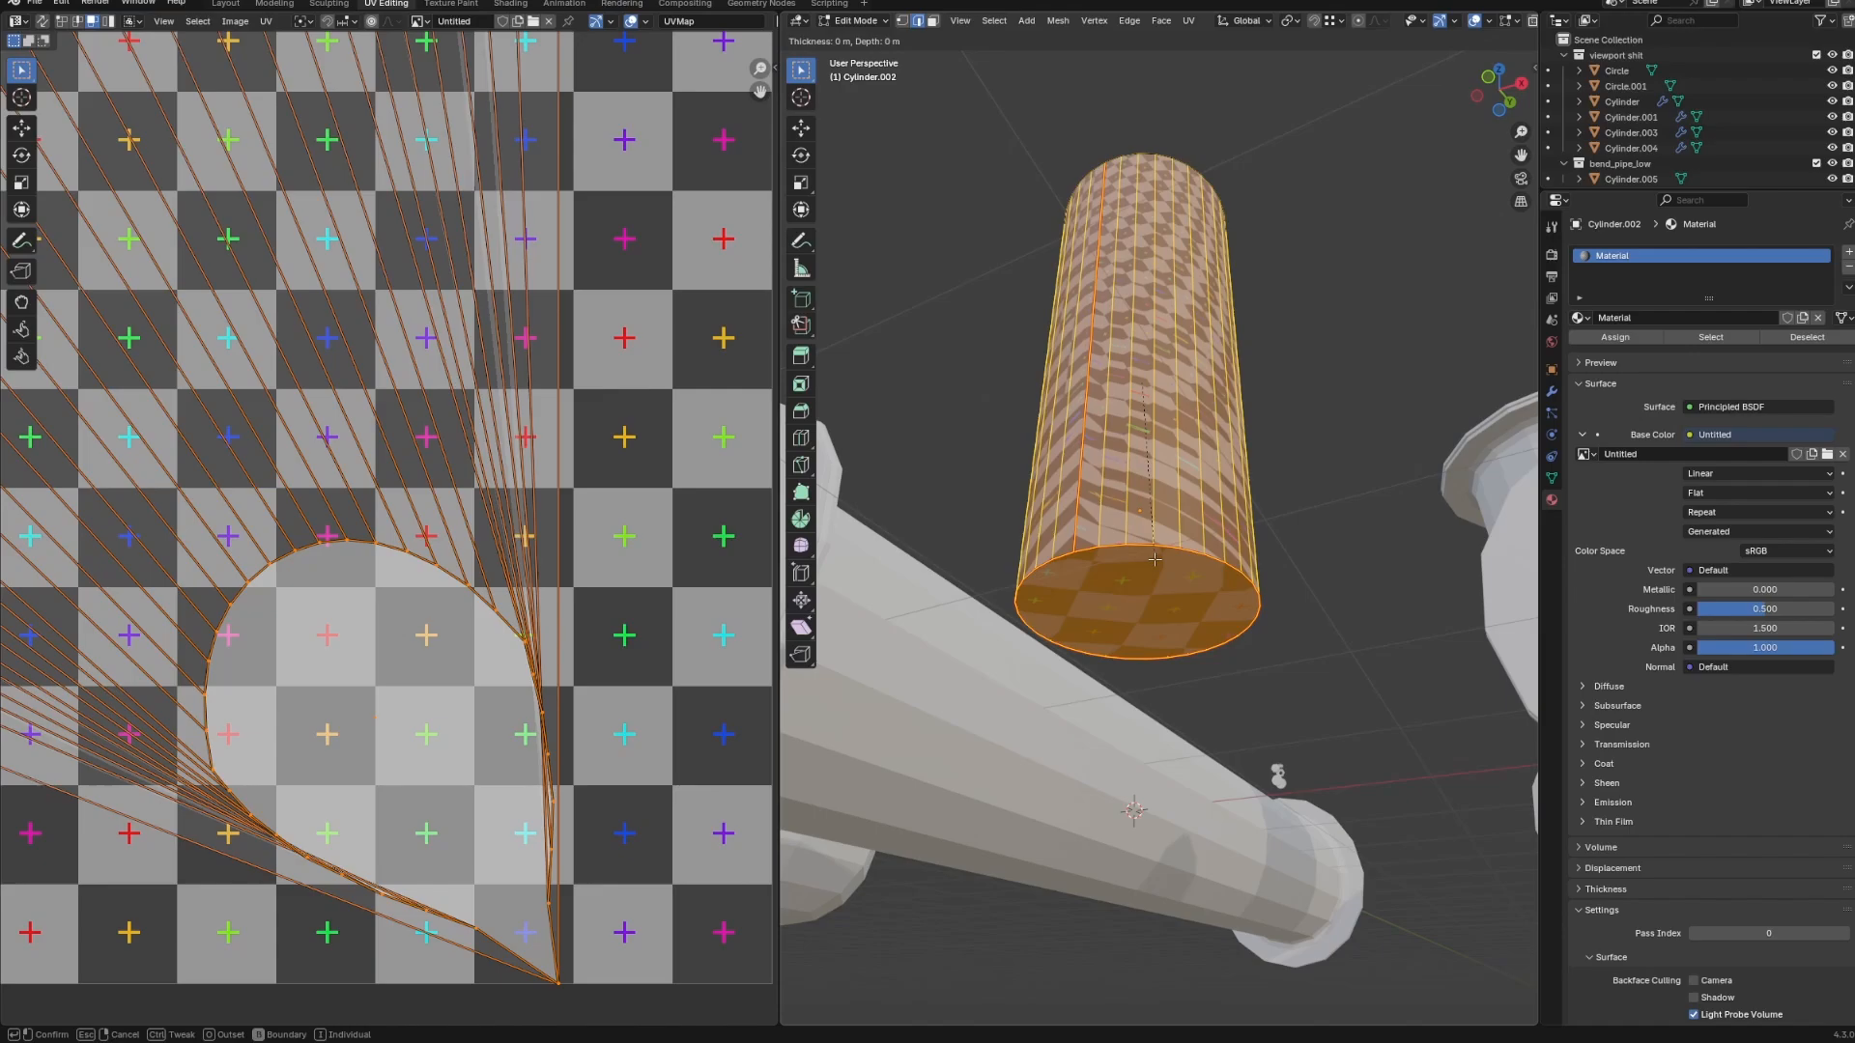
key("Escape")
key("u")
mouse_move(1259, 578)
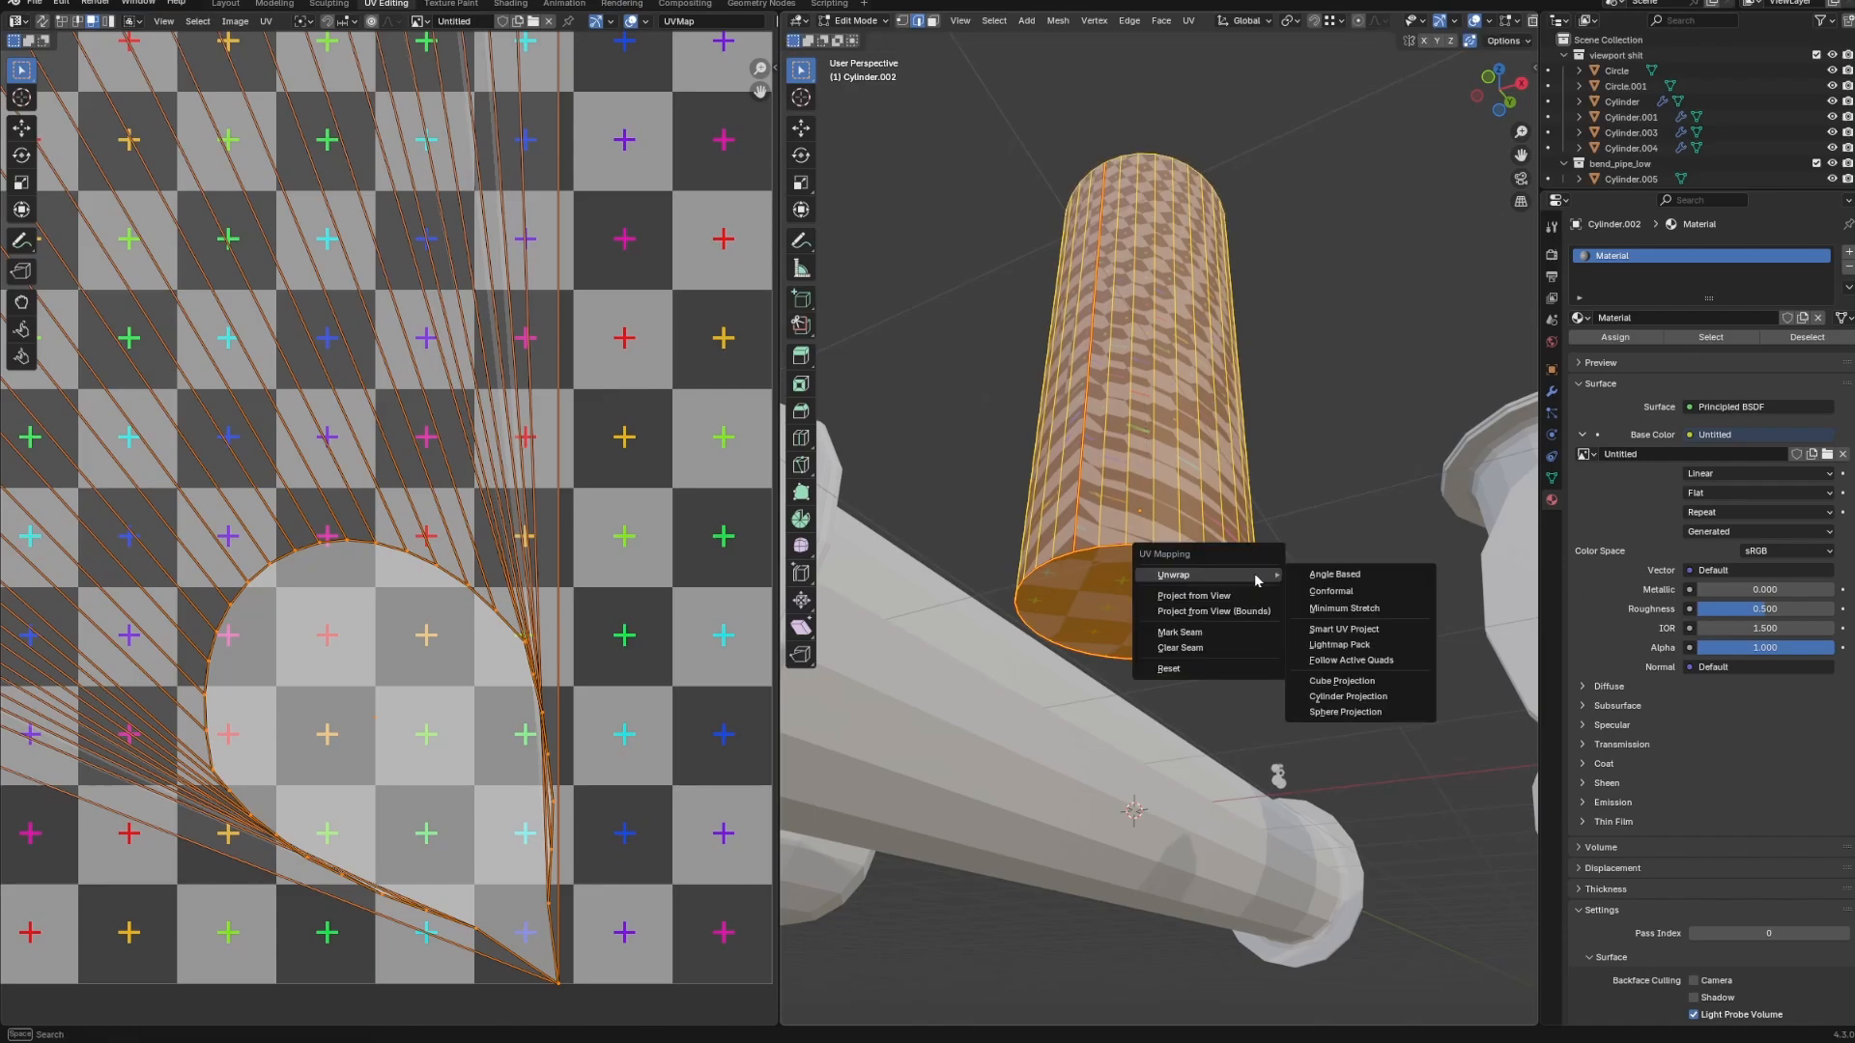
left_click(1316, 594)
scroll(530, 617, "down", 7)
scroll(386, 527, "down", 1)
Return to Object Mode and select the straight pipe.
key("Tab")
middle_click_drag(1164, 379, 1184, 519)
scroll(1181, 496, "down", 6)
middle_click_drag(1175, 663, 1229, 497)
scroll(1175, 632, "up", 3)
left_click(1111, 652)
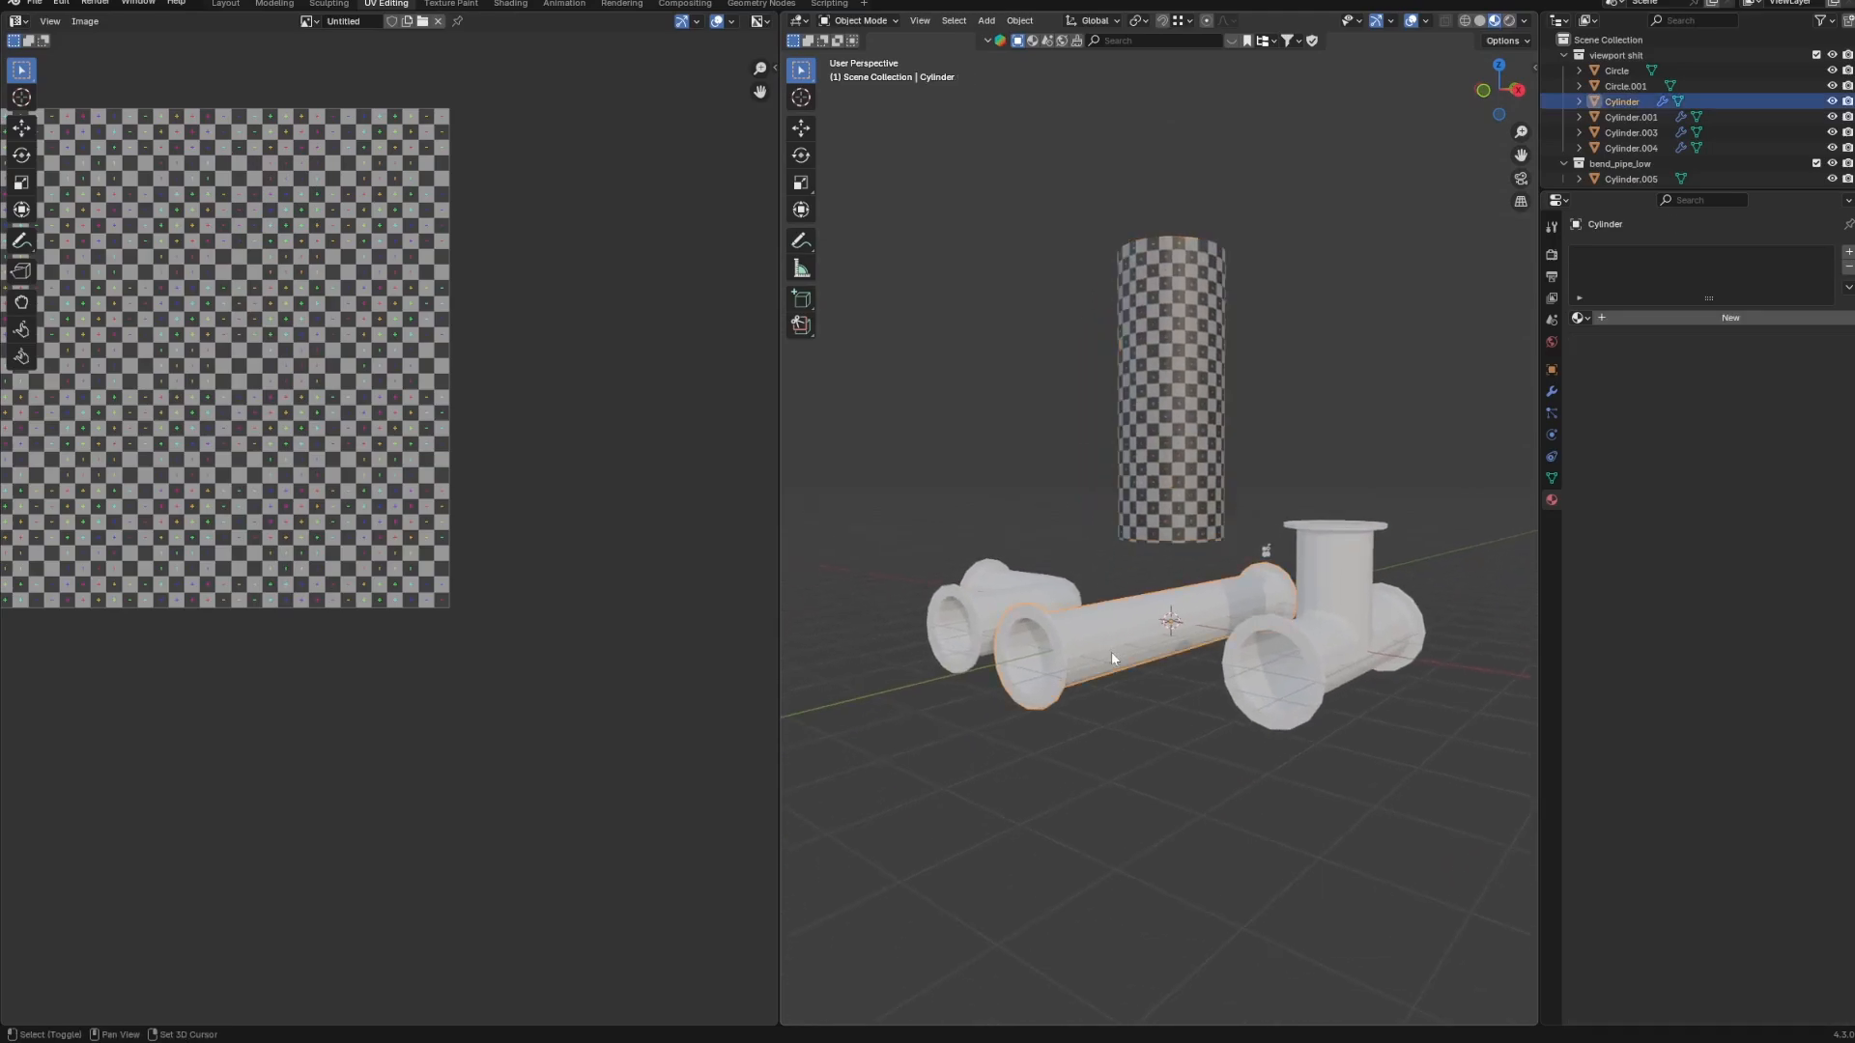
Apply the straight pipe's modifier.
scroll(1111, 651, "up", 4)
key("Tab")
middle_click_drag(1293, 655, 1334, 609)
key("Tab")
scroll(1334, 610, "down", 1)
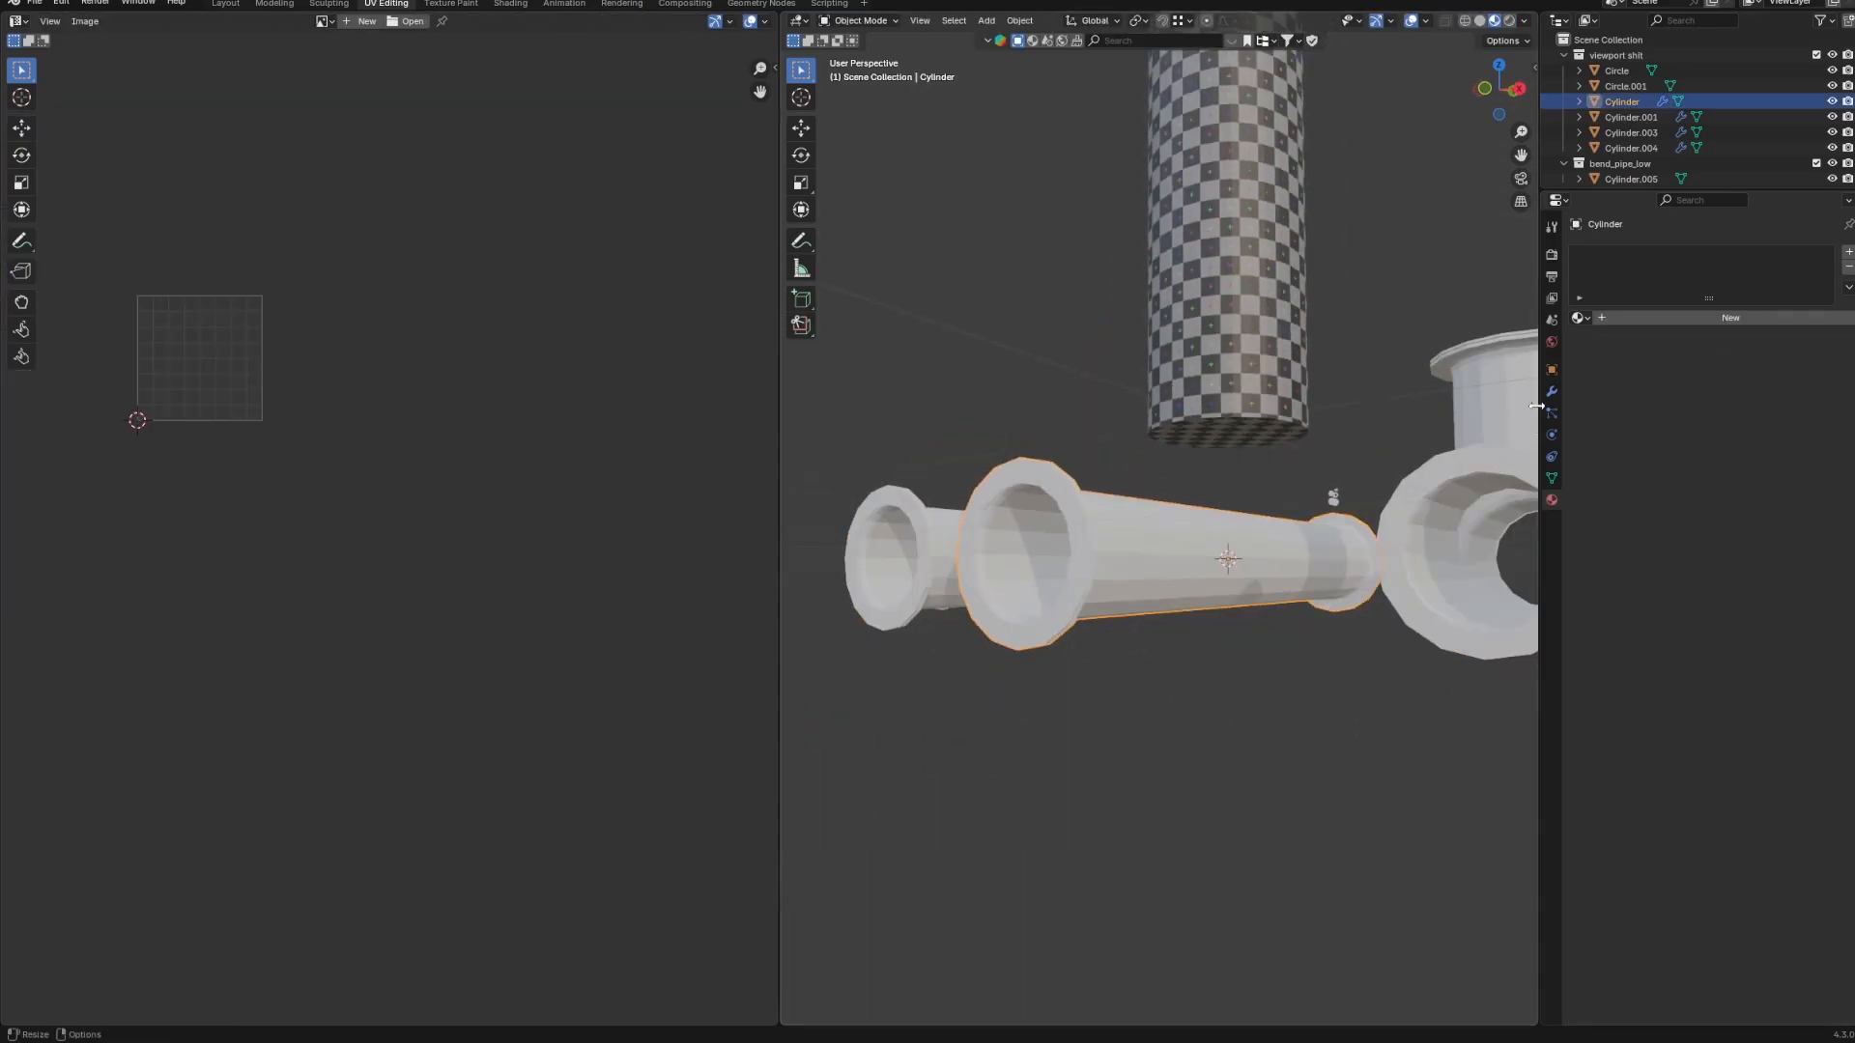
left_click(1552, 392)
key("ctrl+a")
Mark a lengthwise edge loop along the straight pipe as a seam.
key("Tab")
middle_click_drag(1246, 509, 1084, 472)
left_click(1048, 480, "alt")
key("ctrl+e")
left_click(1084, 472)
Select the whole straight pipe and unwrap it with the Conformal method.
key("a")
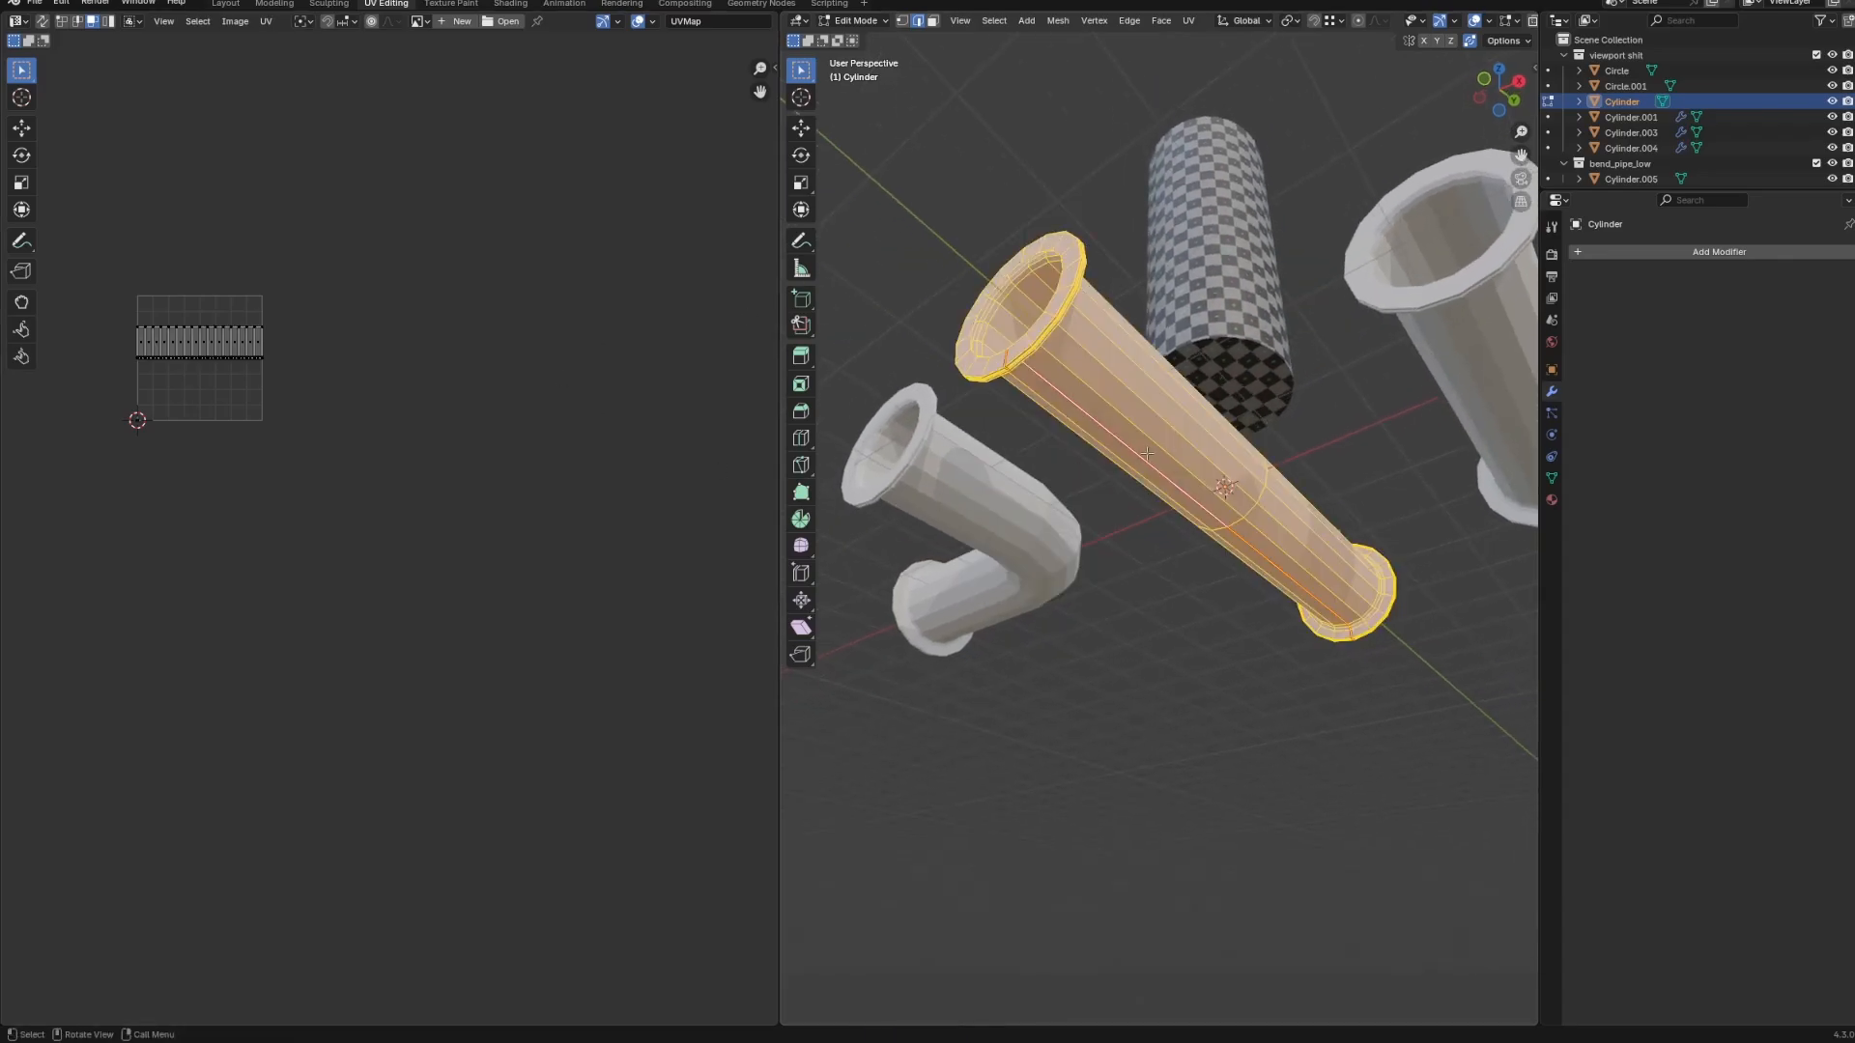
key("u")
mouse_move(1154, 454)
left_click(1222, 474)
Mark the edge loop across the middle of the straight pipe's UV island as a seam and unwrap the whole pipe again.
middle_click_drag(1220, 476, 1210, 543)
scroll(406, 497, "up", 5)
middle_click_drag(125, 463, 563, 921)
key("2")
left_click(137, 512, "alt")
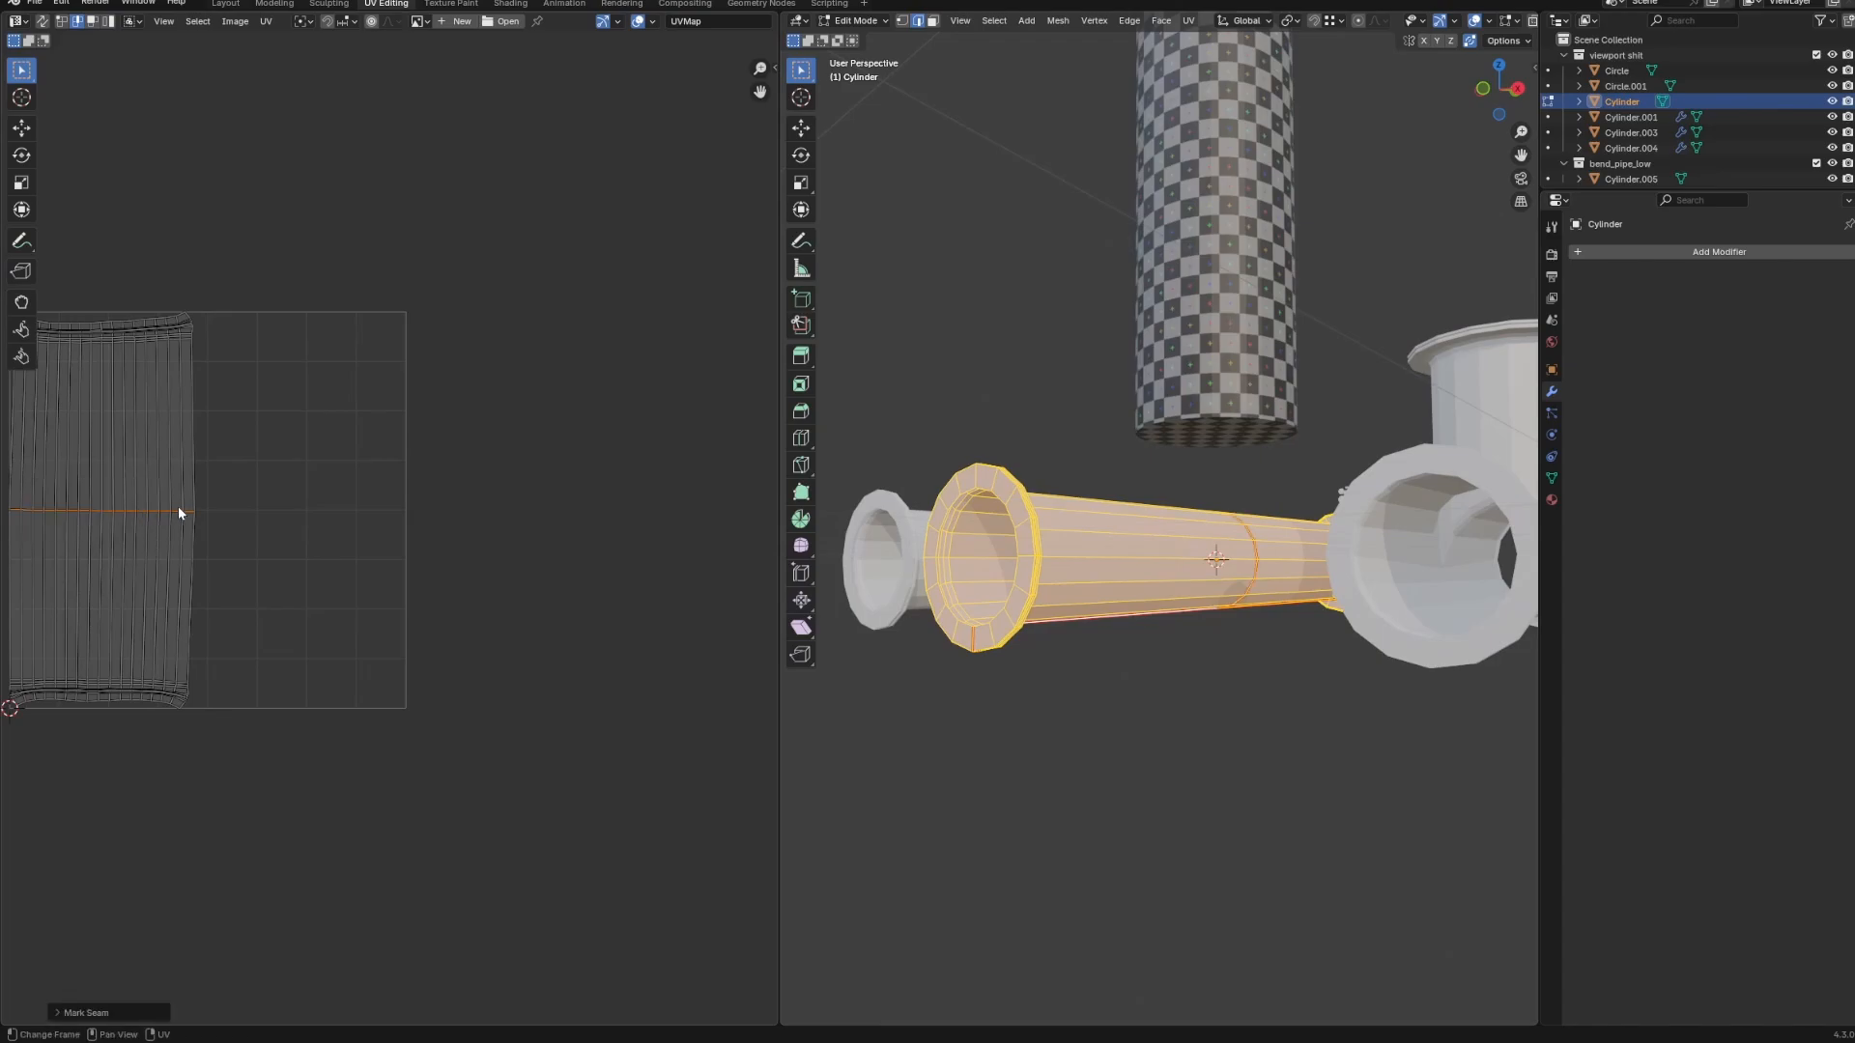
key("a")
key("u")
left_click(240, 517)
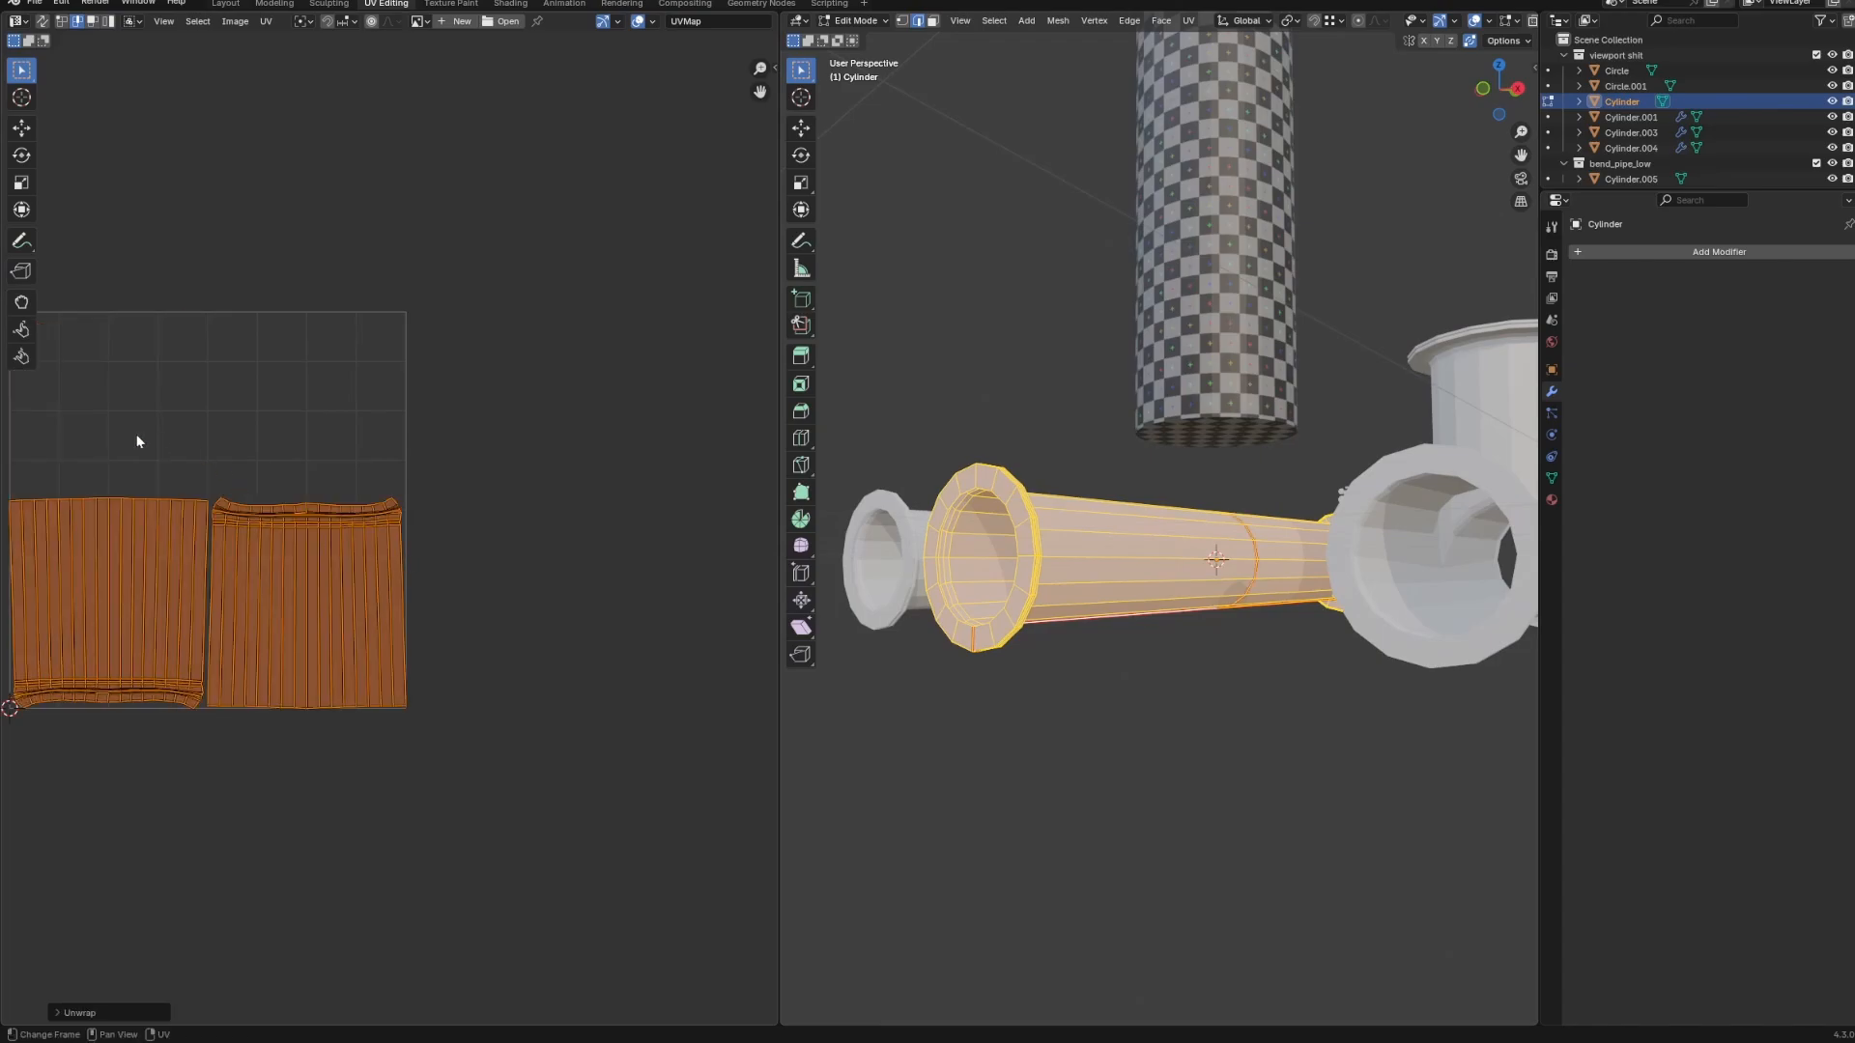
Link the test cylinder's checker material to the straight pipe.
key("Tab")
left_click(1179, 350, "shift")
key("ctrl+l")
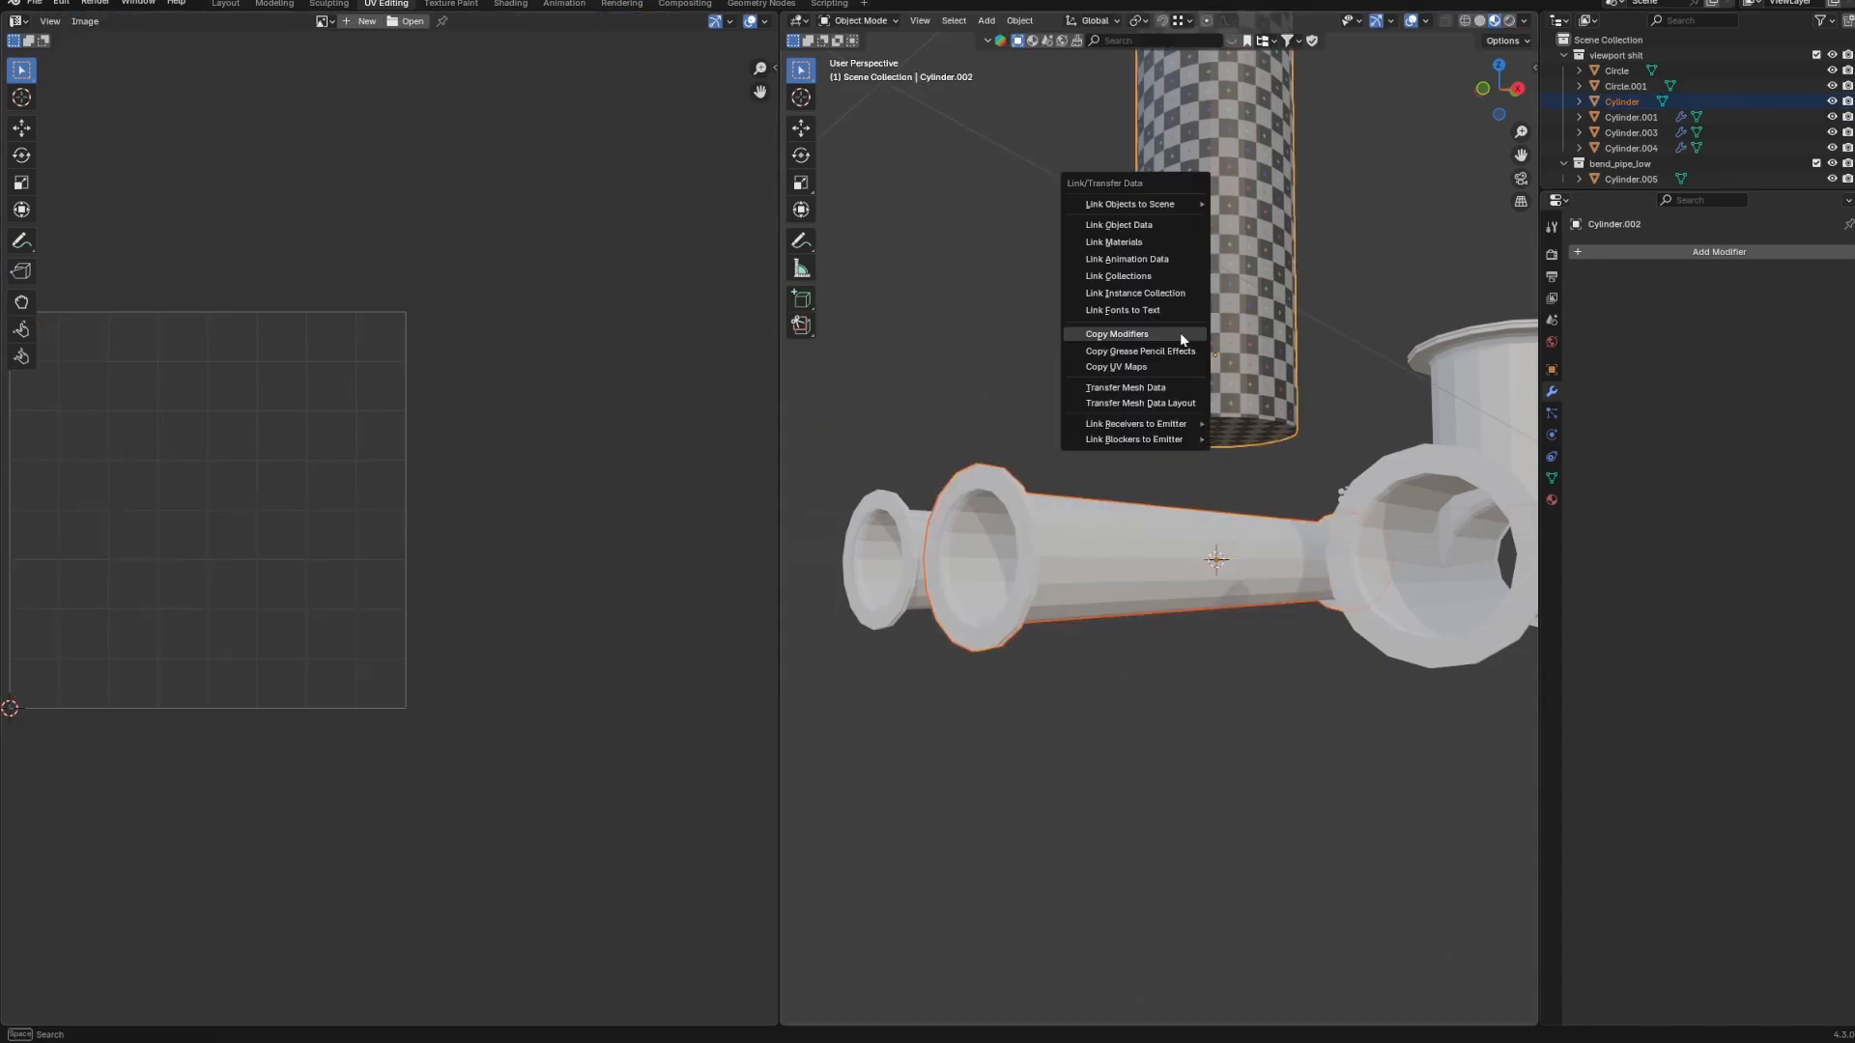
left_click(1183, 332)
key("ctrl+l")
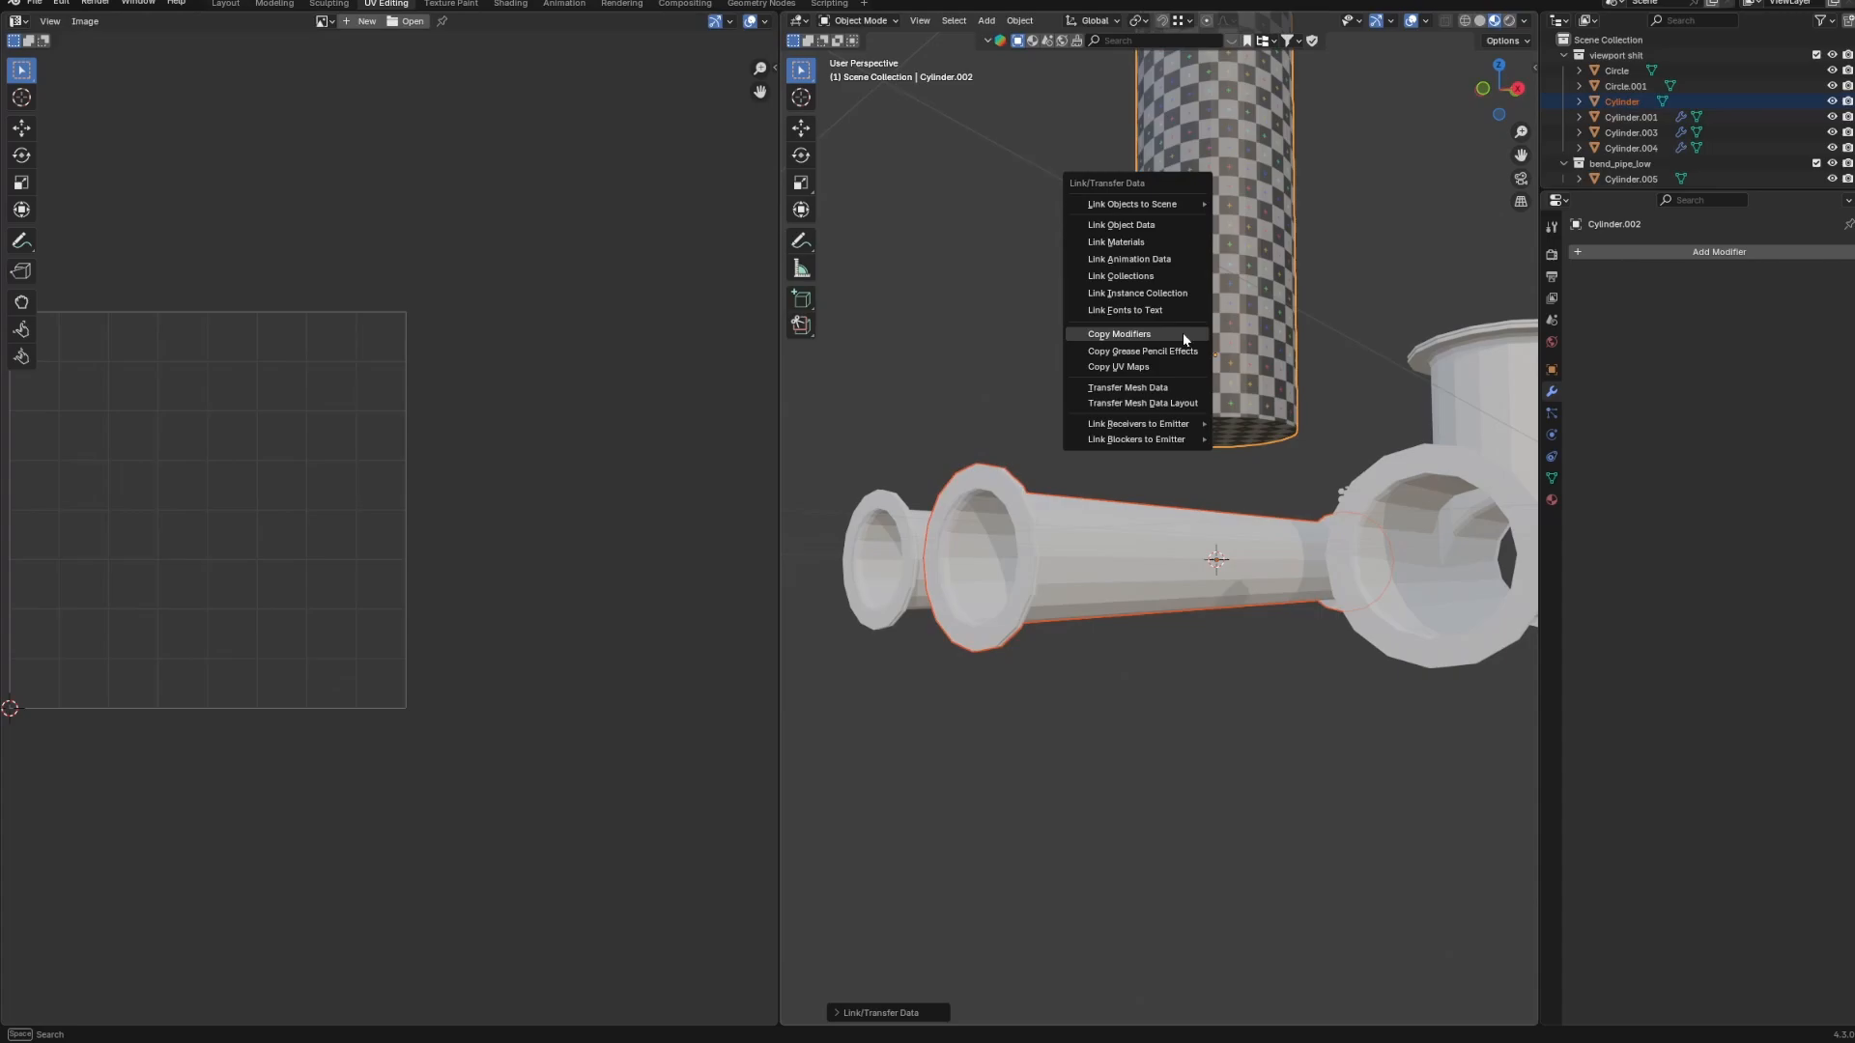
left_click(1116, 242)
middle_click_drag(1207, 483, 1391, 643)
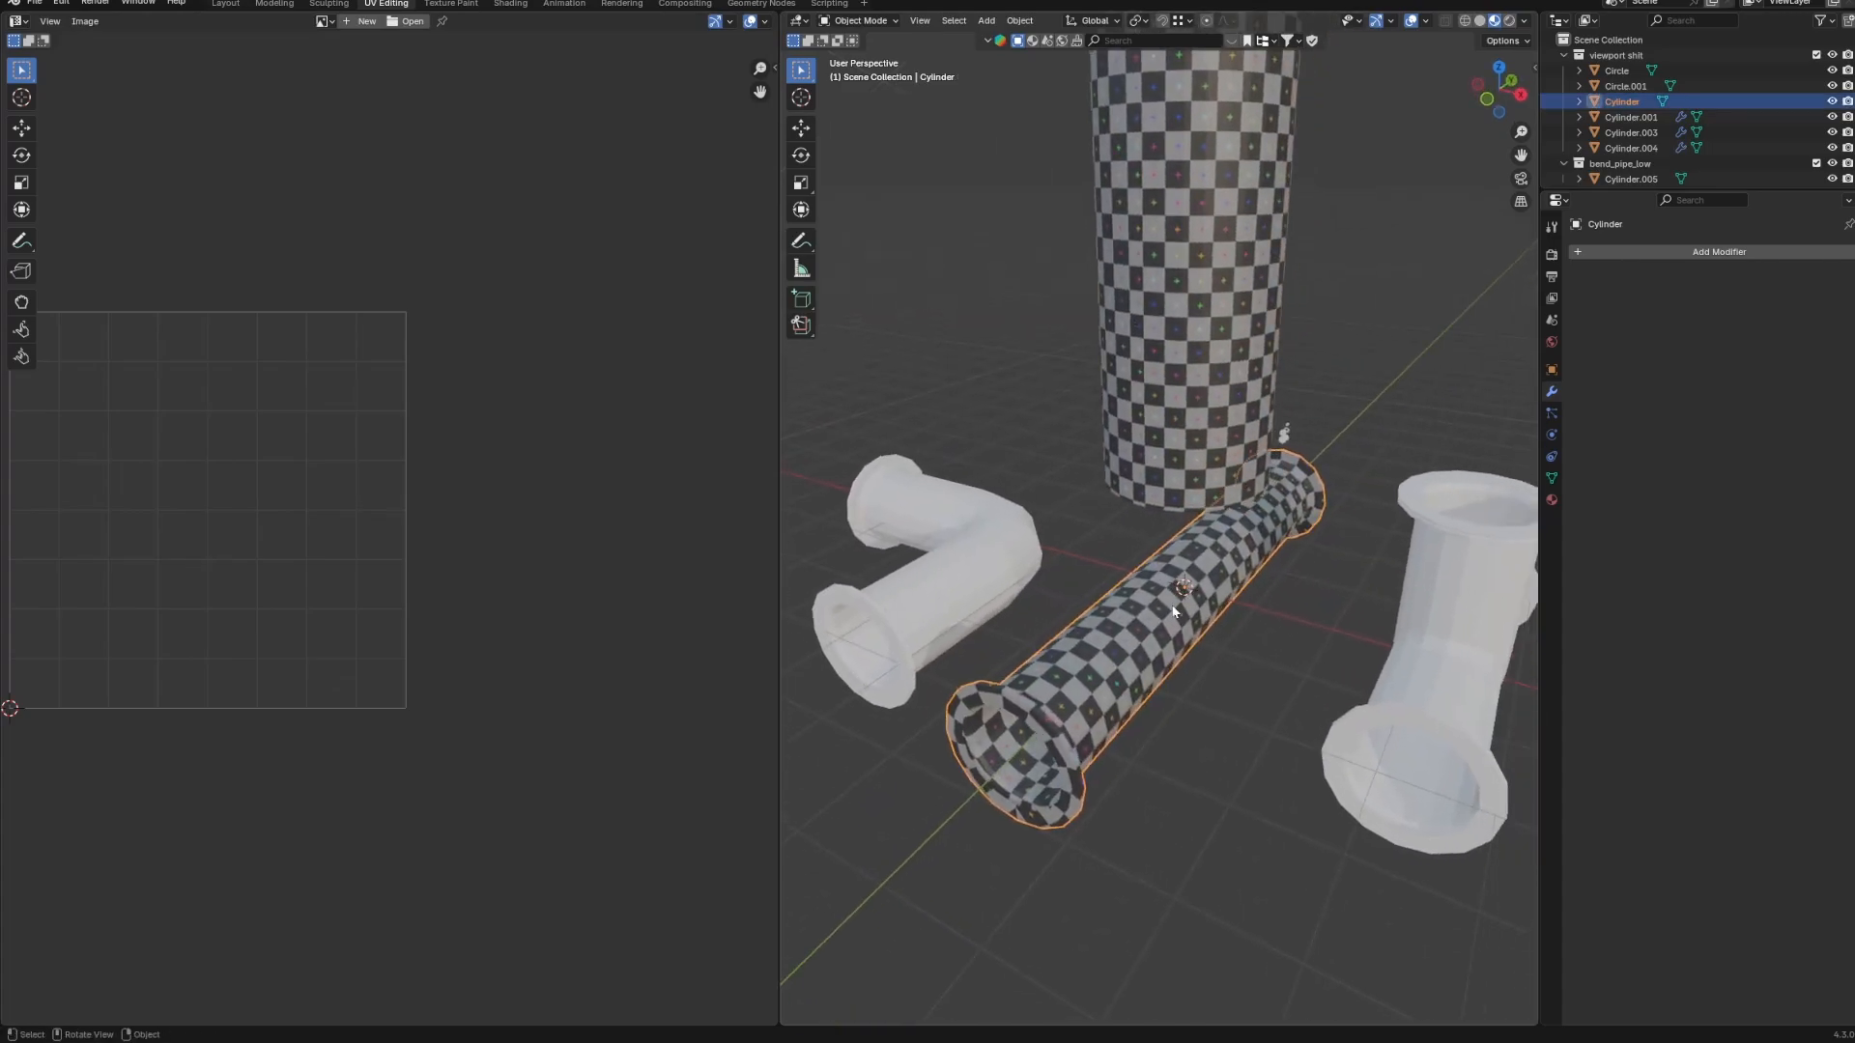
Mark a lengthwise edge loop running along the T-pipe's main tube and up its branch as a seam.
left_click(1394, 646)
key("Tab")
key("KP_Decimal")
left_click(1069, 591, "alt")
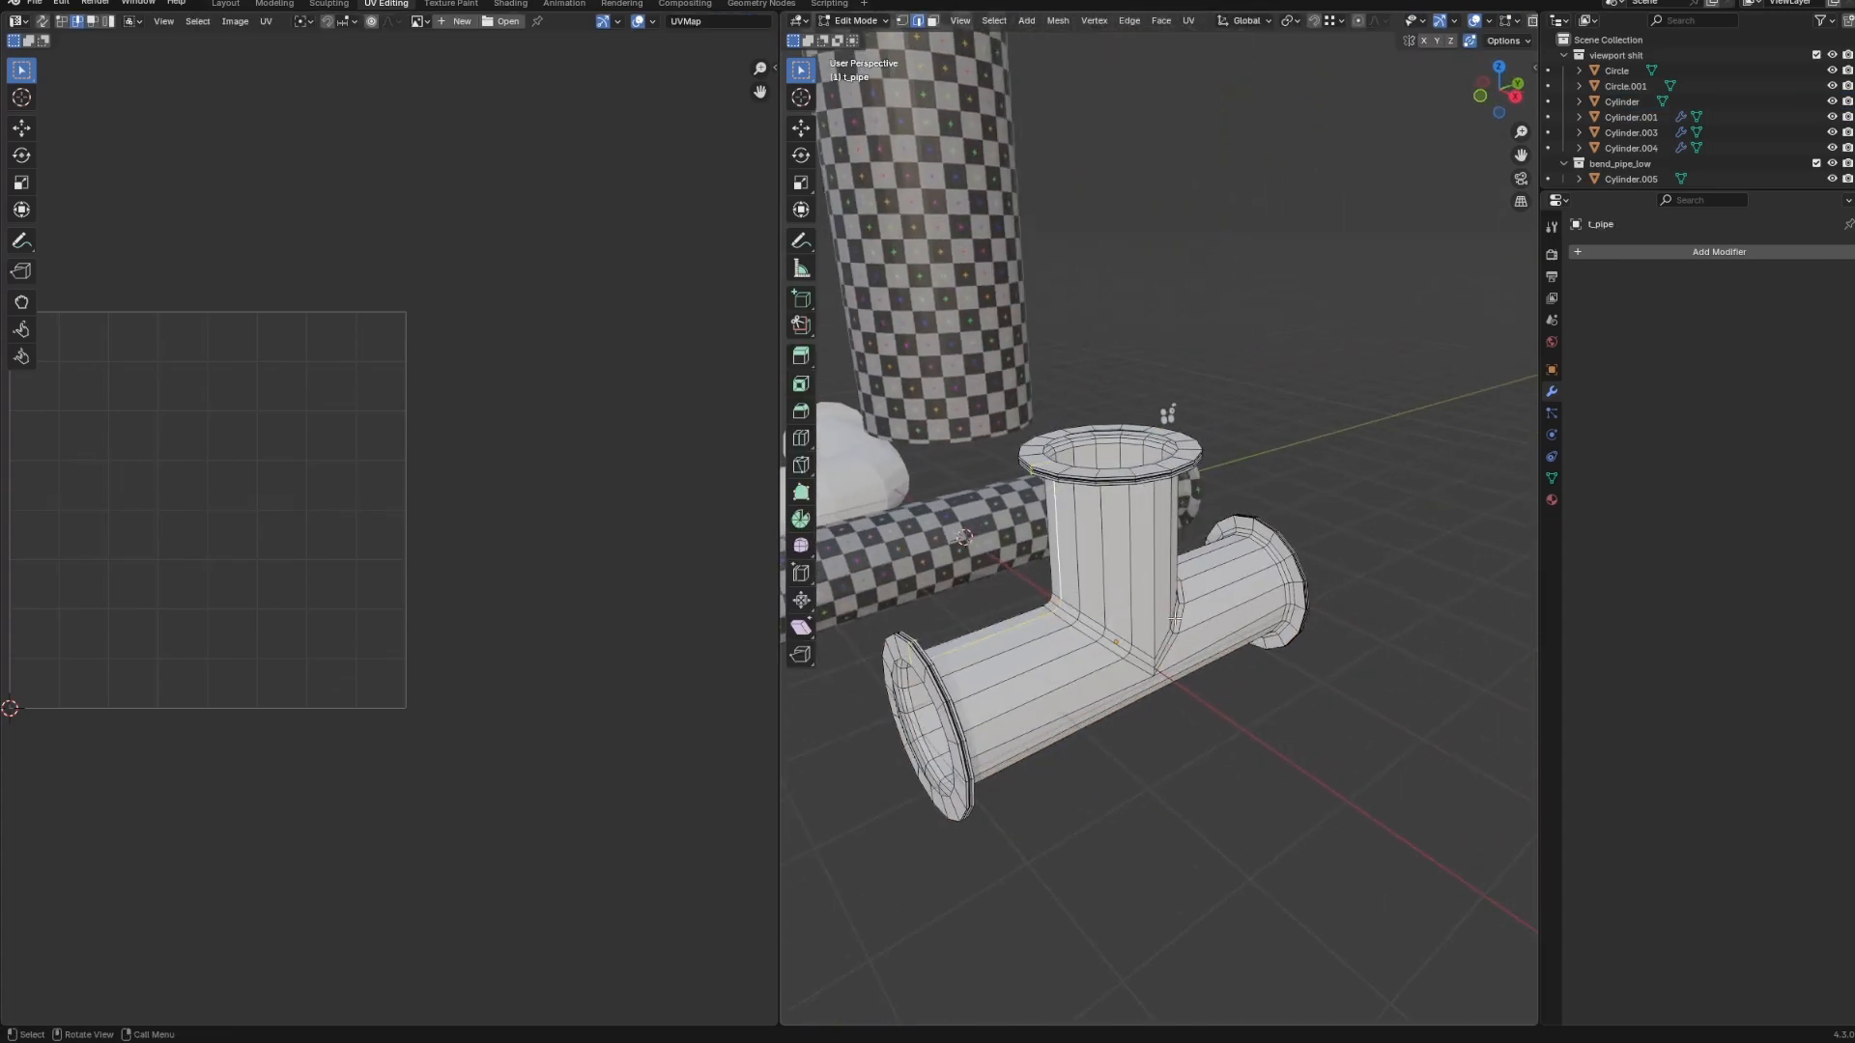
middle_click_drag(1070, 590, 1148, 605)
right_click(1169, 591)
left_click(1196, 592)
Unwrap the whole T-pipe with the Conformal method and return to Object Mode.
key("a")
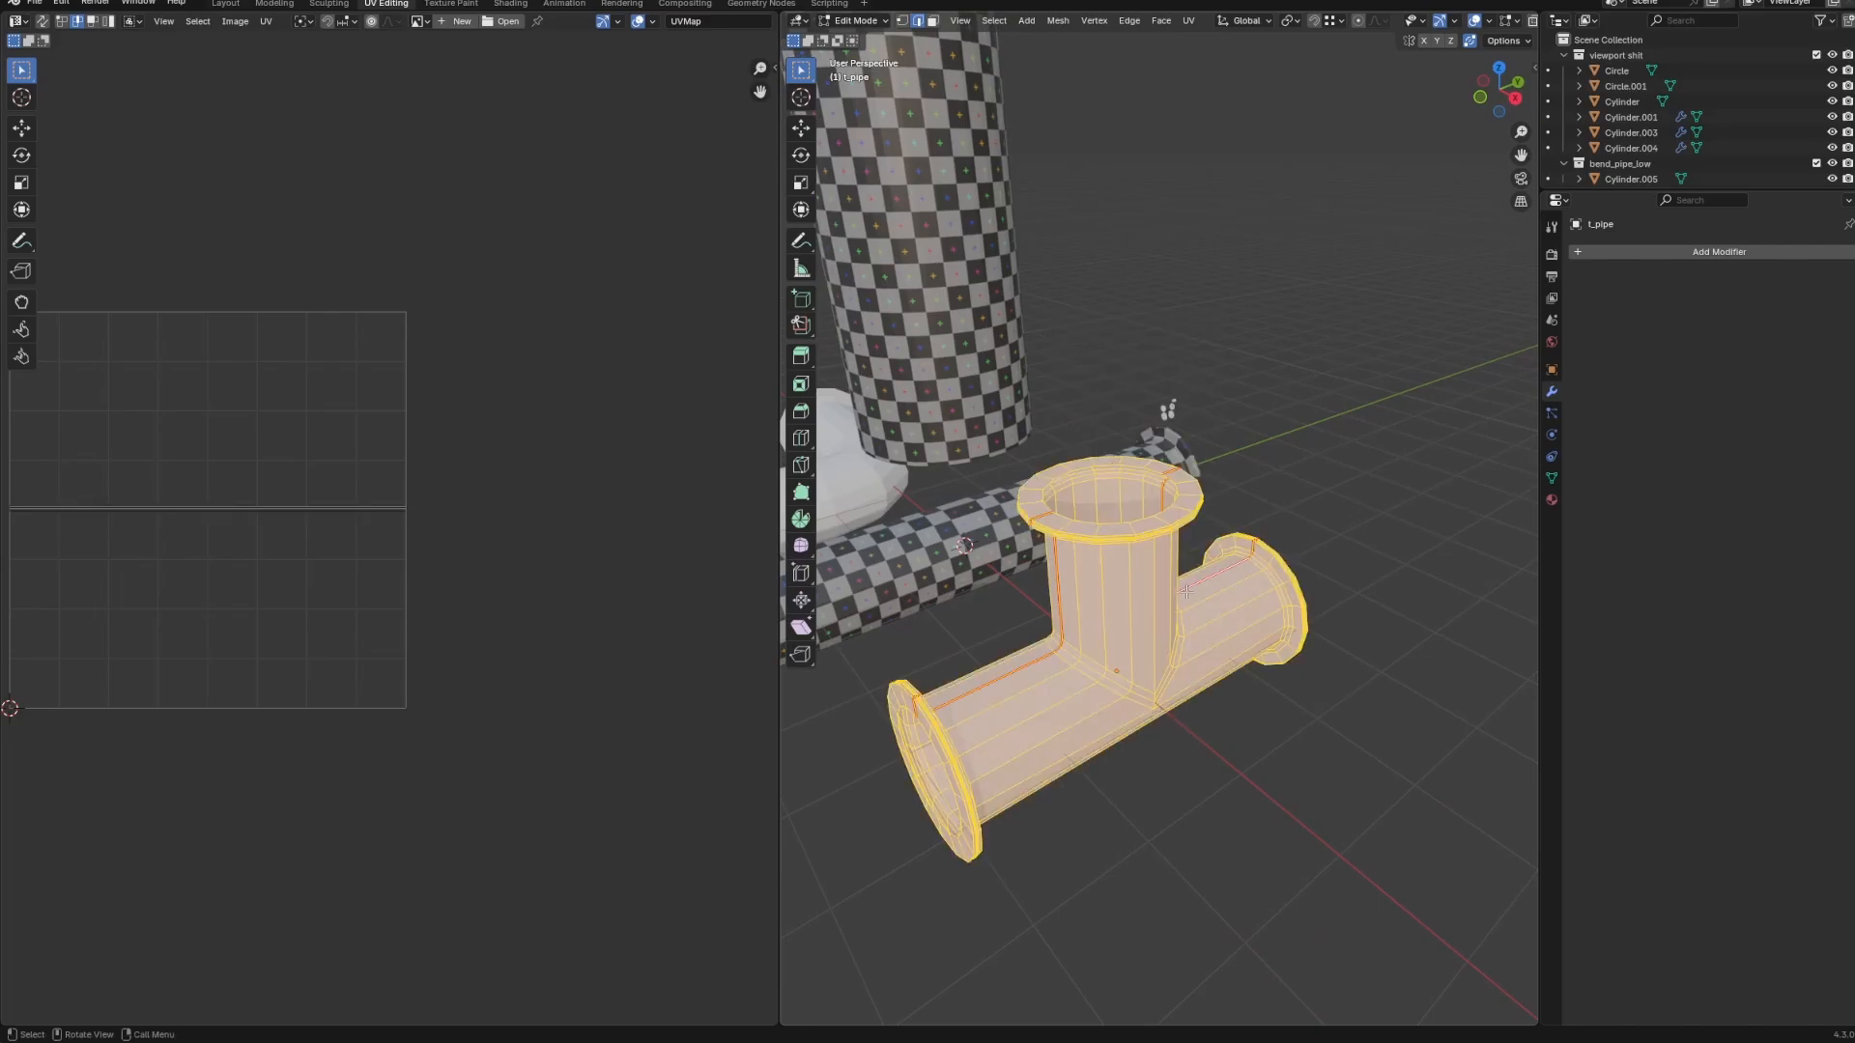
key("u")
mouse_move(1187, 592)
left_click(1266, 611)
key("Tab")
Mark a lengthwise edge loop through the bent pipe, from flange to flange, as a seam.
left_click(891, 621)
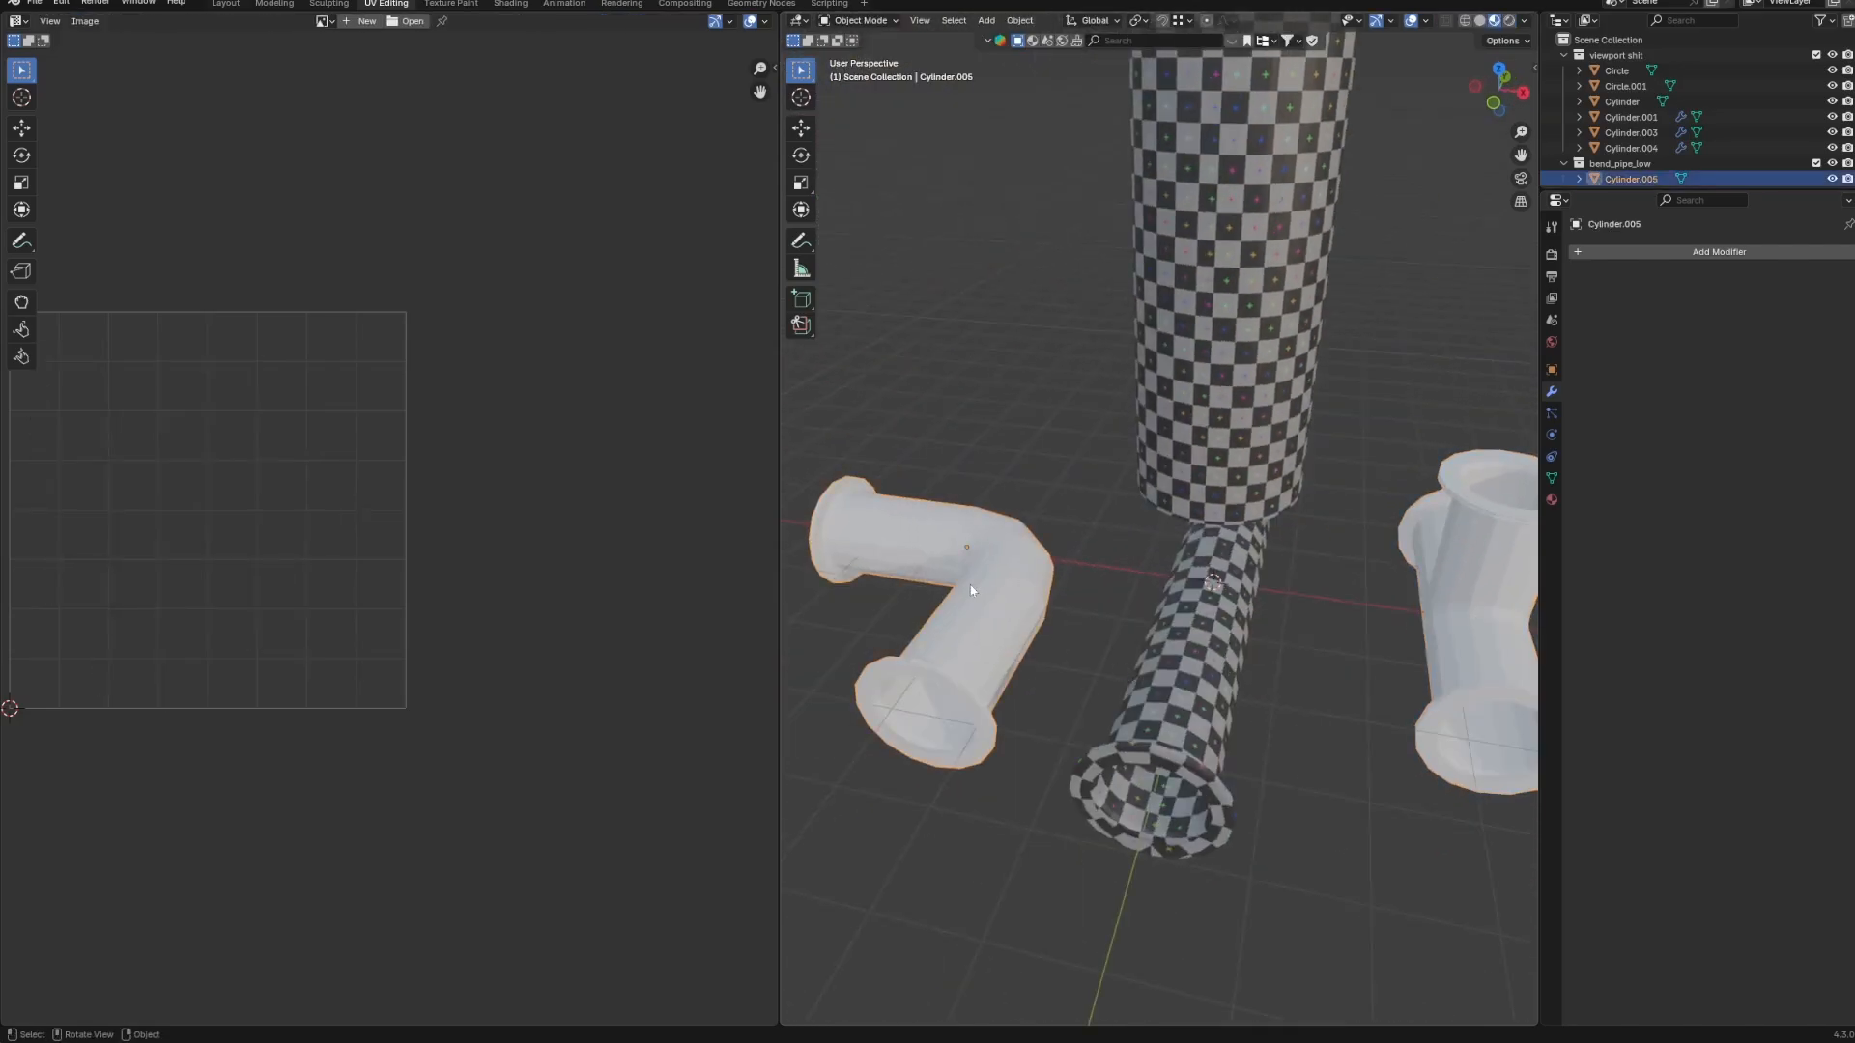
key("Tab")
middle_click_drag(1063, 599, 1123, 616)
right_click(1123, 617)
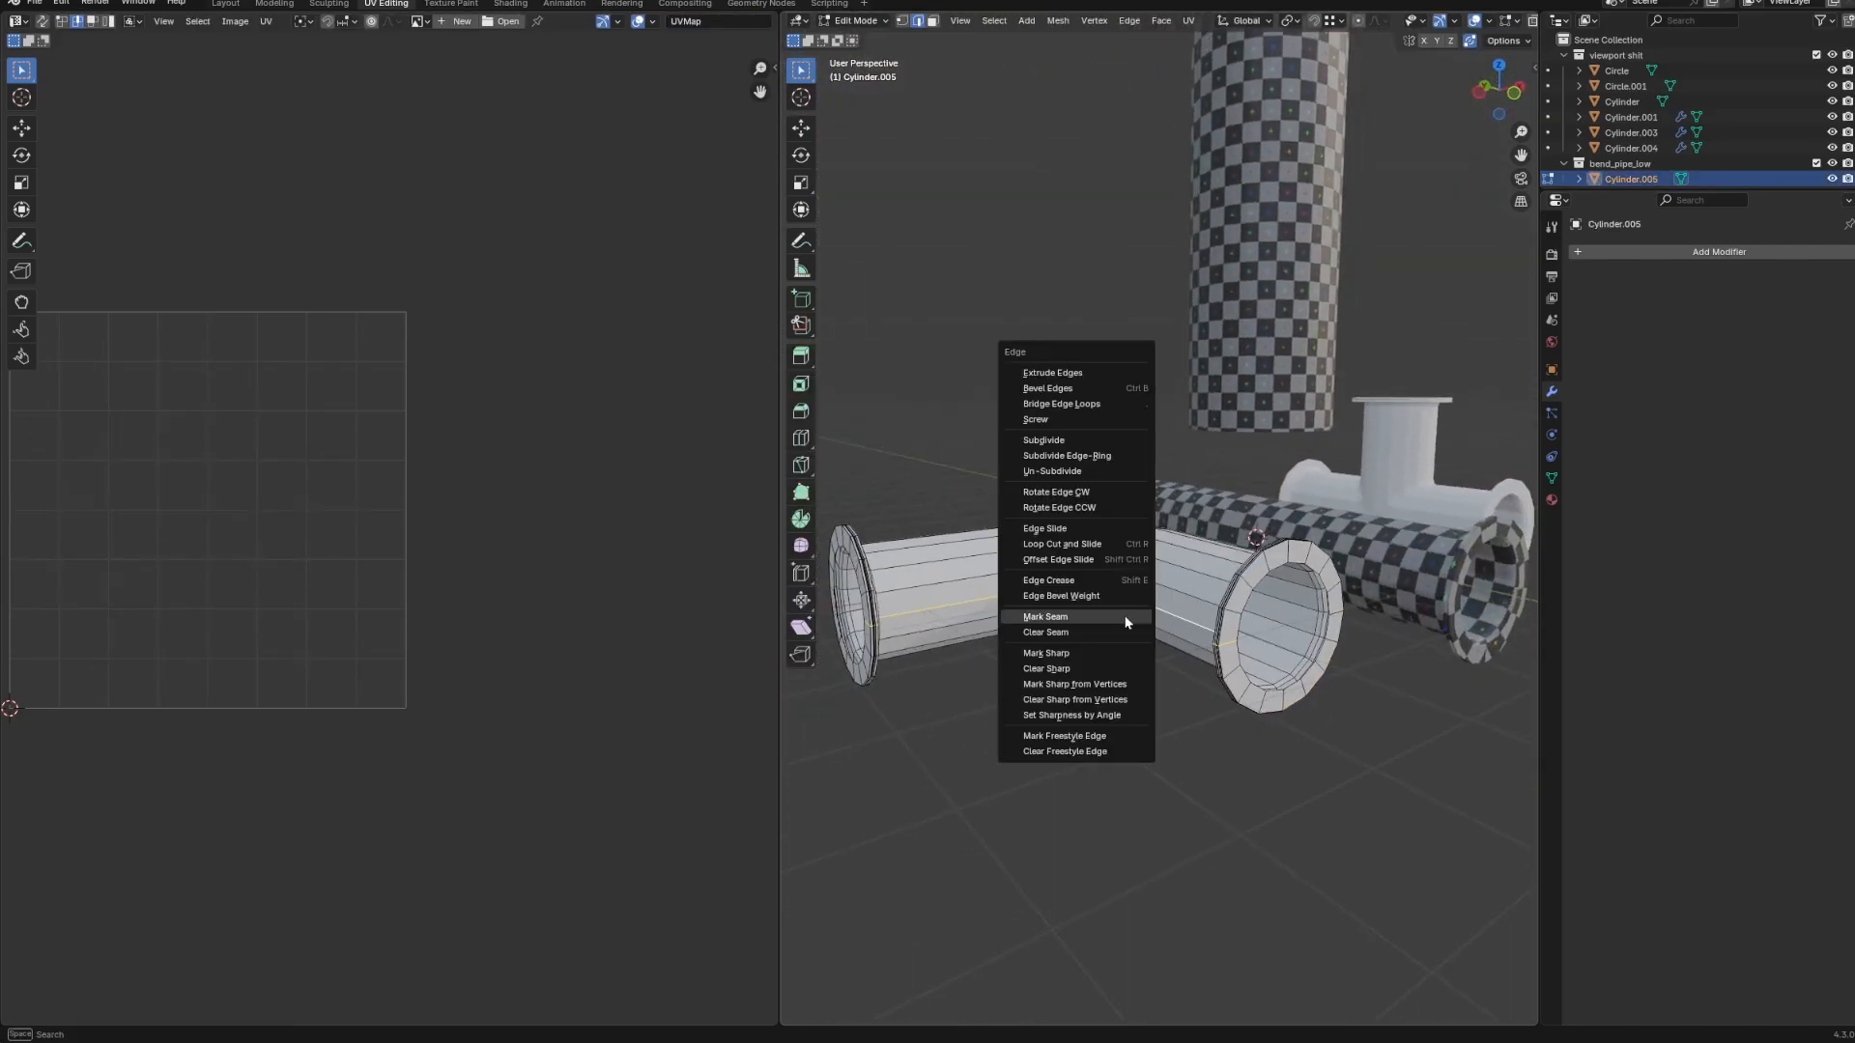
left_click(1123, 616)
Unwrap the whole bent pipe with the Conformal method and return to Object Mode.
key("a")
key("u")
left_click(1124, 616)
key("u")
mouse_move(1082, 621)
left_click(1213, 634)
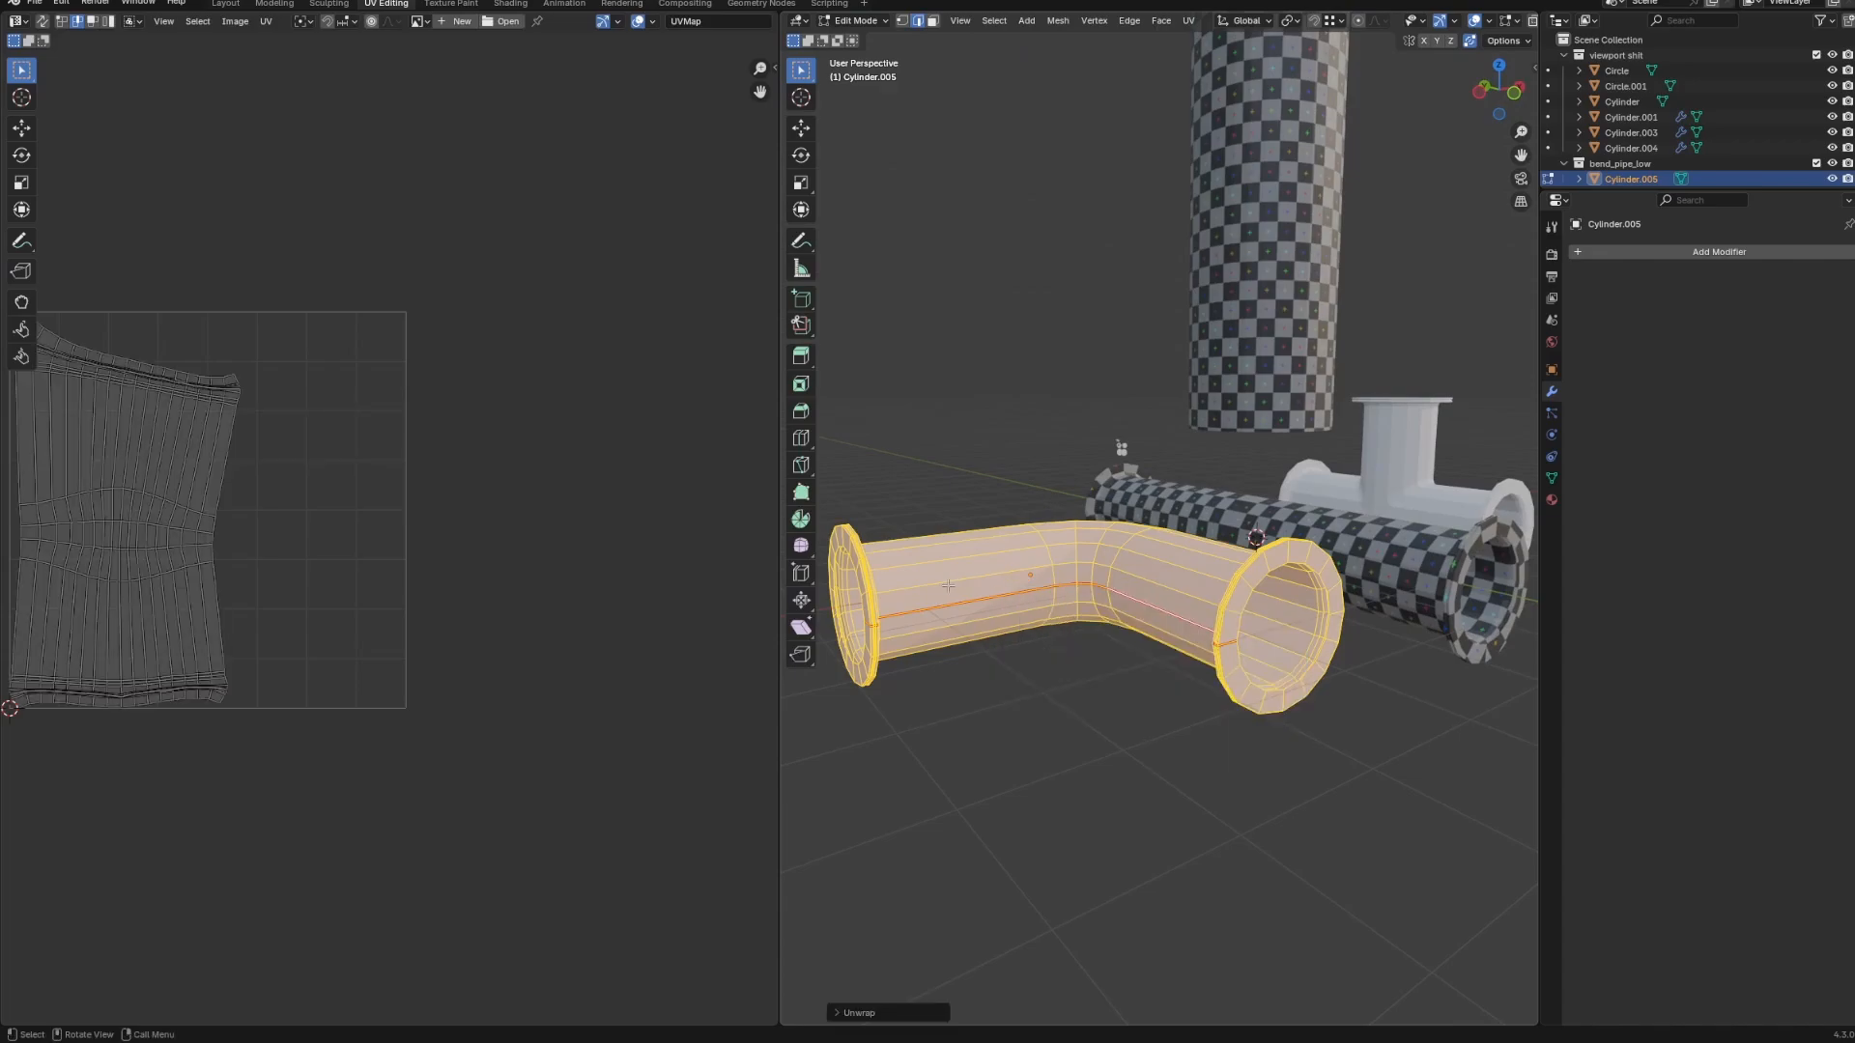
key("Tab")
Link the straight pipe's checker material to the bent pipe and the T-pipe.
middle_click_drag(1214, 634, 1403, 532)
left_click(1274, 589, "shift")
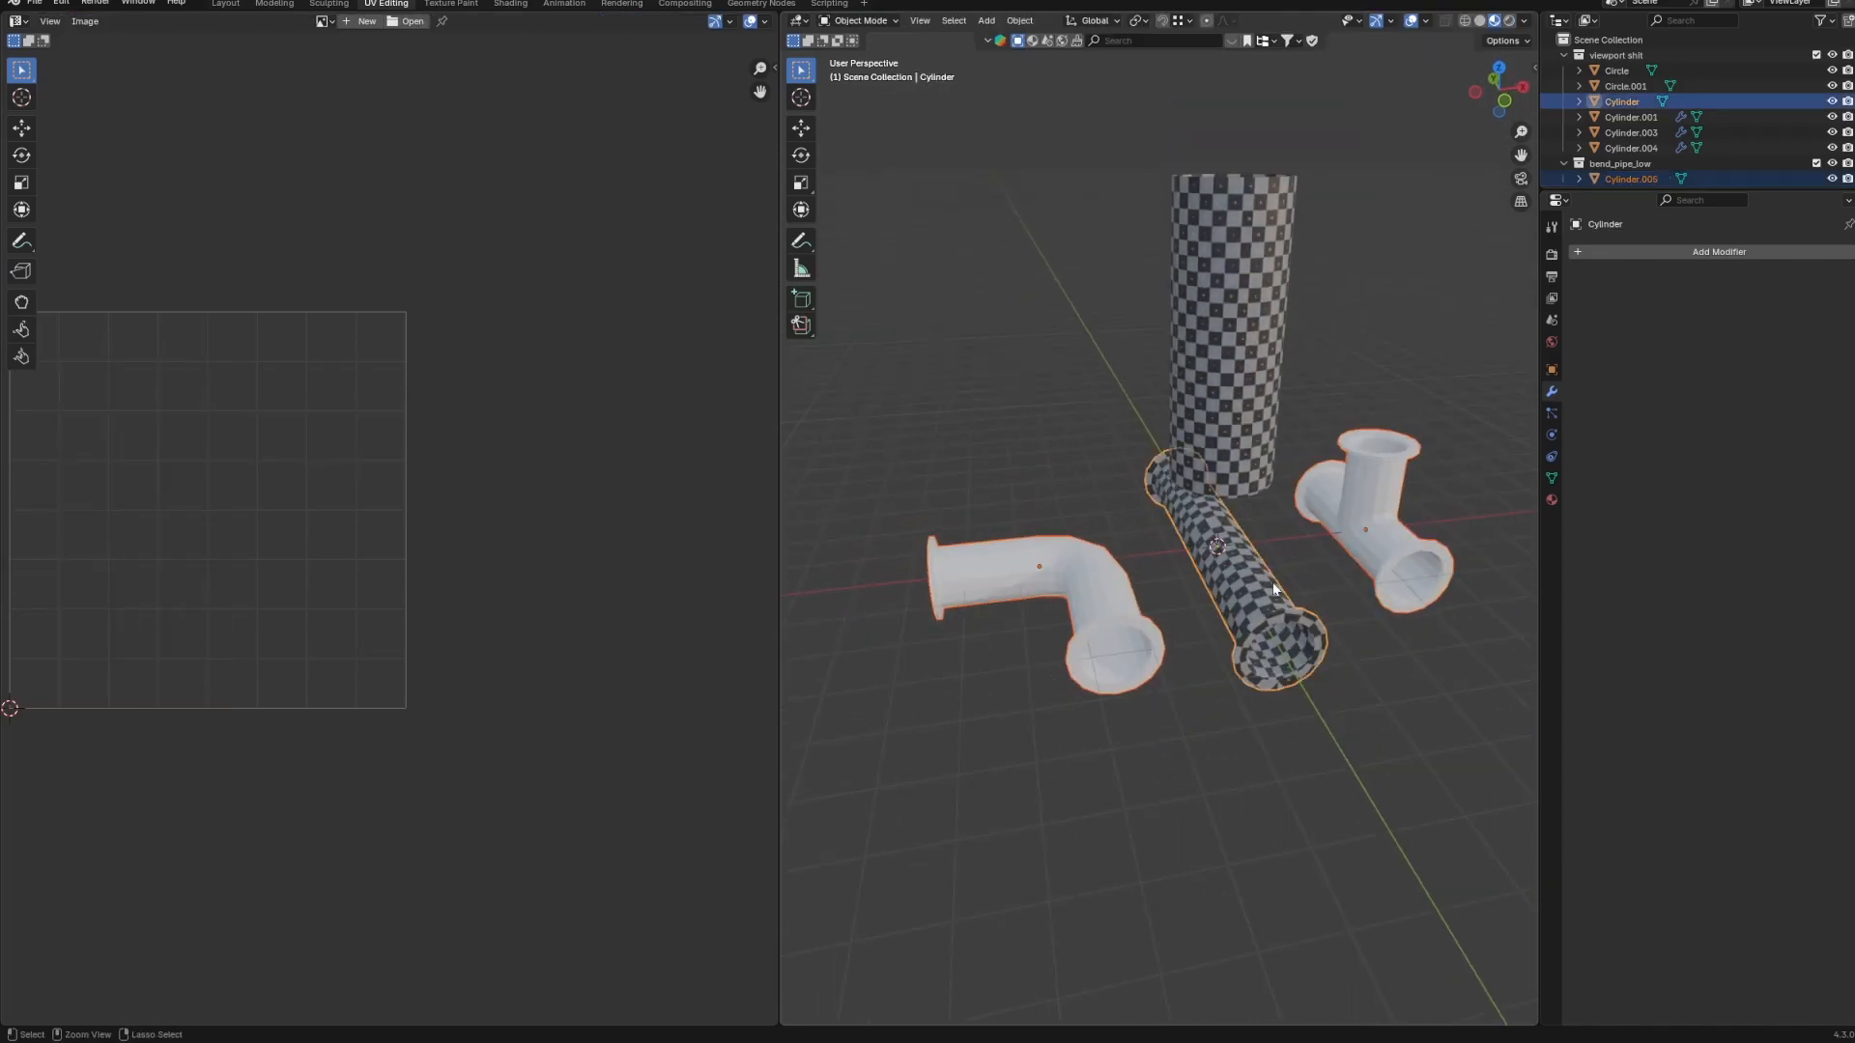
key("ctrl+l")
left_click(1273, 589)
Delete the checkered test cylinder.
left_click(1231, 413)
key("Delete")
scroll(1202, 404, "up", 5)
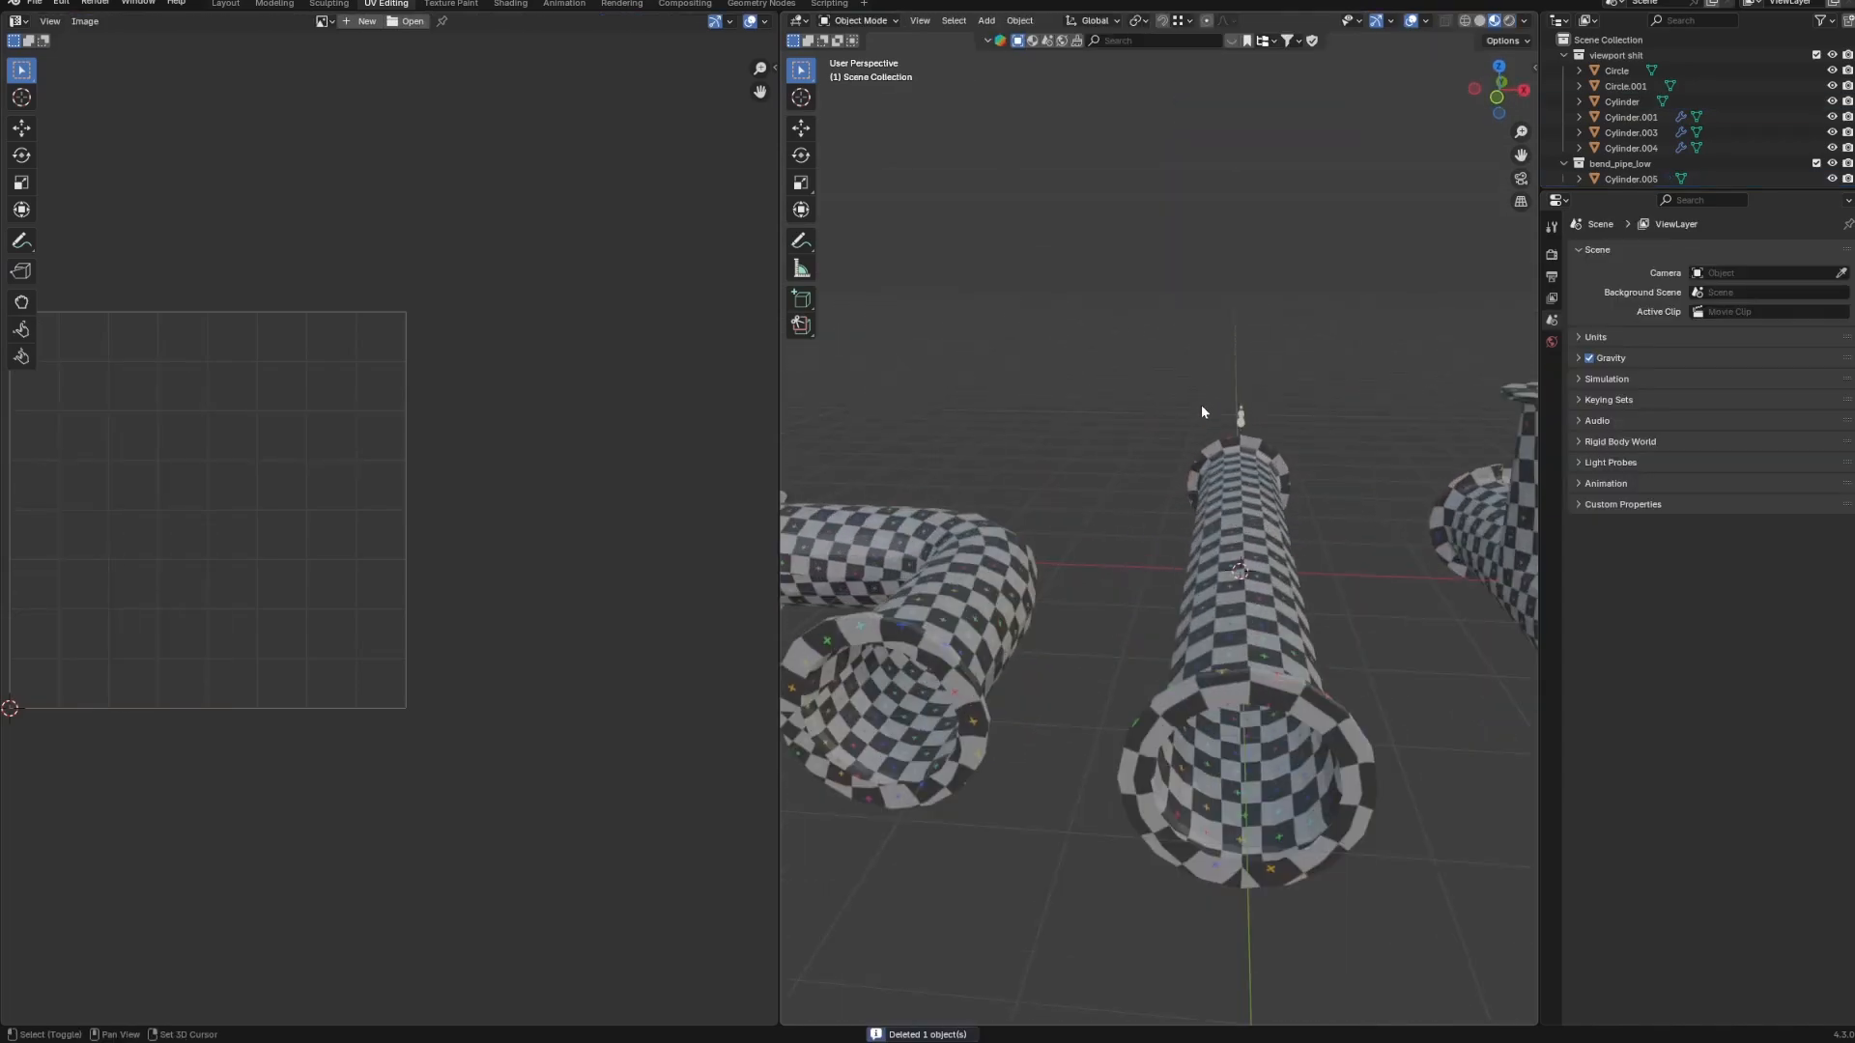
Mark the circular edge loop on the hexagonal bolt head's front face as a seam.
left_click_drag(1270, 410, 1267, 429)
key("KP_Decimal")
middle_click_drag(1267, 429, 1152, 495)
left_click(1397, 445)
key("Tab")
left_click(1189, 501, "alt")
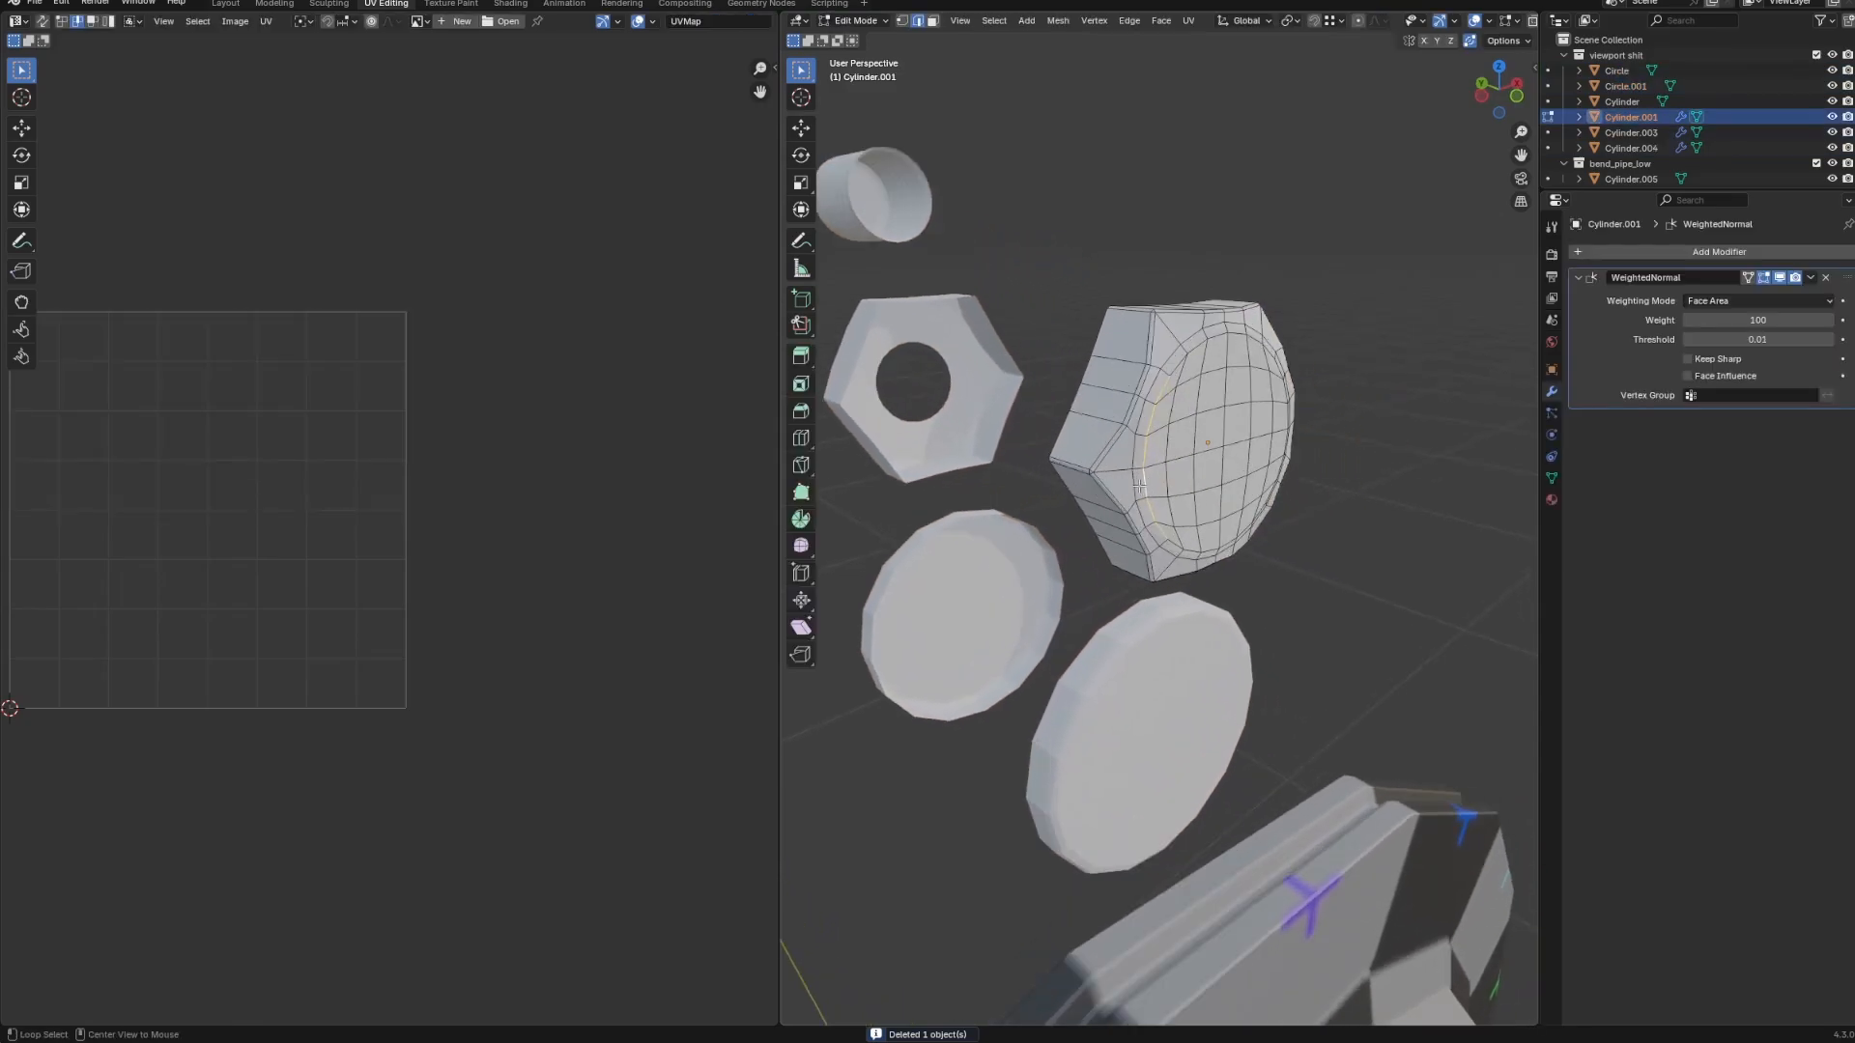
left_click(1140, 486, "alt")
scroll(1148, 486, "up", 2)
left_click(1191, 309, "alt")
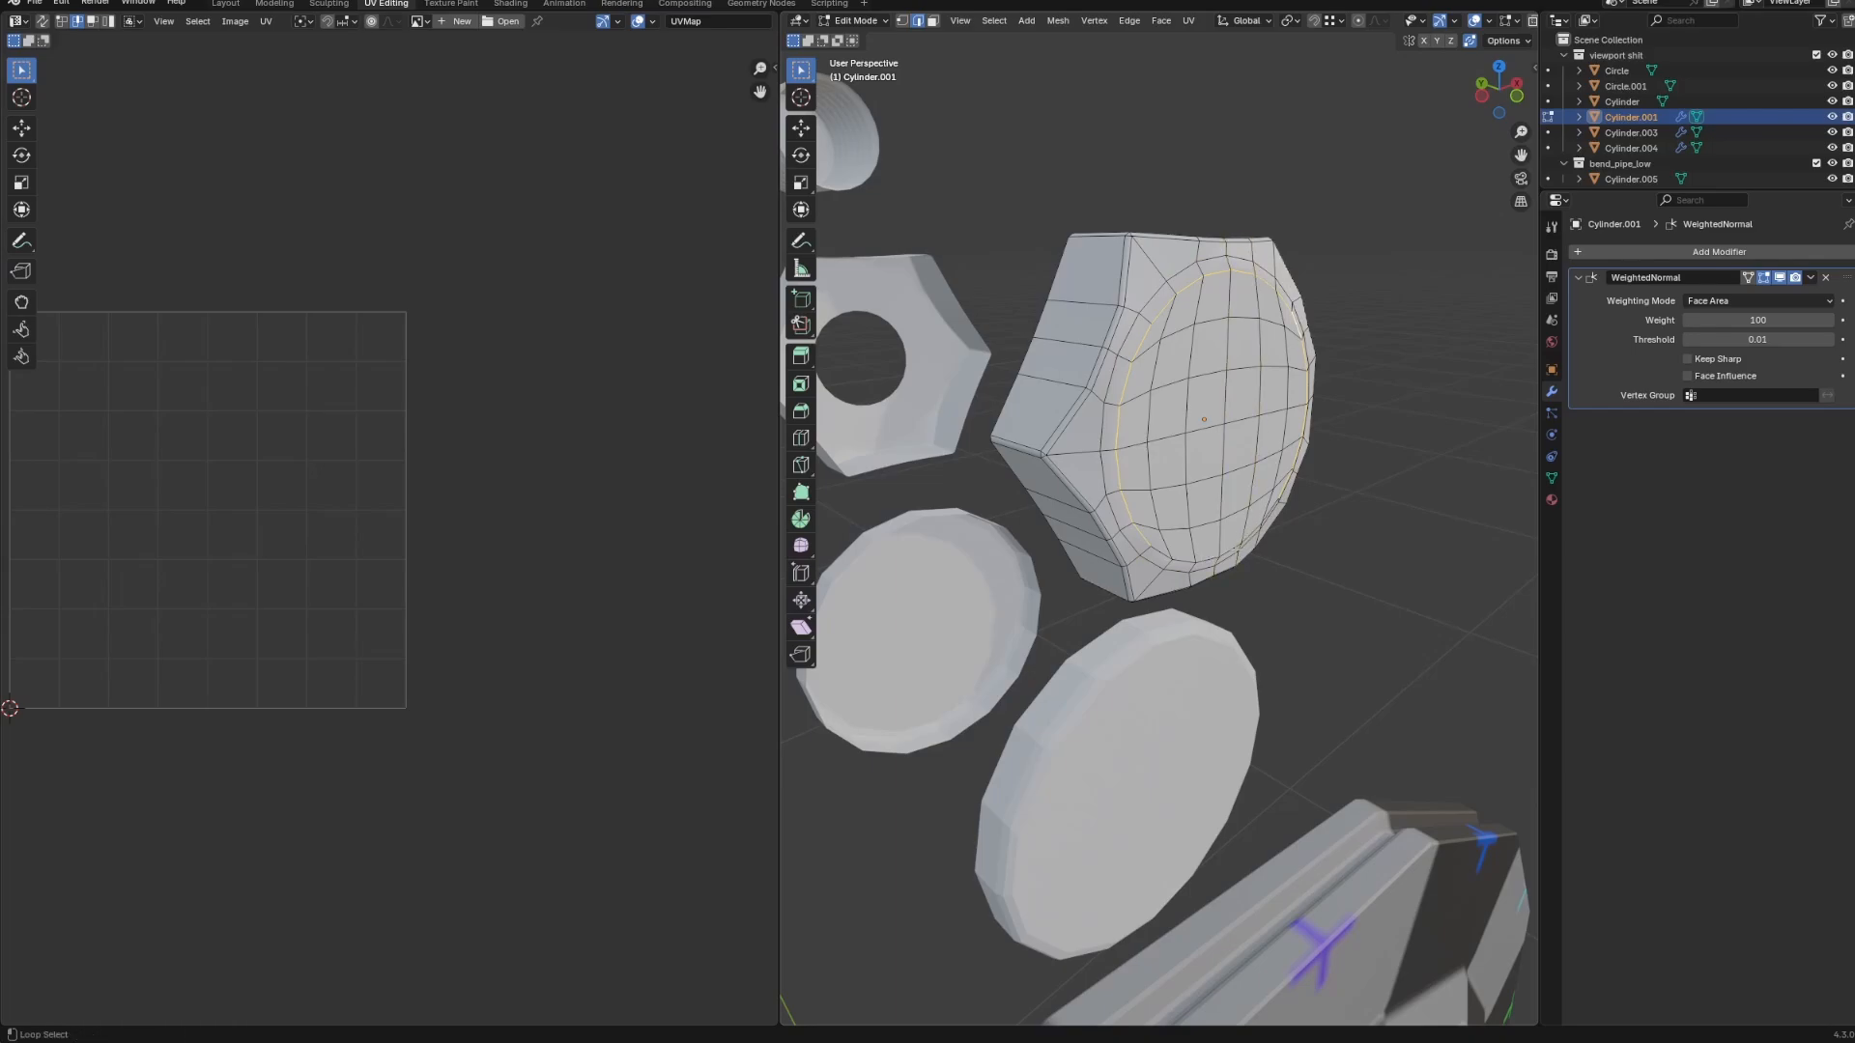
left_click(1237, 548, "alt+shift")
right_click(1238, 548)
left_click(1238, 550)
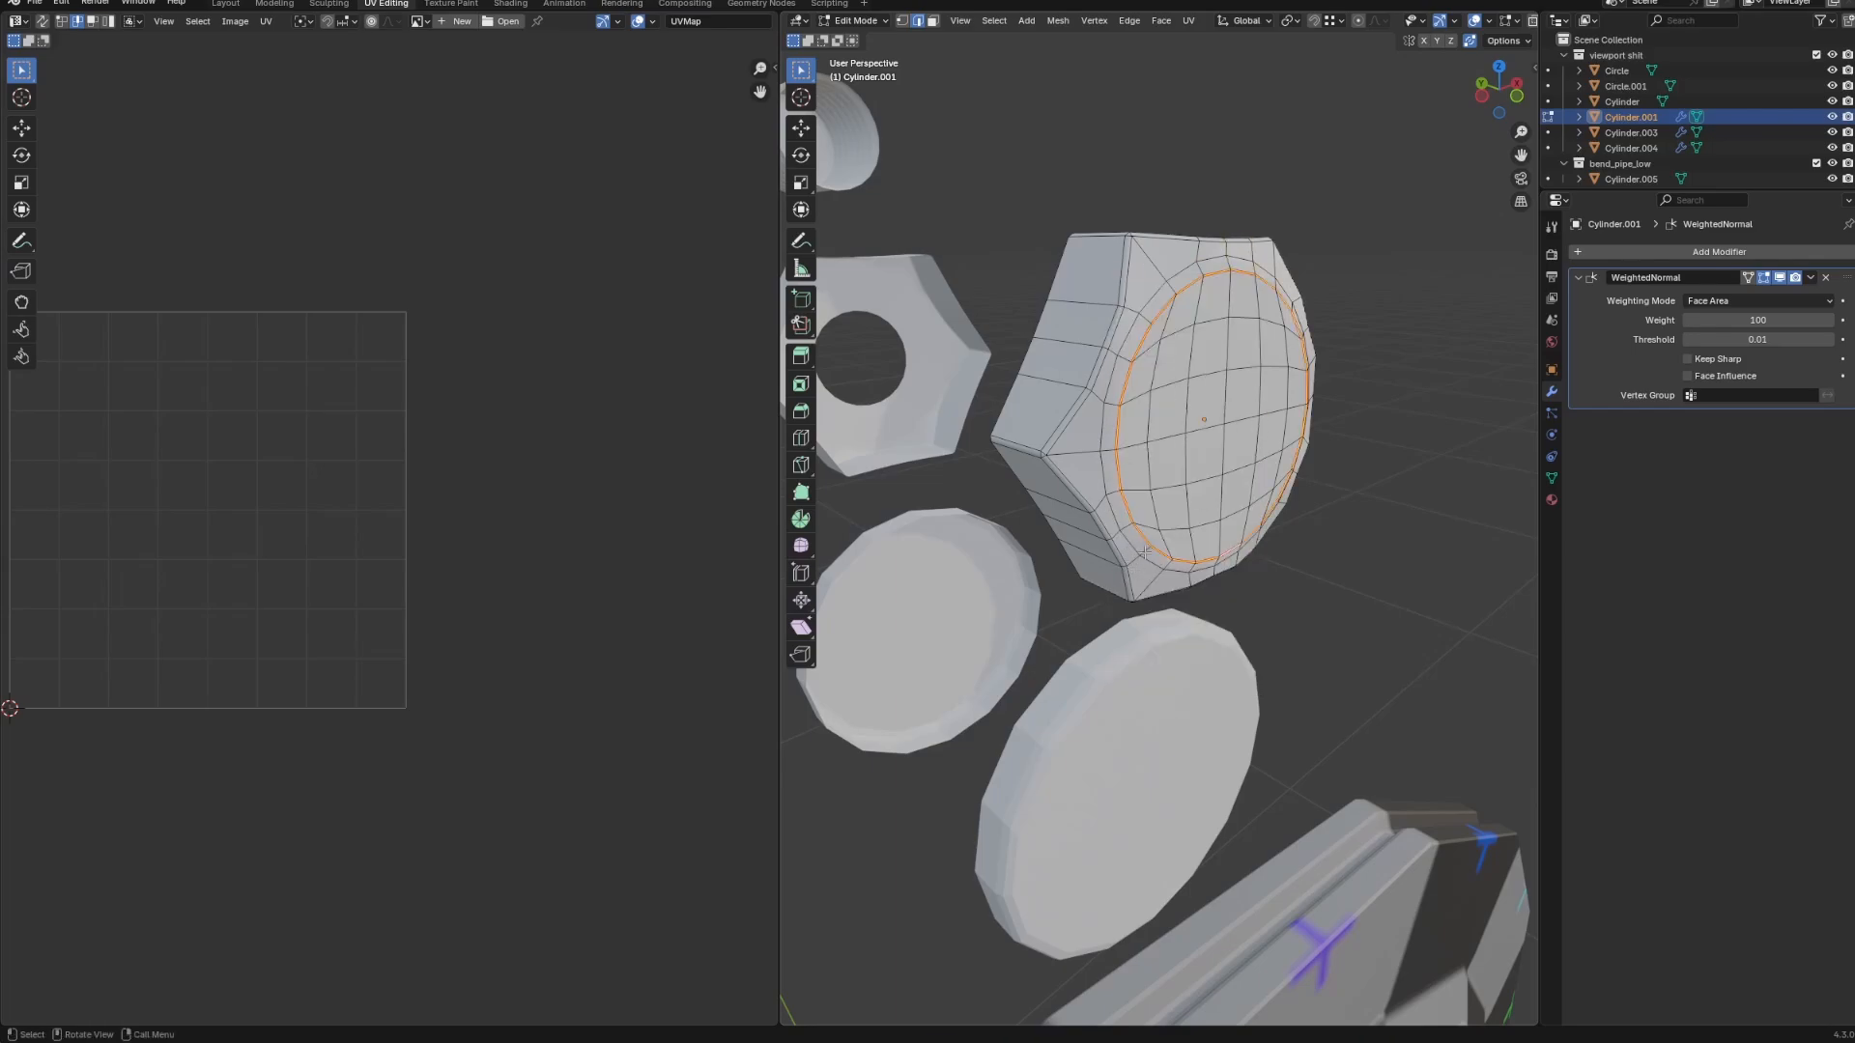
Mark an edge path from the bolt head's circular seam outward and along its side to the back as a seam.
middle_click_drag(1167, 595, 976, 413)
left_click(1134, 505)
left_click(1074, 449, "ctrl")
right_click(1092, 394)
left_click(1092, 394)
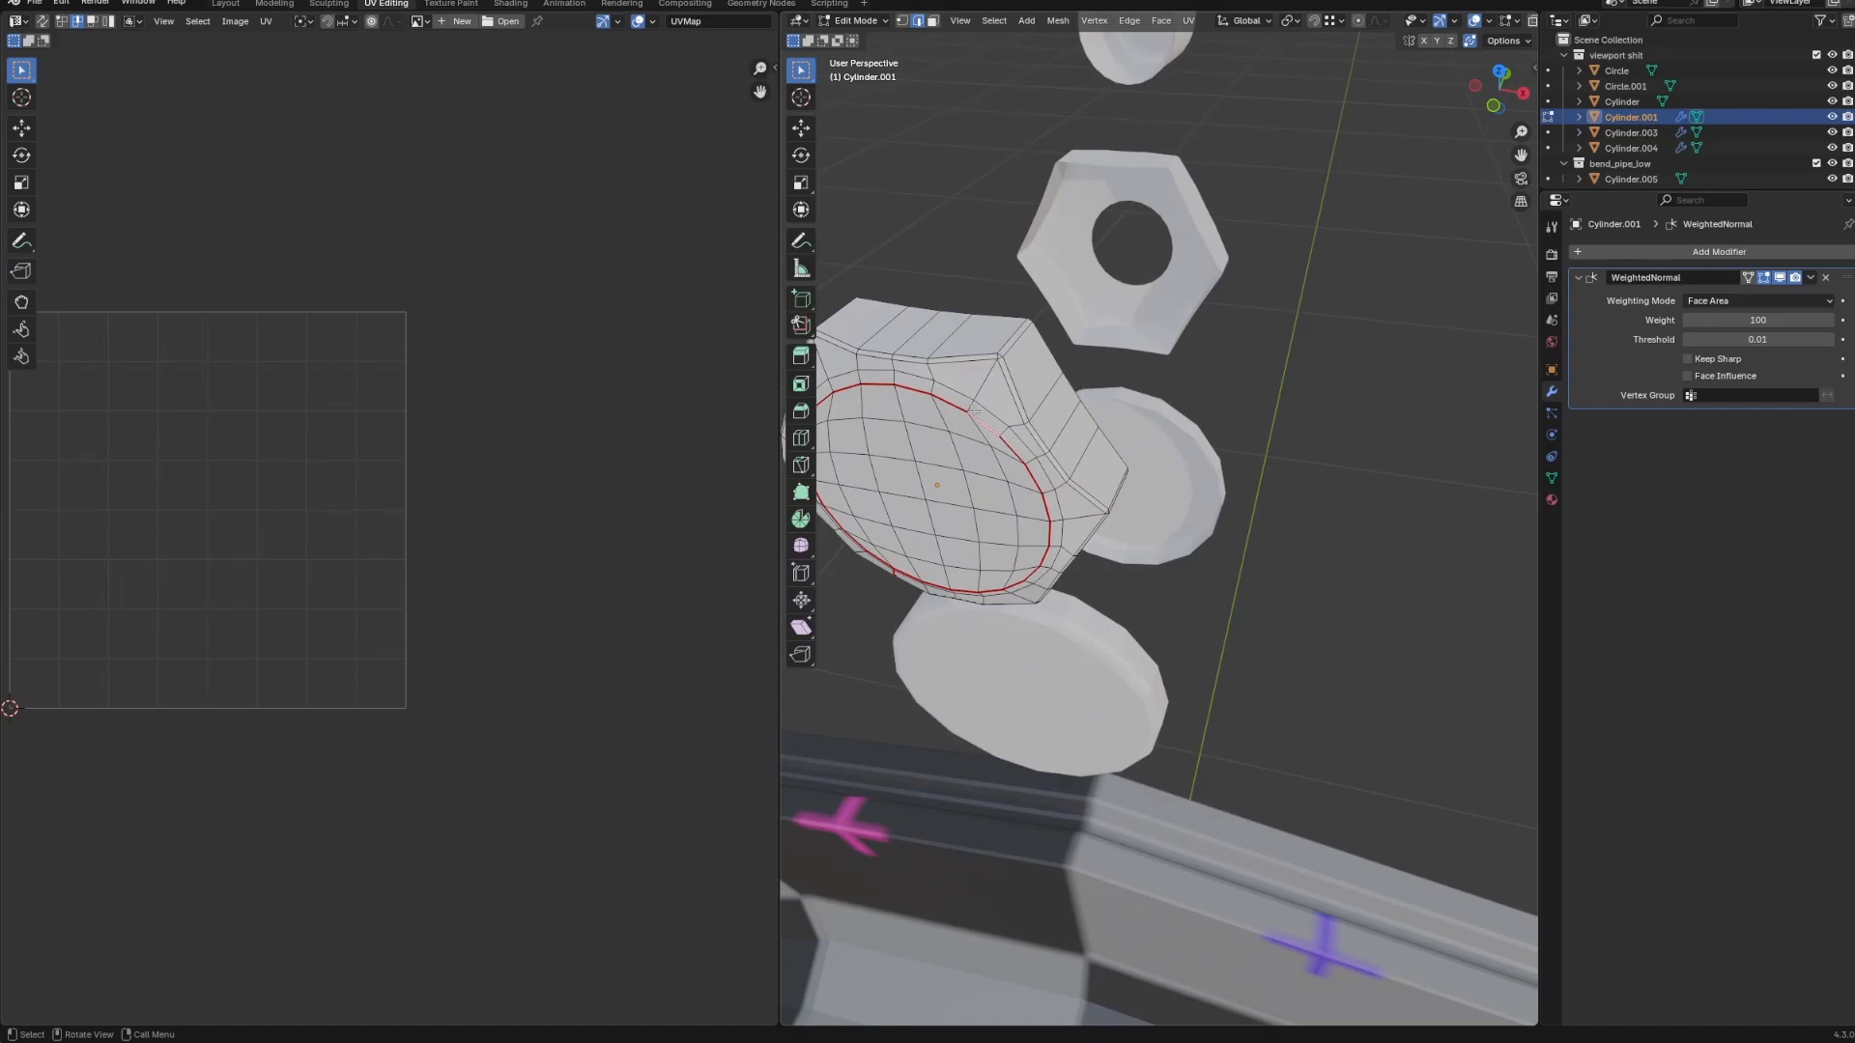
left_click(1011, 344, "ctrl")
right_click(1007, 344)
left_click(1007, 344)
Unwrap the whole bolt head with the Conformal method and return to Object Mode.
scroll(1053, 379, "down", 5)
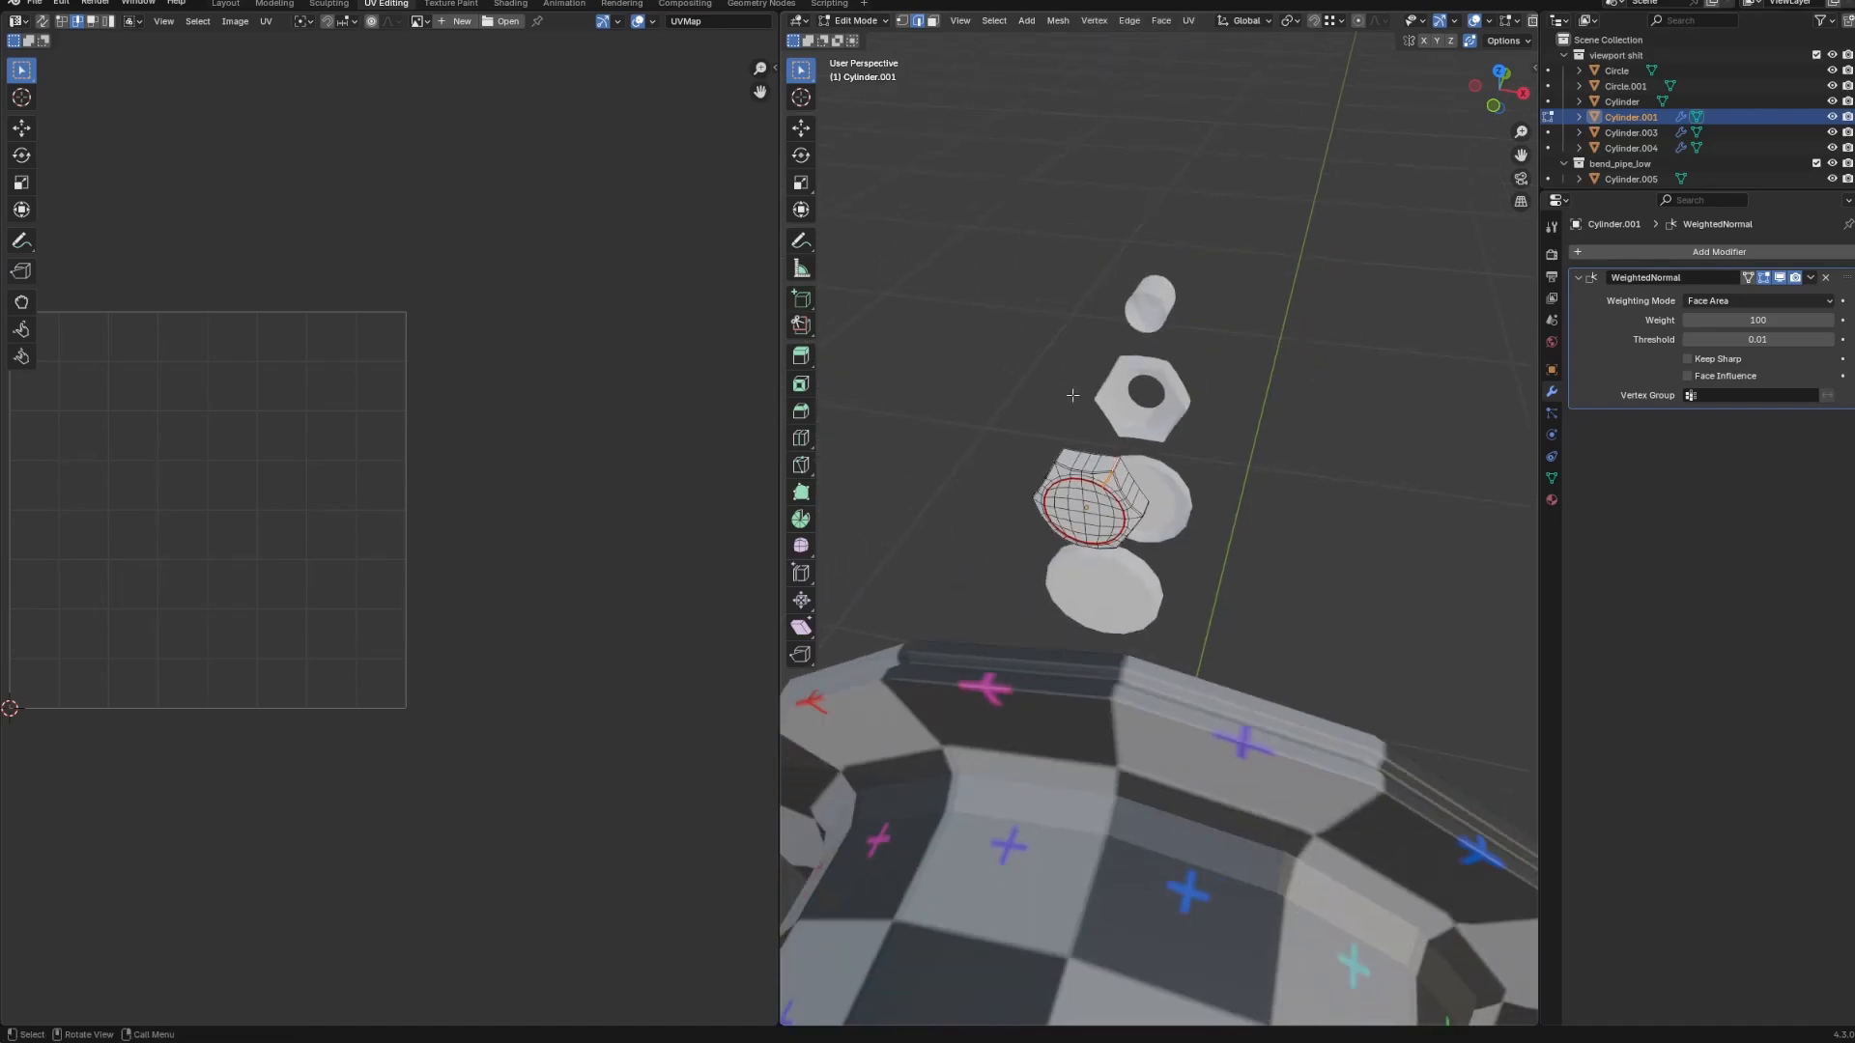
middle_click_drag(1072, 397, 1221, 454)
key("a")
key("u")
mouse_move(1222, 454)
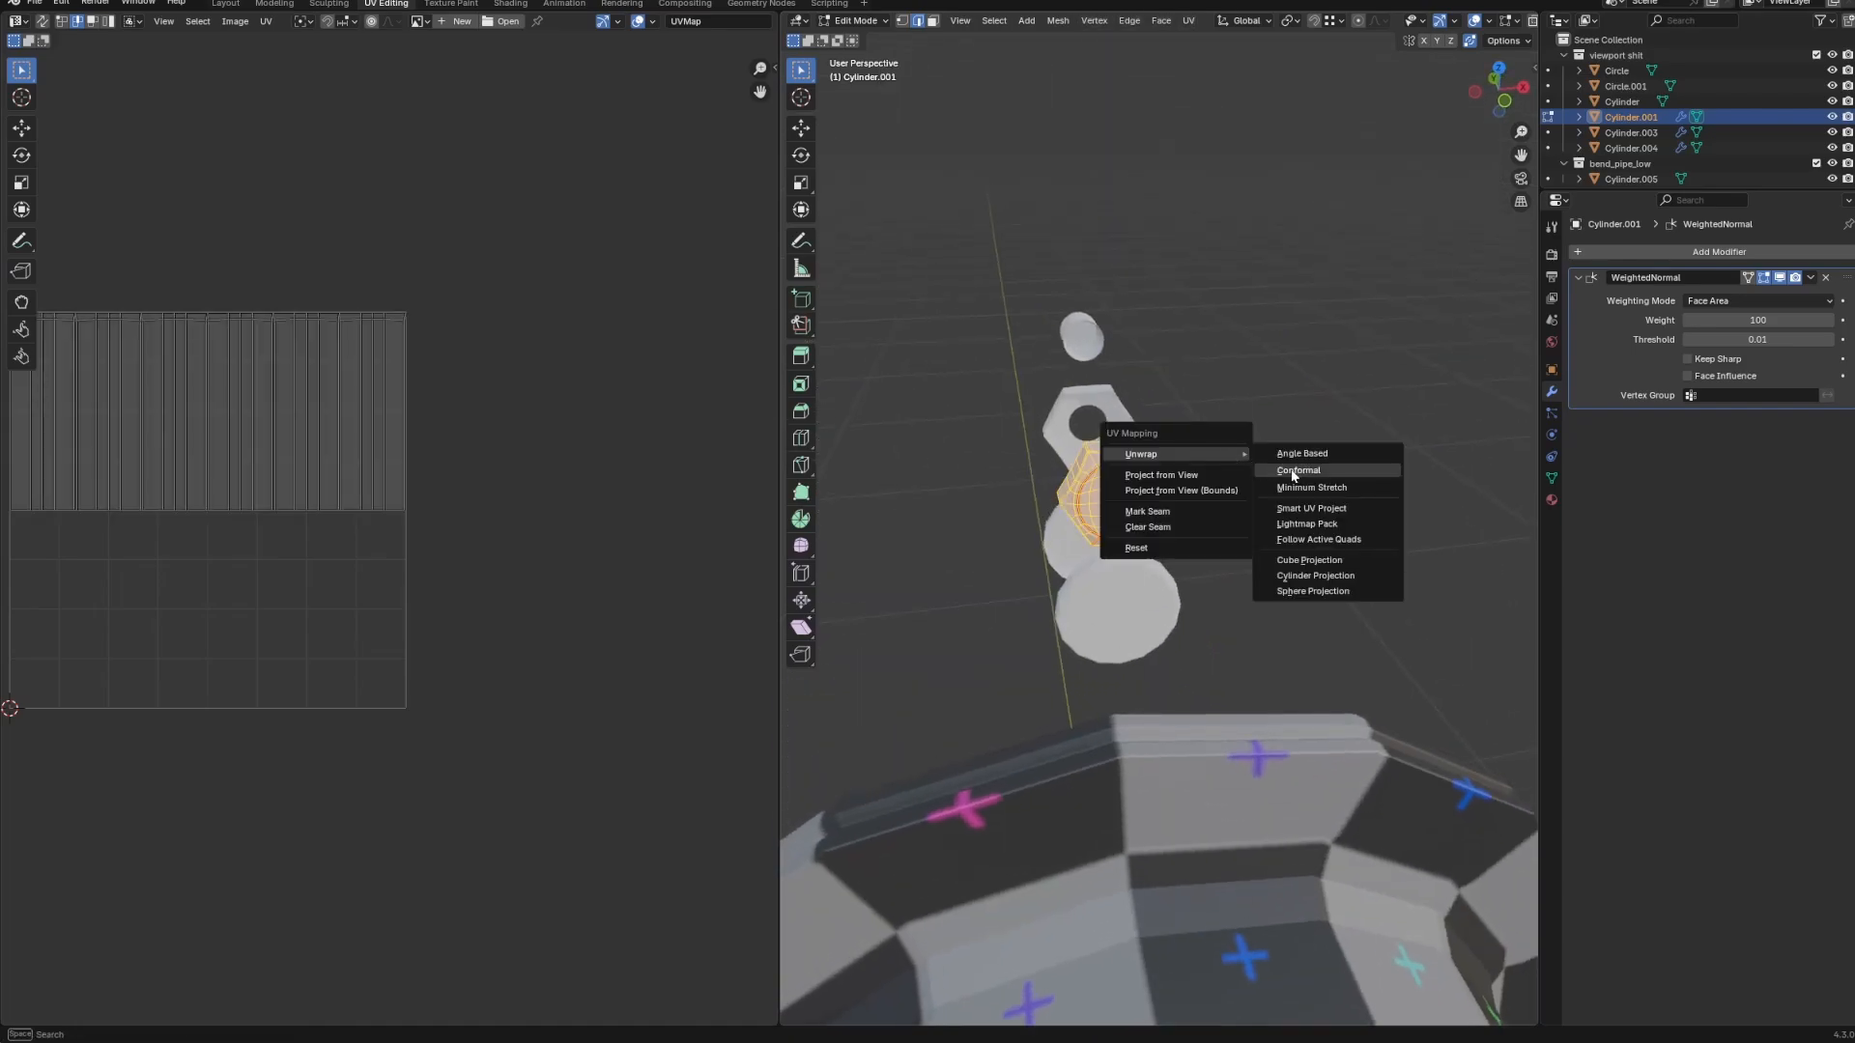
left_click(1286, 473)
scroll(443, 517, "up", 4)
scroll(443, 517, "down", 1)
key("Tab")
left_click(1069, 607)
middle_click_drag(985, 623, 1130, 599)
left_click(1134, 604)
left_click(1006, 583, "shift")
key("Tab")
key("alt+a")
key("Tab")
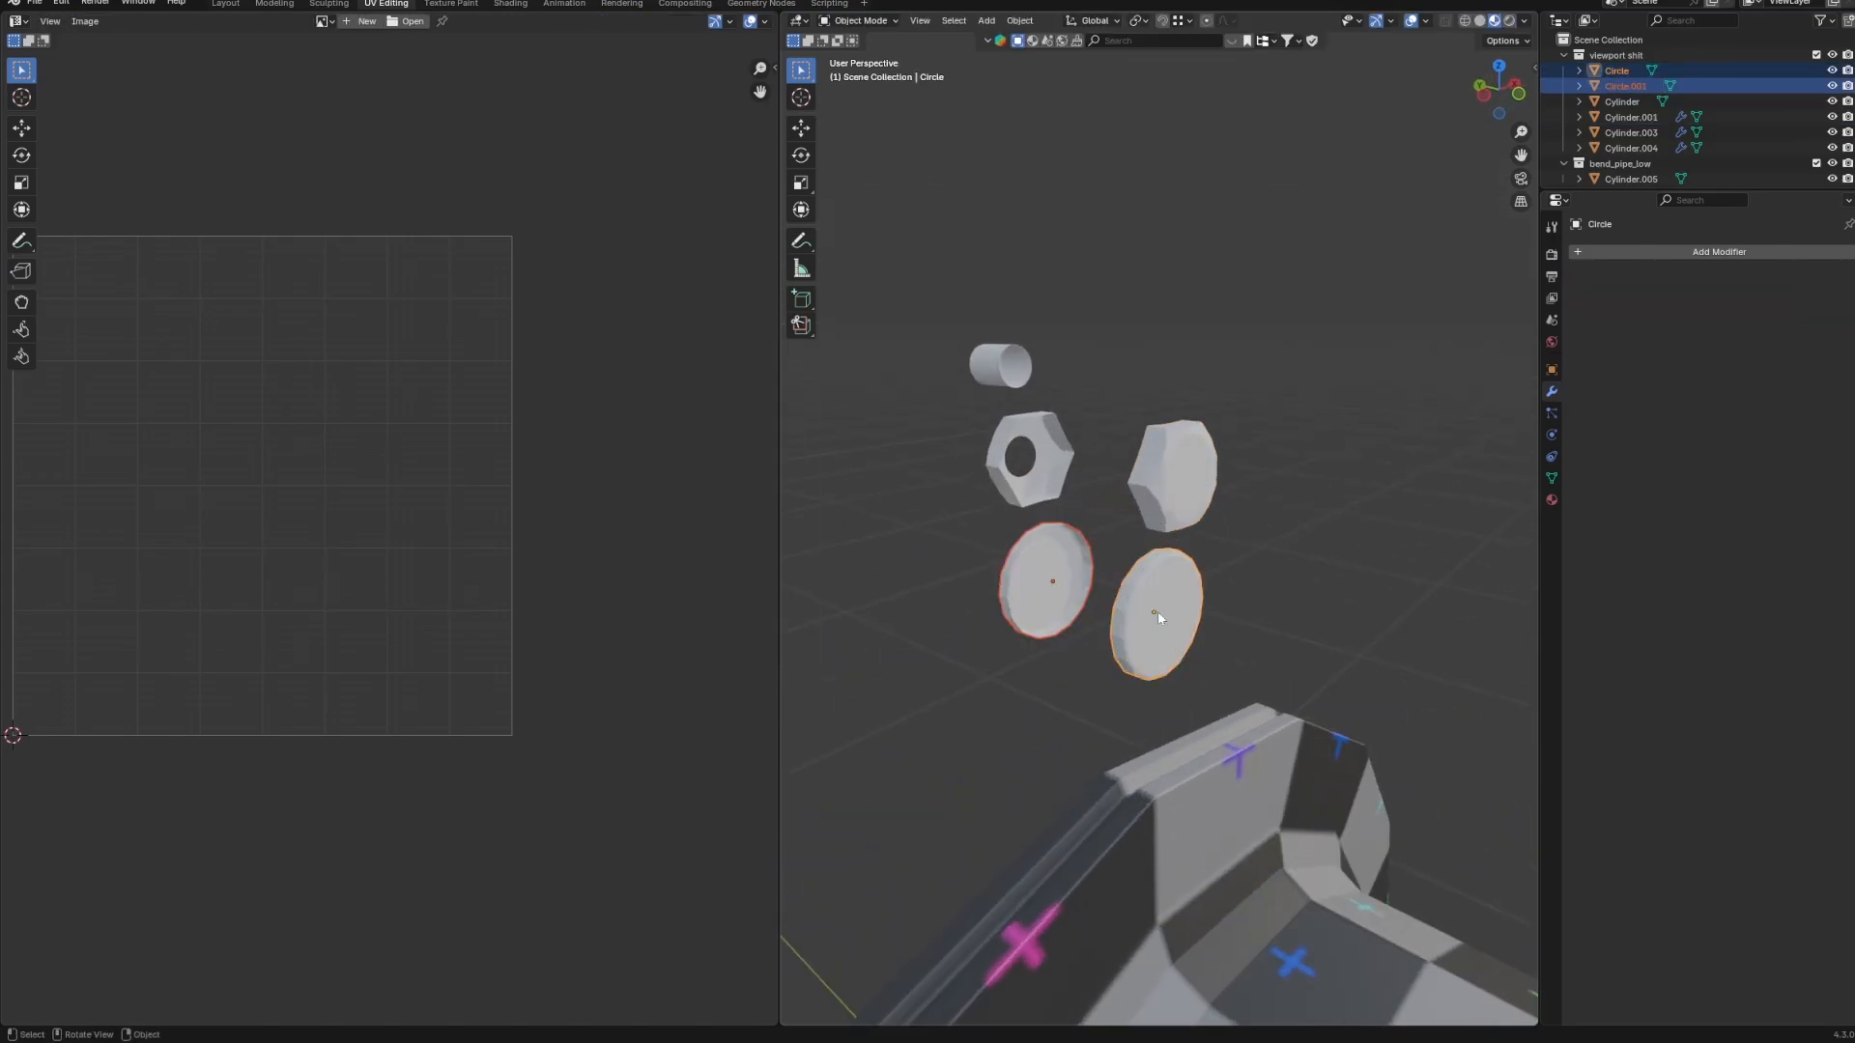
Unwrap the round disc below the bolt head with the Conformal method.
left_click(1158, 613)
key("Tab")
key("a")
key("u")
mouse_move(1157, 618)
left_click(1253, 640)
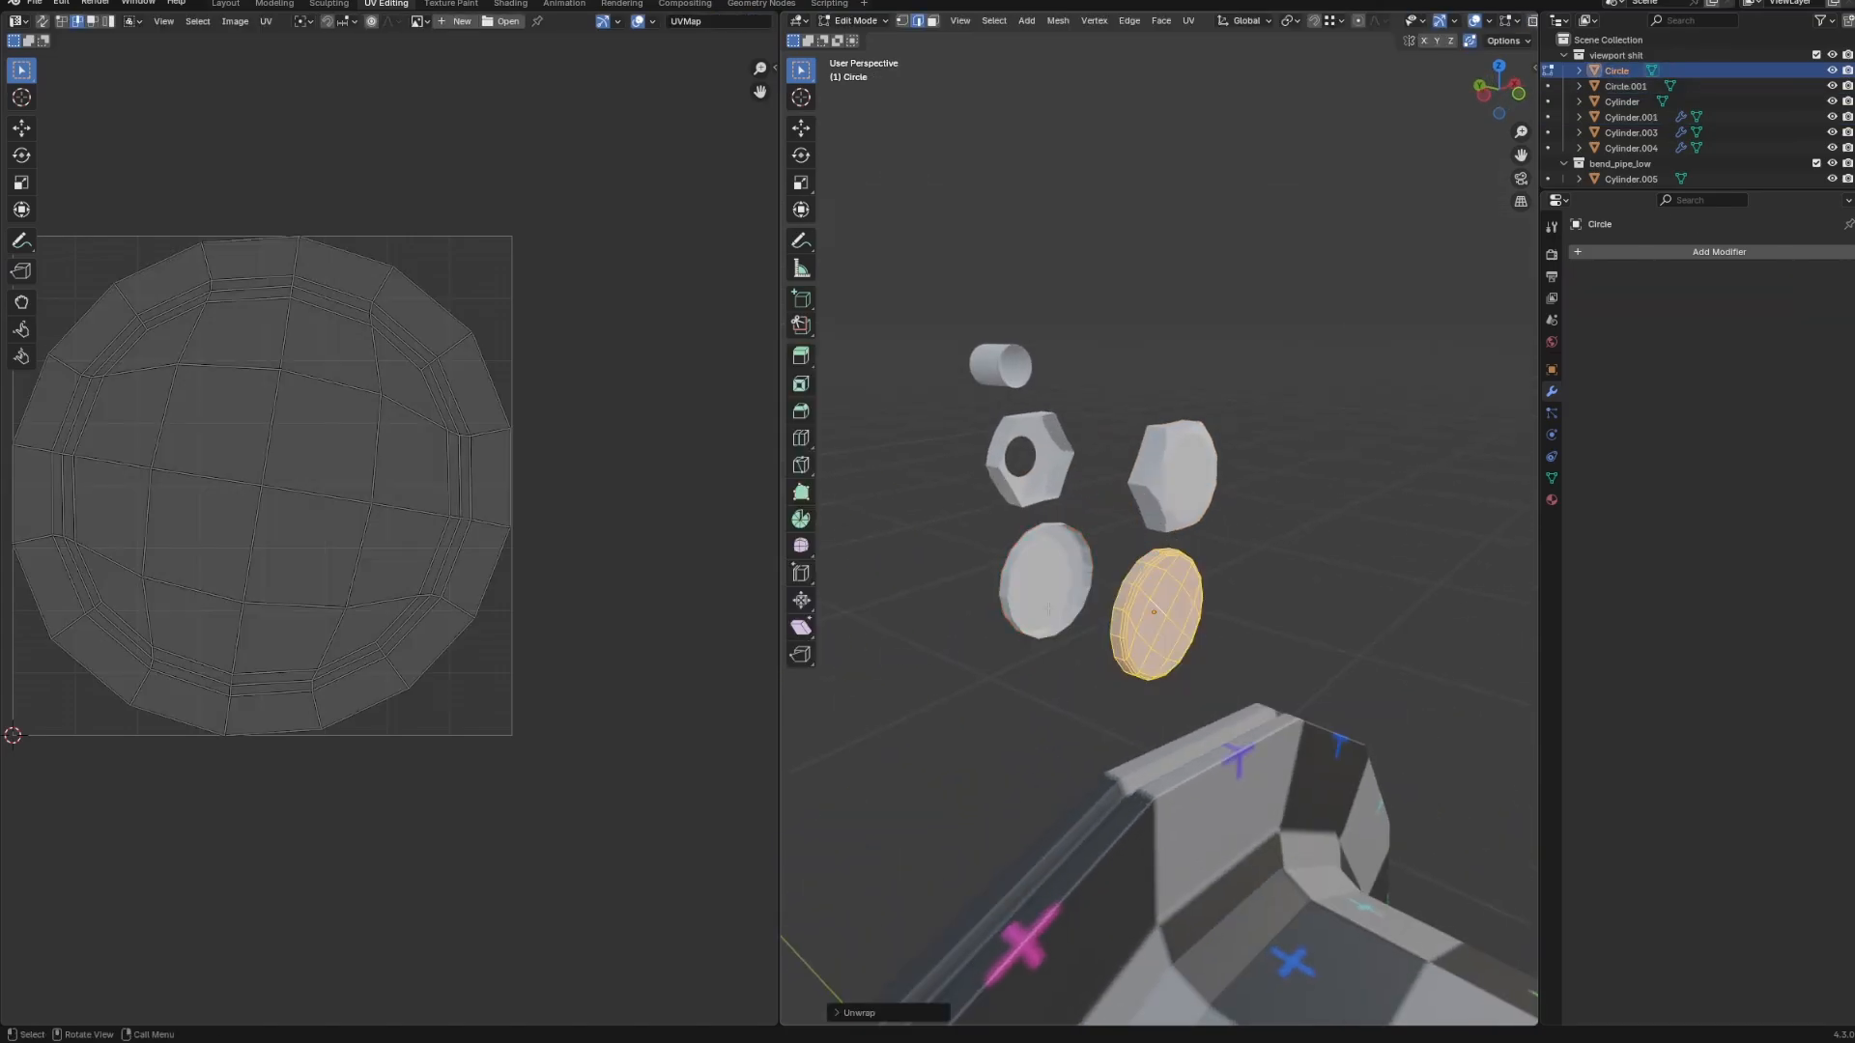
Unwrap the round disc below the hex nut with the Conformal method.
key("Tab")
left_click(1045, 599)
key("Tab")
key("a")
key("u")
mouse_move(1048, 611)
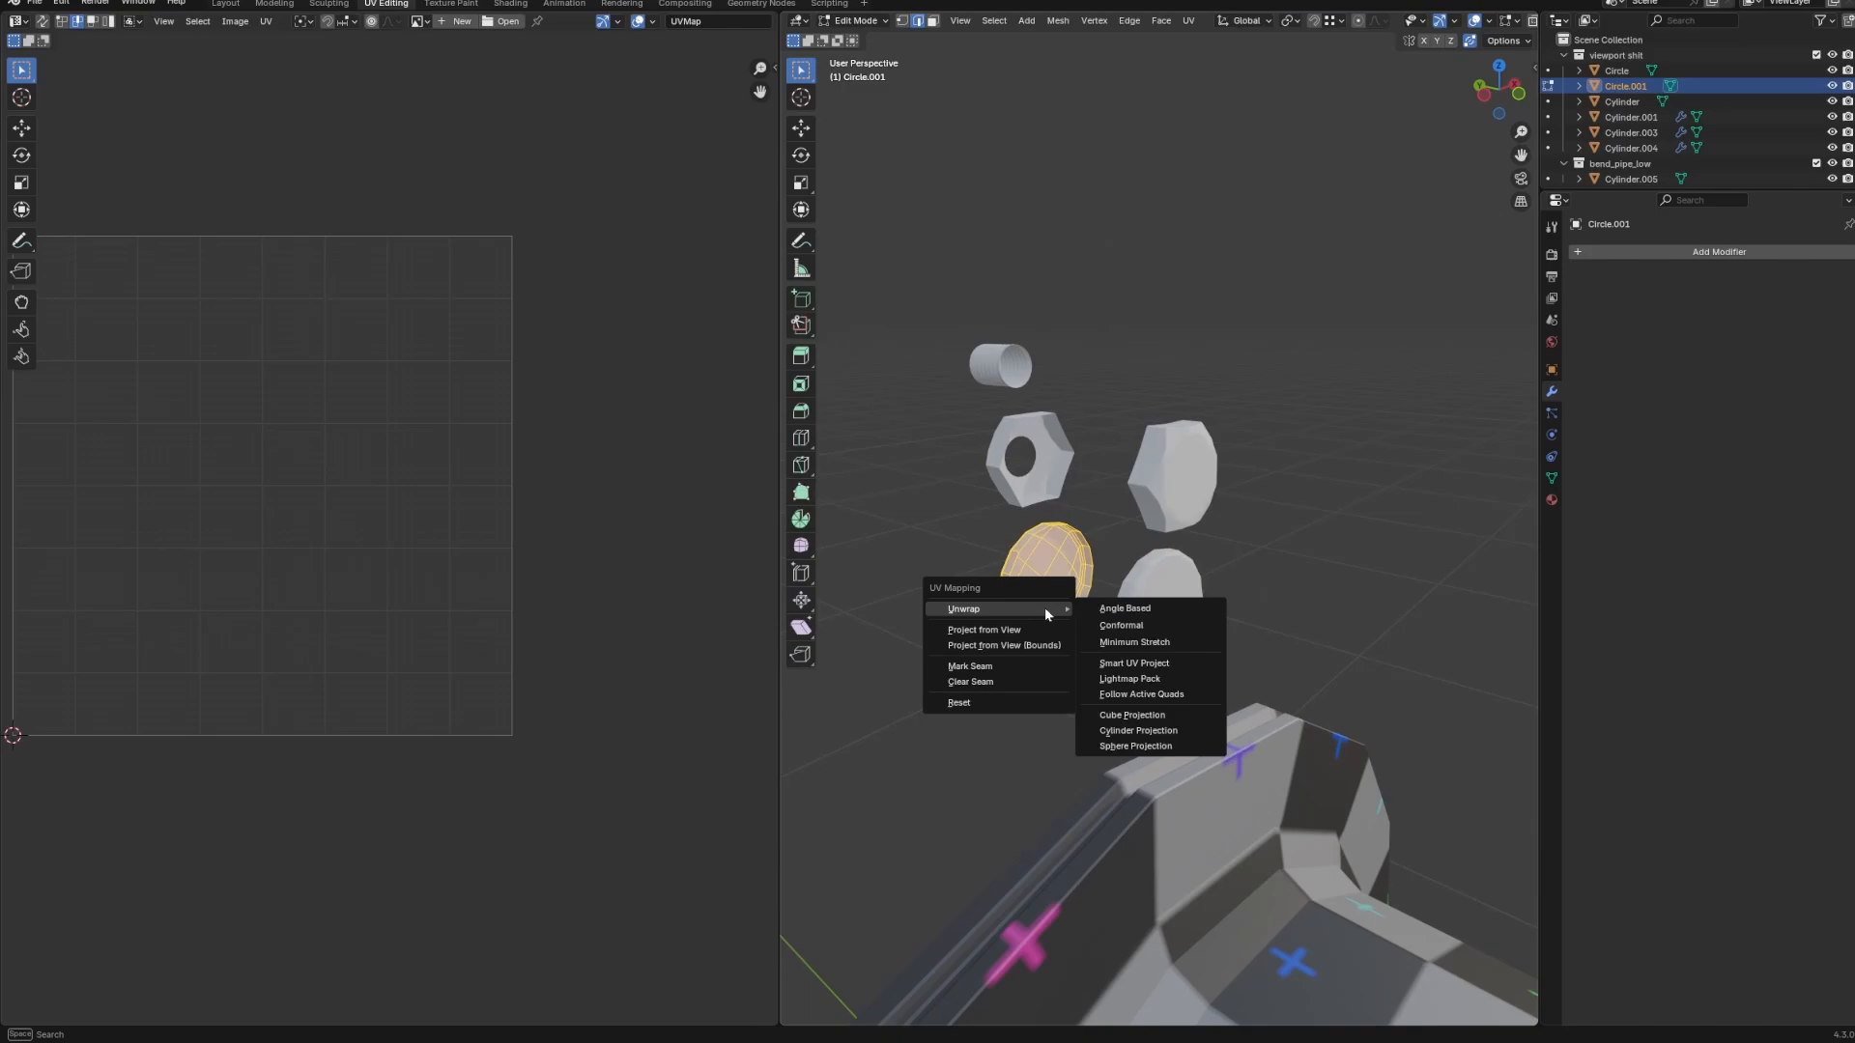
left_click(1131, 628)
Mark an edge loop running across the hex nut's face and through its hole as a seam.
middle_click_drag(1044, 623, 1319, 533)
scroll(1110, 707, "up", 2)
key("Tab")
left_click(1038, 604)
scroll(1103, 600, "up", 2)
key("Tab")
key("a")
left_click(1157, 603, "alt")
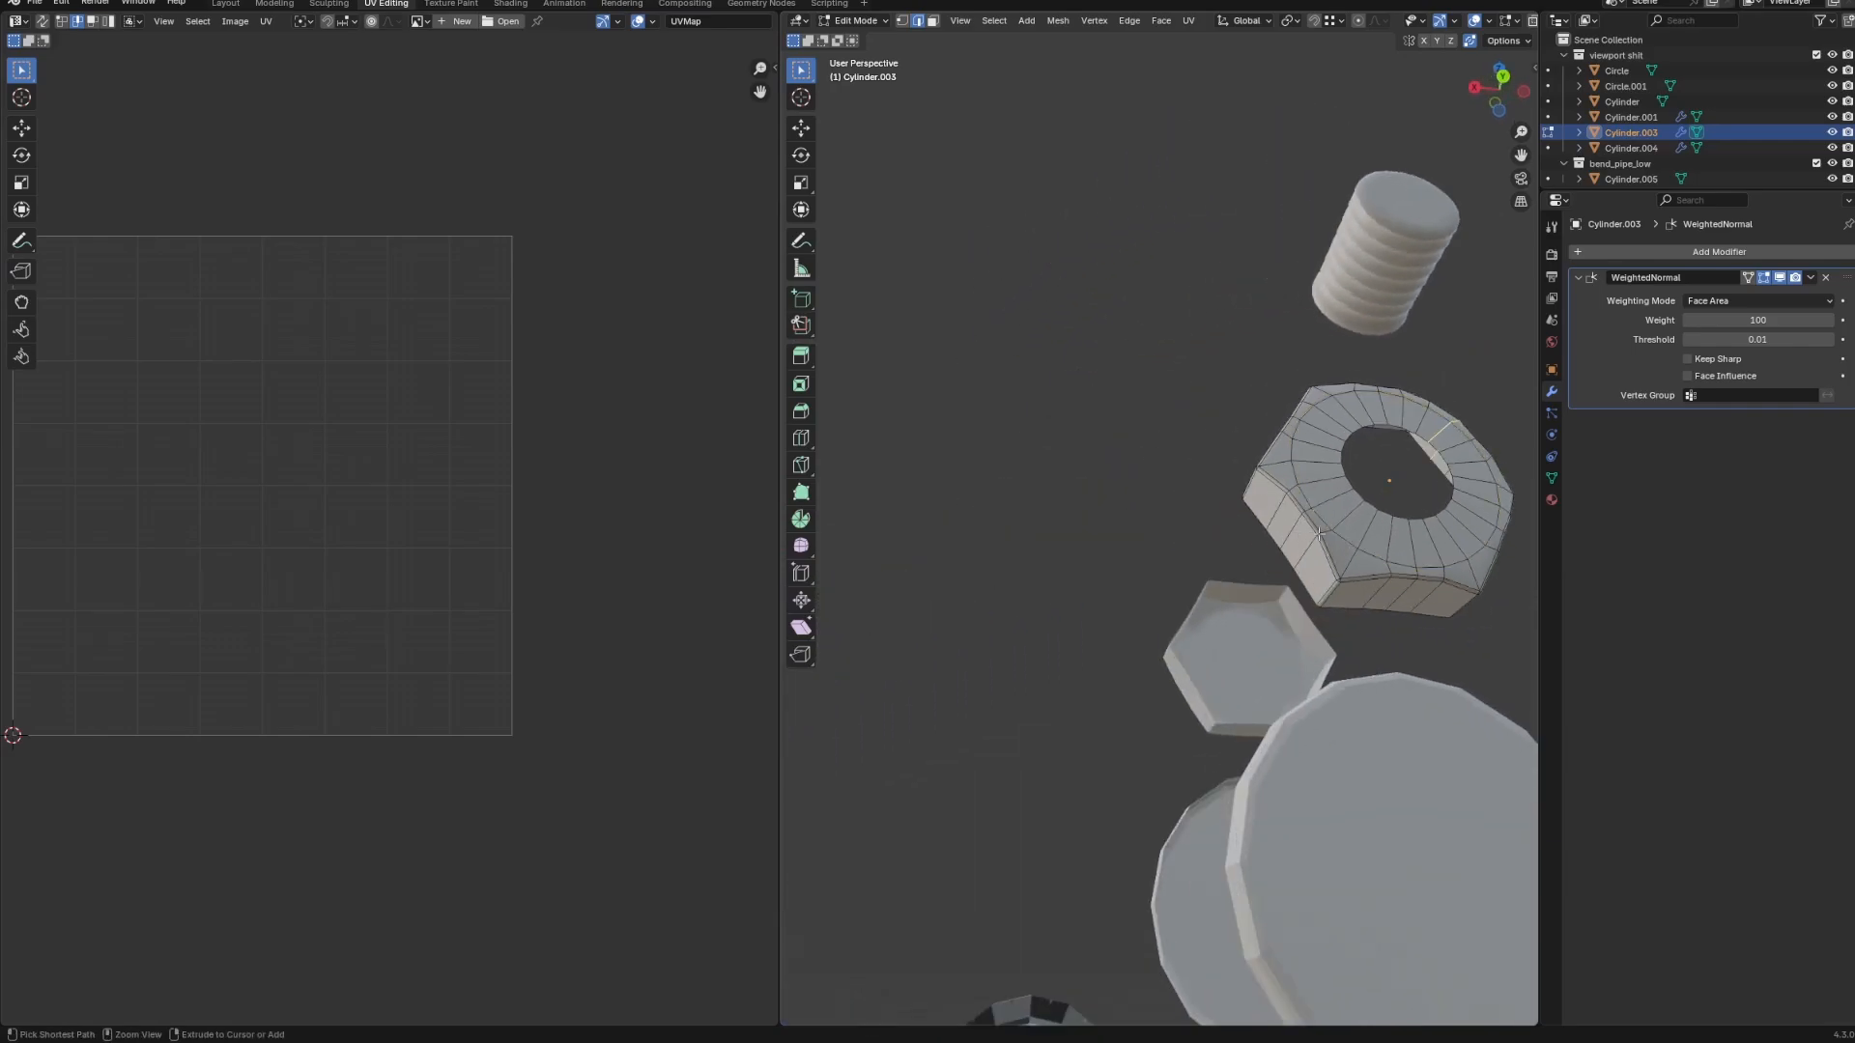
key("ctrl+e")
left_click(1345, 524)
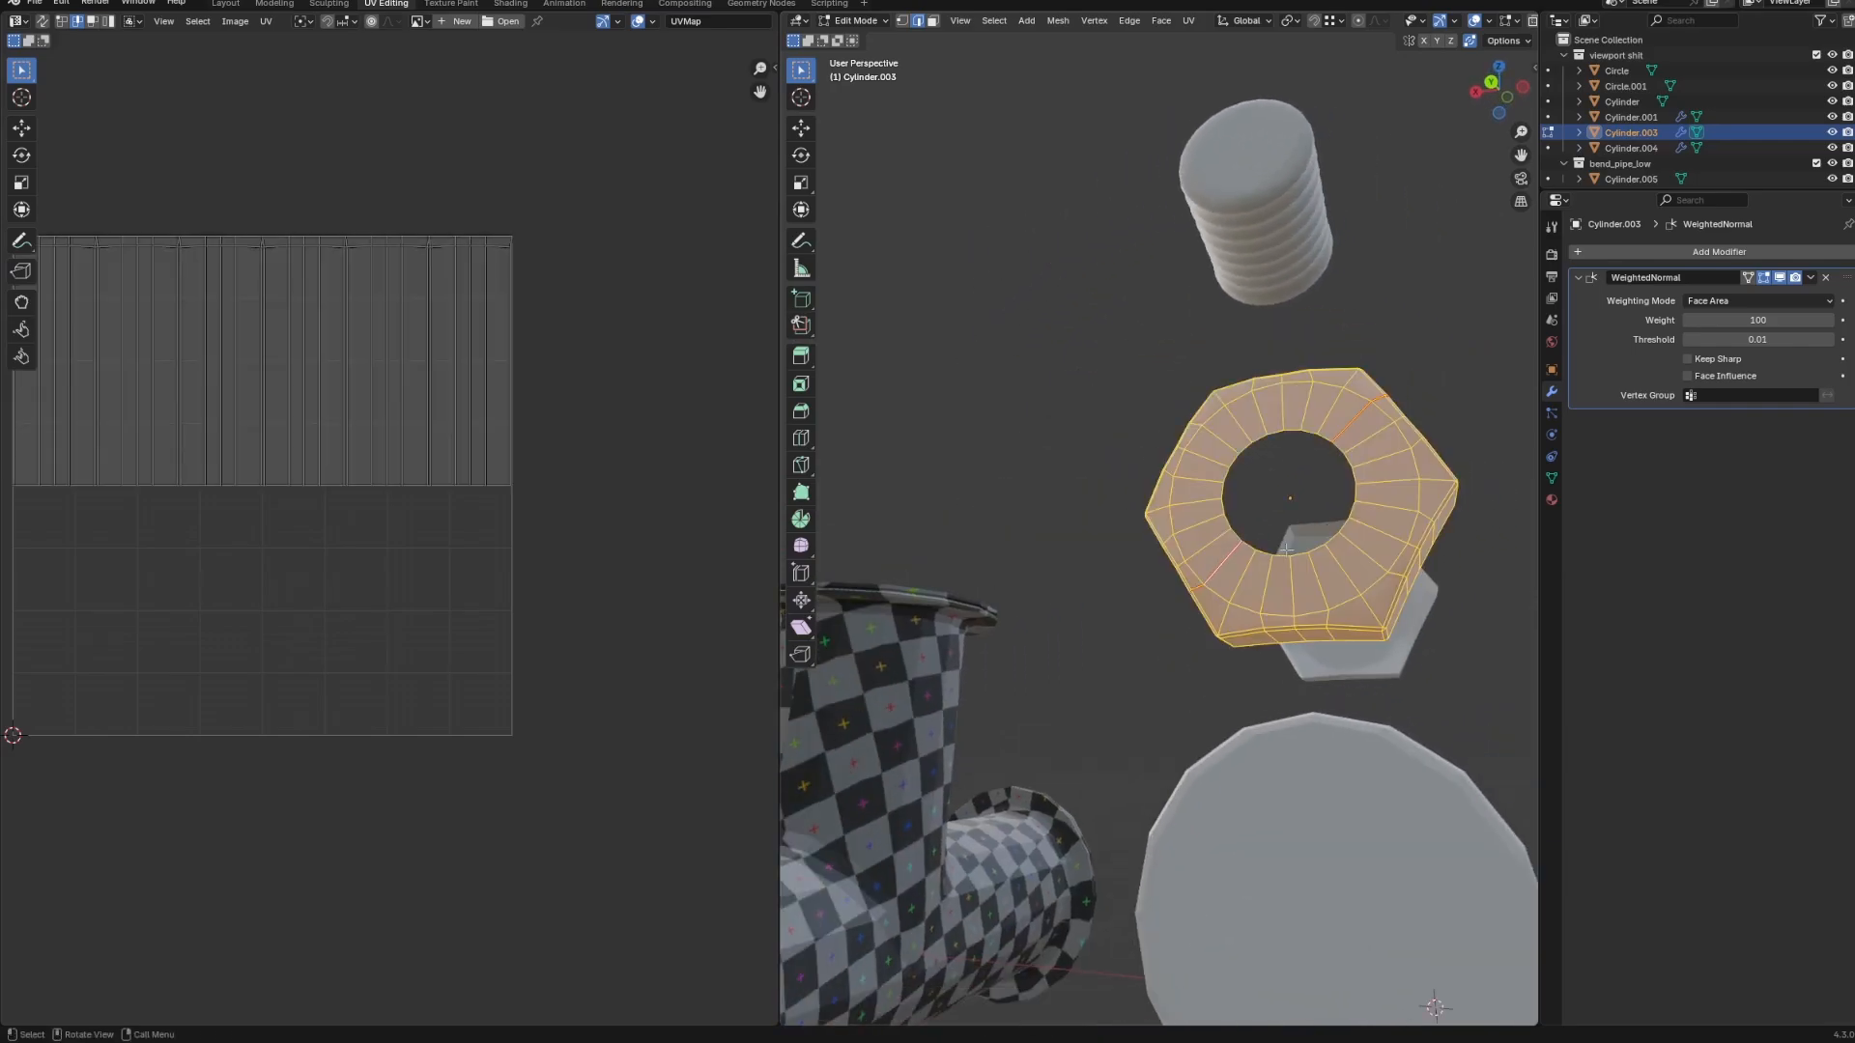
Unwrap the whole hex nut and return to Object Mode.
key("u")
left_click(1346, 569)
middle_click_drag(1346, 569, 1111, 594)
key("Tab")
Mark the circular edge loop around the threaded shaft's end cap as a seam.
left_click(1152, 545)
left_click(1109, 599)
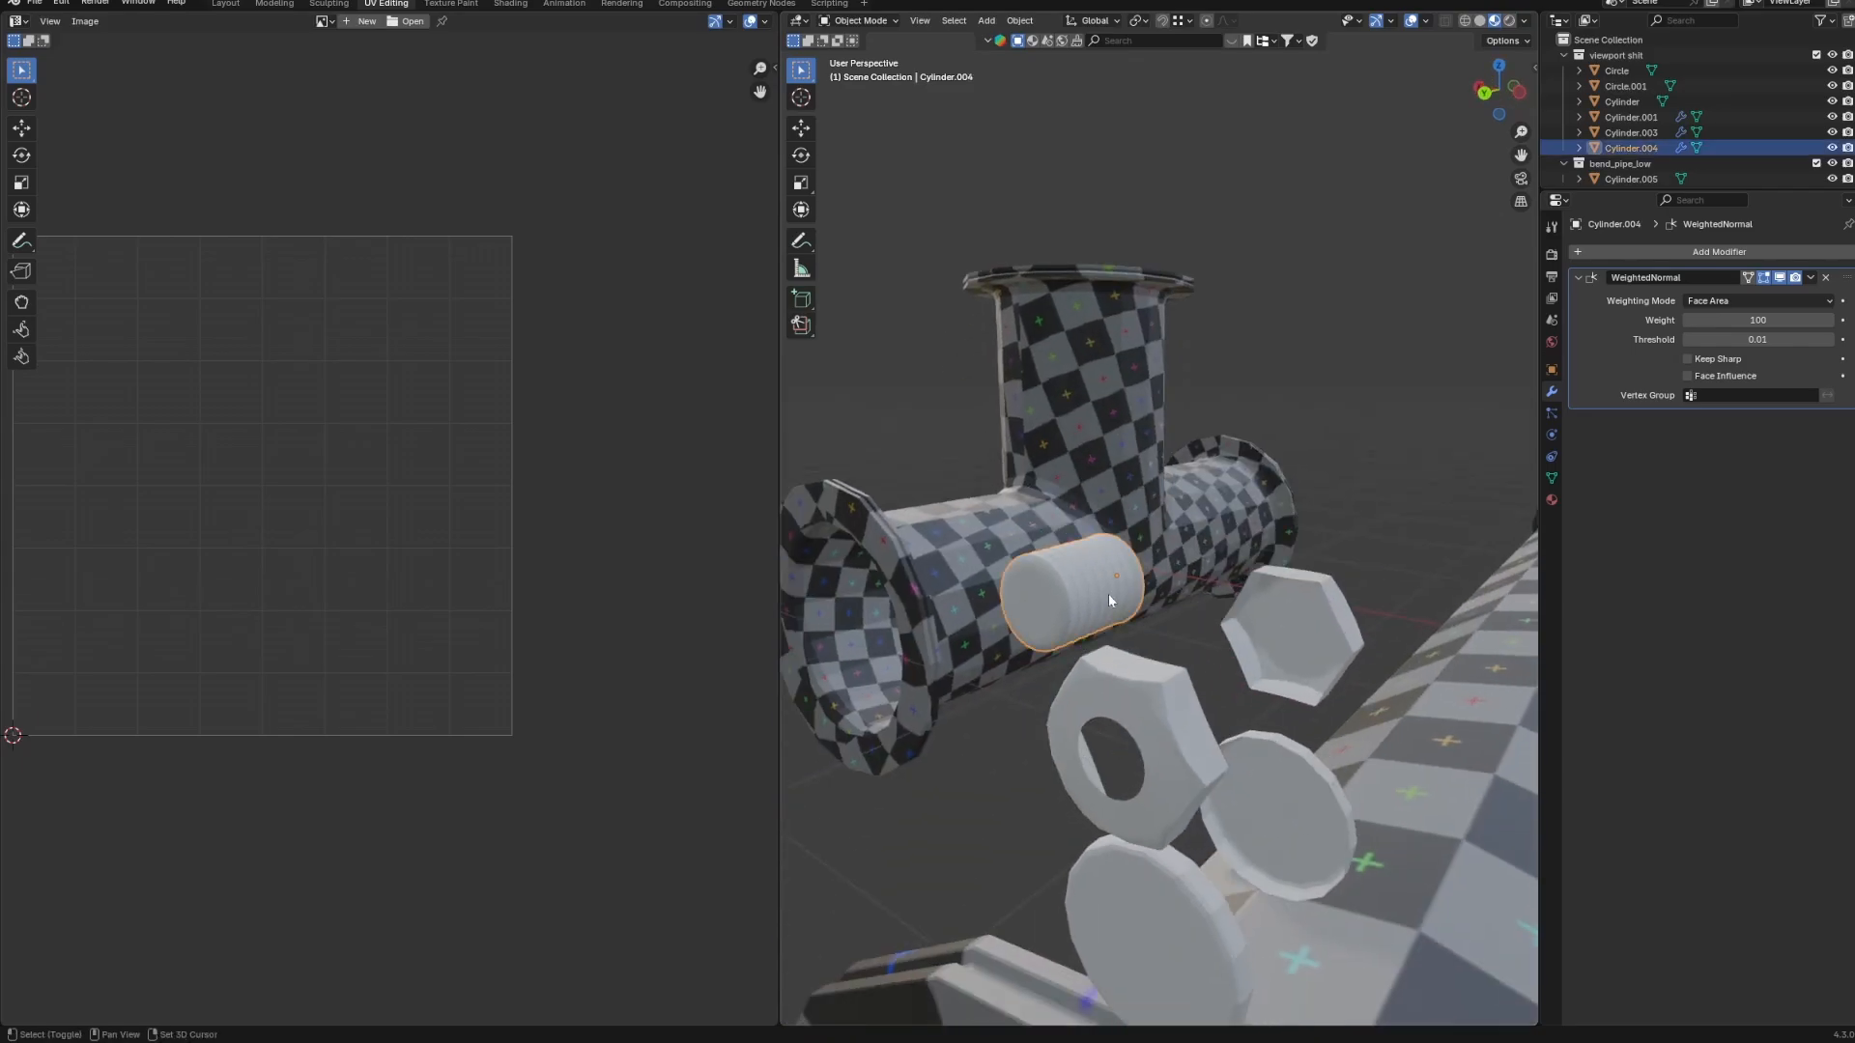
key("Tab")
scroll(1109, 599, "up", 6)
left_click(970, 640, "alt")
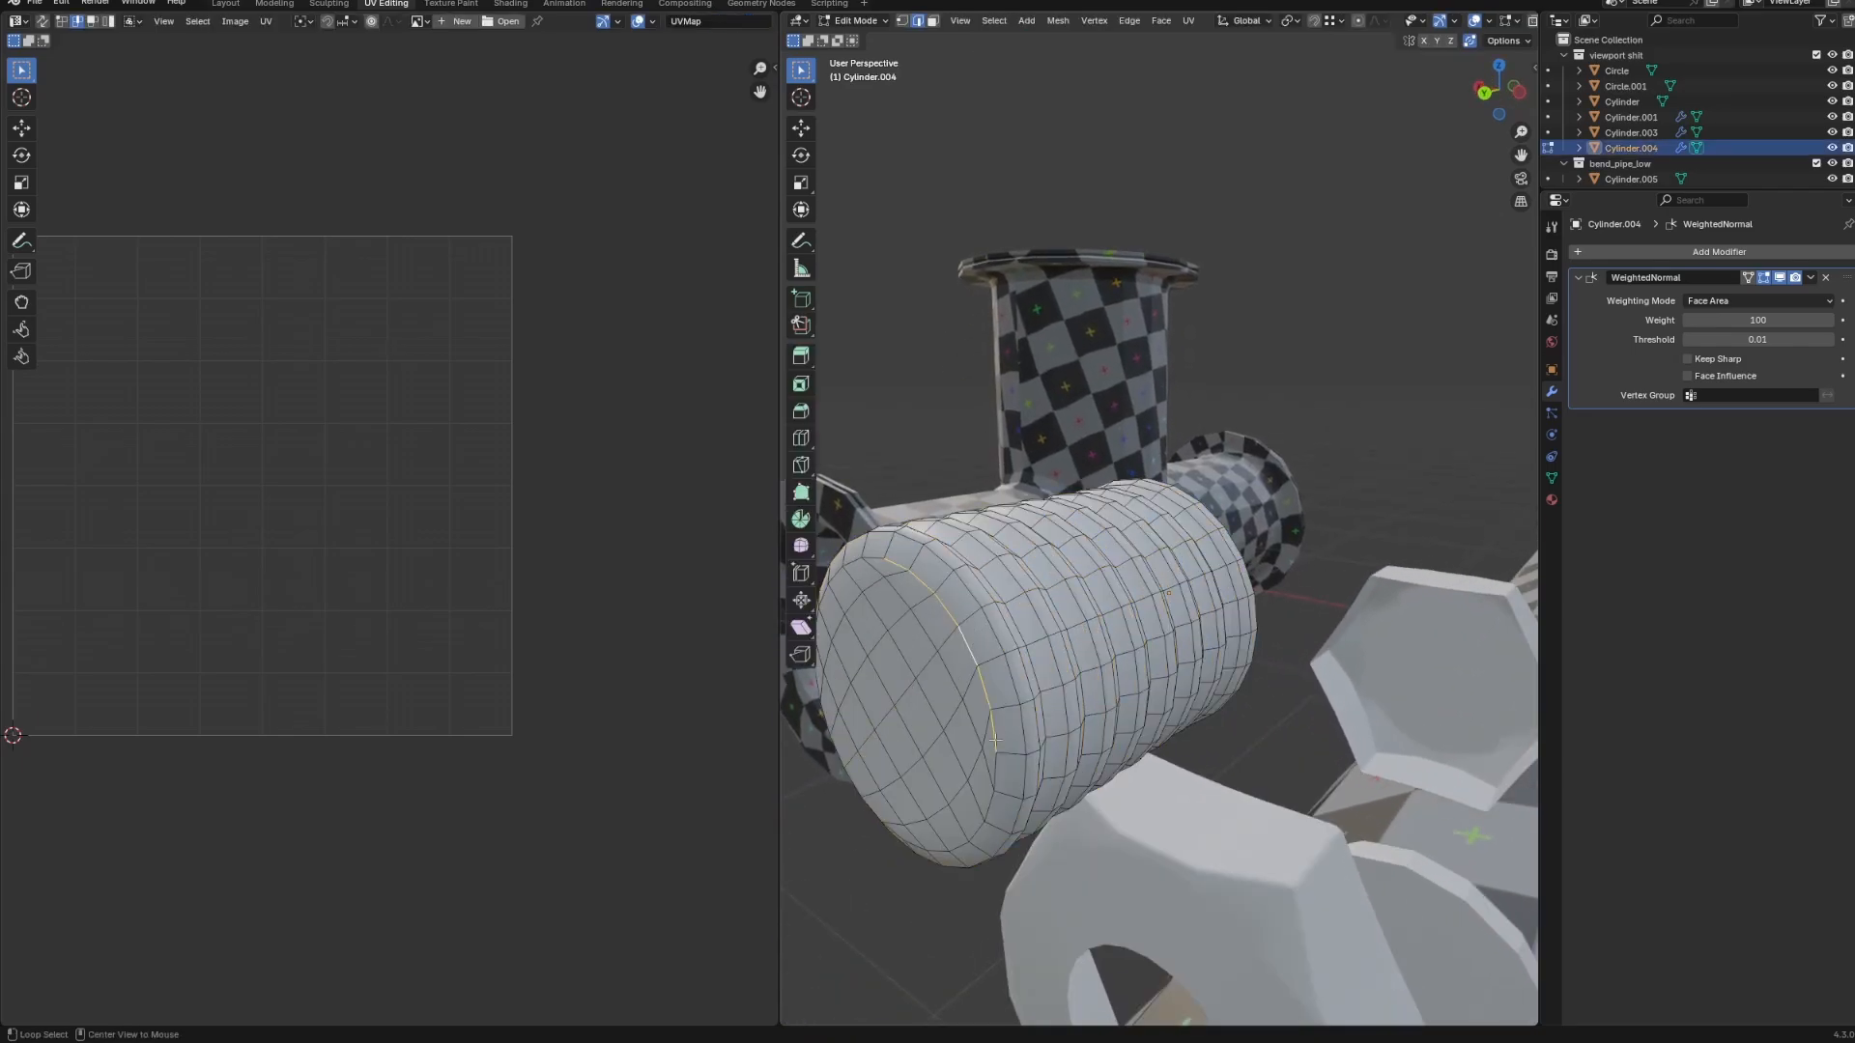
middle_click_drag(1002, 781, 1040, 777)
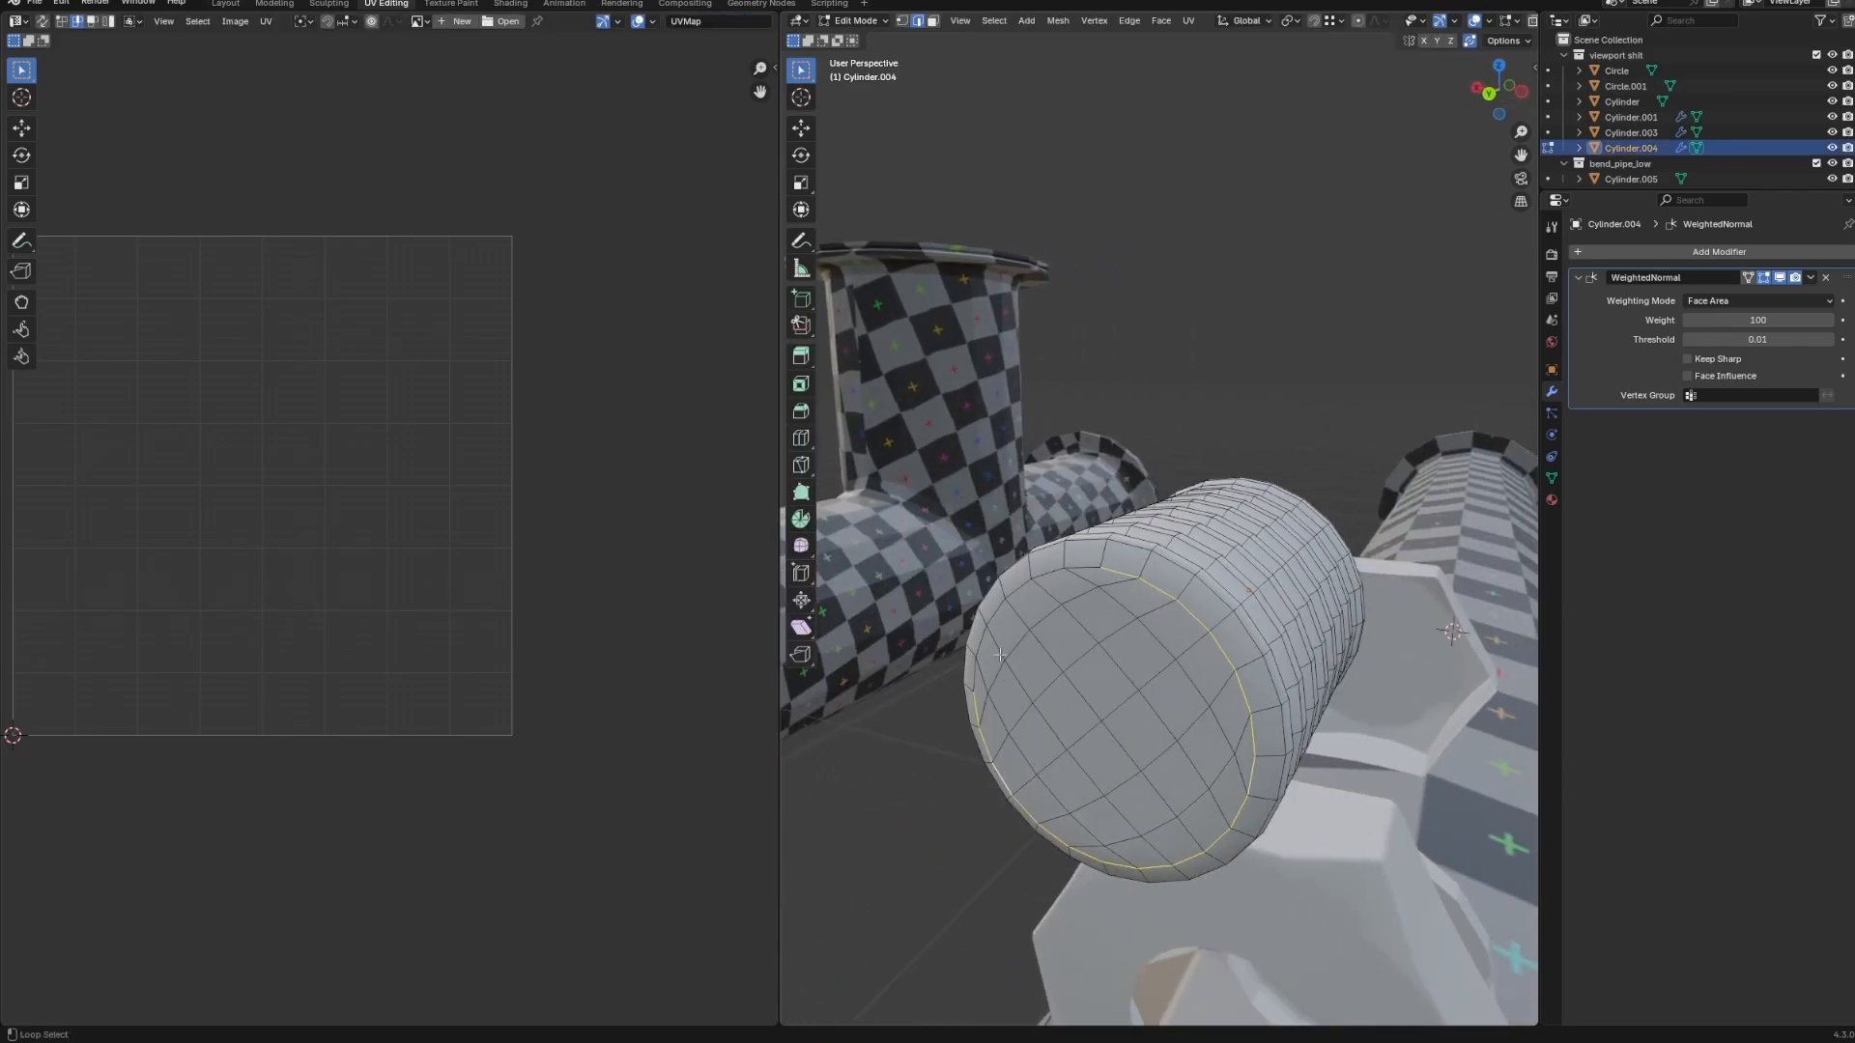
Mark a lengthwise edge path along the threaded shaft's side as a seam.
middle_click_drag(998, 616, 865, 592)
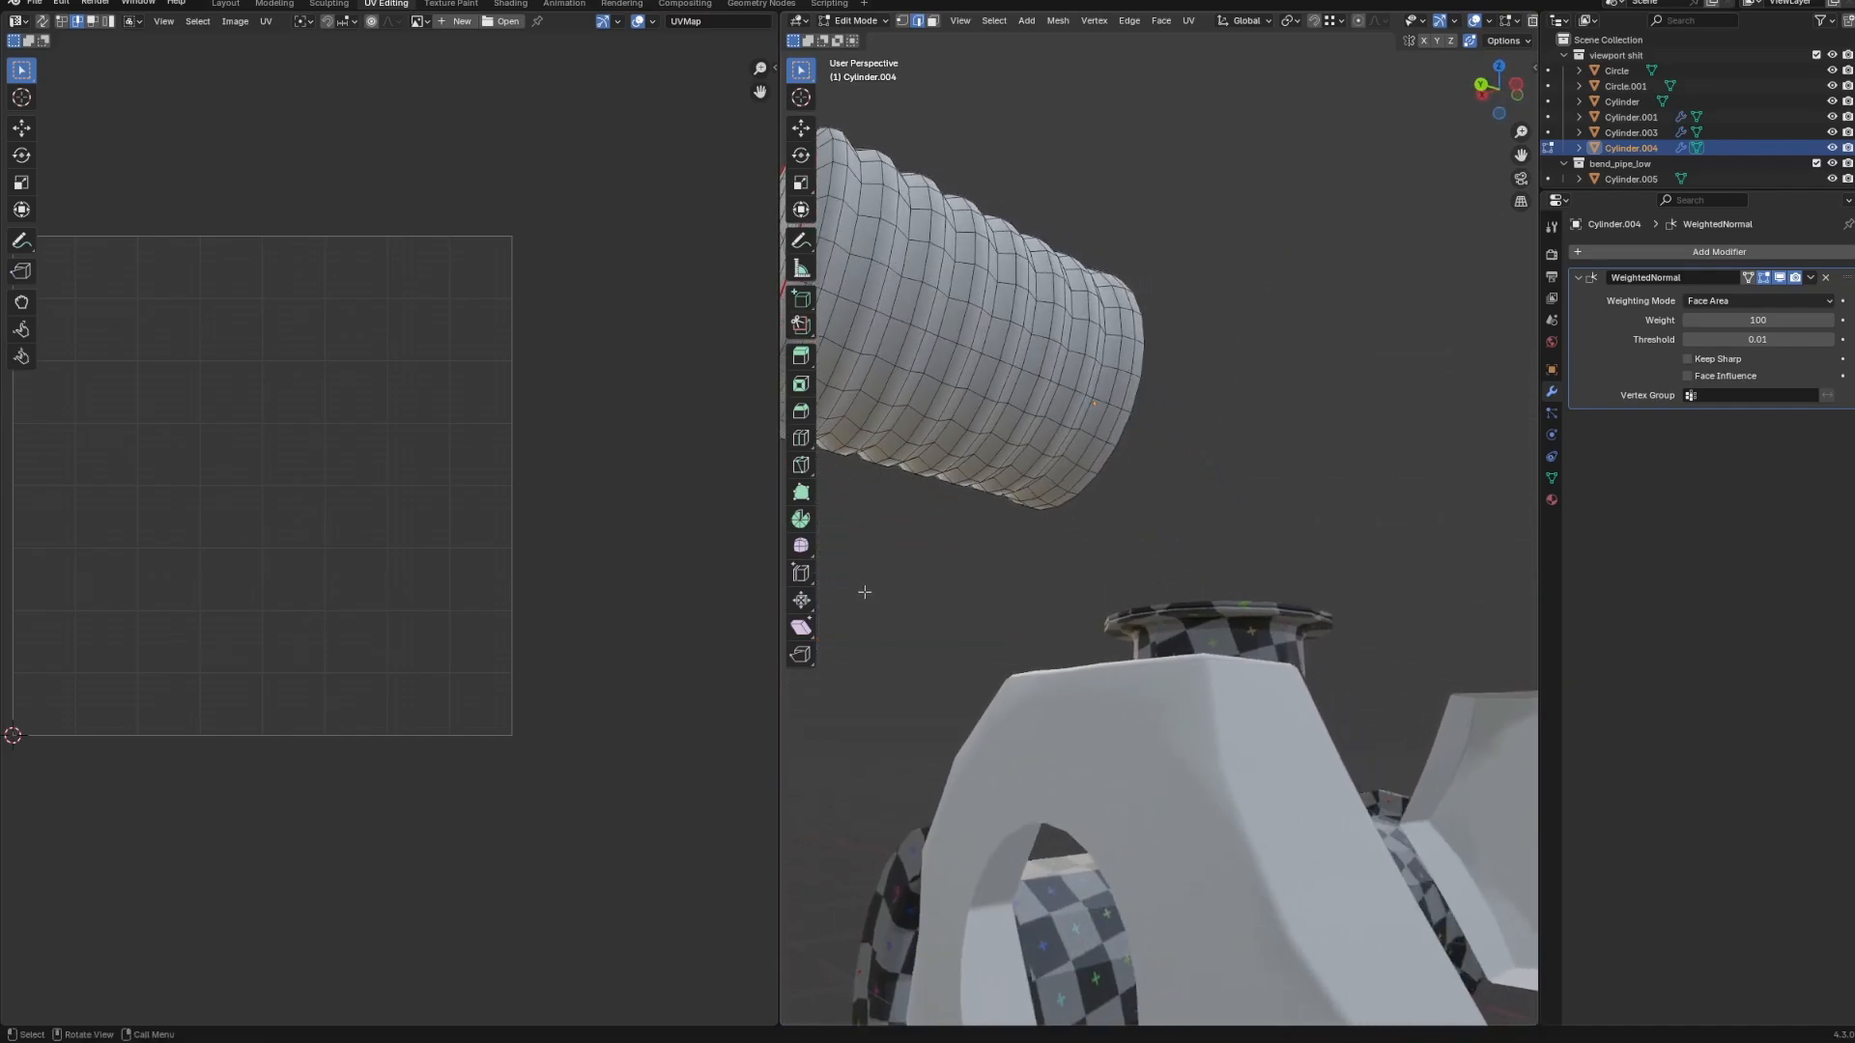
left_click(1069, 497, "ctrl")
middle_click_drag(1068, 496, 1214, 476)
key("ctrl+z")
scroll(1205, 571, "up", 4)
key("ctrl+e")
left_click(1175, 530)
Select the whole threaded shaft and unwrap it with the Conformal method.
key("a")
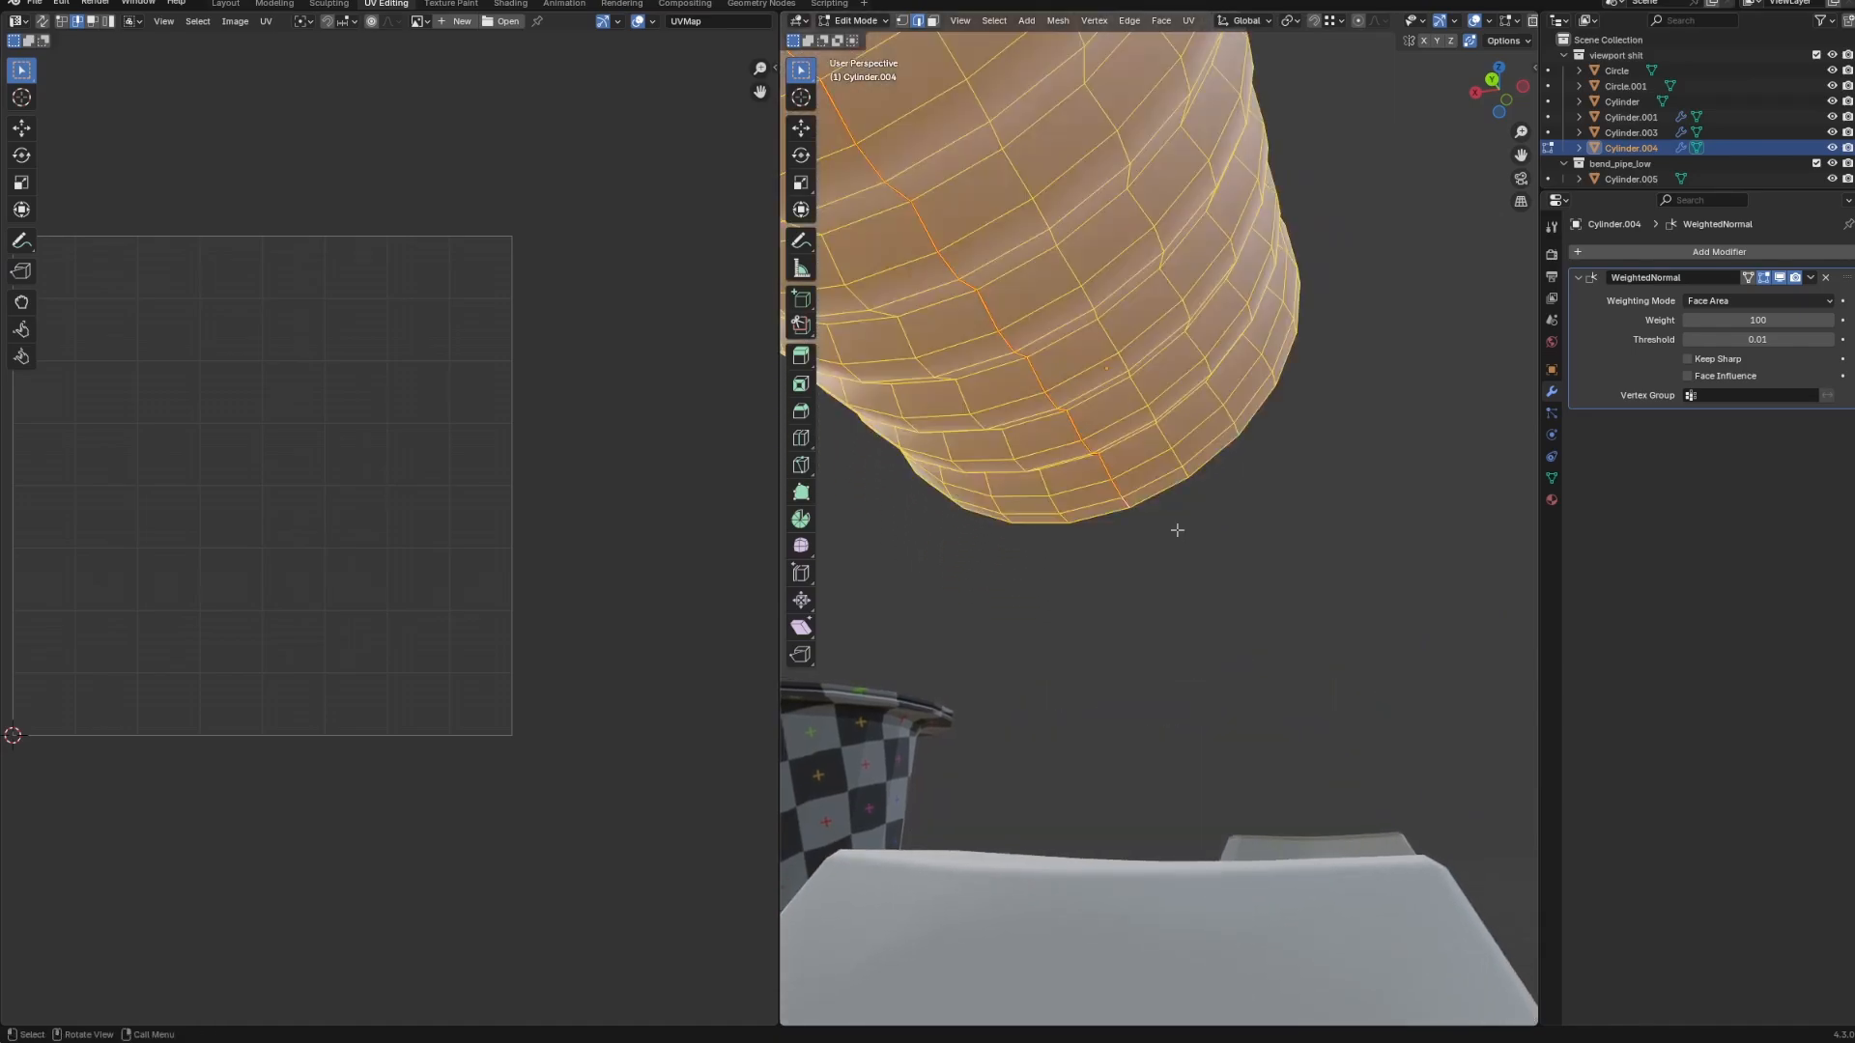
key("u")
mouse_move(1180, 530)
left_click(1259, 547)
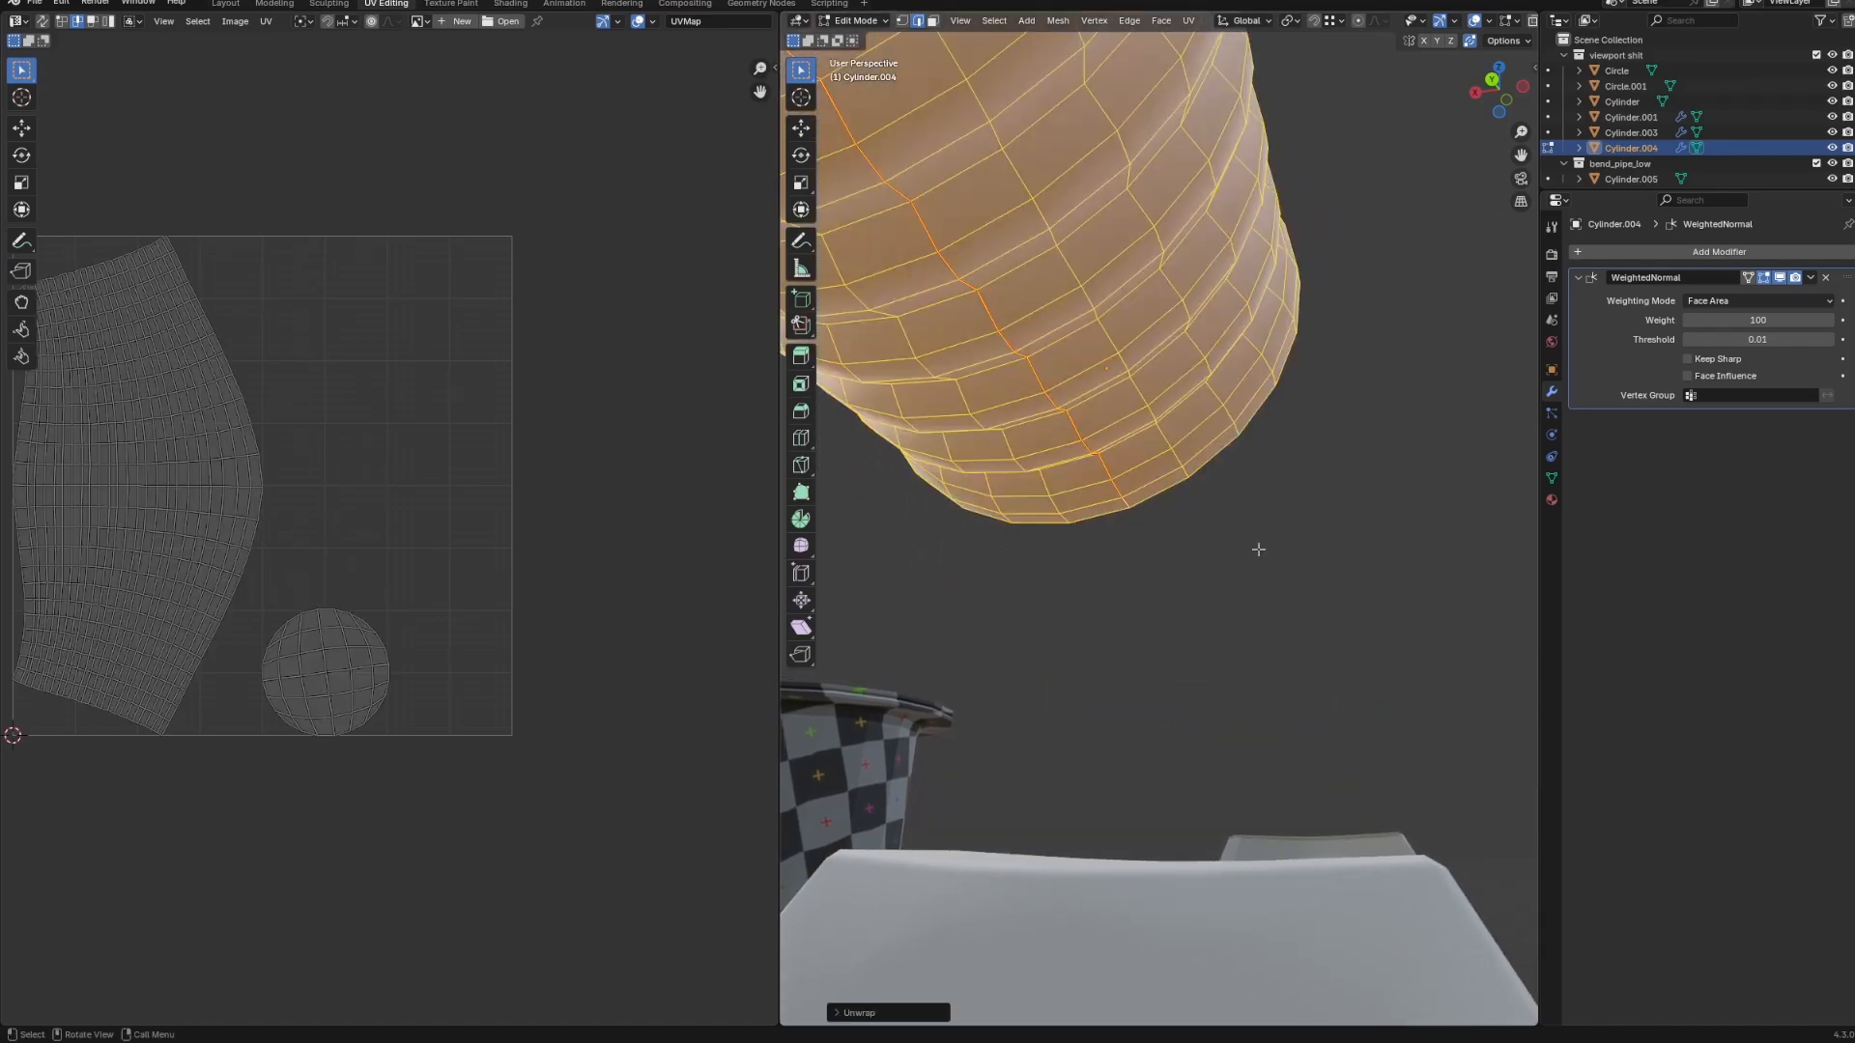
Select a quad in the middle of the threaded shaft's side UV island and flatten its upper edge horizontally.
scroll(1259, 547, "down", 4)
key("alt+a")
middle_click_drag(1083, 443, 1128, 601, "shift")
key("a")
scroll(165, 490, "down", 4)
scroll(315, 507, "up", 8)
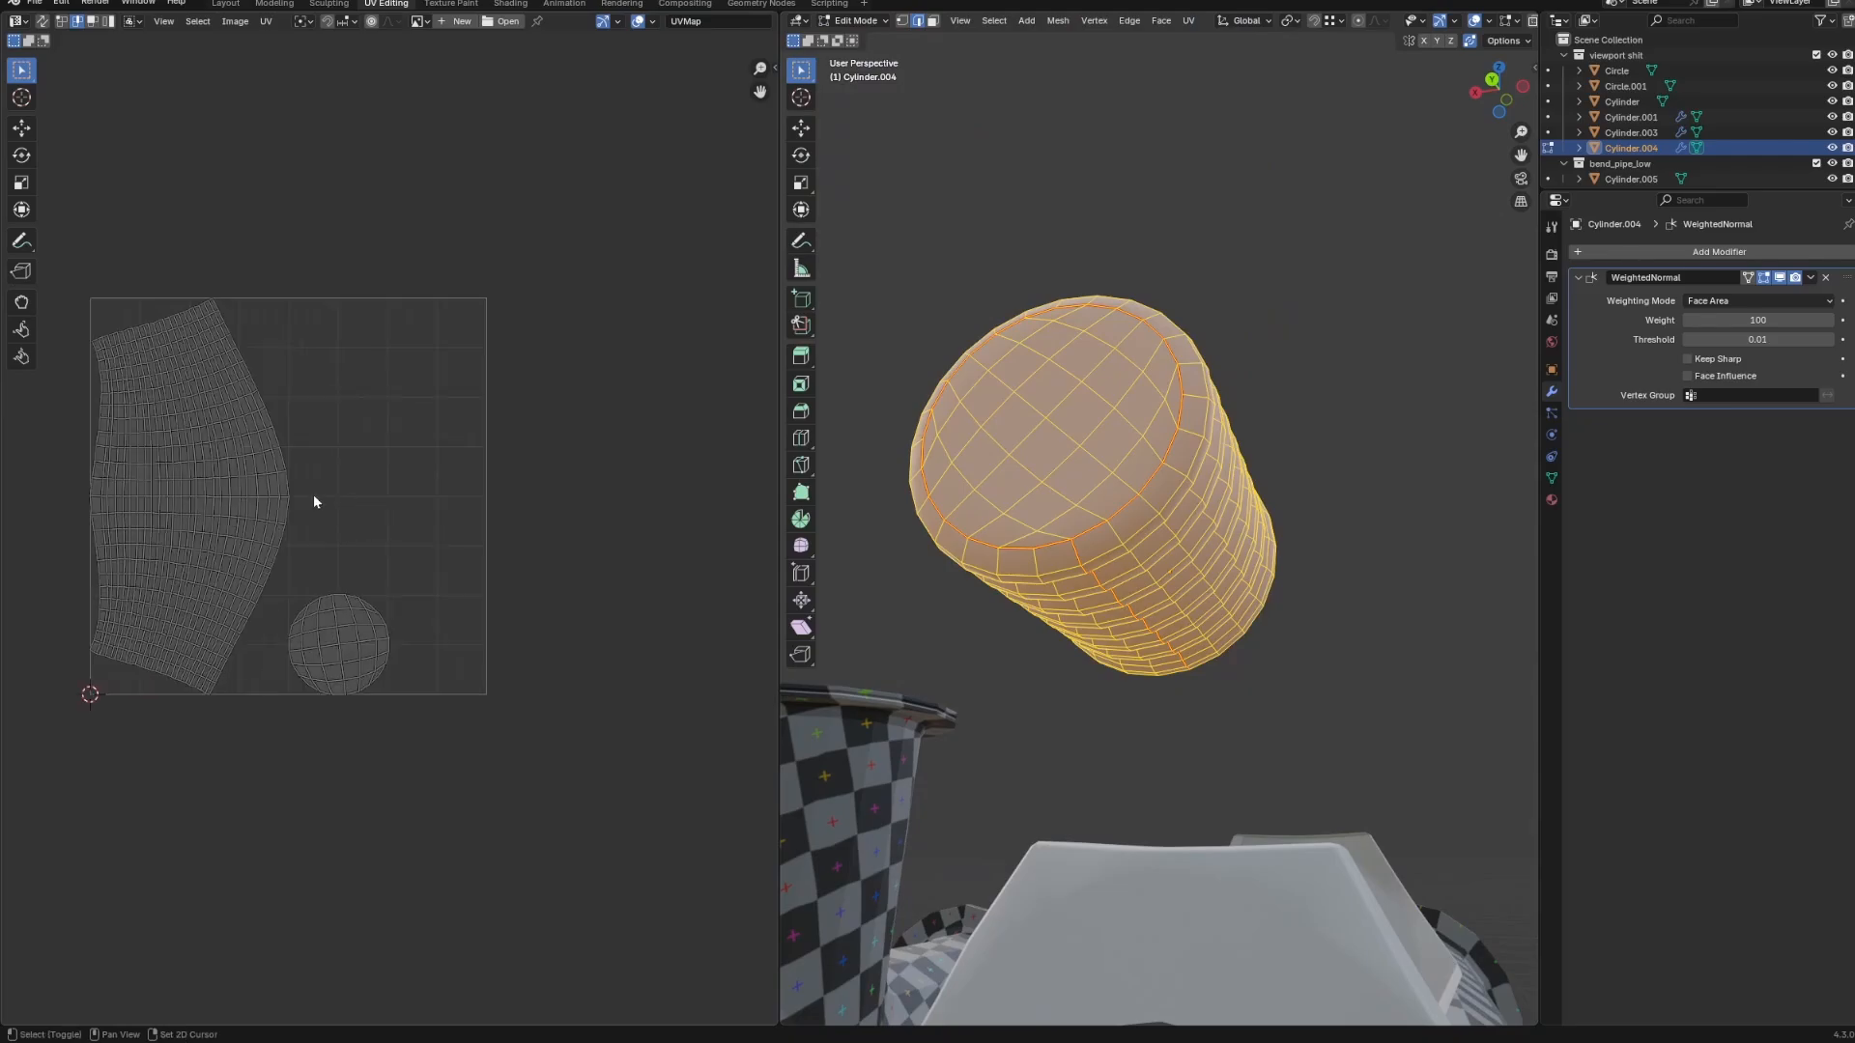
left_click(426, 530)
middle_click_drag(455, 486, 443, 547)
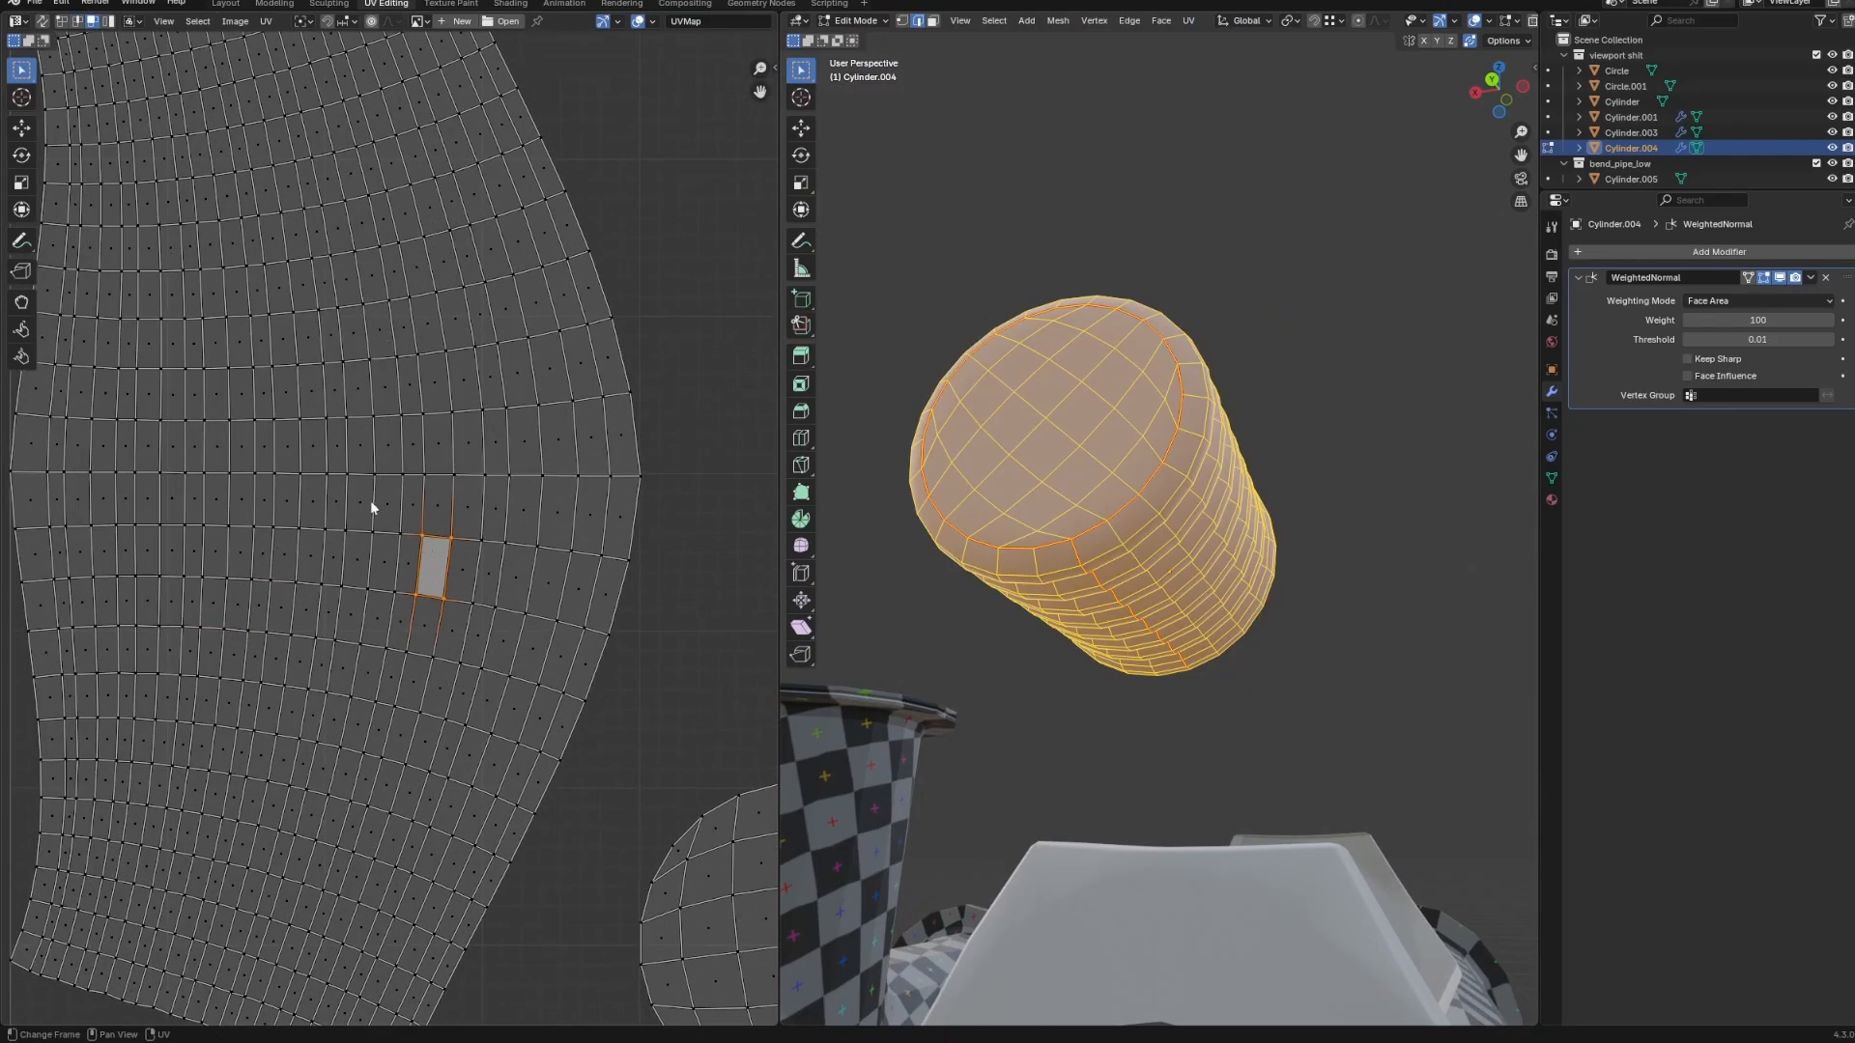
scroll(434, 558, "up", 4)
key("1")
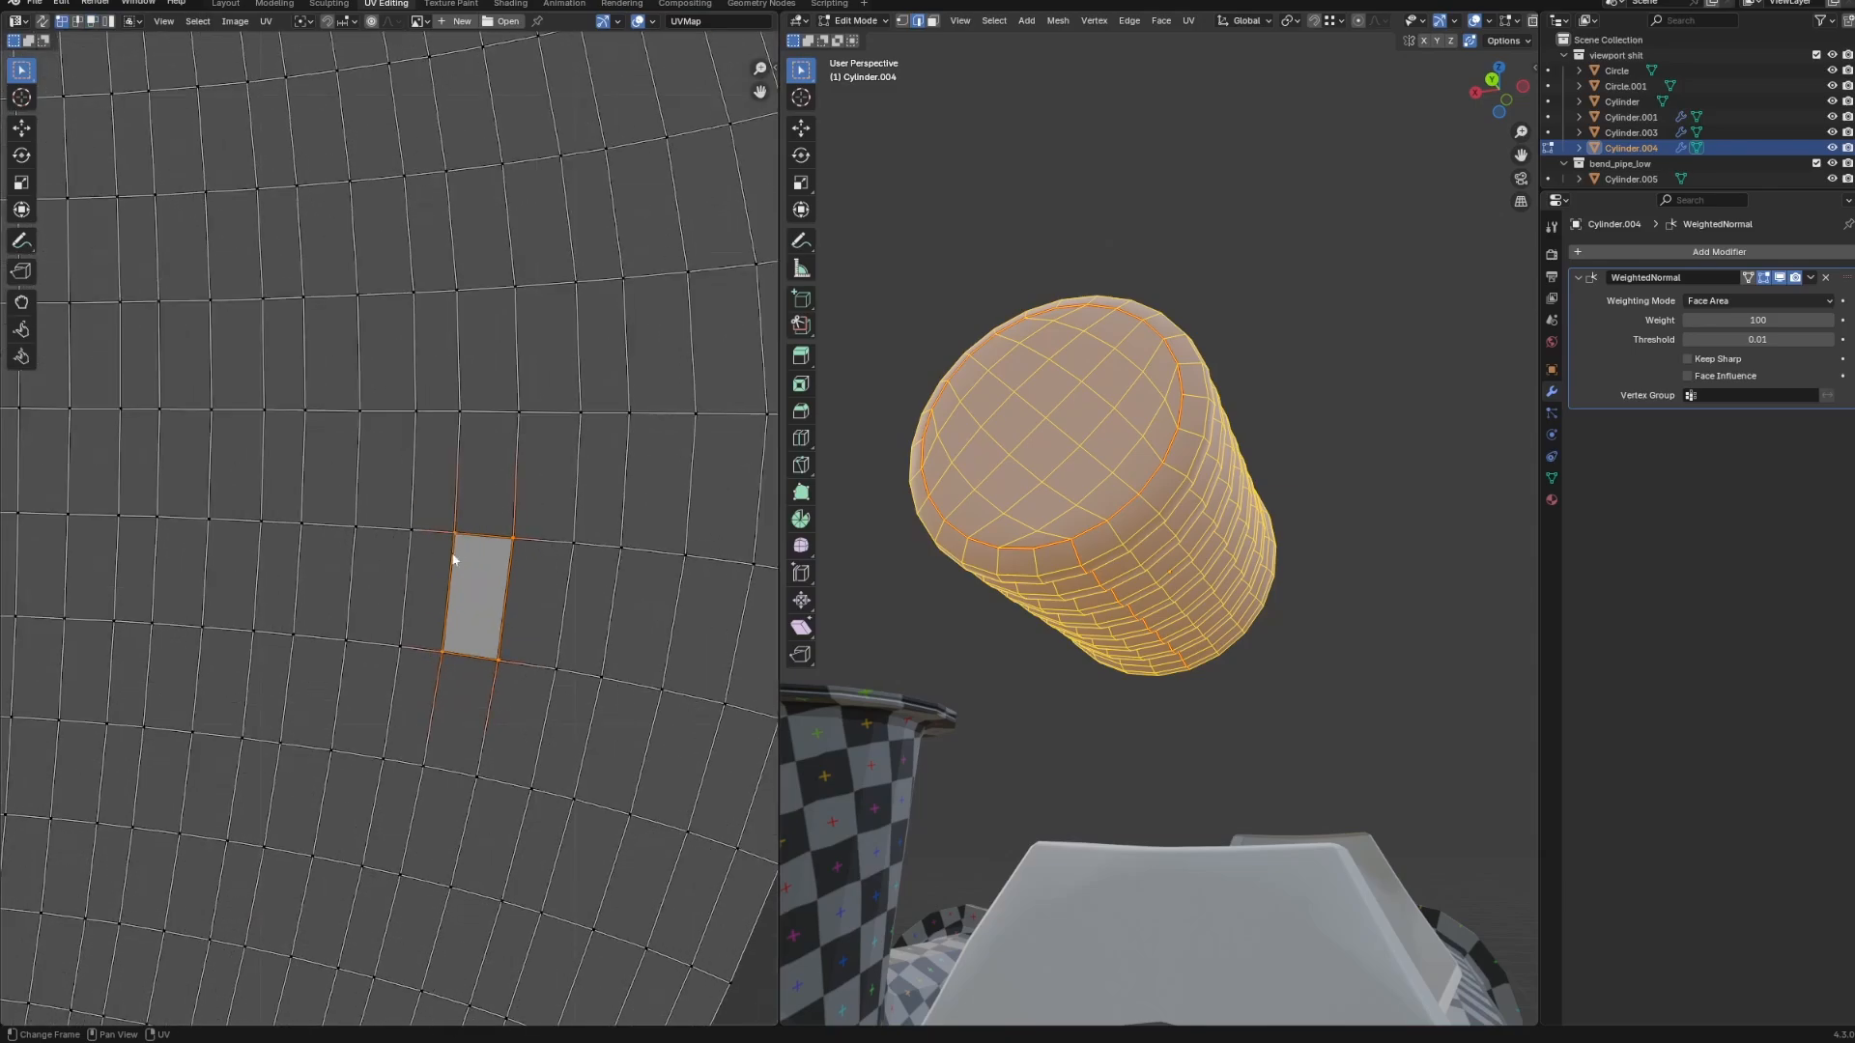
key("s")
key("x")
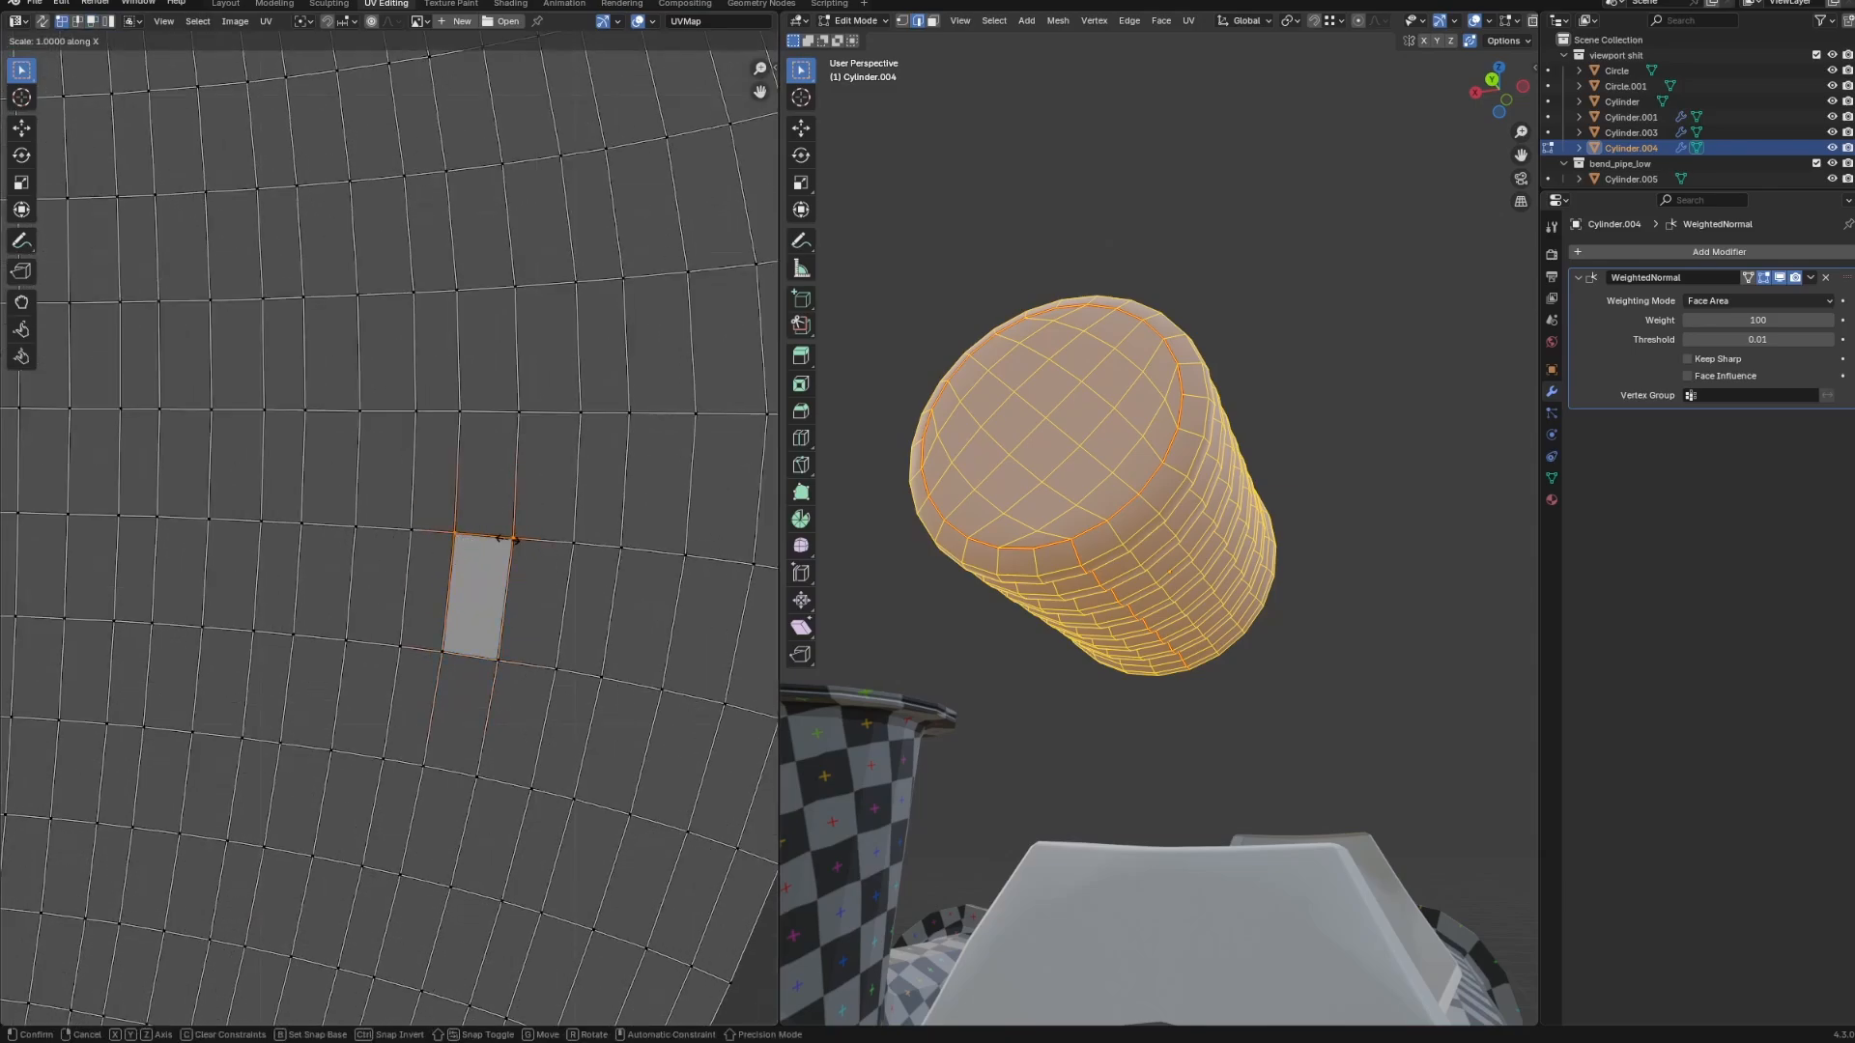
key("Return")
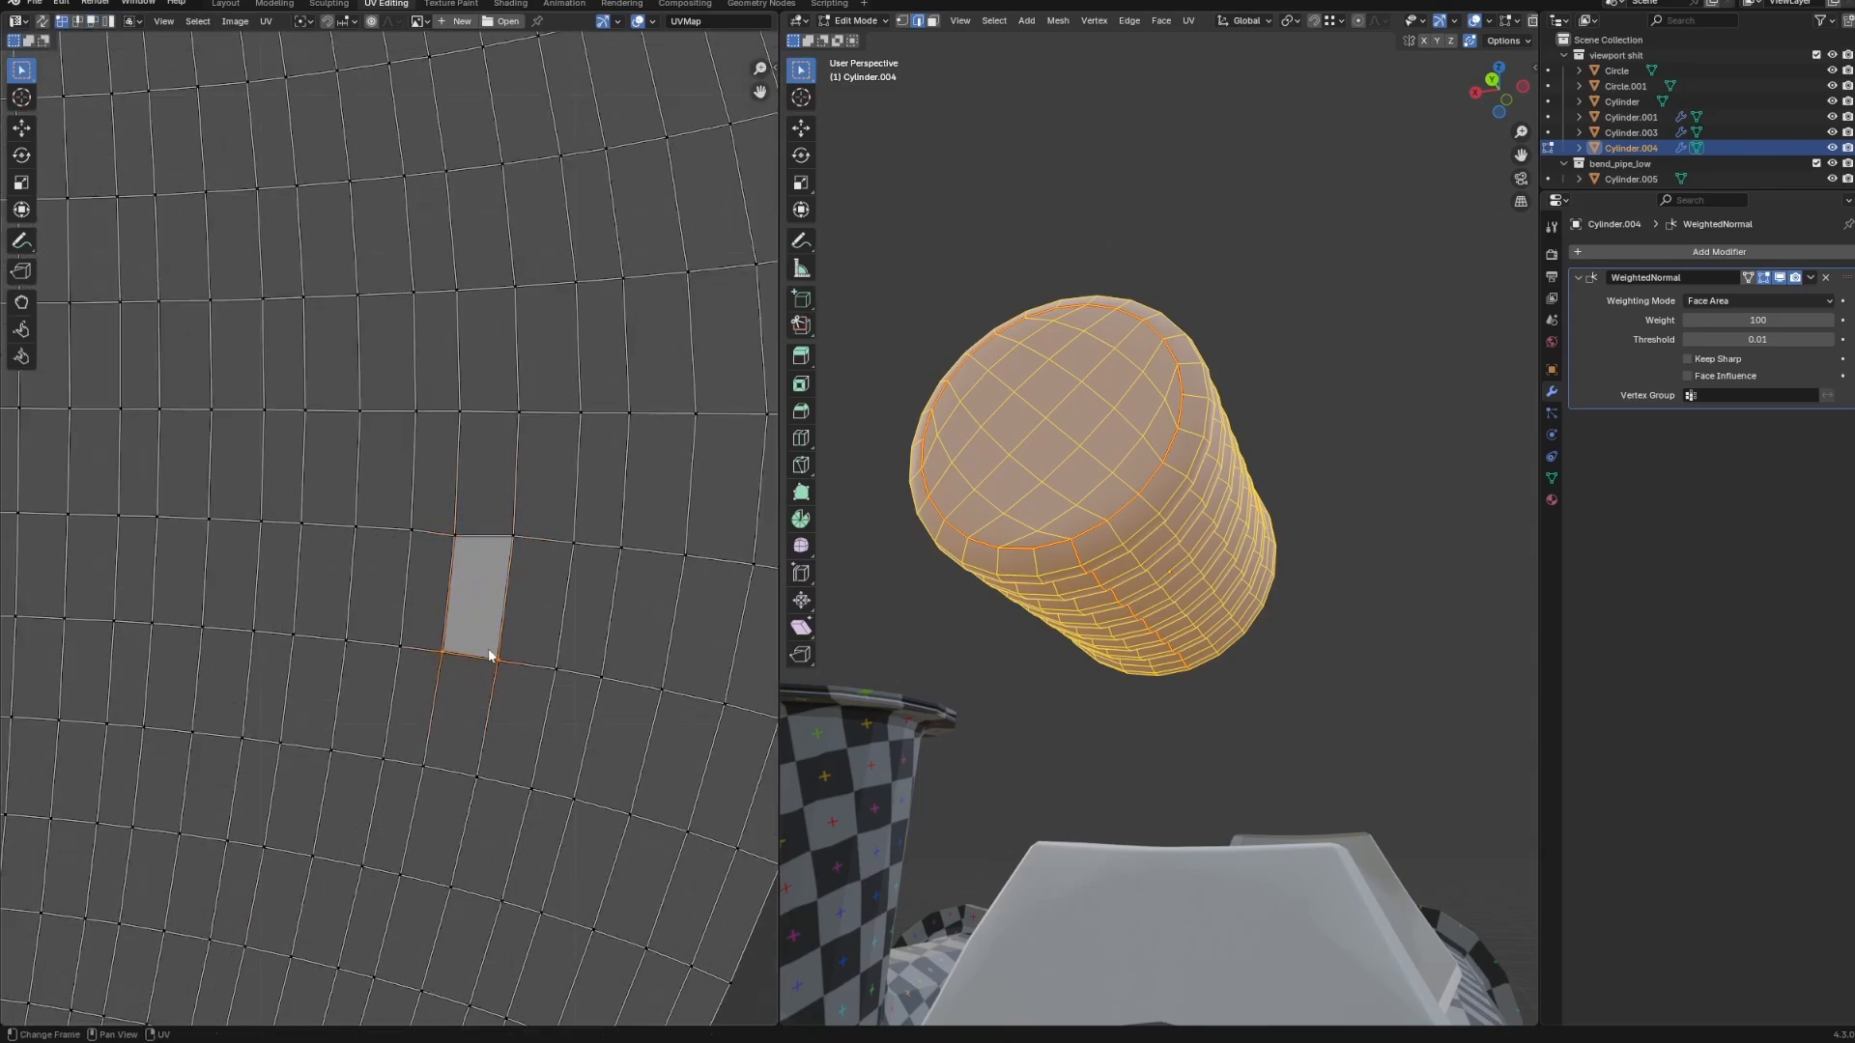
Flatten the lower edge of that UV quad by scaling it to 0 along Y.
left_click(501, 661, "shift")
key("s")
key("y")
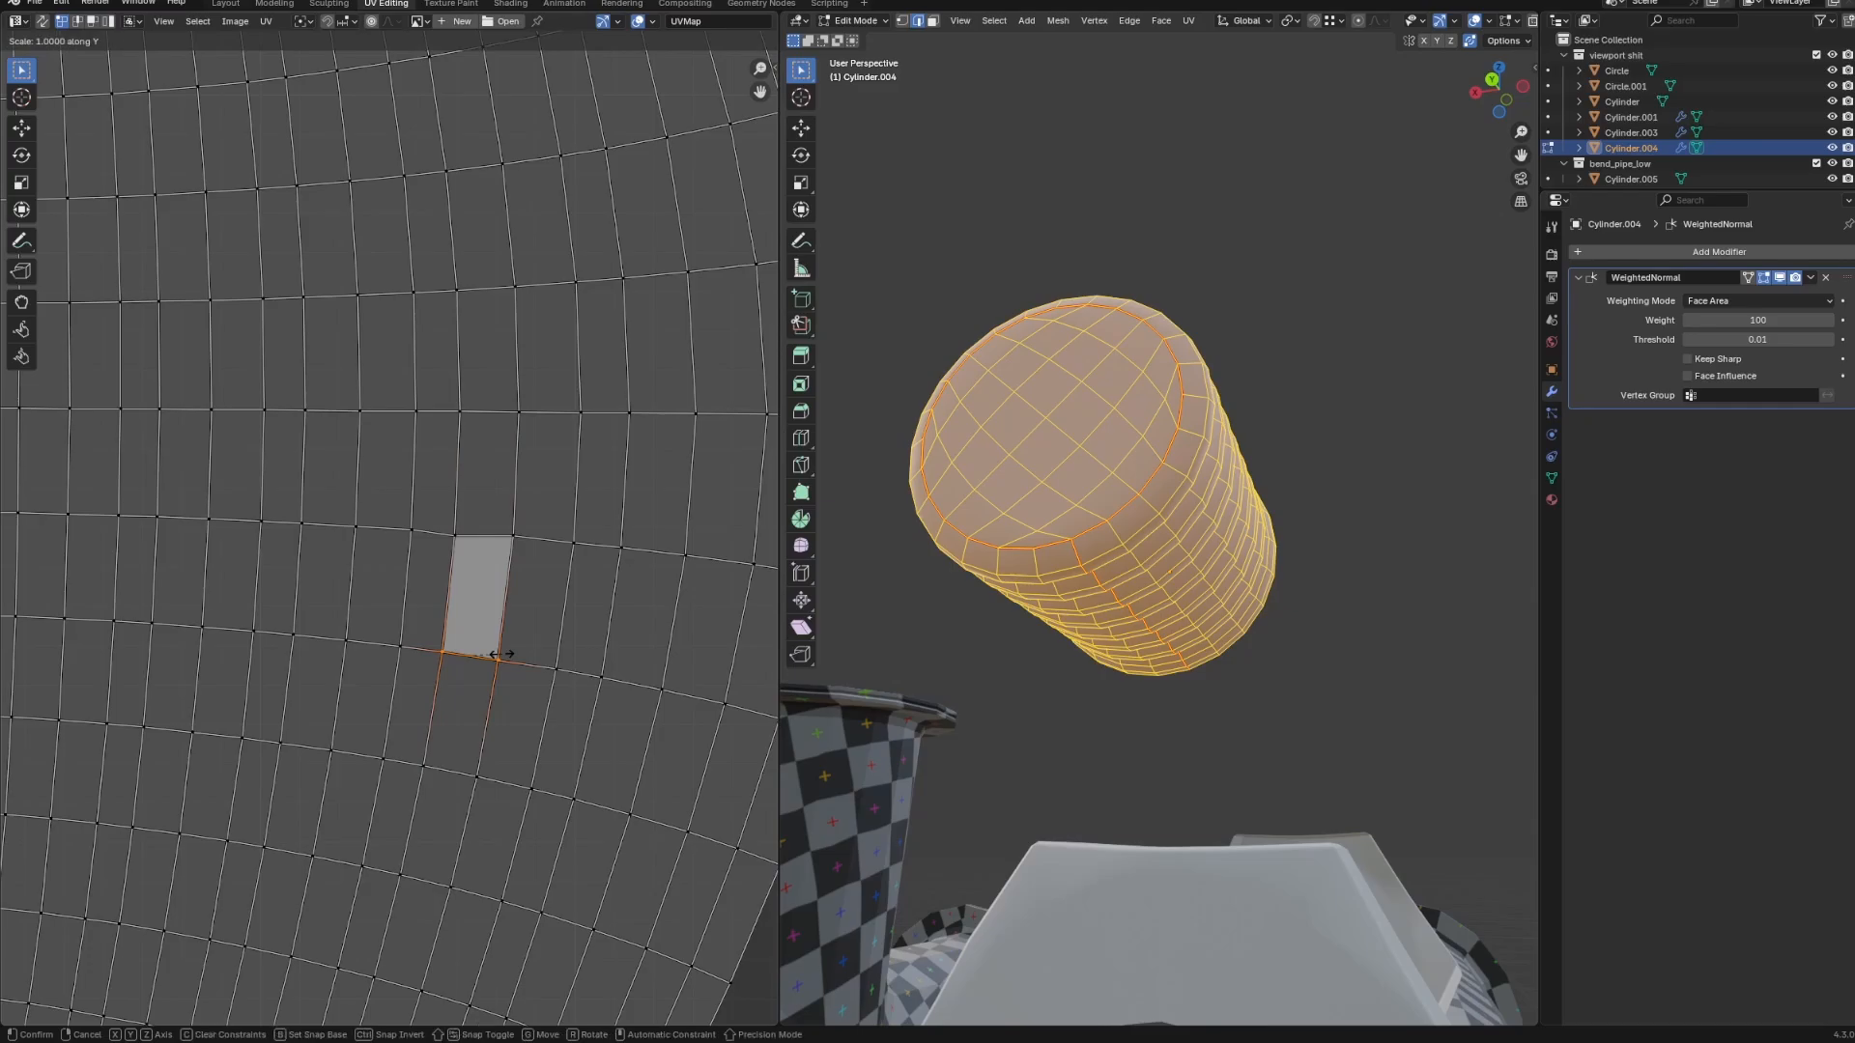
key("0")
key("Return")
Straighten the left edge of the UV quad vertically by scaling it to 0 along X.
left_click(457, 538)
left_click(451, 658, "shift")
key("s")
key("x")
key("0")
key("Return")
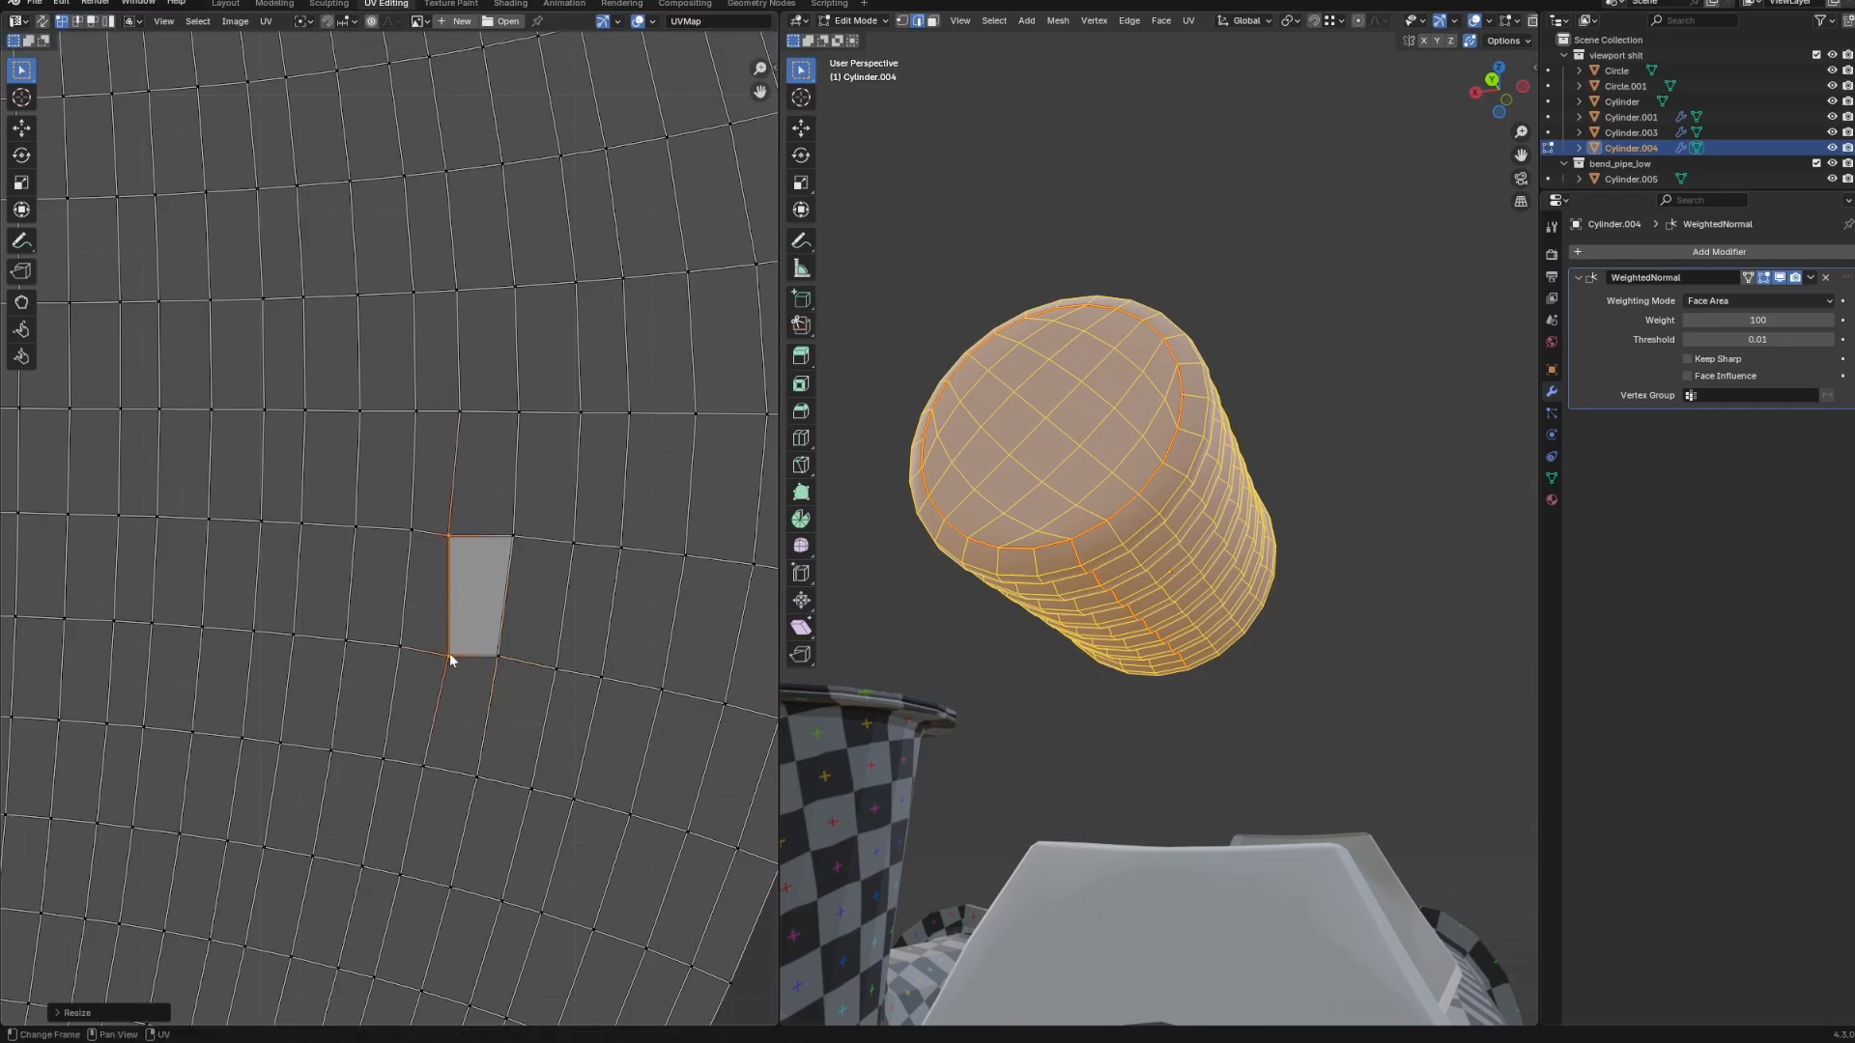
Straighten the right edge of the UV quad vertically along X so the quad forms a rectangle.
left_click(548, 548)
left_click(504, 667, "shift")
key("shift+s")
key("Escape")
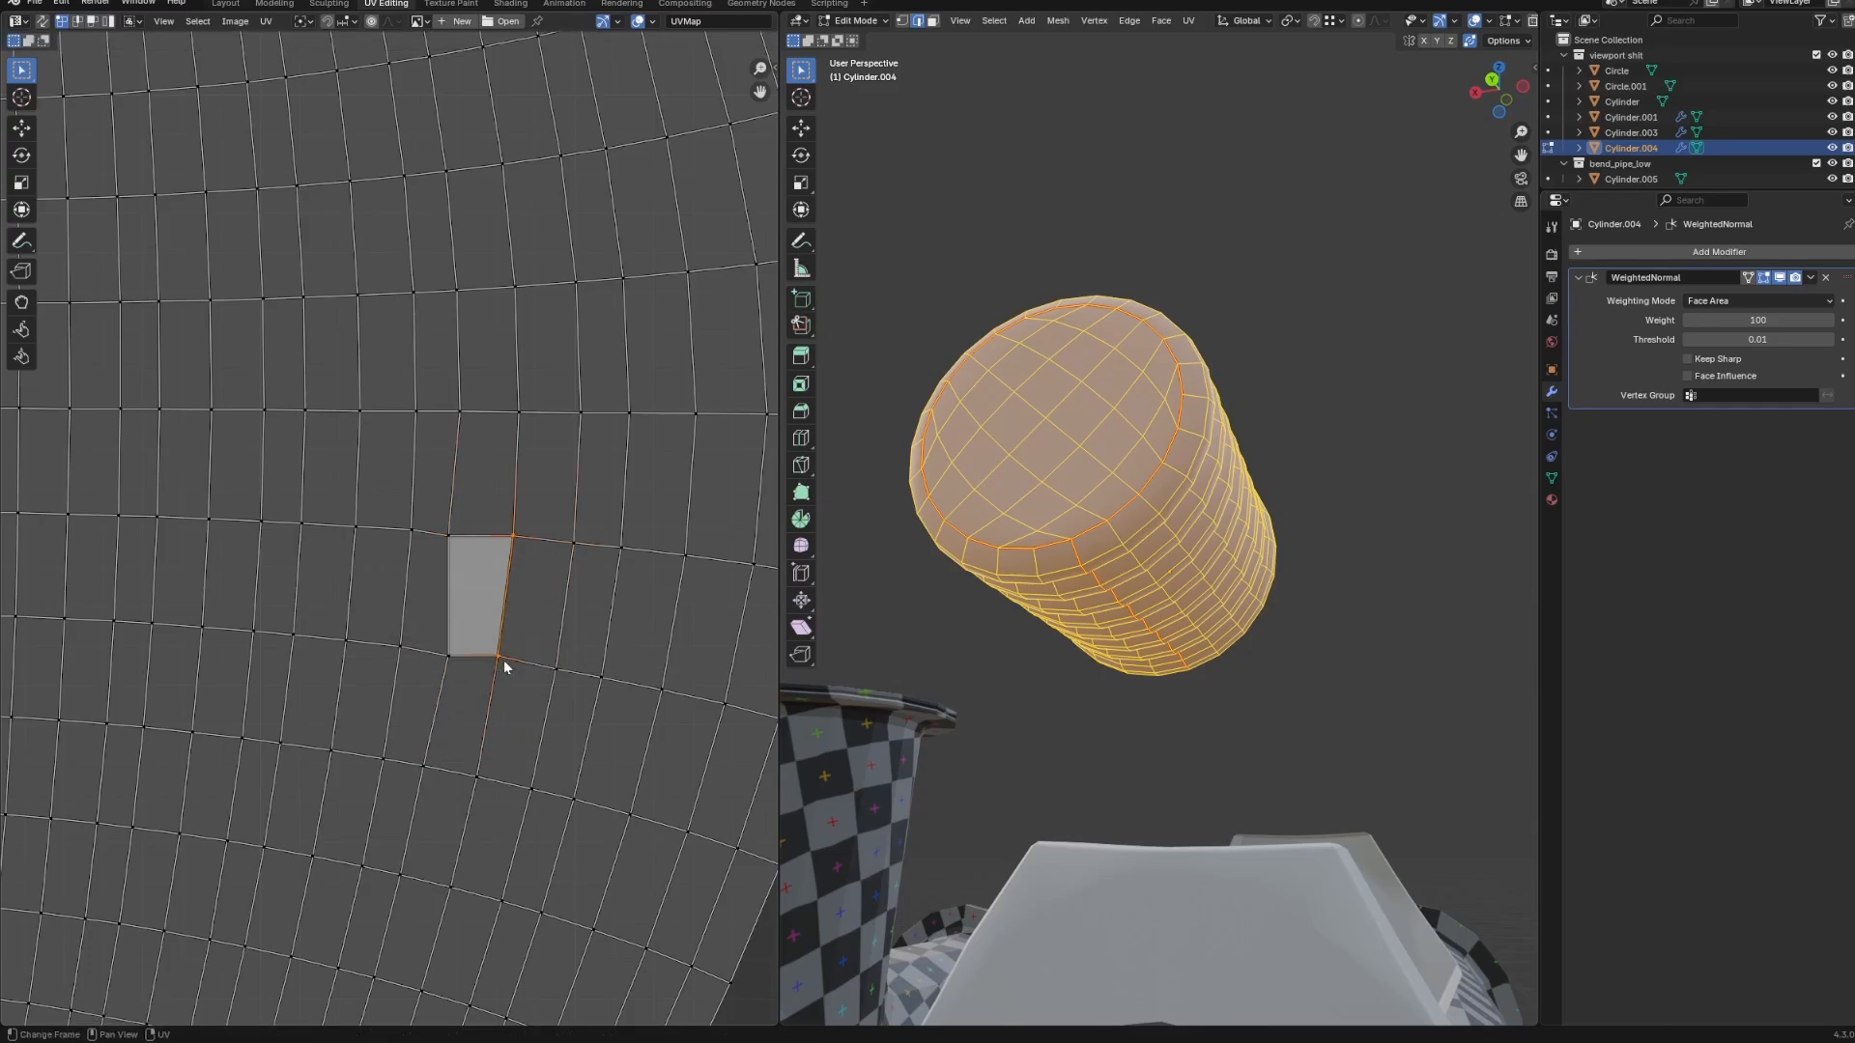
key("s")
key("x")
key("Return")
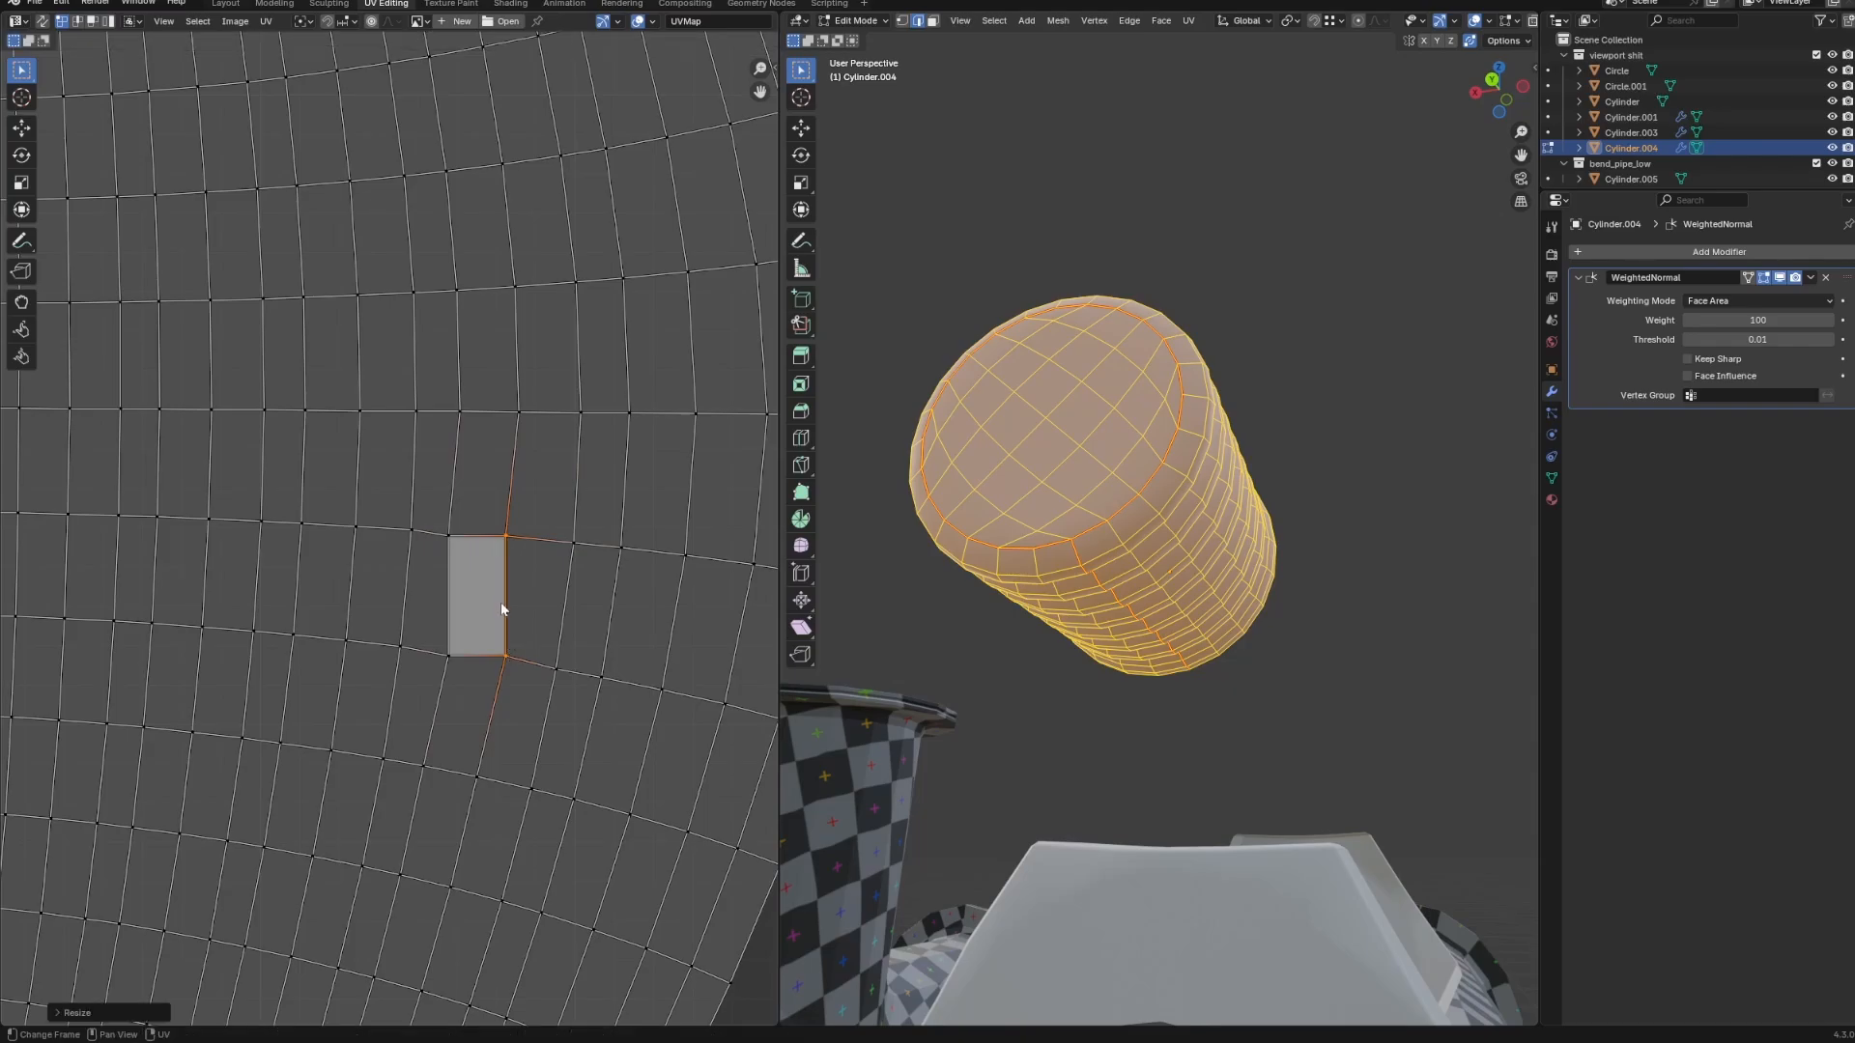
Unwrap the shaft's whole side island with Follow Active Quads in Length Average mode, scale it down and return to Object Mode.
key("Home")
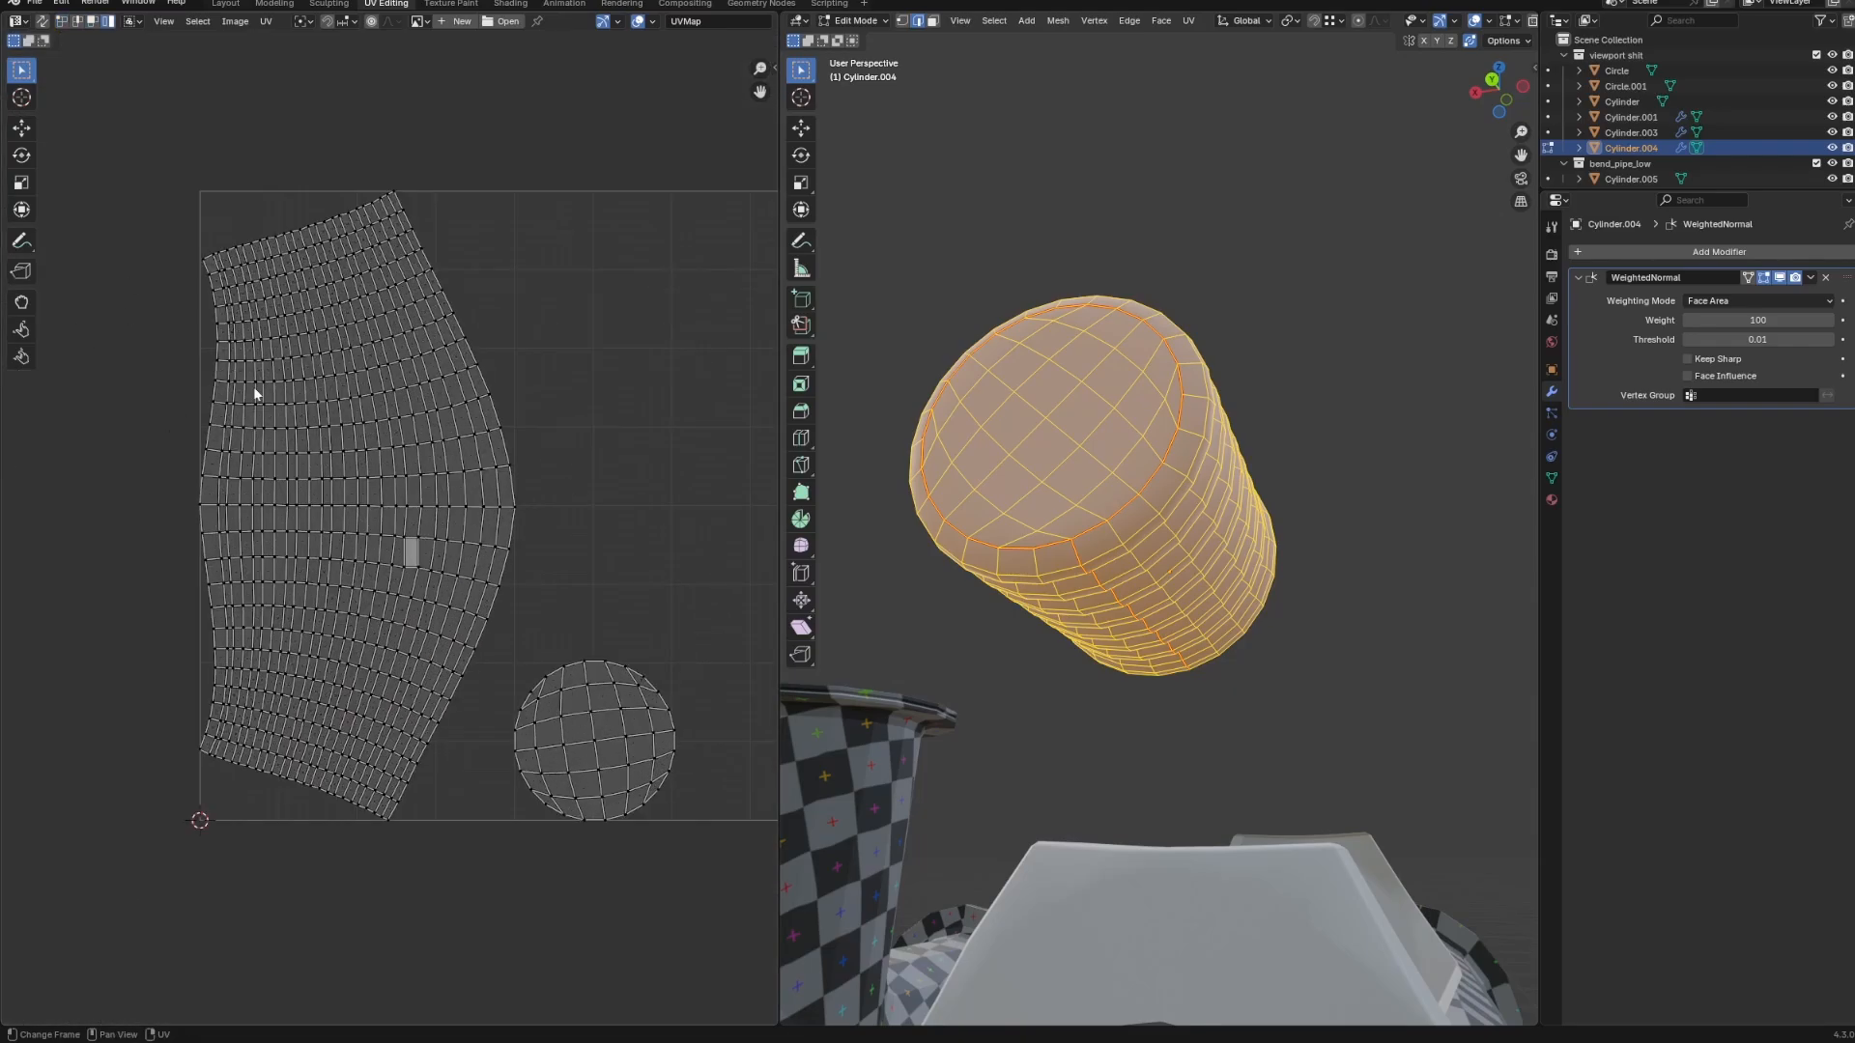
key("l")
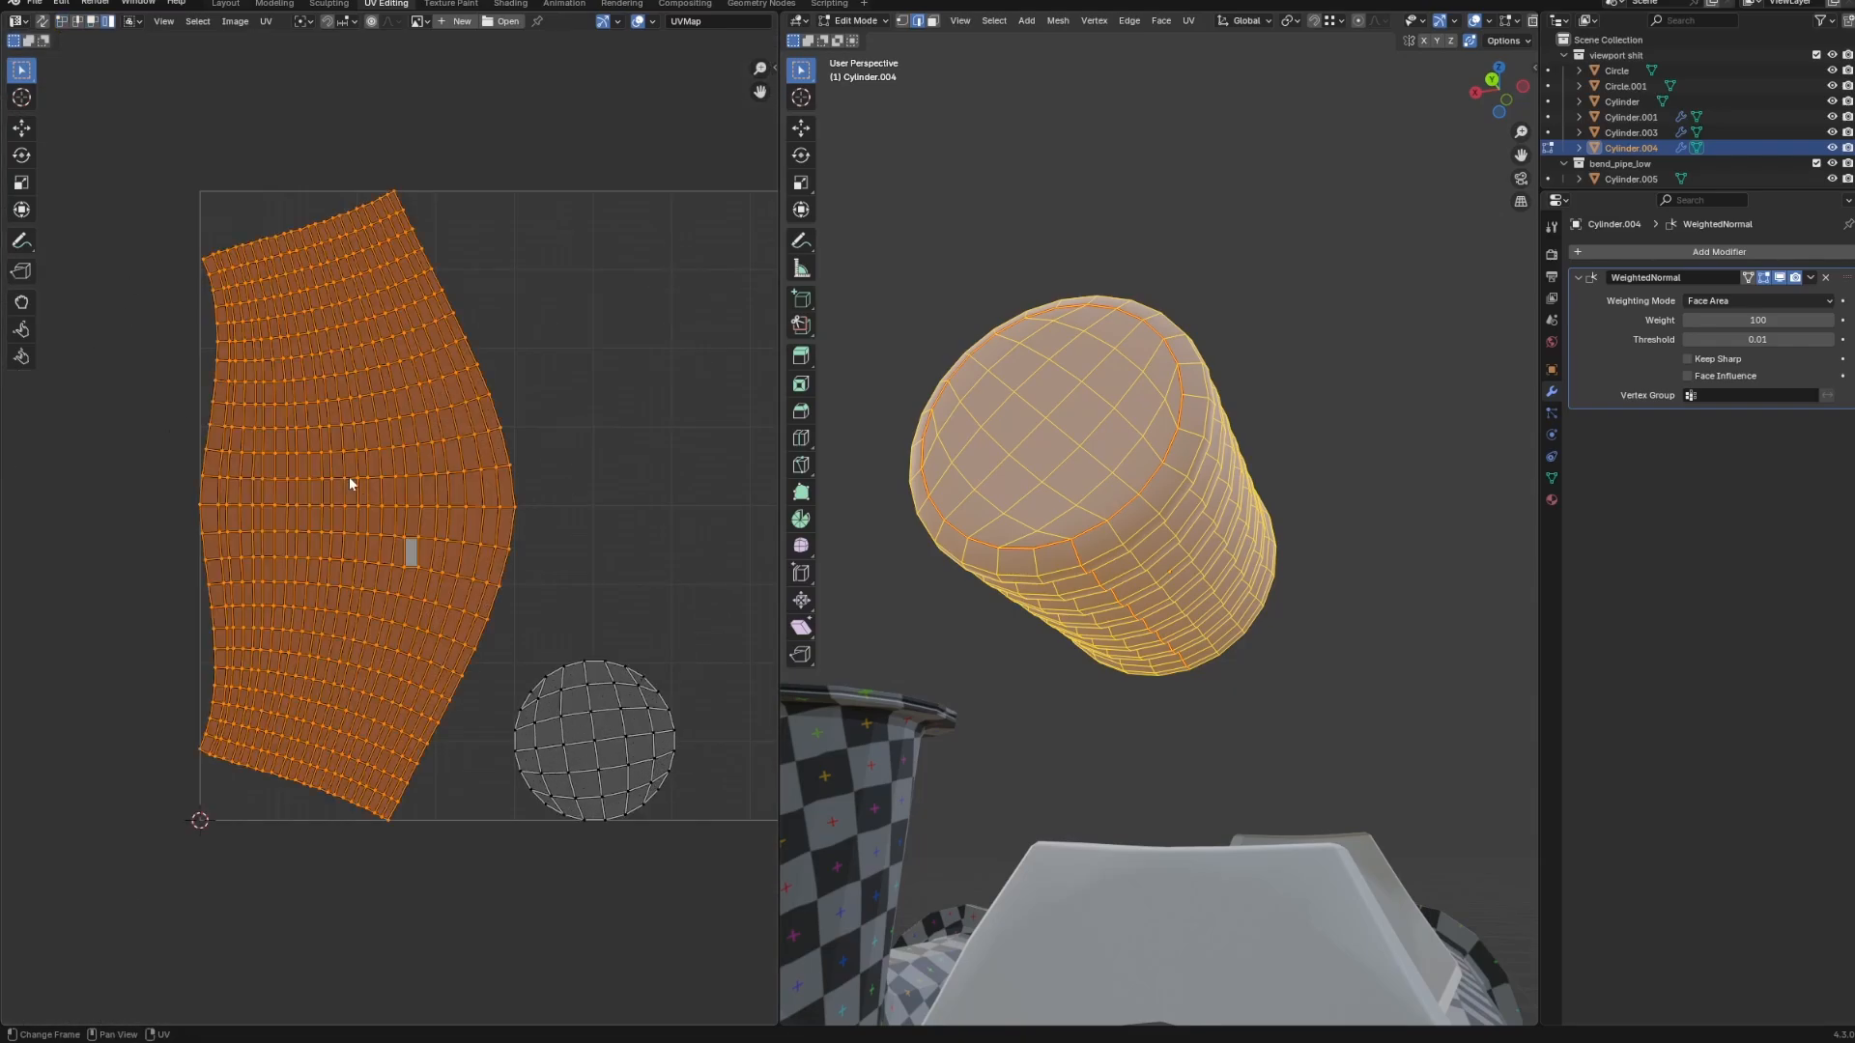
key("F3")
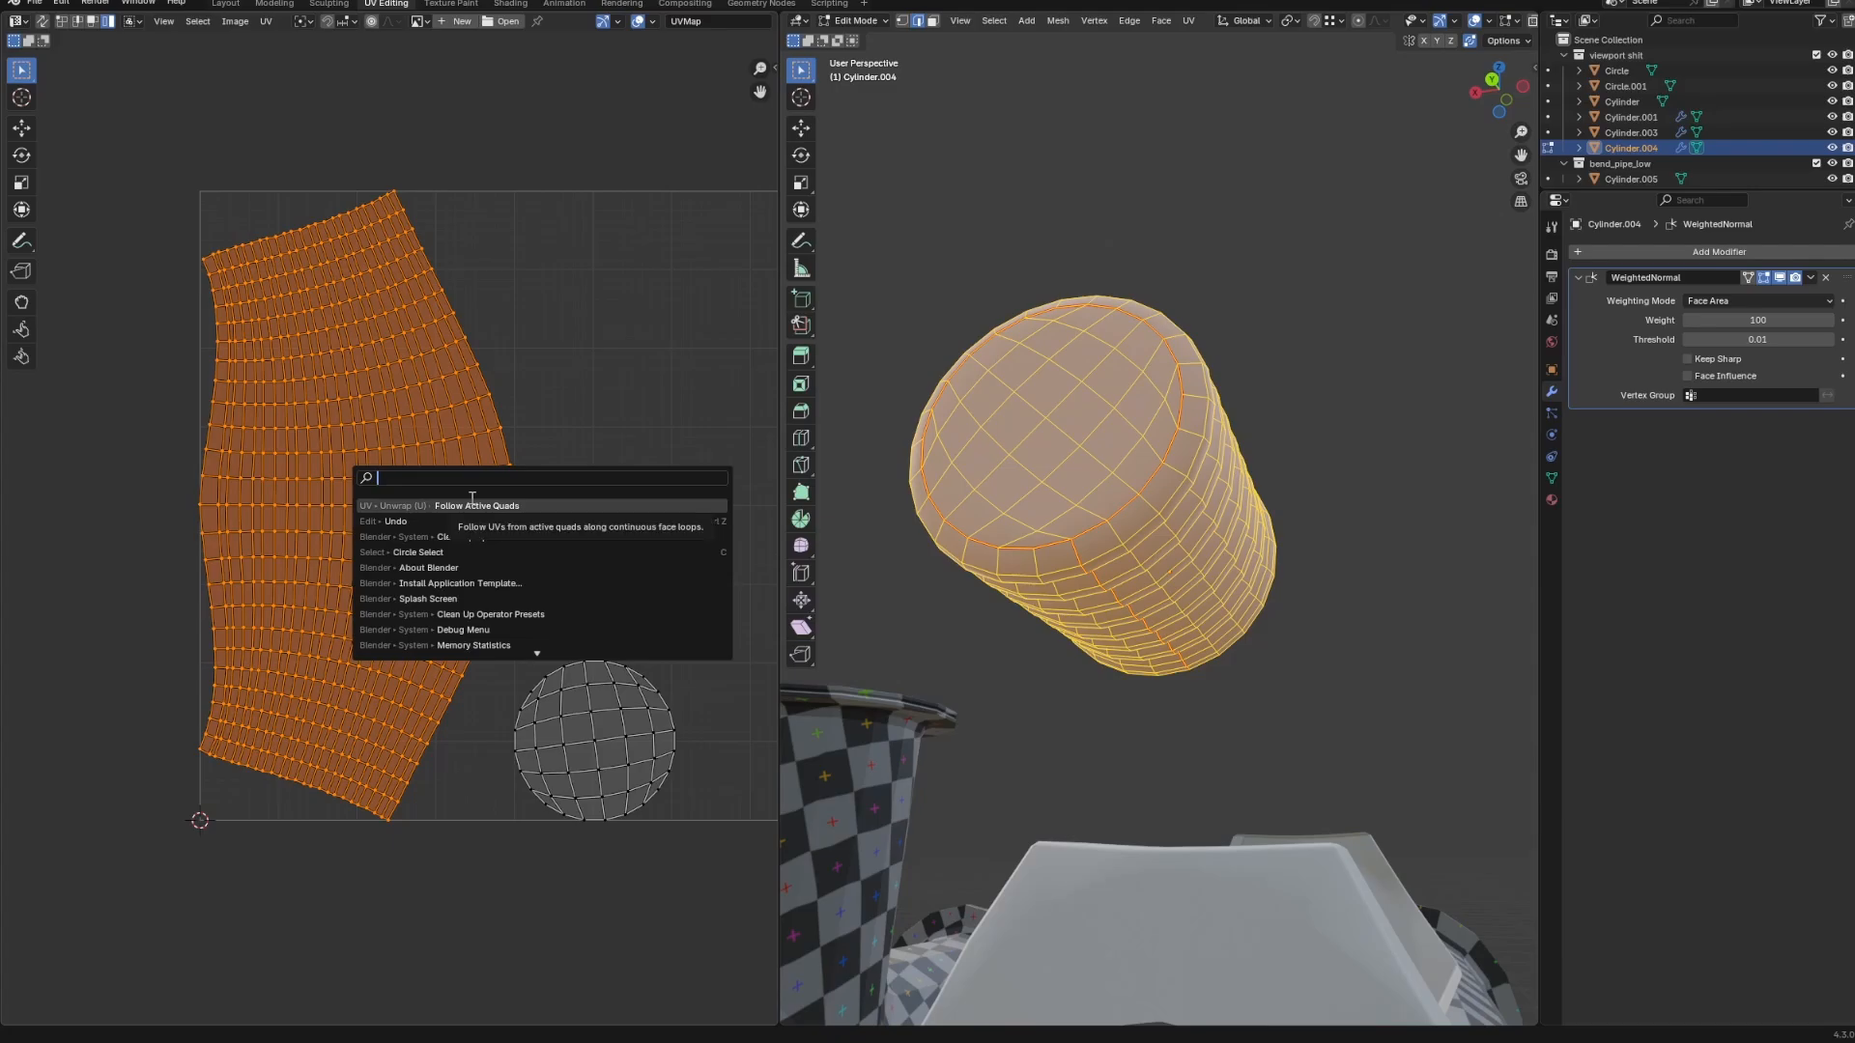
type("follow")
key("Return")
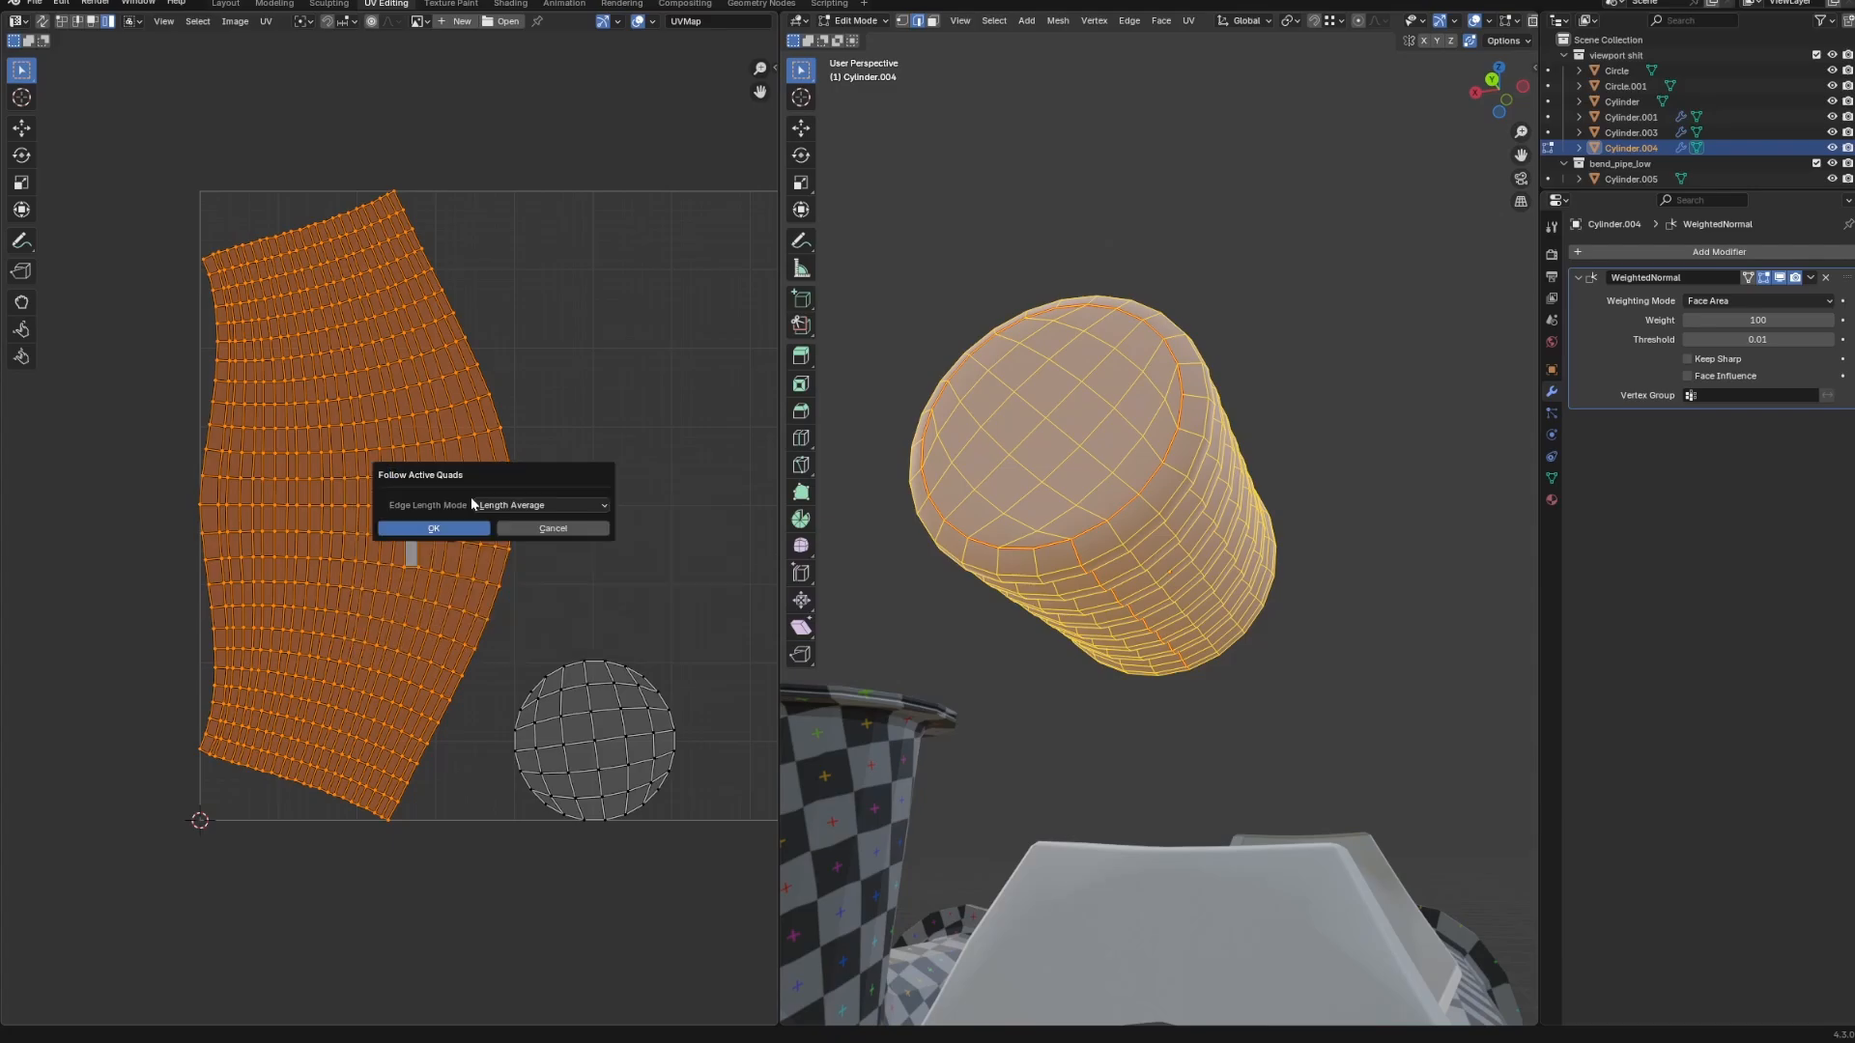
left_click(432, 528)
scroll(580, 489, "down", 4)
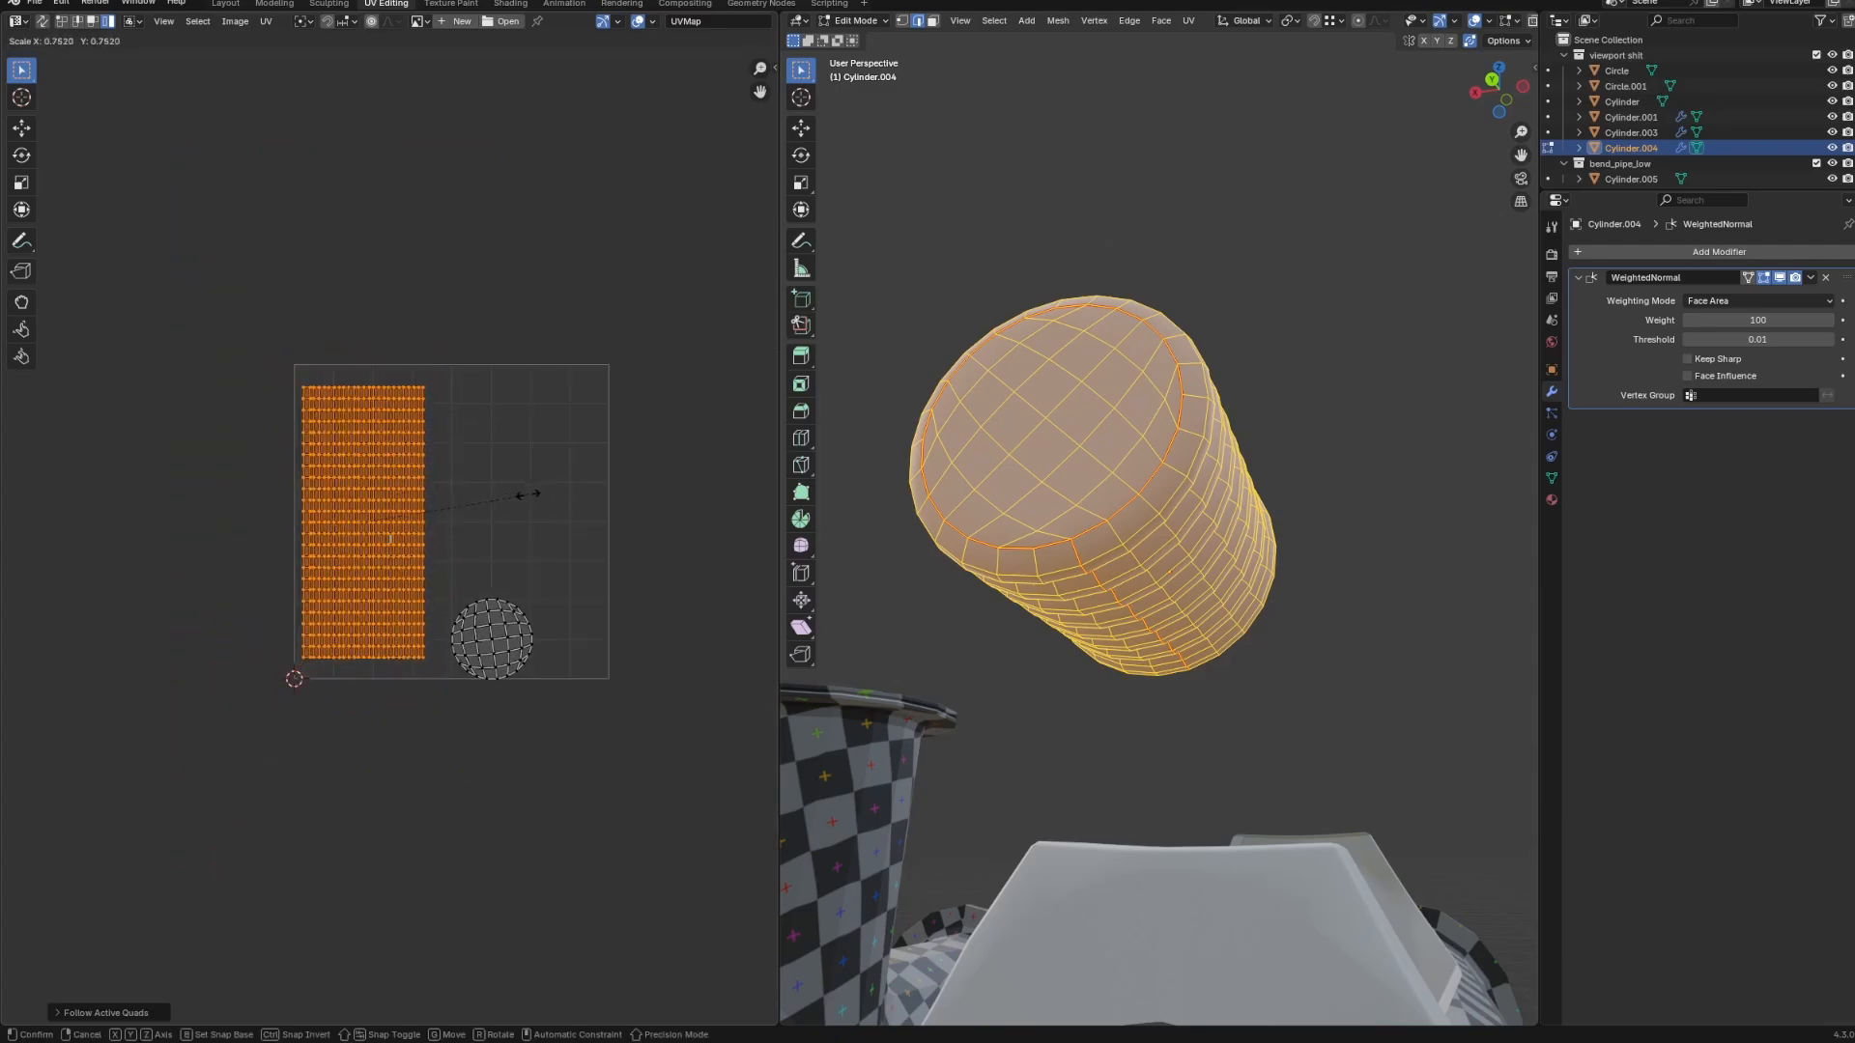
key("Tab")
Select all the fastener parts plus the straight pipe last, and link the pipe's checker material to them.
scroll(1084, 630, "down", 5)
middle_click_drag(1084, 630, 1191, 694)
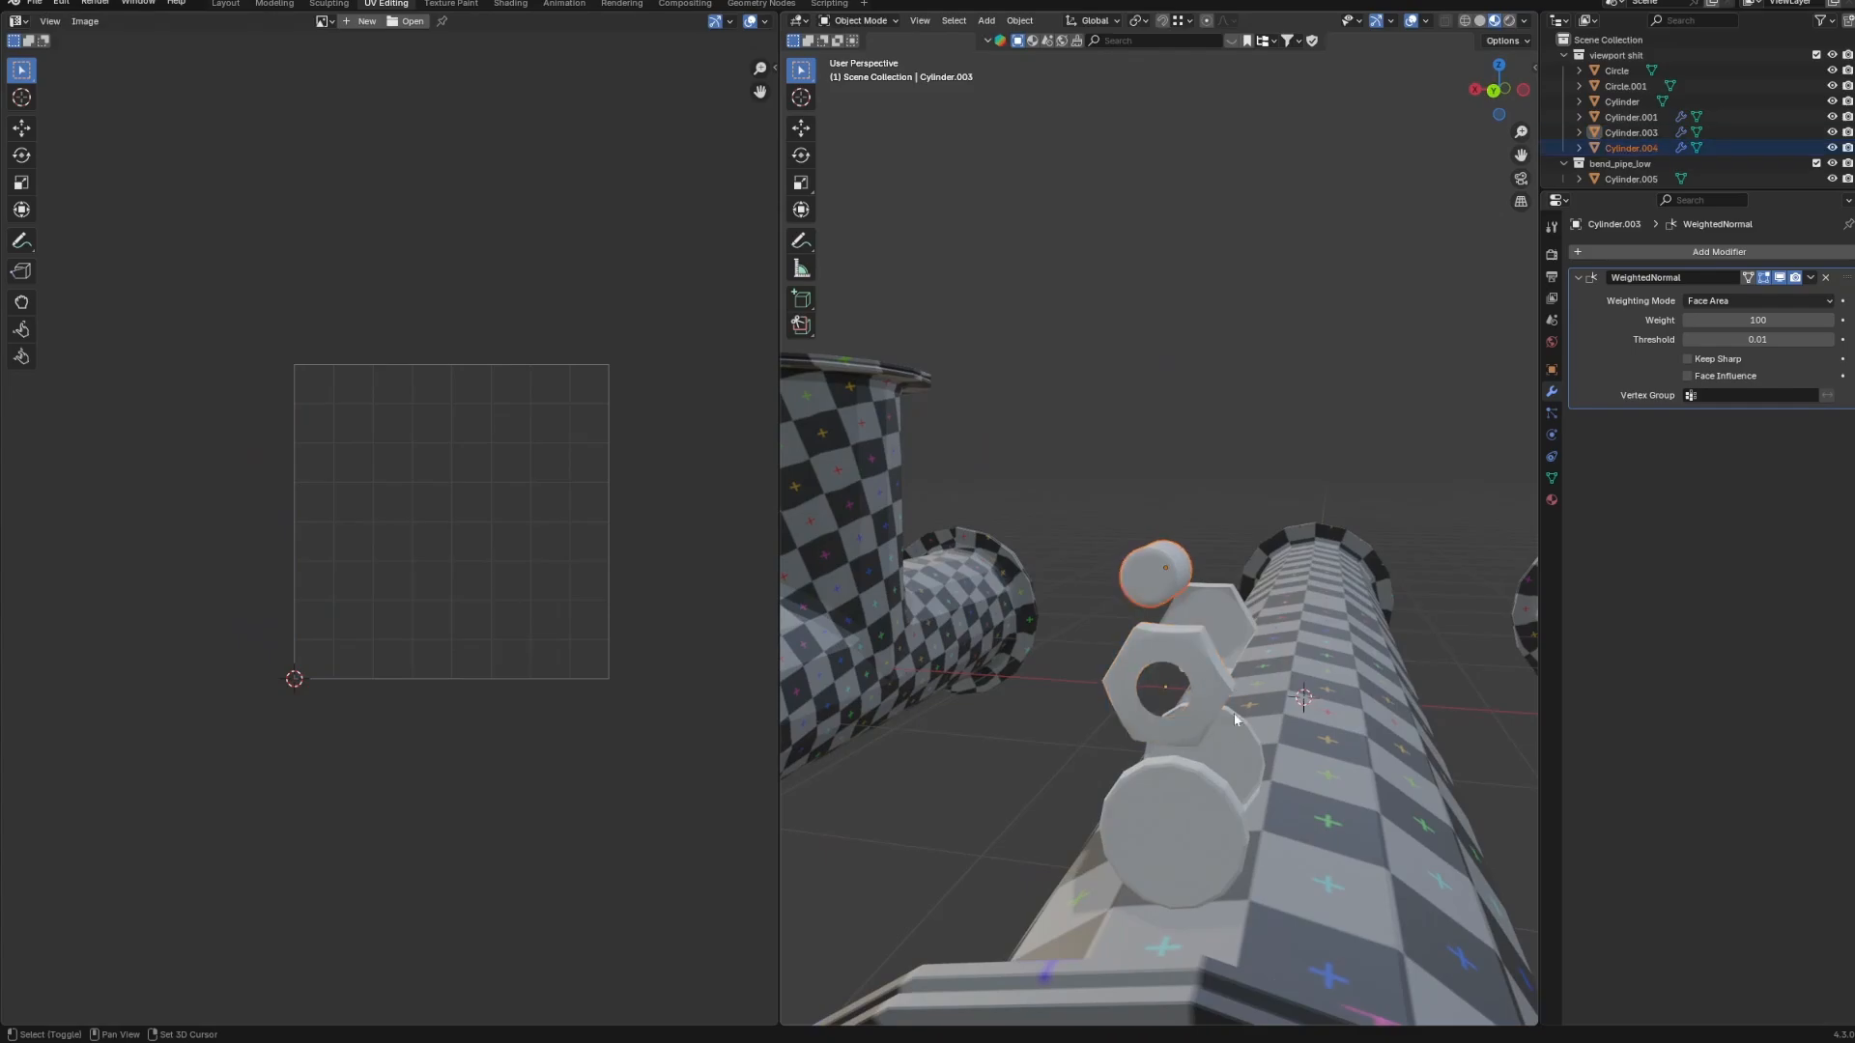
left_click(1195, 703, "shift")
left_click(1195, 699, "shift")
left_click(1210, 630, "shift")
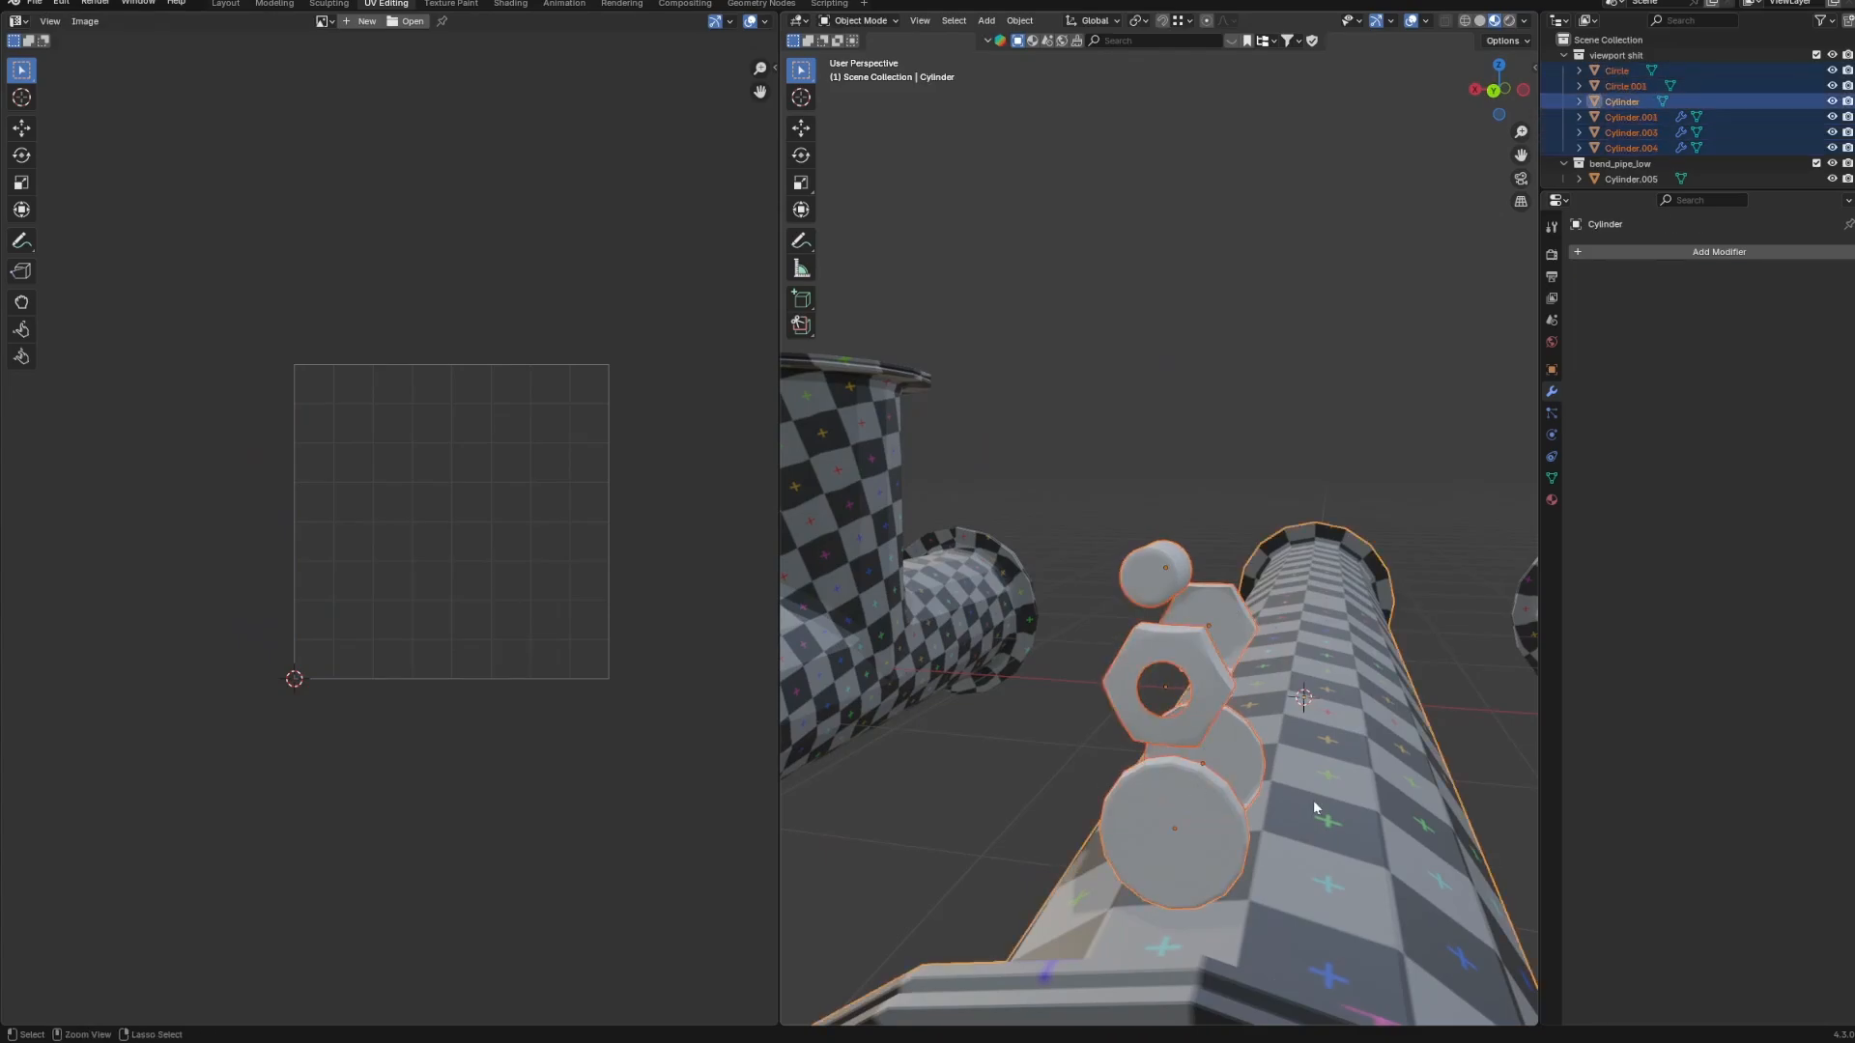
key("ctrl+l")
left_click(1313, 802)
scroll(1313, 802, "down", 2)
middle_click_drag(1313, 802, 1212, 800)
scroll(1249, 843, "down", 5)
left_click(1213, 799)
Rename the bent pipe as bend_low.
middle_click_drag(1290, 551, 1199, 726)
middle_click_drag(1199, 726, 1216, 591)
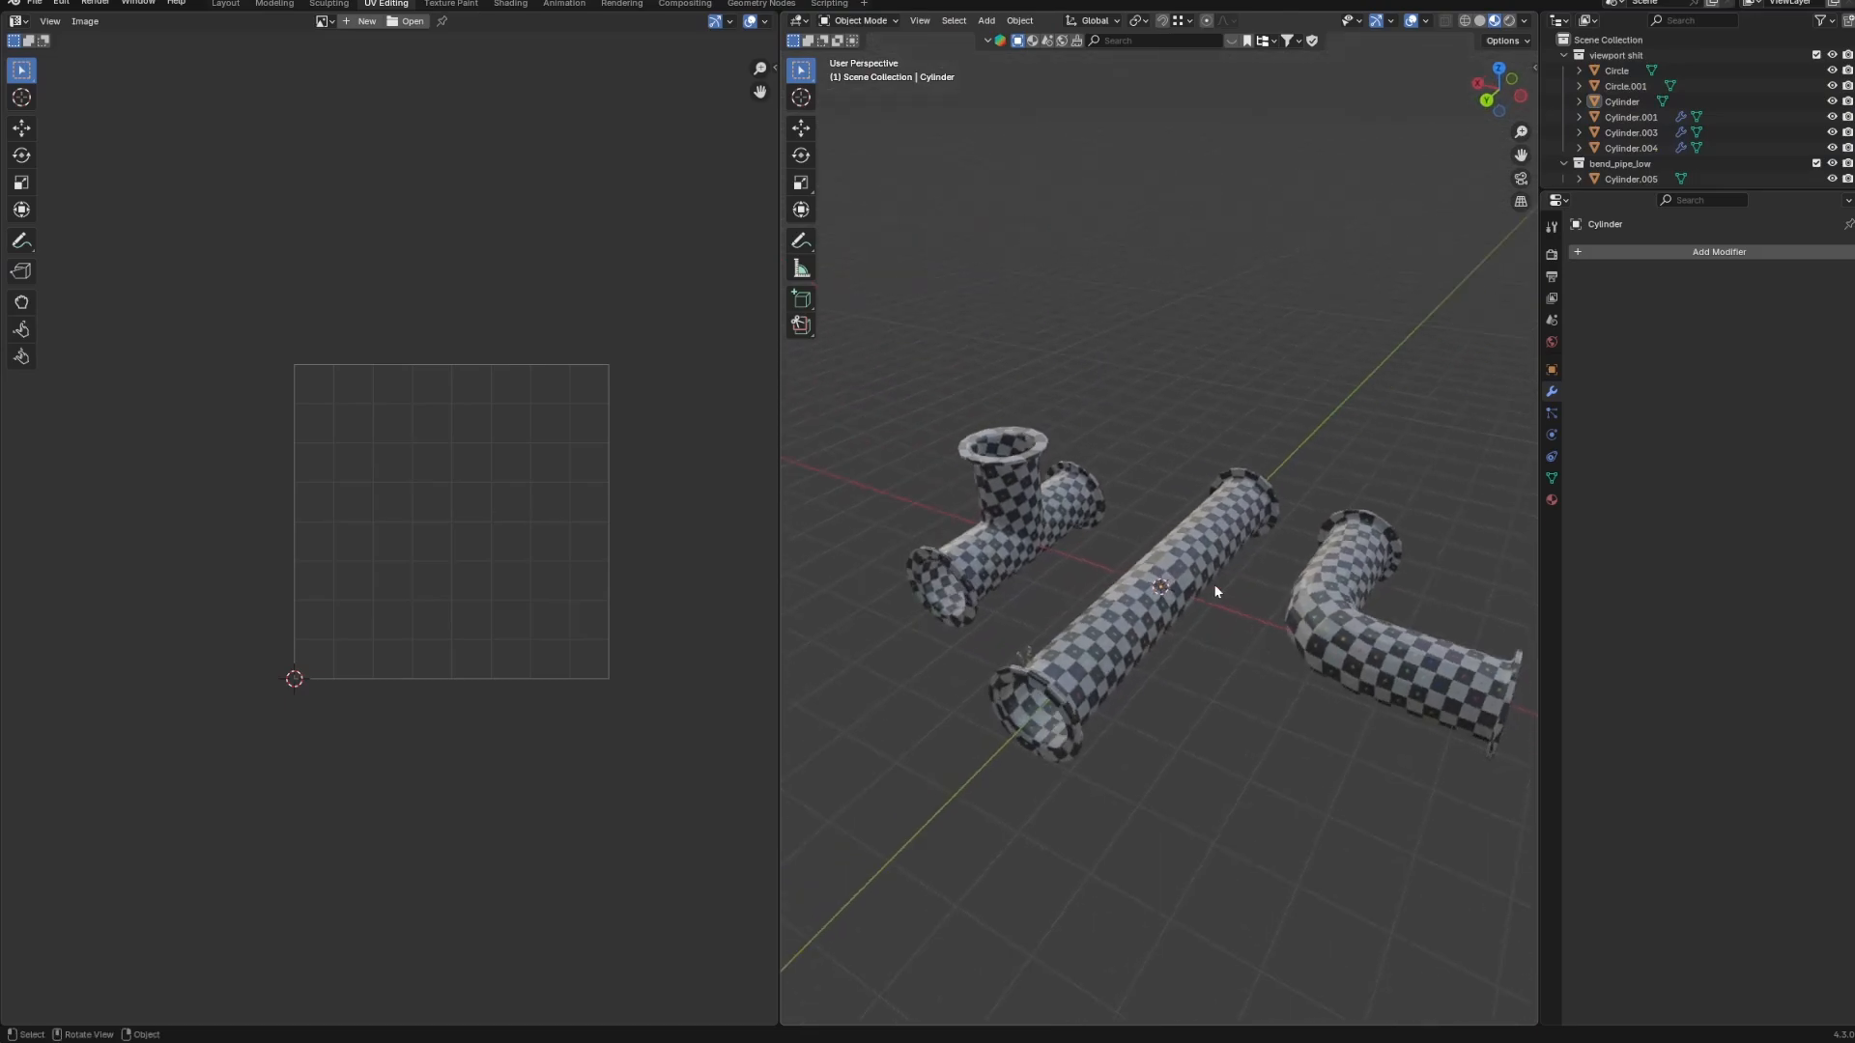
left_click_drag(931, 355, 1379, 779)
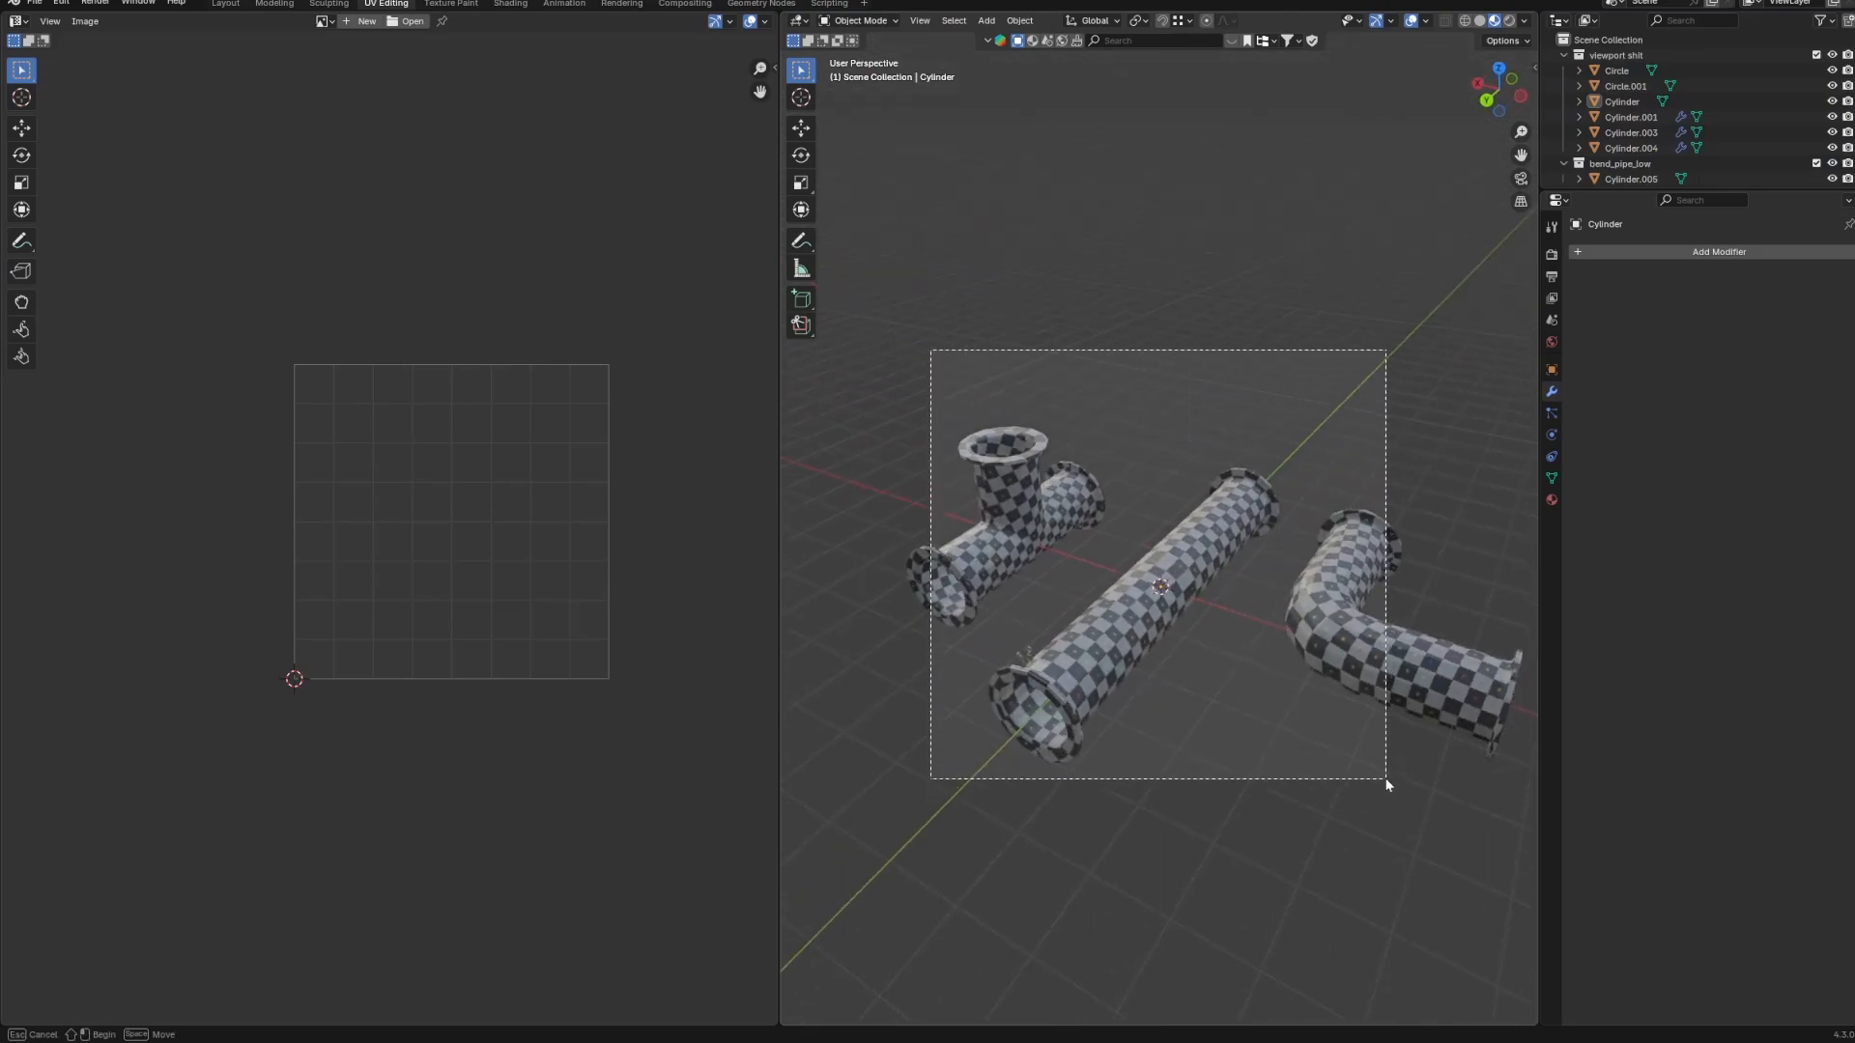
left_click(1331, 650)
key("F2")
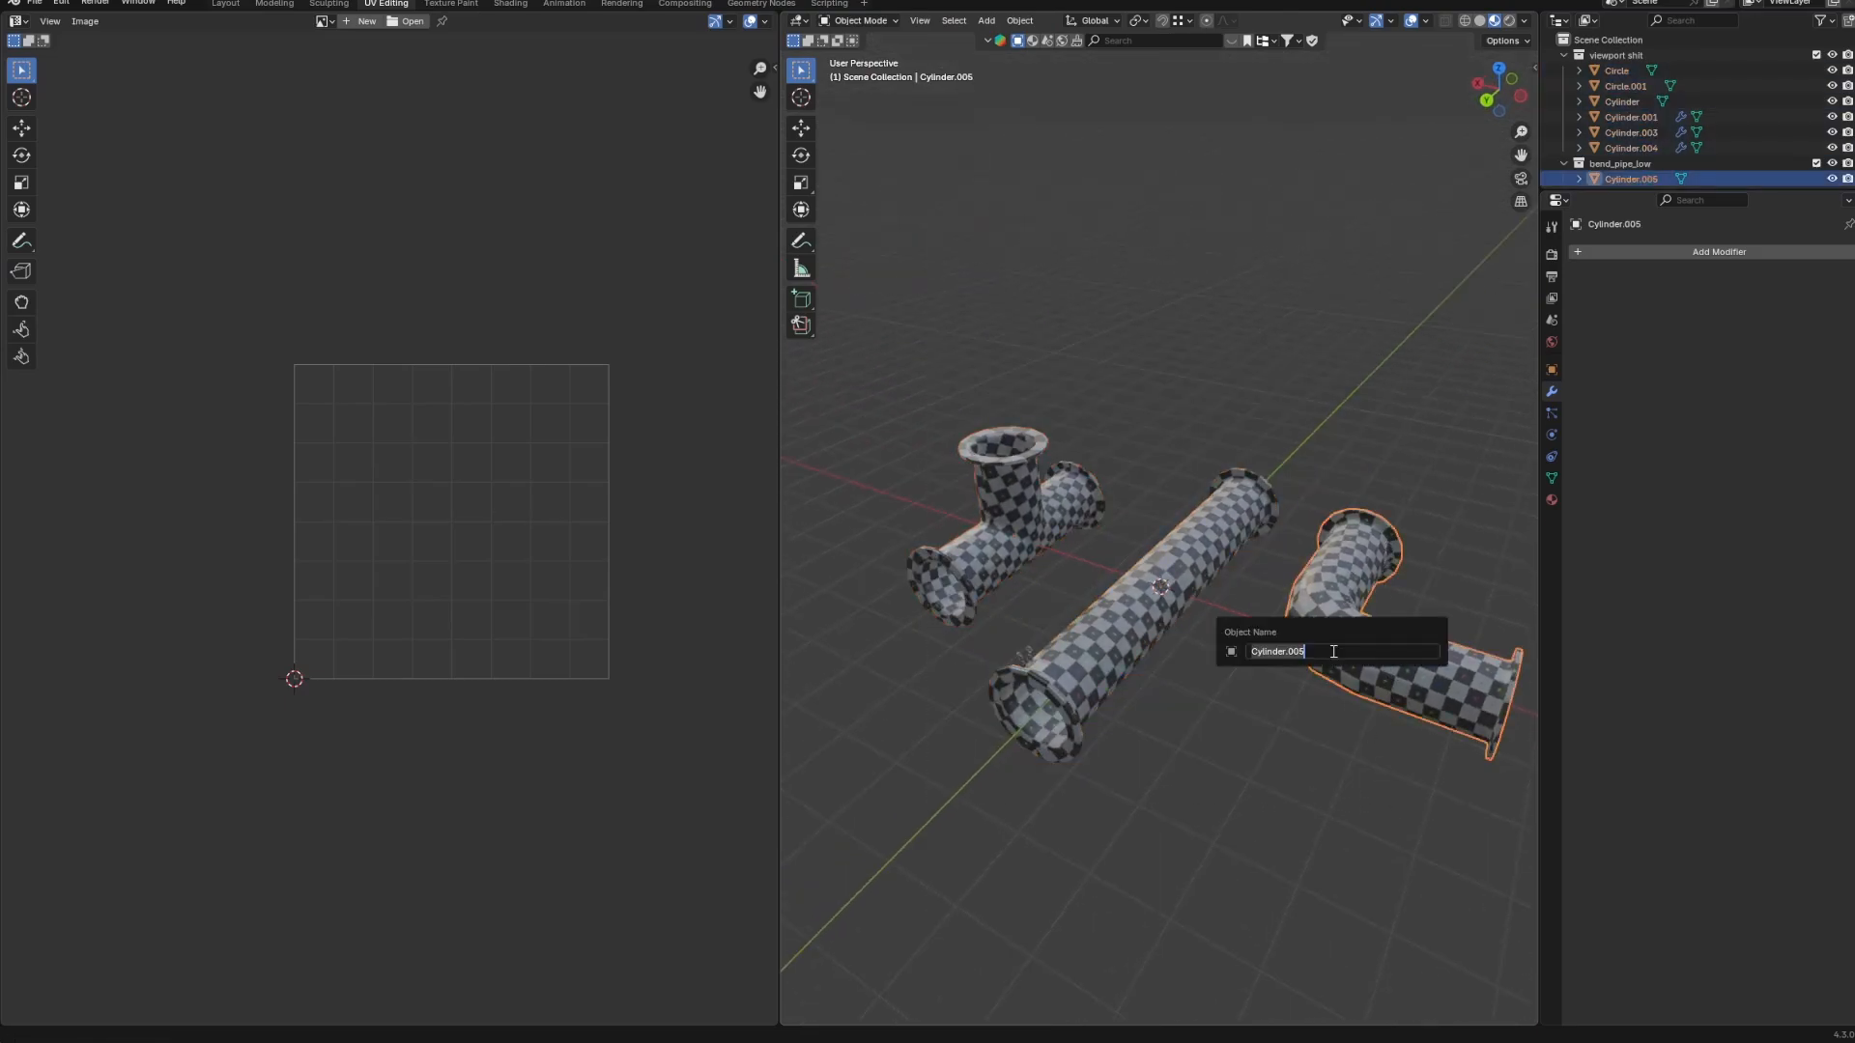
type("bend_low")
key("Return")
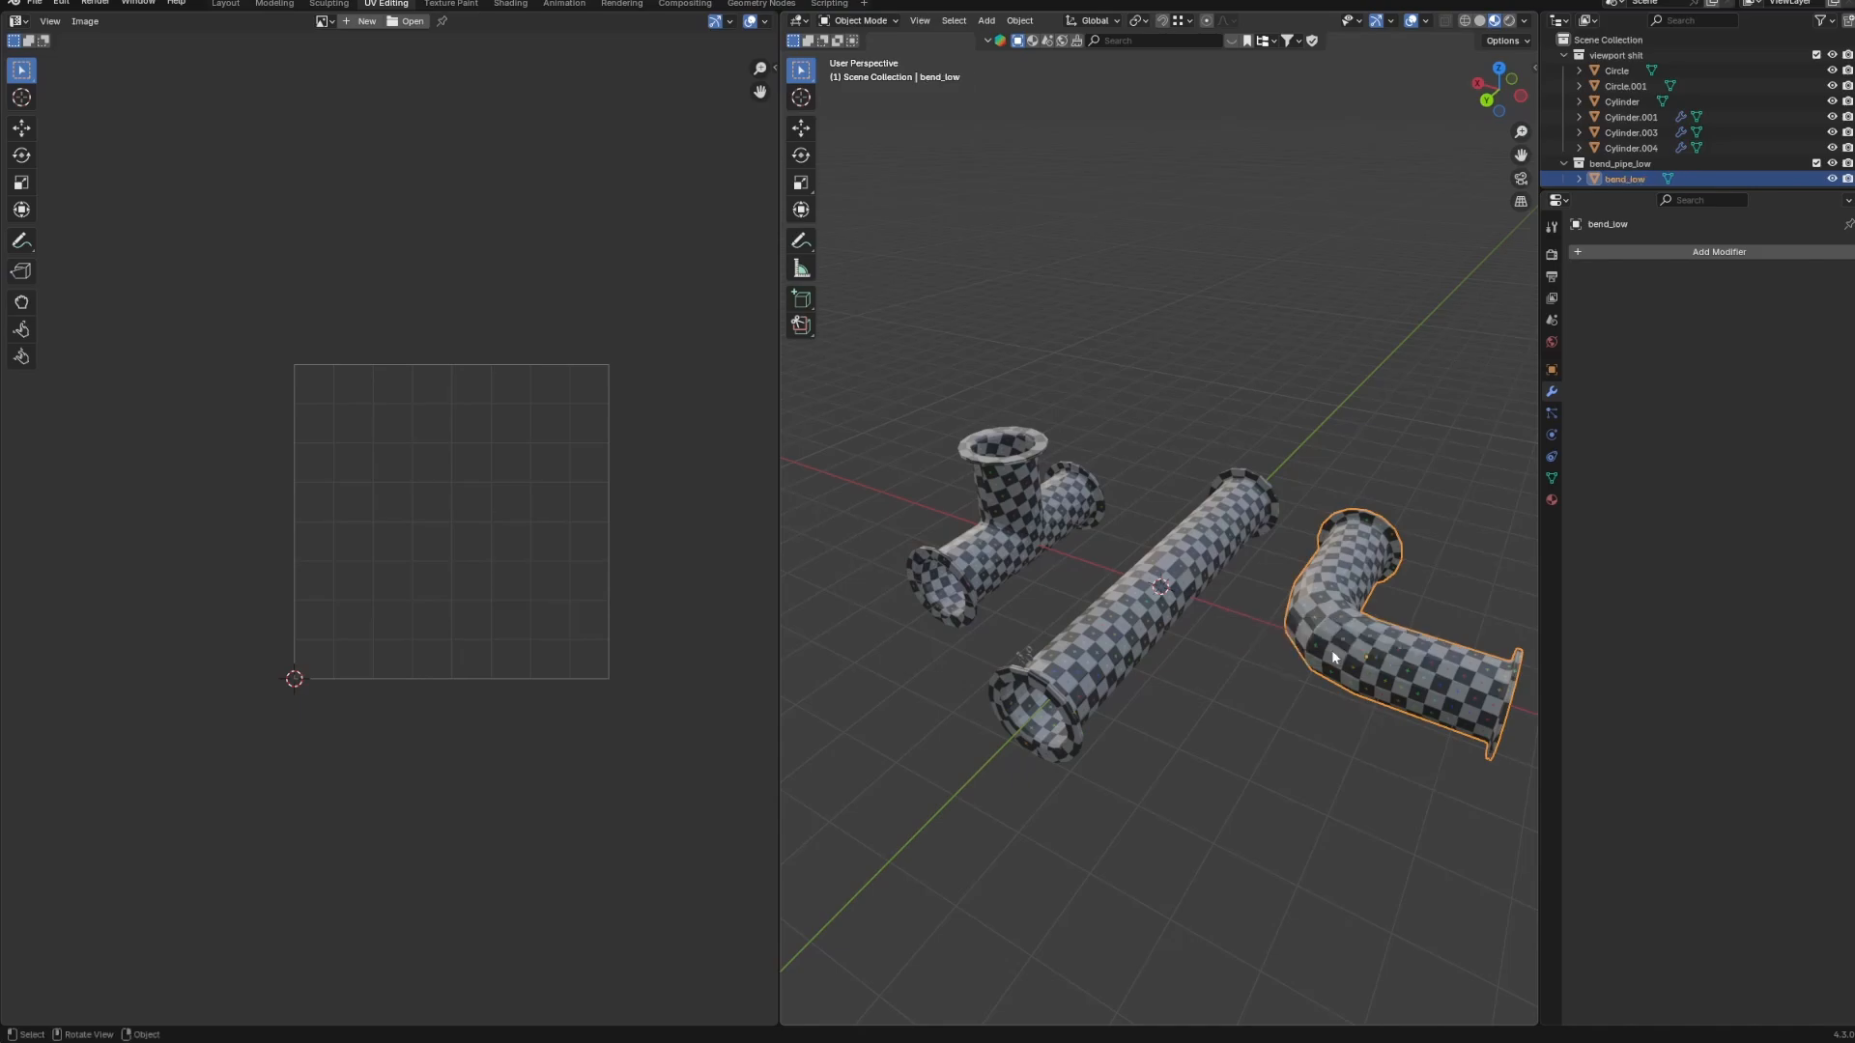
Rename the straight pipe as straight_low.
left_click(1141, 605)
key("F2")
key("BackSpace")
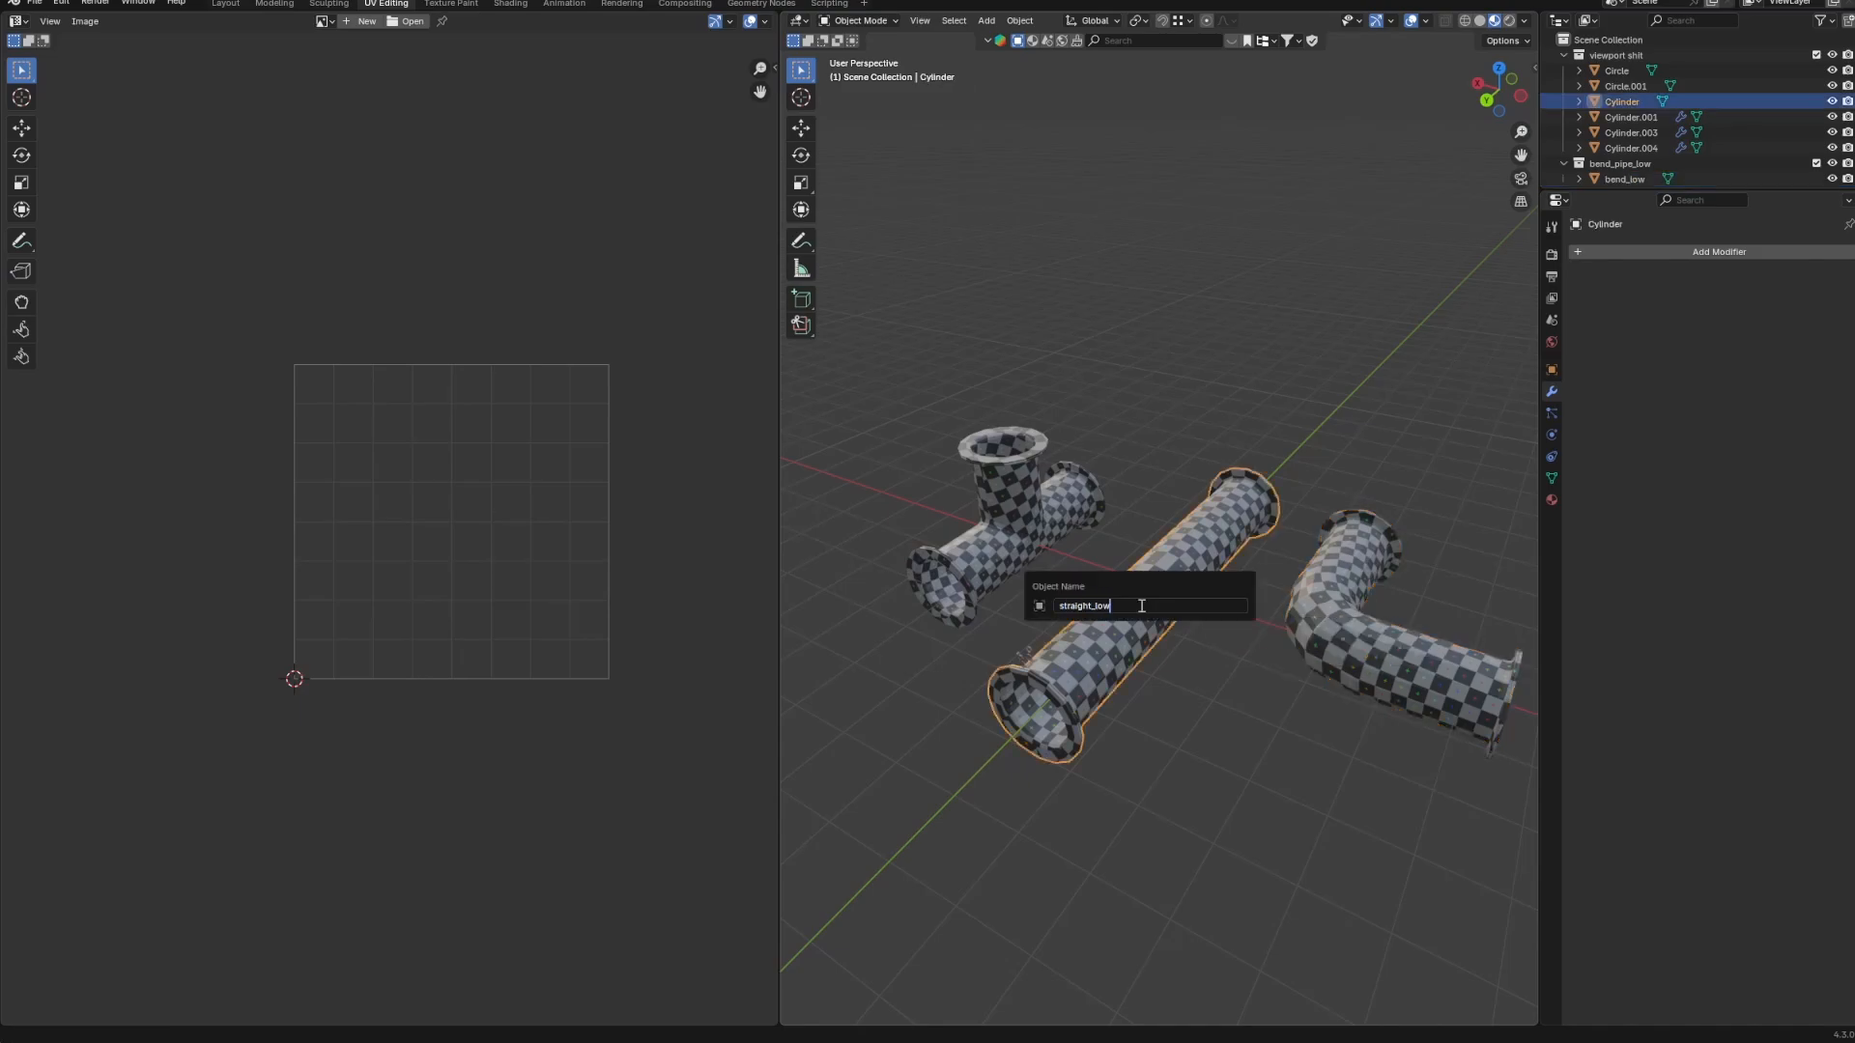
key("Return")
Rename the T-shaped pipe as t_low.
left_click(1037, 536)
key("F2")
type("t")
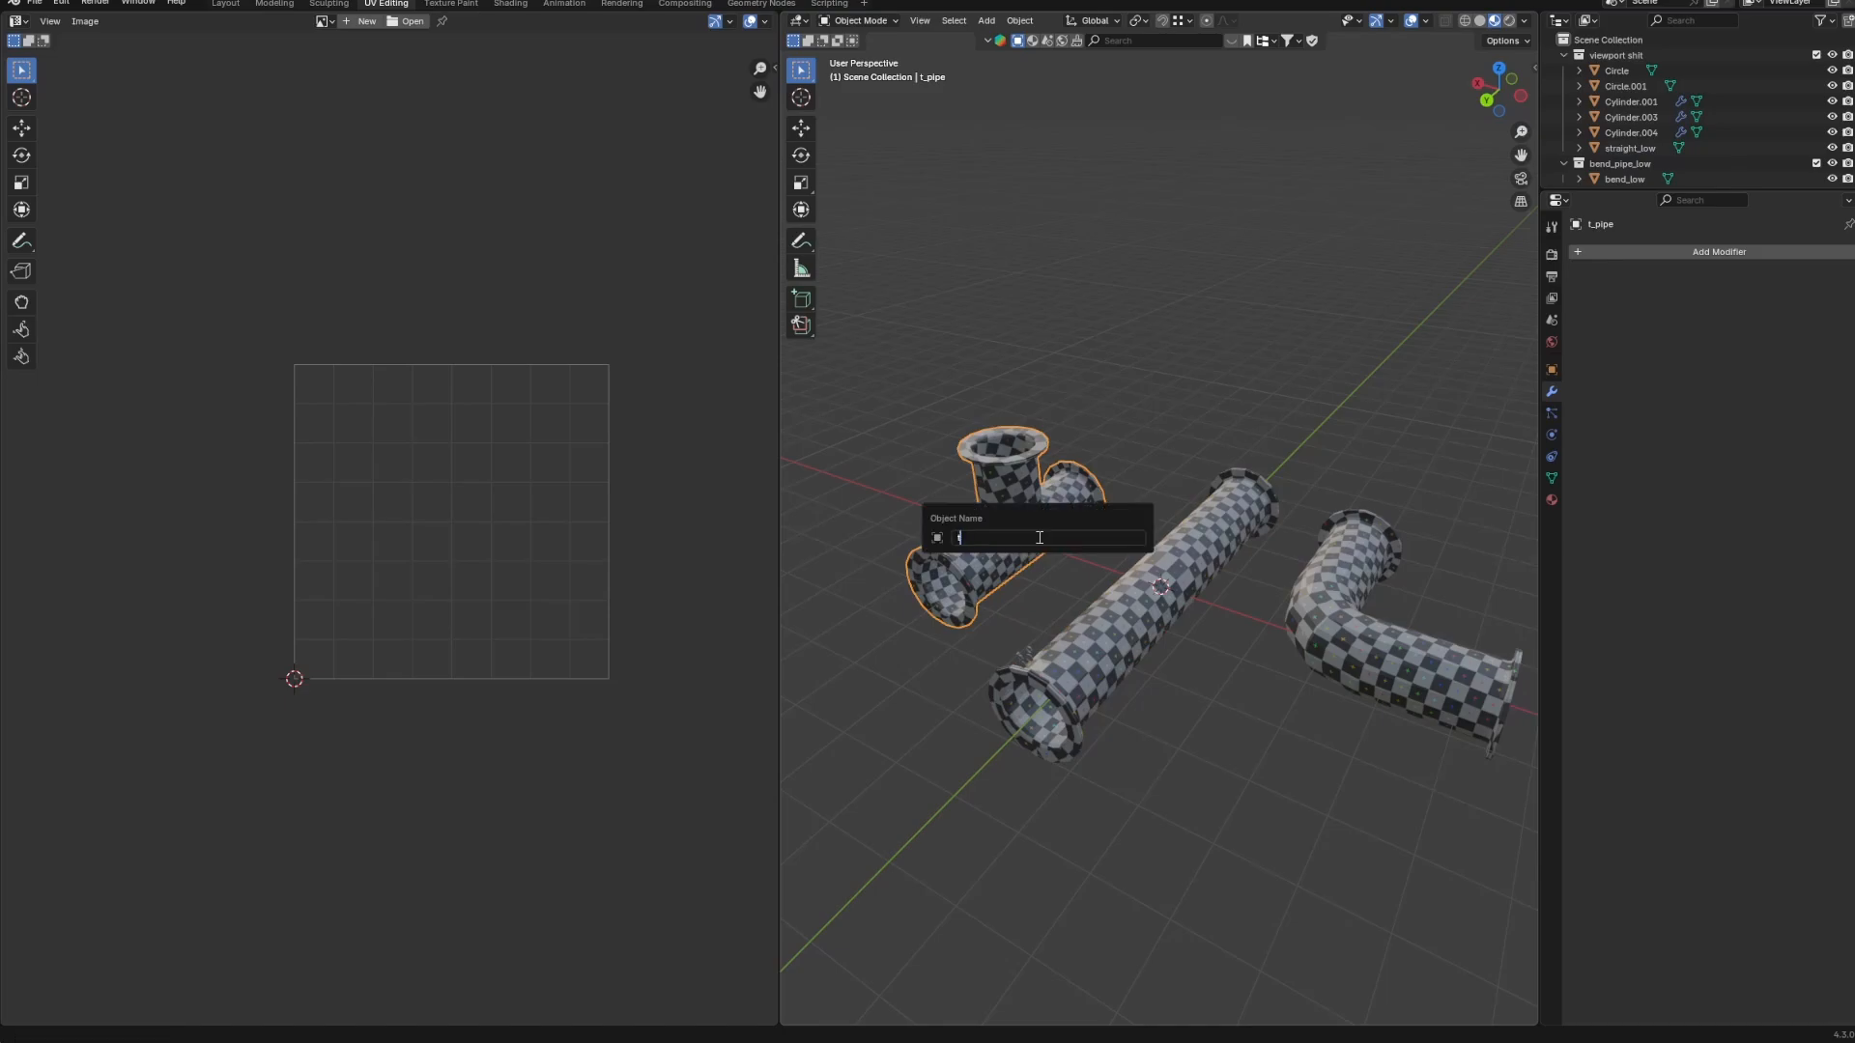
type("_low")
key("Return")
Rename the round washer nearest the straight pipe as bolt_top_low.
scroll(1051, 579, "up", 5)
middle_click_drag(1087, 710, 1148, 603, "shift")
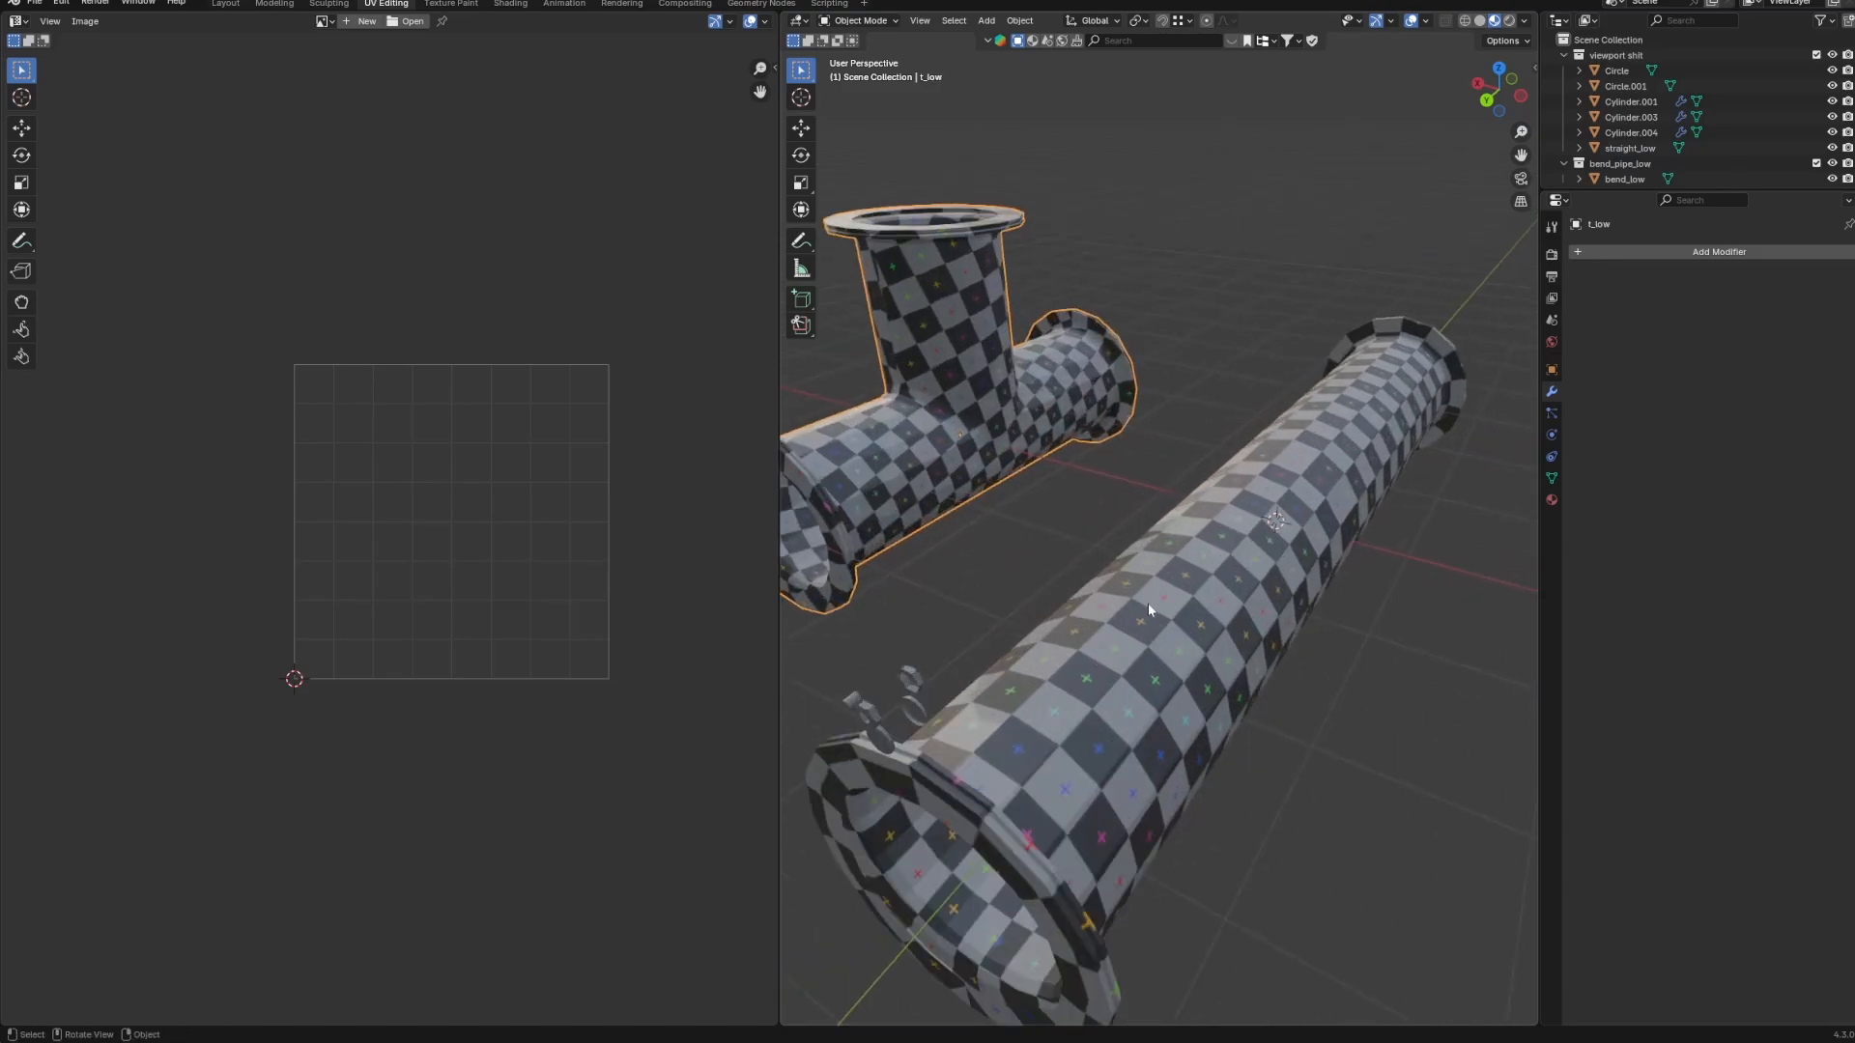
middle_click_drag(1026, 641, 1051, 618)
scroll(1044, 623, "up", 1)
scroll(1064, 641, "up", 1)
middle_click_drag(981, 674, 1111, 638, "shift")
left_click(1118, 636)
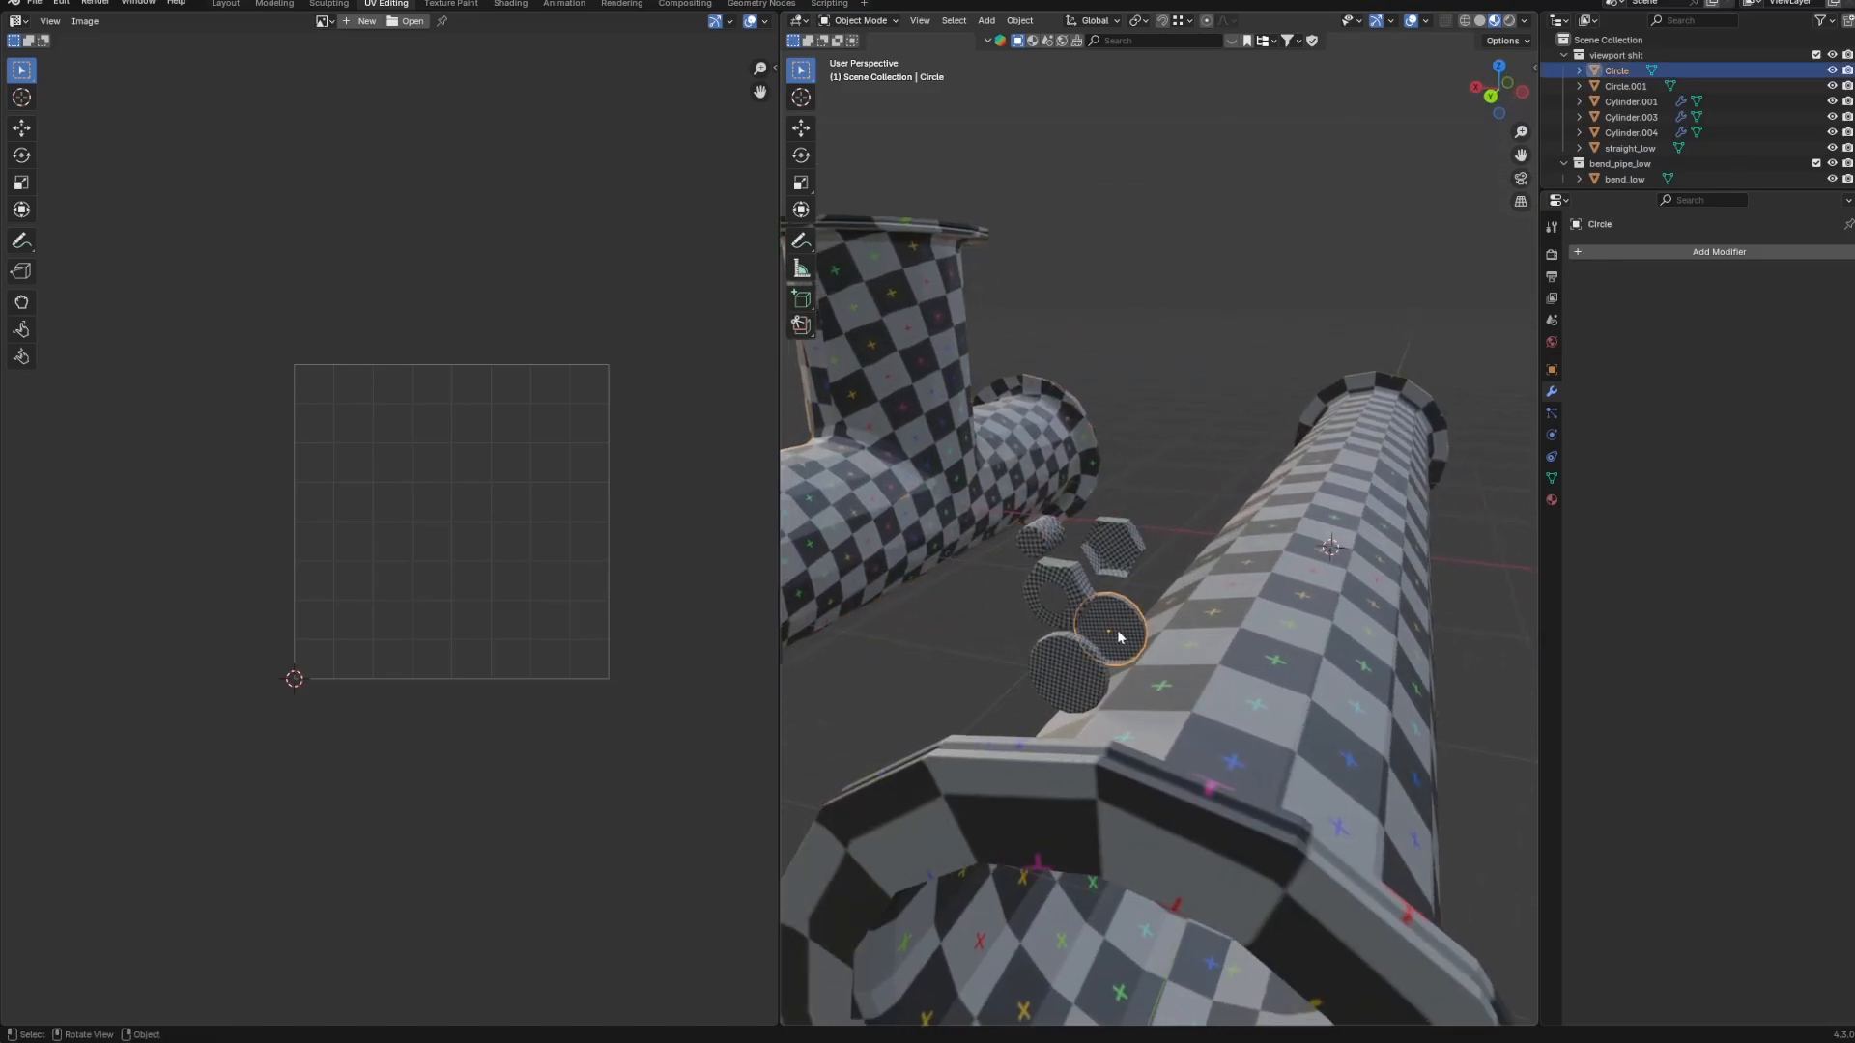
key("F2")
key("BackSpace")
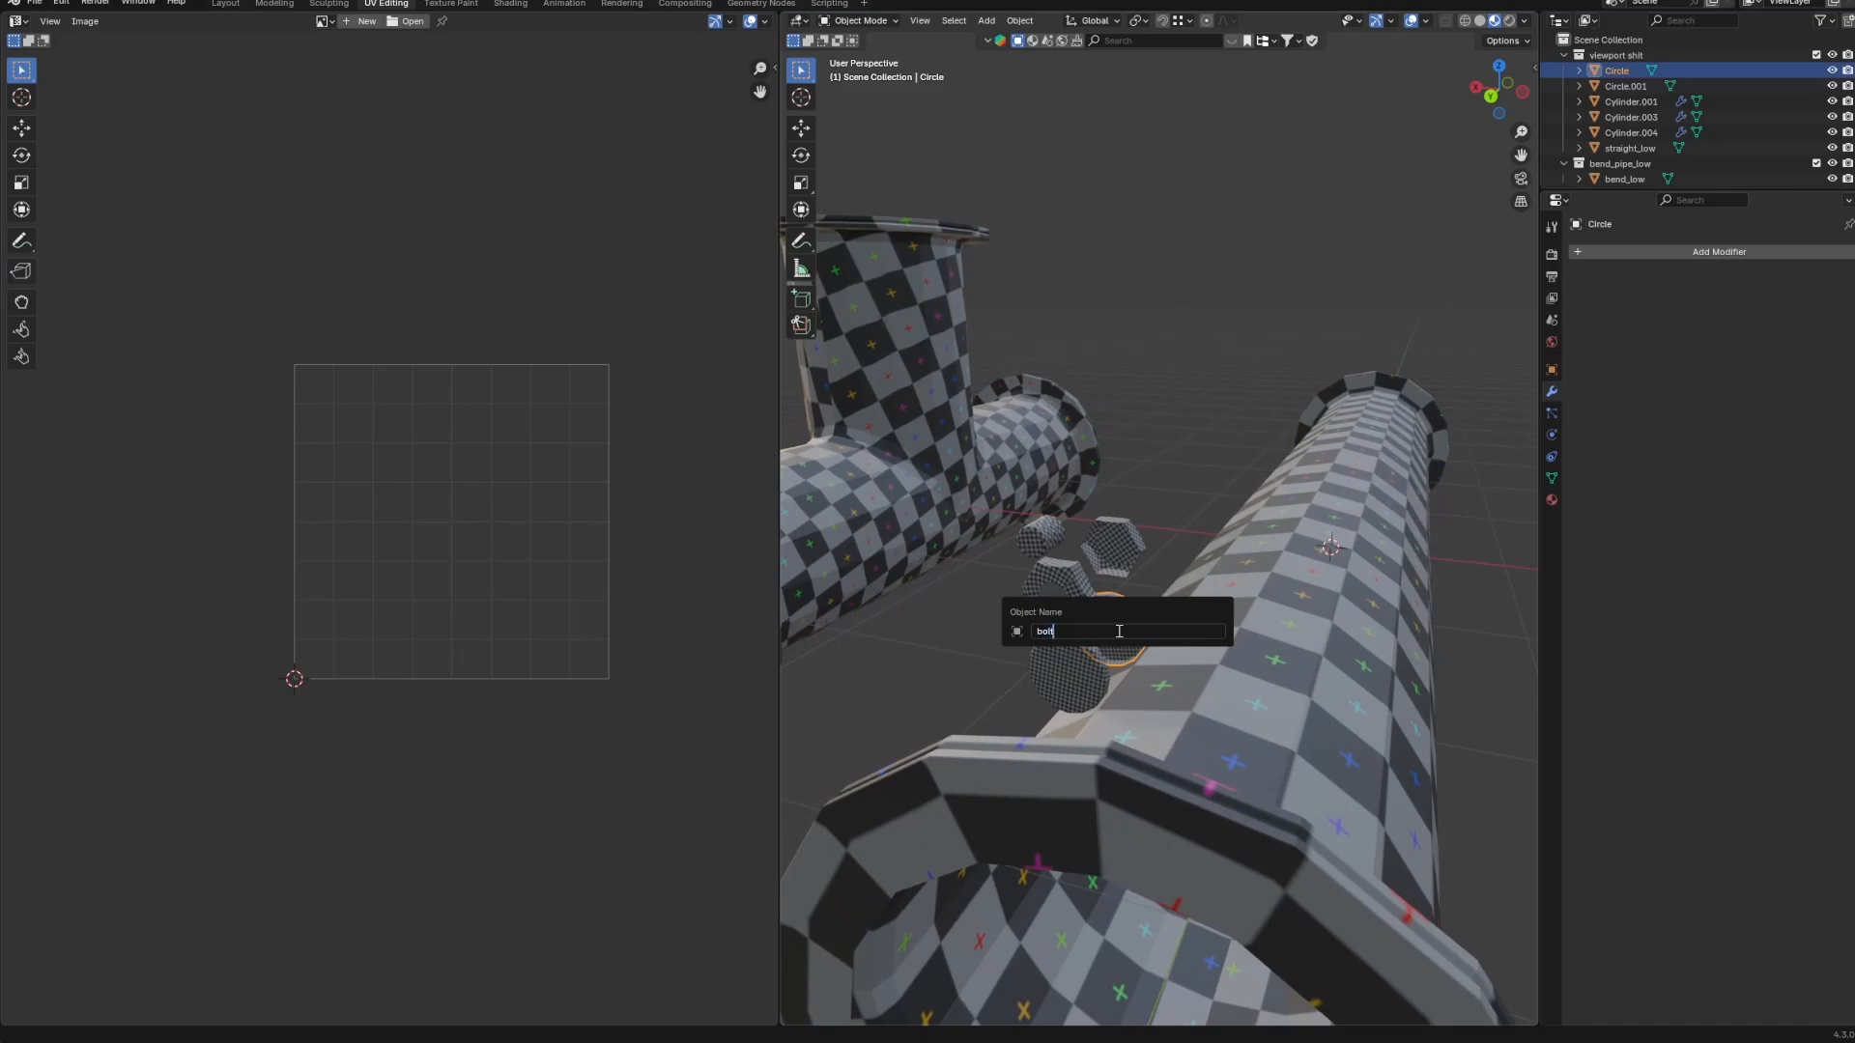
type("bolt_top_low")
key("Return")
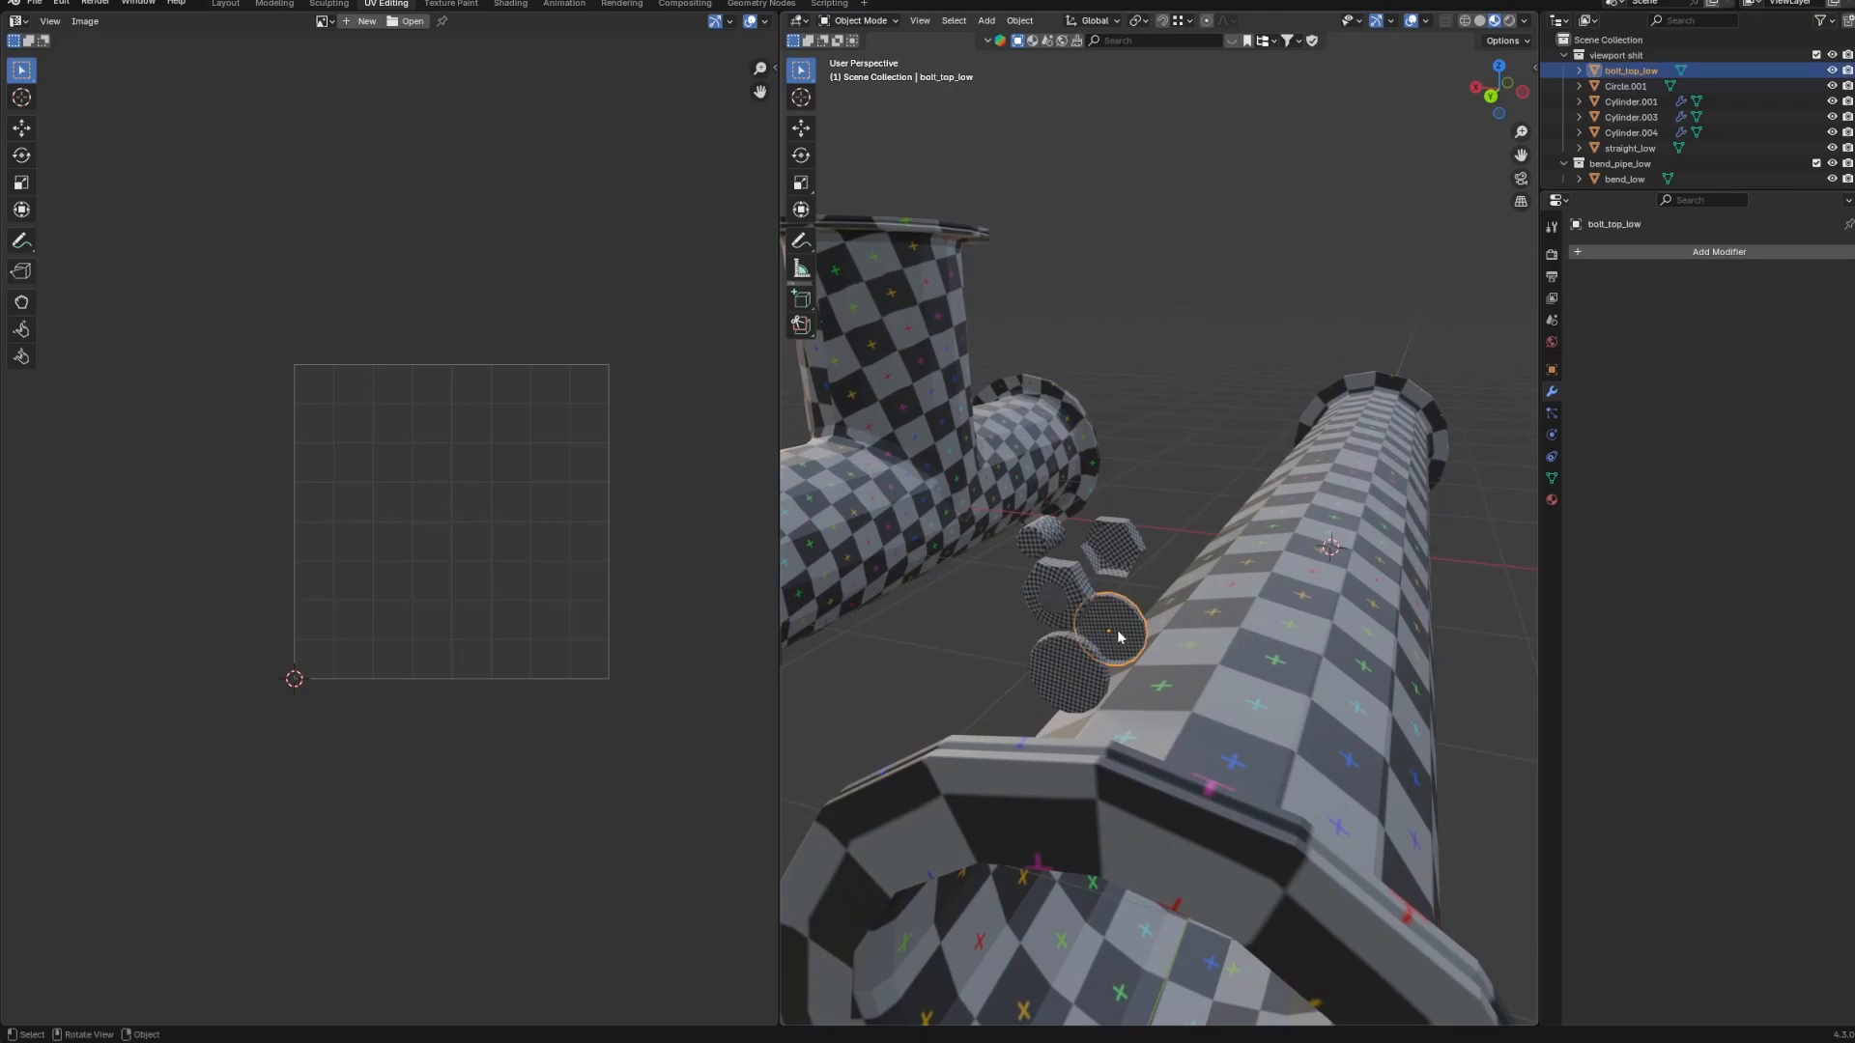
Rename the round washer beside the straight pipe as holder_low.
left_click(1076, 657)
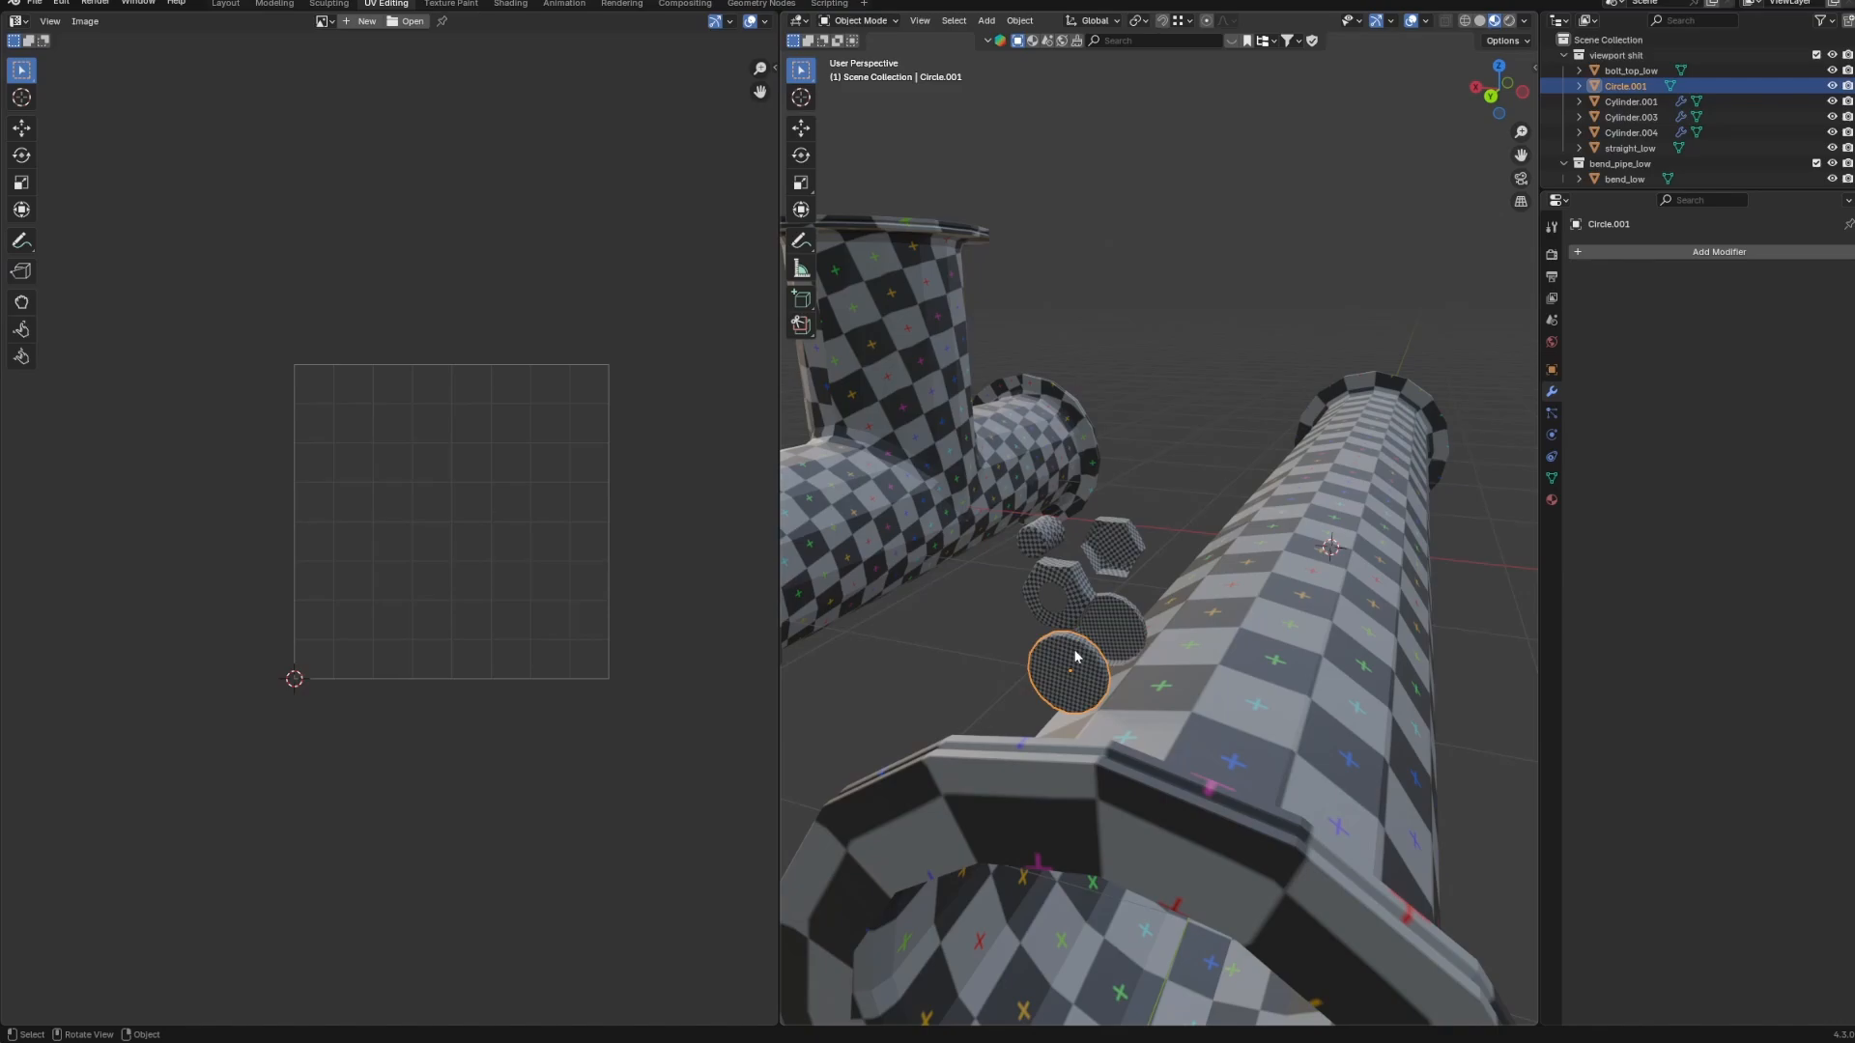
left_click(1111, 626)
key("F2")
type("h")
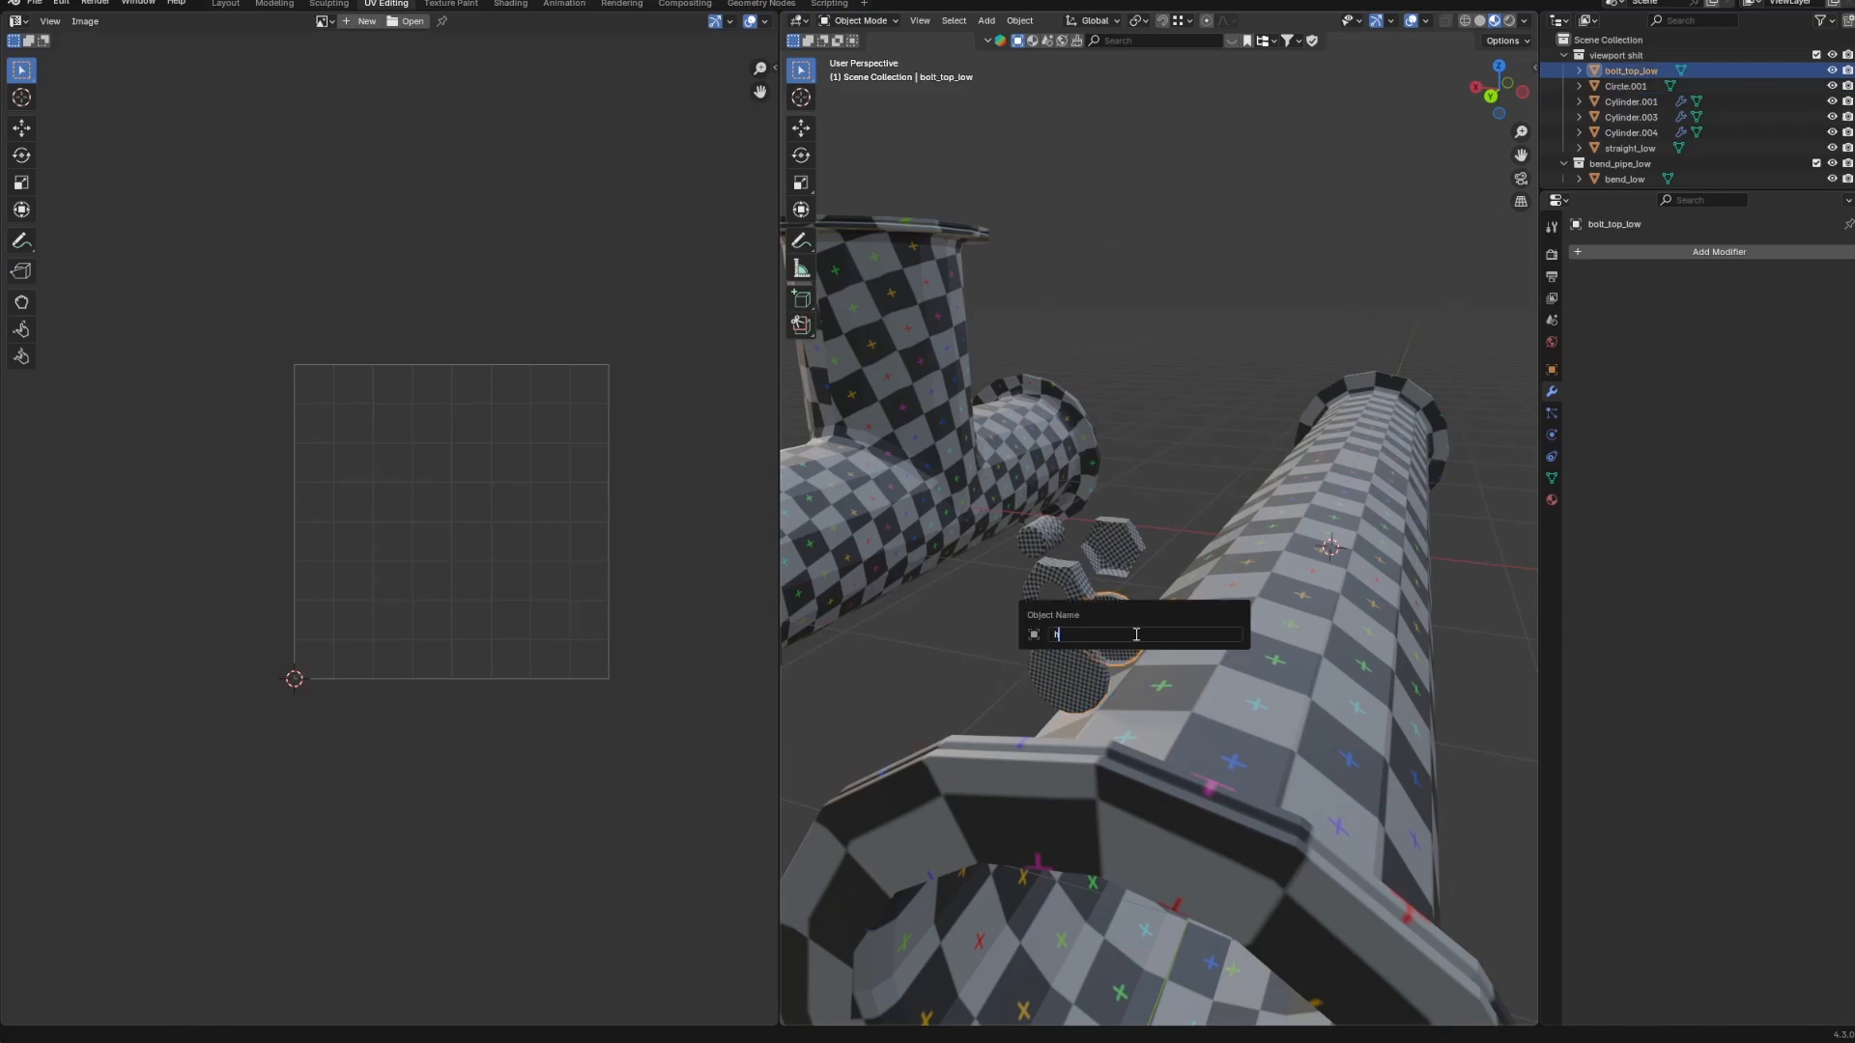
type("older_low")
key("Return")
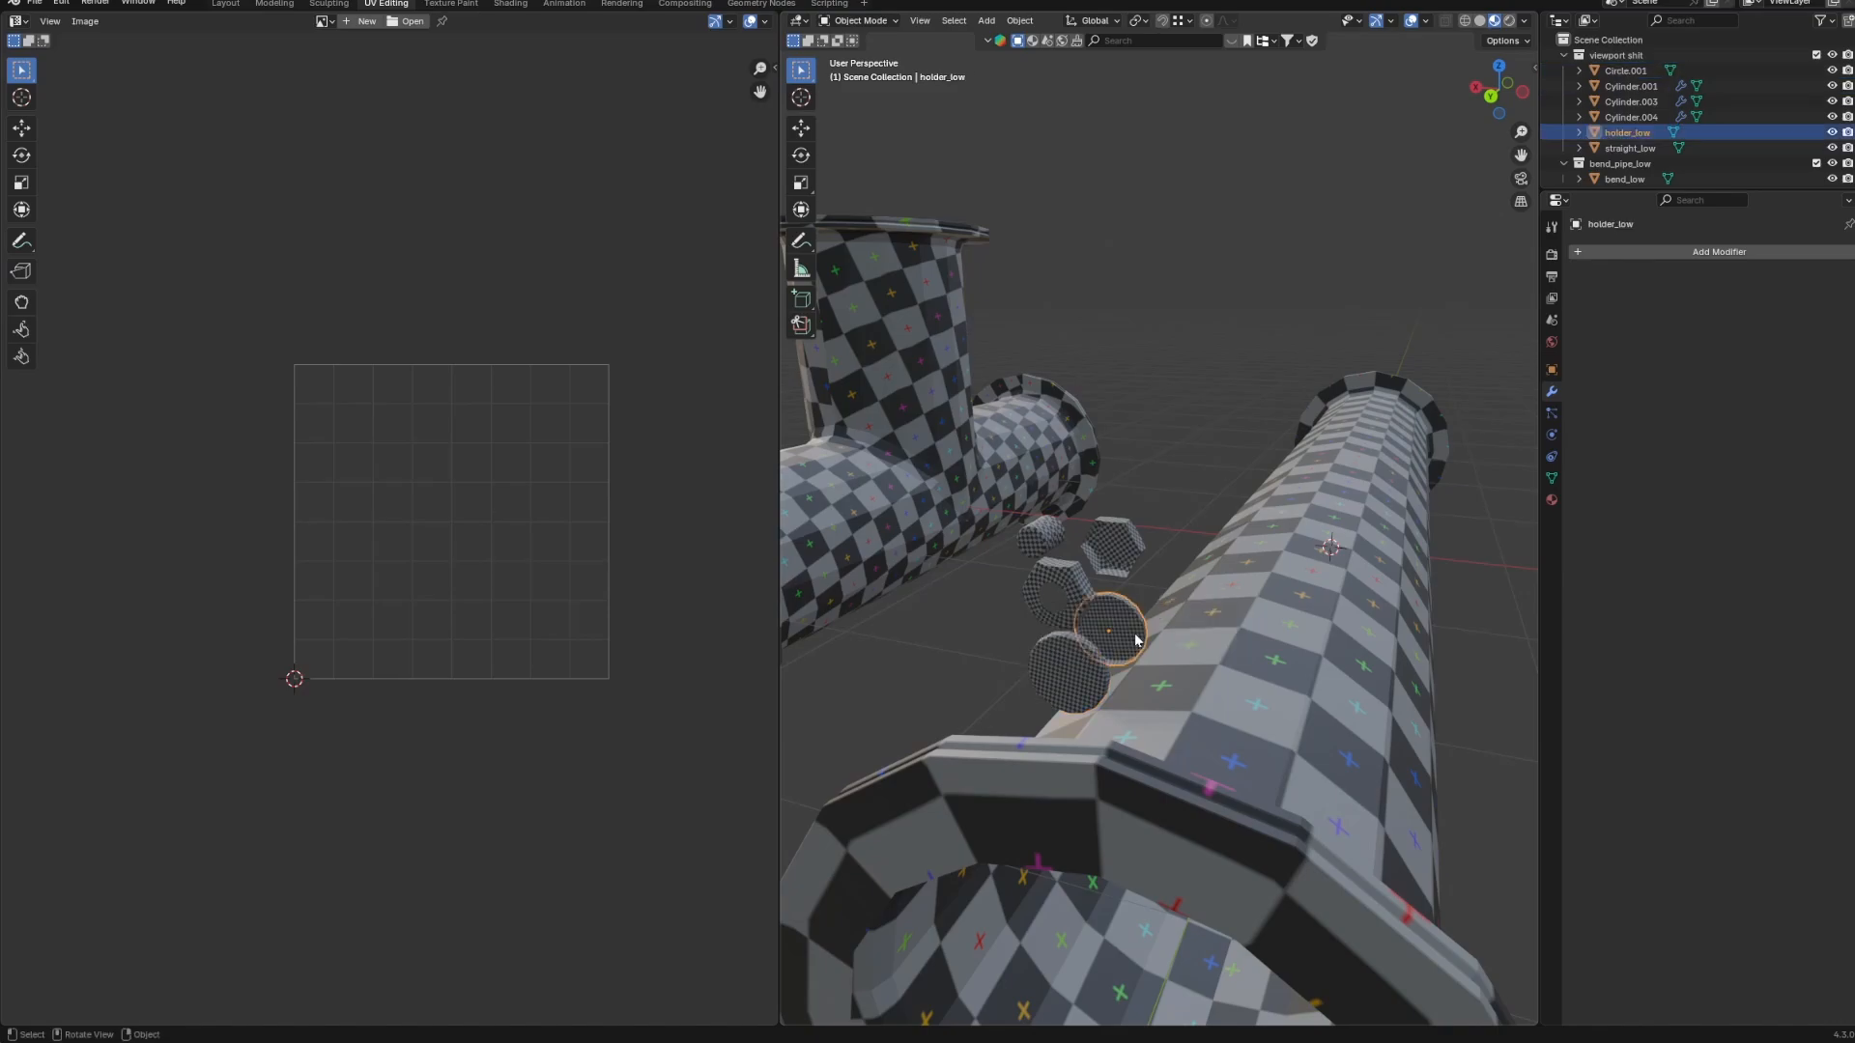
Copy the name holder_low from that washer and apply it to the other round washer in front.
key("F2")
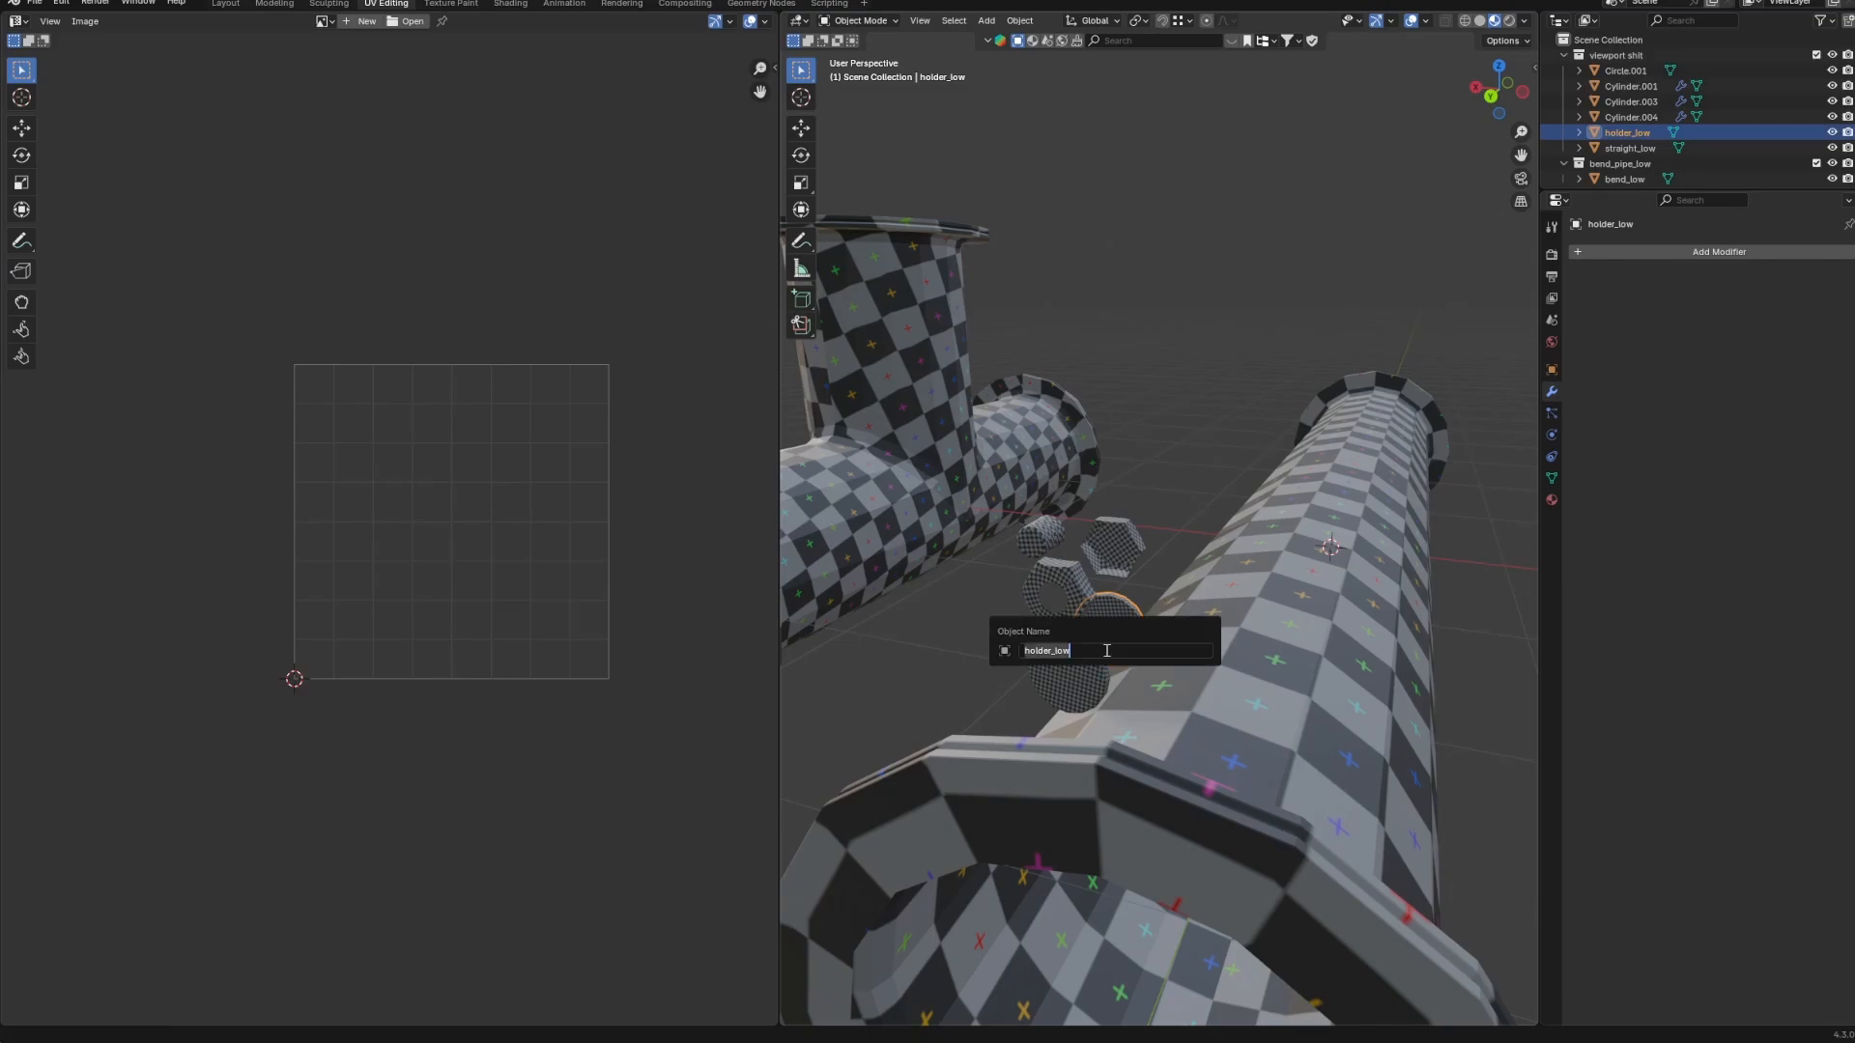
key("ctrl+c")
key("Return")
left_click(1090, 658)
key("F2")
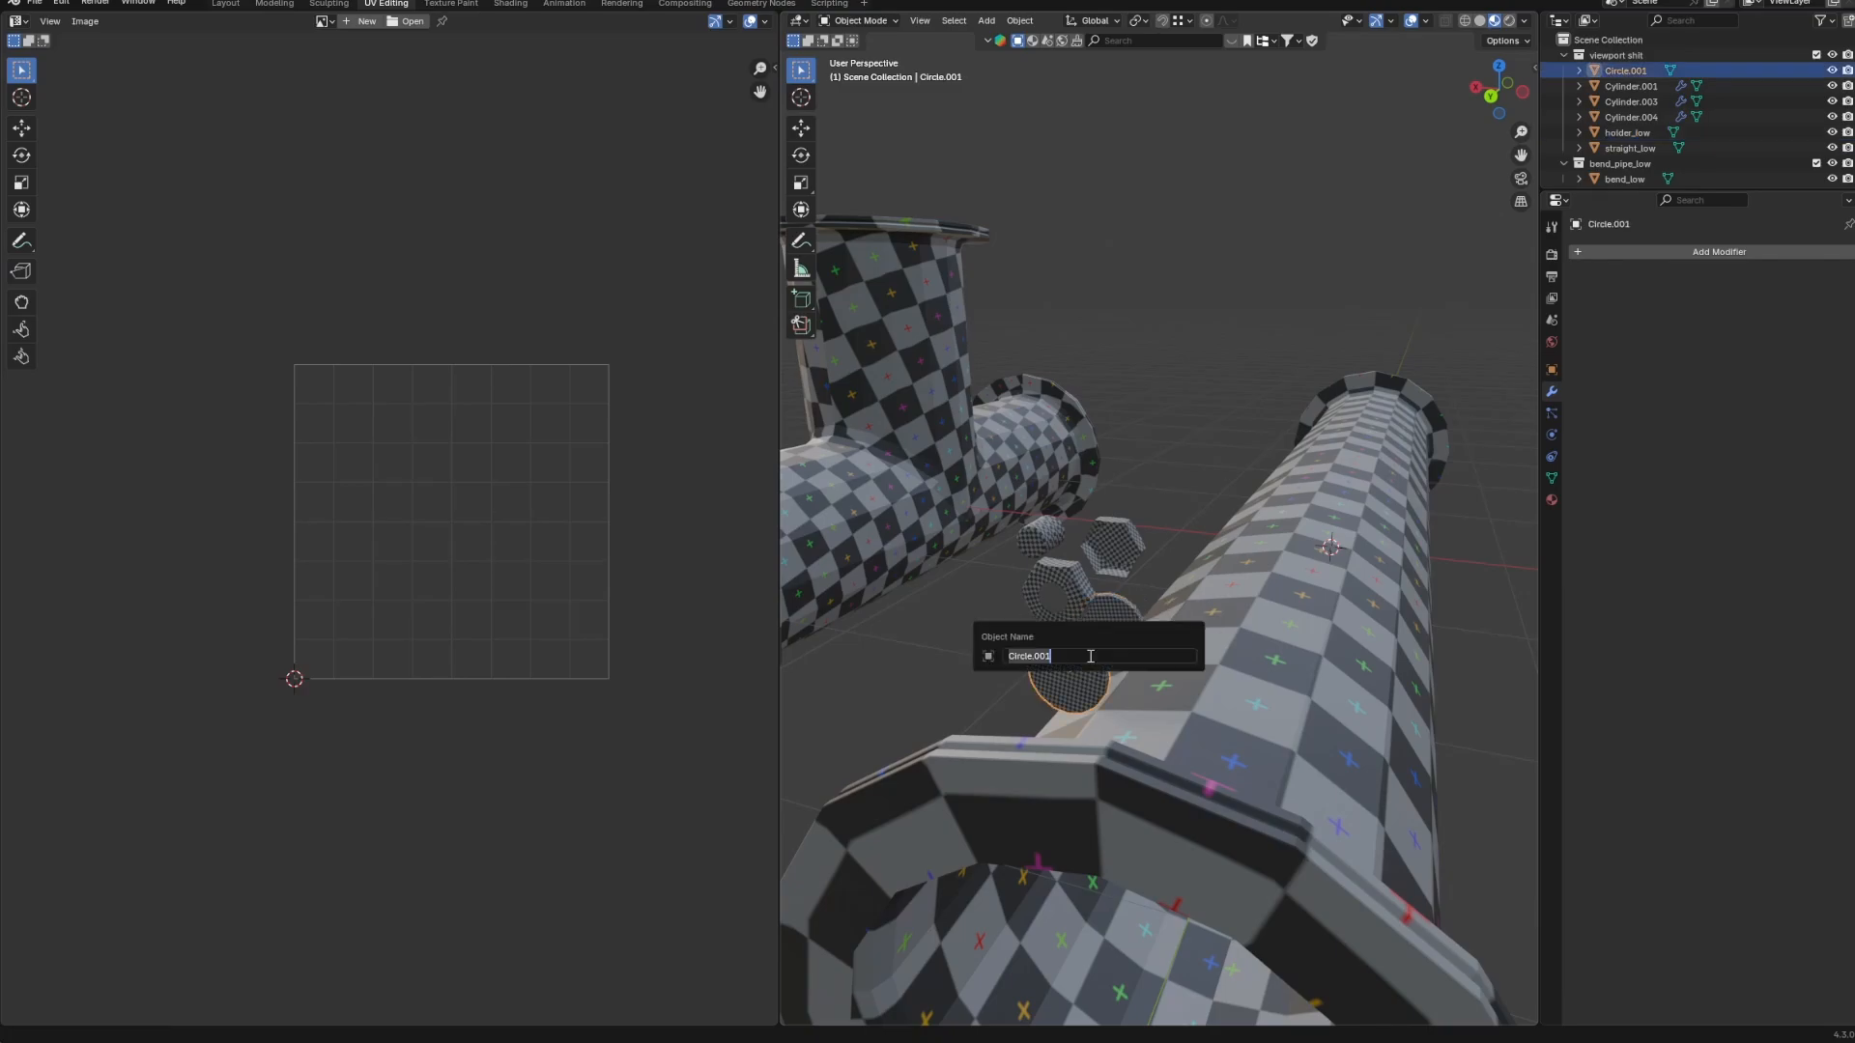
key("ctrl+v")
key("Return")
Rename the hex nut with the centre hole as bolt_scre_low.
left_click(1063, 593)
key("F2")
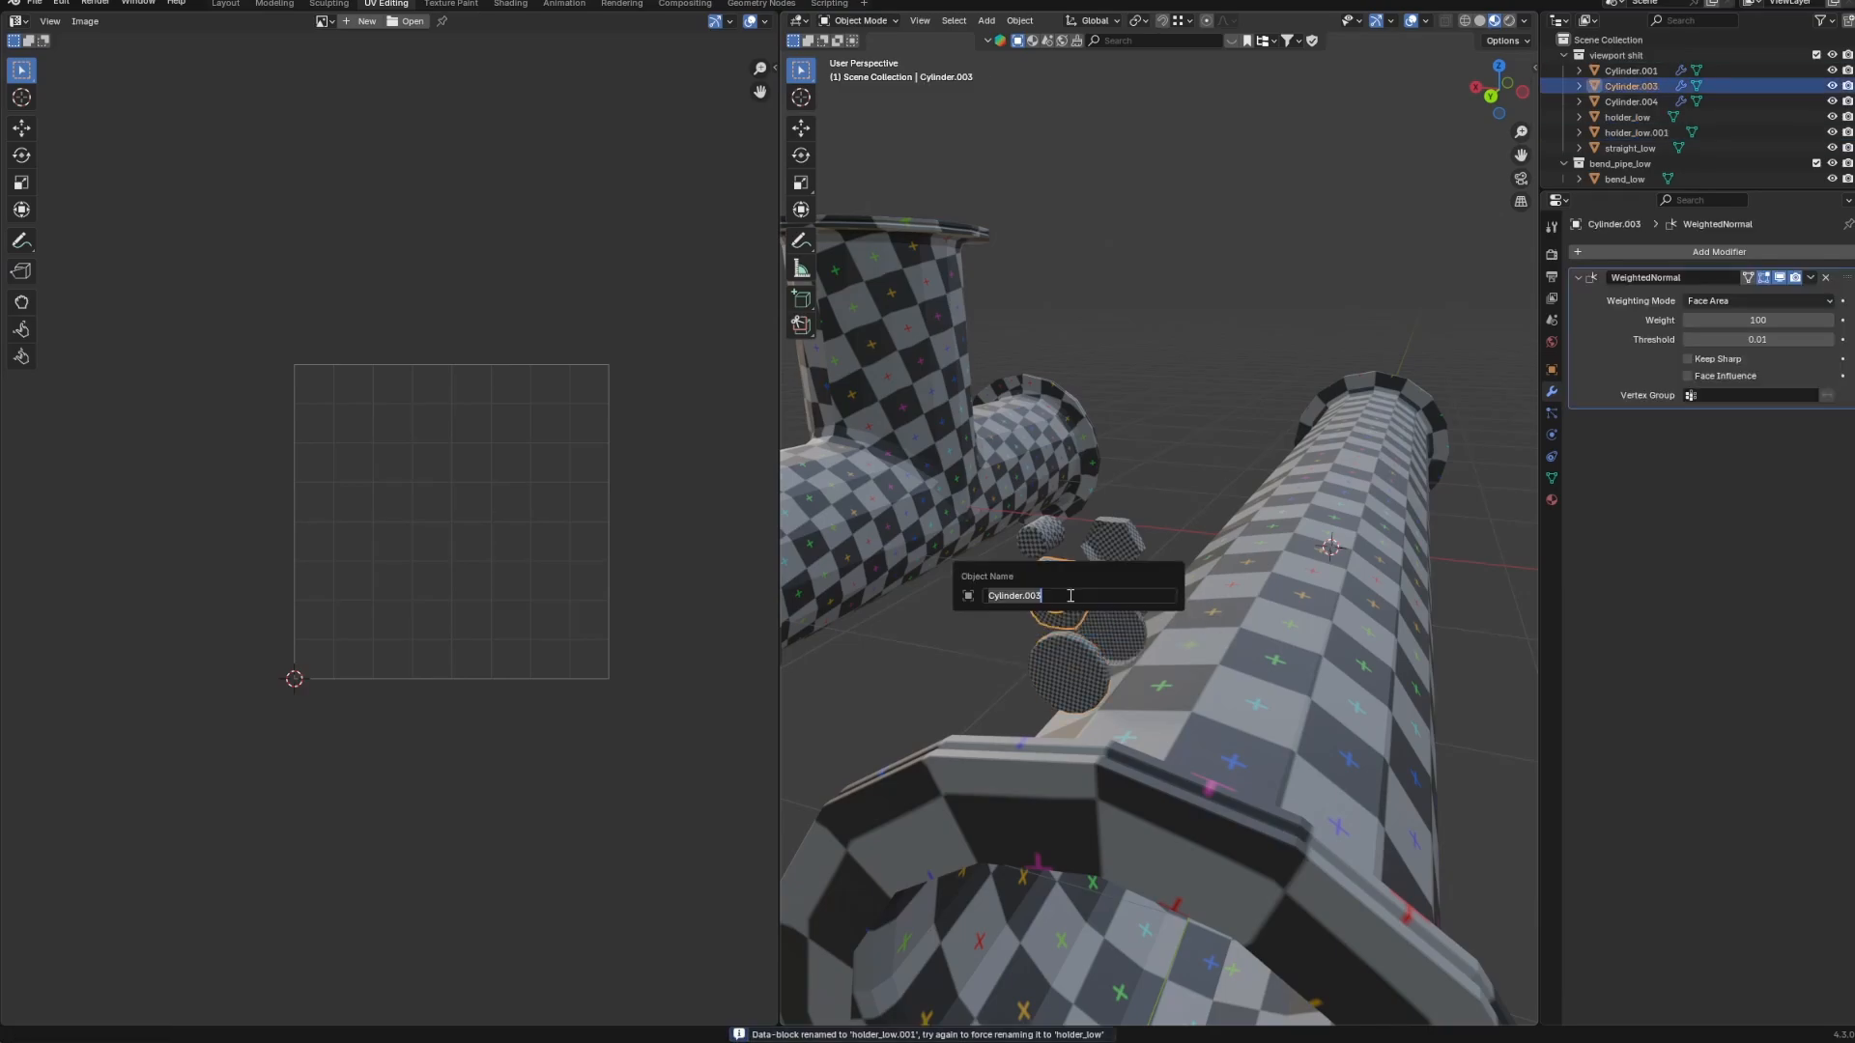
key("BackSpace")
type("bolt_scre_low")
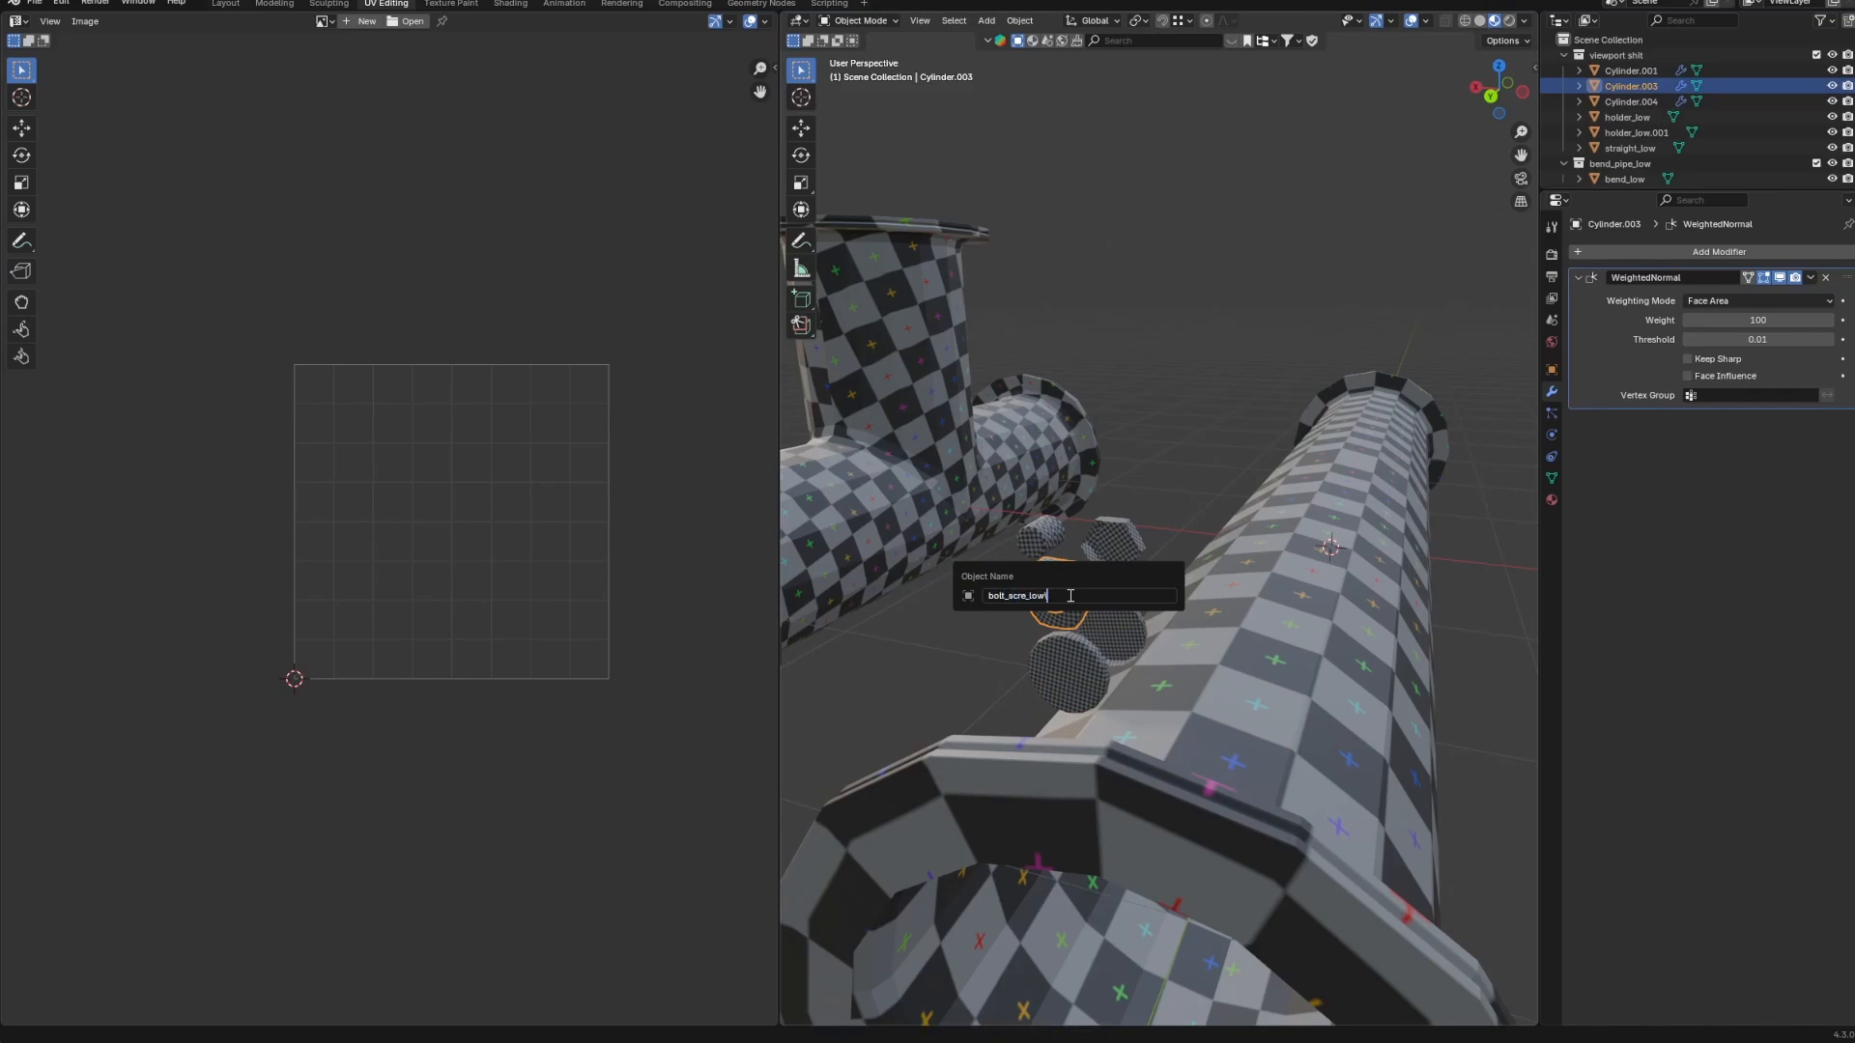
key("Return")
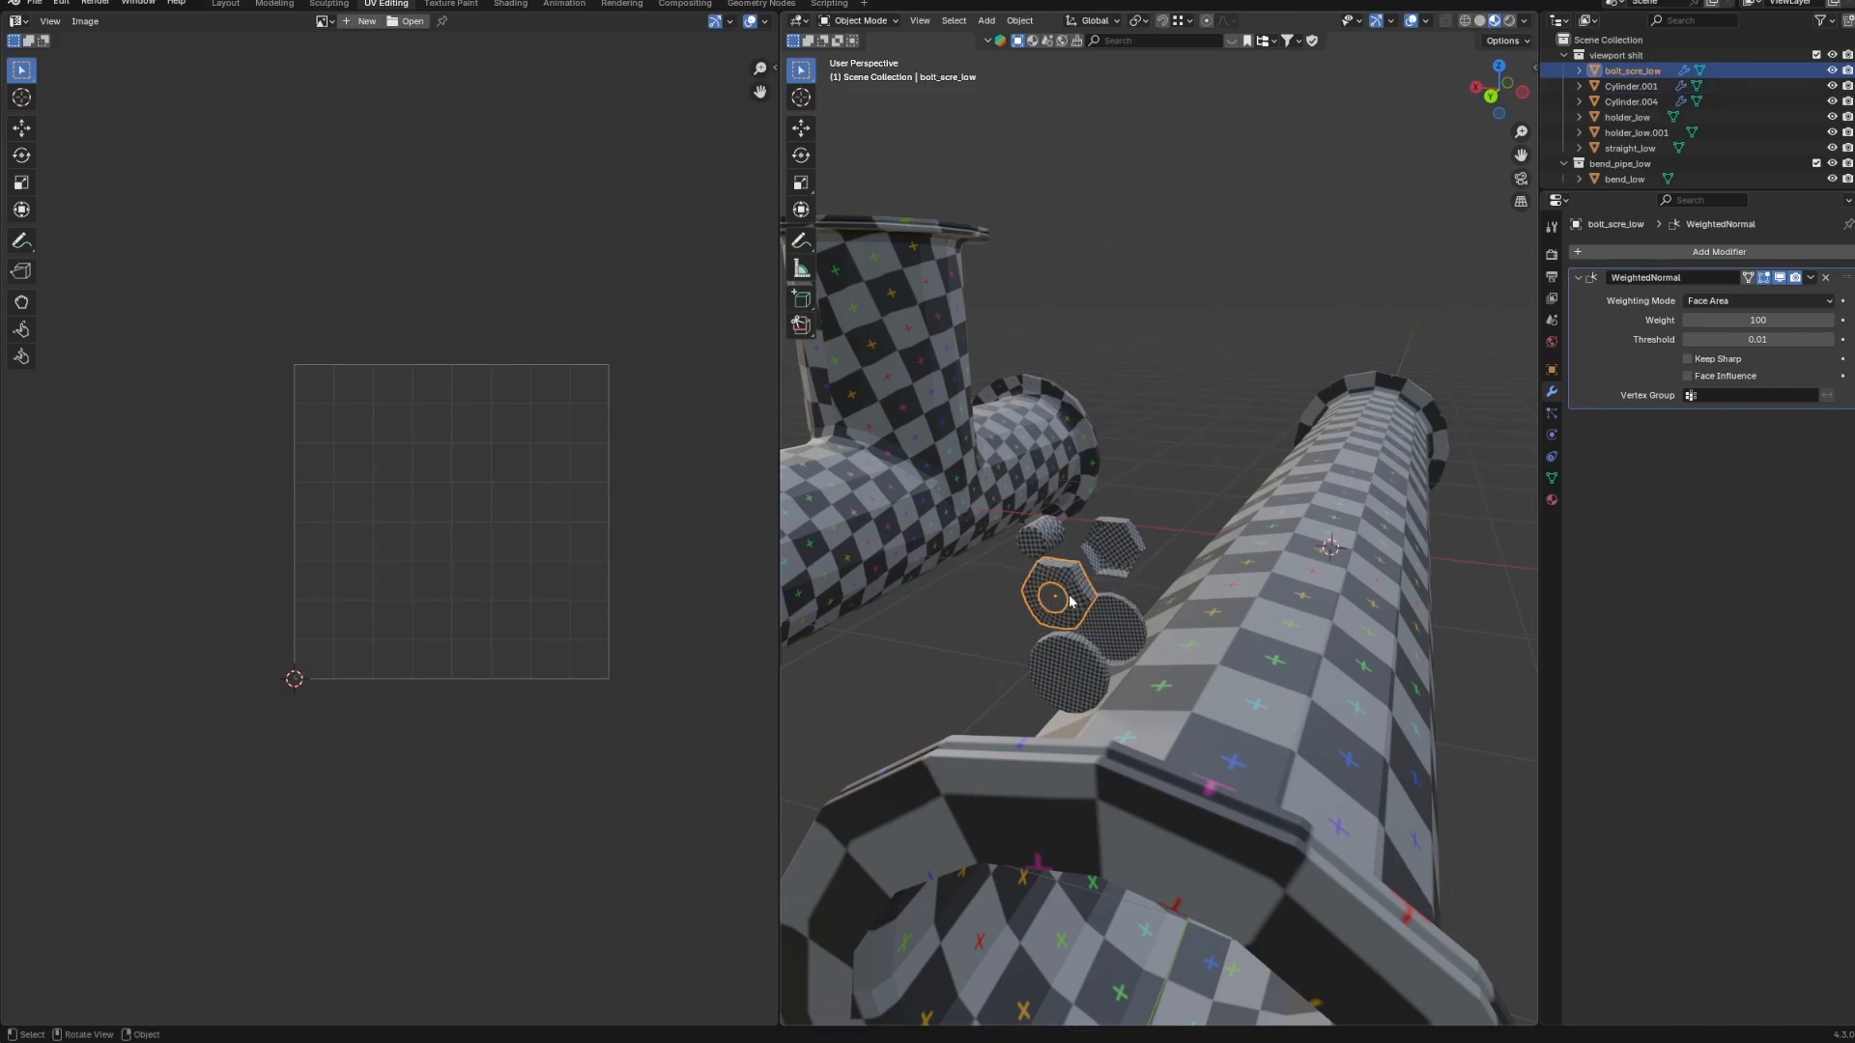
Rename the small hex screw piece behind the nut with the centre hole as screw_you_low.
left_click(1053, 528)
key("F2")
key("BackSpace")
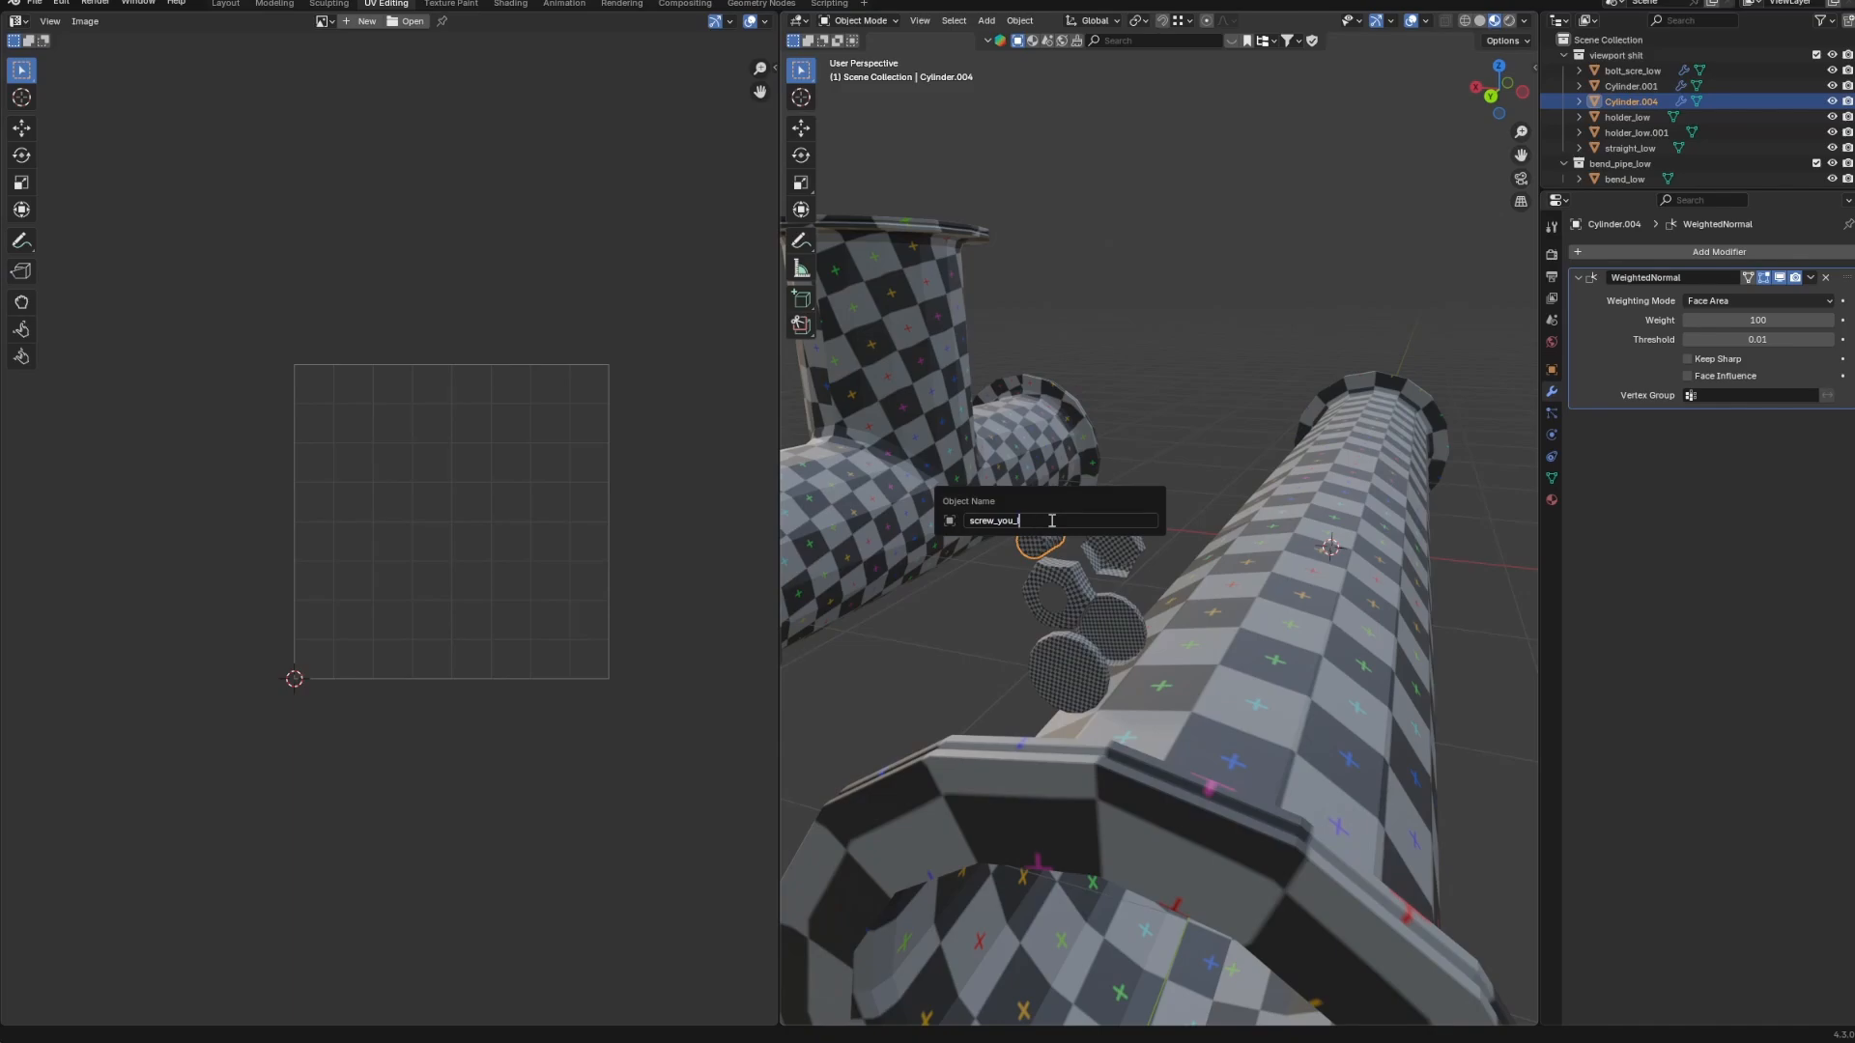
type("screw_you_low")
key("Return")
Rename the hex cap beside the straight pipe as screw_cap_low.
left_click(1119, 545)
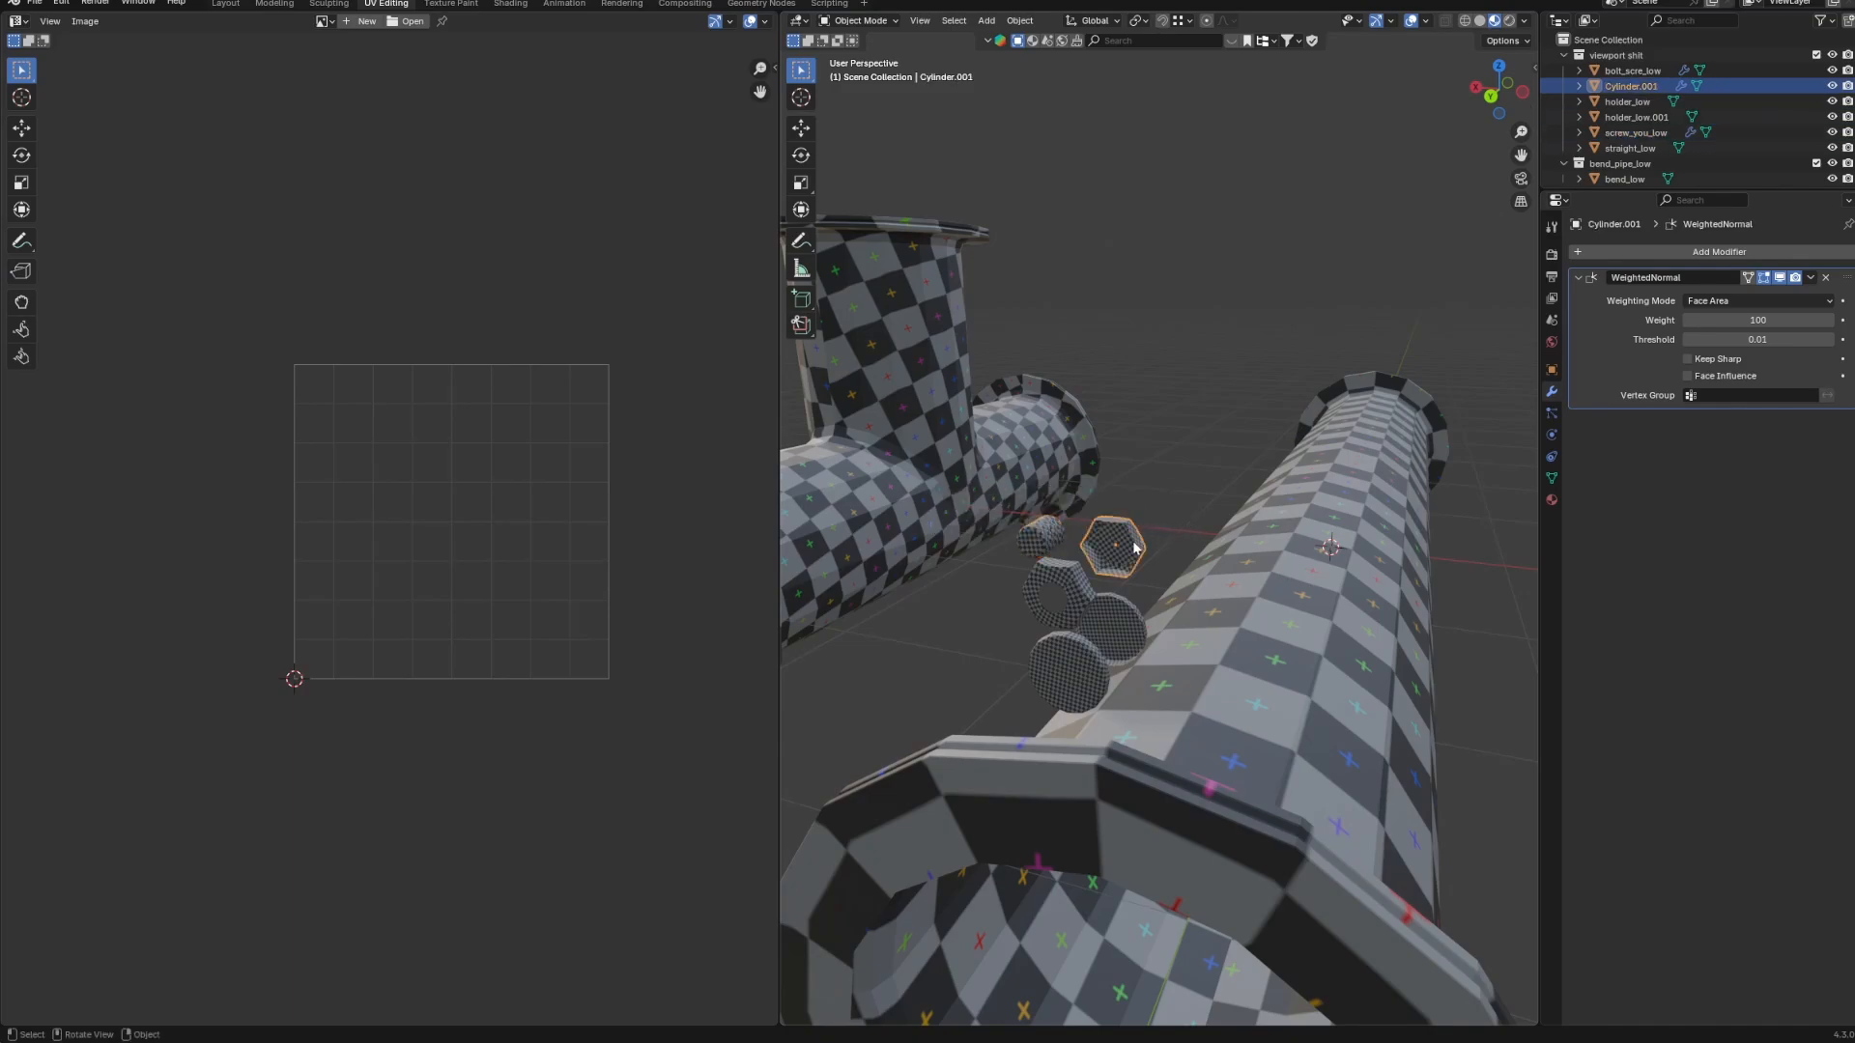
key("F2")
key("BackSpace")
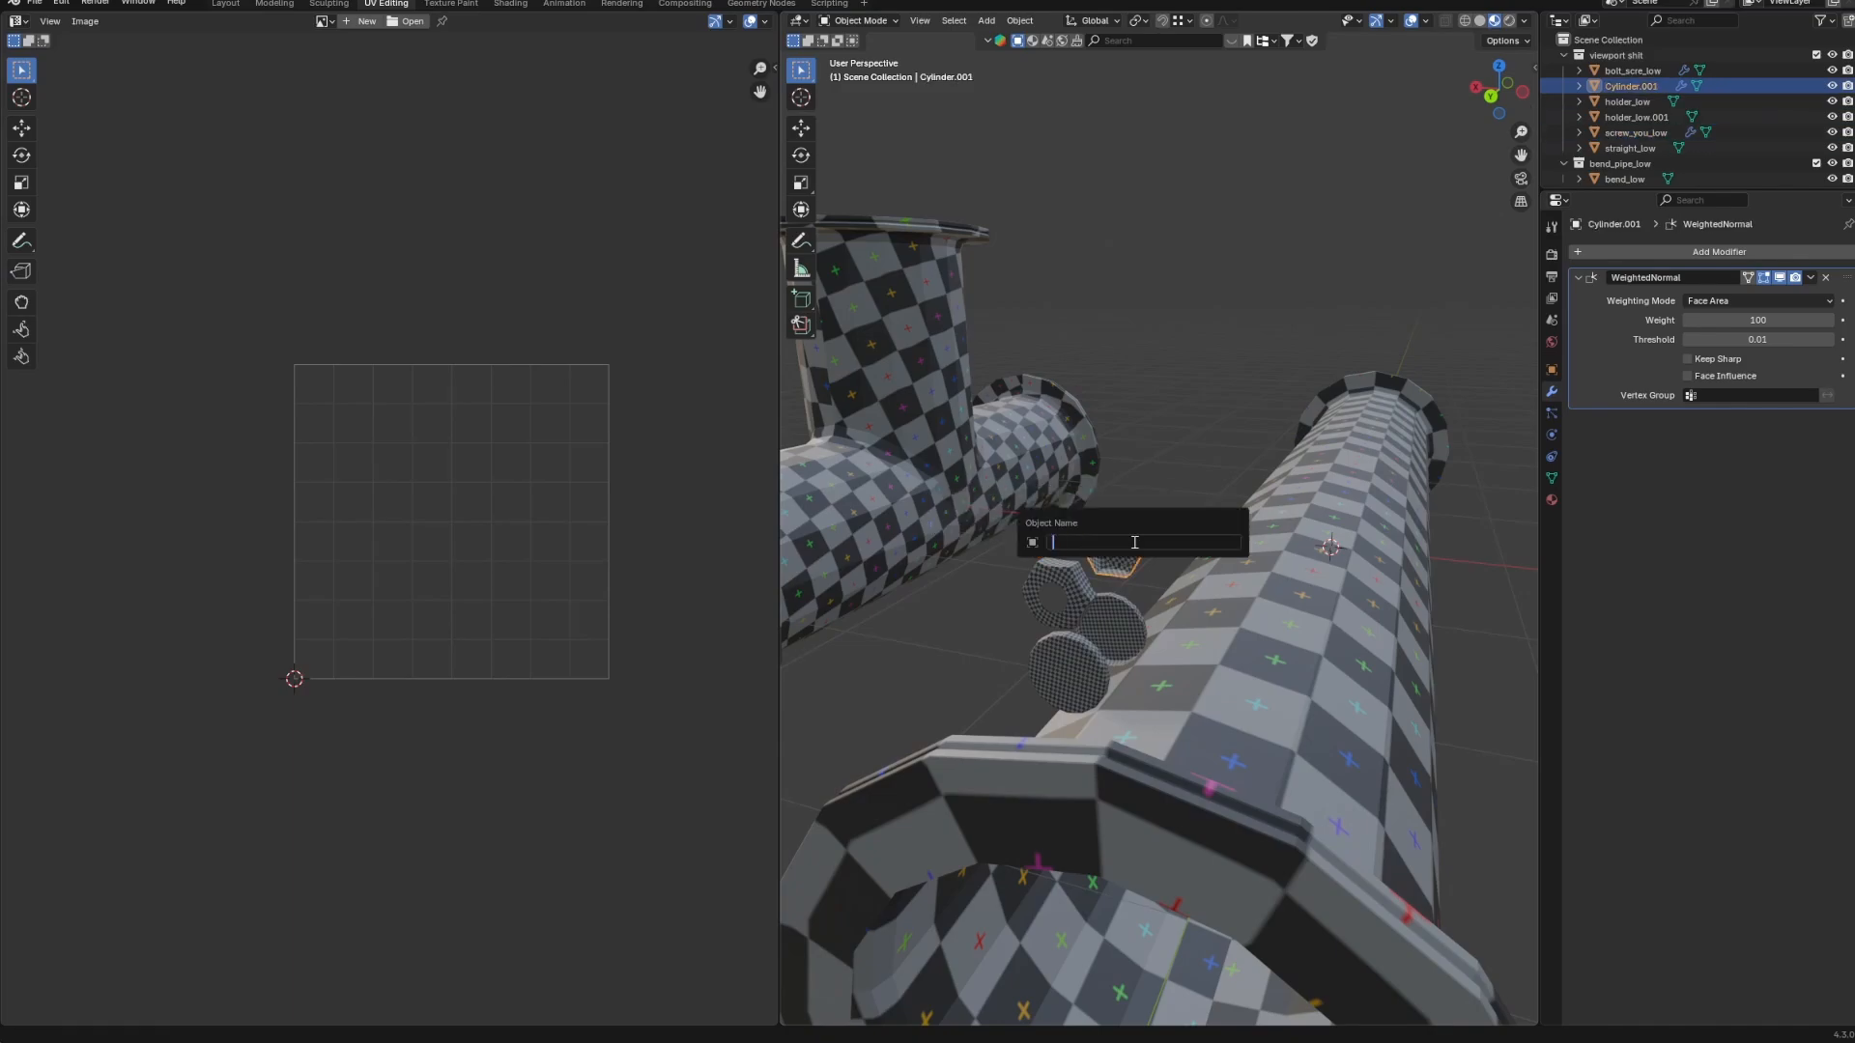
type("screw_cap_low")
key("Return")
Duplicate all three pipes and the fastener parts in place.
middle_click_drag(1124, 531, 1098, 601)
scroll(1098, 601, "down", 2)
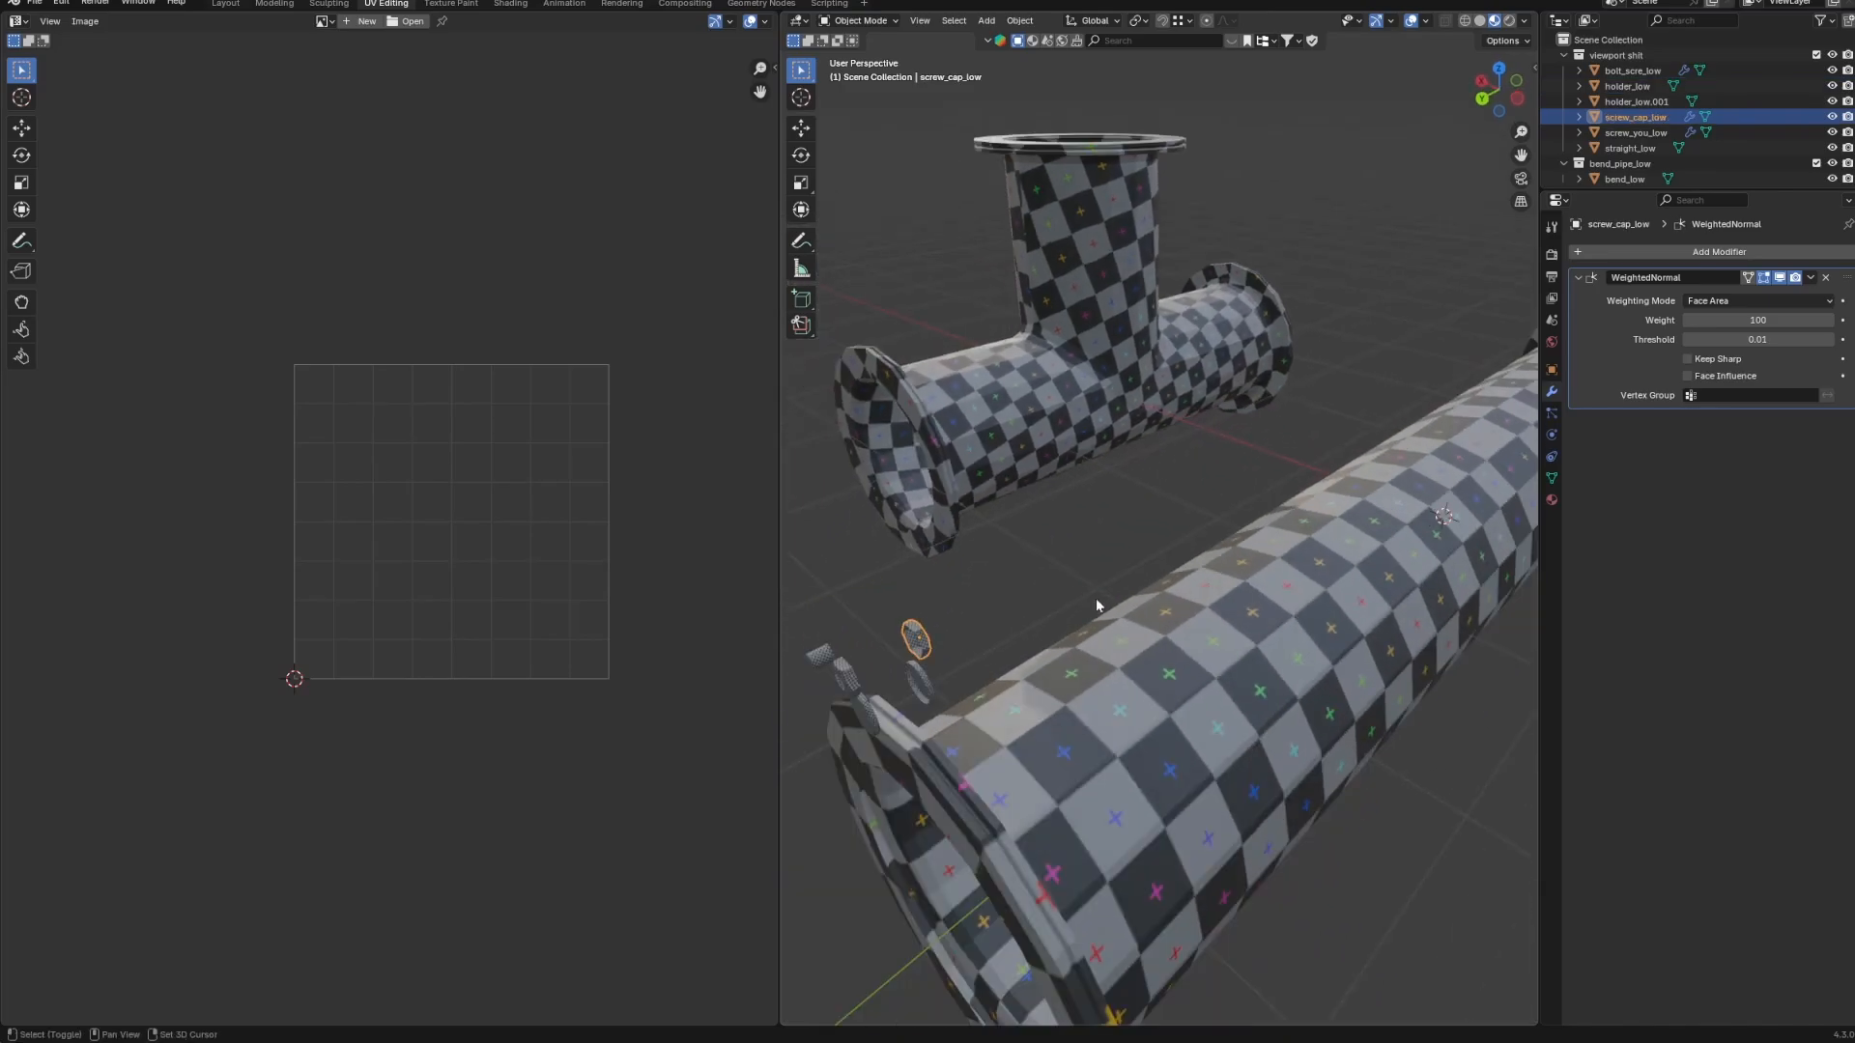
scroll(1290, 416, "down", 9)
left_click(1420, 313)
middle_click_drag(1421, 313, 1288, 410)
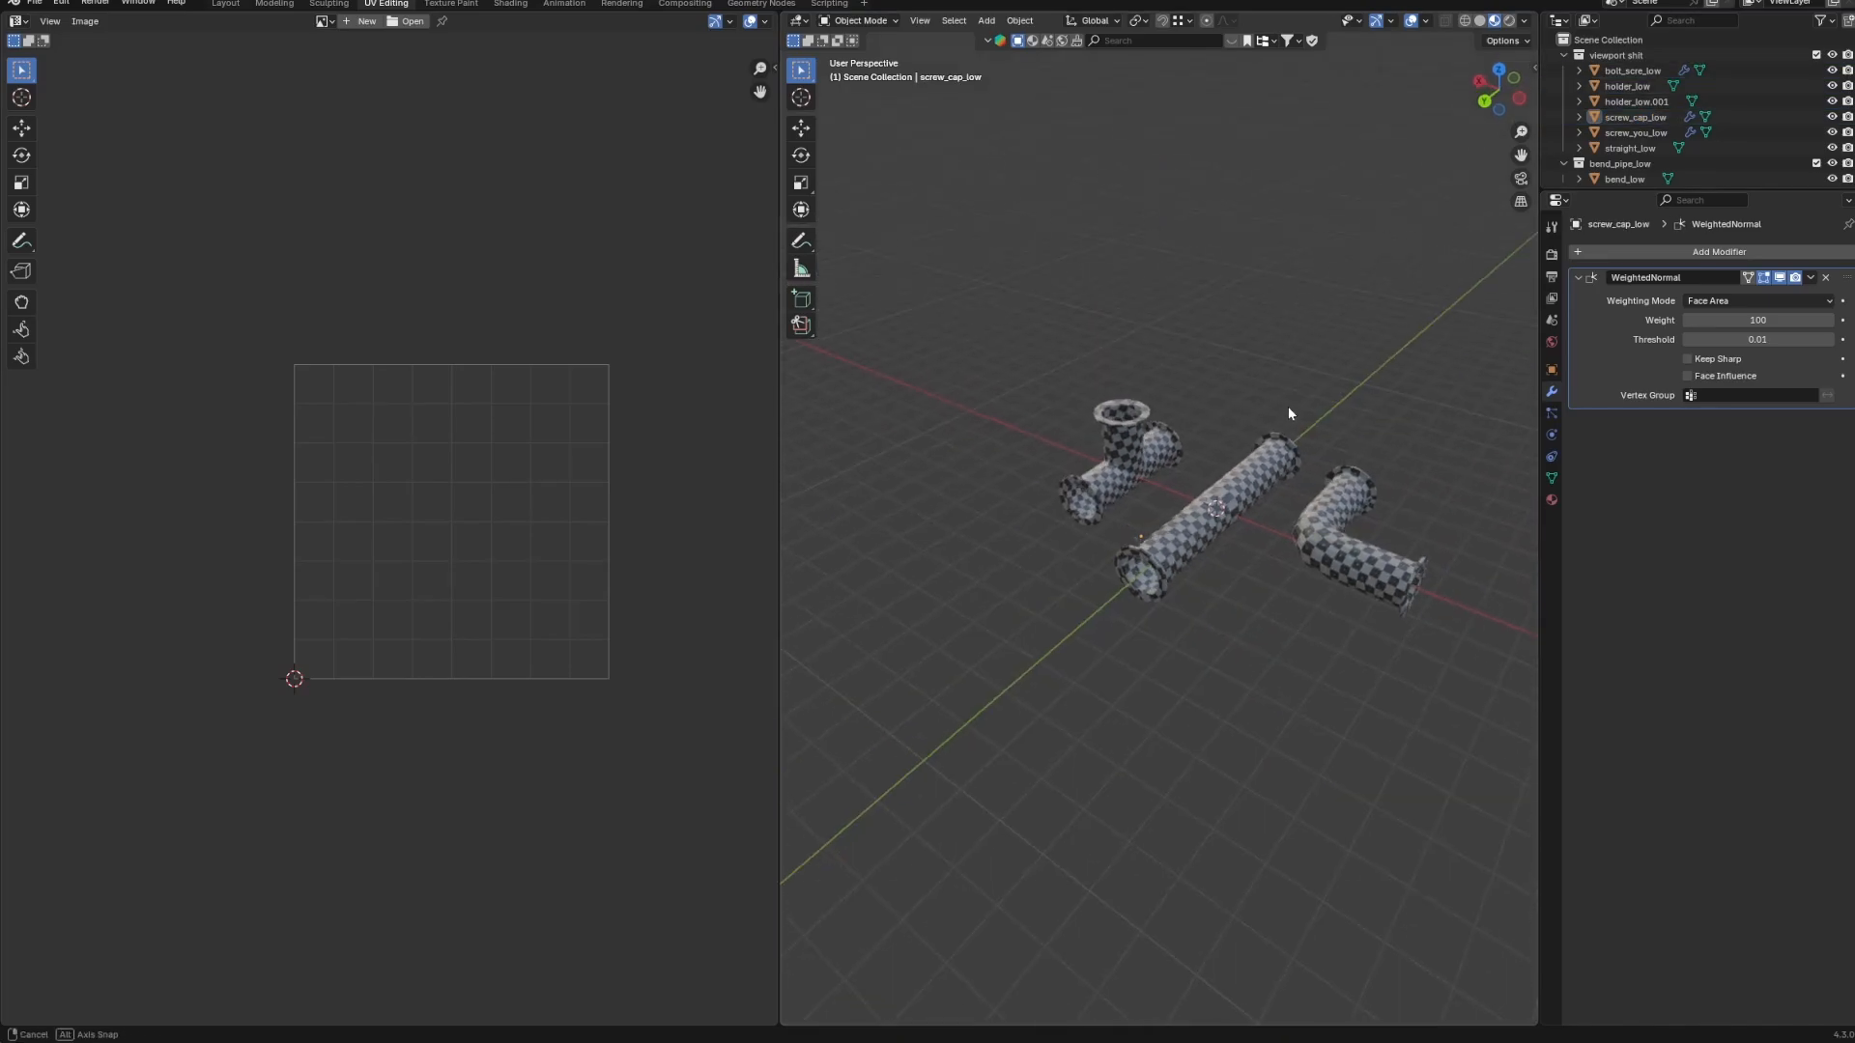
left_click_drag(1087, 334, 1395, 721)
key("shift+d")
key("Escape")
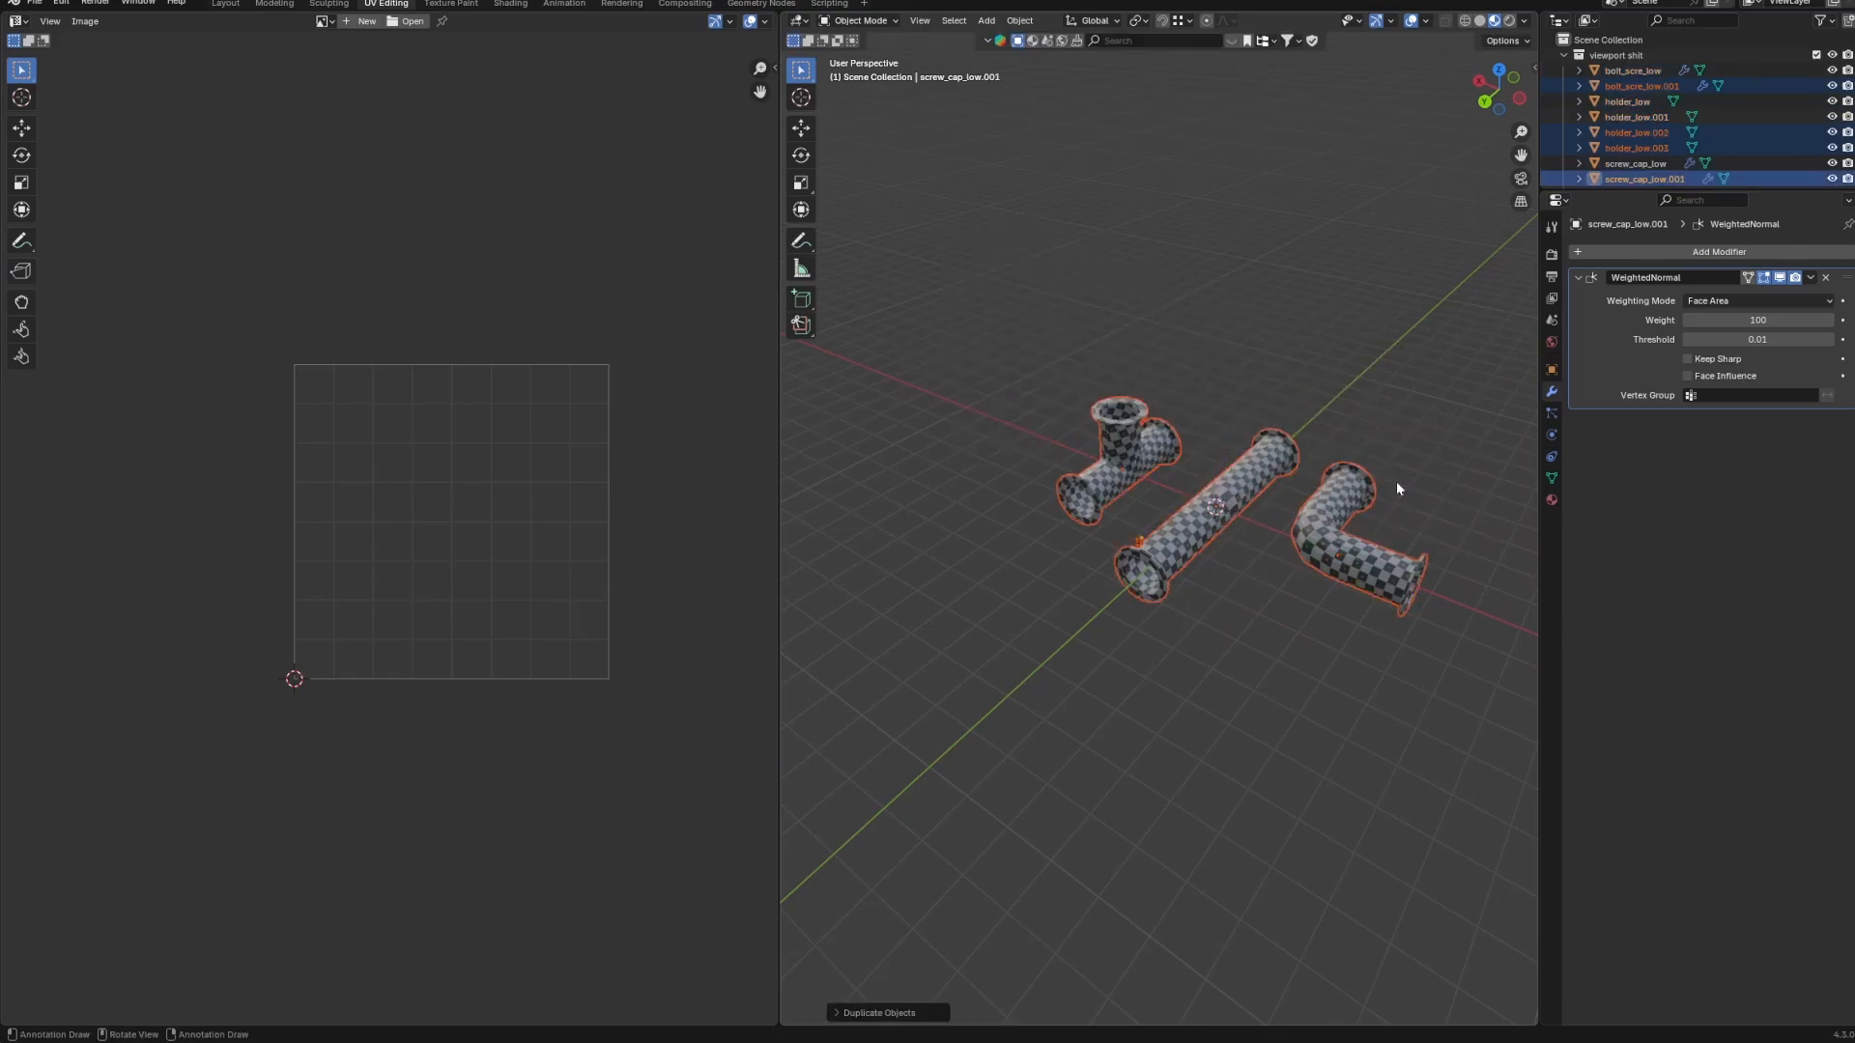
Move the duplicated pipes and fasteners into a new collection named pipe_low_final.
key("m")
left_click(1395, 482)
key("BackSpace")
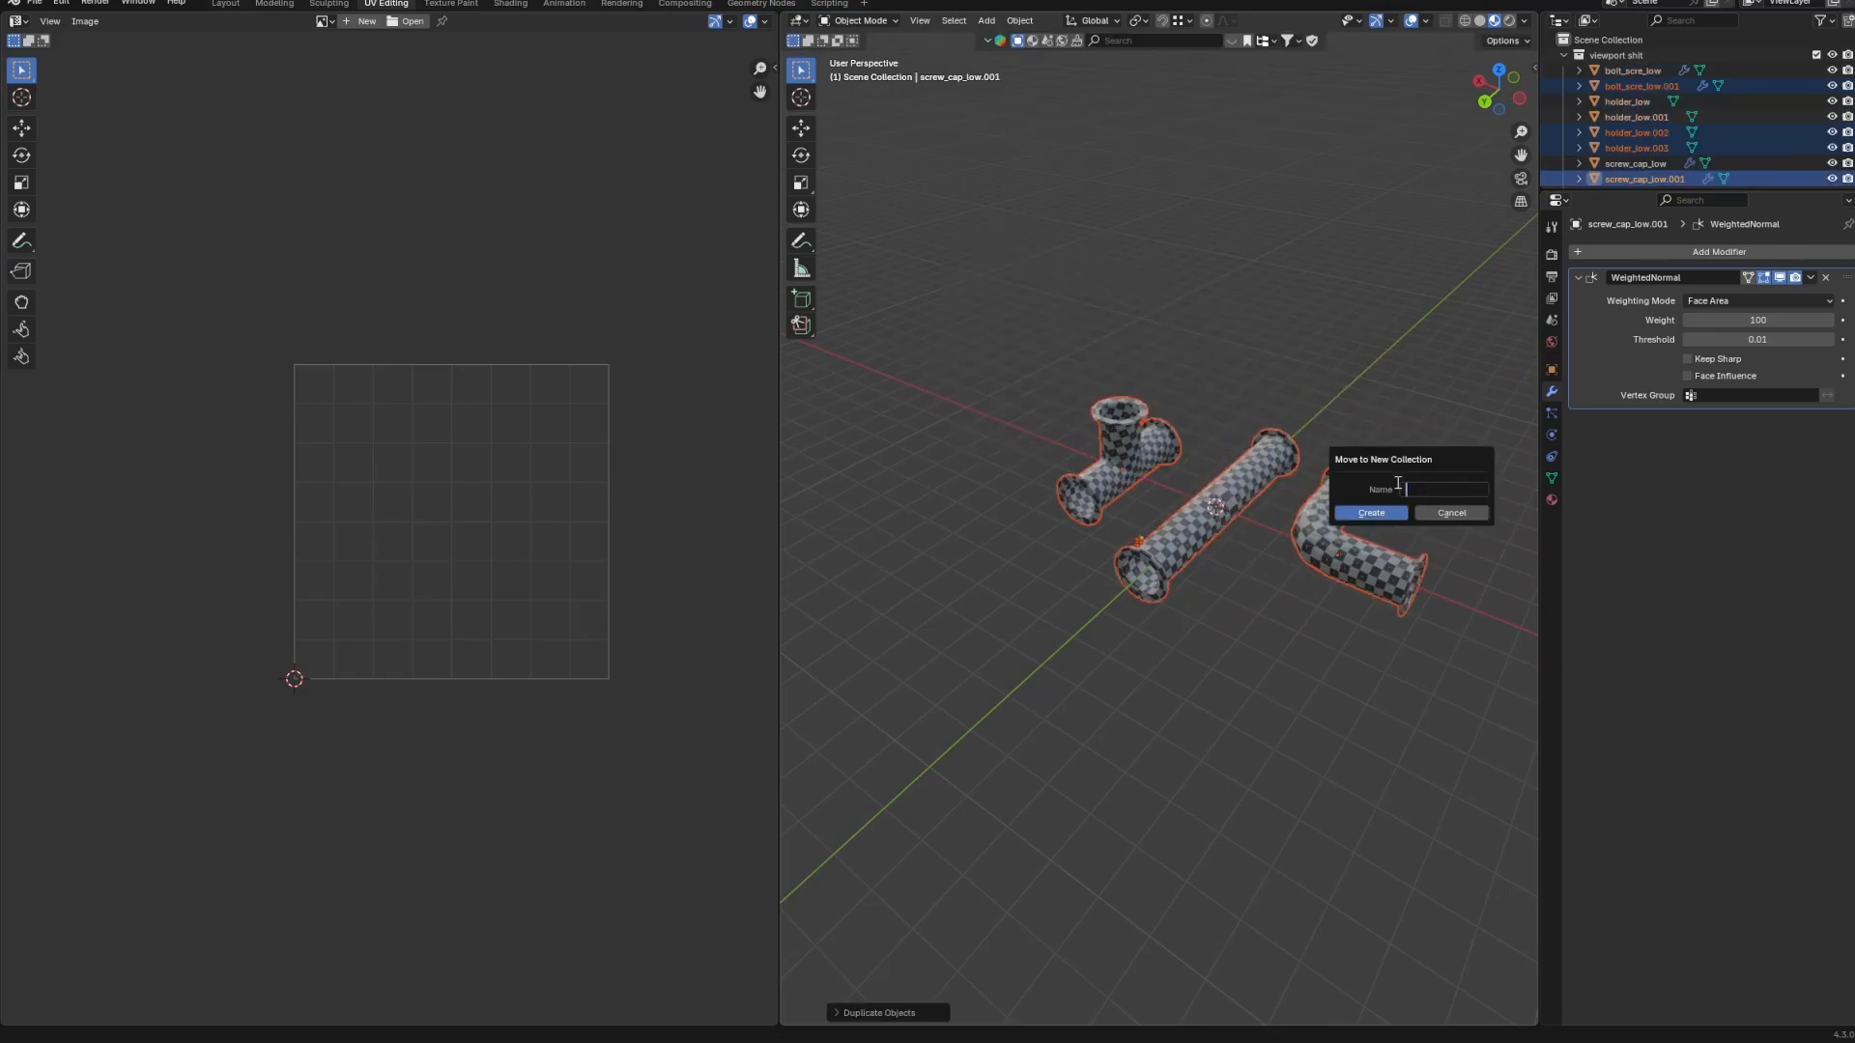
type("pipe_low_final")
key("Return")
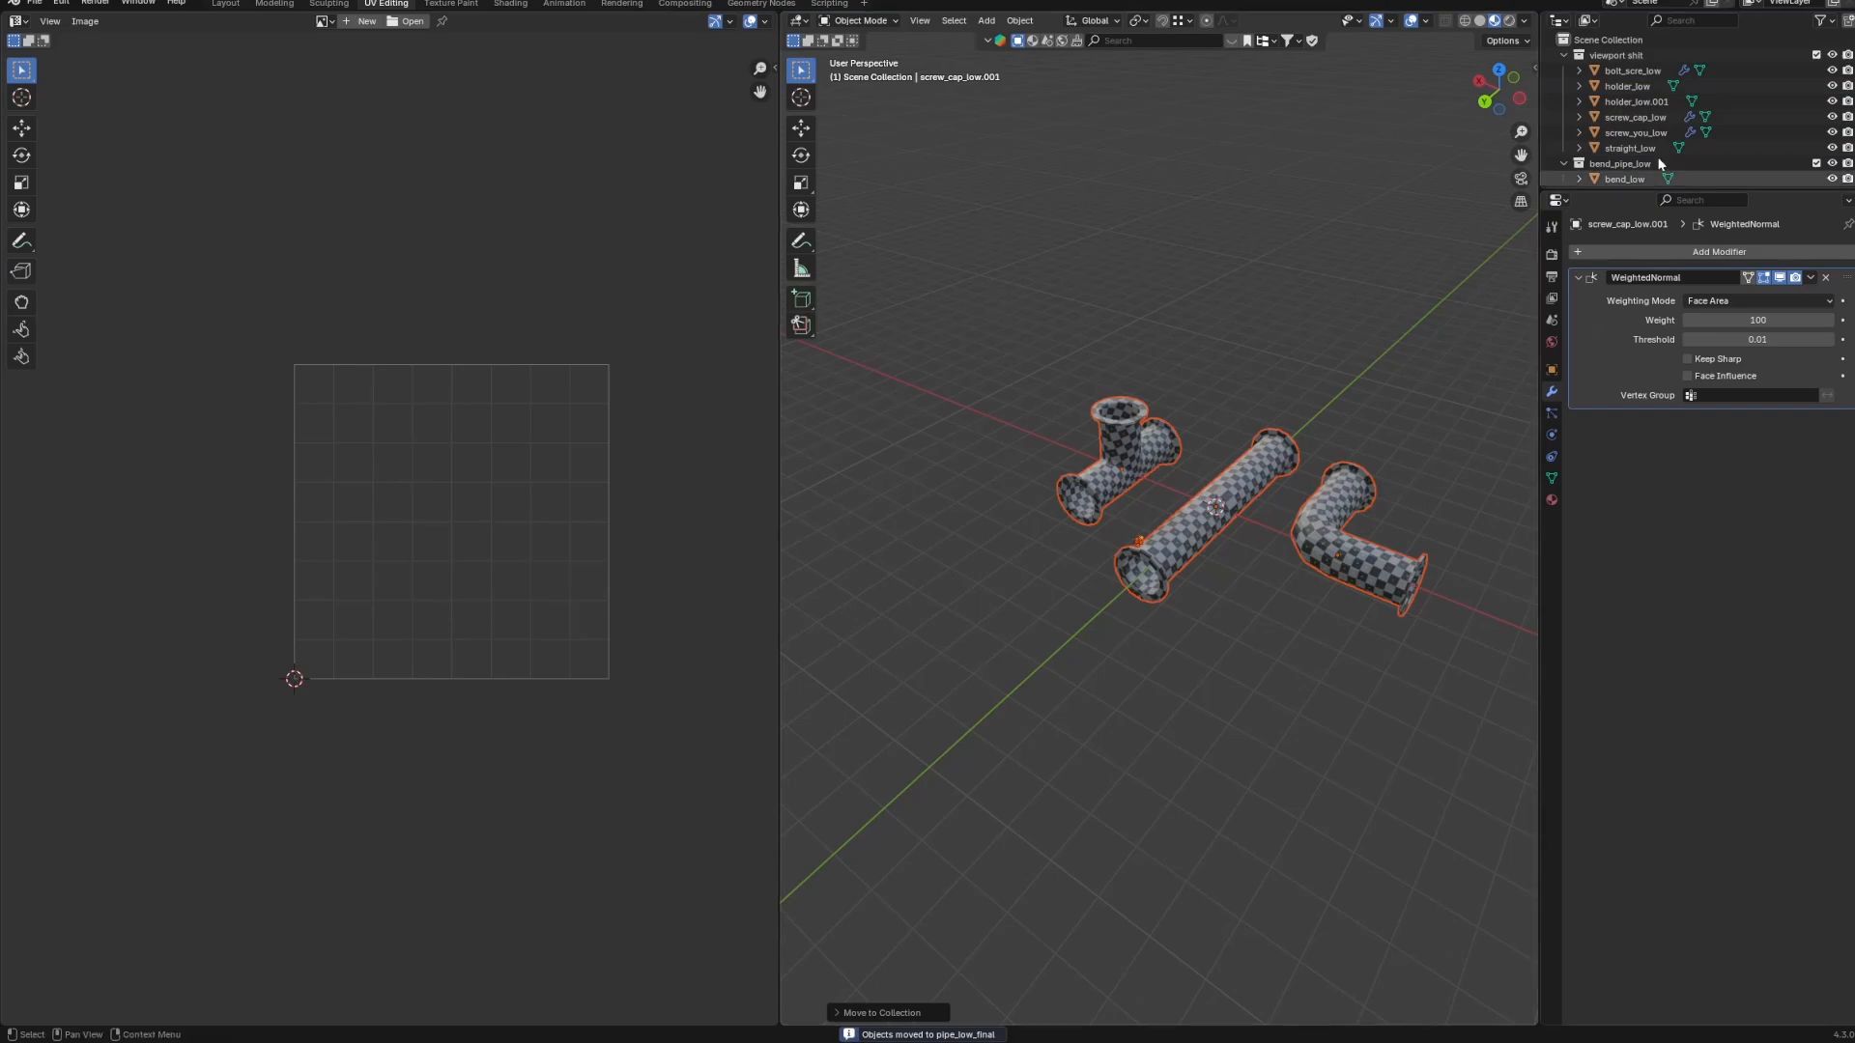
Exclude the original viewport, t_pipe_low and bend_pipe_low collections from the view layer.
left_click(1817, 55)
left_click(1816, 101)
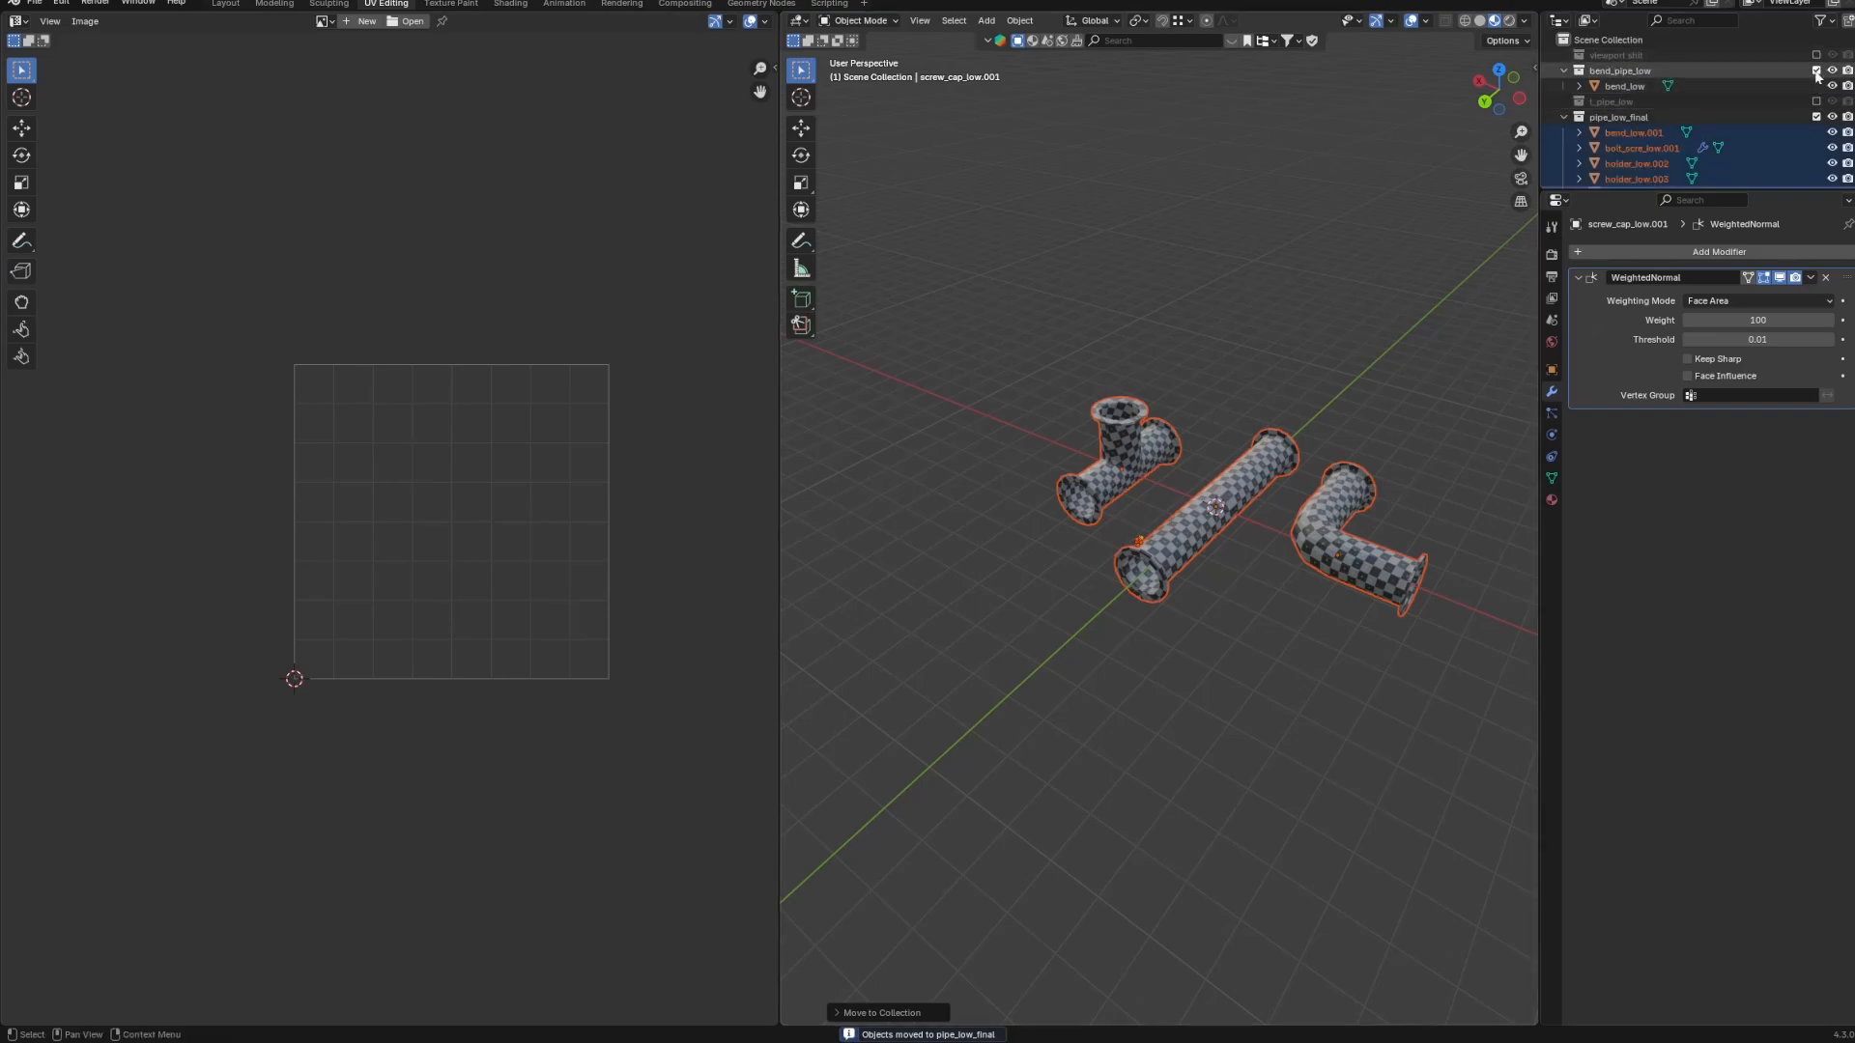
left_click(1817, 70)
Duplicate every object of the pipe_low_final collection in place.
left_click(1450, 433)
middle_click_drag(1450, 433, 1309, 404)
left_click_drag(1056, 344, 1381, 723)
key("shift+d")
right_click(1318, 372)
Move the new copies into a new collection named pipe_high_final.
key("m")
left_click(1319, 373)
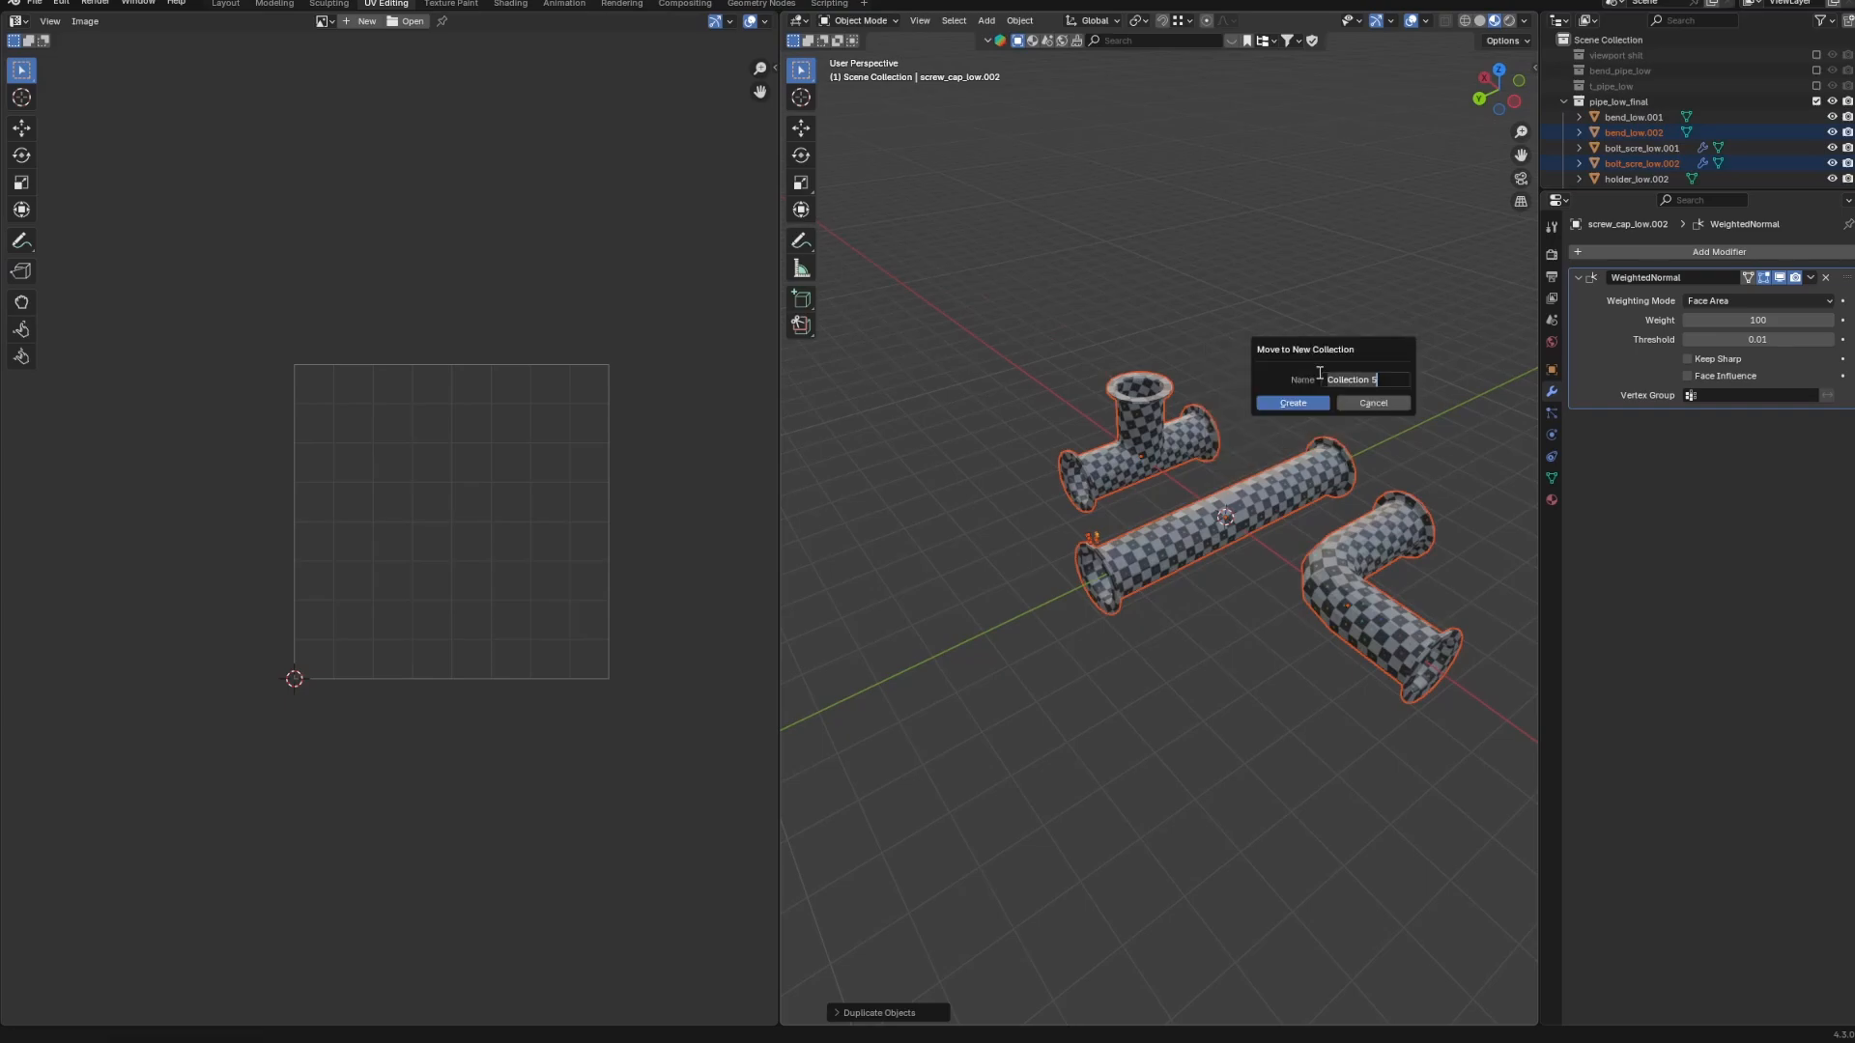
key("BackSpace")
type("pipe_high_final")
key("Return")
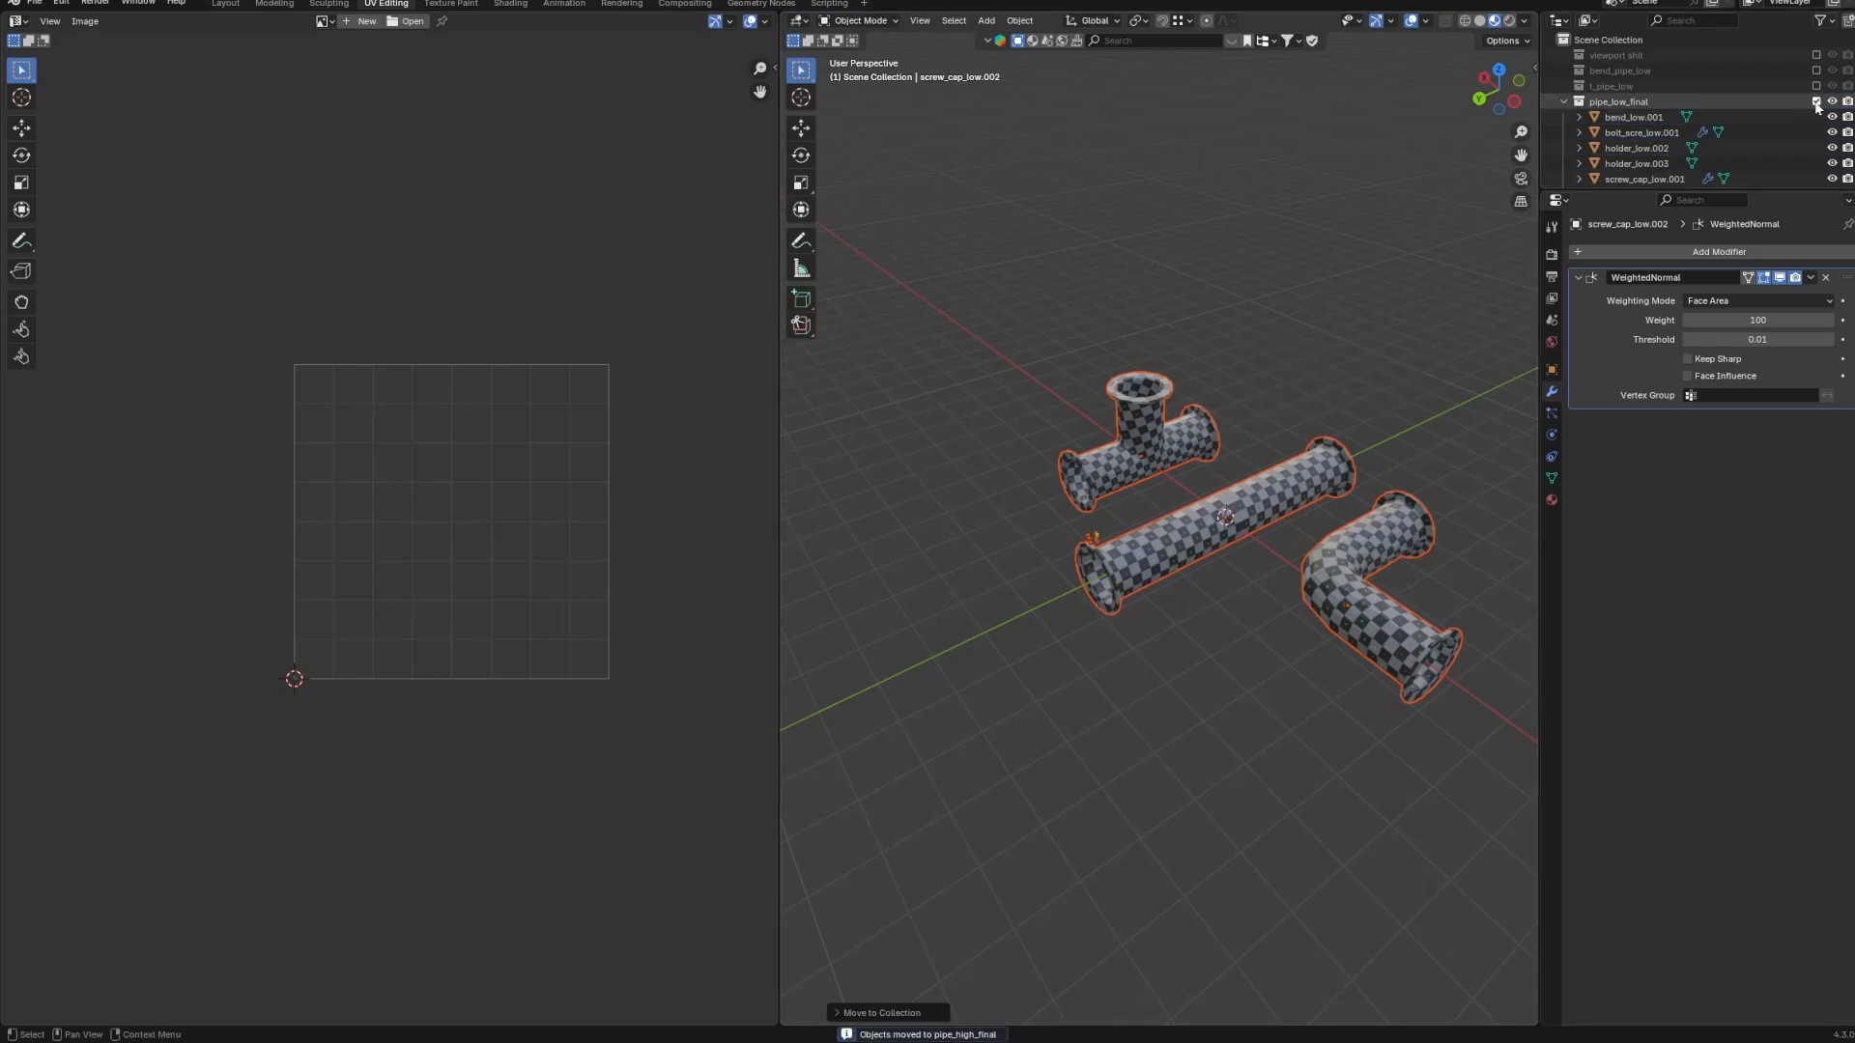
Exclude the pipe_low_final collection and rename the straight pipe in pipe_high_final as straight_high.
scroll(1258, 402, "up", 5)
left_click(1249, 529)
key("F2")
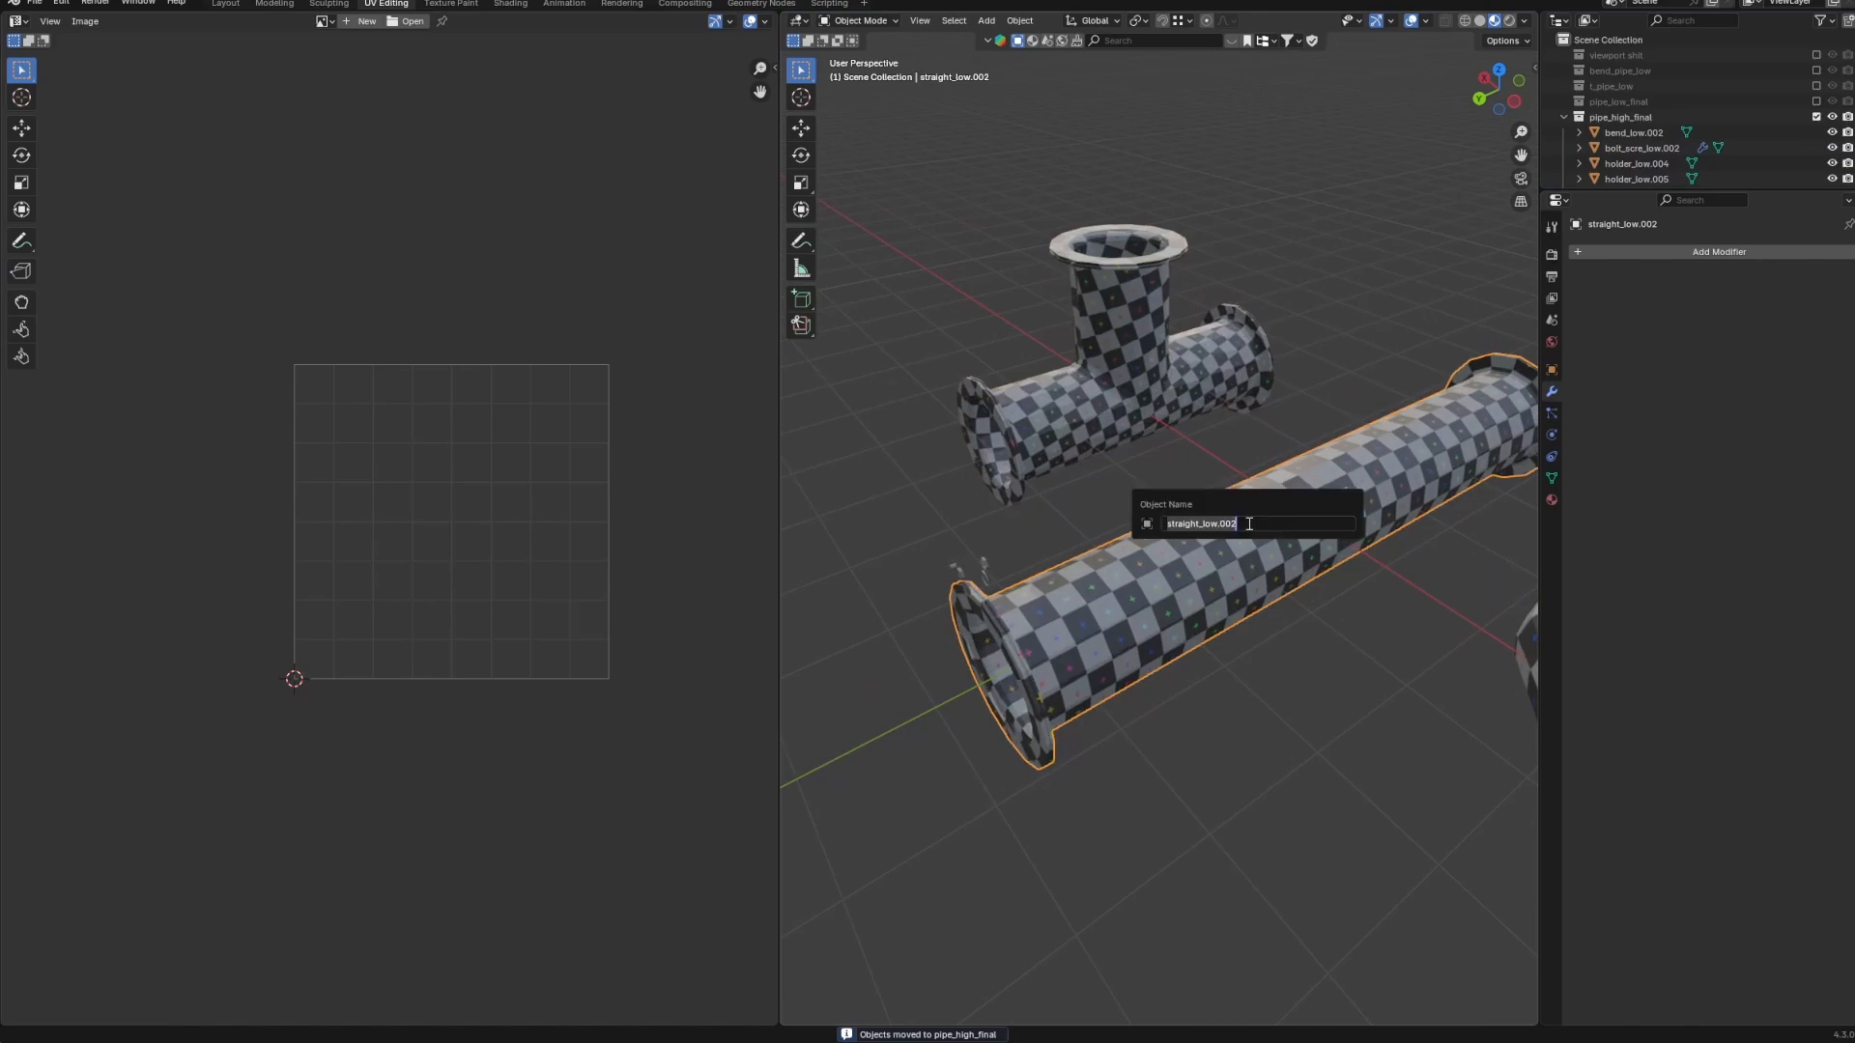
left_click(1249, 524)
key("BackSpace")
key("BackSpace")
key("BackSpace")
type("h")
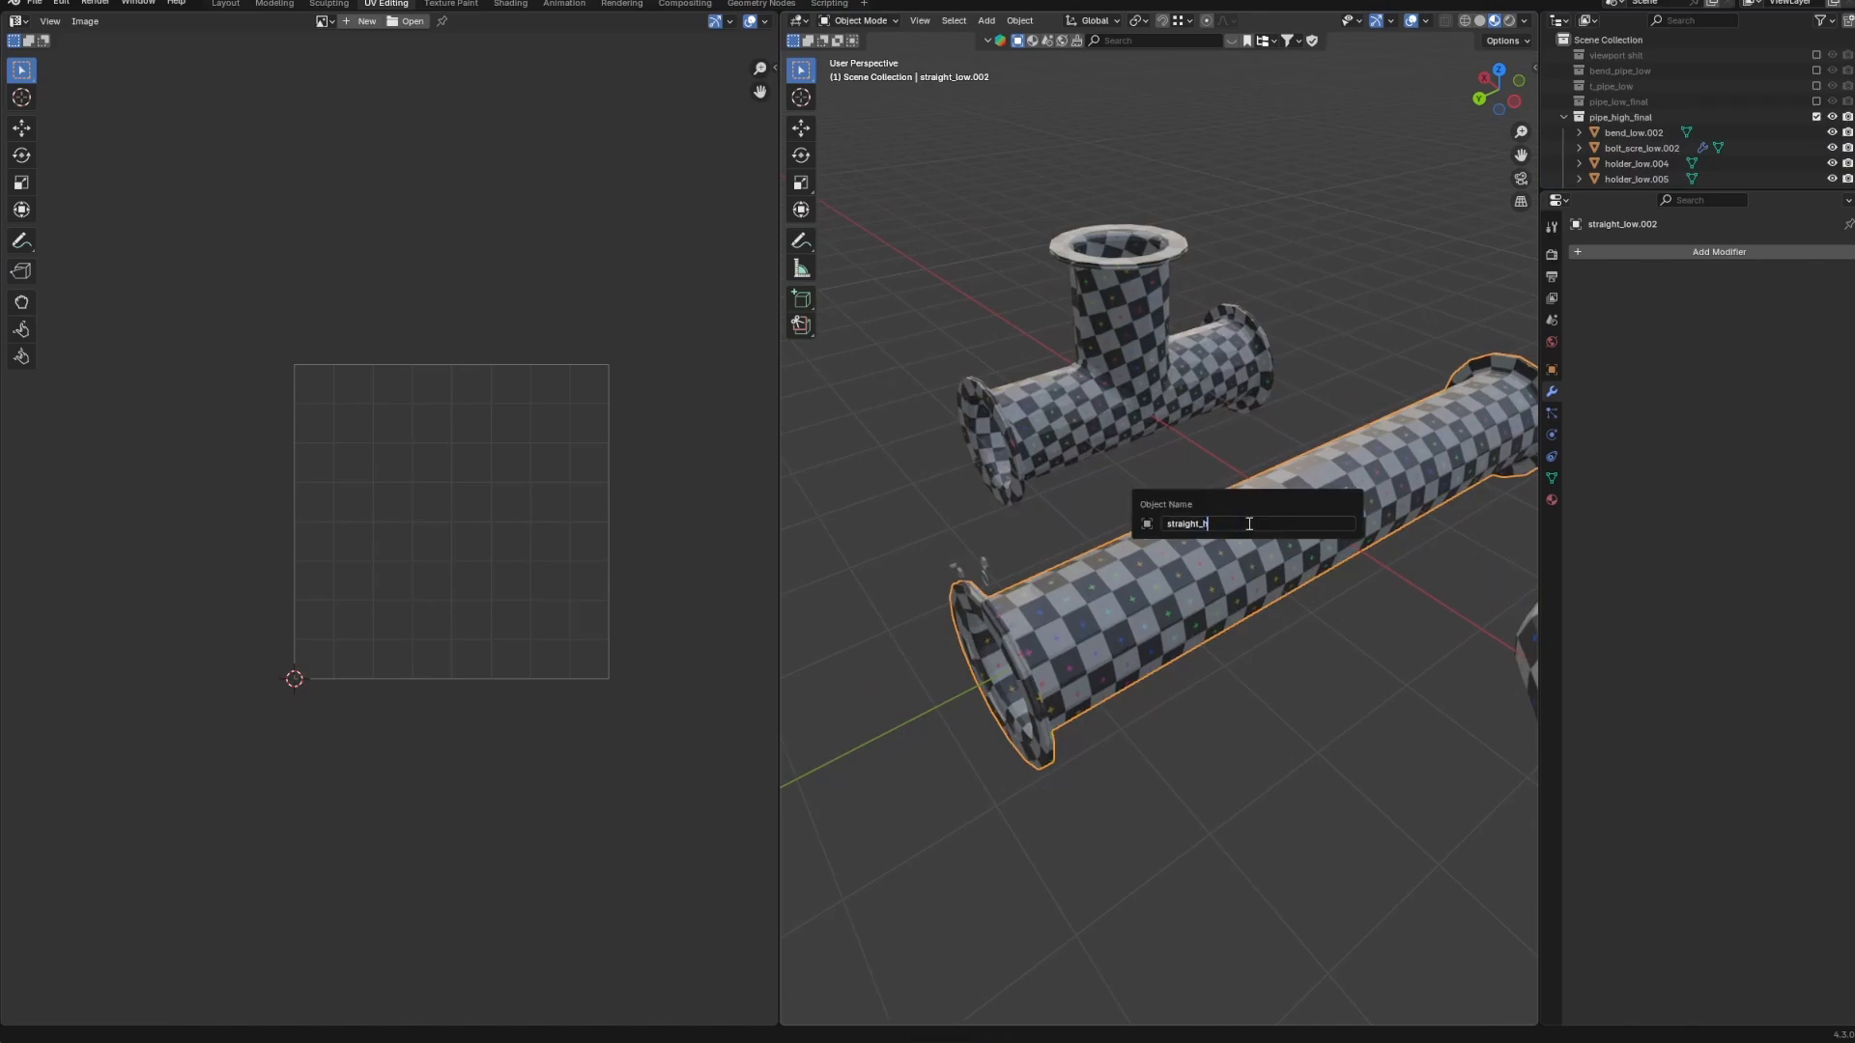
type("igh")
key("Return")
Rename the T-shaped pipe in pipe_high_final as t_hifg.
left_click(1105, 385)
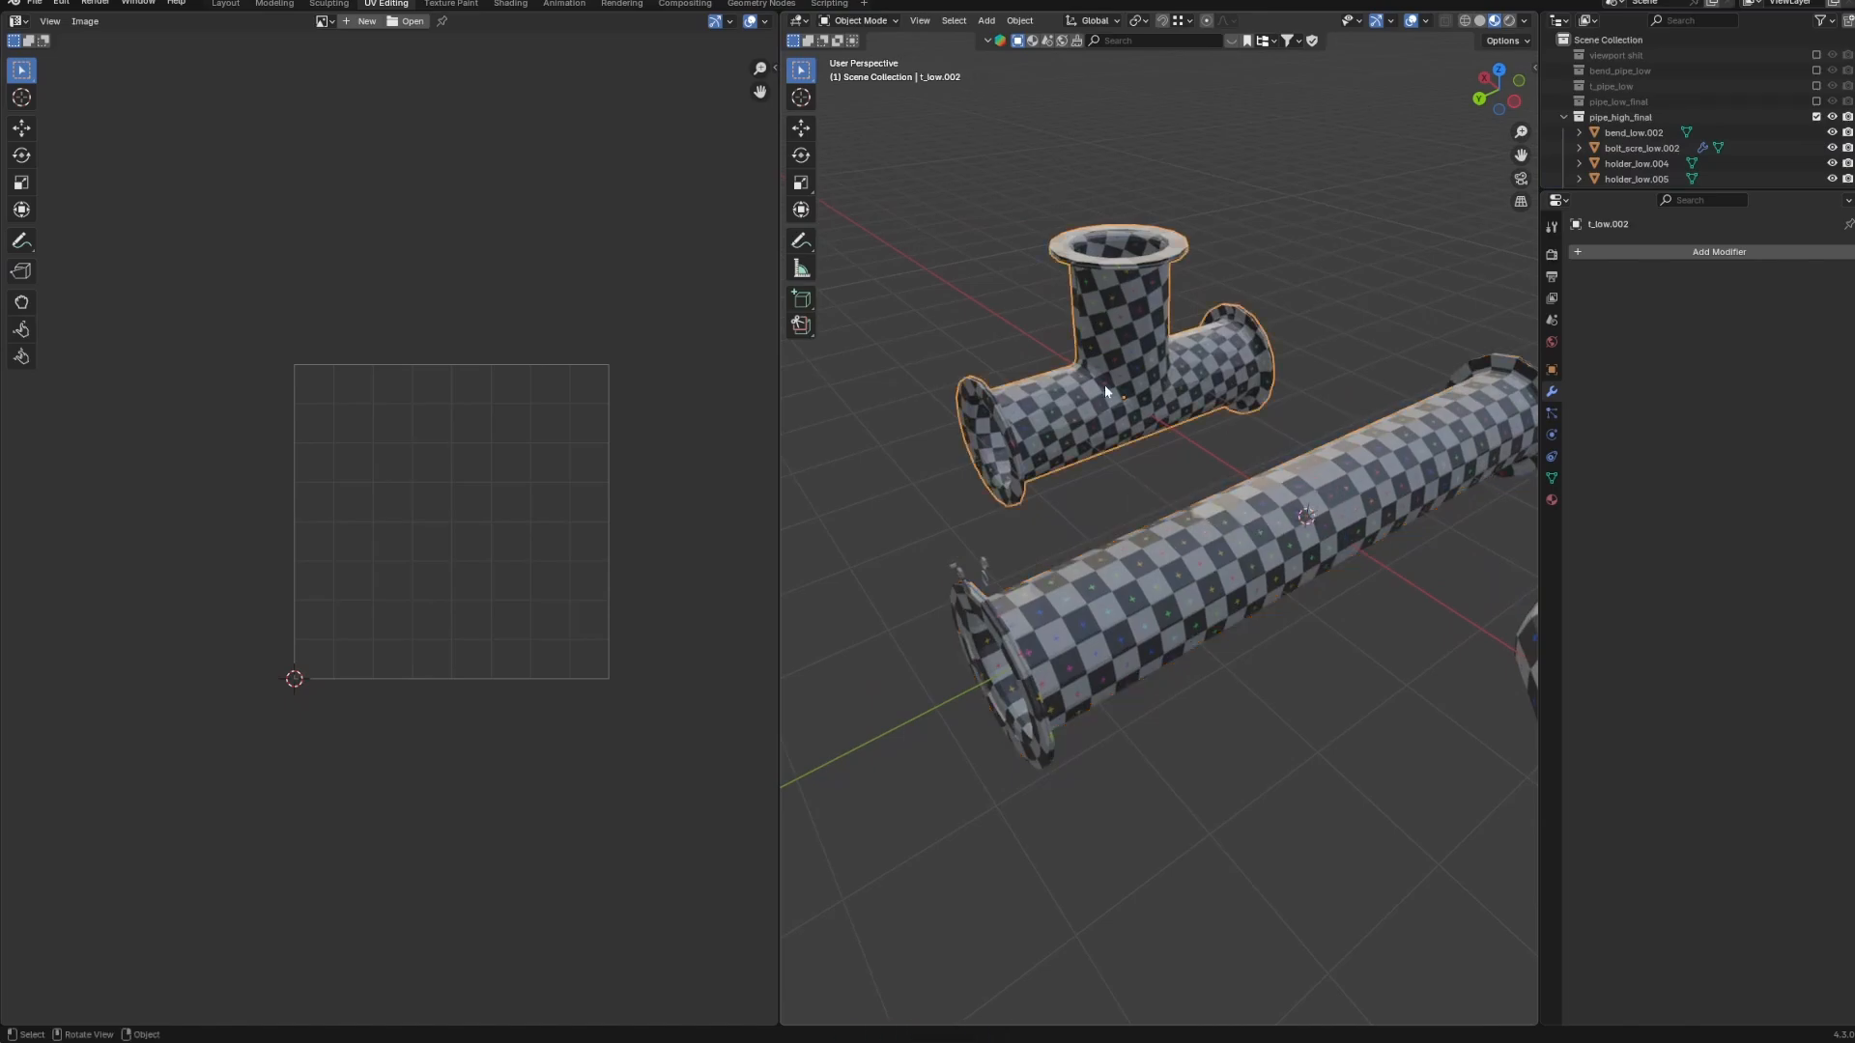
key("F2")
left_click(1107, 386)
key("BackSpace")
key("BackSpace")
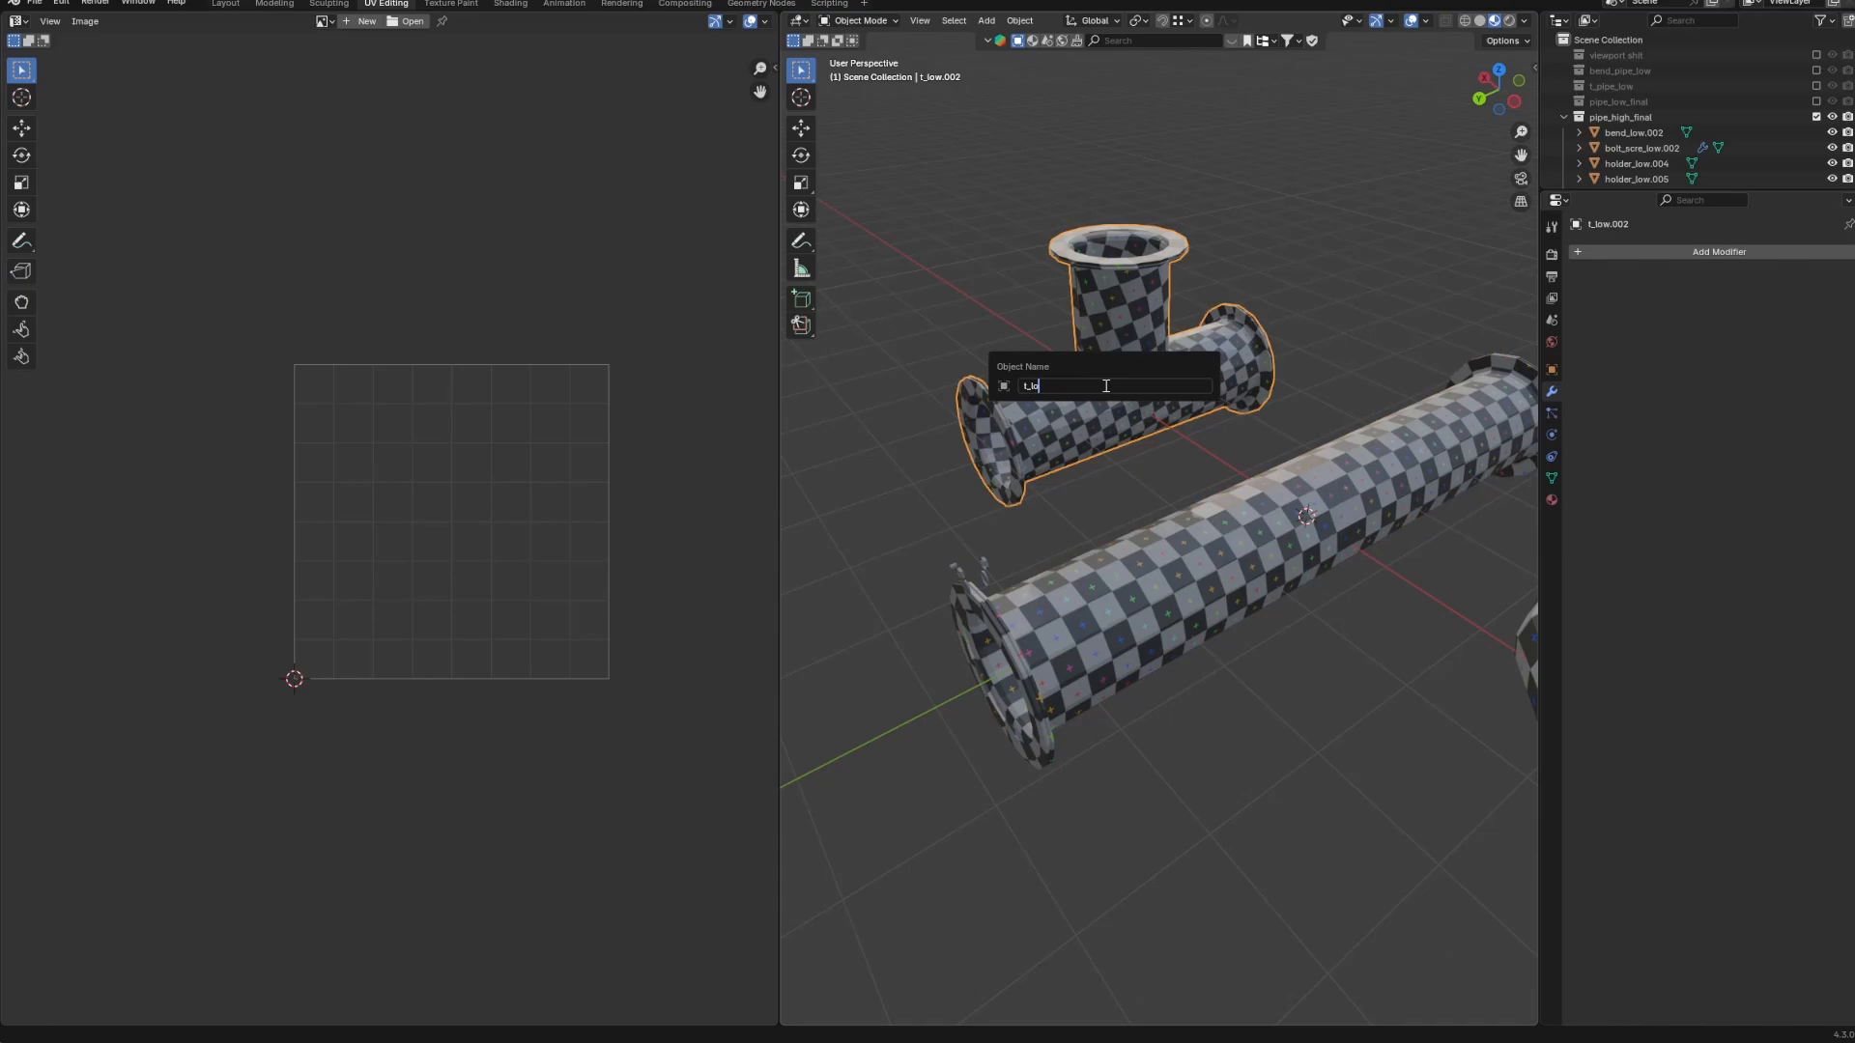
type("_higg")
key("Return")
Correct the T-shaped pipe's name to t_high.
scroll(1105, 385, "down", 3)
scroll(1633, 137, "down", 2)
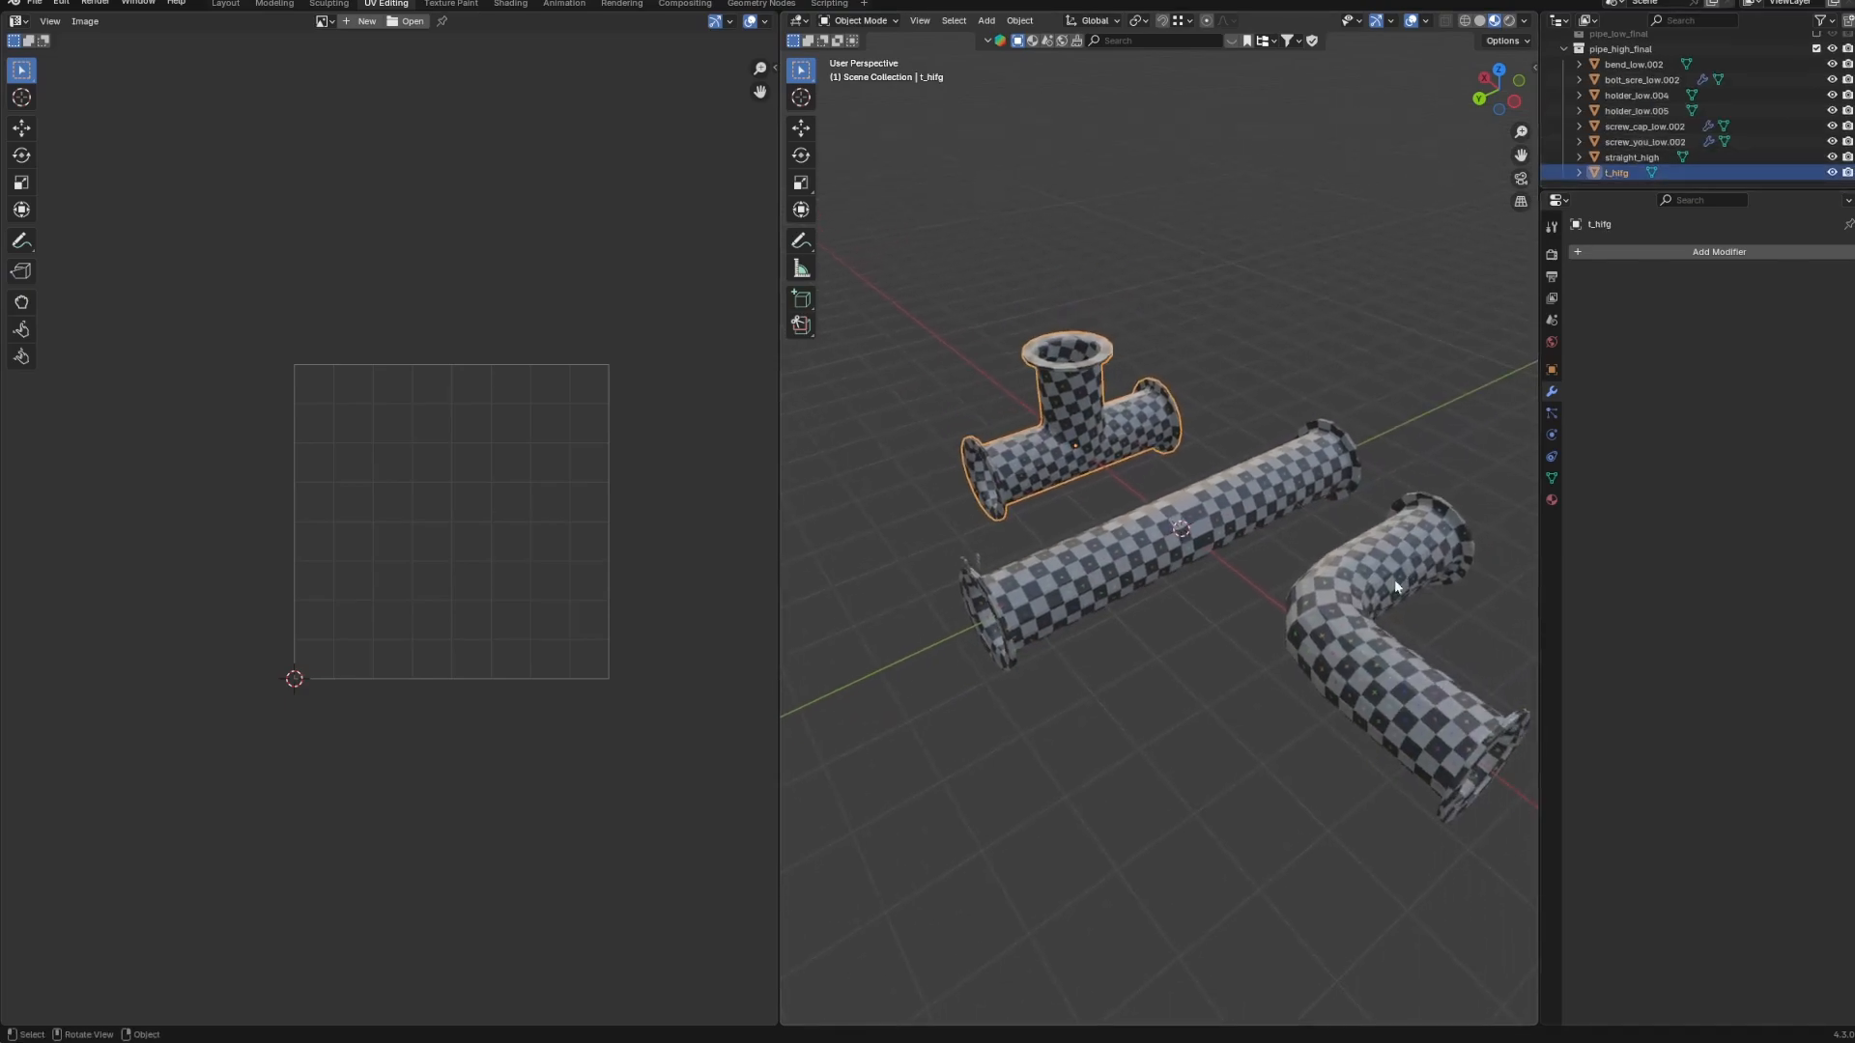
left_click(1395, 587)
left_click(1627, 177)
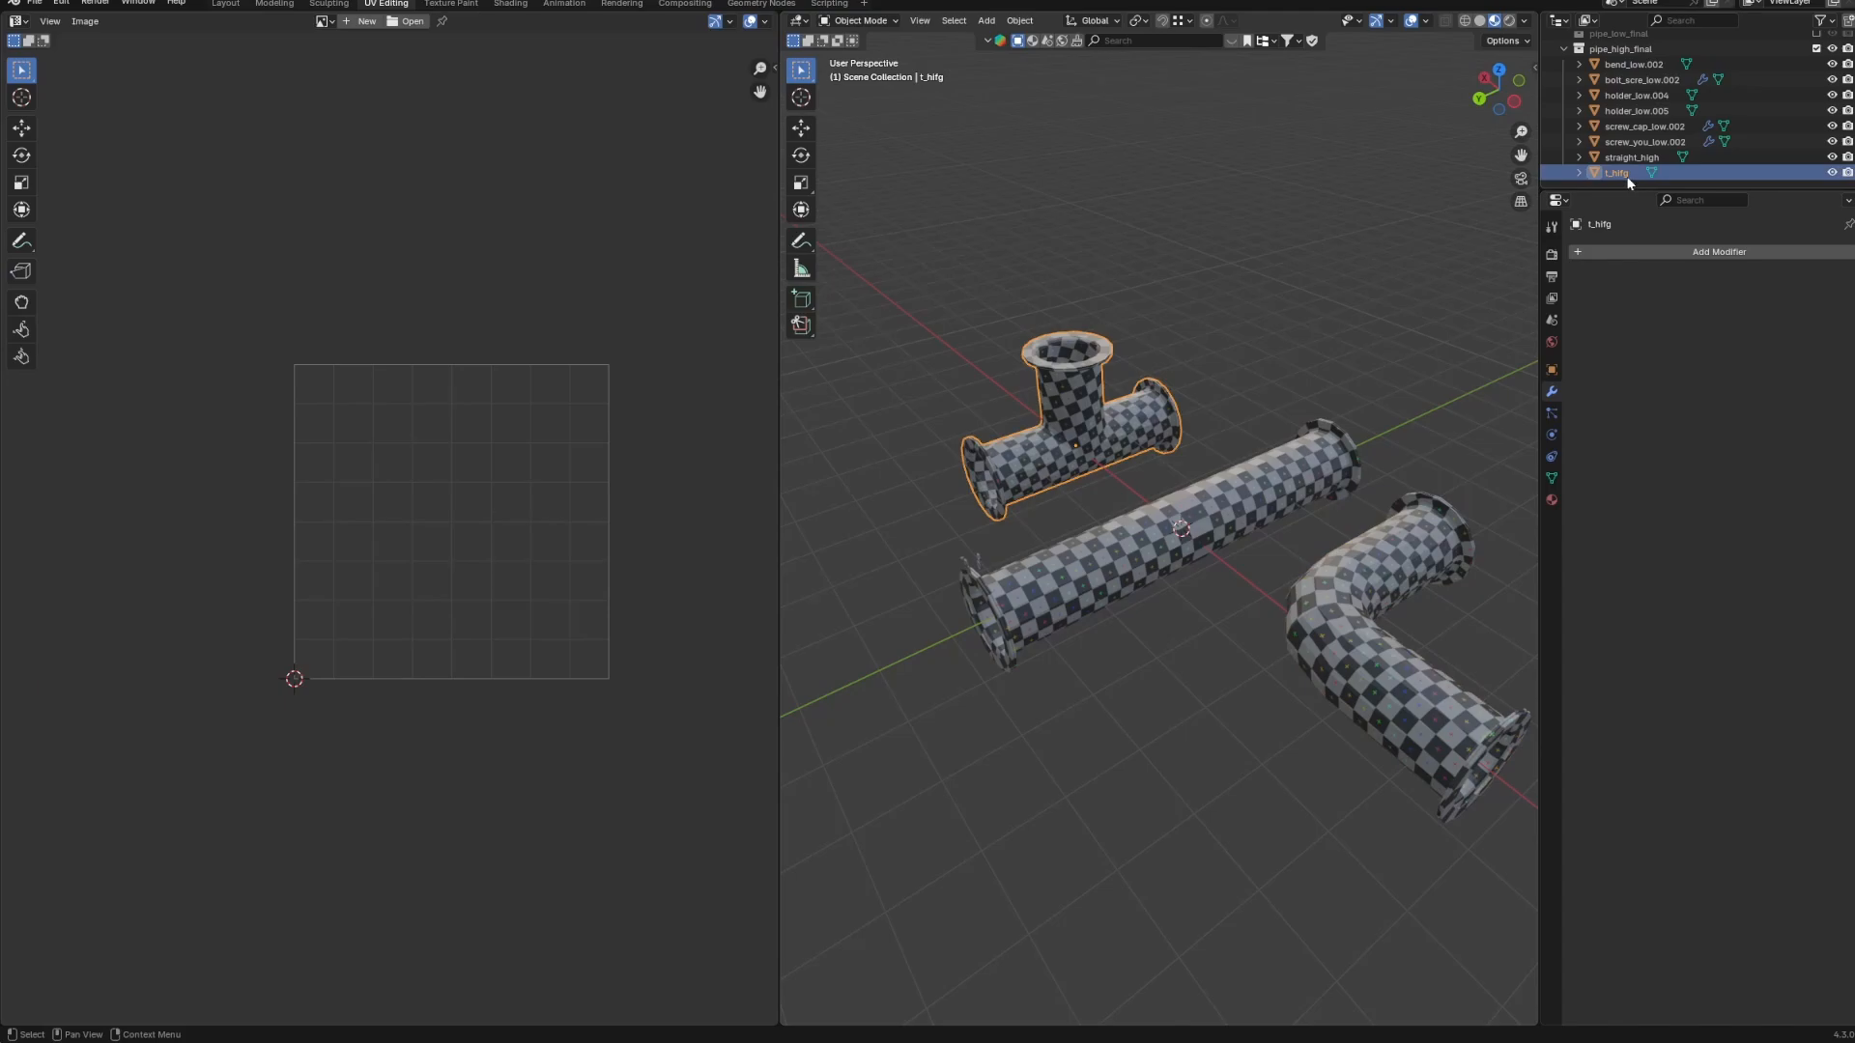
double_click(1628, 177)
type("t_hi")
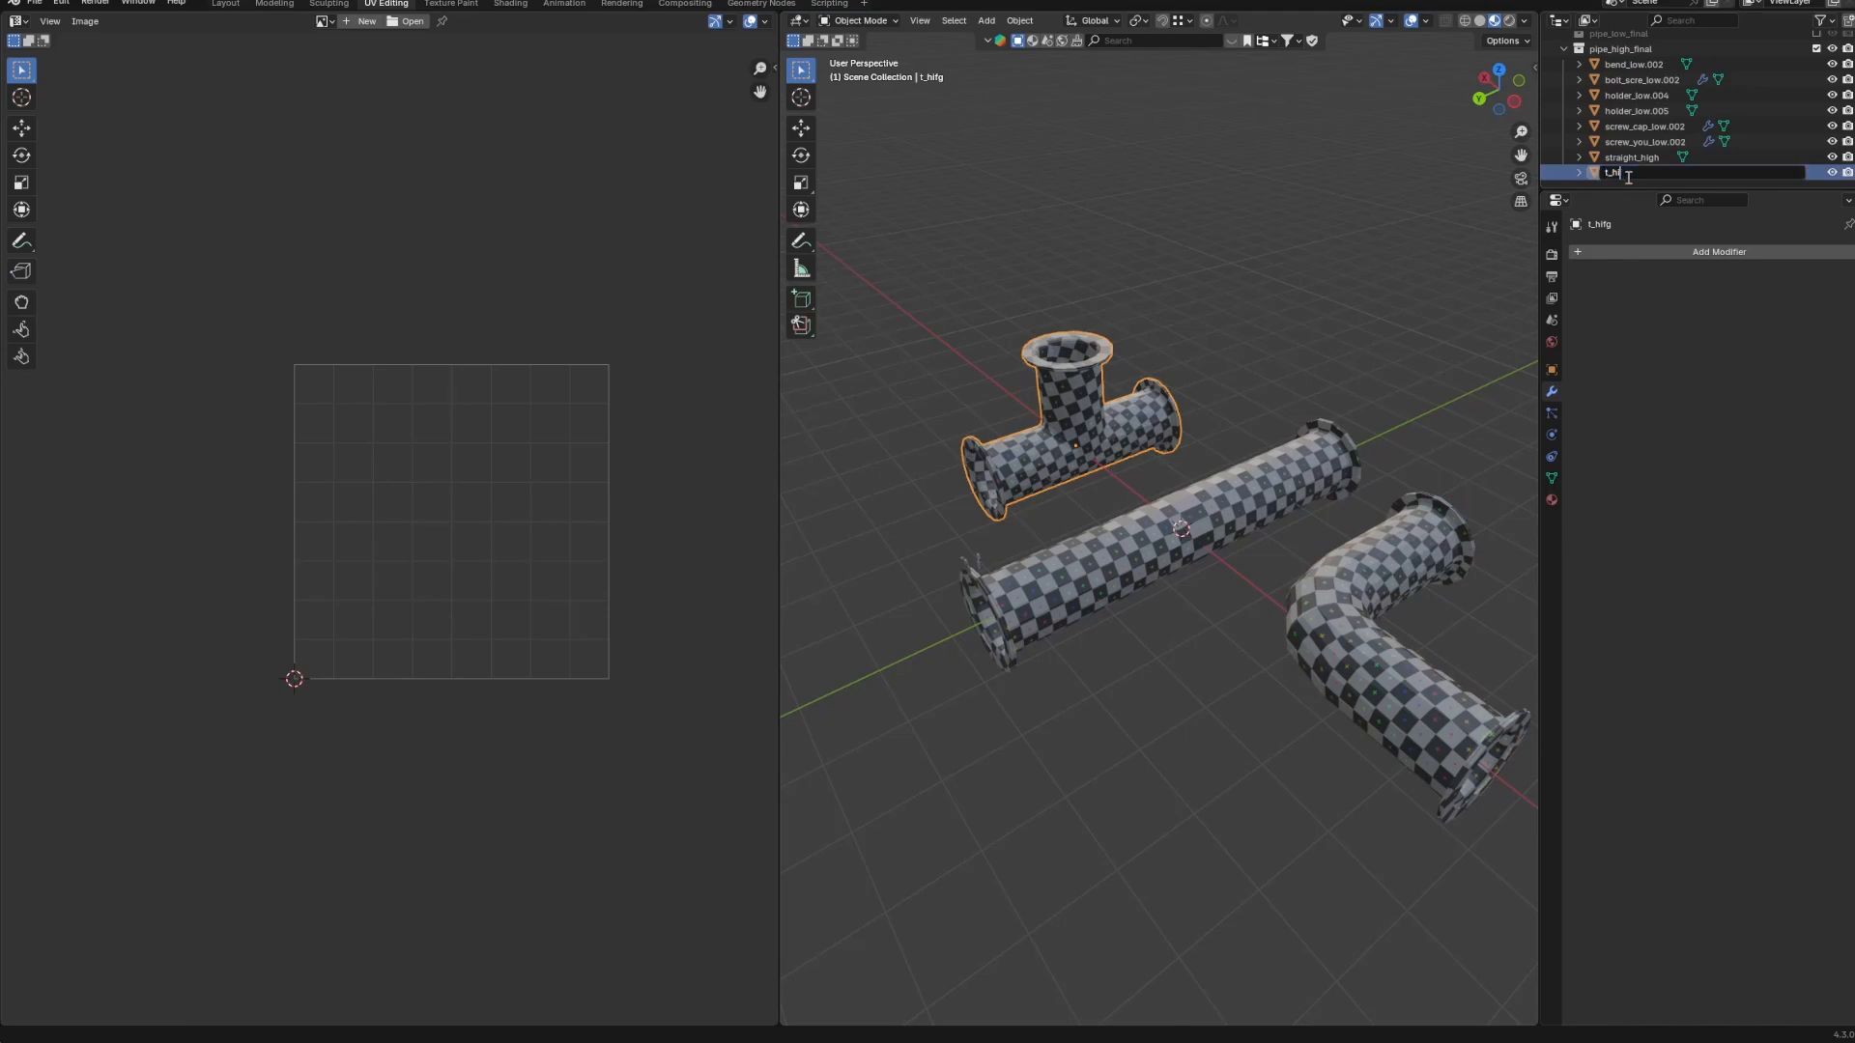
type("gh")
key("Return")
Rename the bent pipe in pipe_high_final as bend_high.
left_click(1356, 576)
key("F2")
left_click(1359, 577)
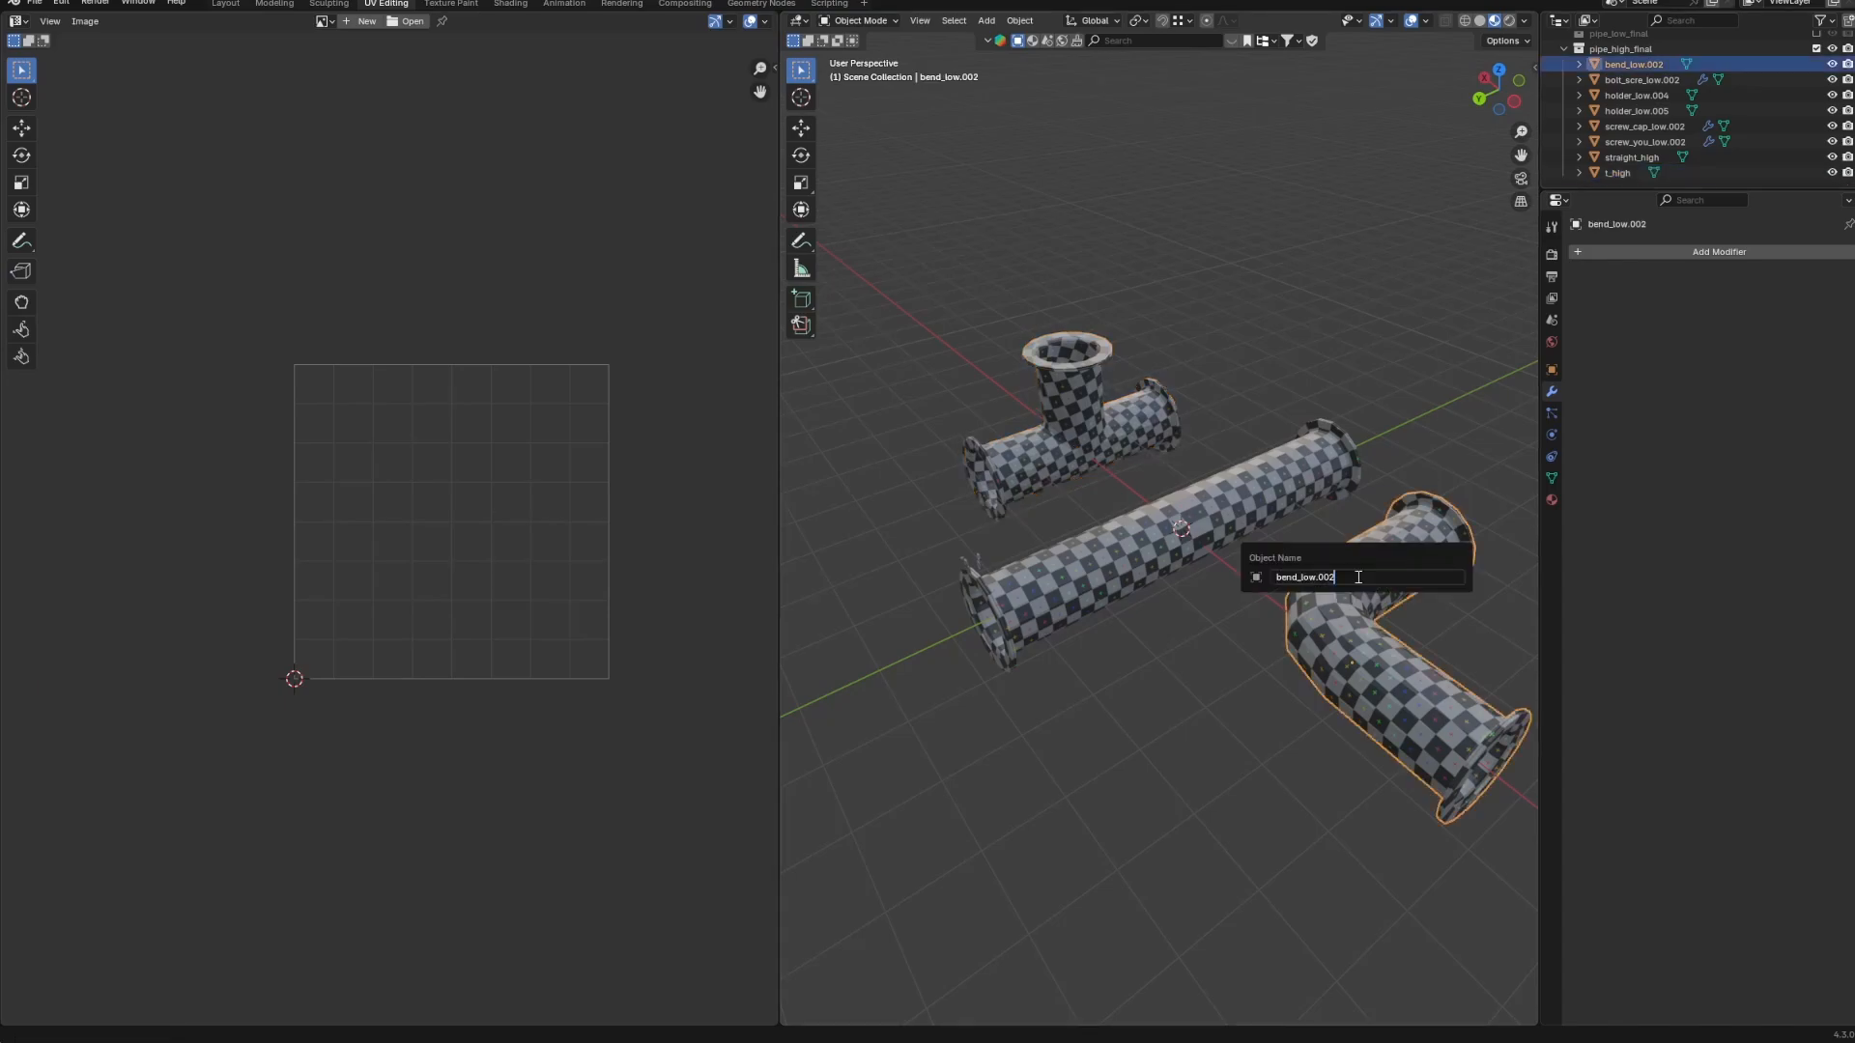
type("bend_high")
key("Return")
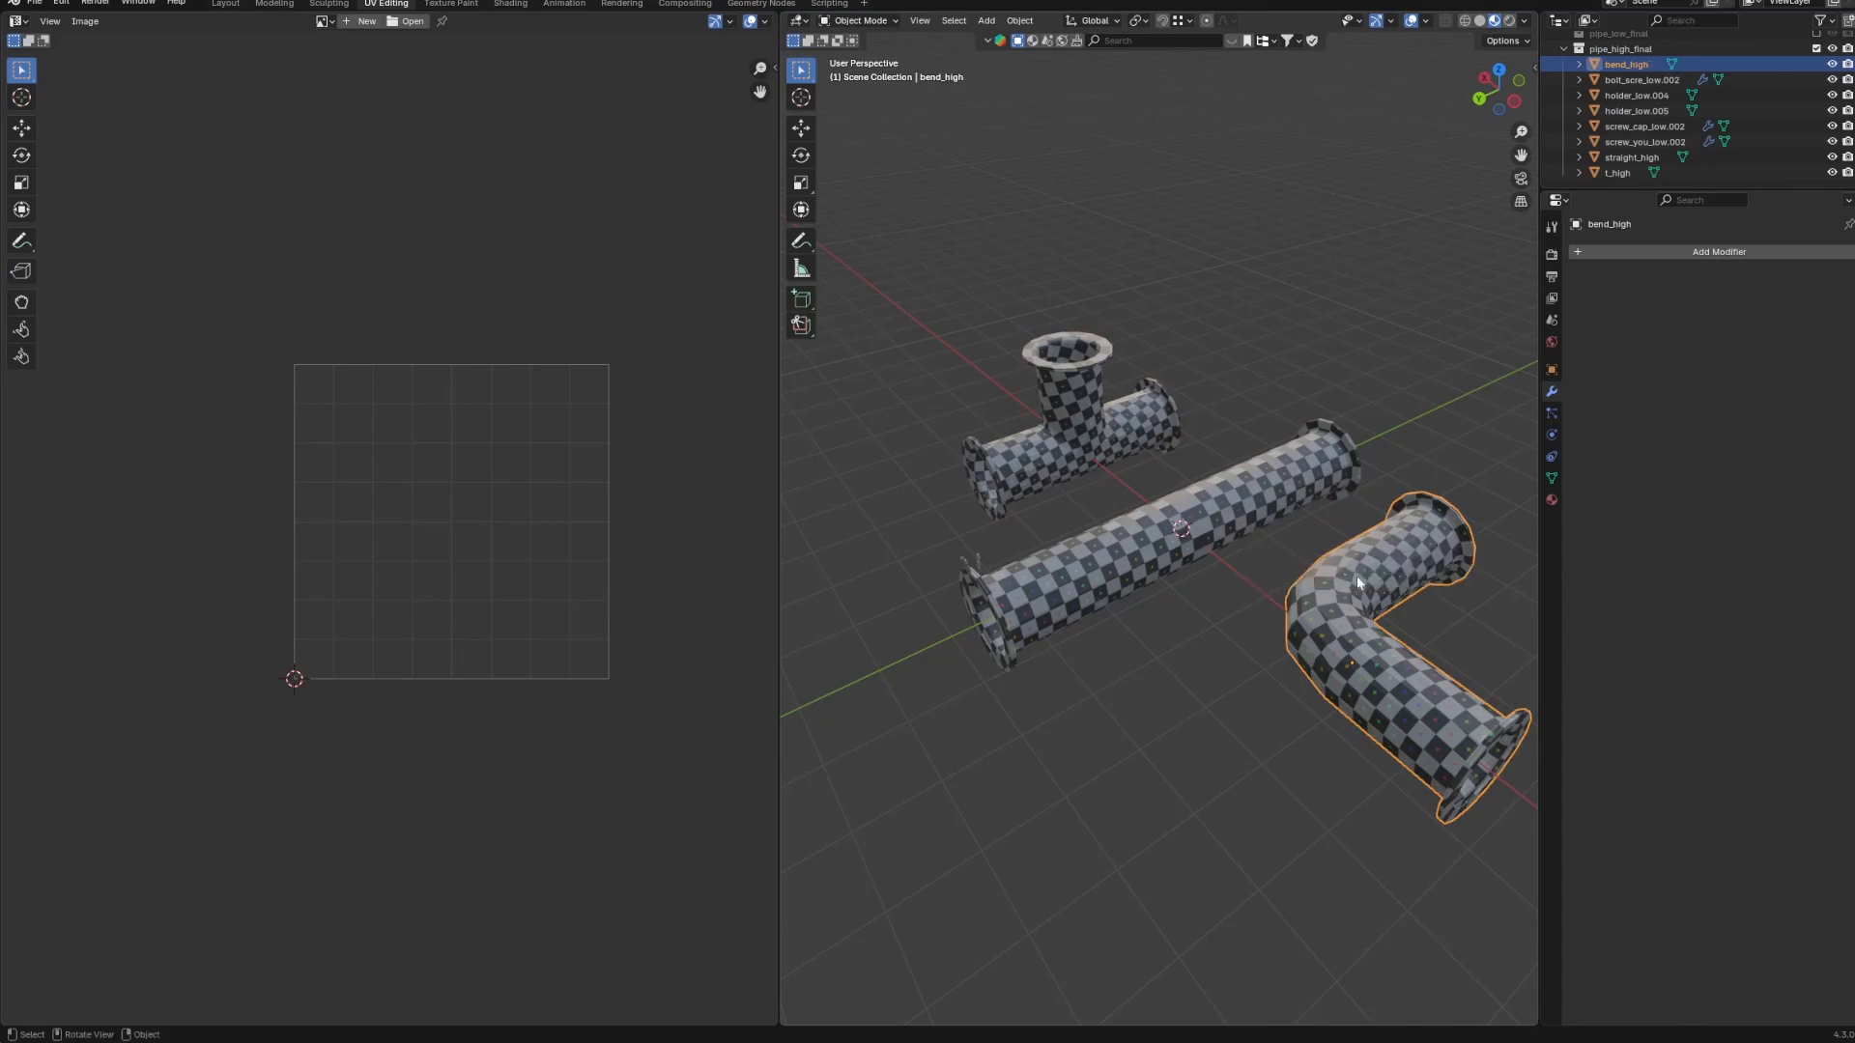
Rename the round washer below the hex cap as holder_high.
scroll(1198, 526, "up", 8)
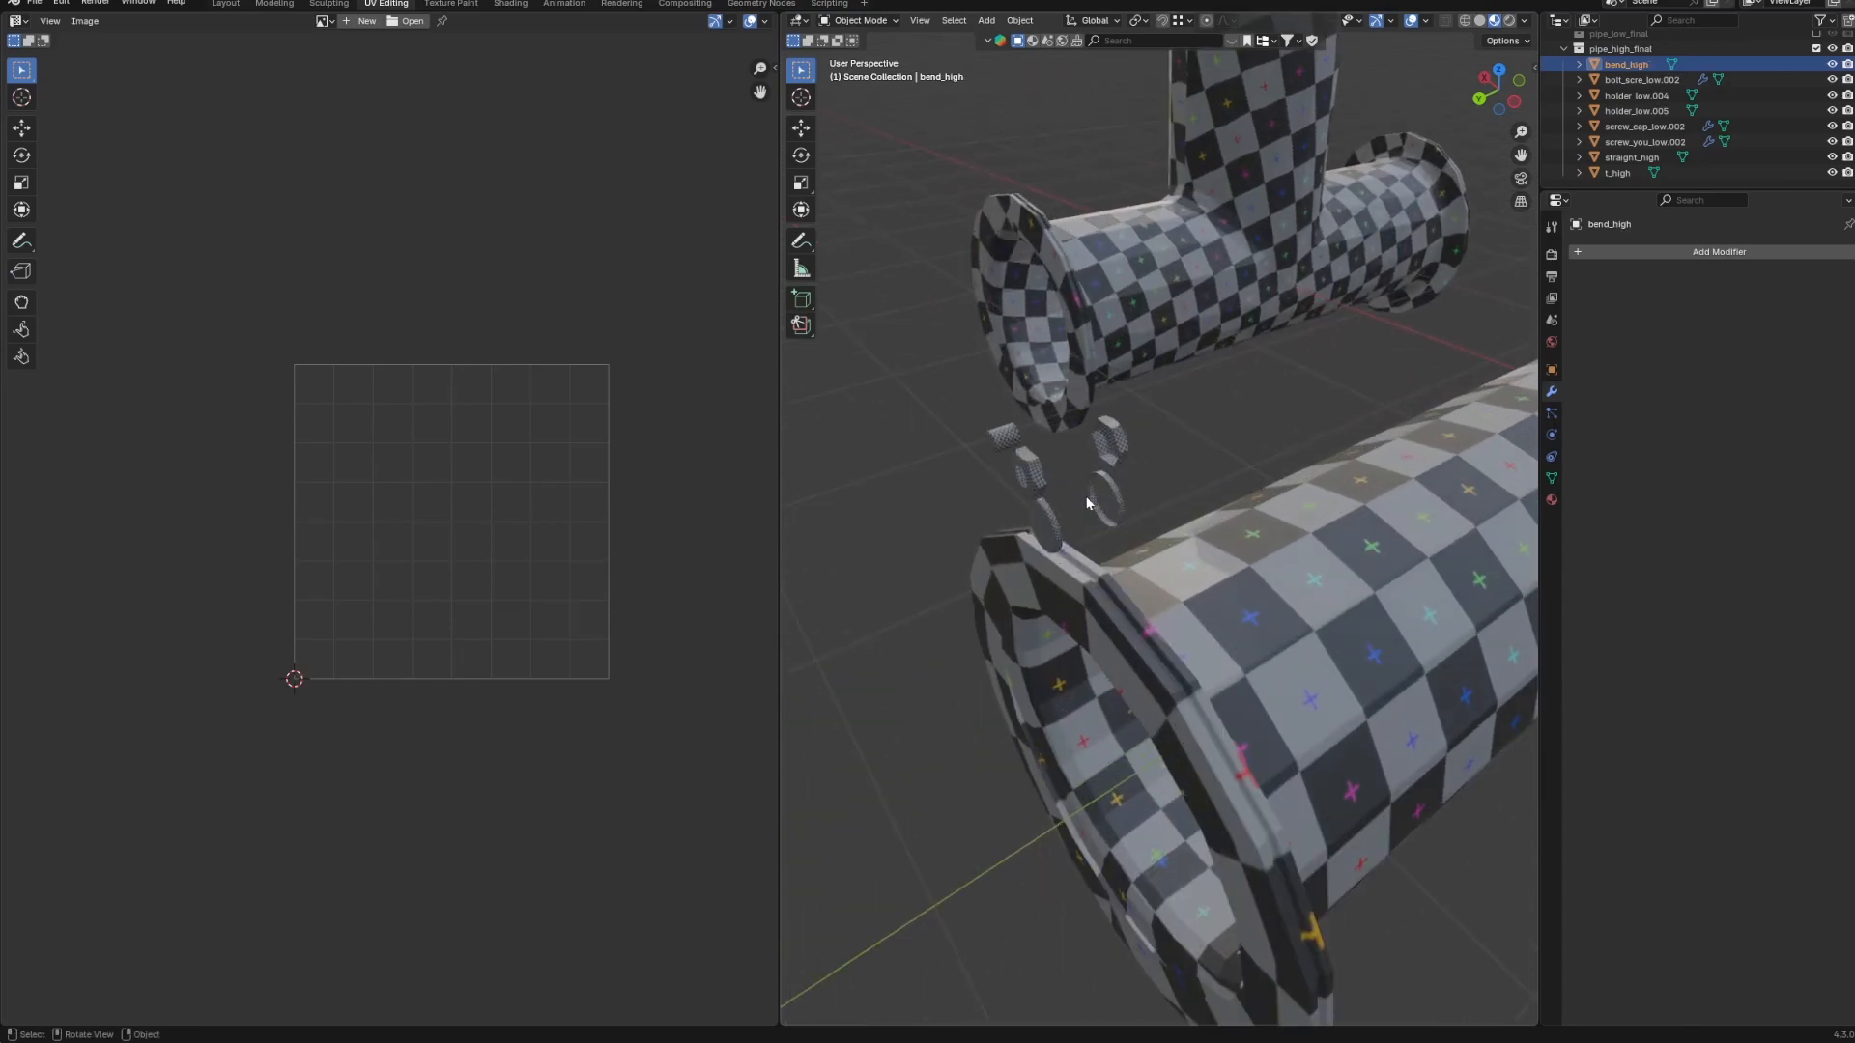
left_click(1103, 498)
left_click(1109, 439, "shift")
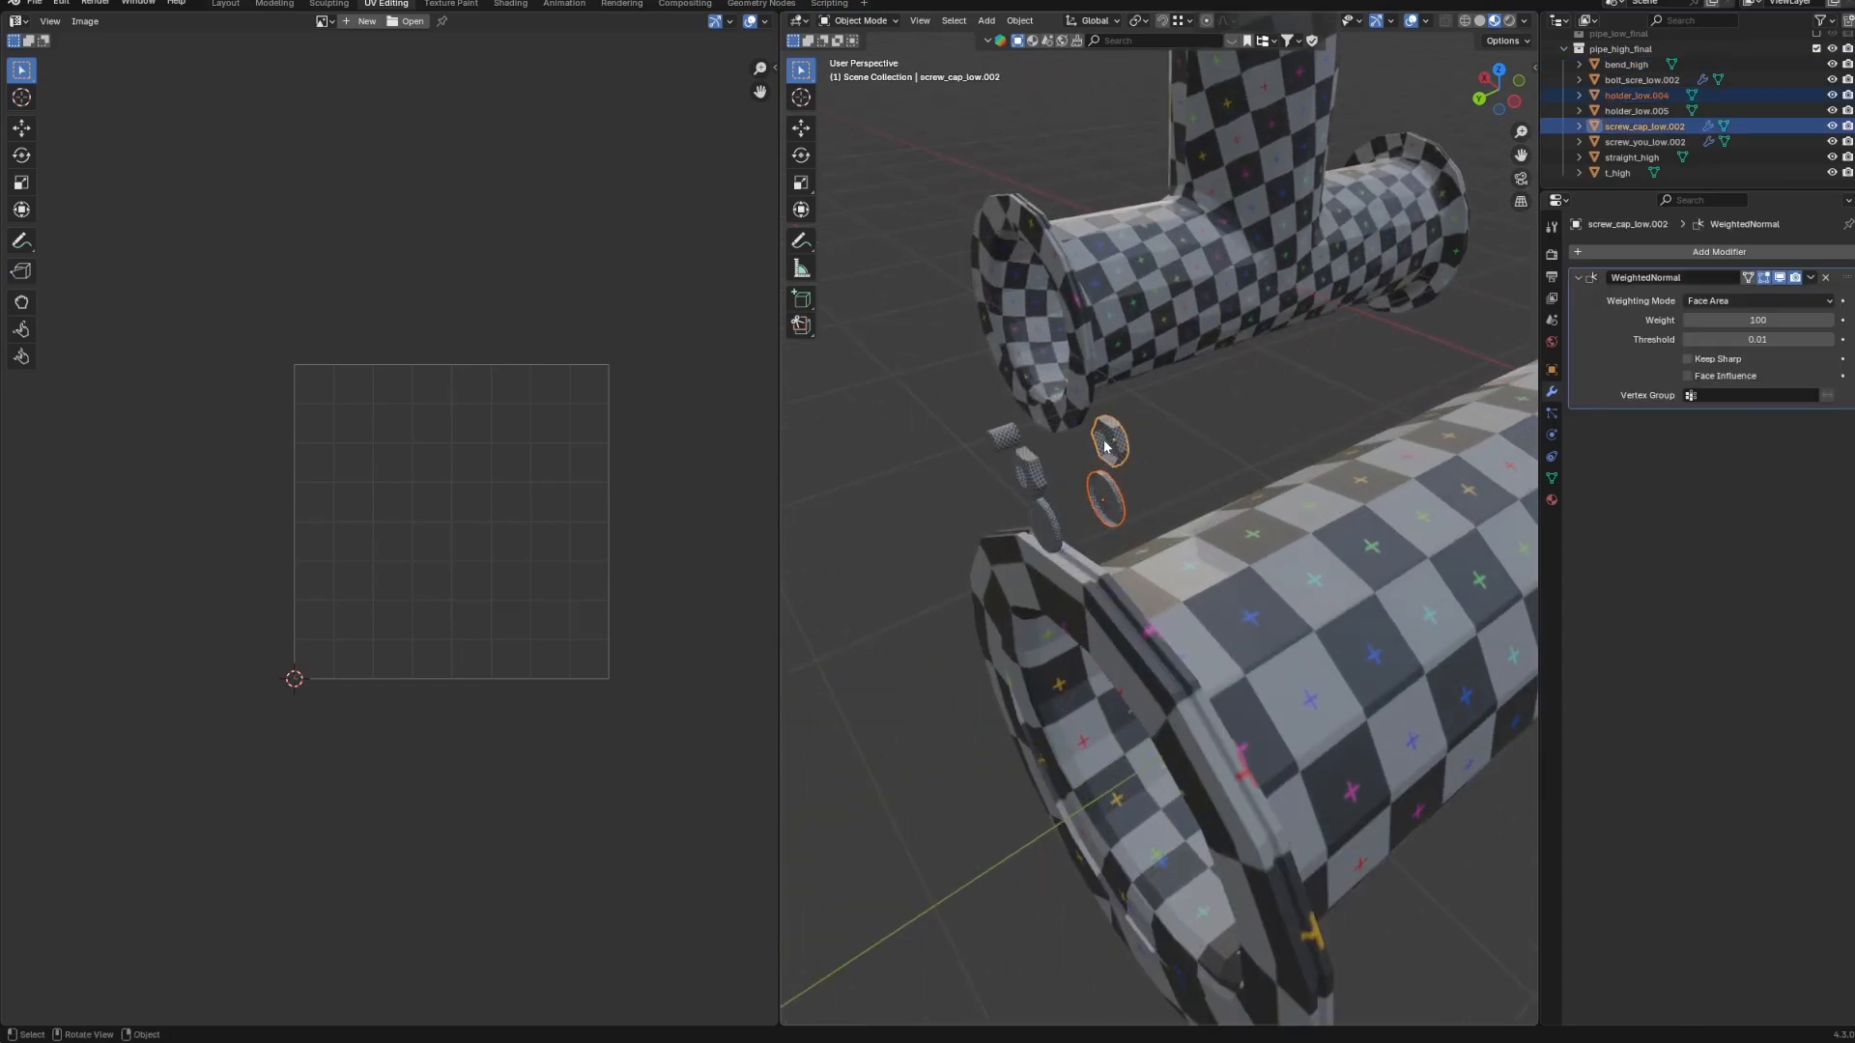
left_click(1109, 503)
key("F2")
left_click(1107, 511)
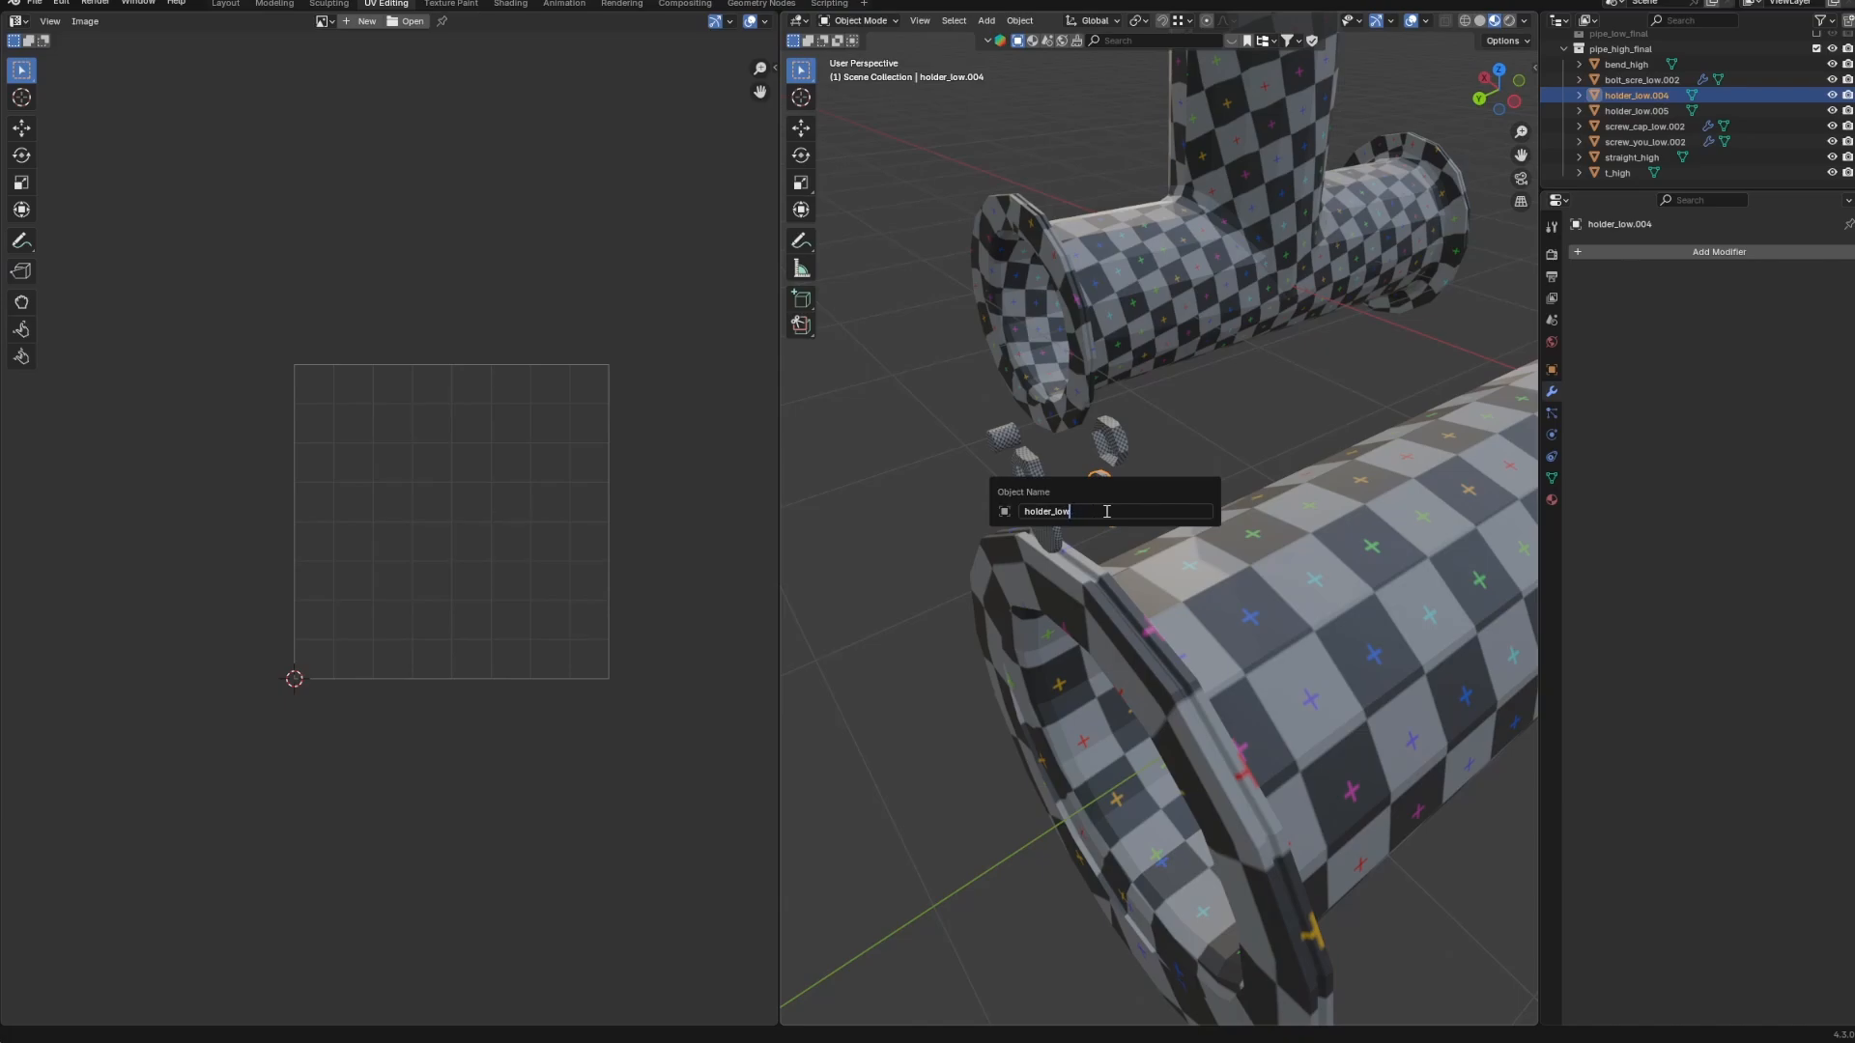
key("BackSpace")
key("BackSpace")
key("BackSpace")
type("high")
key("Return")
Give the other round washer, nearest the straight pipe's flange, the name holder_high as well.
left_click(1058, 530)
key("F2")
type("holder_high")
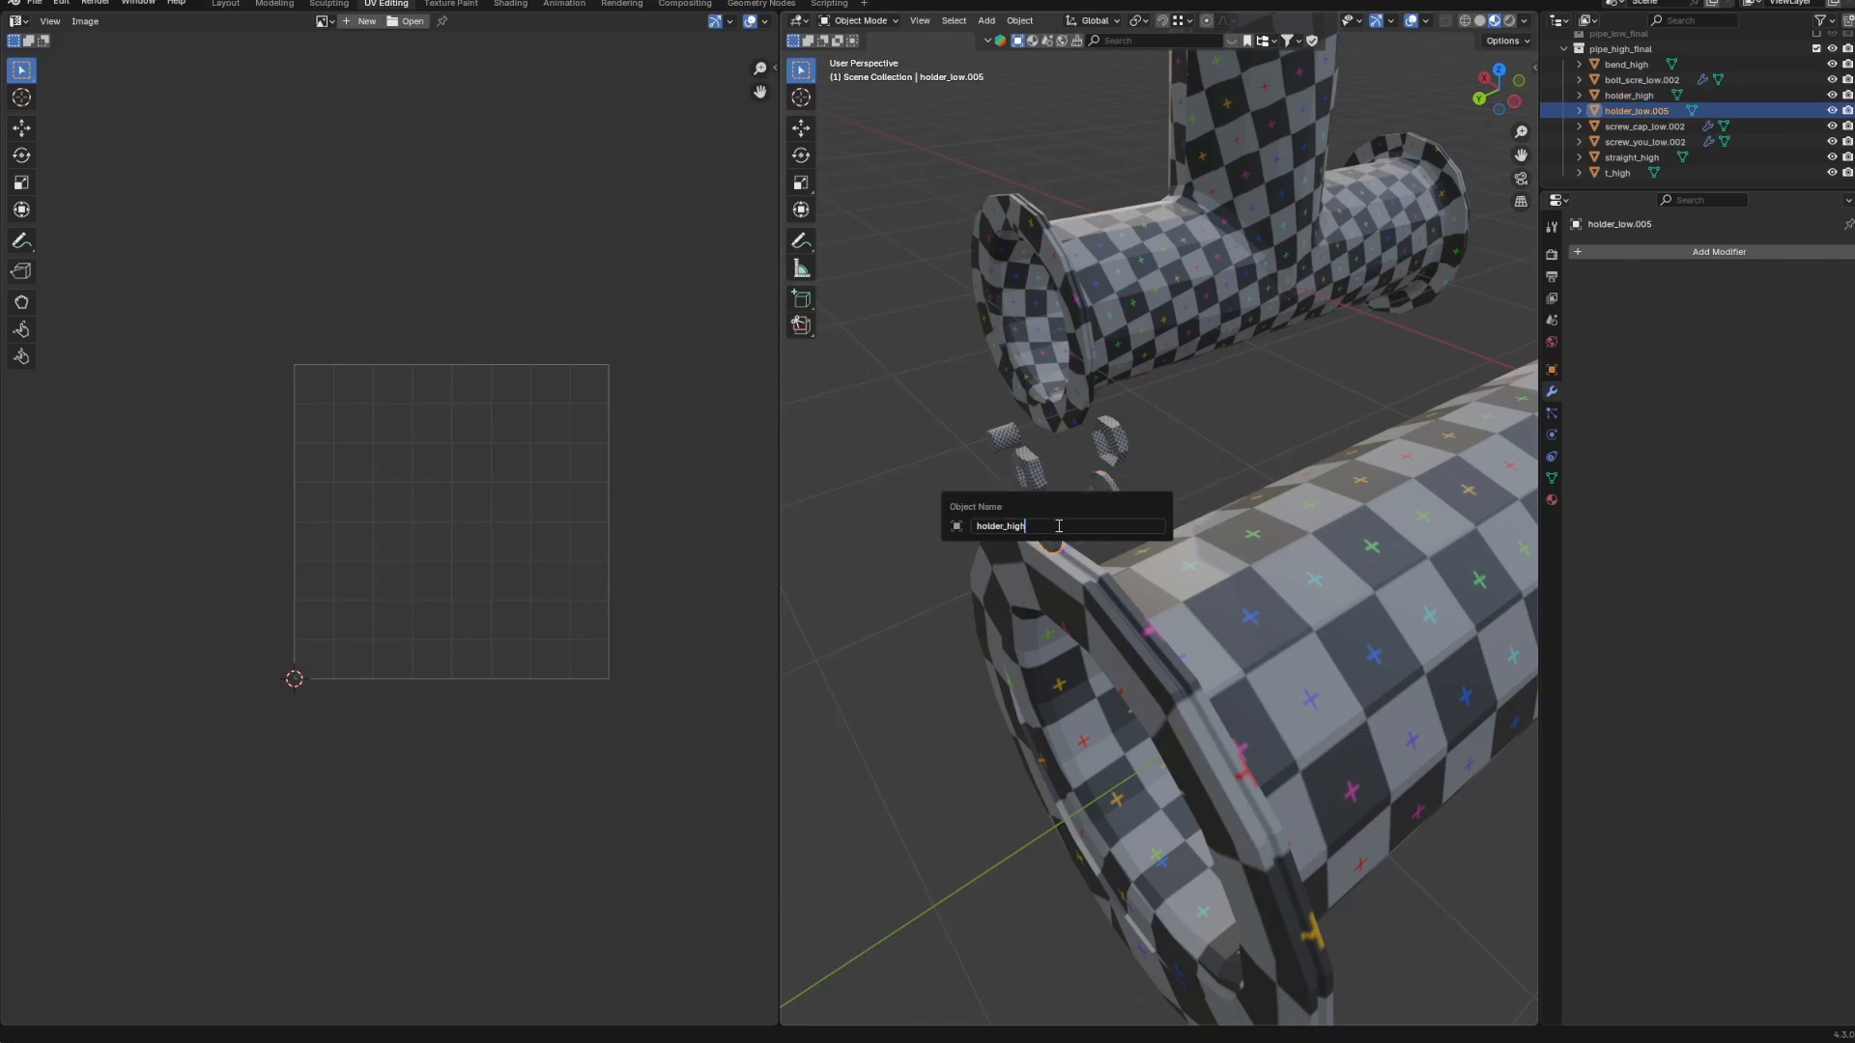
key("Return")
Rename the hex cap in pipe_high_final as screw_cap_high.
left_click(1107, 444)
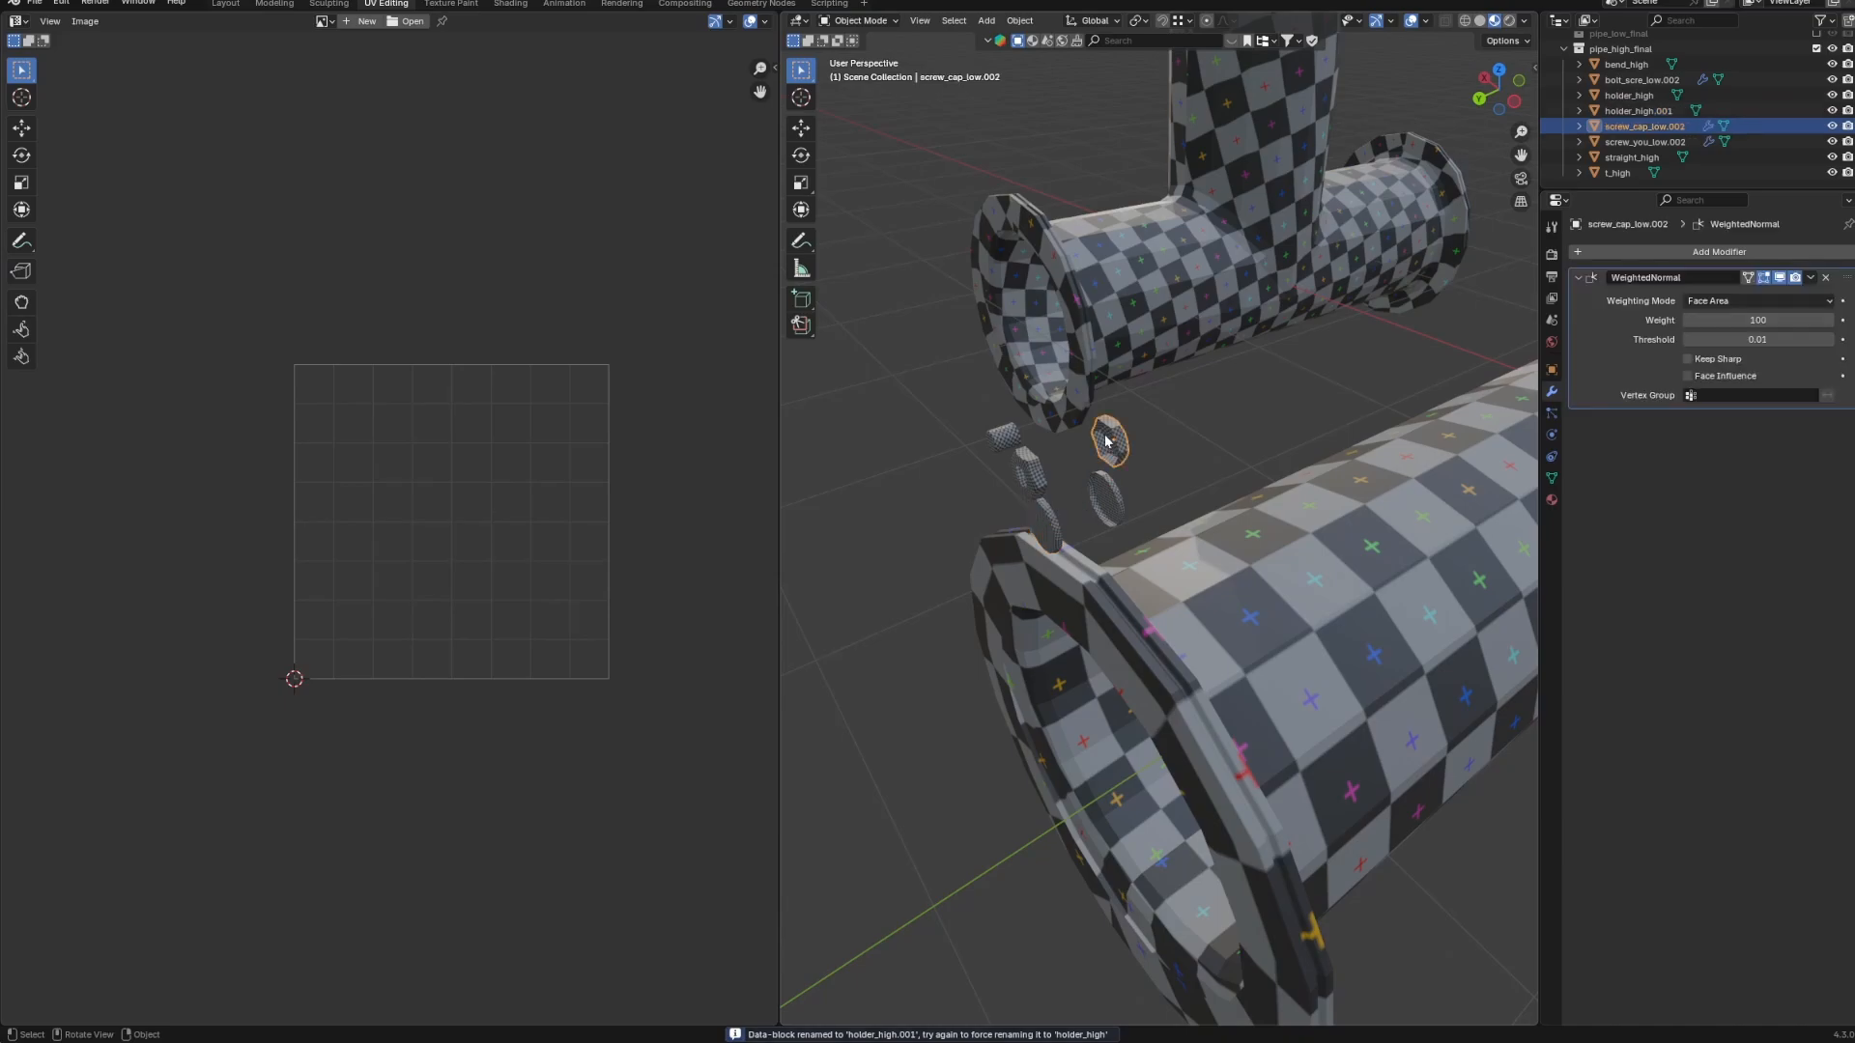
key("F2")
left_click(1107, 436)
key("BackSpace")
key("BackSpace")
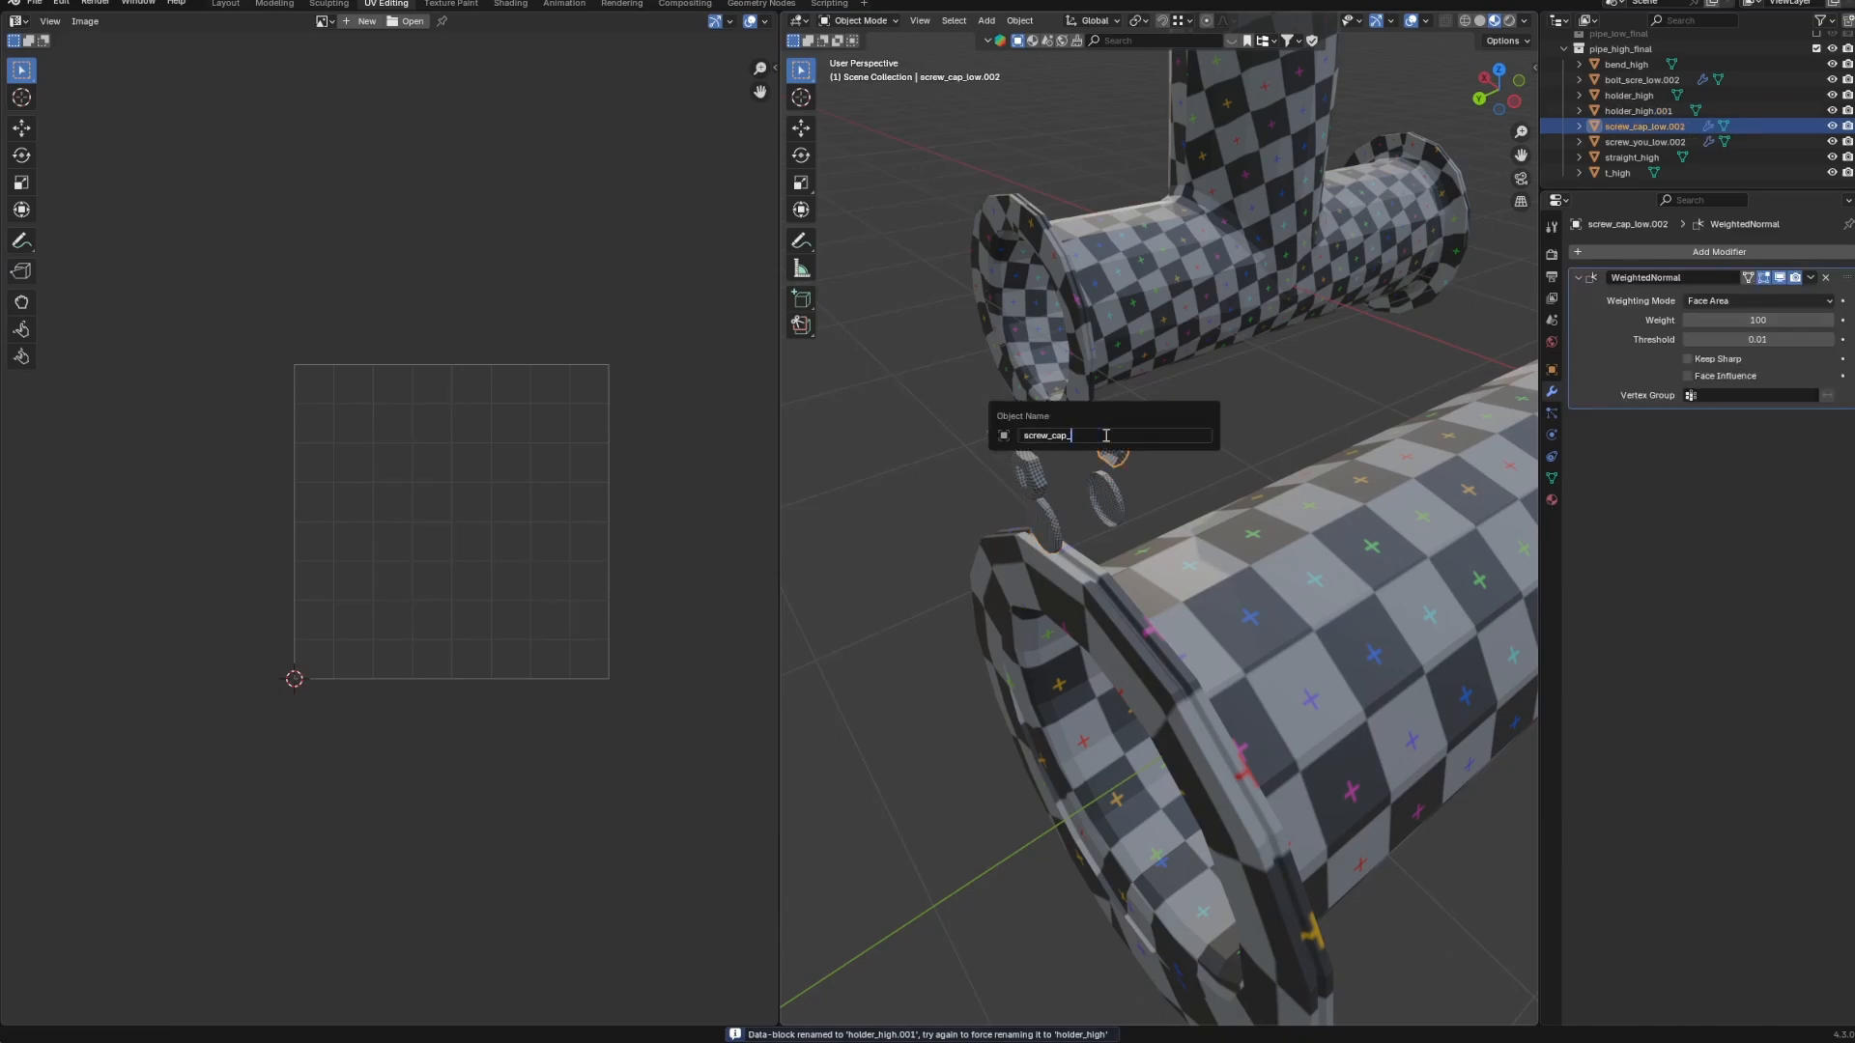
type("high")
key("Return")
Rename the hex nut with the centre hole in pipe_high_final as bolt_scre_high.
left_click(1039, 466)
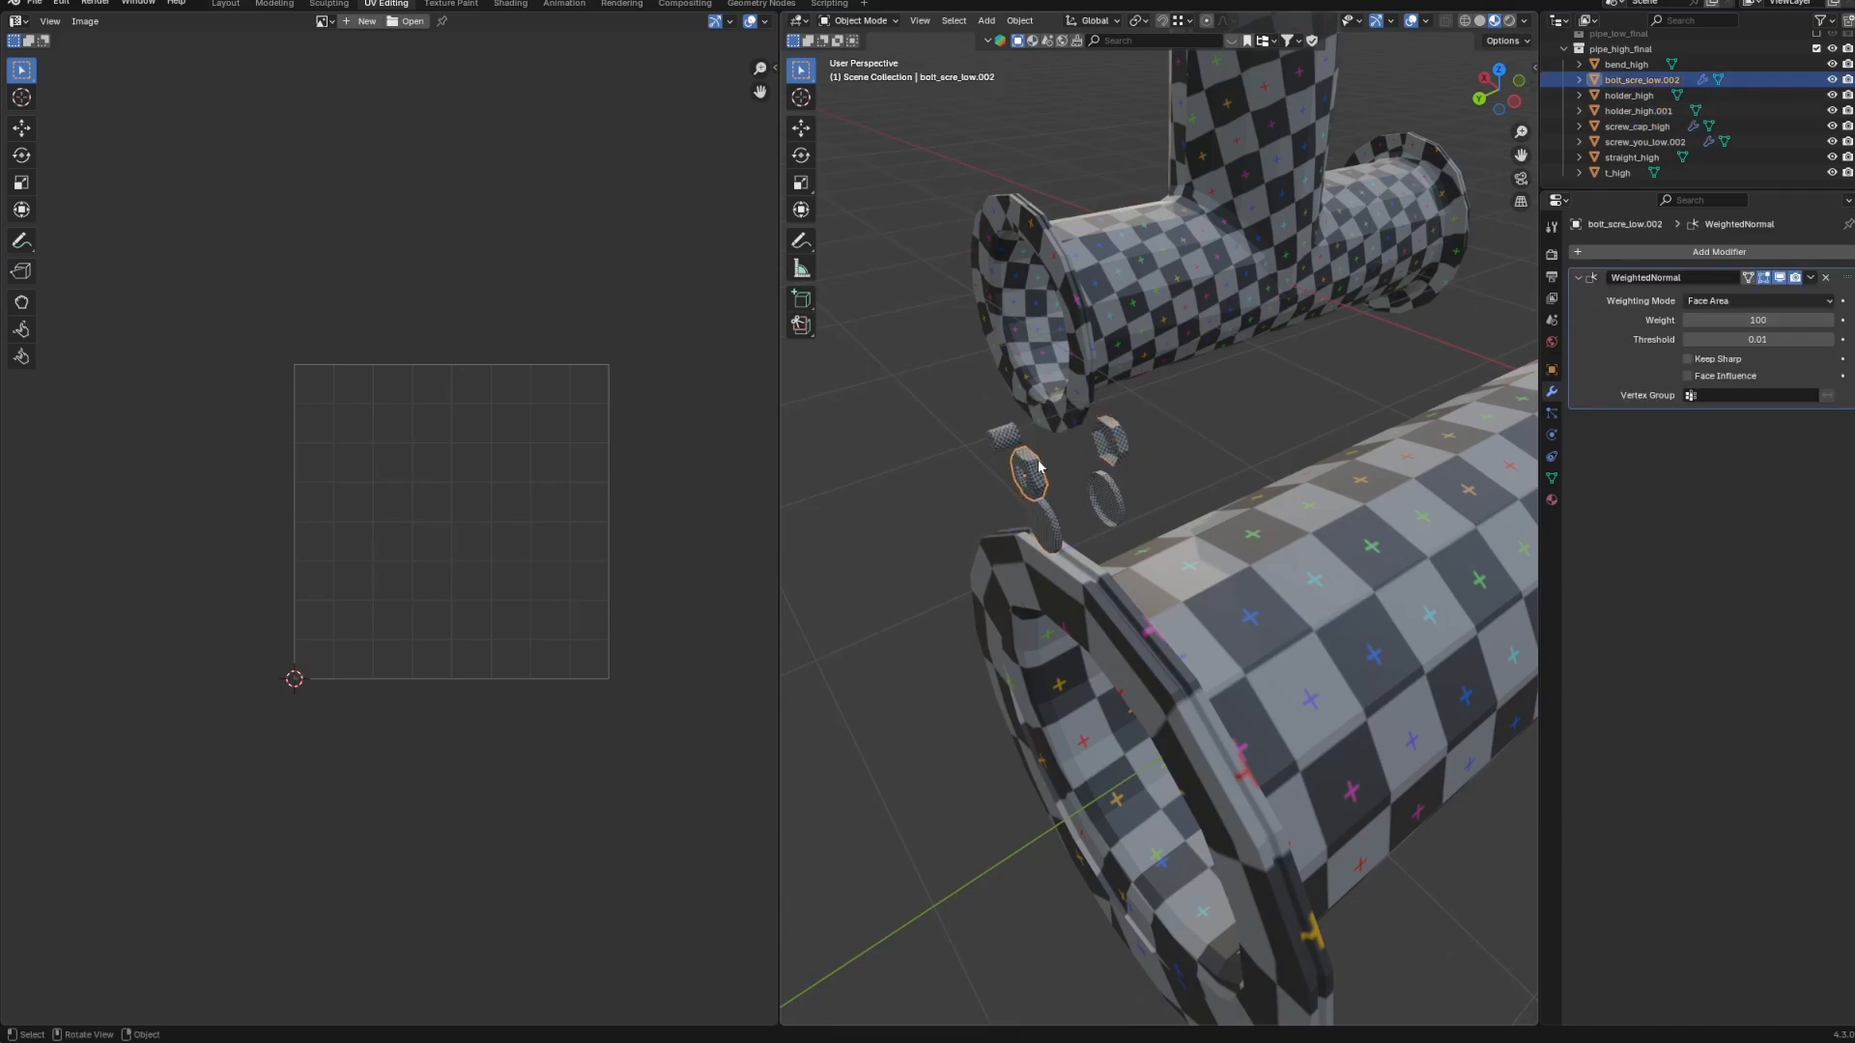
key("F2")
left_click(1038, 460)
key("BackSpace")
type("hi")
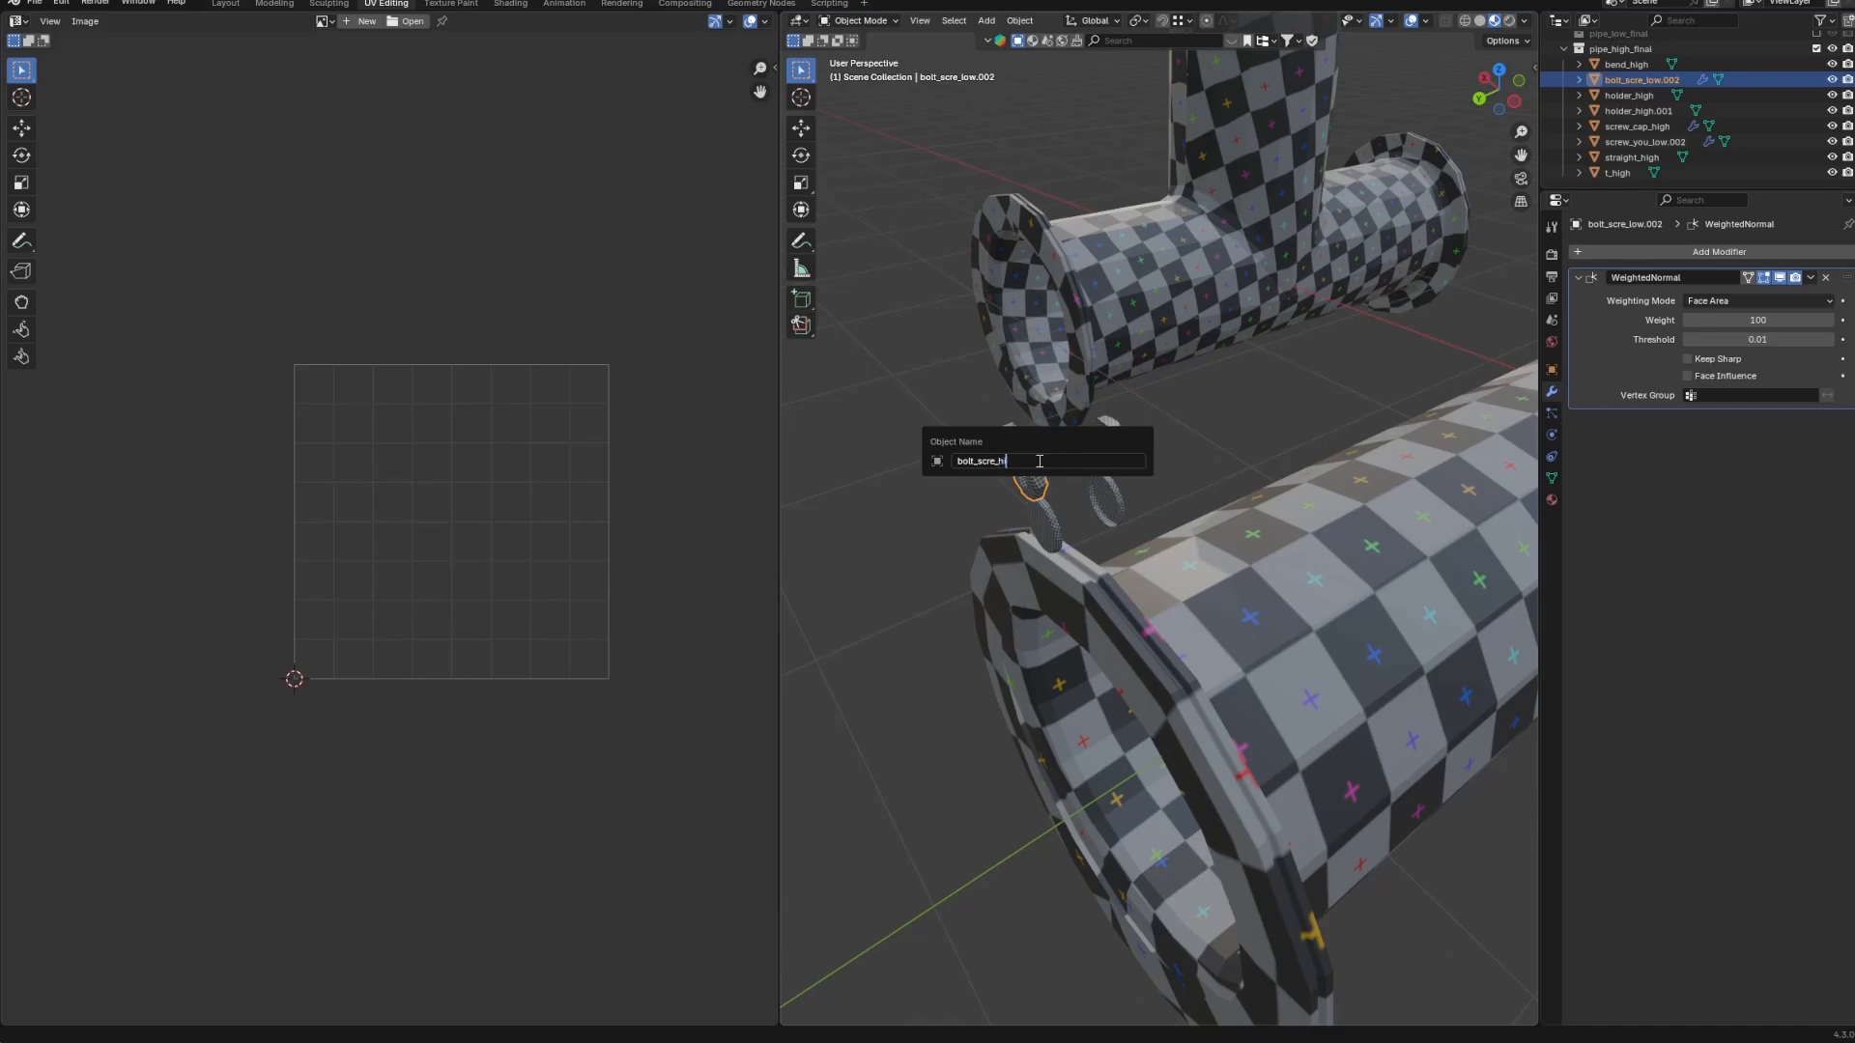
type("gh")
key("Return")
Rename the small hex screw piece in pipe_high_final as screw_you_high.
left_click(1002, 436)
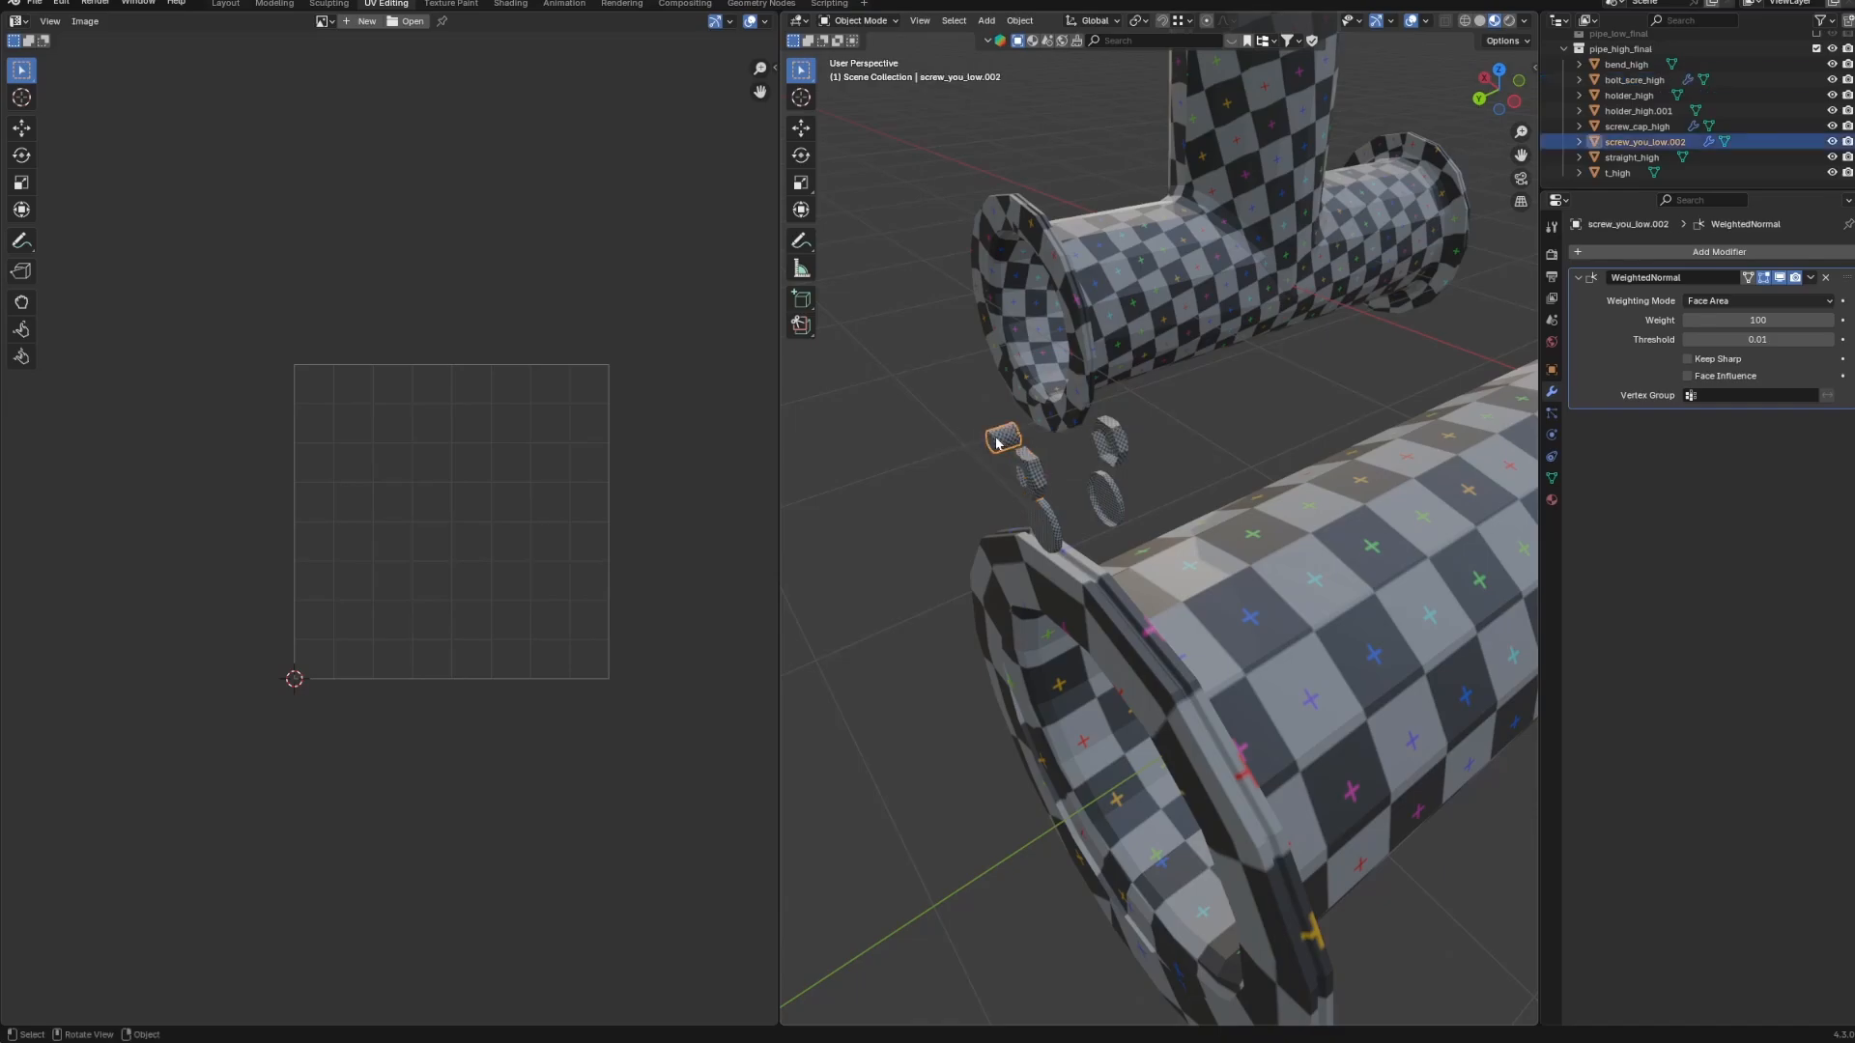
key("F2")
left_click(997, 438)
key("BackSpace")
key("BackSpace")
key("BackSpace")
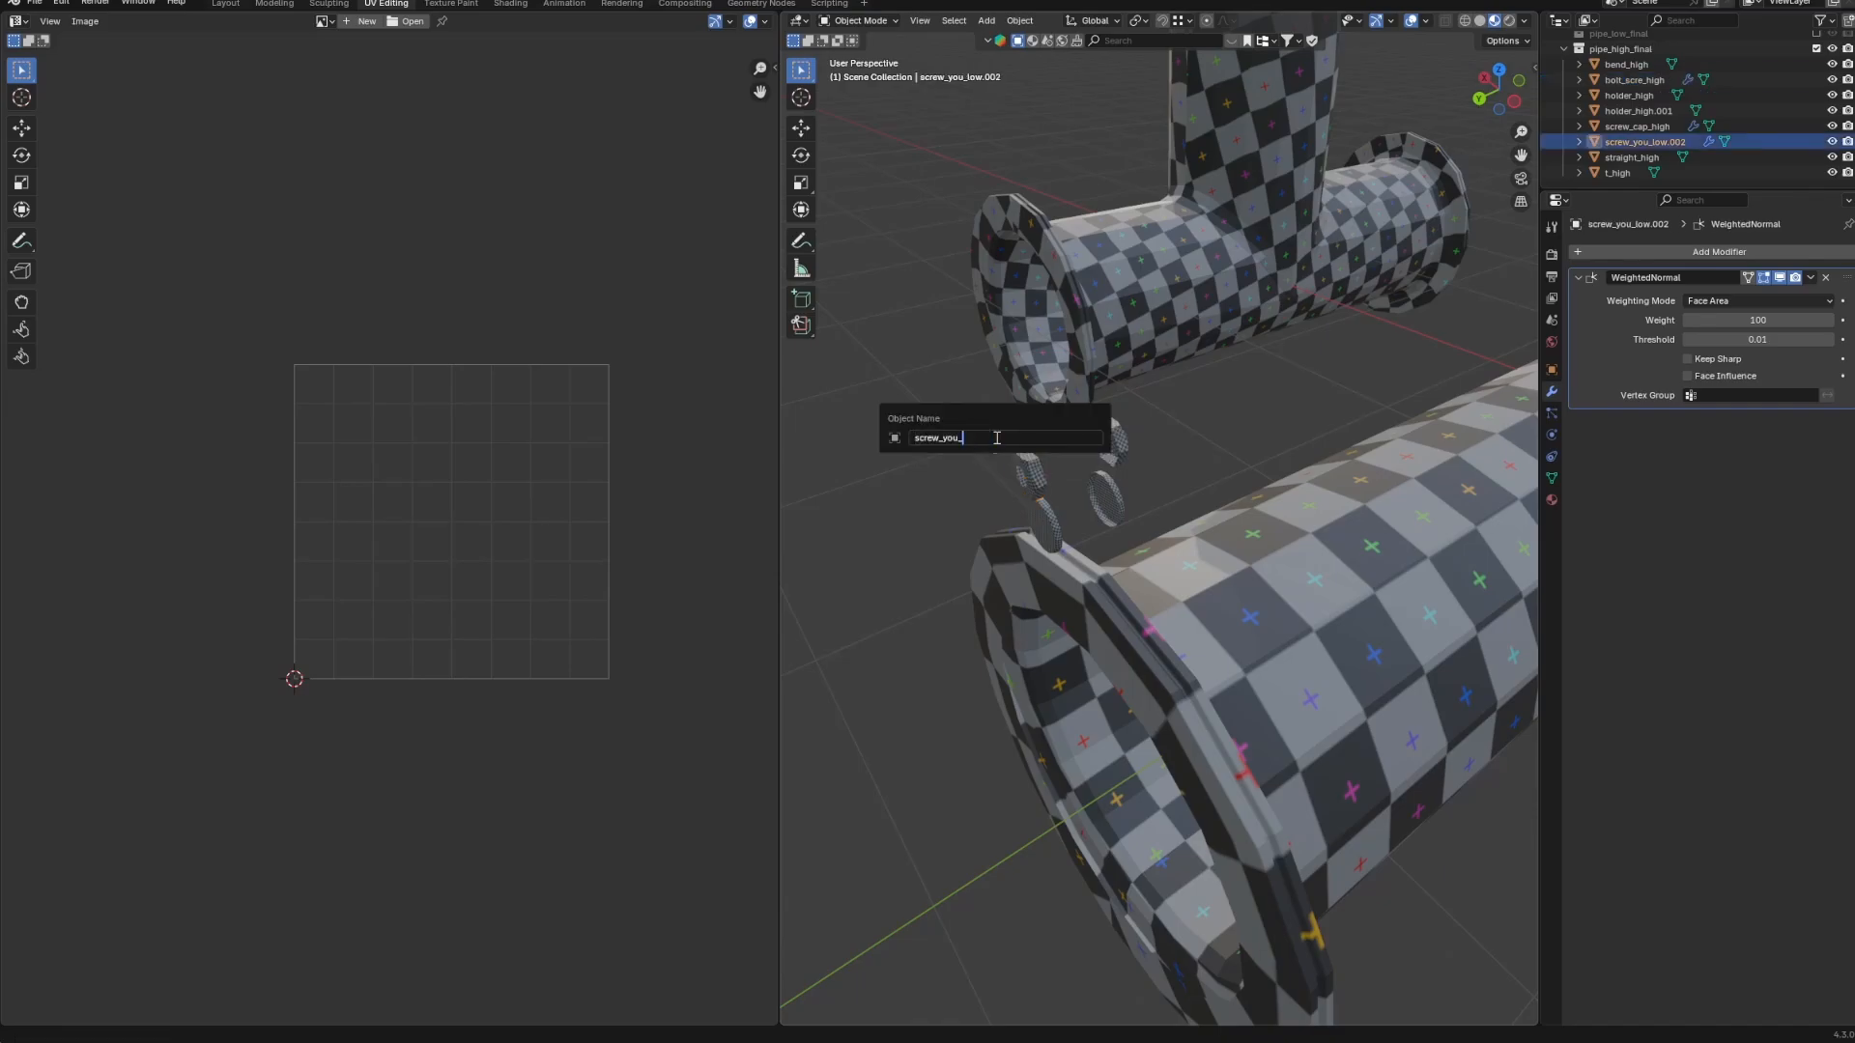
type("high")
key("Return")
Try a level 1 Subdivision modifier on the straight pipe, straight_high.
scroll(995, 436, "down", 5)
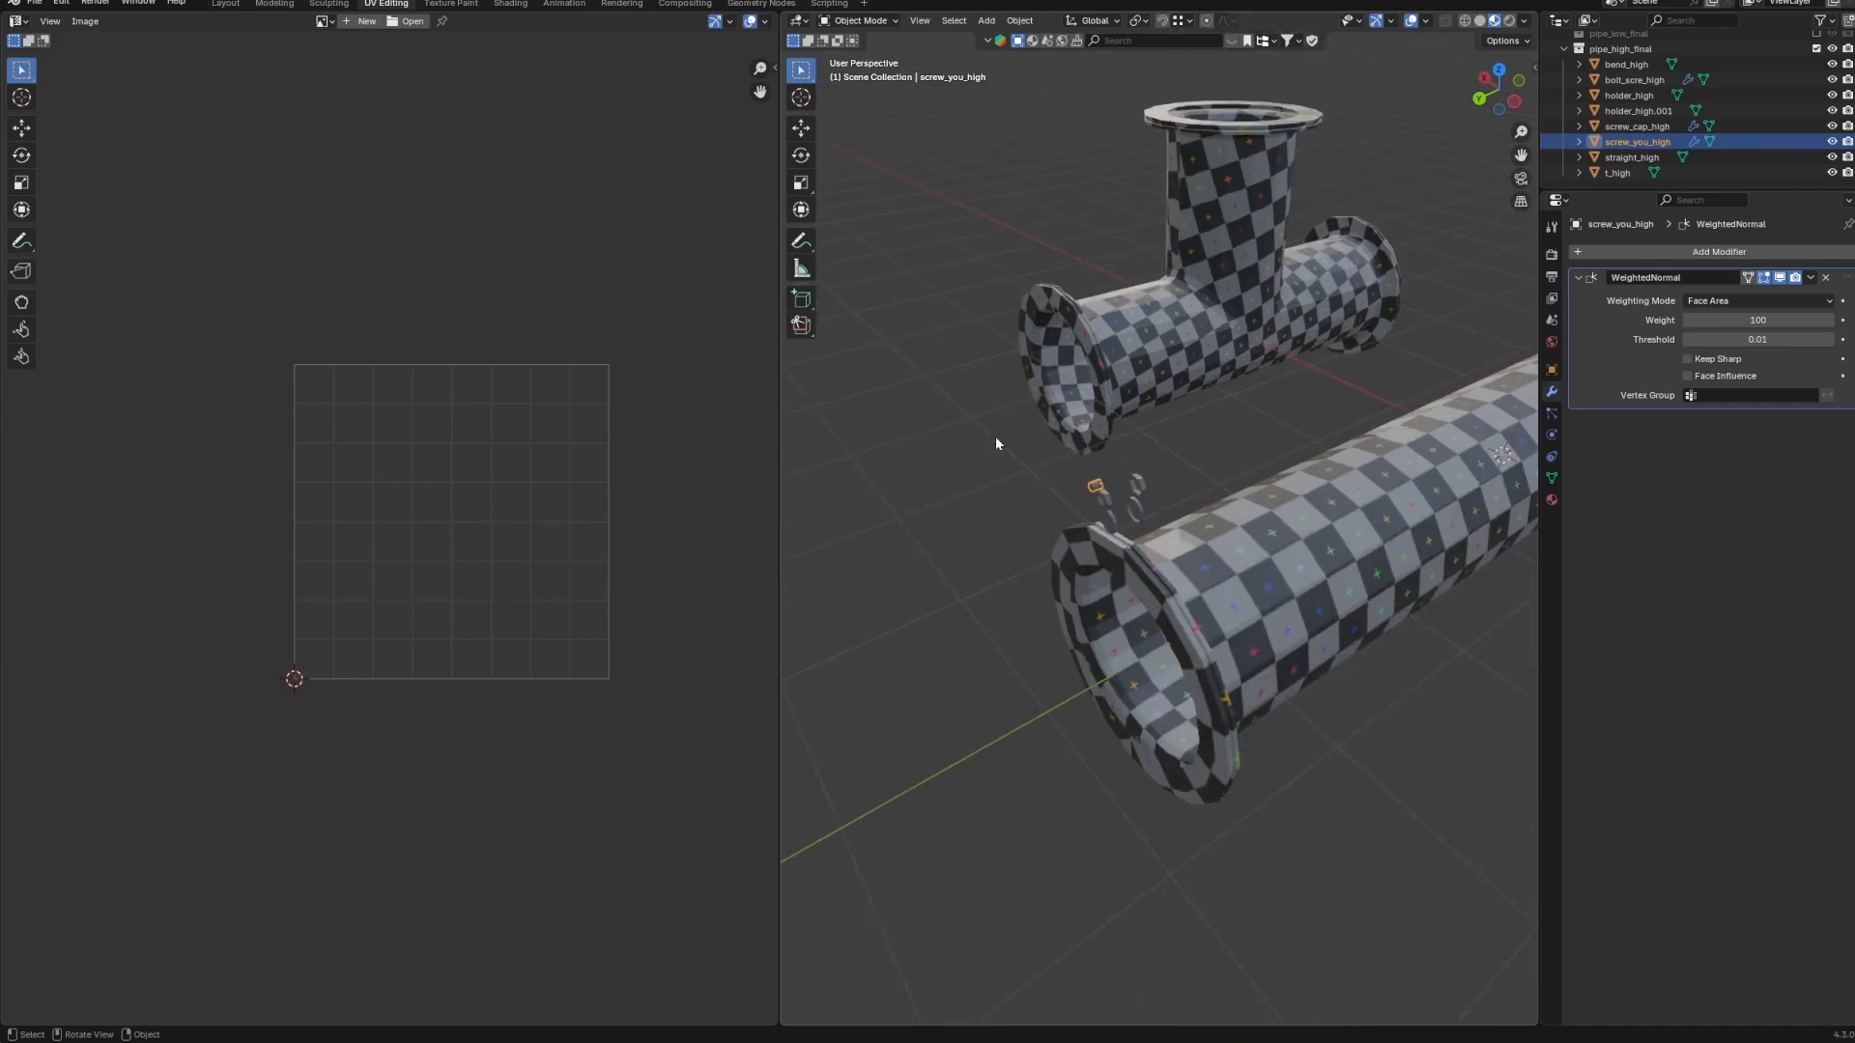
scroll(1109, 529, "down", 5)
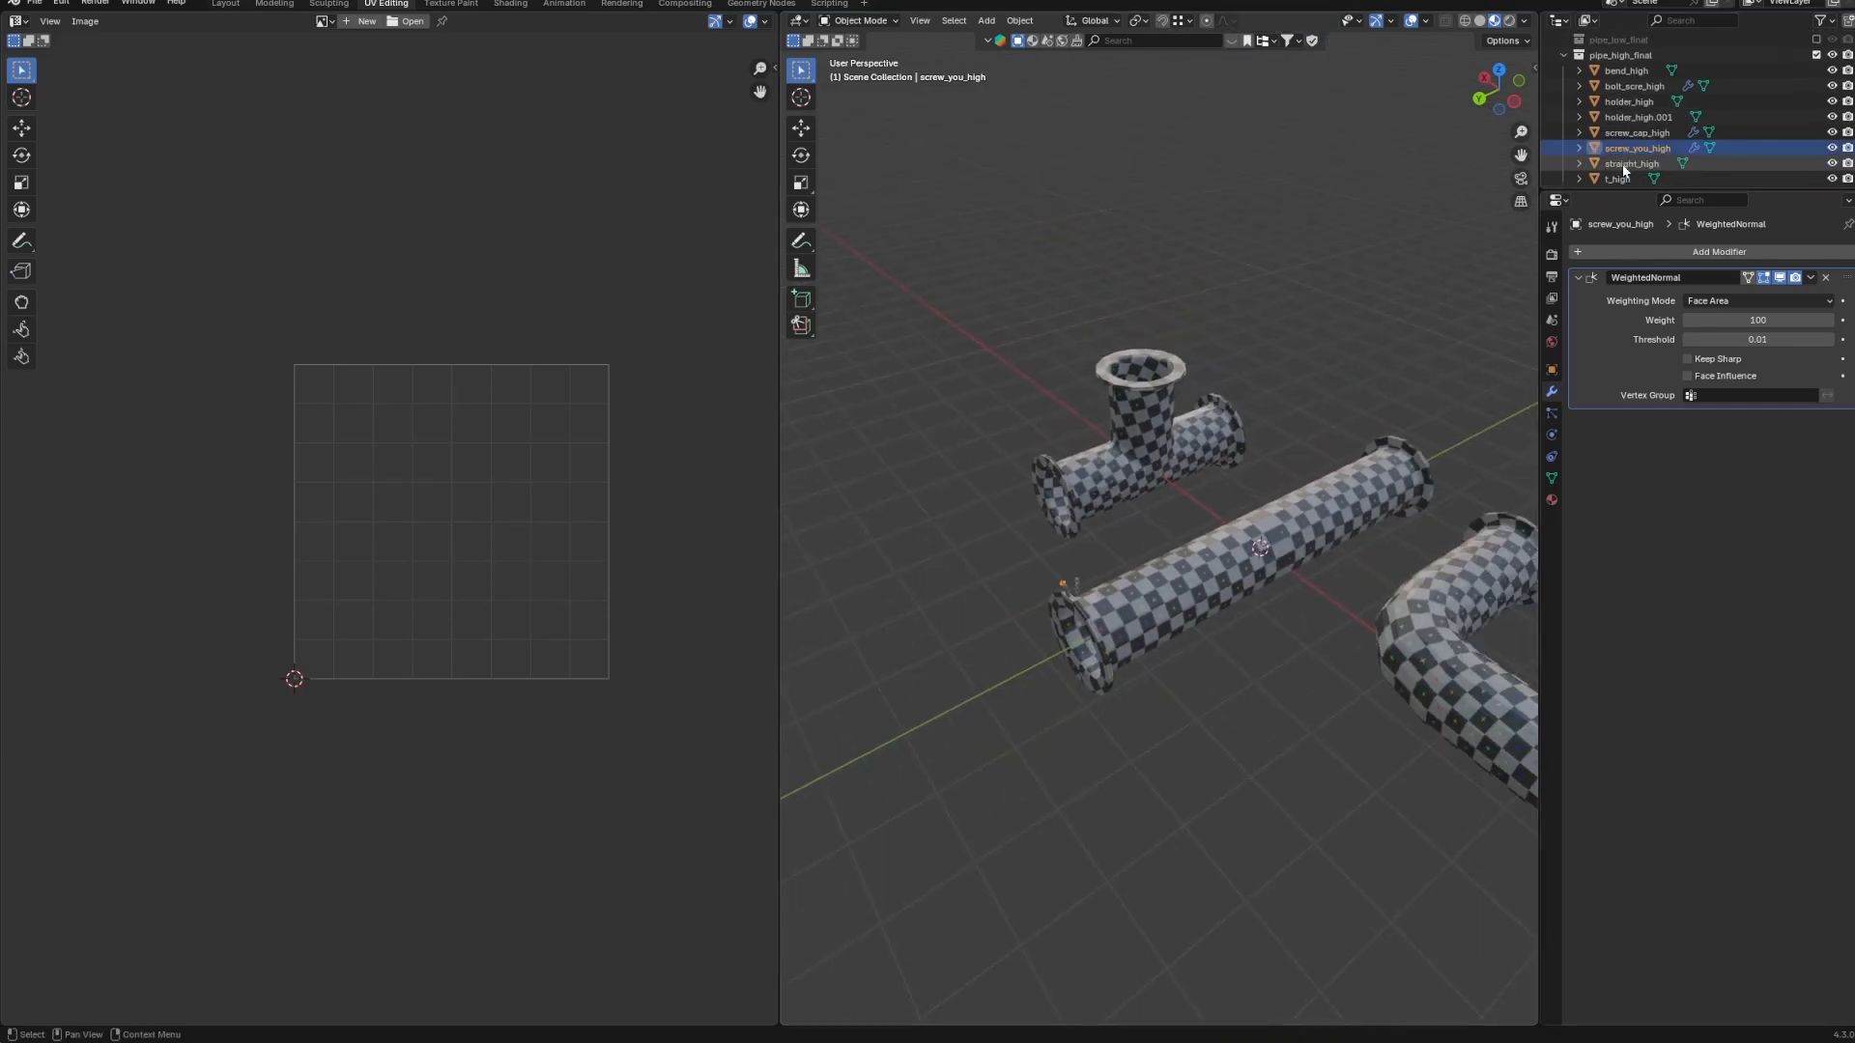
scroll(1155, 525, "up", 1)
left_click(1173, 531)
scroll(1173, 531, "up", 2)
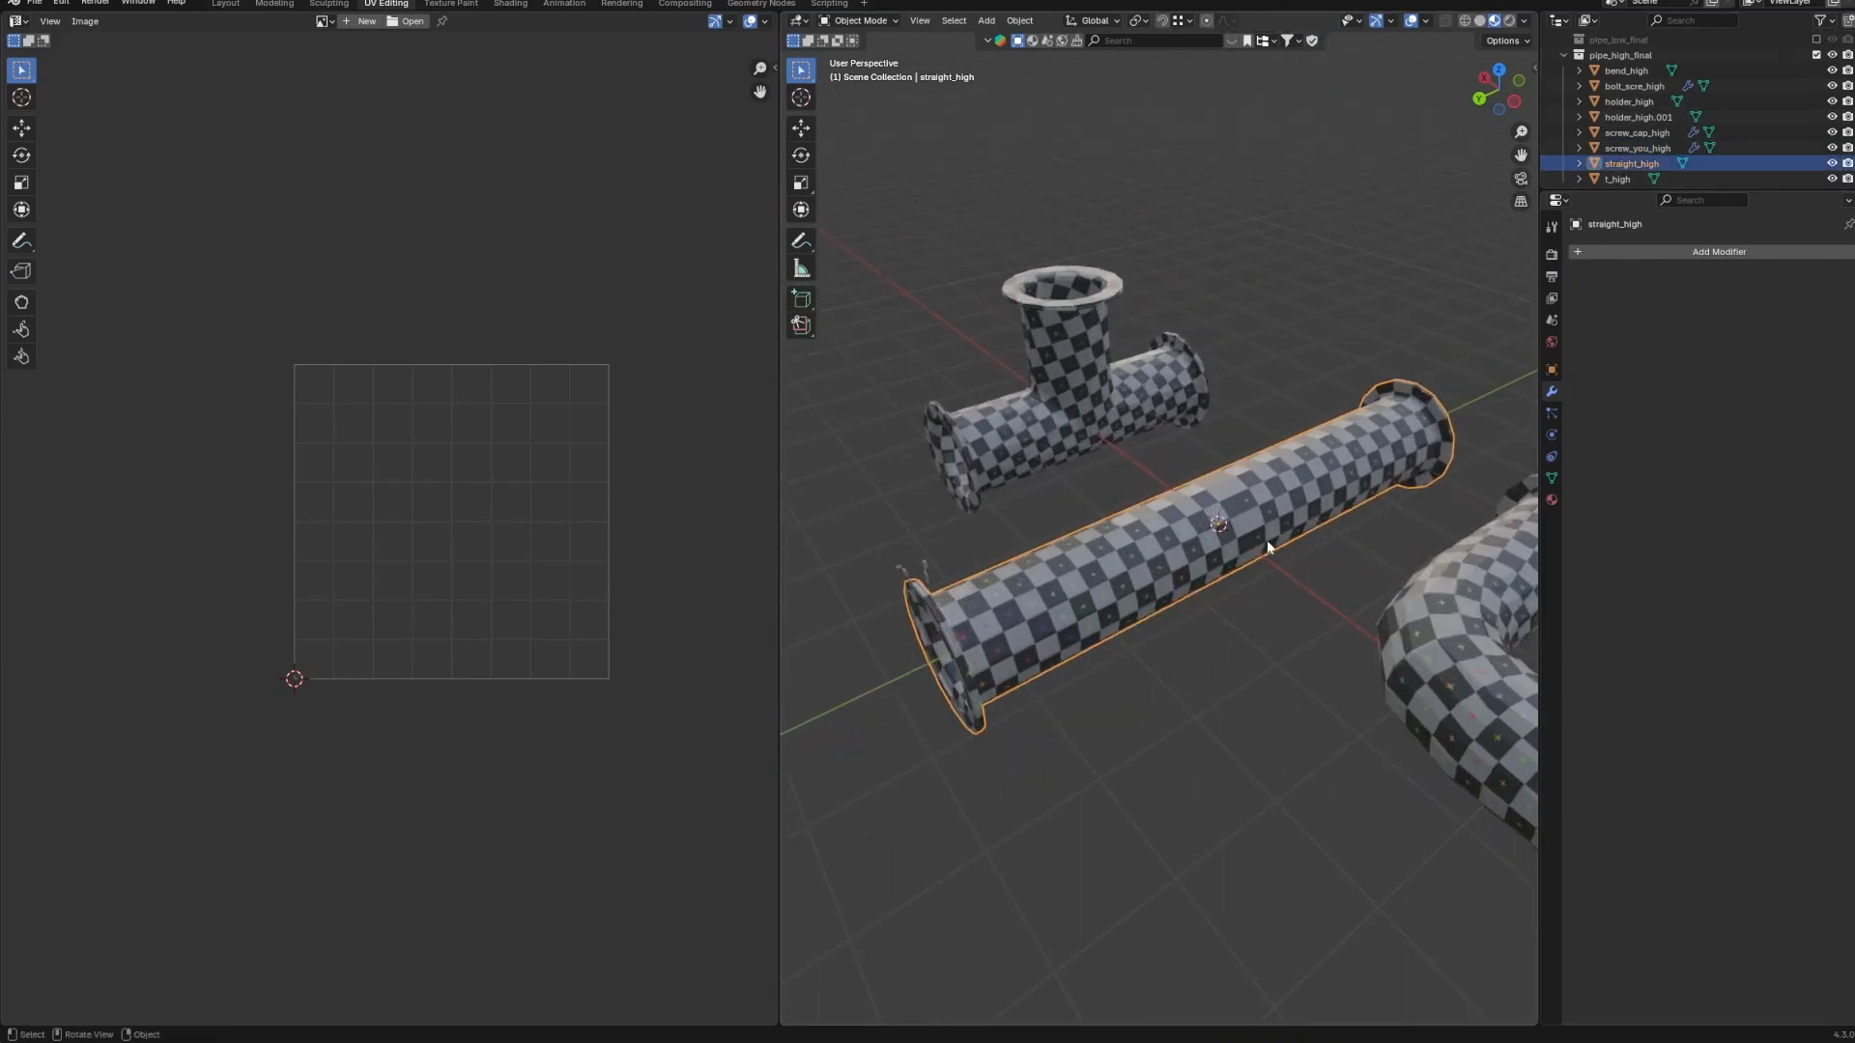
left_click(1551, 500)
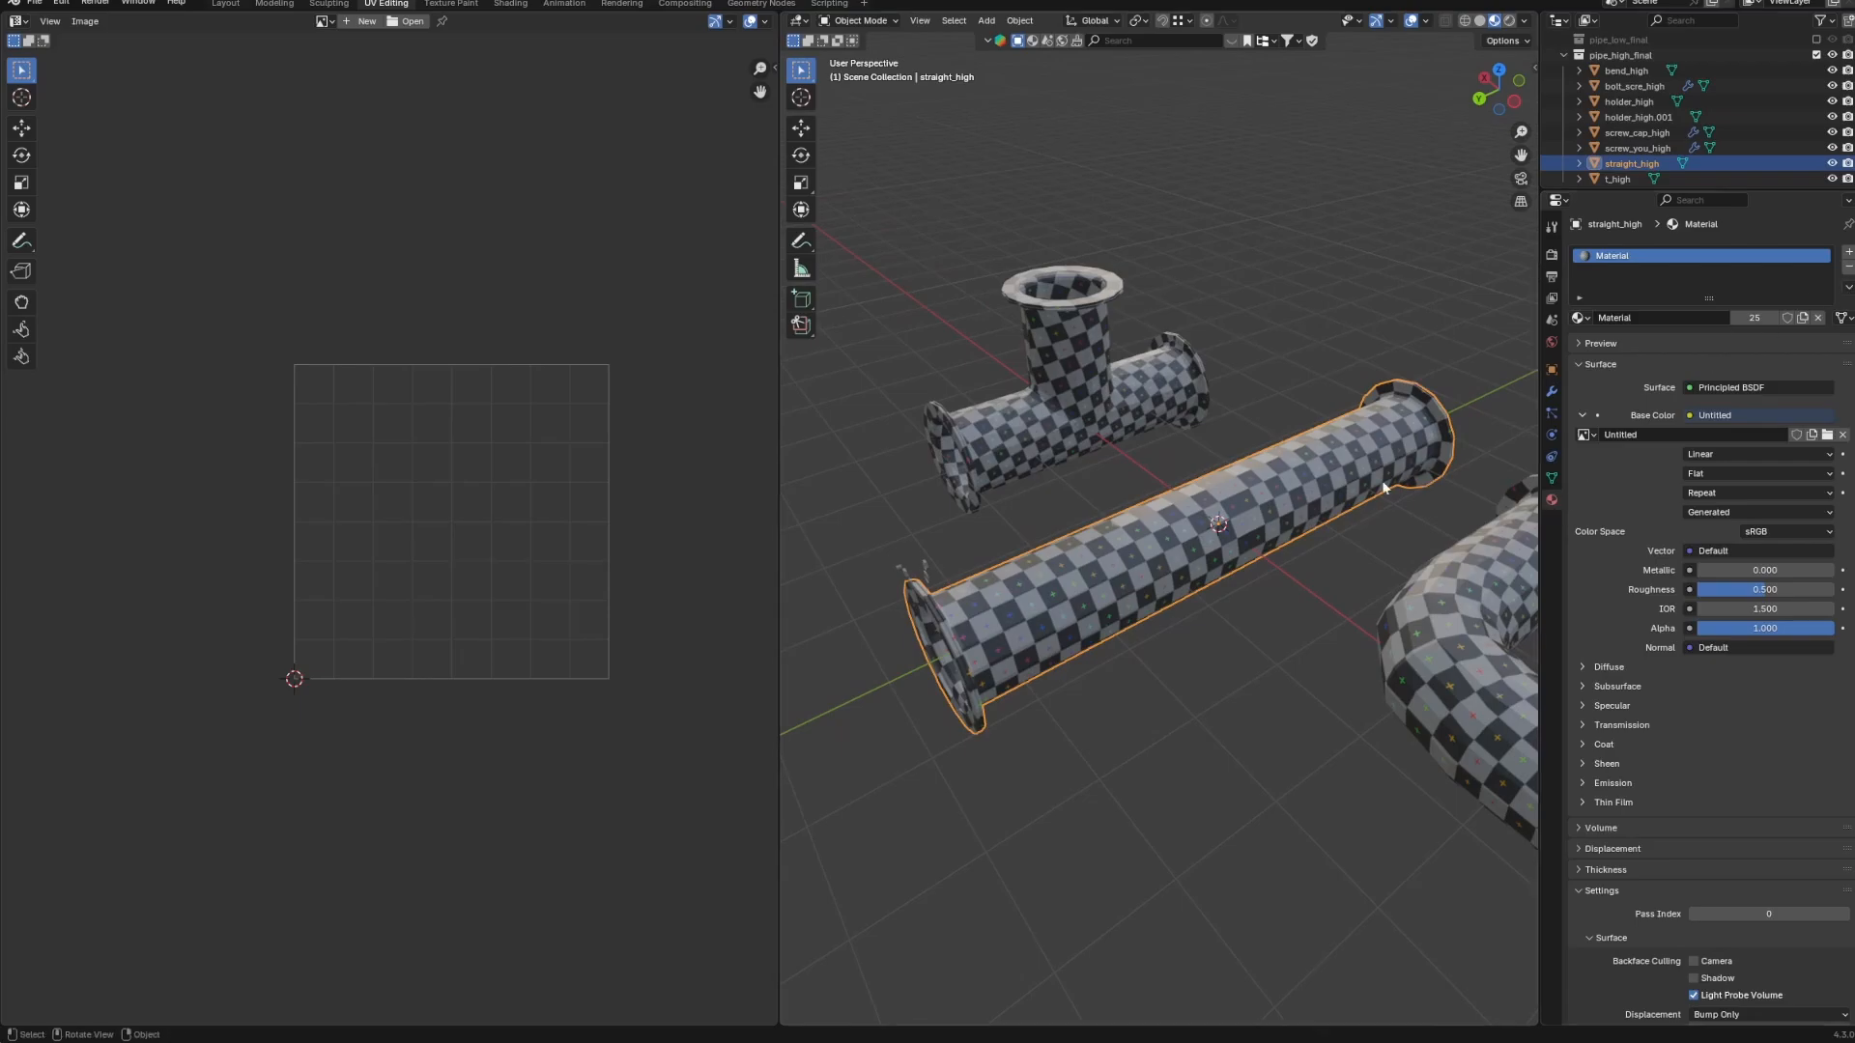
left_click(1552, 391)
left_click(1606, 251)
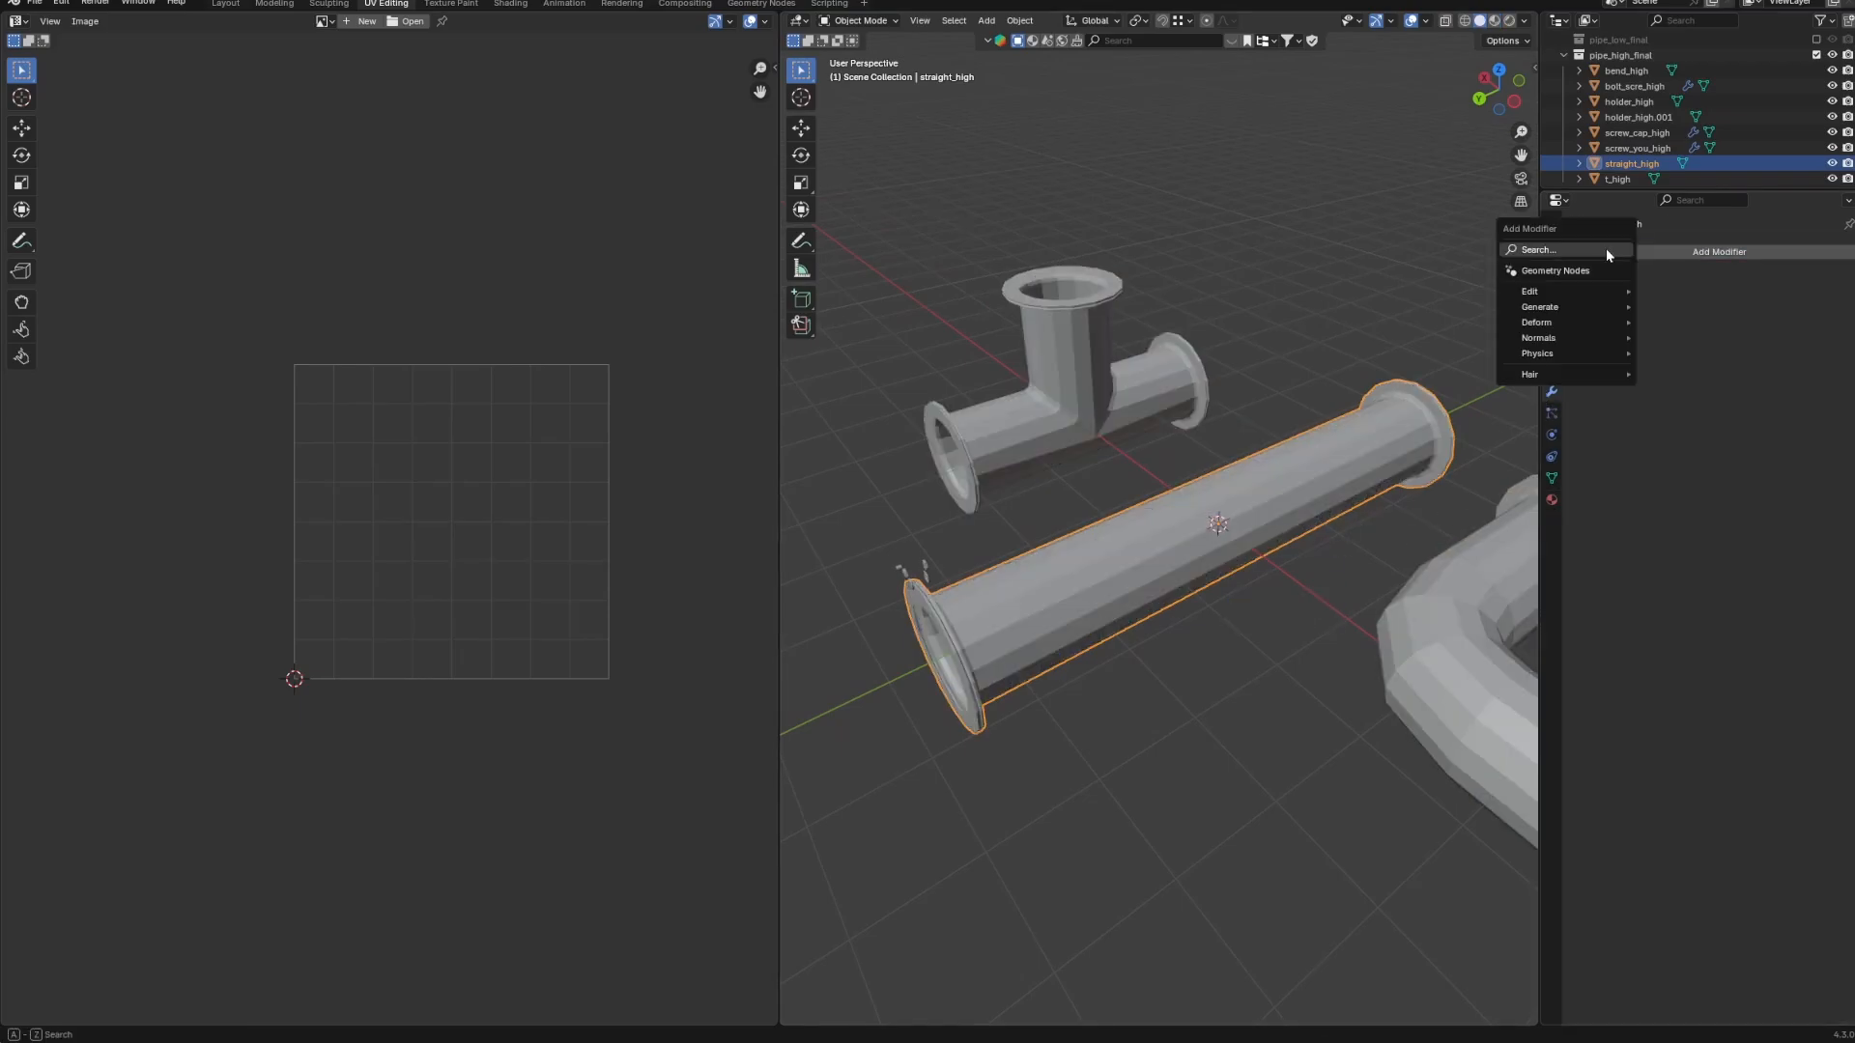
key("ctrl+1")
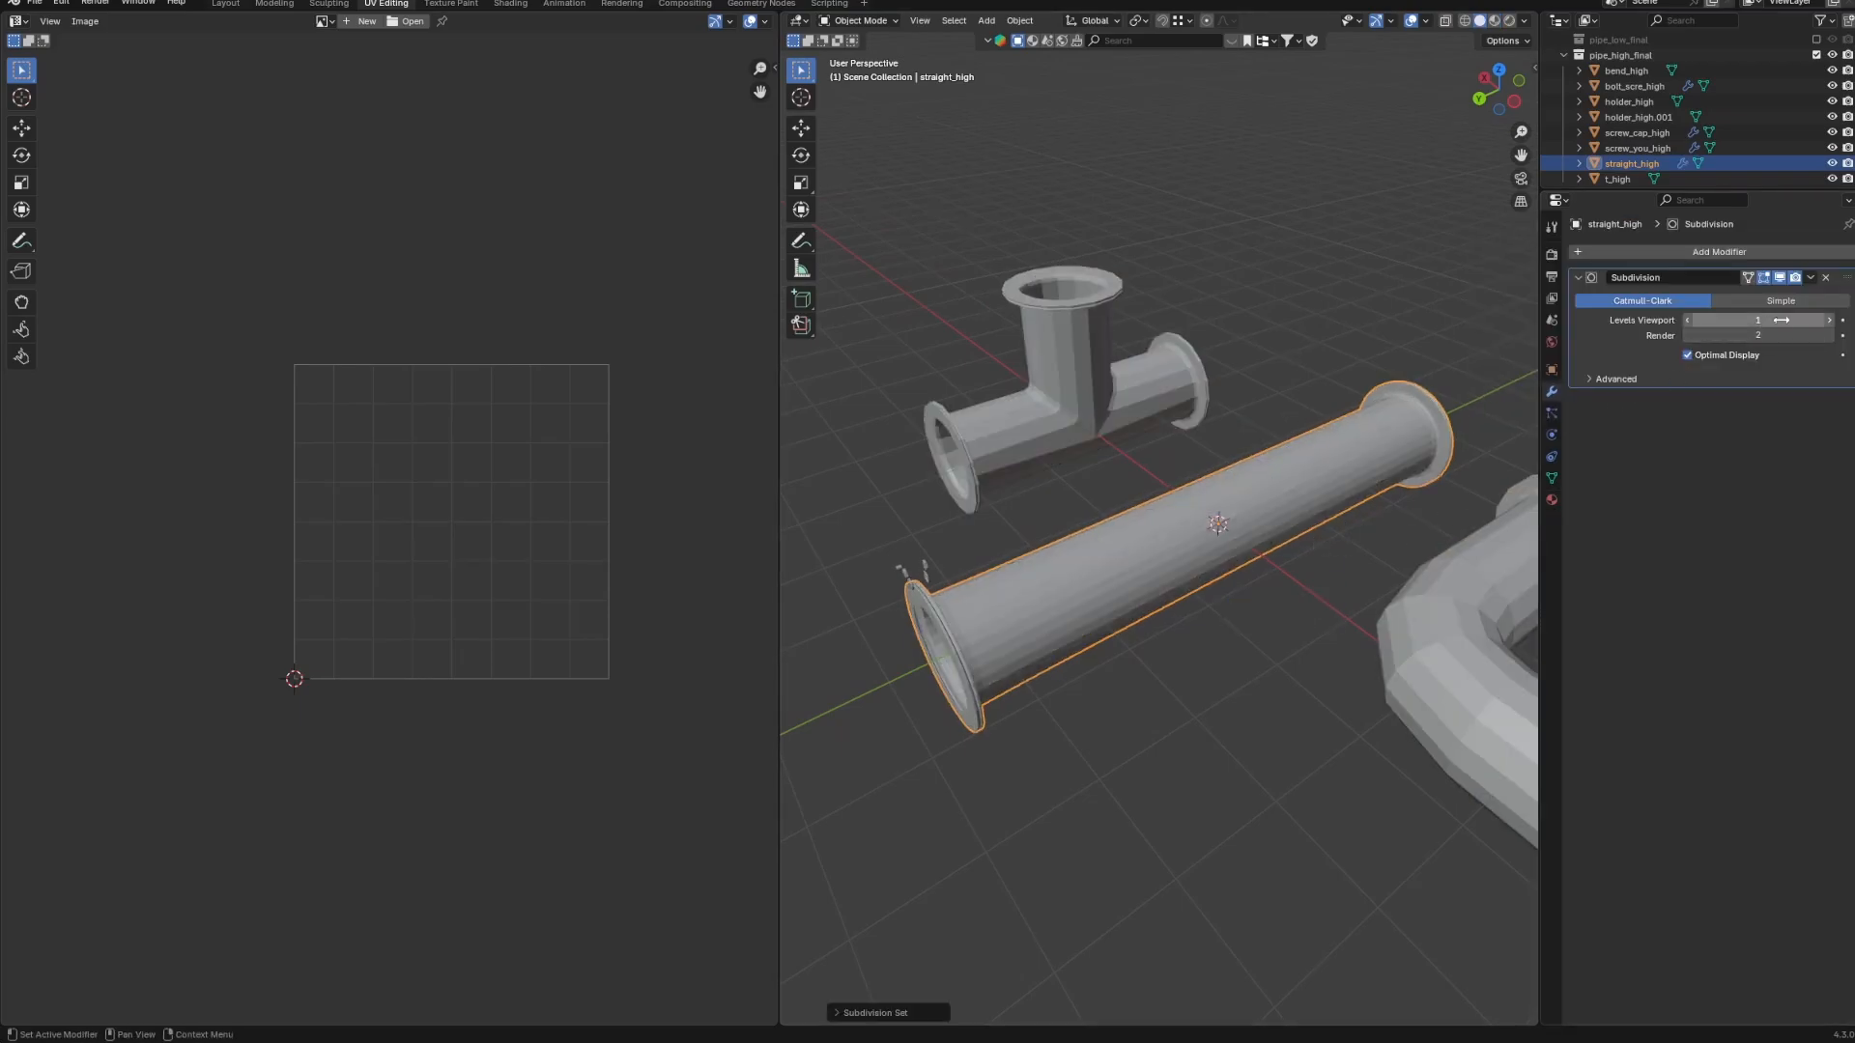
Examine the smoothness of the subdivided straight pipe and compare it with the tee and bend pipes.
scroll(1417, 434, "up", 2)
scroll(1249, 494, "up", 3)
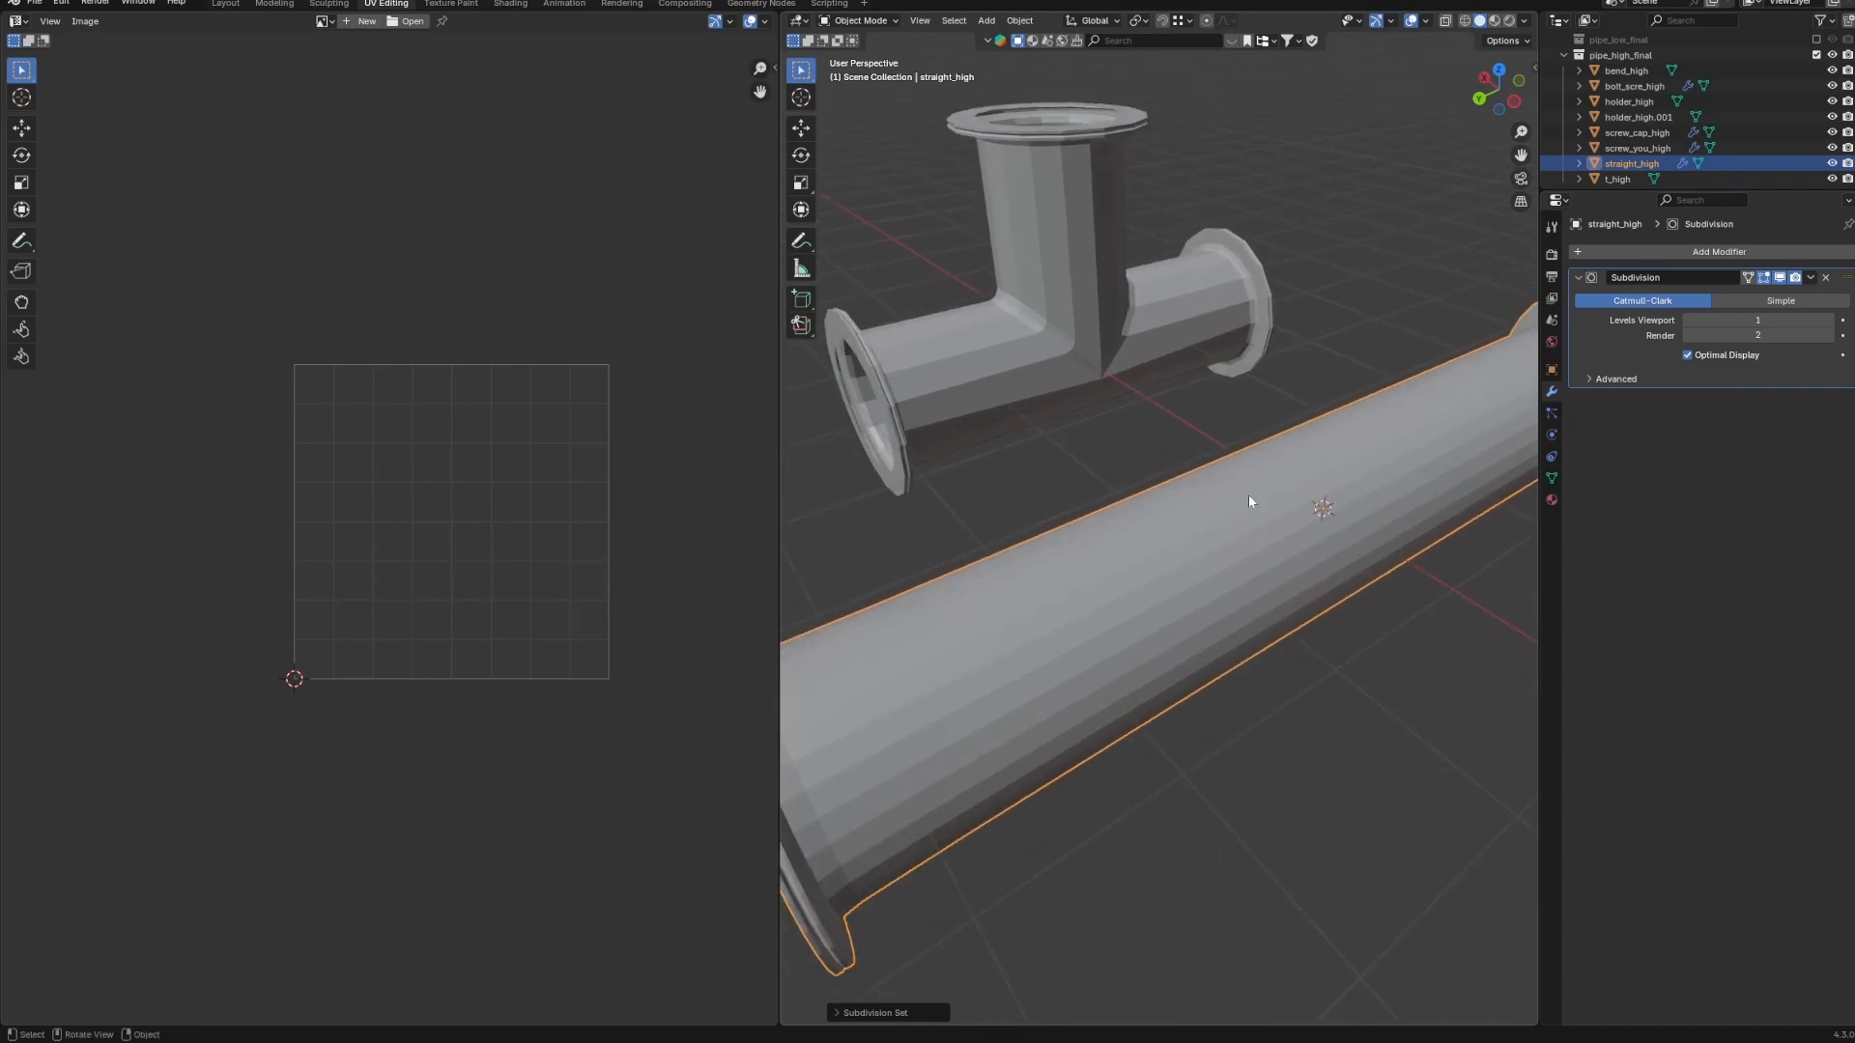
double_click(1790, 322)
key("Return")
scroll(1392, 576, "down", 3)
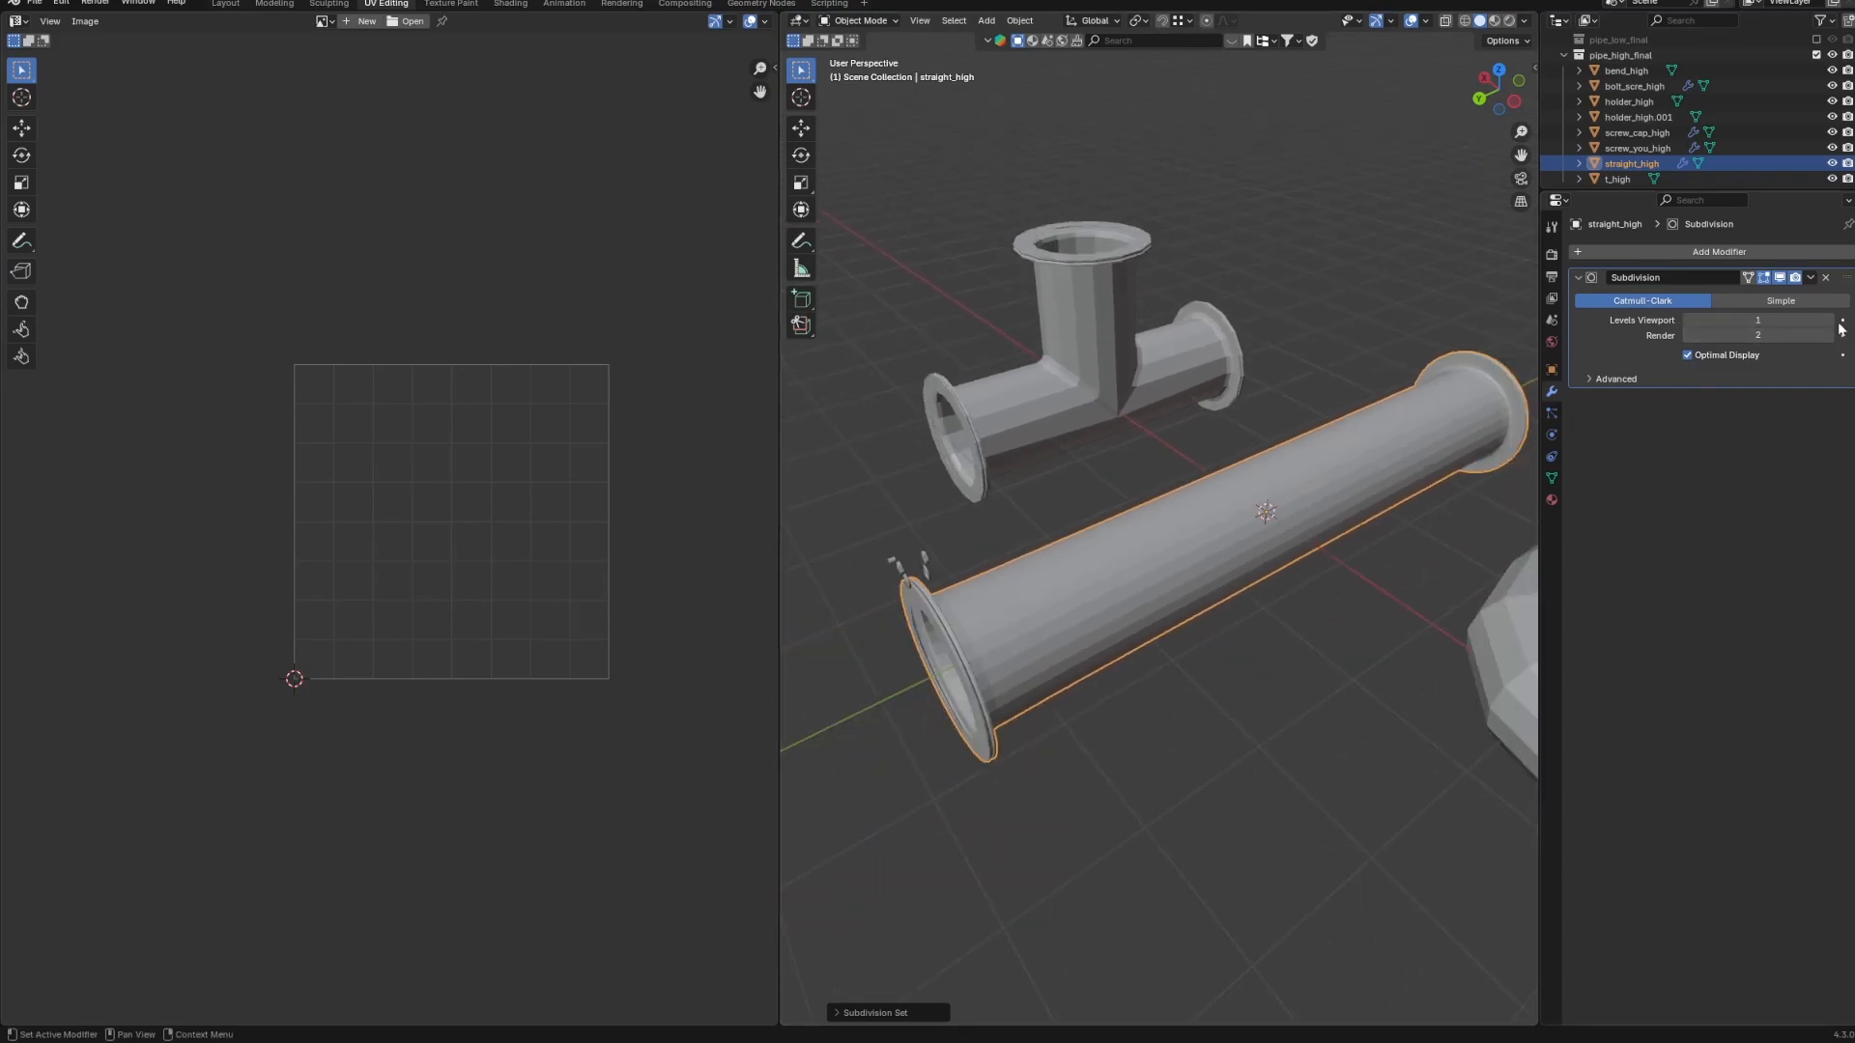
scroll(1299, 596, "down", 2)
middle_click_drag(1297, 595, 1136, 408, "shift")
scroll(1241, 628, "up", 2)
left_click(1224, 606)
left_click(1217, 584)
scroll(1136, 414, "down", 6)
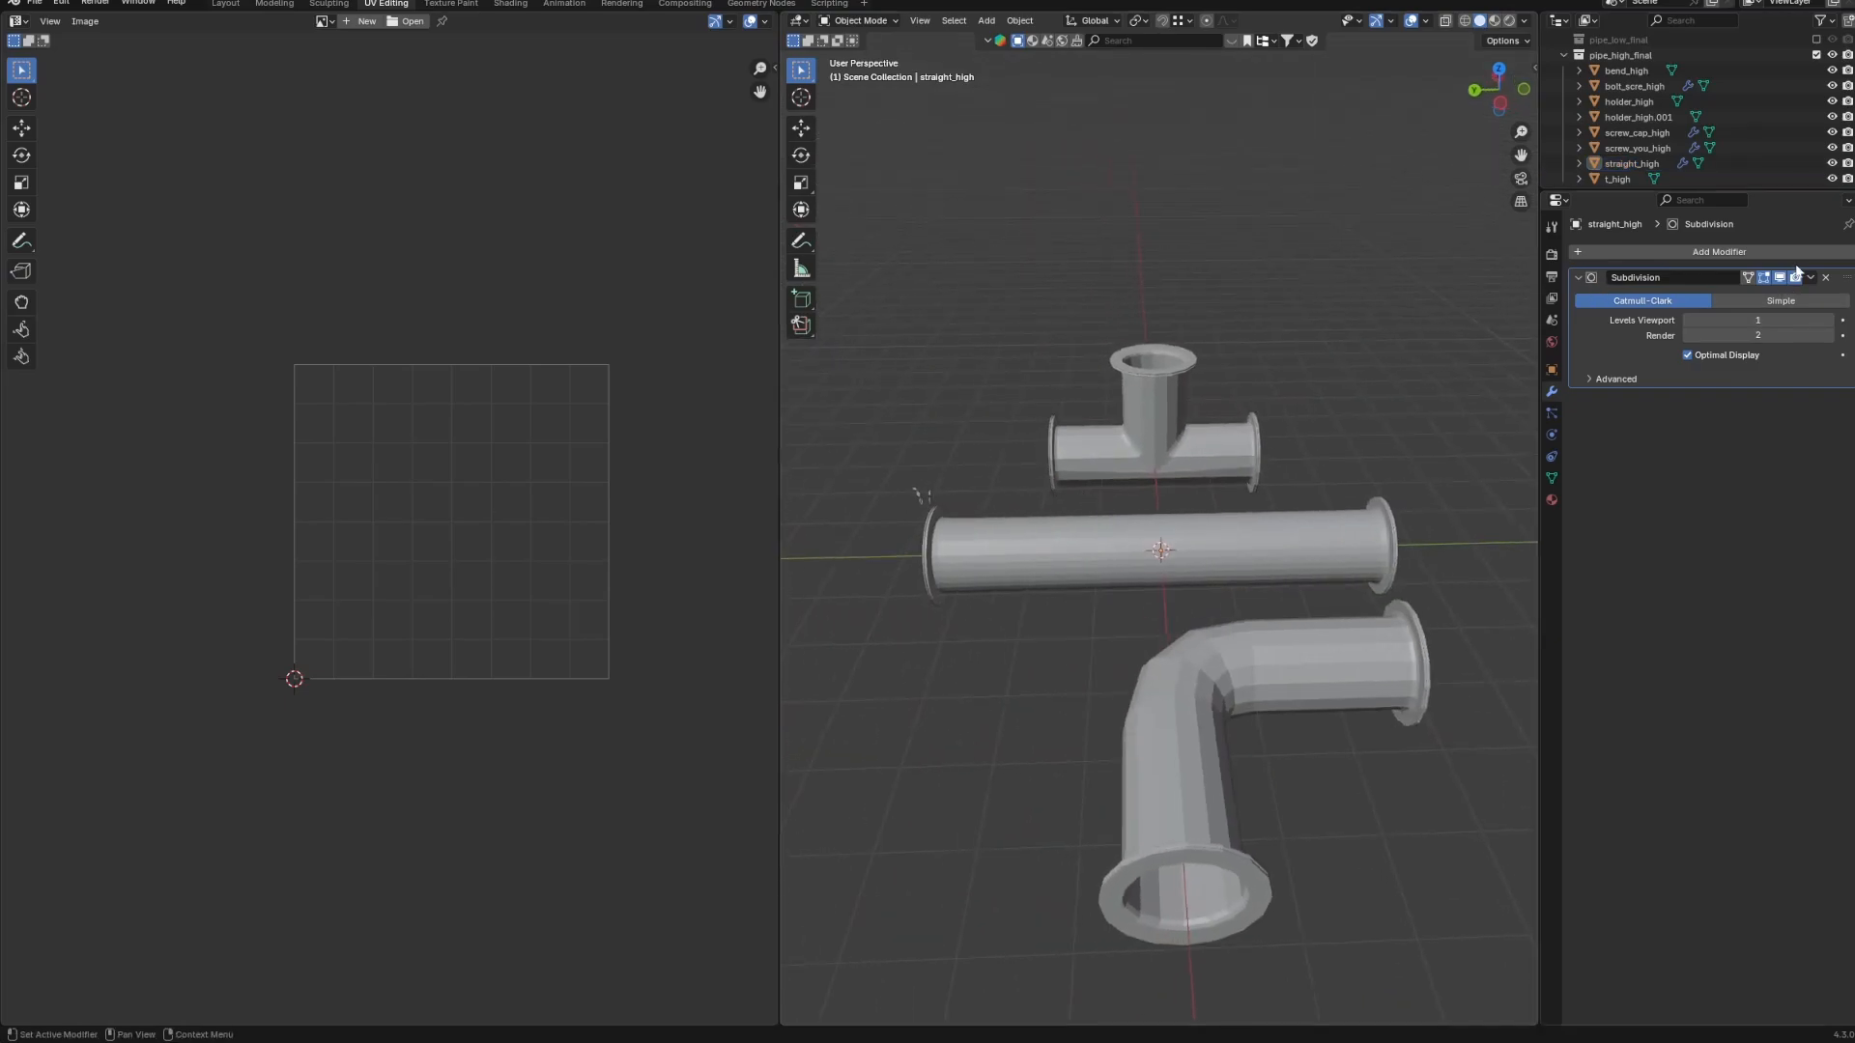
Replace the straight pipe's Subdivision modifier with a Multiresolution modifier.
left_click(1825, 279)
left_click(1805, 253)
left_click(1805, 253)
left_click(1047, 542)
left_click(1047, 542)
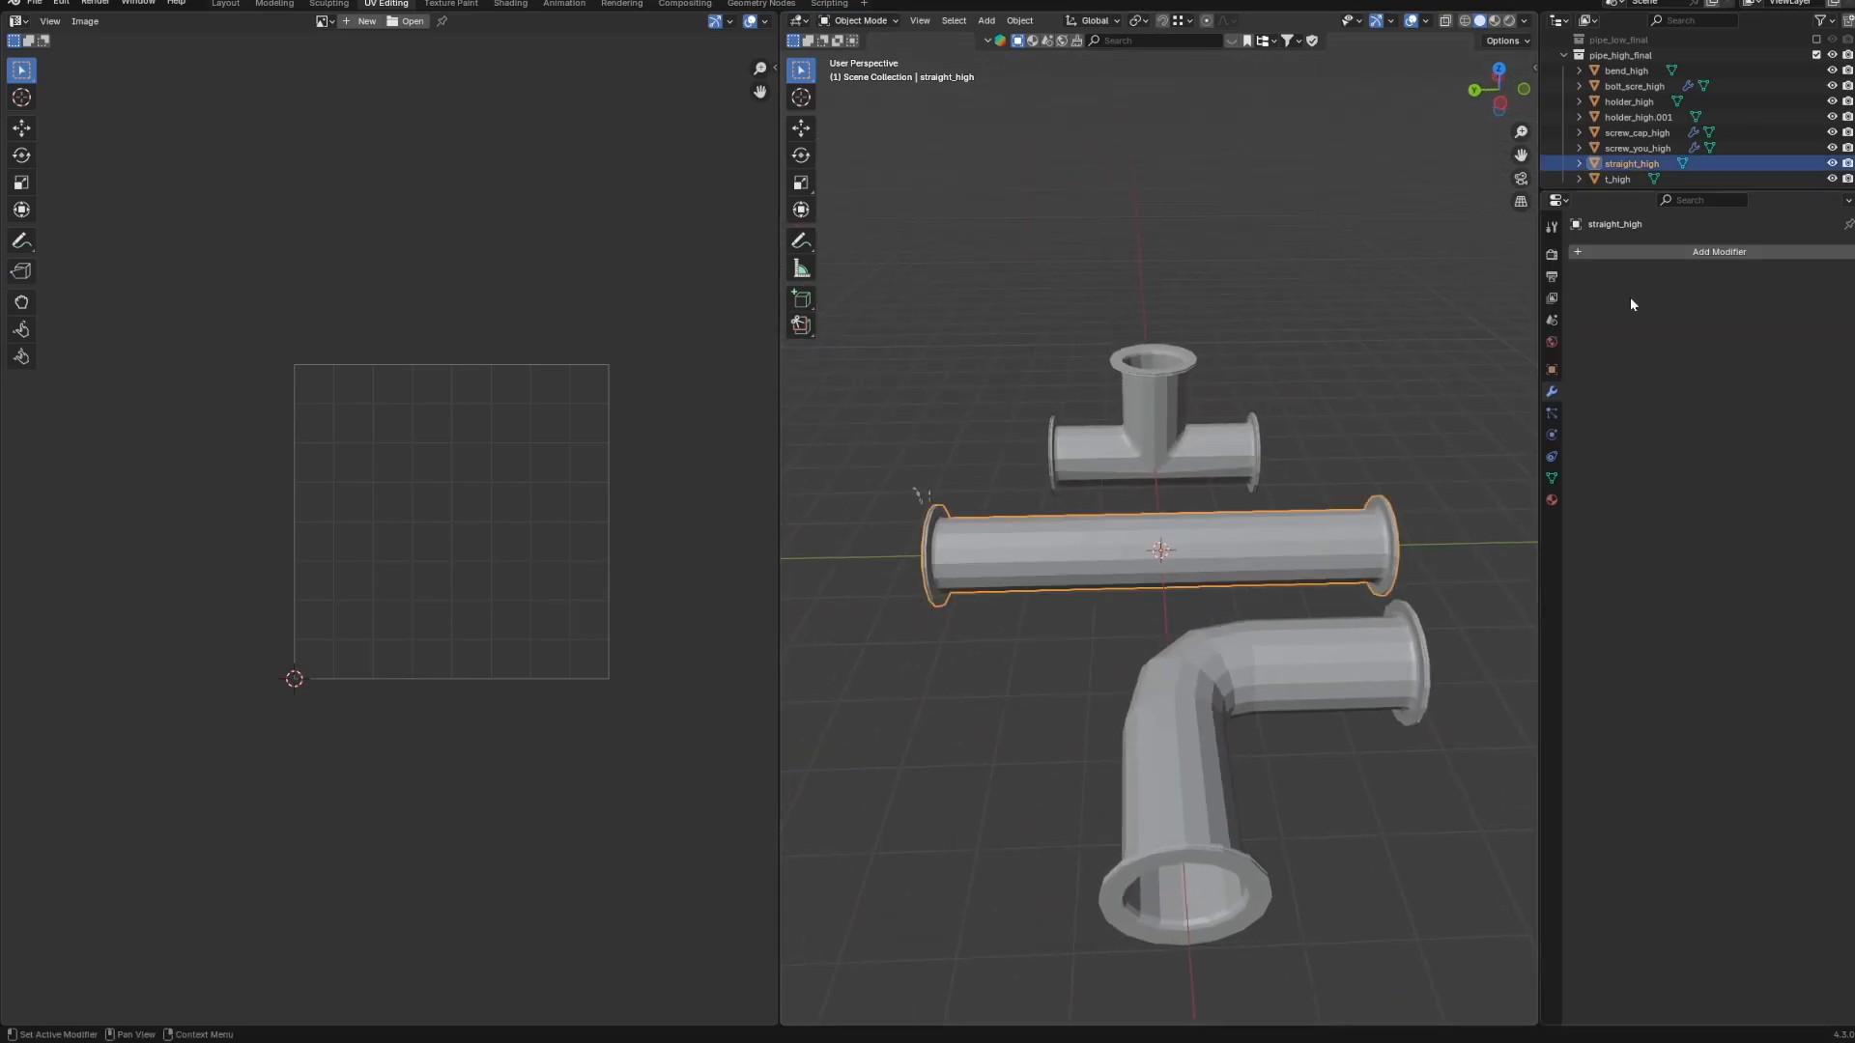
left_click(1681, 253)
left_click(1680, 250)
left_click(1604, 319)
Subdivide the straight pipe's Multiresolution modifier four times to reach level 4.
middle_click_drag(1329, 425, 1440, 433)
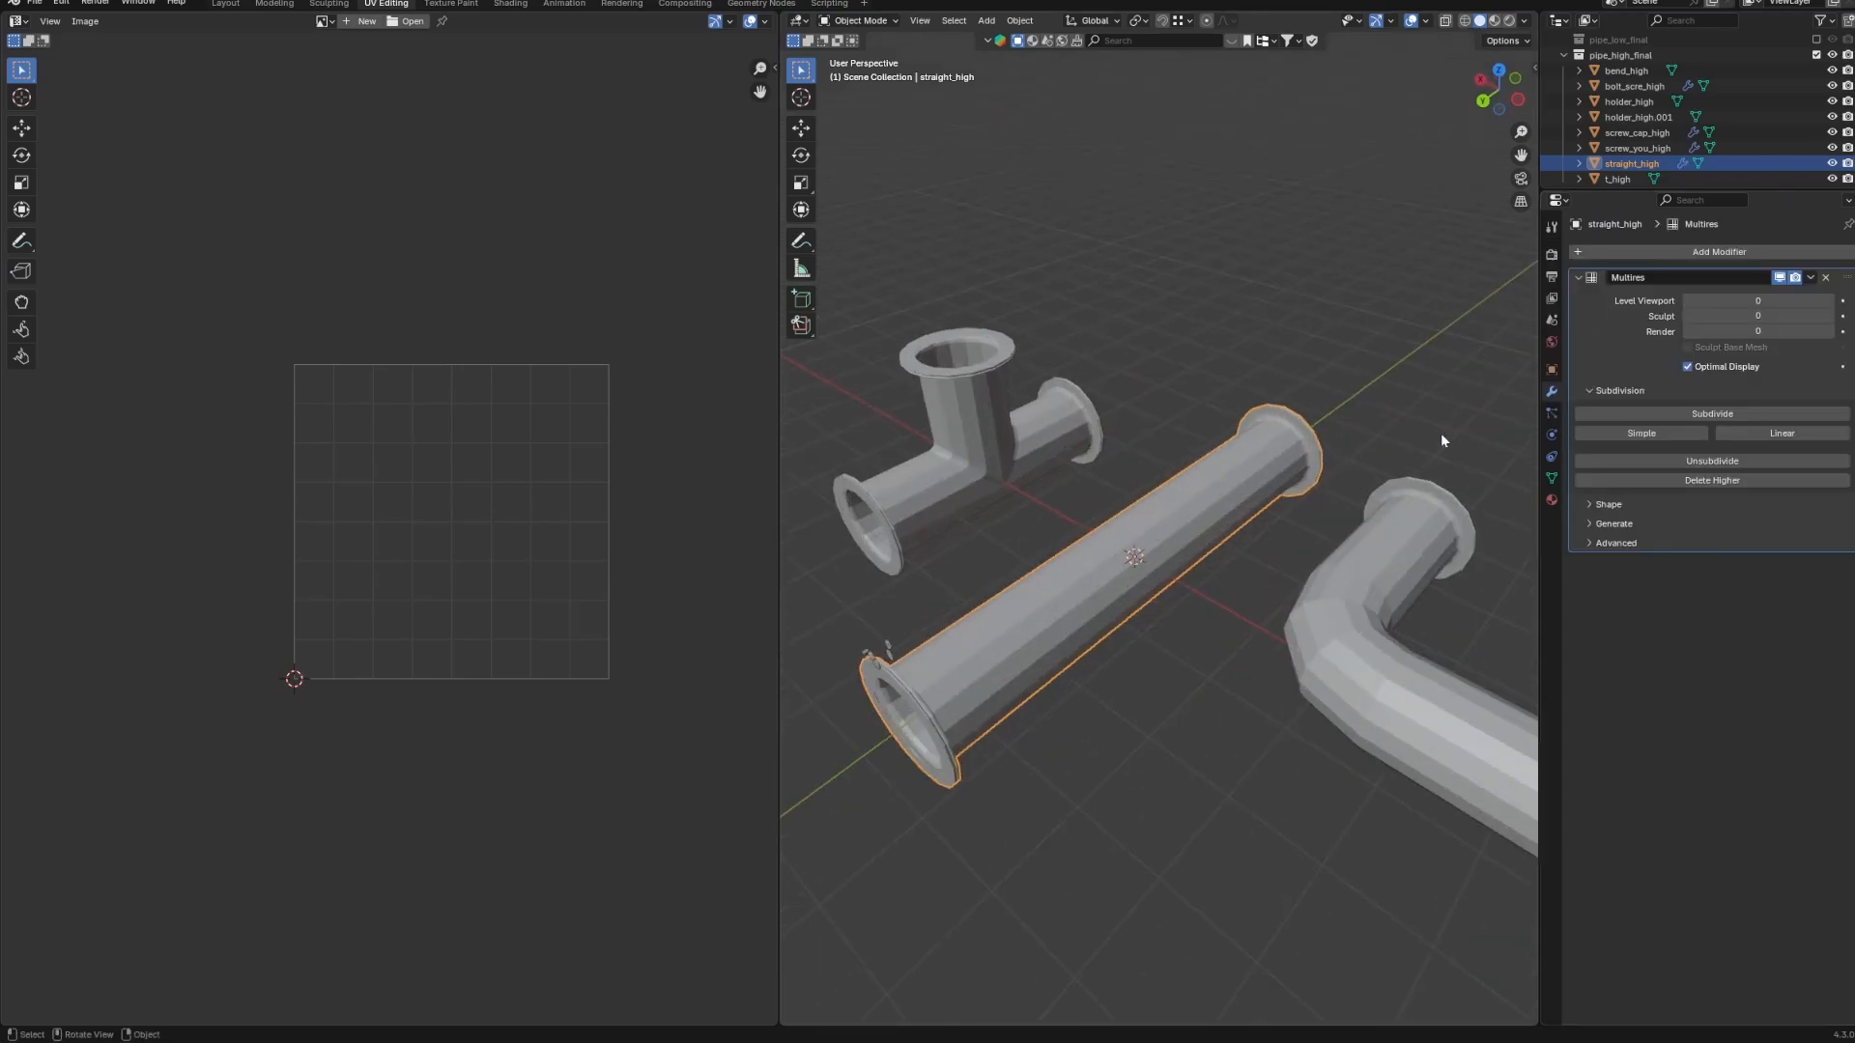
left_click(1628, 414)
left_click(1628, 414)
left_click(1628, 413)
left_click(1628, 413)
middle_click_drag(1372, 579, 1428, 611)
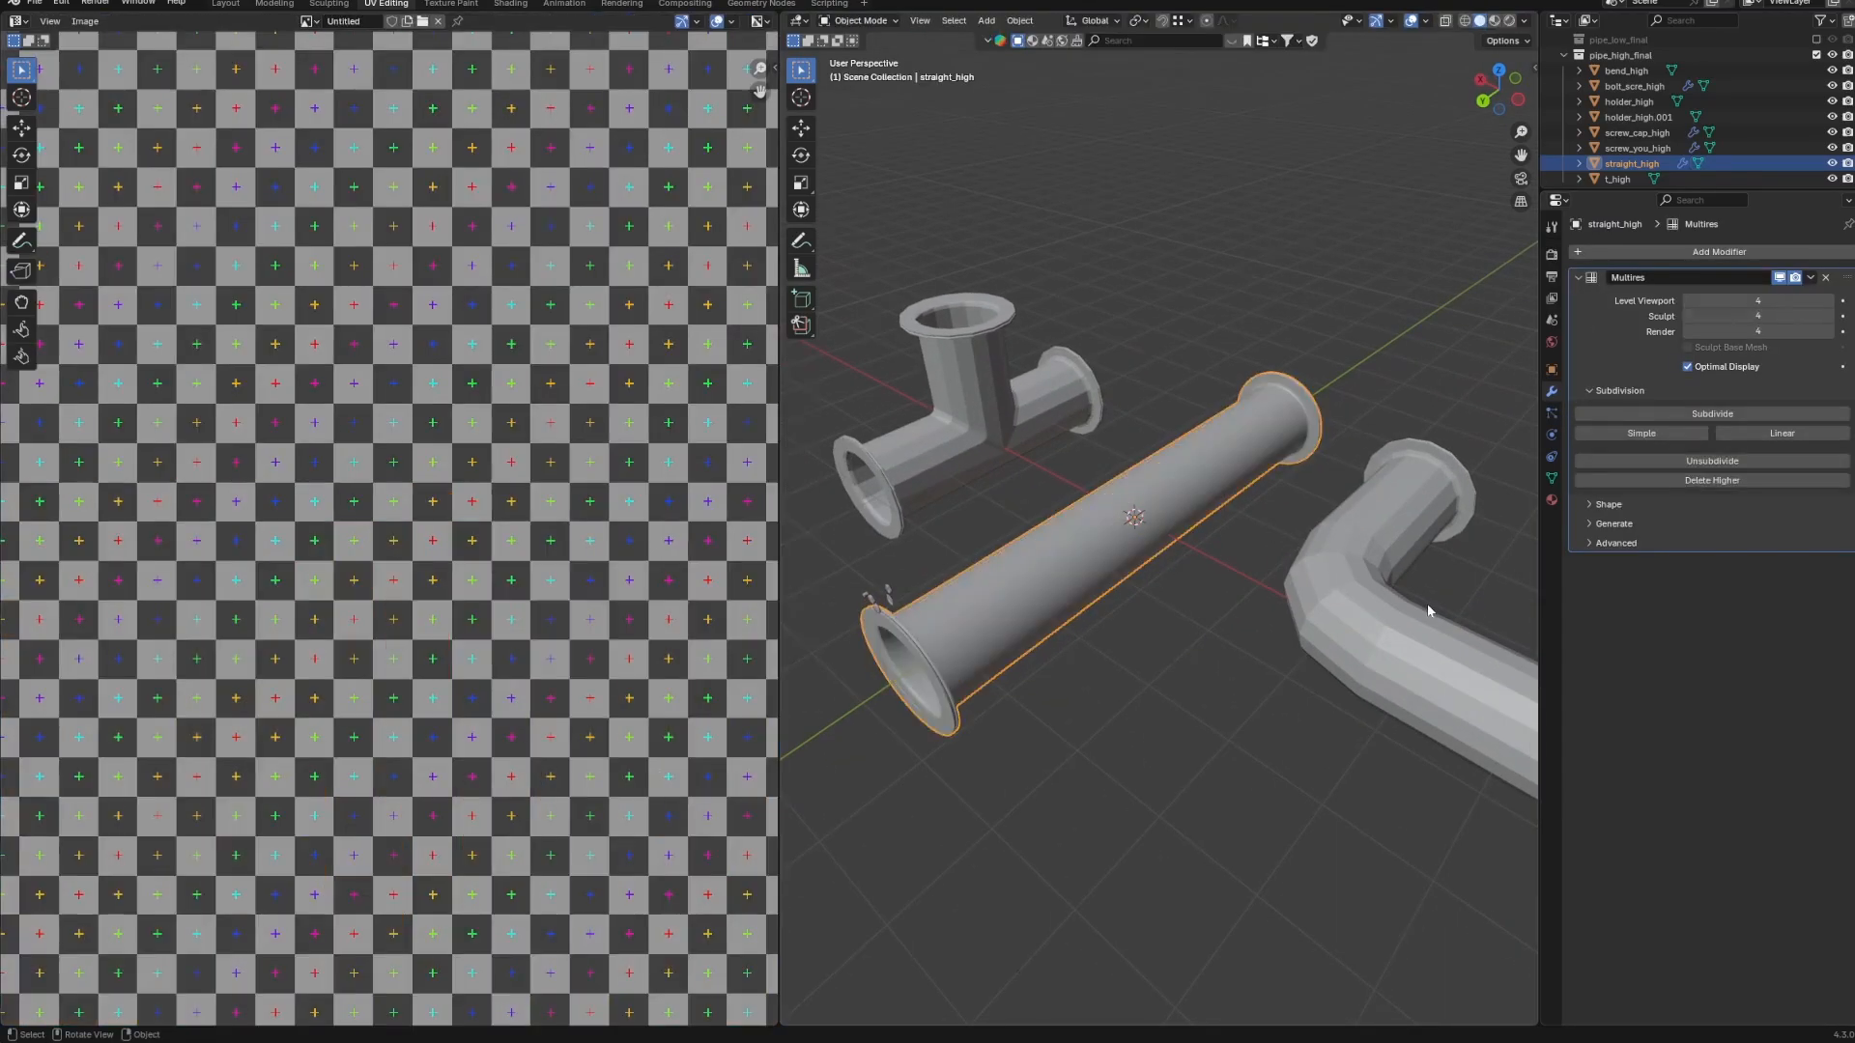
Select the bend pipe, bend_high, and bring it fully into view.
left_click(1428, 611)
middle_click_drag(1454, 557, 1401, 562, "shift")
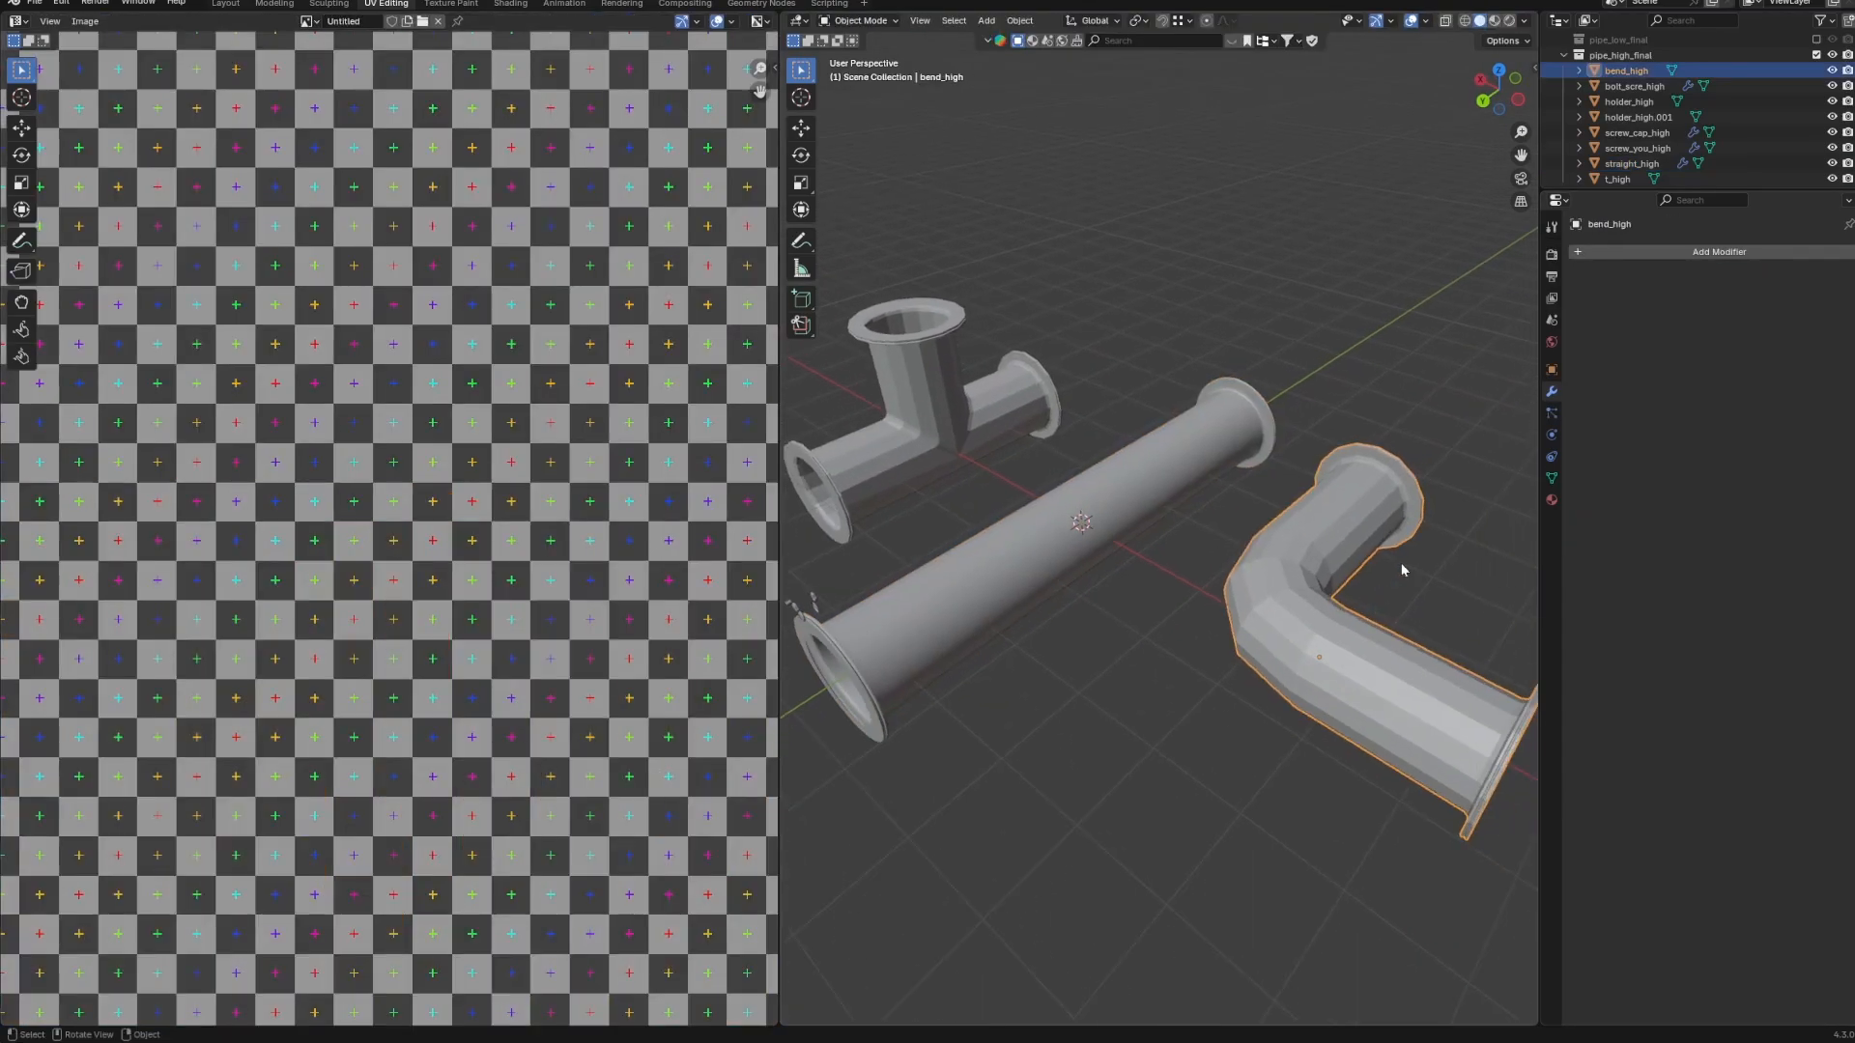
Copy the Multires modifier from the straight high-poly pipe to all the other high-poly pipe parts.
left_click(1633, 253)
middle_click_drag(934, 549, 987, 529, "shift")
left_click(935, 450, "shift")
middle_click_drag(935, 450, 972, 369)
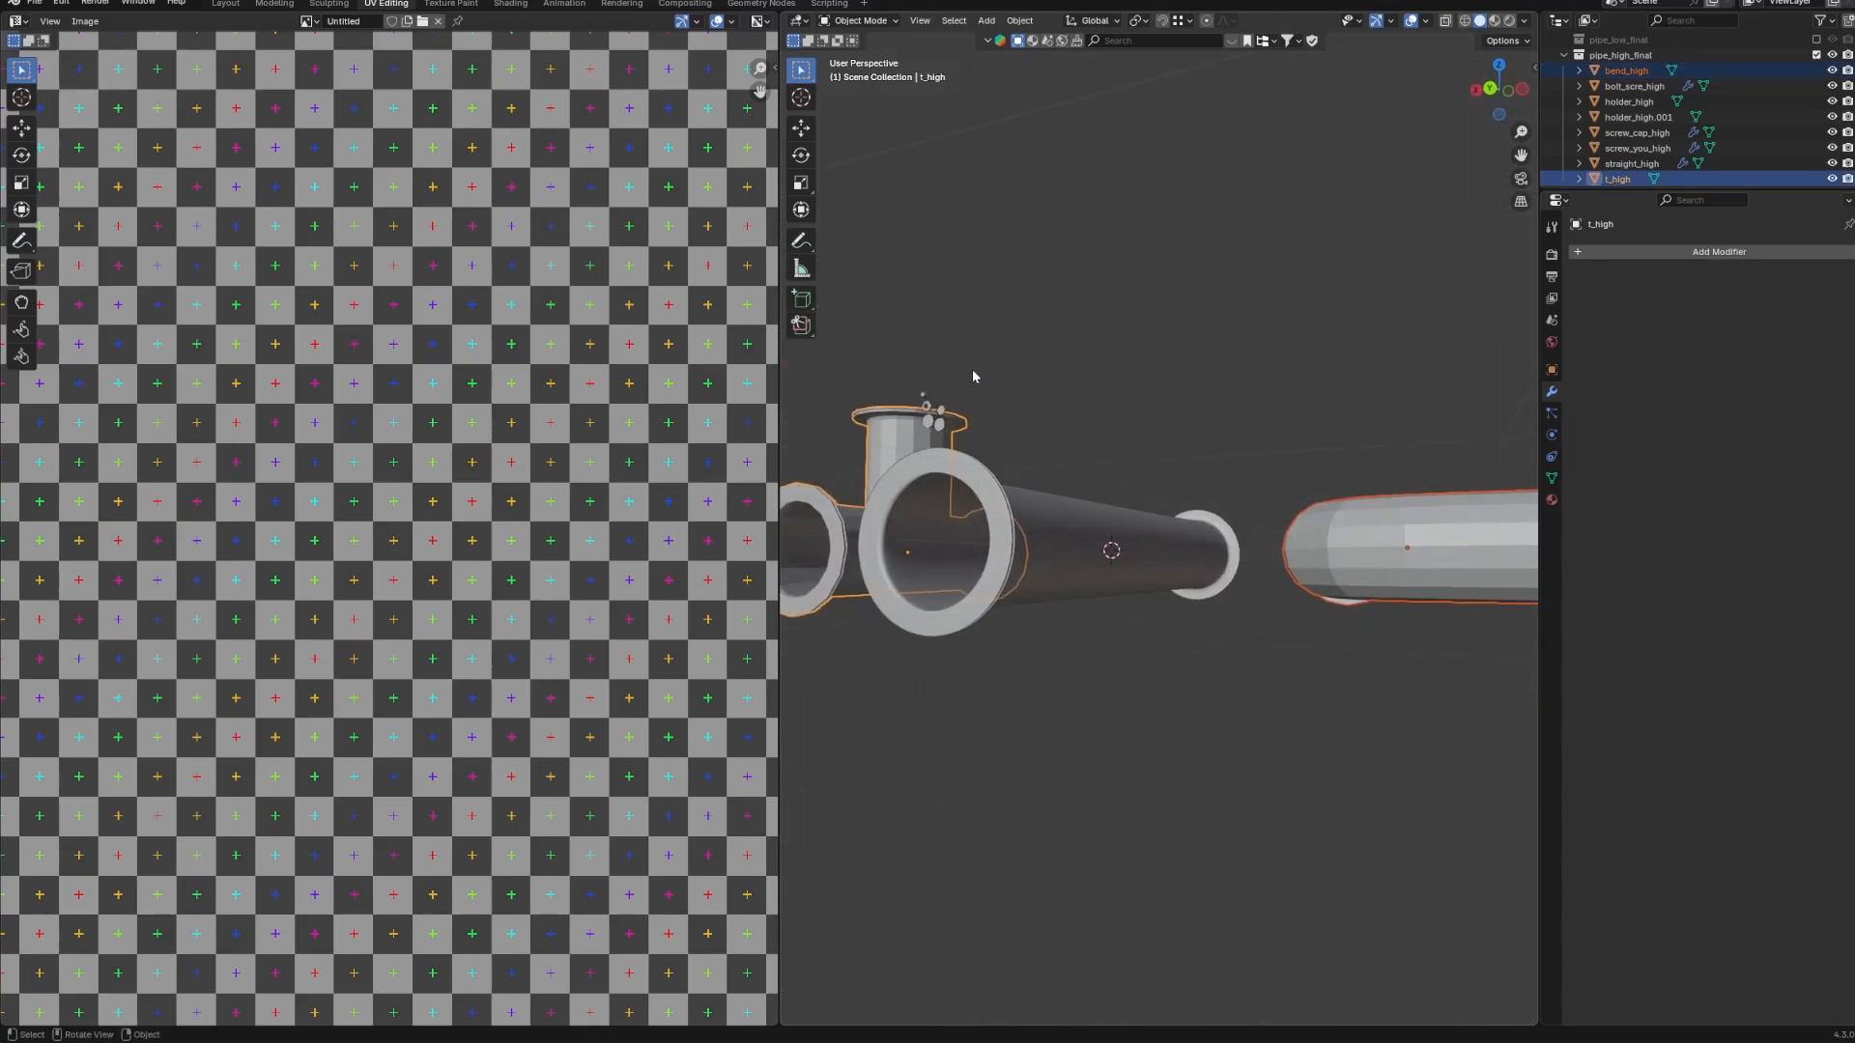
left_click_drag(910, 389, 925, 406, "shift")
middle_click_drag(925, 406, 1037, 551)
left_click(1037, 550, "shift")
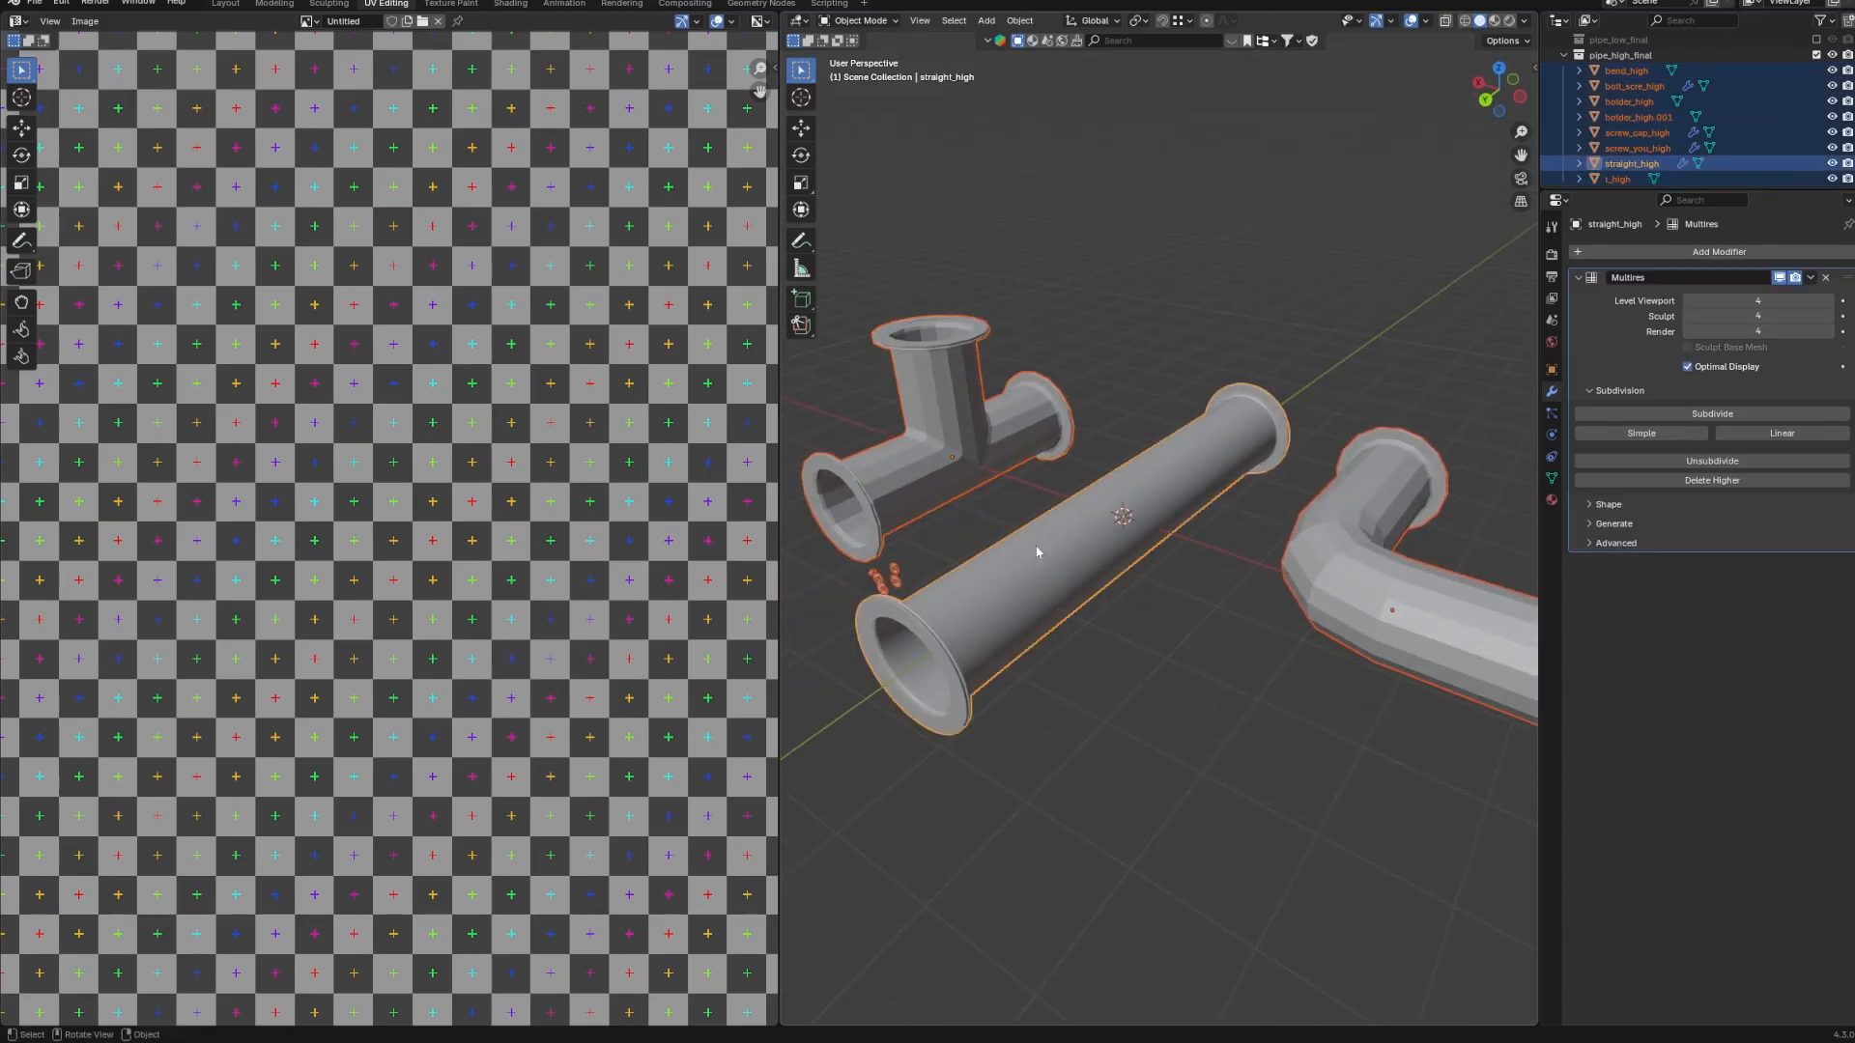
key("ctrl+l")
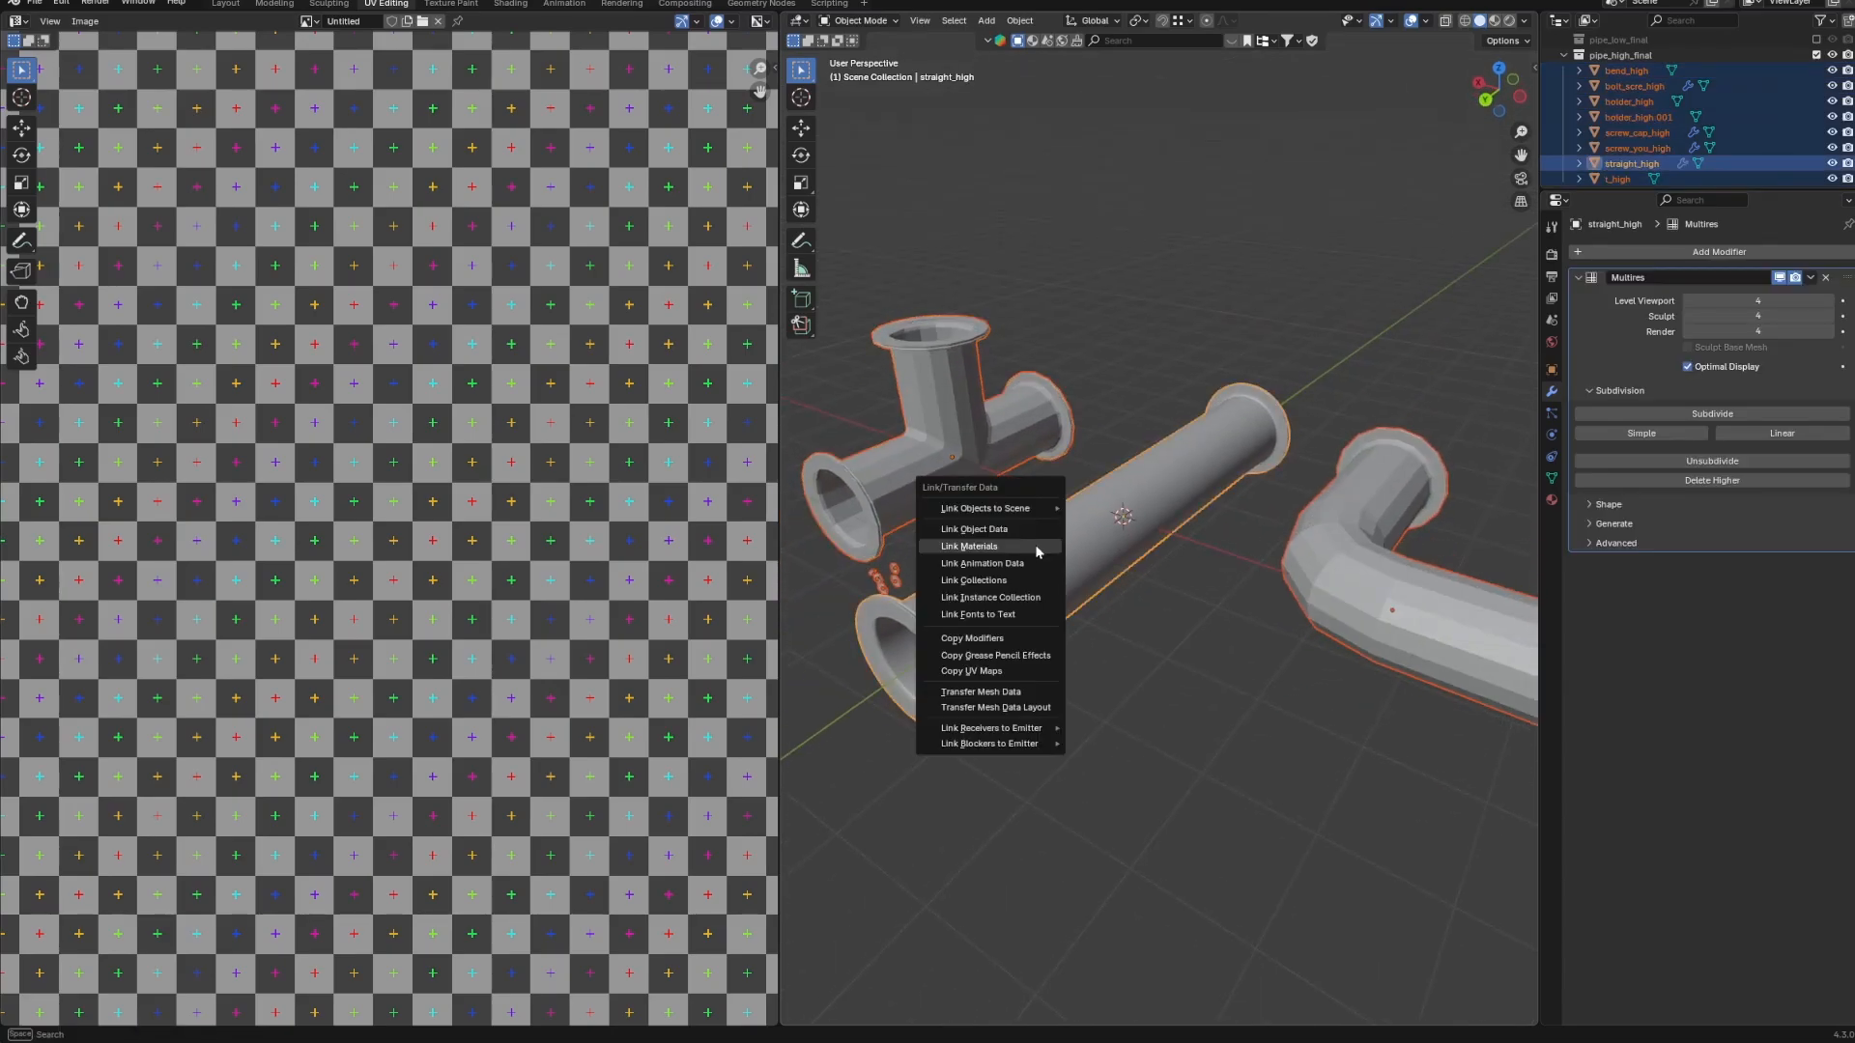
left_click(972, 639)
left_click(1186, 729)
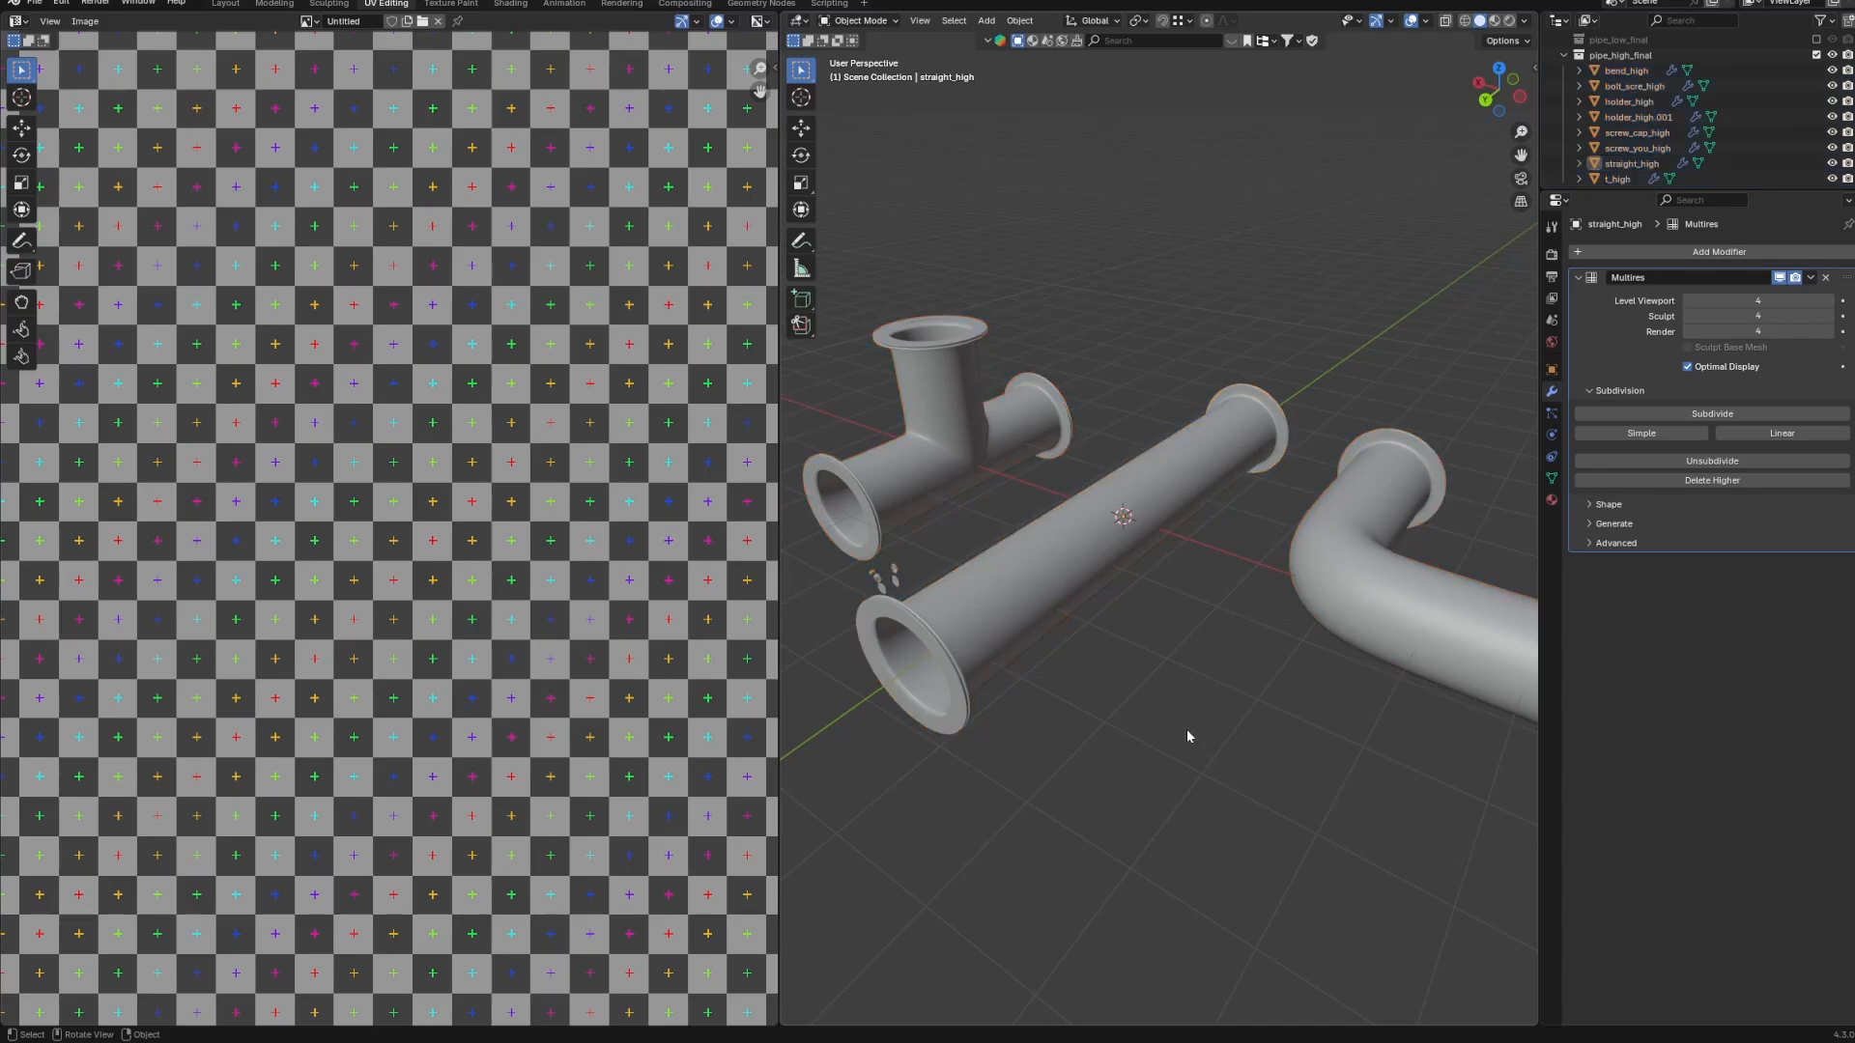
Shade all the high-poly pipe parts smooth and clear the selection.
middle_click_drag(1186, 728, 1037, 548)
left_click_drag(897, 361, 1340, 772)
right_click(1198, 458)
left_click(1199, 458)
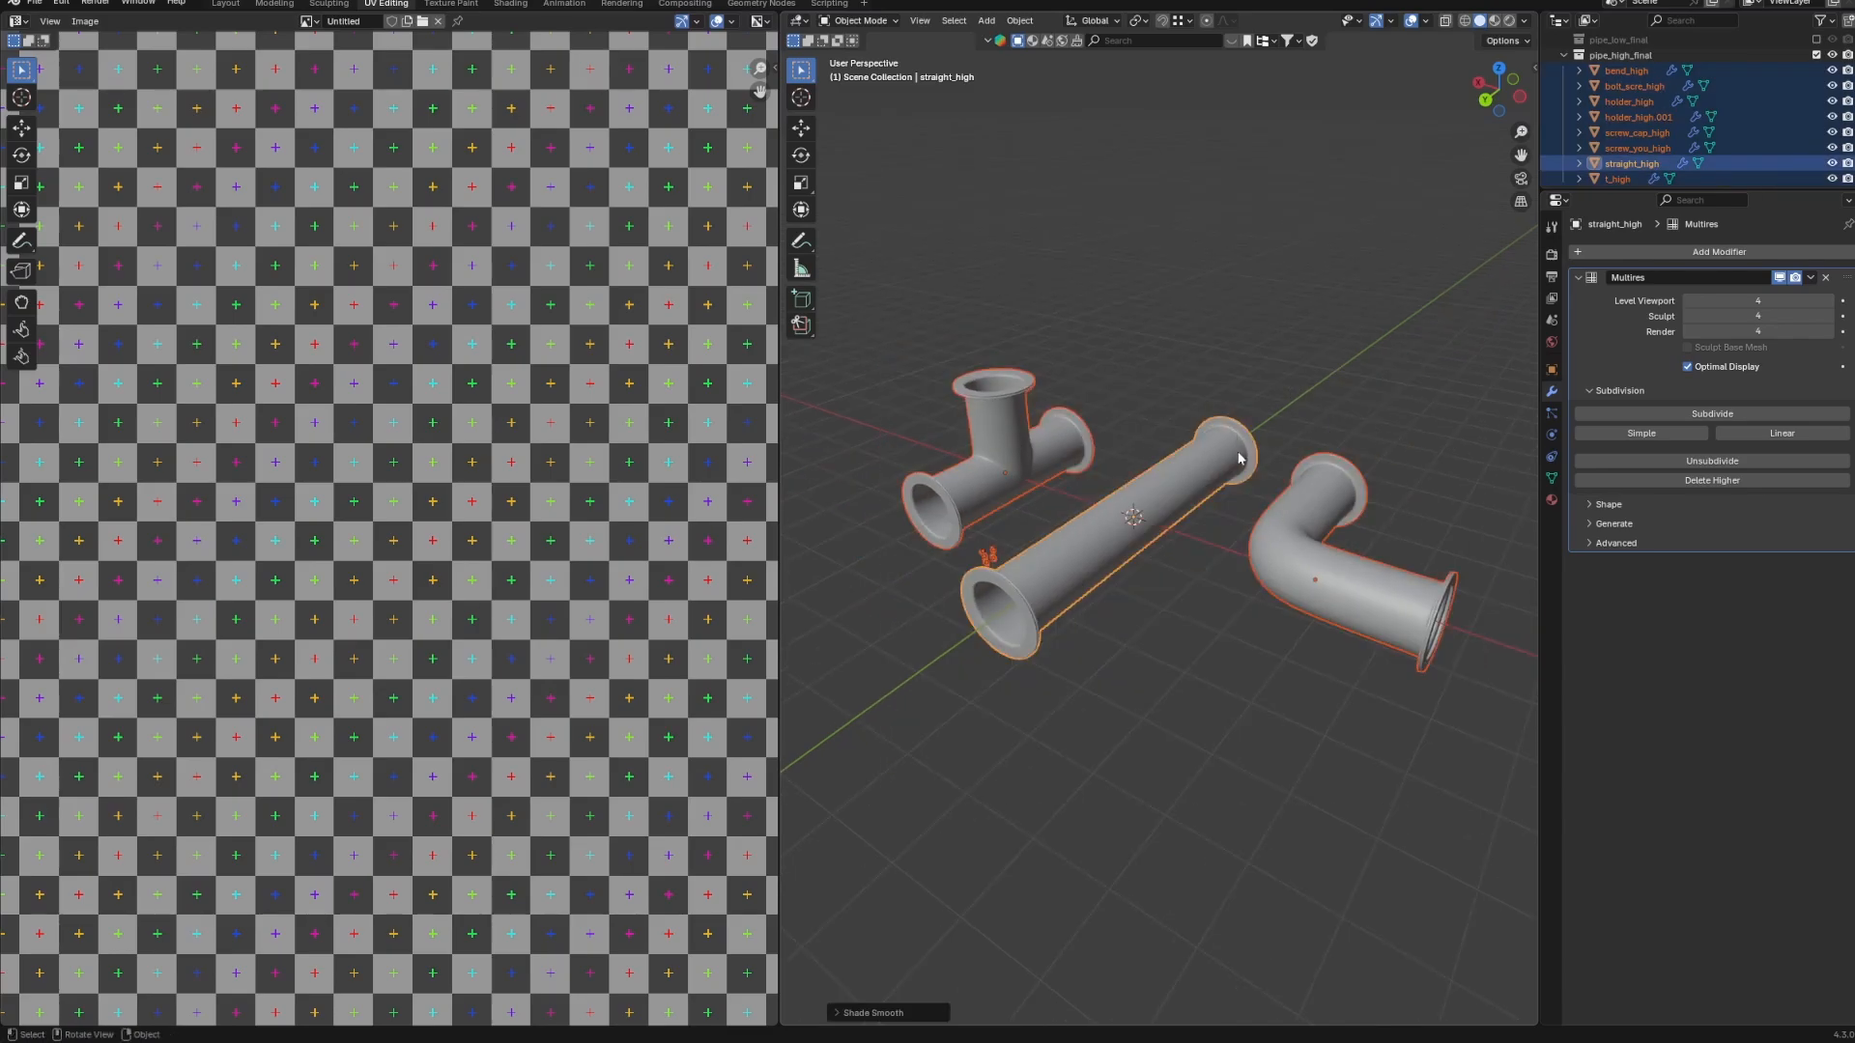
left_click(1285, 413)
middle_click_drag(1285, 414, 1210, 616)
scroll(1210, 616, "down", 3)
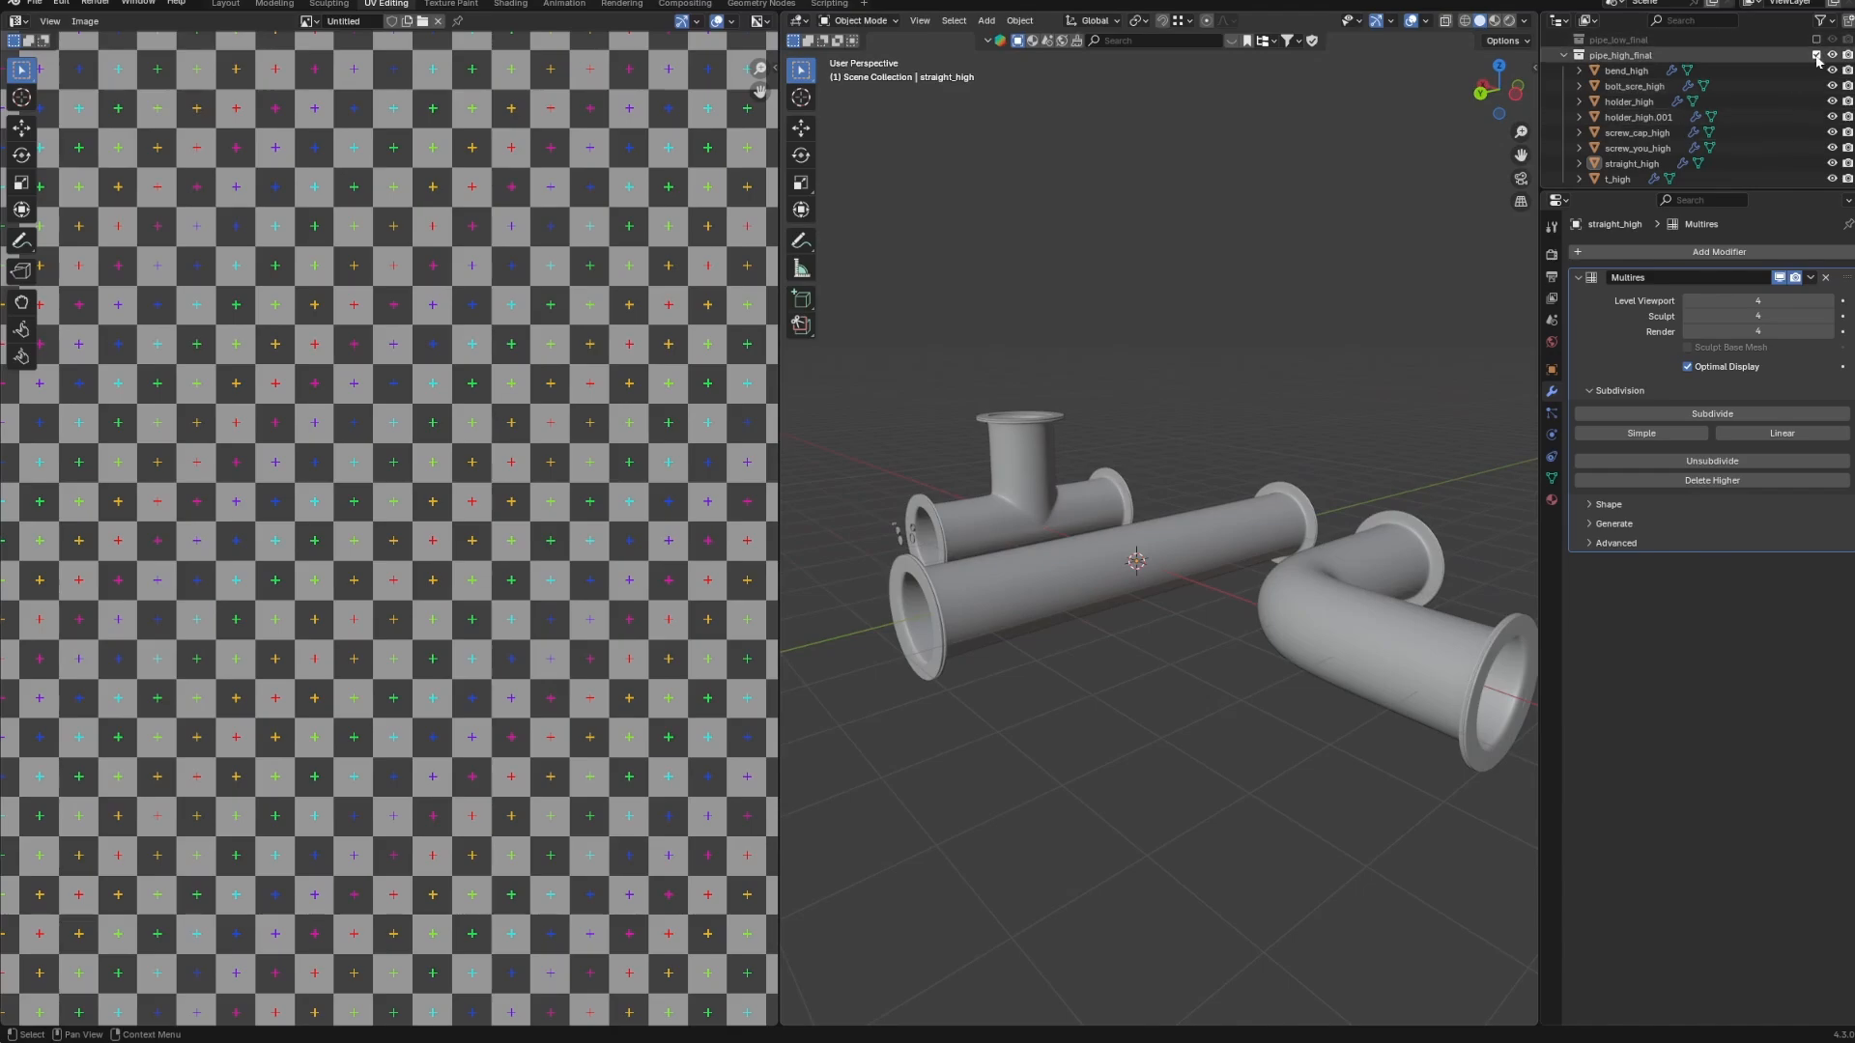
Exclude the pipe_high_final collection from the view layer and enable pipe_low_final.
left_click(1816, 55)
left_click(1817, 104)
middle_click_drag(1258, 488, 1312, 610)
scroll(1269, 591, "up", 3)
Add a Weighted Normal modifier with a weight of 100 to the straight low-poly pipe.
left_click(1270, 595)
left_click(1642, 255)
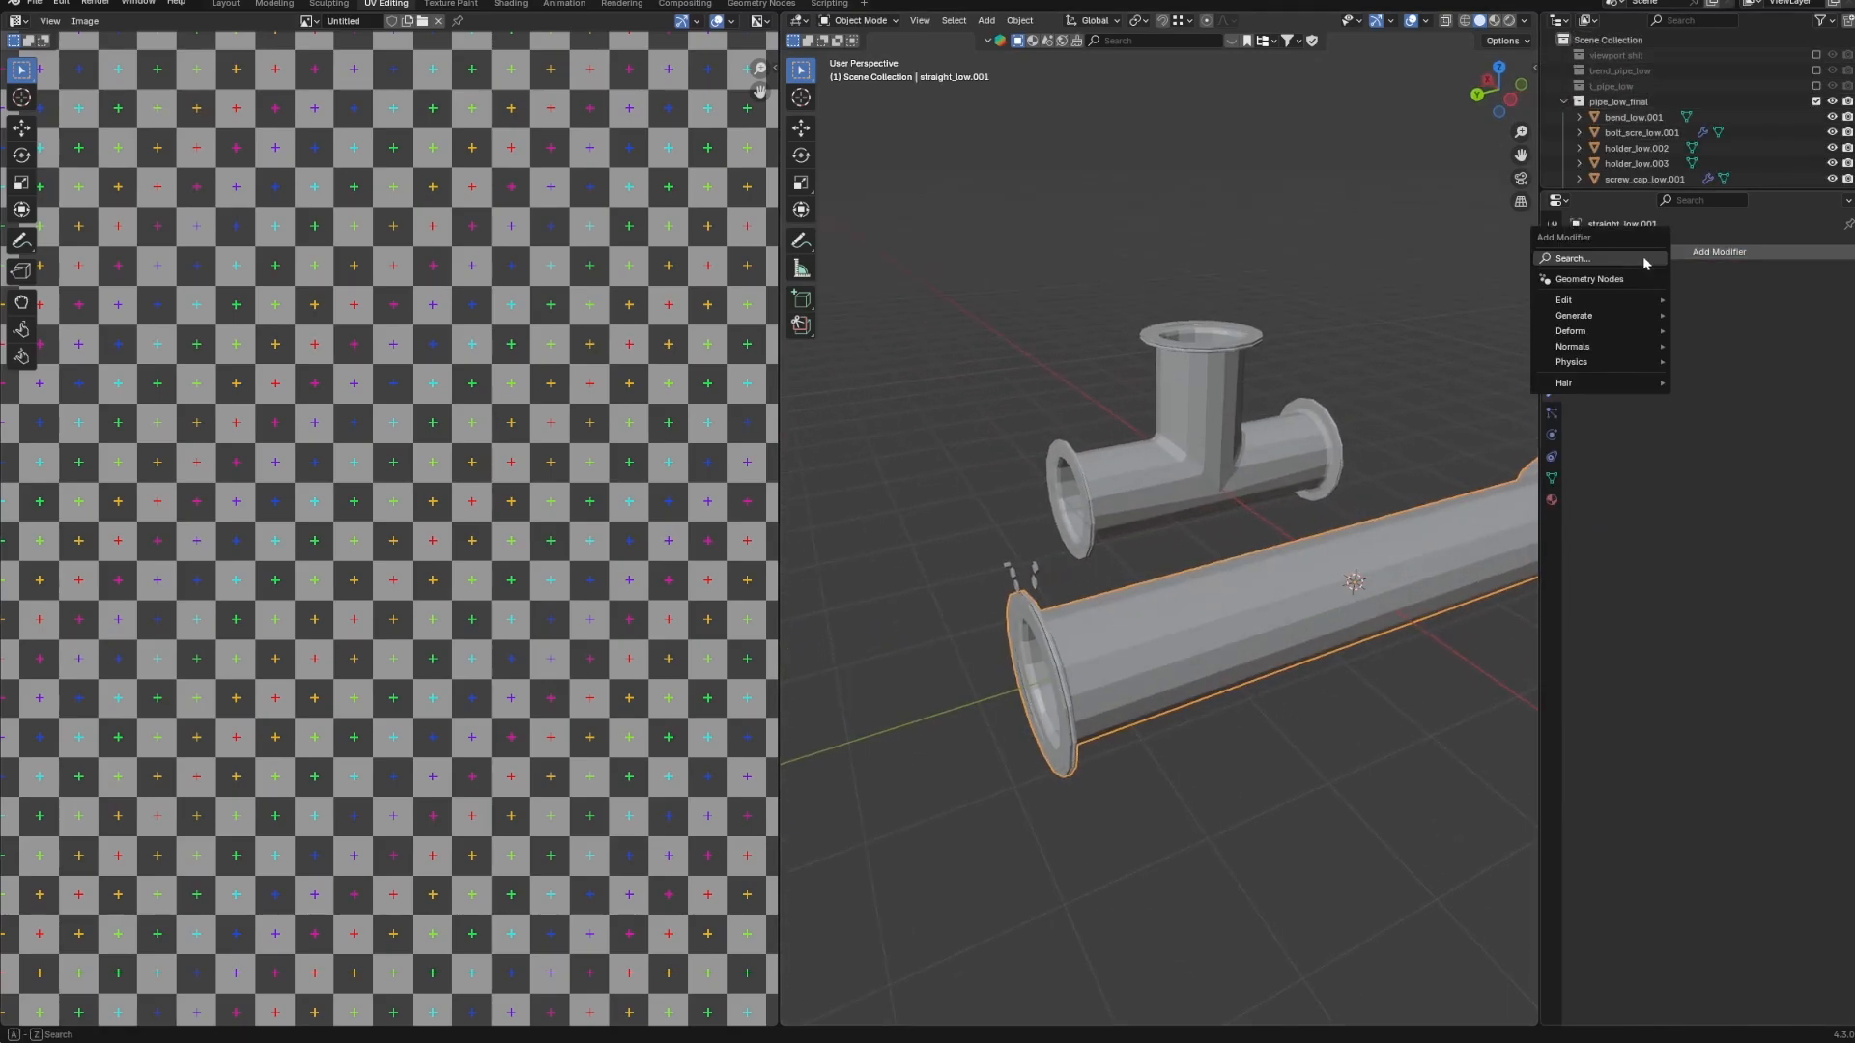
type("e")
key("BackSpace")
type("we")
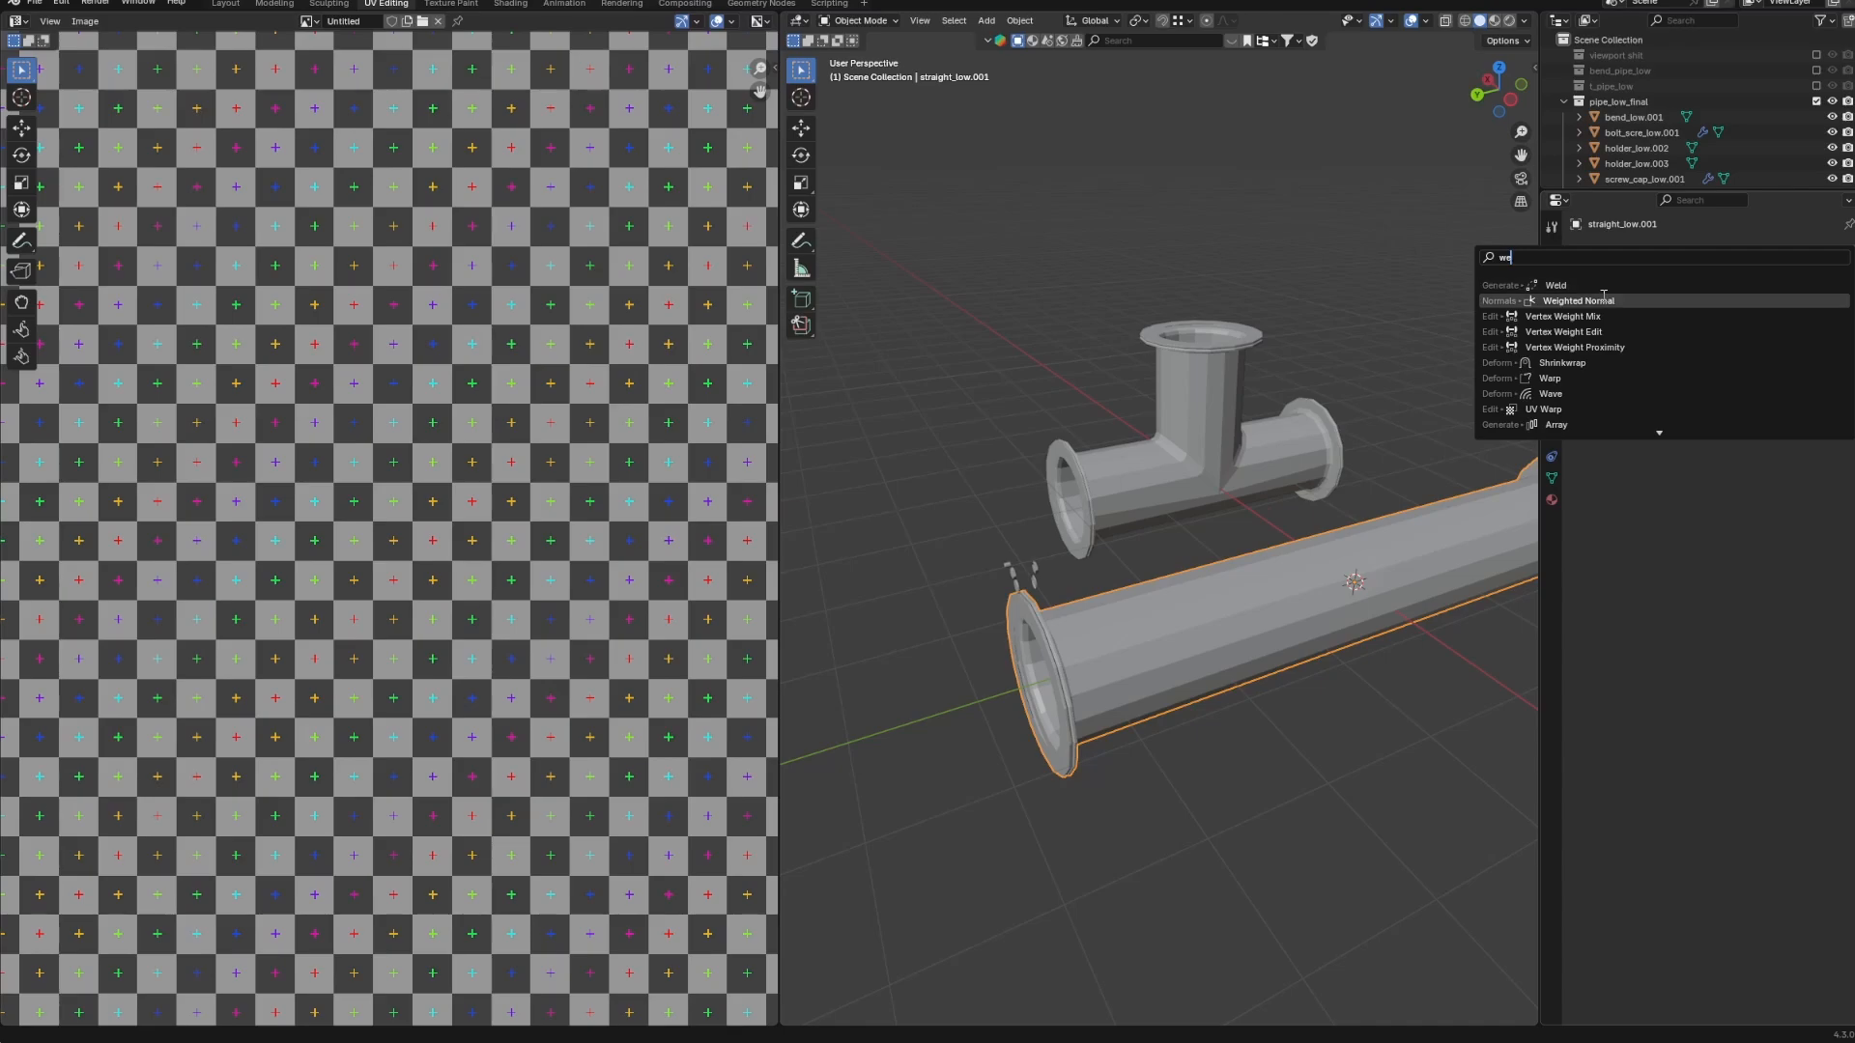
left_click(1609, 300)
left_click(1720, 320)
type("100")
key("Return")
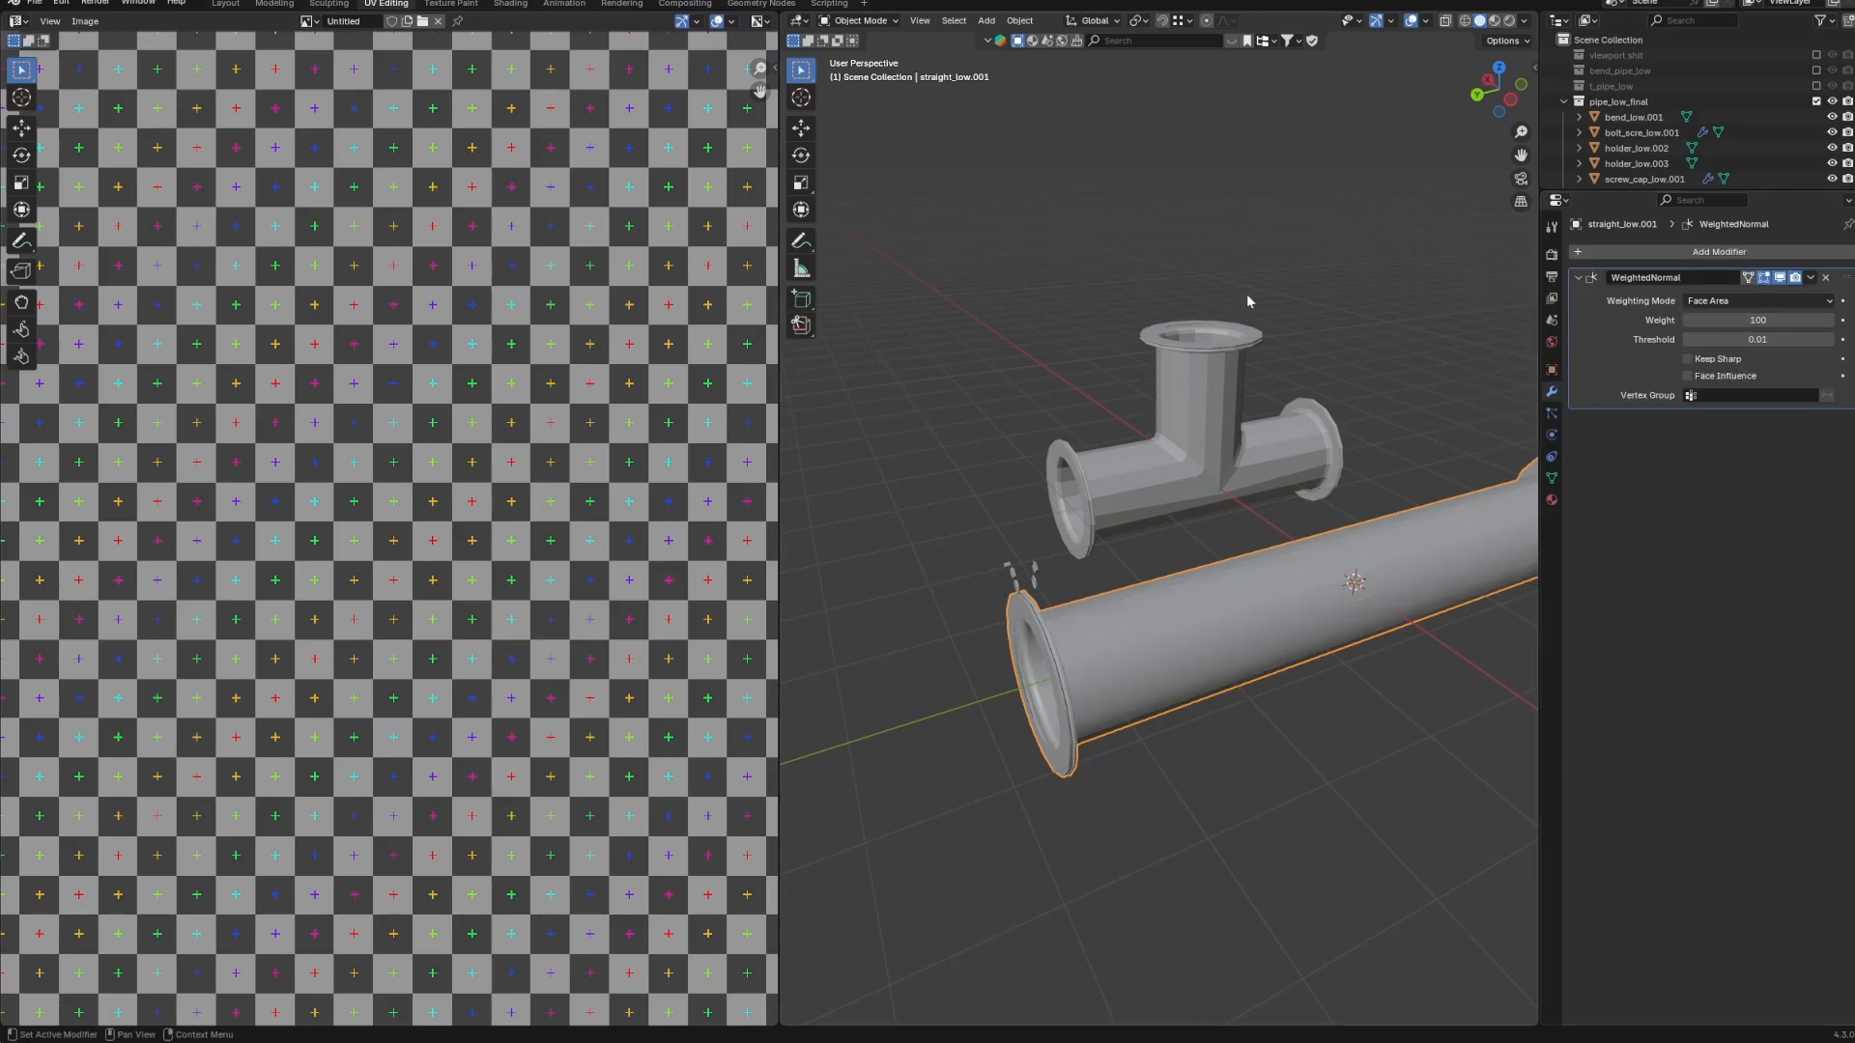
Copy the Weighted Normal modifier from the straight low-poly pipe to all the other low-poly parts.
left_click_drag(1104, 331, 1251, 455)
middle_click_drag(1052, 560, 1015, 491)
left_click_drag(1003, 490, 1031, 539, "shift")
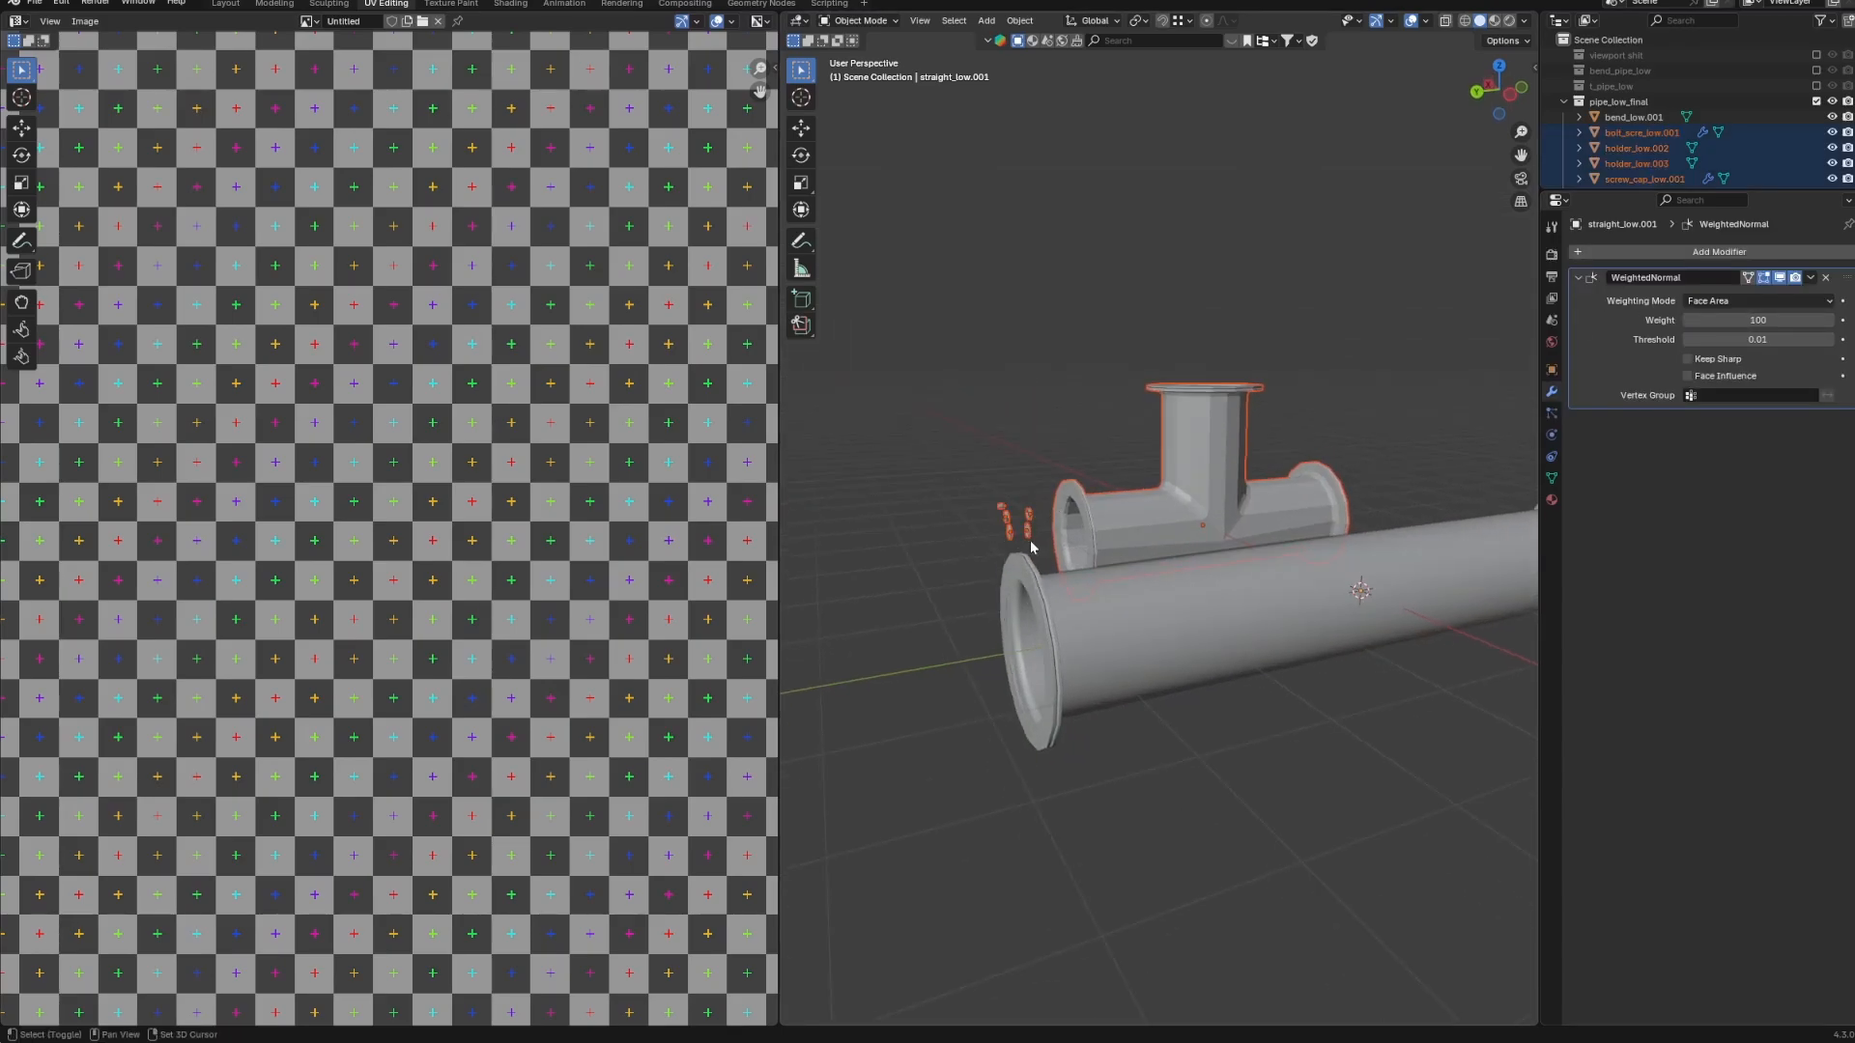
key("g")
right_click(1043, 515)
middle_click_drag(1185, 514, 1088, 518, "shift")
scroll(1088, 518, "down", 1)
left_click(1476, 657, "shift")
left_click(1254, 563, "shift")
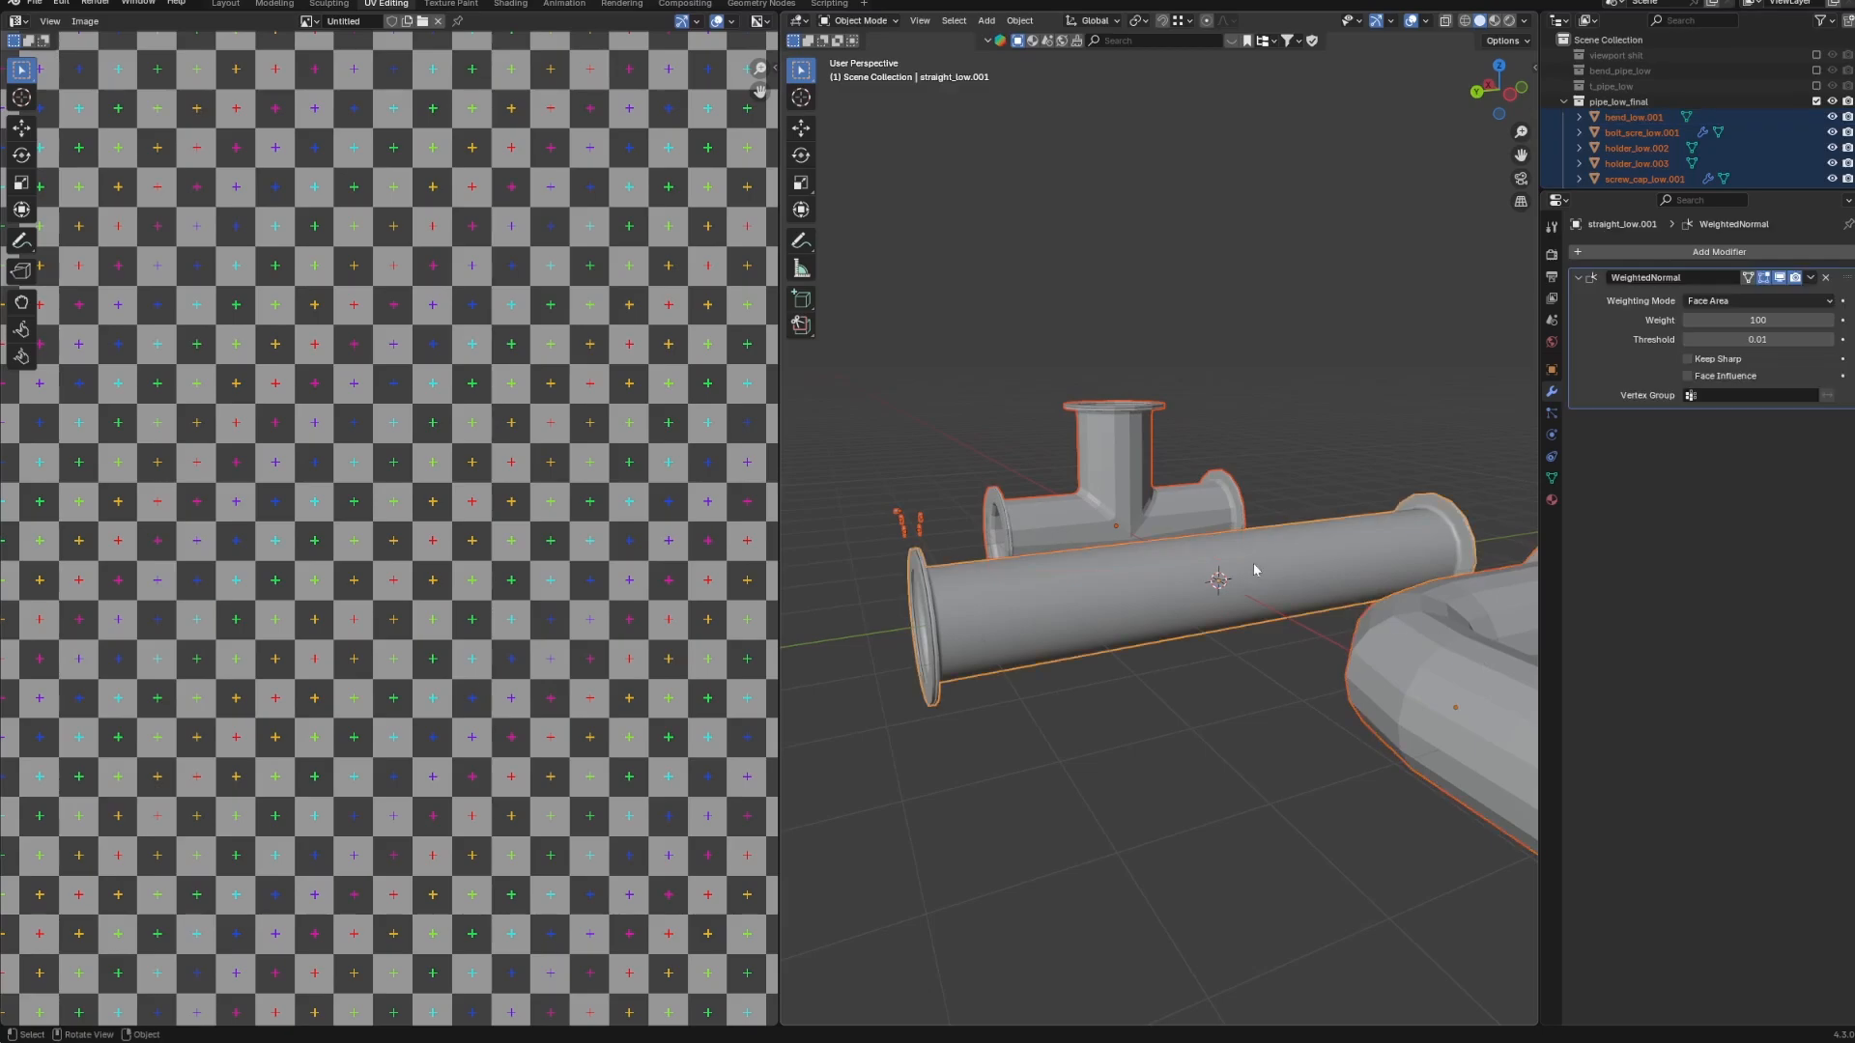
key("ctrl+l")
left_click(1254, 565)
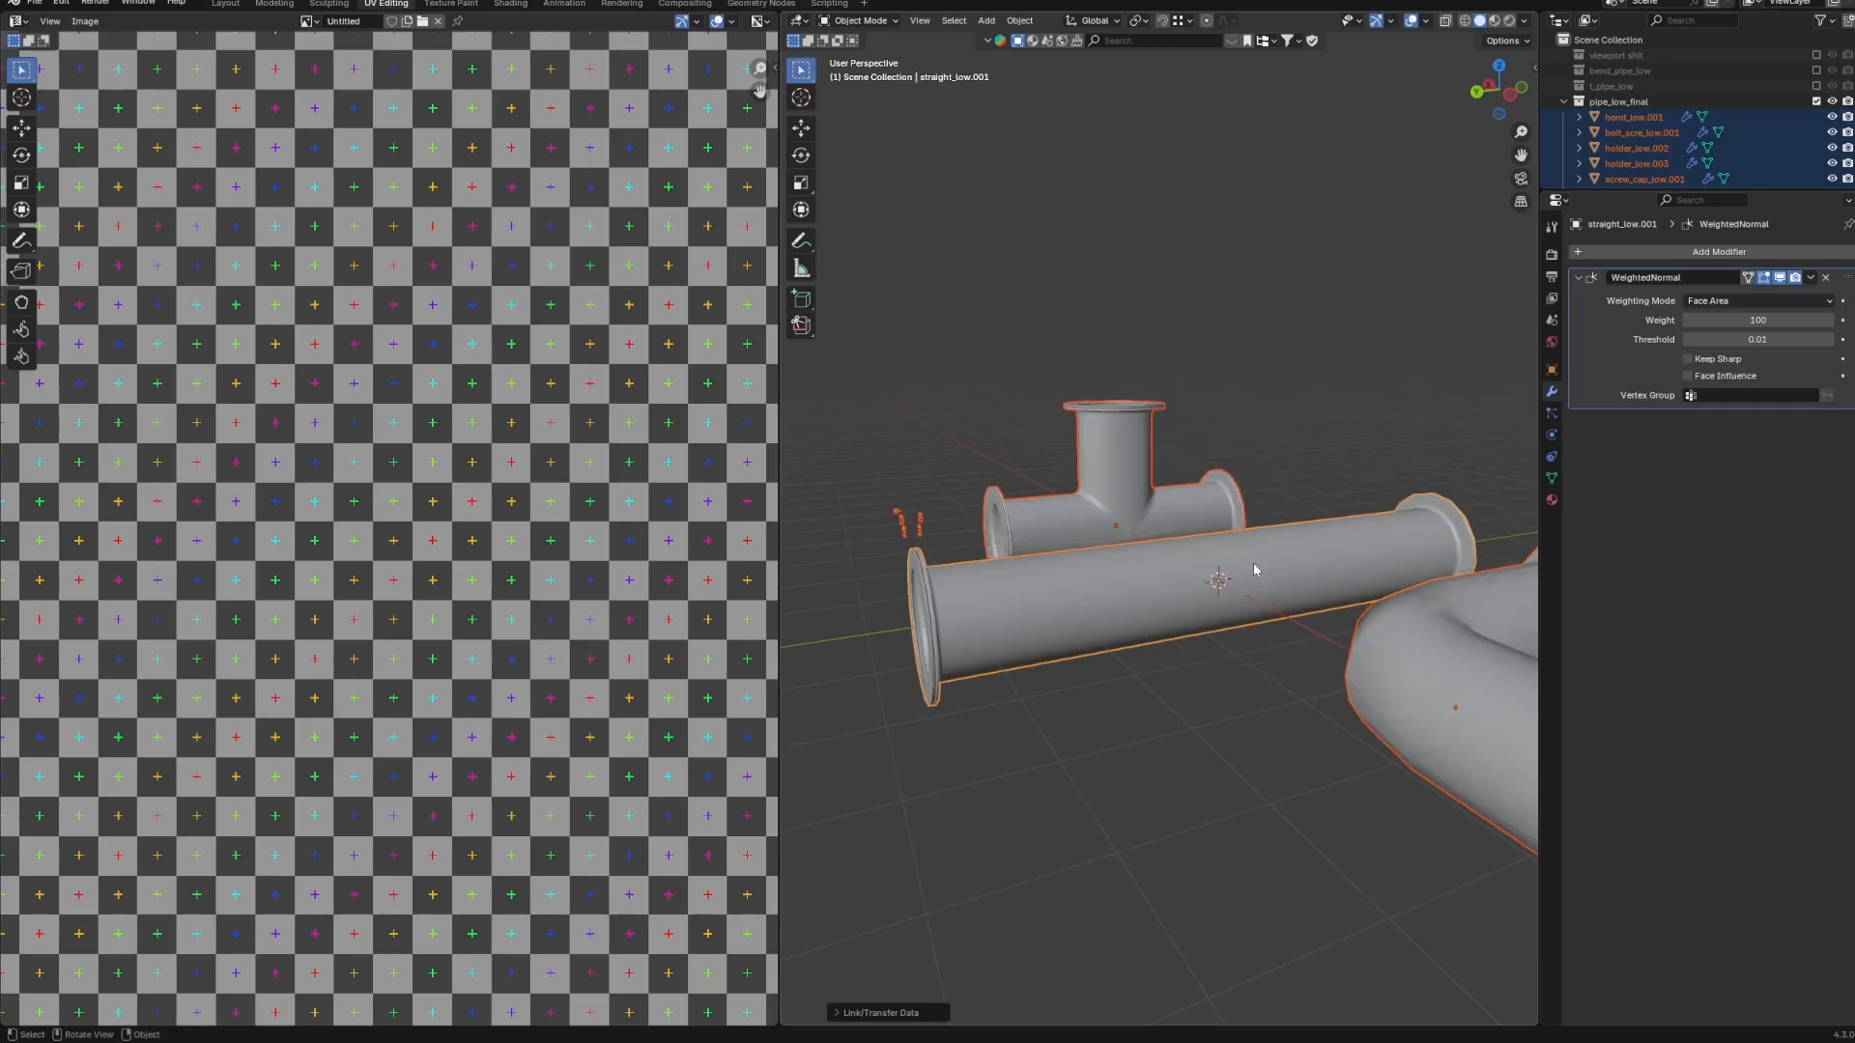
Examine the shading of the low-poly pipes from several angles and distances.
middle_click_drag(1146, 727, 1194, 760)
left_click(1194, 760)
scroll(1203, 724, "down", 2)
middle_click_drag(1090, 704, 1125, 706)
scroll(1125, 707, "up", 2)
scroll(1046, 686, "up", 3)
middle_click_drag(1003, 696, 1118, 670, "shift")
left_click(1119, 669)
scroll(1138, 653, "down", 7)
scroll(1138, 651, "down", 2)
Put all the low-poly parts in Edit Mode together and average the scale of their UV islands.
left_click_drag(1069, 356, 1382, 717)
key("Tab")
scroll(500, 537, "down", 5)
scroll(501, 537, "up", 1)
scroll(500, 537, "up", 2)
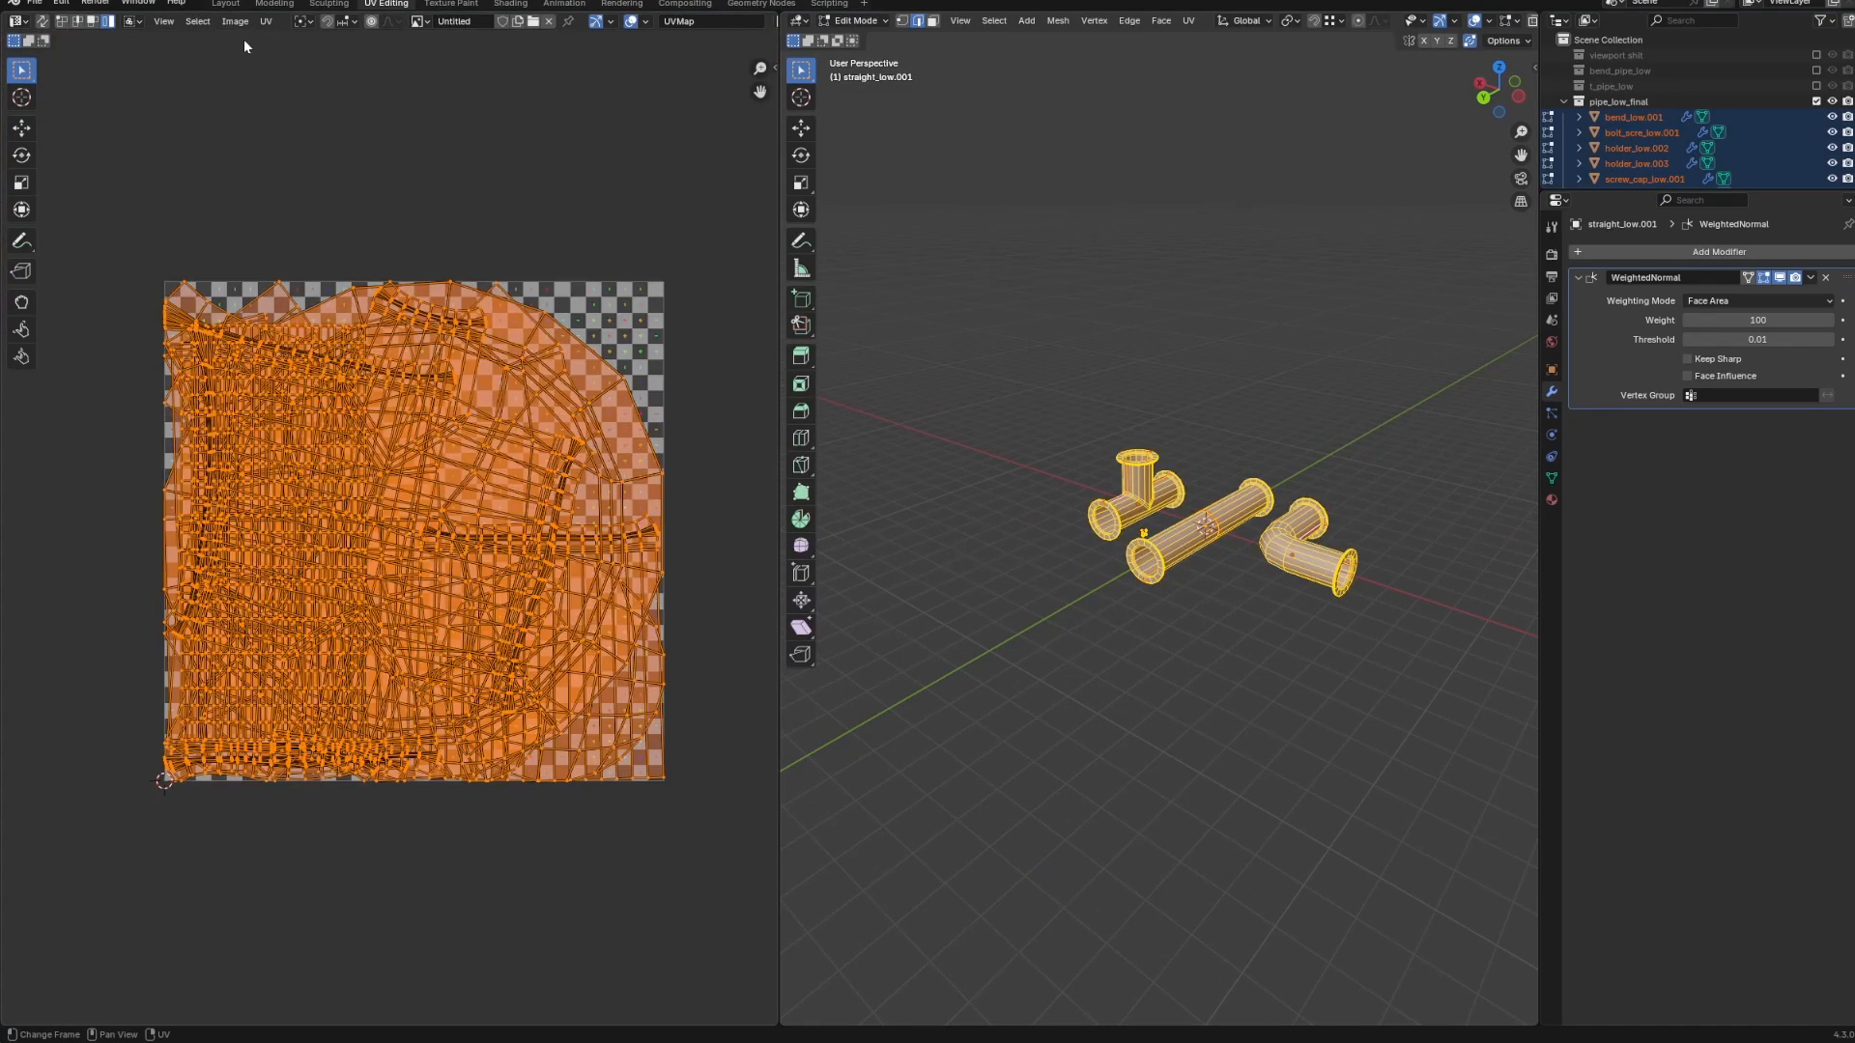
left_click(265, 20)
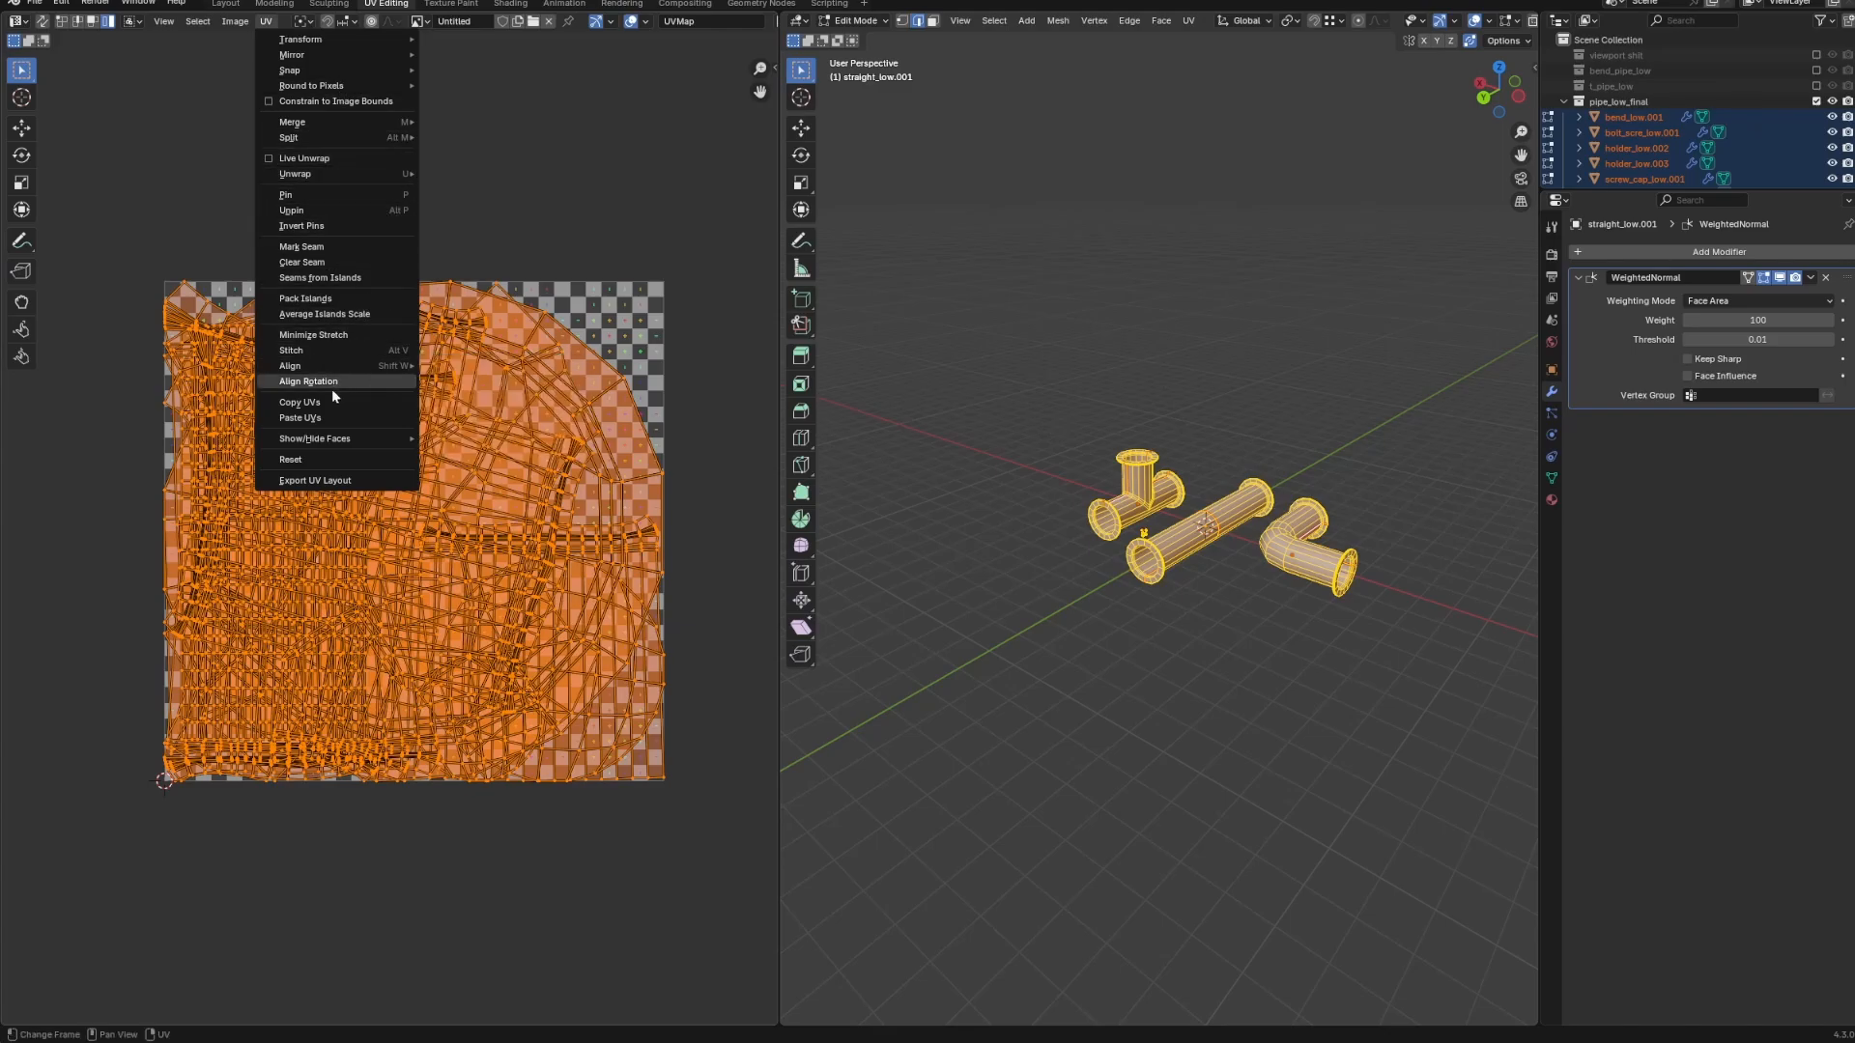
left_click(329, 322)
Pack the UV islands with the Exact Shape (Concave) method, rotation and scaling on, and a scaled margin of 0.003.
left_click(267, 21)
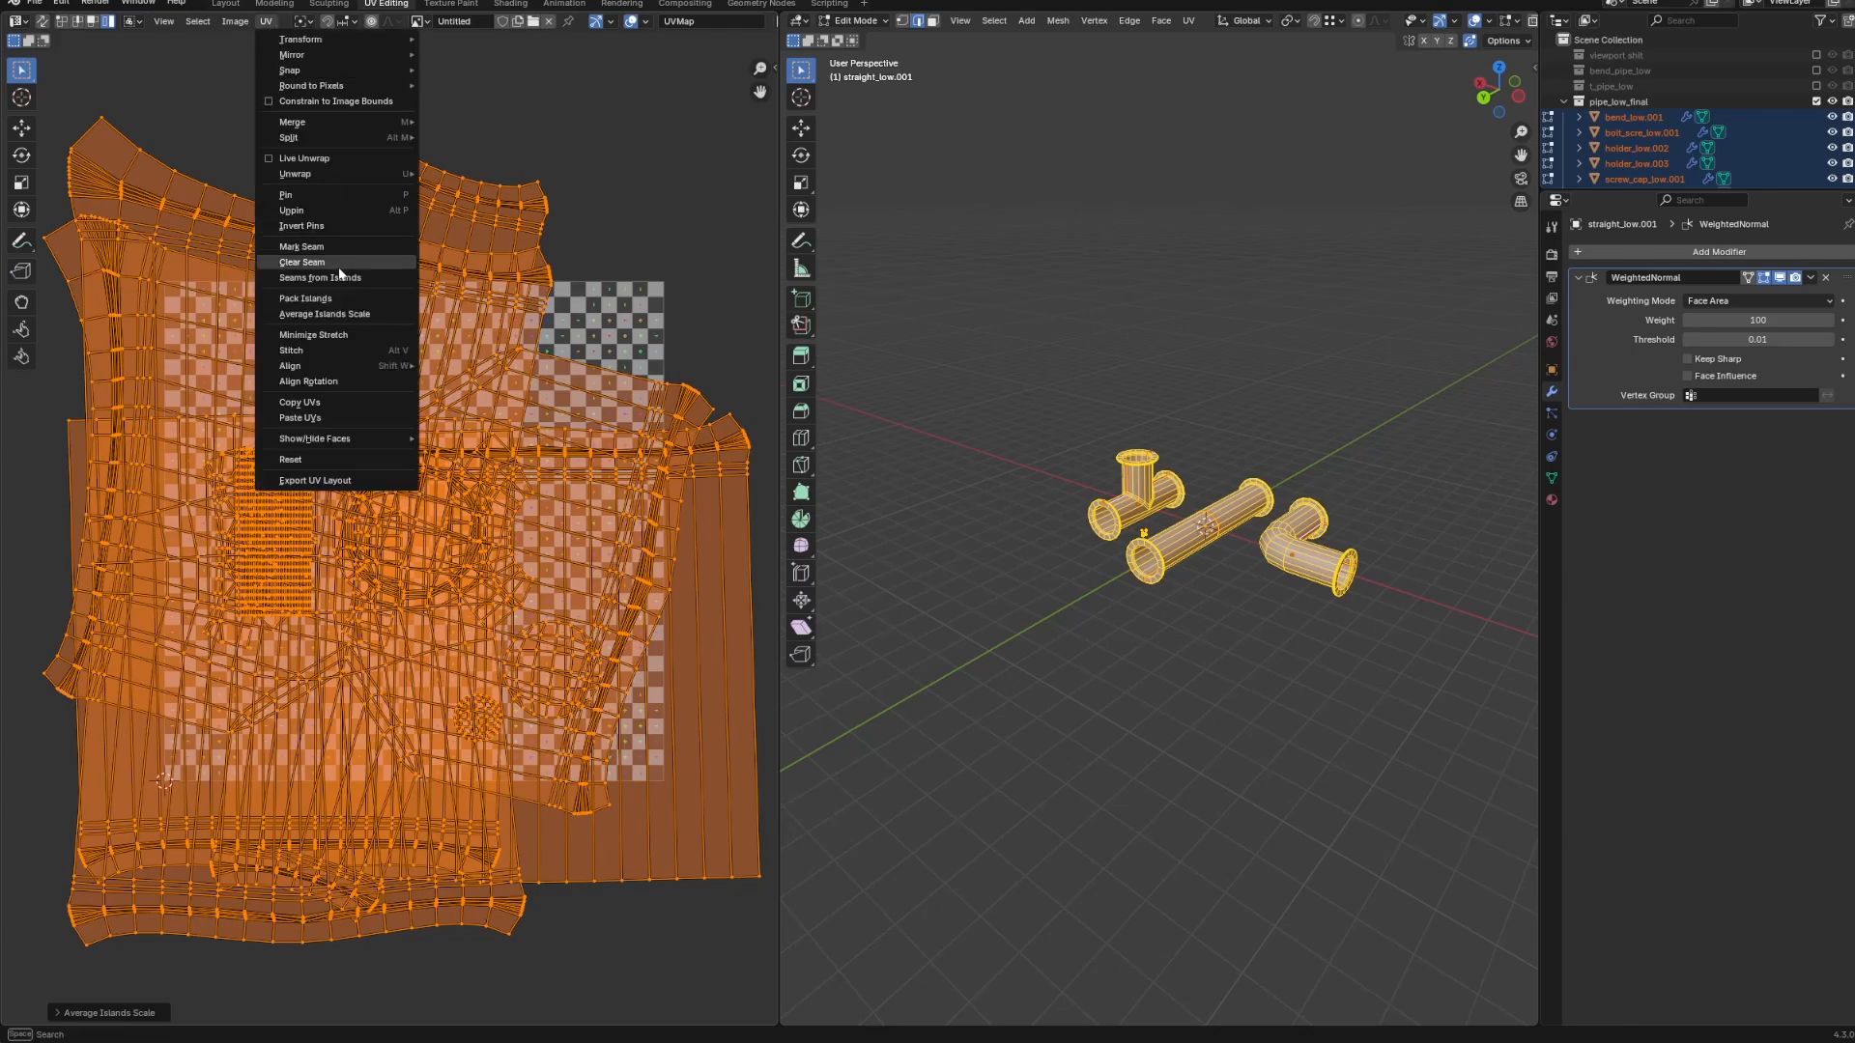
left_click(324, 303)
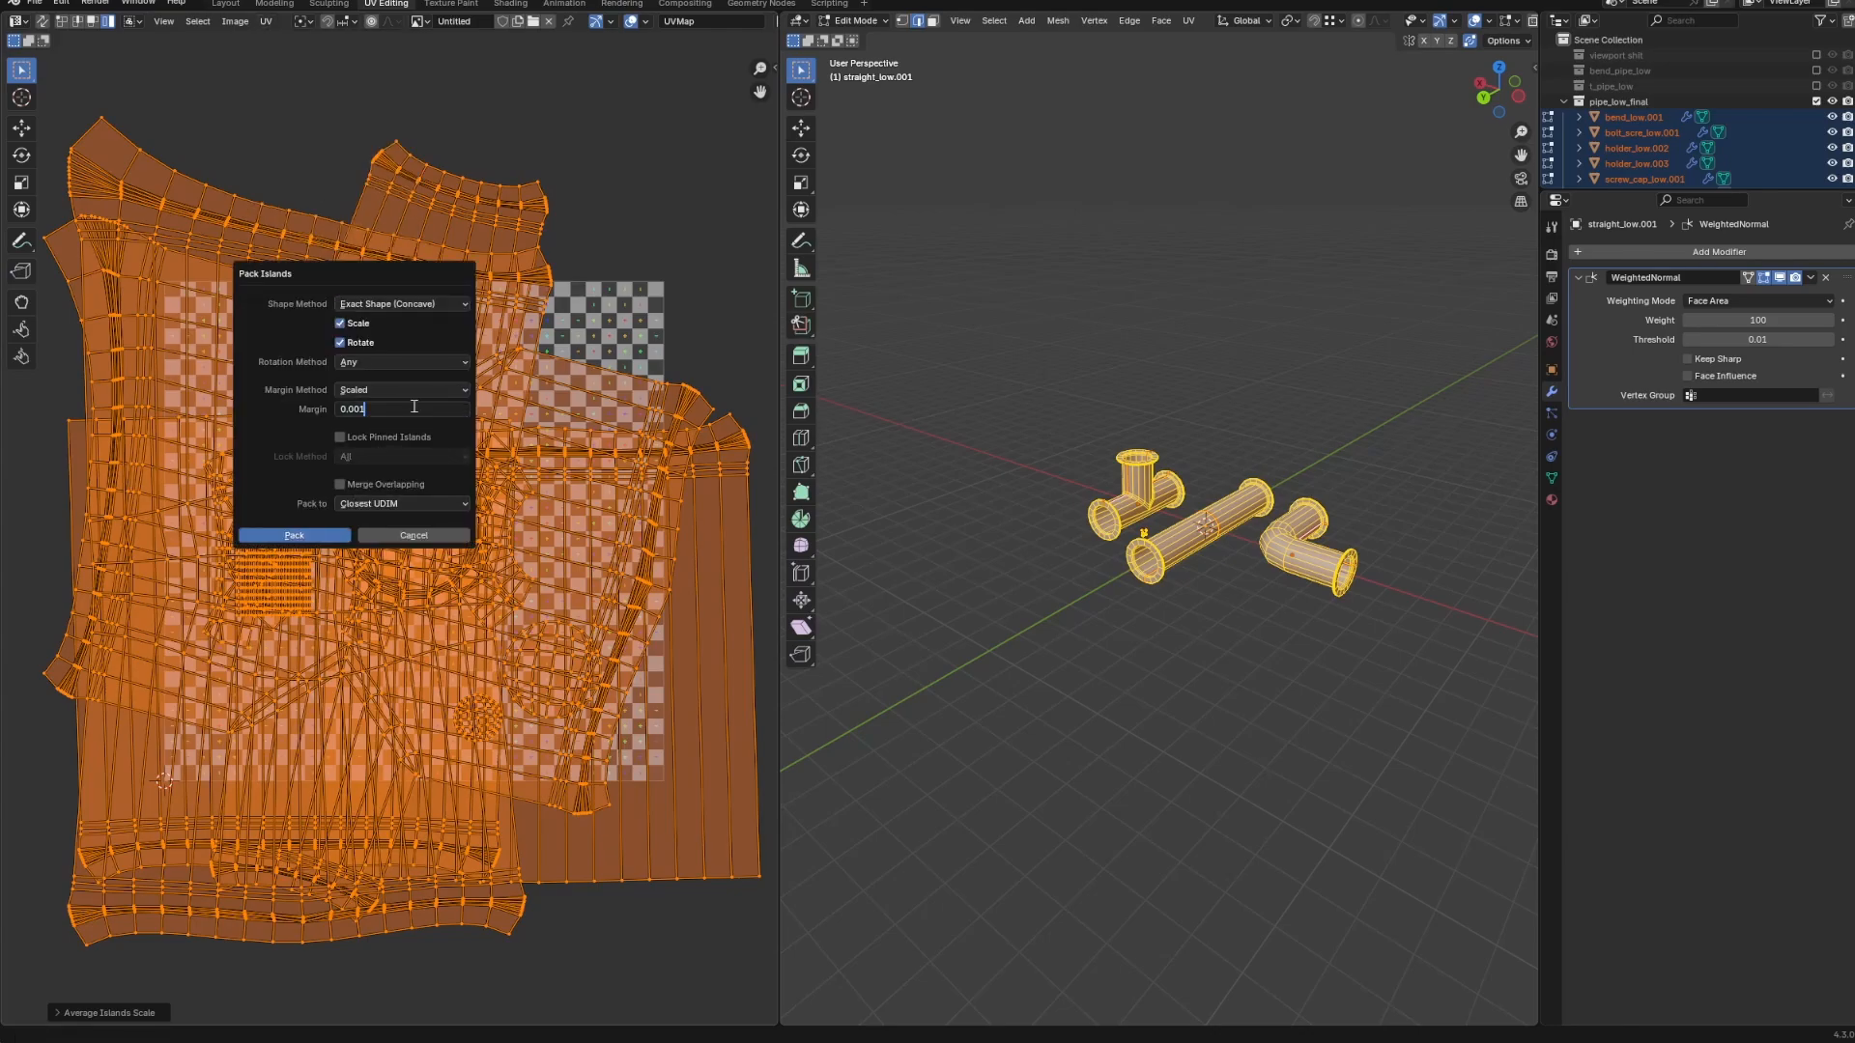
key("Return")
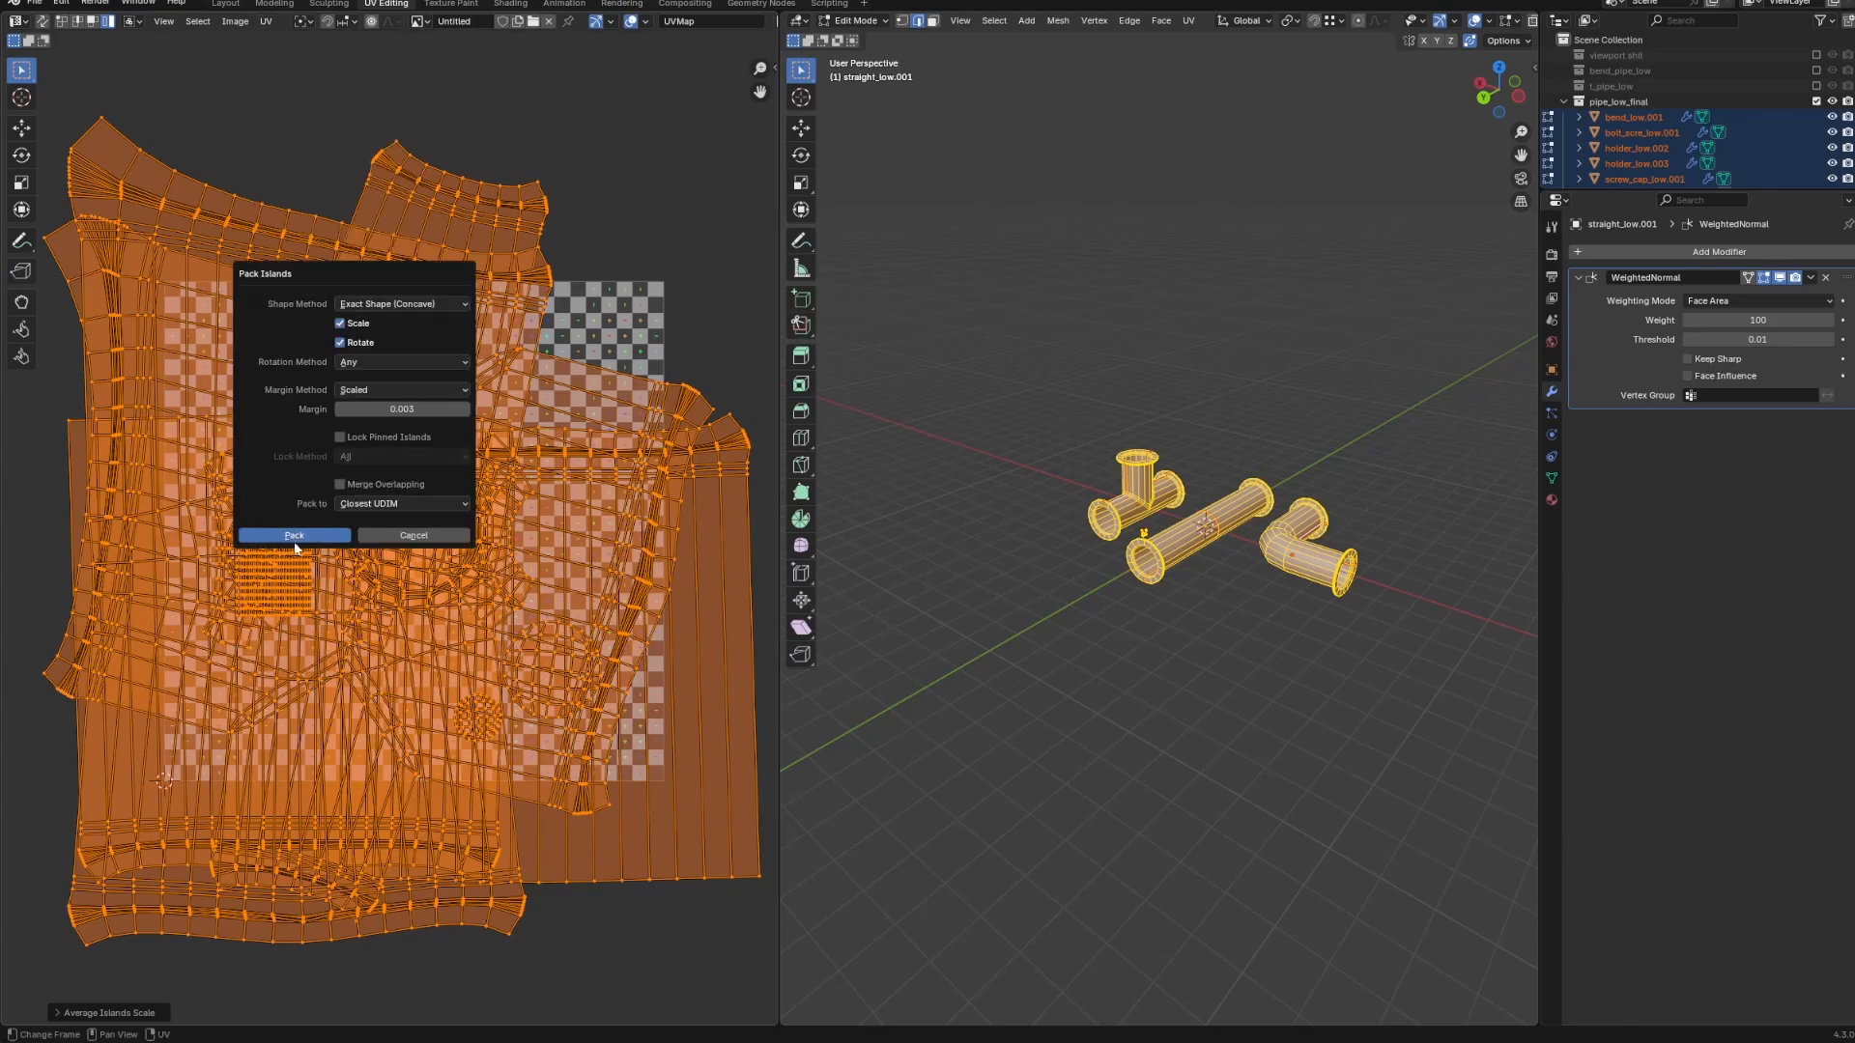
left_click(294, 535)
scroll(601, 531, "down", 5)
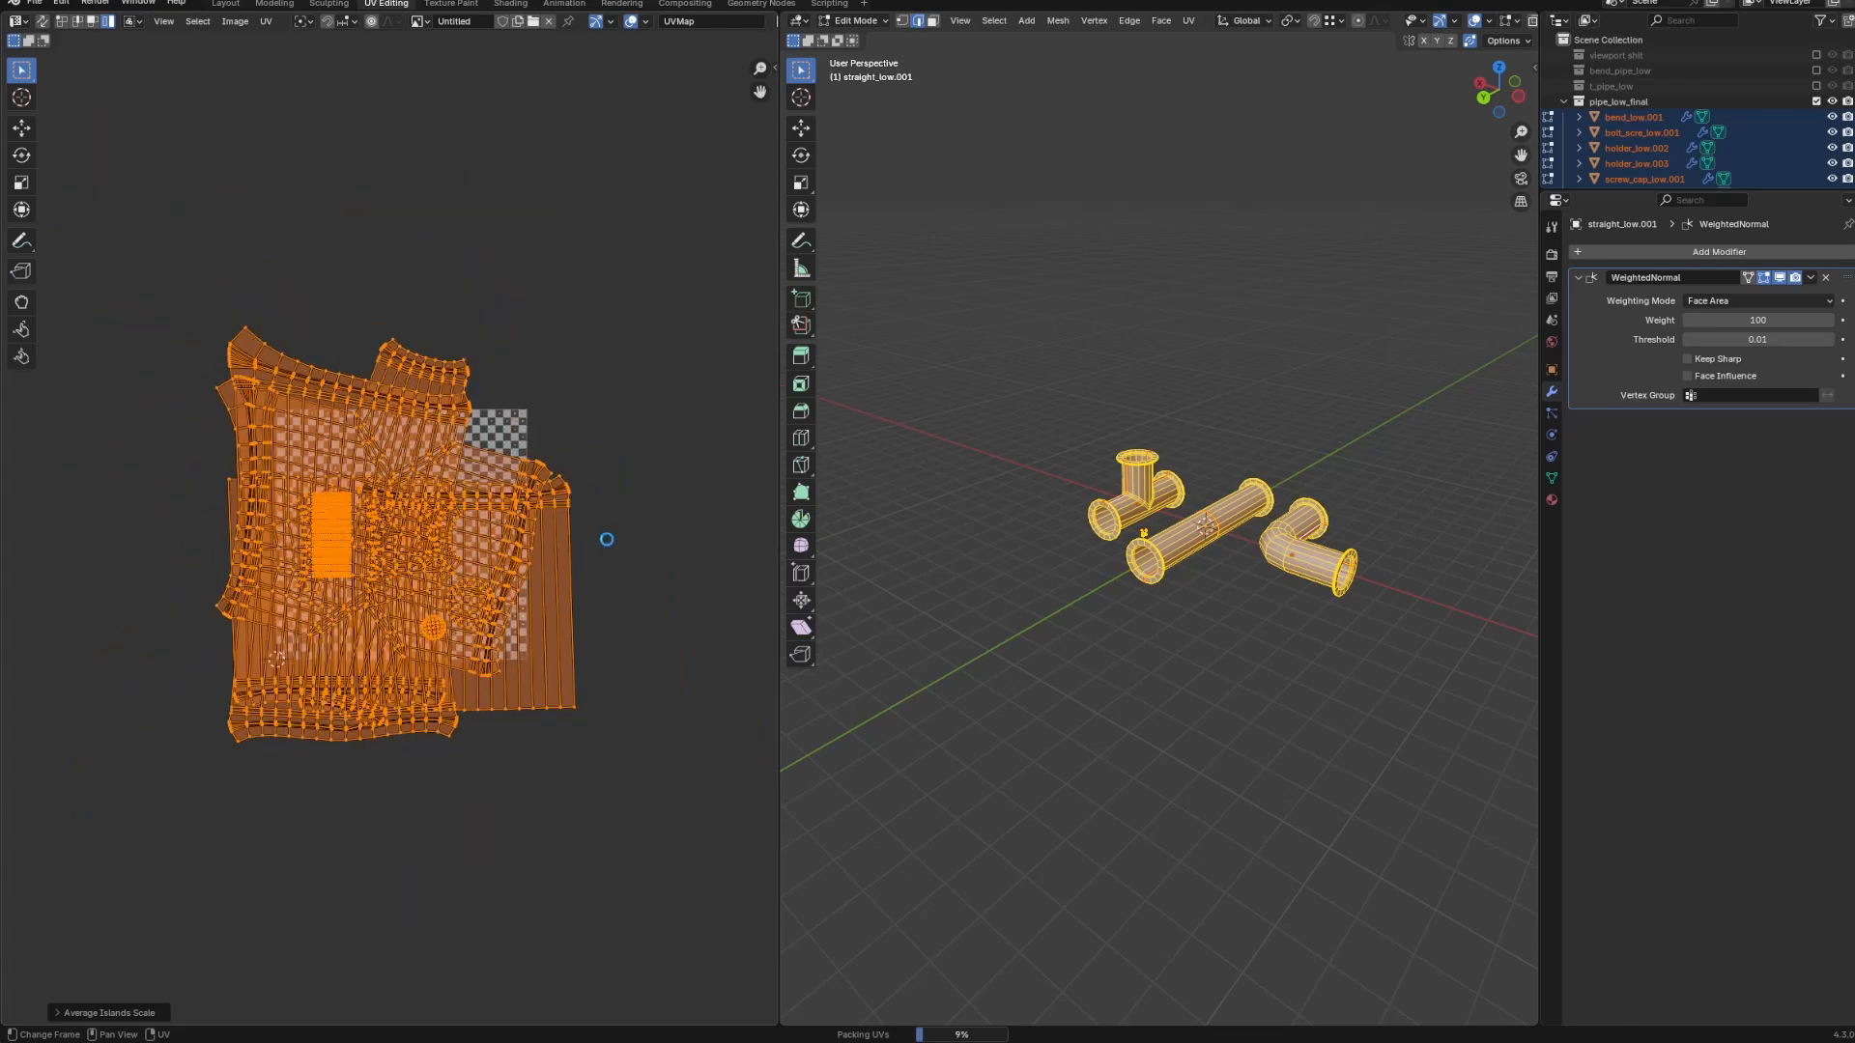
Move all the packed UV islands out of the UV tile to the empty space on its left.
scroll(610, 546, "up", 2)
key("g")
left_click(234, 553)
middle_click_drag(234, 553, 358, 558)
Place one rectangular pipe island in the UV tile's upper-left corner, rotated so its flange edge runs along the top.
left_click(286, 464)
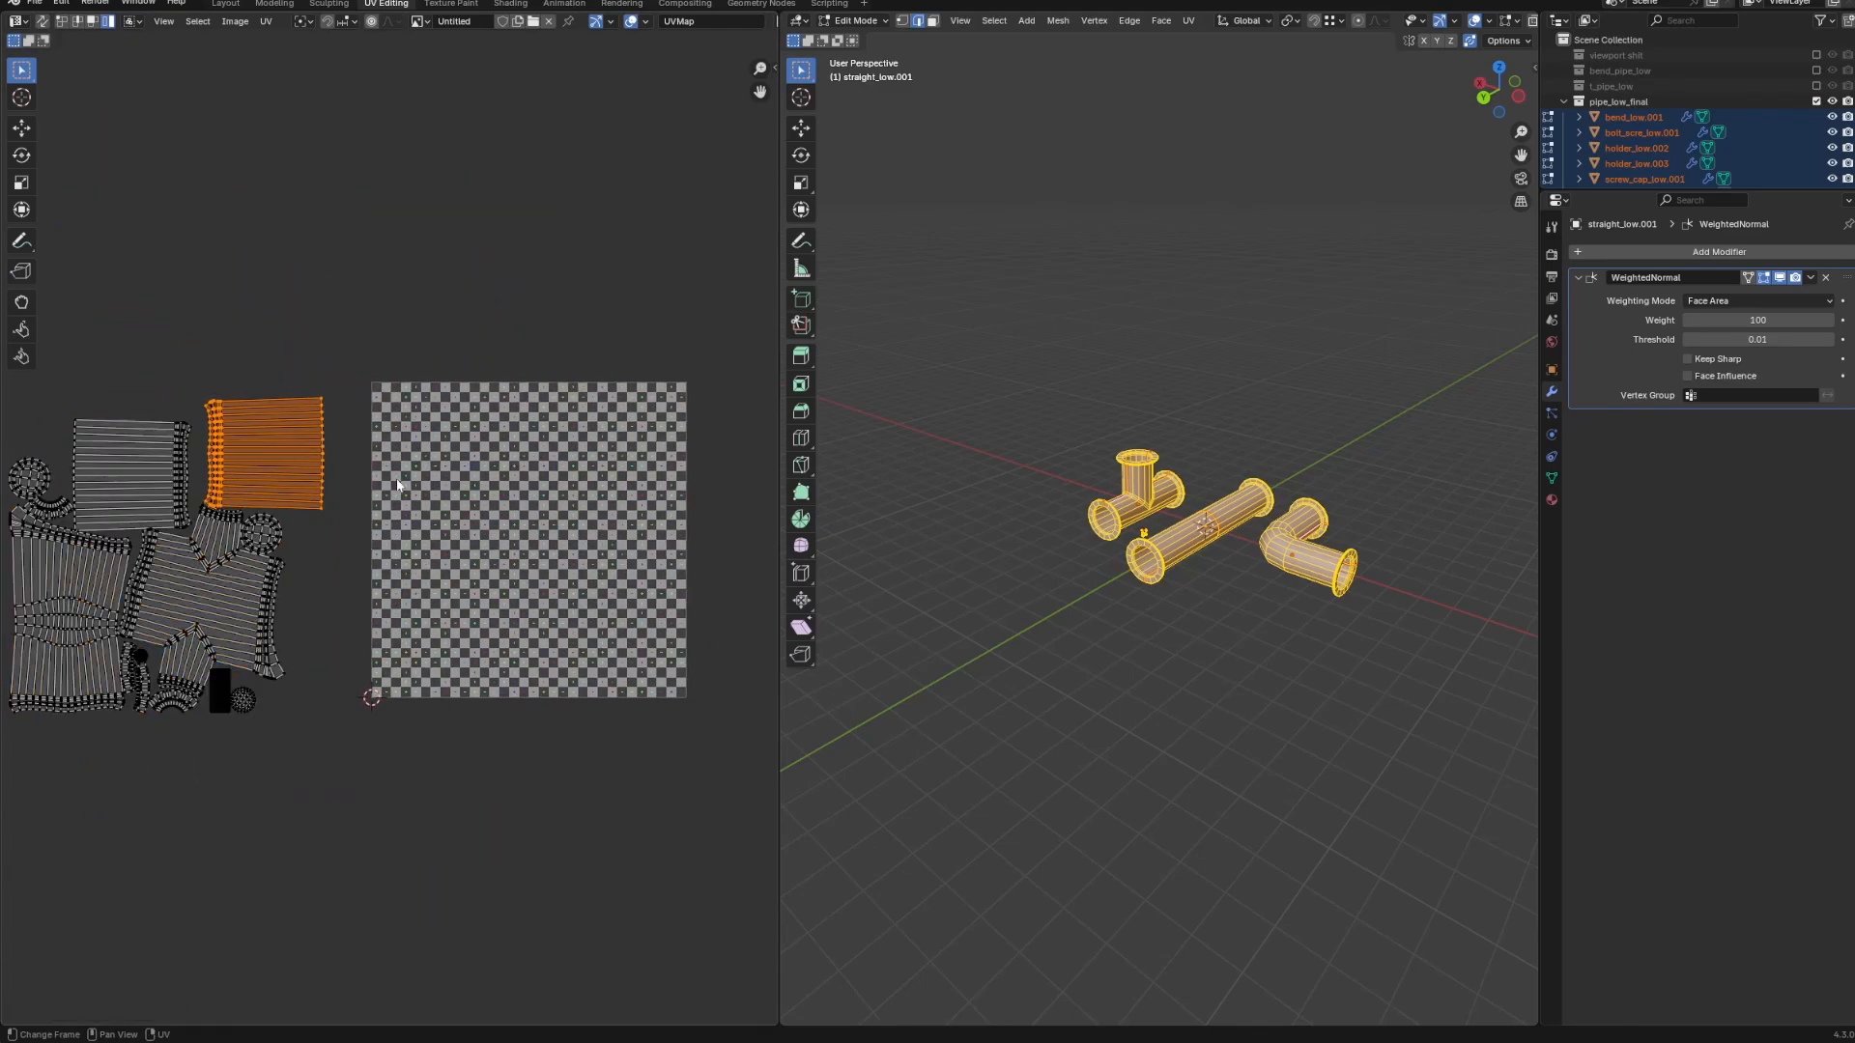
key("g")
left_click(580, 504)
key("r")
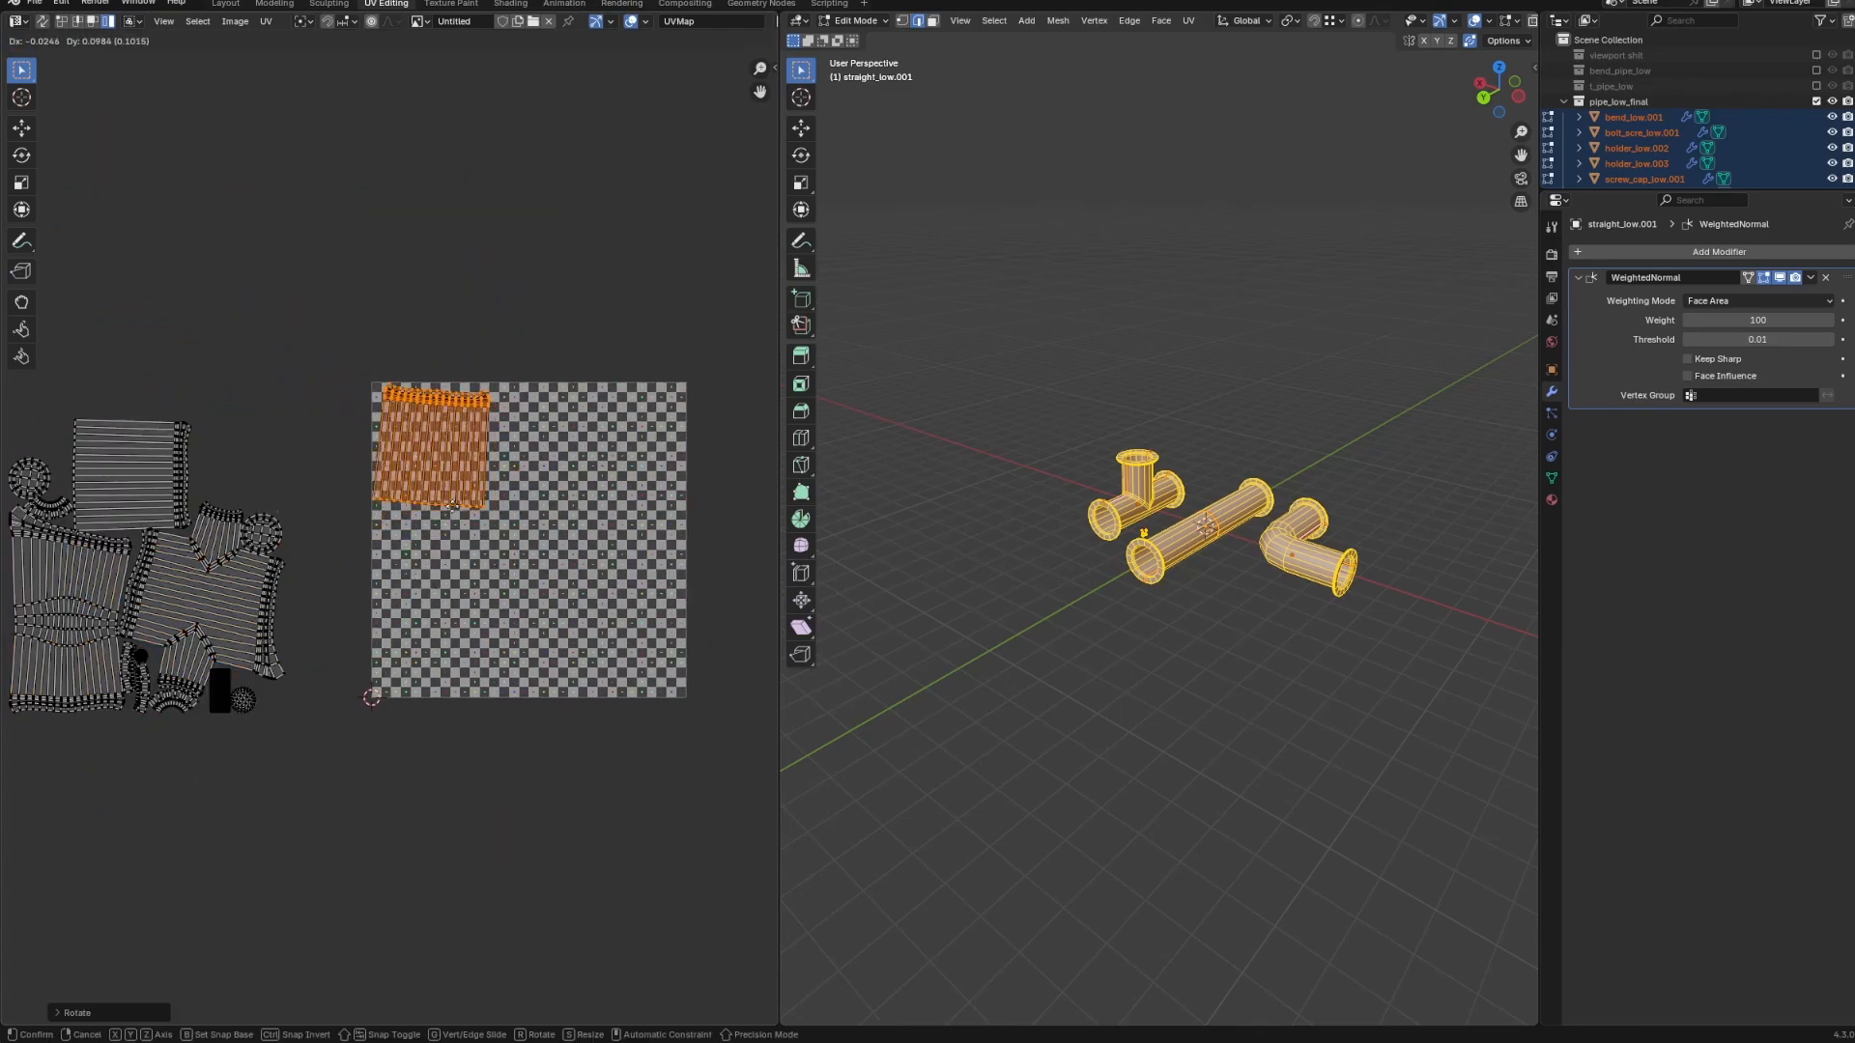
left_click(601, 501)
scroll(604, 499, "up", 2)
key("r")
left_click(612, 468)
key("g")
left_click(623, 468)
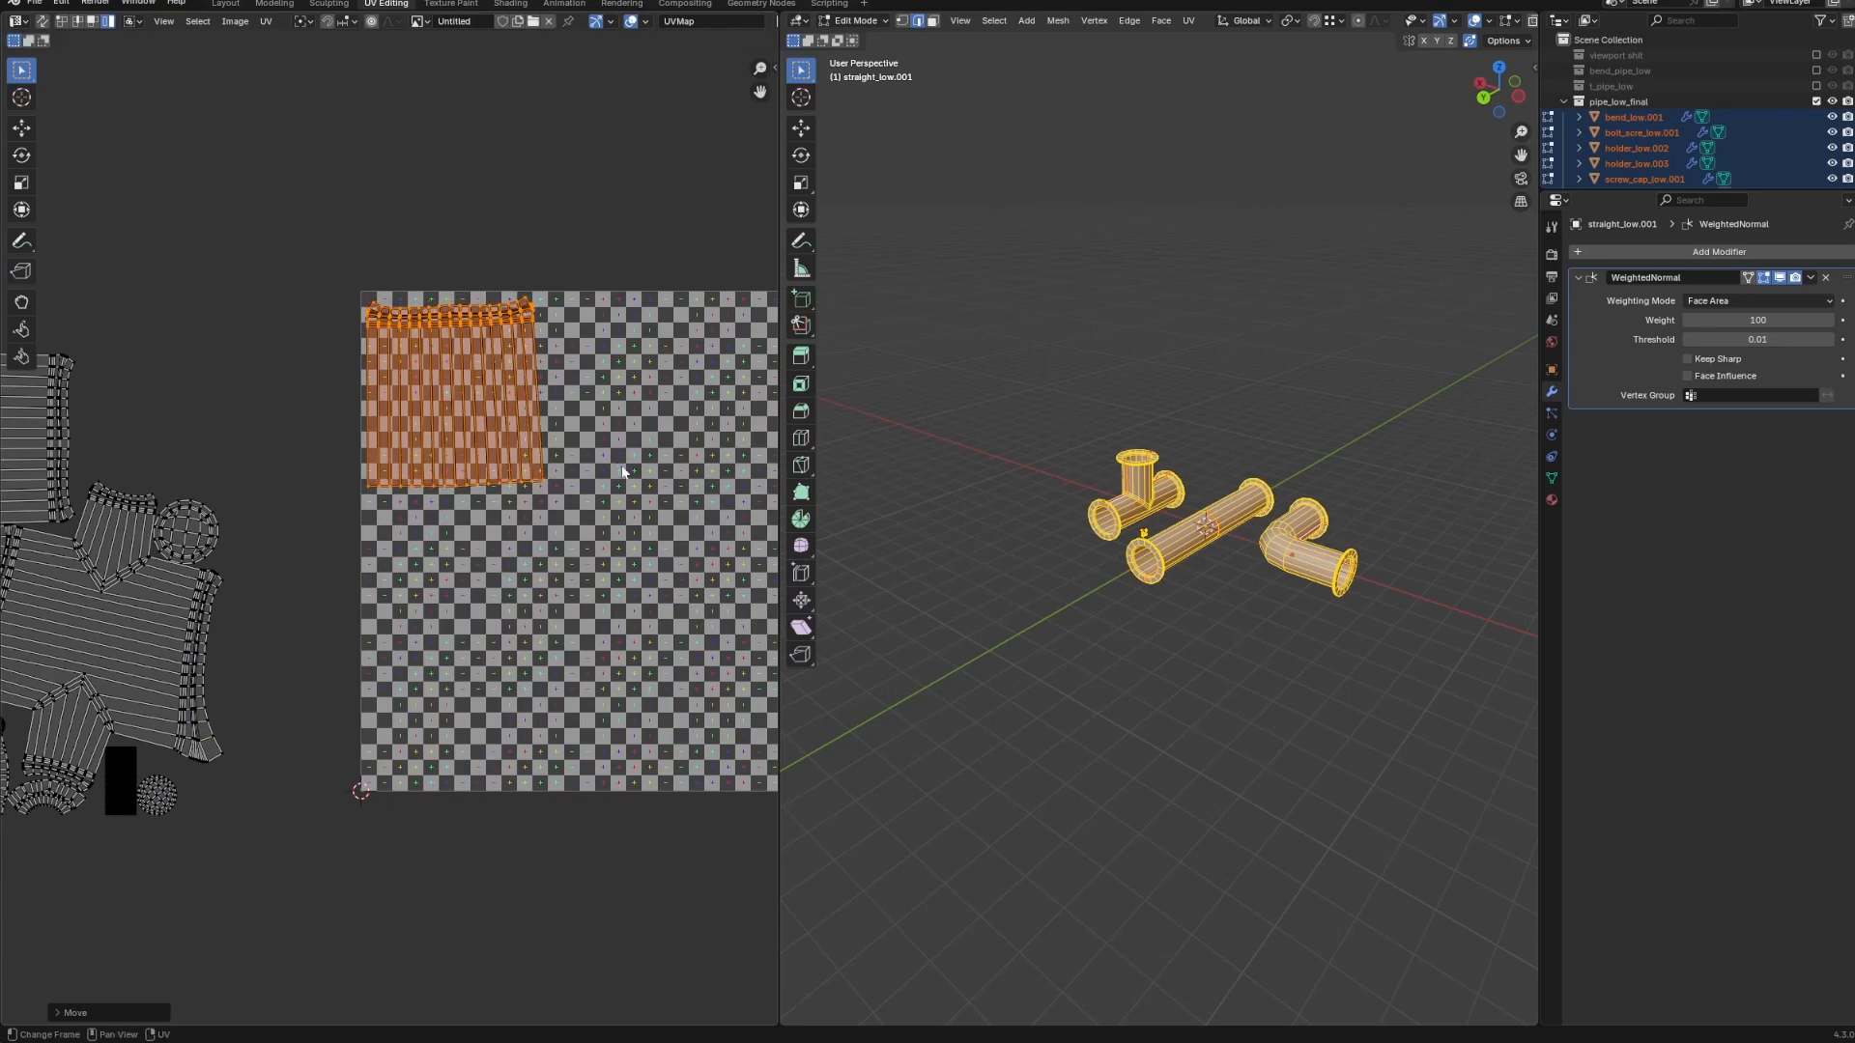
key("r")
left_click(620, 465)
Place the second rectangular pipe island beside the first one, rotated so its flange edge also faces the tile's top.
left_click(70, 447)
key("g")
left_click(624, 456)
key("g")
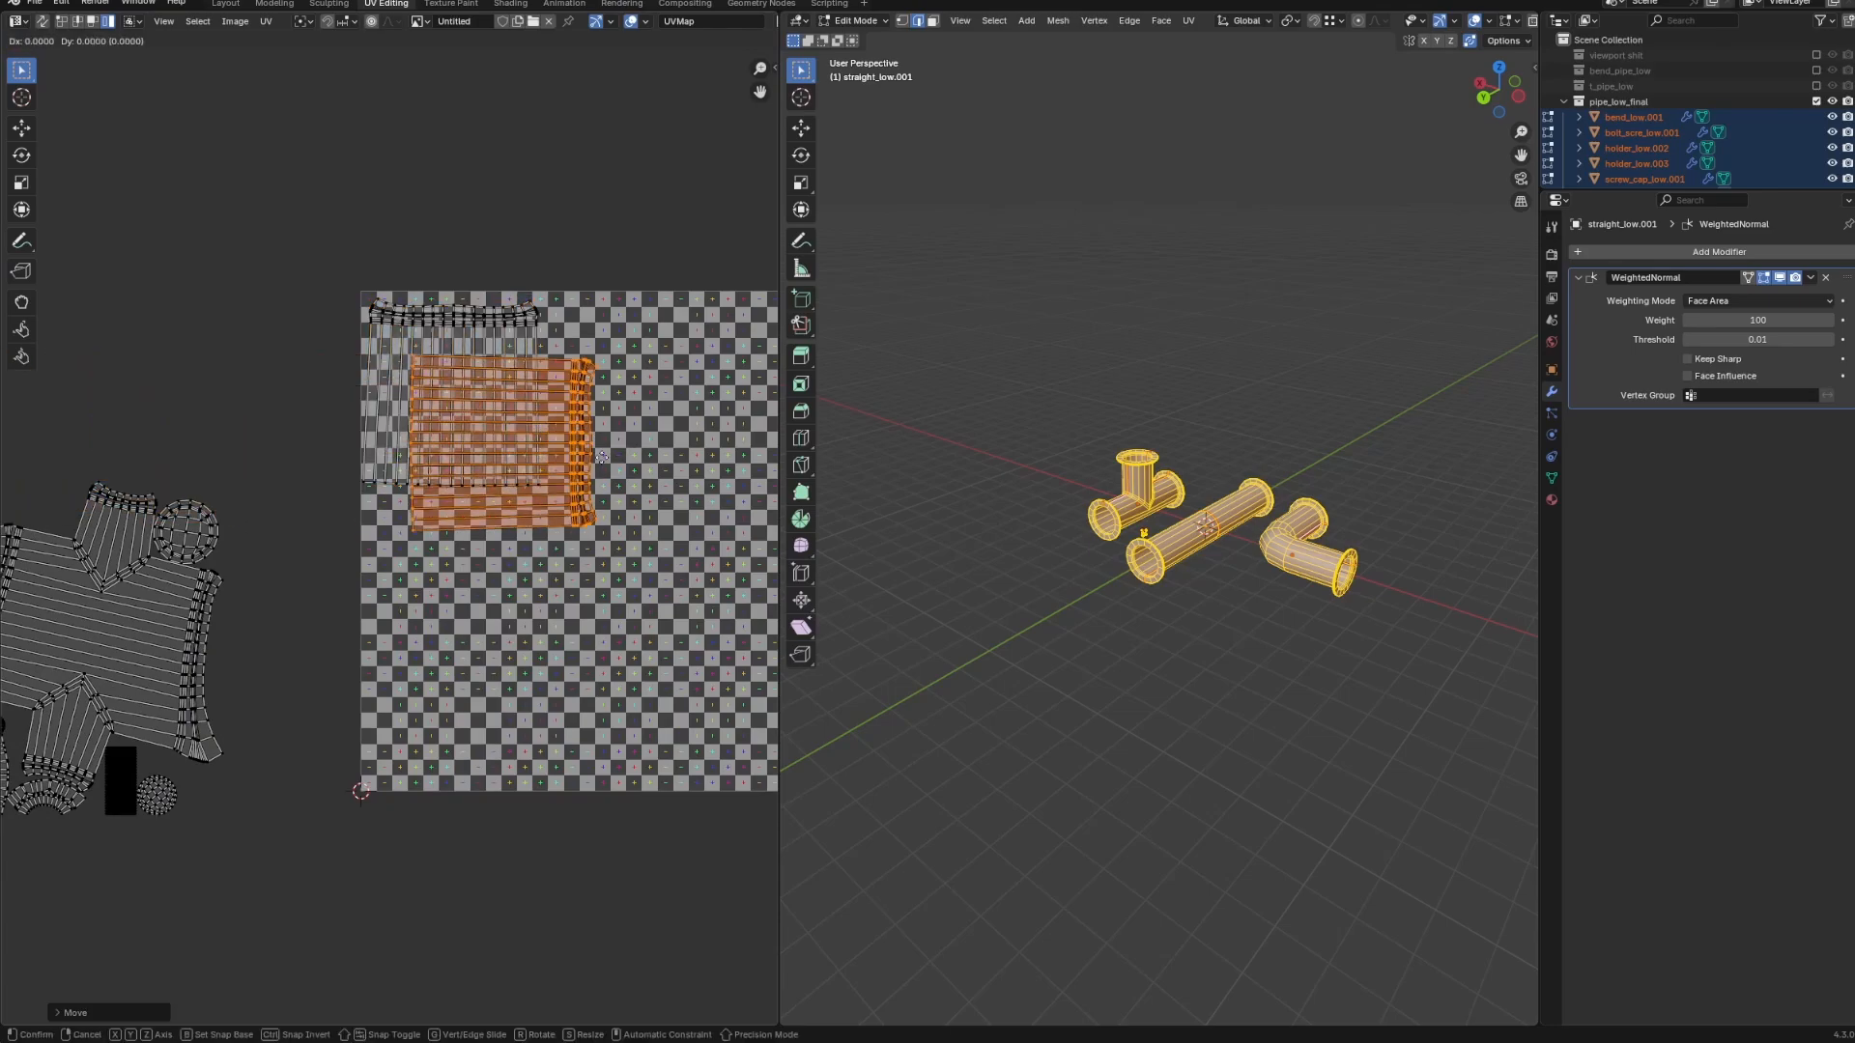
left_click(729, 430)
key("r")
left_click(717, 253)
key("g")
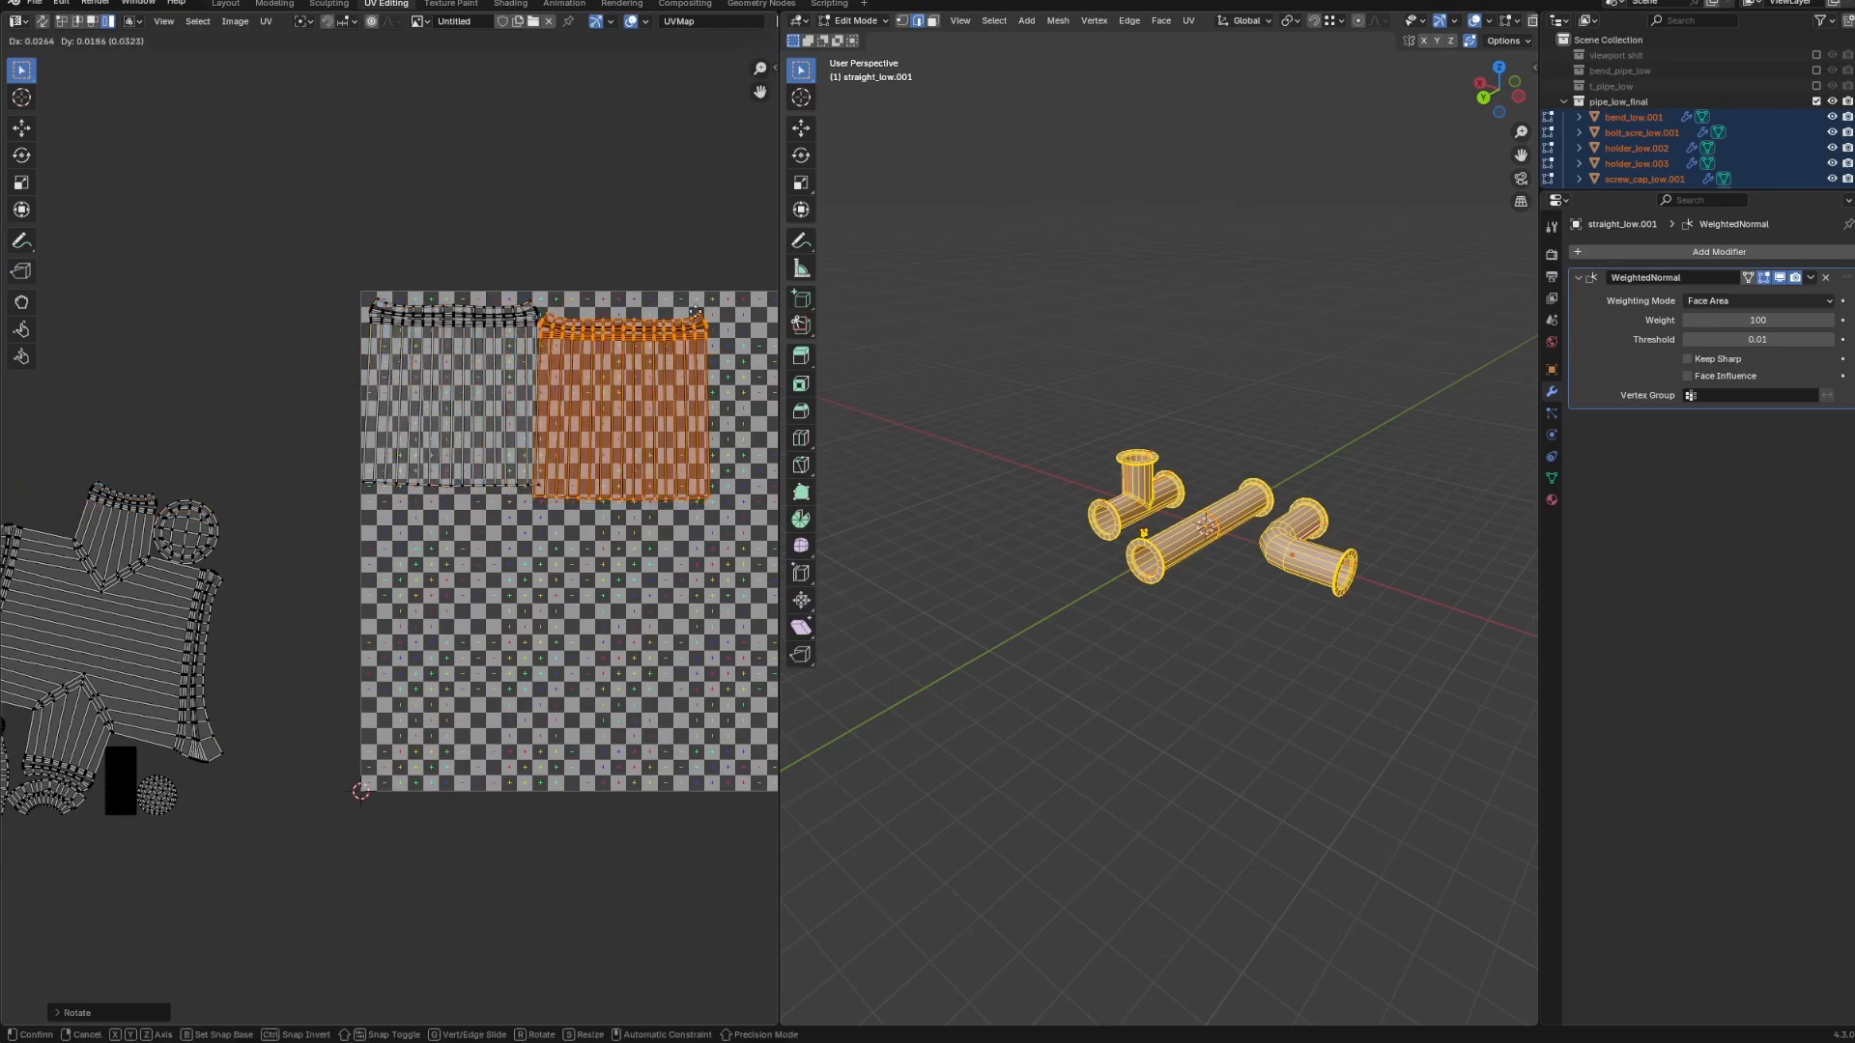
left_click(735, 229)
Move the cross-shaped T-pipe island into the tile's lower-left area and rotate it straight below the rectangular islands.
left_click(160, 604)
key("g")
left_click(607, 591)
key("r")
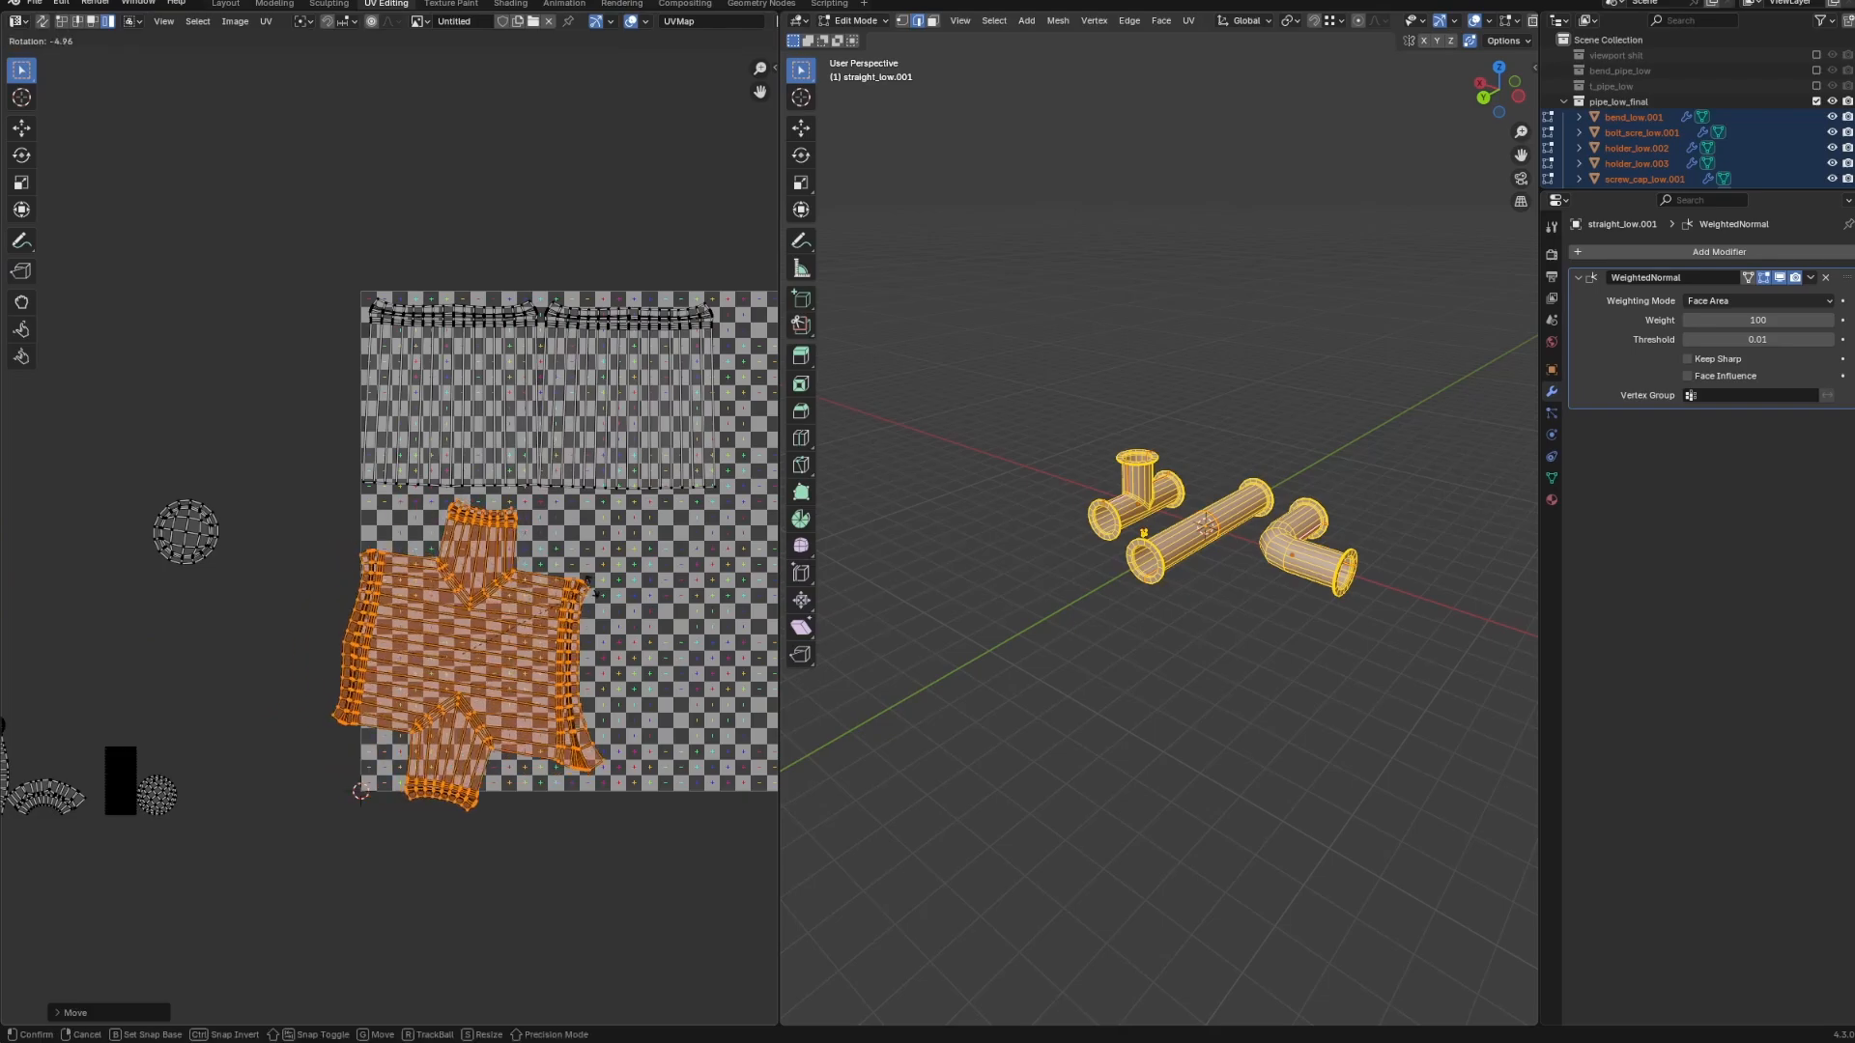
left_click(599, 555)
key("g")
left_click(598, 517)
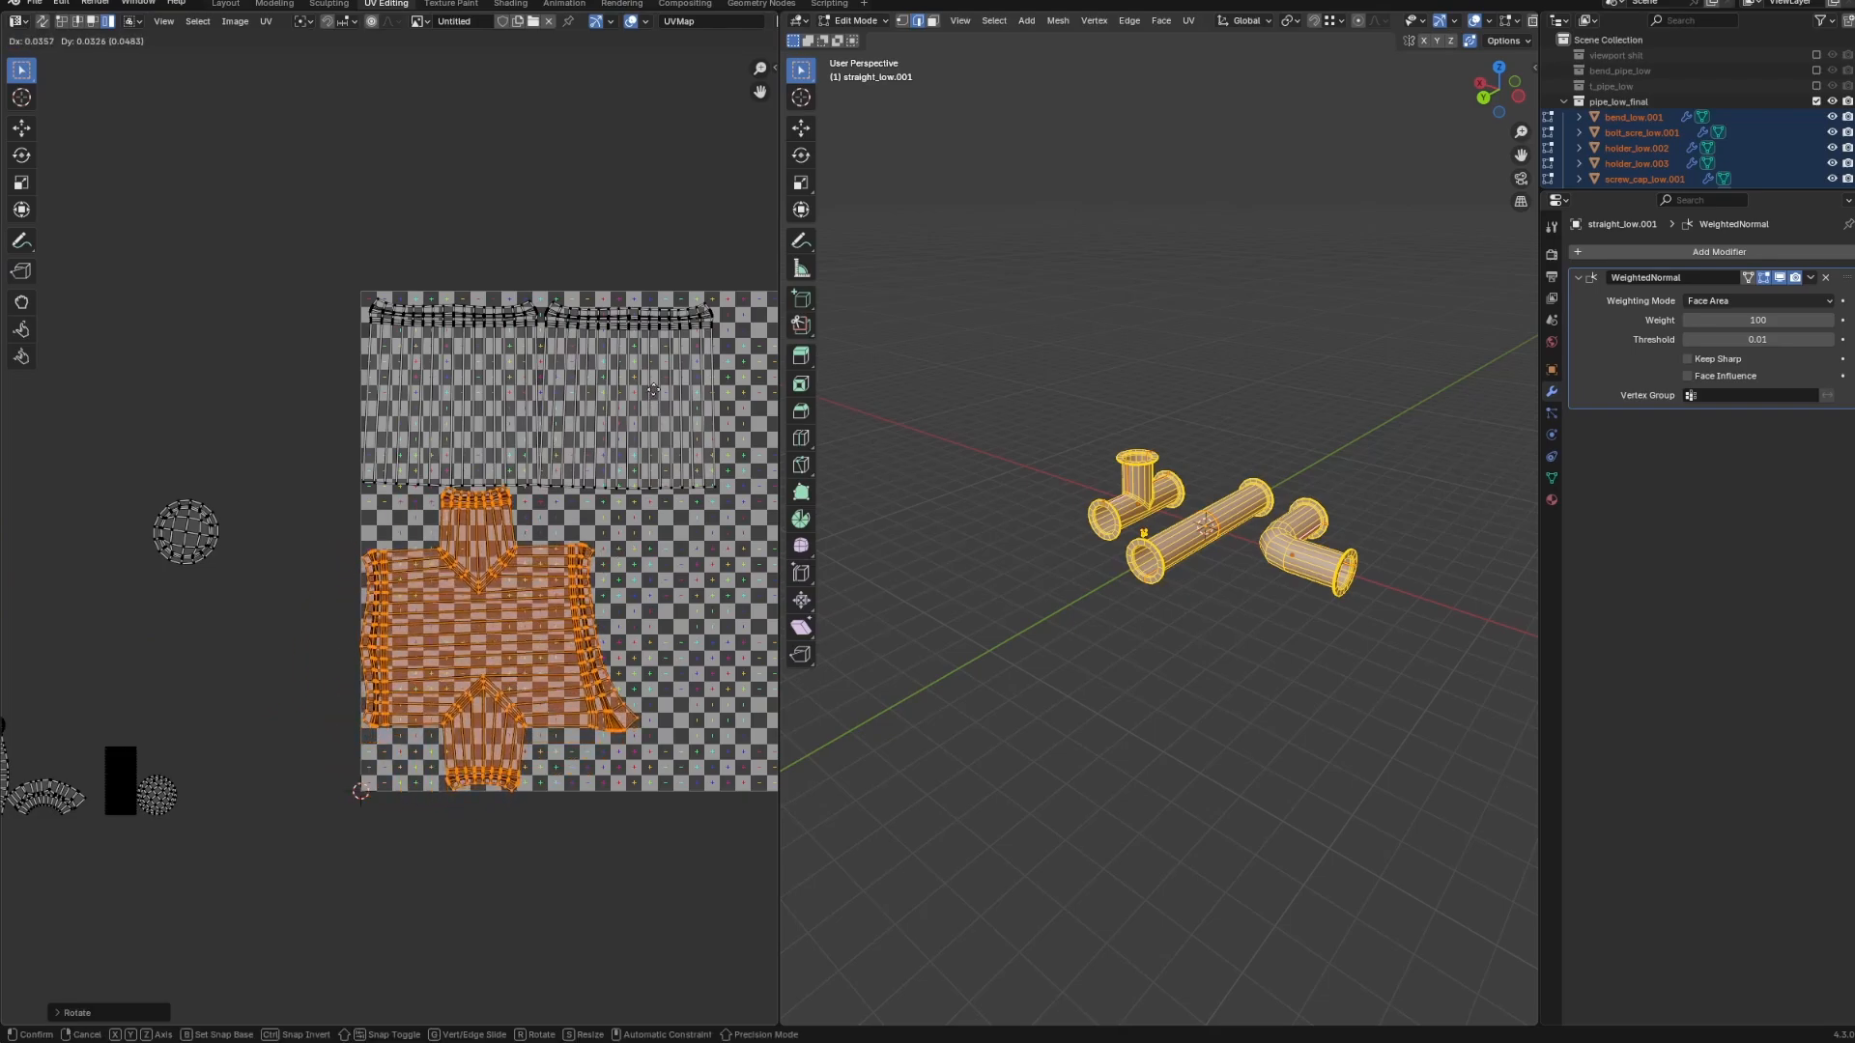
Fine-tune the T-pipe island's position between the rectangular islands and the tile's bottom edge, checking its clearance.
scroll(597, 512, "up", 5)
scroll(597, 512, "up", 1)
key("g")
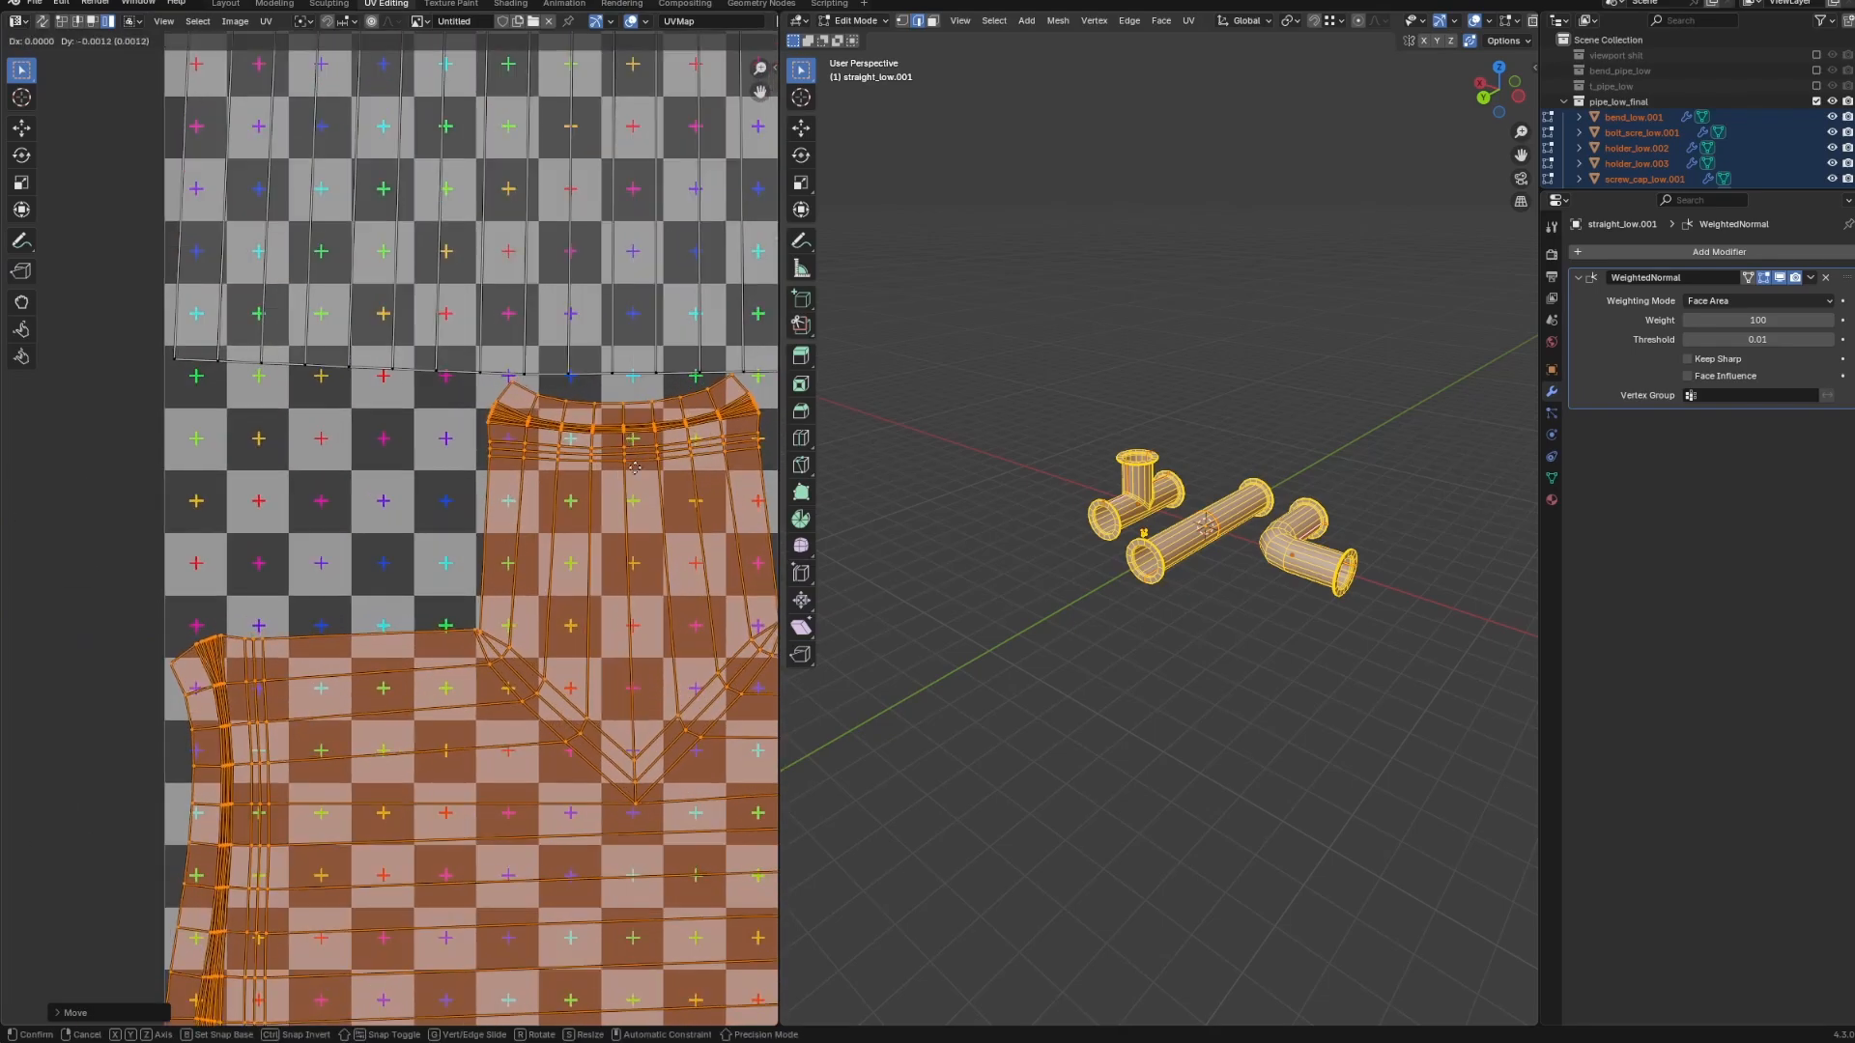
left_click(603, 433)
middle_click_drag(667, 485, 639, 150, "shift")
middle_click_drag(570, 705, 463, 142, "shift")
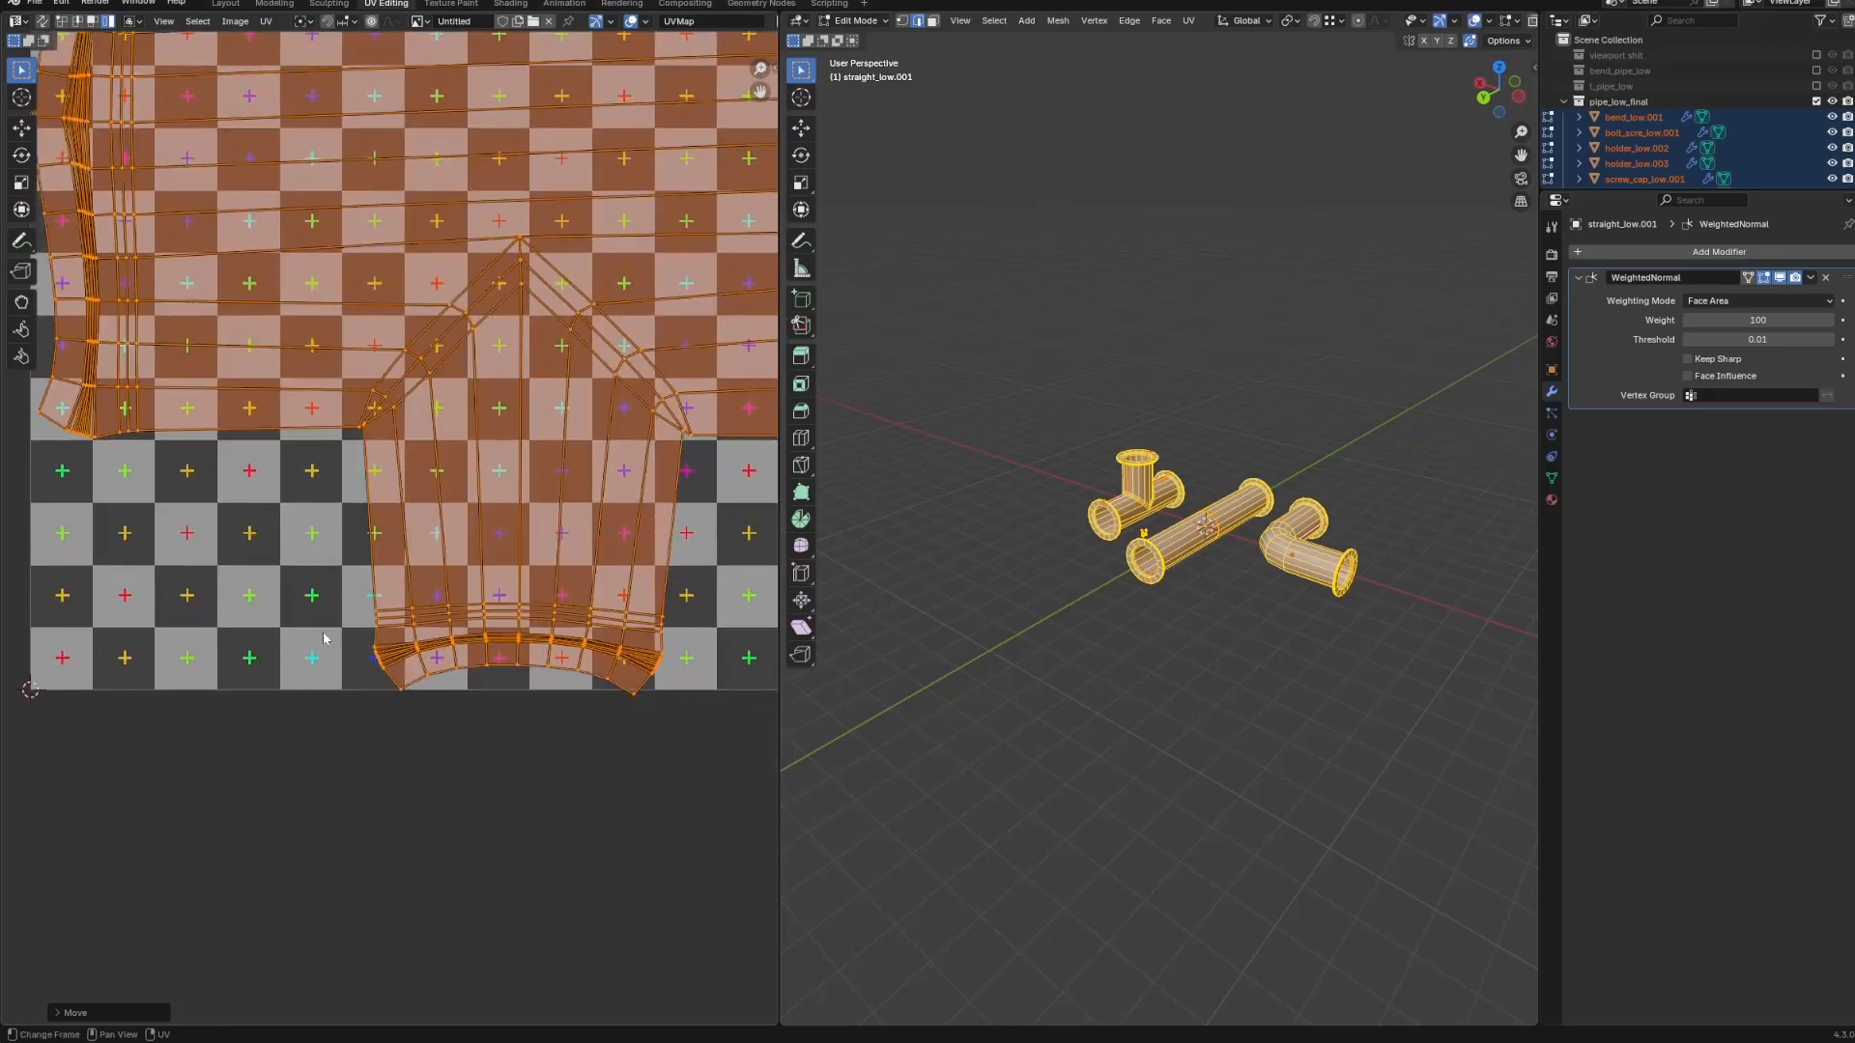
middle_click_drag(415, 617, 386, 571, "shift")
scroll(395, 580, "up", 4)
scroll(425, 771, "up", 5)
scroll(340, 897, "down", 17)
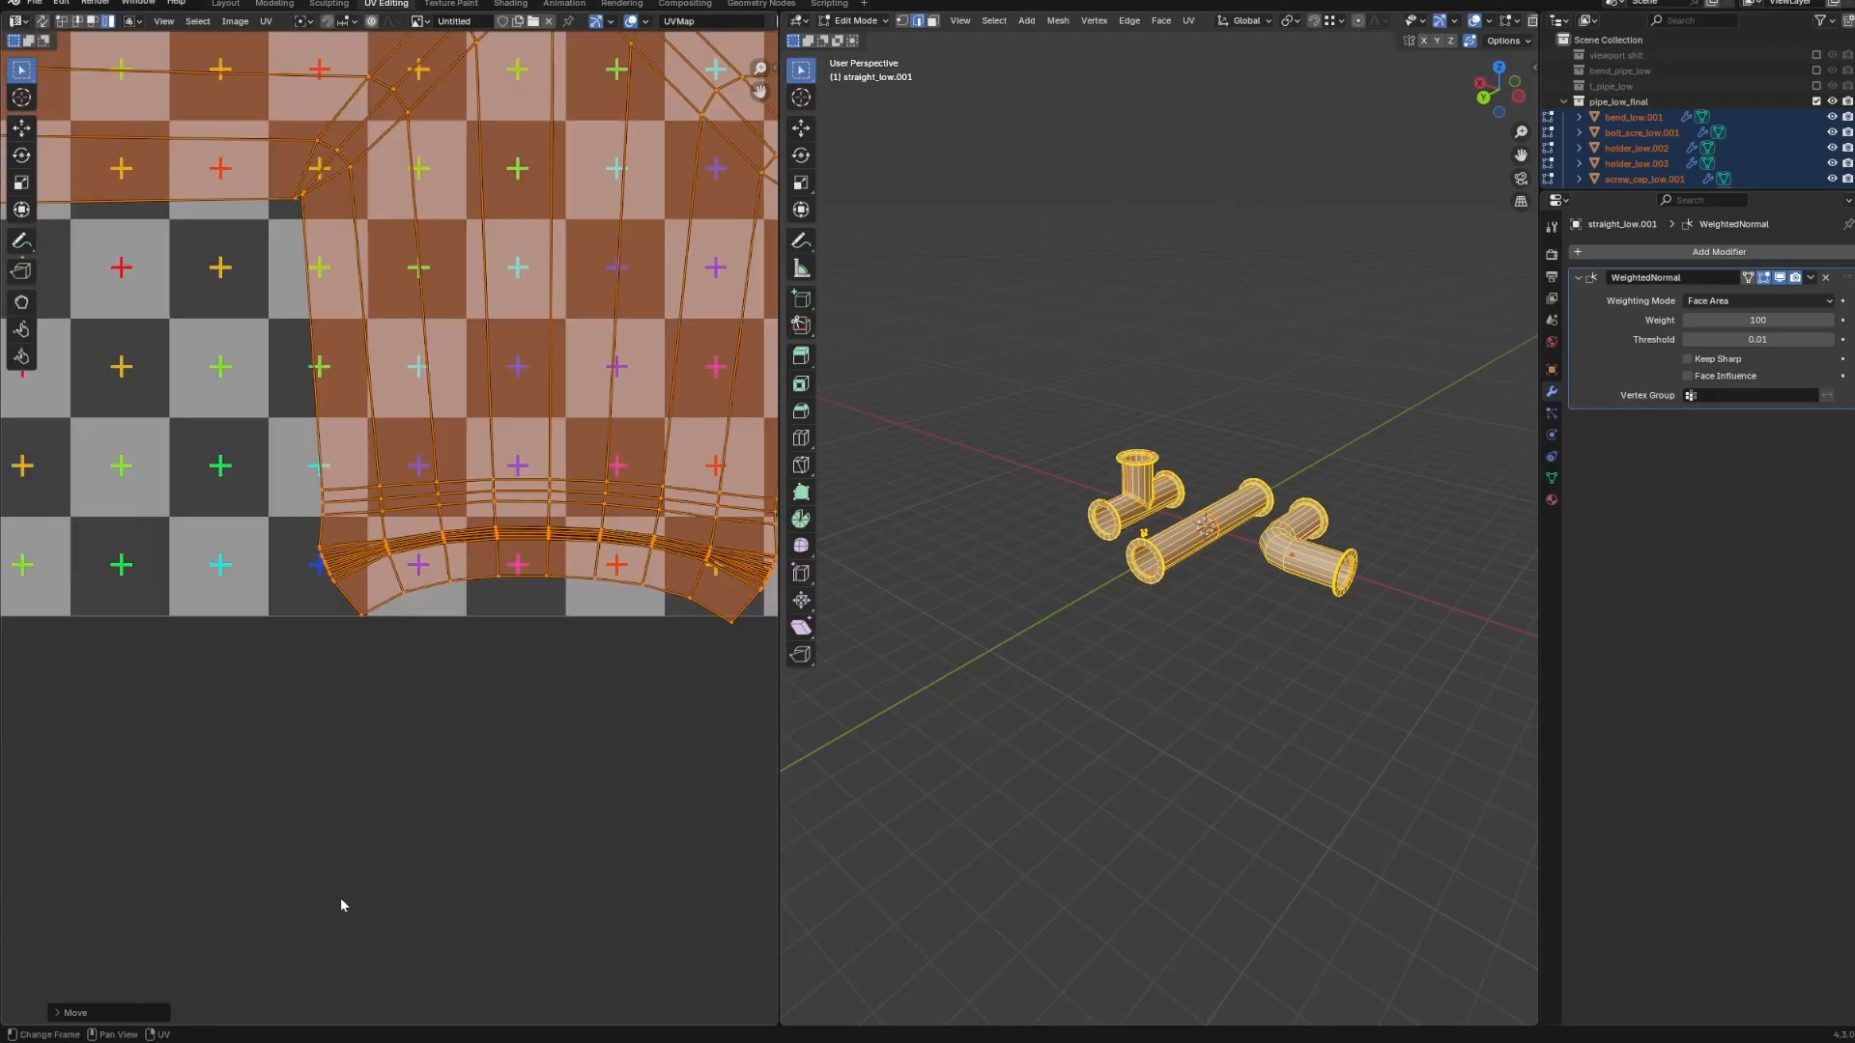
Move the small dense rectangular island into the tile, enlarge it, and place it in the upper-right corner.
middle_click_drag(255, 527, 287, 574)
left_click(215, 583)
key("g")
left_click(628, 478)
key("s")
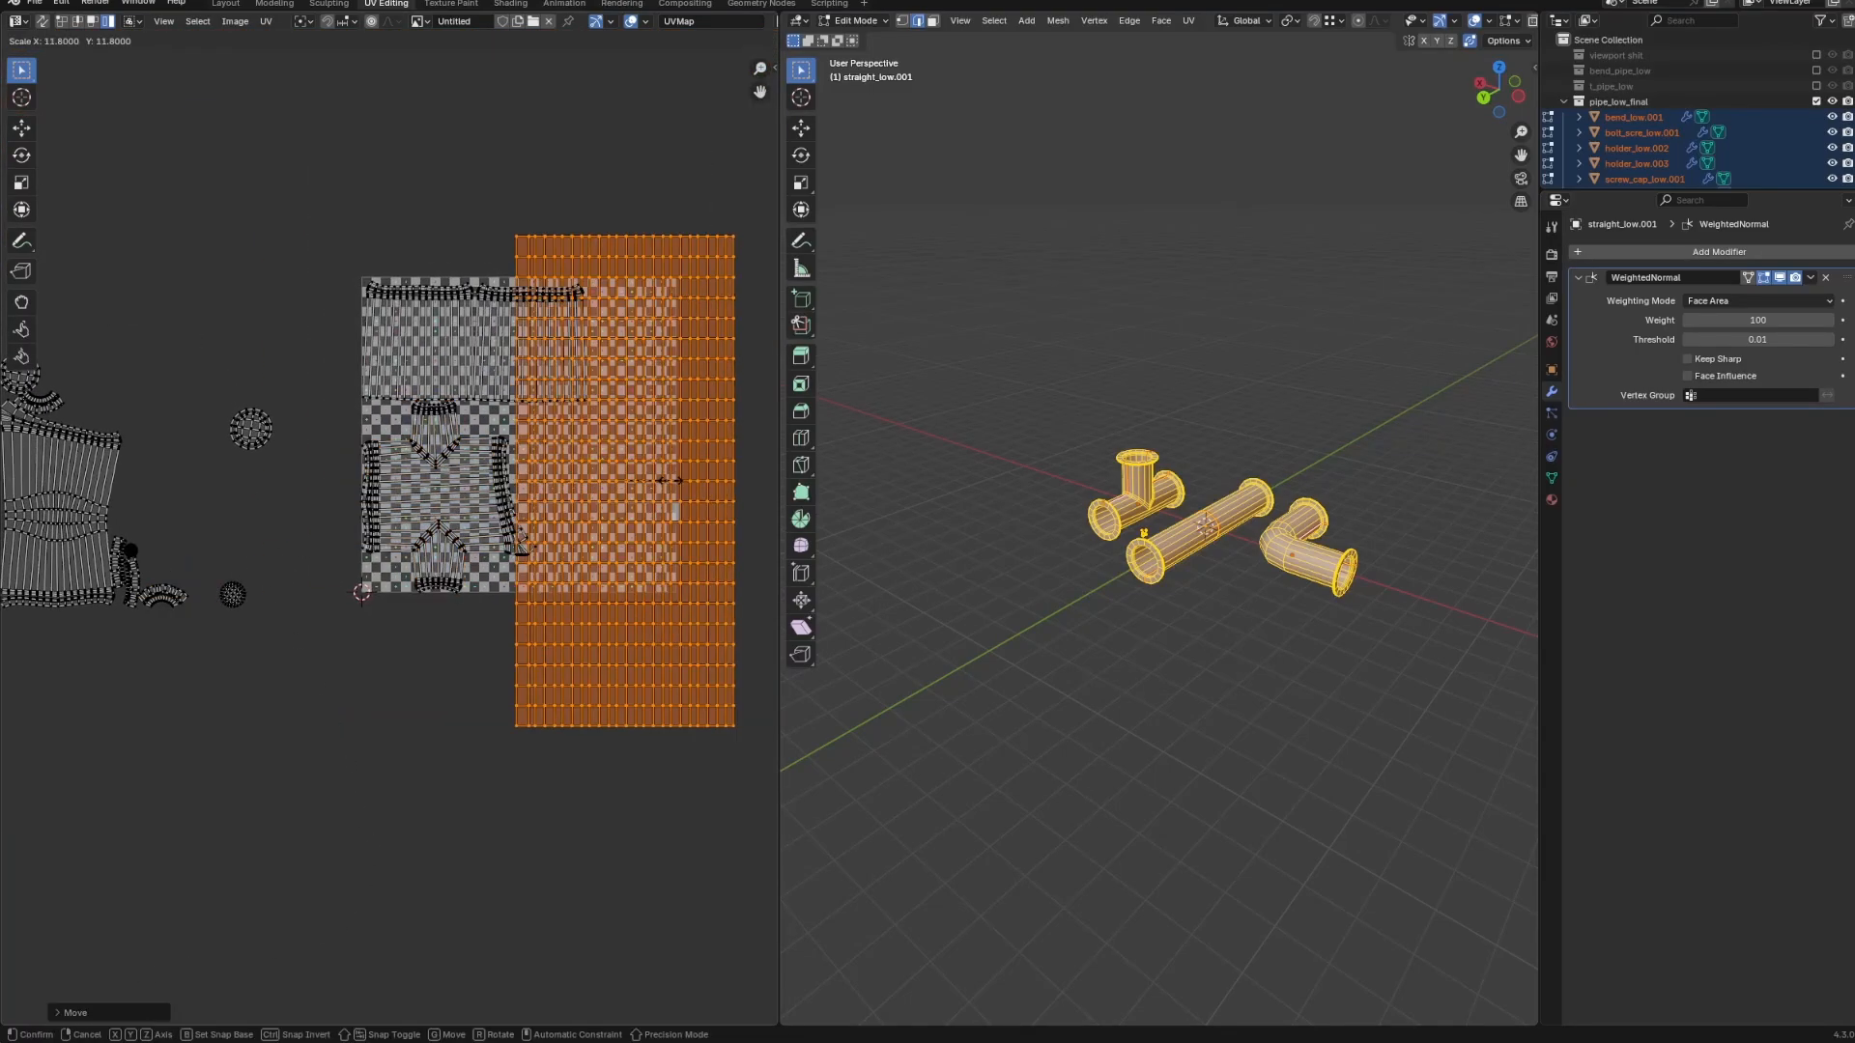
left_click(638, 466)
scroll(679, 340, "up", 2)
key("s")
left_click(645, 499)
key("g")
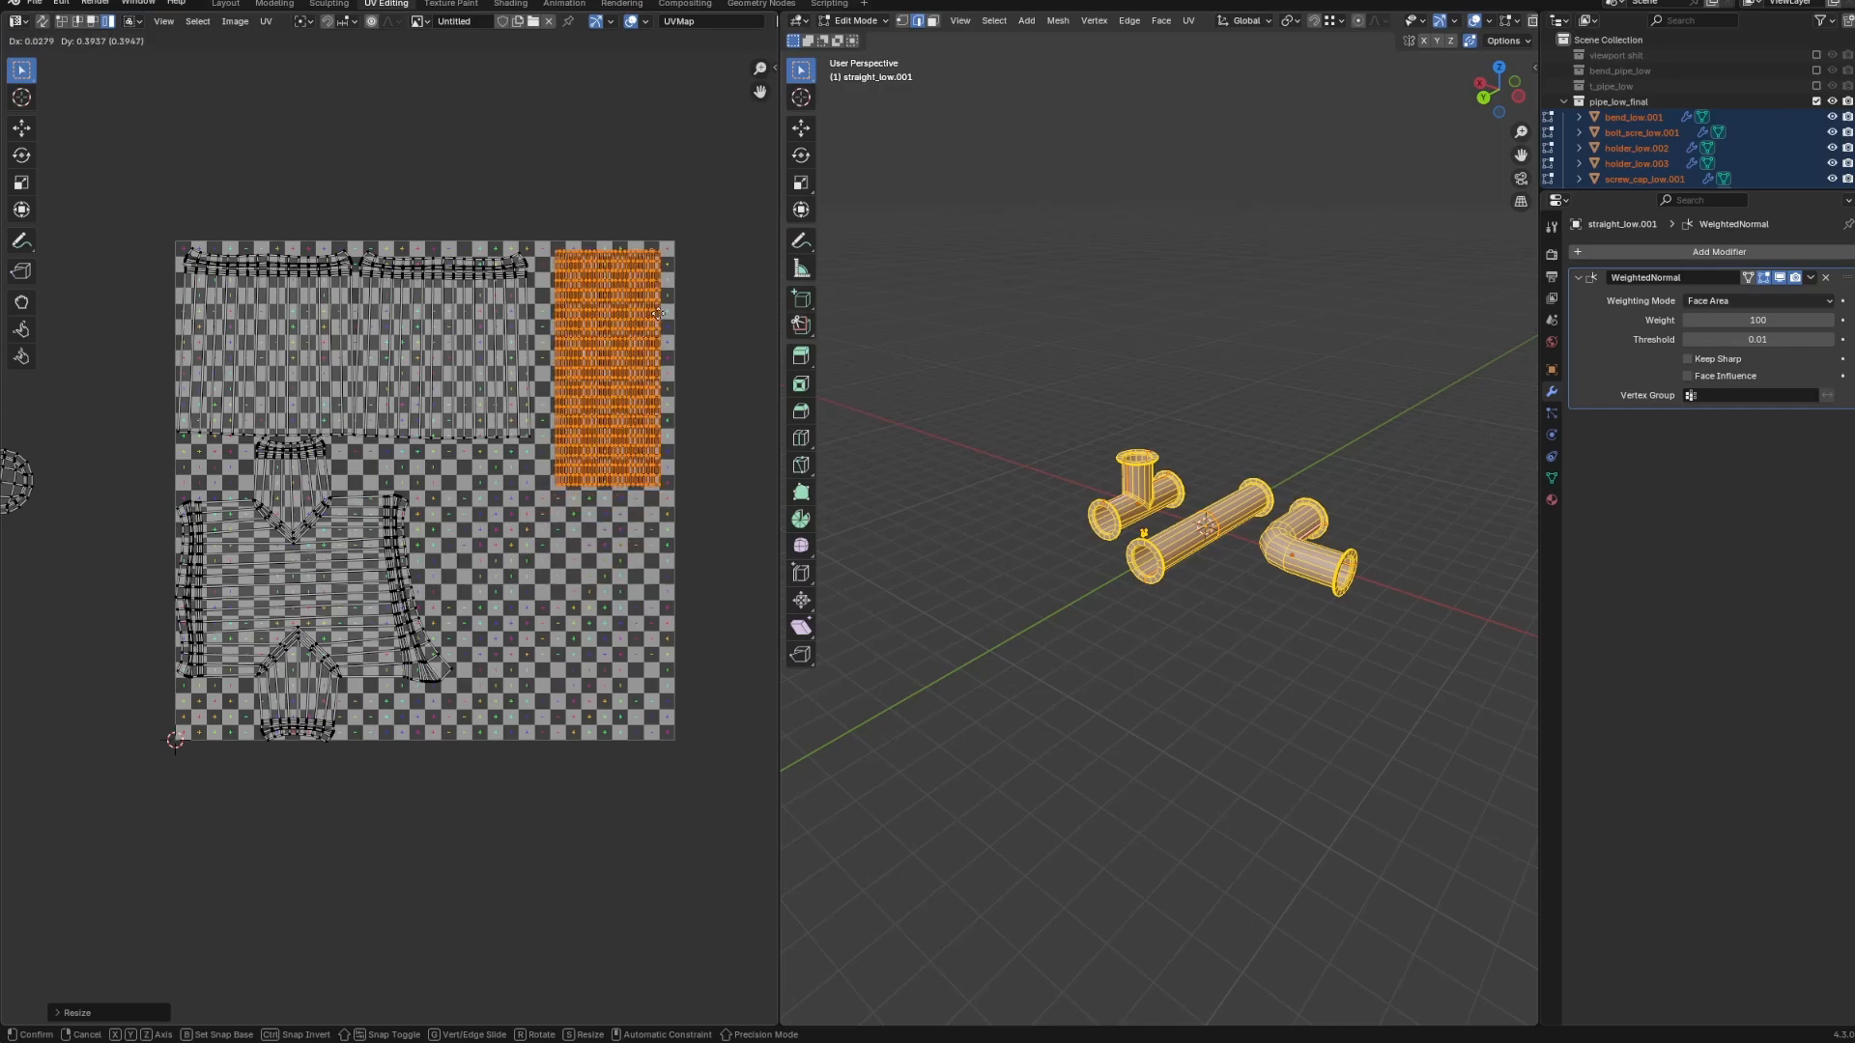
left_click(659, 302)
Try the round island in the gap next to the T-pipe island, moving it back outside the tile.
middle_click_drag(112, 487, 310, 473)
left_click(215, 468)
key("g")
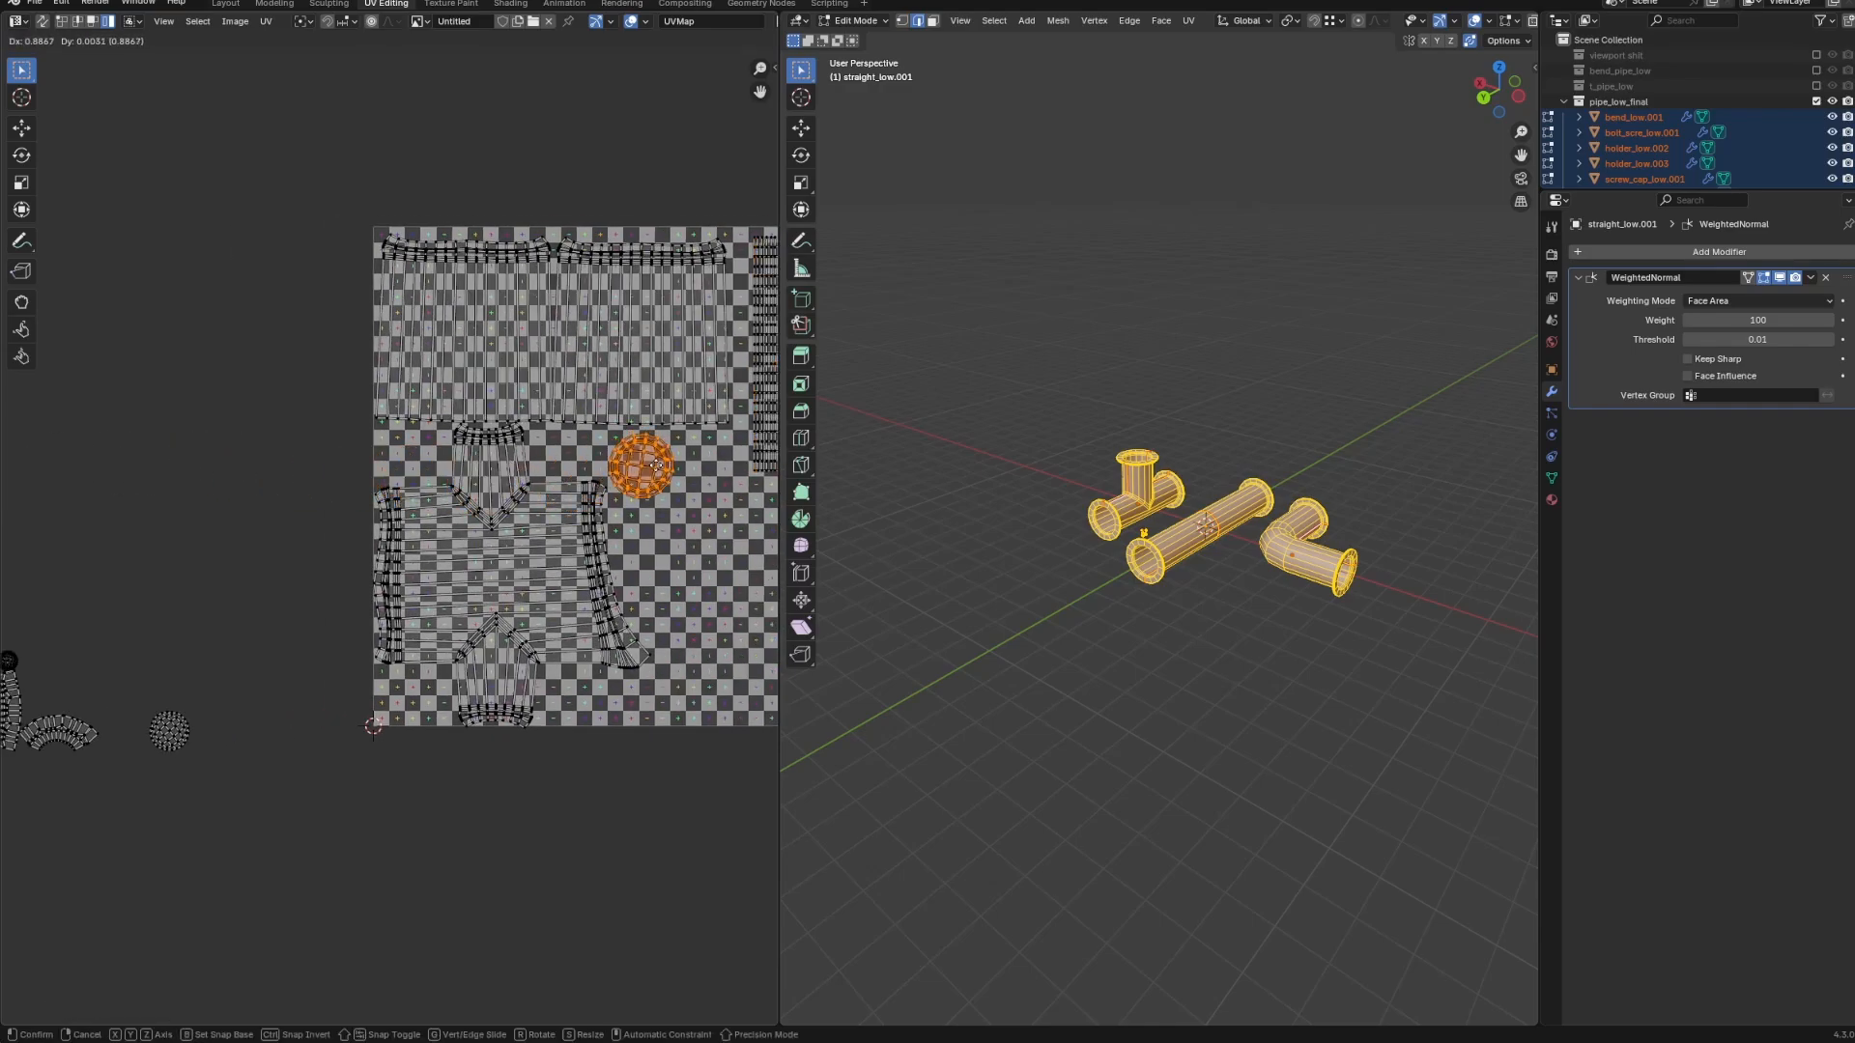
left_click(655, 463)
scroll(619, 479, "down", 3)
key("g")
left_click(276, 504)
Place the bend-pipe island in the tile's lower-right area, below the dense rectangular island.
left_click(186, 537)
key("g")
left_click(585, 534)
scroll(491, 531, "up", 2)
mouse_move(586, 534)
middle_mouse_down()
mouse_move(495, 522)
mouse_move(620, 533)
middle_mouse_up()
key("g")
left_click(537, 541)
scroll(536, 541, "up", 2)
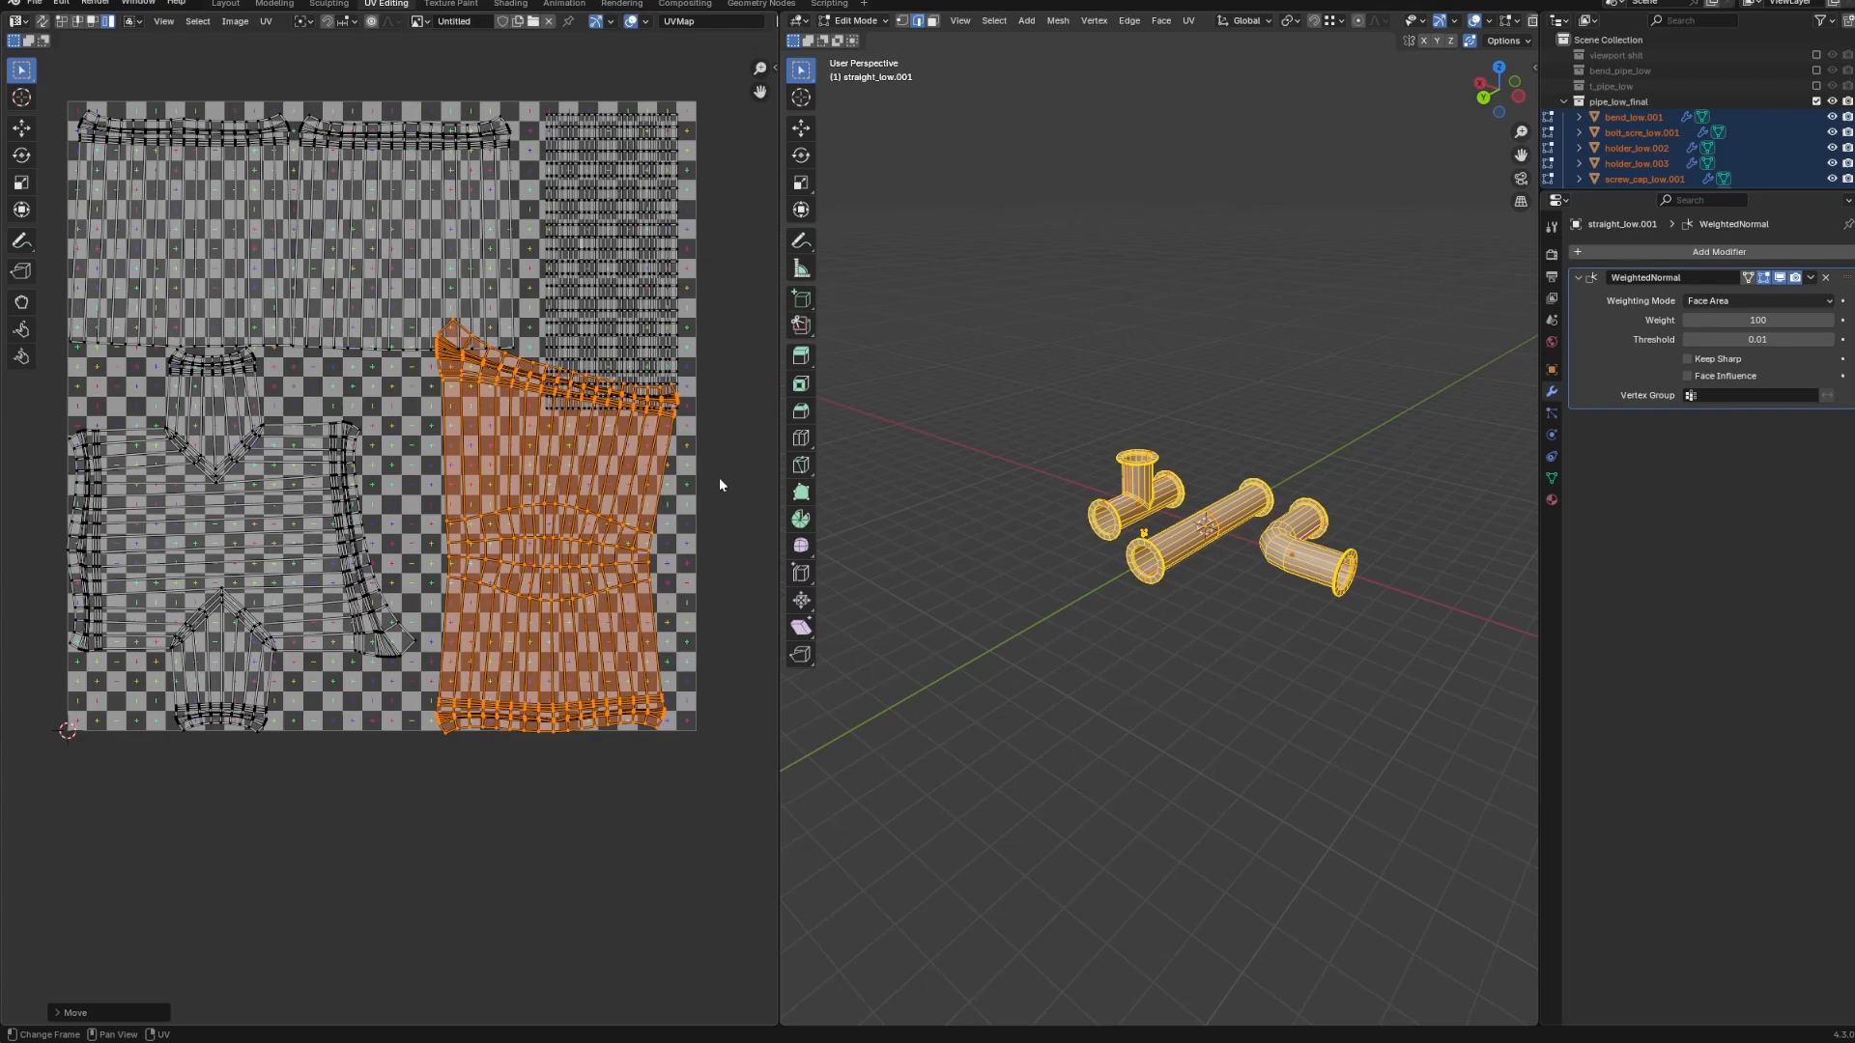
key("r")
right_click(684, 379)
Shrink the dense rectangular island, tilt it slightly, and reposition it in the tile's upper-right corner above the bend-pipe island.
left_click(663, 346)
key("s")
left_click(708, 322)
key("g")
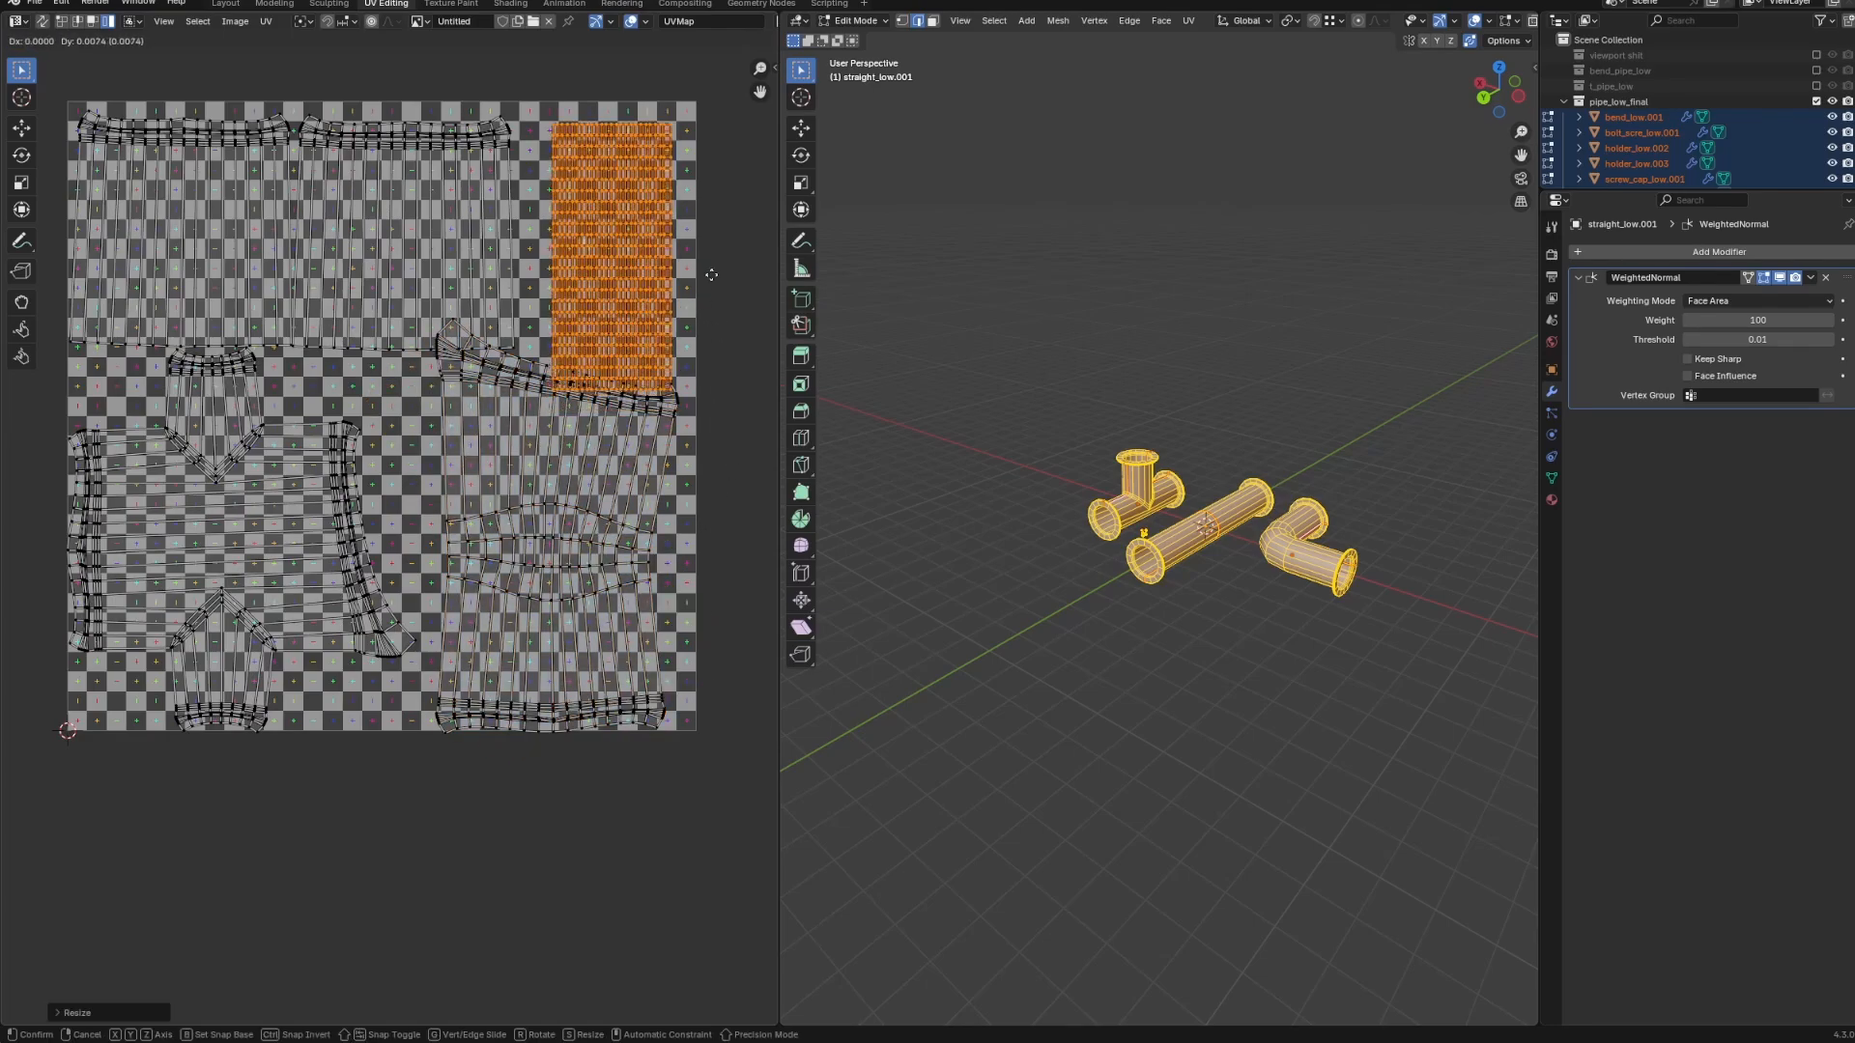
key("r")
left_click(721, 166)
scroll(634, 340, "up", 3)
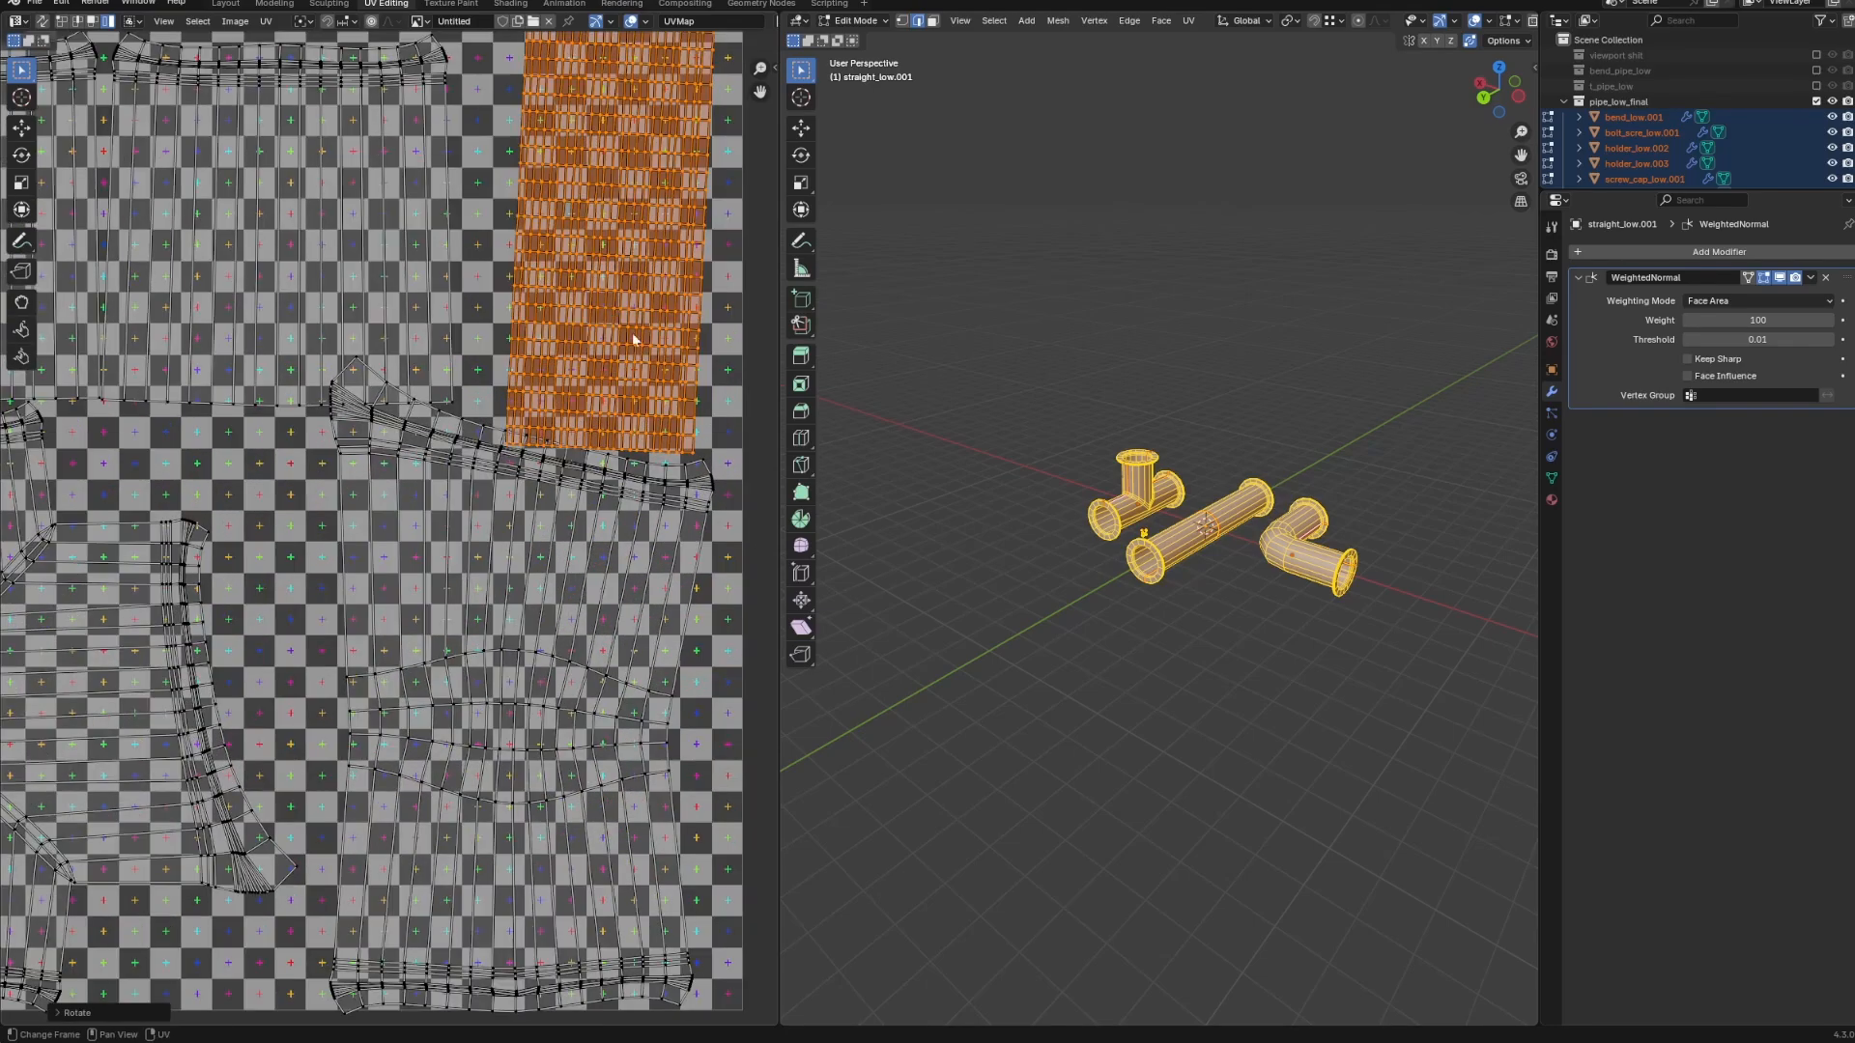
key("g")
left_click(688, 220)
middle_click_drag(688, 220, 575, 450)
key("s")
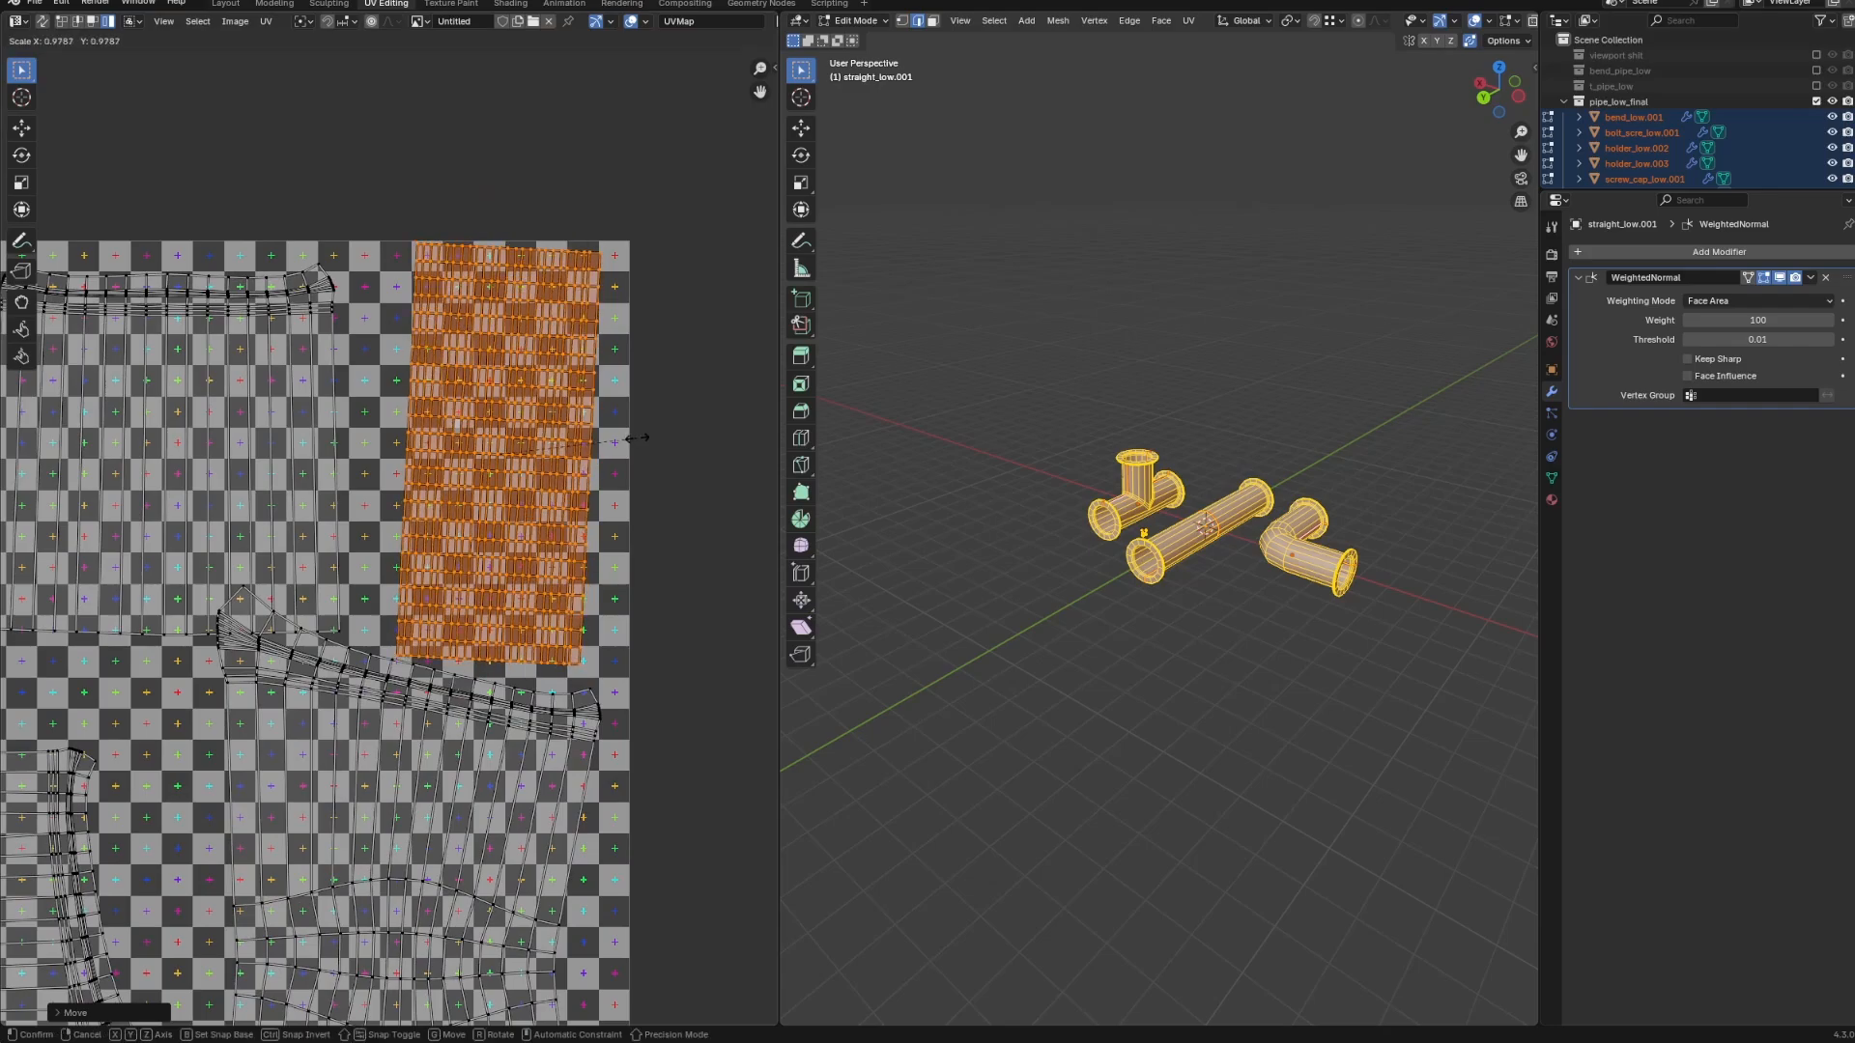
left_click(623, 440)
scroll(518, 517, "down", 4)
scroll(422, 641, "up", 4)
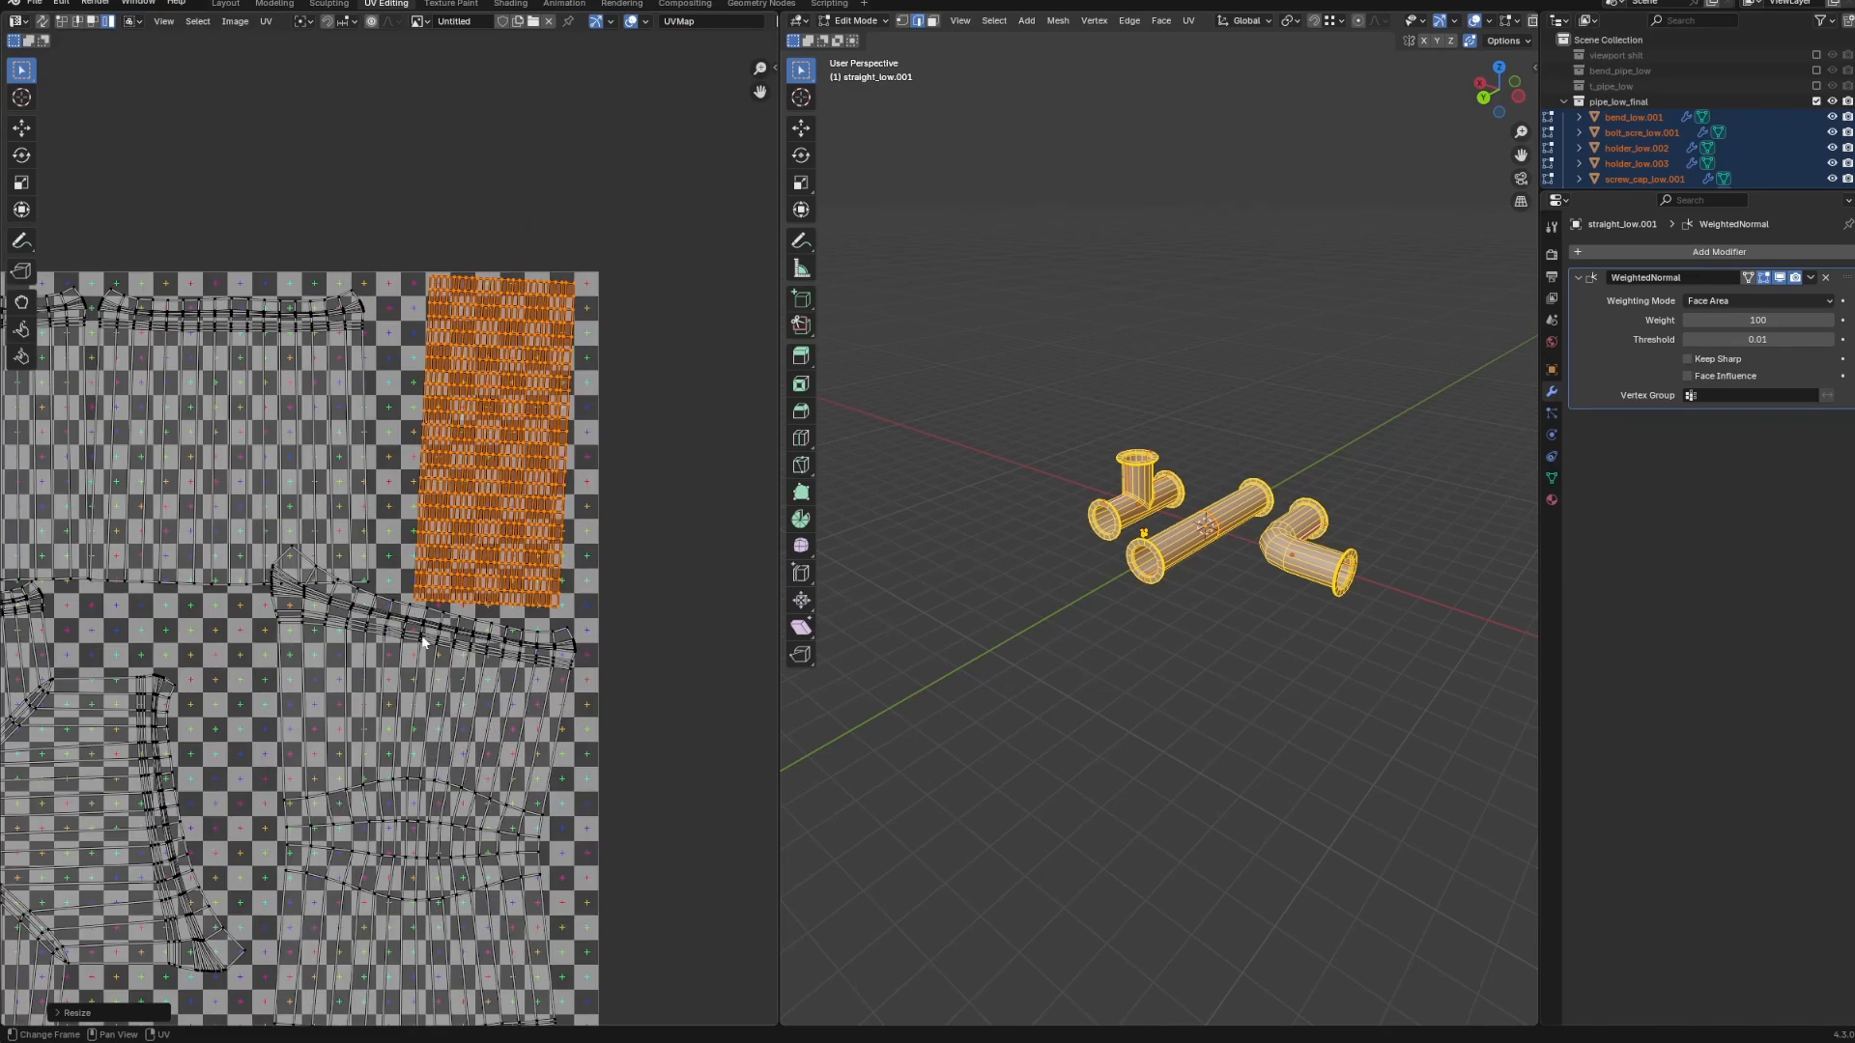
Scale down the bend-pipe island and move it toward the tile's lower-right edge, clear of the dense rectangular island.
left_click(422, 641)
middle_click_drag(492, 657, 519, 503)
key("s")
left_click(648, 530)
key("g")
left_click(646, 558)
key("s")
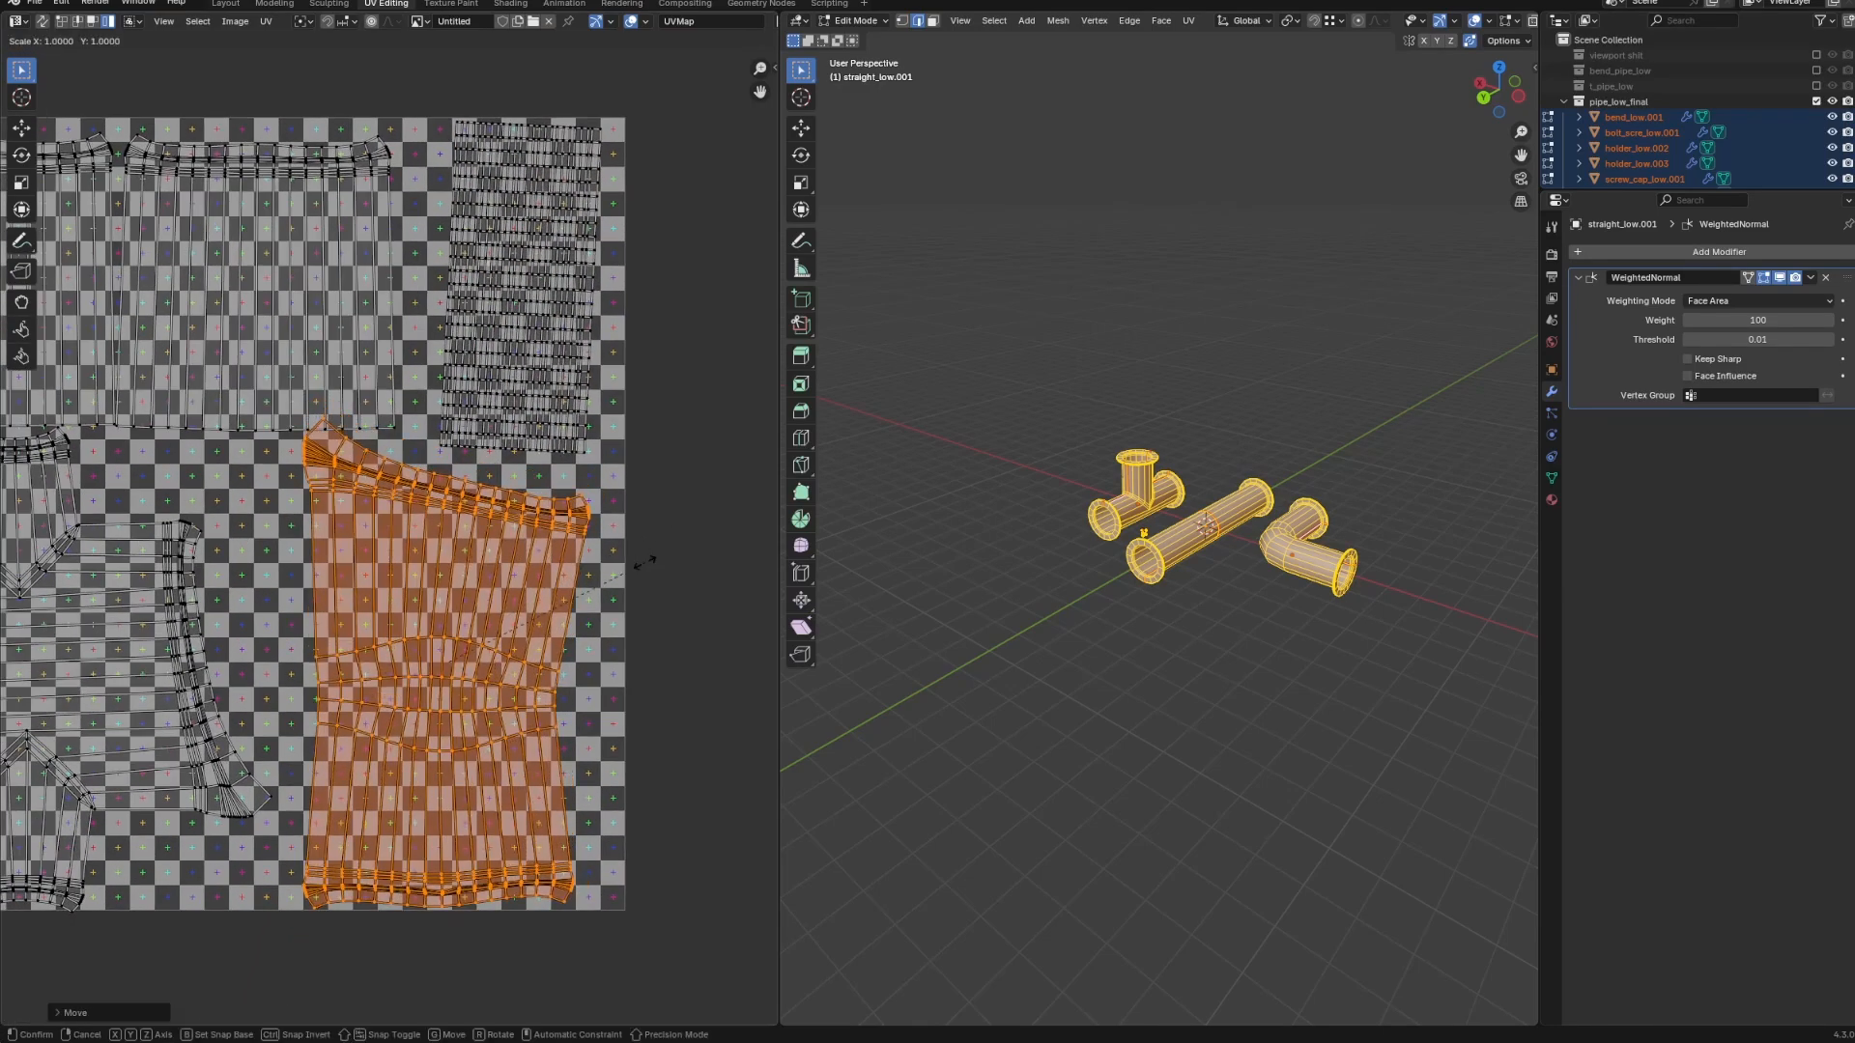
left_click(638, 561)
key("g")
left_click(749, 587)
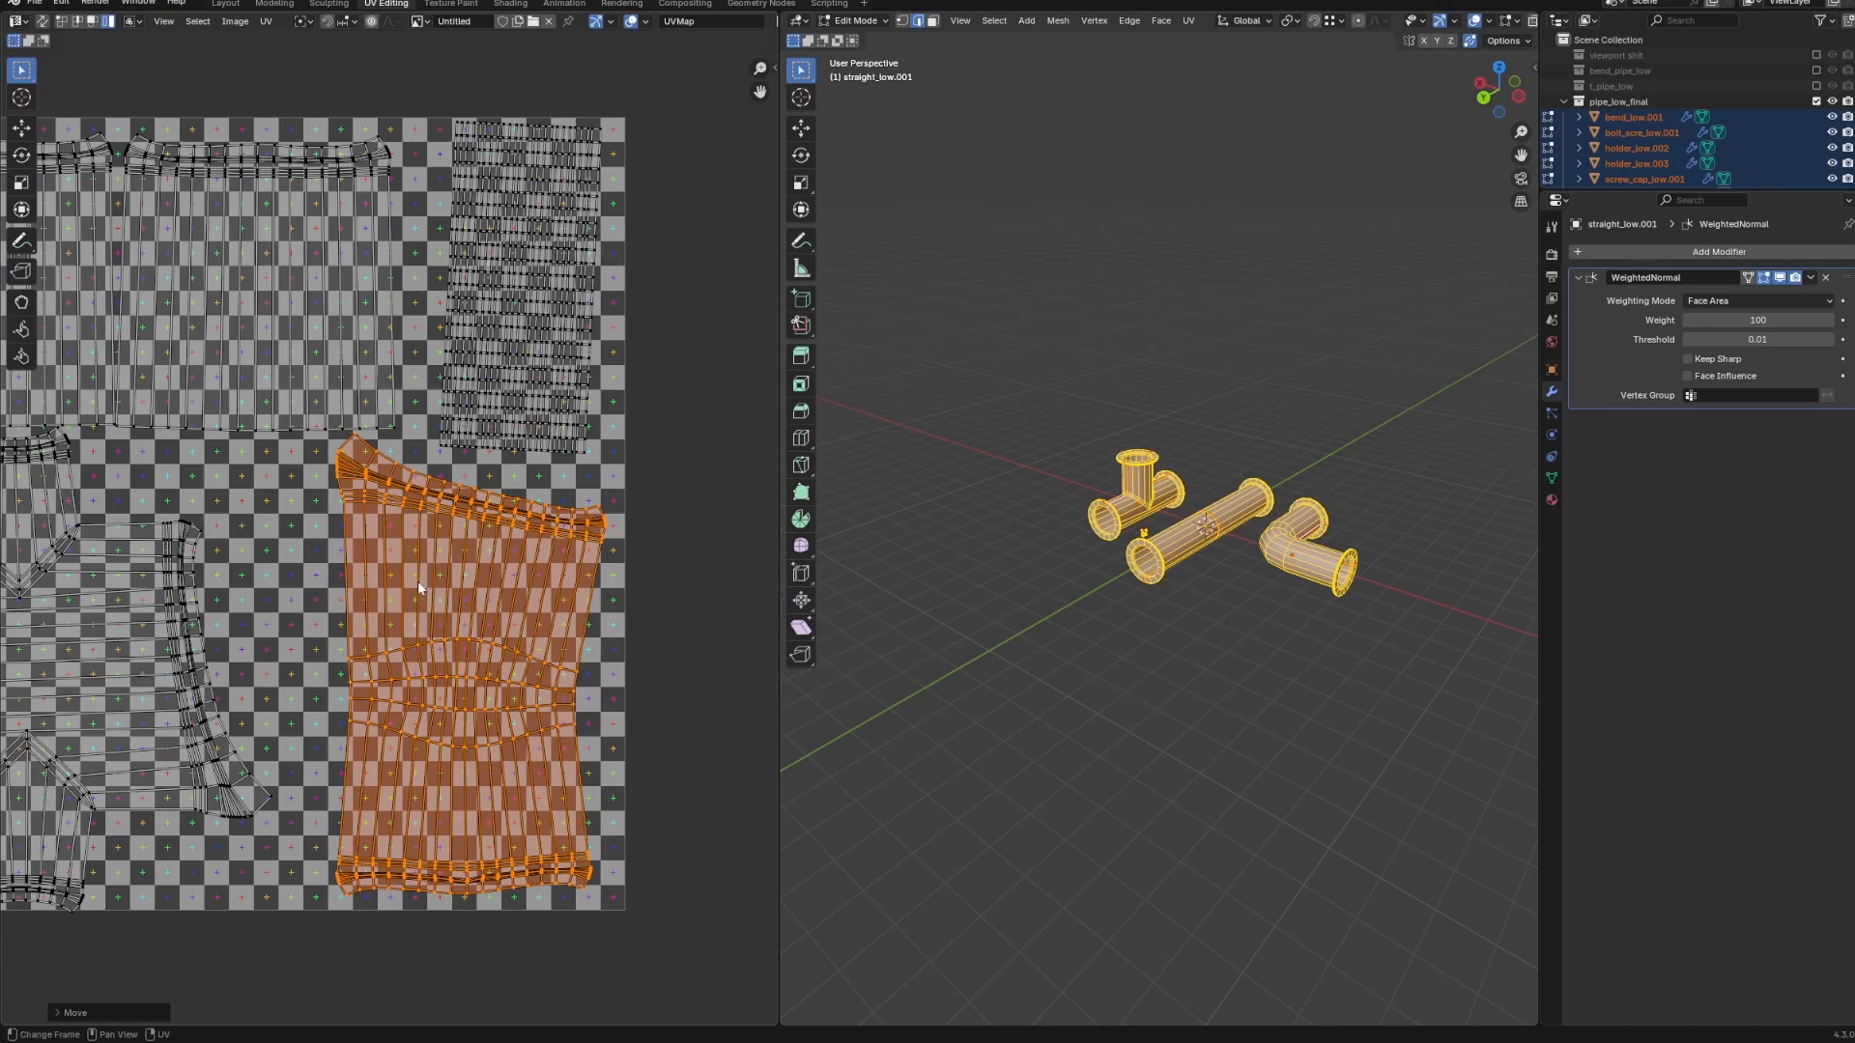
Move a large round island into the gap between the T-pipe island's upper branch and the tile's left edge.
scroll(418, 581, "down", 4)
middle_click_drag(63, 593, 158, 571)
left_click(154, 503)
key("g")
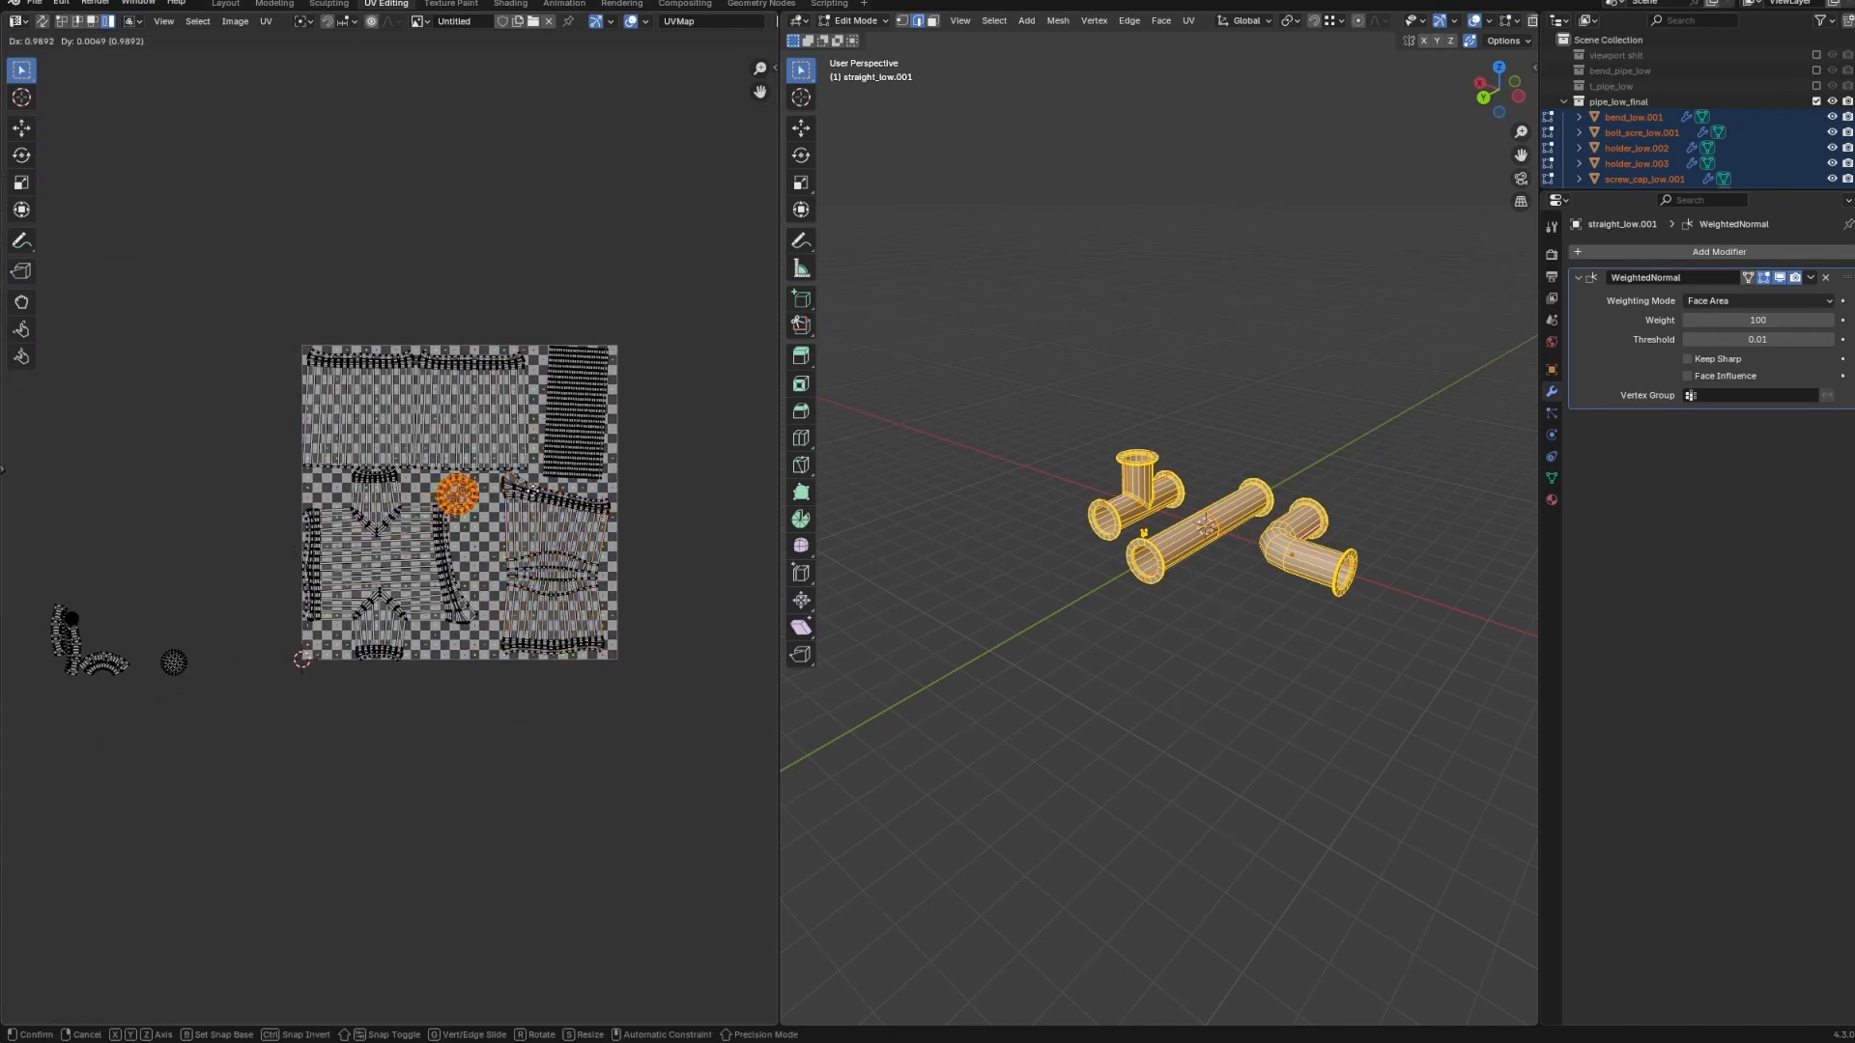
left_click(331, 497)
key("g")
scroll(453, 558, "up", 4)
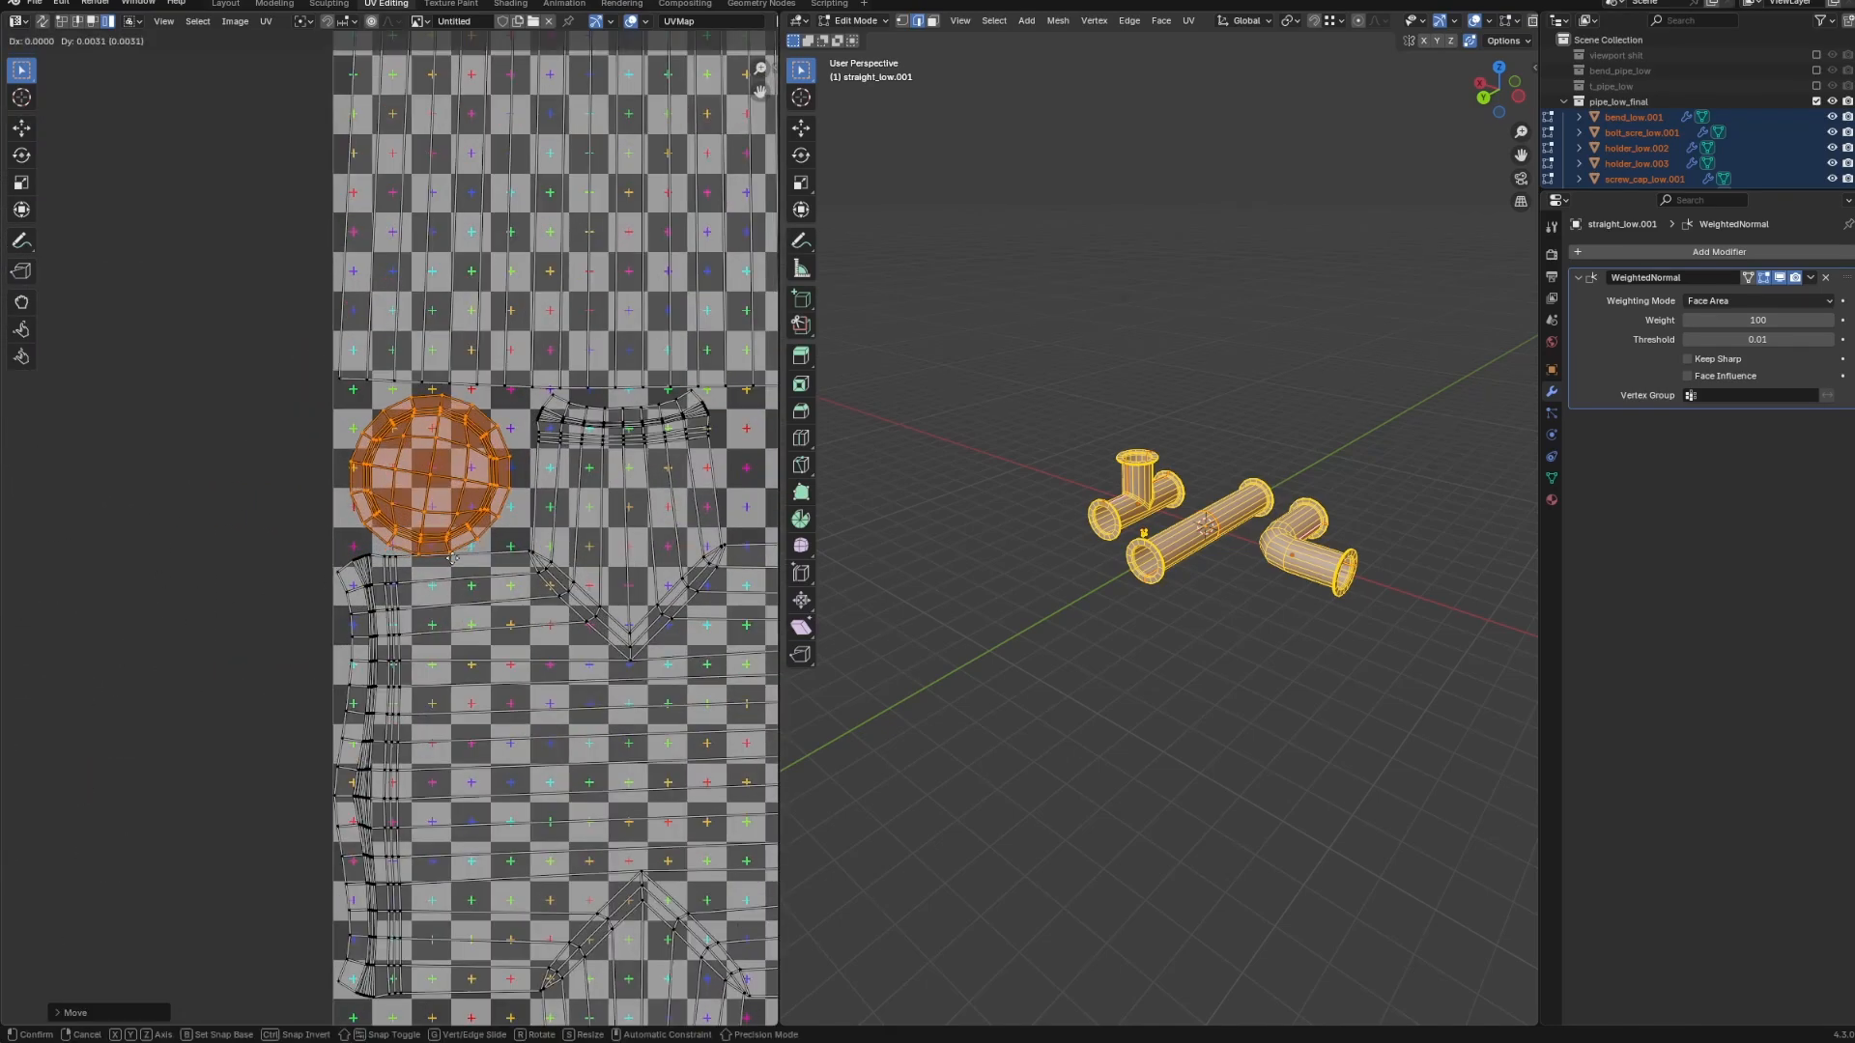
Place a small round island in the tile's lower-left corner, beside the T-pipe island's lower branch.
scroll(290, 559, "down", 8)
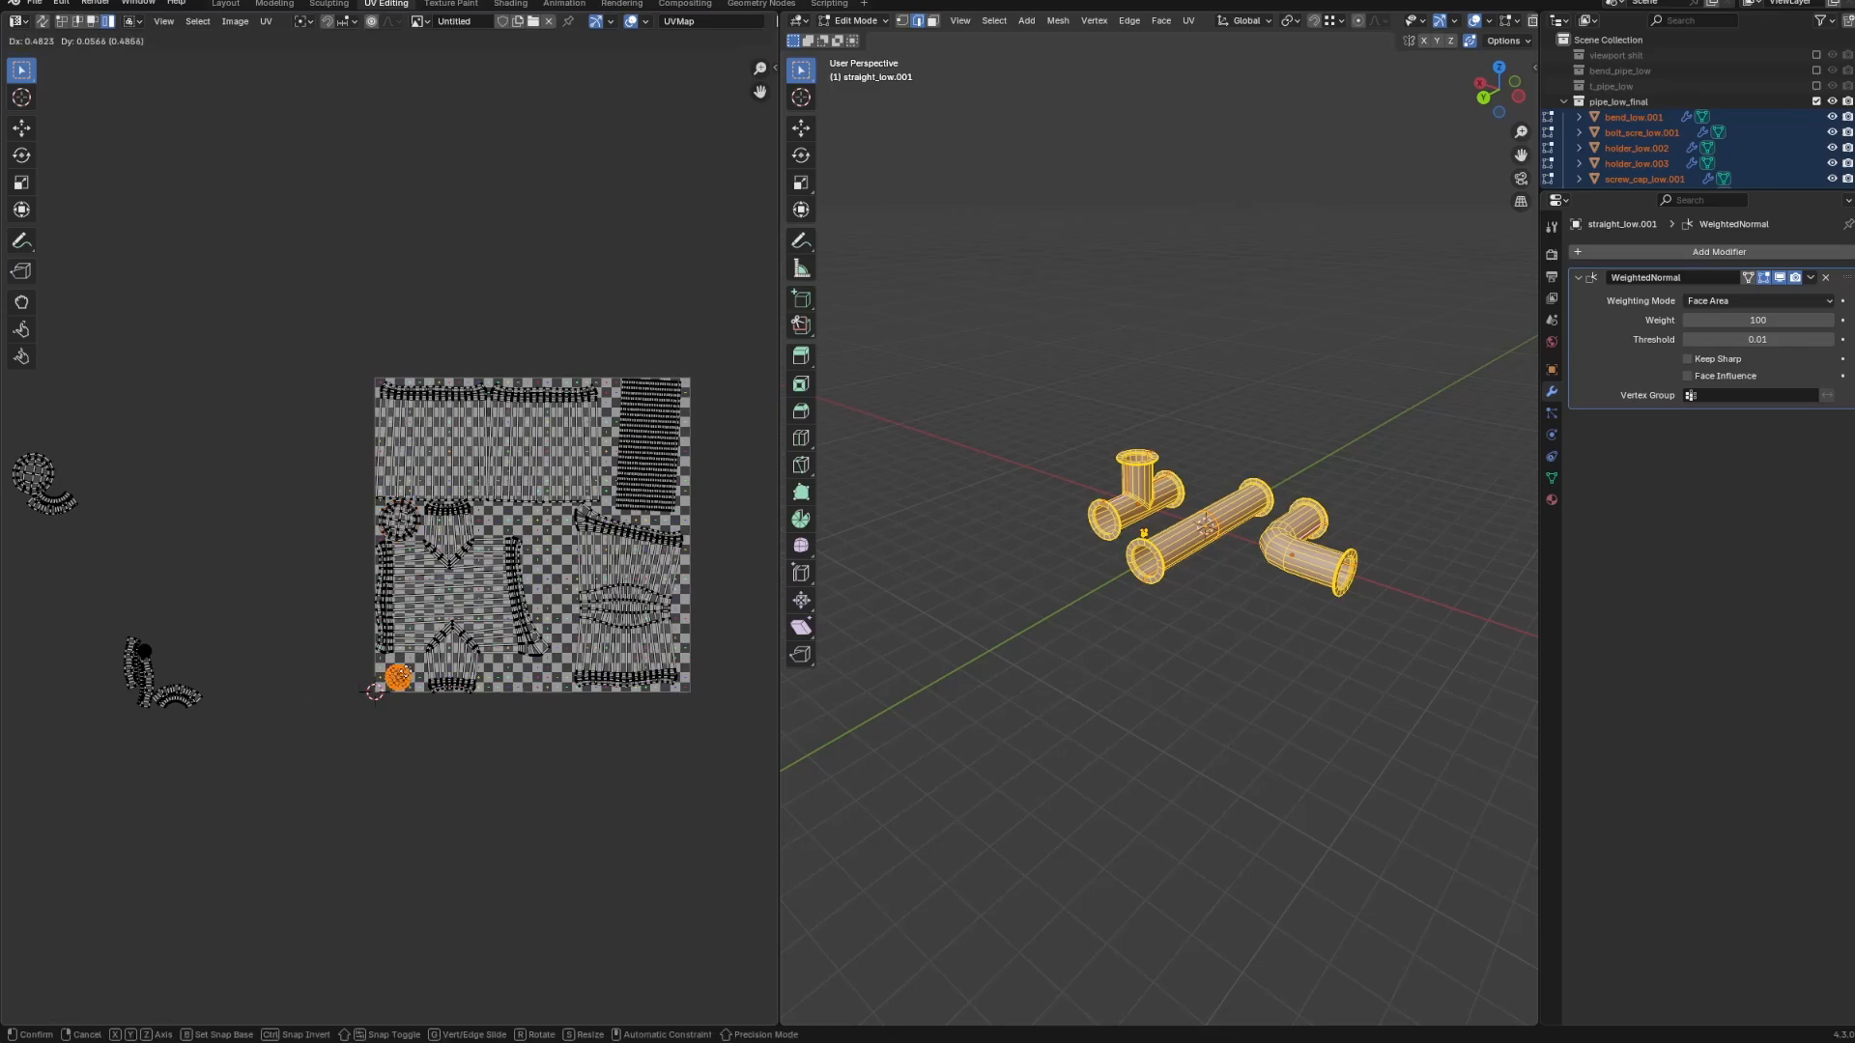
left_click(502, 682)
key("g")
scroll(410, 662, "up", 4)
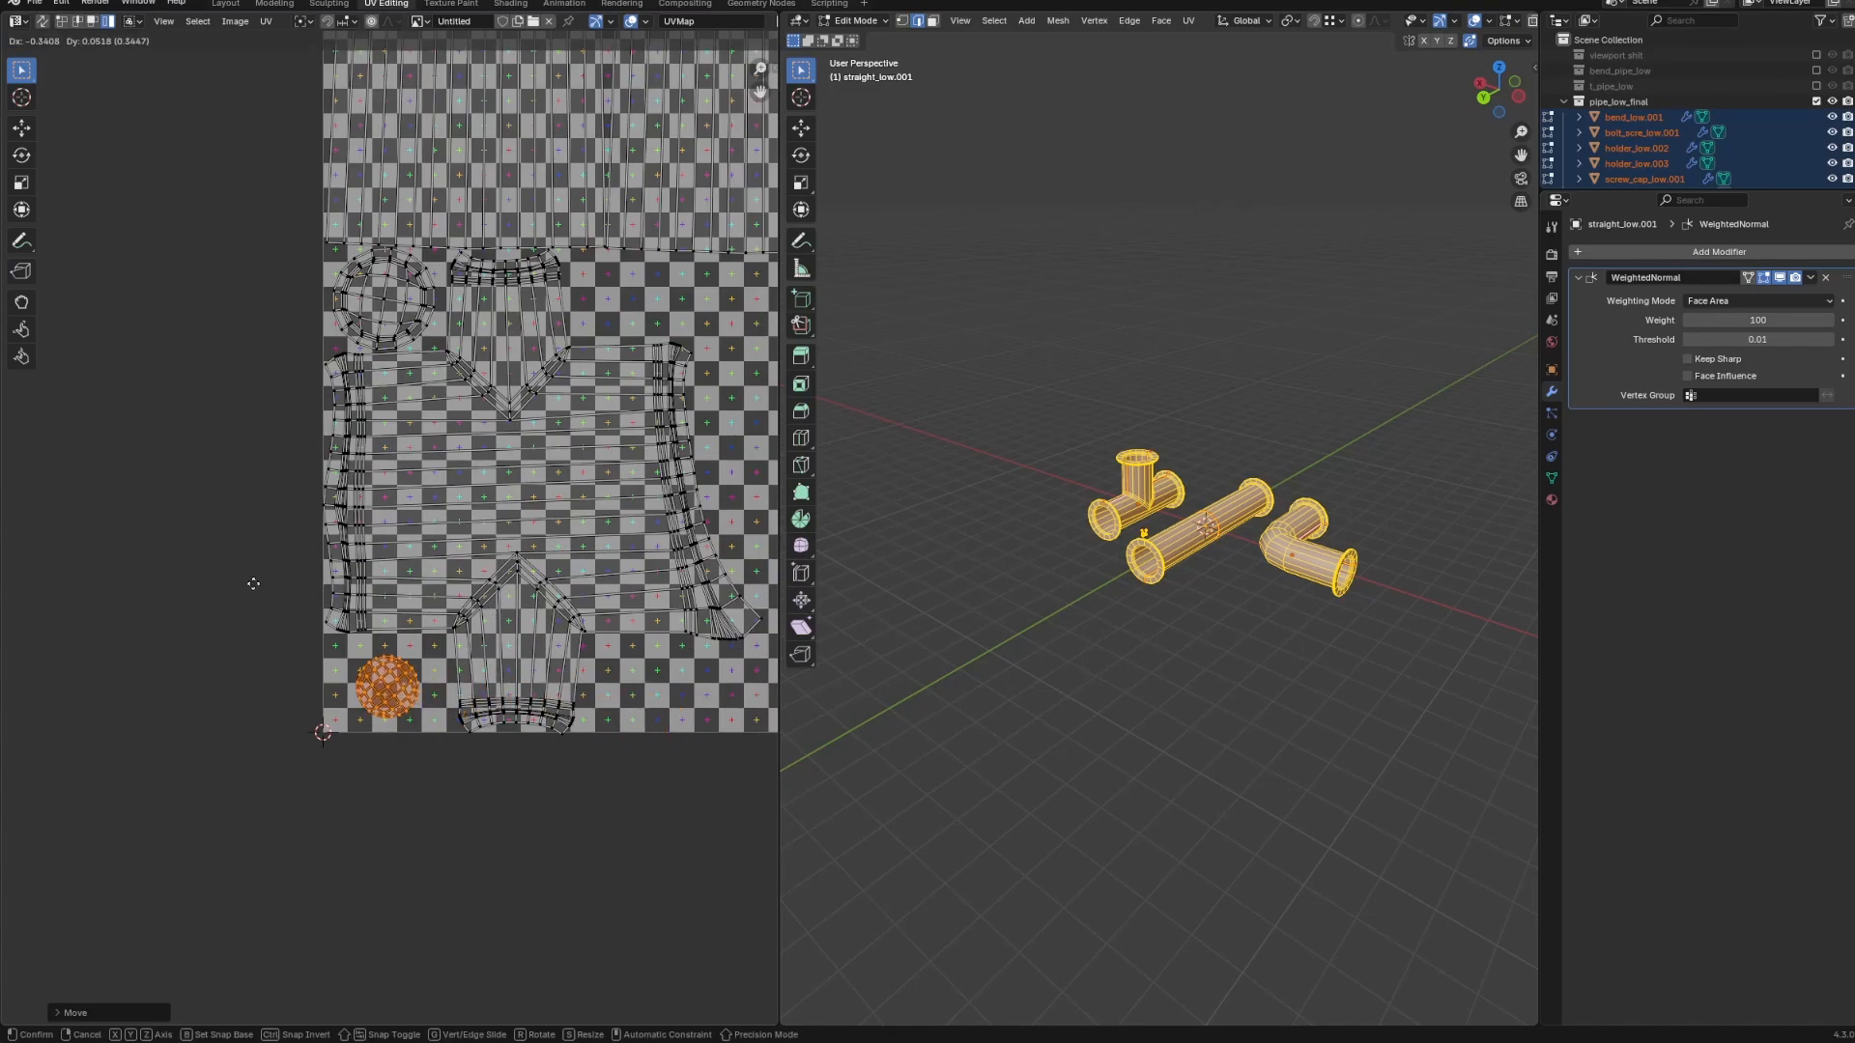
Move an arc-shaped island into the gap above the T-pipe island's right arm and rotate it to fit there.
scroll(253, 584, "down", 3)
left_click(104, 612)
left_click(55, 659)
key("g")
left_click(580, 608)
key("g")
scroll(504, 536, "up", 1)
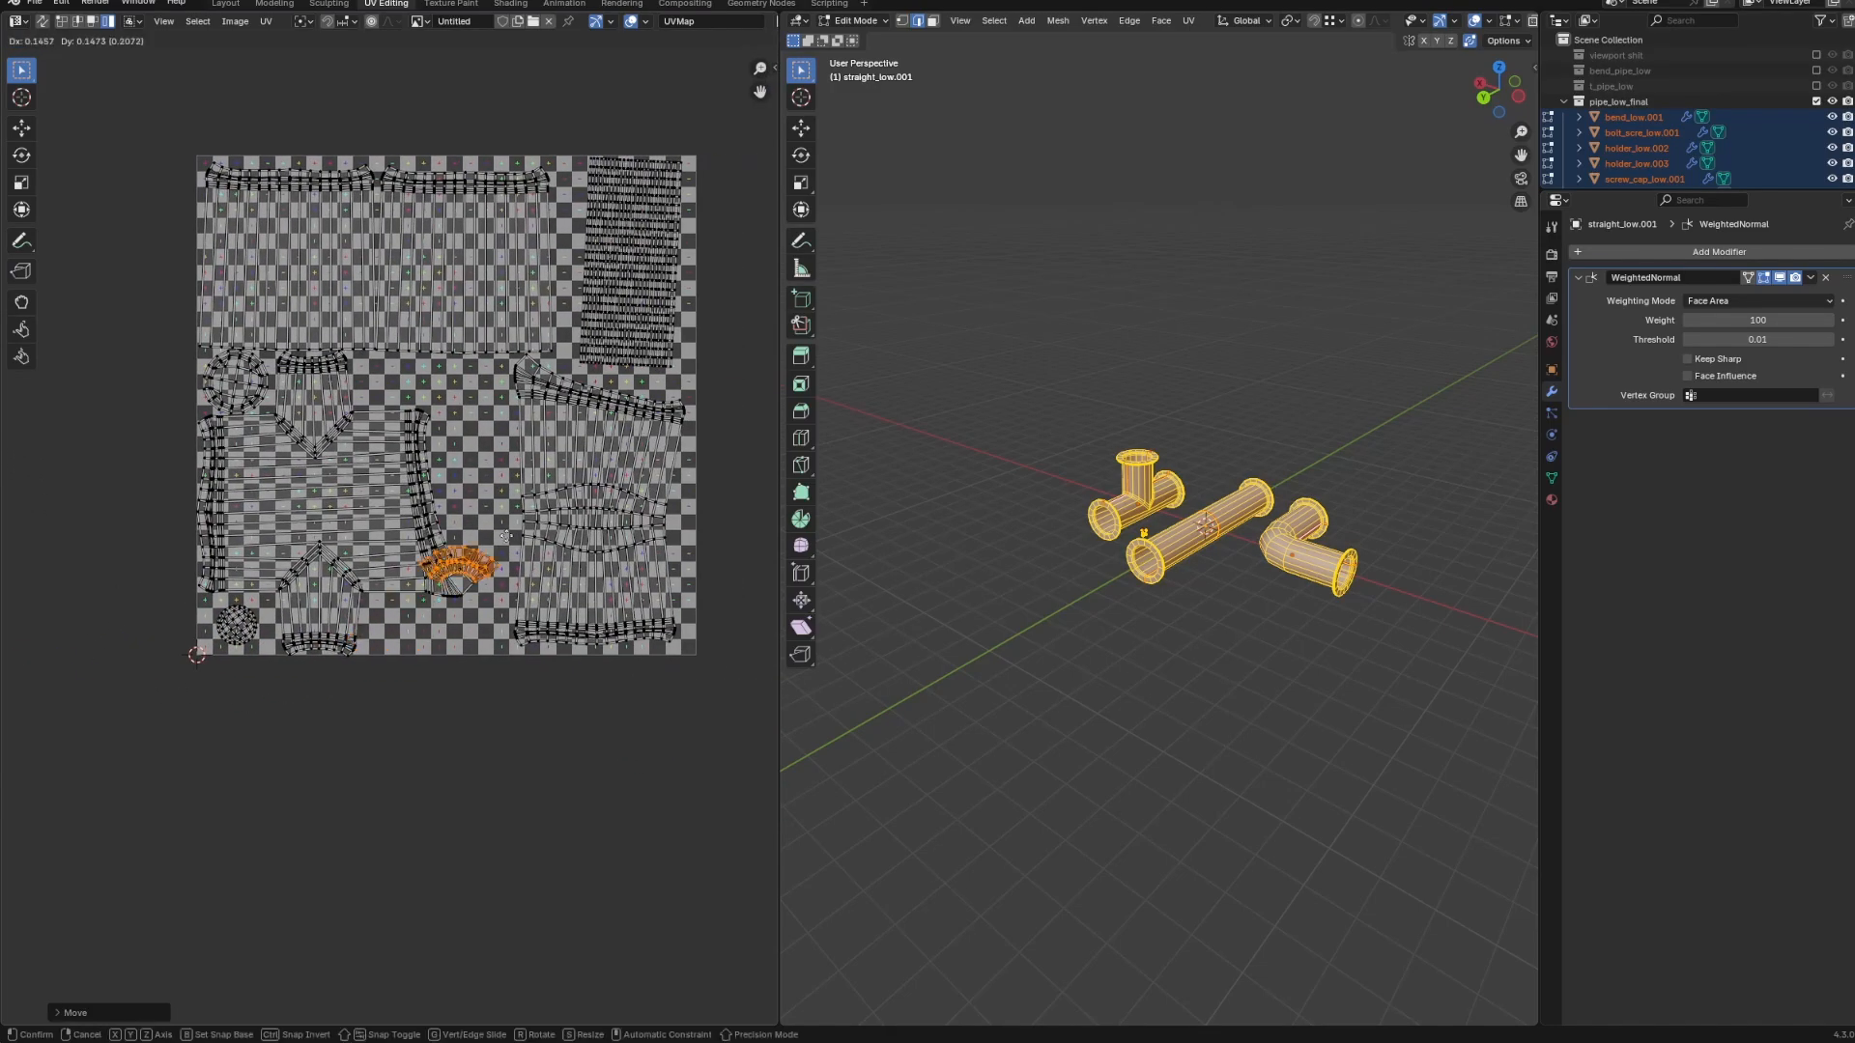
key("r")
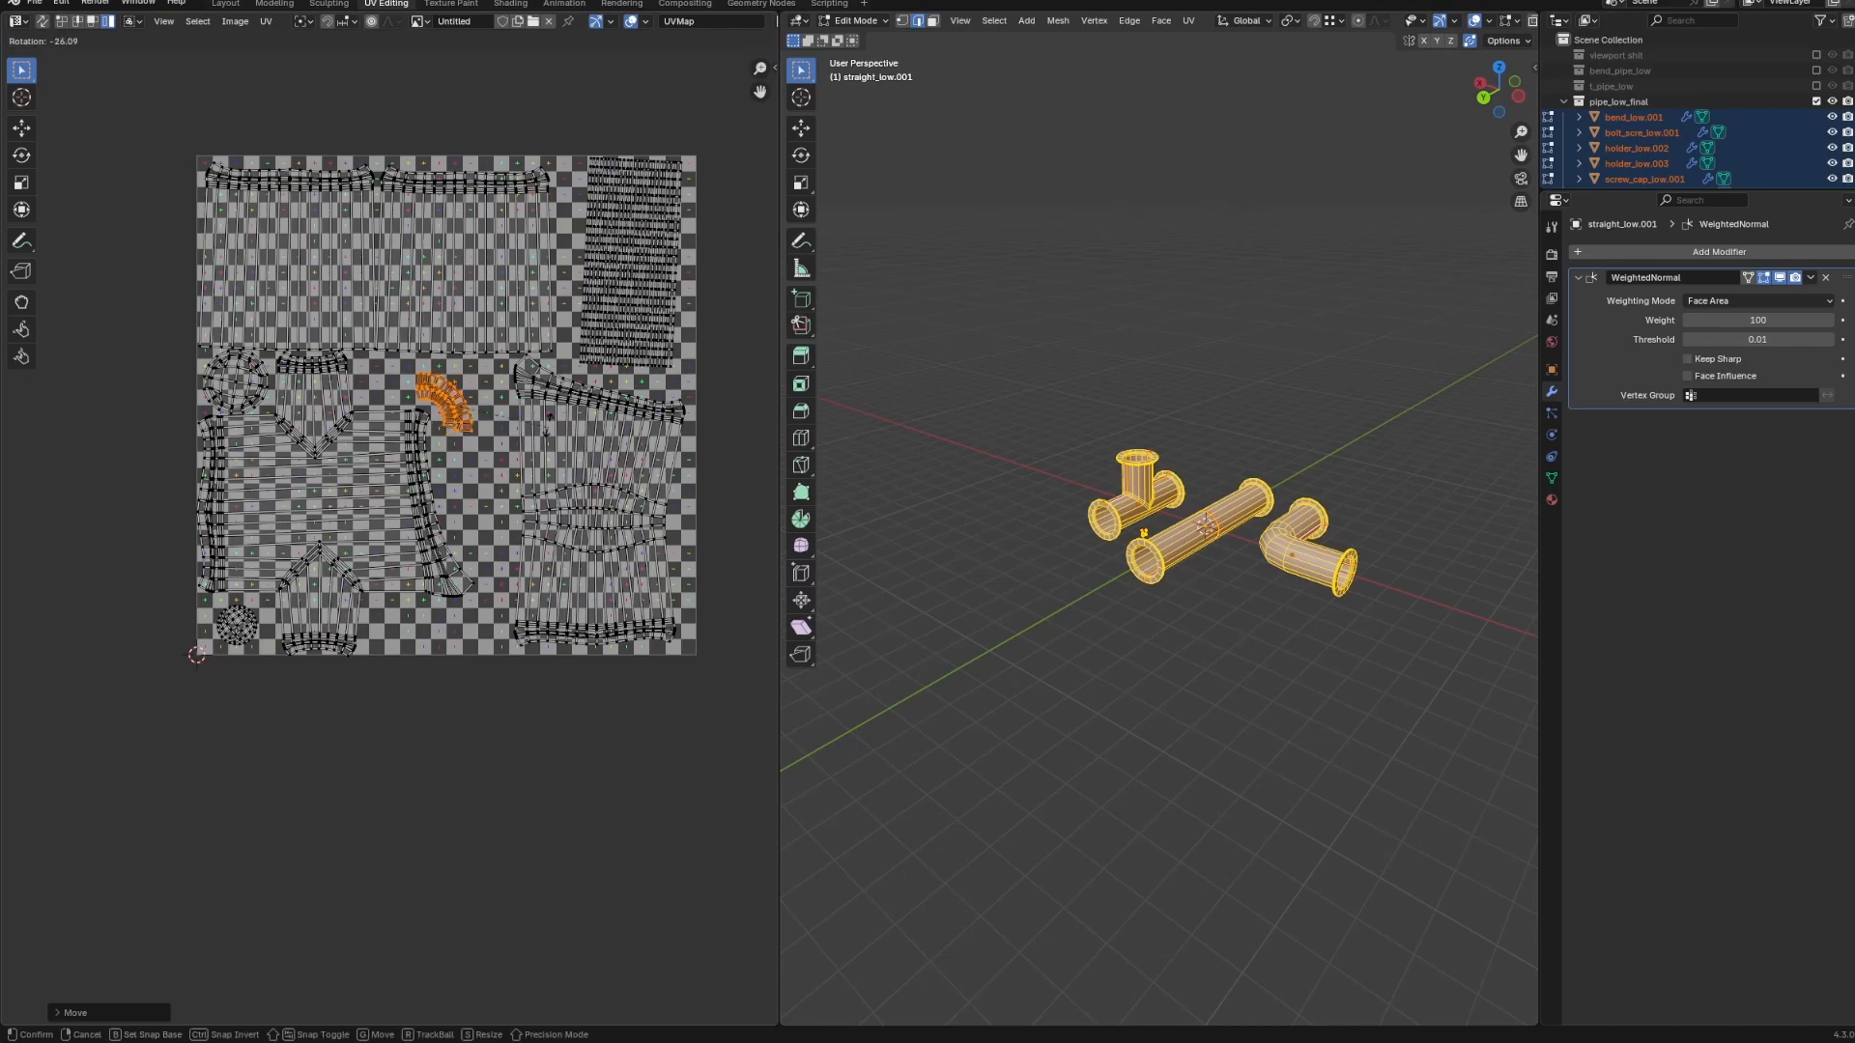
key("Return")
scroll(229, 567, "down", 4)
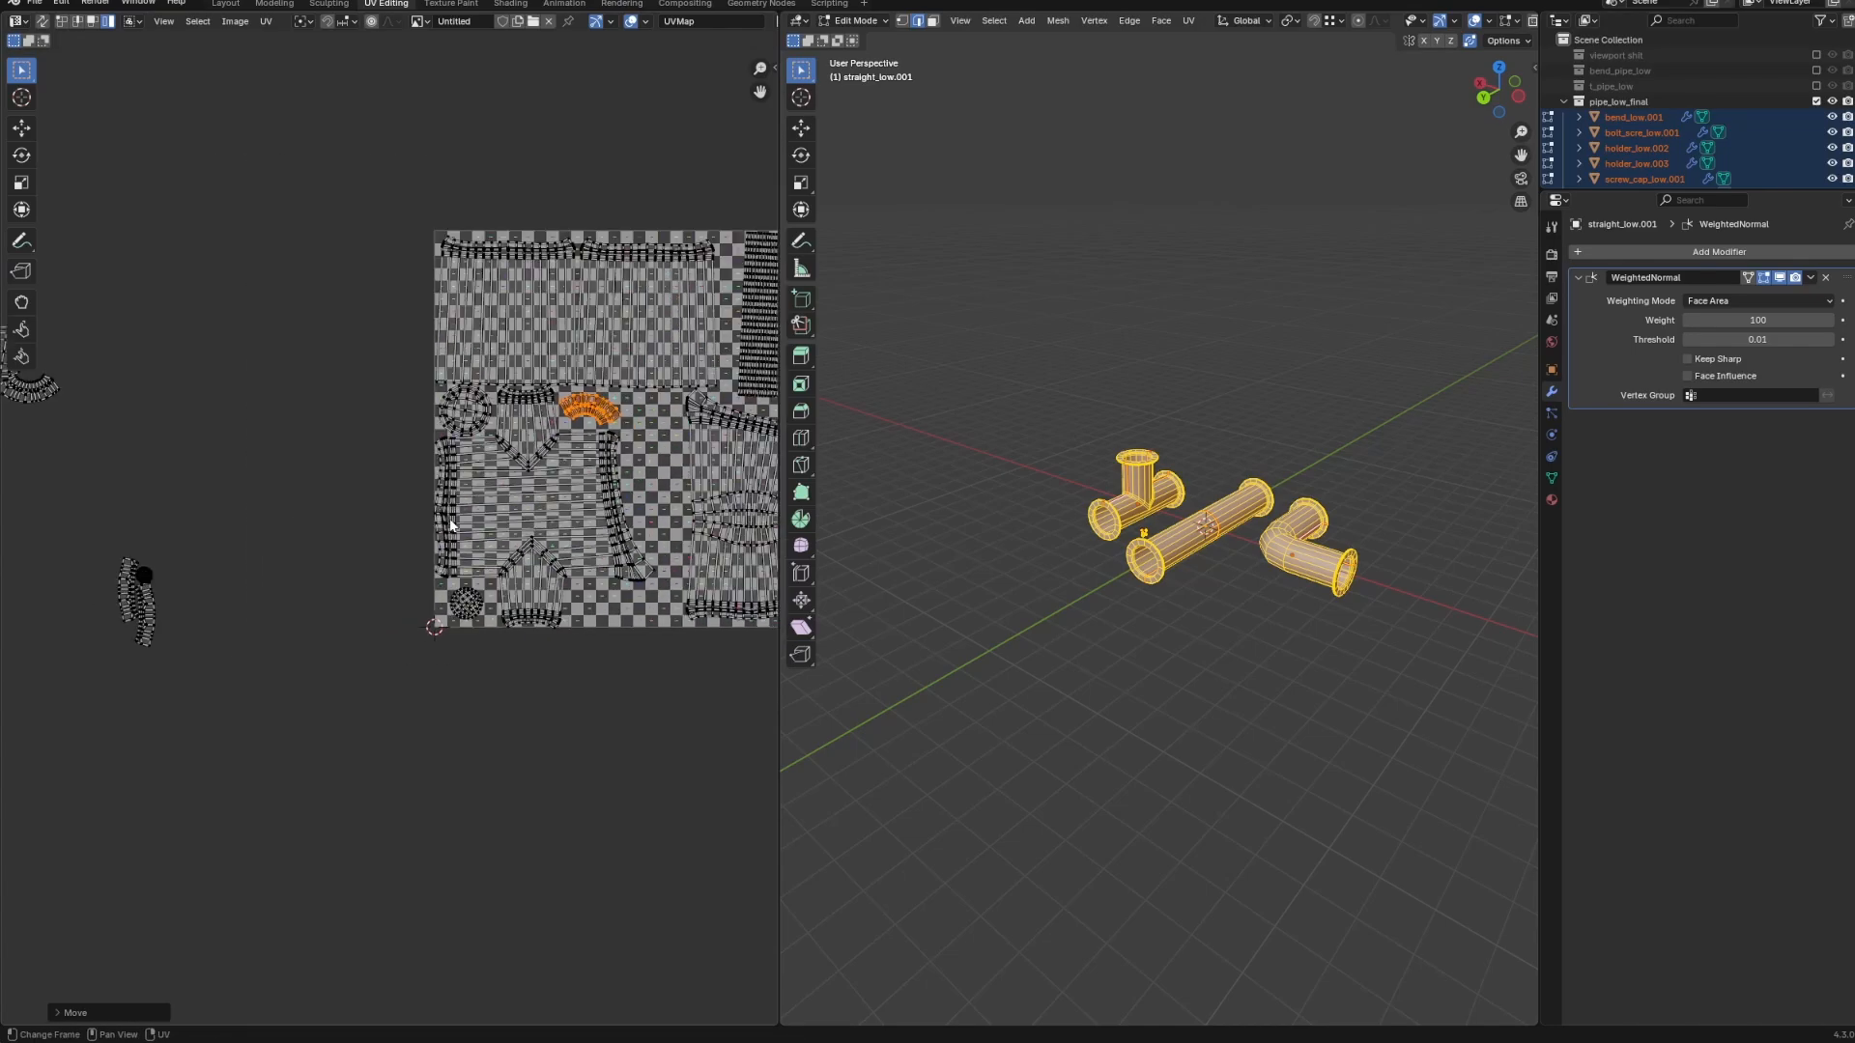
Place the two narrow curved strip islands side by side between the arc-shaped island and the bend-pipe island.
left_click(237, 575)
key("g")
scroll(580, 502, "up", 5)
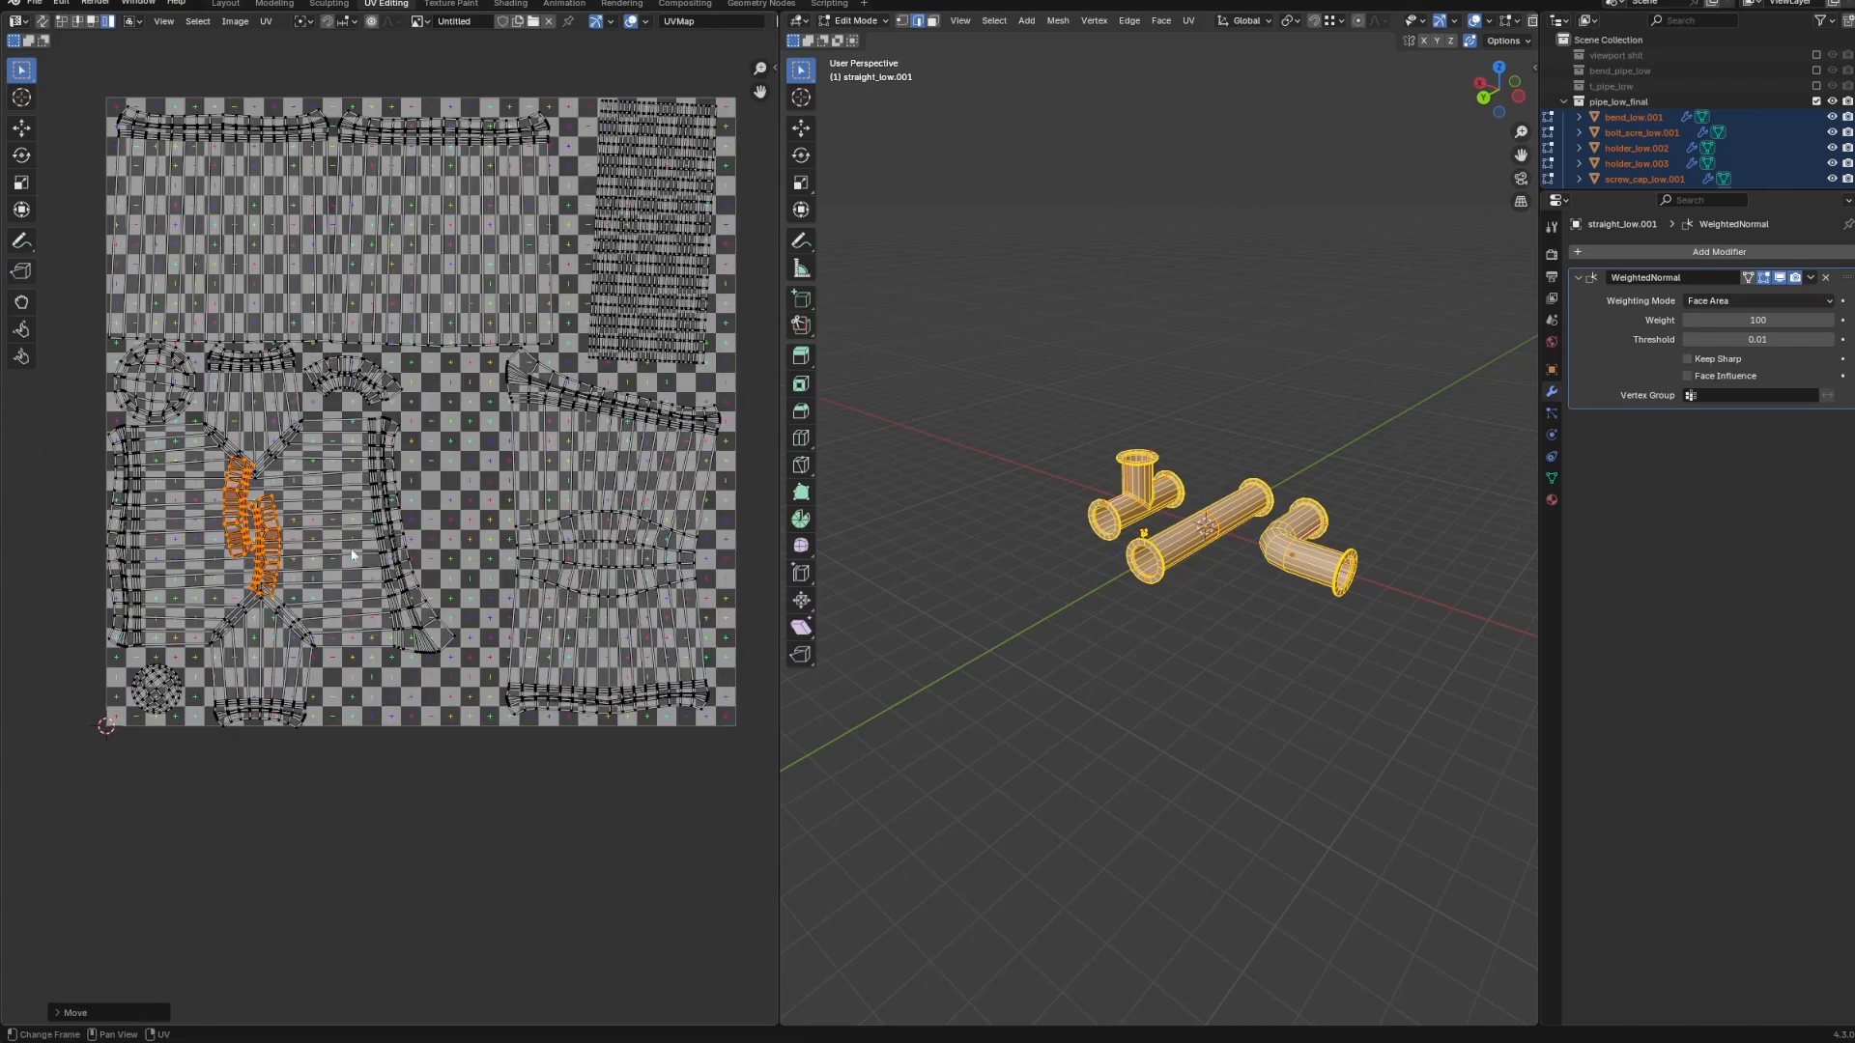
left_click(723, 409)
left_click(460, 406)
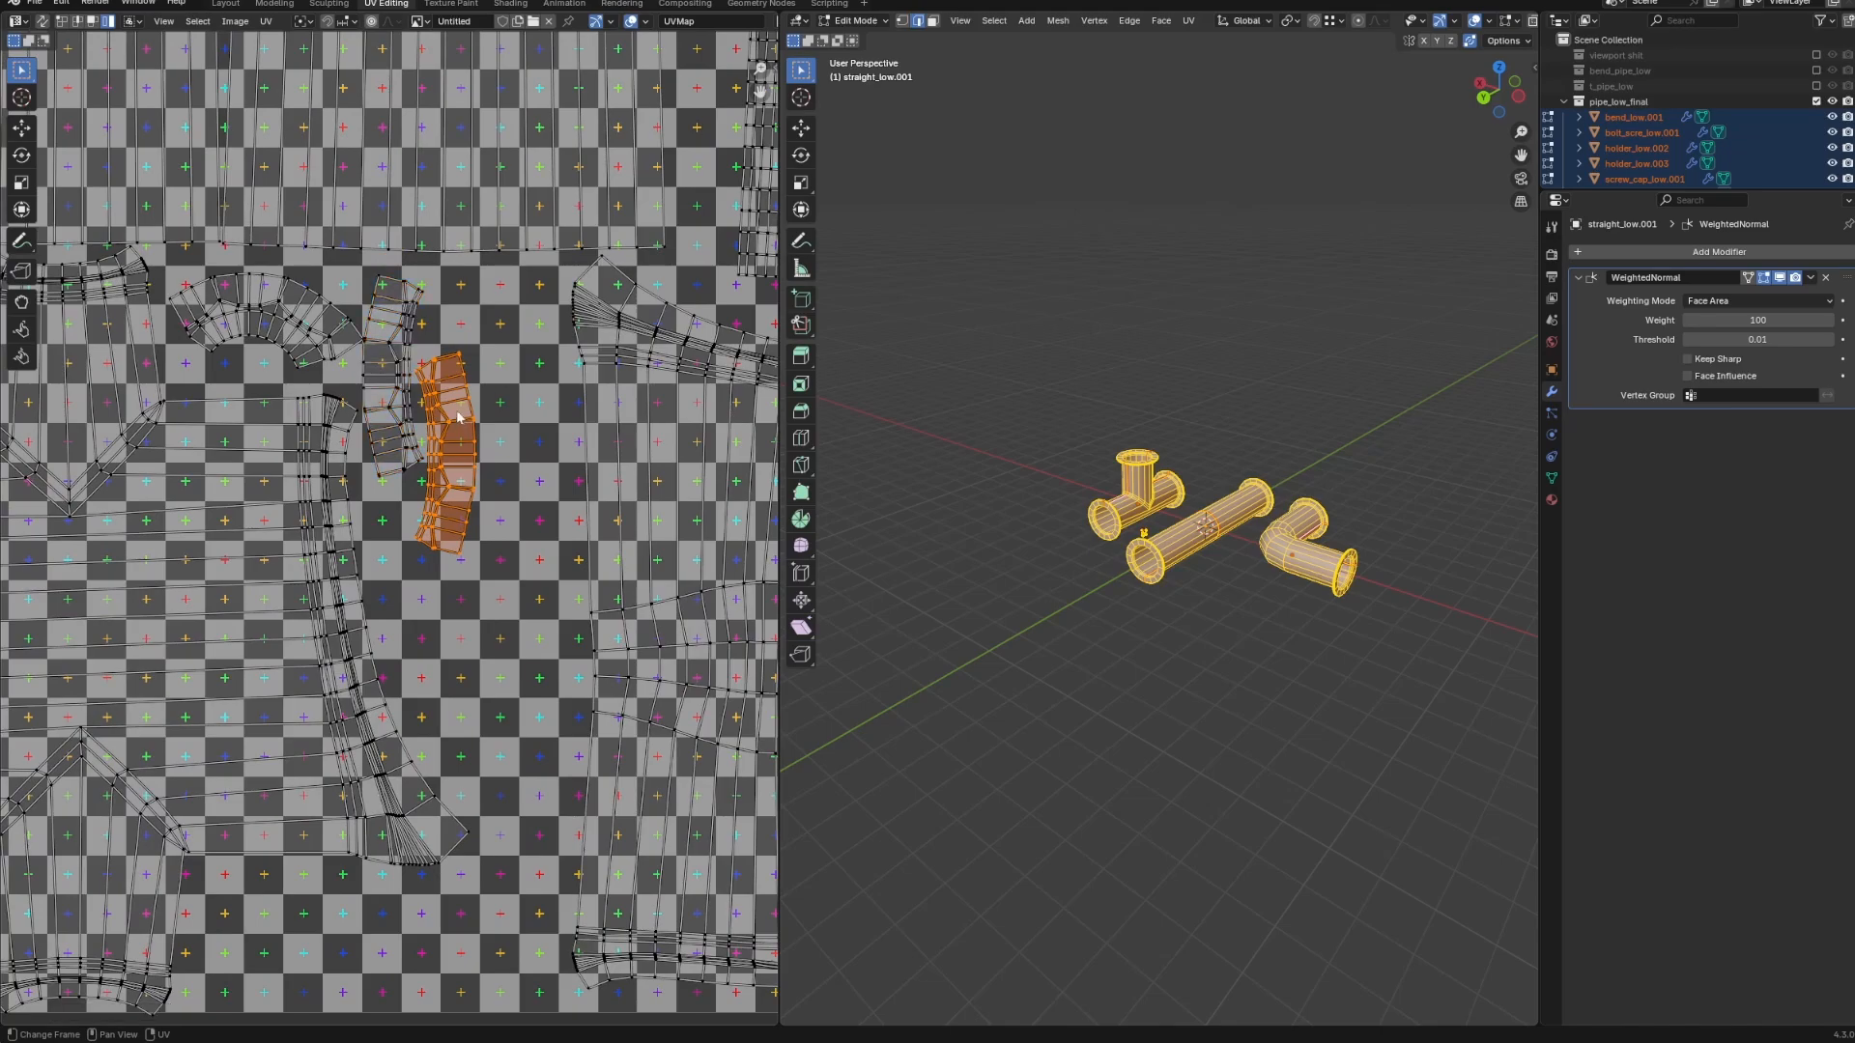
key("g")
left_click(474, 318)
Move the other small round island to the right of the T-pipe island's lower branch and adjust its scale.
scroll(474, 318, "down", 6)
key("s")
left_click(261, 623)
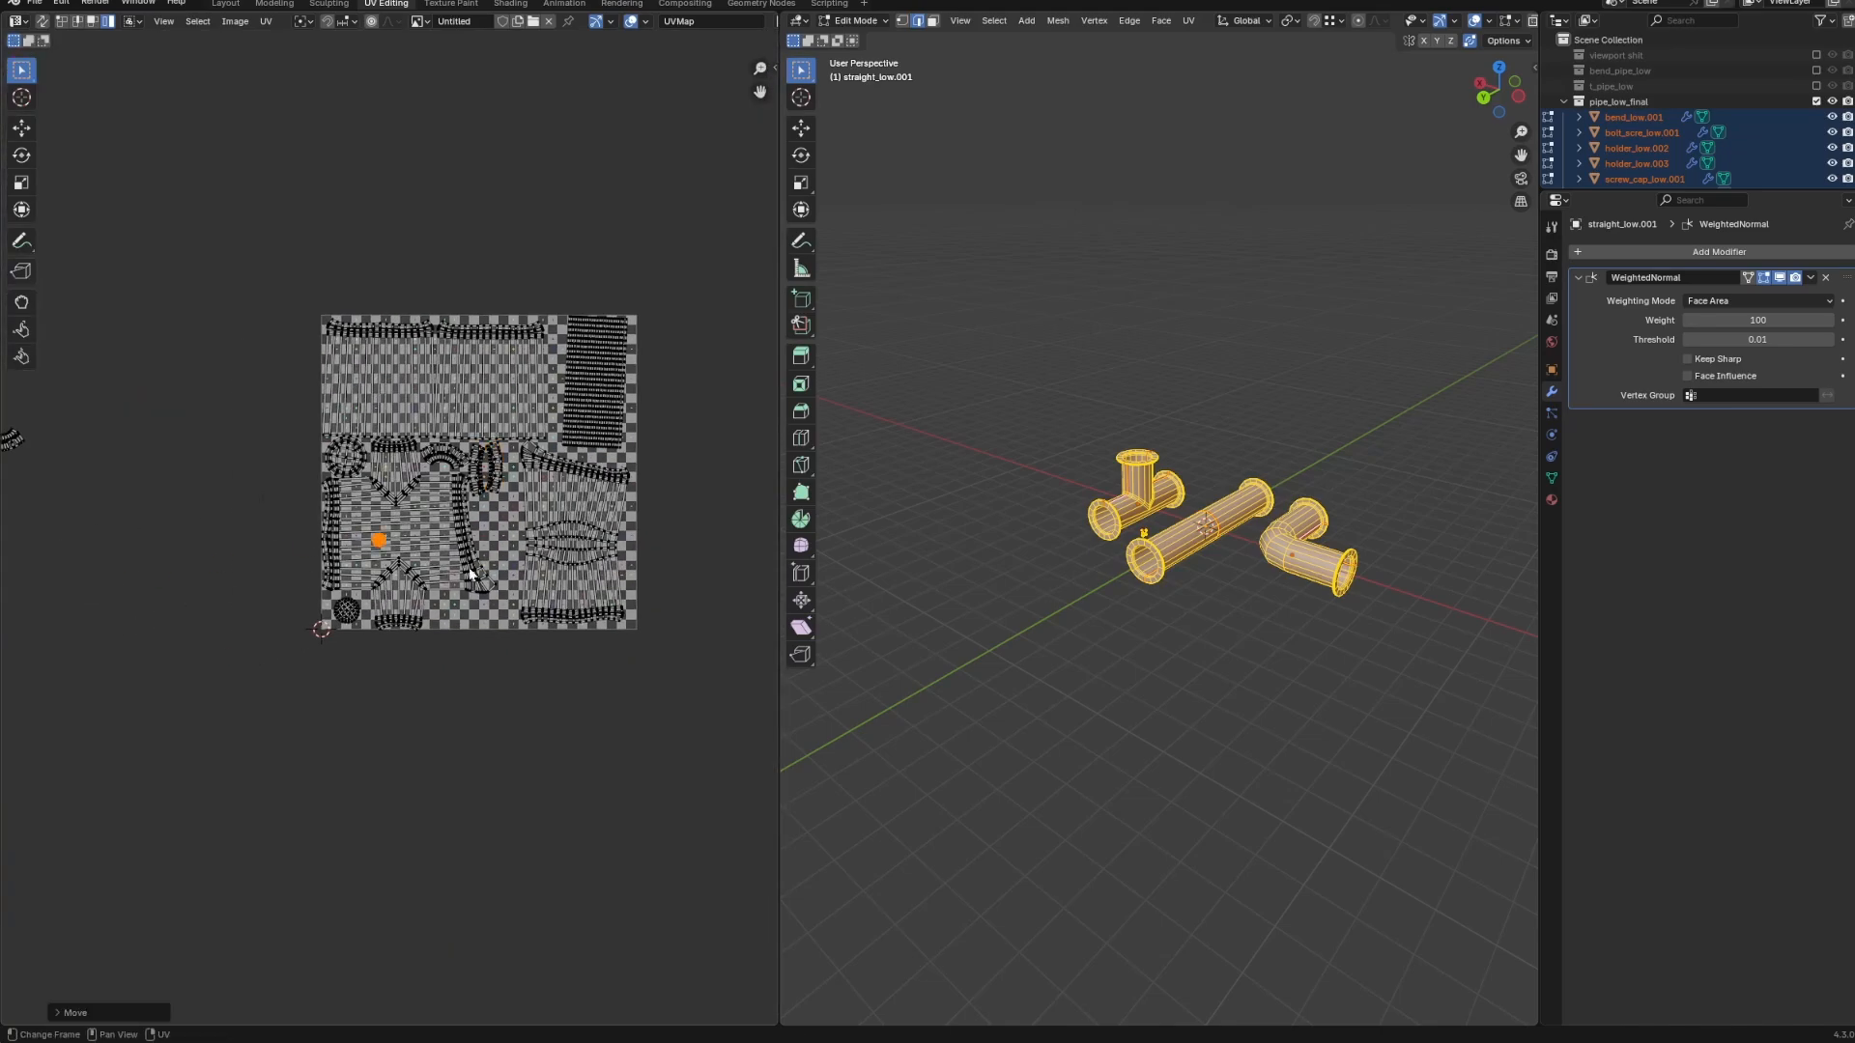
scroll(500, 576, "up", 3)
key("g")
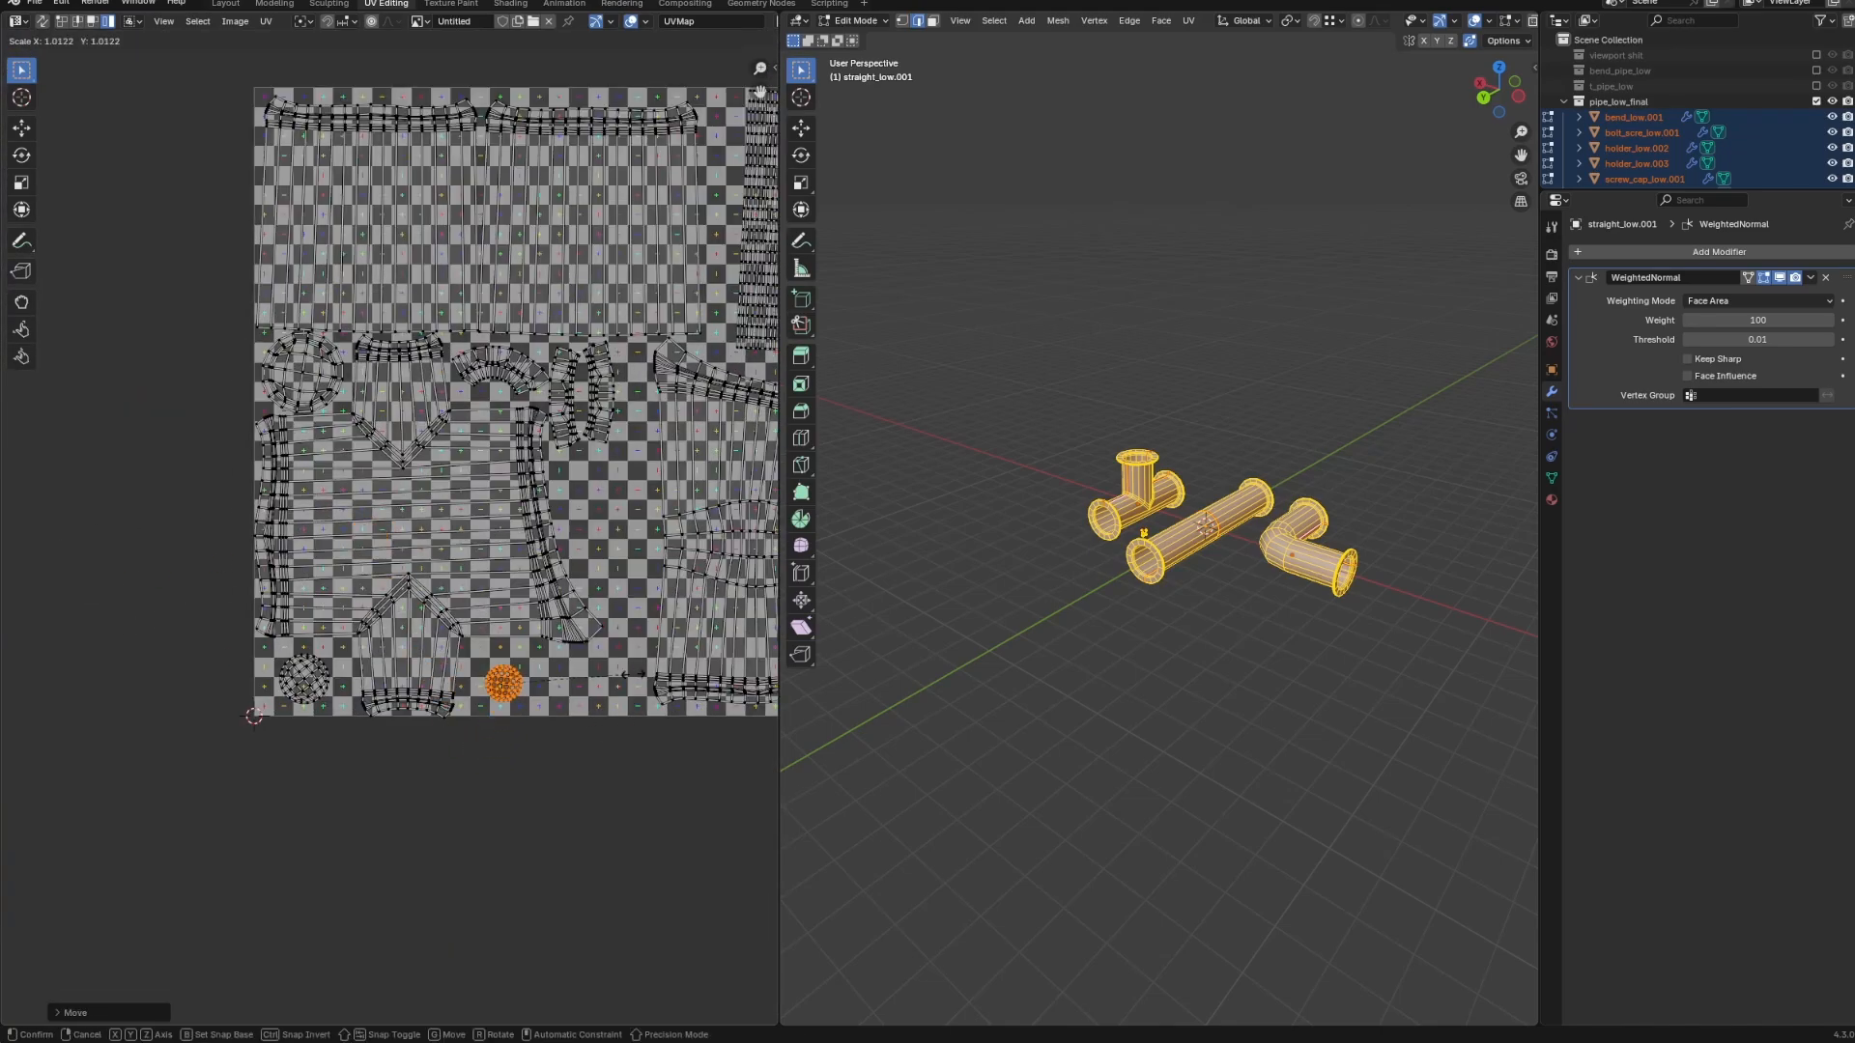
Bring the remaining large round and arc-shaped islands together to just below the tile's bottom edge.
scroll(392, 538, "down", 5)
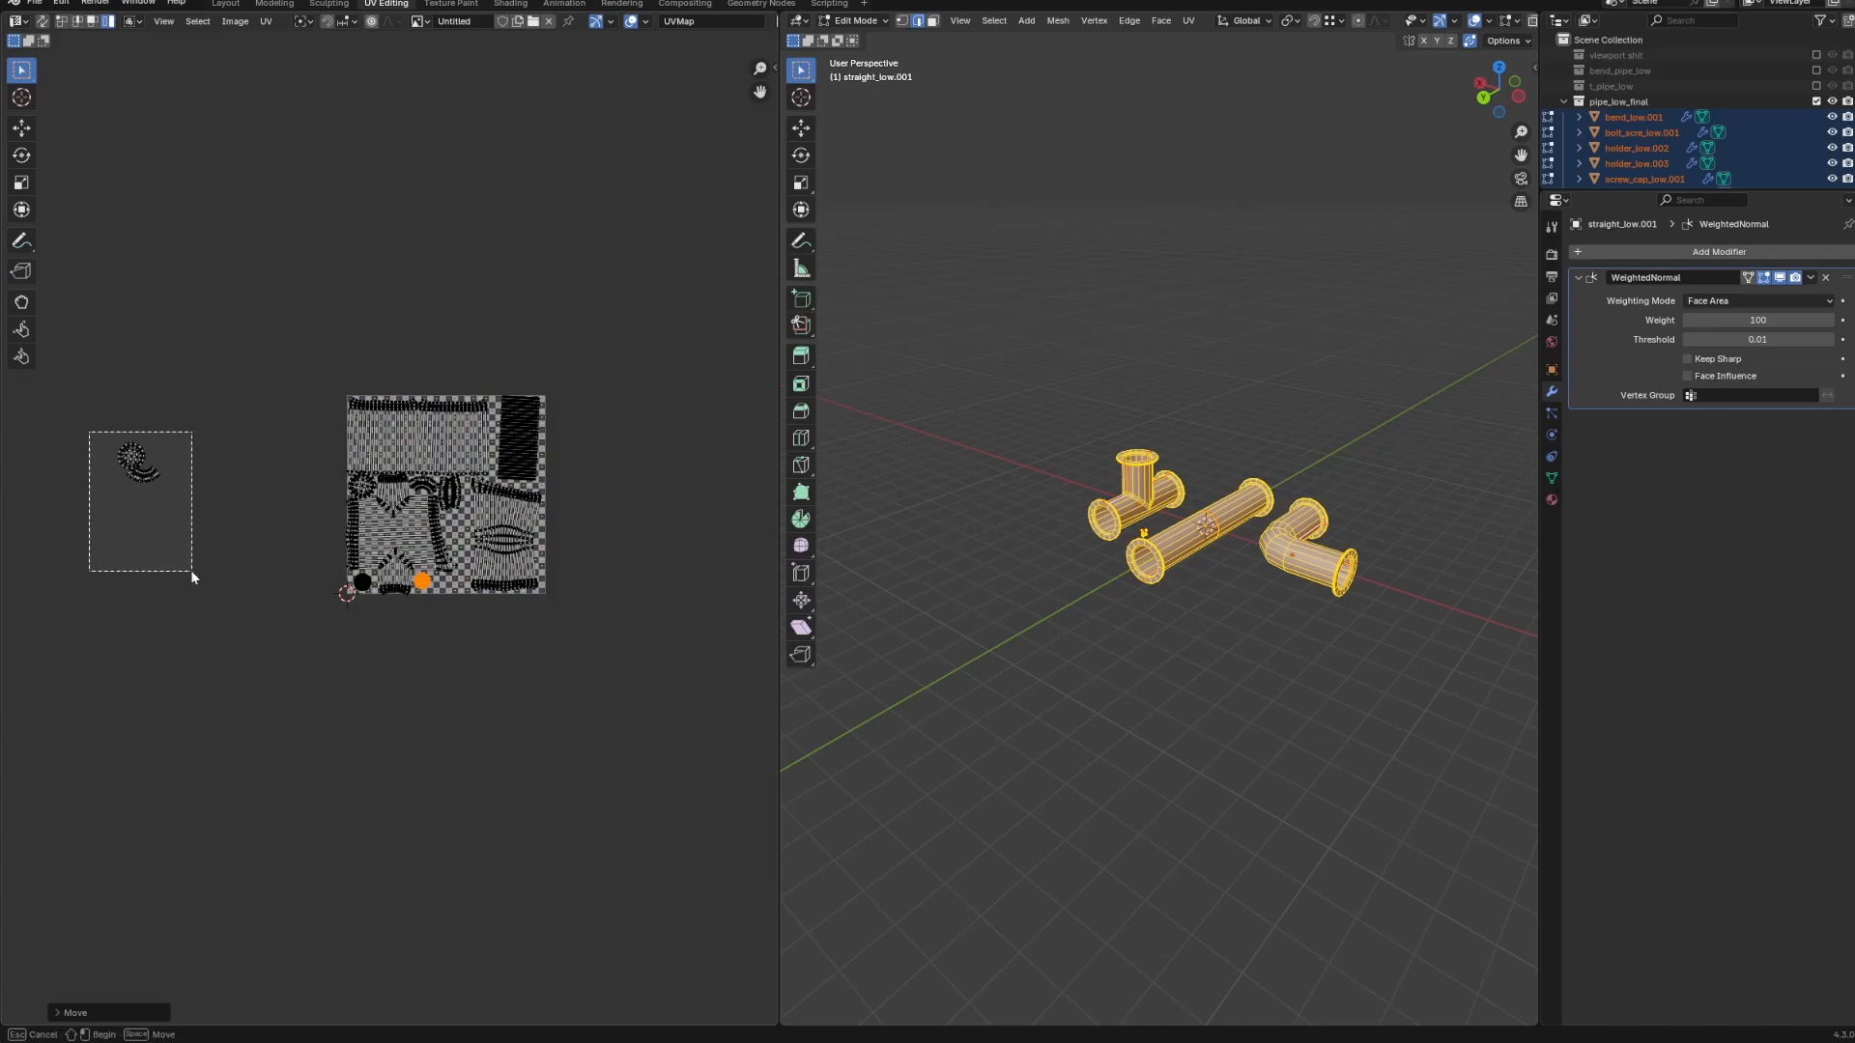
left_click(252, 603)
scroll(446, 716, "up", 4)
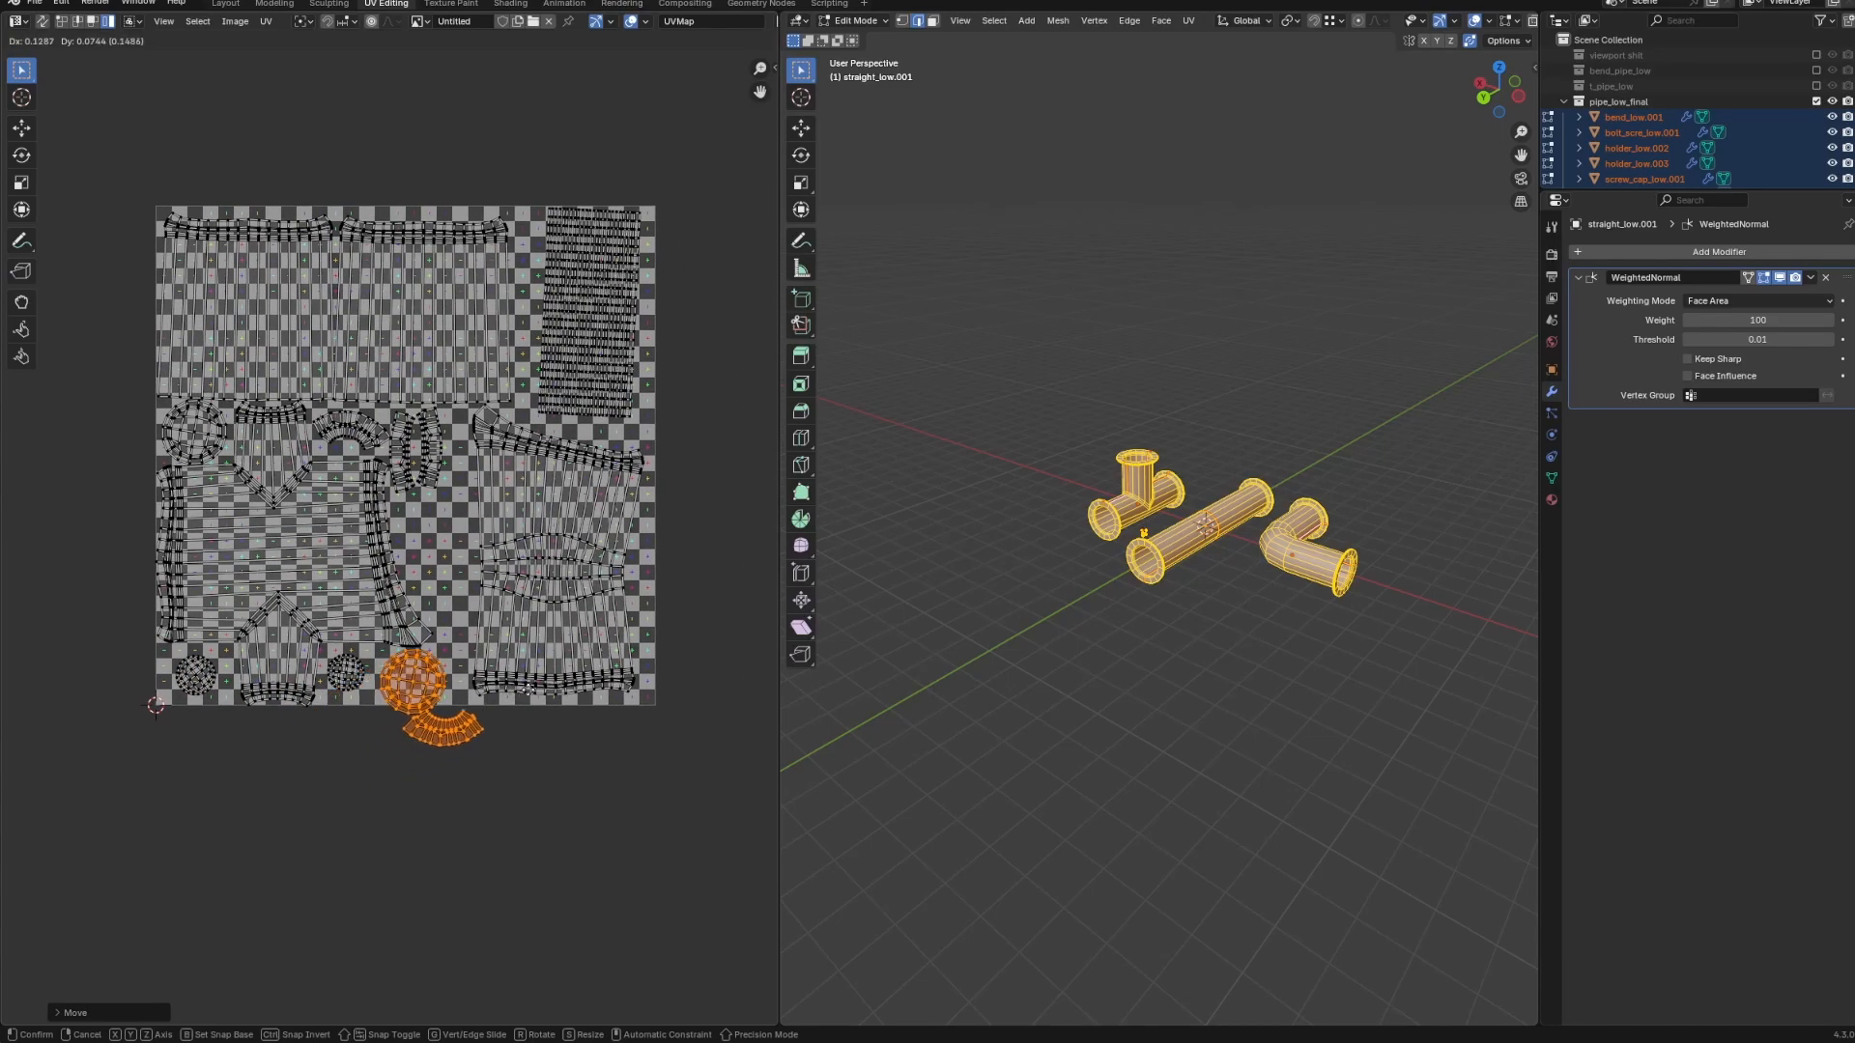
scroll(507, 635, "up", 3)
middle_click_drag(507, 635, 510, 579)
key("g")
left_click(418, 690)
Shift the small round island right, fit the large round island beside the T-pipe's lower branch, and fine-tune the small one's scale.
left_click(303, 724)
key("g")
left_click(464, 729)
left_click(325, 789)
key("g")
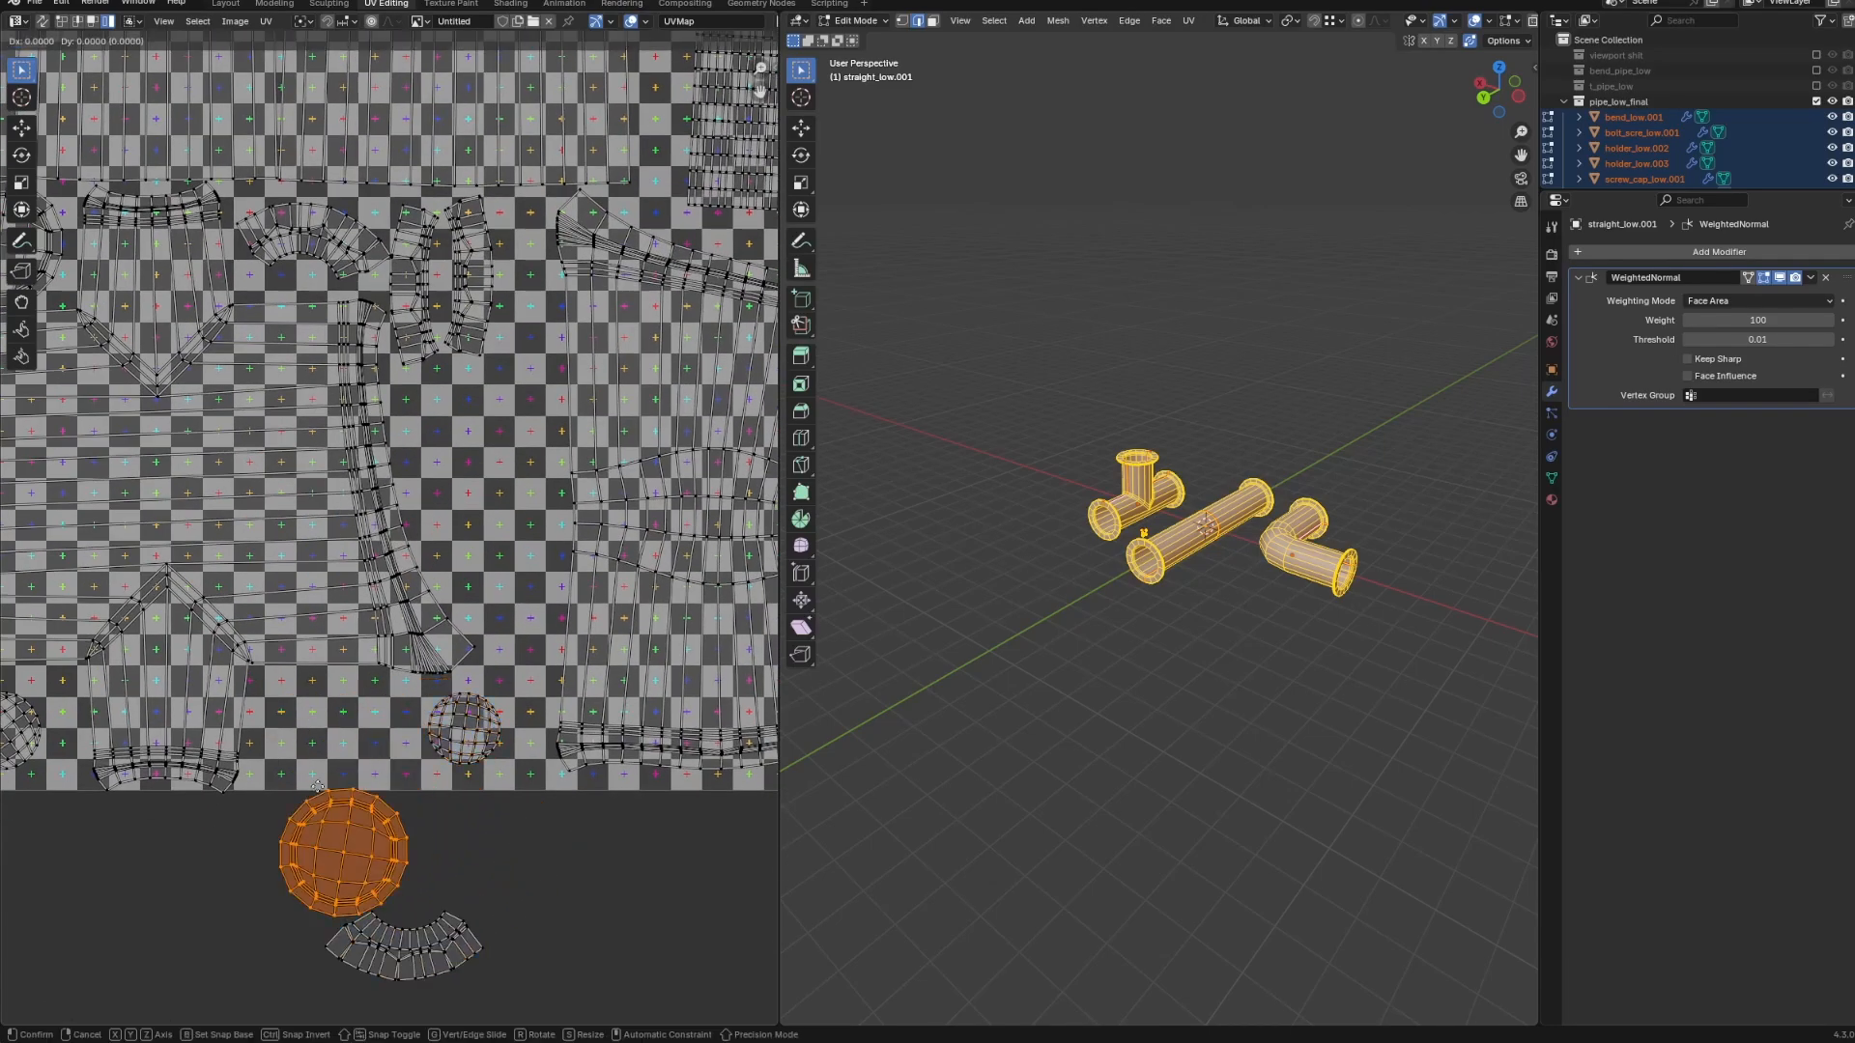
left_click(309, 667)
left_click(464, 729)
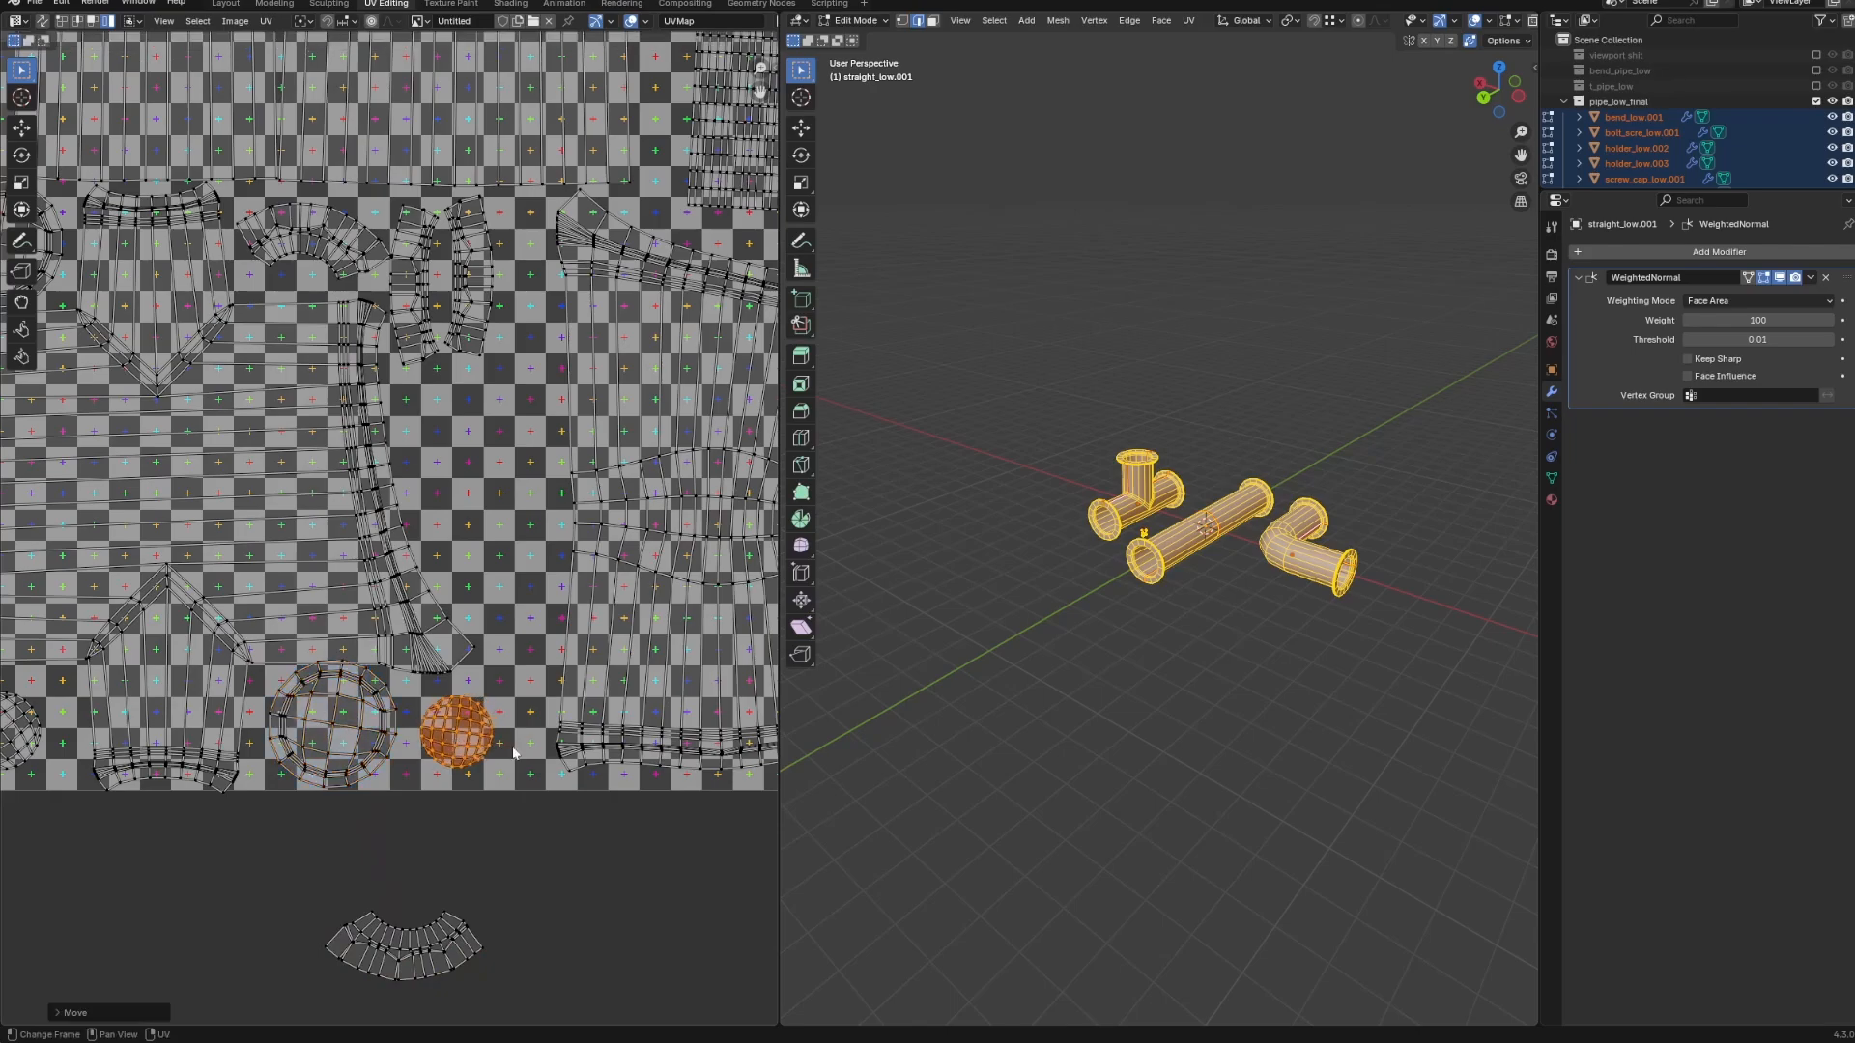
key("s")
left_click(425, 896)
Rotate the remaining arc-shaped island upright and place it between the T-pipe island's right arm and the bend-pipe island.
left_click(404, 947)
key("g")
key("r")
key("g")
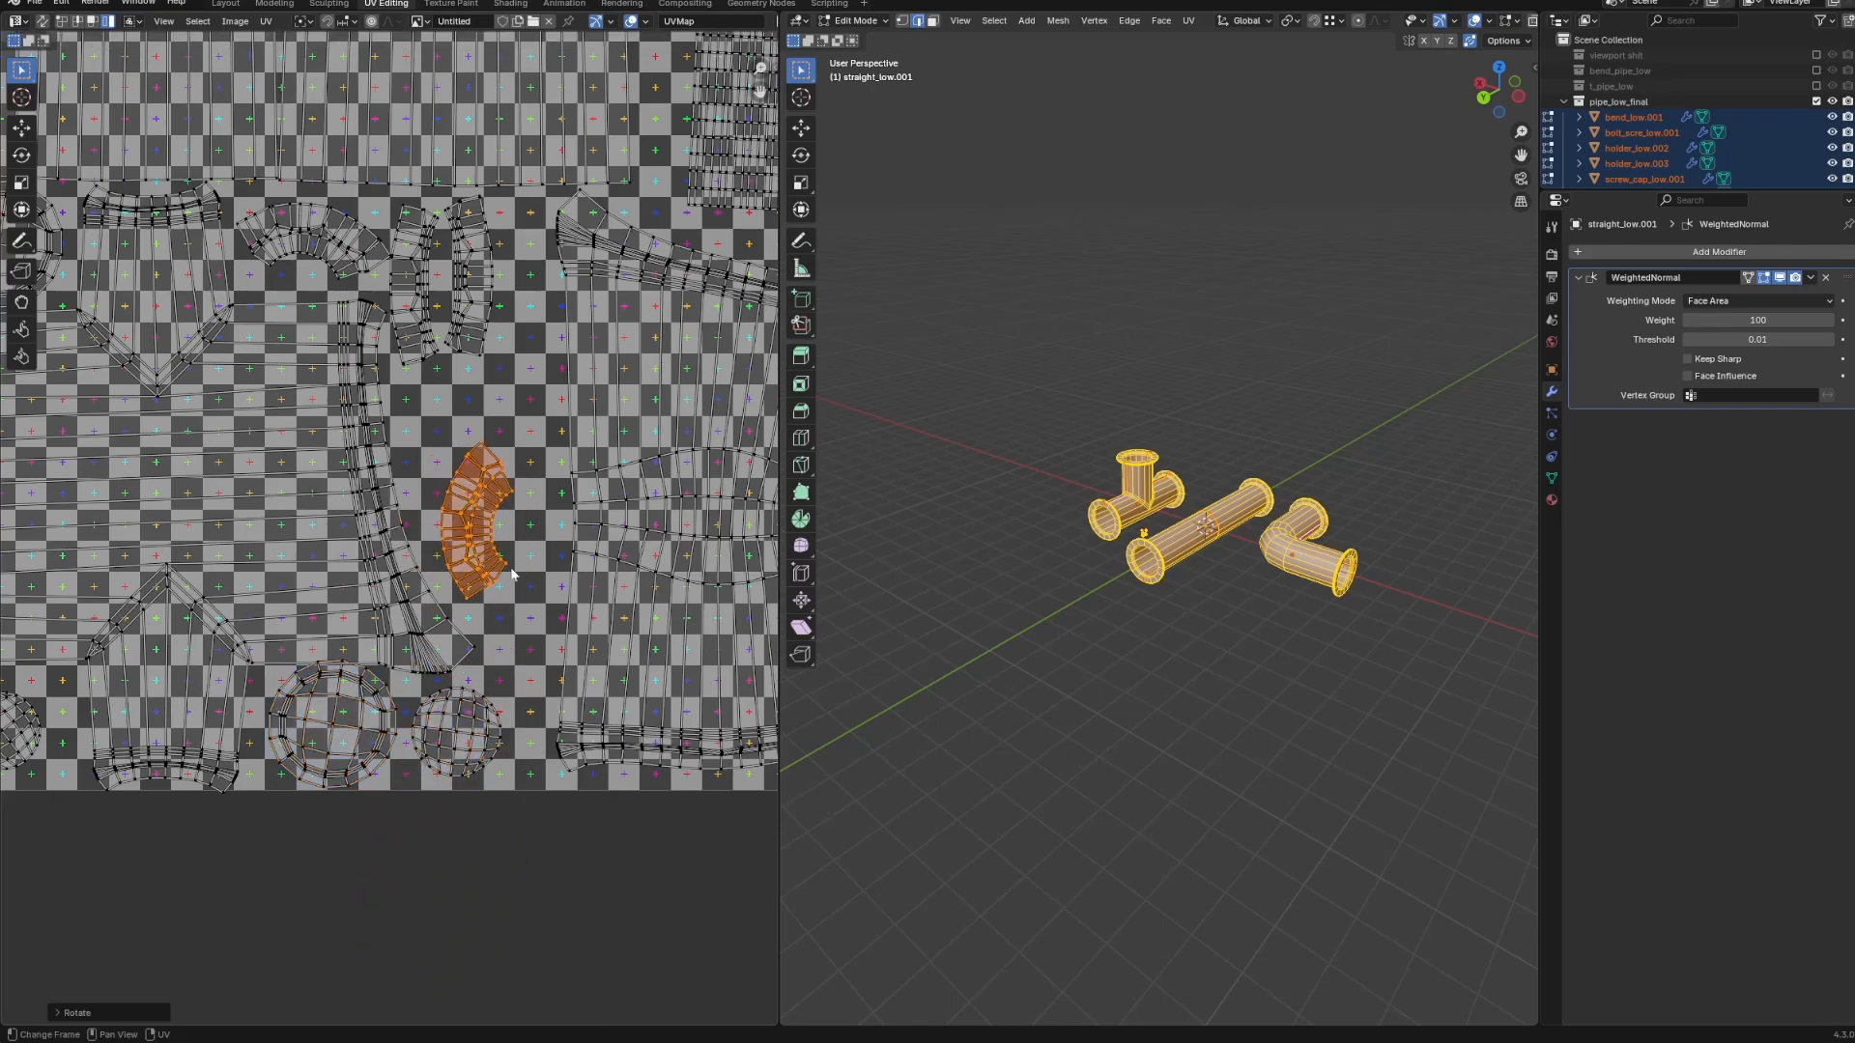
left_click(473, 527)
Select all UV islands, return to Object Mode, and show the pipes in Material Preview to examine the checker texture.
key("a")
scroll(473, 527, "down", 8)
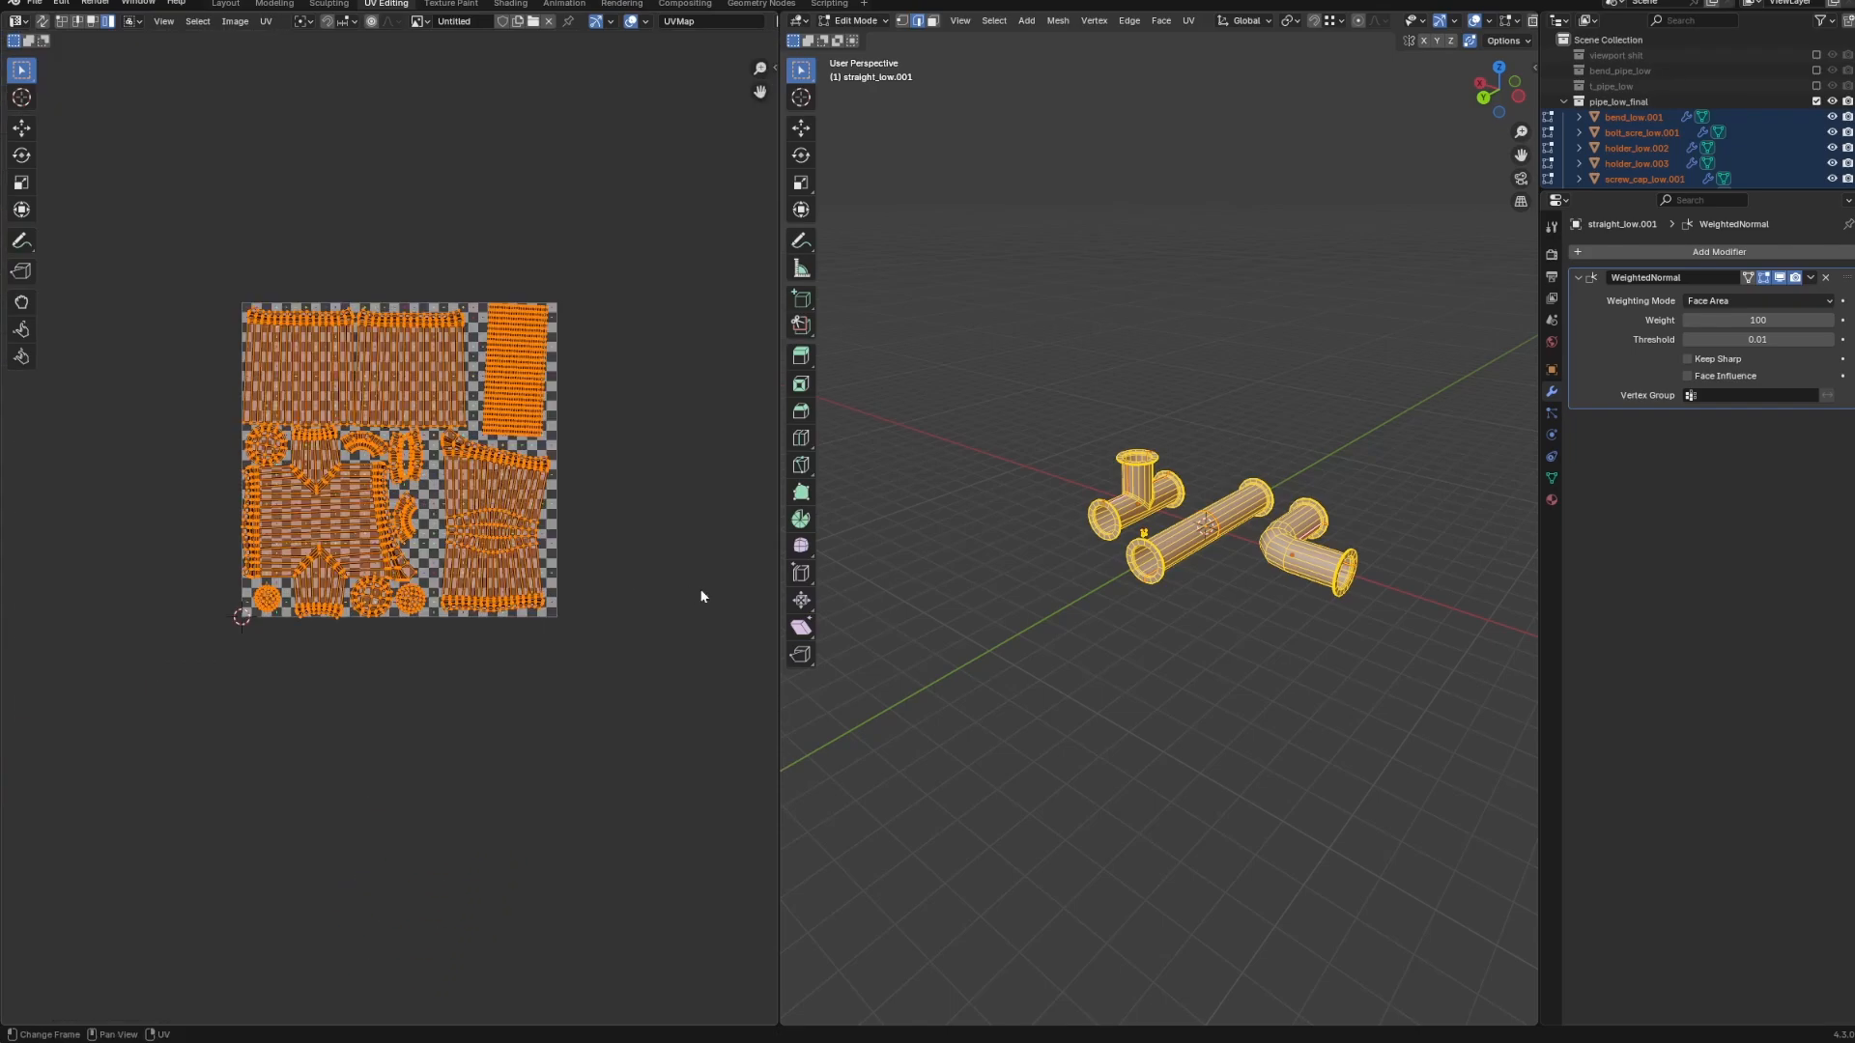
middle_click_drag(1256, 638, 1185, 640)
key("Tab")
scroll(1160, 667, "up", 5)
key("z")
left_click(1118, 770)
mouse_move(1117, 780)
middle_mouse_down()
mouse_move(1205, 759)
mouse_move(1128, 693)
middle_mouse_up()
scroll(1227, 636, "up", 4)
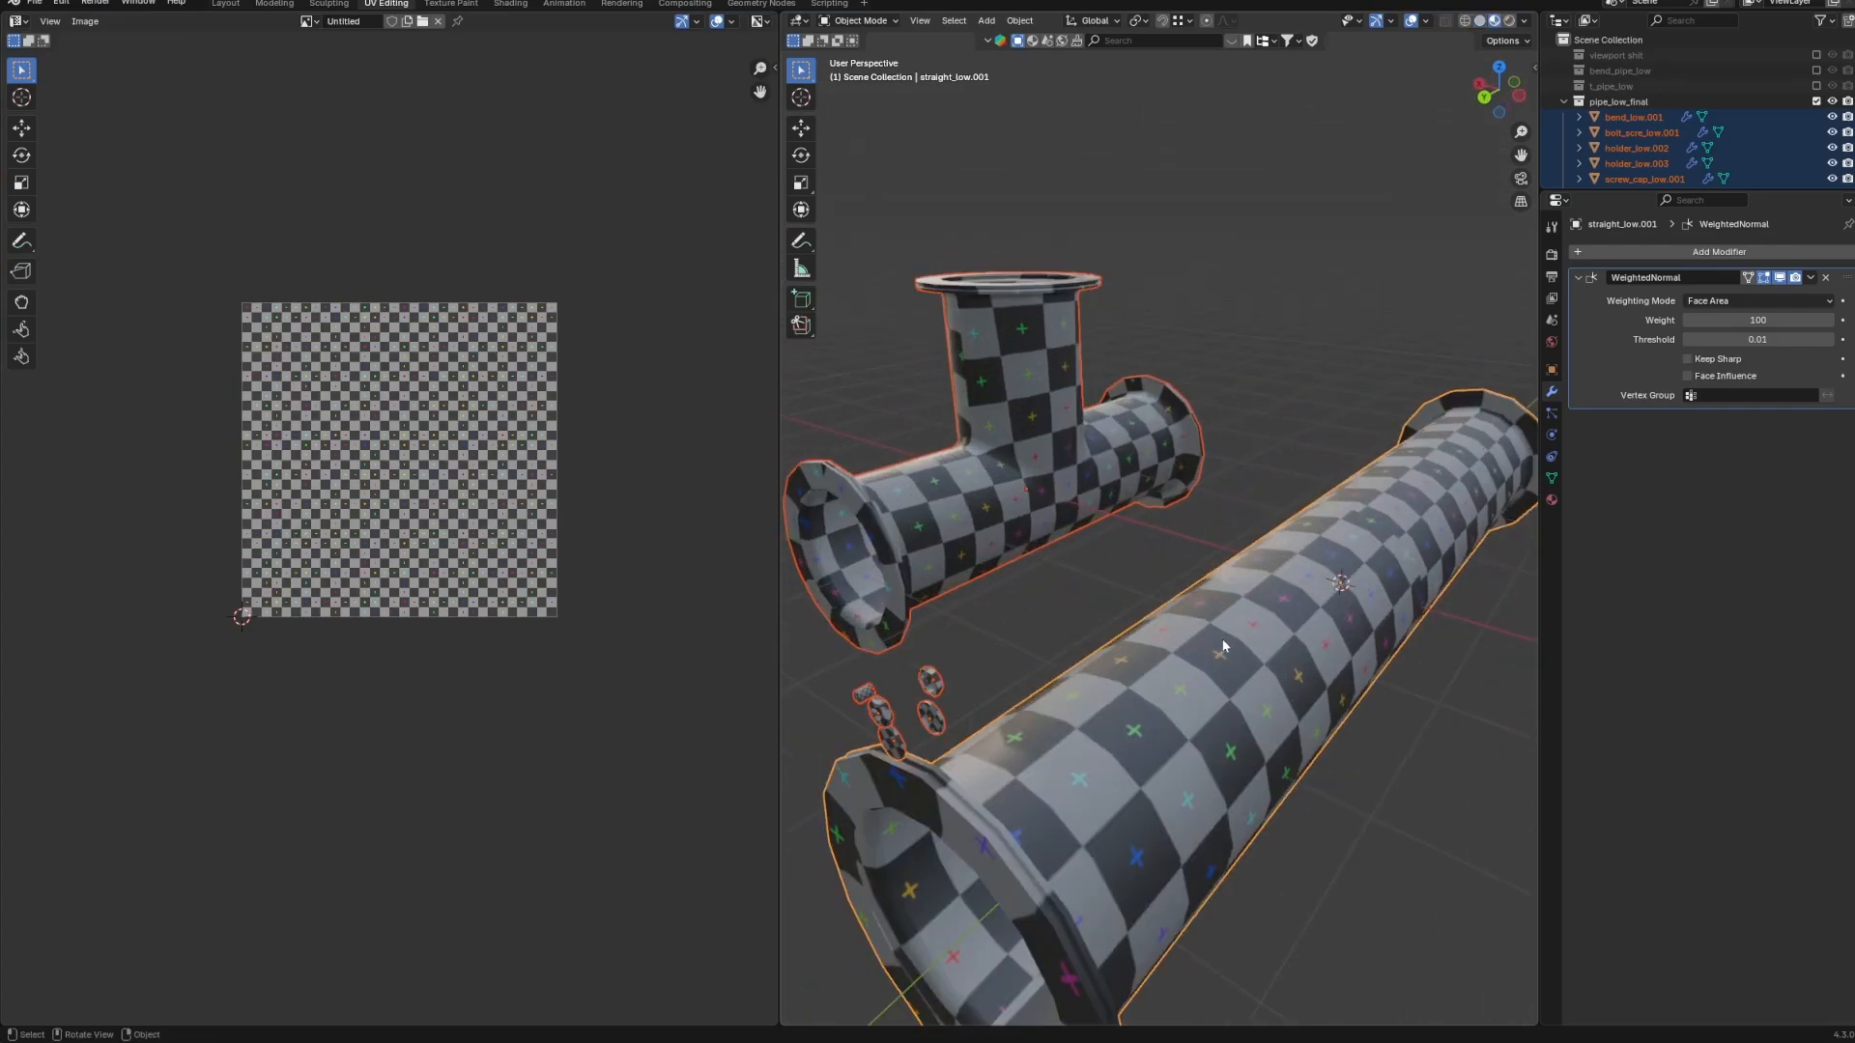
Compare the checker size and distortion across the T, straight and bend pipes from several angles.
scroll(1227, 636, "down", 9)
key("shift+b")
left_click_drag(1031, 385, 1235, 613)
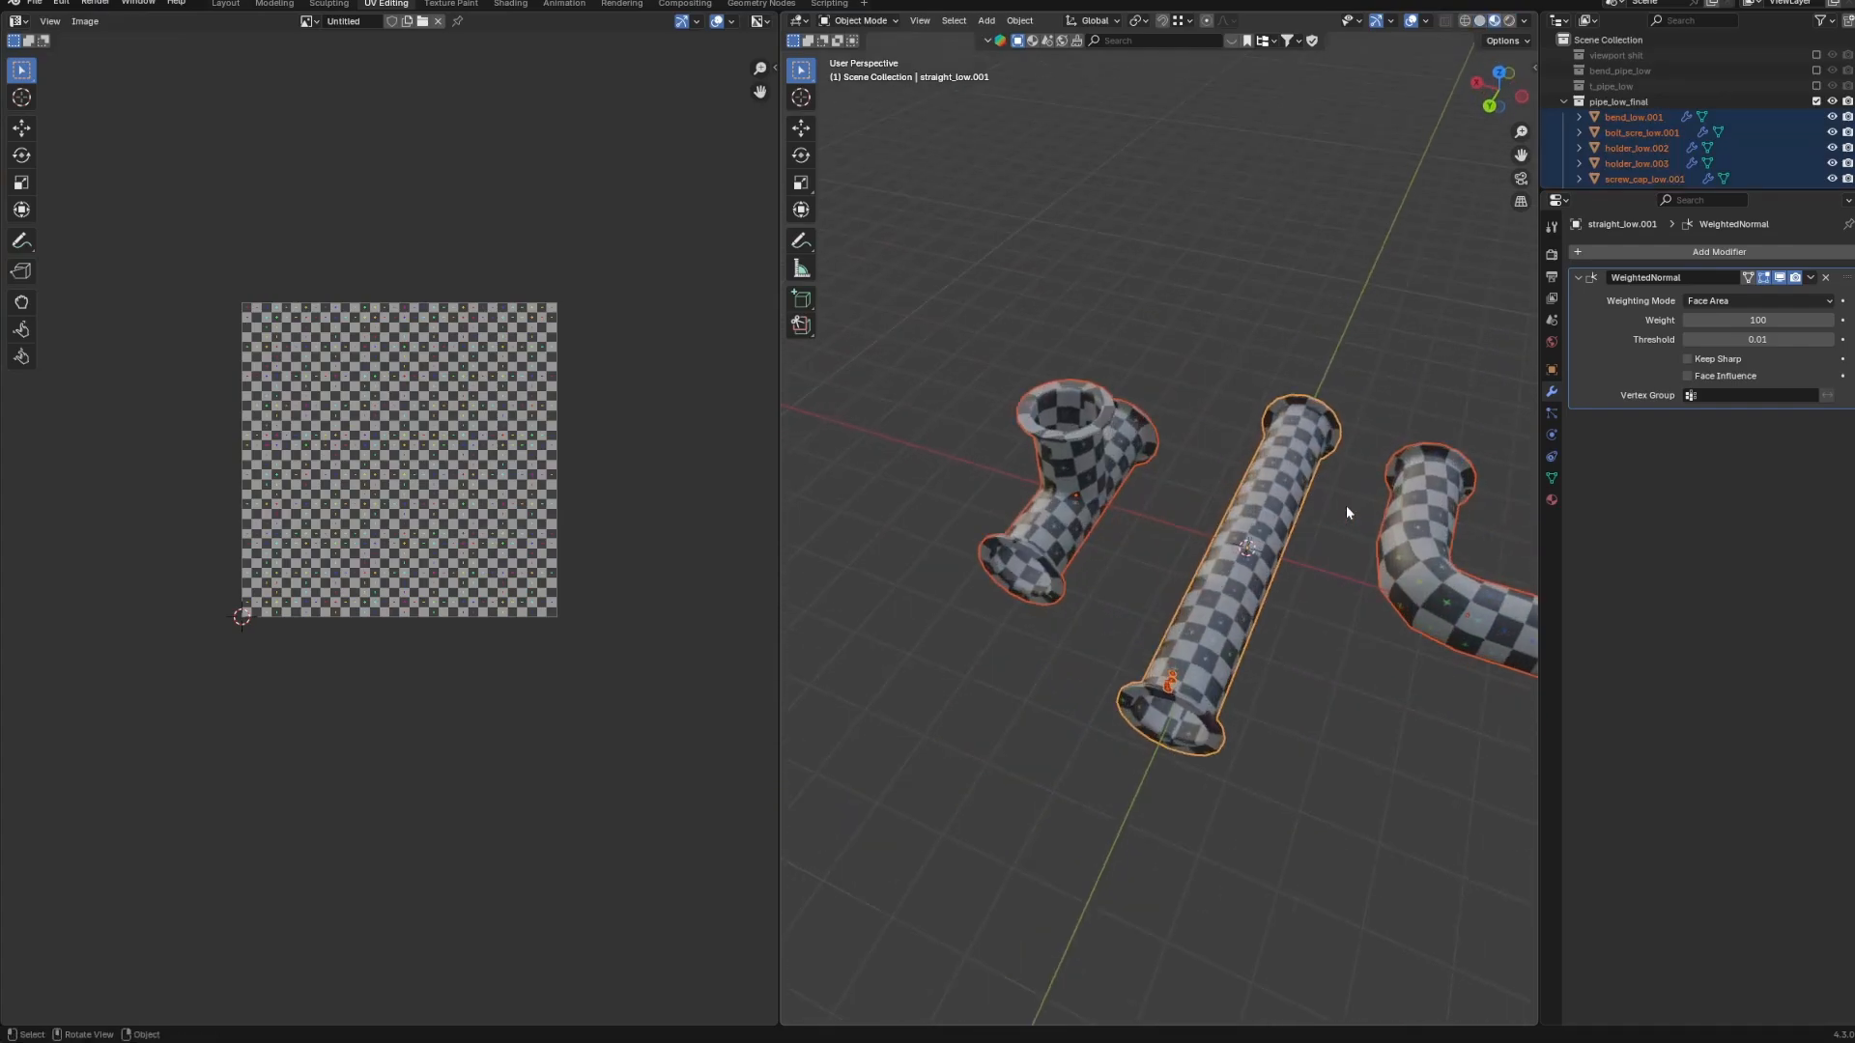
scroll(1729, 124, "down", 3)
key("Tab")
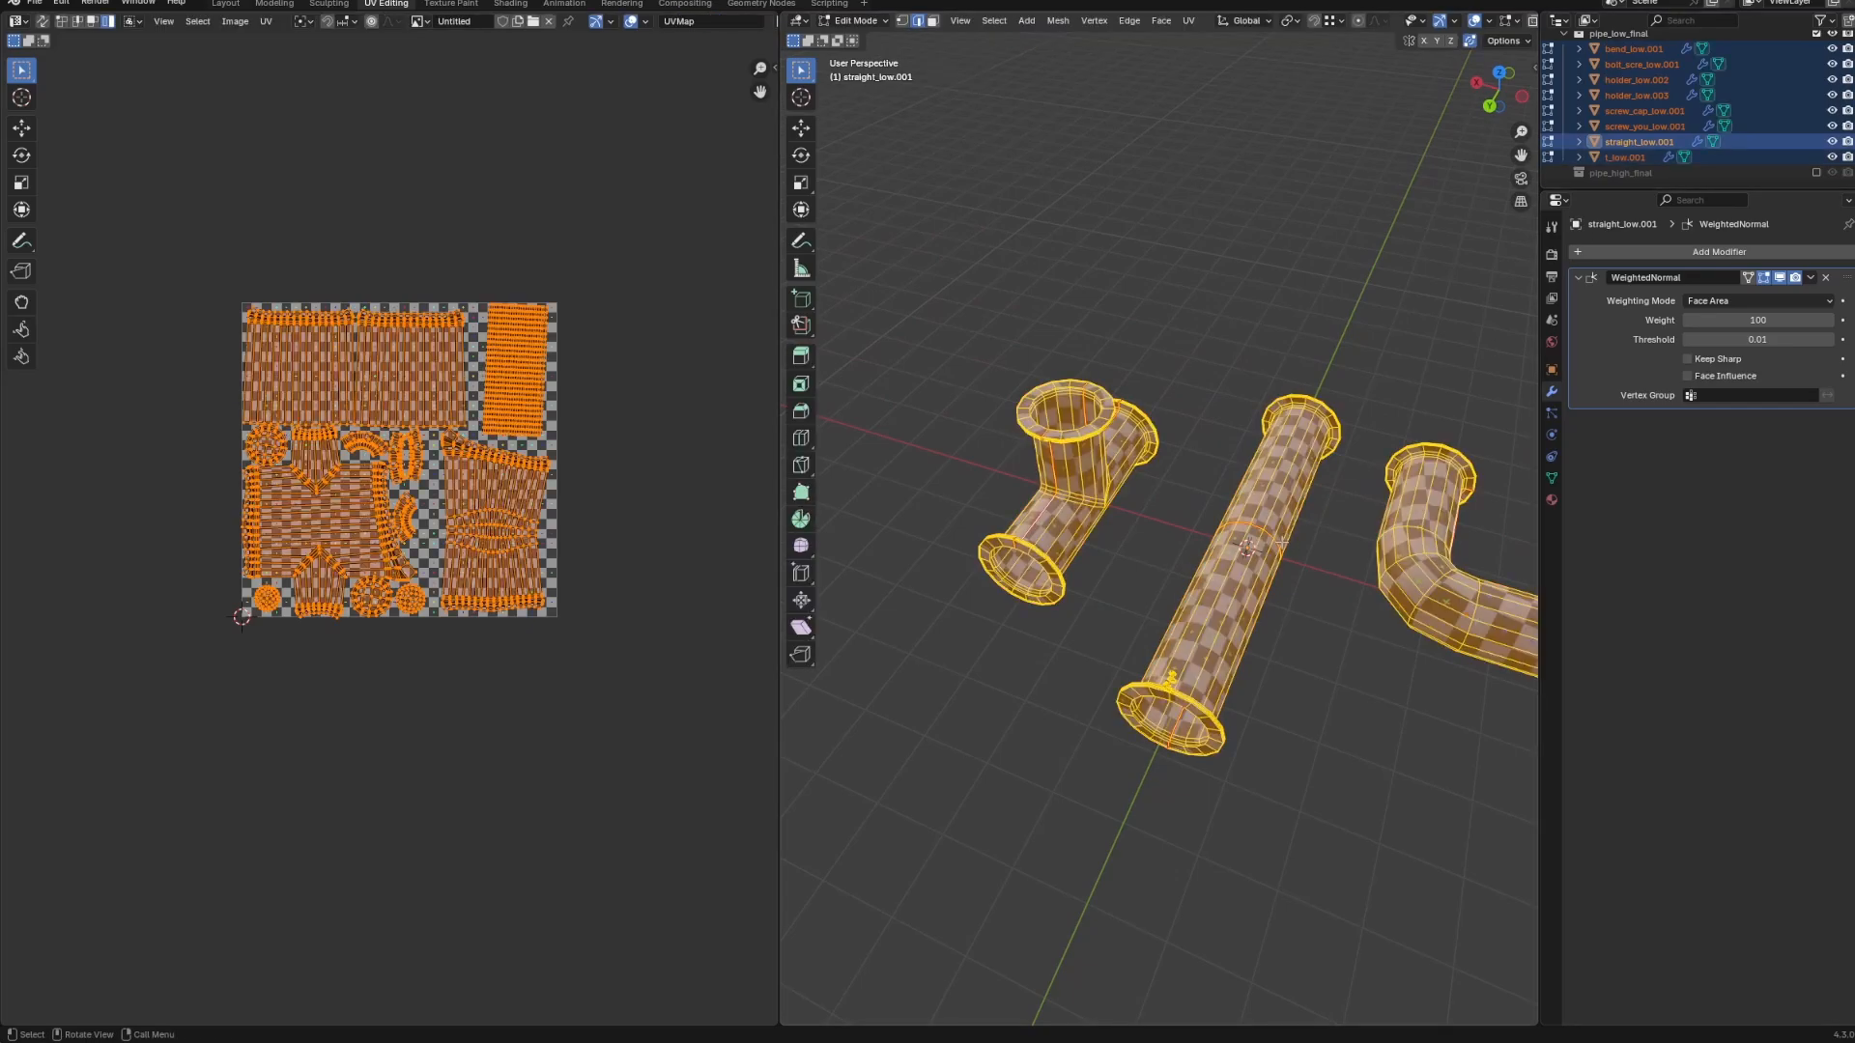
key("Tab")
middle_click_drag(1256, 454, 1326, 426)
scroll(1326, 426, "up", 2)
Turn on the Face Orientation overlay and inspect the pipes and bolt parts for flipped normals.
left_click(1426, 22)
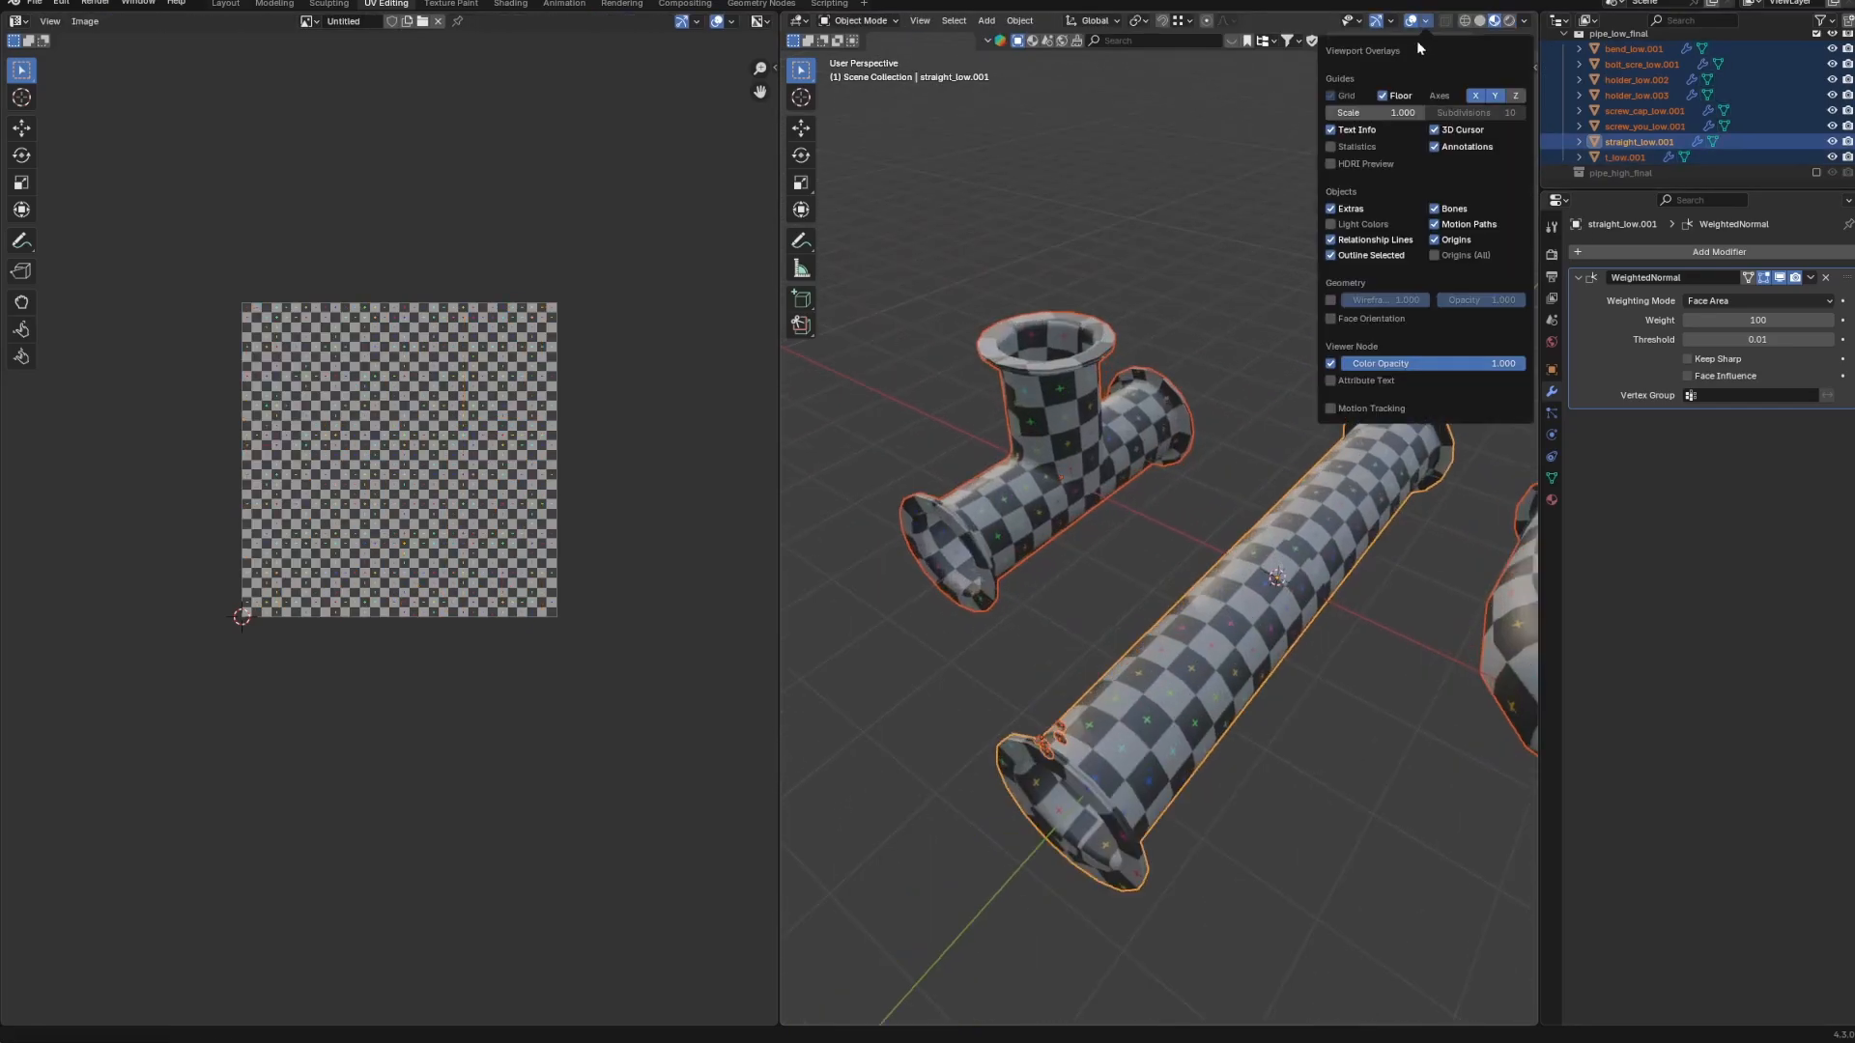
left_click(1331, 318)
middle_click_drag(1335, 323, 1118, 549)
scroll(1118, 549, "down", 4)
key("Tab")
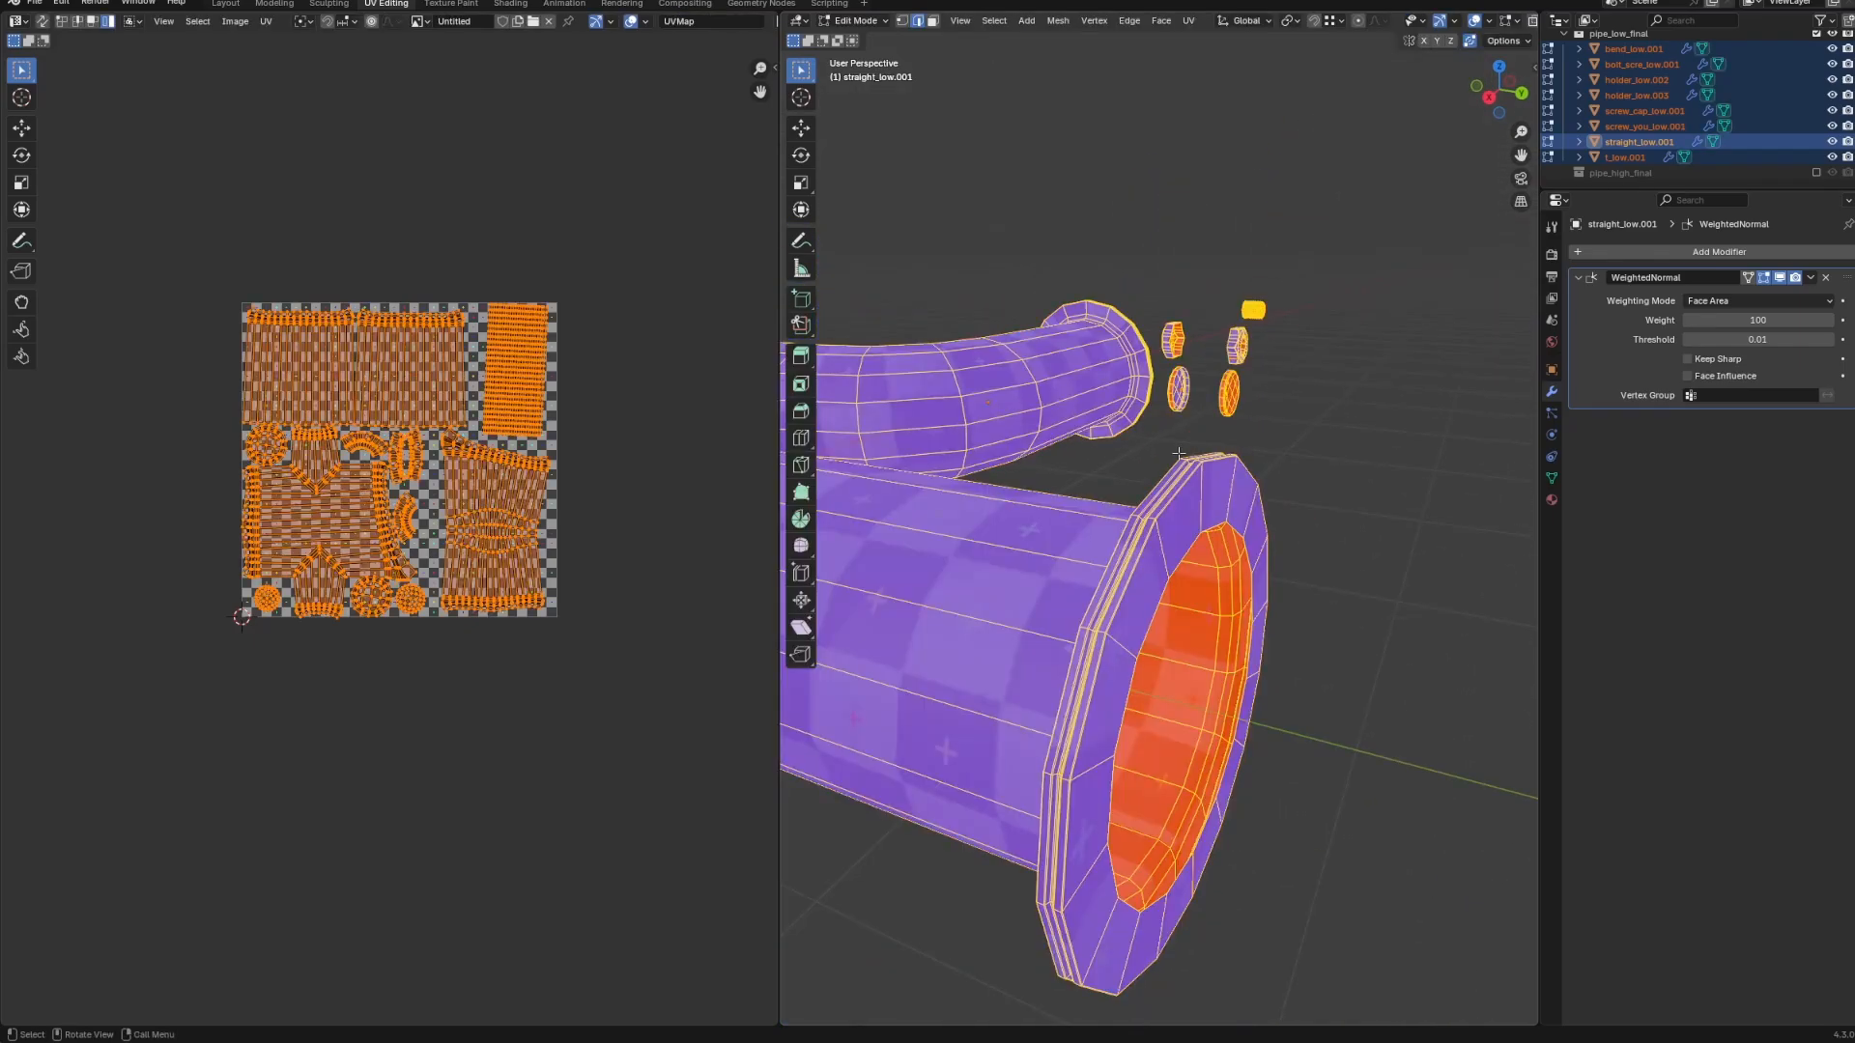
scroll(1179, 453, "down", 6)
mouse_move(1107, 629)
middle_mouse_down("shift")
mouse_move(1250, 624)
mouse_move(1175, 637)
mouse_move(1213, 625)
middle_mouse_up("shift")
key("Tab")
scroll(1213, 634, "up", 5)
scroll(1198, 646, "up", 3)
scroll(1176, 645, "down", 5)
scroll(1214, 625, "down", 4)
Switch the viewport to Solid shading and turn off the Face Orientation overlay.
key("z")
scroll(1214, 625, "down", 4)
left_click(1156, 673)
key("z")
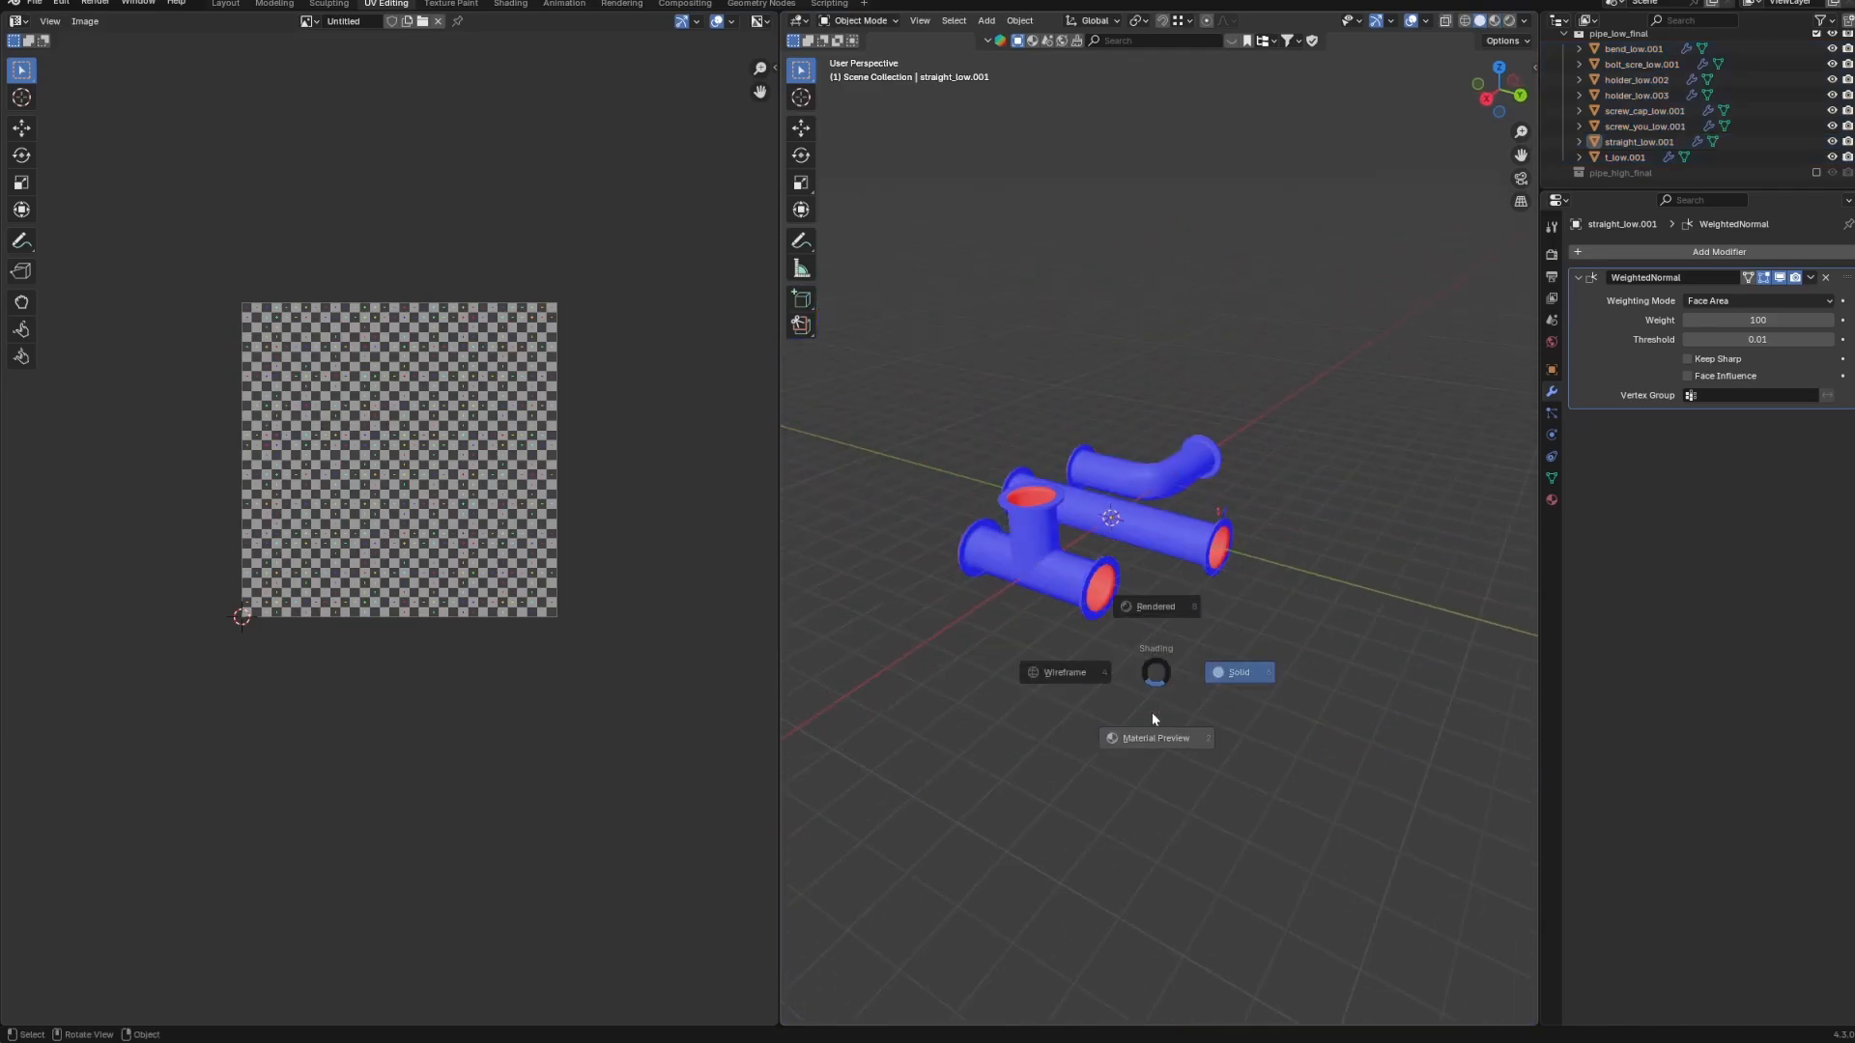
key("z")
left_click(1370, 642)
left_click(1427, 21)
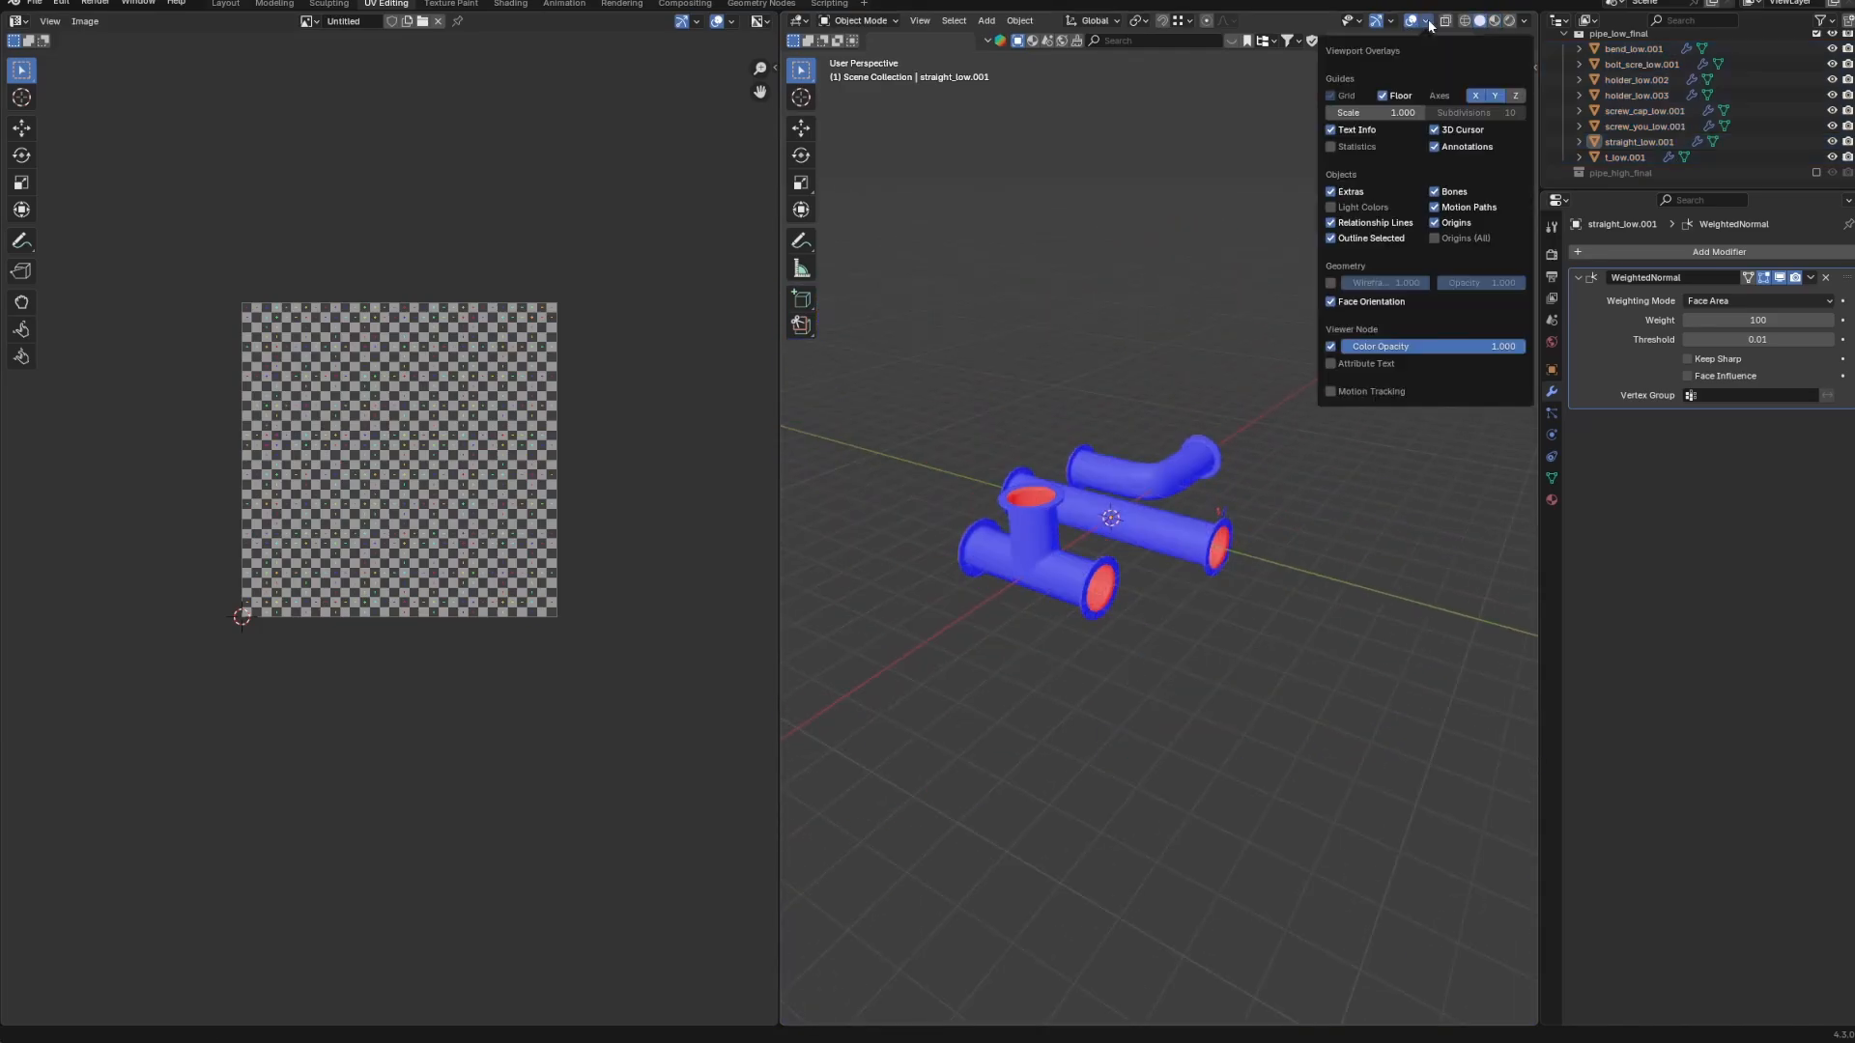
left_click(1331, 302)
Switch to the Layout workspace and select all low-poly pipe and bolt objects.
left_click(227, 4)
middle_click_drag(690, 323, 717, 494)
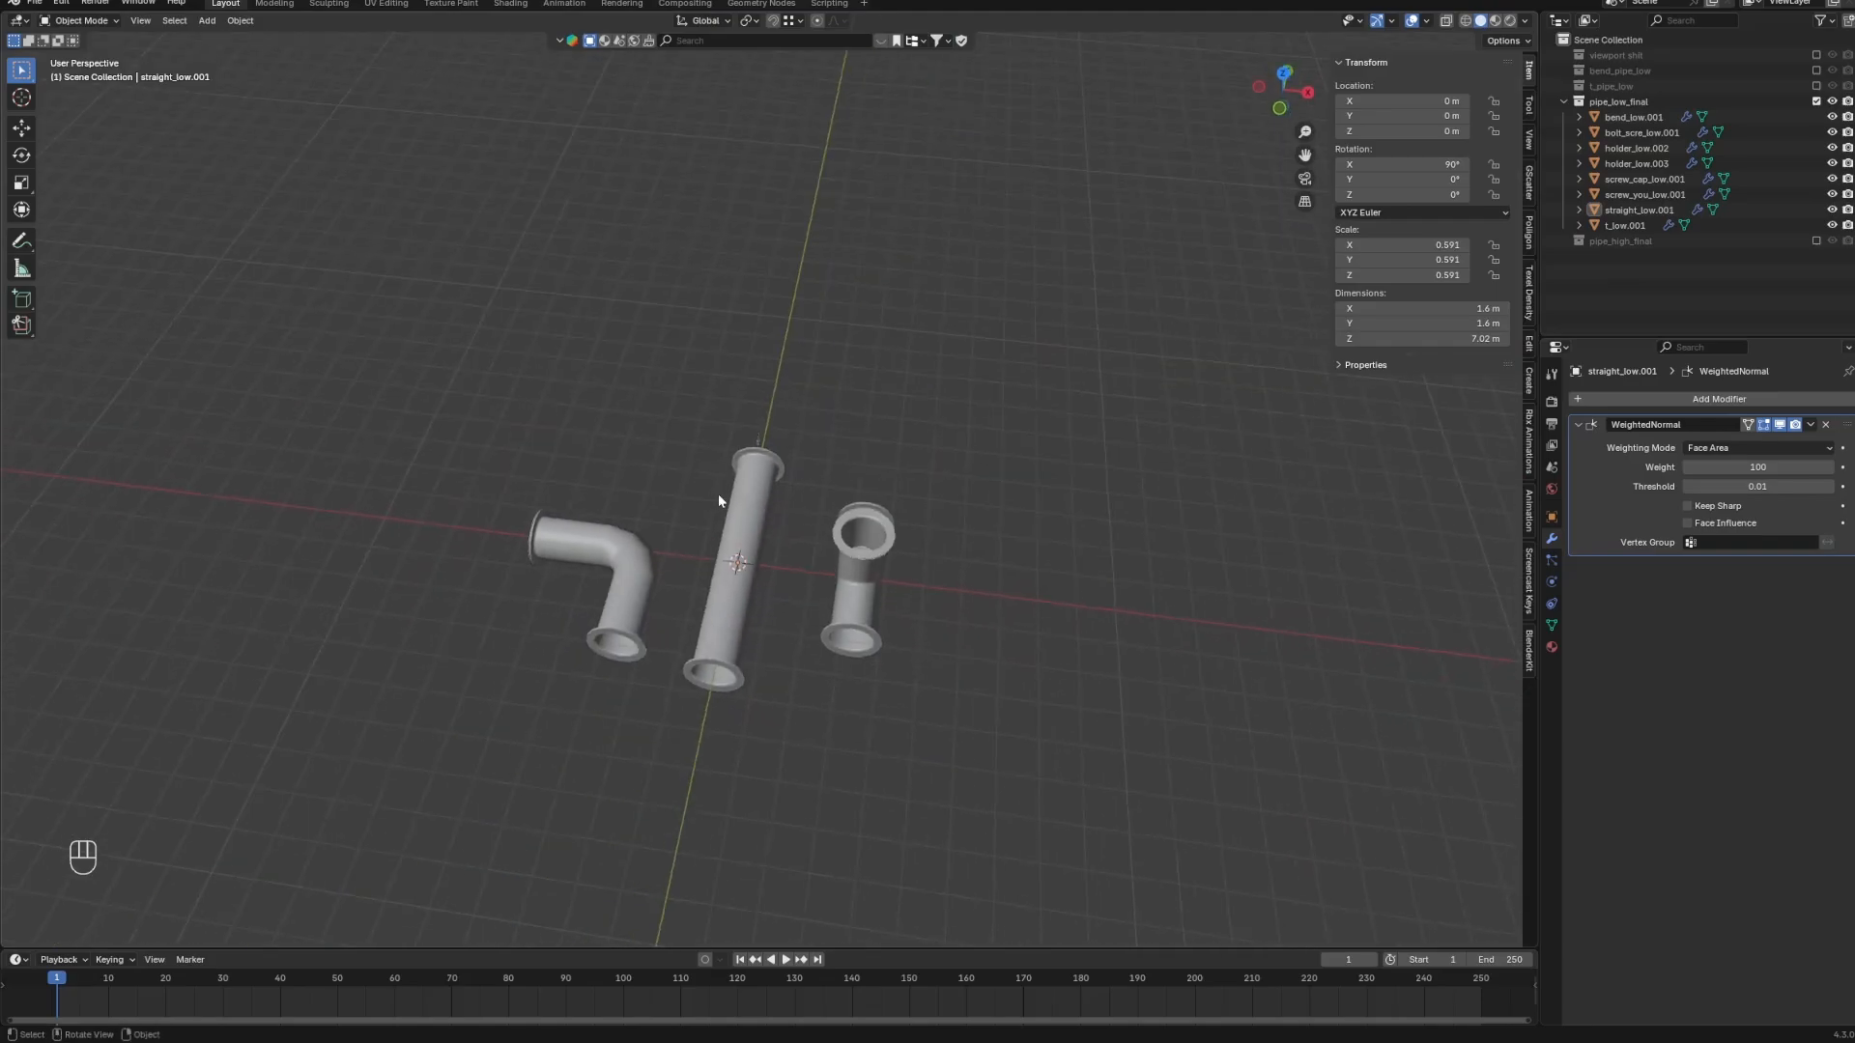
left_click_drag(426, 455, 1096, 875)
left_click_drag(526, 326, 1013, 772)
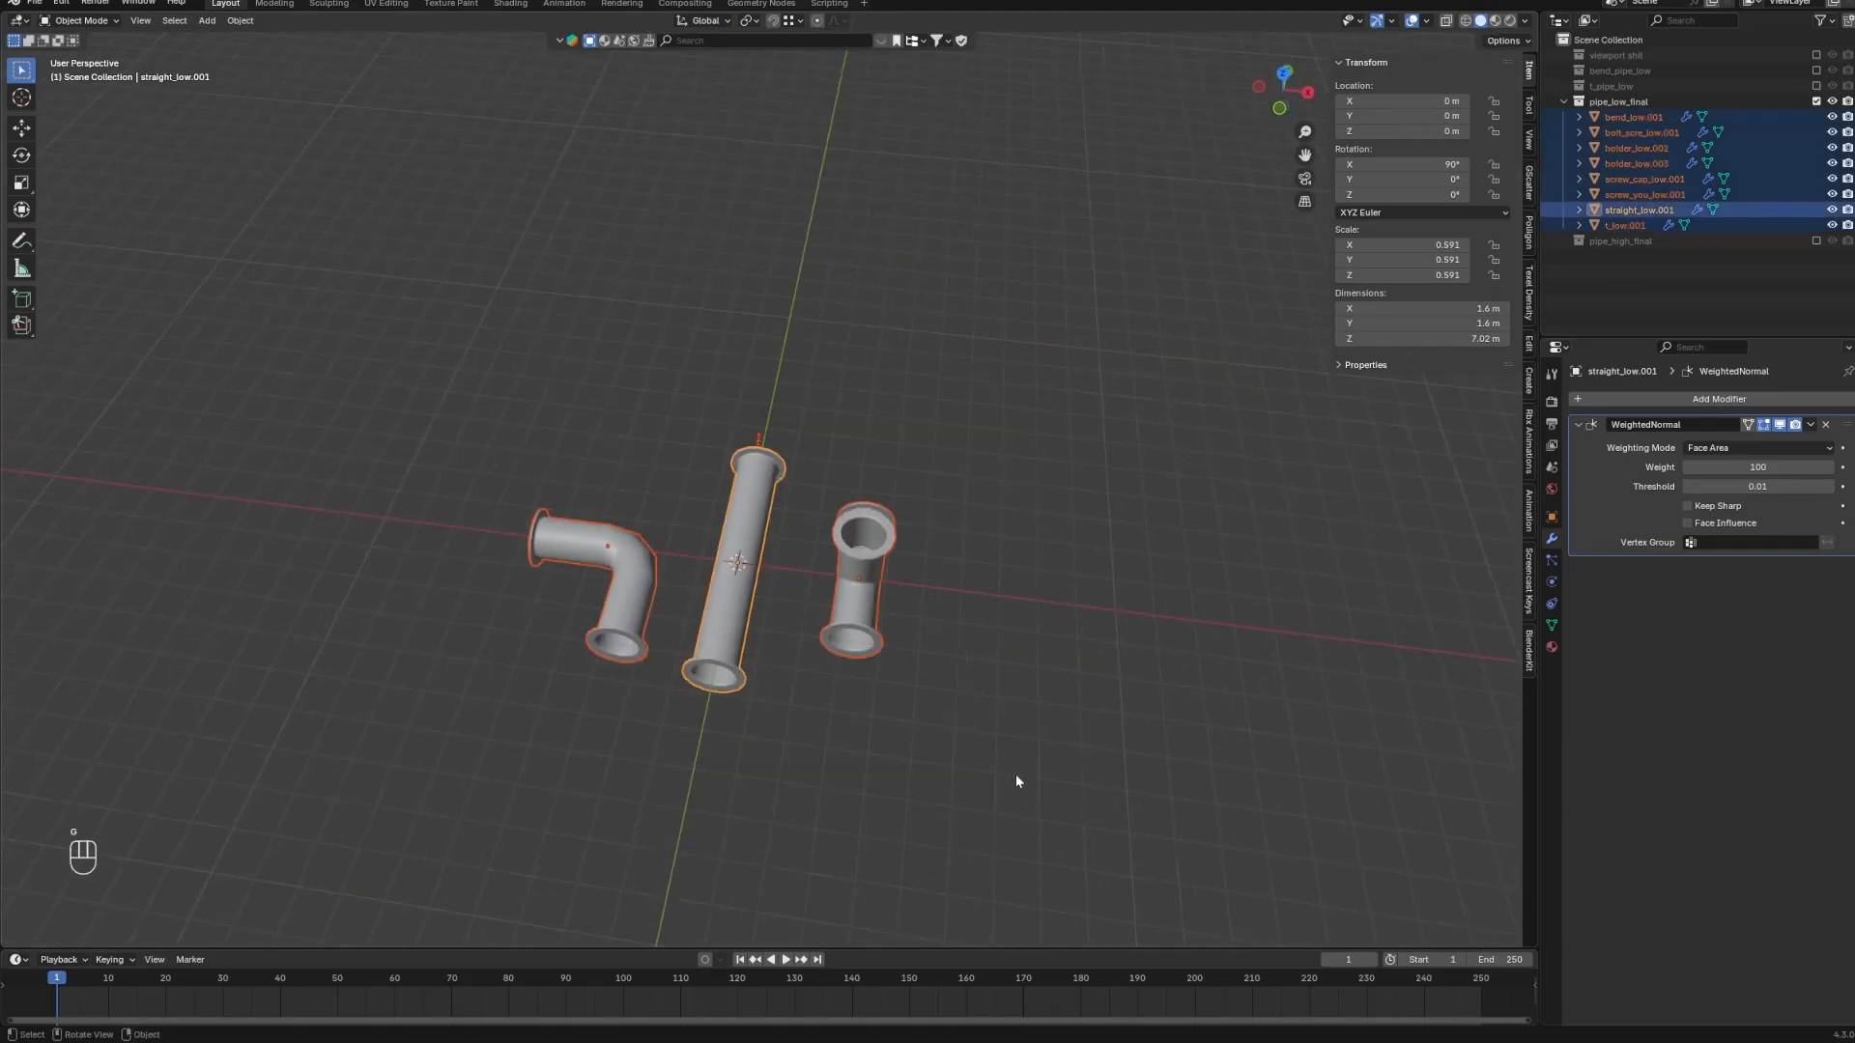
middle_click_drag(1017, 774, 989, 611)
scroll(749, 709, "up", 4)
left_click(739, 721, "shift")
left_click(738, 722, "shift")
middle_click_drag(737, 725, 802, 554, "shift")
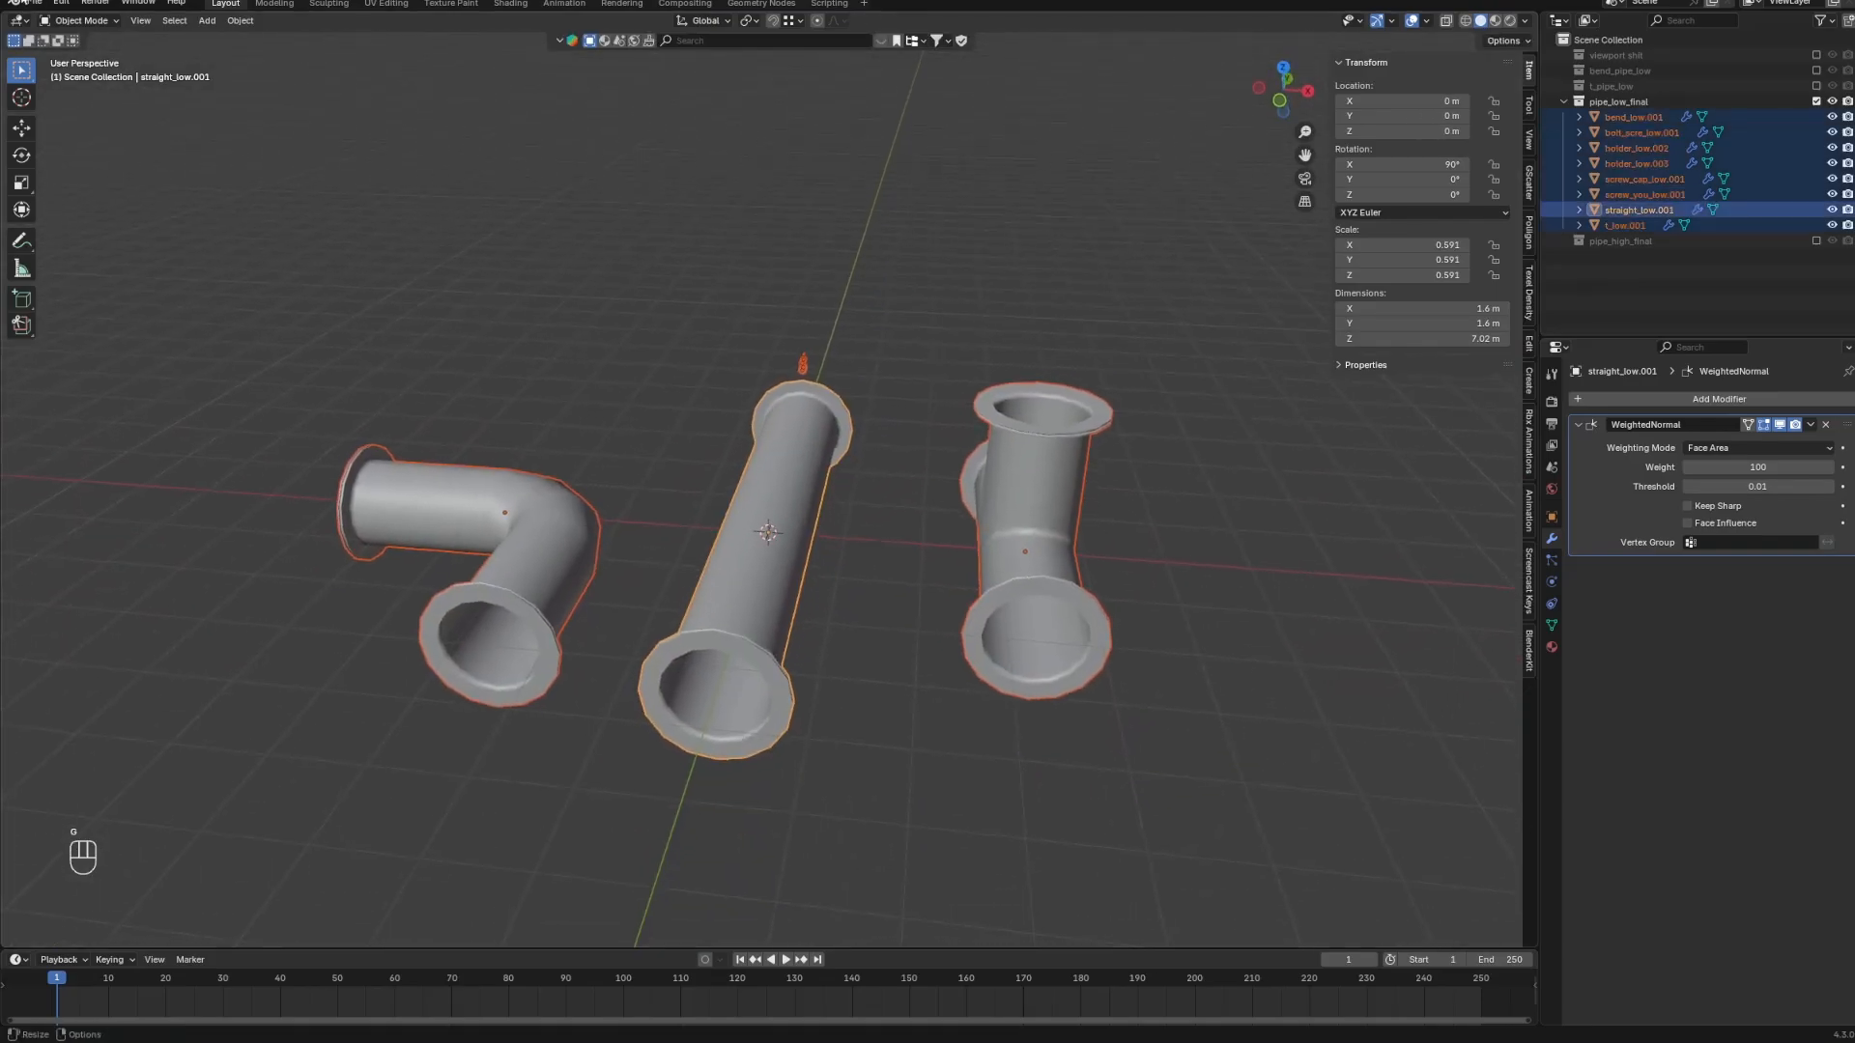
Export the selected low-poly pipe and bolt objects in FBX format as pipe_low.fbx.
left_click(34, 5)
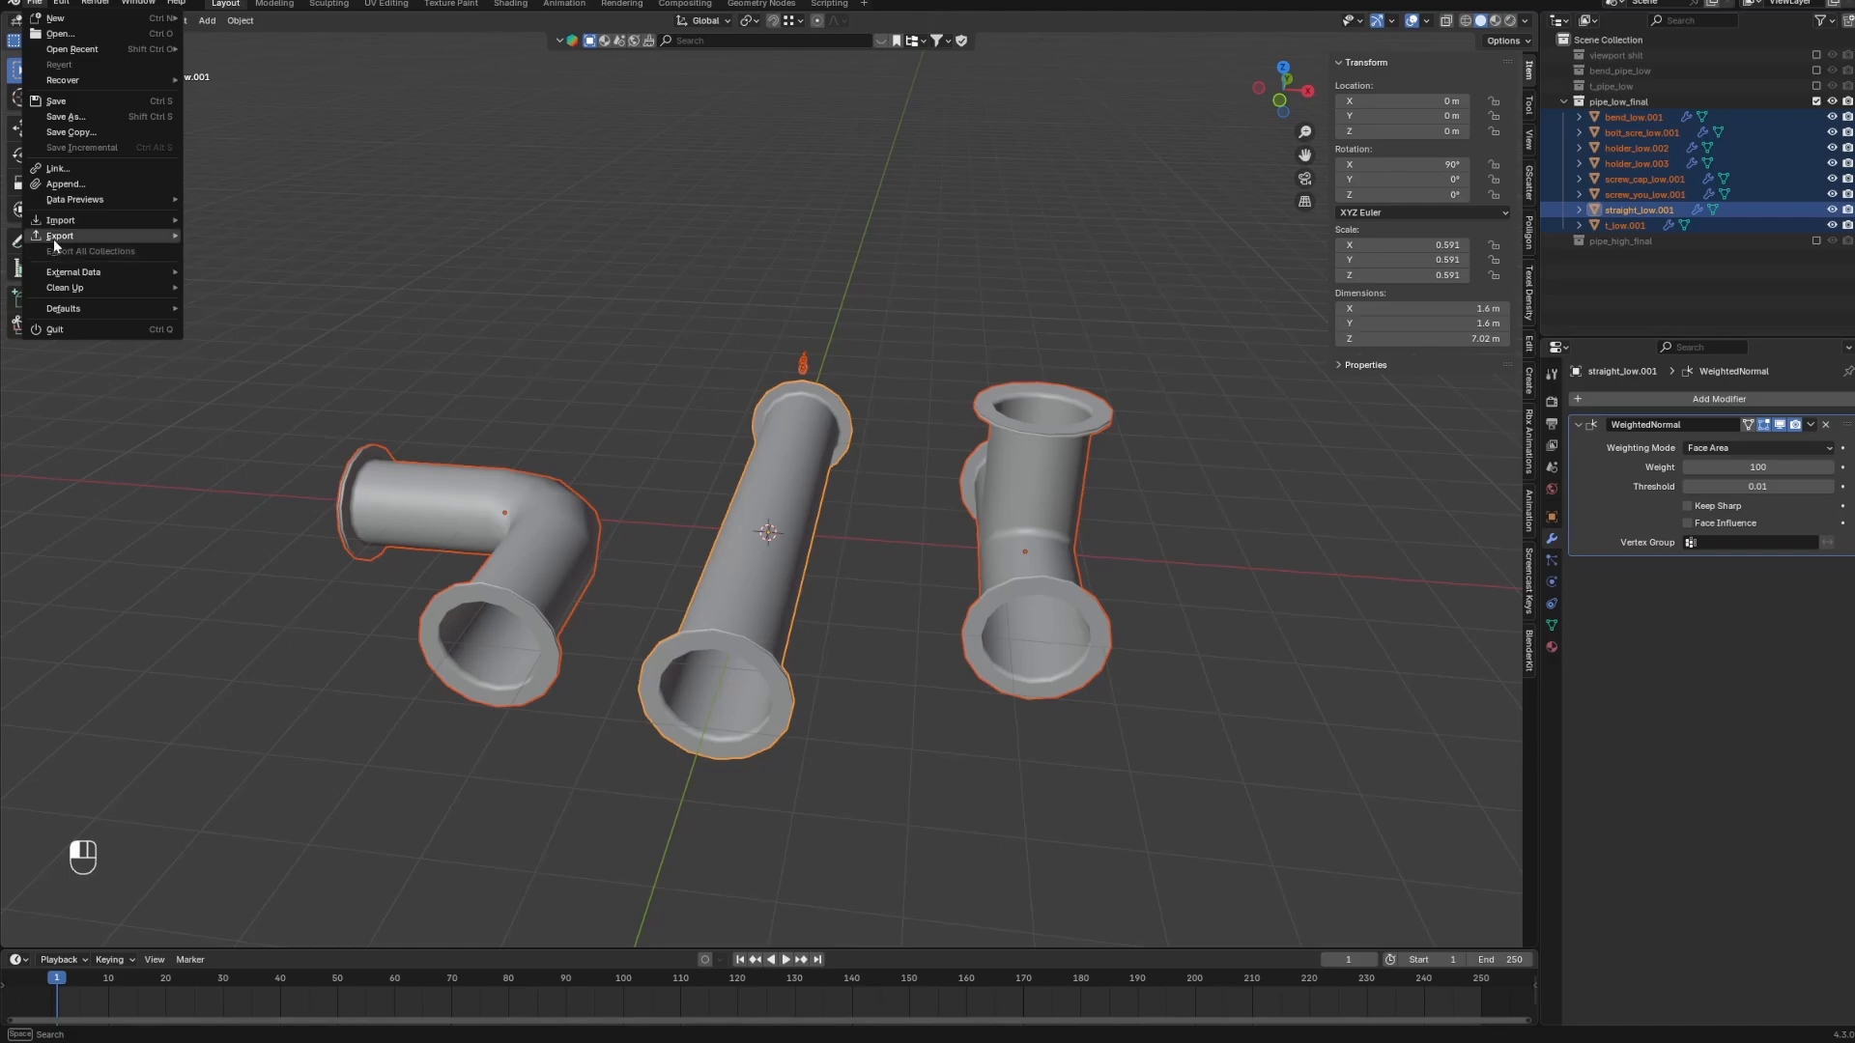
mouse_move(56, 238)
left_click(263, 372)
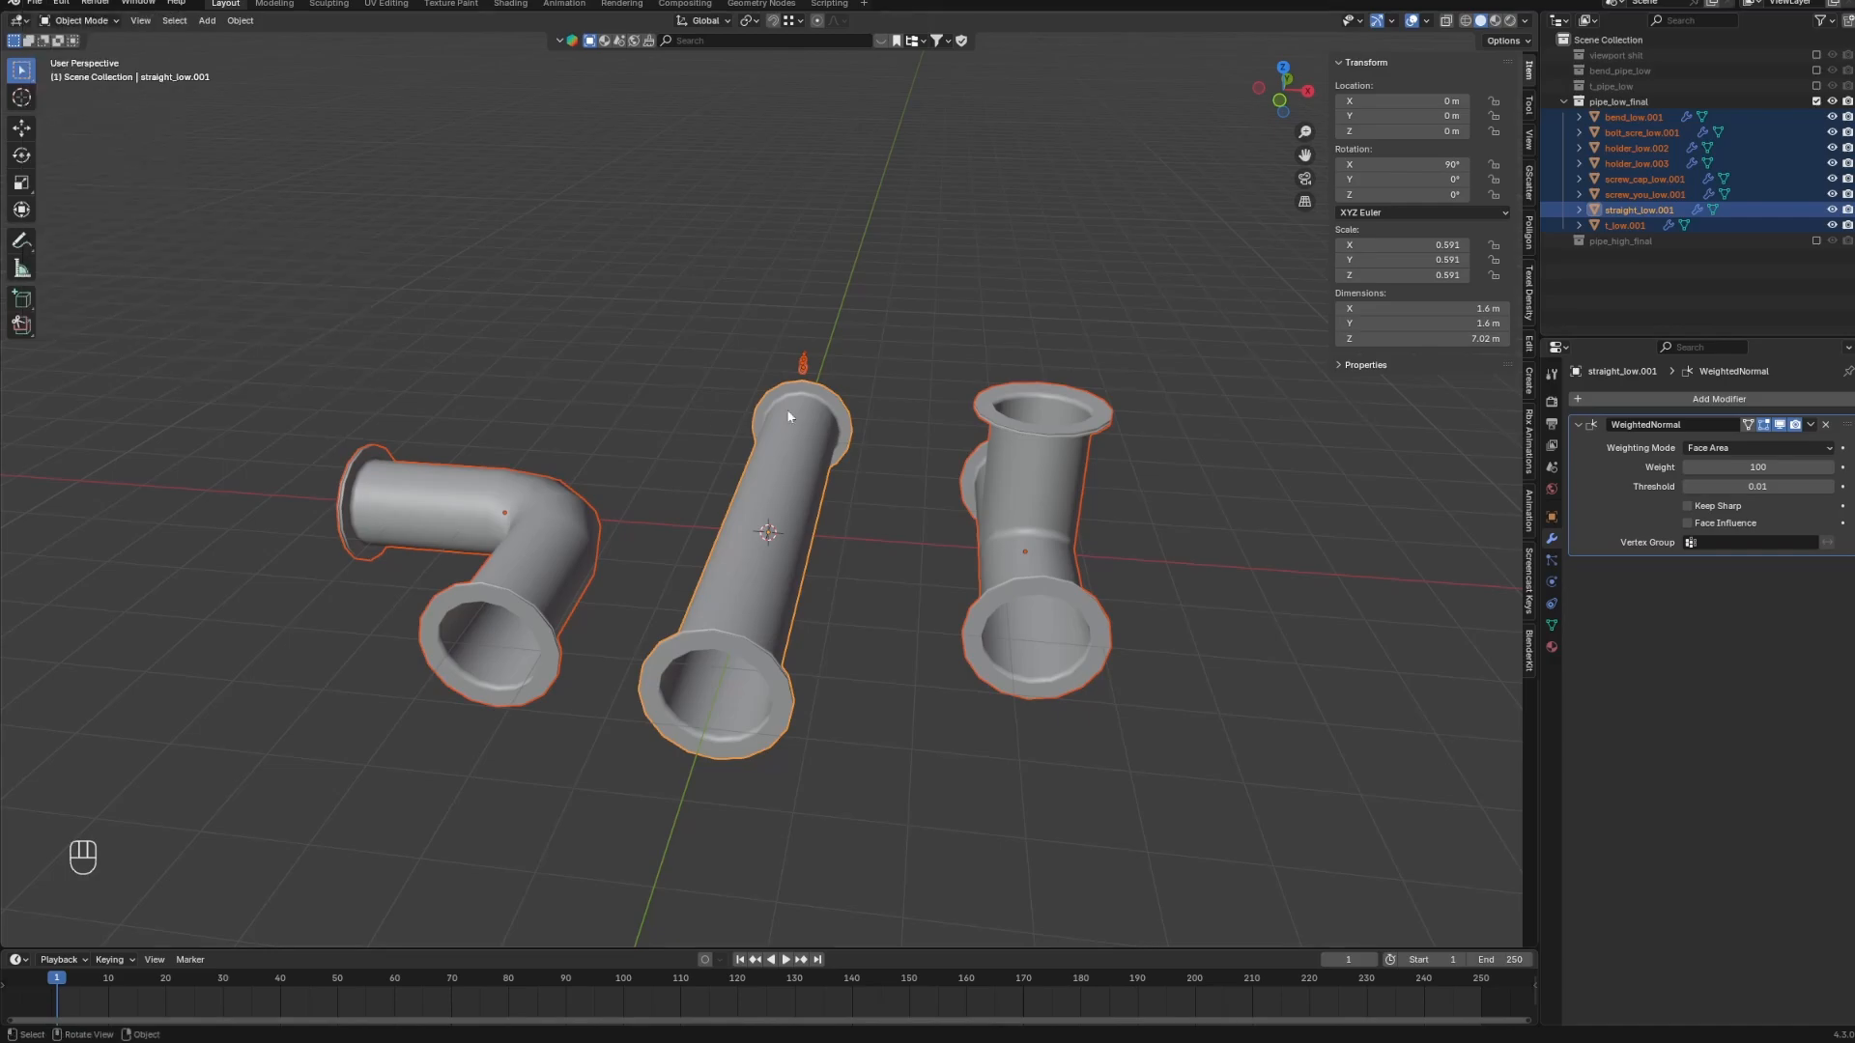
middle_click_drag(613, 362, 709, 368)
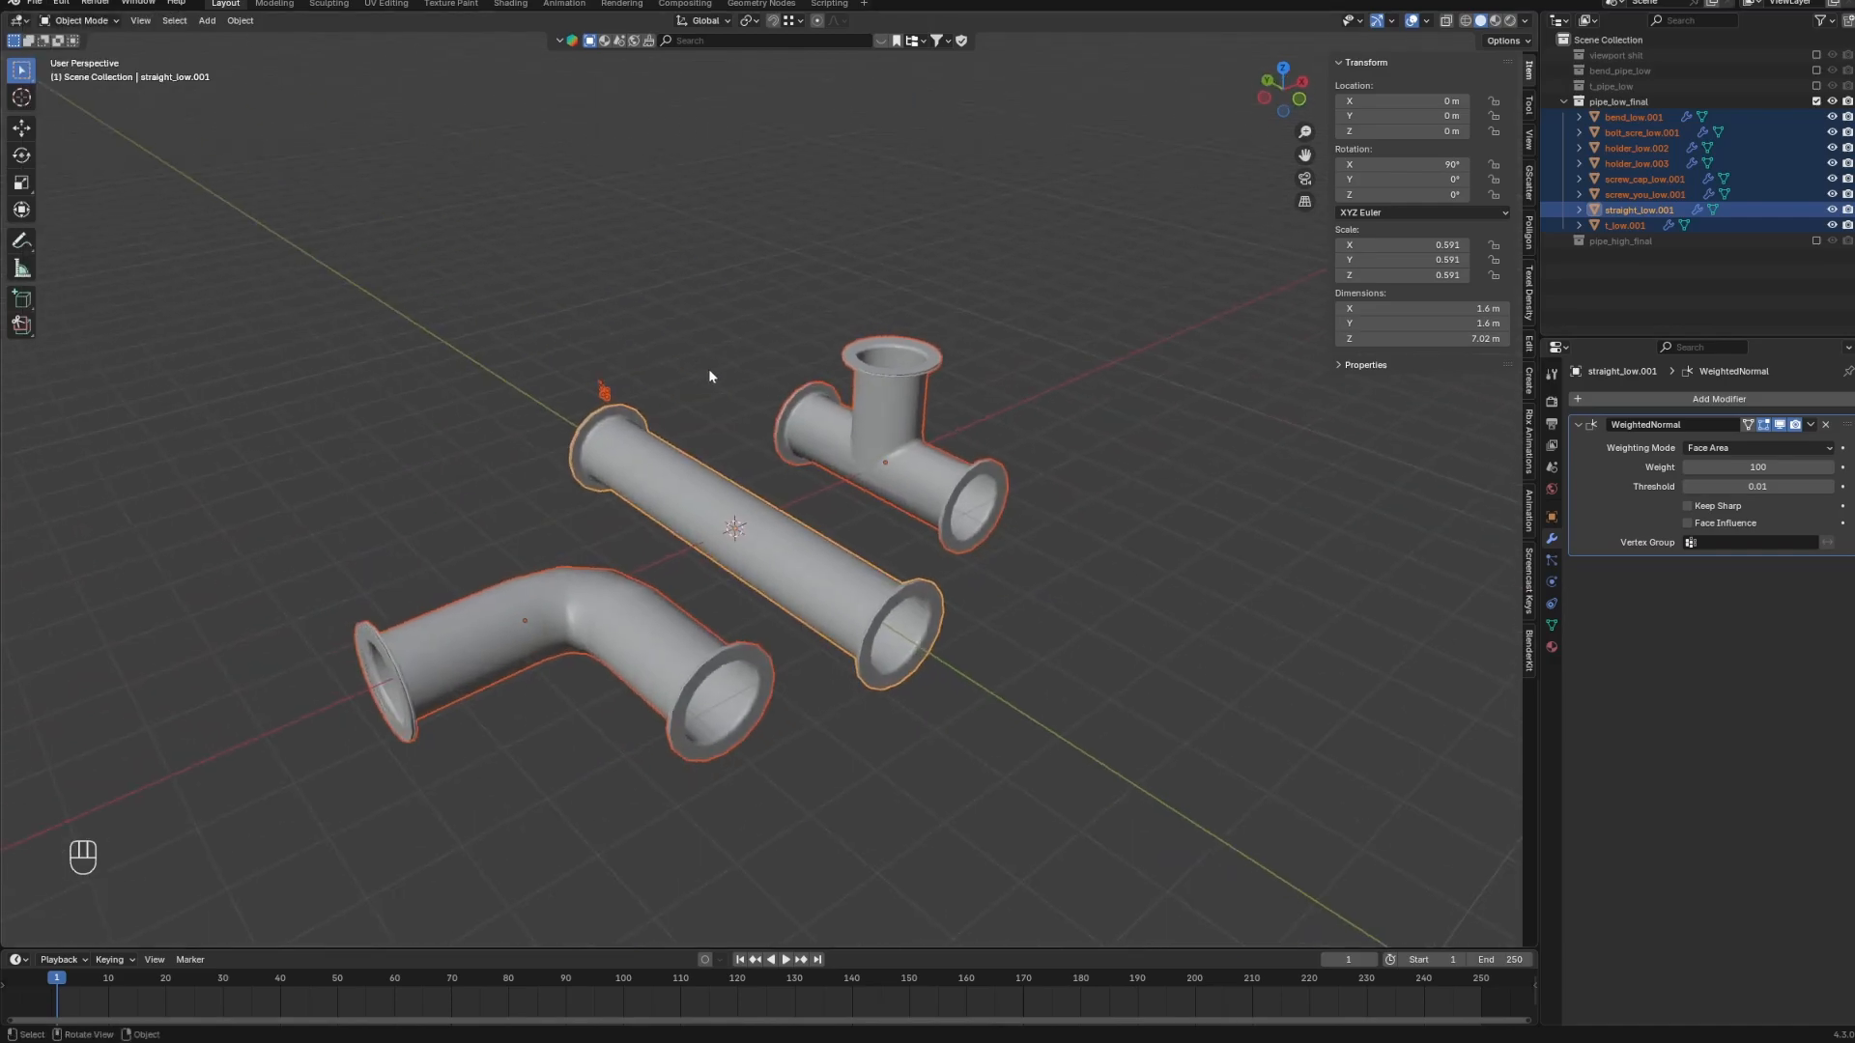
scroll(705, 369, "up", 3)
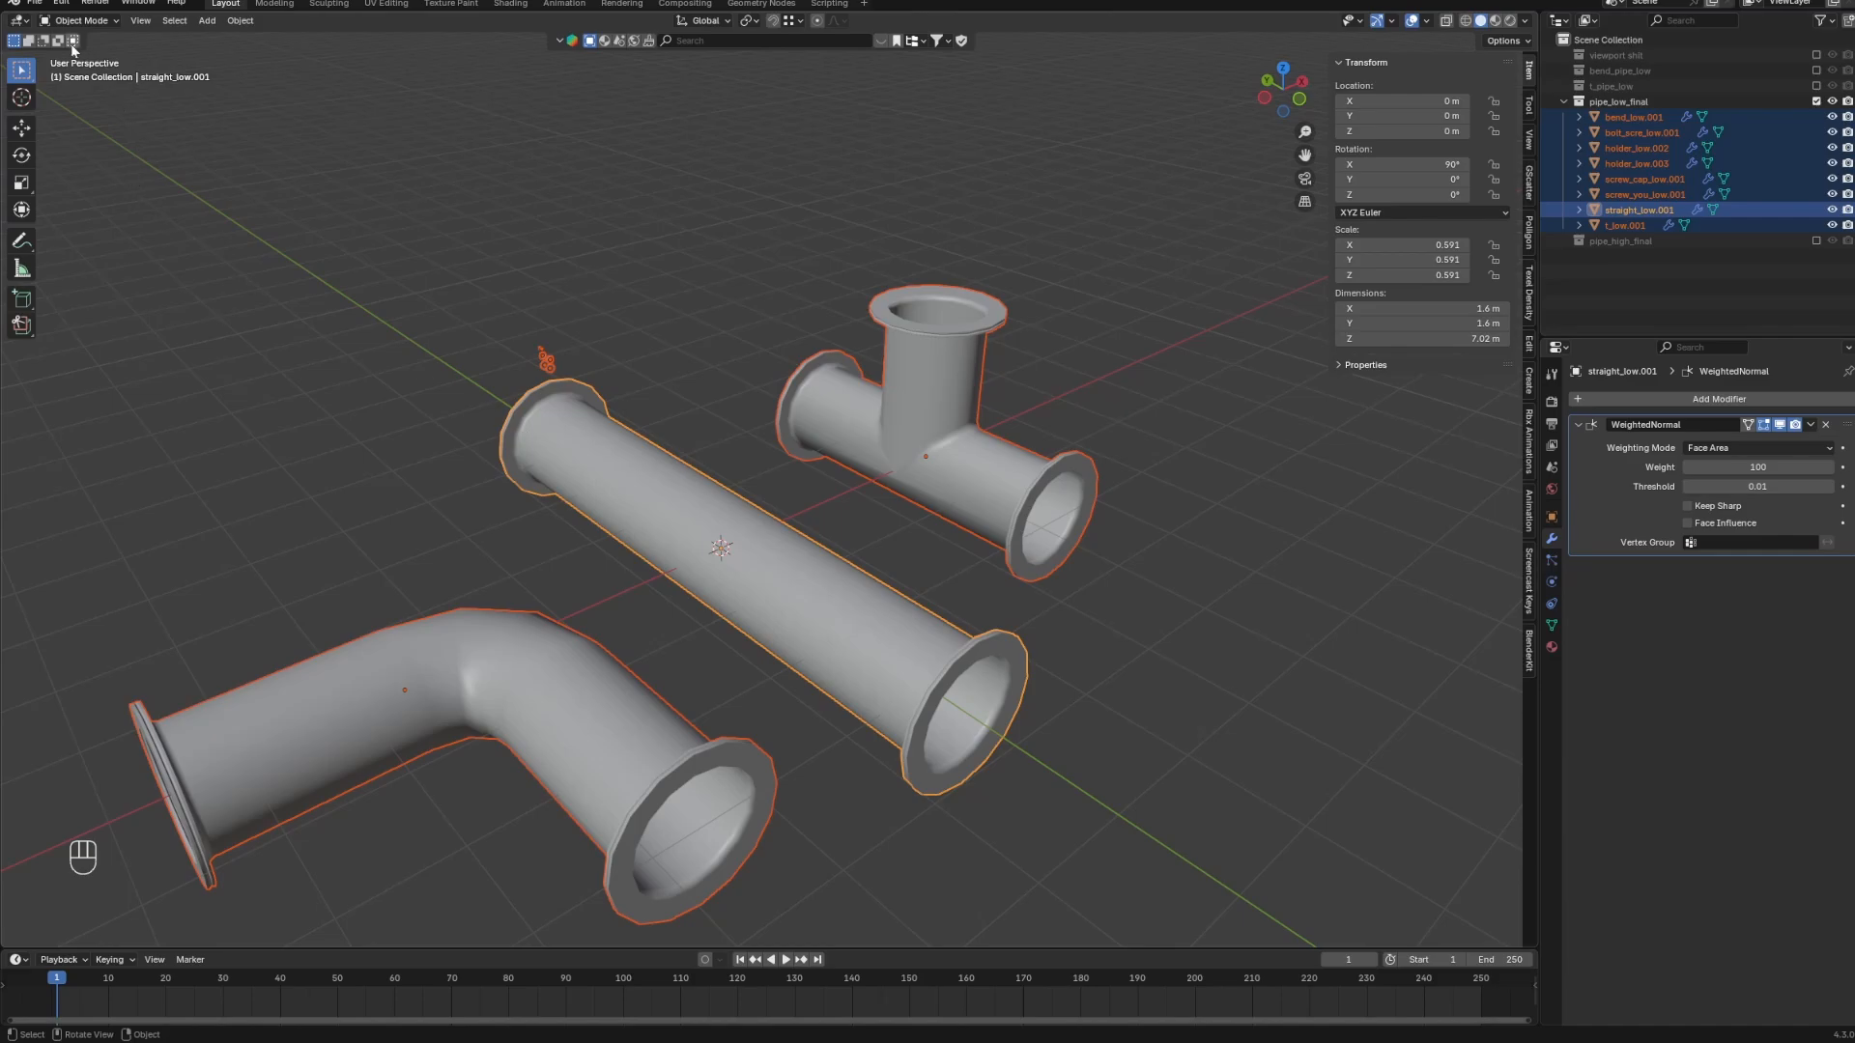
left_click(34, 4)
mouse_move(73, 236)
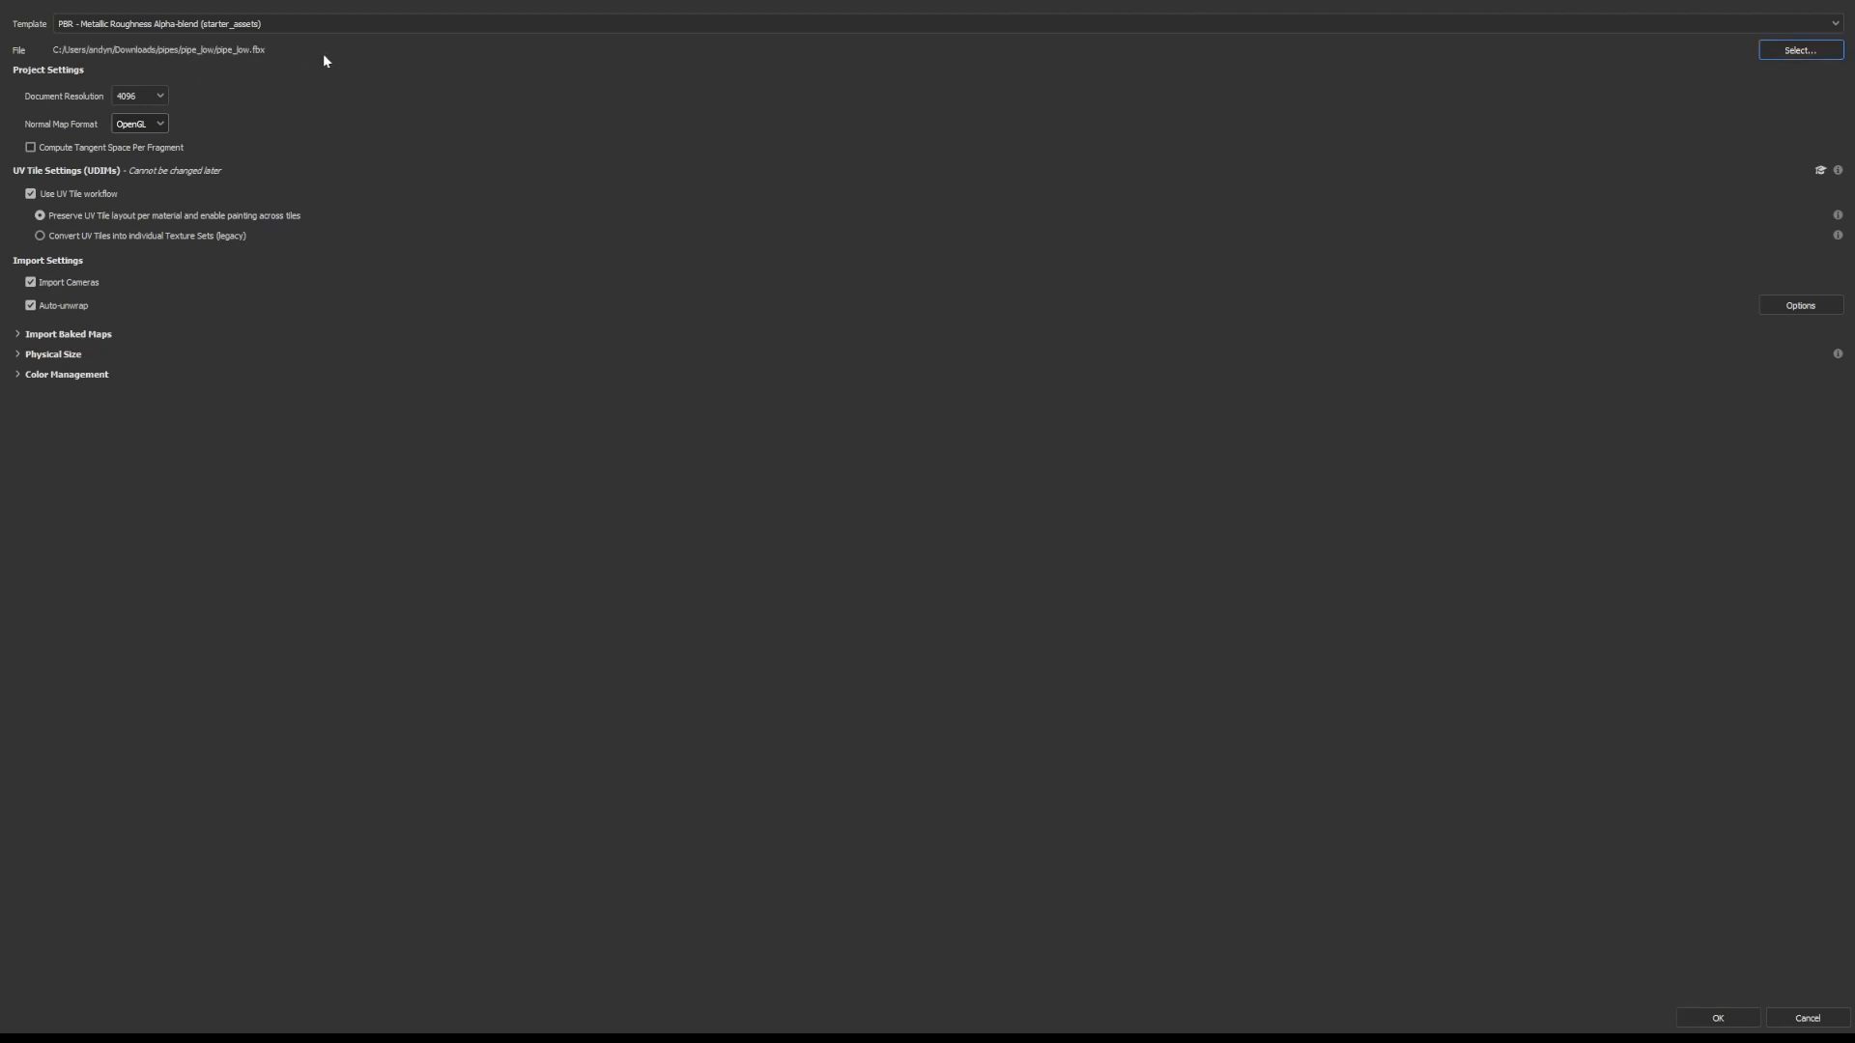
In Substance 3D Painter, create a 4096 OpenGL project from pipe_low.fbx with the PBR Metallic Roughness Alpha-blend template and UV Tile workflow.
left_click(1694, 1013)
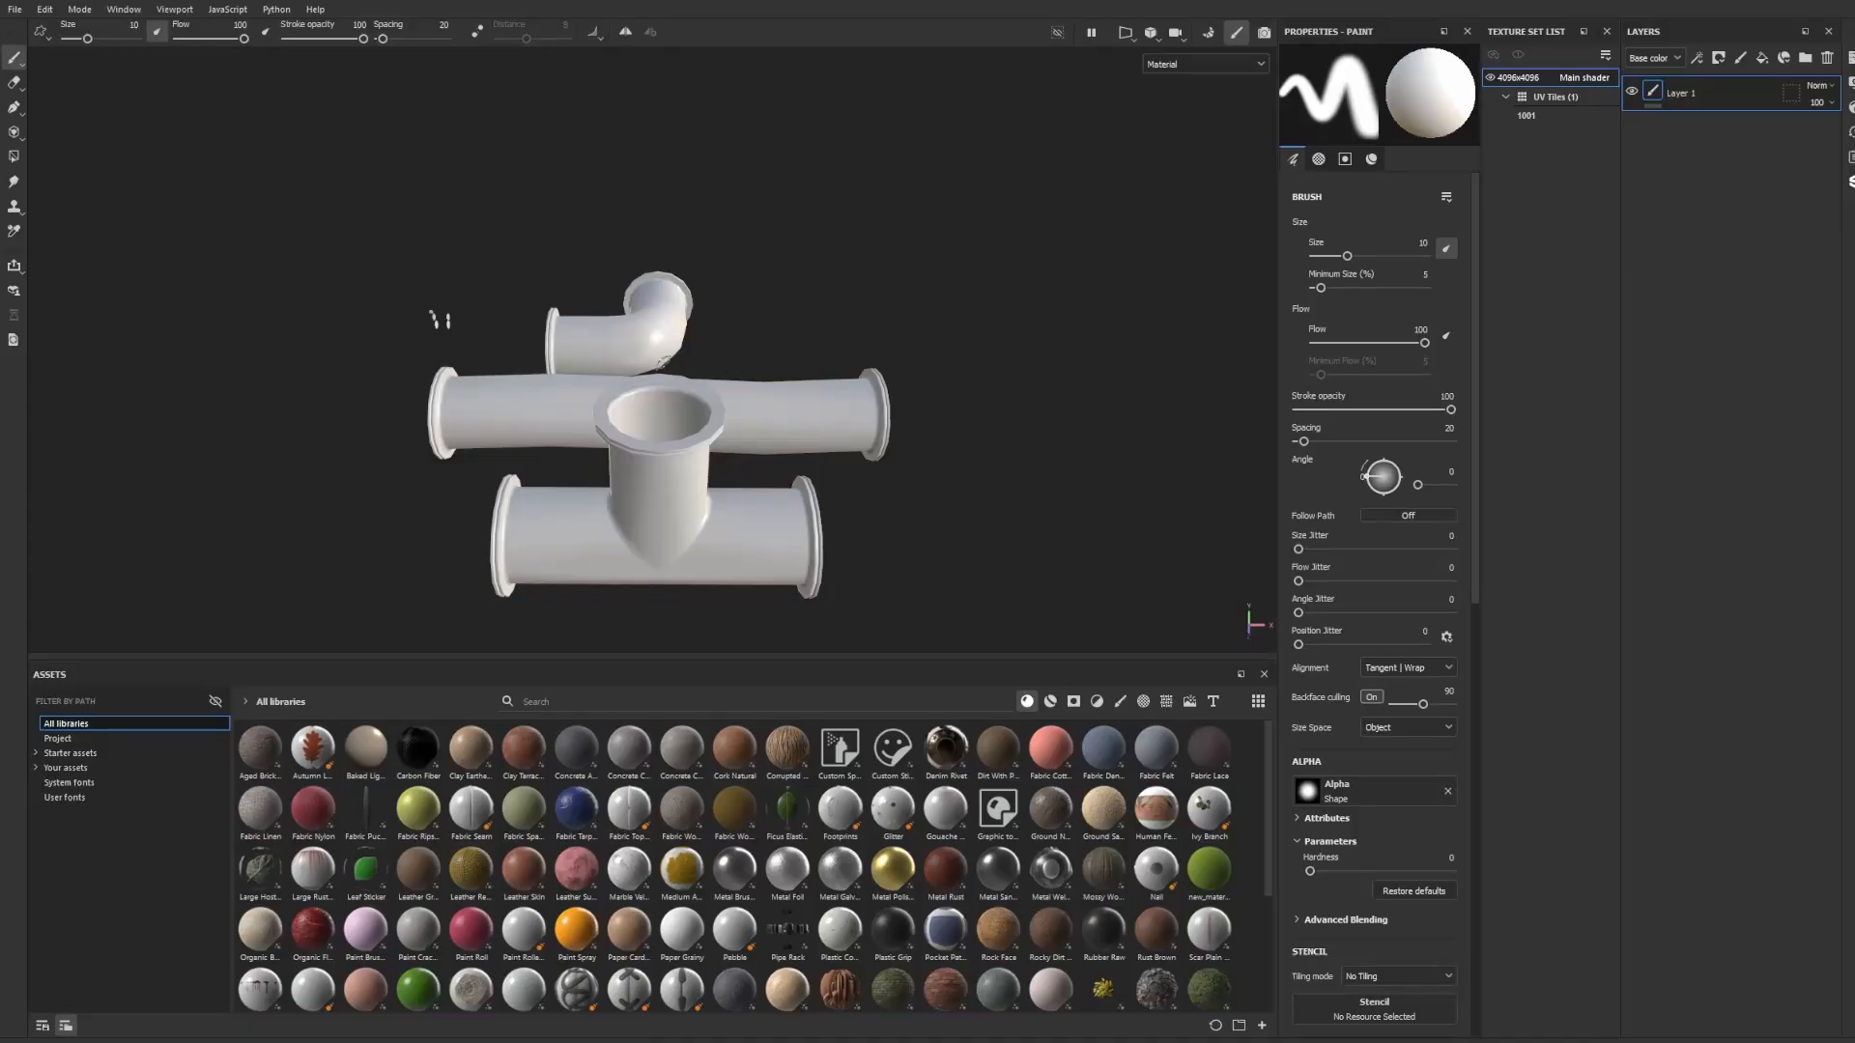
mouse_move(1054, 183)
left_mouse_down("alt")
mouse_move(1203, 77)
mouse_move(1175, 105)
left_mouse_up("alt")
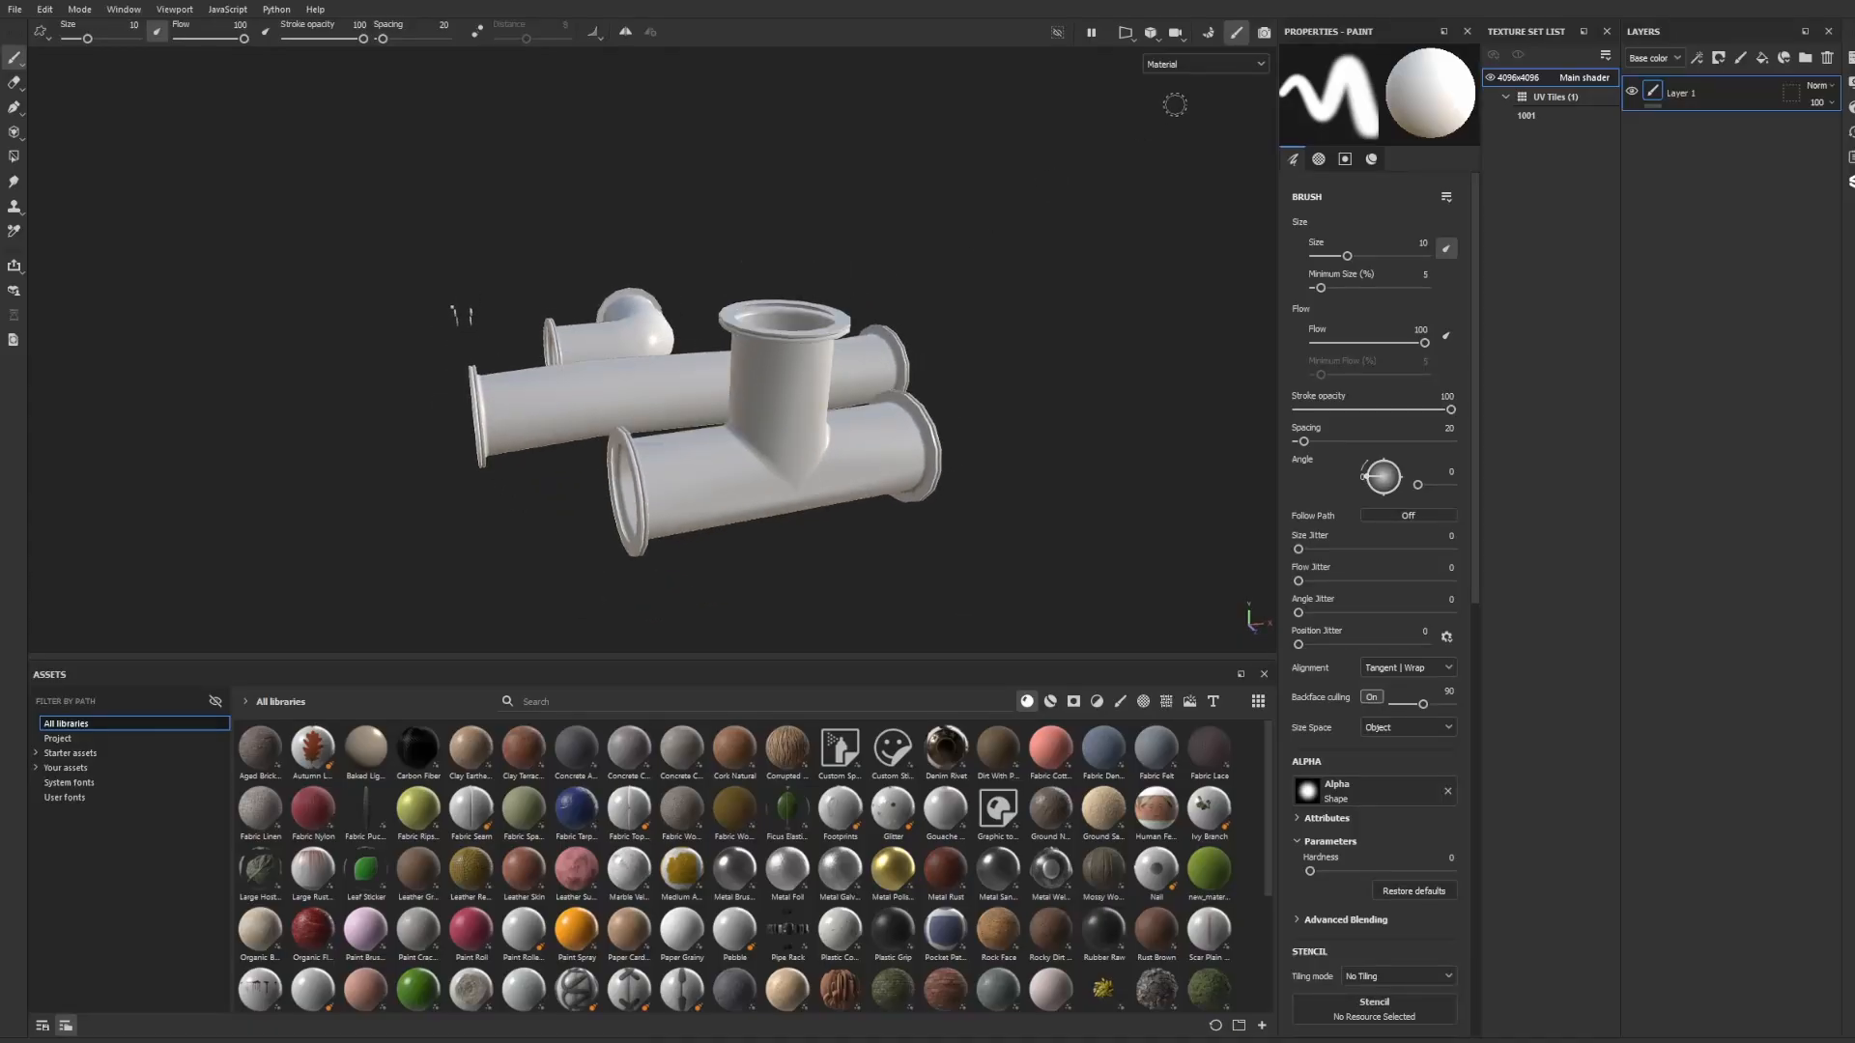
Bake the selected mesh maps with maximum frontal and rear distances of 0.01, and return to painting mode.
left_click(1211, 33)
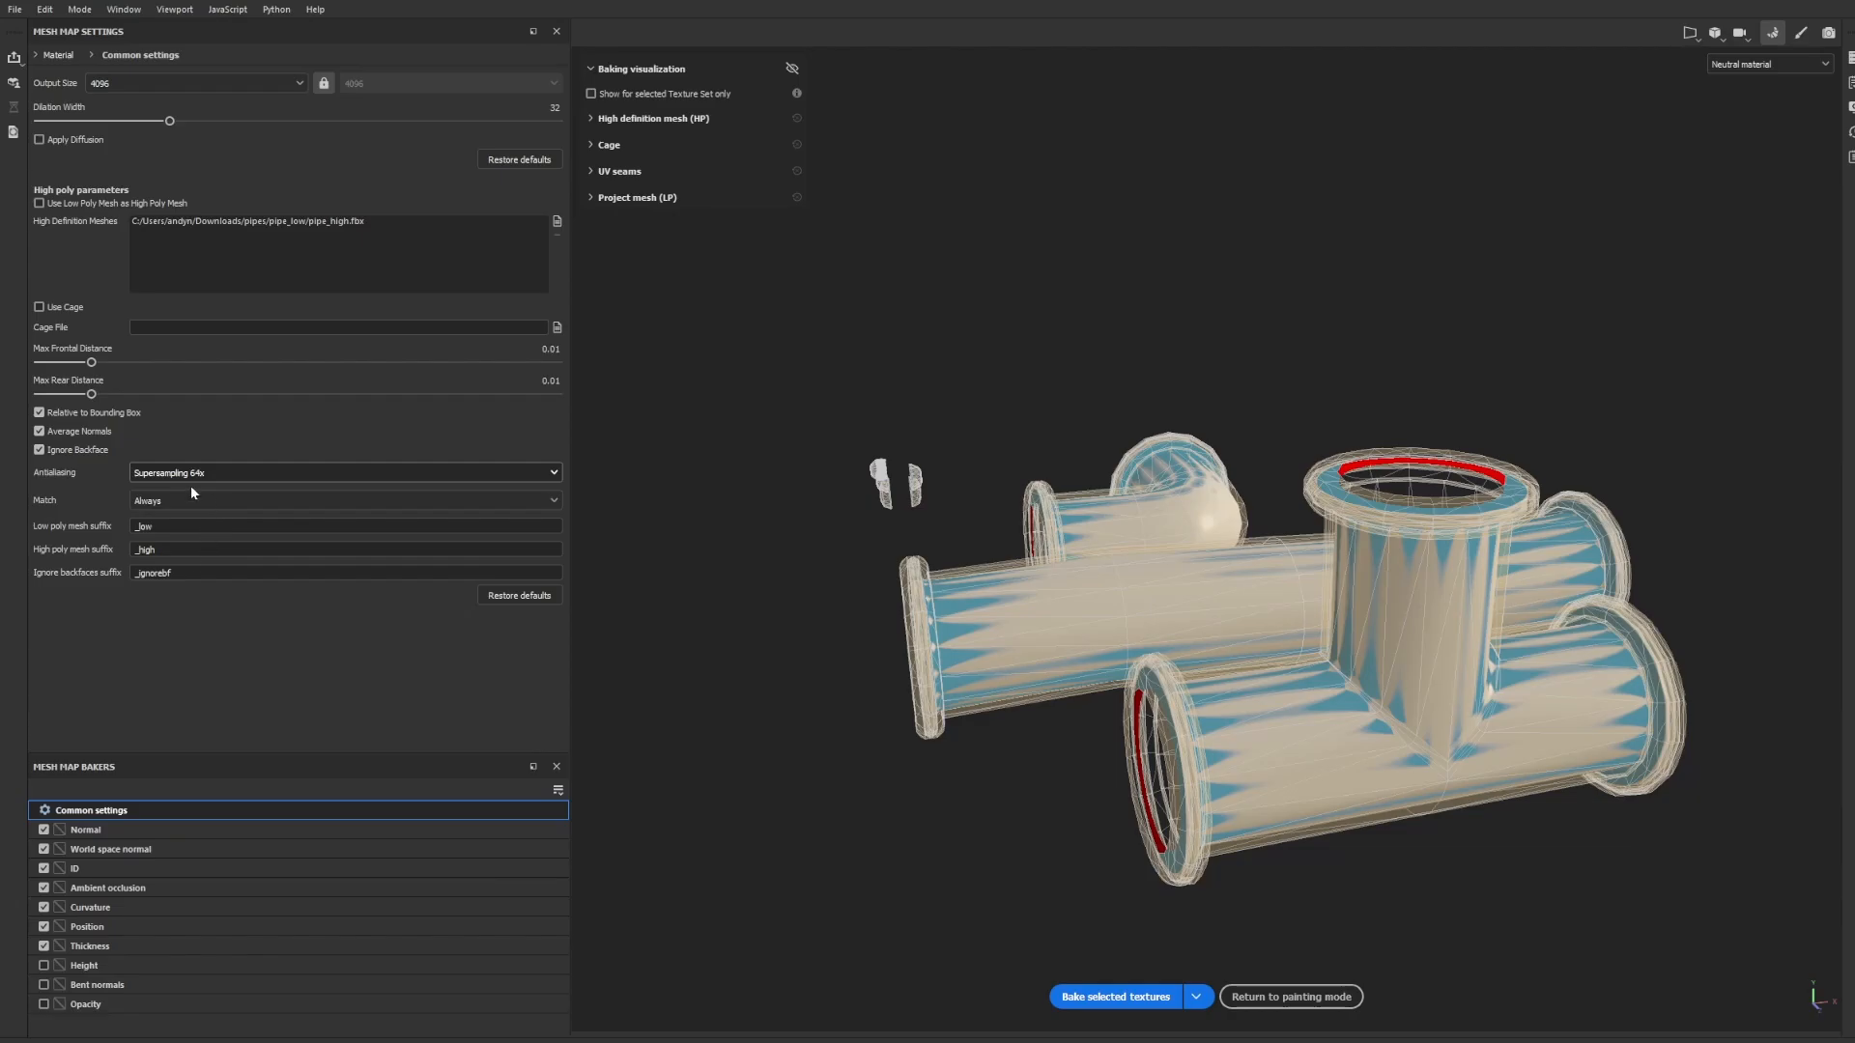
mouse_move(91, 362)
left_mouse_down()
mouse_move(320, 362)
mouse_move(95, 362)
left_mouse_up()
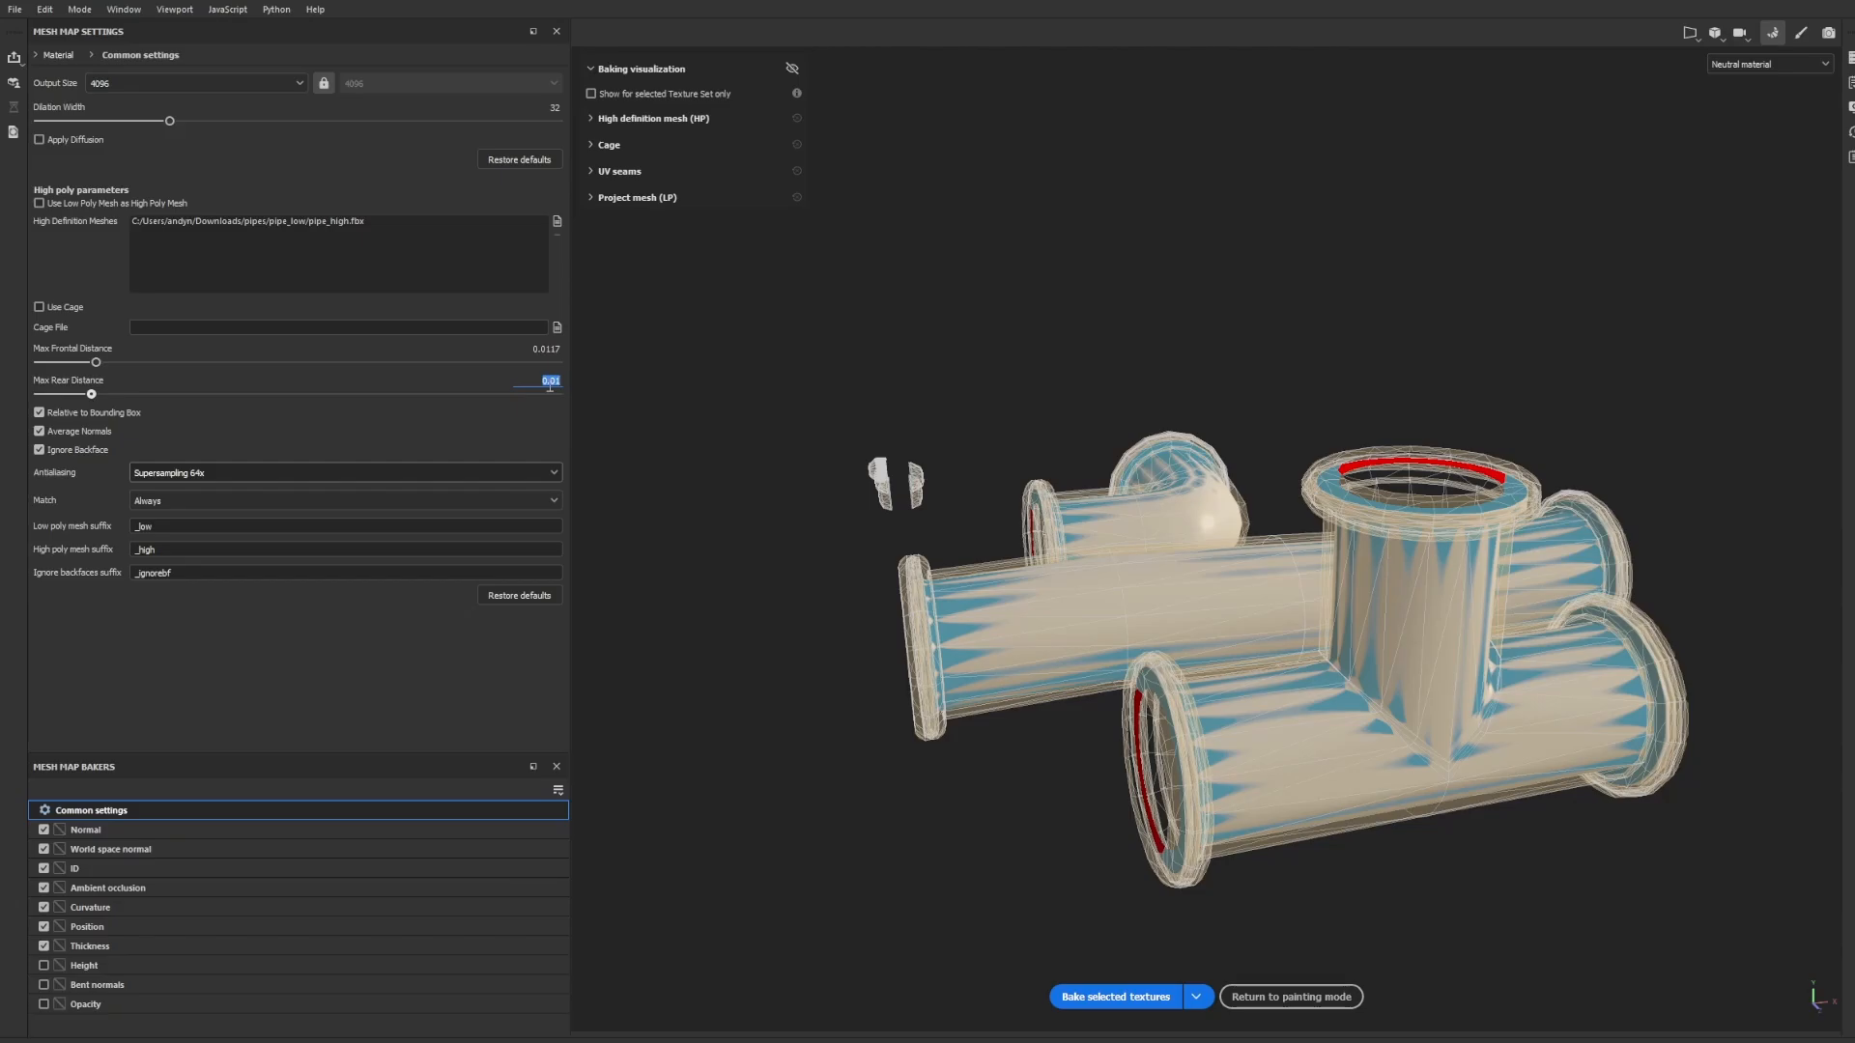
type("0.01")
key("Return")
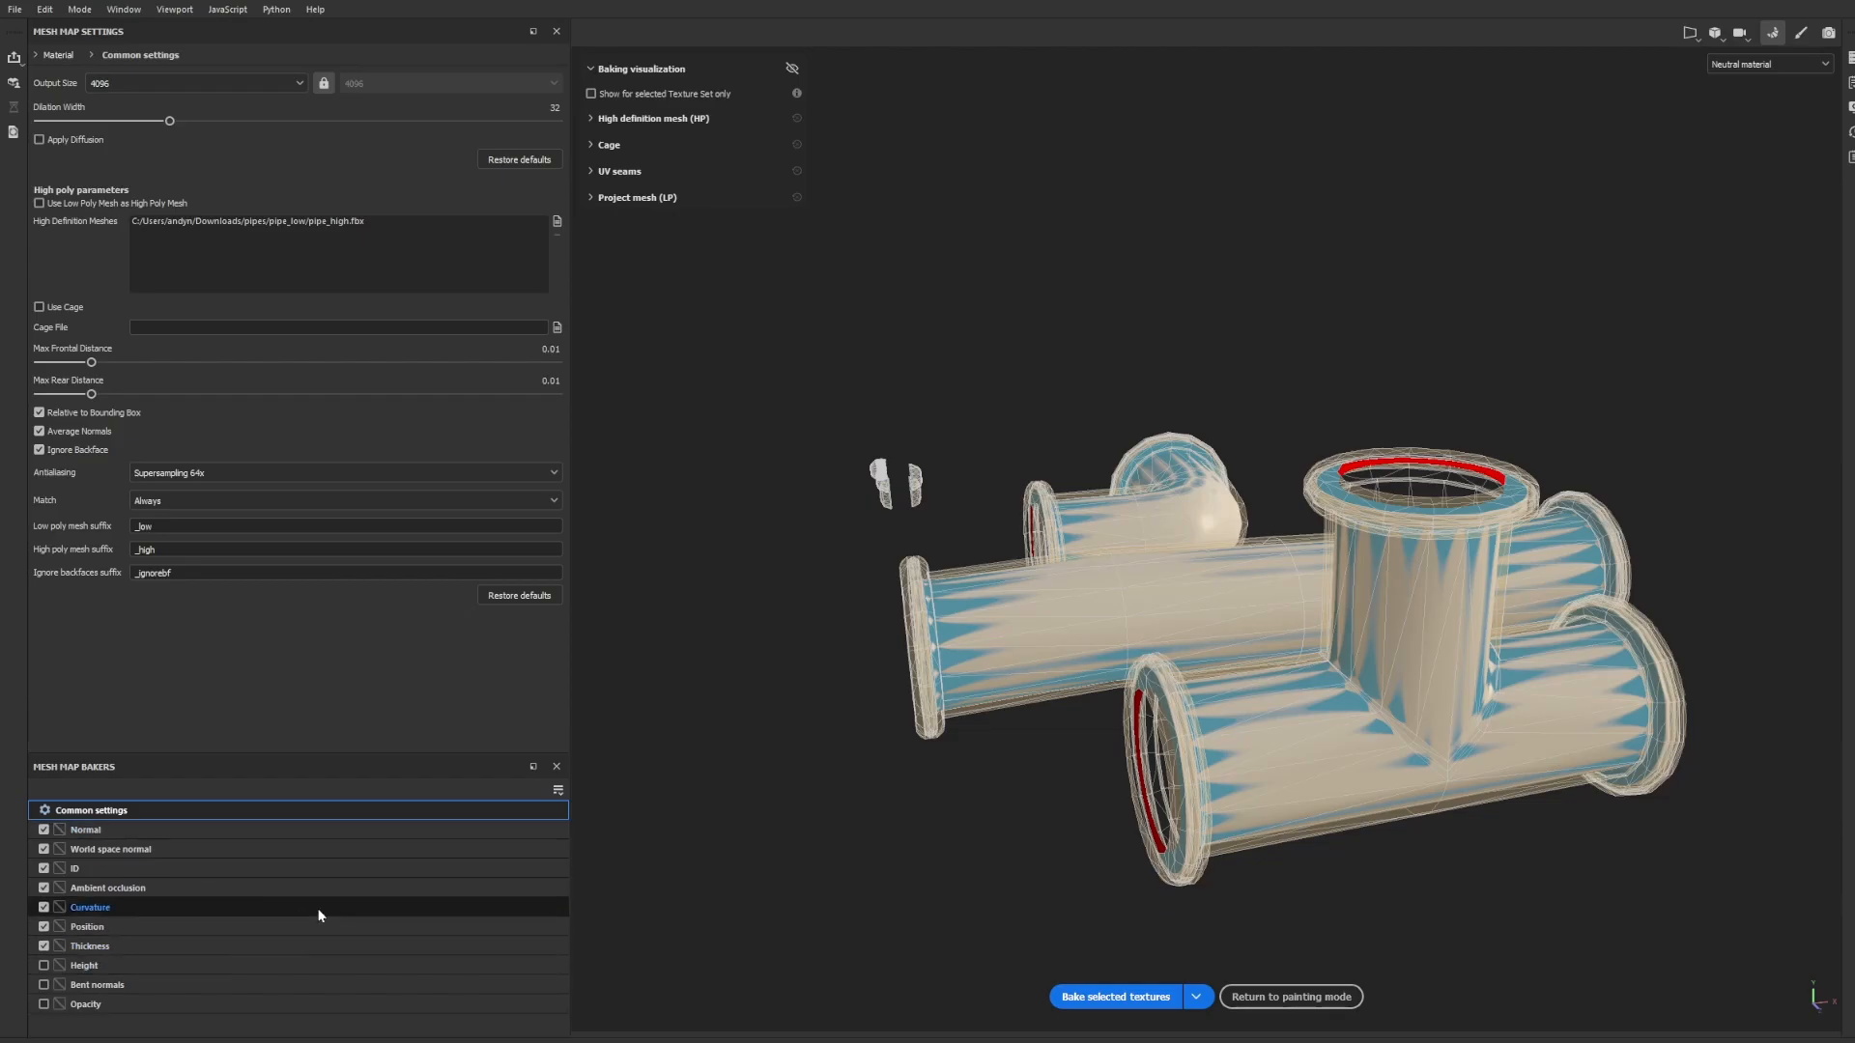
left_click_drag(995, 898, 1069, 889, "alt")
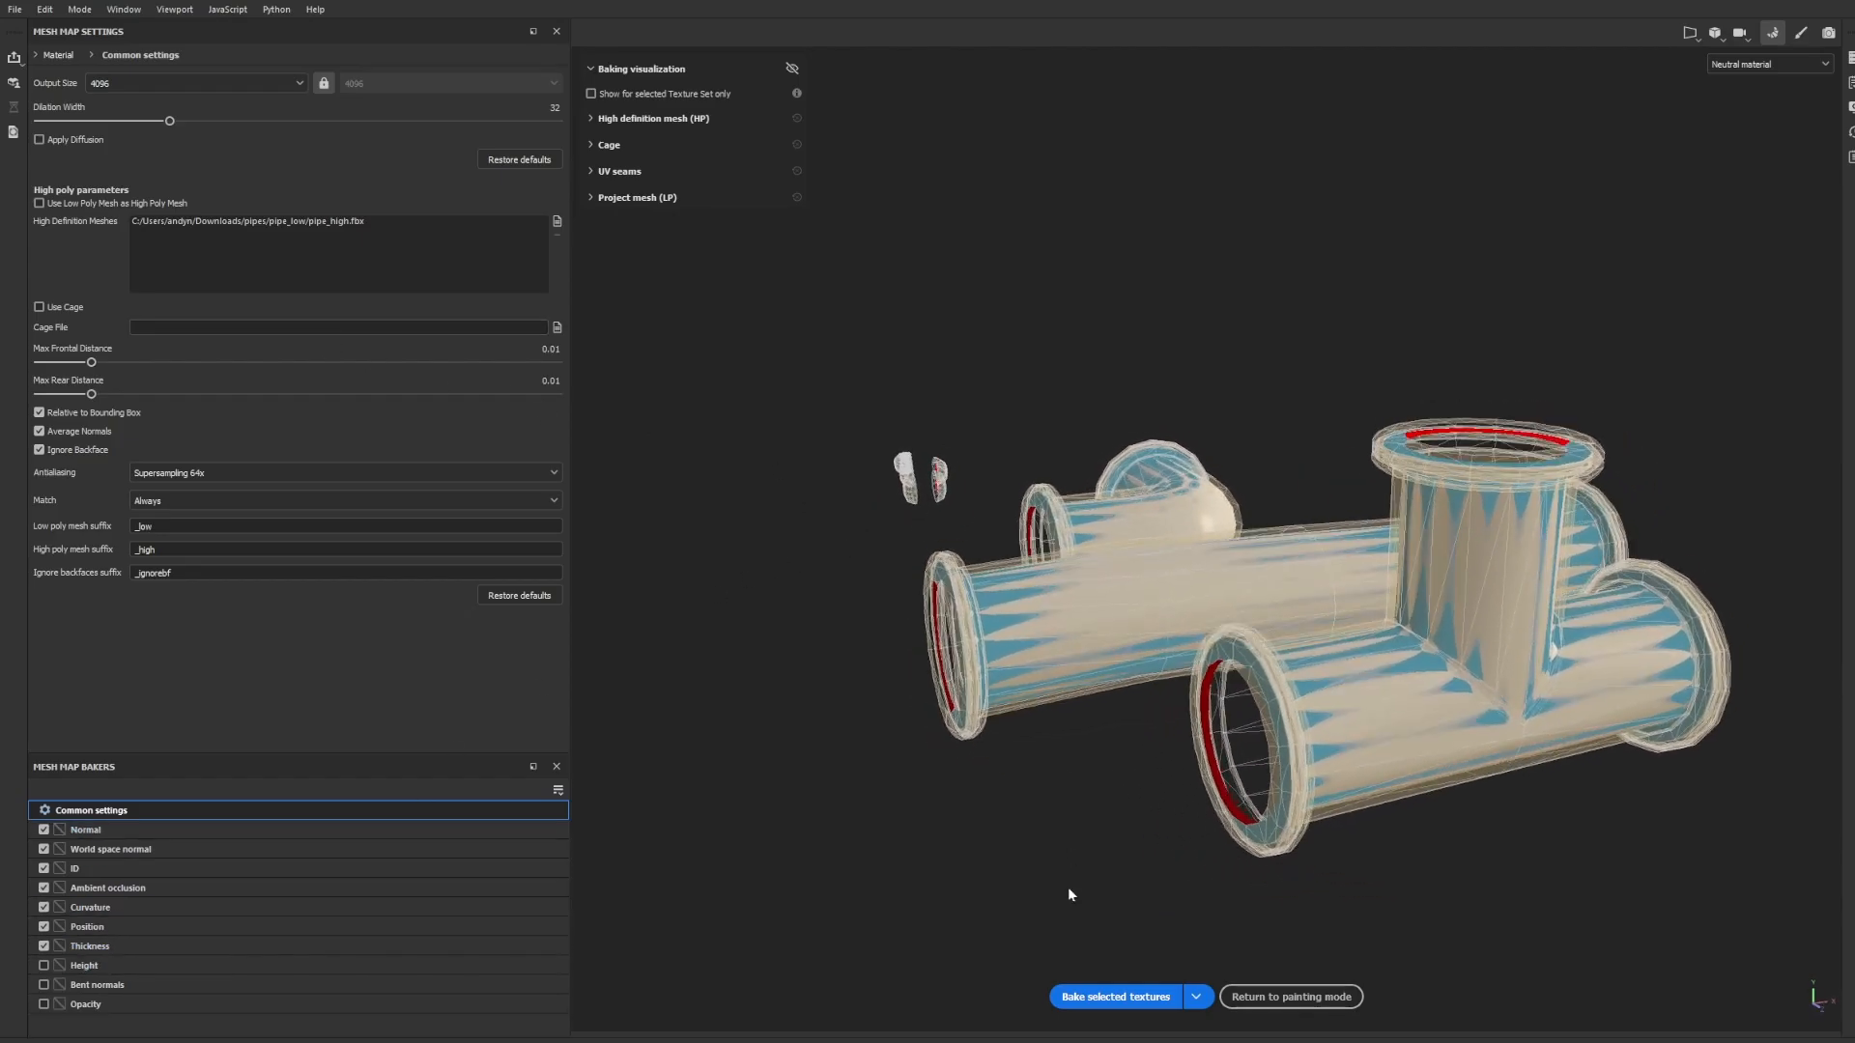
left_click(1092, 993)
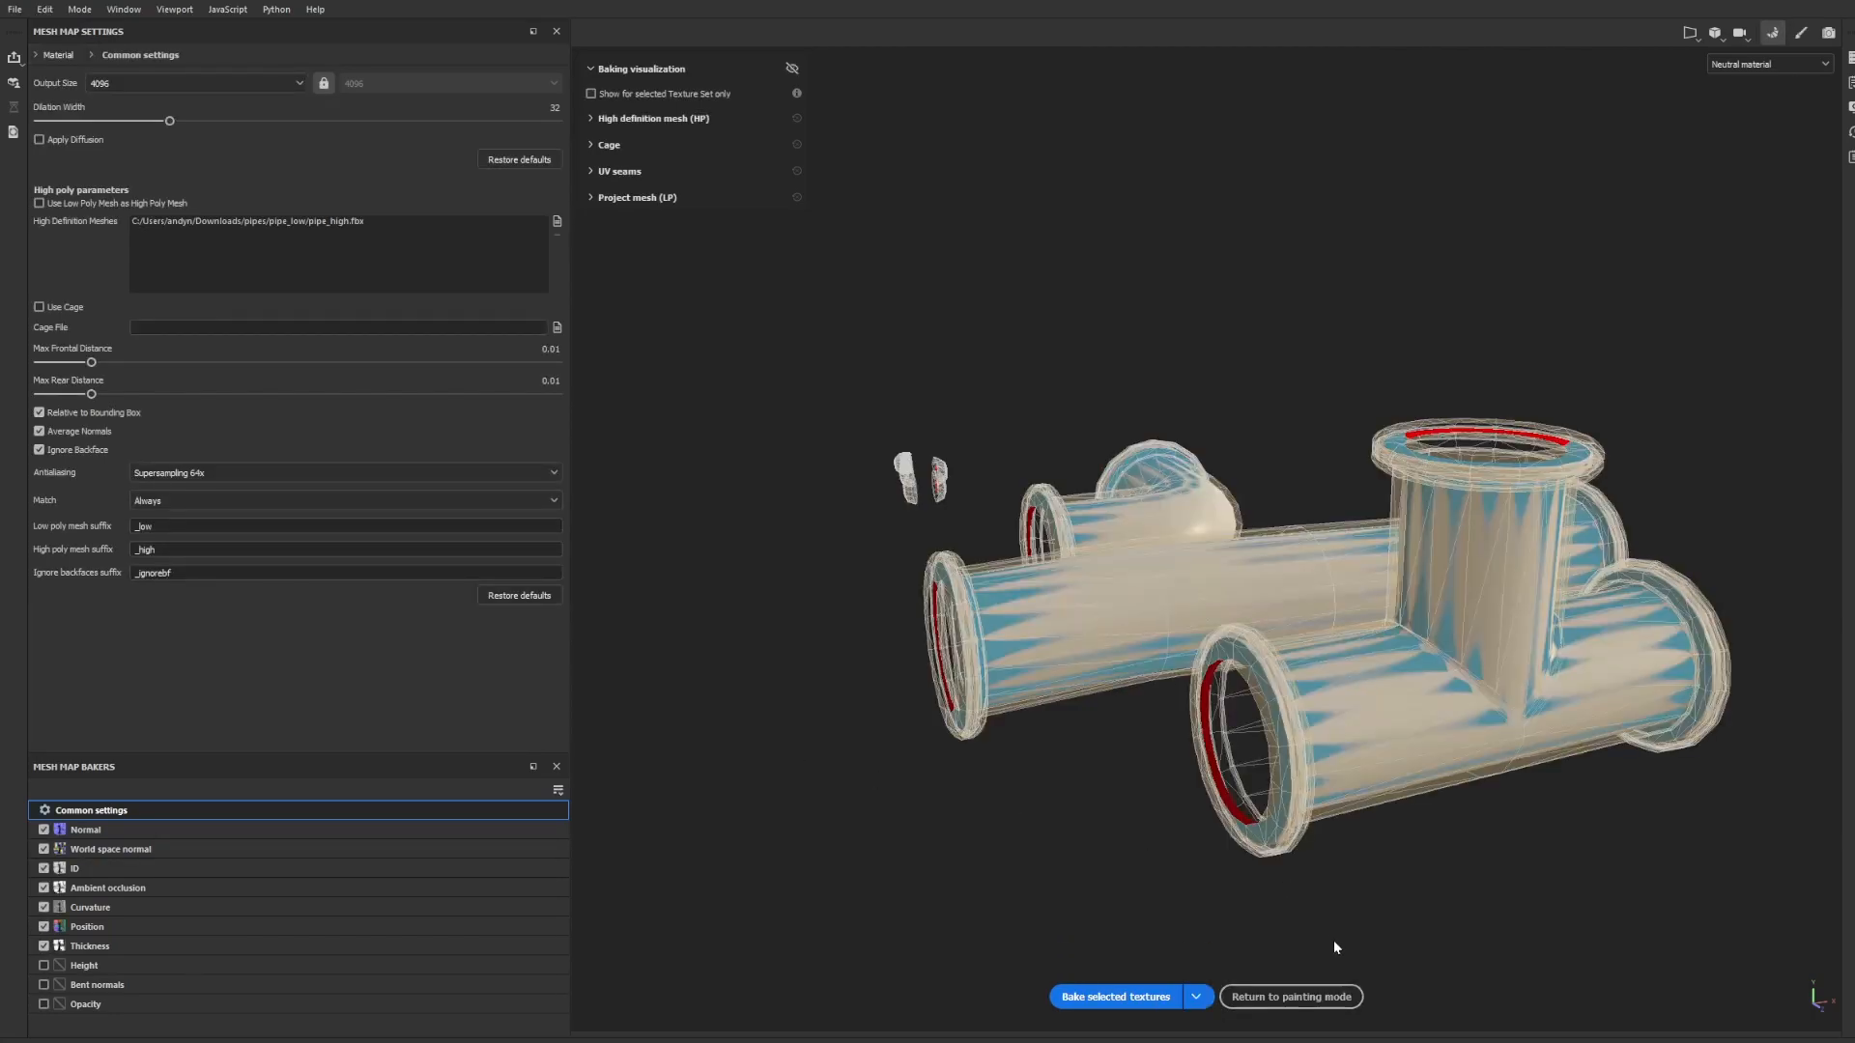
left_click(1310, 995)
Examine the baked shading on the T, straight and bend pipes up close from several angles.
scroll(710, 448, "up", 5)
left_click_drag(592, 296, 667, 368, "alt")
middle_click_drag(667, 368, 913, 411, "alt")
left_click_drag(913, 411, 647, 331, "alt")
scroll(870, 351, "up", 4)
left_click_drag(928, 345, 679, 273, "alt")
scroll(729, 274, "down", 3)
scroll(660, 299, "down", 4)
scroll(679, 274, "up", 2)
middle_click_drag(680, 273, 727, 279, "alt")
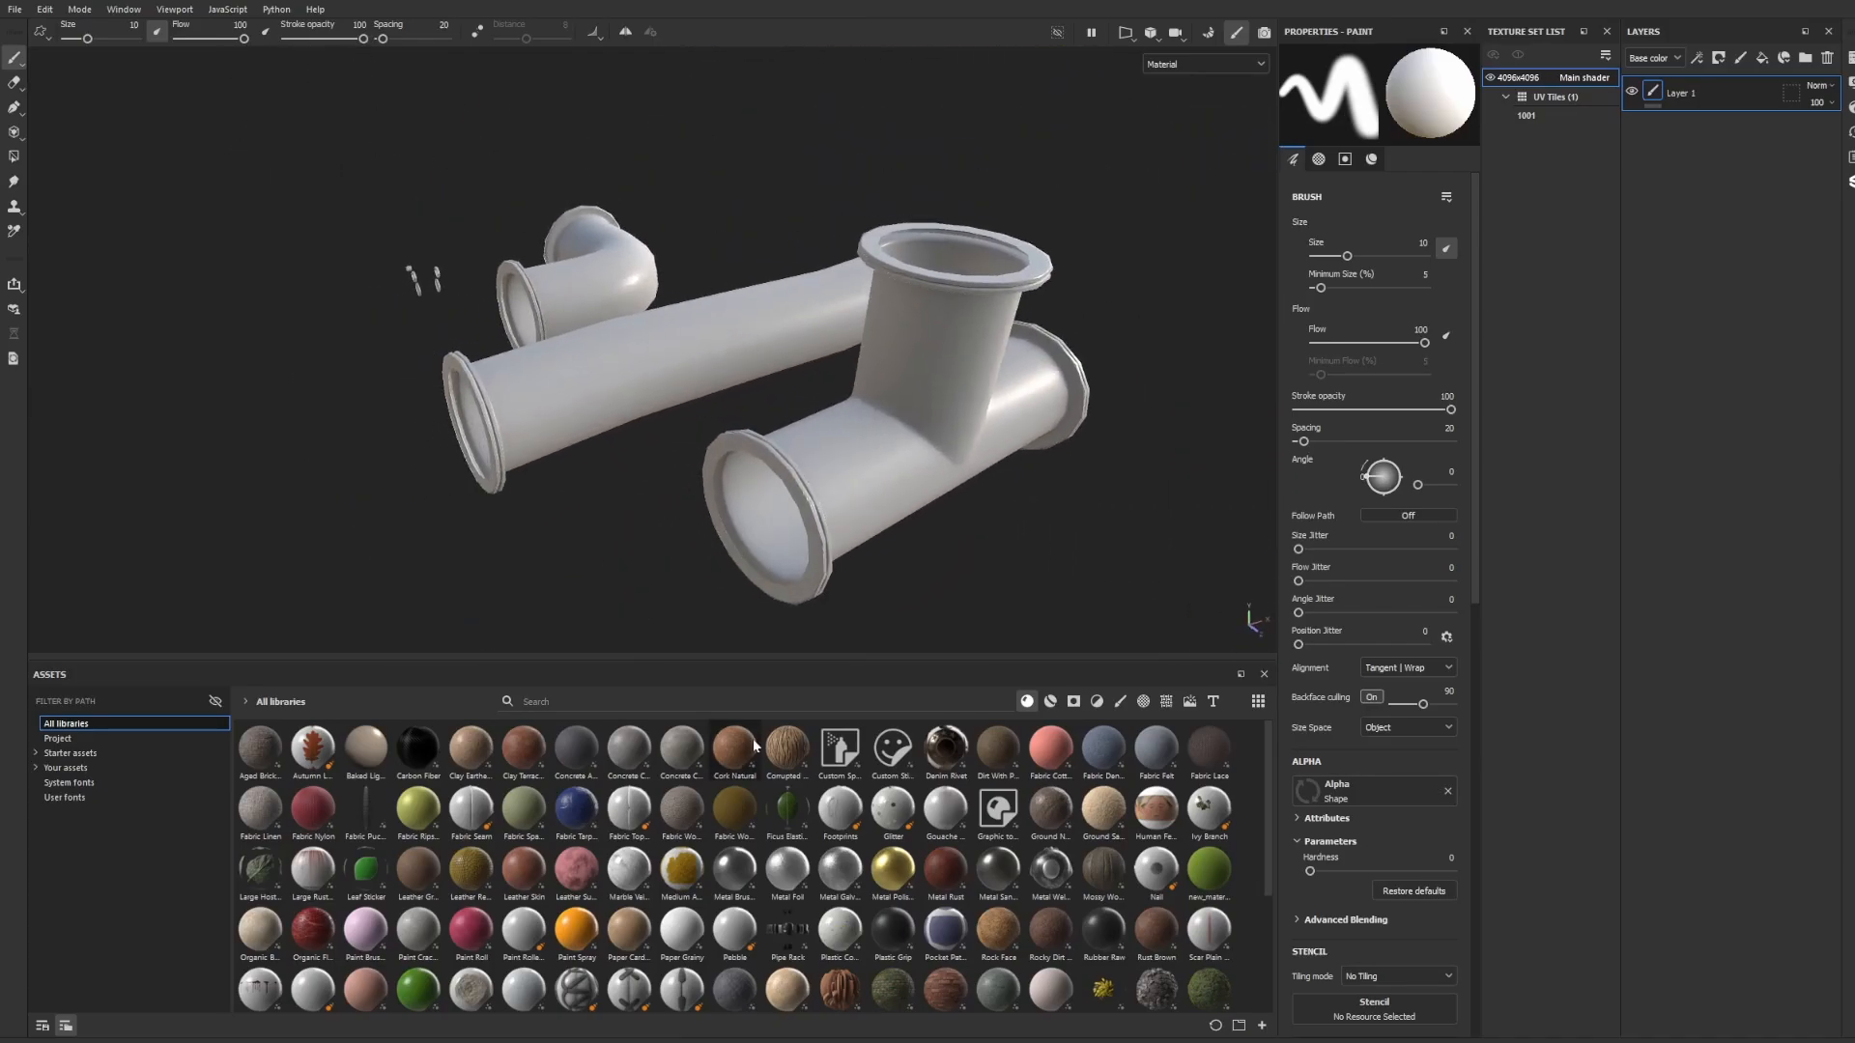
Search the smart materials for "pa" and apply Steel Painted Worn to the pipes.
left_click(1051, 702)
left_click(997, 698)
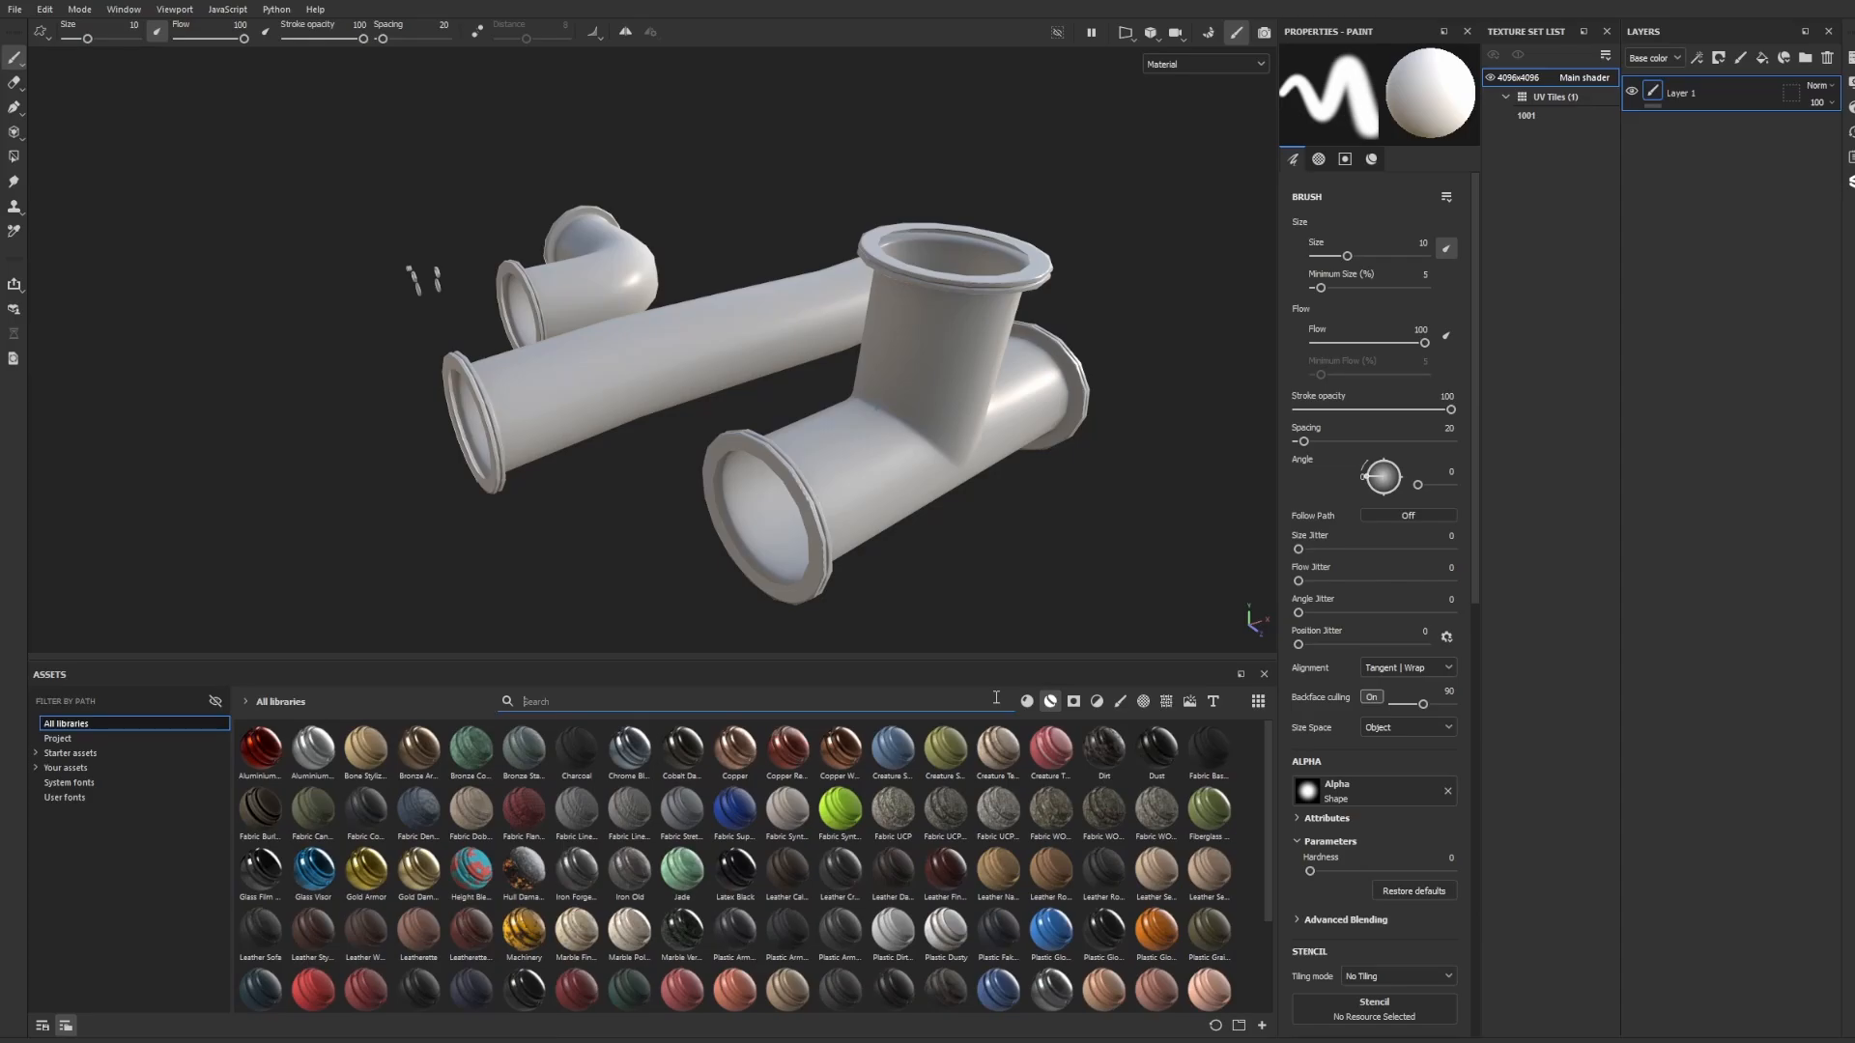
type("paul")
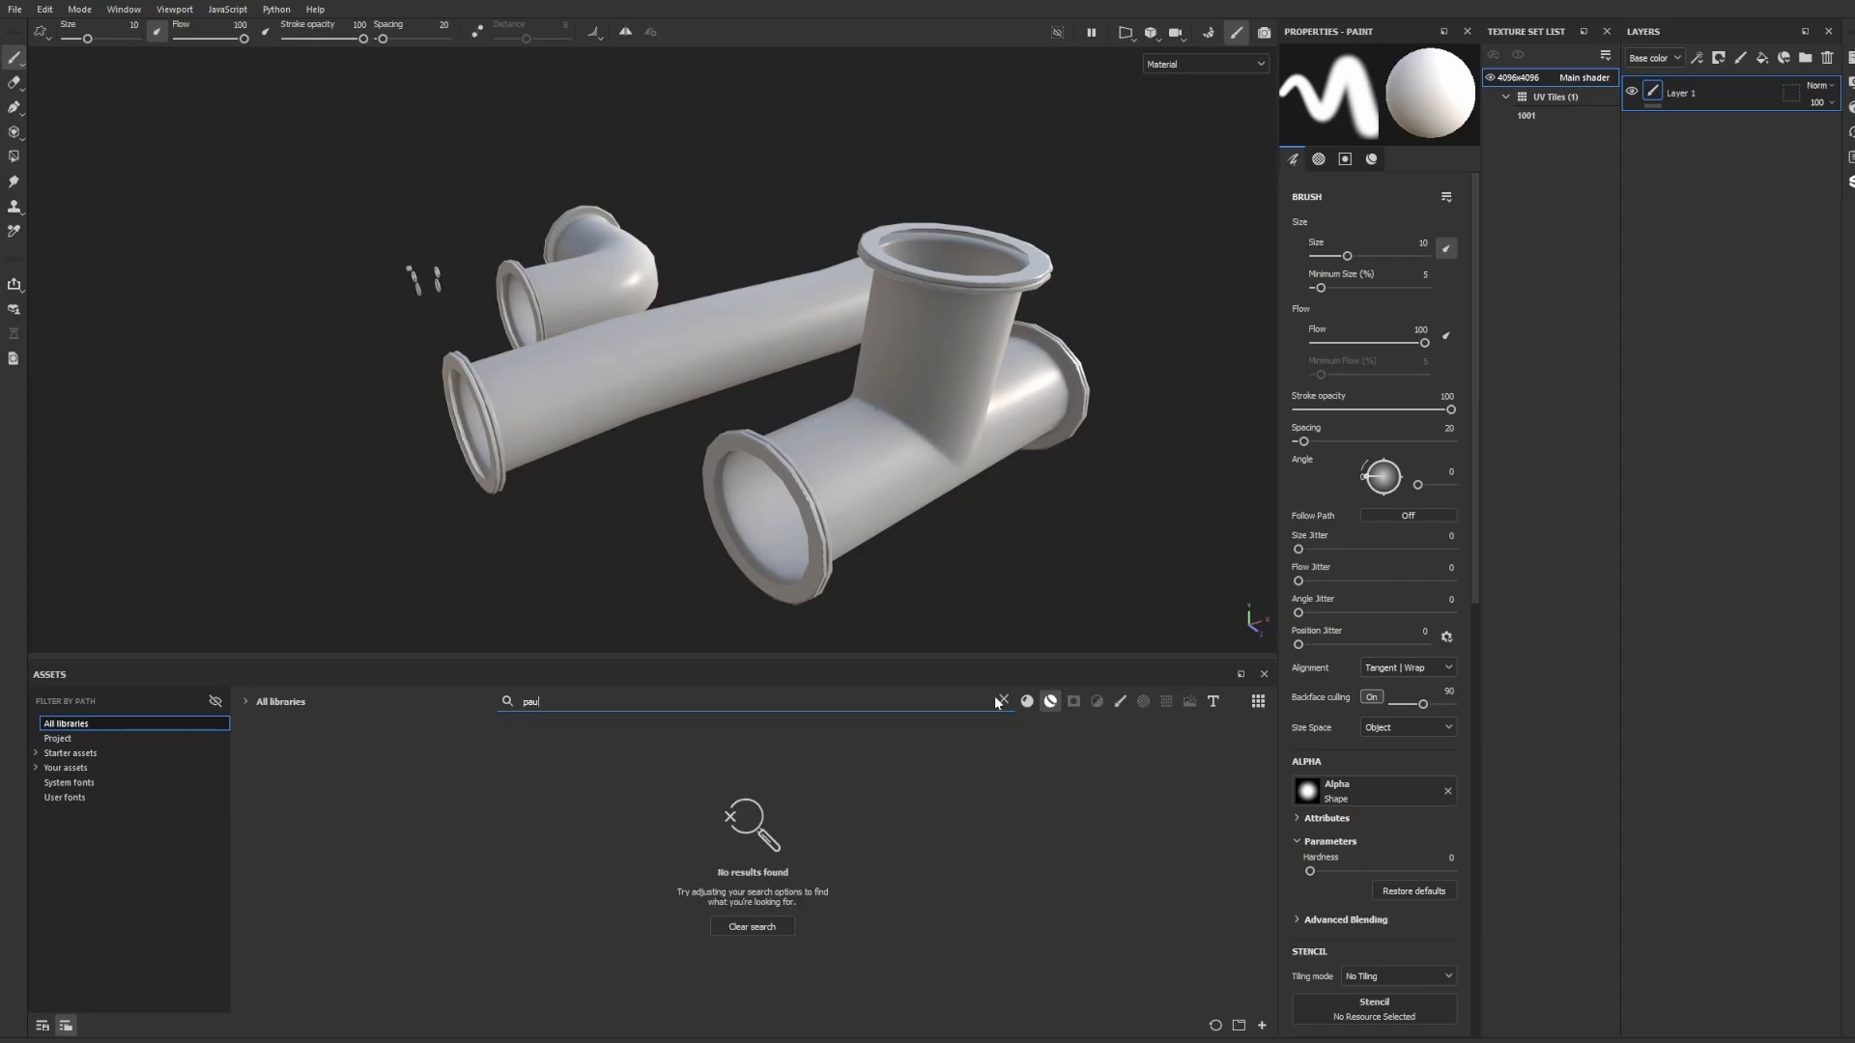
key("BackSpace")
key("BackSpace")
mouse_move(1050, 809)
left_mouse_down()
mouse_move(916, 628)
mouse_move(646, 367)
left_mouse_up()
scroll(646, 367, "up", 3)
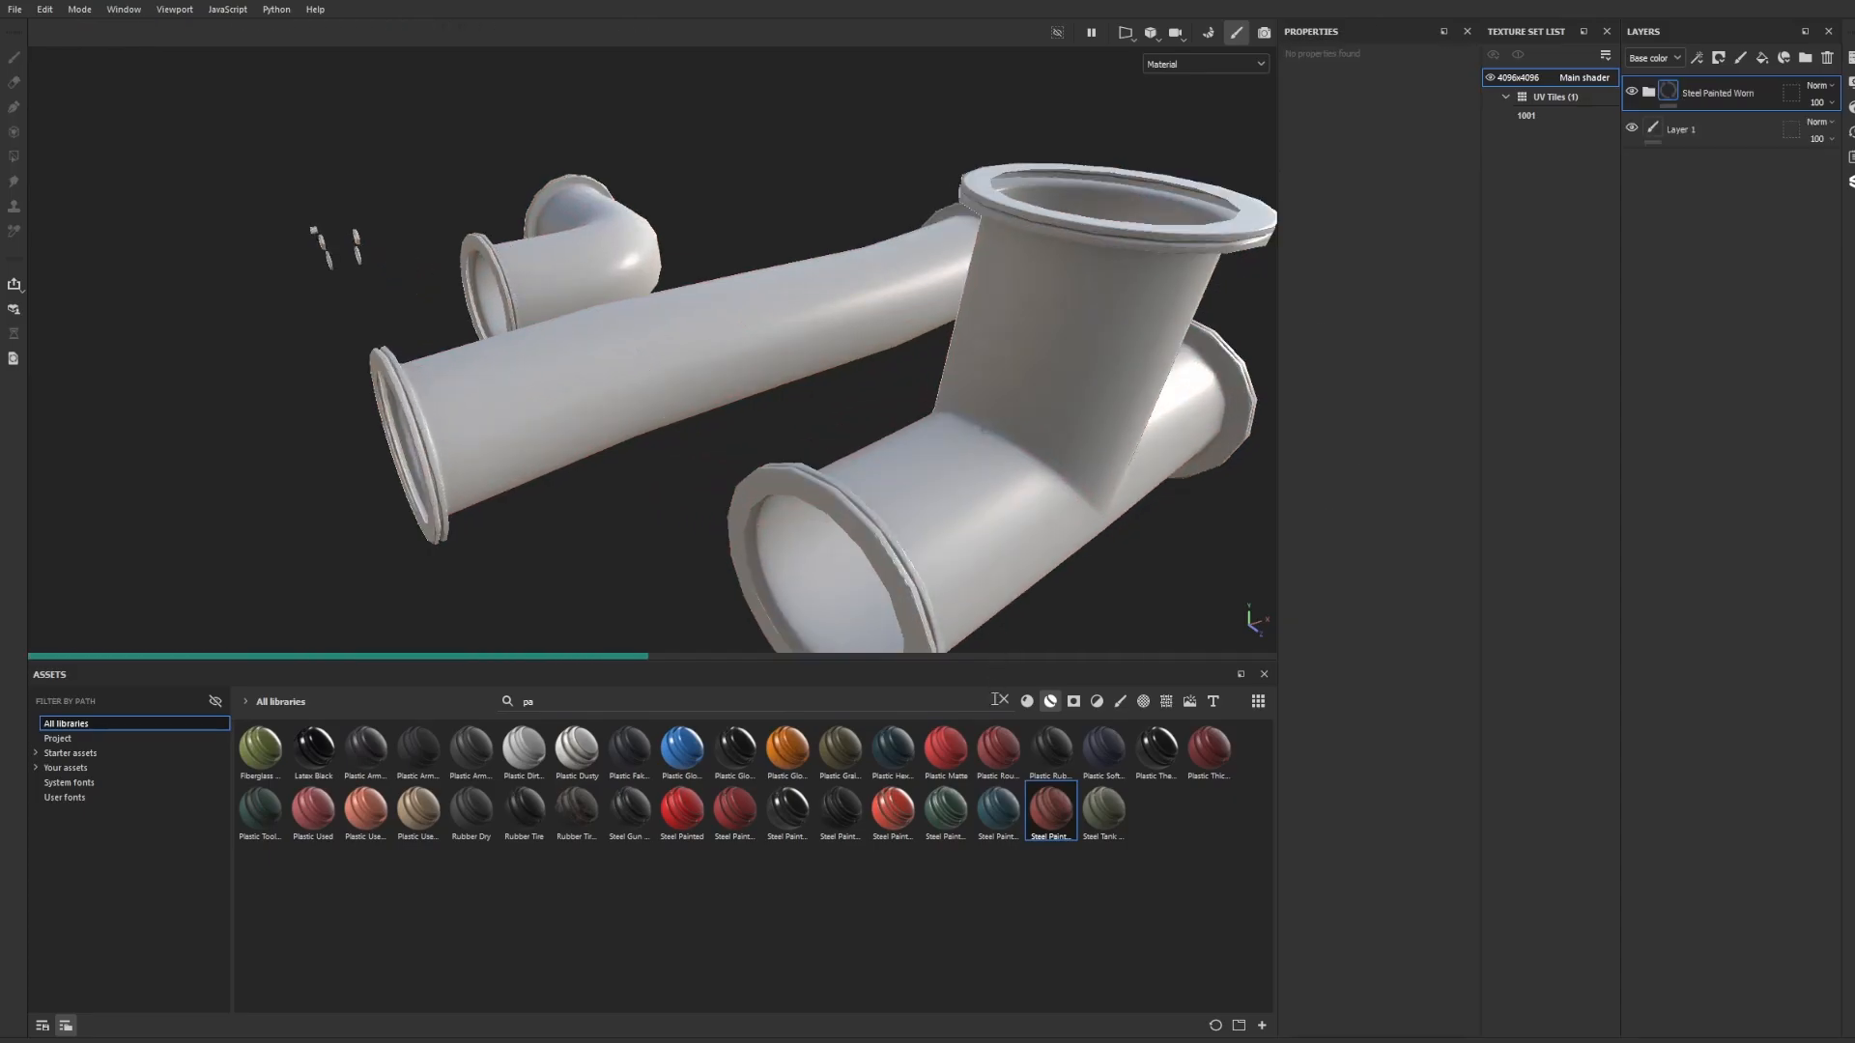
left_click(1004, 705)
Delete the empty Layer 1 beneath the Steel Painted Worn folder.
left_click_drag(802, 479, 679, 345, "alt")
left_click(1677, 134)
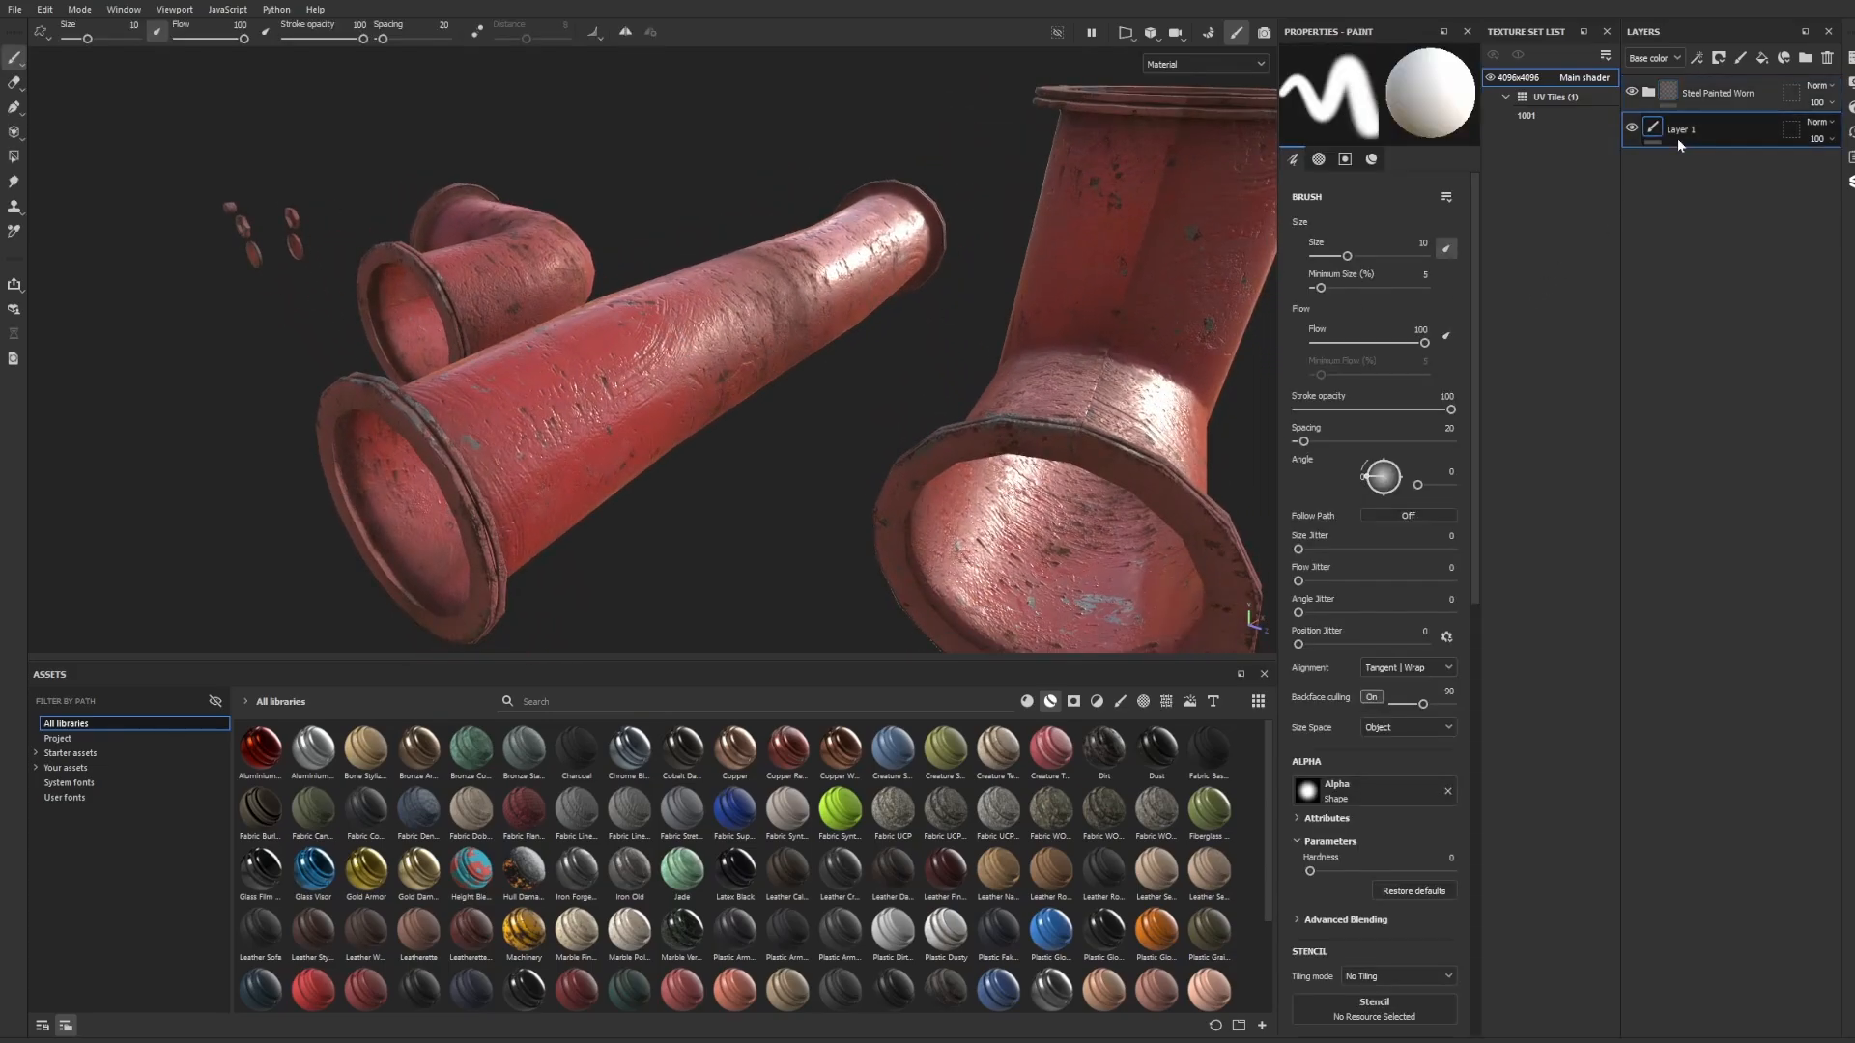
key("Delete")
left_click_drag(870, 311, 778, 339, "alt")
Set the Shiny Paint layer inside the Paint folder to tri-planar projection with a roughness of about 0.48.
left_click(1652, 93)
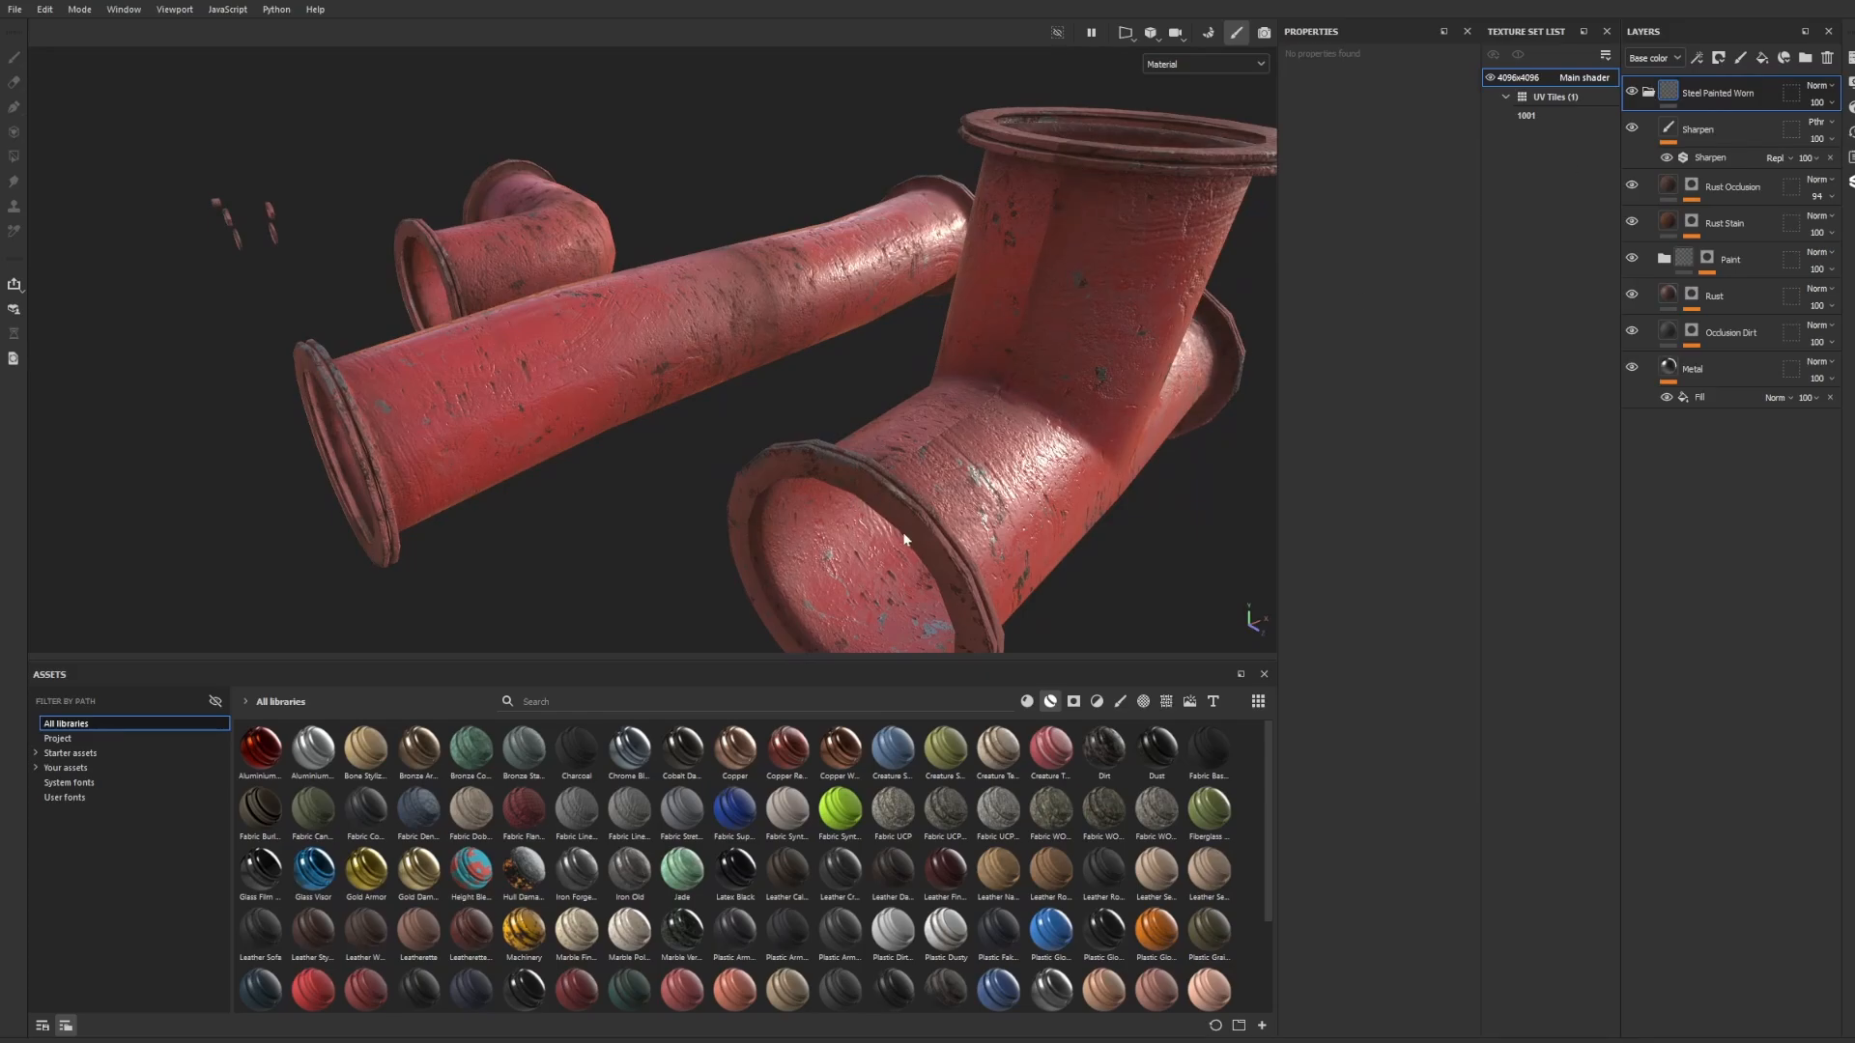
left_click(1664, 259)
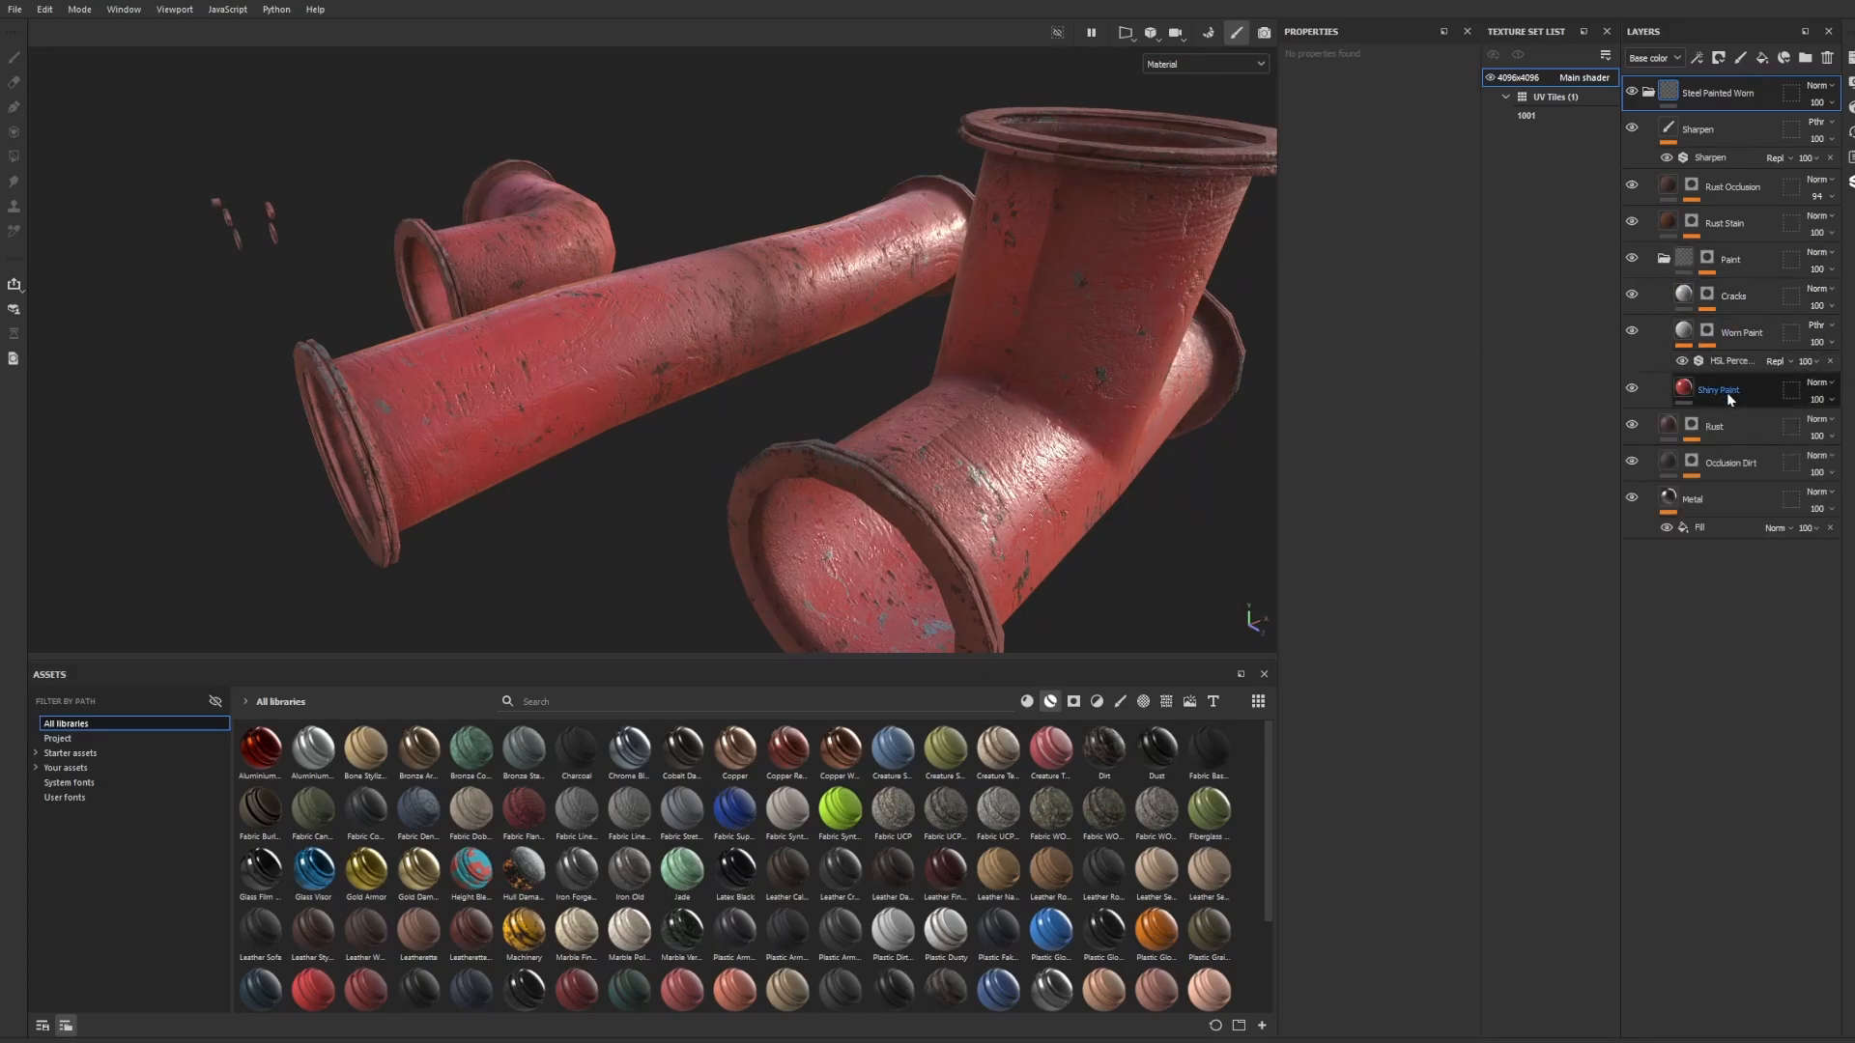
left_click(1719, 389)
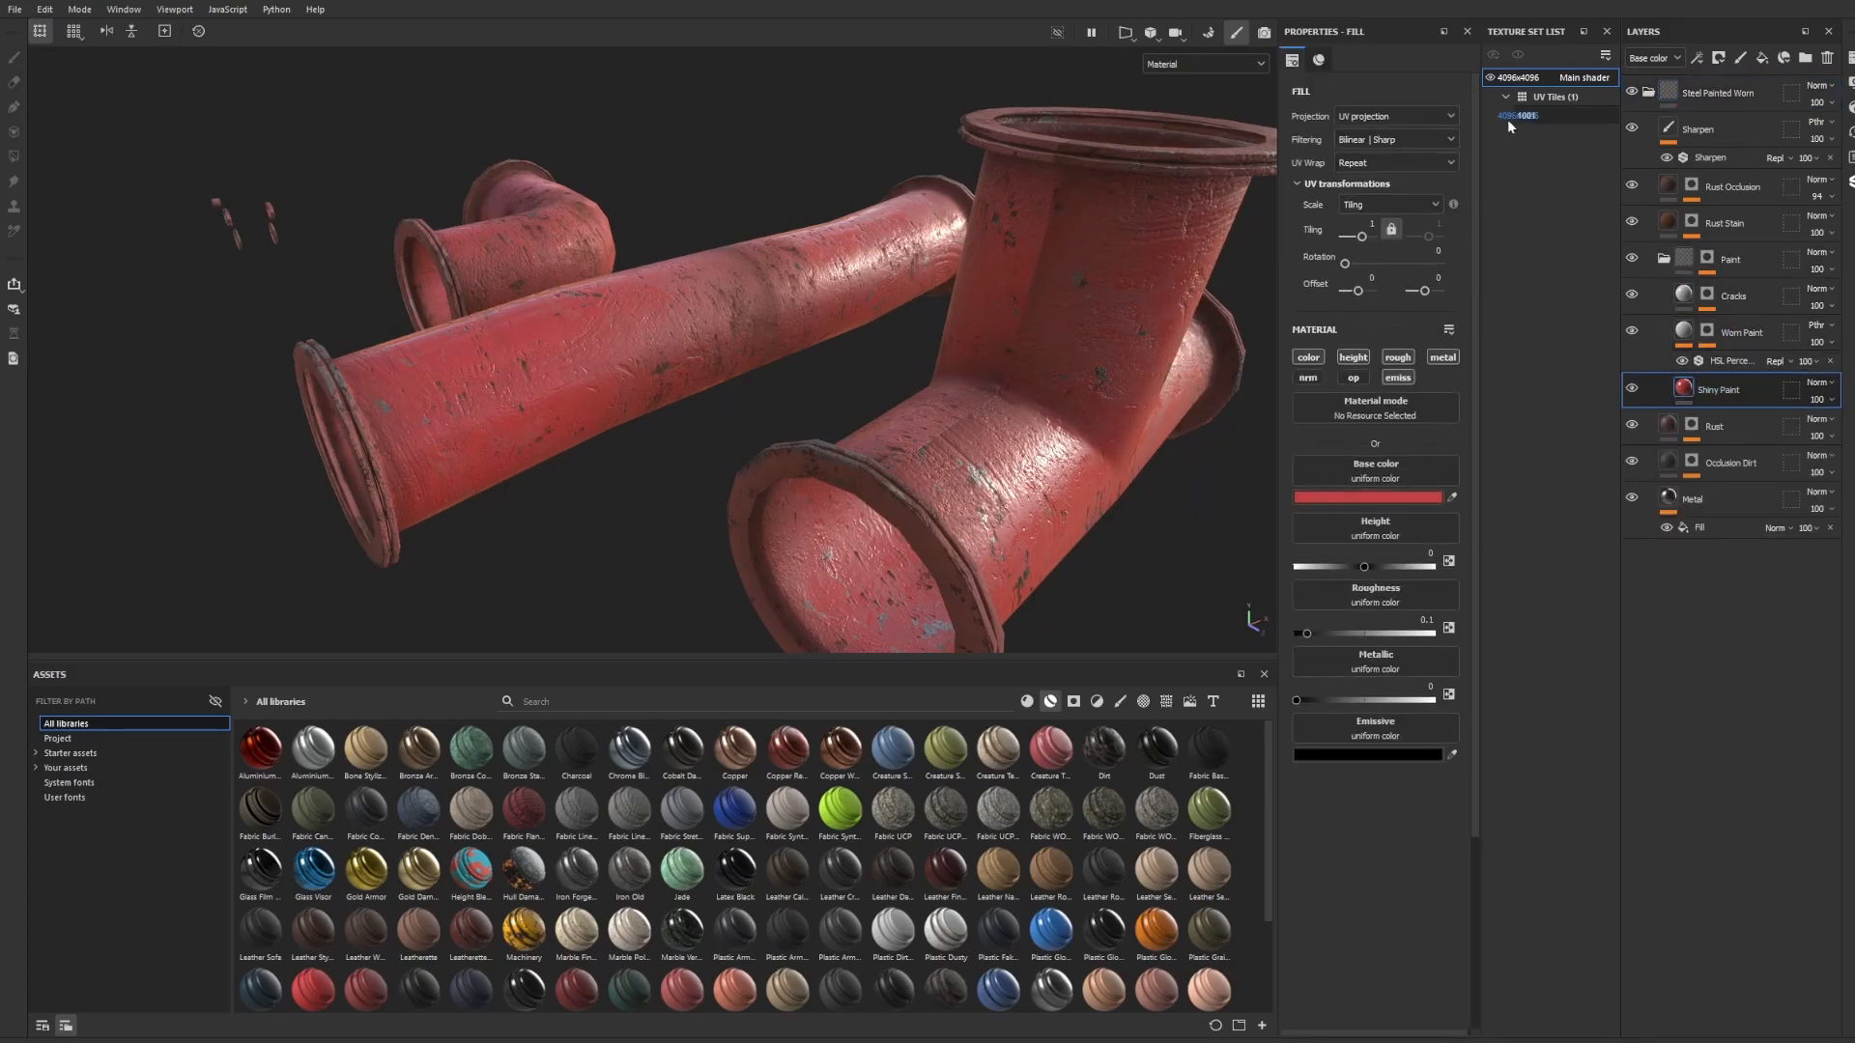
left_click(1356, 167)
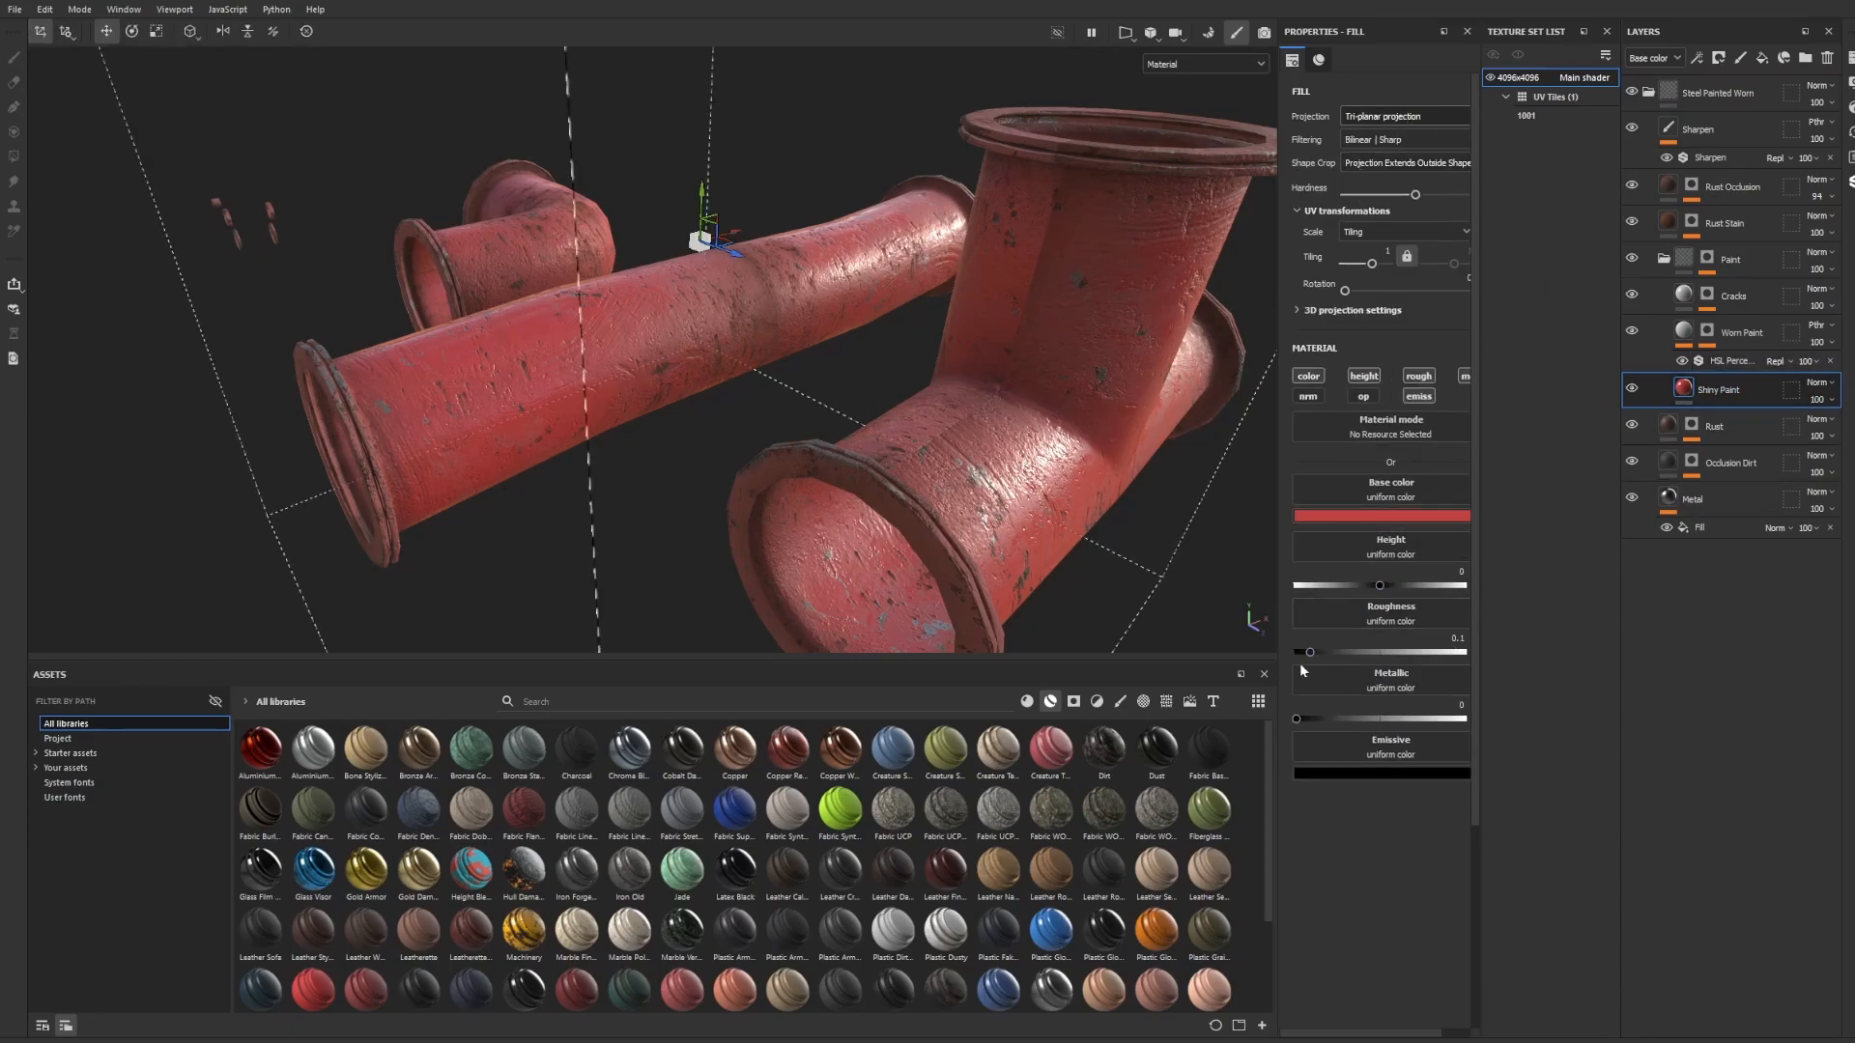
left_click_drag(1343, 653, 1376, 648)
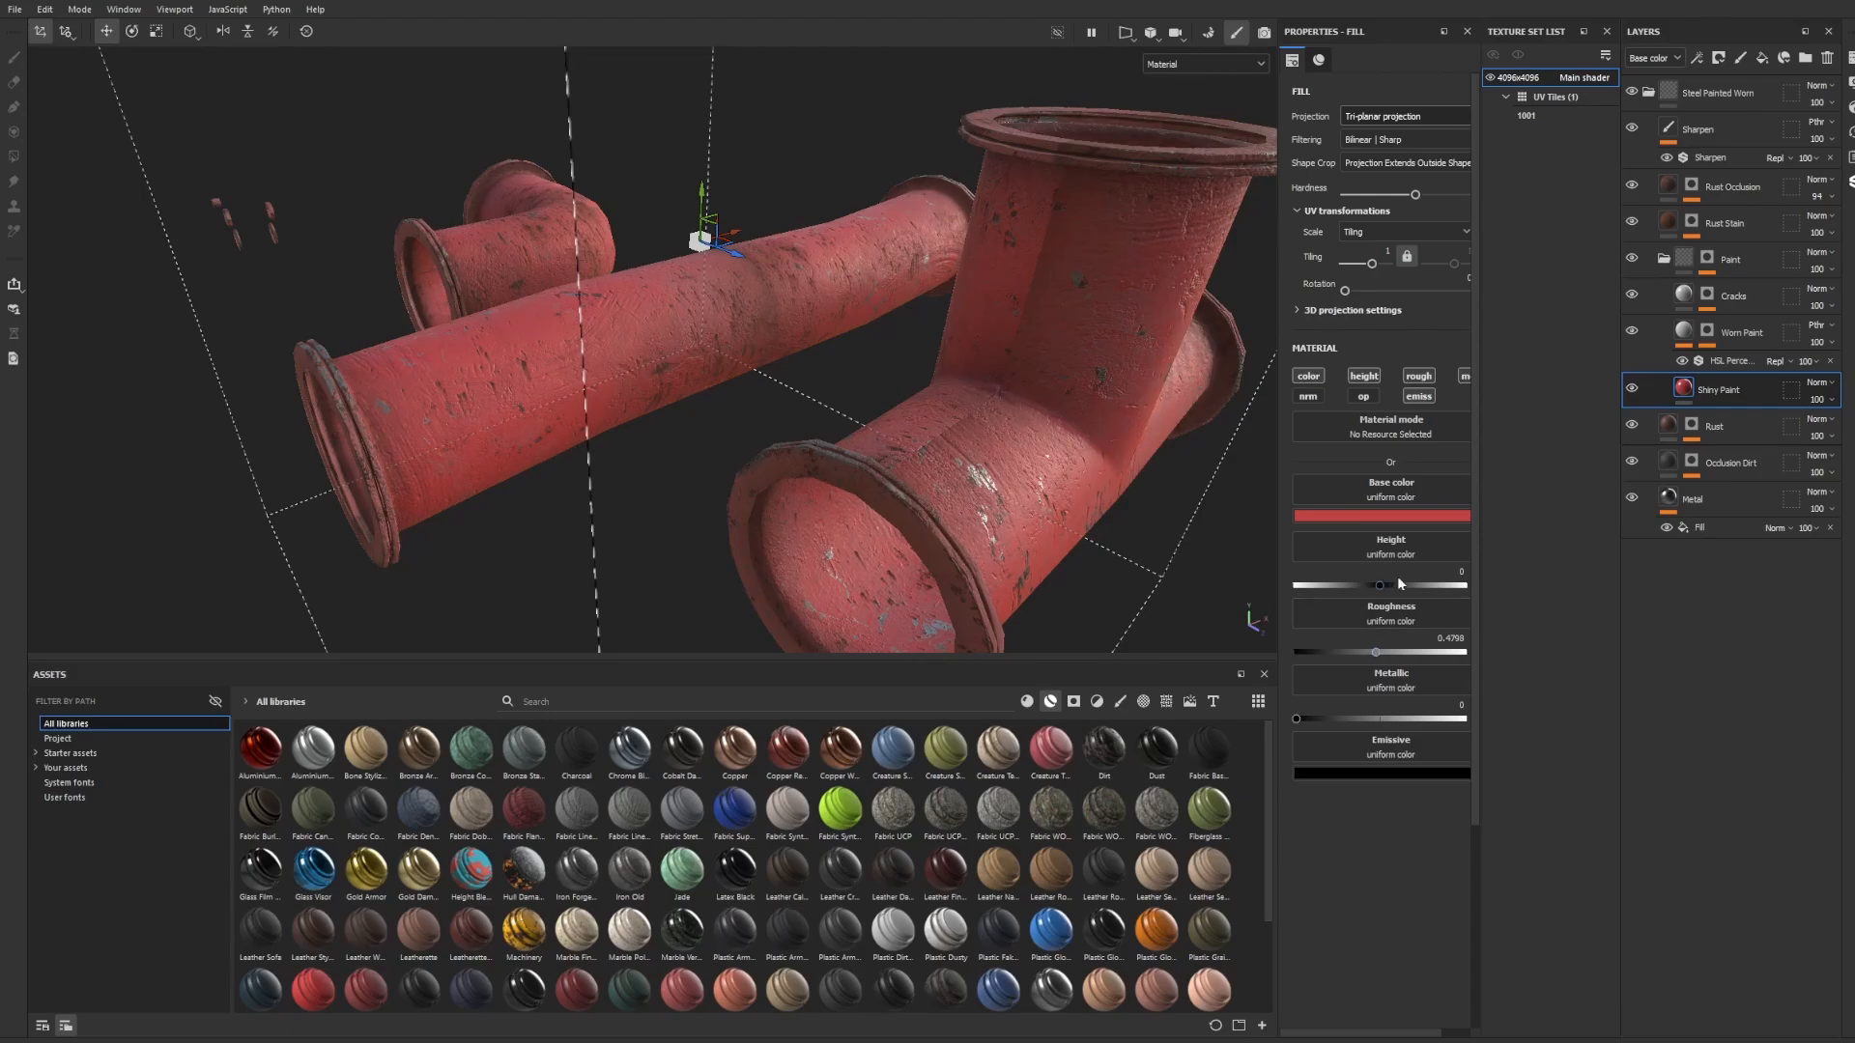
Change the Shiny Paint layer's base color to a muted ochre yellow.
left_click(1583, 727)
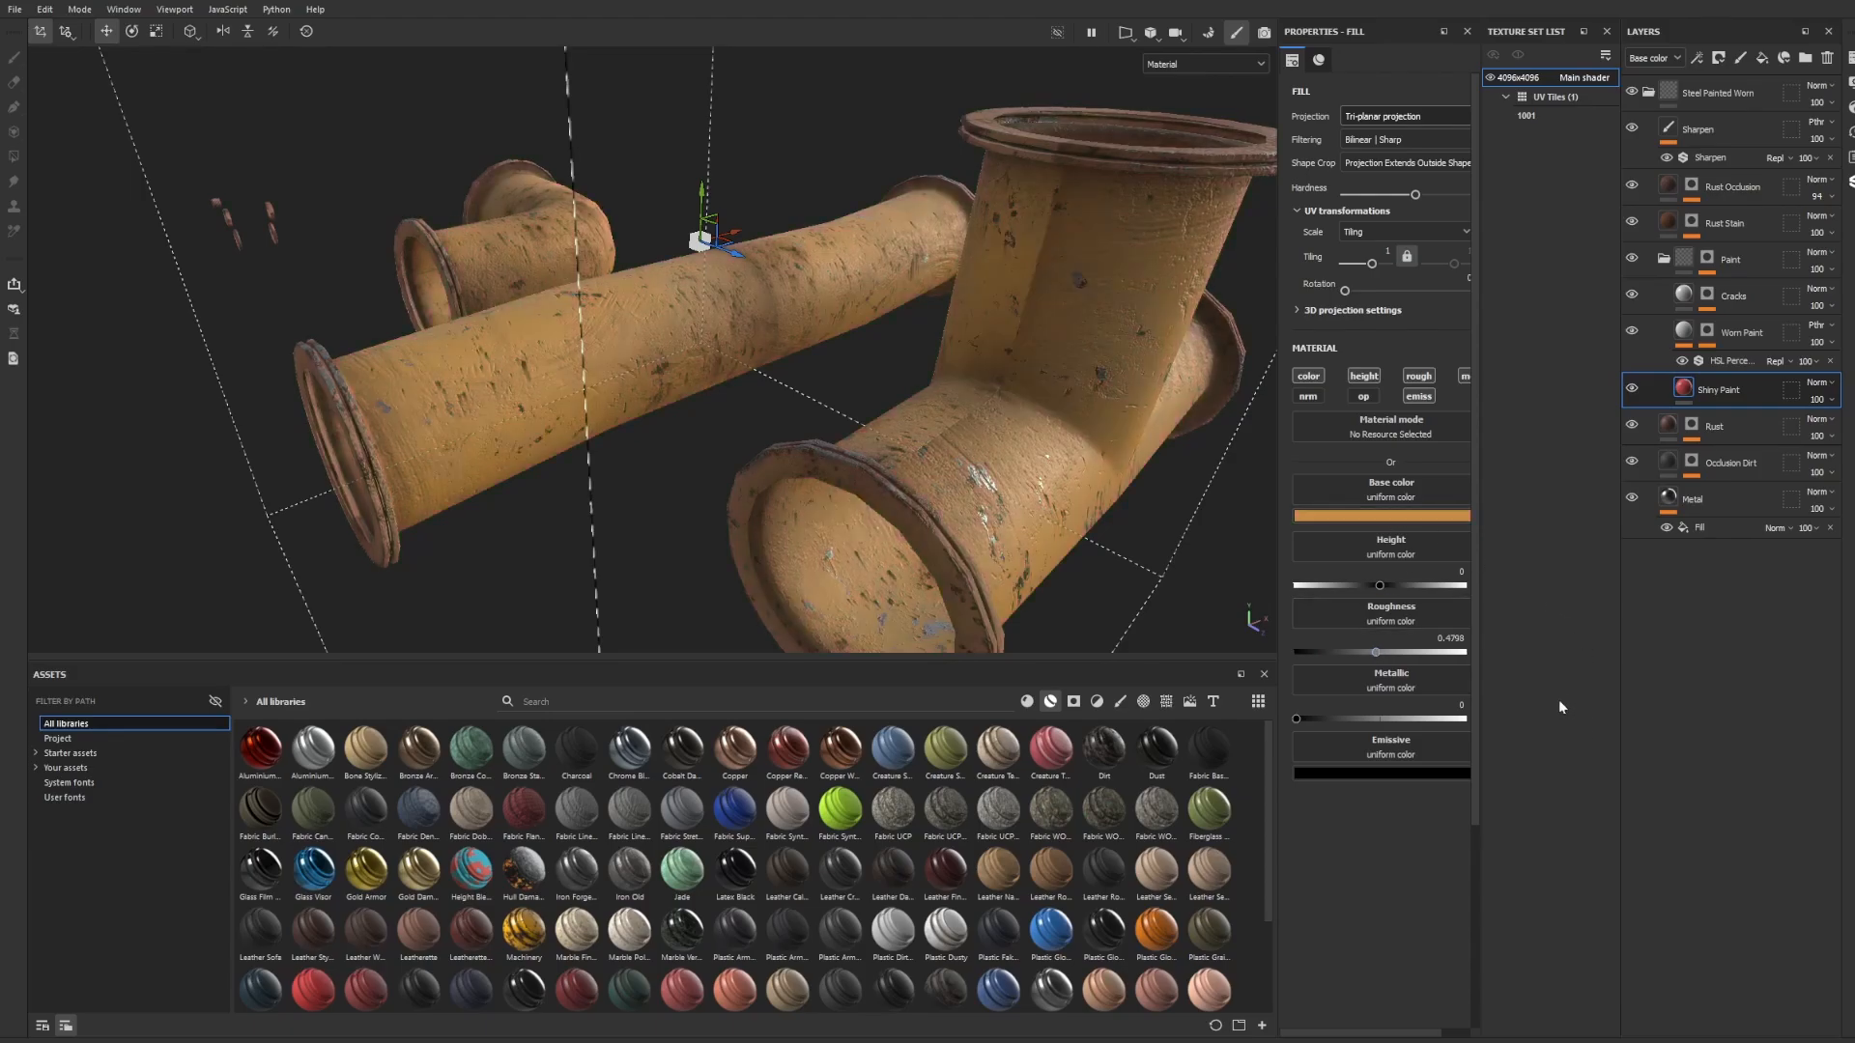
left_click_drag(1558, 699, 1487, 638)
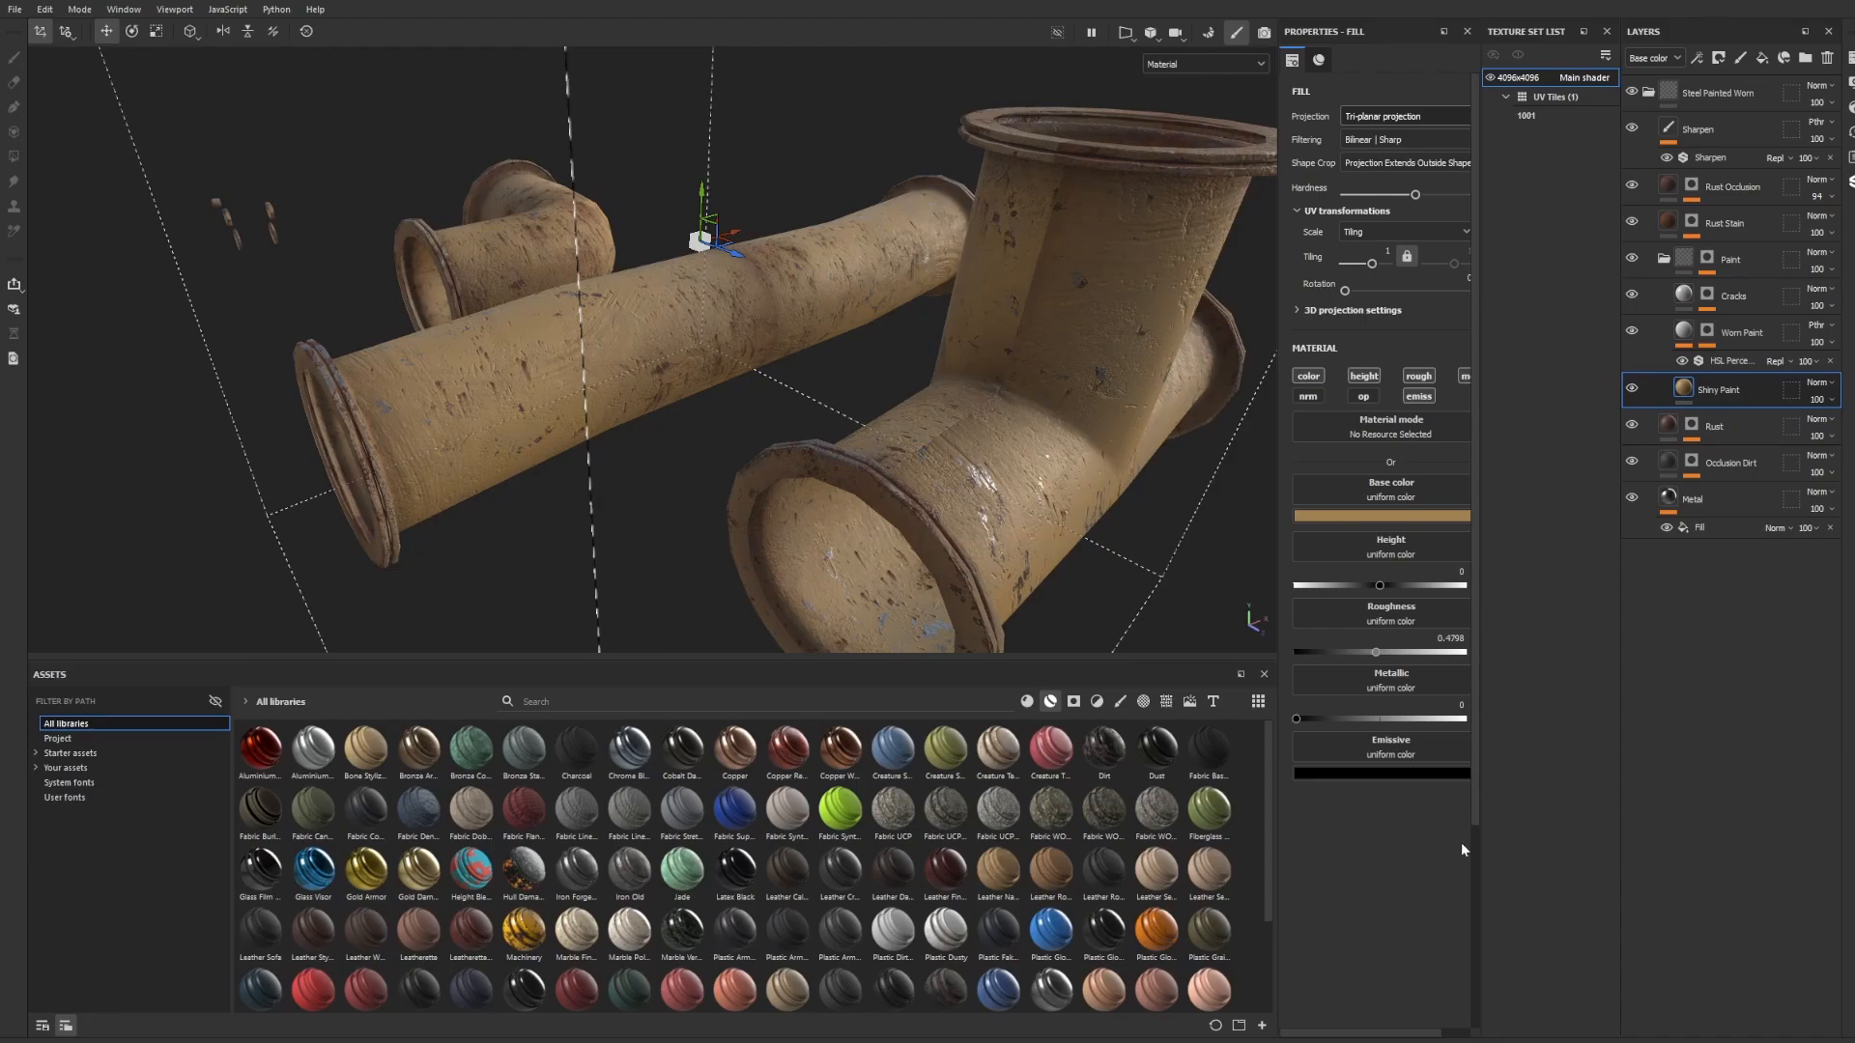
left_click_drag(1493, 665, 1499, 634)
left_click_drag(894, 503, 778, 357, "alt")
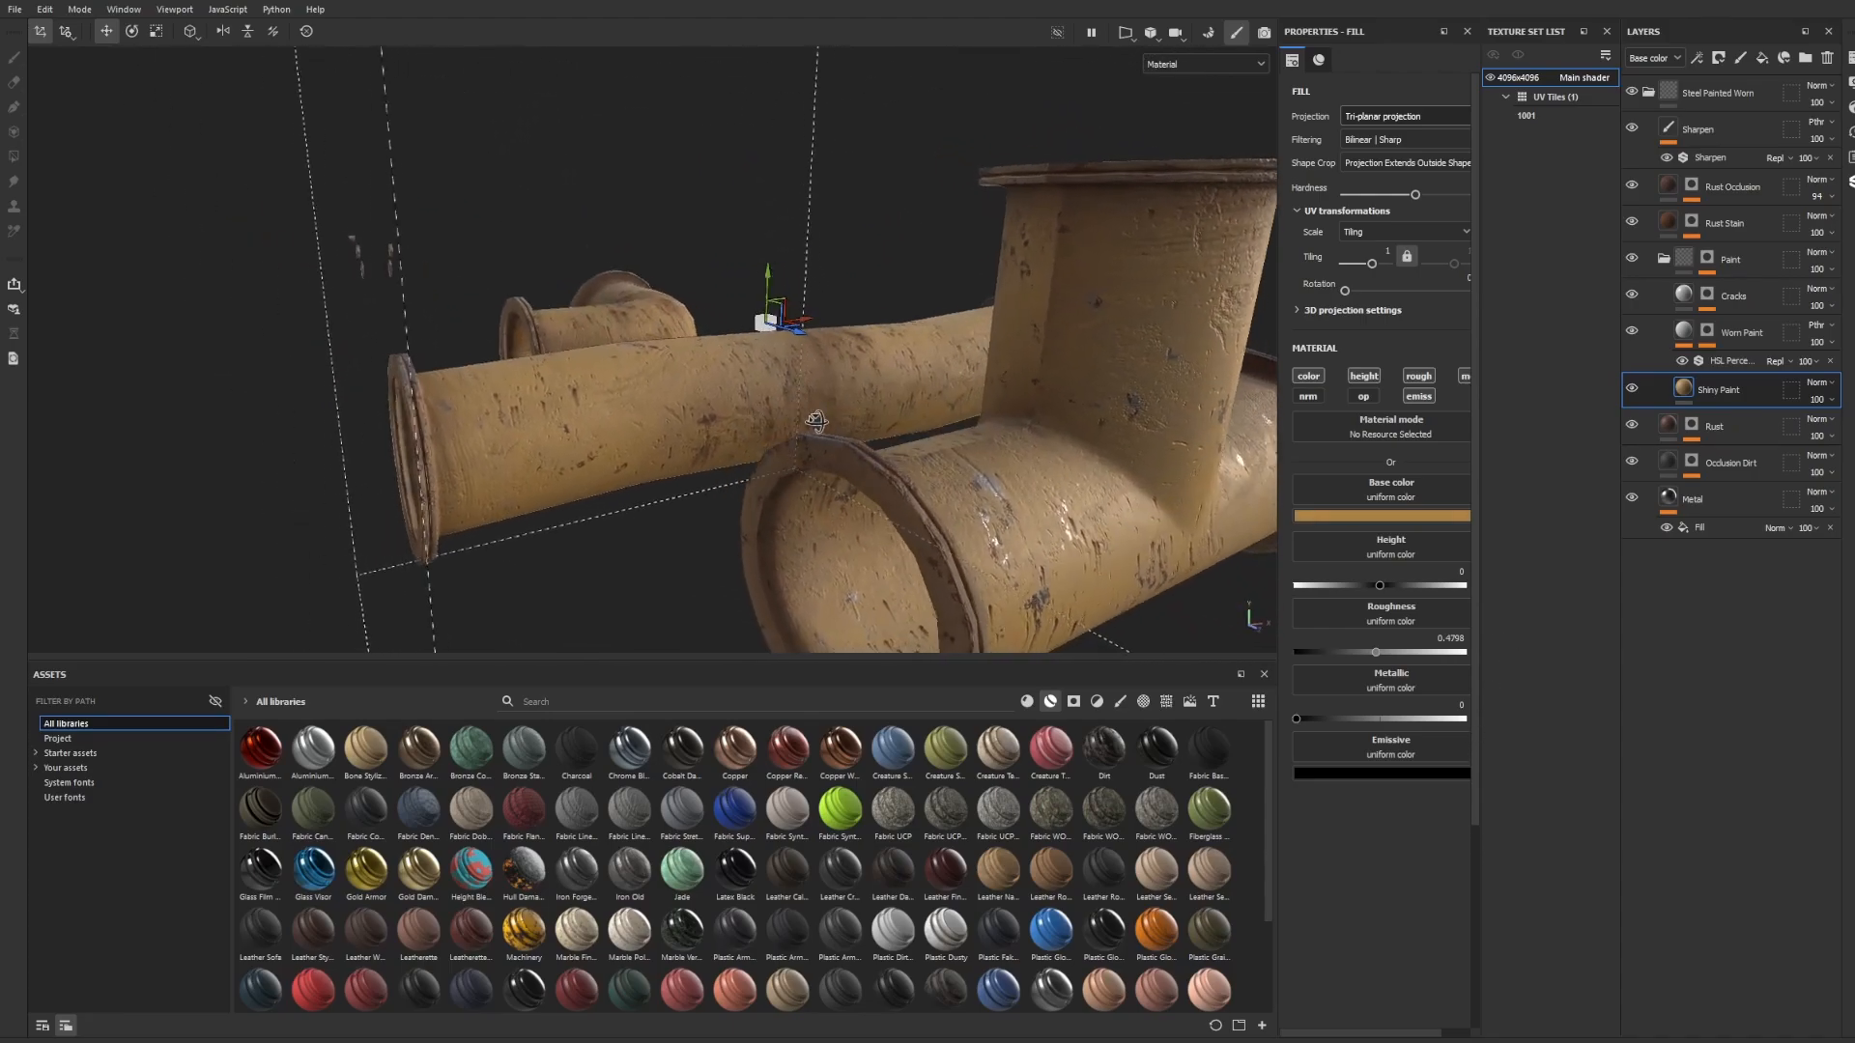
left_click_drag(1504, 666, 1505, 650)
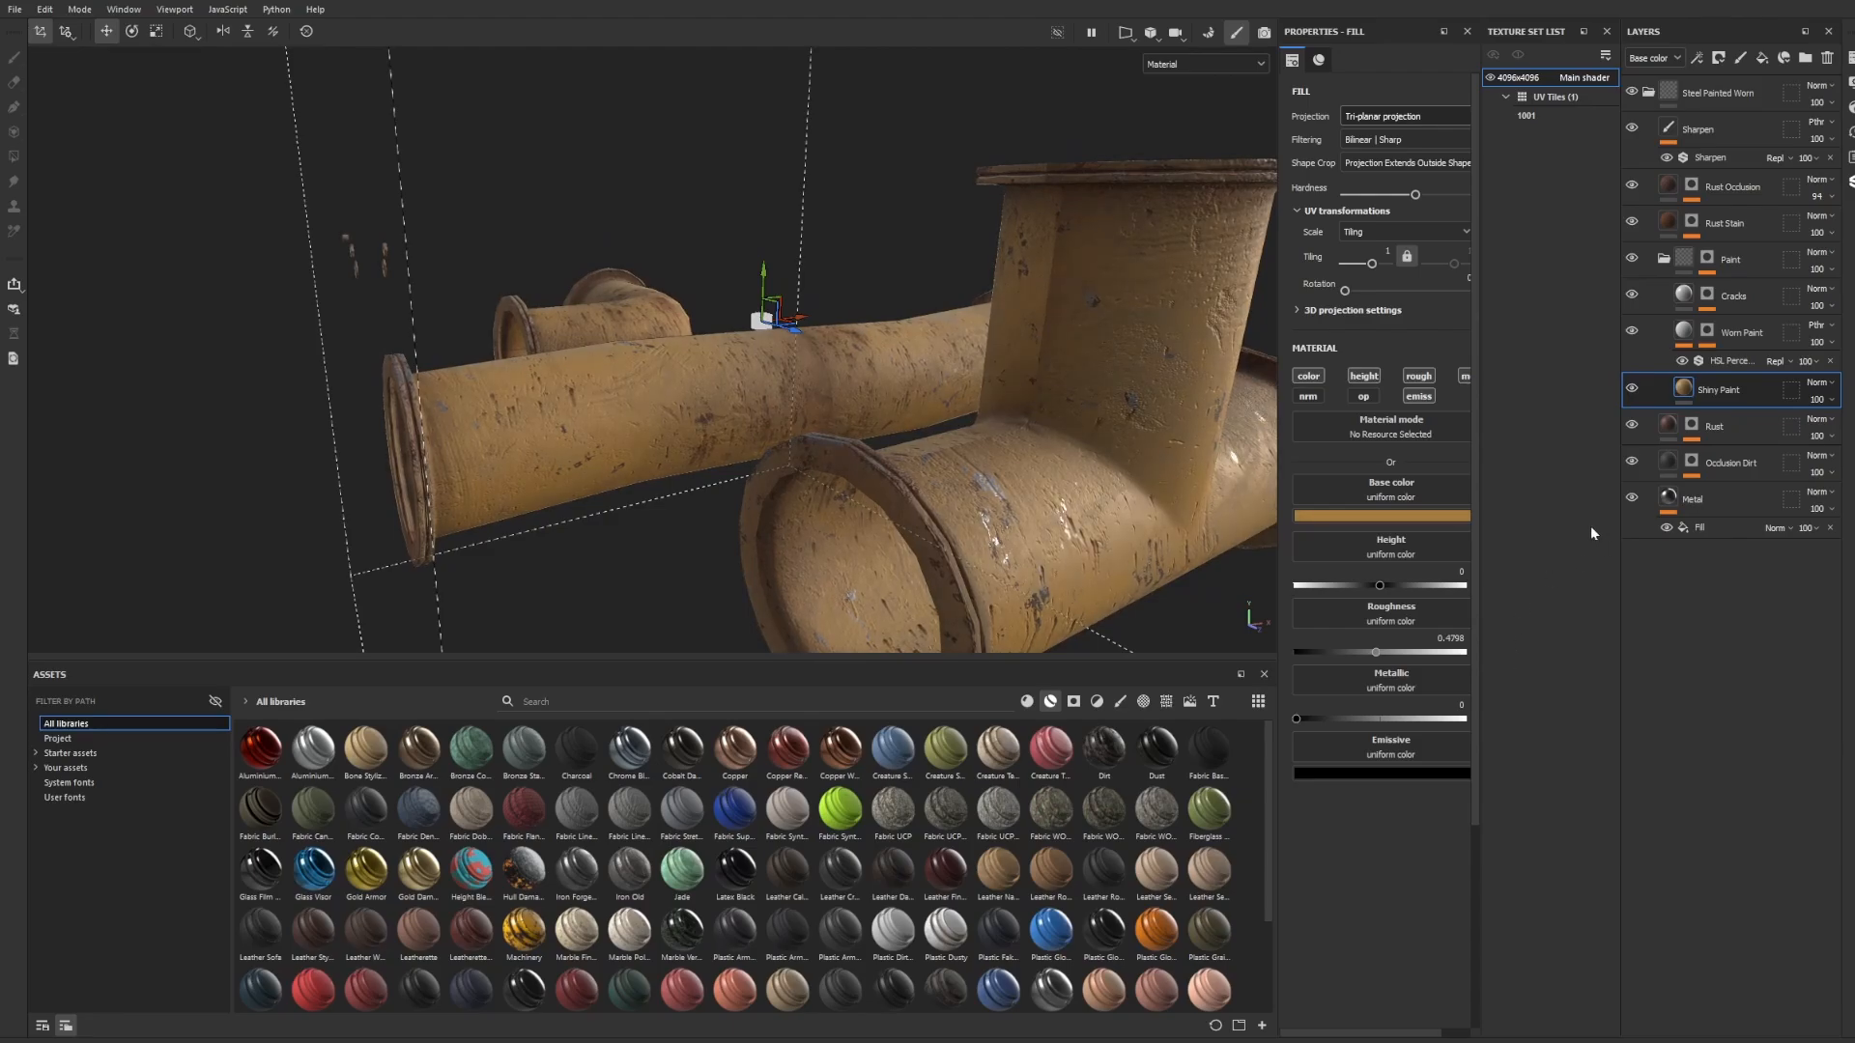
Set Rust Spreading to 0.71 in the Rust layer's MG Dripping Rust generator.
left_click_drag(1219, 359, 1236, 385, "alt")
middle_click_drag(1237, 385, 1070, 319, "alt")
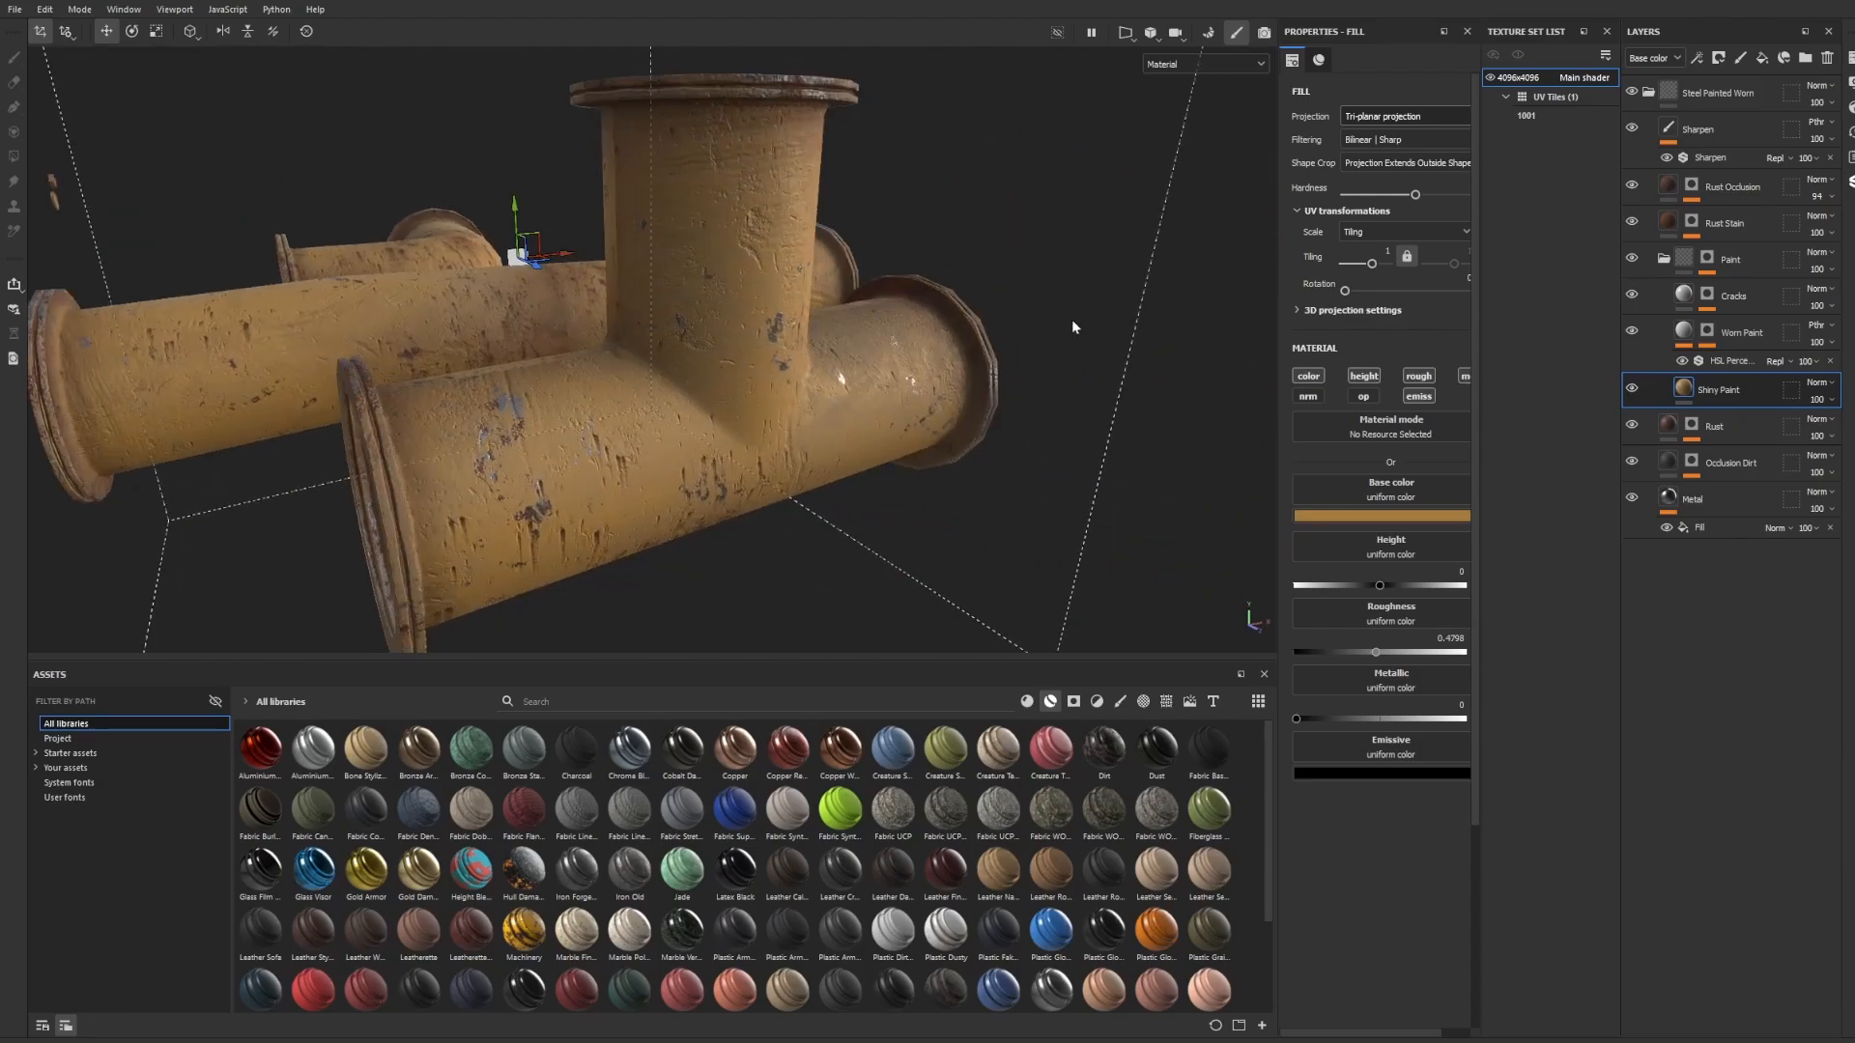
left_click(1720, 437)
left_click_drag(690, 426, 995, 387, "alt")
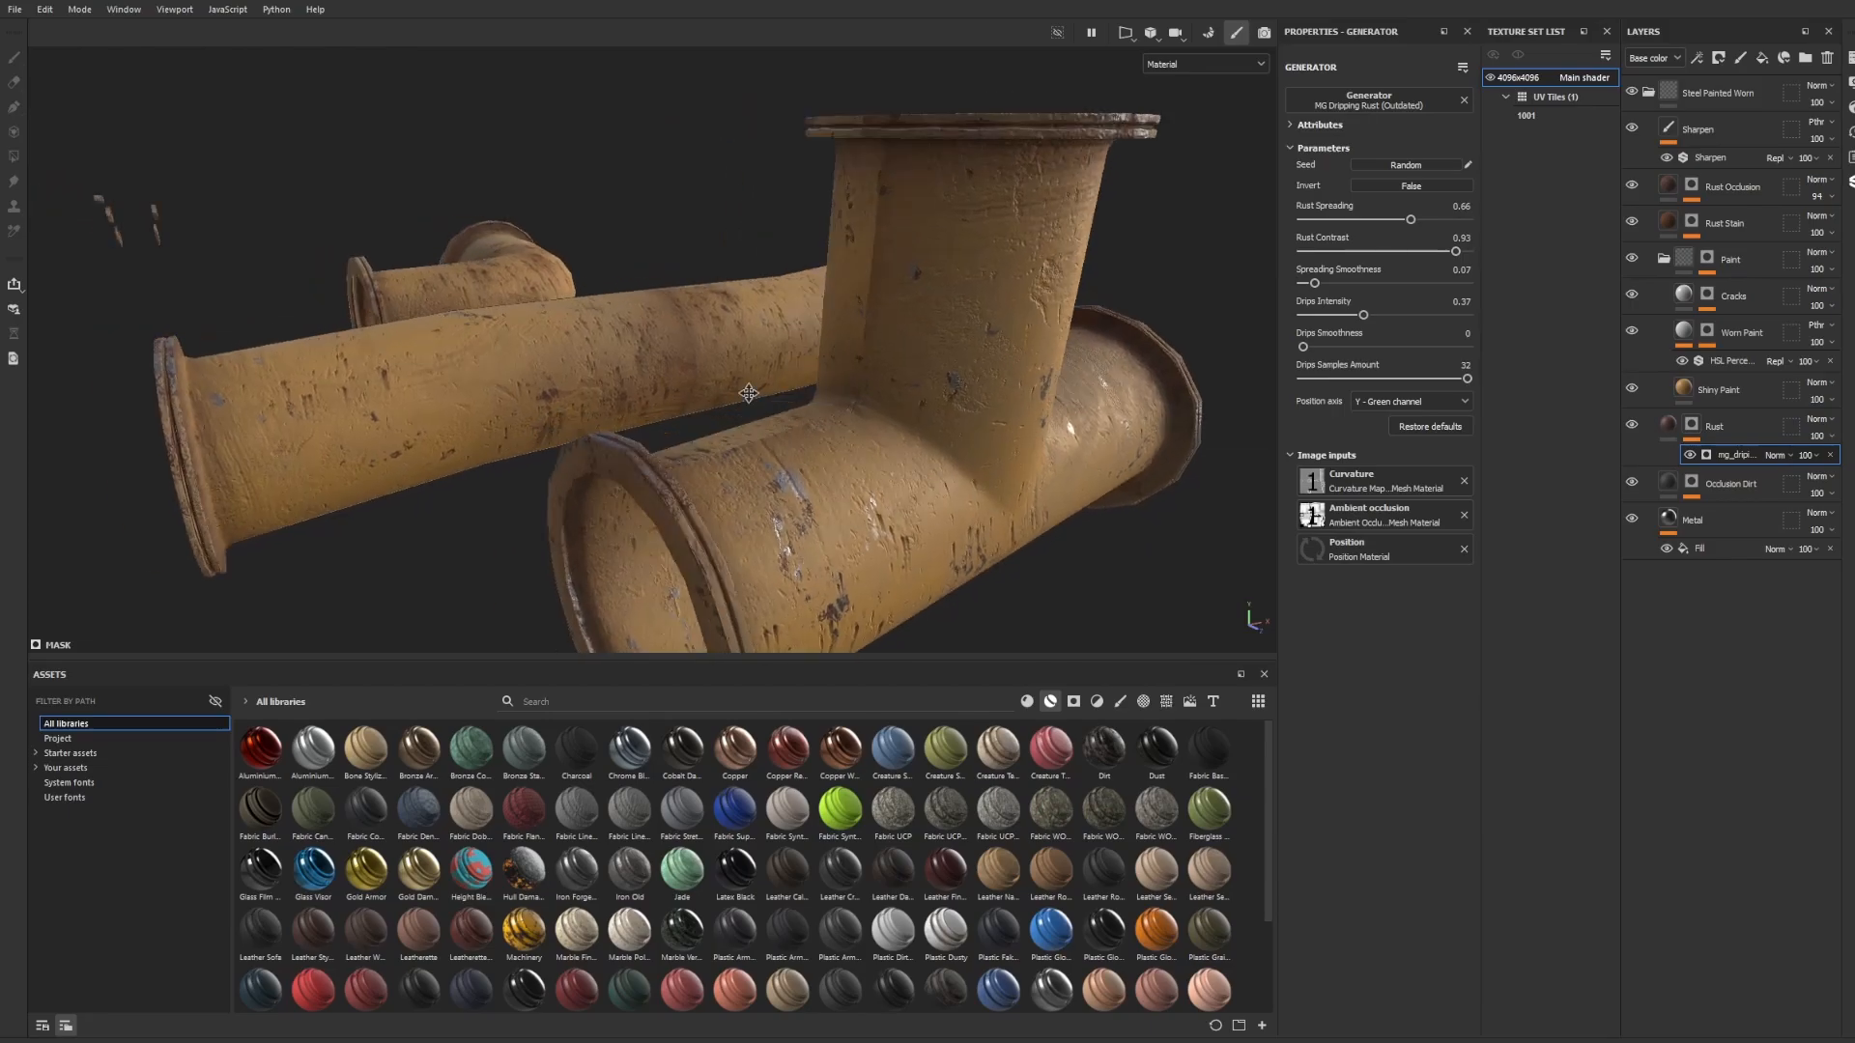
right_click_drag(995, 387, 1260, 252, "alt")
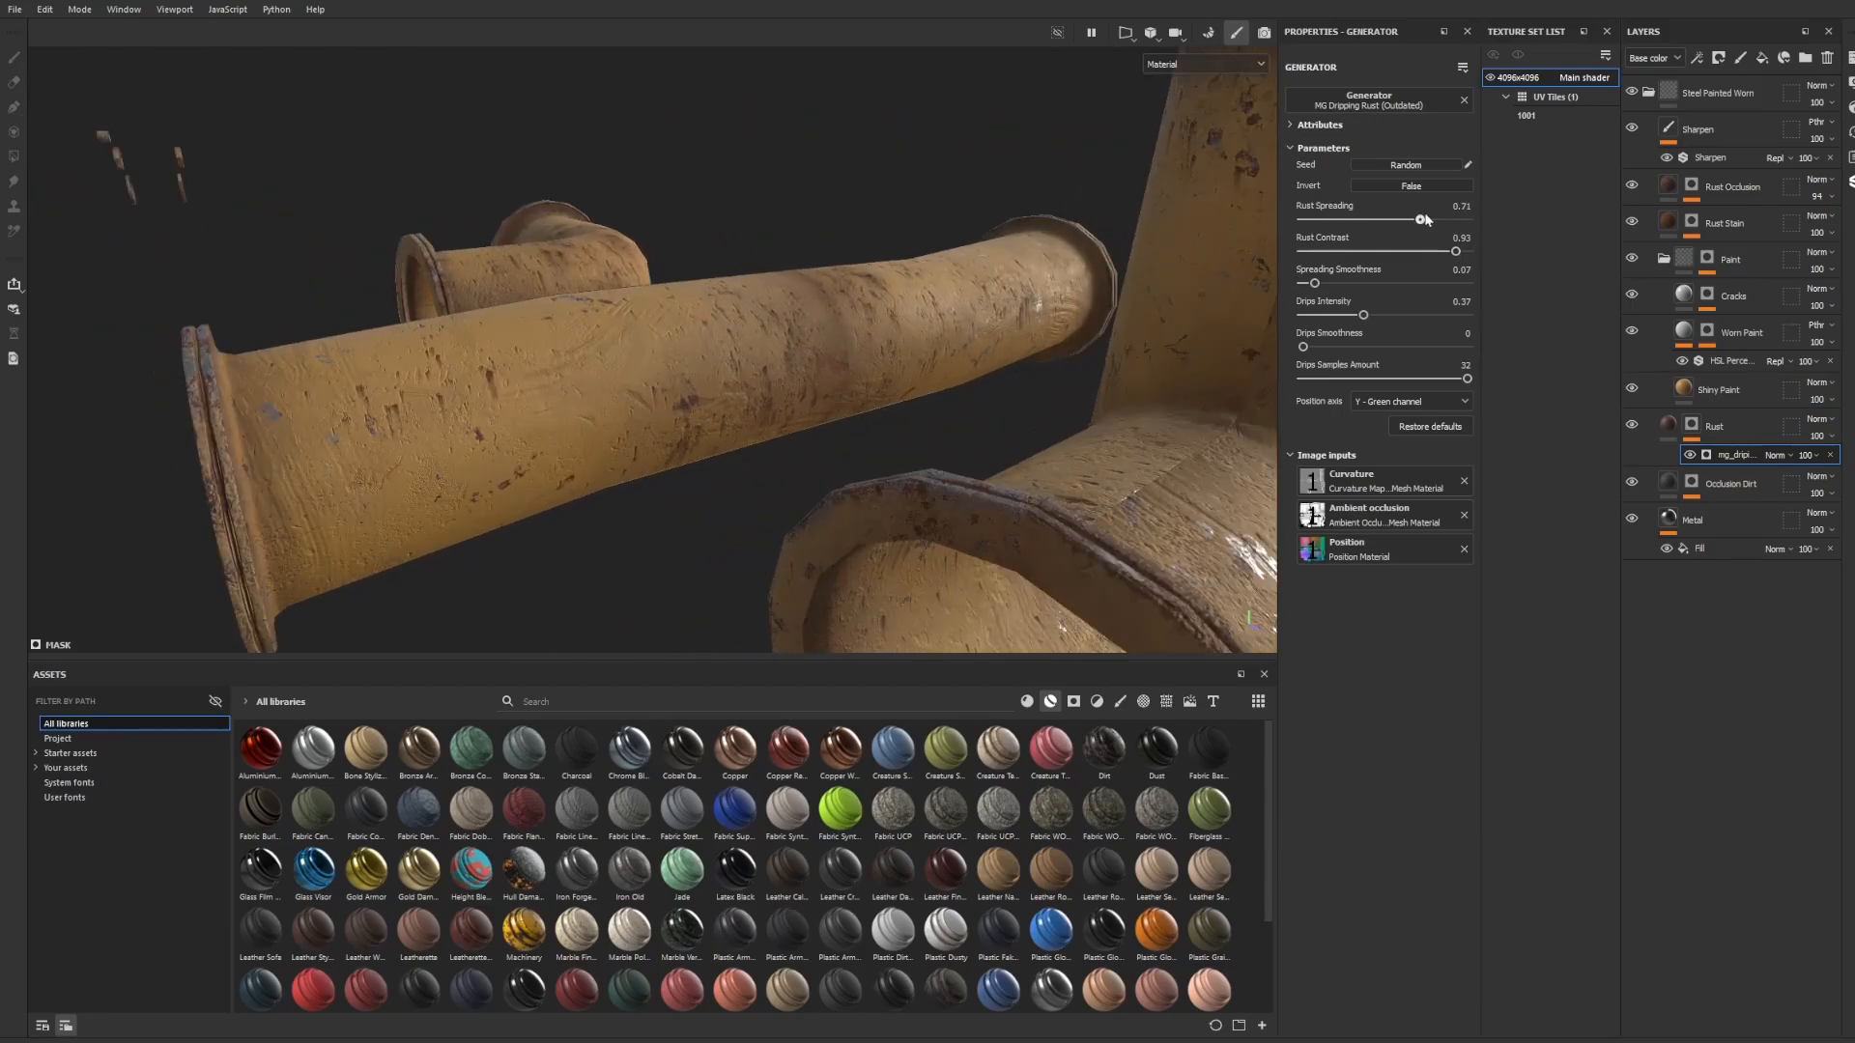
left_click_drag(1424, 220, 1444, 222)
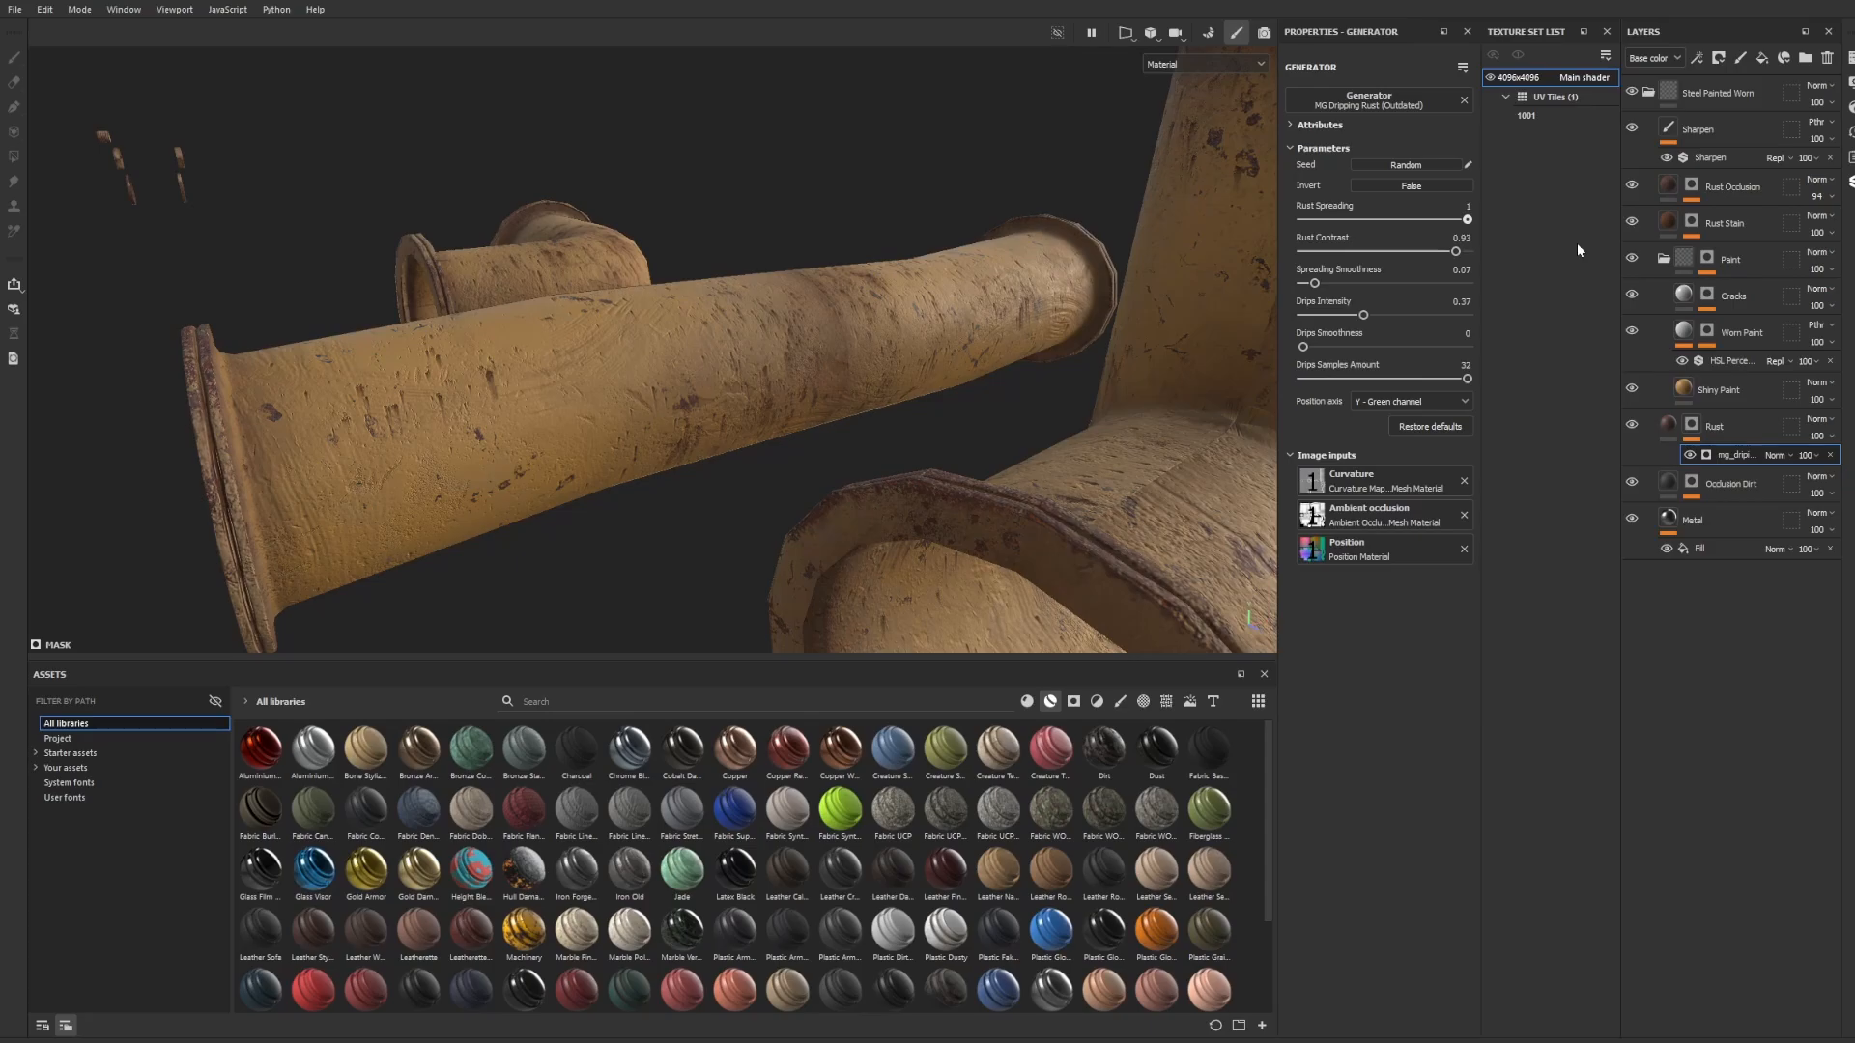
left_click_drag(1578, 245, 1419, 262)
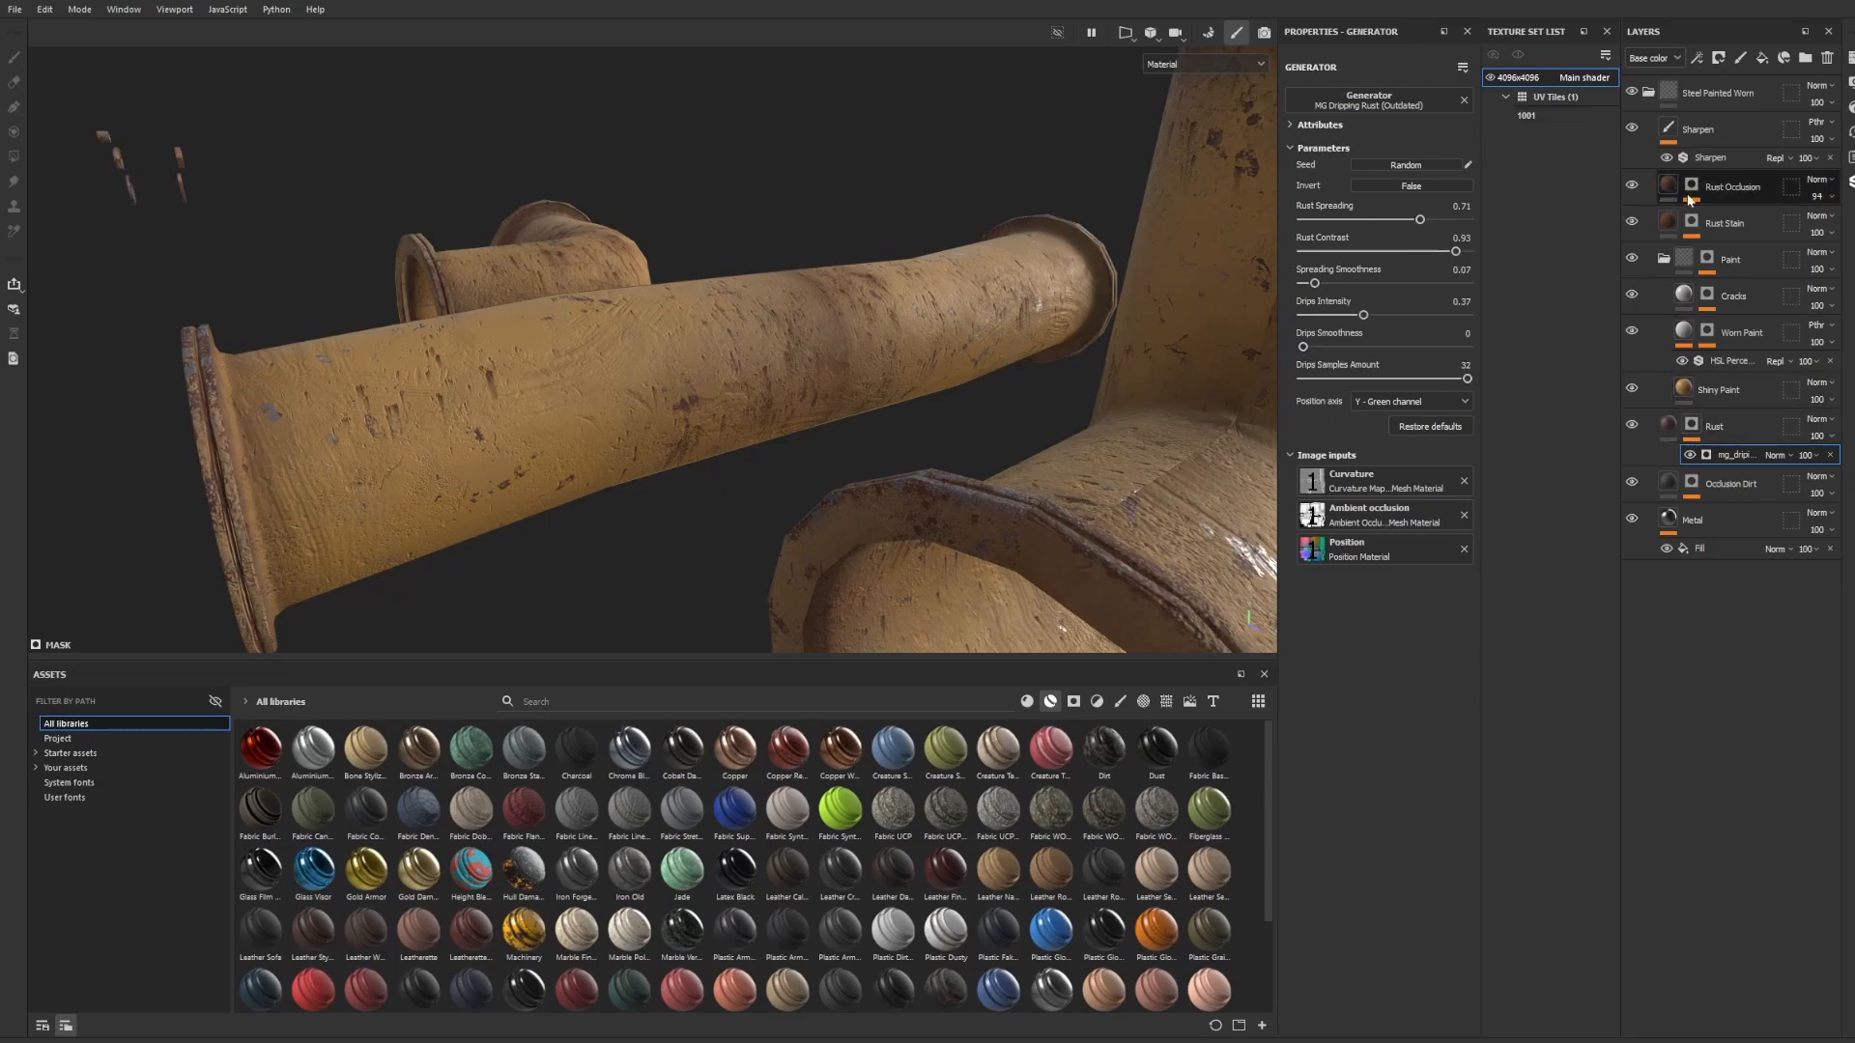
Check the projection and fill settings of the Rust, Occlusion Dirt, Metal and Shiny Paint layers.
left_click(1662, 419)
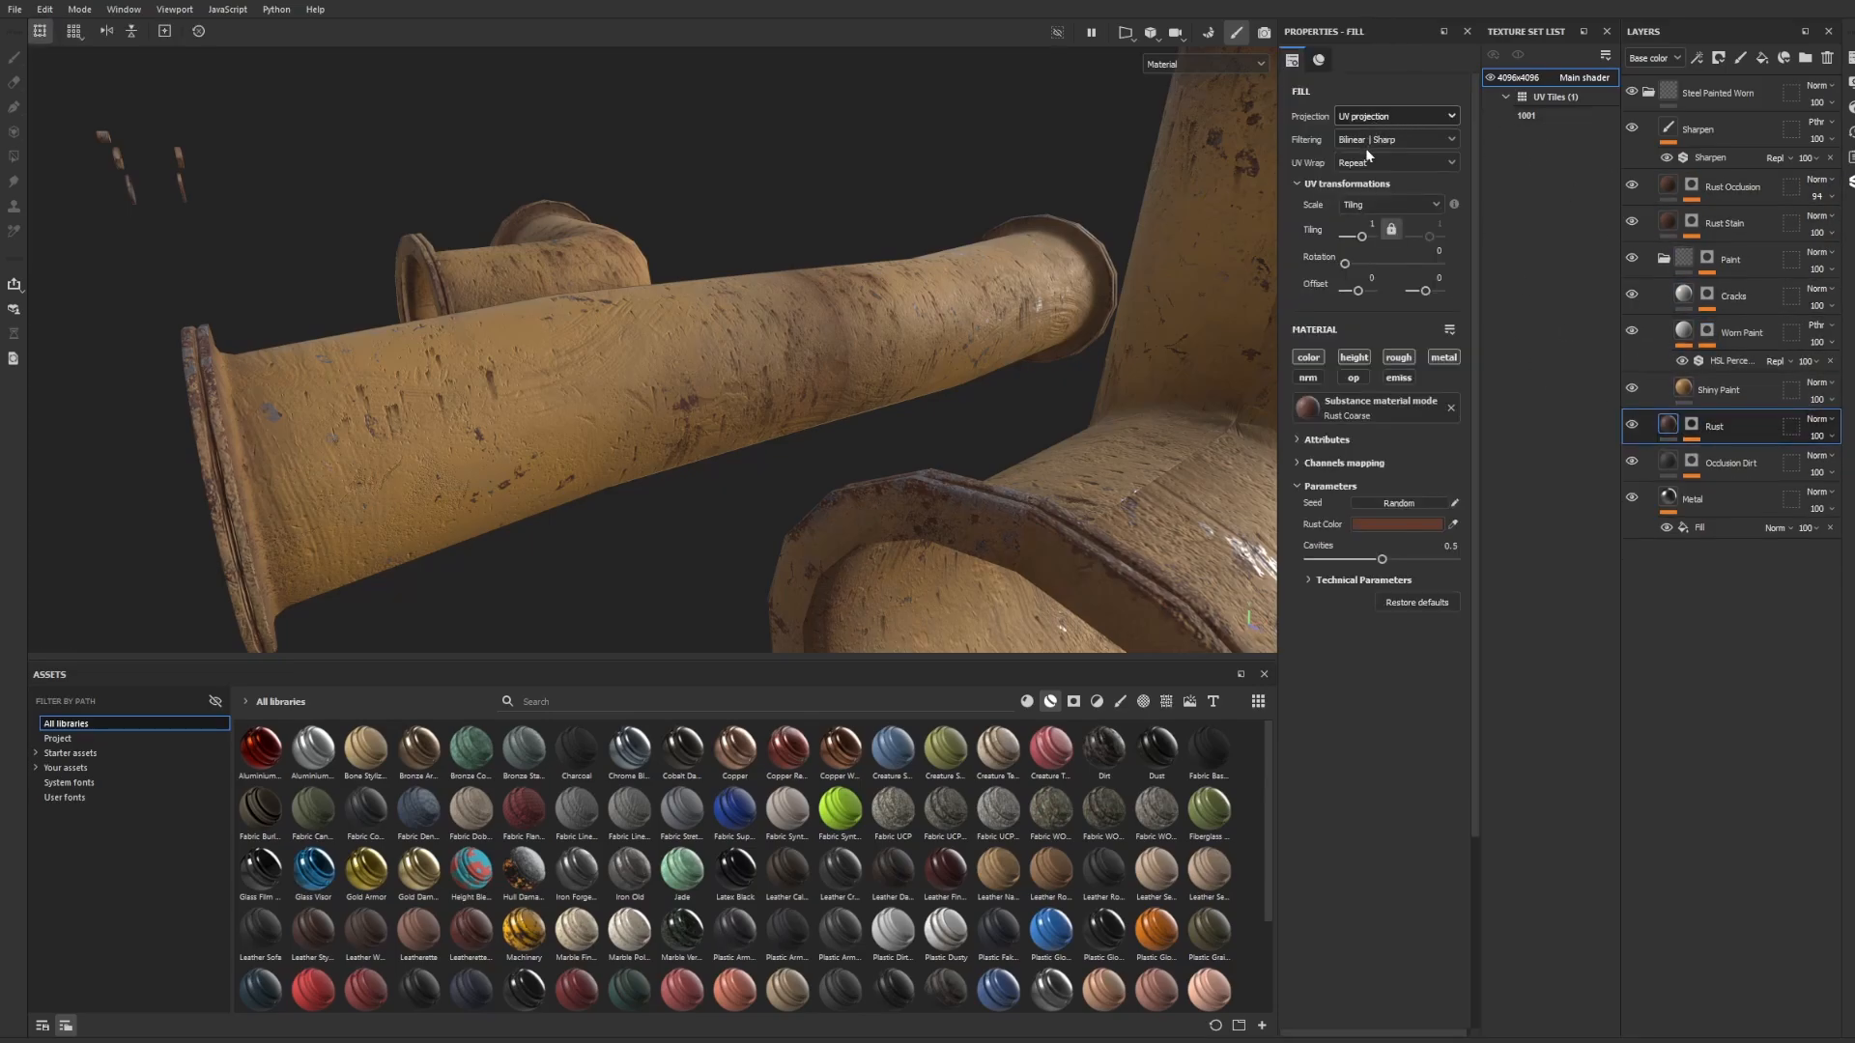
left_click(1666, 467)
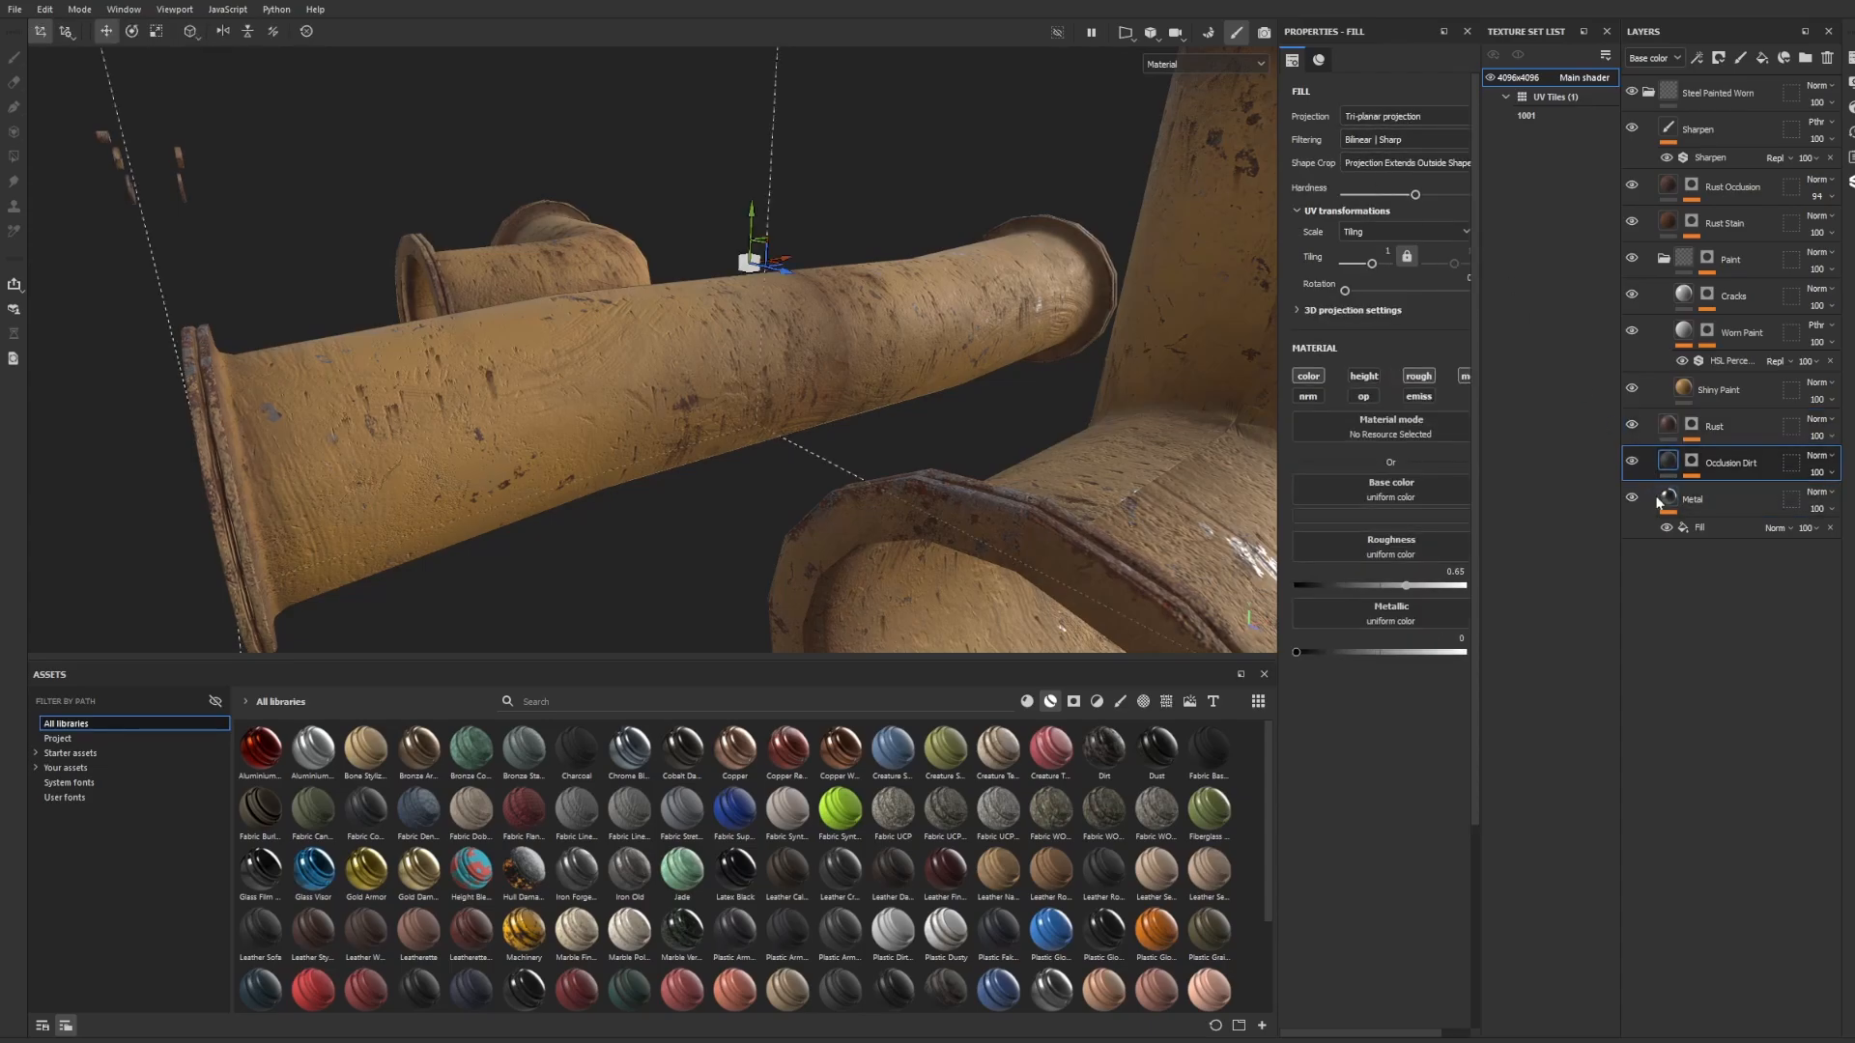
left_click(1700, 499)
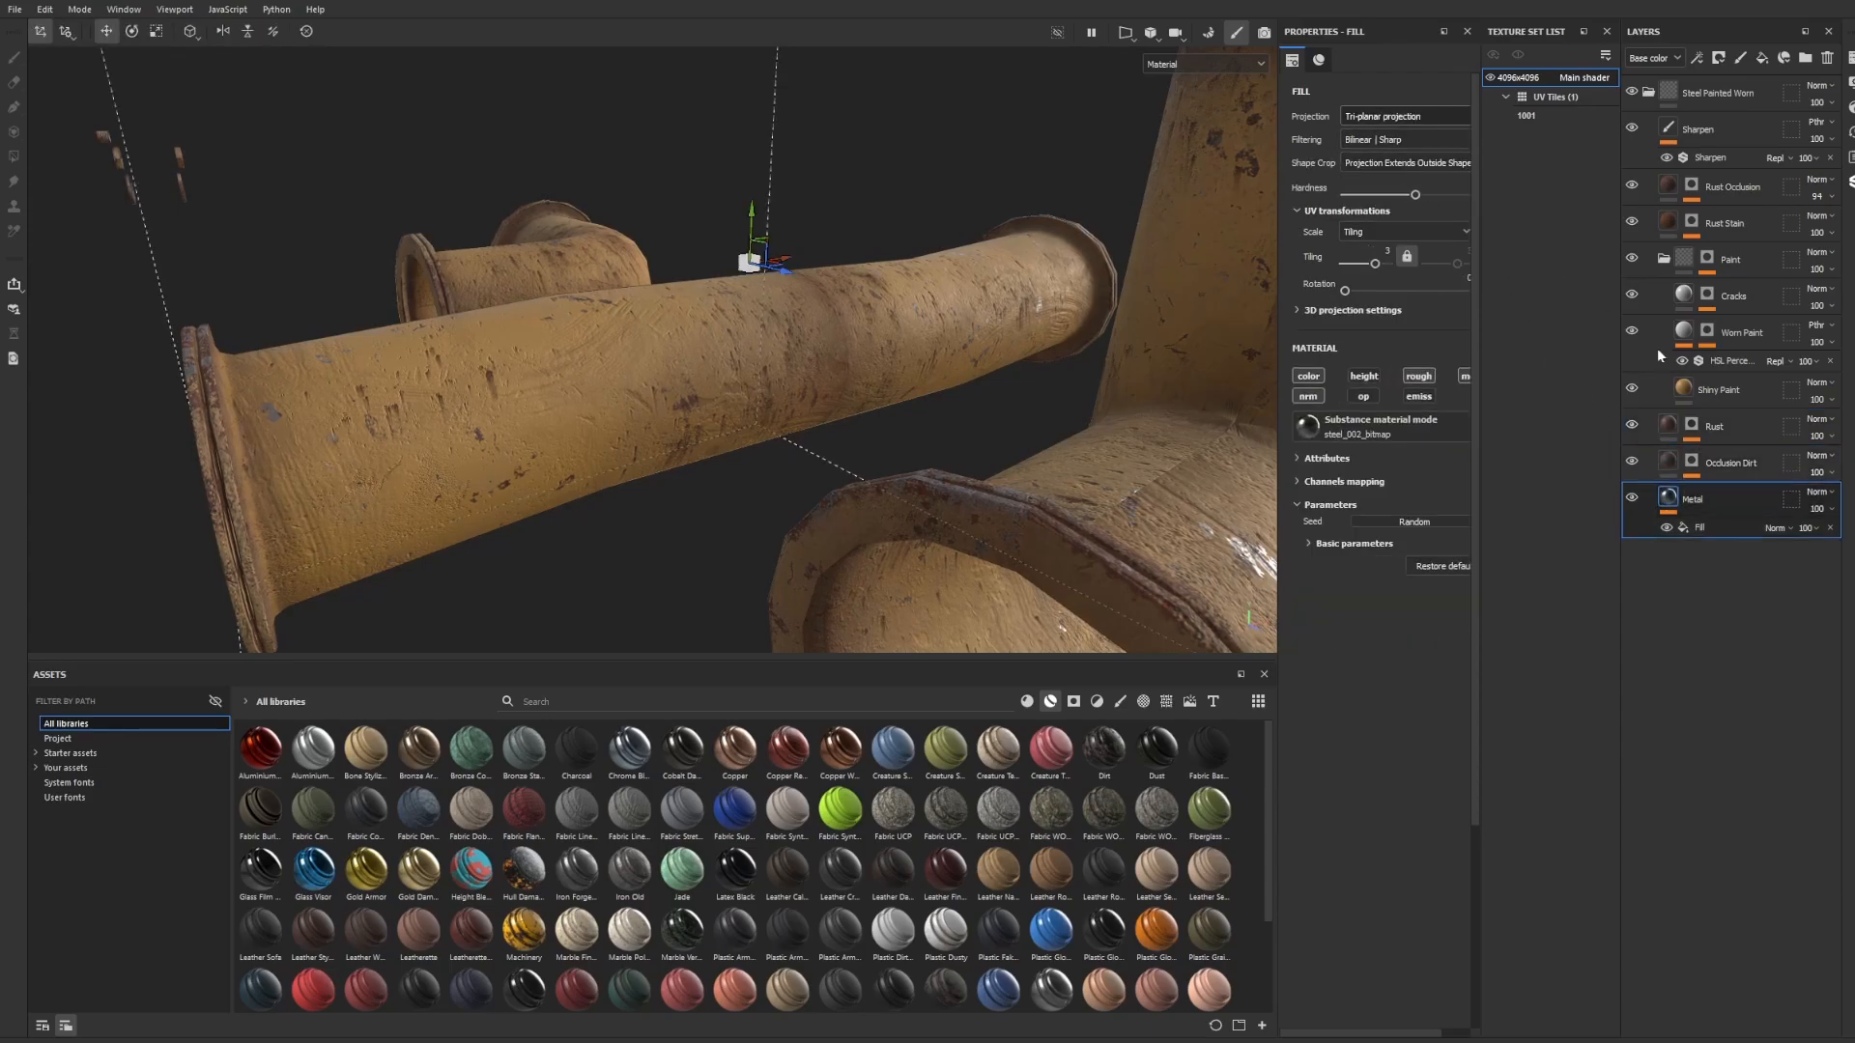
left_click(1680, 426)
left_click(1682, 391)
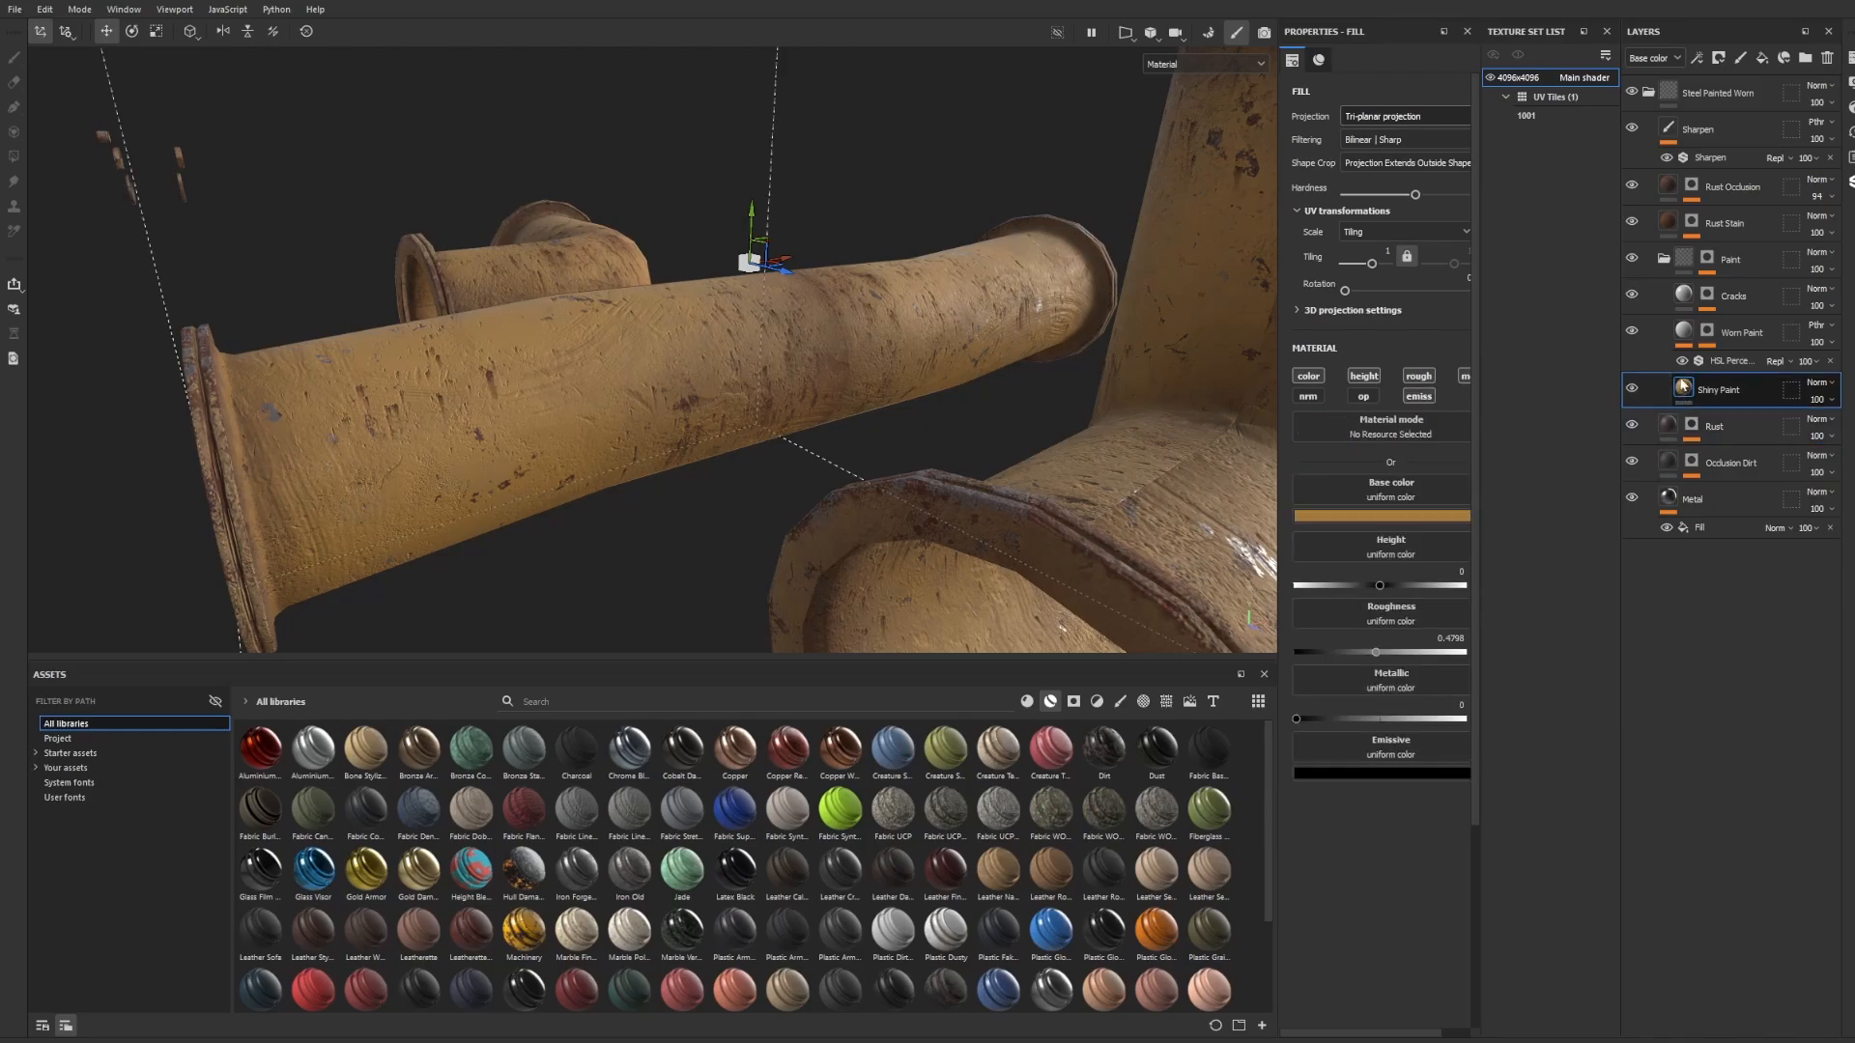
Check the fill and filter settings of the Worn Paint, Rust Stain, Rust Occlusion and Sharpen layers.
left_click(1730, 332)
left_click(1733, 296)
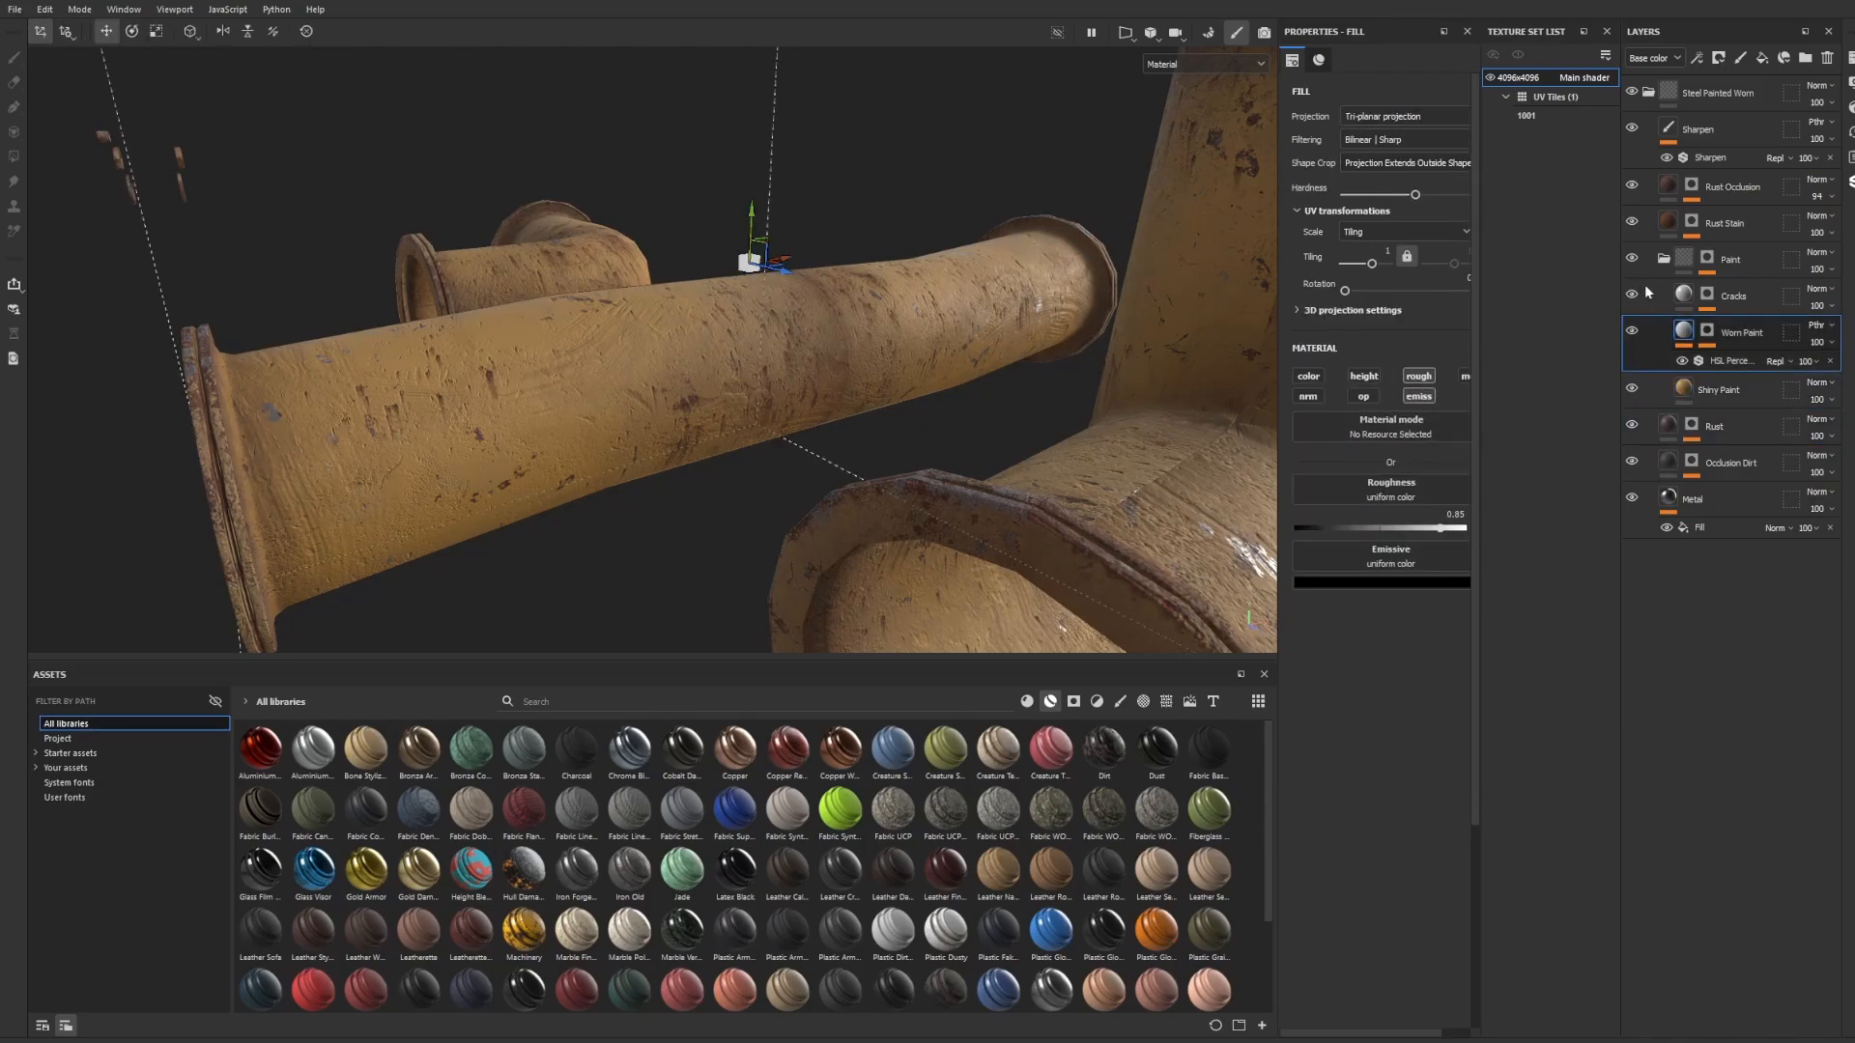
left_click(1671, 223)
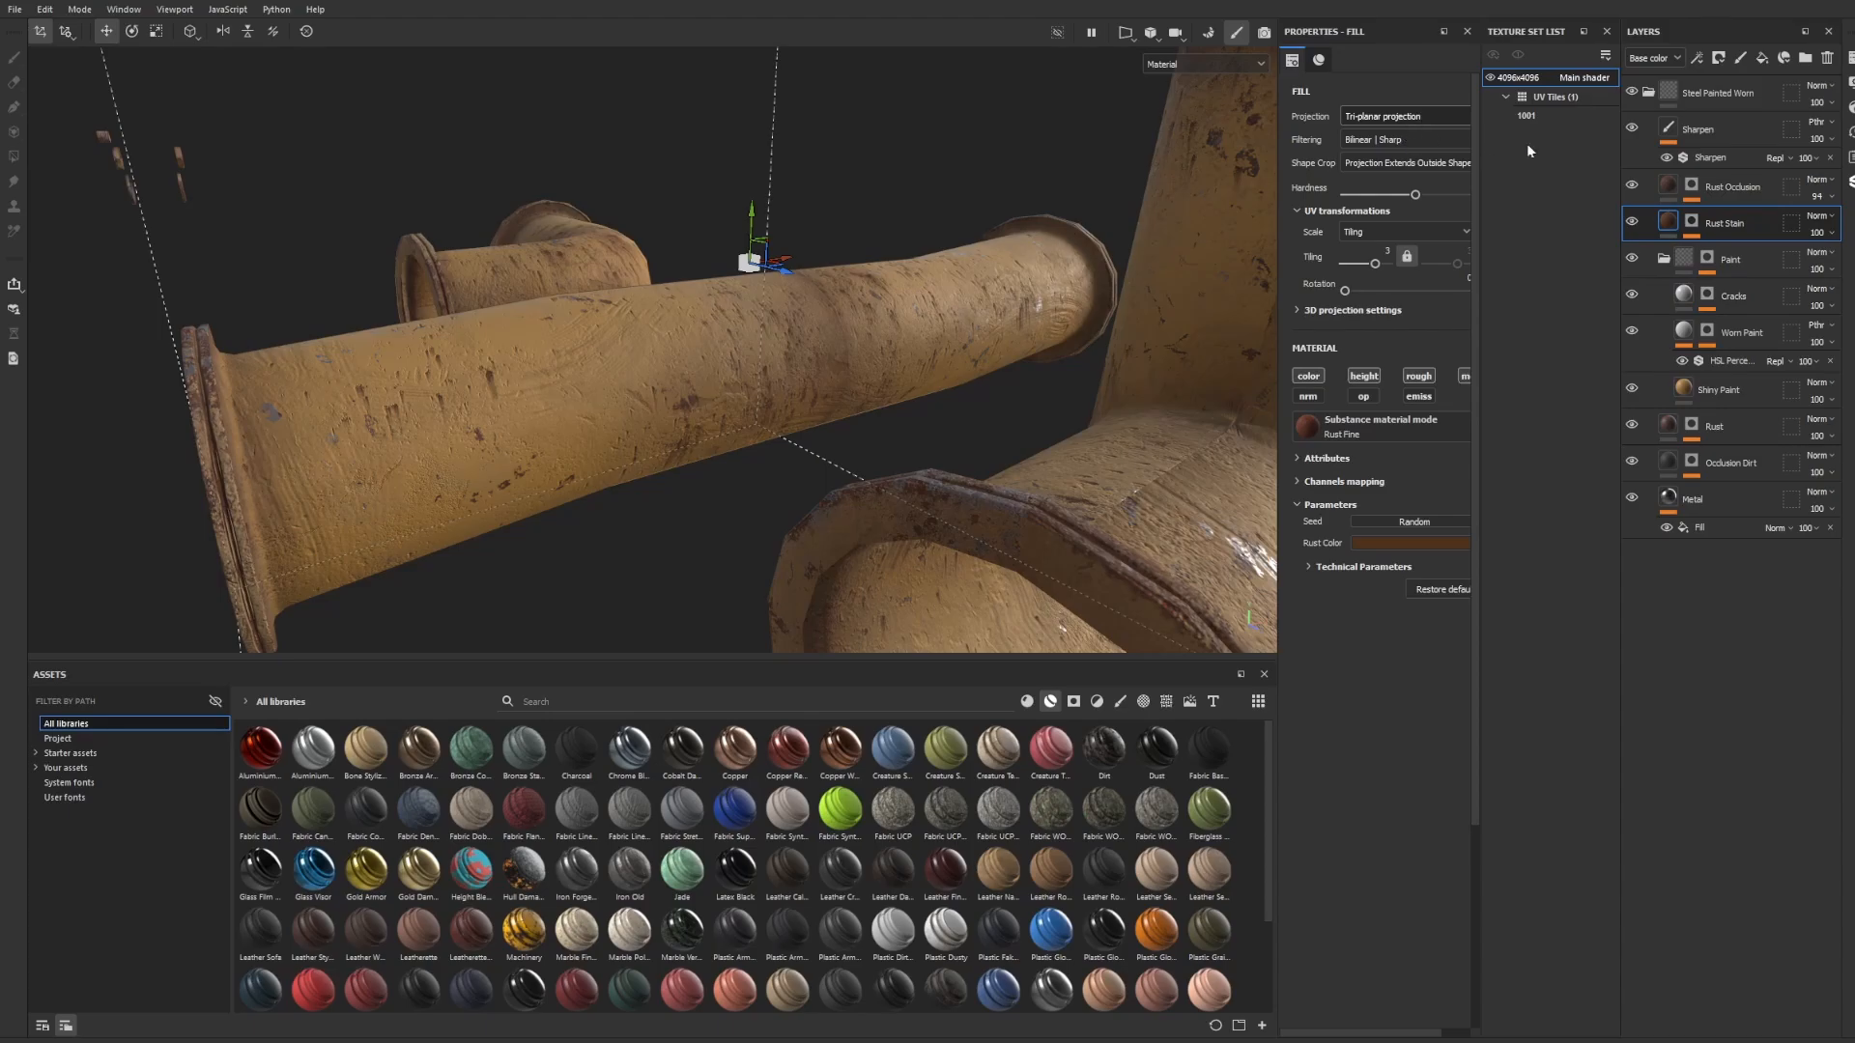
left_click(1735, 187)
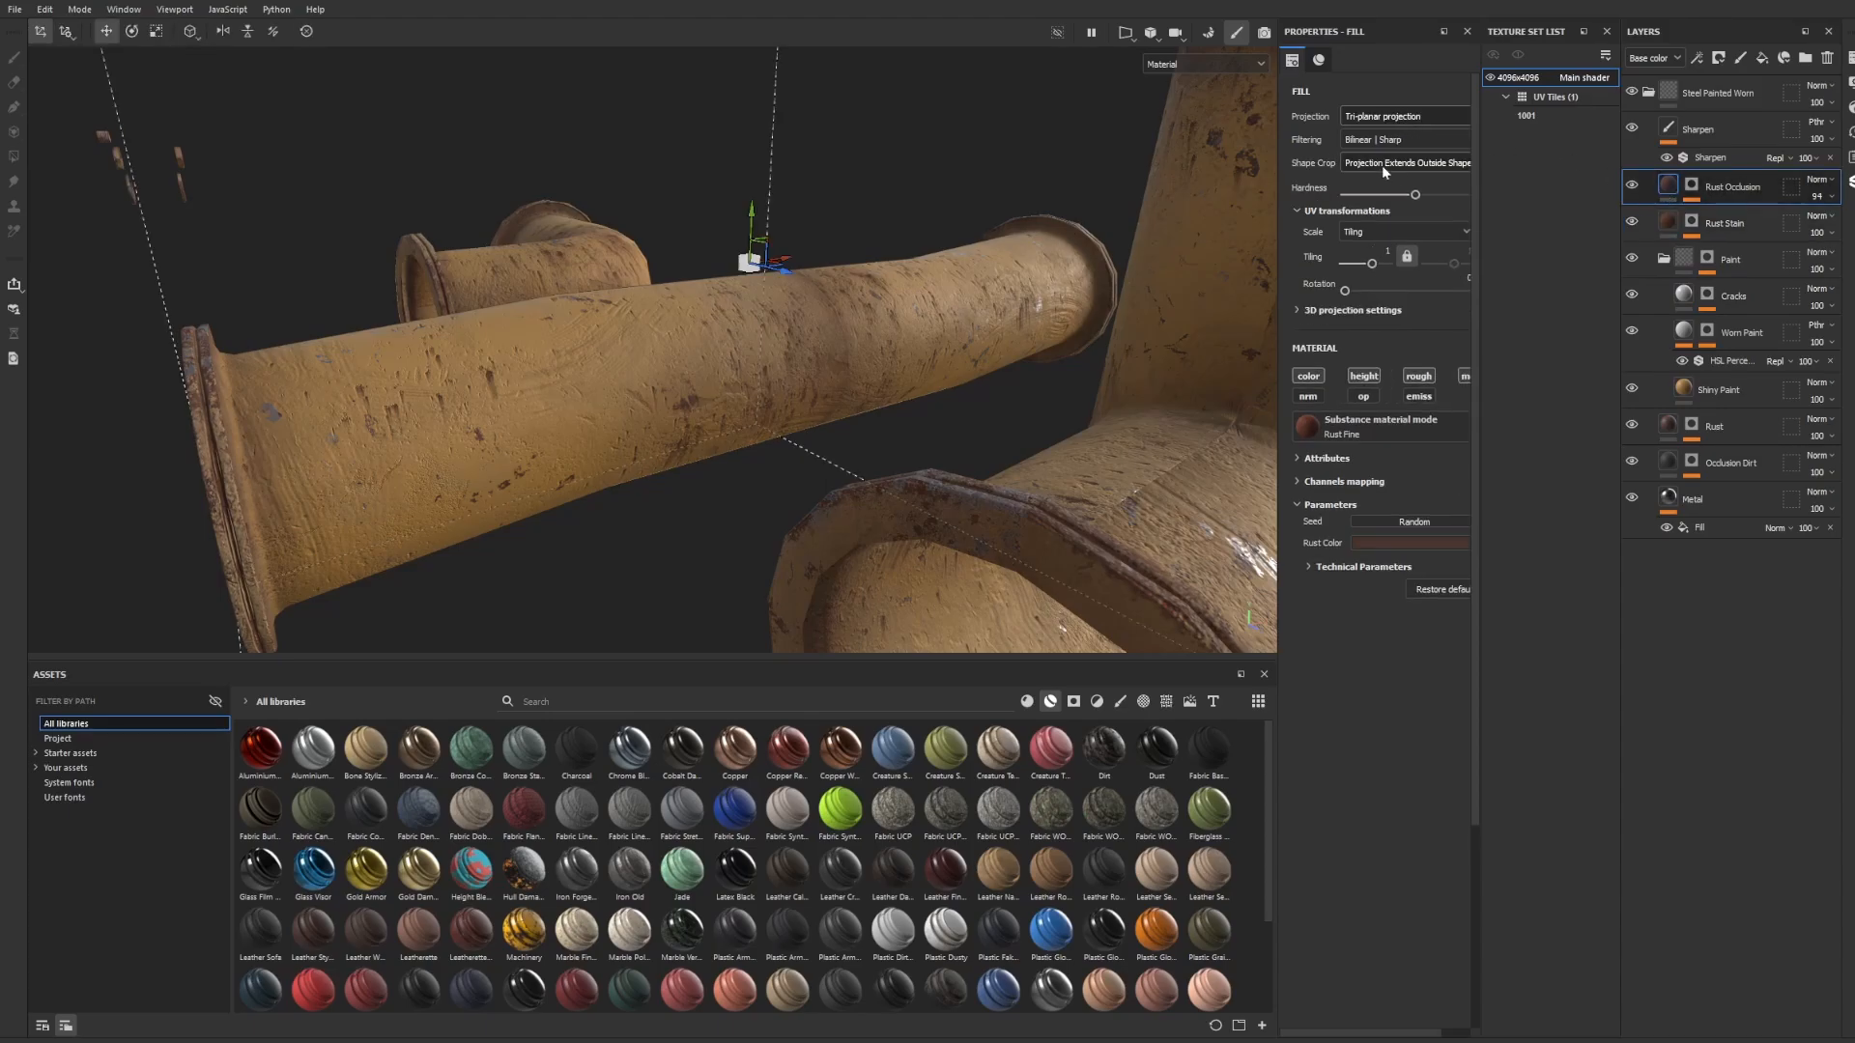
left_click(1672, 156)
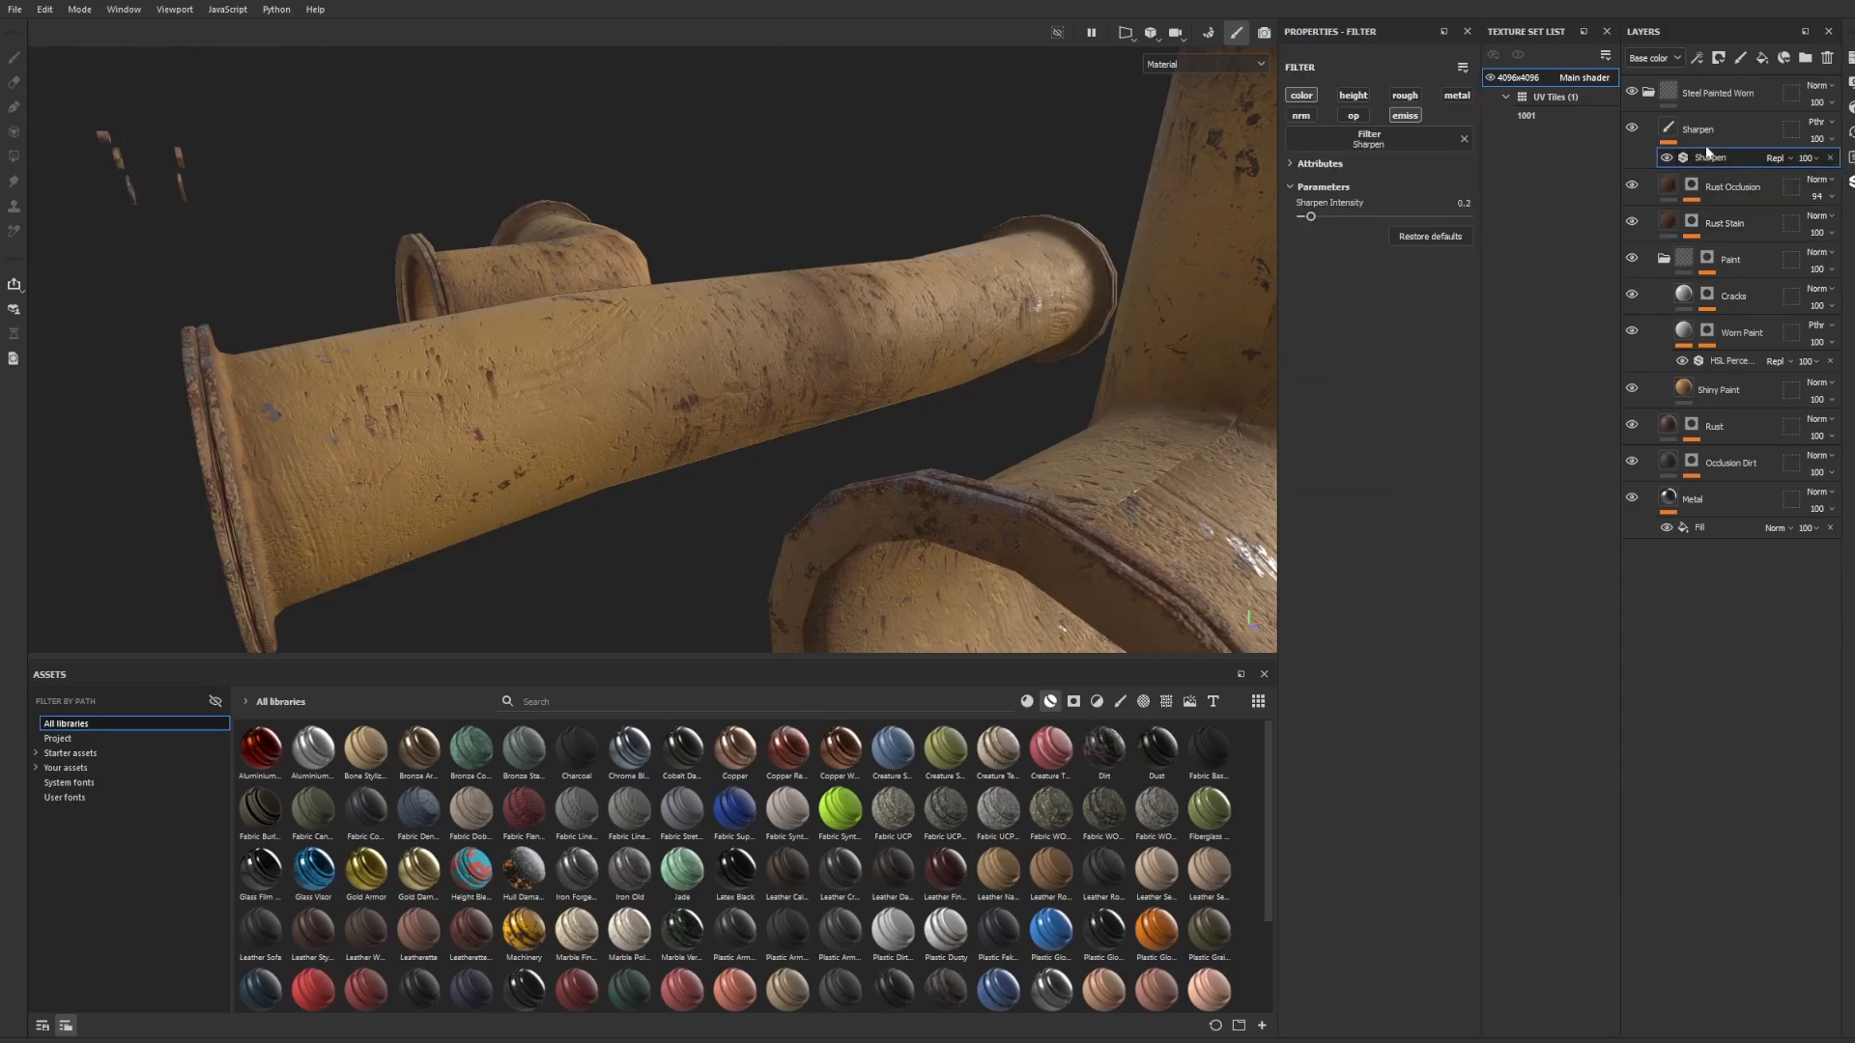
Add a fill layer above the Sharpen layer with only the color and roughness channels enabled, and set its roughness to 1.
mouse_move(967, 319)
left_mouse_down("alt")
mouse_move(1026, 331)
mouse_move(1346, 145)
left_mouse_up("alt")
left_click(1764, 58)
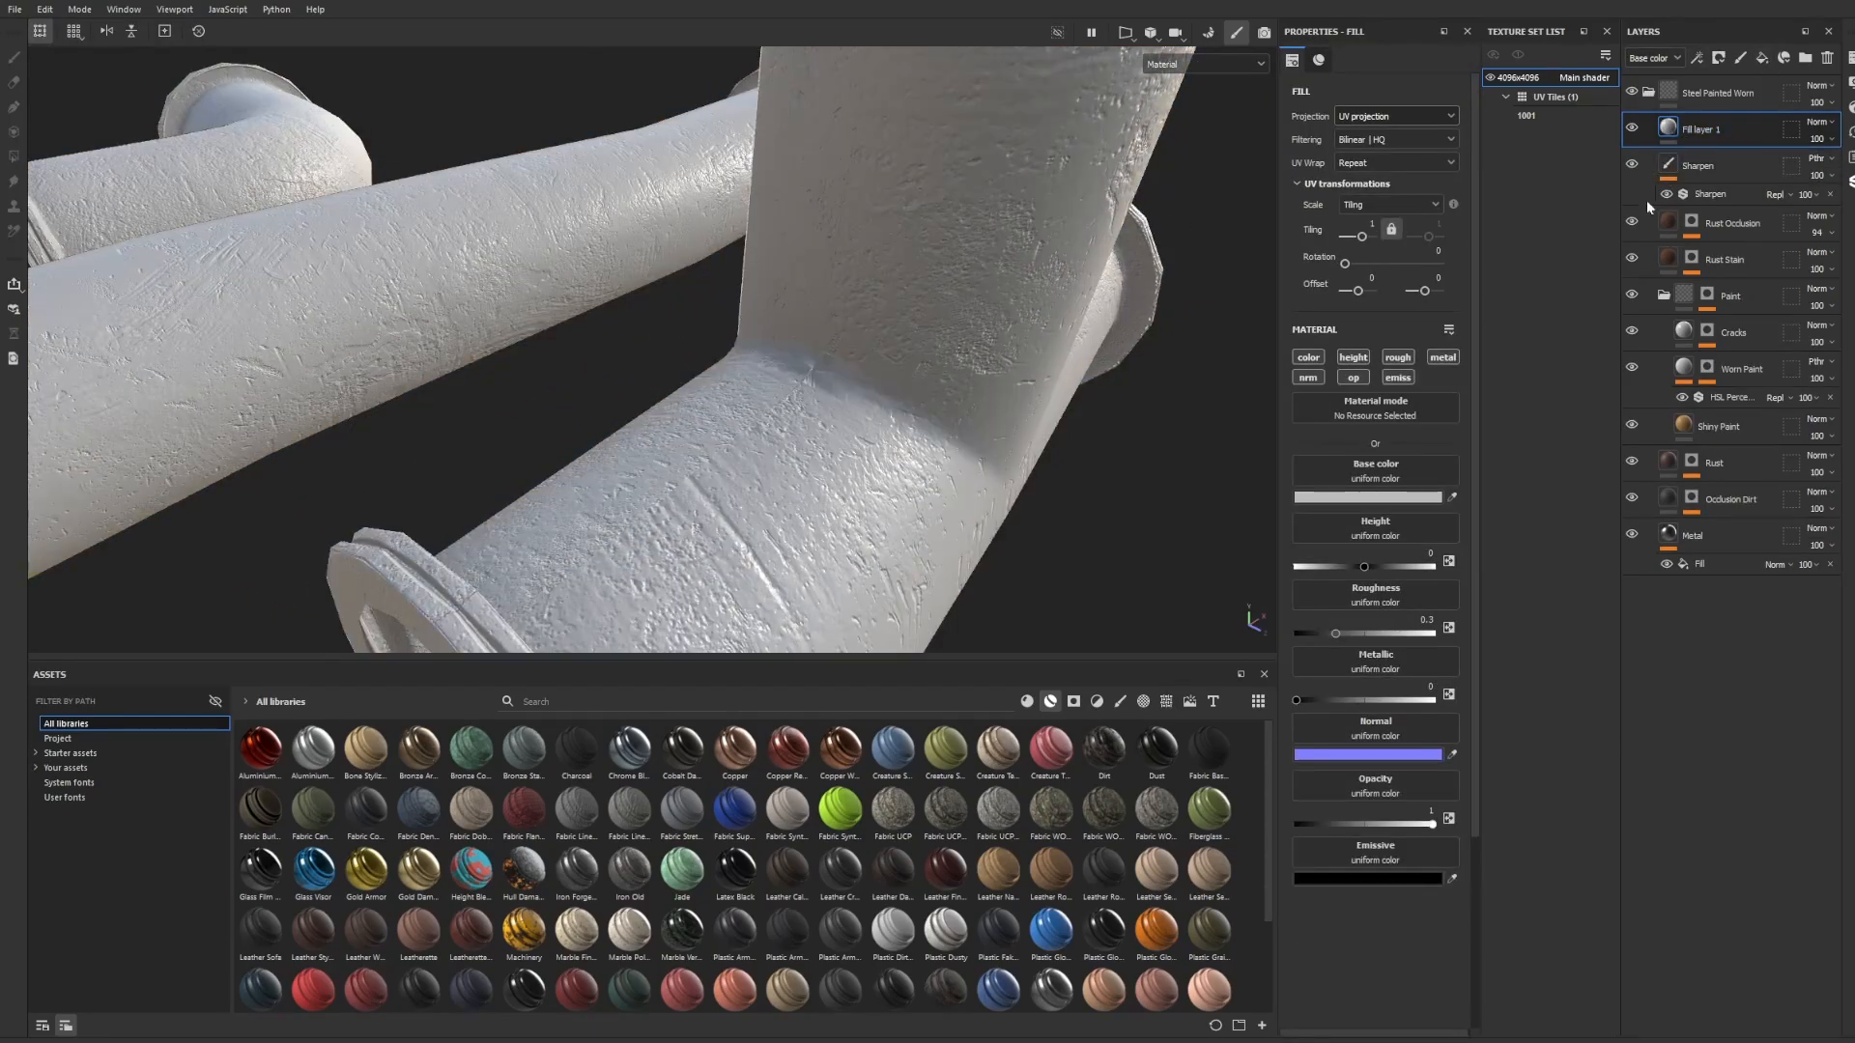
left_click(1354, 377)
left_click(1353, 357)
left_click(1308, 378)
left_click(1398, 378)
left_click(1443, 357)
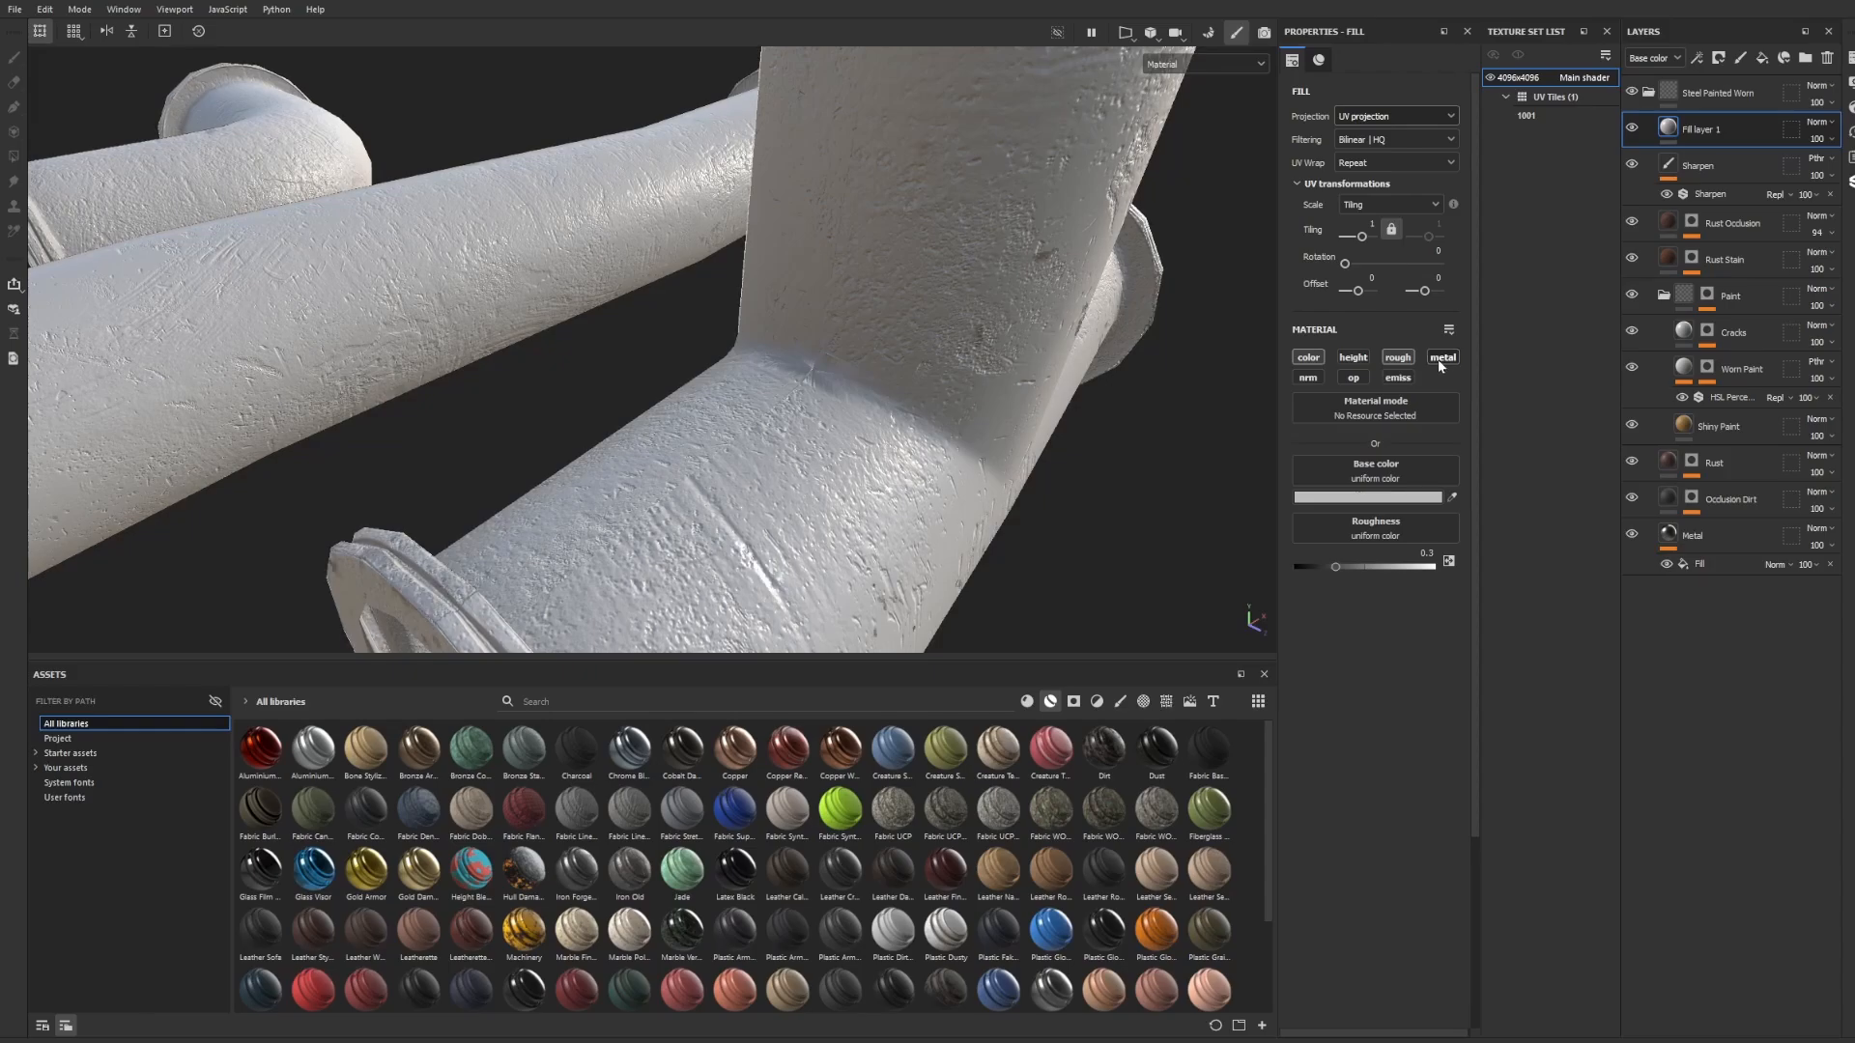
left_click_drag(1355, 563, 1598, 548)
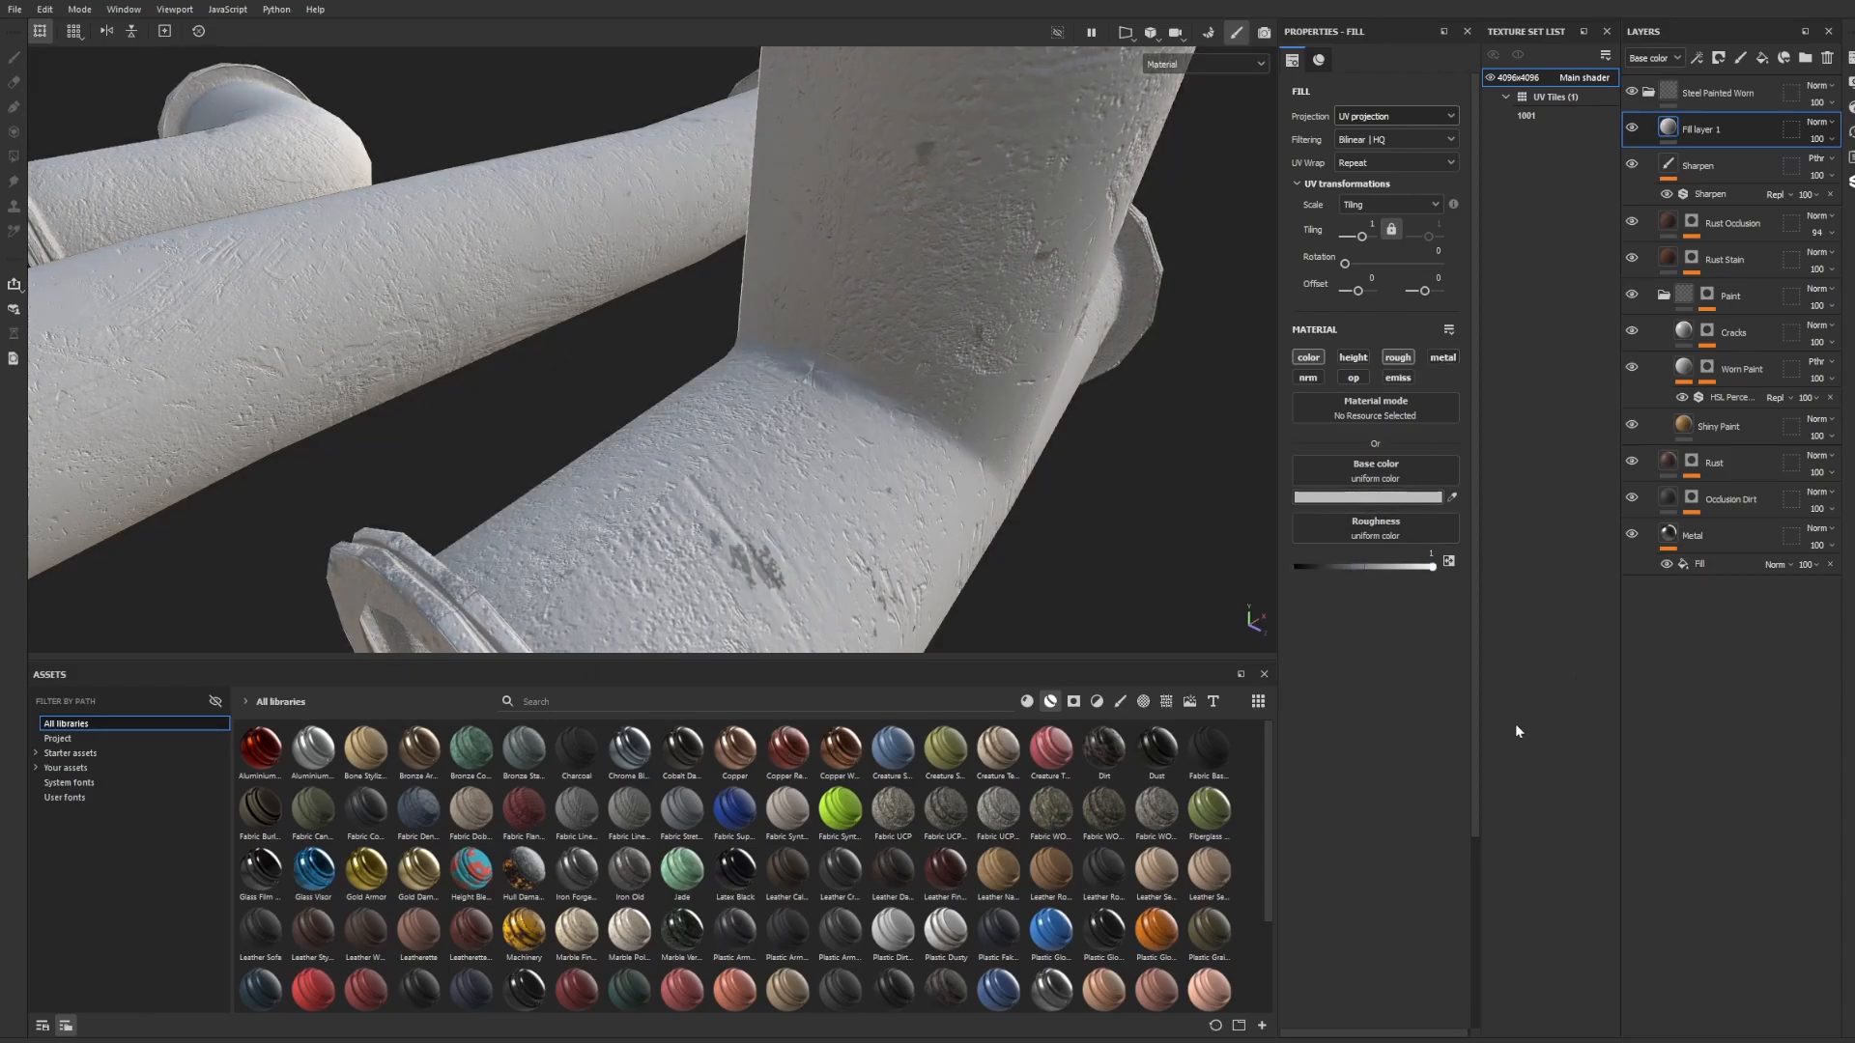
Set the new fill layer's base color to a dark muted brown and give the layer a black mask.
mouse_move(1425, 714)
left_mouse_down()
mouse_move(1409, 710)
mouse_move(1429, 696)
left_mouse_up()
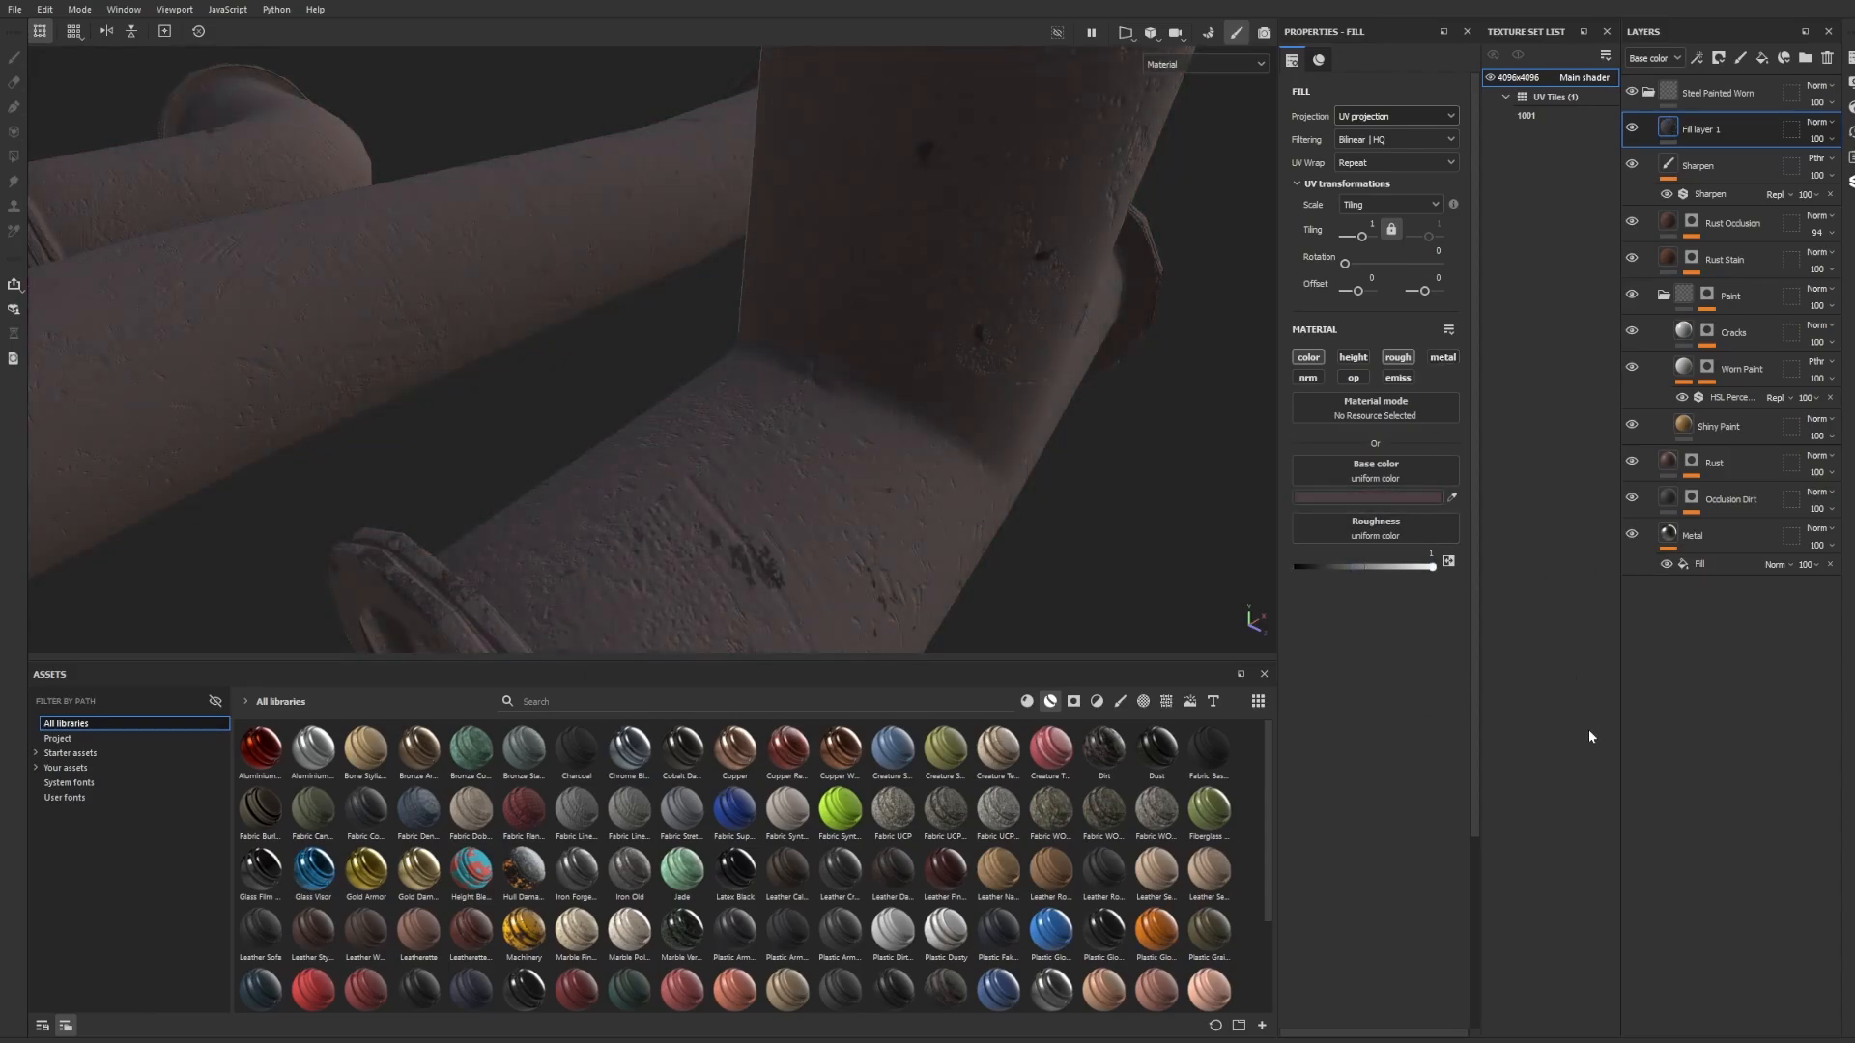
left_click_drag(1589, 737, 1466, 862)
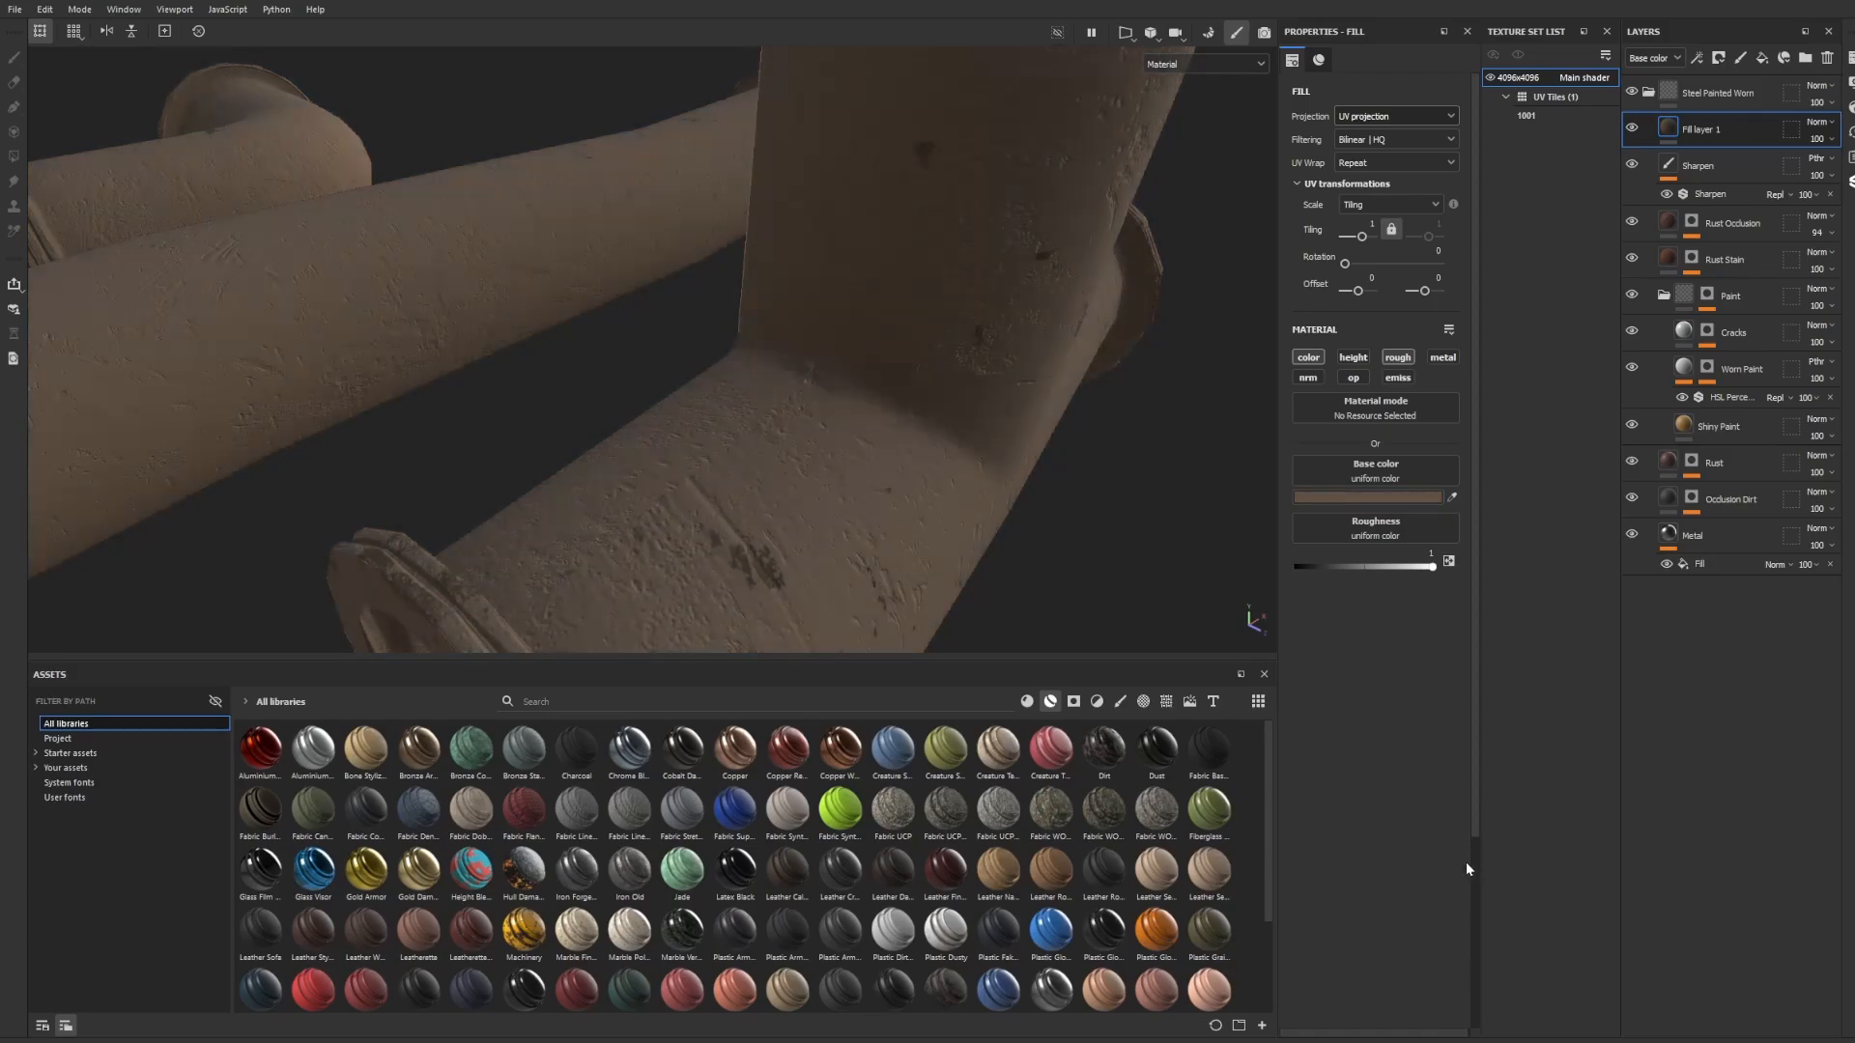
left_click(1749, 152)
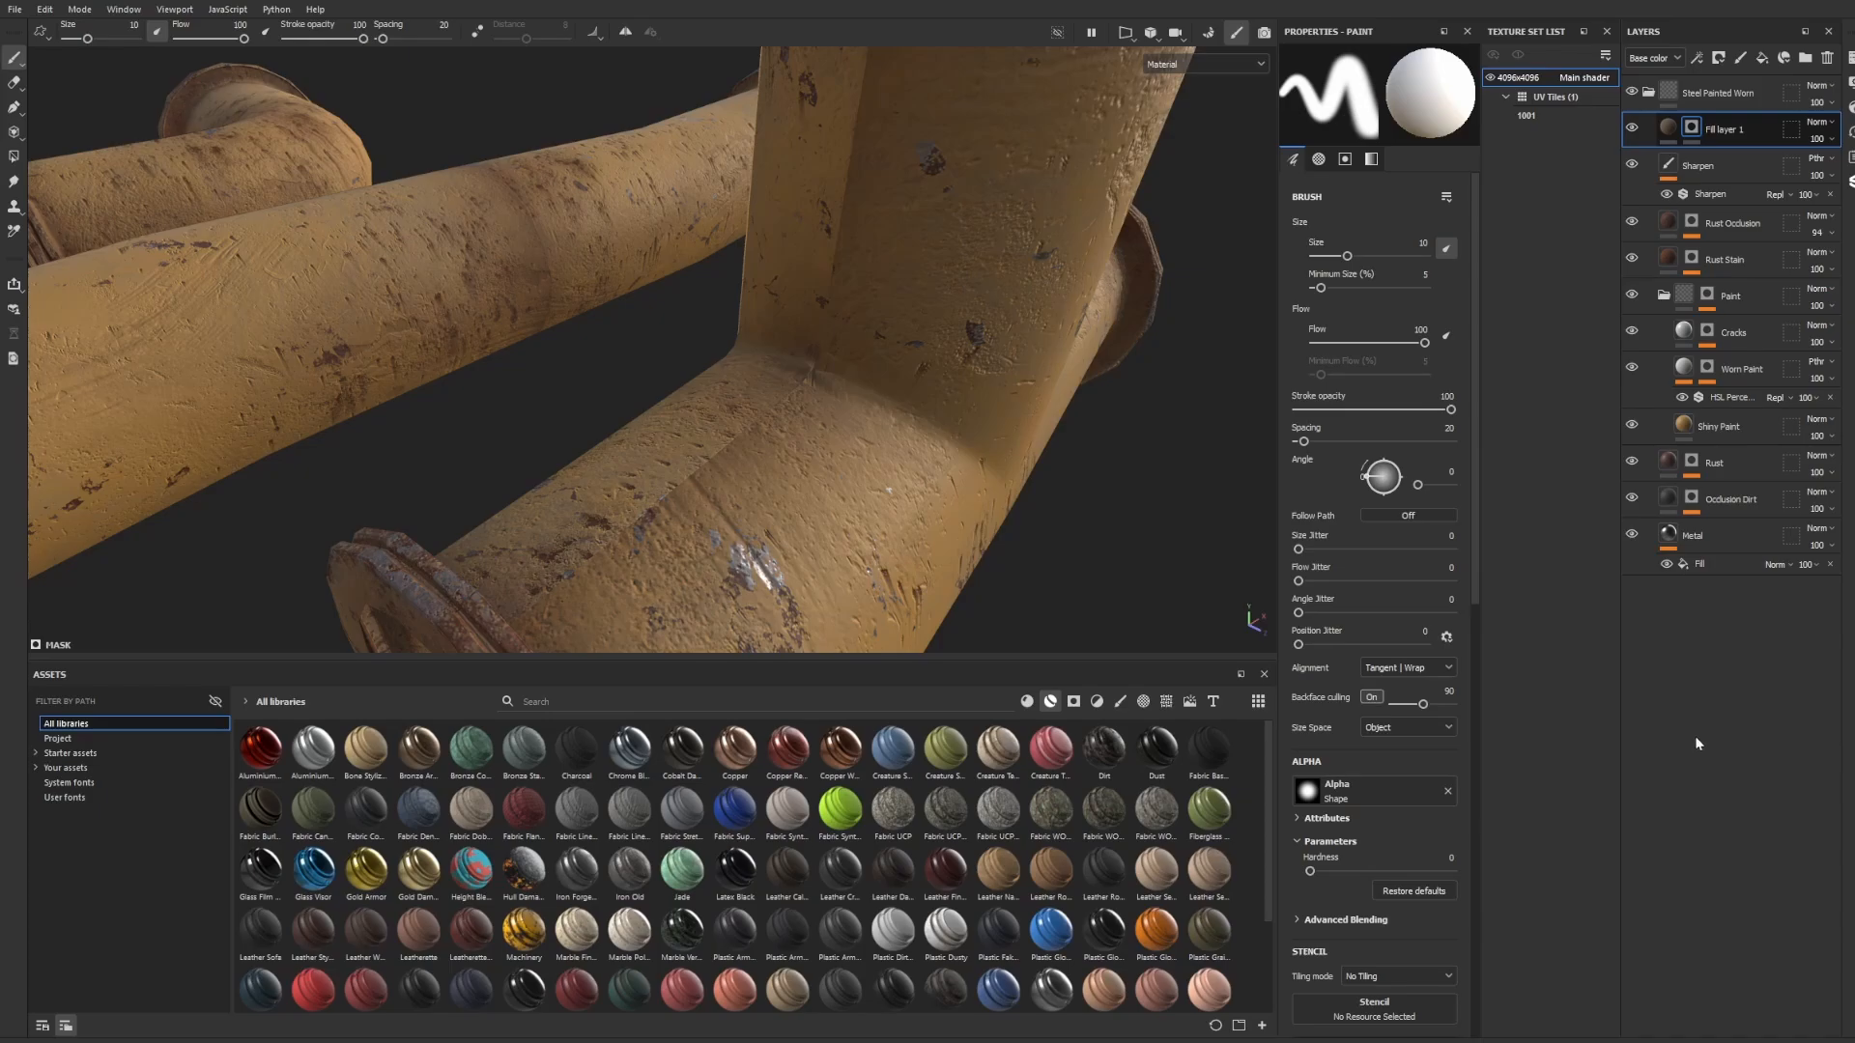
Choose the Dirt Spots brush with the Splash alpha for painting the fill layer's mask.
left_click(710, 473)
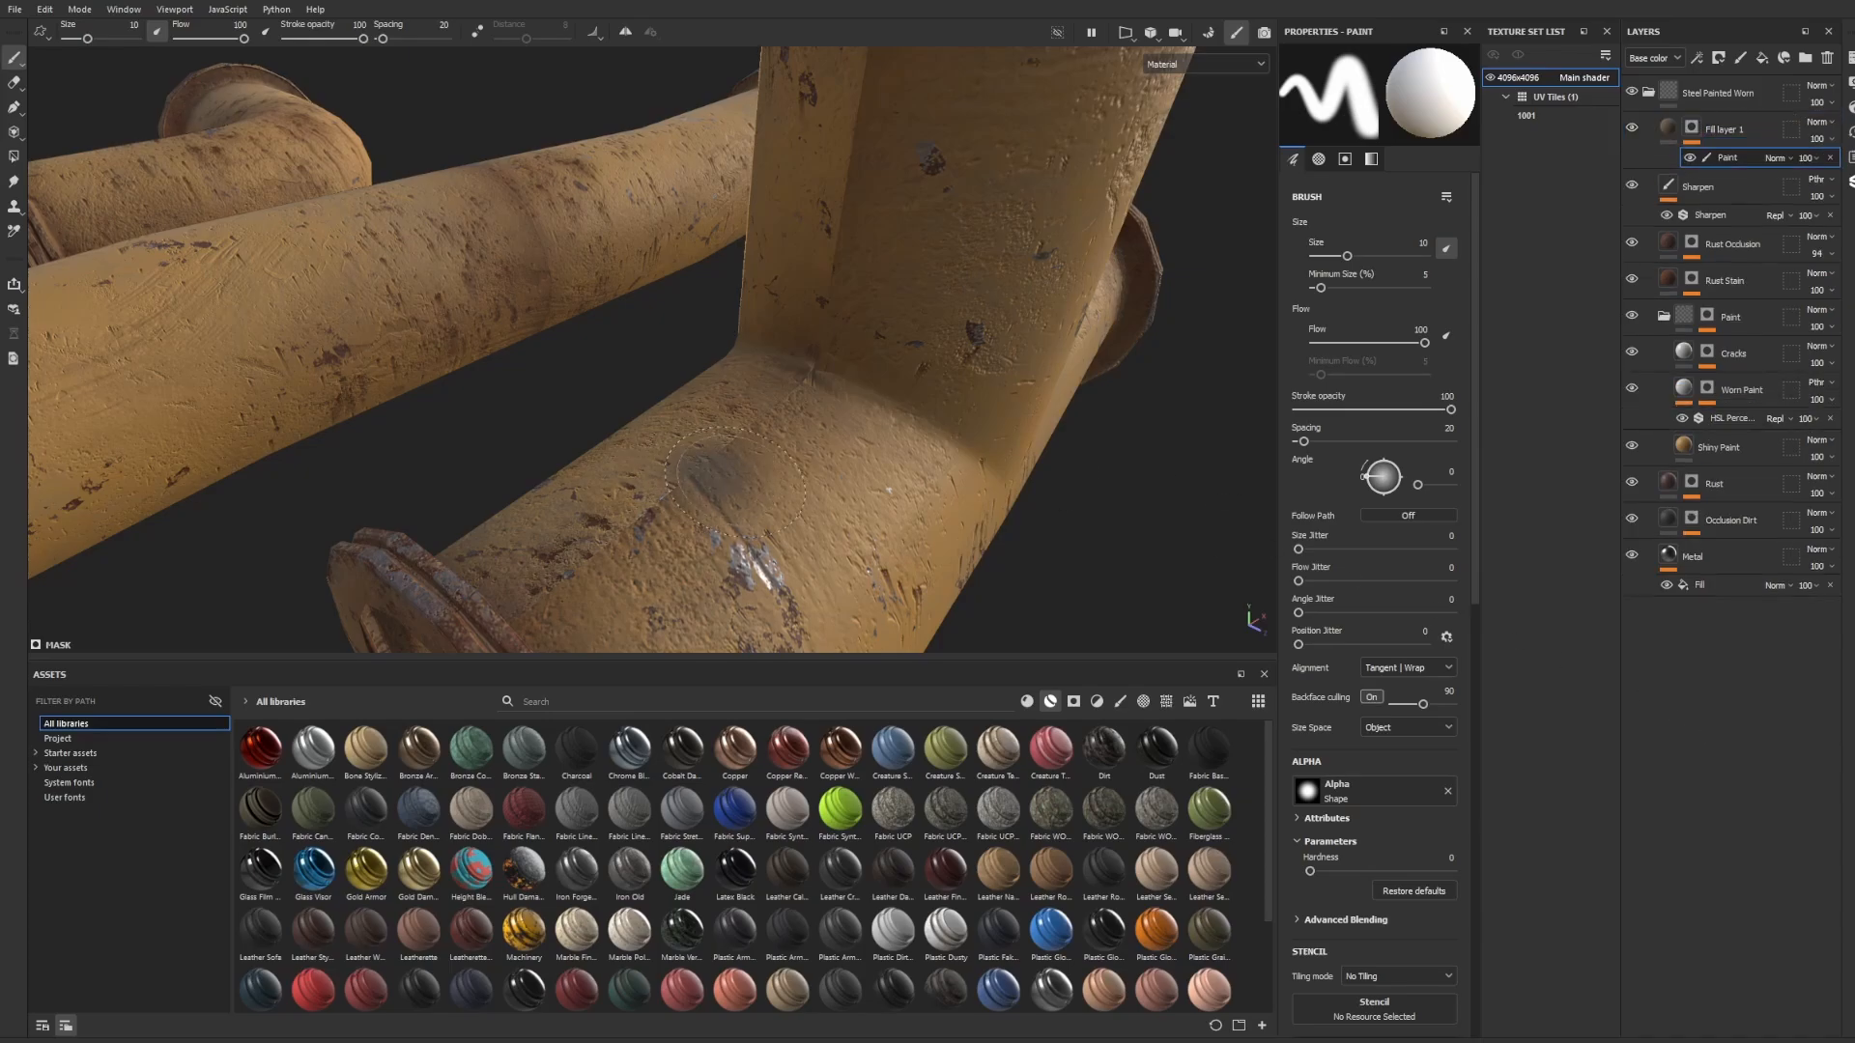
left_click(1120, 701)
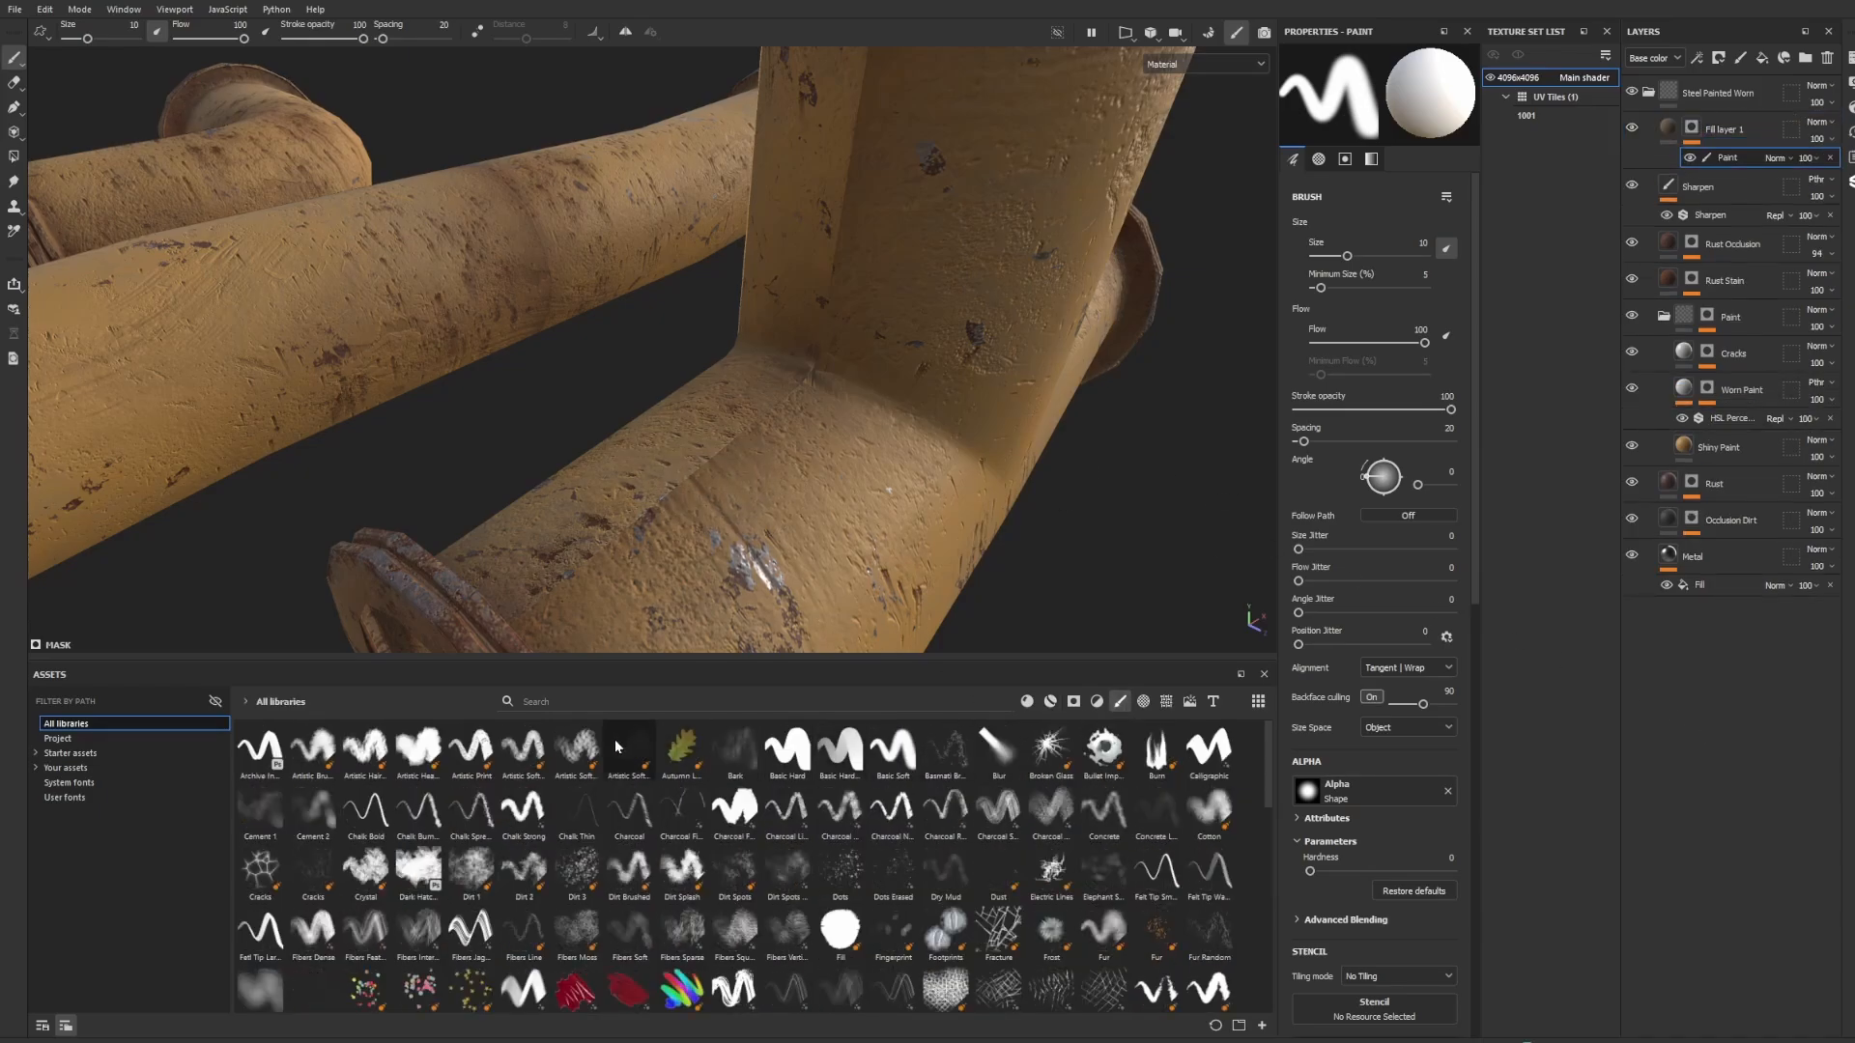
left_click(839, 872)
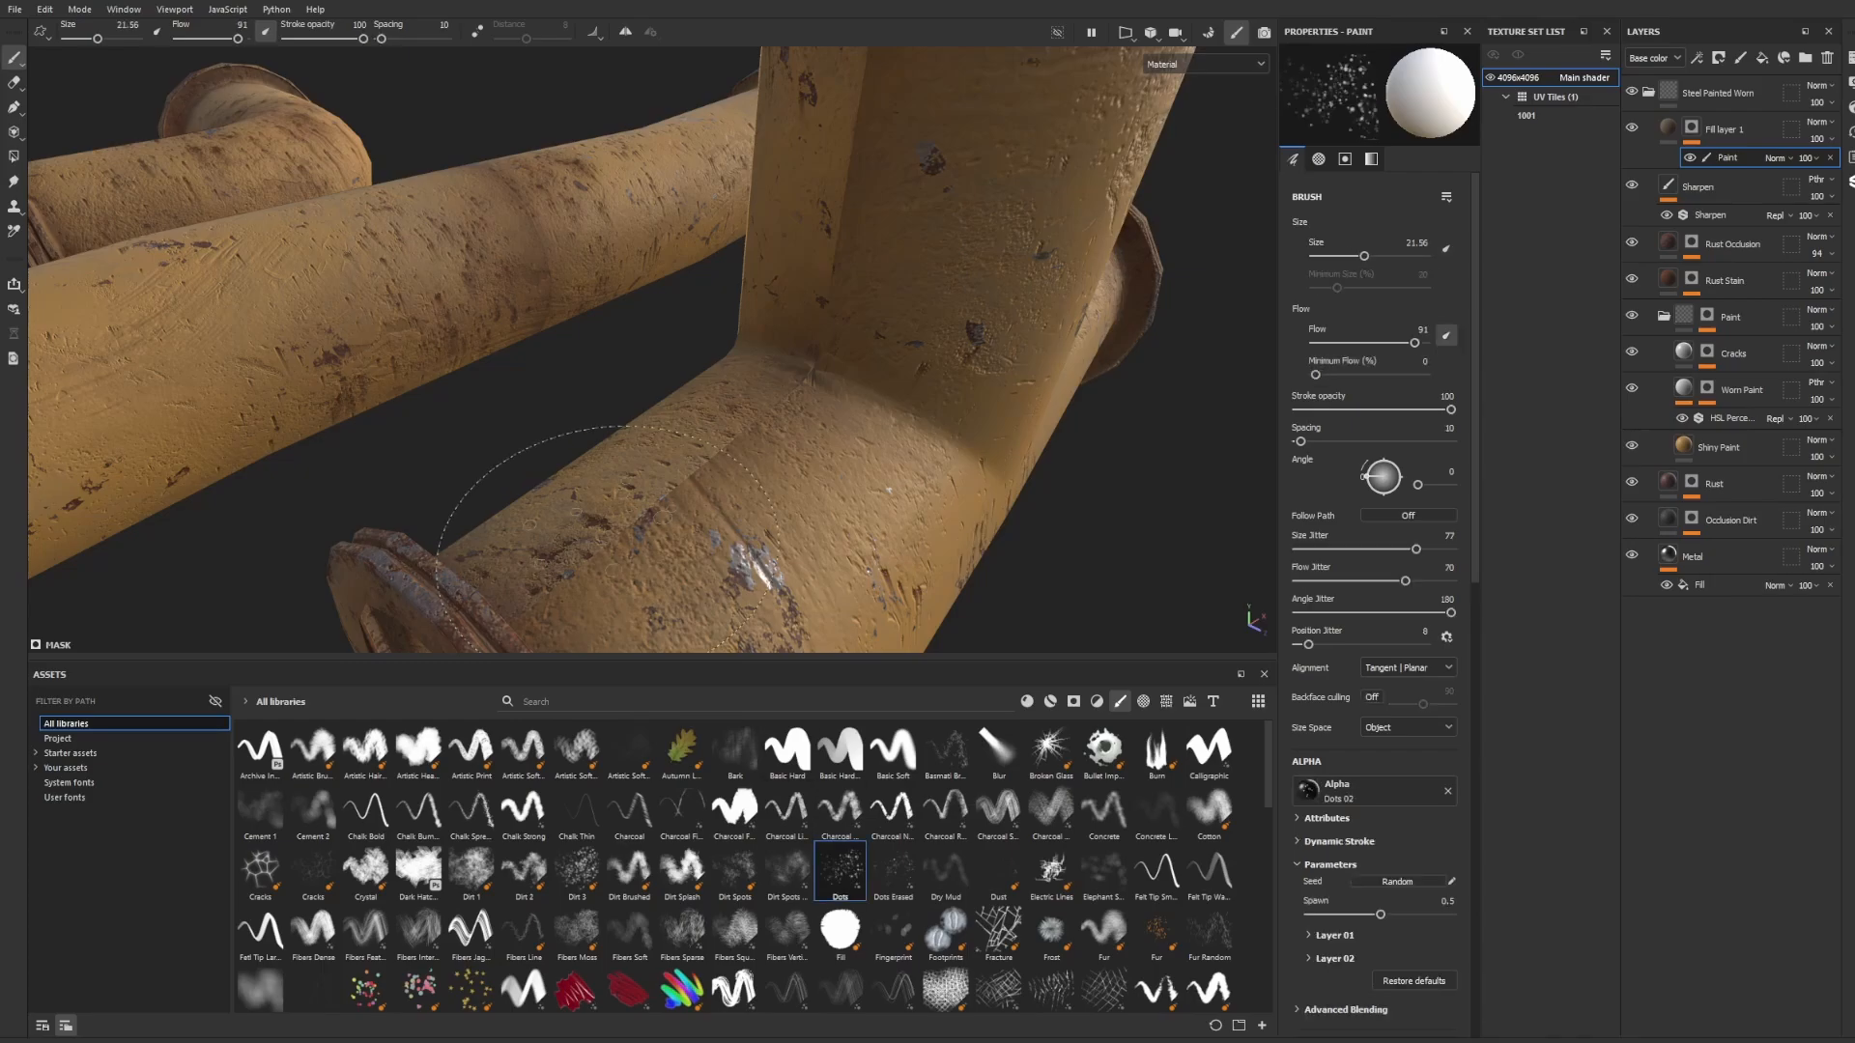
left_click(788, 870)
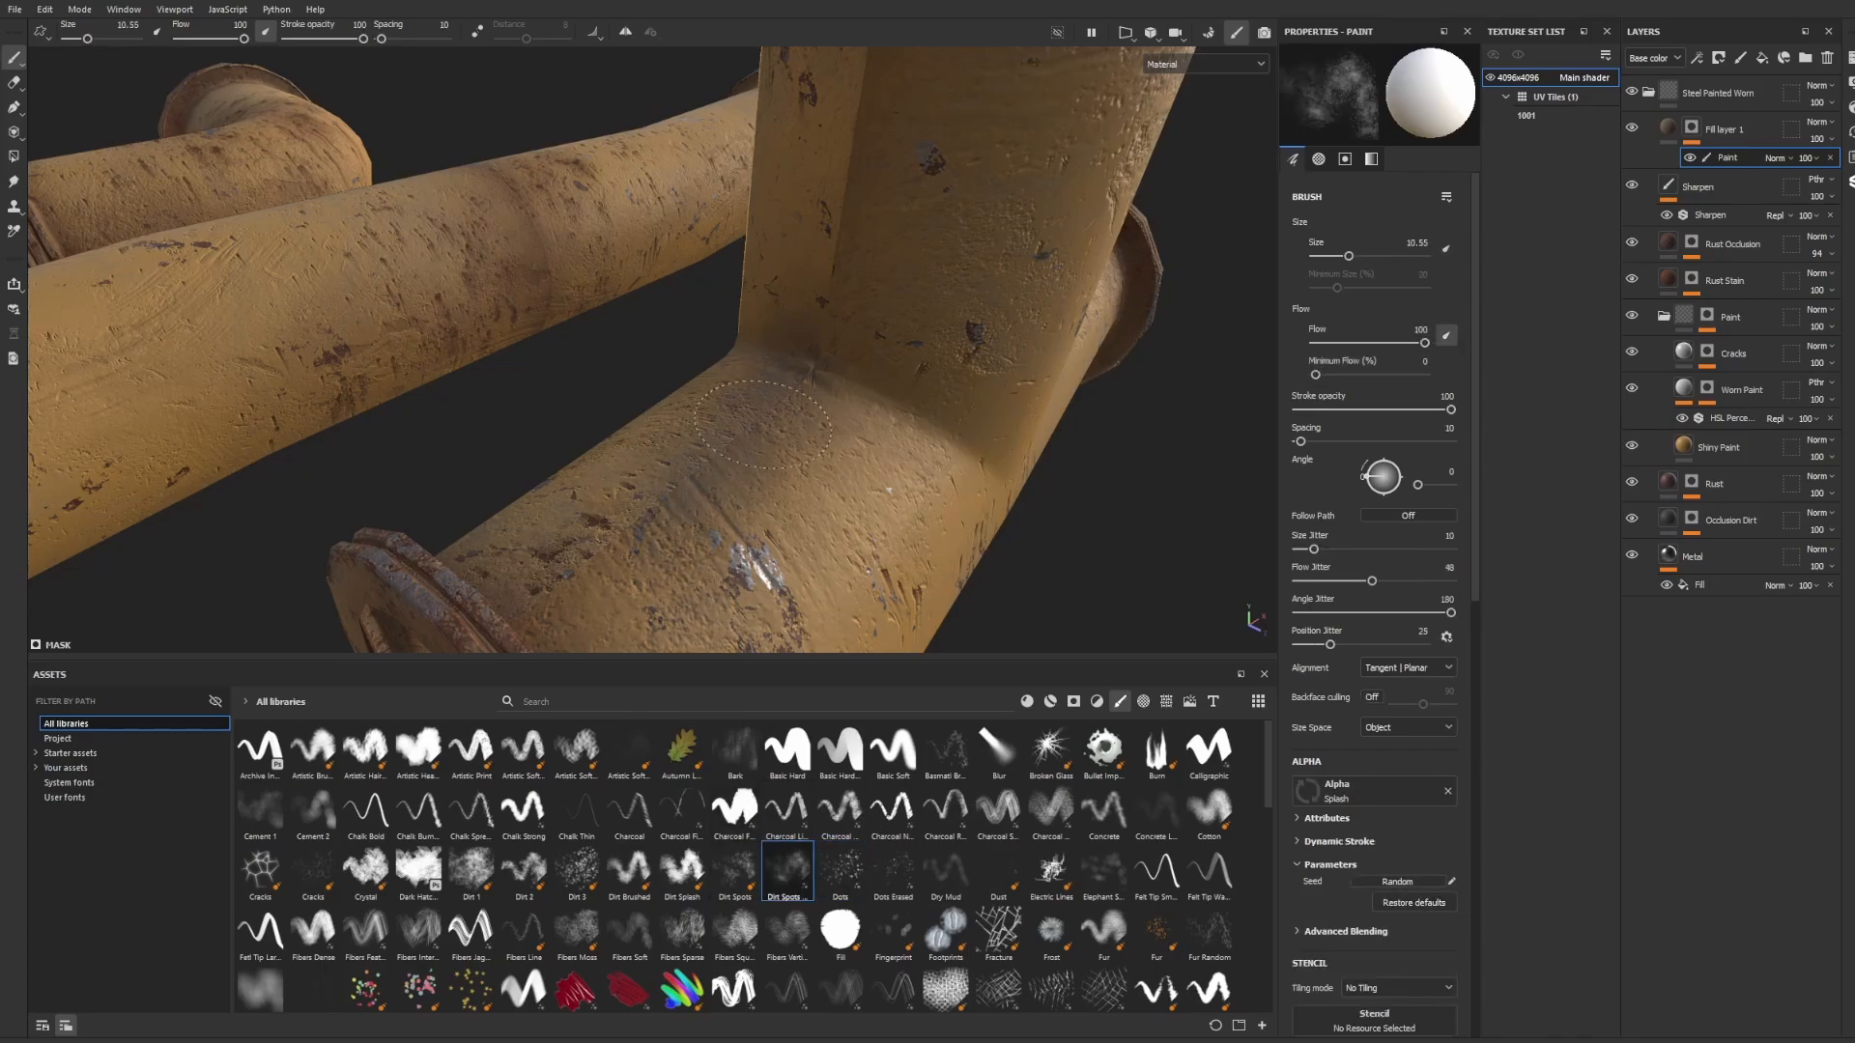
Paint brown dirt spots on the fill layer's mask around the tee pipe's branch joint and body.
mouse_move(763, 411)
left_mouse_down("alt")
mouse_move(841, 290)
mouse_move(850, 235)
mouse_move(773, 261)
left_mouse_up("alt")
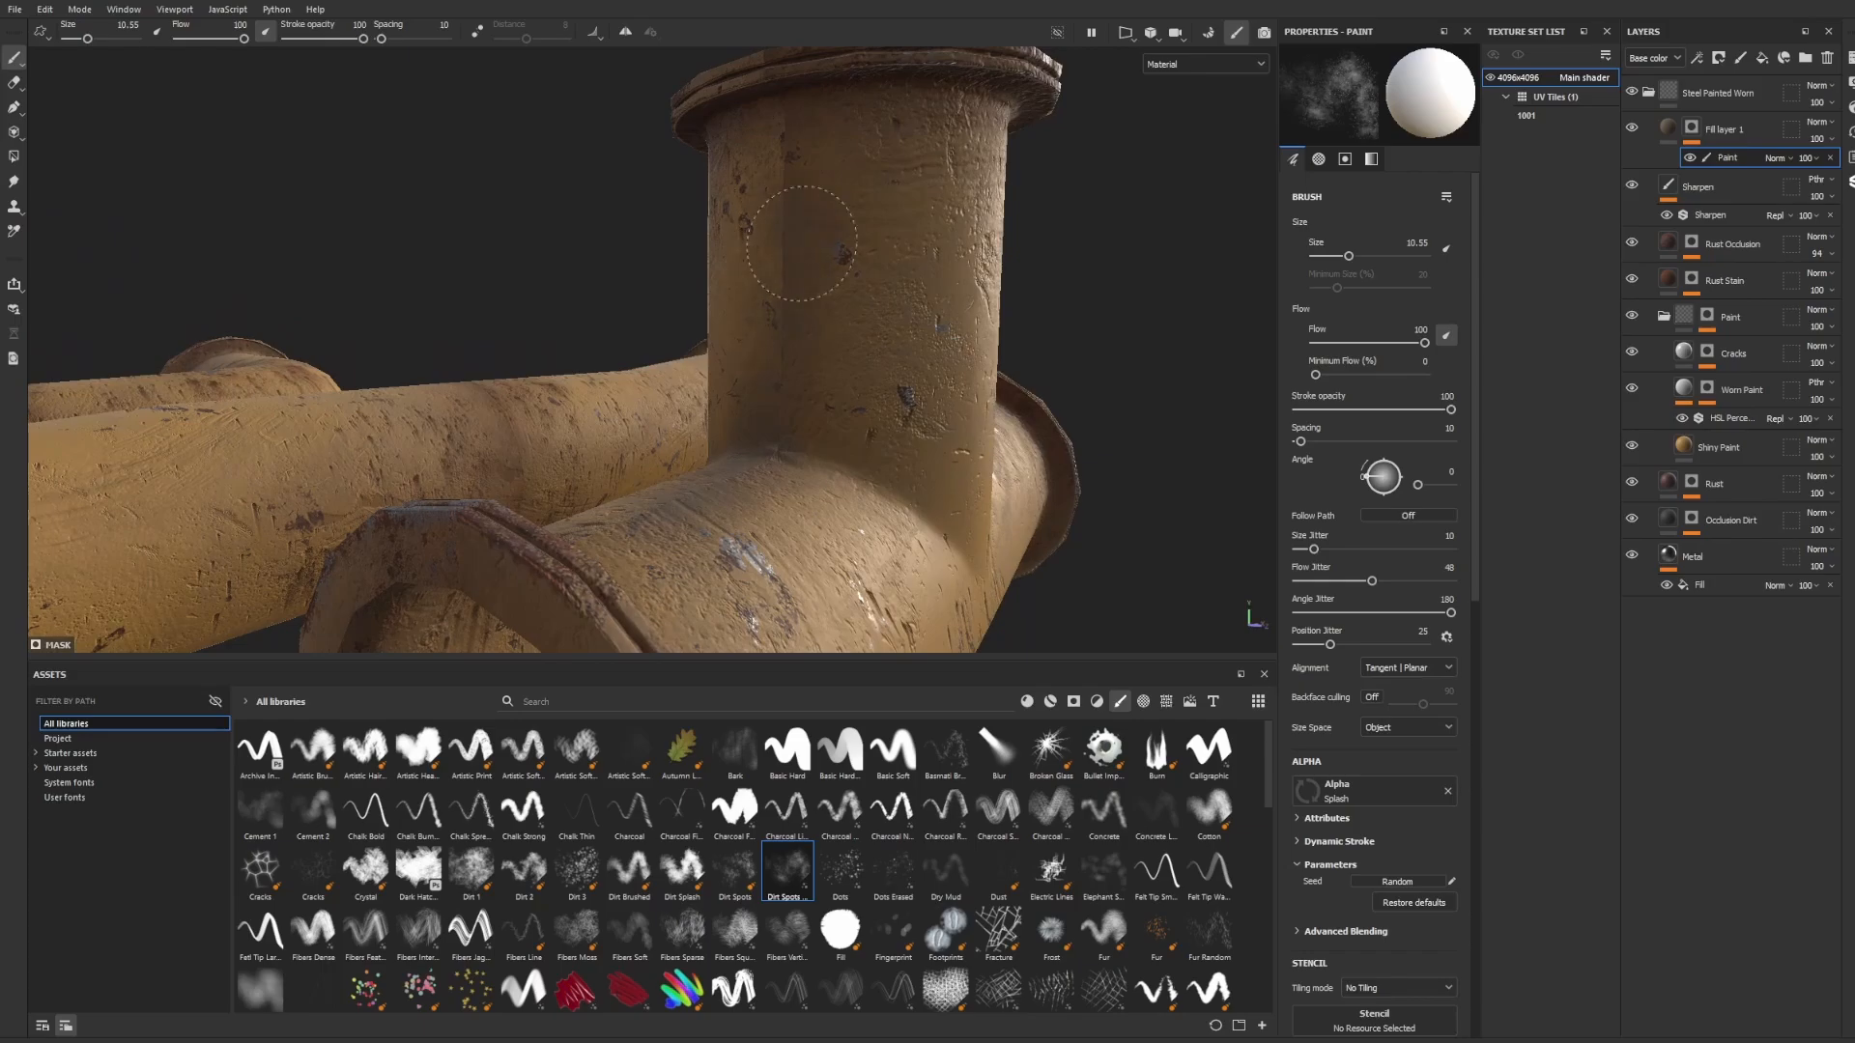
mouse_move(812, 545)
left_mouse_down()
mouse_move(870, 464)
mouse_move(921, 543)
left_mouse_up()
mouse_move(696, 396)
left_mouse_down("alt")
mouse_move(779, 474)
mouse_move(838, 464)
mouse_move(739, 377)
left_mouse_up("alt")
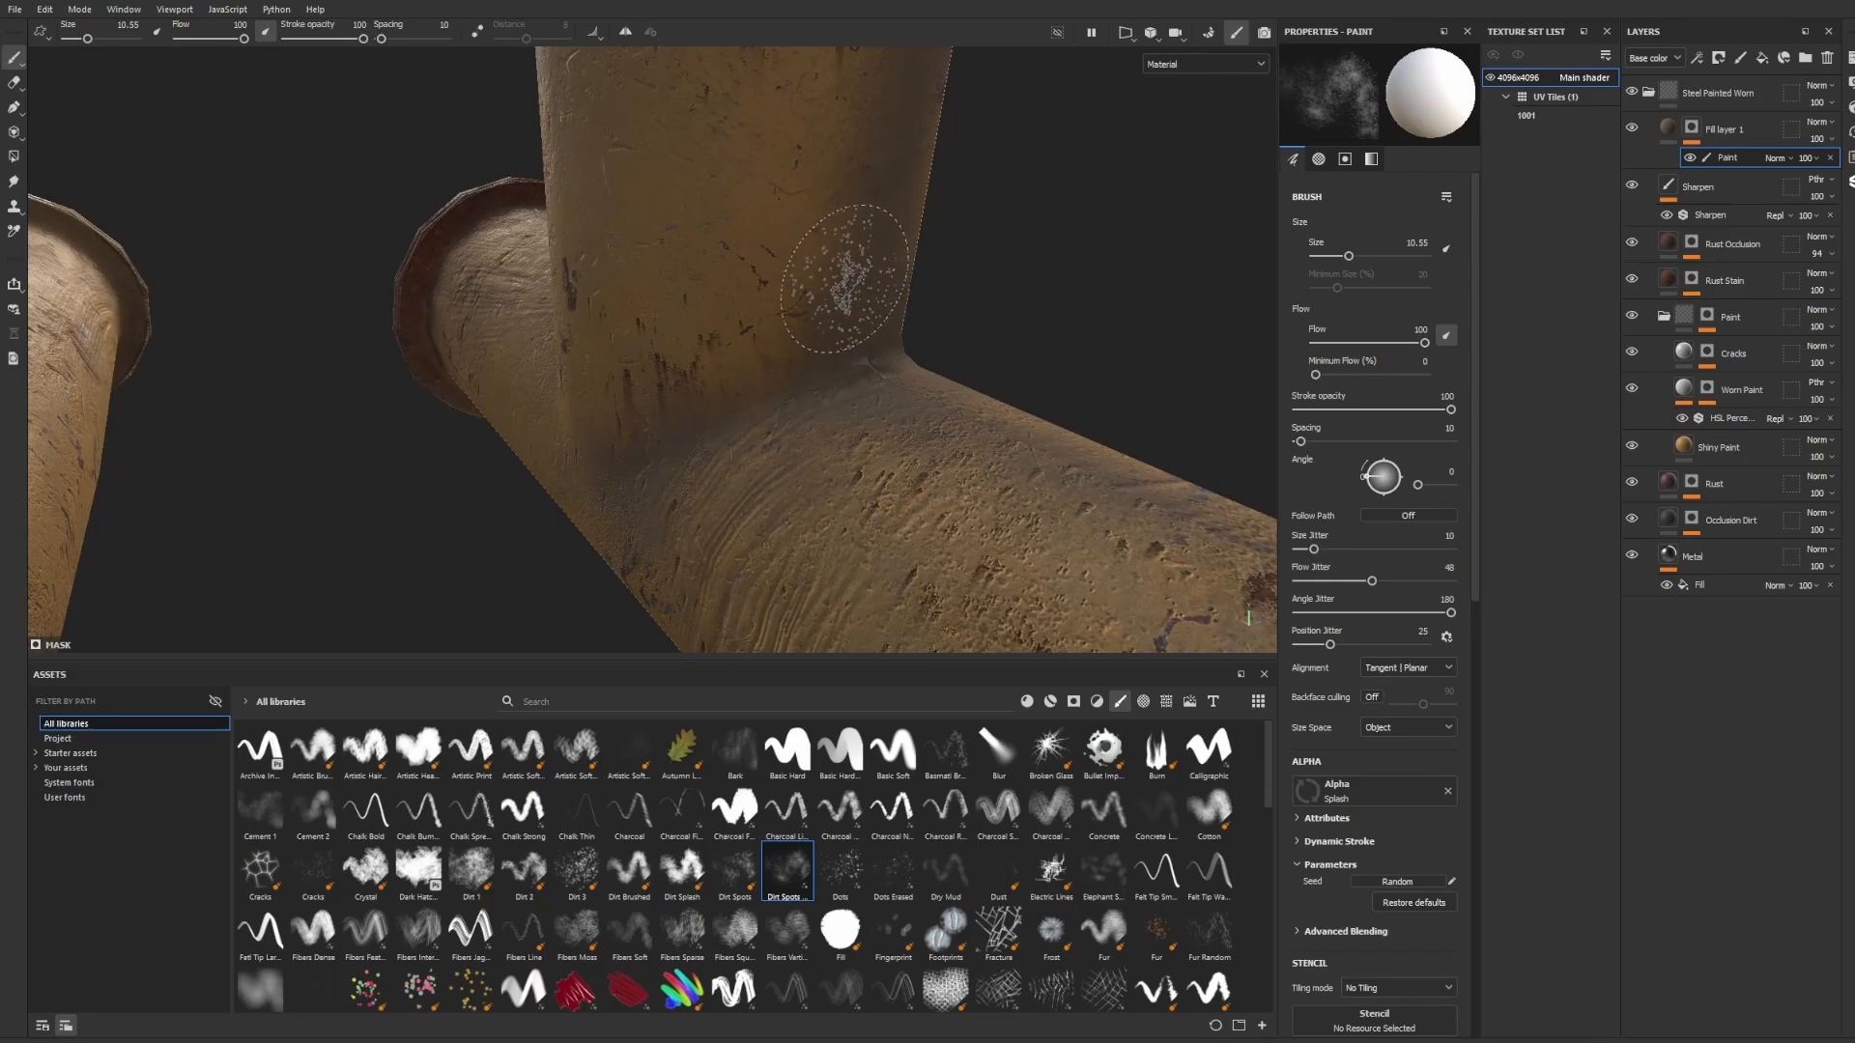
mouse_move(845, 279)
left_mouse_down("alt")
mouse_move(851, 251)
mouse_move(976, 406)
mouse_move(1101, 396)
mouse_move(975, 433)
mouse_move(1024, 425)
mouse_move(1002, 402)
mouse_move(1082, 416)
mouse_move(696, 362)
mouse_move(652, 386)
left_mouse_up("alt")
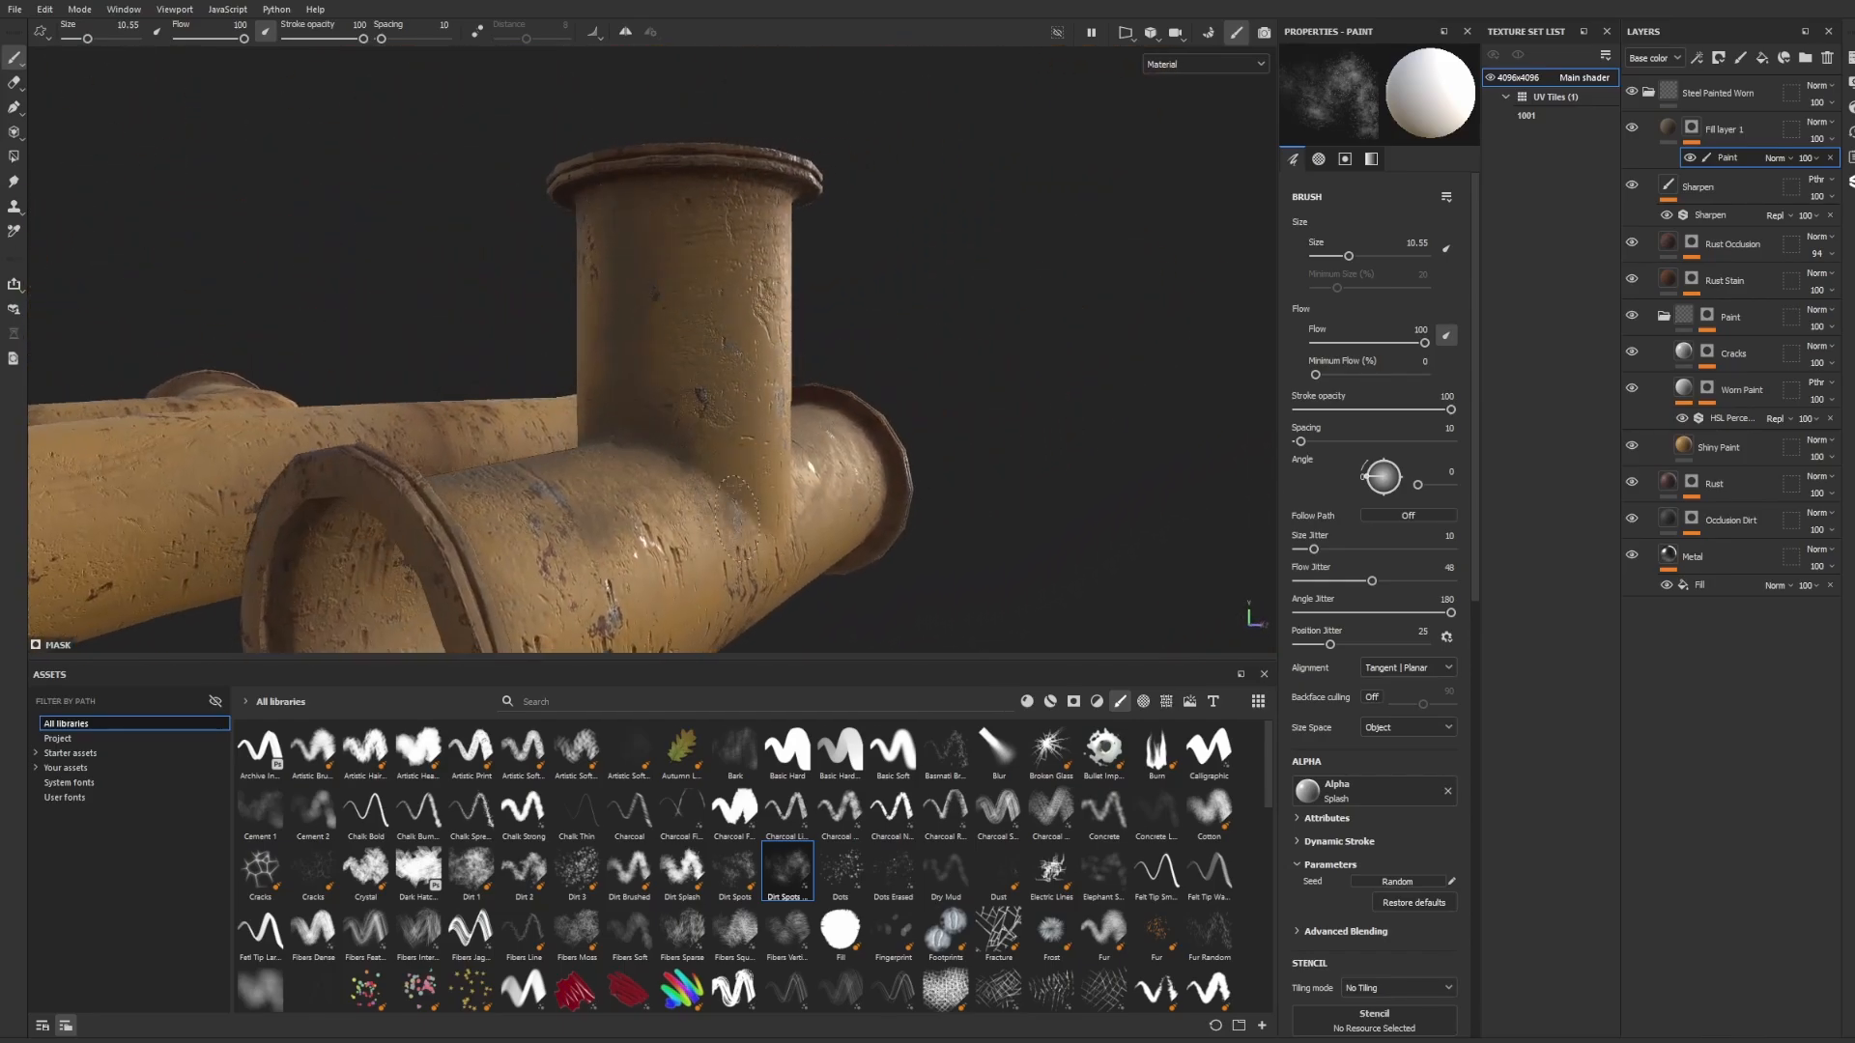
left_click_drag(732, 512, 537, 460, "alt")
scroll(536, 460, "down", 2)
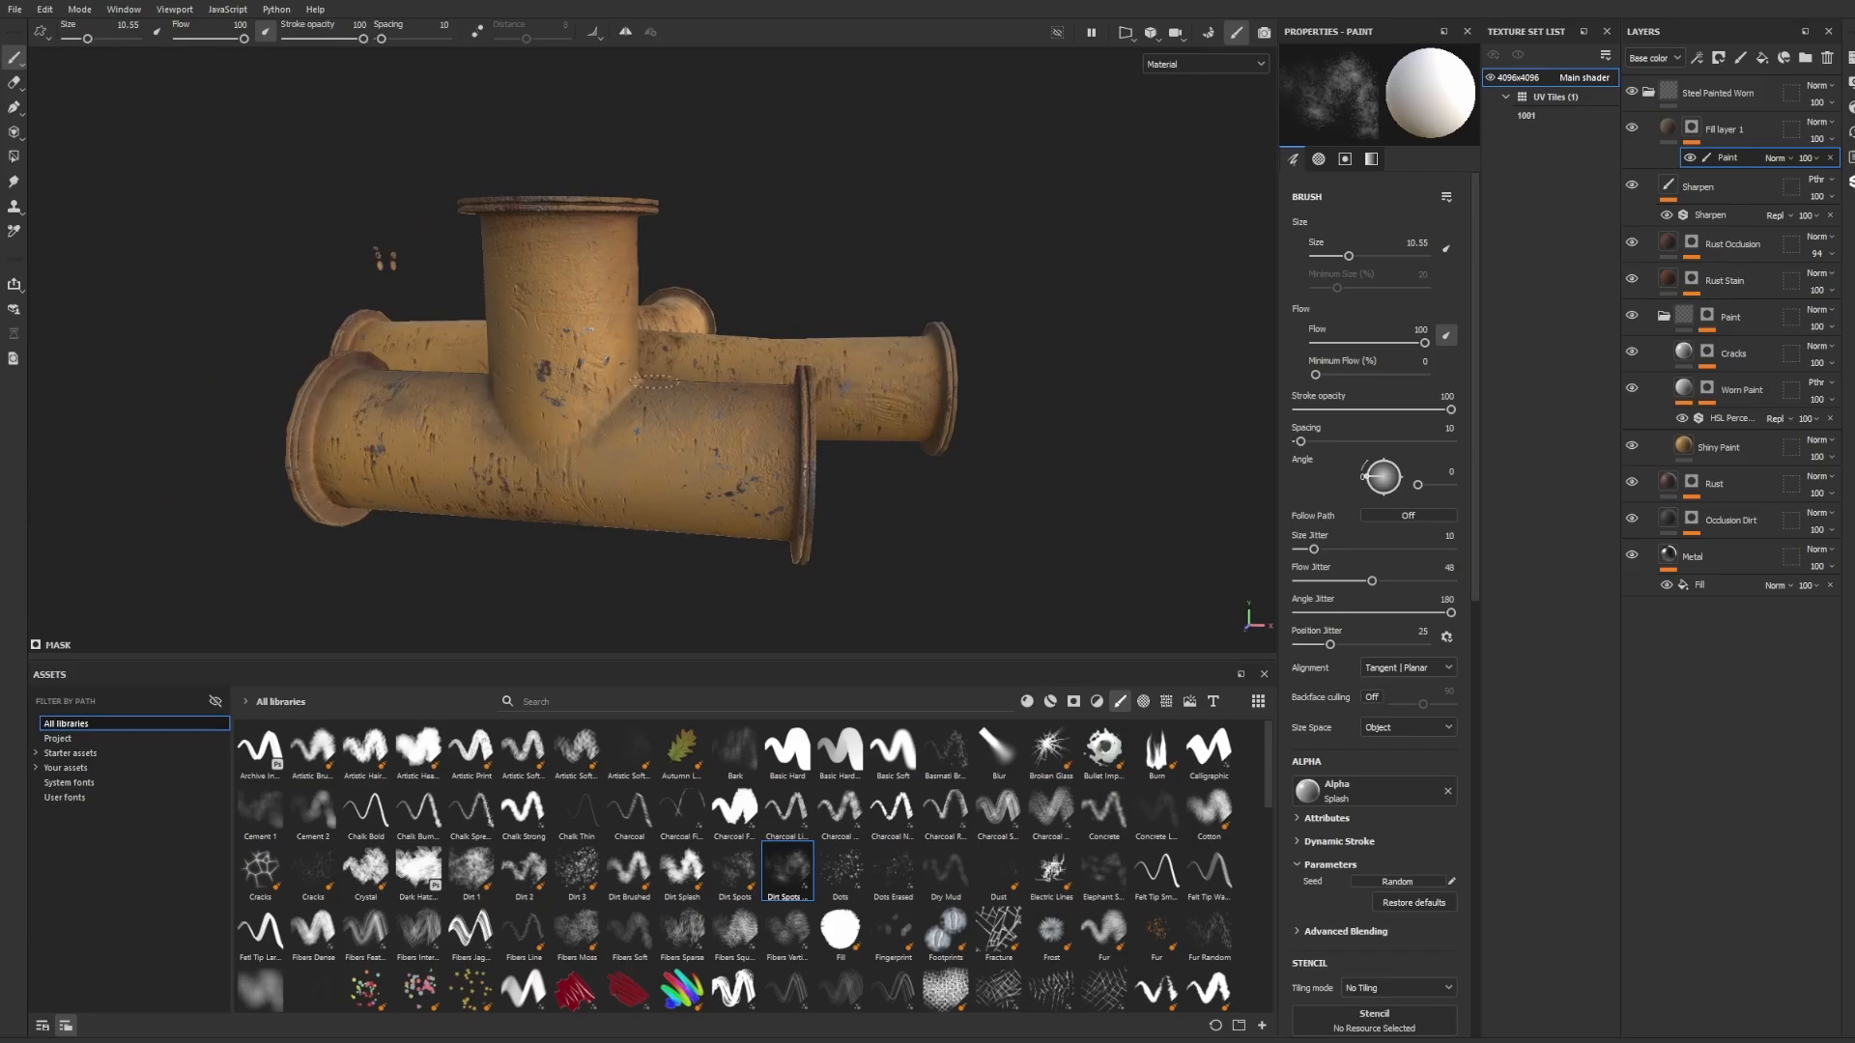
left_click_drag(655, 382, 620, 328, "alt")
scroll(618, 411, "up", 2)
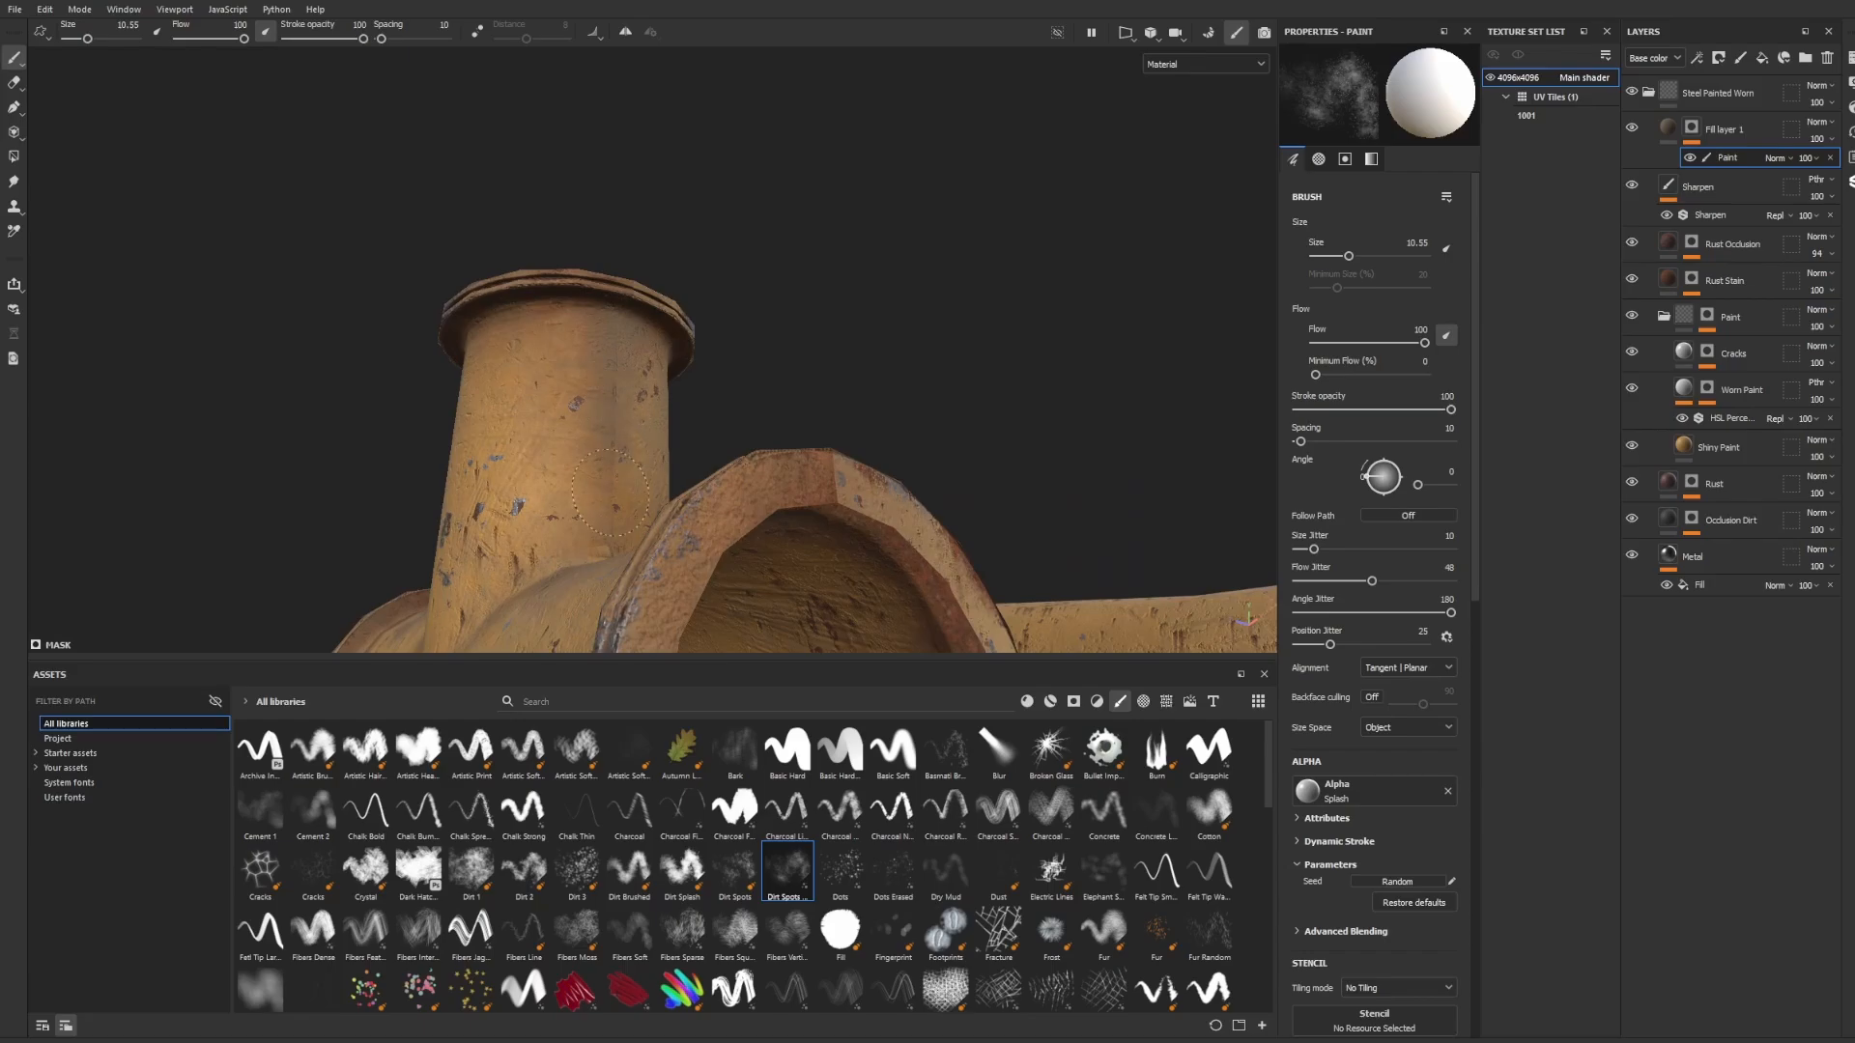
left_click_drag(612, 467, 764, 710, "alt")
middle_click_drag(821, 637, 723, 539, "alt")
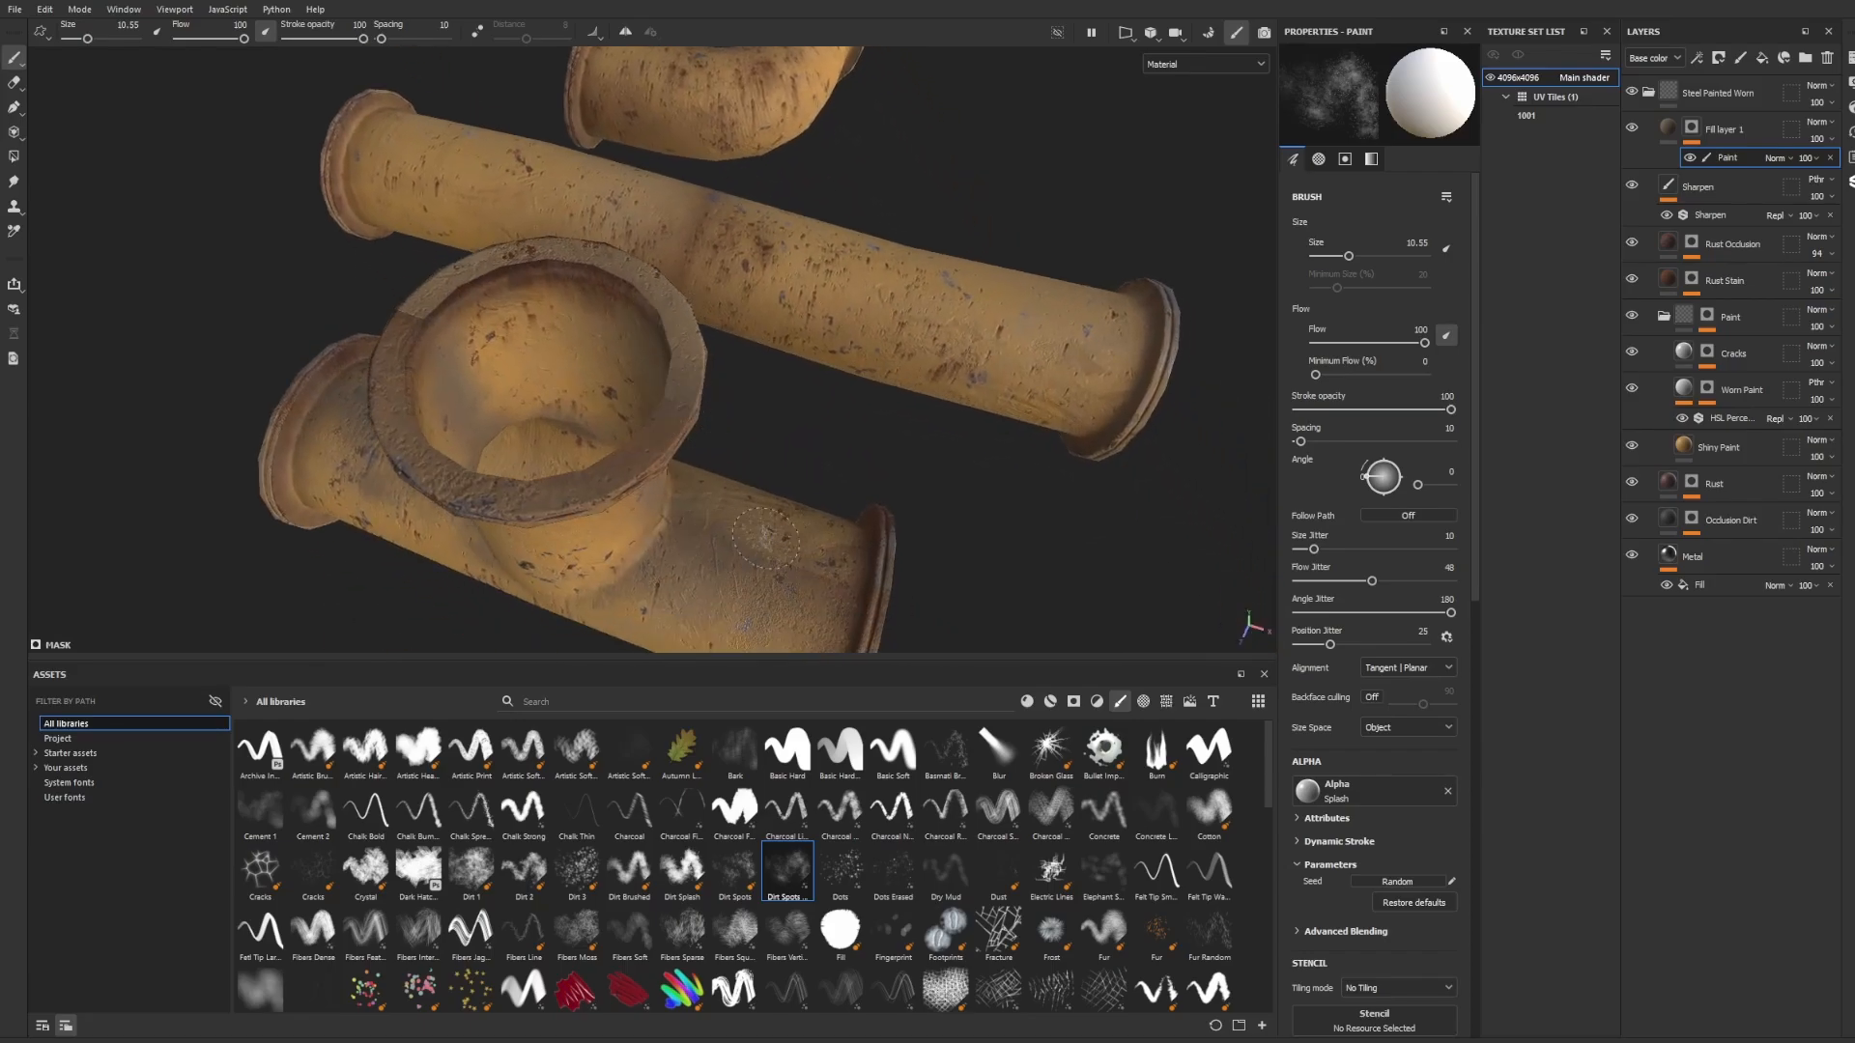
Paint dirt spots on the mask across the middle of the long straight pipe.
left_click_drag(795, 567, 866, 389, "alt")
middle_click_drag(541, 454, 770, 264, "alt")
mouse_move(770, 265)
left_mouse_down("alt")
mouse_move(766, 160)
mouse_move(633, 200)
mouse_move(713, 396)
mouse_move(708, 304)
mouse_move(496, 421)
mouse_move(708, 365)
mouse_move(709, 407)
left_mouse_up("alt")
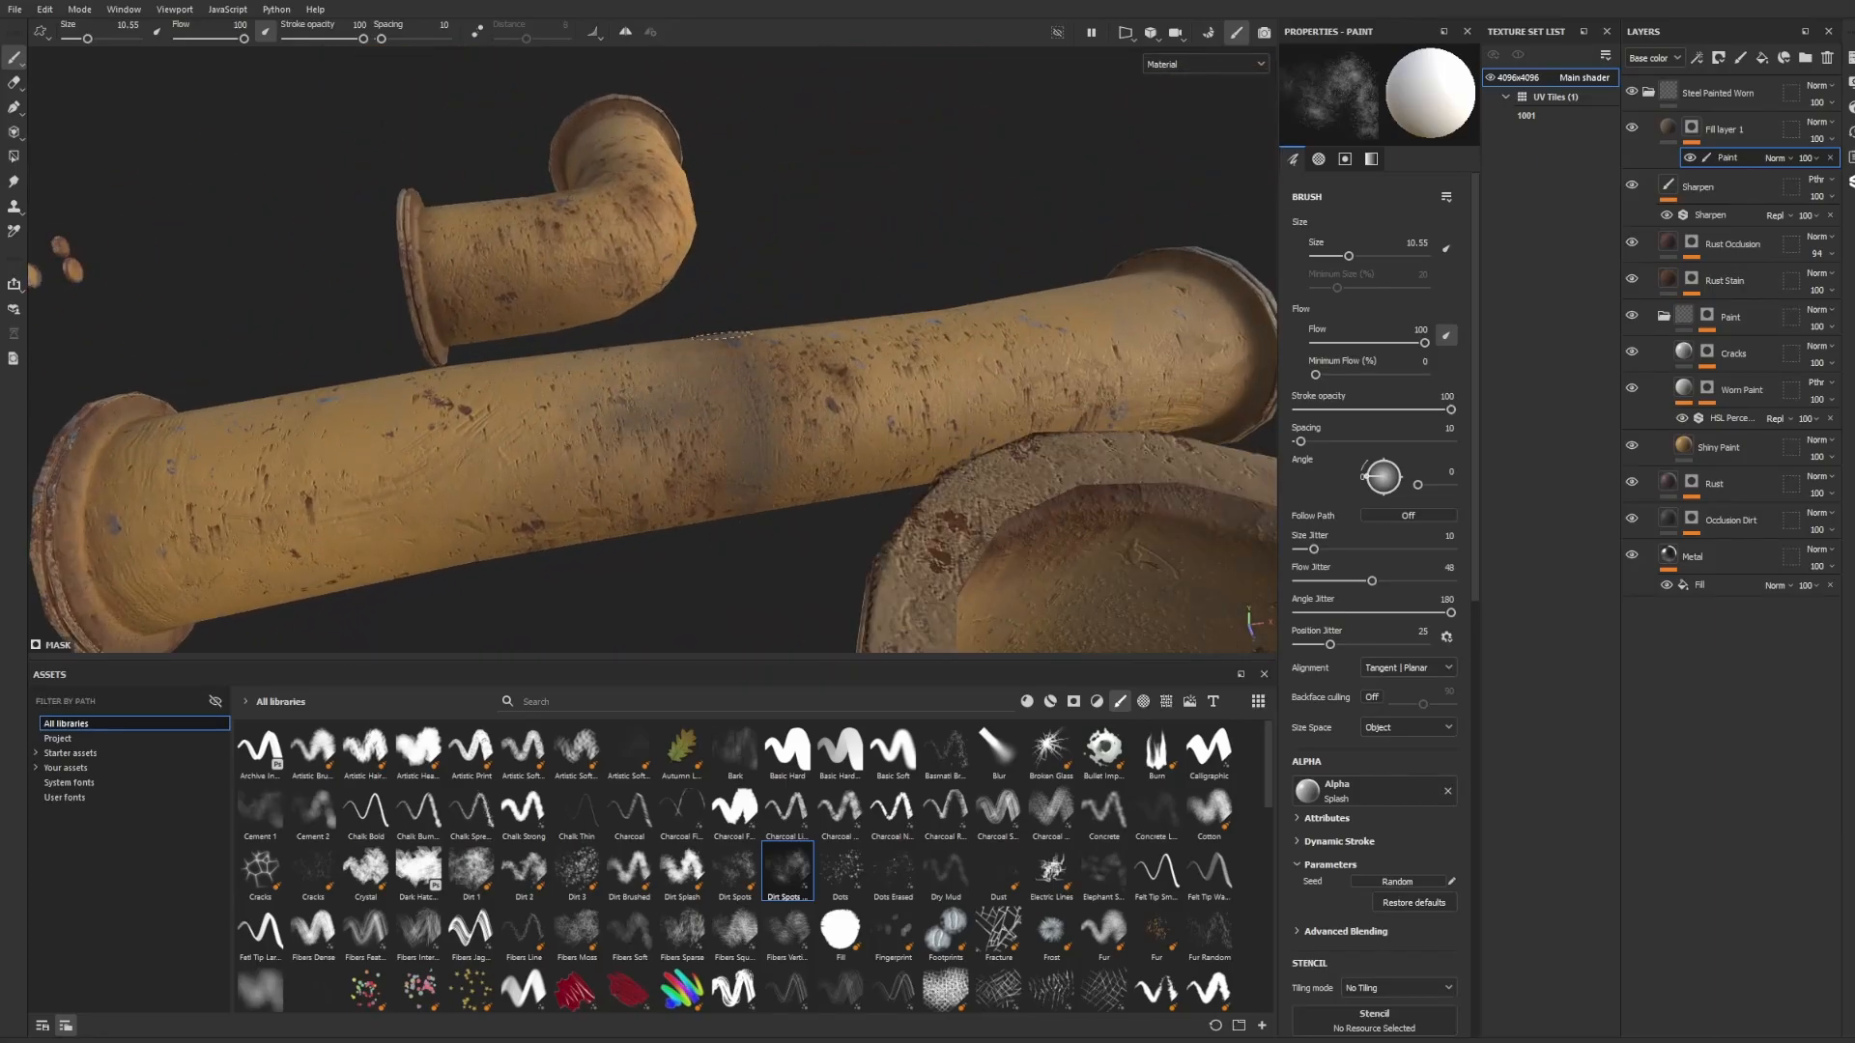
mouse_move(722, 336)
left_mouse_down()
mouse_move(870, 379)
mouse_move(995, 377)
mouse_move(309, 468)
mouse_move(915, 302)
mouse_move(857, 232)
mouse_move(761, 273)
mouse_move(716, 550)
mouse_move(853, 267)
mouse_move(798, 397)
mouse_move(676, 391)
left_mouse_up()
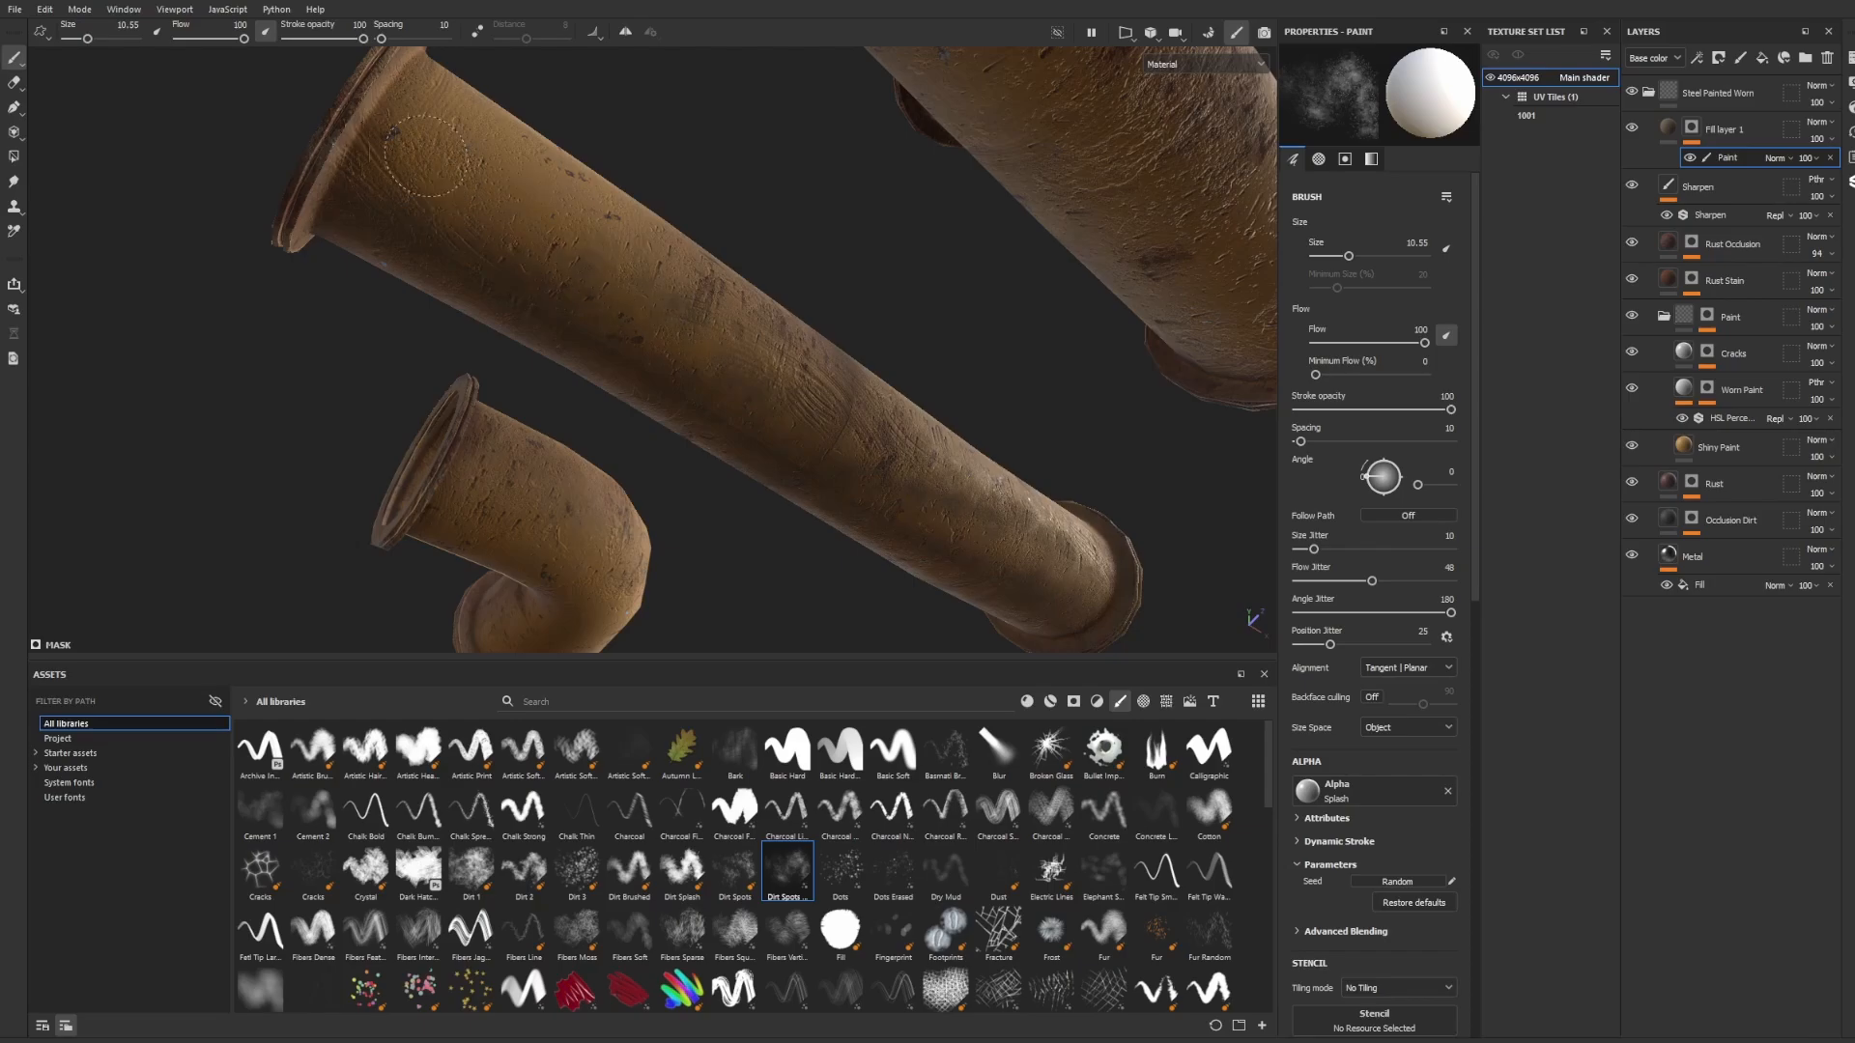
Extend the painted dirt along the long straight pipe's underside and upper surface.
mouse_move(747, 338)
left_mouse_down("alt")
mouse_move(795, 496)
mouse_move(700, 436)
left_mouse_up("alt")
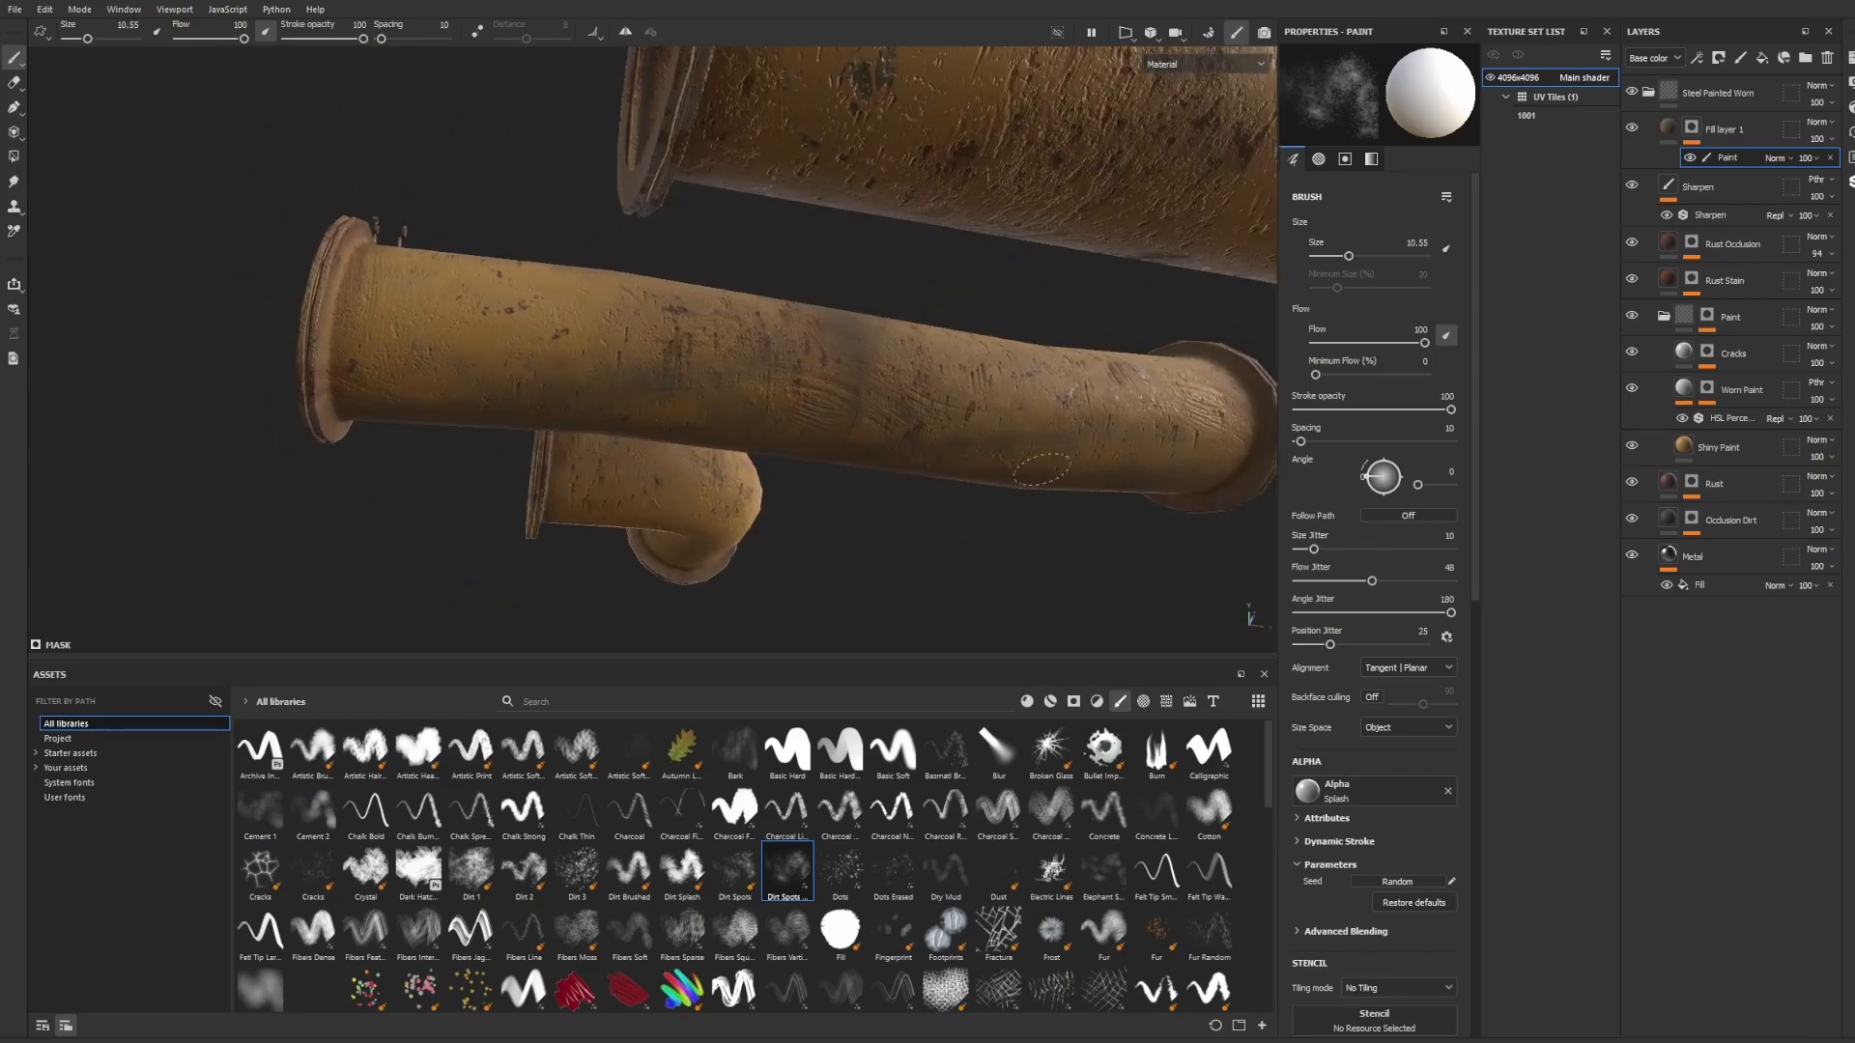
left_click_drag(1138, 469, 725, 360, "alt")
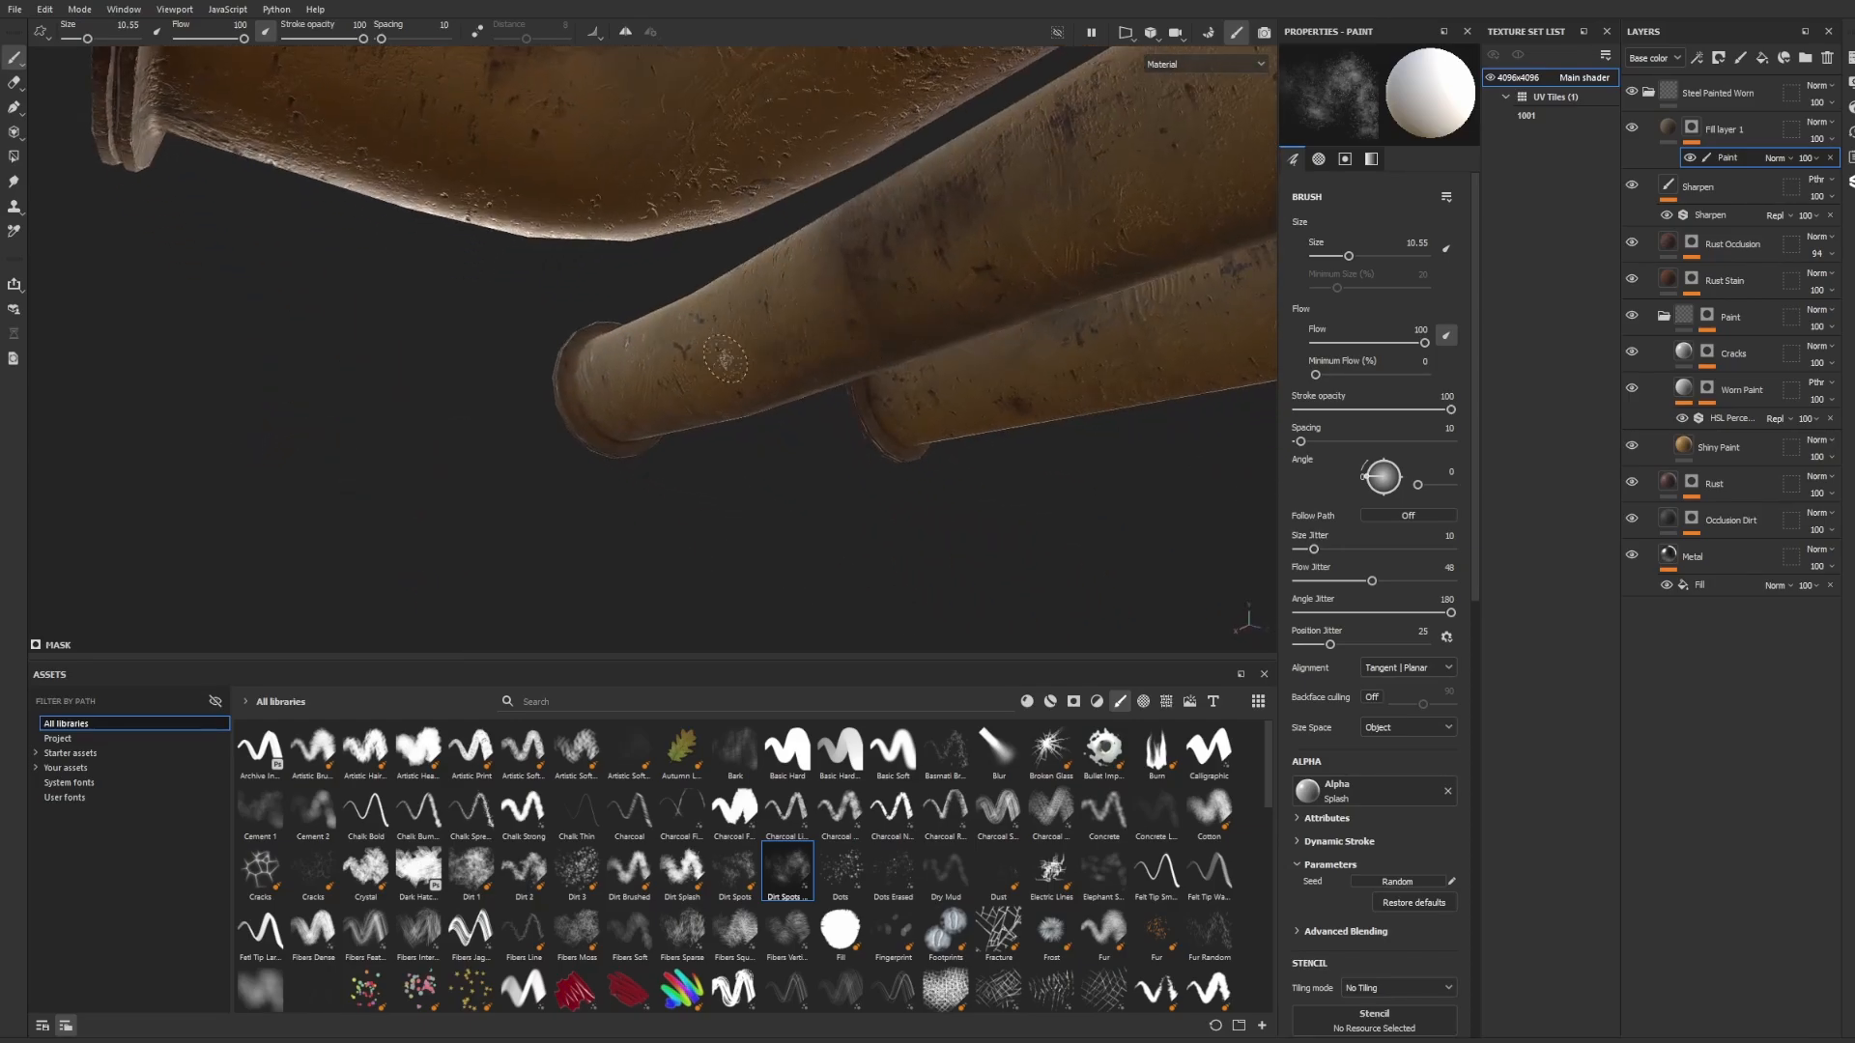
mouse_move(974, 284)
left_mouse_down("alt")
mouse_move(749, 391)
mouse_move(989, 316)
mouse_move(971, 340)
left_mouse_up("alt")
left_click_drag(1147, 281, 641, 421, "alt")
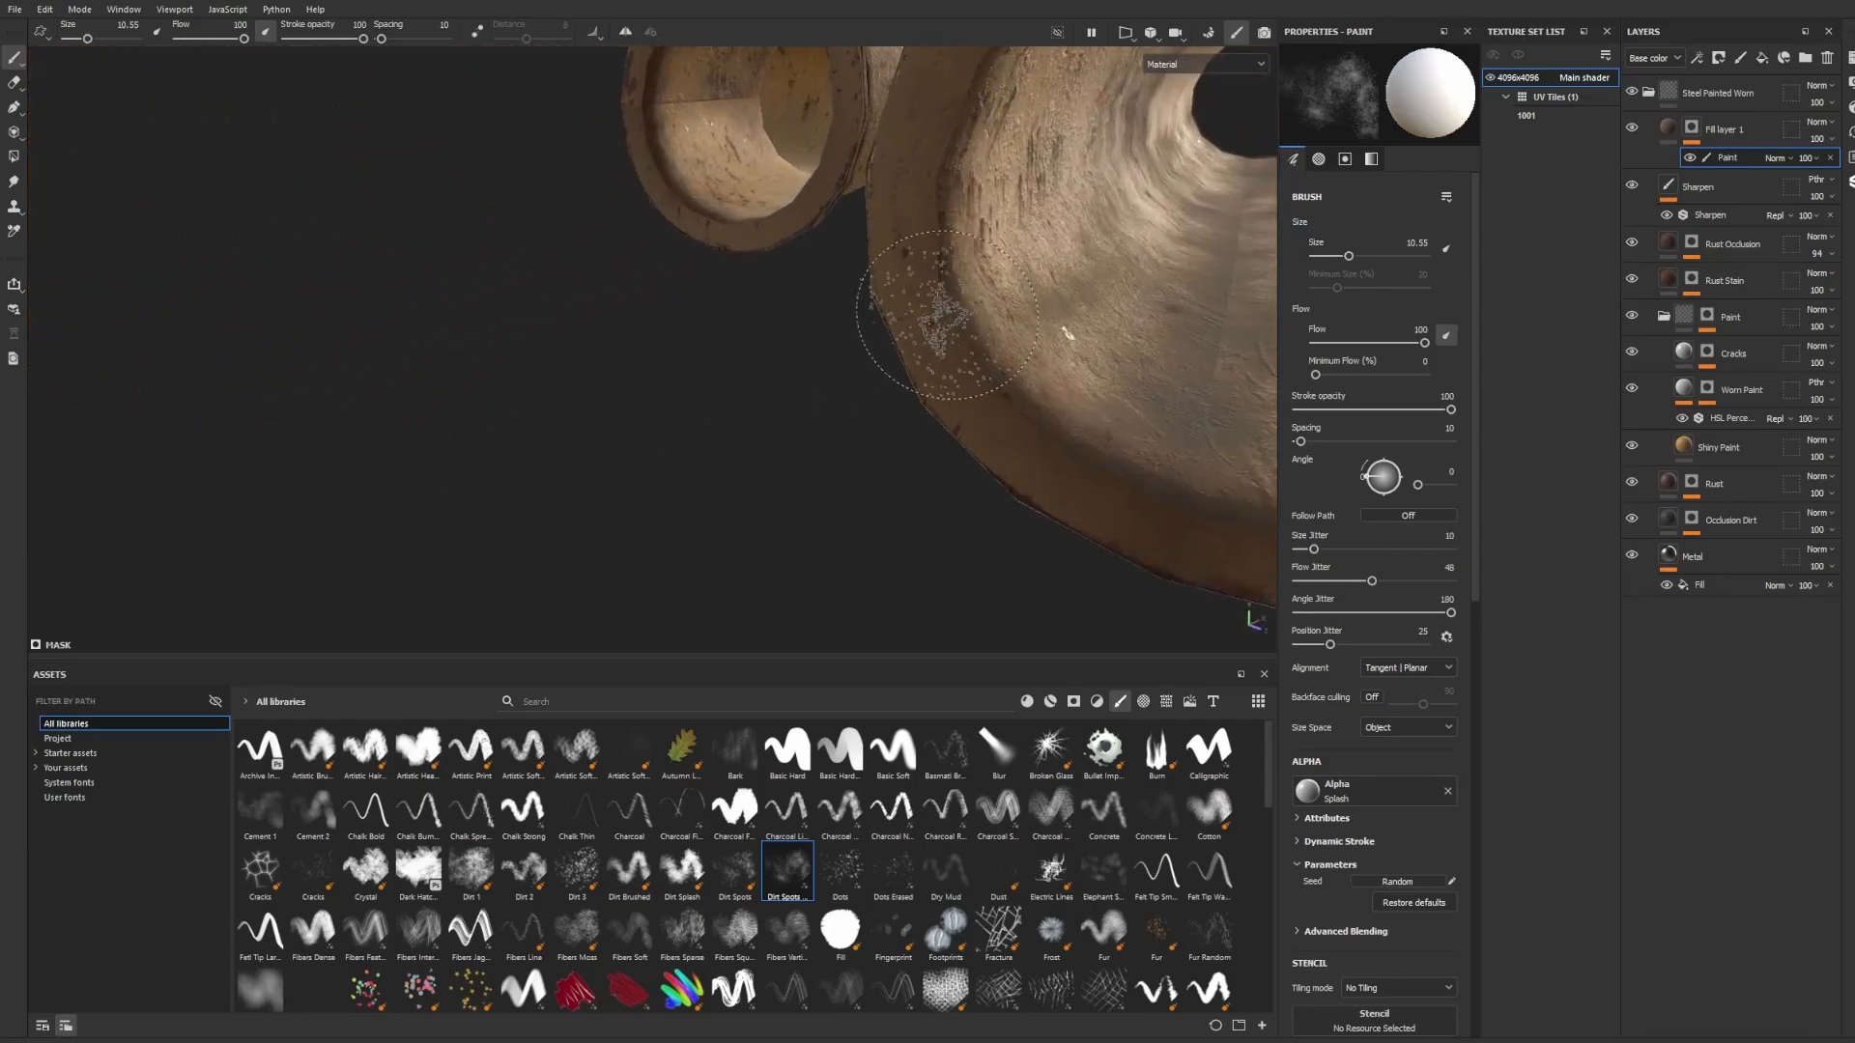
left_click_drag(918, 333, 694, 353, "alt")
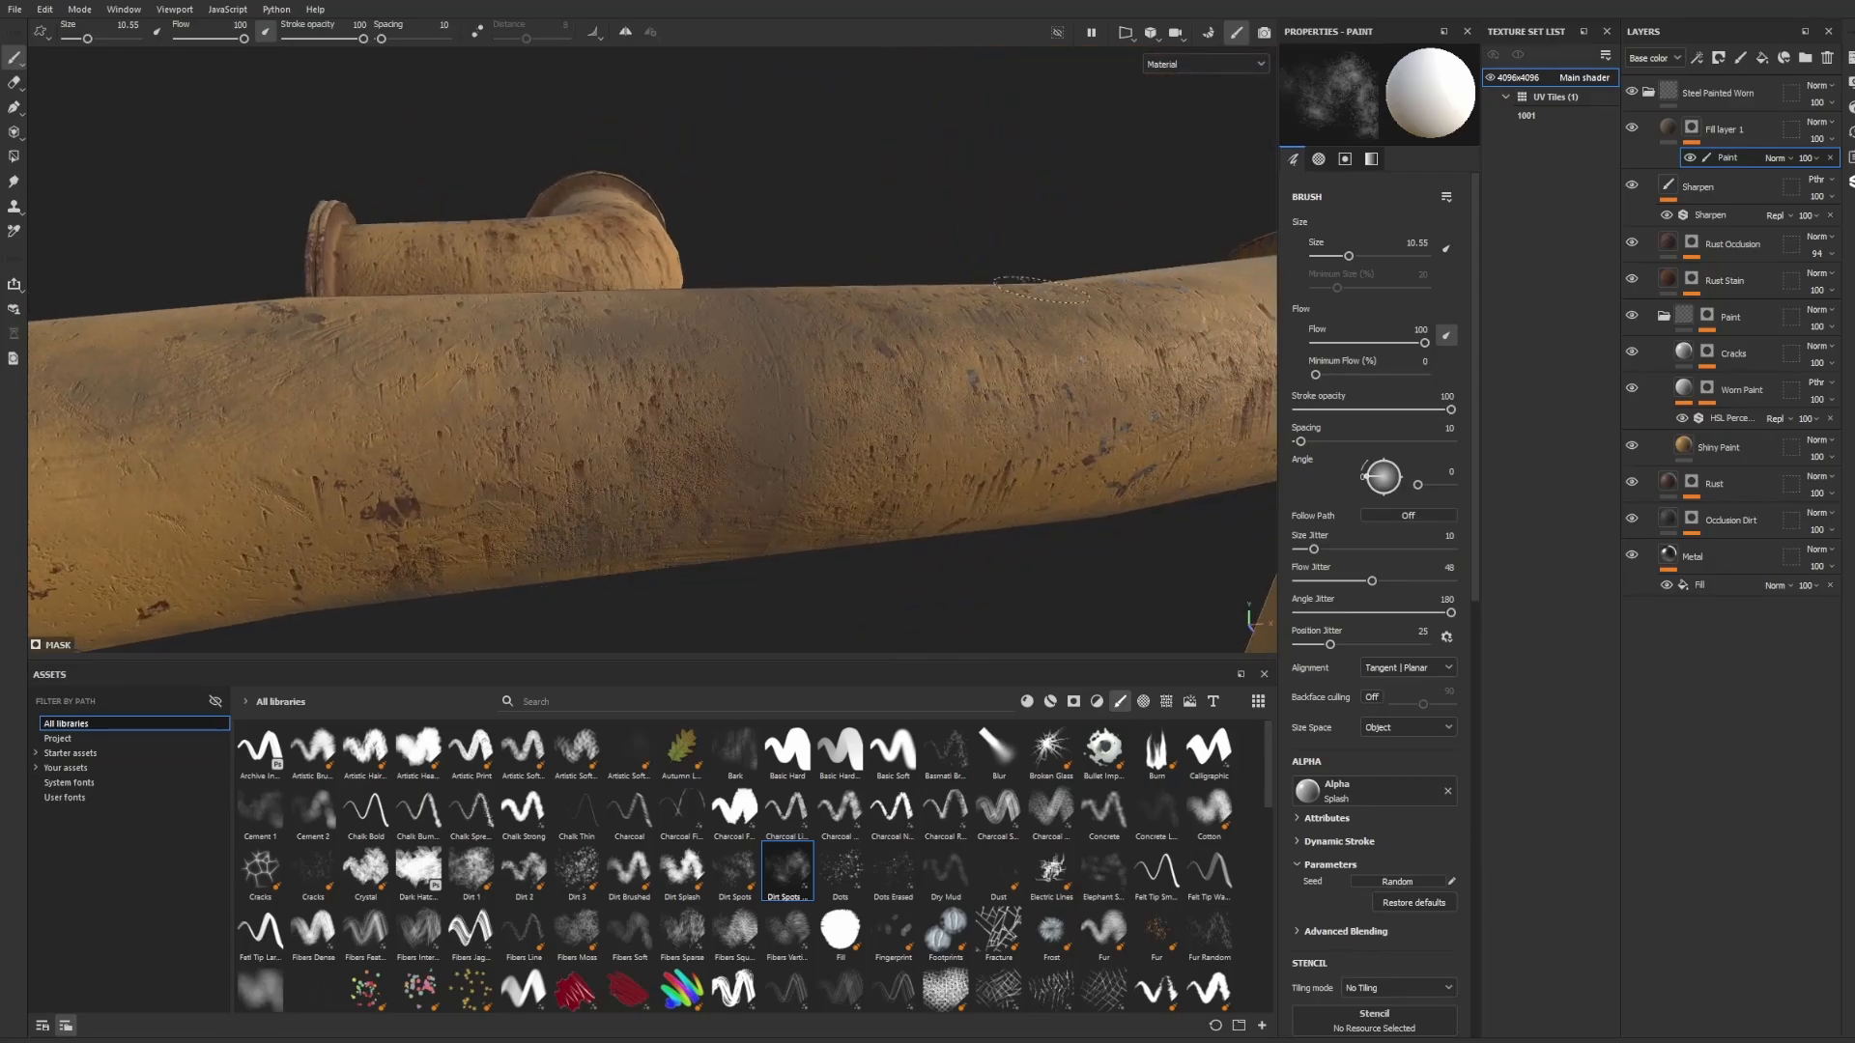
left_click_drag(1000, 474, 753, 426, "alt")
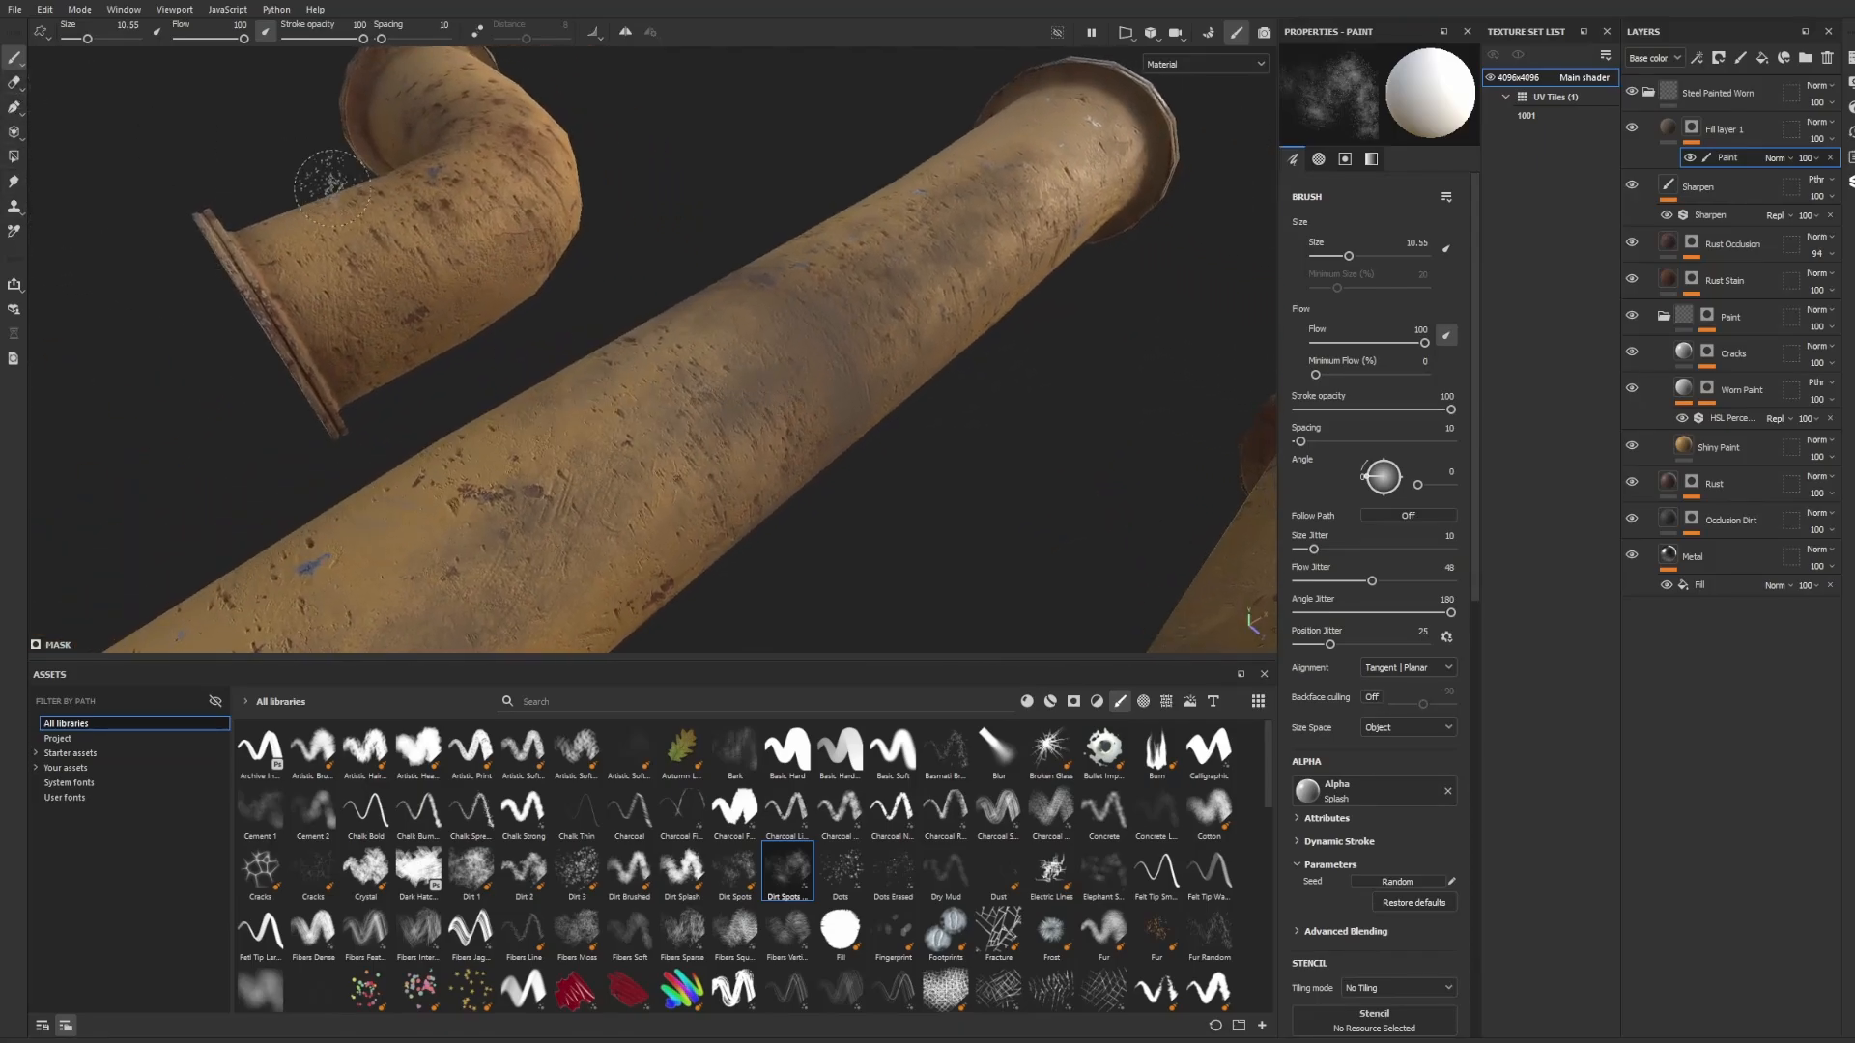
Paint dirt spots on the mask around the bend of the elbow pipe.
left_click_drag(333, 189, 716, 432, "alt")
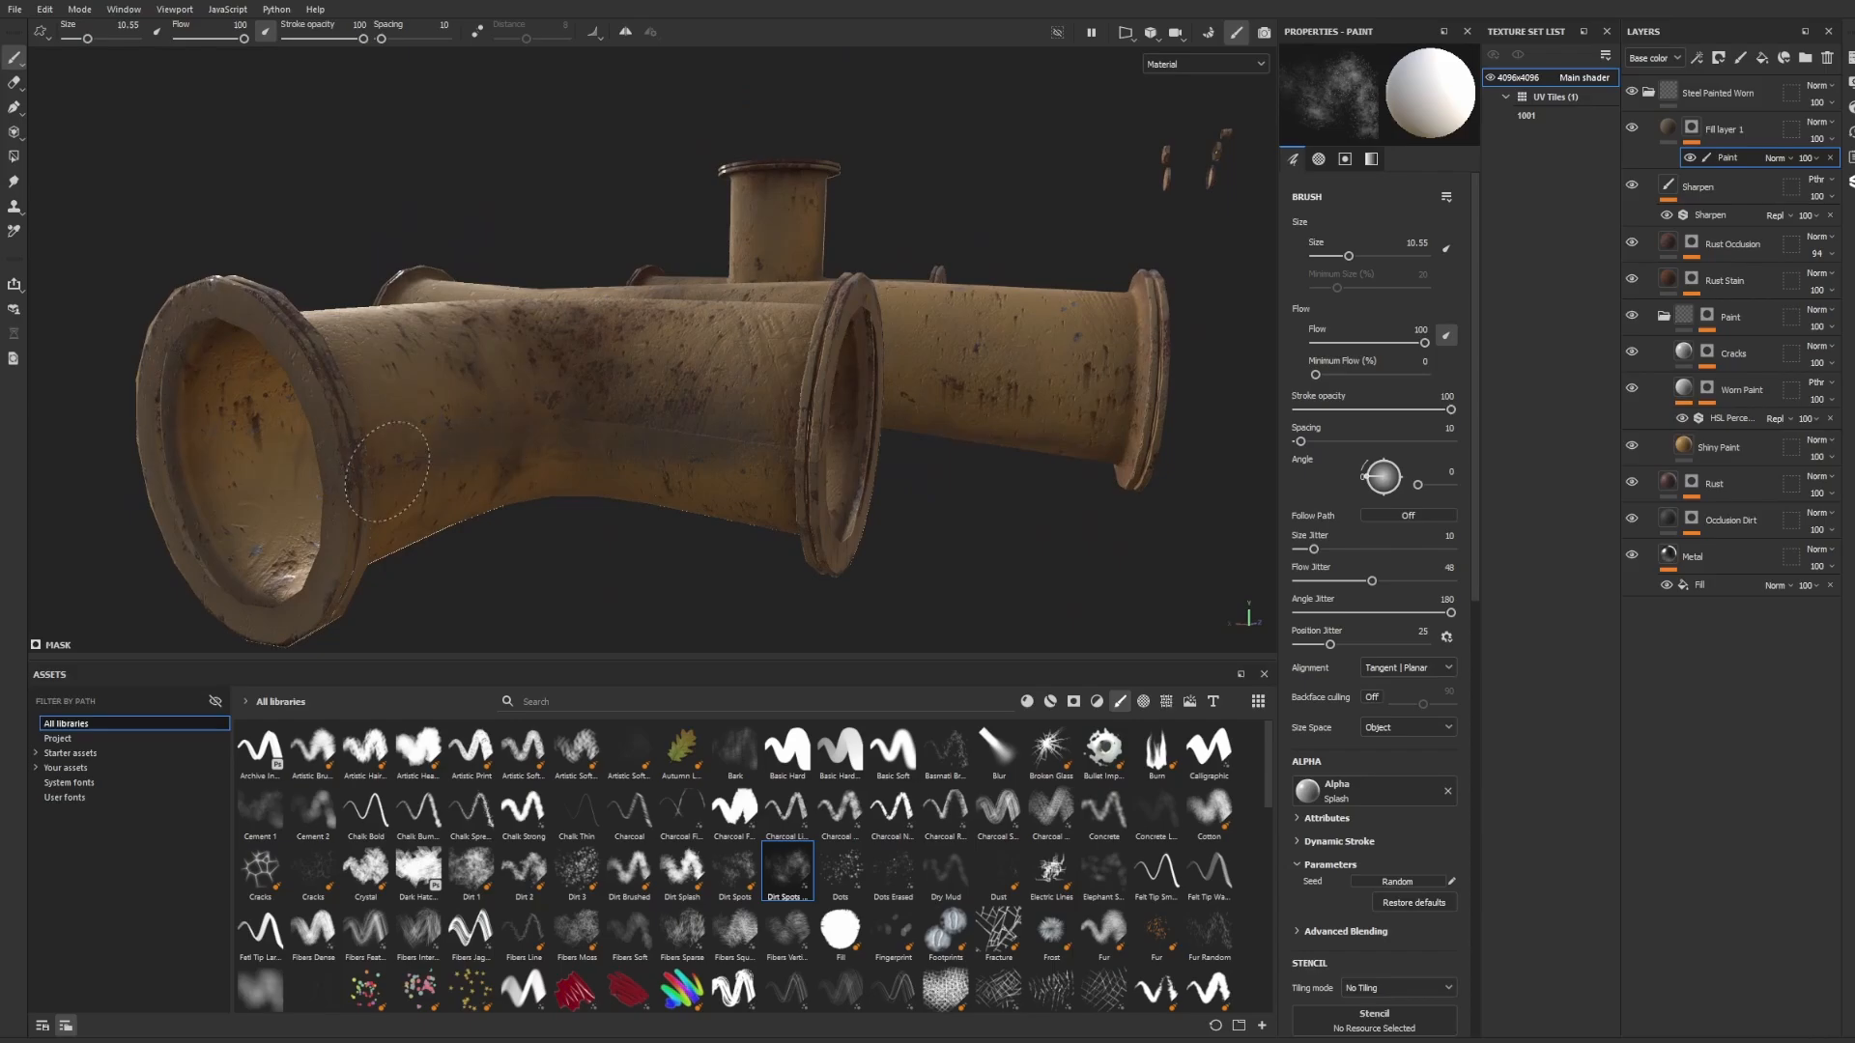
mouse_move(591, 394)
left_mouse_down()
mouse_move(570, 394)
mouse_move(605, 436)
left_mouse_up()
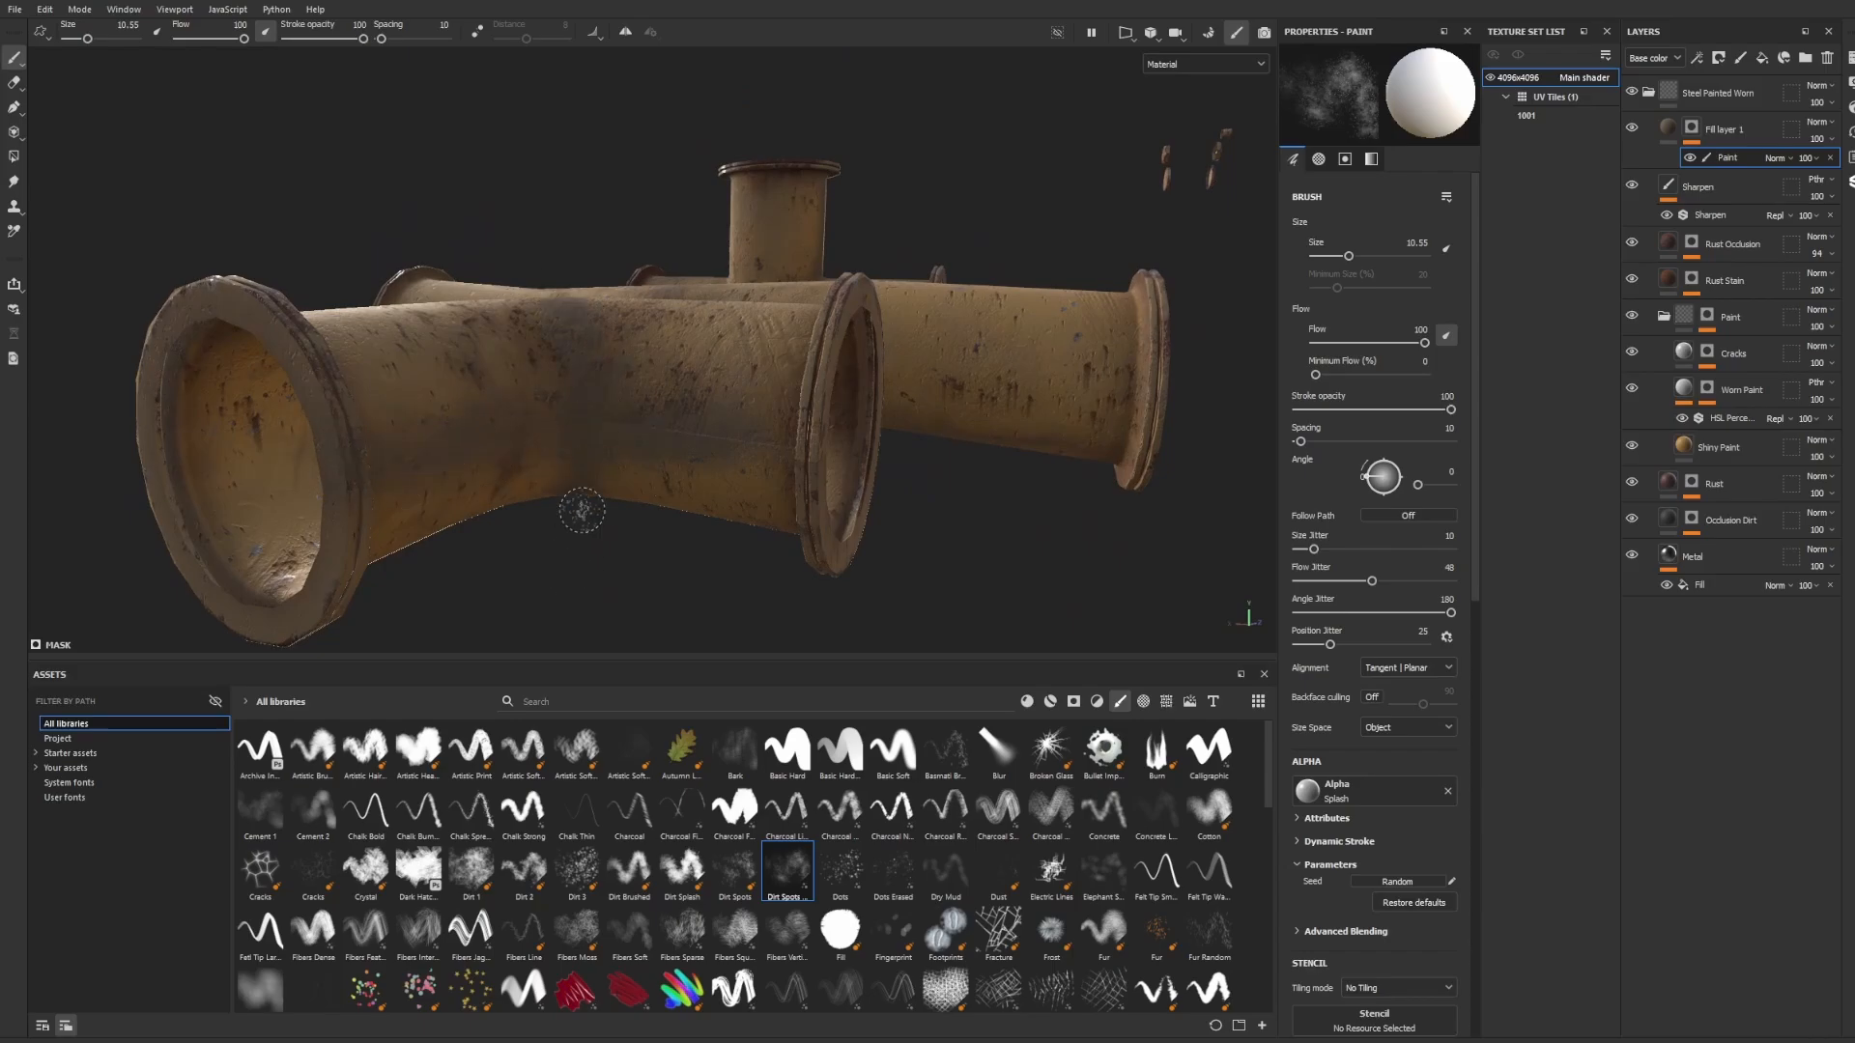
left_click_drag(582, 512, 604, 413, "alt")
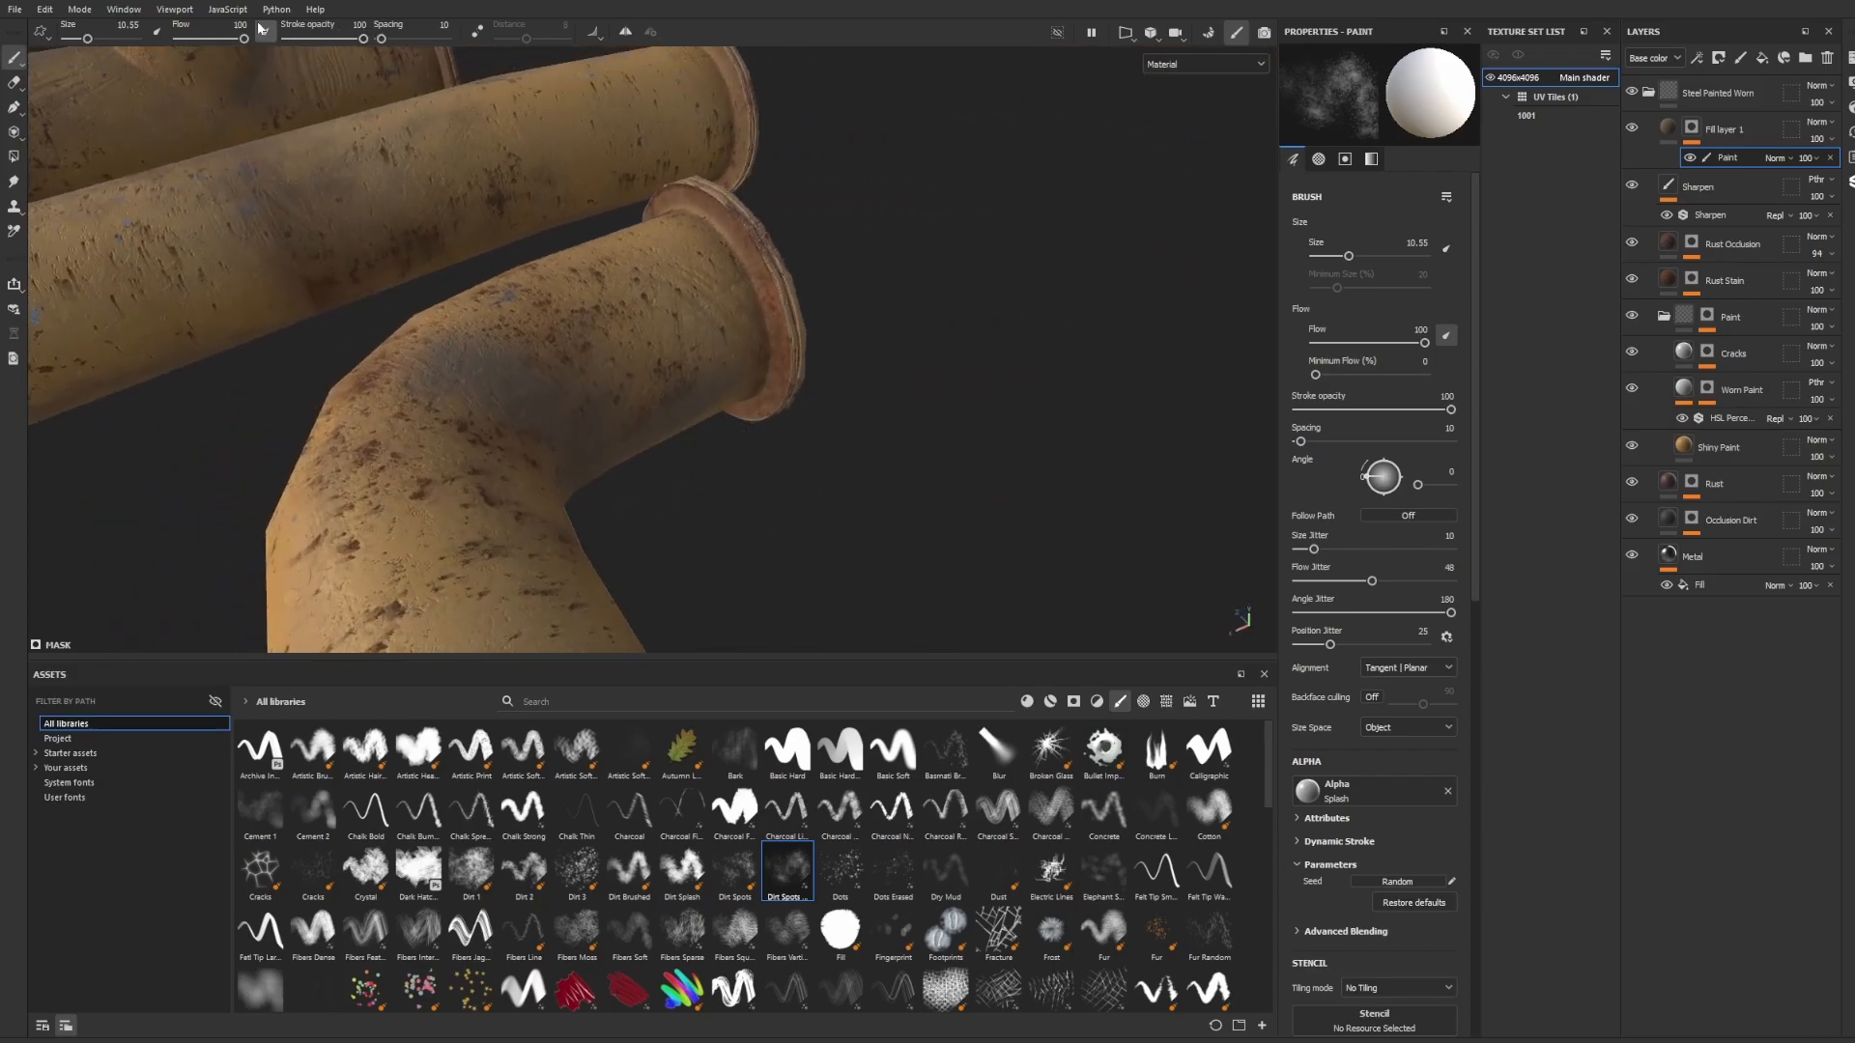
Soften the elbow pipe's painted dirt with the Eraser at a stroke opacity of 13.
key("e")
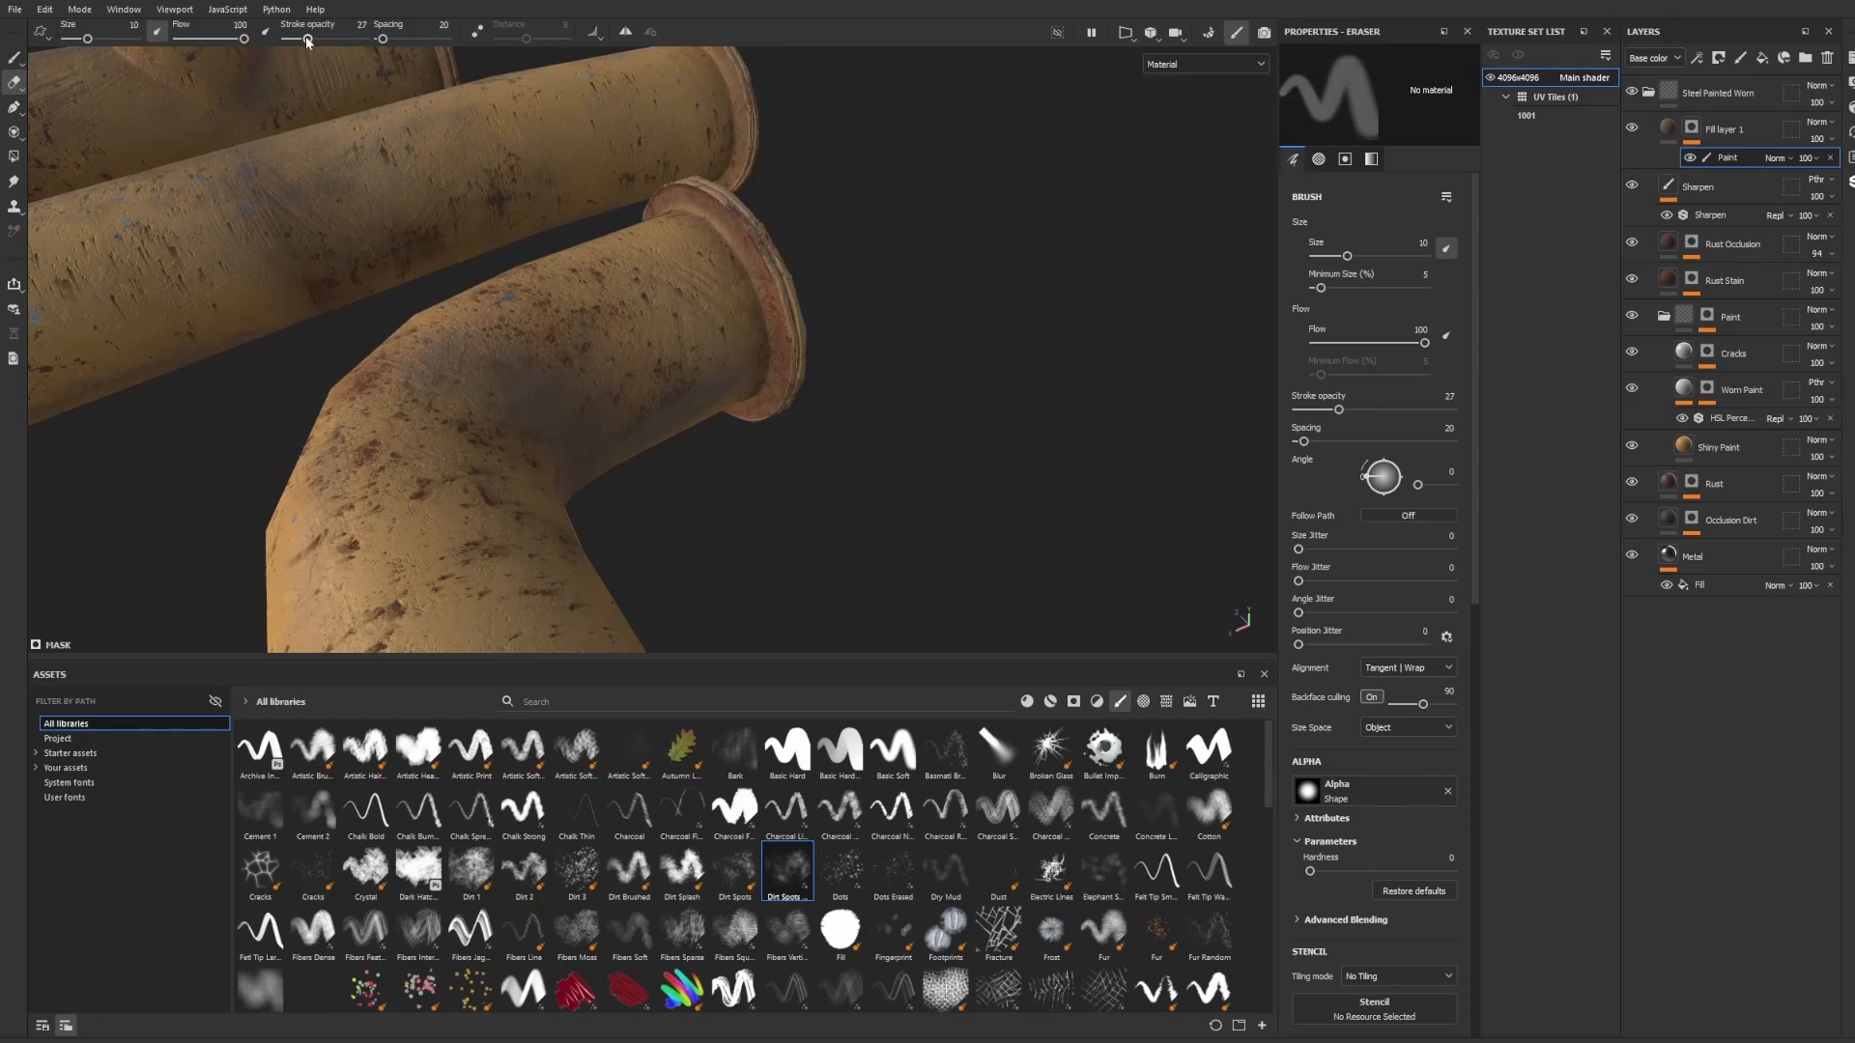
left_click_drag(307, 39, 297, 39)
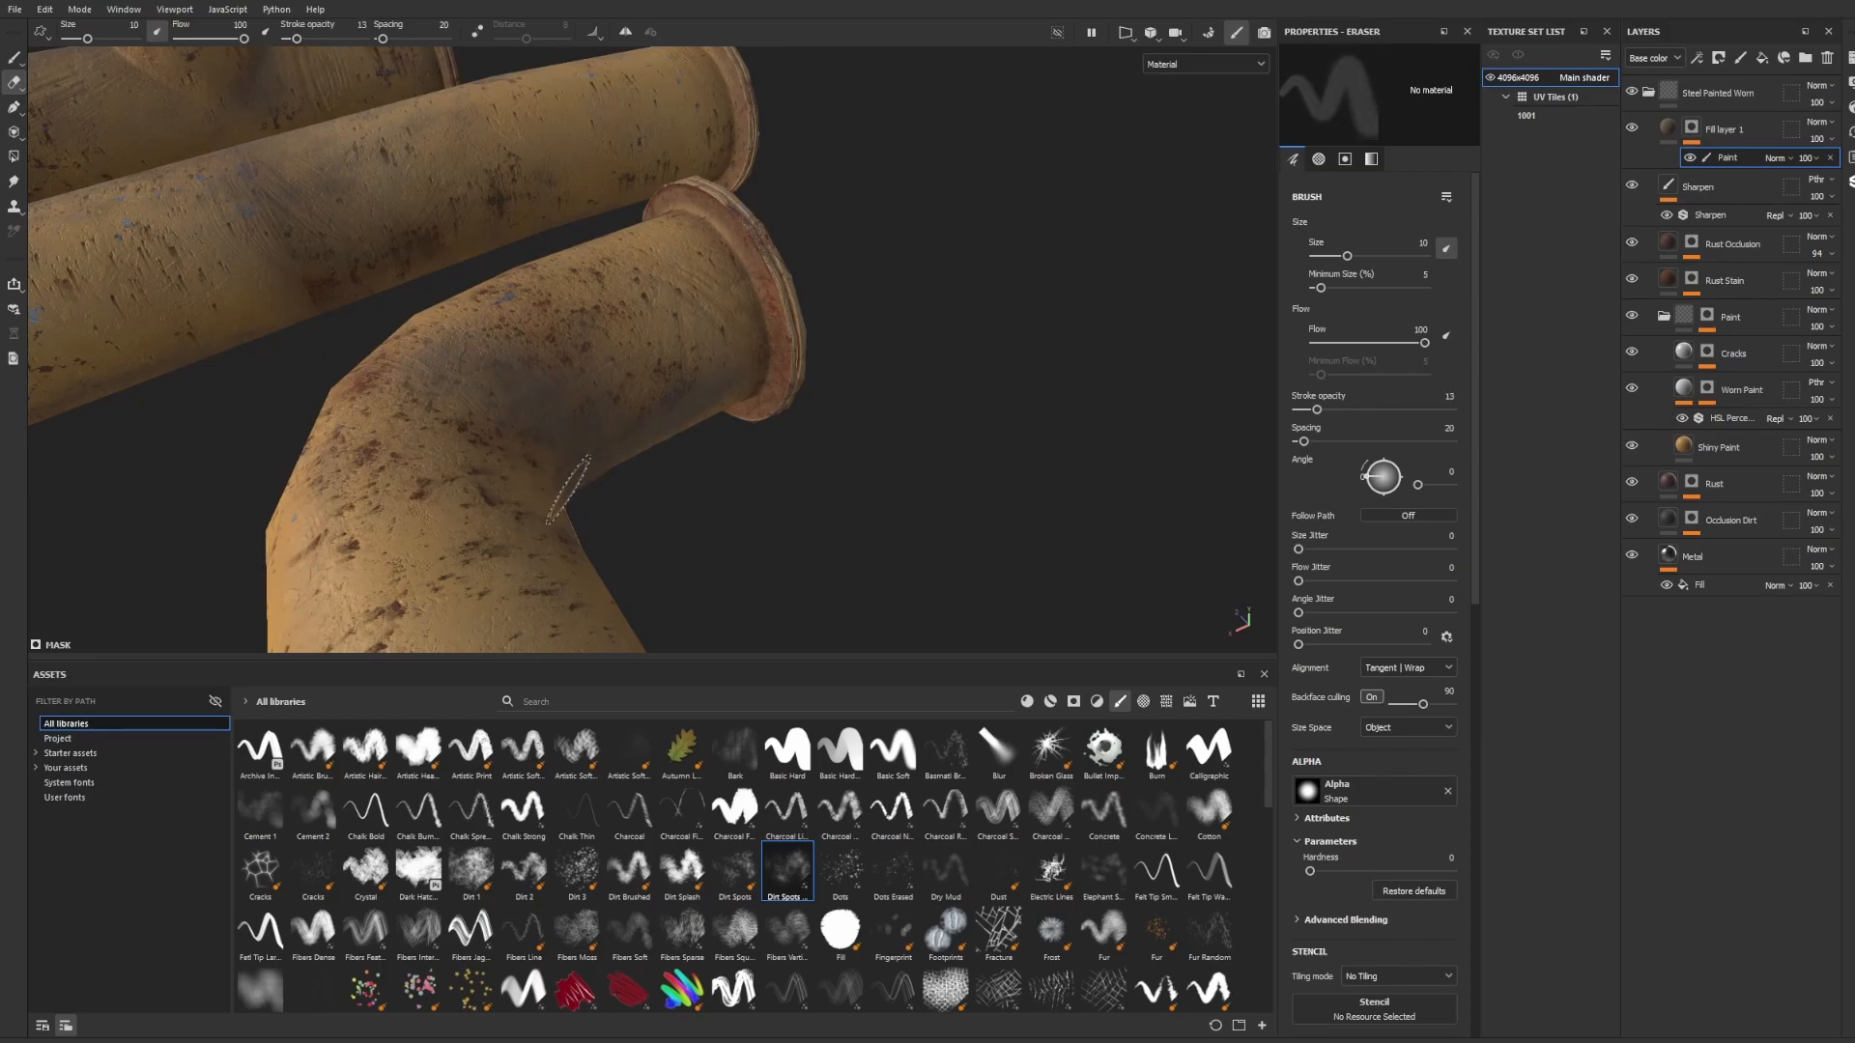
left_click_drag(568, 488, 533, 416, "alt")
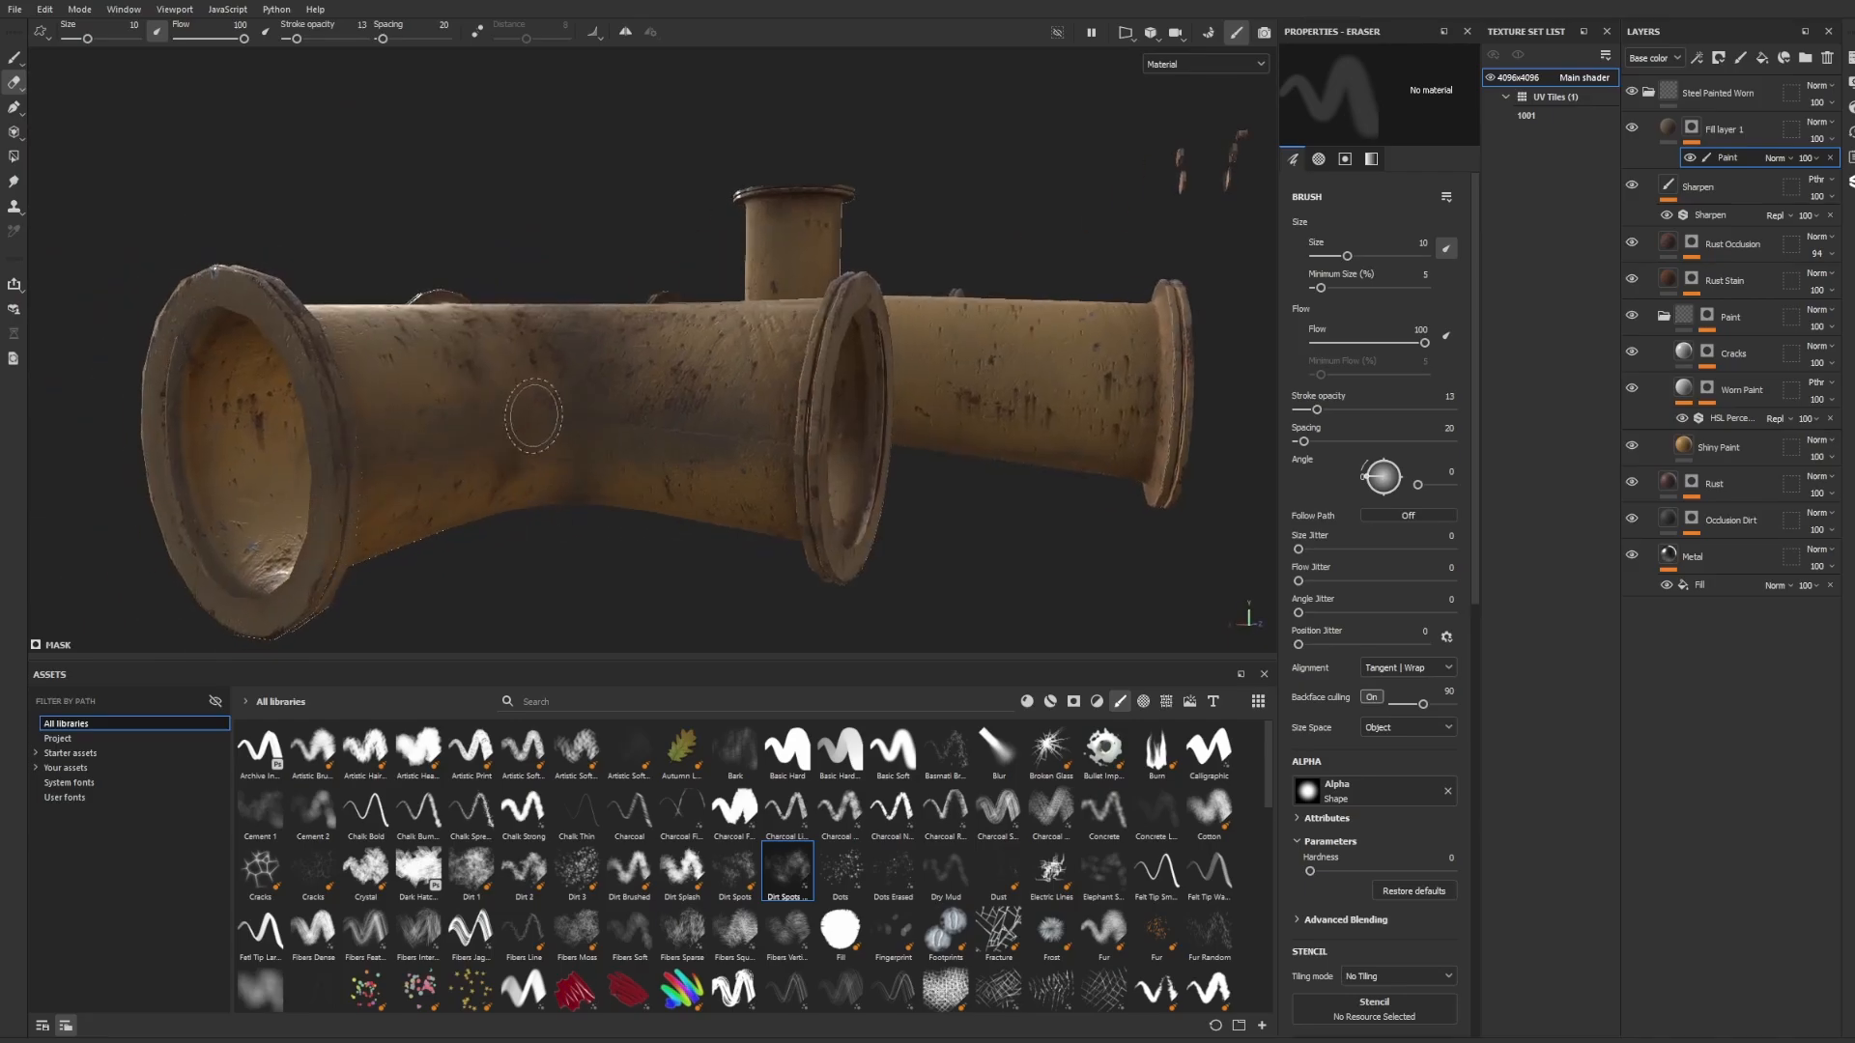
left_click_drag(551, 555, 859, 503, "alt")
left_click_drag(817, 445, 671, 336, "alt")
Lightly erase parts of the painted dirt along the long straight pipe to break it up.
left_click_drag(504, 326, 769, 470, "alt")
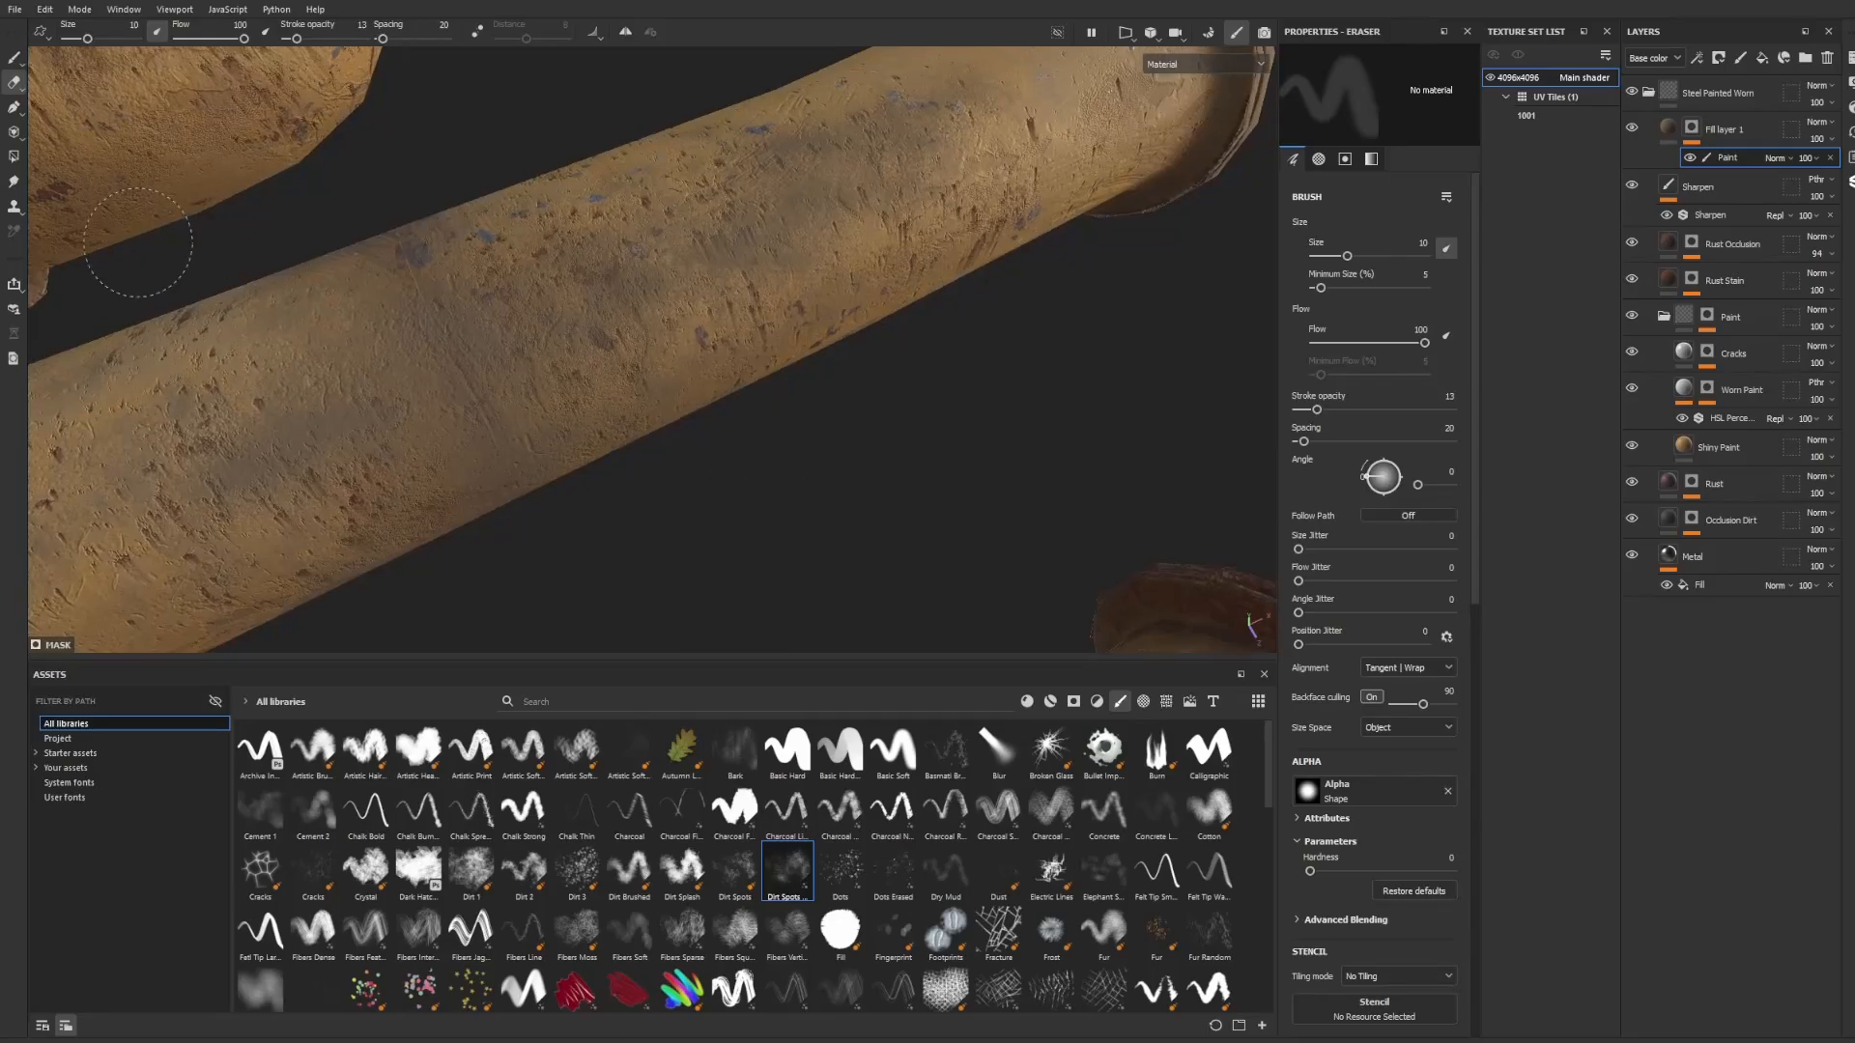
mouse_move(203, 290)
left_mouse_down("alt")
mouse_move(473, 388)
mouse_move(416, 483)
mouse_move(155, 295)
mouse_move(351, 285)
left_mouse_up("alt")
left_click_drag(406, 357, 703, 326, "alt")
right_click_drag(703, 327, 502, 357, "alt")
mouse_move(502, 357)
middle_mouse_down("alt")
mouse_move(611, 335)
mouse_move(710, 344)
middle_mouse_up("alt")
right_click_drag(710, 344, 503, 333, "alt")
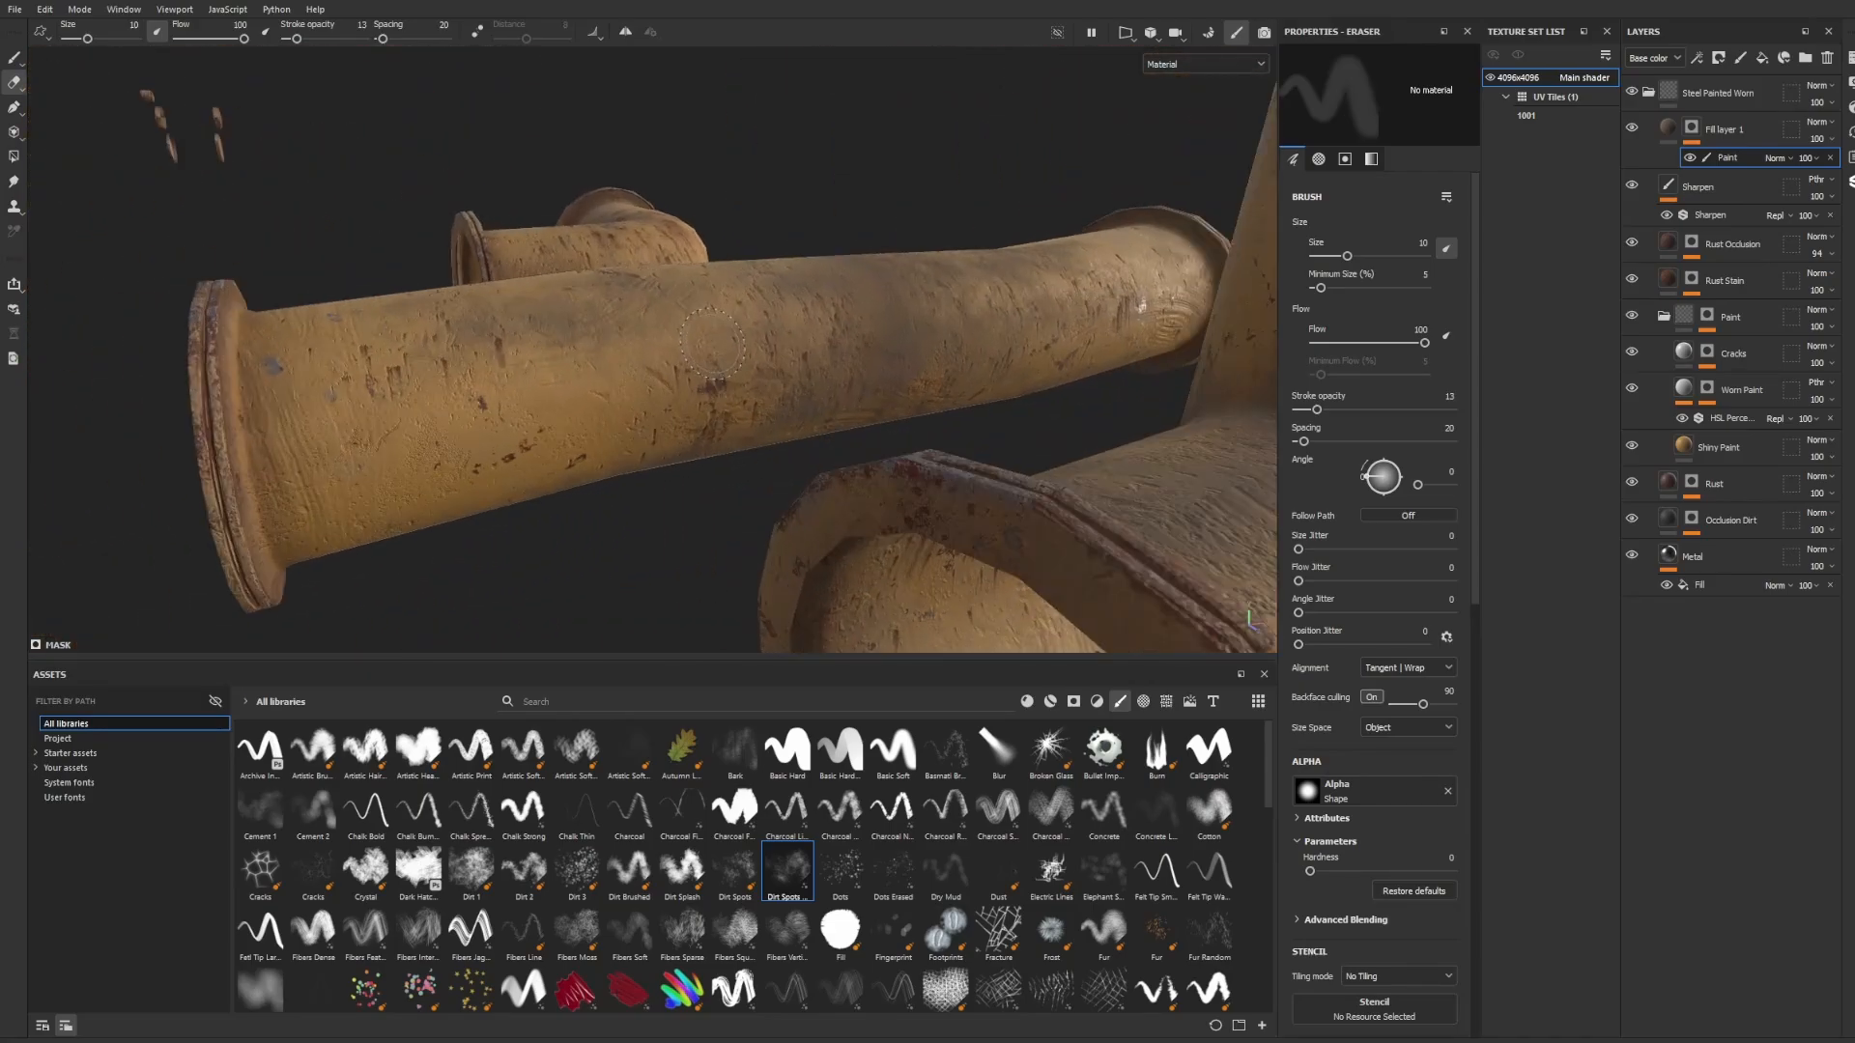
Add a fill layer above the painted dirt layer and limit it to the color and roughness channels.
left_click_drag(502, 333, 666, 314, "alt")
right_click_drag(667, 314, 449, 249, "alt")
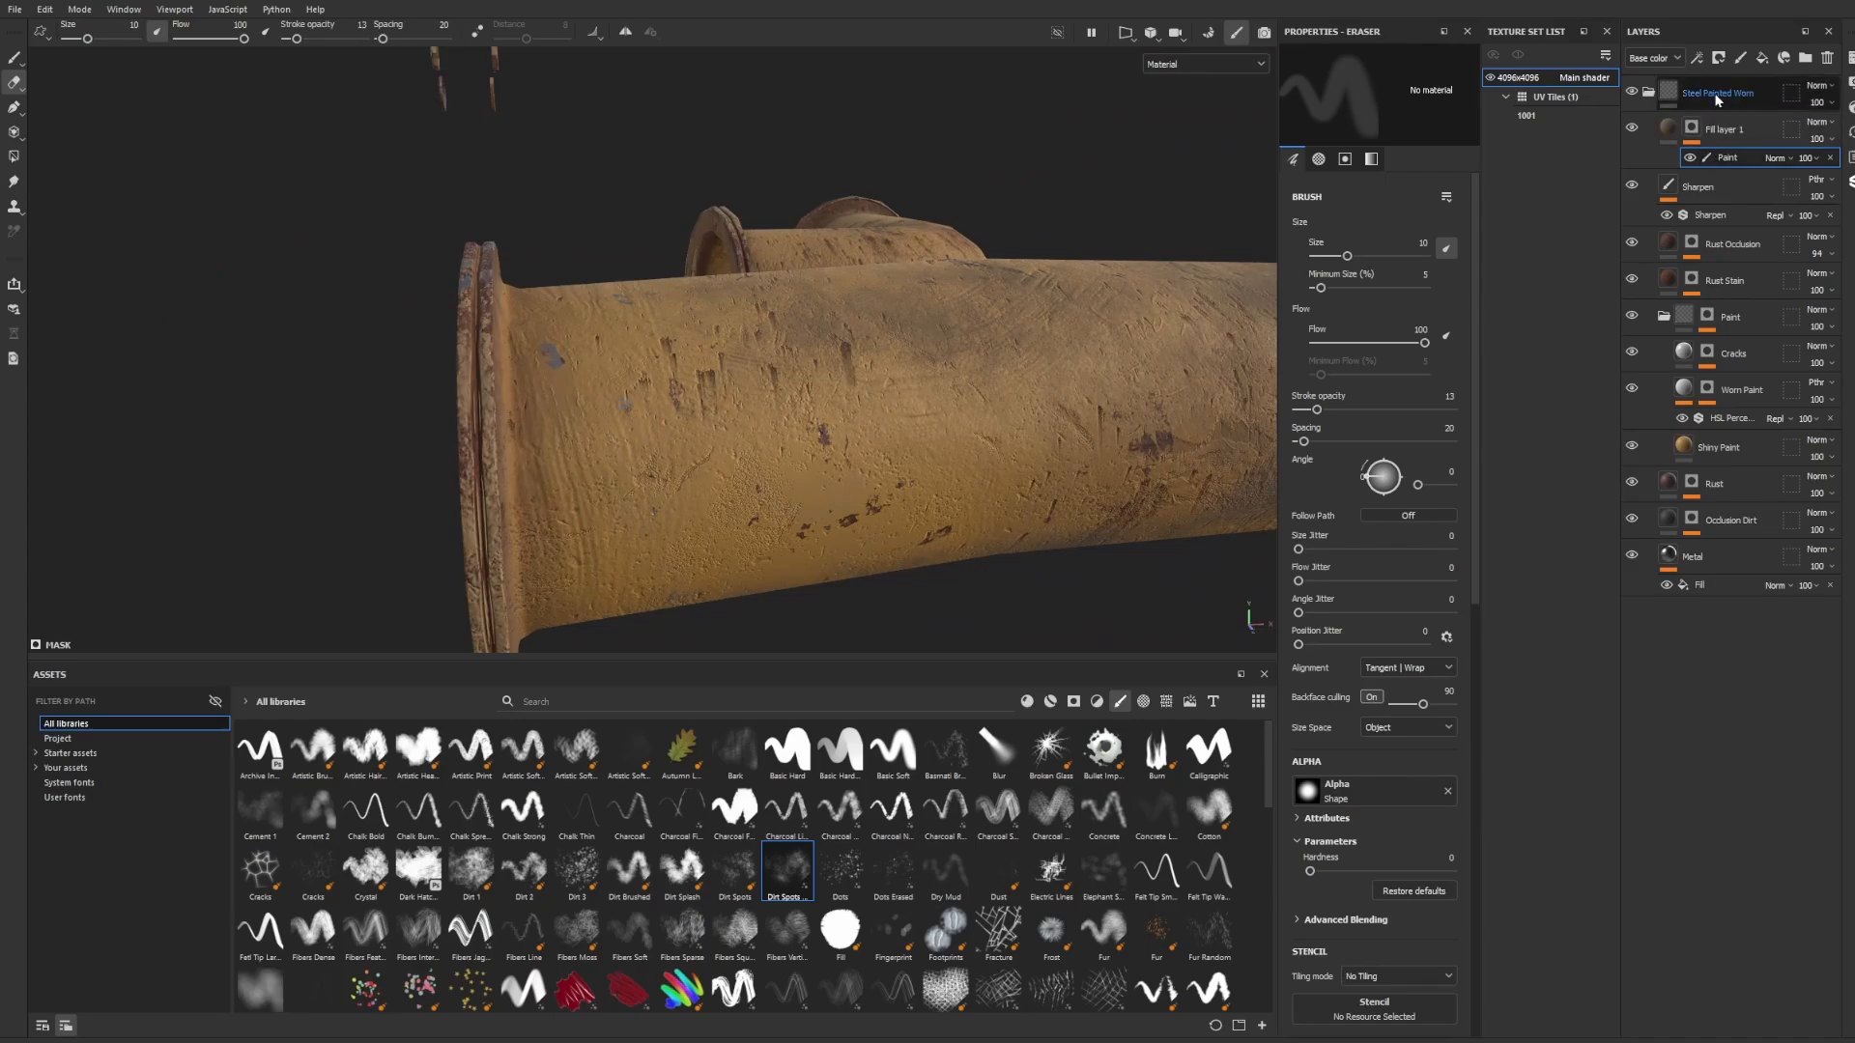
left_click(1762, 58)
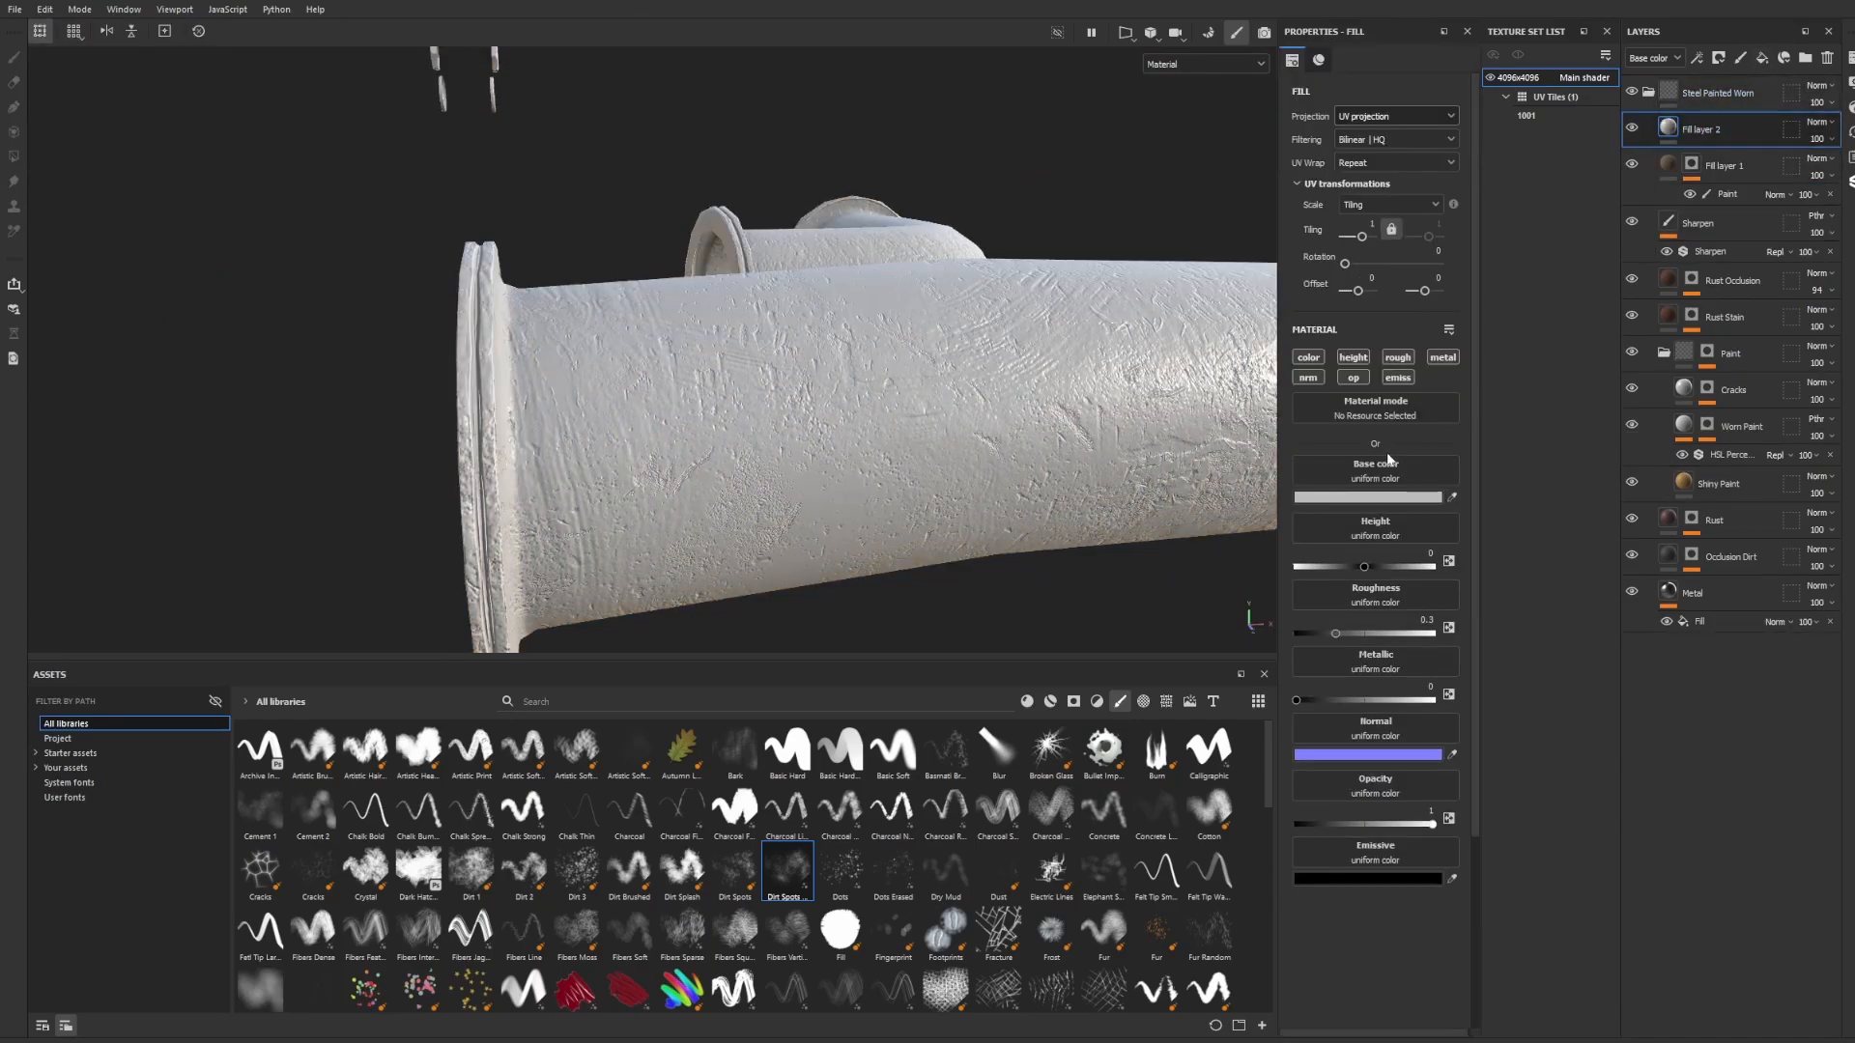
left_click(1354, 378)
left_click(1443, 357)
left_click(1398, 378)
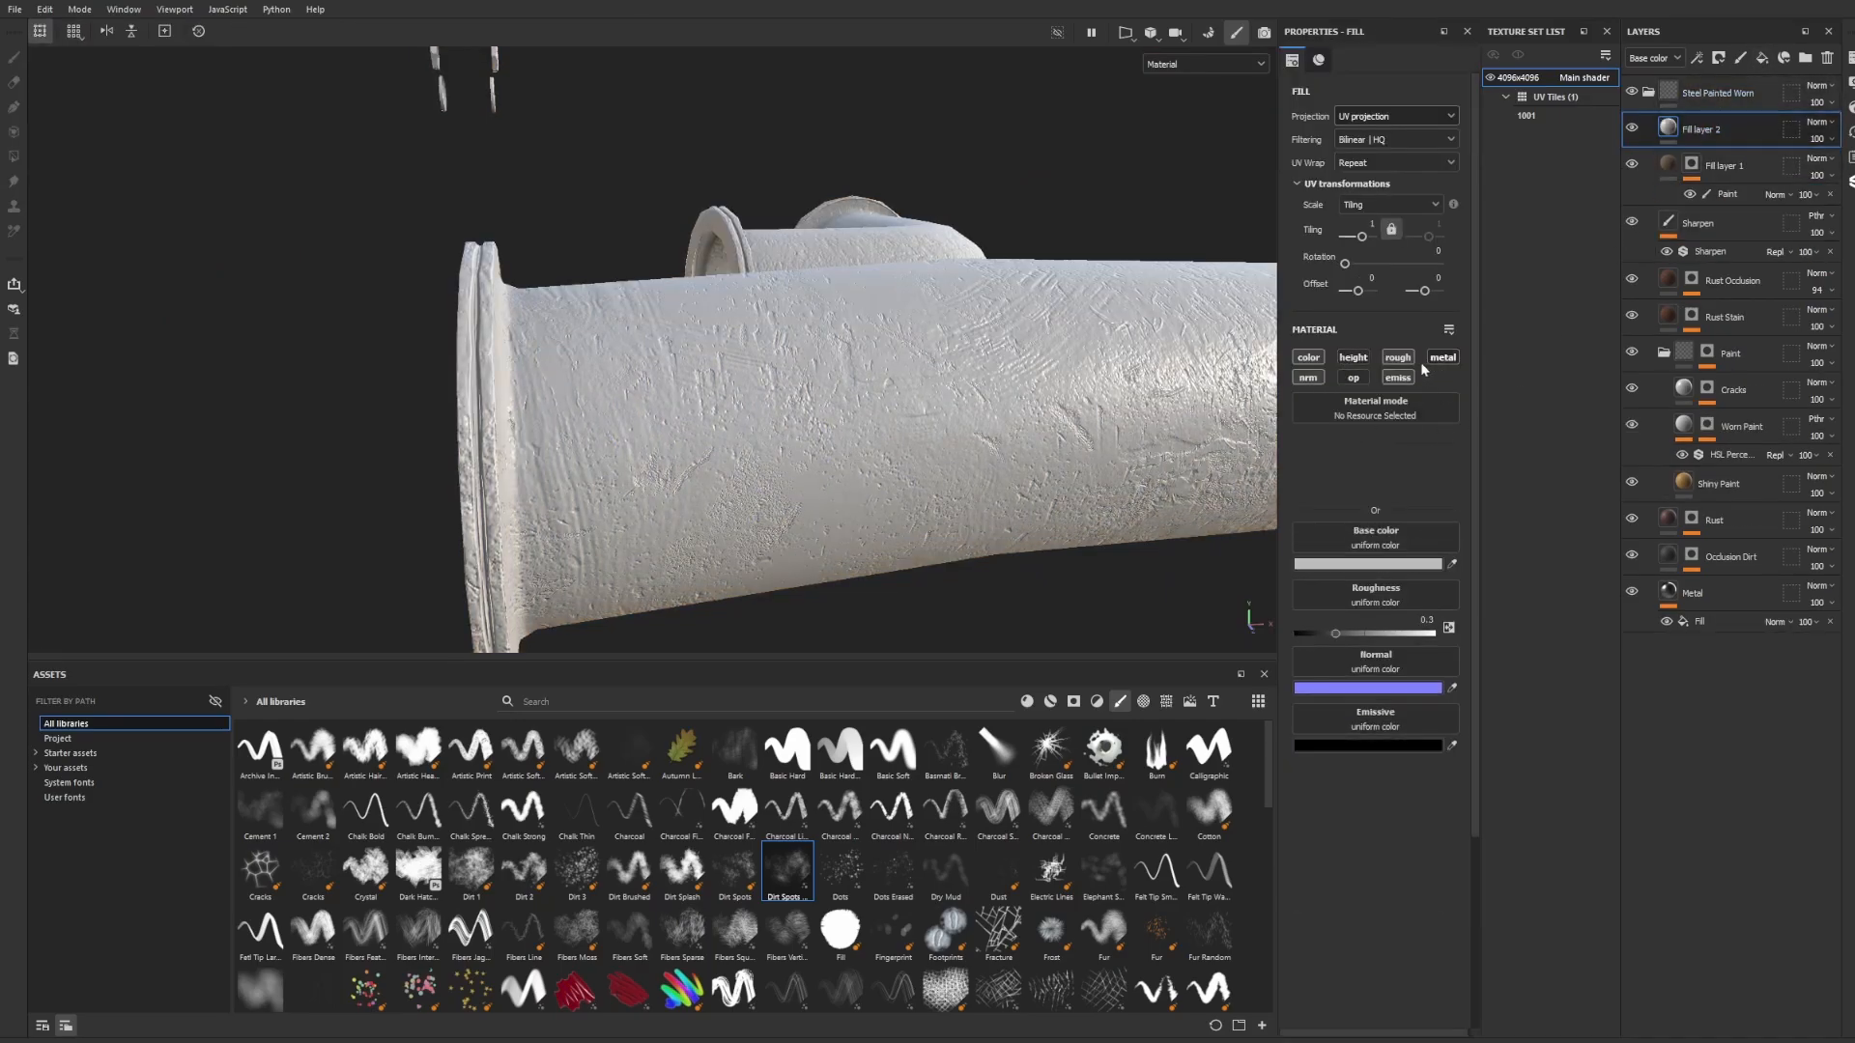
left_click(1353, 357)
left_click(1316, 379)
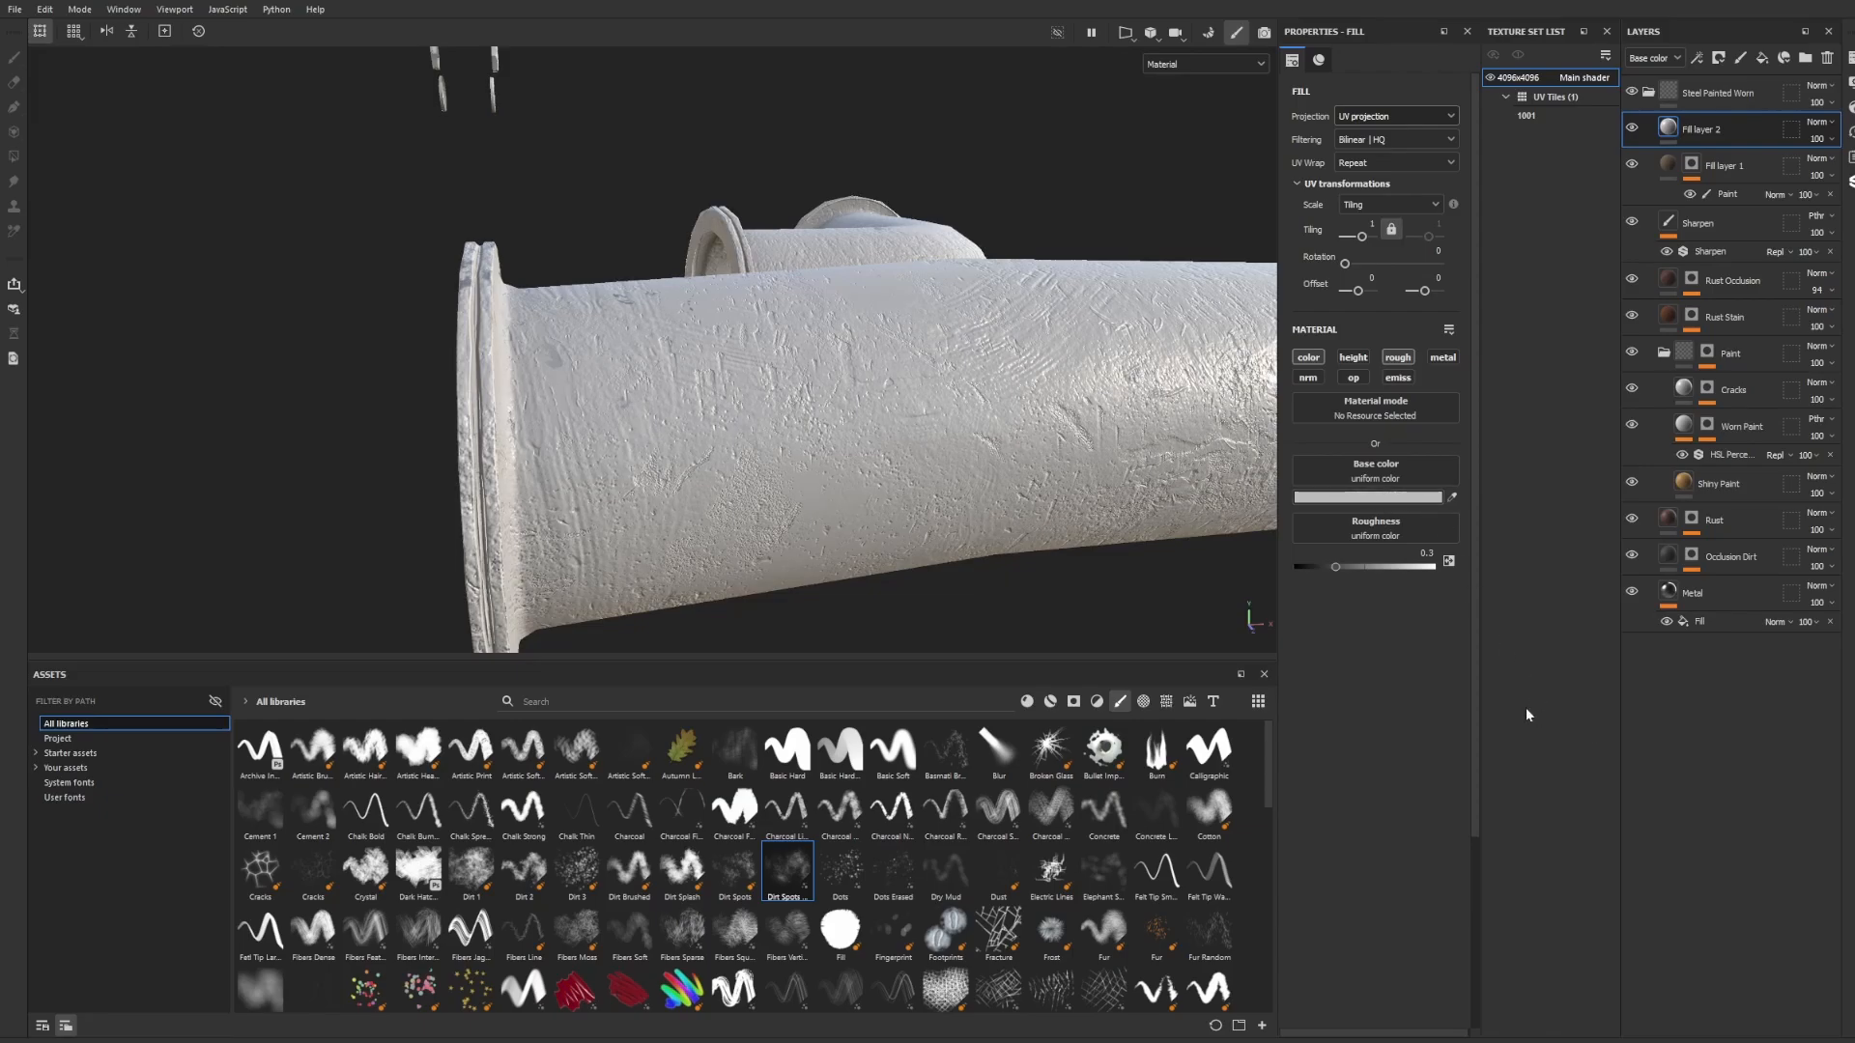
Give the new fill layer a muted brown base color and higher roughness, and add a black mask to it.
left_click_drag(1526, 709, 1522, 682)
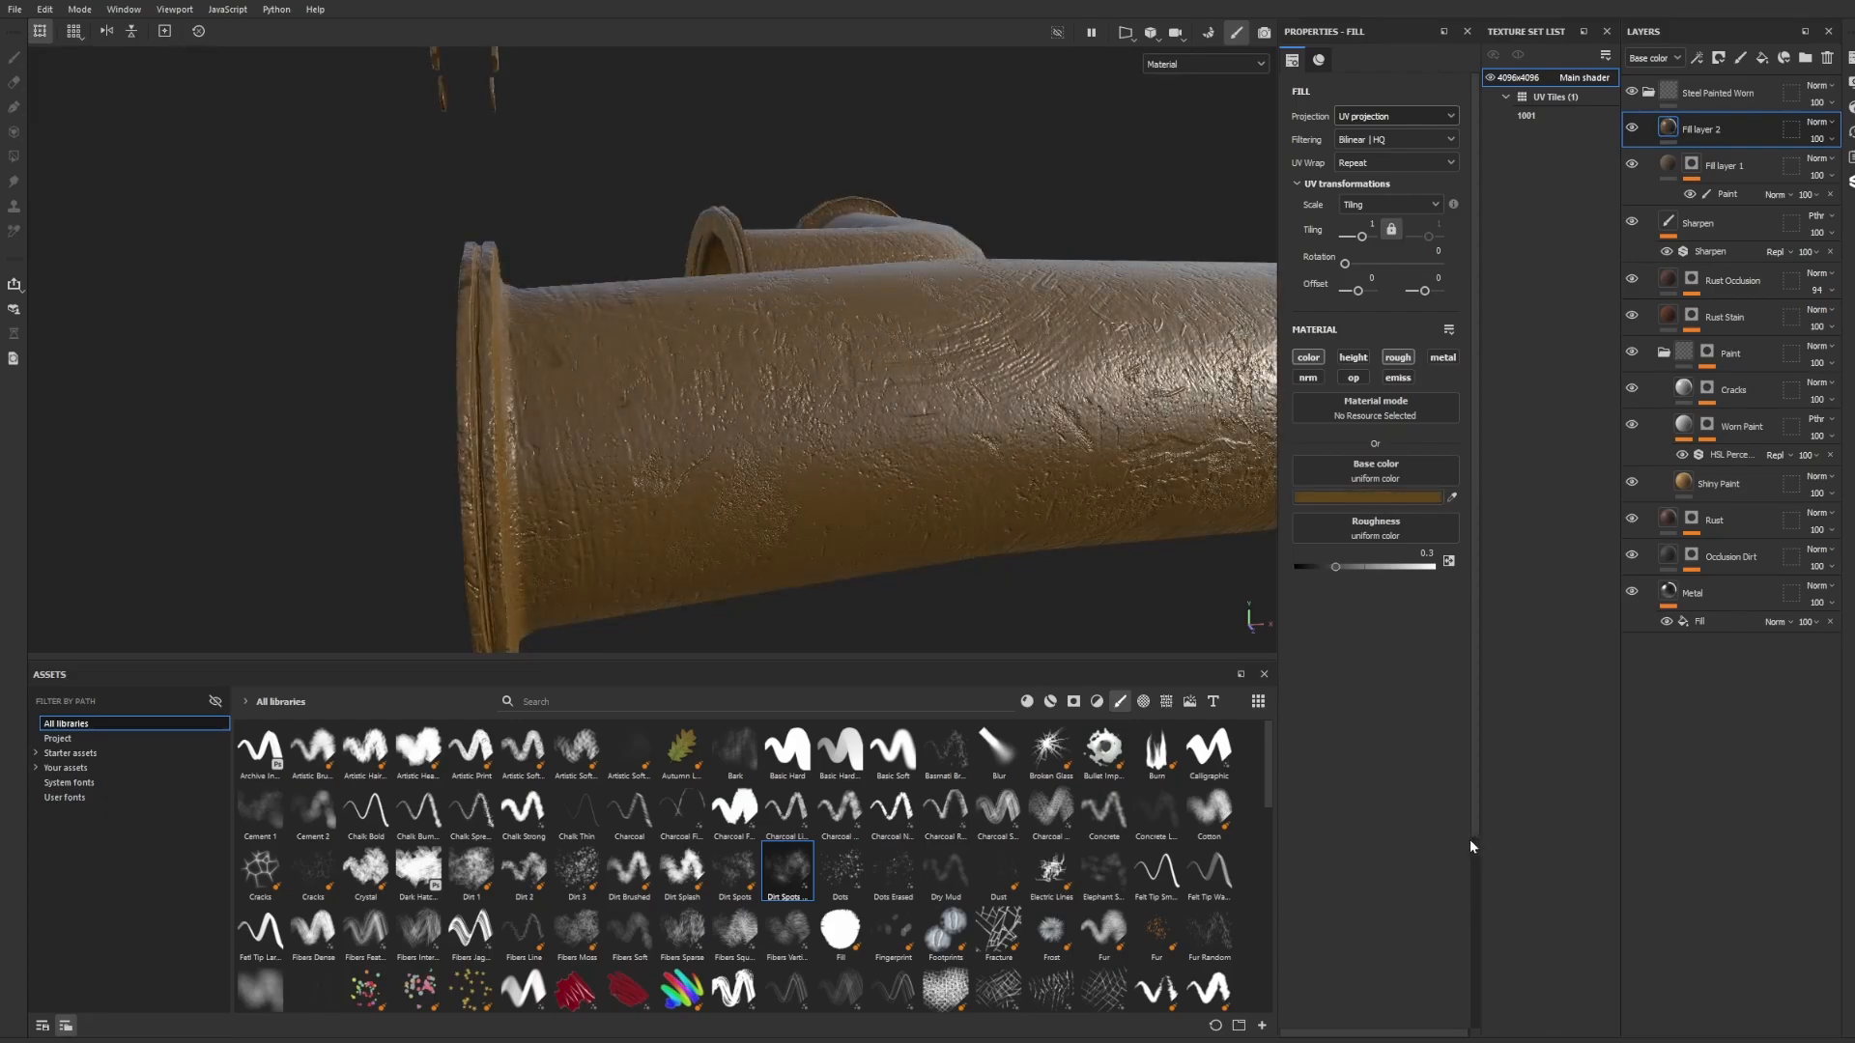
left_click_drag(1470, 847, 1467, 874)
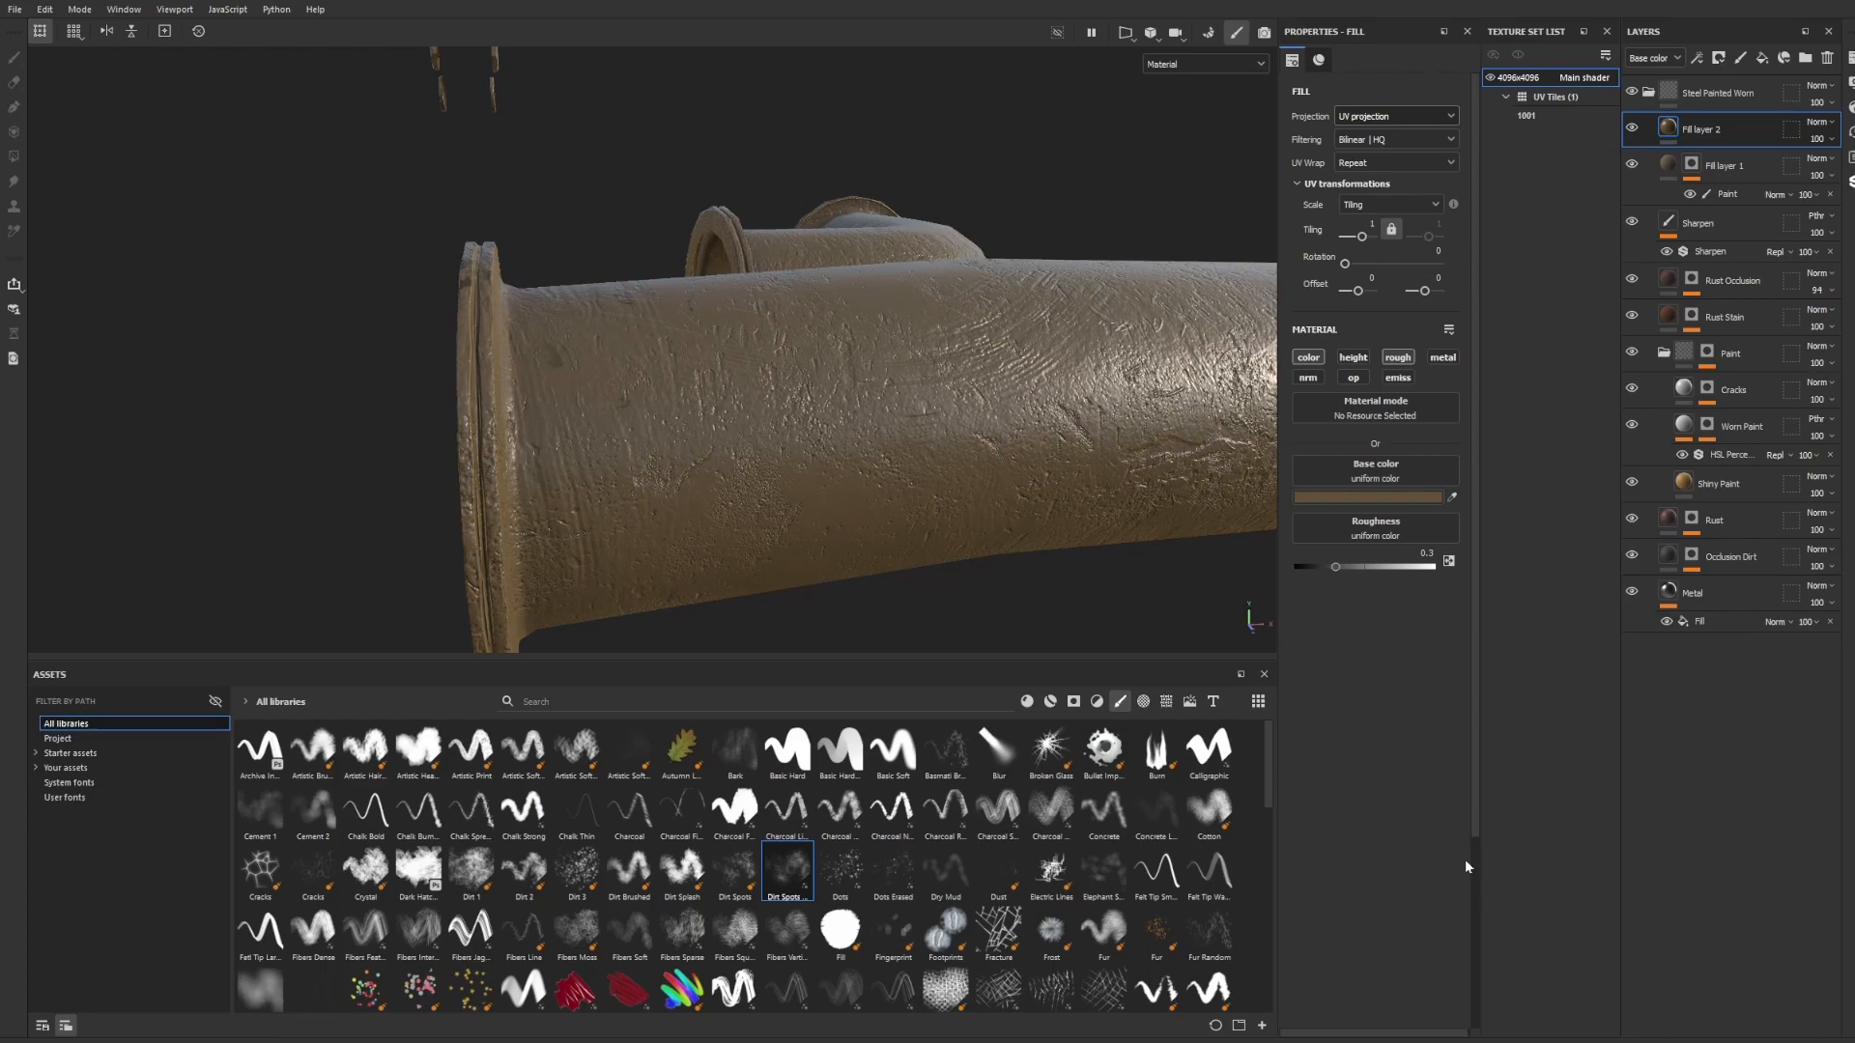
left_click_drag(1336, 567, 1708, 624)
left_click_drag(1073, 578, 1051, 491, "alt")
left_click(1717, 155)
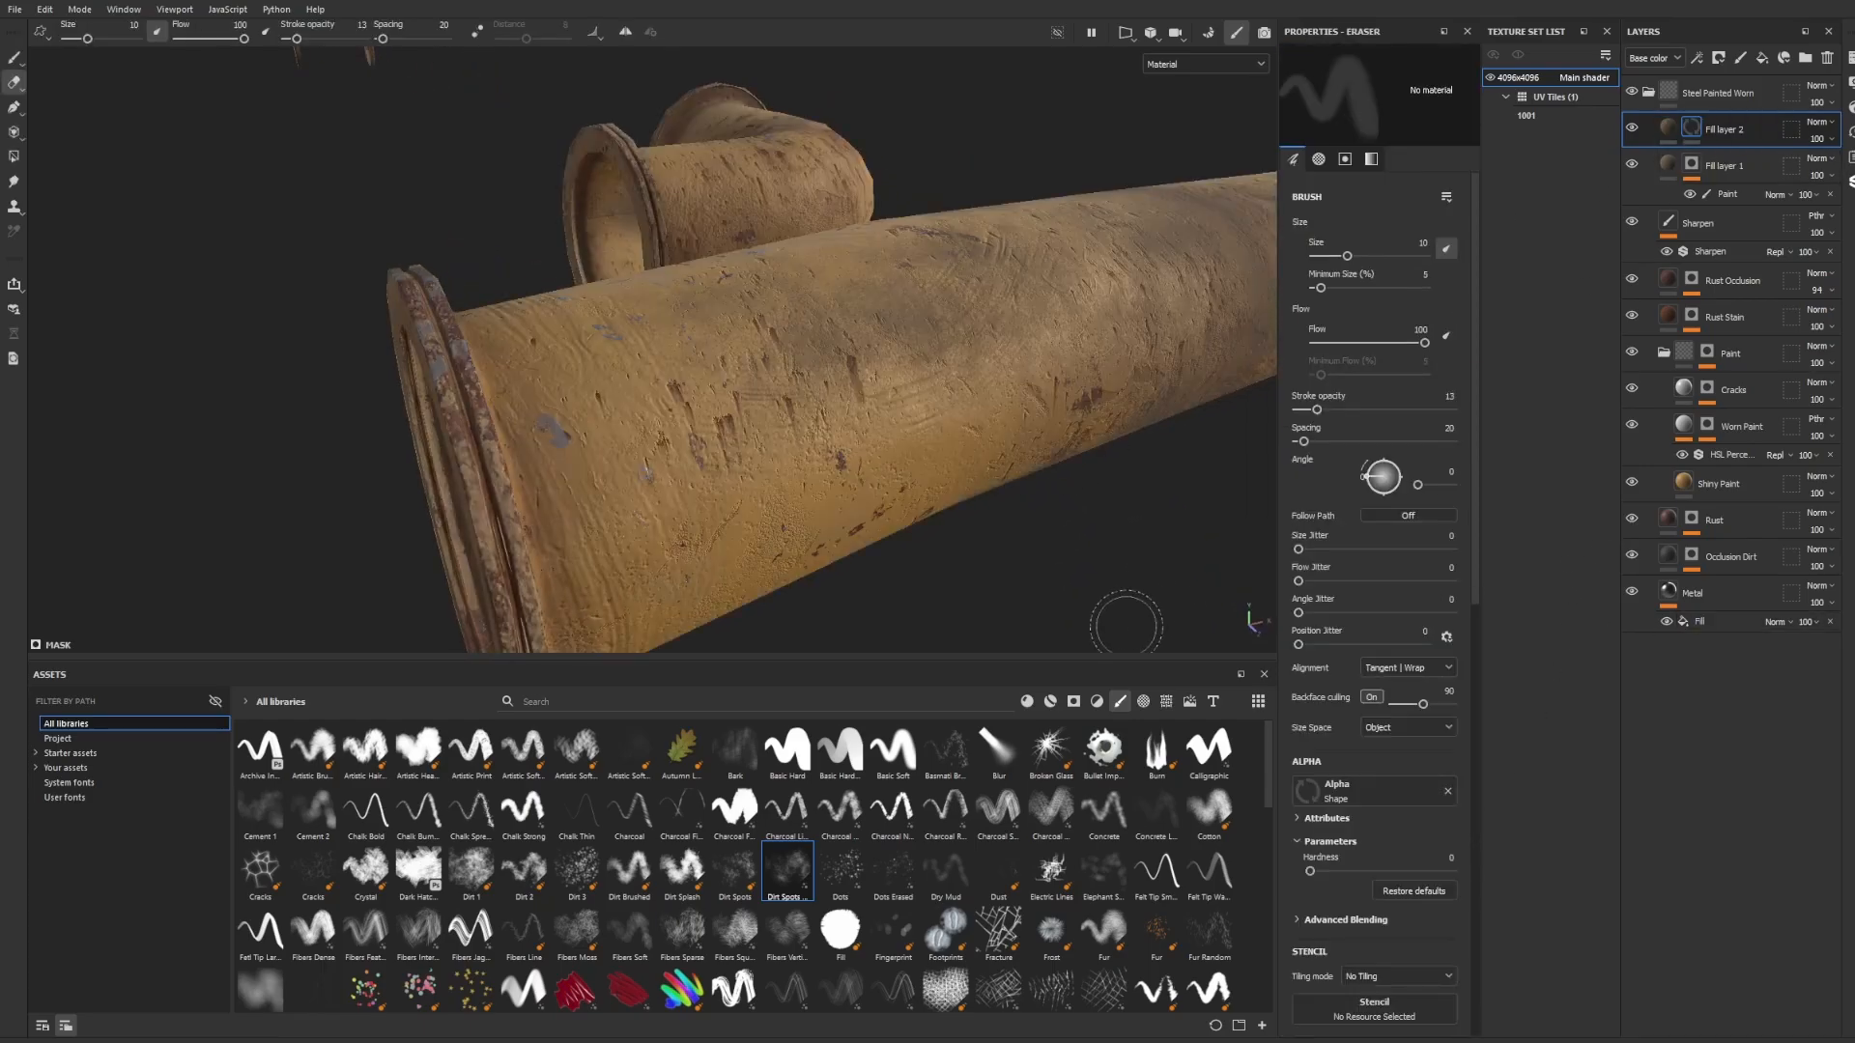
Search the smart masks for "dirt".
left_click(1074, 702)
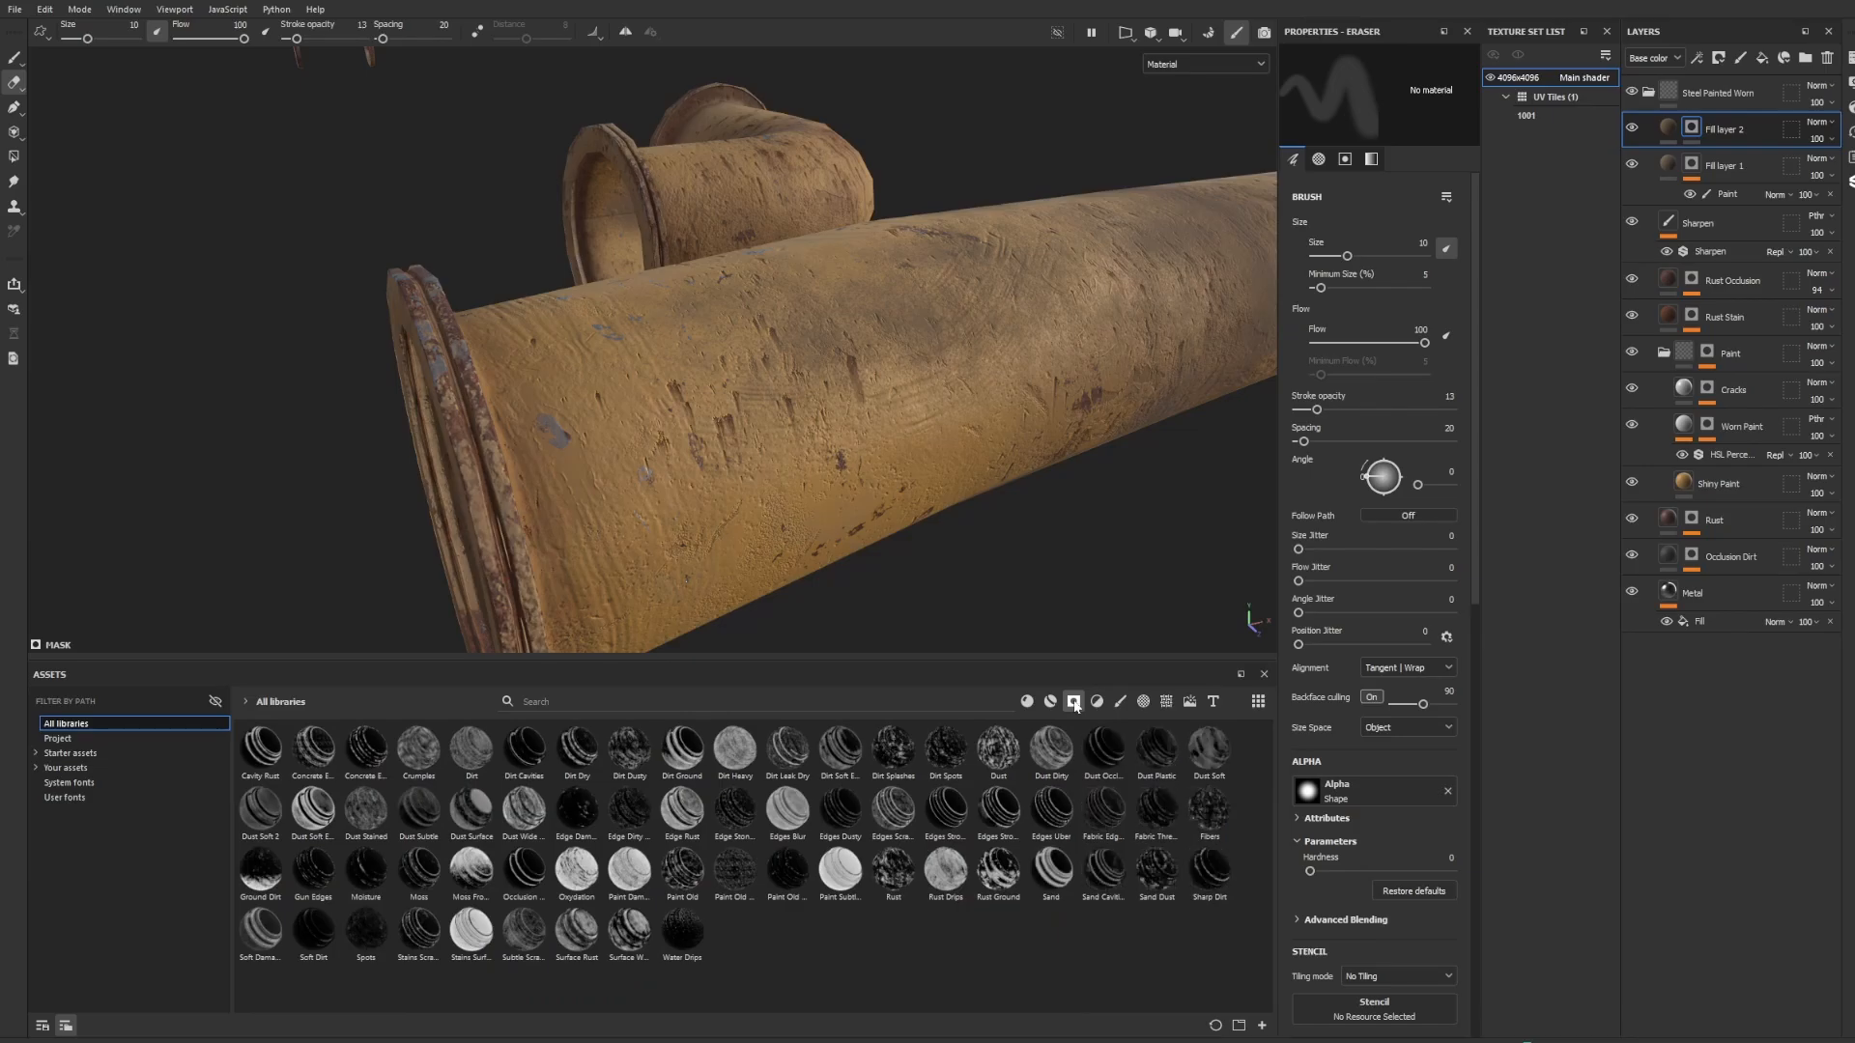
left_click(951, 696)
type("dirt")
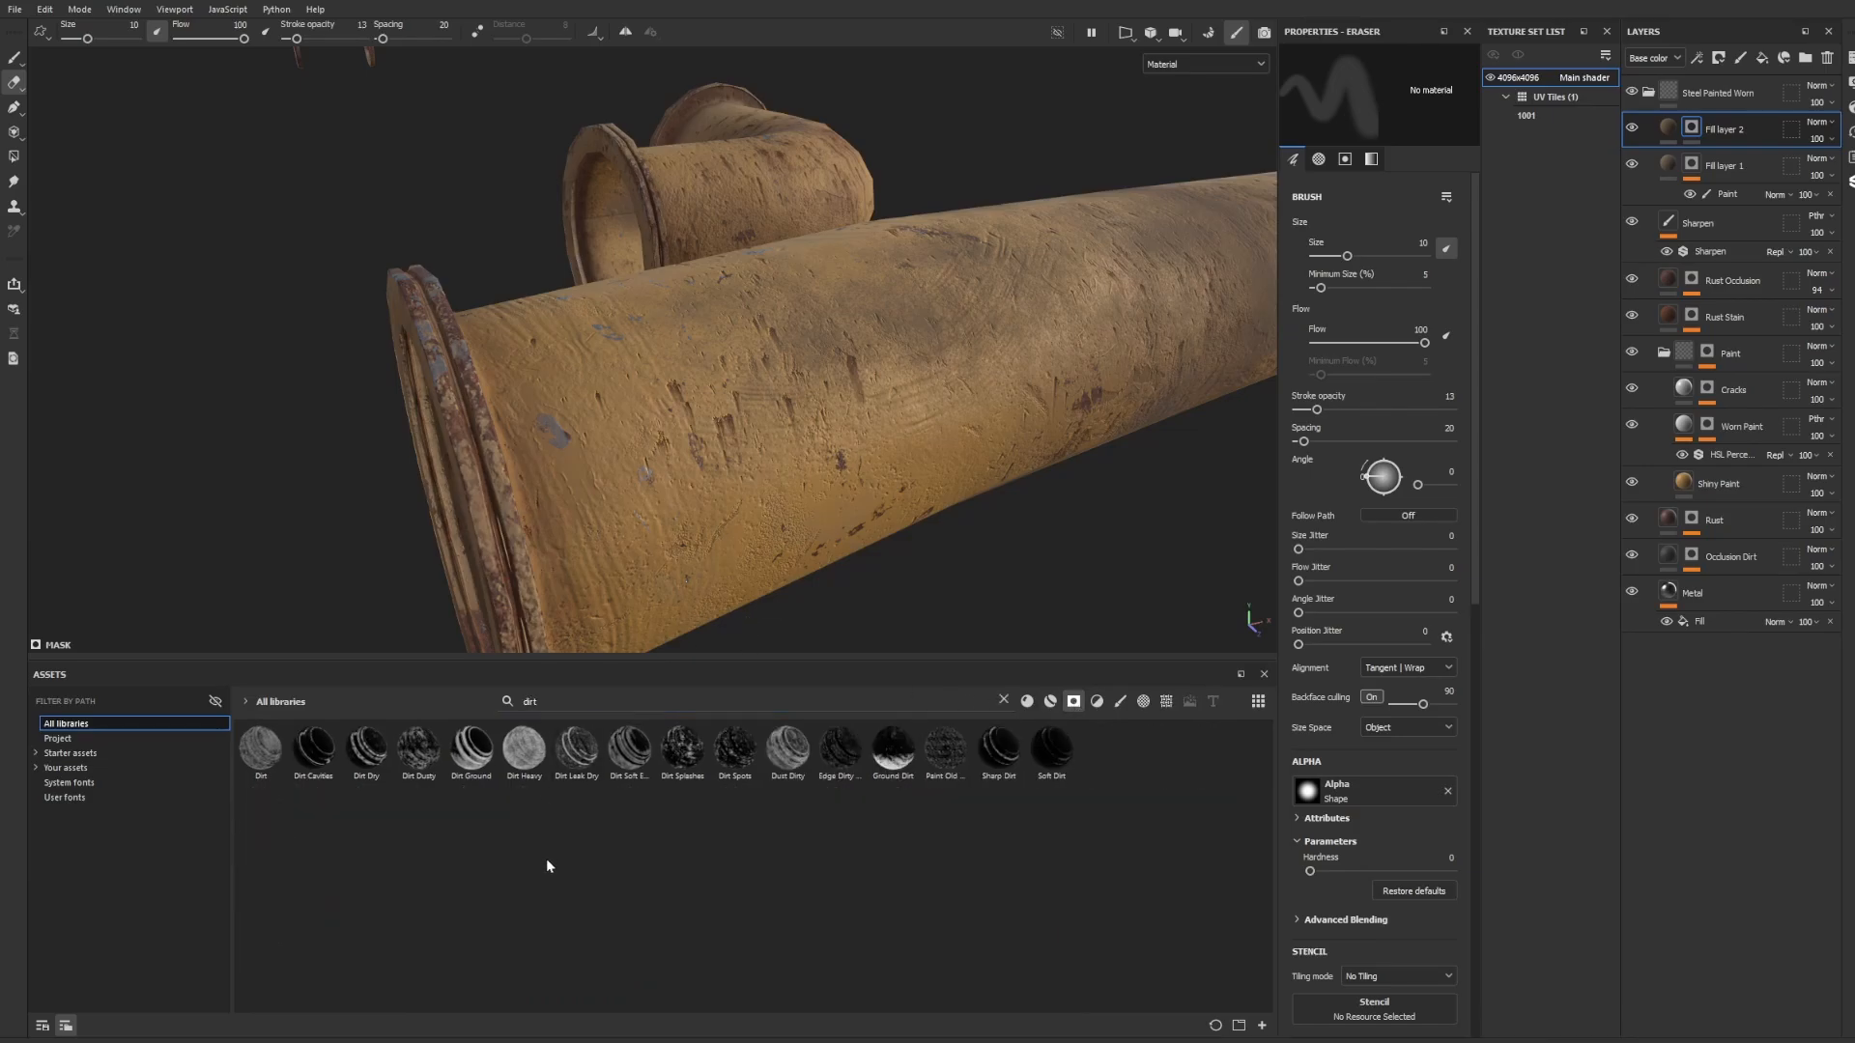
Try the Dirt Cavities smart mask on Fill layer 2 and select its Paint effect with the Paint brush.
mouse_move(313, 749)
left_mouse_down()
mouse_move(377, 771)
mouse_move(1589, 99)
mouse_move(1720, 129)
left_mouse_up()
mouse_move(792, 329)
left_mouse_down("alt")
mouse_move(1022, 287)
mouse_move(820, 278)
mouse_move(1404, 191)
left_mouse_up("alt")
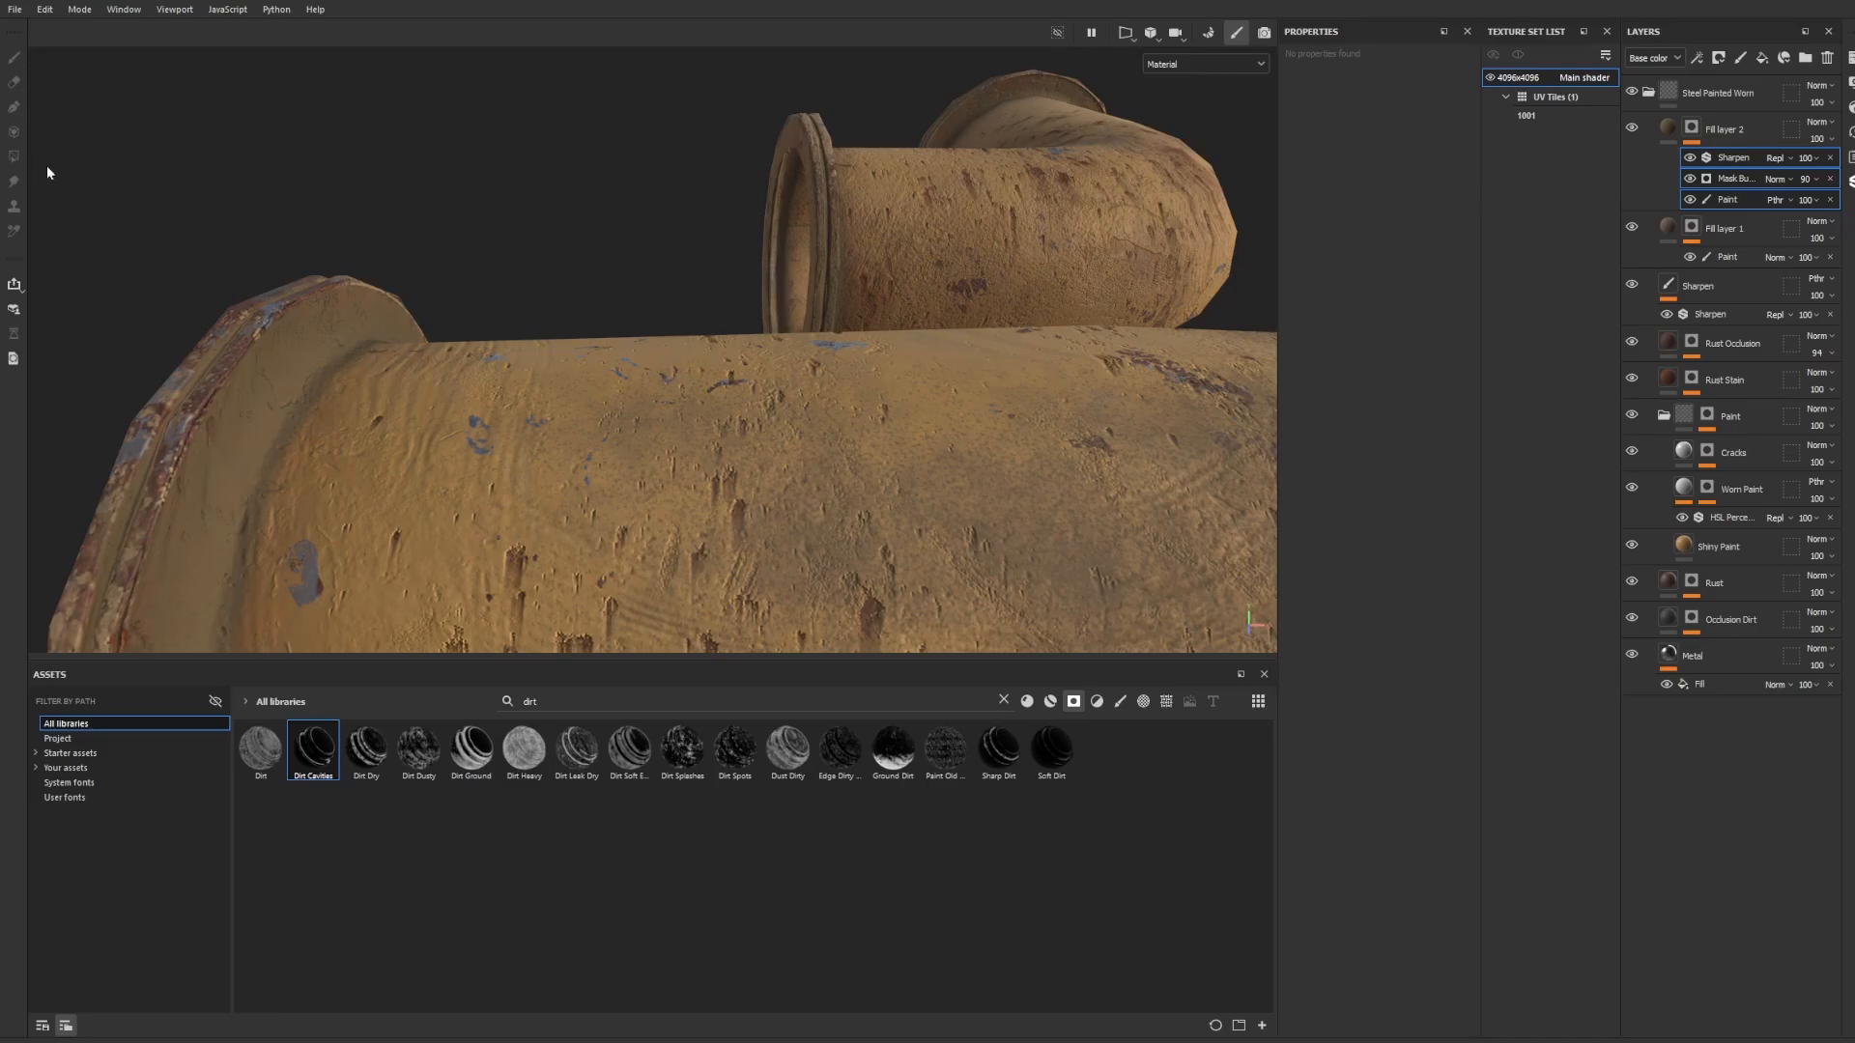
left_click(1708, 198)
left_click(15, 81)
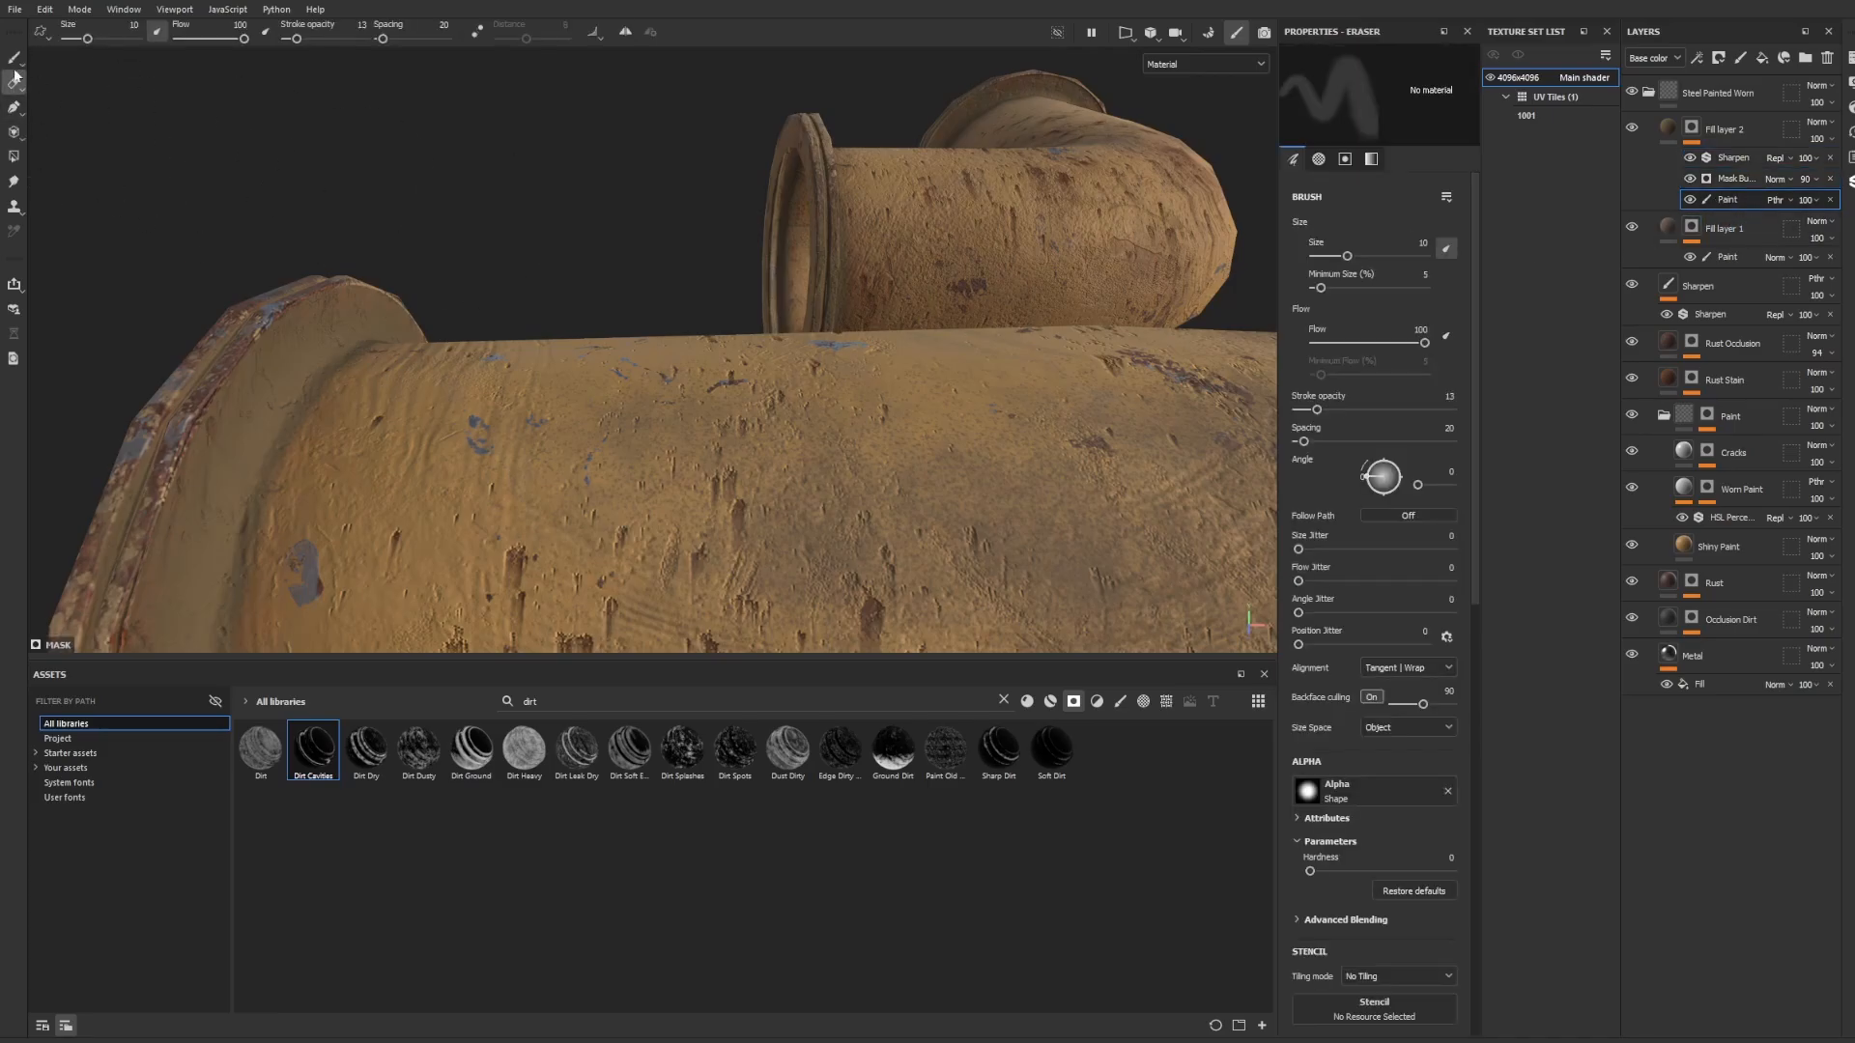
left_click(15, 57)
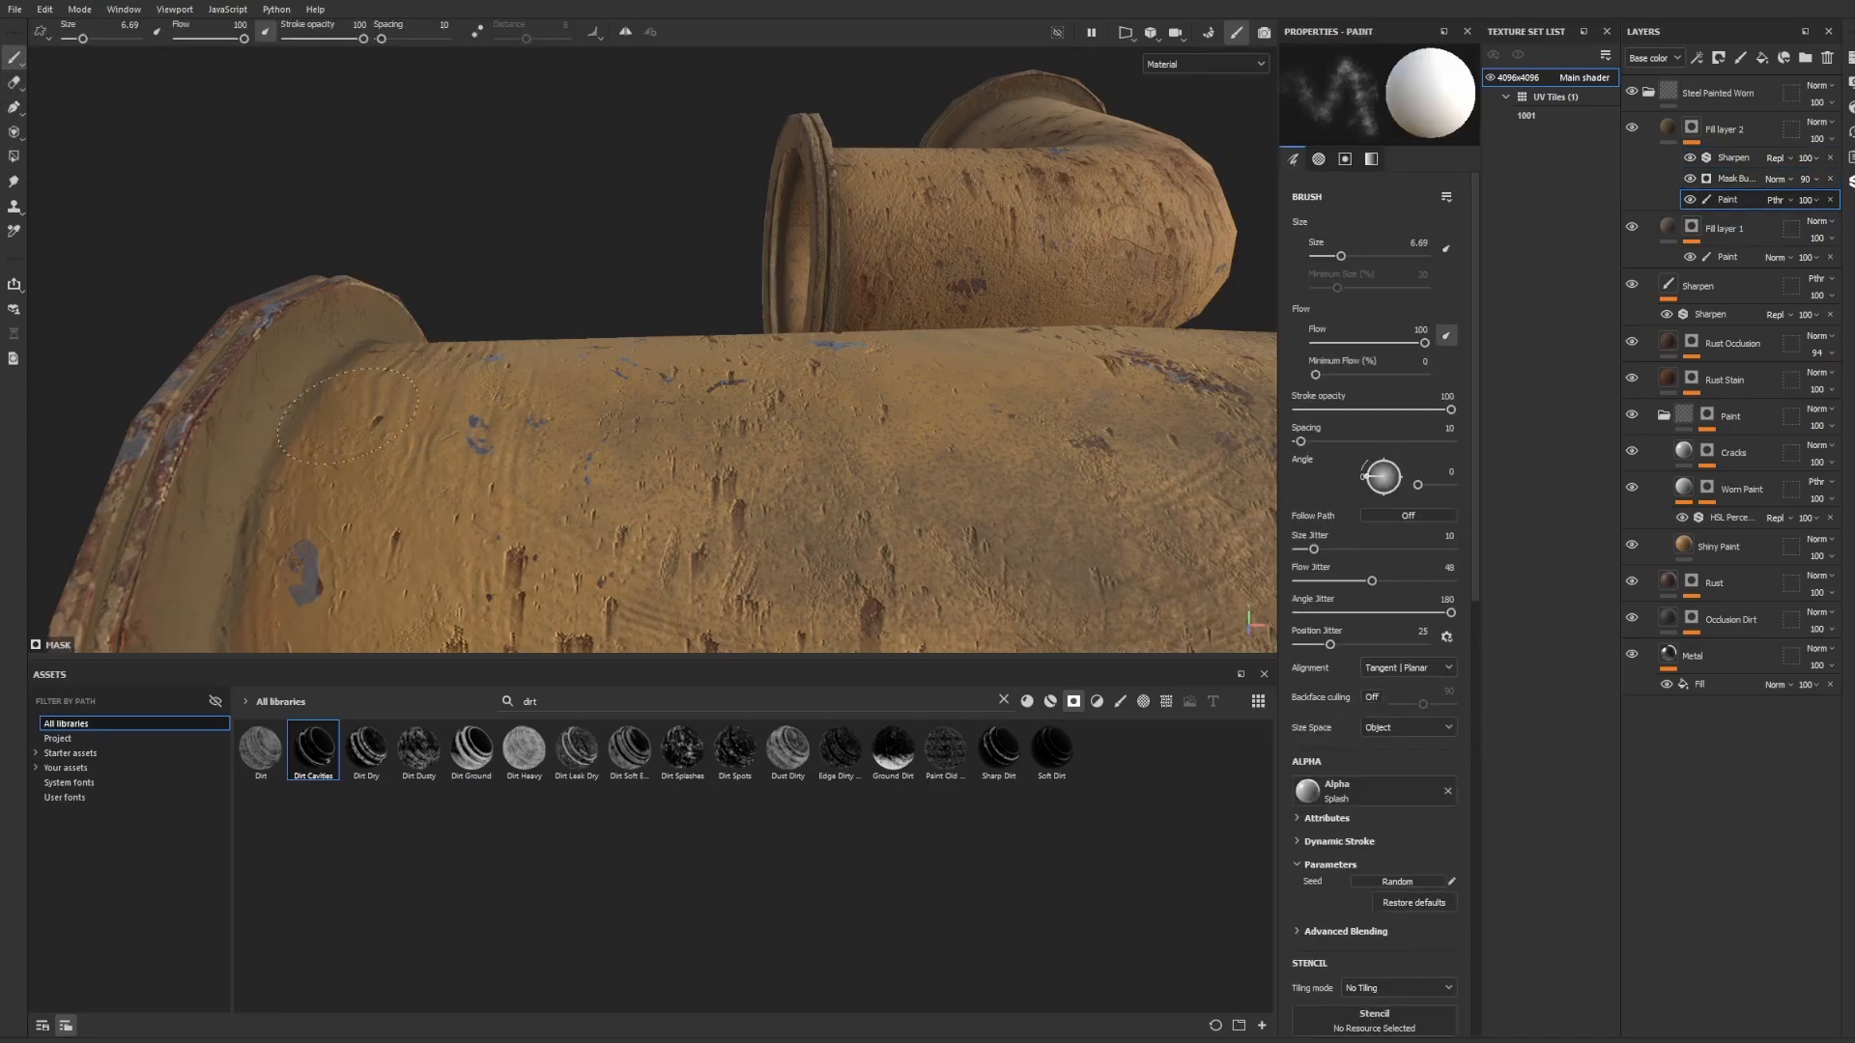
left_click_drag(377, 417, 646, 417, "alt")
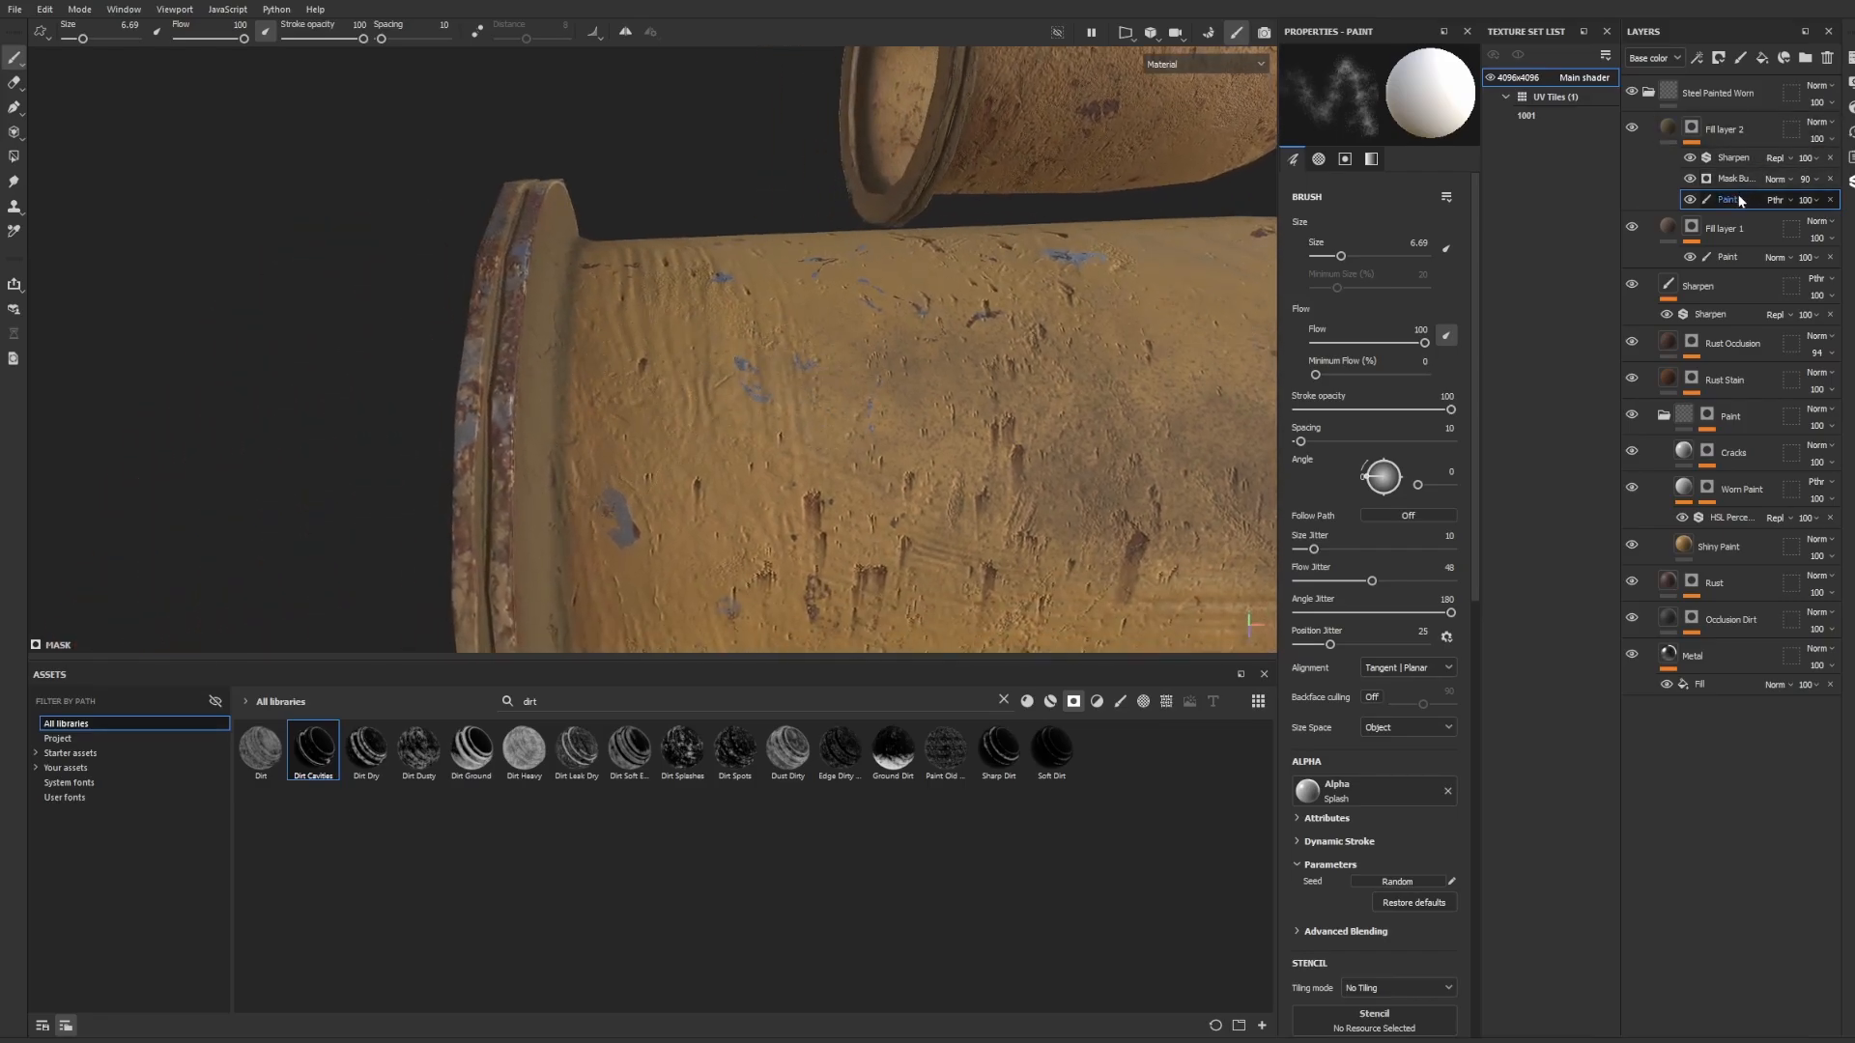
Remove the Dirt Cavities effects from the mask of Fill layer 2.
left_click(1758, 133)
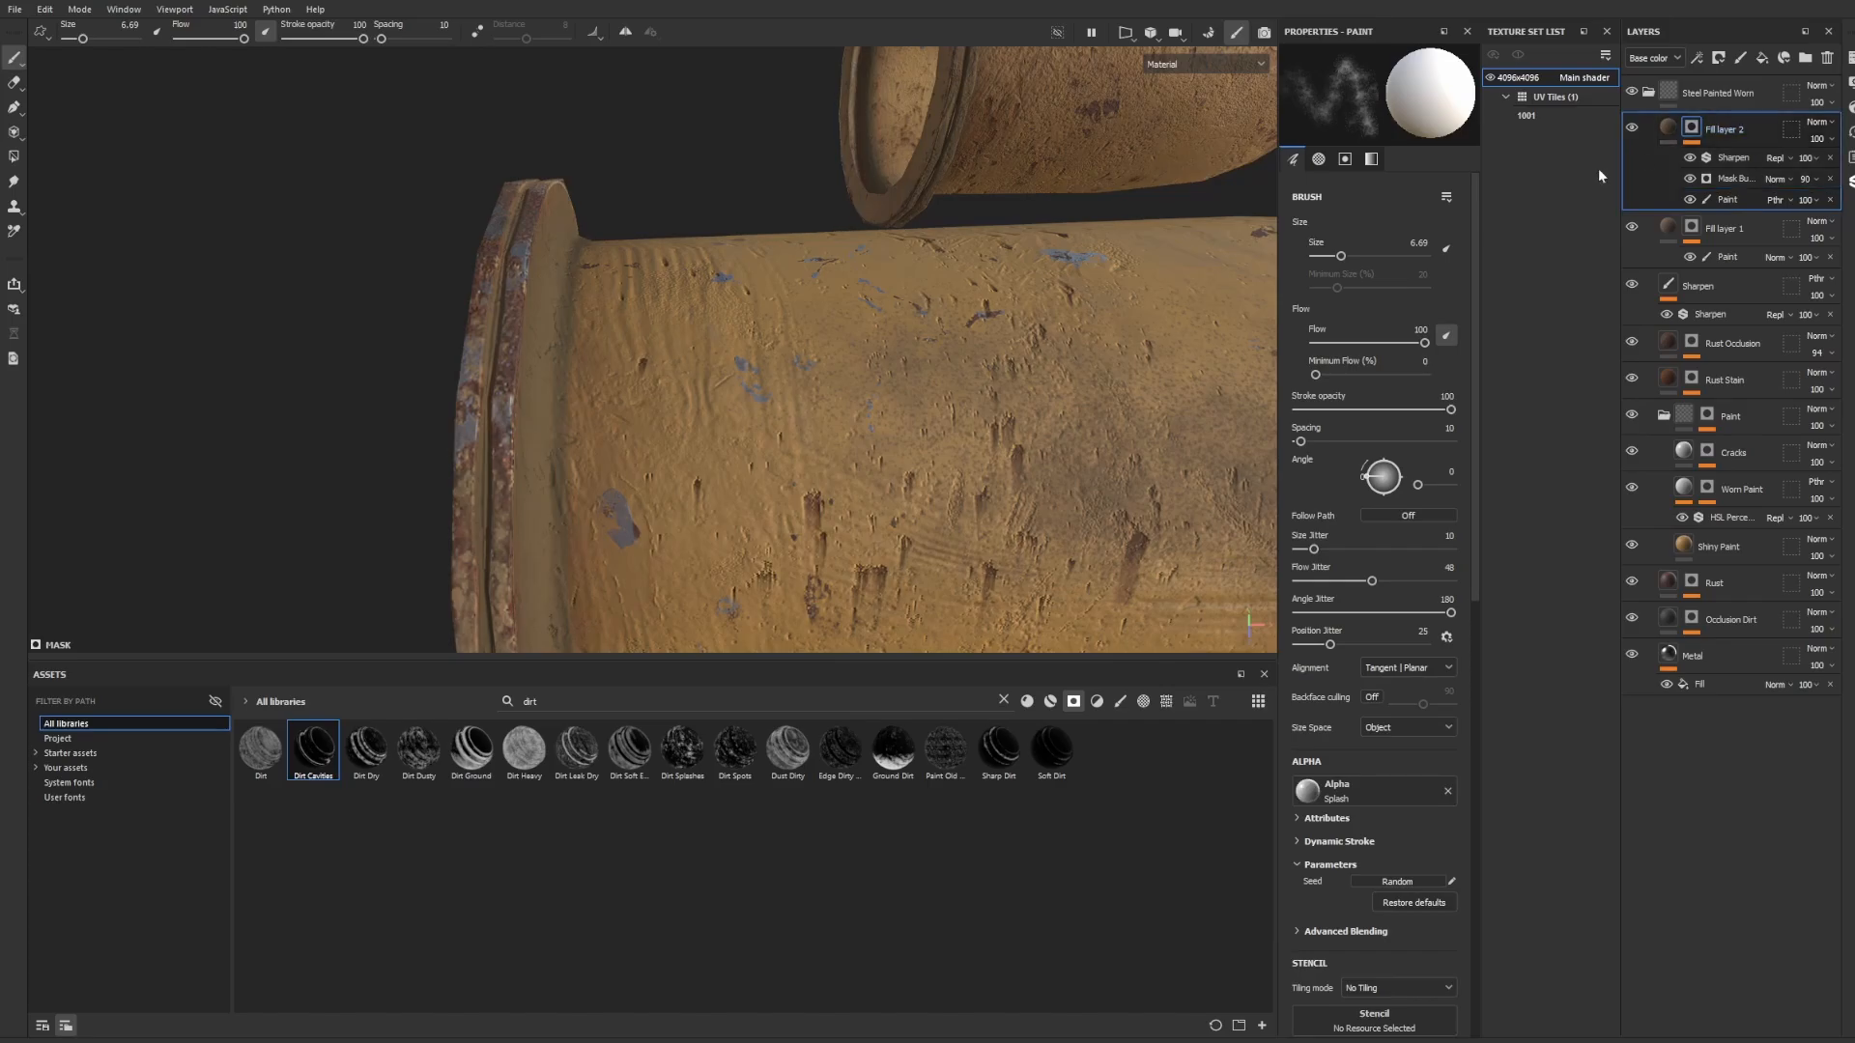
scroll(1382, 267, "down", 1)
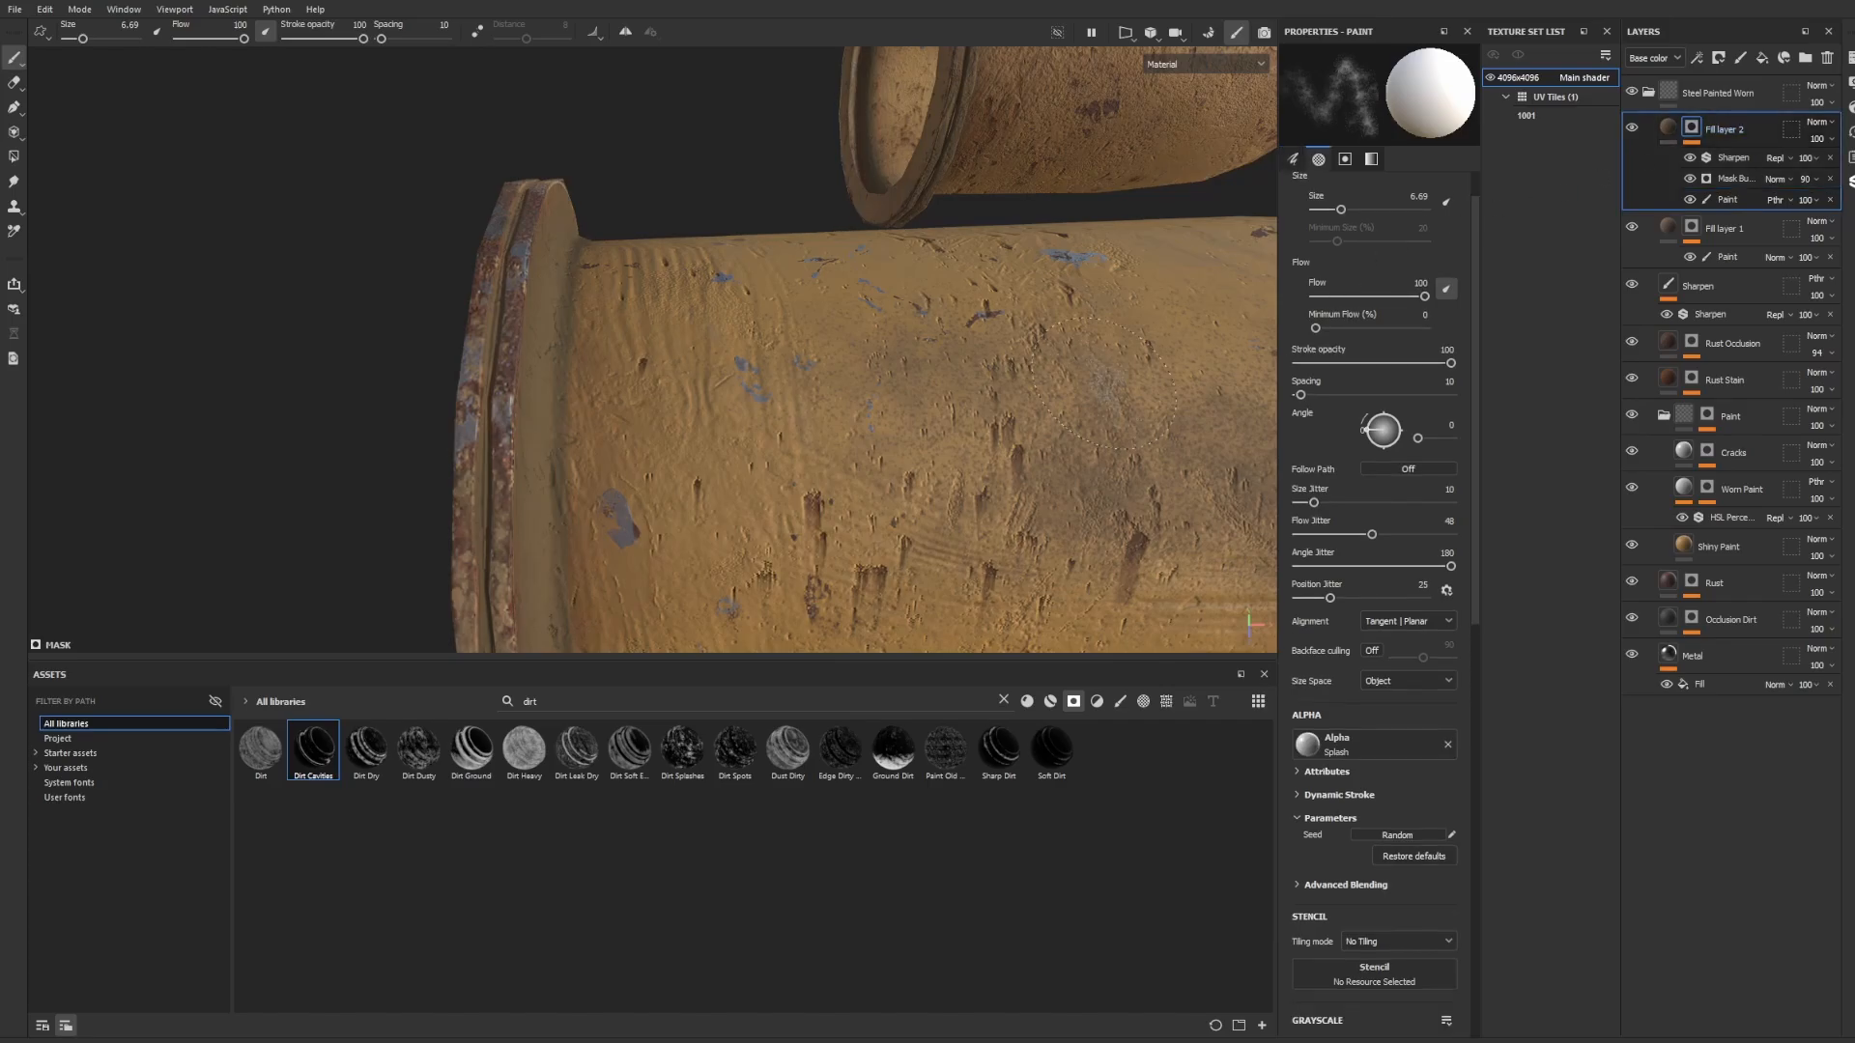
left_click(1696, 140)
left_click(1728, 137)
double_click(1730, 132)
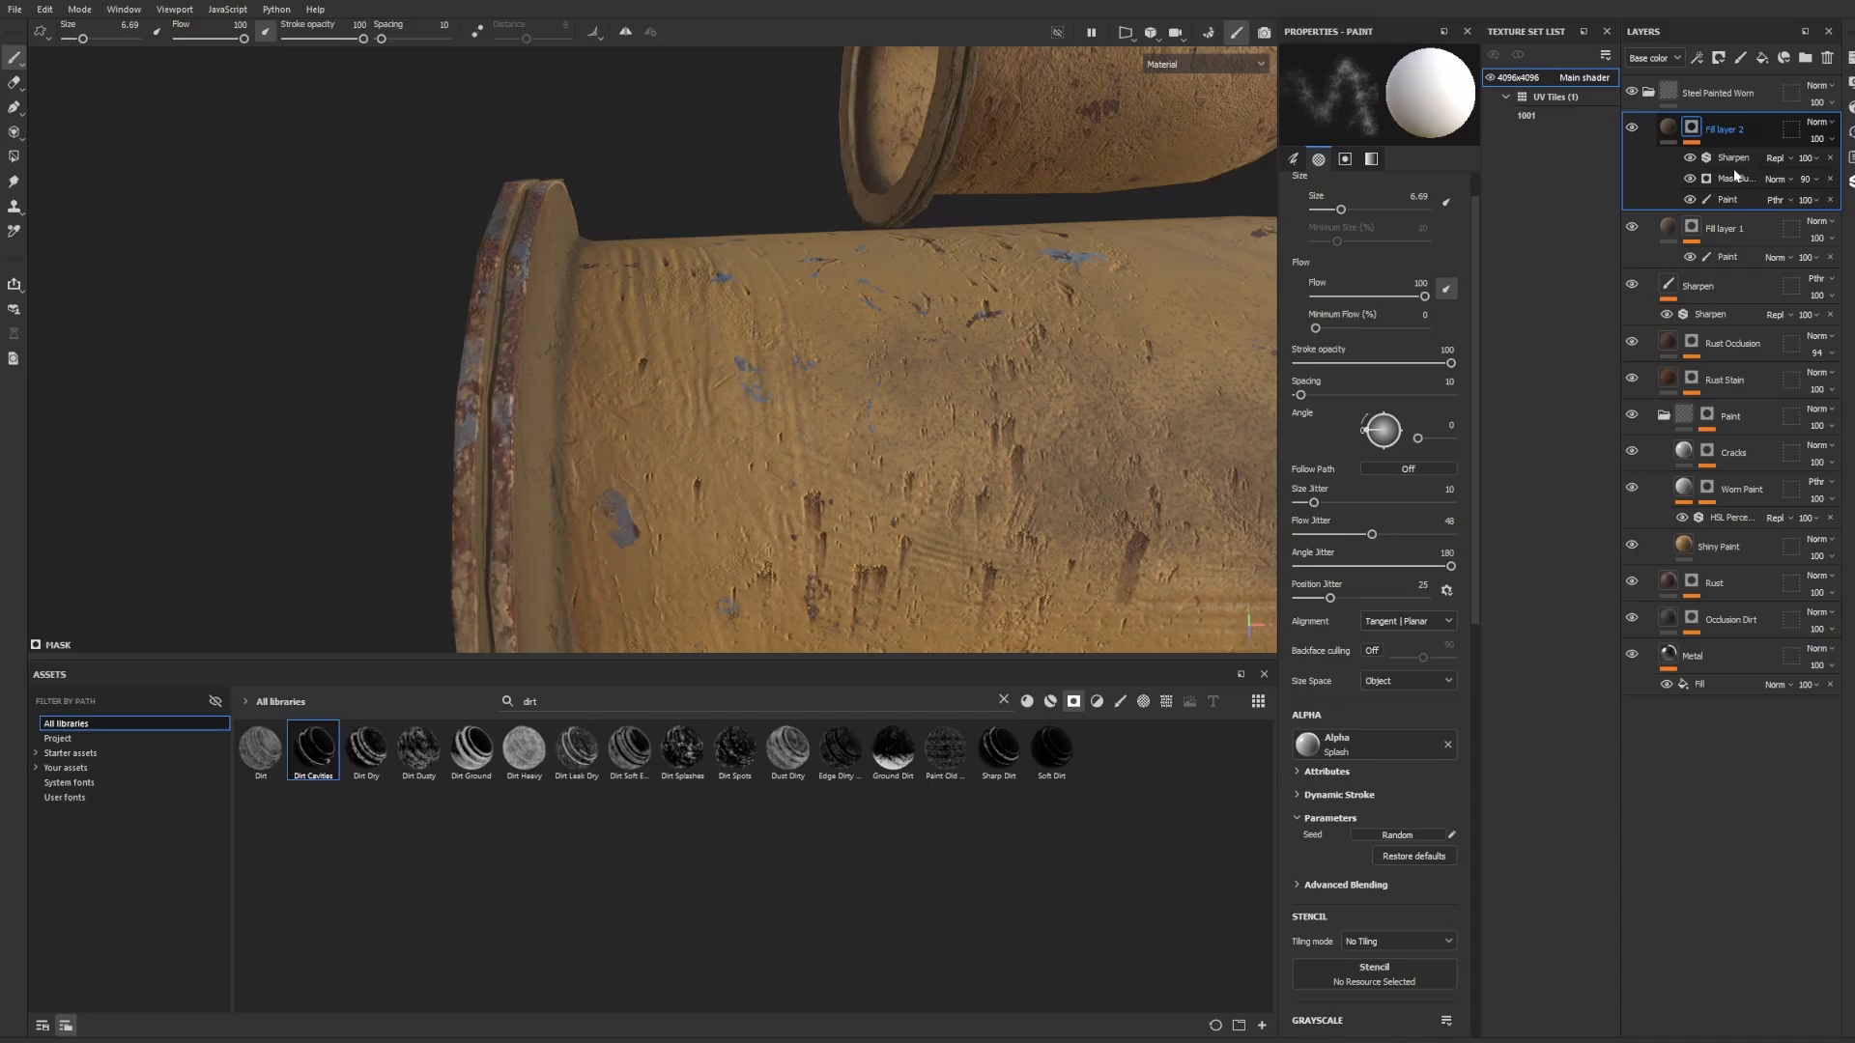
key("Return")
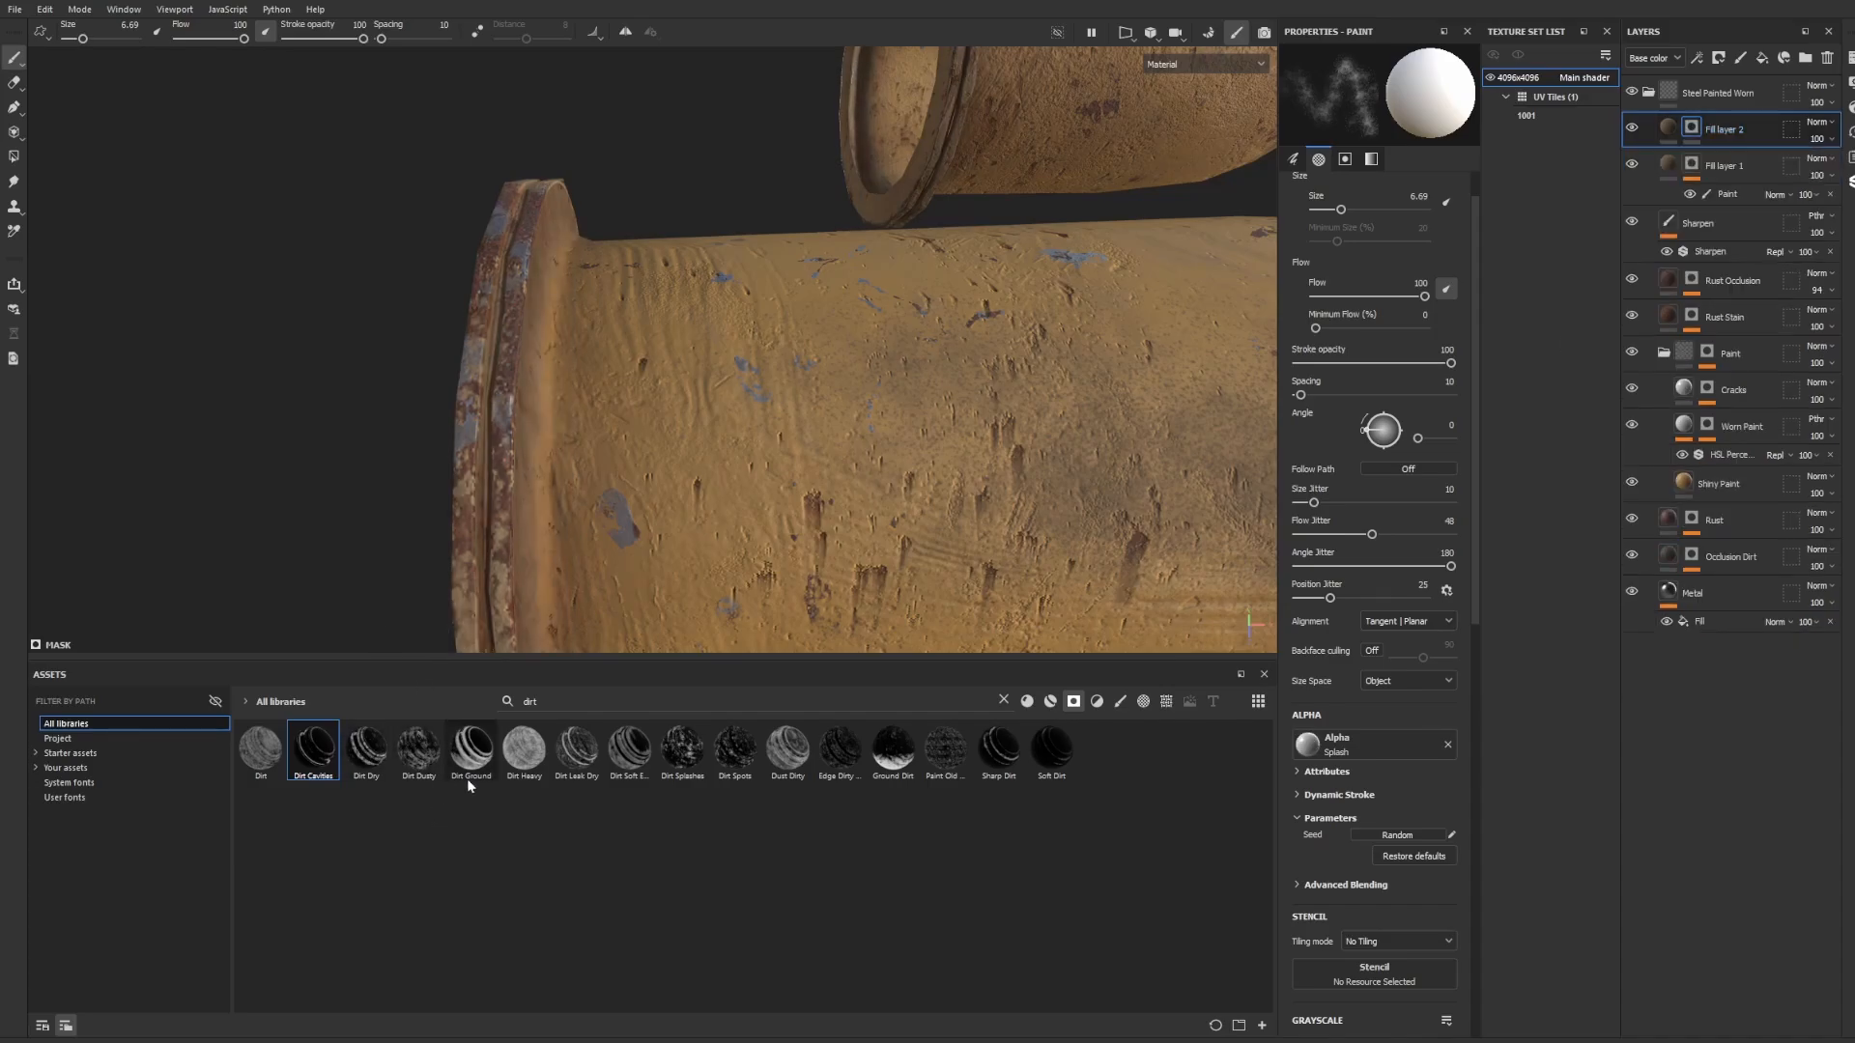
Try the Dirt Splashes smart mask on Fill layer 2, then undo it.
left_click_drag(682, 749, 1691, 129)
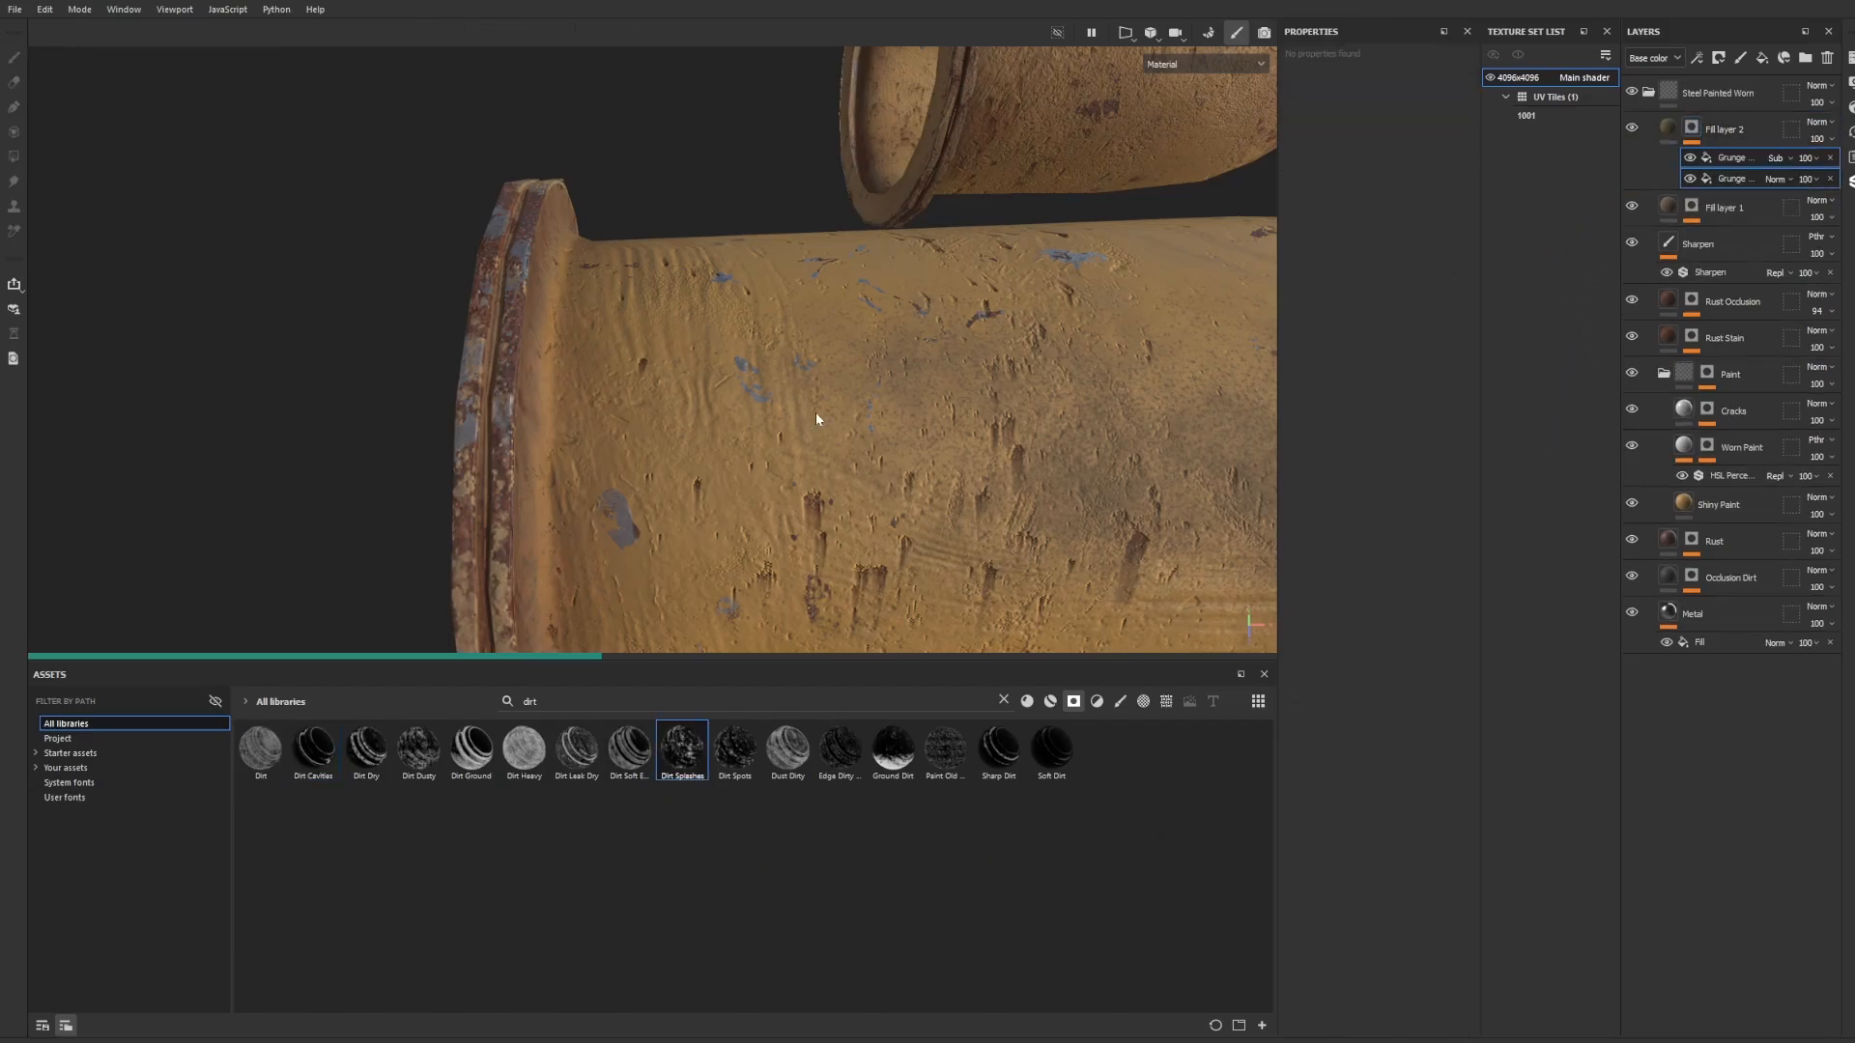
scroll(906, 446, "down", 5)
left_click_drag(870, 415, 810, 379, "alt")
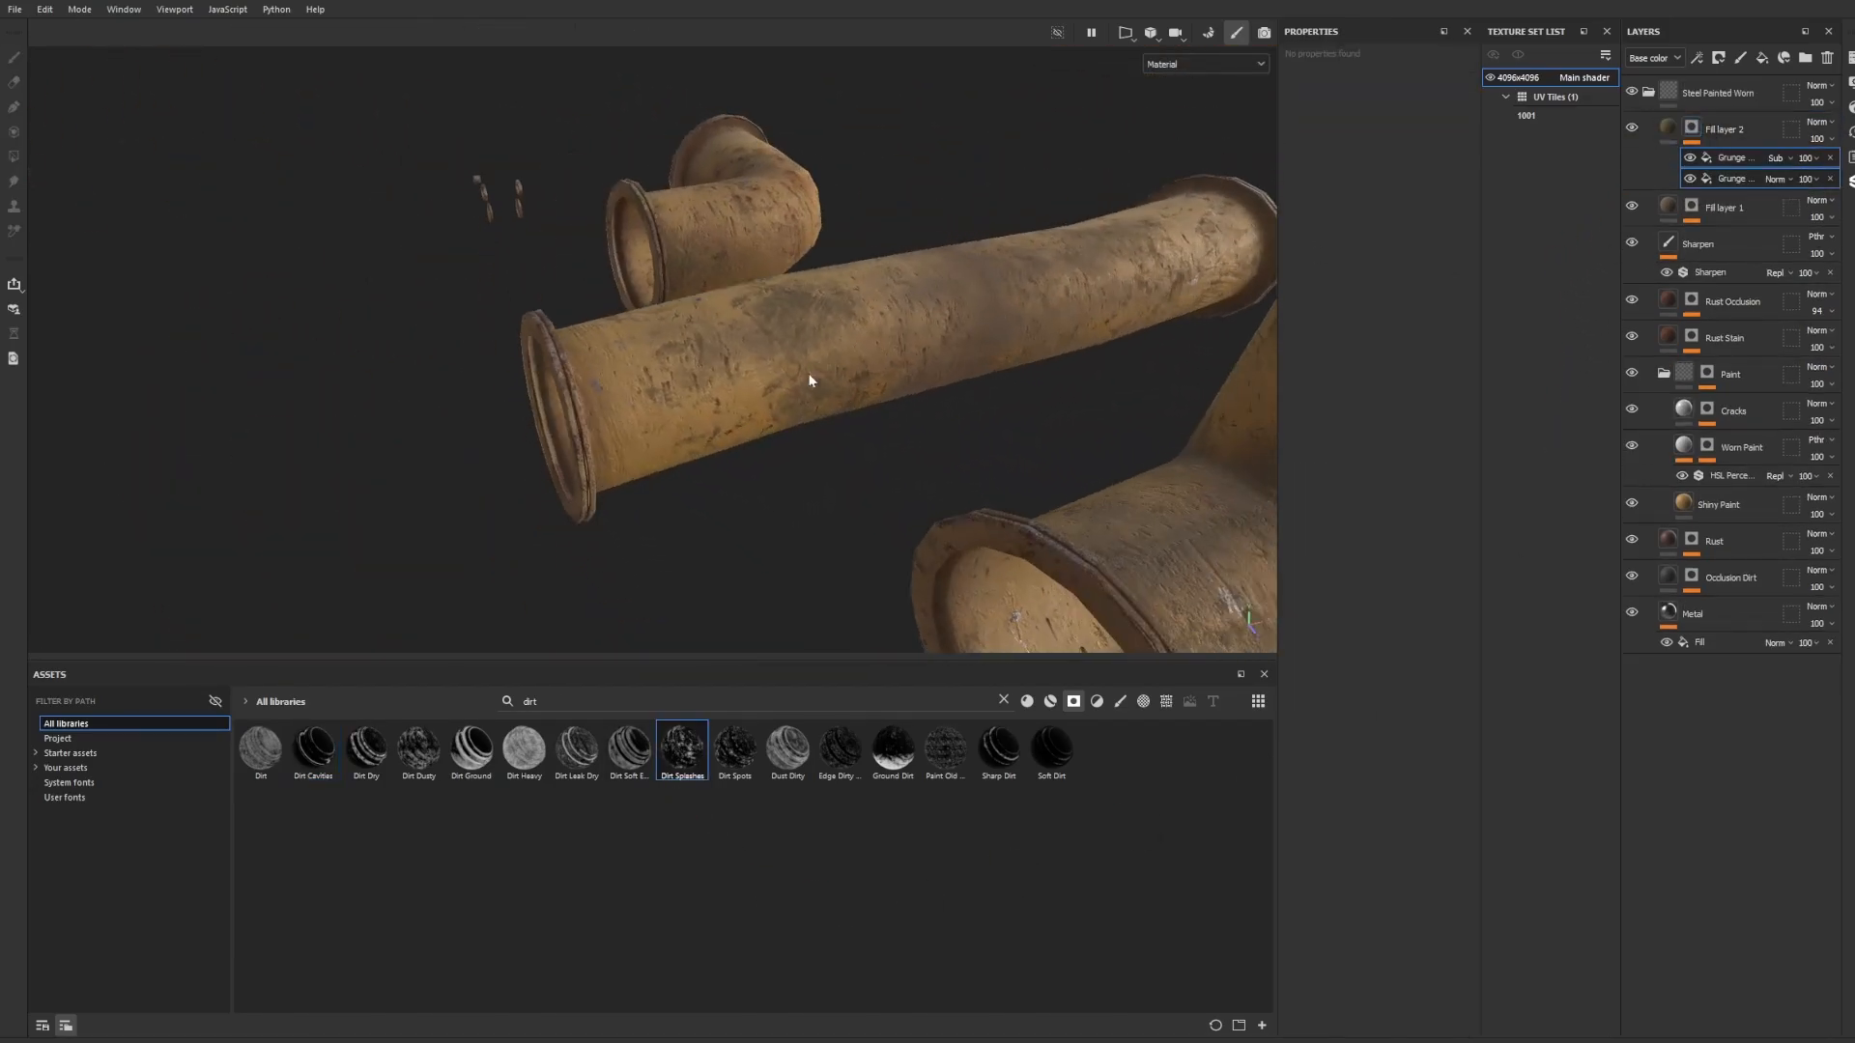
key("1")
Apply the Dirt Cavities smart mask to Fill layer 2 and collapse the Steel Painted Worn group.
scroll(809, 380, "up", 10)
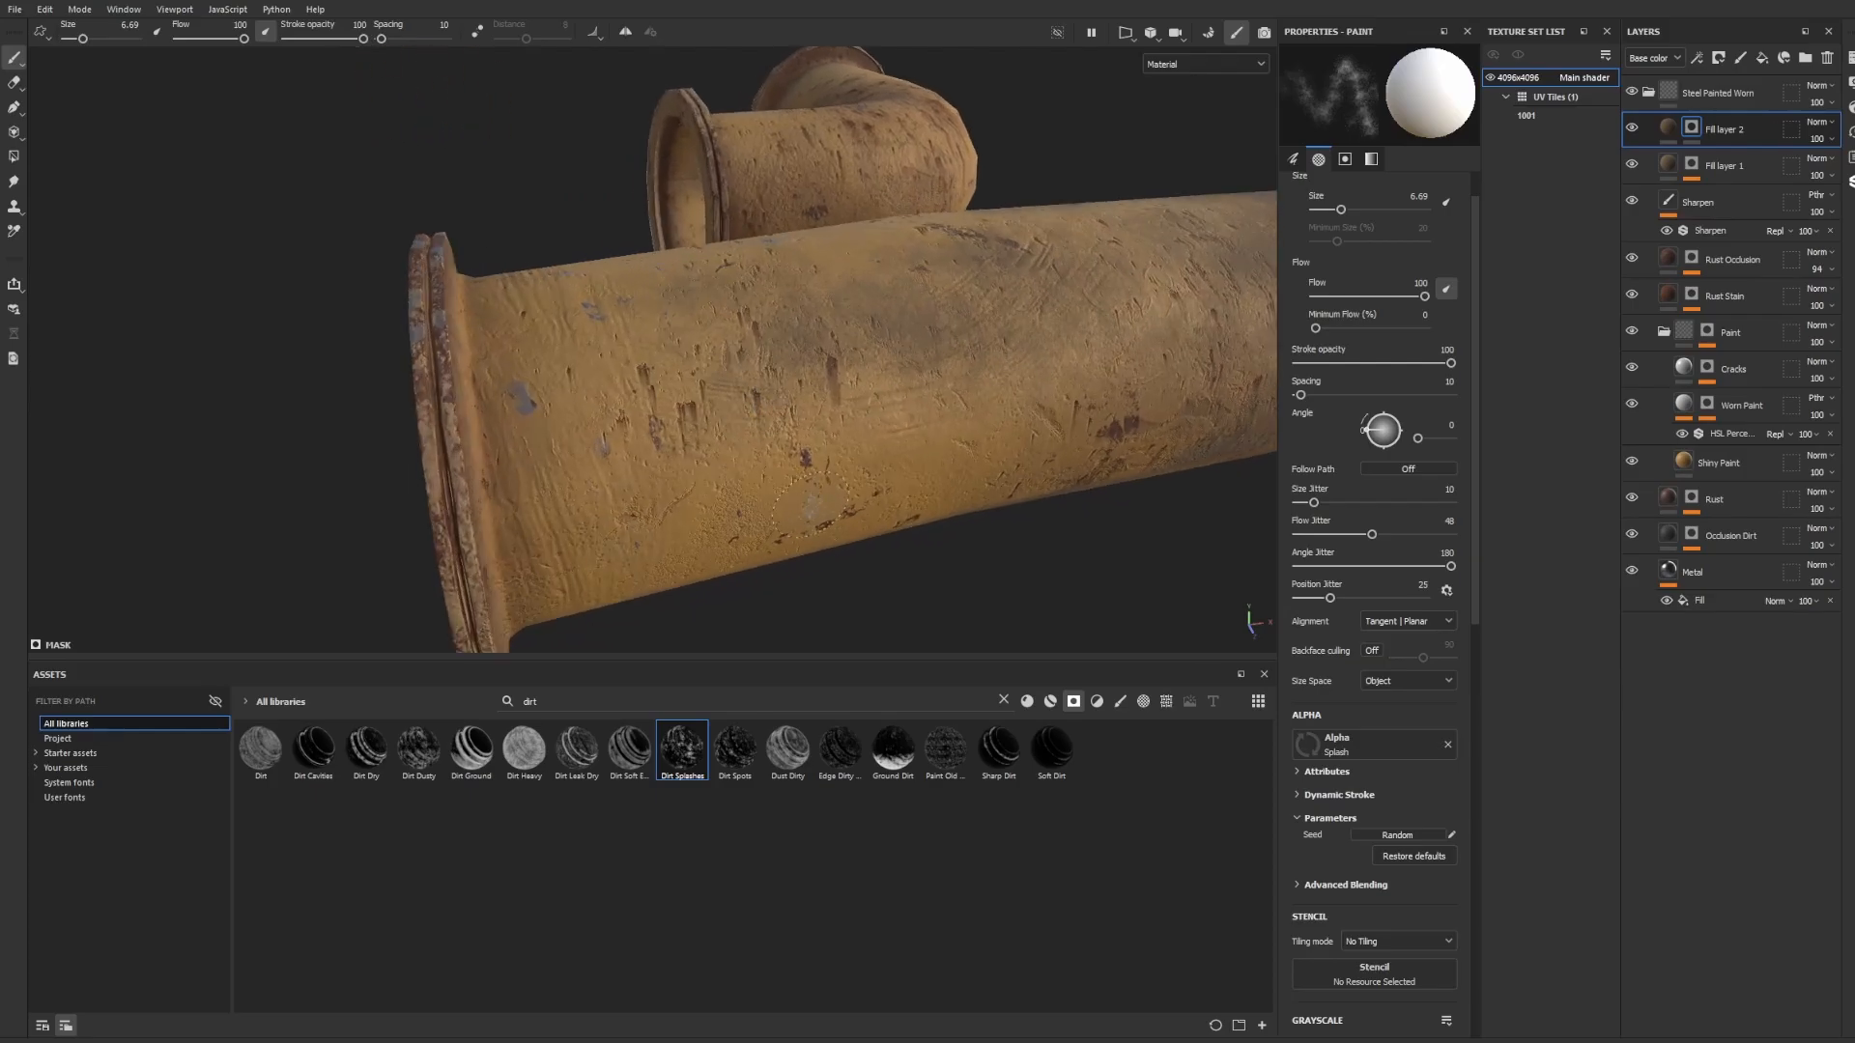
left_click_drag(870, 611, 766, 612, "alt")
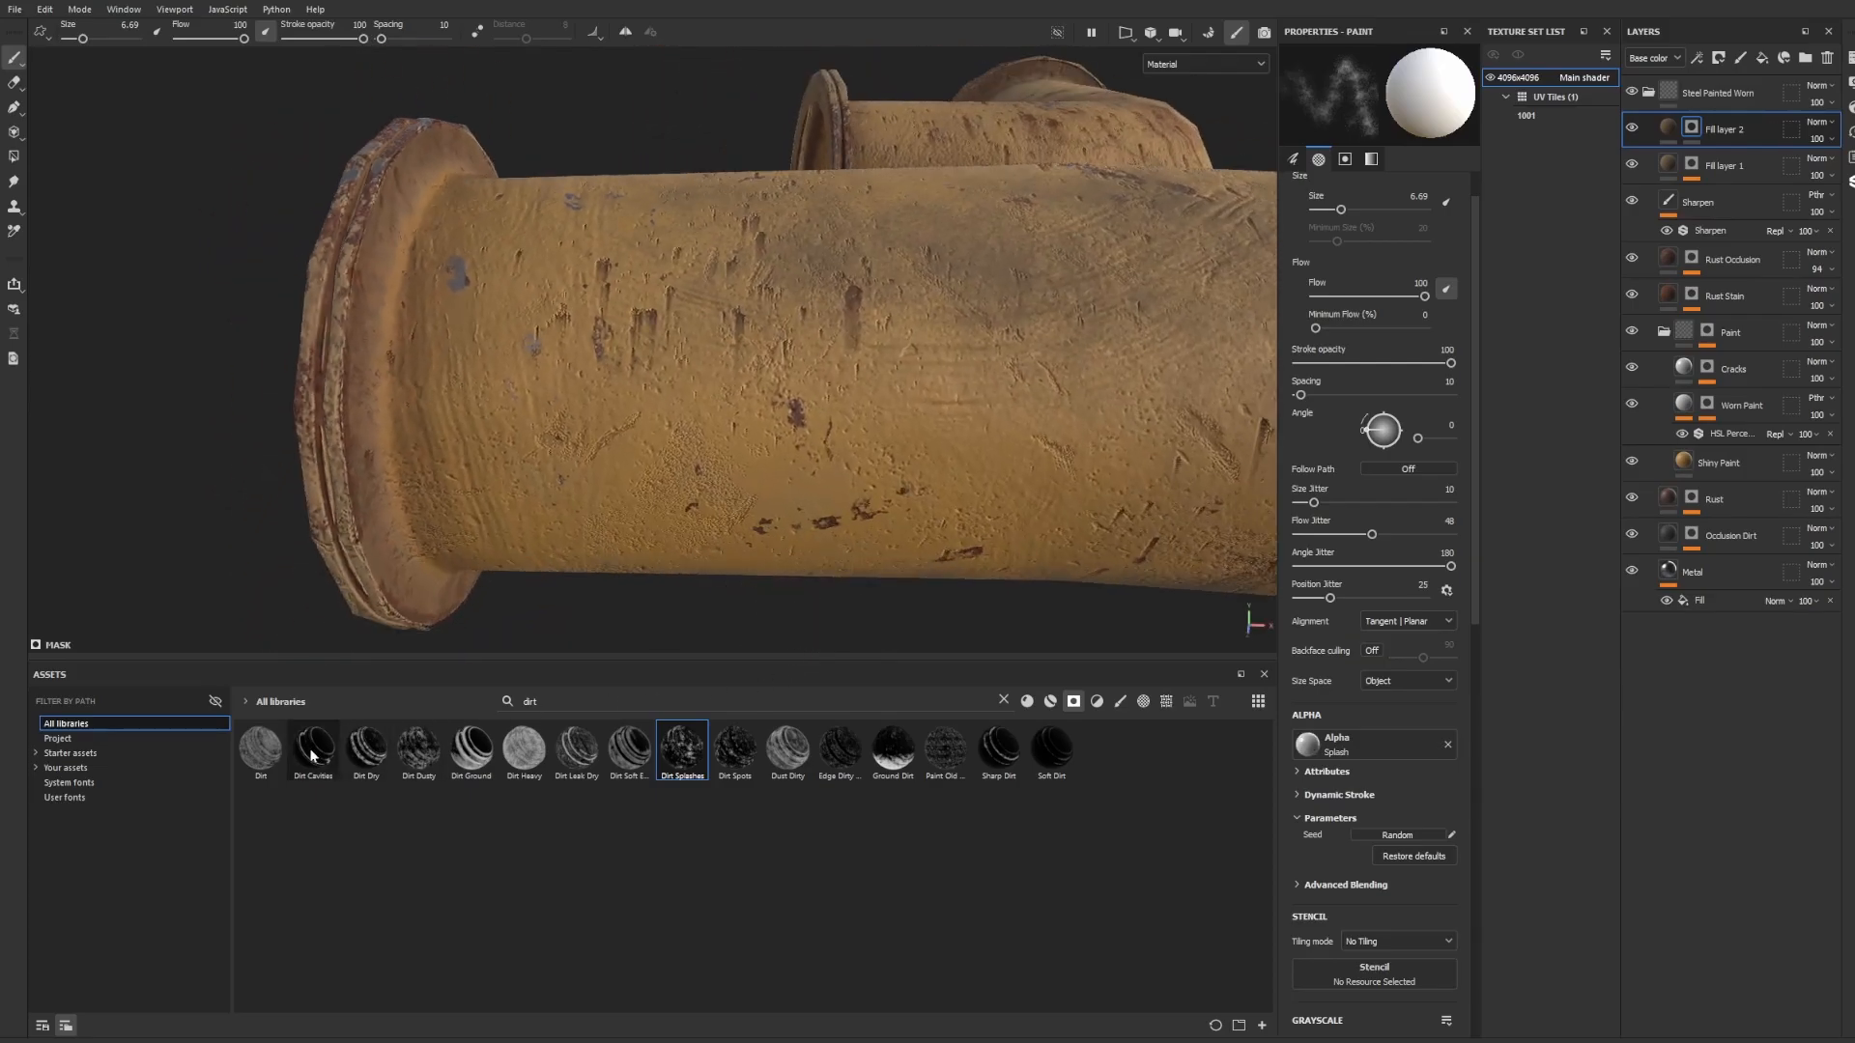
mouse_move(312, 756)
left_mouse_down()
mouse_move(1362, 230)
mouse_move(1697, 131)
left_mouse_up()
scroll(406, 353, "down", 8)
mouse_move(406, 353)
left_mouse_down("alt")
mouse_move(850, 348)
mouse_move(574, 332)
mouse_move(625, 335)
left_mouse_up("alt")
left_click(1650, 93)
Search the smart materials for "iro" and add Iron Old above the Steel Painted Worn group.
middle_click_drag(434, 334, 632, 425, "alt")
scroll(632, 425, "up", 5)
left_click_drag(634, 429, 584, 410, "alt")
middle_click_drag(583, 409, 692, 371, "alt")
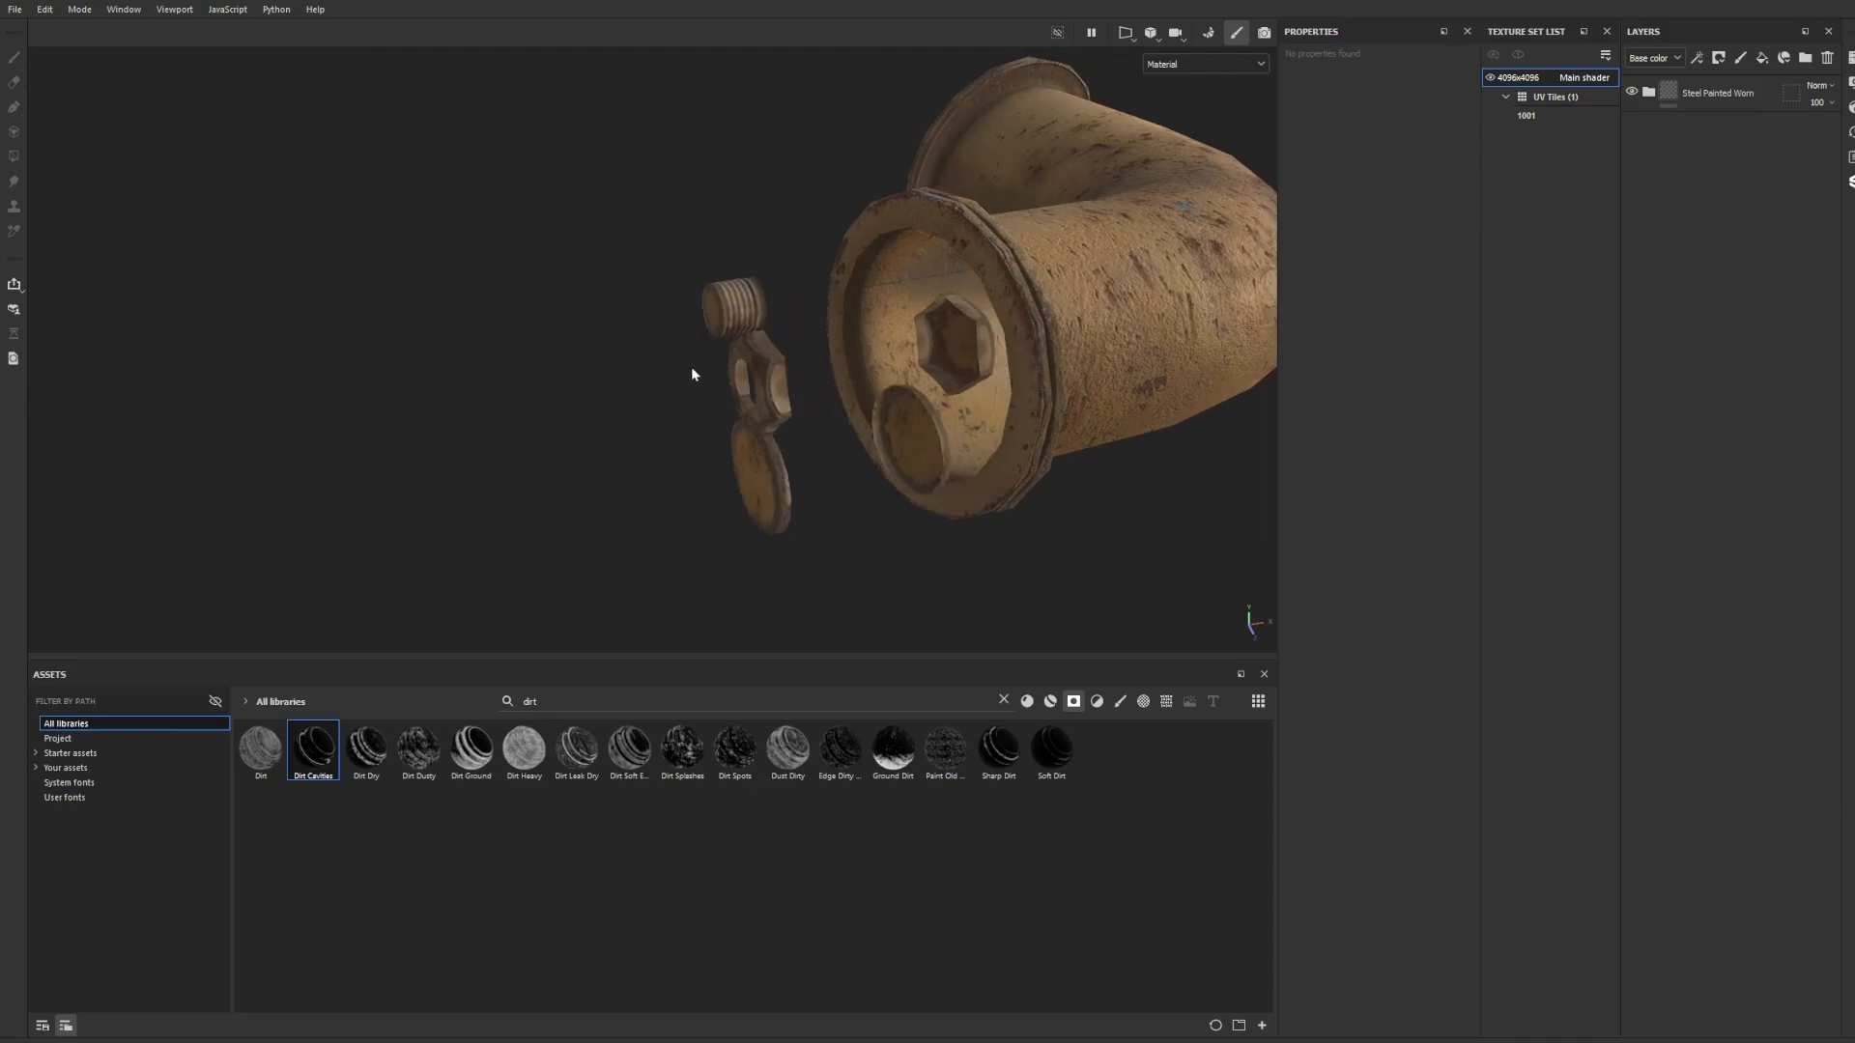
left_click_drag(692, 371, 667, 376, "alt")
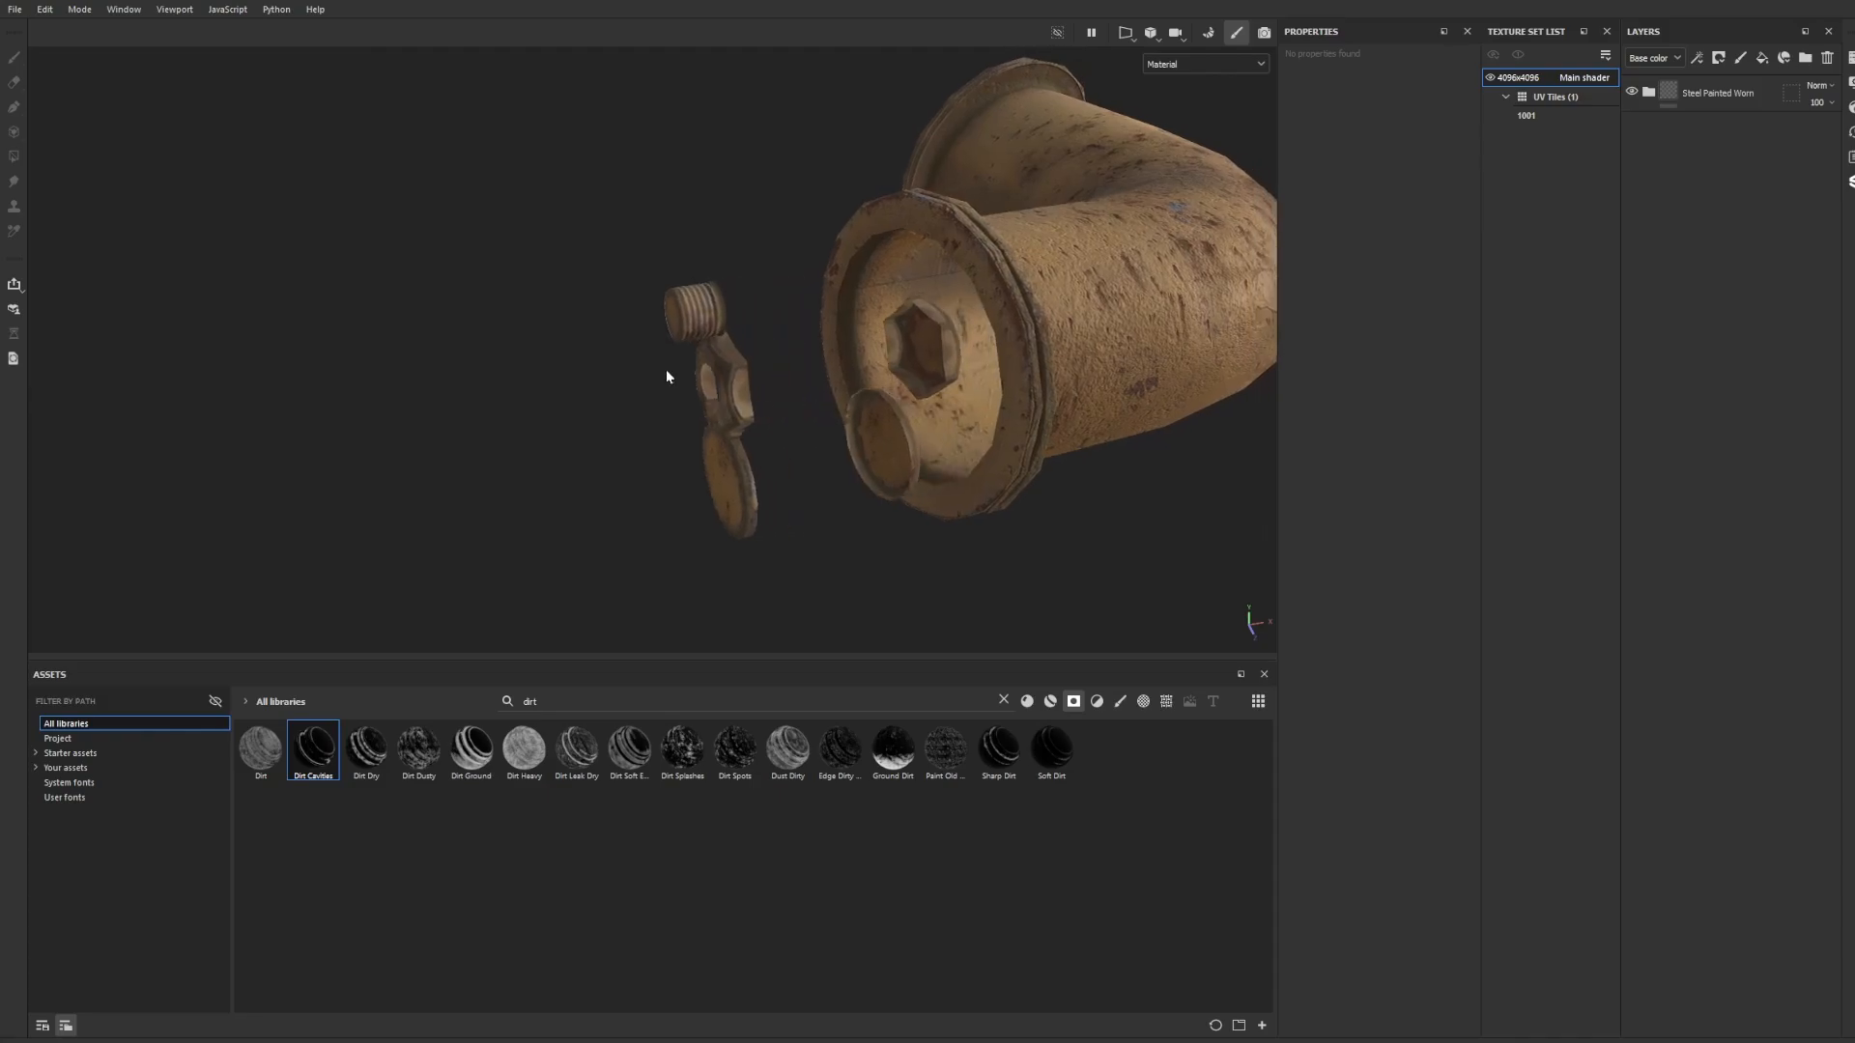
left_click(1004, 700)
left_click(1052, 701)
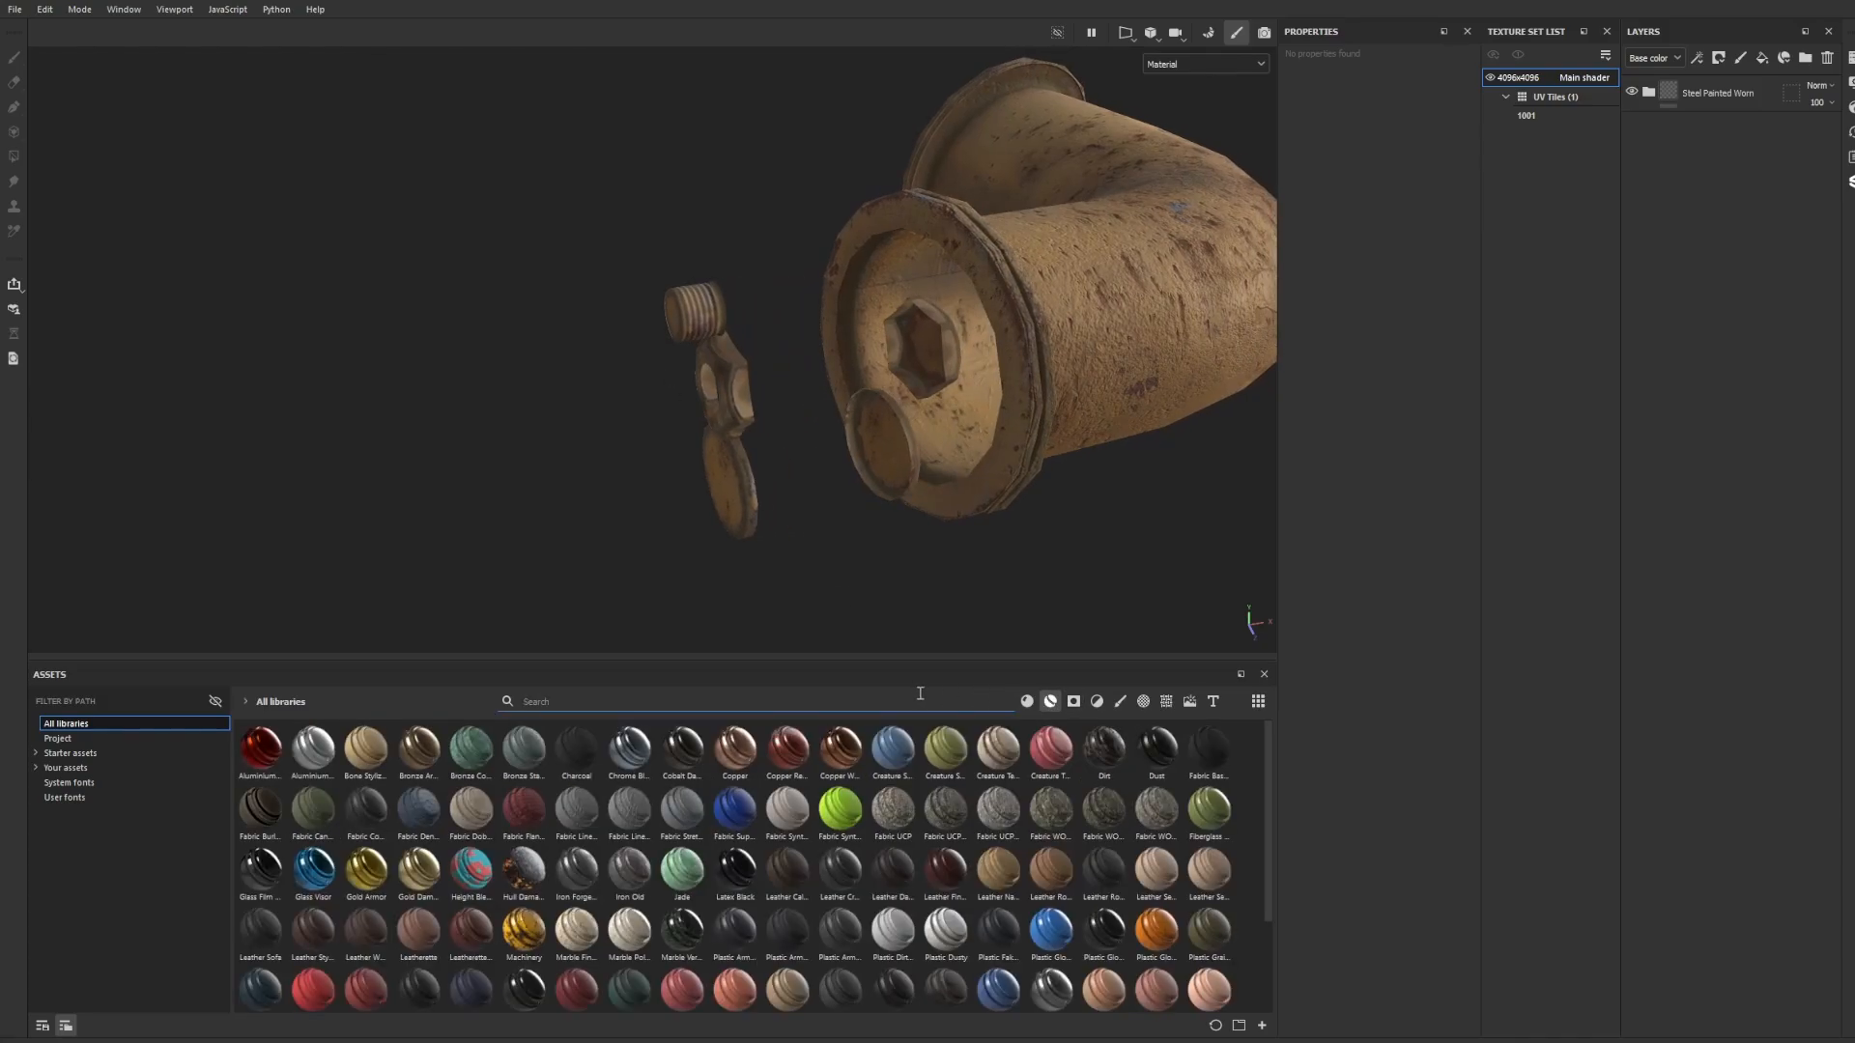
left_click(920, 693)
type("iro")
left_click_drag(362, 754, 777, 277)
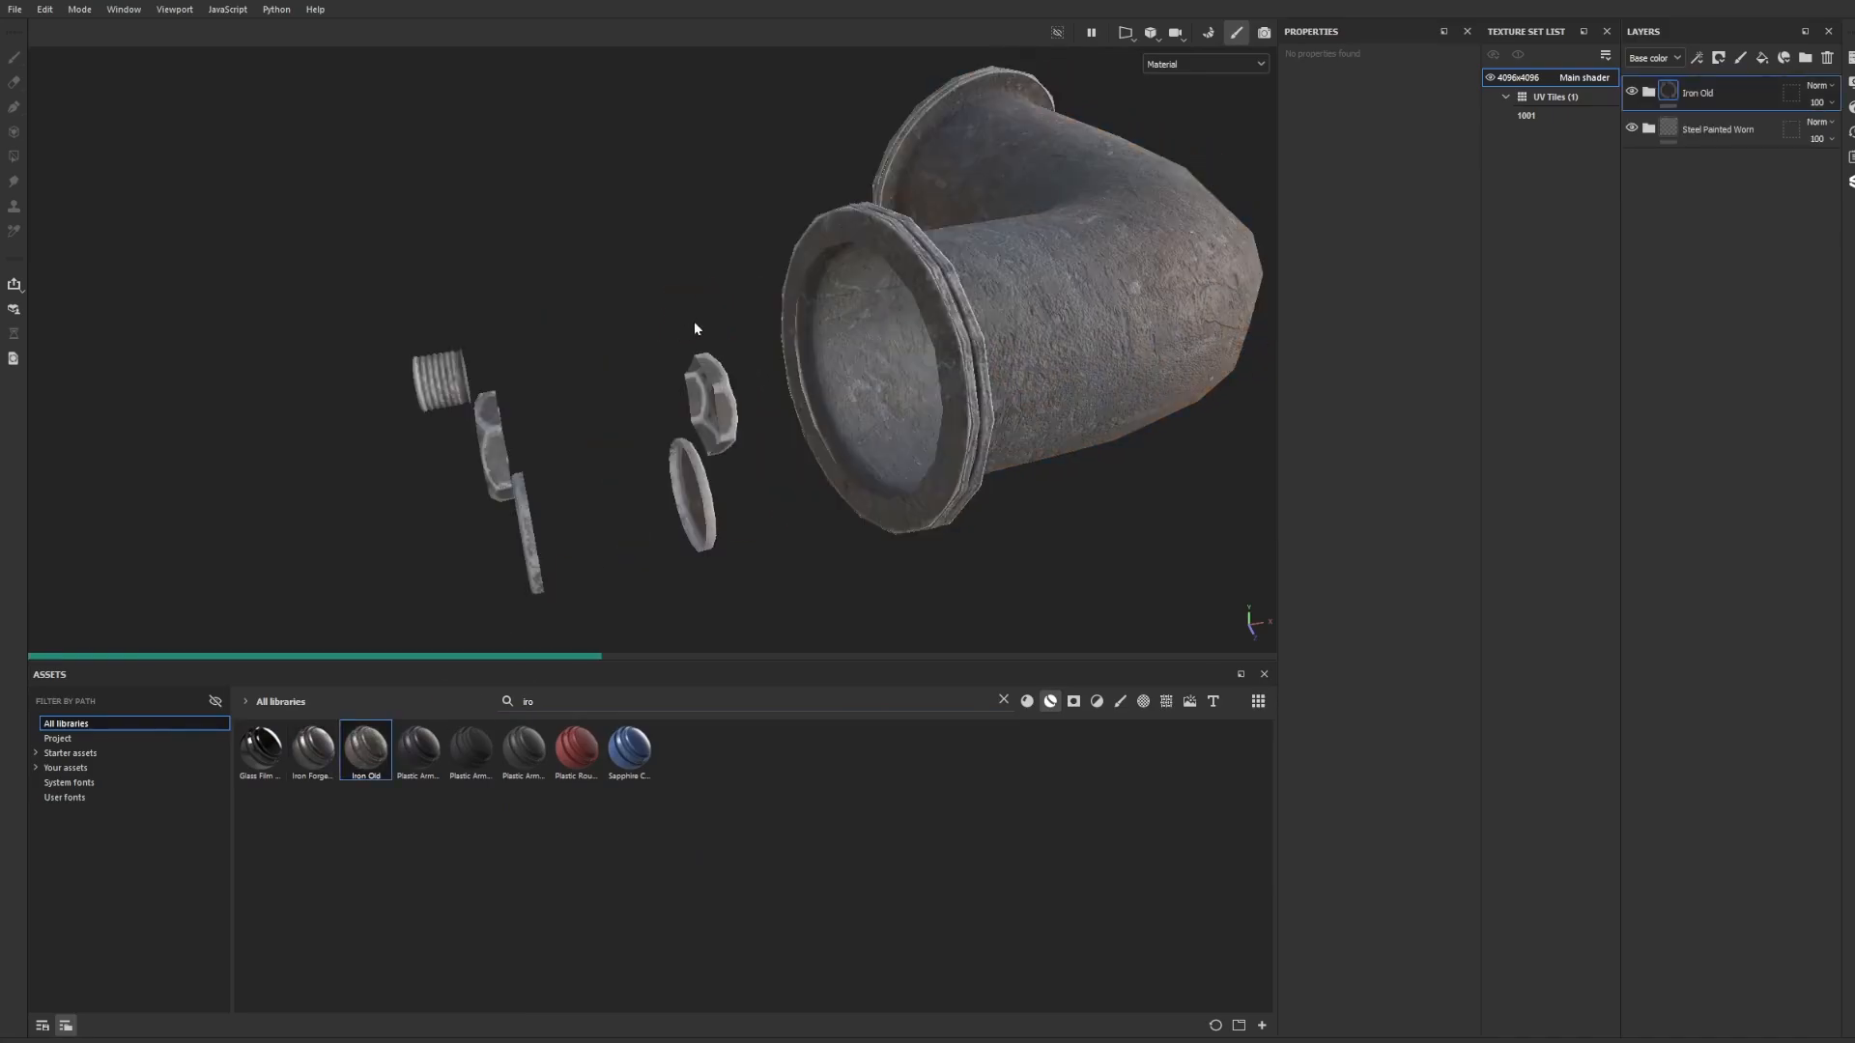
Search the assets for "rust", add the Rust Brown material as a new layer, and give it a black mask.
left_click_drag(663, 340, 626, 325, "alt")
left_click(734, 702)
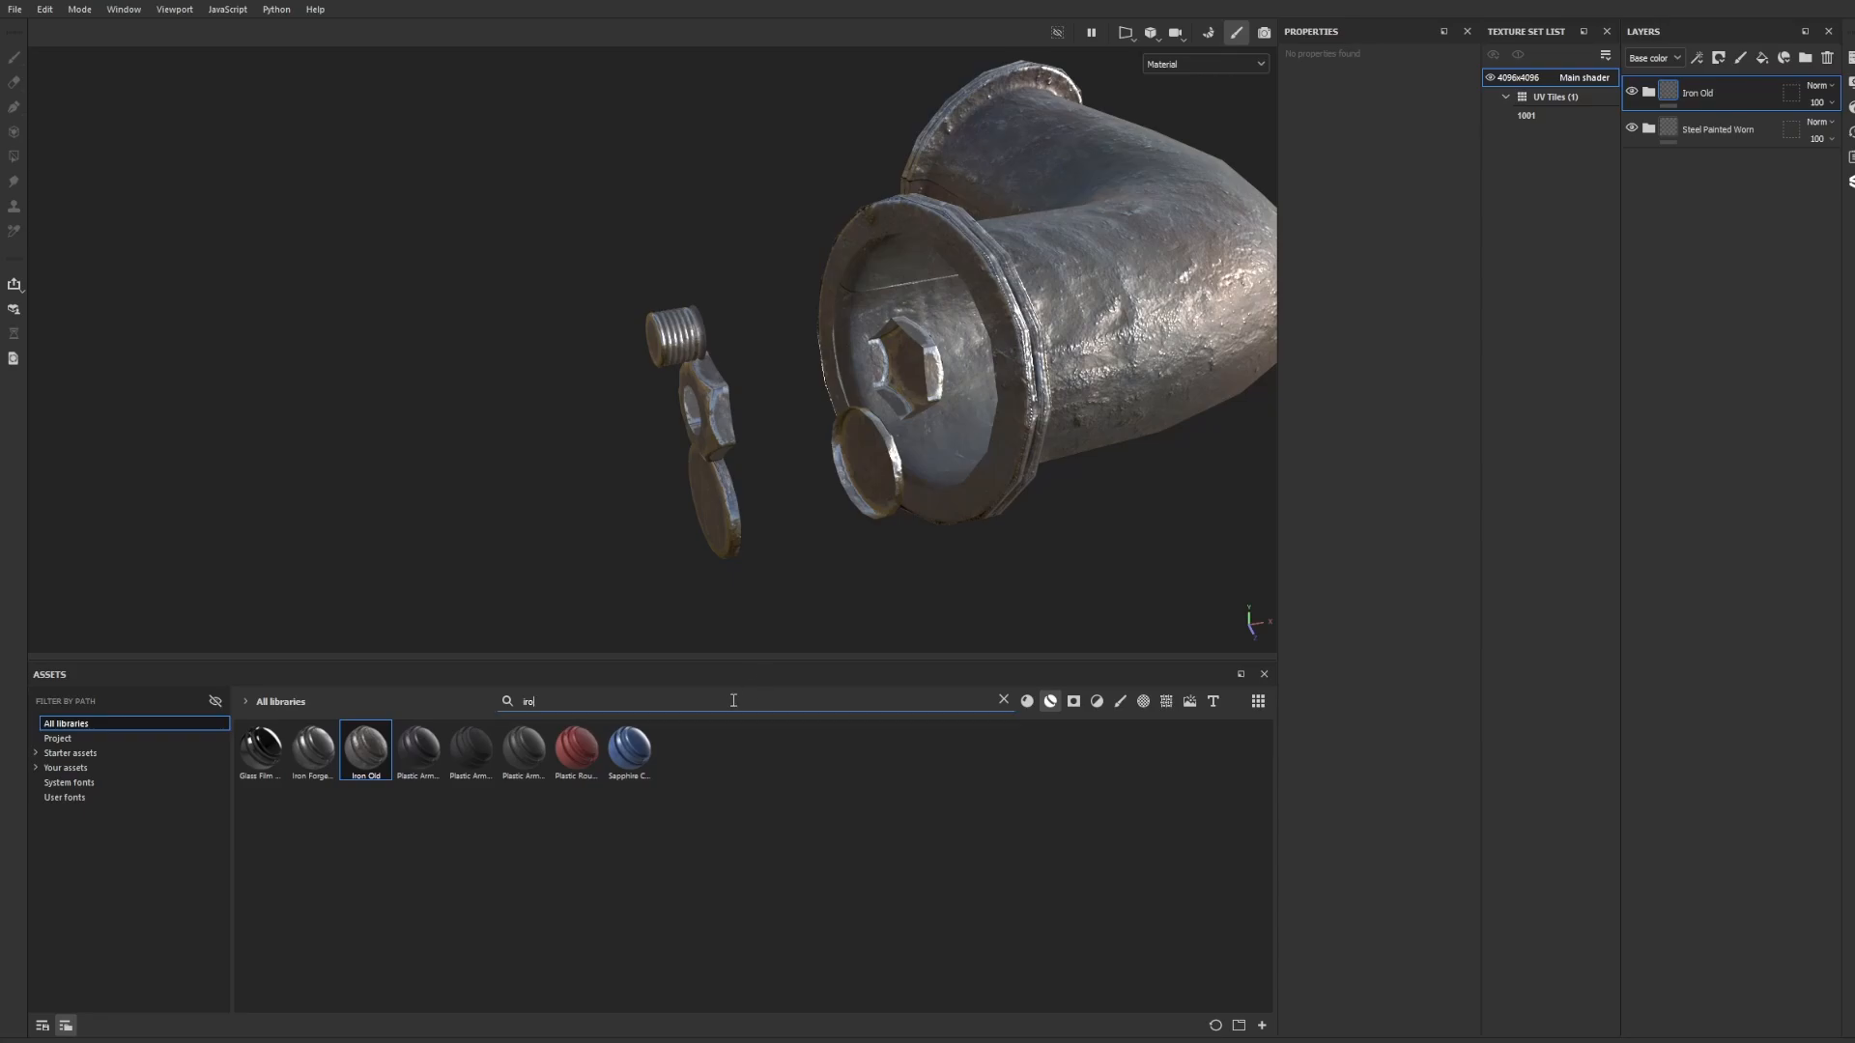
type("rust")
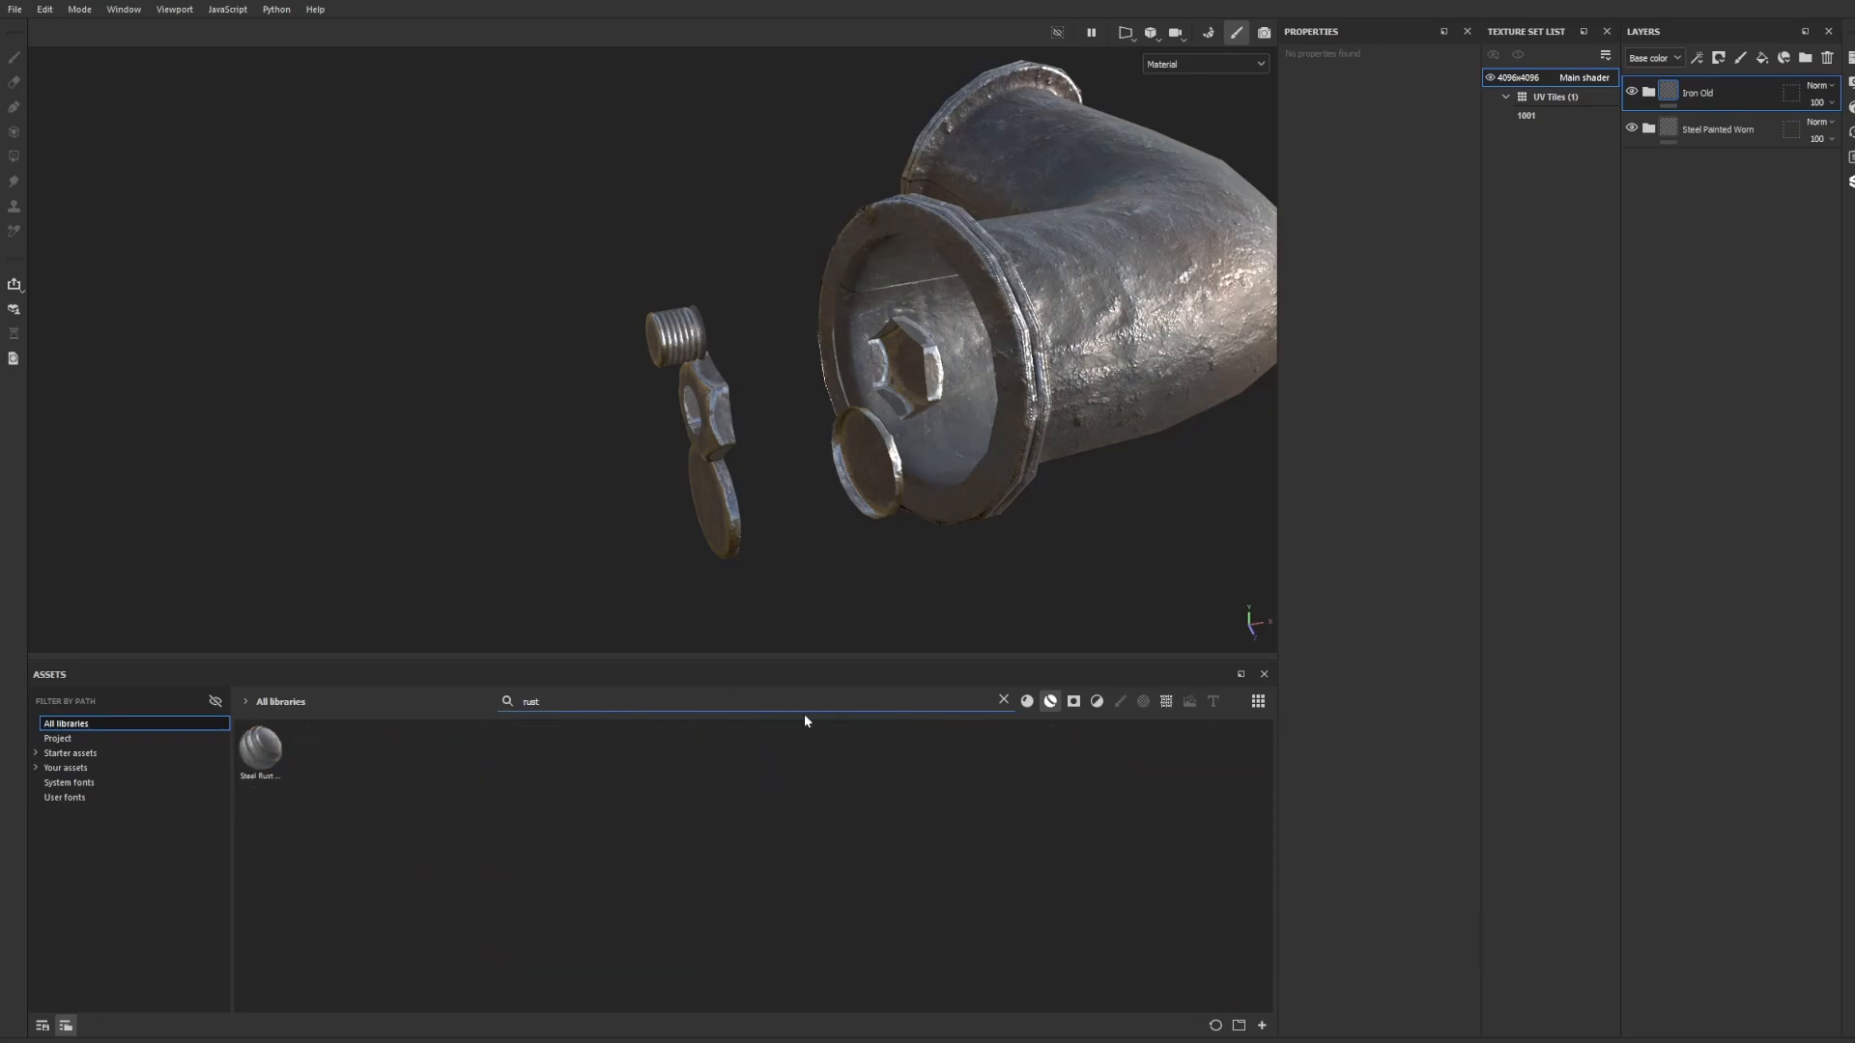
left_click_drag(418, 748, 763, 333)
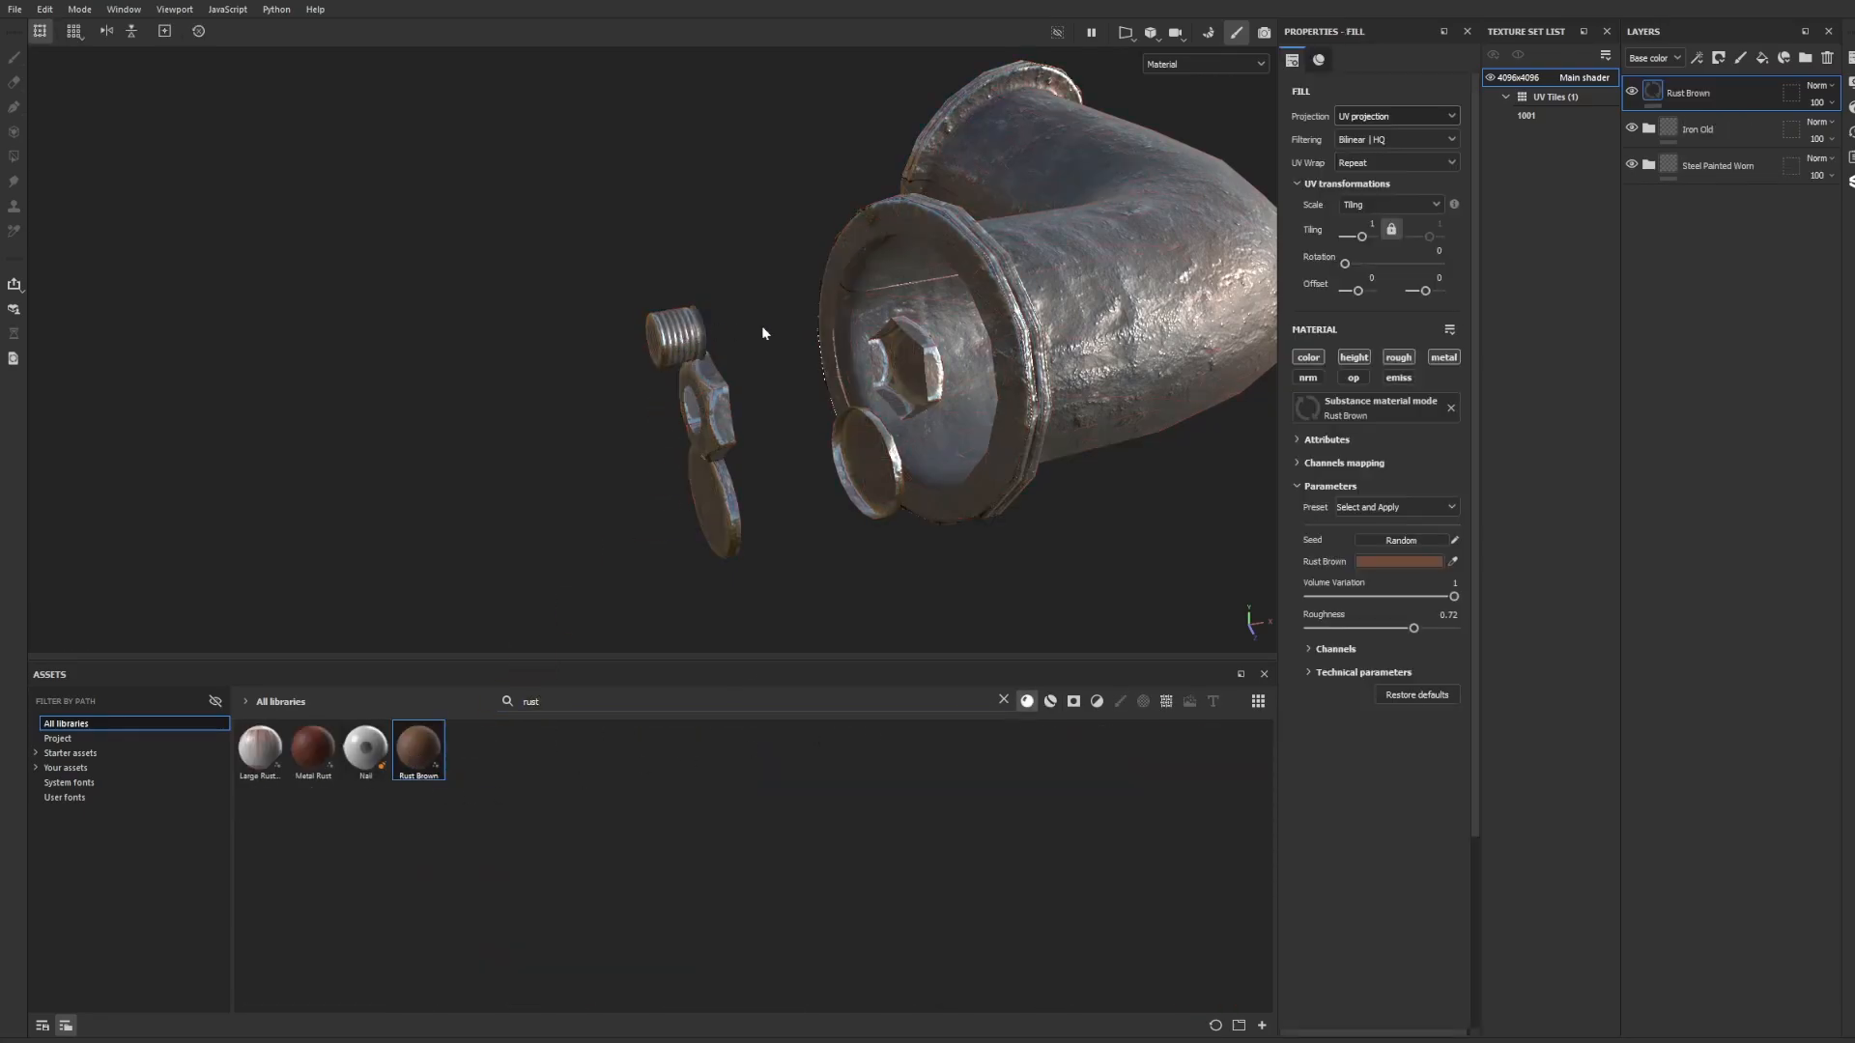
left_click(1716, 117)
Apply the Rust smart mask to the Rust Brown layer and place the layer at the top inside the Iron Old group.
left_click(1050, 701)
left_click(1073, 701)
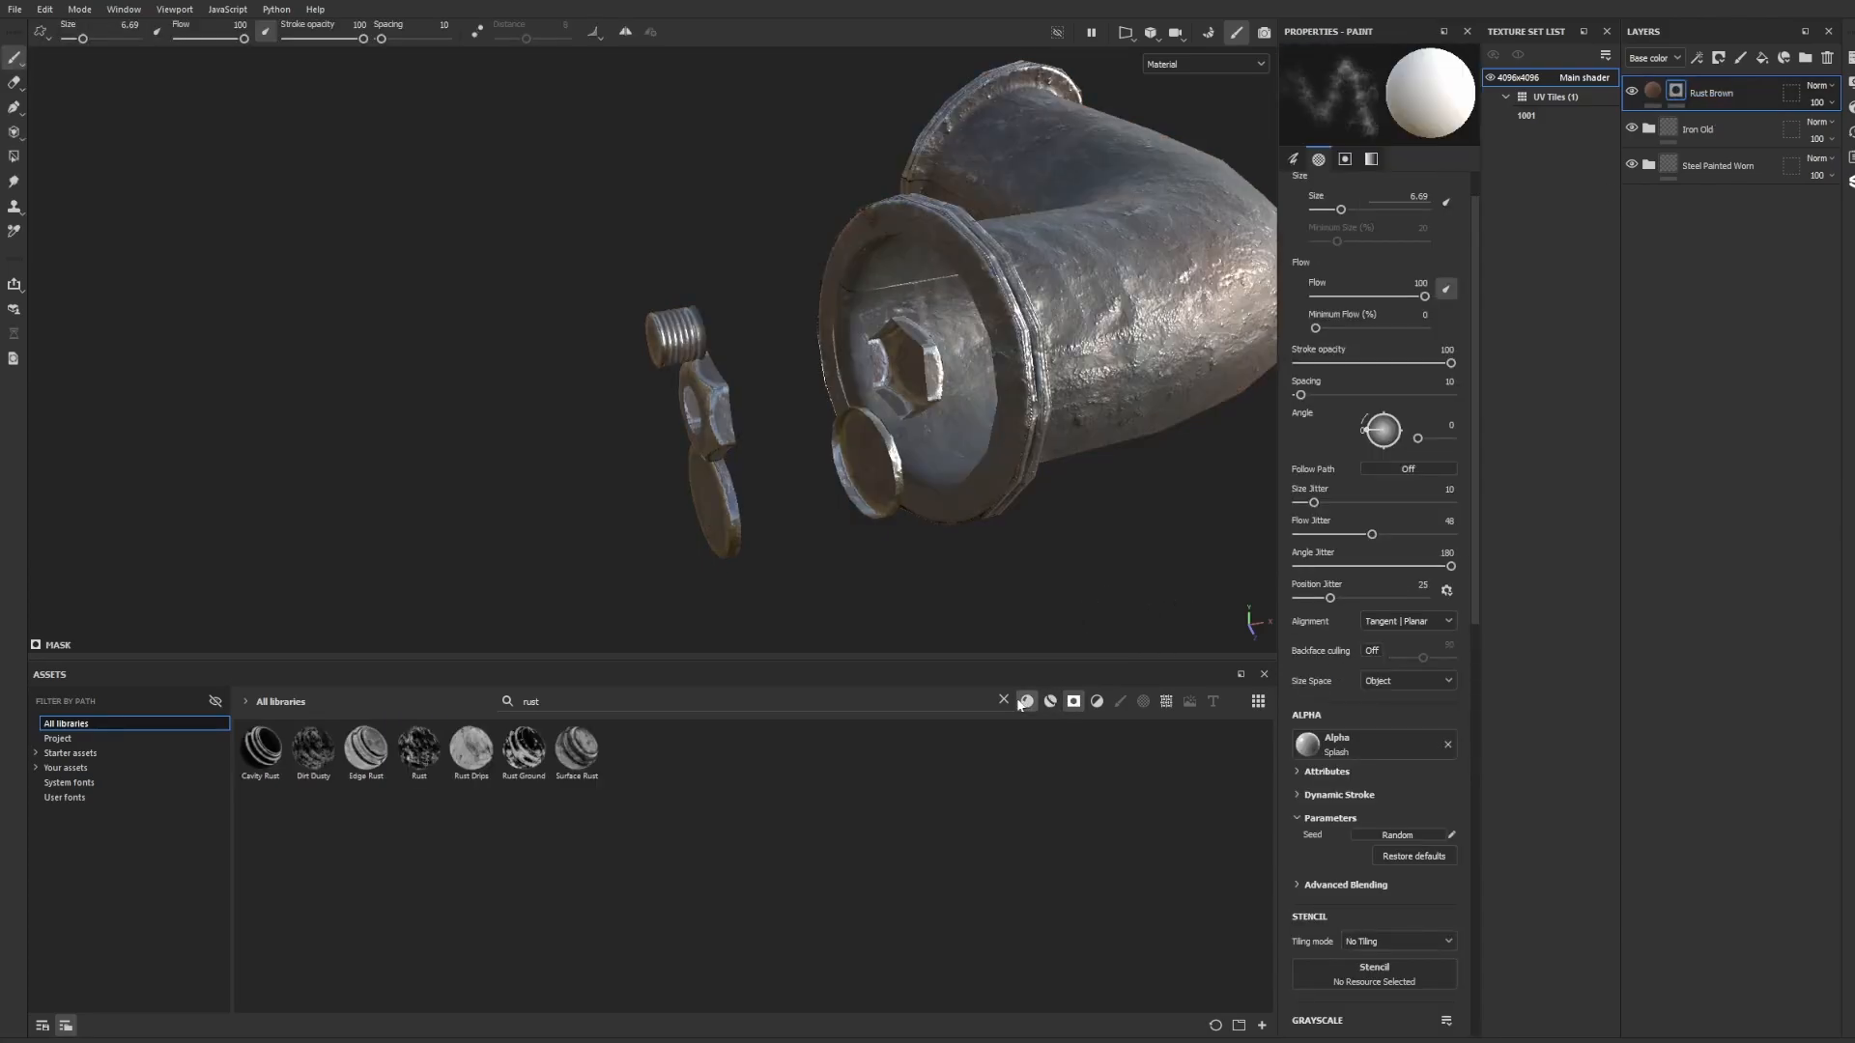
left_click(1021, 704)
left_click(1074, 702)
mouse_move(419, 749)
left_mouse_down()
mouse_move(464, 695)
mouse_move(870, 435)
mouse_move(1321, 224)
mouse_move(1686, 131)
mouse_move(1674, 89)
mouse_move(1714, 147)
left_mouse_up()
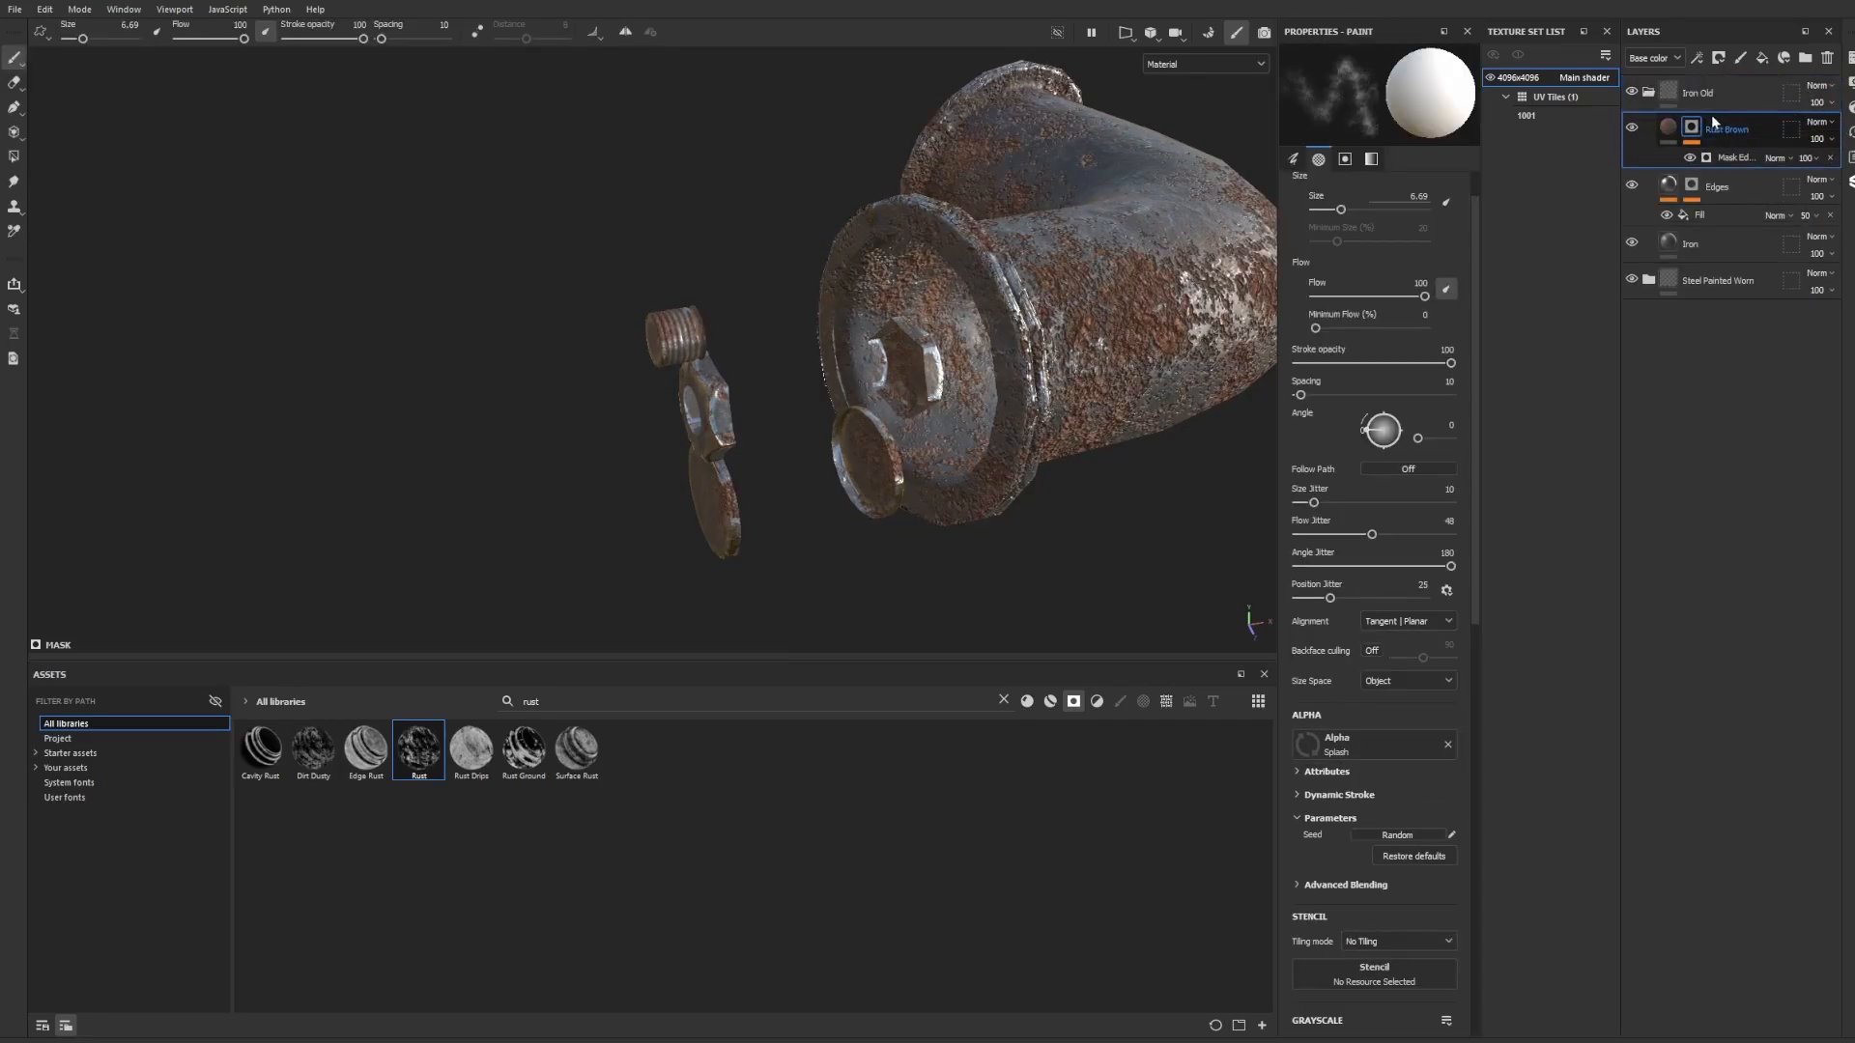
Add a black mask to the Iron Old group.
left_click(1660, 93)
right_click(1751, 85)
left_click(1748, 112)
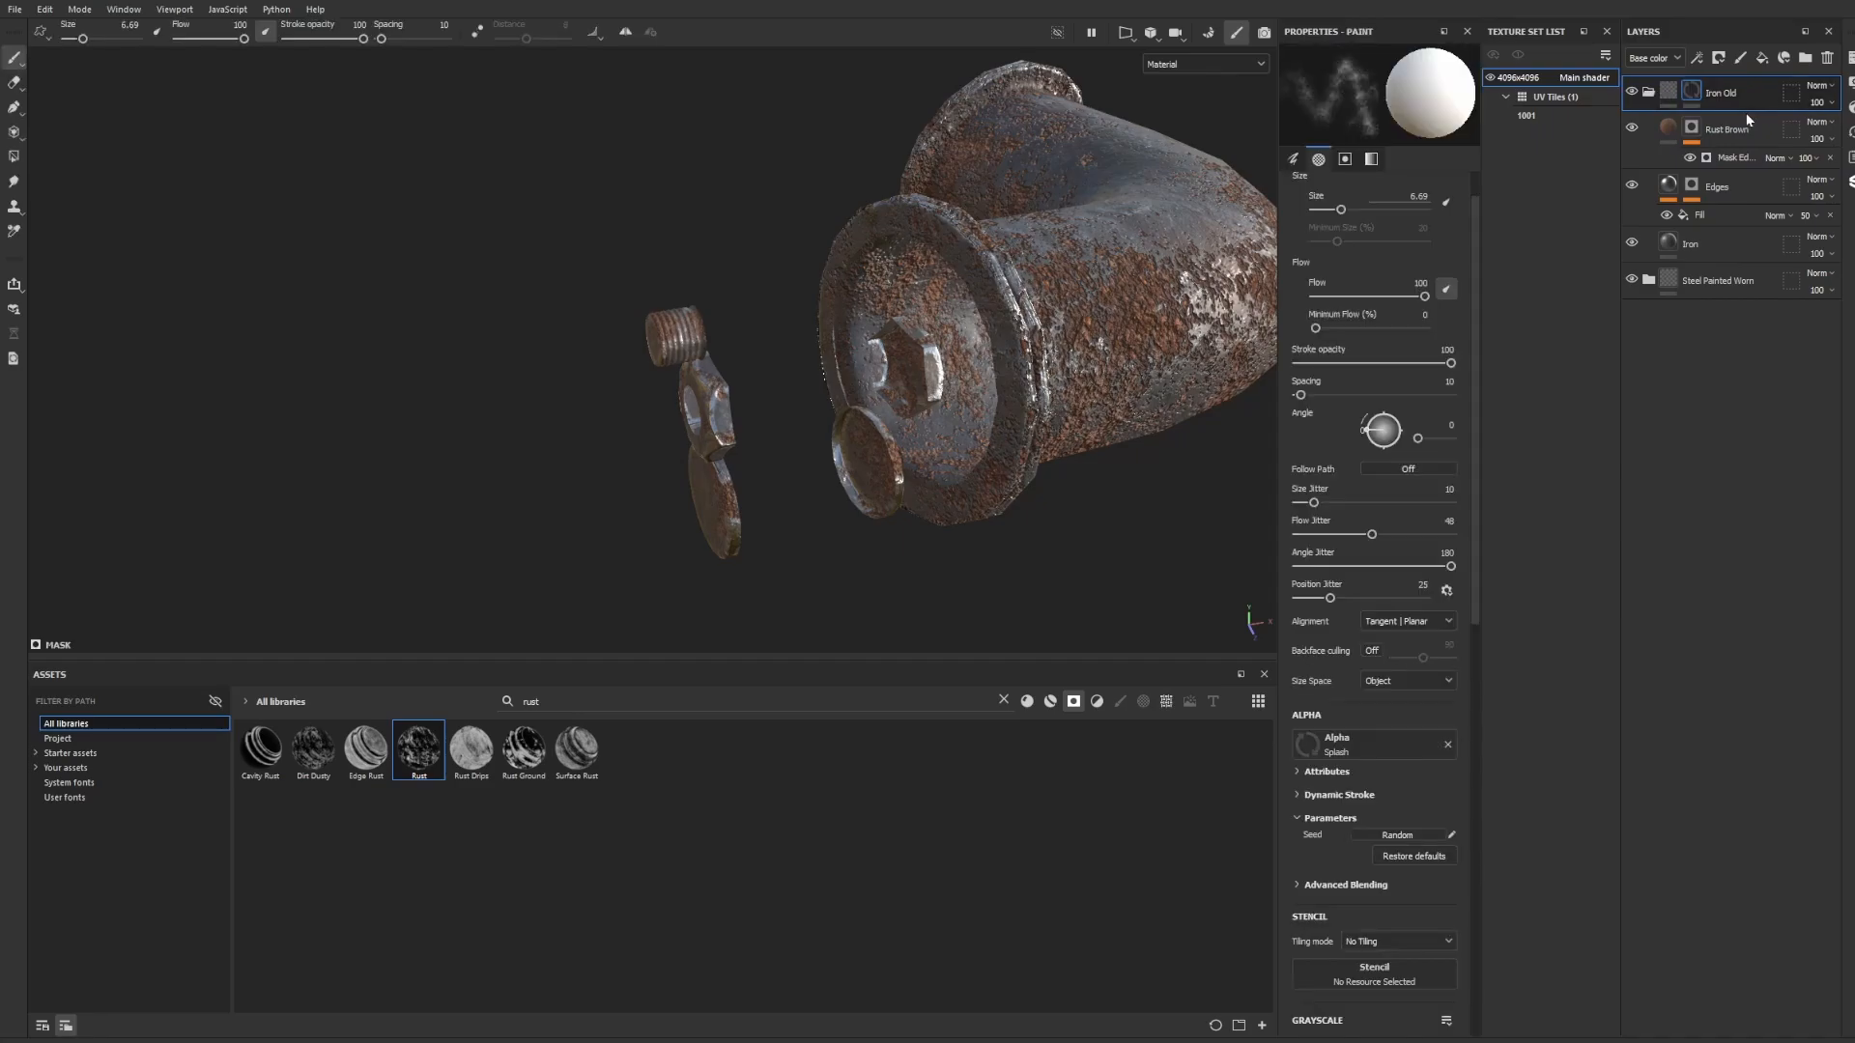
Reveal Iron Old on the small fastener parts, including the threaded bolt and round washers, using Polygon Fill in mesh mode.
left_click(14, 157)
left_click(1394, 62)
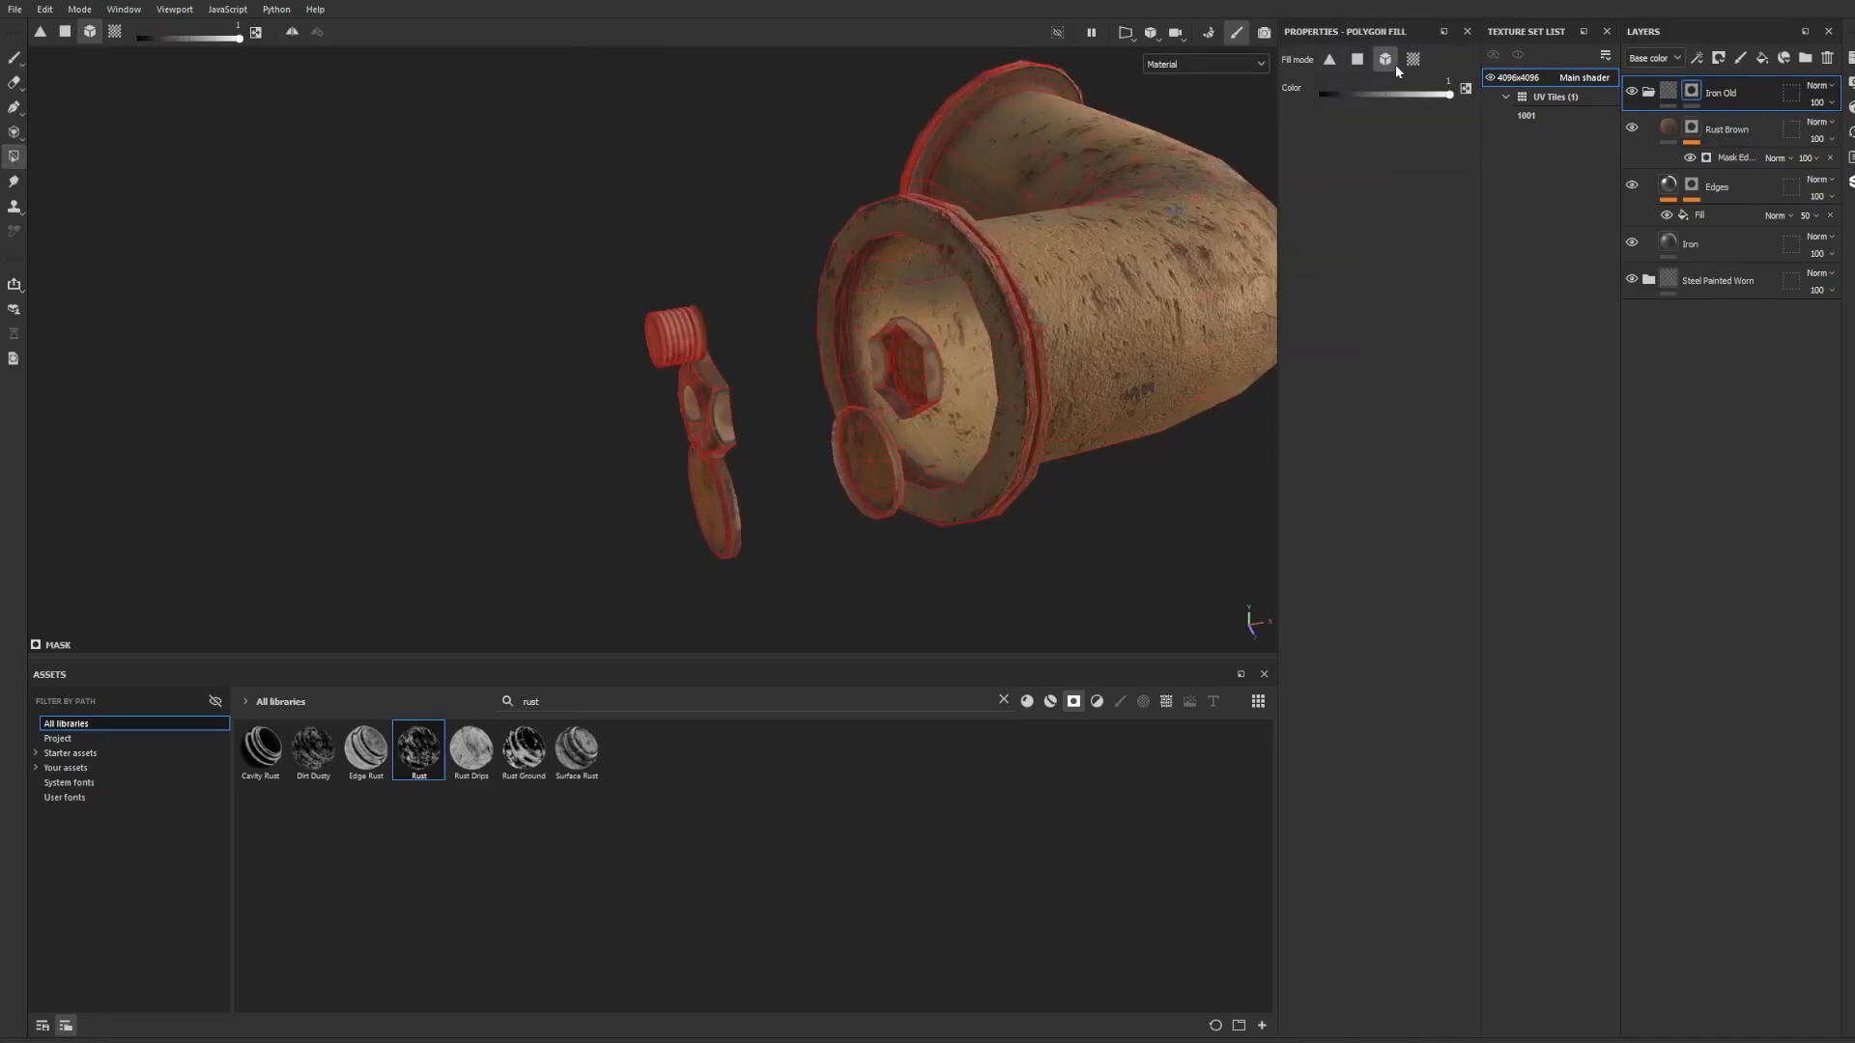
scroll(754, 460, "up", 5)
scroll(740, 457, "down", 3)
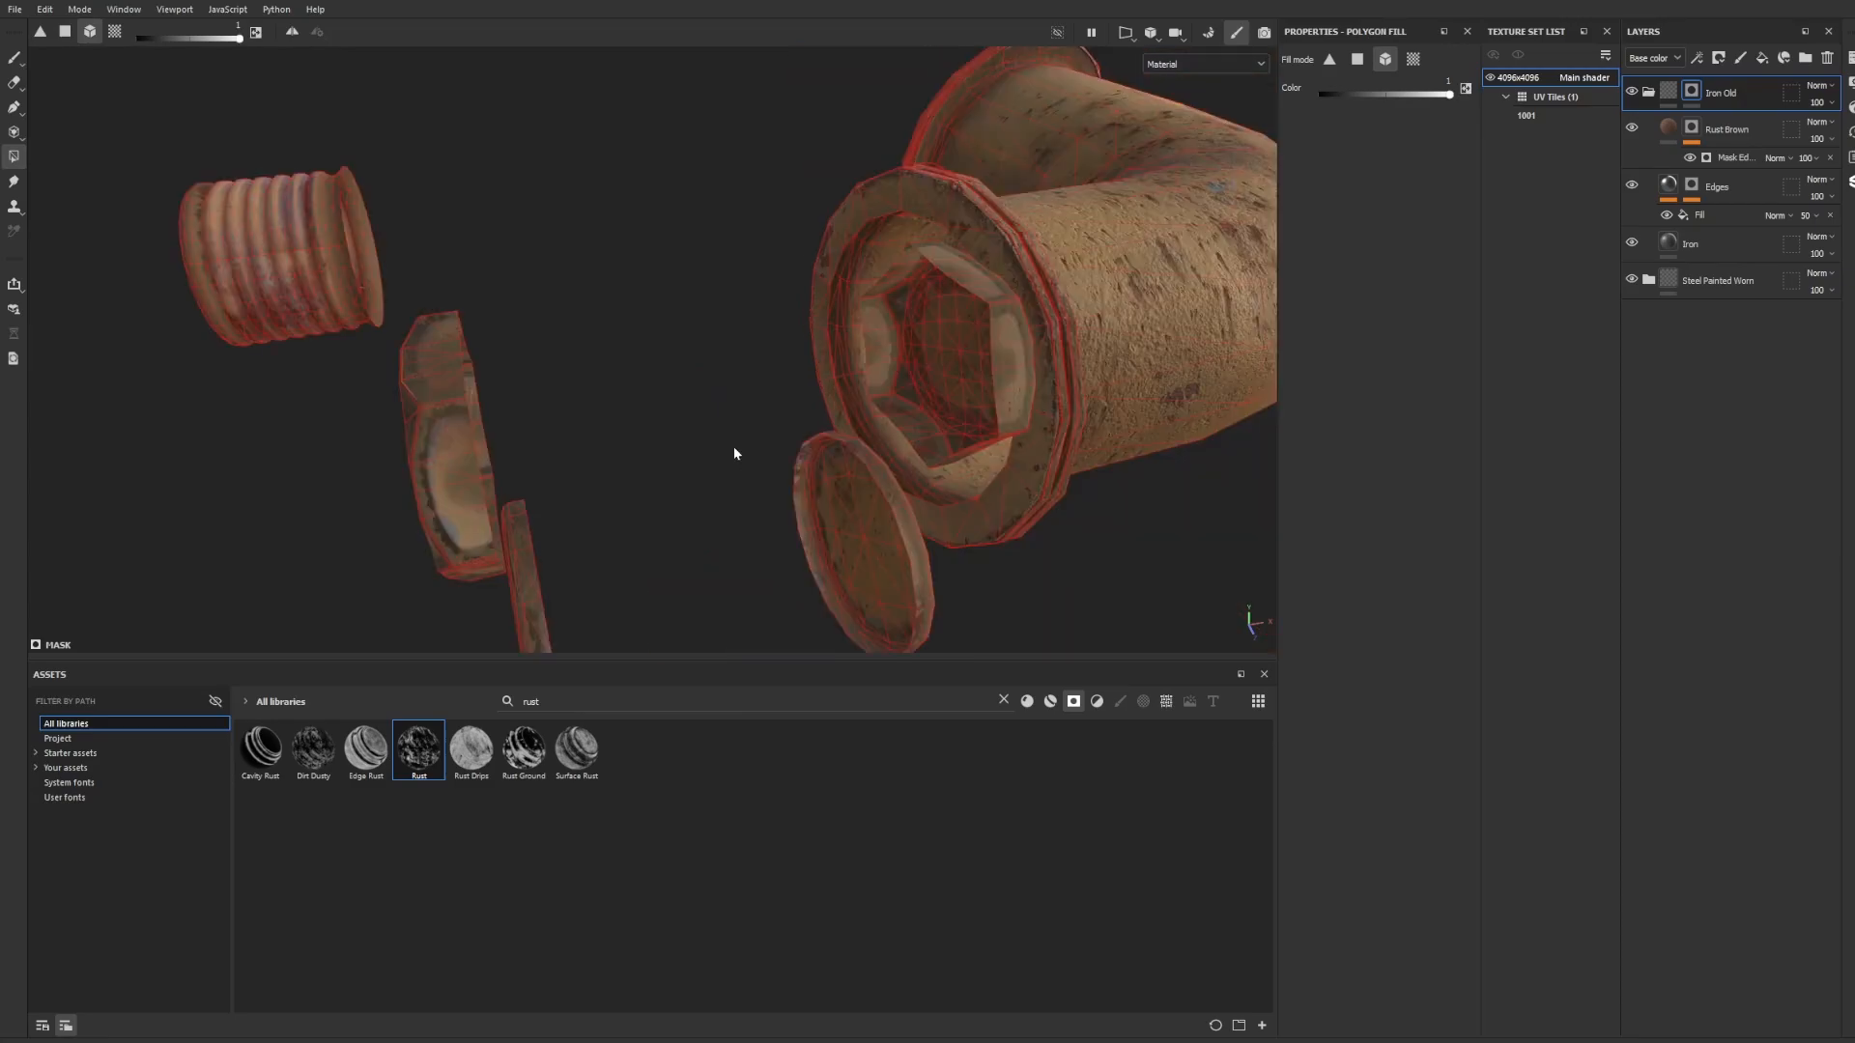
left_click_drag(733, 450, 661, 417, "alt")
left_click(282, 239)
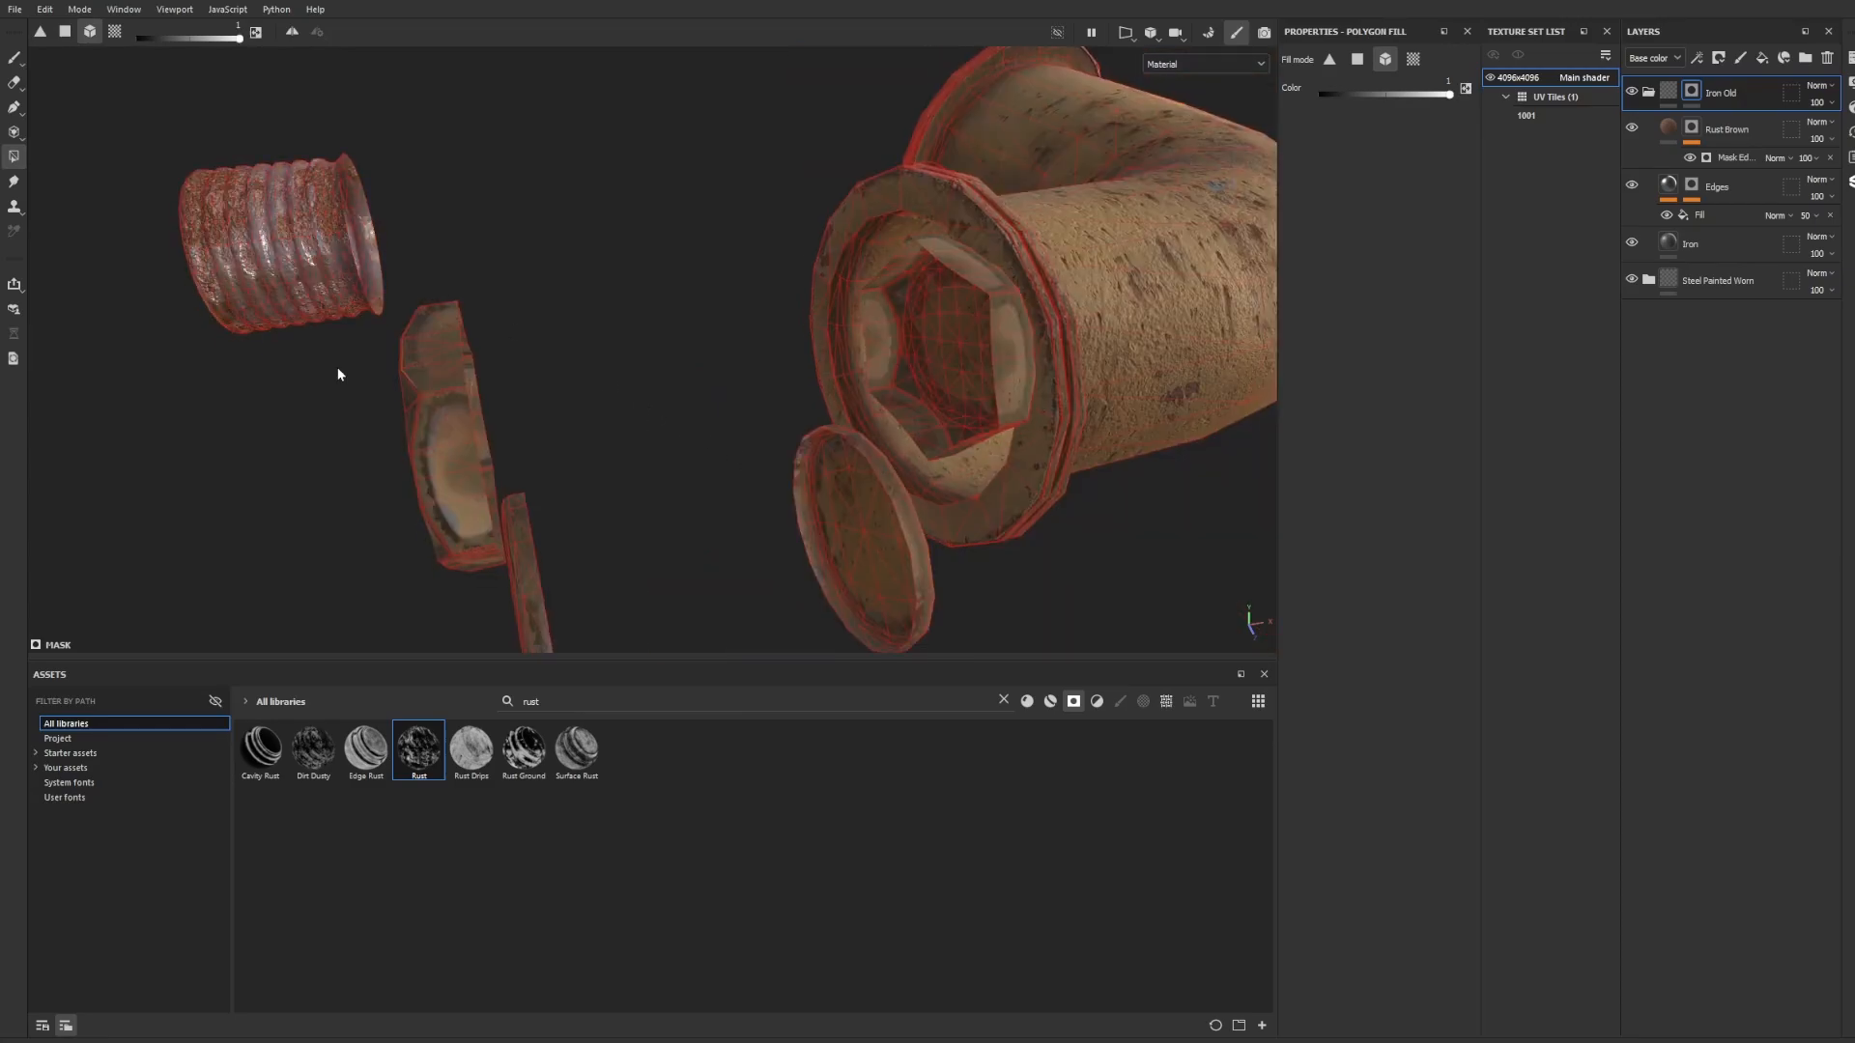
left_click(528, 607)
left_click(845, 555)
mouse_move(845, 555)
left_mouse_down("alt")
mouse_move(549, 450)
mouse_move(455, 439)
left_mouse_up("alt")
key("1")
mouse_move(489, 323)
left_mouse_down("alt")
mouse_move(337, 322)
mouse_move(625, 377)
mouse_move(869, 384)
left_mouse_up("alt")
scroll(1014, 378, "down", 5)
left_click_drag(1021, 377, 821, 334, "alt")
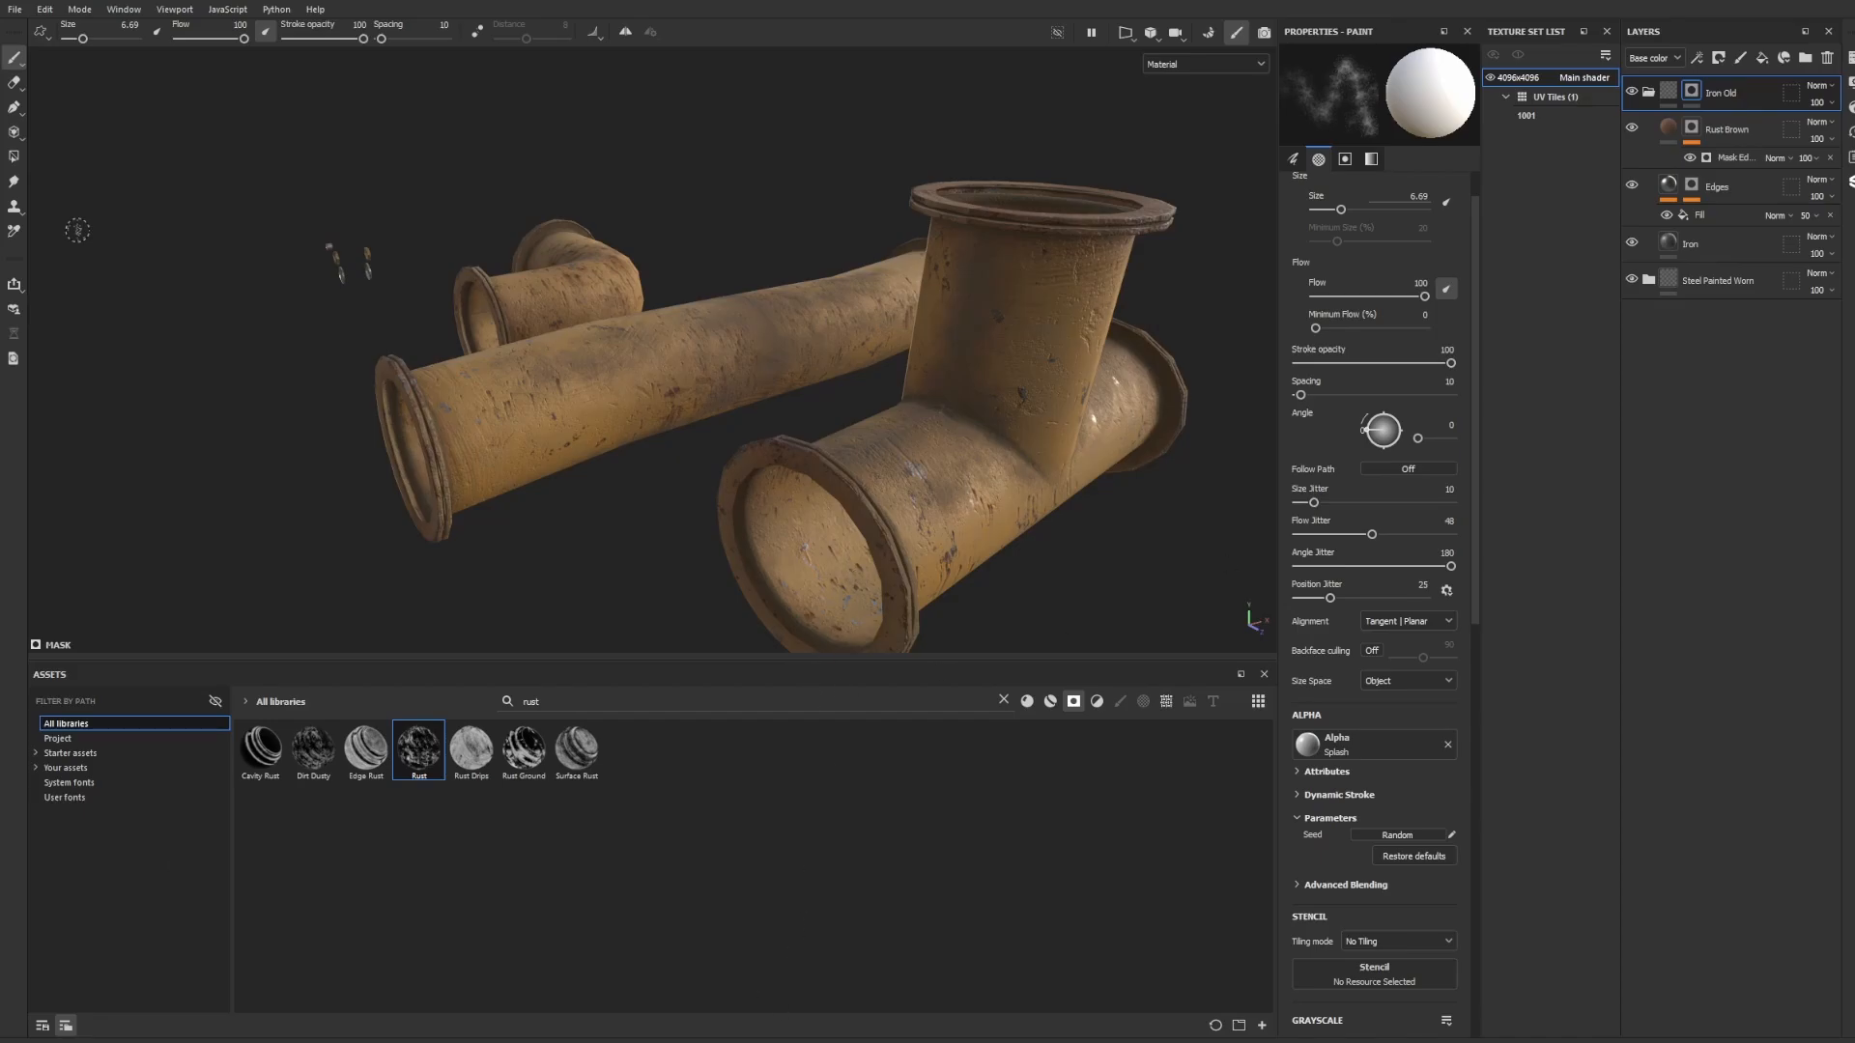
Export the textures as 8-bit png with the PBR Metallic Roughness template to the Downloads/New Folder(1)/texture directory.
key("ctrl+shift+e")
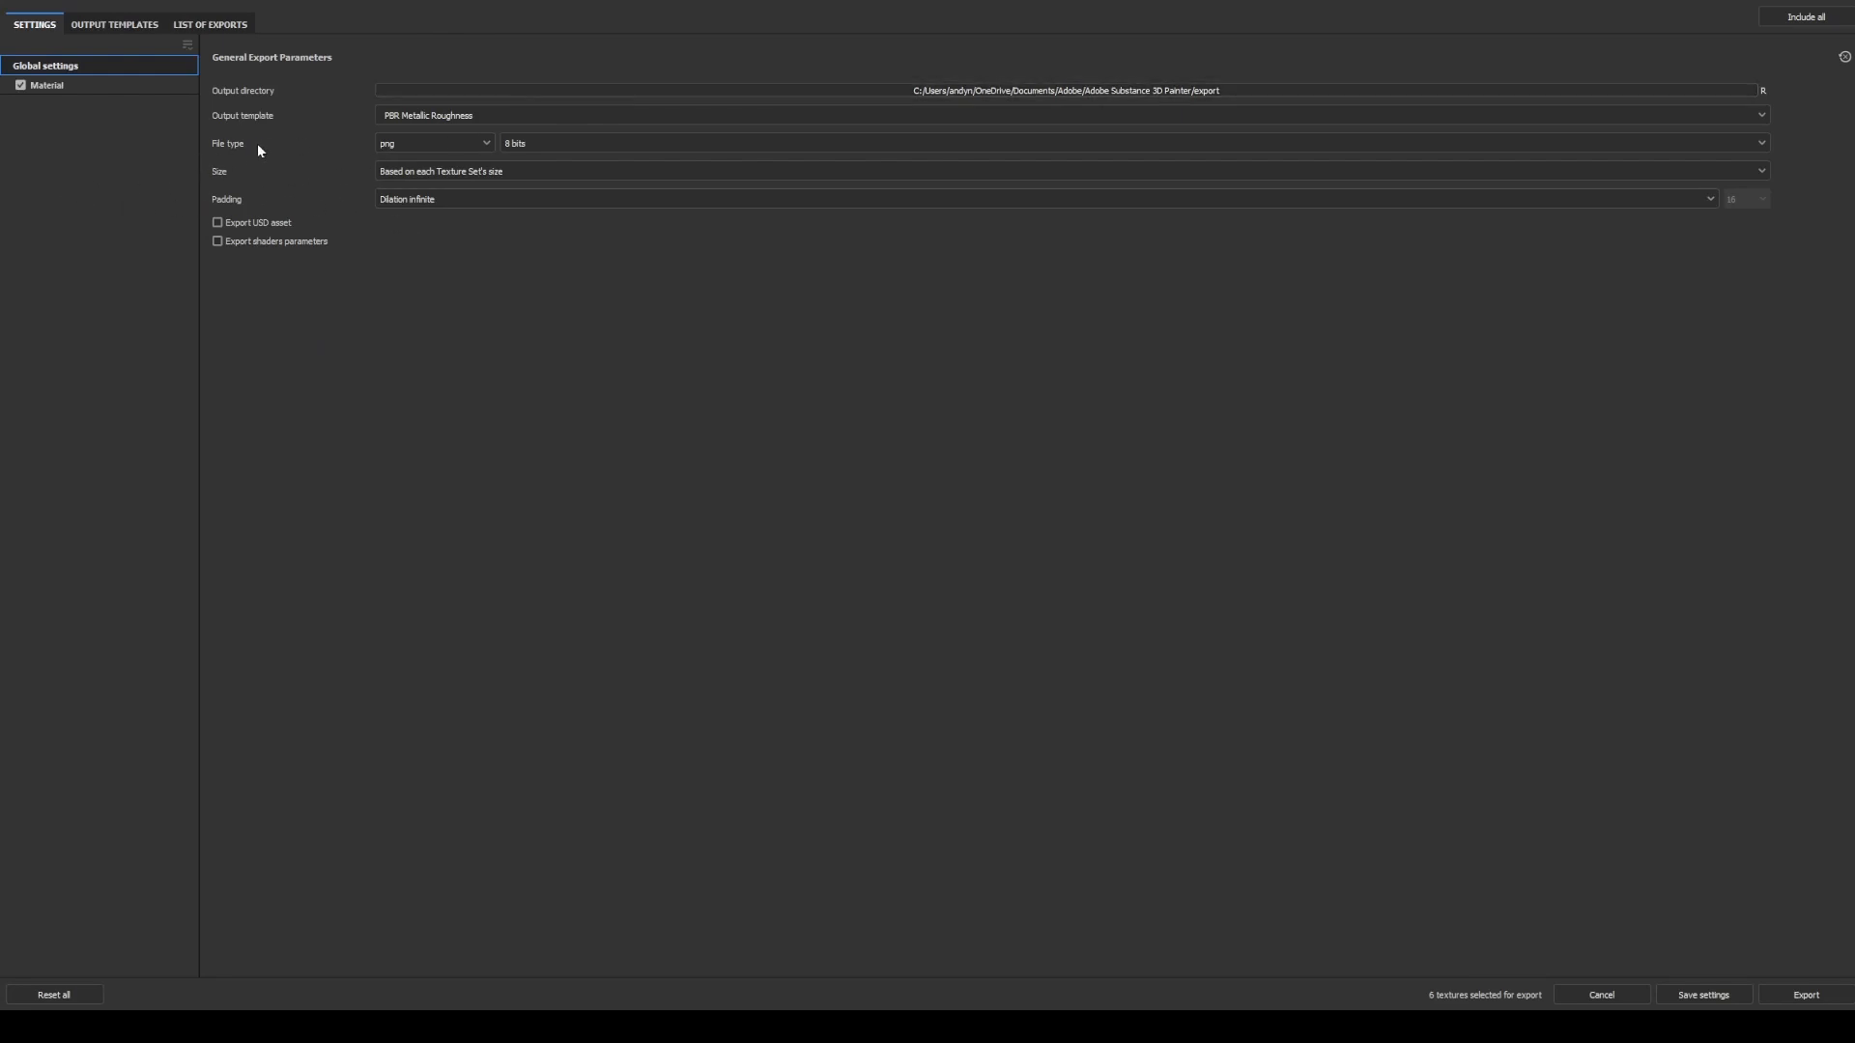
left_click(783, 531)
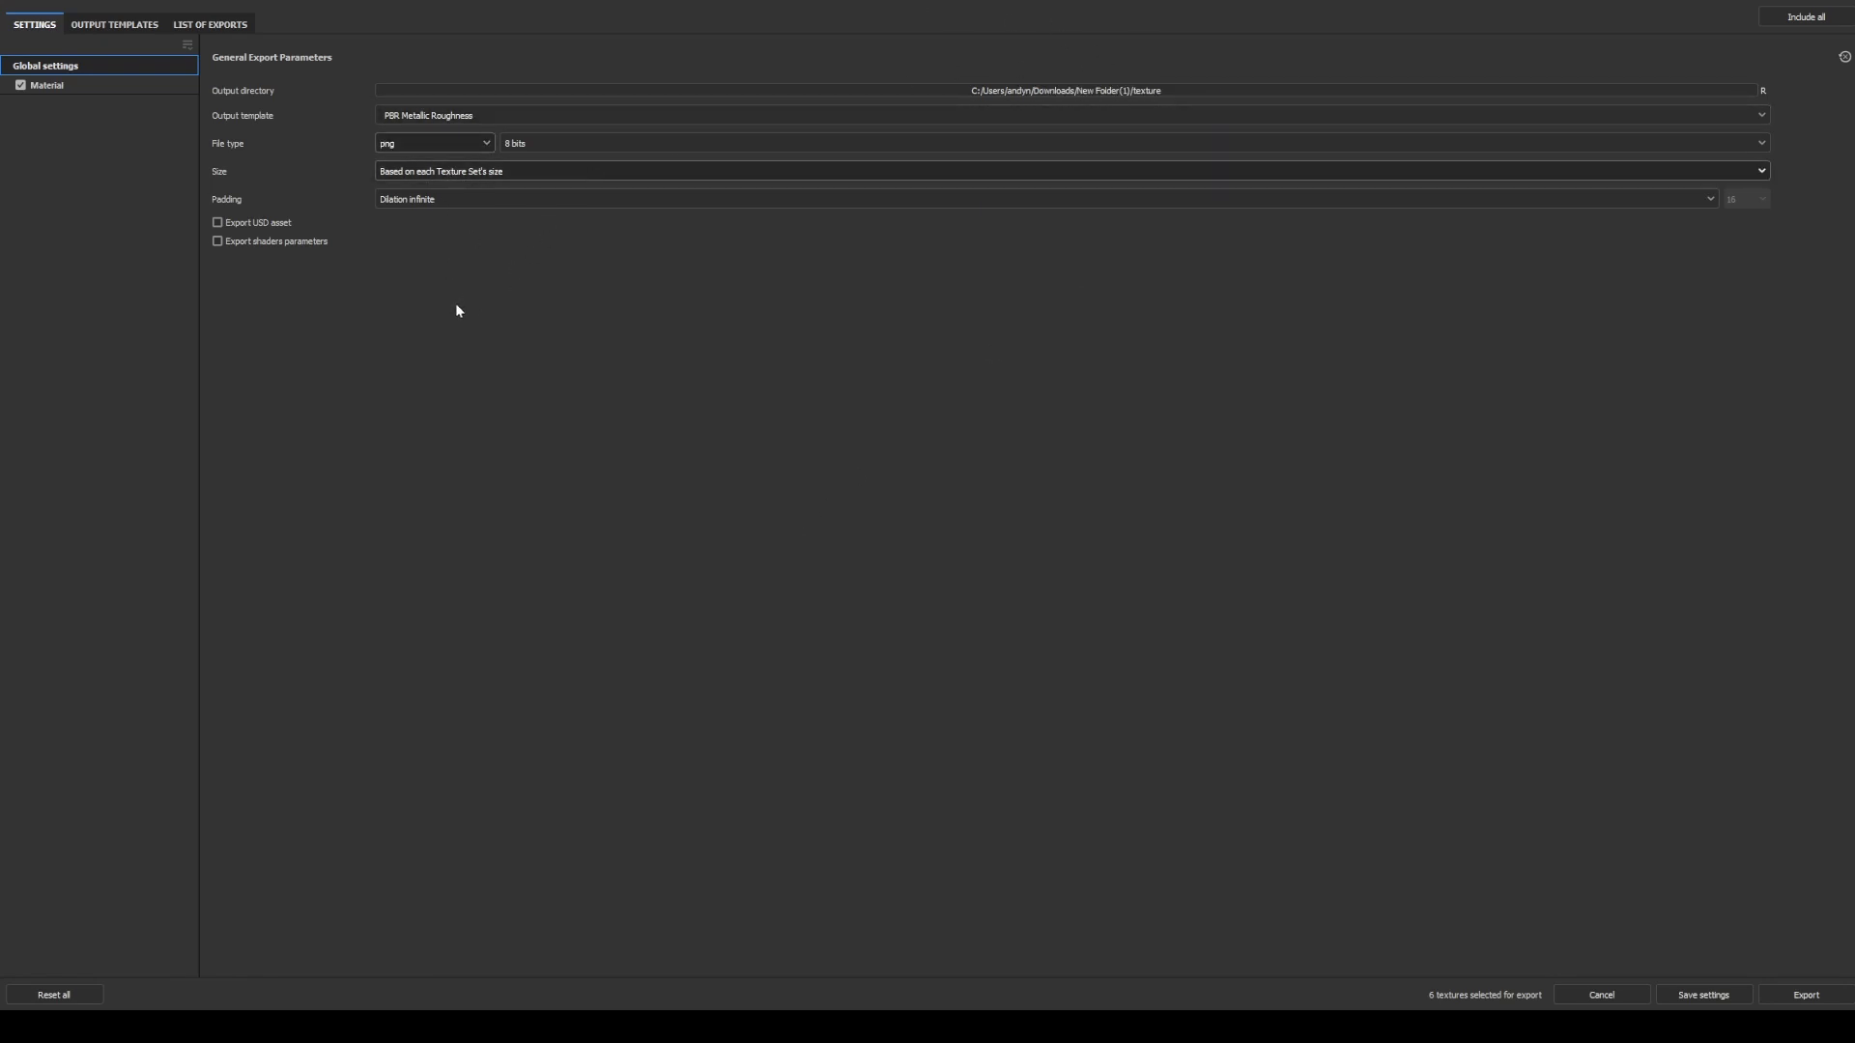
left_click(1789, 994)
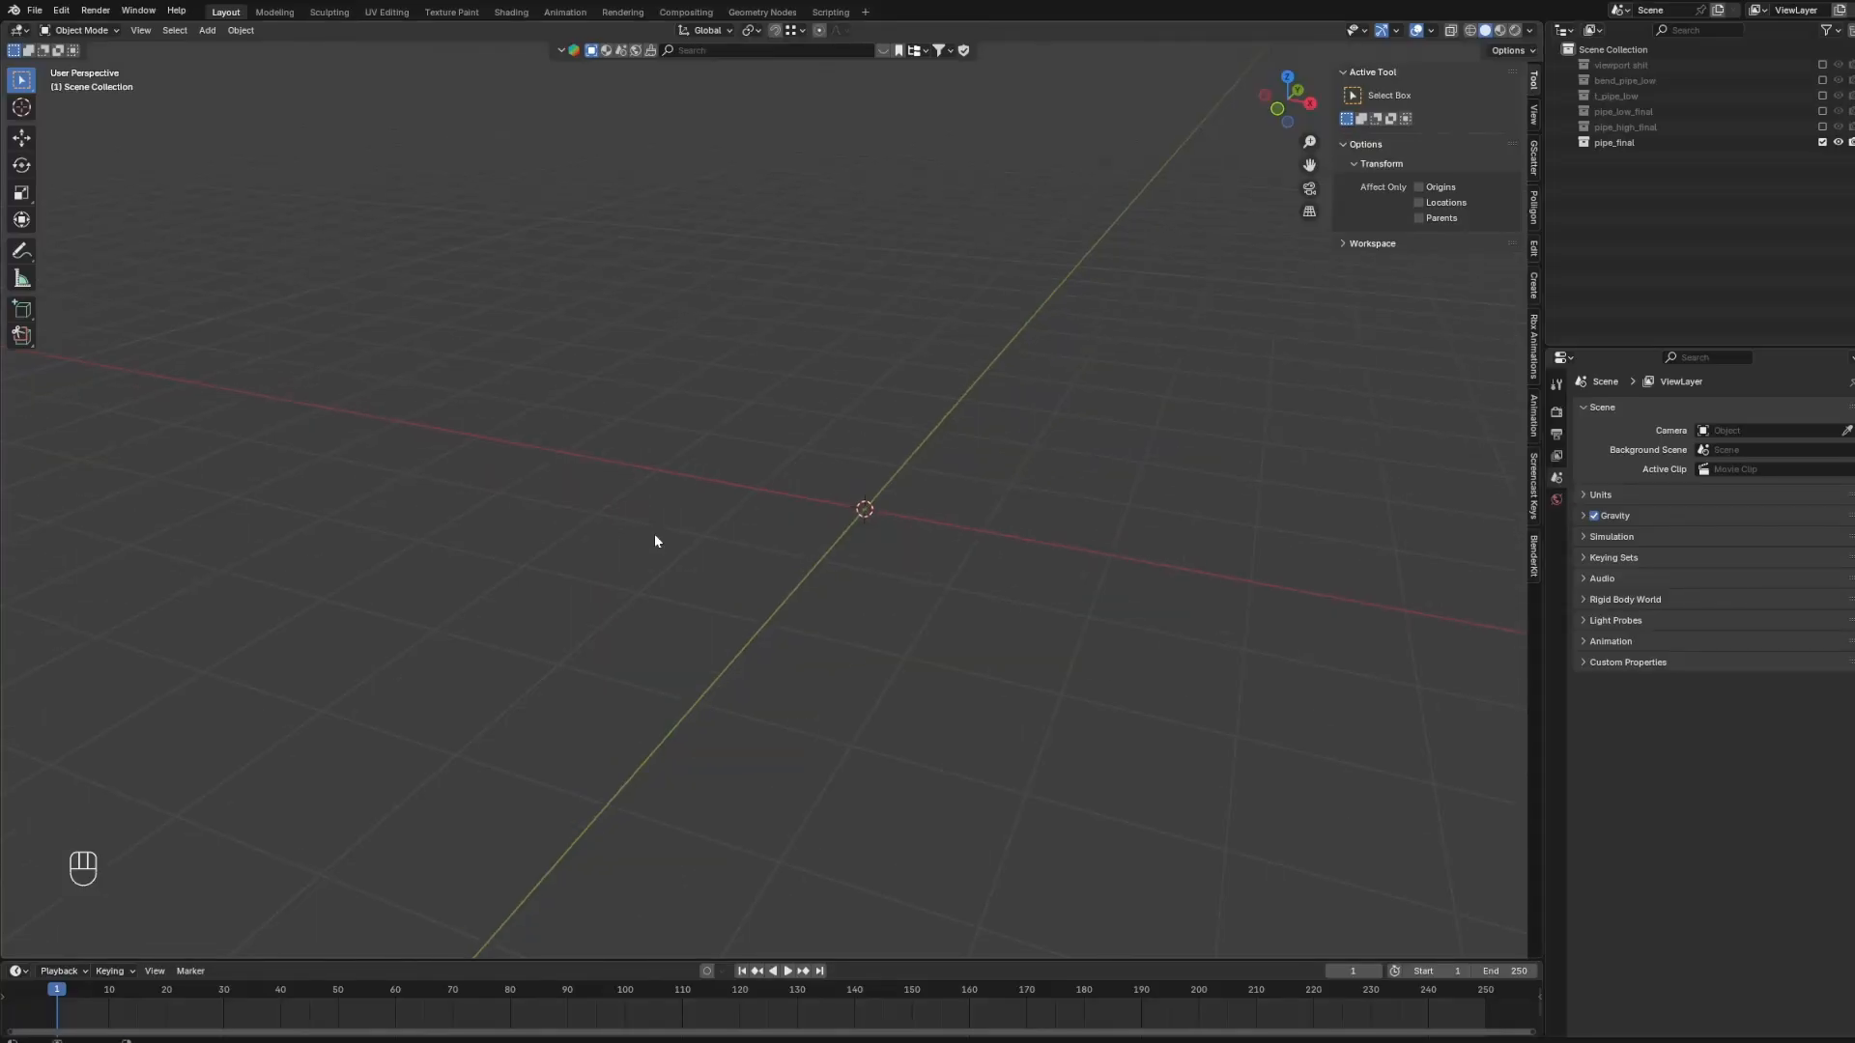
Switch to Blender, import the pipe parts' FBX file into the pipe_final collection, and display them in the Shading workspace.
middle_click_drag(825, 426, 783, 480)
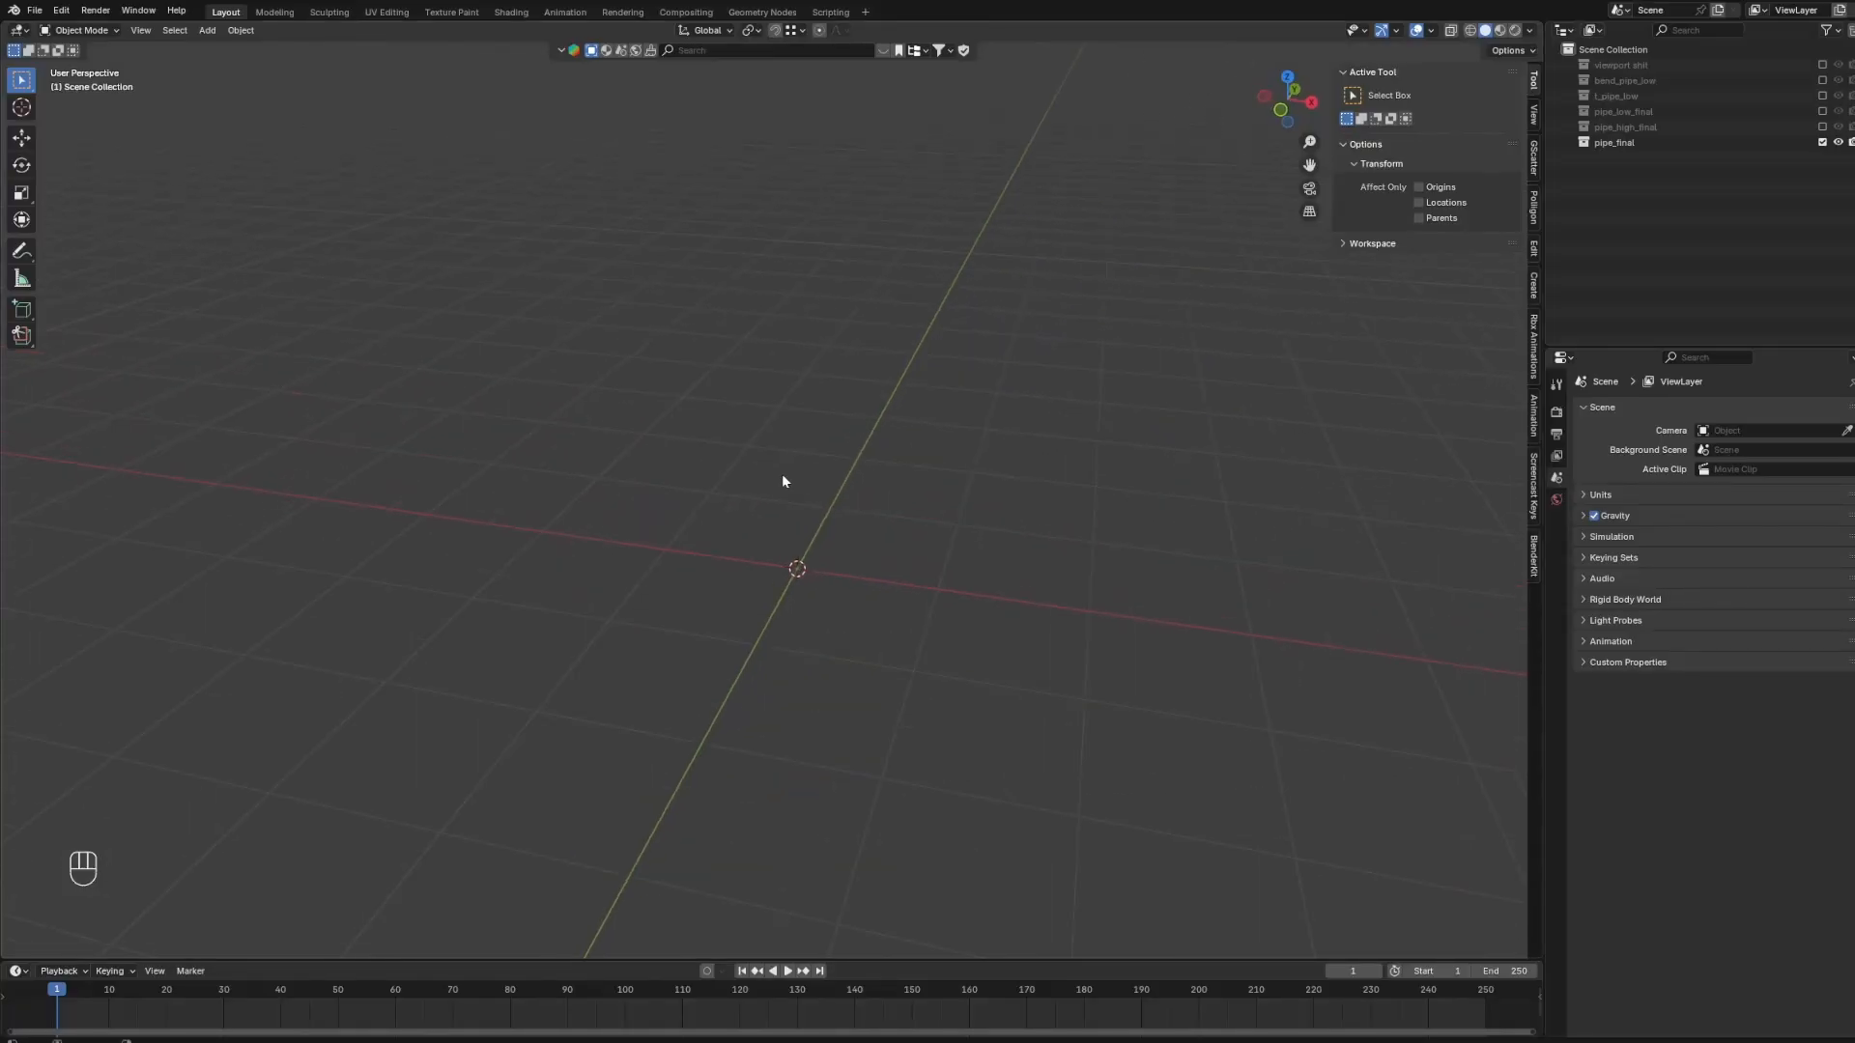
left_click(37, 12)
mouse_move(89, 232)
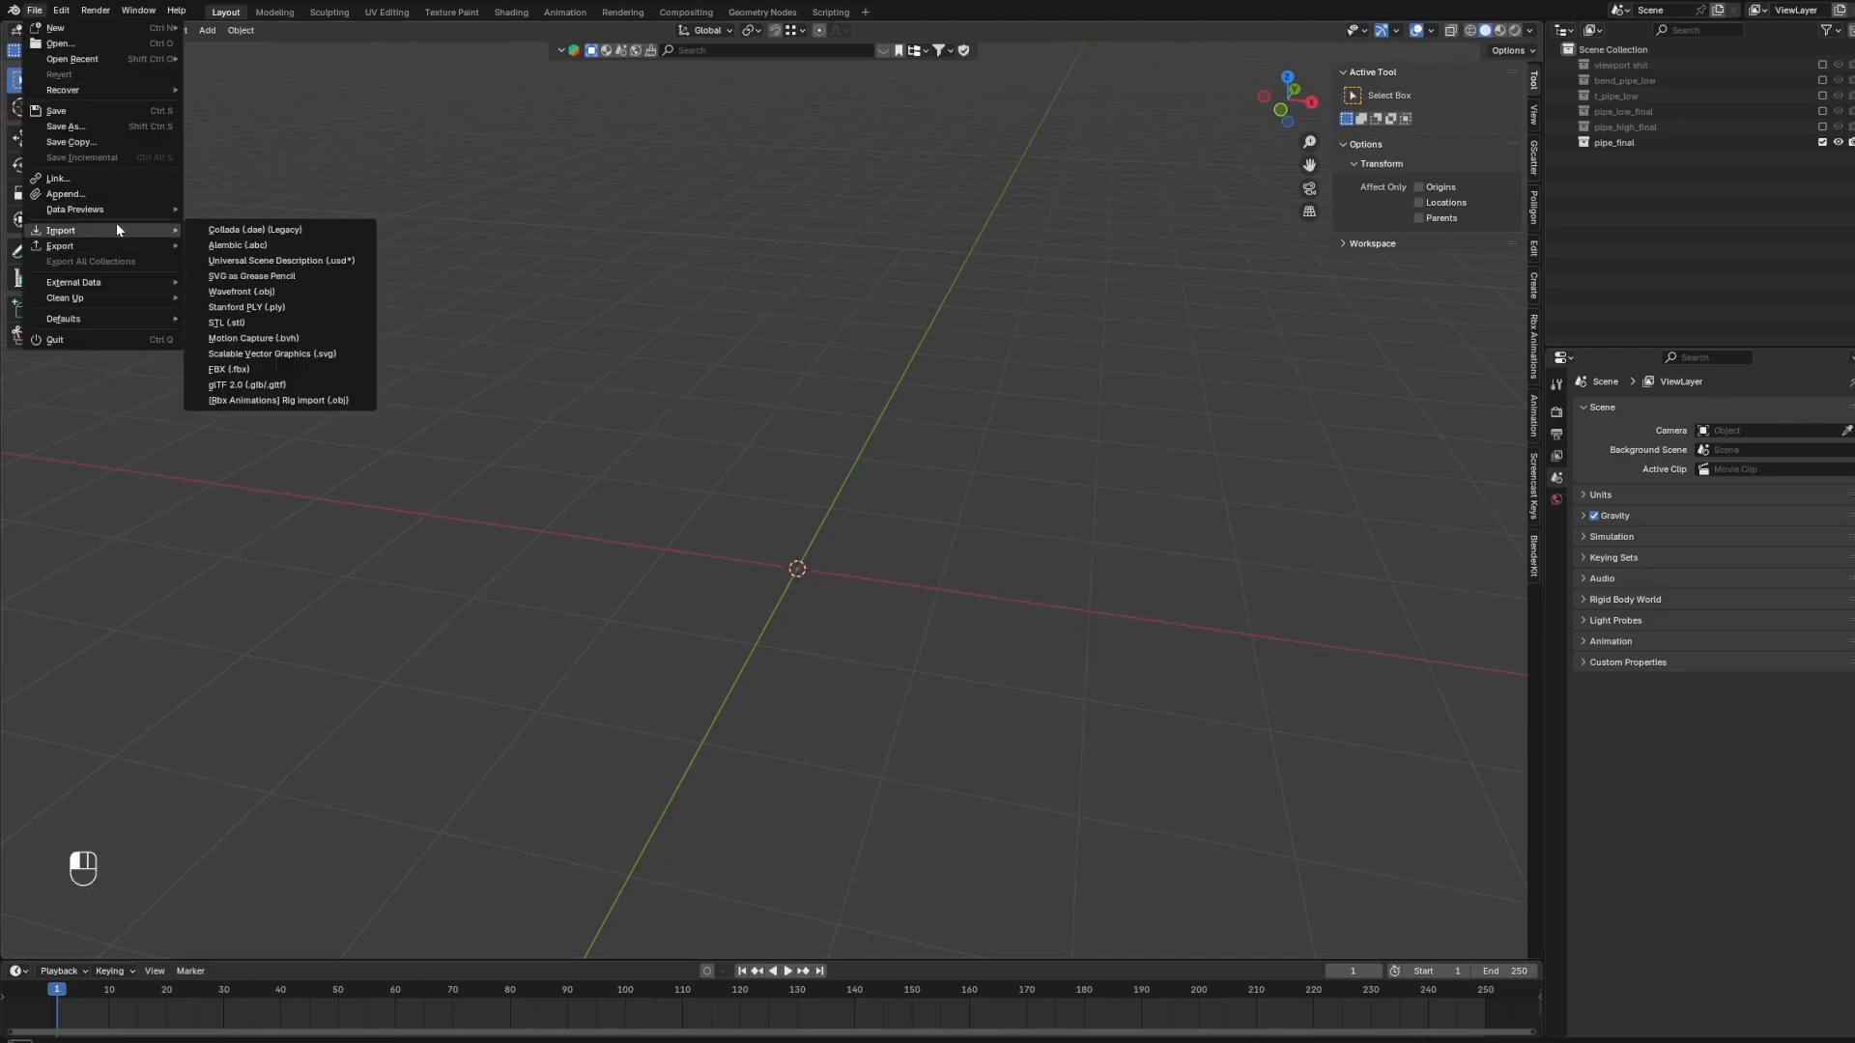
left_click(232, 369)
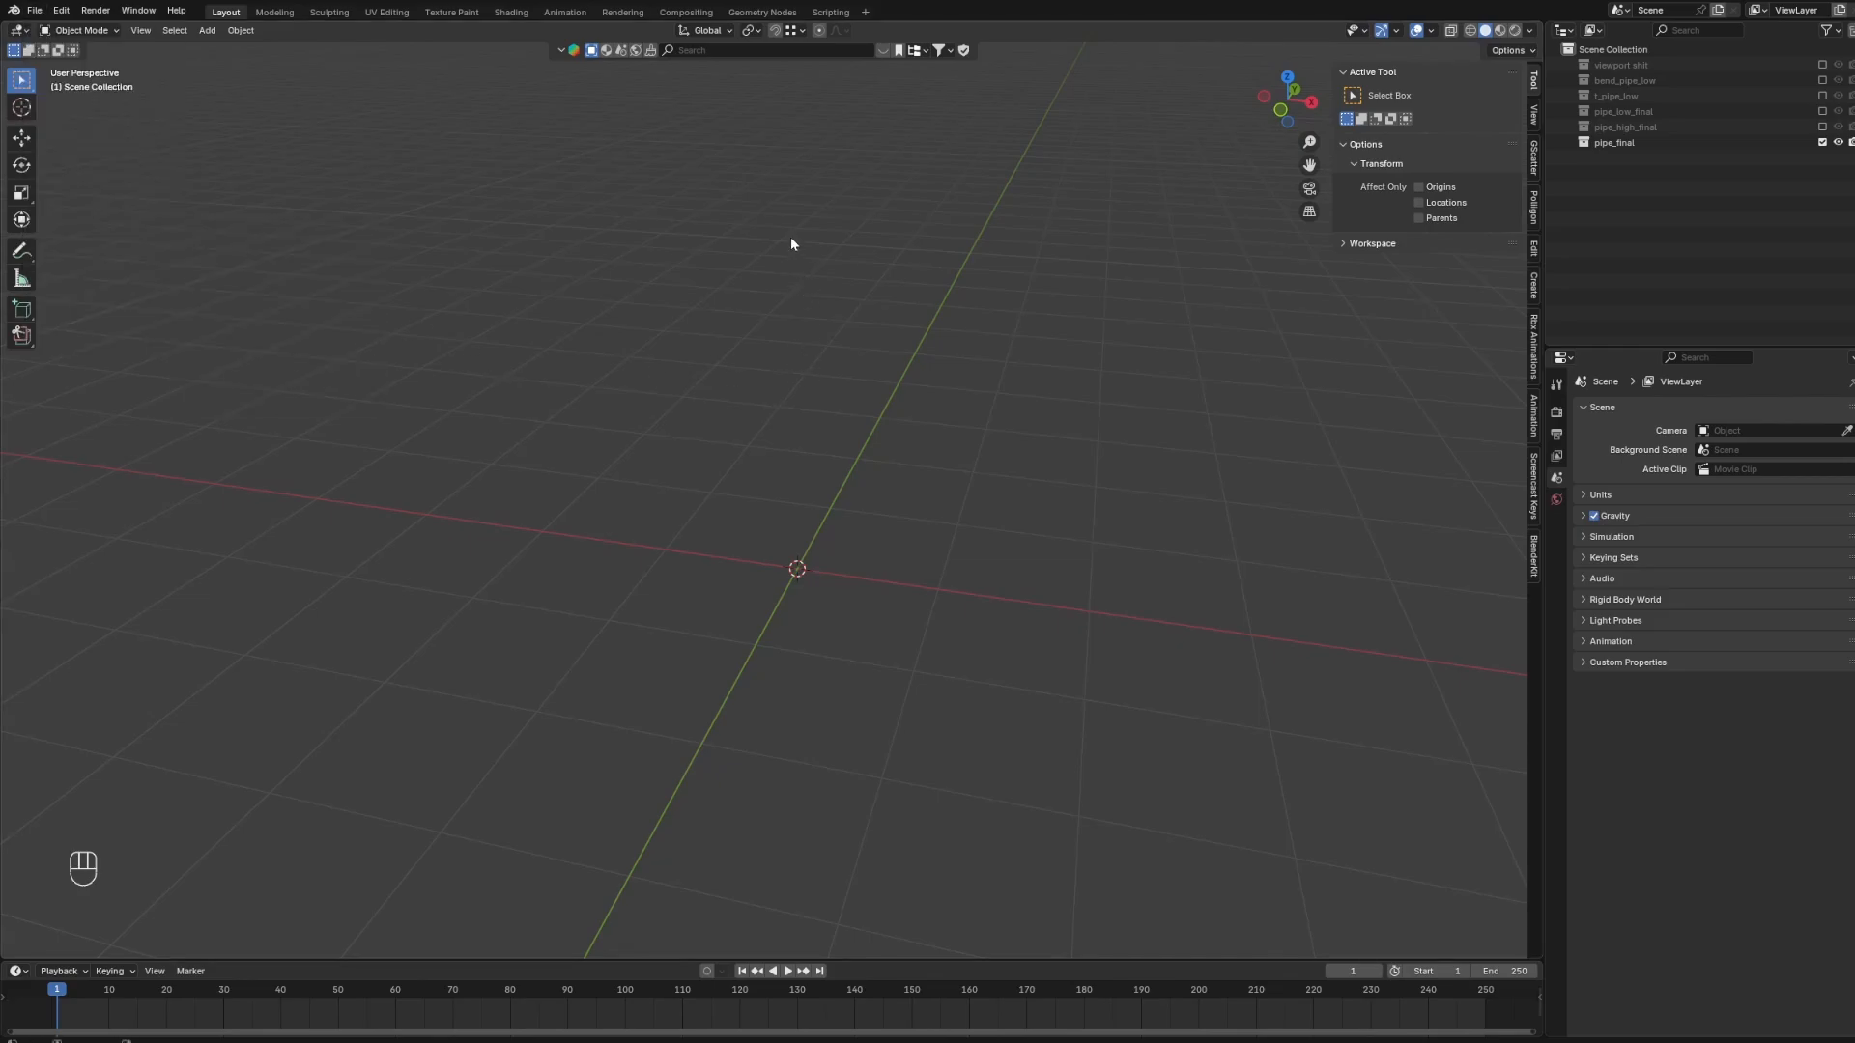
left_click(911, 538)
scroll(911, 538, "down", 1)
middle_click_drag(912, 538, 1068, 524)
left_click(618, 247)
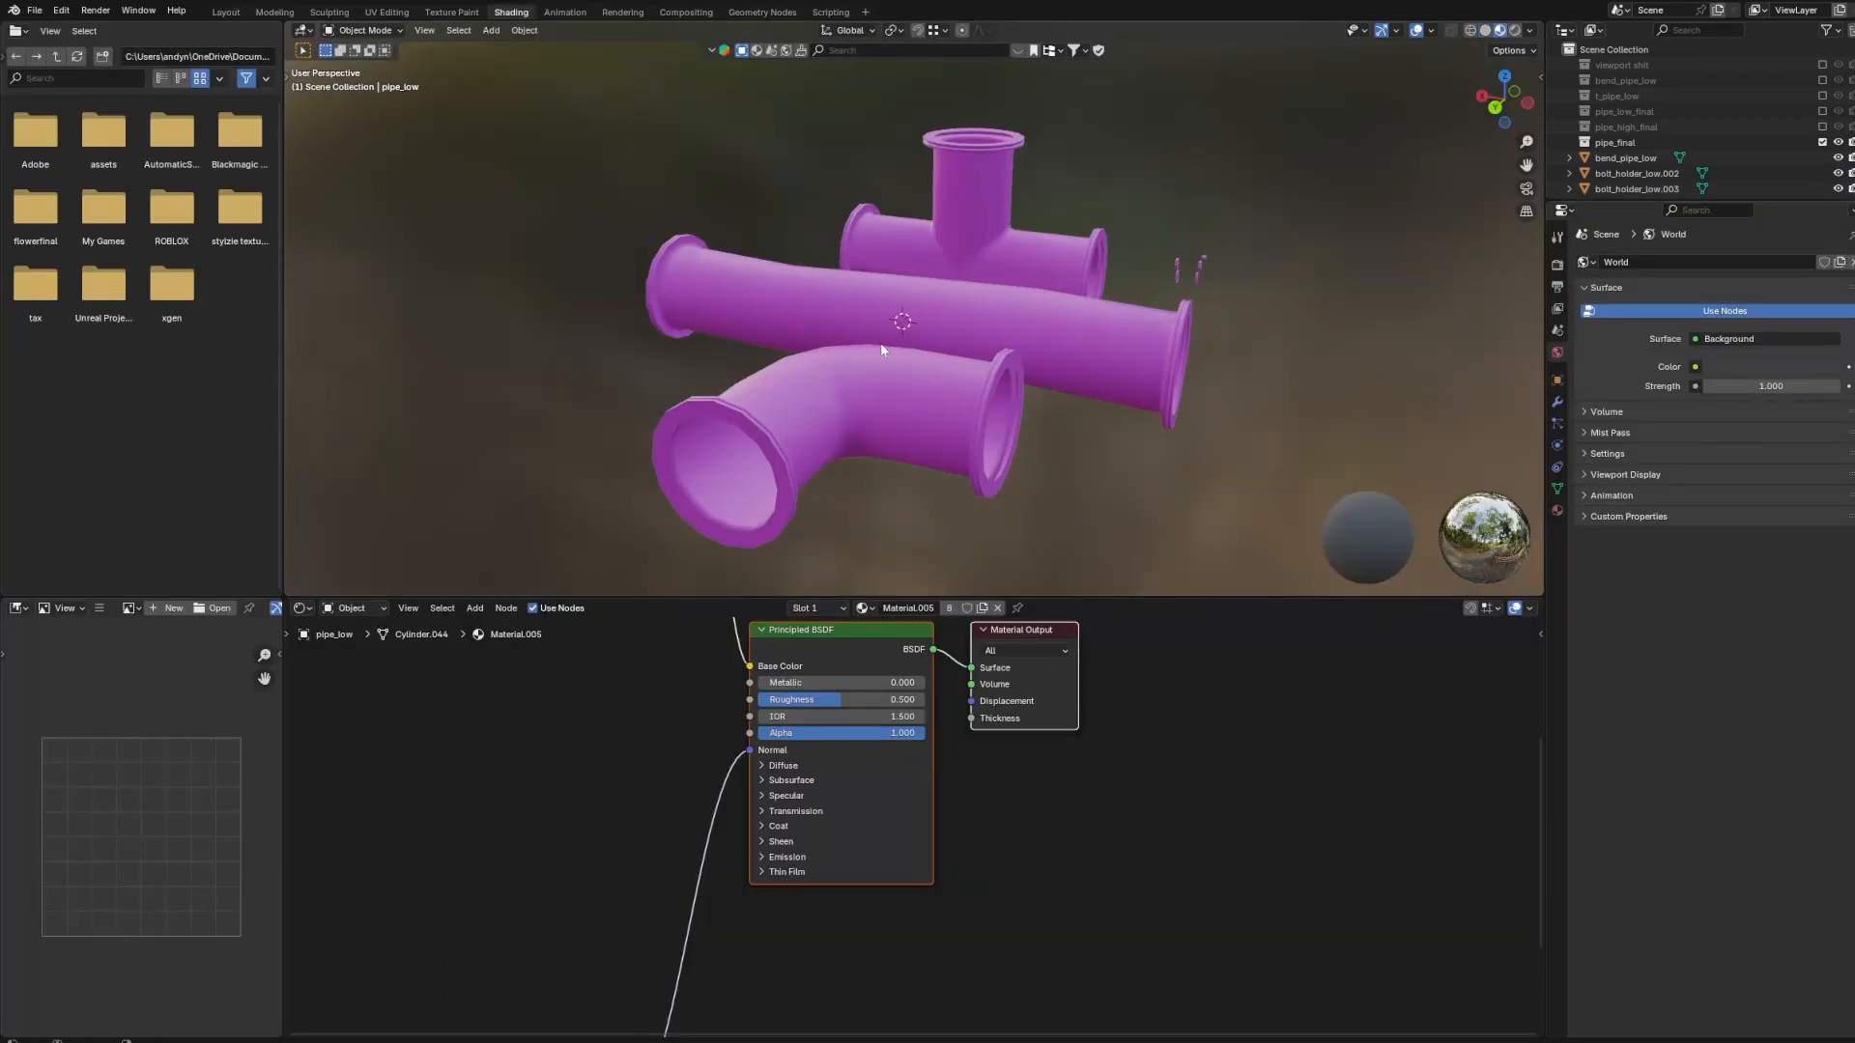
Select the long straight pipe and unlink its existing material.
middle_click_drag(882, 349, 868, 342)
left_click(869, 342)
left_click(997, 608)
middle_click_drag(947, 497, 734, 444)
left_click(62, 10)
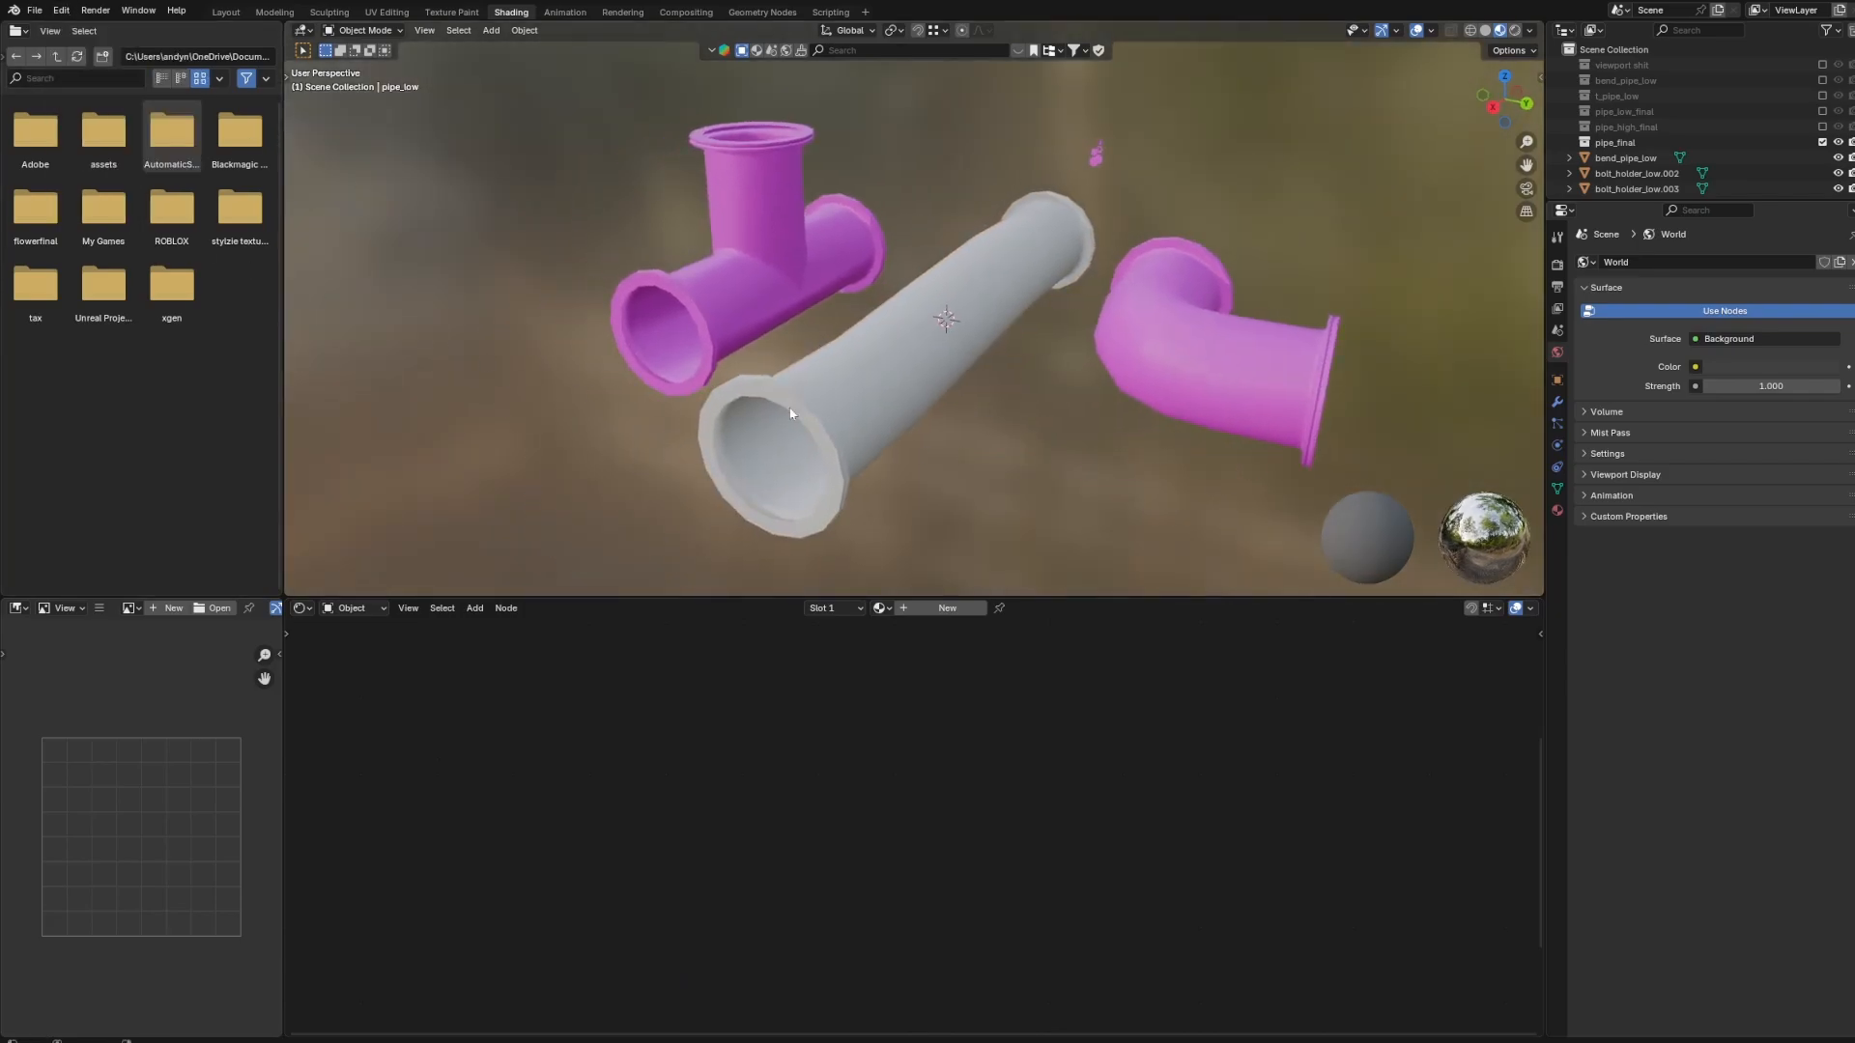
Create a material named pipe on the straight pipe and connect the exported base color, metallic, roughness and normal textures to its Principled BSDF.
left_click(929, 606)
left_click(954, 409)
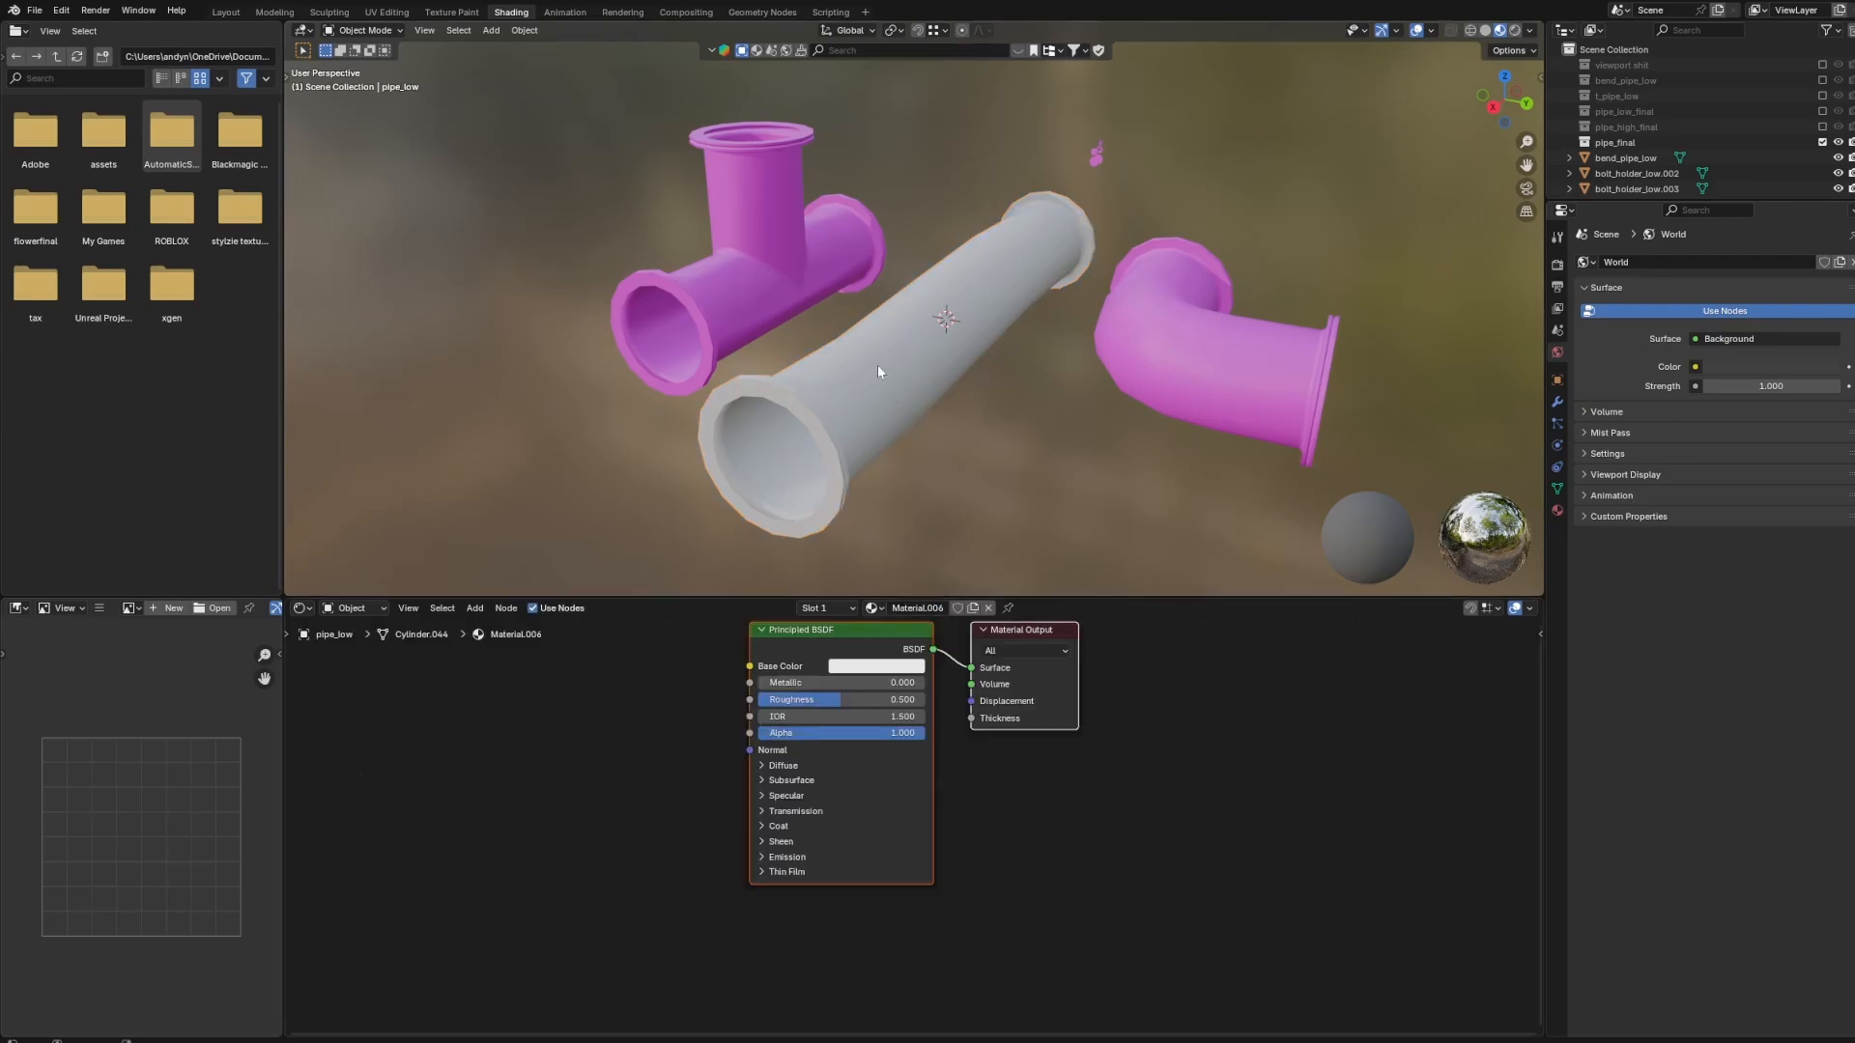
double_click(908, 608)
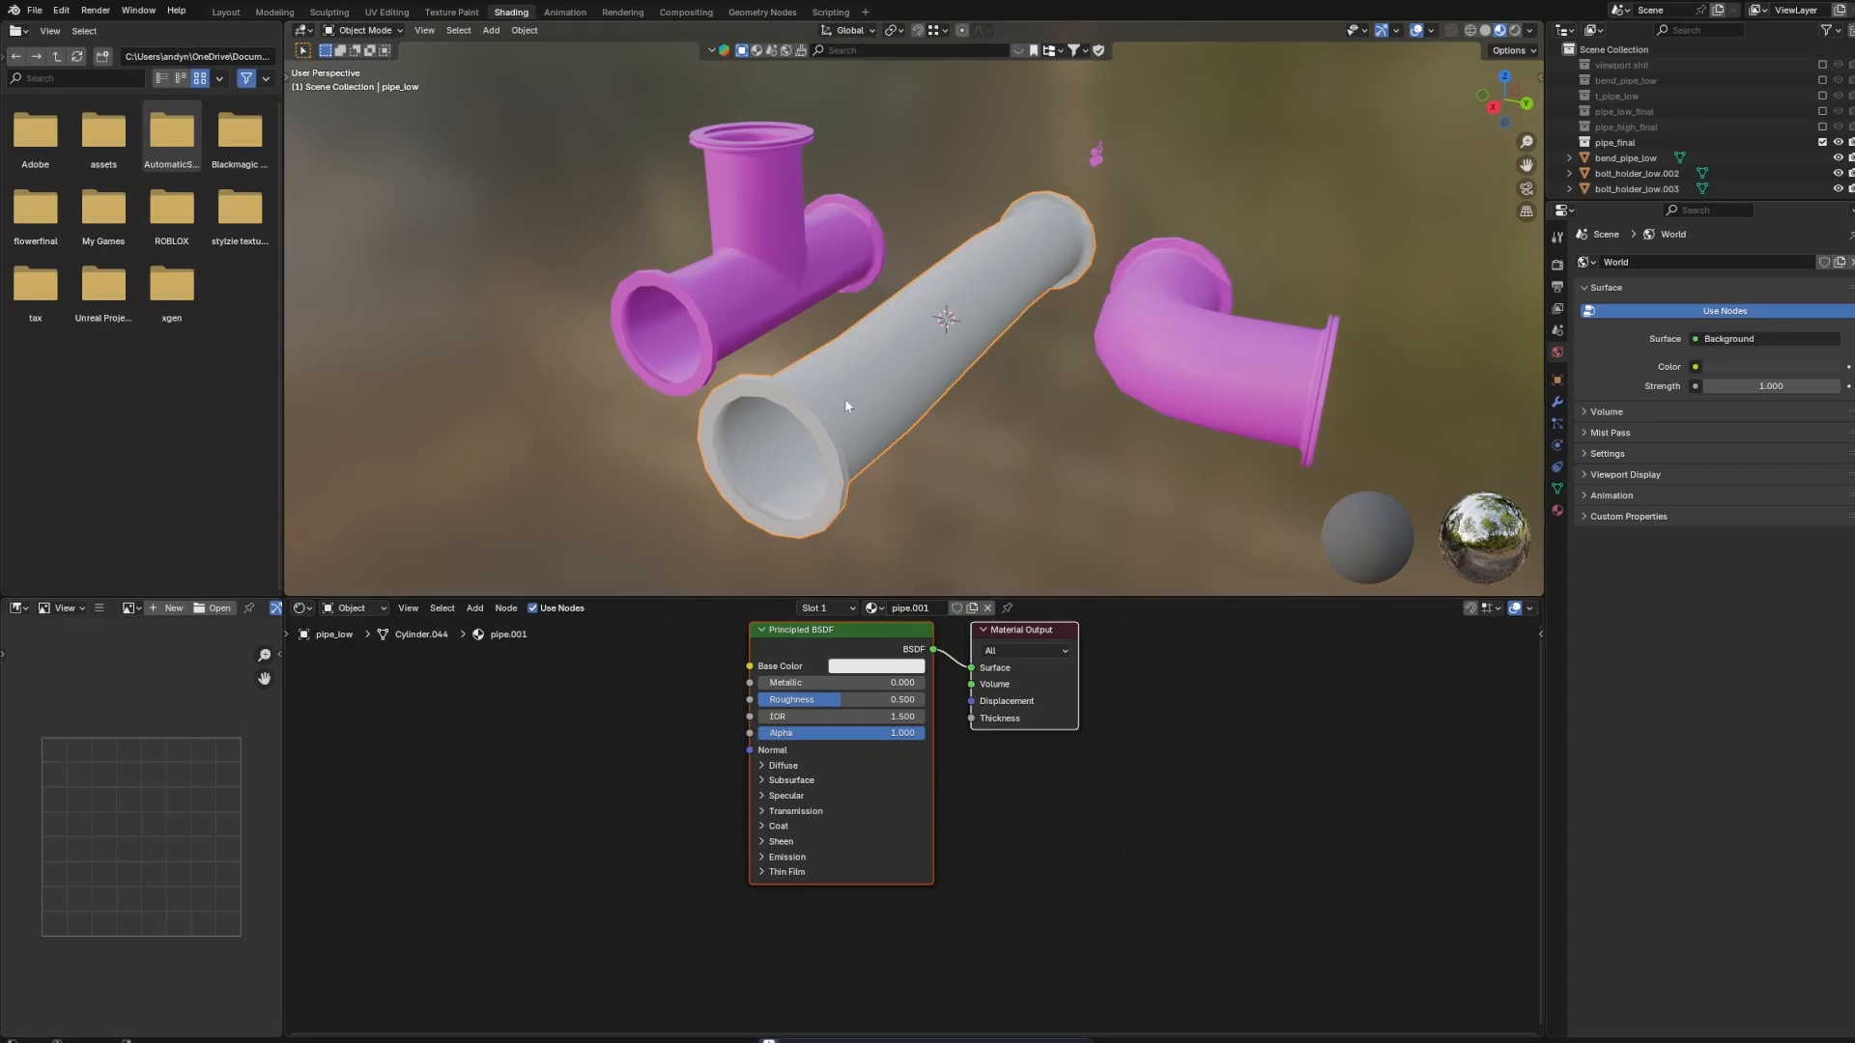
scroll(914, 500, "up", 2)
left_click(806, 635)
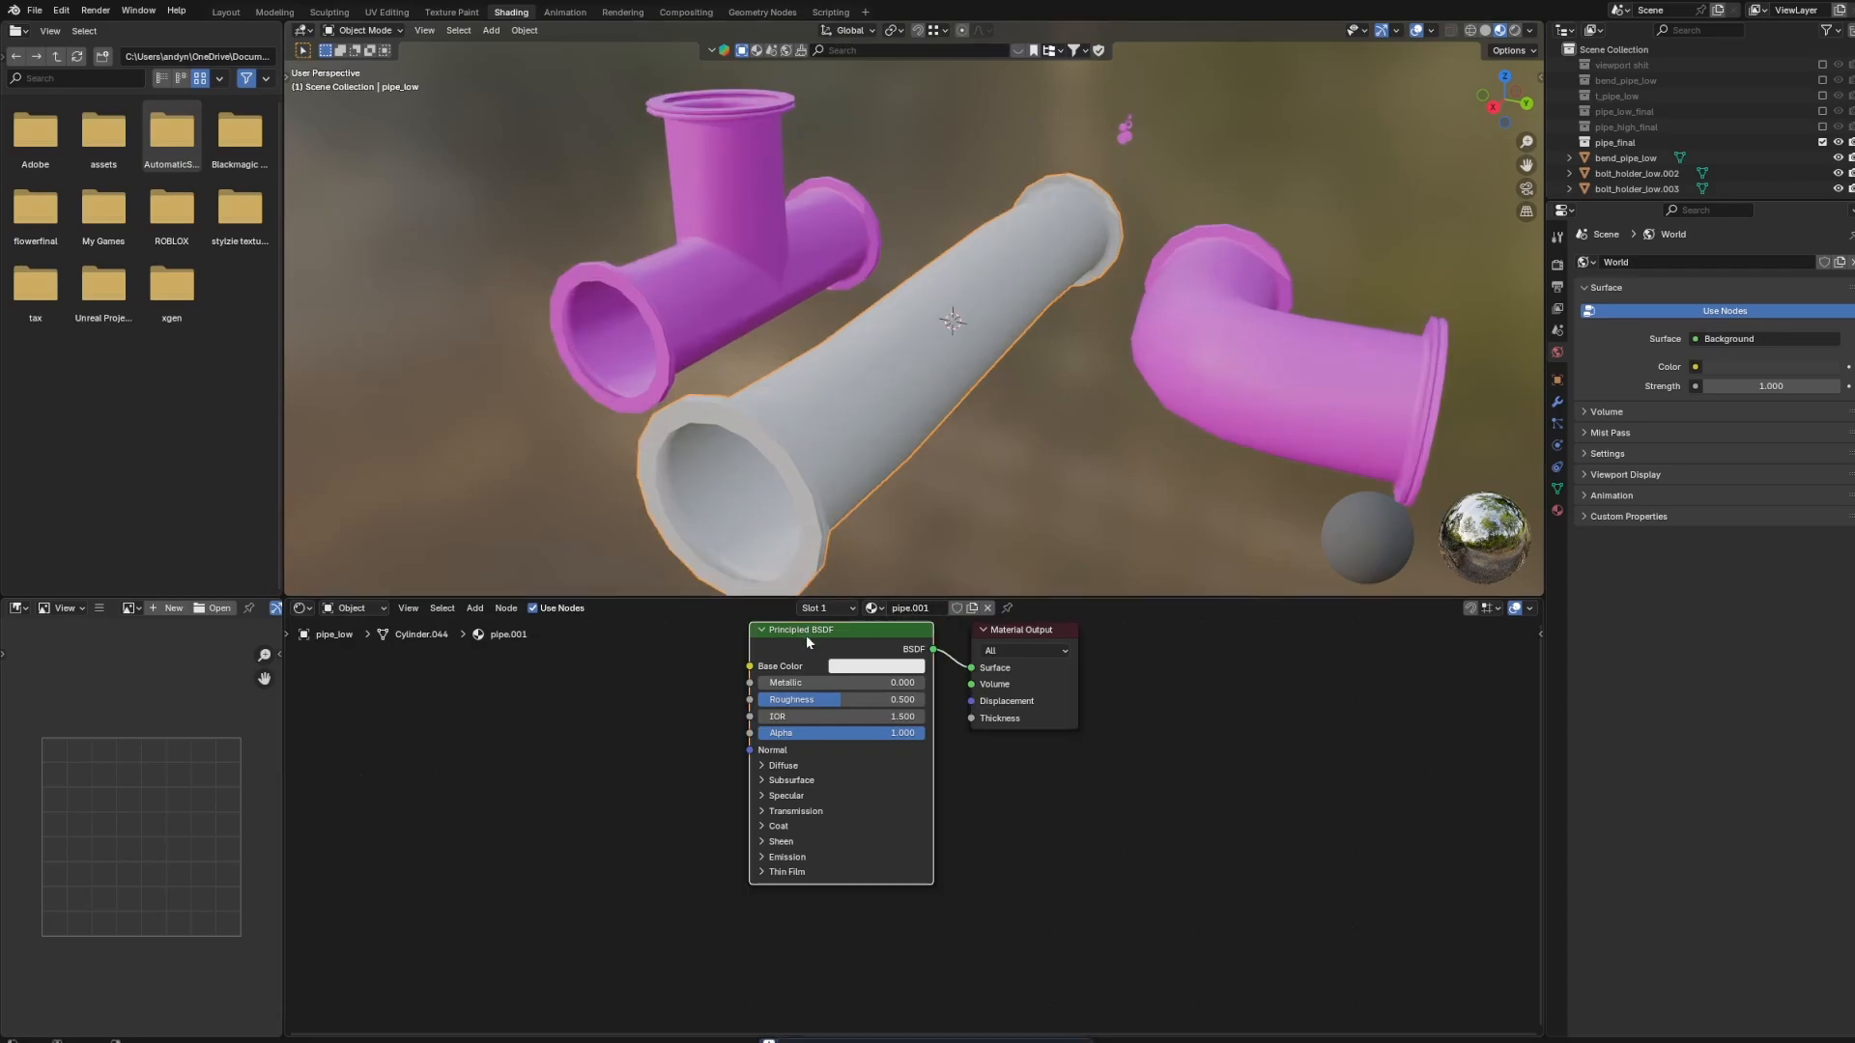
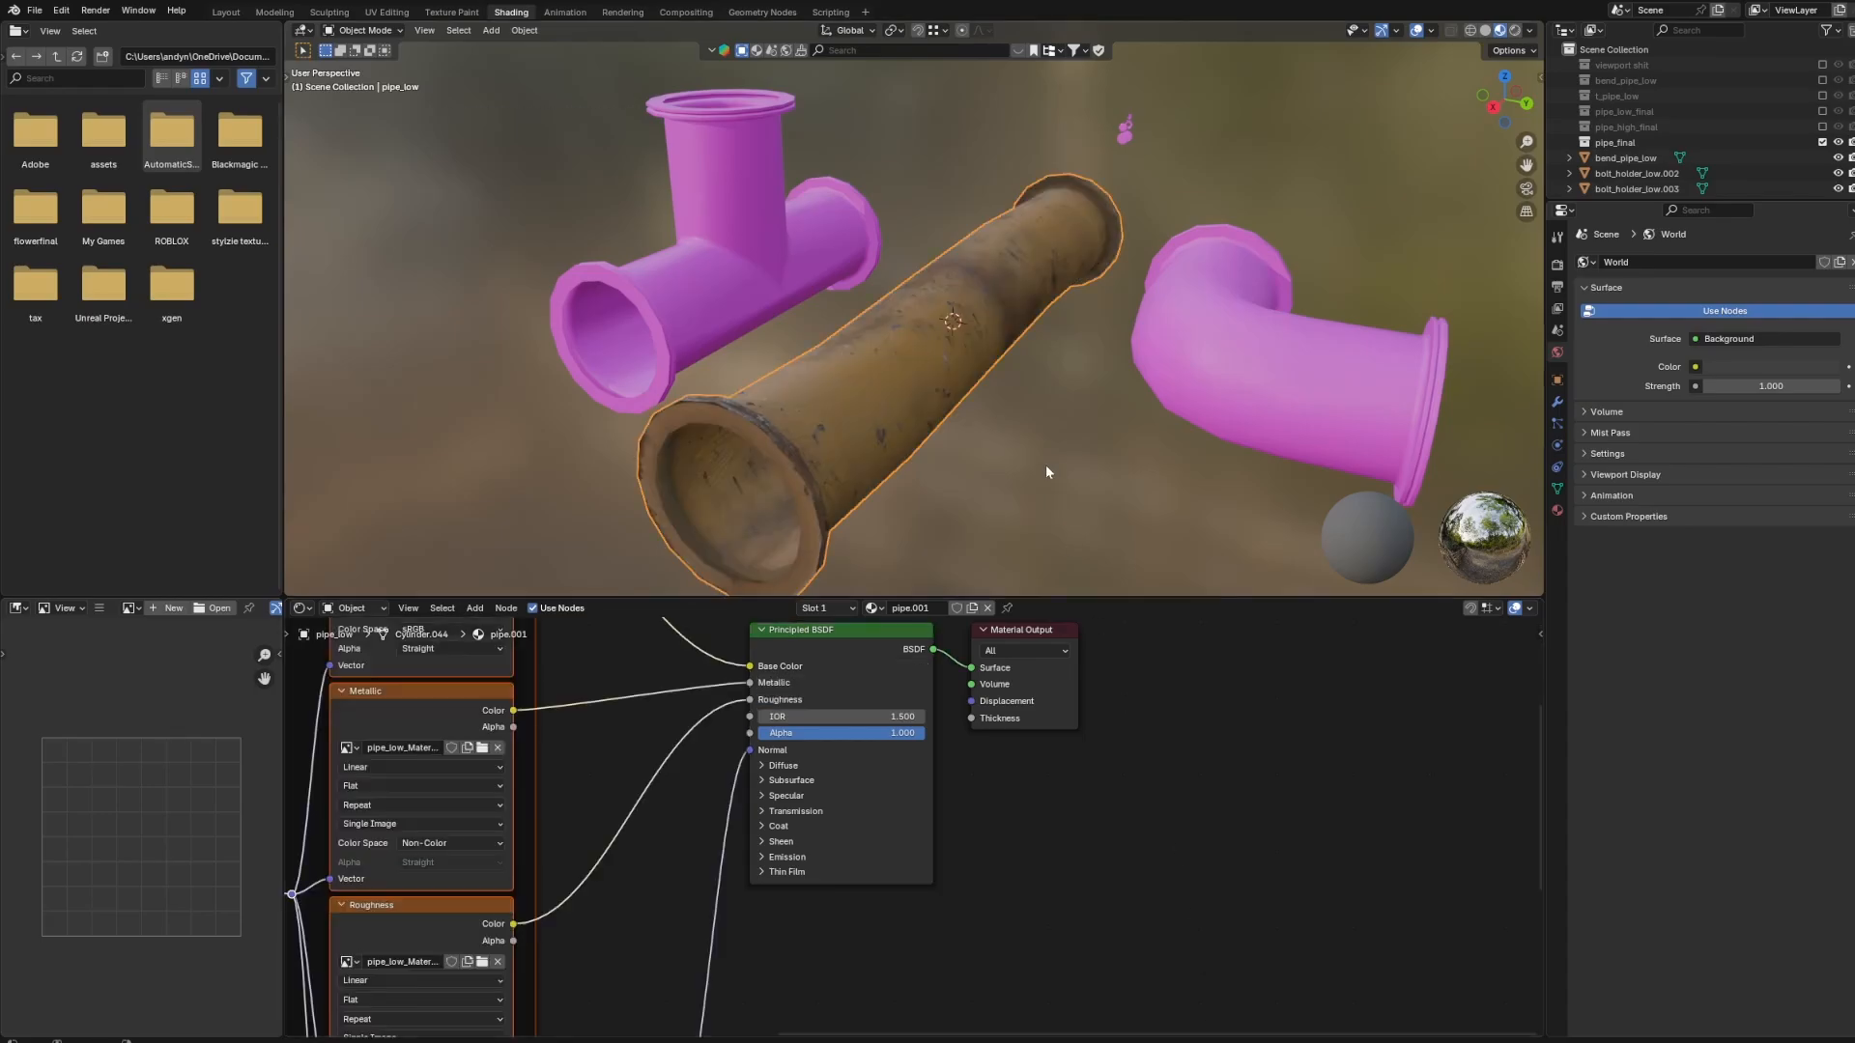
Link the straight pipe's material to the bend pipe, T-pipe and all fastener parts.
middle_click_drag(1045, 466, 1069, 392)
left_click(1069, 392)
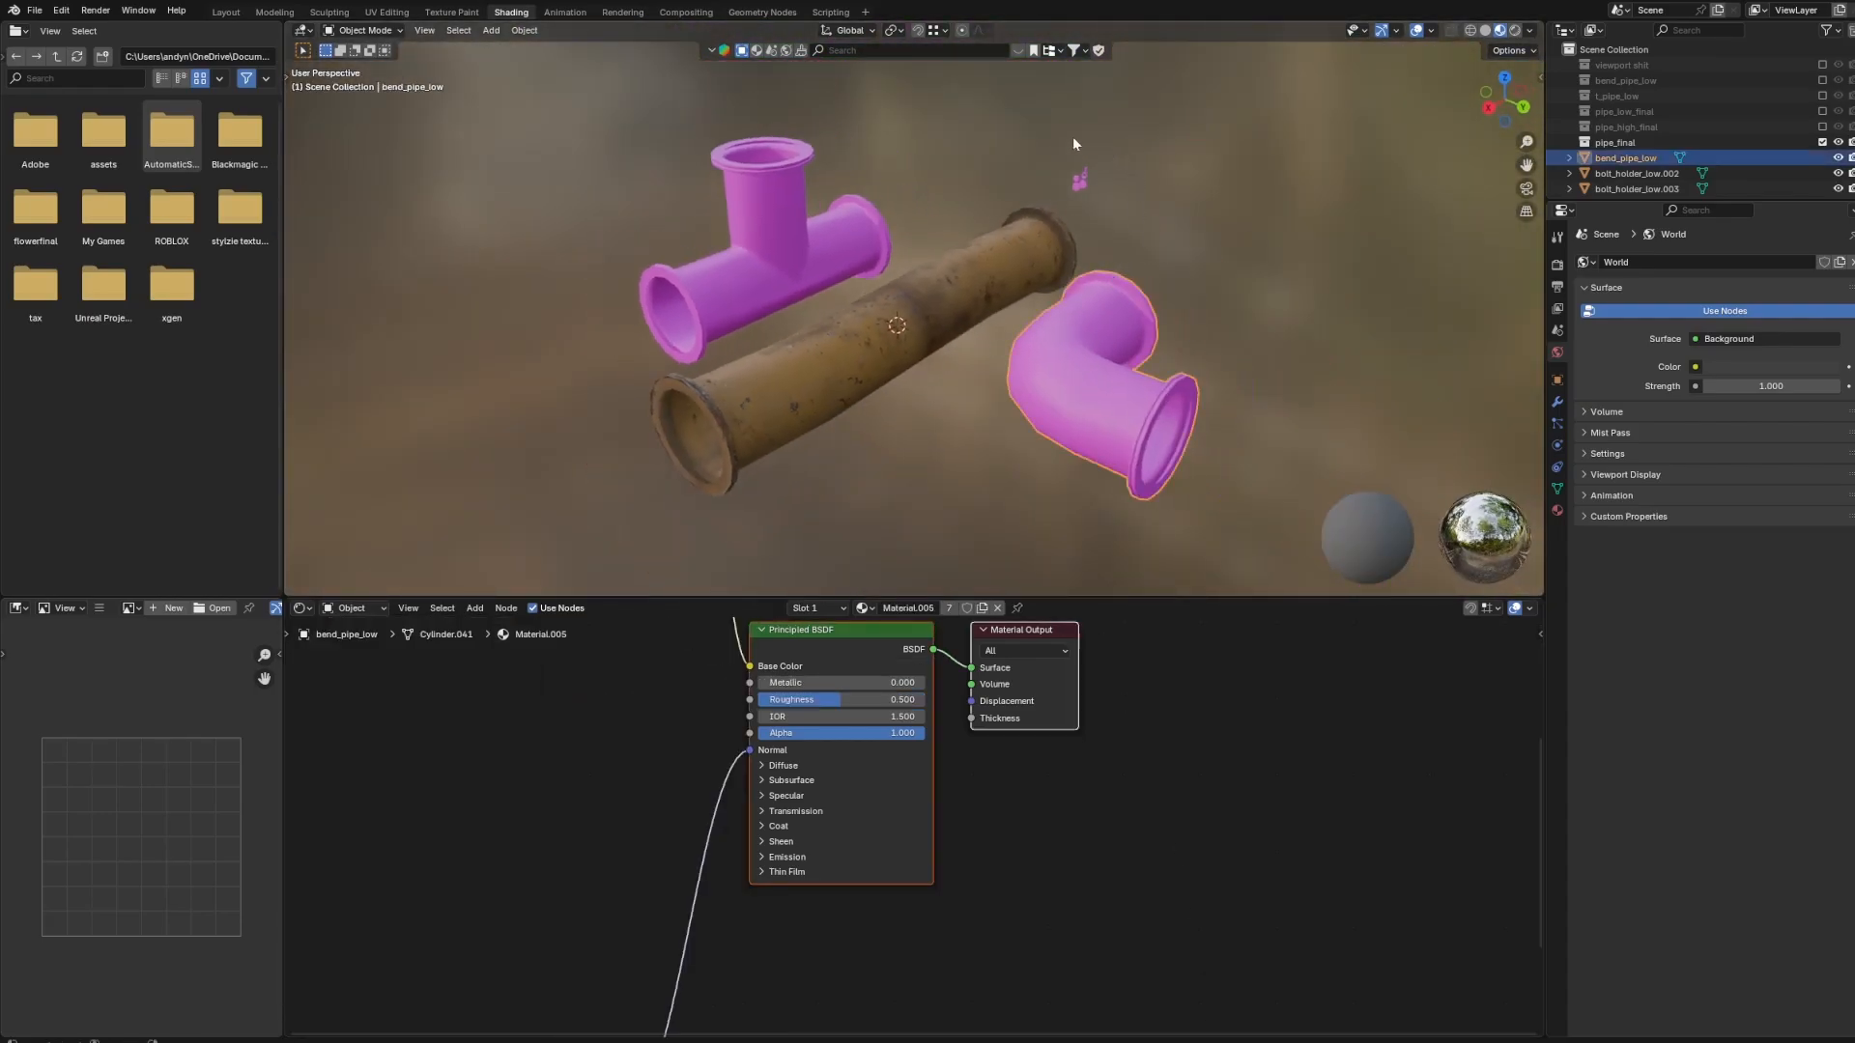
left_click(850, 253, "shift")
left_click(870, 311, "shift")
key("ctrl+l")
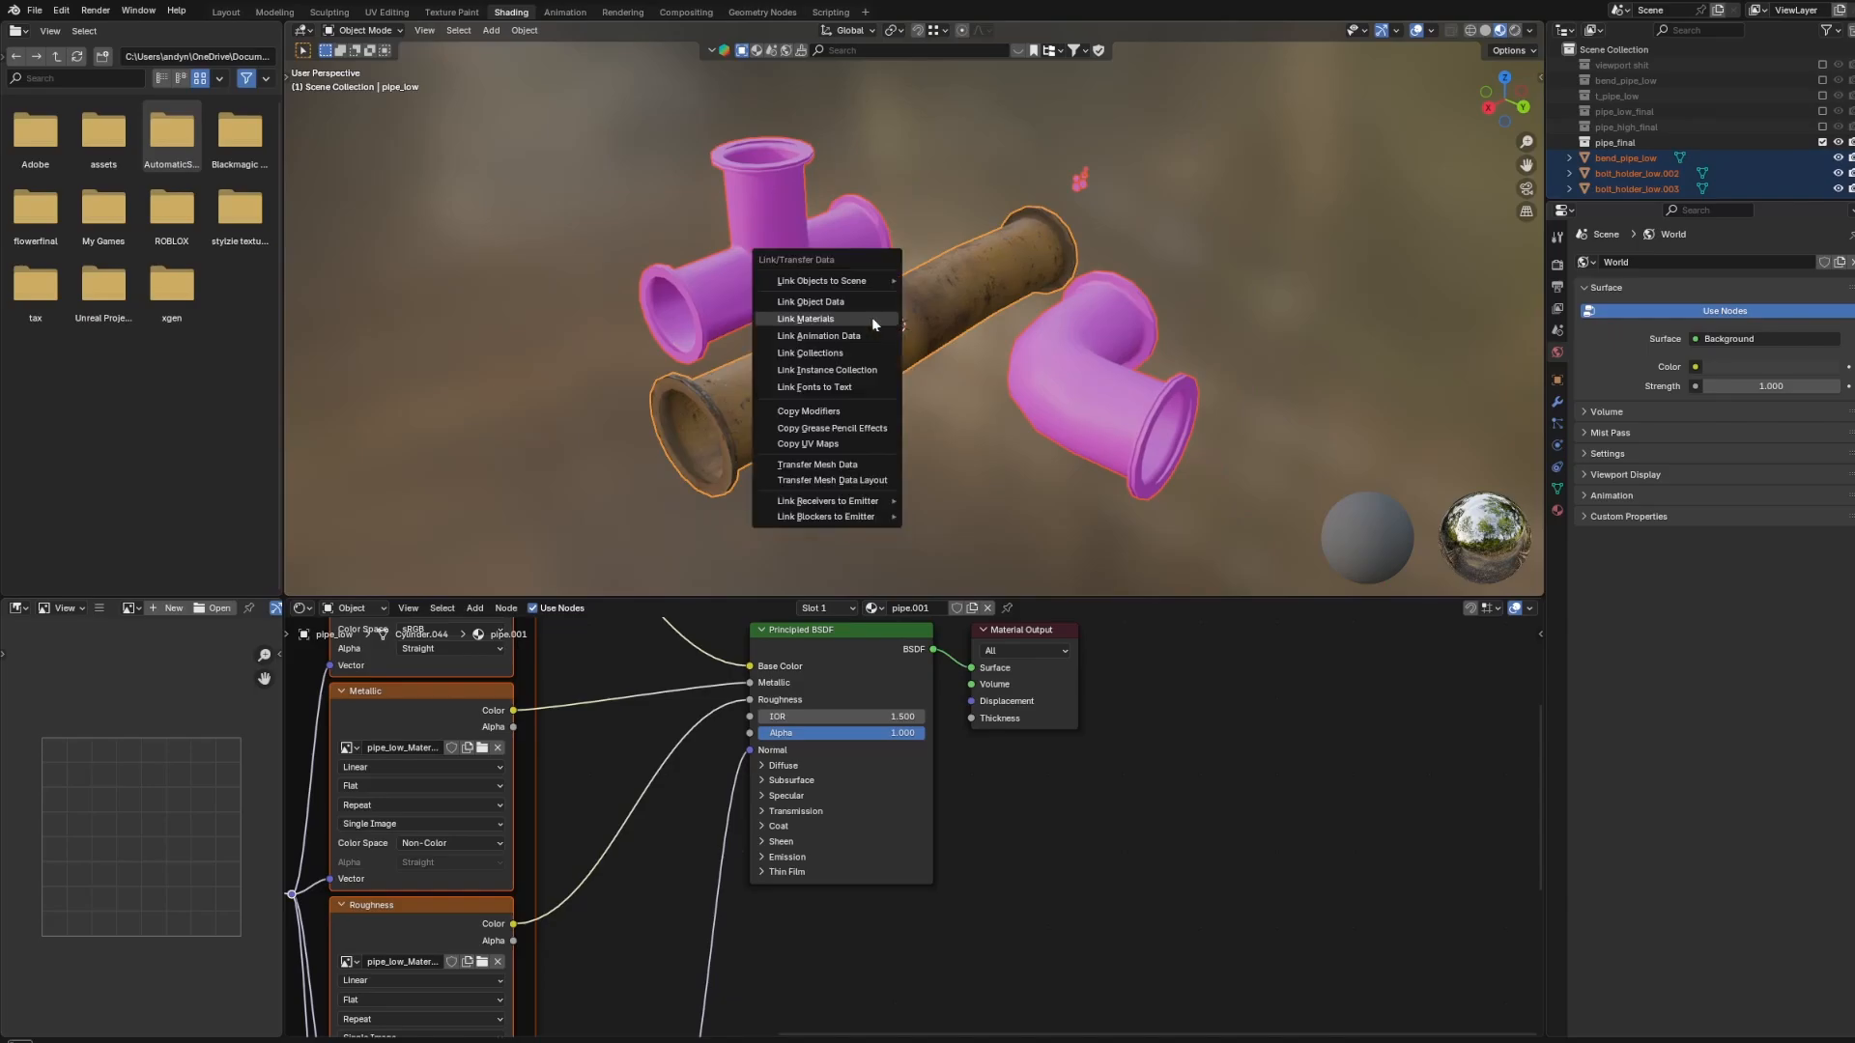
left_click(873, 319)
middle_click_drag(1104, 253, 847, 333)
key("alt+a")
Switch the viewport display from material preview to solid shading.
scroll(782, 335, "up", 1)
scroll(845, 333, "down", 3)
middle_click_drag(657, 340, 986, 319)
scroll(841, 344, "down", 4)
left_click(859, 343)
key("z")
left_click(1047, 287)
scroll(1003, 284, "up", 5)
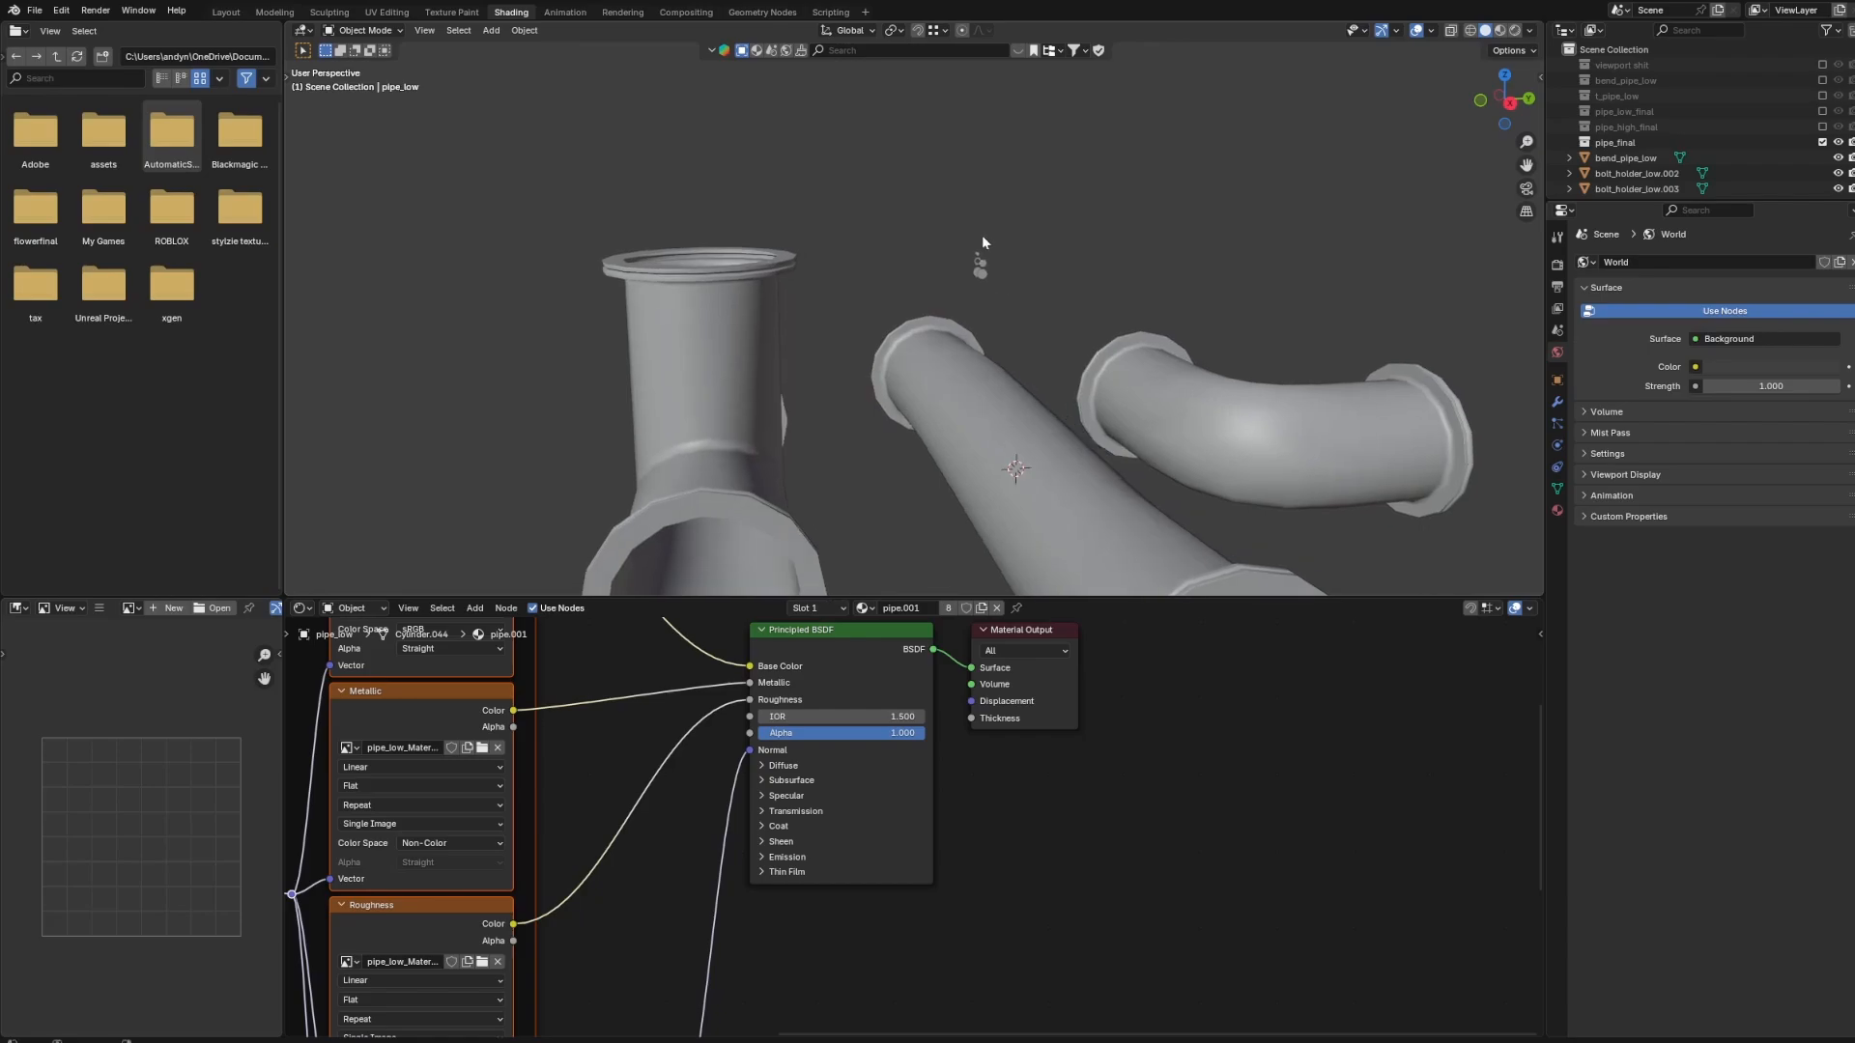
Move the hex bolt head down along Z until it lies against its round washer.
scroll(986, 238, "up", 4)
middle_click_drag(985, 237, 896, 261, "shift")
left_click_drag(890, 219, 975, 335)
scroll(1125, 293, "up", 5)
middle_click_drag(981, 299, 1034, 288)
scroll(1034, 288, "up", 1)
left_click(766, 219)
middle_click_drag(770, 223, 676, 334)
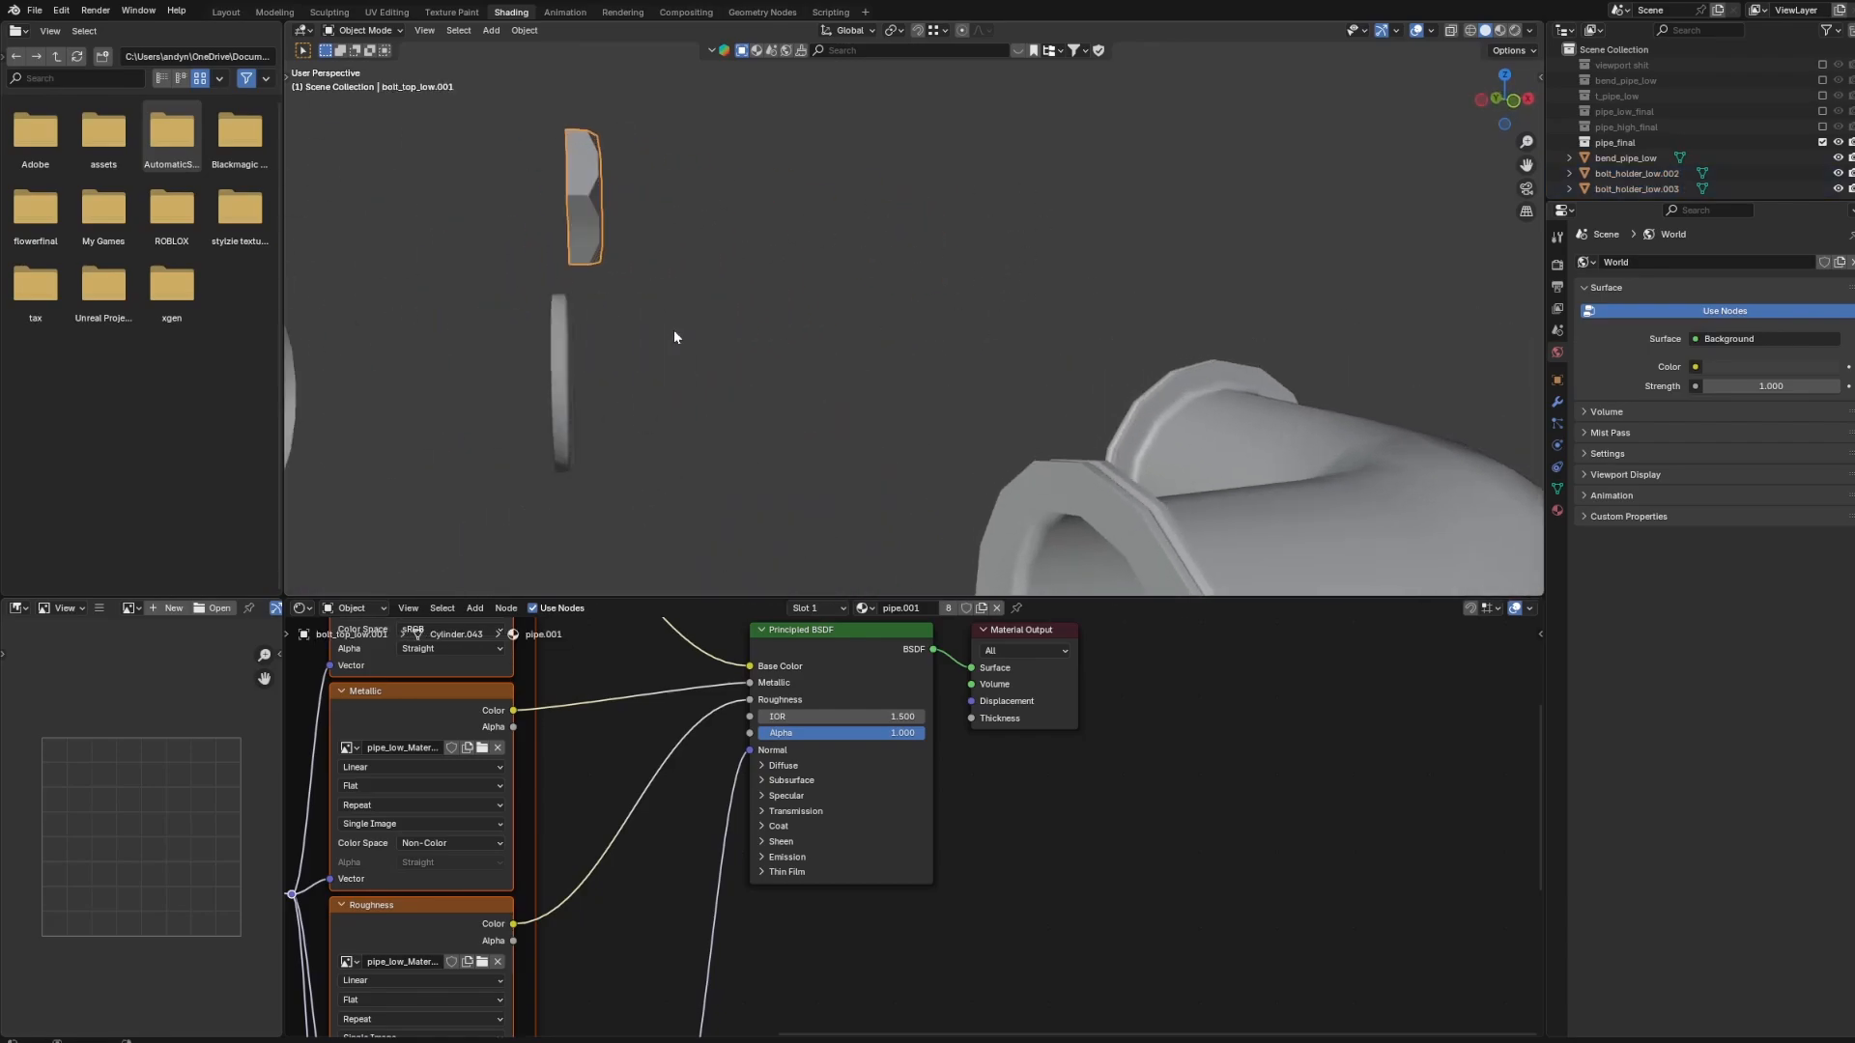
key("g")
key("z")
left_click(676, 504)
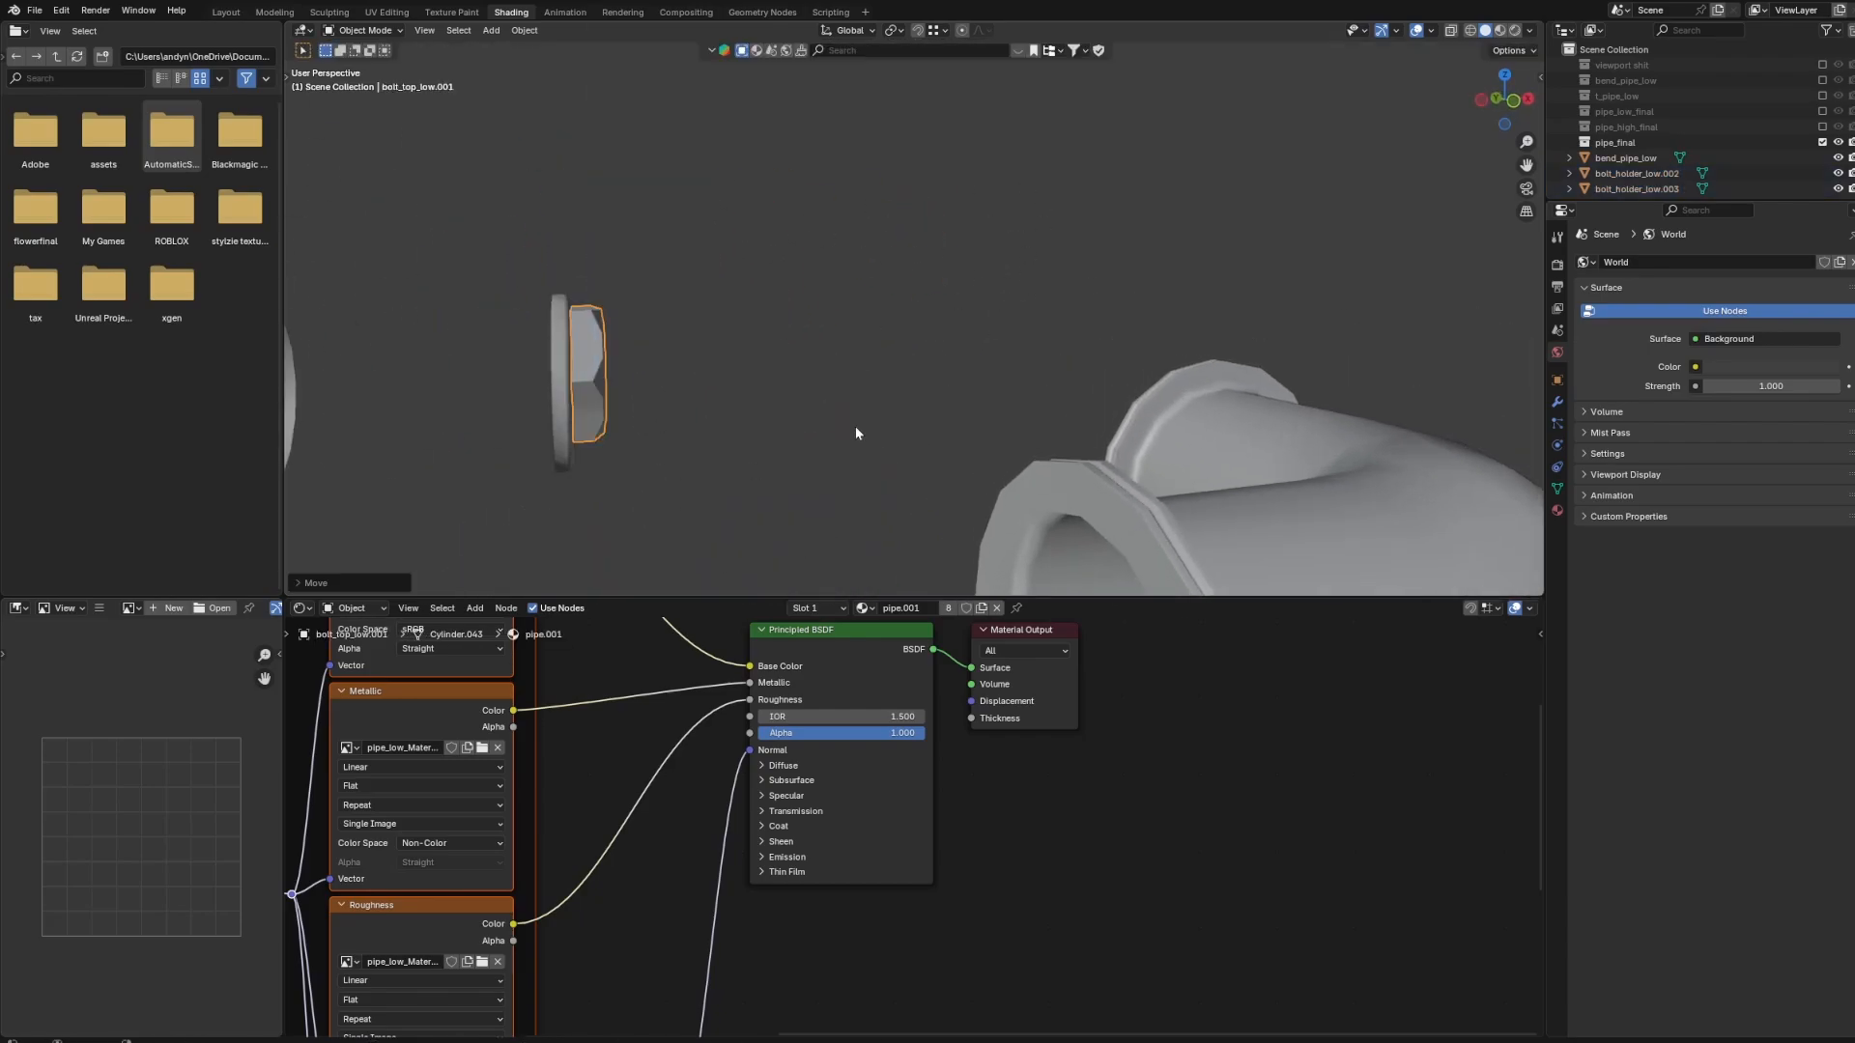
Centre the hex bolt head on the round washer along Z in the right orthographic view.
left_click(1536, 99)
left_click(1530, 100)
scroll(1090, 344, "down", 5)
middle_click_drag(1232, 261, 1007, 201, "shift")
scroll(975, 203, "up", 7)
middle_click_drag(869, 237, 1116, 327, "shift")
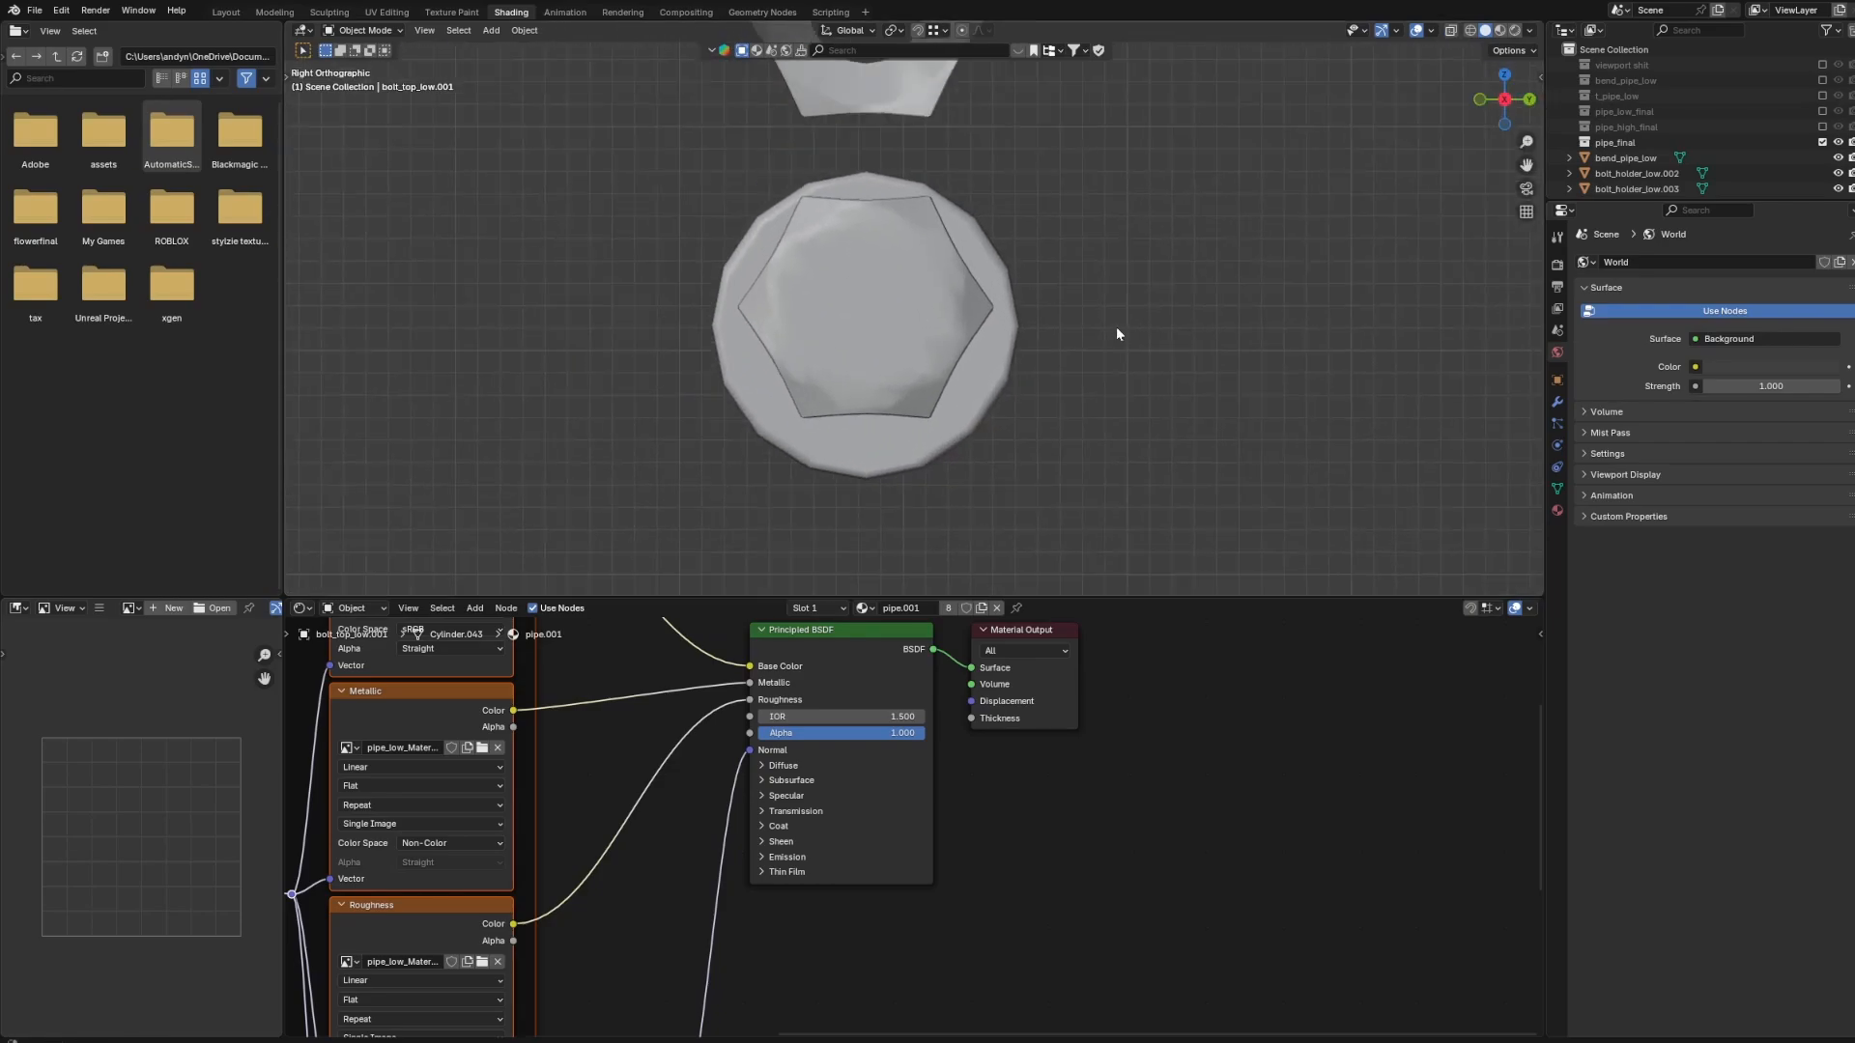
scroll(856, 231, "up", 2)
left_click(859, 294)
key("g")
key("z")
left_click(870, 310)
Move the hex nut down along Z and centre it on the washer, aligning it in wireframe.
scroll(916, 308, "down", 2)
left_click(940, 133)
key("g")
key("z")
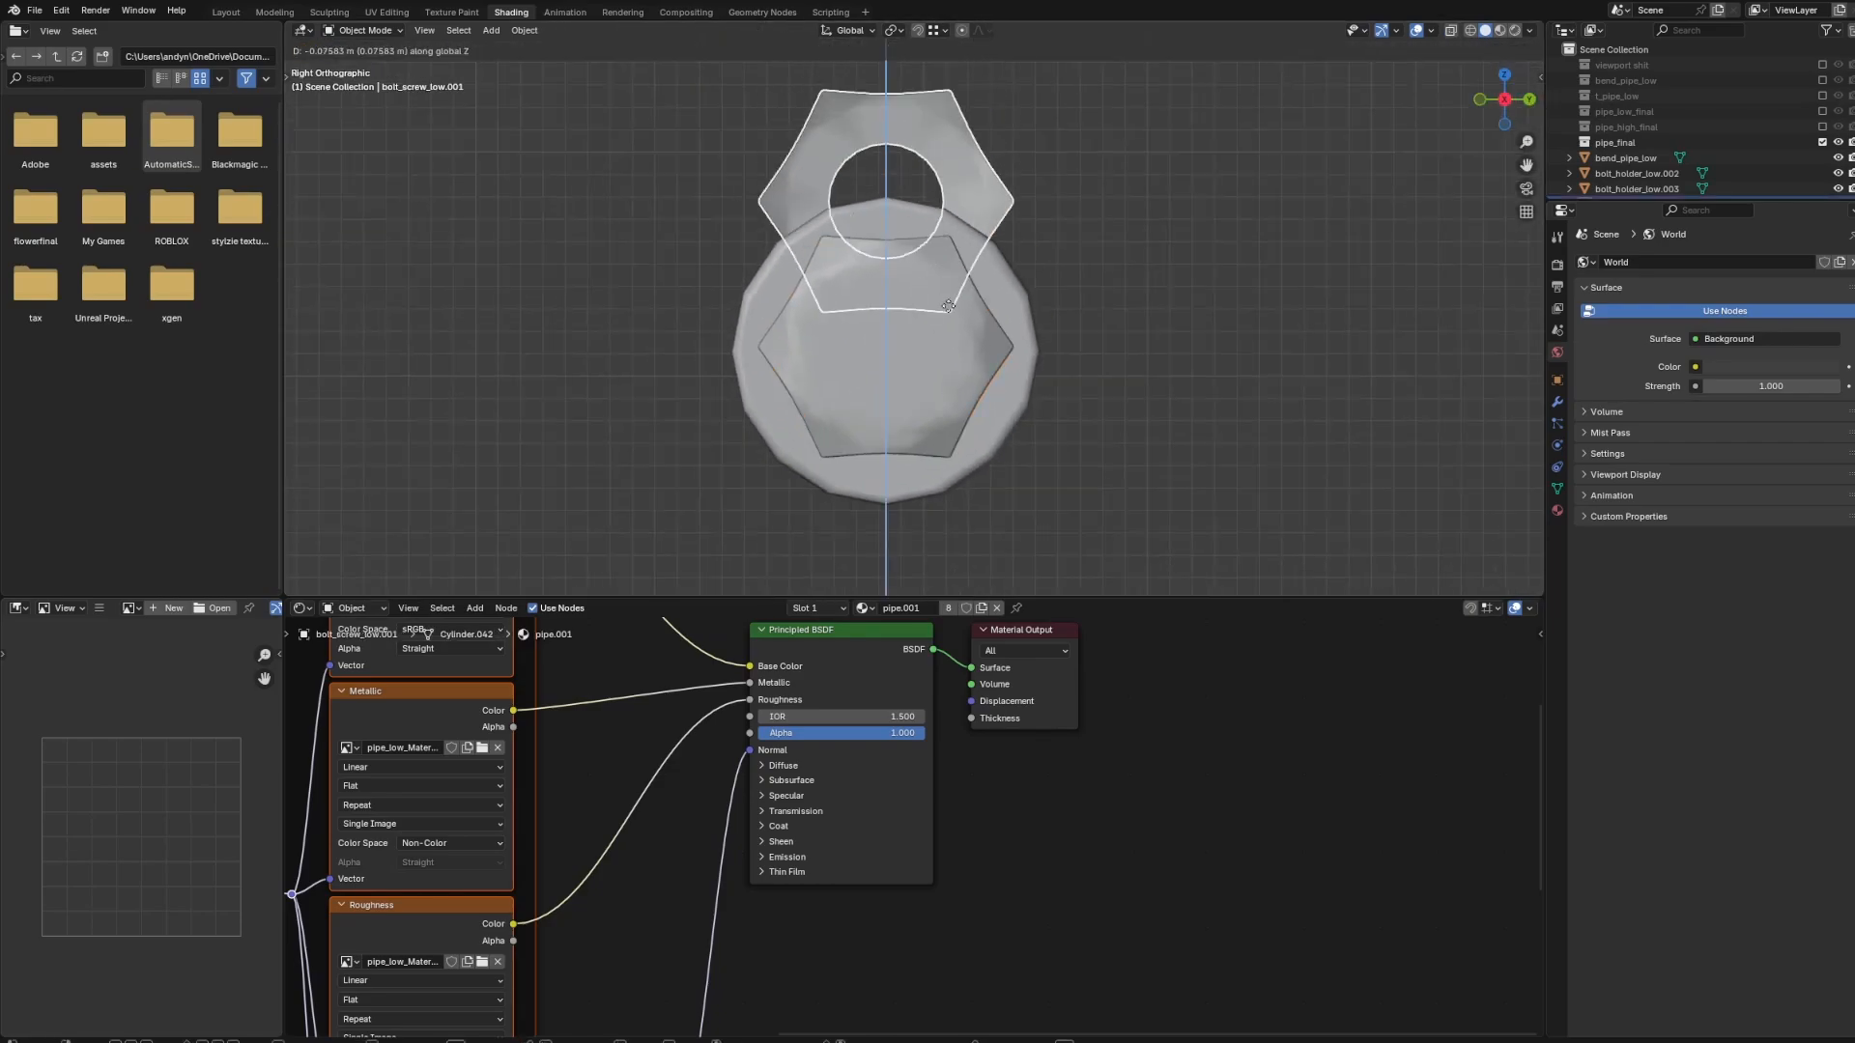
left_click(964, 337)
key("shift+z")
key("g")
key("z")
left_click(1005, 405)
Lower the threaded screw along Z until it is centred inside the hex nut.
mouse_move(955, 190)
middle_mouse_down("shift")
mouse_move(930, 311)
mouse_move(966, 189)
middle_mouse_up("shift")
scroll(923, 290, "down", 4)
left_click(880, 159)
key("g")
key("z")
left_click(889, 359)
scroll(896, 338, "up", 4)
scroll(967, 183, "up", 2)
key("g")
key("z")
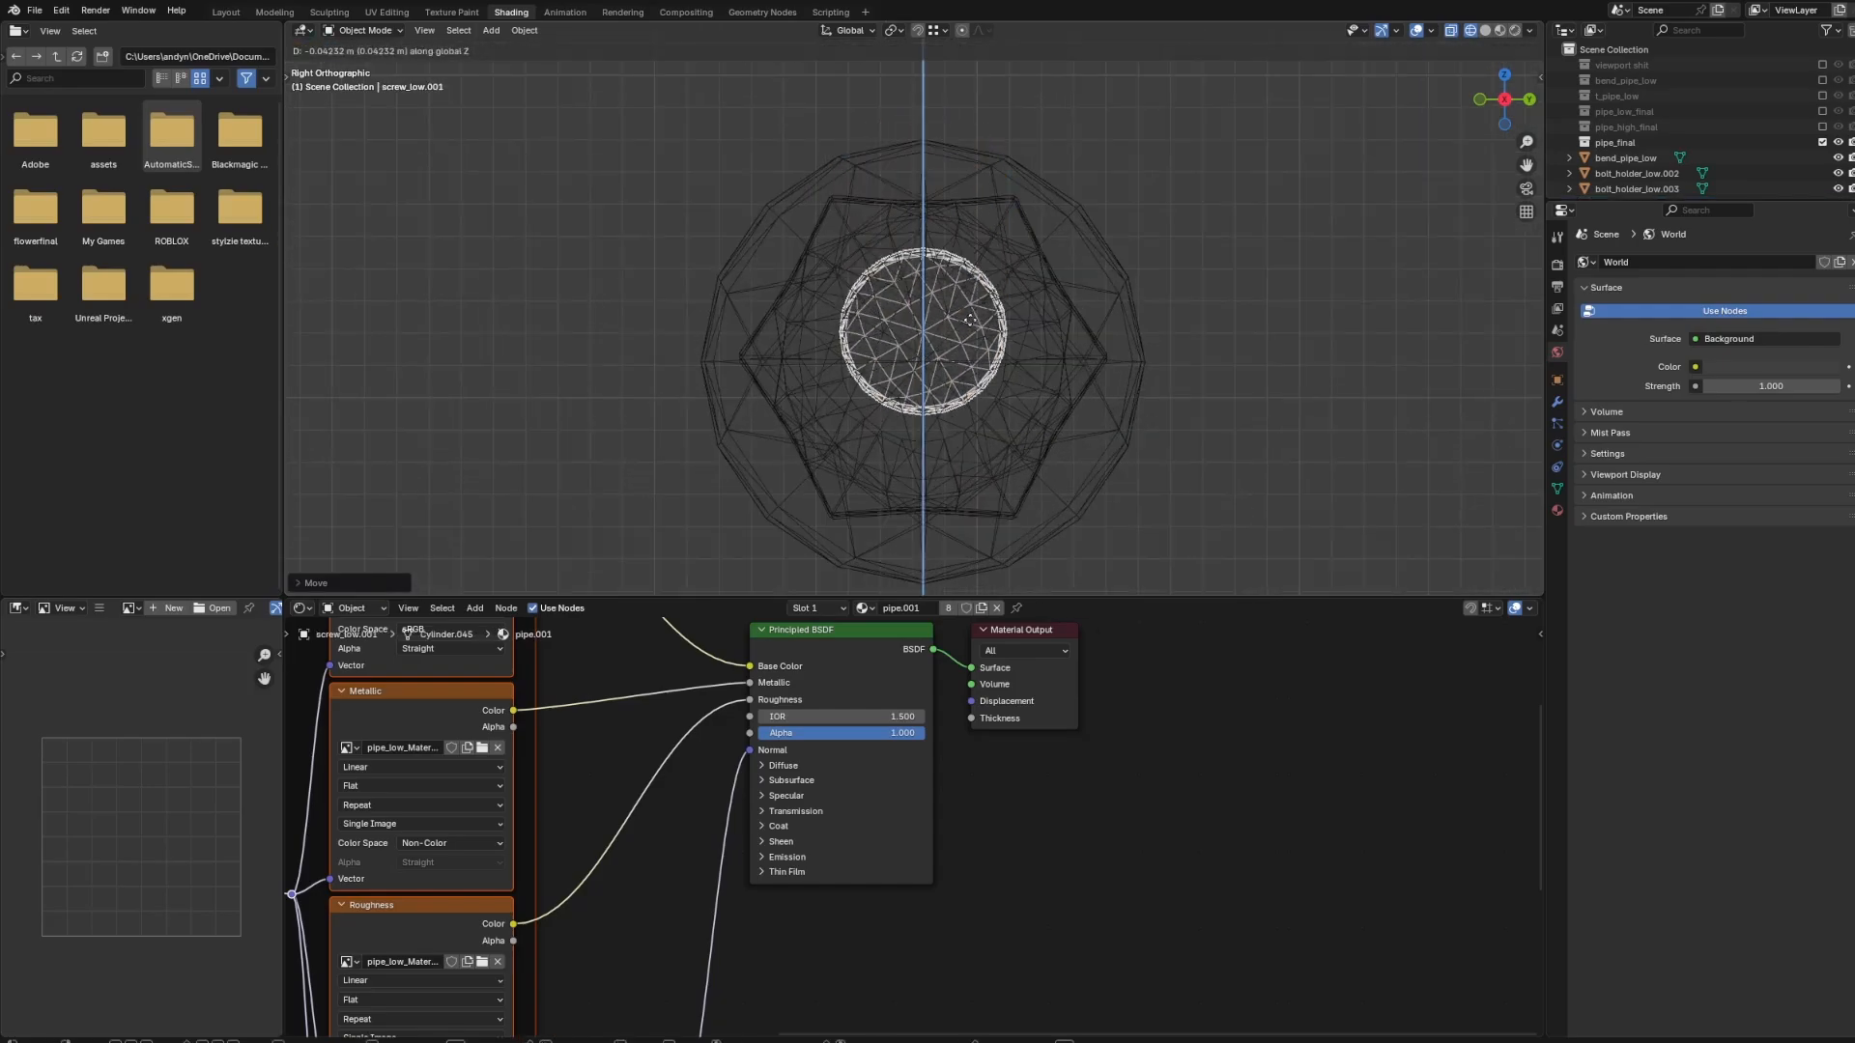
left_click(970, 320)
Select all the fastener parts and move them down along Z to the upper level of the straight pipe's flange.
key("shift+z")
mouse_move(1242, 360)
middle_mouse_down()
mouse_move(1188, 339)
mouse_move(900, 343)
mouse_move(1057, 326)
middle_mouse_up()
left_click_drag(620, 201, 942, 333)
mouse_move(942, 333)
middle_mouse_down()
mouse_move(816, 290)
mouse_move(913, 317)
middle_mouse_up()
scroll(914, 319, "down", 2)
left_click_drag(616, 197, 905, 343)
scroll(903, 342, "down", 2)
middle_click_drag(904, 342, 879, 128, "shift")
scroll(880, 133, "down", 2)
key("g")
key("z")
left_click(925, 358)
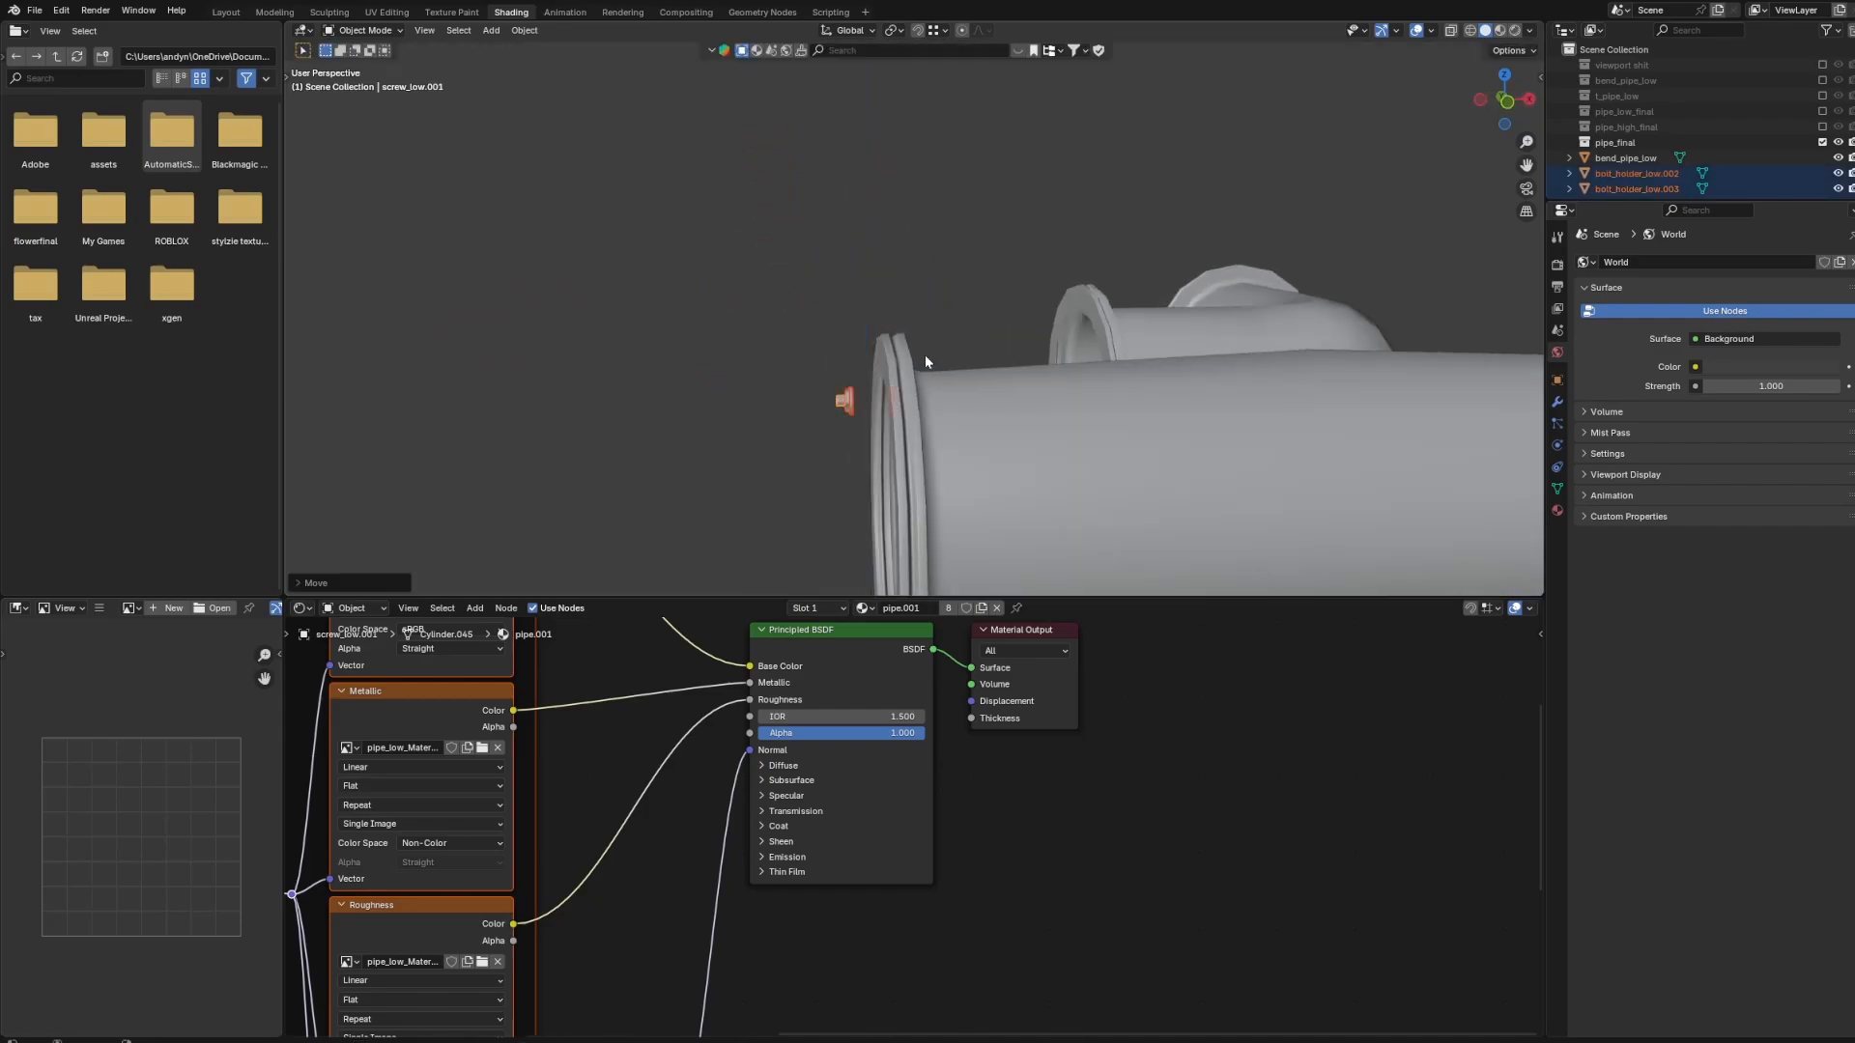
Position the fastener set within the flange ring at its topmost point, aligning it in wireframe from the right view.
scroll(953, 338, "up", 1)
left_click(1529, 100)
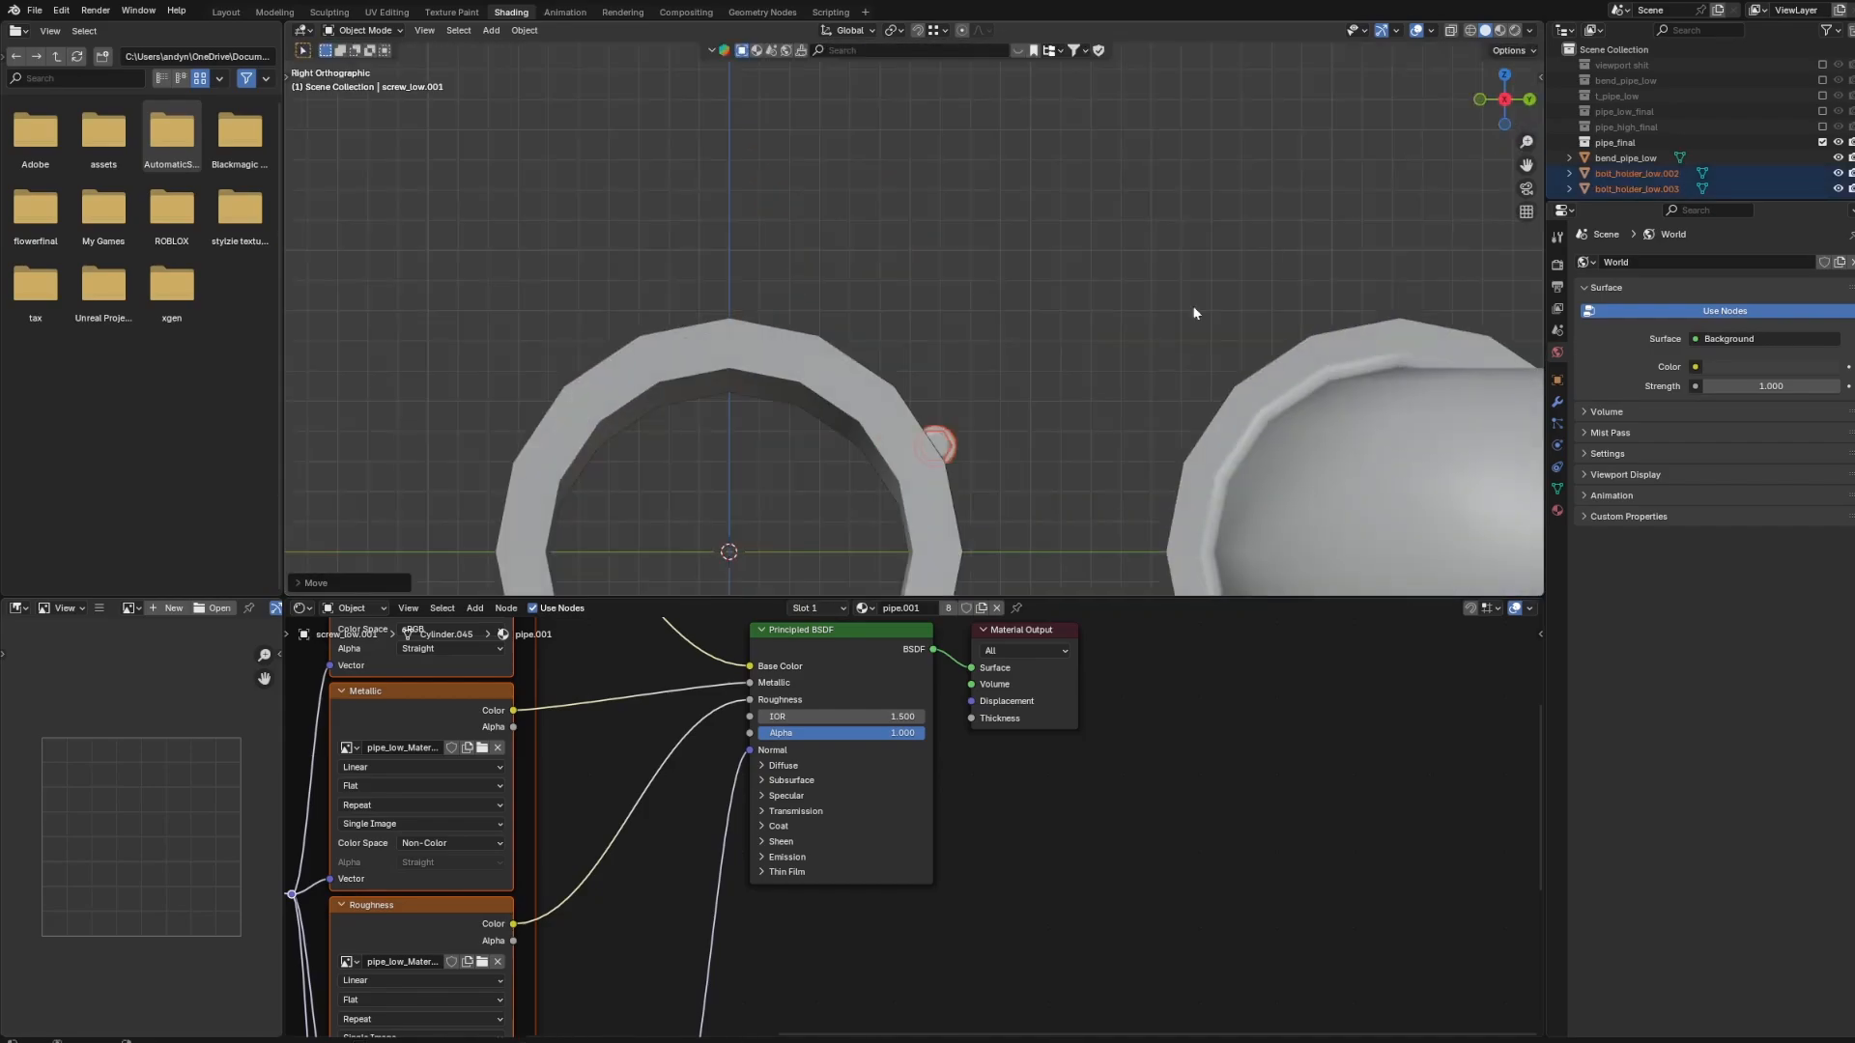
key("shift+z")
scroll(870, 369, "up", 3)
scroll(897, 367, "up", 1)
middle_click_drag(898, 367, 982, 458, "shift")
key("g")
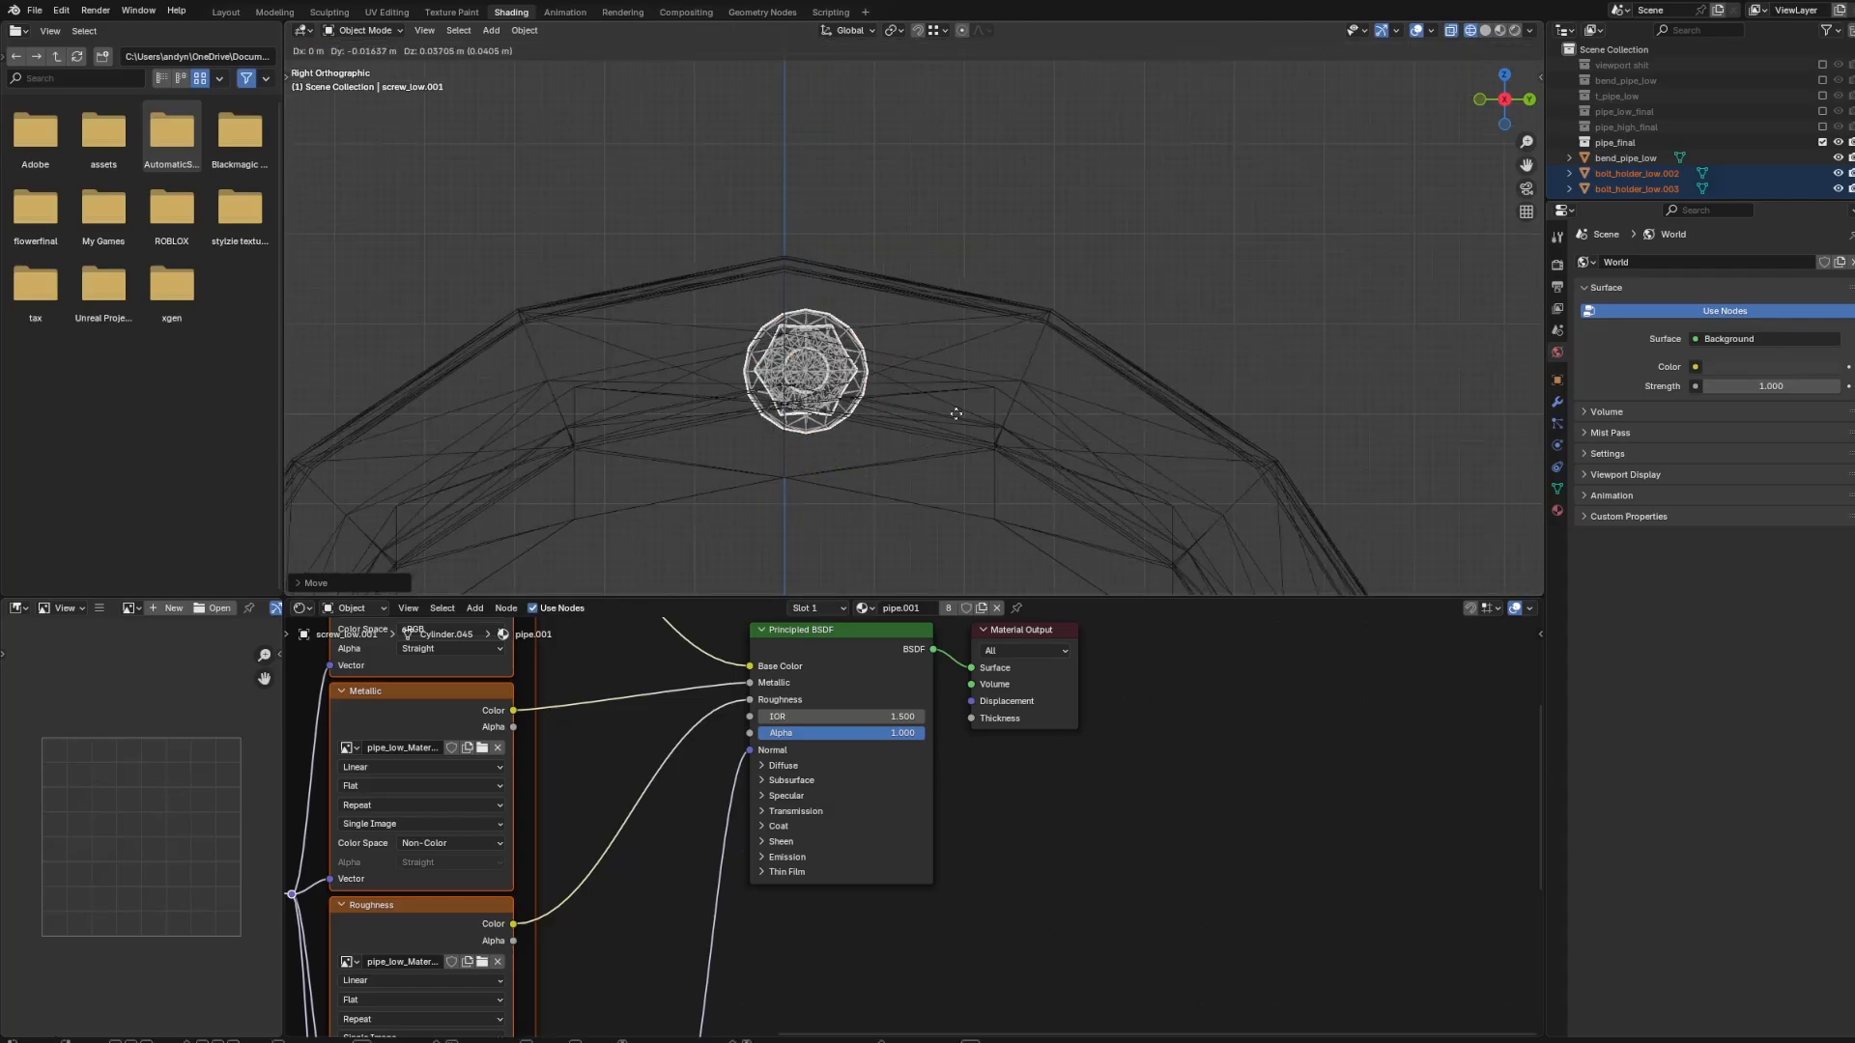
left_click(935, 376)
middle_click_drag(934, 376, 1071, 418)
key("z")
left_click(1159, 416)
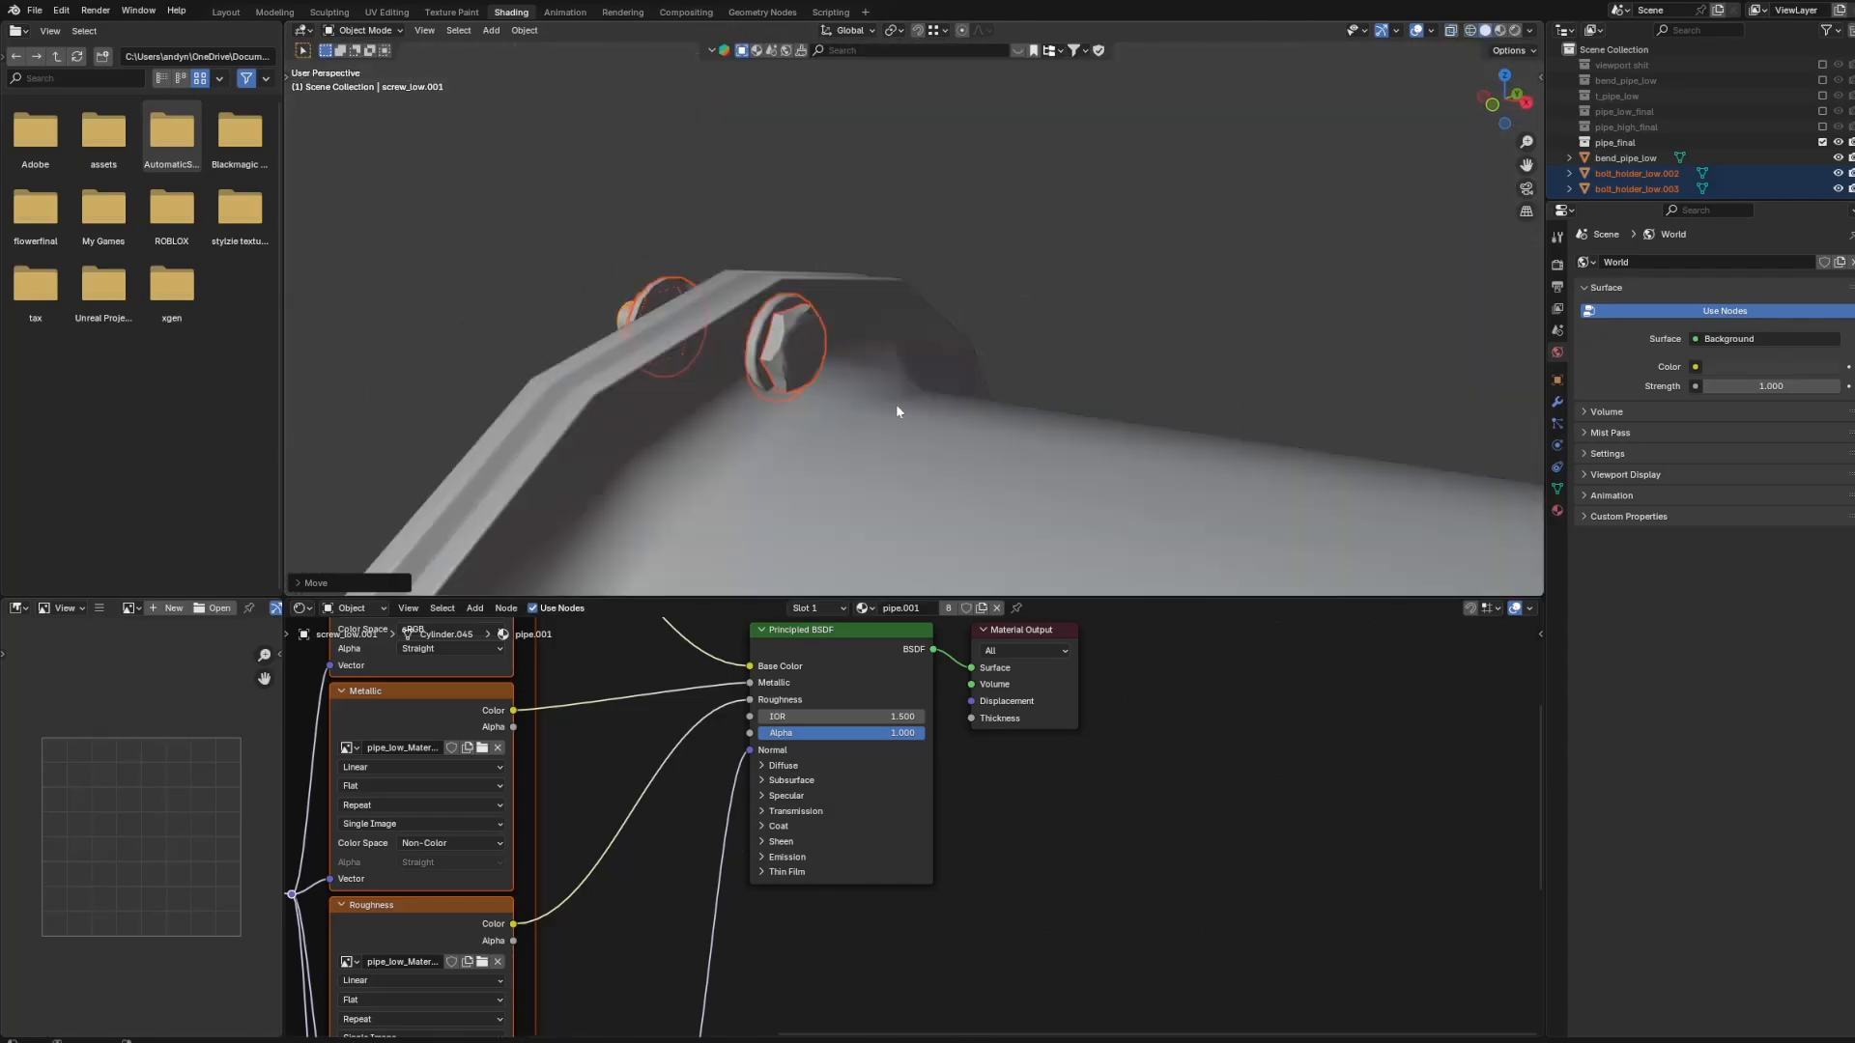
mouse_move(898, 406)
middle_mouse_down()
mouse_move(938, 399)
mouse_move(857, 384)
mouse_move(997, 351)
mouse_move(1128, 396)
middle_mouse_up()
key("s")
right_click(986, 366)
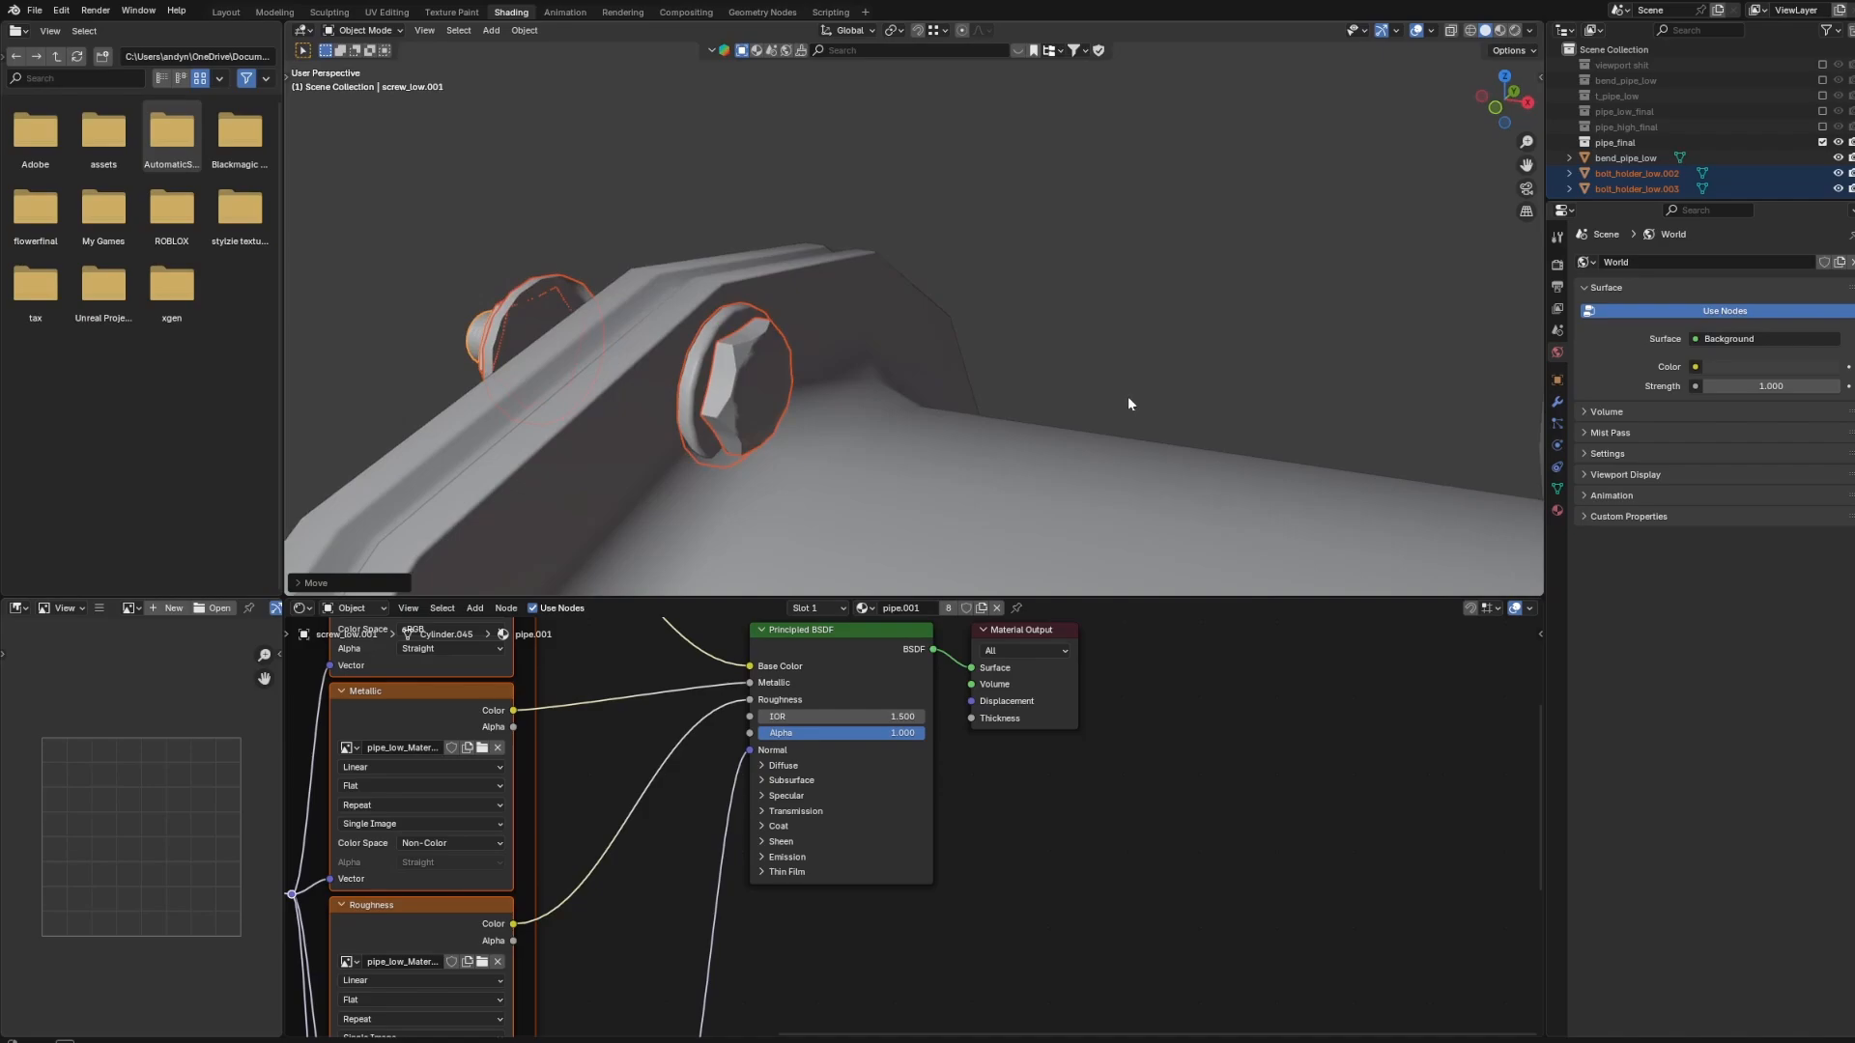
Scale down the bolt head and washer on the pipe side of the flange and raise them along Z.
left_click(715, 393)
left_click(698, 408, "shift")
key("KP_3")
key("g")
key("z")
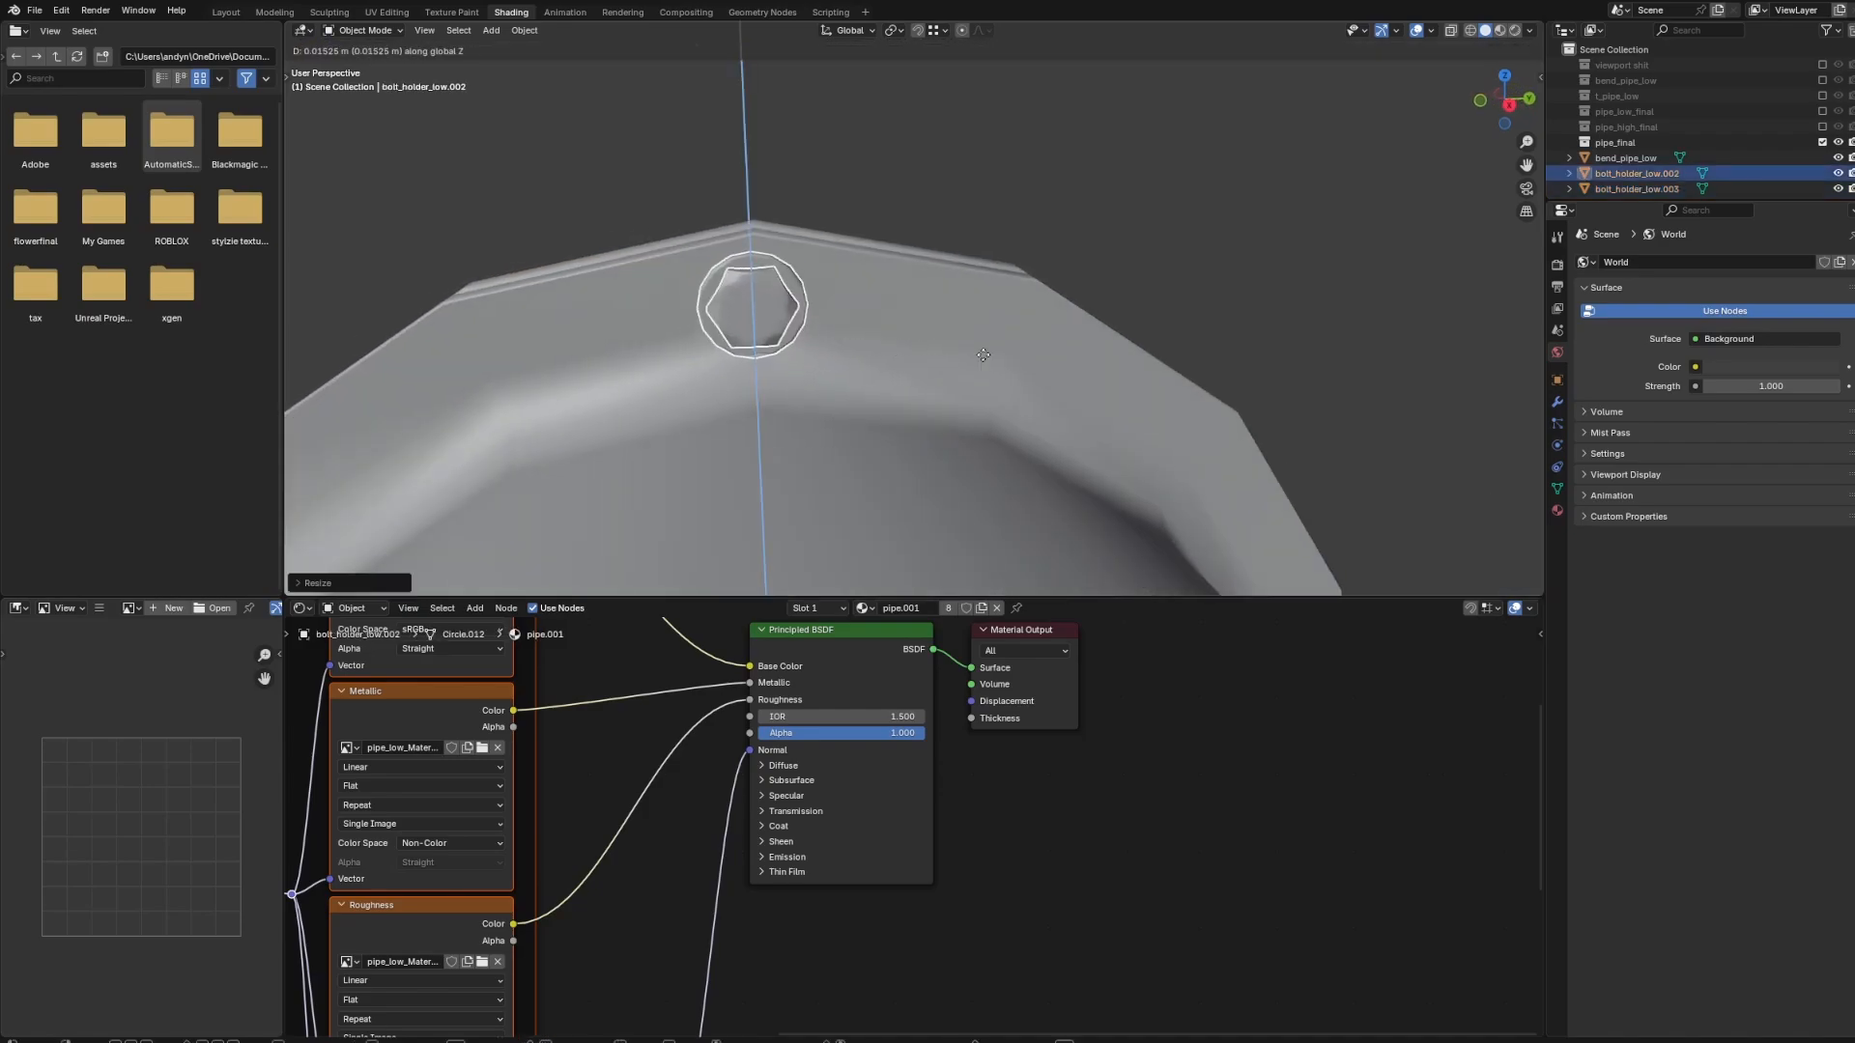
left_click(987, 352)
middle_click_drag(988, 353, 715, 411)
key("s")
left_click(932, 335)
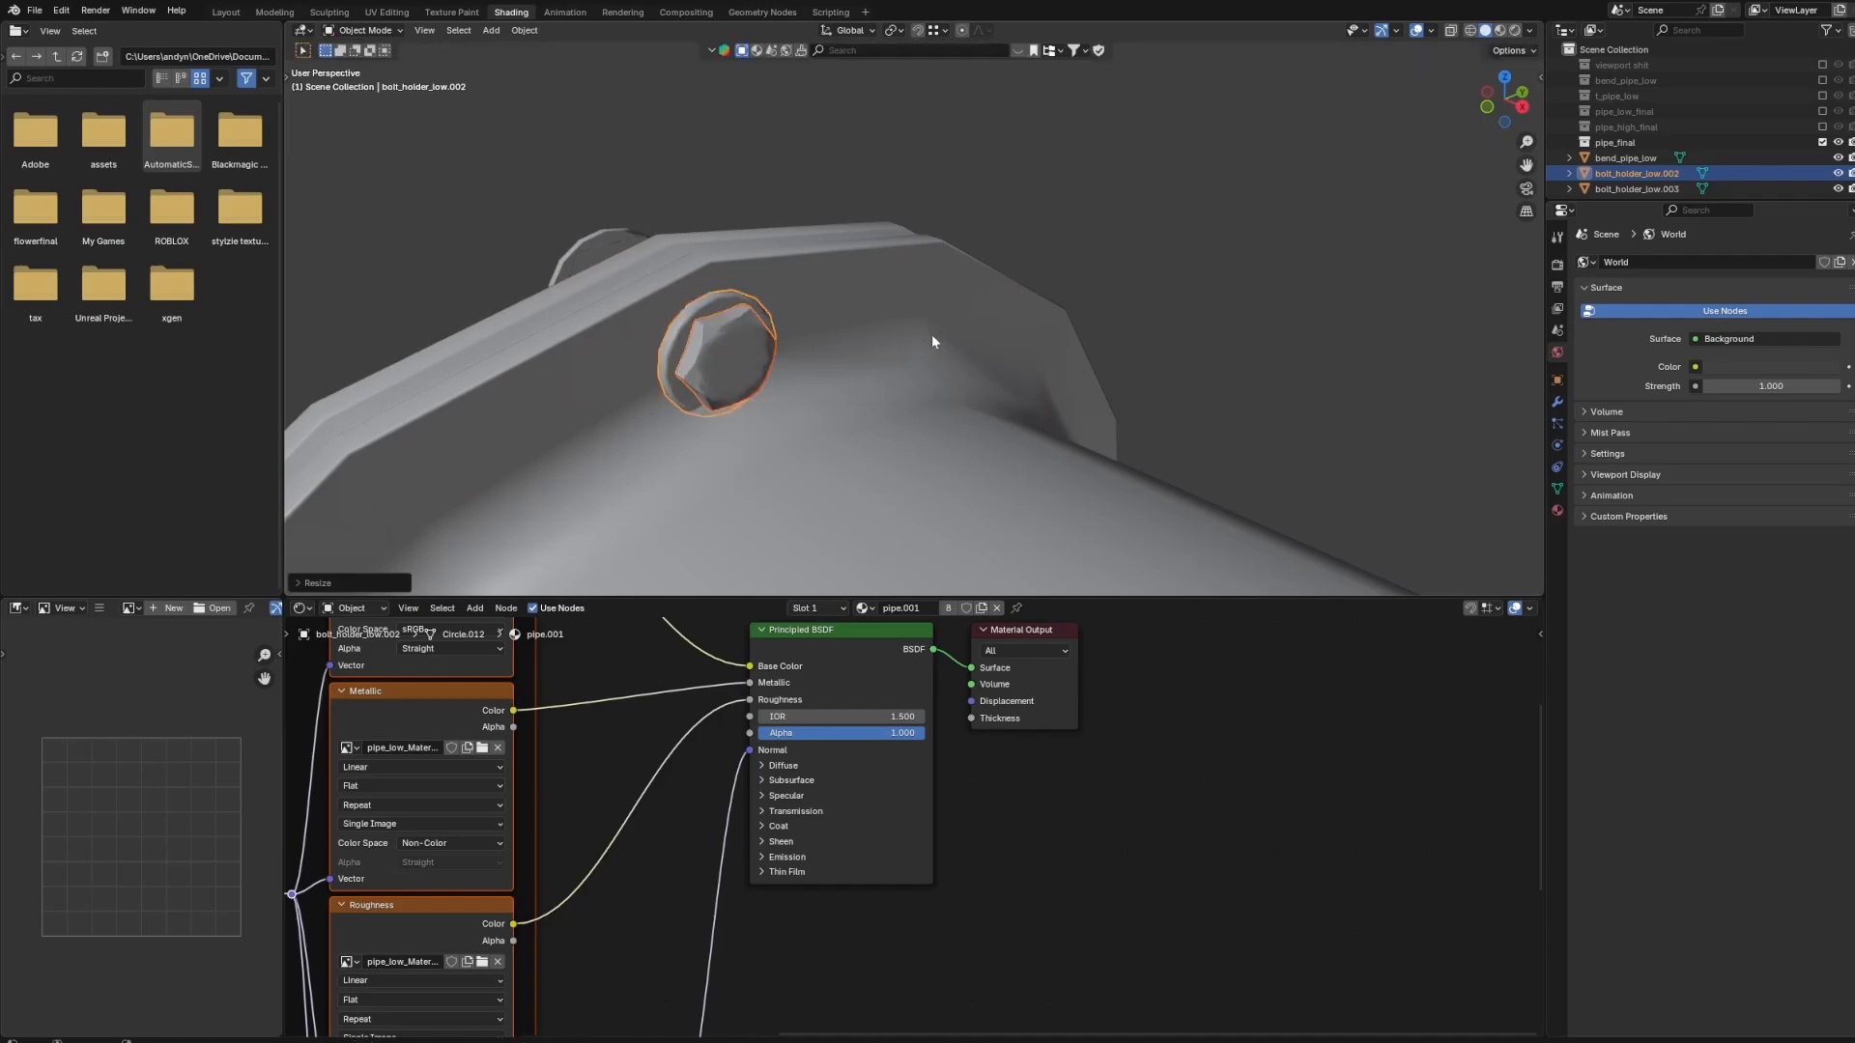
Fine-tune the height and size of the pipe-side bolt head and washer so they fit the flange face.
key("g")
key("z")
middle_click_drag(932, 335, 1043, 315)
left_click(888, 295)
key("s")
left_click(926, 290)
scroll(924, 292, "down", 6)
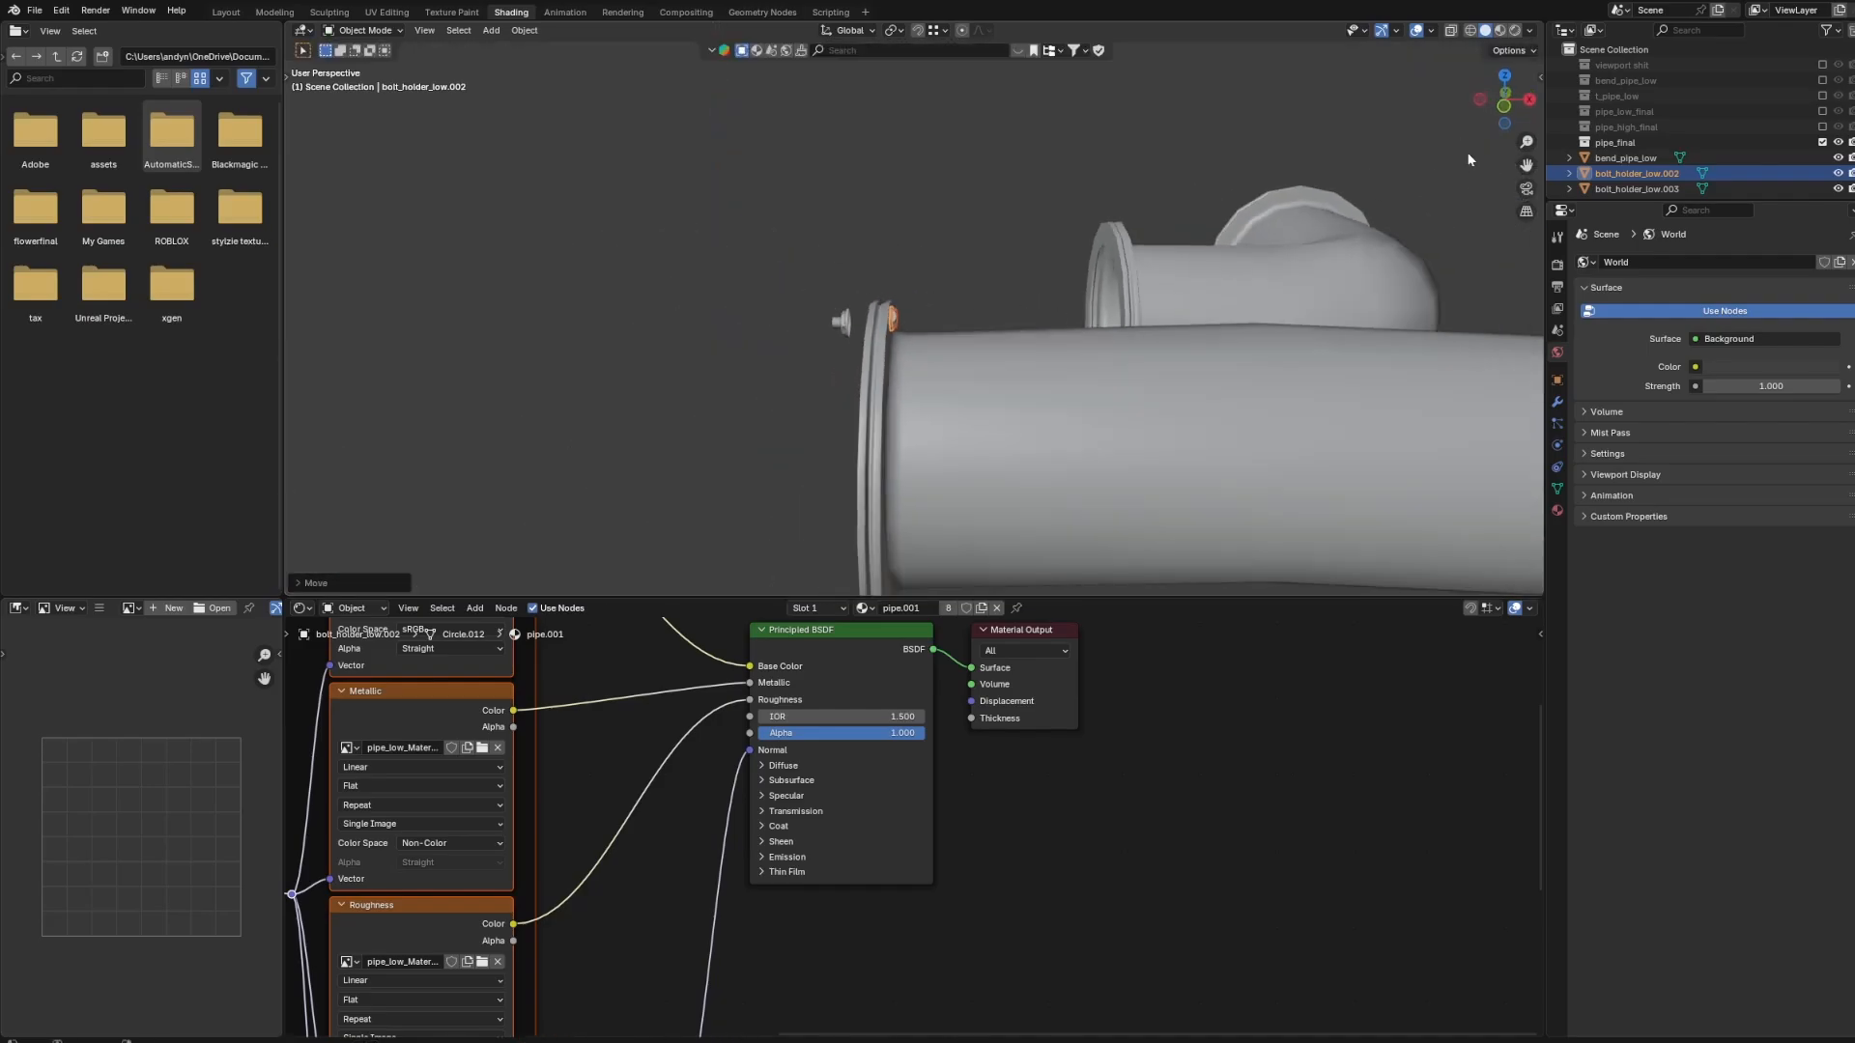
Examine the bolt head and washer's alignment with the flange in wireframe from the right view.
left_click(1531, 101)
scroll(1035, 277, "up", 8)
key("z")
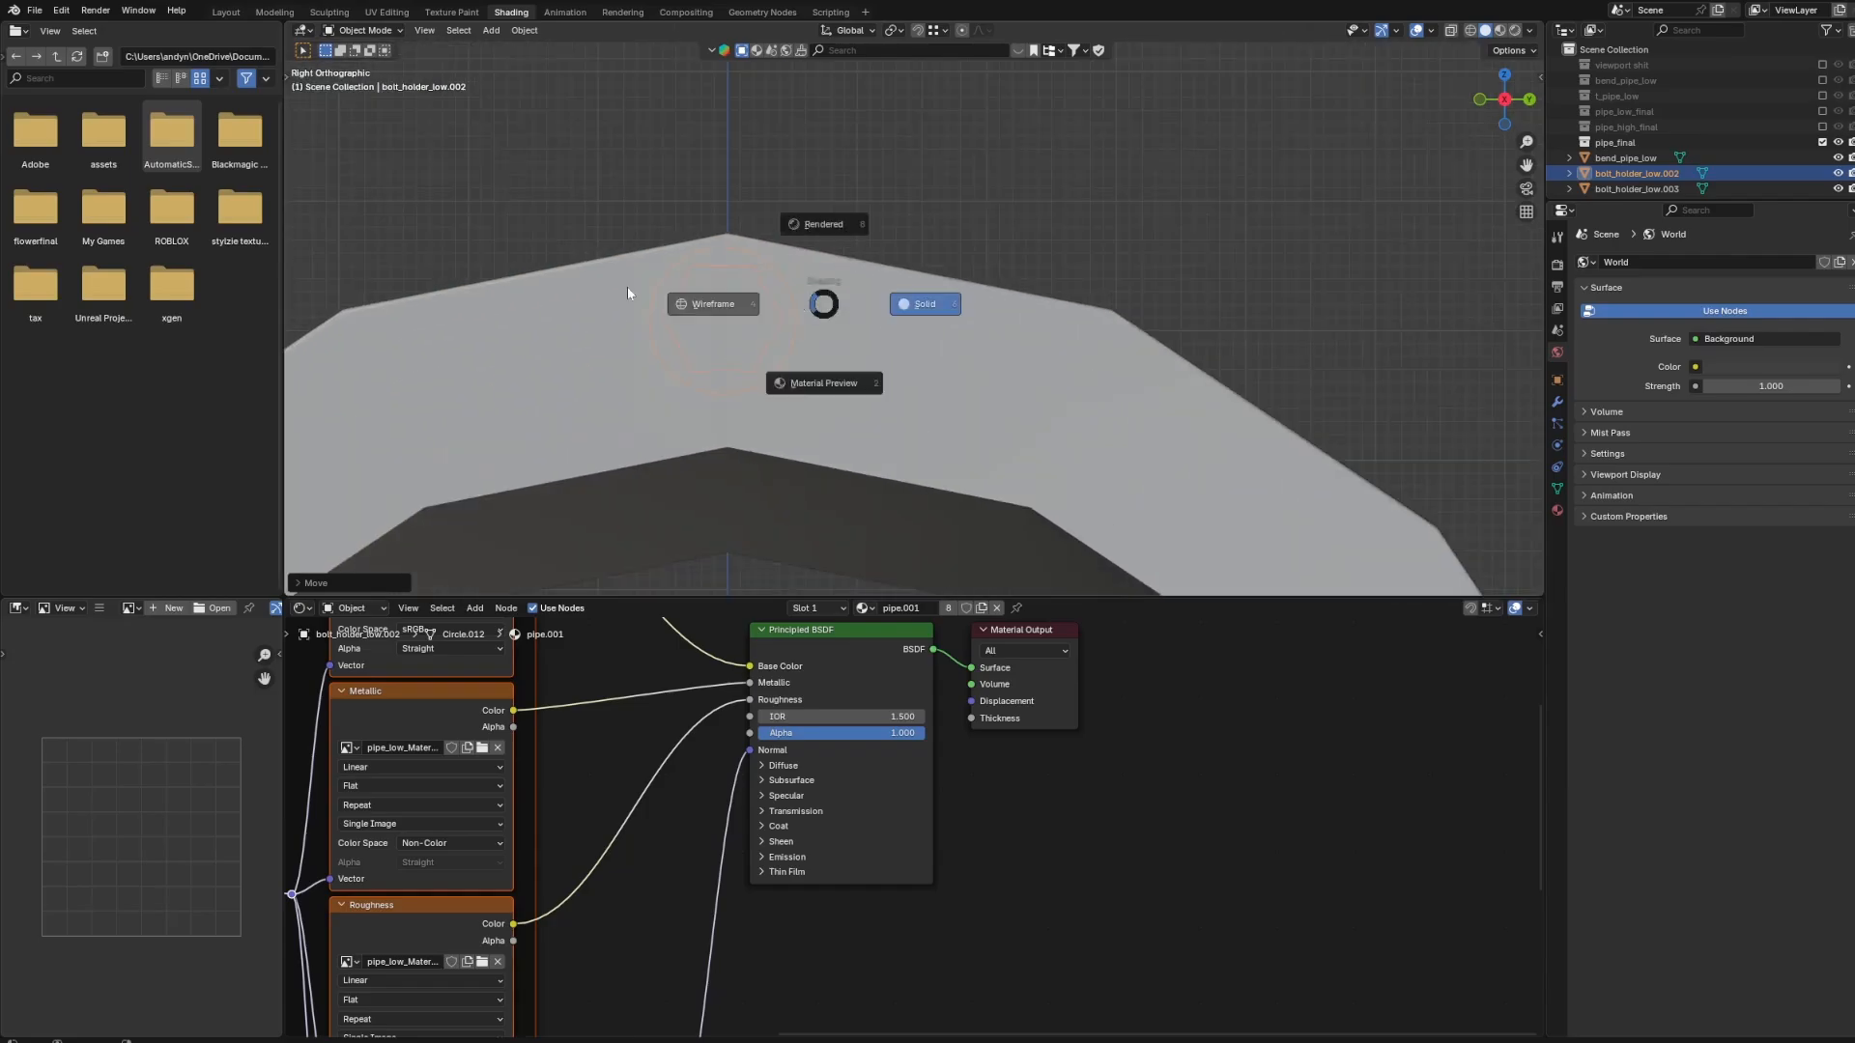
left_click(634, 298)
left_click(771, 360)
middle_click_drag(773, 361, 579, 348)
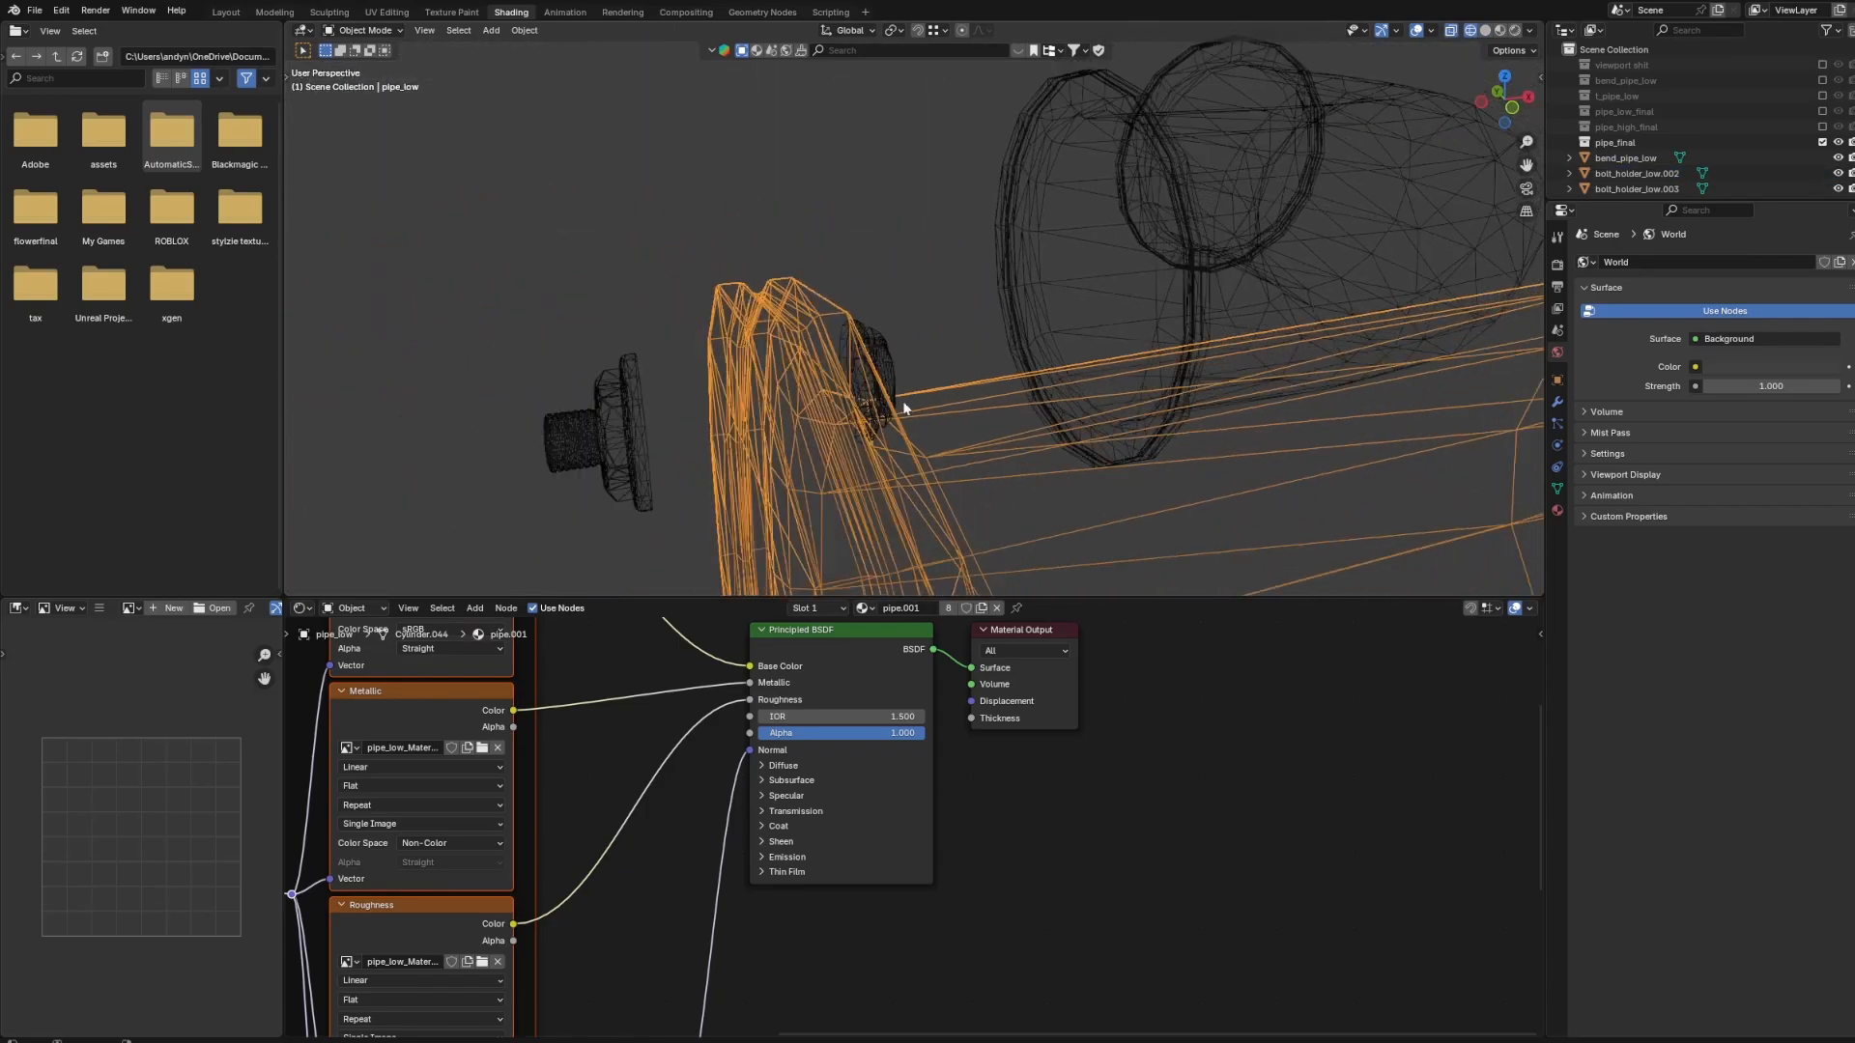
key("shift+z")
Scale down the outer washer, nut and threaded screw and align them with the washer on the flange's pipe side.
mouse_move(567, 347)
left_mouse_down()
mouse_move(674, 489)
mouse_move(707, 494)
left_mouse_up()
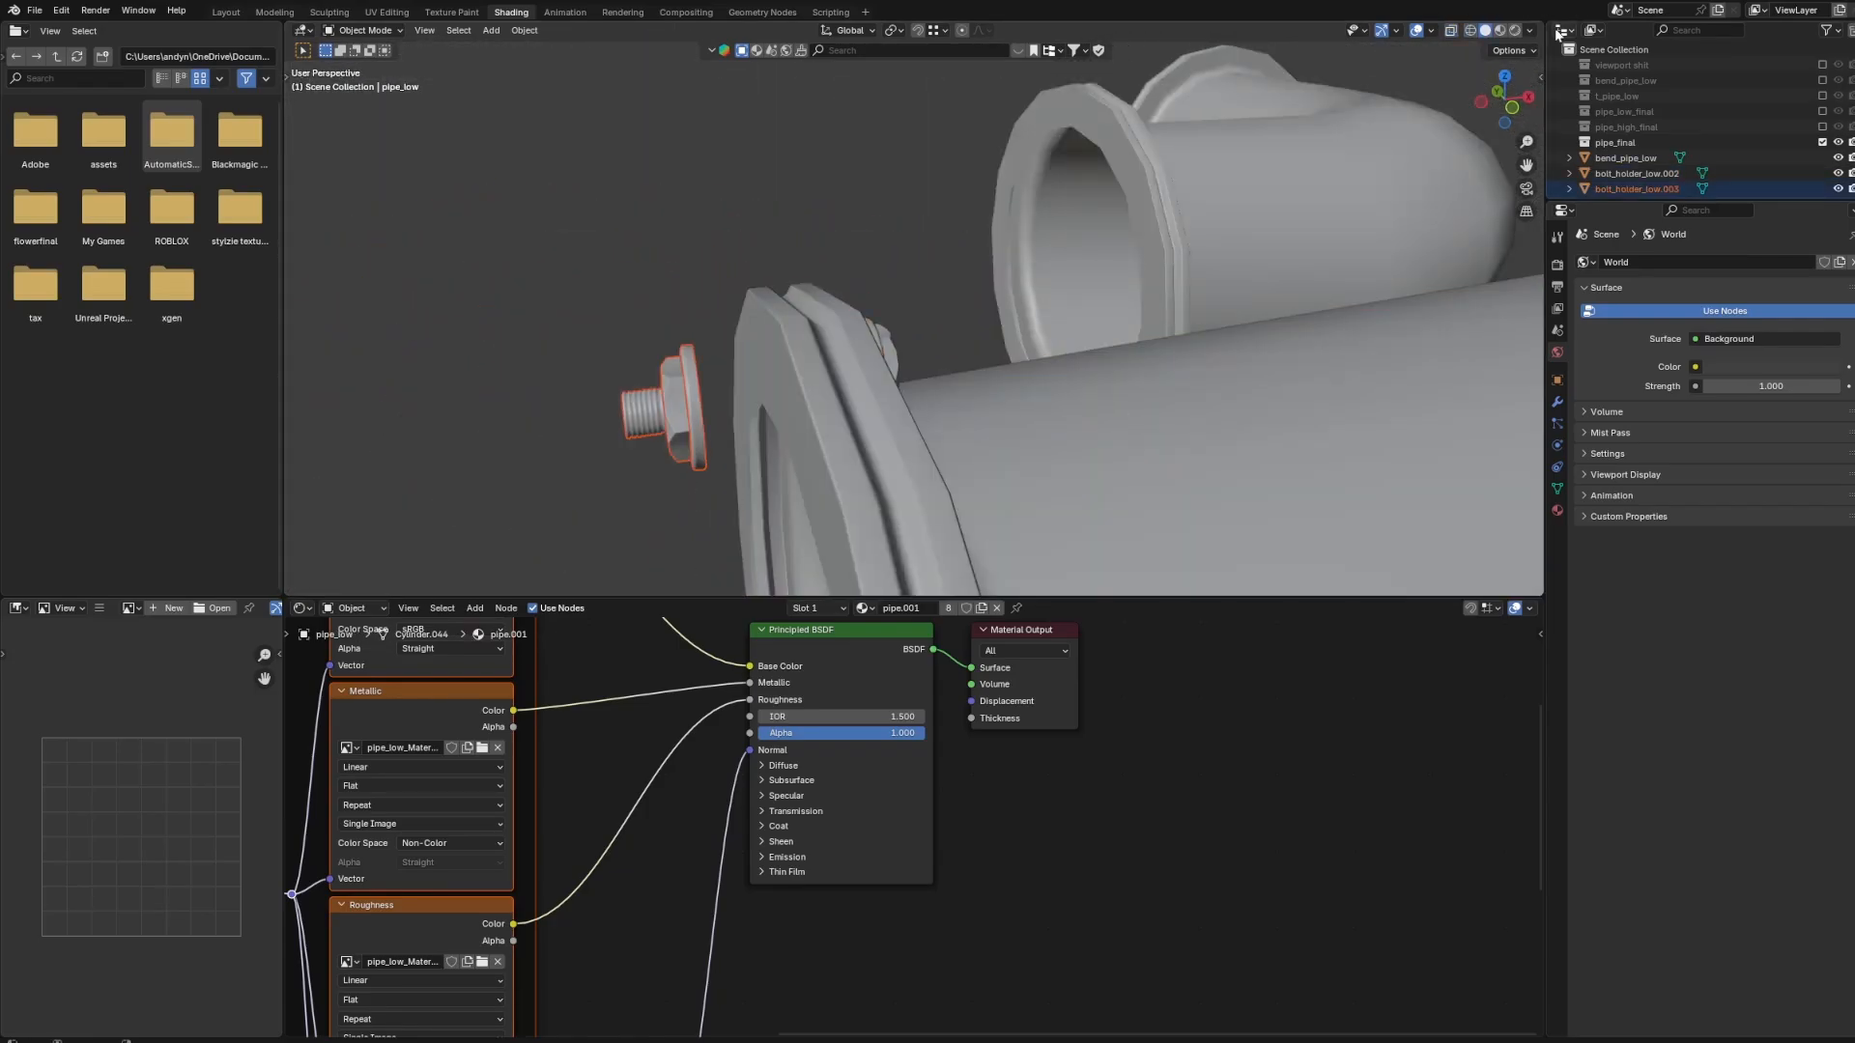
left_click(1531, 100)
key("shift+z")
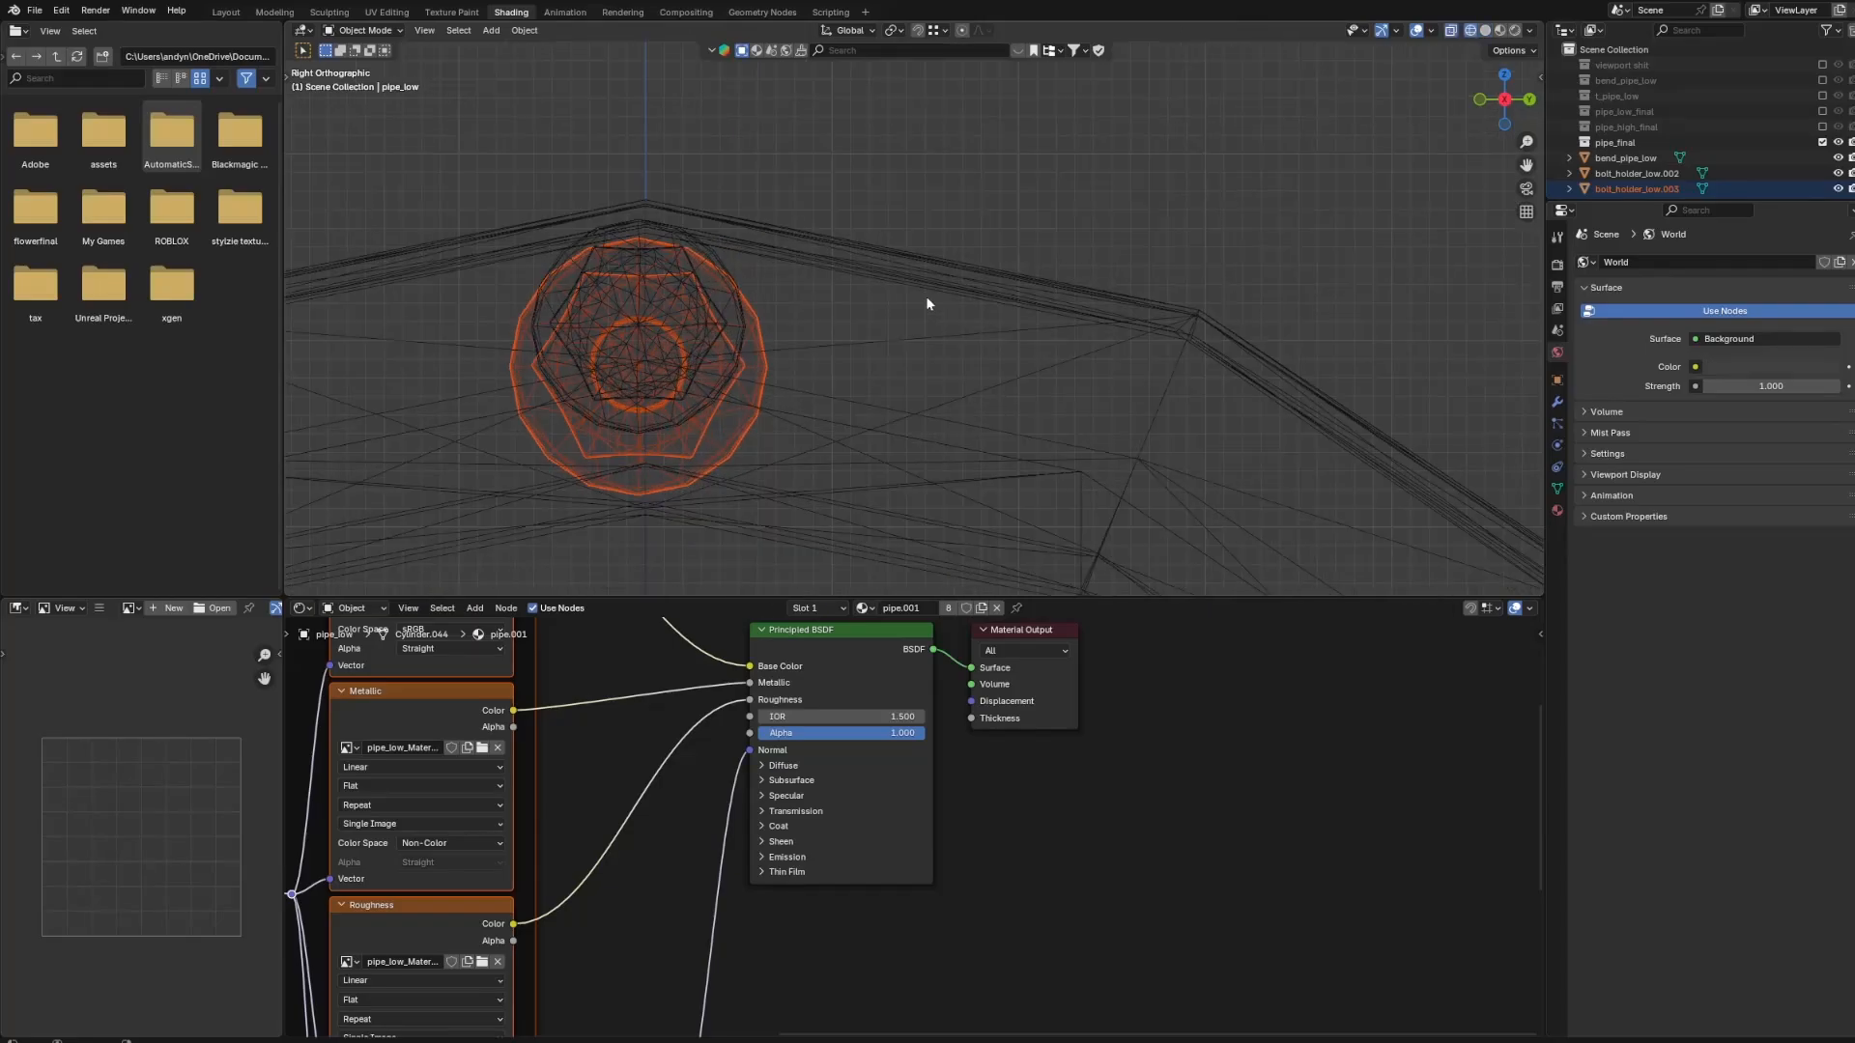
key("g")
left_click(850, 348)
key("s")
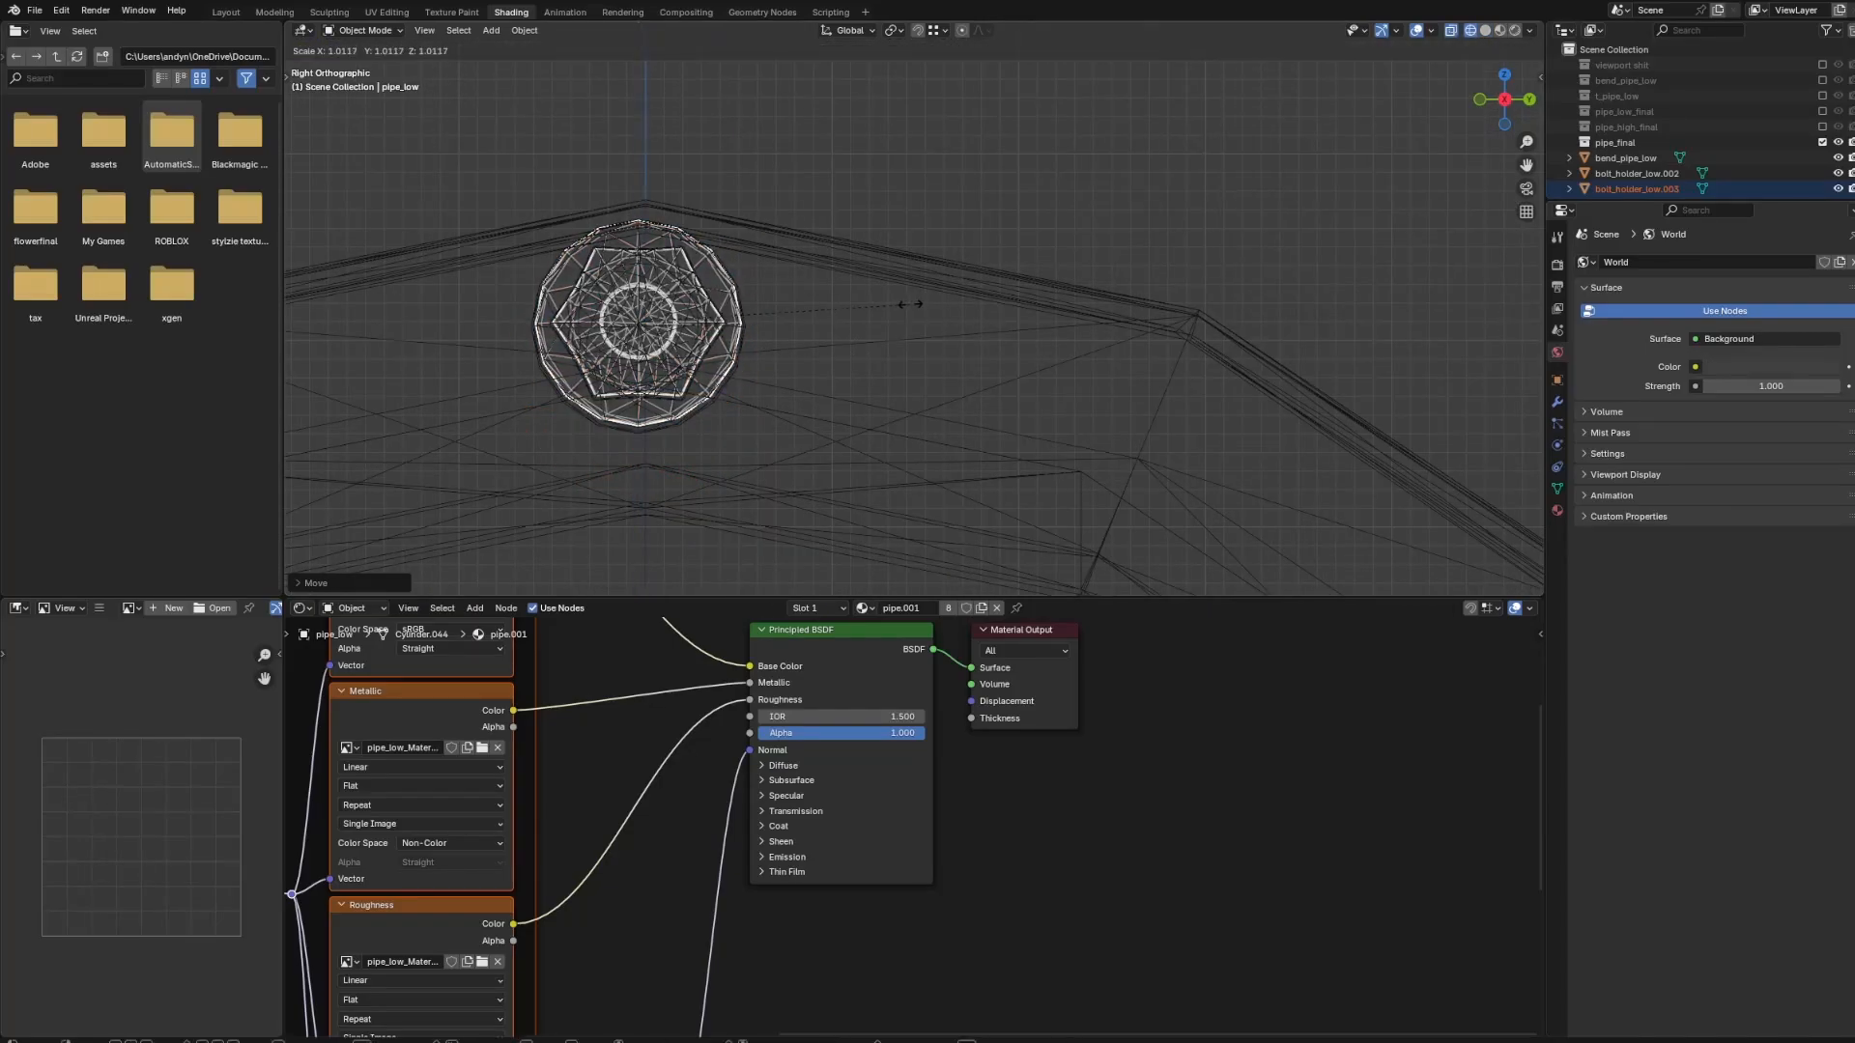
key("Escape")
scroll(702, 302, "down", 1)
key("shift+z")
Select the fasteners on both sides of the flange and set the transform pivot point to 3D Cursor.
mouse_move(701, 301)
middle_mouse_down()
mouse_move(946, 311)
mouse_move(812, 340)
mouse_move(1059, 418)
mouse_move(1246, 377)
mouse_move(1268, 338)
mouse_move(1155, 385)
mouse_move(1015, 242)
middle_mouse_up()
left_click(809, 340, "shift")
left_click(895, 30)
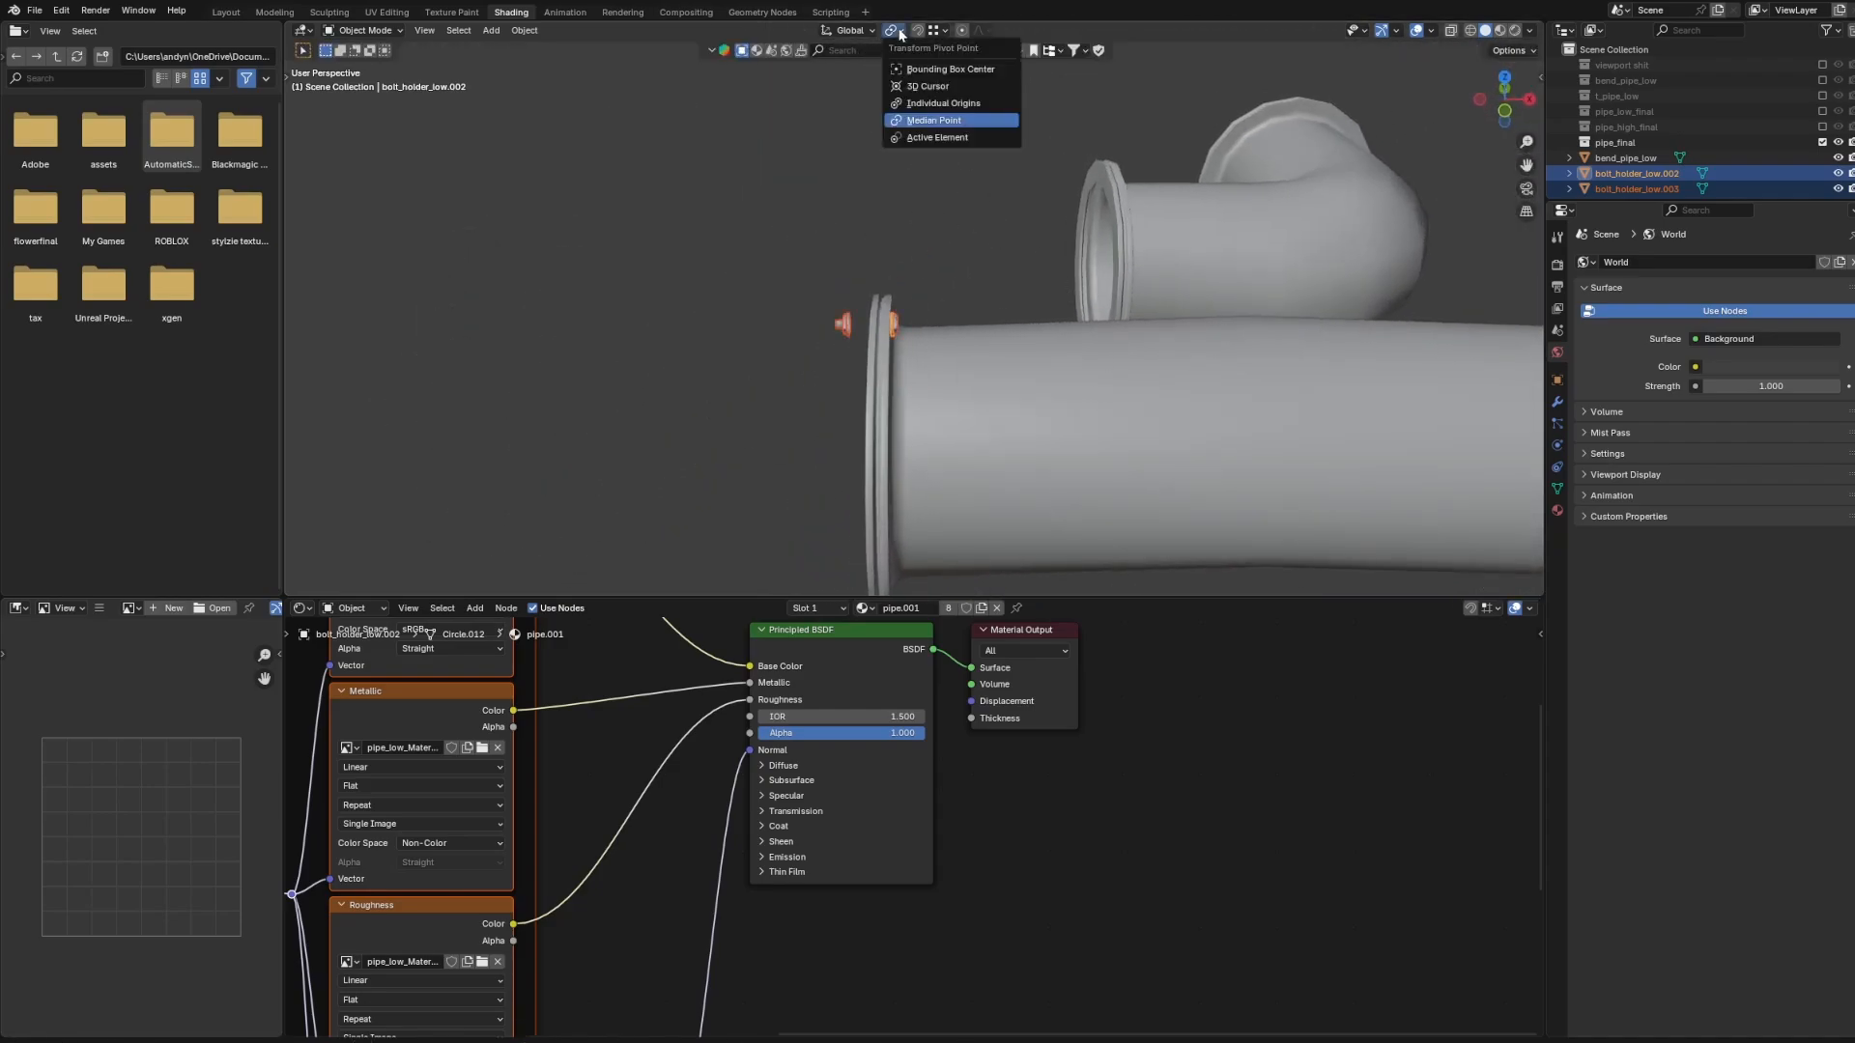
left_click(950, 87)
left_click(1530, 100)
scroll(981, 235, "up", 3)
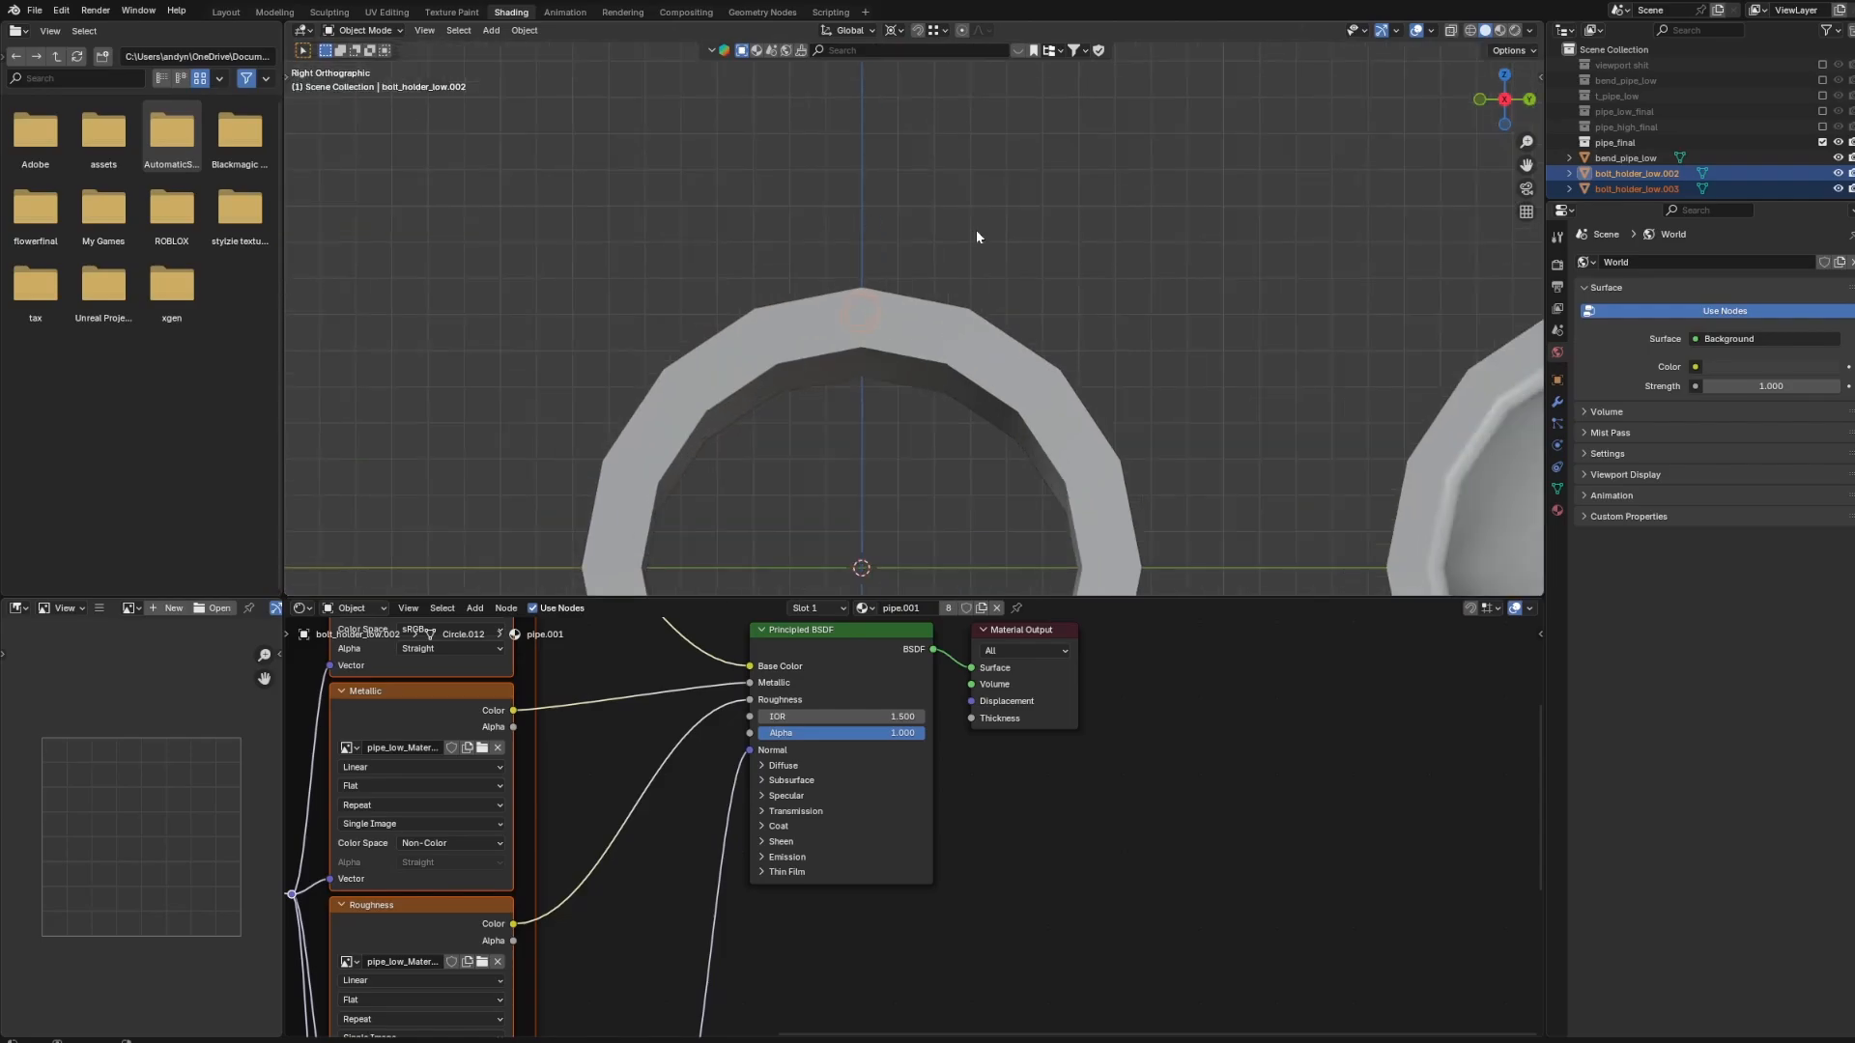
Duplicate the selected flange fasteners and rotate the copy about a quarter turn around the 3D cursor onto the green axis line.
key("r")
right_click(1256, 418)
key("z")
left_click(800, 234)
scroll(875, 316, "up", 2)
middle_click_drag(875, 316, 810, 153, "shift")
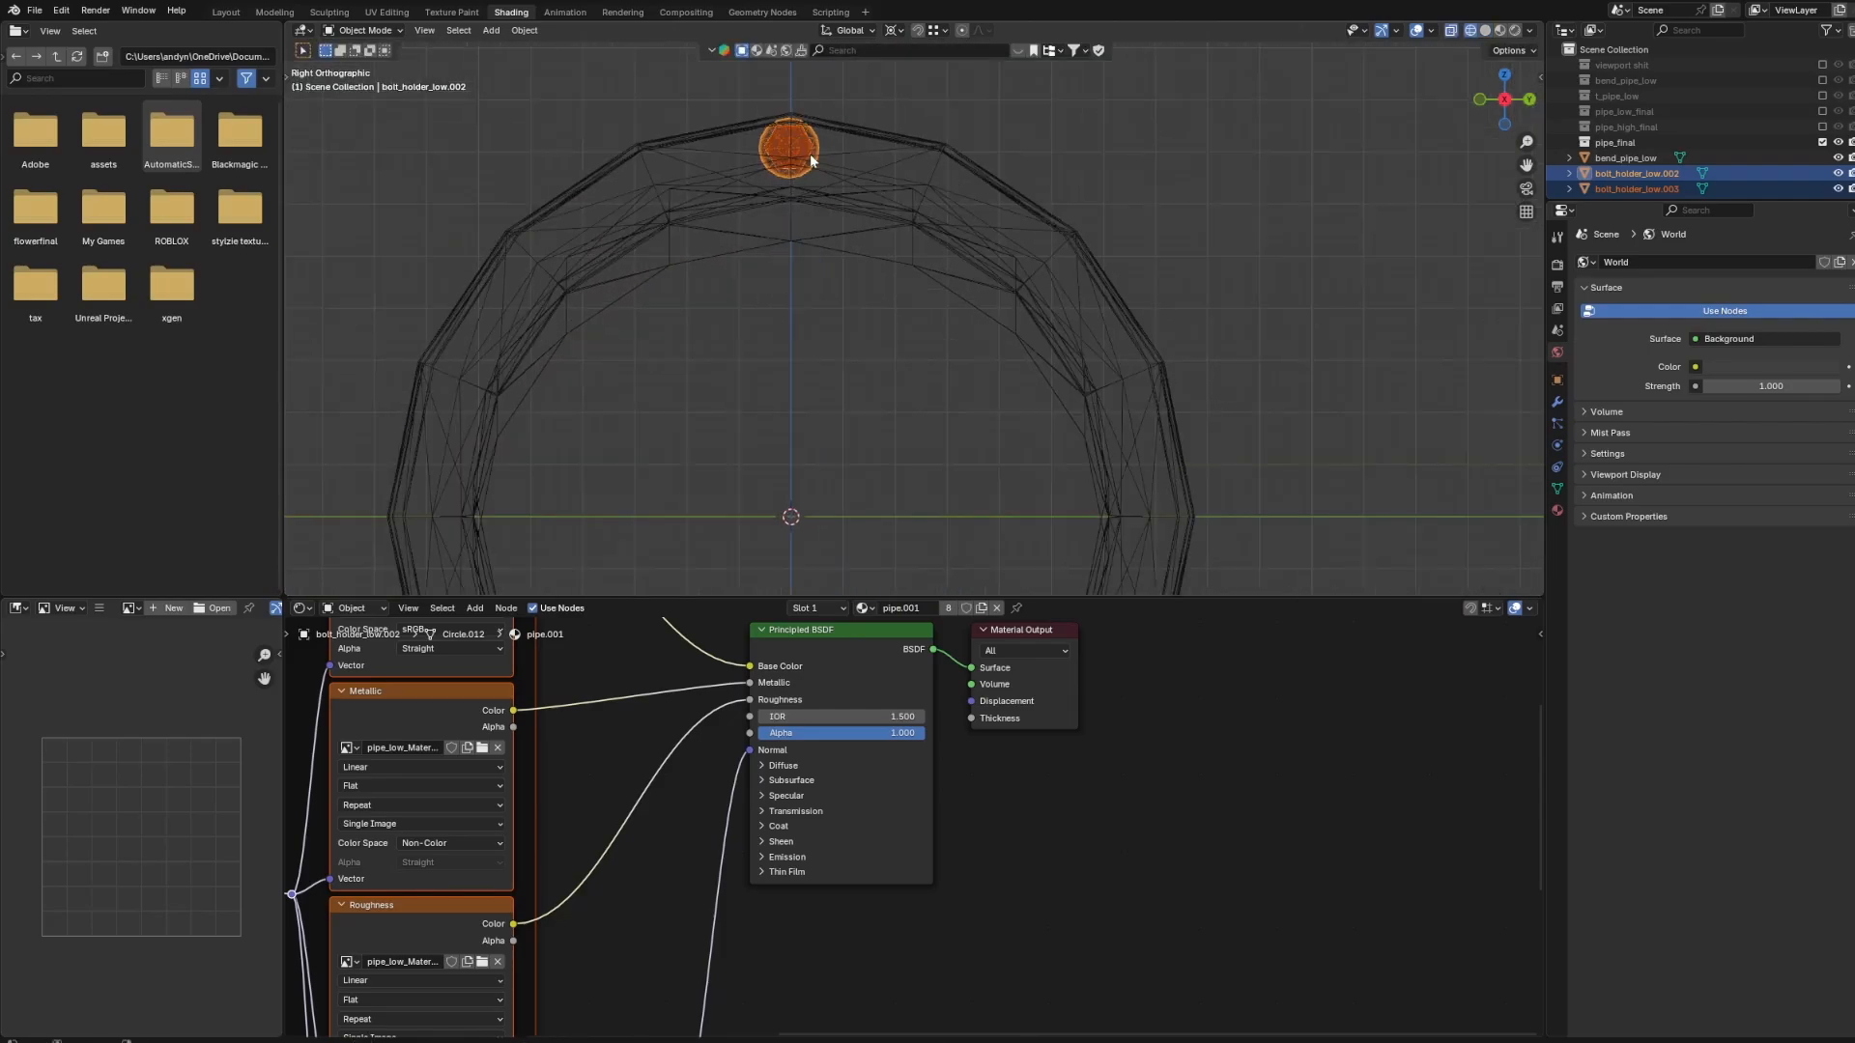
key("shift+d")
right_click(1059, 219)
key("r")
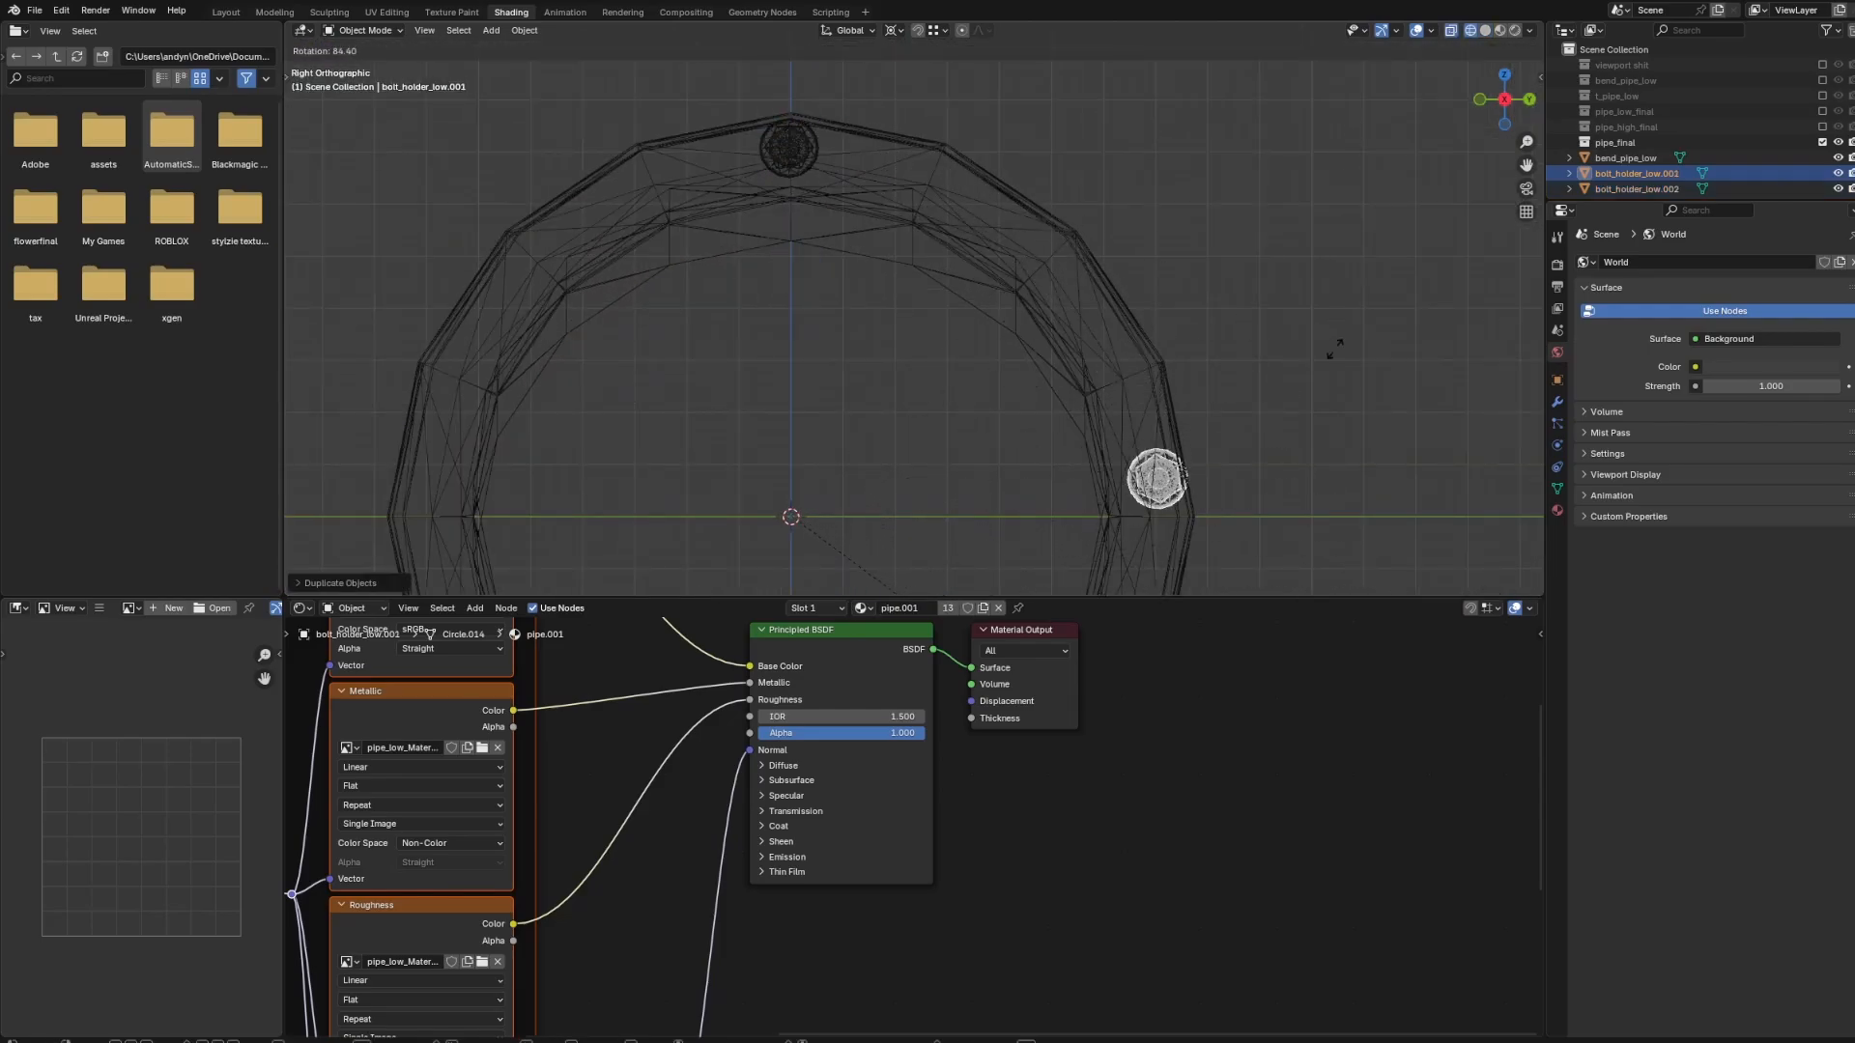
left_click(1333, 353)
middle_click_drag(1330, 355, 1294, 211, "shift")
key("r")
left_click(1247, 343)
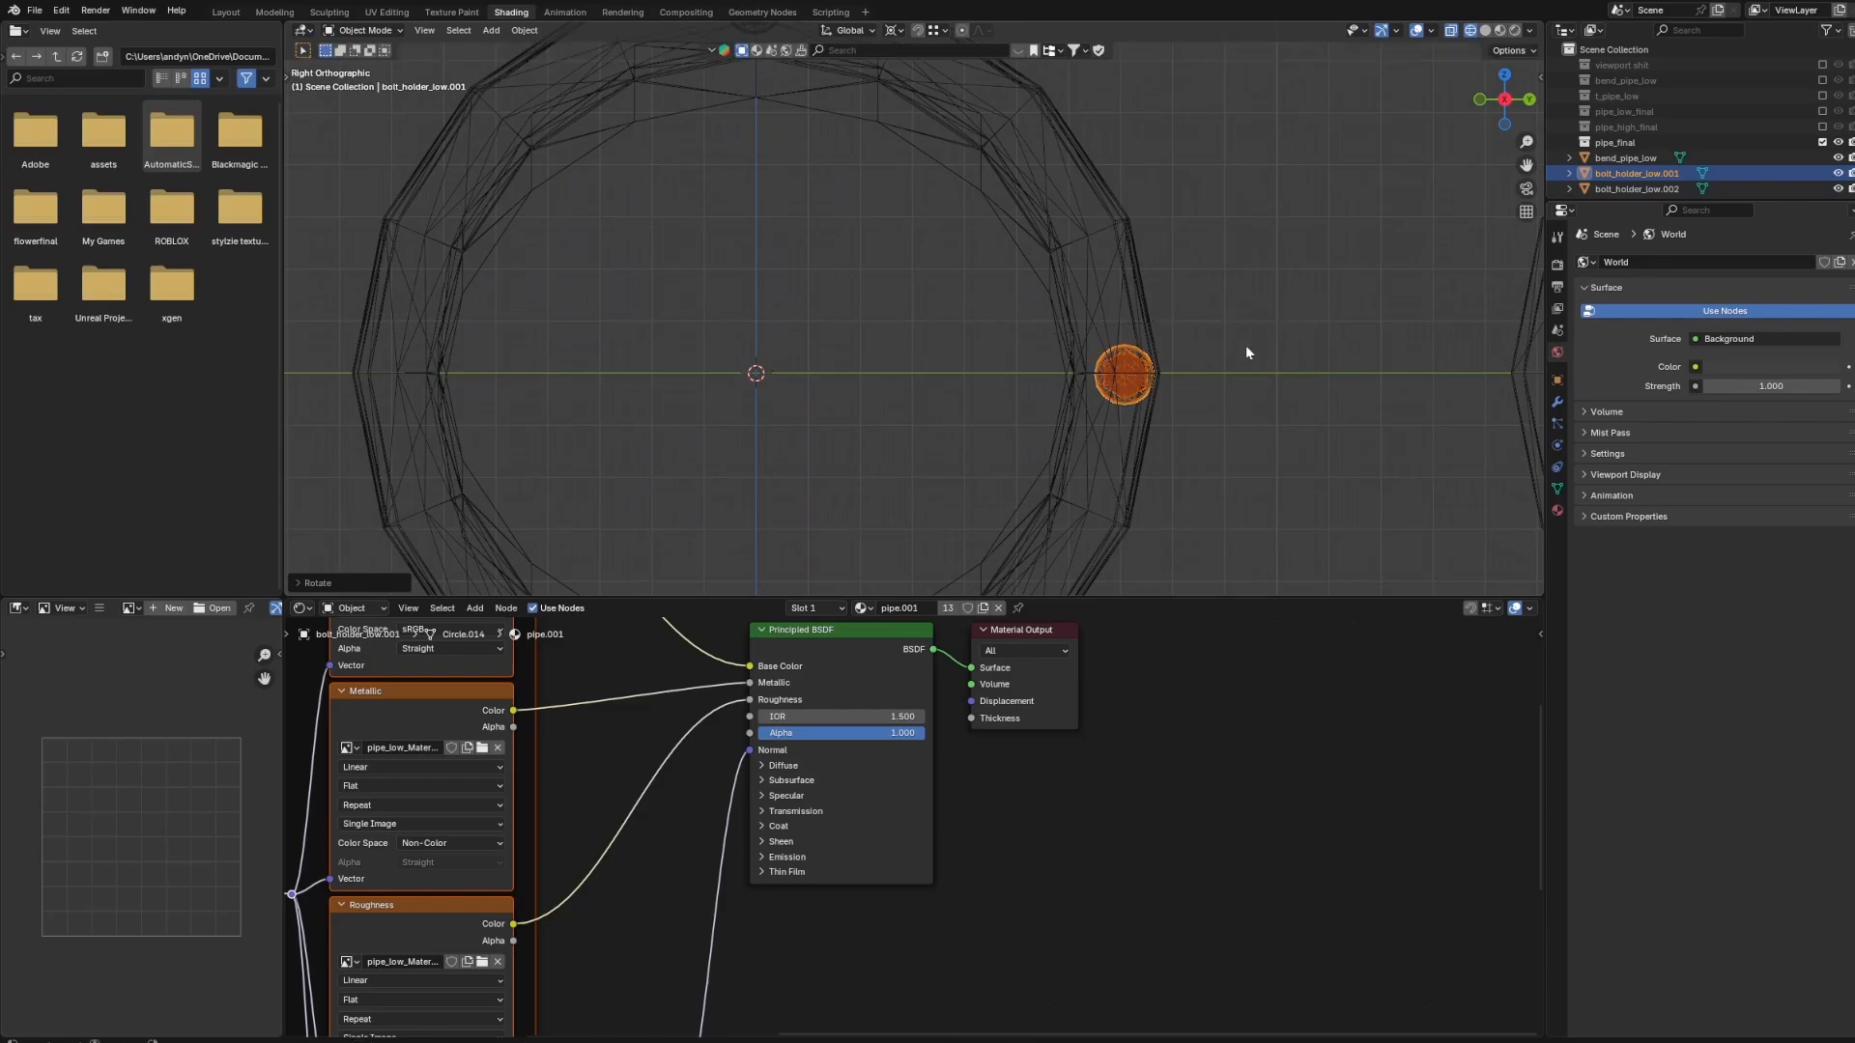
Duplicate the fasteners again and rotate the copy about another quarter turn to the bottom of the flange.
middle_click_drag(1245, 345, 1279, 150, "shift")
key("shift+d")
right_click(1279, 150)
key("r")
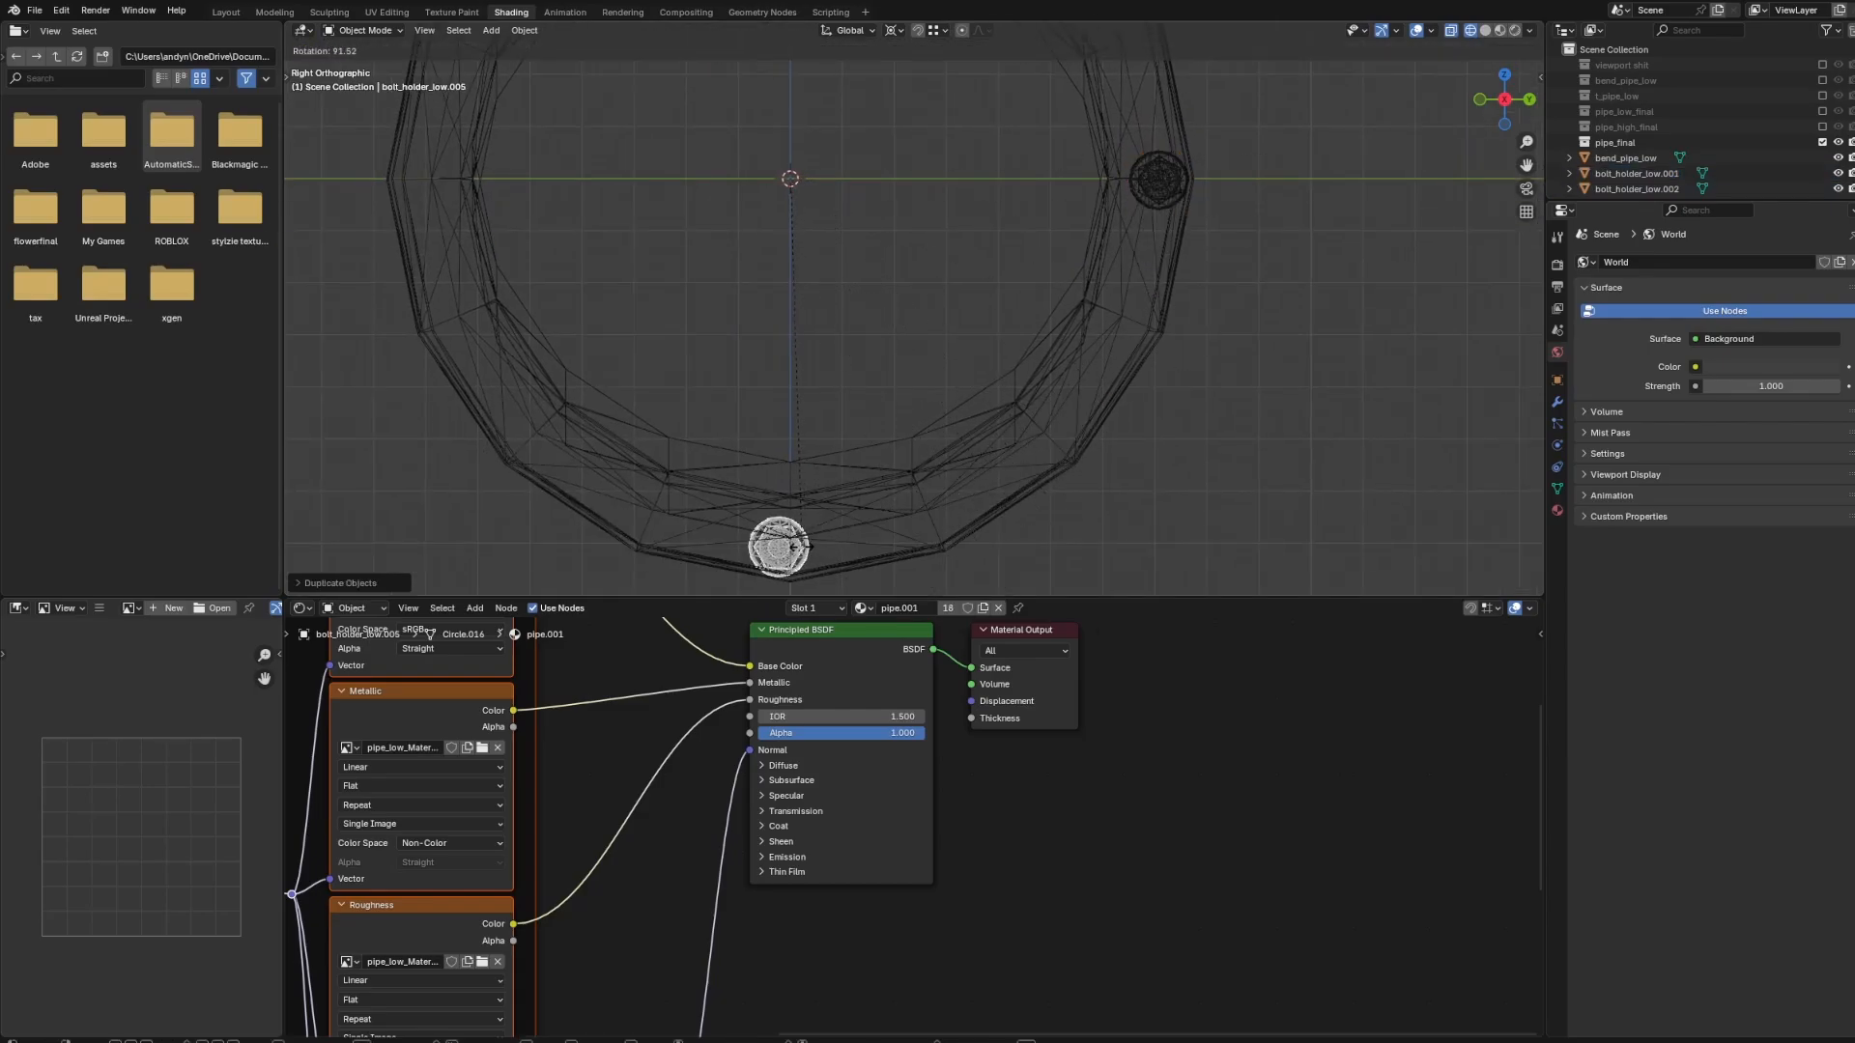
left_click(801, 547)
Examine how the fastener copies sit on the flange in solid and wireframe shading.
scroll(884, 464, "down", 2)
key("z")
middle_click_drag(1300, 454, 1245, 461)
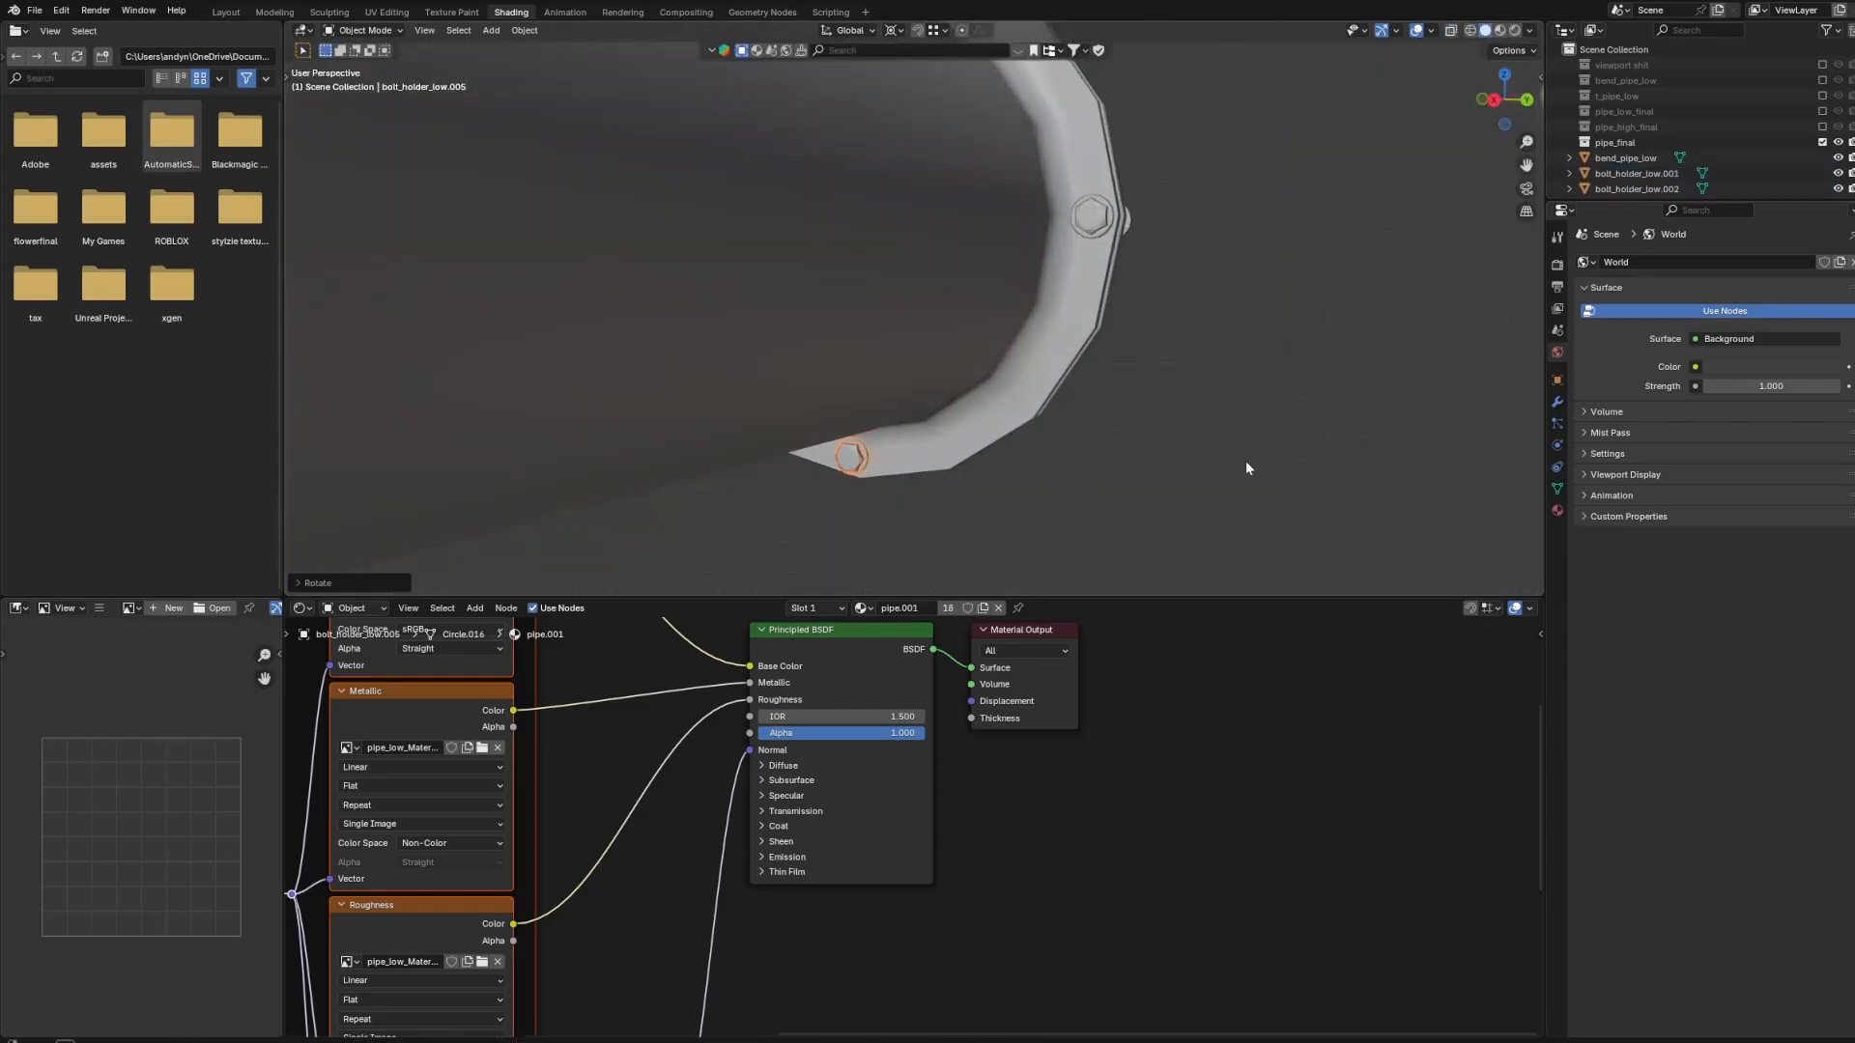
scroll(1014, 417, "up", 5)
middle_click_drag(1198, 300, 1077, 378, "shift")
left_click(1503, 100)
scroll(1287, 261, "down", 5)
key("z")
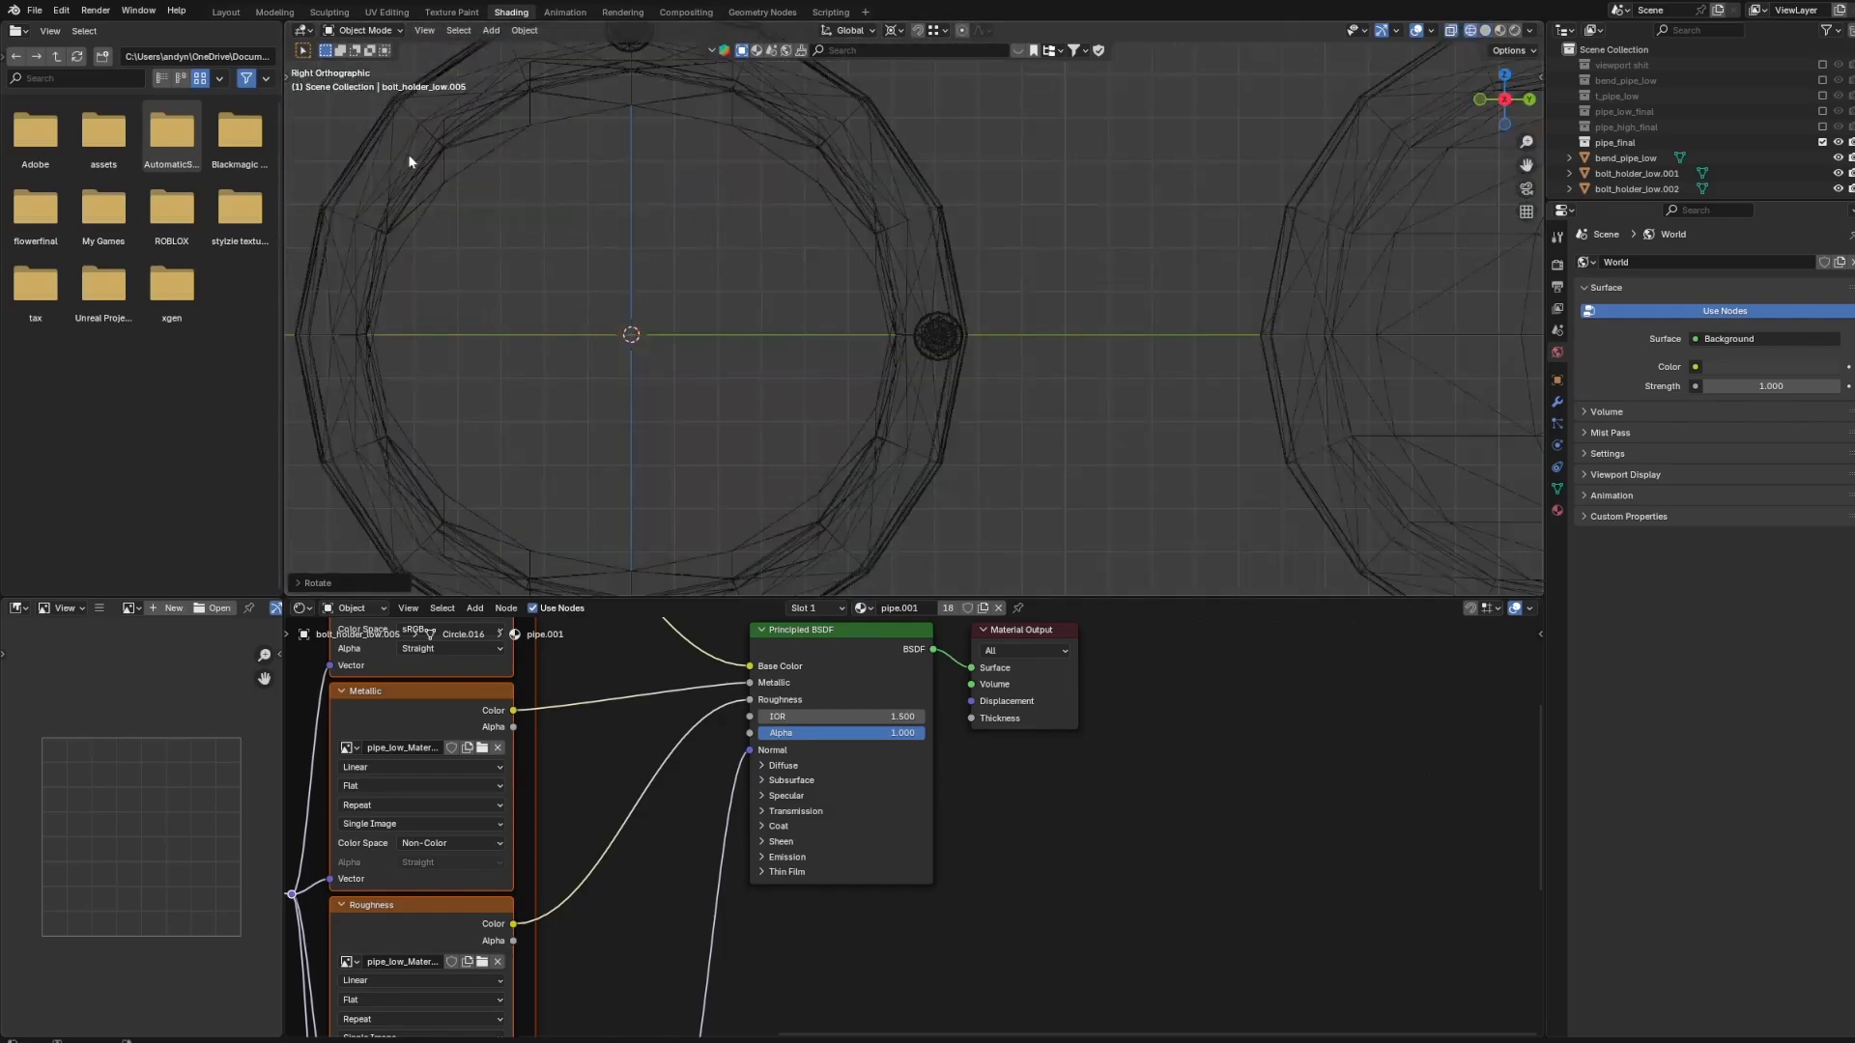
Duplicate the bottom fasteners and rotate the copy to the flange's left side, fine-tuning it onto the horizontal axis.
scroll(618, 222, "down", 4)
middle_click_drag(793, 258, 1003, 291, "shift")
key("shift+d")
right_click(942, 251)
key("r")
left_click(887, 305)
scroll(960, 352, "up", 2)
key("r")
left_click(919, 580)
scroll(1003, 290, "up", 4)
key("r")
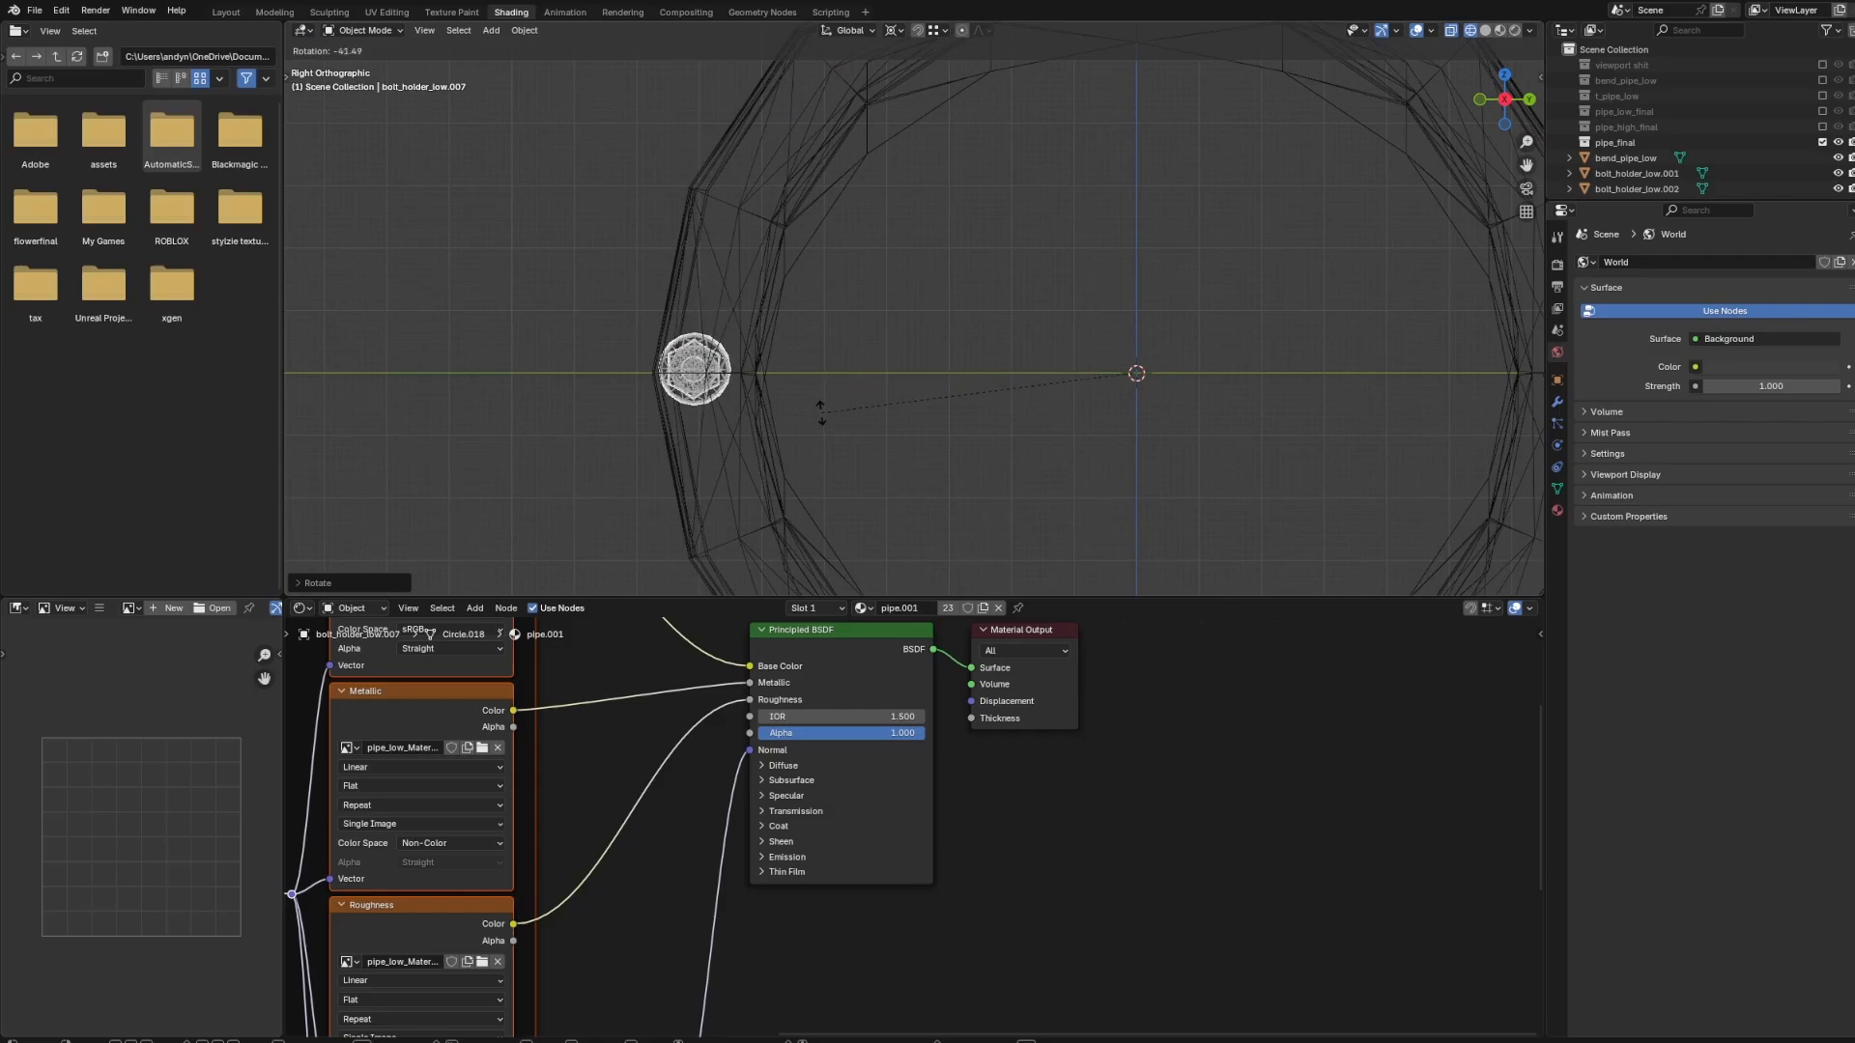
left_click(818, 419)
Place fastener copies at the flange's upper-left and upper-right diagonals by duplicating and rotating them around the 3D cursor.
scroll(869, 405, "down", 3)
key("shift+d")
right_click(876, 396)
key("r")
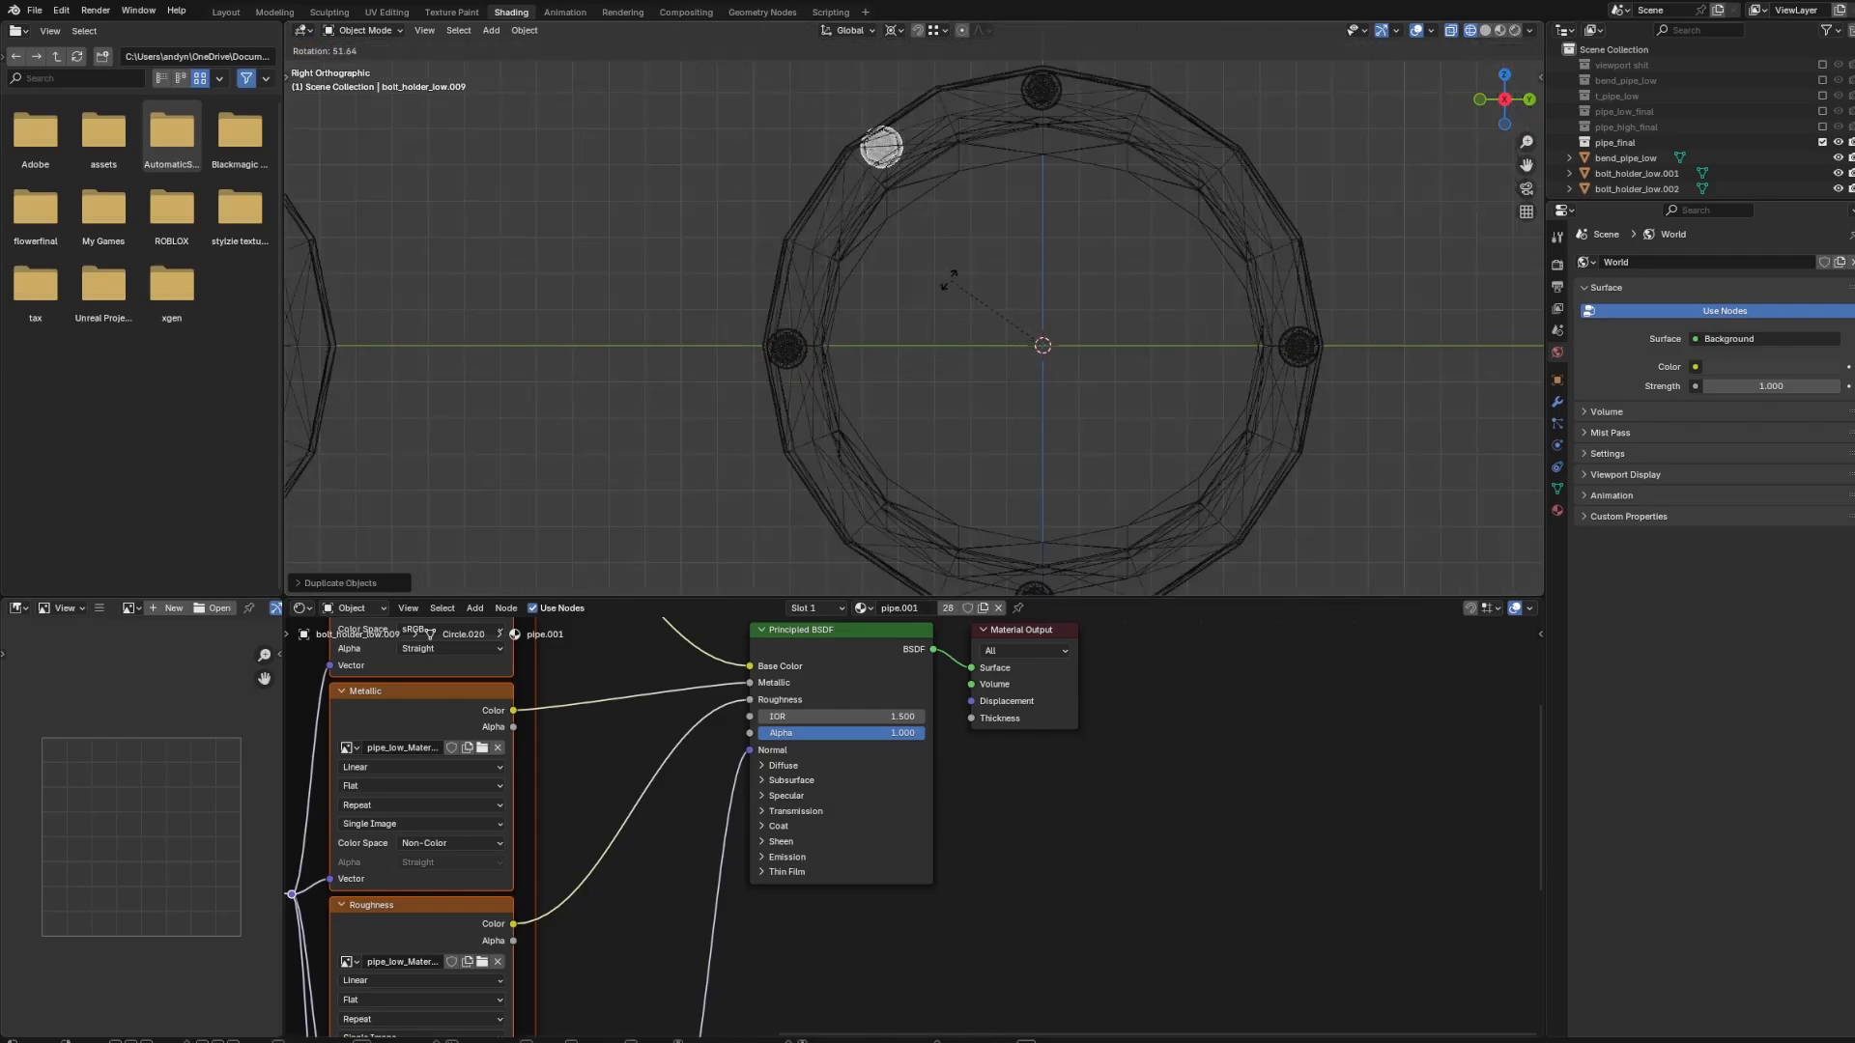
left_click(939, 289)
middle_click_drag(1014, 322, 950, 315, "shift")
key("r")
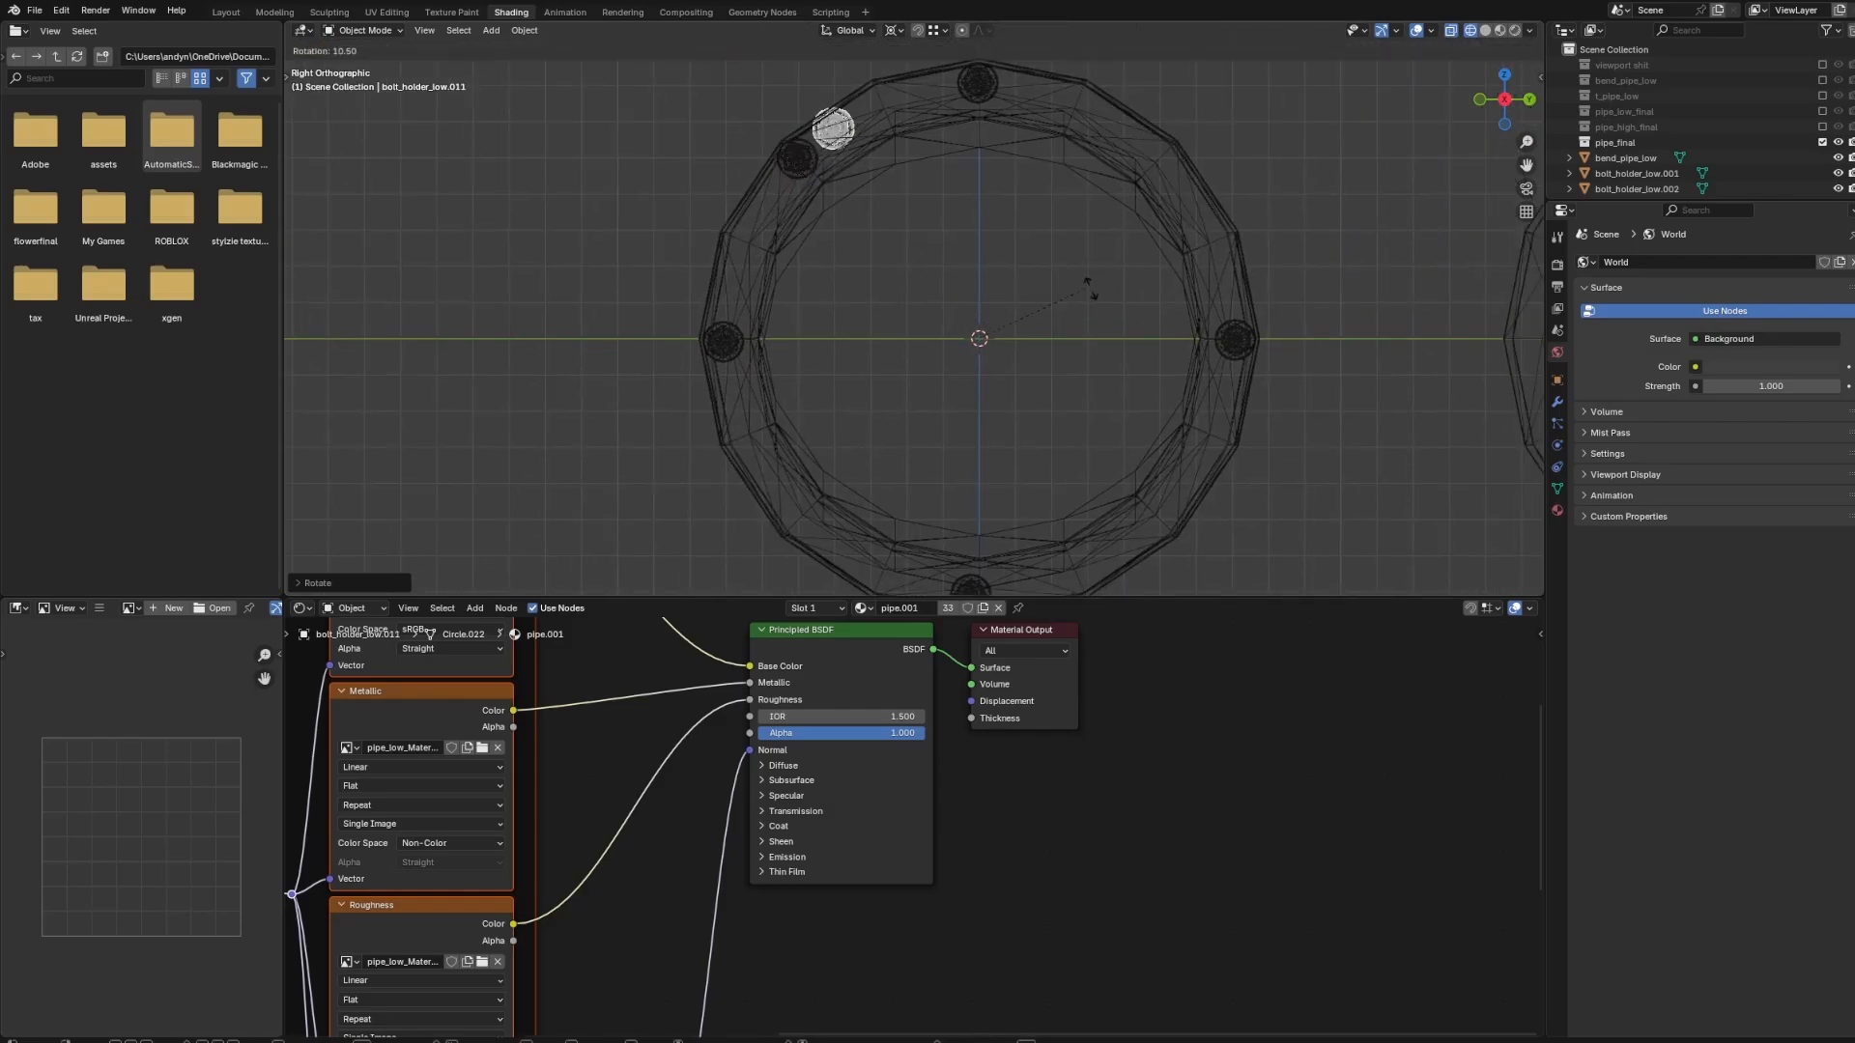
left_click(1343, 229)
key("shift+d")
right_click(1259, 153)
key("r")
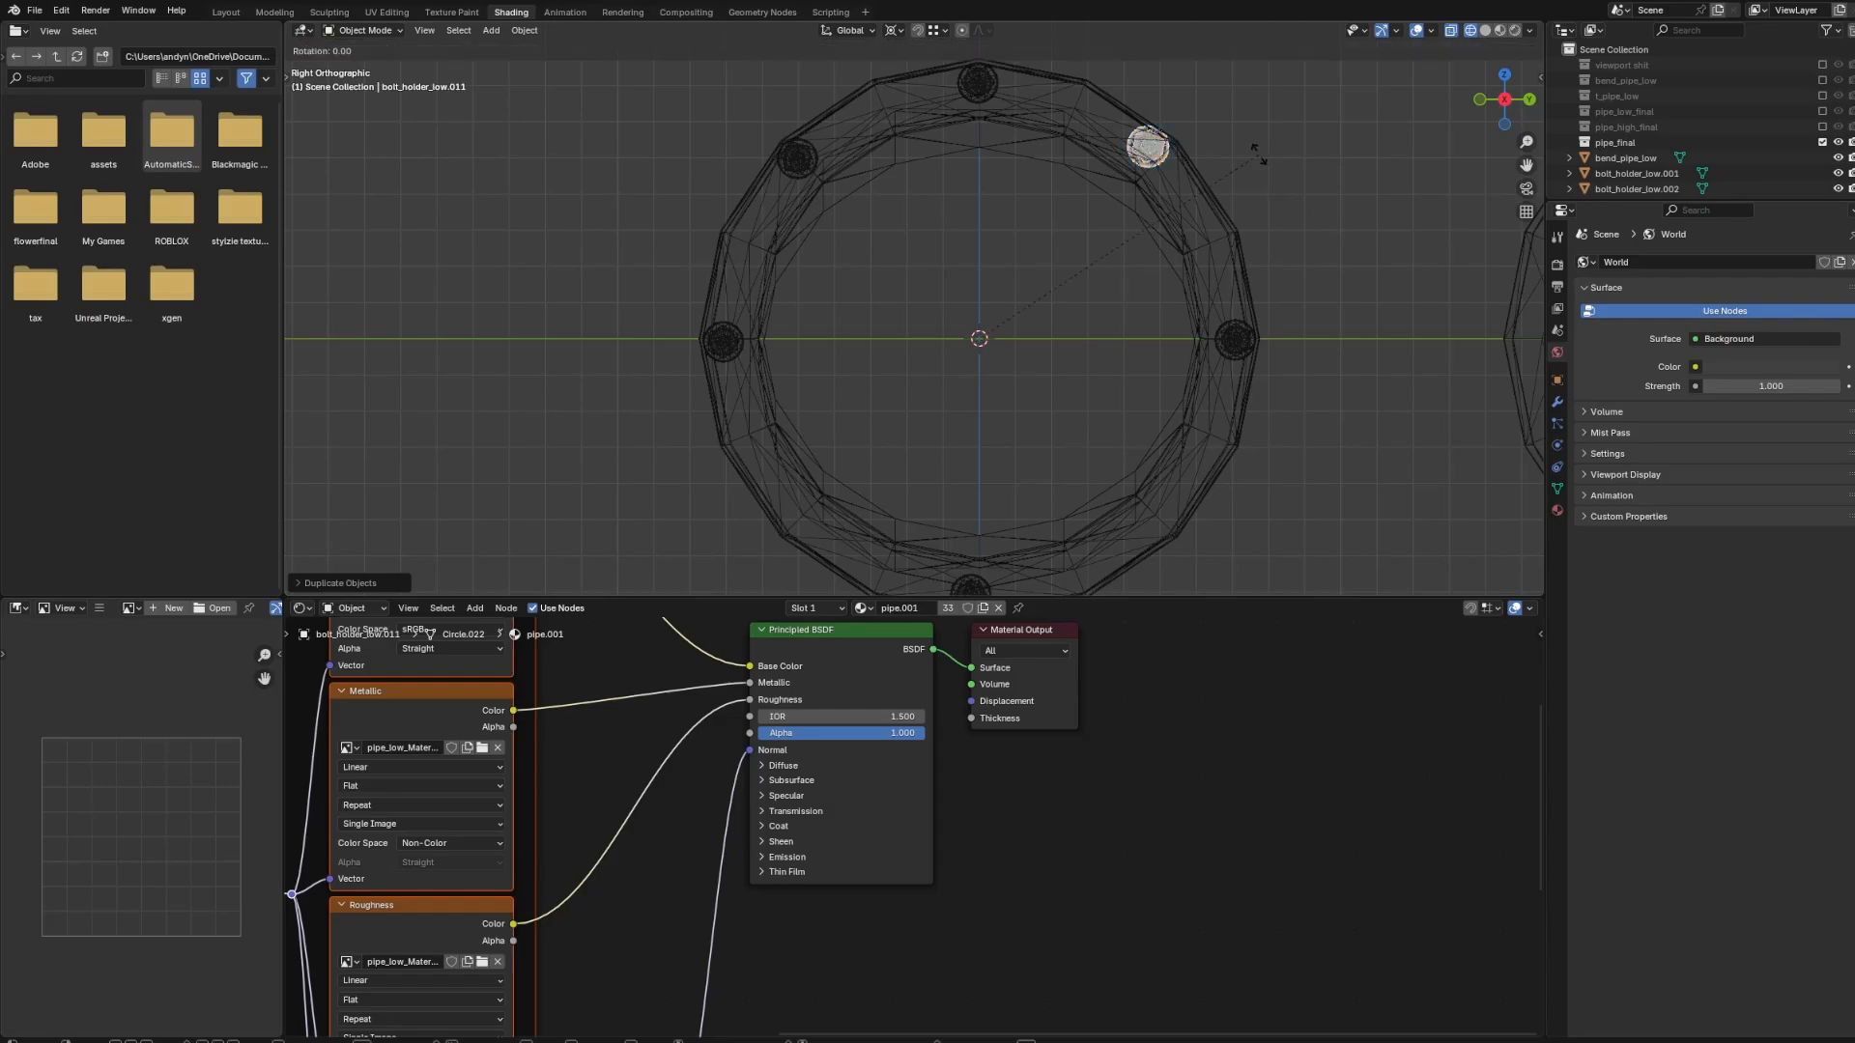
left_click(1248, 182)
Place fastener copies at the flange's lower-right and lower-left diagonals by duplicating and rotating them around the 3D cursor.
middle_click_drag(1248, 182, 1123, 102, "shift")
key("shift+d")
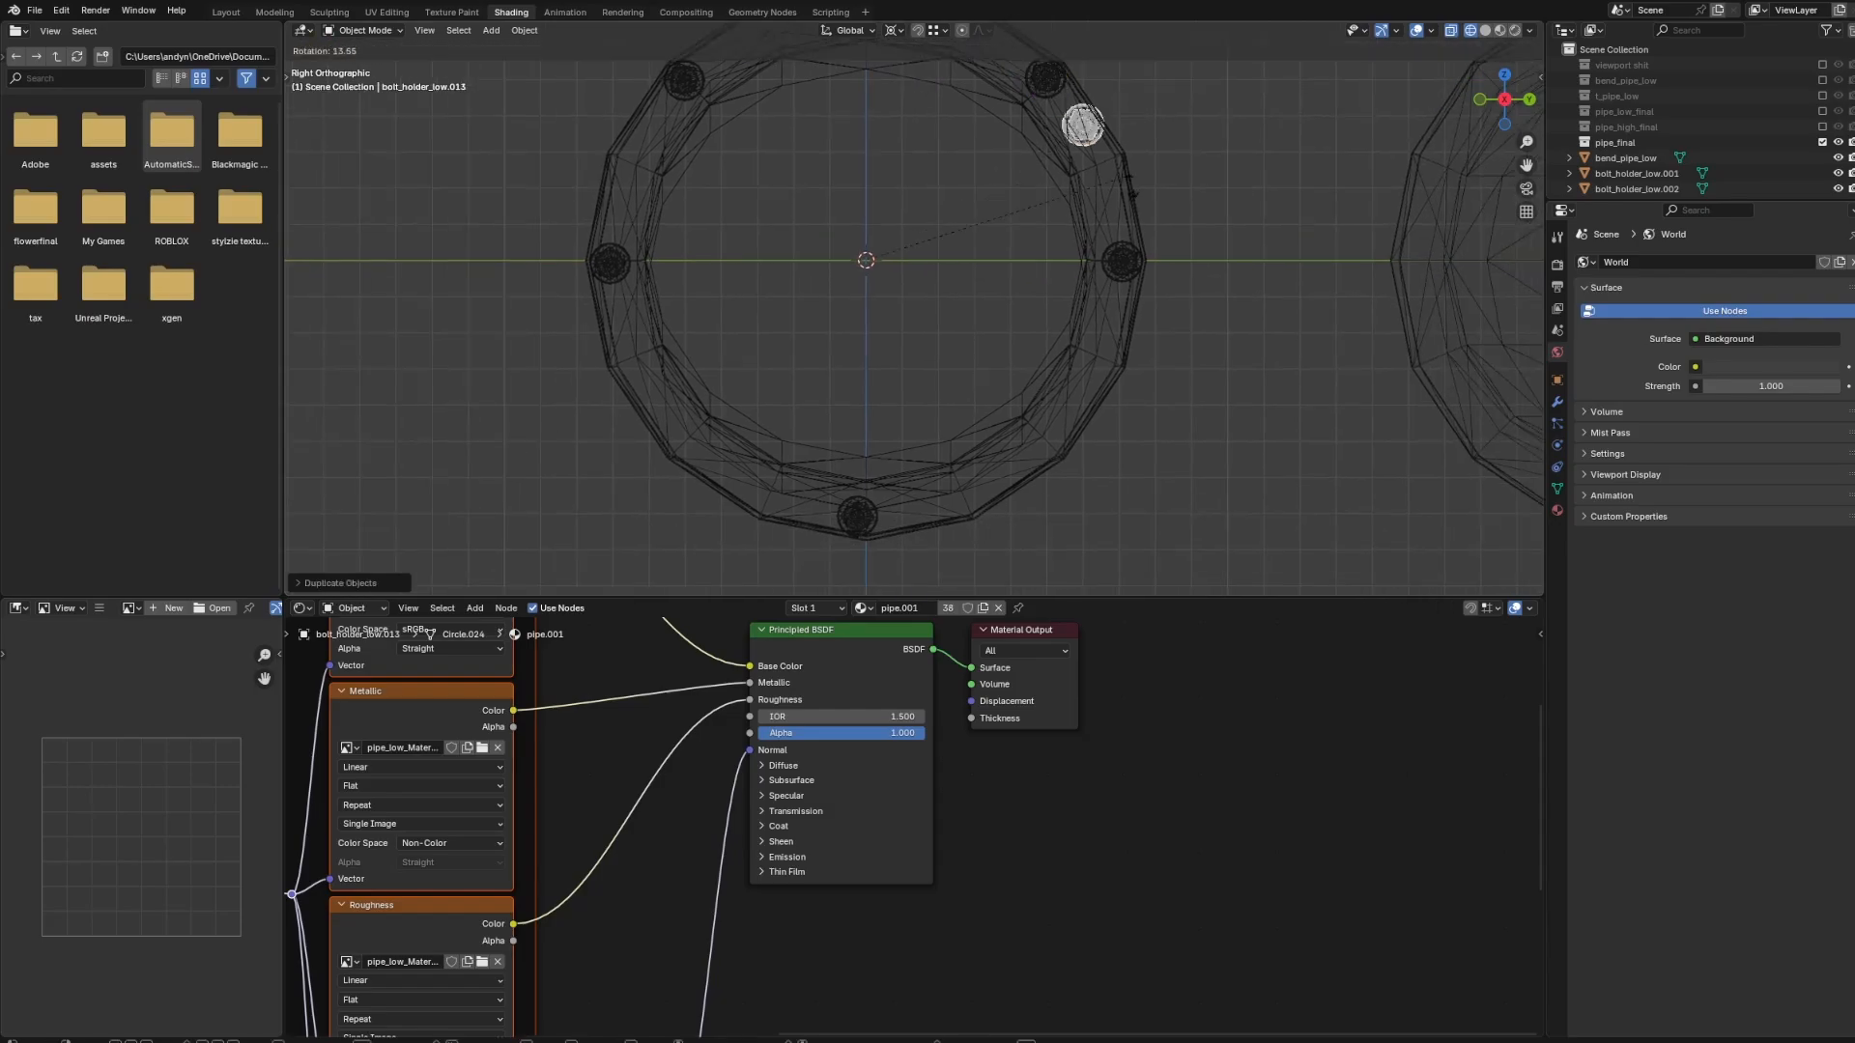
right_click(1161, 150)
key("r")
left_click(1057, 570)
key("shift+d")
right_click(1234, 422)
key("r")
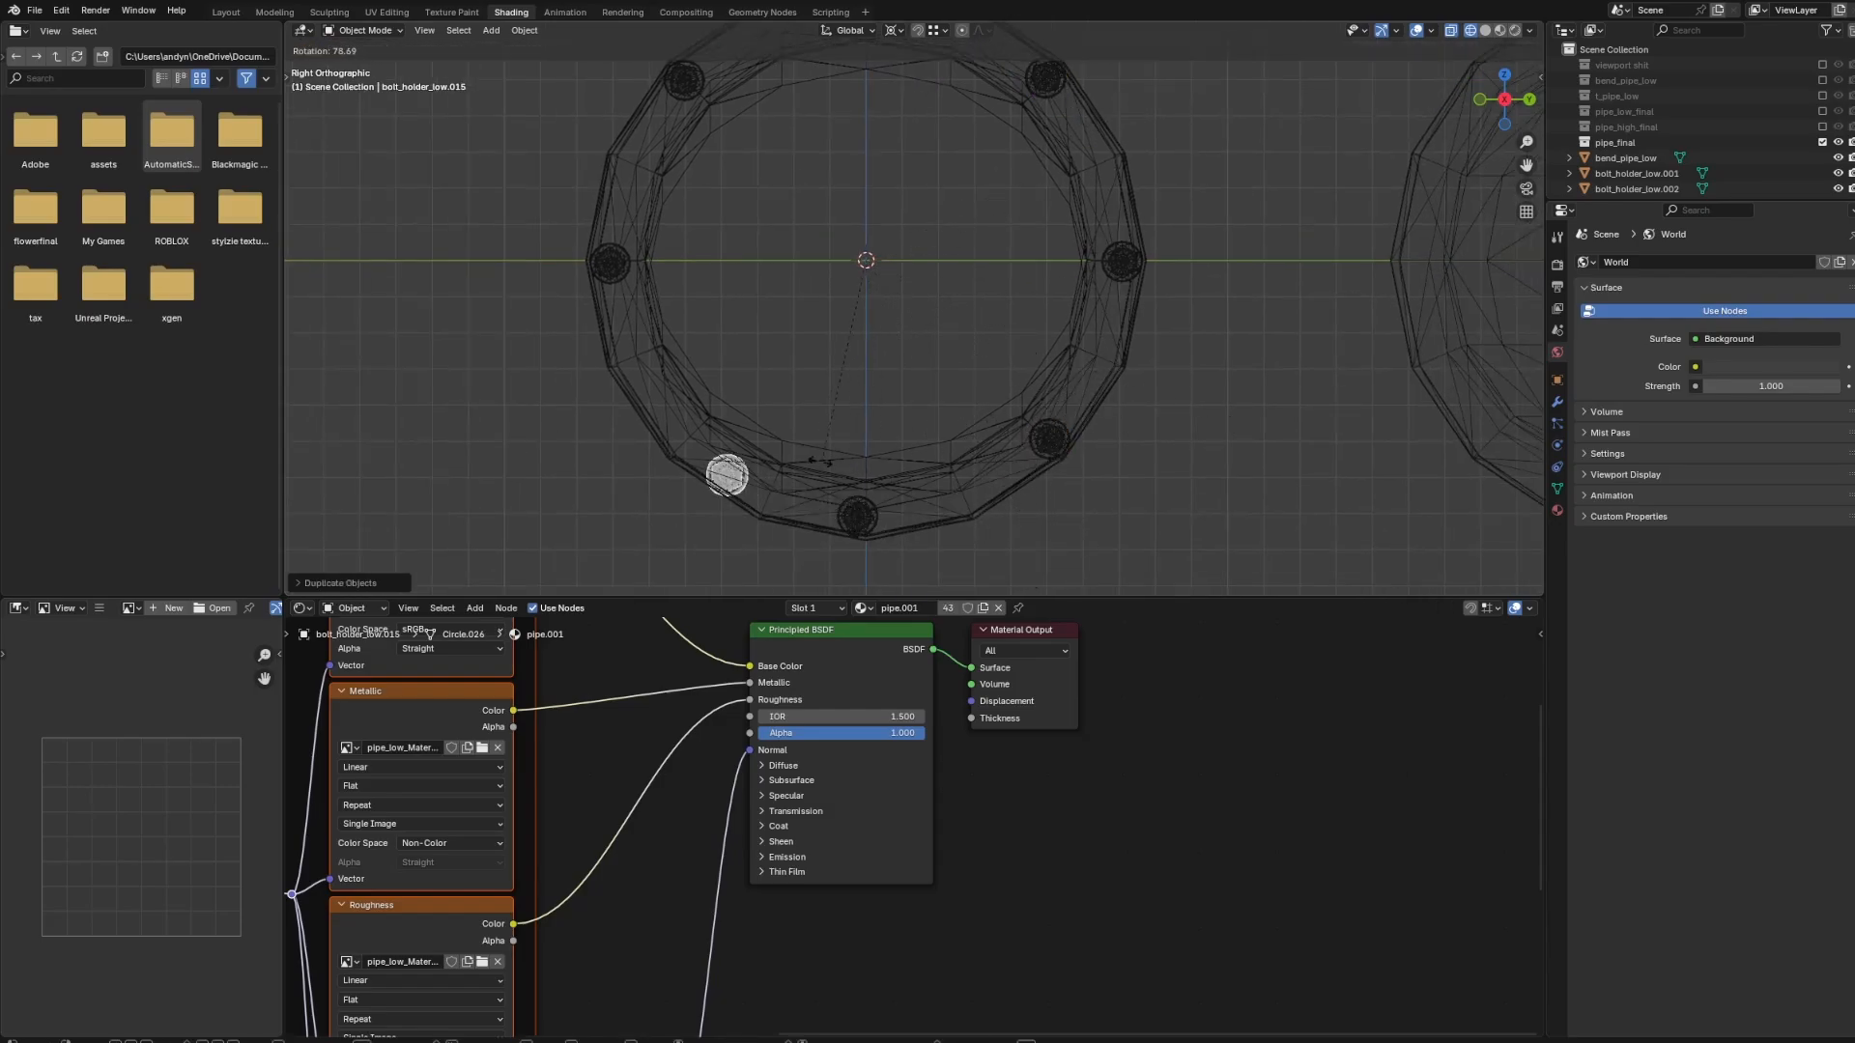
left_click(780, 449)
Select the ring of nuts, washers and threaded screws outside the flange and move it along X toward the pipe's opposite end.
key("shift+z")
middle_click_drag(936, 394, 829, 357)
left_click_drag(845, 127, 906, 508)
key("g")
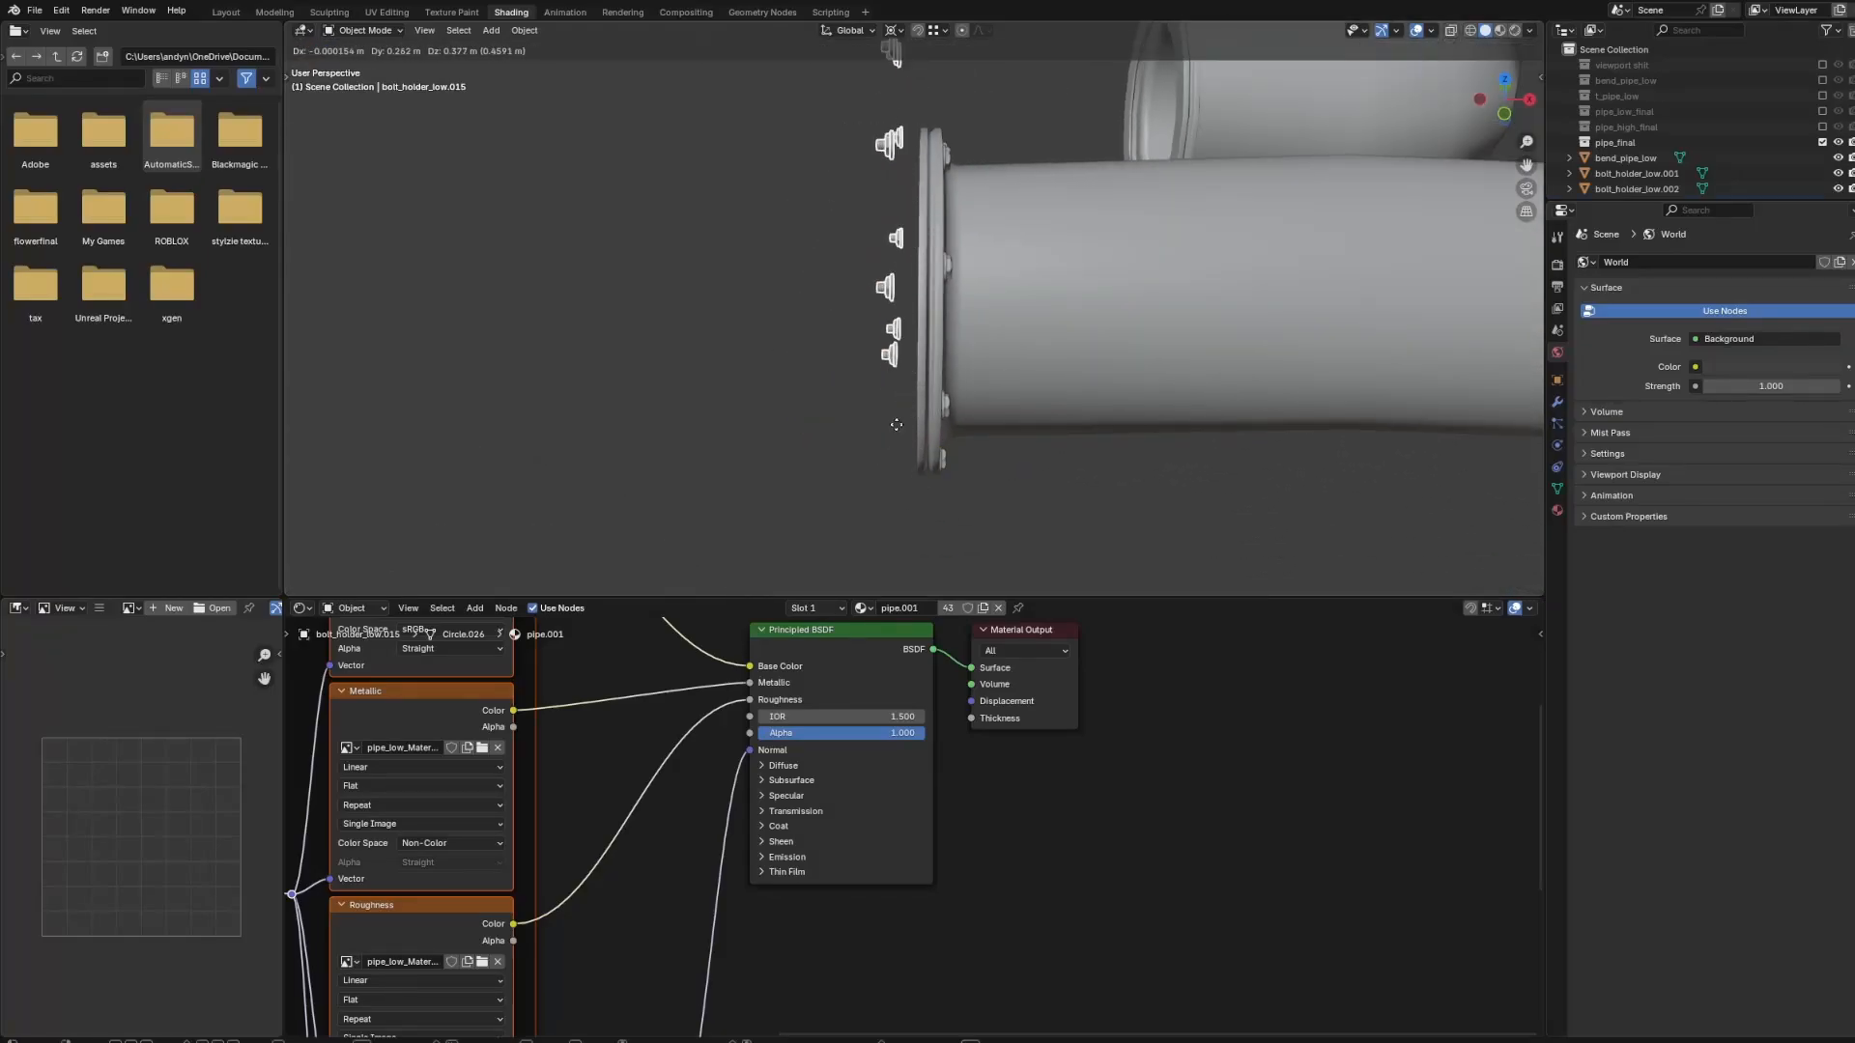
right_click(882, 425)
middle_click_drag(912, 383, 966, 383)
key("g")
key("x")
left_click(1116, 321)
middle_click_drag(1116, 321, 803, 321)
middle_click_drag(1175, 256, 861, 321, "shift")
Move the ring of nuts along X up against the pipe-side face of the opposite flange.
scroll(861, 320, "up", 5)
key("g")
key("x")
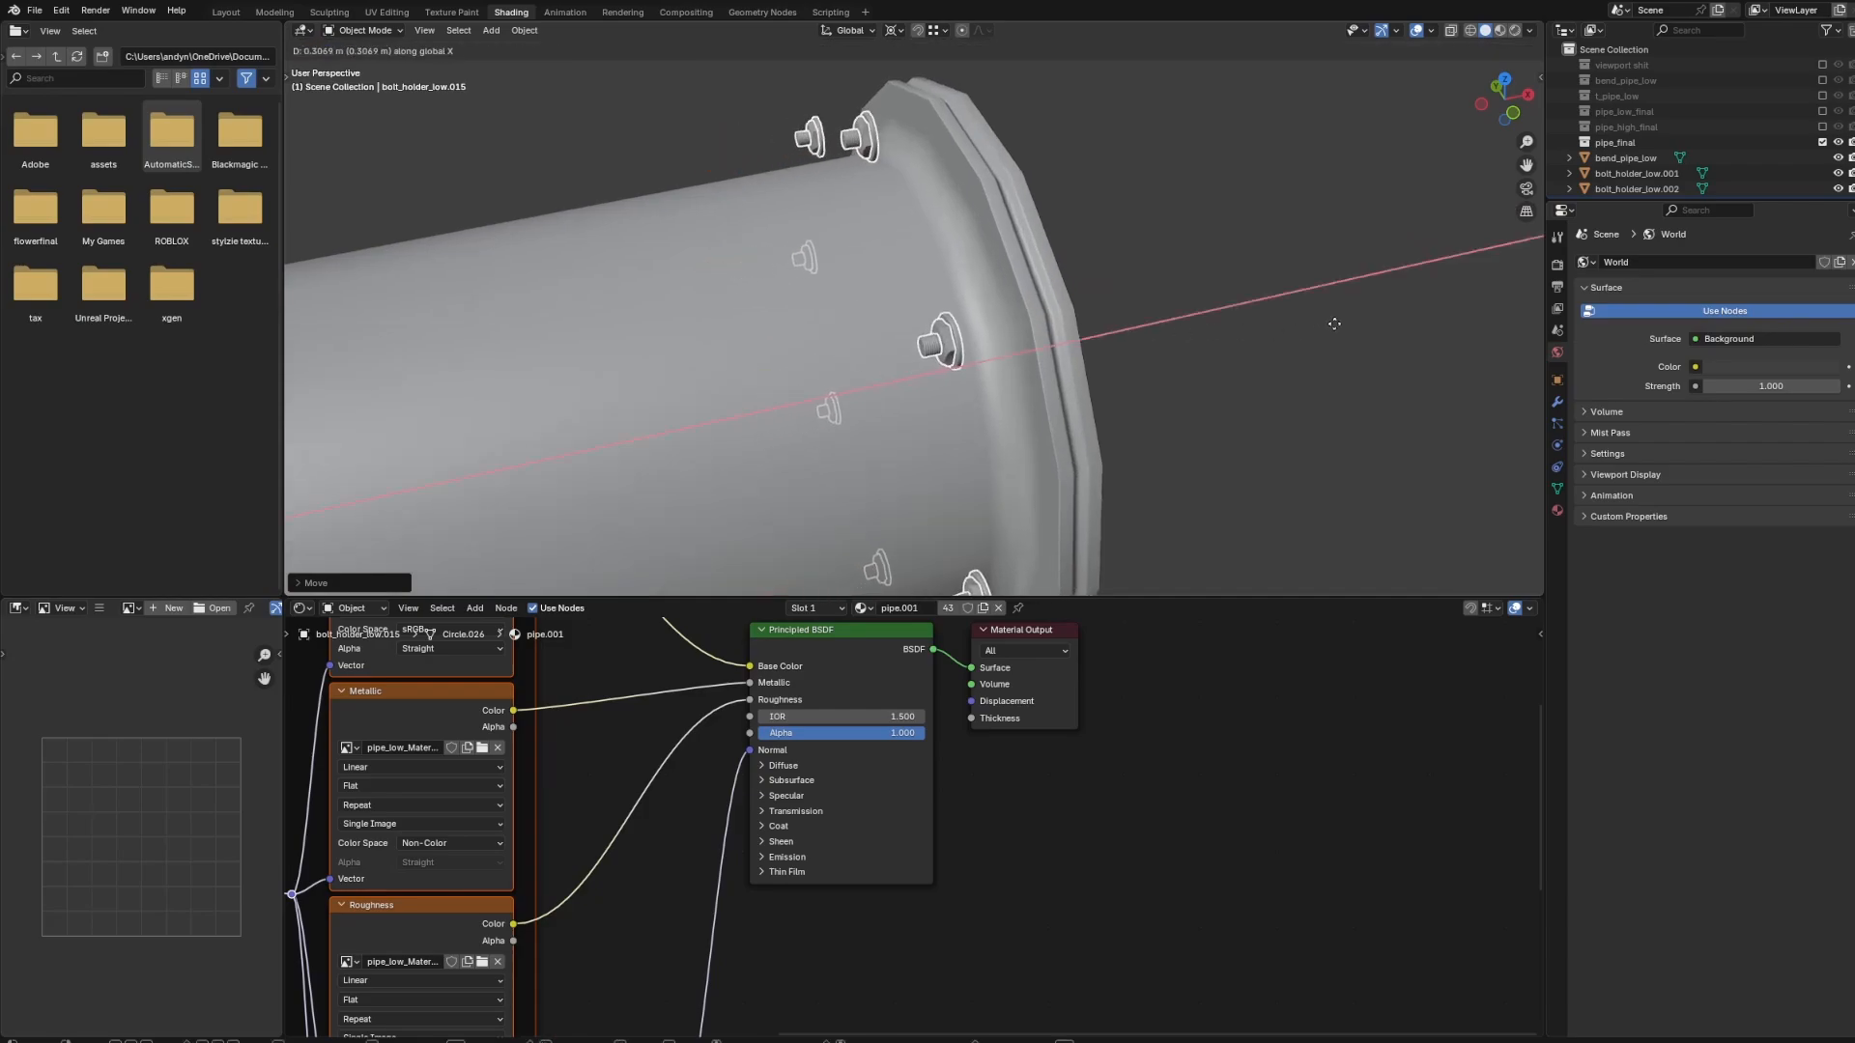
left_click(1499, 333)
middle_click_drag(1229, 325, 903, 288)
key("g")
key("x")
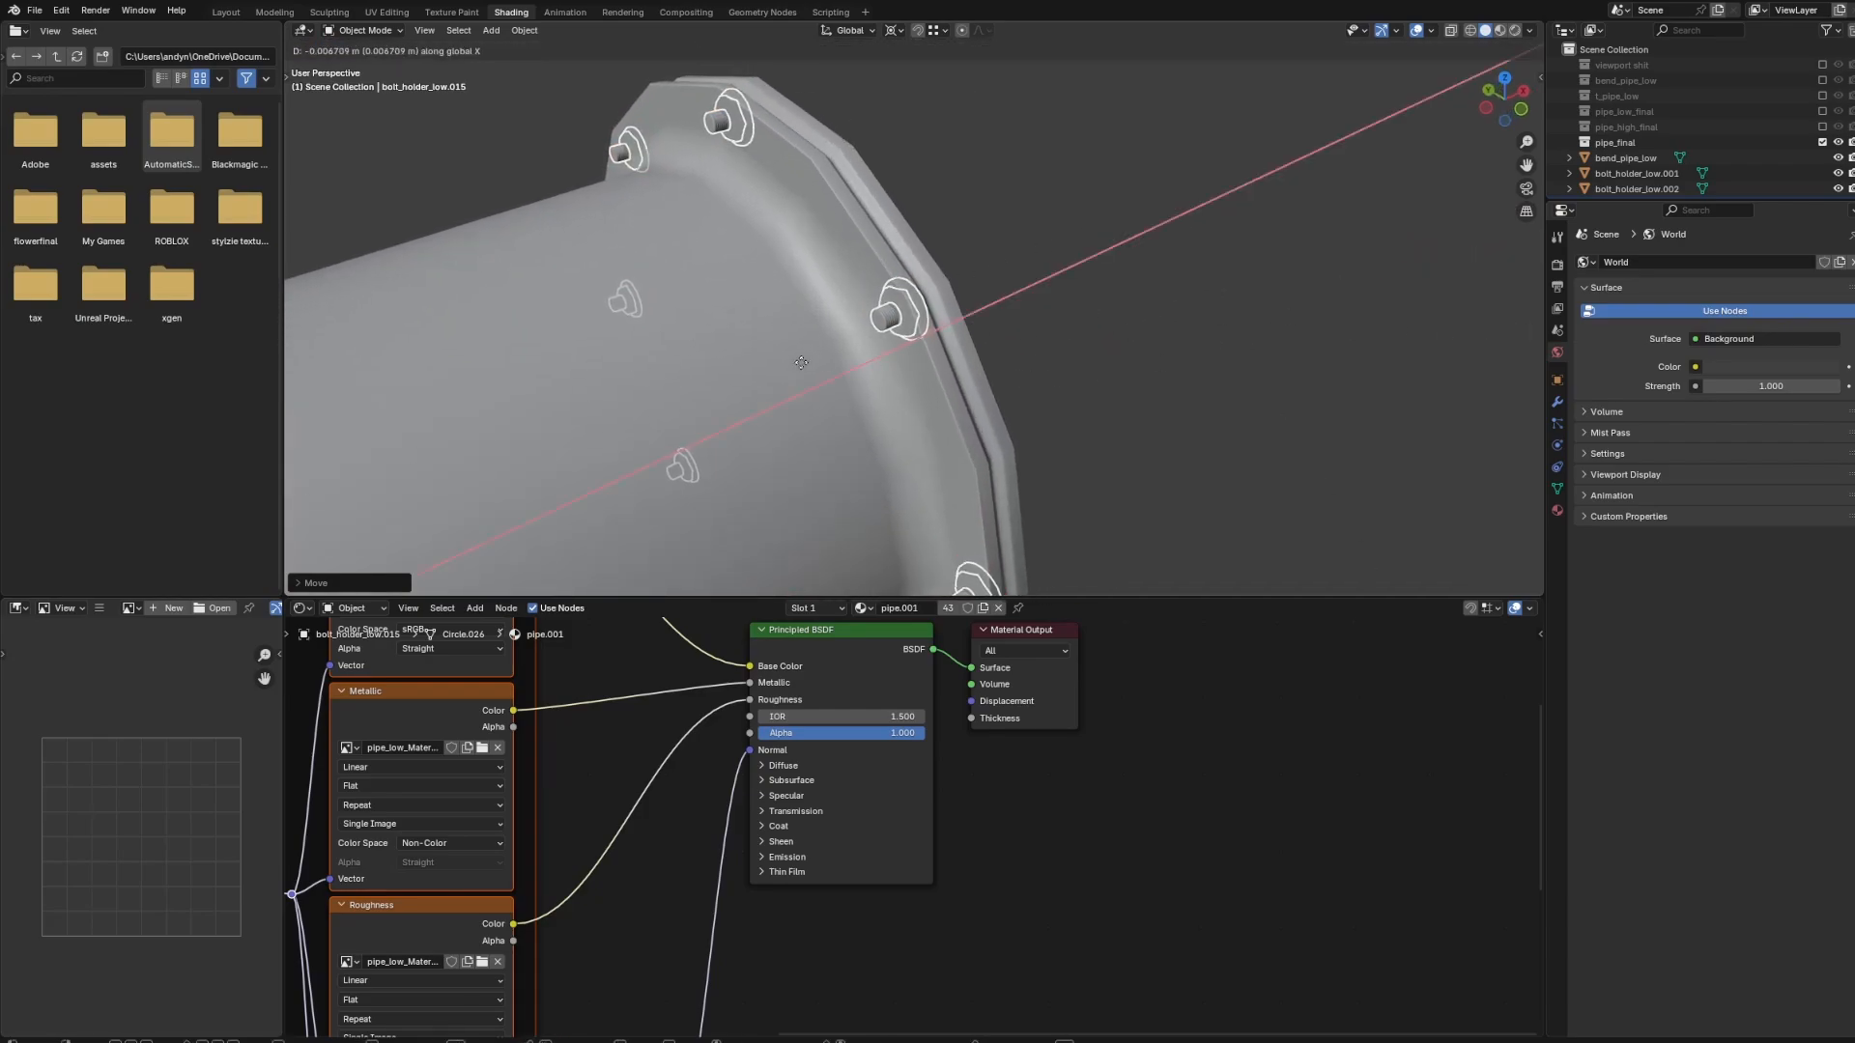
left_click(1486, 321)
Fine-tune the nut ring's X position so the washers sit flush on the opposite flange.
middle_click_drag(1486, 321, 1212, 281)
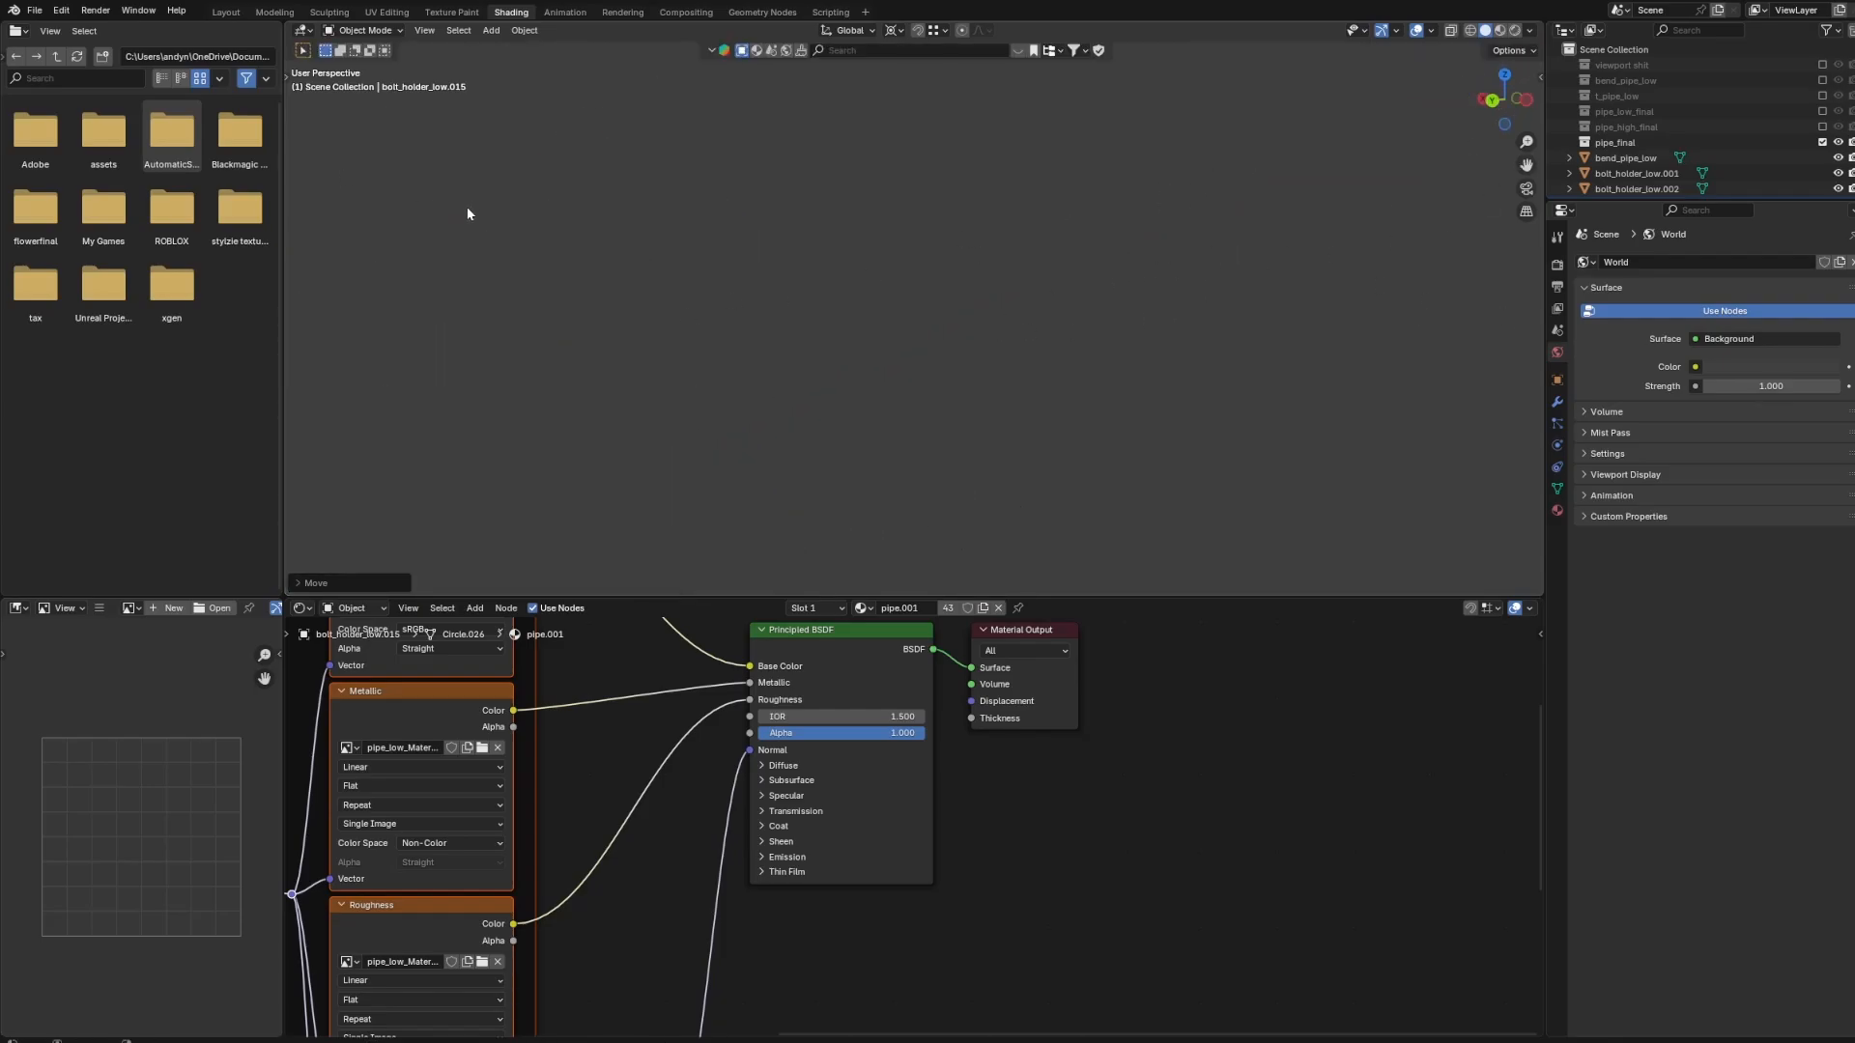
middle_click_drag(468, 214, 966, 379, "shift")
scroll(1021, 280, "up", 3)
scroll(931, 379, "up", 4)
key("g")
key("x")
left_click(973, 375)
scroll(1076, 350, "down", 9)
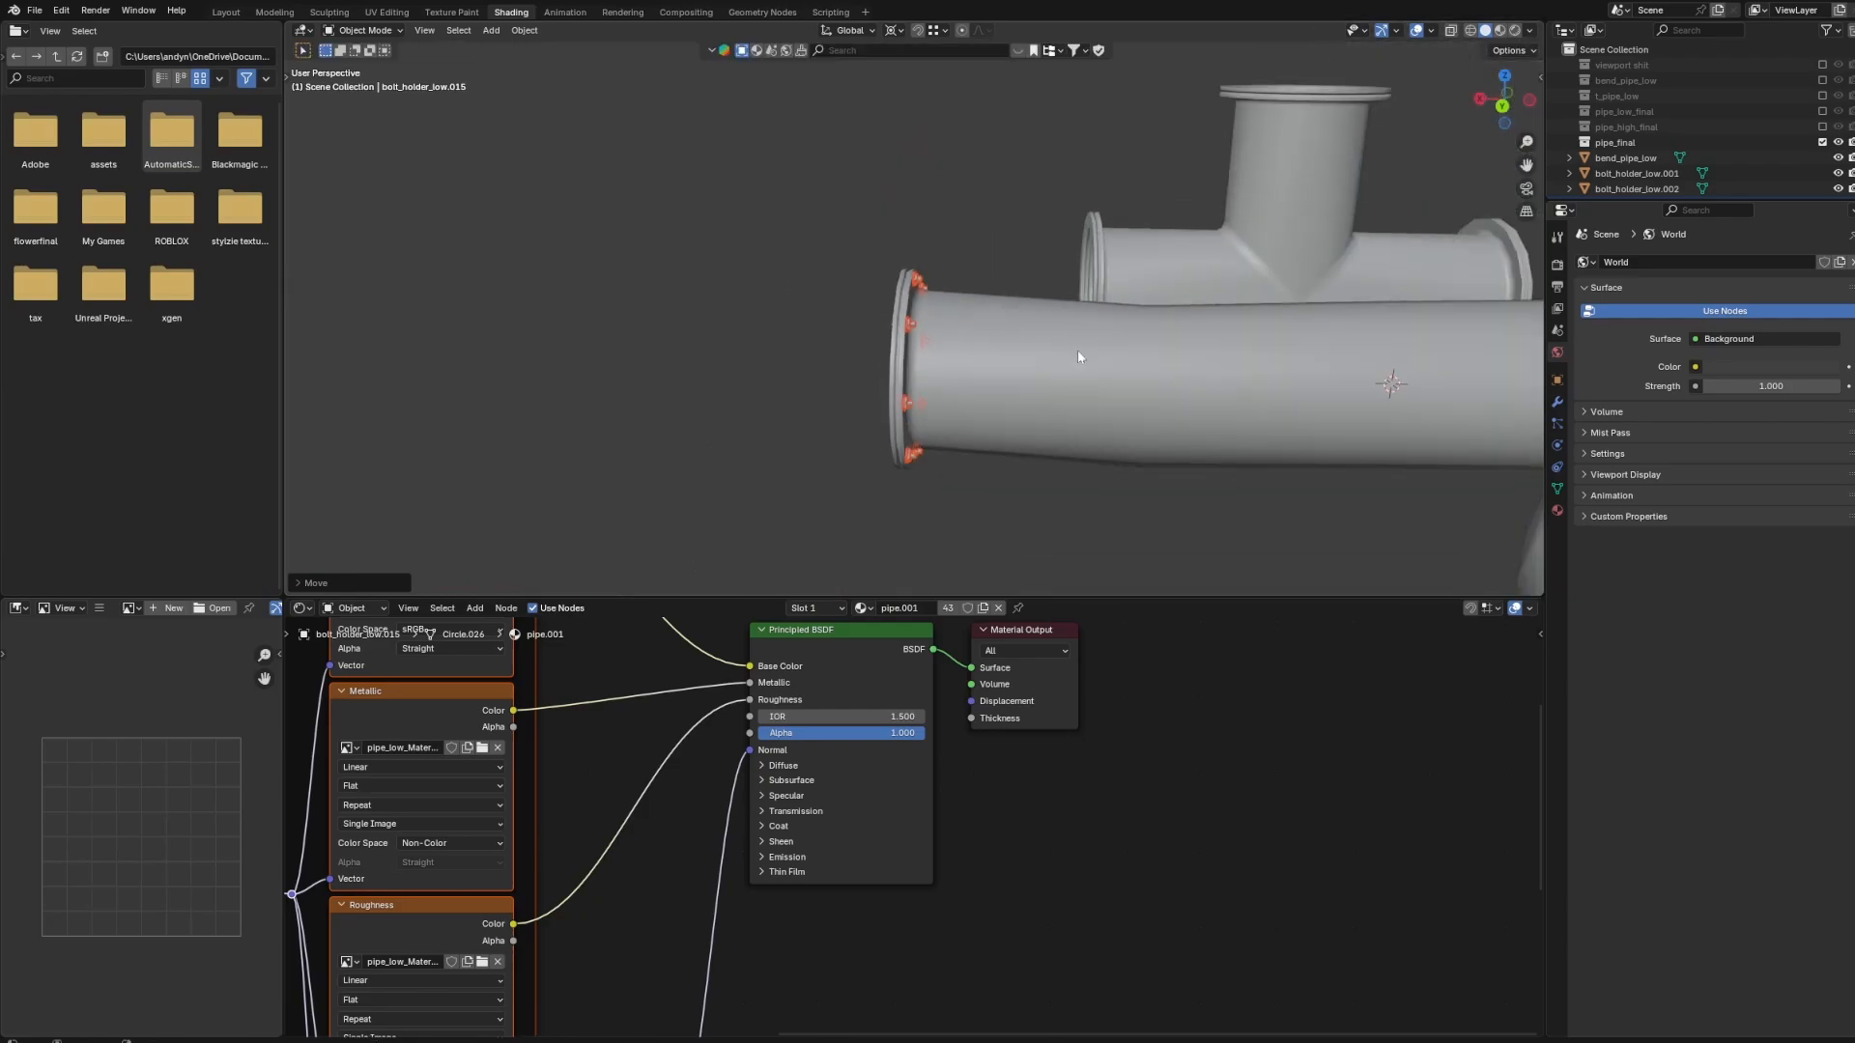
Duplicate the straight pipe with all its fasteners and move the copy along X beyond the nut-side flange.
middle_click_drag(1078, 350, 742, 375)
scroll(874, 386, "down", 4)
left_click_drag(733, 175, 875, 328)
left_click_drag(921, 395, 984, 499, "shift")
middle_click_drag(1014, 413, 1104, 401)
key("shift+d")
right_click(1104, 401)
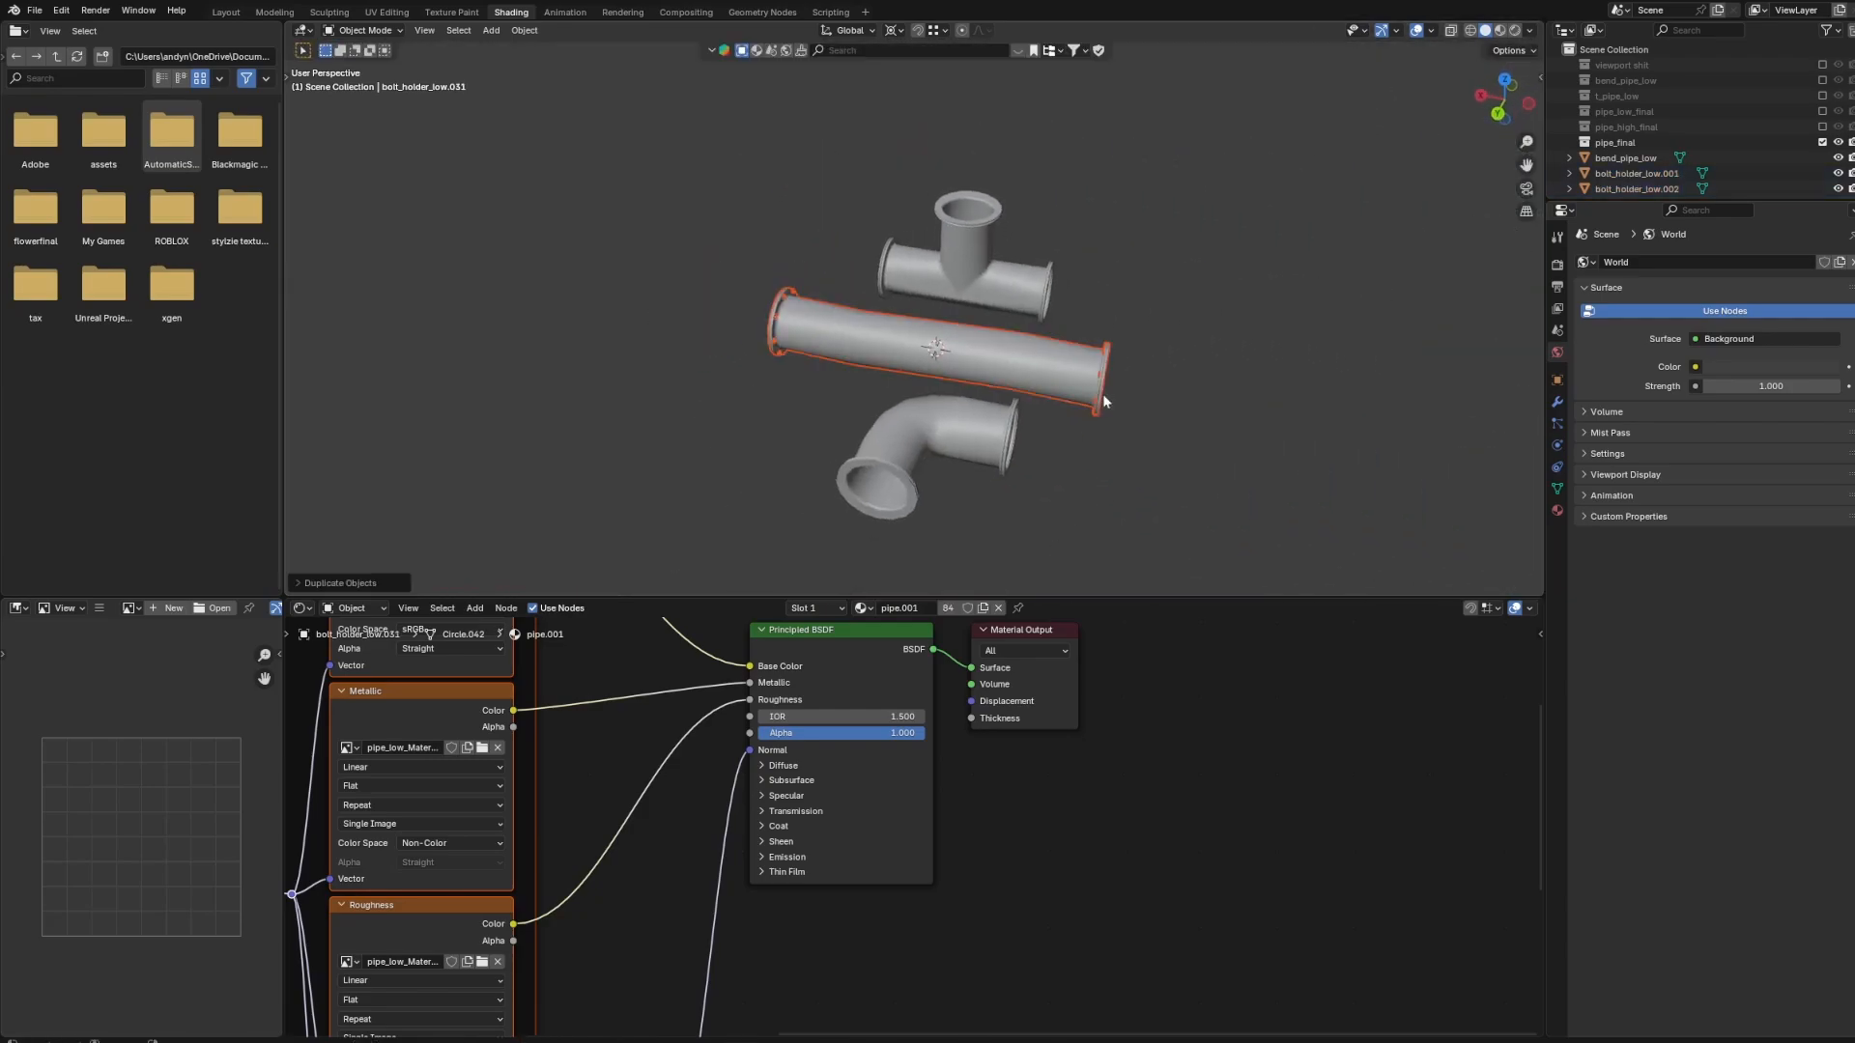
key("g")
key("x")
left_click(727, 349)
Slide the duplicated pipe along X until its bolt-head flange meets the original pipe's nut-side flange.
scroll(844, 349, "up", 7)
middle_click_drag(727, 350, 979, 295)
key("g")
key("x")
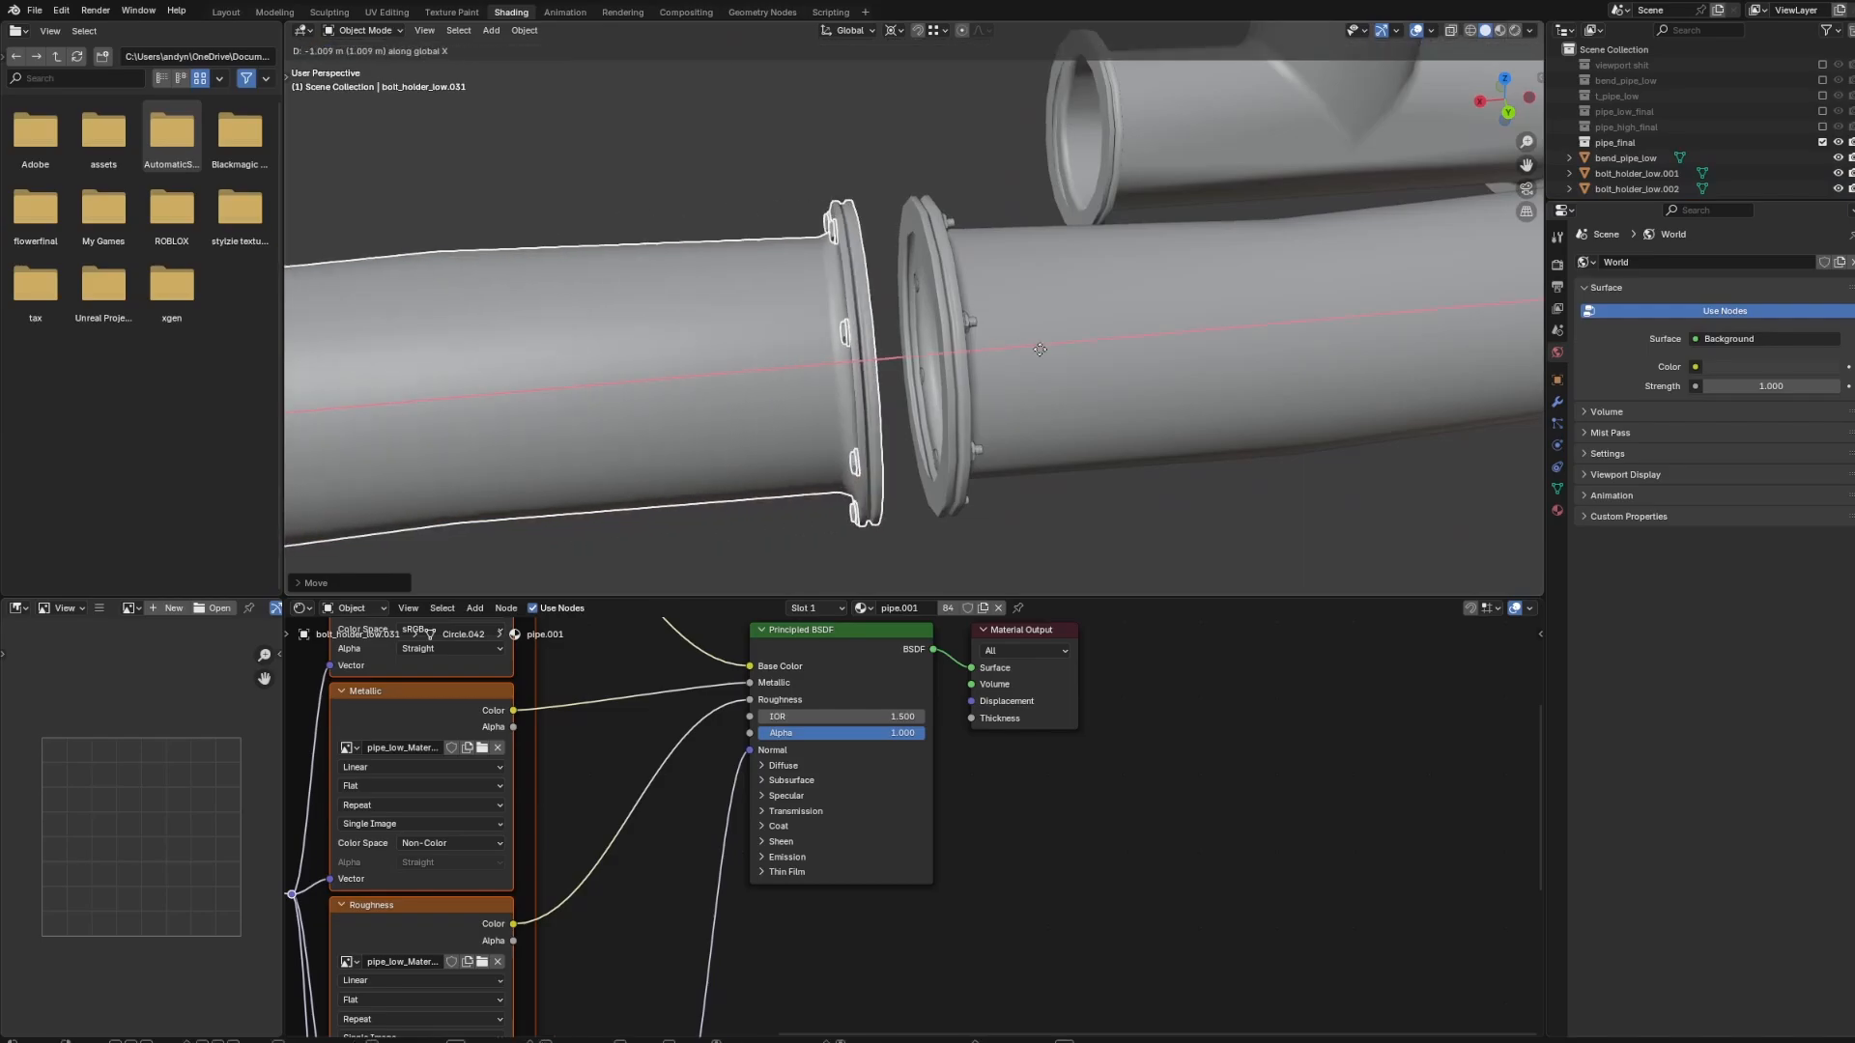
left_click(1063, 346)
scroll(1063, 346, "up", 4)
key("g")
key("x")
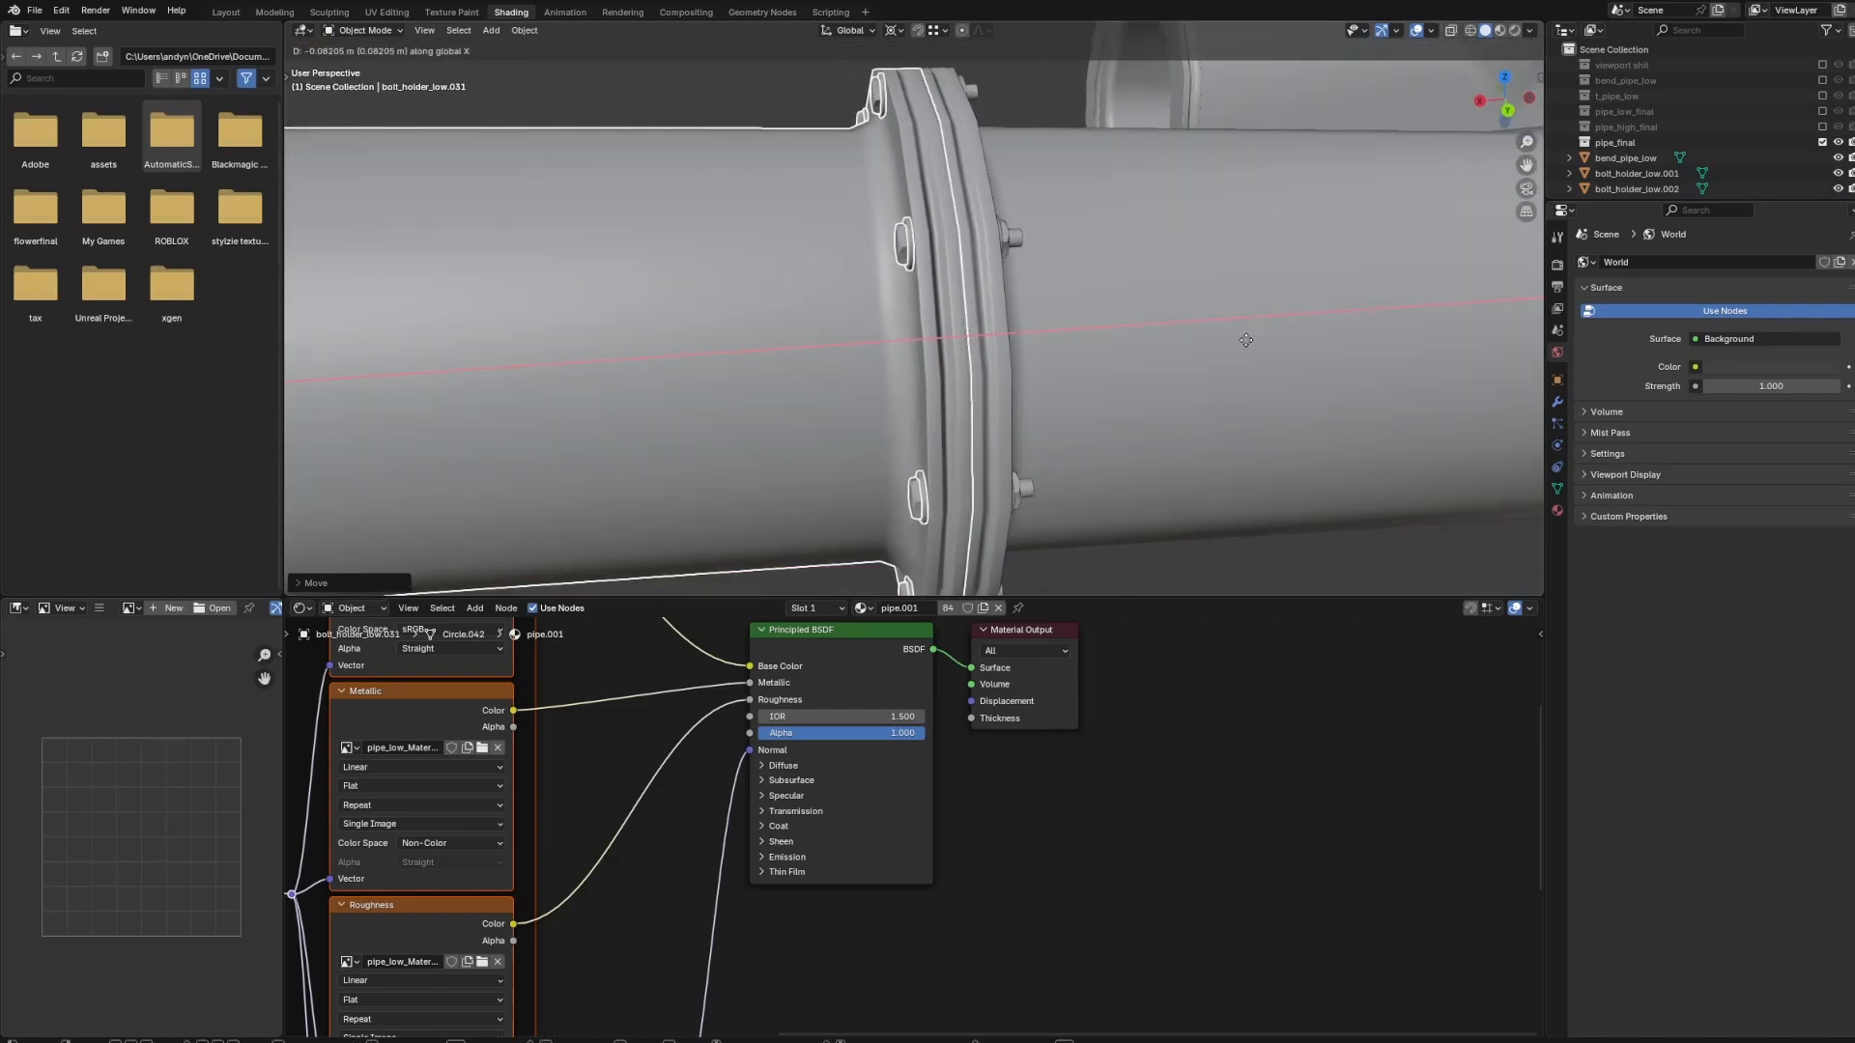
left_click(1226, 338)
Examine the bolted joint between the two pipes and delete the duplicated pipe with its fasteners.
middle_click_drag(1227, 338, 837, 290)
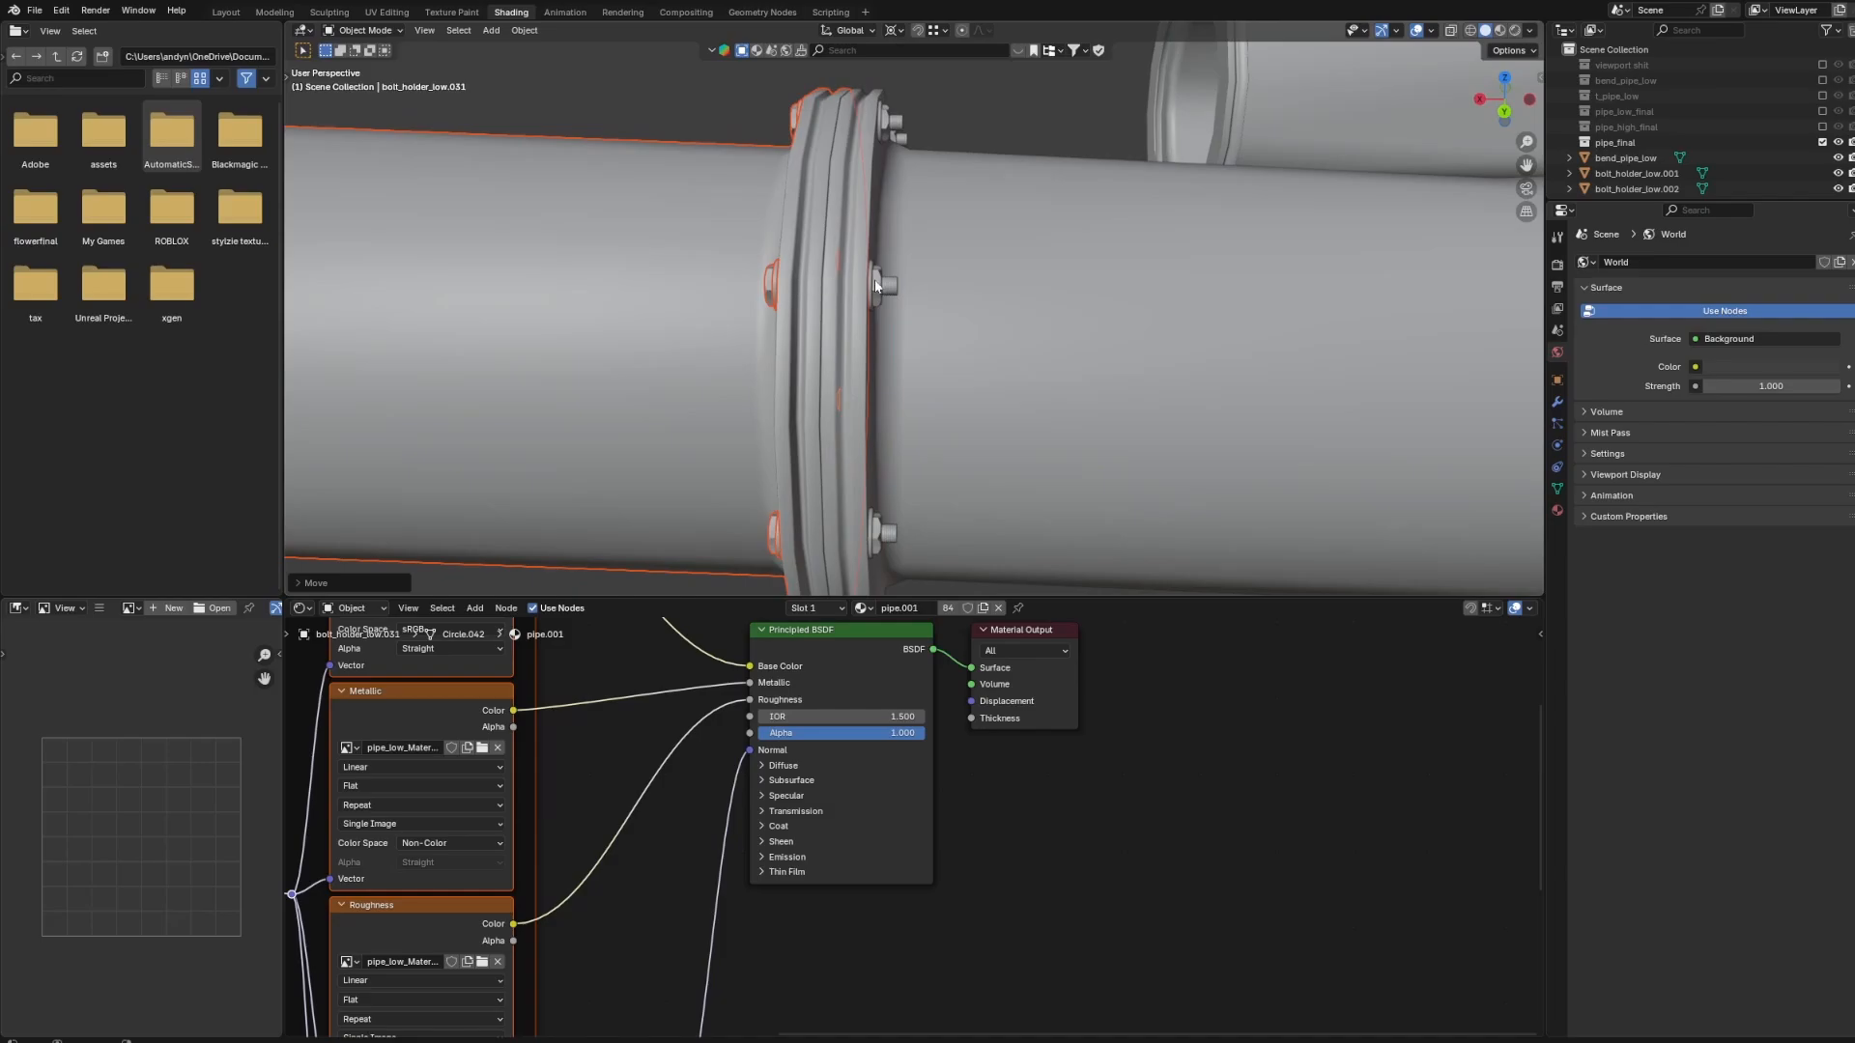
scroll(976, 285, "down", 10)
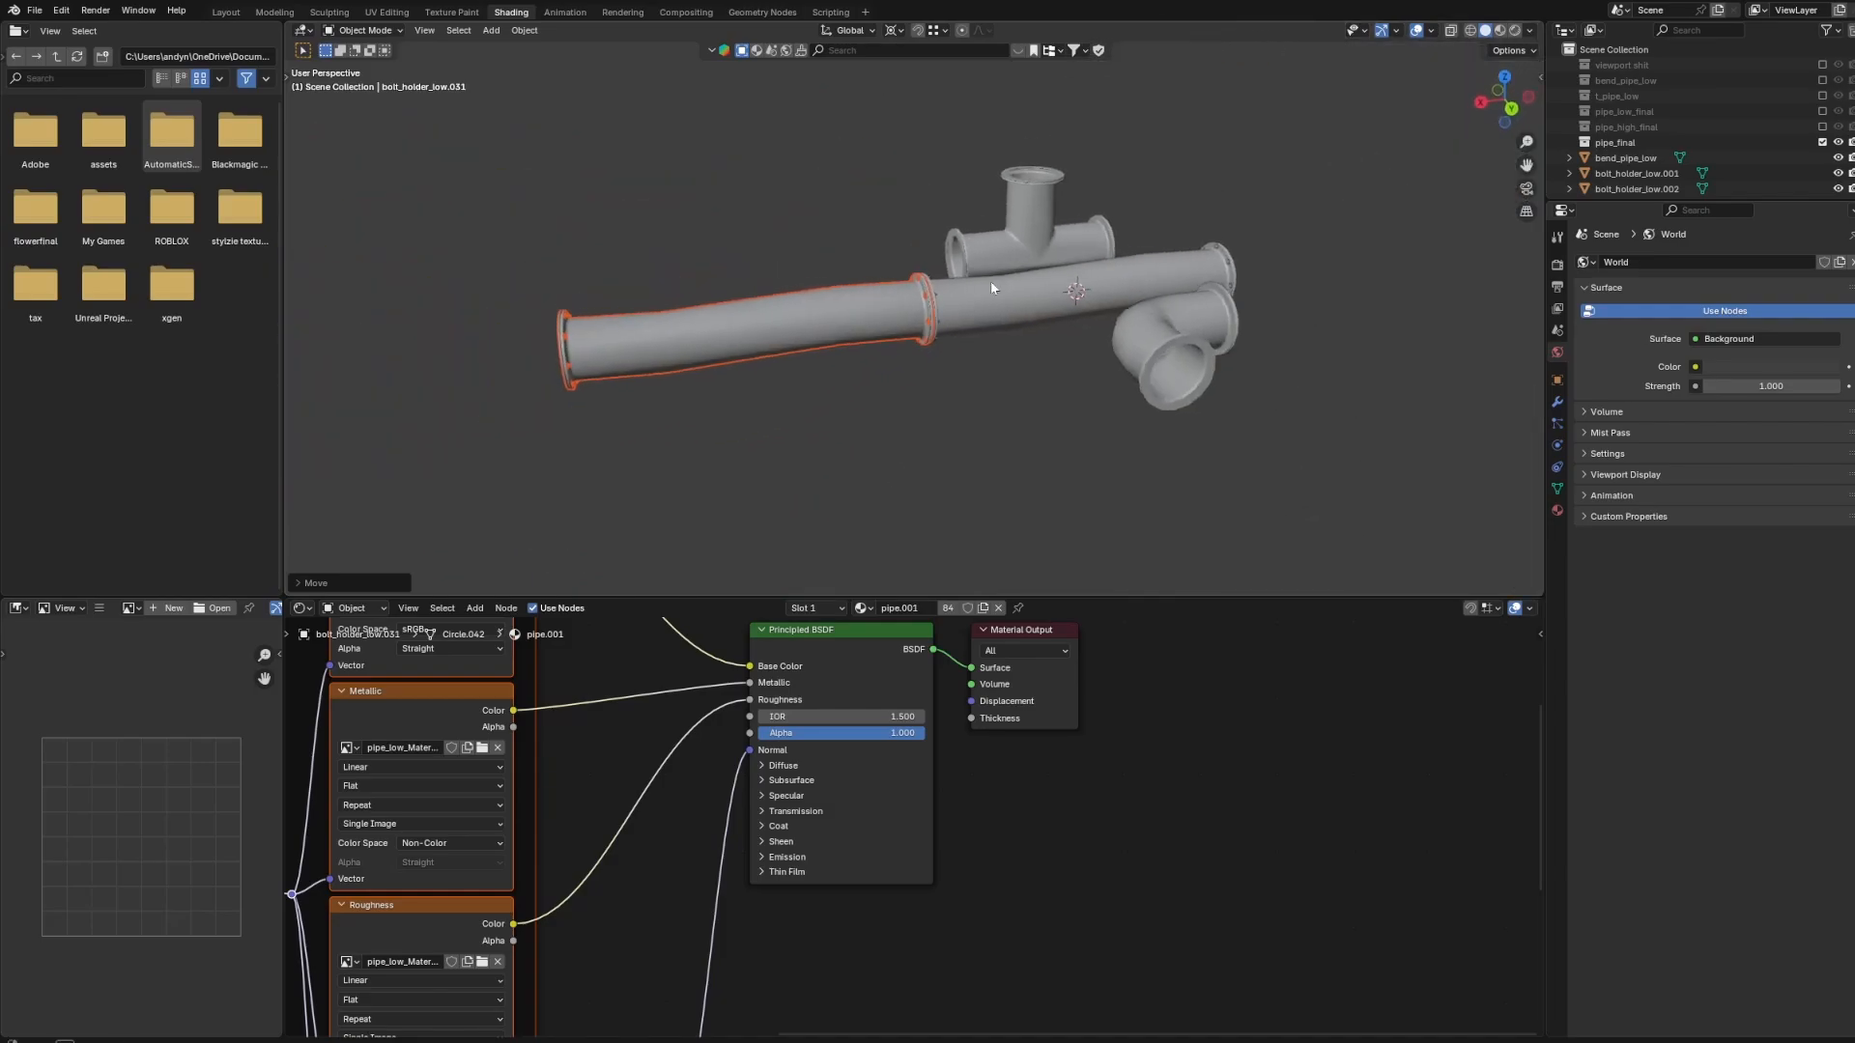
scroll(1086, 283, "up", 3)
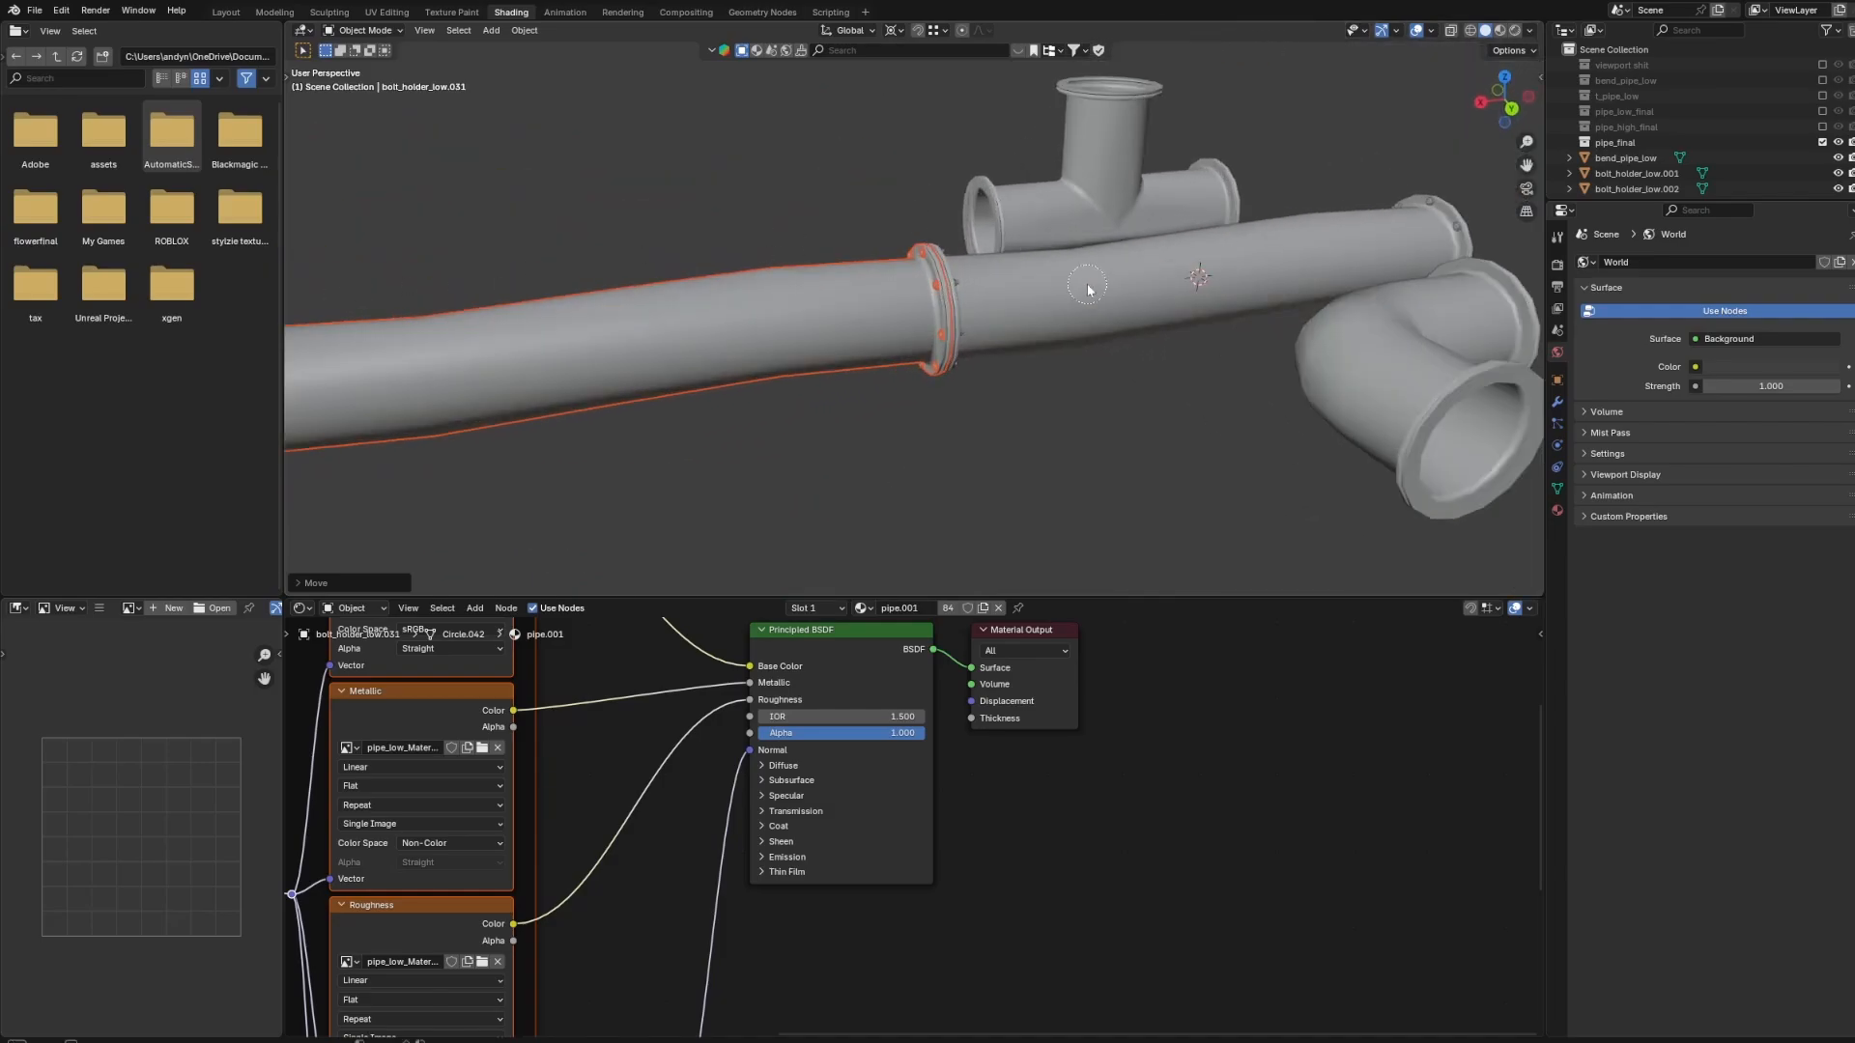
key("x")
middle_click_drag(988, 295, 860, 228)
left_click(935, 309)
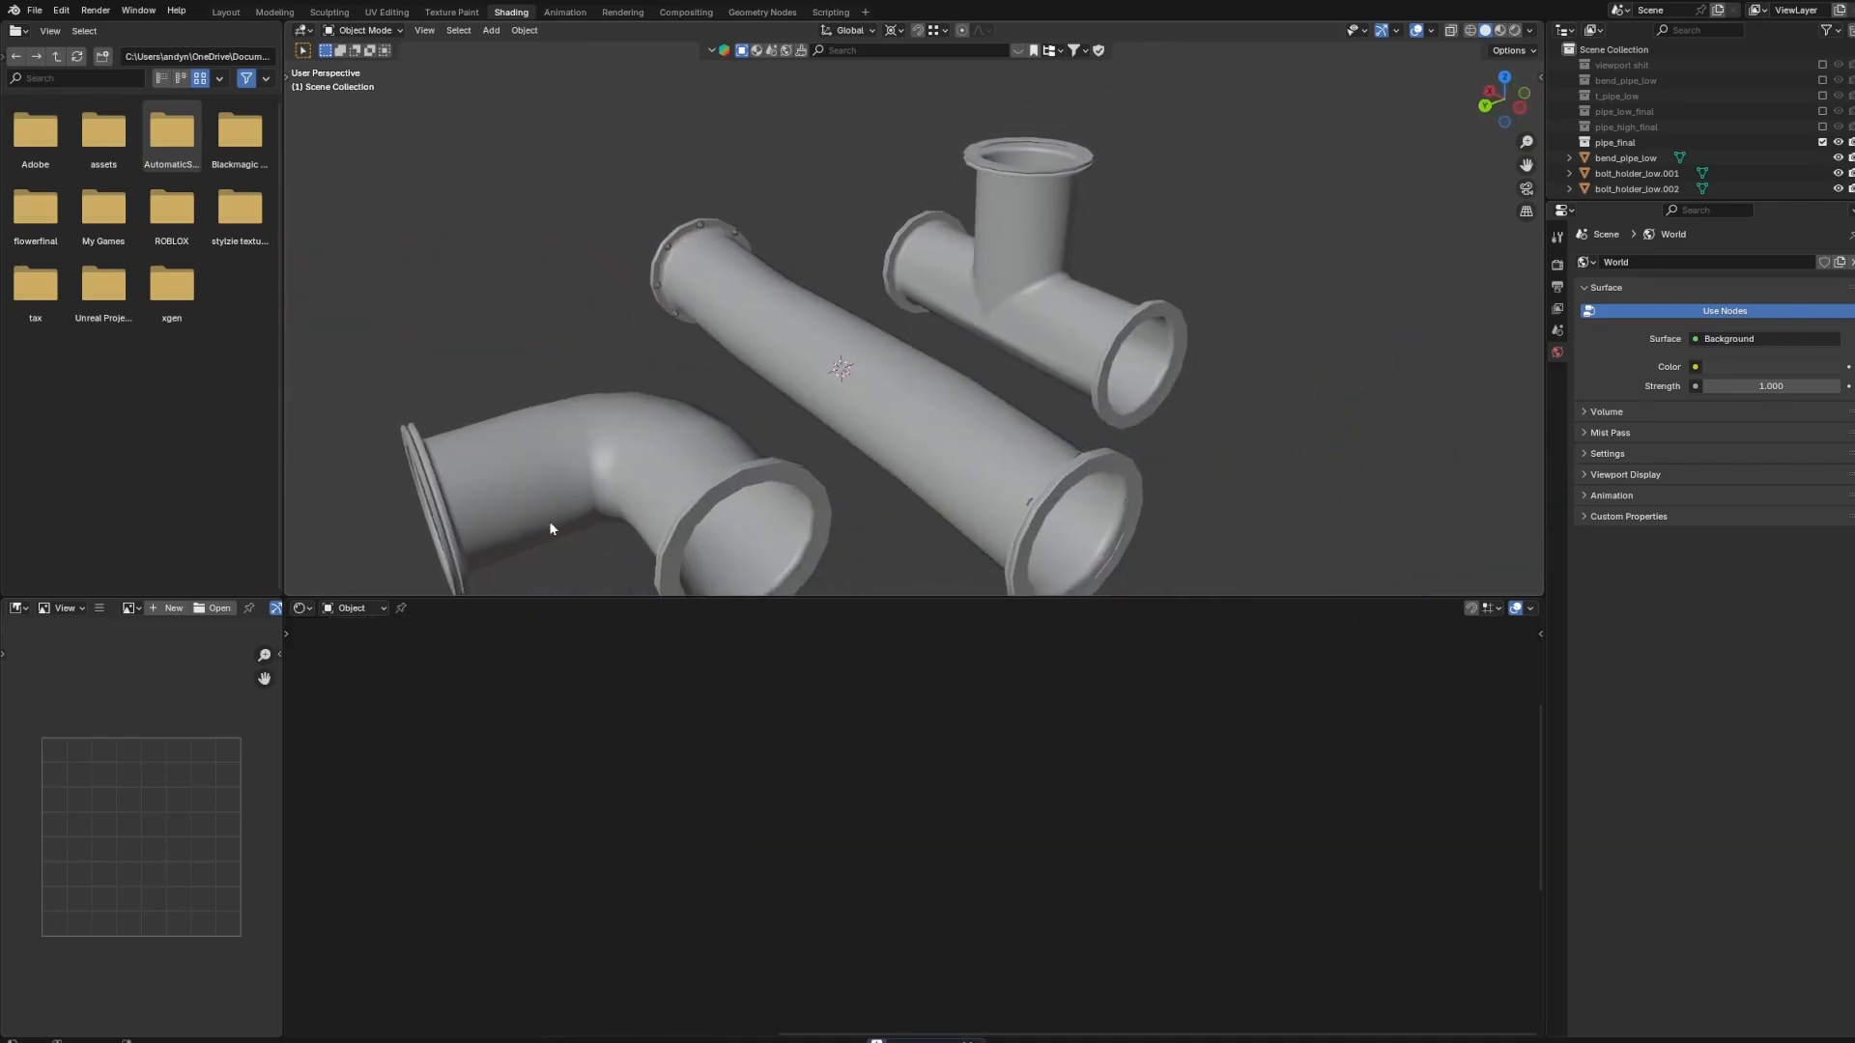
Examine the nut, washer and threaded screw on the straight pipe's flange up close, selecting the parts at one bolt position.
middle_click_drag(876, 322, 983, 404, "shift")
scroll(984, 403, "up", 4)
scroll(822, 360, "up", 3)
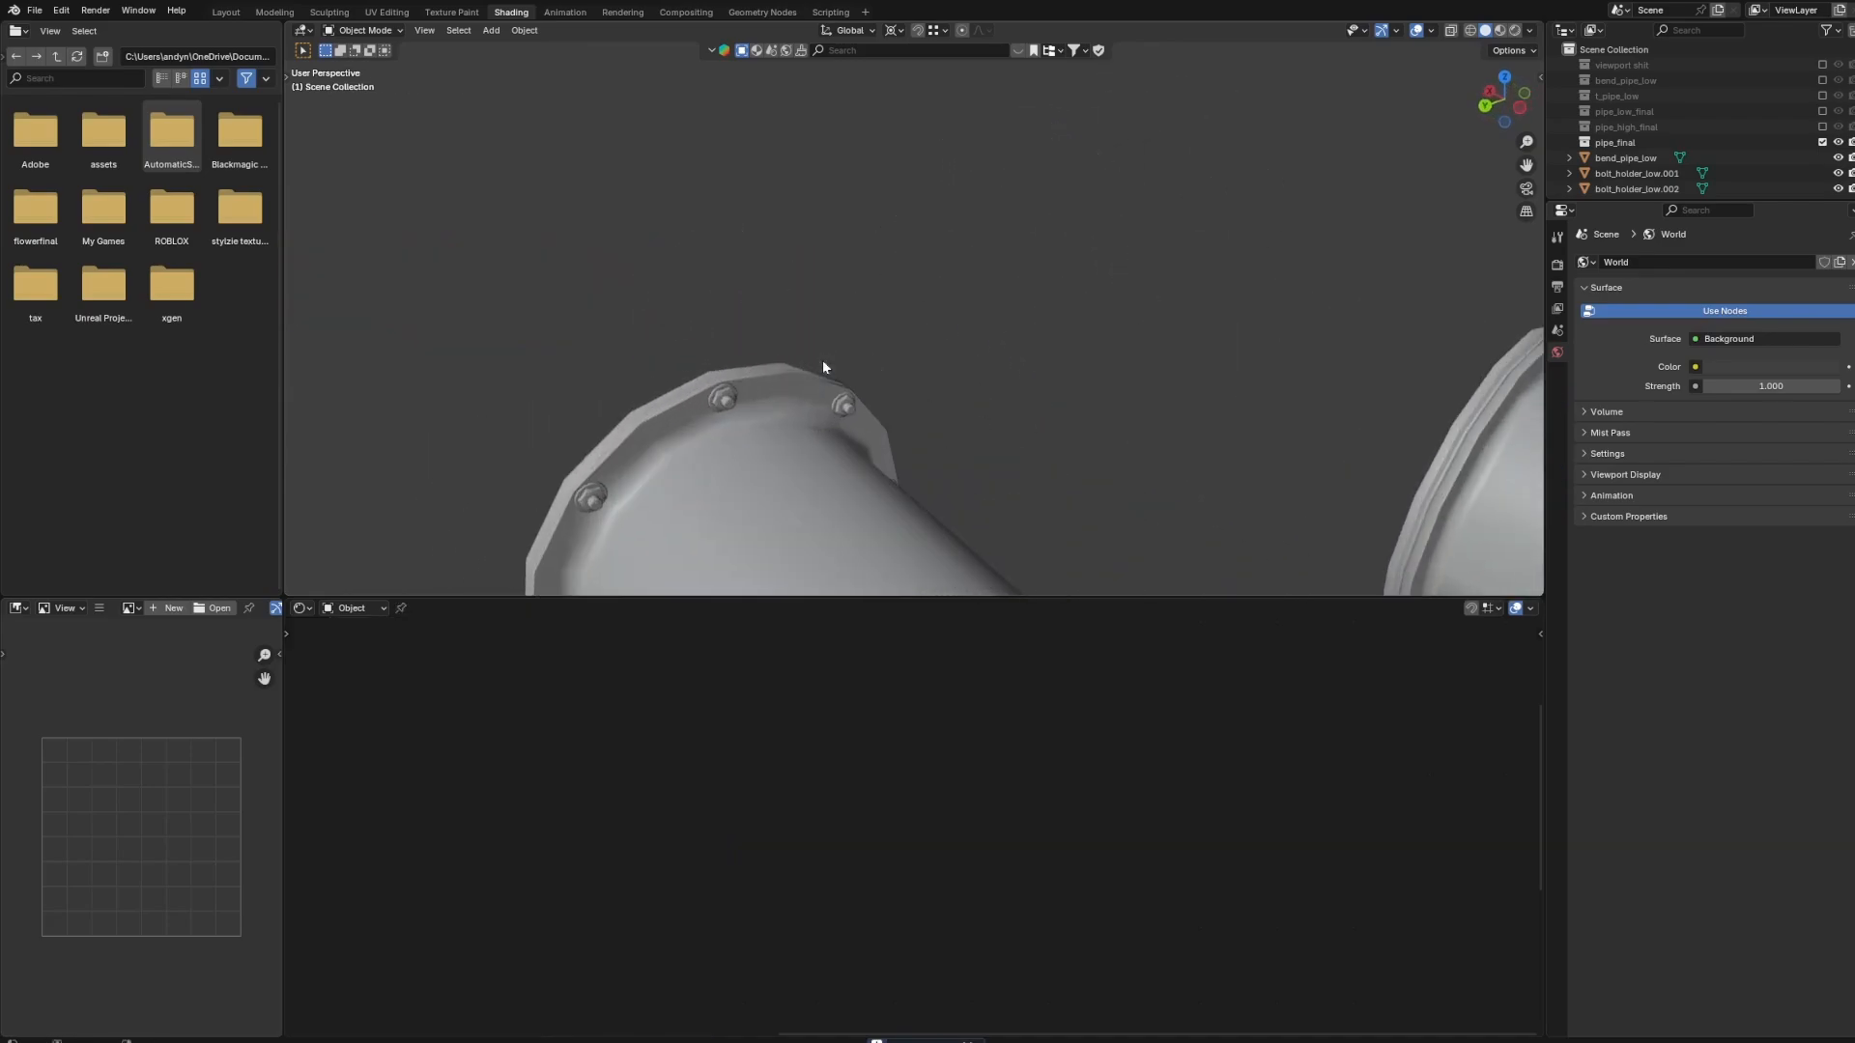
middle_click_drag(821, 359, 939, 270)
scroll(939, 269, "up", 1)
left_click(752, 312)
middle_click_drag(751, 313, 914, 266, "shift")
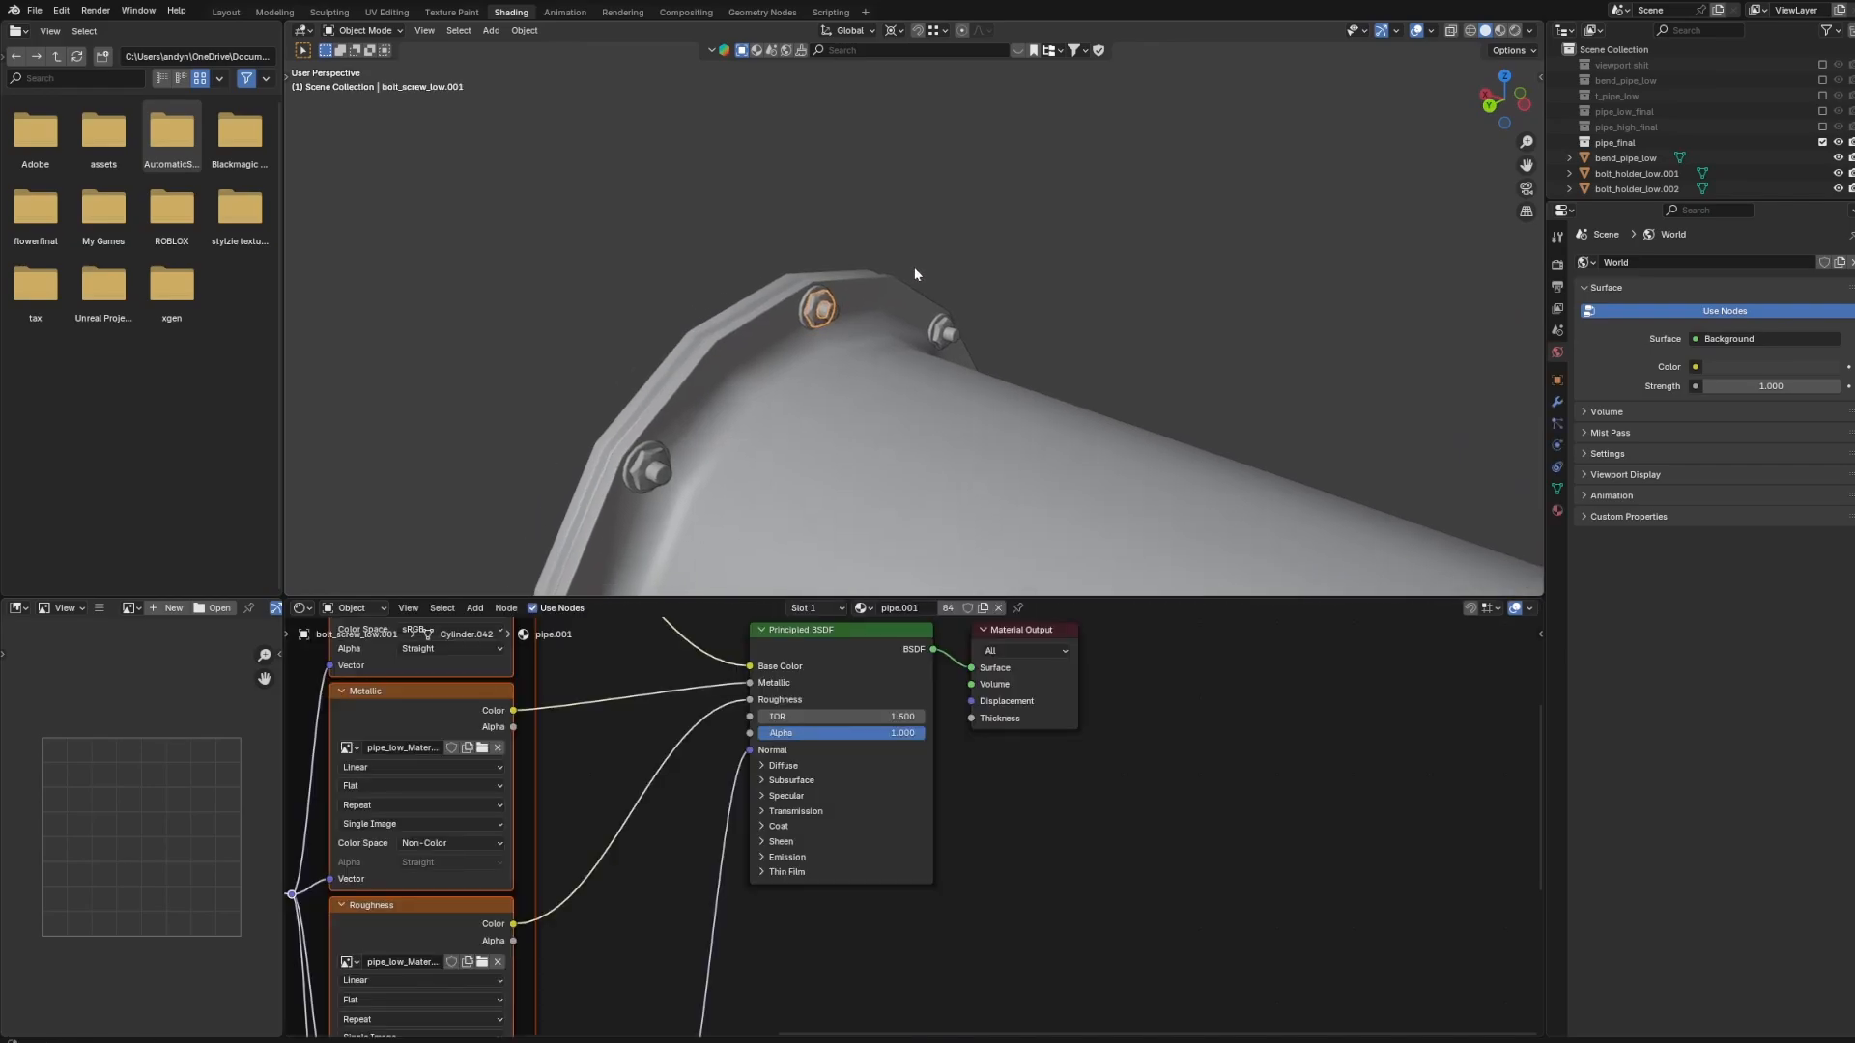
scroll(914, 266, "up", 3)
scroll(671, 281, "down", 4)
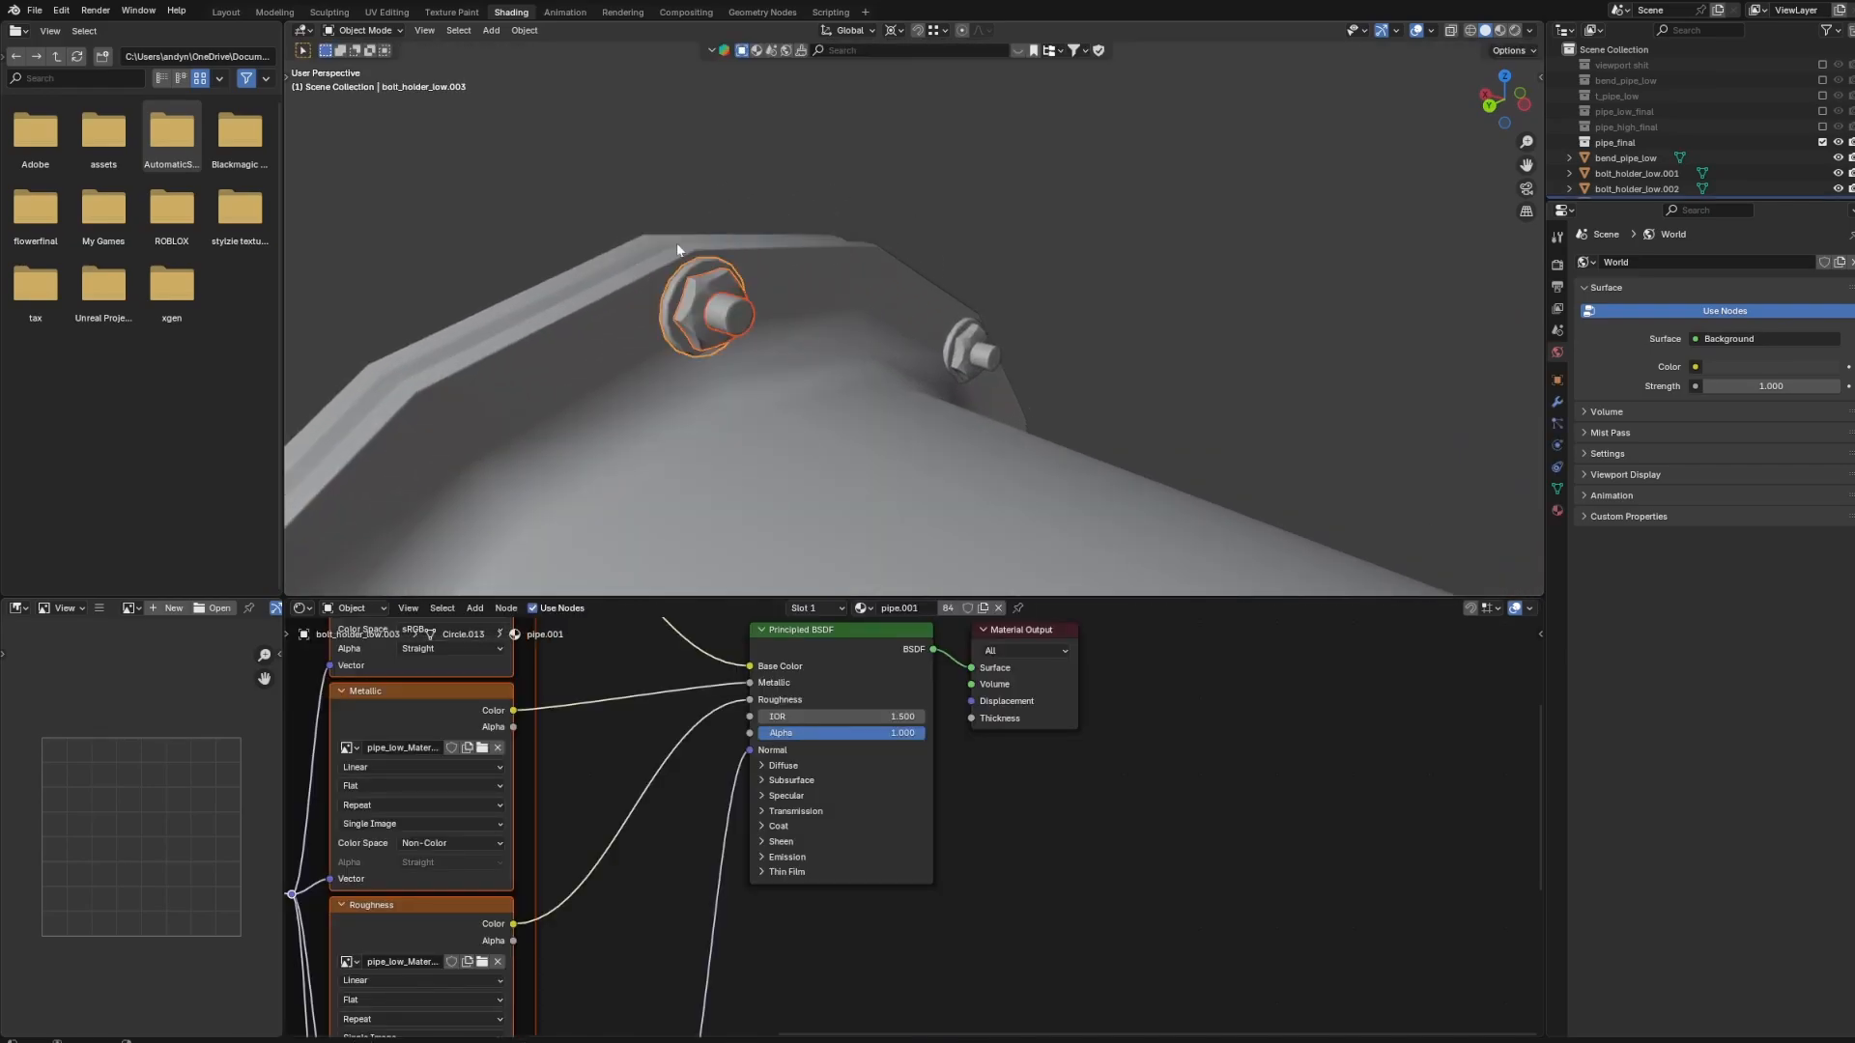
scroll(897, 248, "down", 3)
scroll(829, 349, "down", 3)
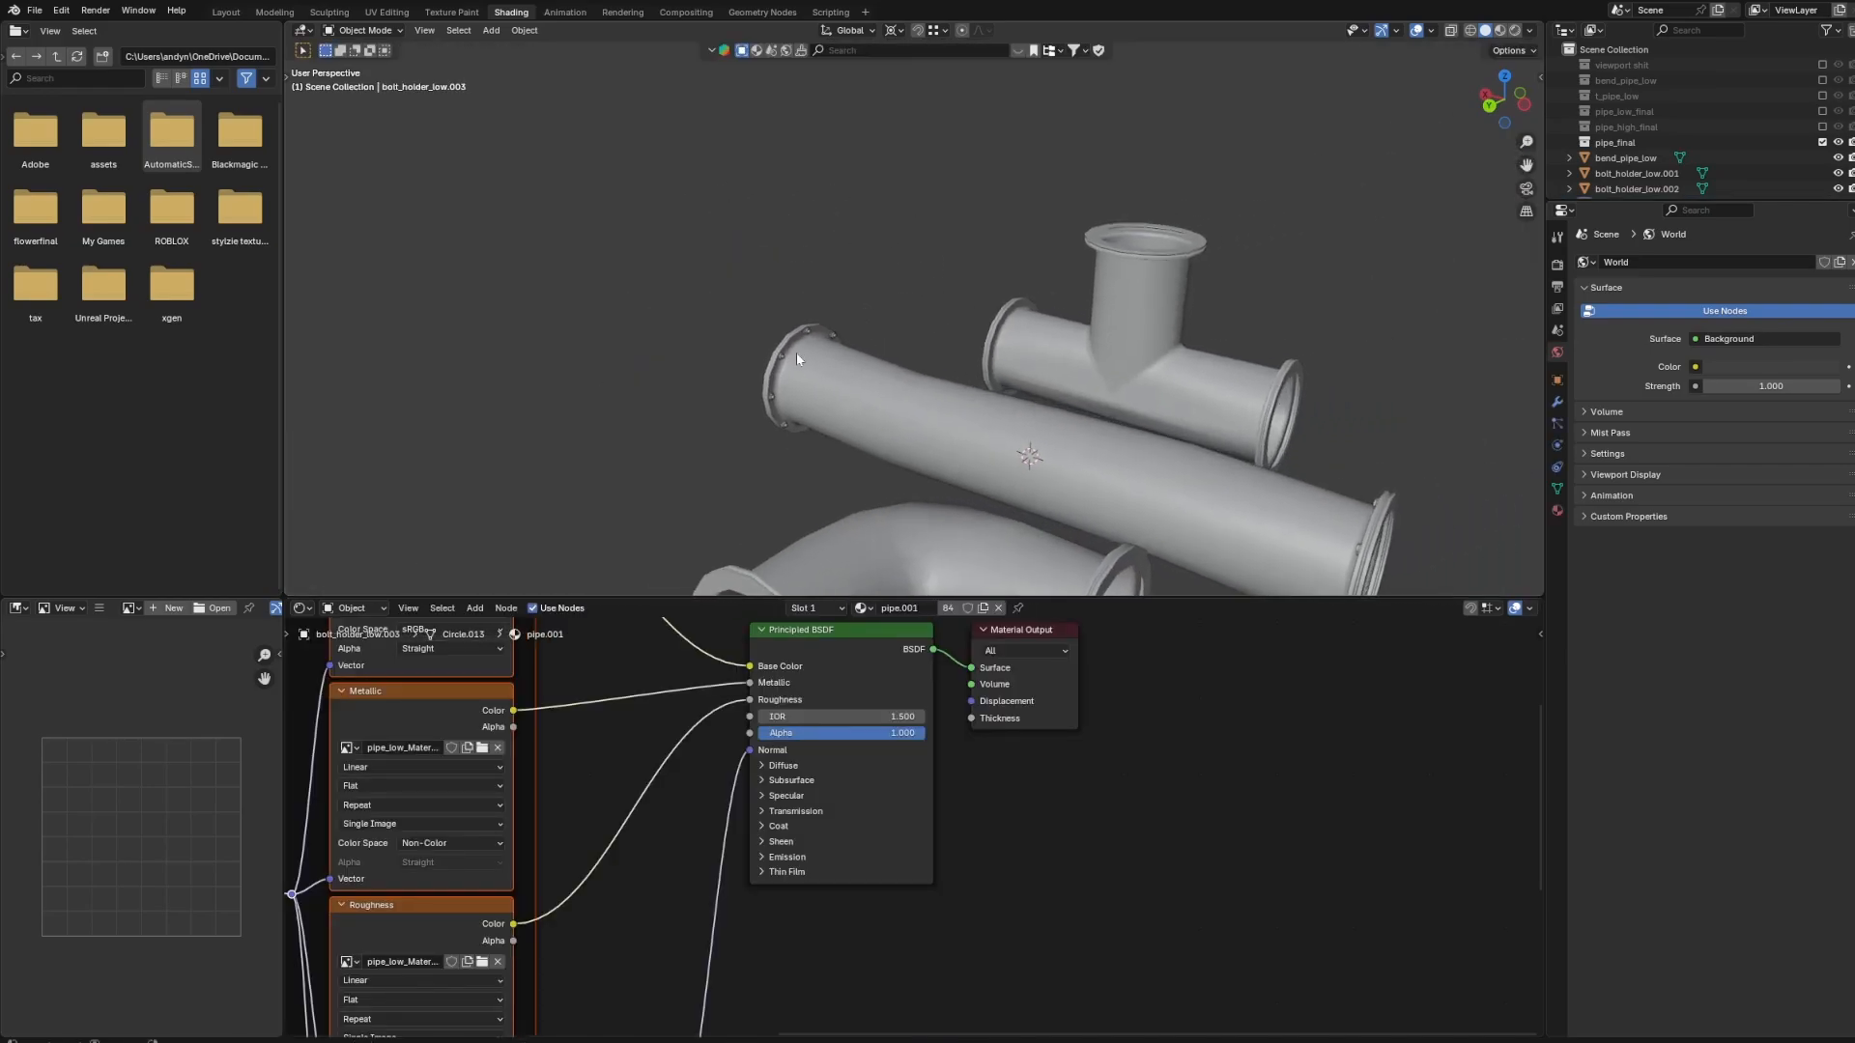
Examine the pipes with their fitted fasteners and check the straight pipe's mesh in wireframe.
scroll(784, 360, "up", 3)
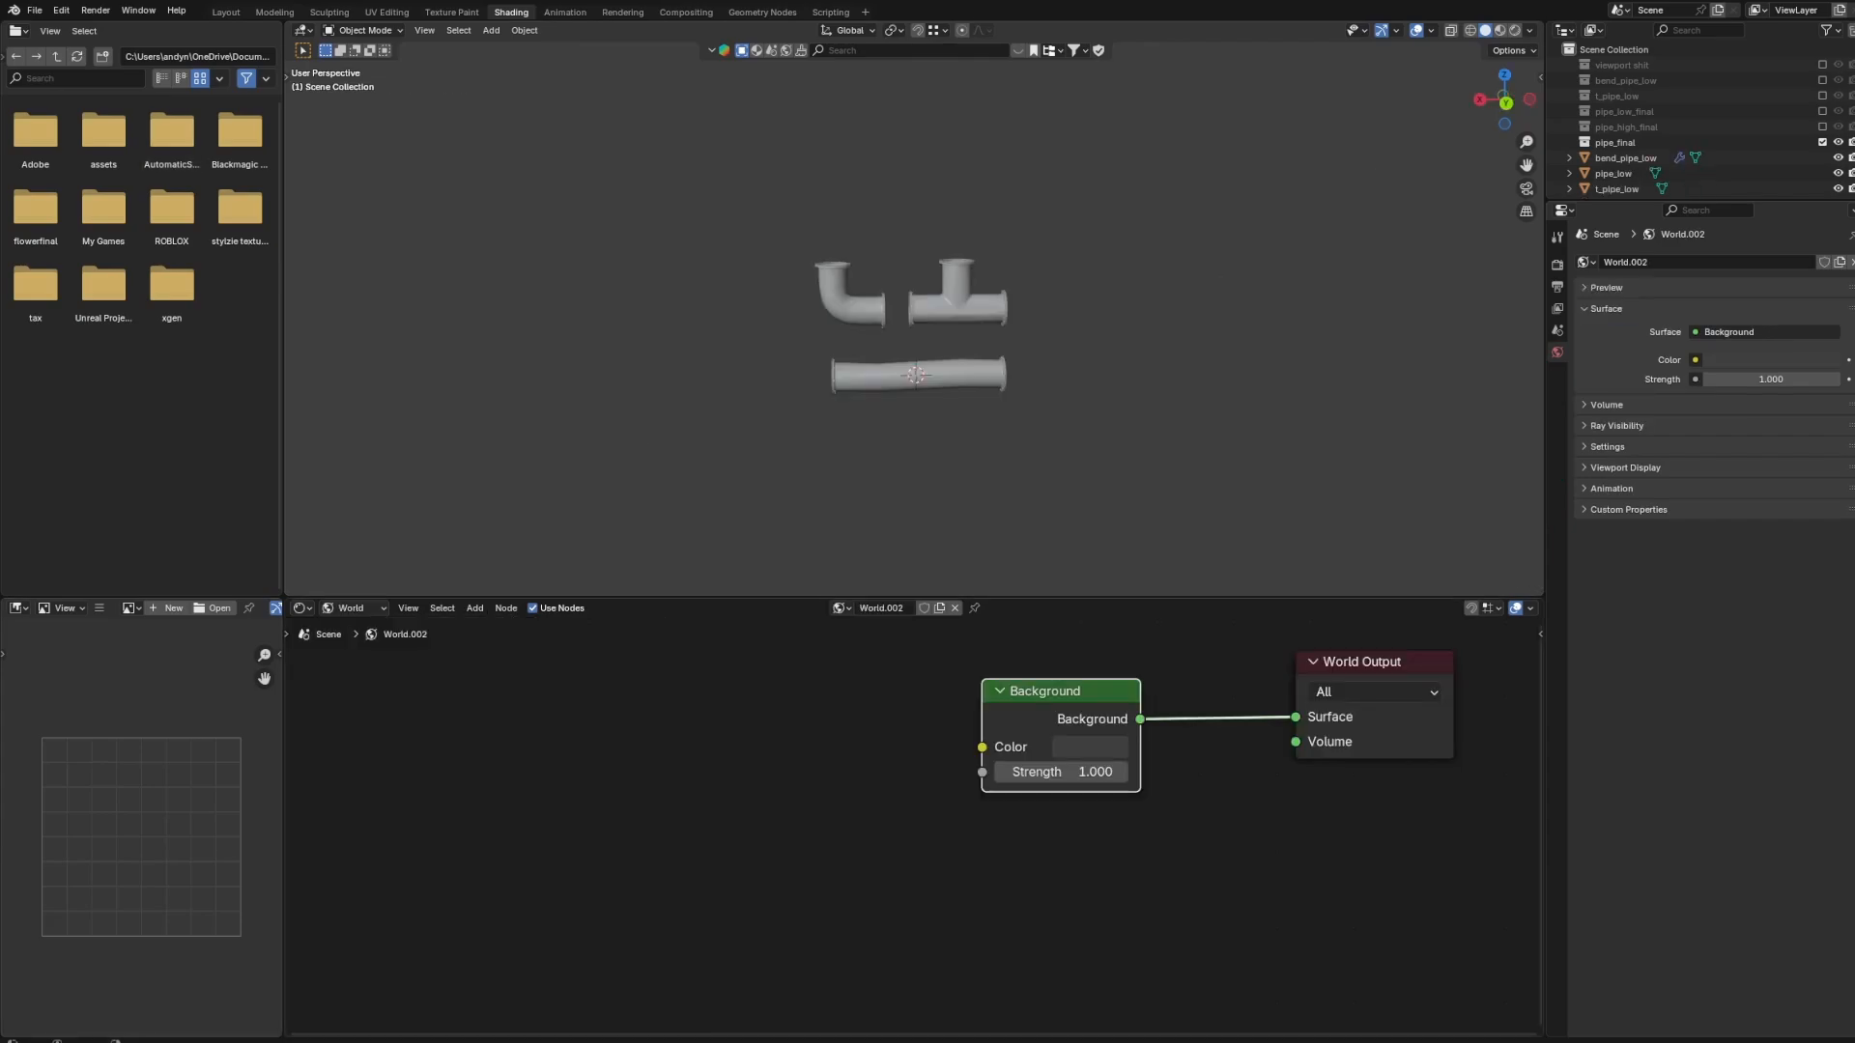
scroll(635, 433, "up", 6)
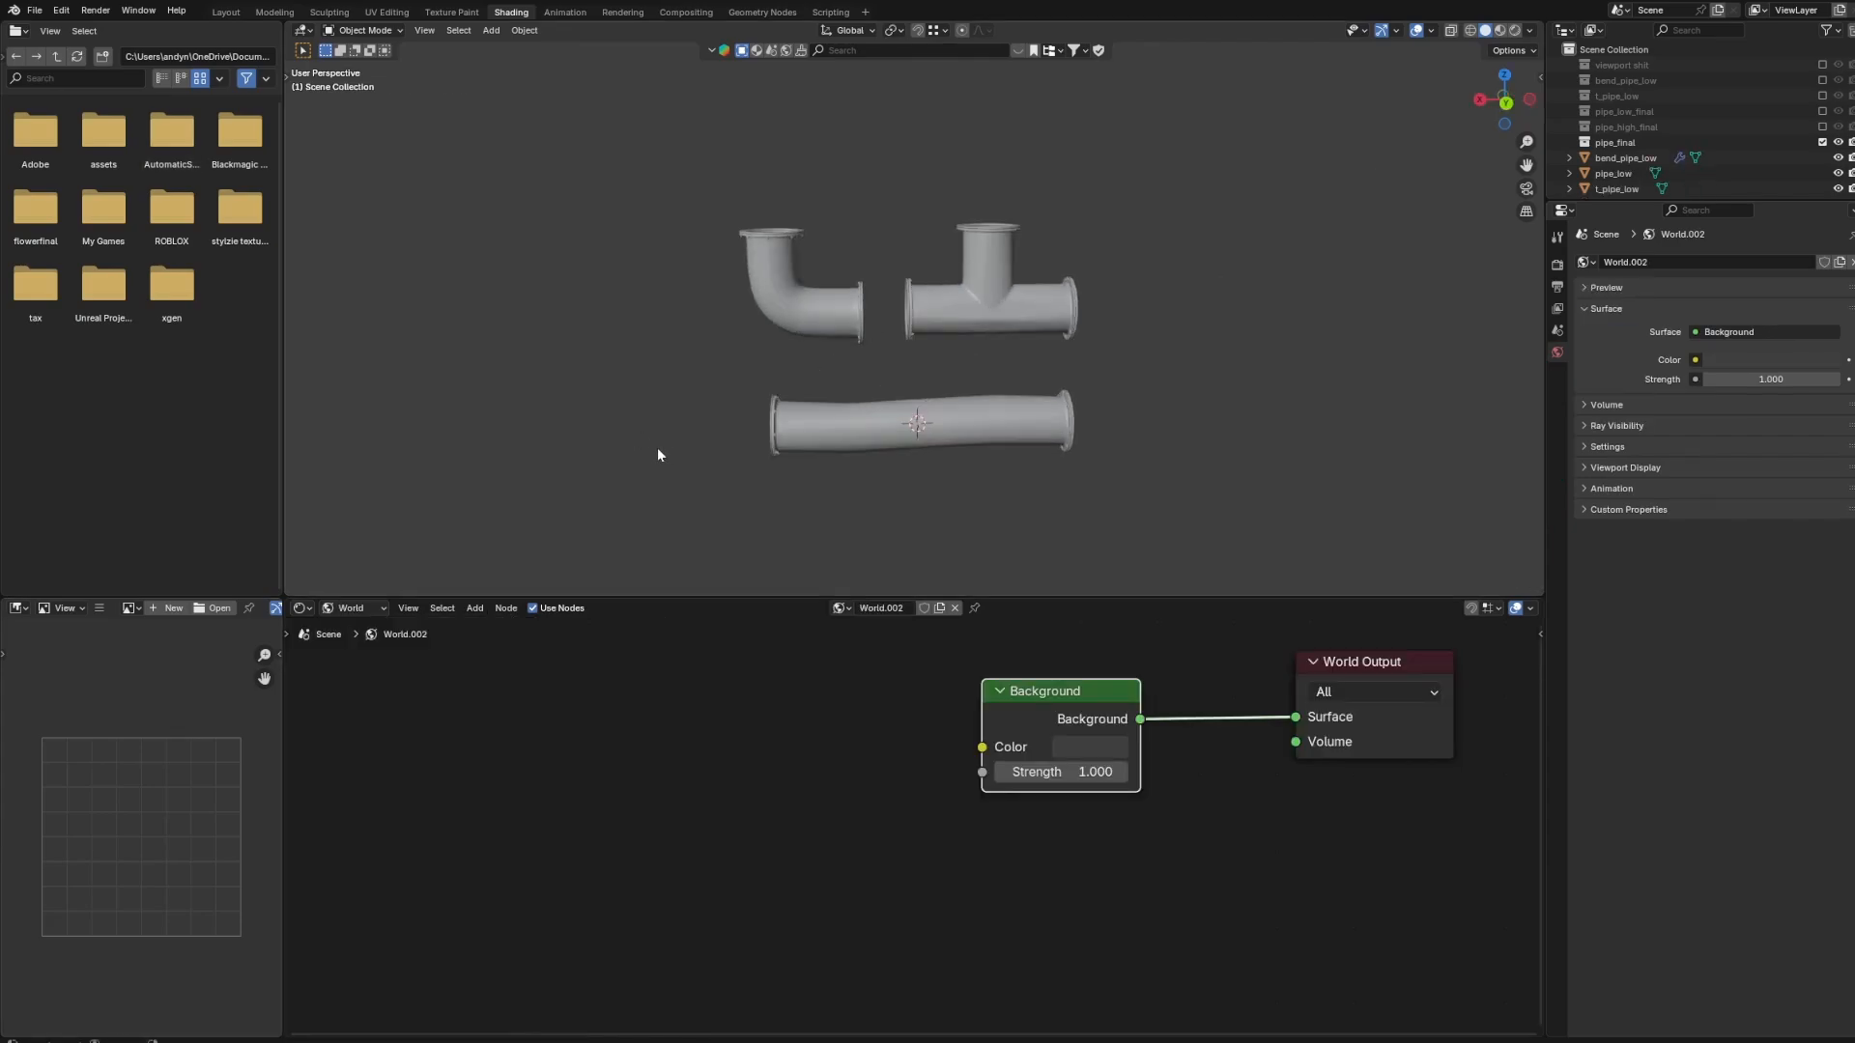
scroll(744, 364, "up", 6)
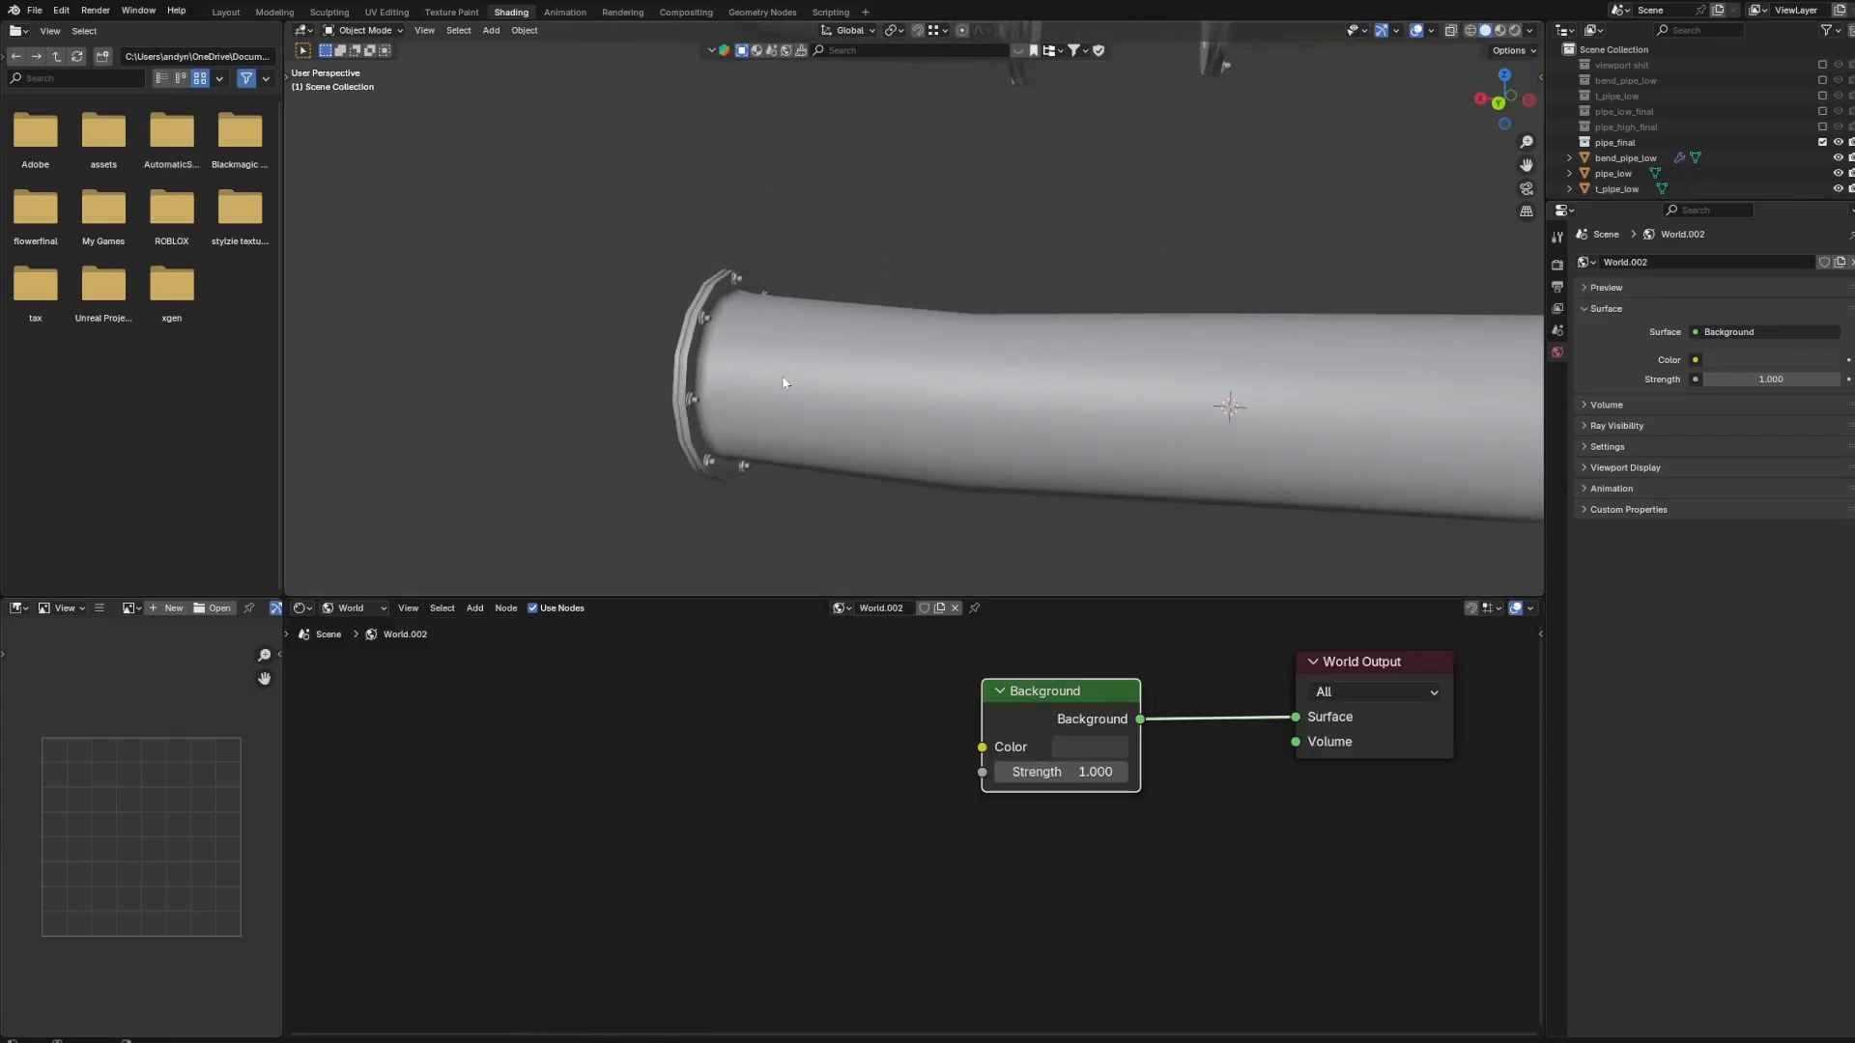
left_click(824, 355)
key("shift+z")
scroll(824, 348, "down", 5)
key("shift+z")
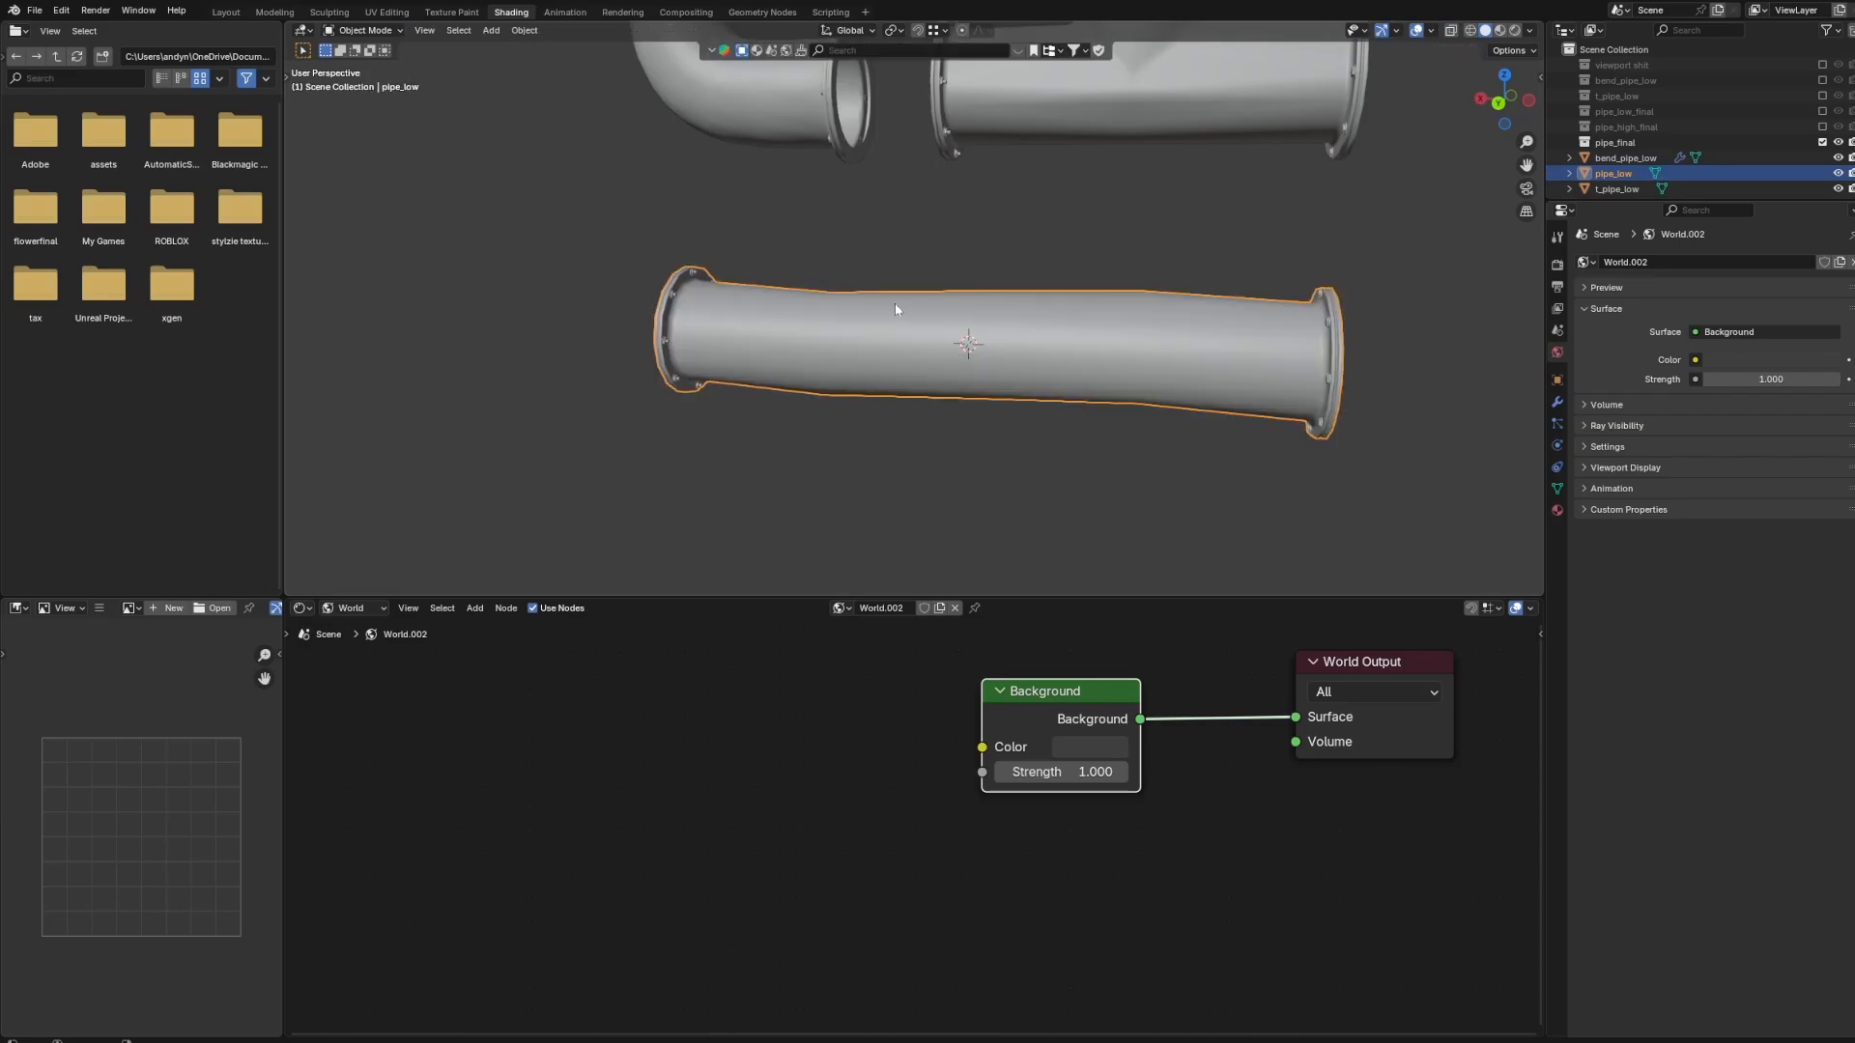
Select the T-pipe and open its mesh in Edit Mode, undoing the return to Object Mode.
left_click(1028, 224)
middle_click_drag(978, 220, 1002, 266, "shift")
key("Tab")
scroll(1003, 271, "up", 3)
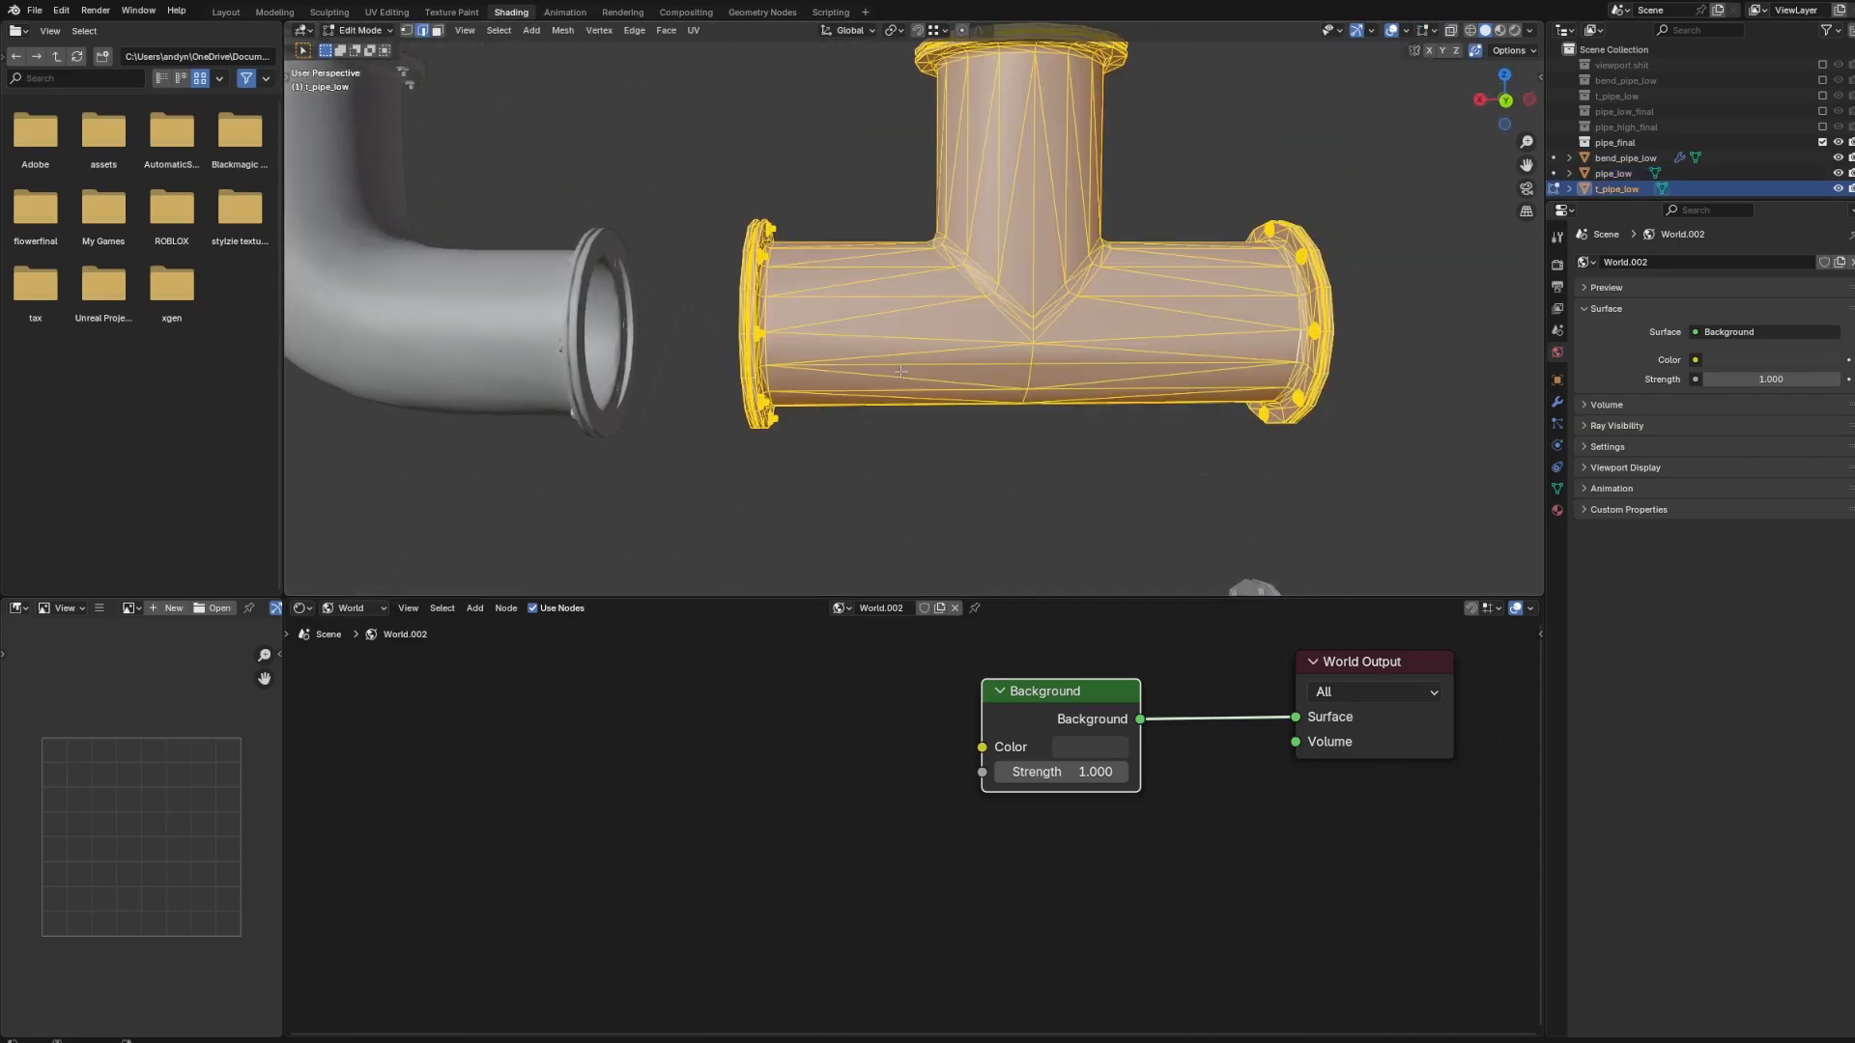
key("F3")
left_click(1006, 417)
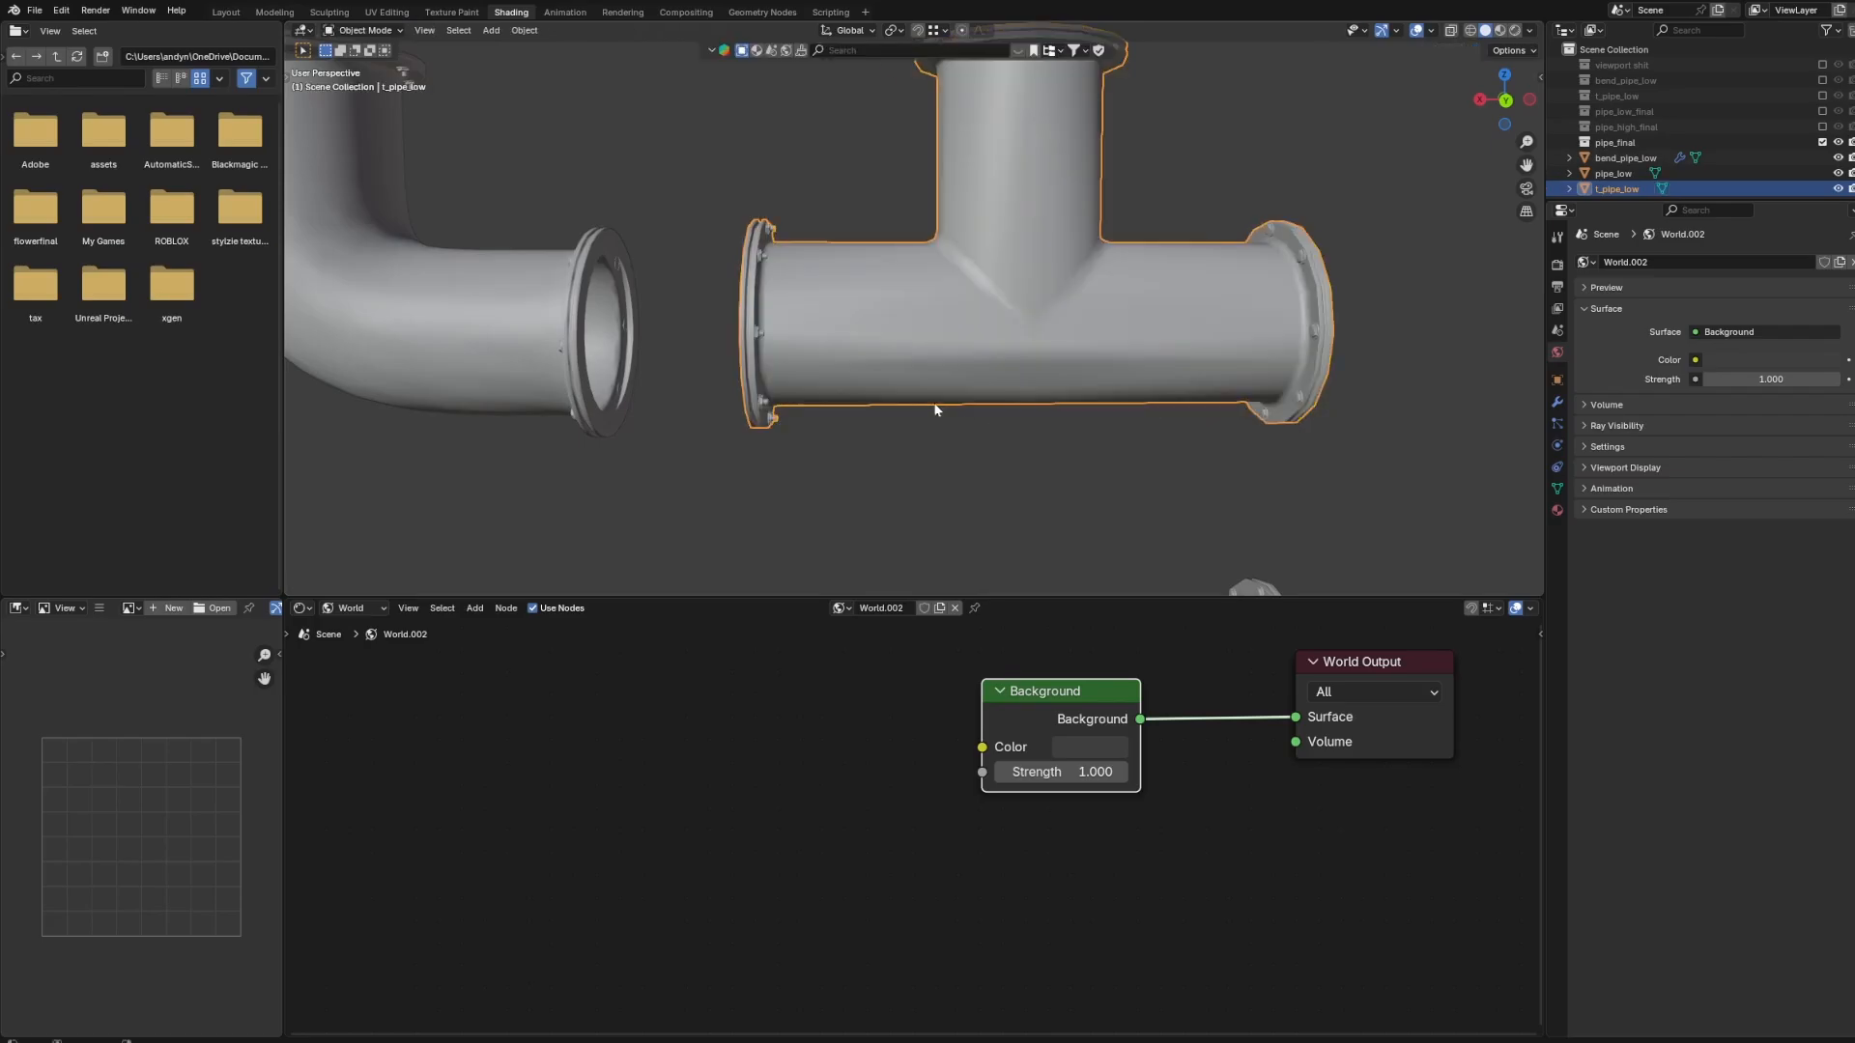
key("ctrl+z")
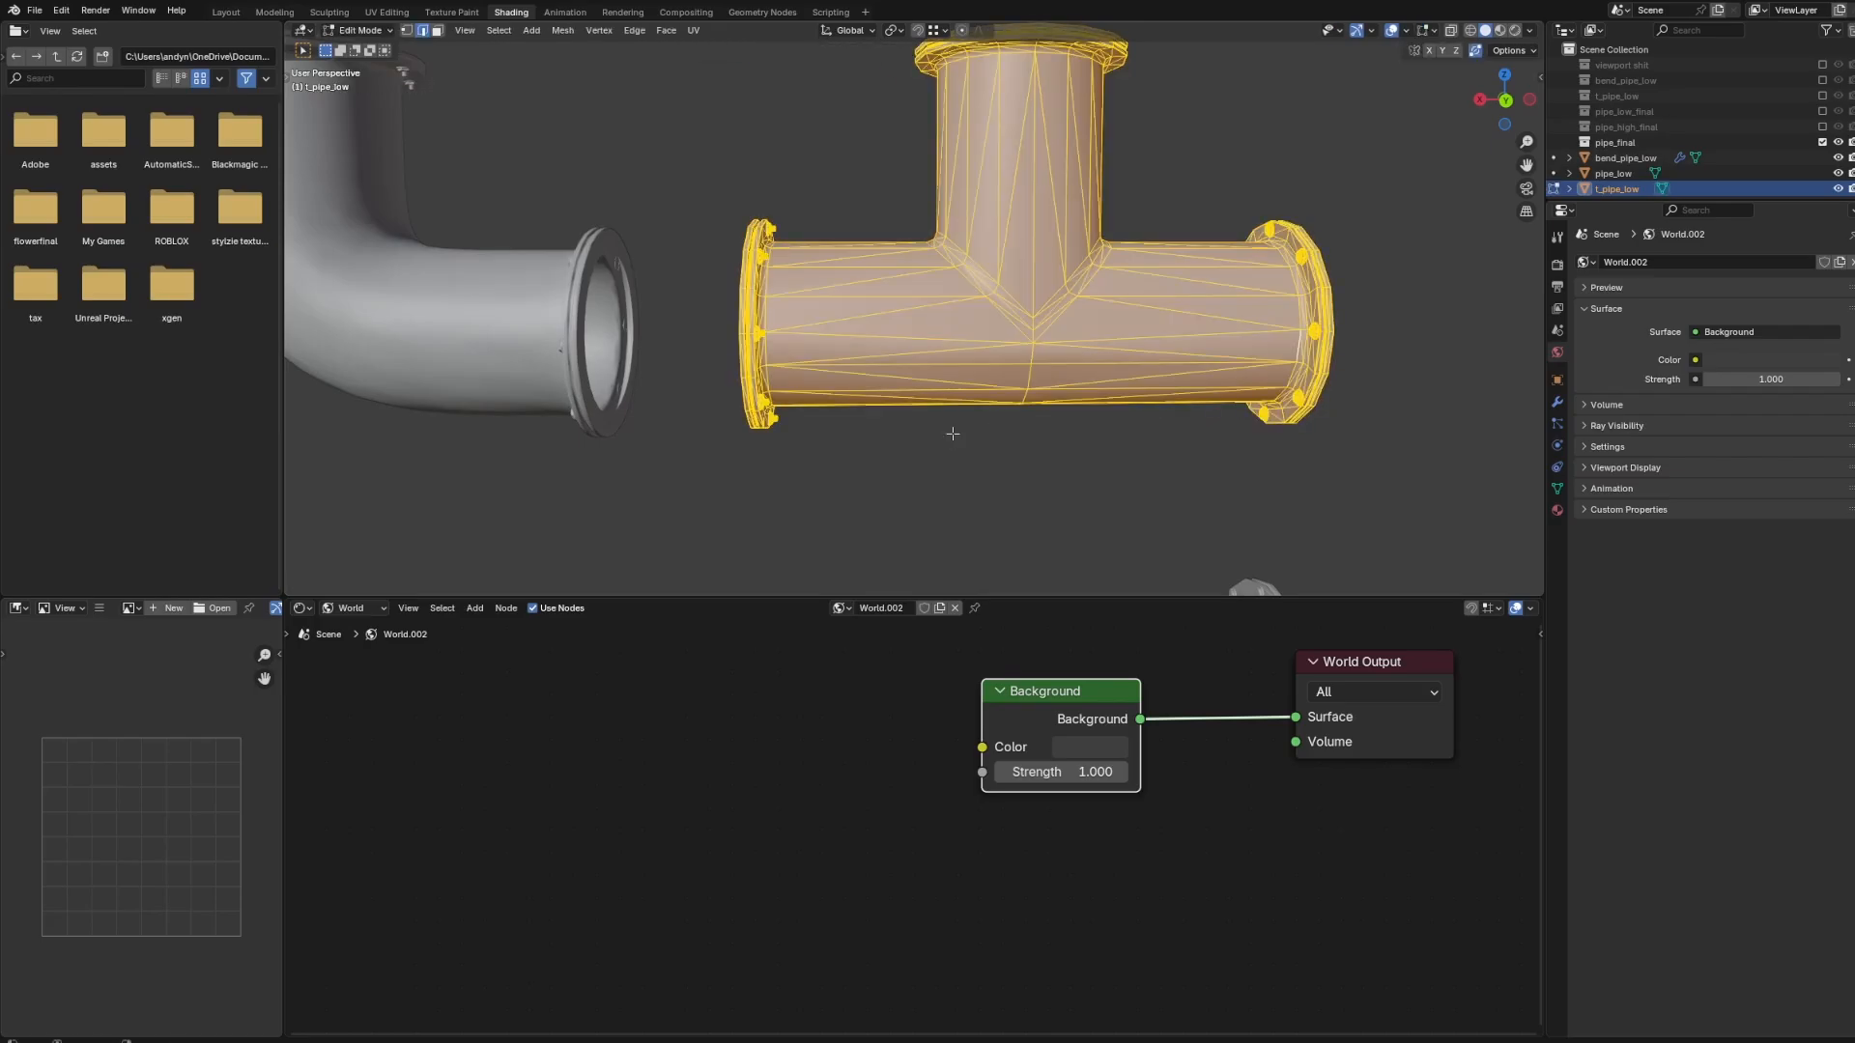
Try to convert the straight pipe's triangulated faces to quads in Edit Mode.
key("Tab")
middle_click_drag(955, 434, 978, 333, "shift")
scroll(998, 502, "down", 1)
left_click(993, 518)
middle_click_drag(993, 518, 1010, 383, "shift")
key("Tab")
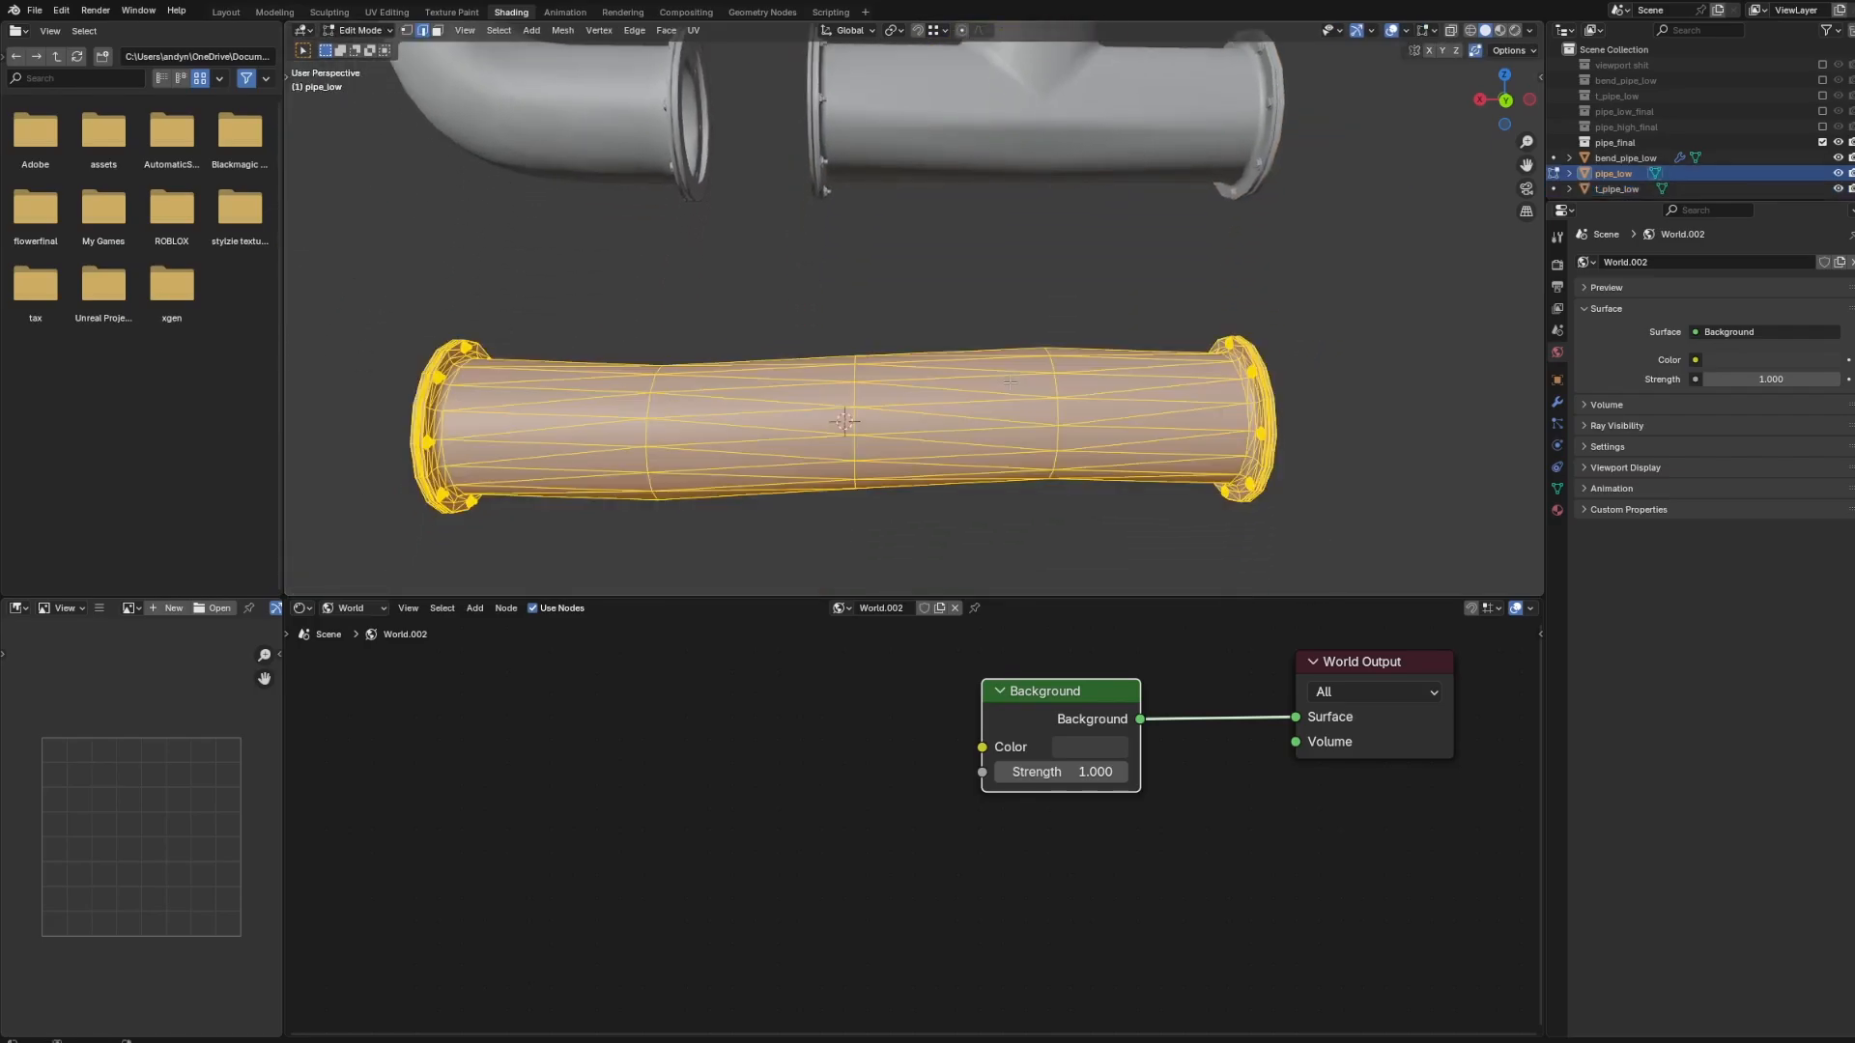
key("F3")
scroll(913, 486, "up", 1)
middle_click_drag(952, 481, 875, 334)
left_click(913, 486)
key("Tab")
Examine the T-pipe's mesh and the straight pipe's quad layout in Edit Mode.
left_click(959, 143)
key("Tab")
left_click(1010, 397)
key("Tab")
middle_click_drag(841, 565, 922, 439, "shift")
left_click(828, 431)
key("Tab")
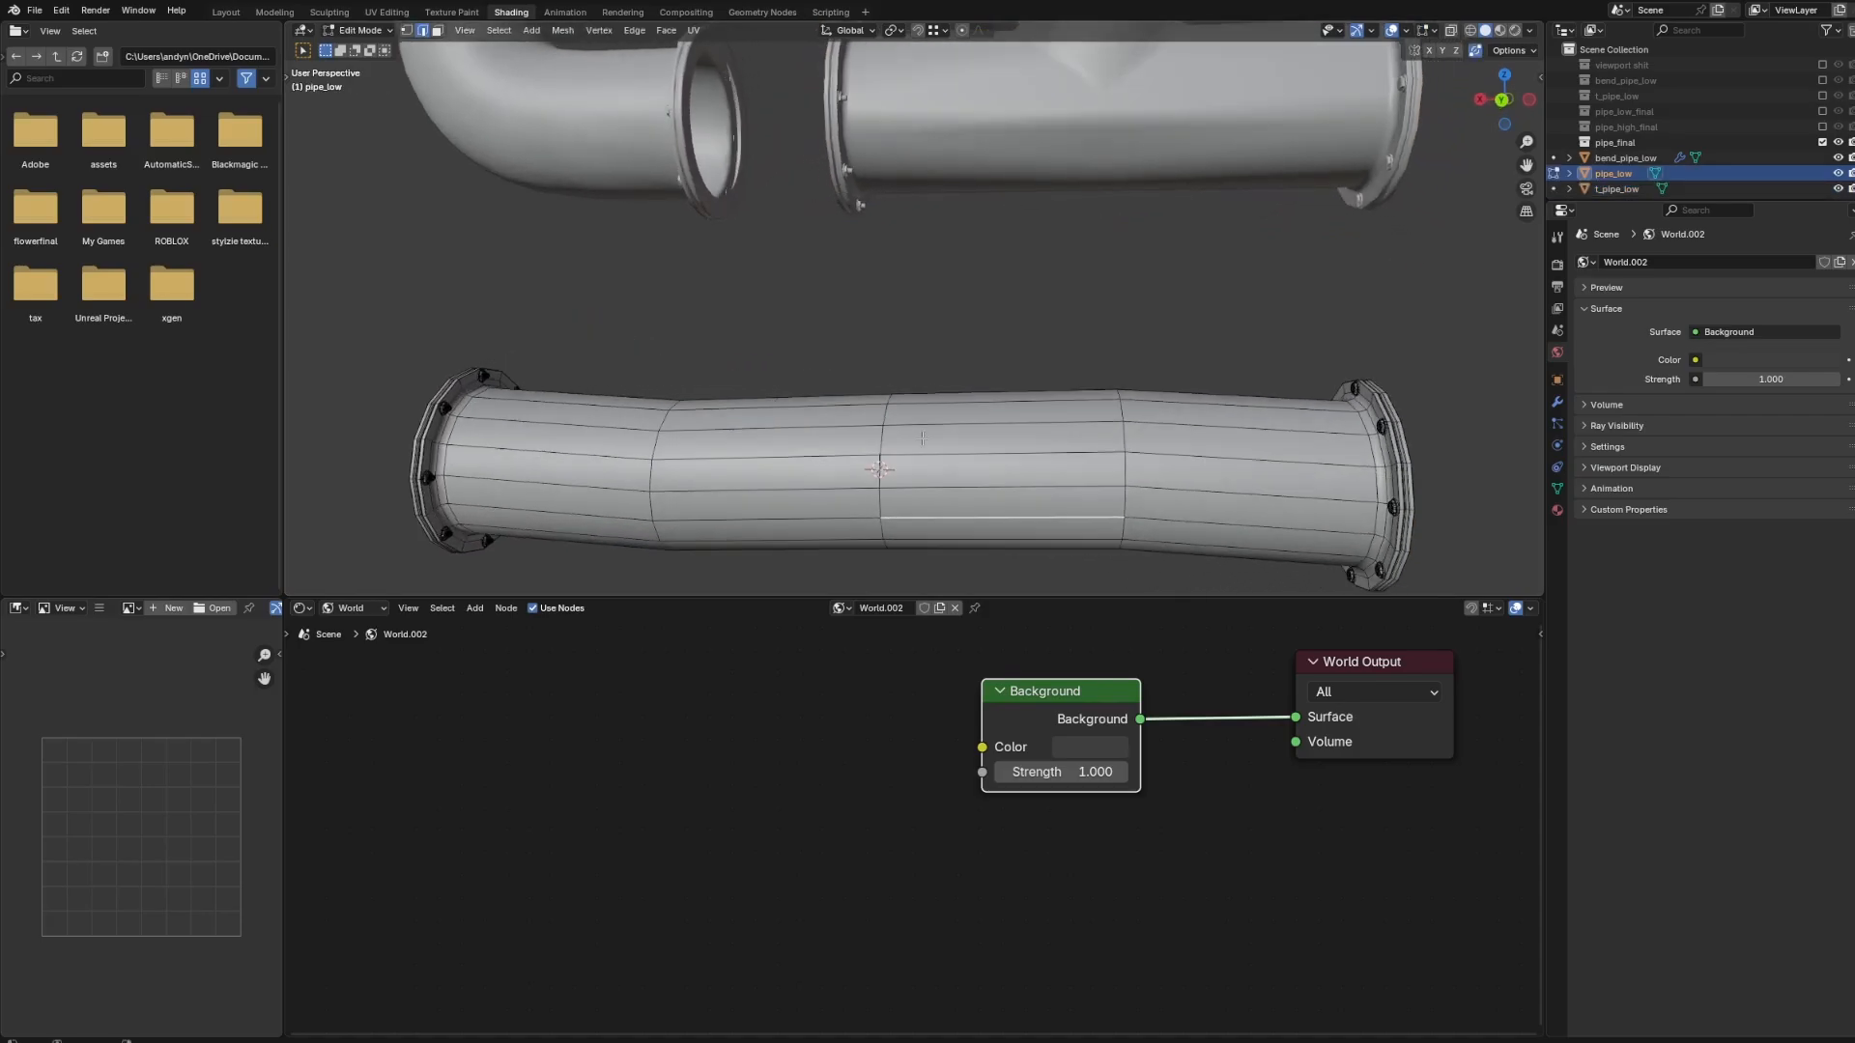
Undo the recent quad conversion and selection changes on the pipes, leaving the straight pipe in Object Mode.
key("Tab")
key("ctrl+z")
key("ctrl+z")
key("ctrl+z")
key("ctrl+z")
key("ctrl+z")
key("ctrl+z")
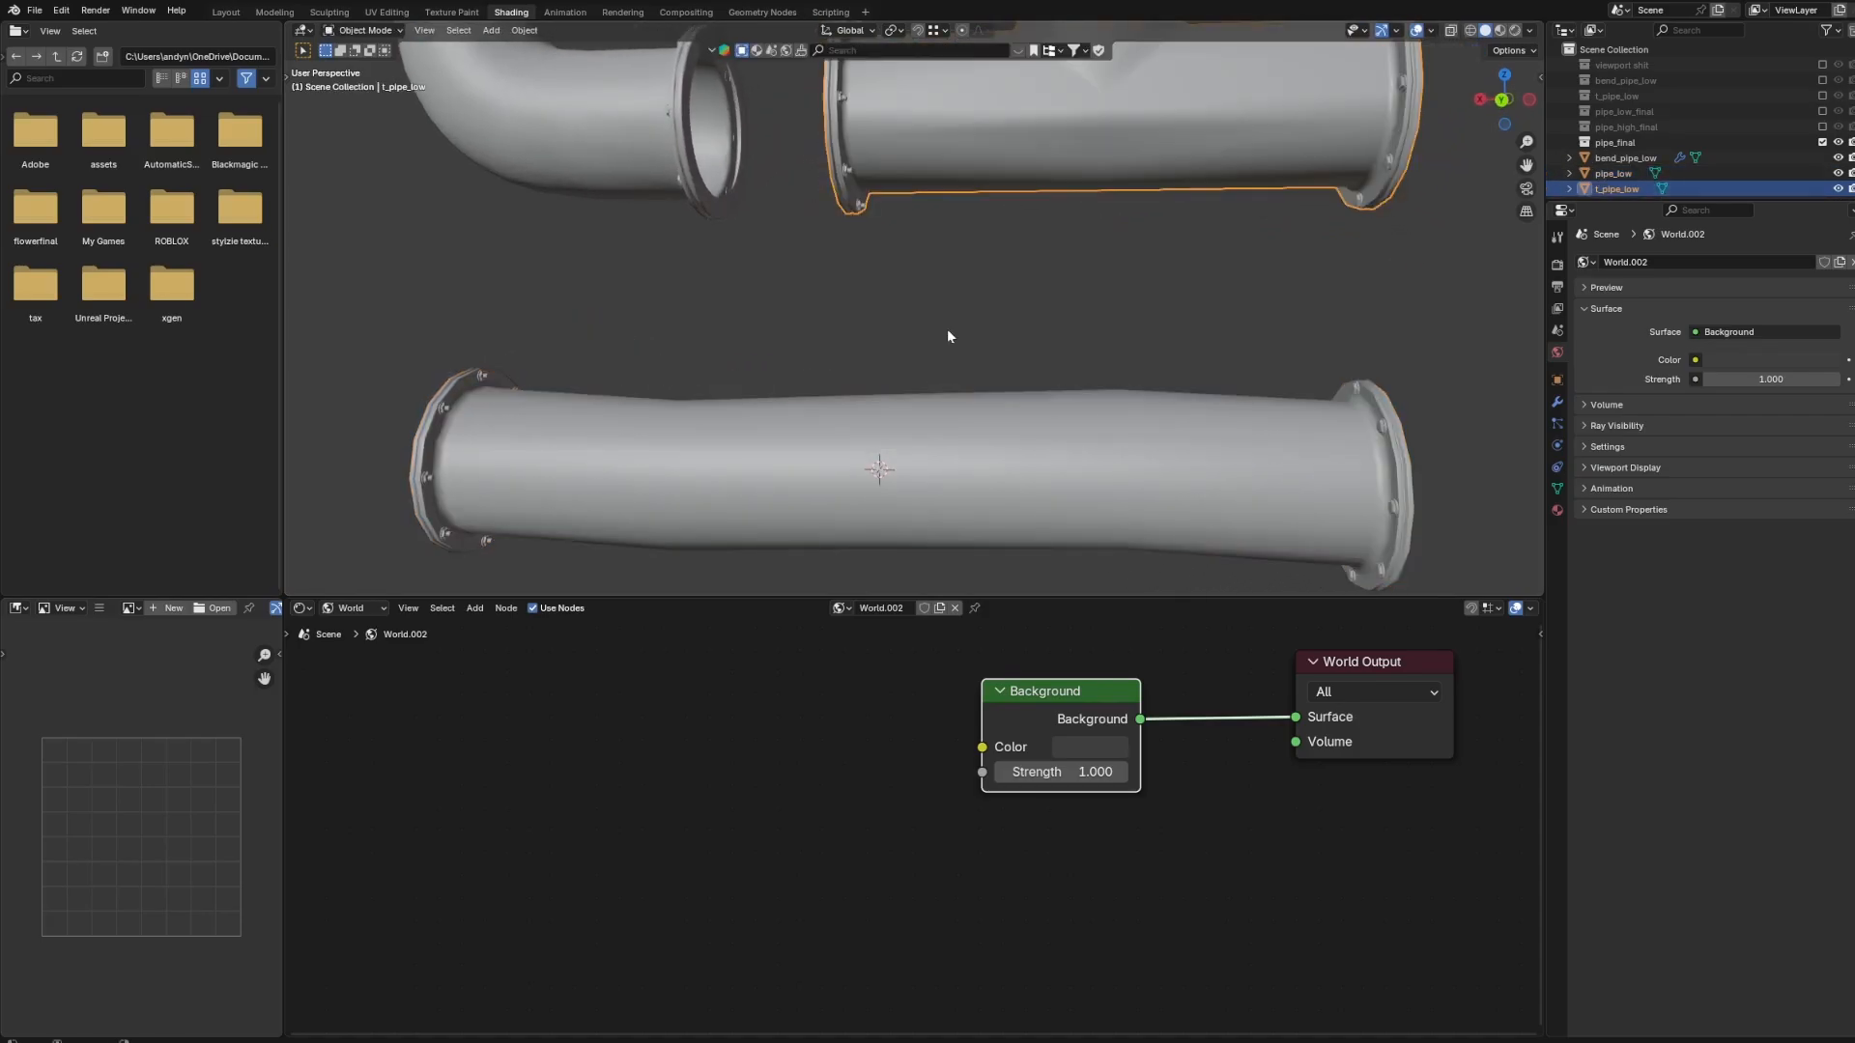
key("ctrl+z")
key("ctrl+z")
key("ctrl+z")
key("ctrl+z")
key("Tab")
scroll(941, 342, "down", 5)
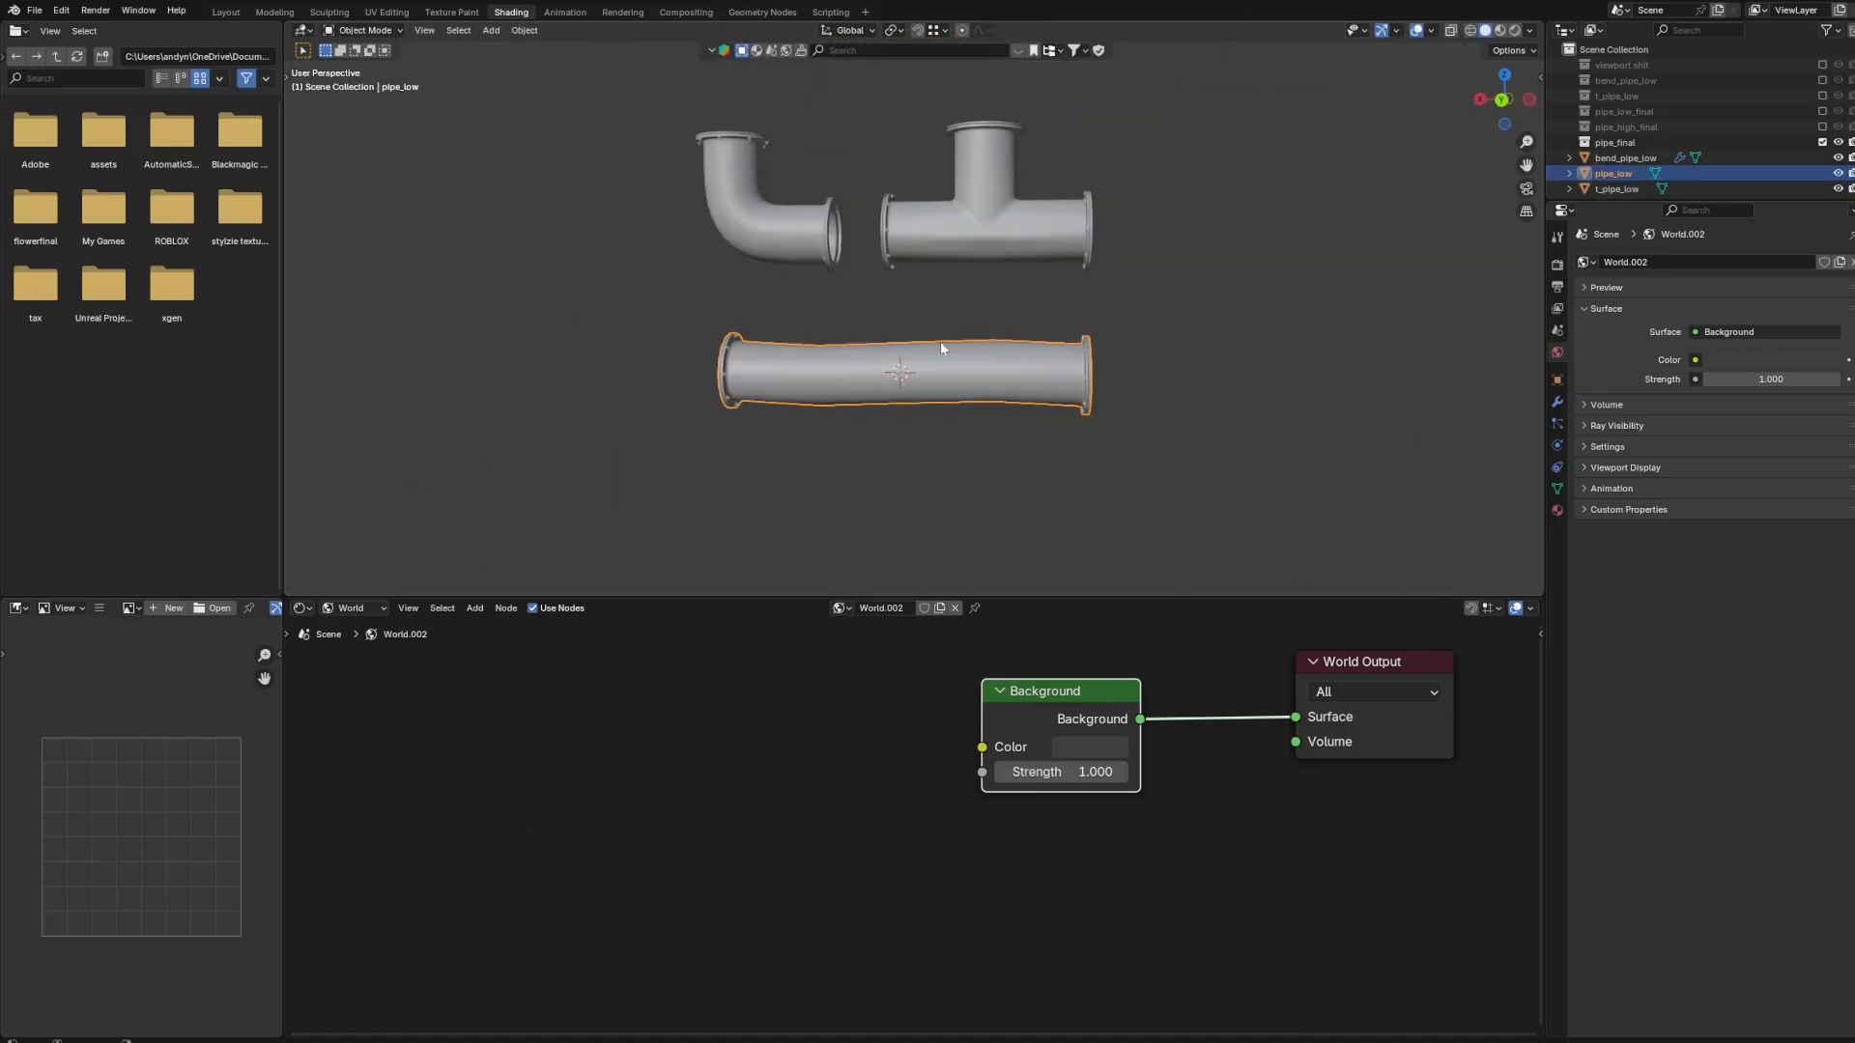
Add a camera to the scene with nothing else selected and look through it.
left_click(1010, 287)
scroll(1069, 296, "down", 2)
middle_click_drag(1009, 259, 1051, 279)
scroll(1056, 286, "up", 3)
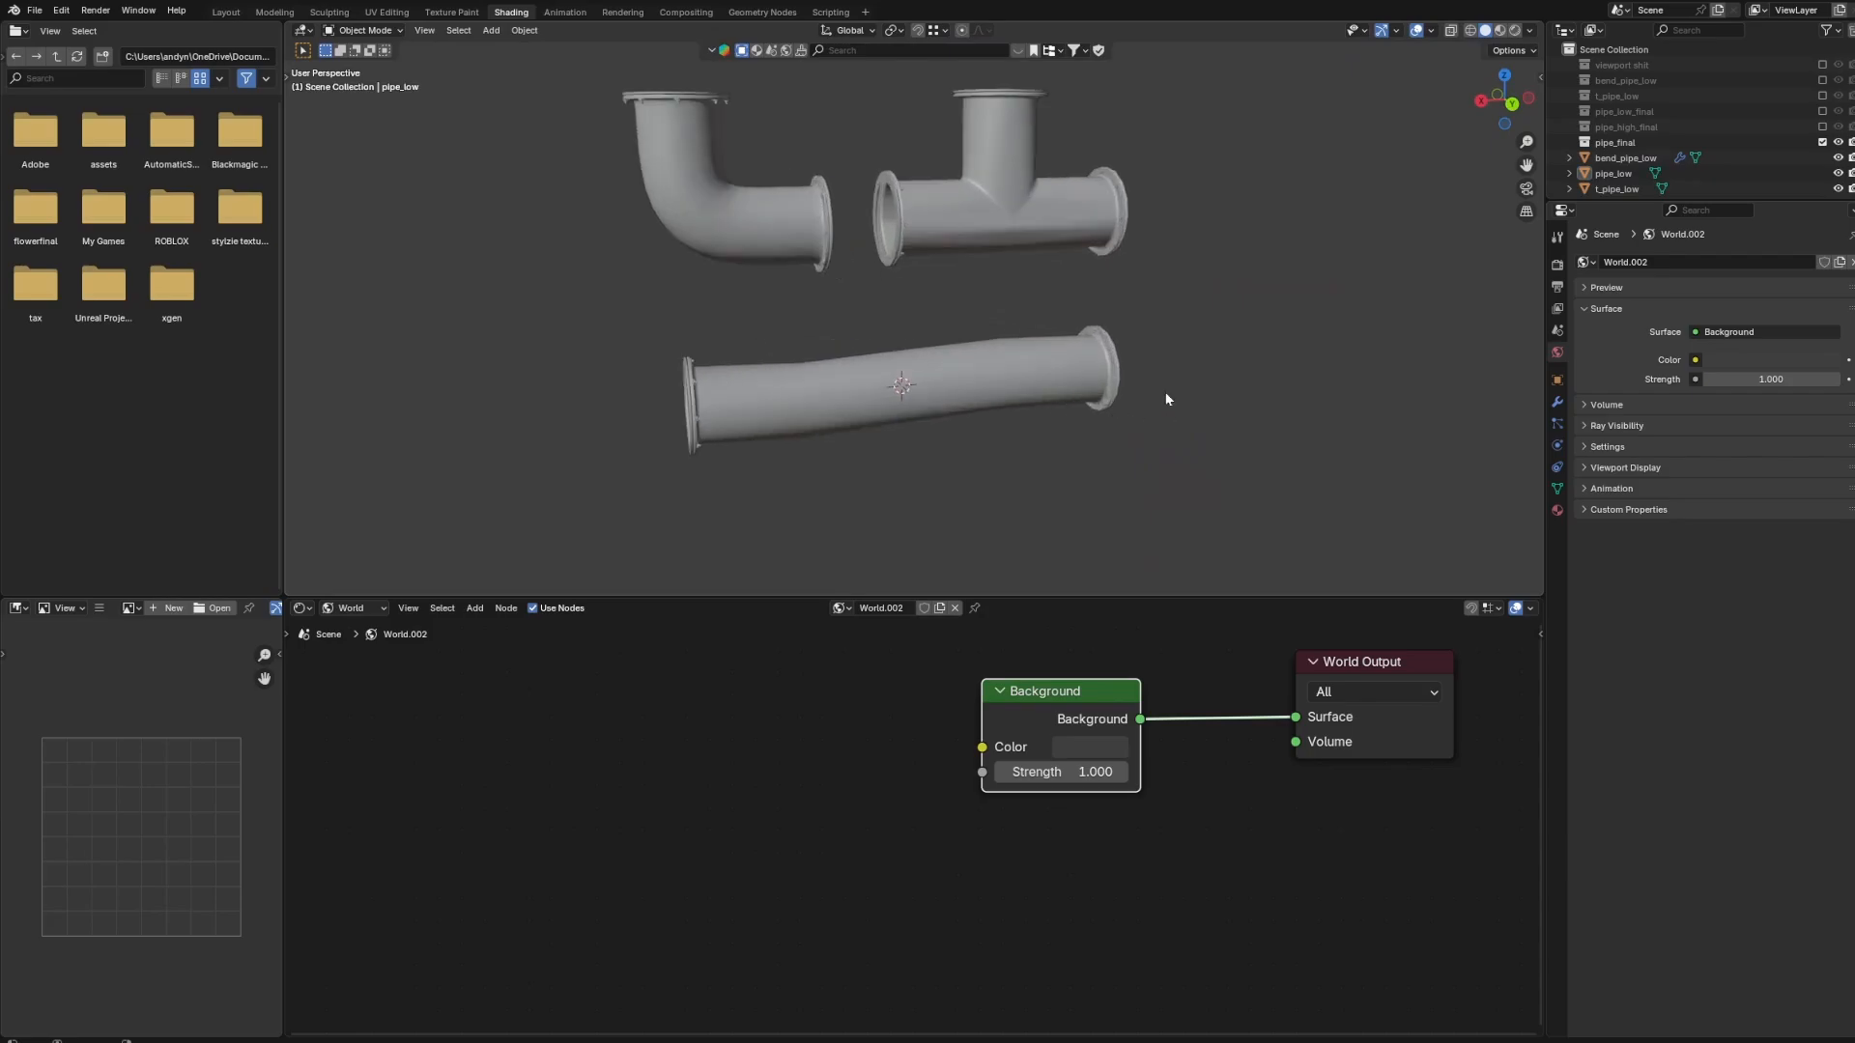
middle_click_drag(1166, 399, 995, 406)
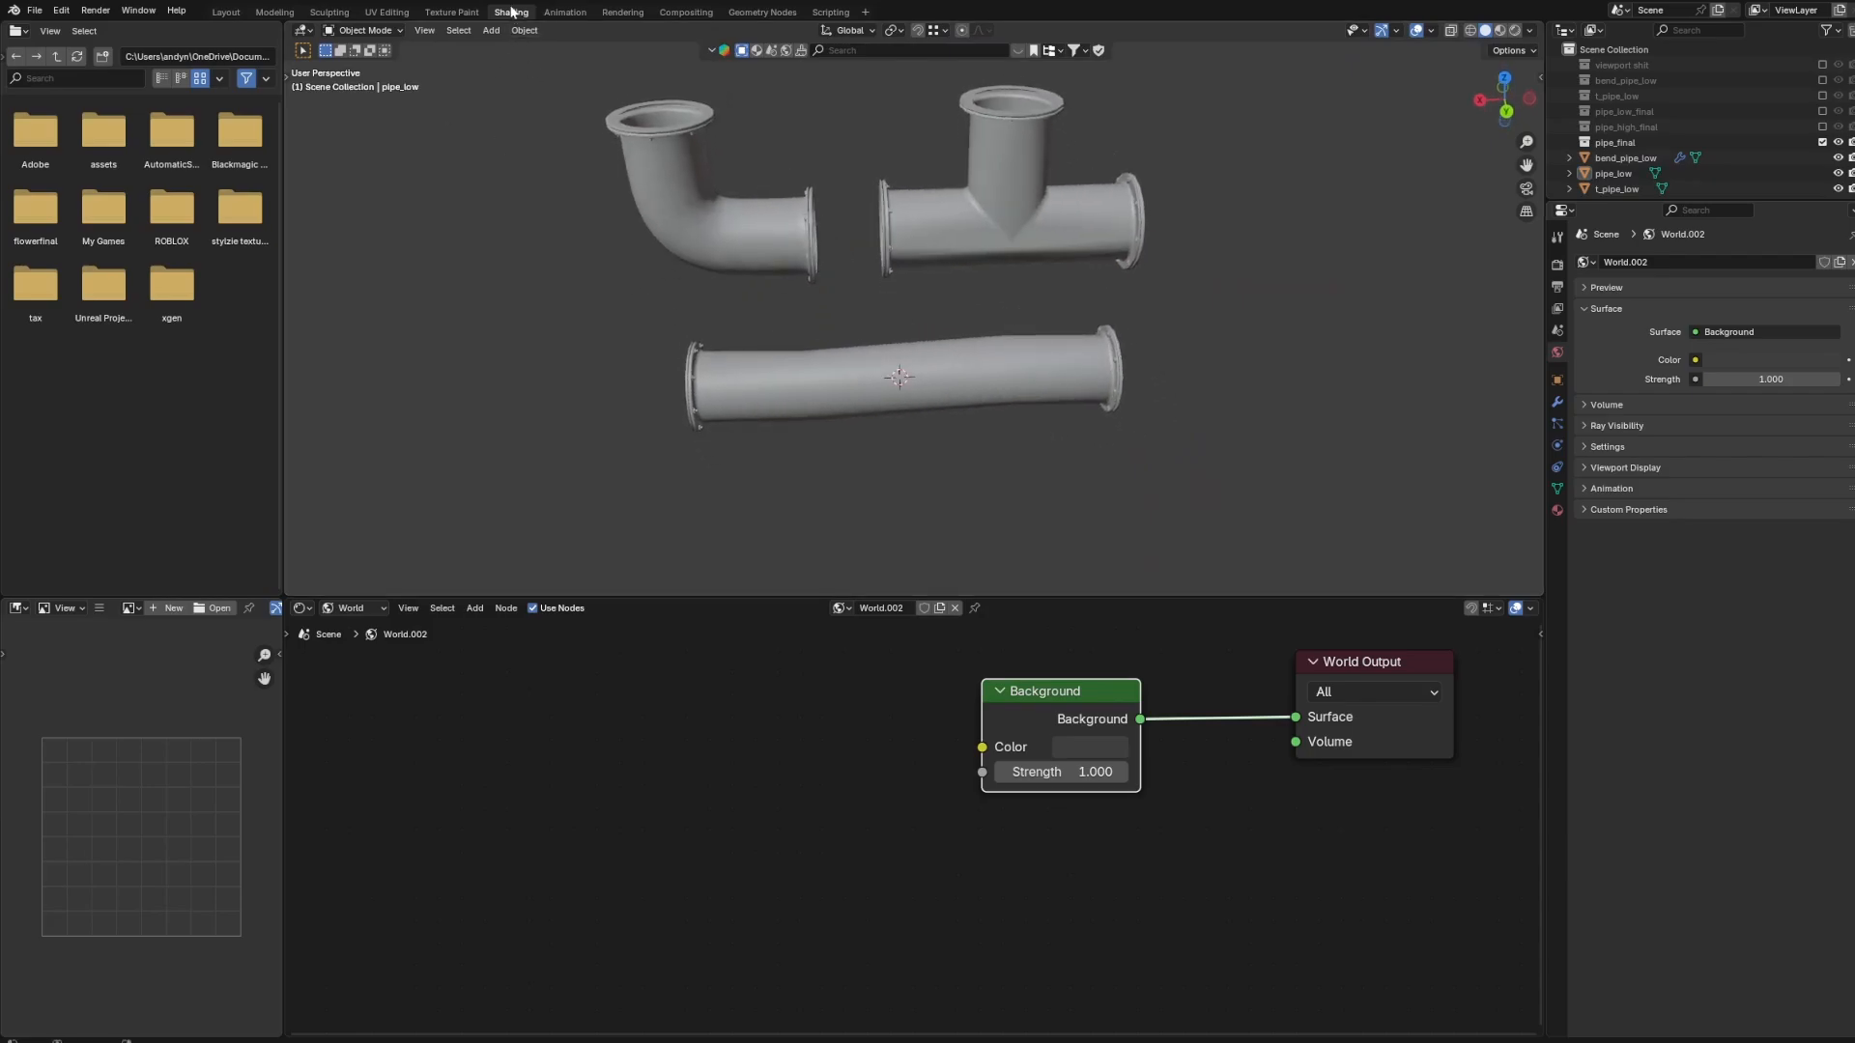
scroll(811, 346, "down", 2)
middle_click_drag(811, 346, 837, 298)
key("shift+a")
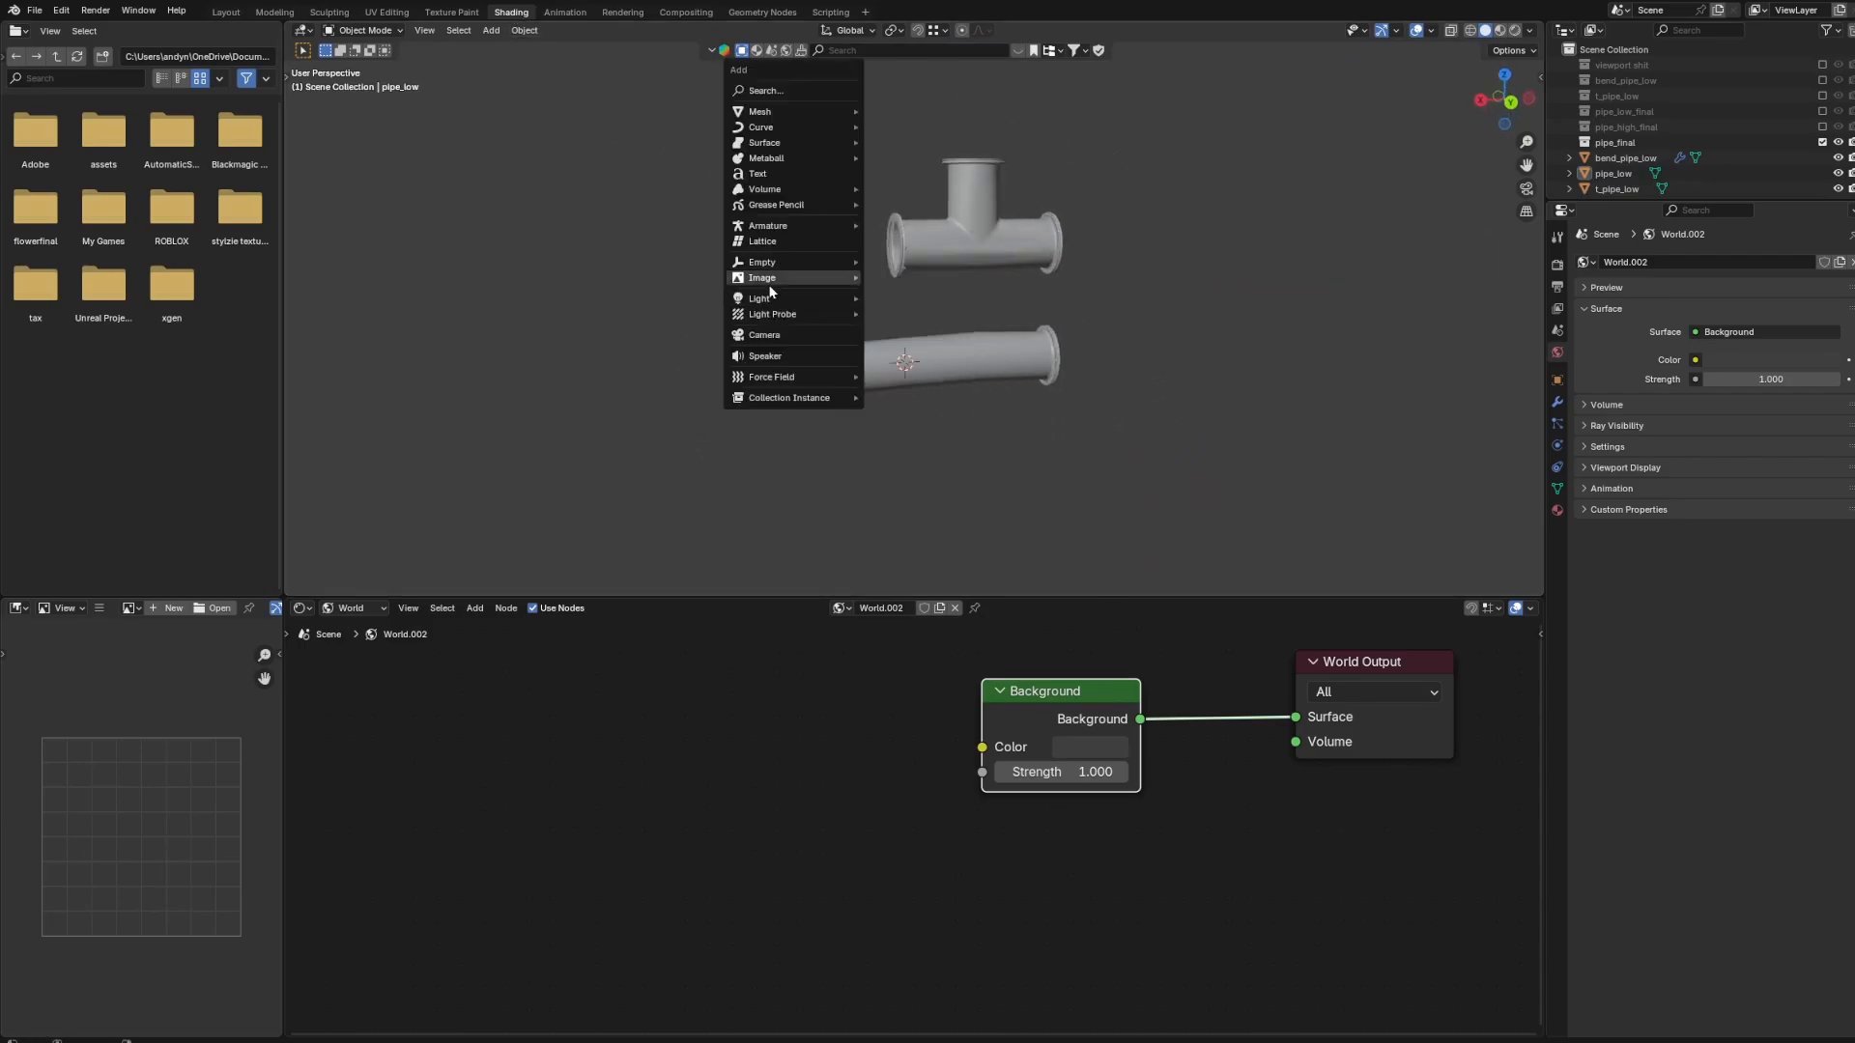
left_click(798, 334)
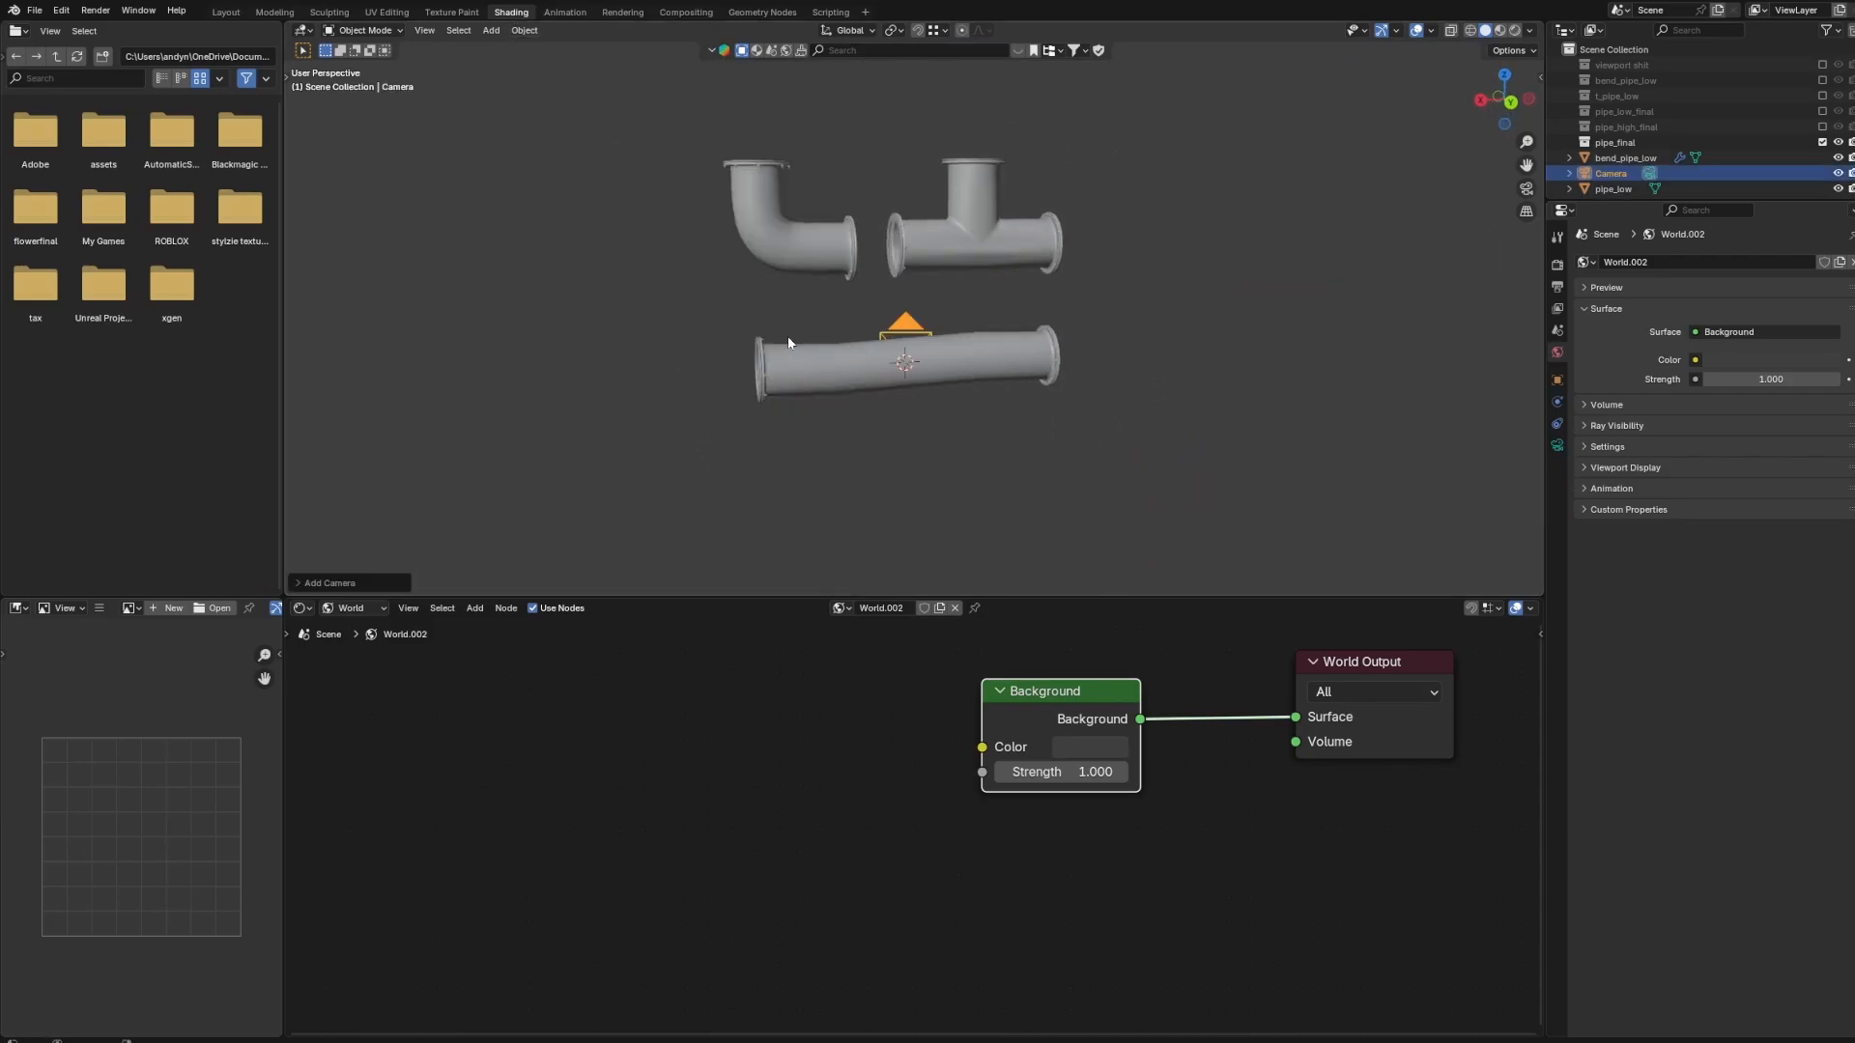
left_click(1558, 287)
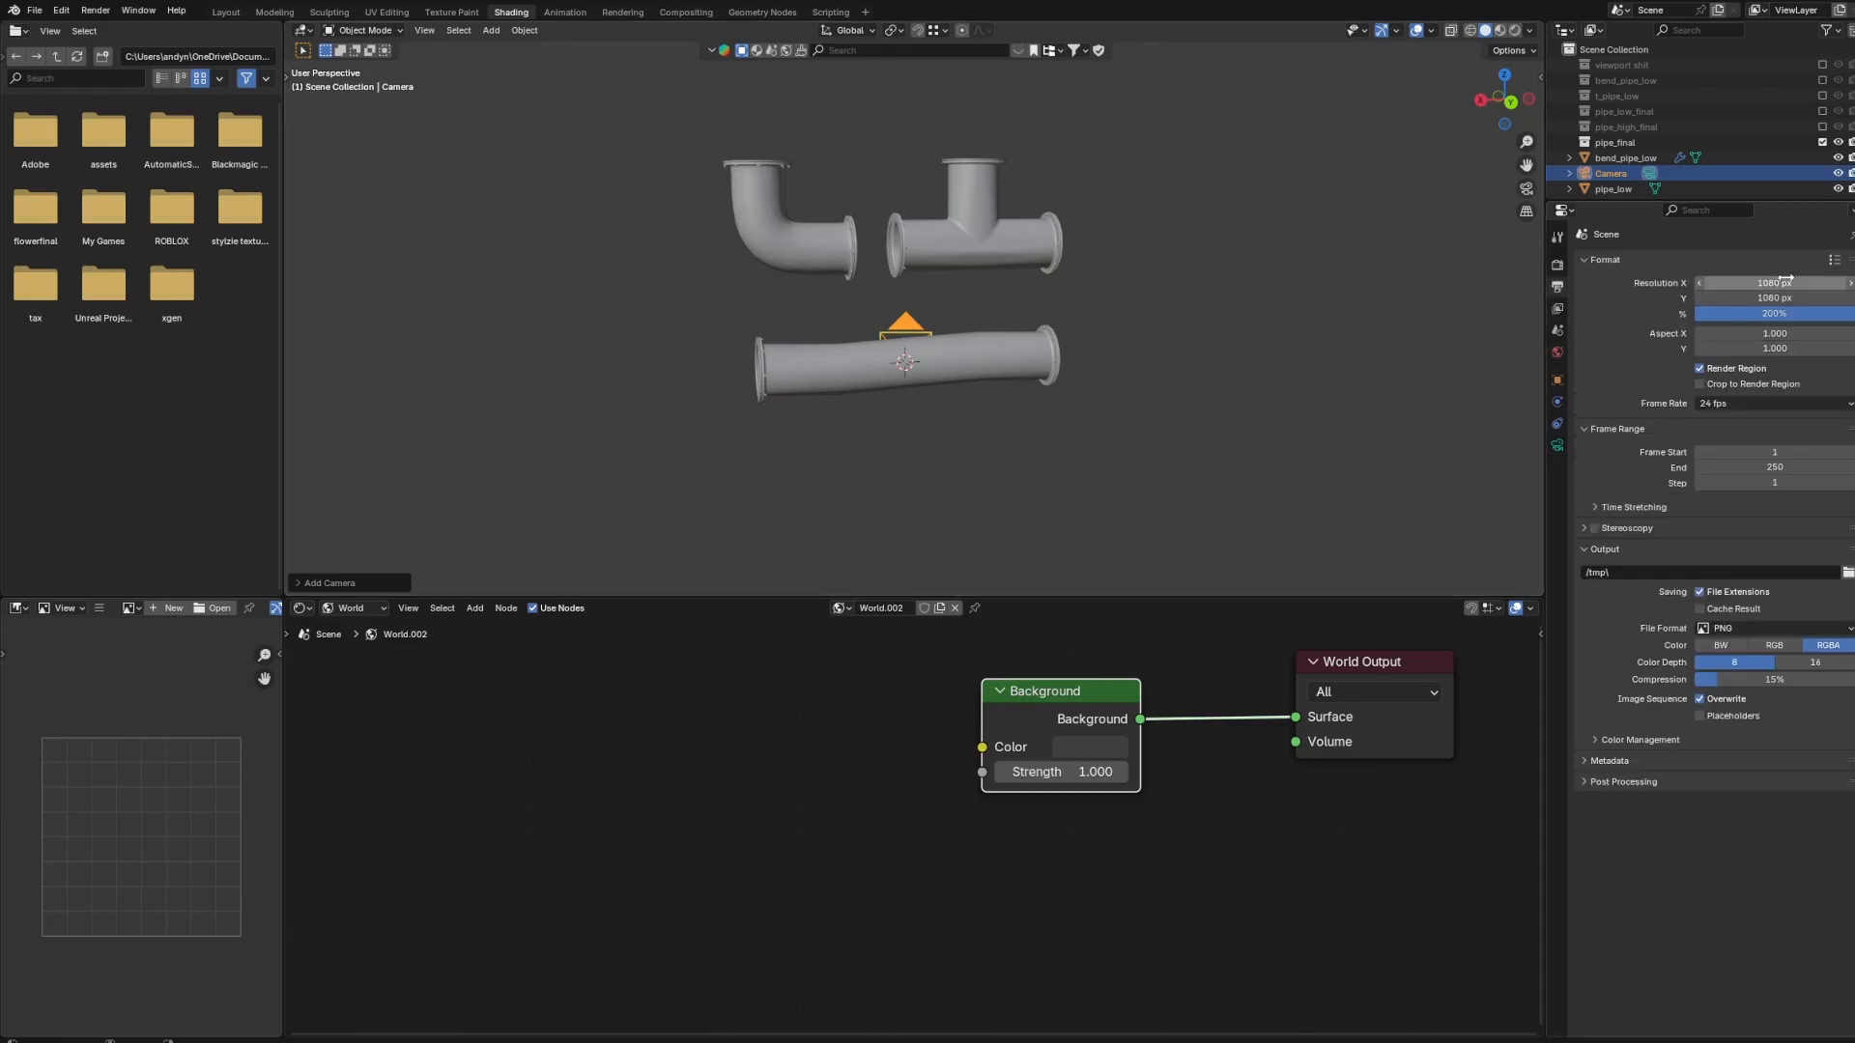
left_click(1525, 189)
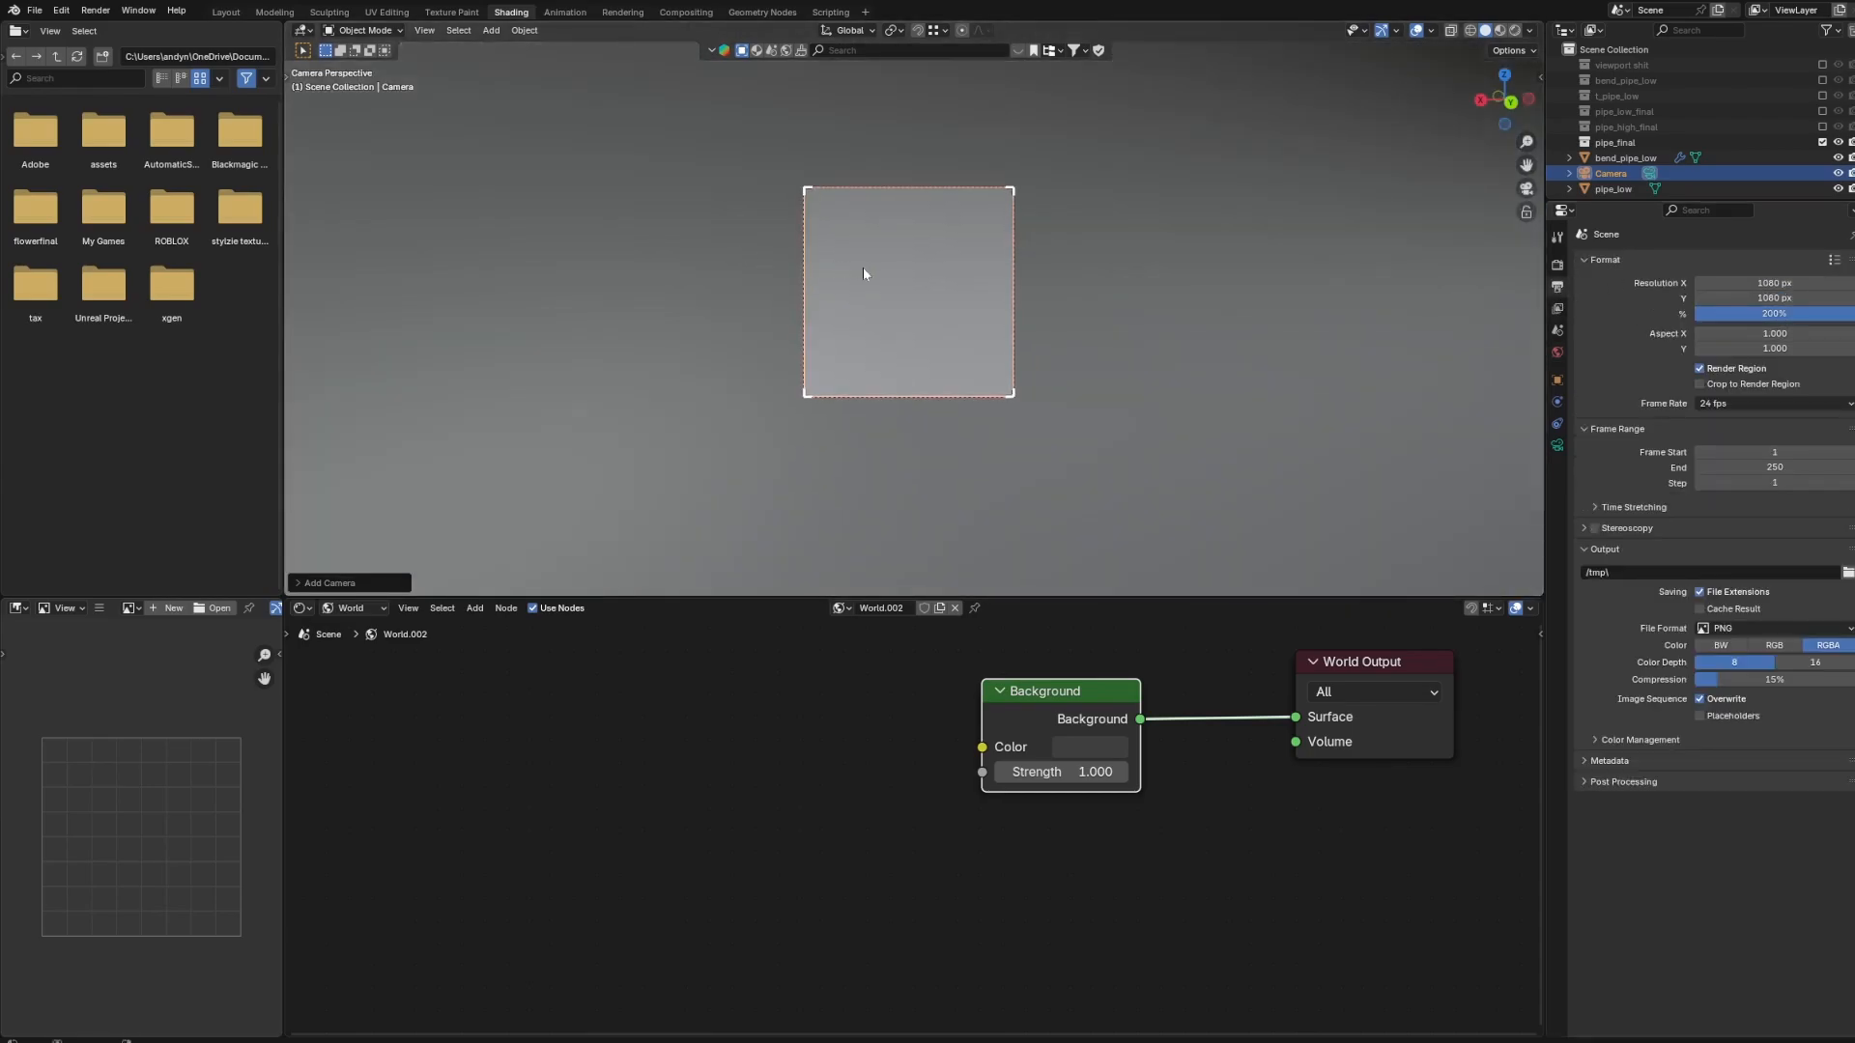
Pull the camera back with Walk Navigation to frame all three pipes.
left_click(425, 31)
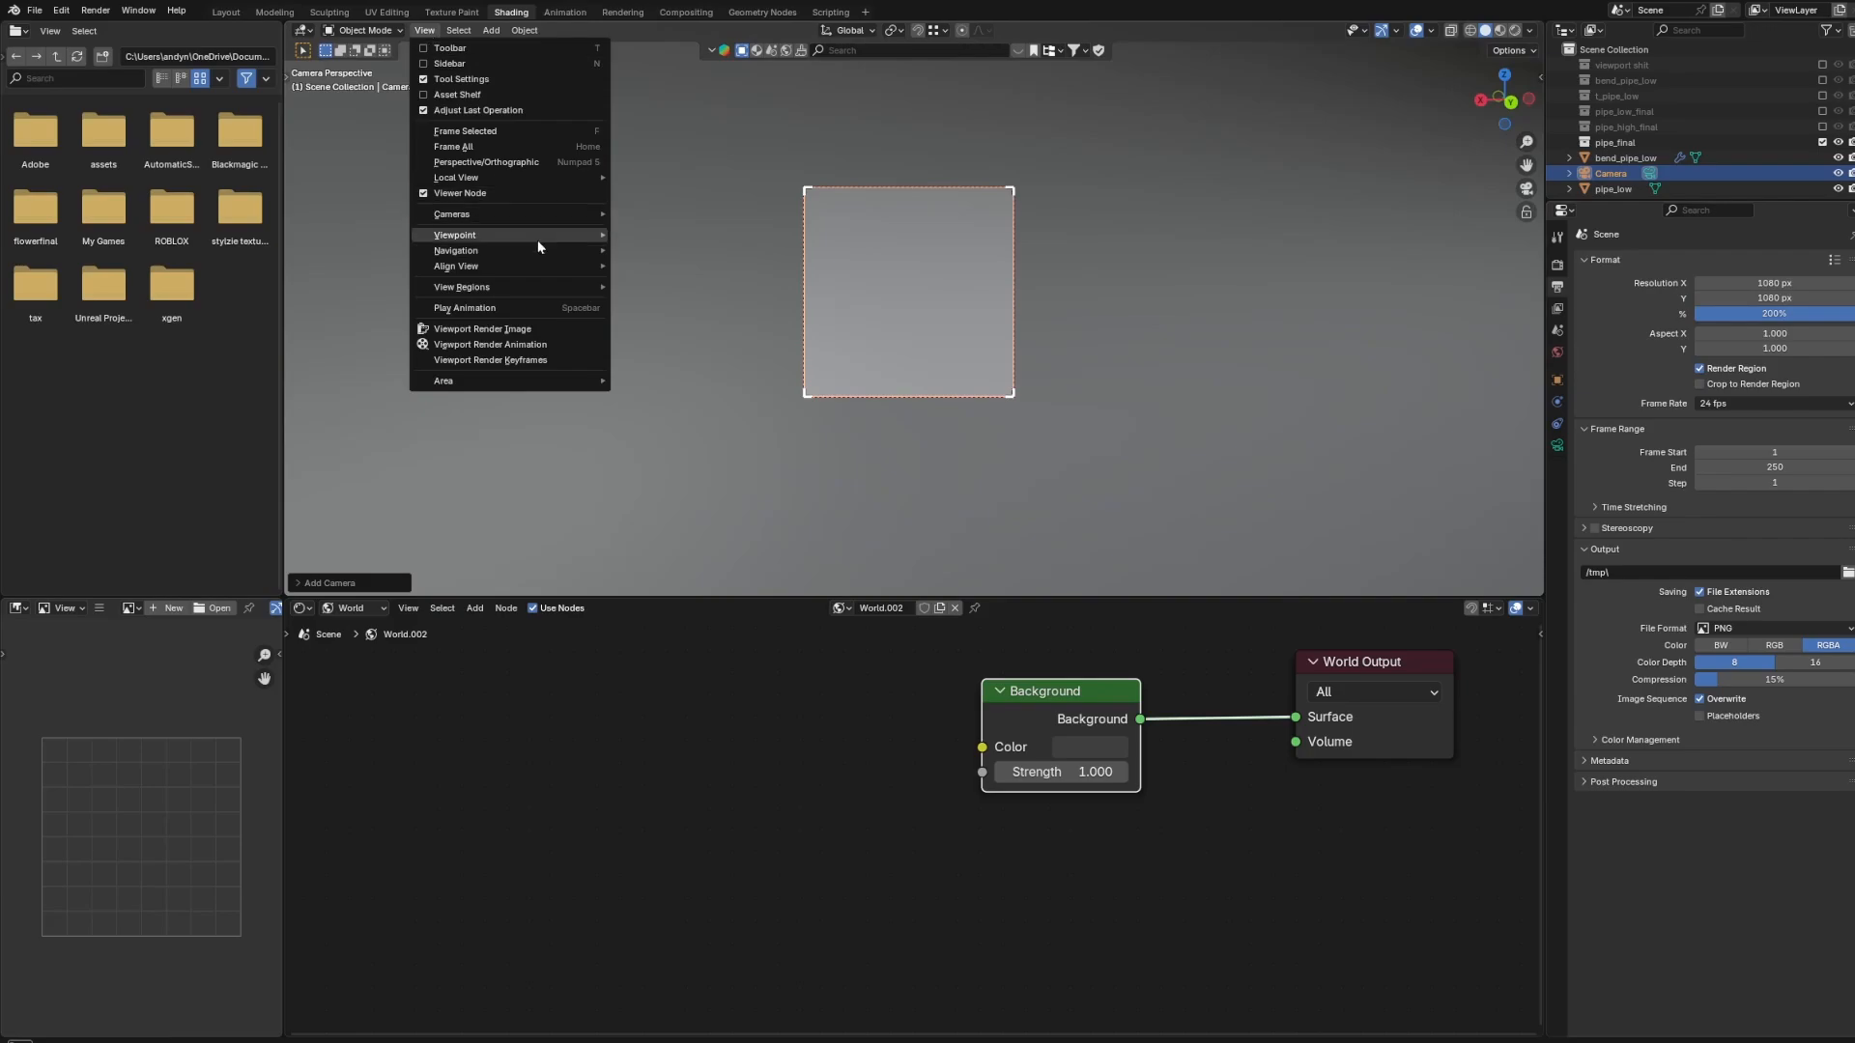
mouse_move(458, 248)
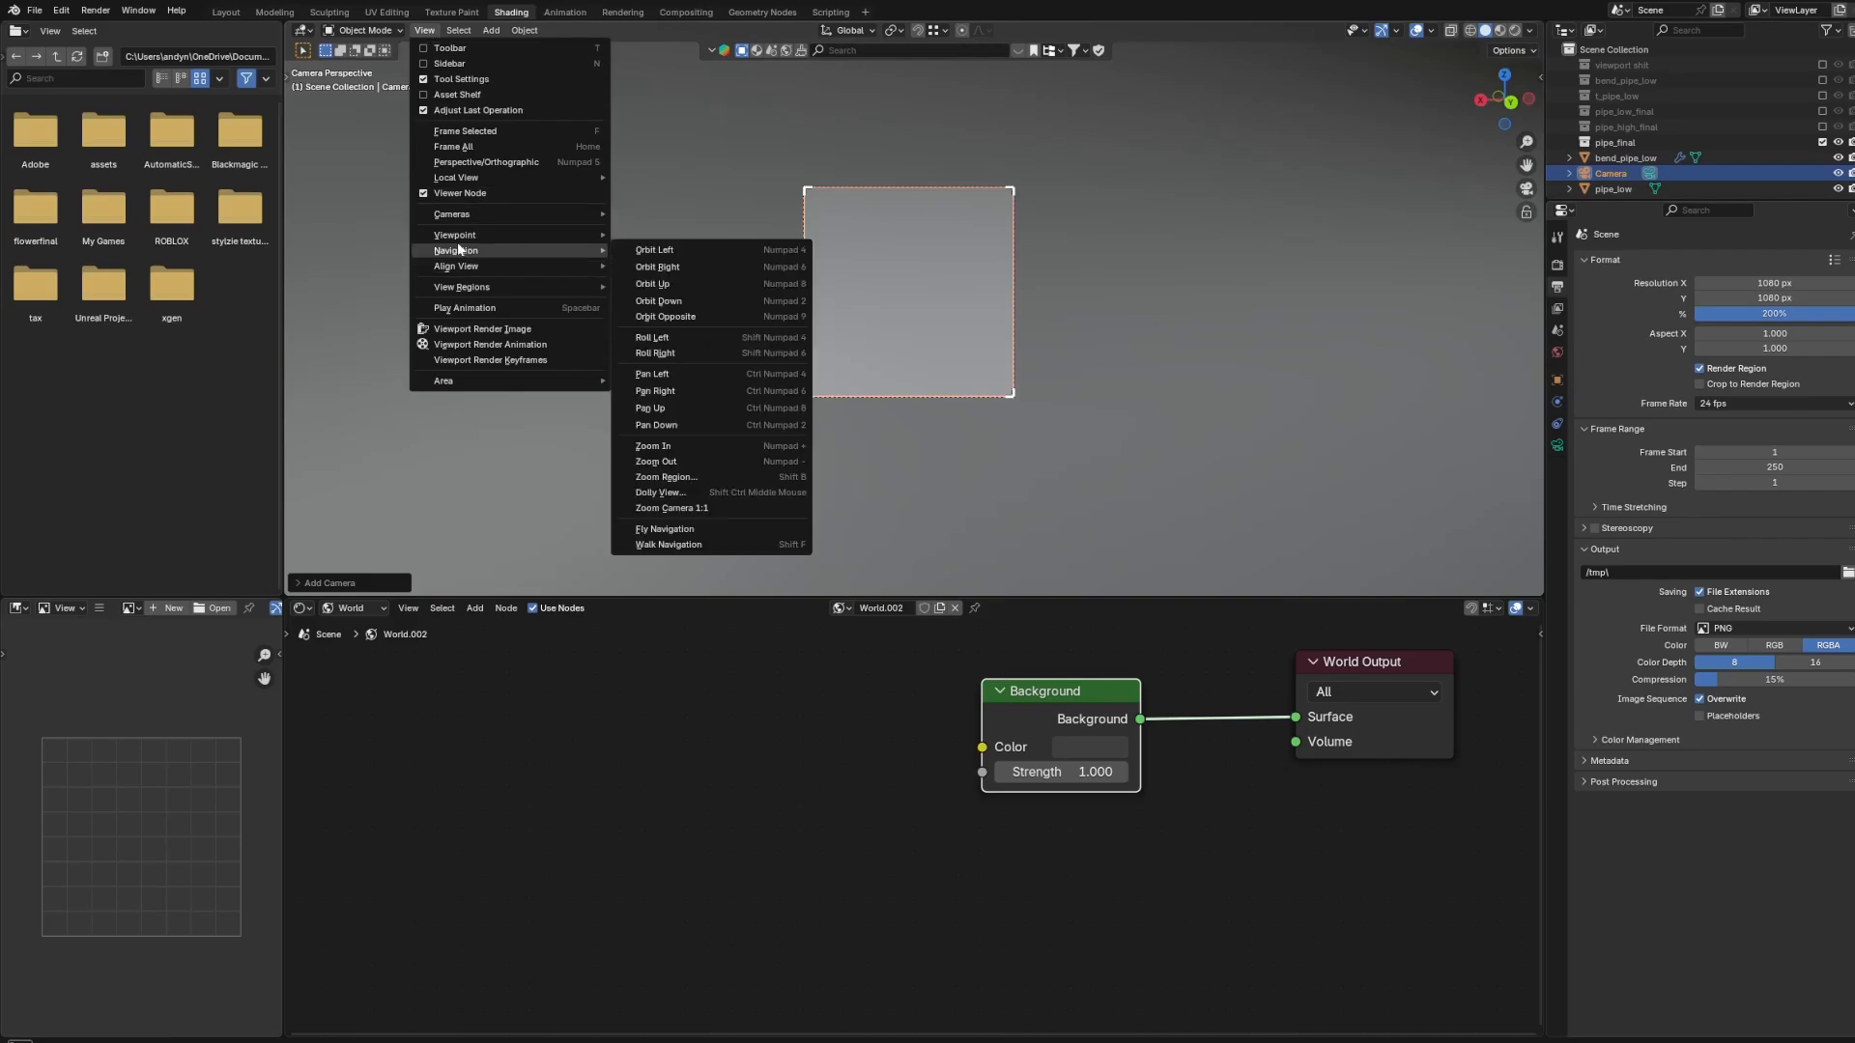
left_click(695, 544)
key("s")
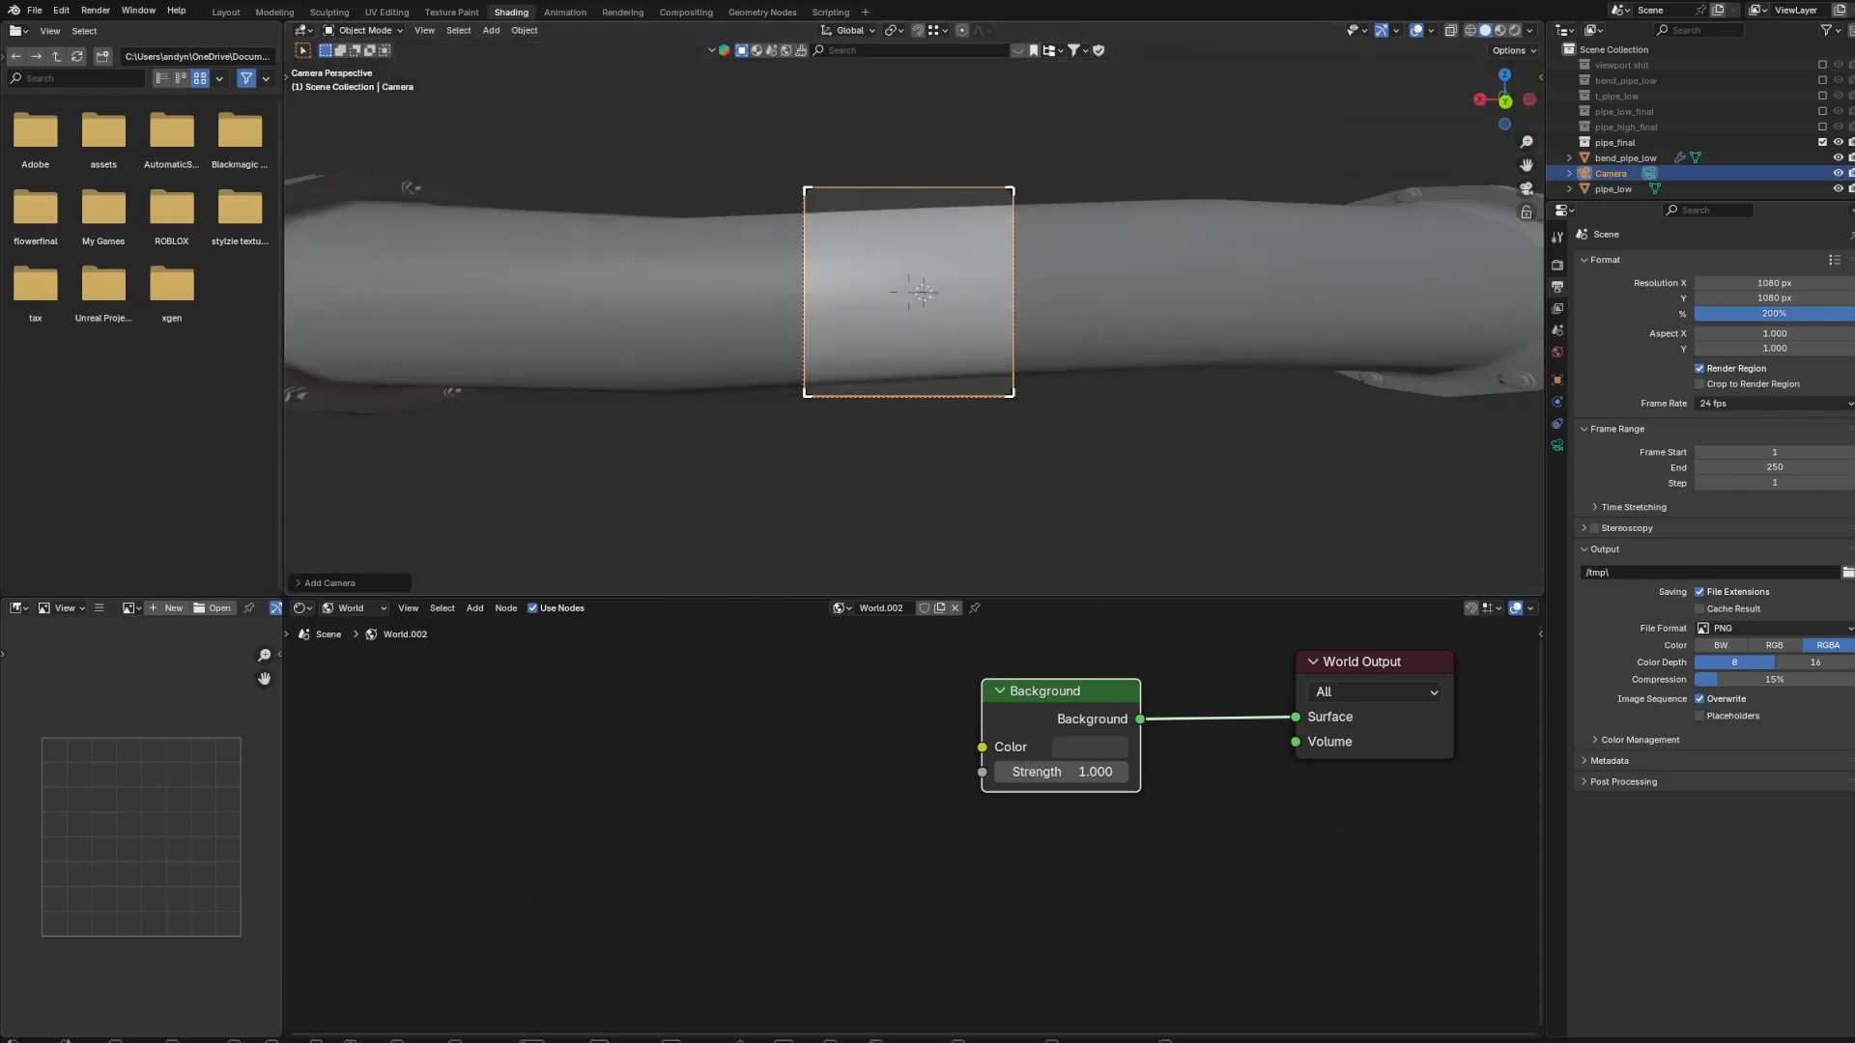
key("s")
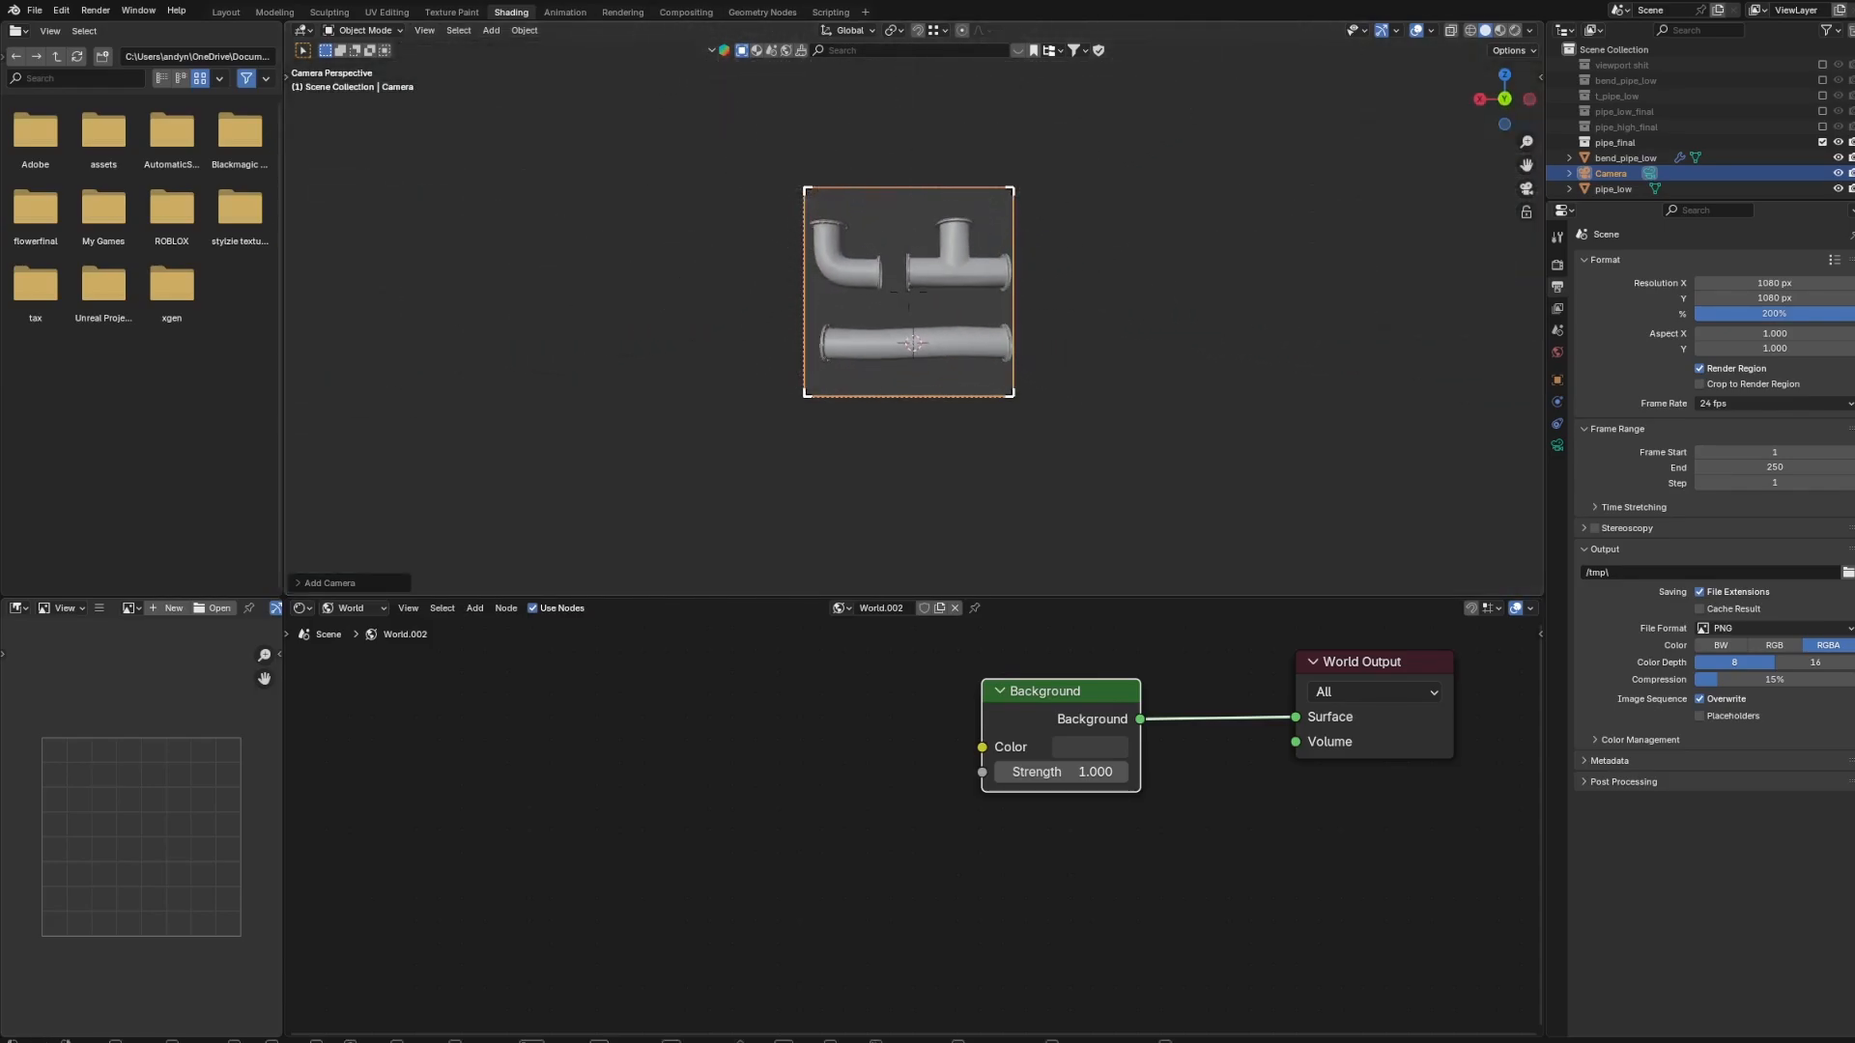
key("d")
key("a")
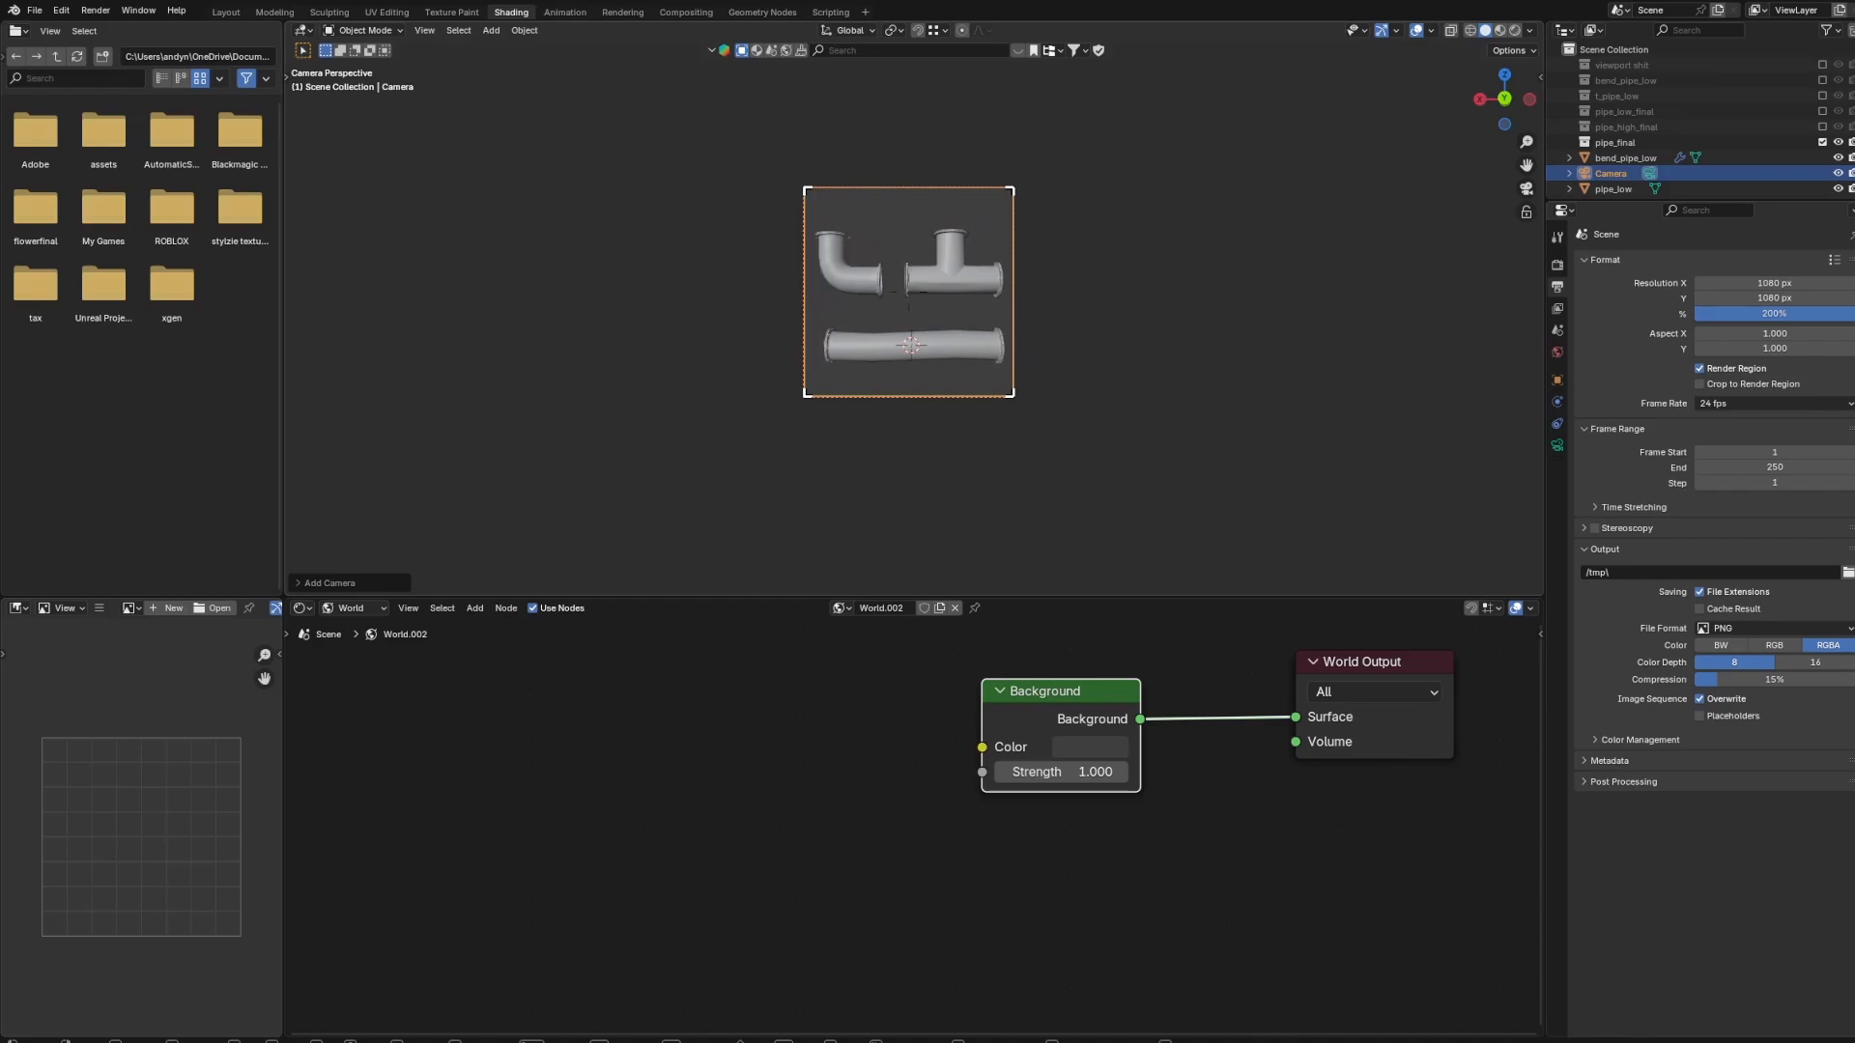
left_click(1089, 355)
Shift the camera slightly along X to centre the pipes and set the render resolution scale to 100%.
key("g")
key("x")
left_click(1130, 352)
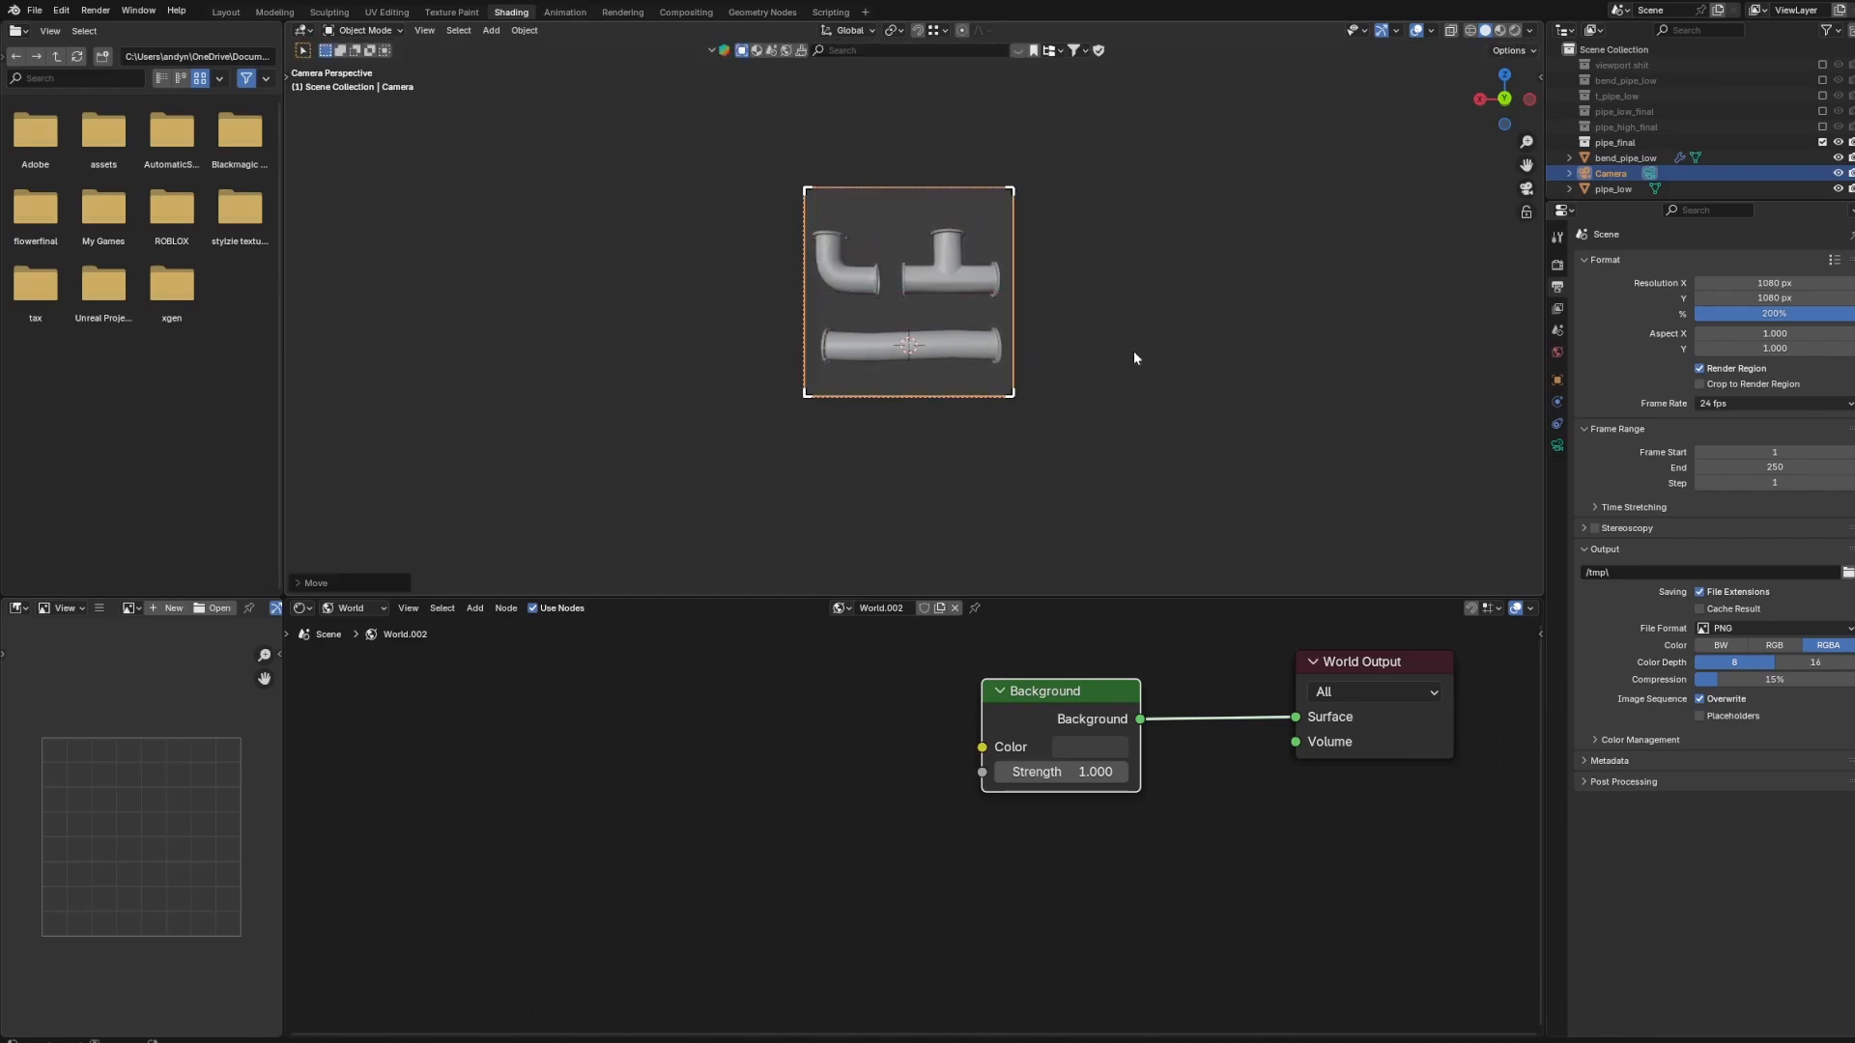
scroll(1080, 333, "up", 2)
scroll(1080, 330, "up", 3)
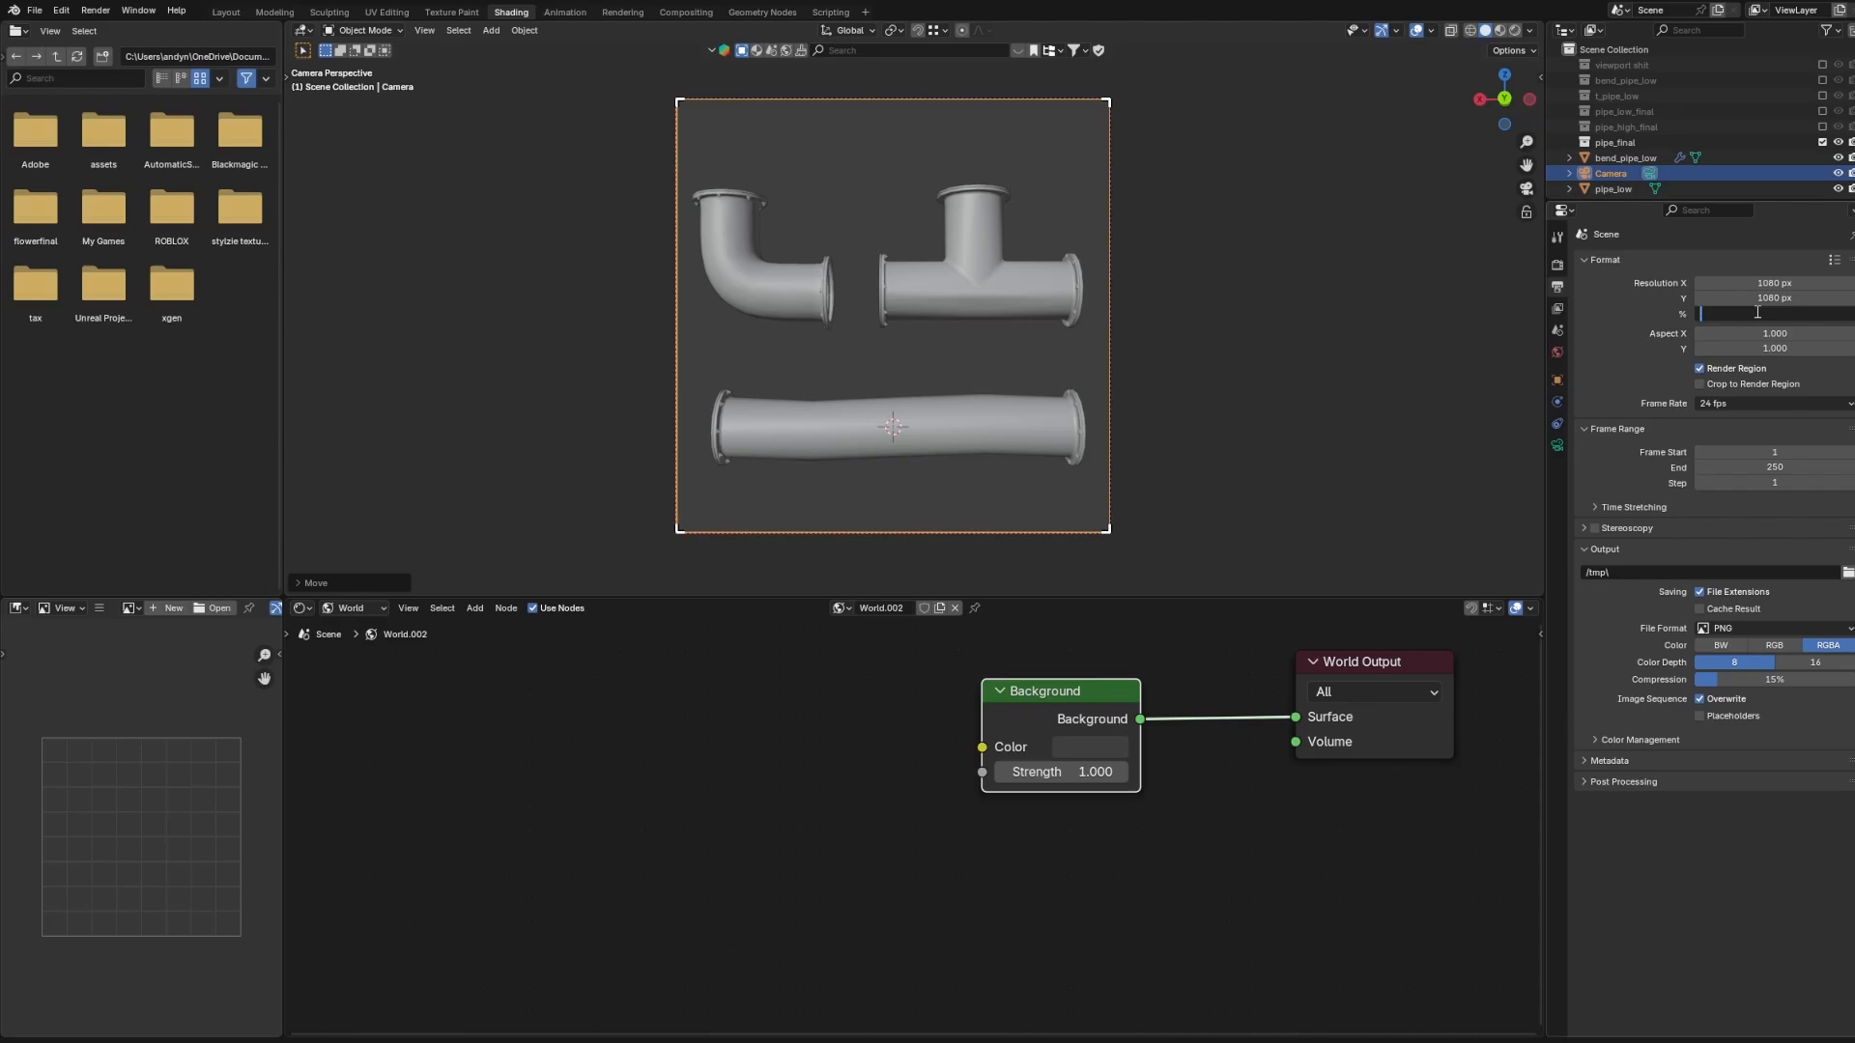
left_click(1371, 476)
Add a plane, scale it up into a large floor and move it down along Z beneath the straight pipe.
key("shift+a")
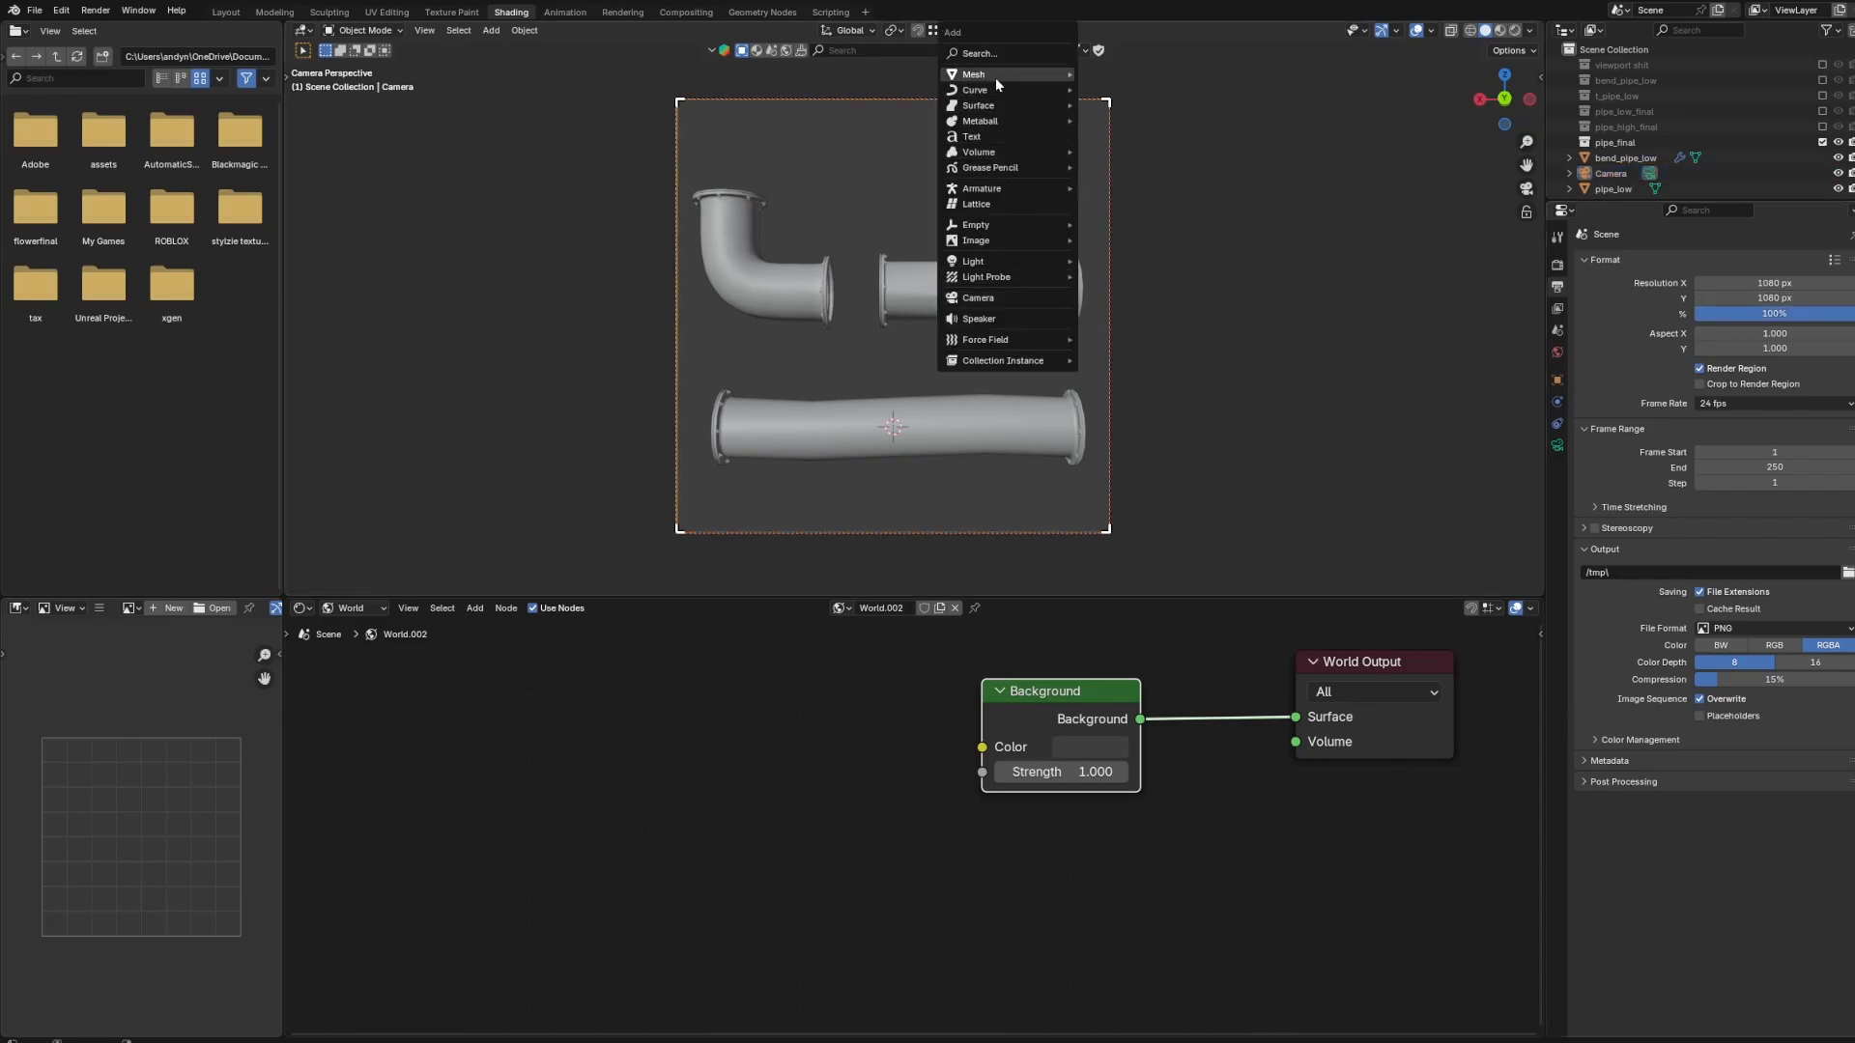
mouse_move(1030, 73)
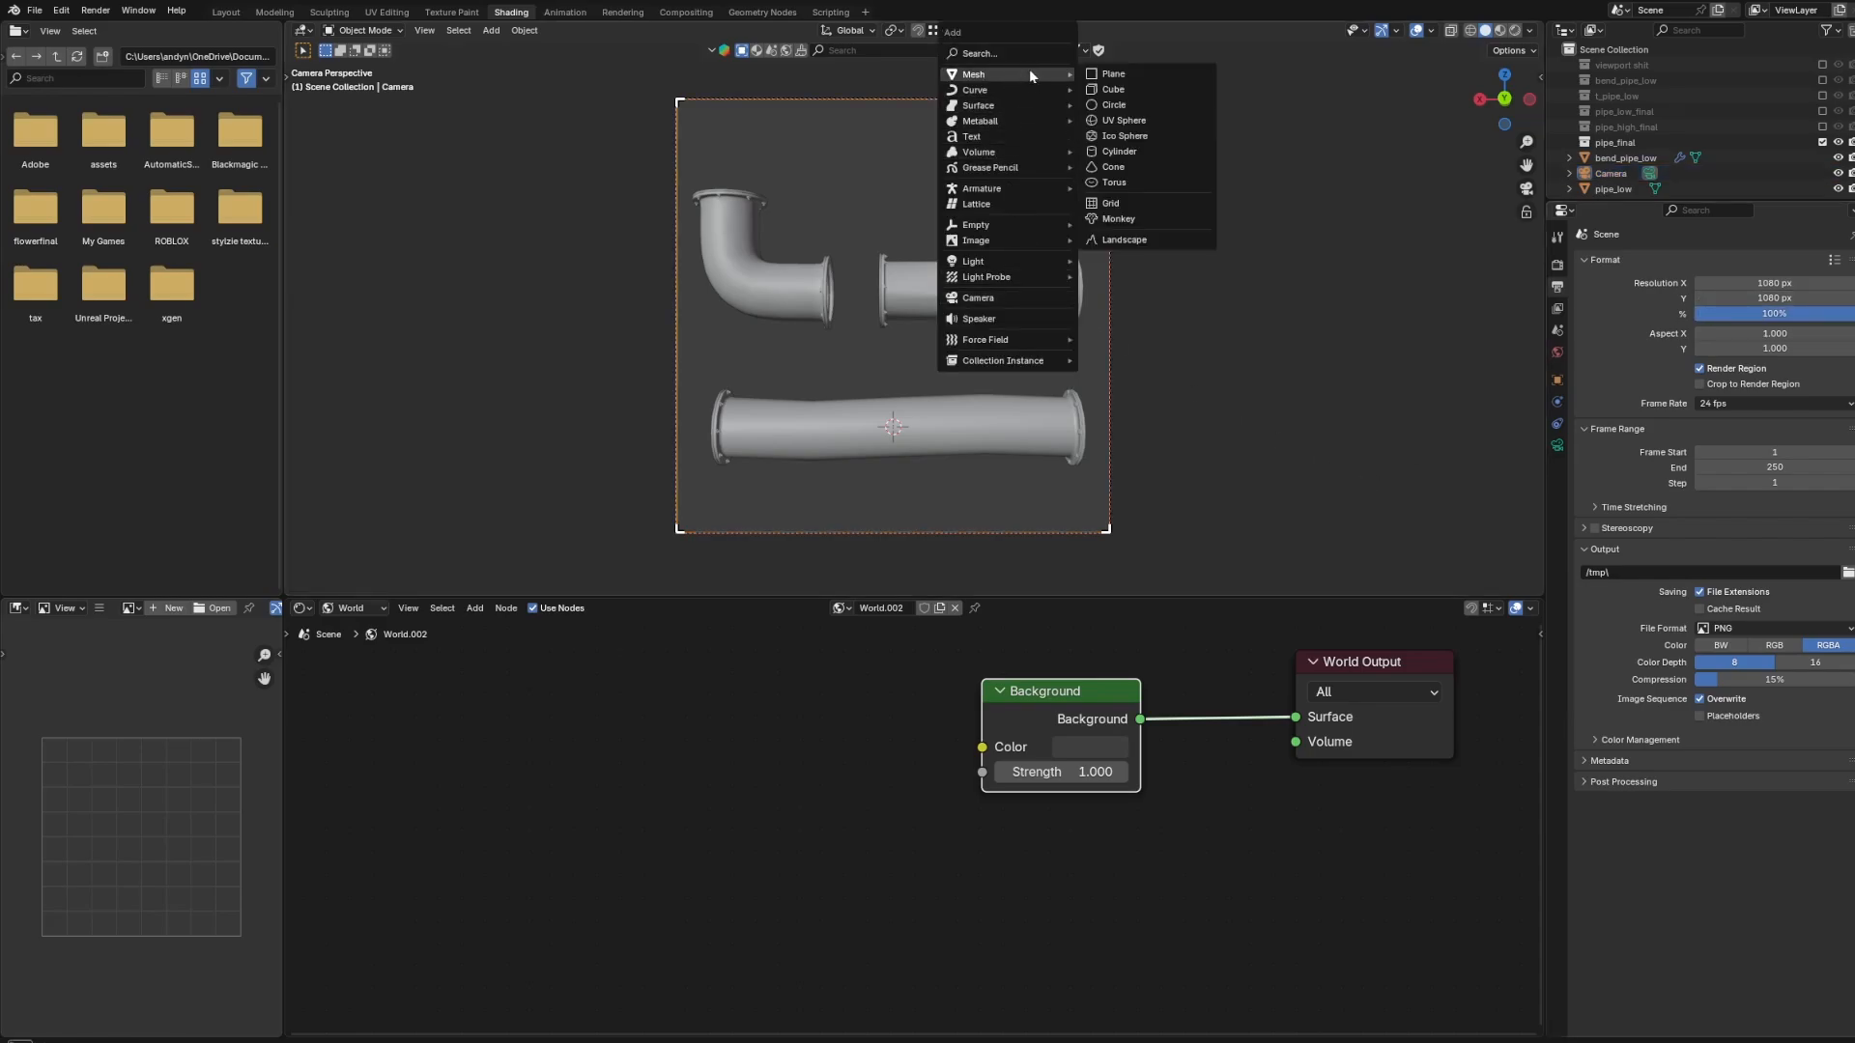
left_click(1098, 72)
key("s")
left_click(1024, 449)
key("g")
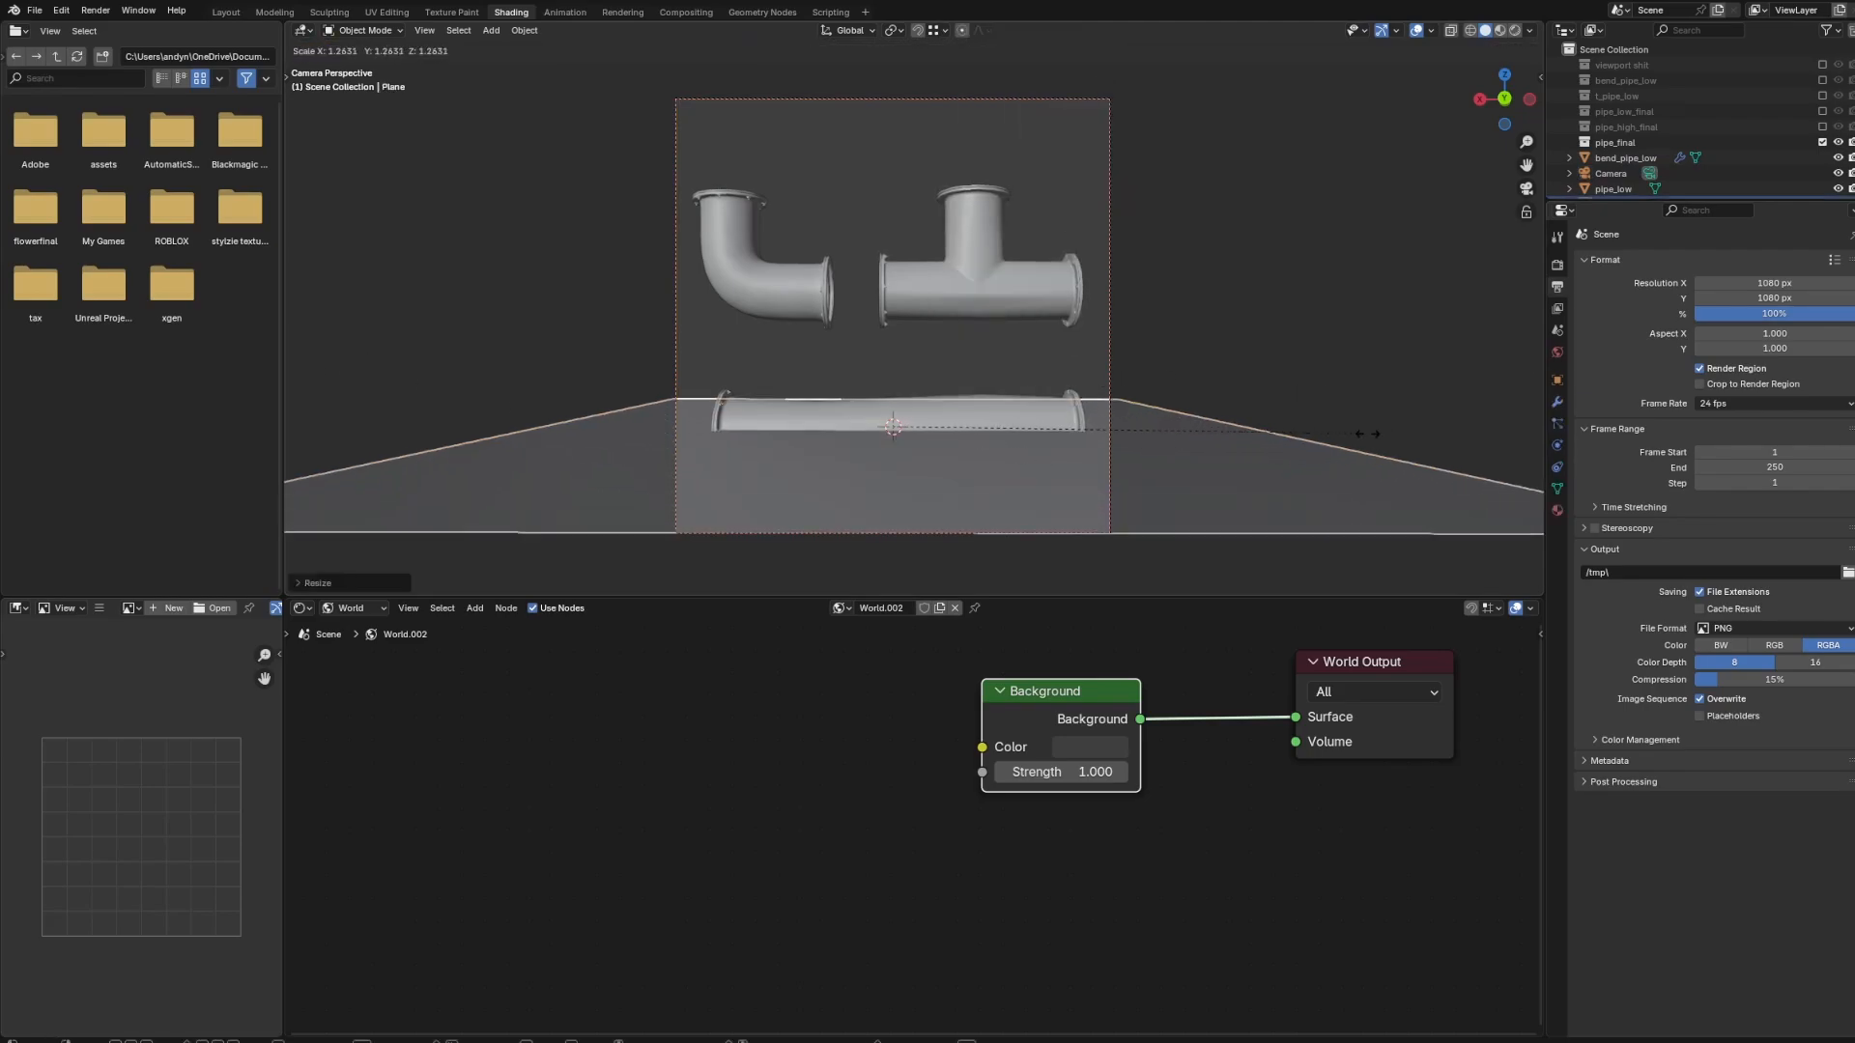
key("z")
left_click(1366, 474)
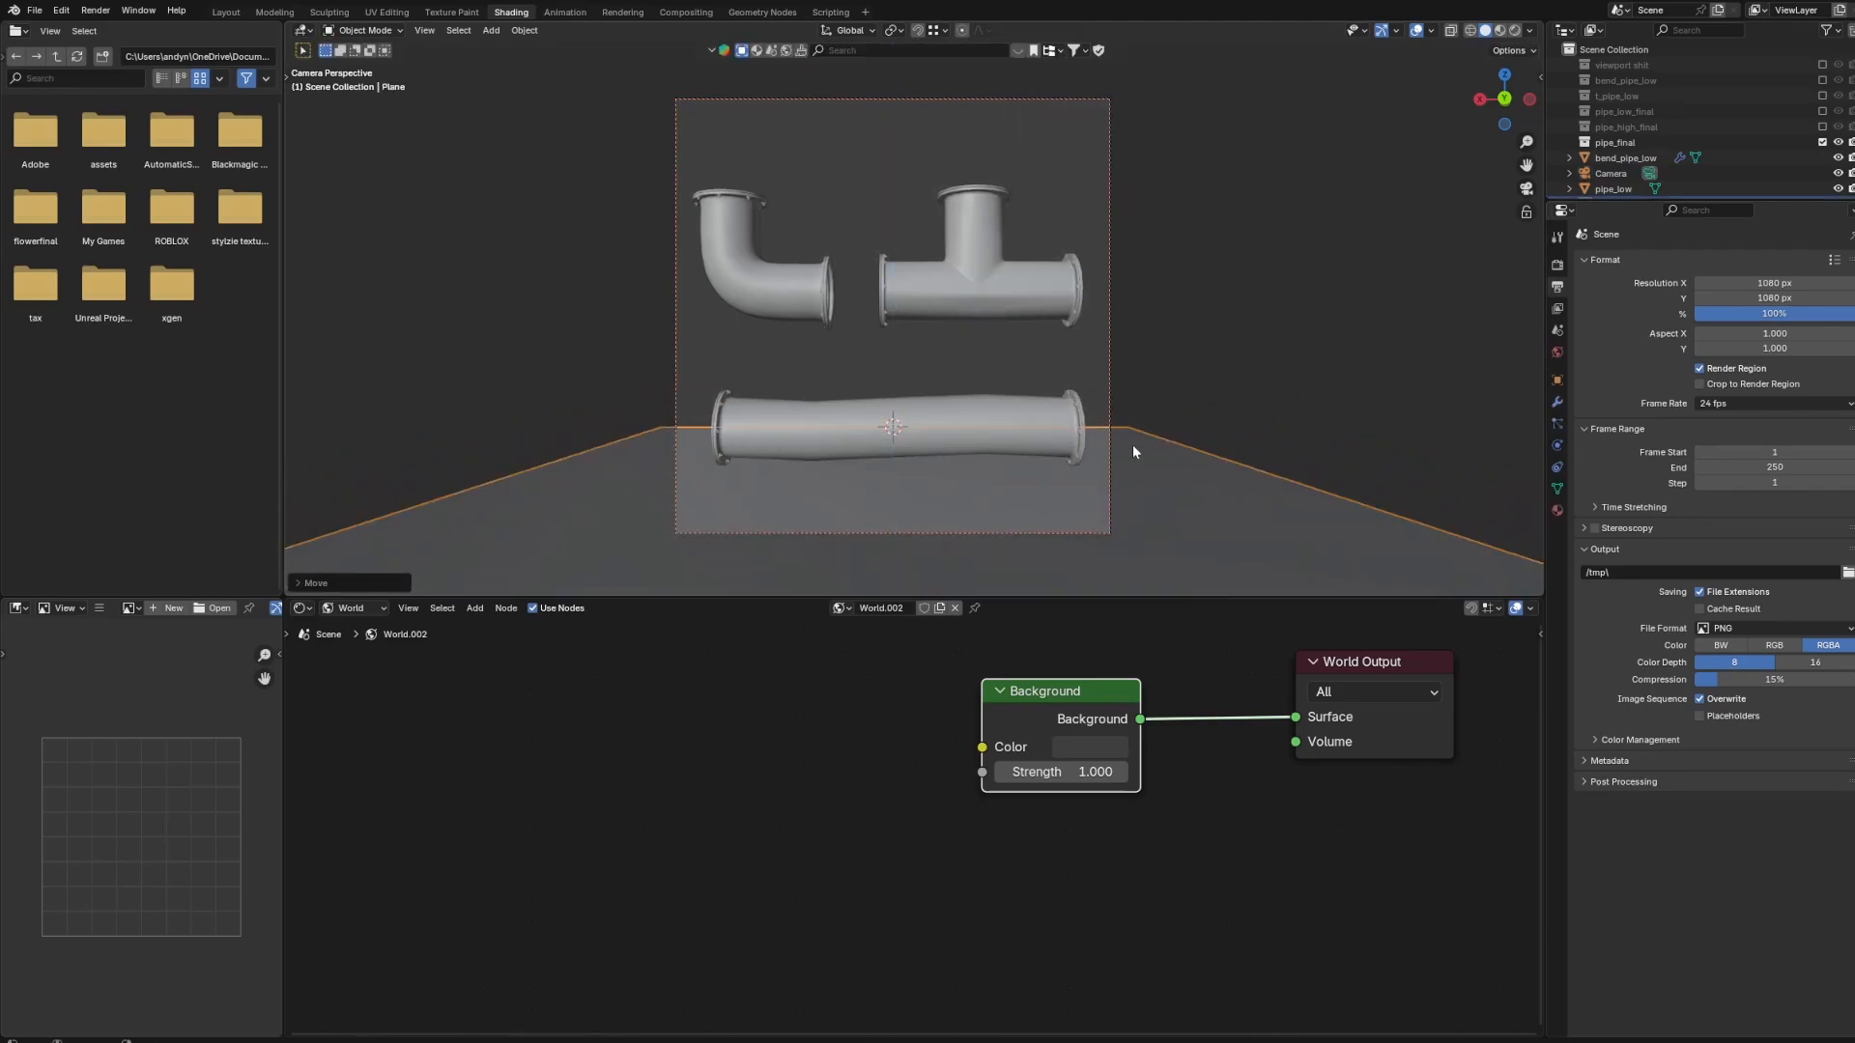
Extrude the floor plane's back edge upward along Z to form a wall behind the pipes.
key("Tab")
left_click(1090, 425)
key("g")
key("z")
right_click(1083, 252)
key("e")
key("z")
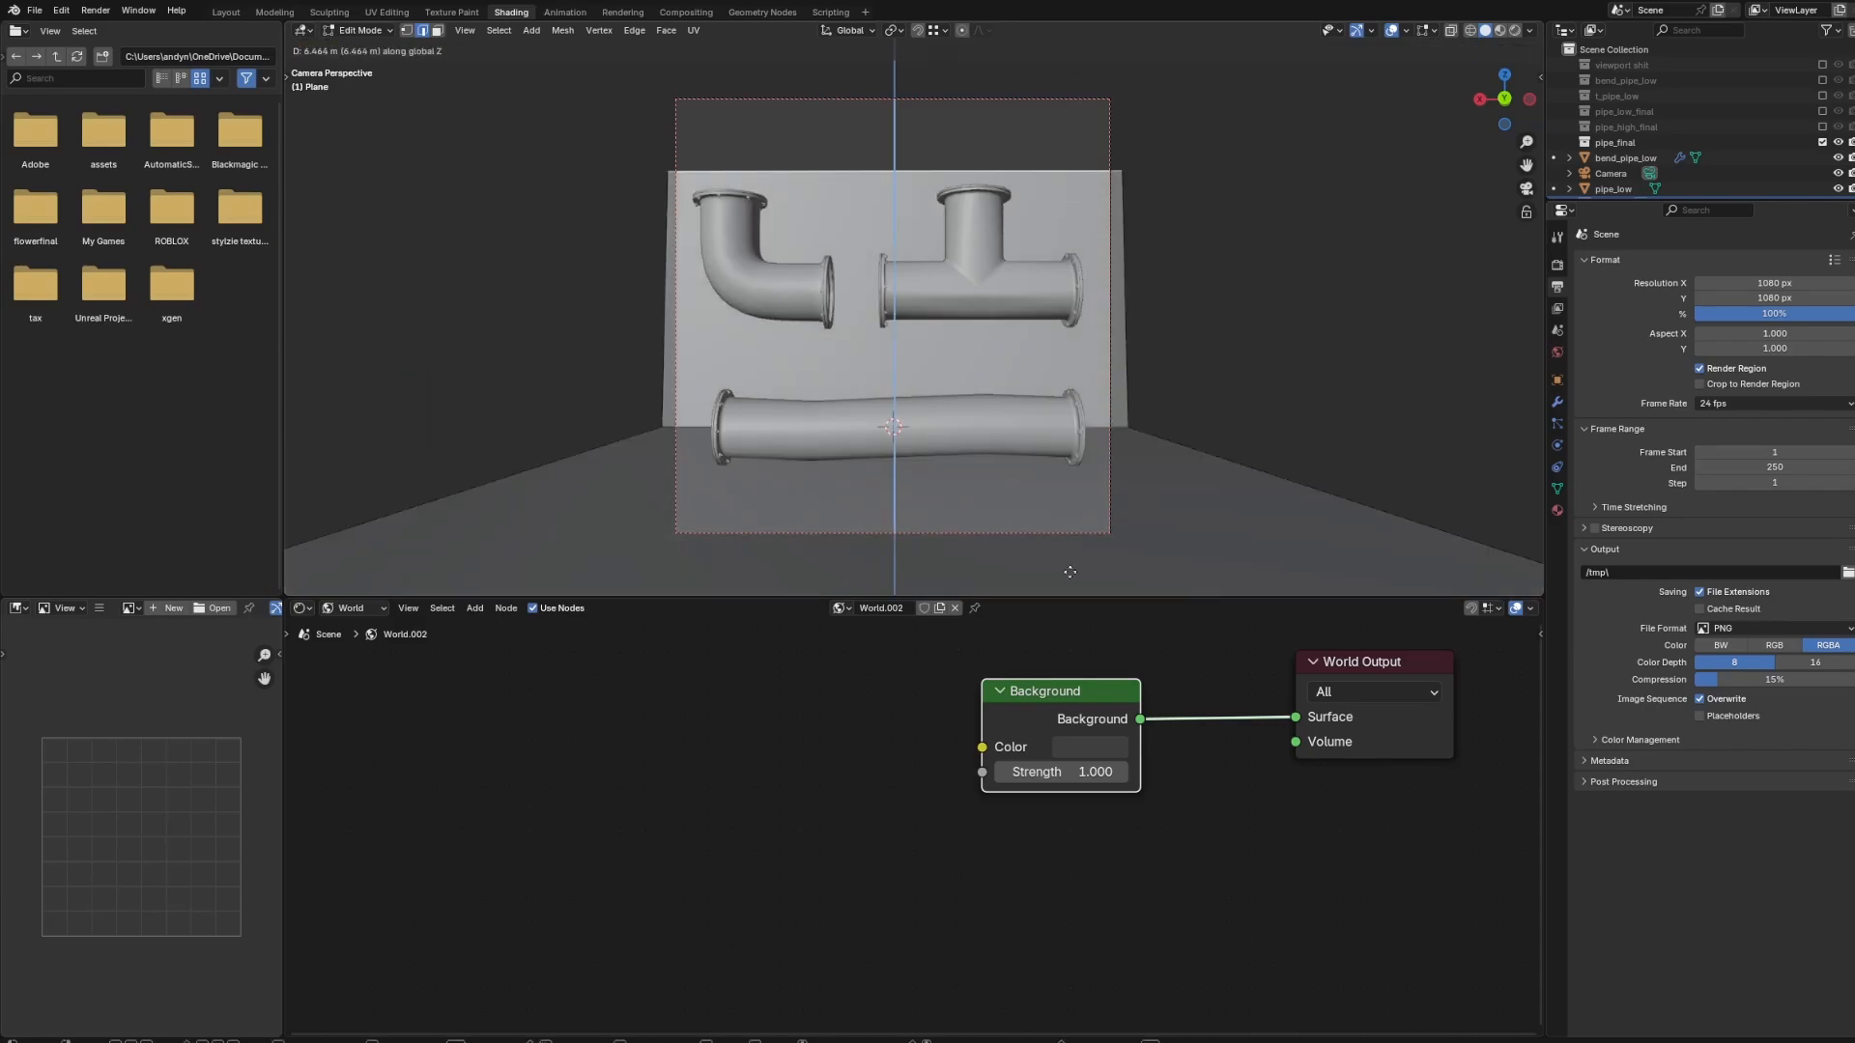
left_click(1078, 430)
Bevel the edge between floor and wall into a wide curve with 6 segments.
left_click(1104, 435)
key("ctrl+b")
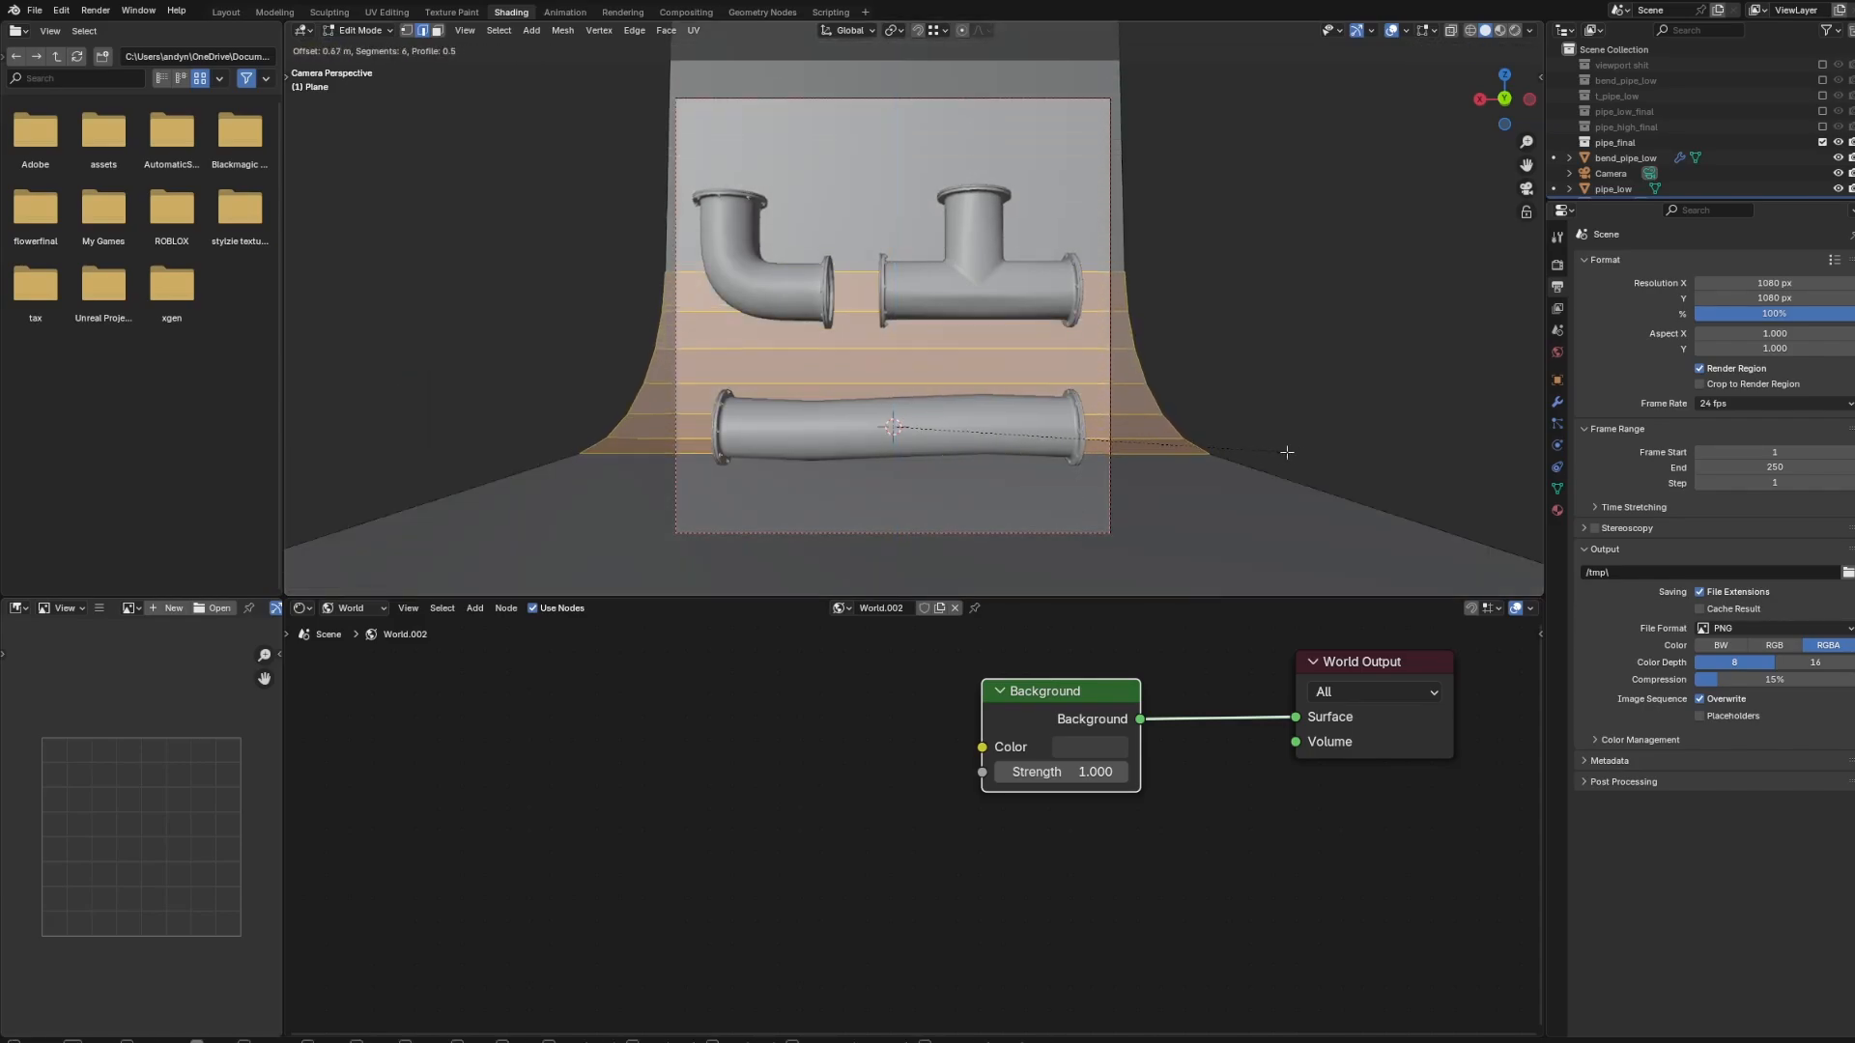
left_click(1283, 455)
key("Tab")
Widen the curved backdrop along X and shift it along Y behind the pipes.
middle_click_drag(956, 472, 1056, 497)
key("s")
key("x")
key("y")
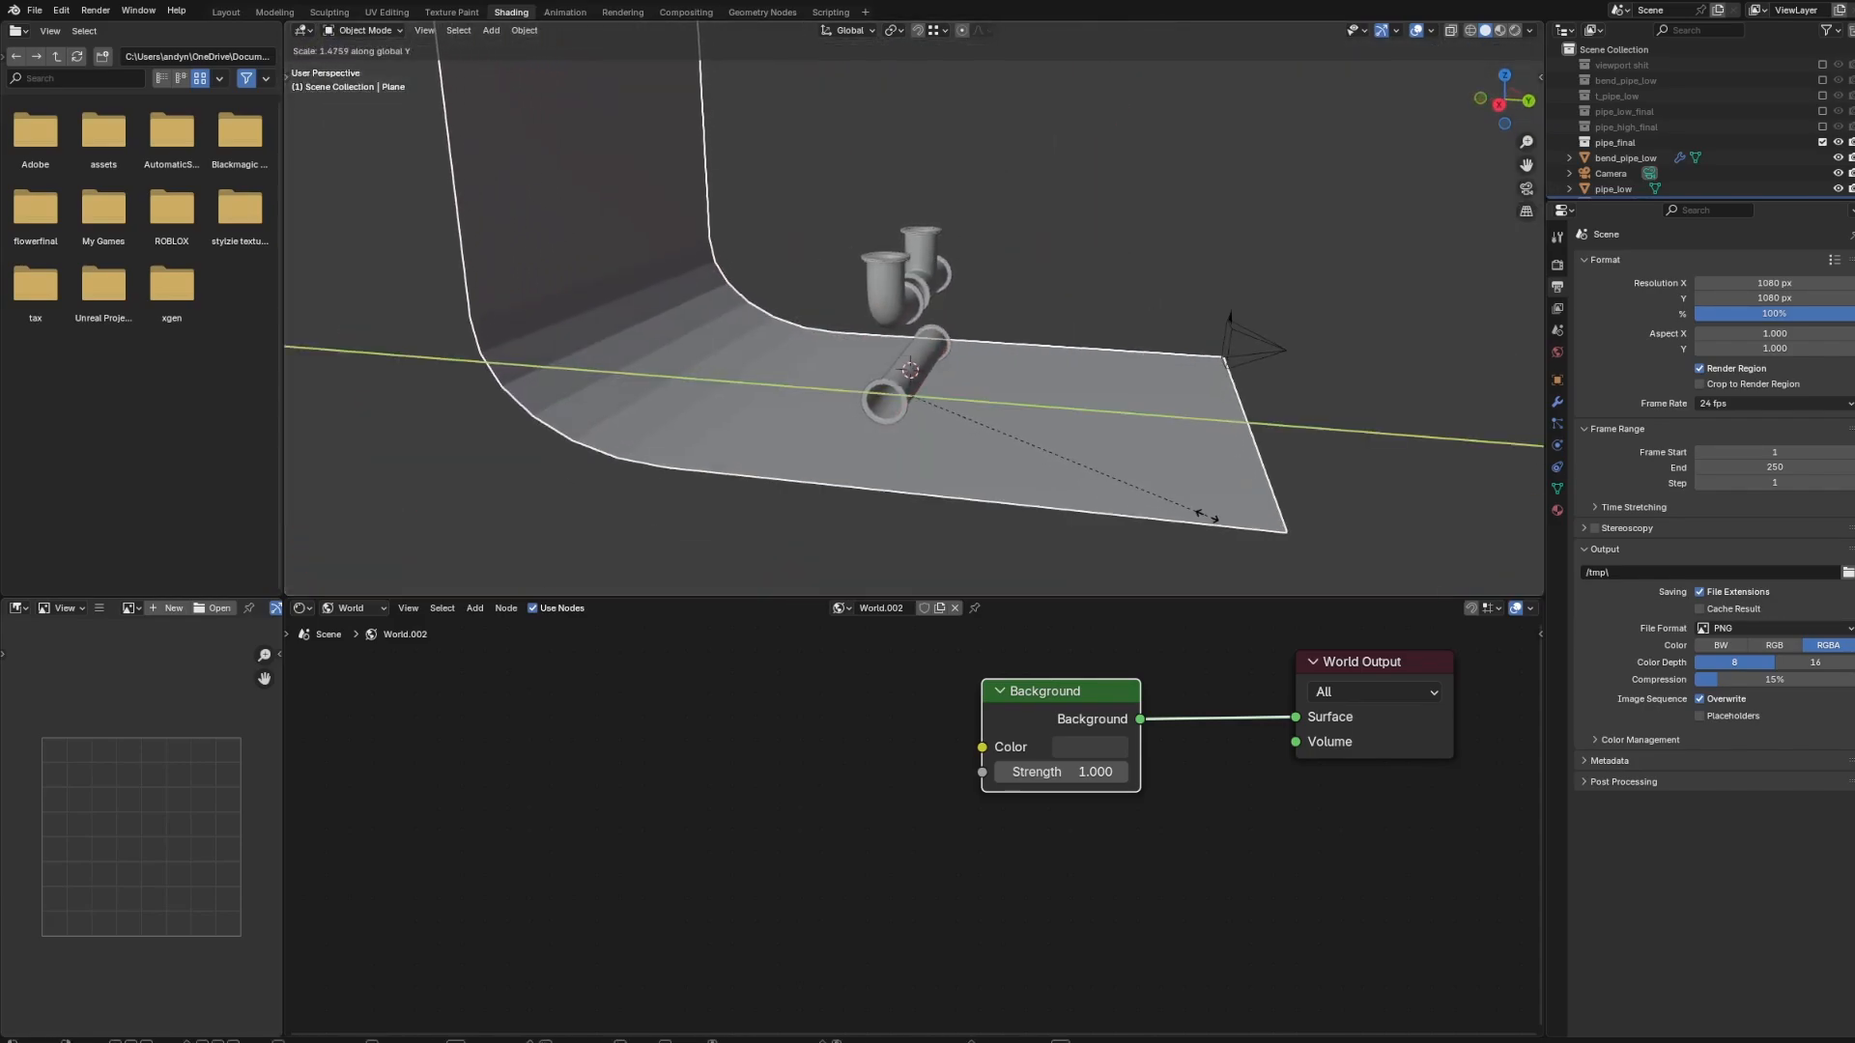
key("x")
left_click(1464, 421)
key("g")
key("y")
left_click(1378, 422)
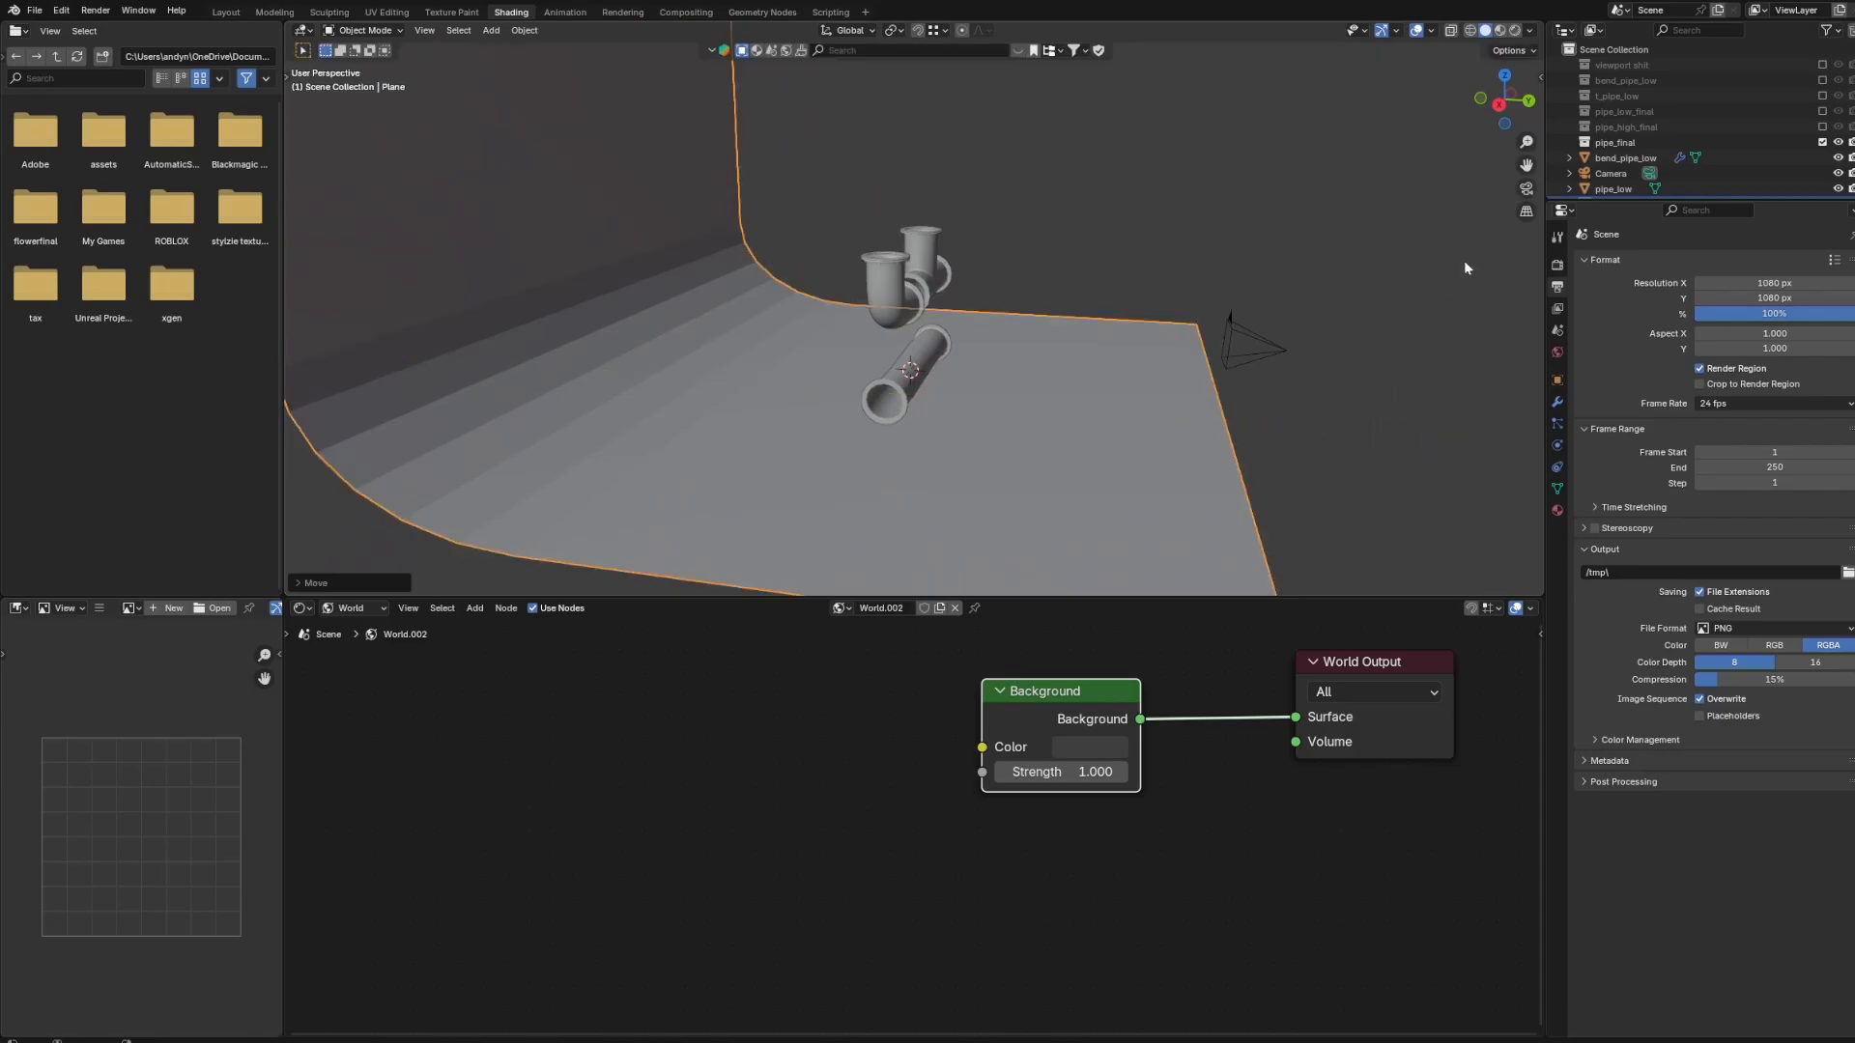
Shade the backdrop smooth and display the camera view in rendered shading.
left_click(1526, 186)
right_click(1057, 361)
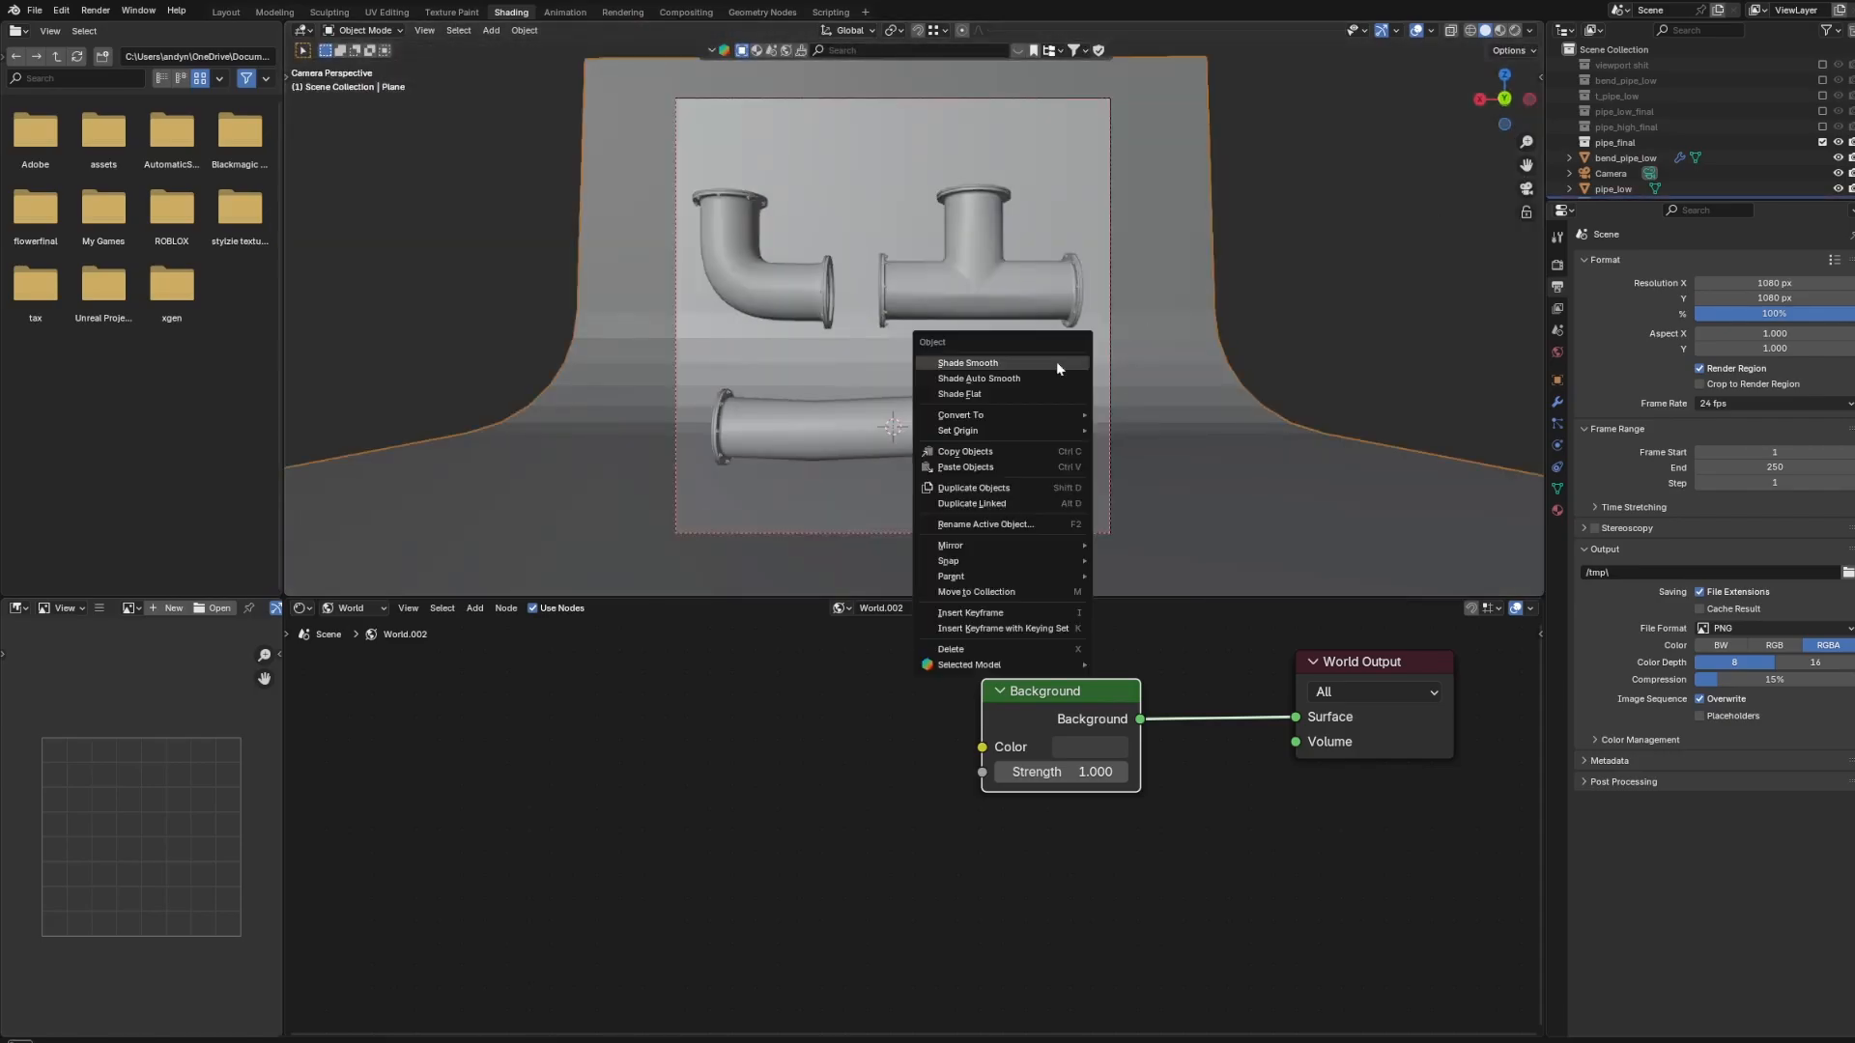
left_click(1057, 364)
key("z")
key("z")
left_click(1045, 270)
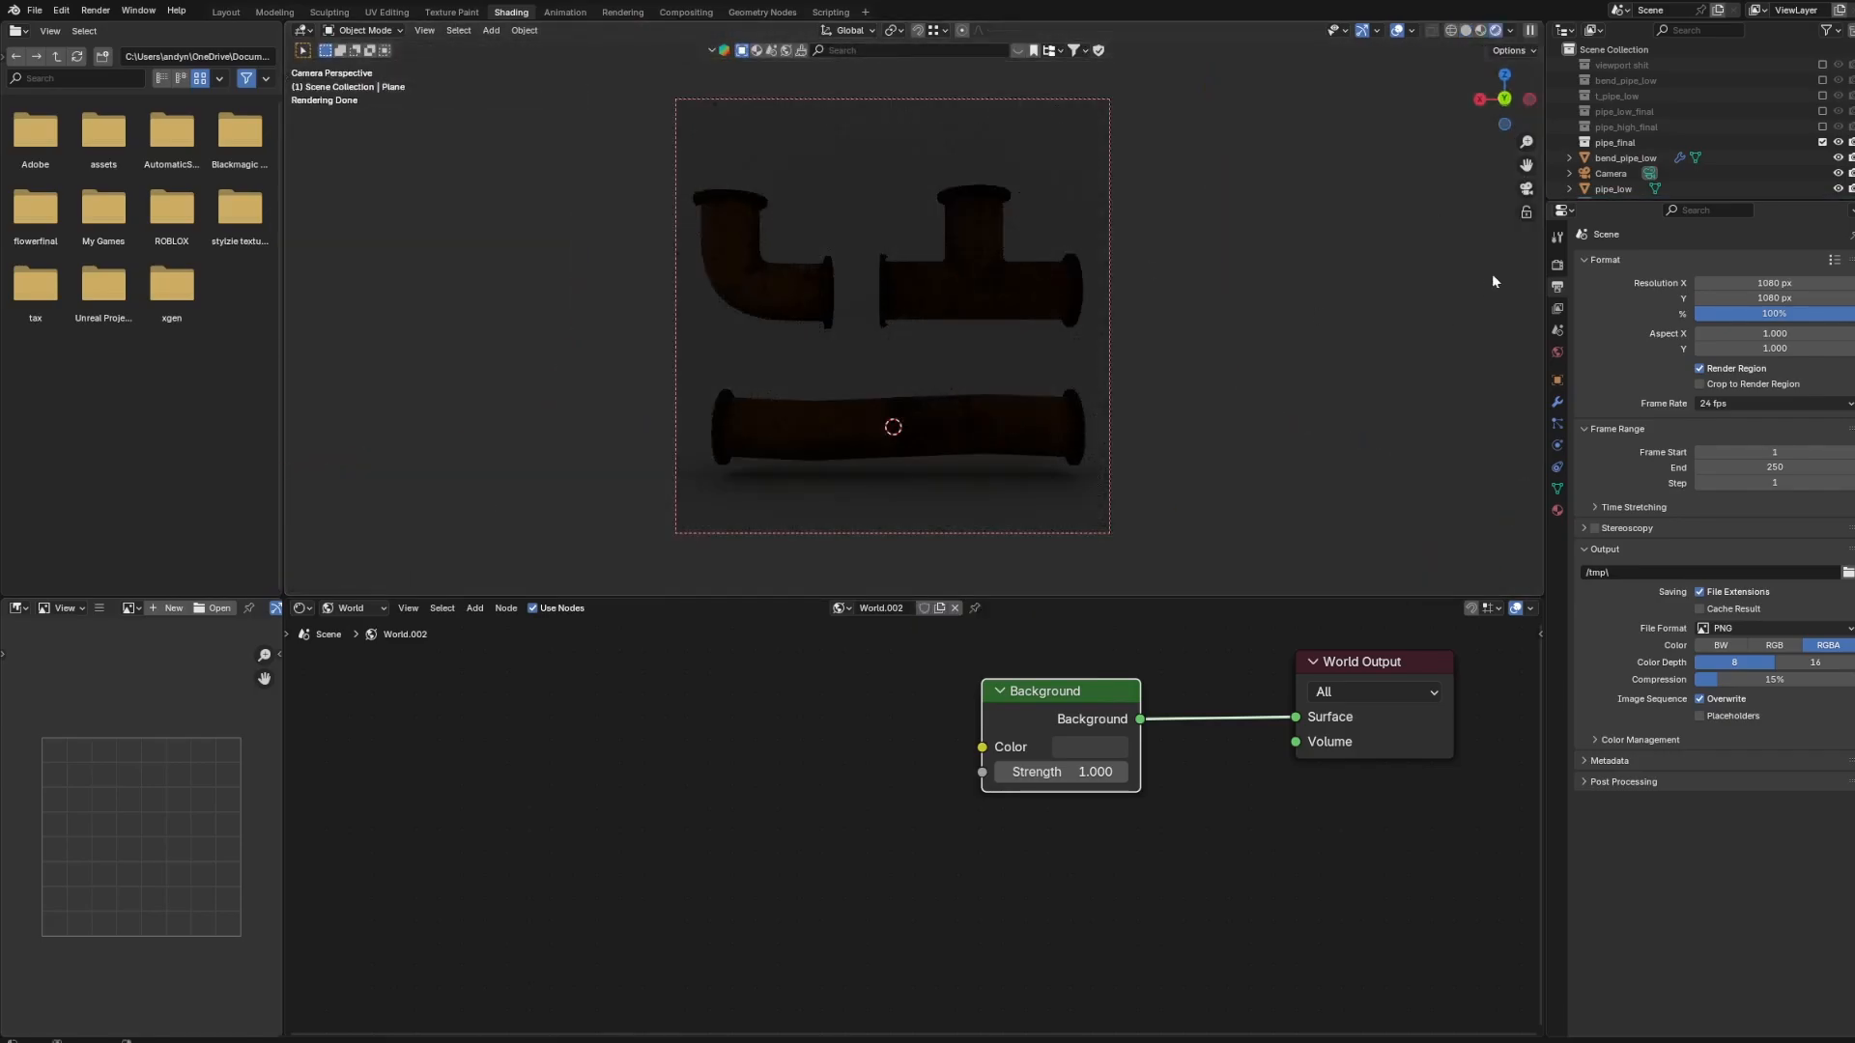
Try EEVEE as the render engine and switch back to Cycles.
left_click(1558, 265)
left_click(1732, 261)
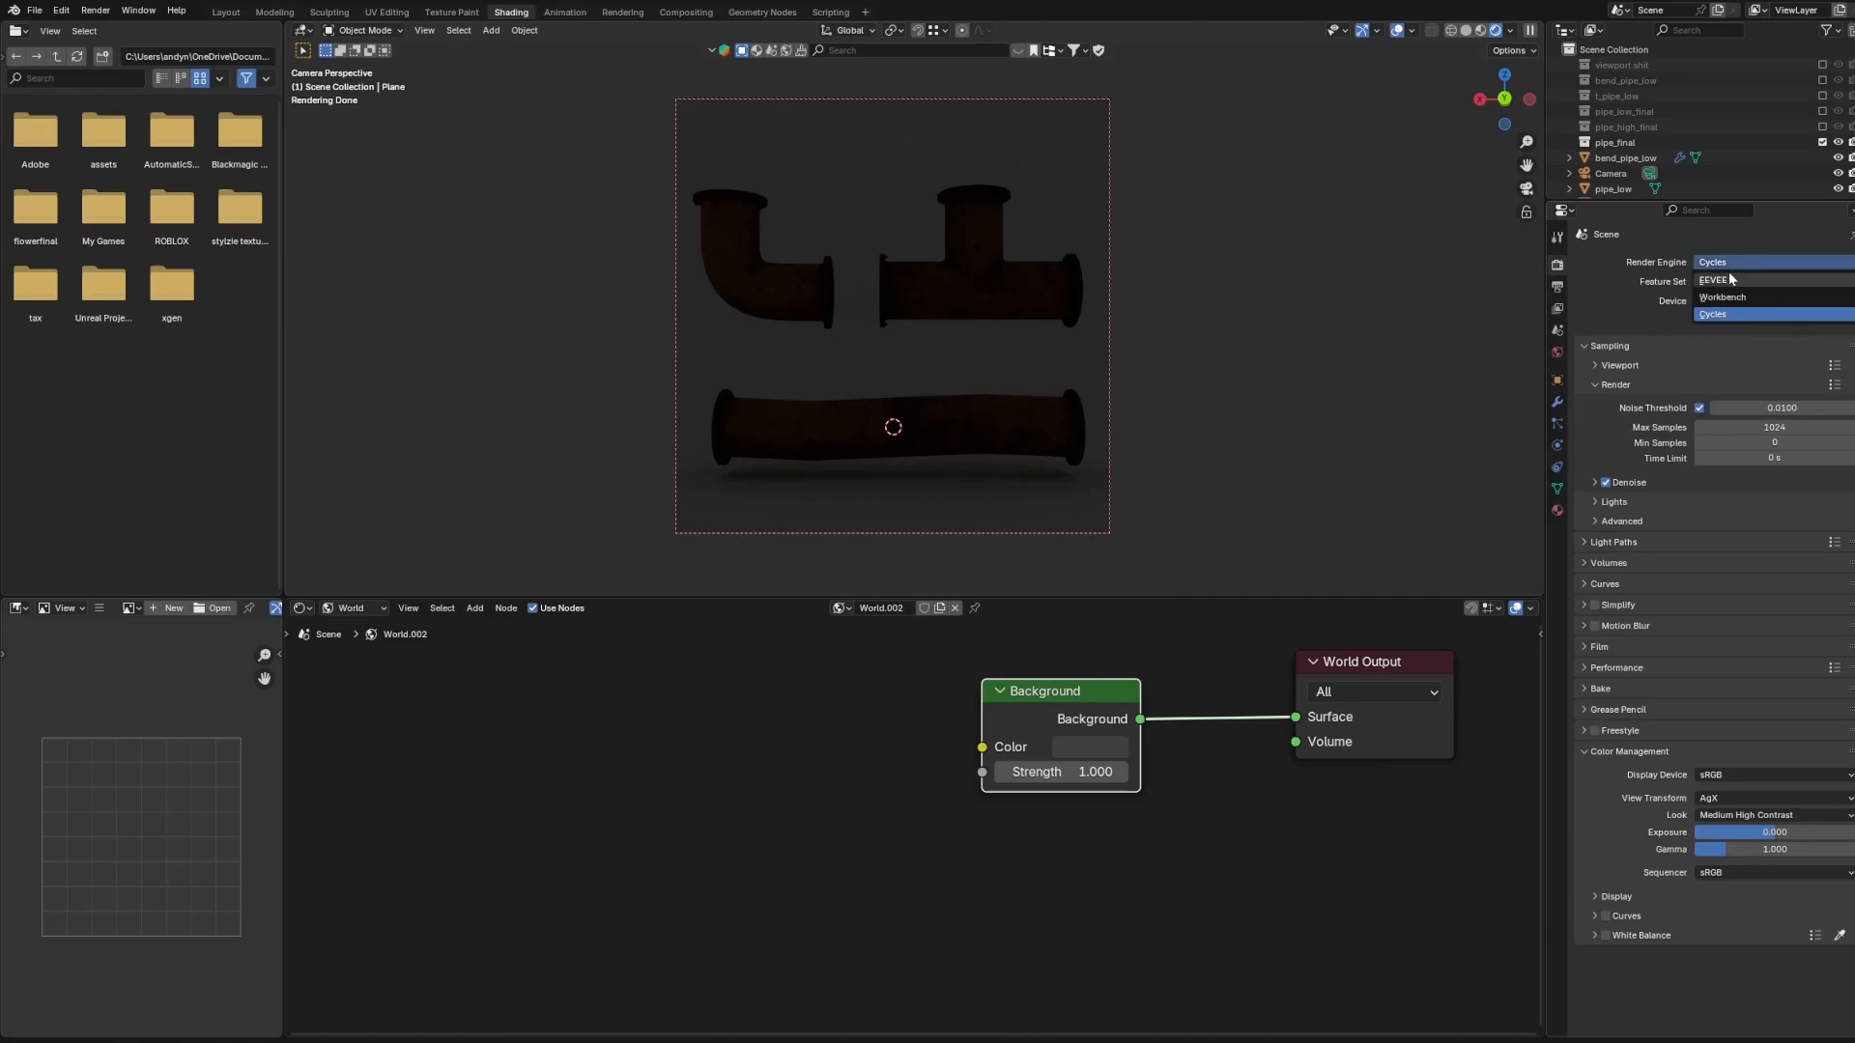
left_click(1725, 279)
left_click(1743, 262)
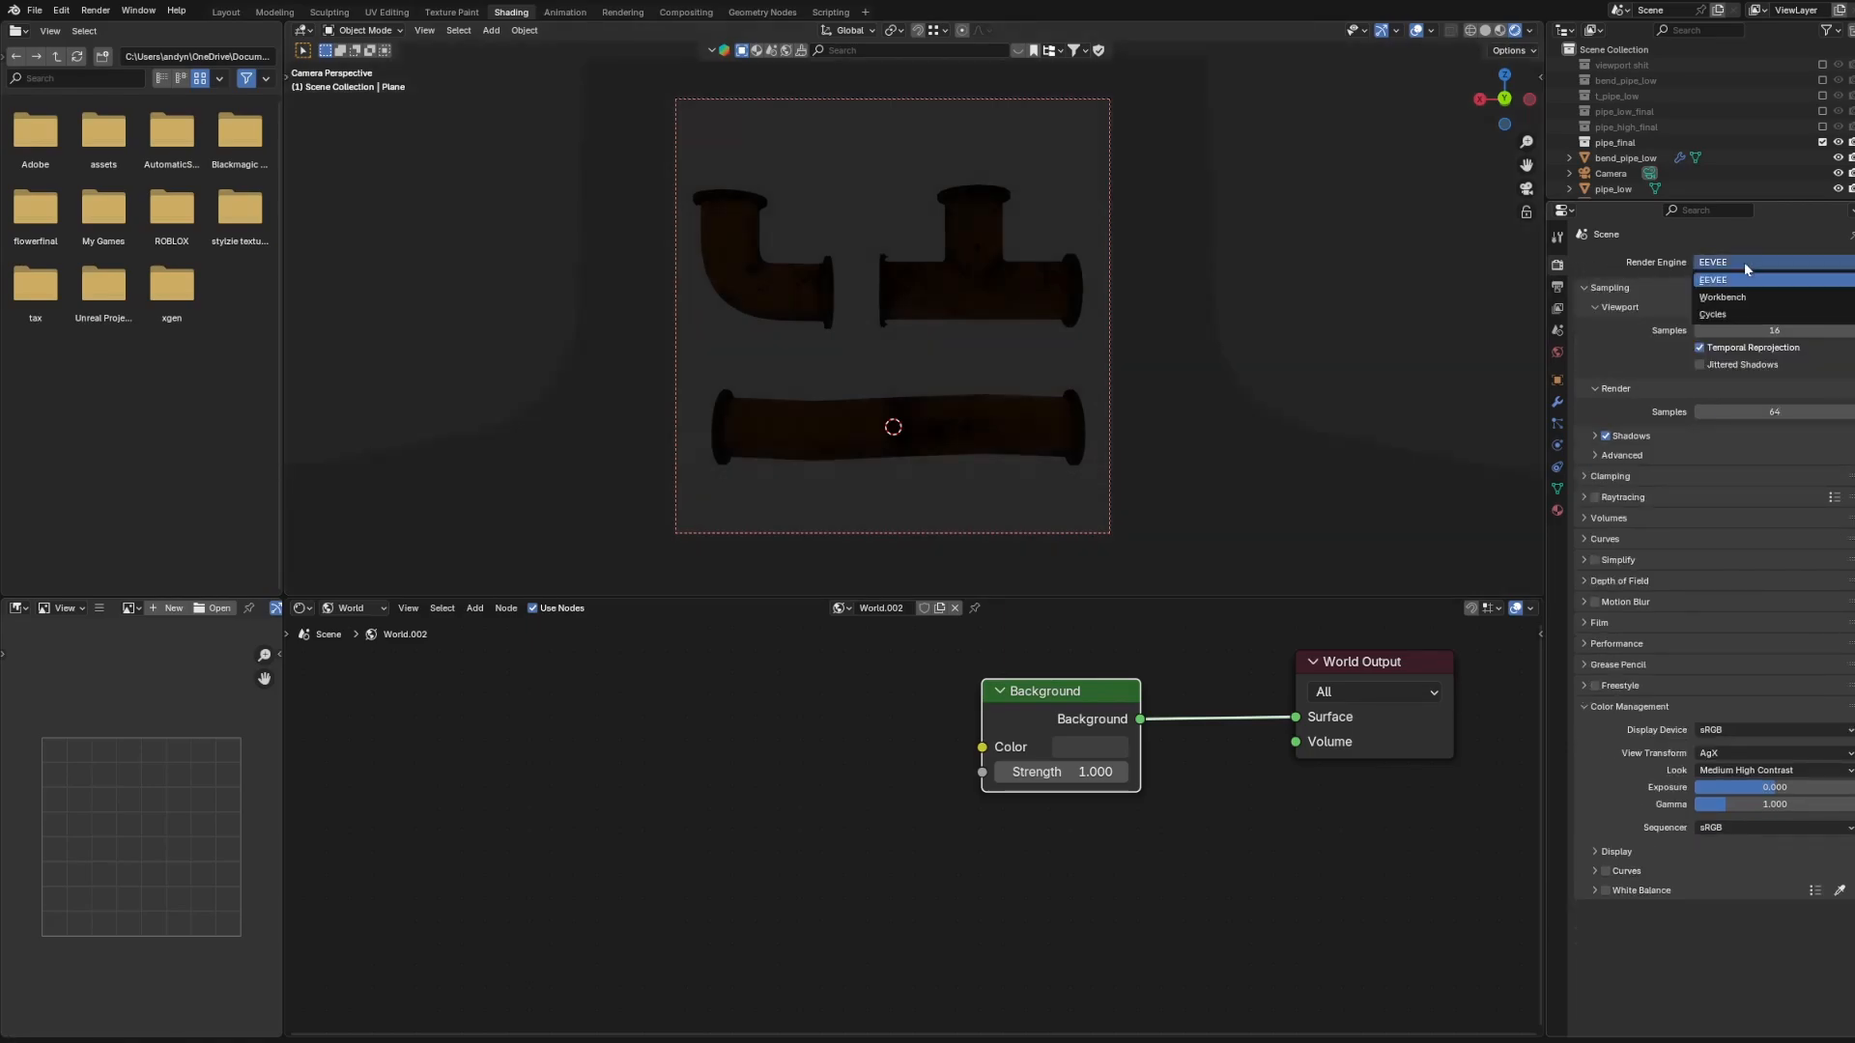
left_click(1726, 314)
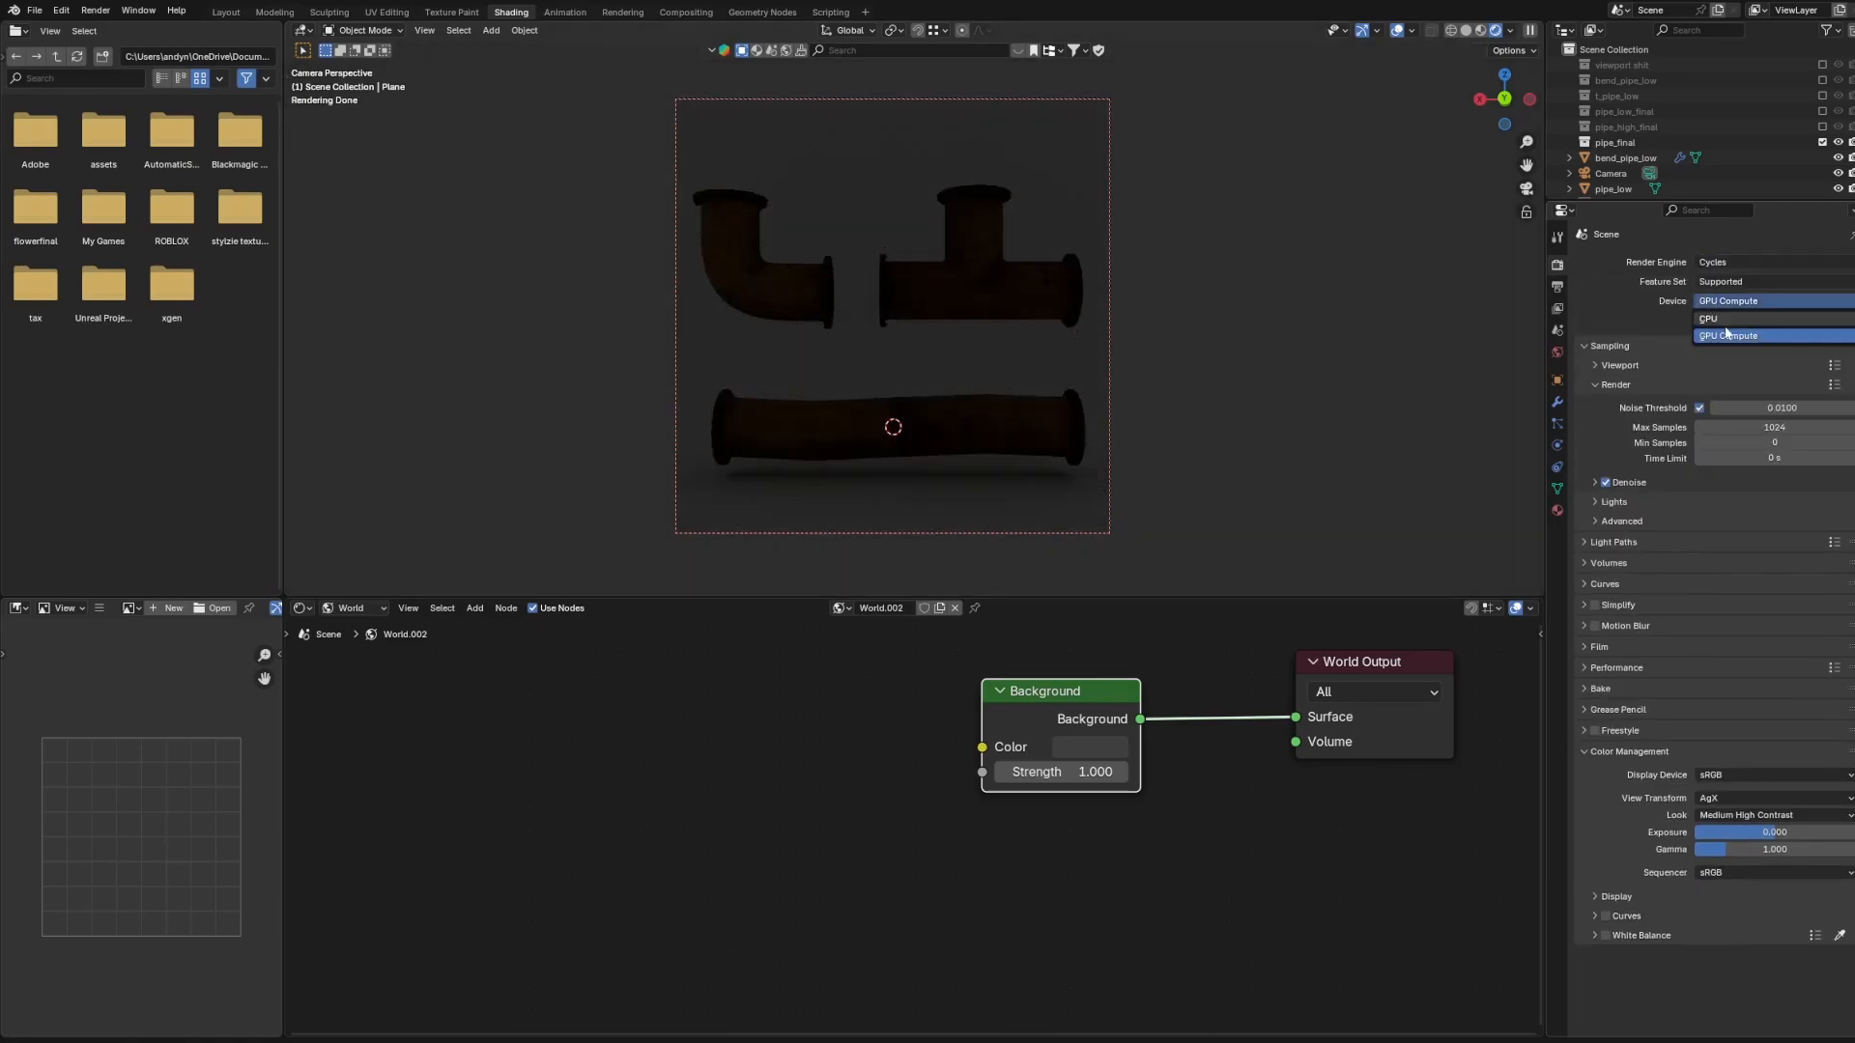
Try the Filmic view transform and restore AgX.
left_click(1718, 799)
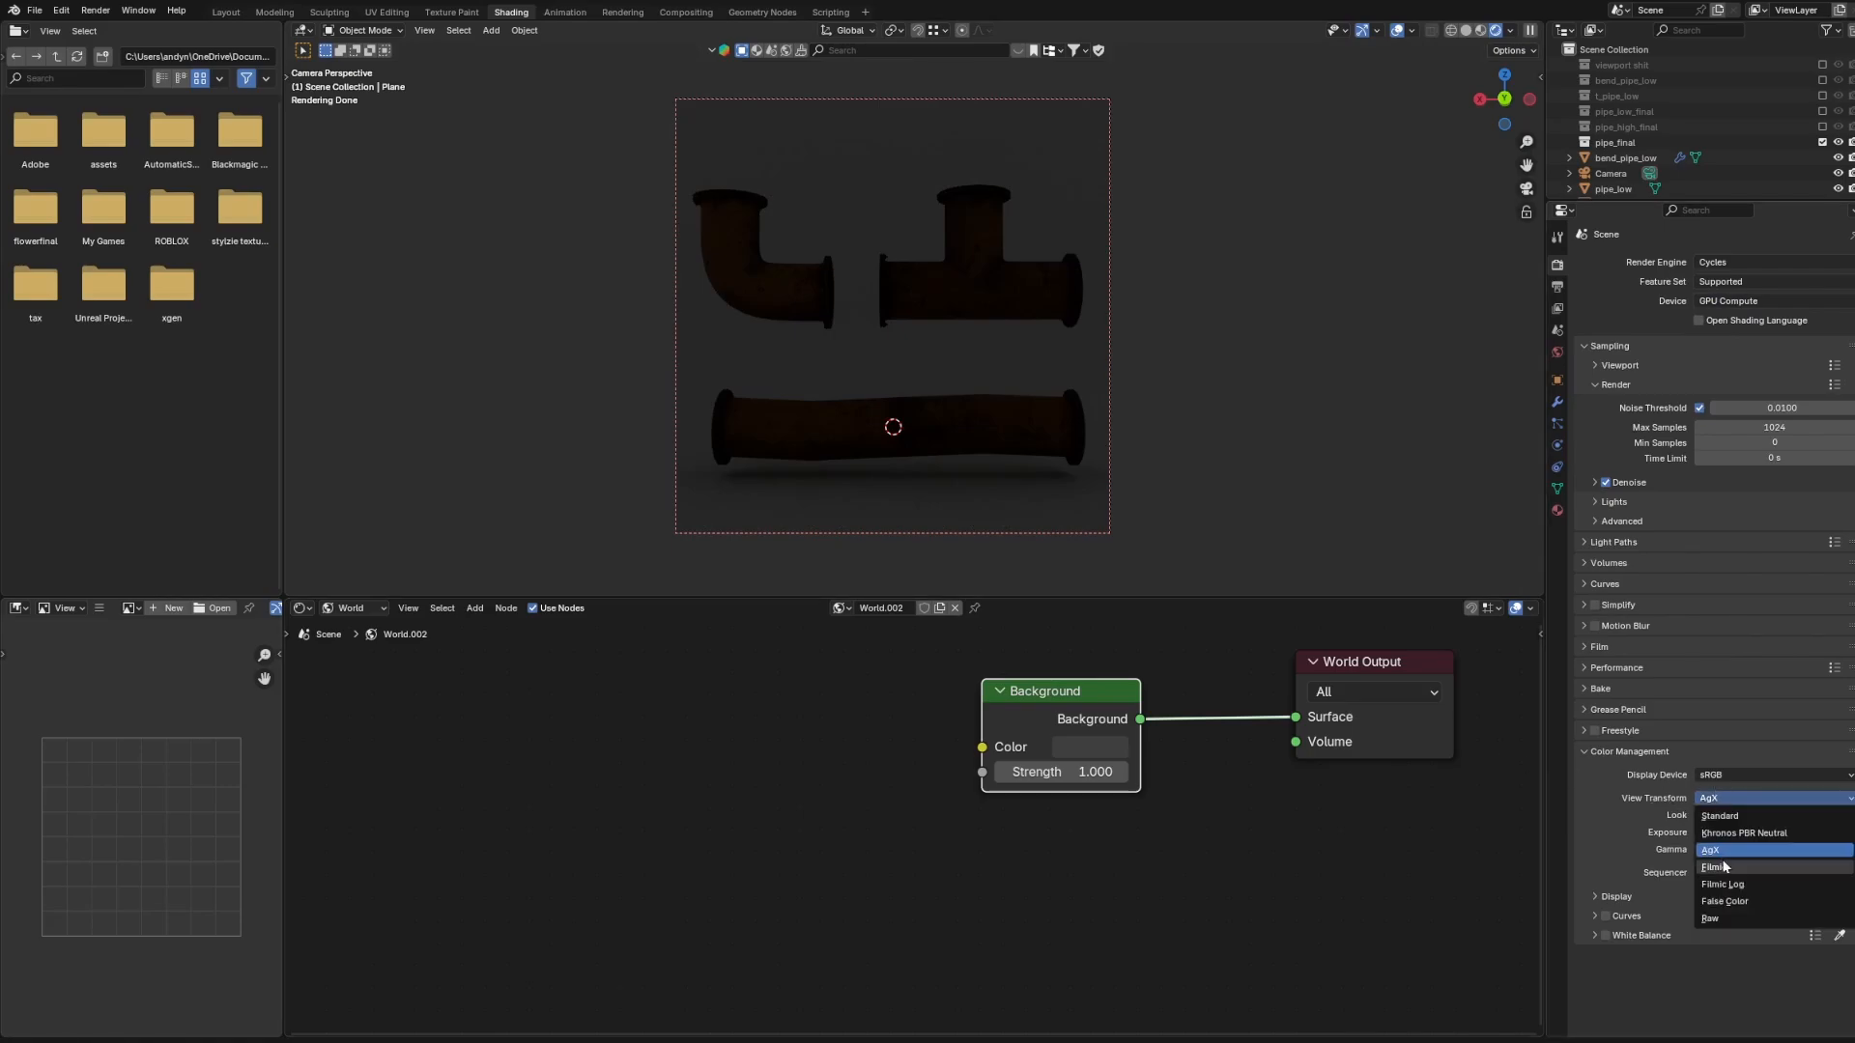
left_click(1725, 867)
left_click(1714, 800)
left_click(1745, 849)
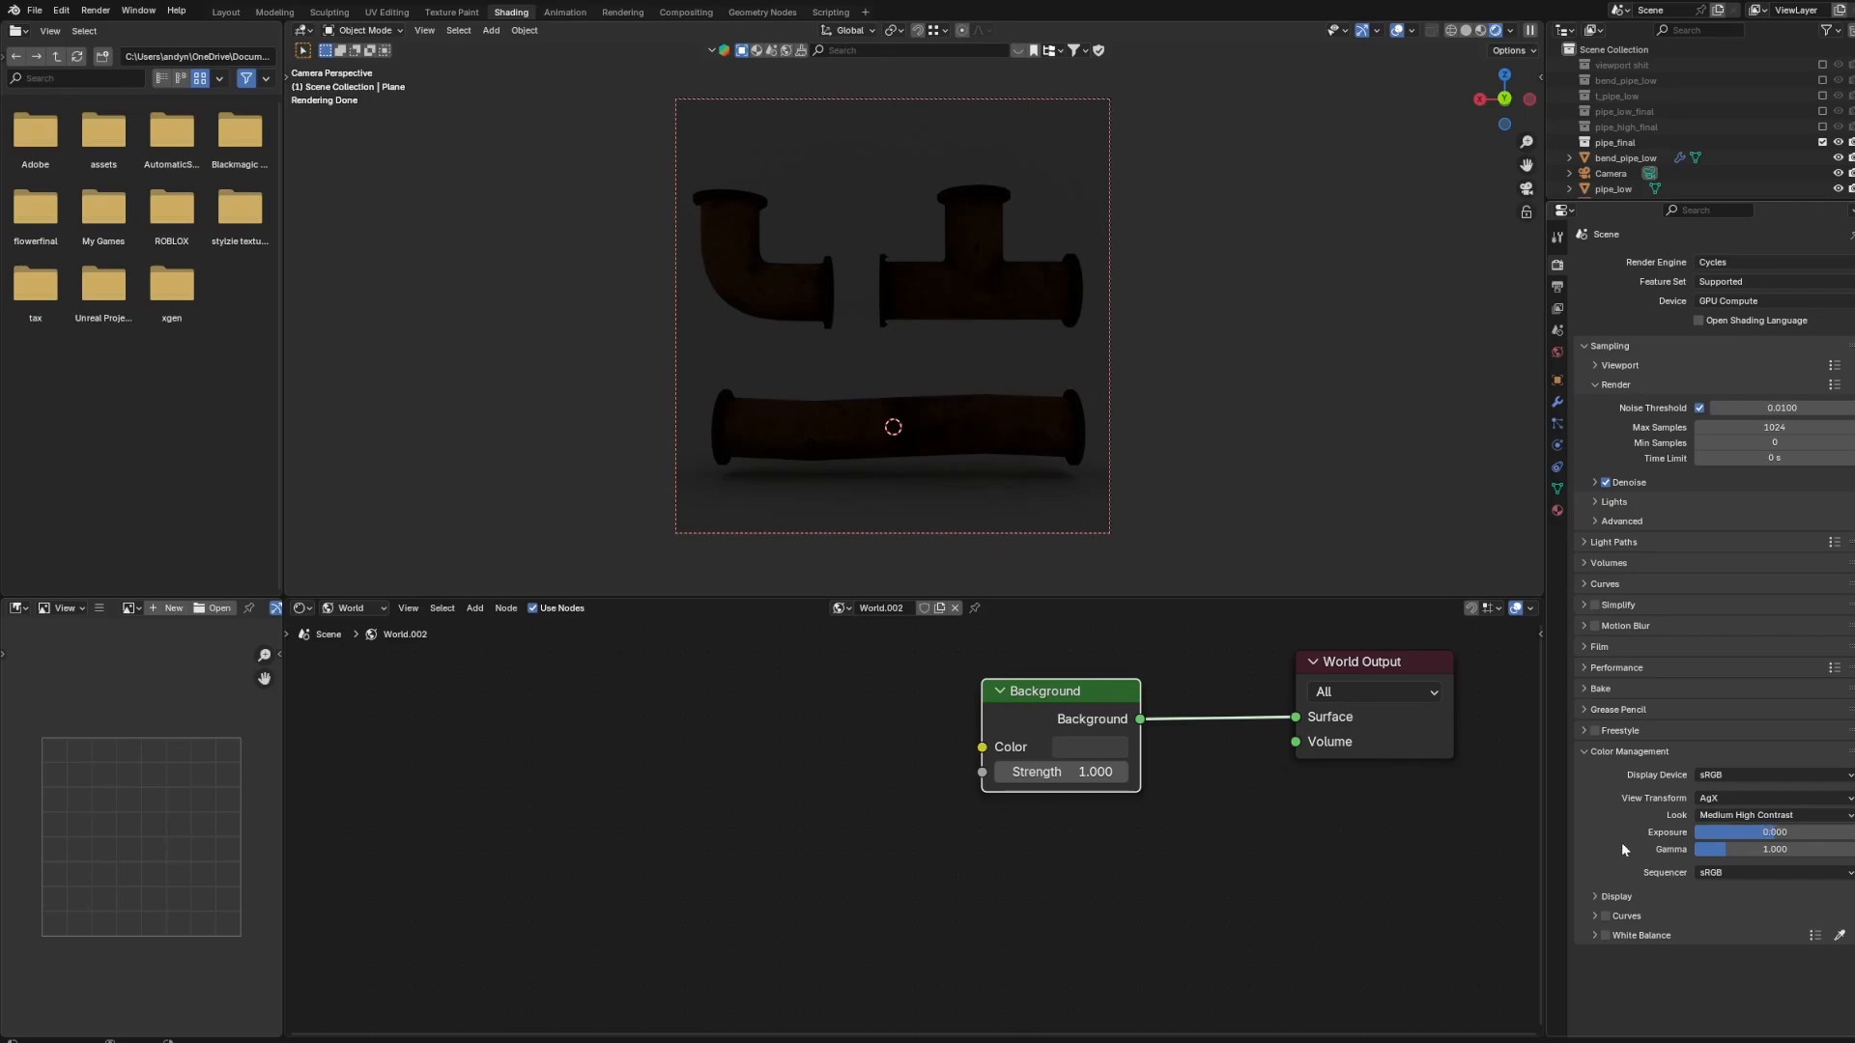
Set the render resolution scale to 120% and open the view layer's pass settings.
left_click(1557, 287)
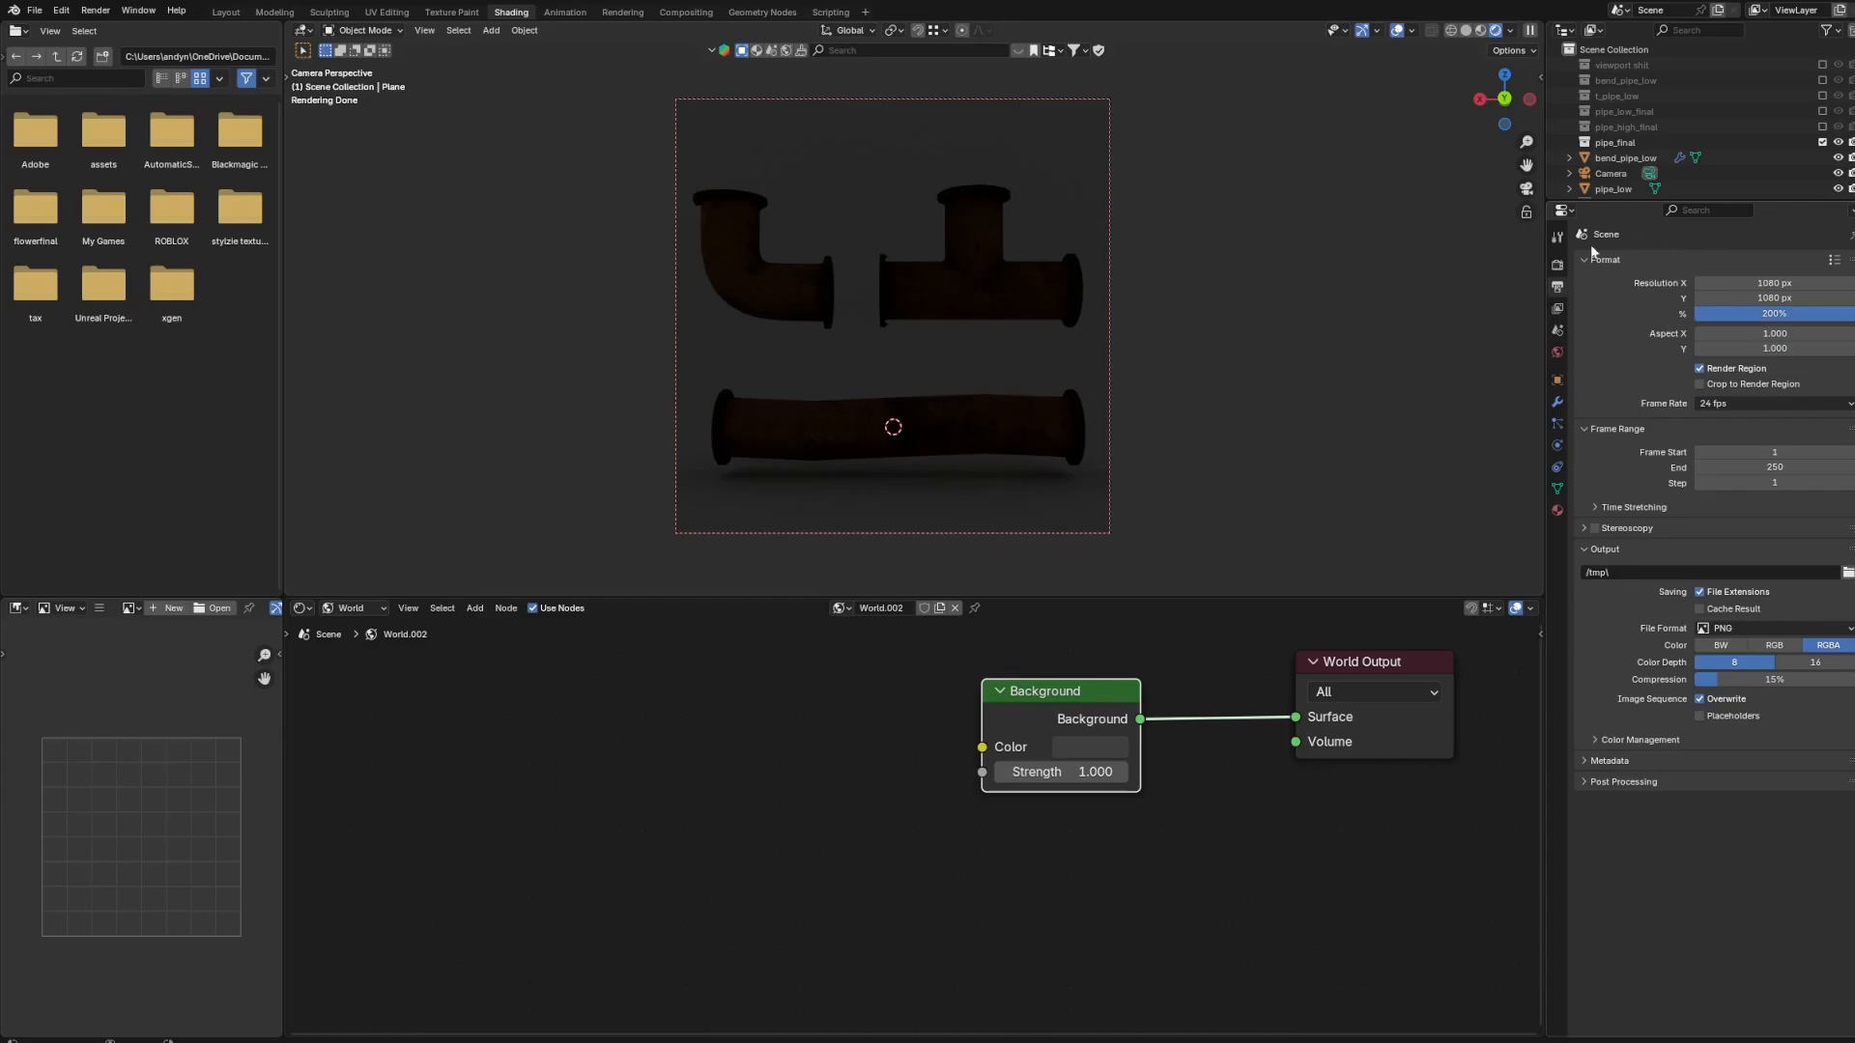
left_click(1766, 315)
type("12")
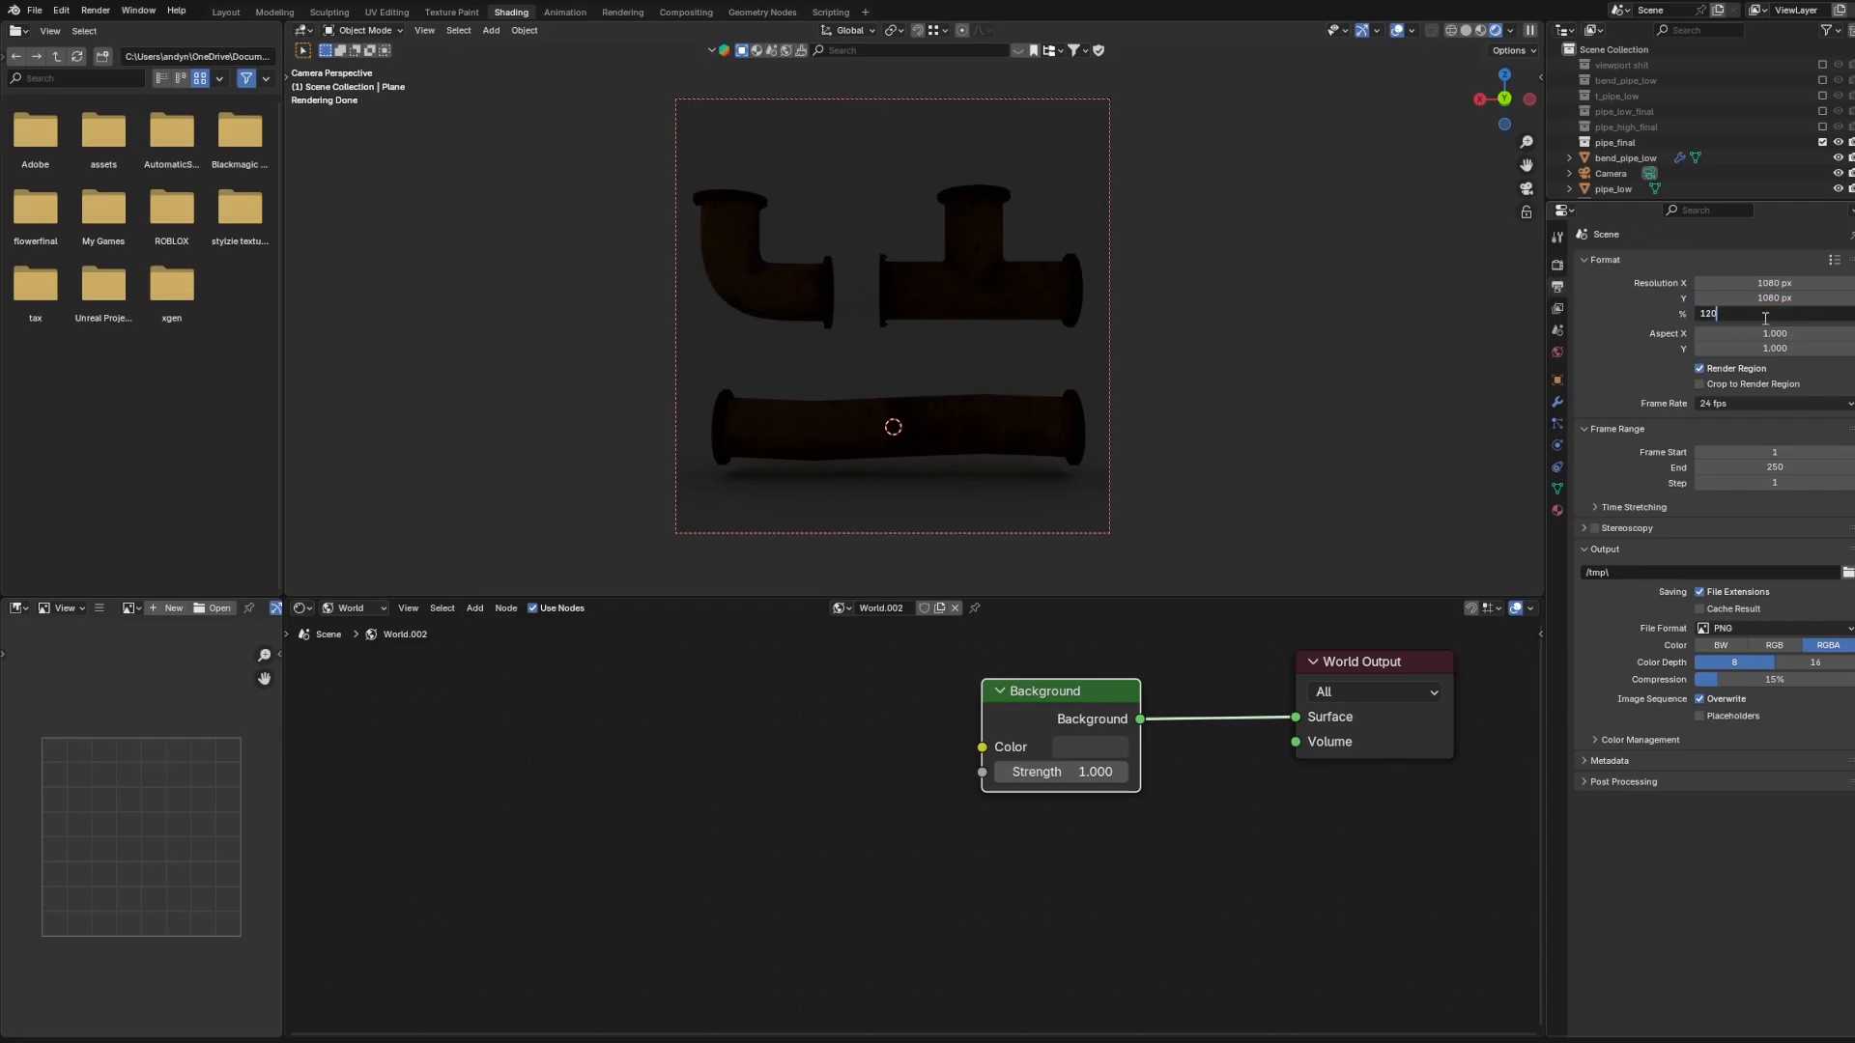
key("Return")
left_click(1557, 308)
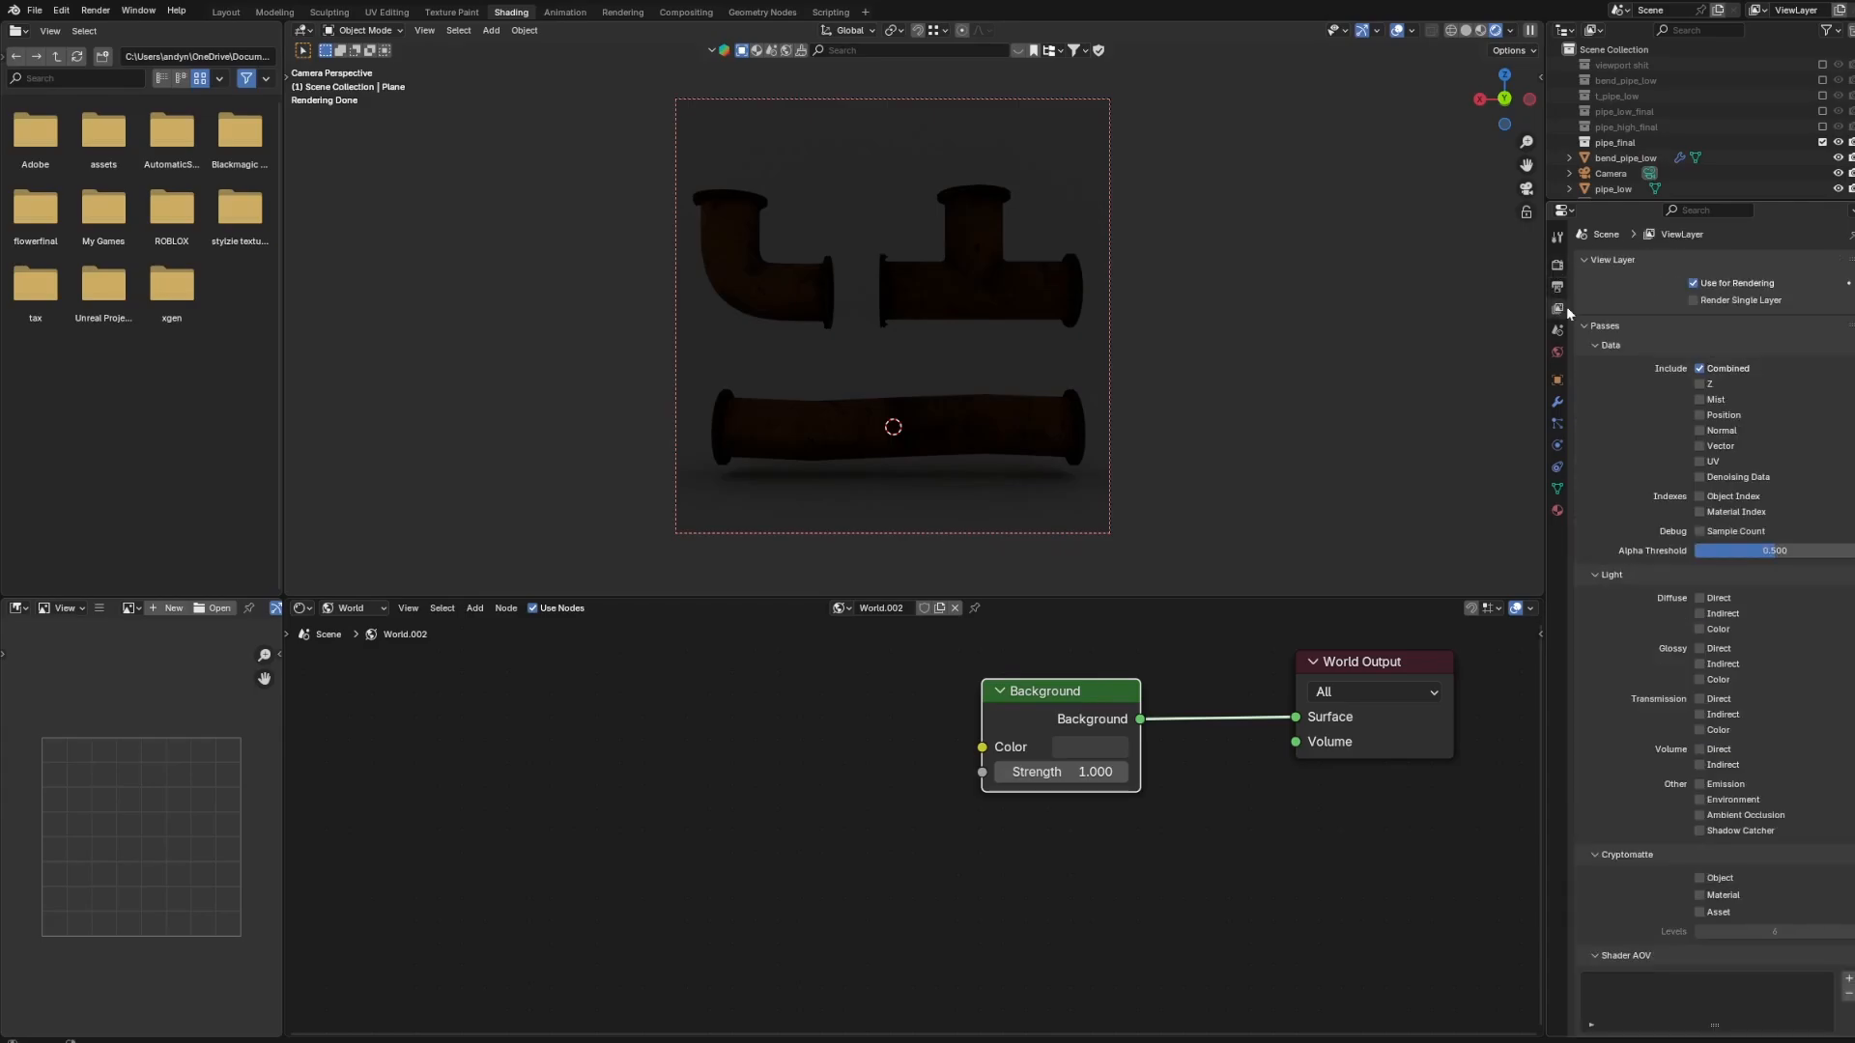
Open the render properties, expand the viewport sampling settings and restore the camera view.
left_click(1558, 330)
left_click(1559, 265)
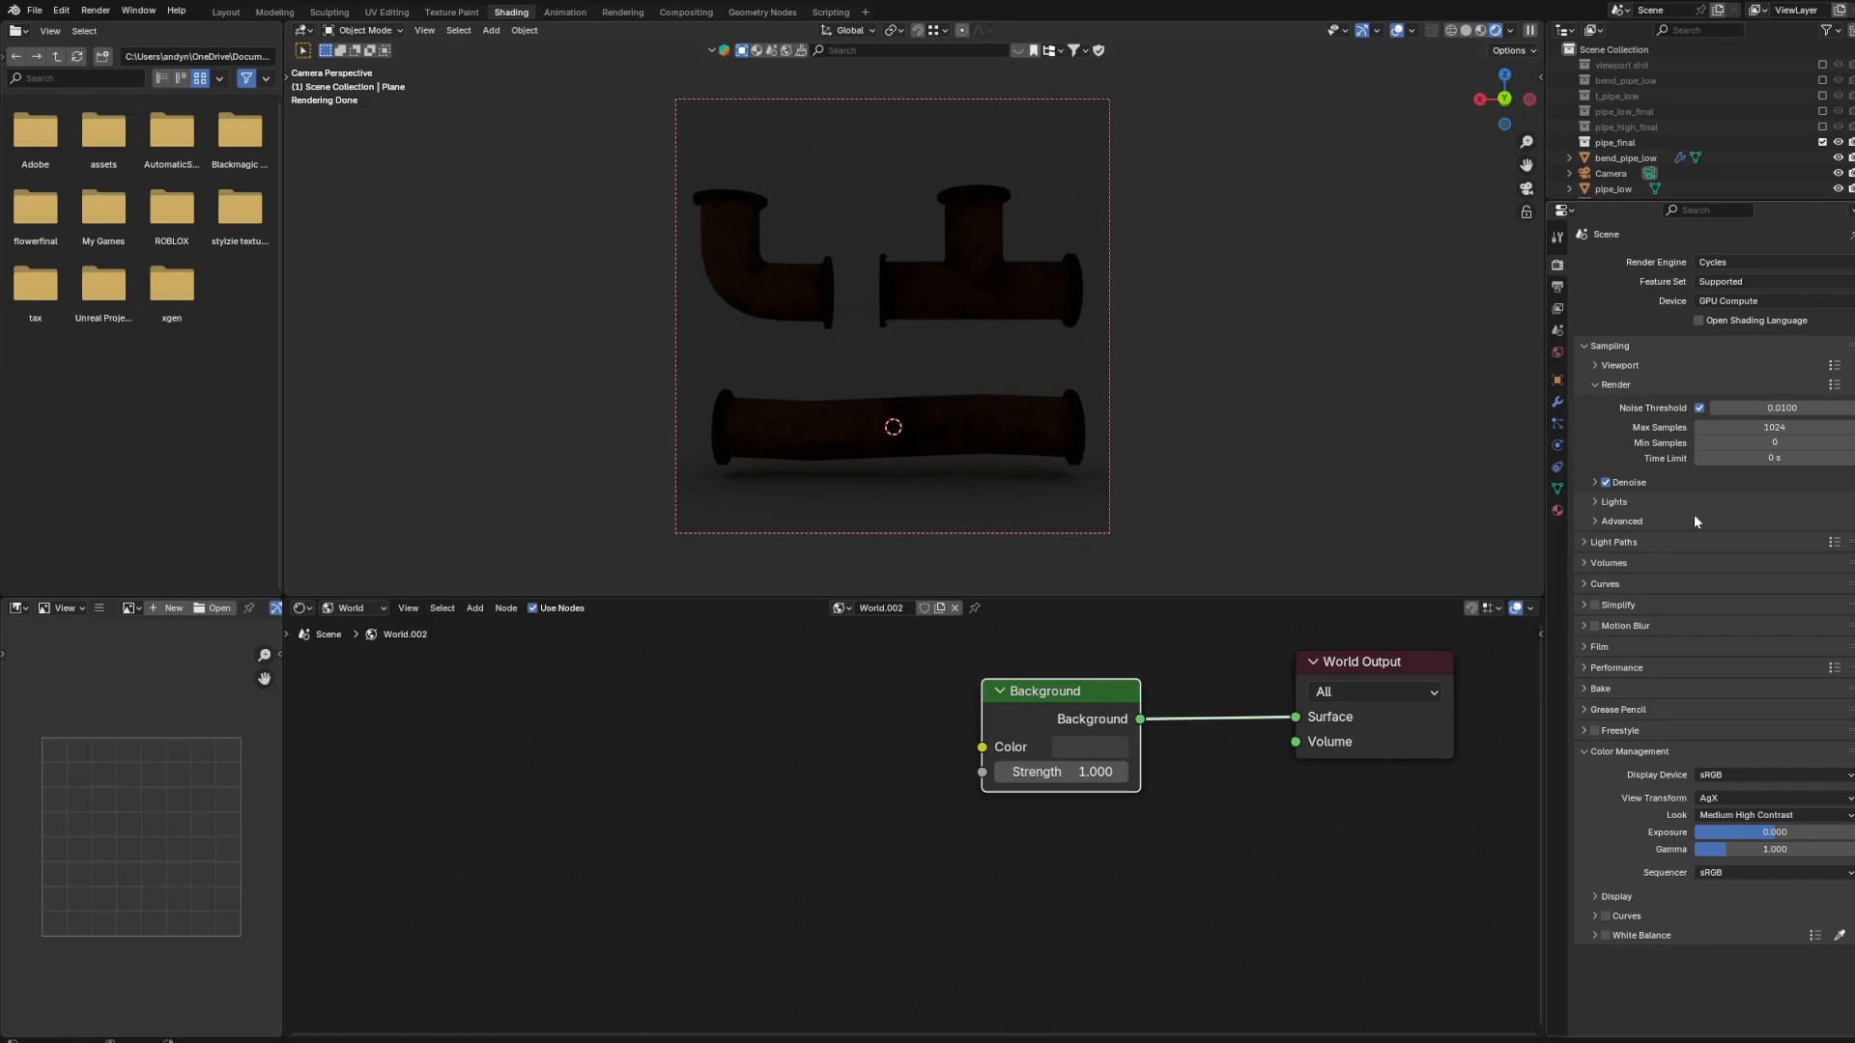
left_click(1615, 366)
middle_click_drag(1111, 347, 1281, 246)
left_click(1526, 188)
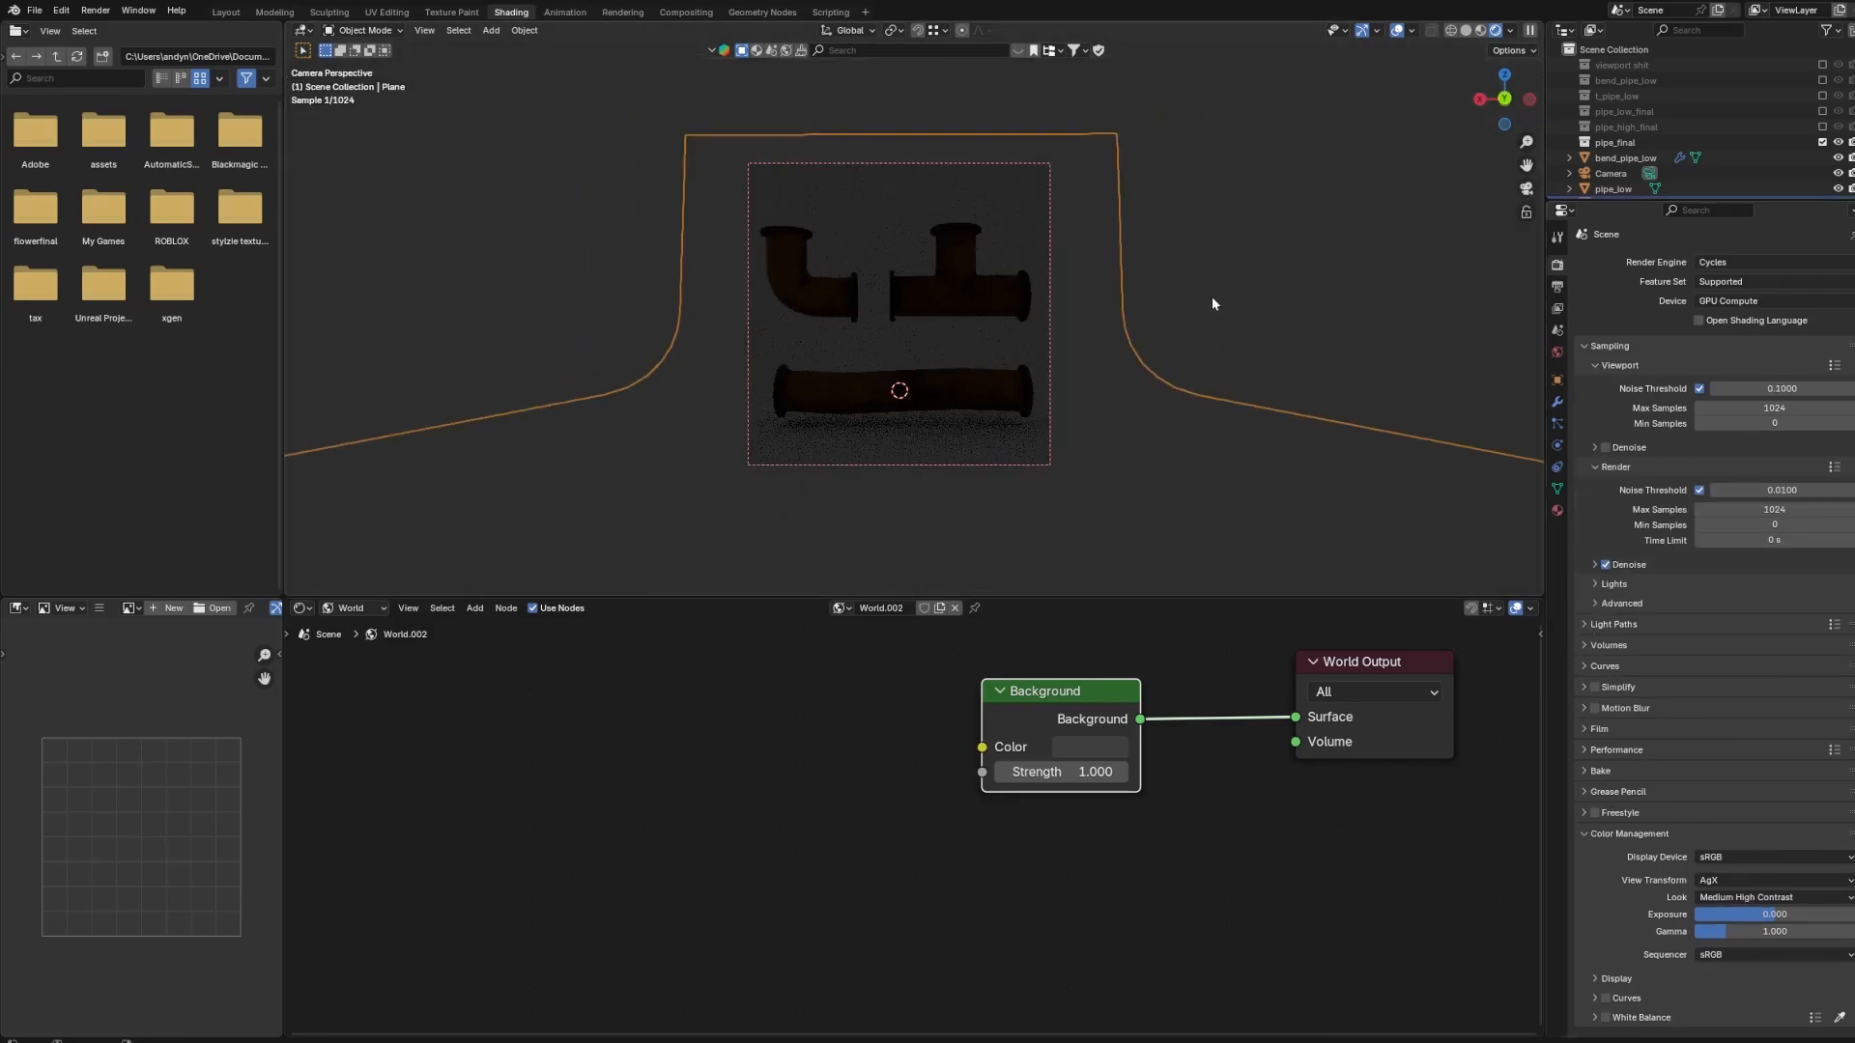
Add an area light to the scene and raise it along Z above the pipes.
key("shift+a")
mouse_move(949, 304)
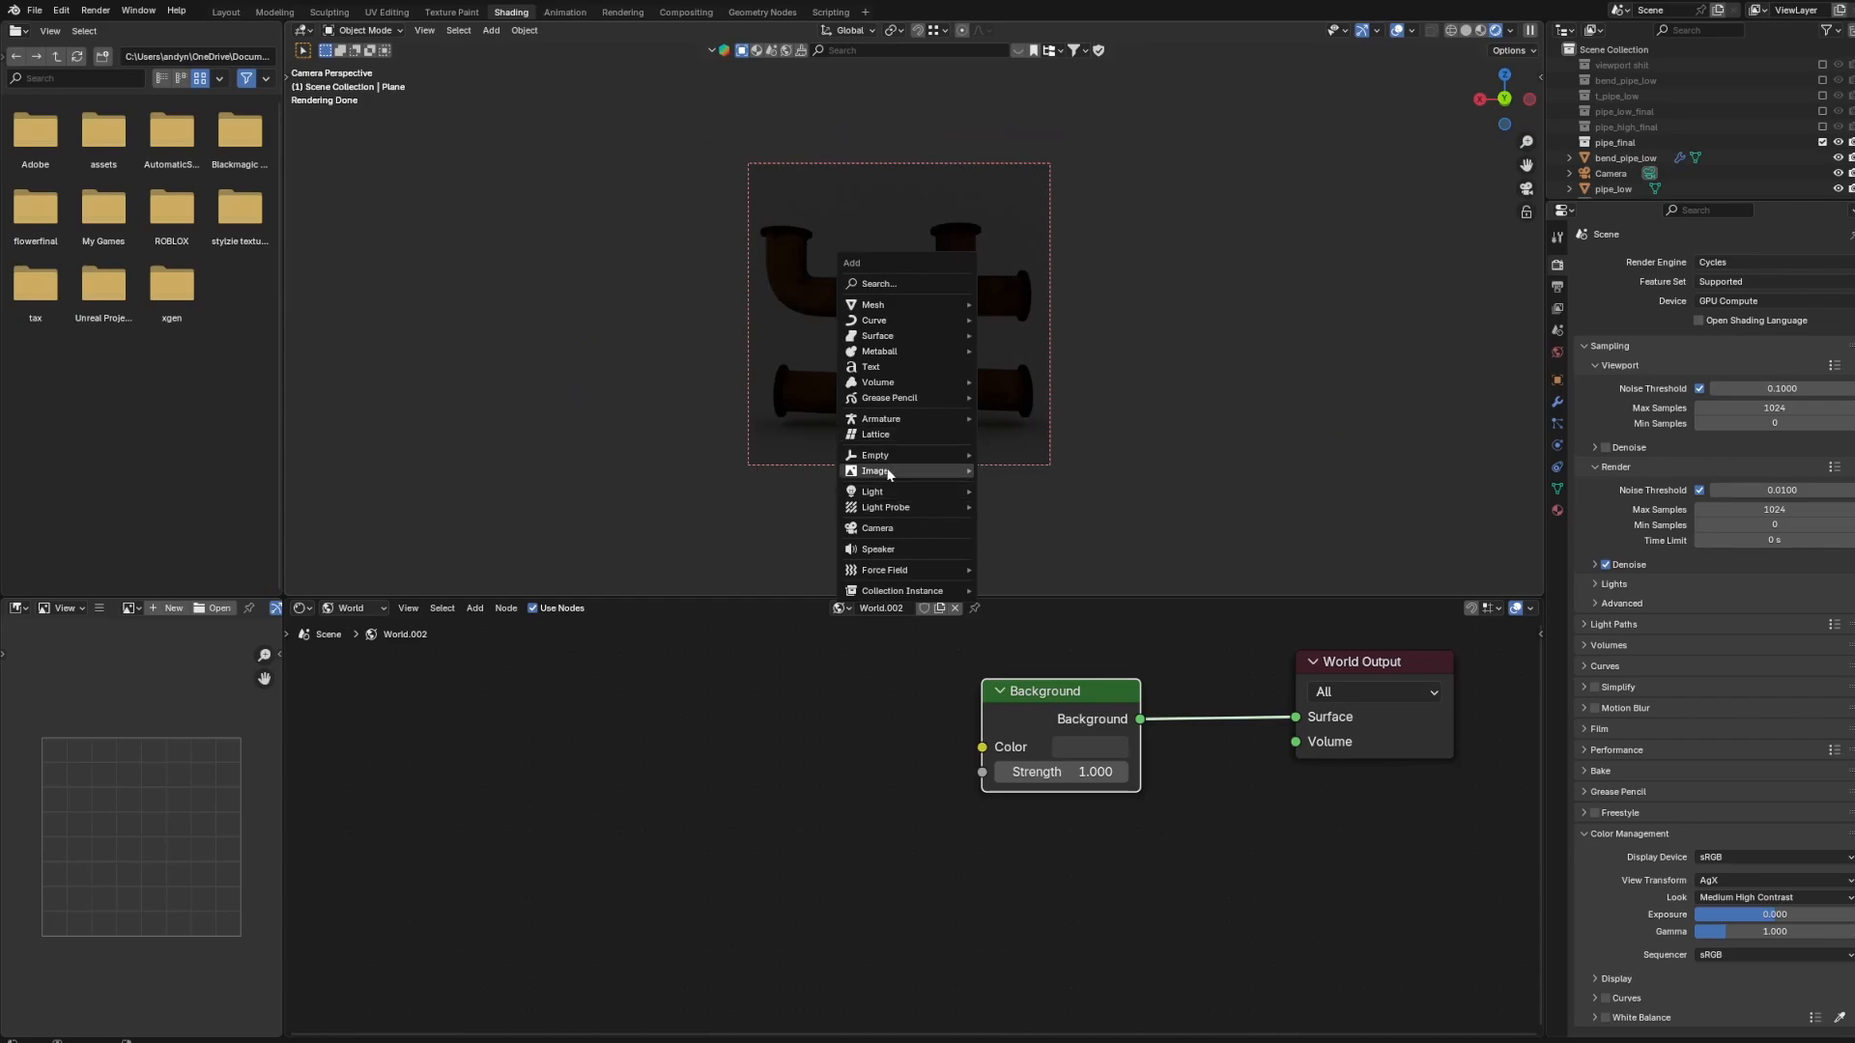
mouse_move(910, 493)
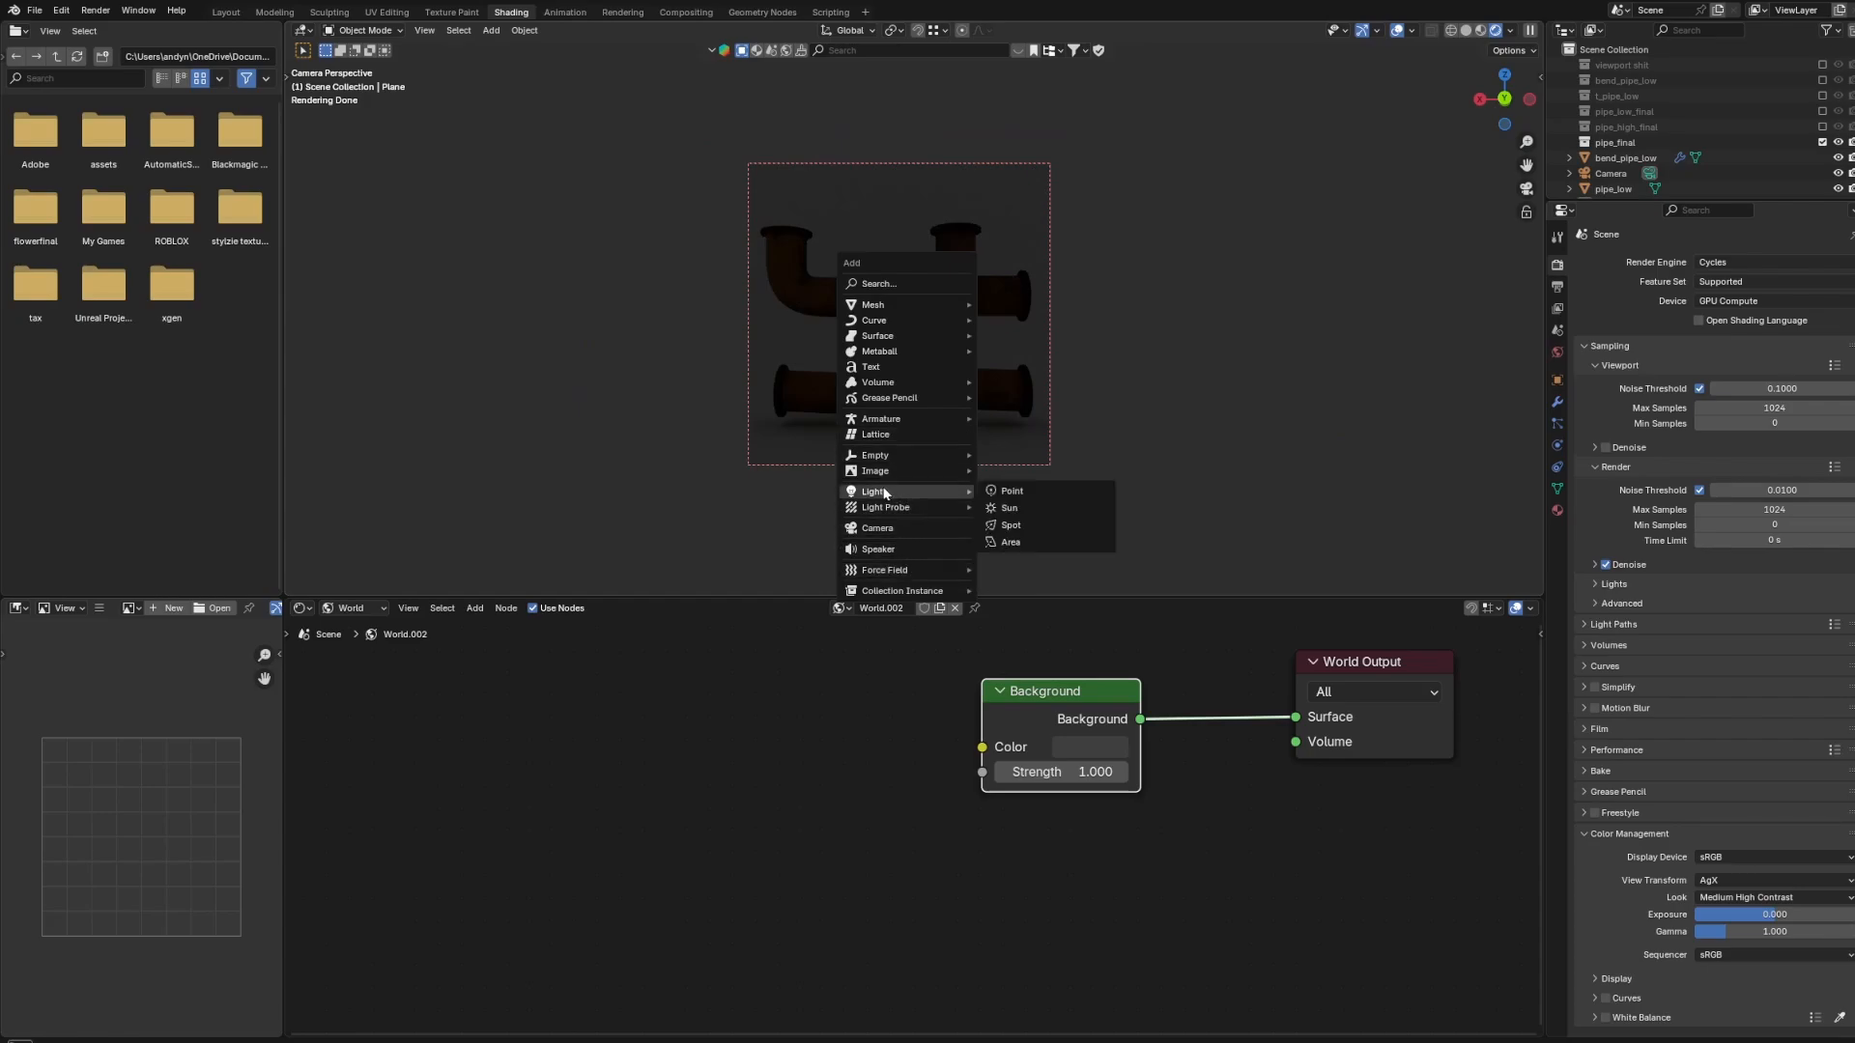
left_click(1039, 541)
key("g")
key("z")
left_click(1029, 361)
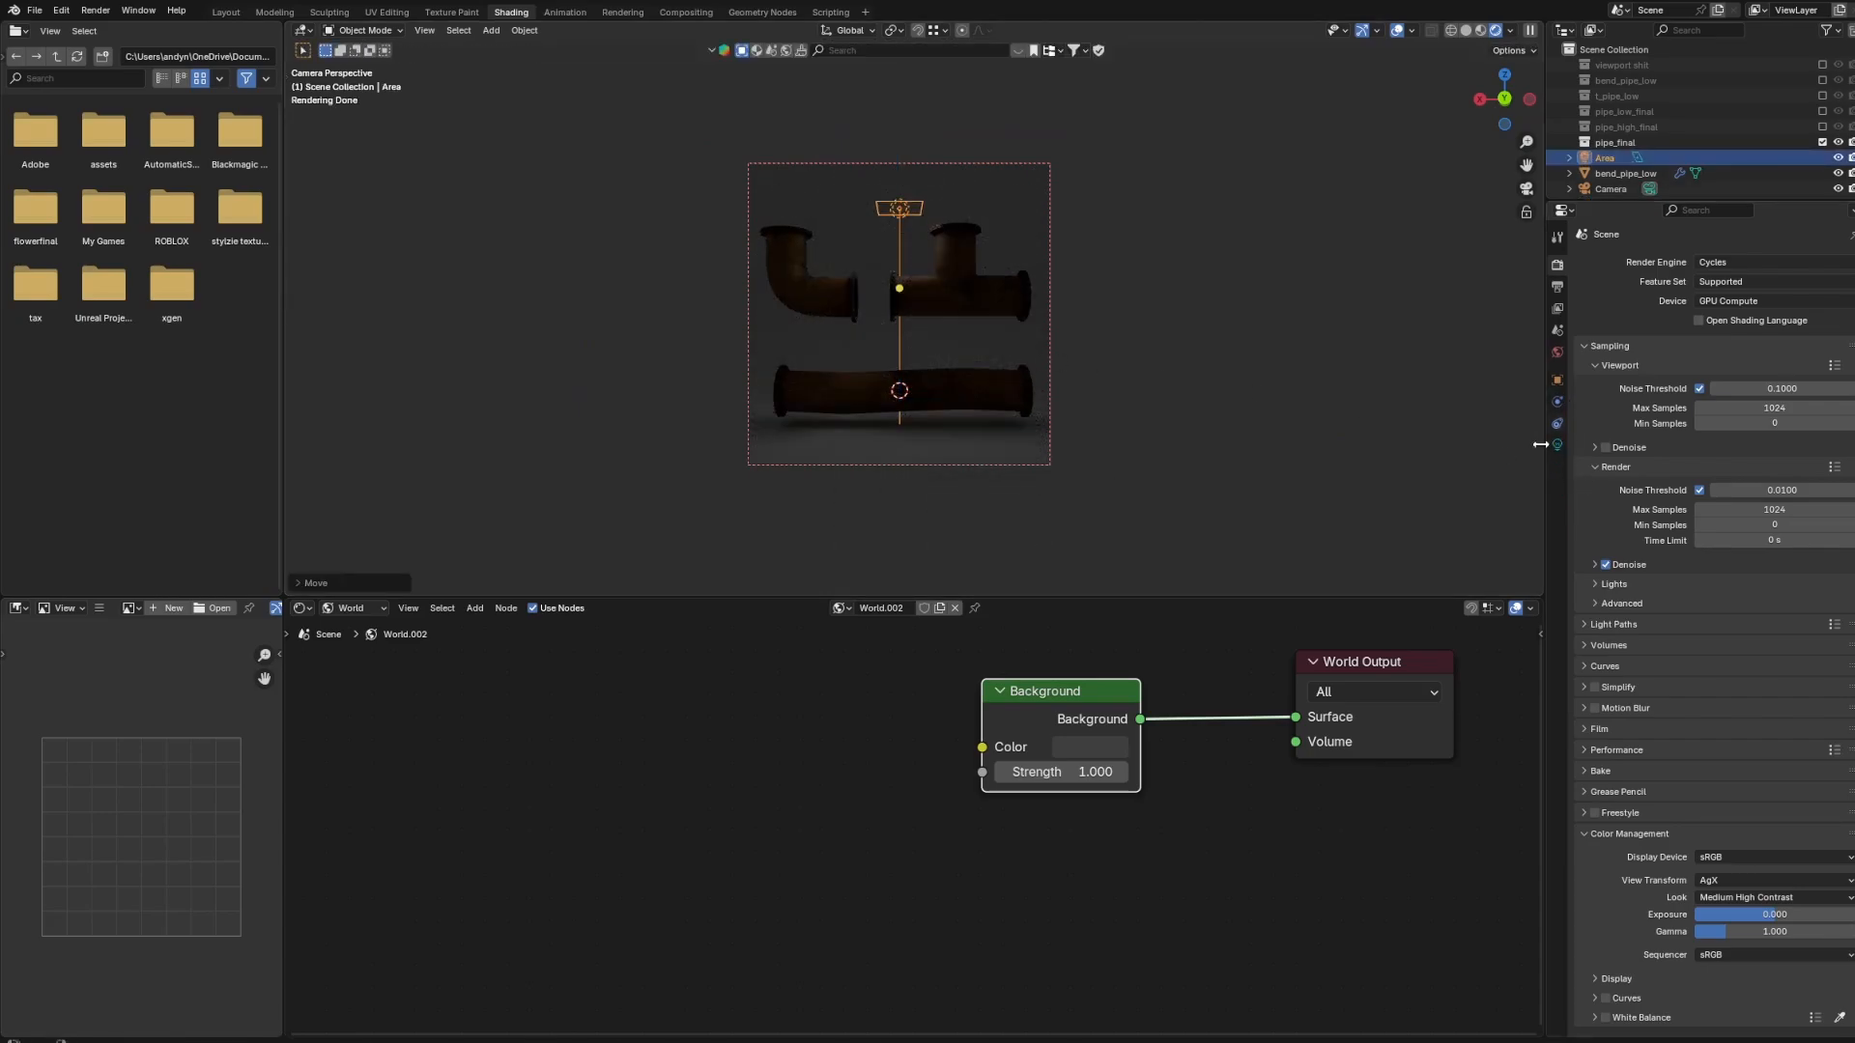
Set the area light's size to 4.4 m and its power to 300 W.
left_click(1557, 445)
left_click_drag(1749, 409, 1807, 409)
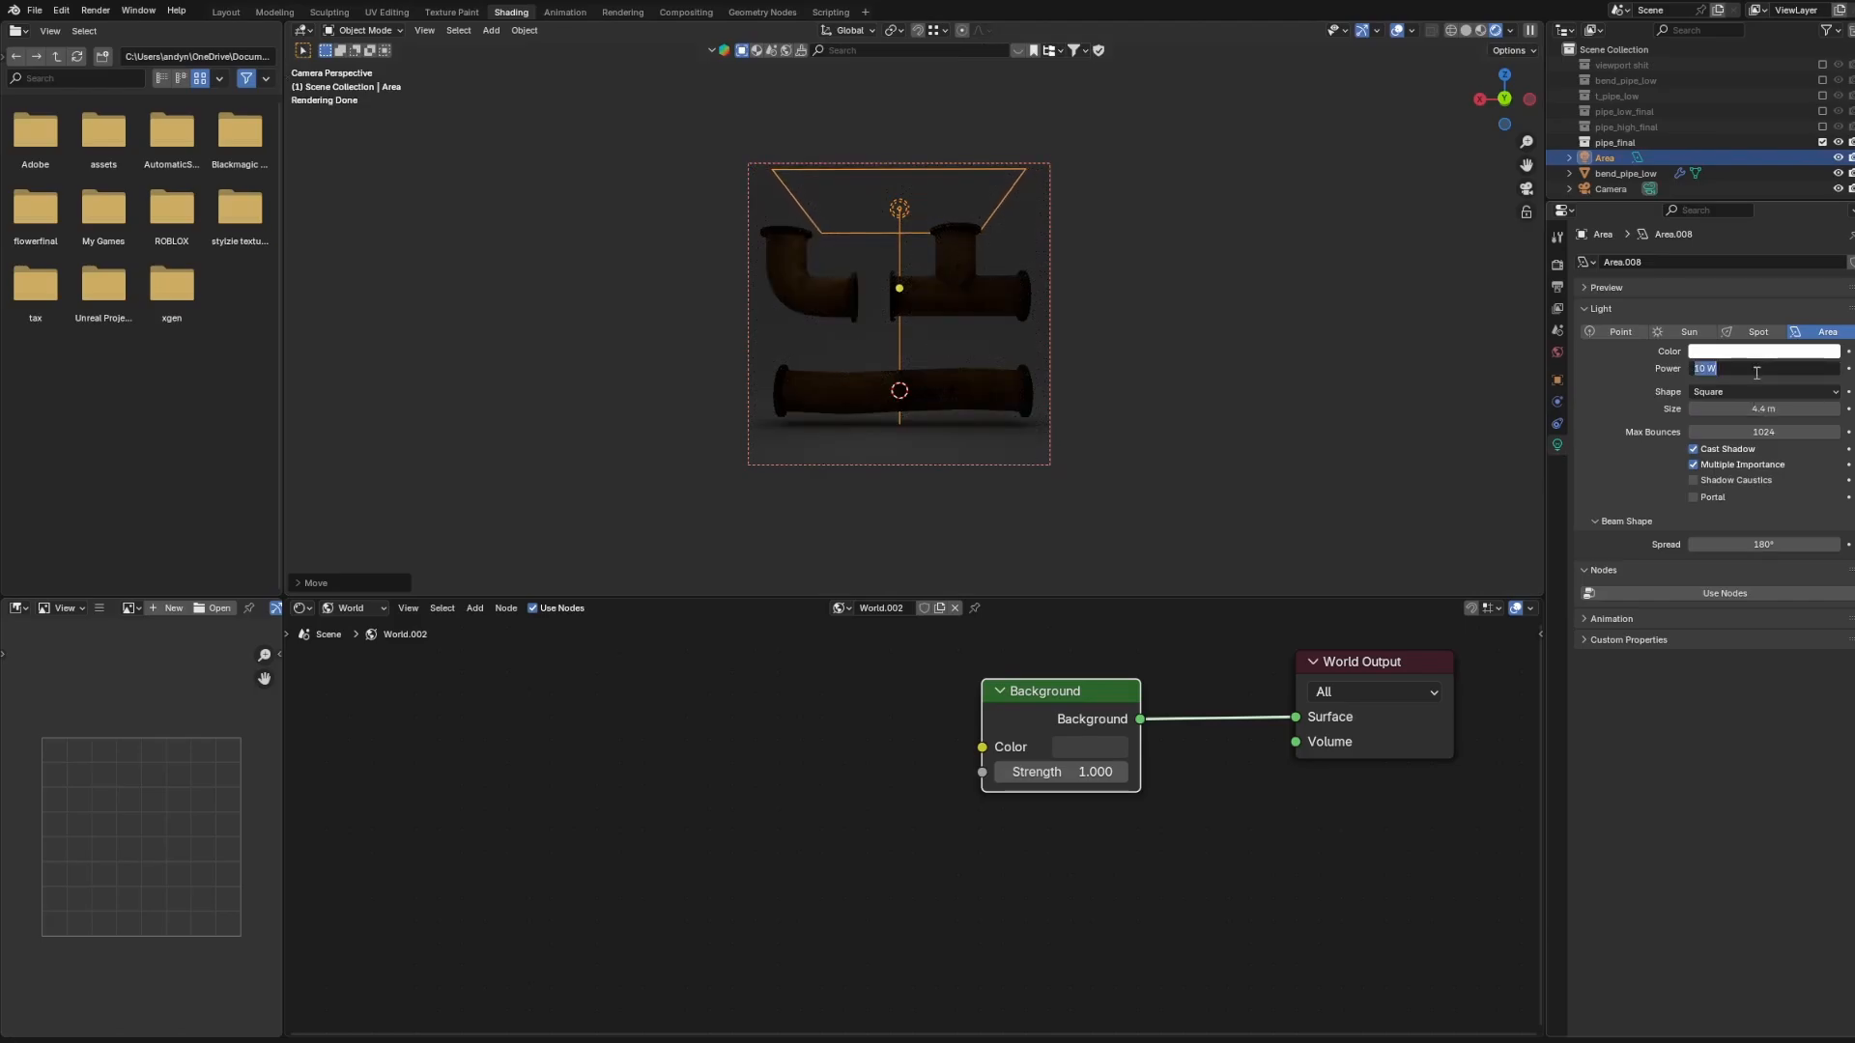
key("Return")
Create a new material for the backdrop with roughness 1.000 and a darker grey base color.
left_click(920, 452)
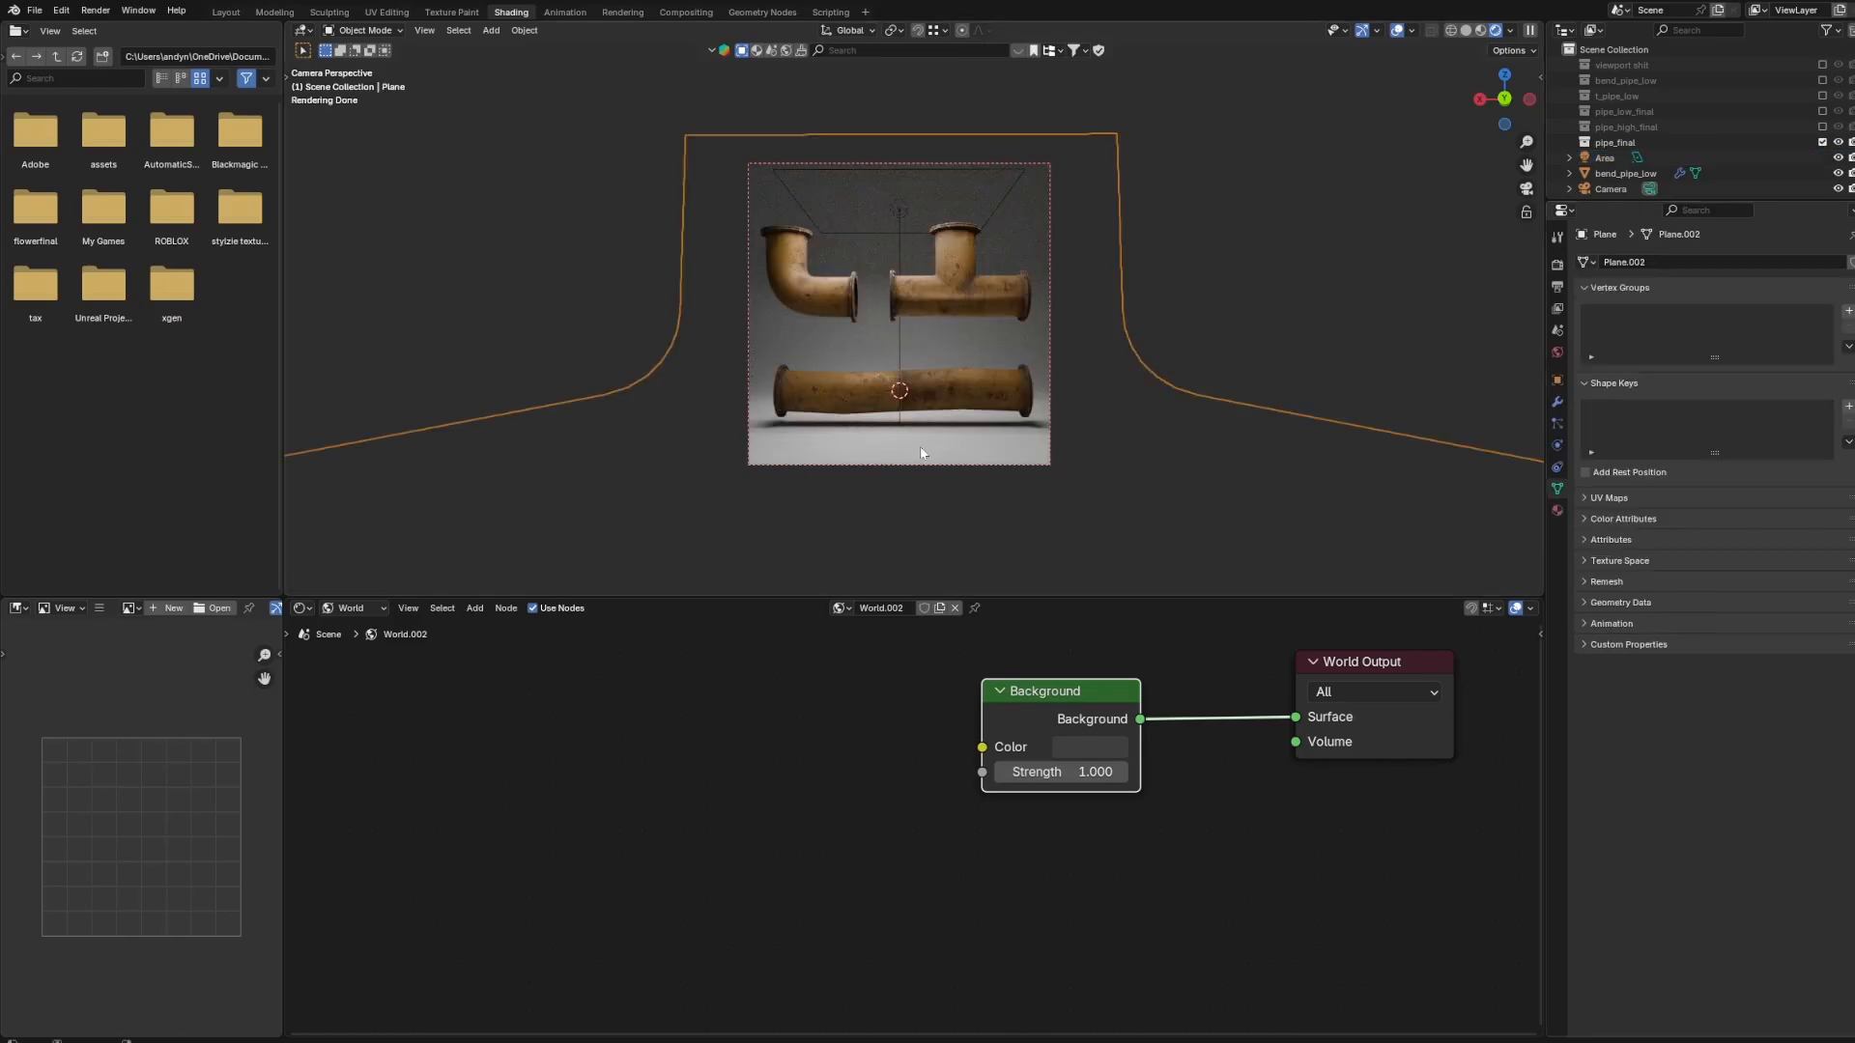
left_click(350, 647)
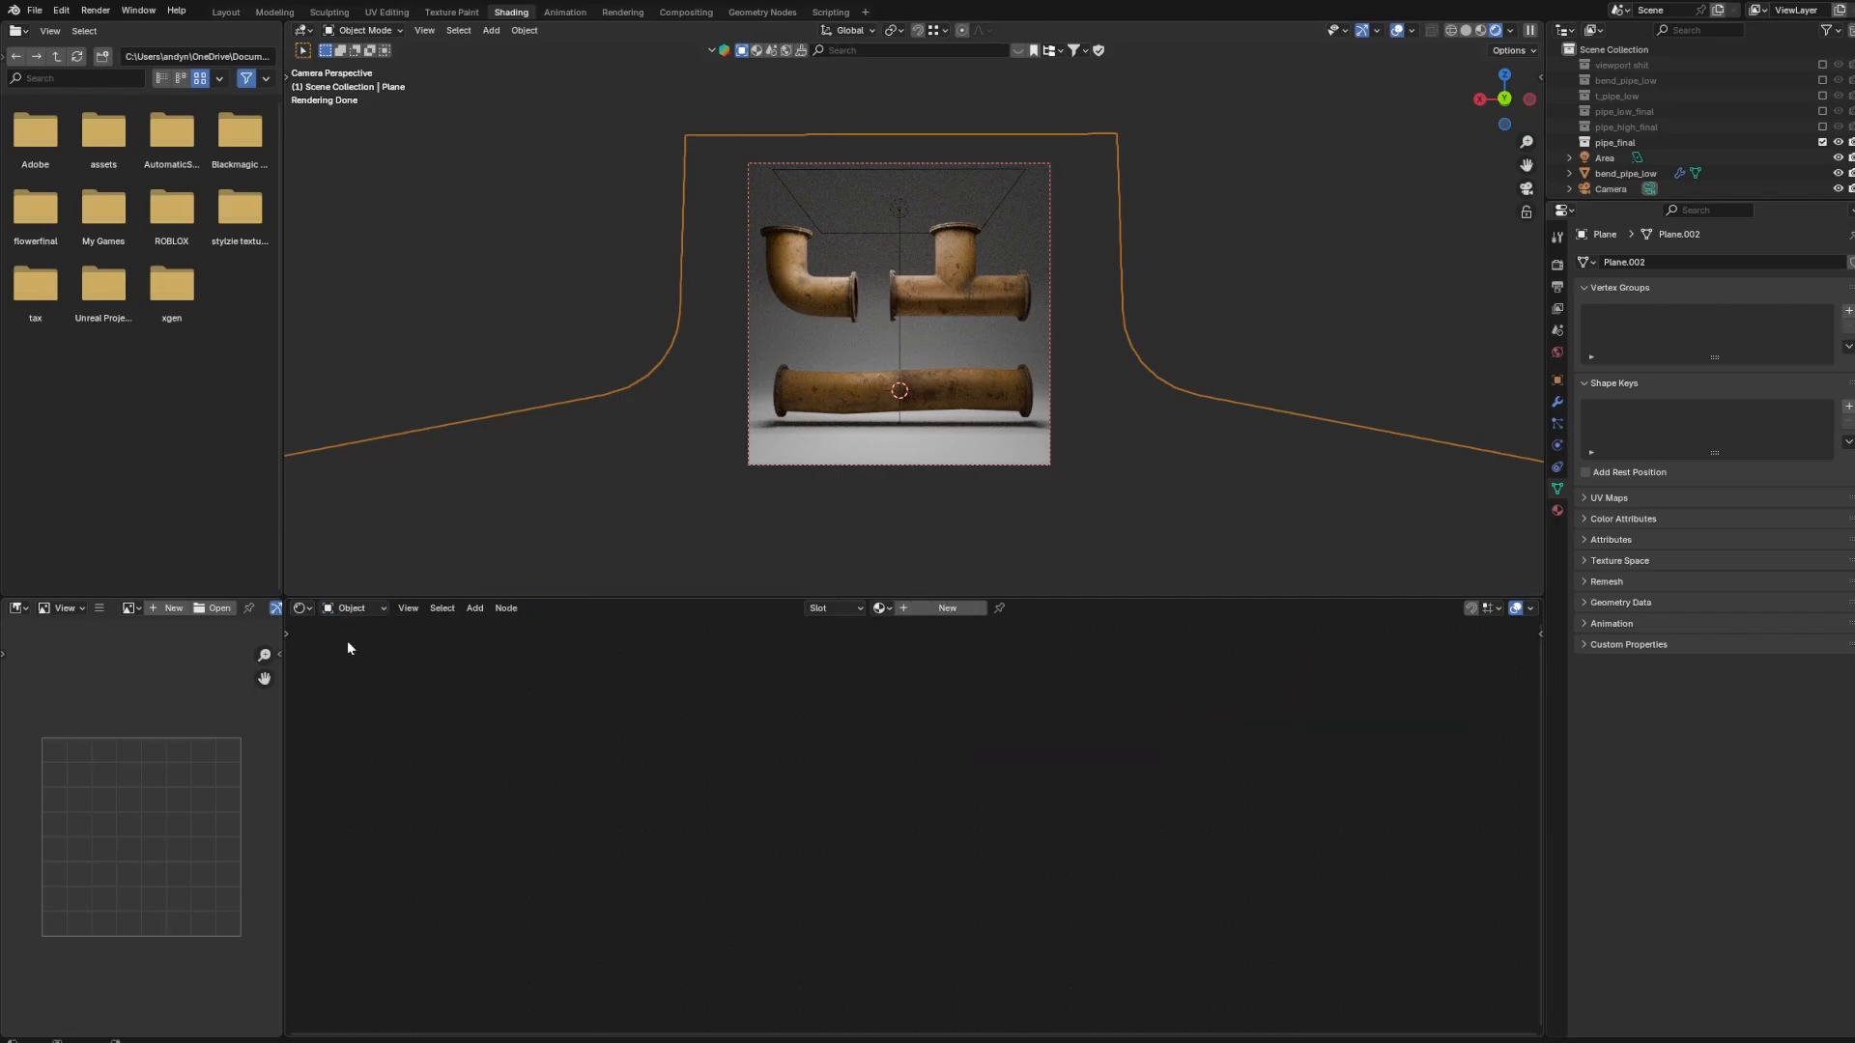
left_click(956, 618)
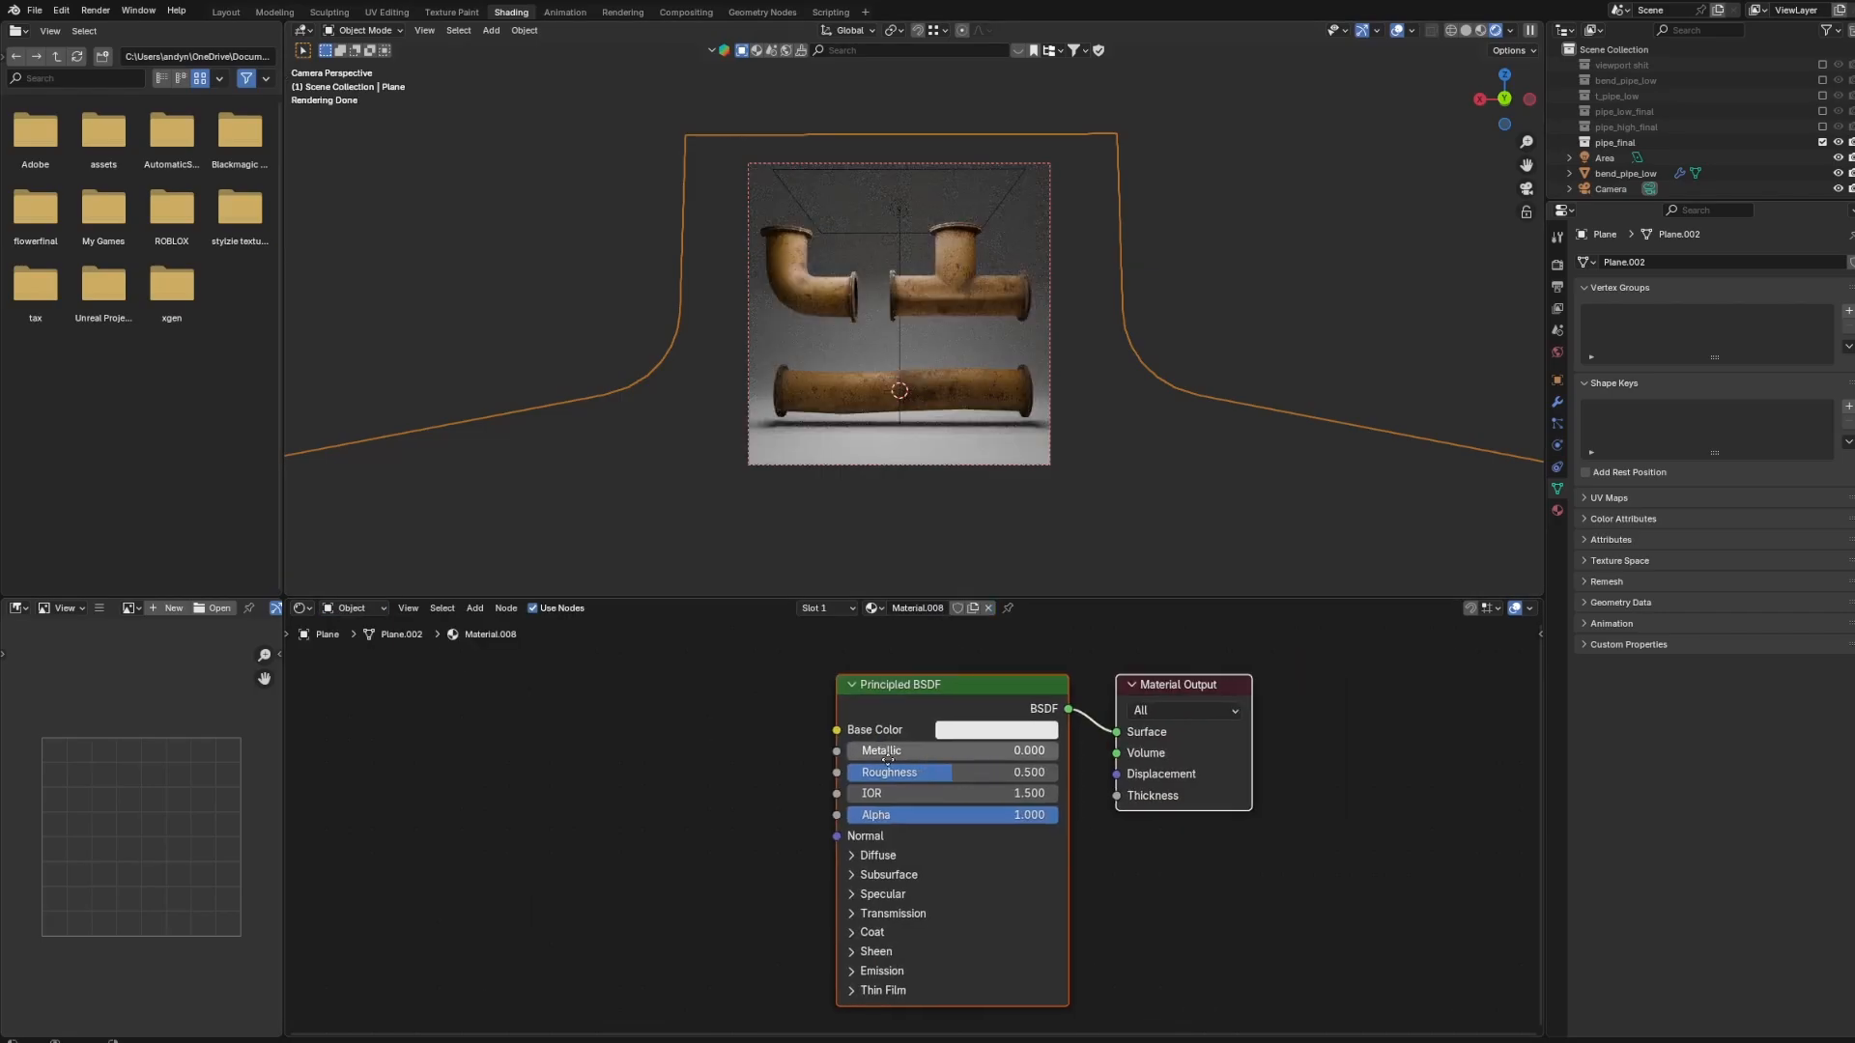
left_click(910, 774)
type("191")
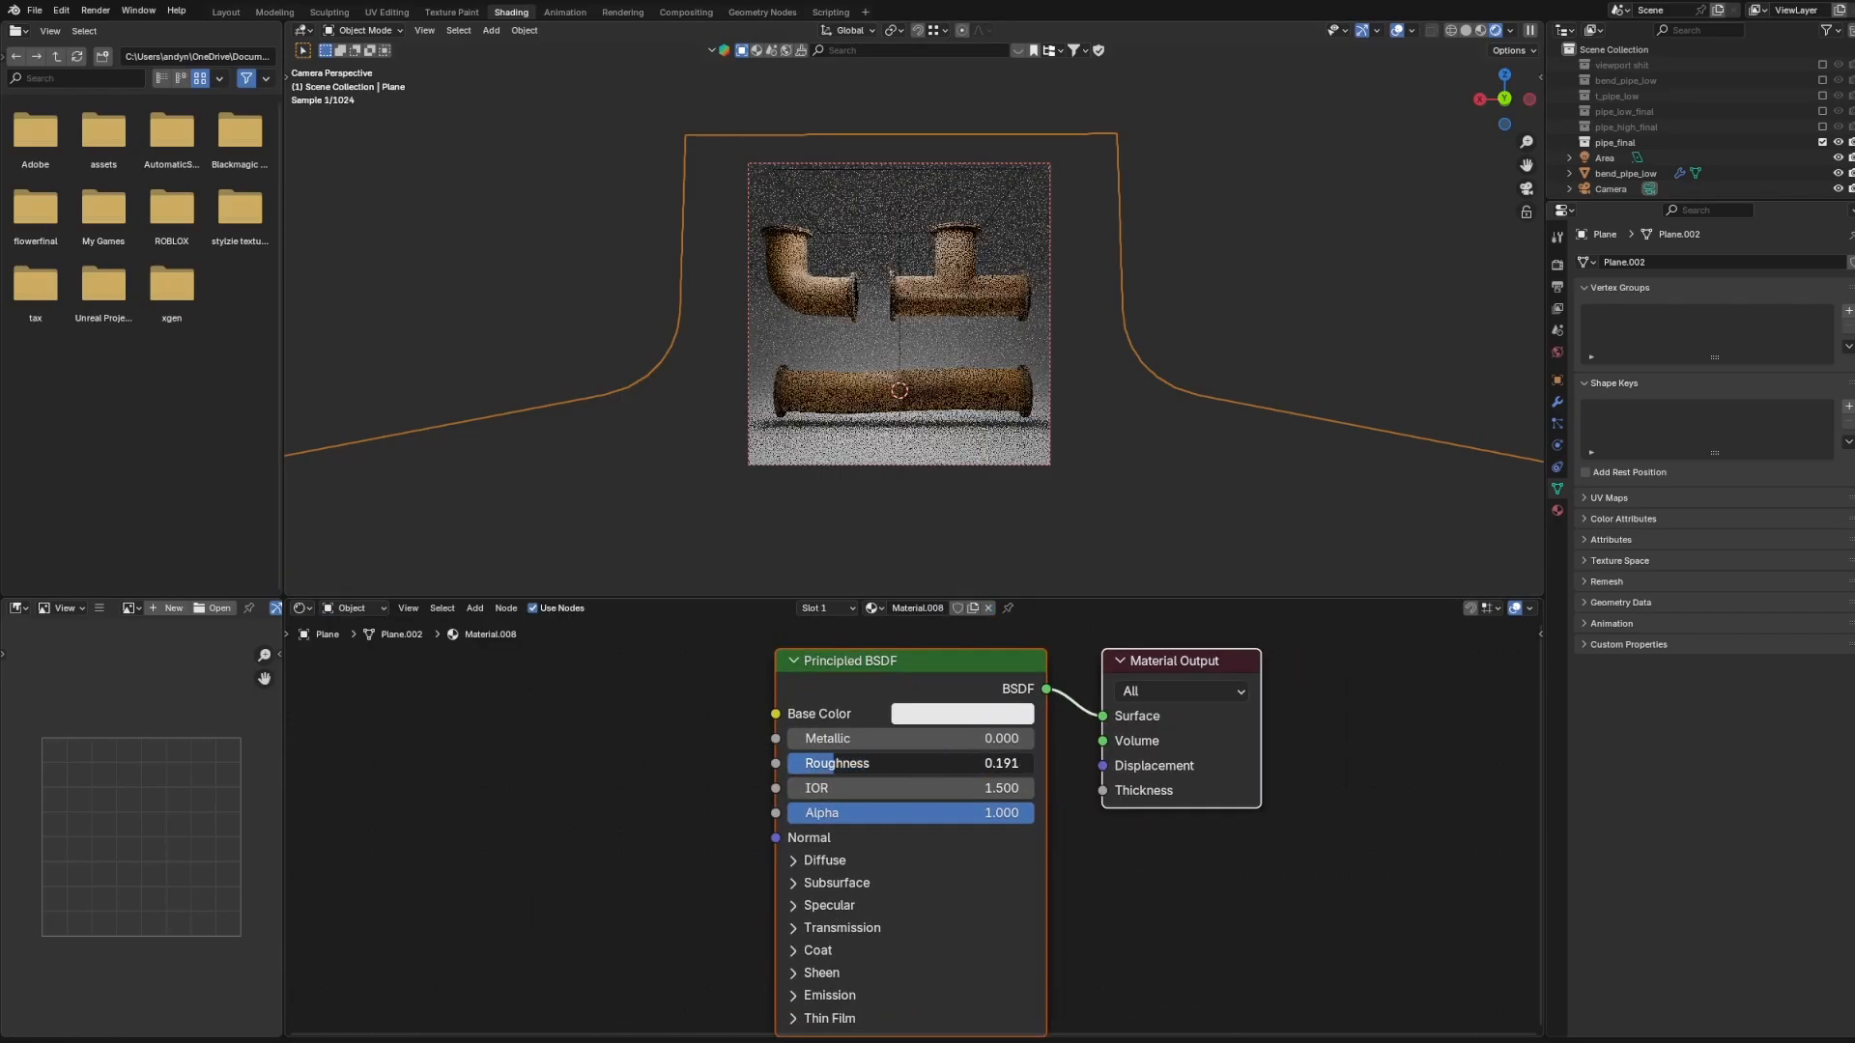
key("Return")
left_click(904, 714)
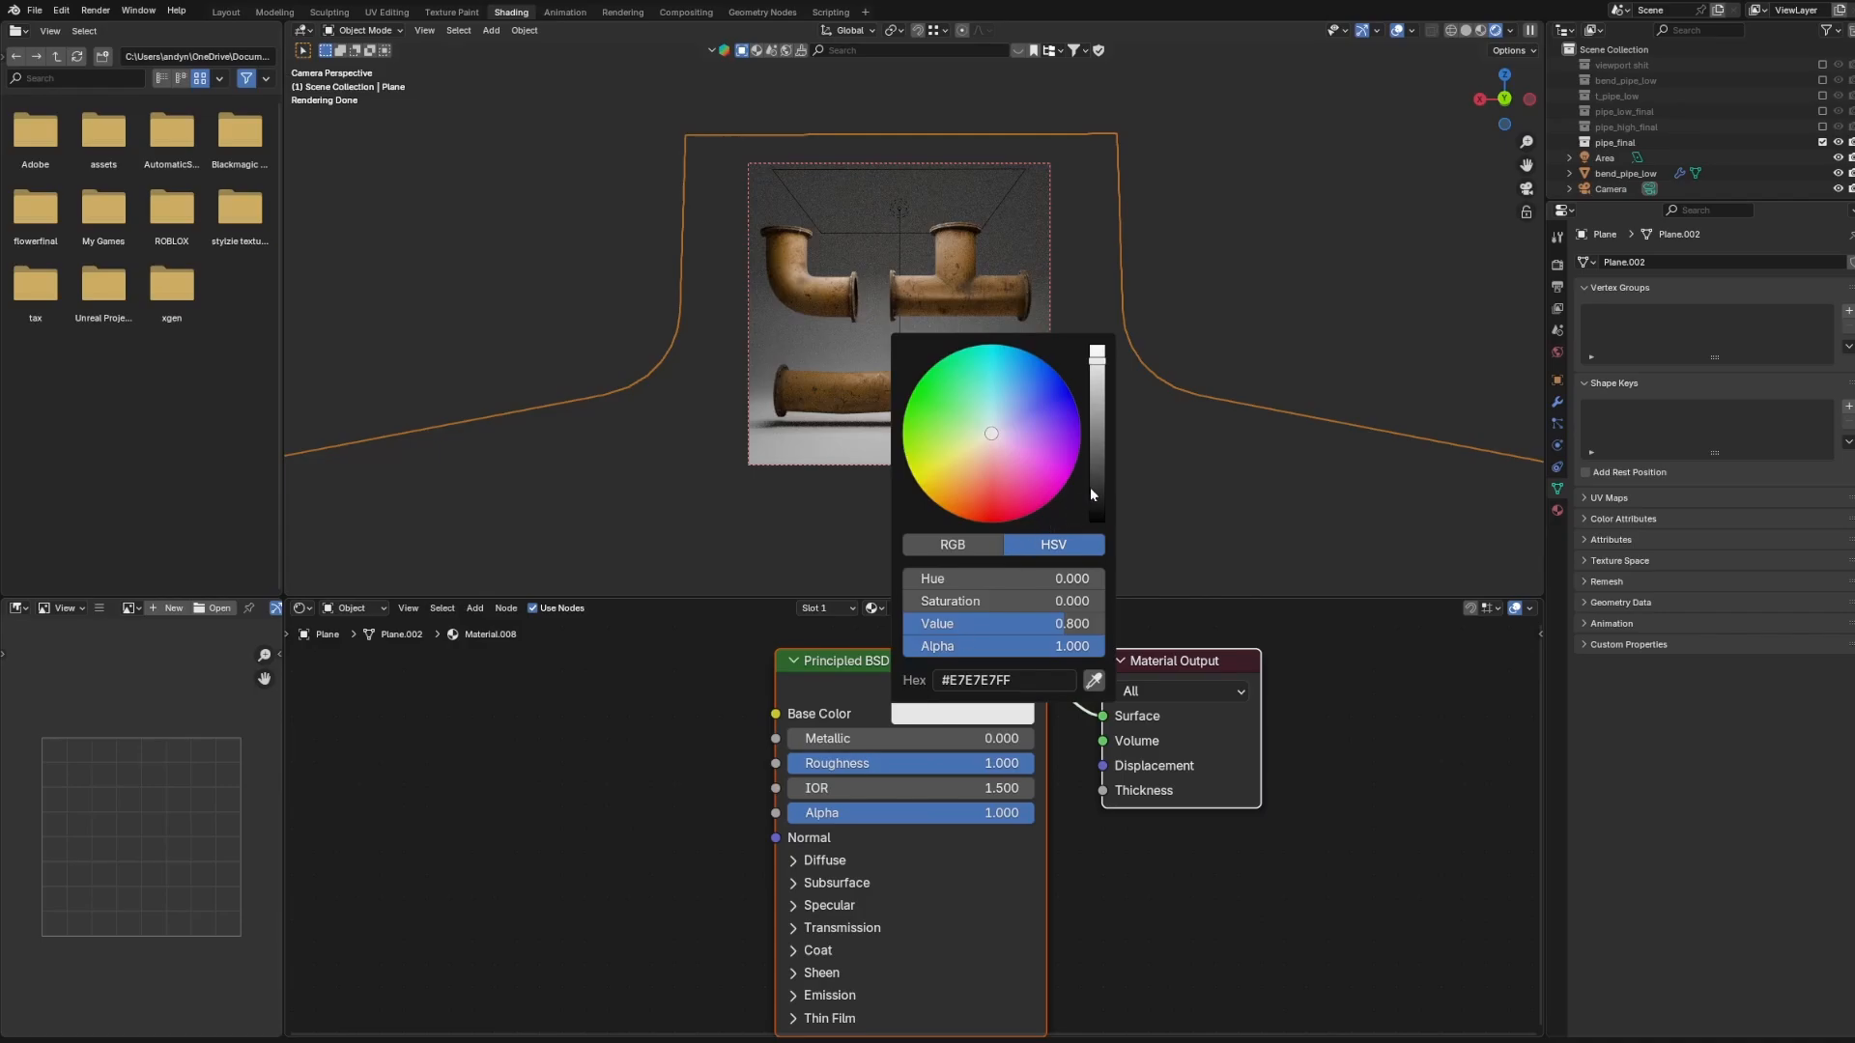
left_click_drag(1093, 495, 1097, 451)
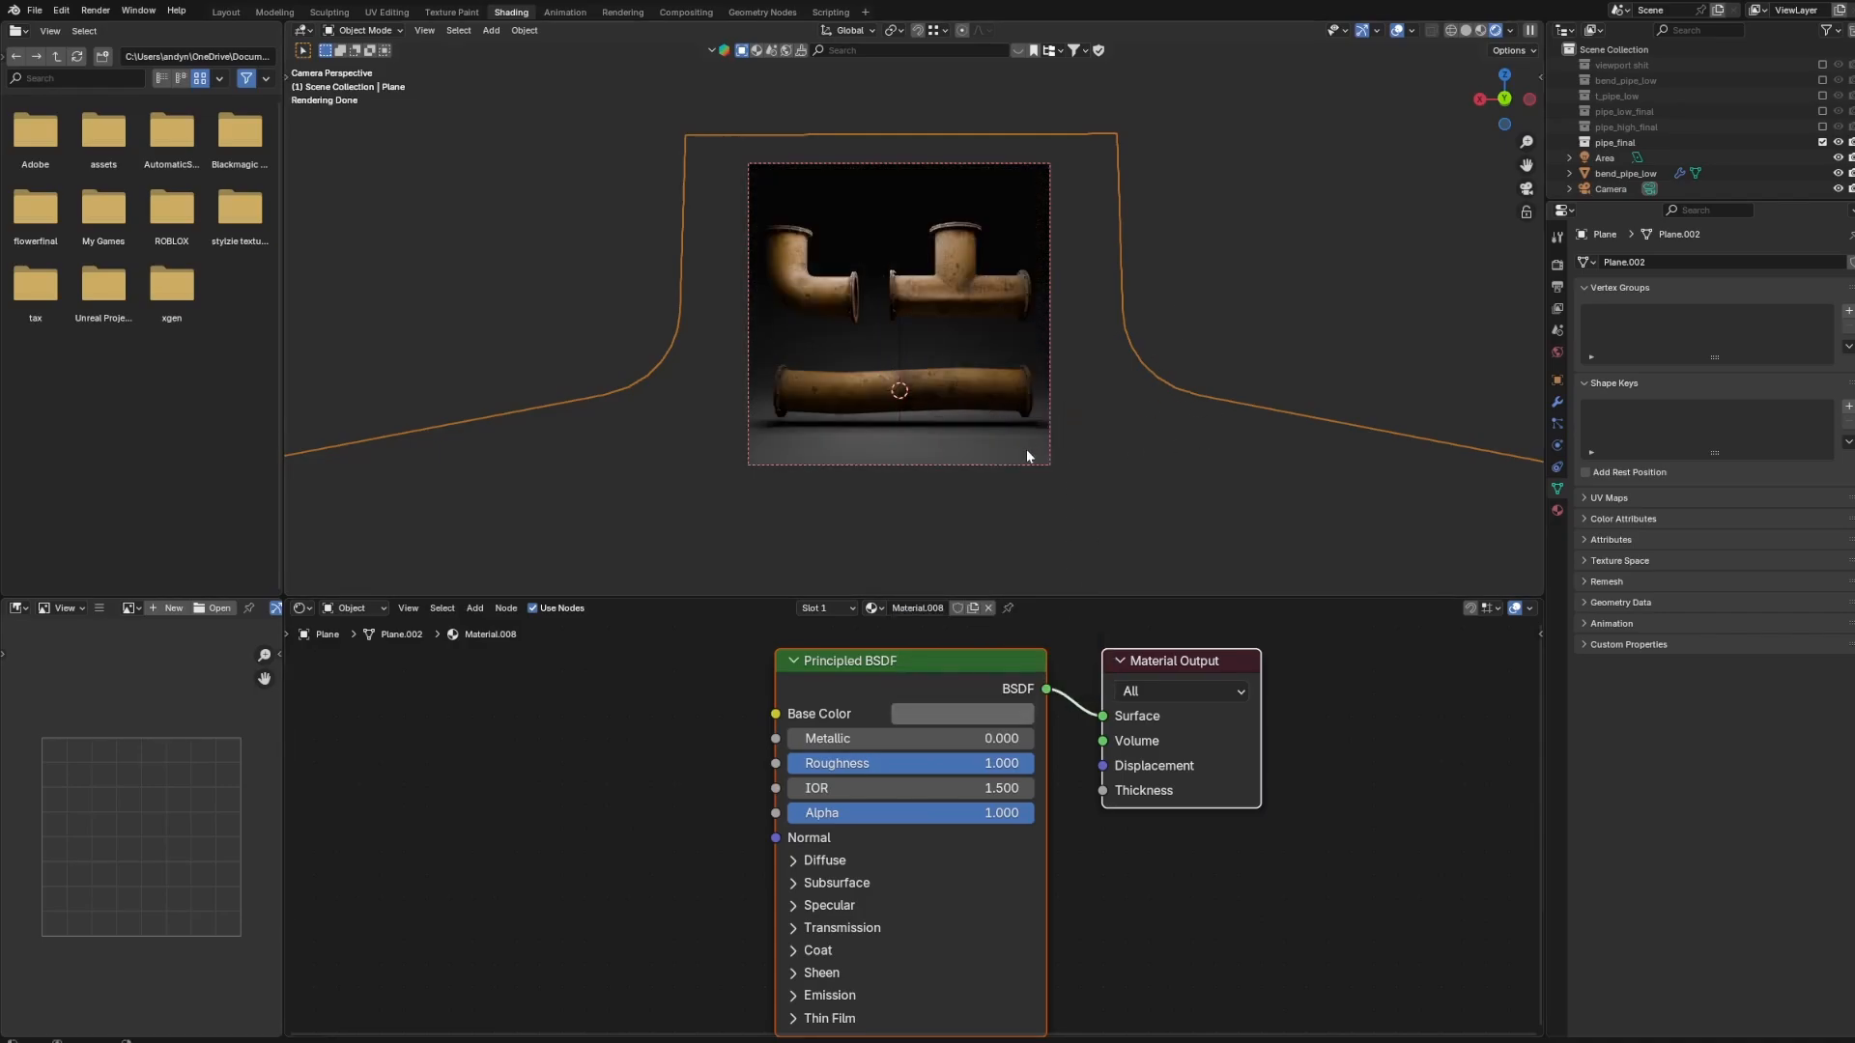
Pull the camera back slightly from the pipes and shade the backdrop smooth.
left_click(1028, 461)
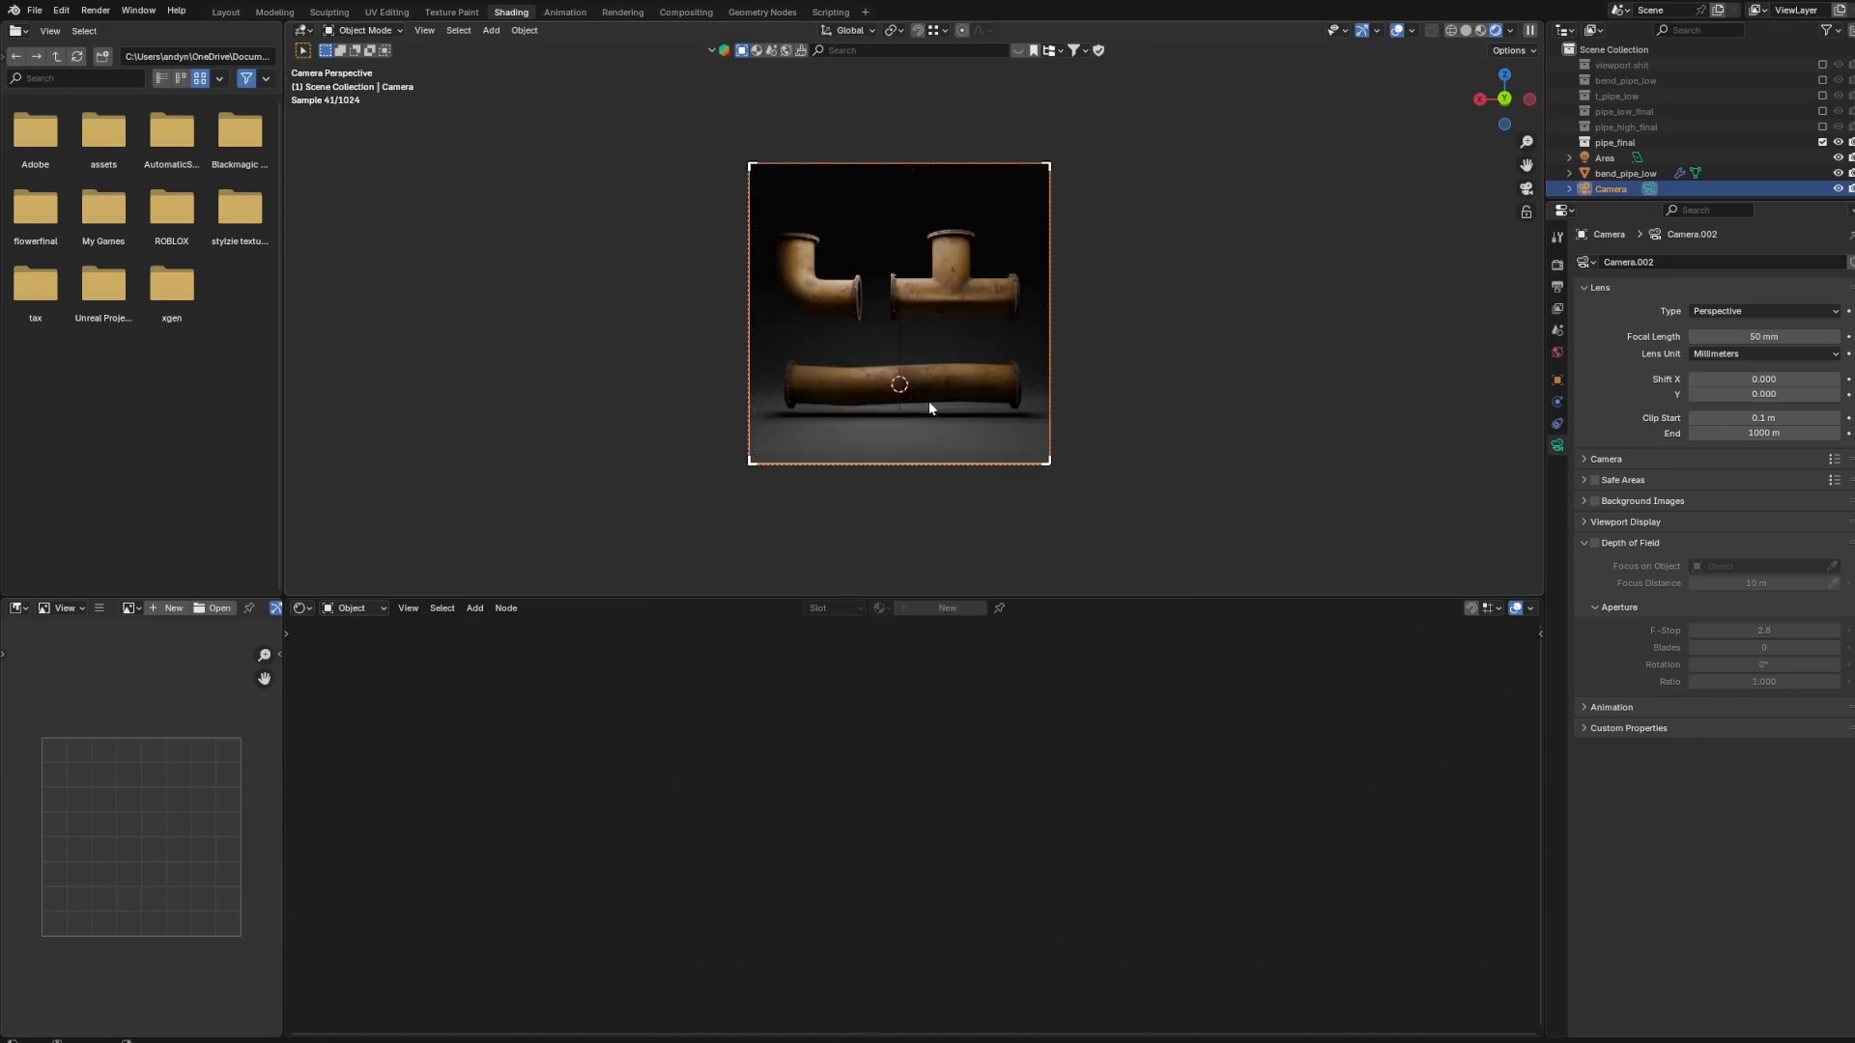
left_click(916, 426)
right_click(831, 342)
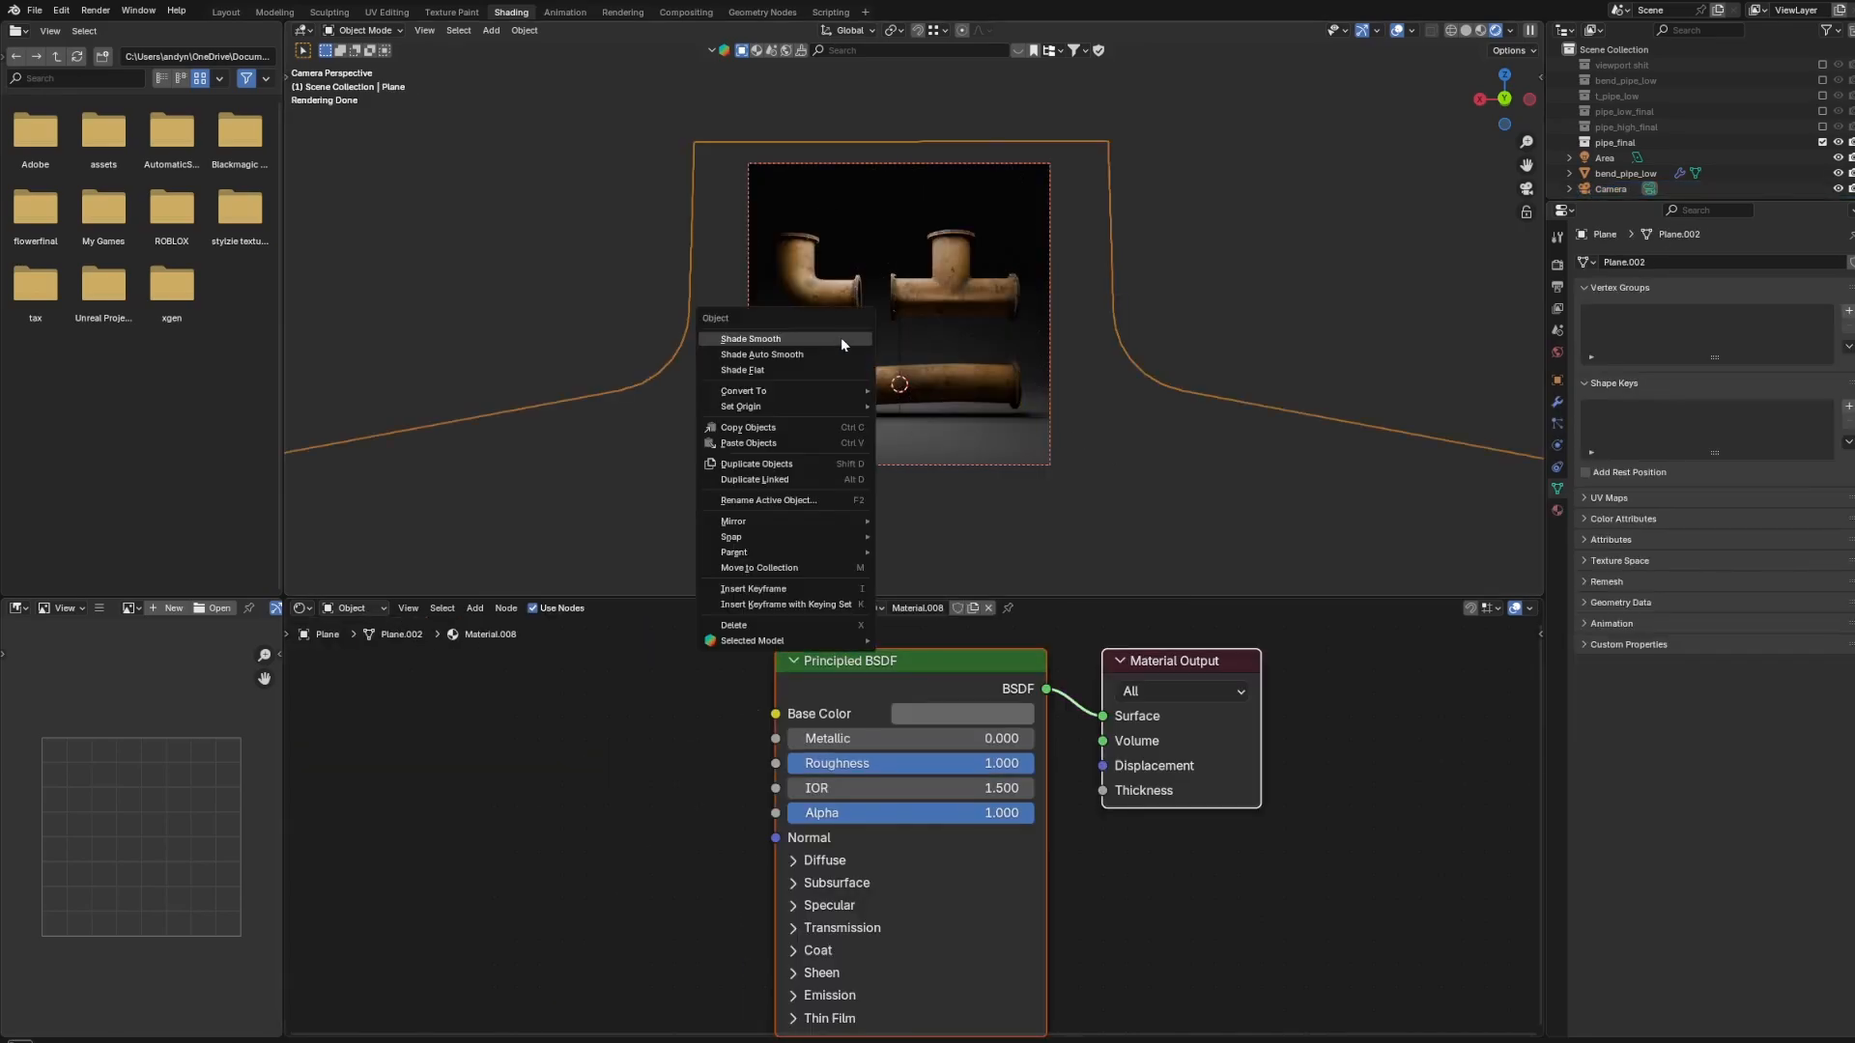
left_click(798, 335)
left_click(1243, 296)
Tilt the overhead area light about the X axis and shift it along Y.
left_click(902, 194)
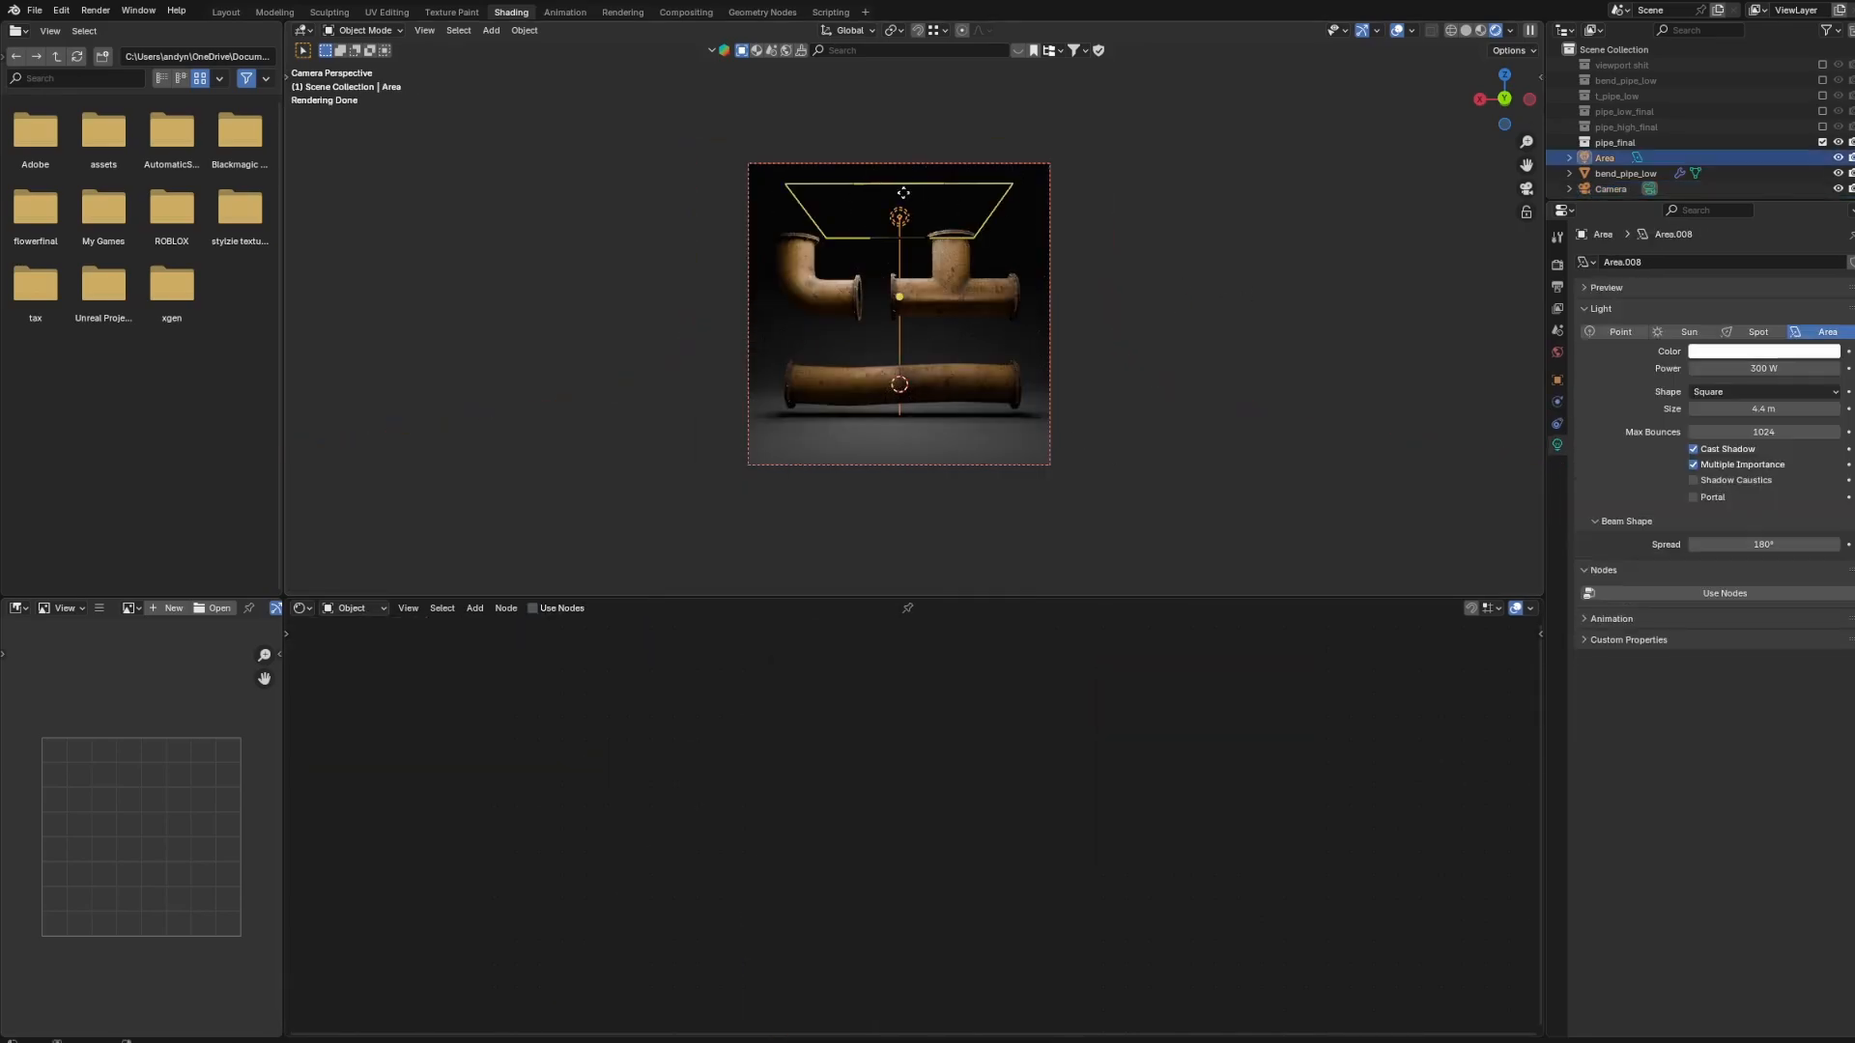
key("r")
key("x")
right_click(978, 205)
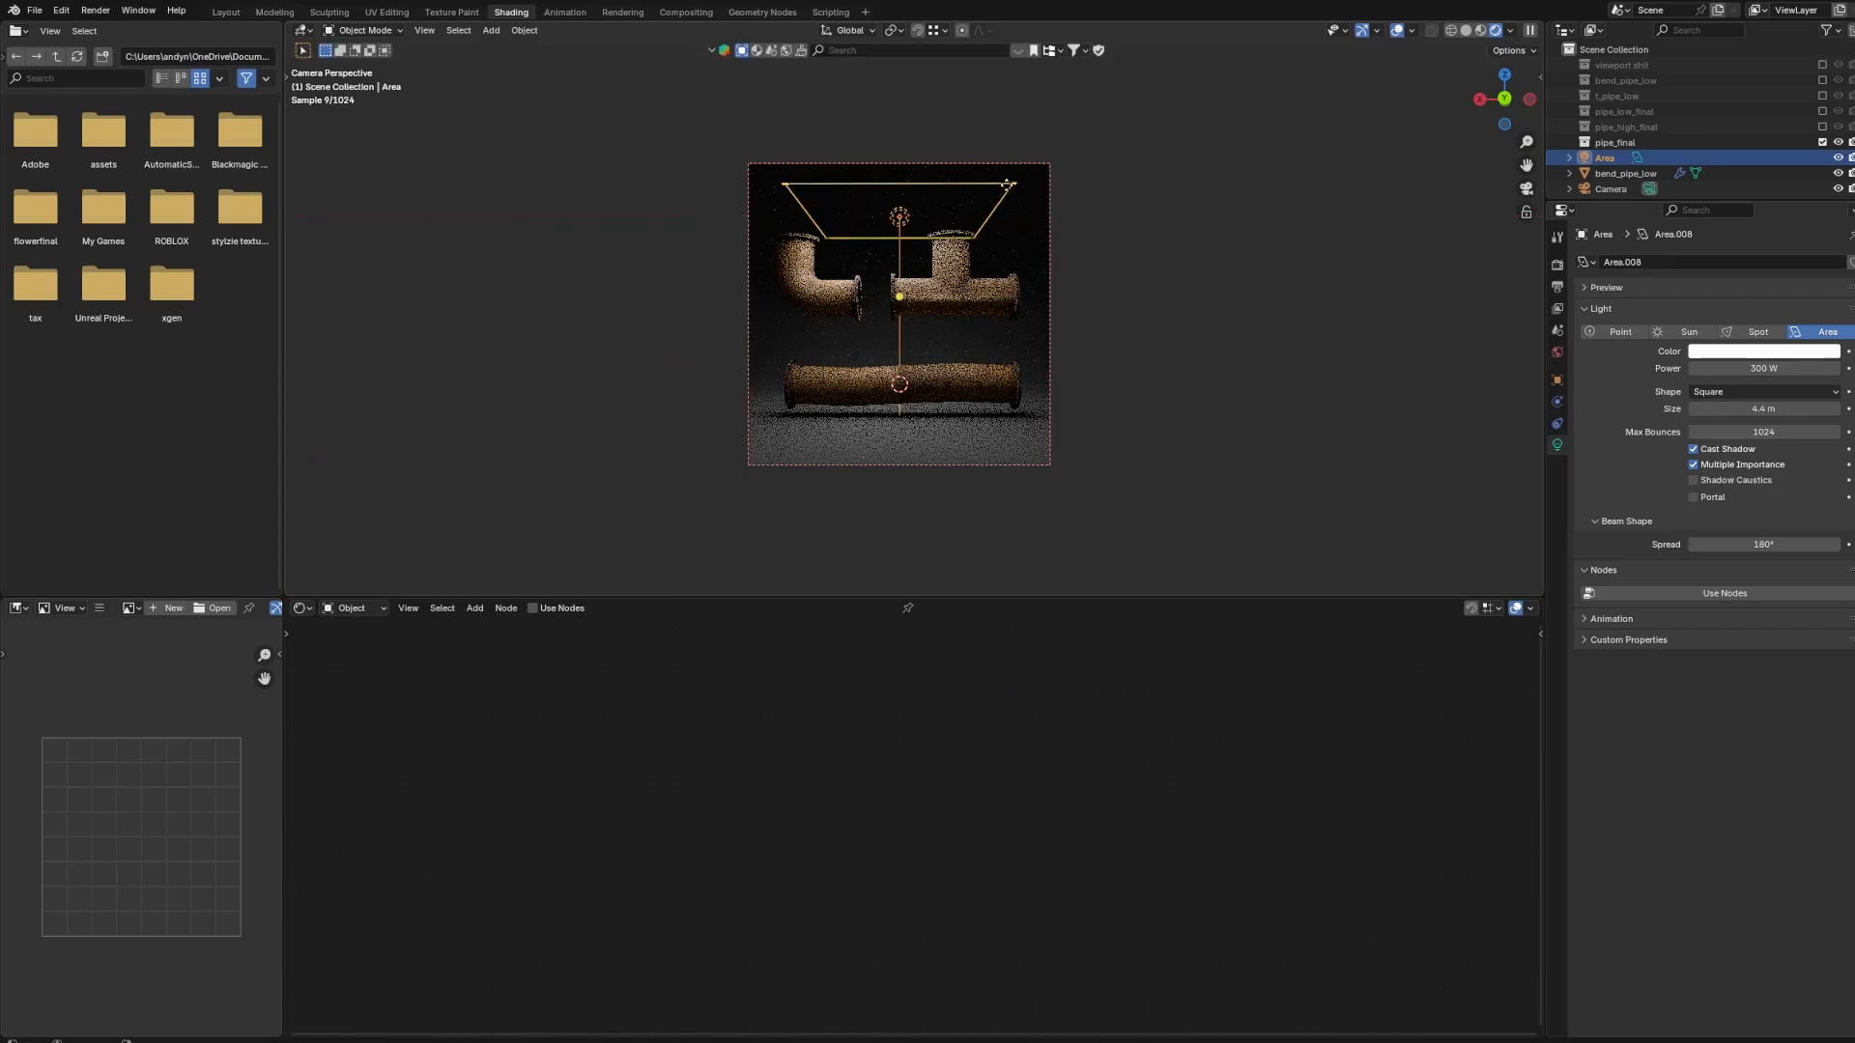
middle_click_drag(976, 203, 1134, 237)
key("r")
key("x")
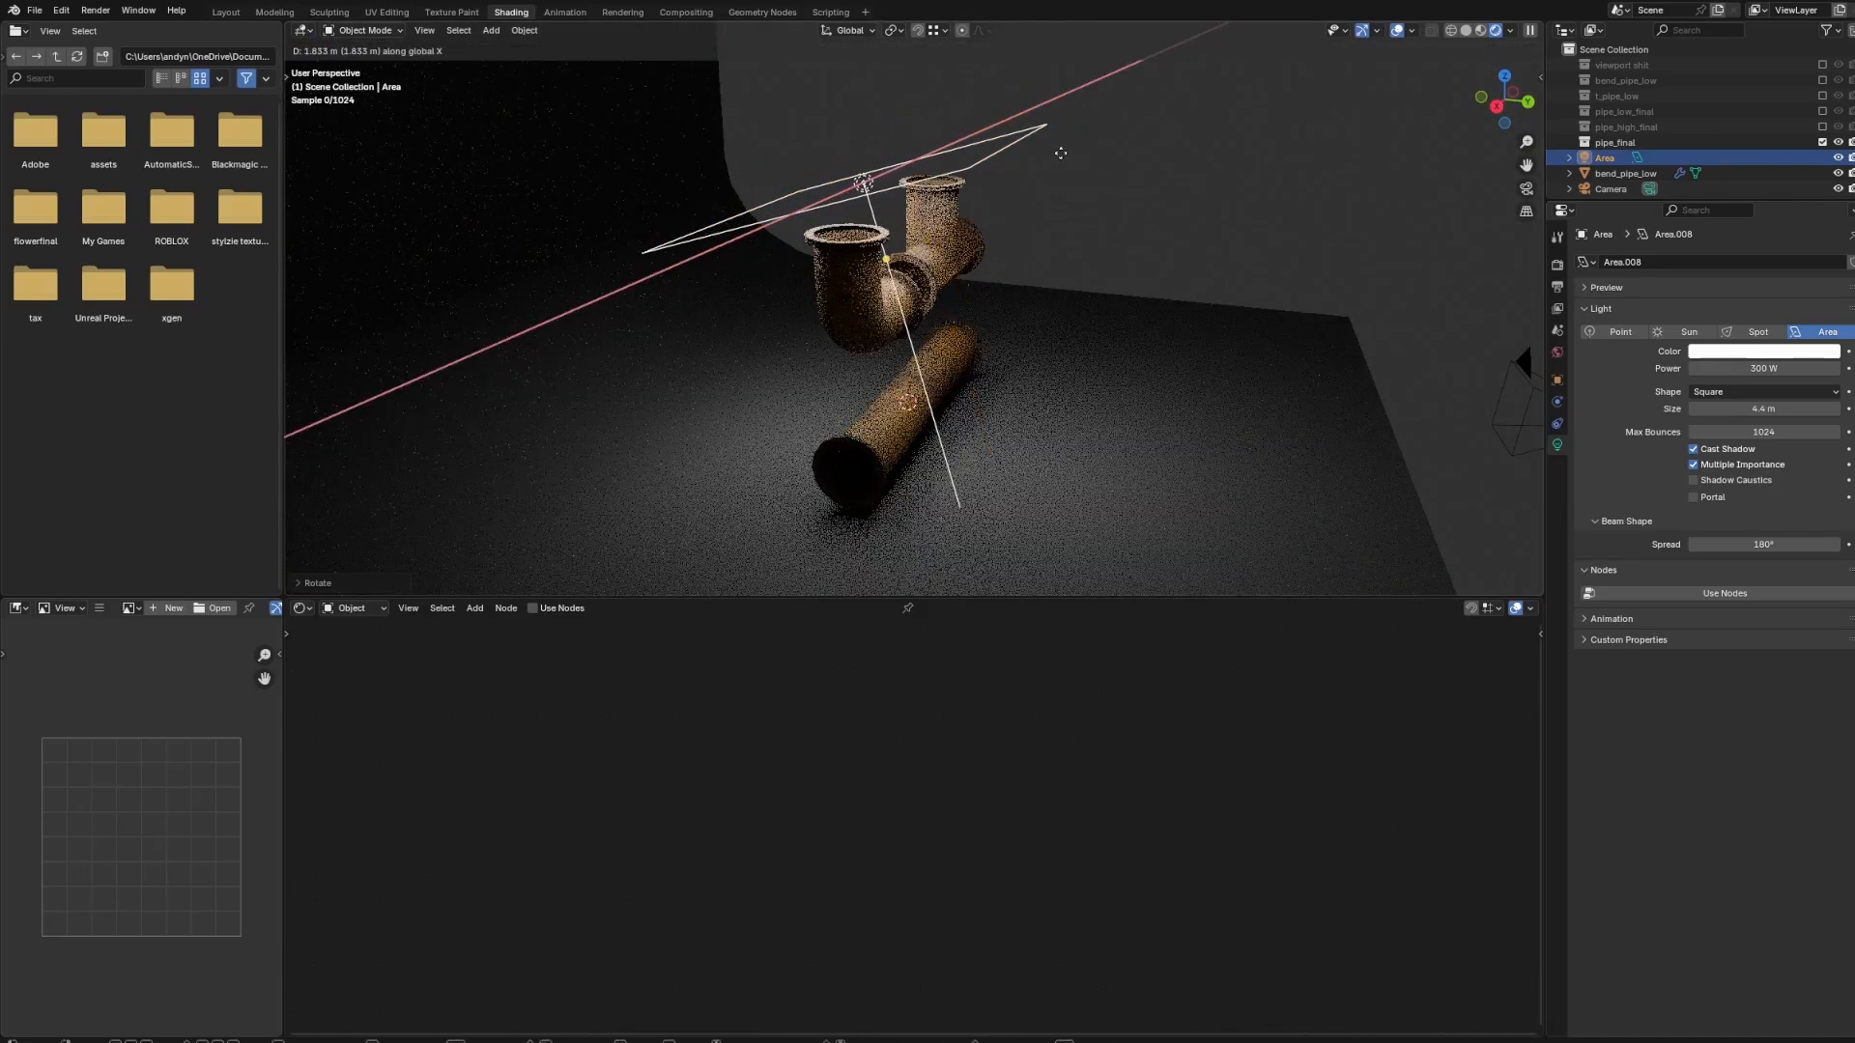
left_click(1051, 160)
key("g")
key("y")
left_click(1077, 166)
Duplicate the overhead area light and move the copy along X beside the bend pipe.
middle_click_drag(1077, 166, 1186, 194)
key("shift+d")
right_click(1110, 185)
key("g")
key("x")
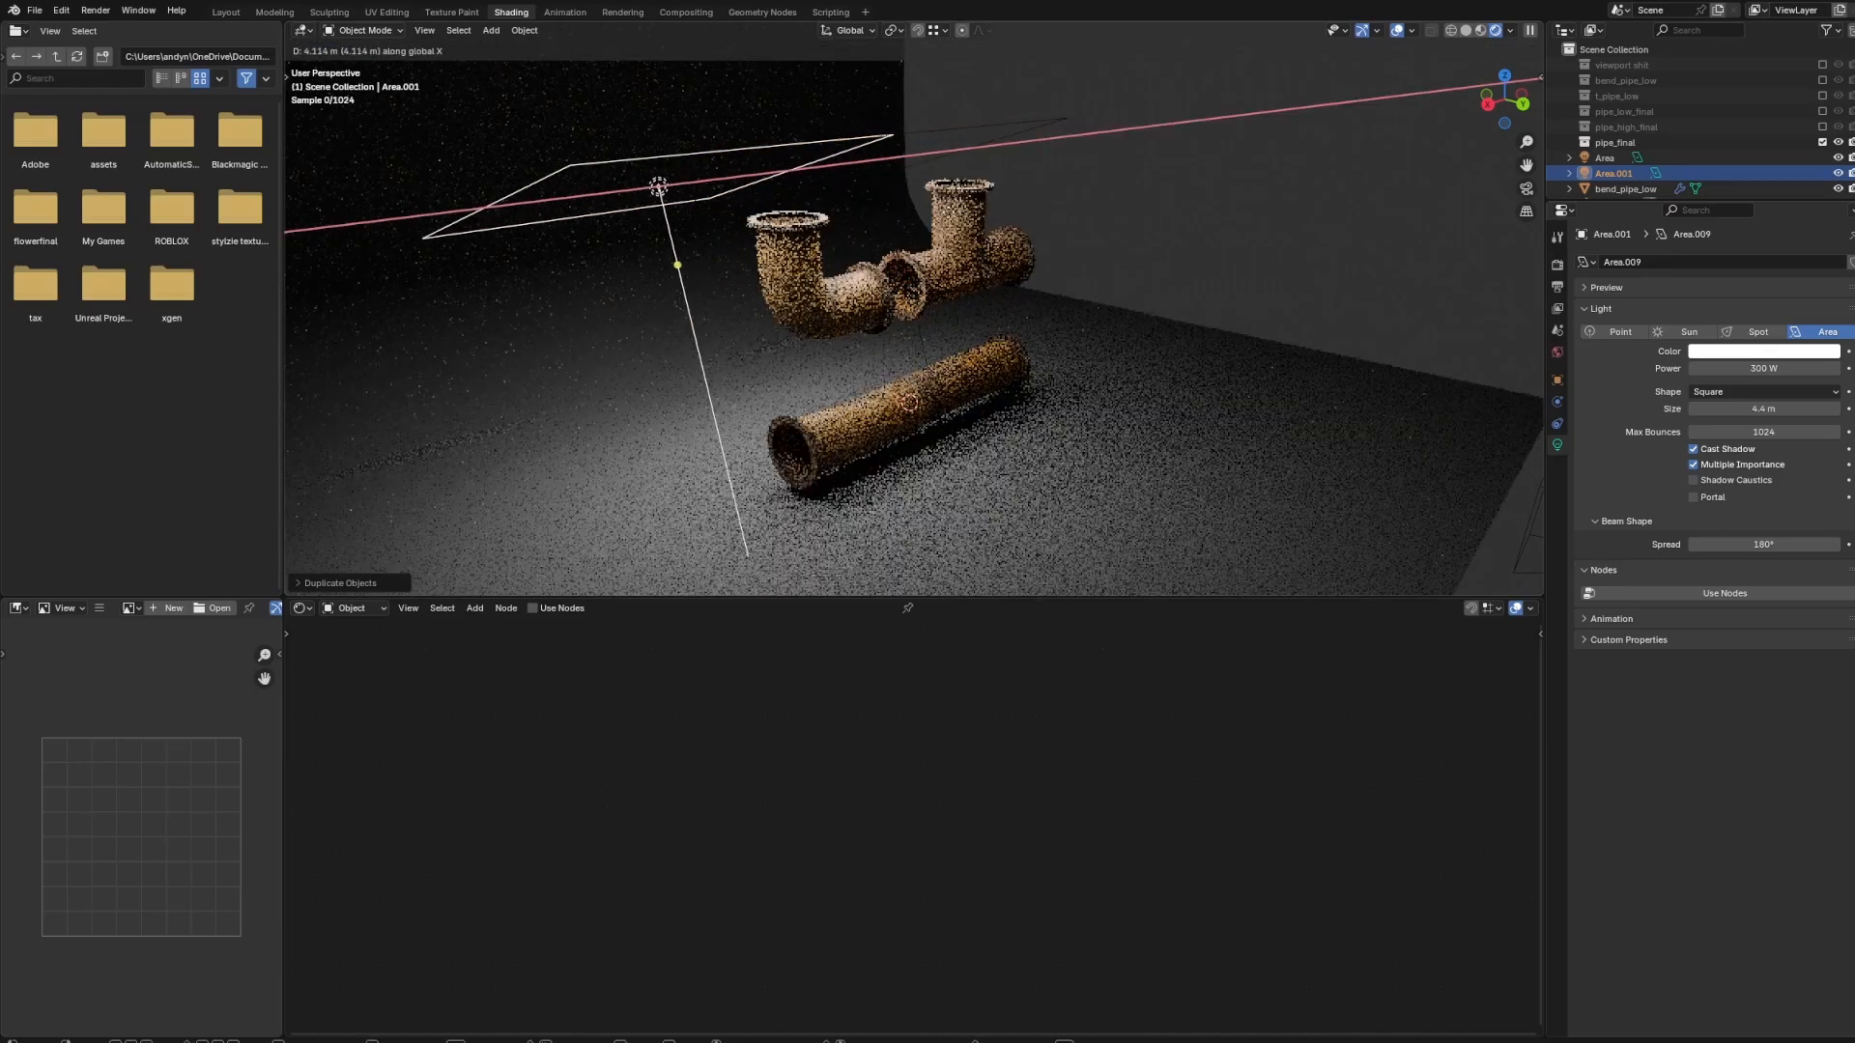
left_click(933, 220)
Rotate the copied light about X so it stands upright beside the bend pipe.
key("r")
key("z")
key("x")
left_click(708, 142)
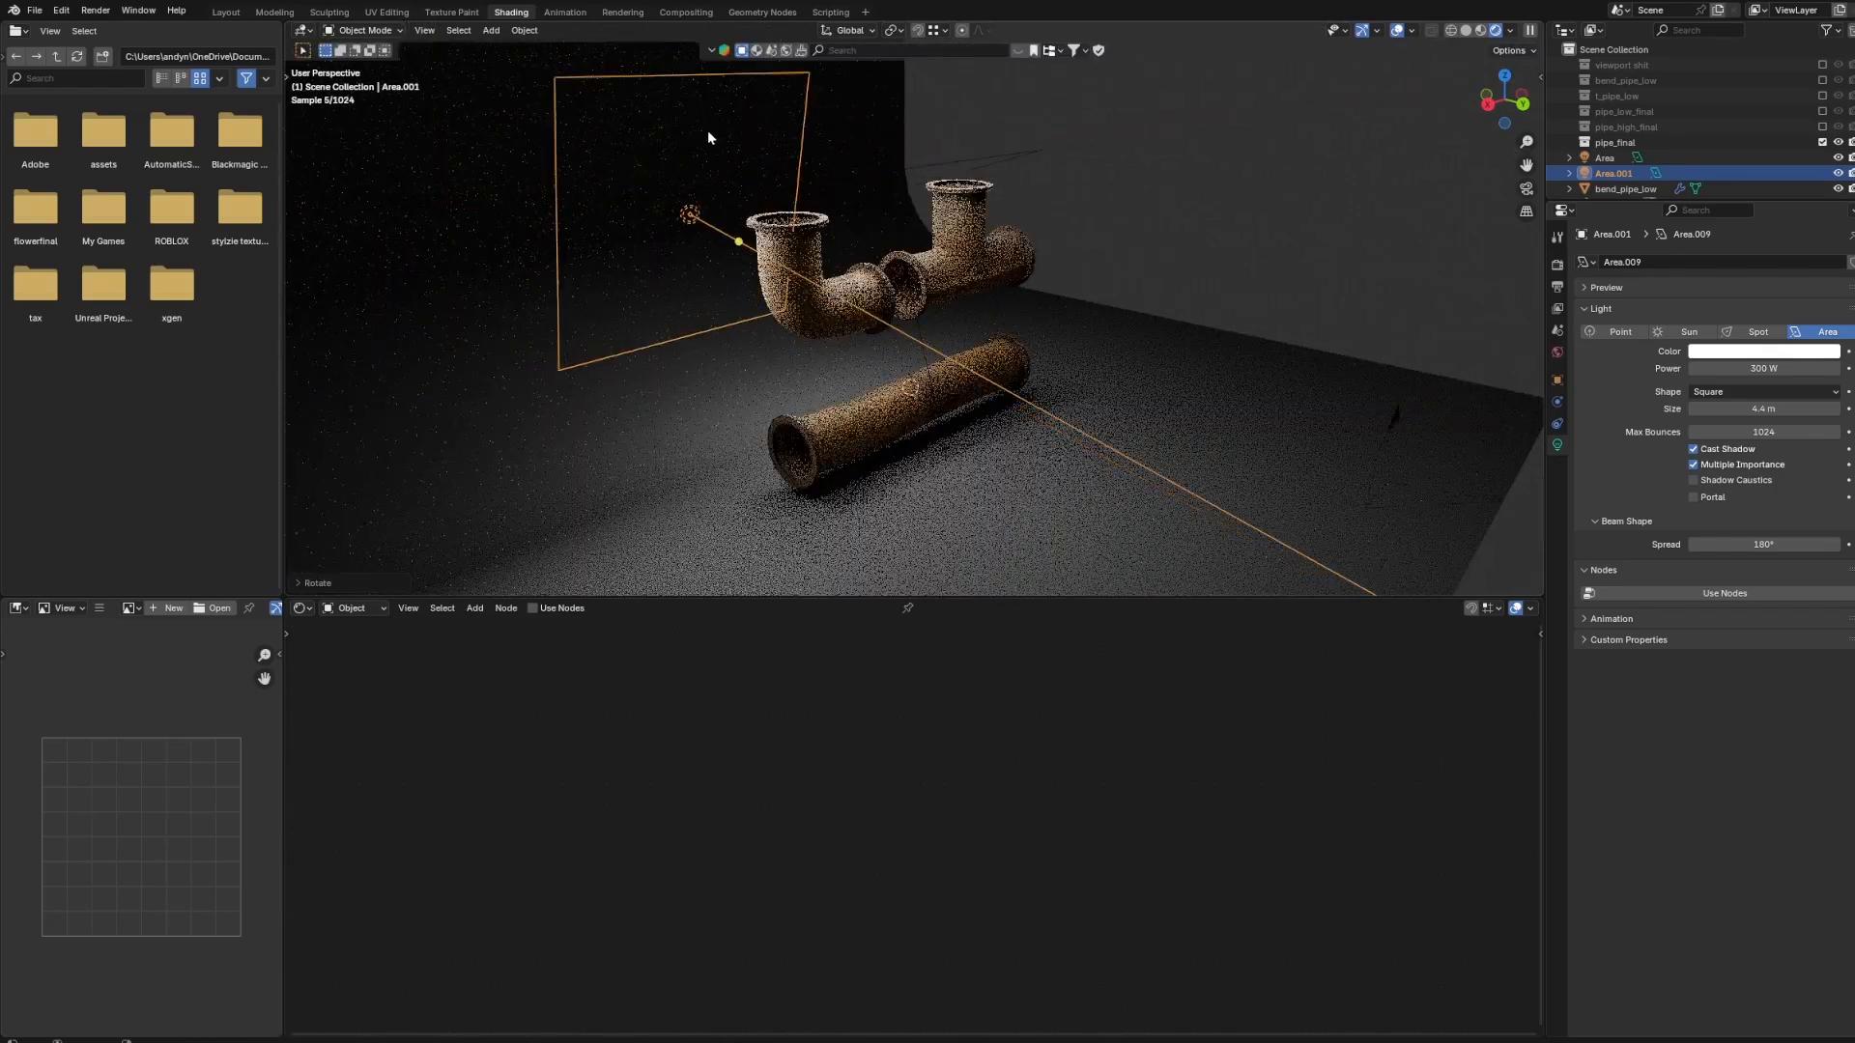
Reposition the side light along Y and Z, and fine-tune its placement beside the bend pipe in the camera view.
middle_click_drag(708, 142, 958, 265)
key("g")
key("x")
key("y")
left_click(817, 289)
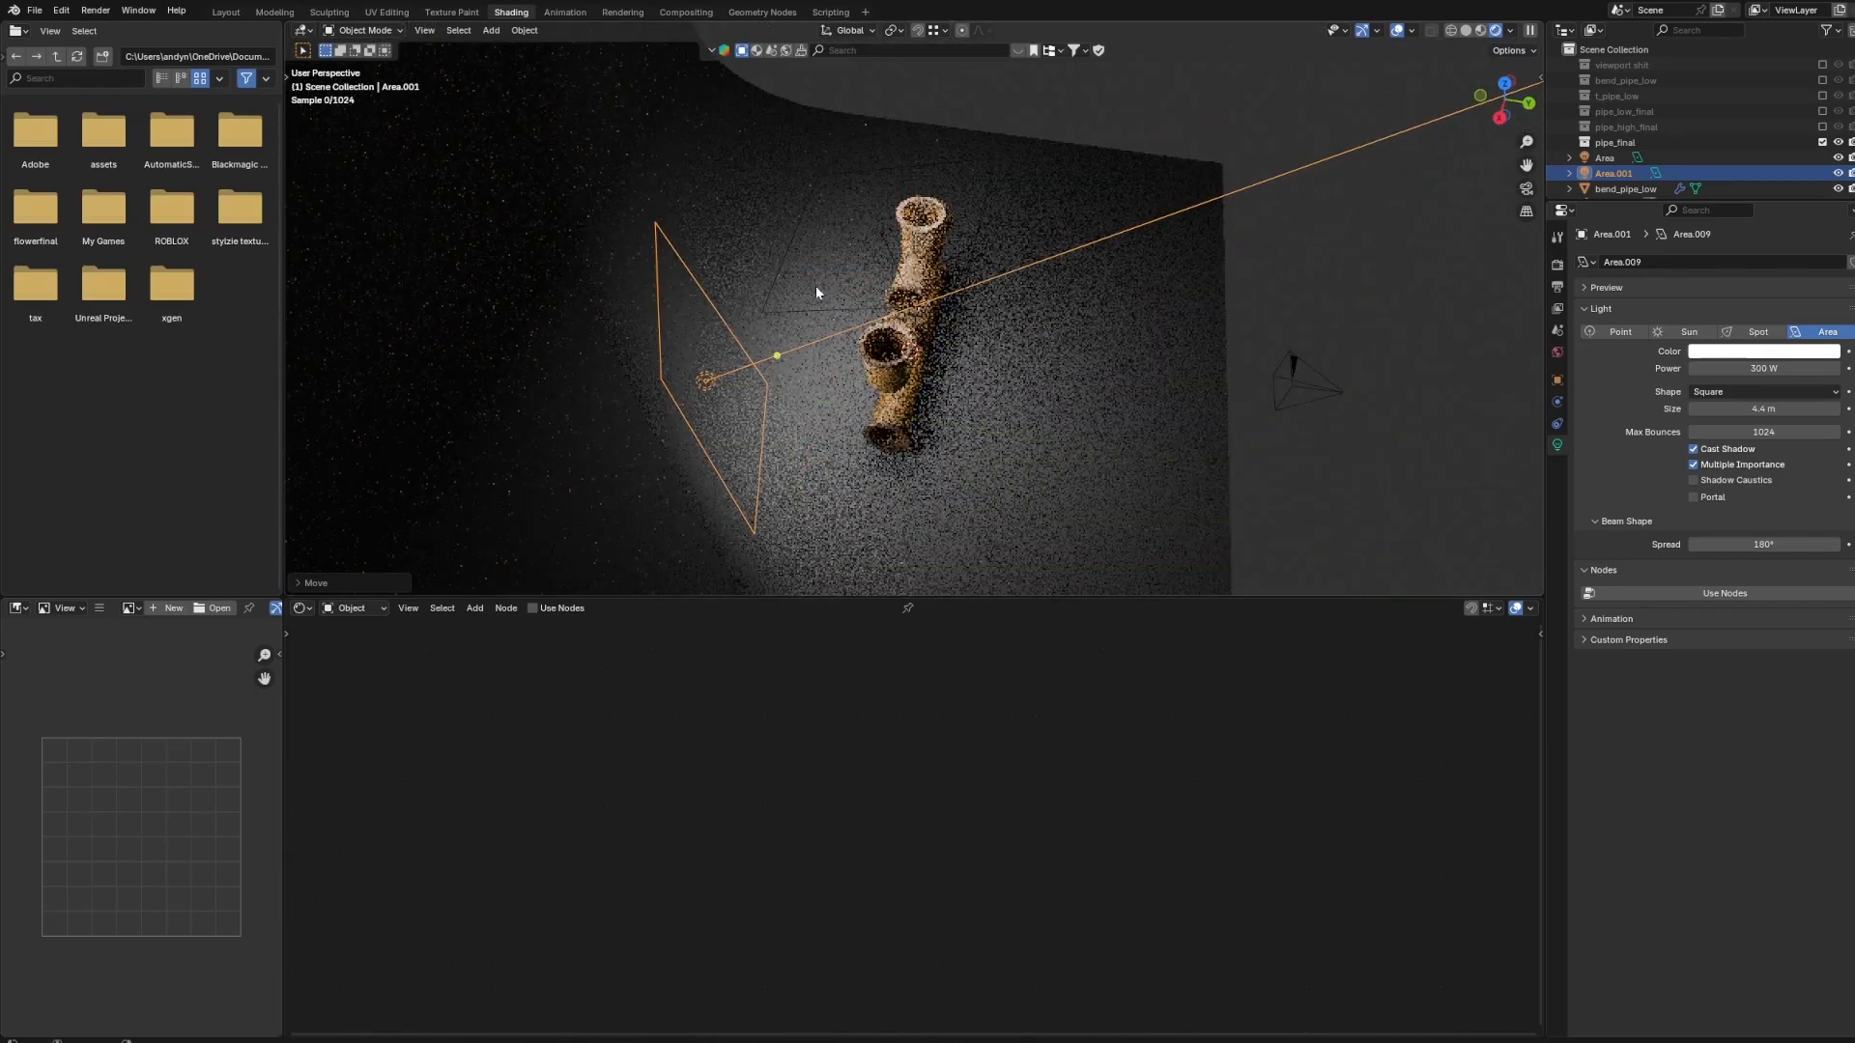
key("g")
key("z")
left_click(825, 340)
left_click(1526, 190)
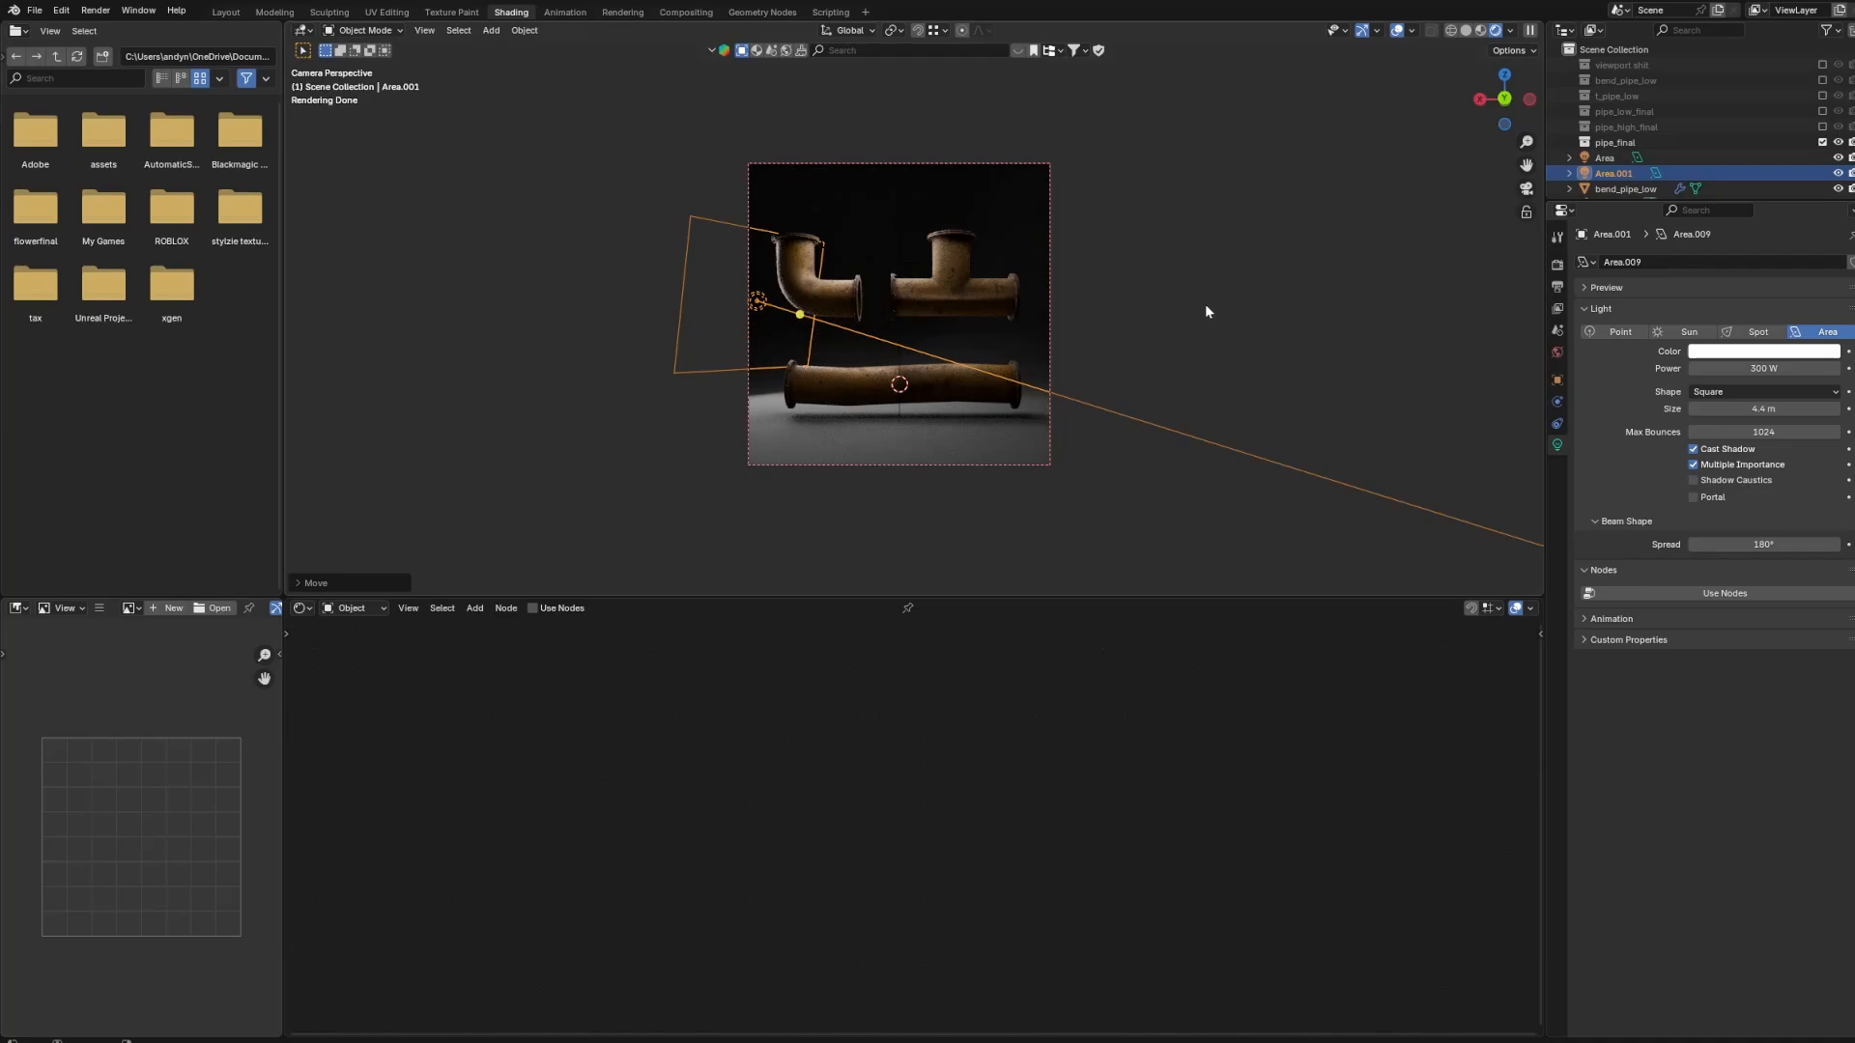
scroll(1070, 311, "up", 1)
key("g")
left_click(1065, 292)
Duplicate the side light to the T-pipe side and rotate the copy about Z to face the pipes.
key("shift+d")
left_click(1389, 298)
key("r")
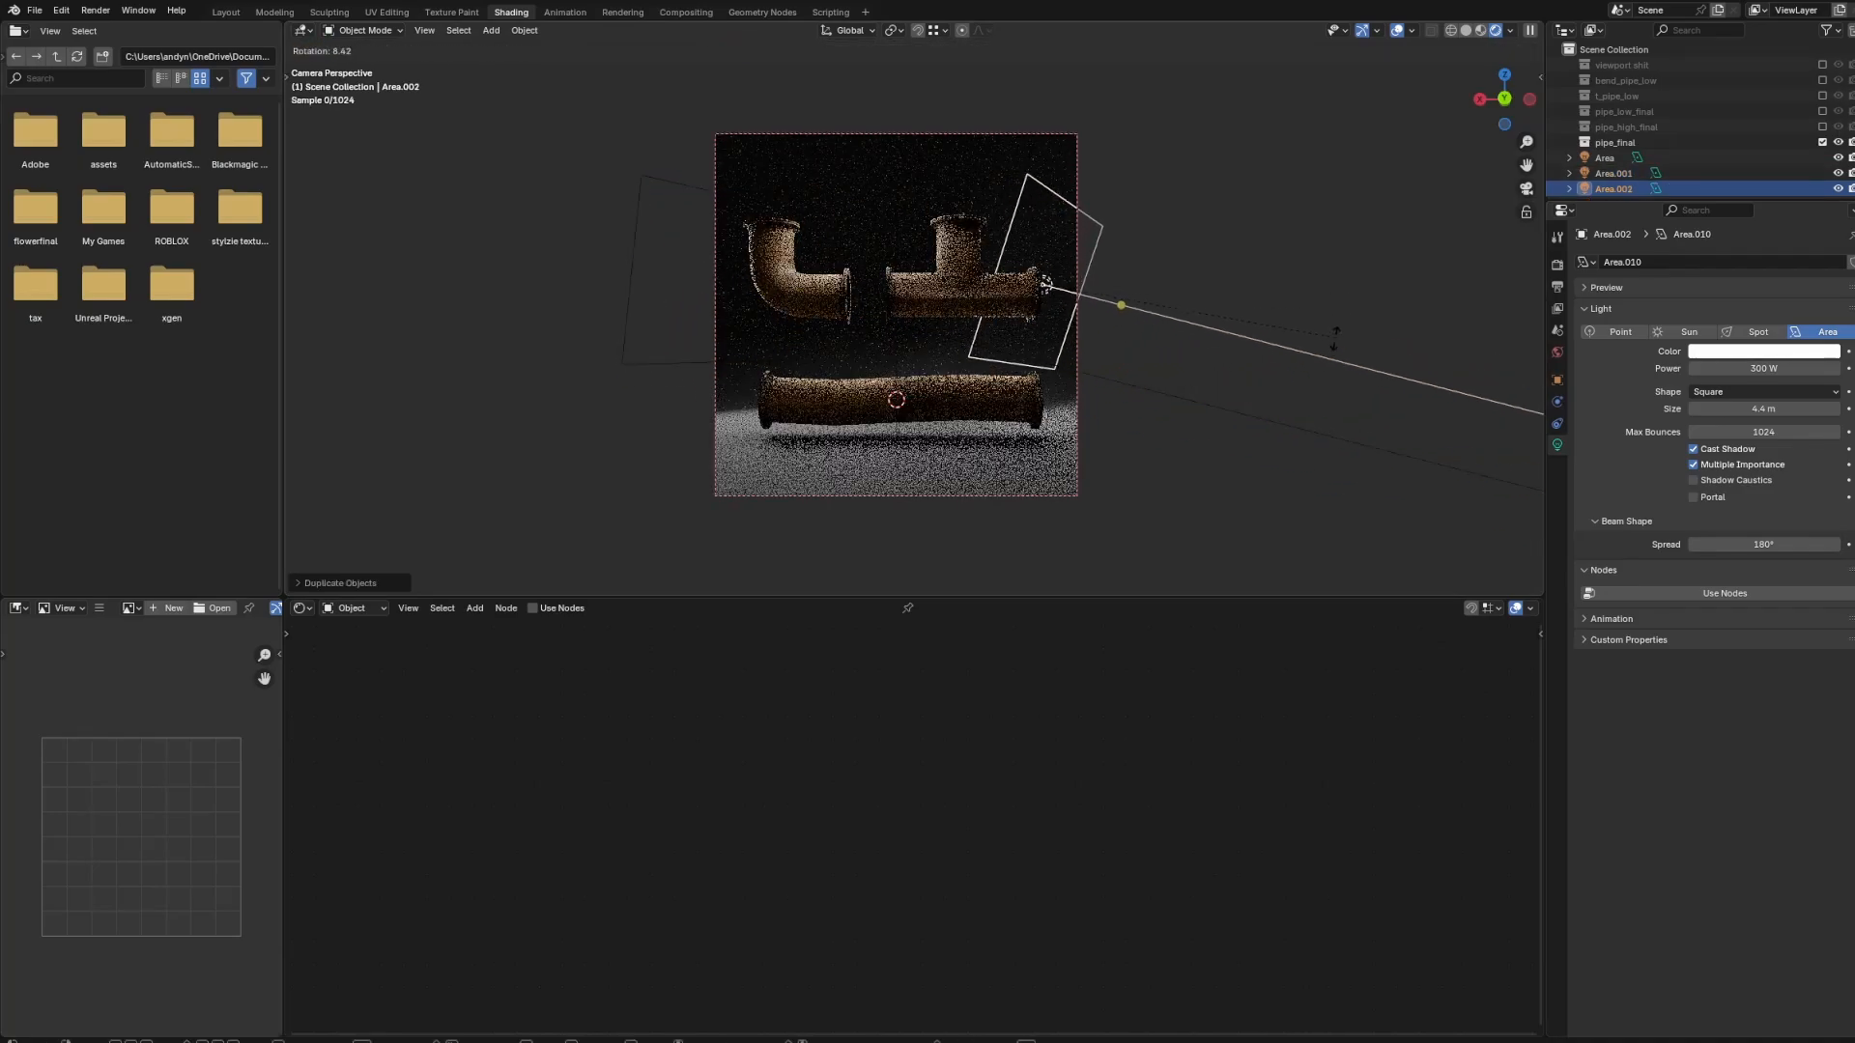
key("z")
left_click(1261, 288)
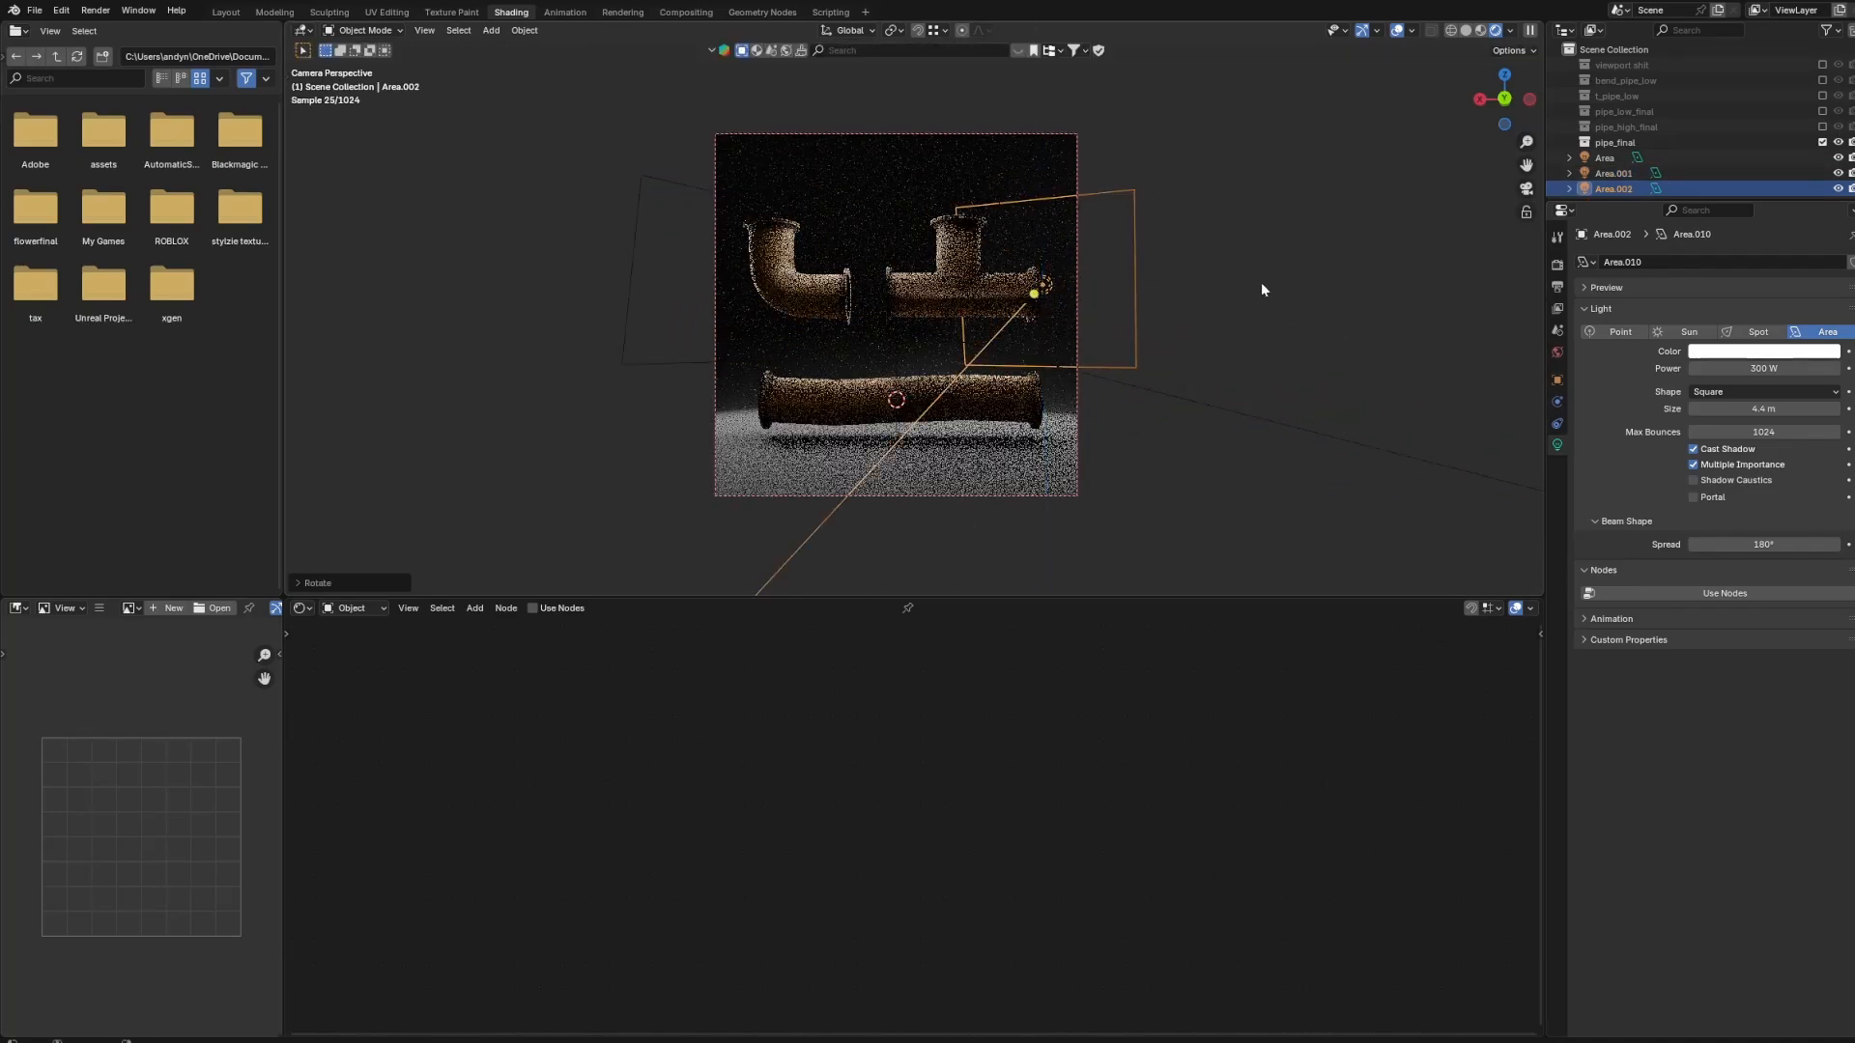
key("r")
key("z")
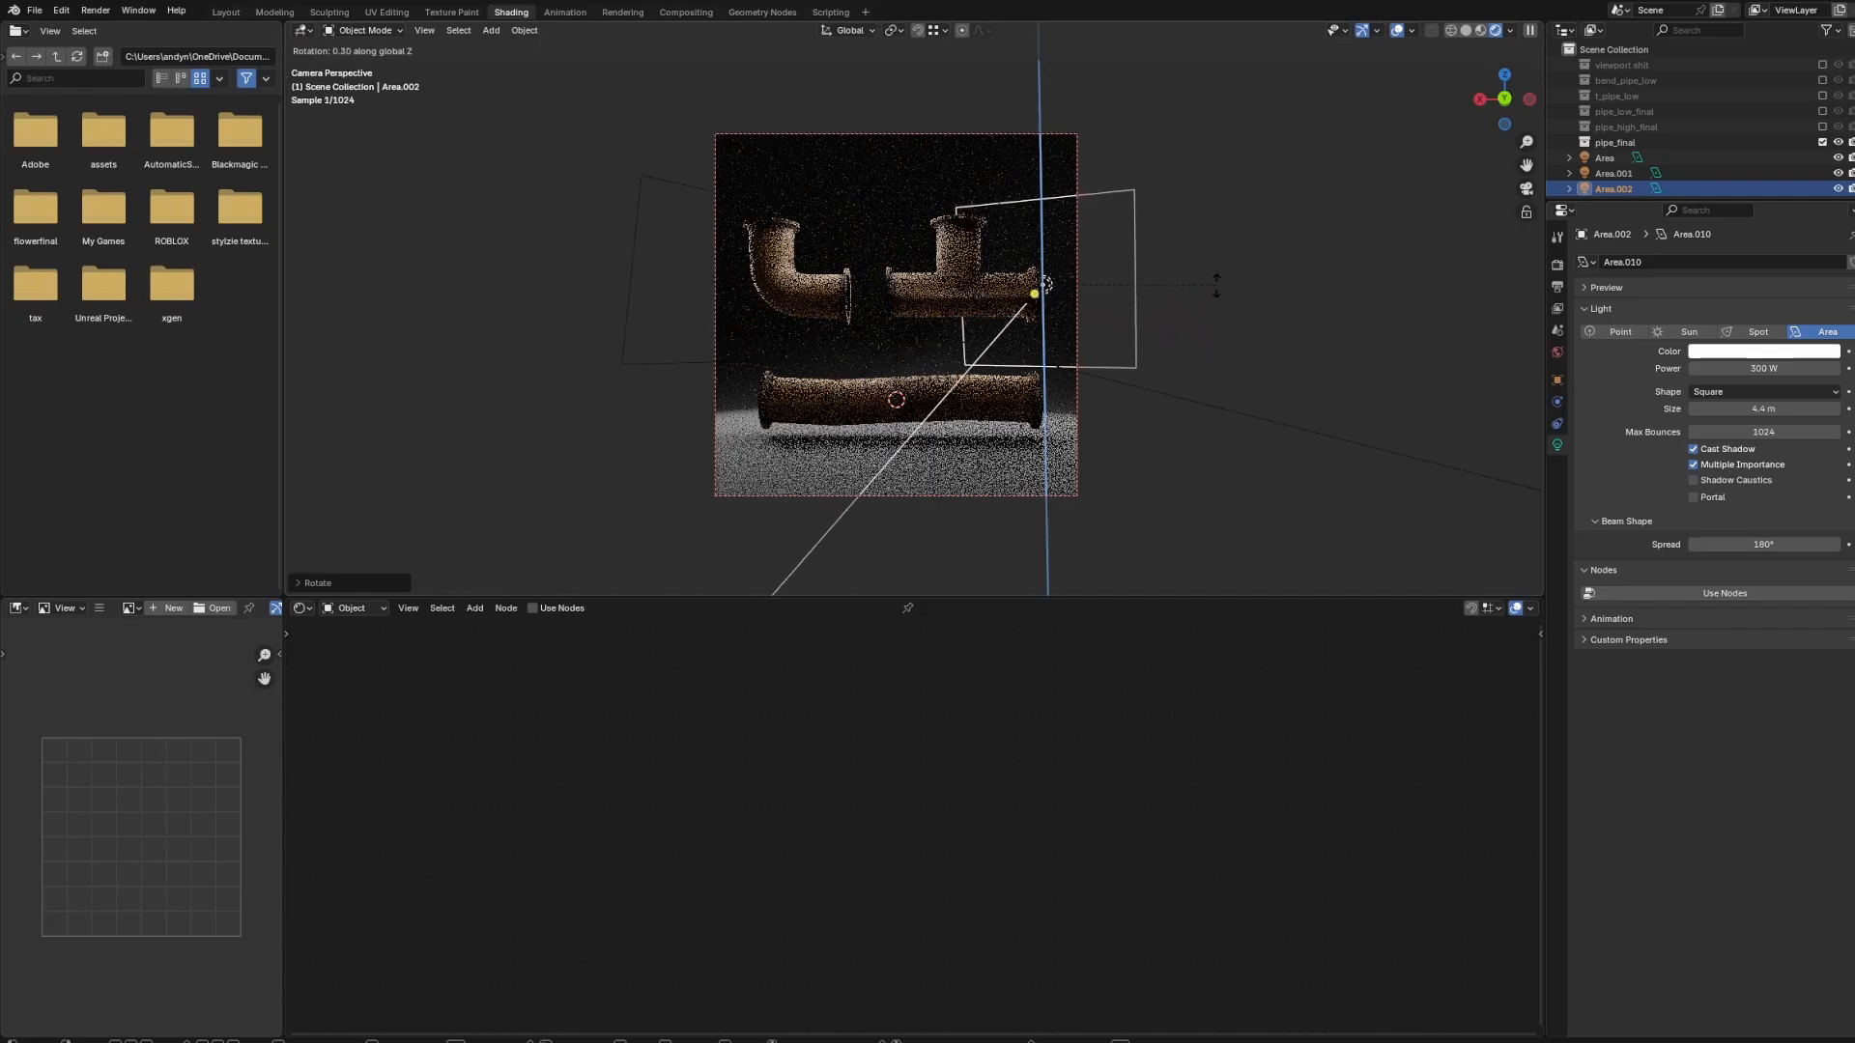
left_click(495, 287)
Duplicate the overhead area light, switch to solid shading and move the copy along Y toward the camera.
scroll(900, 288, "up", 6)
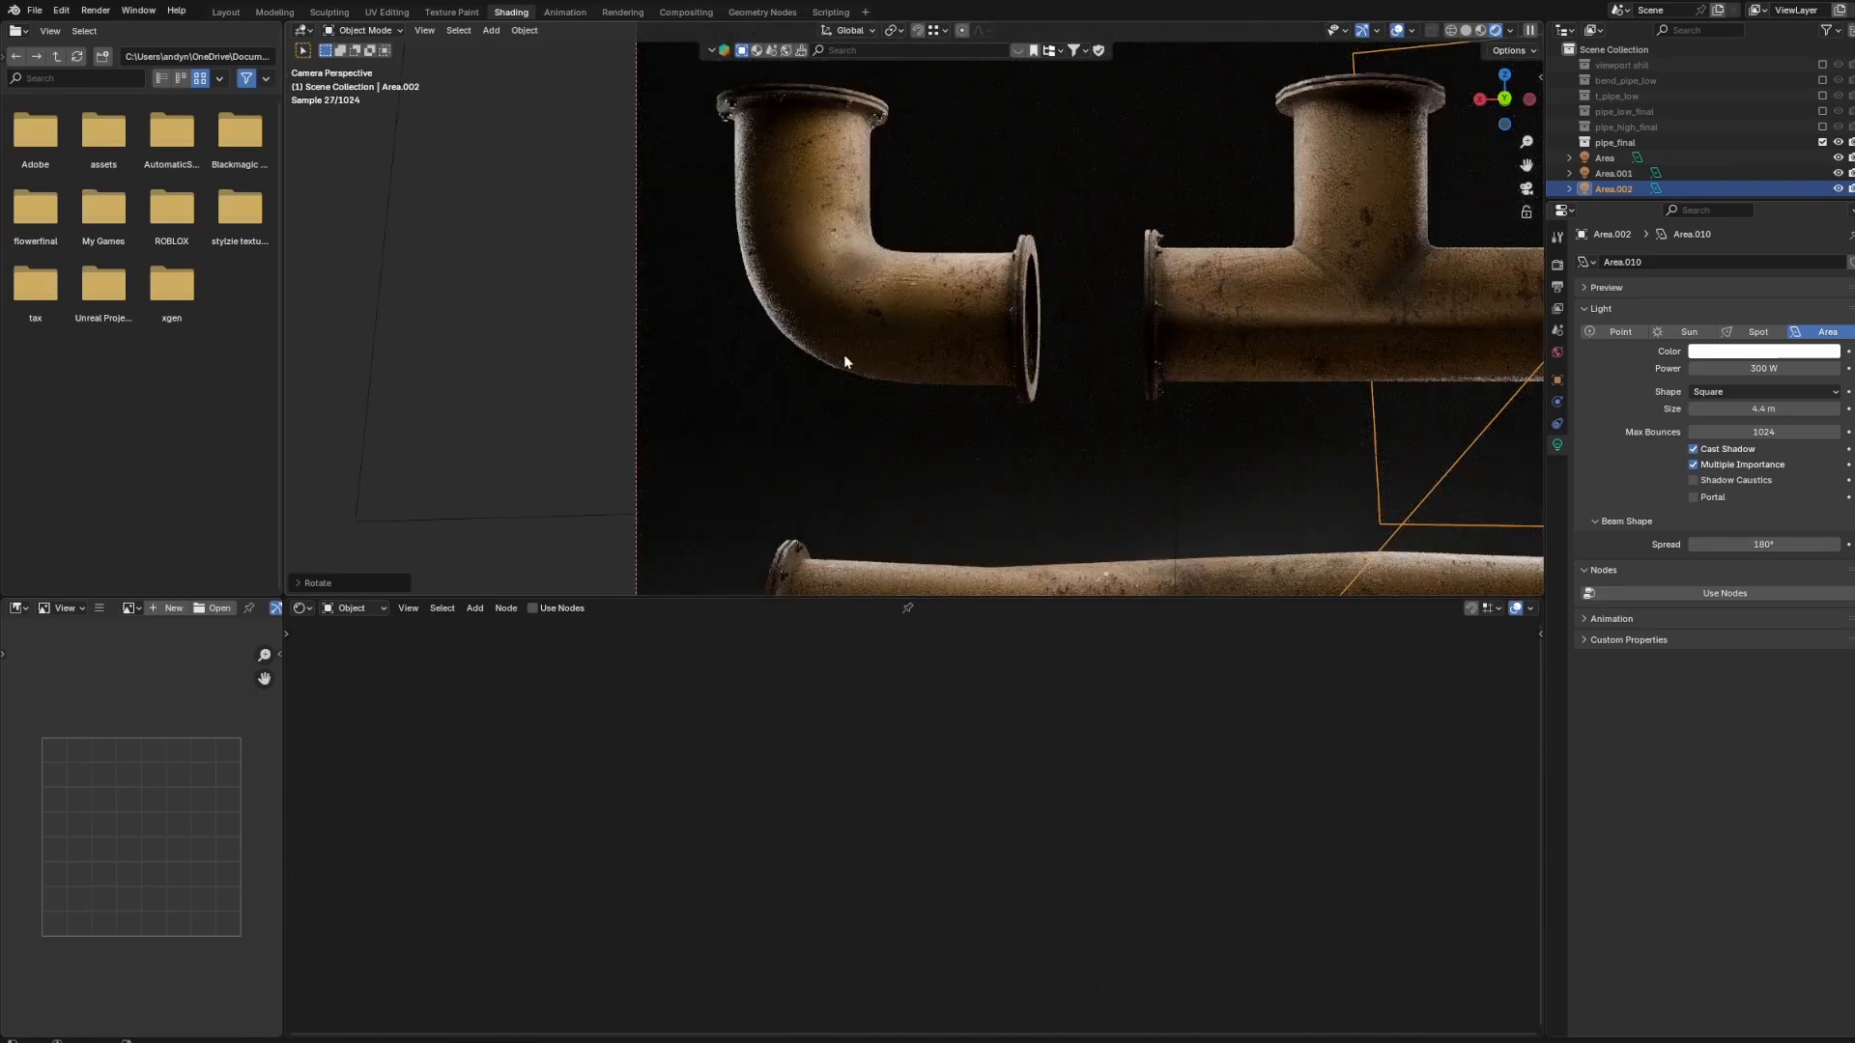
scroll(762, 324, "down", 5)
left_click(1057, 160)
scroll(1057, 161, "down", 5)
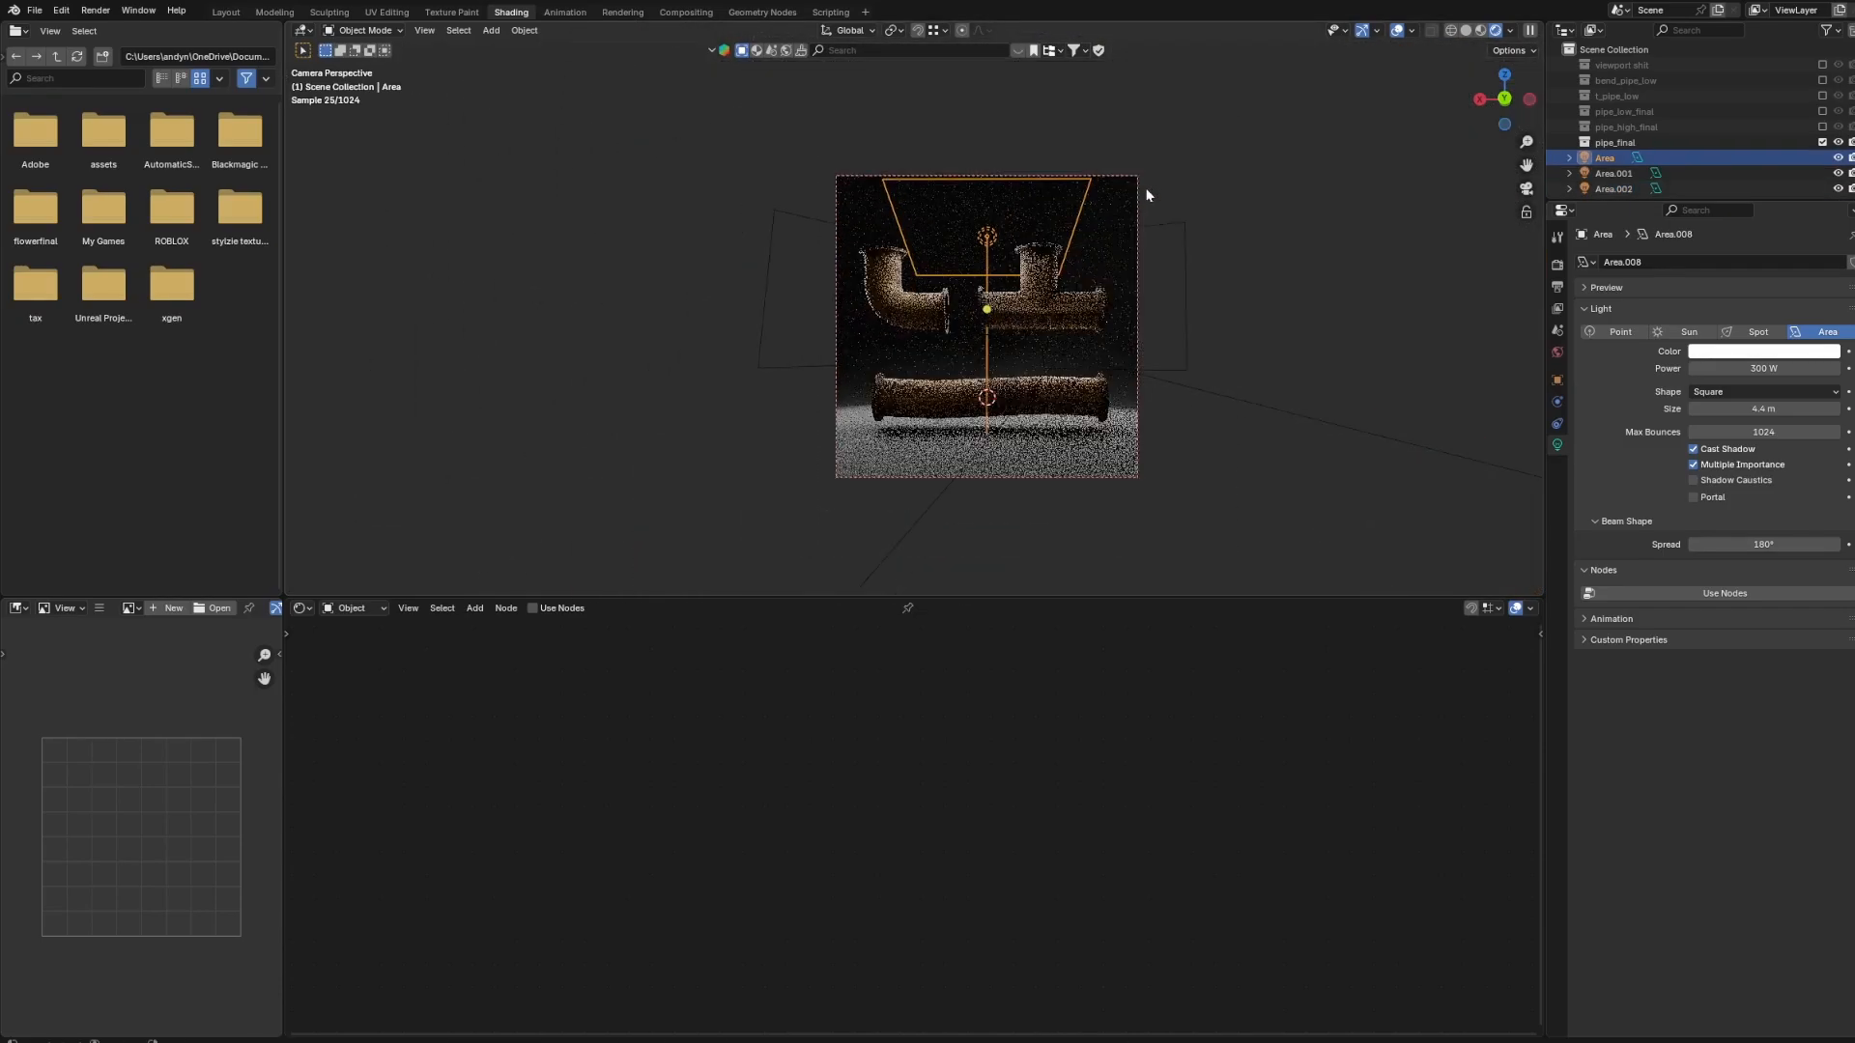
key("shift+d")
right_click(1147, 191)
middle_click_drag(1101, 198, 1171, 243)
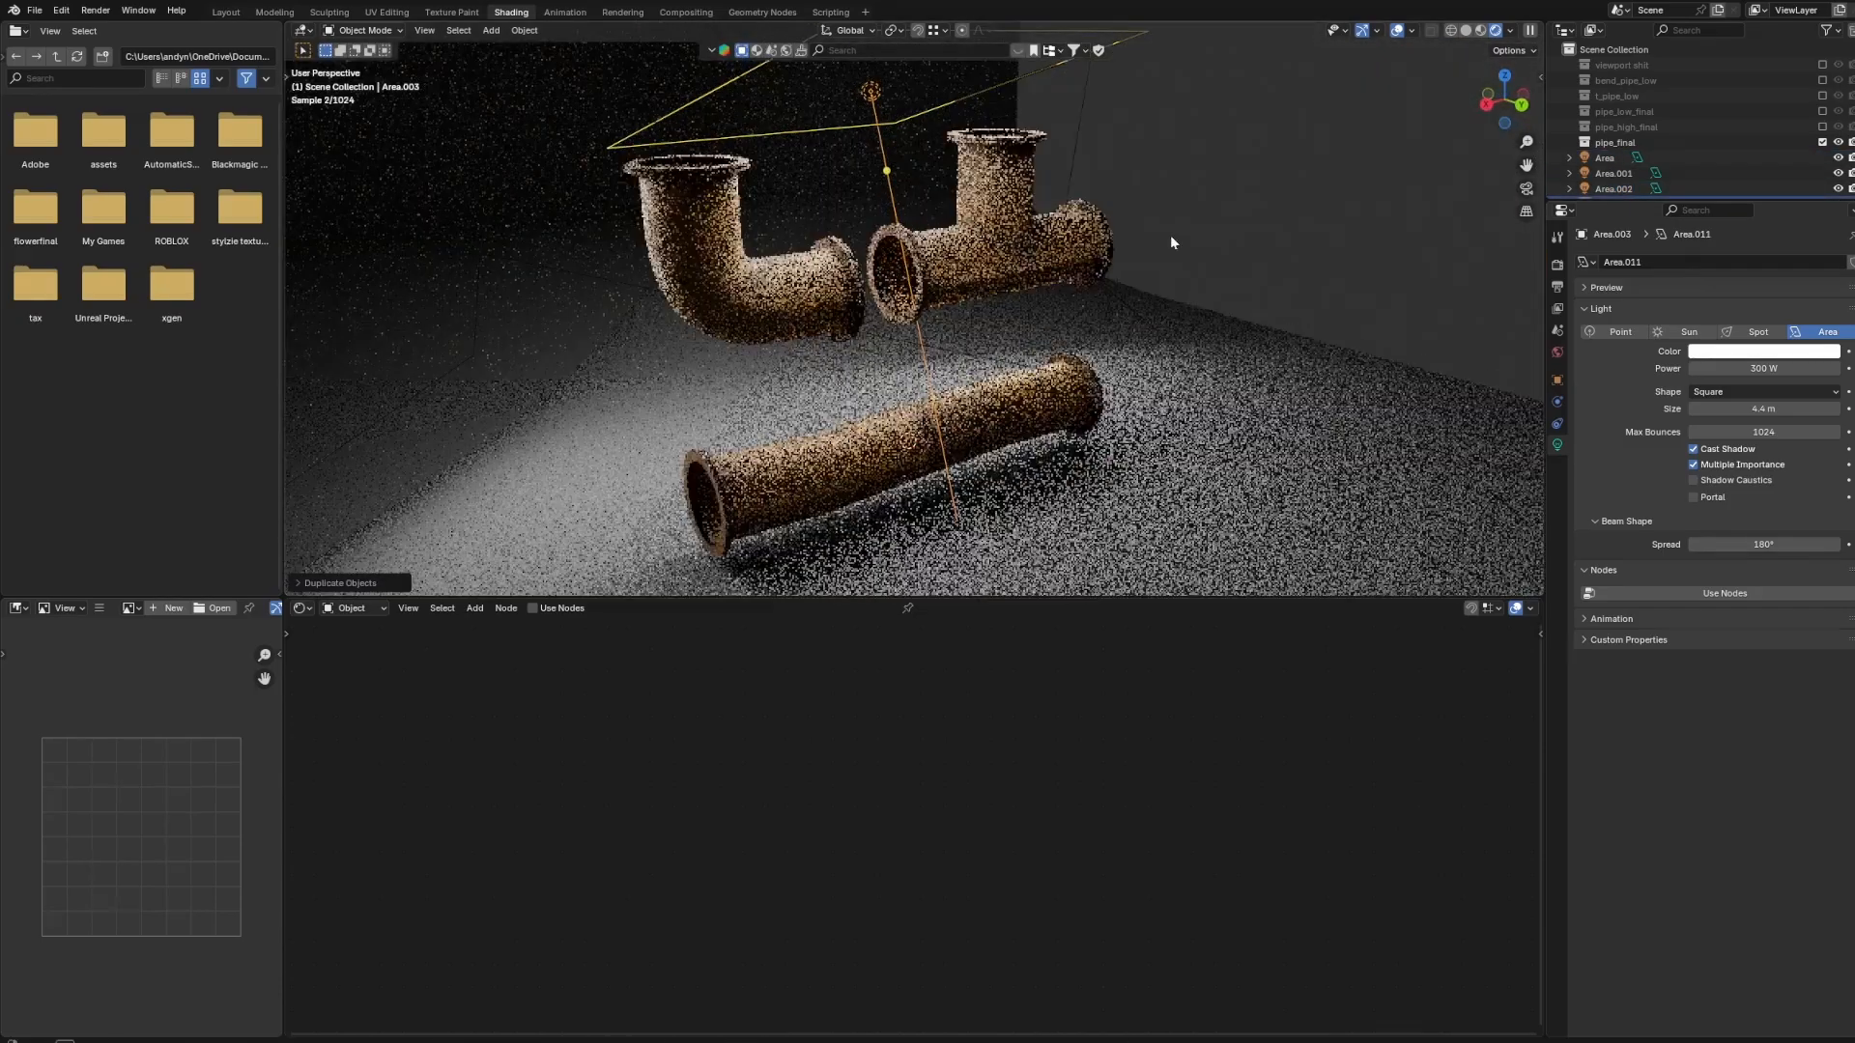
scroll(1171, 242, "down", 4)
key("z")
key("g")
key("x")
key("y")
left_click(1109, 321)
Rotate the new front light about Z and X so it stands upright in front of the pipes.
key("r")
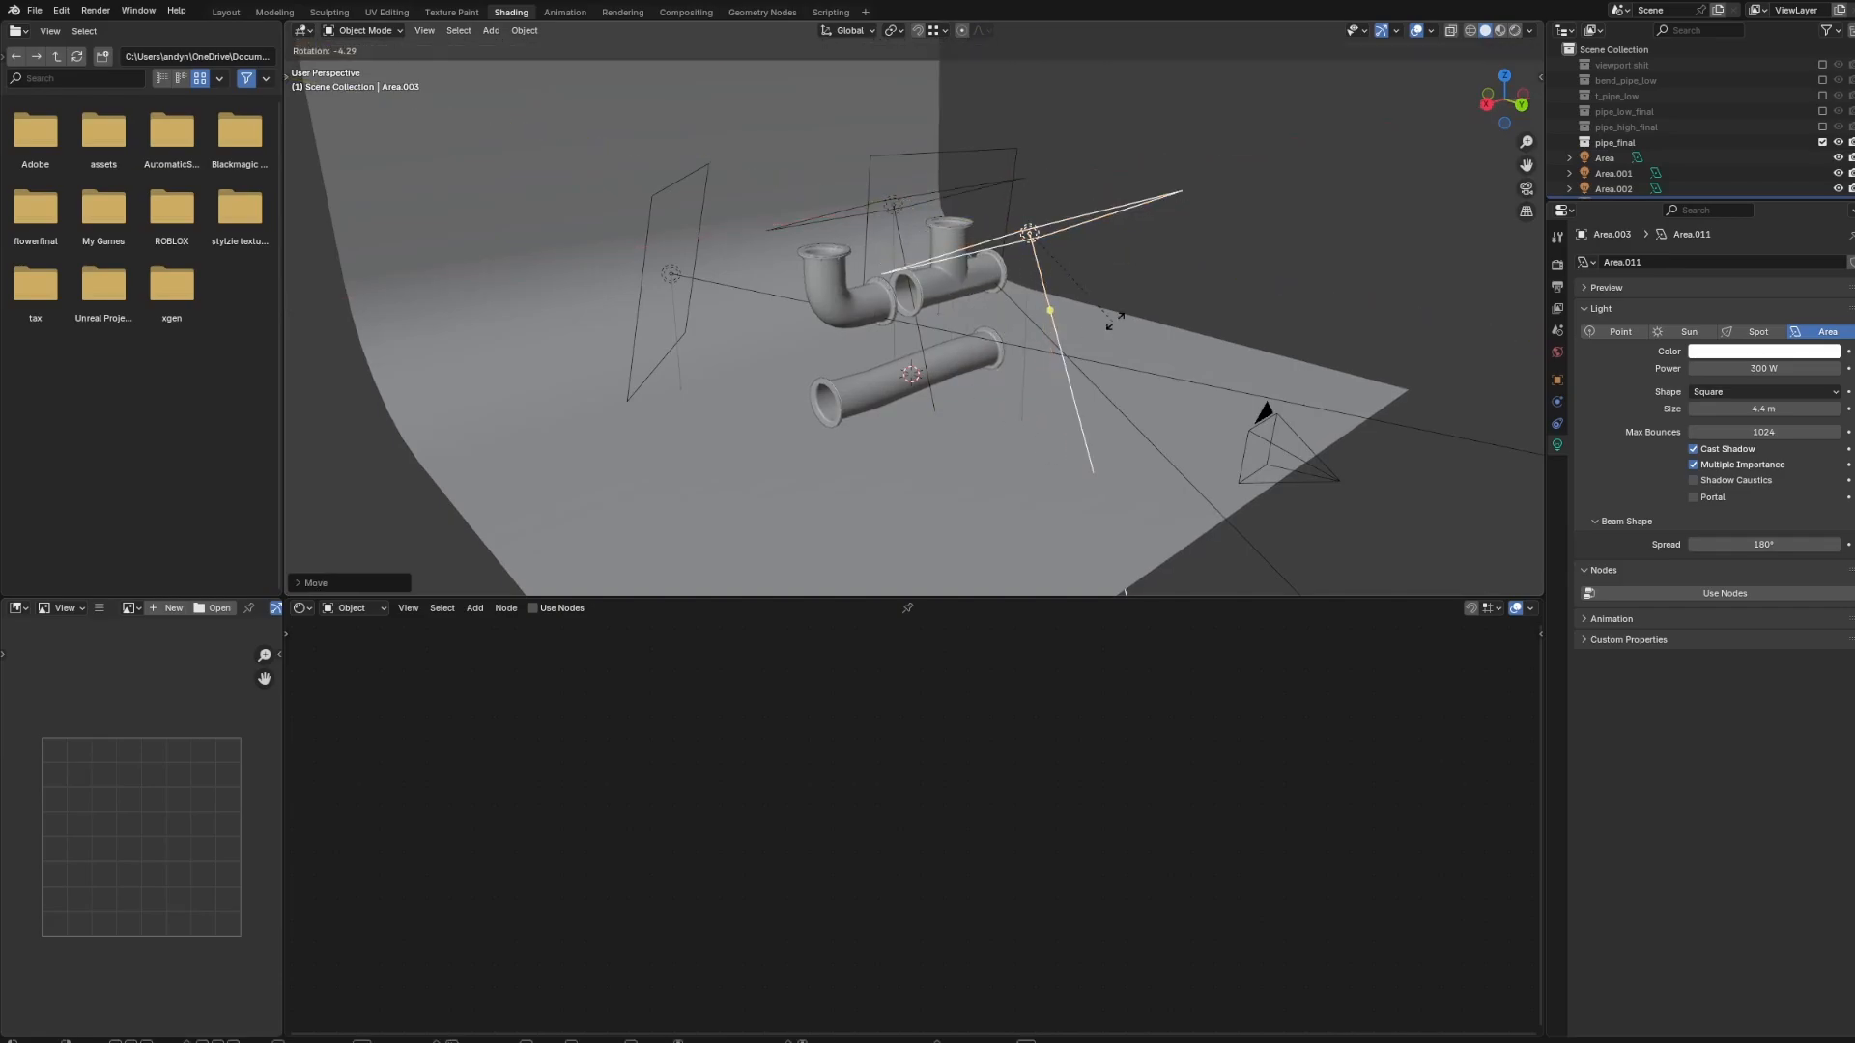
key("z")
left_click(947, 117)
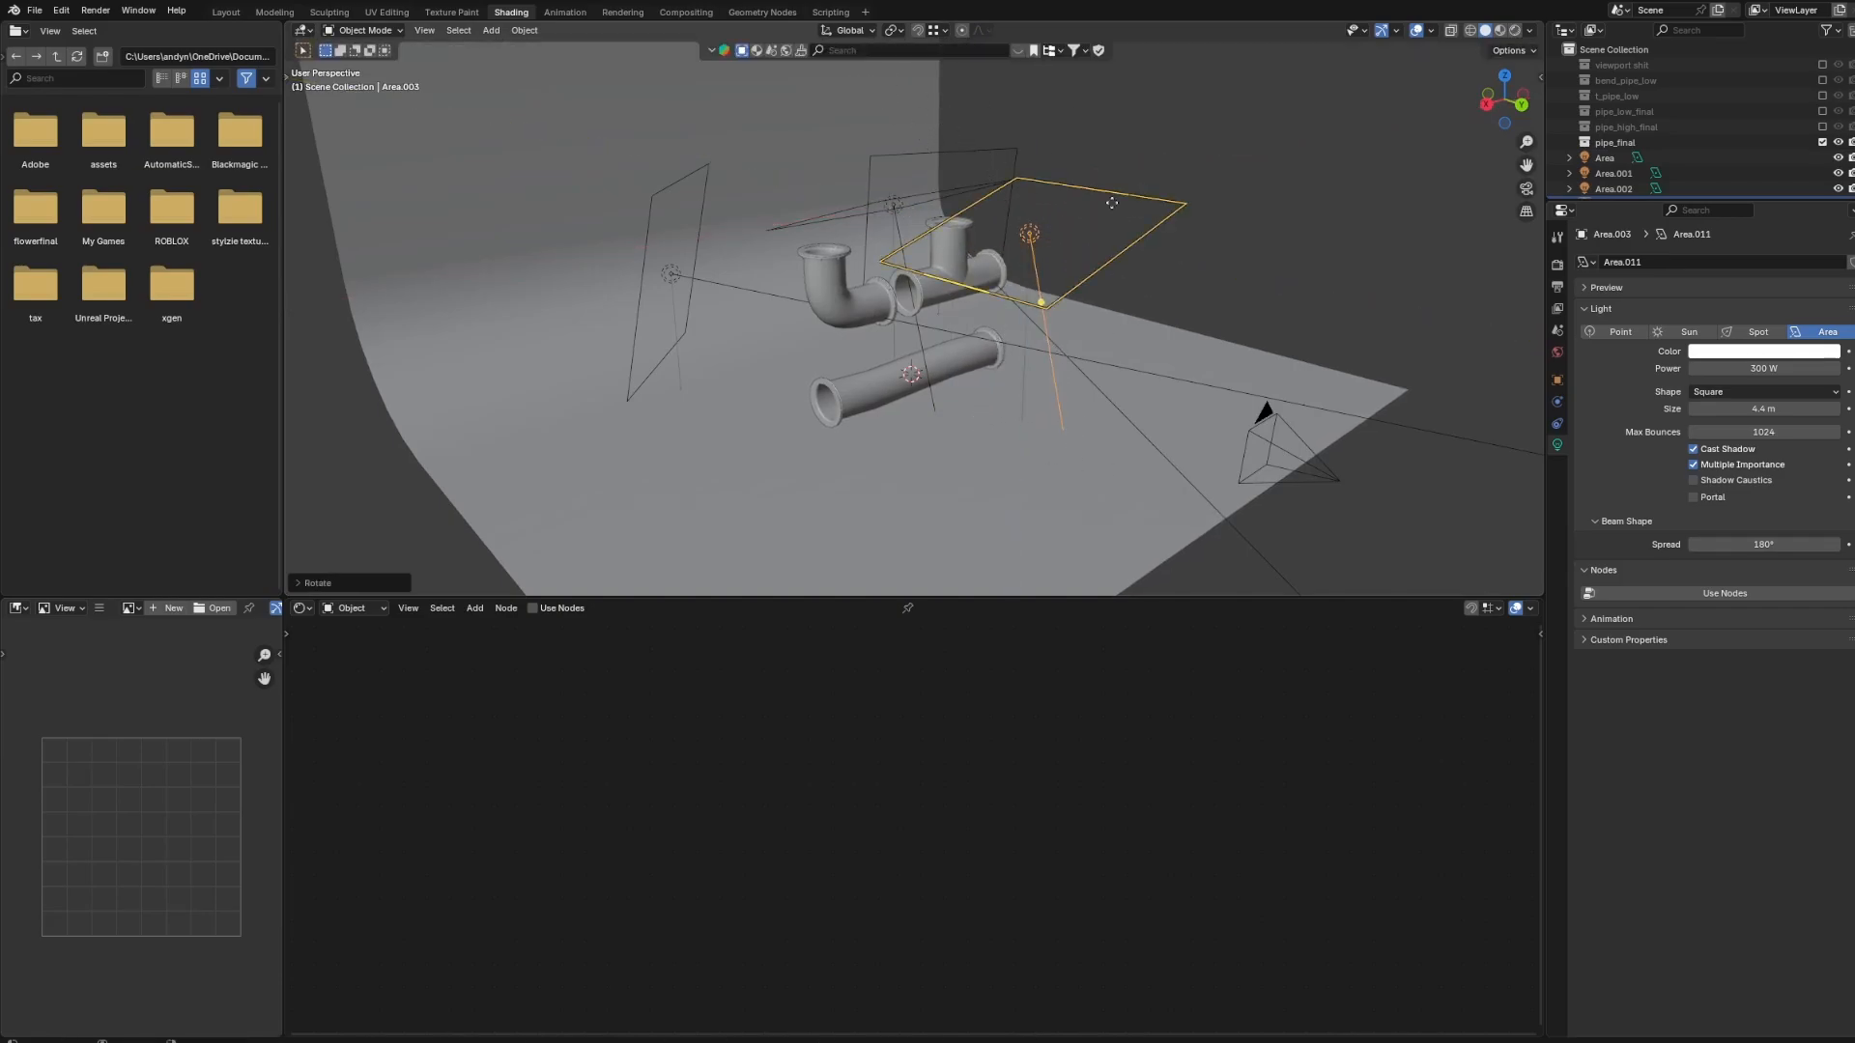
middle_click_drag(946, 117, 1194, 309)
key("r")
key("x")
left_click(920, 420)
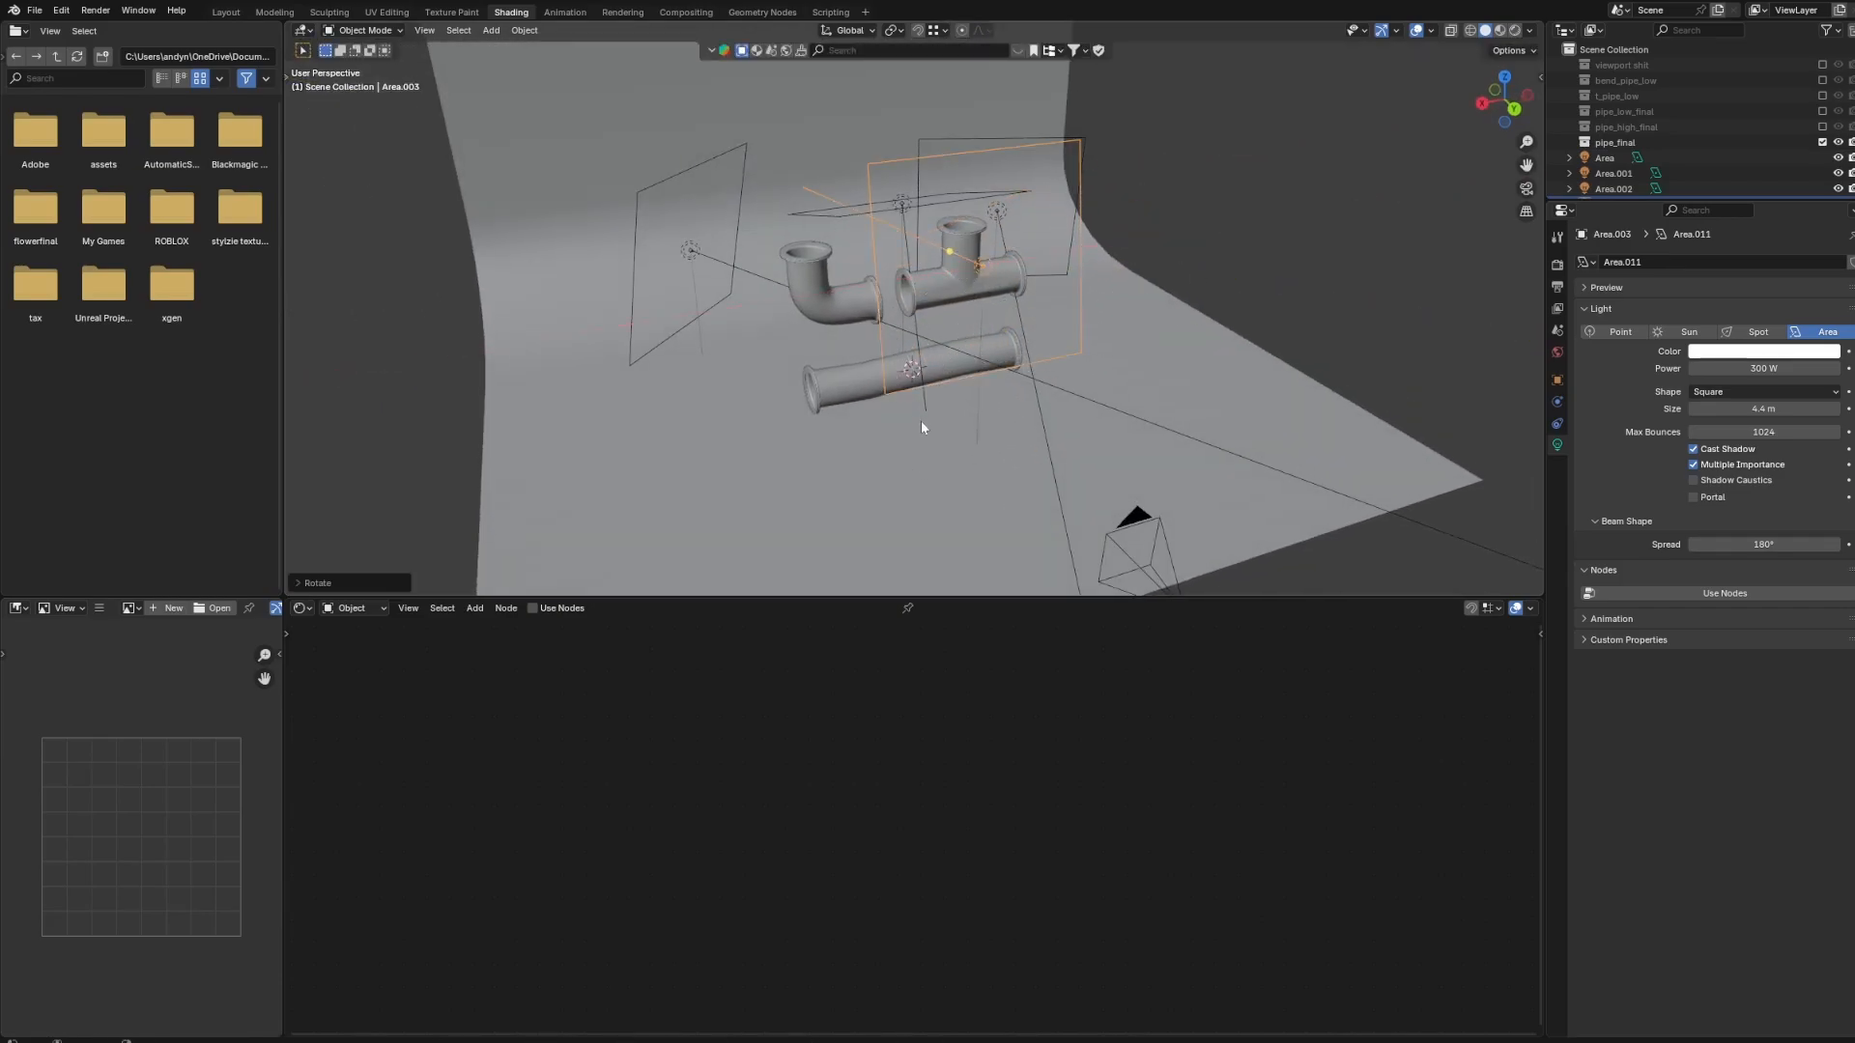
In the camera view, lower the front light along Z to the pipes' height and adjust its tilt about X.
left_click(1528, 189)
key("g")
key("z")
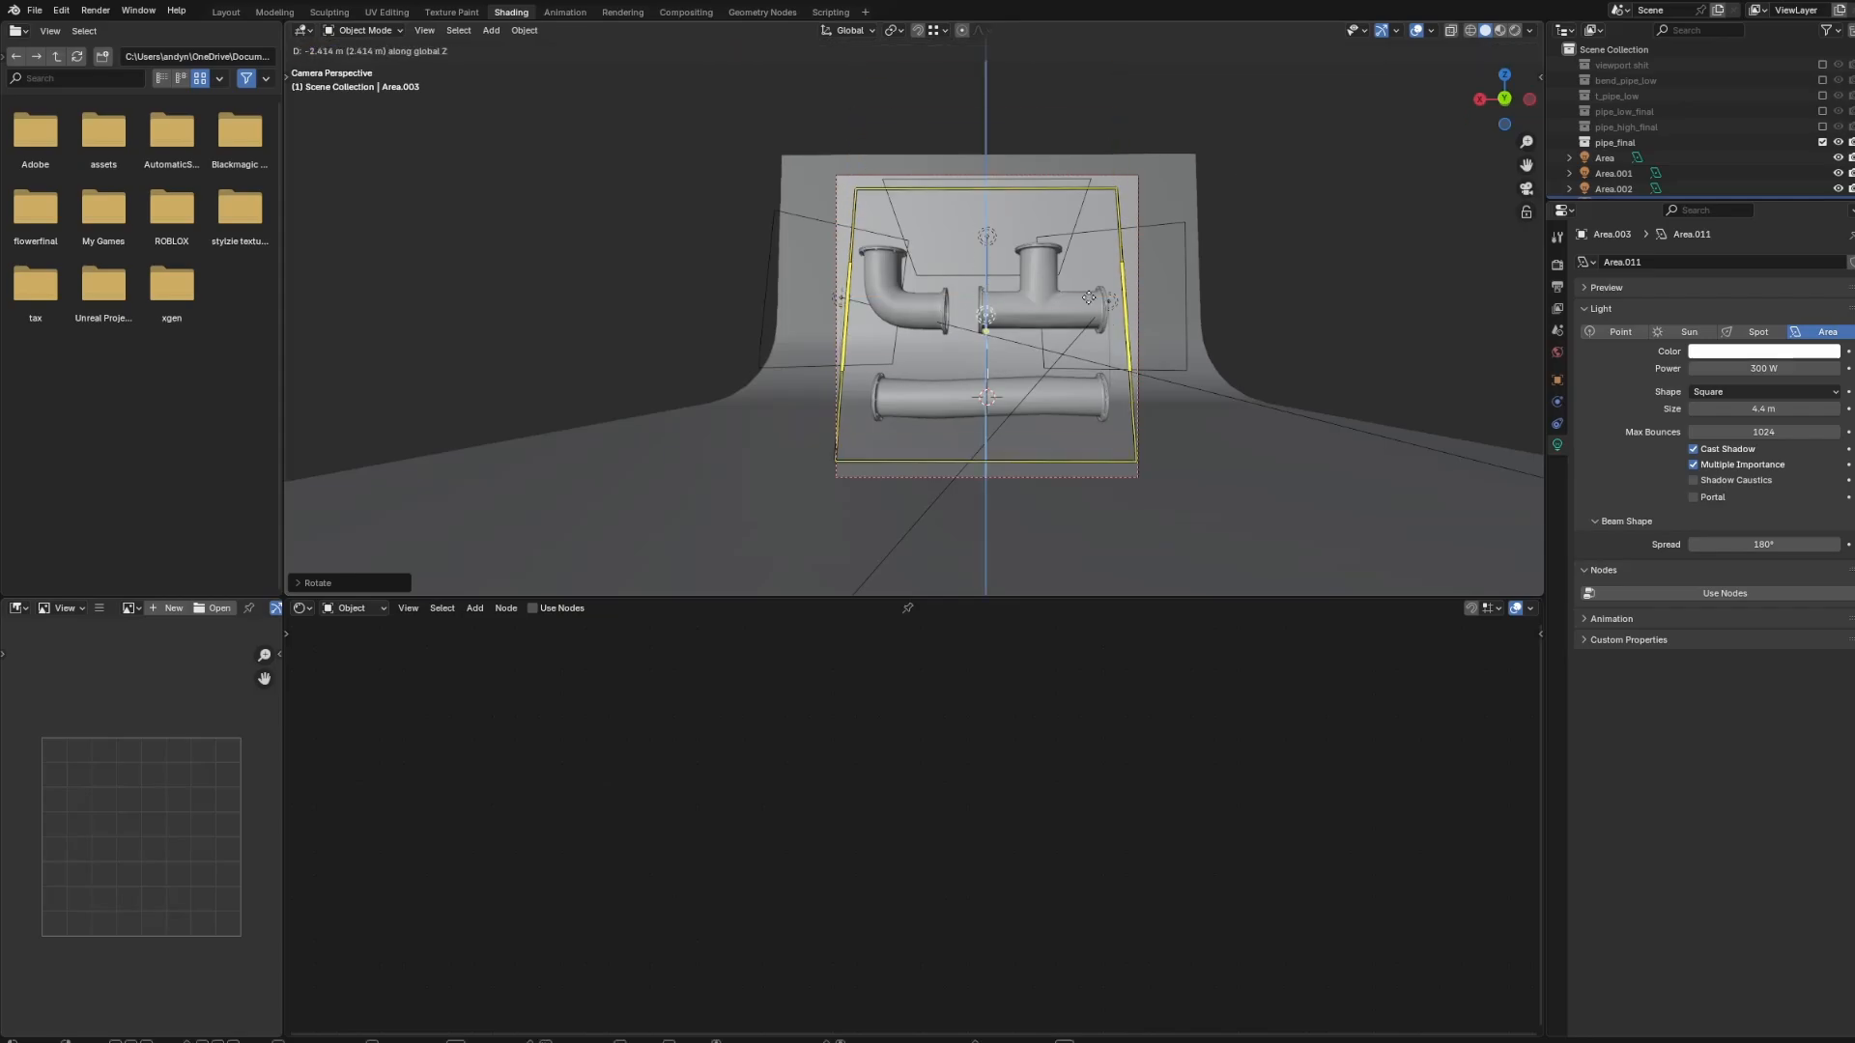
left_click(1154, 290)
key("r")
key("x")
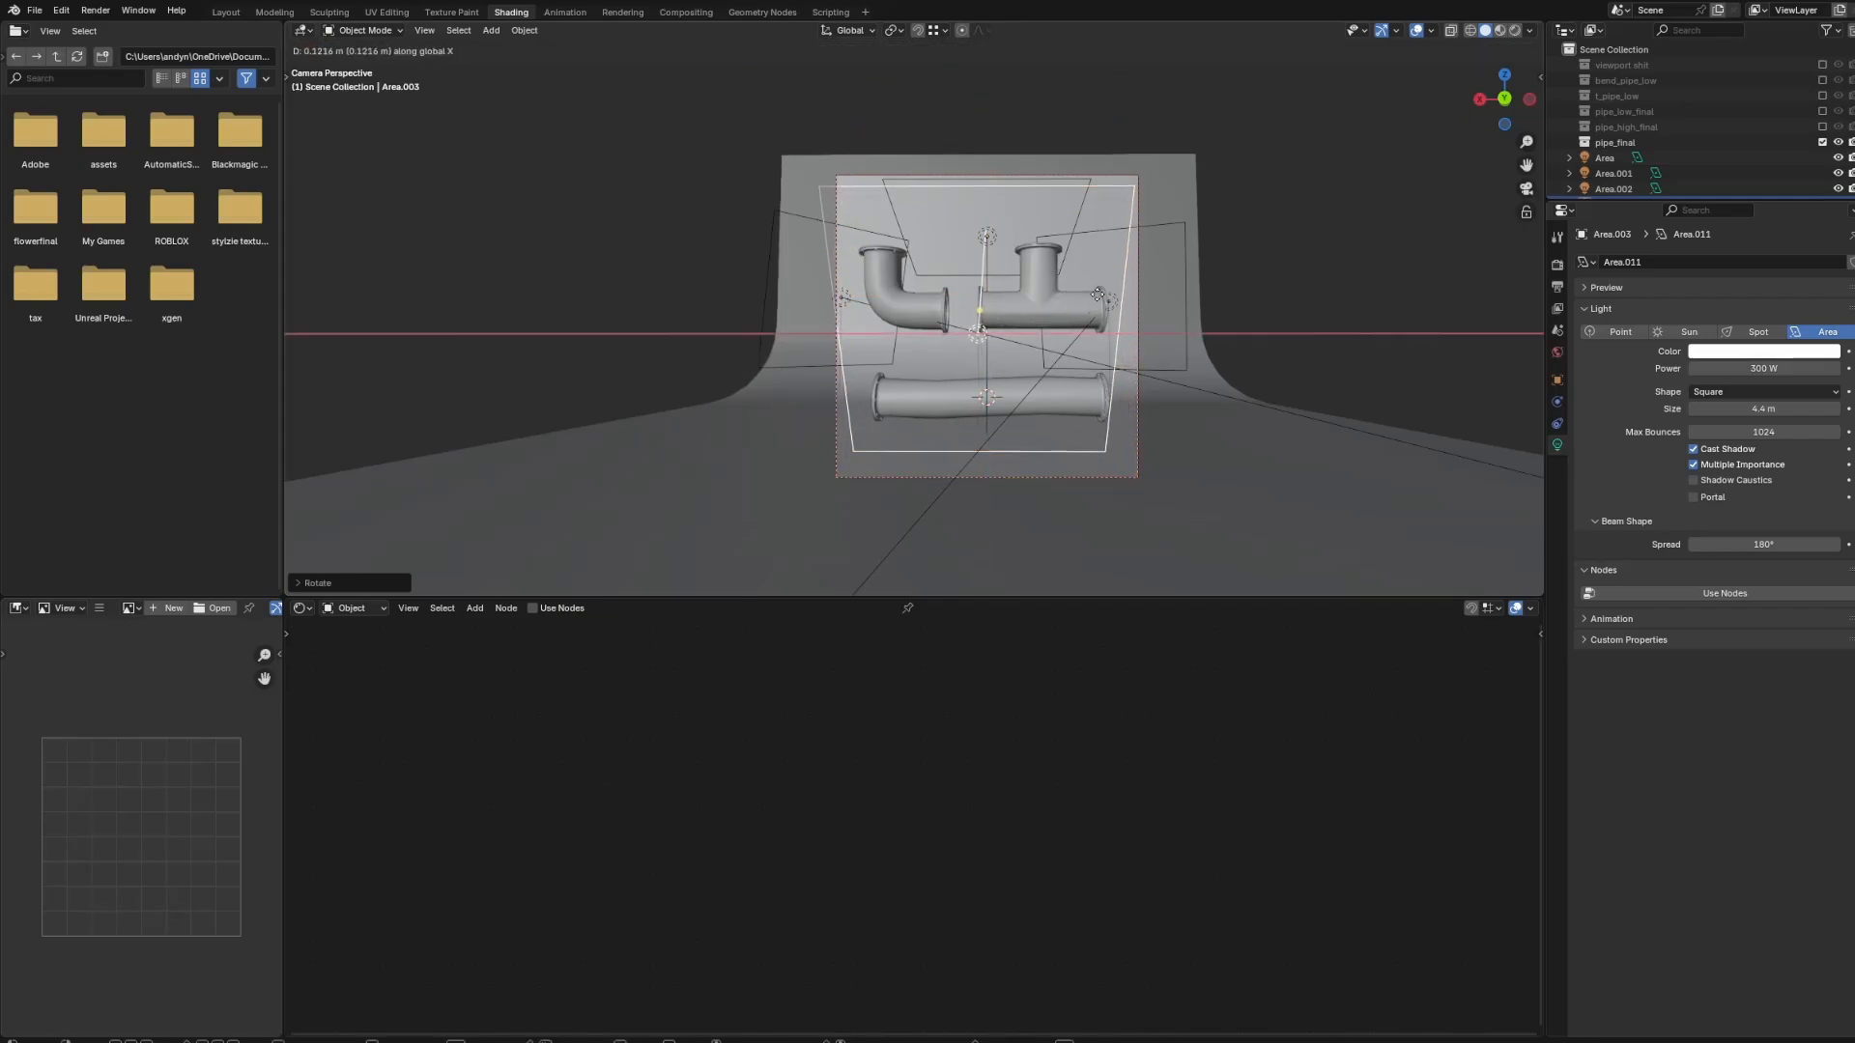
left_click(1099, 253)
Switch back to rendered shading and move the front light along Y closer to the camera.
key("z")
scroll(1133, 242, "up", 1)
key("g")
key("x")
key("y")
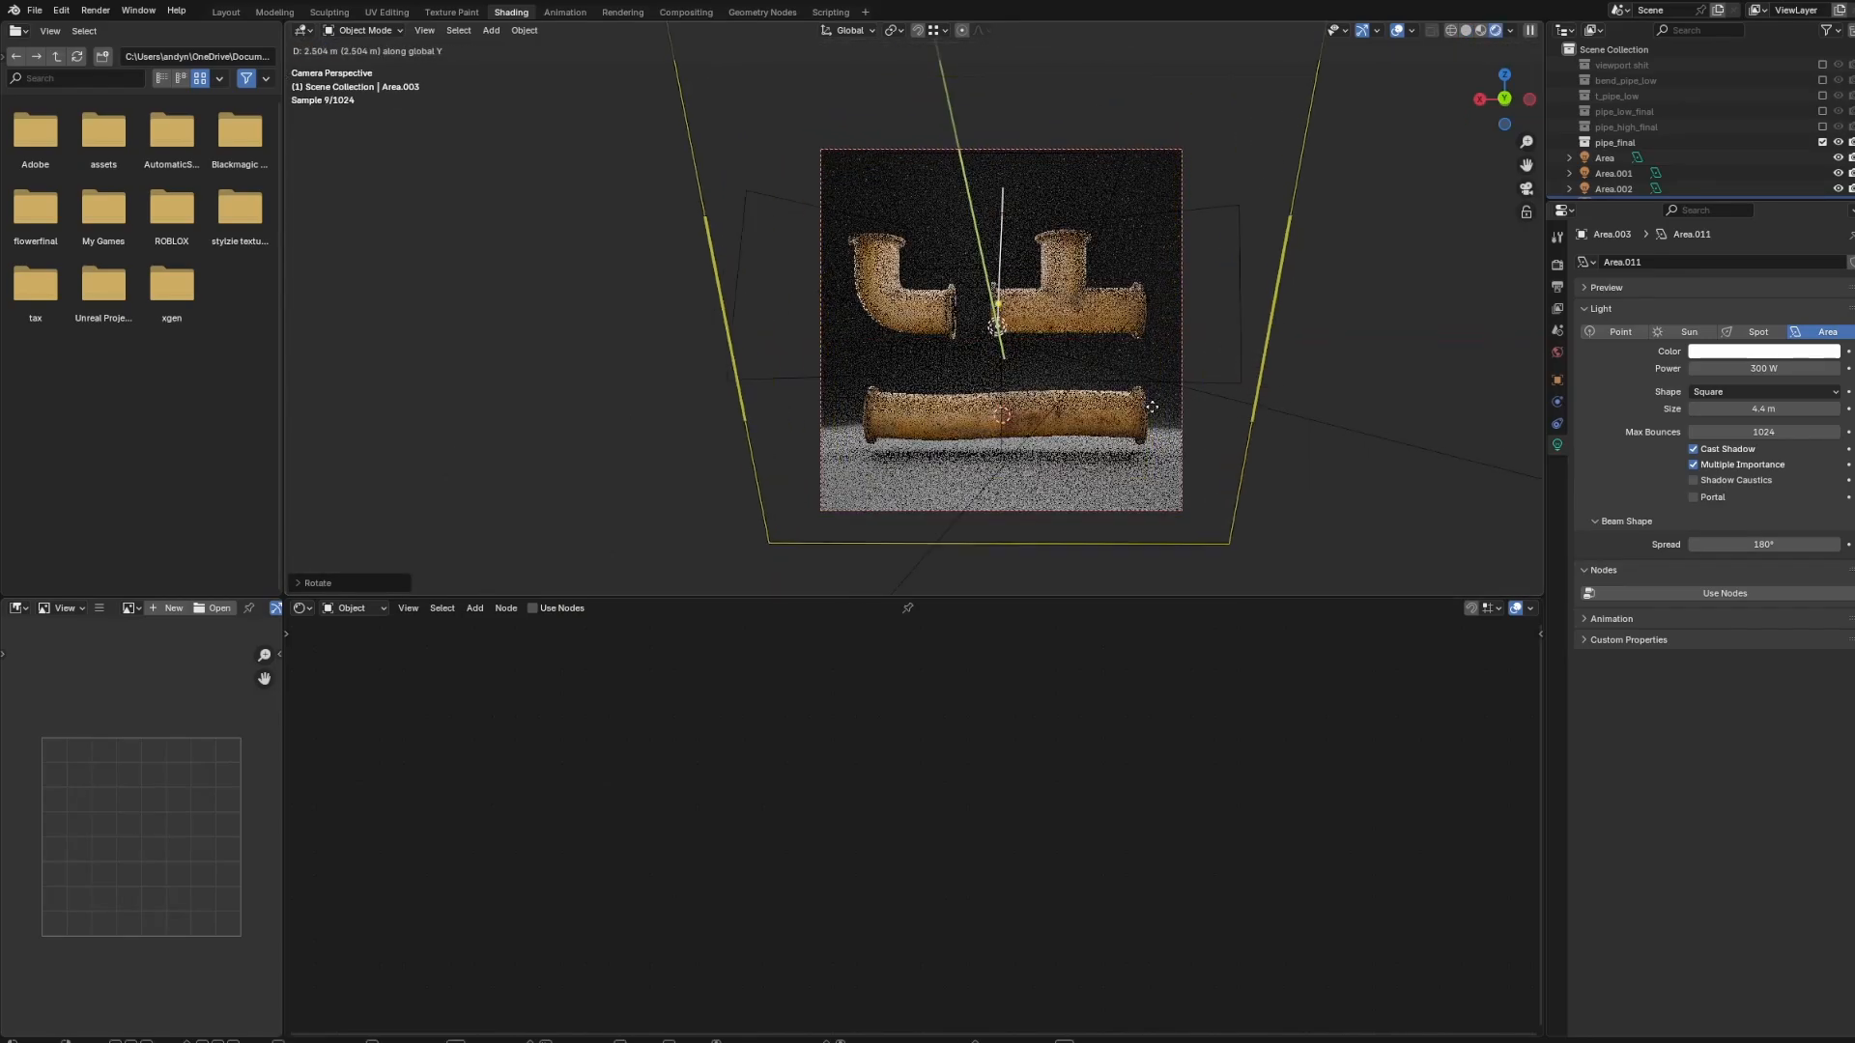
key("Return")
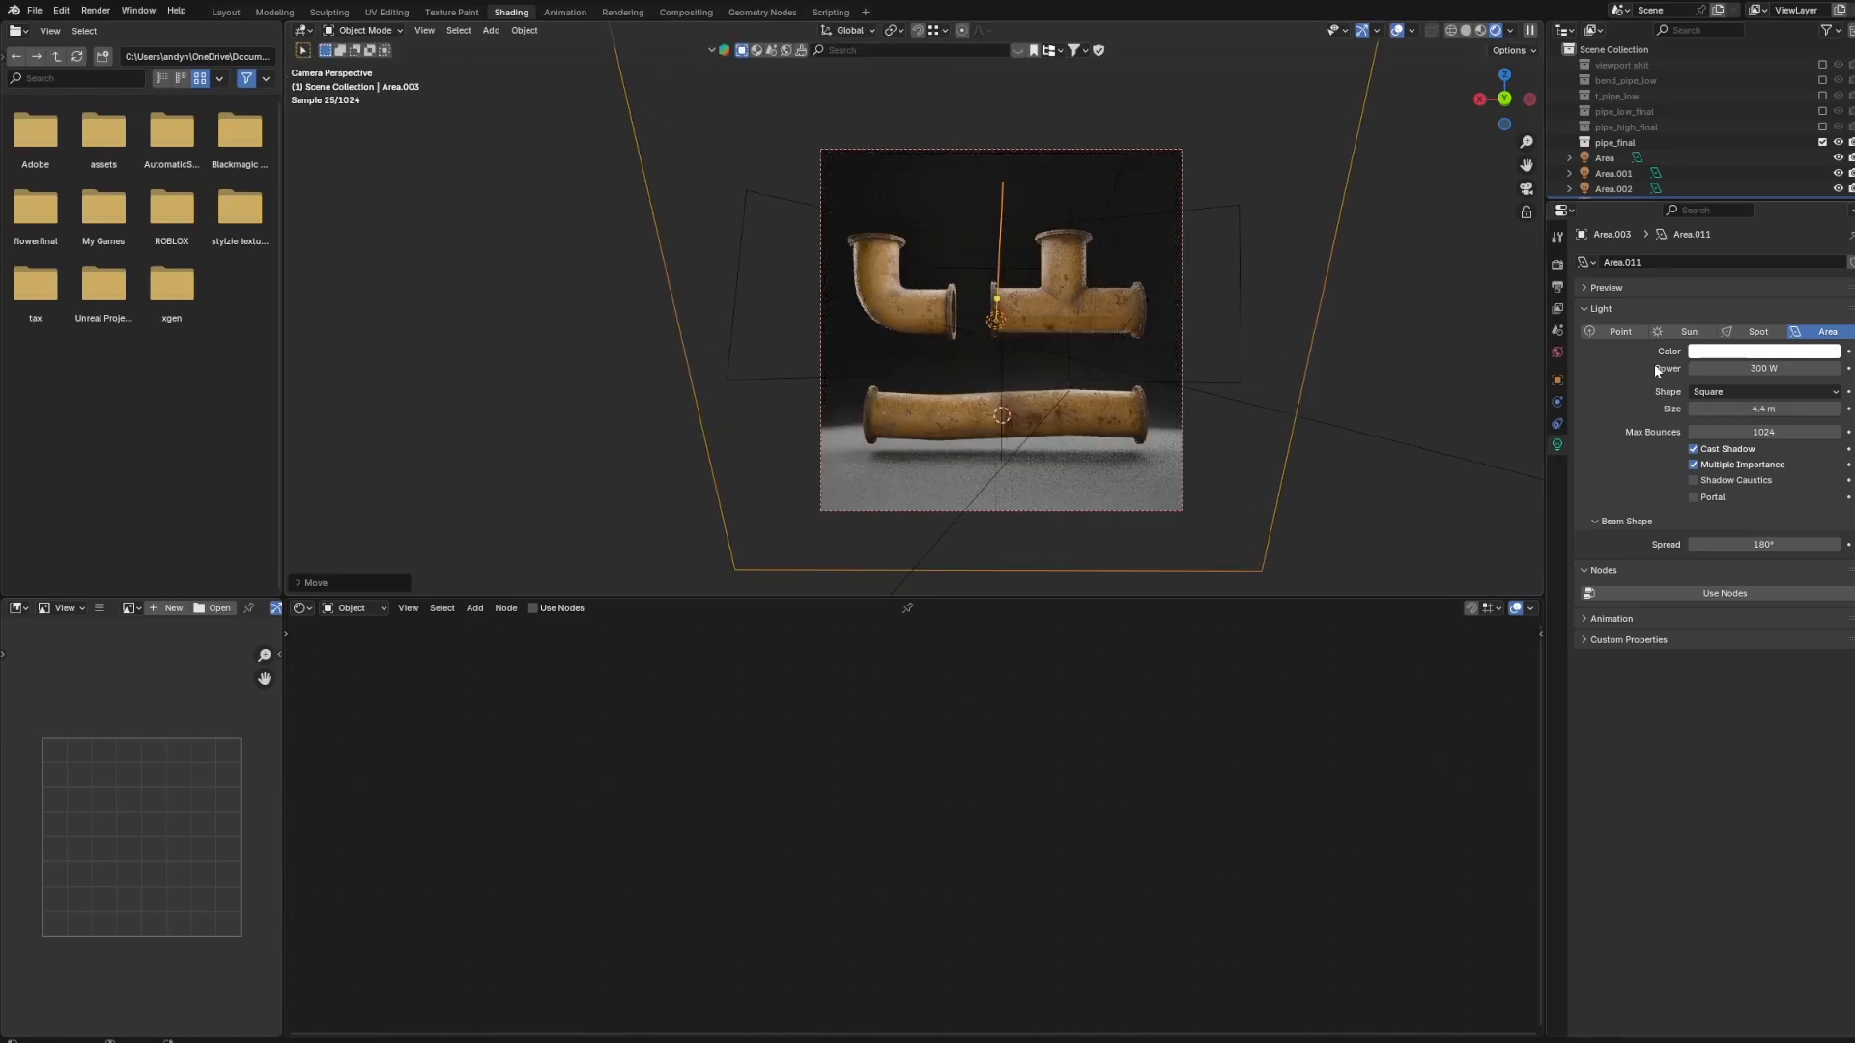
Set the front area light's power to 100 W.
left_click(1728, 368)
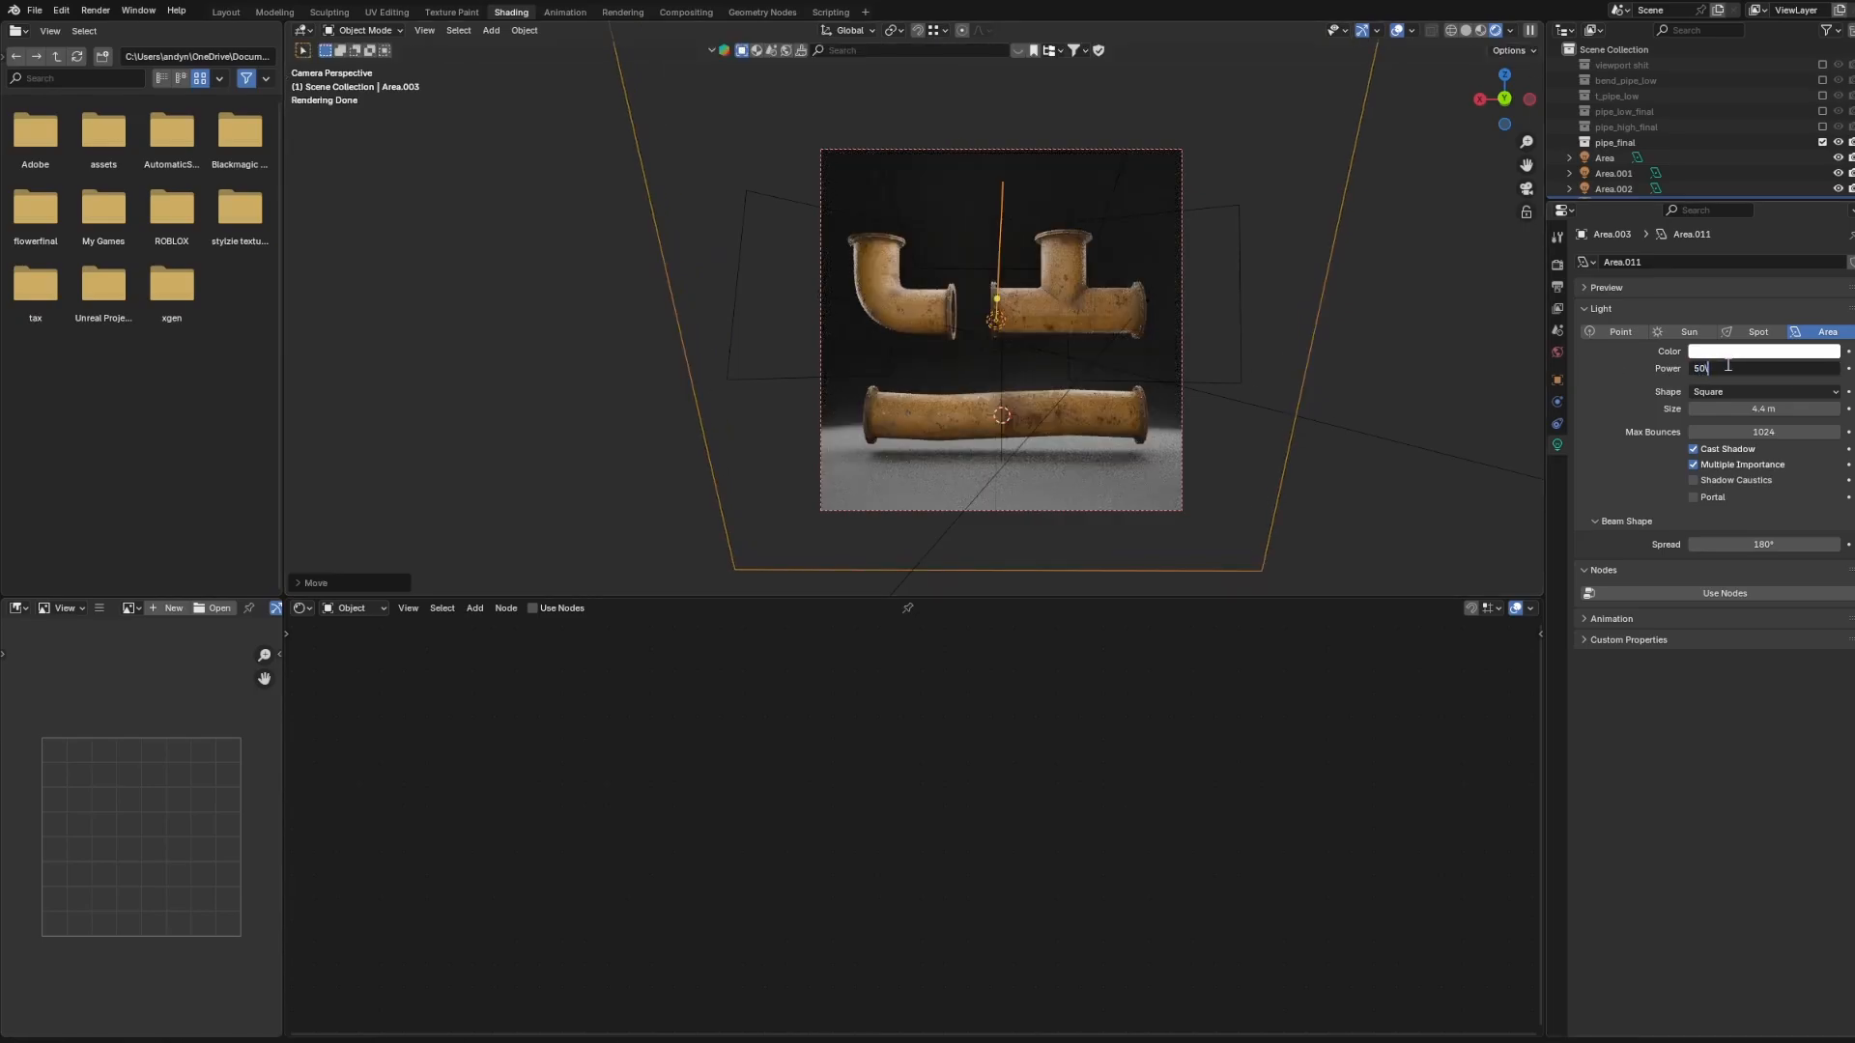
key("Return")
left_click(1729, 366)
type("1")
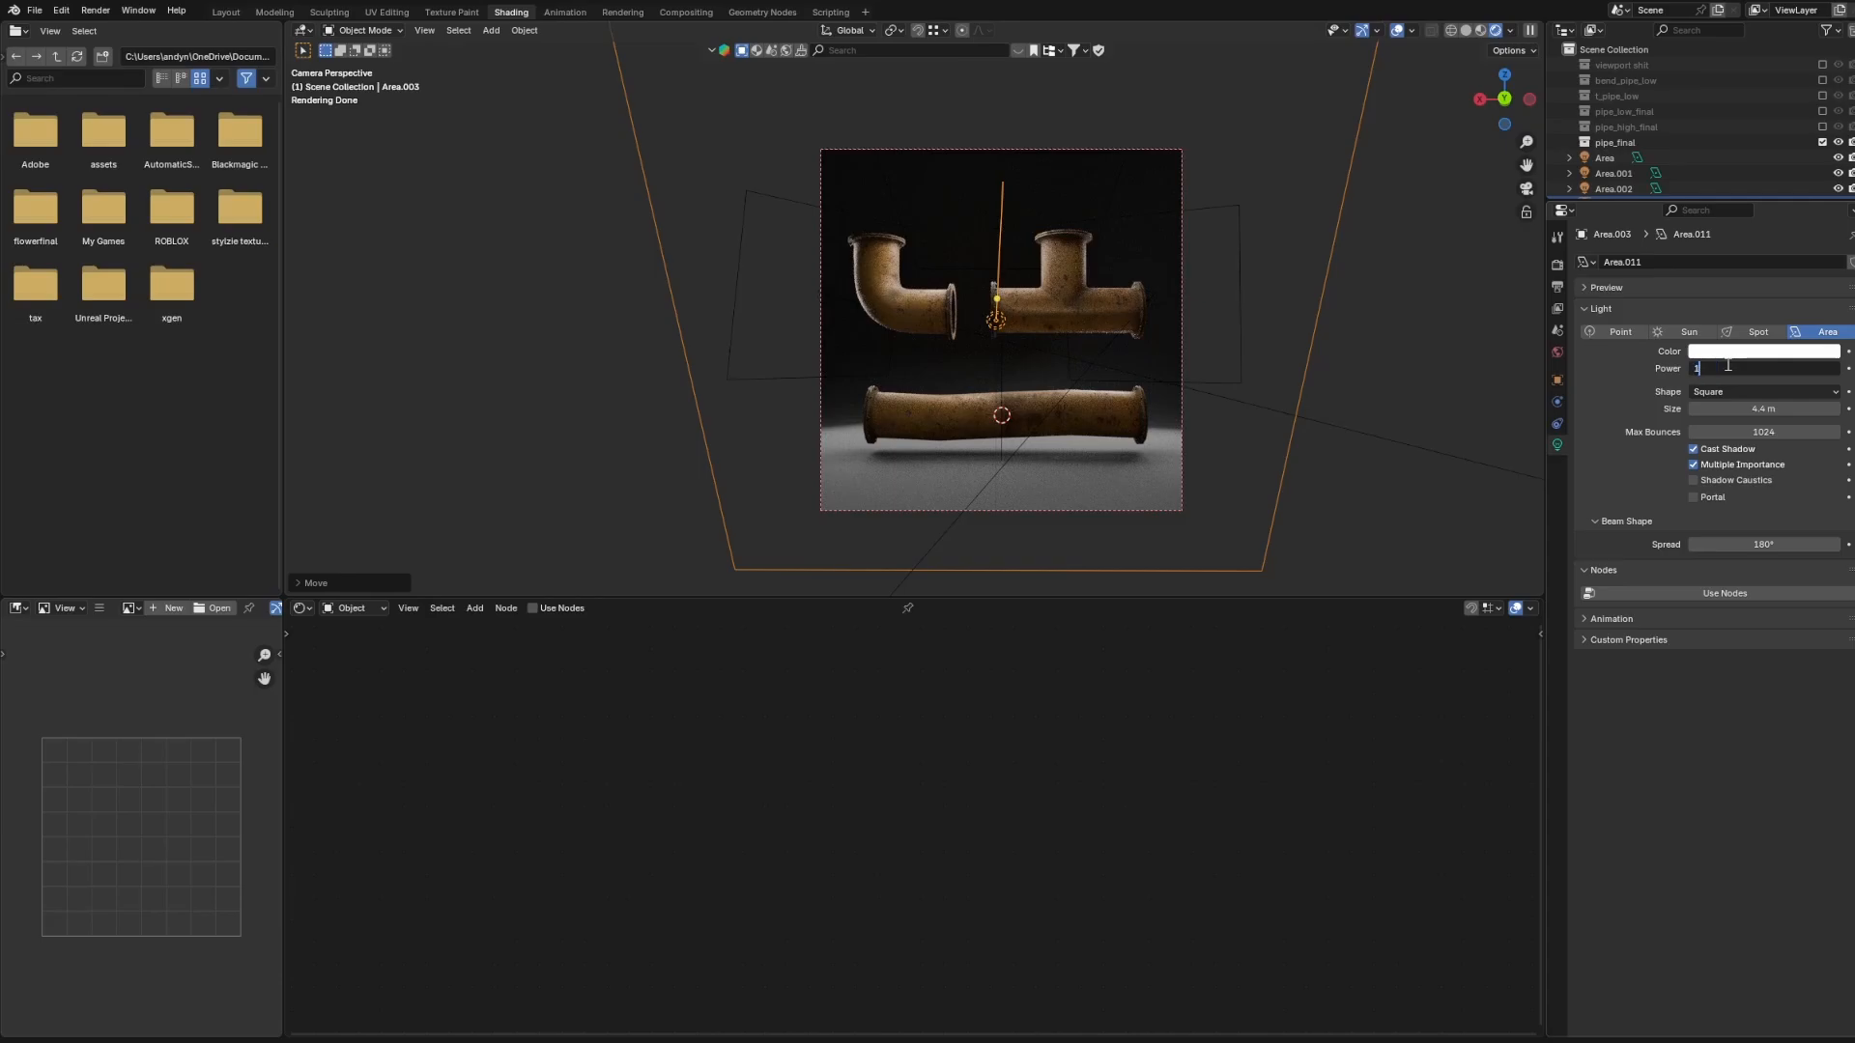
type("00")
key("Return")
scroll(1051, 474, "up", 2)
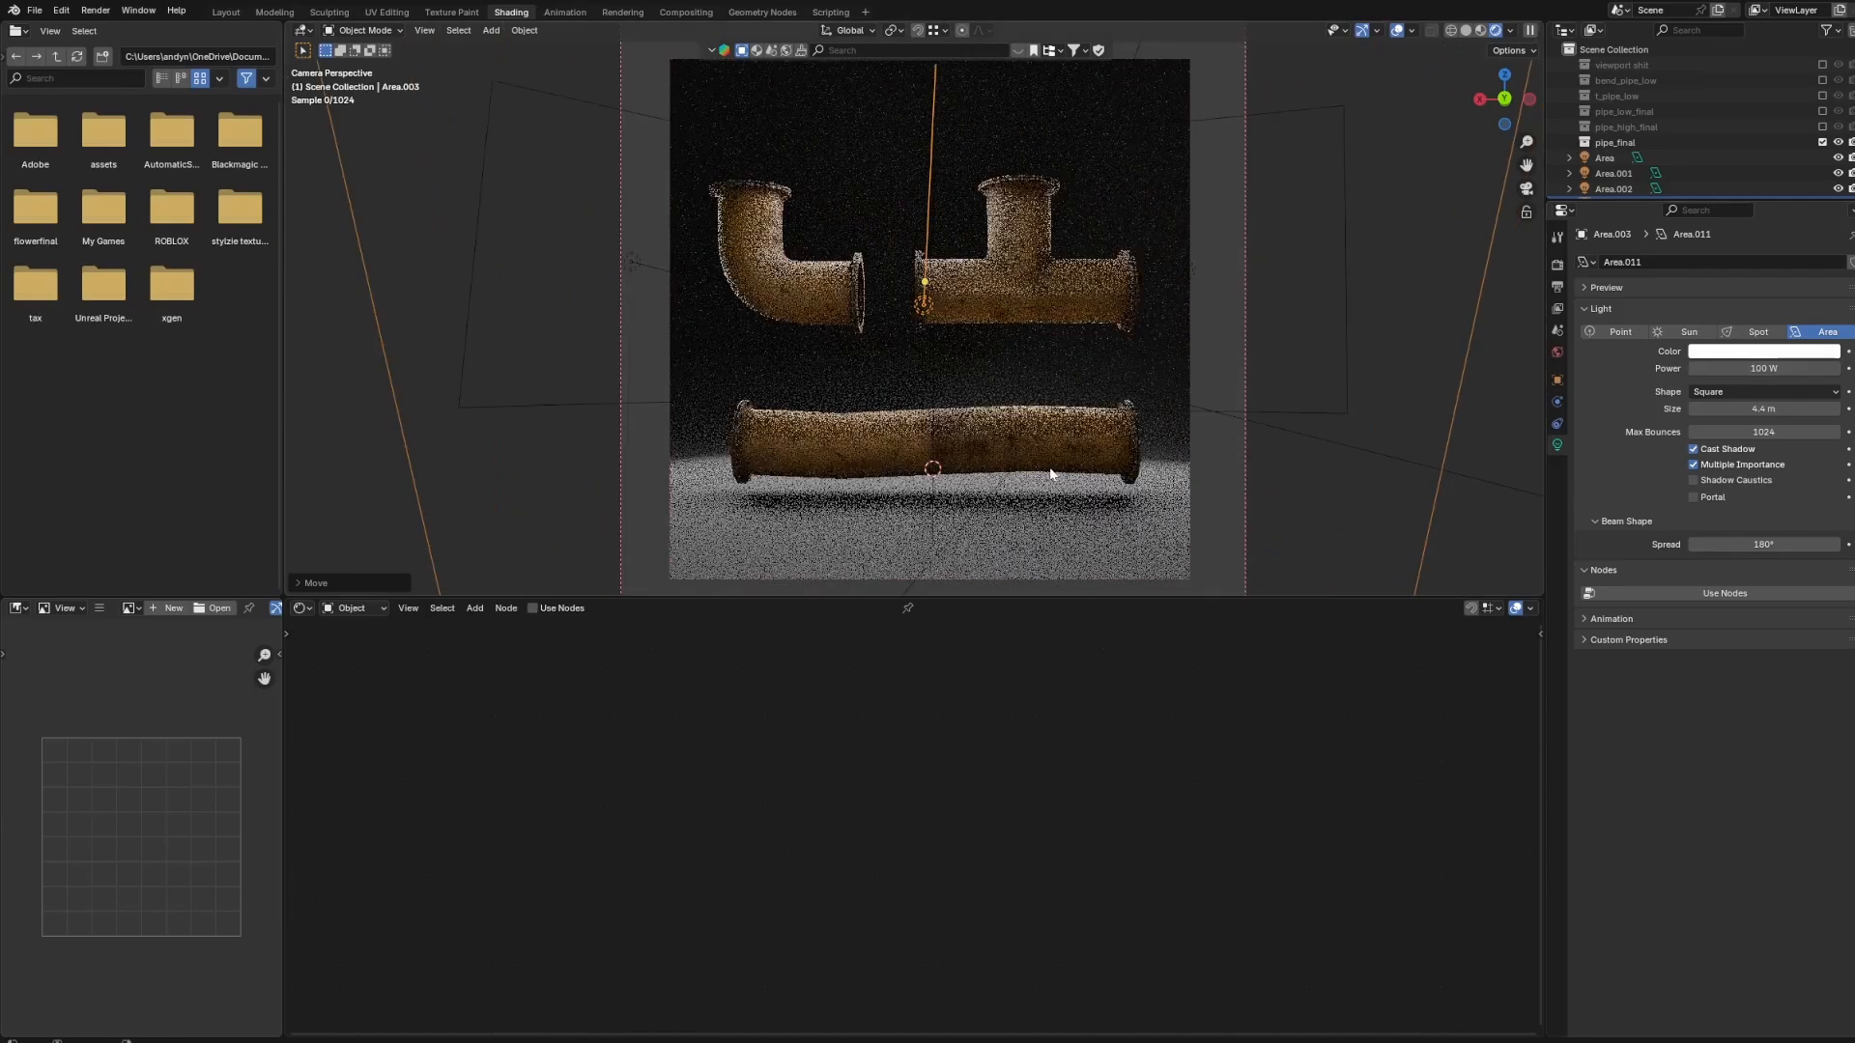
Select the area light on the tee pipe's side and tint its color pale blue, #D2EFFF.
left_click(1215, 292)
left_click(1246, 263)
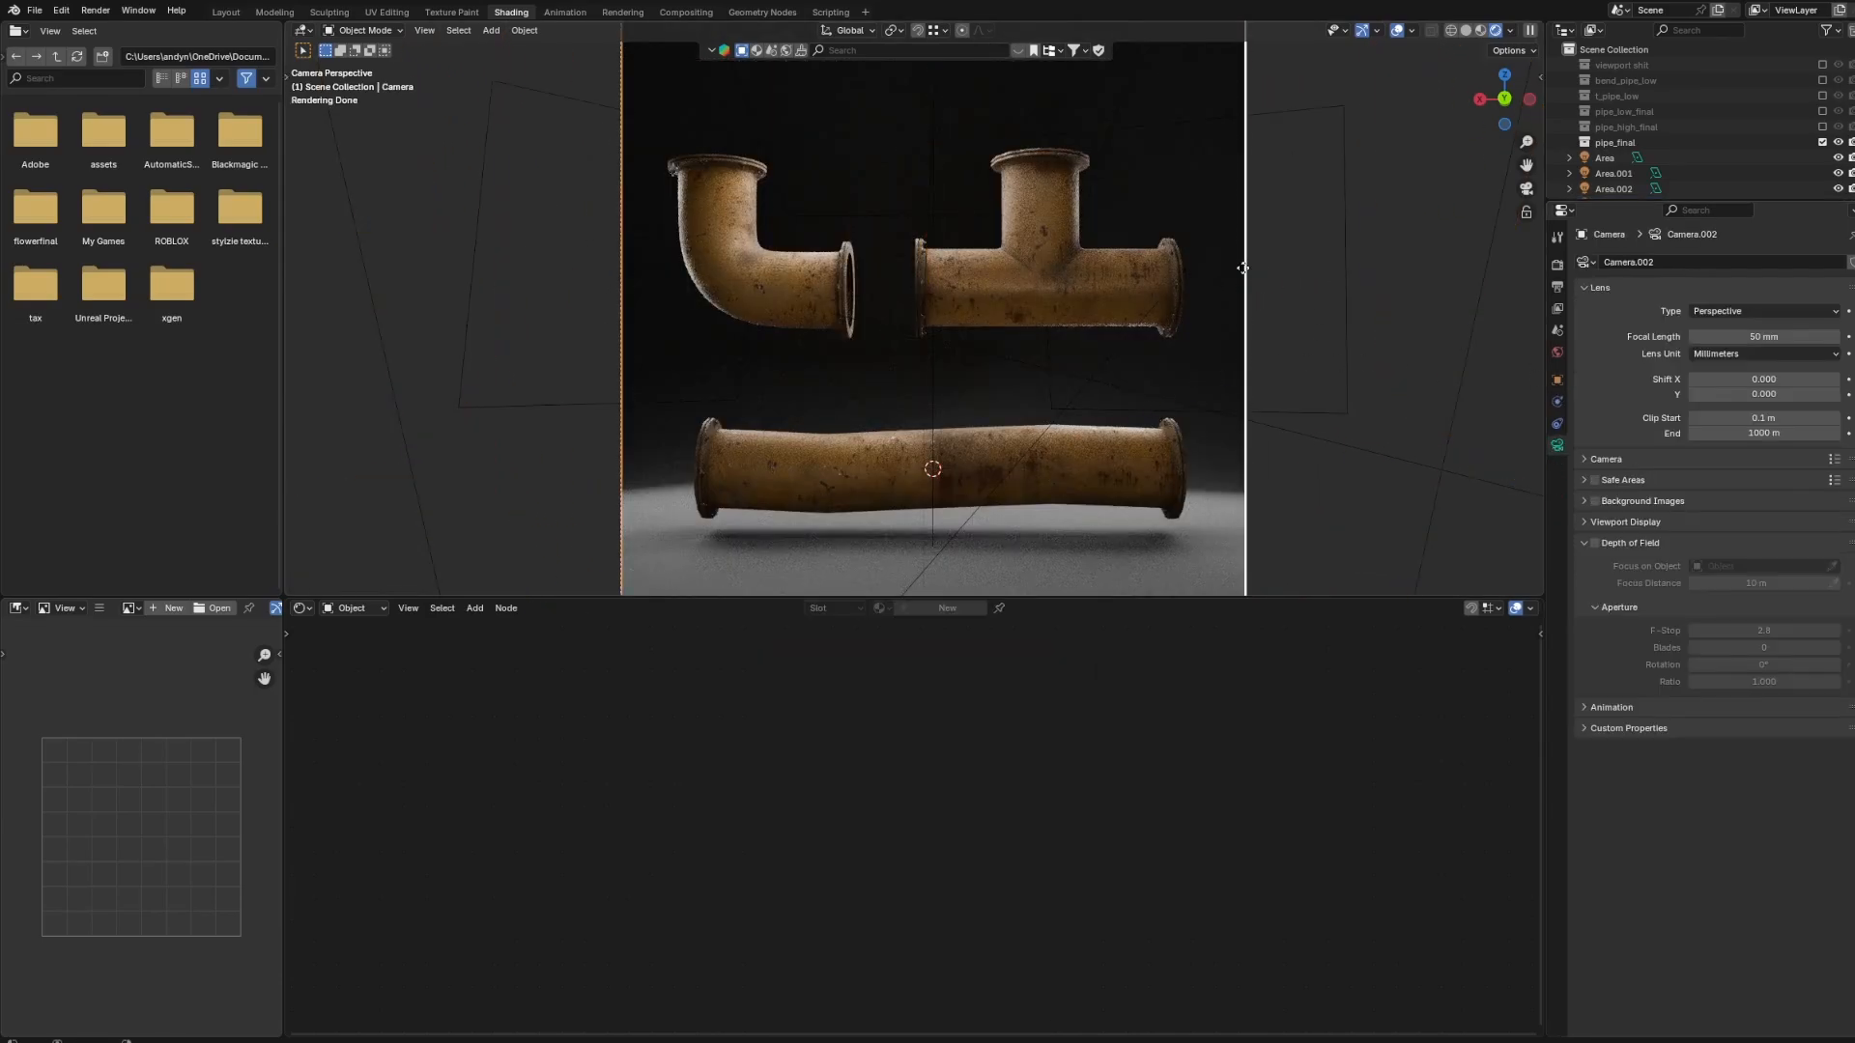
left_click(1222, 265)
key("z")
middle_click_drag(1241, 276, 1233, 306)
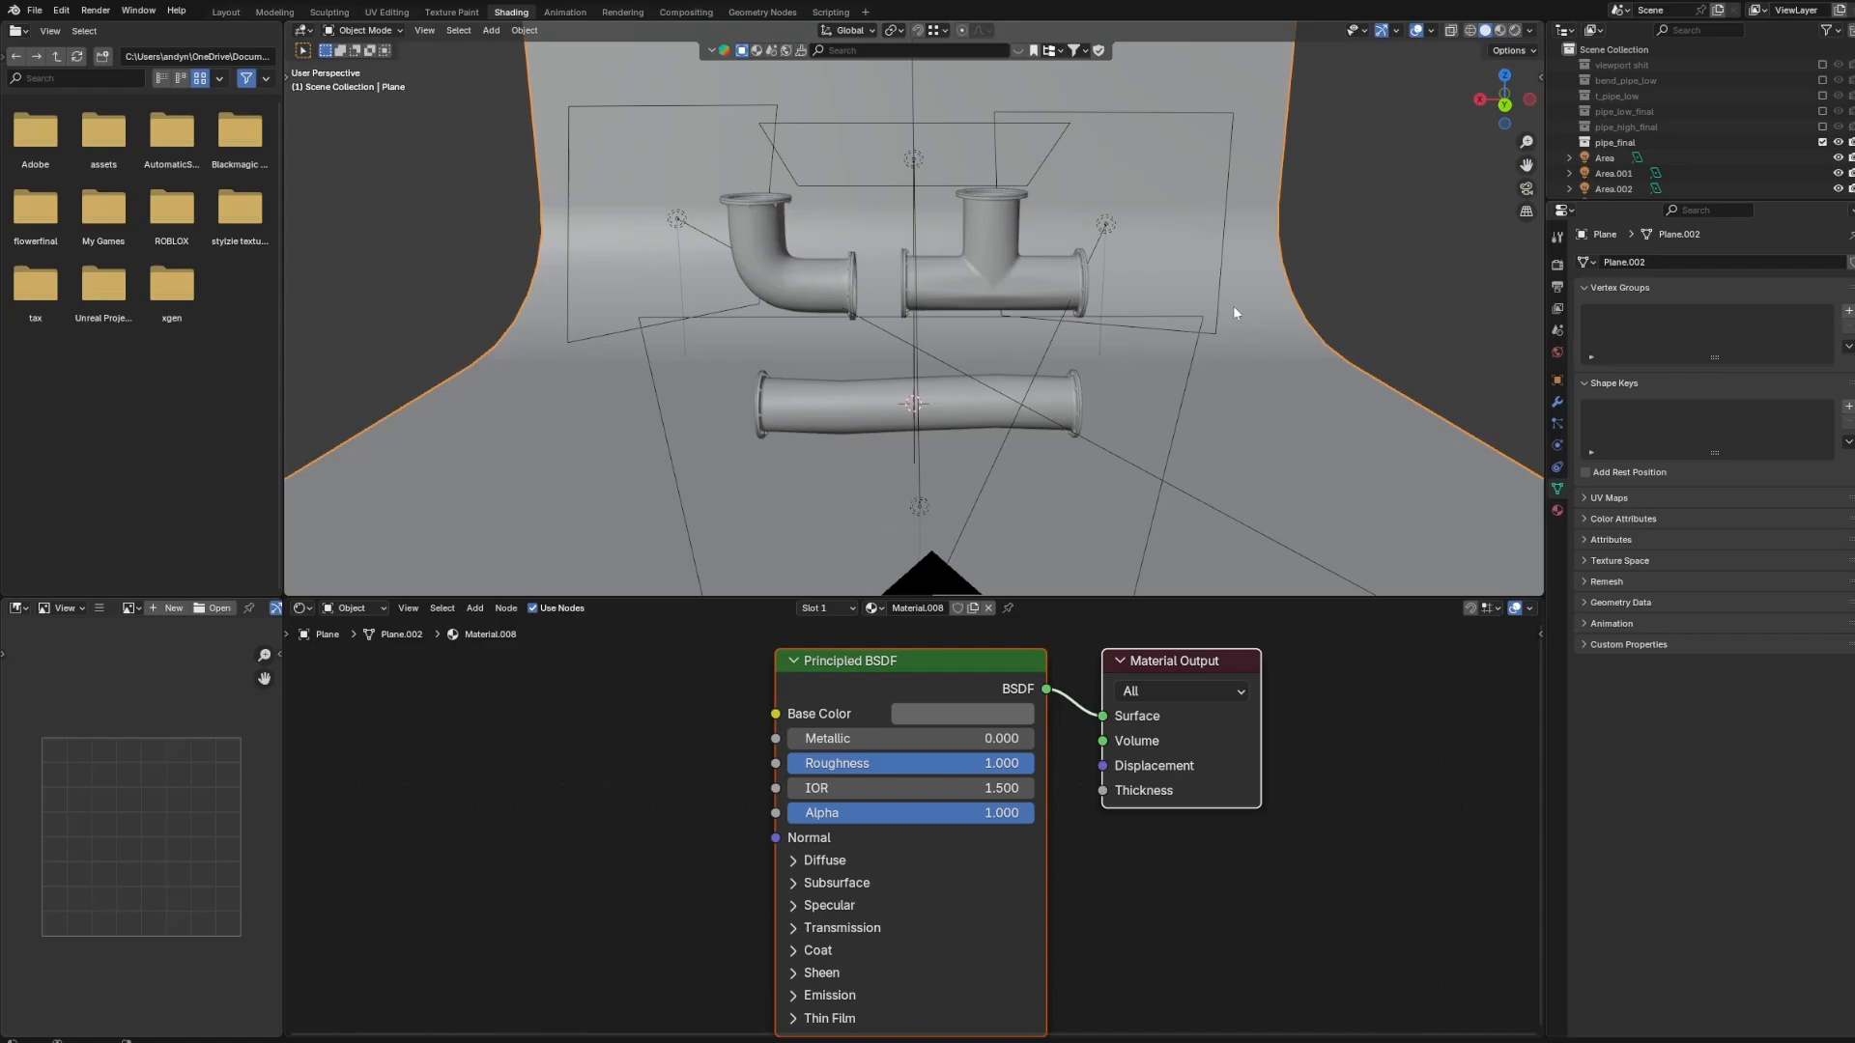
left_click(1105, 226)
key("KP_0")
key("z")
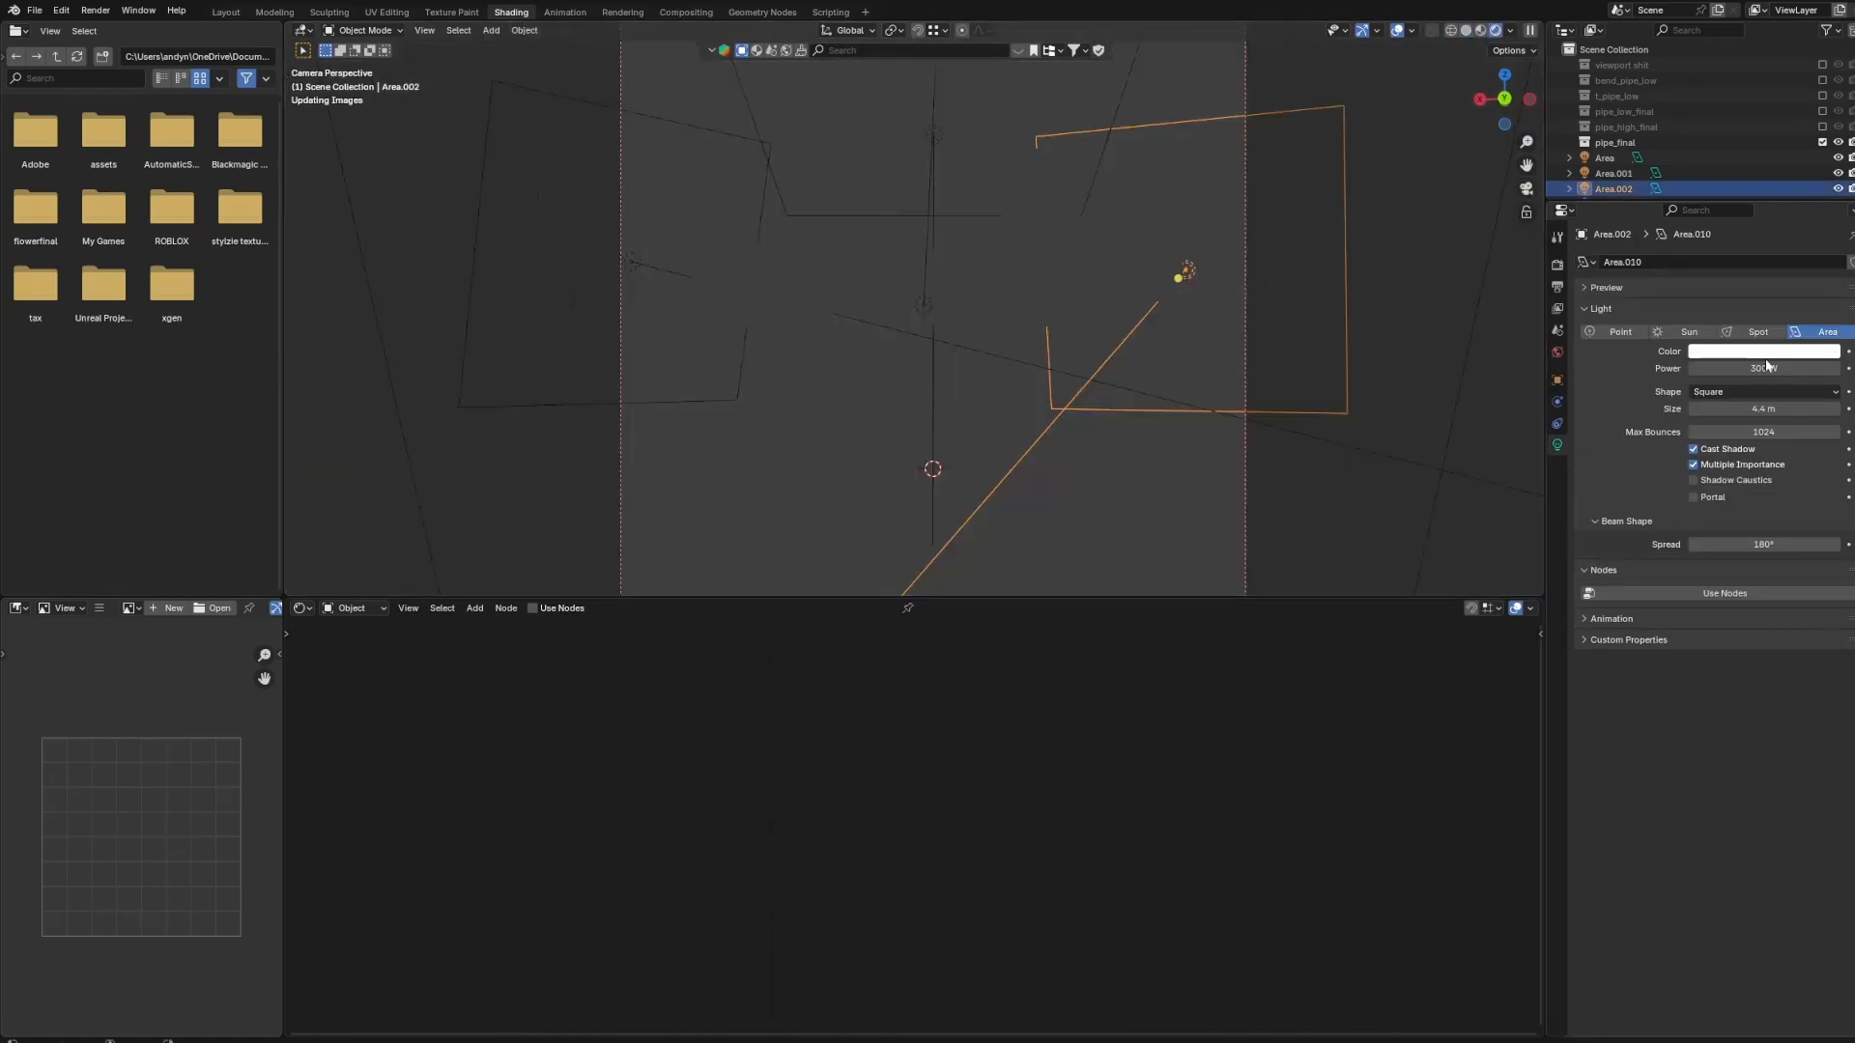
left_click(1754, 351)
left_click_drag(1762, 177, 1761, 165)
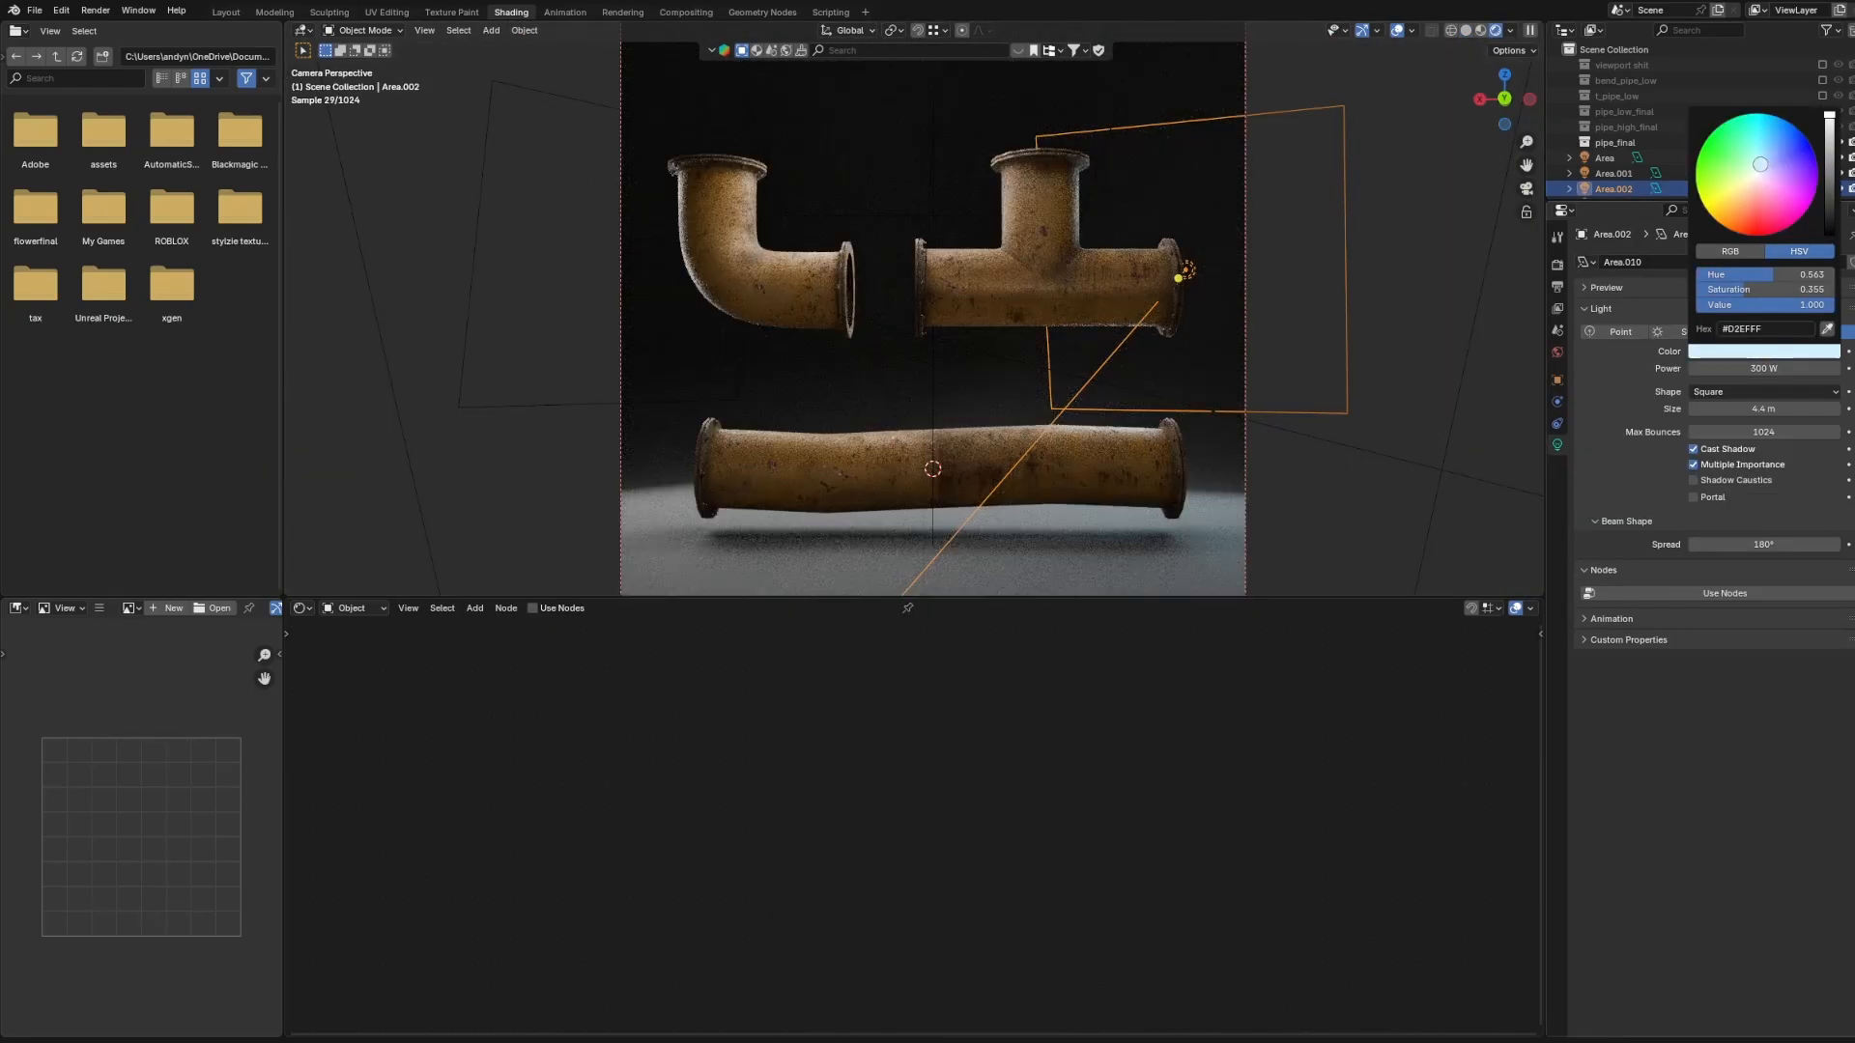
left_click(1099, 390)
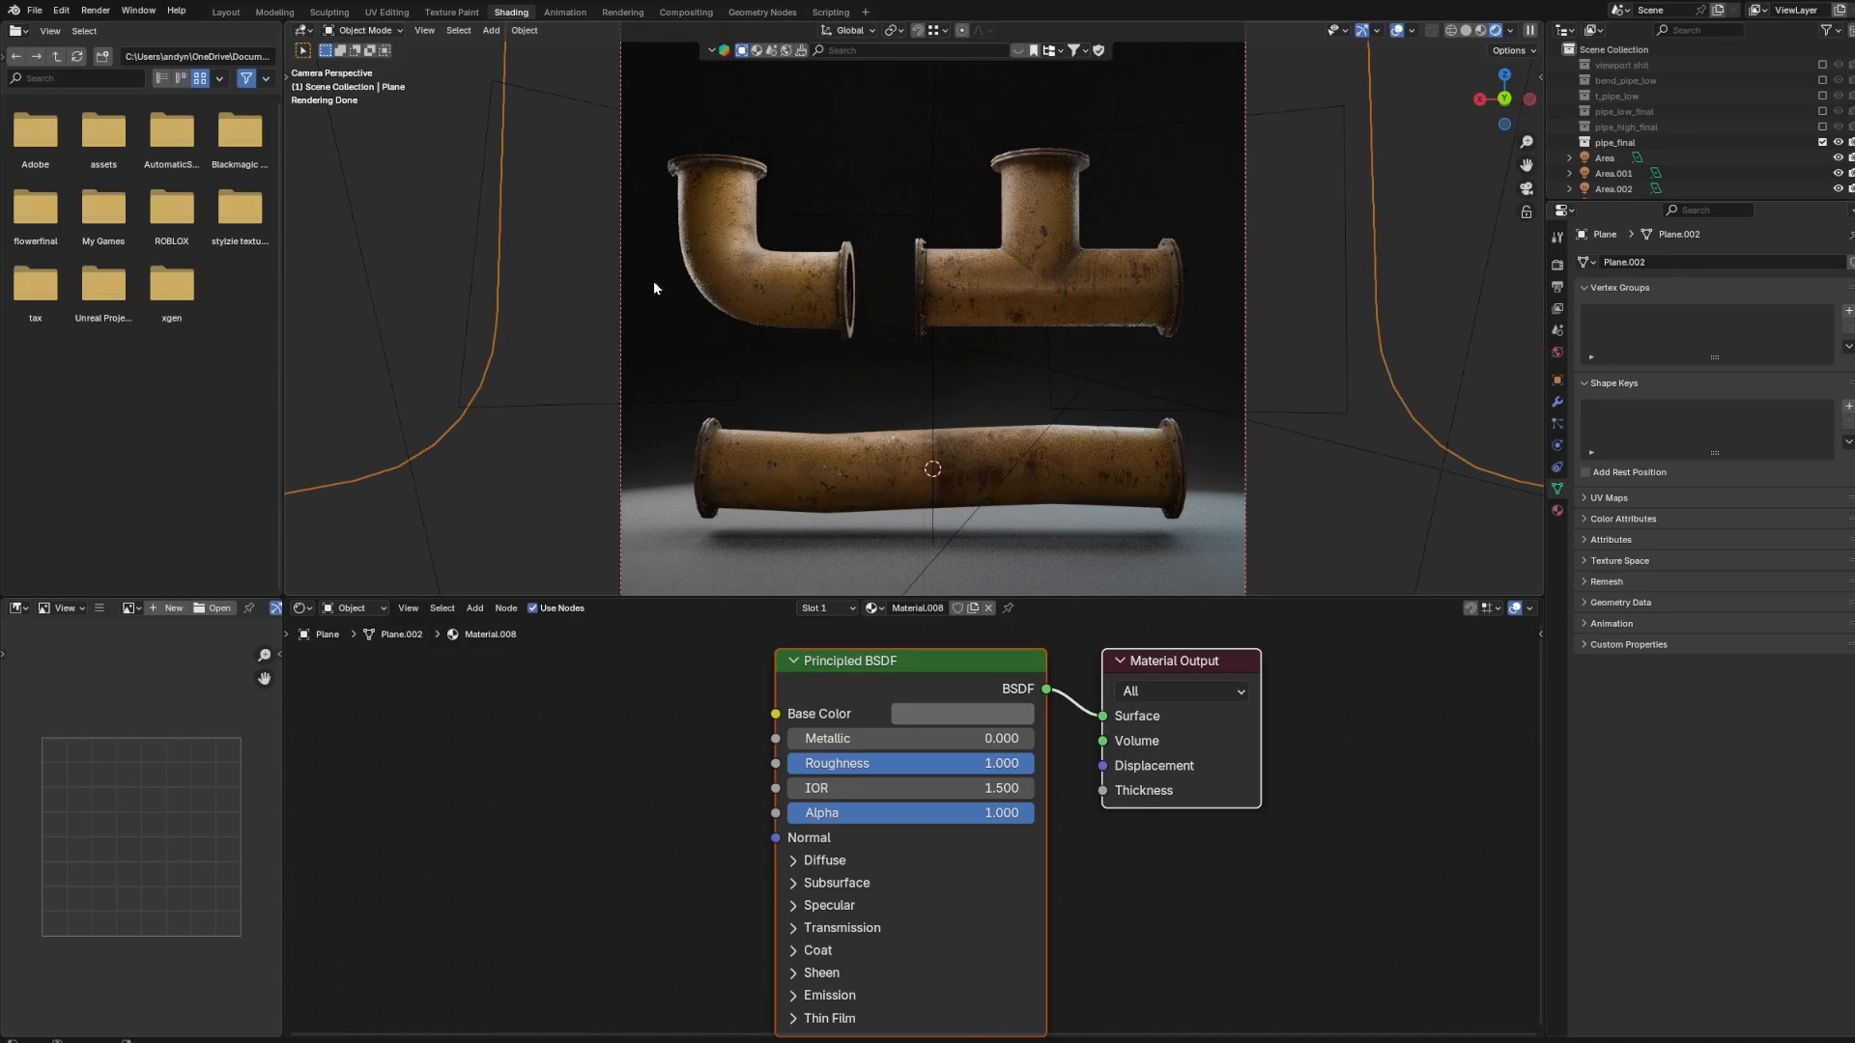
Select the area light beside the bent pipe and tint its color pale blue as well.
key("z")
left_click(633, 265)
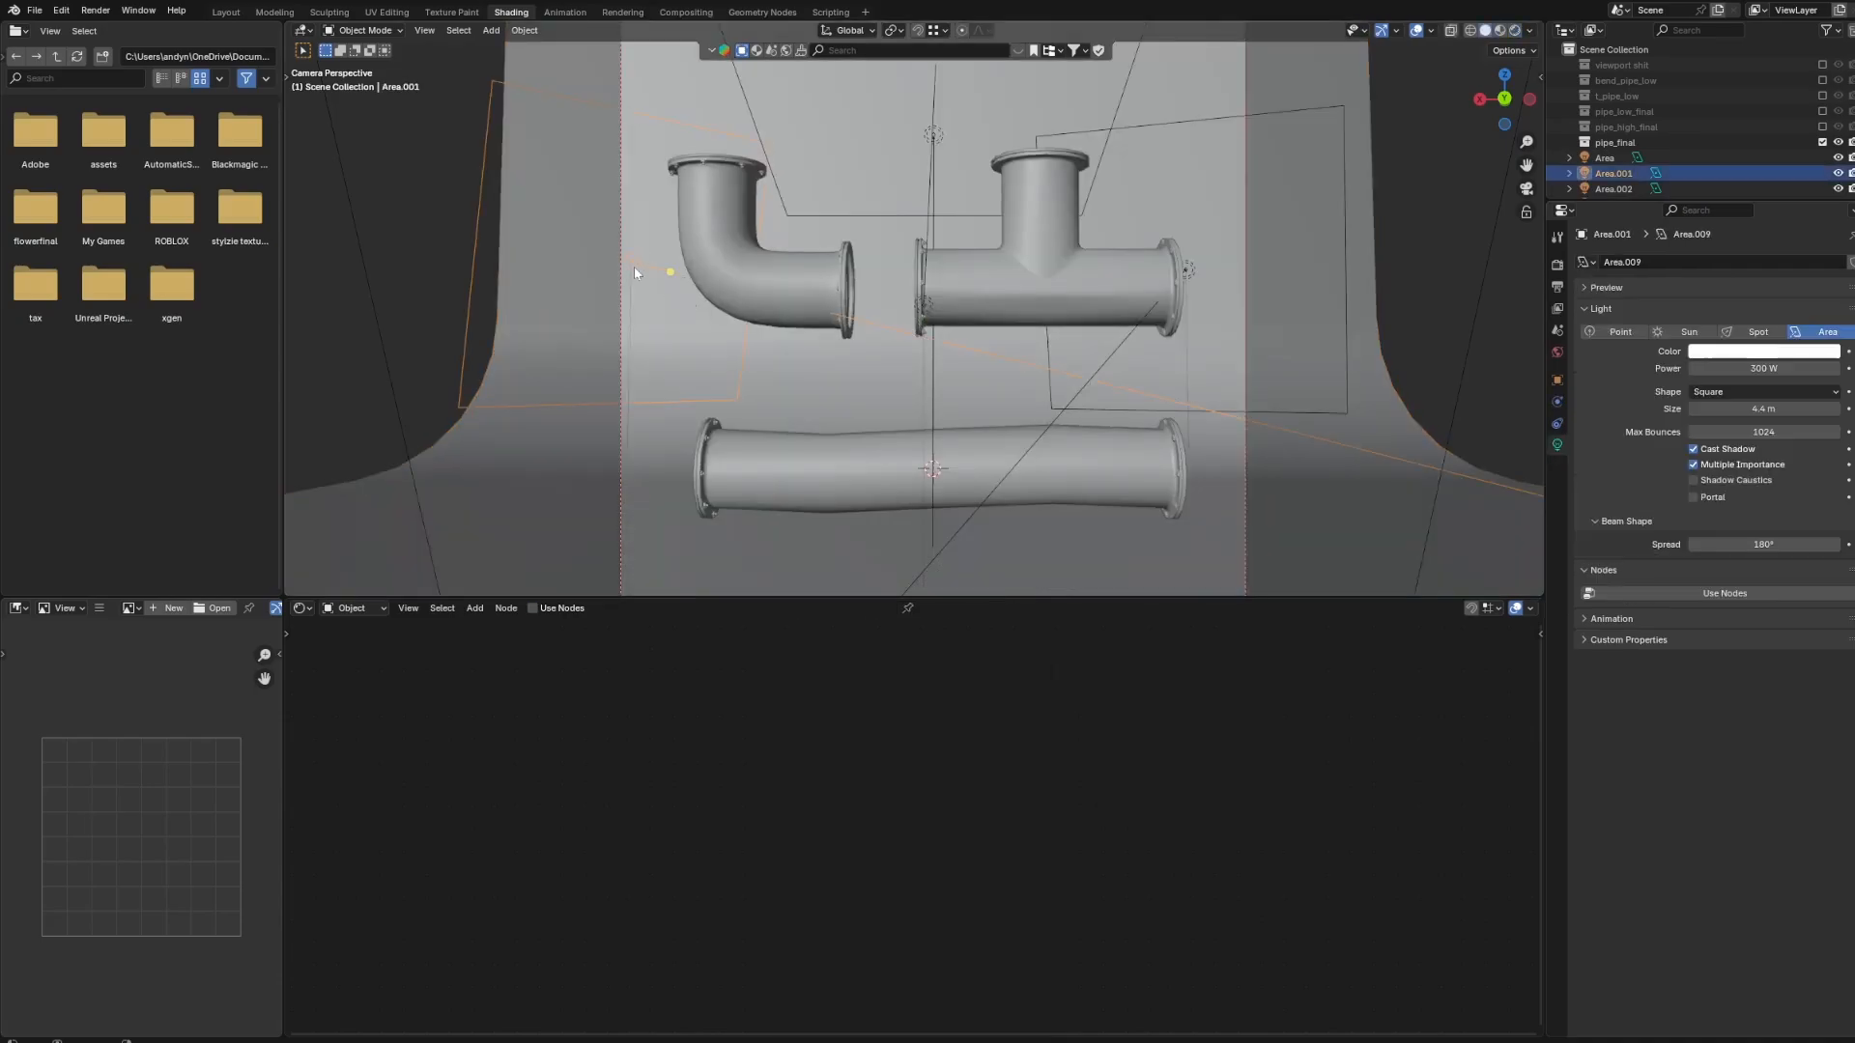
key("z")
left_click(1718, 353)
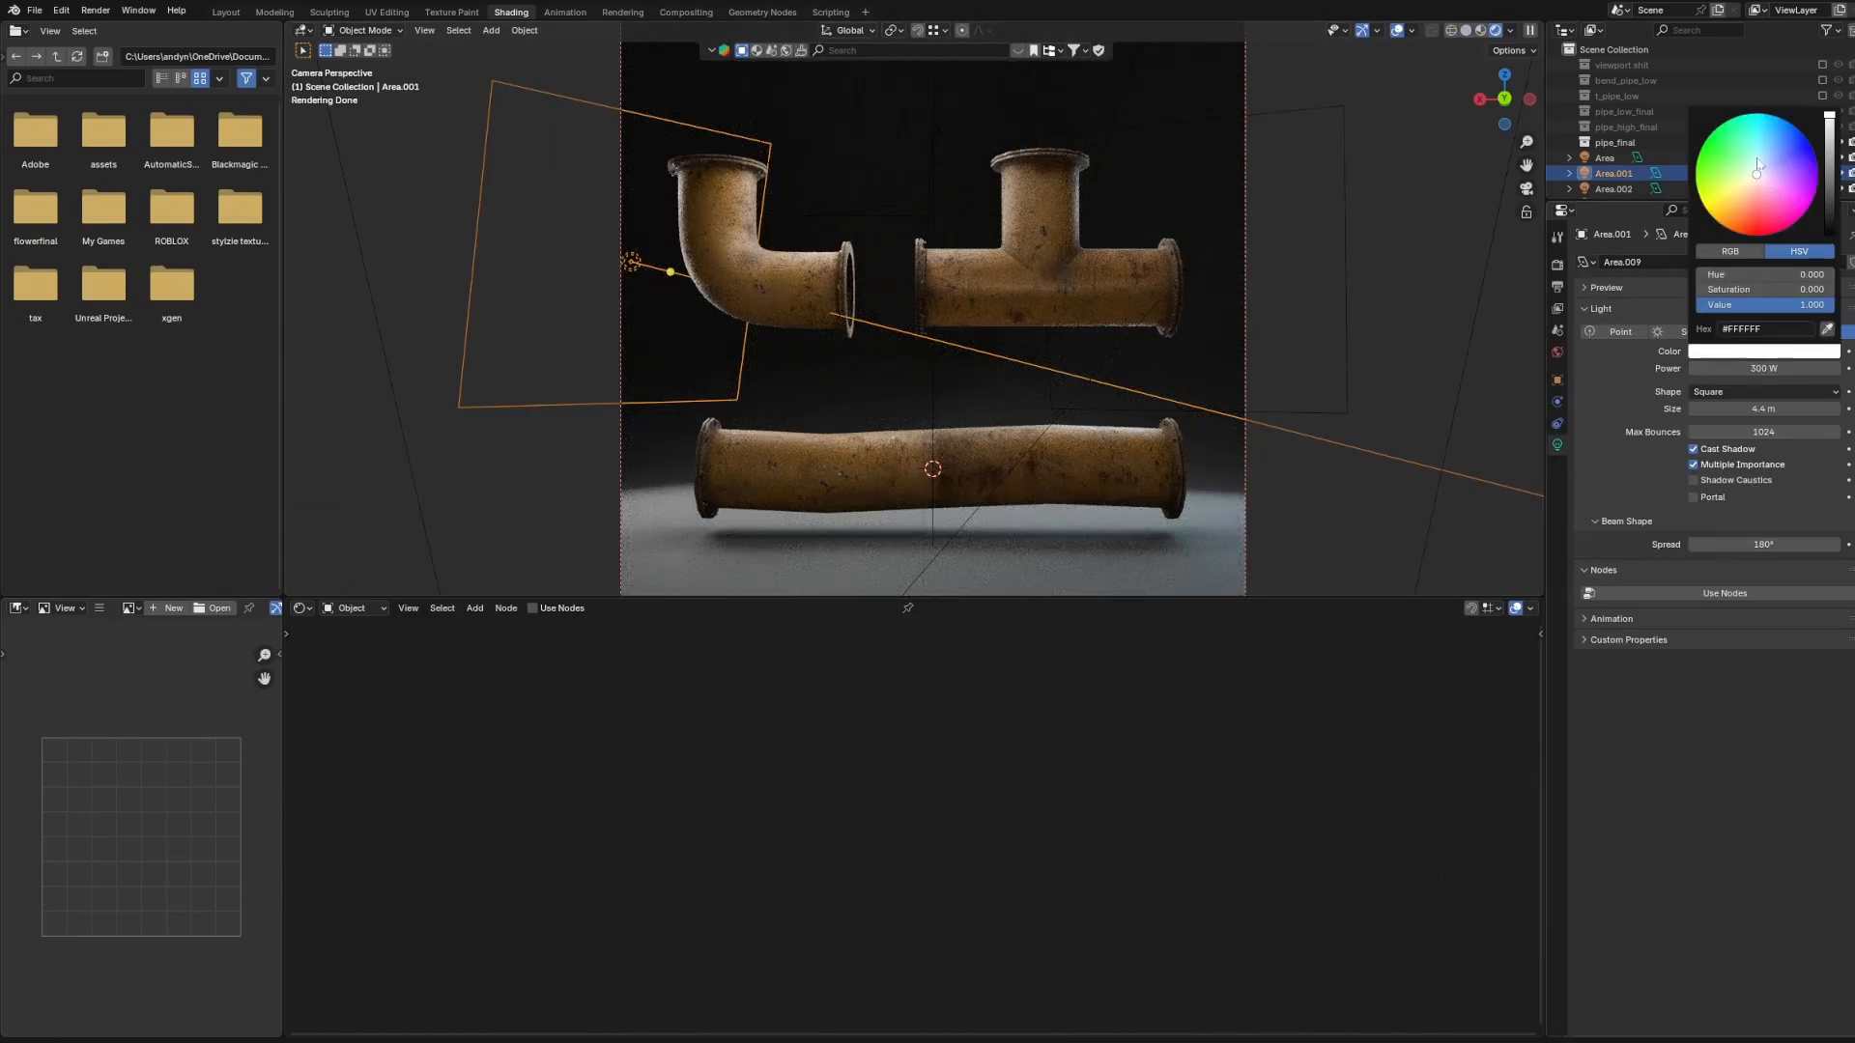
left_click(1336, 309)
Apply a level 1 subdivision to the bent pipe.
scroll(1336, 309, "down", 2)
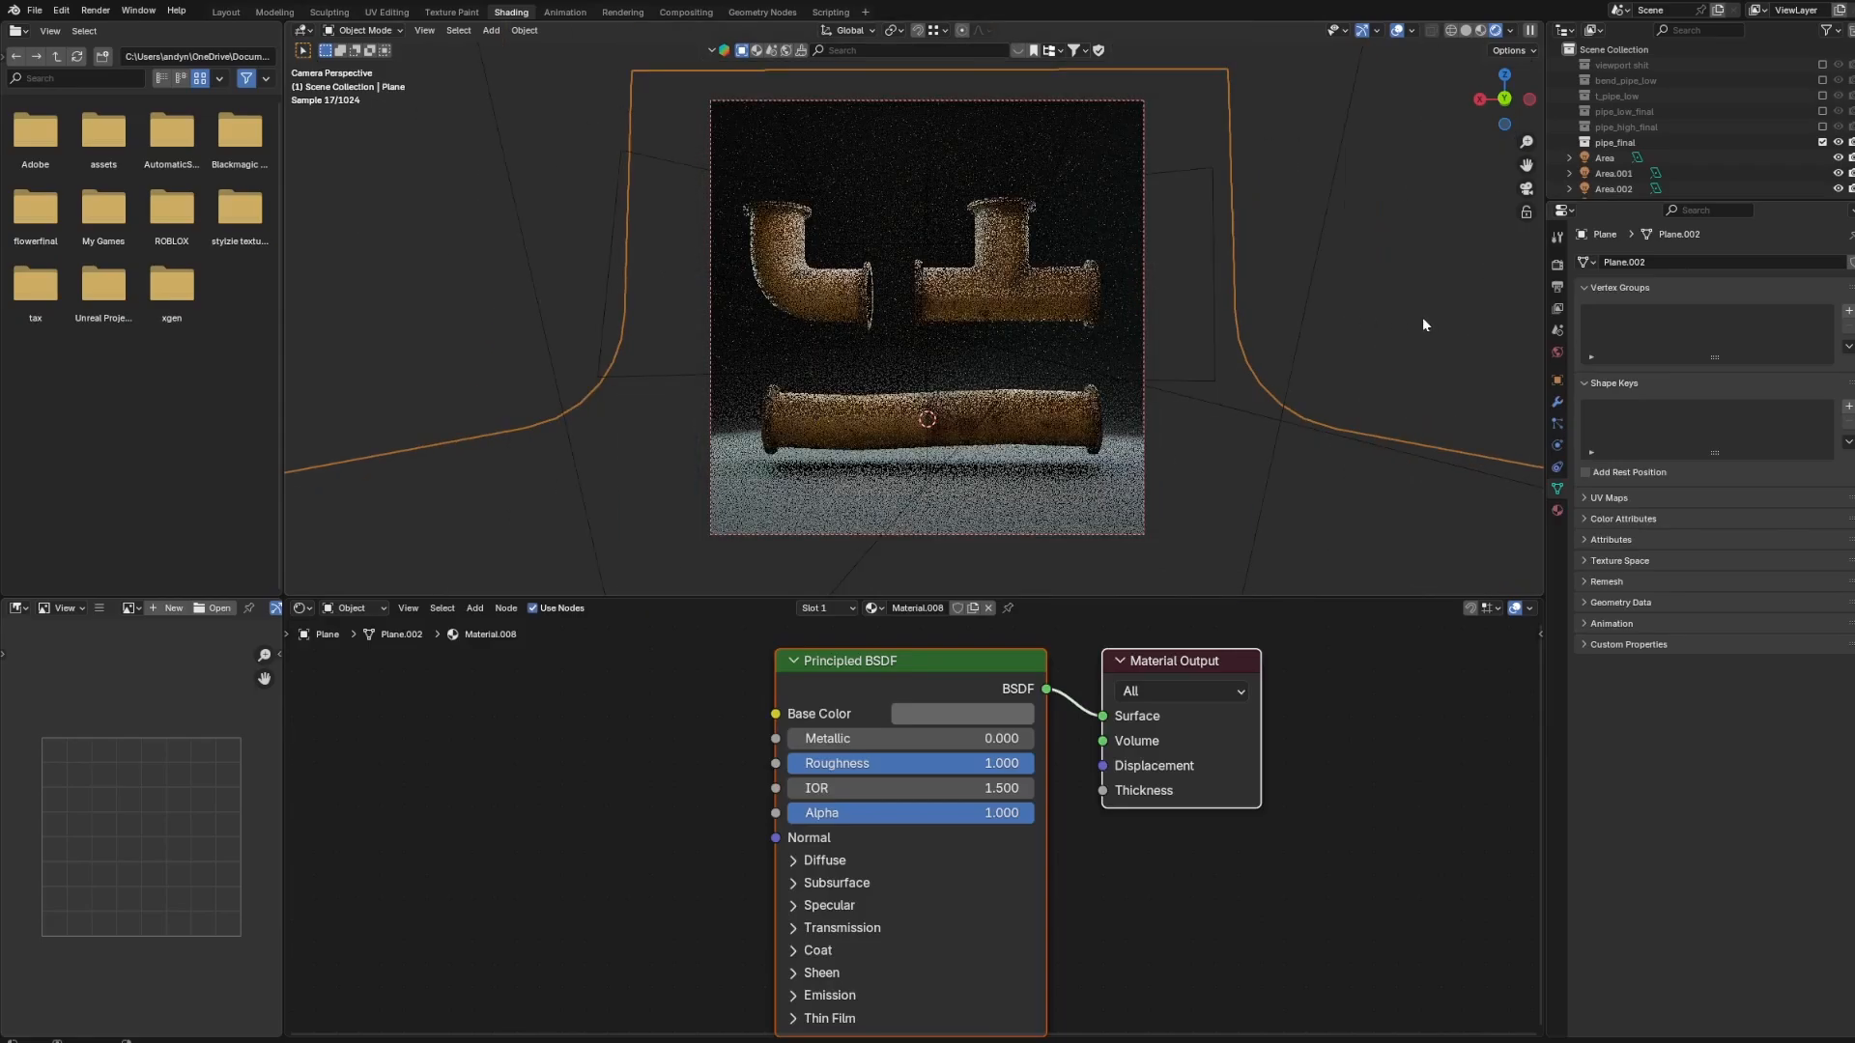
scroll(1092, 345, "up", 2)
scroll(1091, 345, "up", 2)
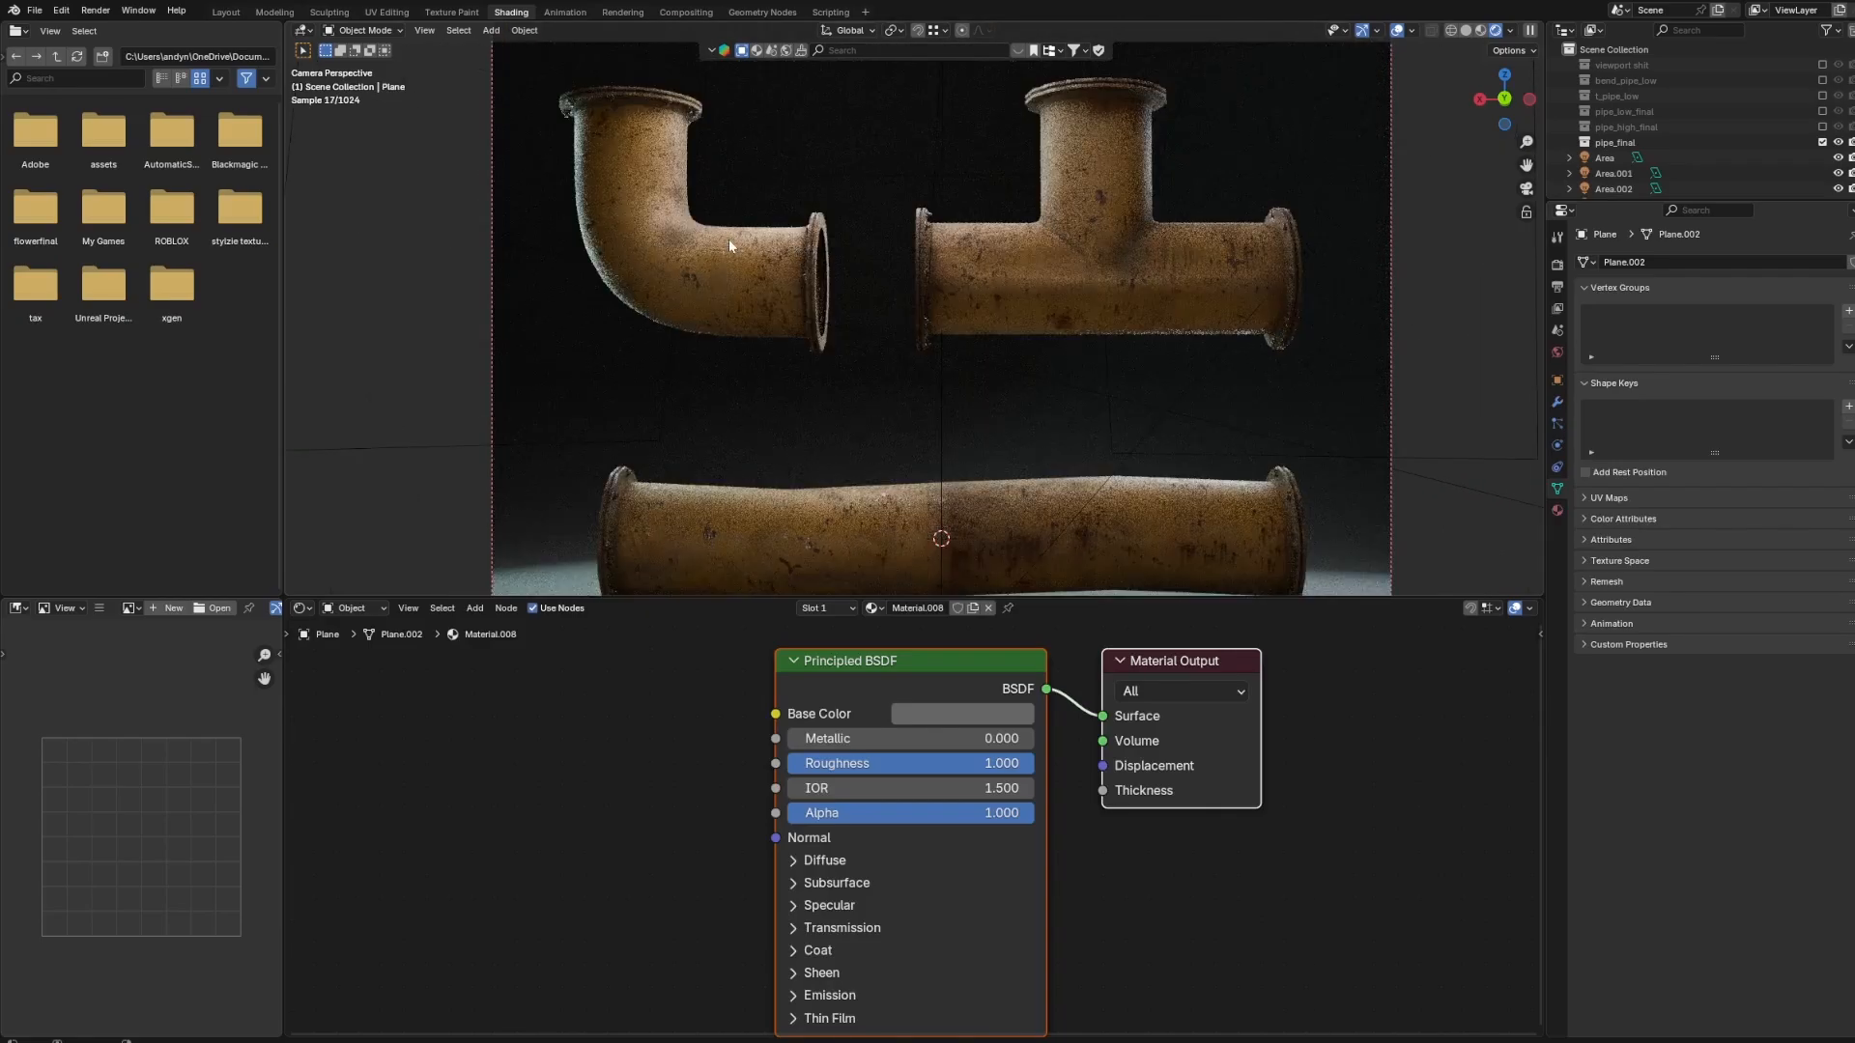
left_click(728, 239)
scroll(883, 253, "down", 2)
scroll(887, 254, "down", 3)
key("ctrl+1")
scroll(1111, 274, "up", 7)
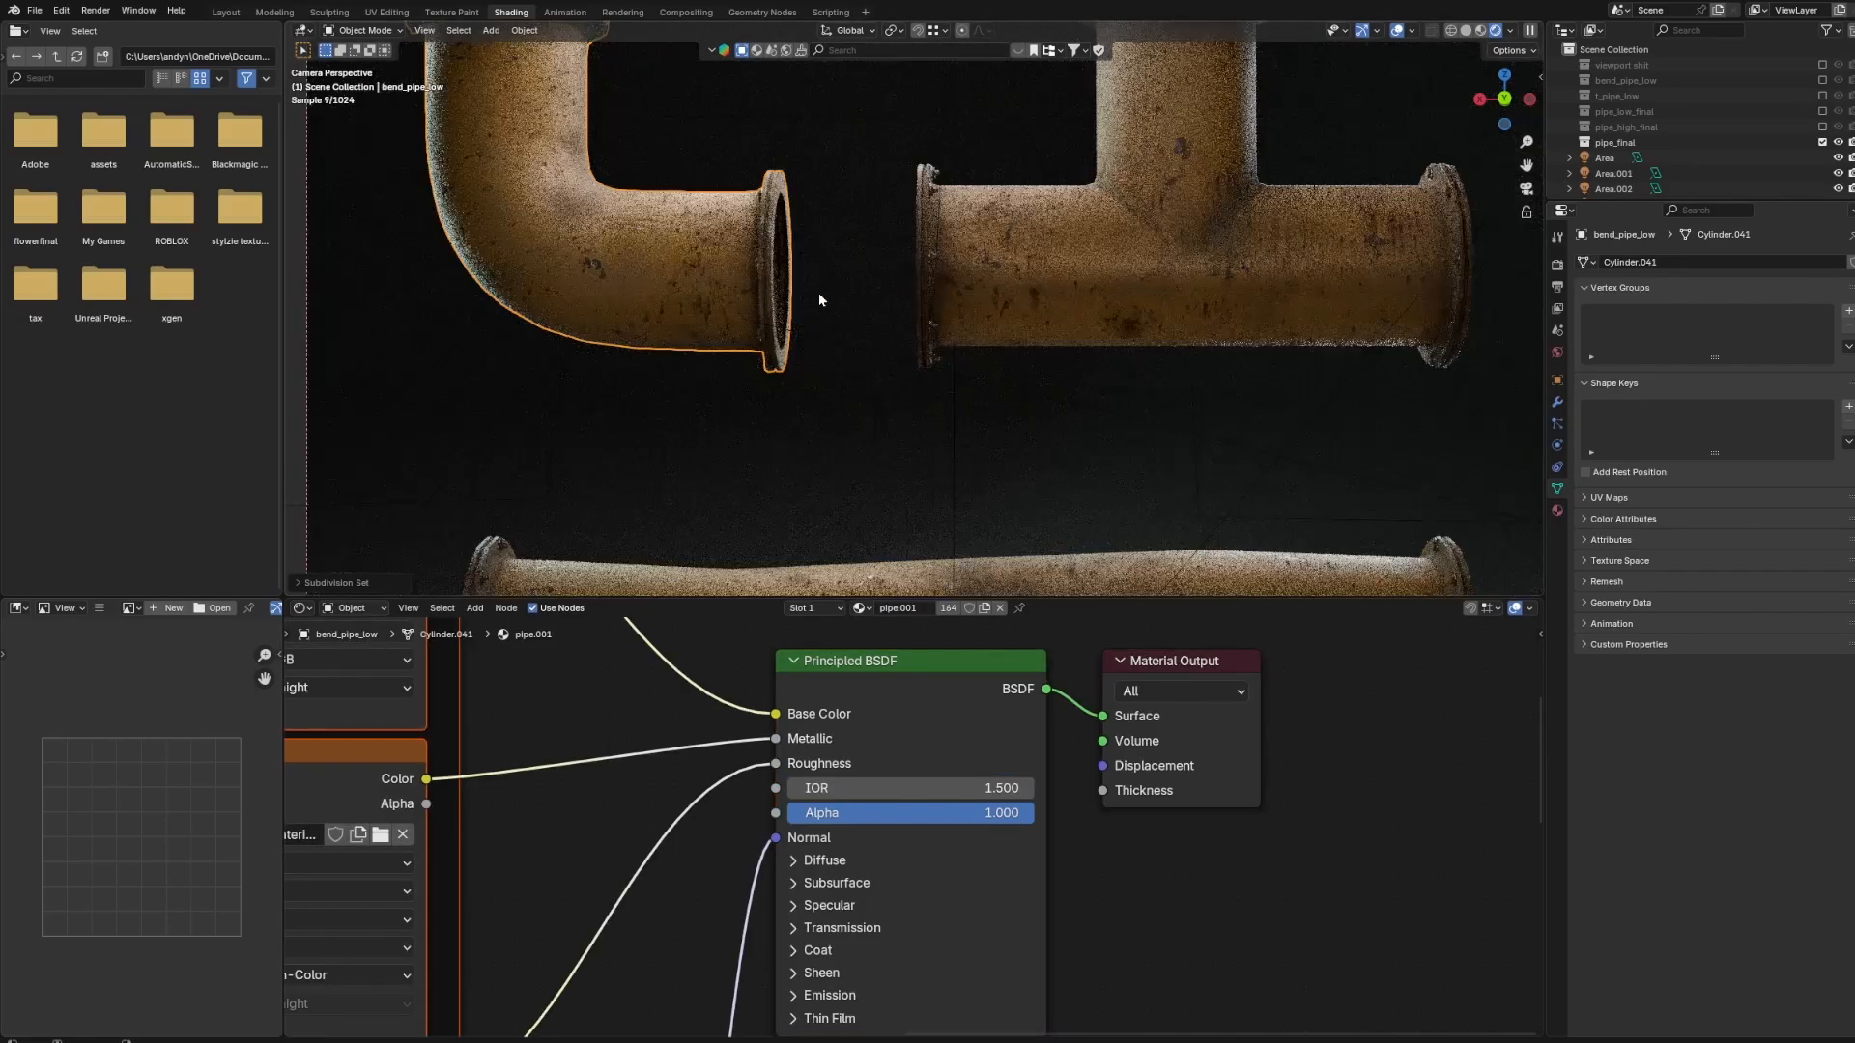
Set the Cycles viewport max samples to 64.
left_click(1106, 340)
left_click(1557, 331)
left_click(1557, 287)
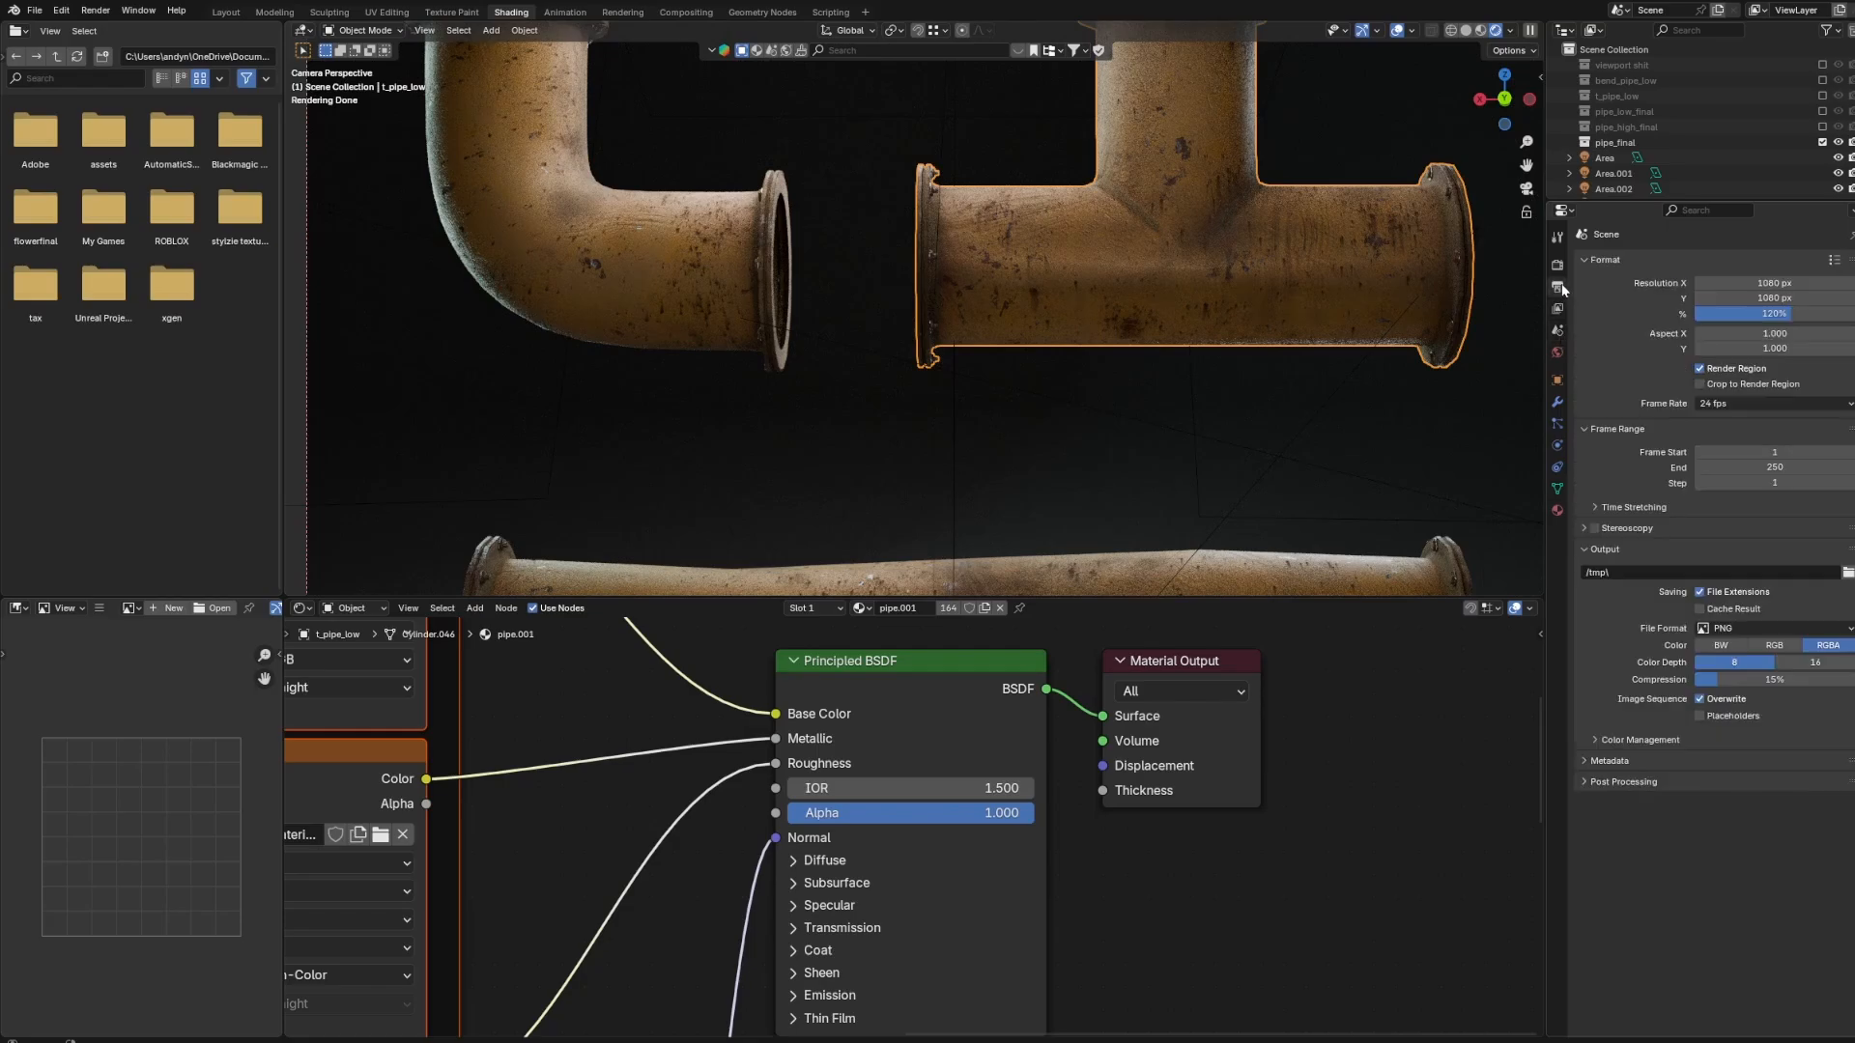
left_click(1558, 265)
scroll(1240, 330, "down", 1)
middle_click_drag(1235, 317, 1277, 284, "shift")
scroll(1278, 285, "up", 1)
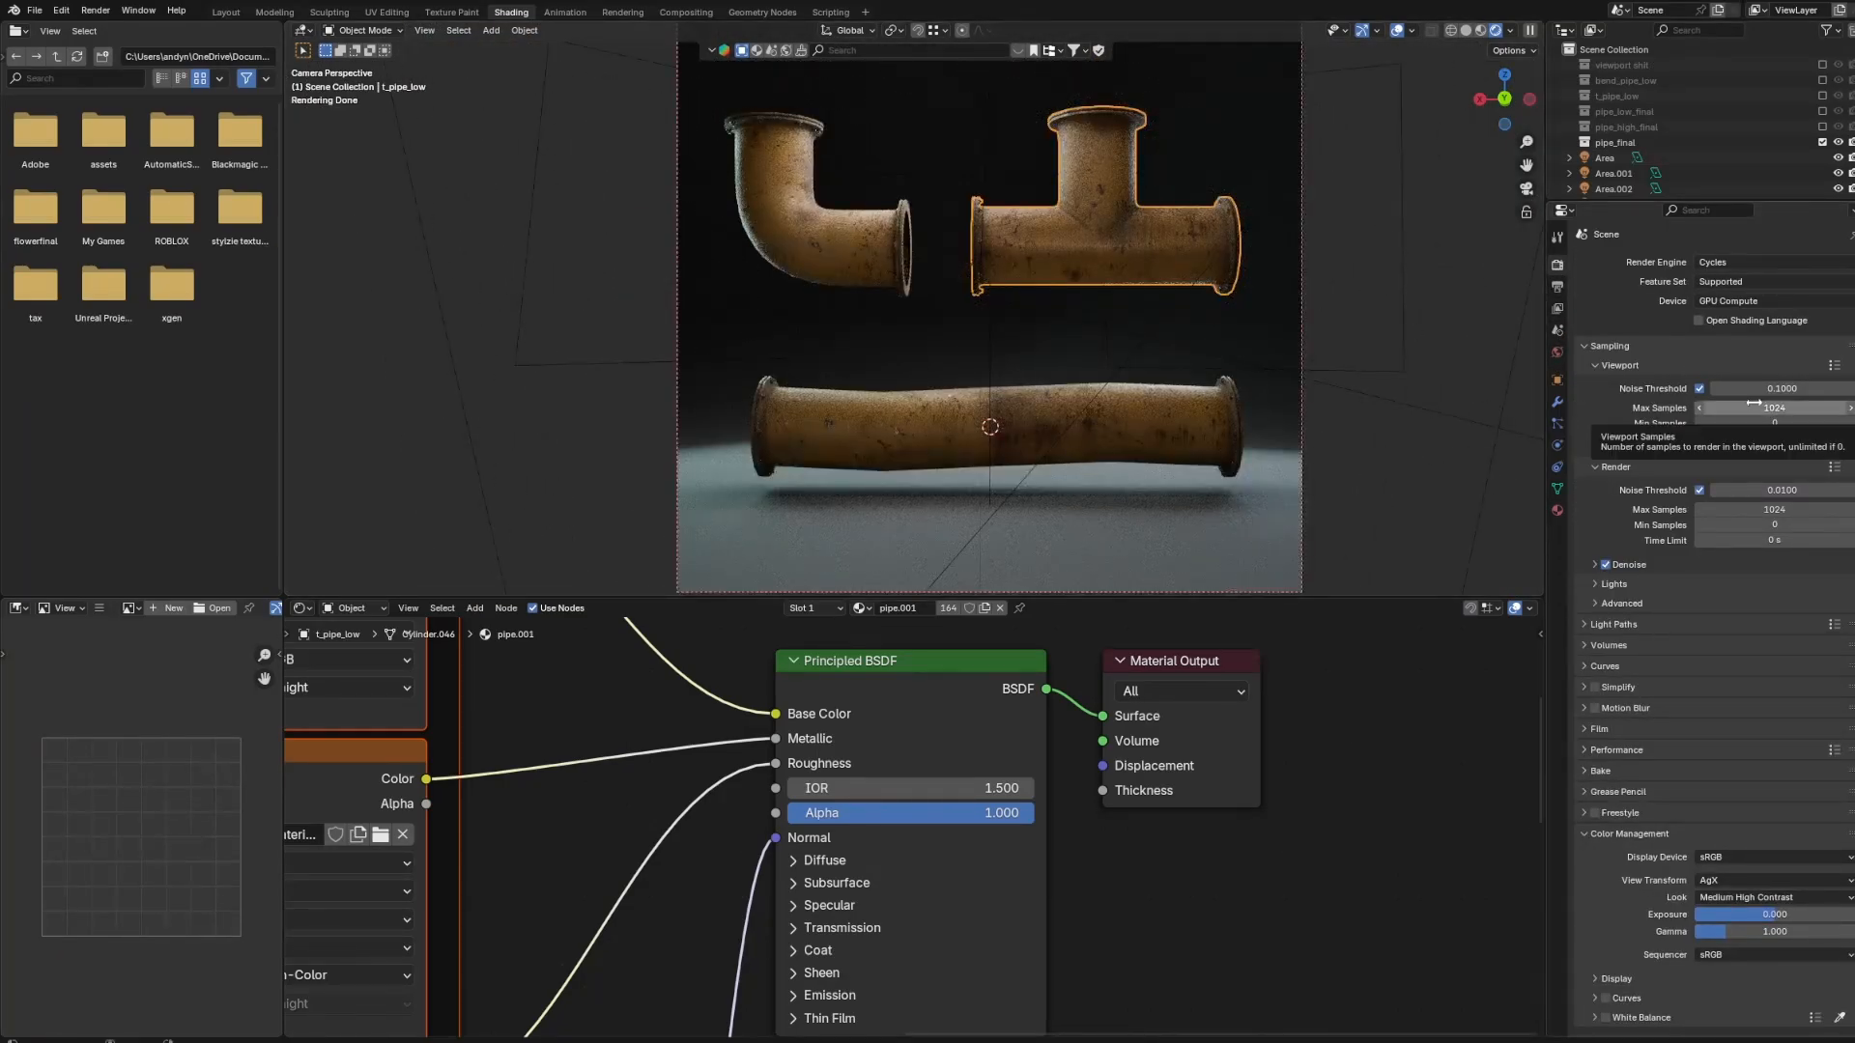
left_click(1798, 408)
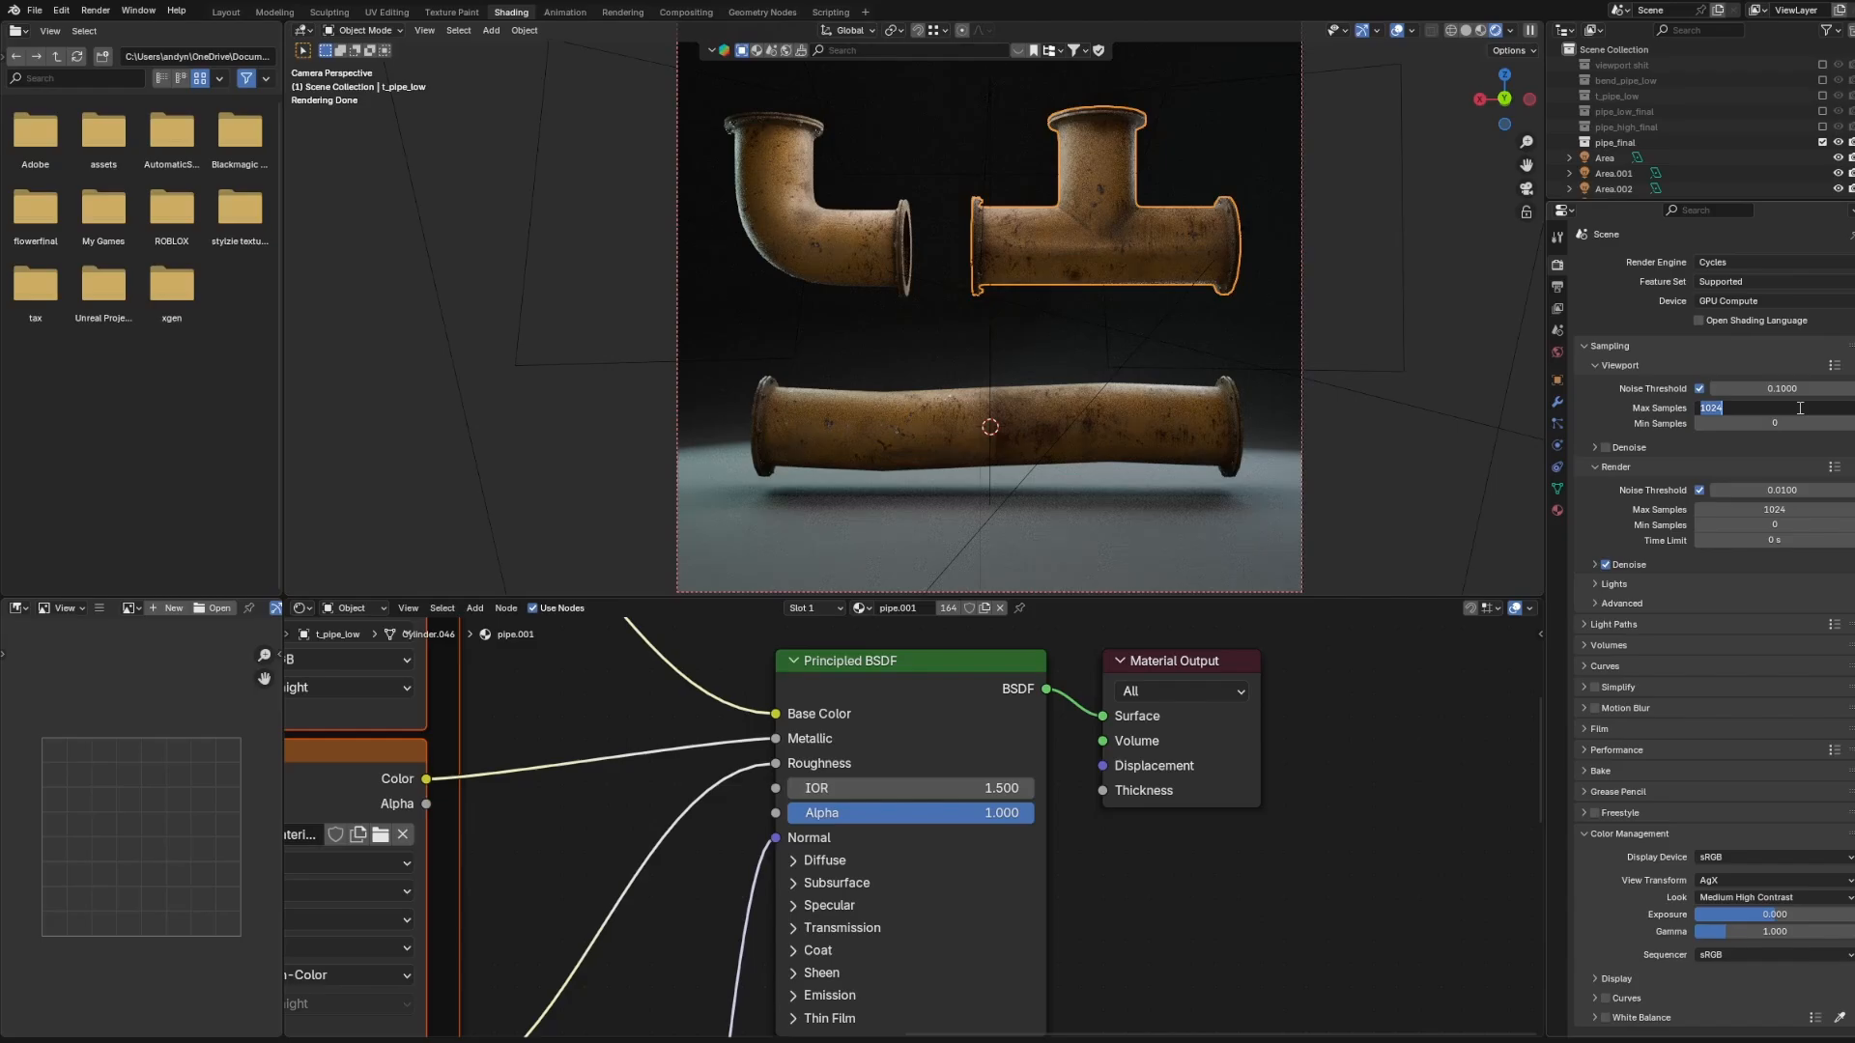
type("64")
key("Return")
Examine the tee pipe's surface texture, flange and bolts up close in the rendered camera view.
middle_click_drag(1040, 253, 1018, 265, "shift")
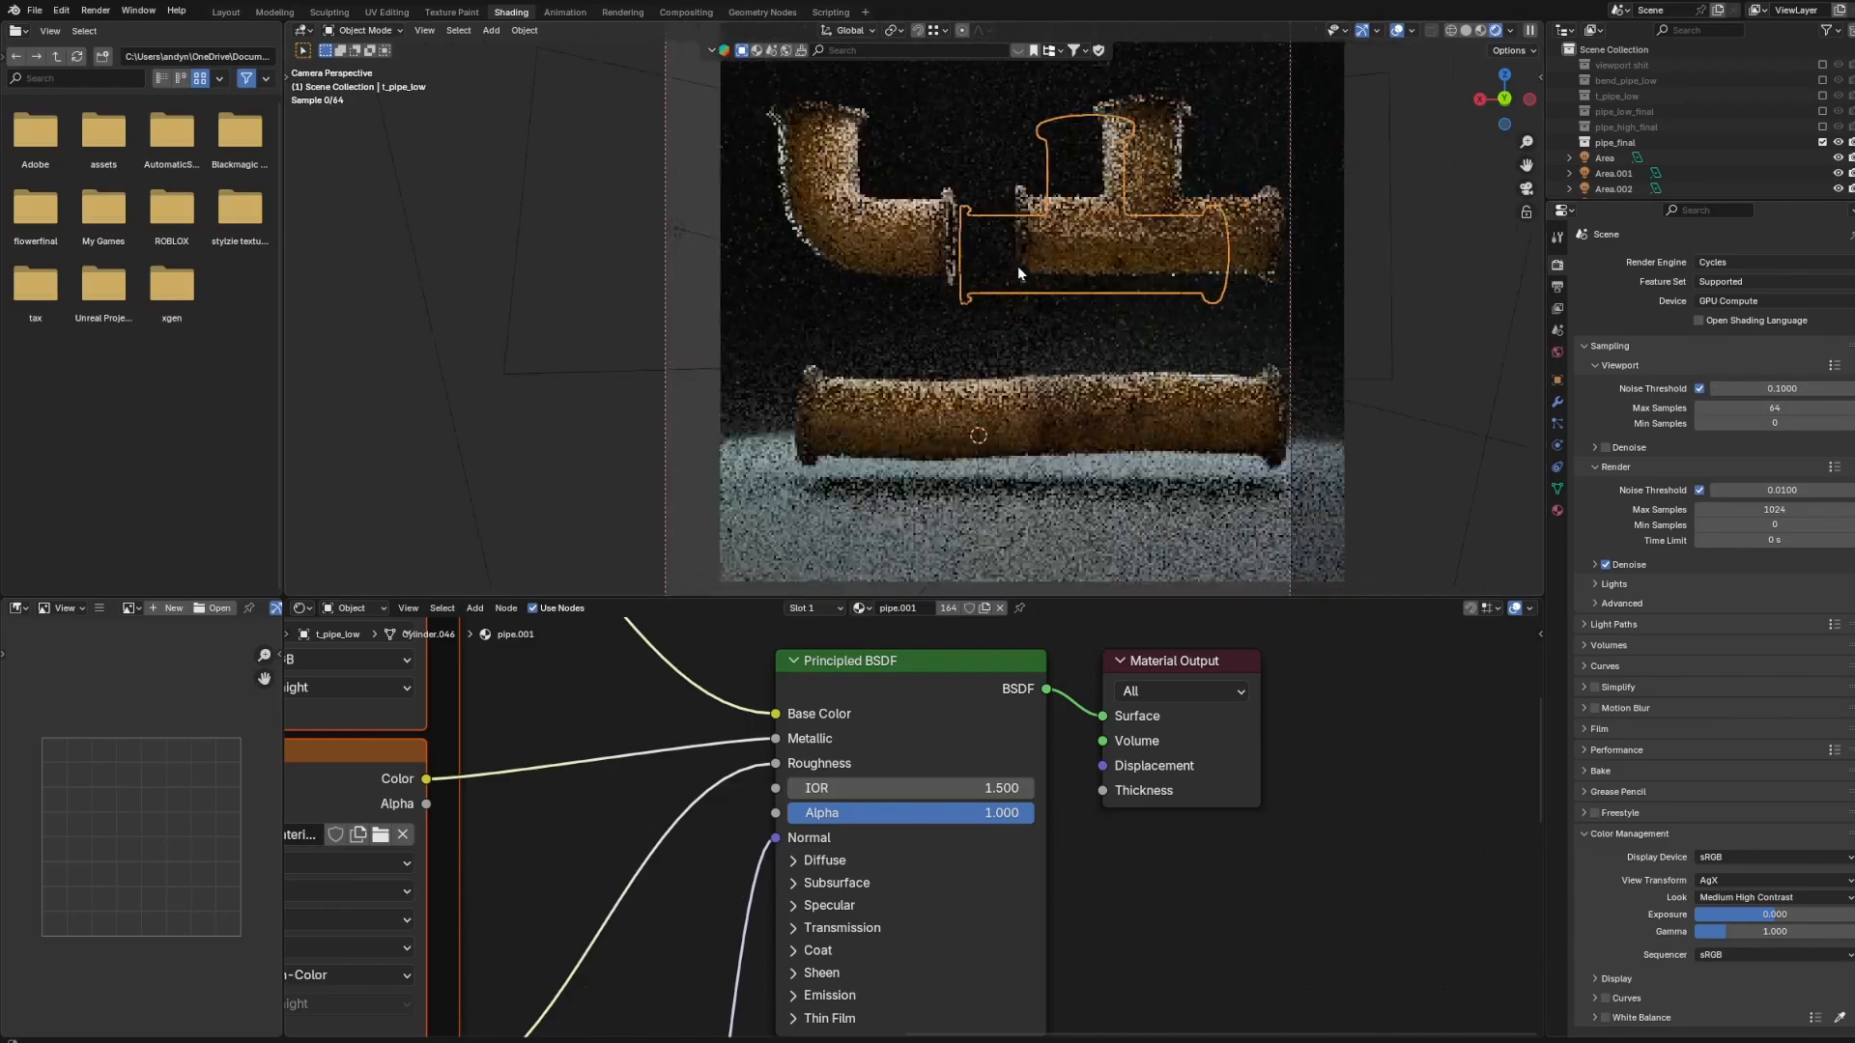
scroll(1018, 265, "up", 6)
middle_click_drag(860, 286, 1032, 526, "shift")
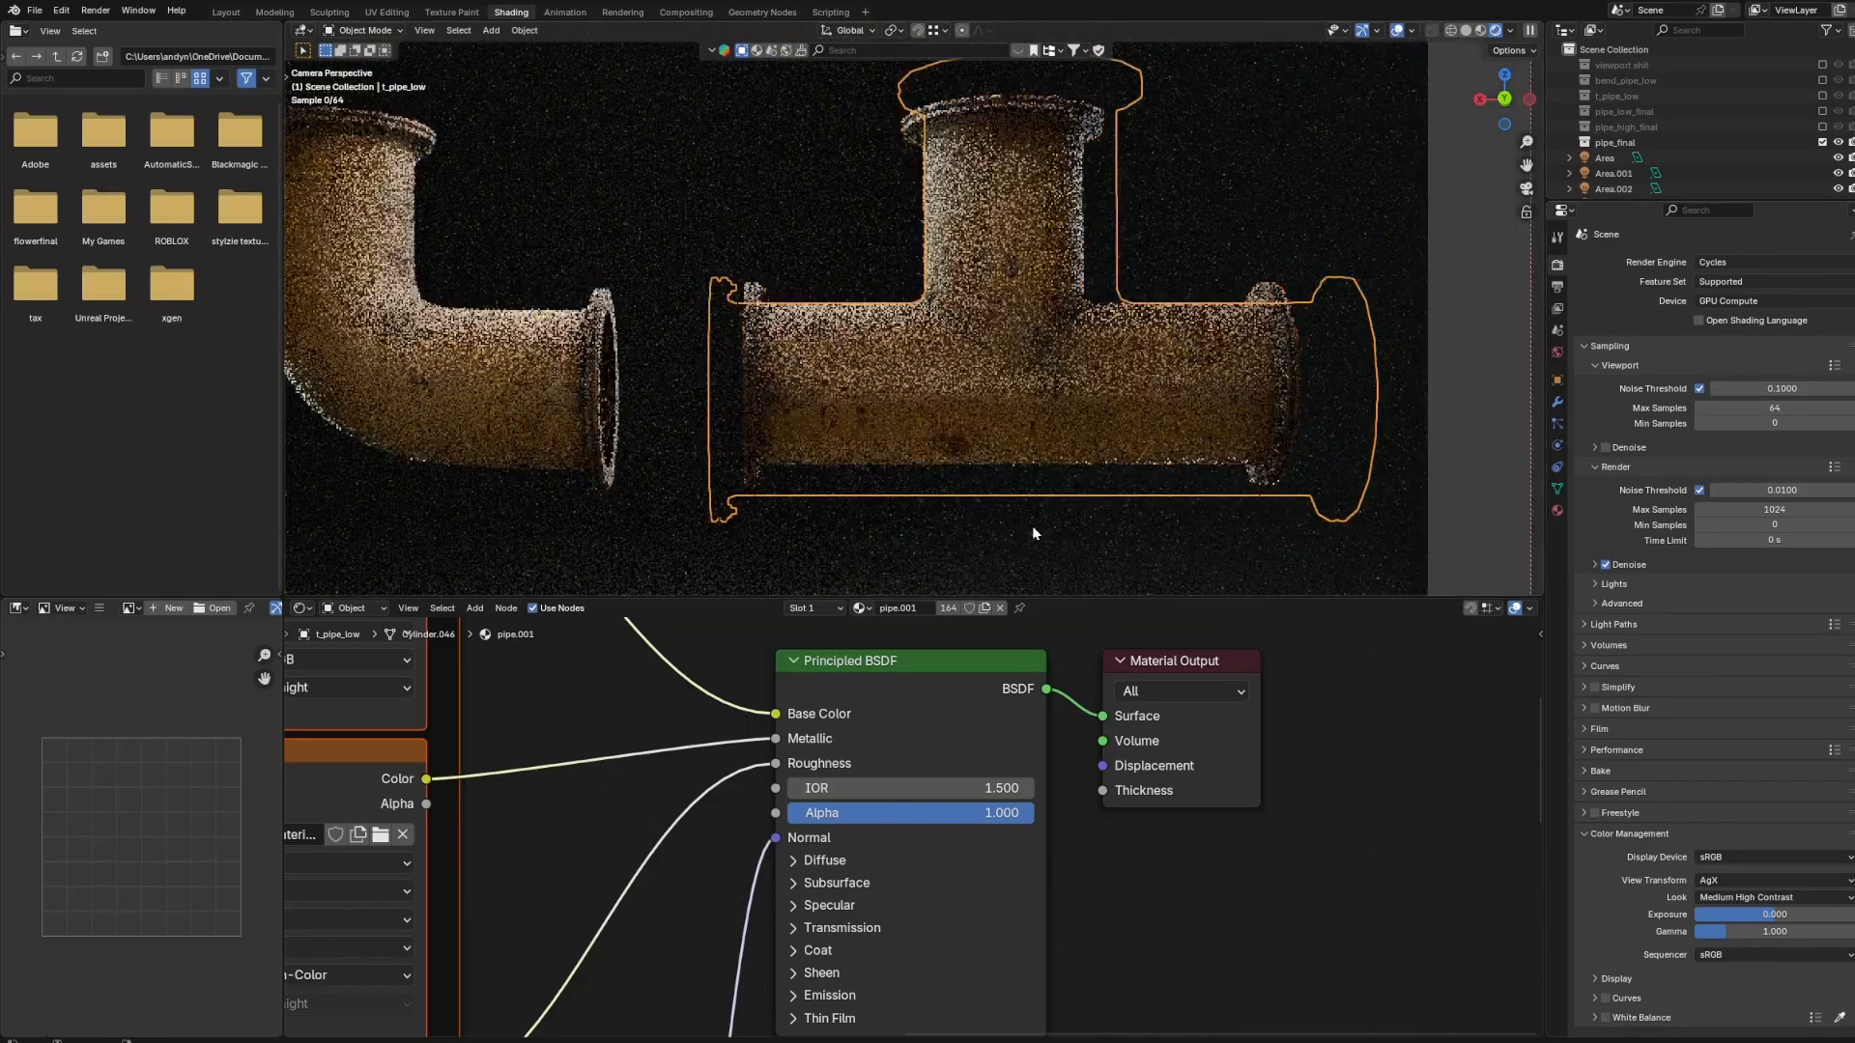
scroll(835, 410, "up", 6)
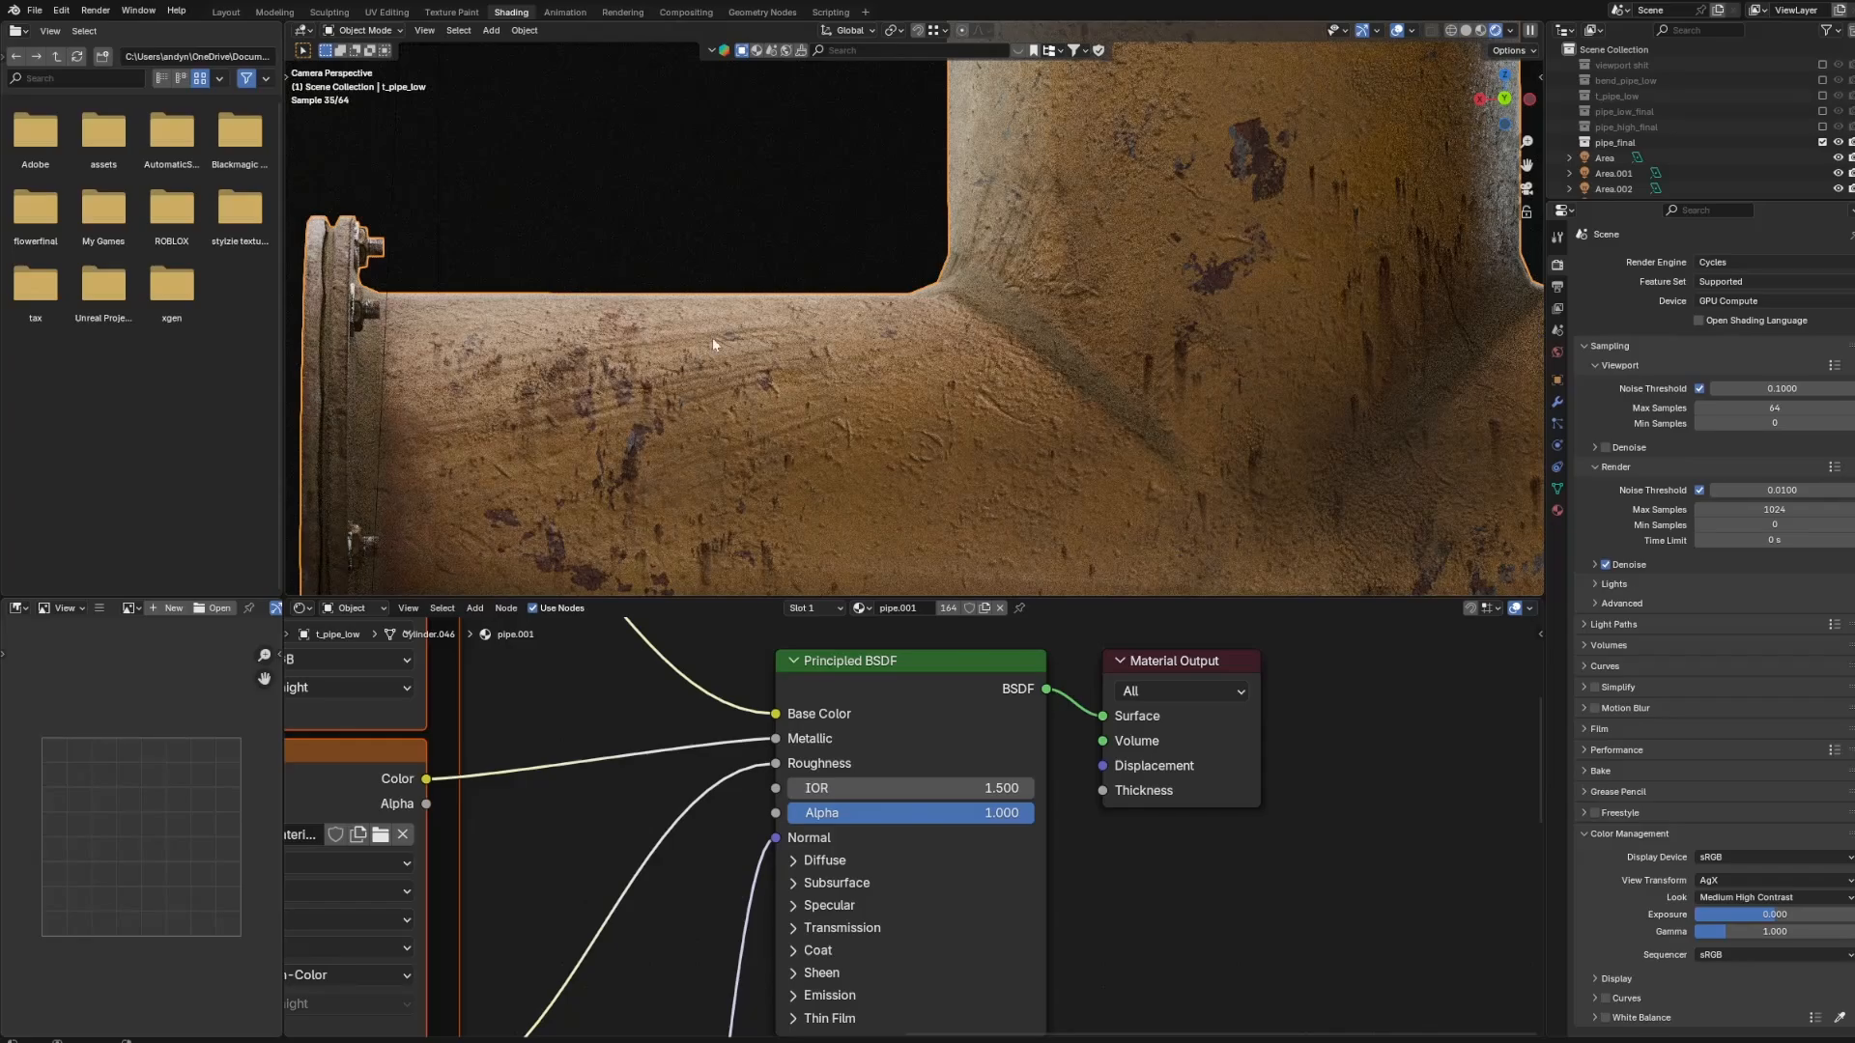
middle_click_drag(1169, 230, 993, 391, "shift")
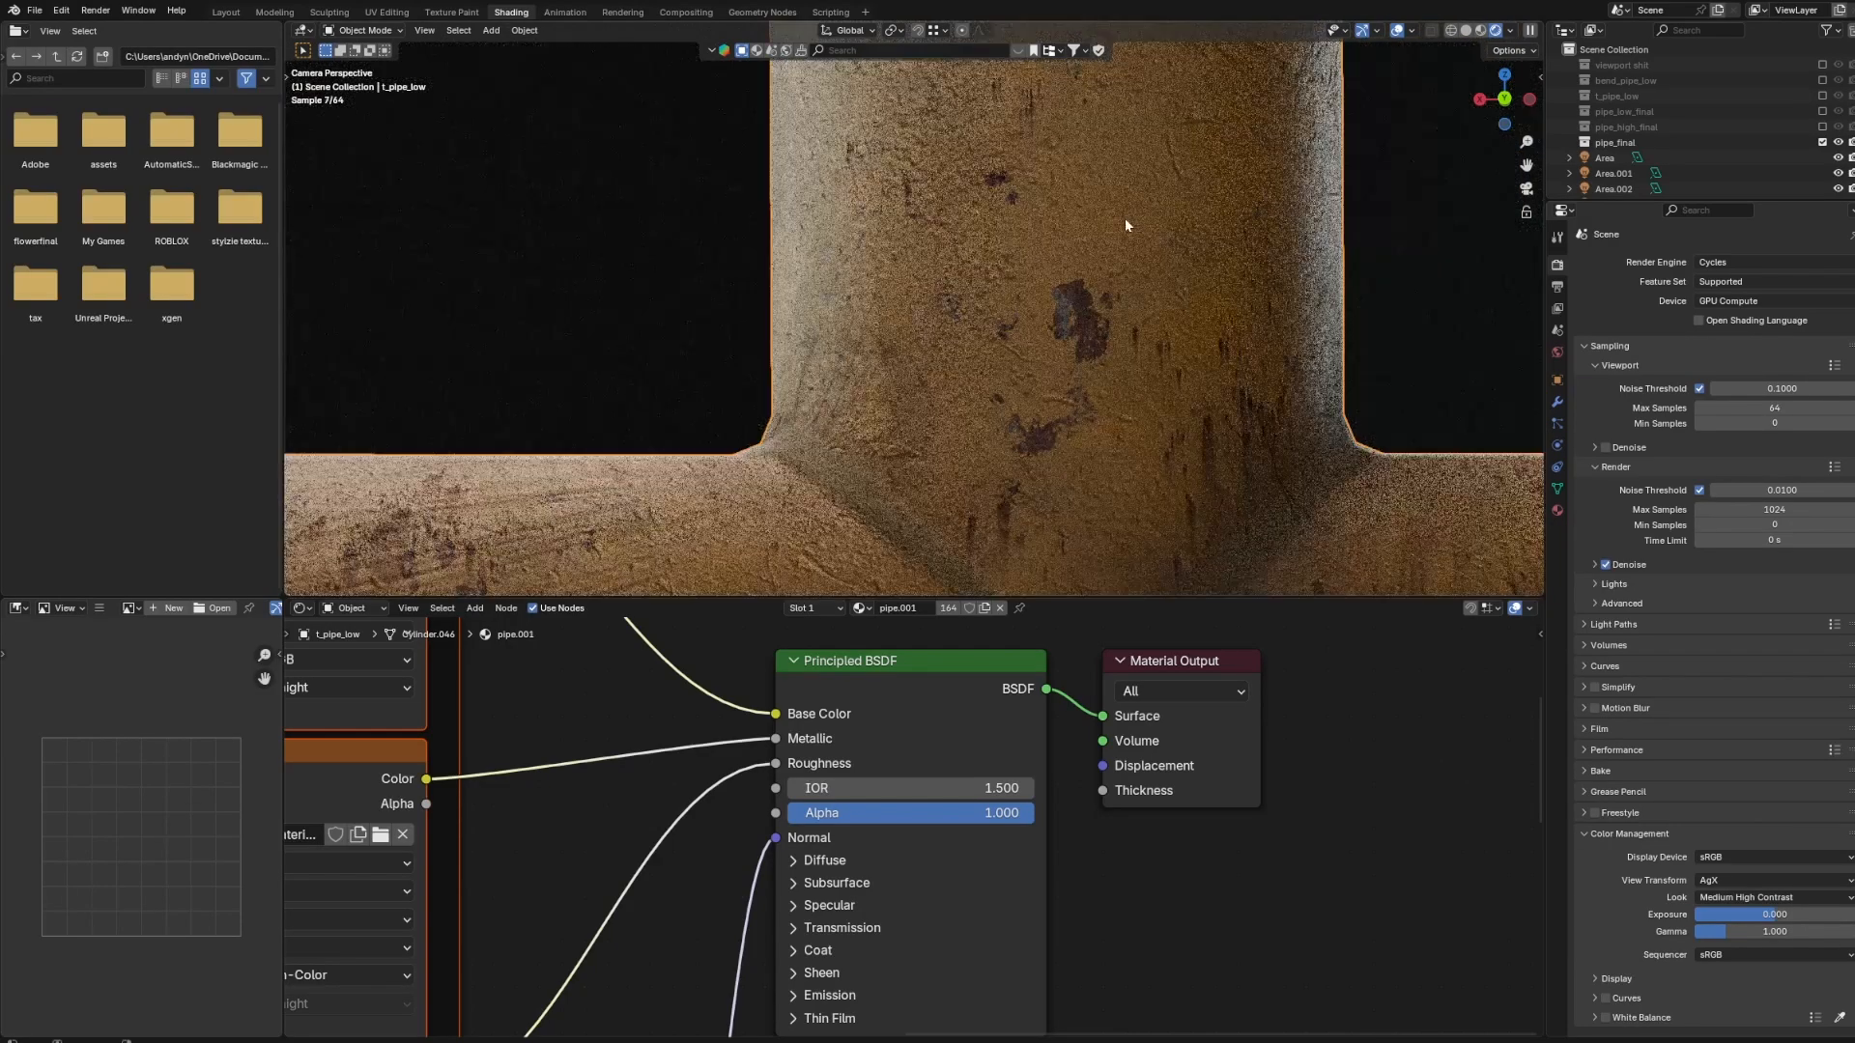
scroll(1030, 354, "down", 4)
middle_click_drag(741, 400, 911, 292, "shift")
scroll(911, 292, "up", 3)
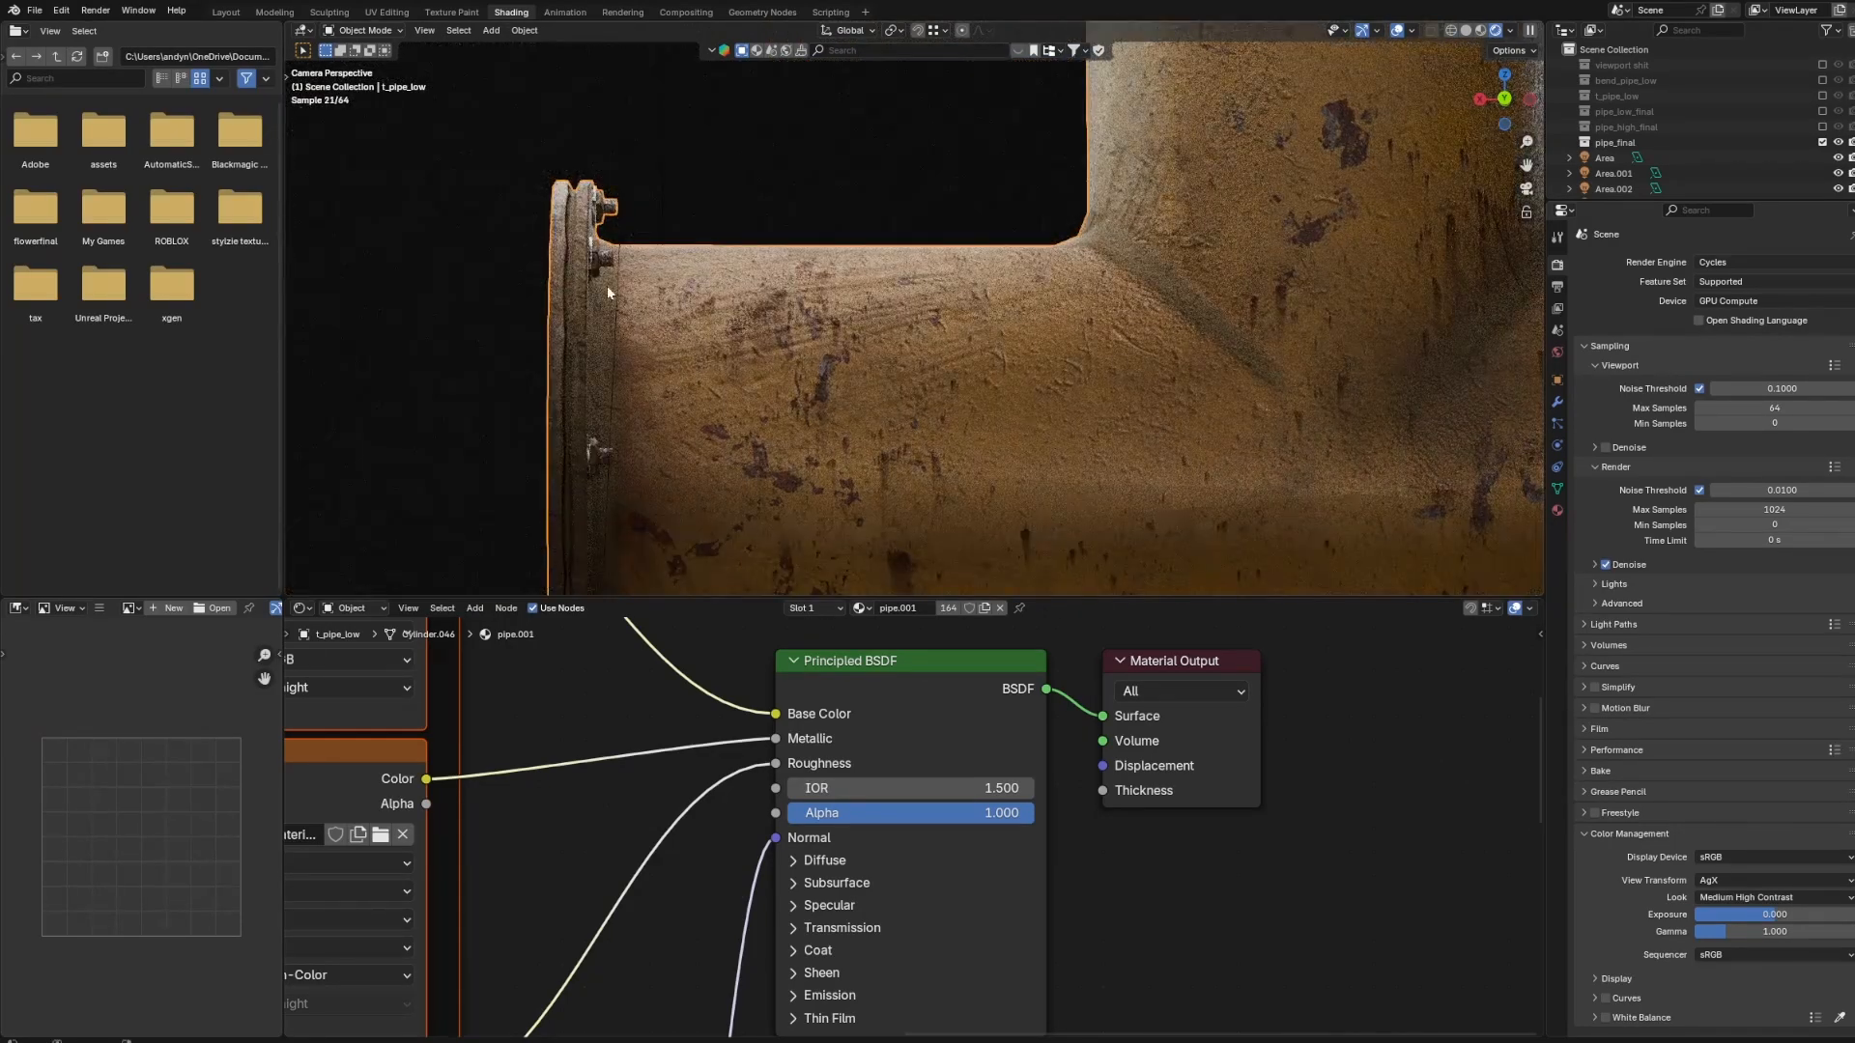
scroll(692, 427, "down", 6)
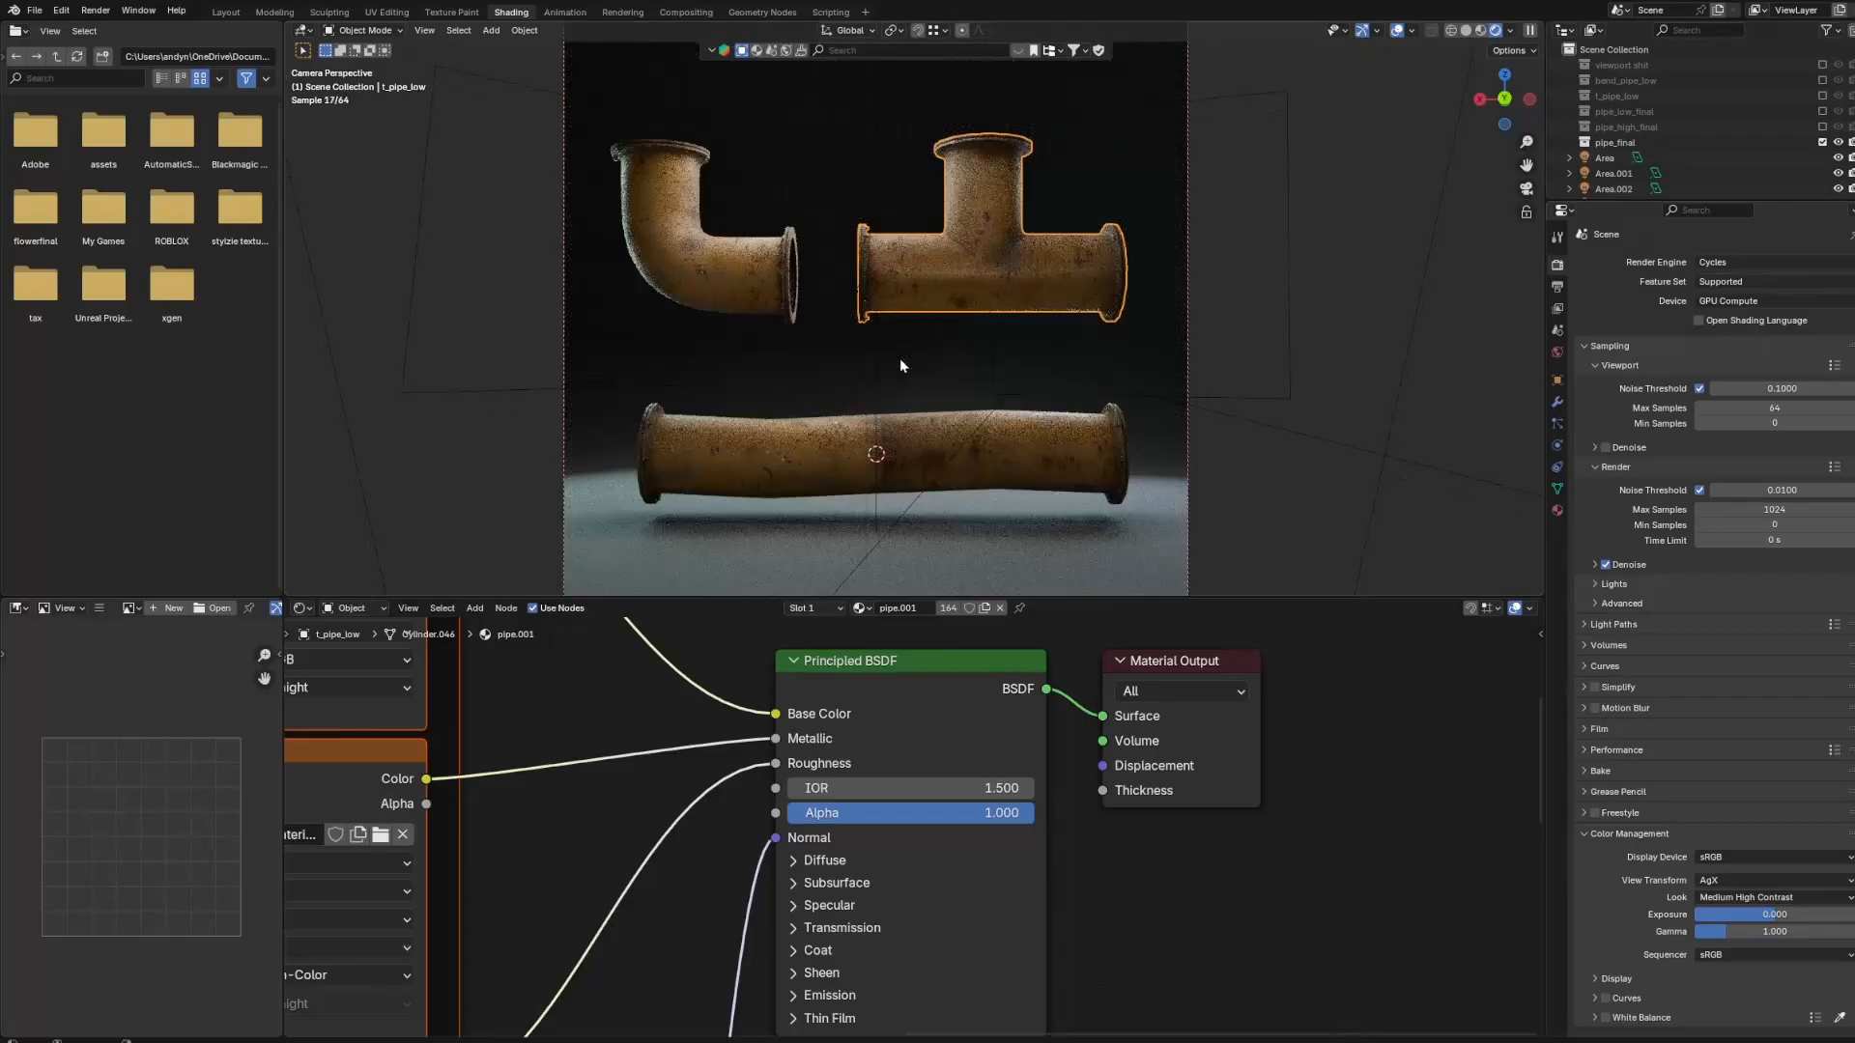
Try 128 as the final render's max samples and reset the value to its default.
left_click(1768, 509)
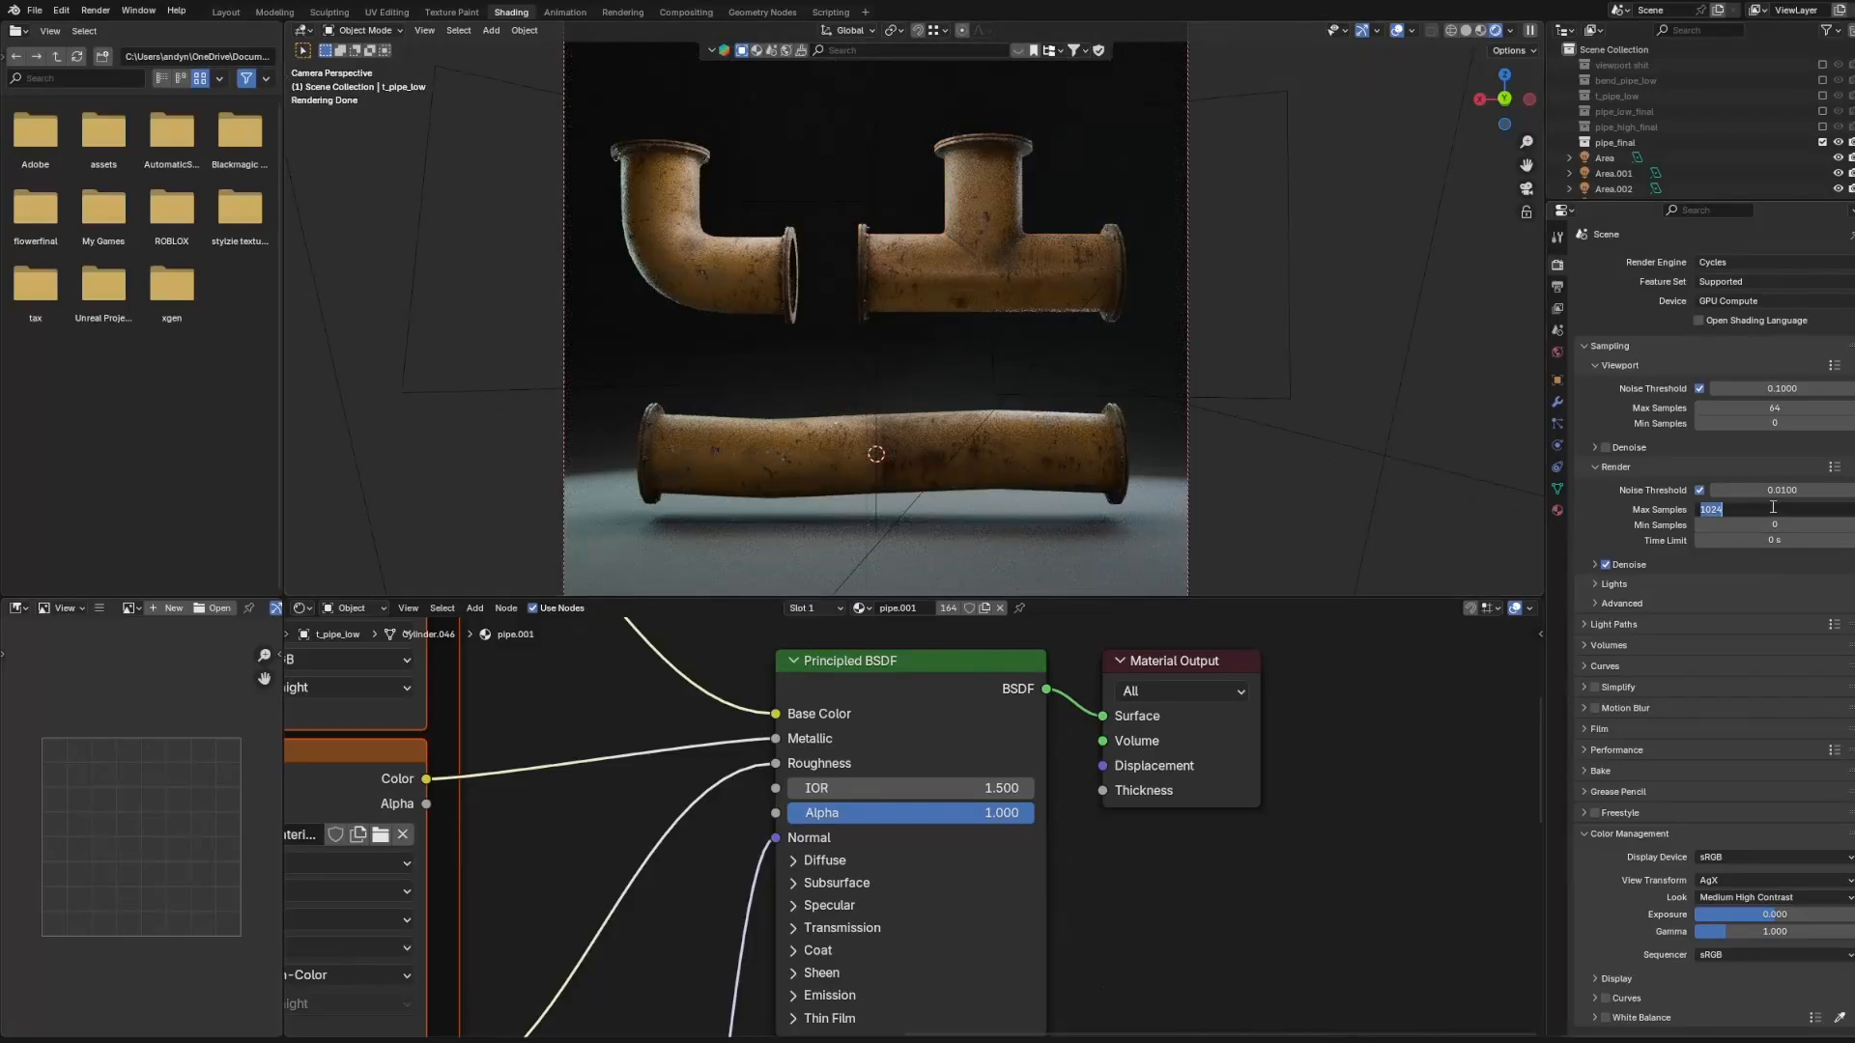
type("128")
key("Return")
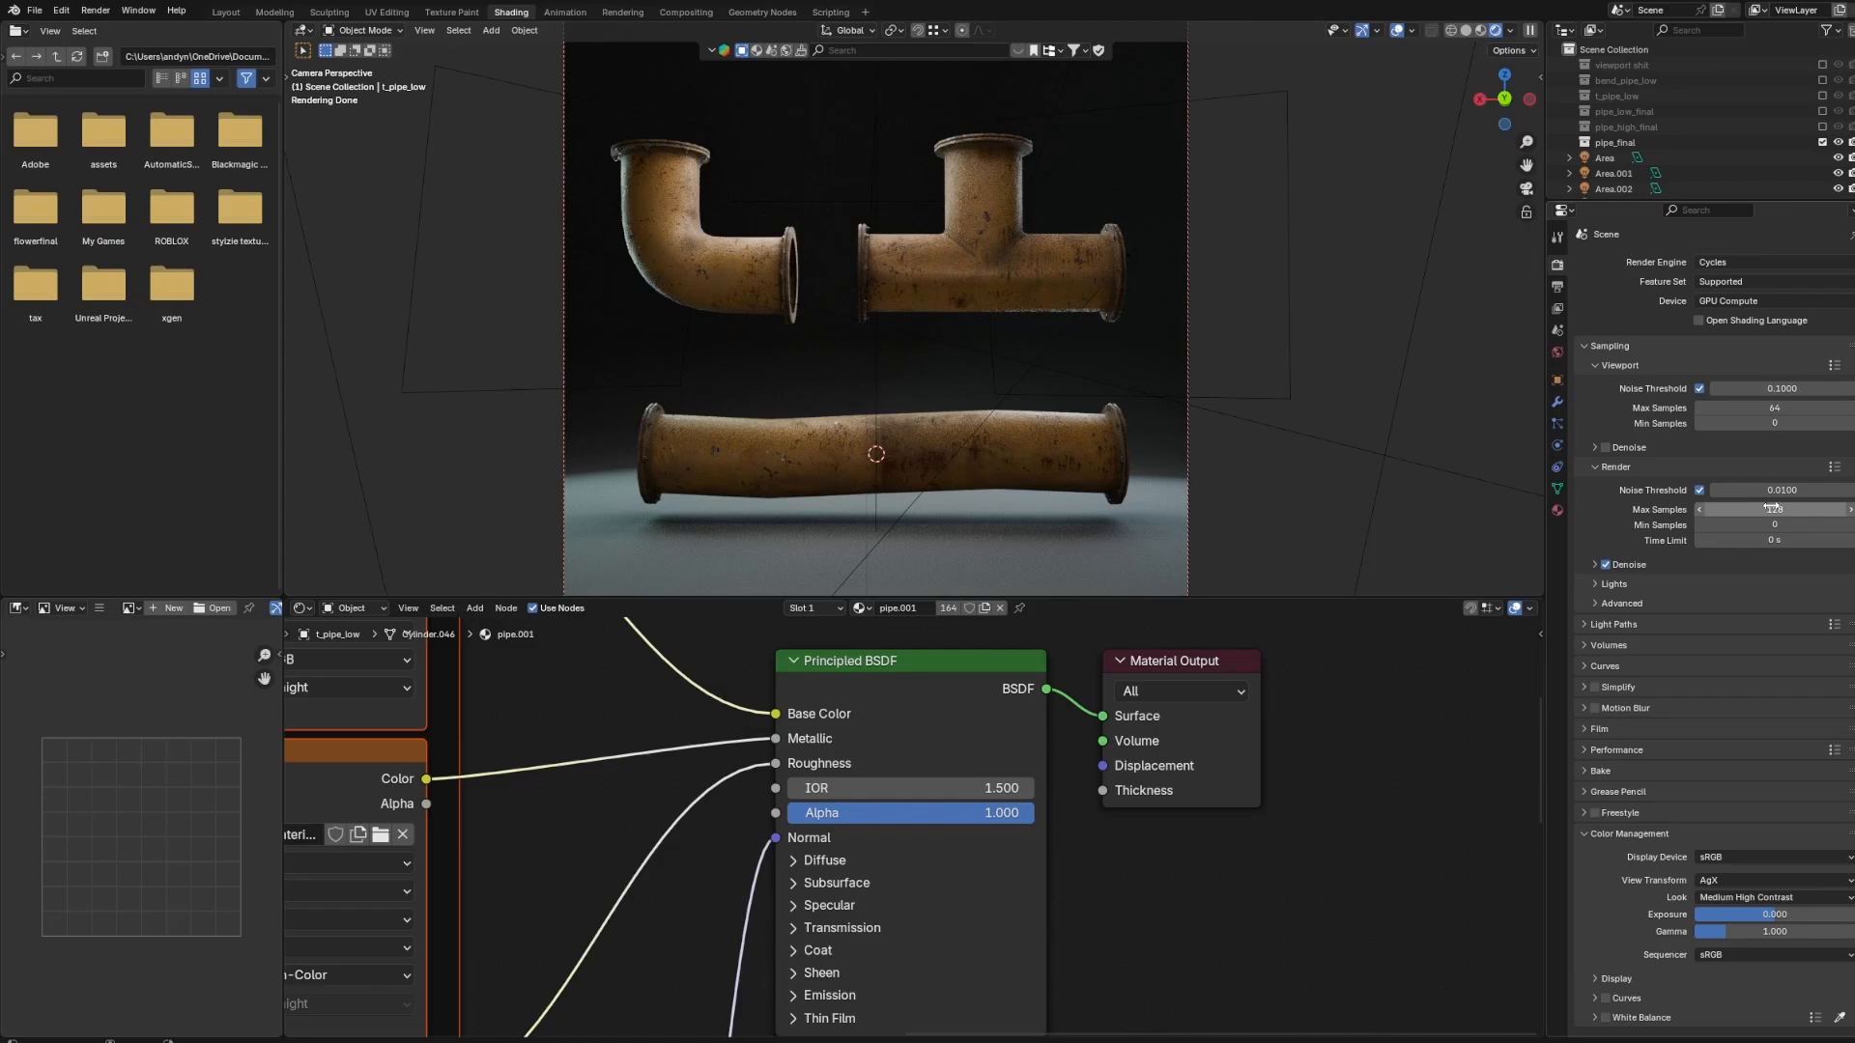
right_click(1707, 509)
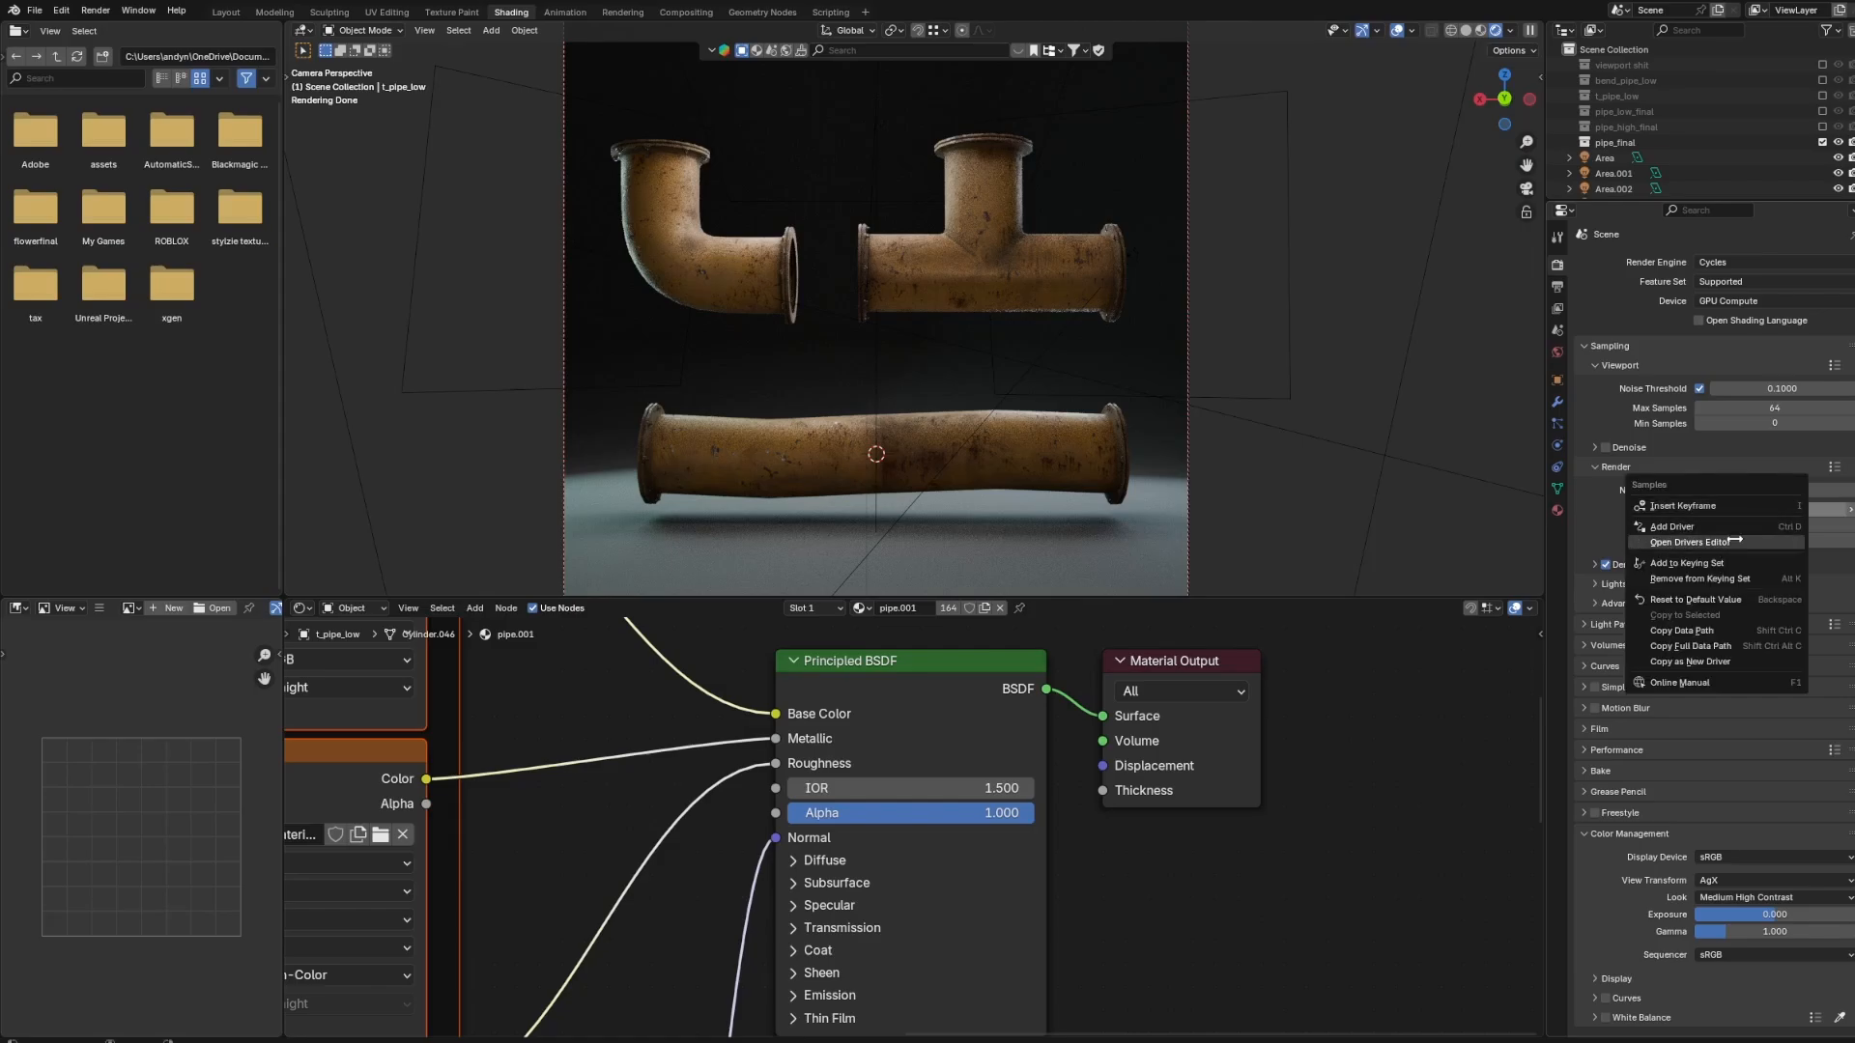
left_click(1695, 600)
Set the final render's max samples to 1025.
left_click(1794, 509)
type("102")
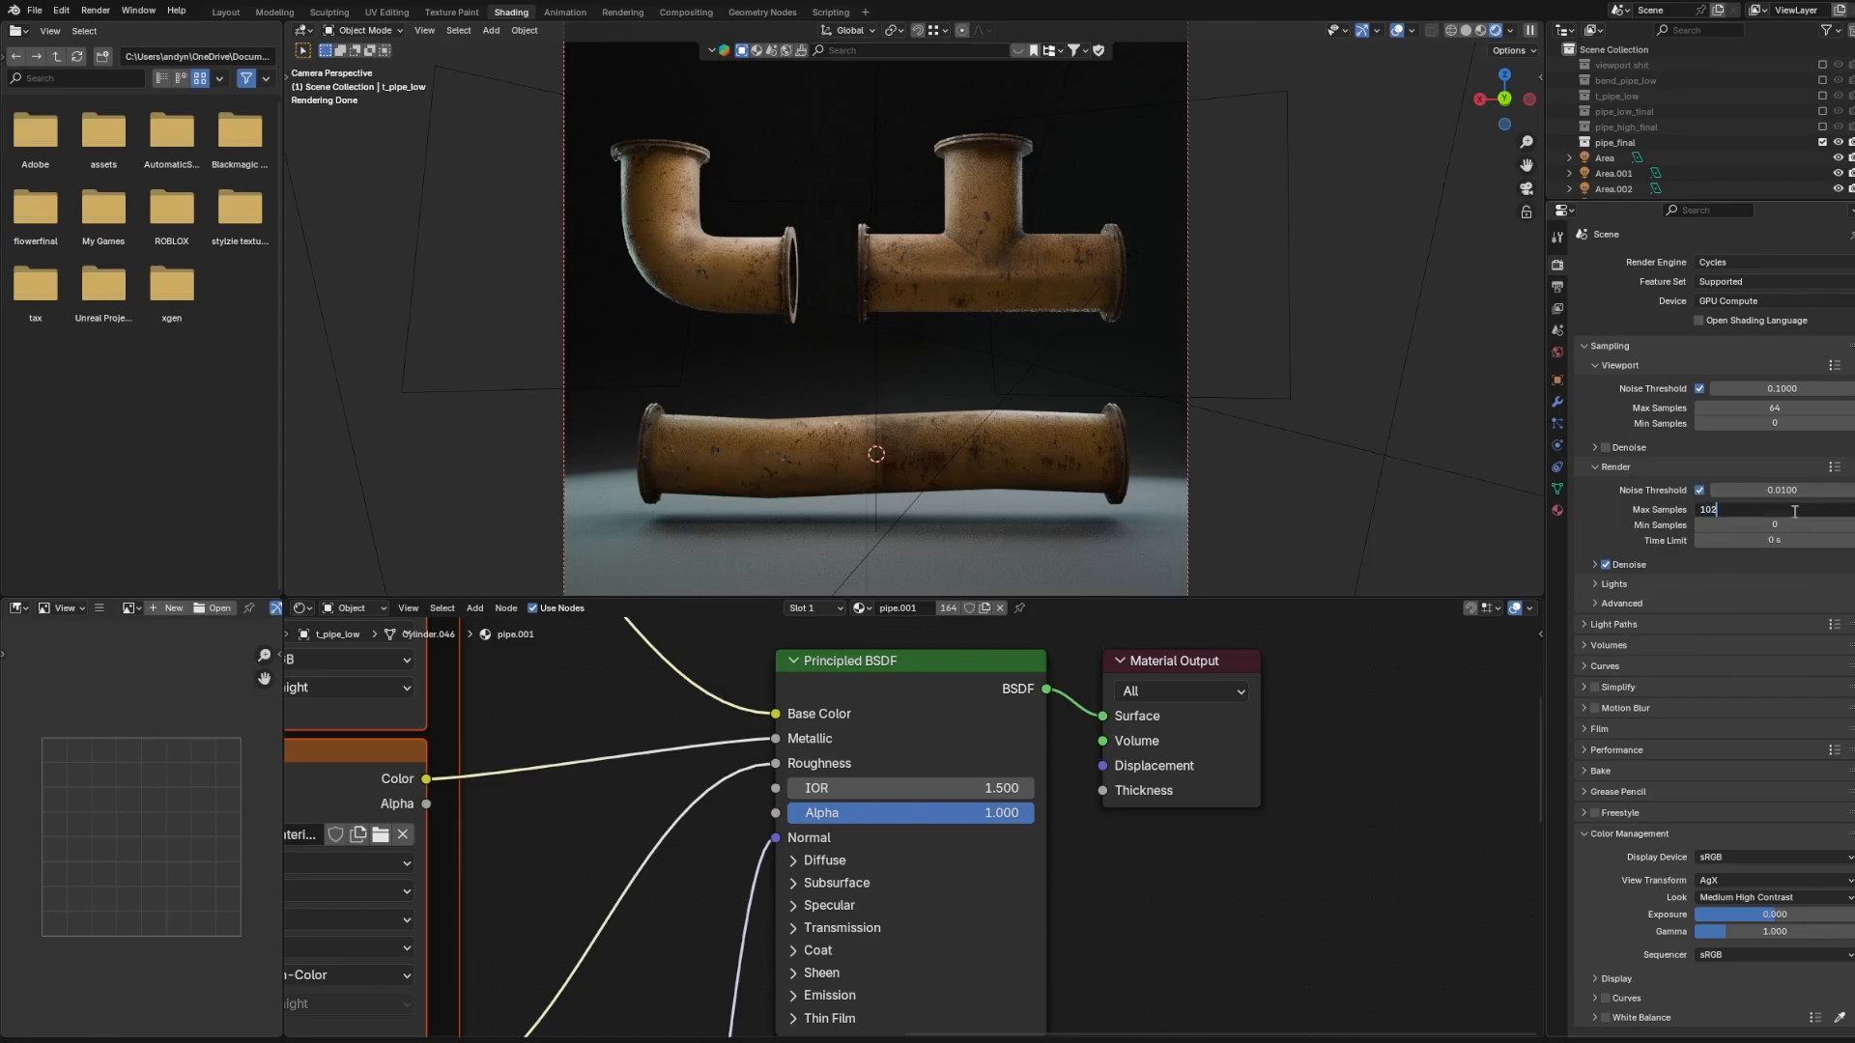
type("5")
key("Return")
Try the Standard view transform in the color management and return to AgX.
left_click(1724, 881)
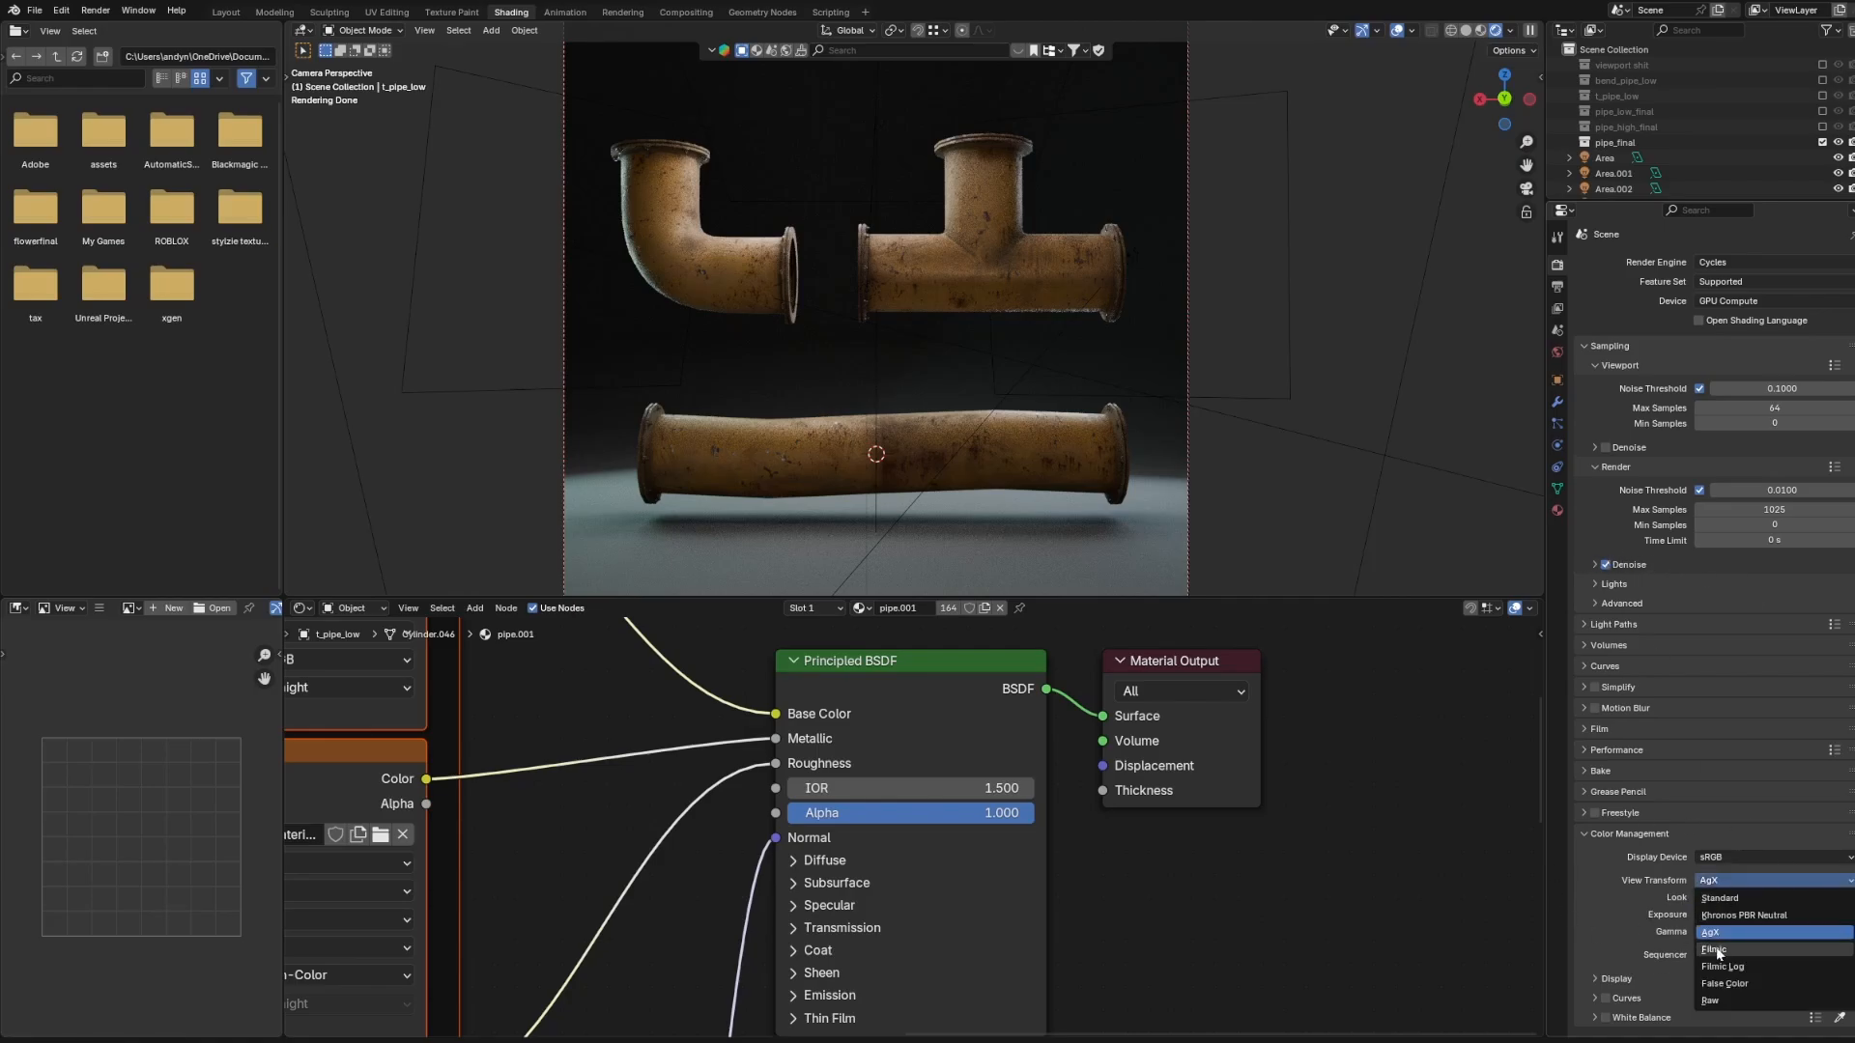
left_click(1722, 897)
left_click(1729, 879)
left_click(1739, 918)
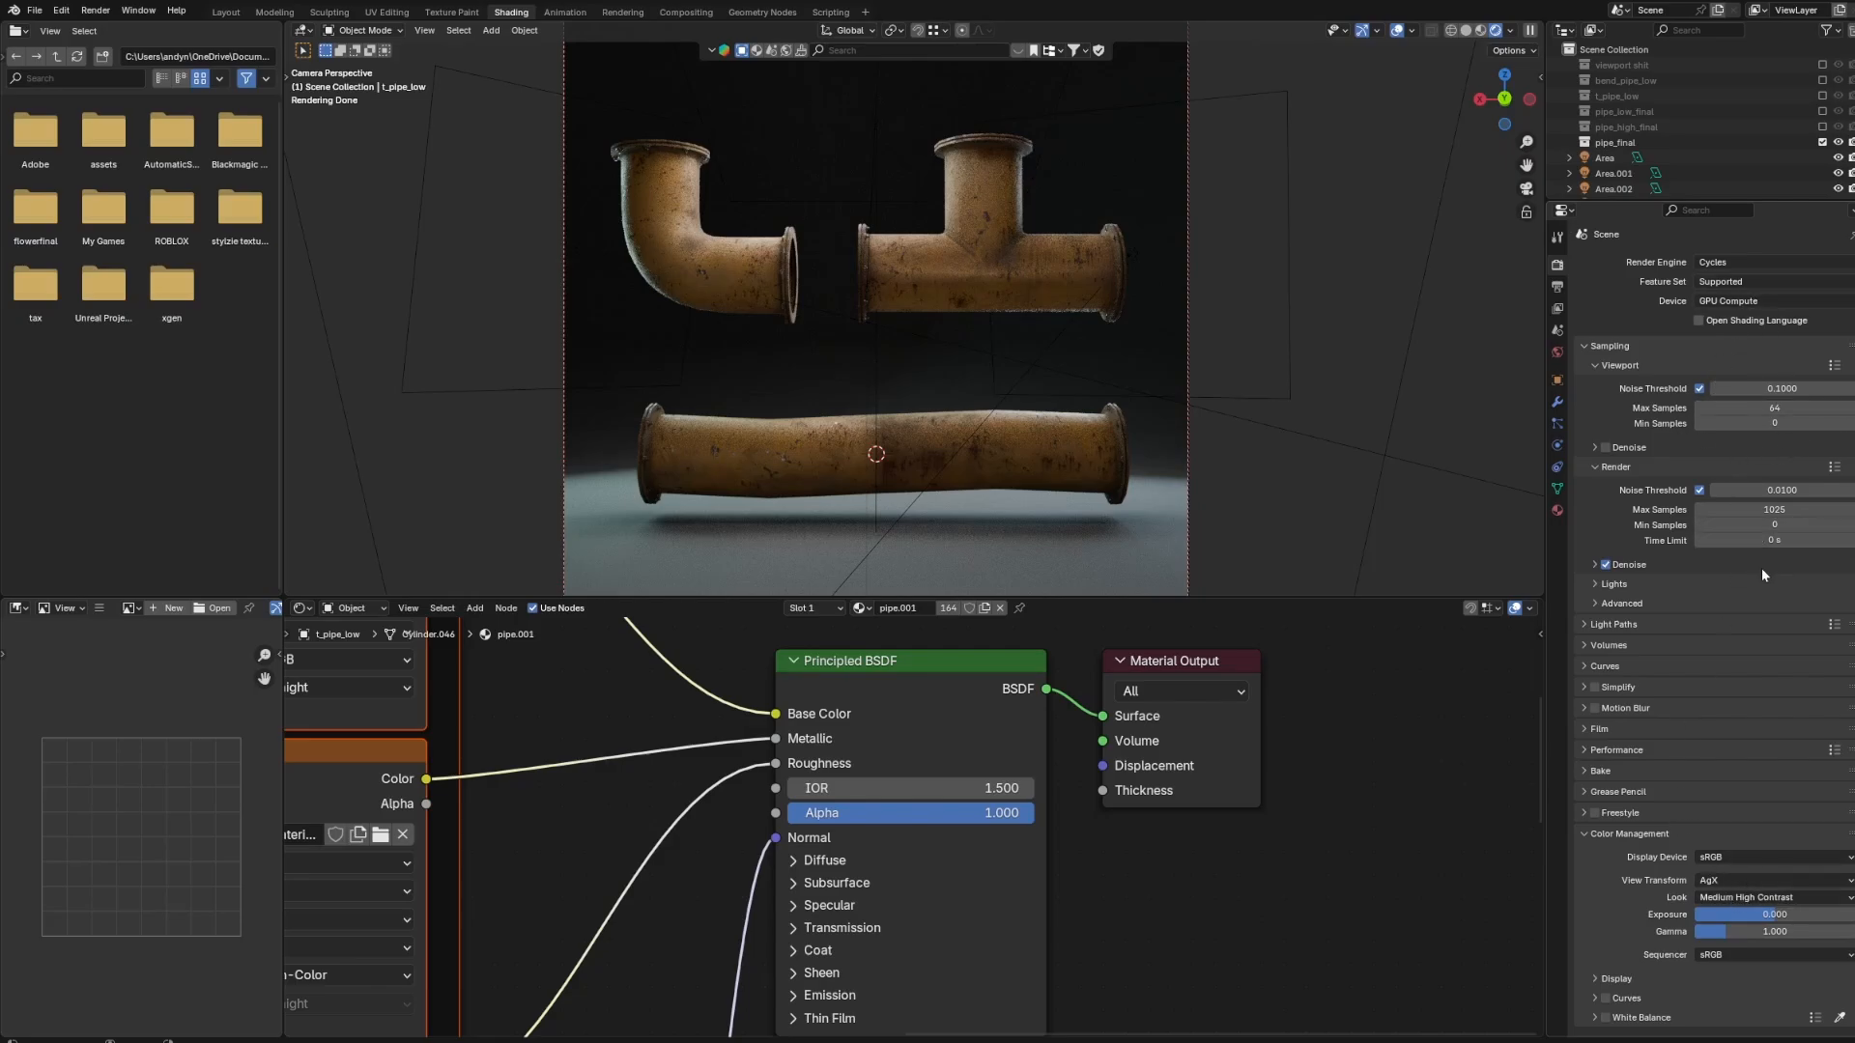
Show the world's node tree in the shader editor and load pretoria_gardens_4k.exr as an environment texture for the background color.
left_click(1557, 290)
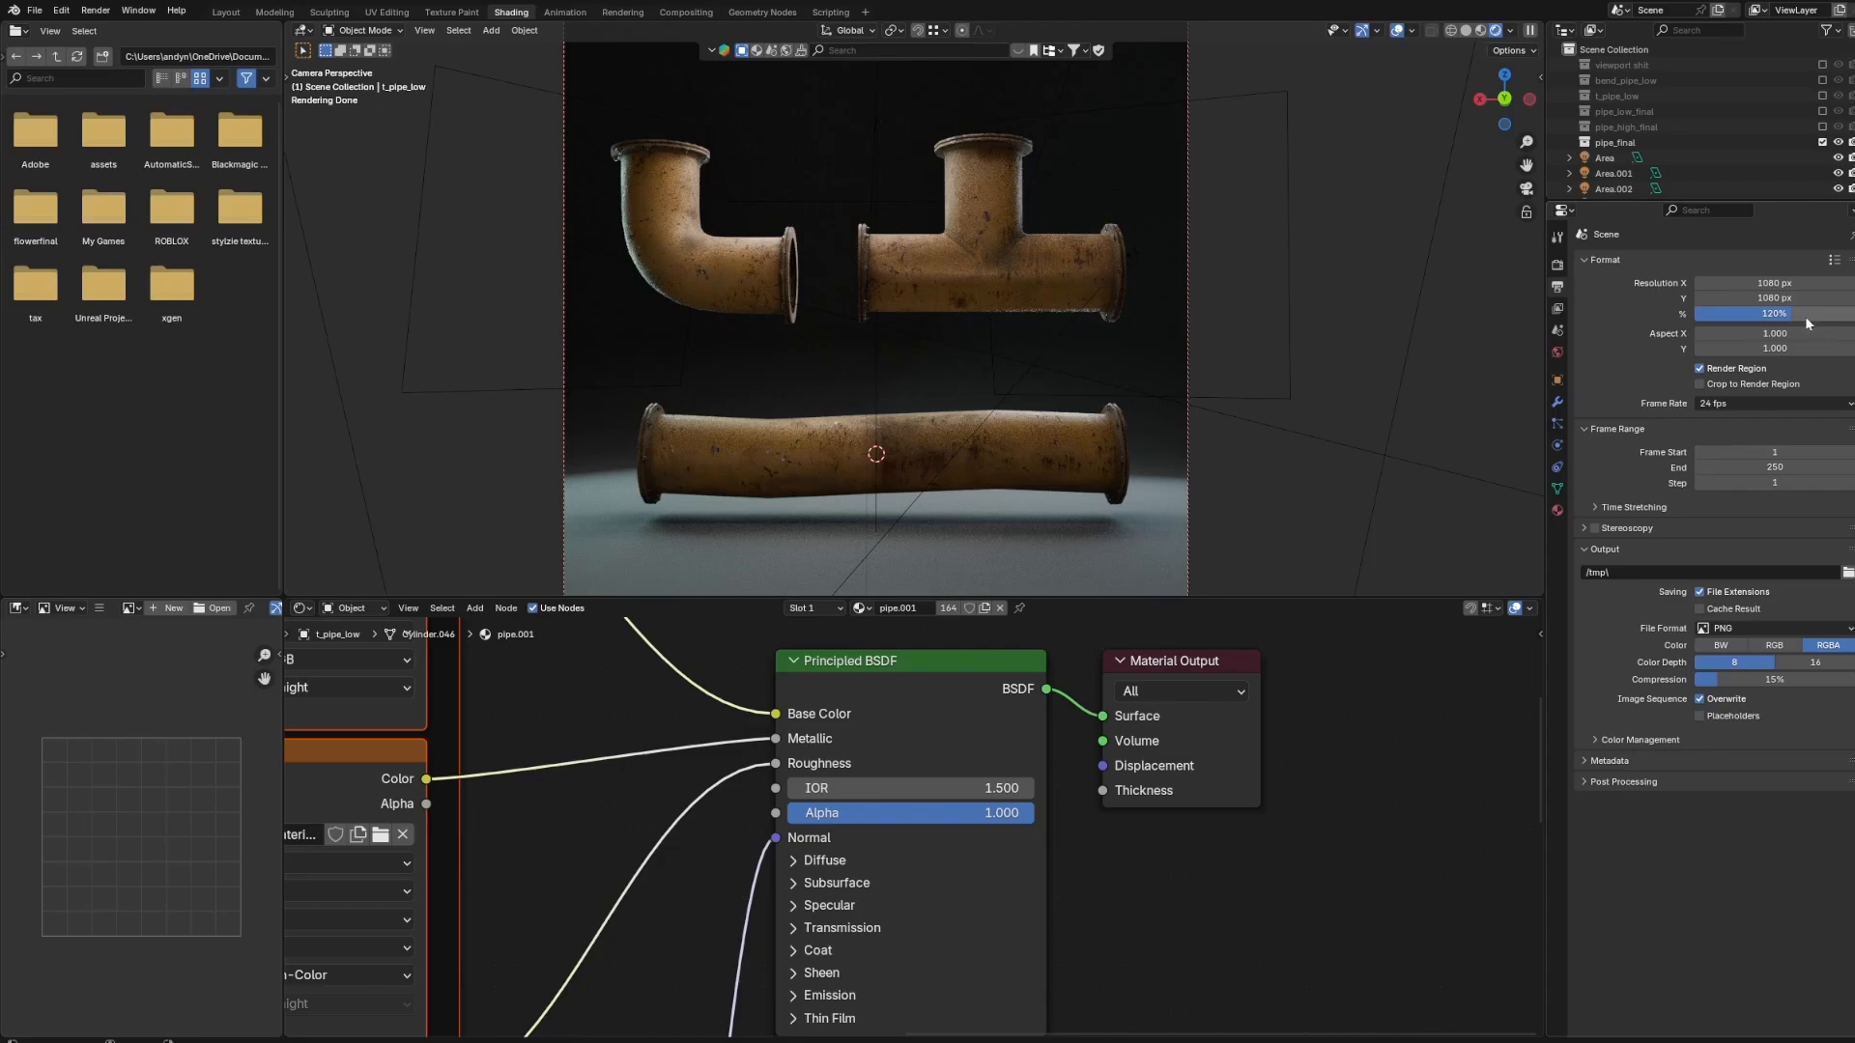
left_click(1557, 309)
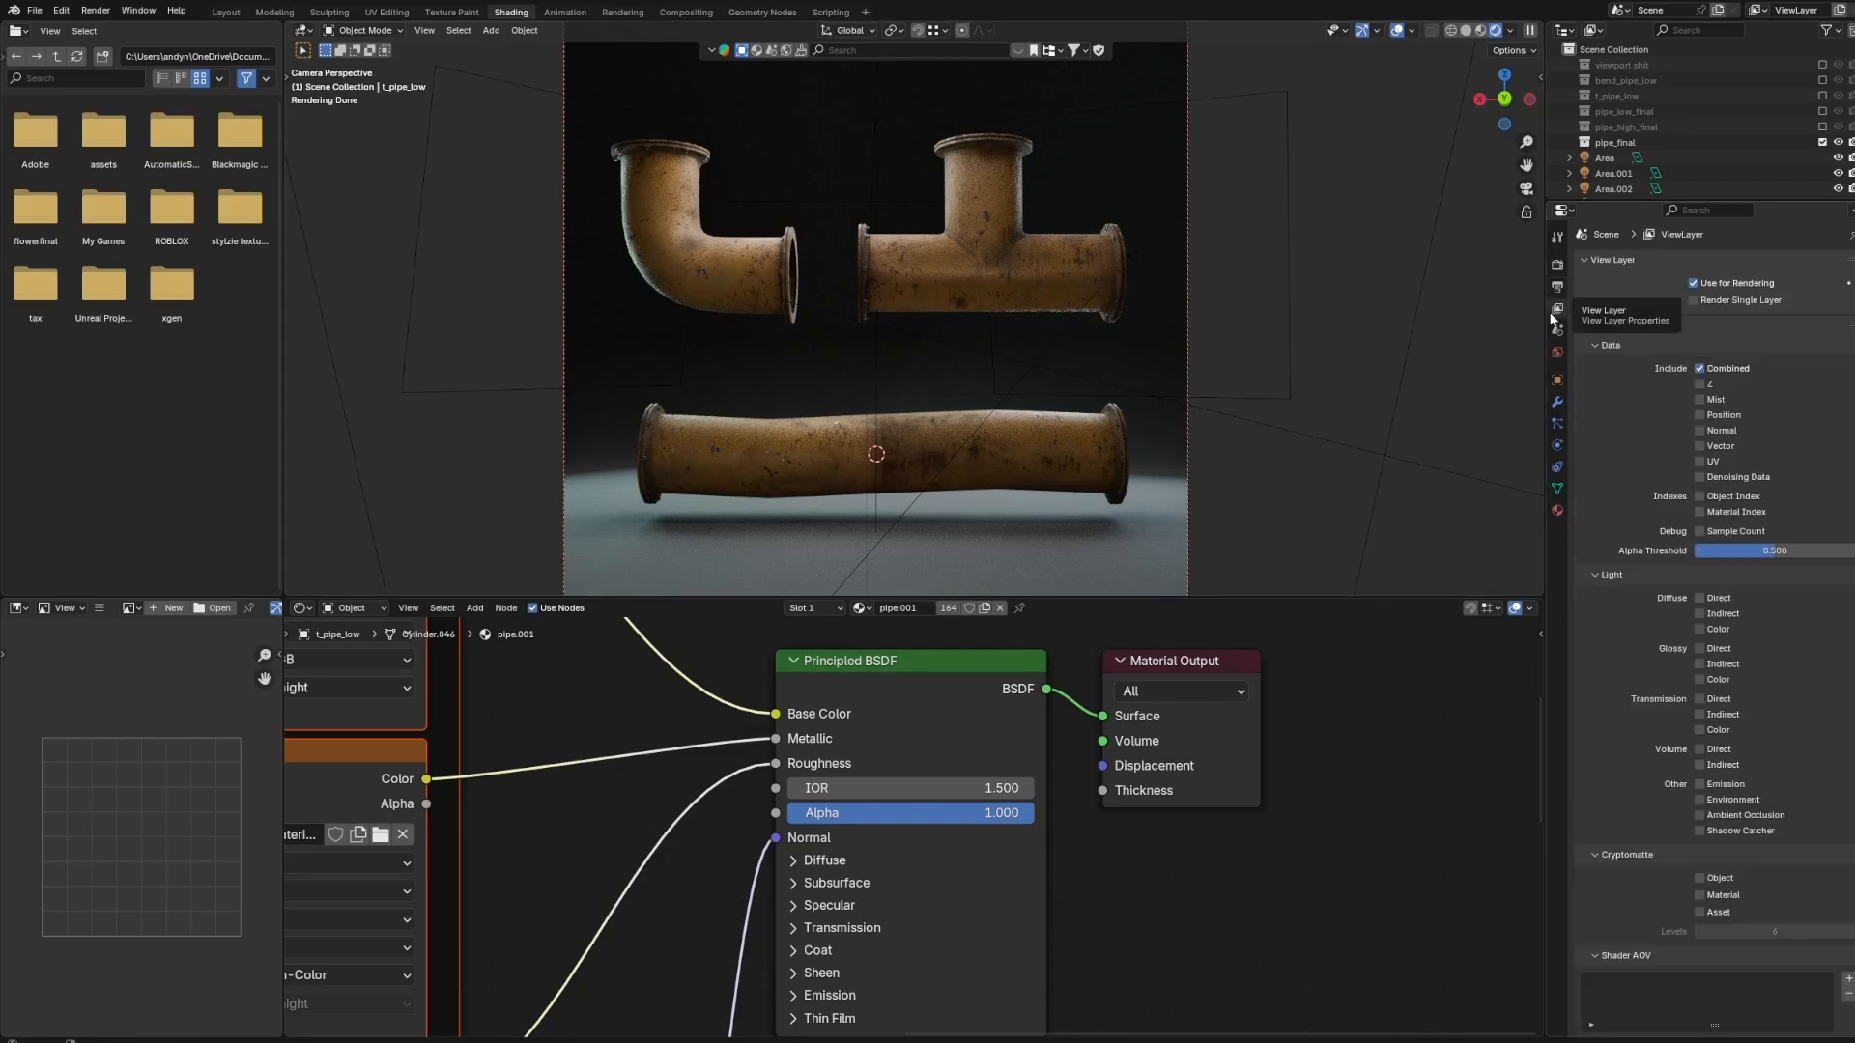
left_click(1557, 353)
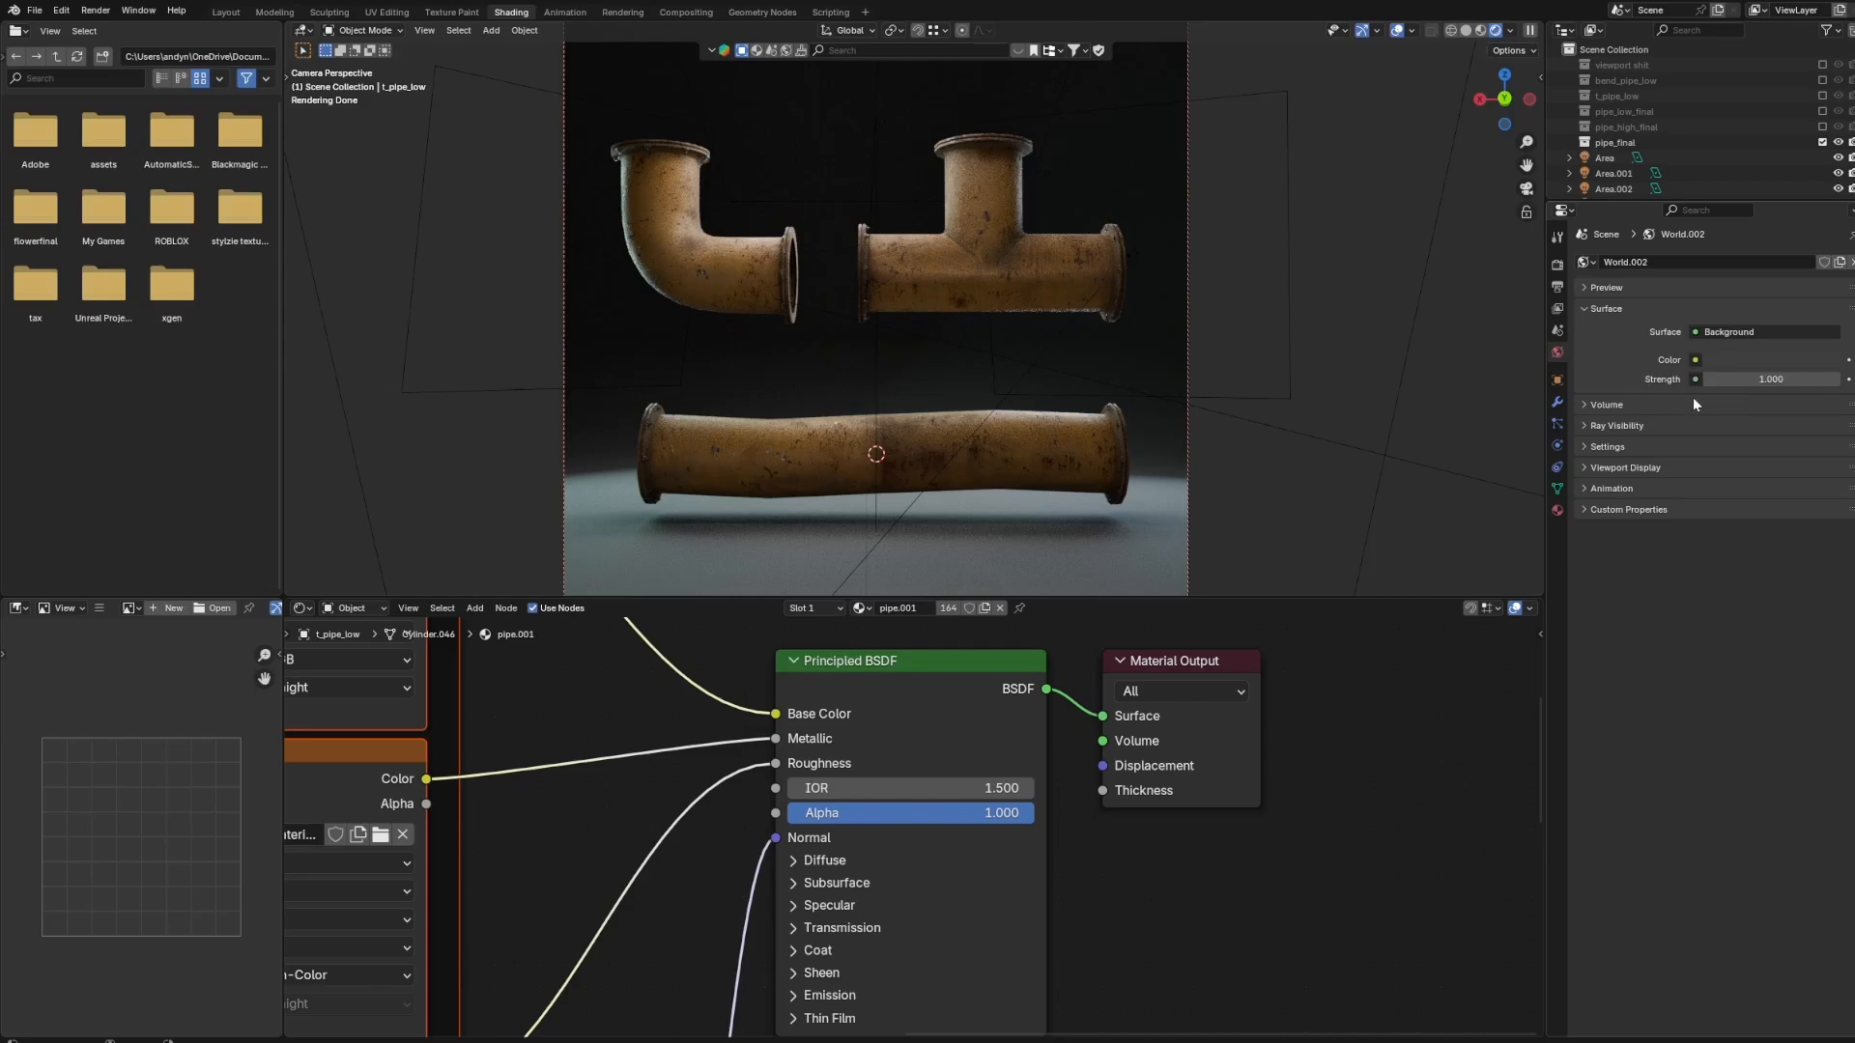
scroll(676, 773, "down", 2)
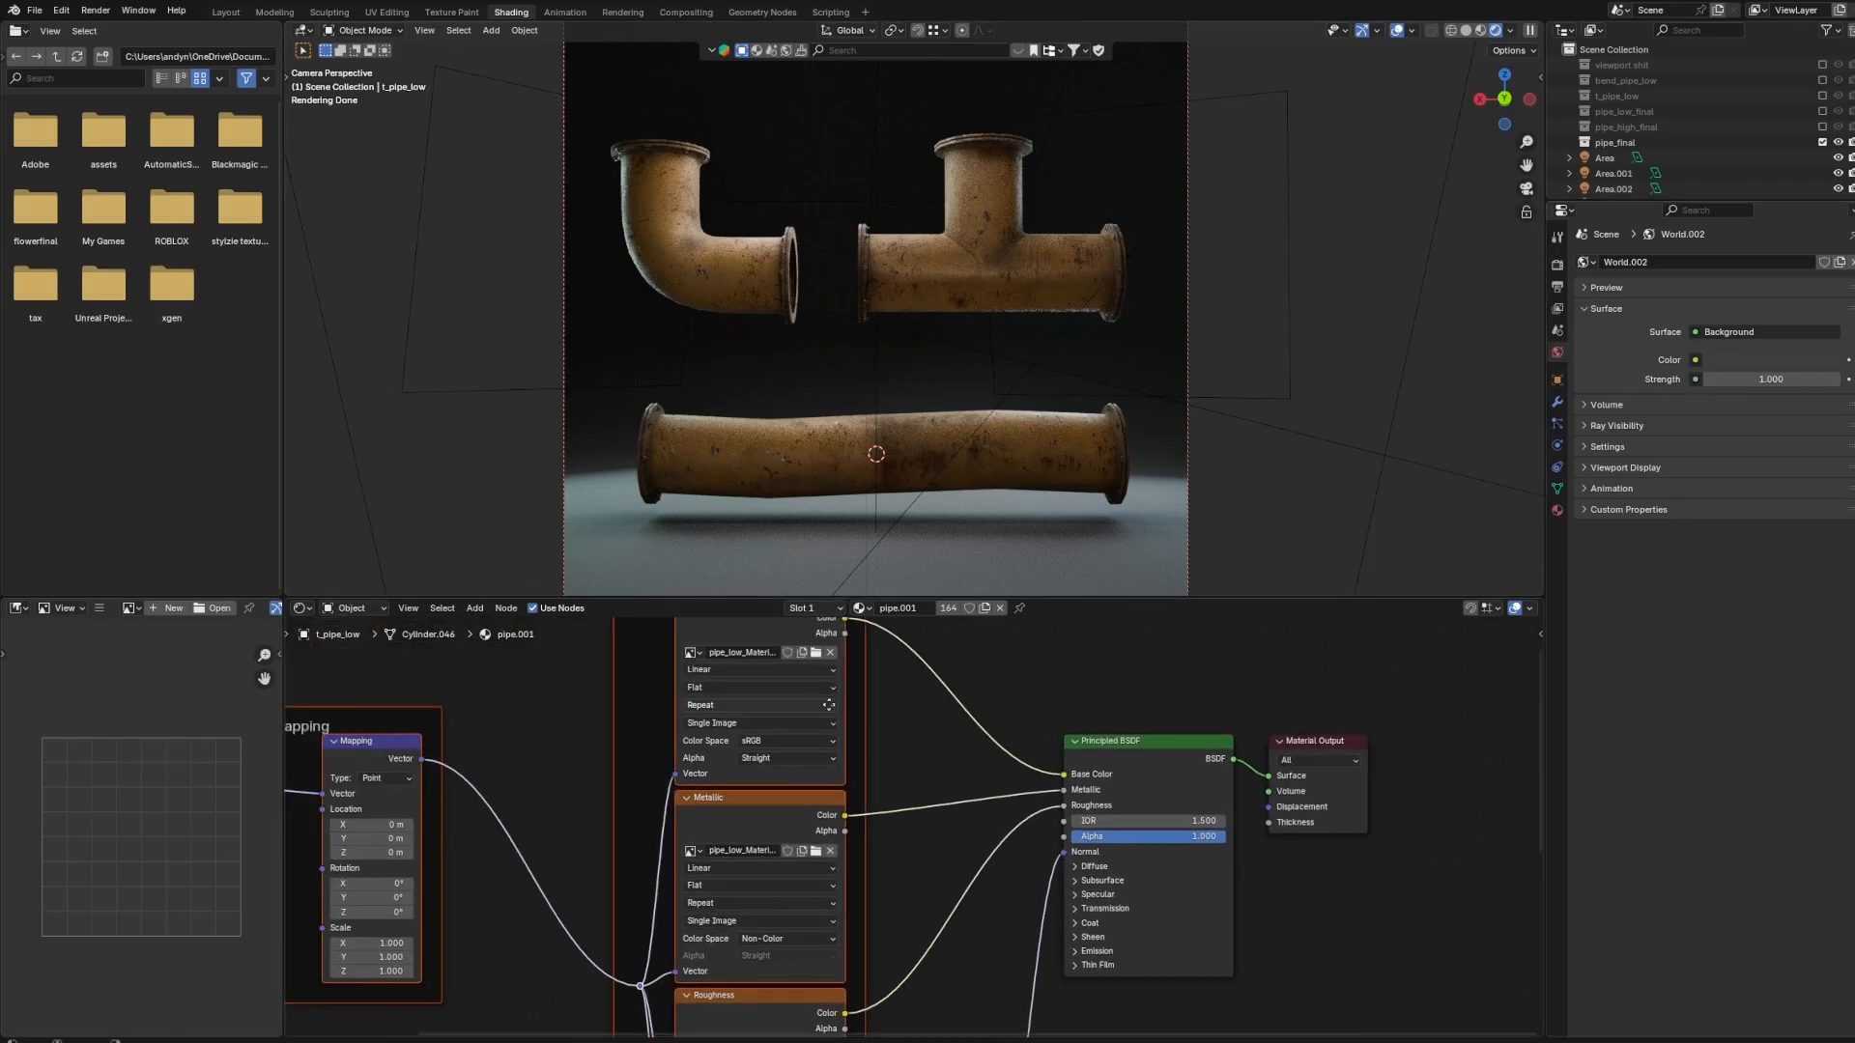
left_click(353, 608)
left_click(356, 664)
scroll(868, 740, "up", 3)
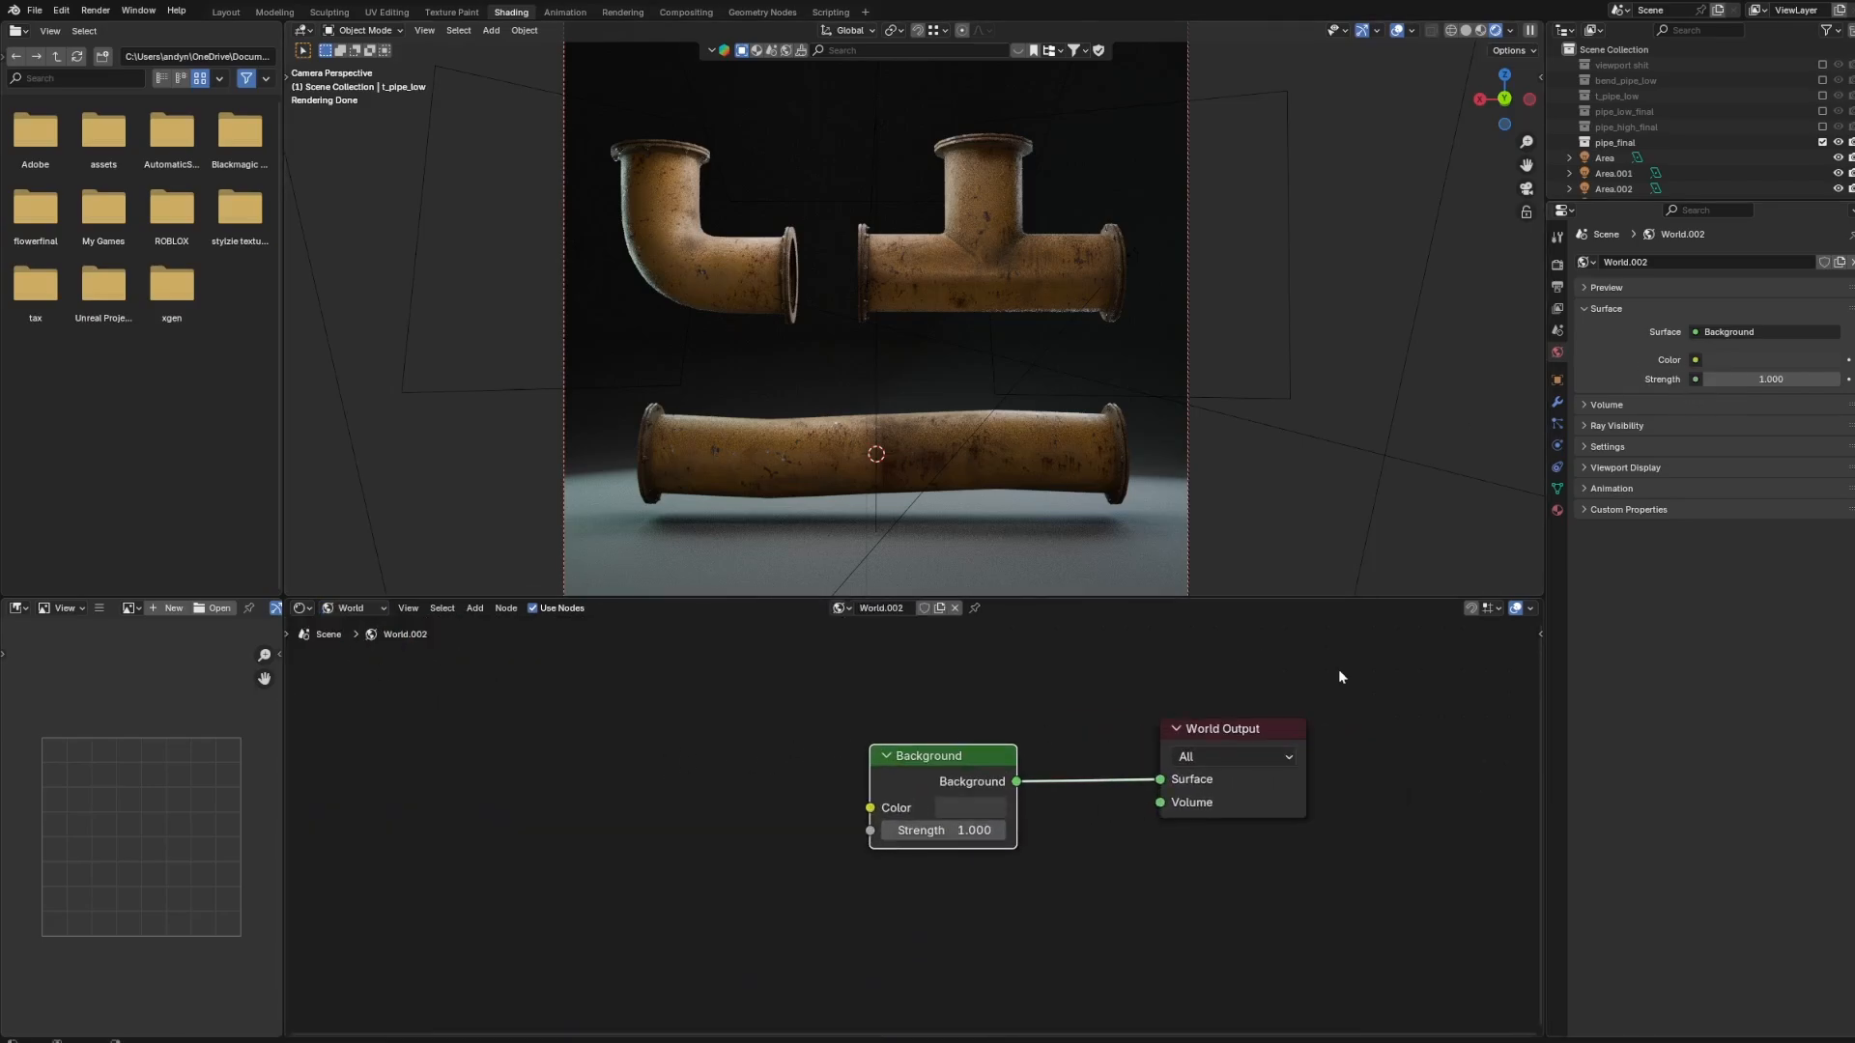
left_click(1696, 359)
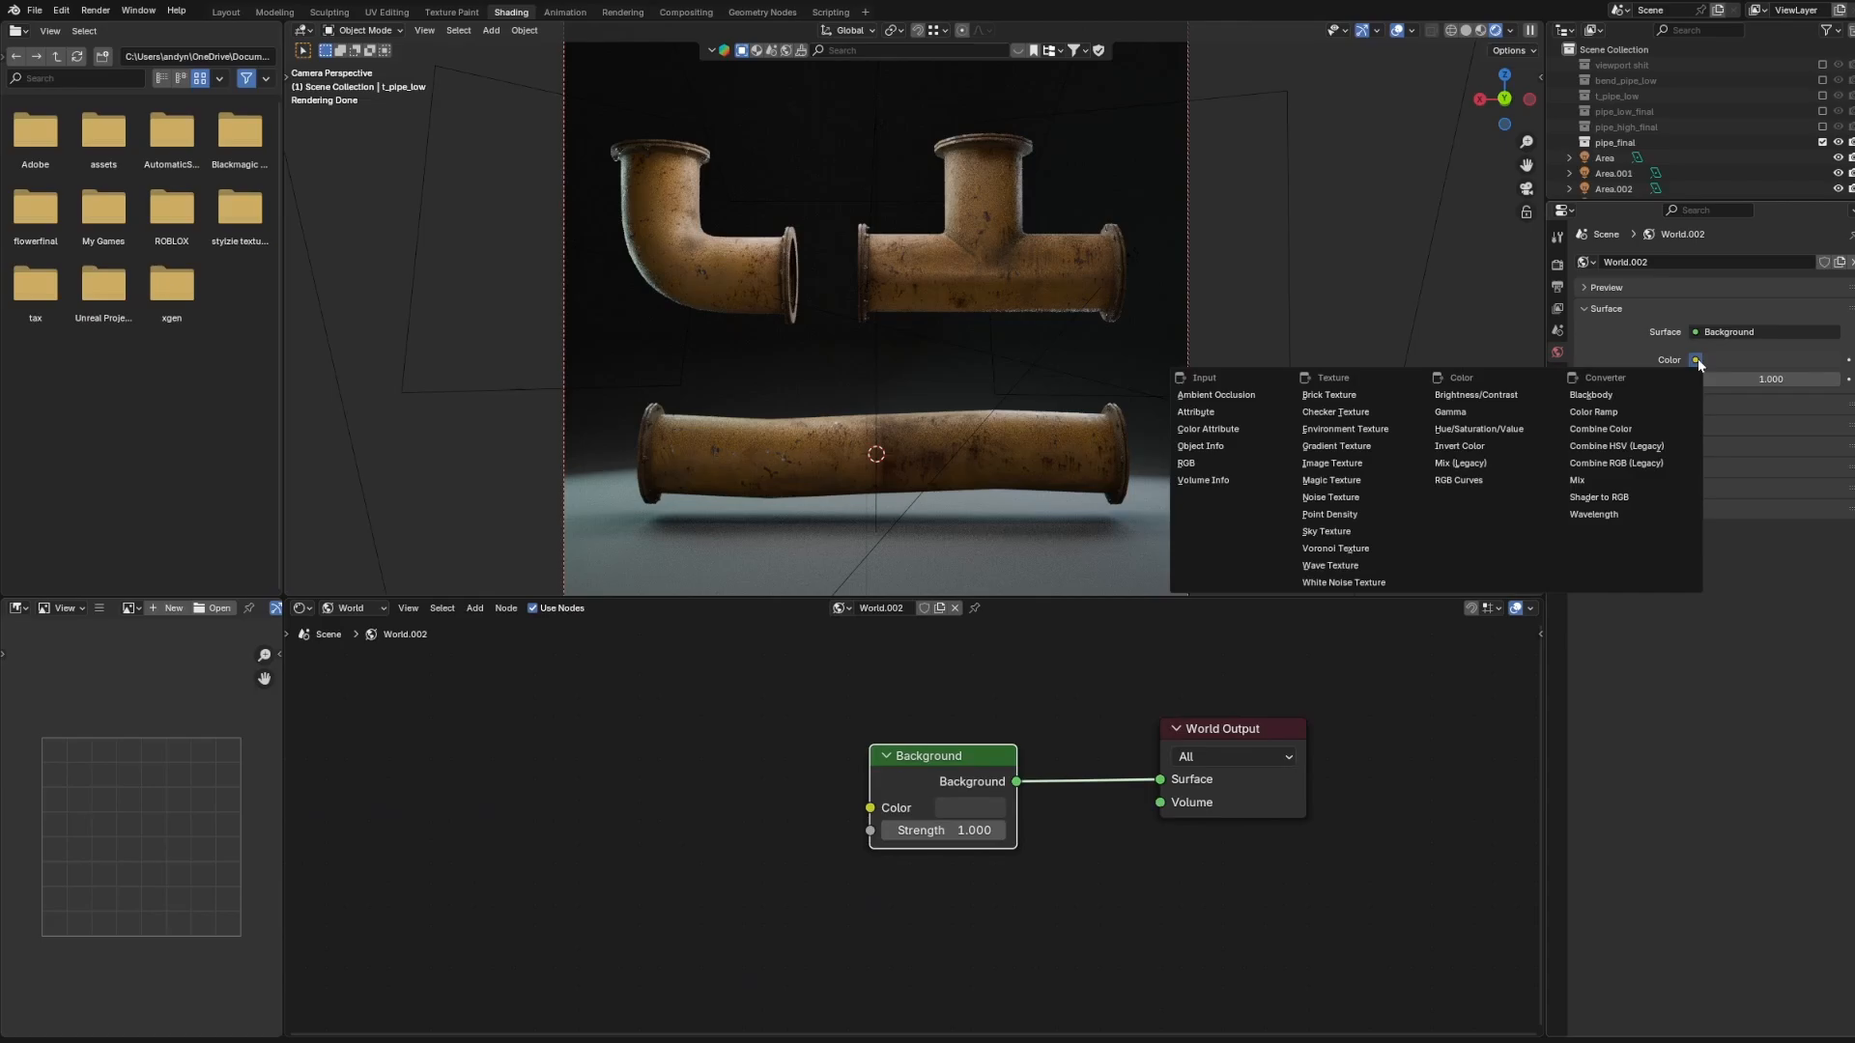
left_click(1345, 429)
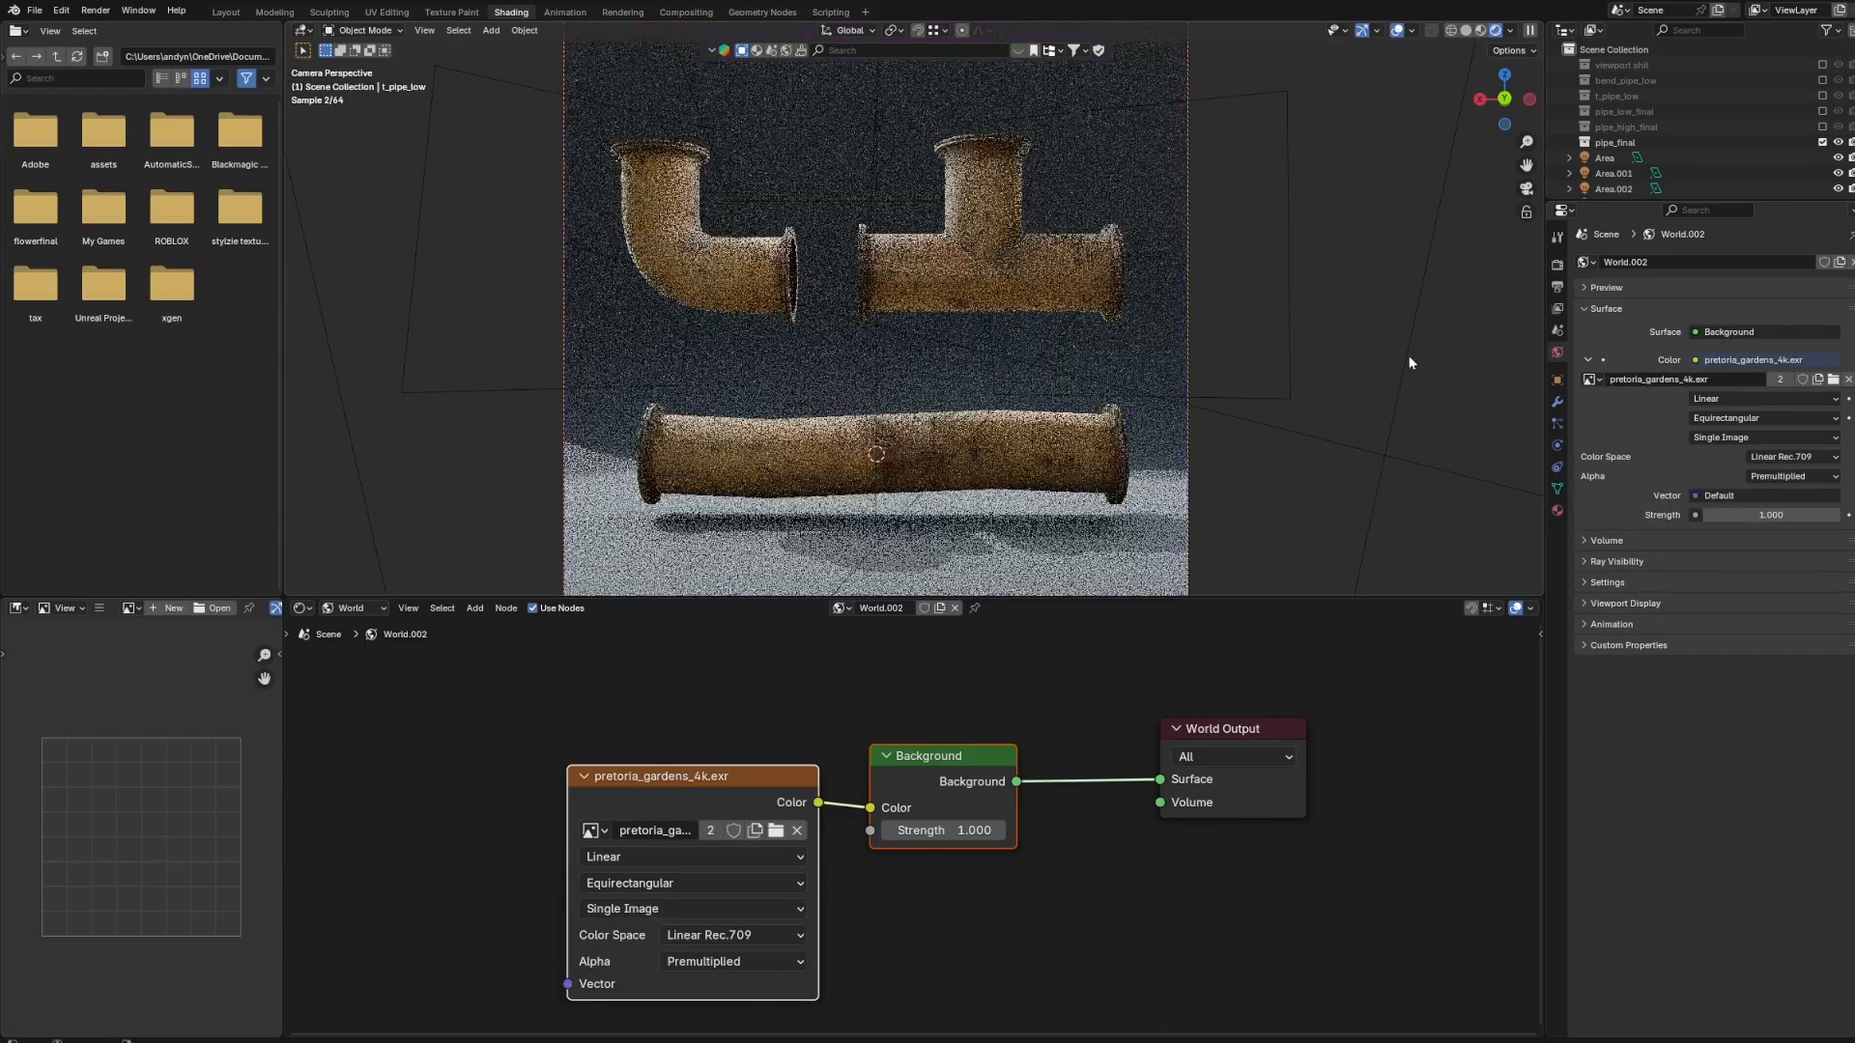
Try a world background strength of 0.5 and lower it to 0.3.
scroll(1037, 391, "down", 2)
middle_click_drag(1035, 391, 1139, 402)
scroll(1076, 393, "down", 8)
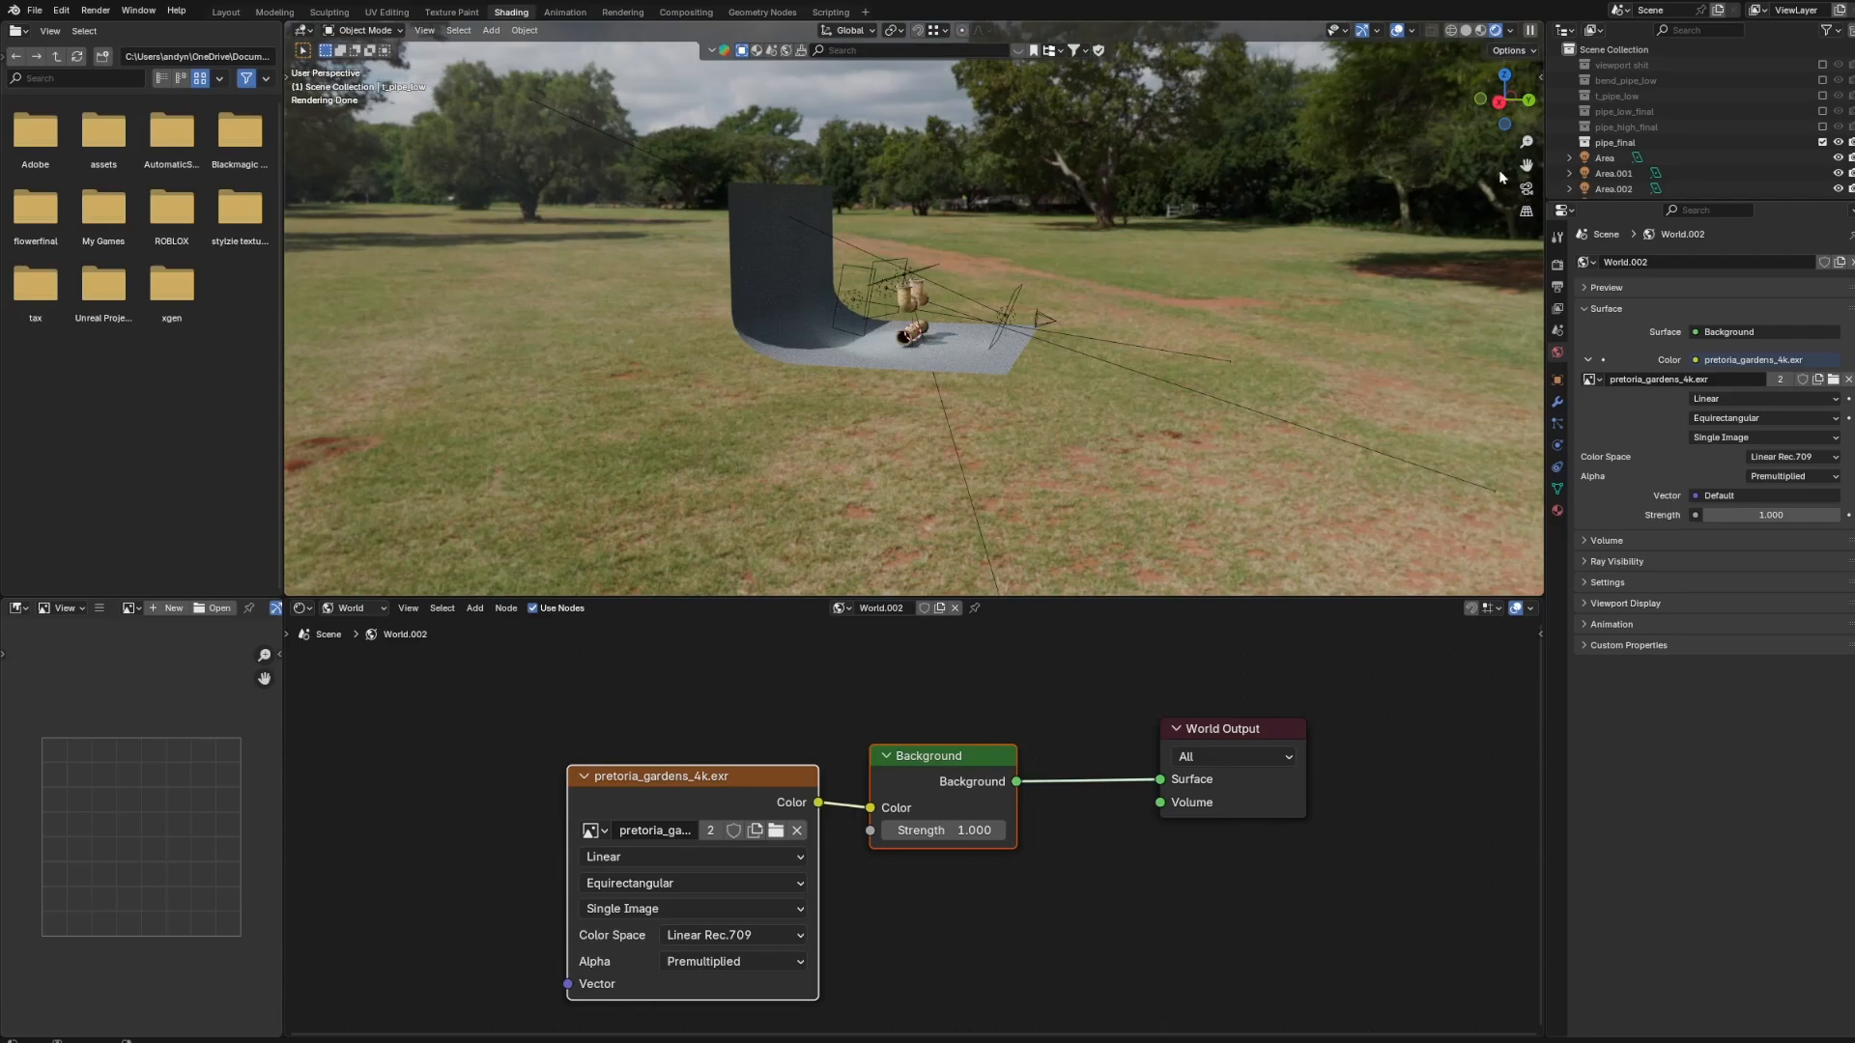
left_click(1526, 188)
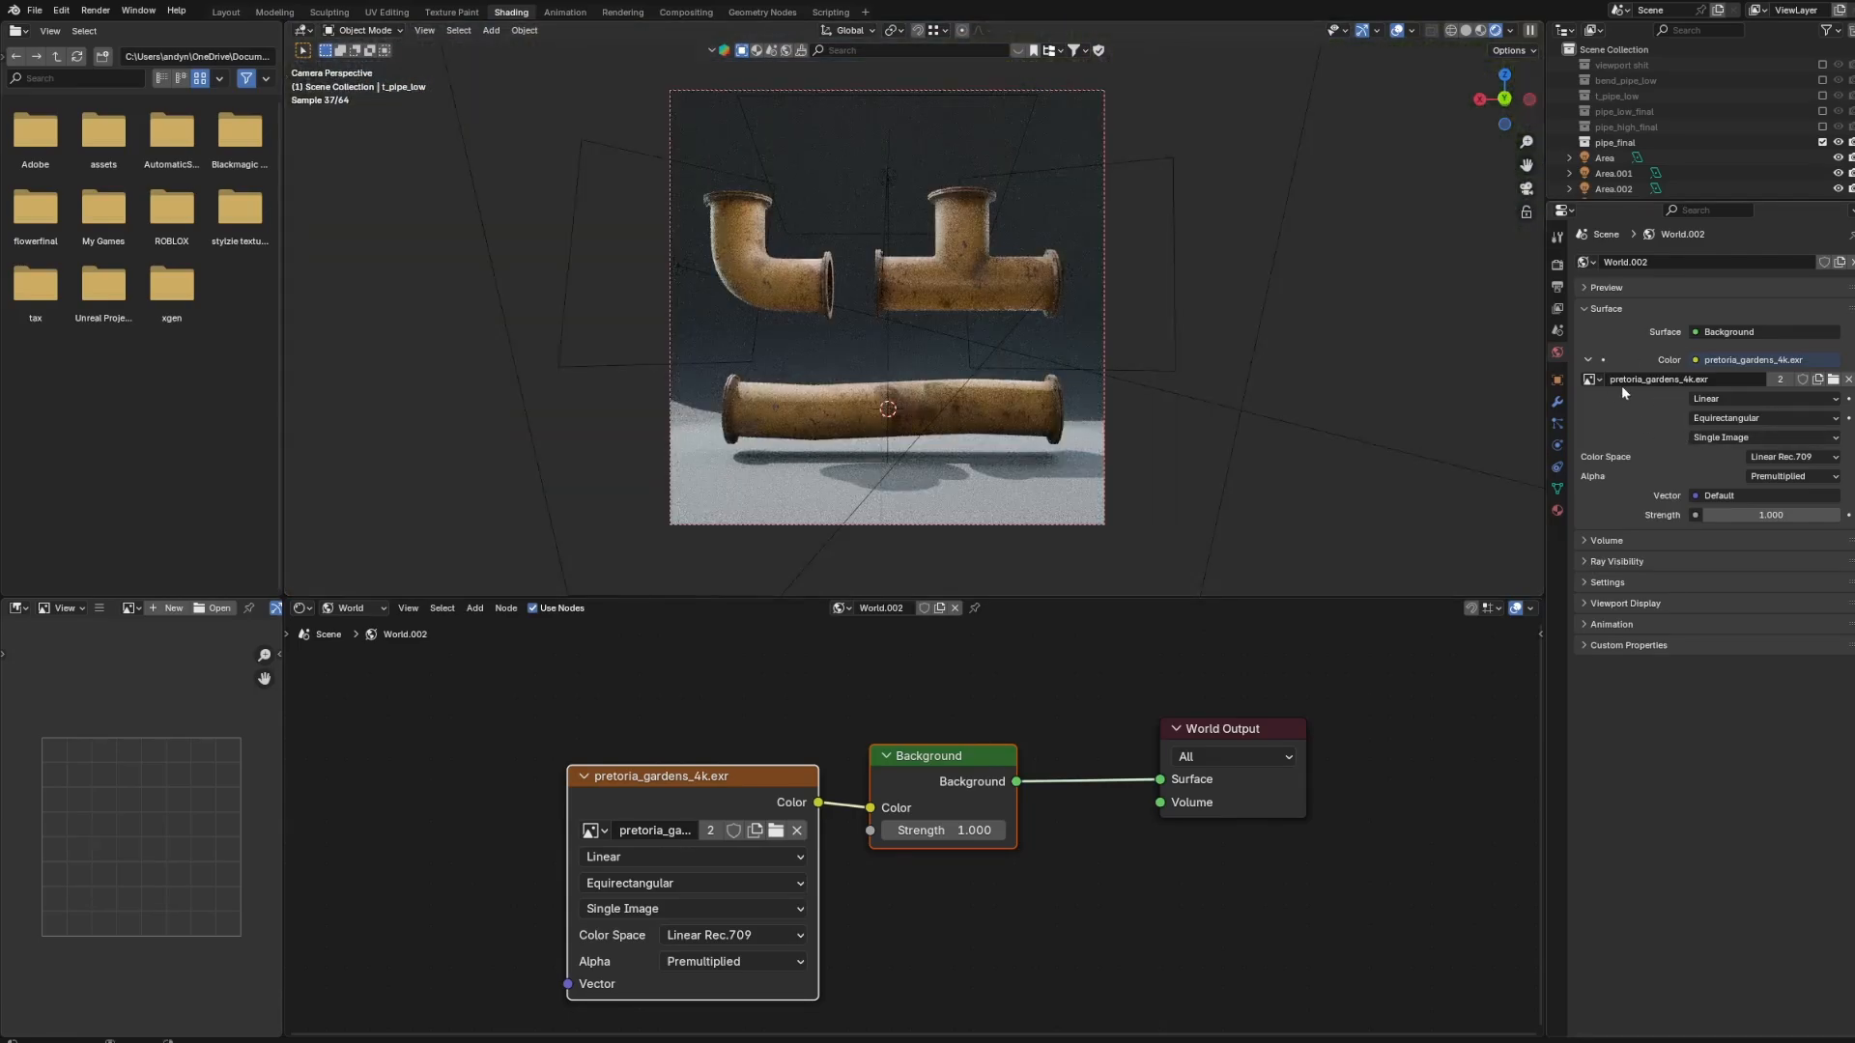
left_click(960, 833)
type(".5")
key("Return")
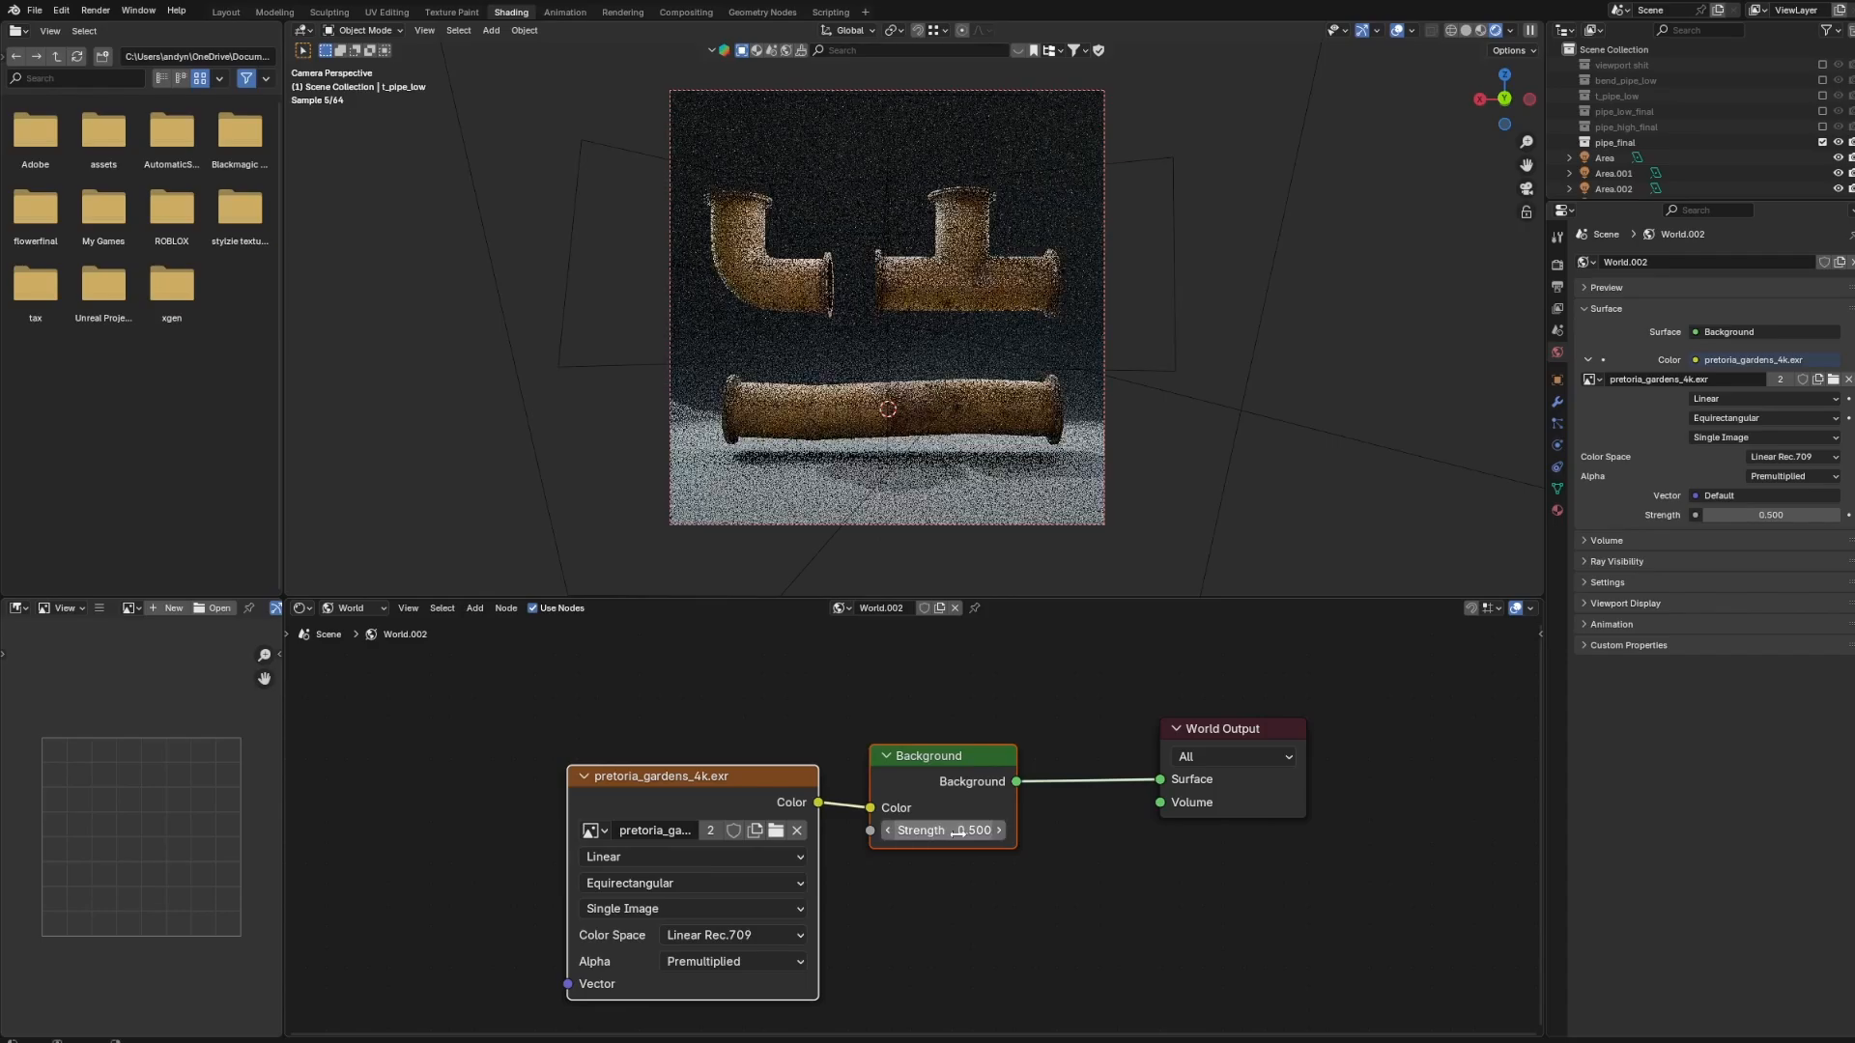
left_click(959, 833)
type("0.3")
key("Return")
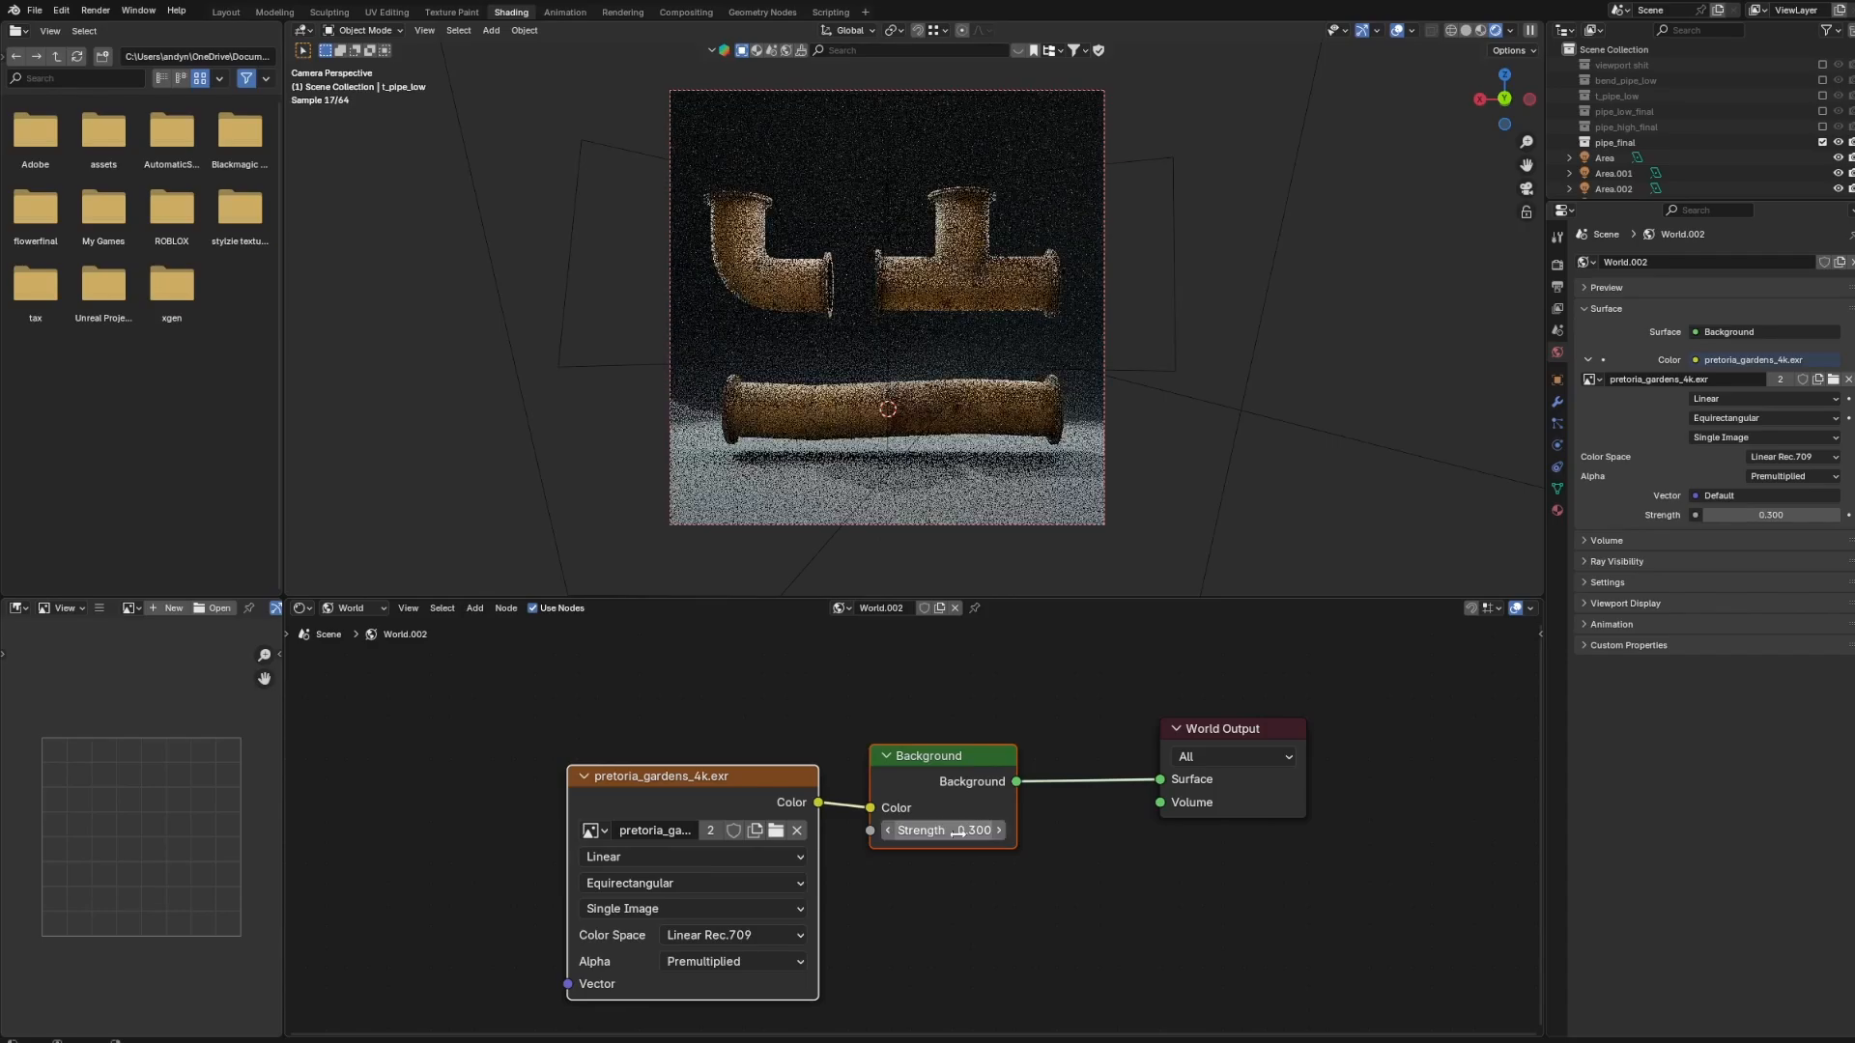
Examine the pipes, the curved backdrop and the area light placement under the dimmed environment lighting.
scroll(705, 484, "up", 3)
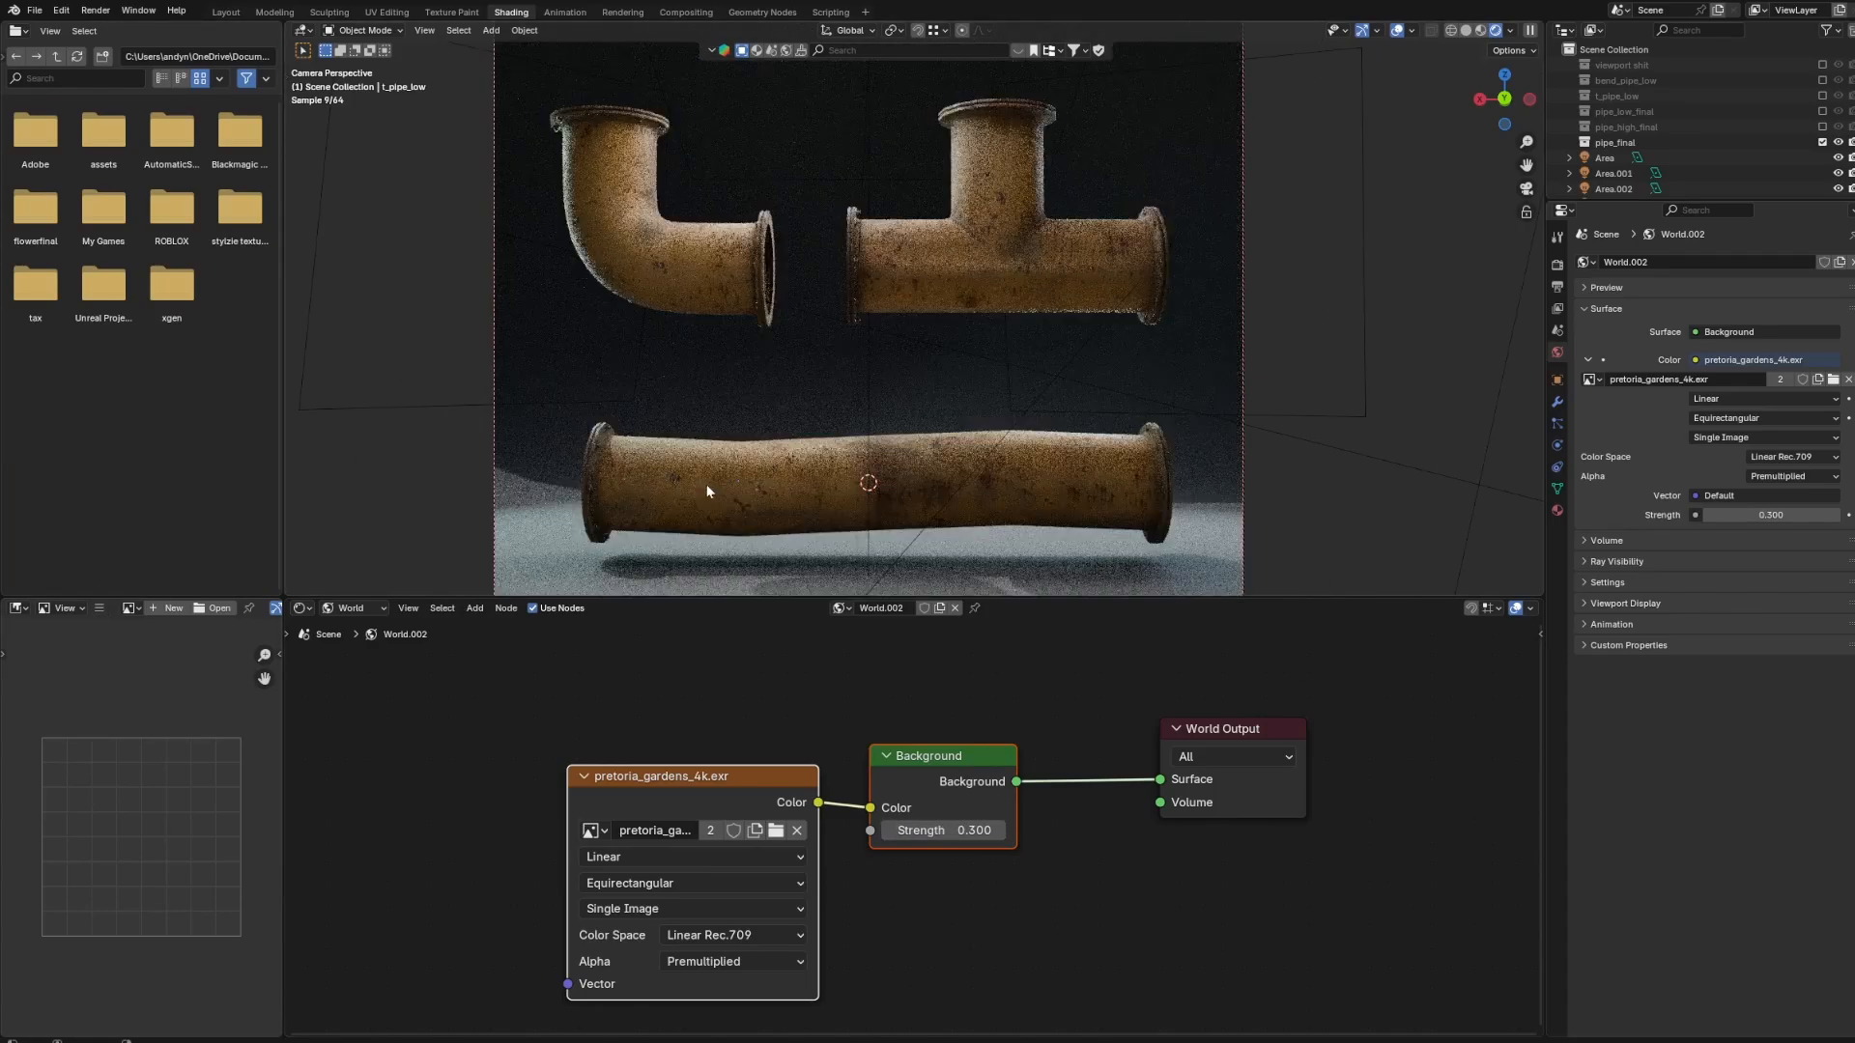
left_click(626, 365)
scroll(626, 365, "down", 3)
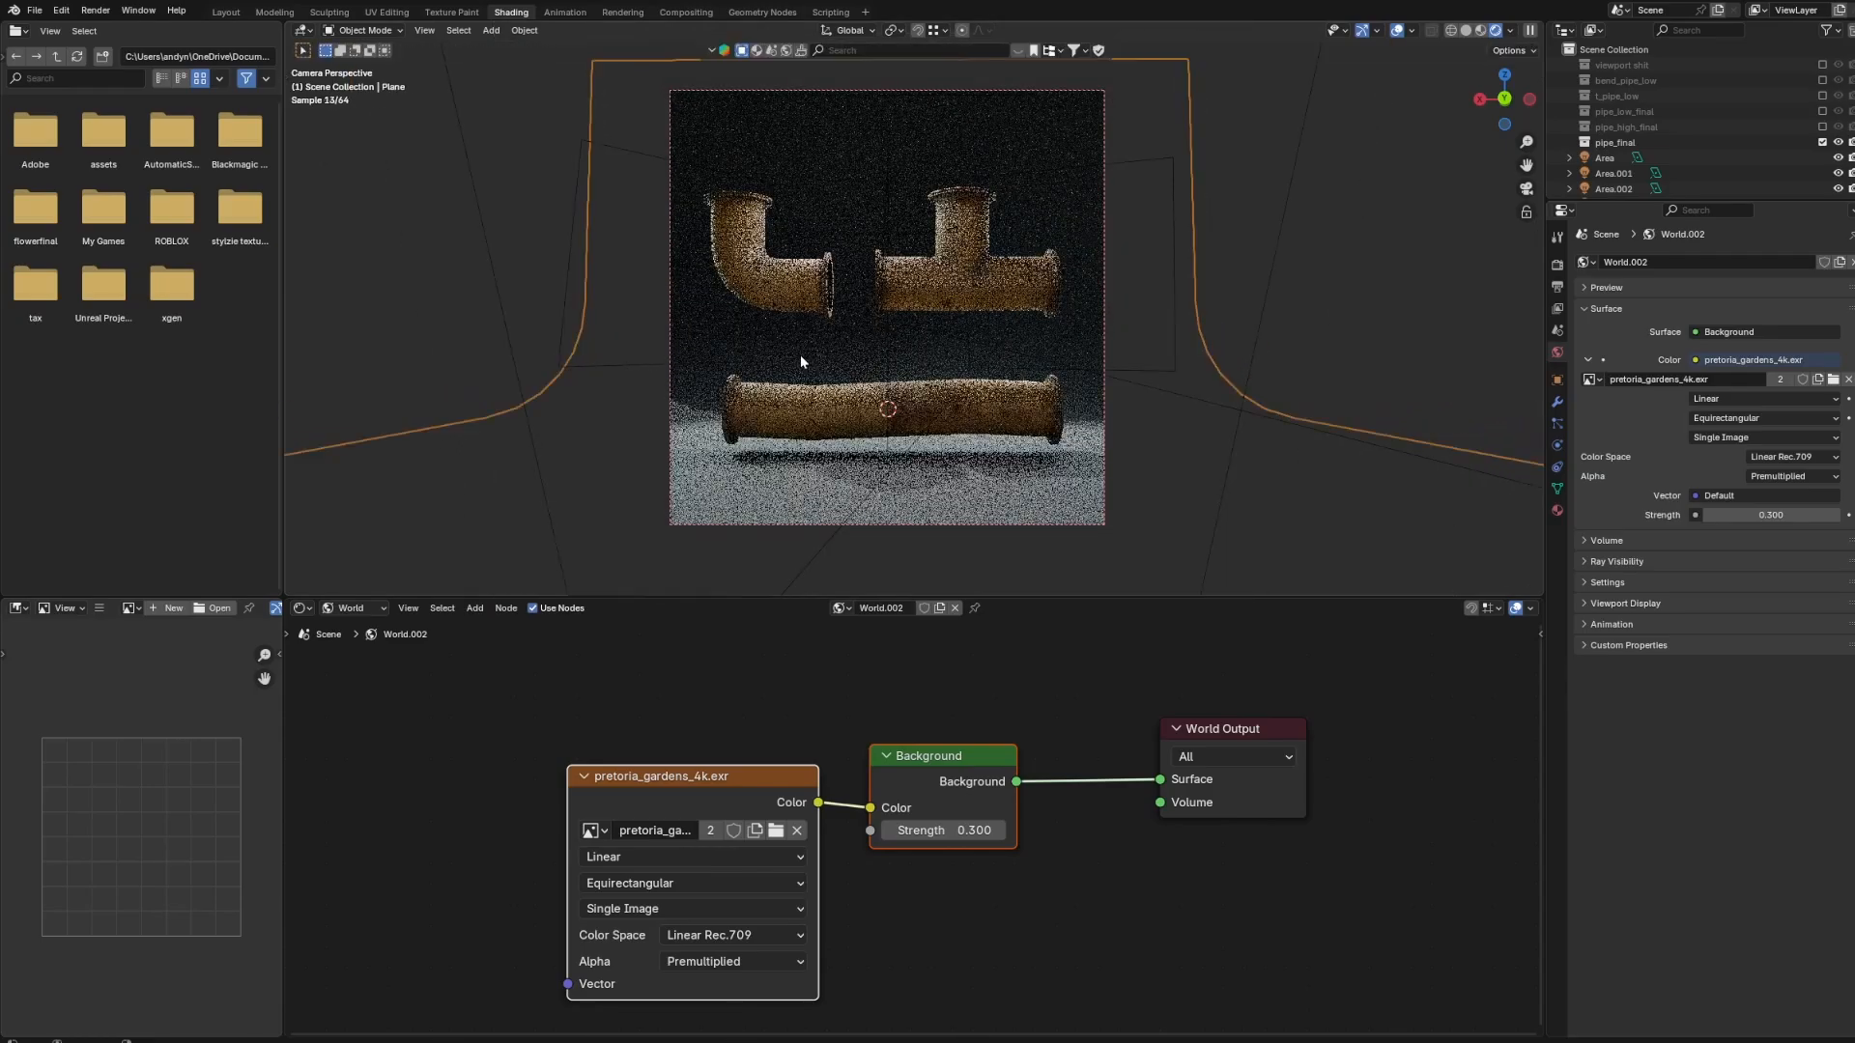
middle_click_drag(800, 355, 1112, 384)
left_click(1117, 386)
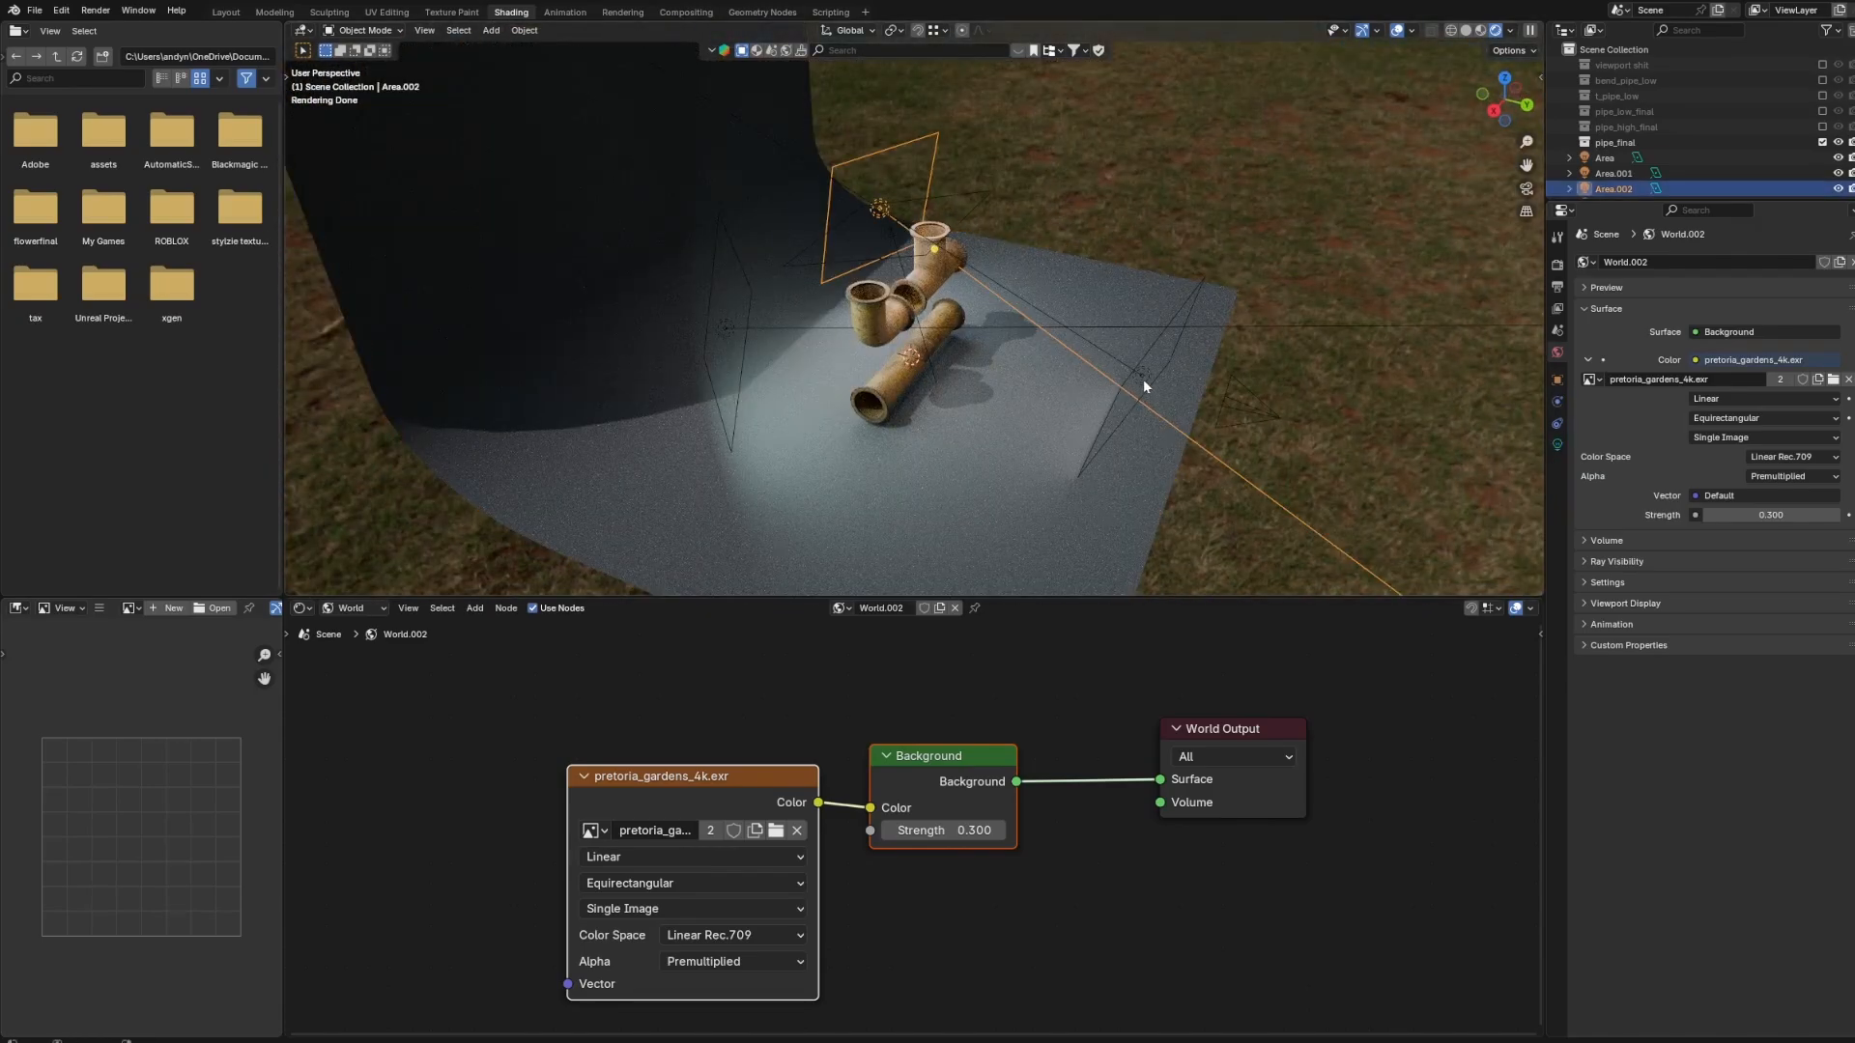
left_click(1143, 378)
left_click(734, 330)
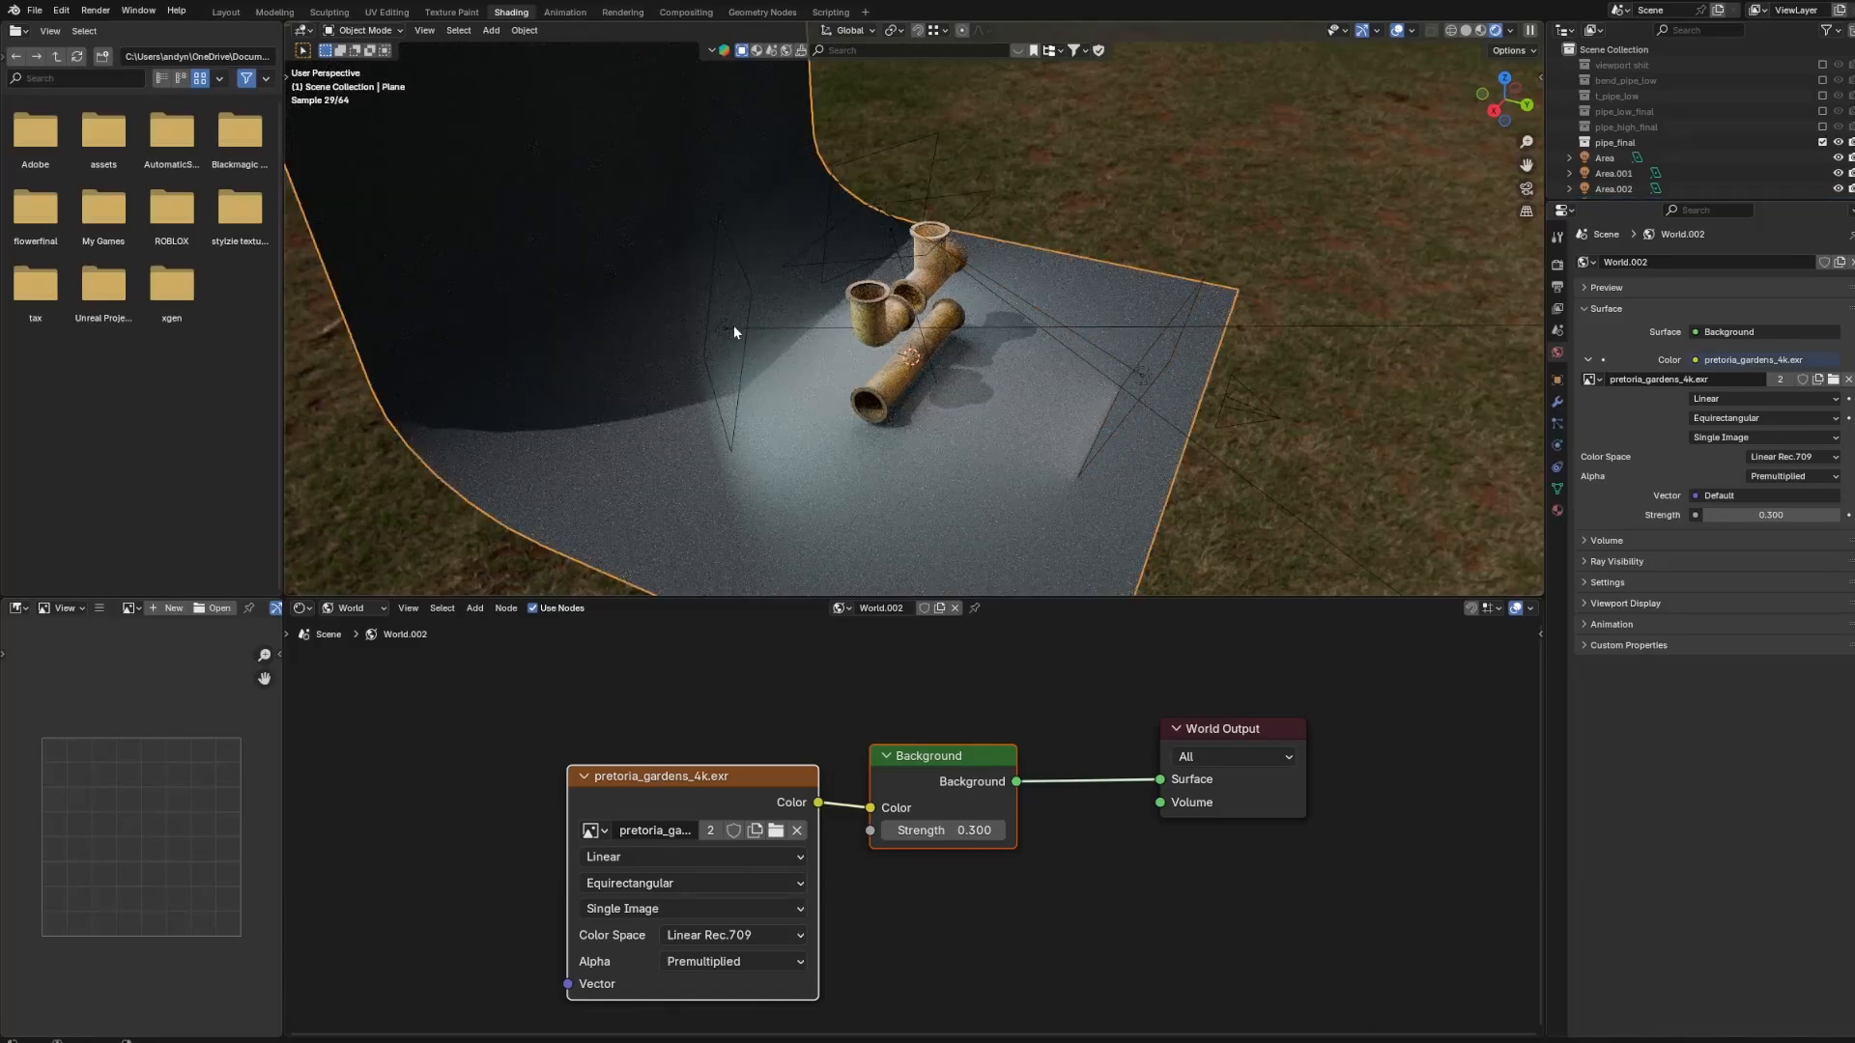
key("g")
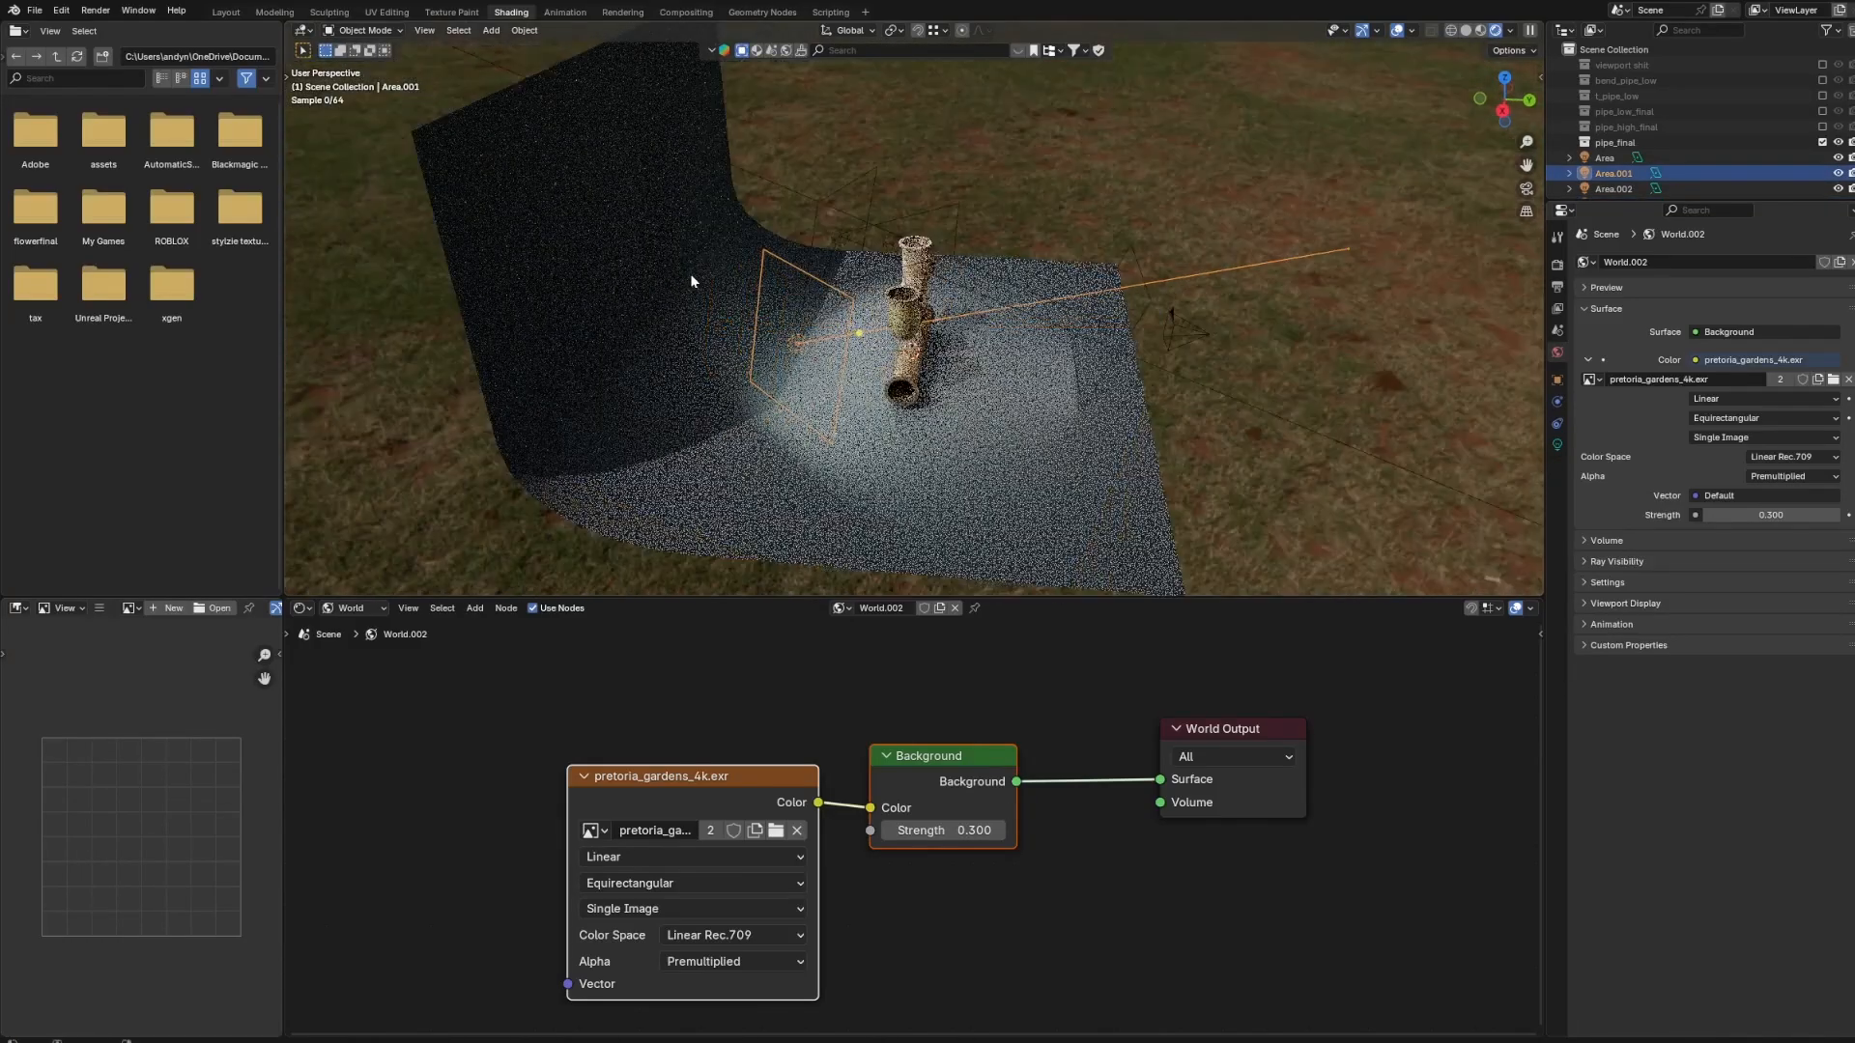
left_click(893, 259)
middle_click_drag(893, 259, 821, 266)
scroll(1063, 246, "up", 4)
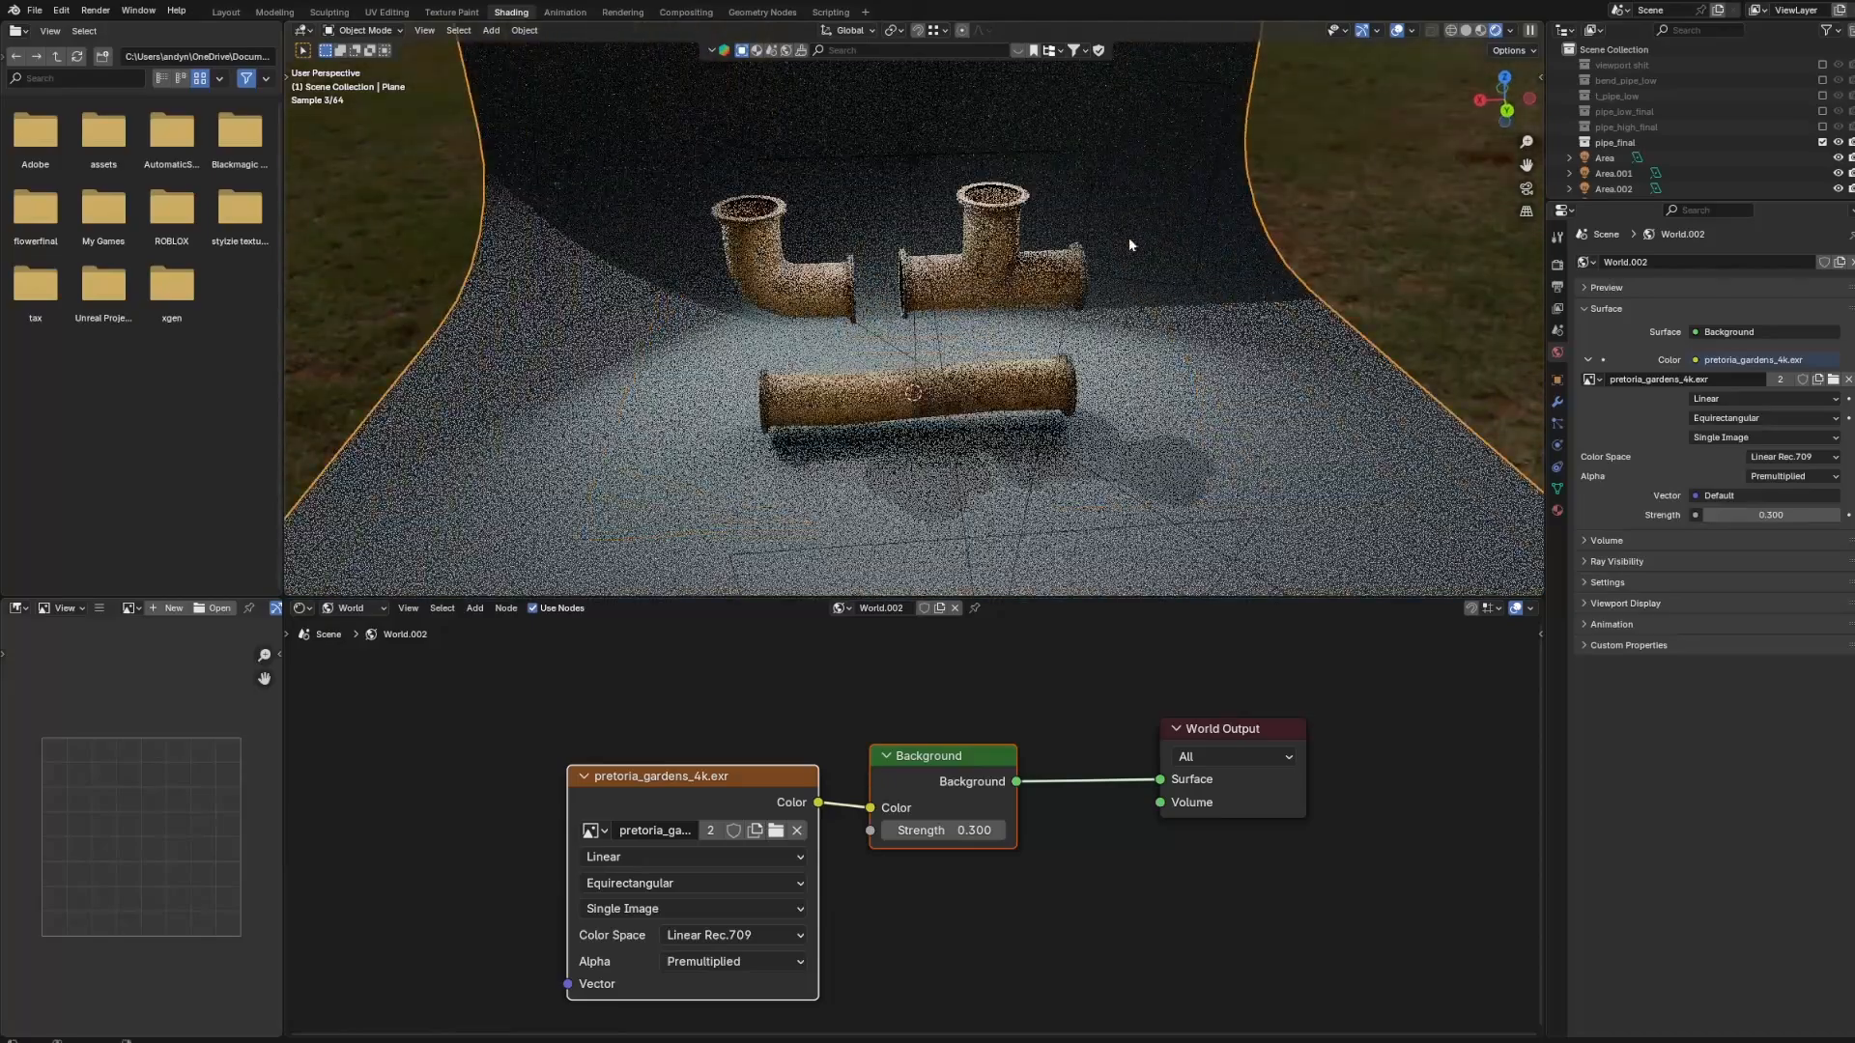
Add Texture Coordinate and Mapping nodes to the environment texture, set the mapping's Z rotation to -48.1°, and return to the camera view.
key("ctrl+t")
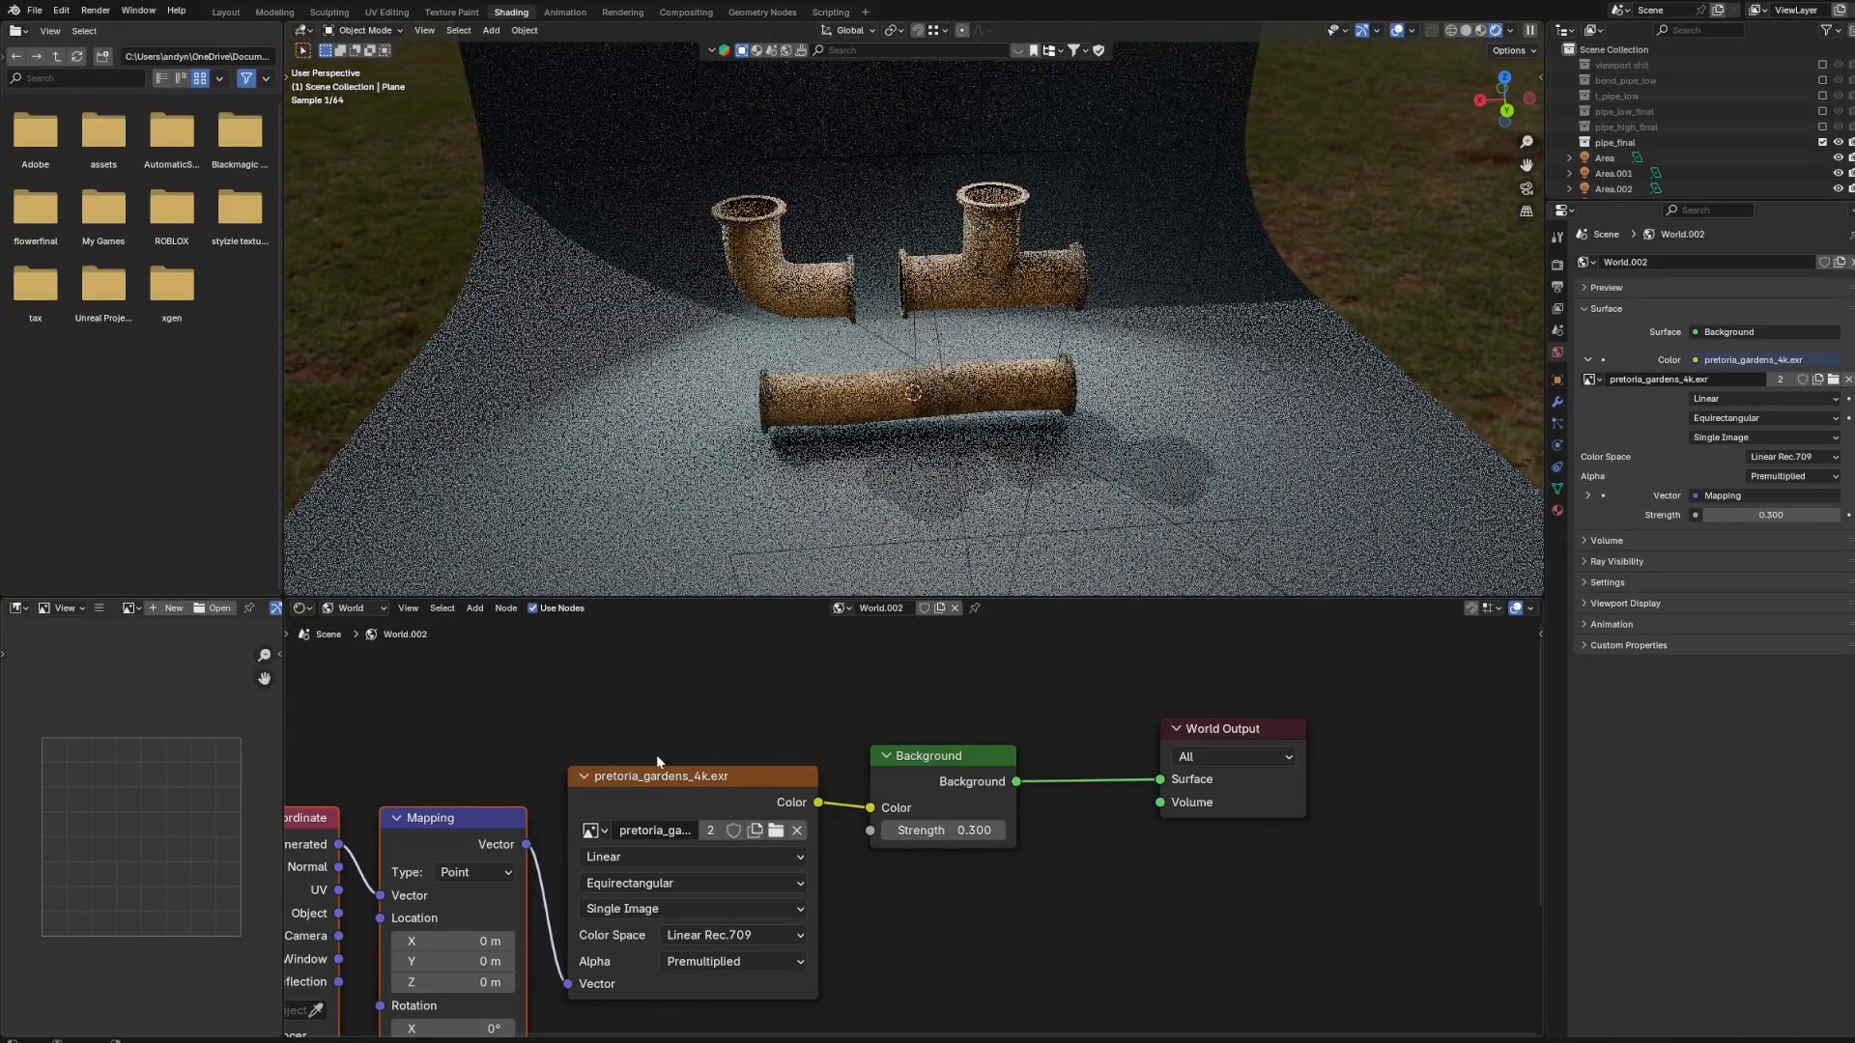
middle_click_drag(657, 755, 792, 684)
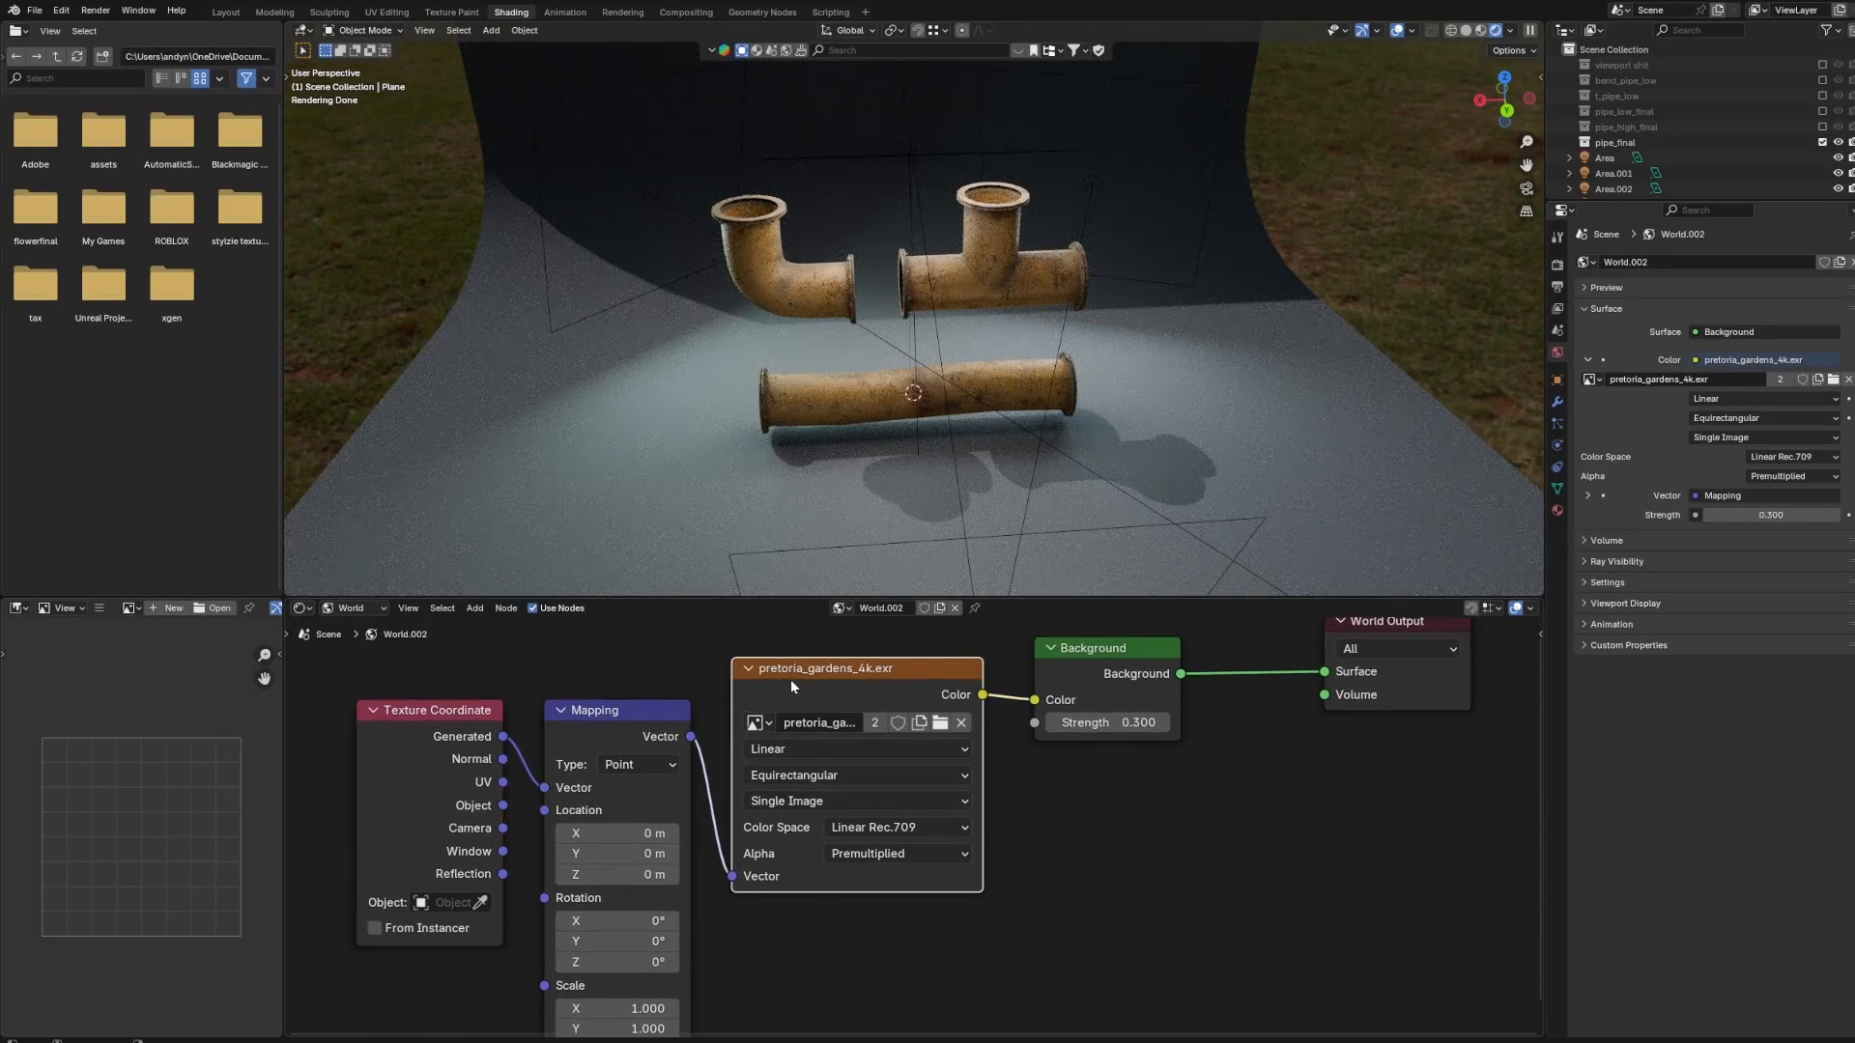
middle_click_drag(595, 739, 654, 686)
middle_click_drag(656, 927, 656, 886)
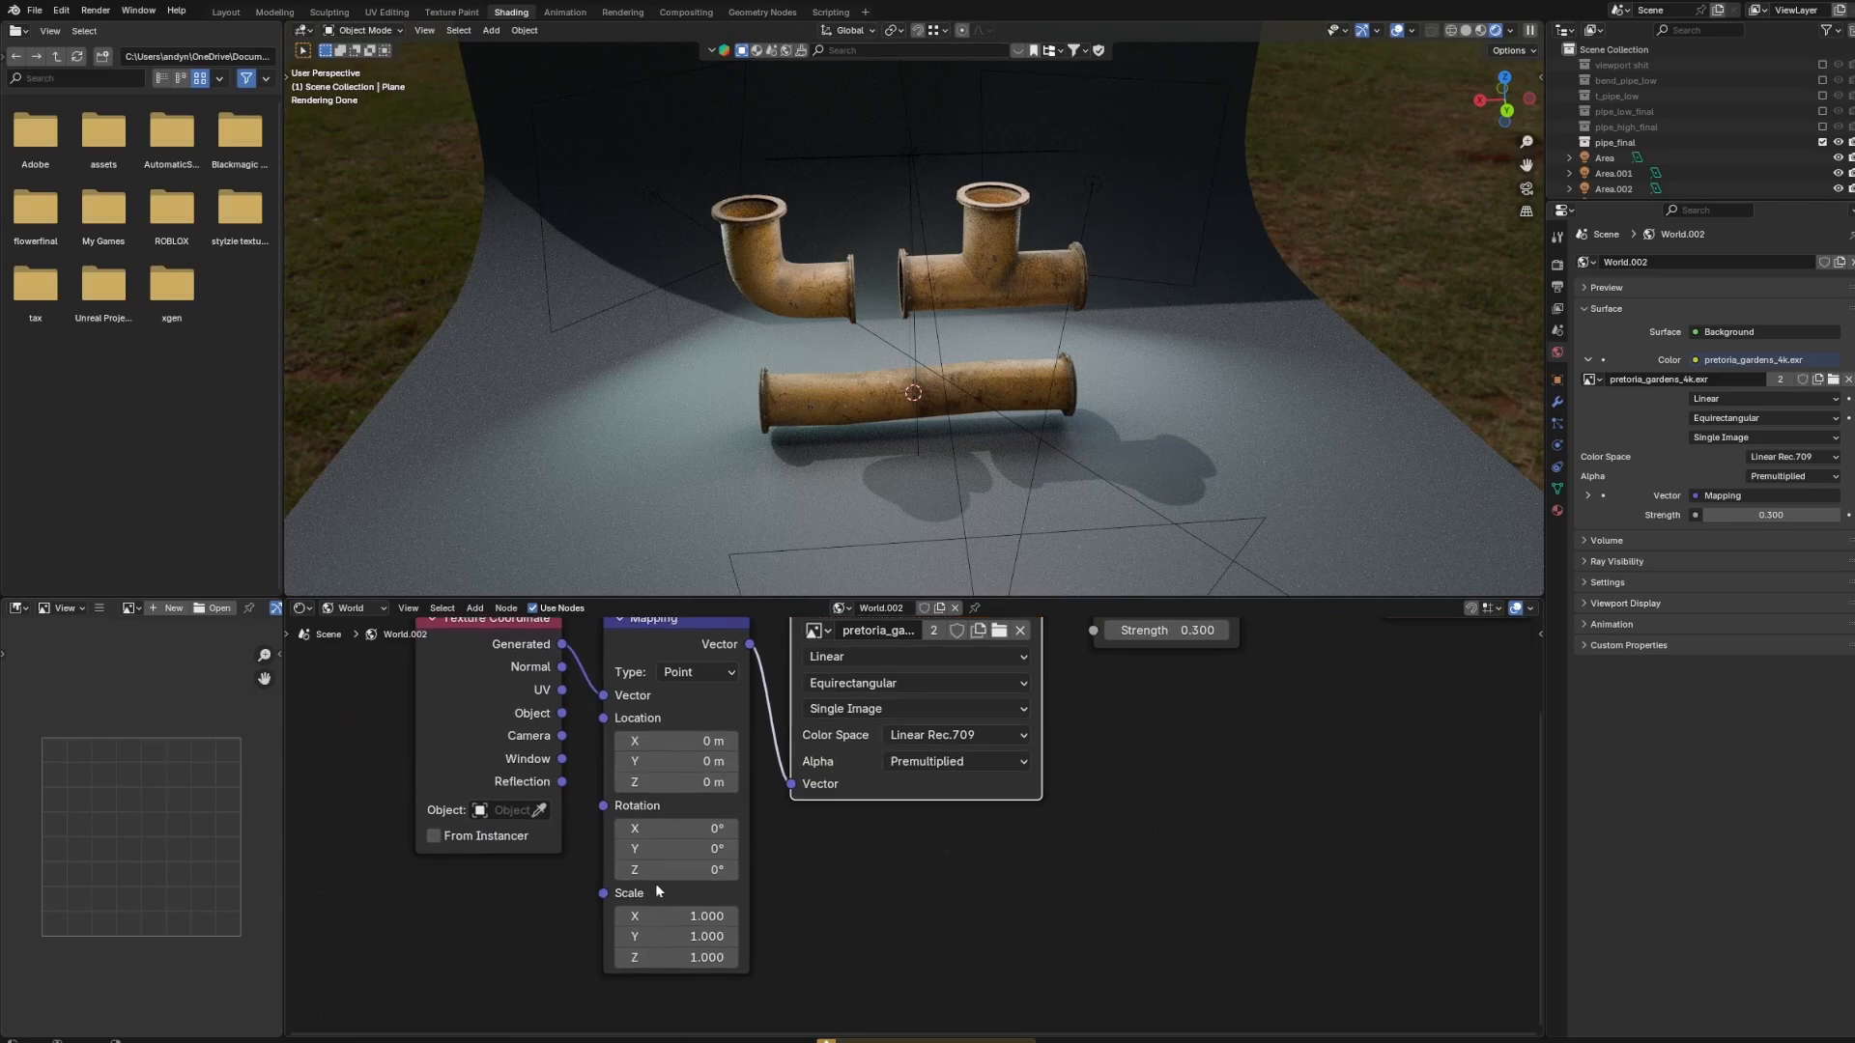
left_click_drag(676, 870, 624, 870)
left_click(1527, 189)
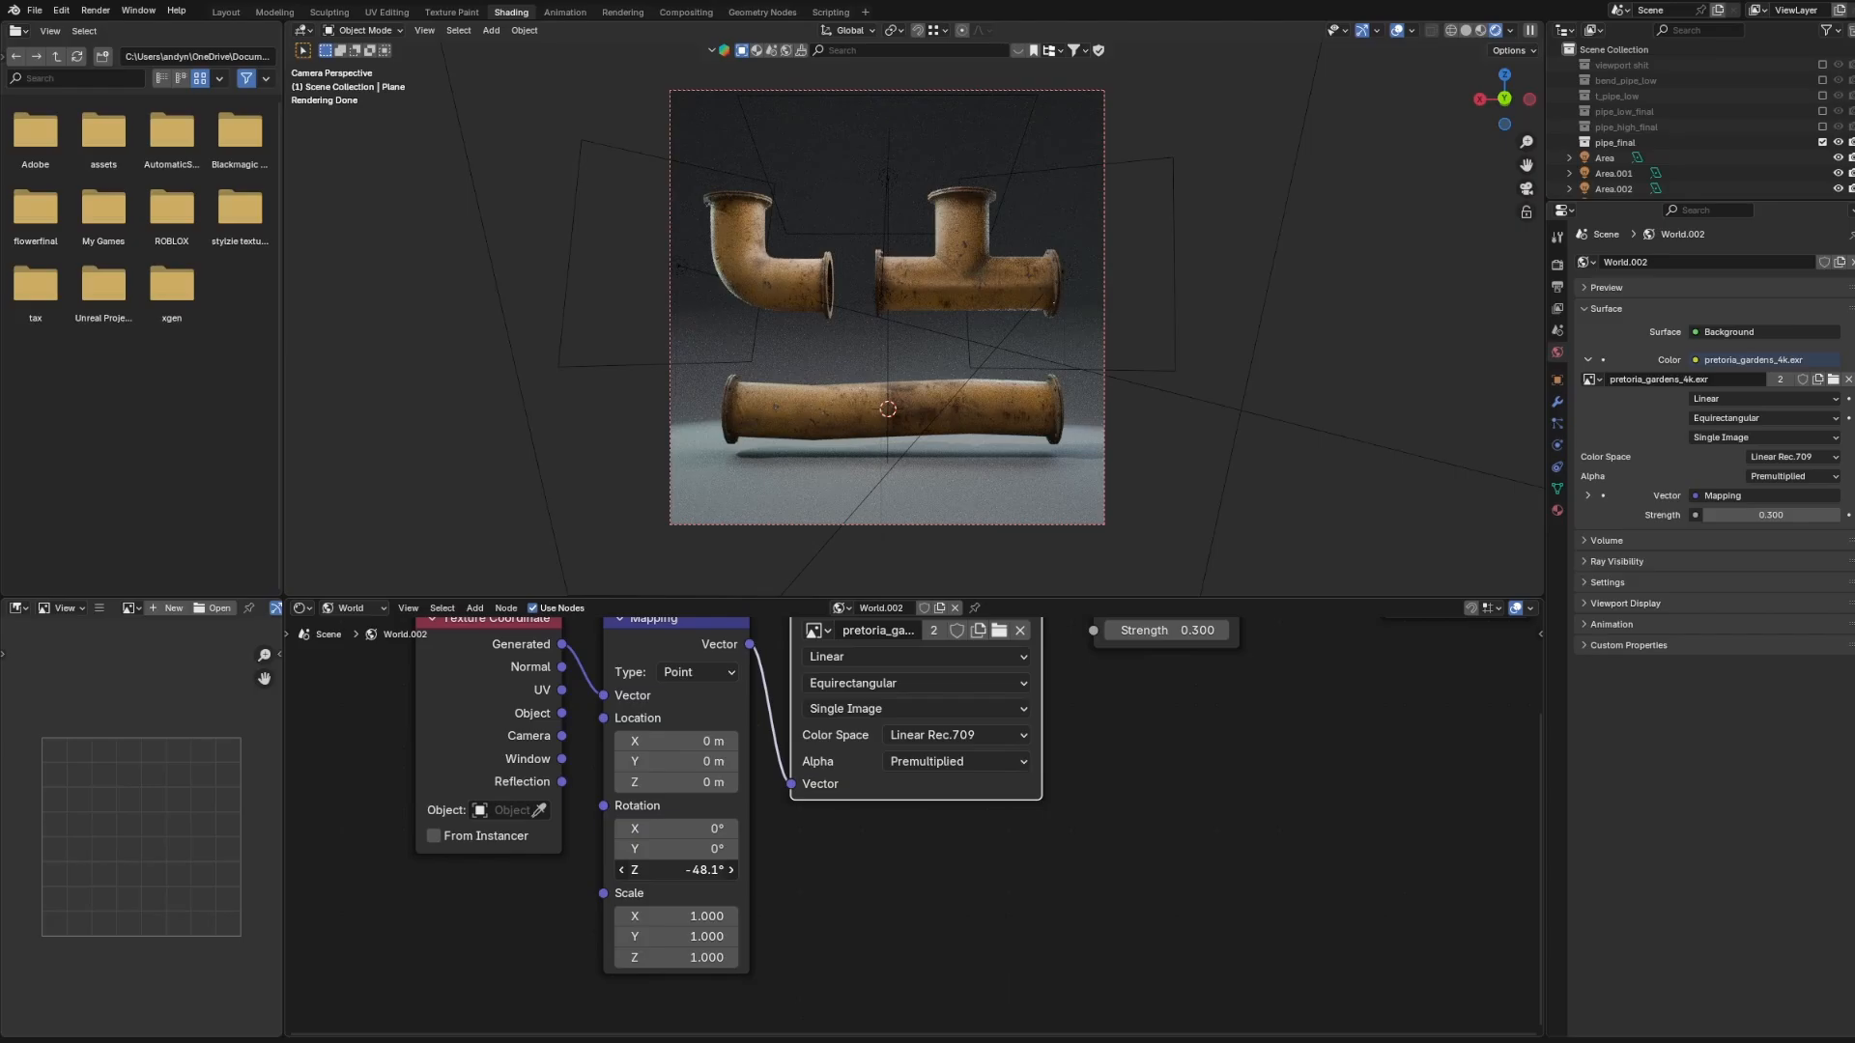
Examine the pipe surfaces, flanges and overall camera framing up close and from farther out in the rendered view.
scroll(1097, 315, "up", 3)
left_click(1396, 261)
scroll(1256, 273, "down", 4)
left_click(1155, 280)
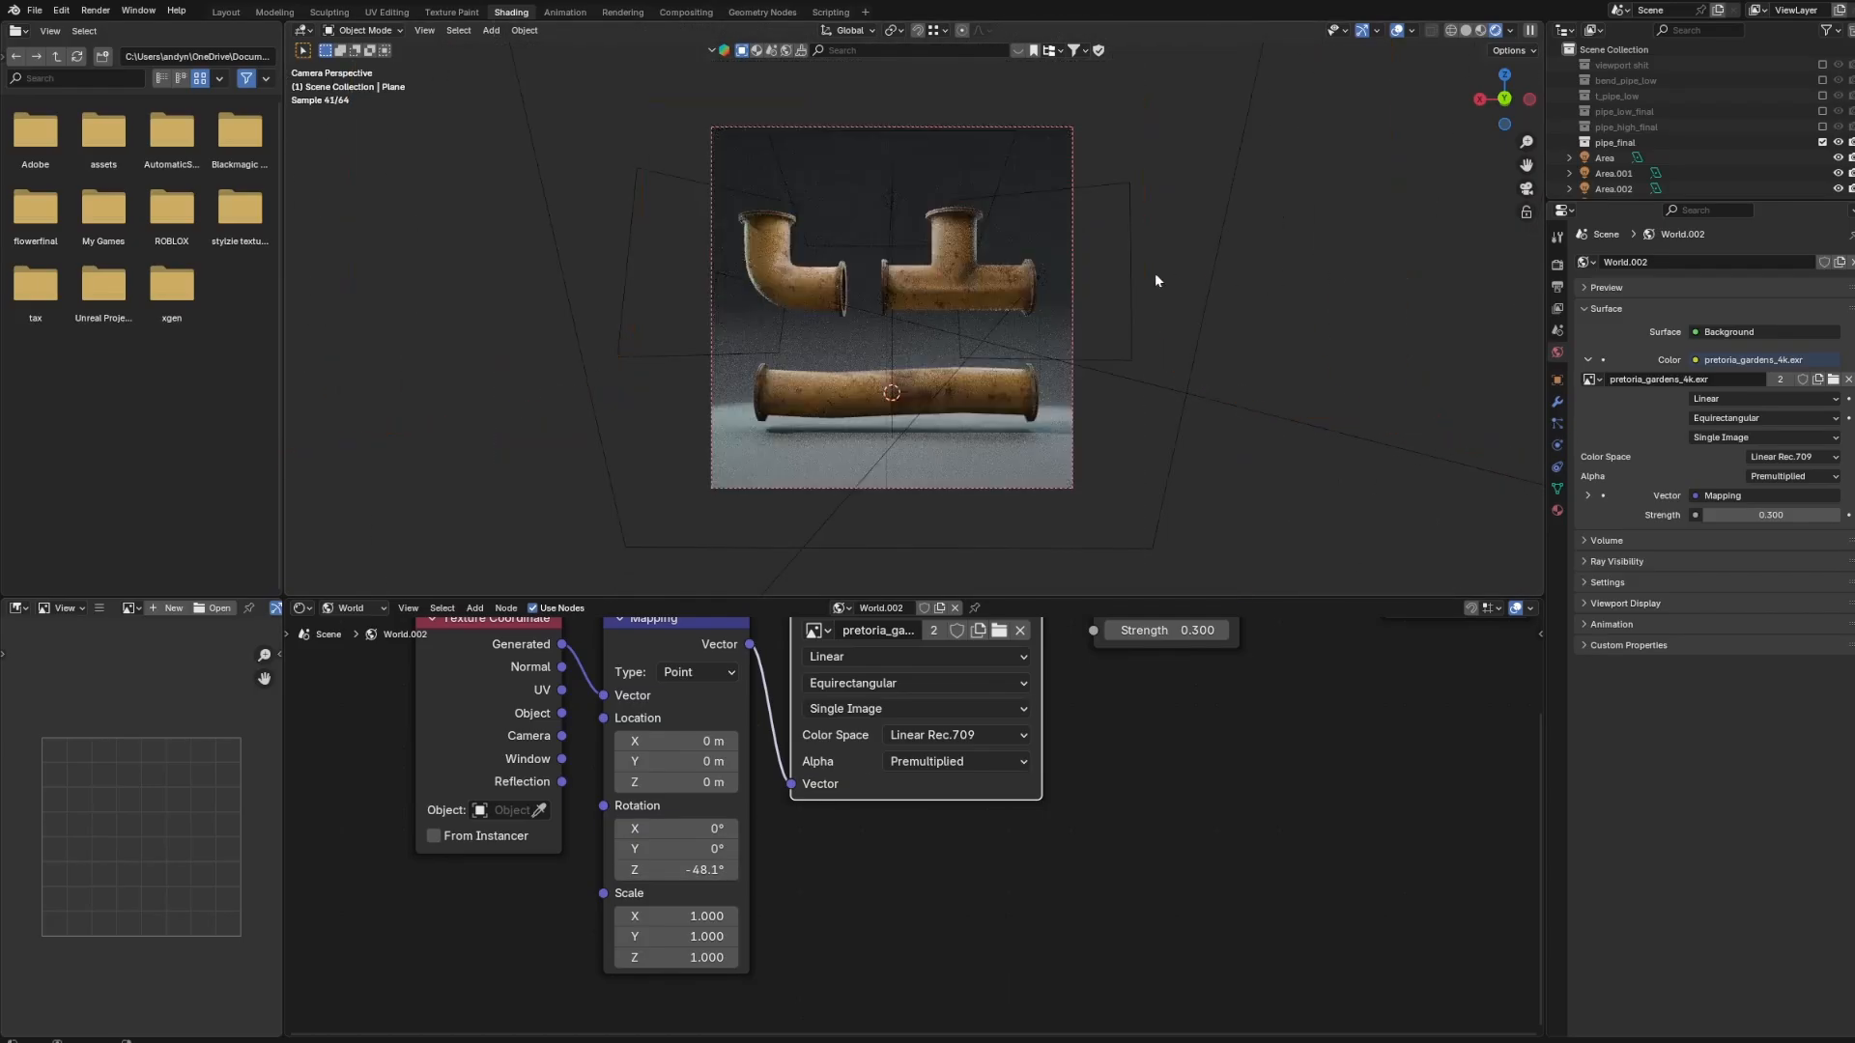
scroll(1156, 280, "up", 10)
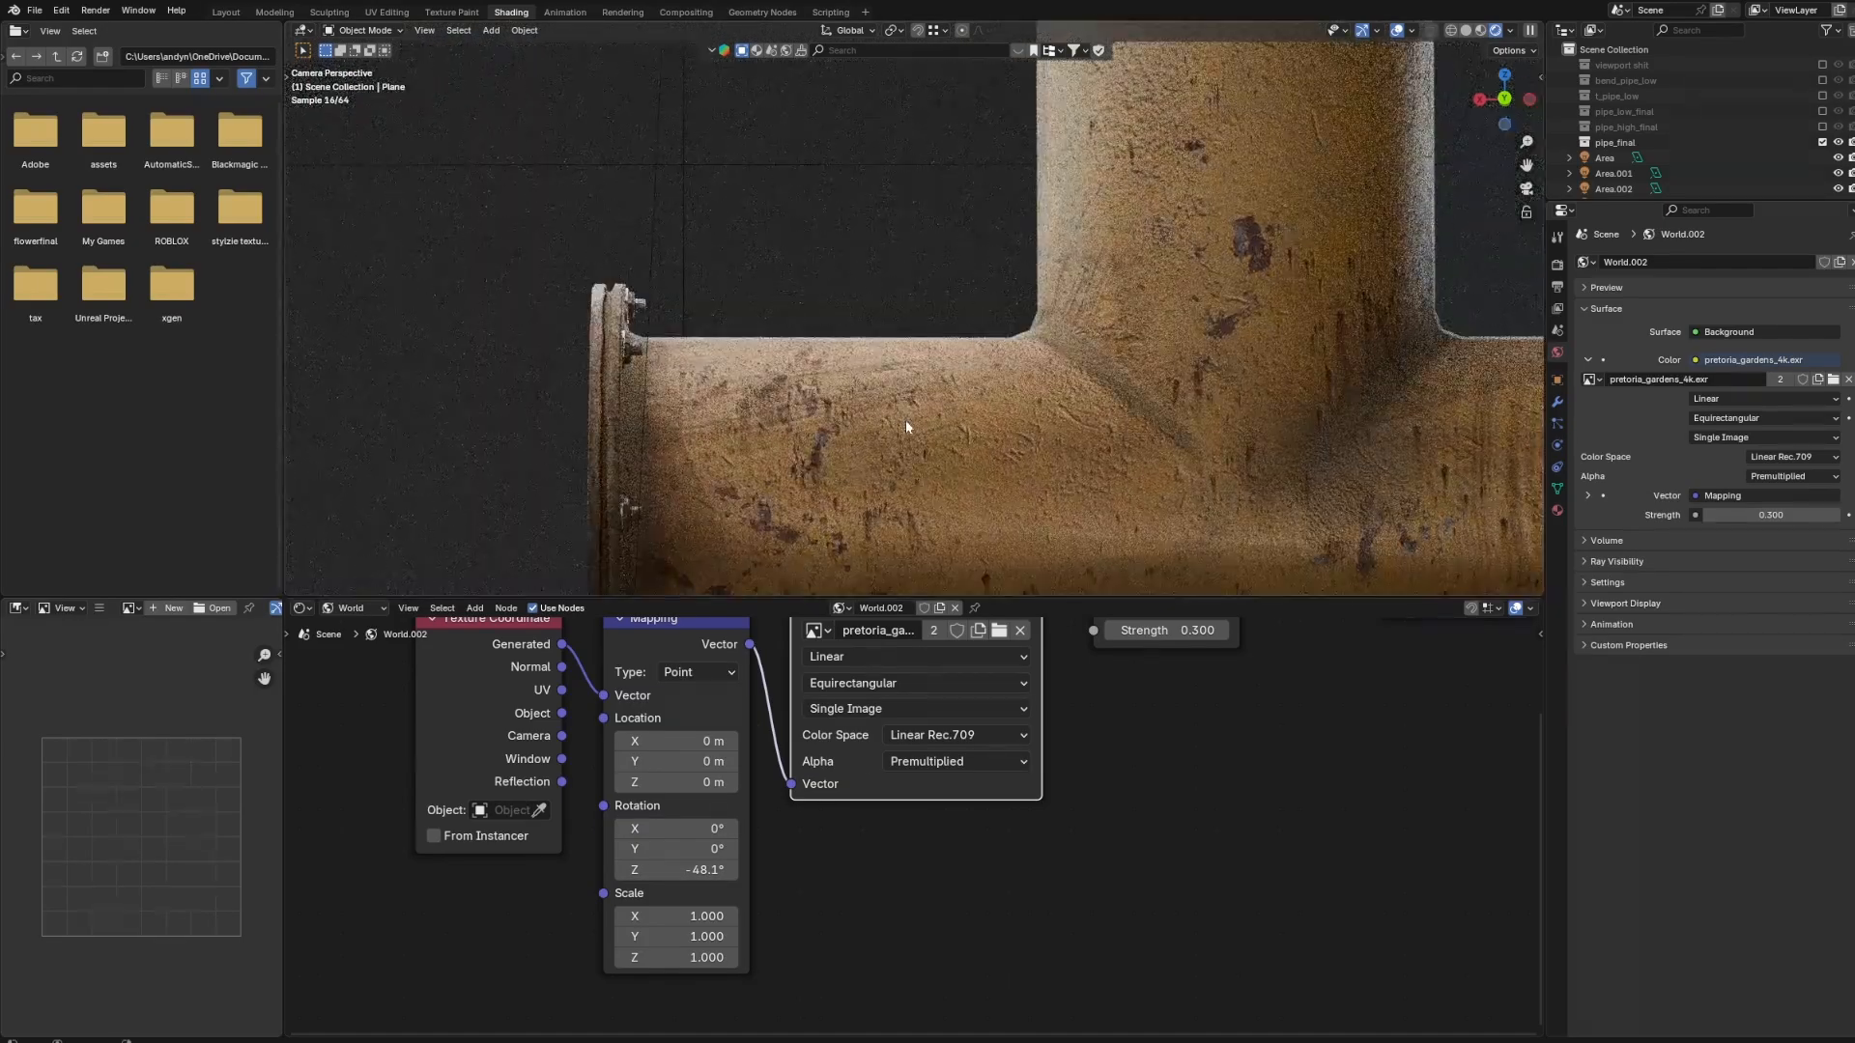
scroll(906, 419, "down", 5)
middle_click_drag(873, 521, 1001, 243, "shift")
left_click(762, 524)
middle_click_drag(634, 208, 781, 354, "shift")
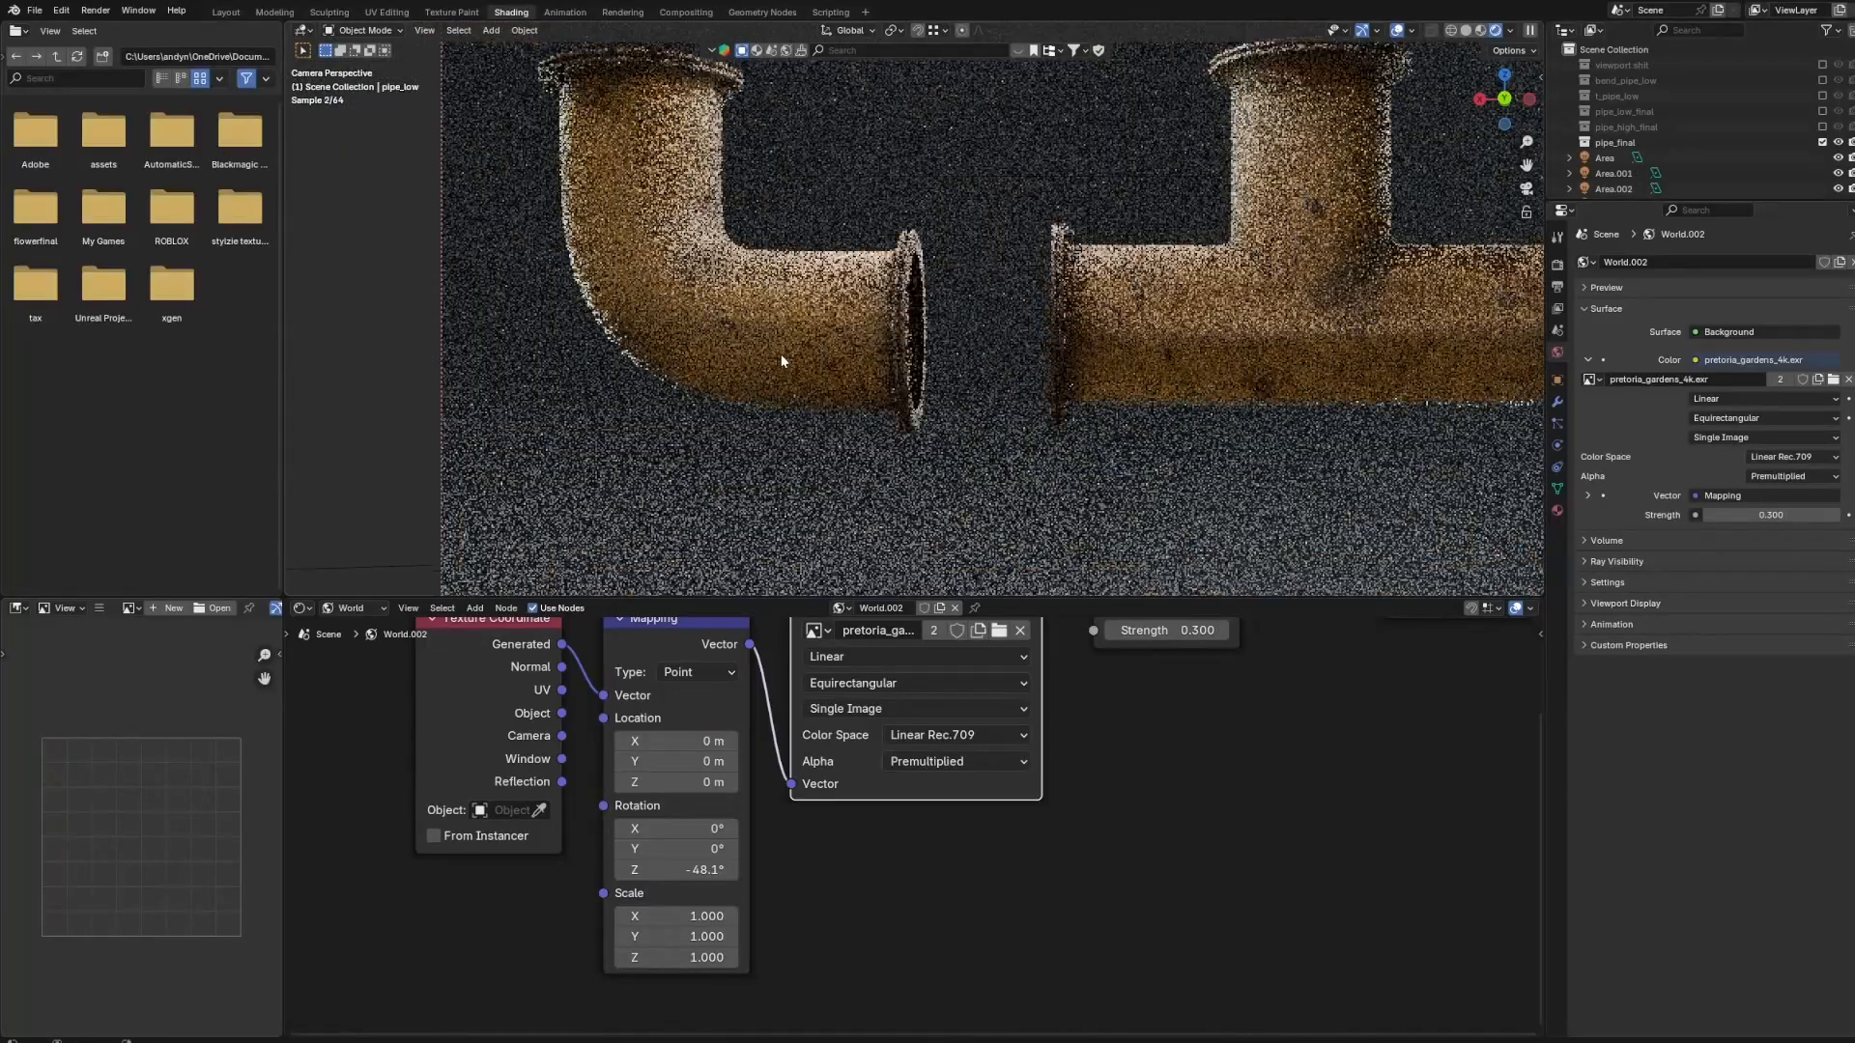
left_click(708, 311)
scroll(707, 311, "up", 7)
middle_click_drag(1448, 241, 808, 402, "shift")
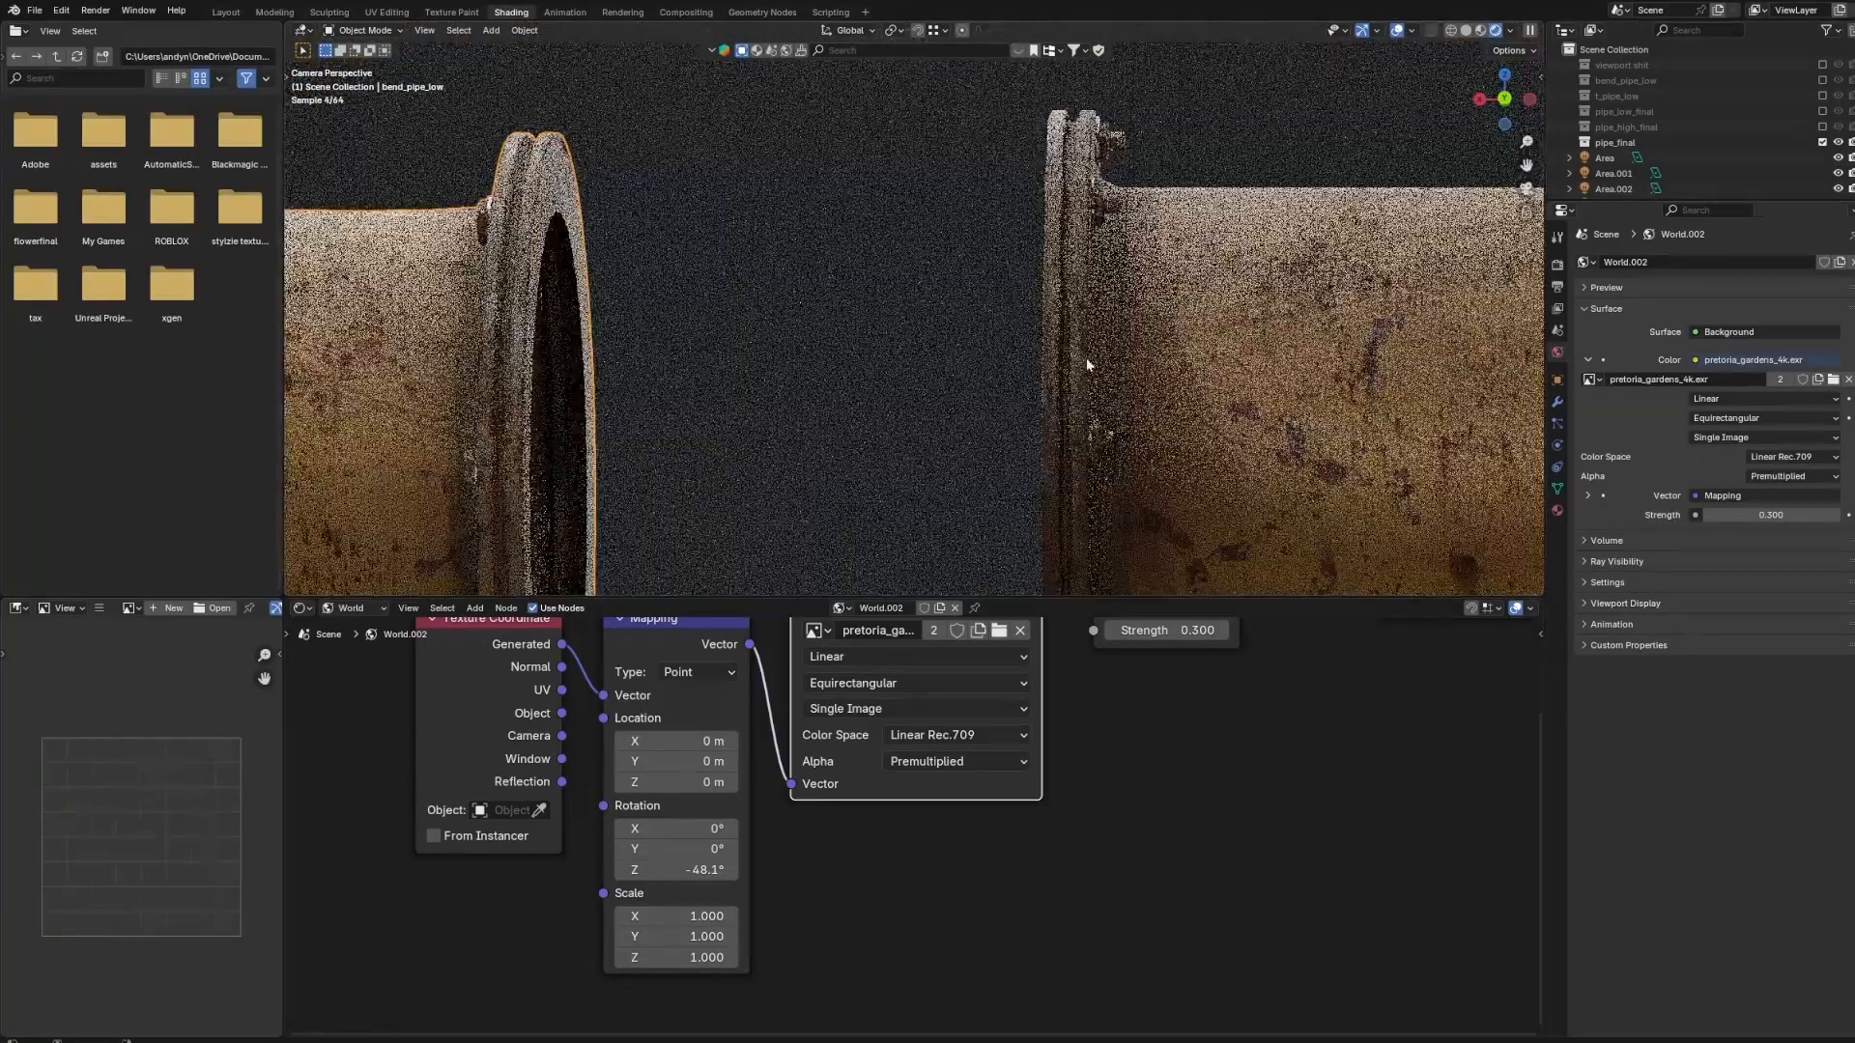
scroll(802, 387, "up", 4)
left_click(767, 223)
left_click(767, 222)
scroll(767, 223, "down", 15)
left_click(943, 355)
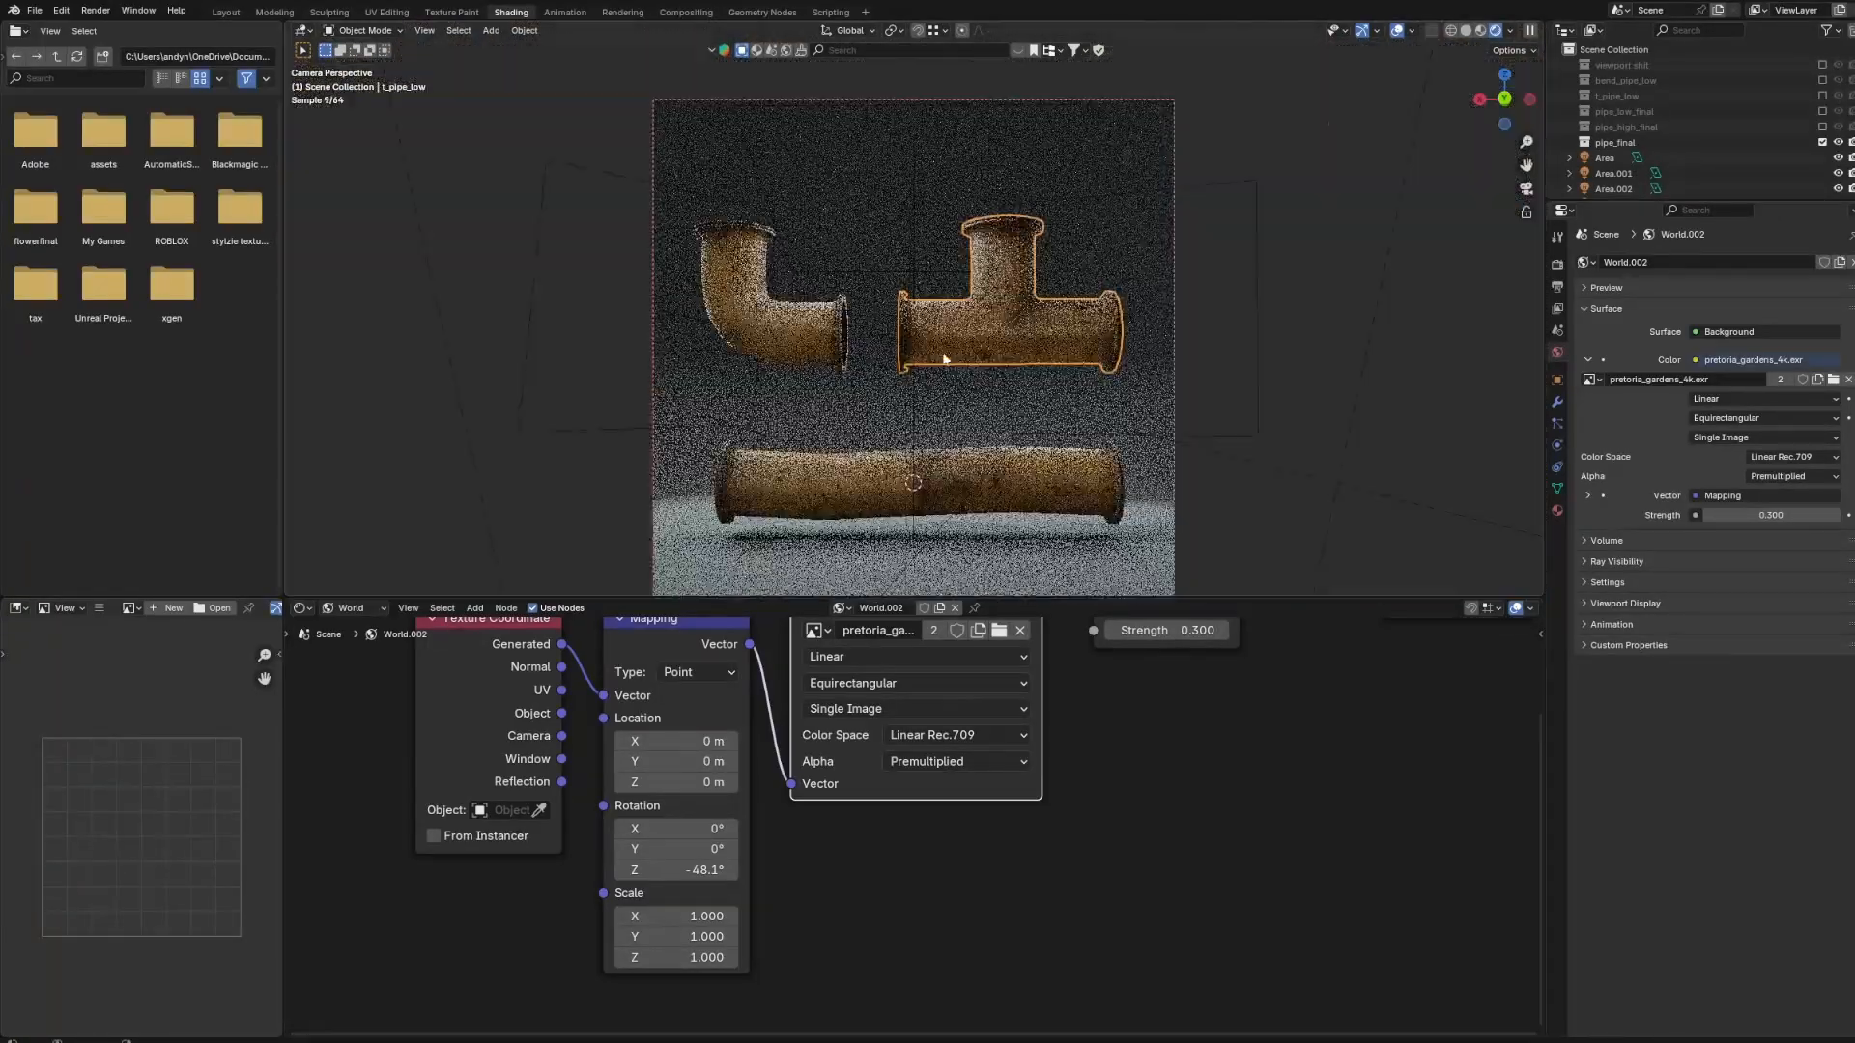
left_click(995, 527)
scroll(985, 527, "down", 3)
left_click(1280, 307)
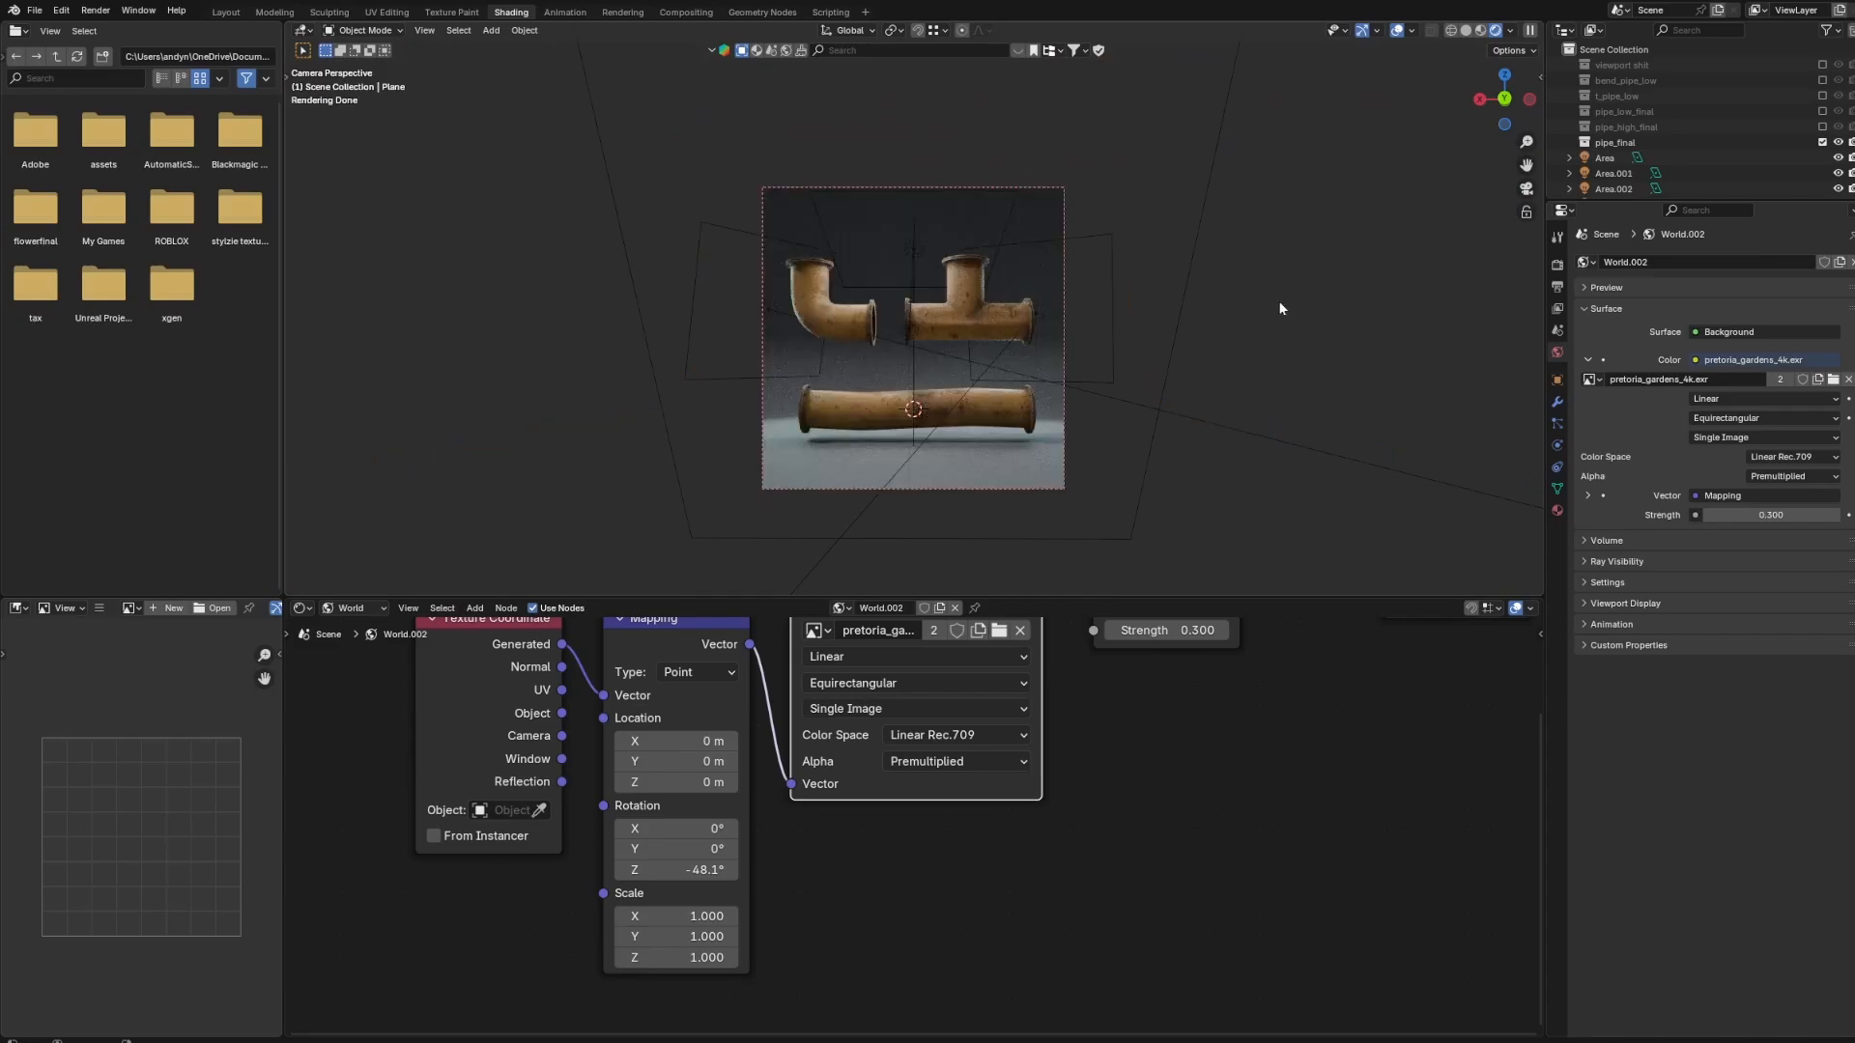
scroll(1278, 300, "up", 2)
left_click(1557, 444)
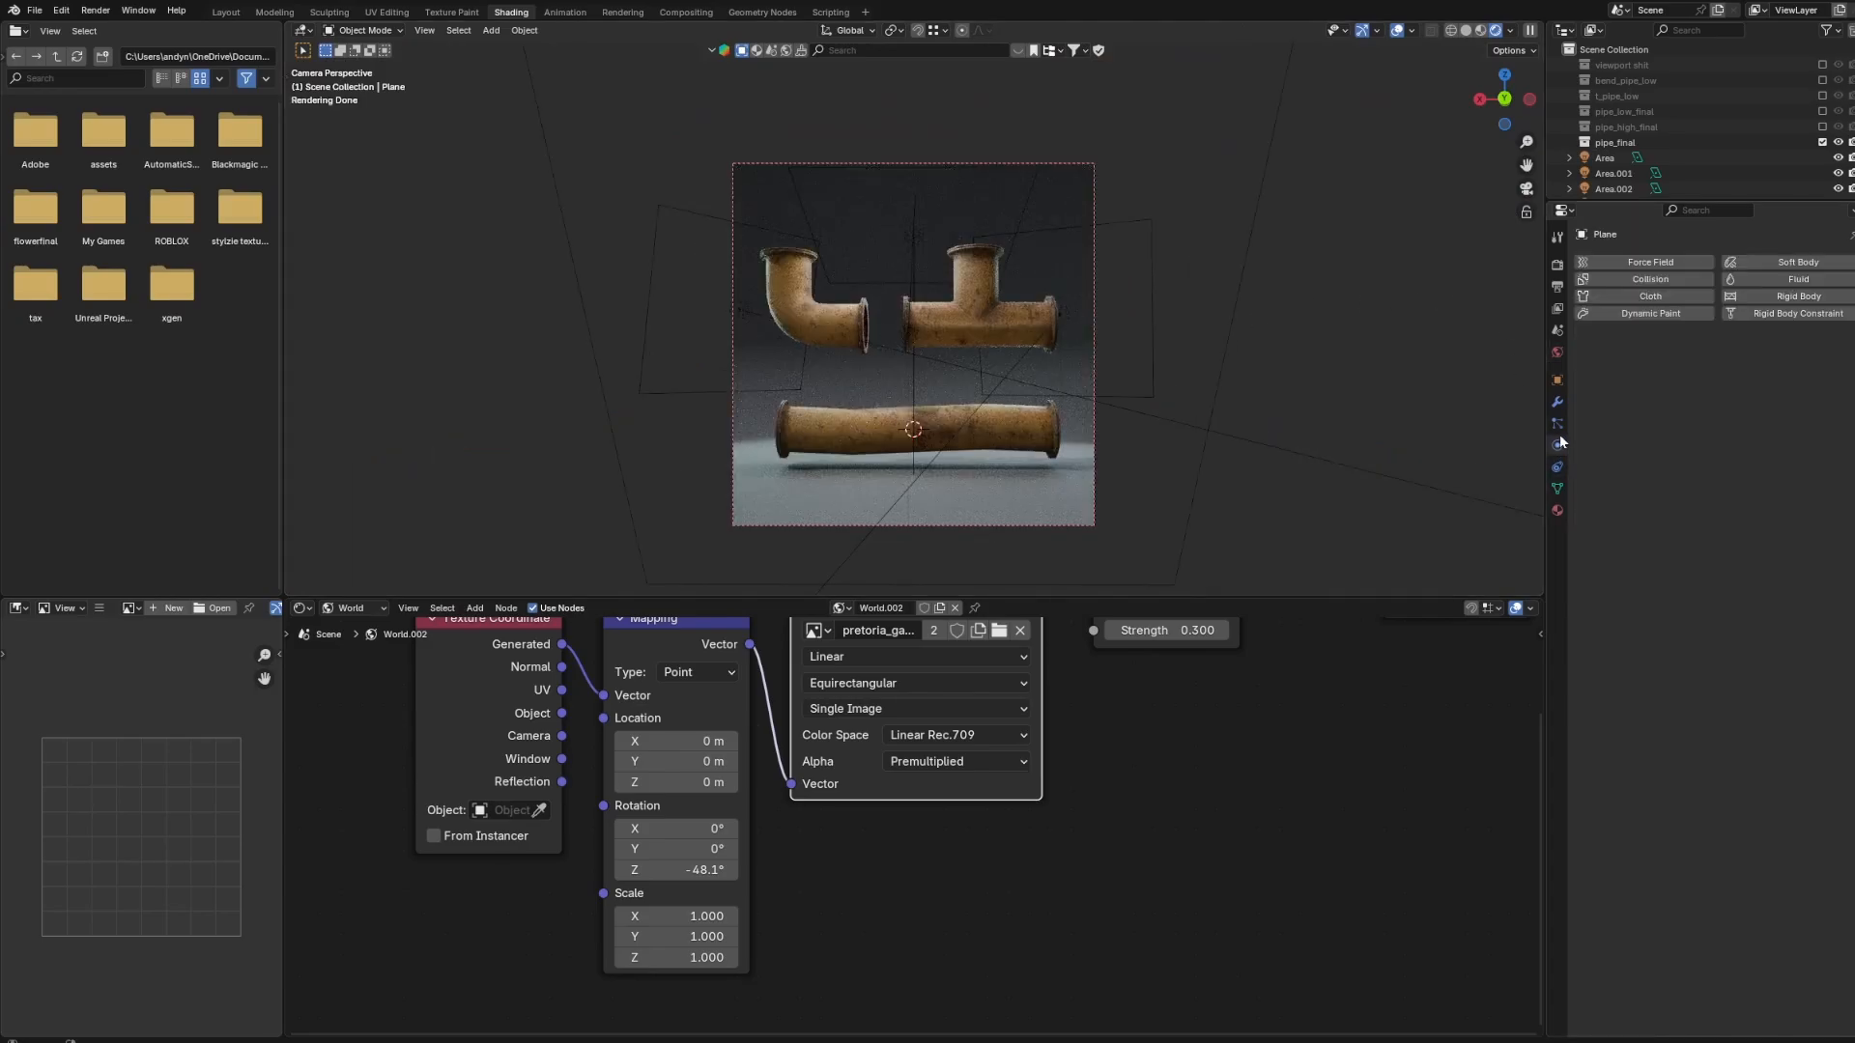
left_click(1558, 353)
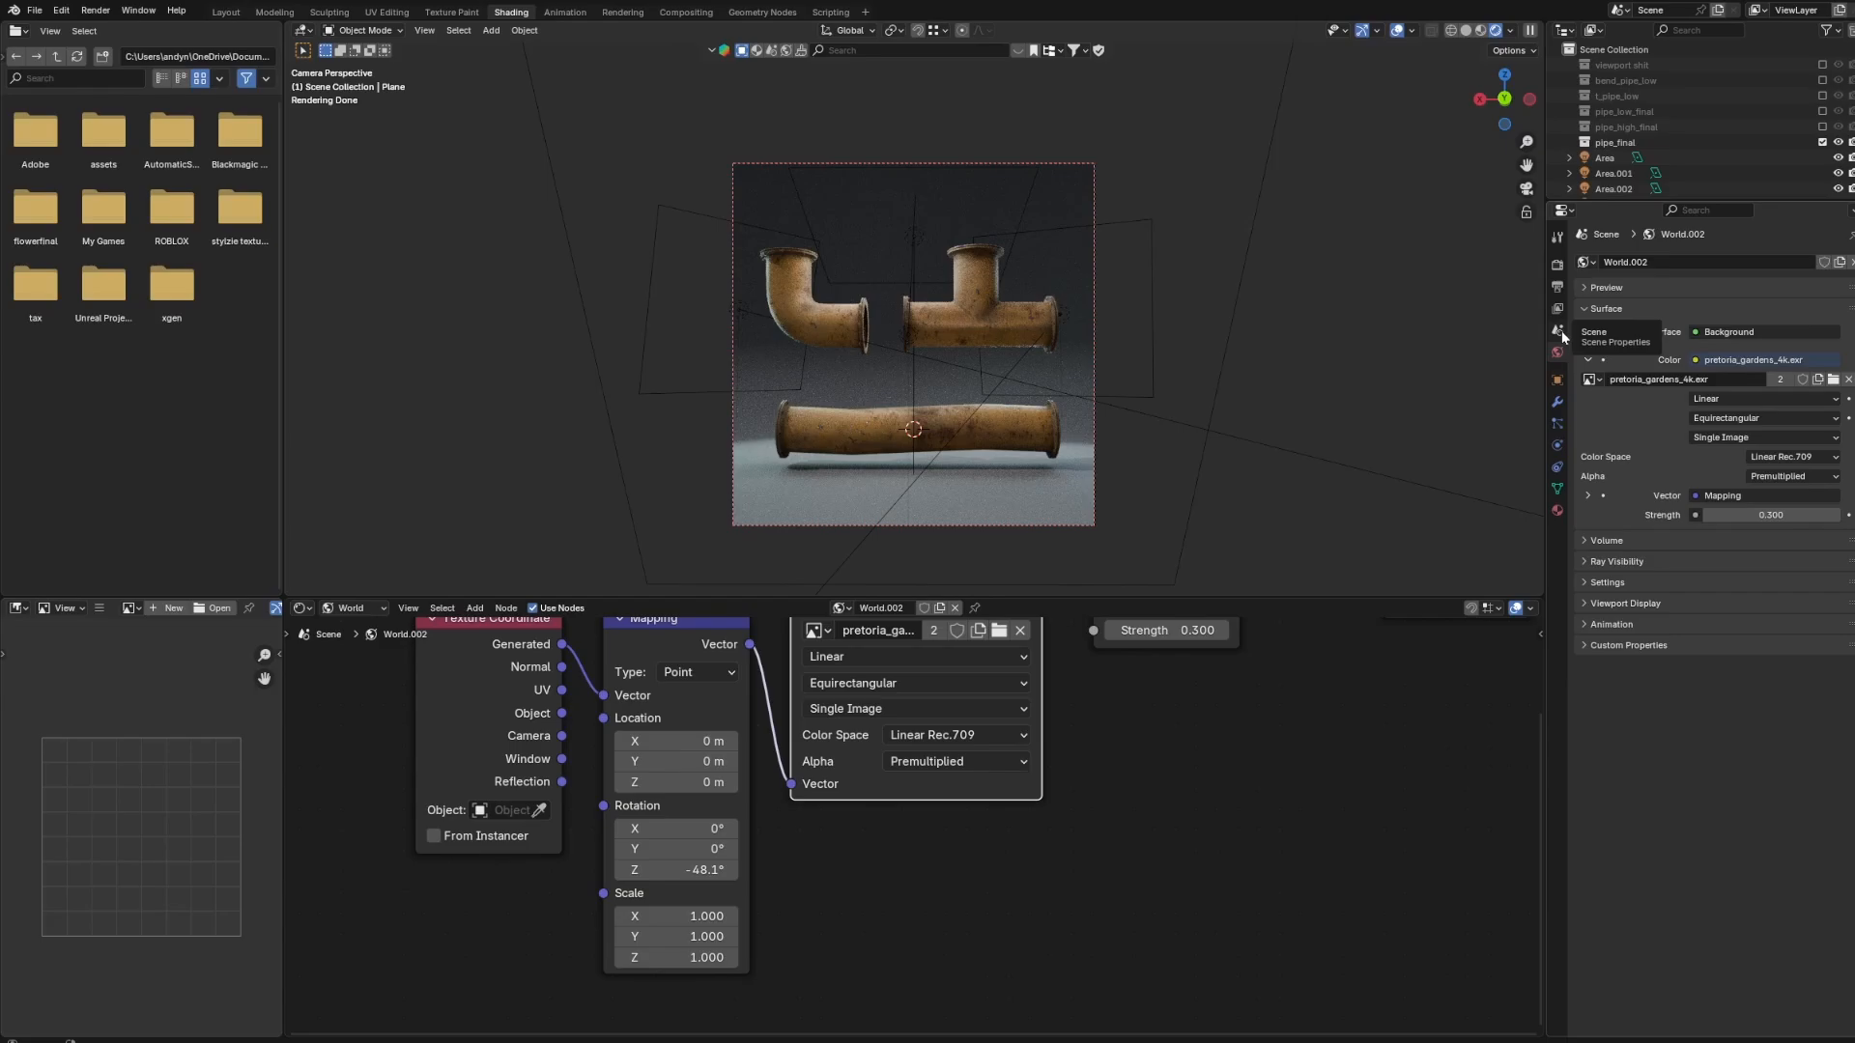
left_click(1562, 332)
left_click(96, 10)
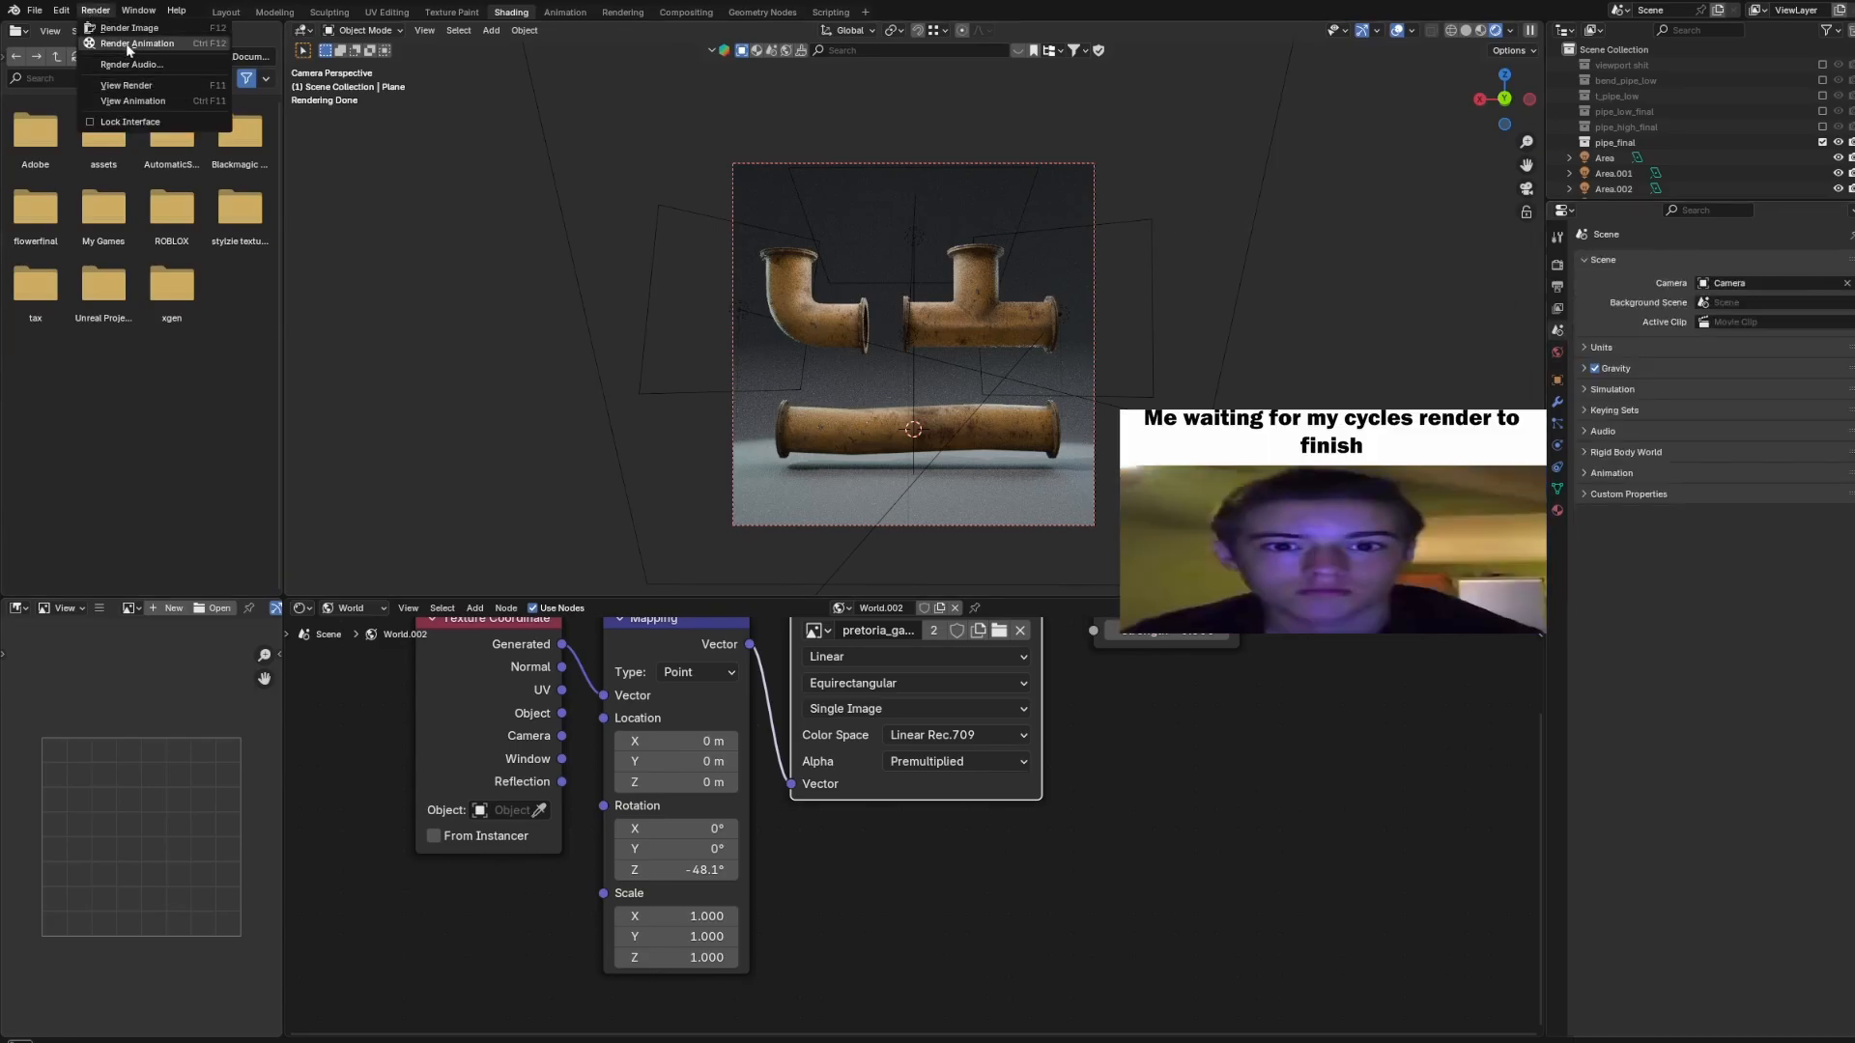
left_click(1221, 374)
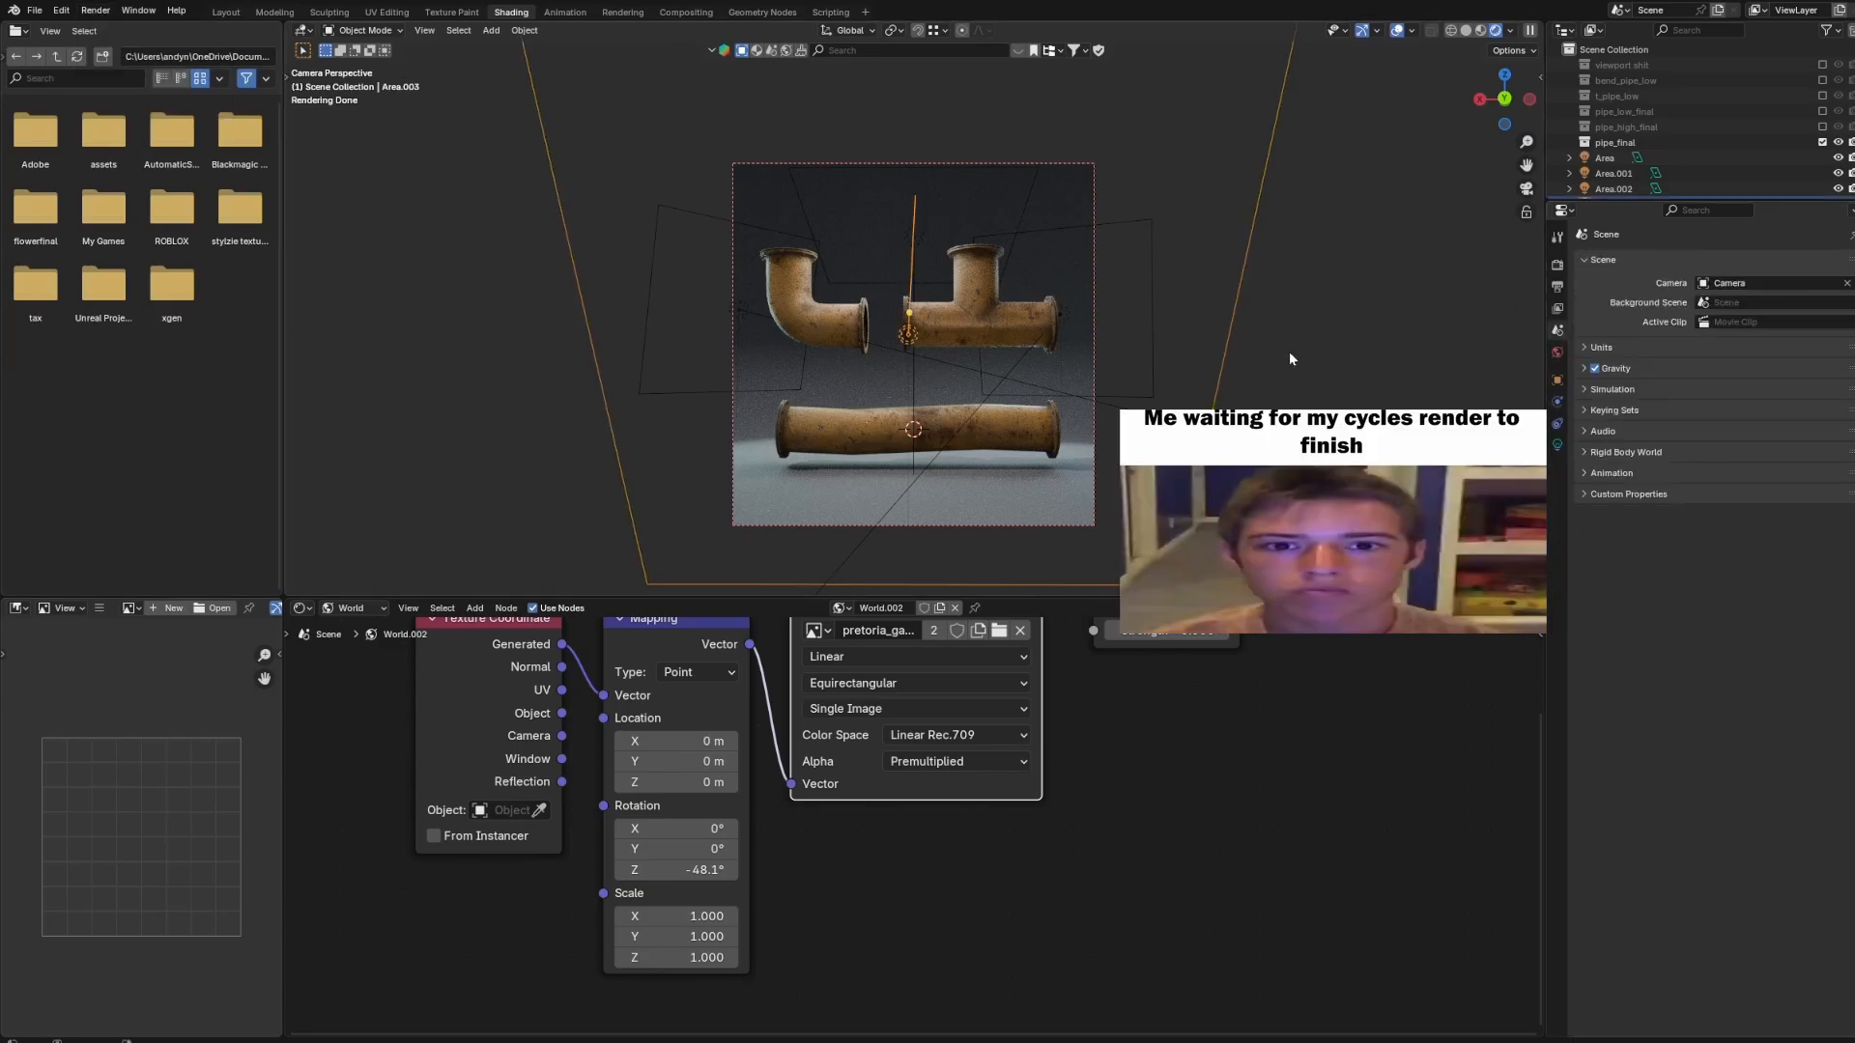
left_click(1290, 356)
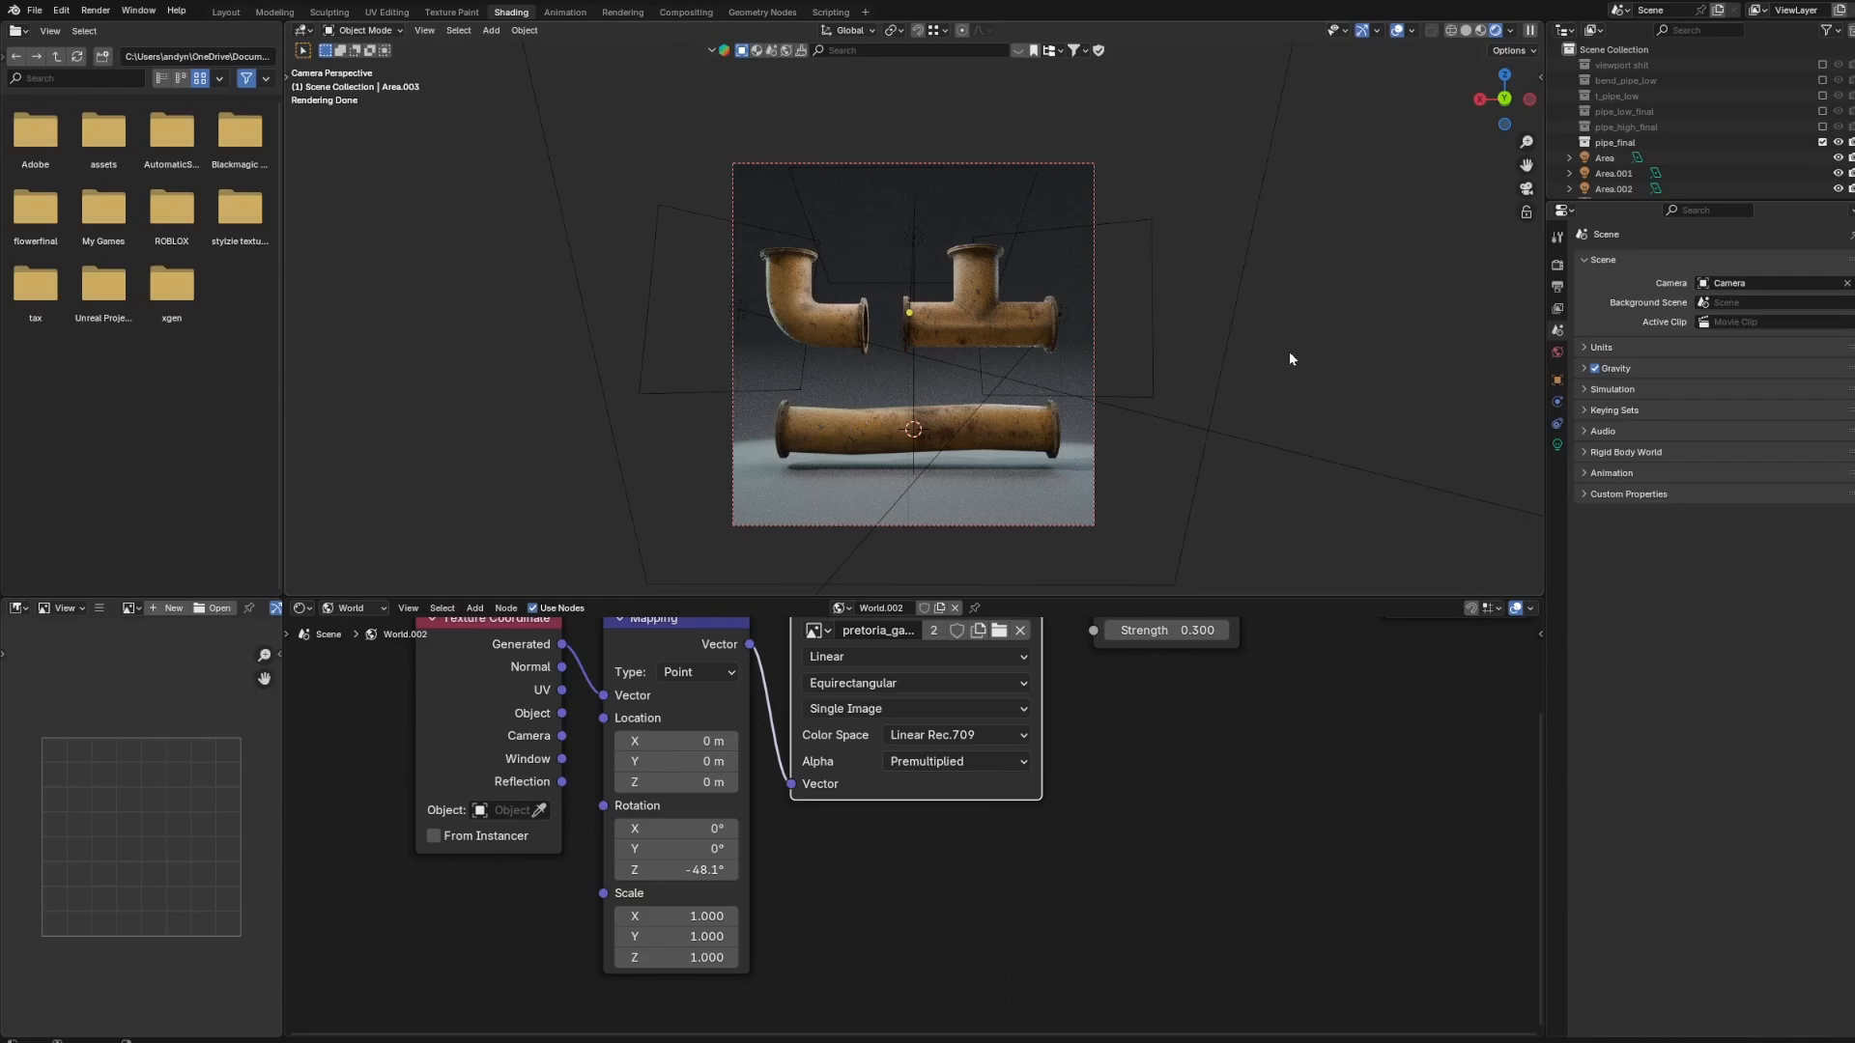
scroll(1289, 354, "up", 1)
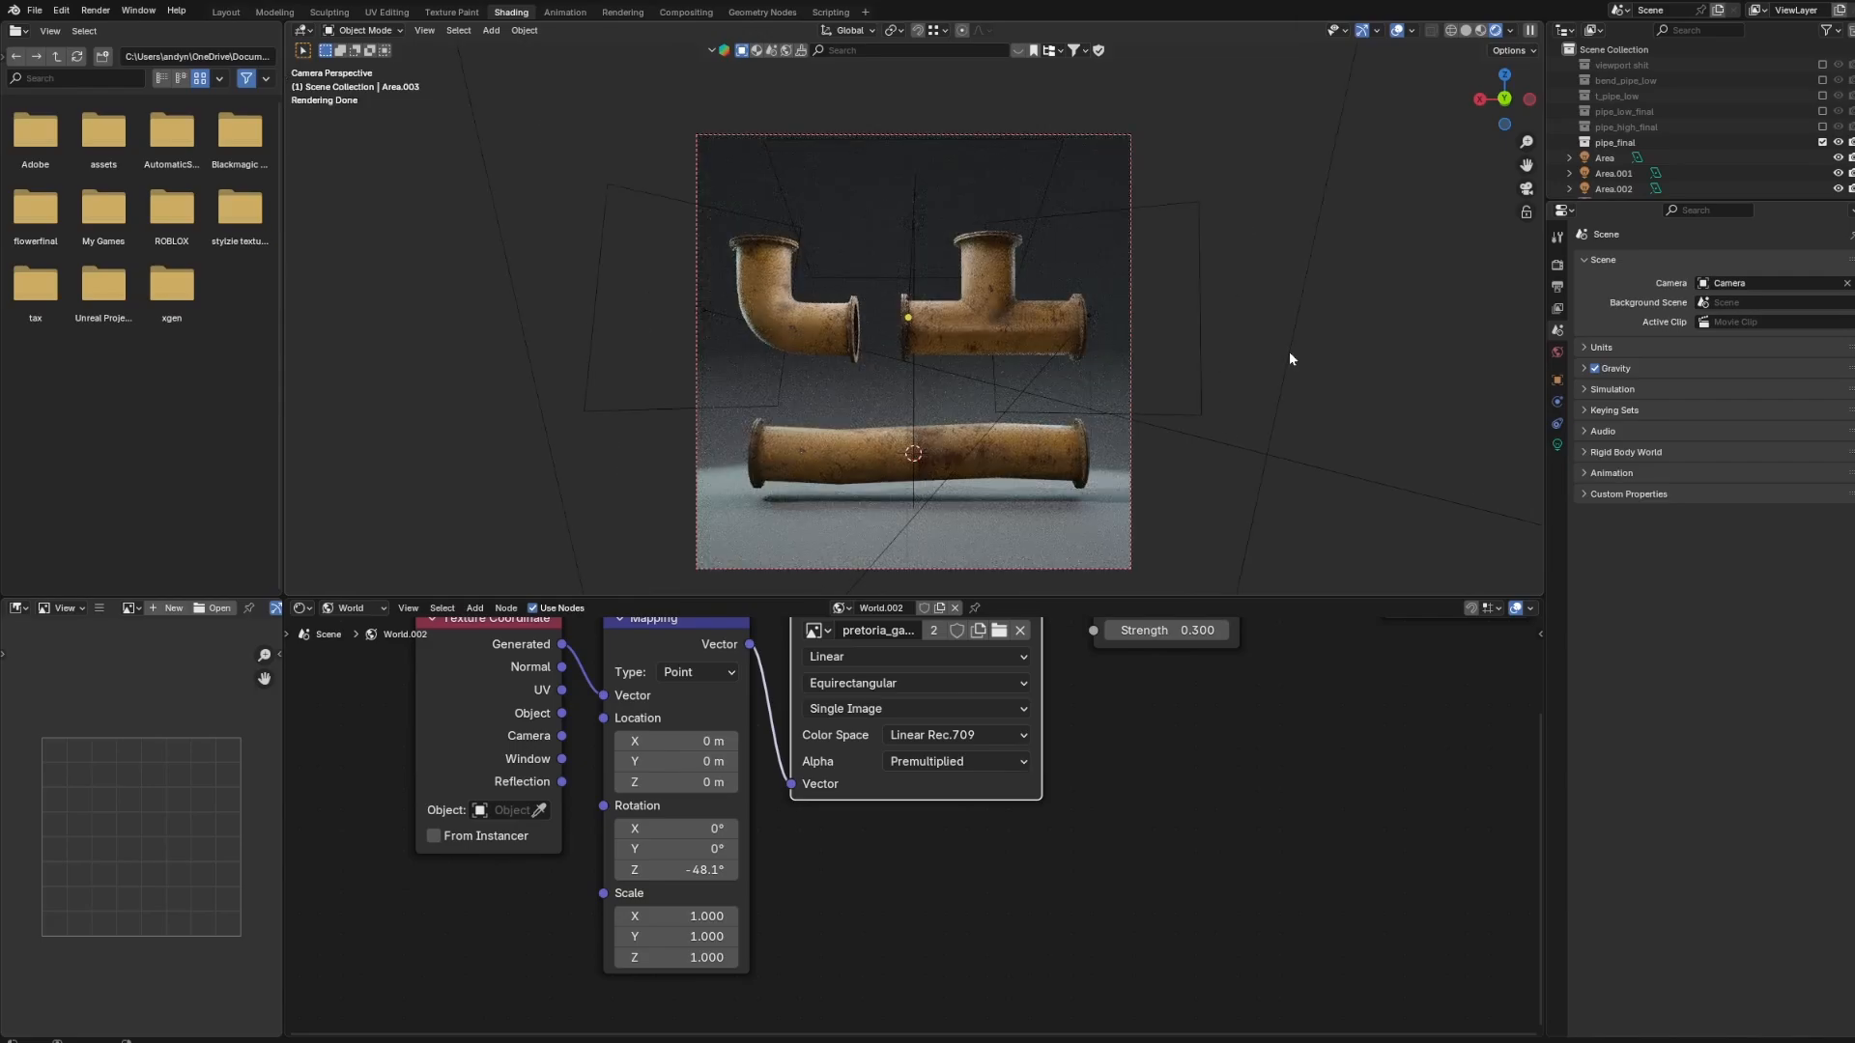
left_click(1290, 354)
left_click(1394, 368)
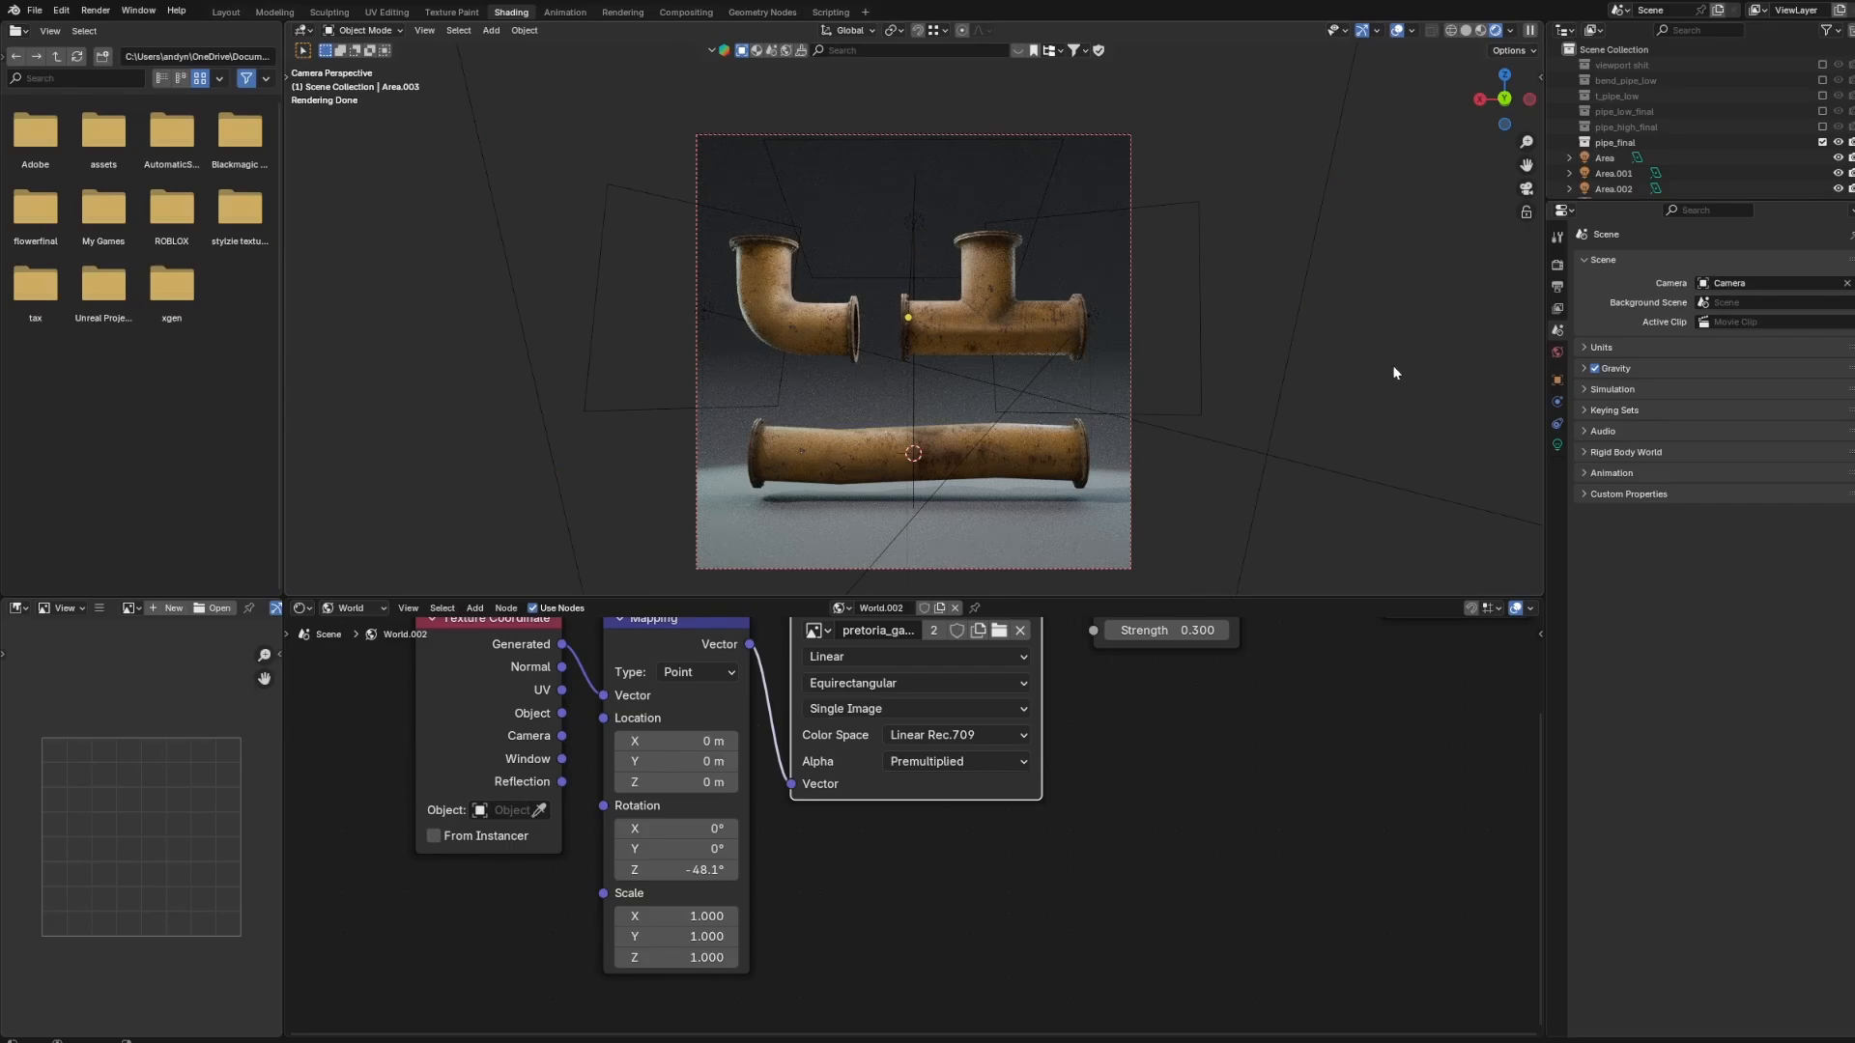